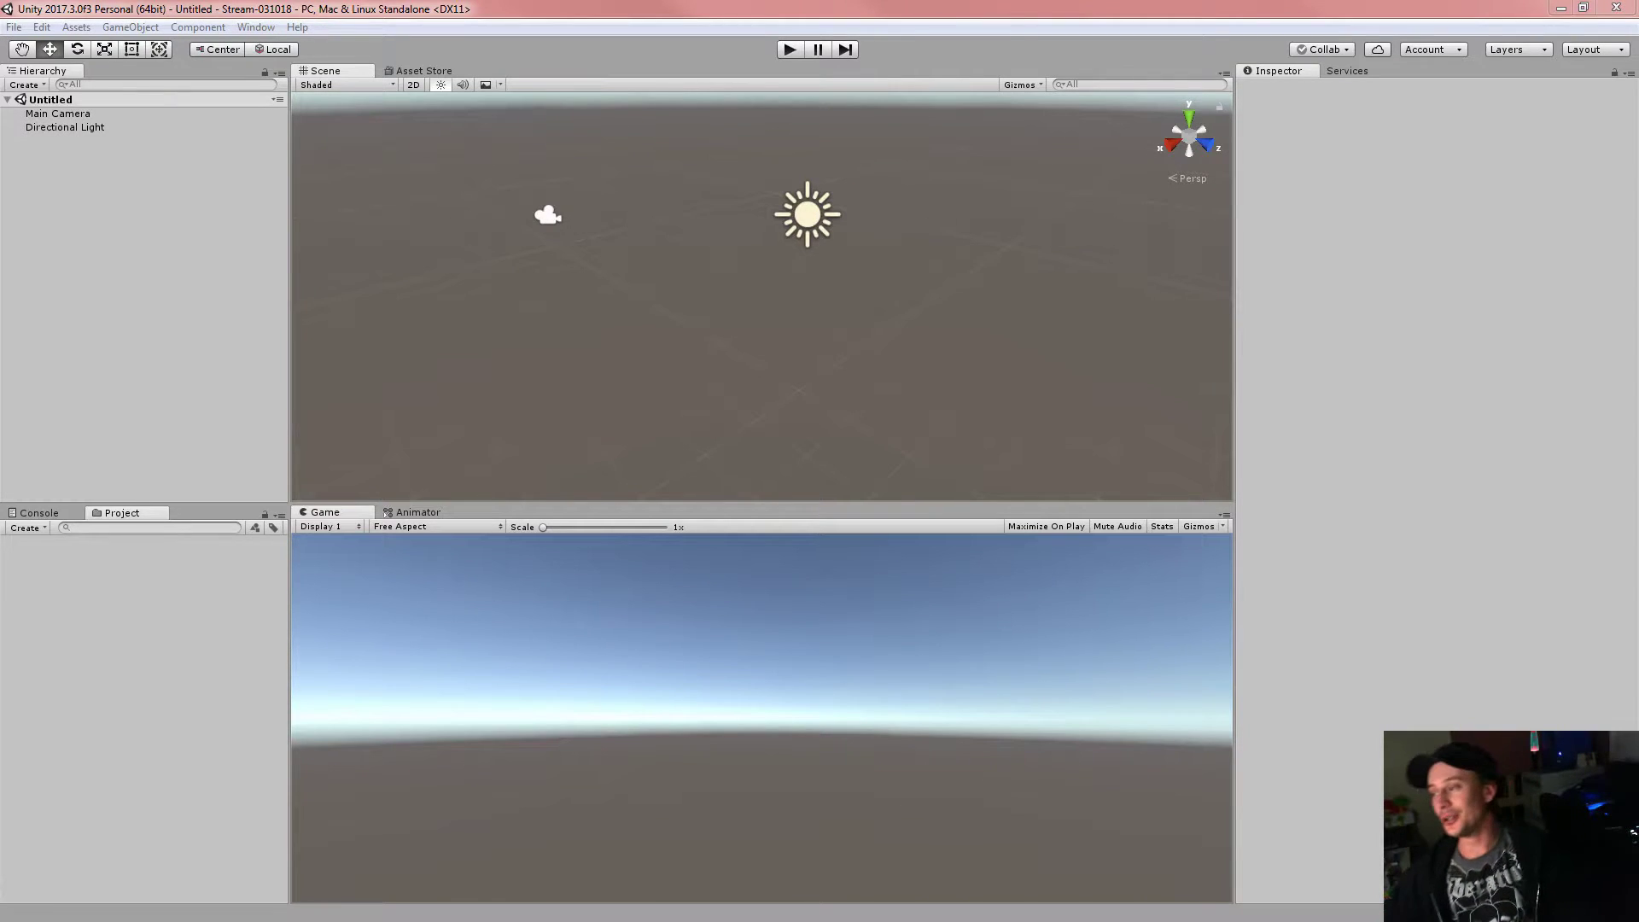
click(758, 4)
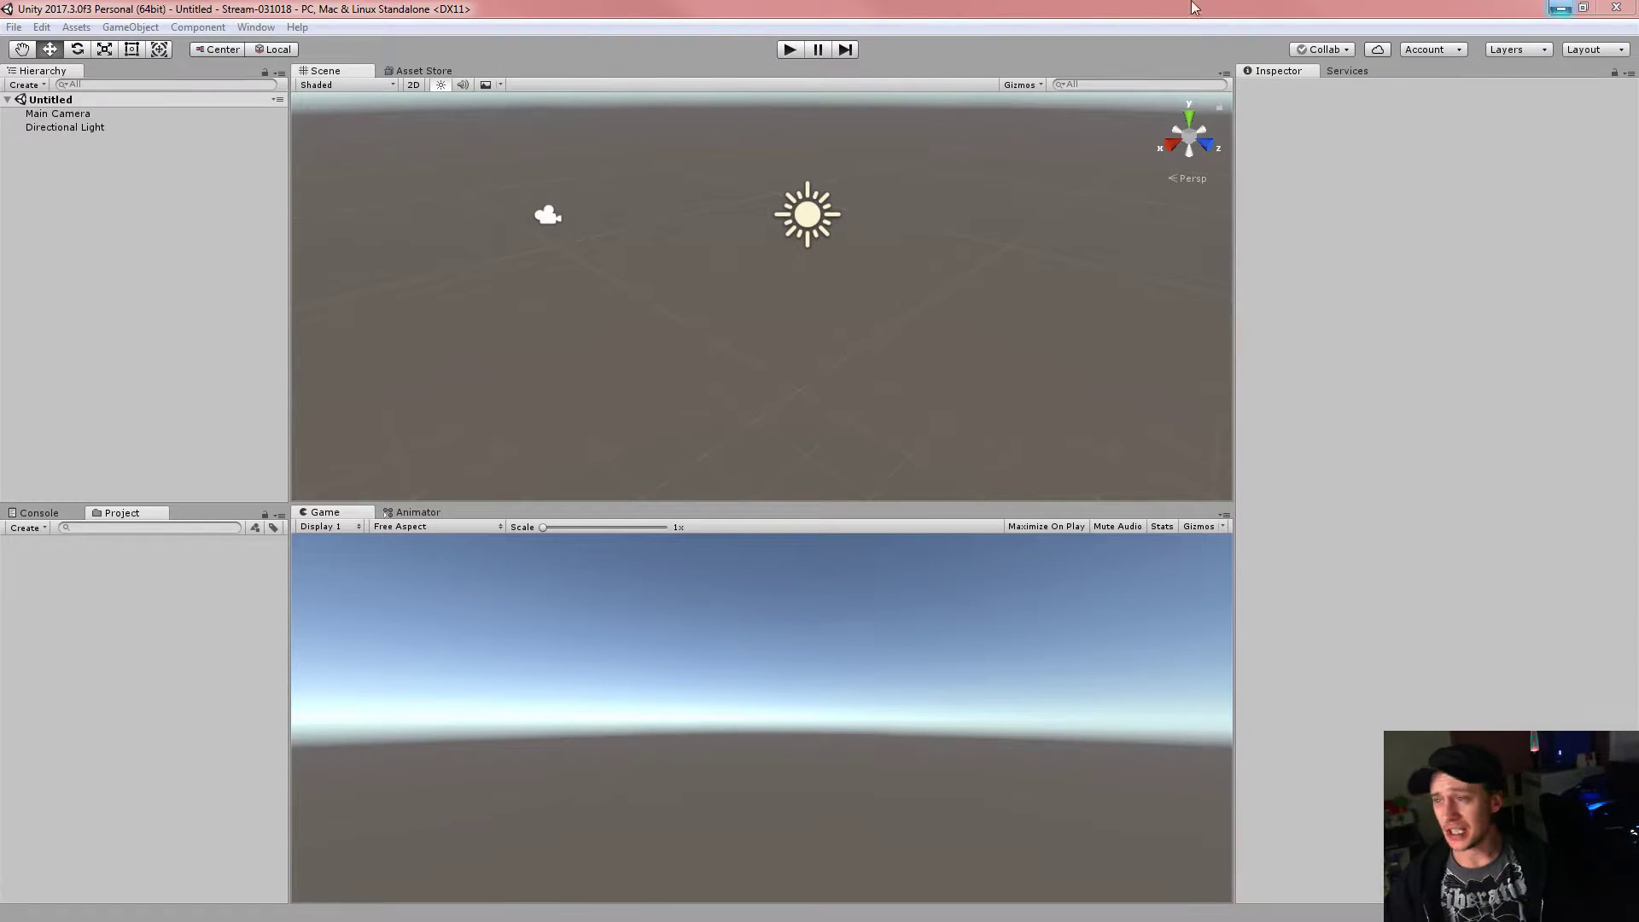
click(990, 6)
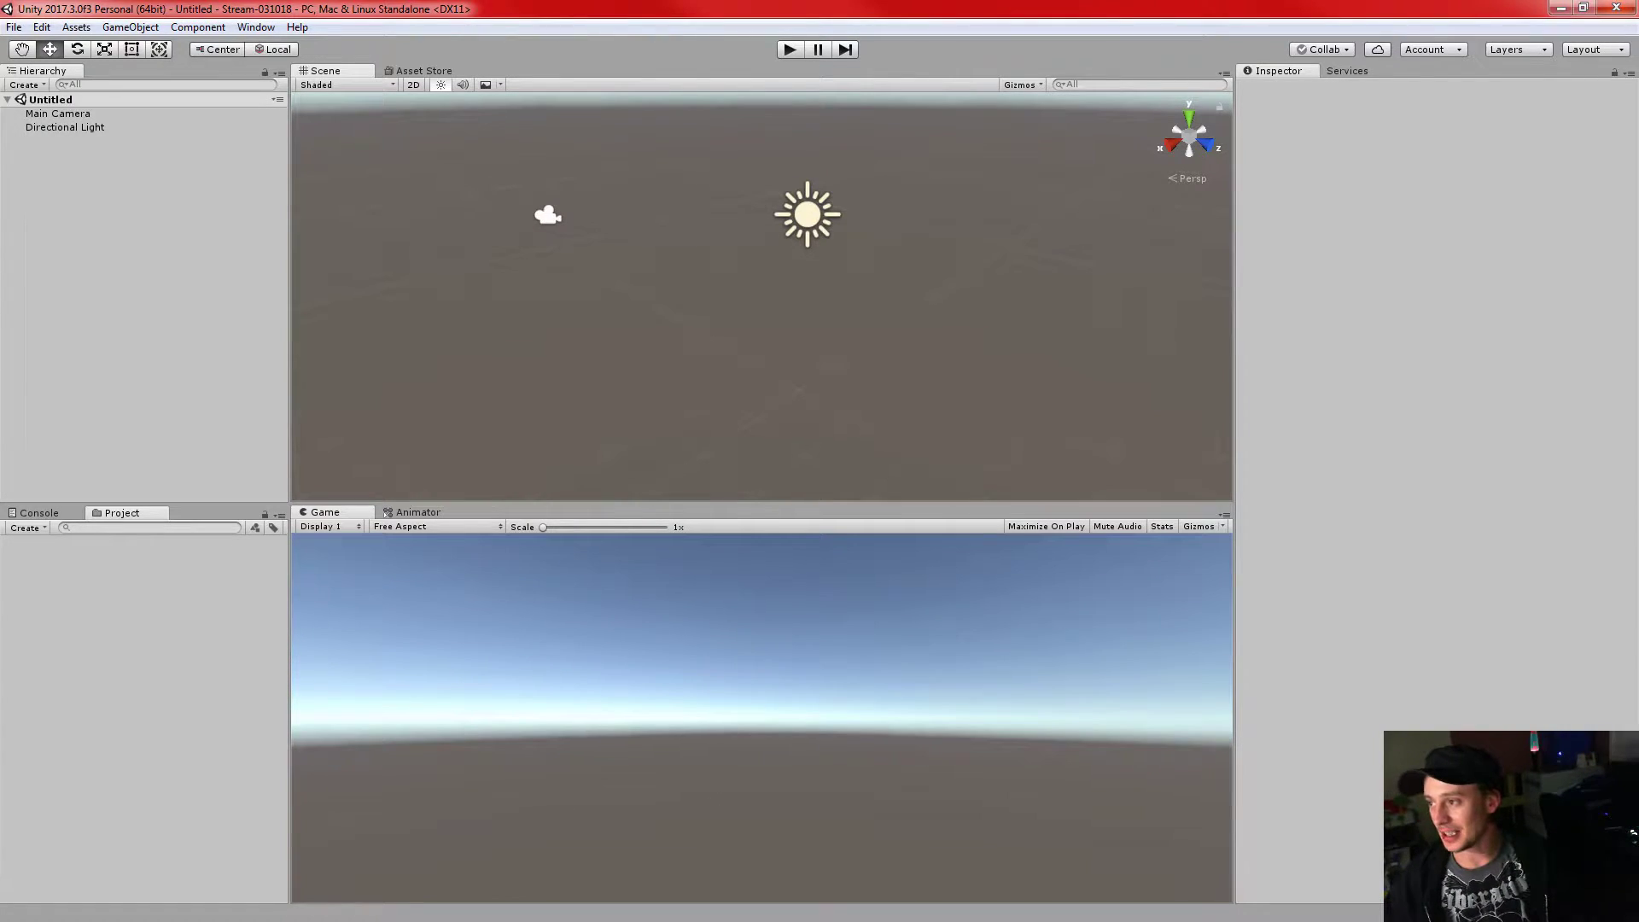
click(264, 164)
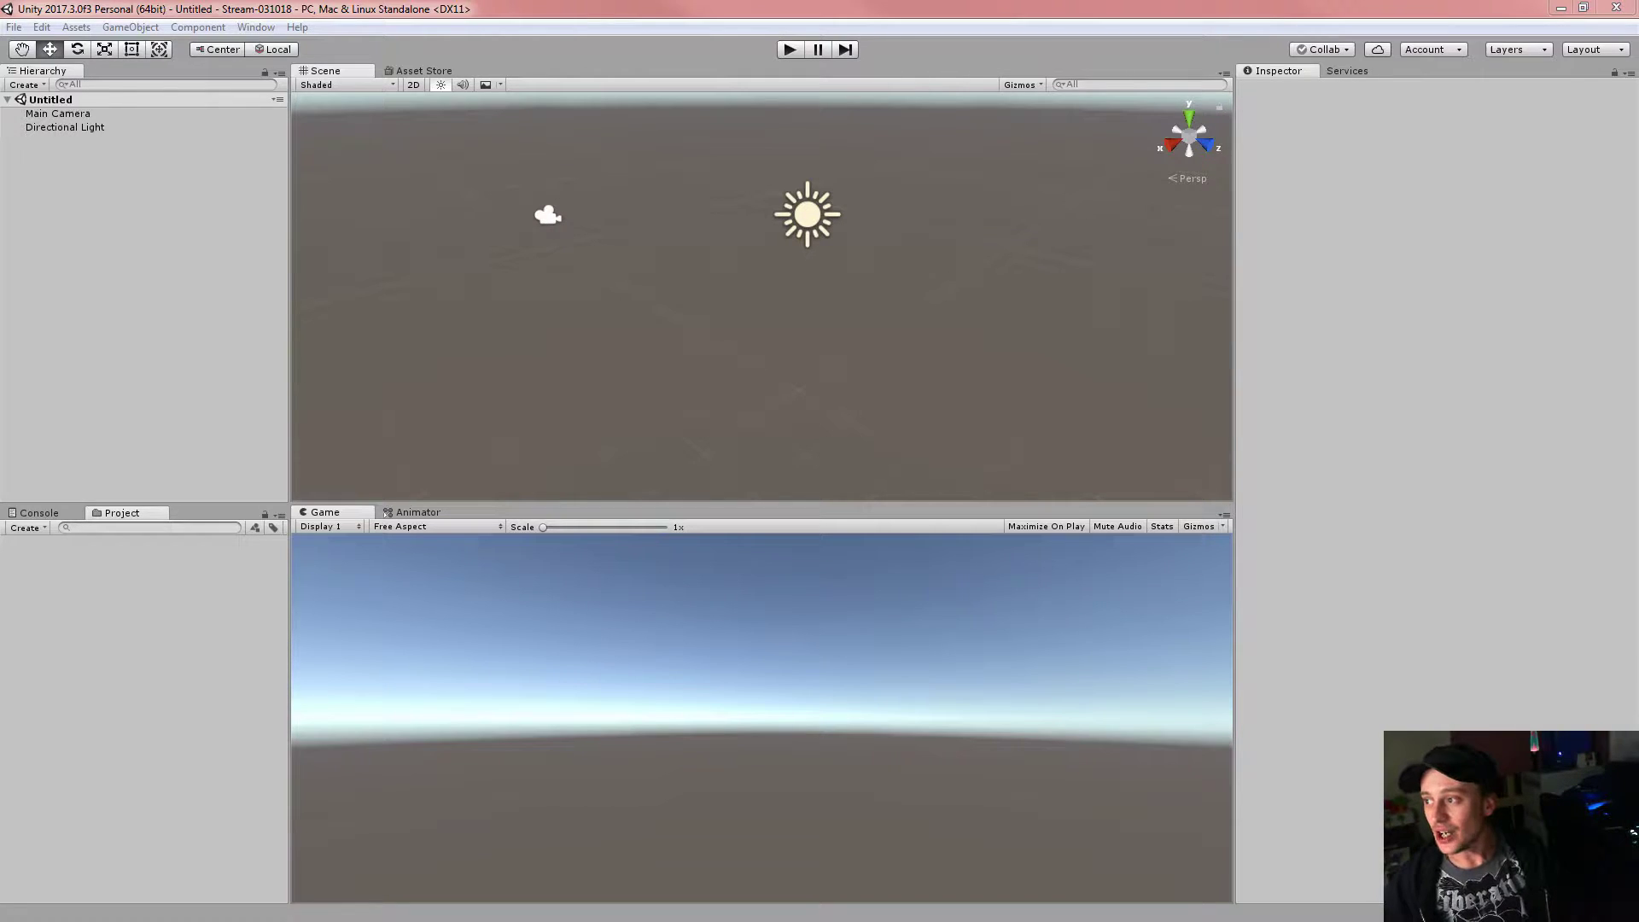
click(1250, 9)
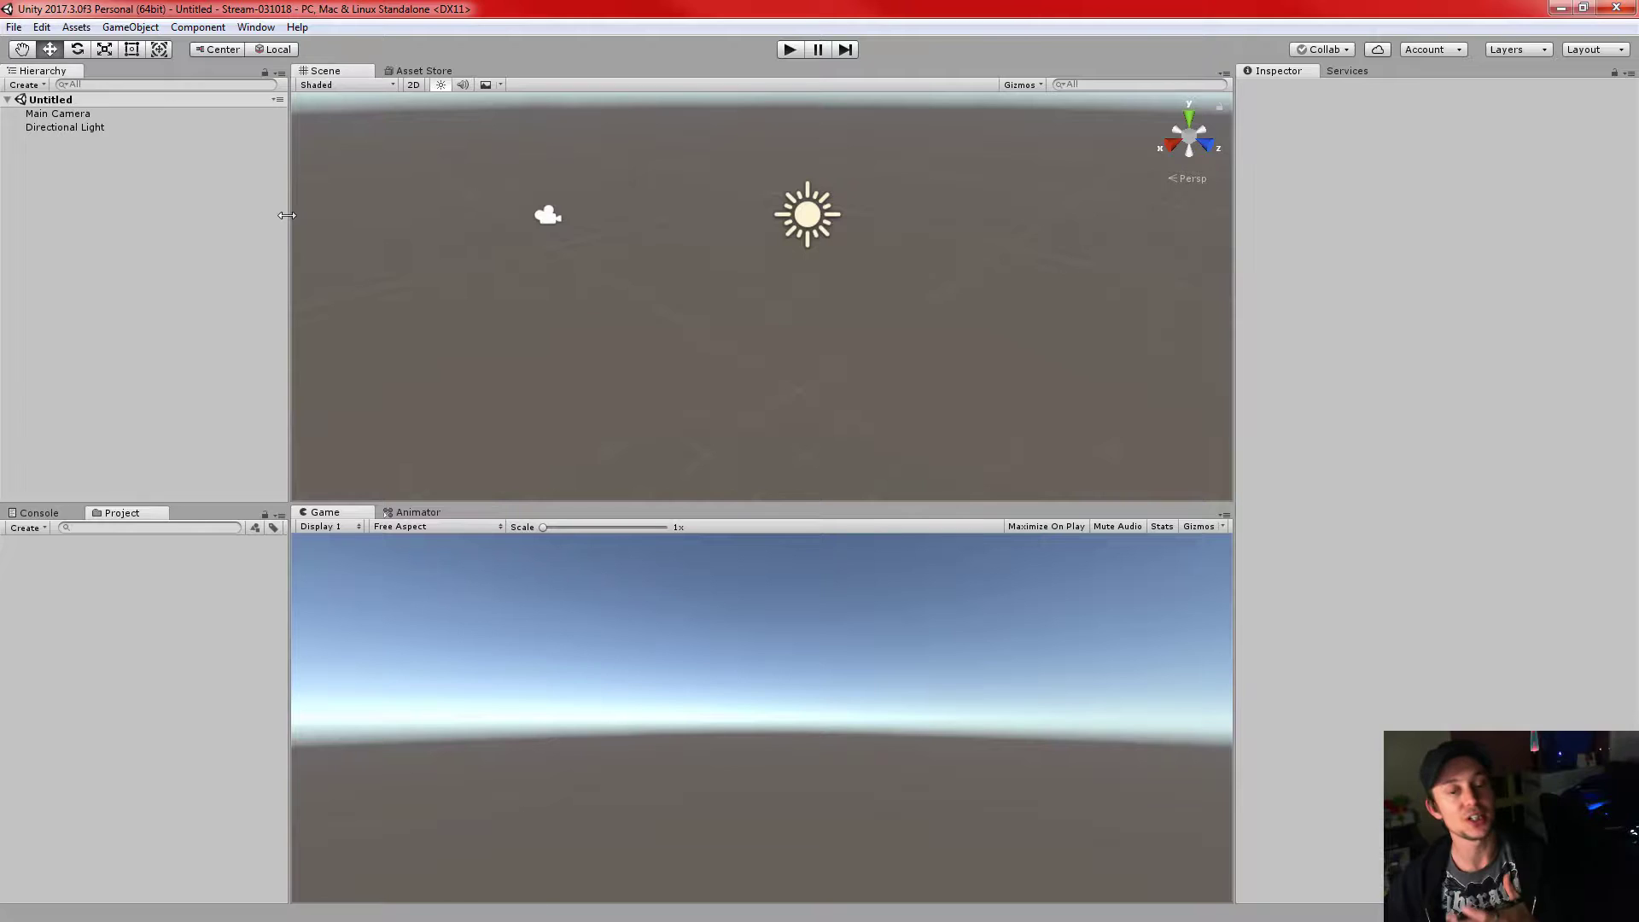
- Narrow the Hierarchy column slightly and inspect the components of the Main Camera and the Directional Light
drag(287, 216, 259, 215)
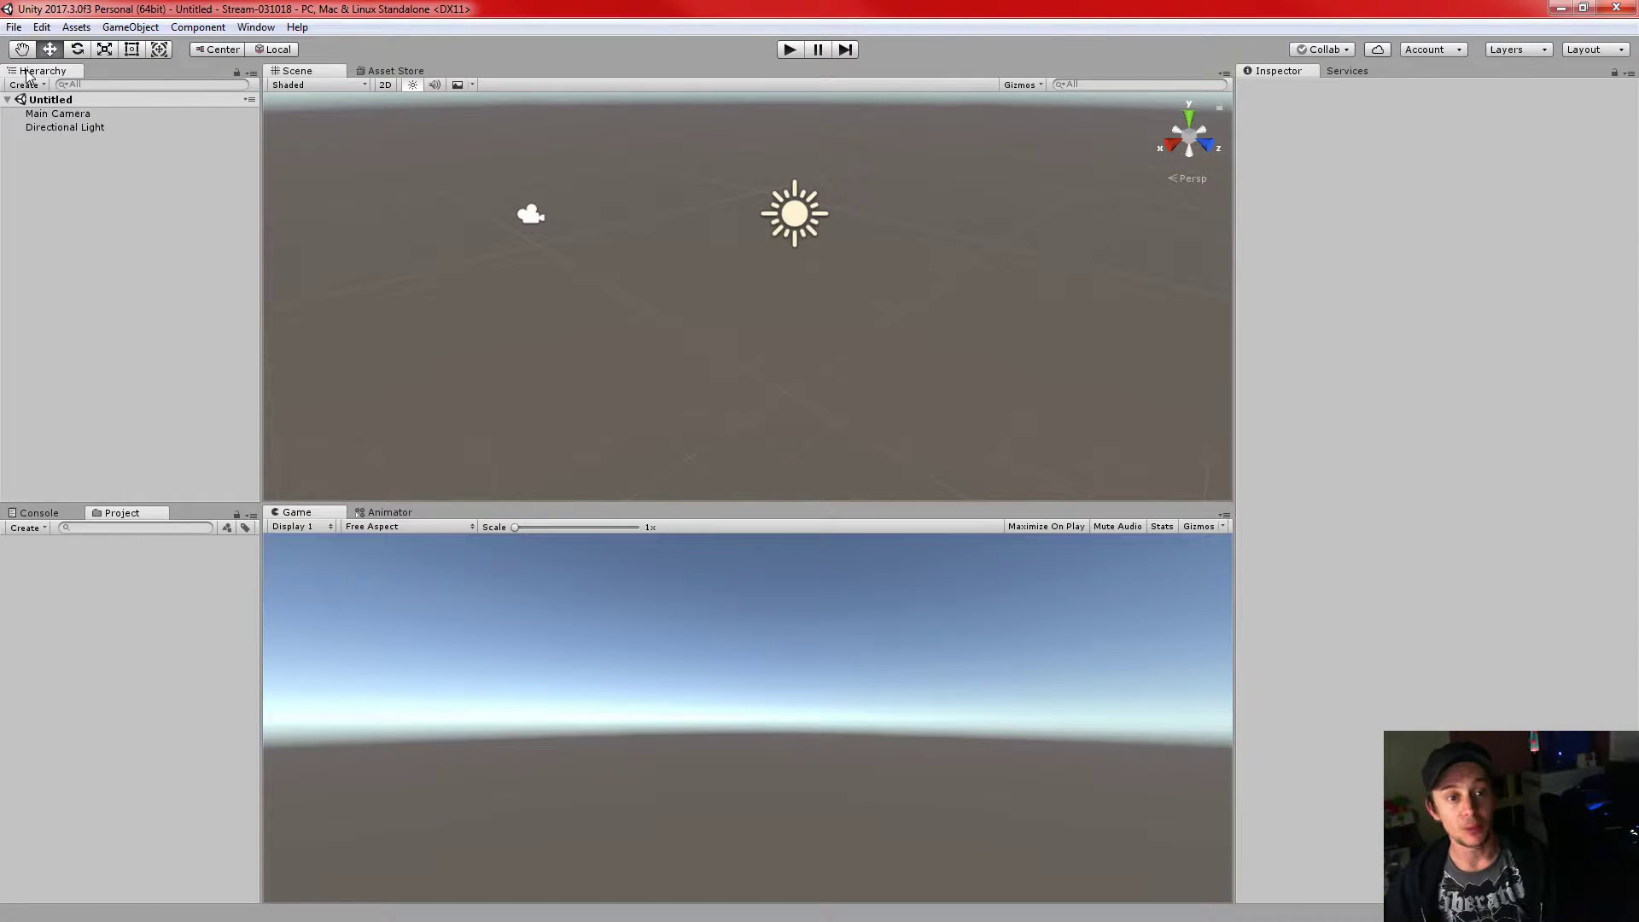
click(92, 129)
click(69, 114)
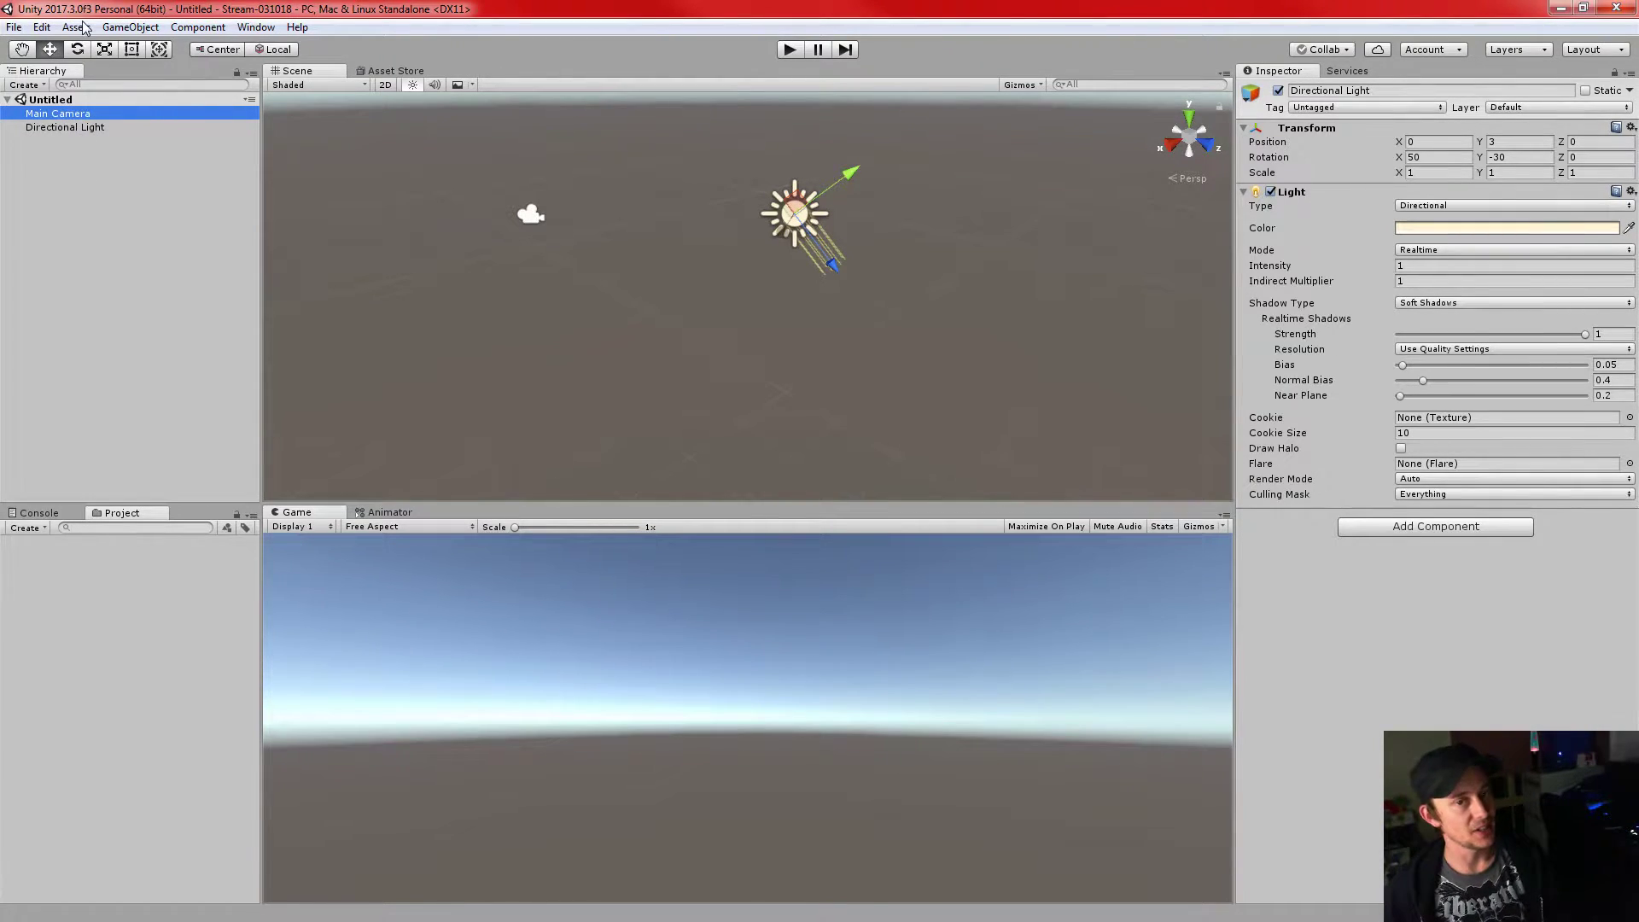
click(87, 136)
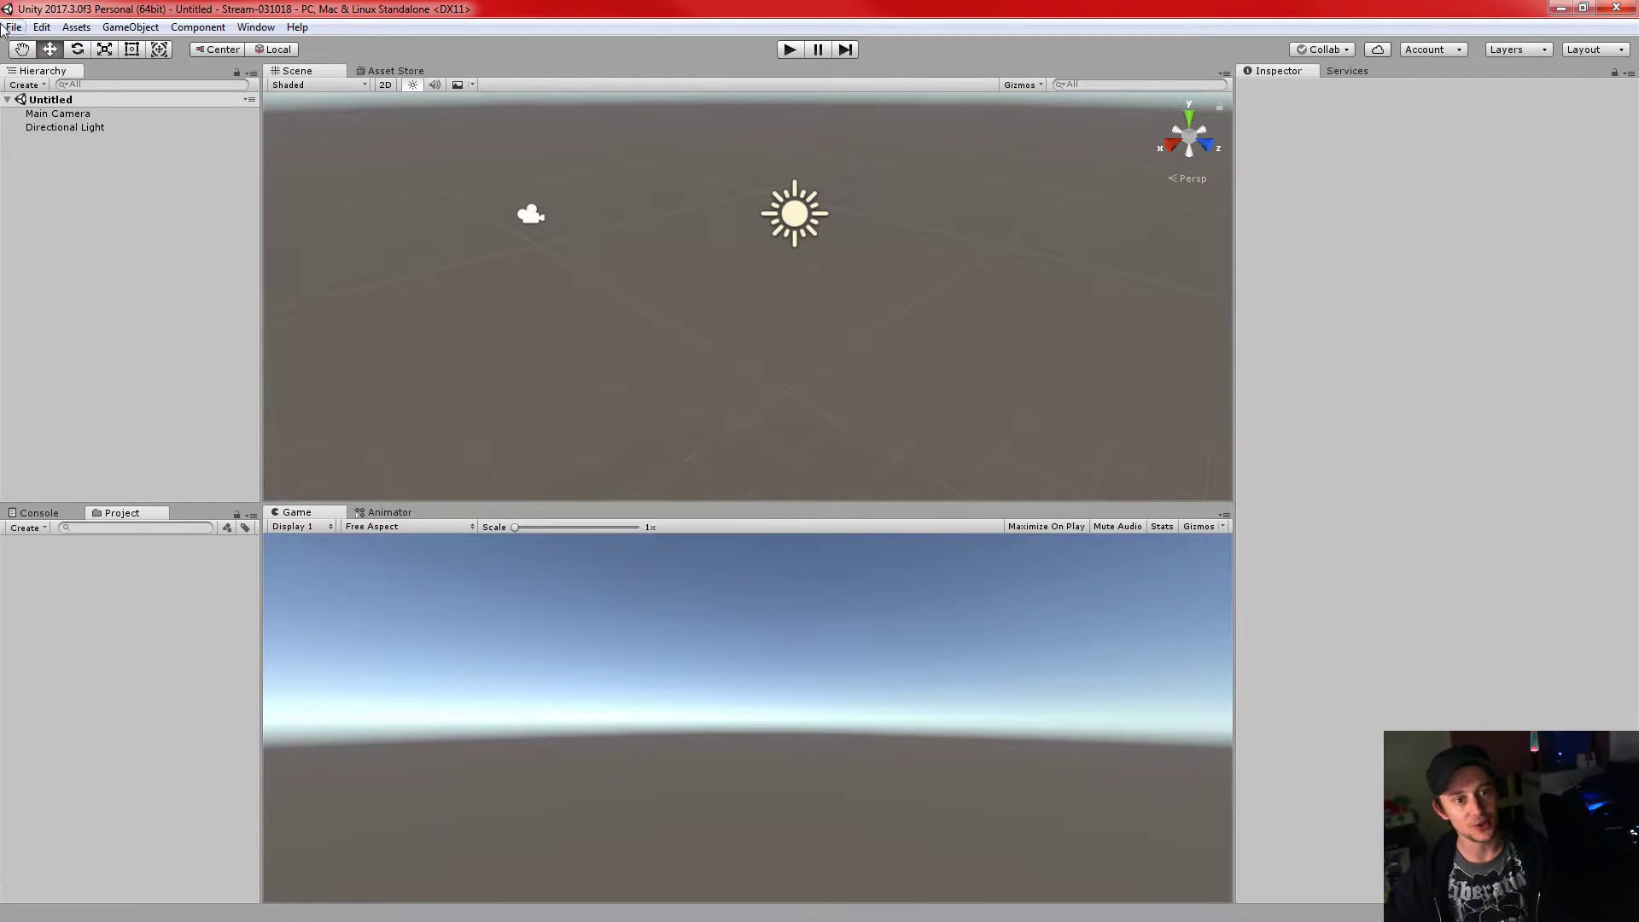
click(47, 114)
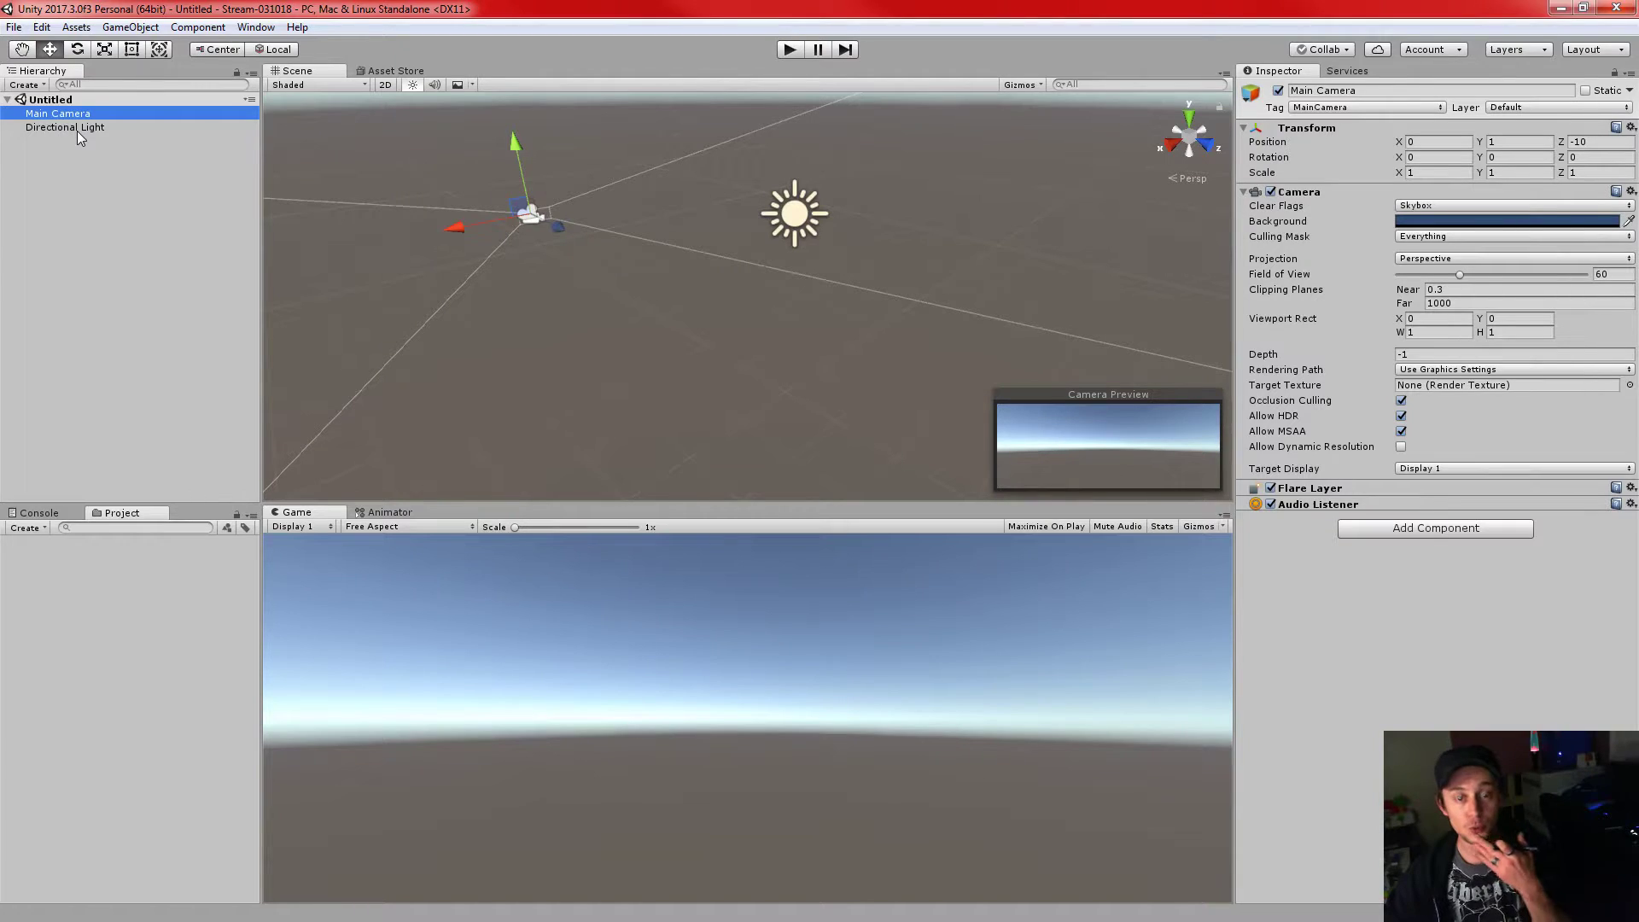
click(77, 129)
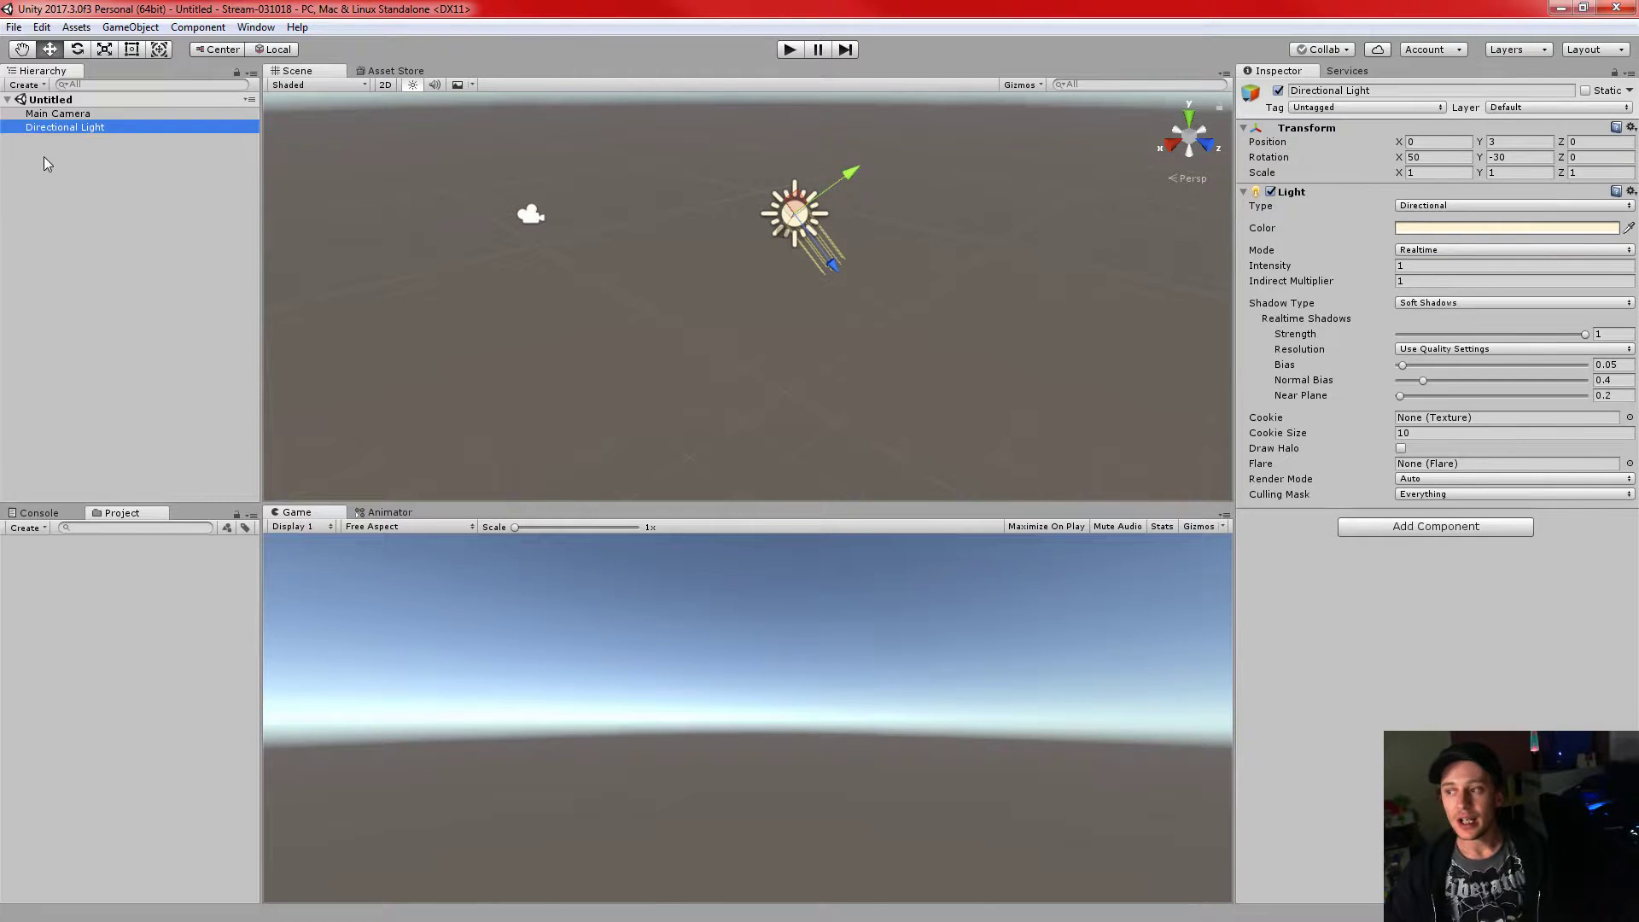
click(35, 184)
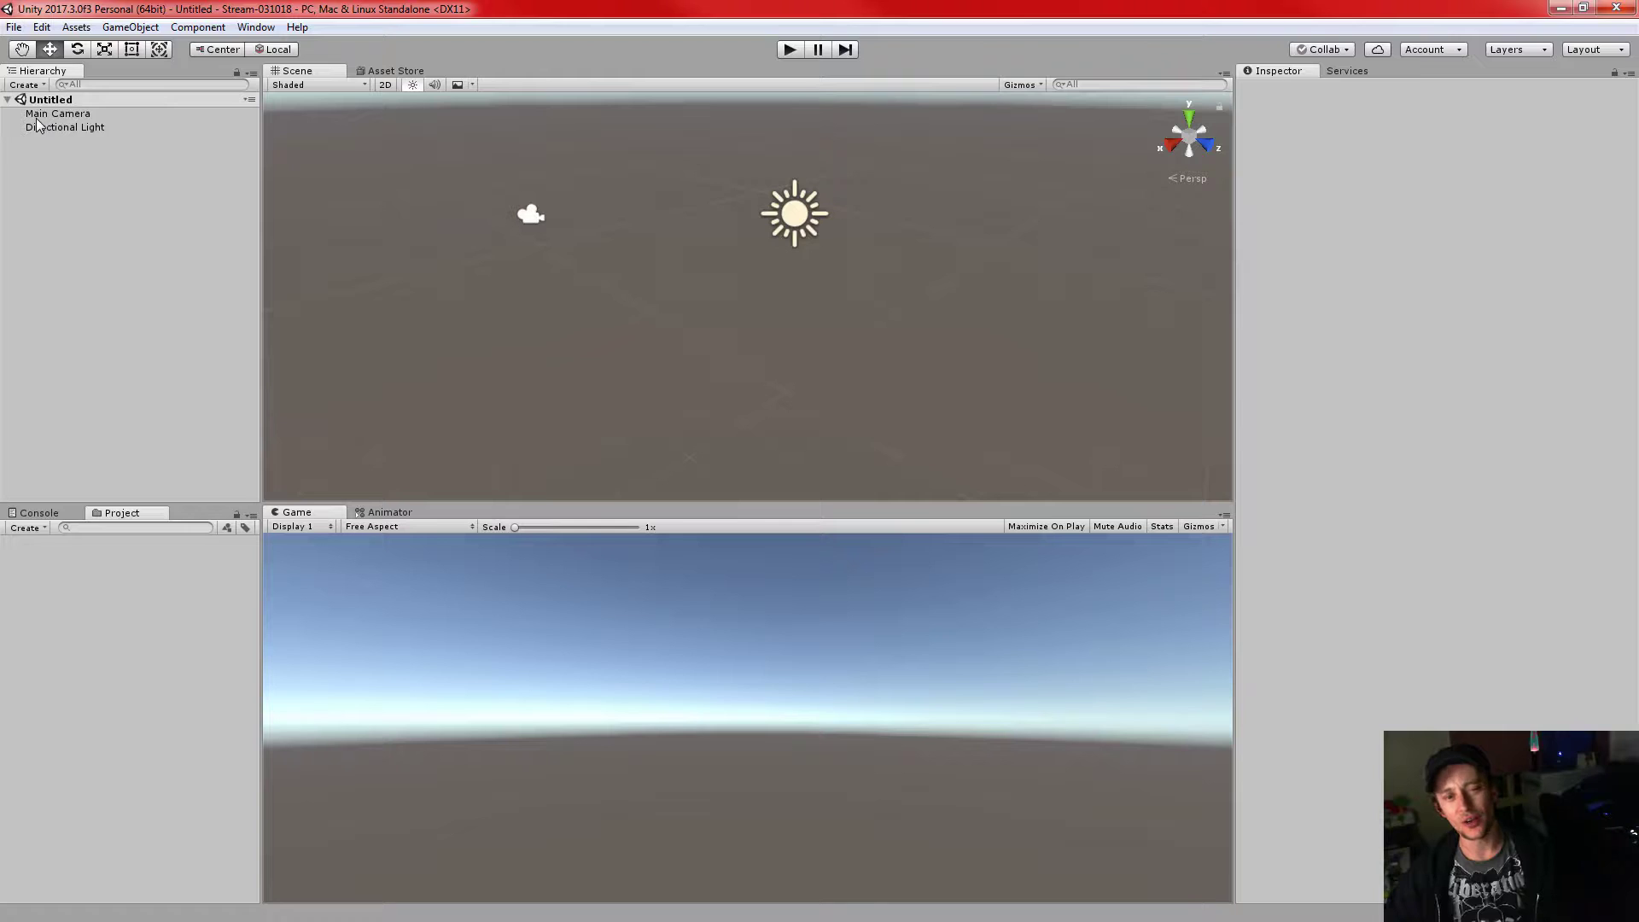
- Nest the Main Camera under the Directional Light in the scene hierarchy and move it back to the top level above the light
drag(51, 113, 67, 128)
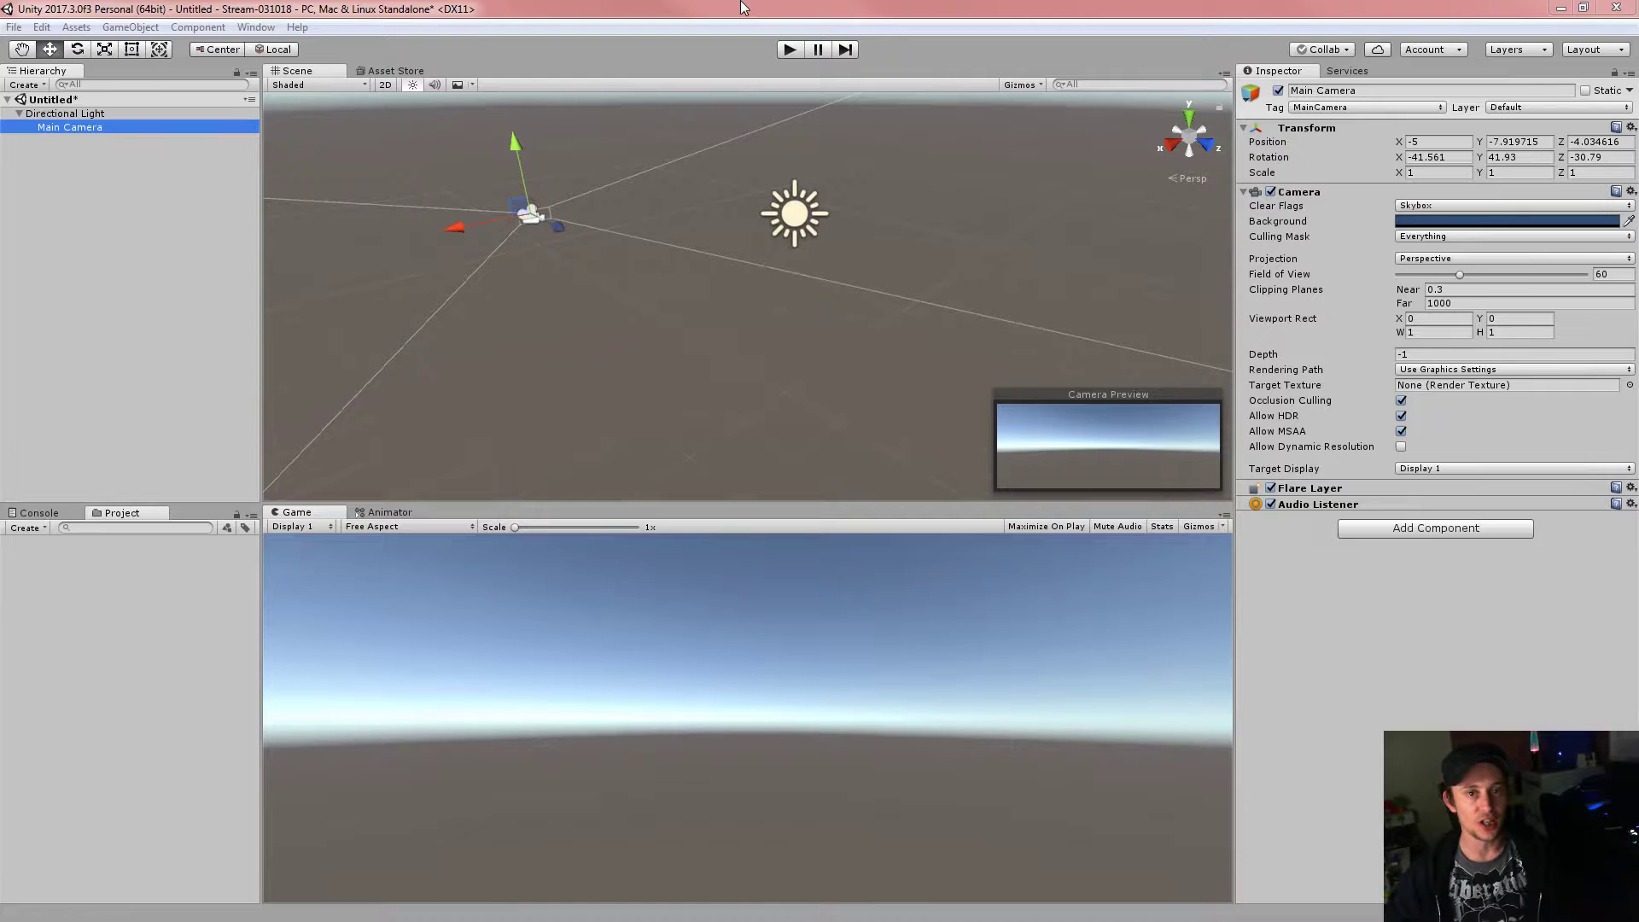
click(121, 215)
drag(79, 128, 43, 114)
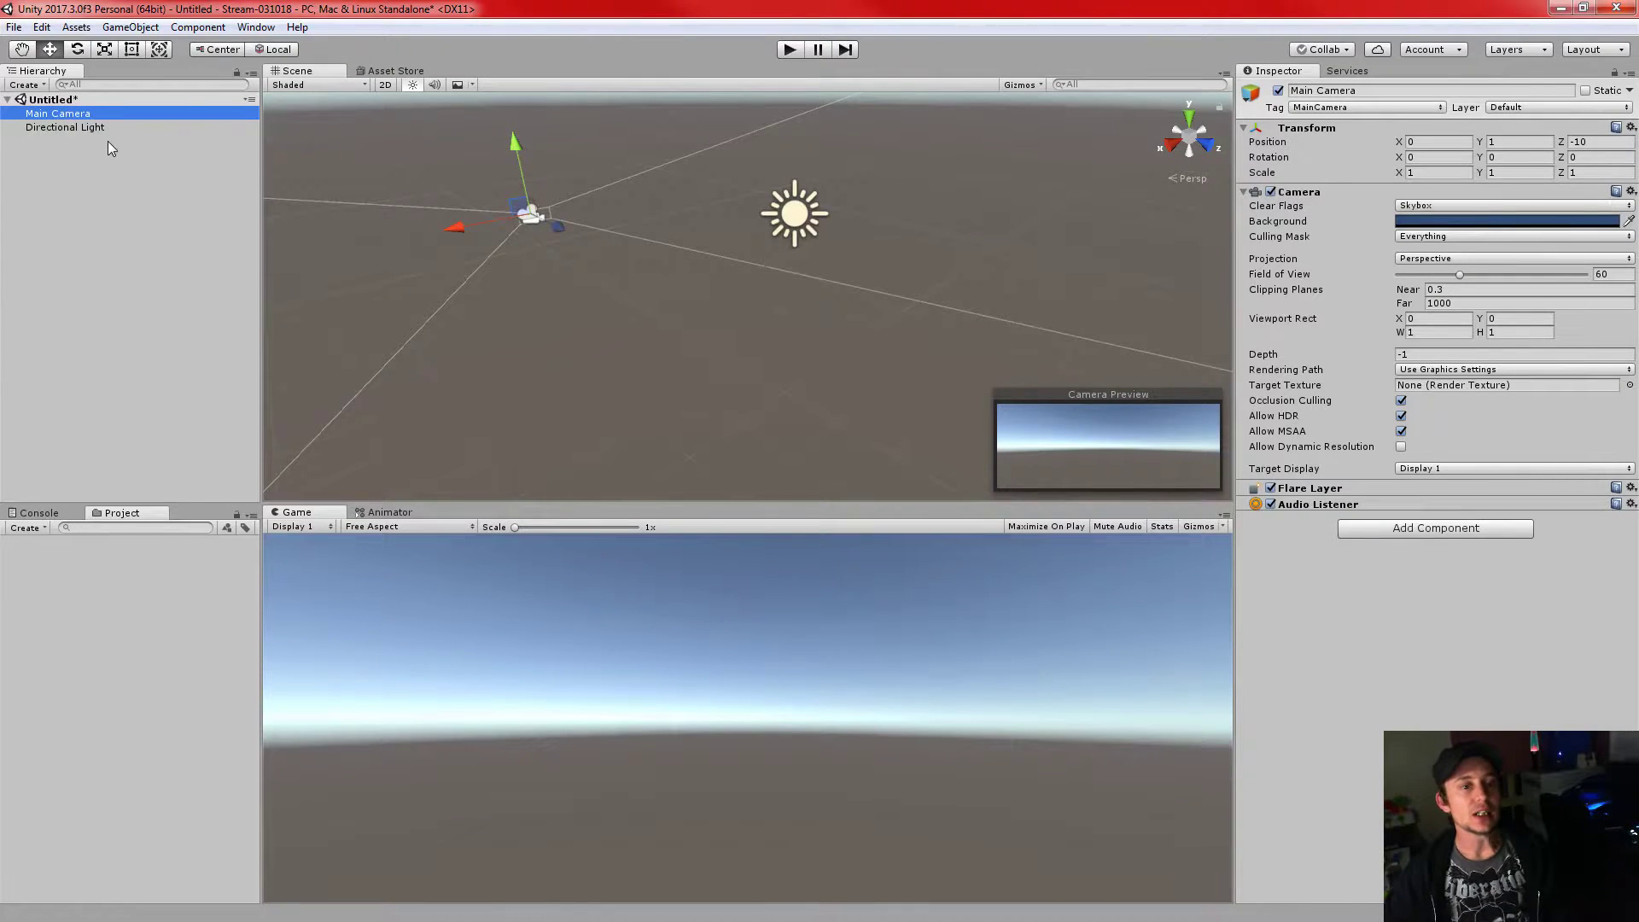
click(77, 171)
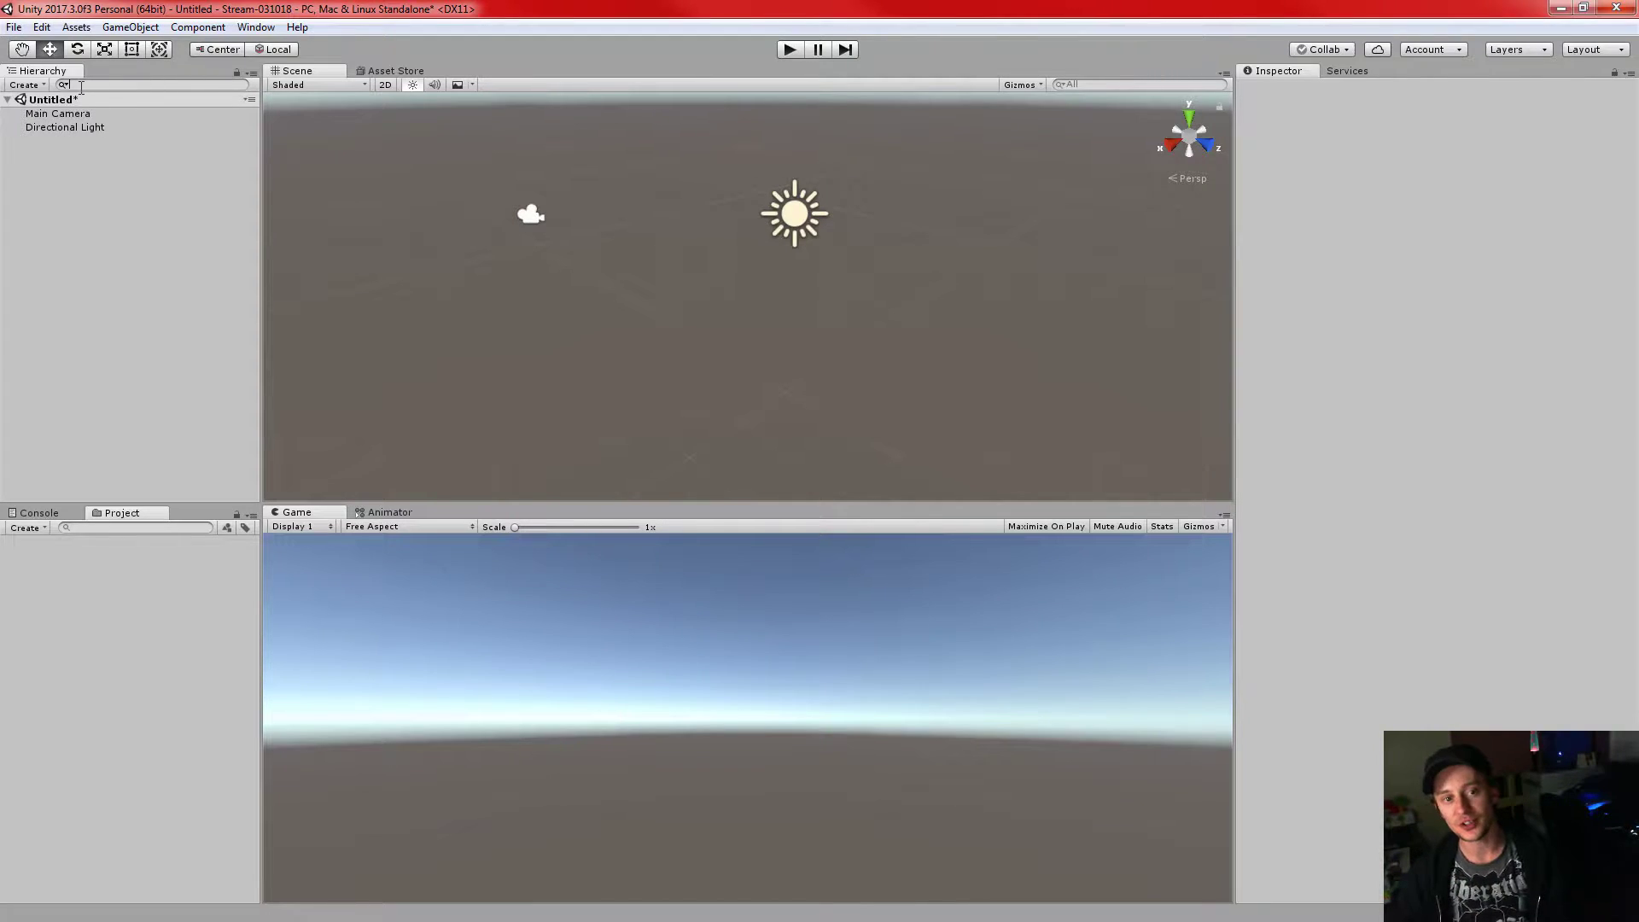
- Filter the scene hierarchy for "Camera", select the Main Camera in the results, and clear the filter and selection
click(60, 127)
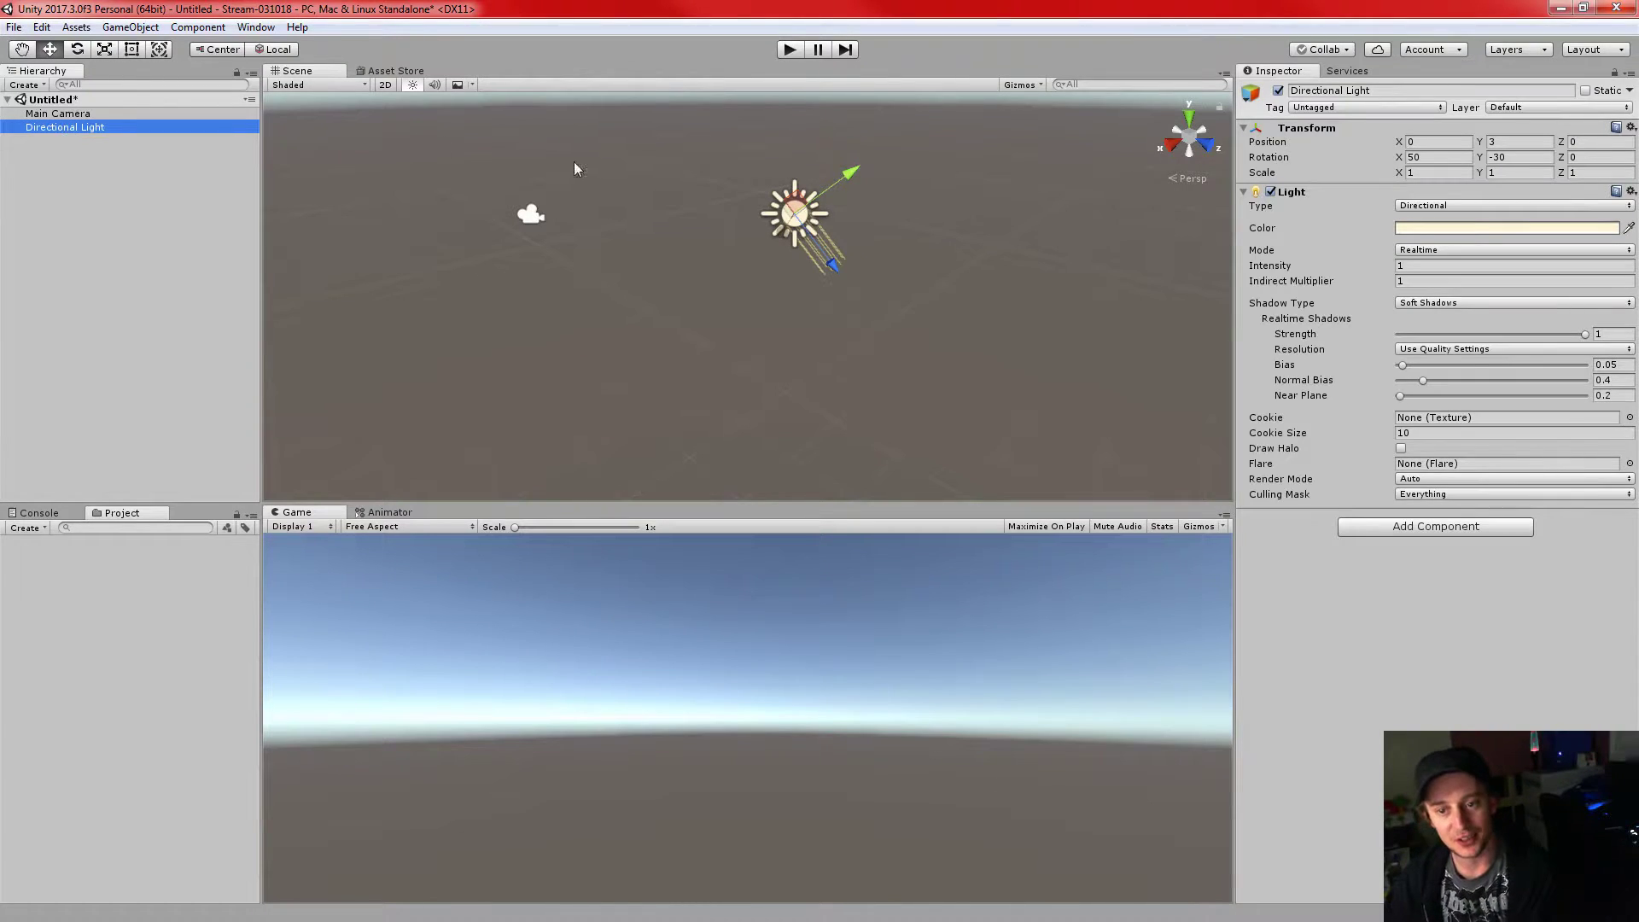
click(104, 116)
click(143, 196)
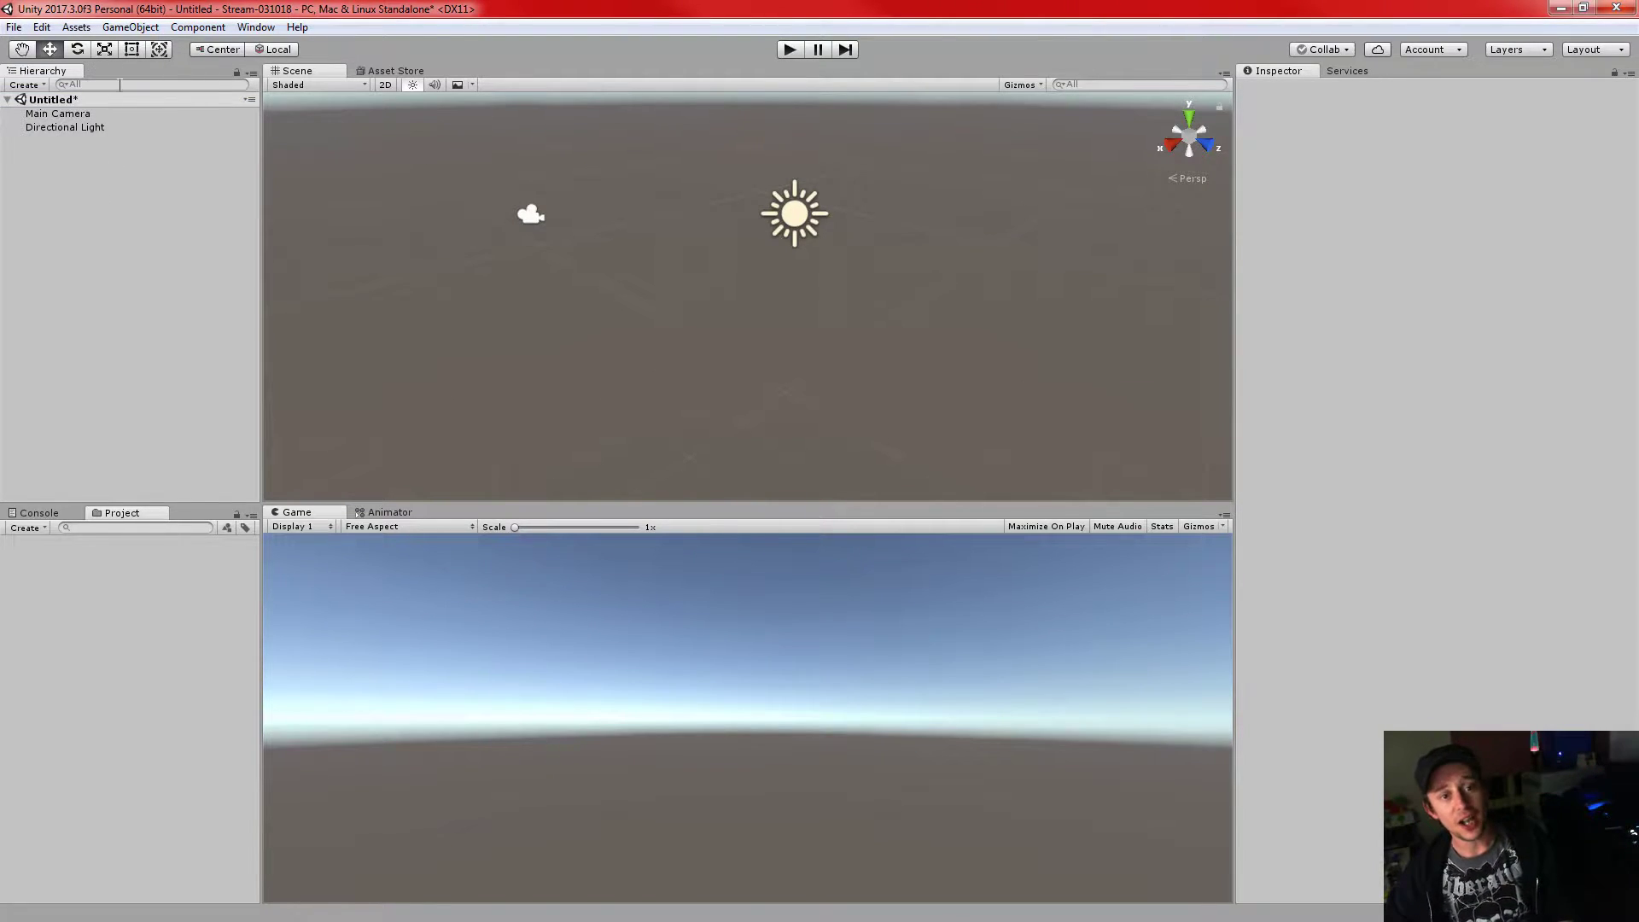
text(Camera)
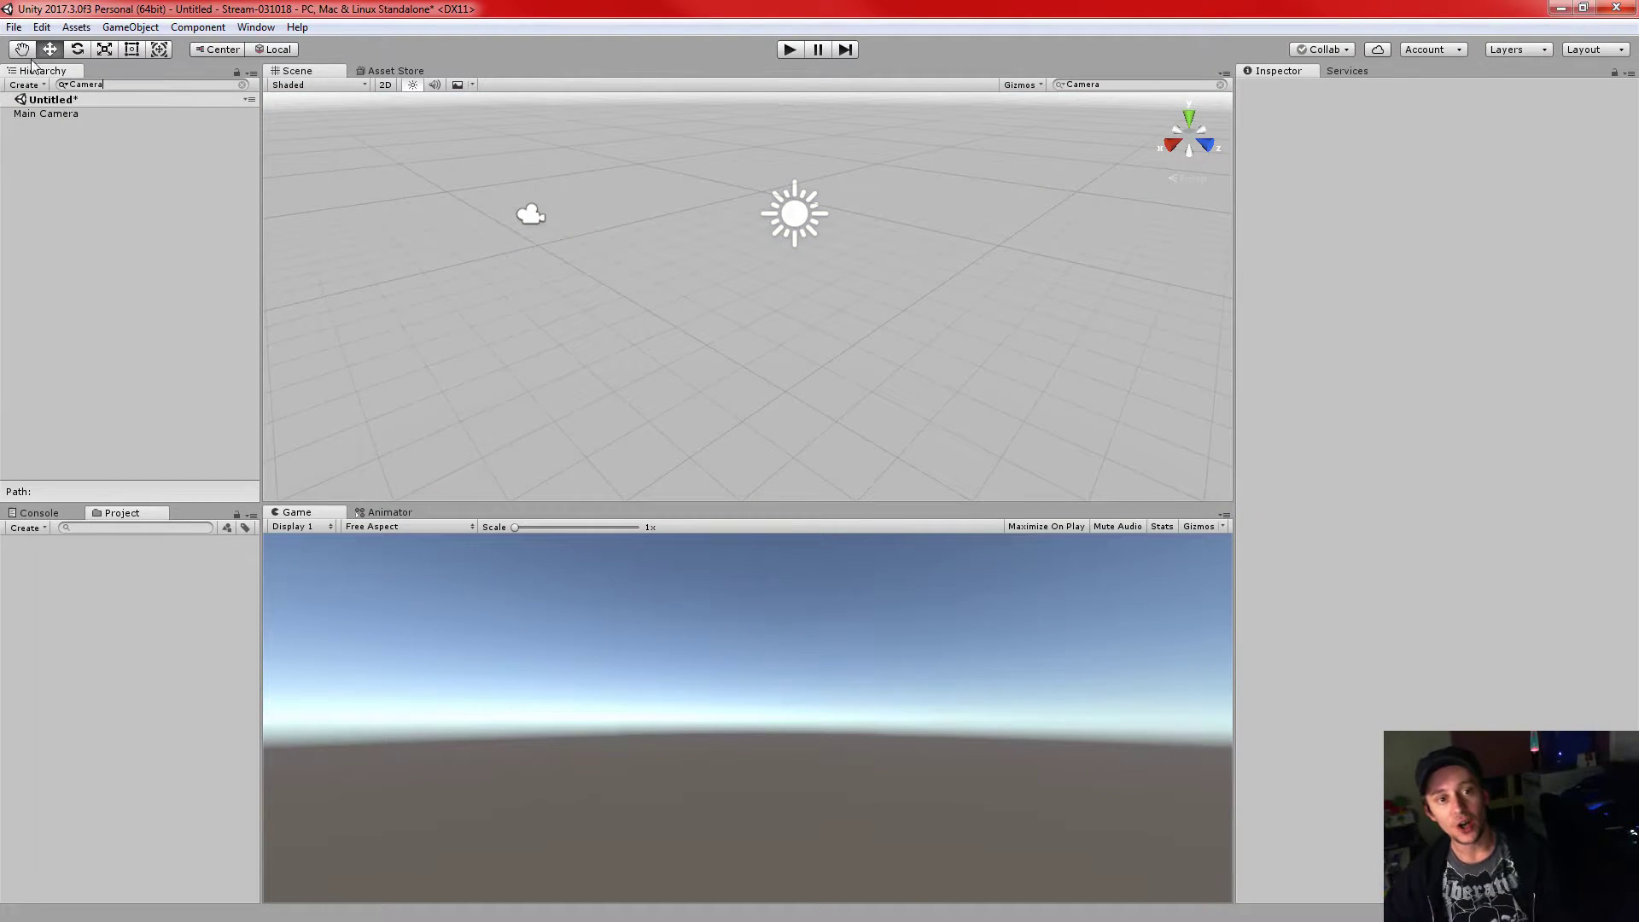
click(73, 118)
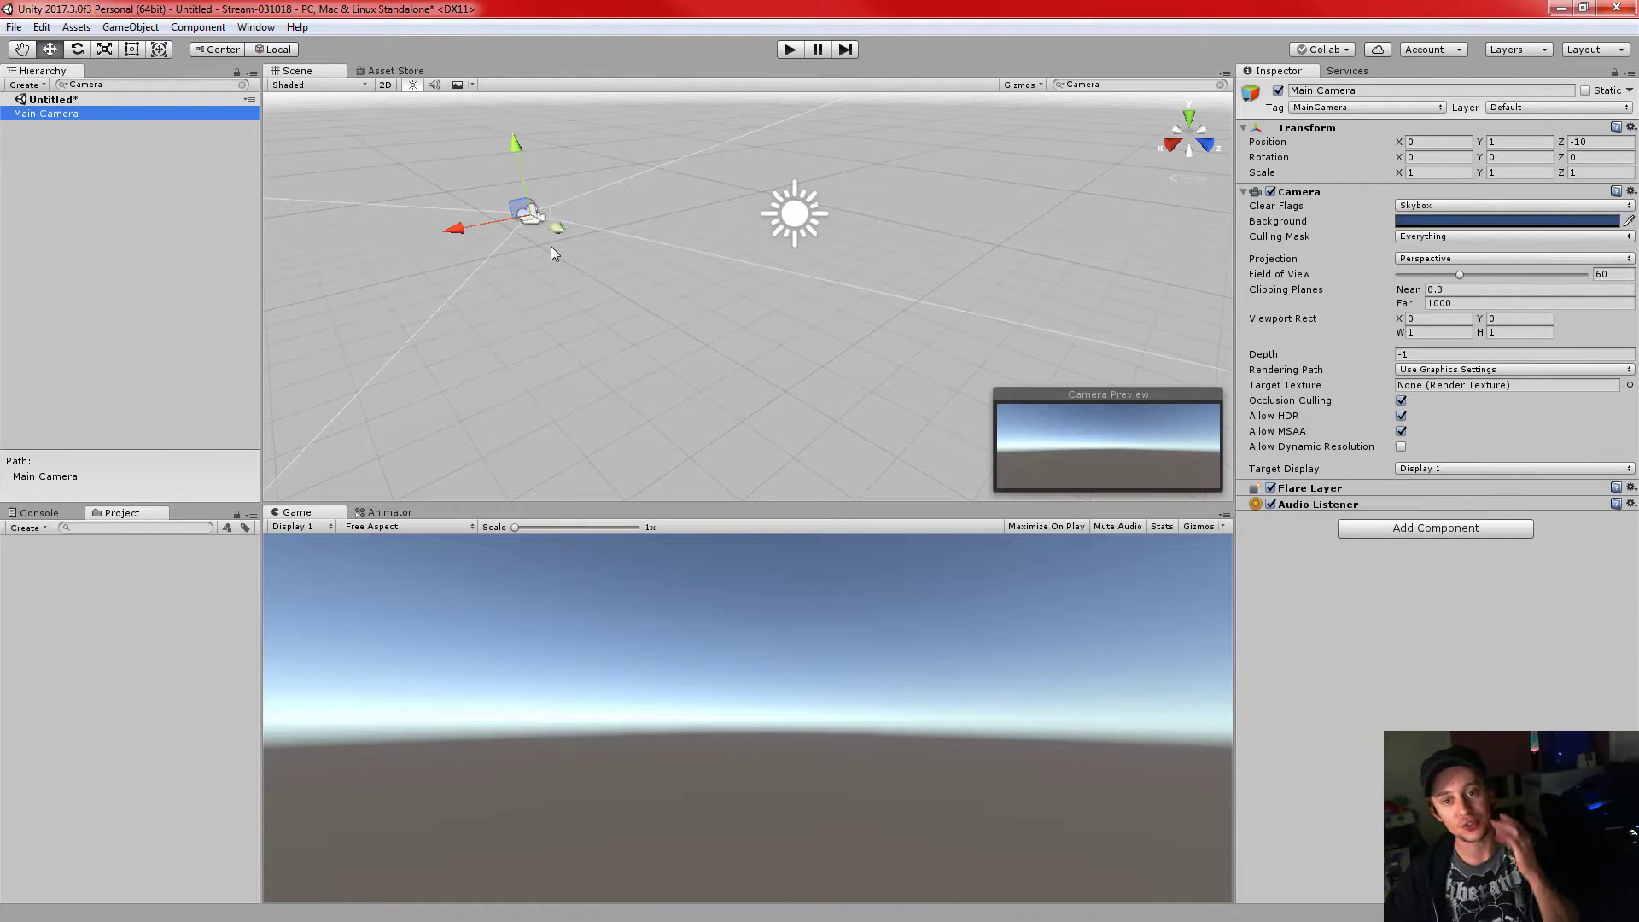
click(243, 86)
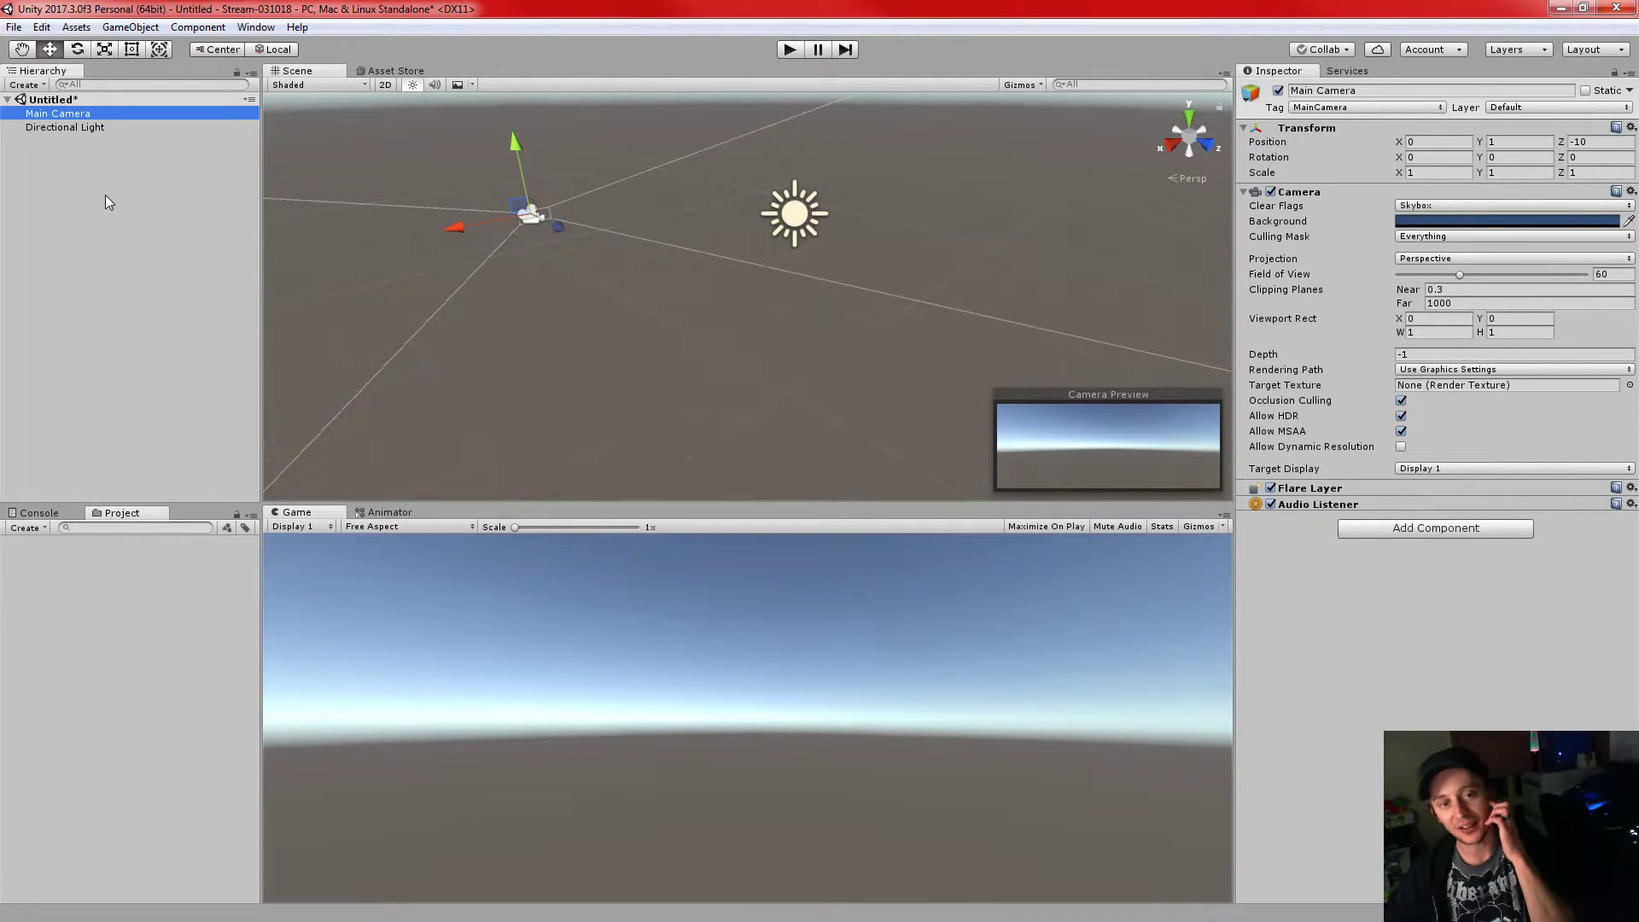
key(ctrl+f)
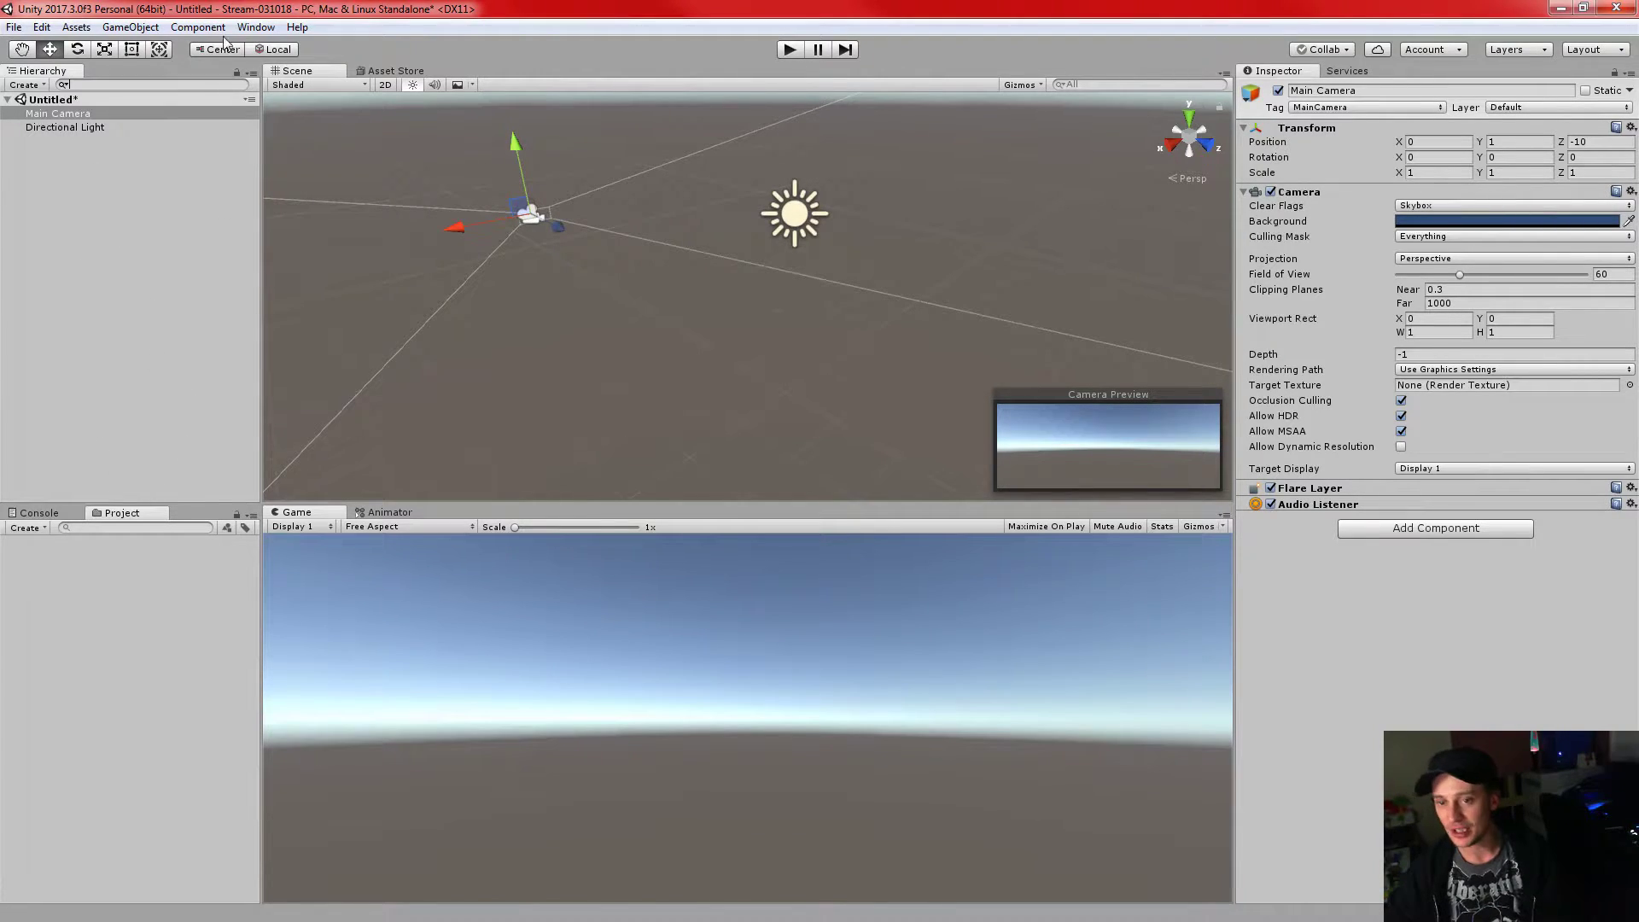
click(106, 210)
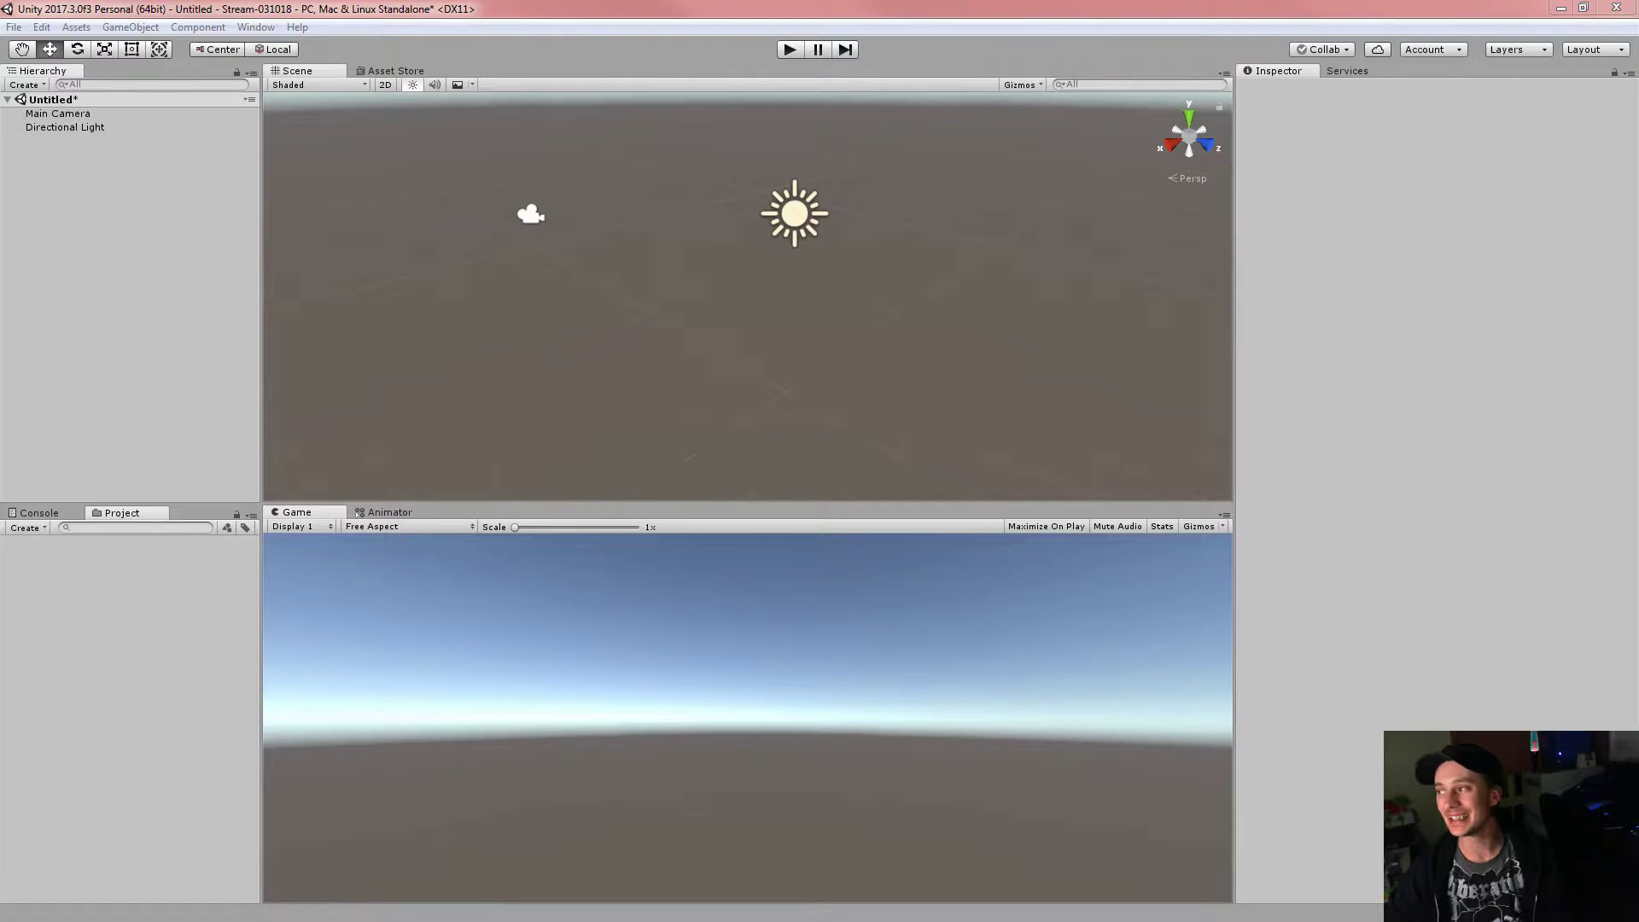
- Show the Console and widen the Hierarchy and Console column until the message, warning and error counters fit
click(522, 308)
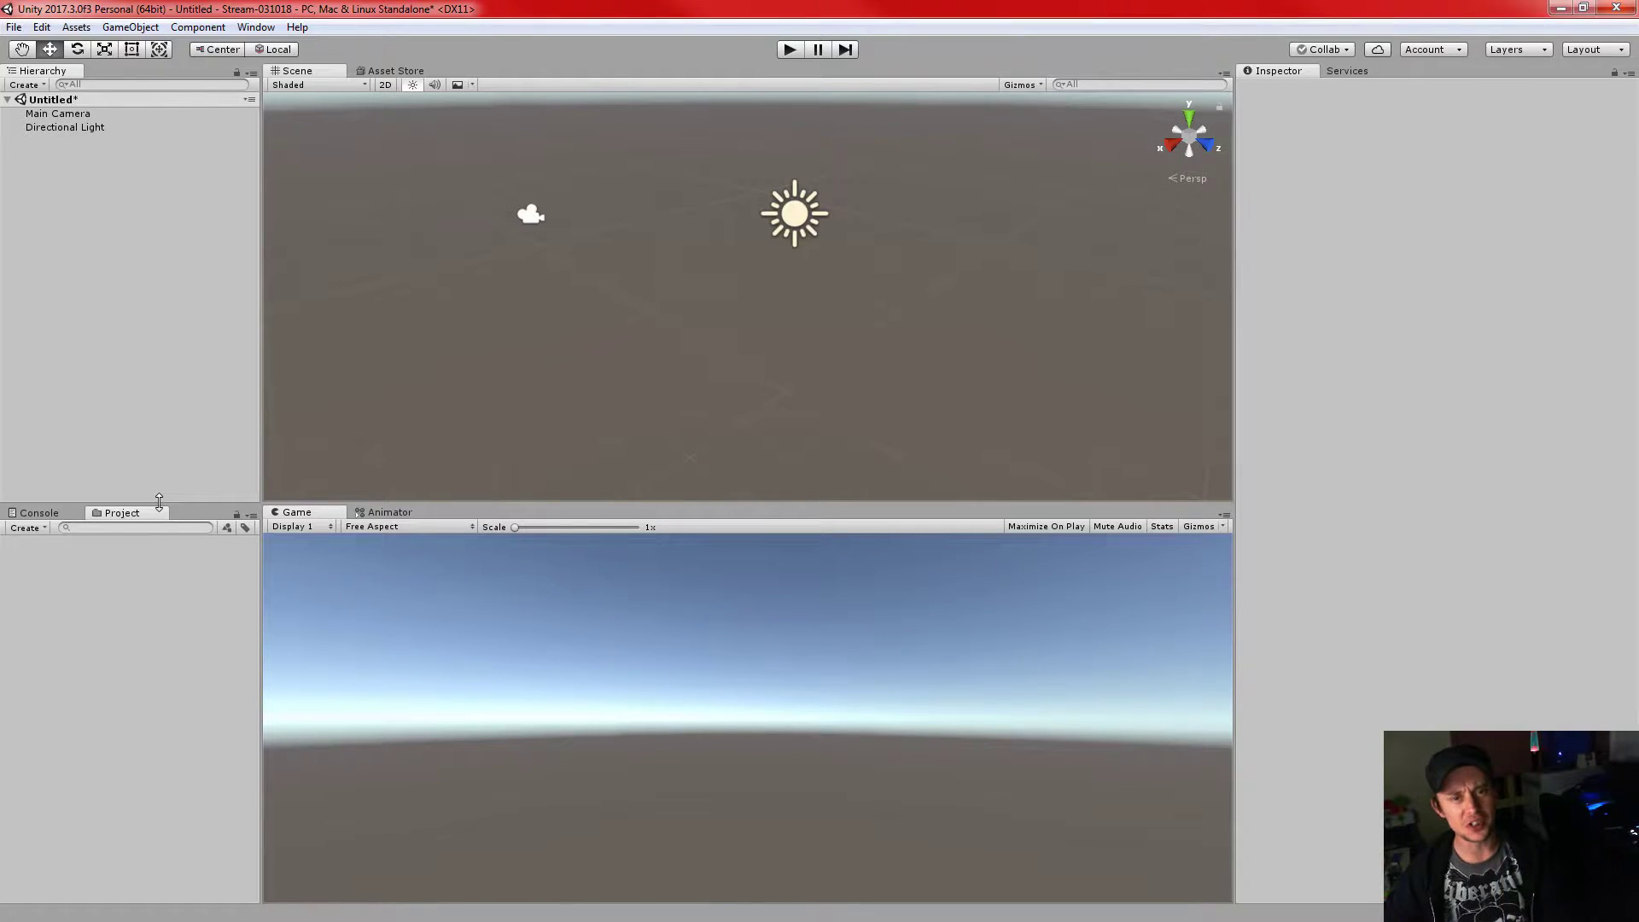
click(30, 515)
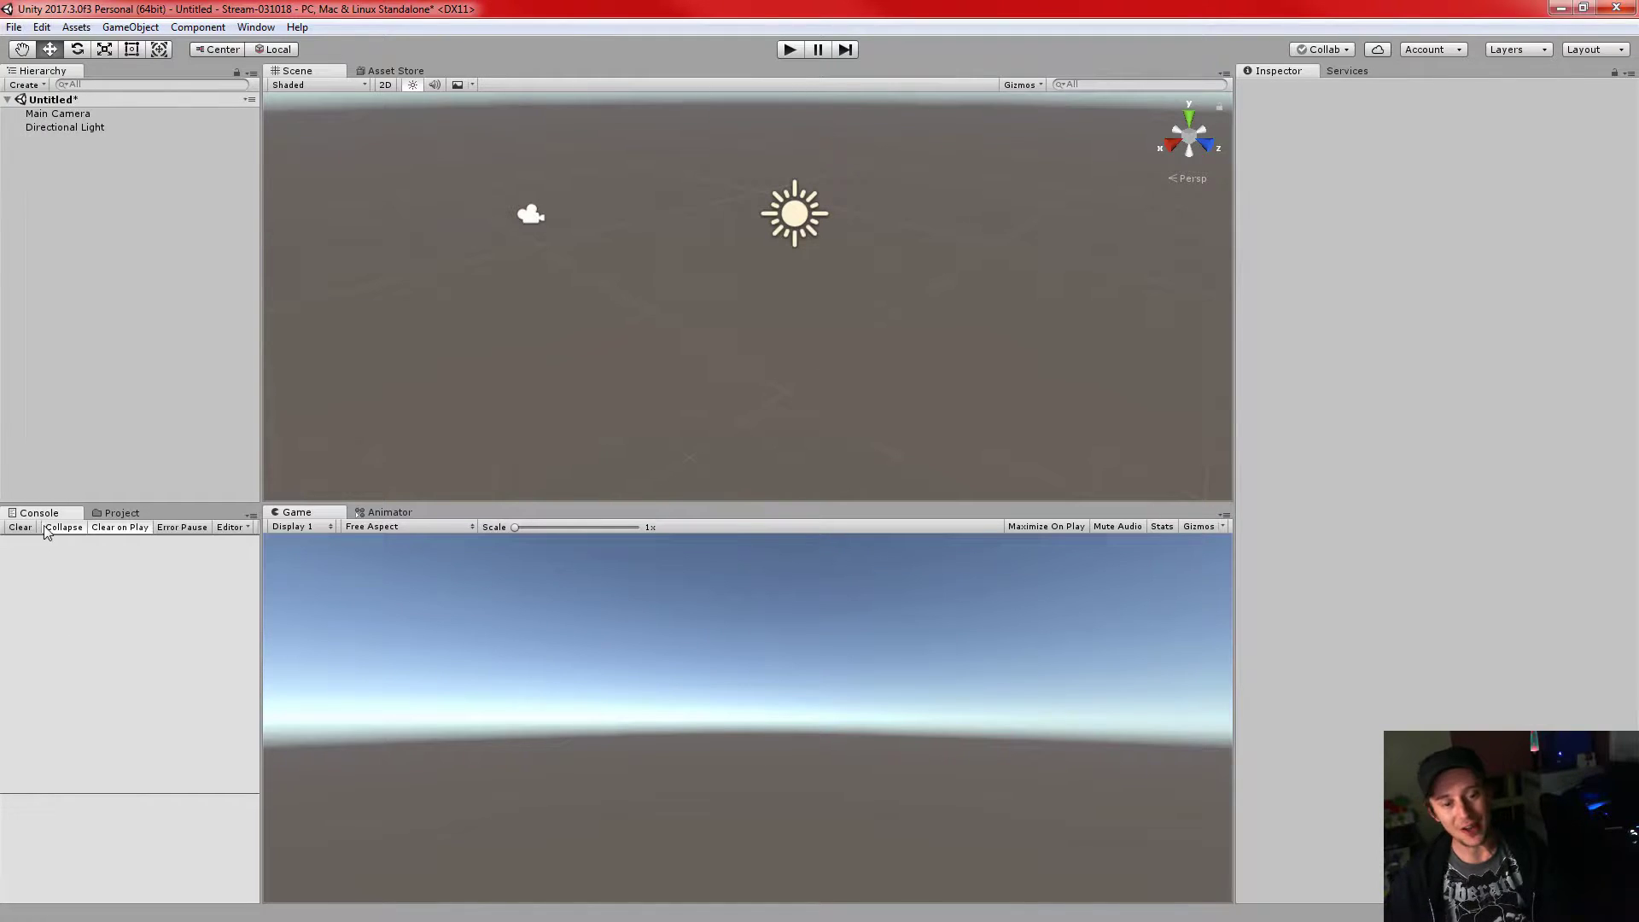
drag(262, 554, 353, 563)
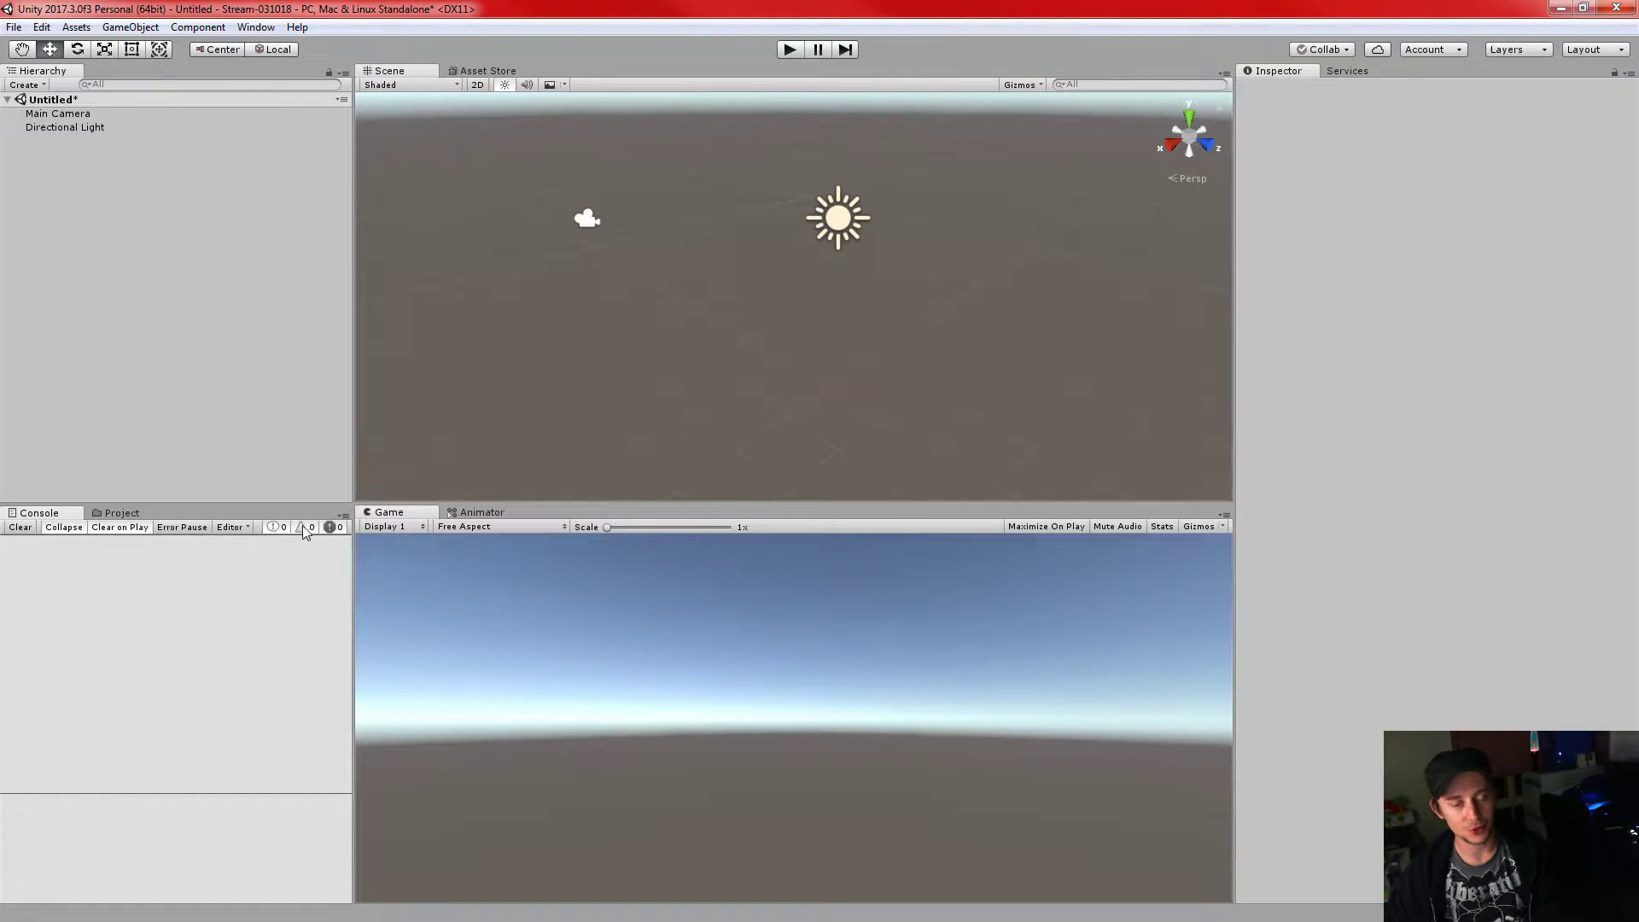
mouse_move(355, 456)
mouse_down()
mouse_move(376, 461)
mouse_move(346, 474)
mouse_up()
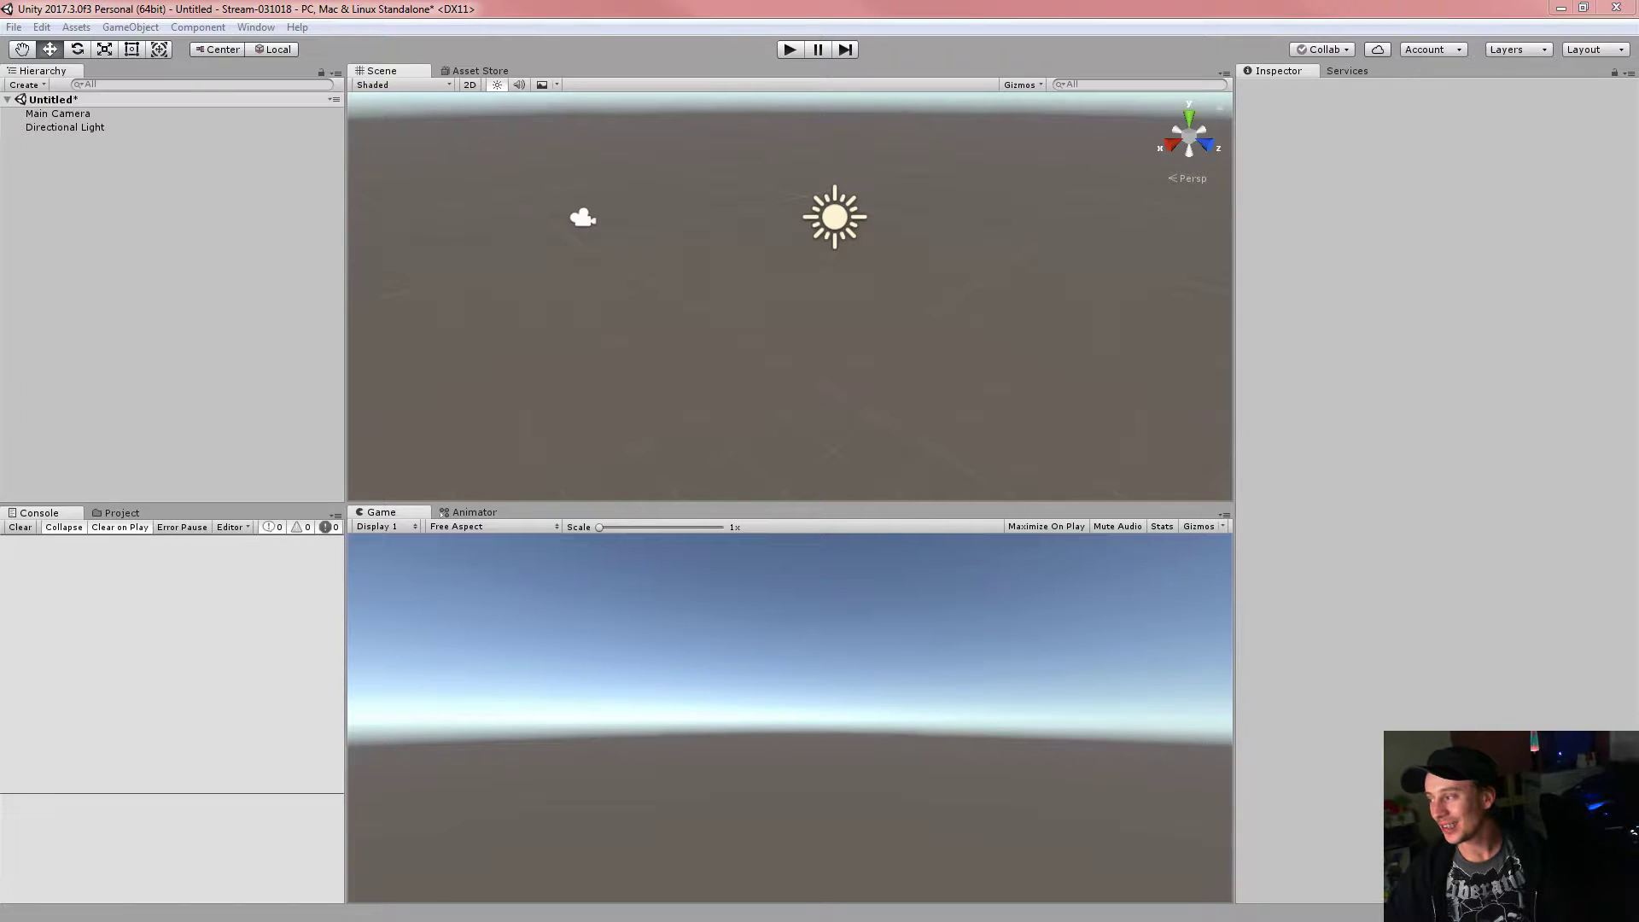
click(1101, 7)
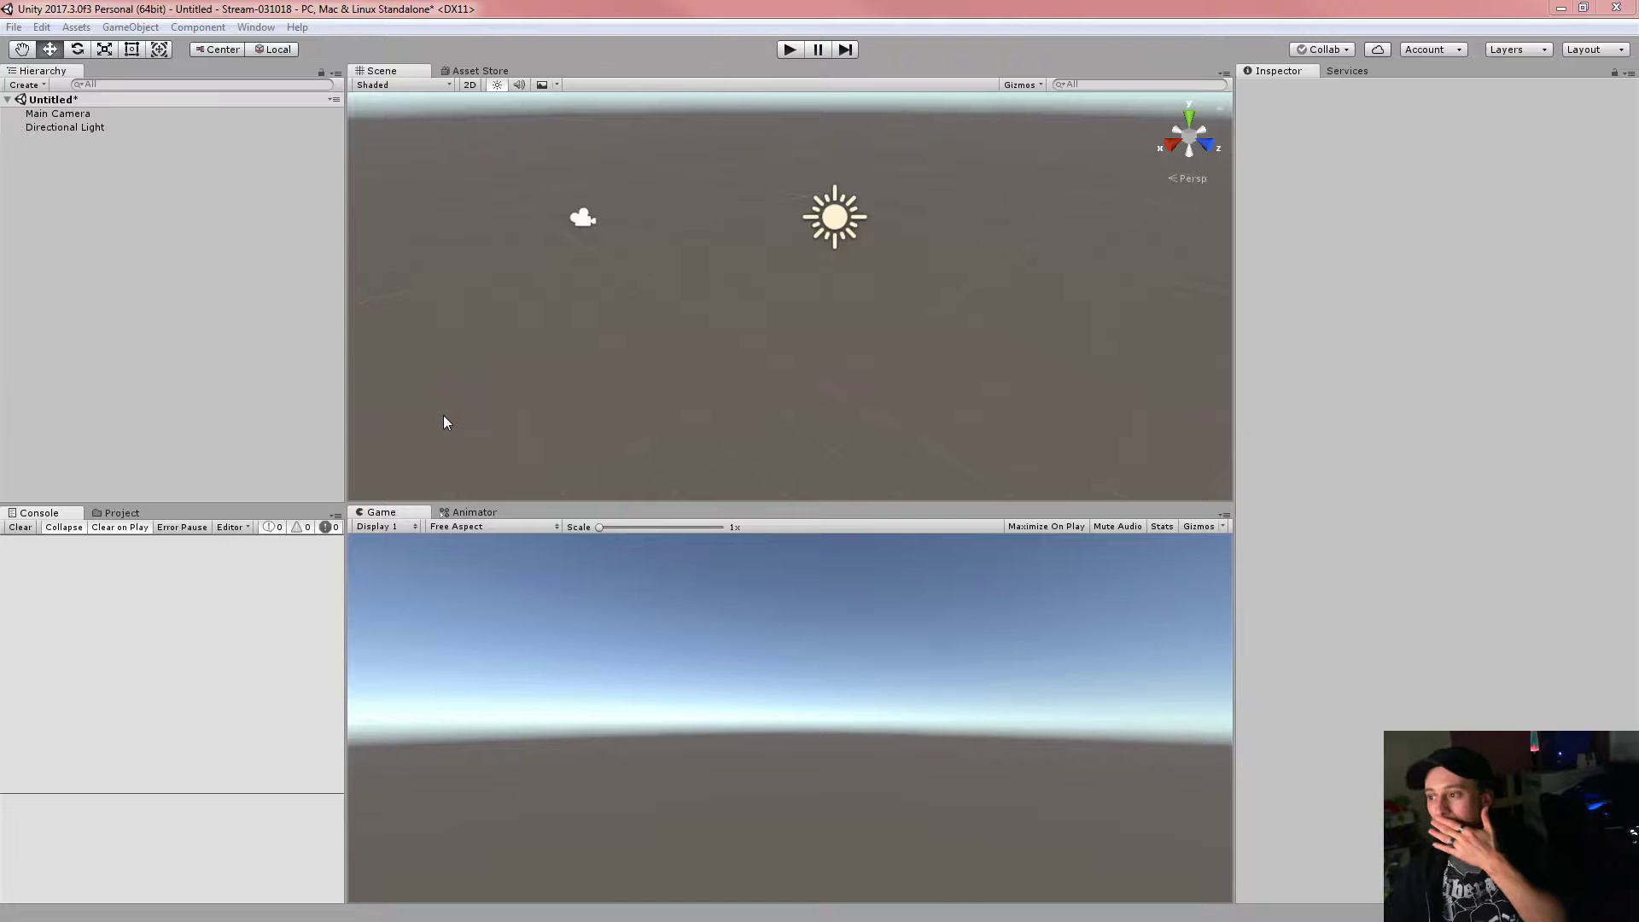
- Show the Project assets and, in Windows Explorer, narrow the Stream-031018 folder window and open its Assets folder
click(124, 513)
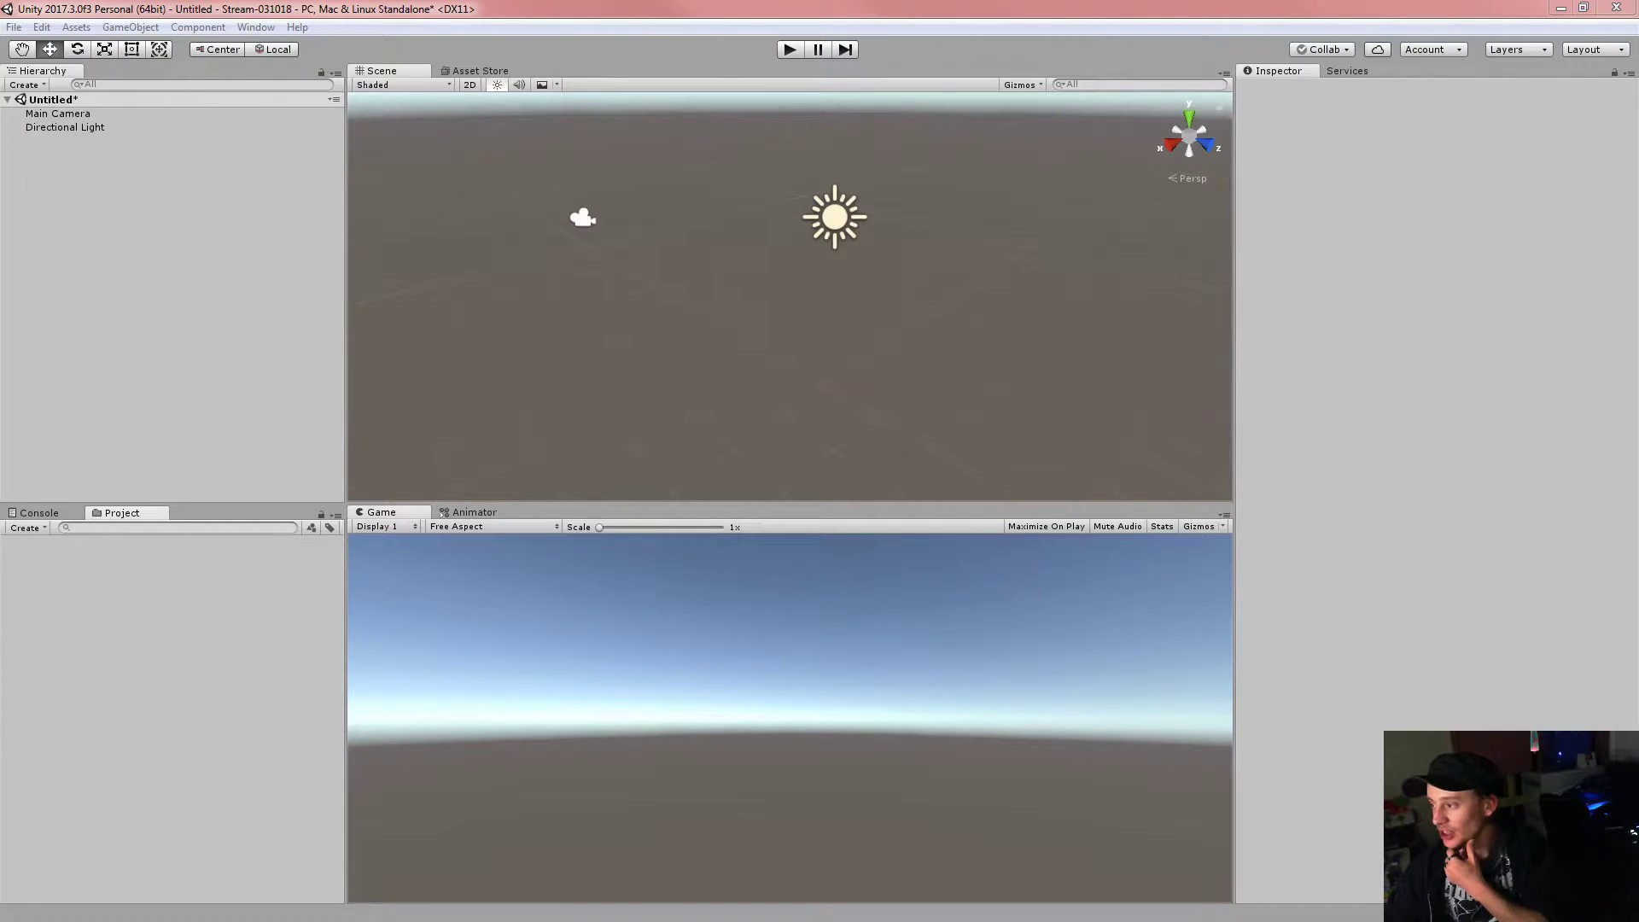
drag(1638, 261, 850, 178)
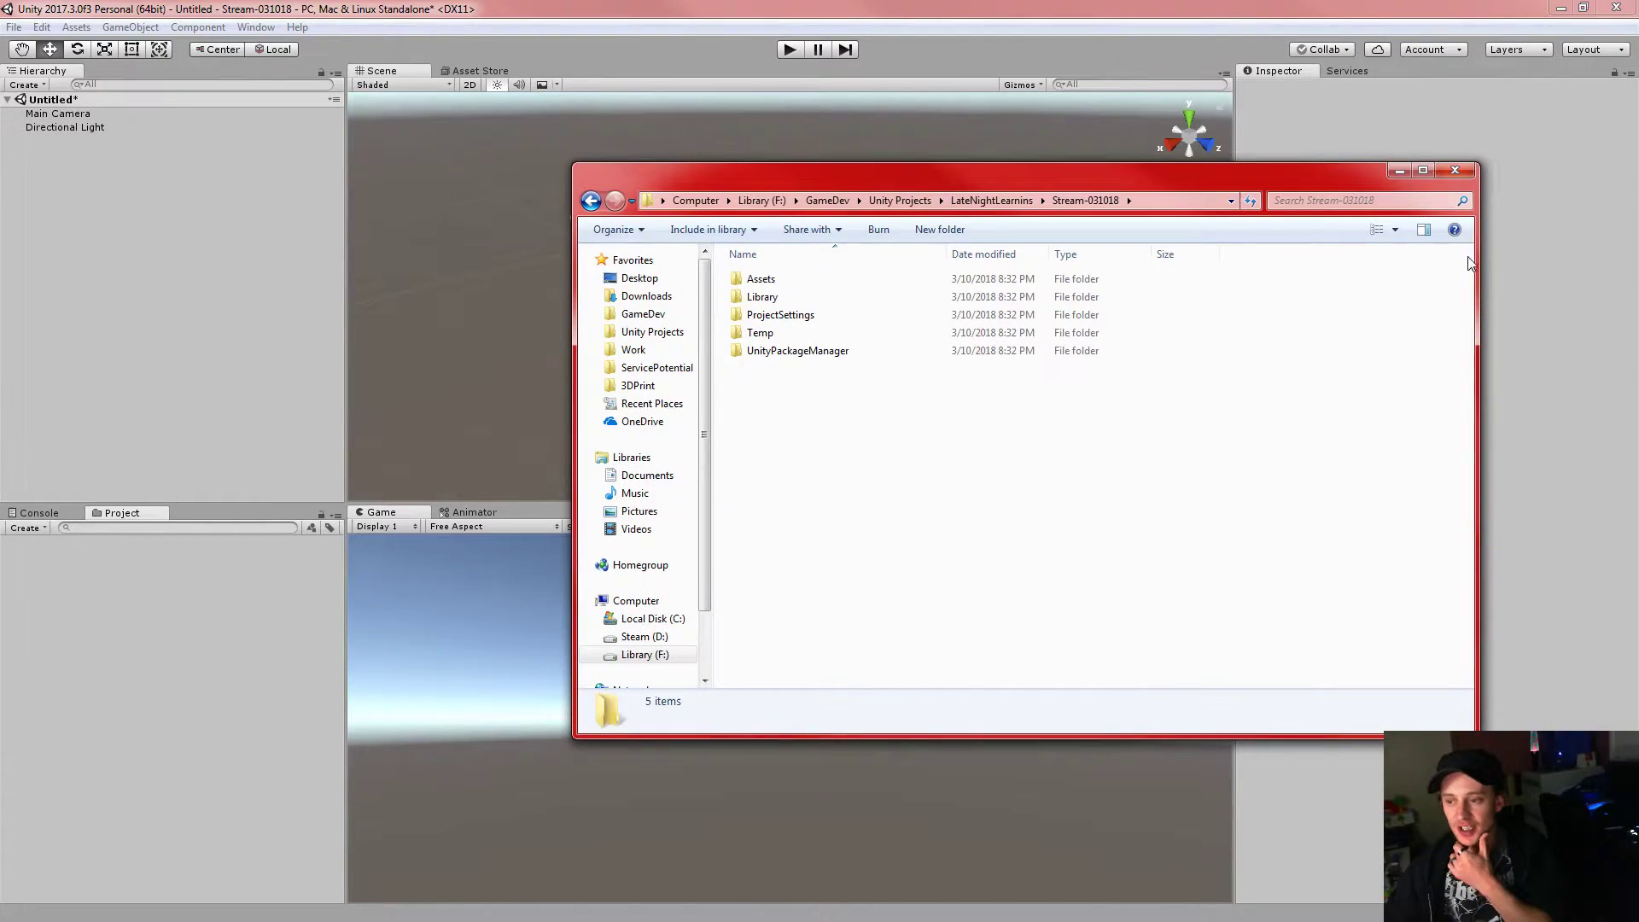
drag(1479, 272, 1193, 272)
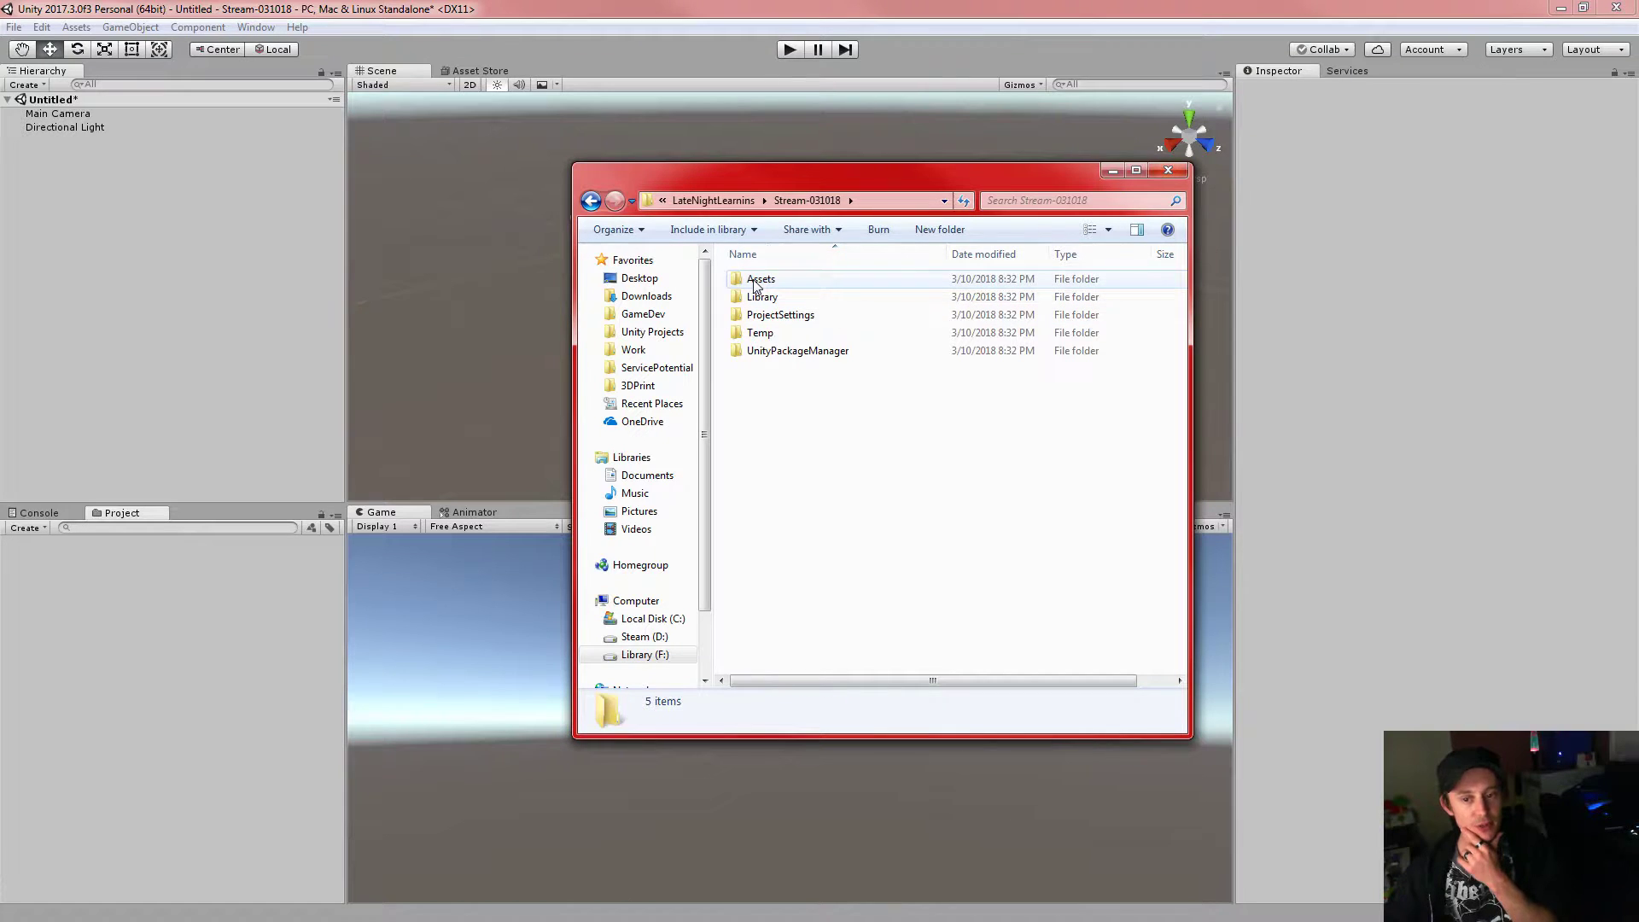
click(810, 284)
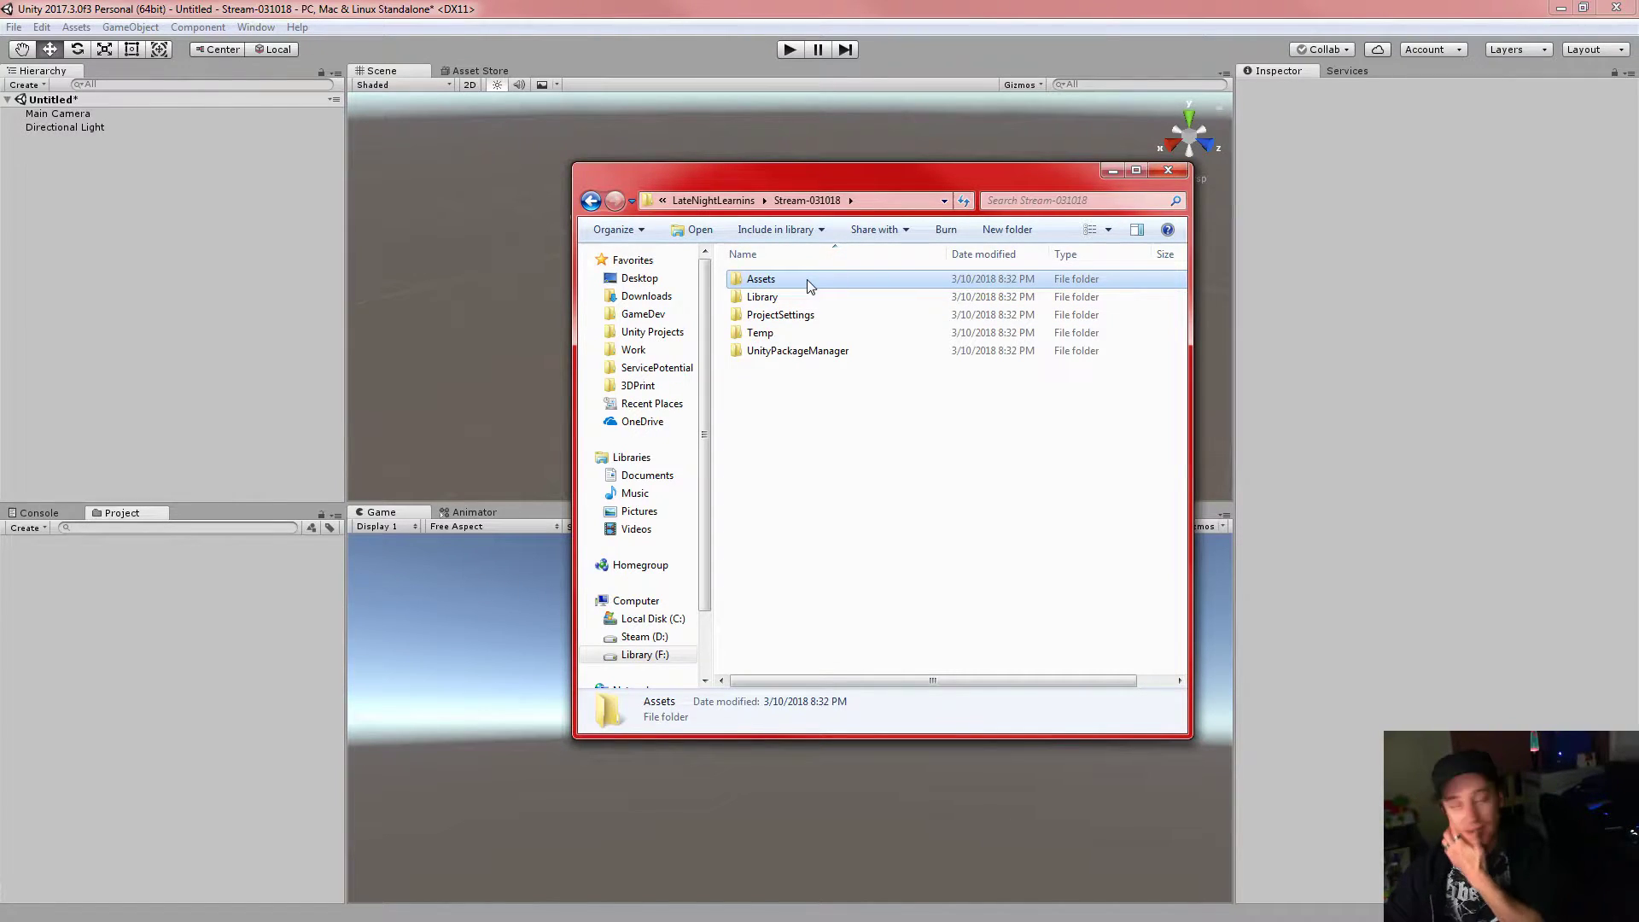
double_click(811, 281)
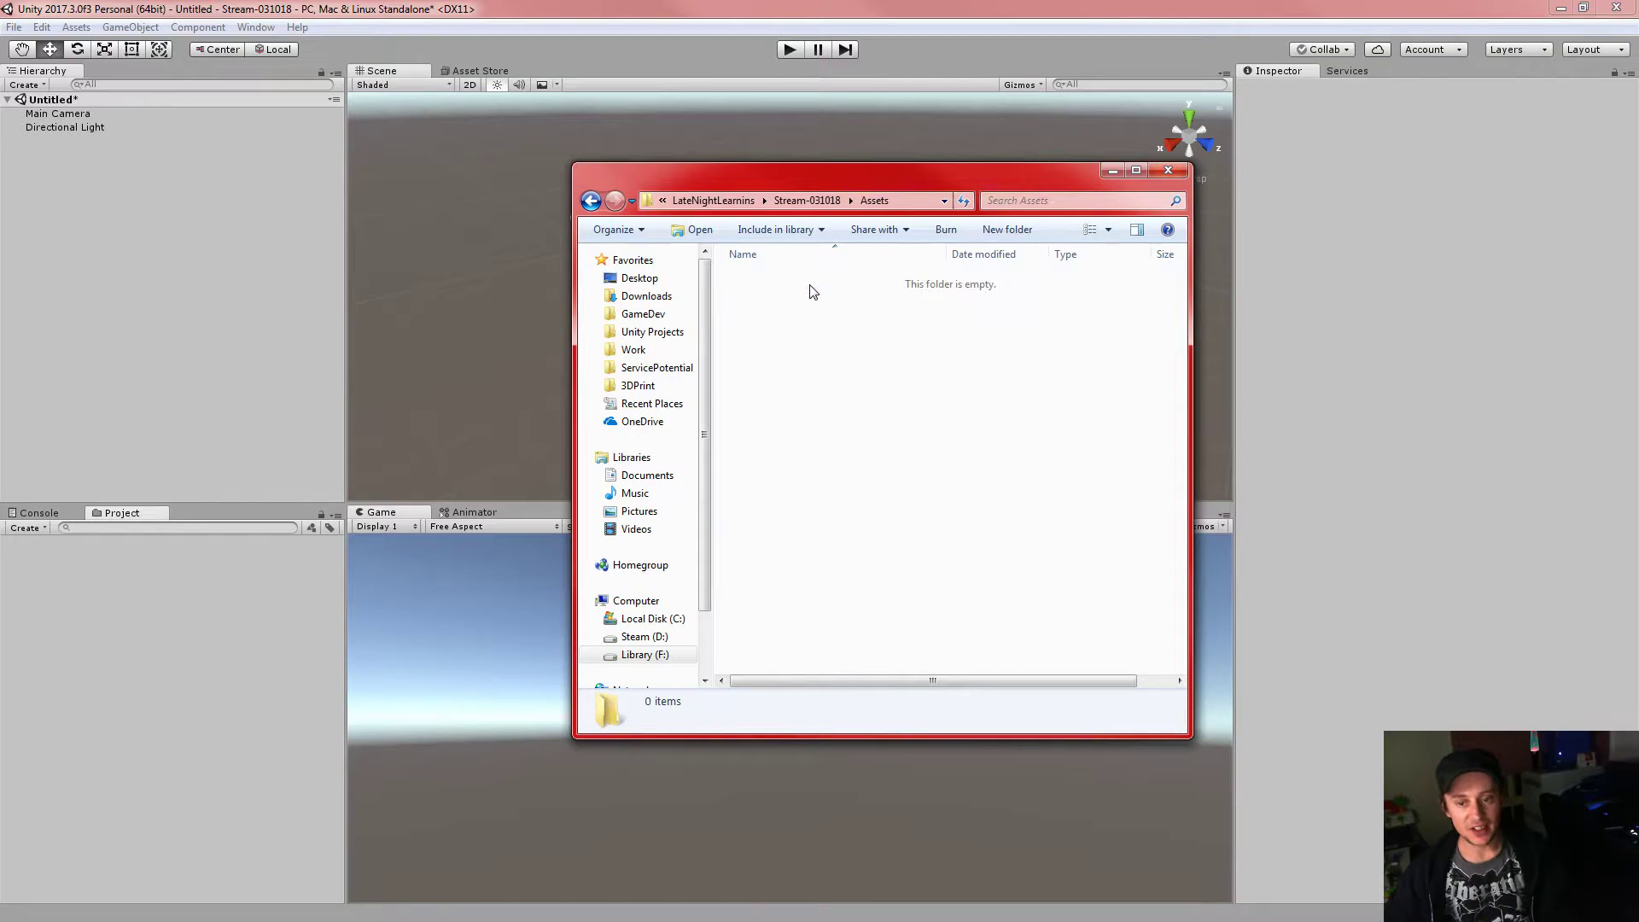
- Create a text document with the default name in the Assets folder and return to Unity to import it
right_click(912, 417)
mouse_move(1010, 666)
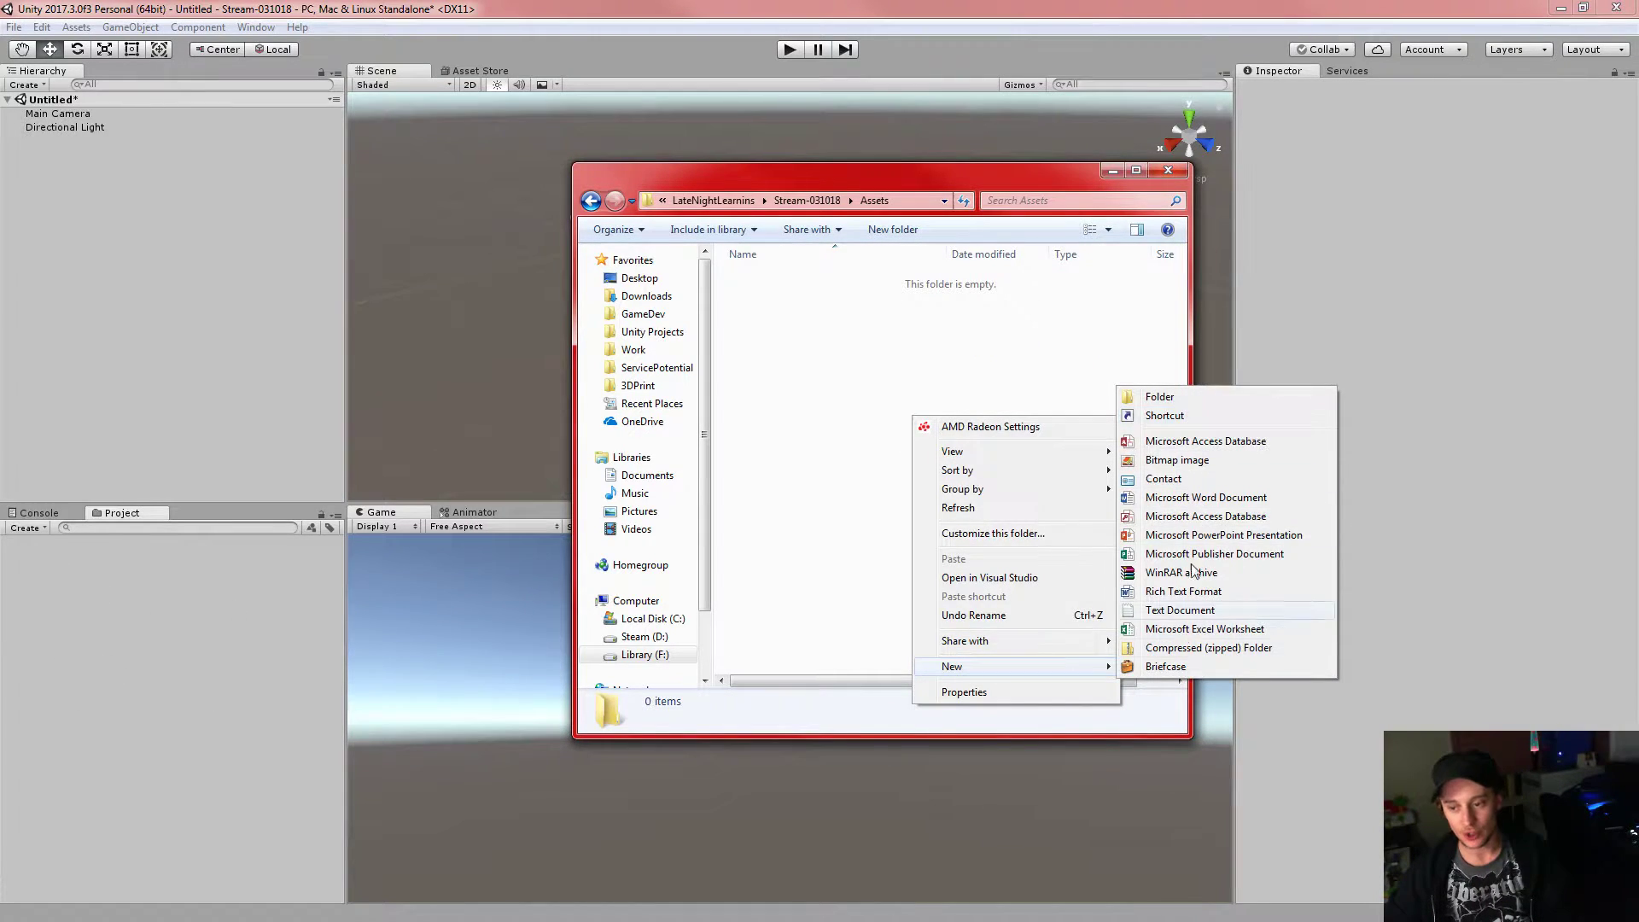
click(1179, 609)
click(921, 453)
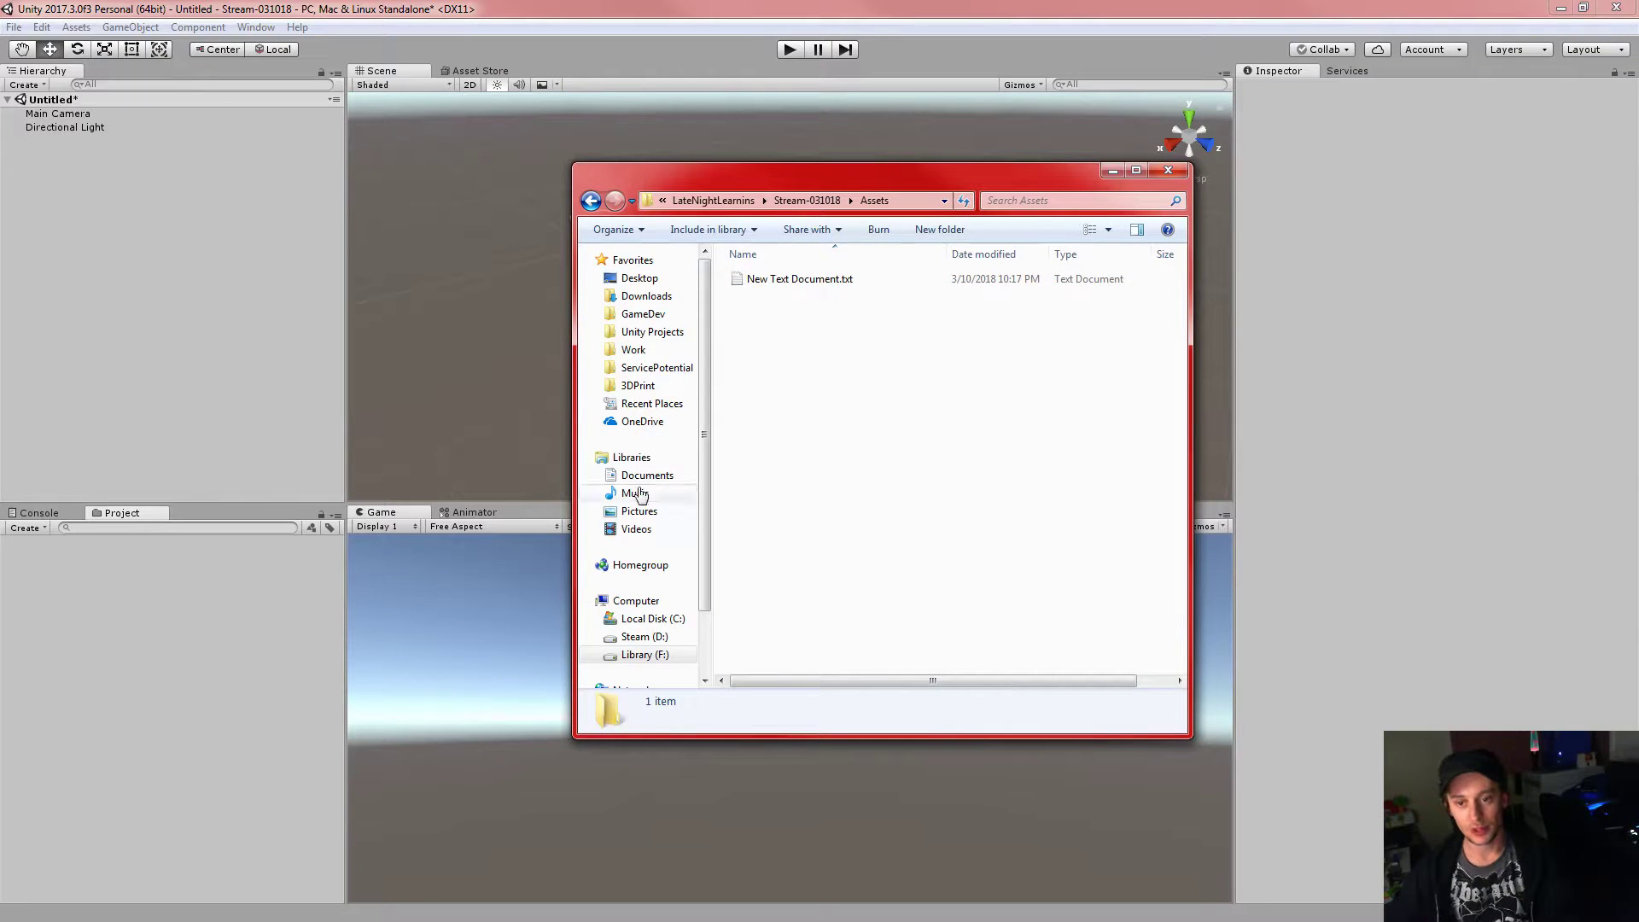
click(170, 630)
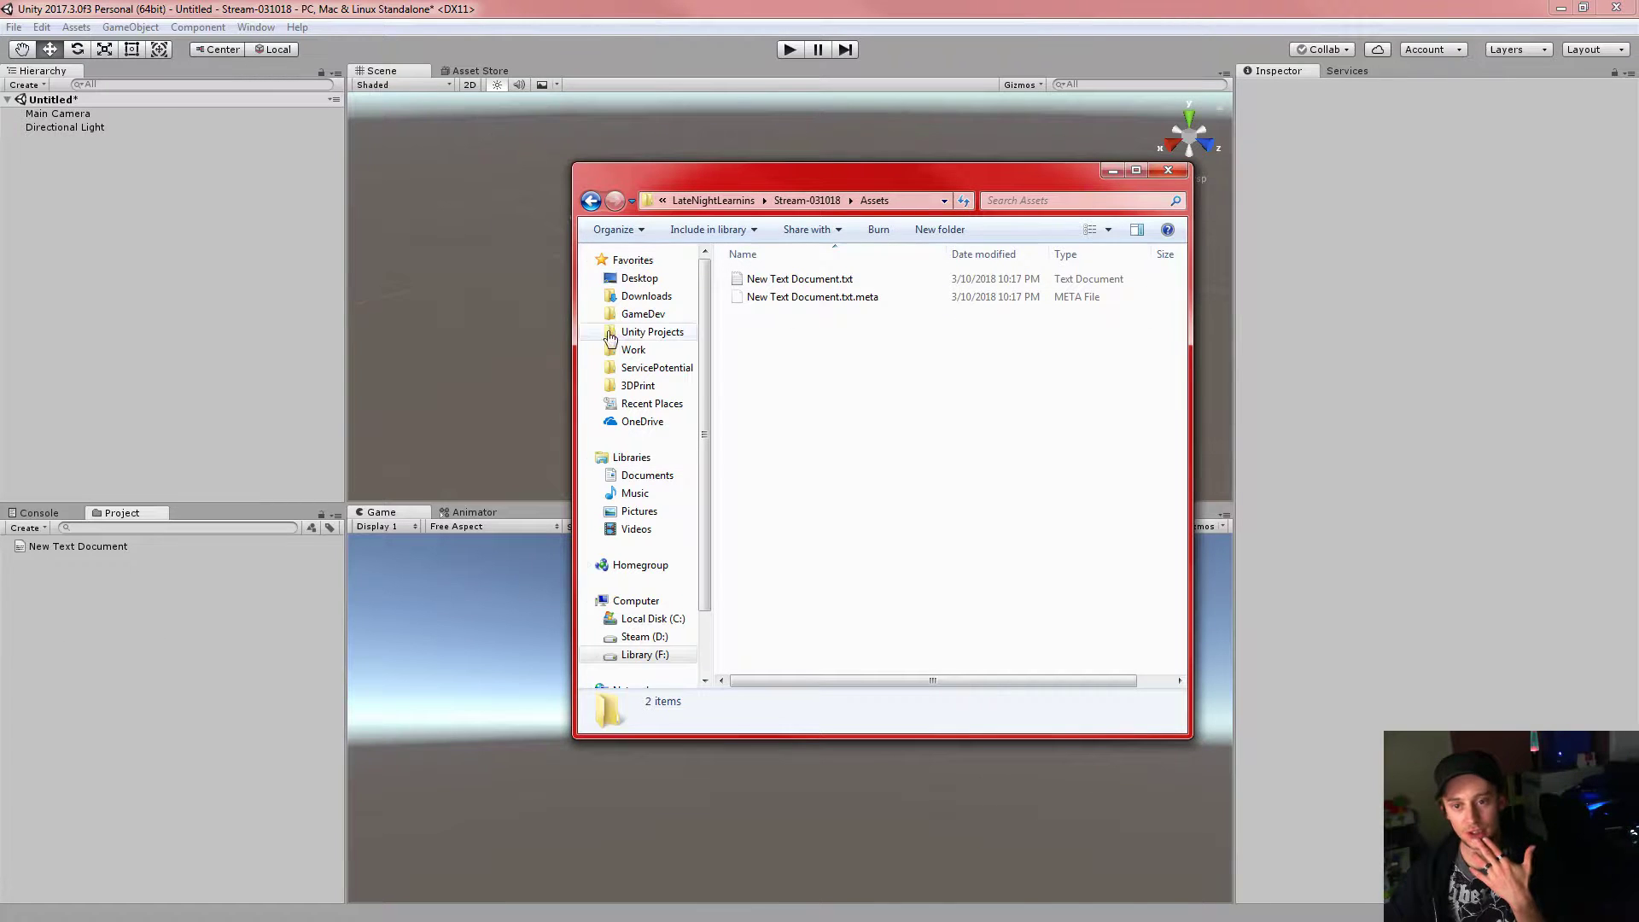
- In Windows Explorer, delete New Text Document.txt and its .meta file from Assets and go back to the Stream-031018 folder
drag(917, 402, 793, 260)
key(Delete)
key(Return)
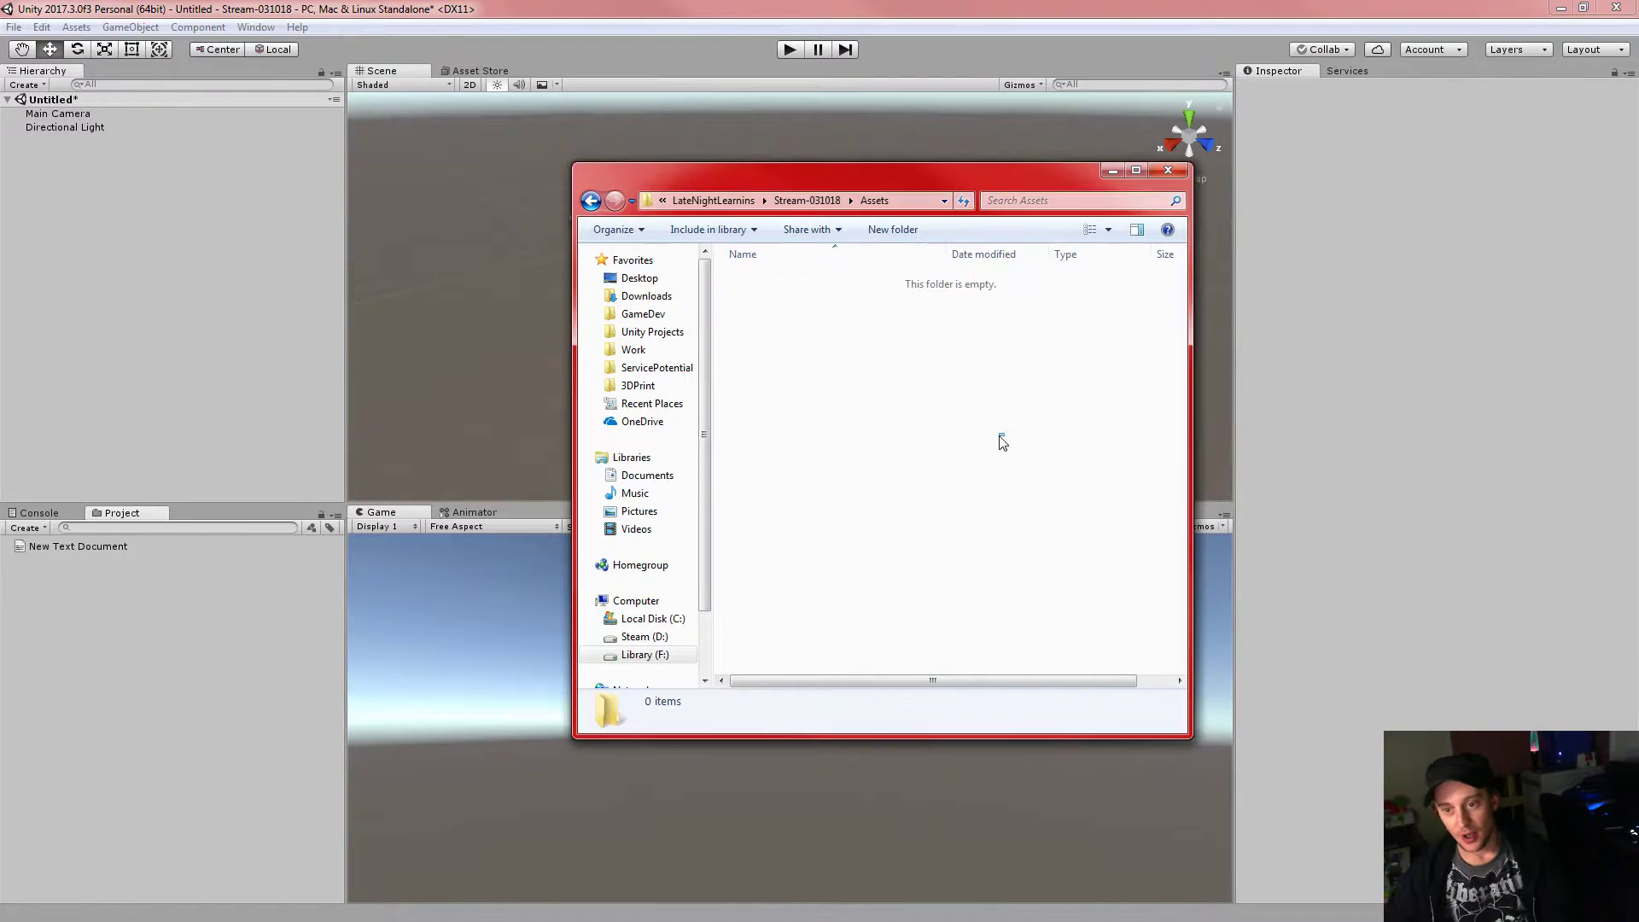
click(816, 203)
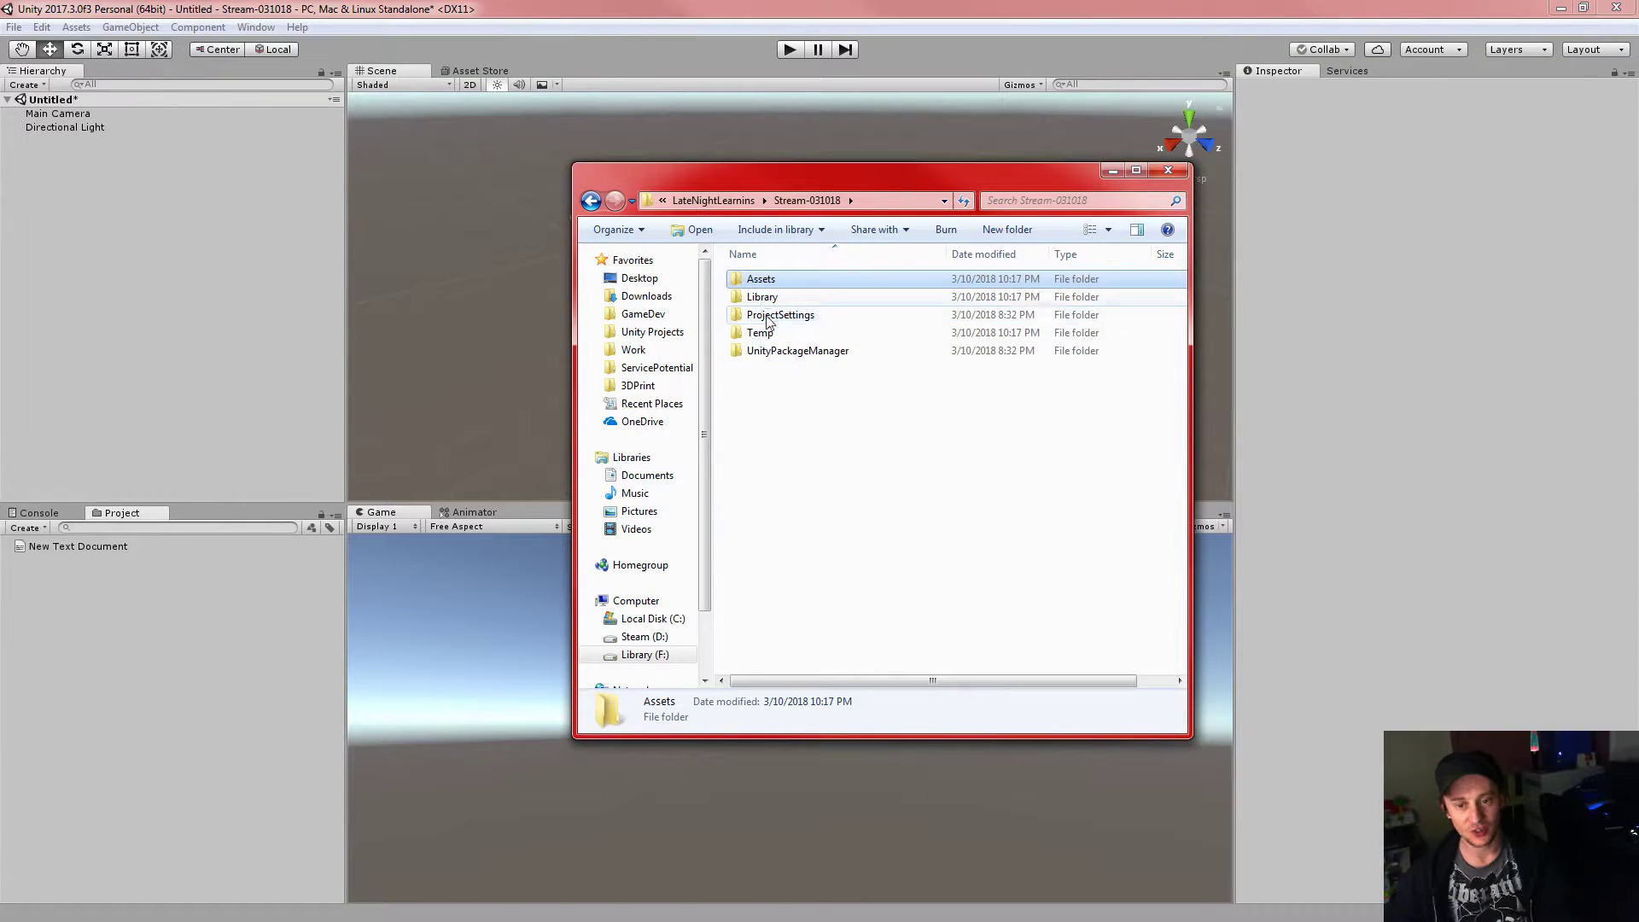
- Open the project's Assets folder in Windows Explorer, and return to Unity to refresh the Project window
click(779, 316)
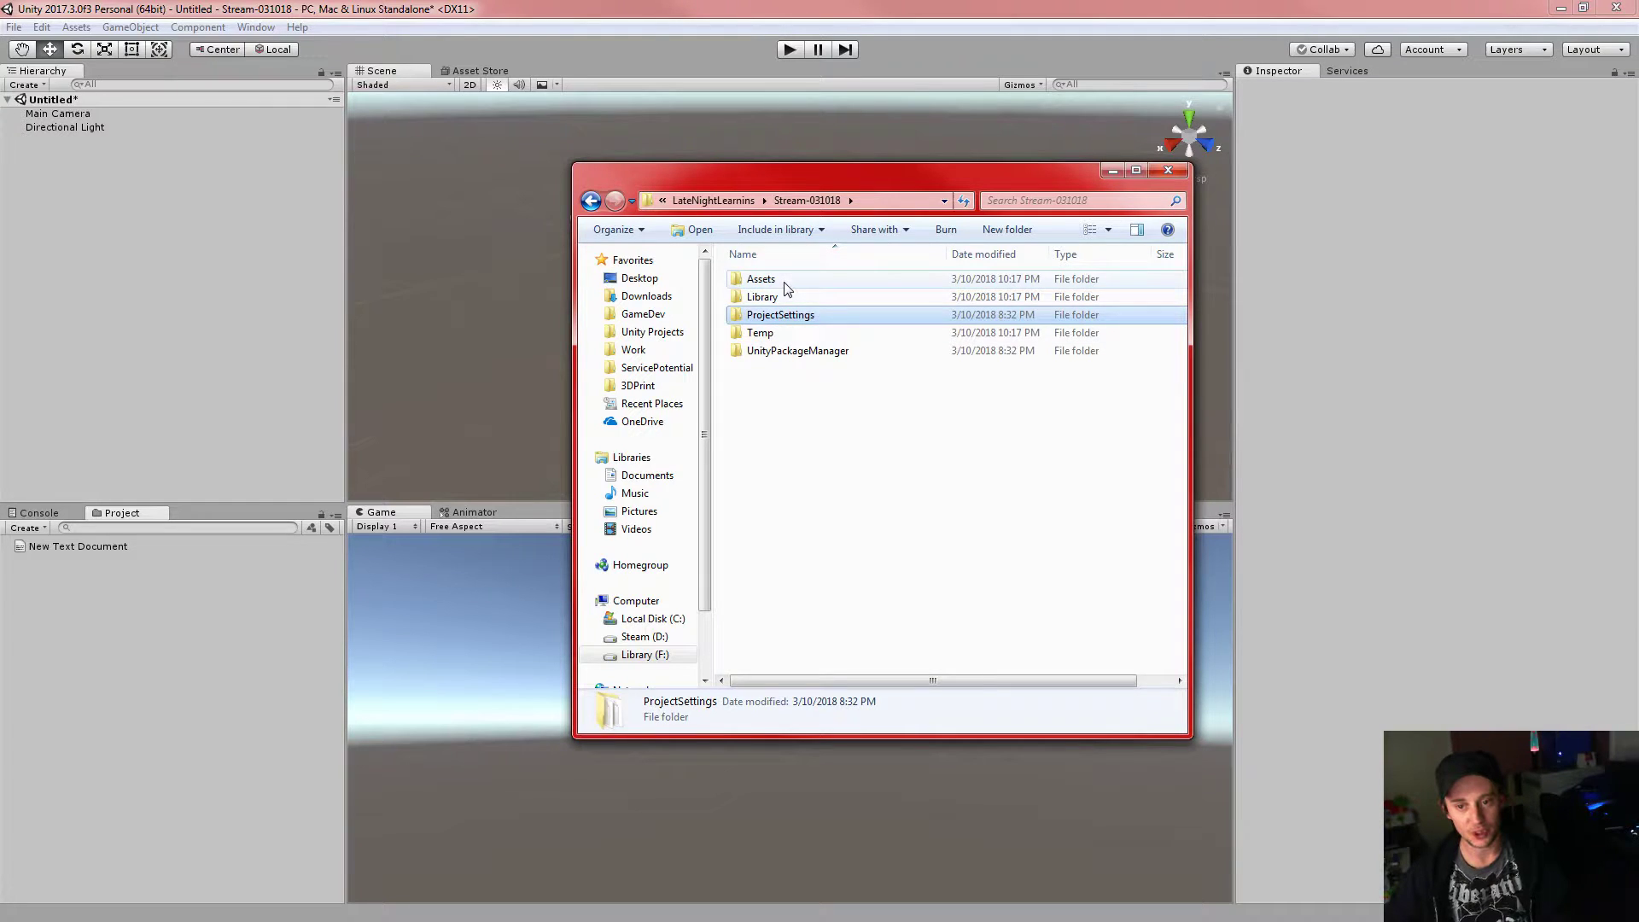
double_click(780, 281)
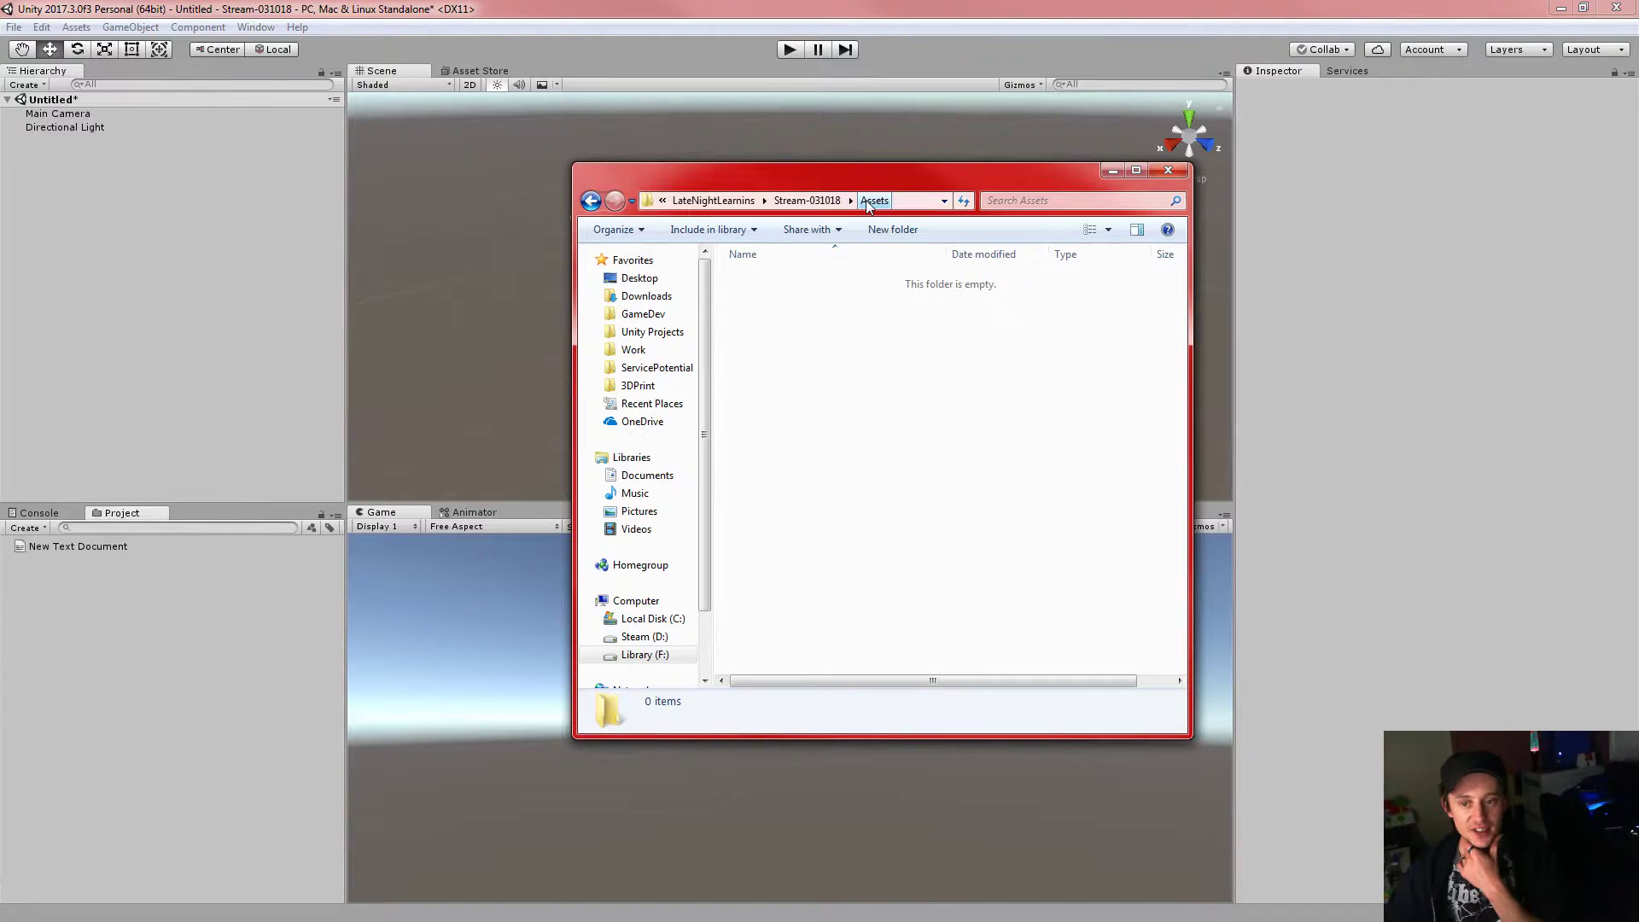
click(66, 546)
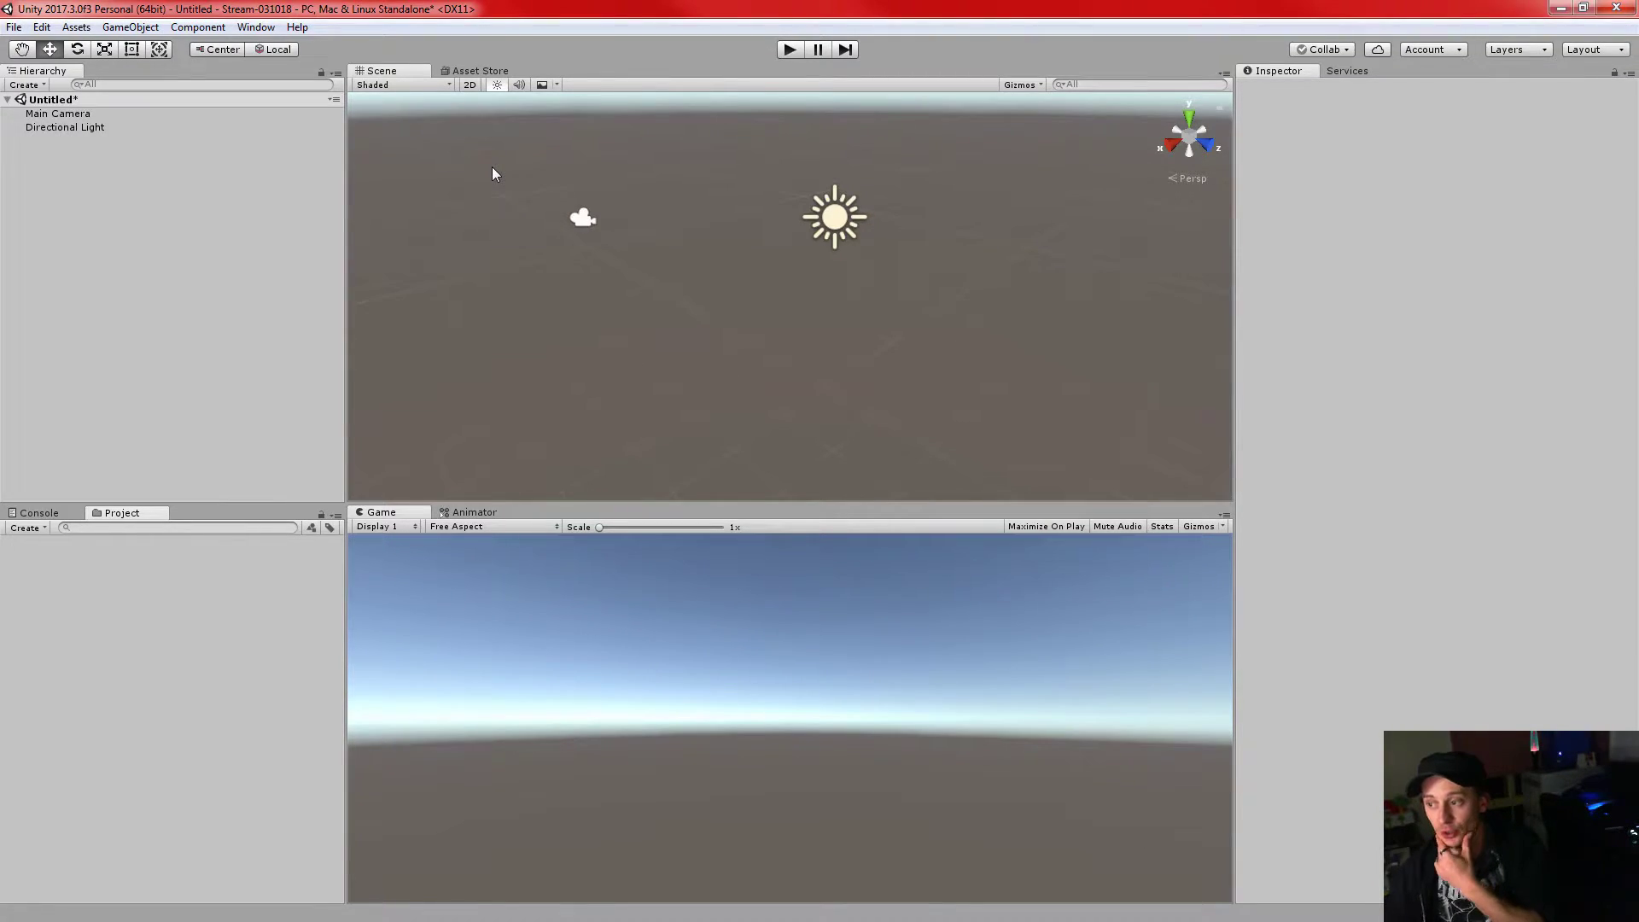
- View the Project window's layout options and widen the Hierarchy and Project column
click(337, 515)
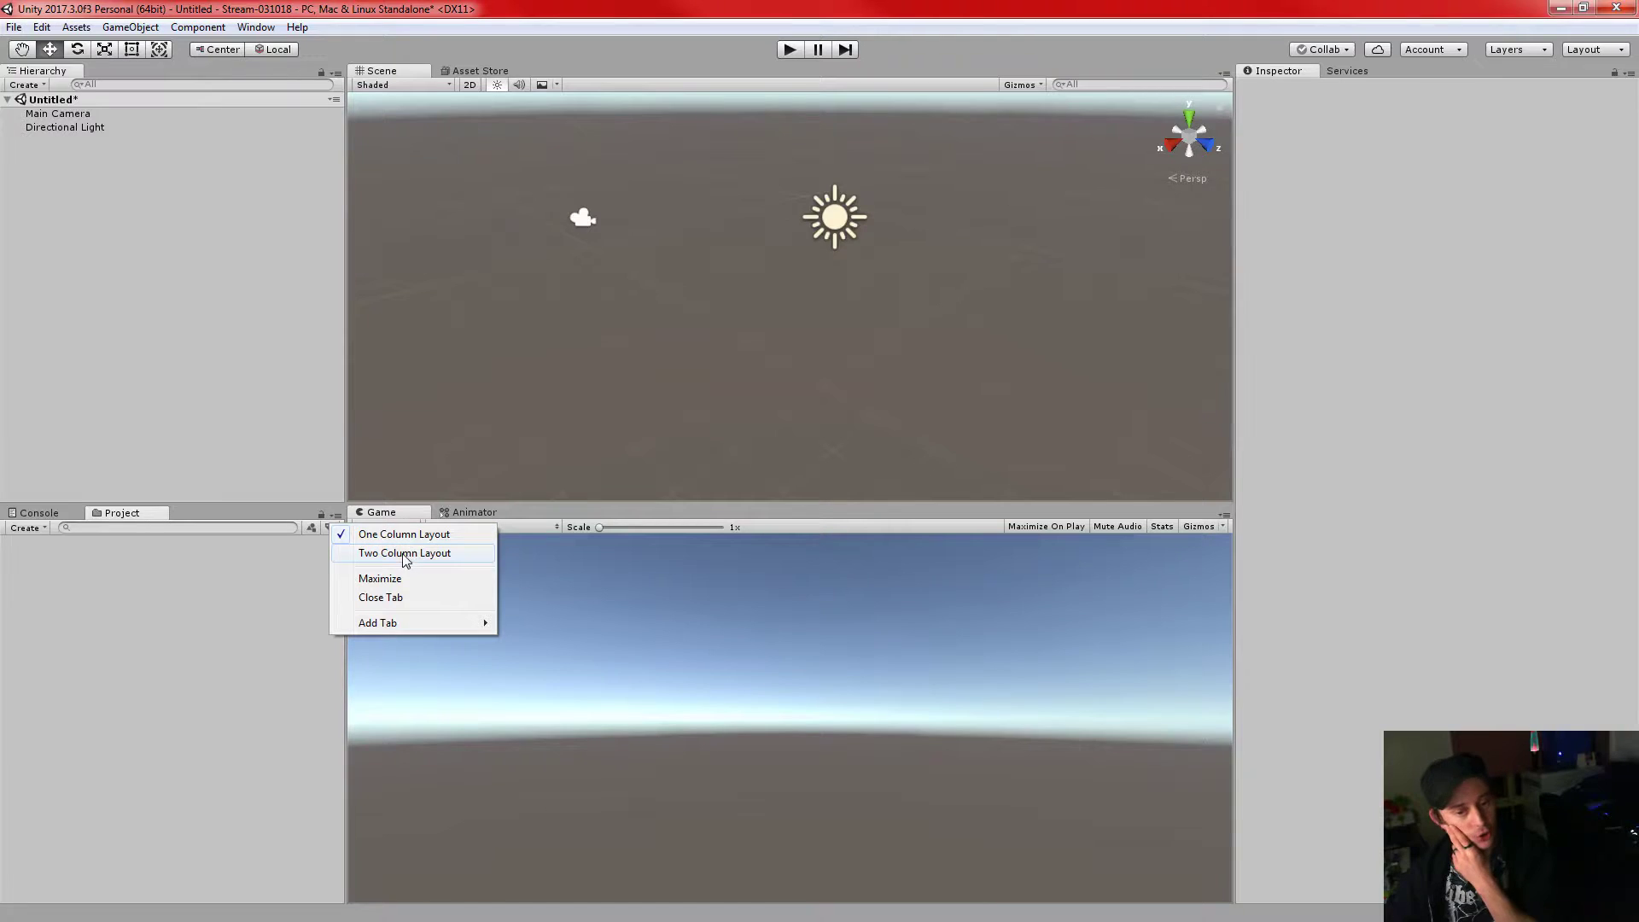
click(345, 402)
drag(345, 402, 394, 405)
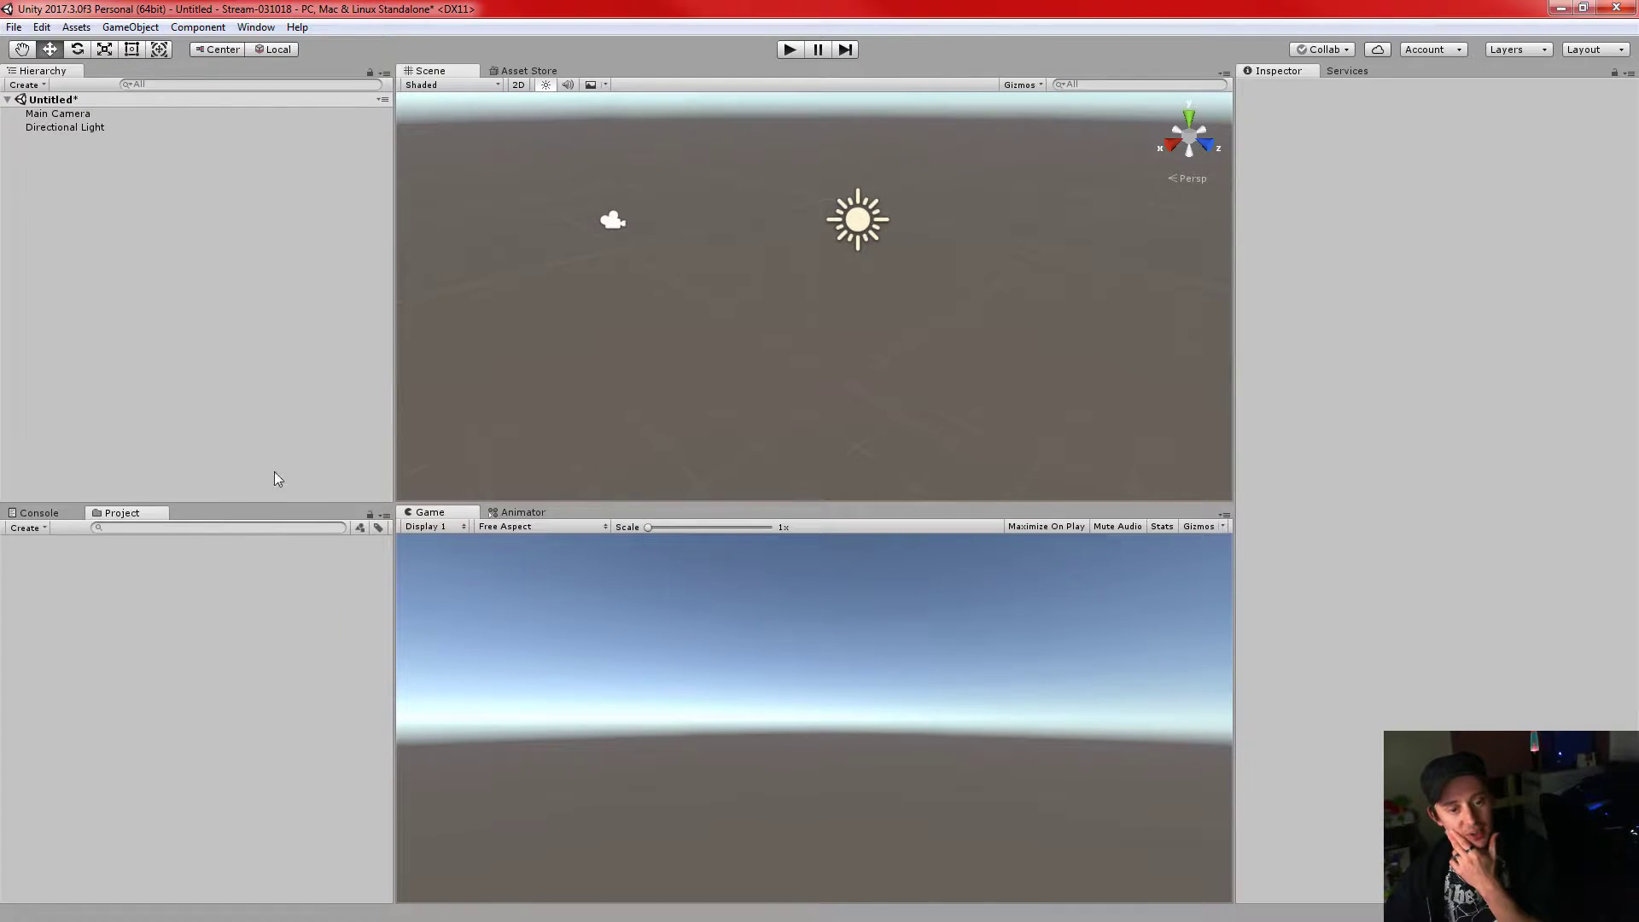
right_click(167, 568)
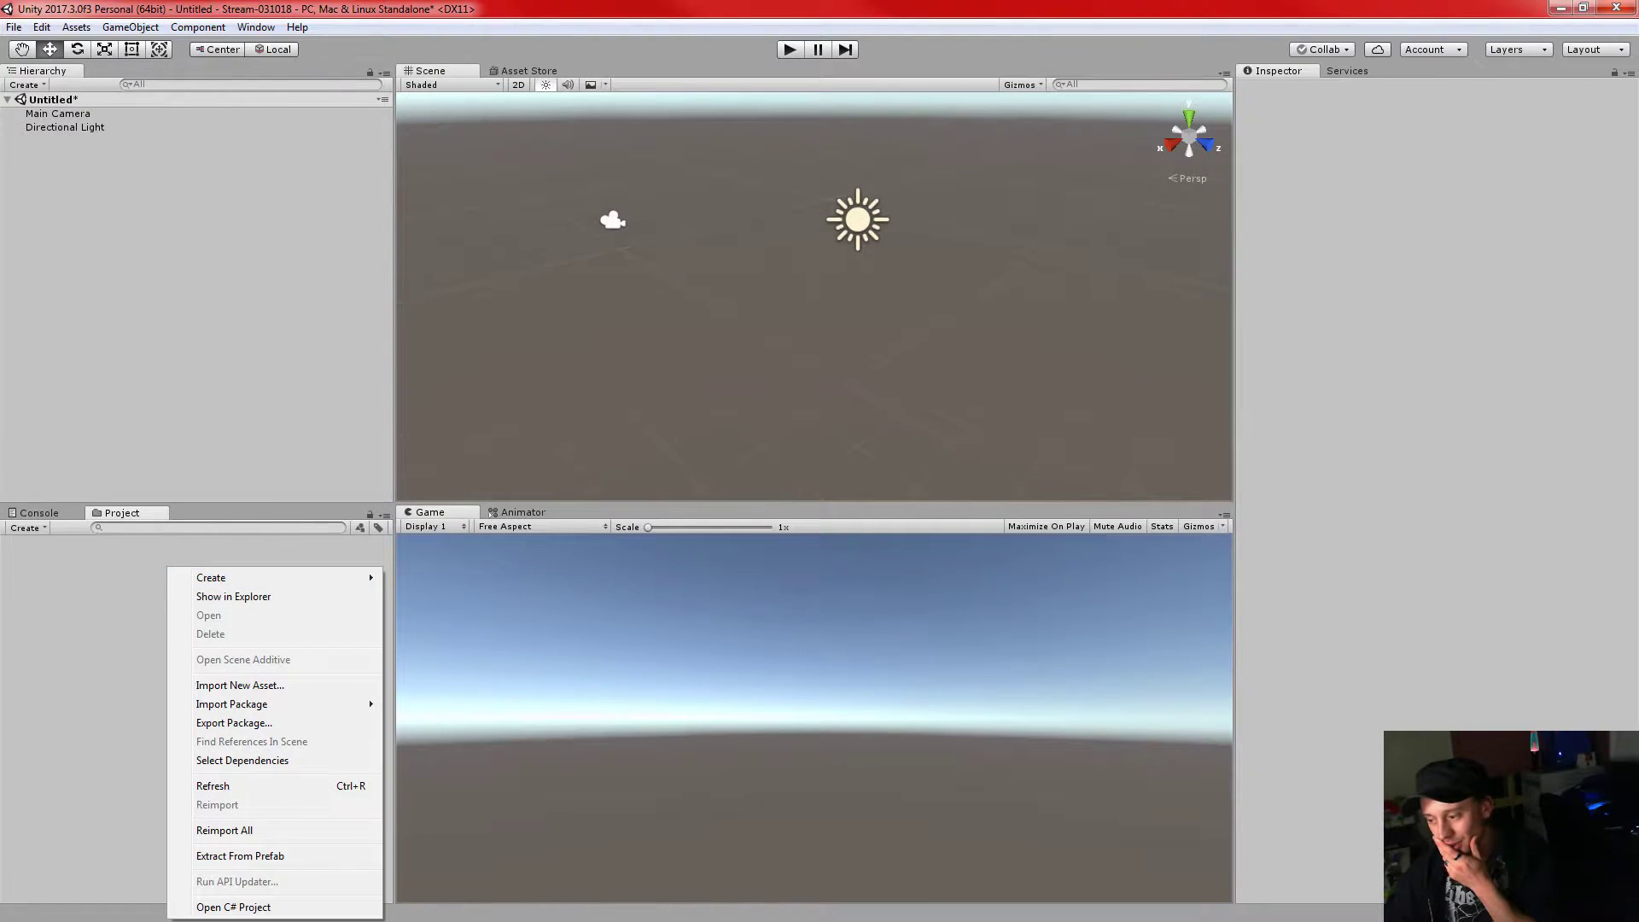
- In Windows Explorer, create a folder named Document inside Assets
right_click(774, 379)
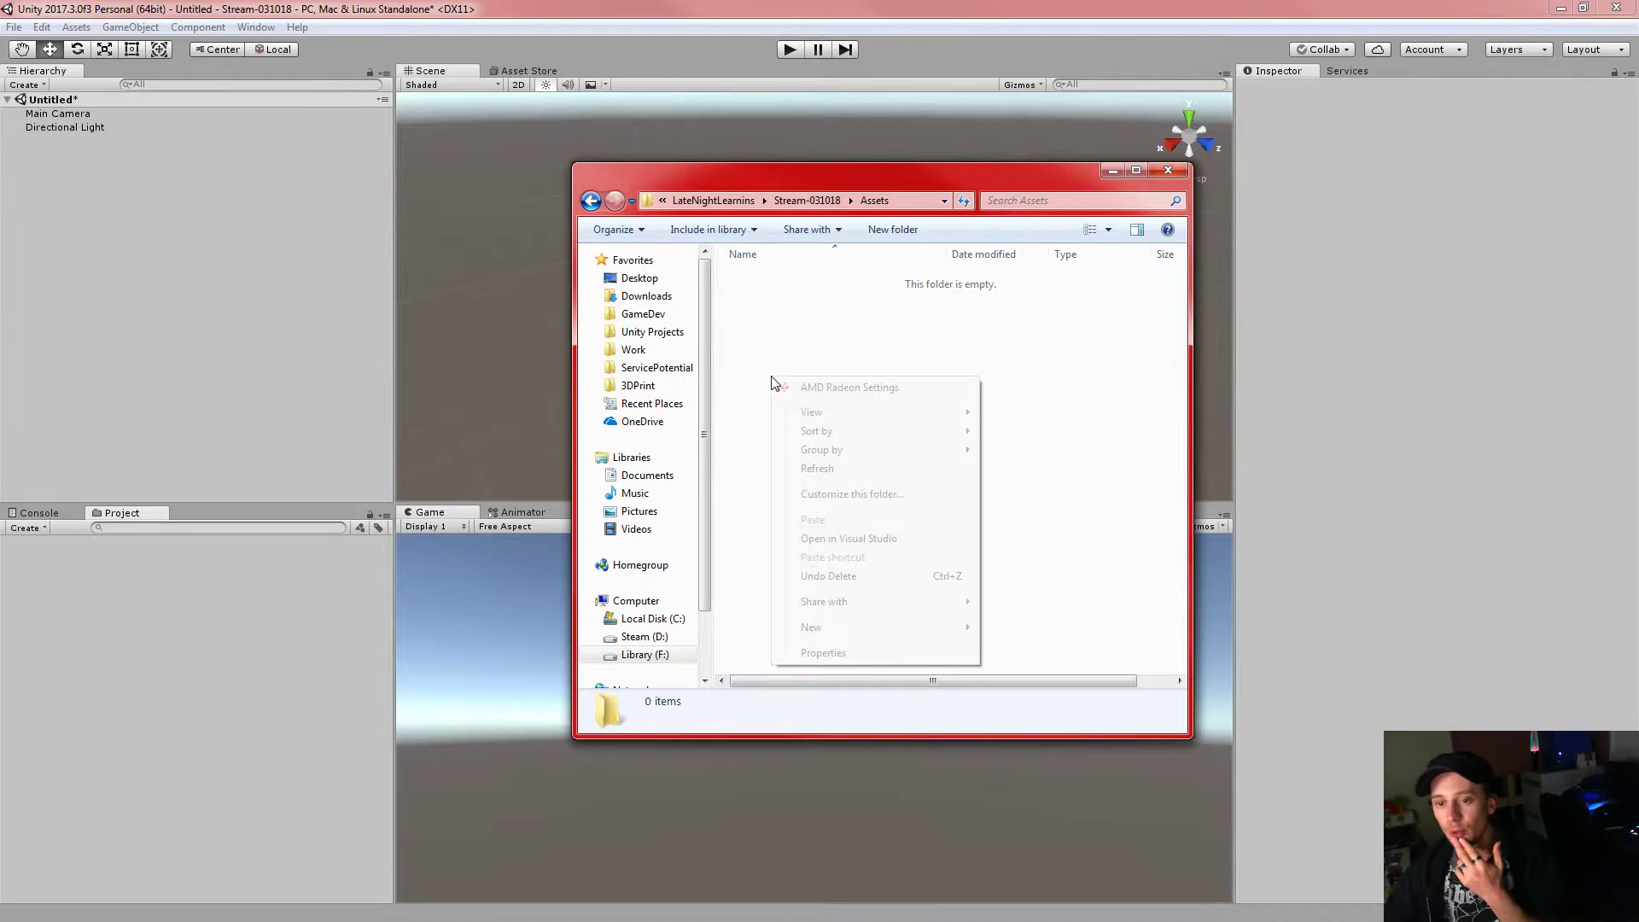
mouse_move(859, 628)
click(1020, 629)
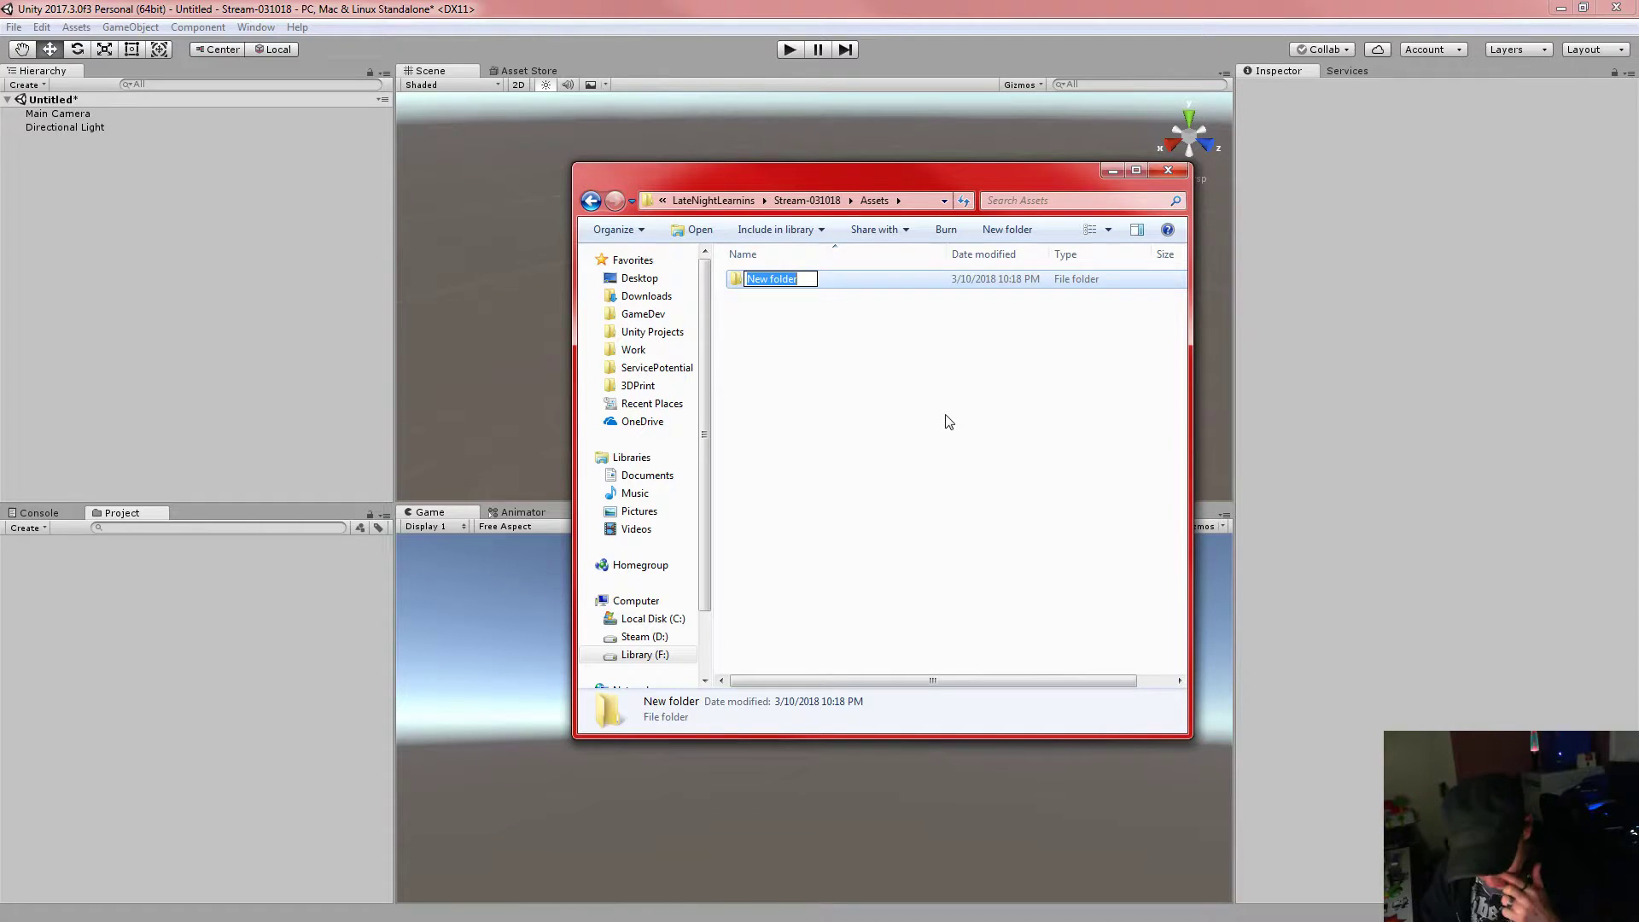
text(Document)
key(Return)
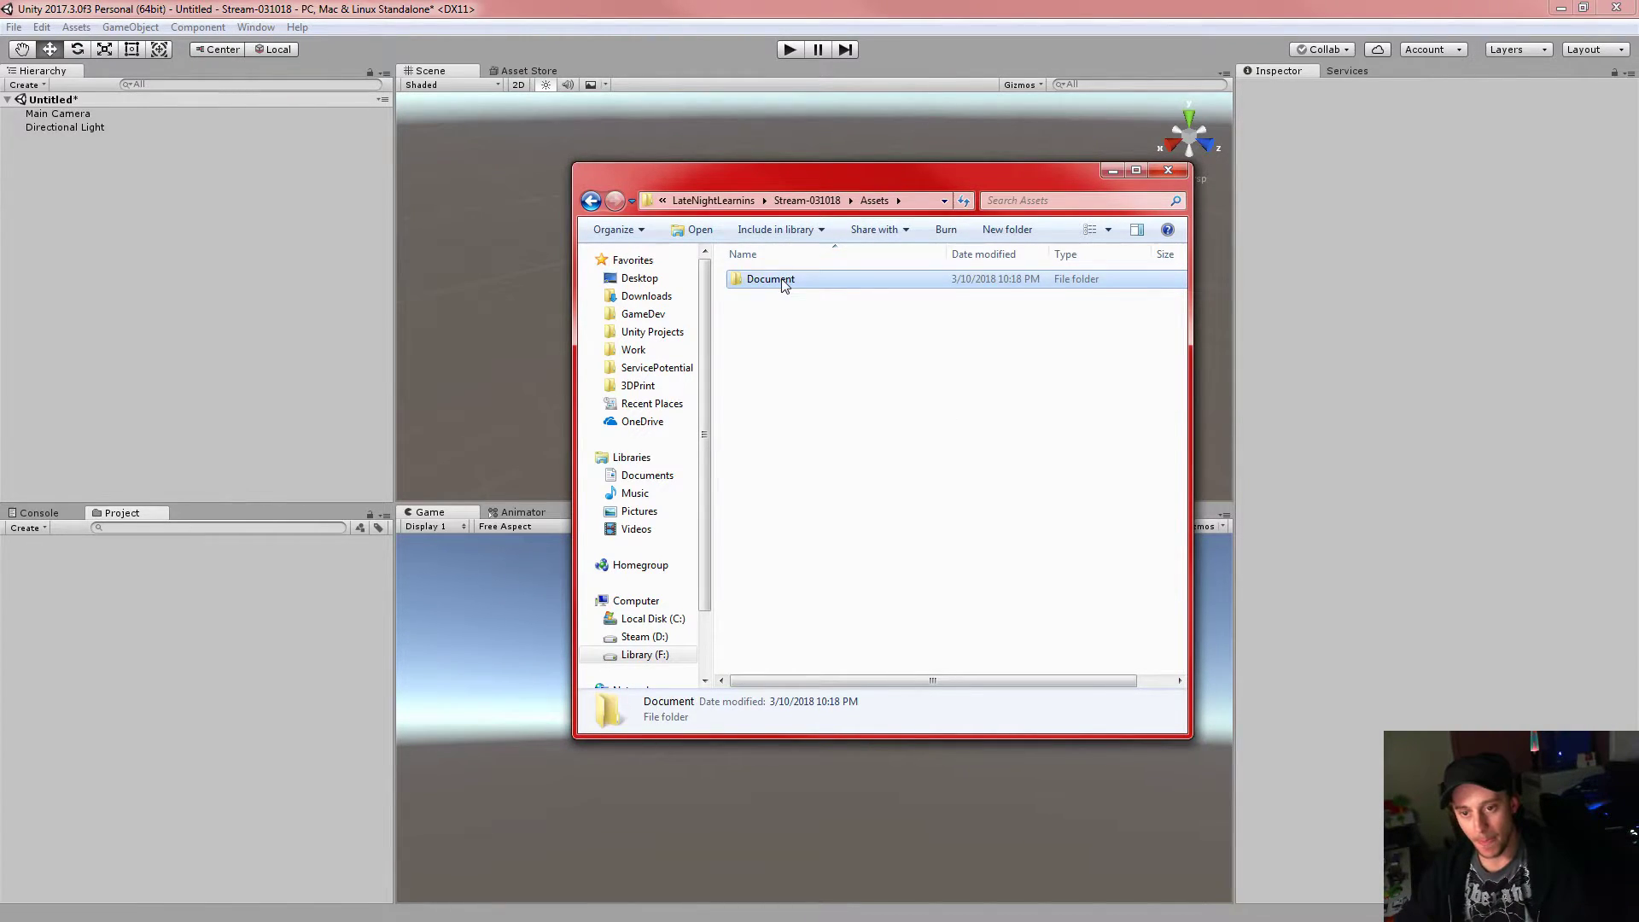
- Create a text document with the default name in Assets, next to the Document folder
right_click(782, 338)
mouse_move(896, 589)
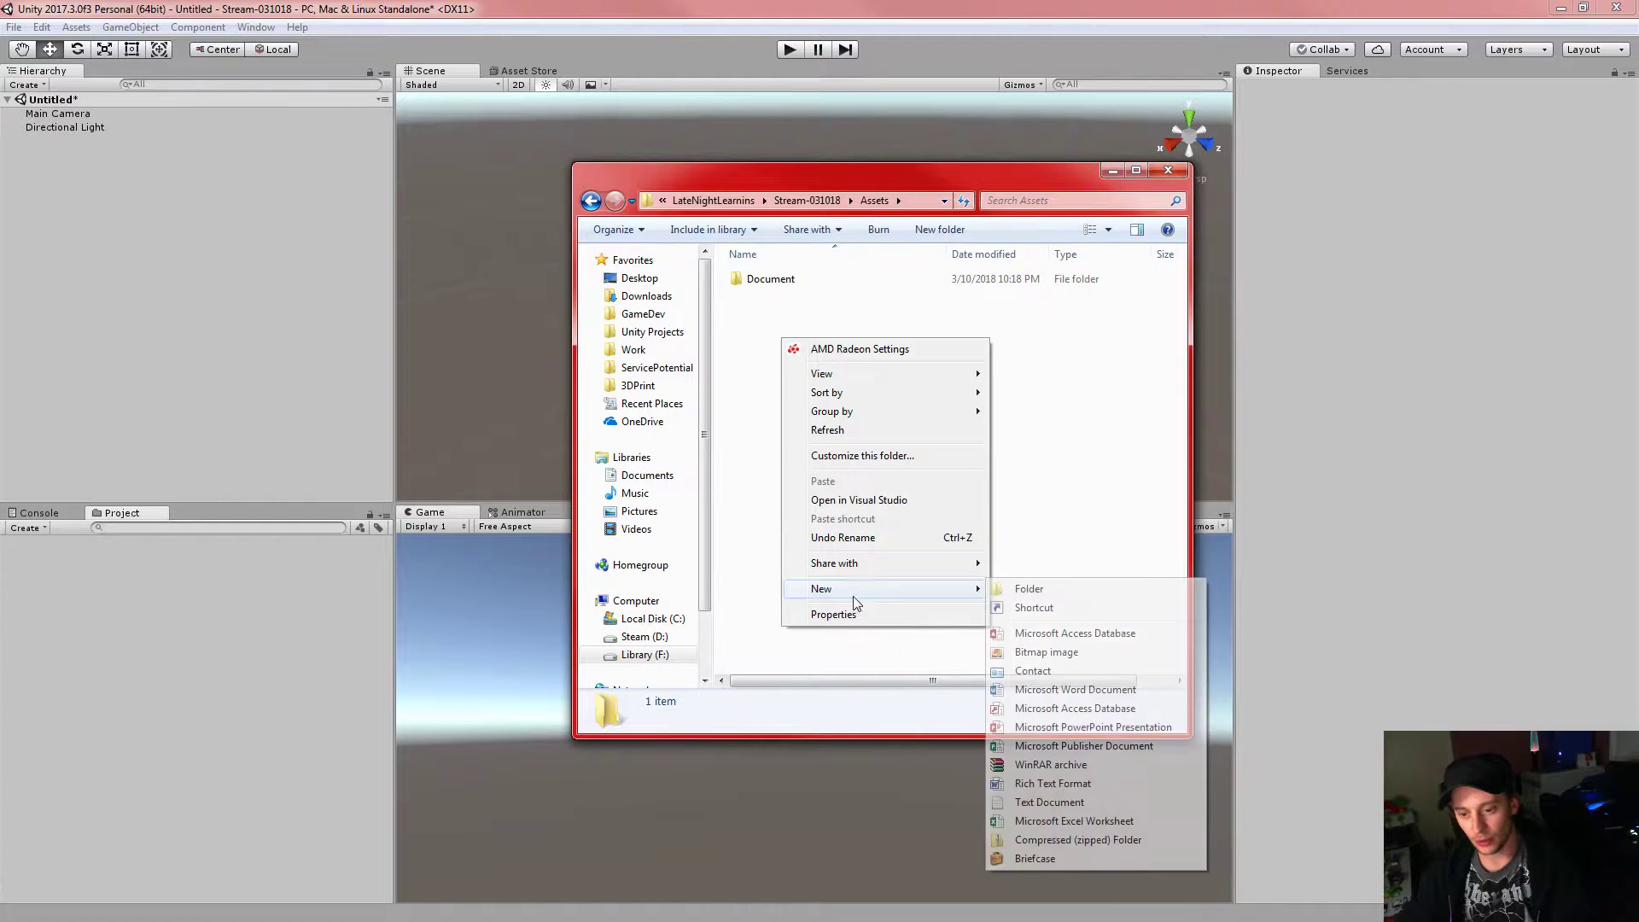
click(1033, 799)
click(841, 401)
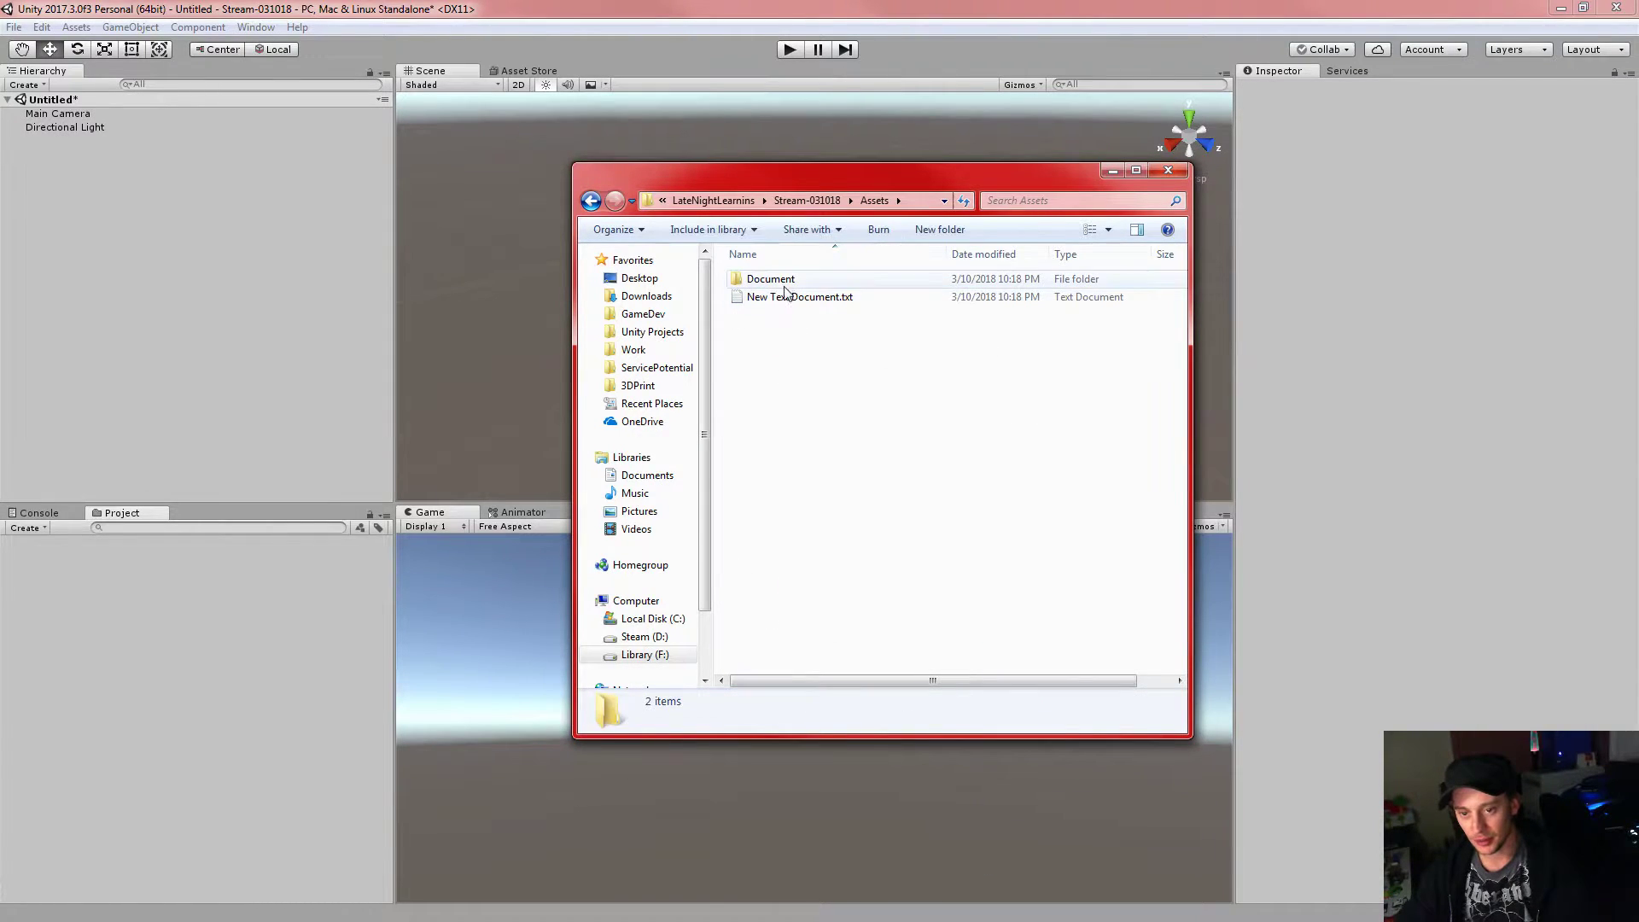
- Open the Document folder and create a text document with the default name inside it
double_click(783, 285)
right_click(836, 376)
mouse_move(892, 627)
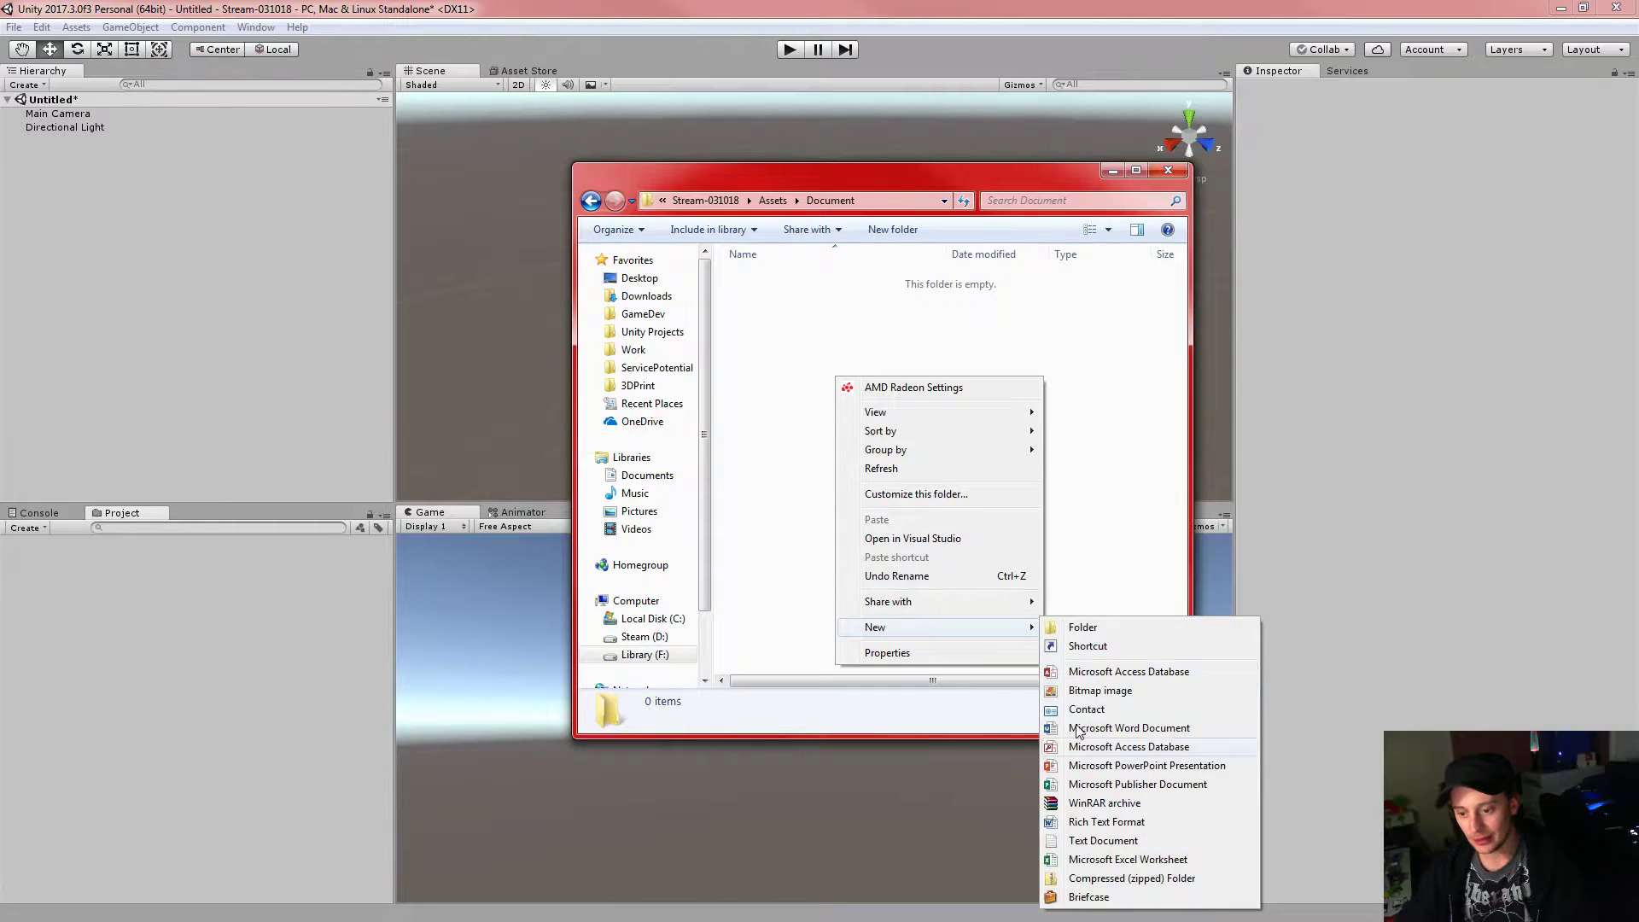
click(1144, 840)
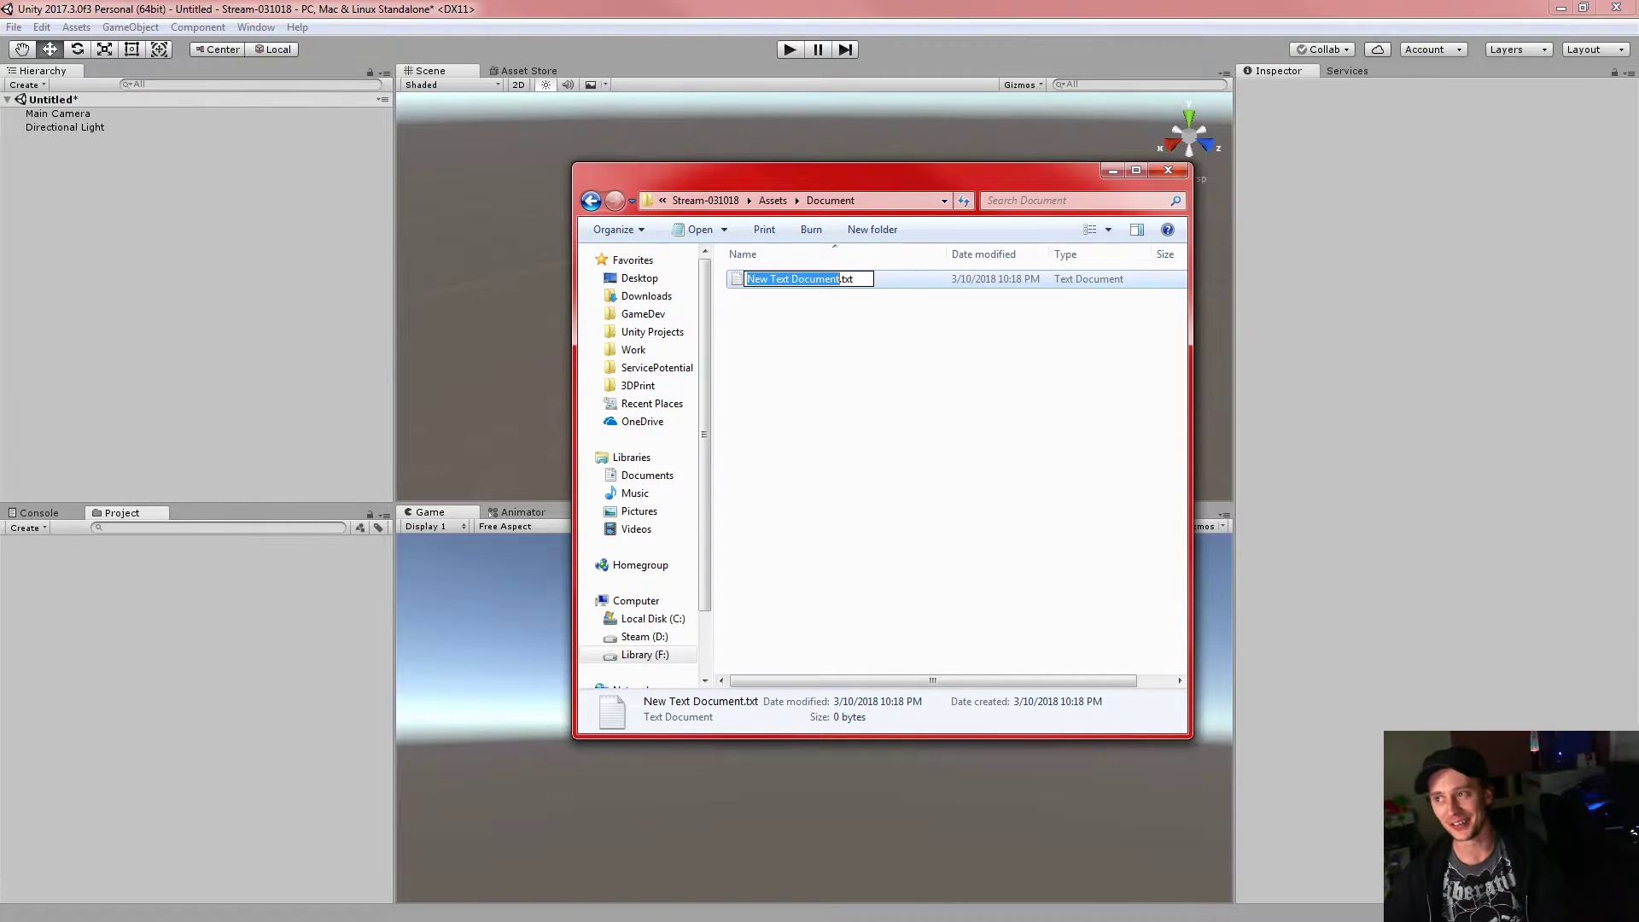
click(918, 417)
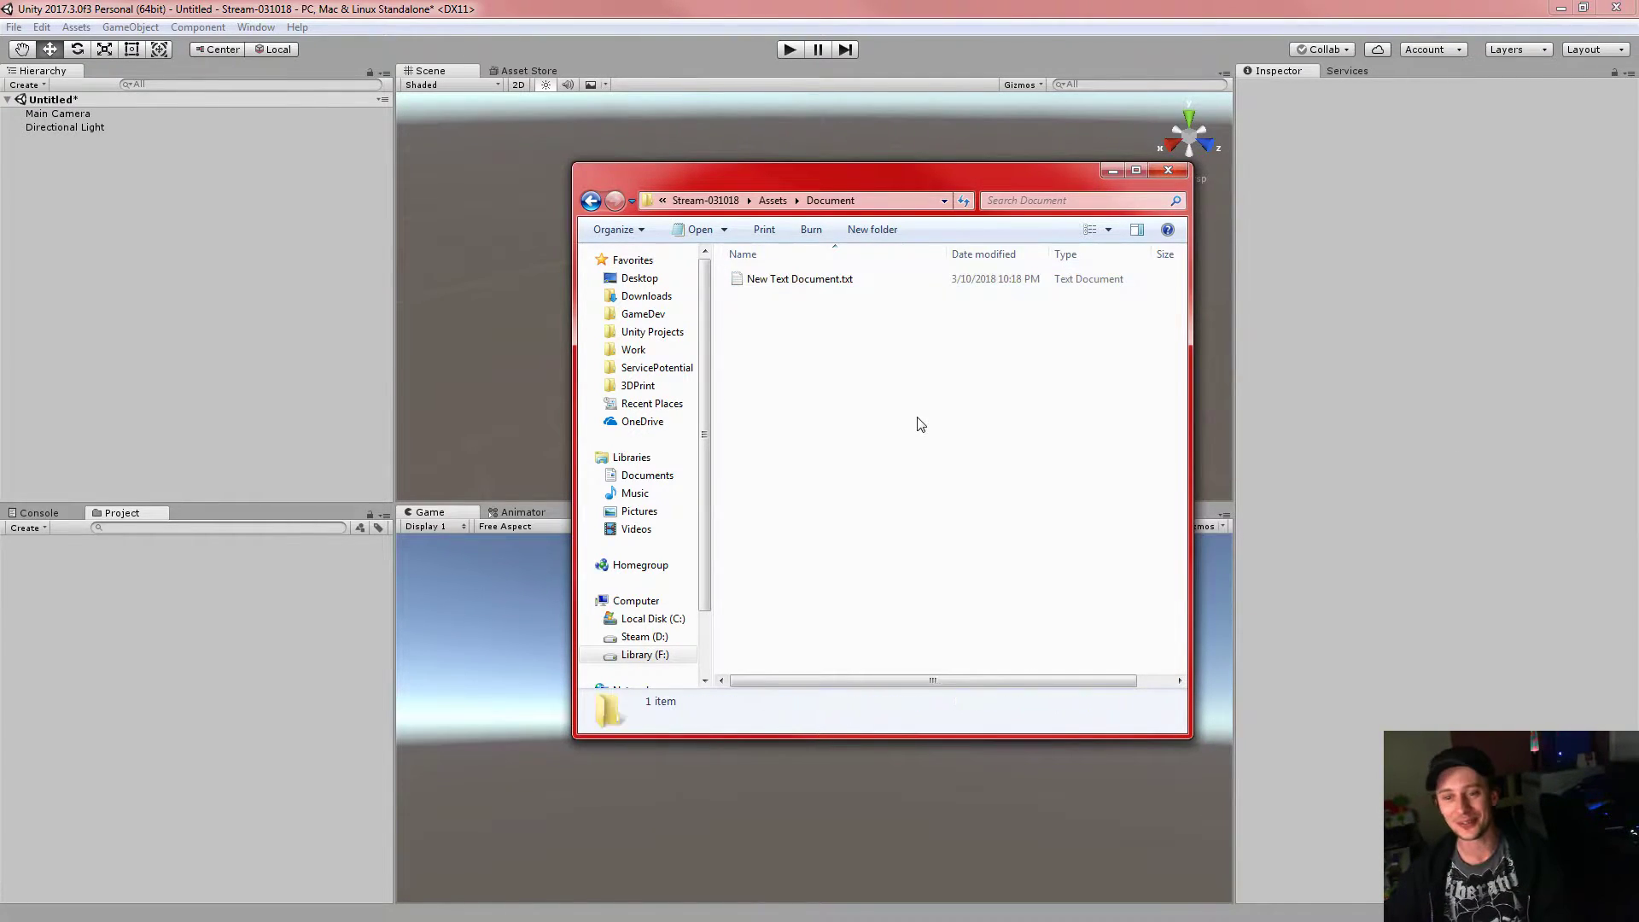
- Compare the contents of the Assets folder and its Document subfolder, ending back in Assets
click(773, 202)
click(929, 478)
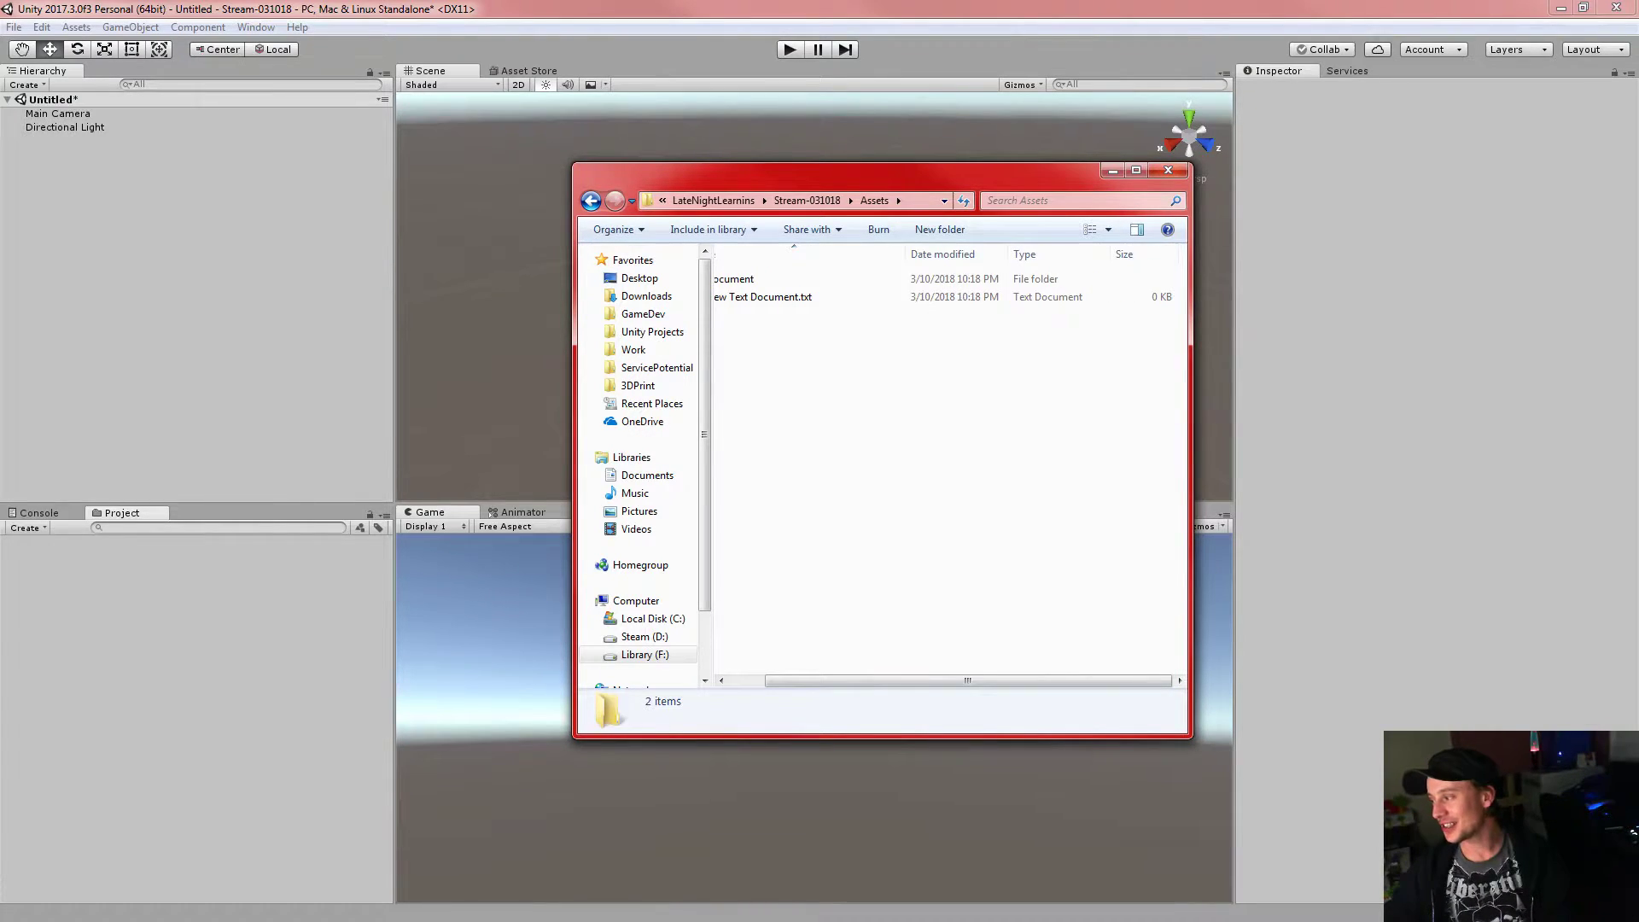
click(796, 205)
double_click(787, 280)
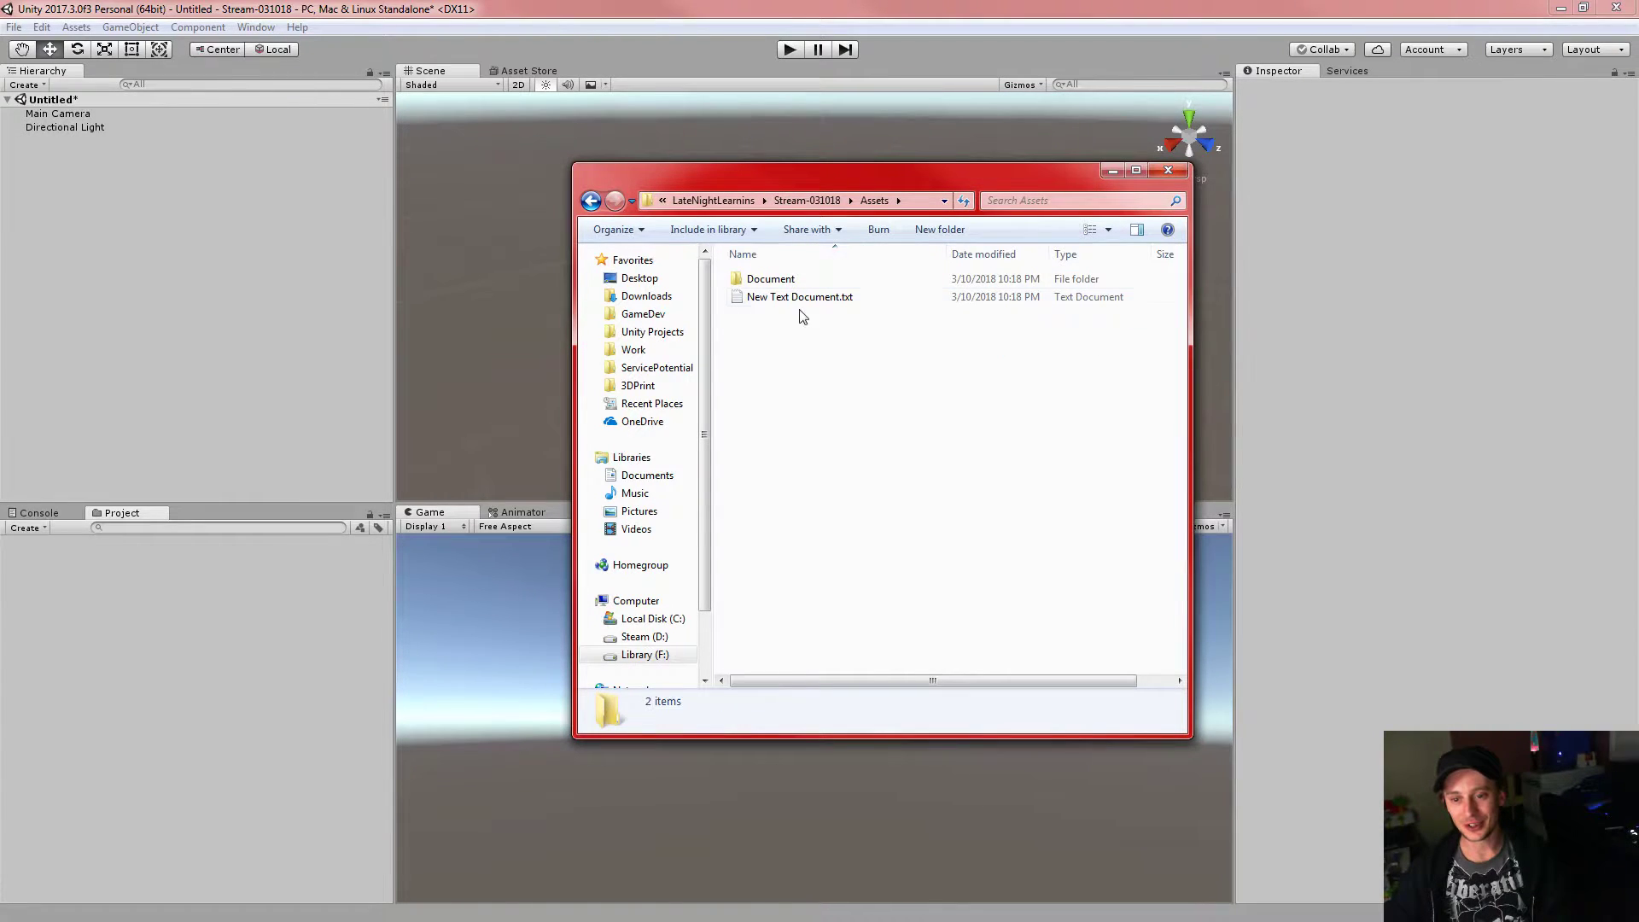
double_click(770, 279)
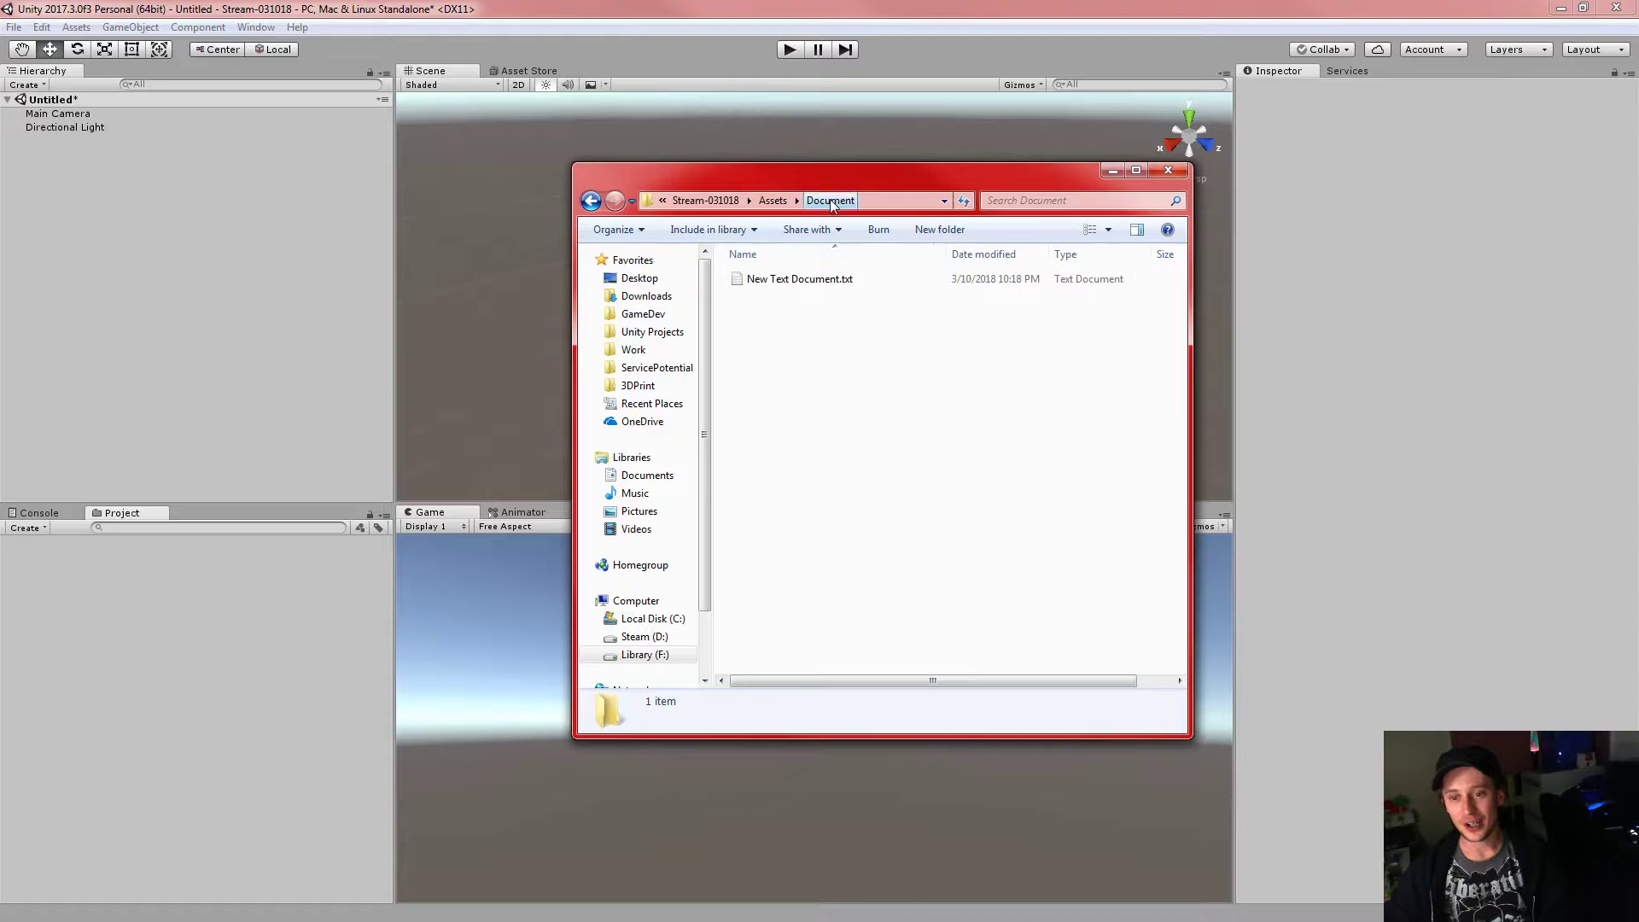
click(774, 202)
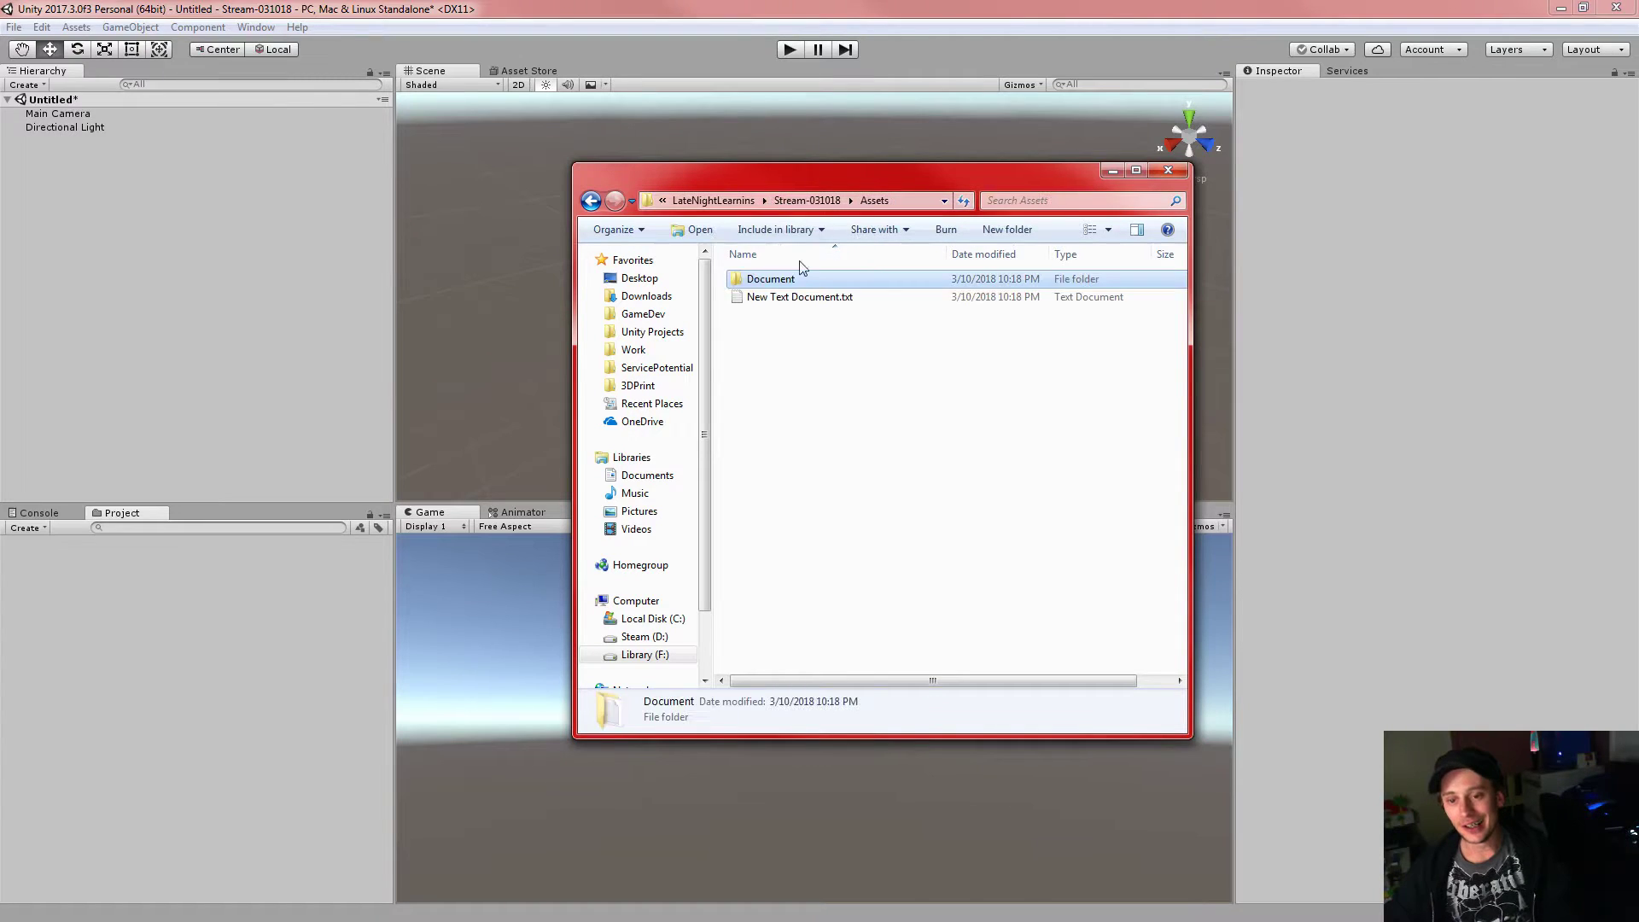
- Return to Unity to import the Document folder and text files, and narrow the Hierarchy and Project column
click(260, 524)
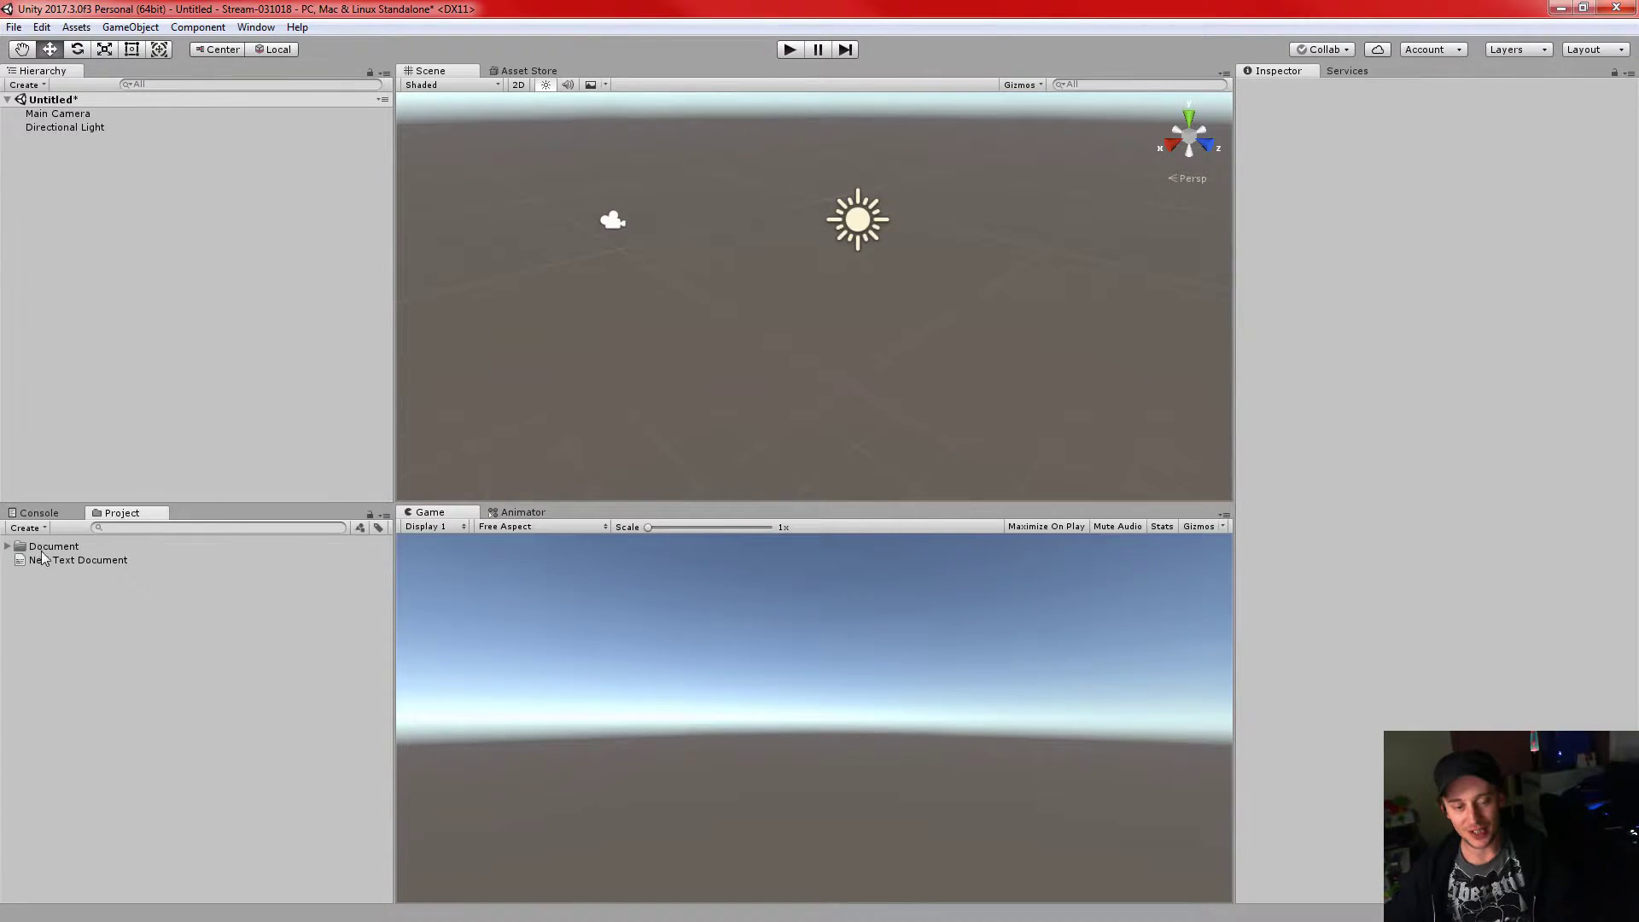
drag(395, 582, 310, 581)
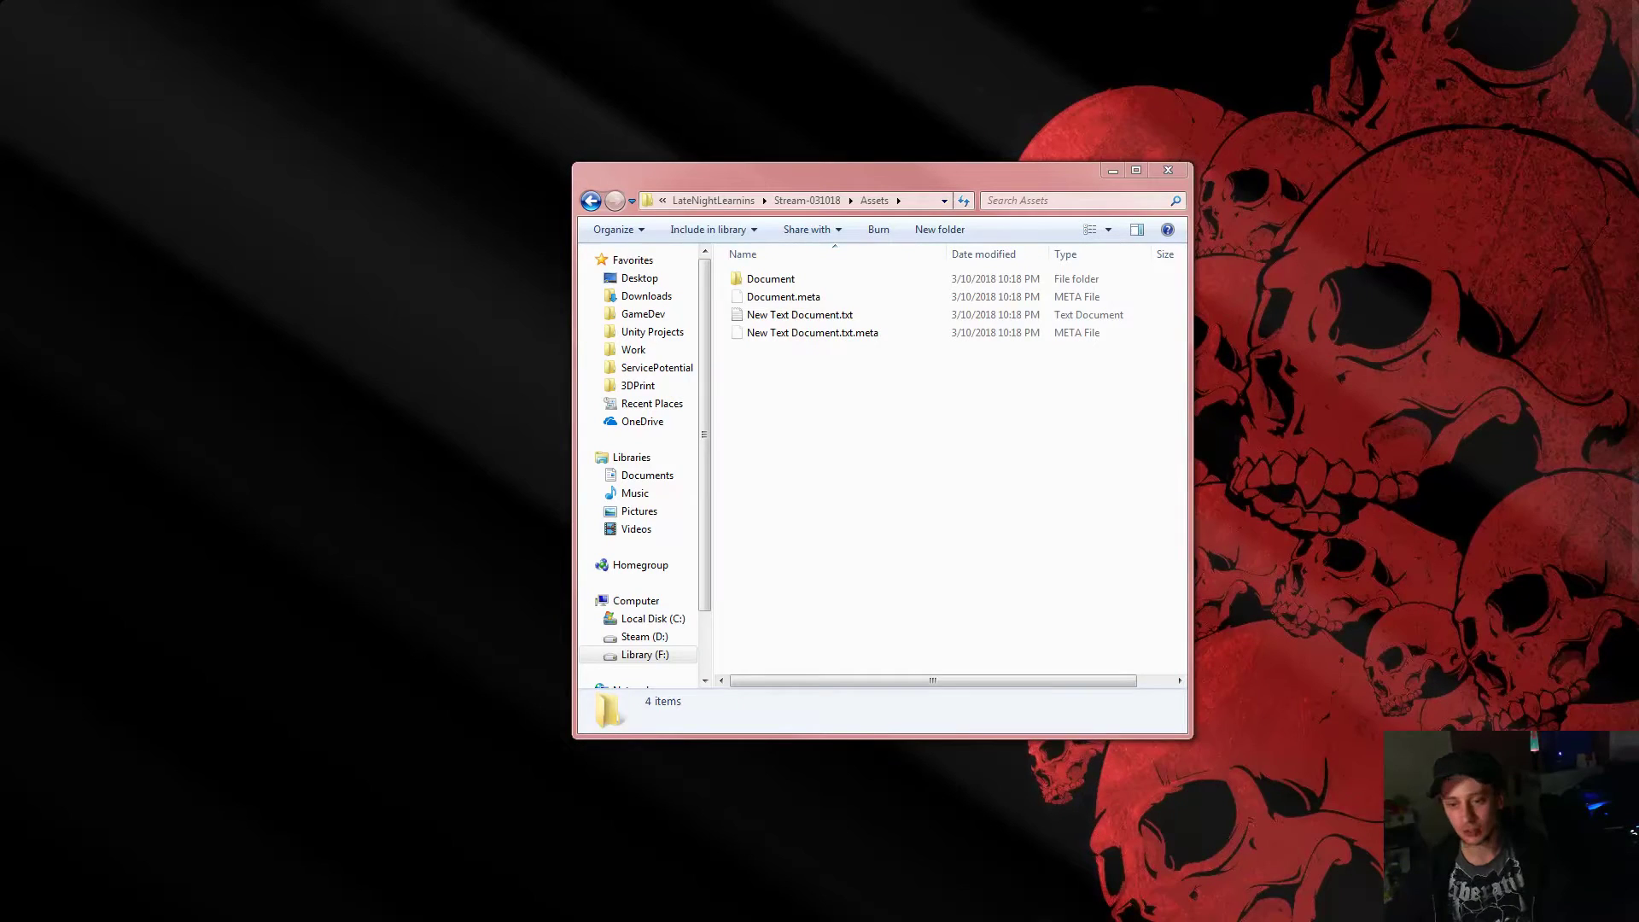
- In Windows Explorer, inspect the .meta files in Assets and in the Document folder, and minimize the window
key(alt+Tab)
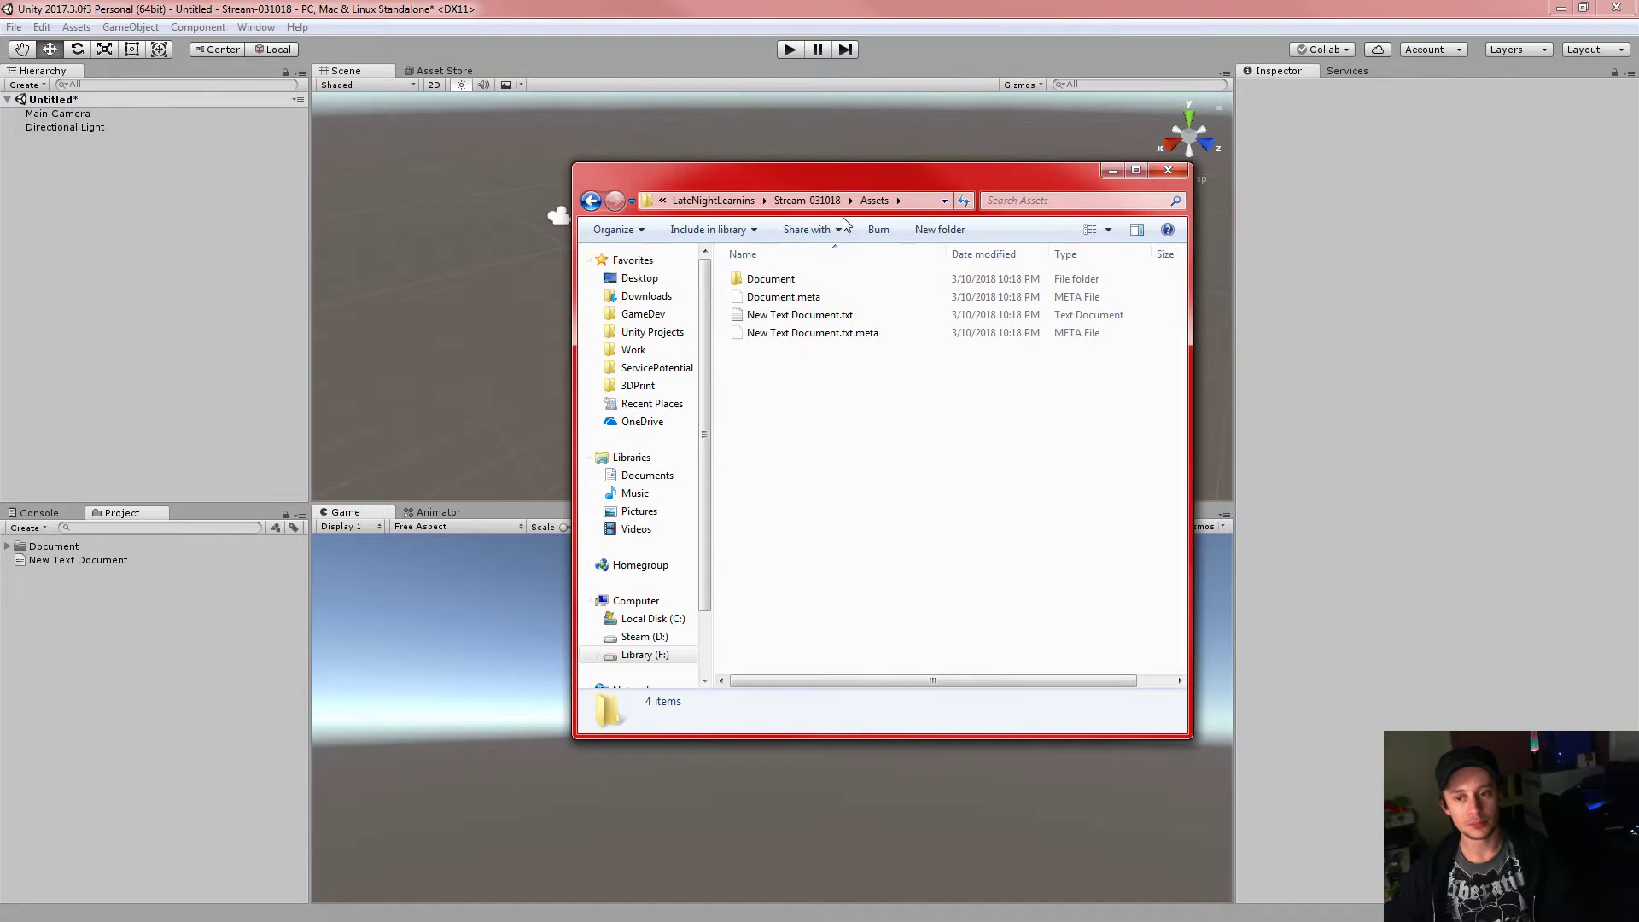
double_click(772, 280)
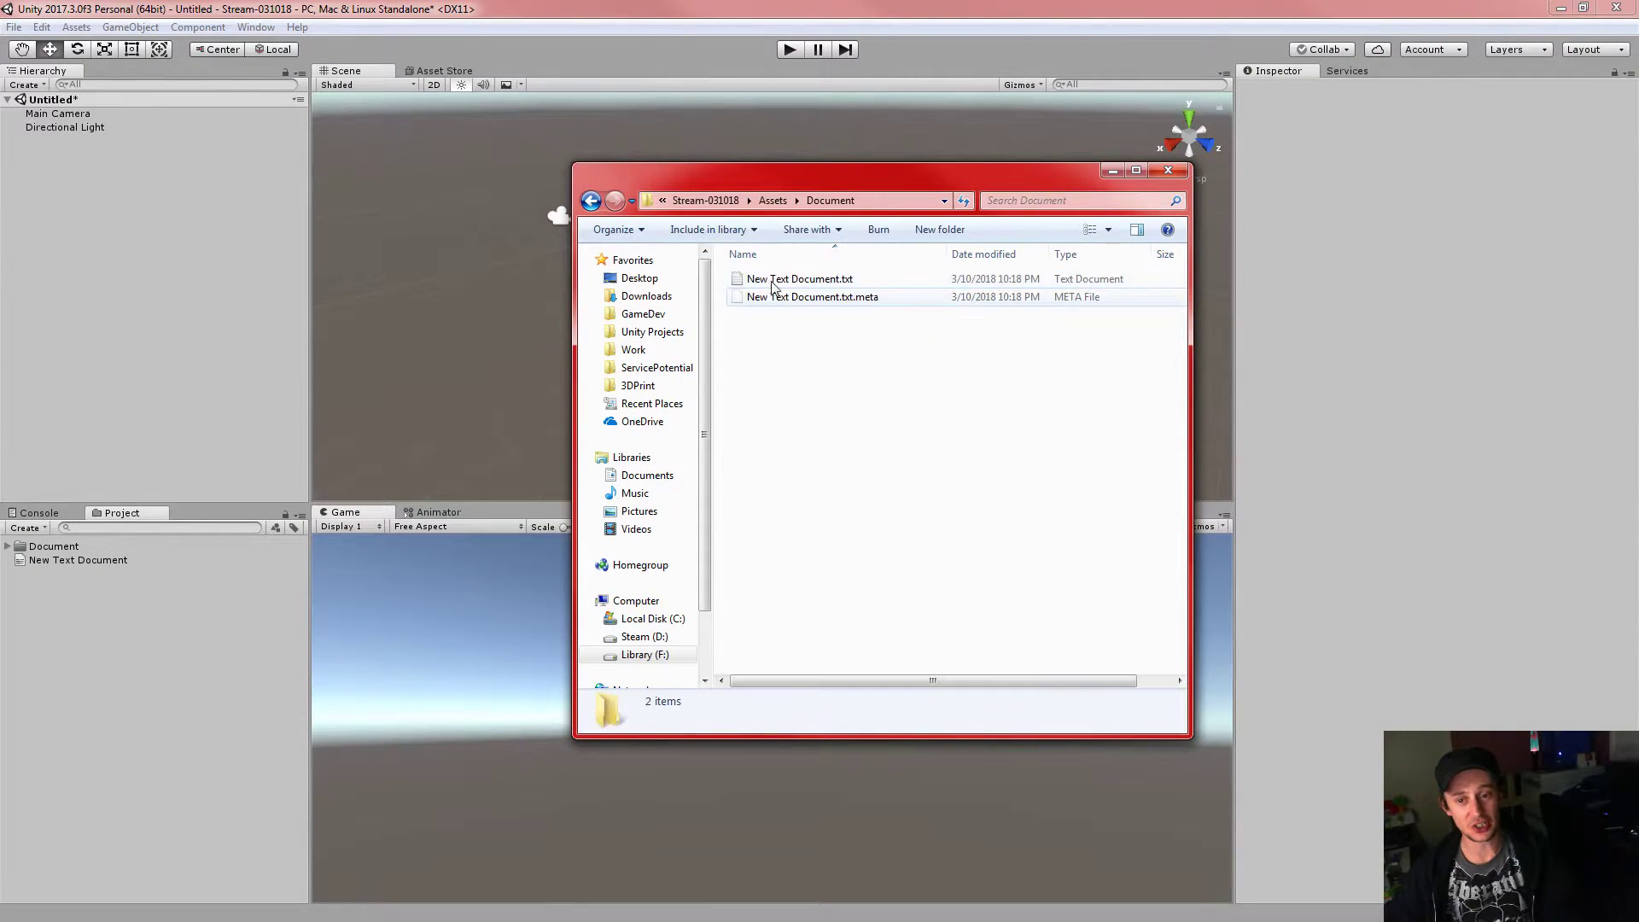
key(BackSpace)
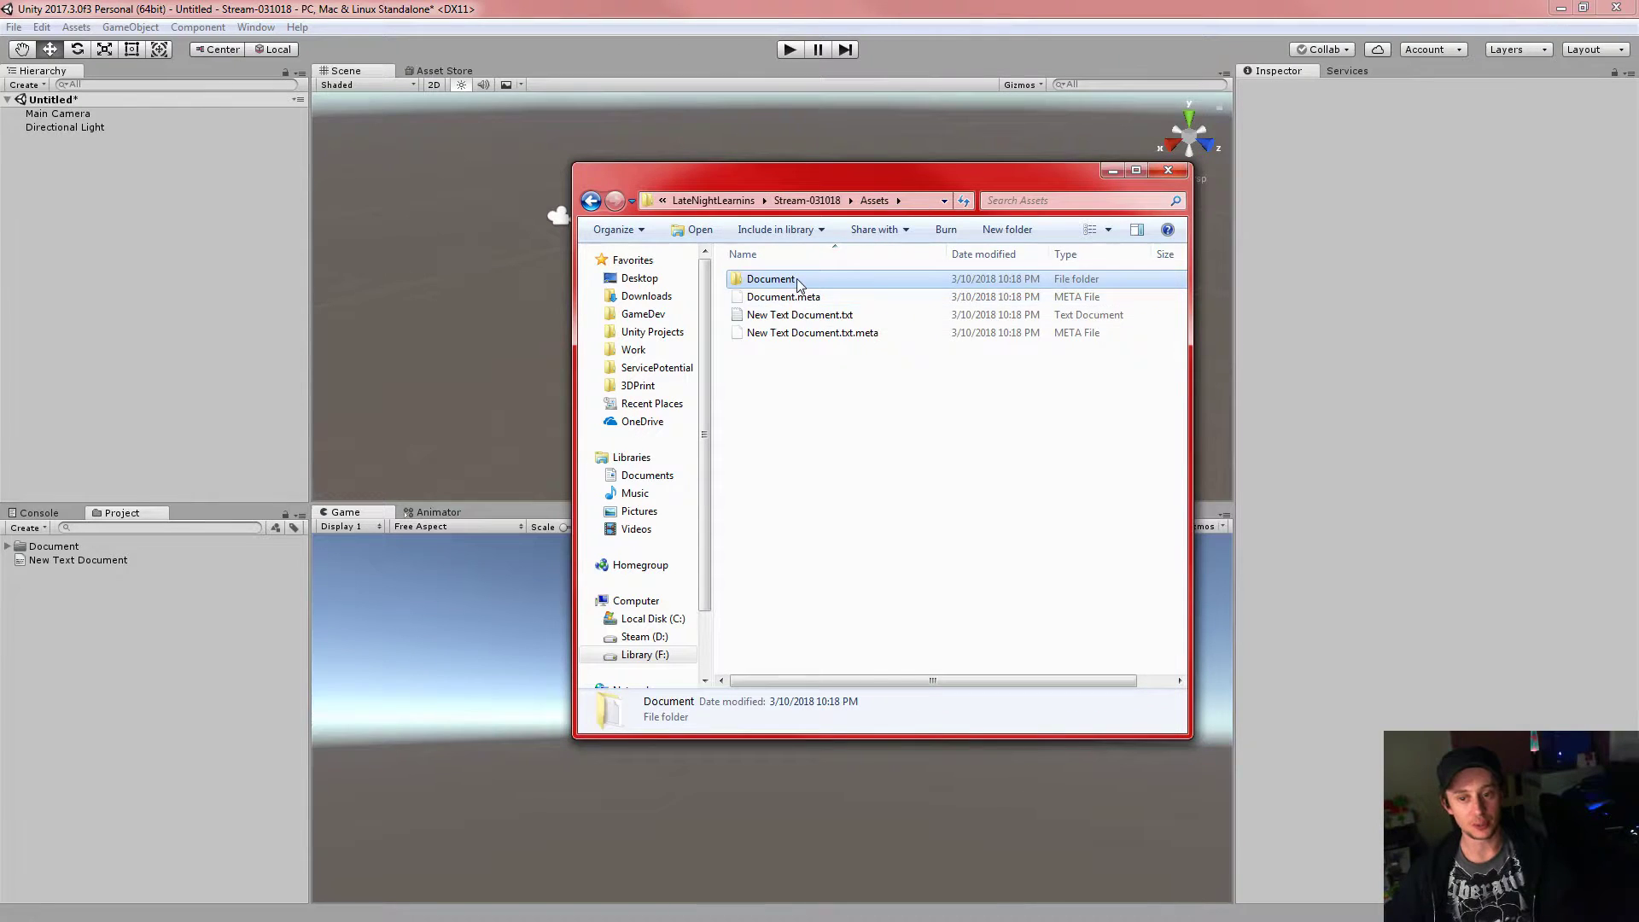
double_click(826, 280)
click(1116, 171)
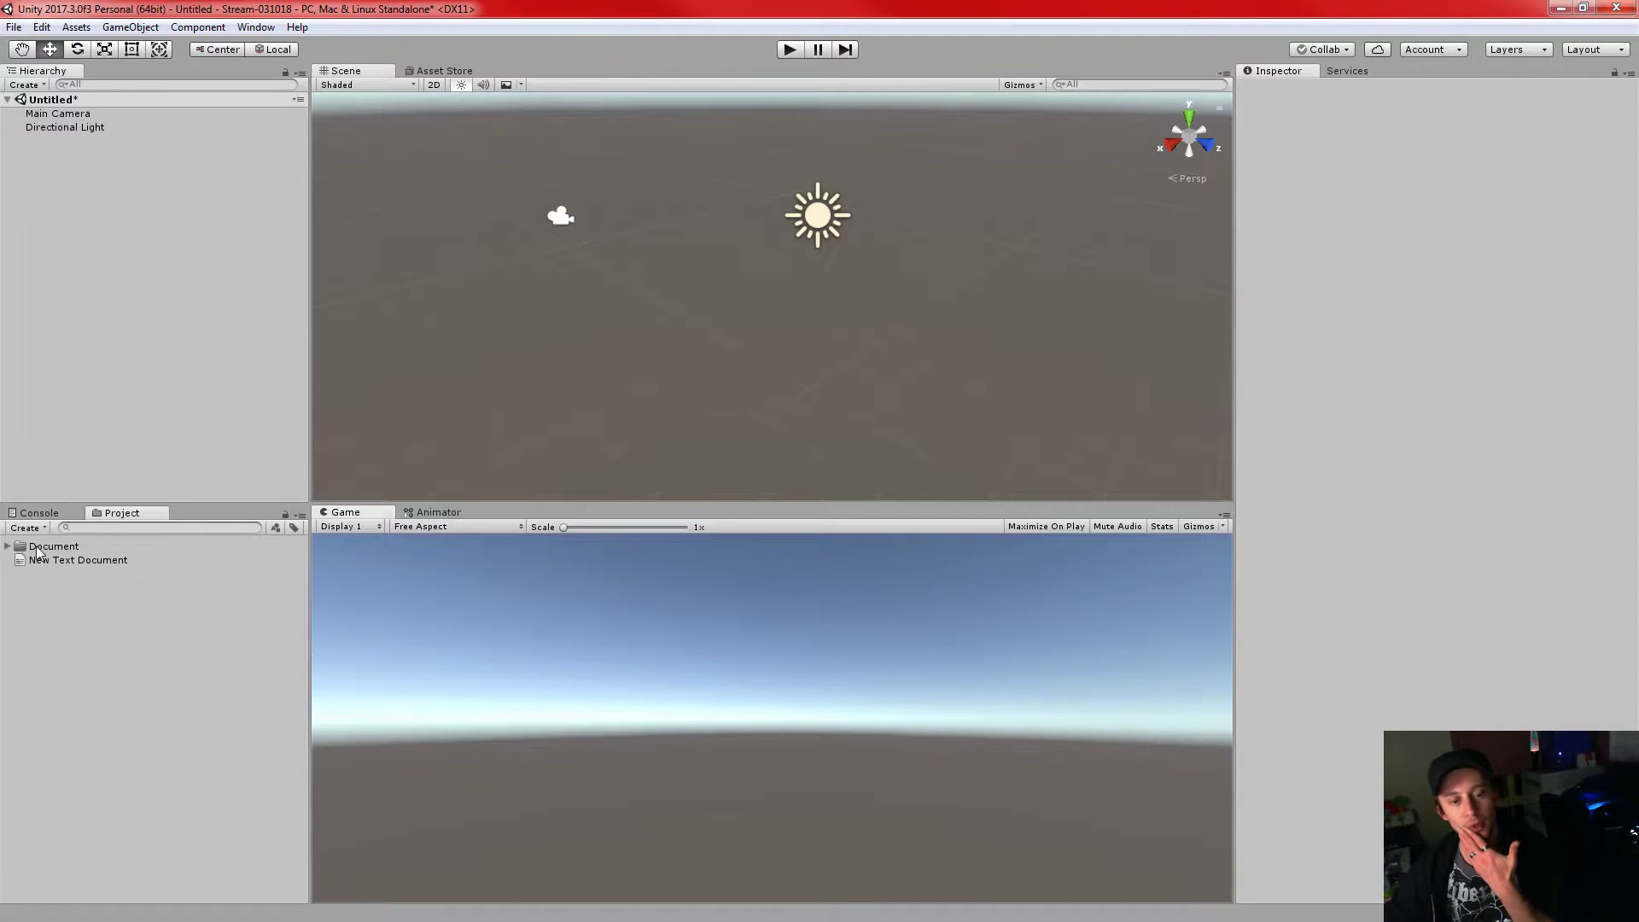
- Expand the Document folder in Unity's Project window to show the text document inside it
click(297, 518)
click(144, 628)
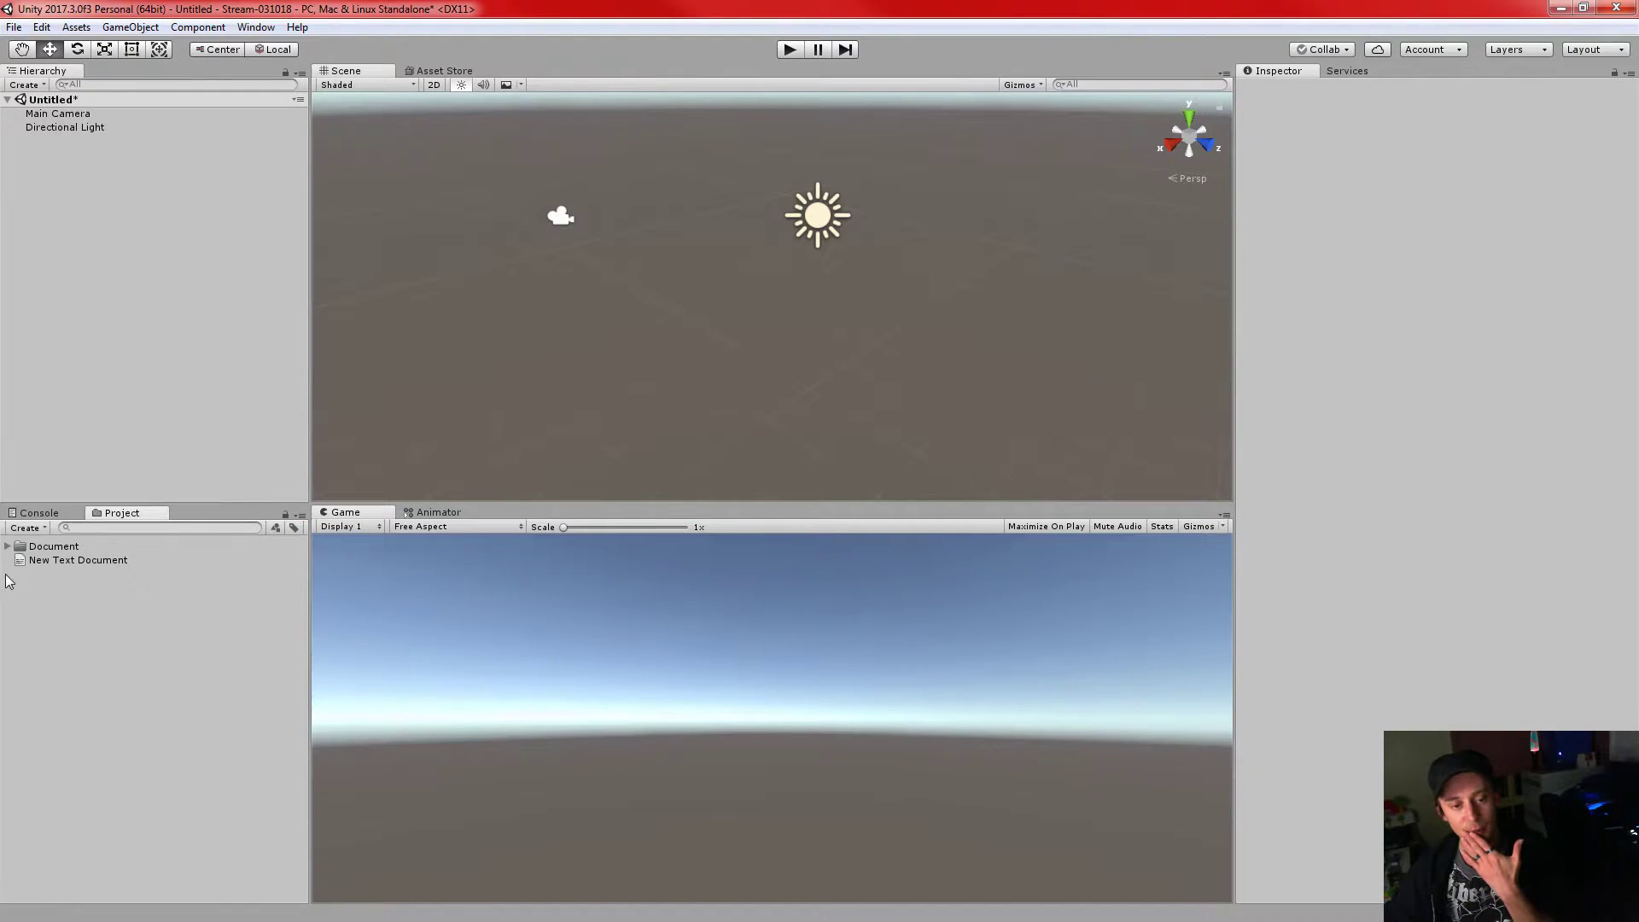
click(7, 547)
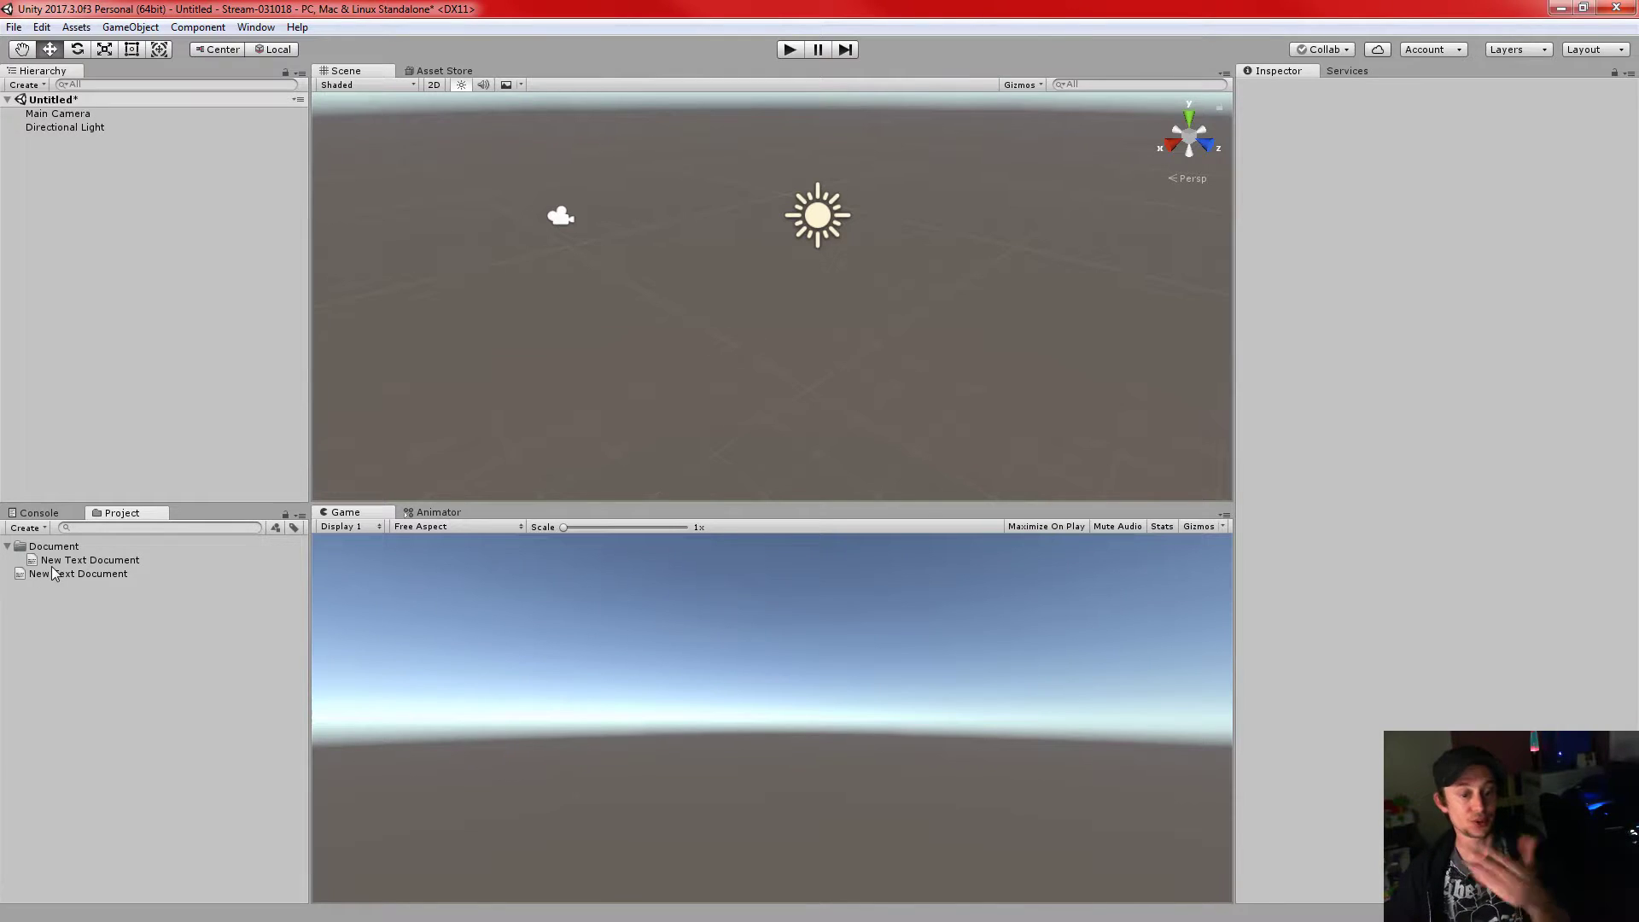
- Switch the Project window to Two Column Layout and widen both the window and its folder tree
click(299, 516)
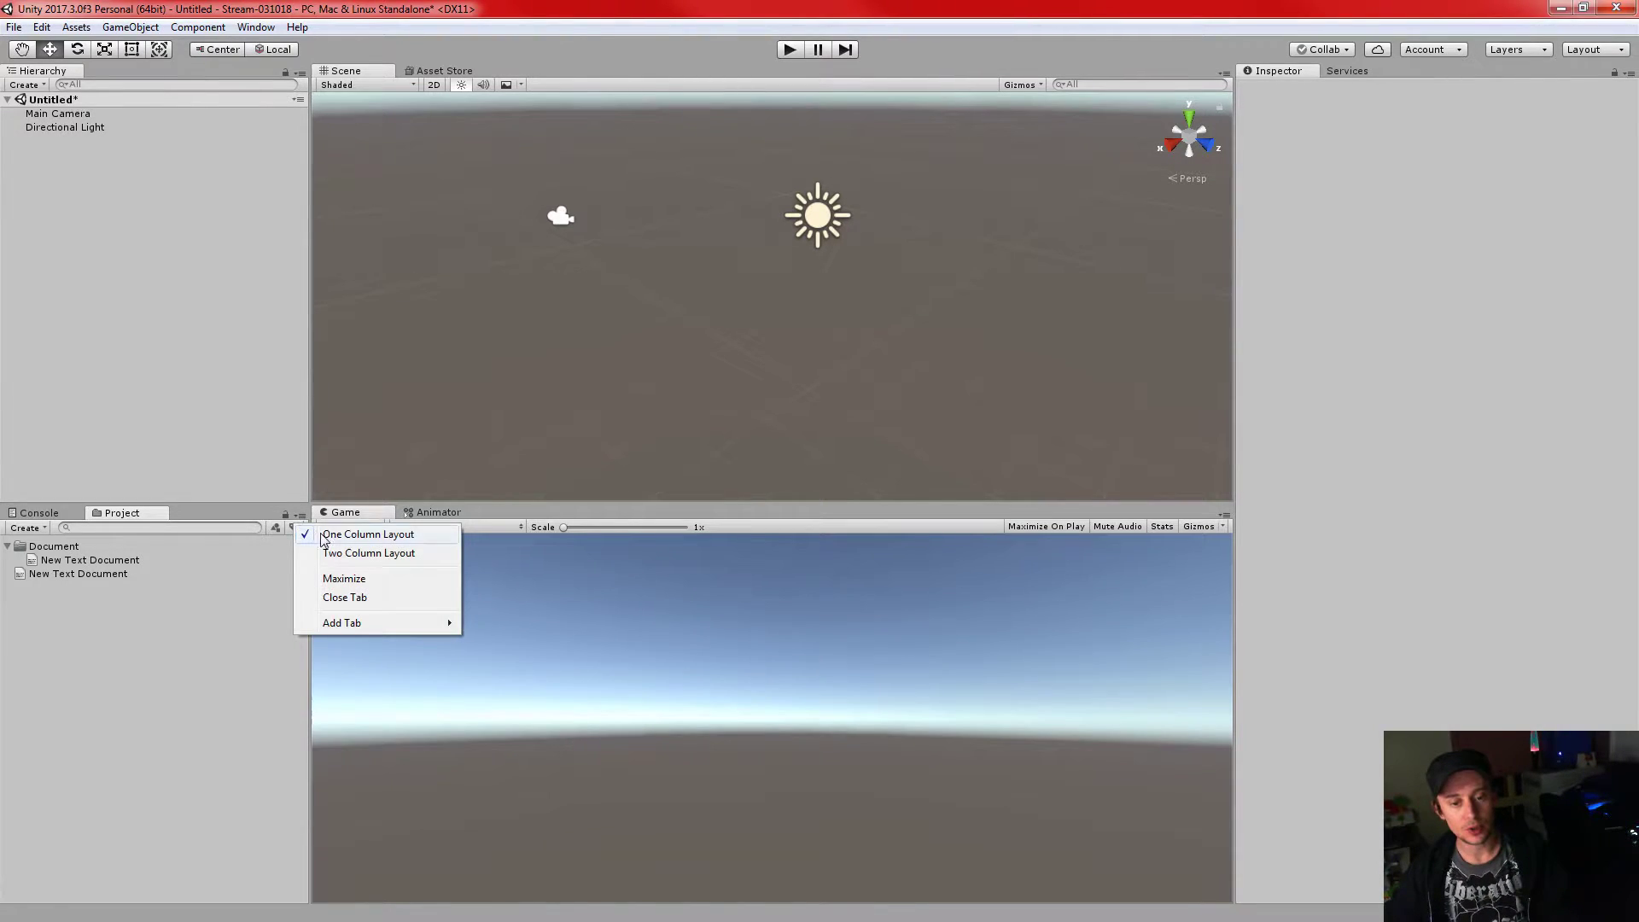
click(346, 553)
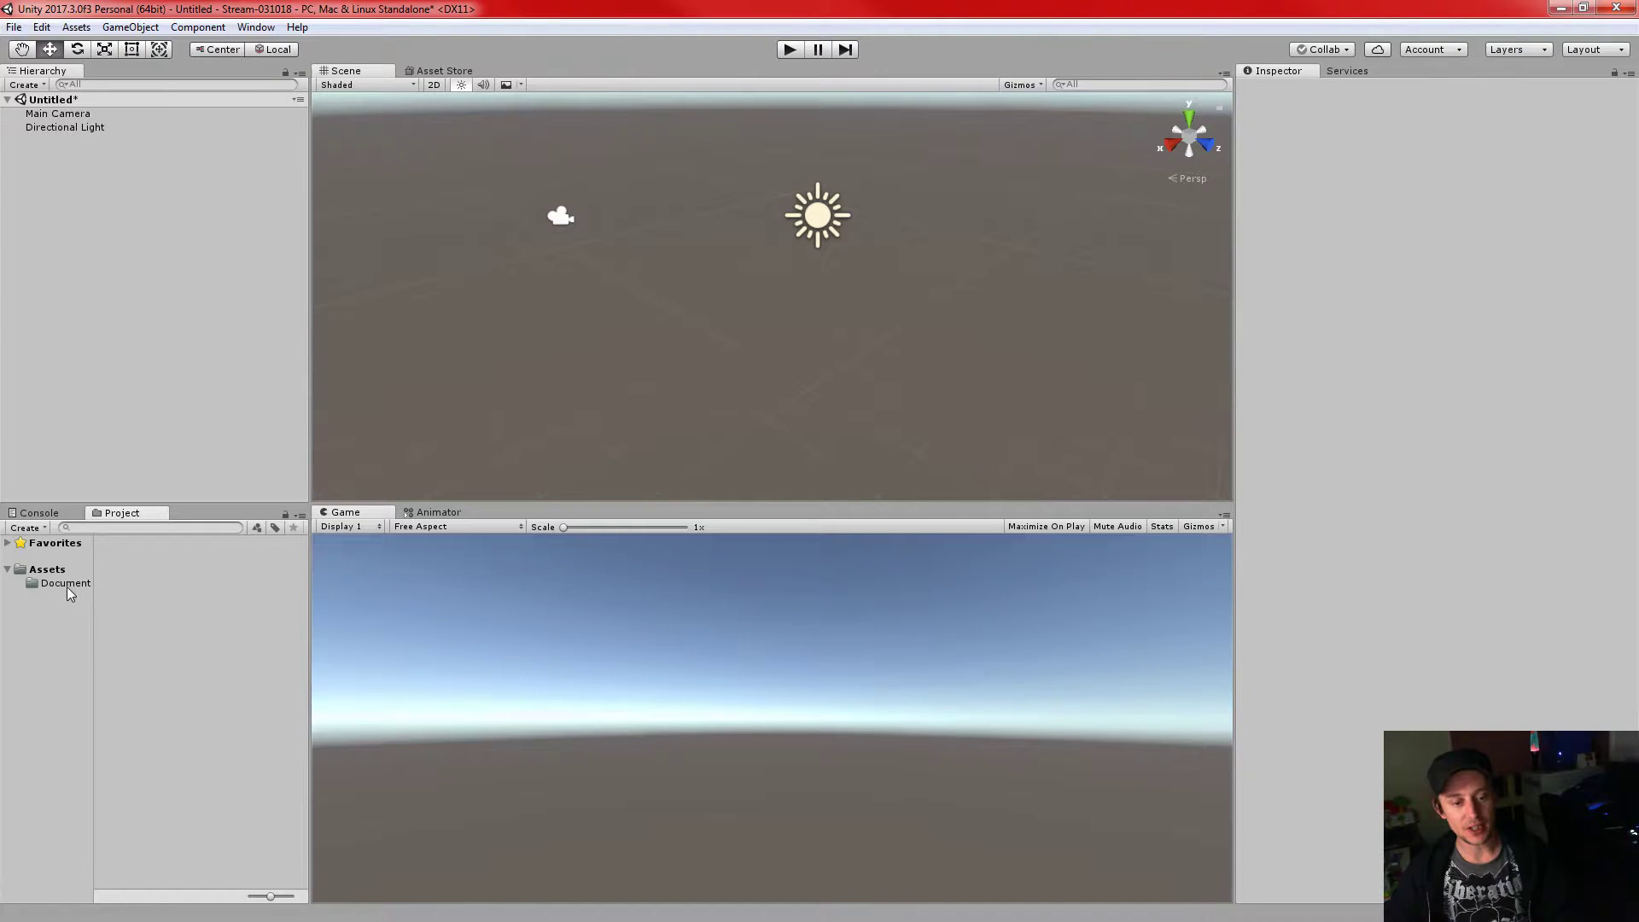
drag(312, 580, 348, 589)
drag(94, 630, 131, 653)
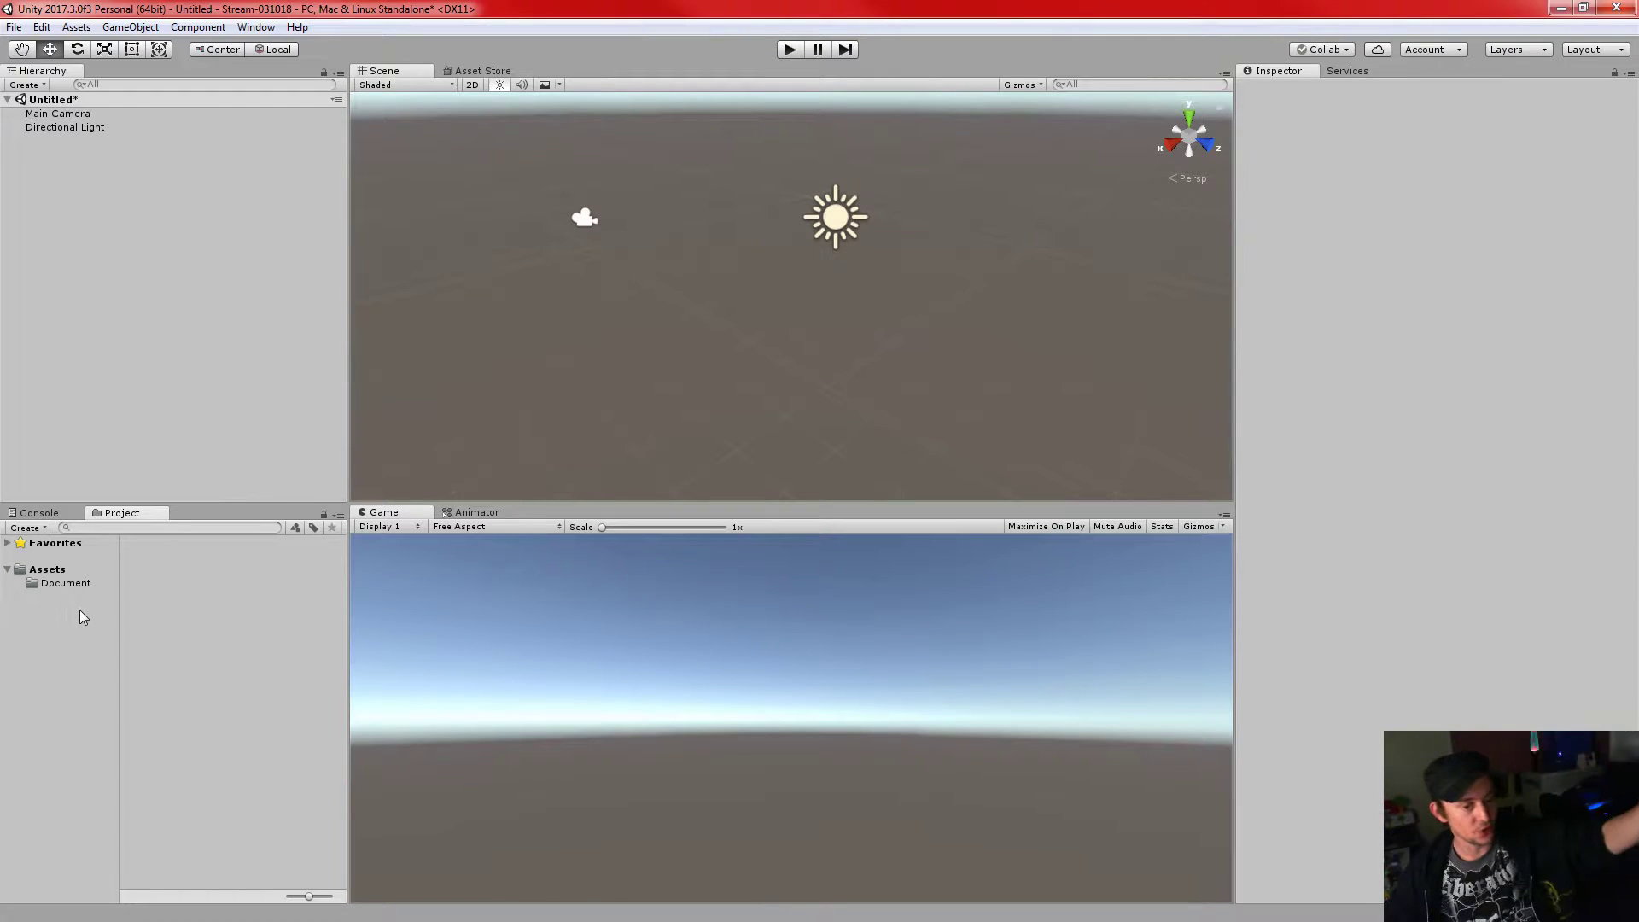
- Show the contents of Assets, select its New Text Document, and expand the Favorites list
click(48, 577)
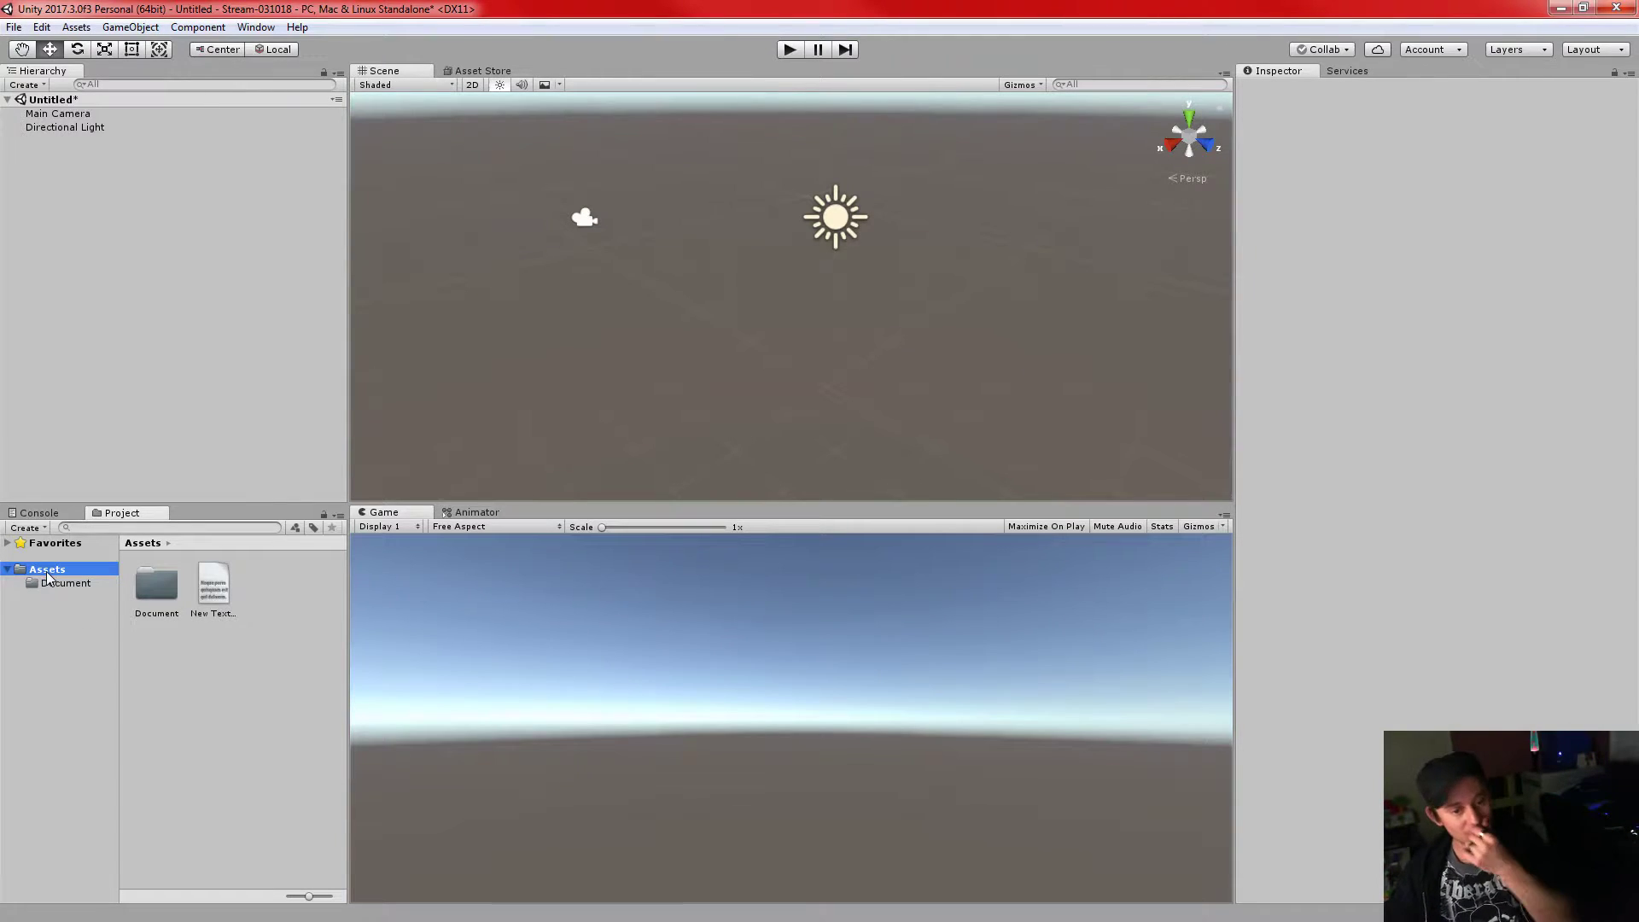
click(213, 587)
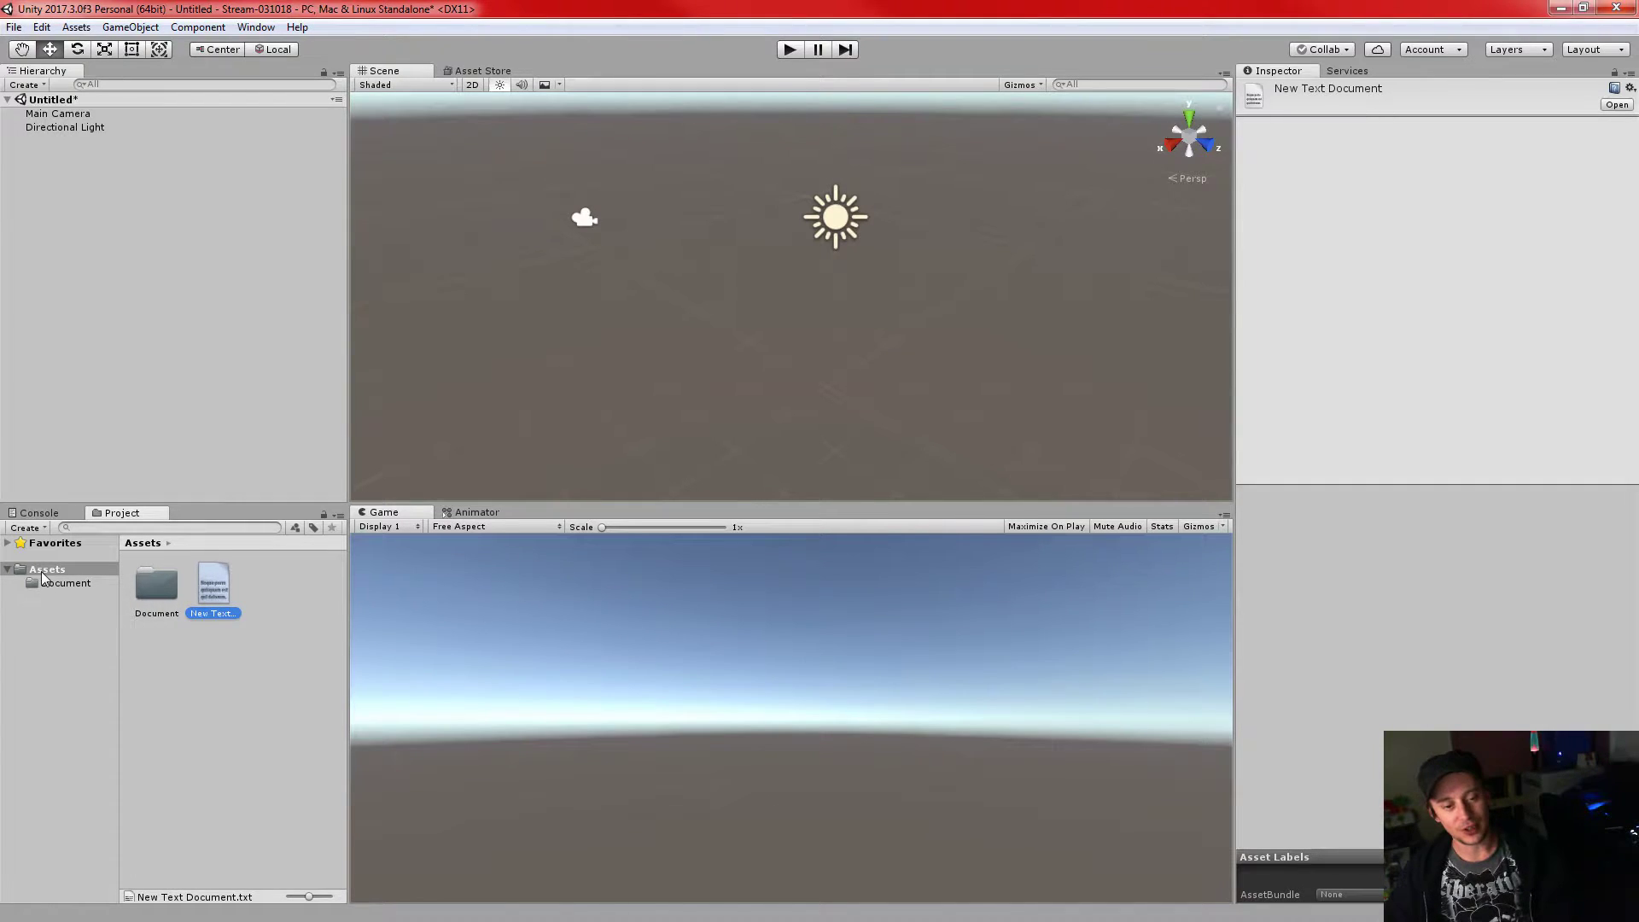
click(8, 543)
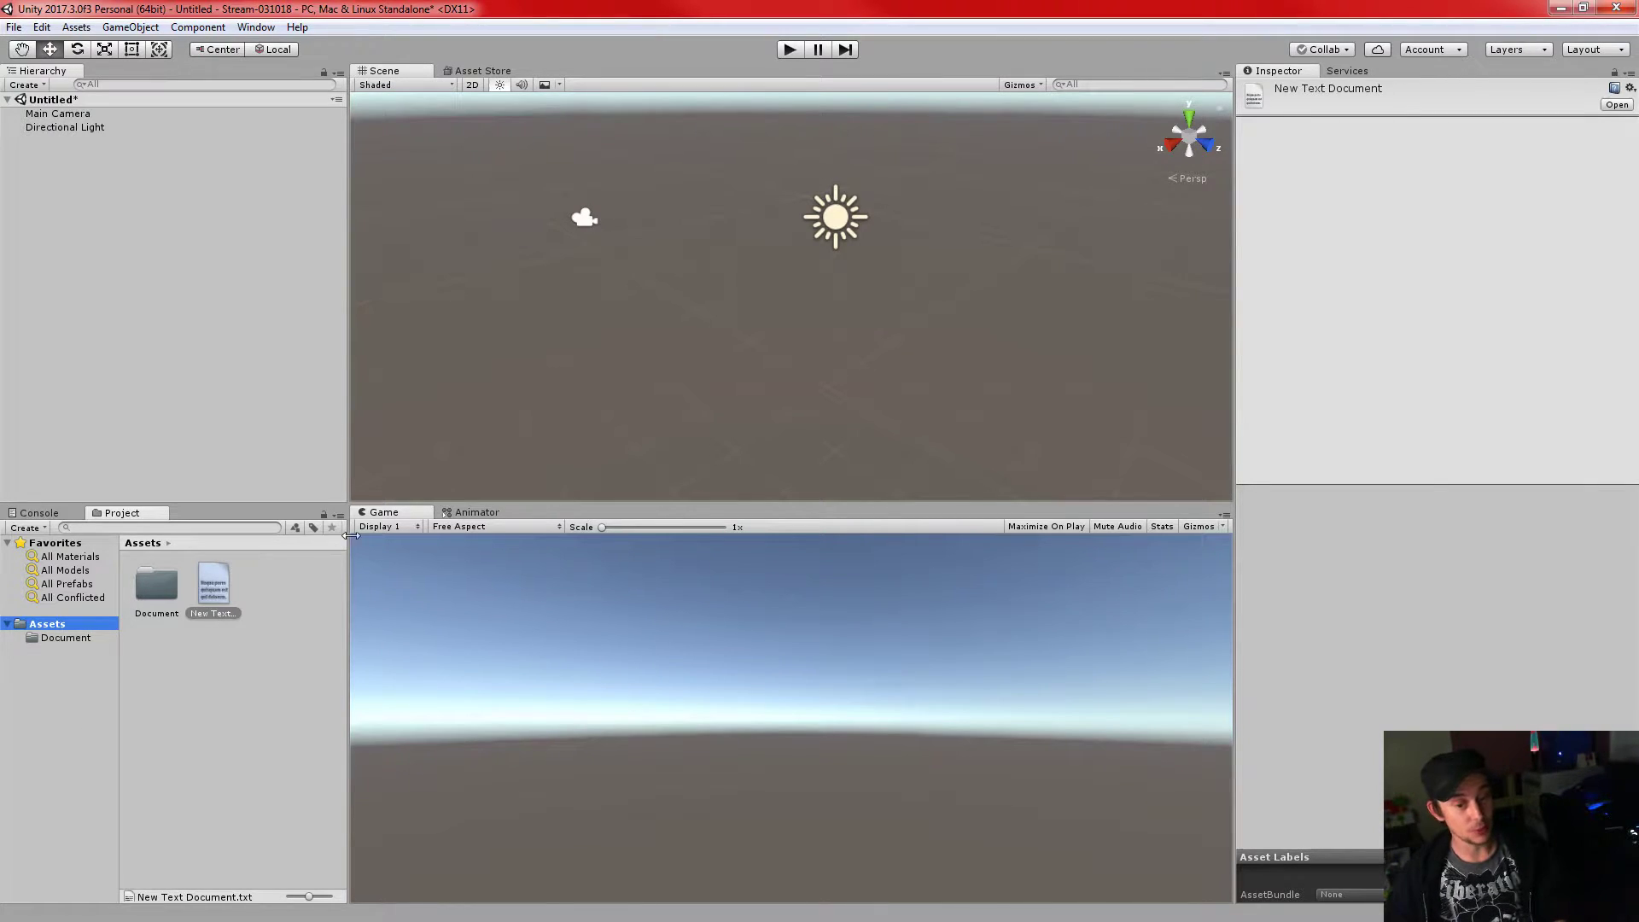
- Narrow the Hierarchy and Project column, return the Project window to One Column Layout, and clear the asset selection
drag(348, 571, 310, 589)
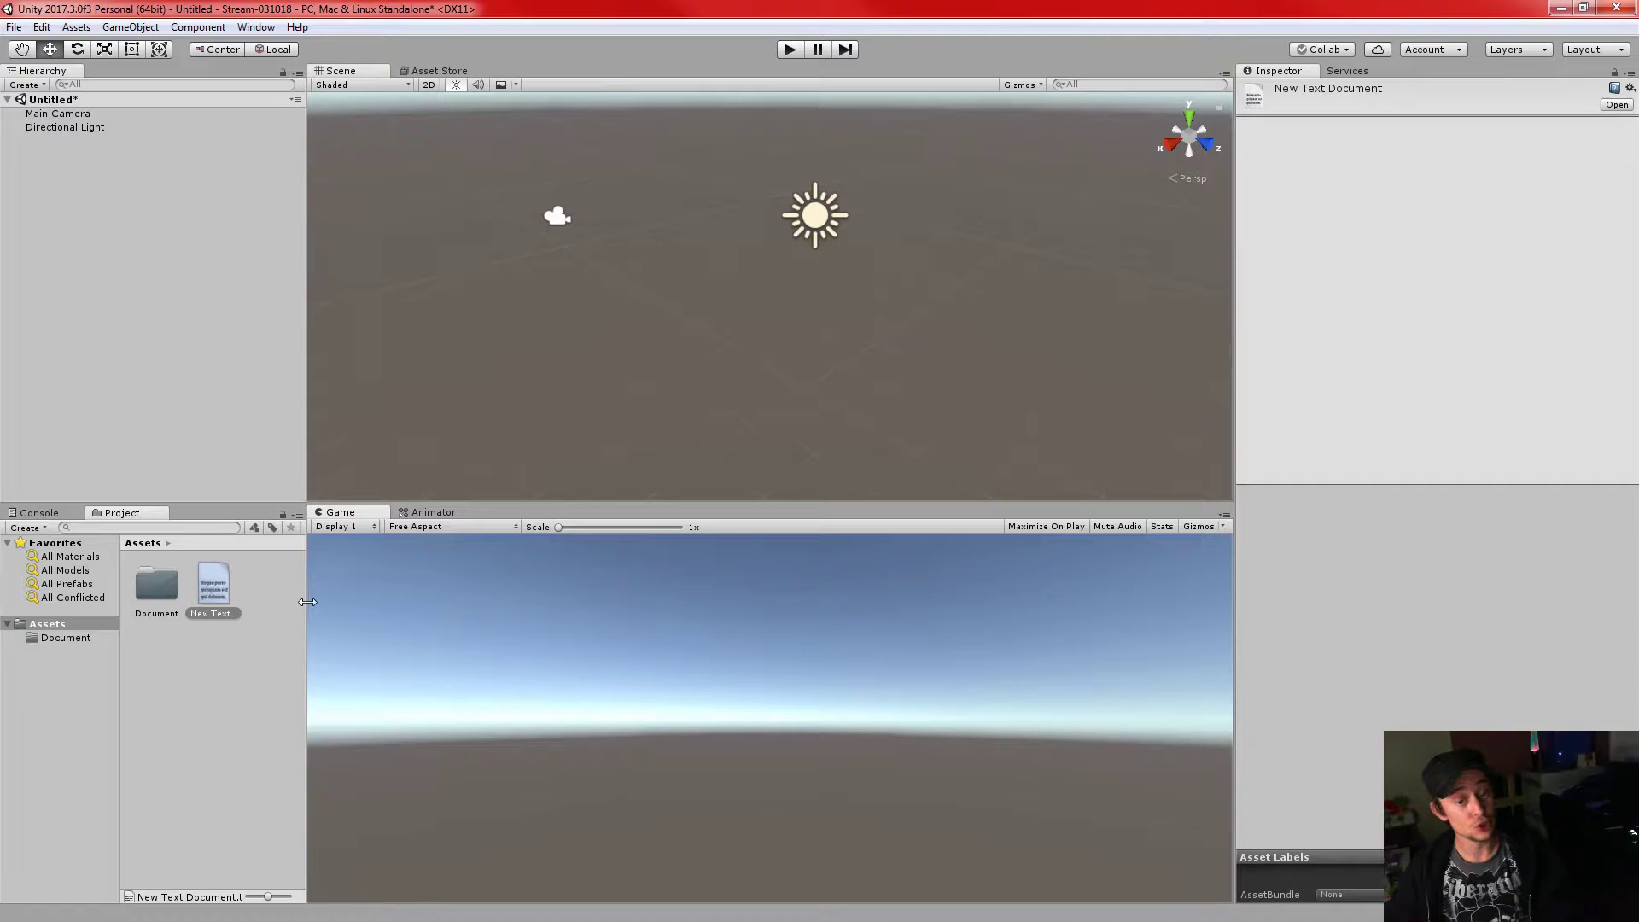
click(300, 516)
click(328, 541)
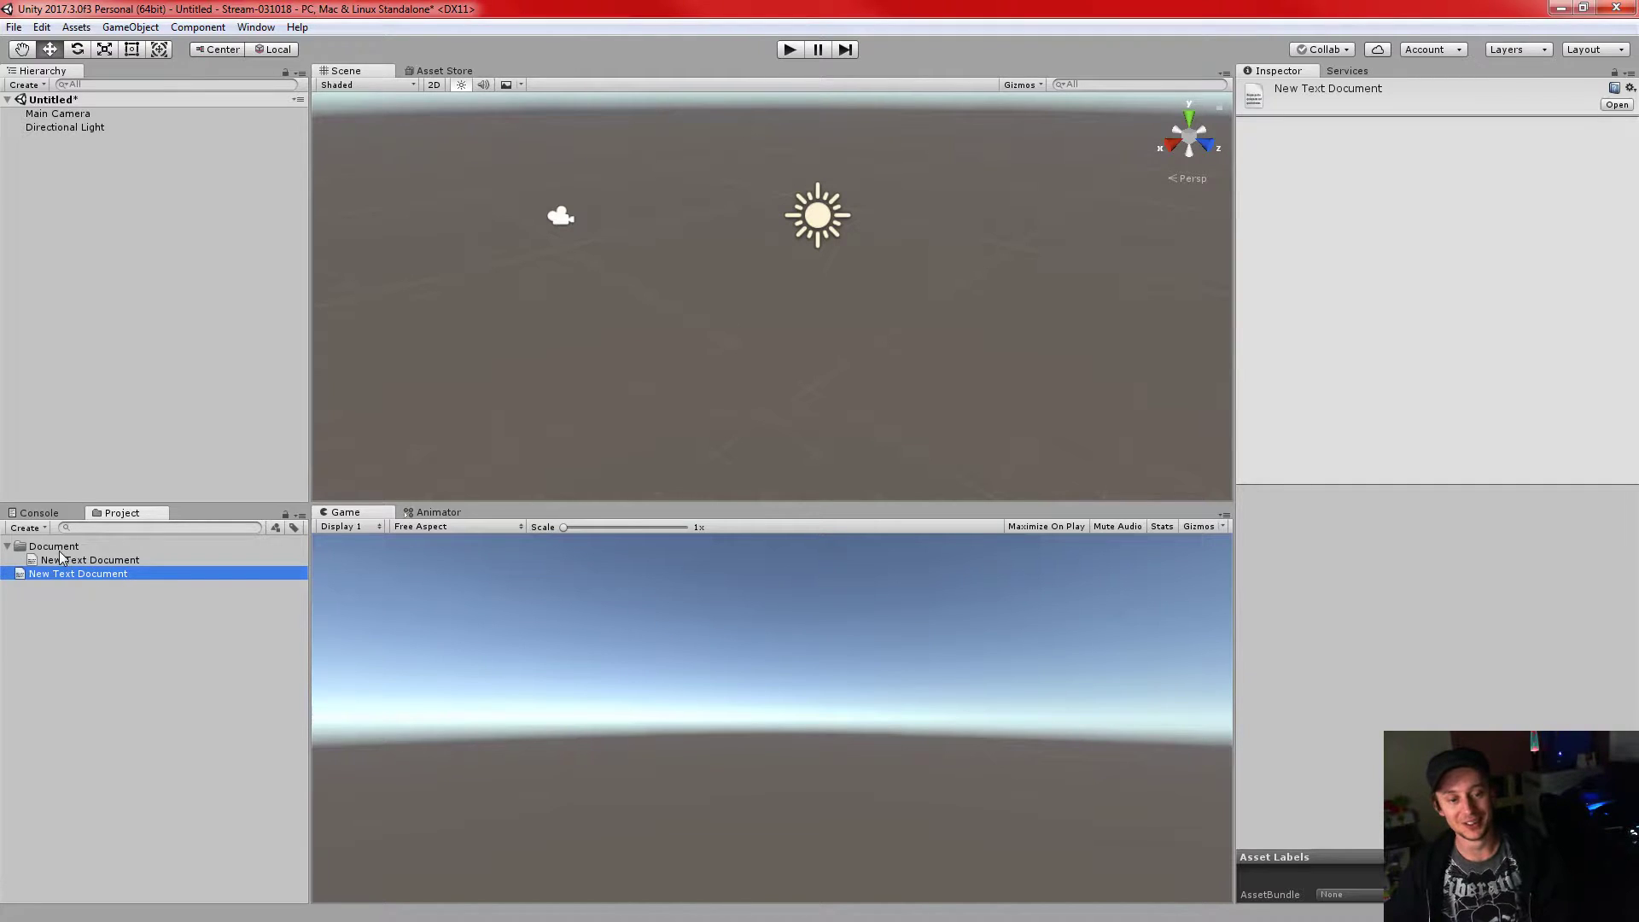
click(87, 607)
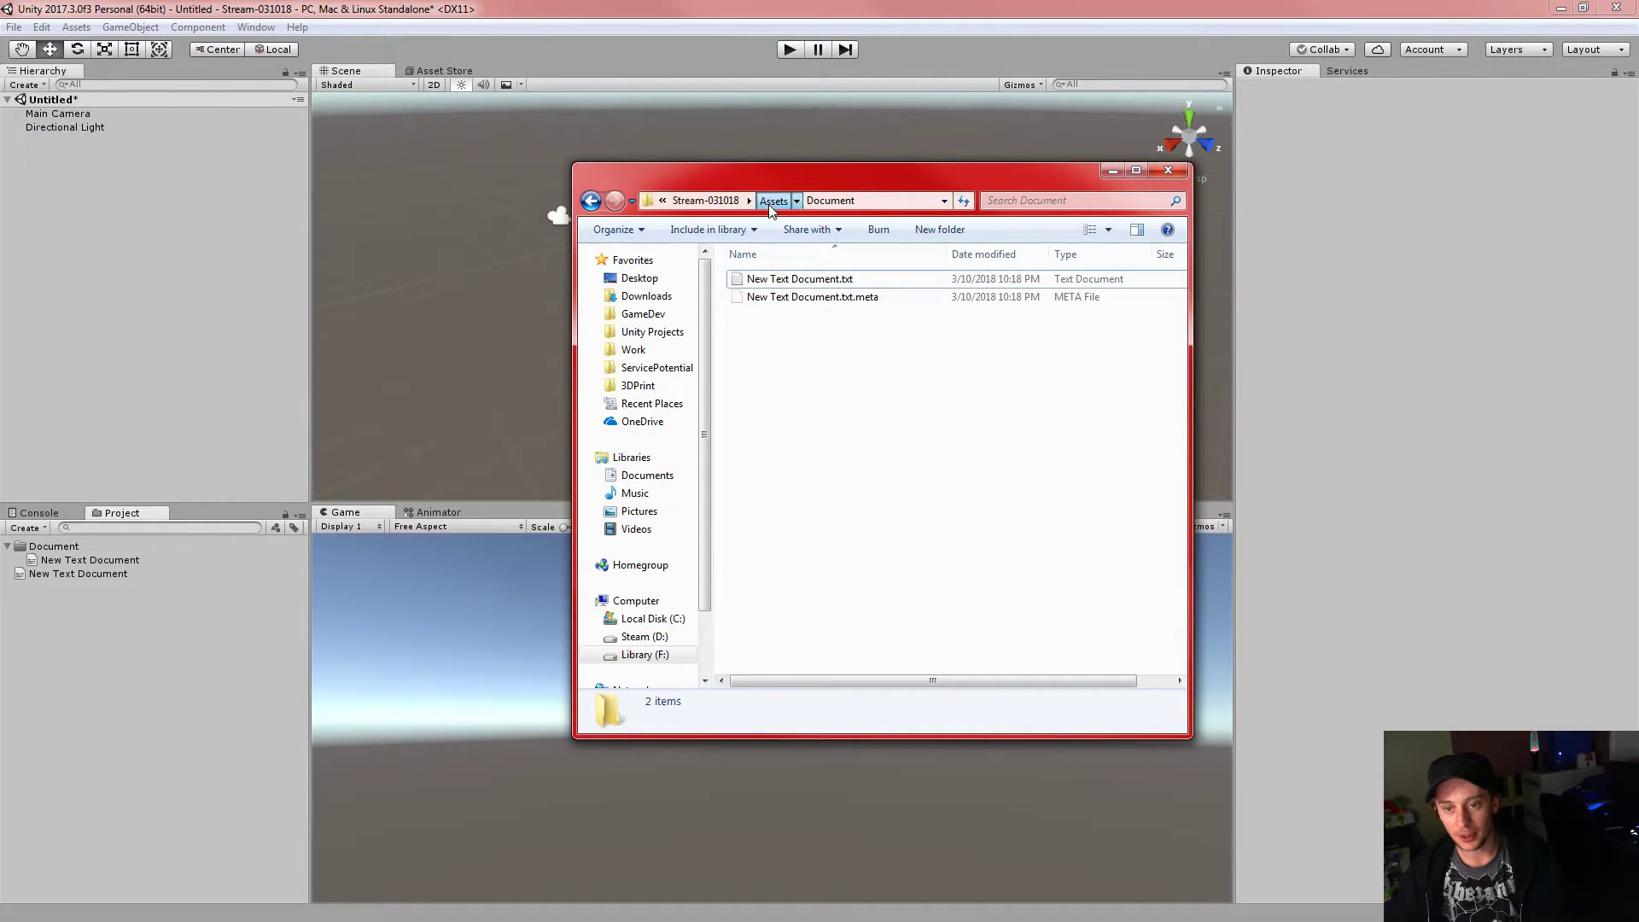
- Delete the Document folder, New Text Document.txt and their meta files from the Assets folder in Explorer, and return to Unity
click(772, 200)
drag(915, 439, 825, 280)
key(Delete)
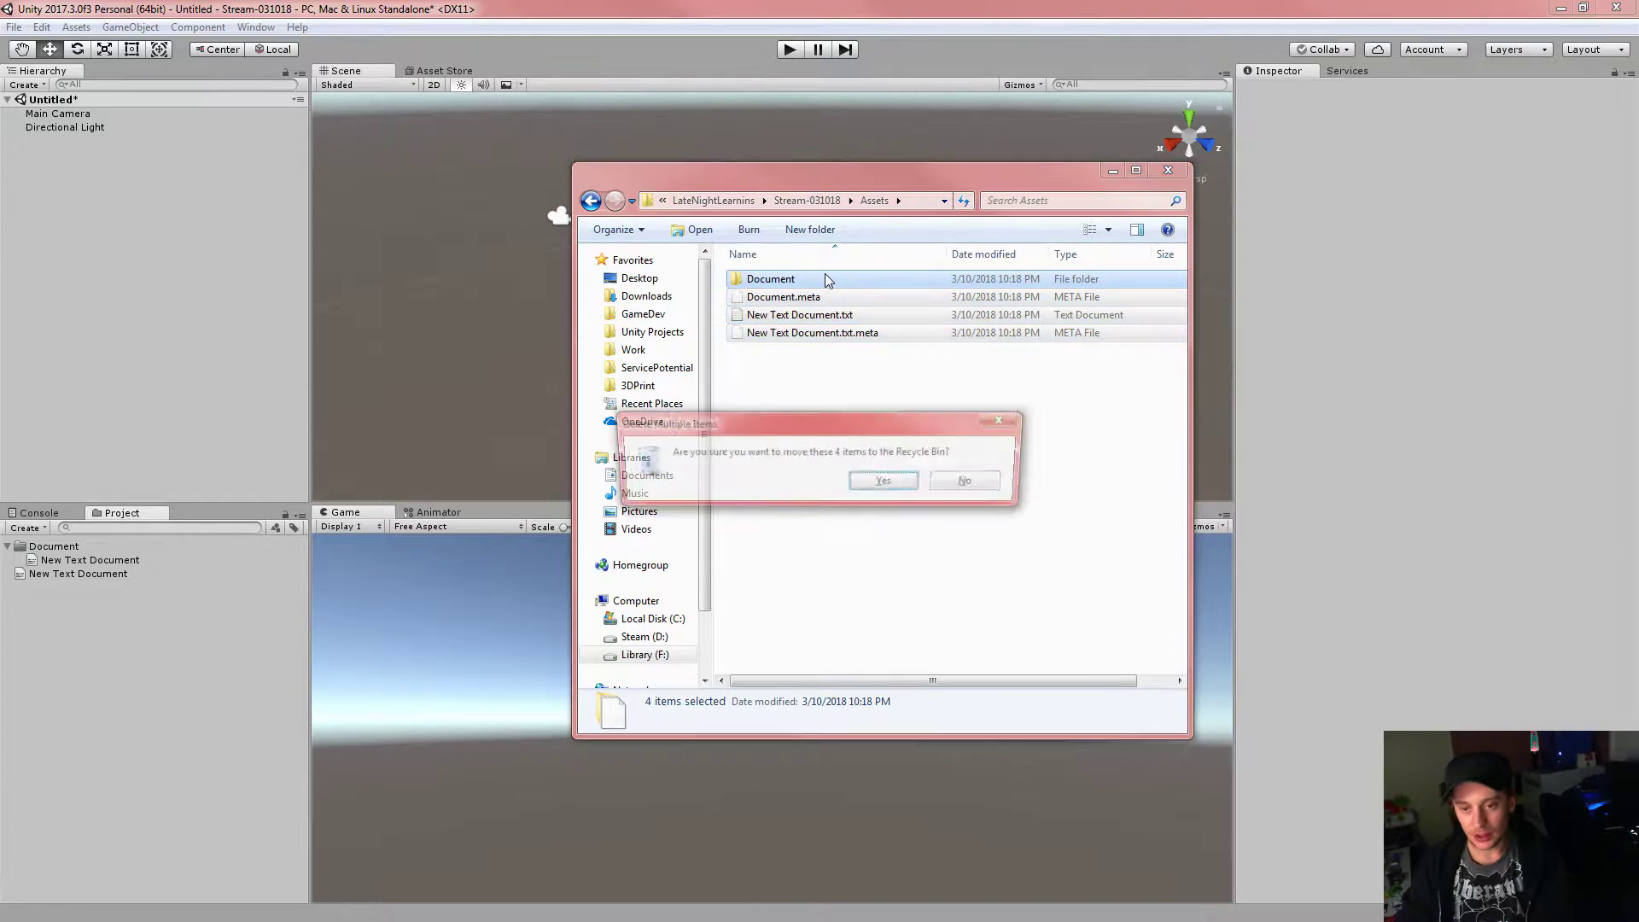
key(Return)
click(47, 448)
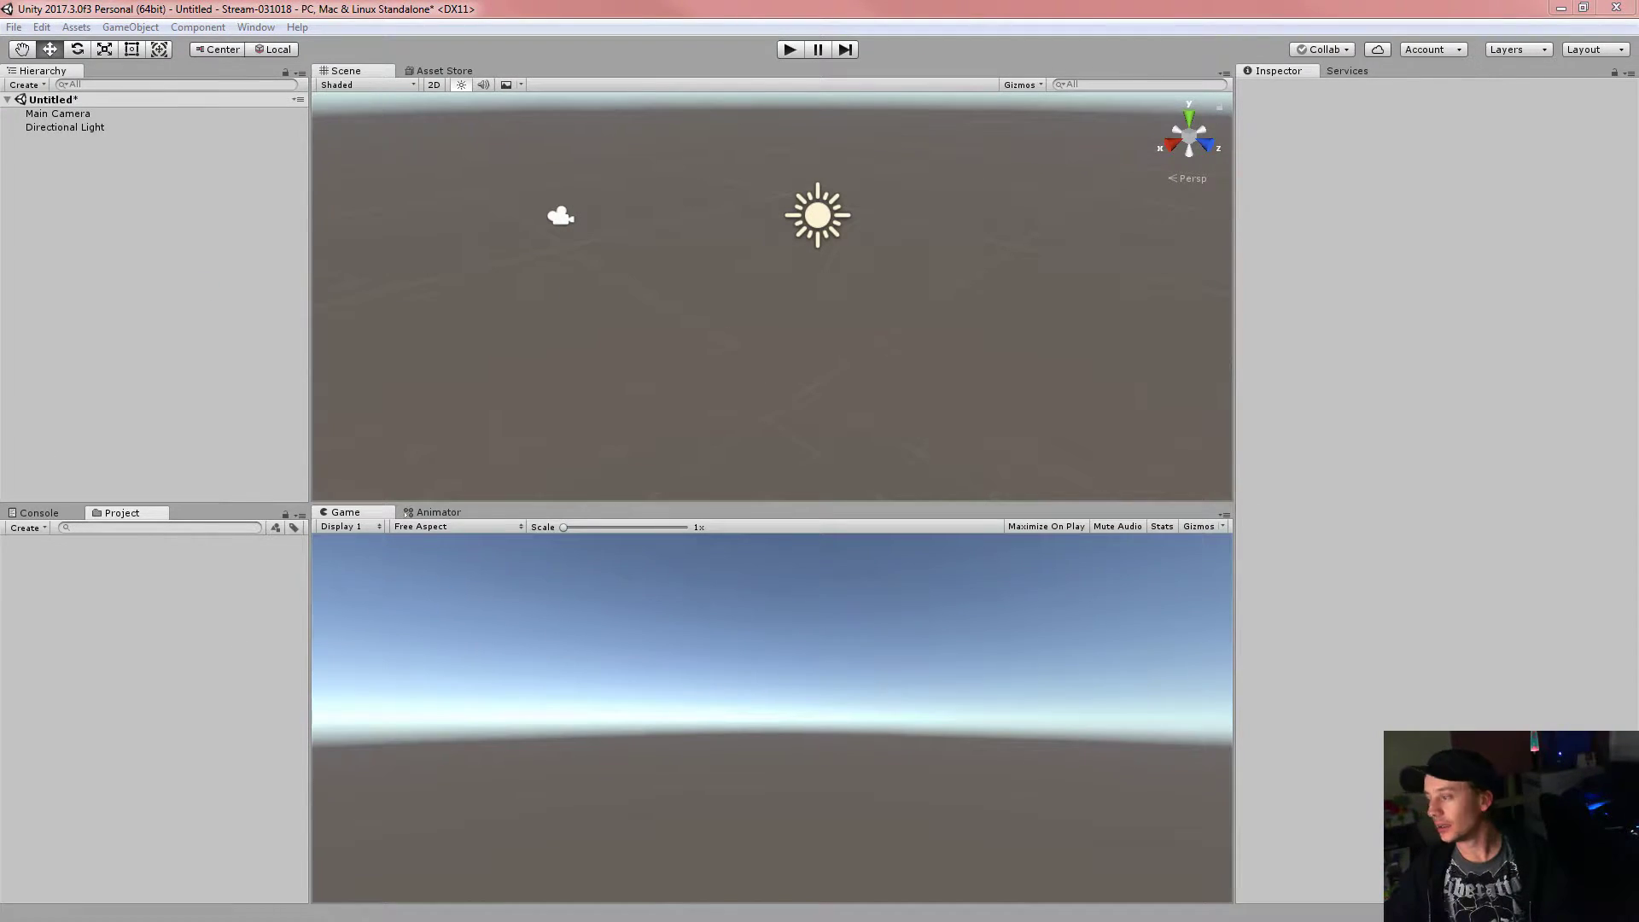
click(1247, 9)
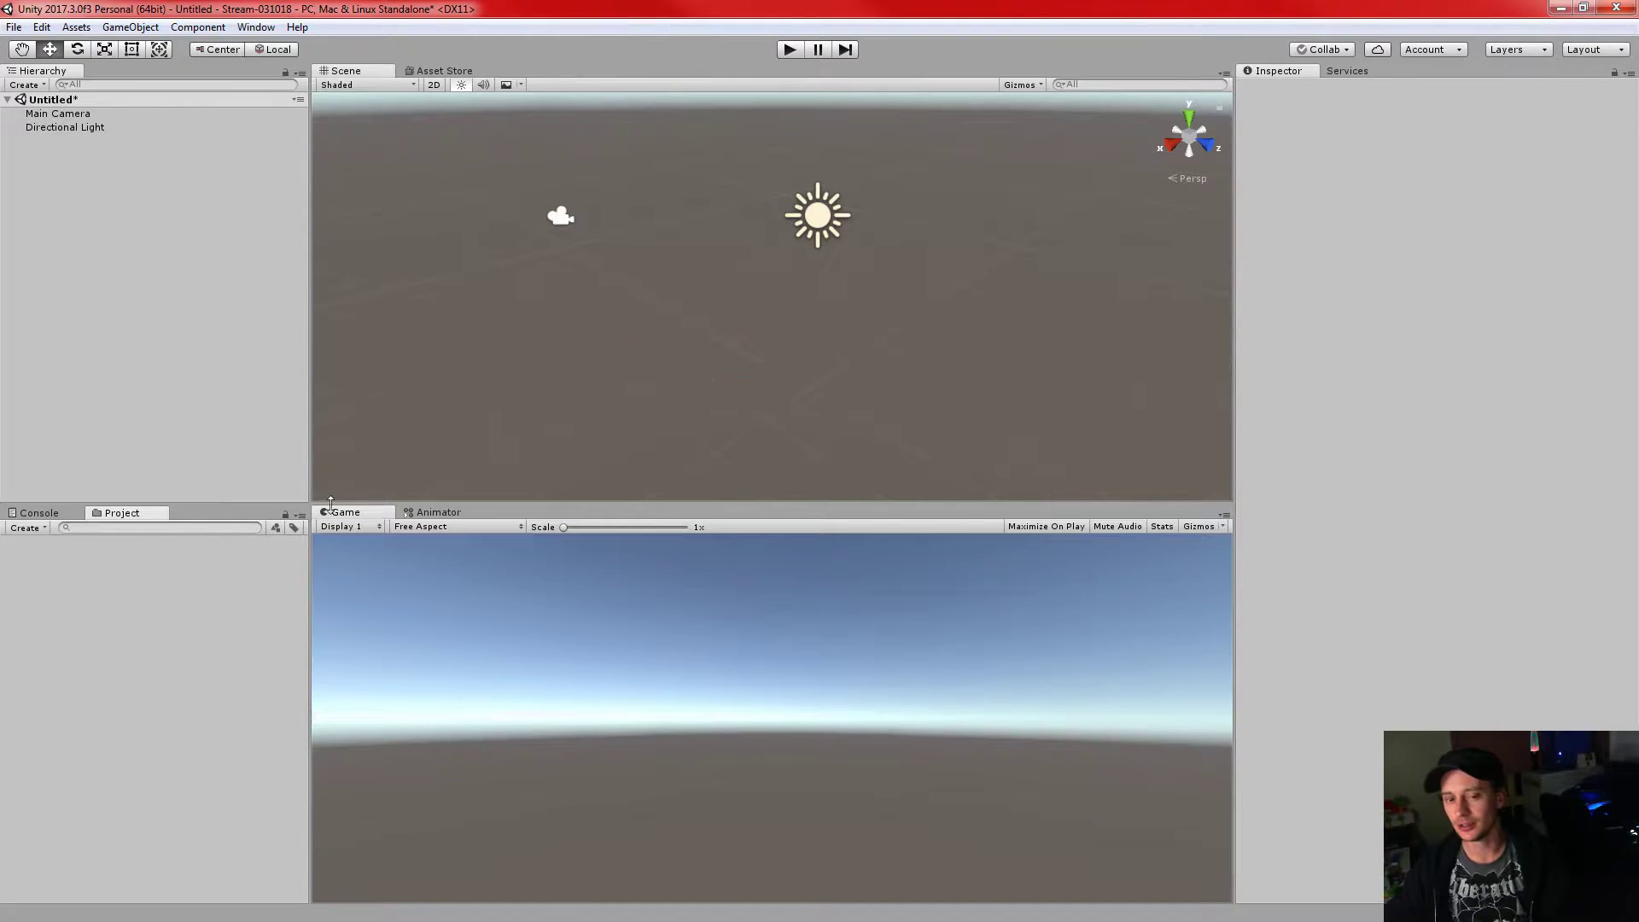
- Narrow the Hierarchy and Project column and make the Scene view slightly taller than the Game view
drag(307, 474, 246, 481)
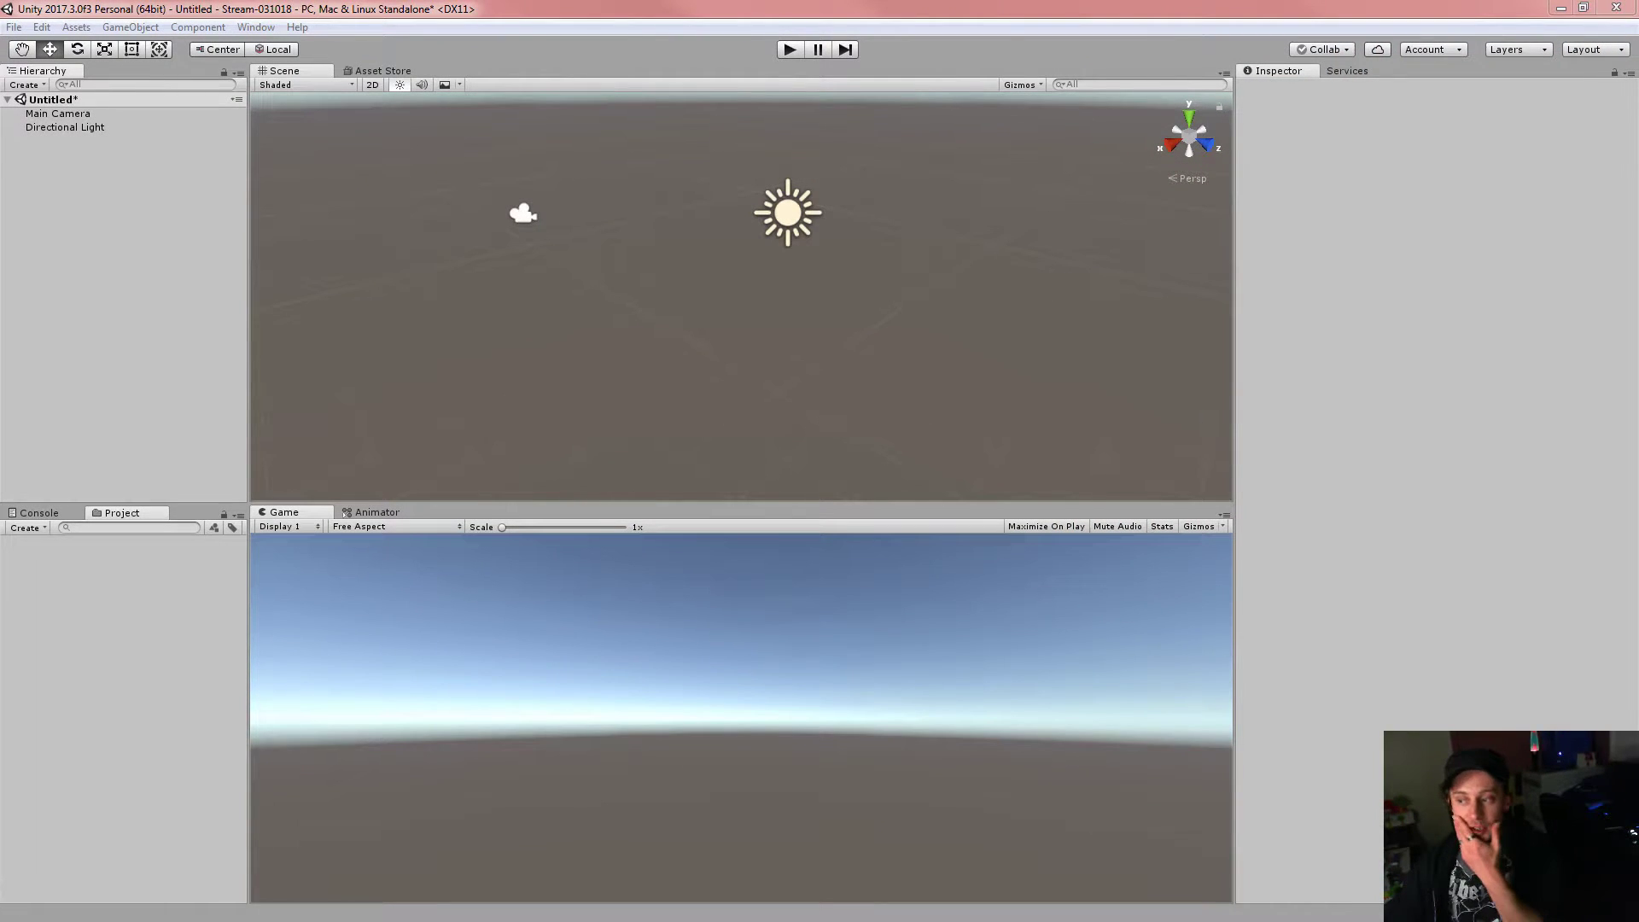
click(816, 51)
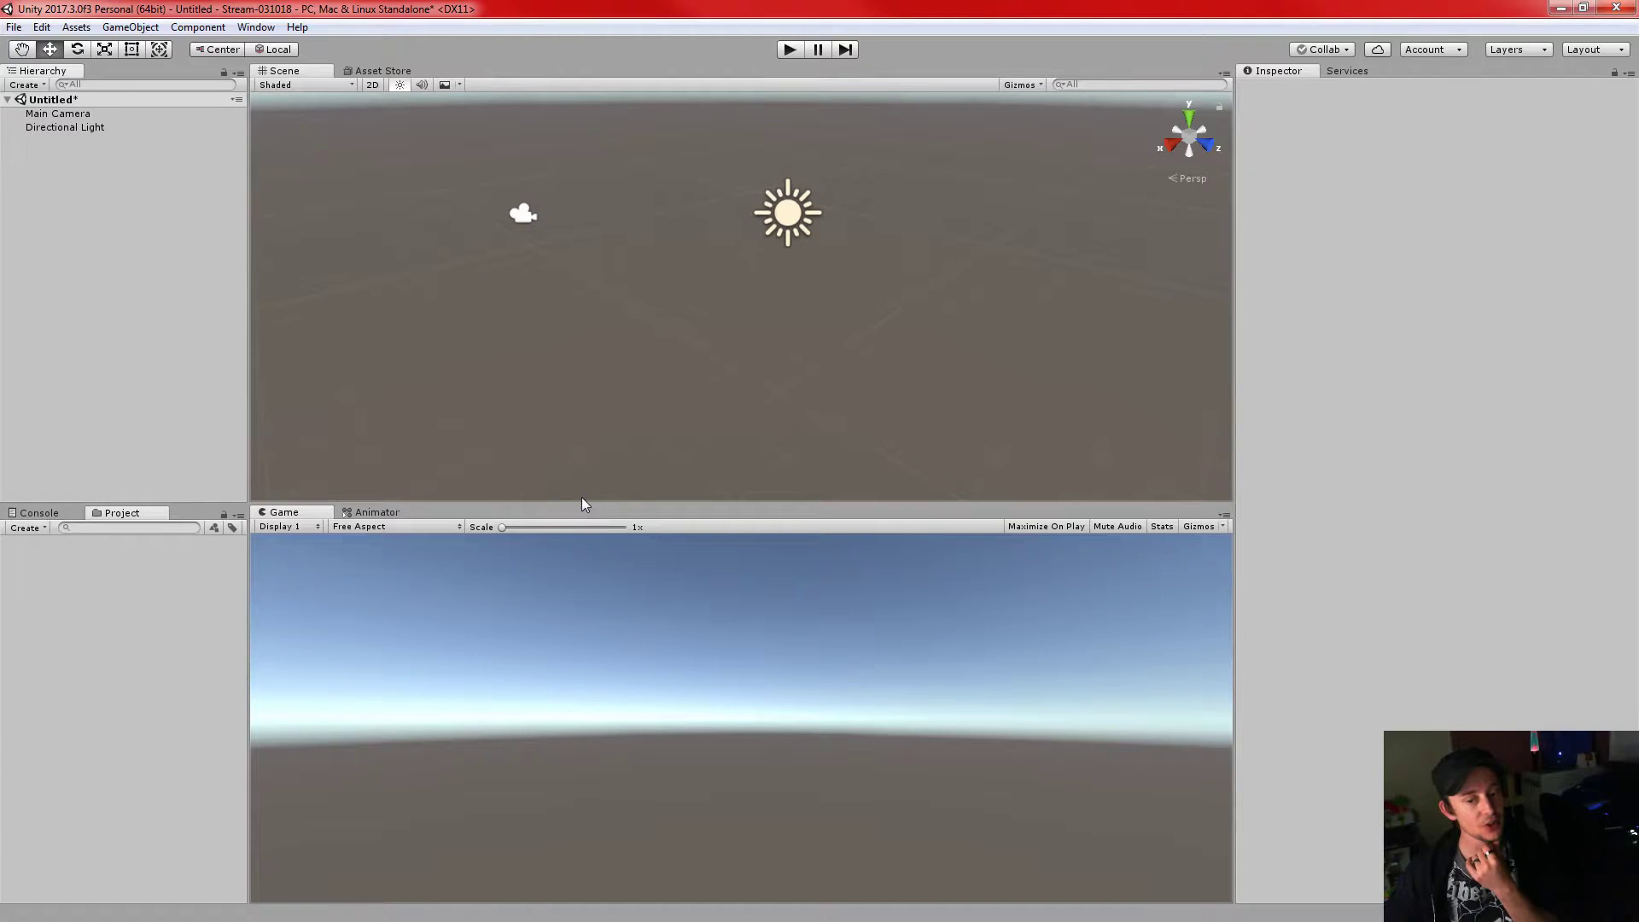
drag(589, 502, 600, 520)
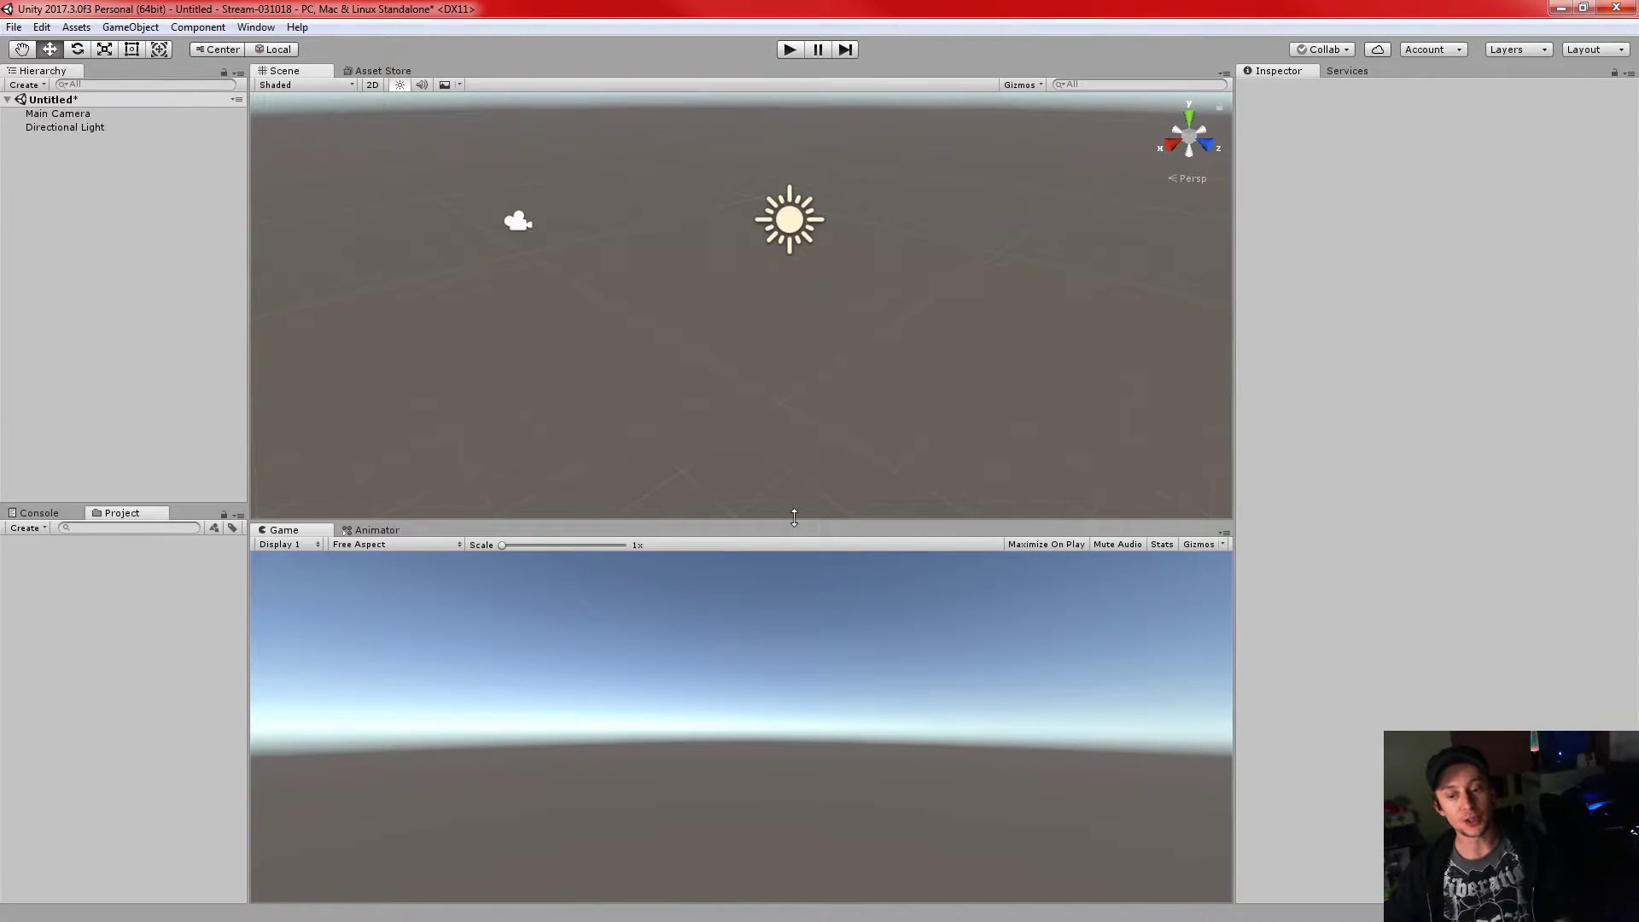
drag(801, 520, 804, 527)
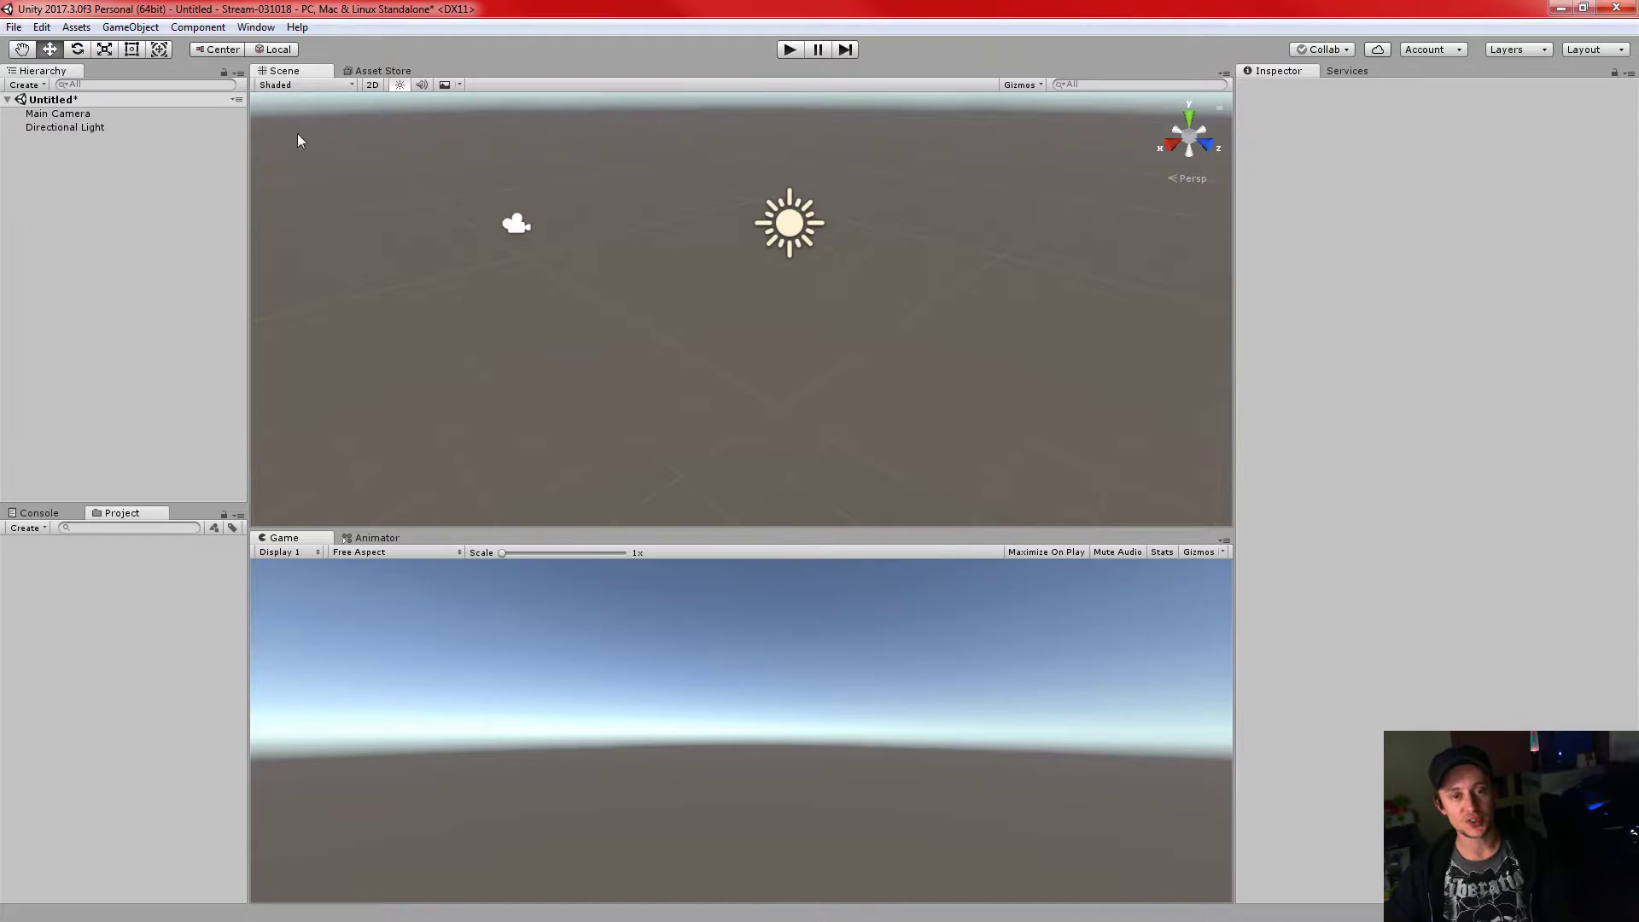
- Maximize the Scene view to fill the editor and orbit to see the light and camera from another side
key(shift+space)
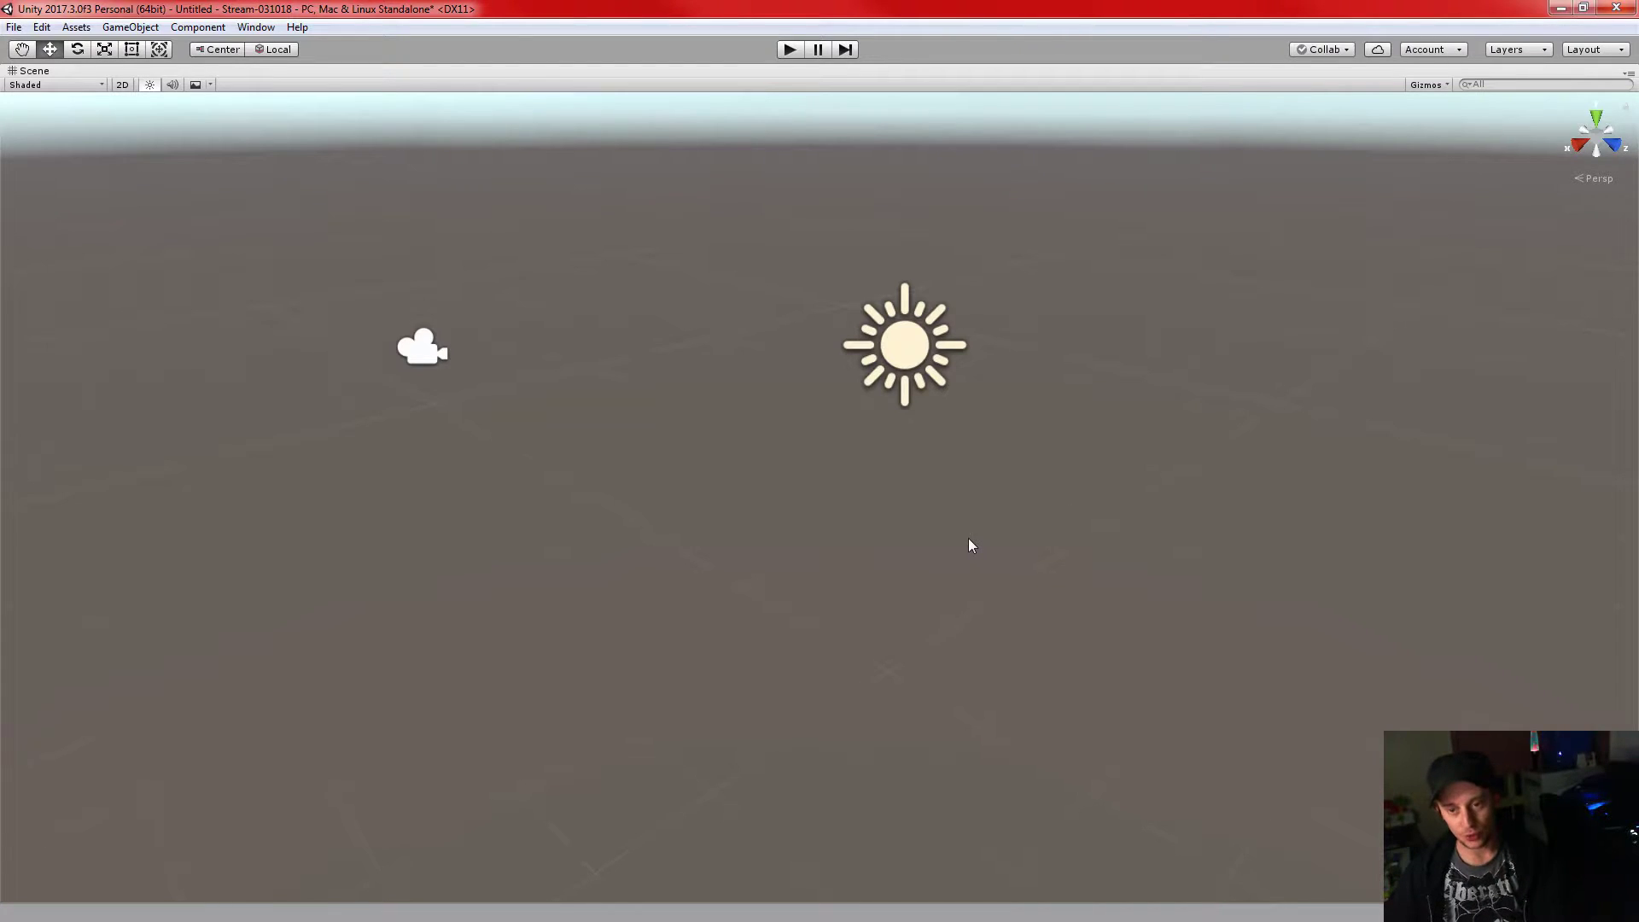
key(shift+space)
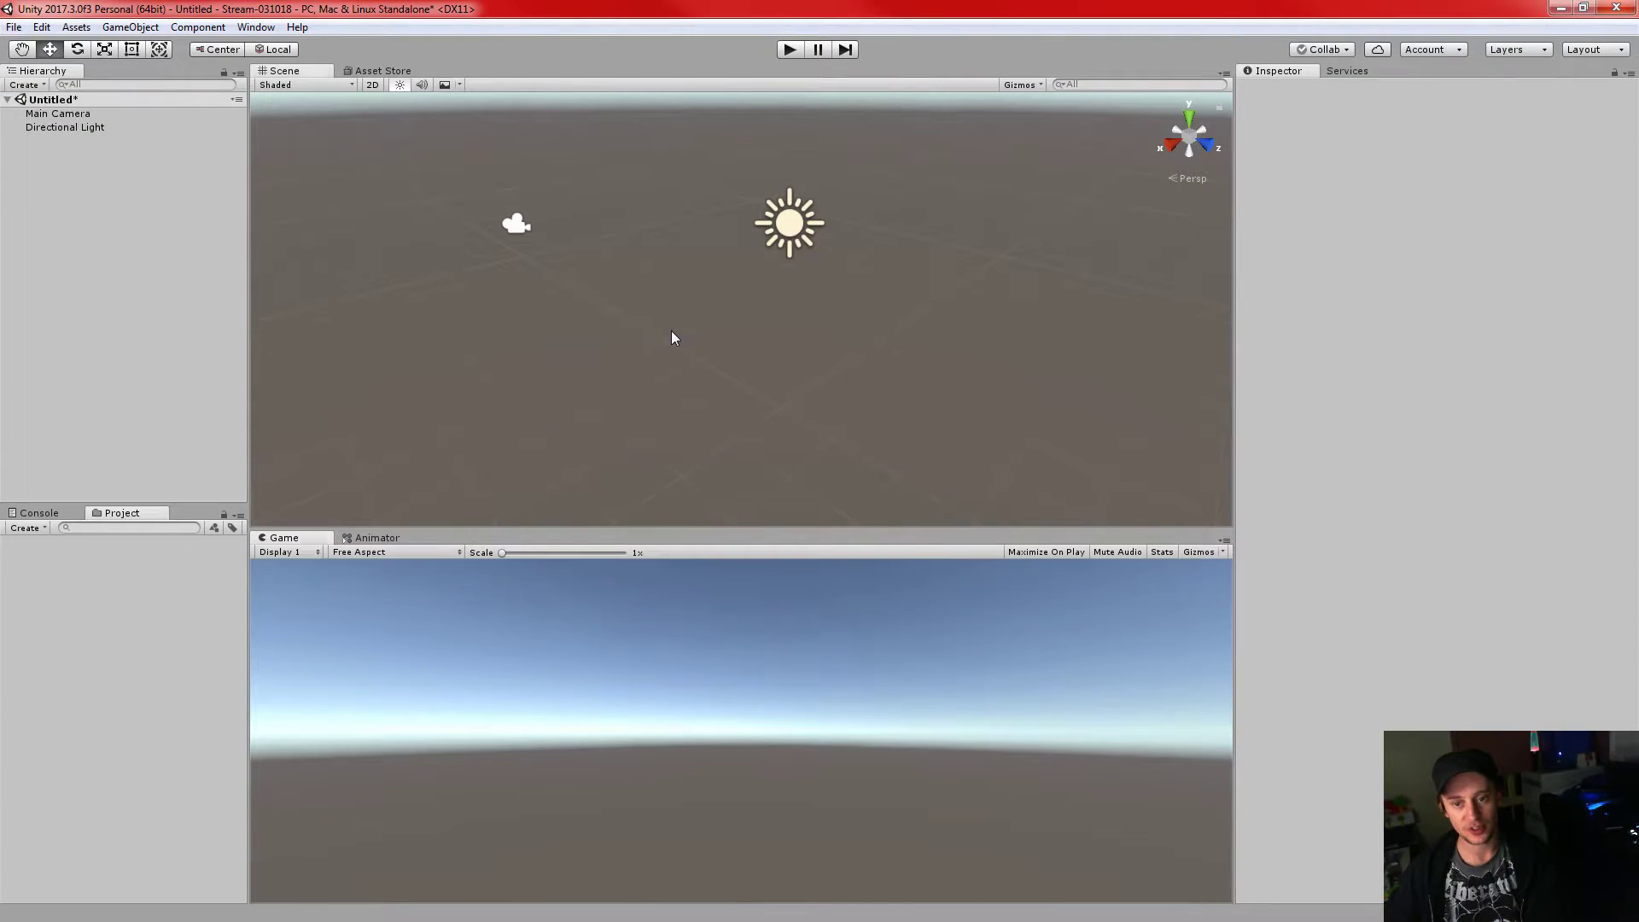
key(shift+space)
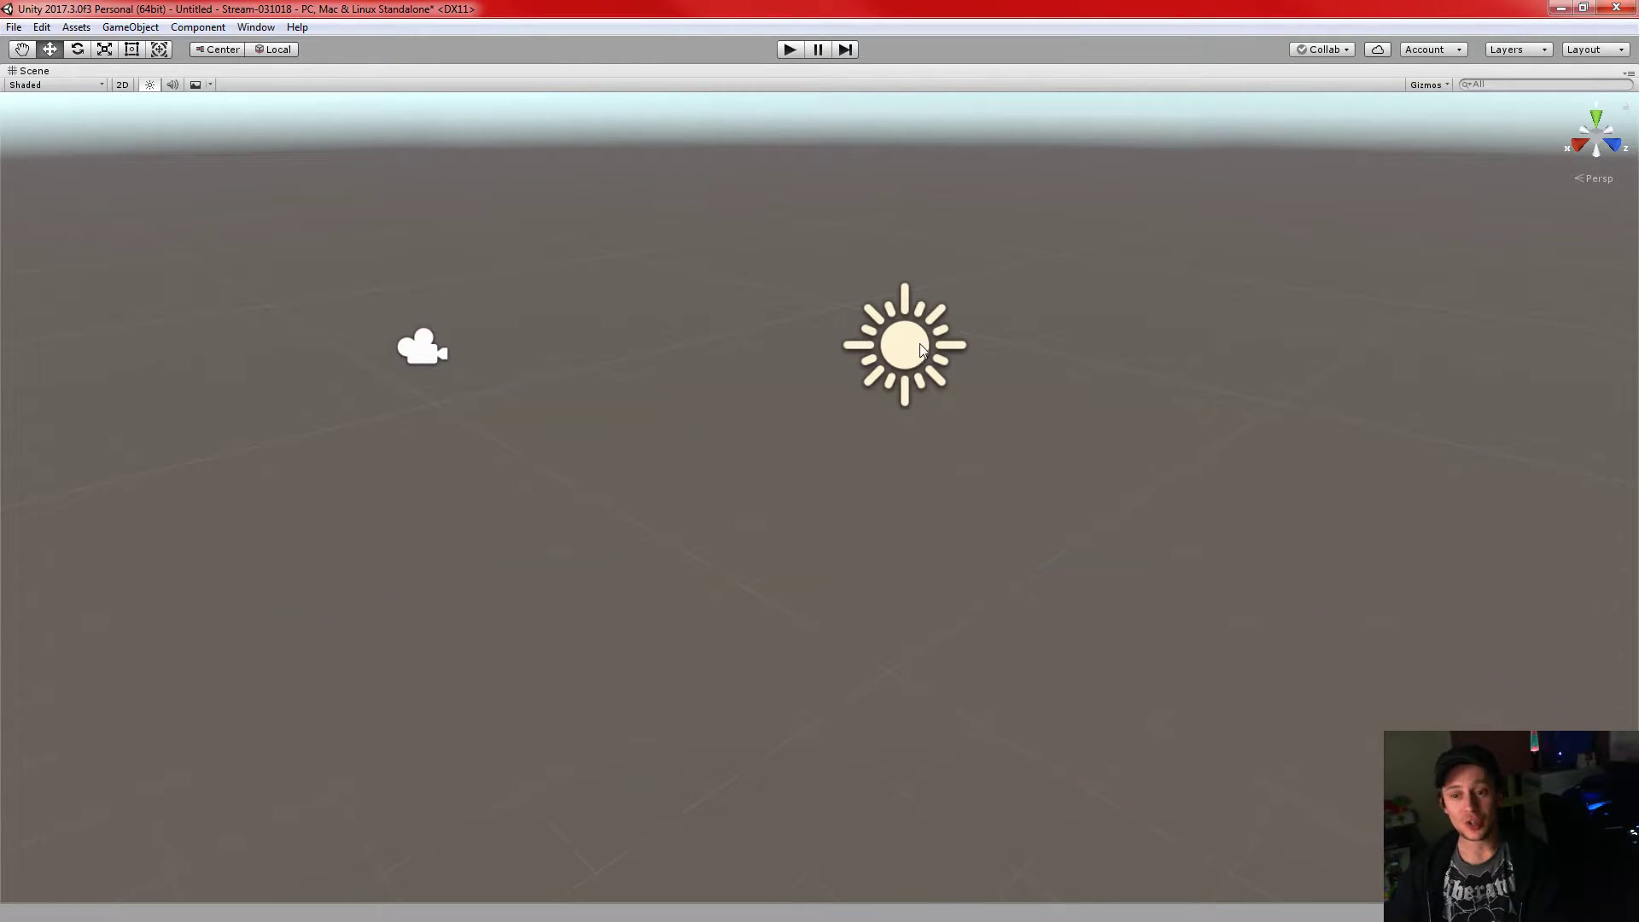
middle_drag(894, 548, 937, 594)
scroll(861, 562, down, 1)
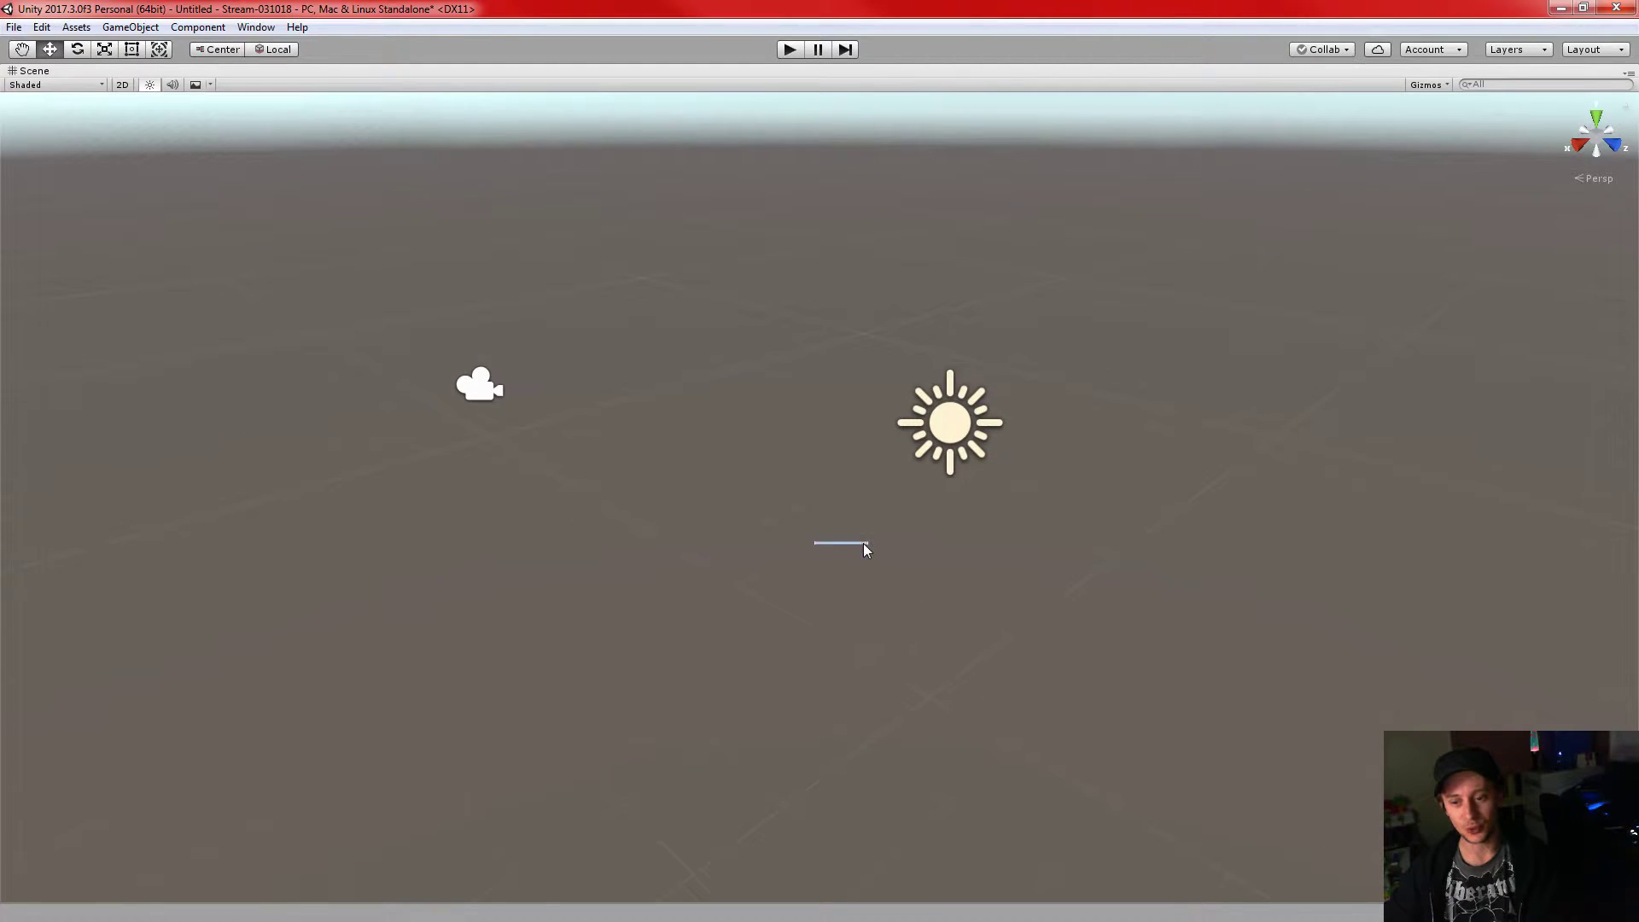
alt+drag(850, 533, 259, 494)
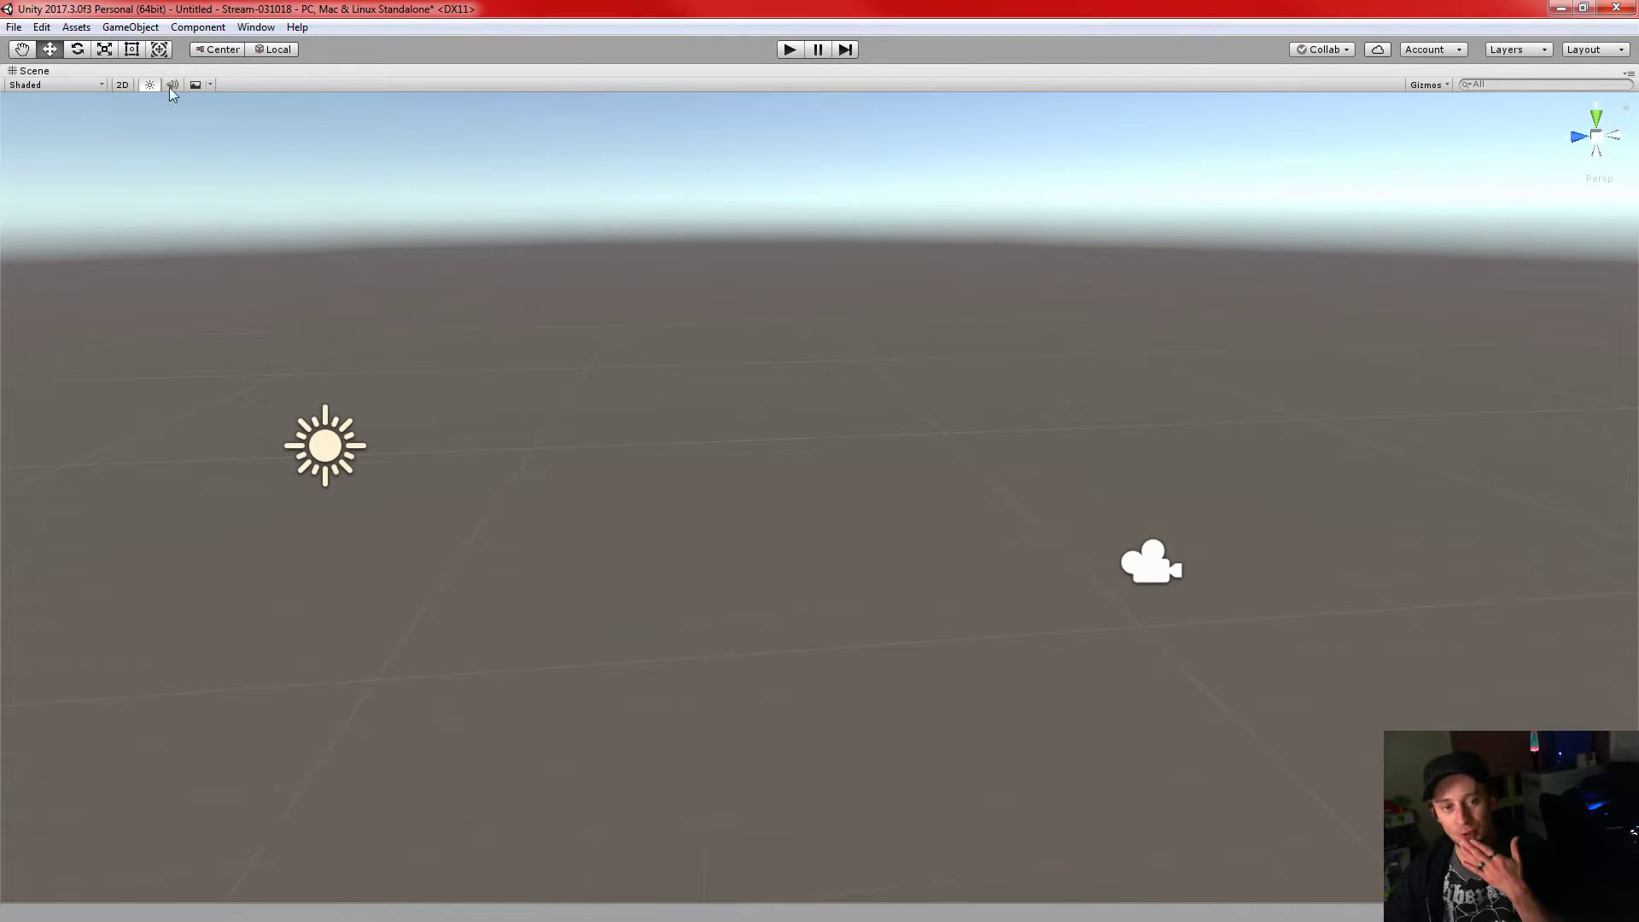
- Preview the empty scene in Wireframe draw mode and return it to Shaded
click(69, 84)
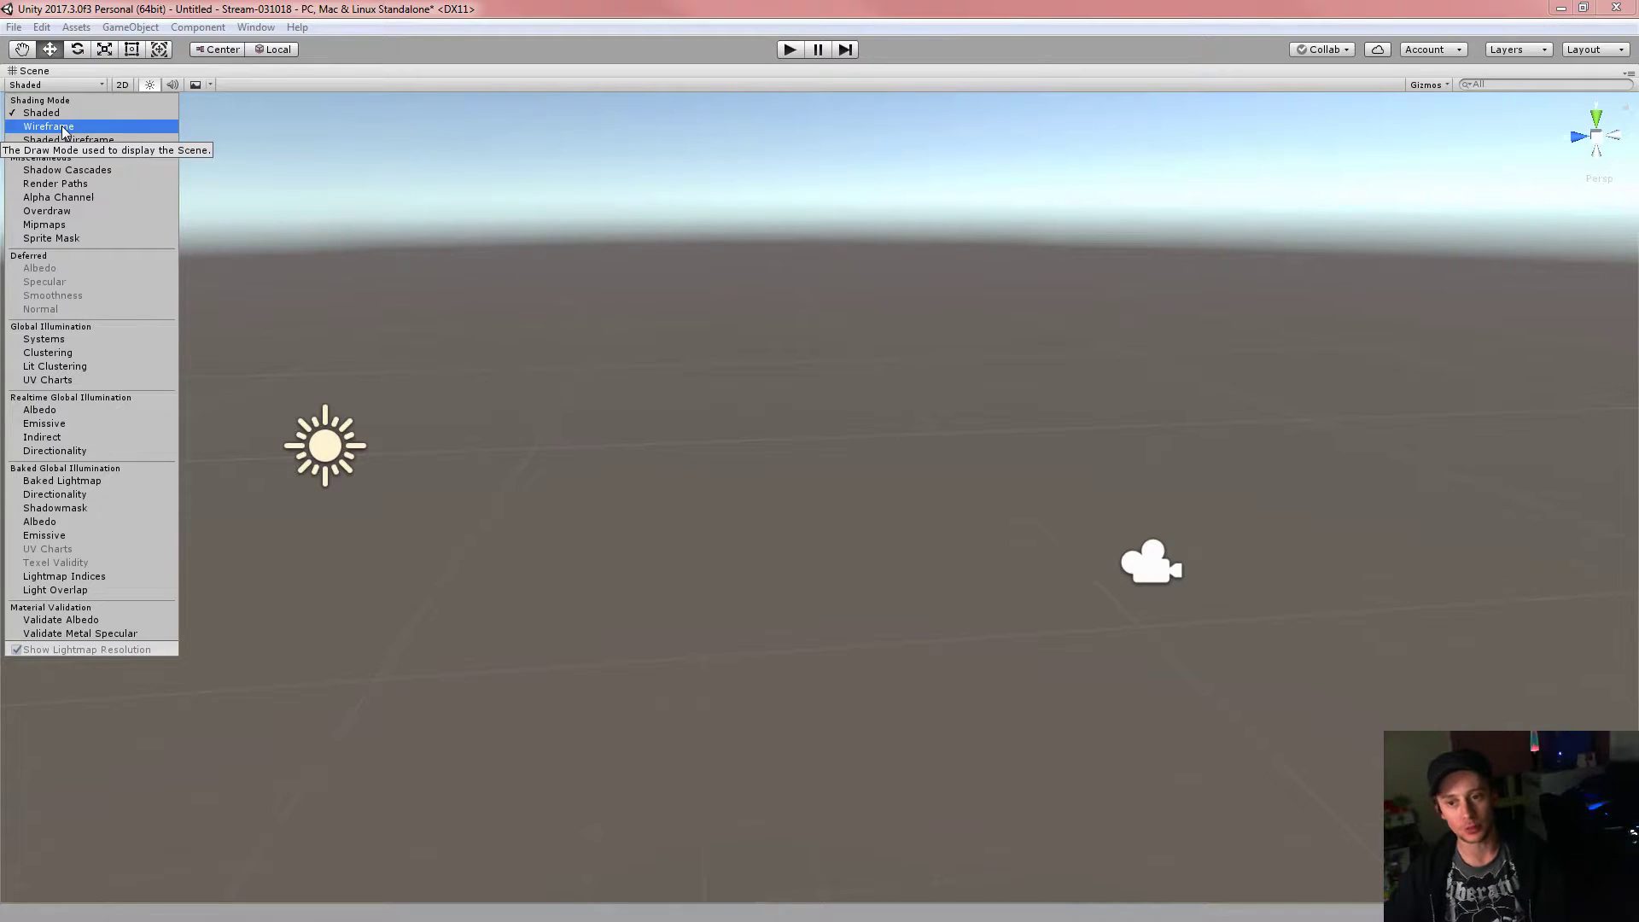
click(47, 85)
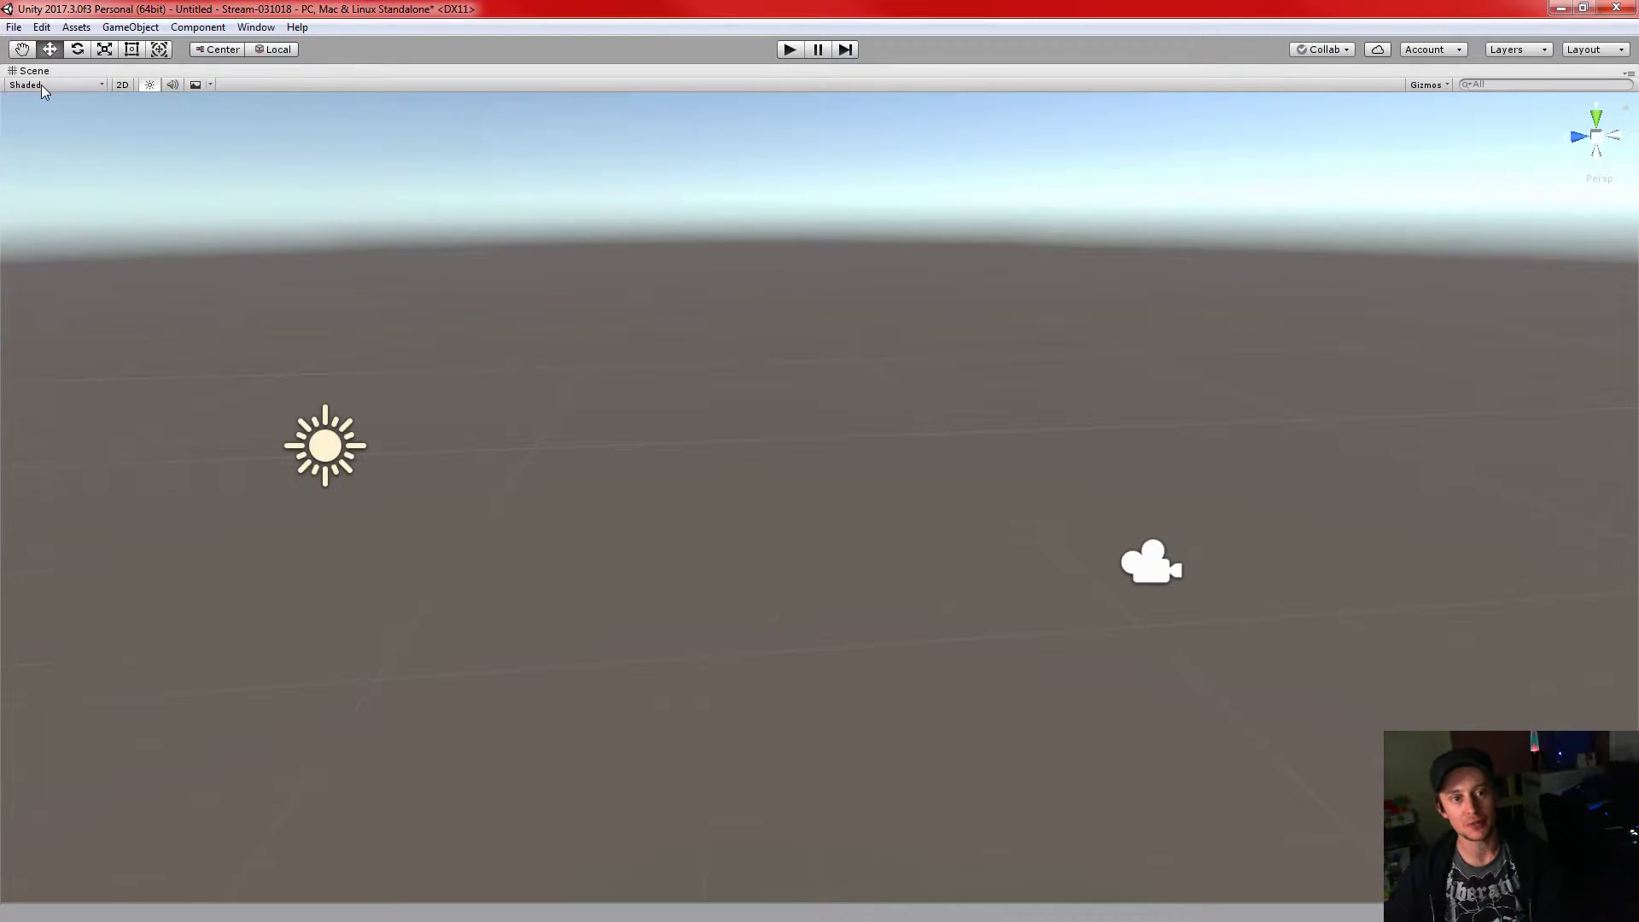
click(96, 85)
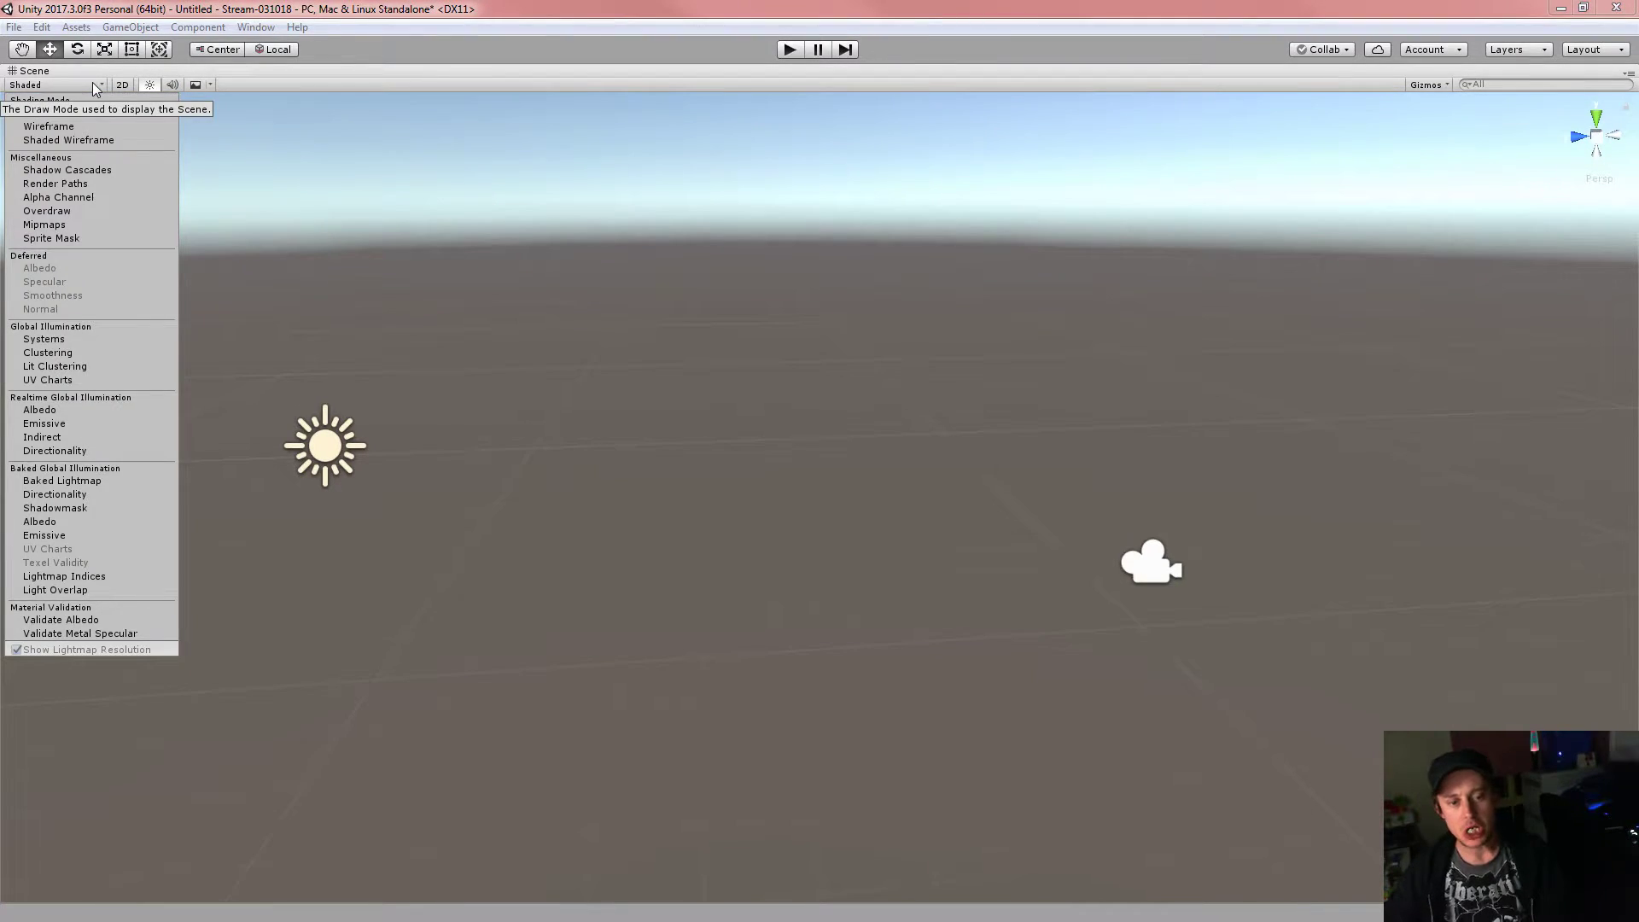
click(82, 129)
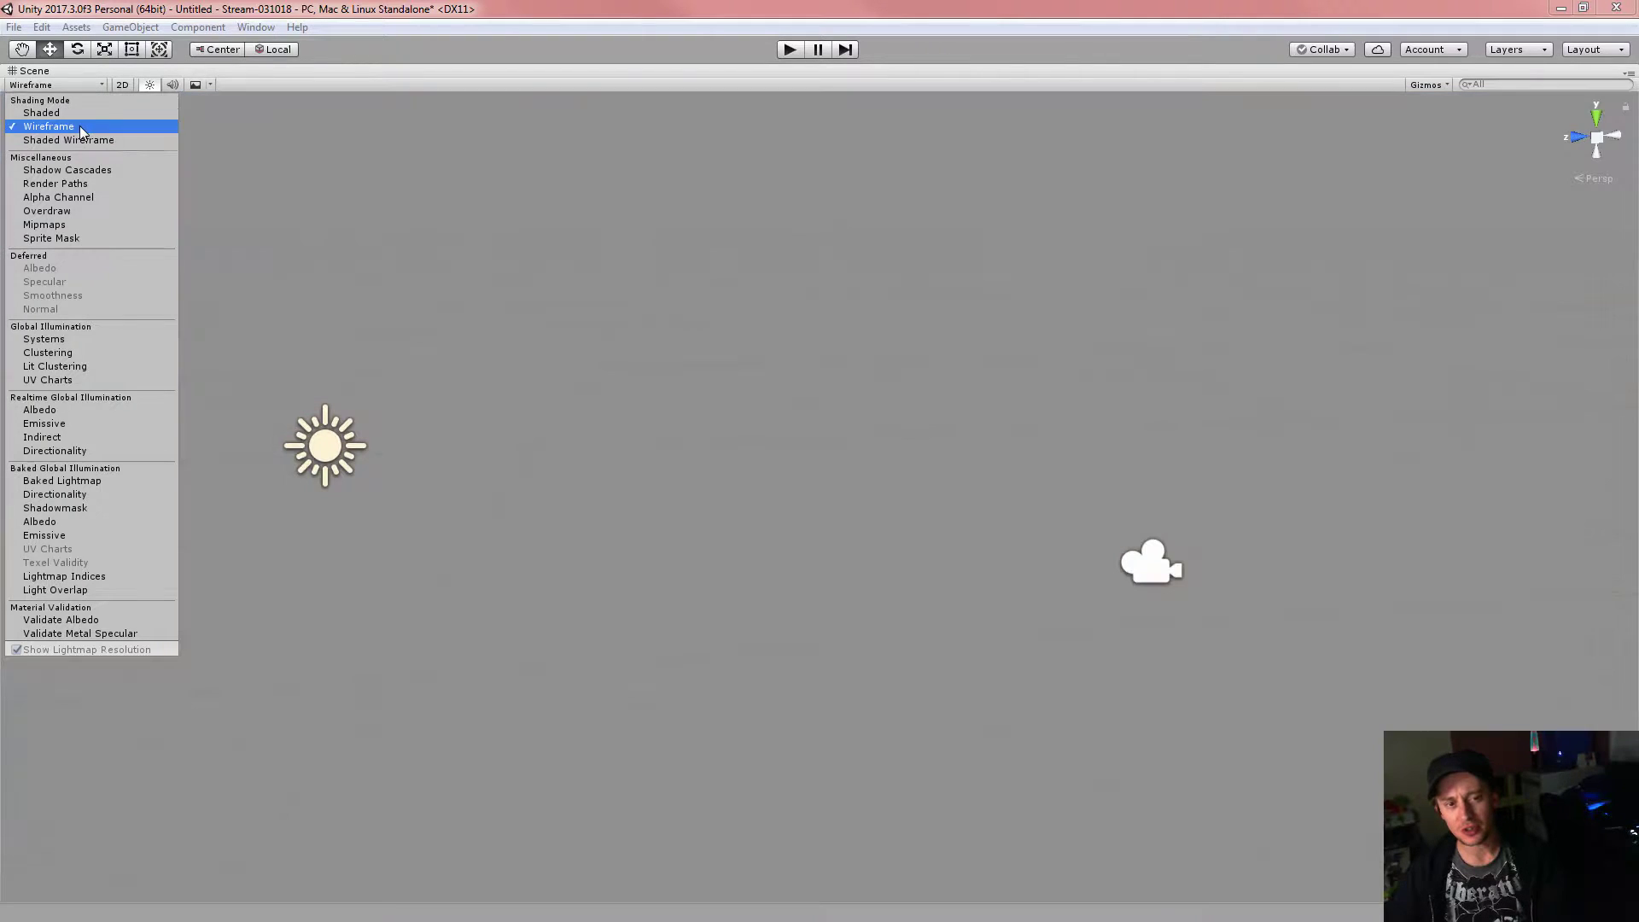
click(59, 88)
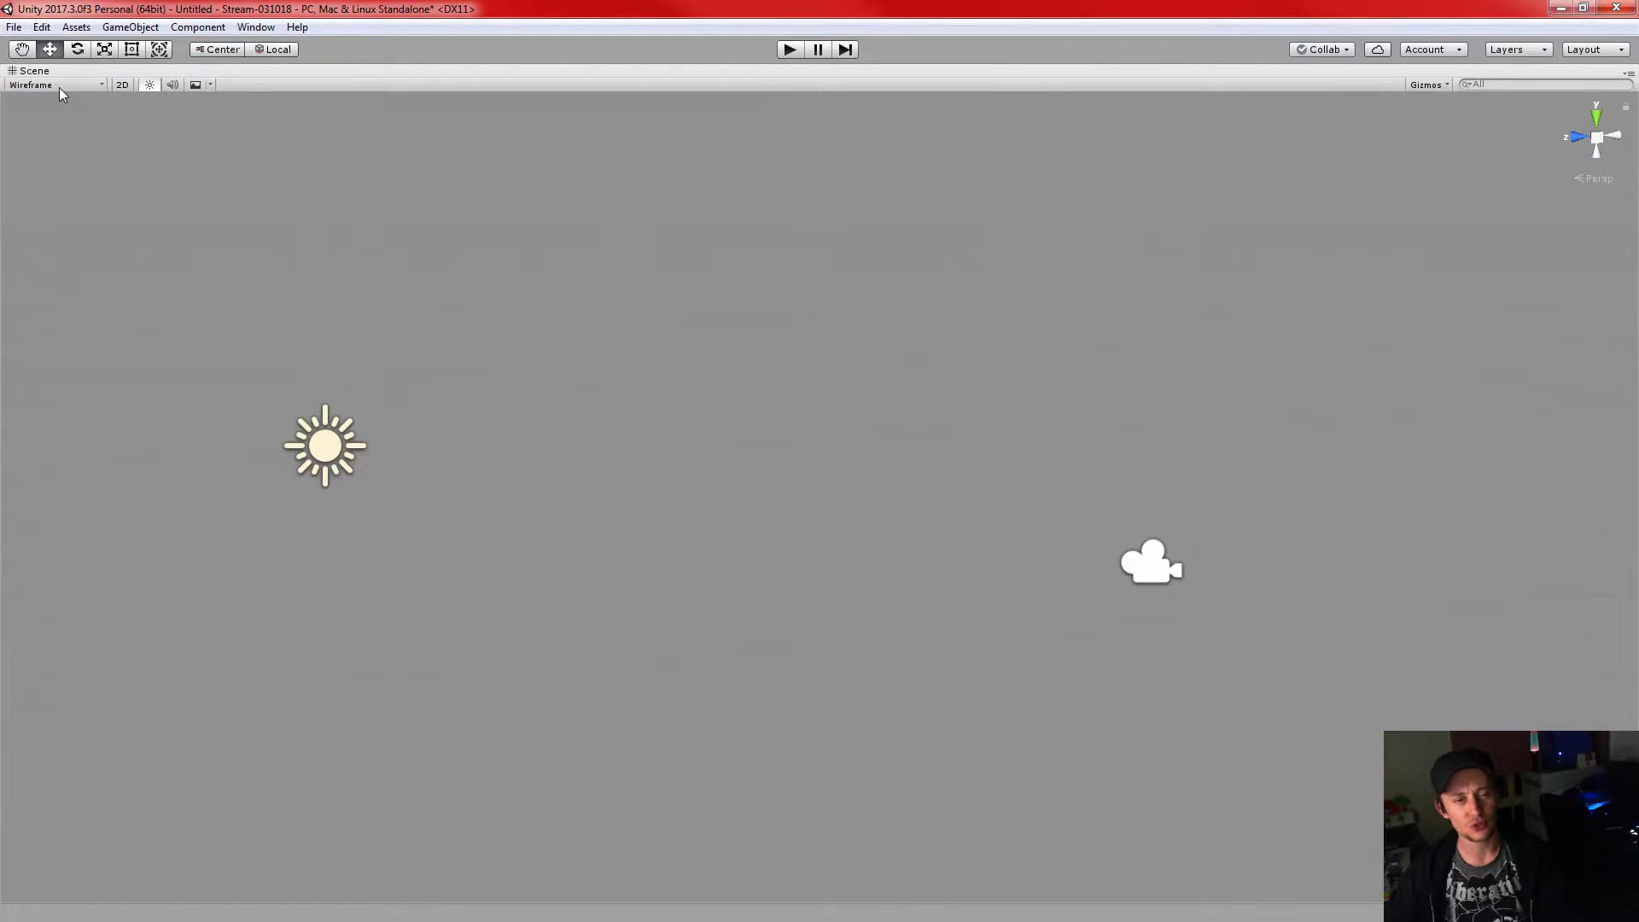
click(62, 89)
click(51, 113)
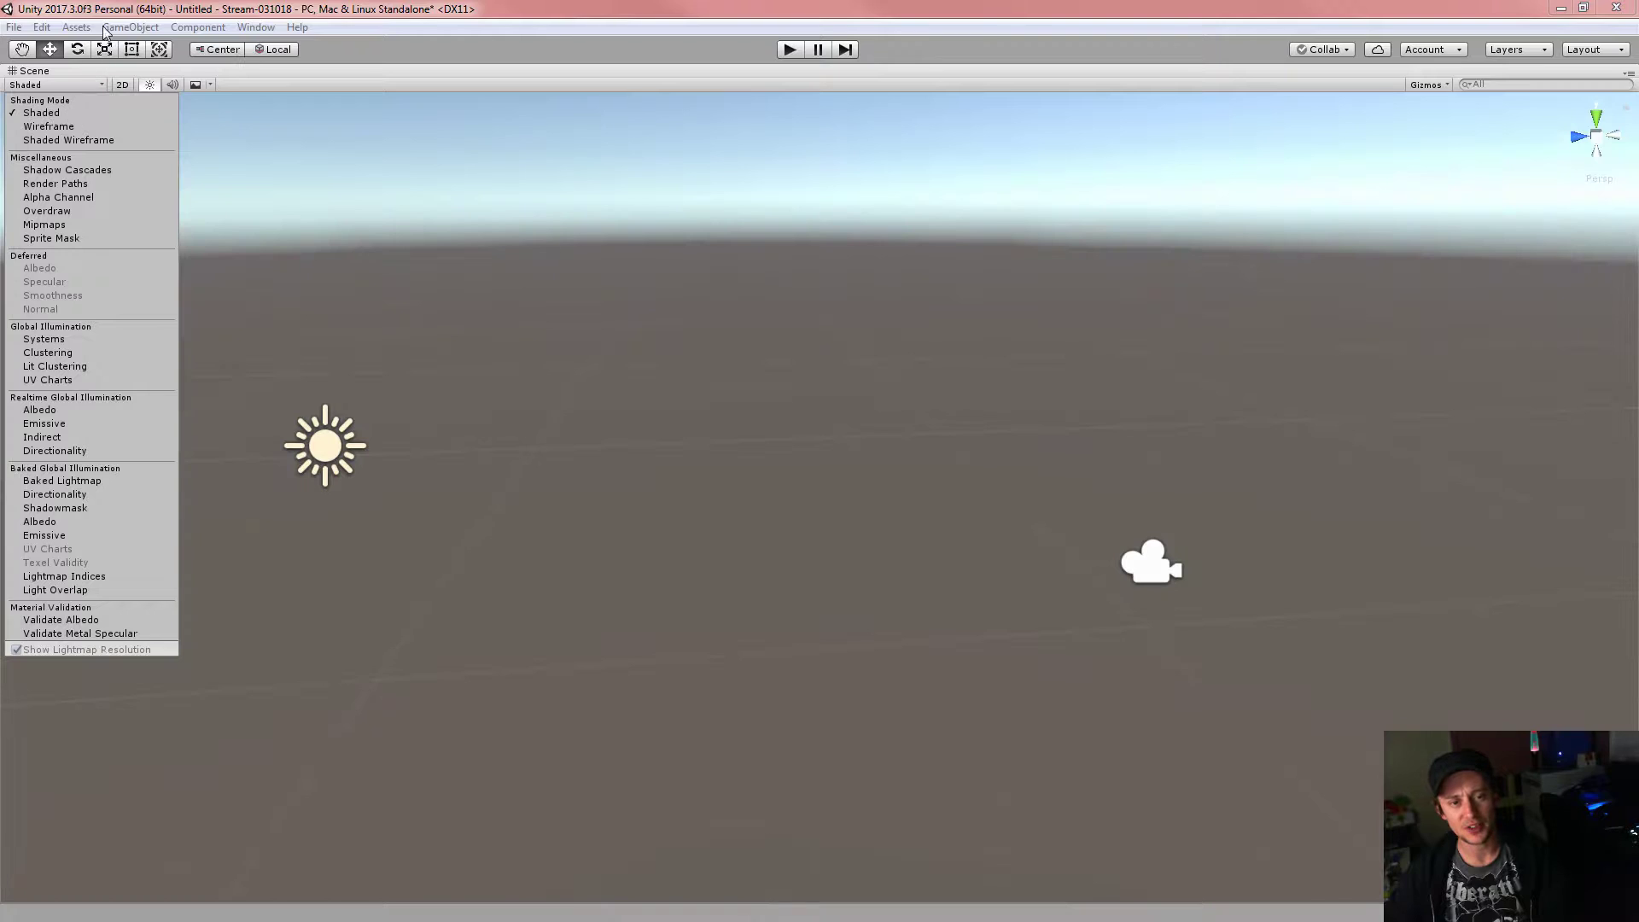
click(675, 318)
- Add a 3D cube to the scene and show it close up in the Scene view
click(128, 29)
mouse_move(68, 35)
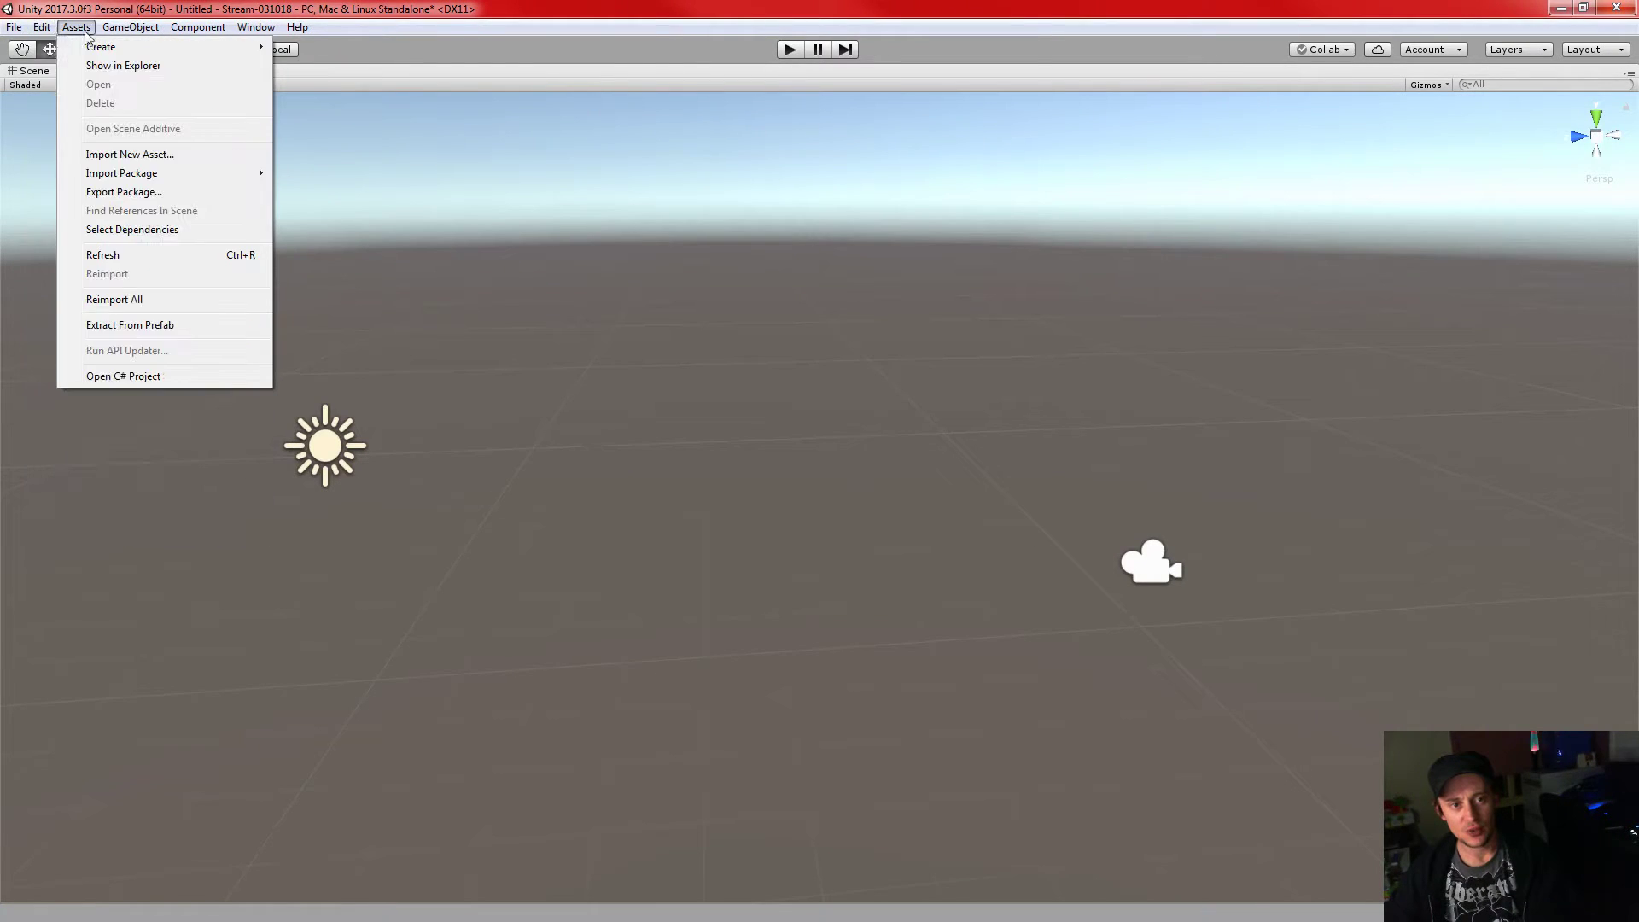
mouse_move(137, 33)
mouse_move(162, 88)
click(392, 83)
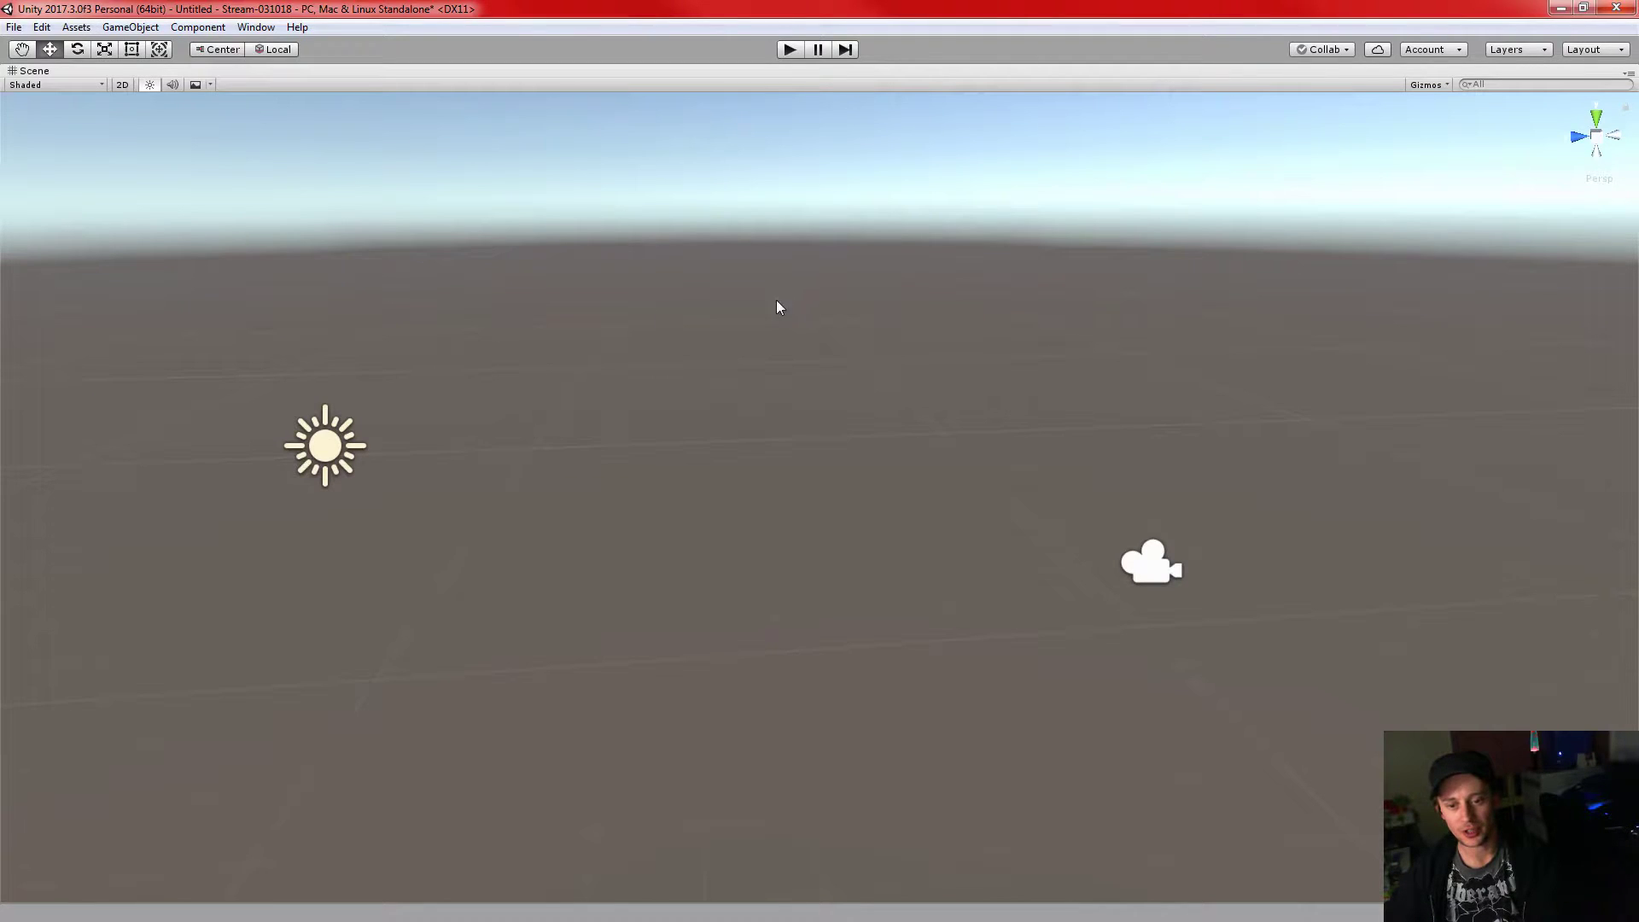
scroll(909, 437, up, 2)
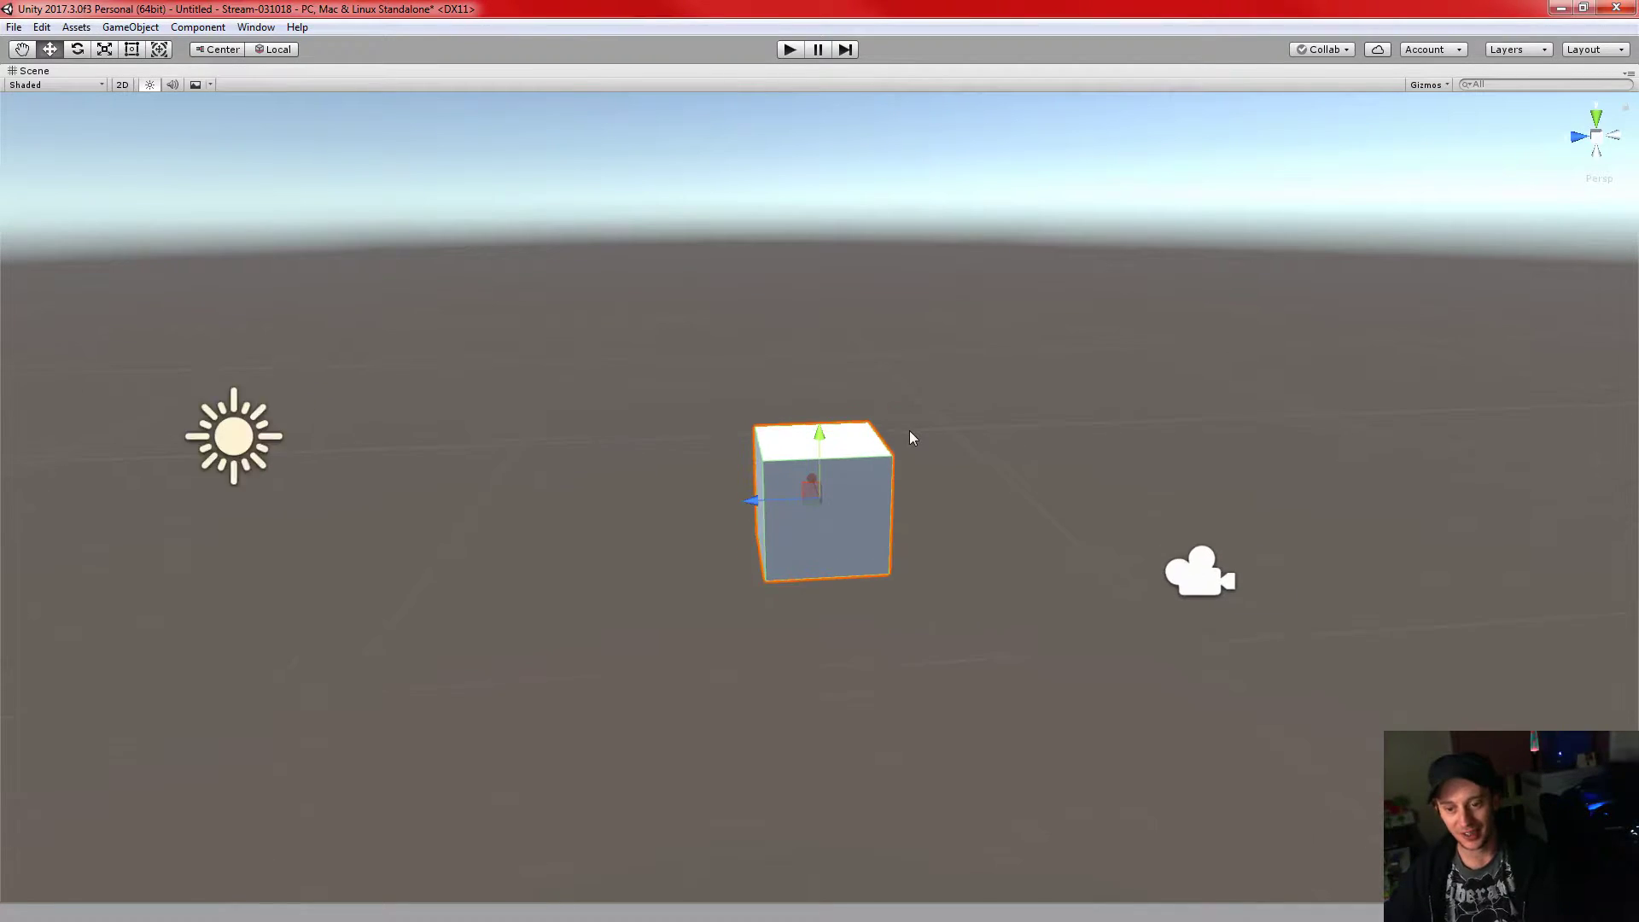
scroll(911, 437, up, 2)
- Display the cube in Wireframe and Shaded Wireframe draw modes, ending back on Shaded
click(101, 84)
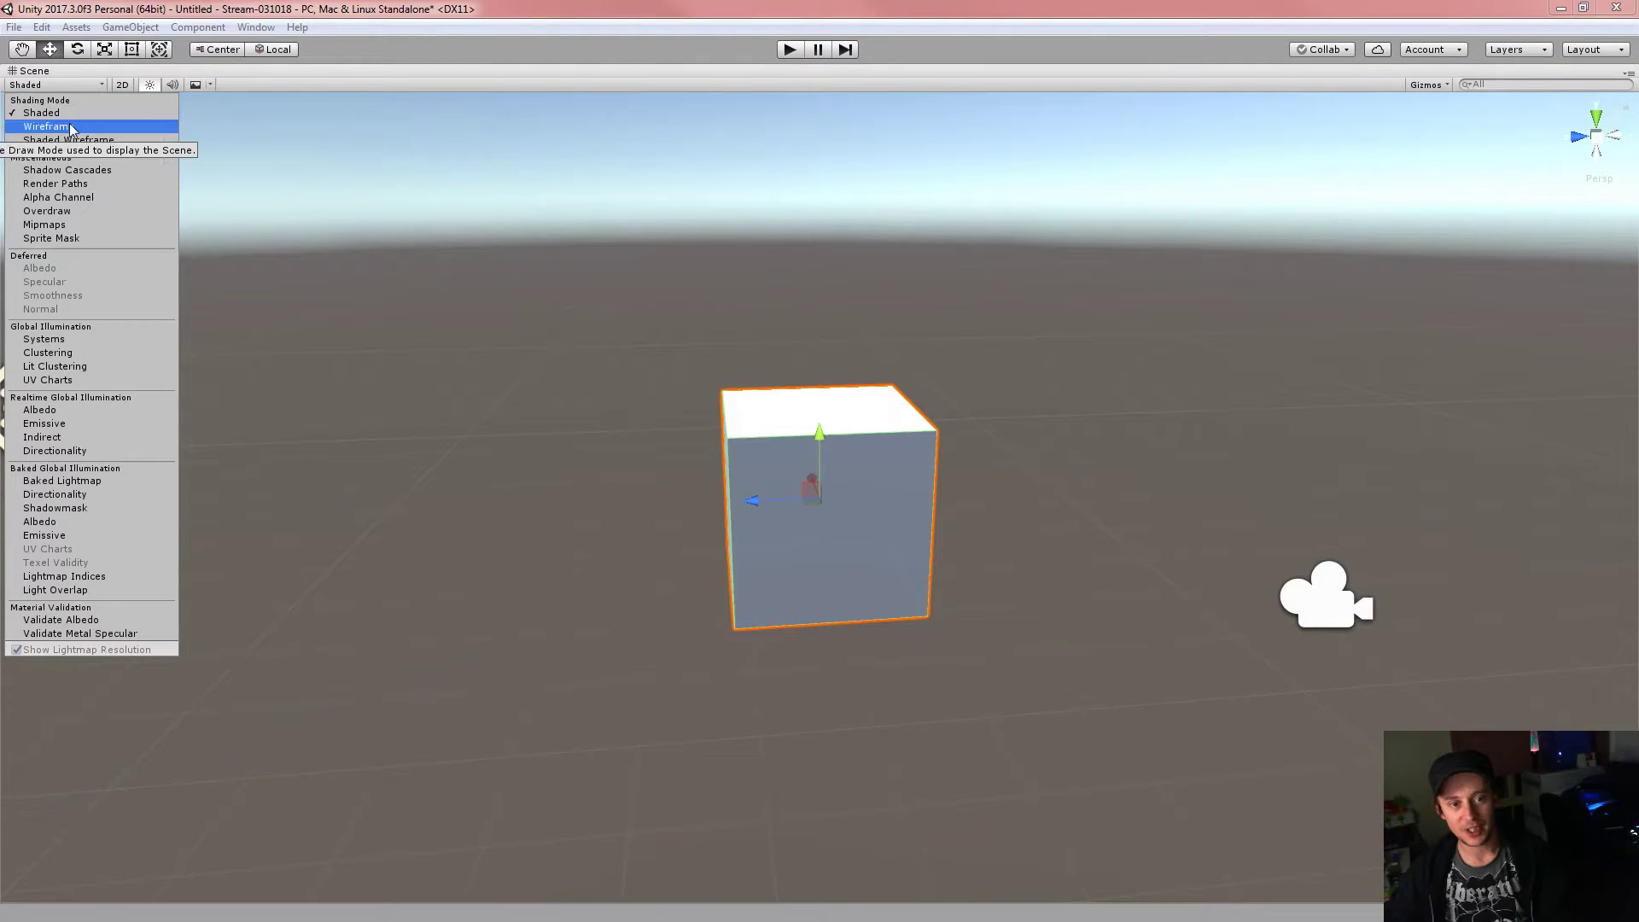
click(49, 126)
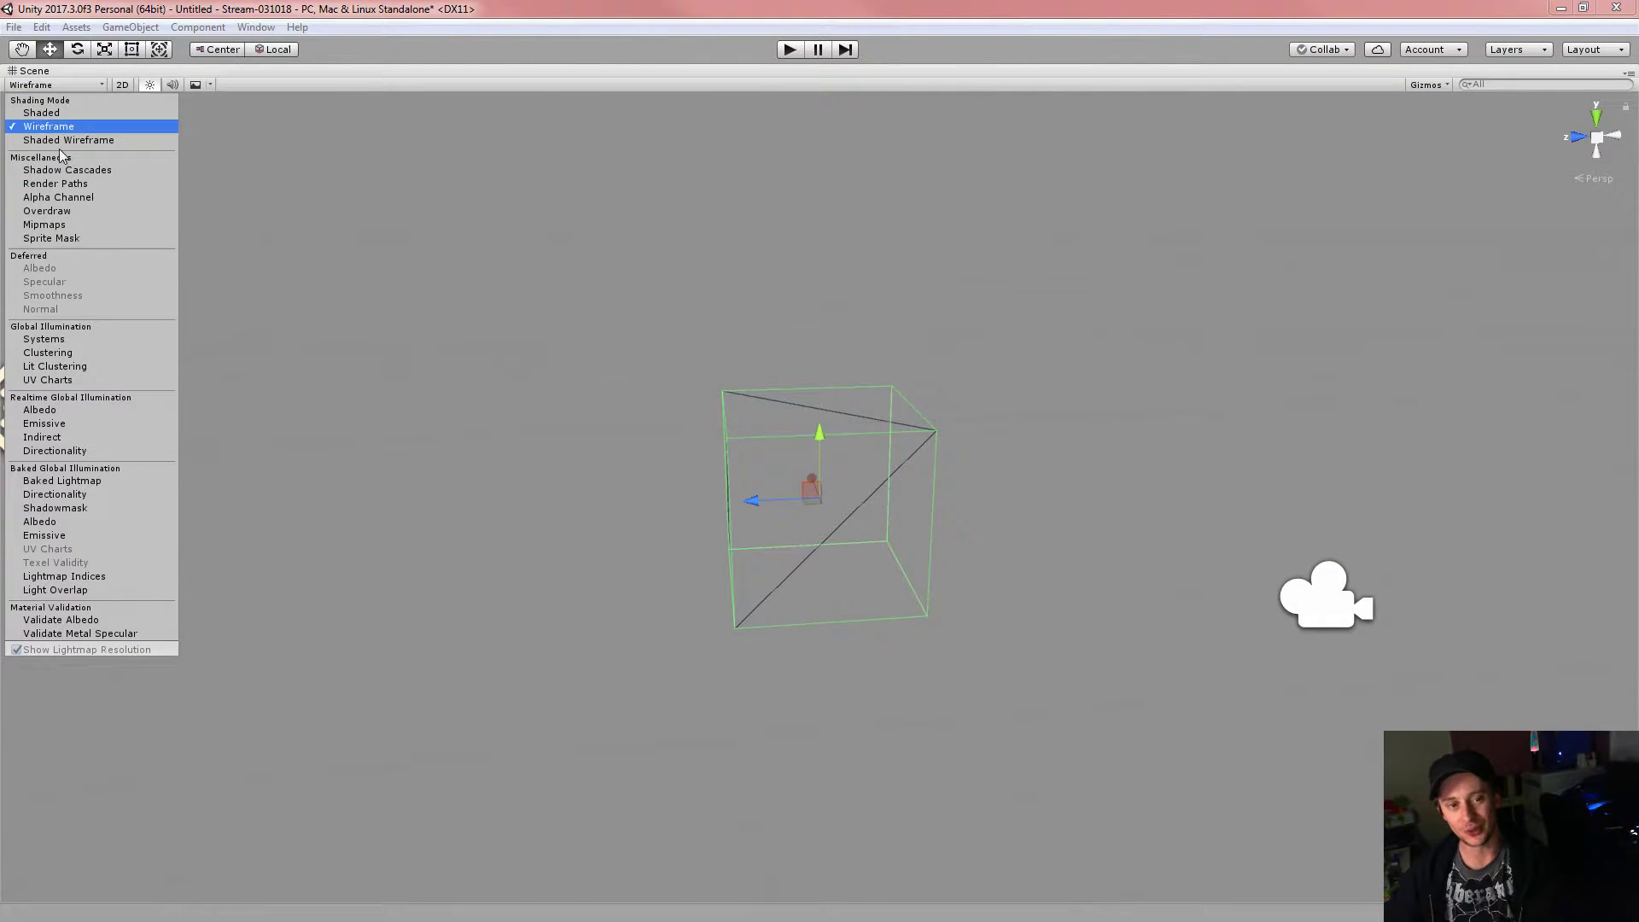
click(83, 140)
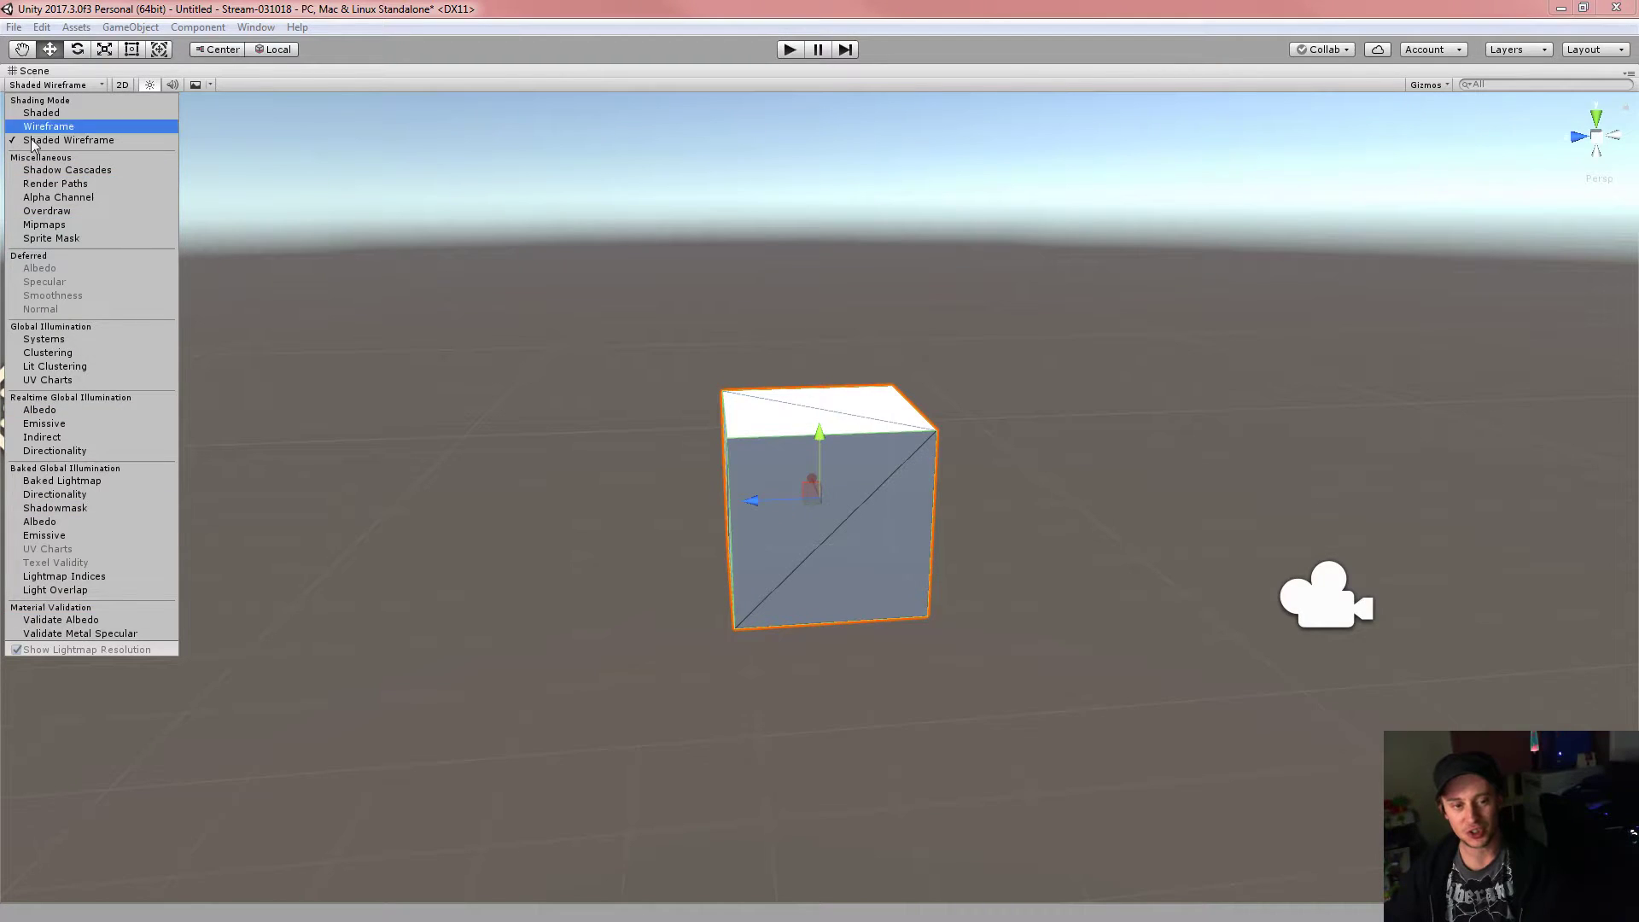
click(91, 112)
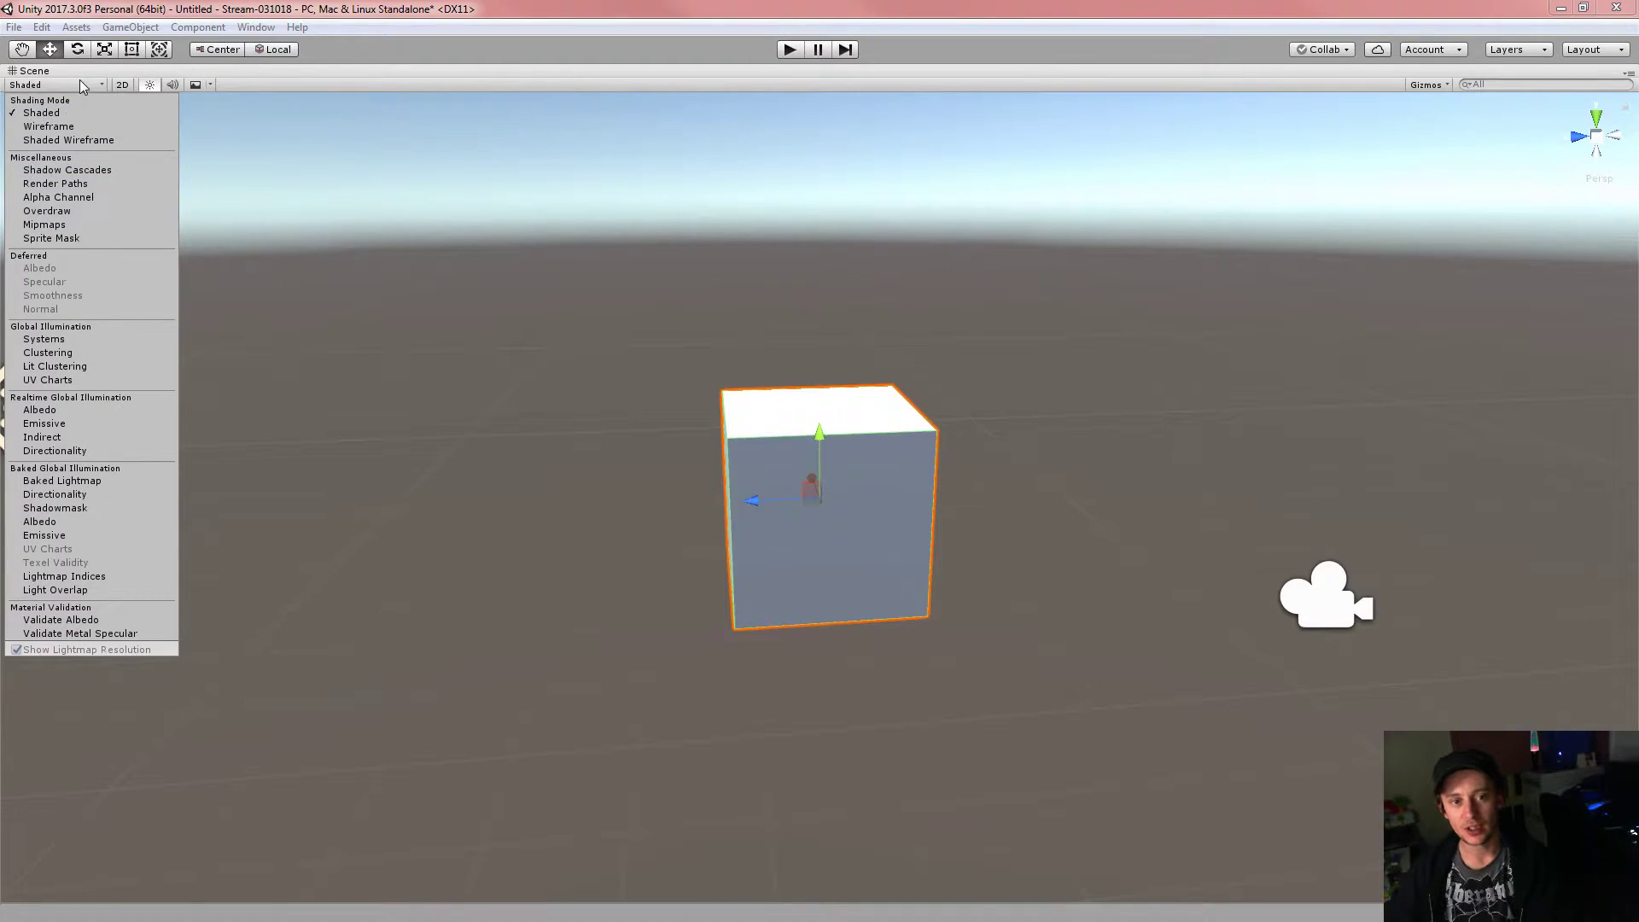
click(84, 84)
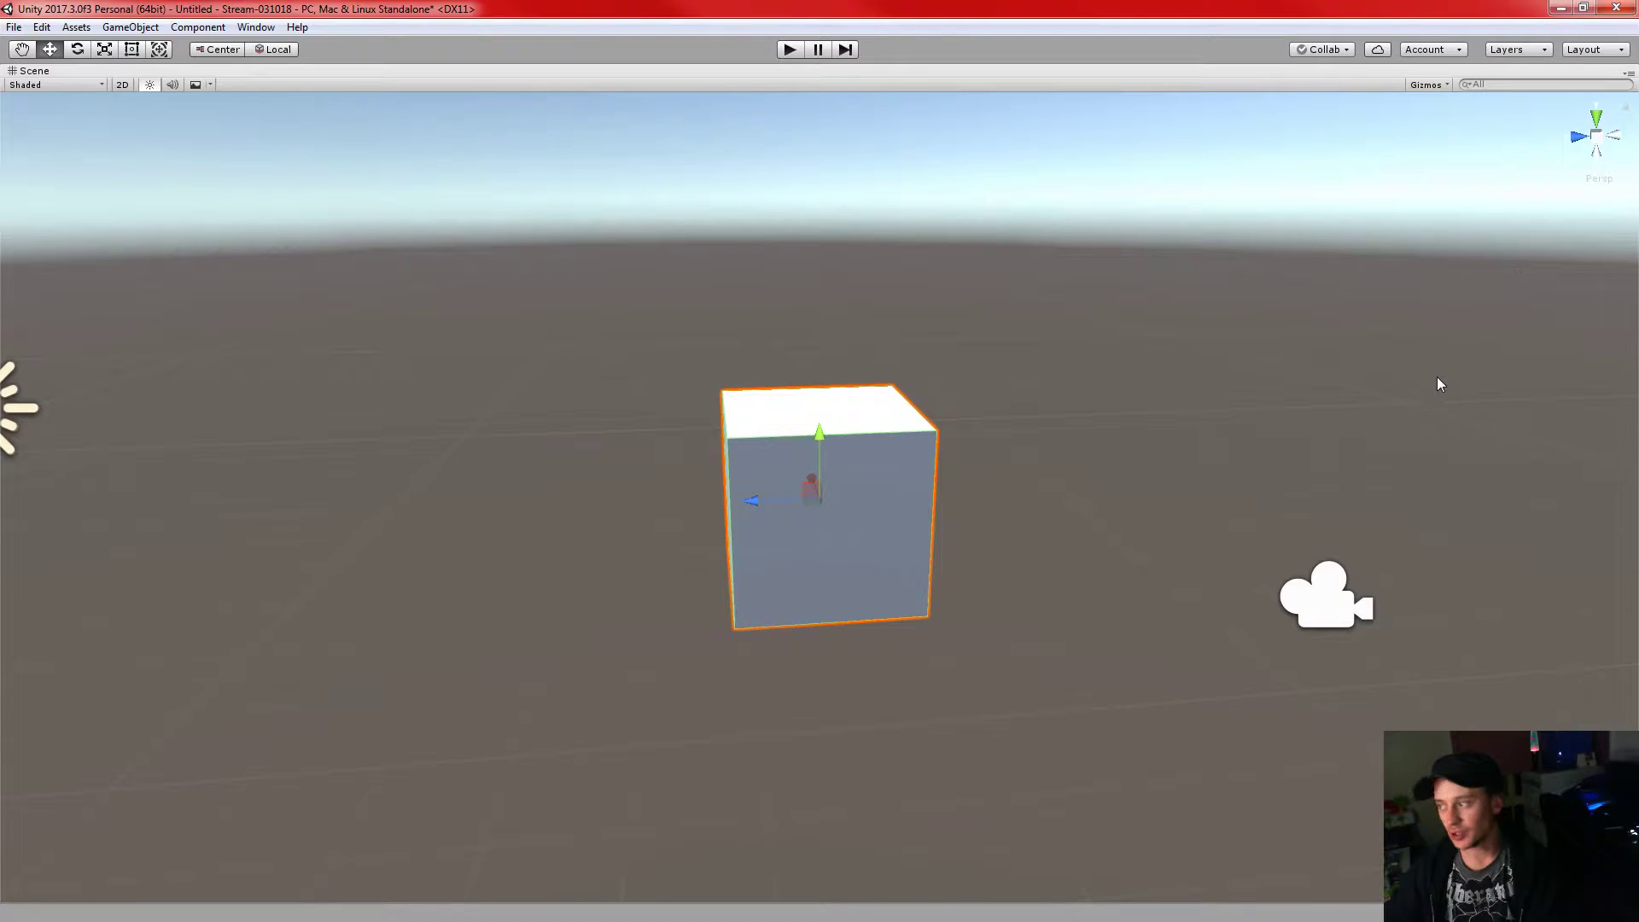
- Toggle the Scene view between 2D and 3D several times, ending in 3D
click(123, 88)
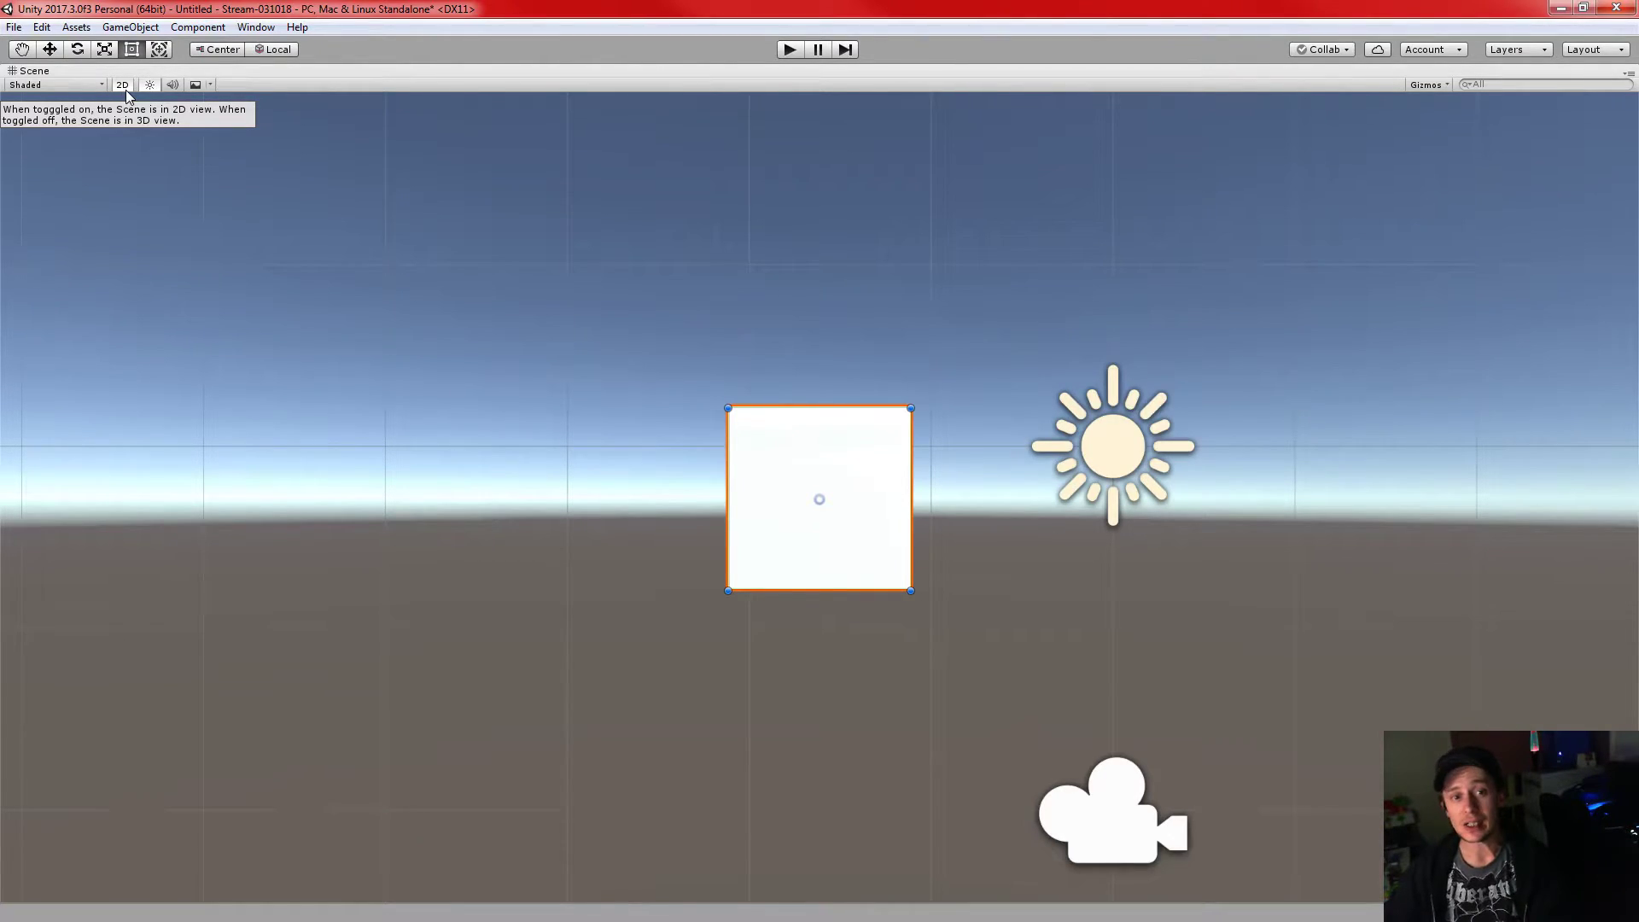
click(126, 90)
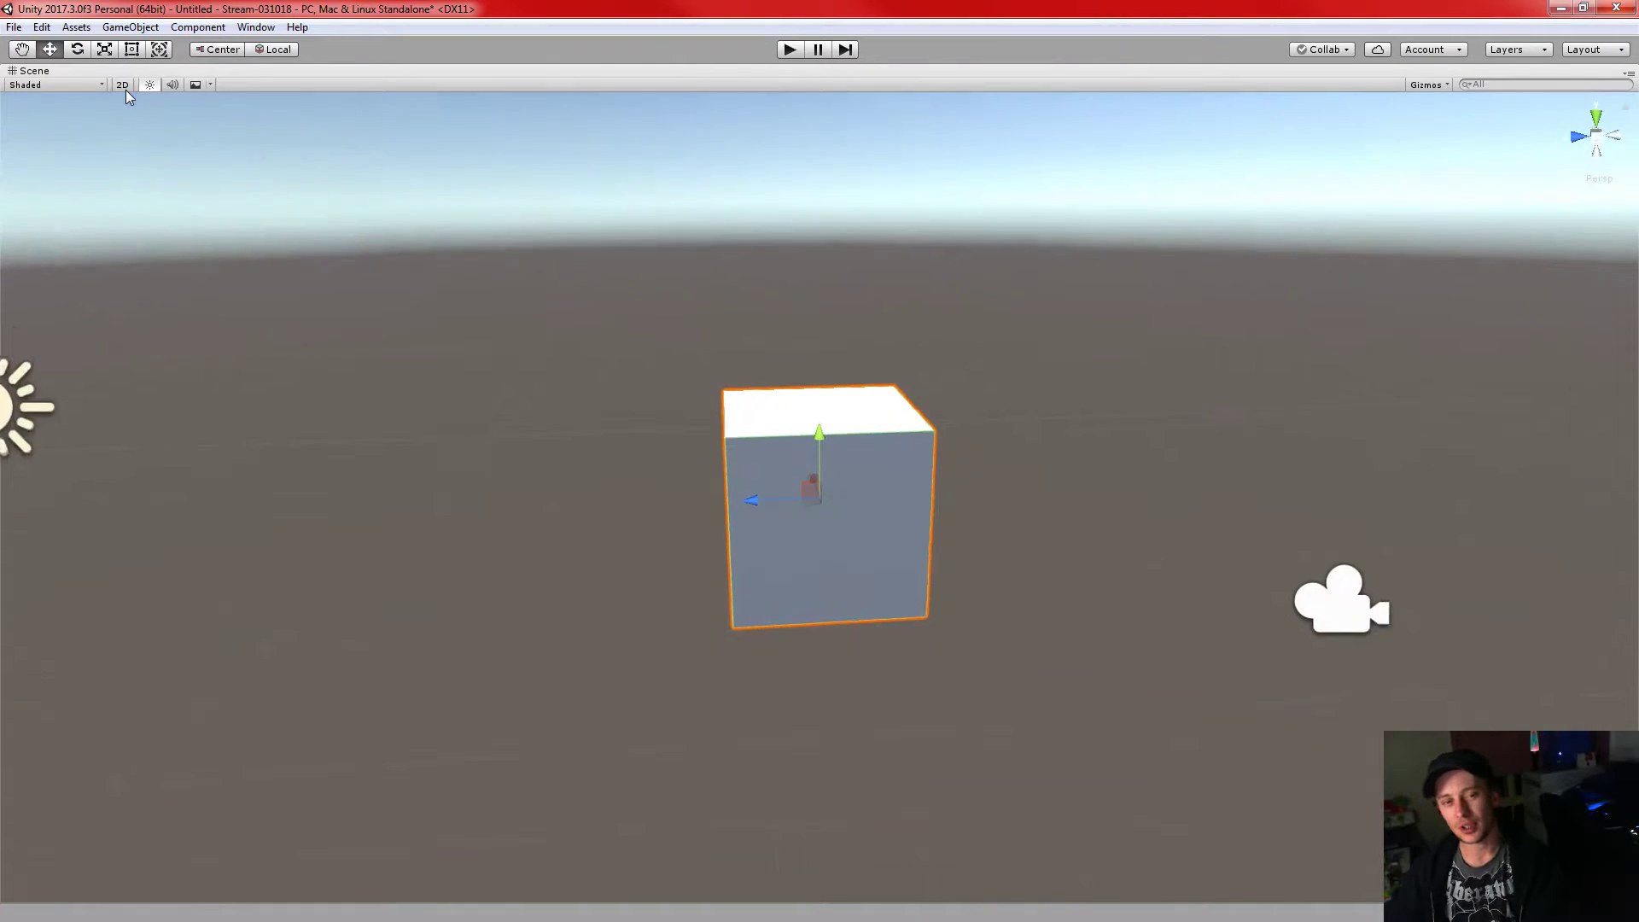
click(126, 91)
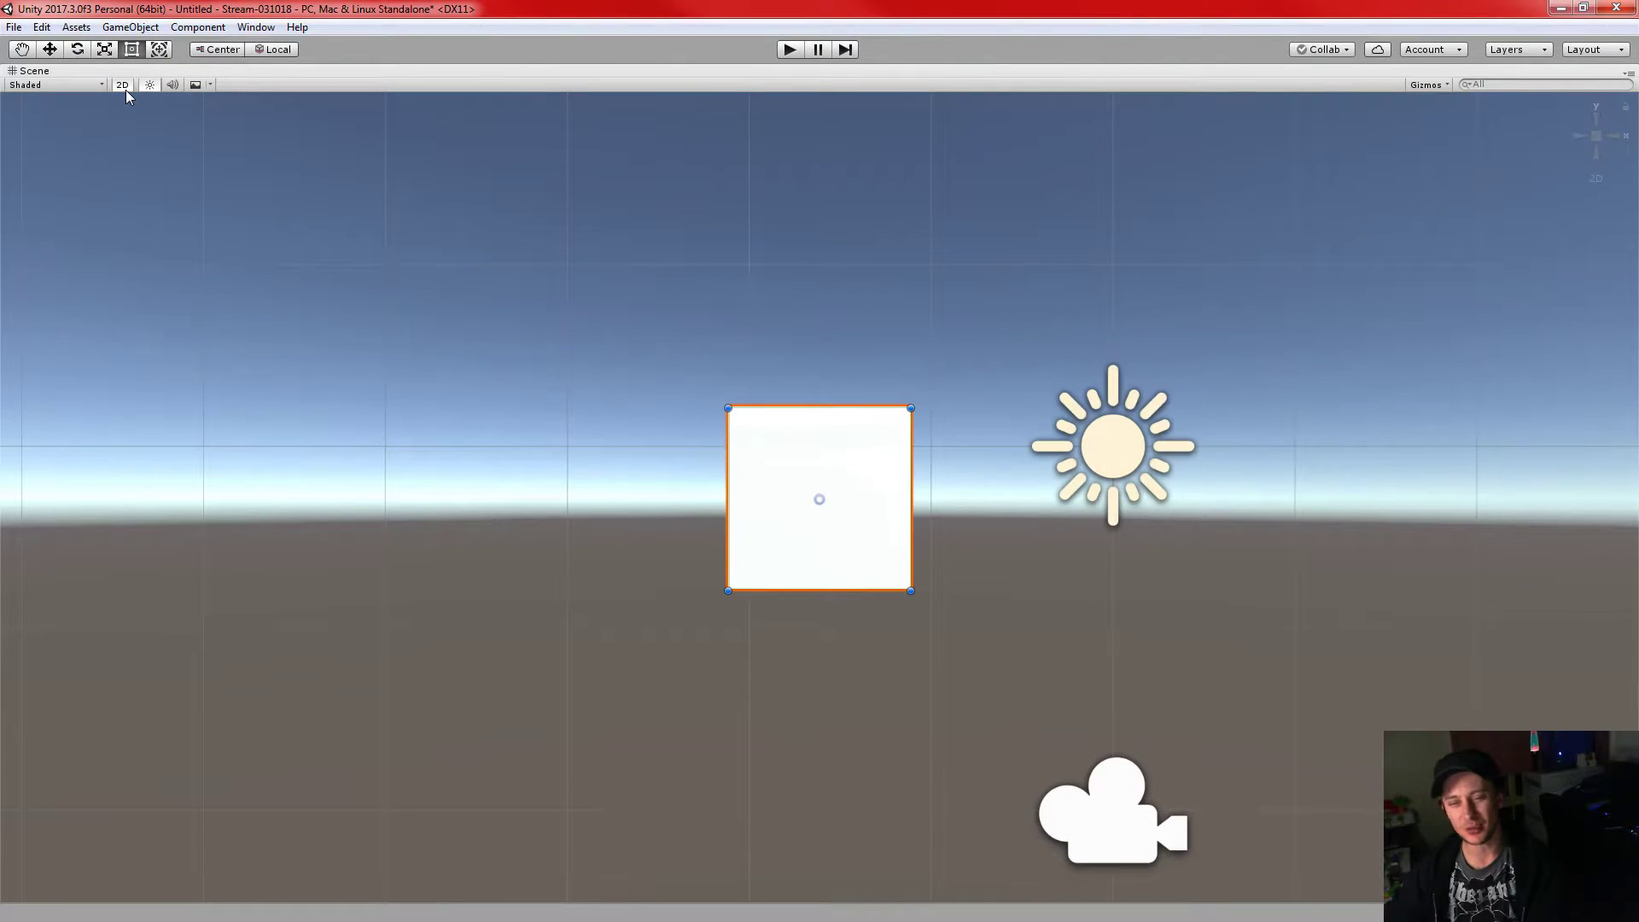
click(126, 89)
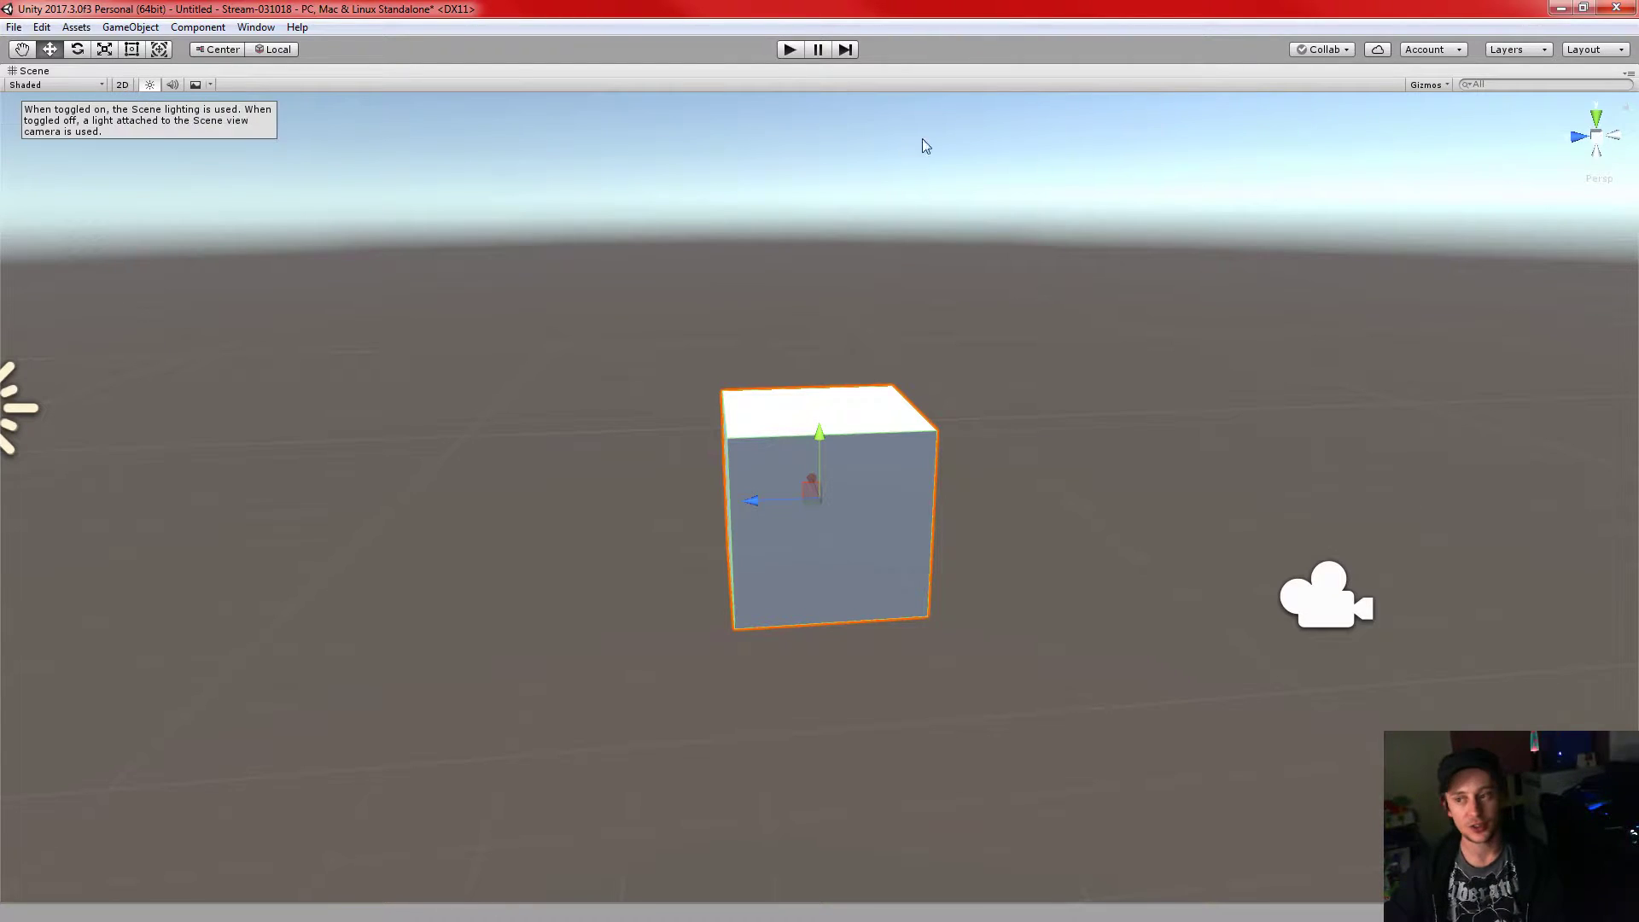
click(124, 86)
click(124, 85)
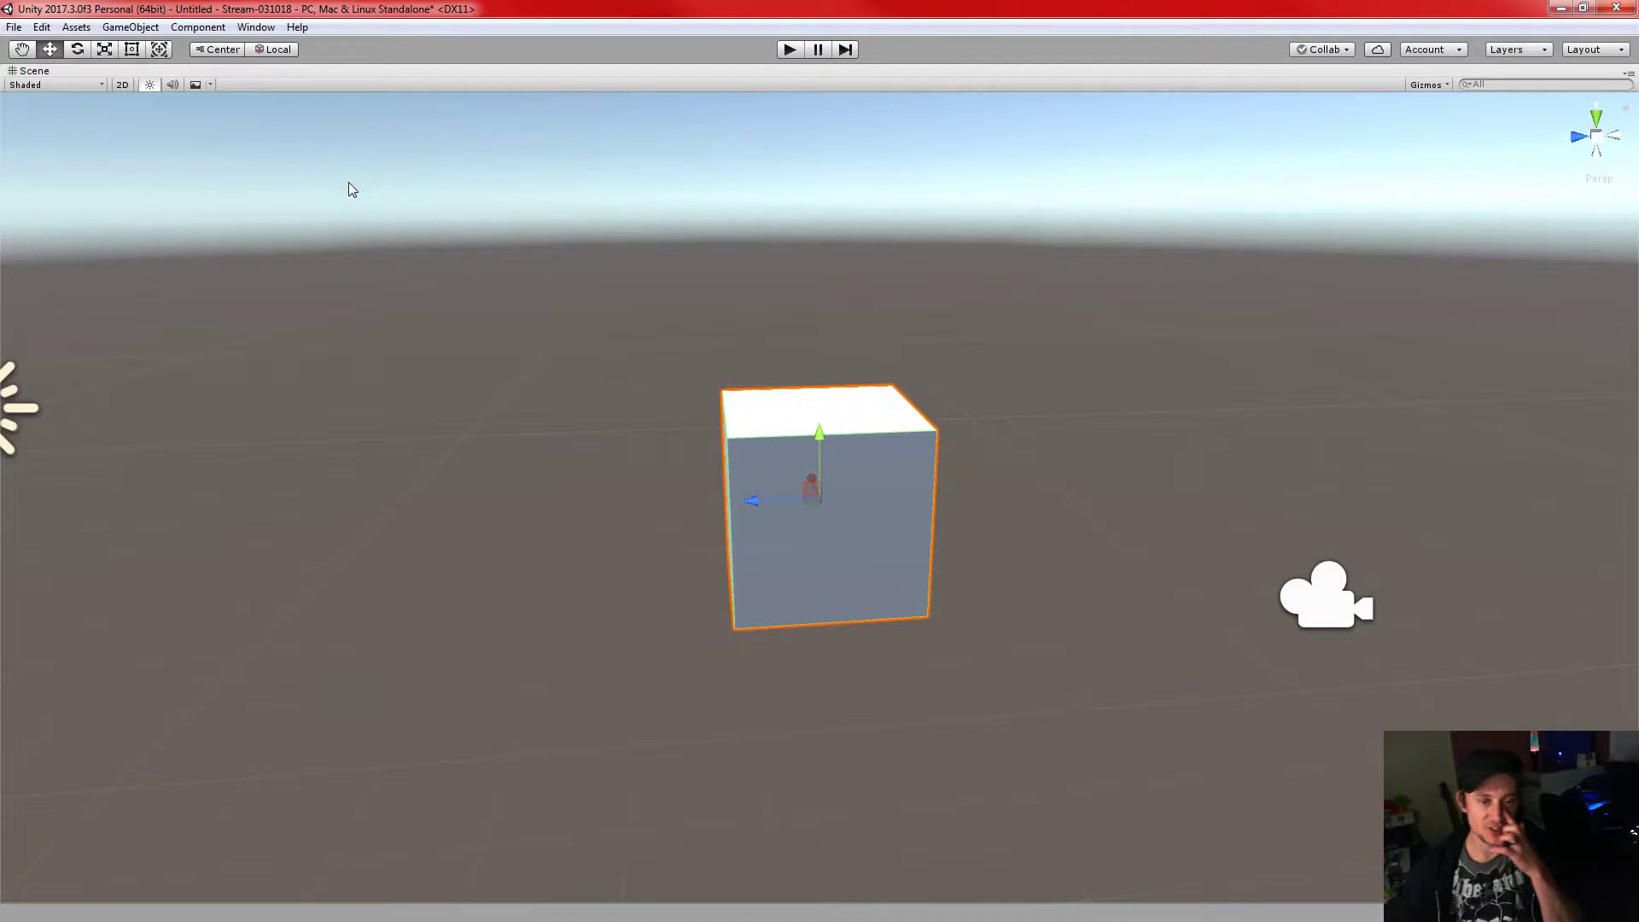
- Fly the Scene camera past the cube to find the directional light and select it
right_drag(633, 325, 980, 309)
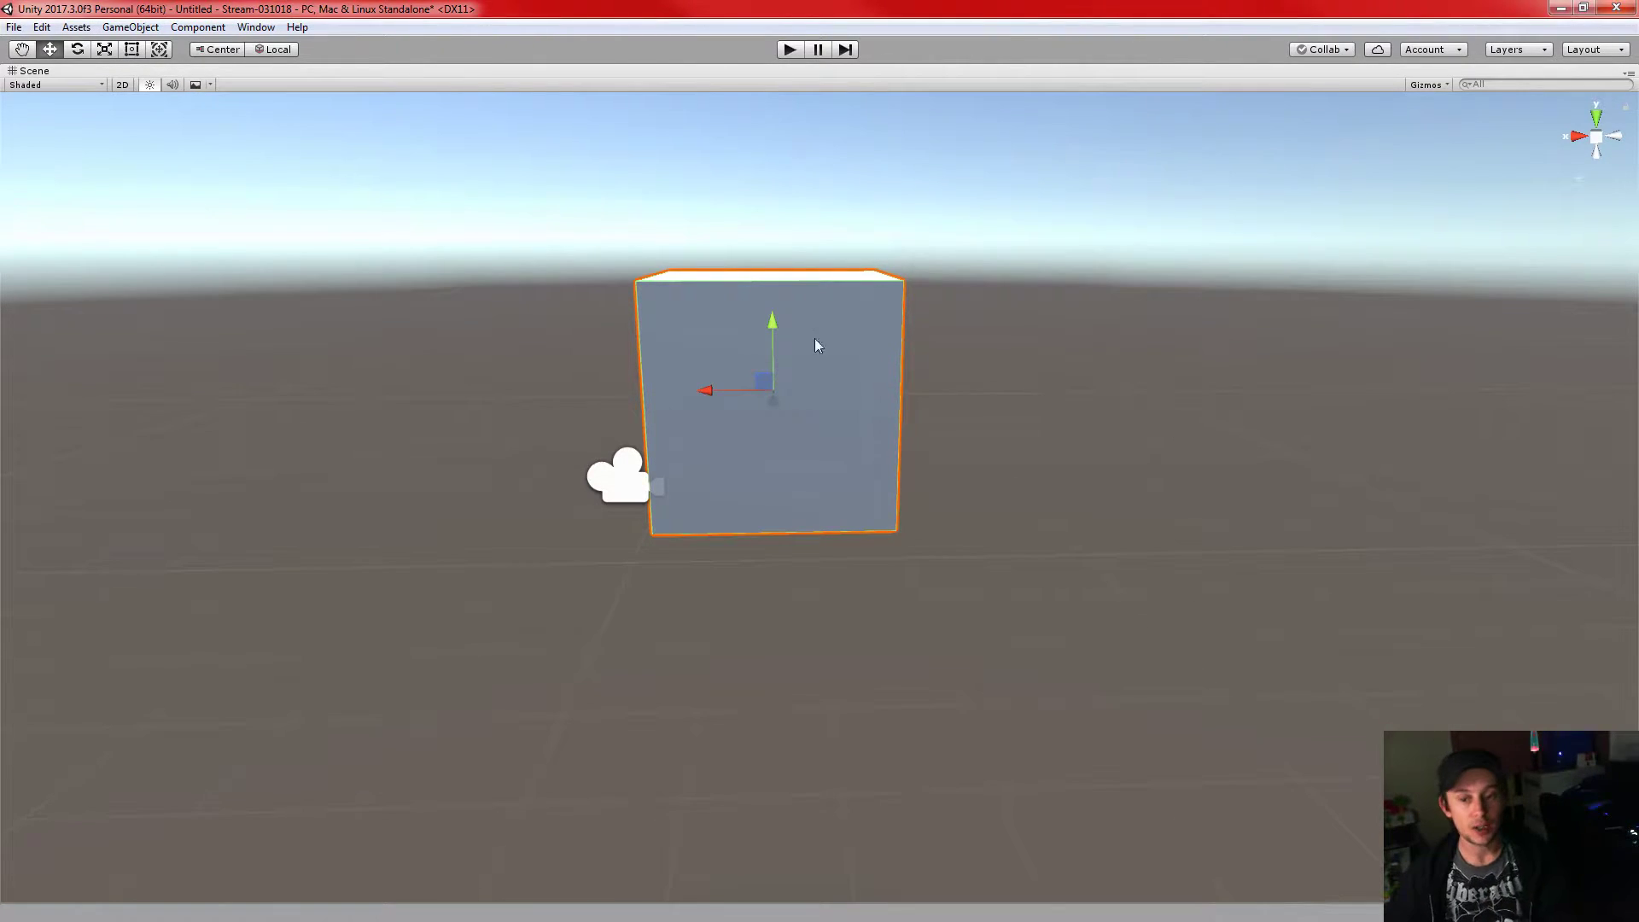
right_drag(958, 300, 1288, 391)
key(a)
right_drag(410, 304, 1247, 329)
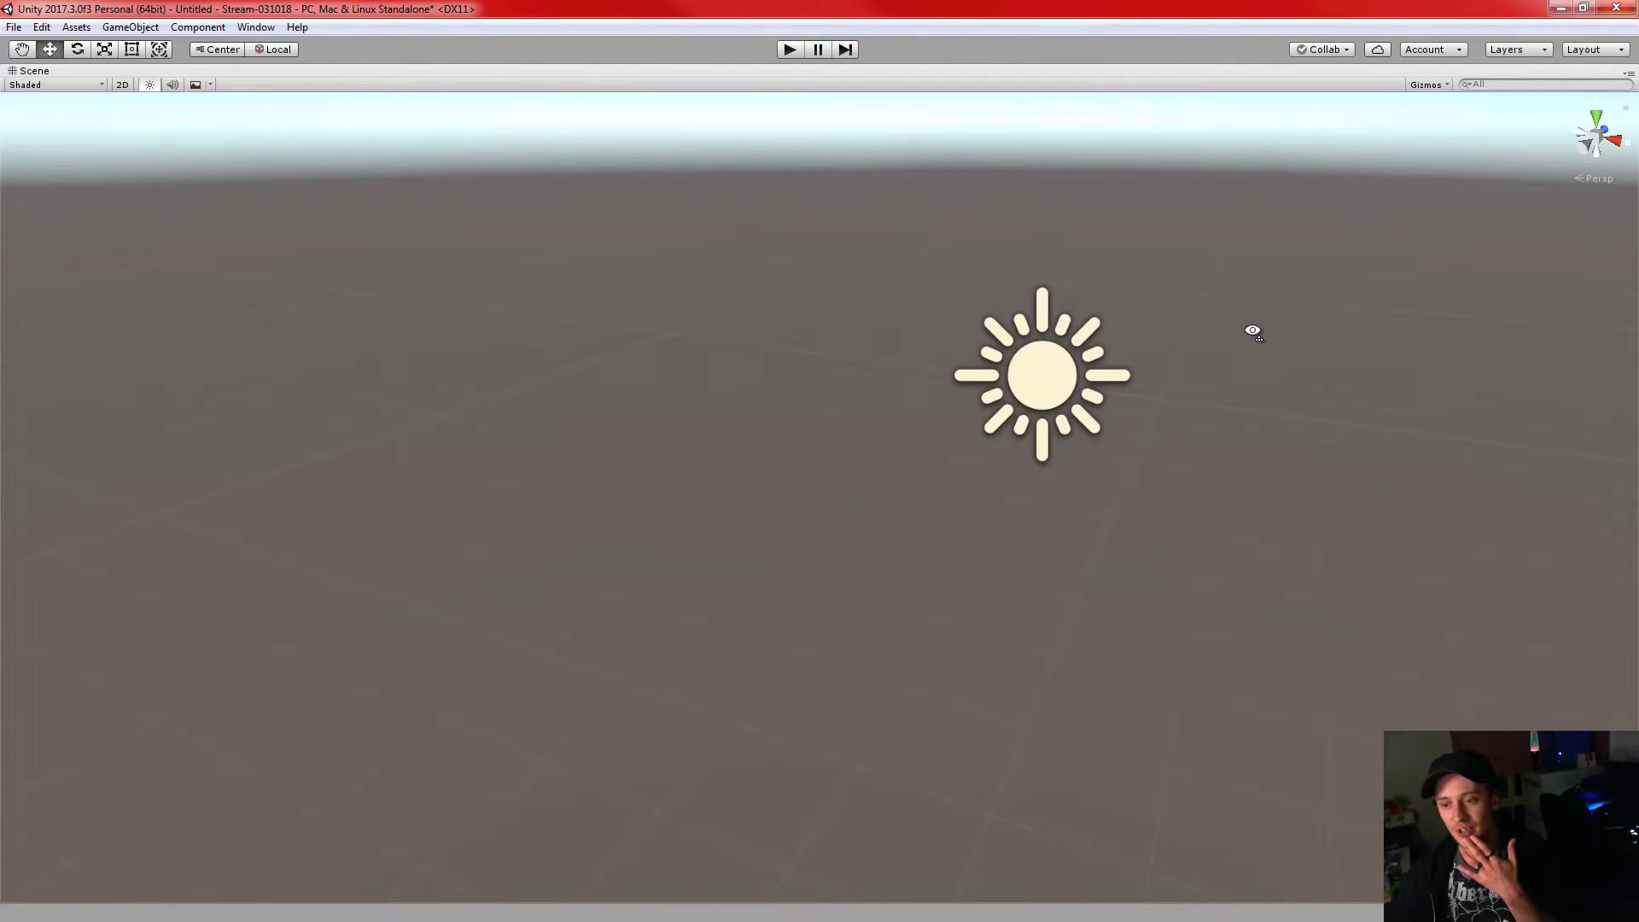
click(1054, 369)
right_drag(1298, 457, 713, 444)
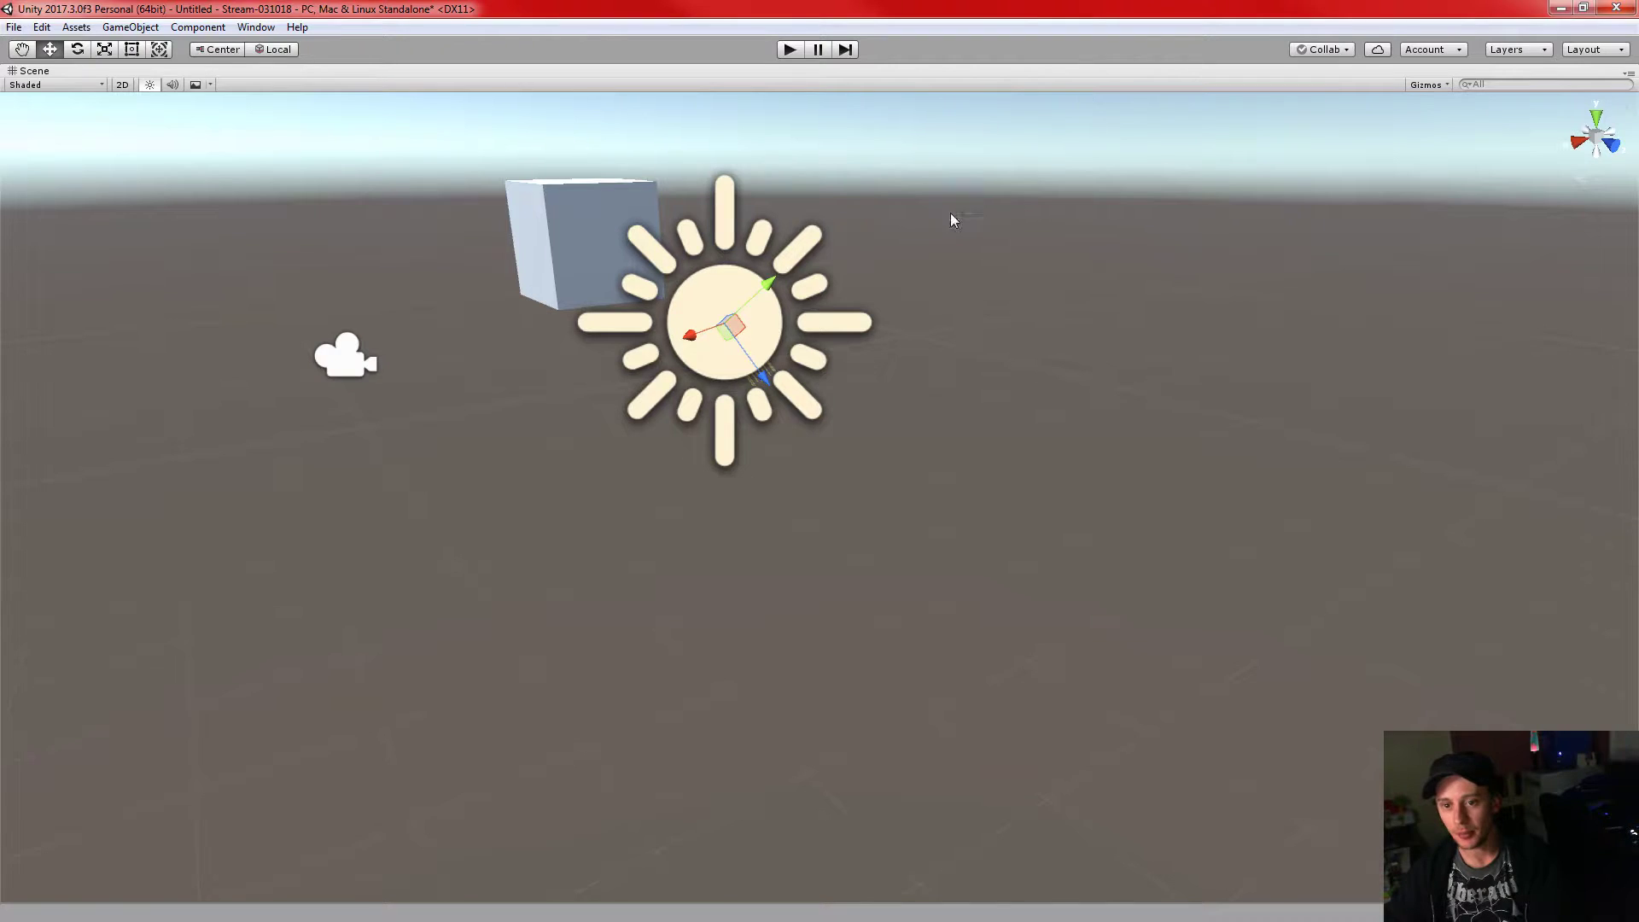
- Turn off scene lighting in the Scene view and inspect the cube lit by the view's own light
right_drag(494, 183, 638, 239)
click(150, 86)
right_drag(476, 205, 998, 481)
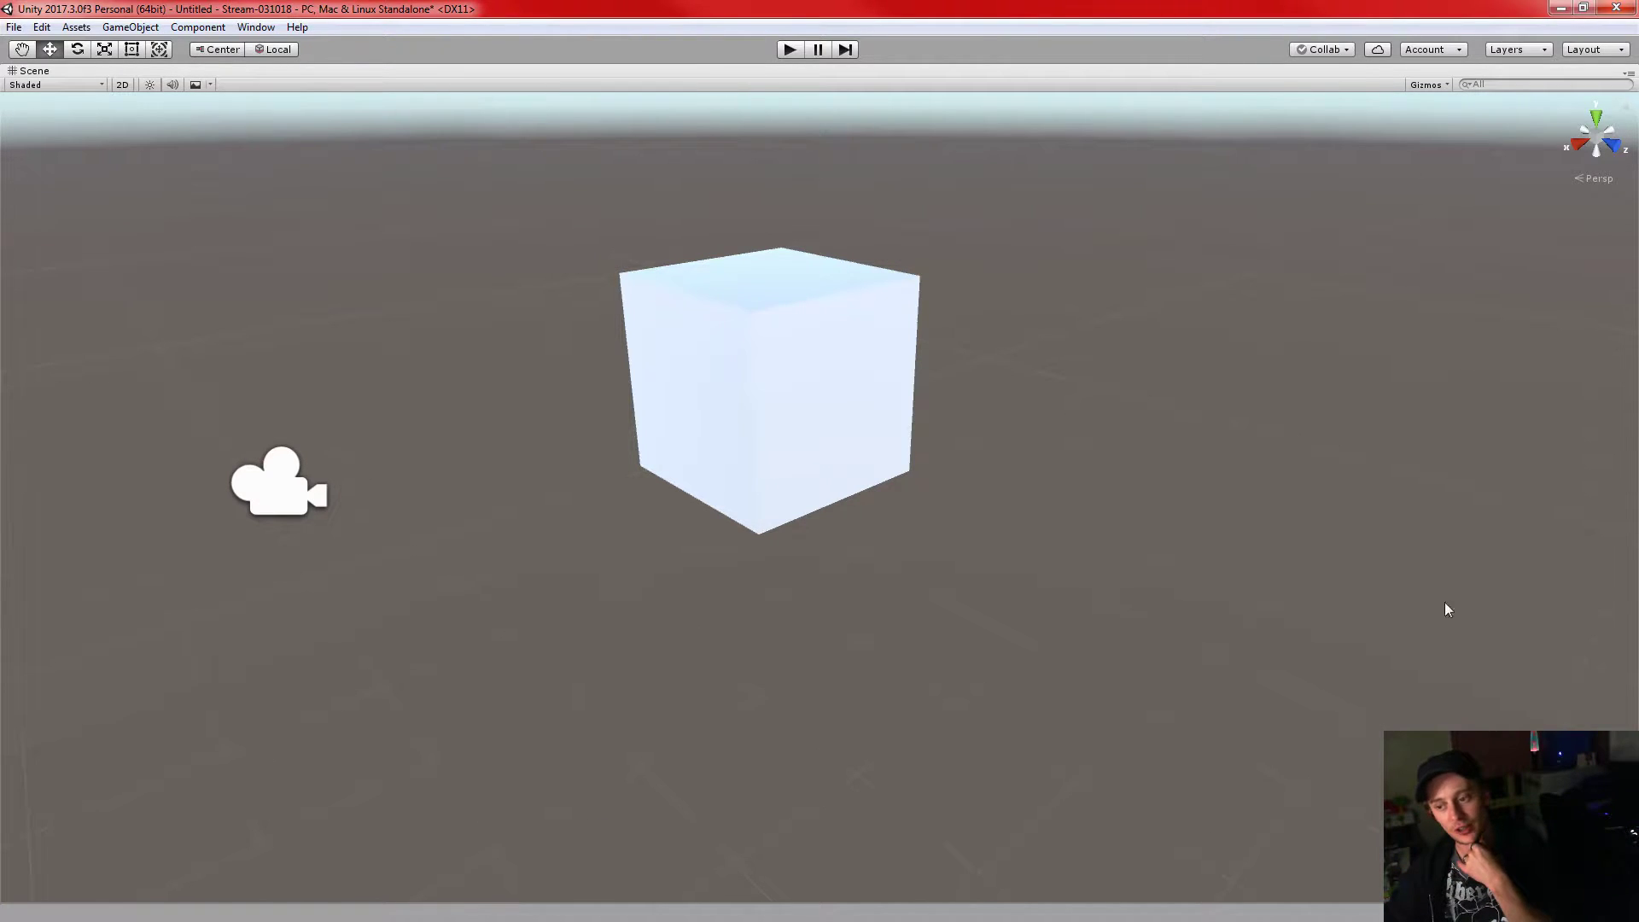
- Turn scene lighting back on in the Scene view and inspect the cube under the directional light
right_drag(891, 333, 7, 470)
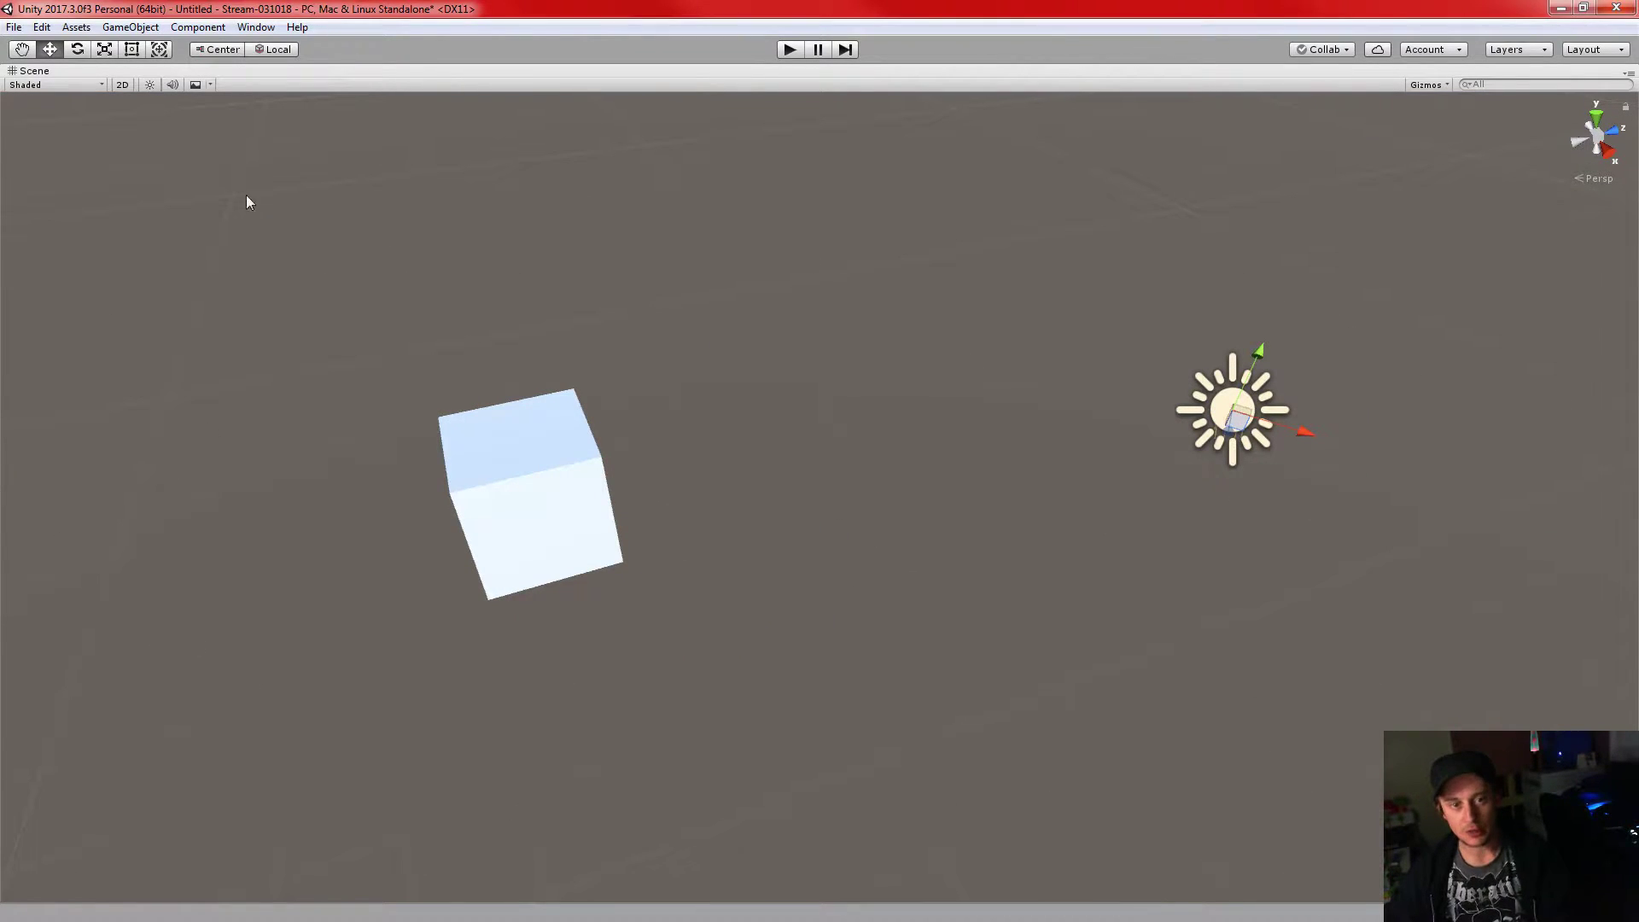
click(149, 87)
right_drag(898, 388, 803, 393)
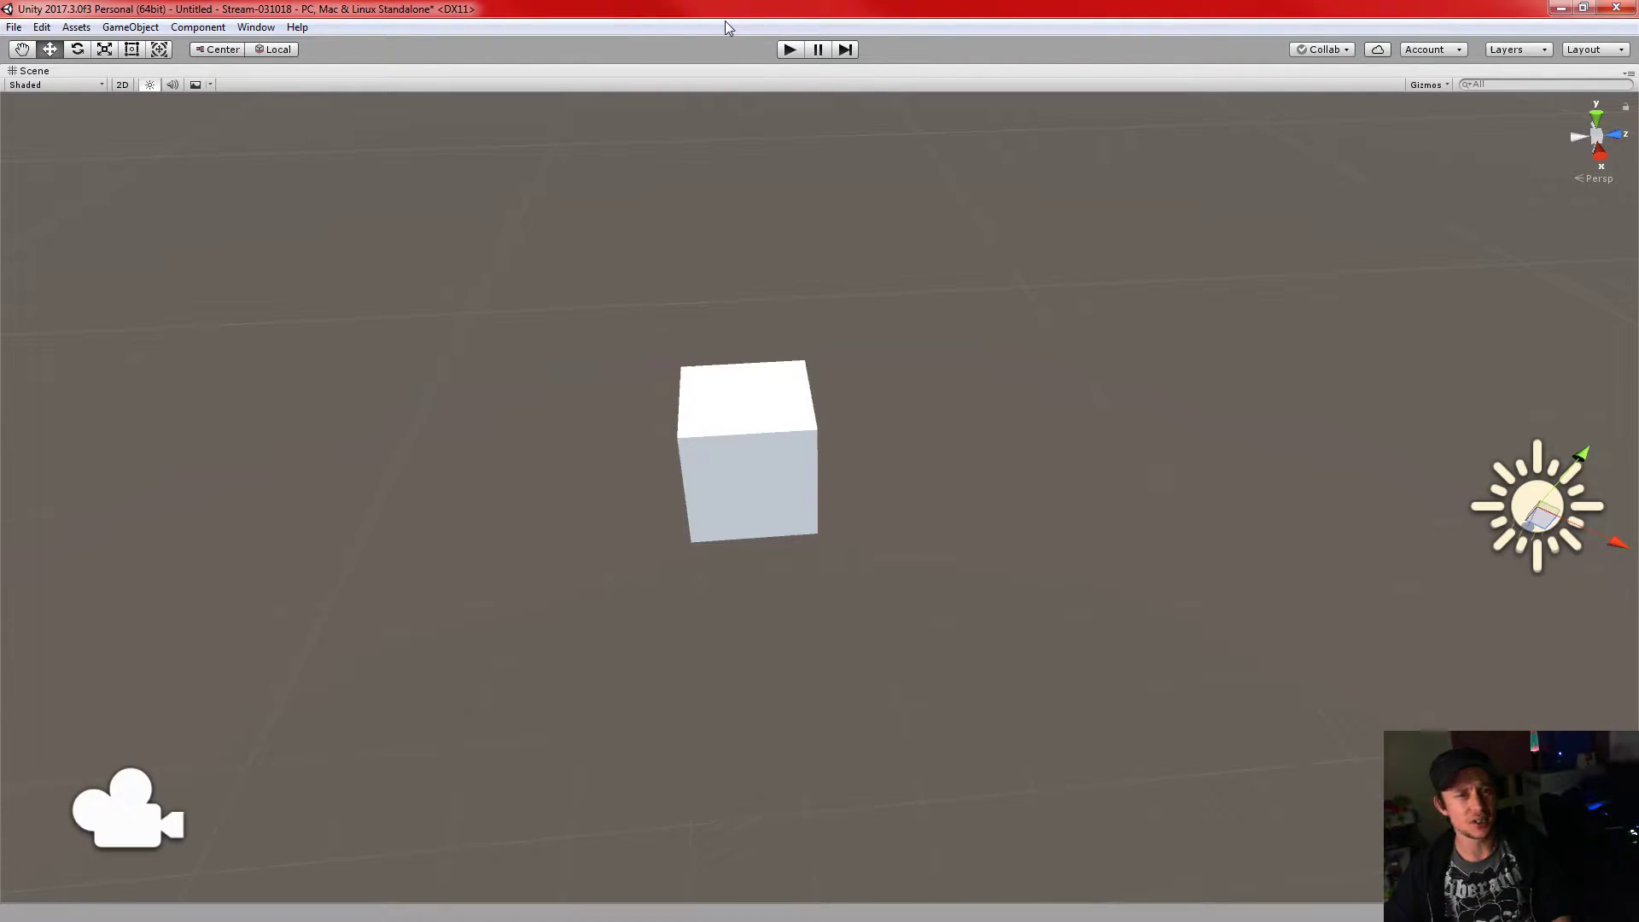
- Review the Scene view's effects options, and switch the skybox off and back on
click(209, 85)
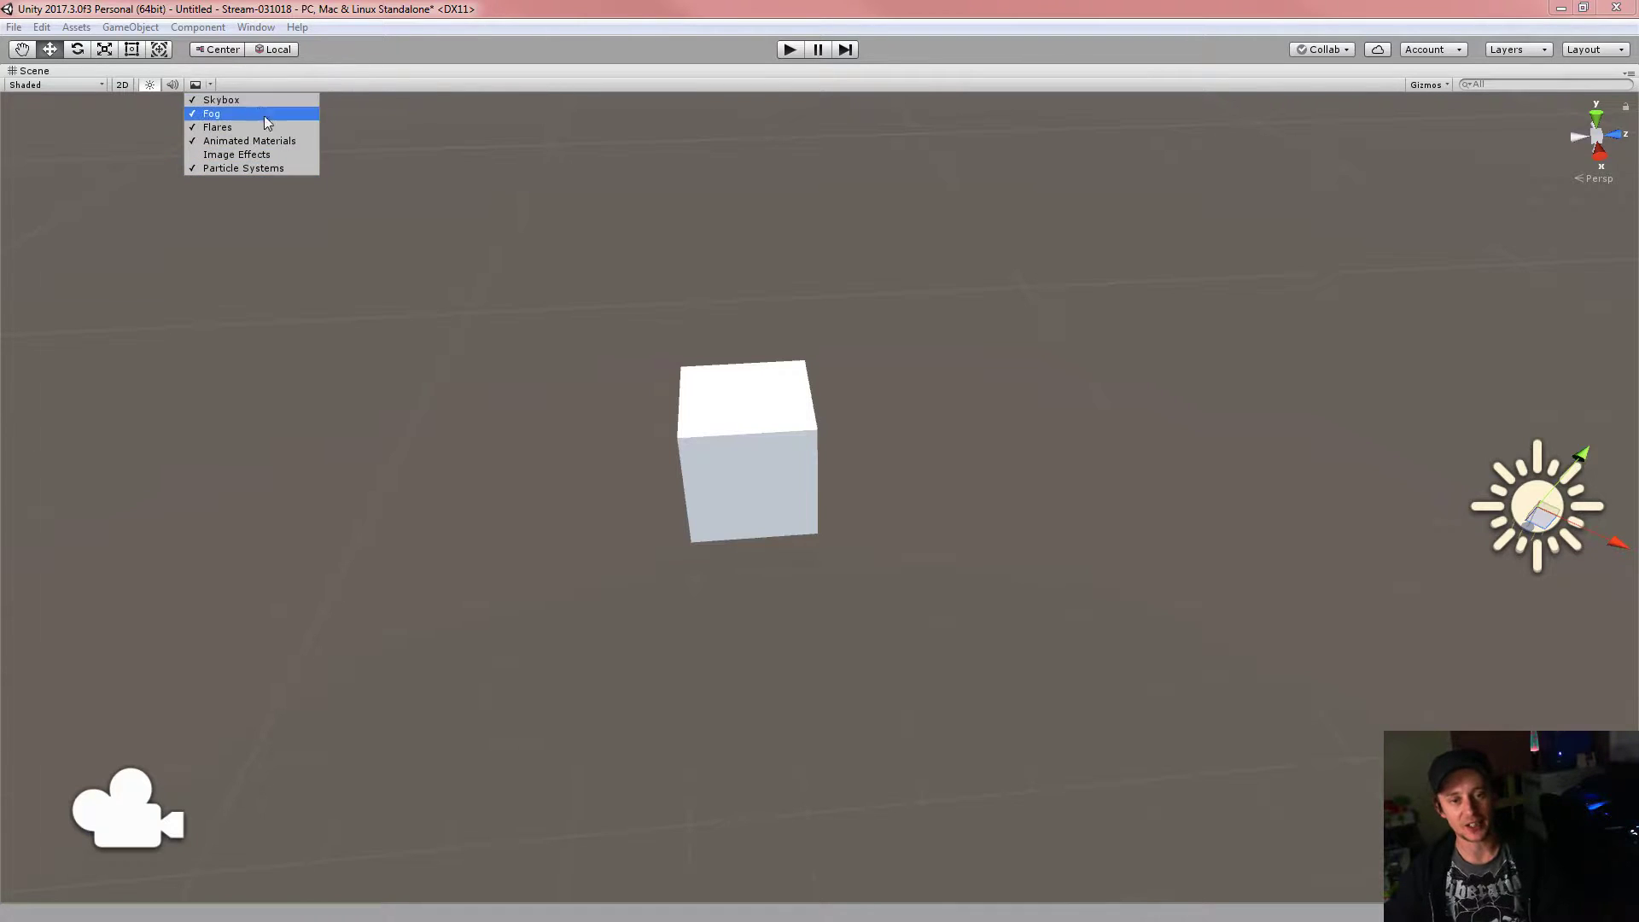
click(540, 301)
right_drag(600, 304, 732, 271)
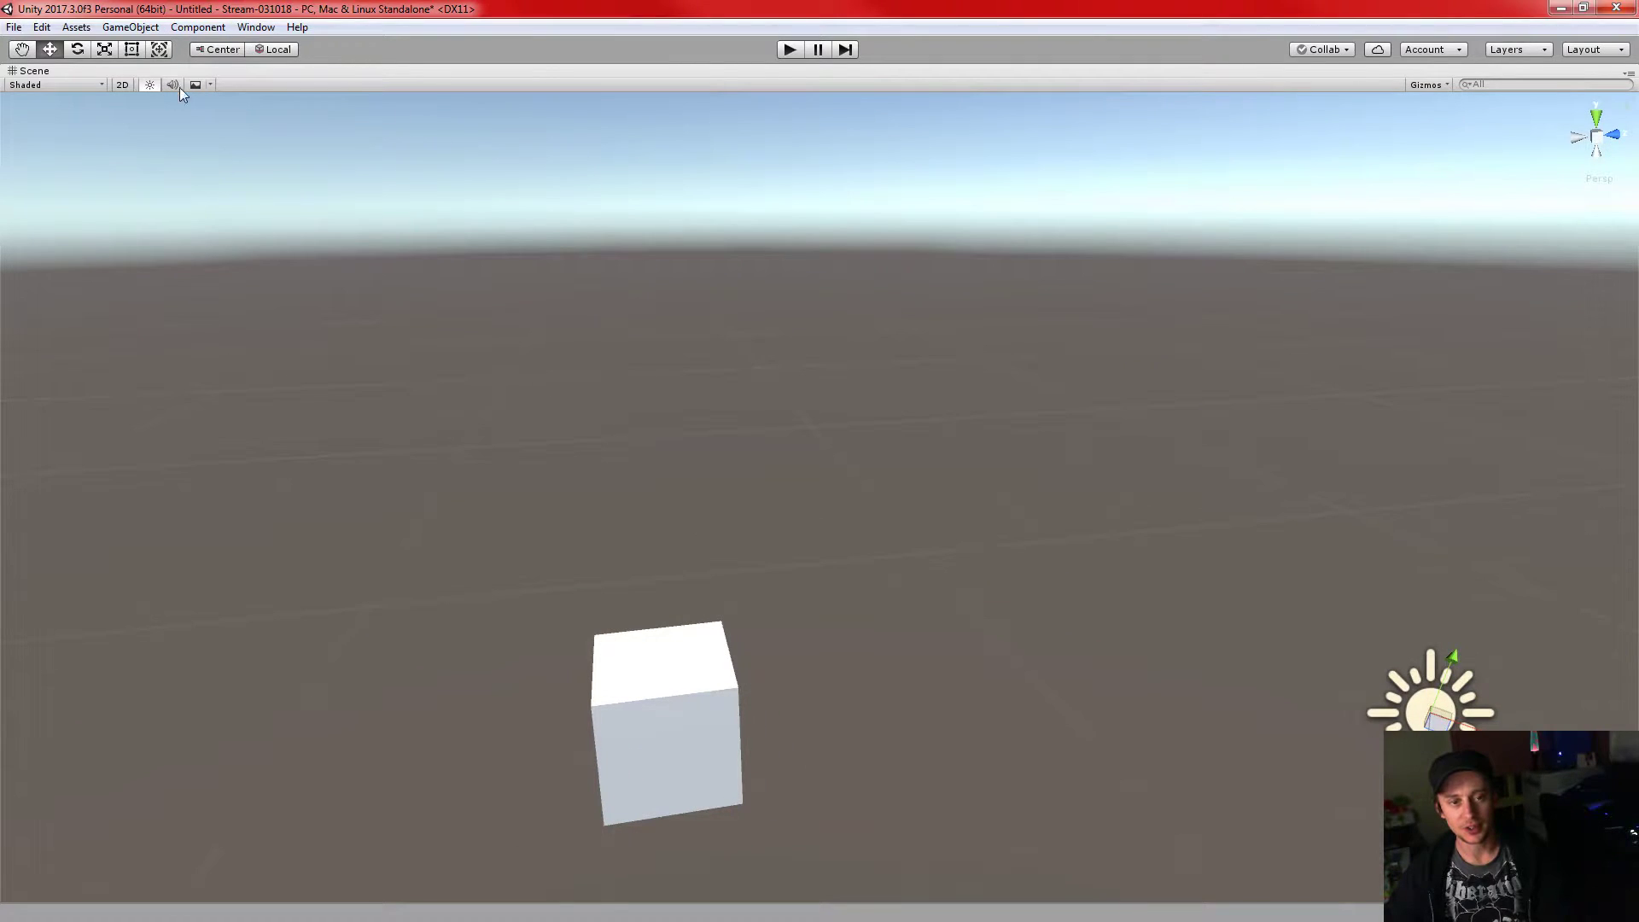
click(210, 84)
click(224, 101)
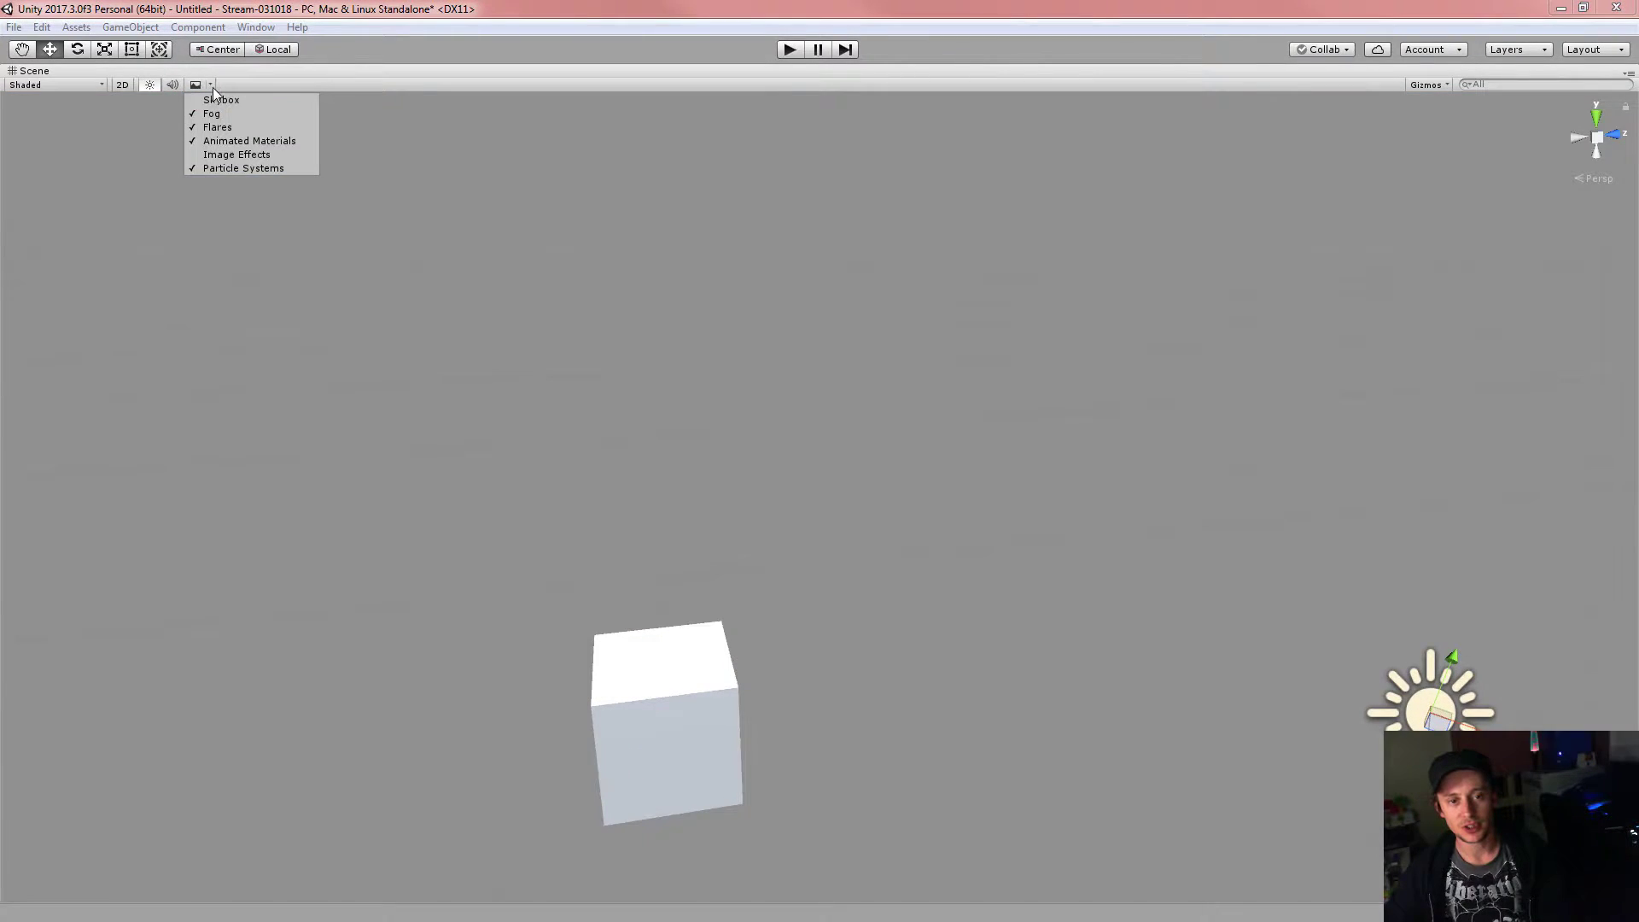
click(220, 100)
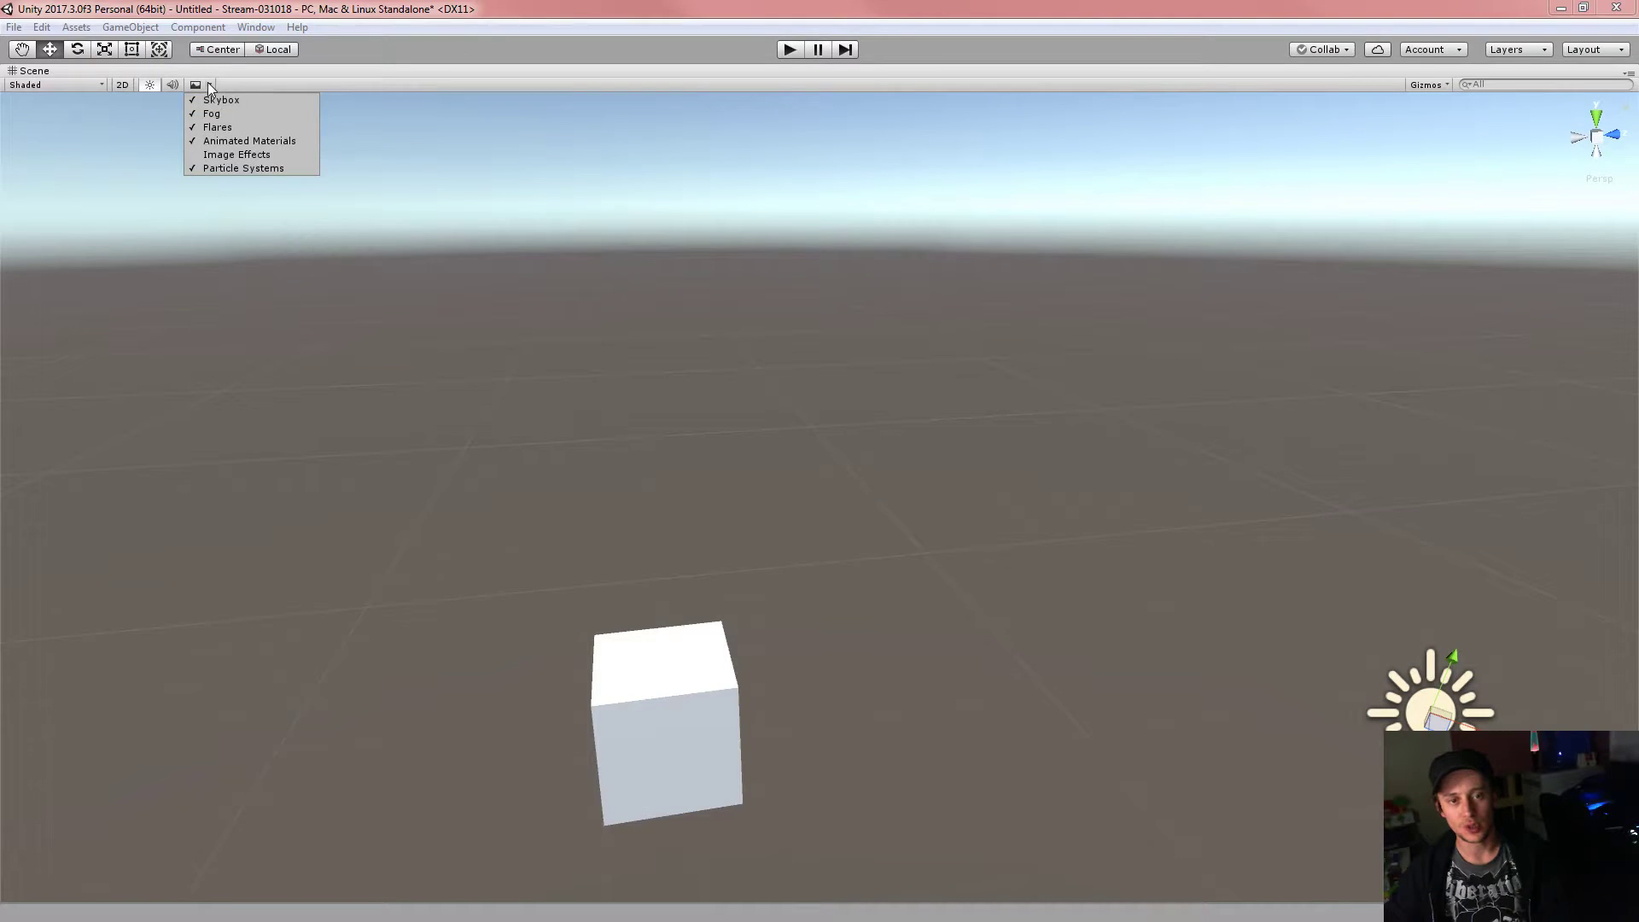
click(210, 85)
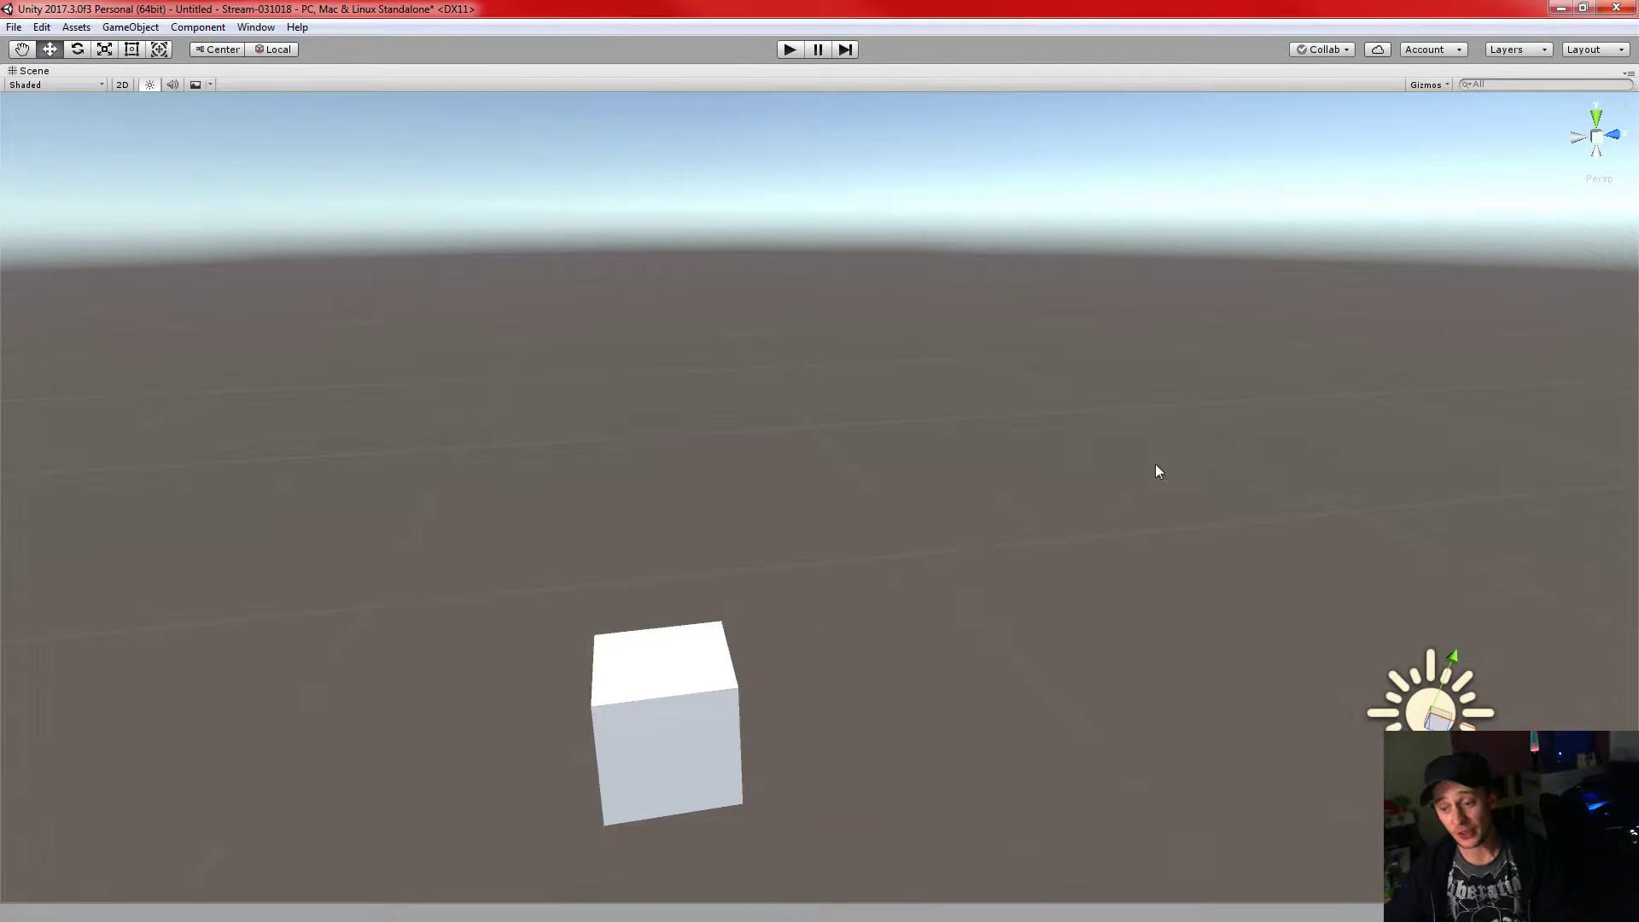
- Examine the Scene view's gizmo display options and the lists of scripts and built-in components
right_drag(840, 369, 930, 414)
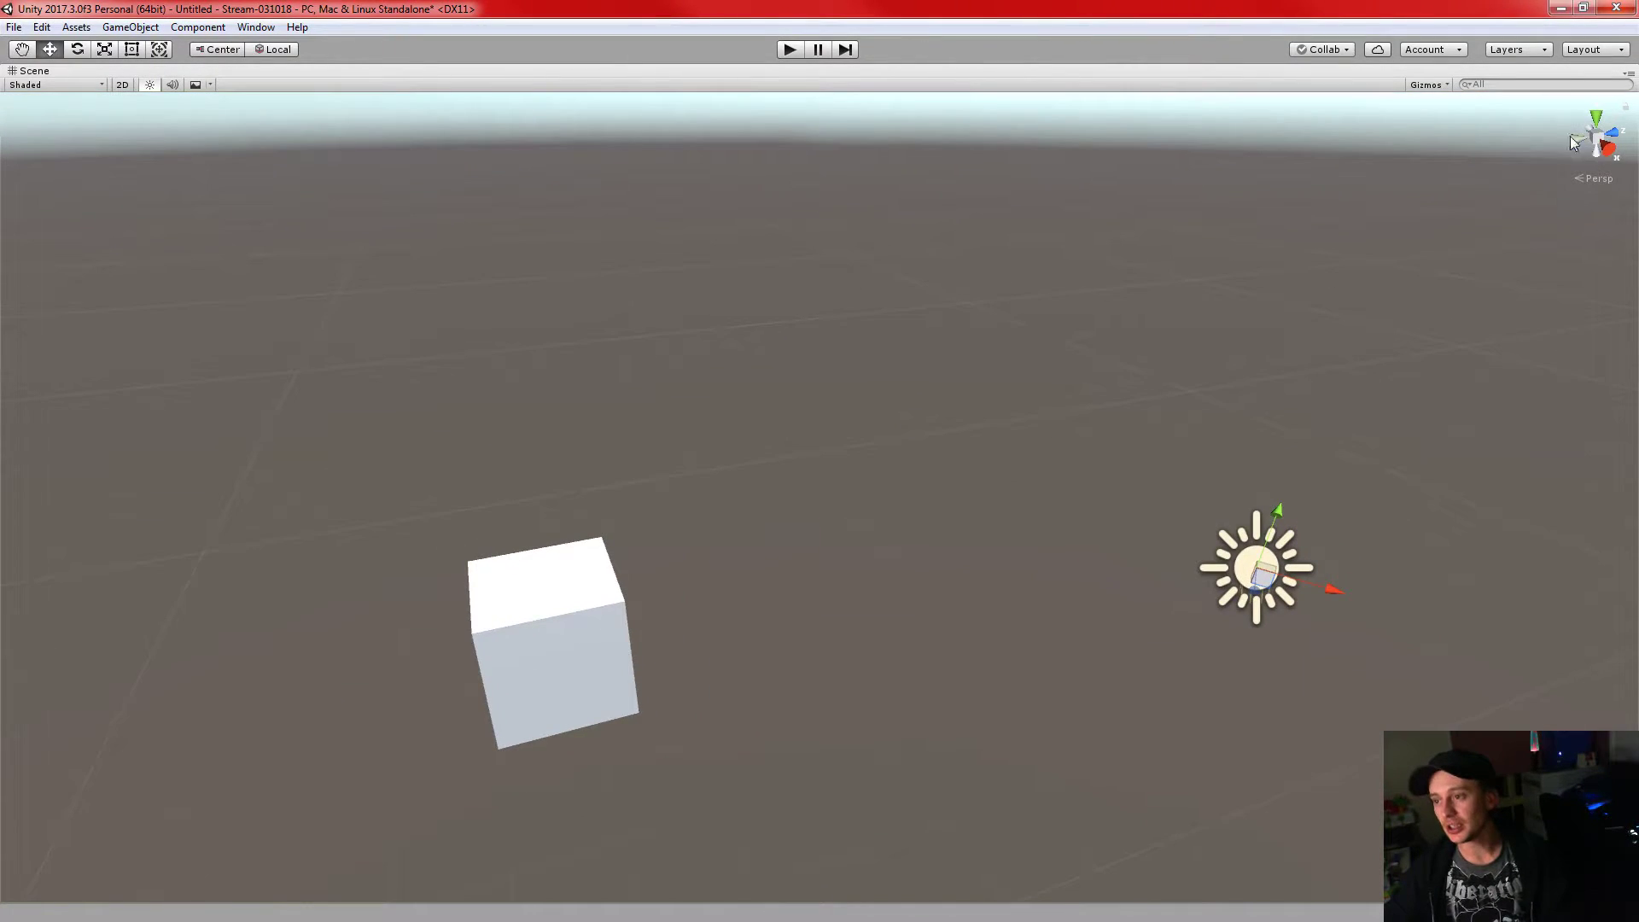
click(1438, 87)
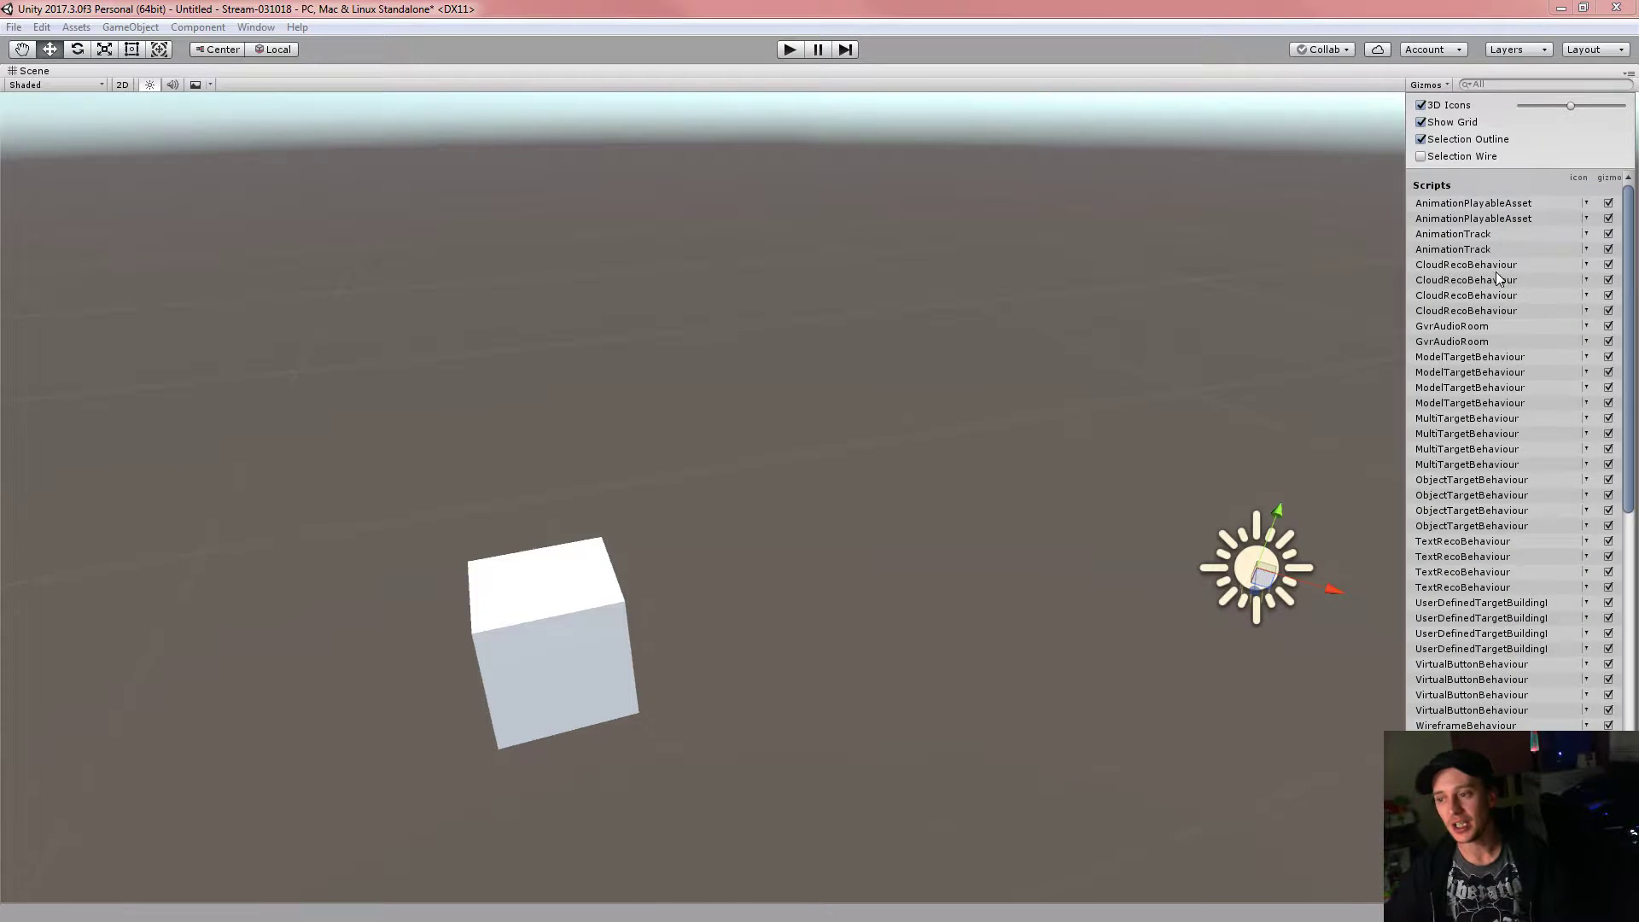
scroll(1494, 271, down, 5)
scroll(1498, 279, down, 3)
scroll(1499, 280, up, 8)
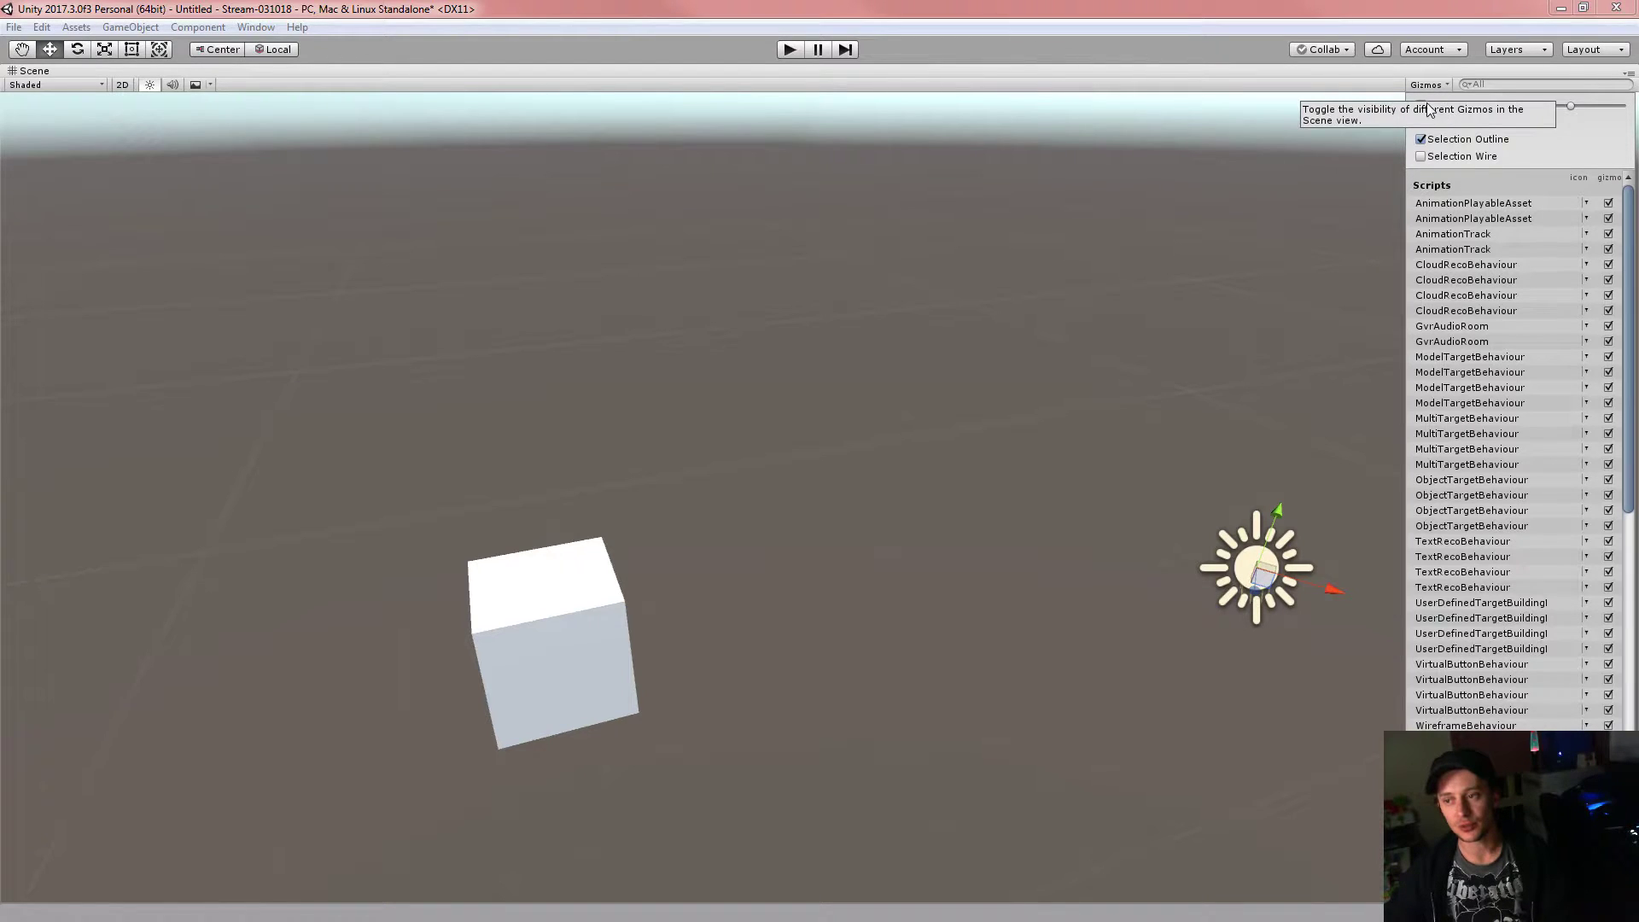
scroll(1492, 345, down, 5)
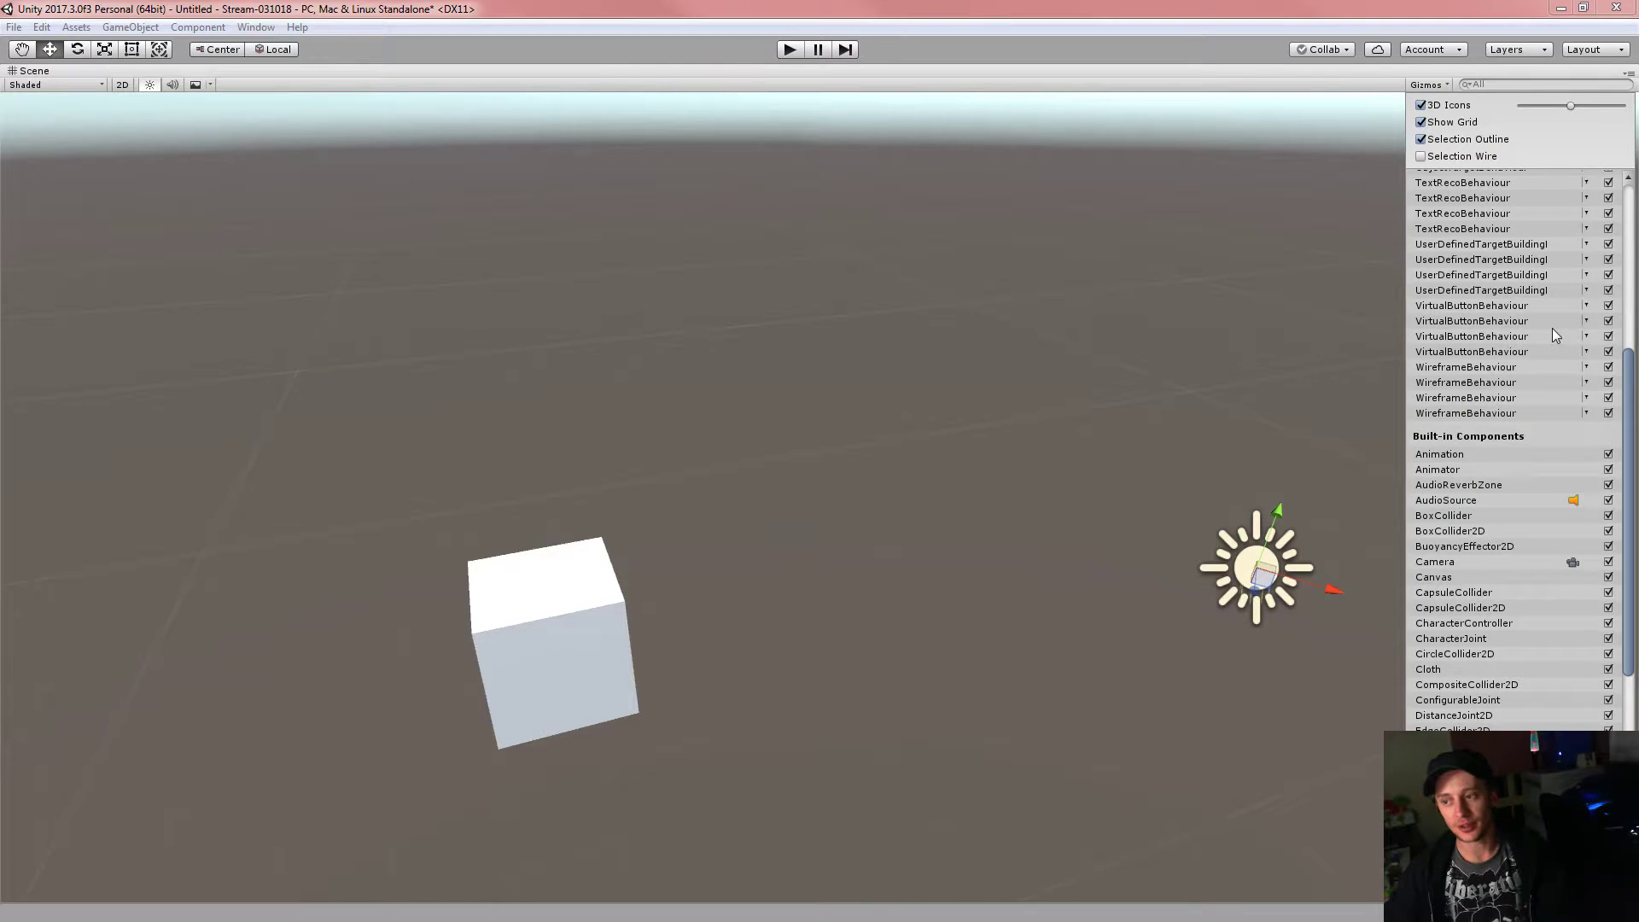
scroll(1552, 328, up, 7)
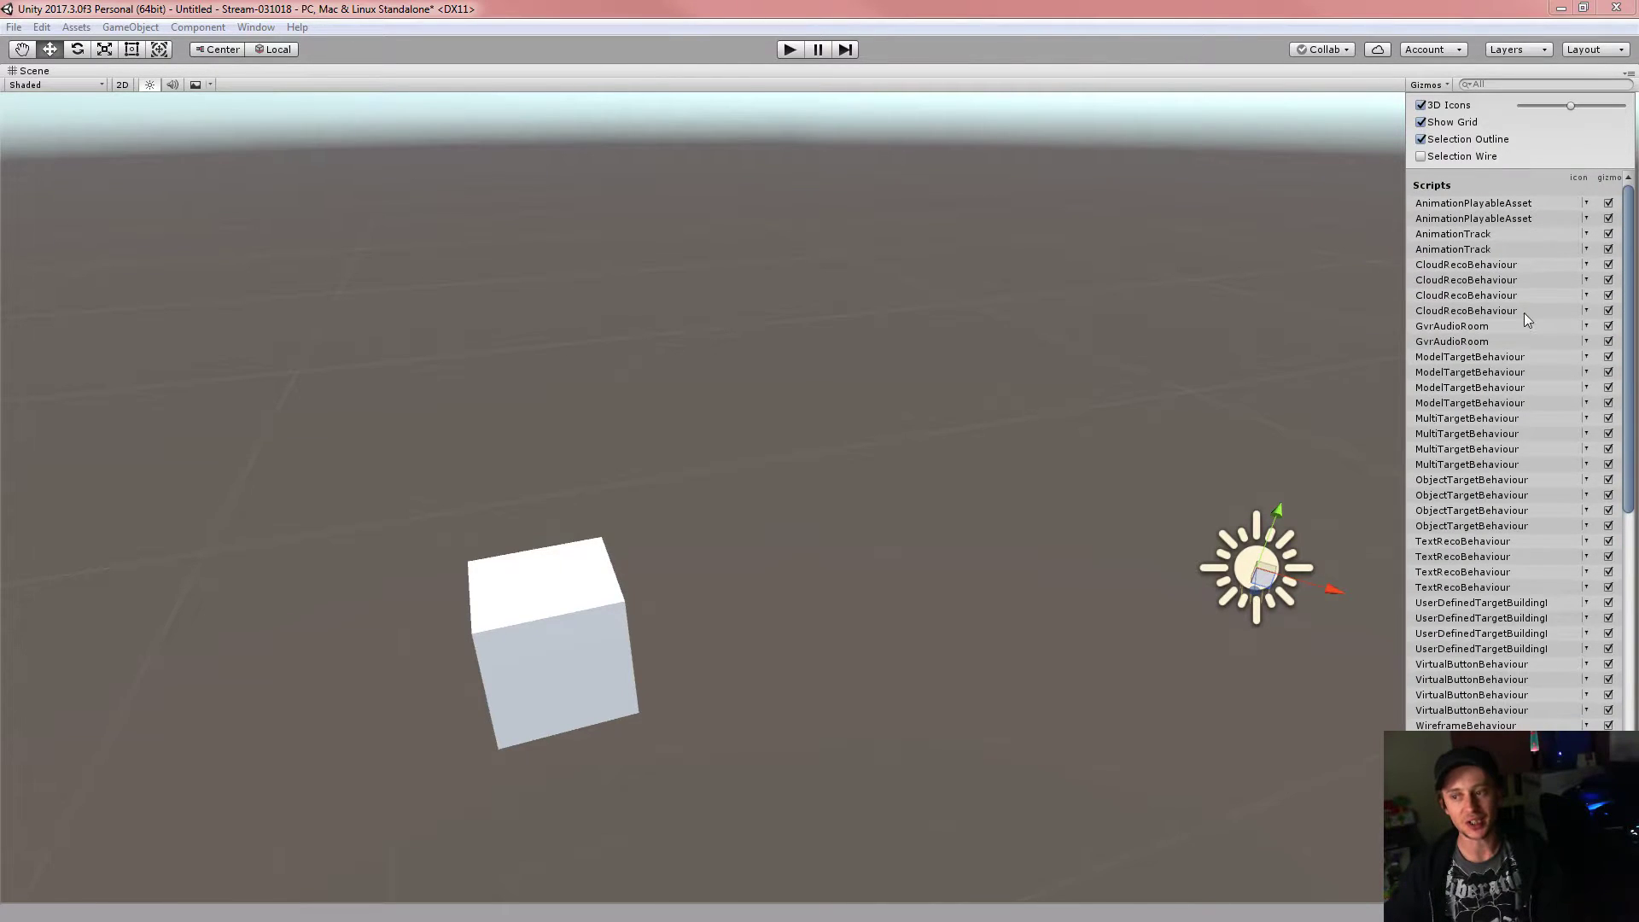
click(1451, 88)
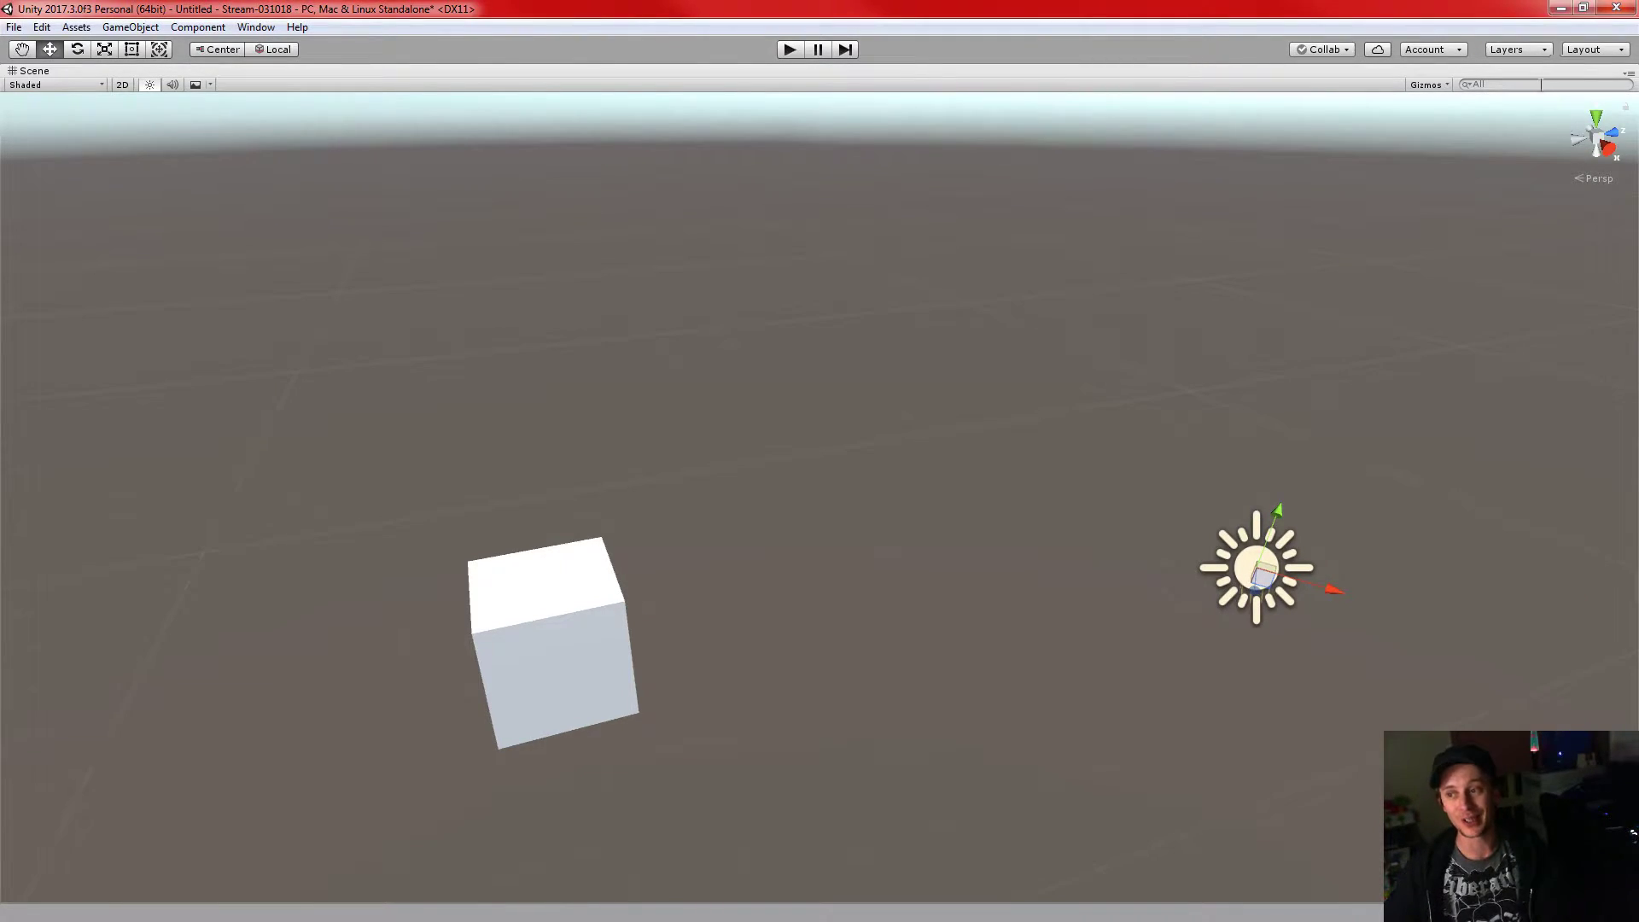
click(1432, 86)
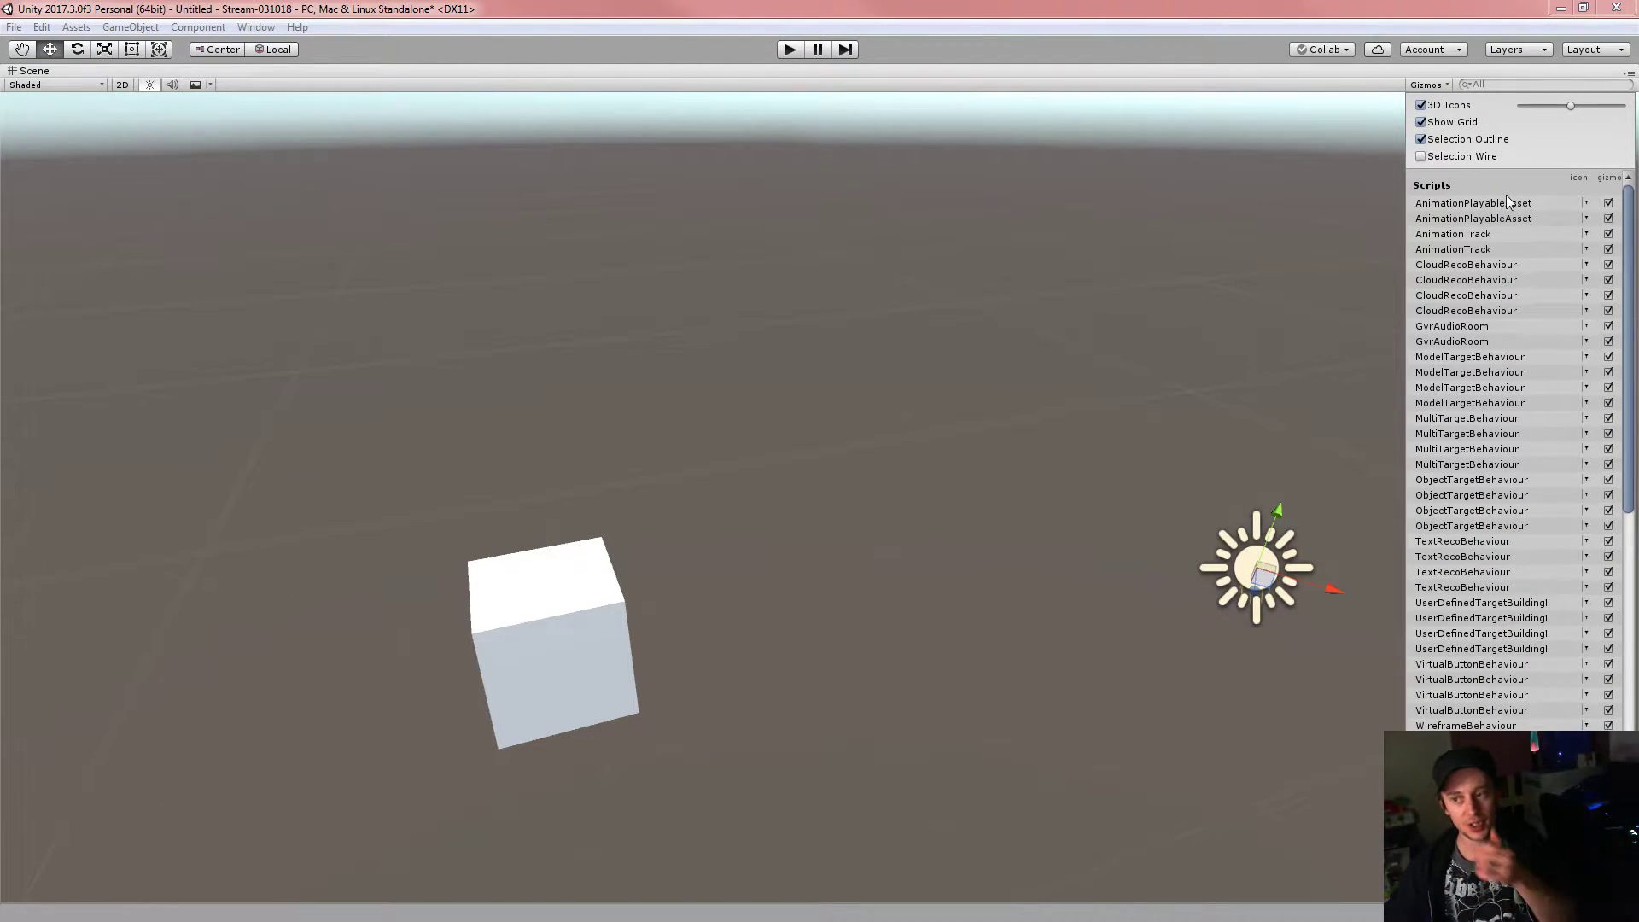
click(1451, 88)
- Search the maximized Scene view for "cube" and clear the search text
click(1484, 85)
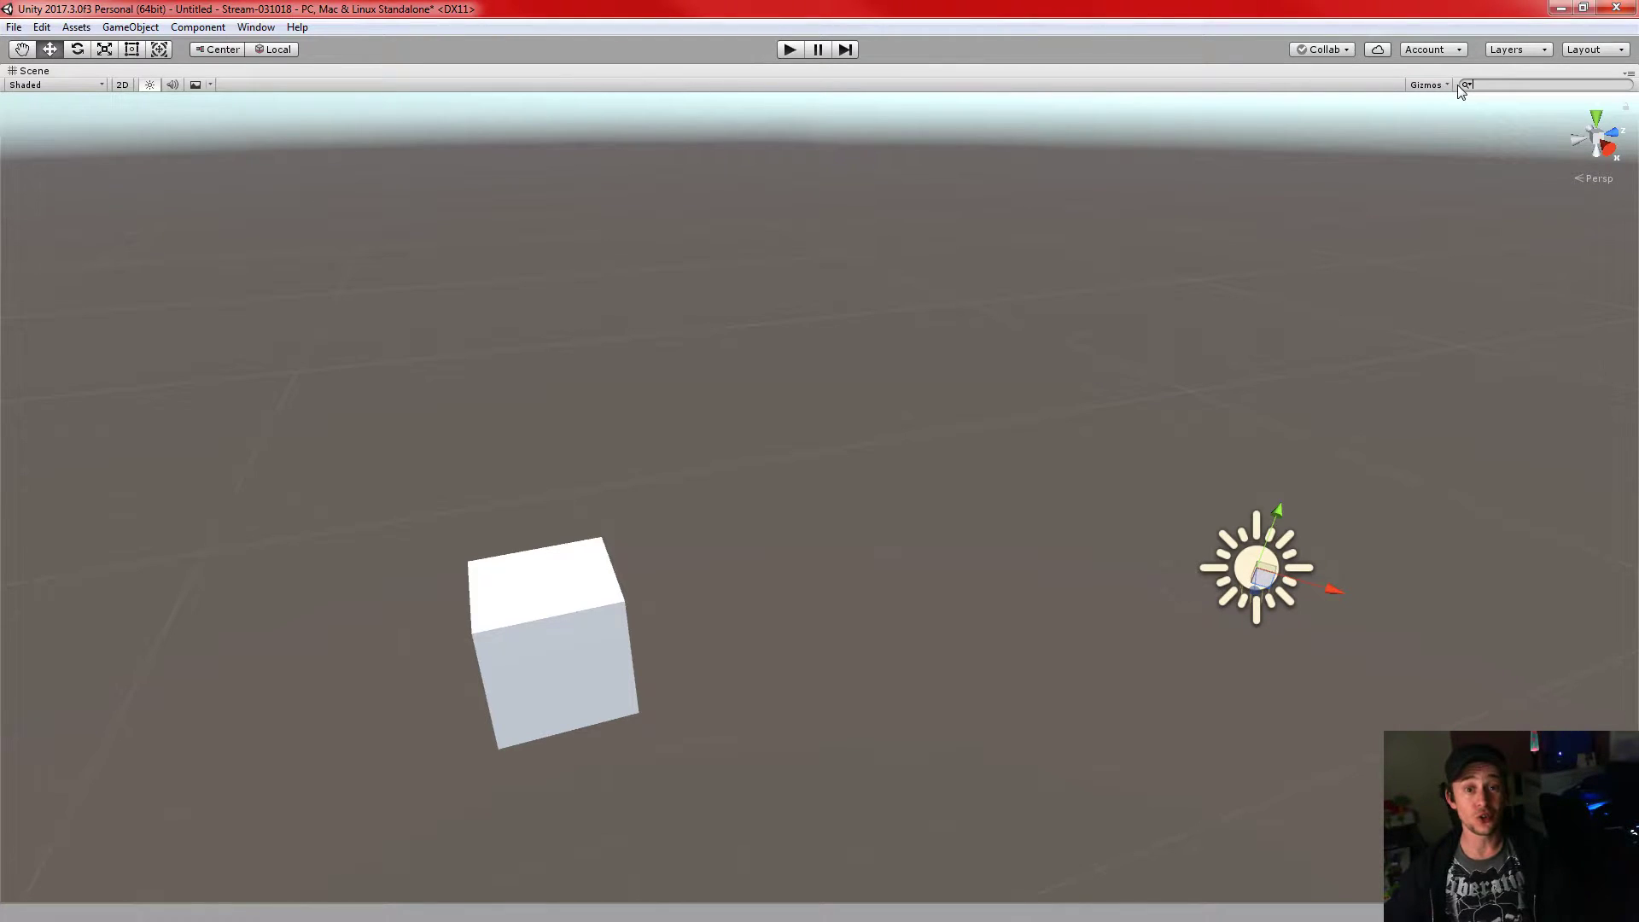
text(cube)
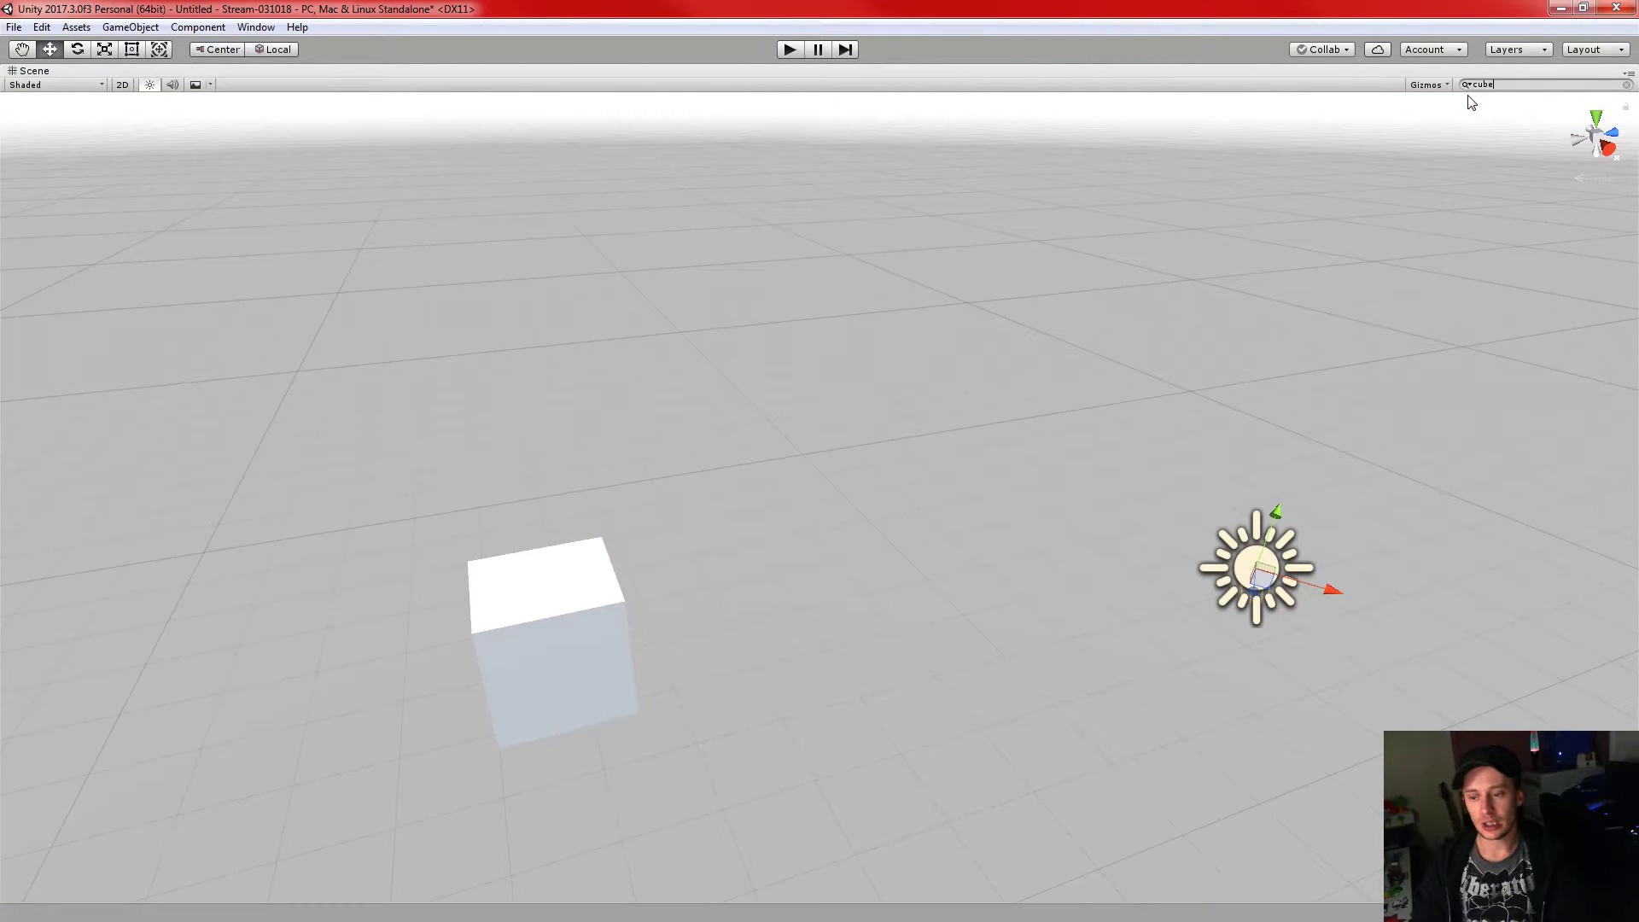
key(ctrl+a)
key(BackSpace)
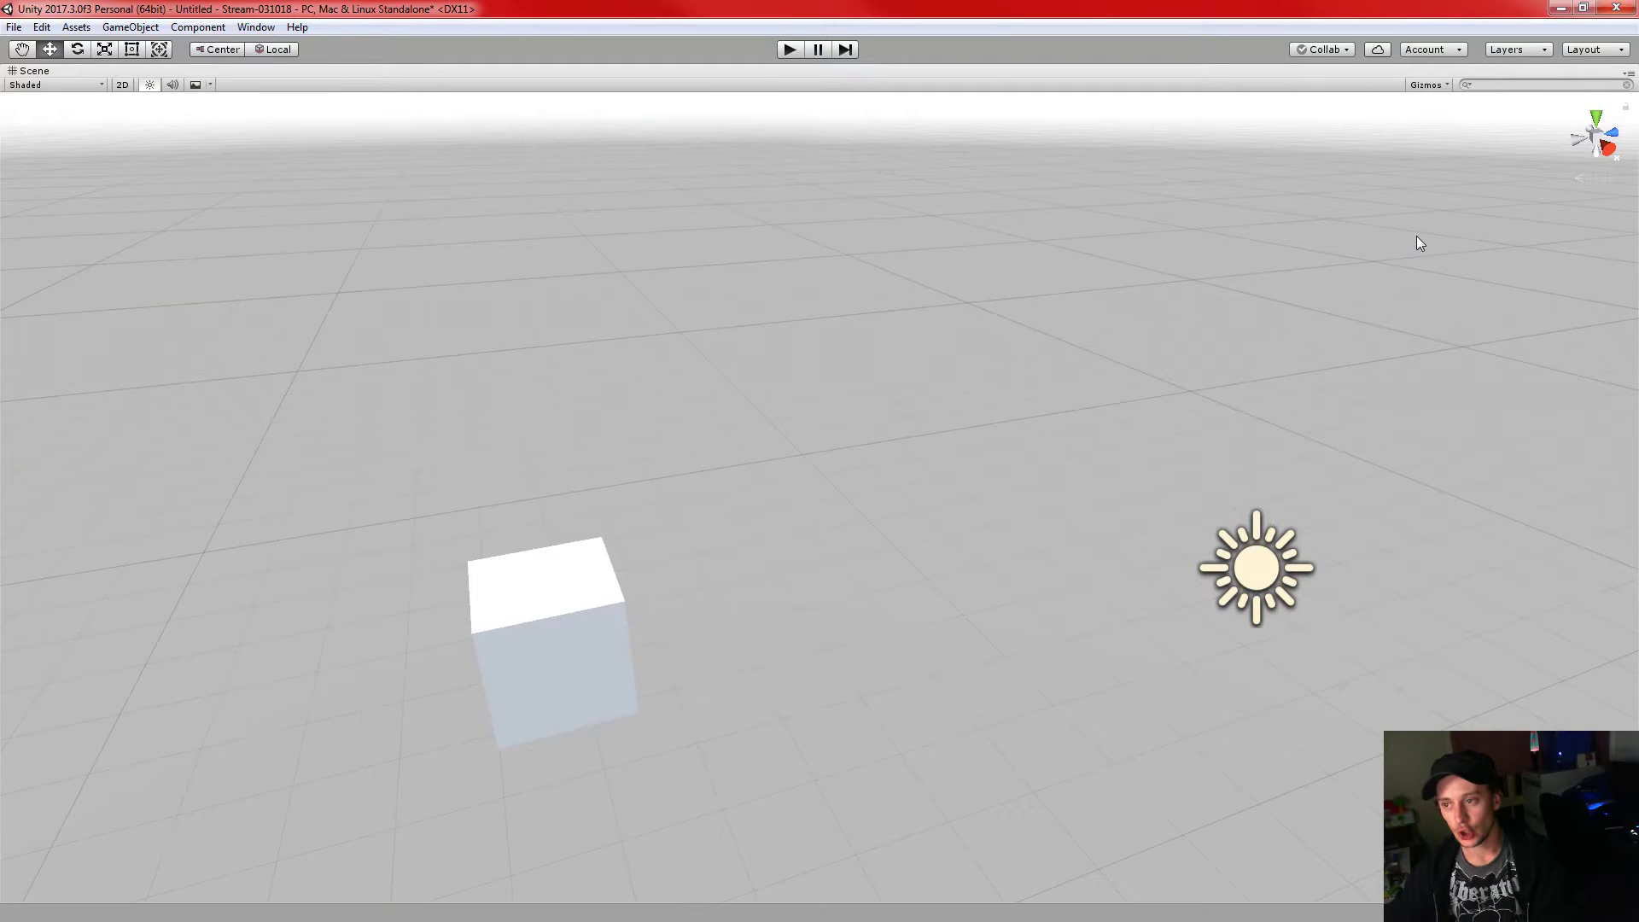
- Restore the full editor layout, filter the scene by "Cube", and clear the filter
key(shift+space)
click(1077, 85)
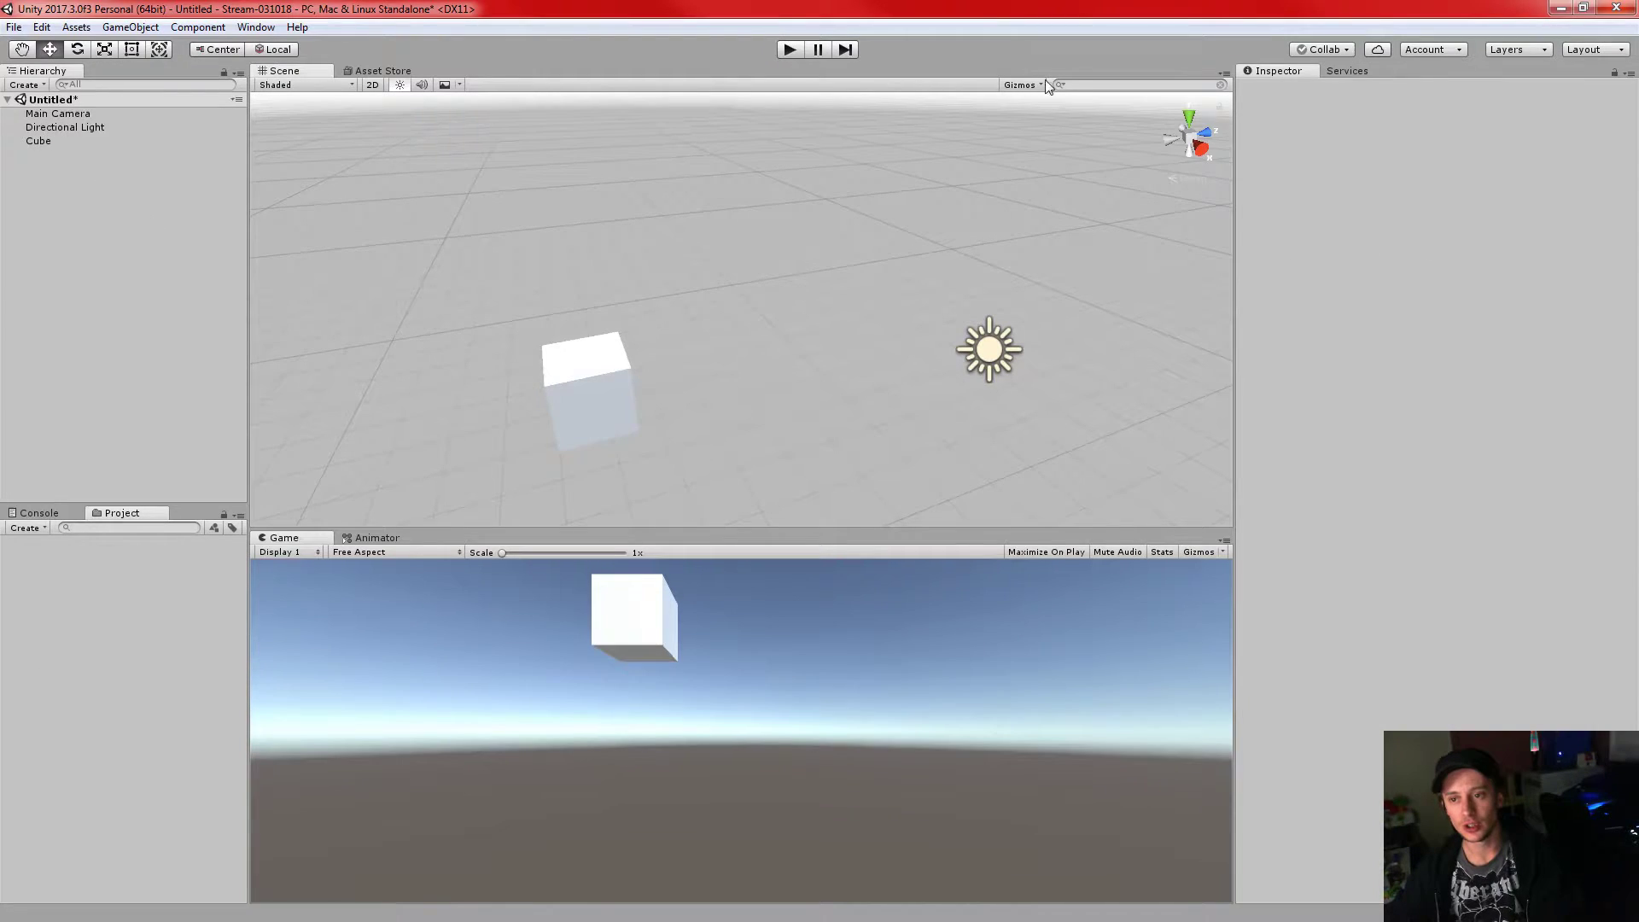
text(Cube)
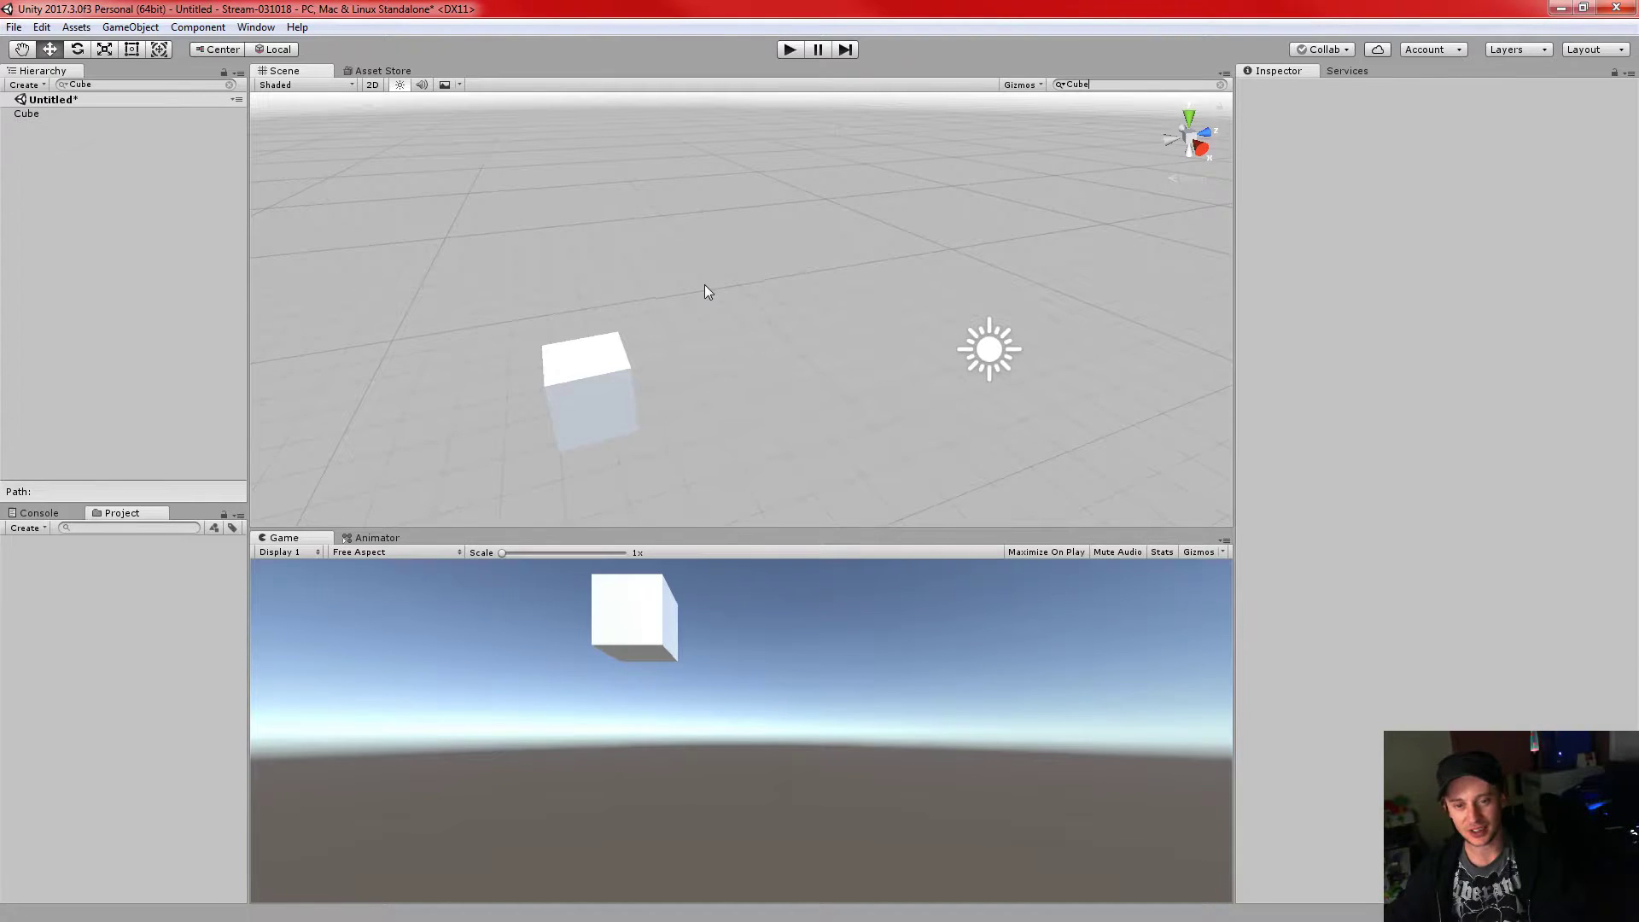
click(1220, 85)
- Add a 3D sphere to the scene and set its position to X 0, Y 0, Z 0
click(130, 27)
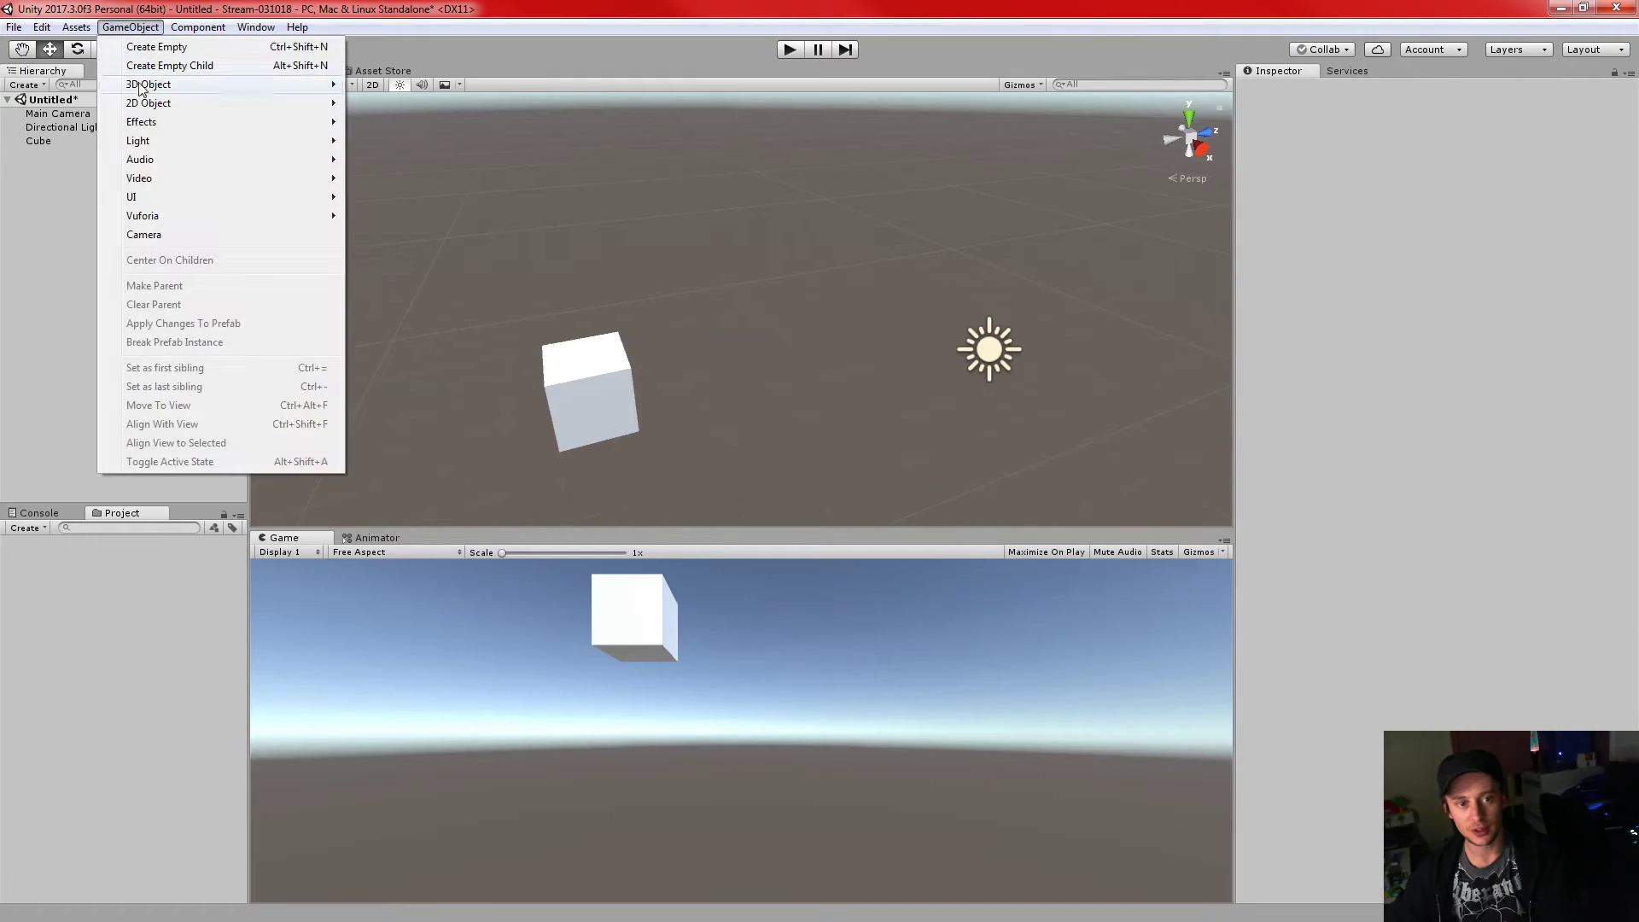
mouse_move(175, 89)
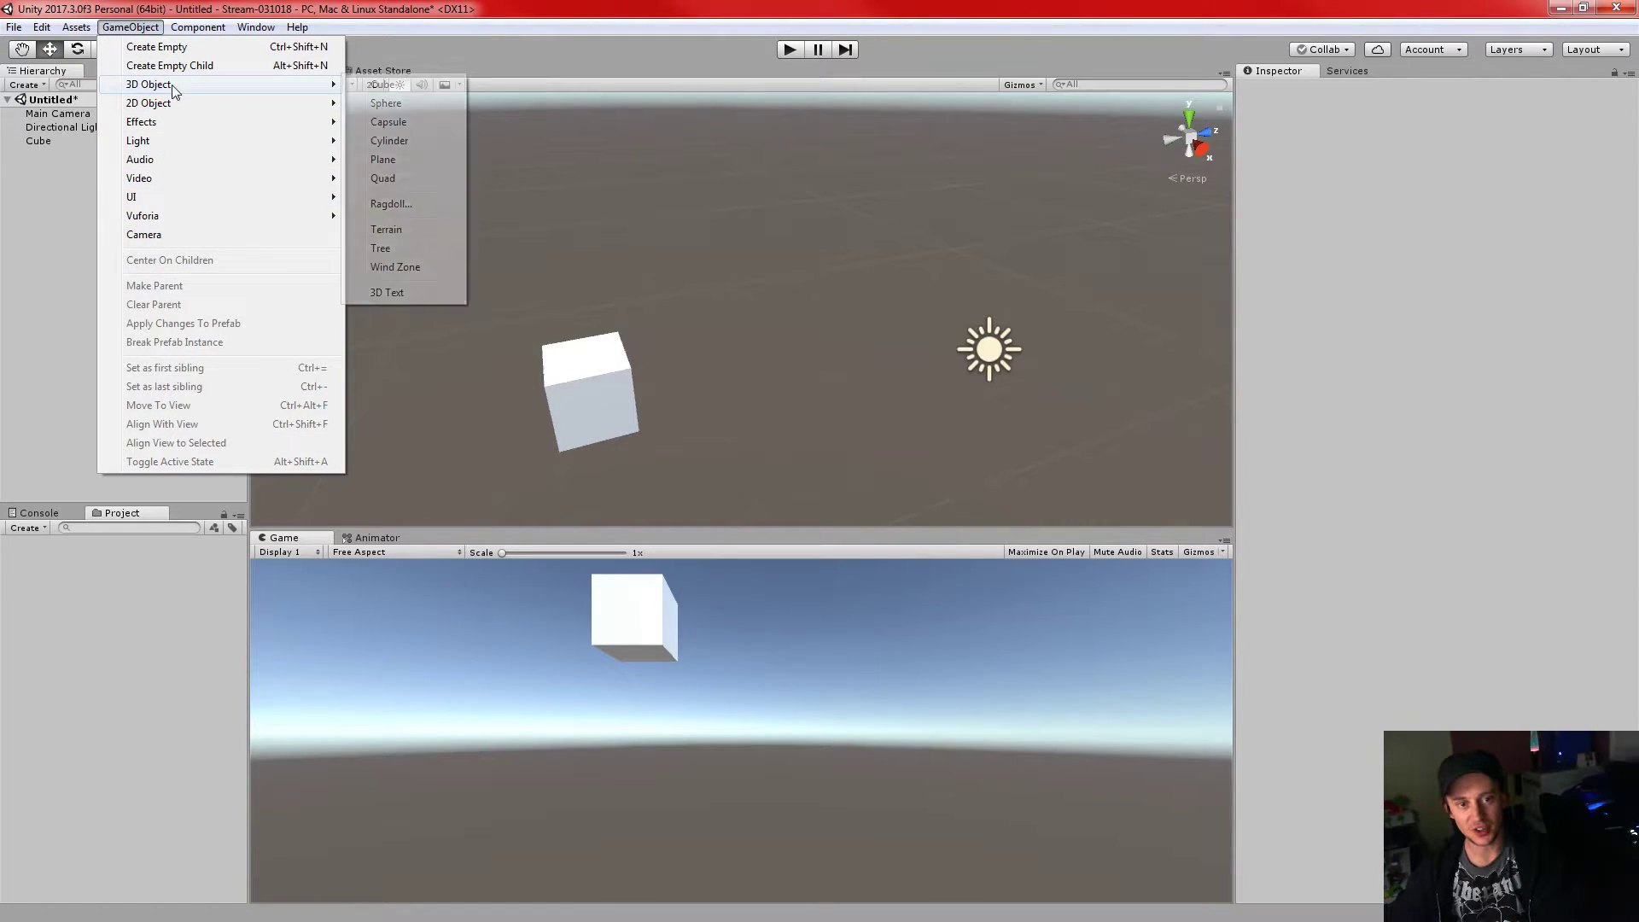
click(388, 103)
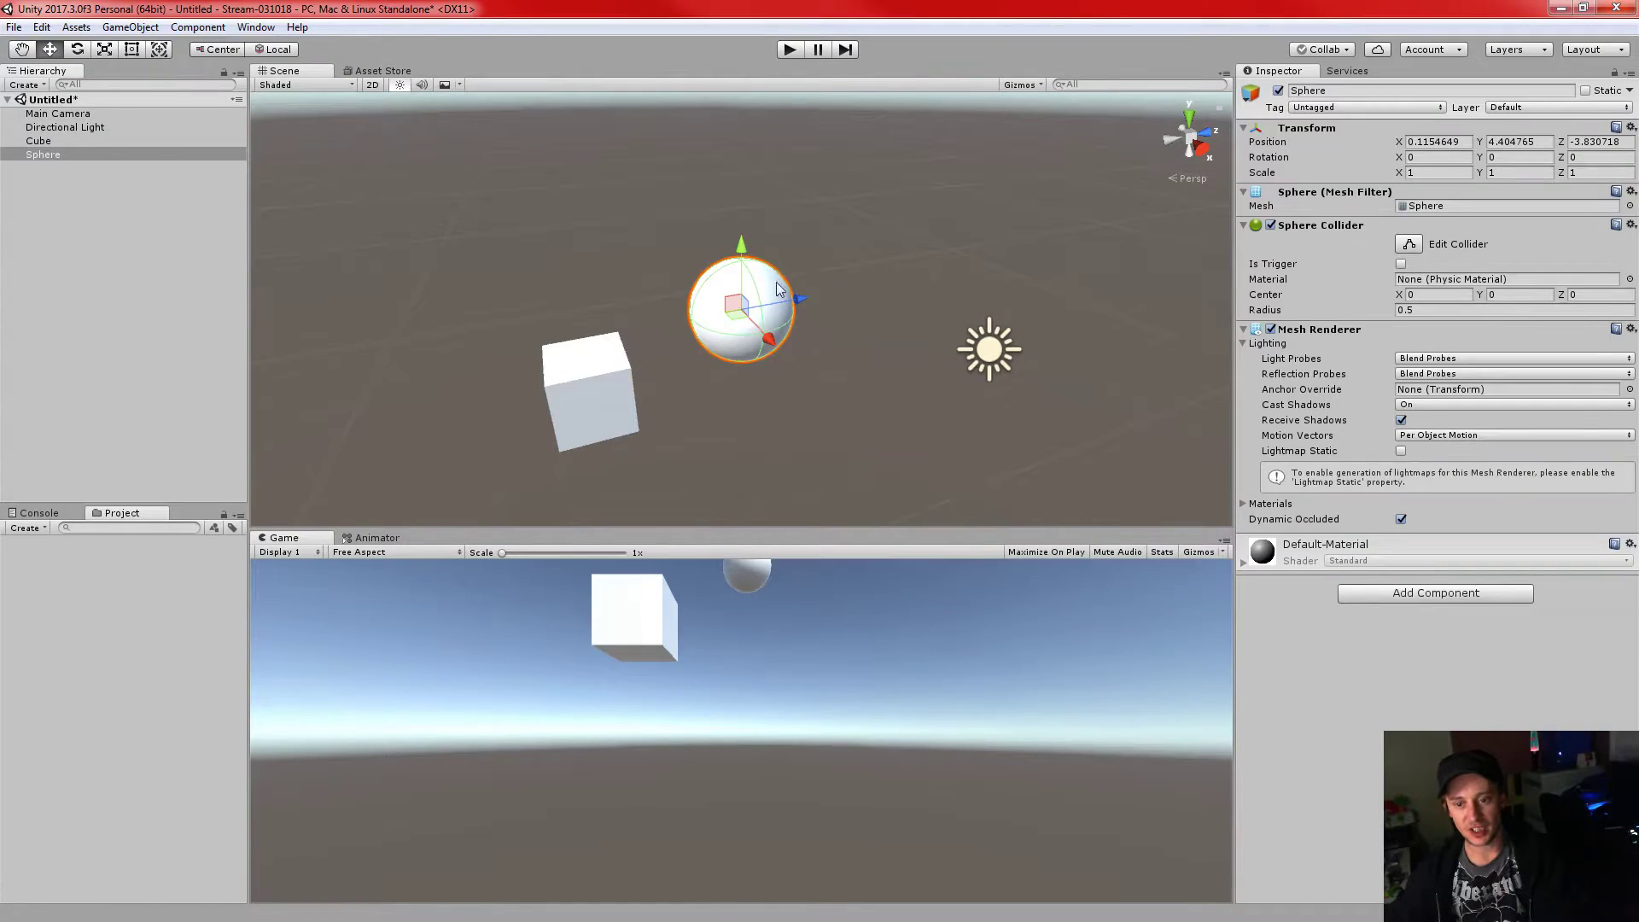
click(1421, 141)
text(0)
key(Tab)
text(0)
key(Tab)
text(0)
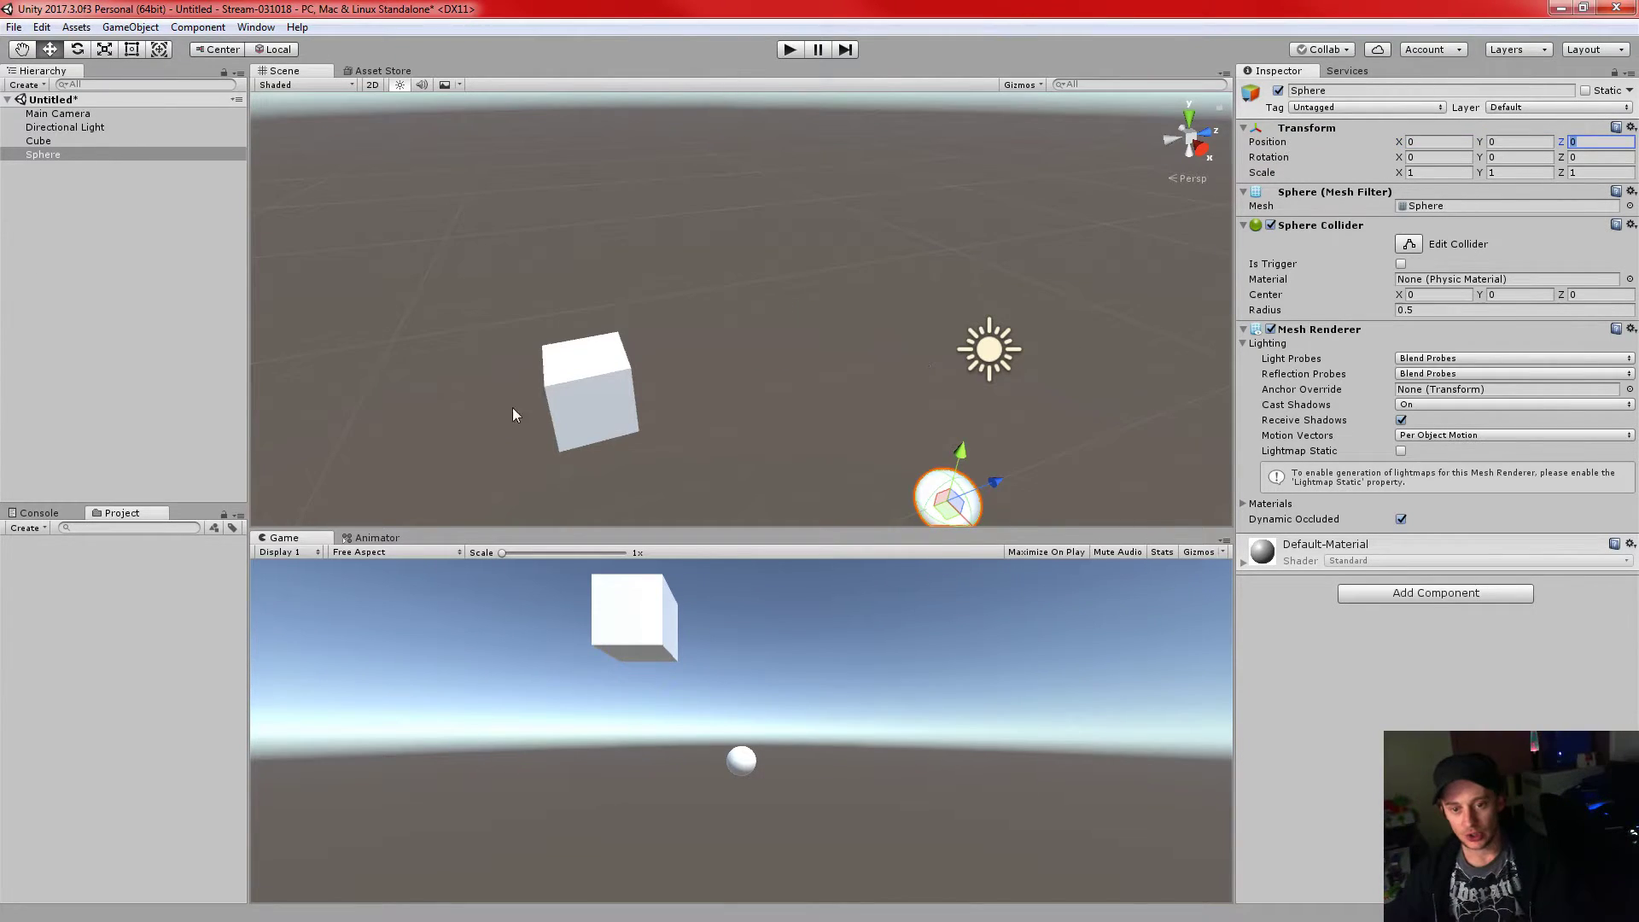
- Set the cube's position to X 0, Y 0, Z 0
click(584, 379)
click(1451, 144)
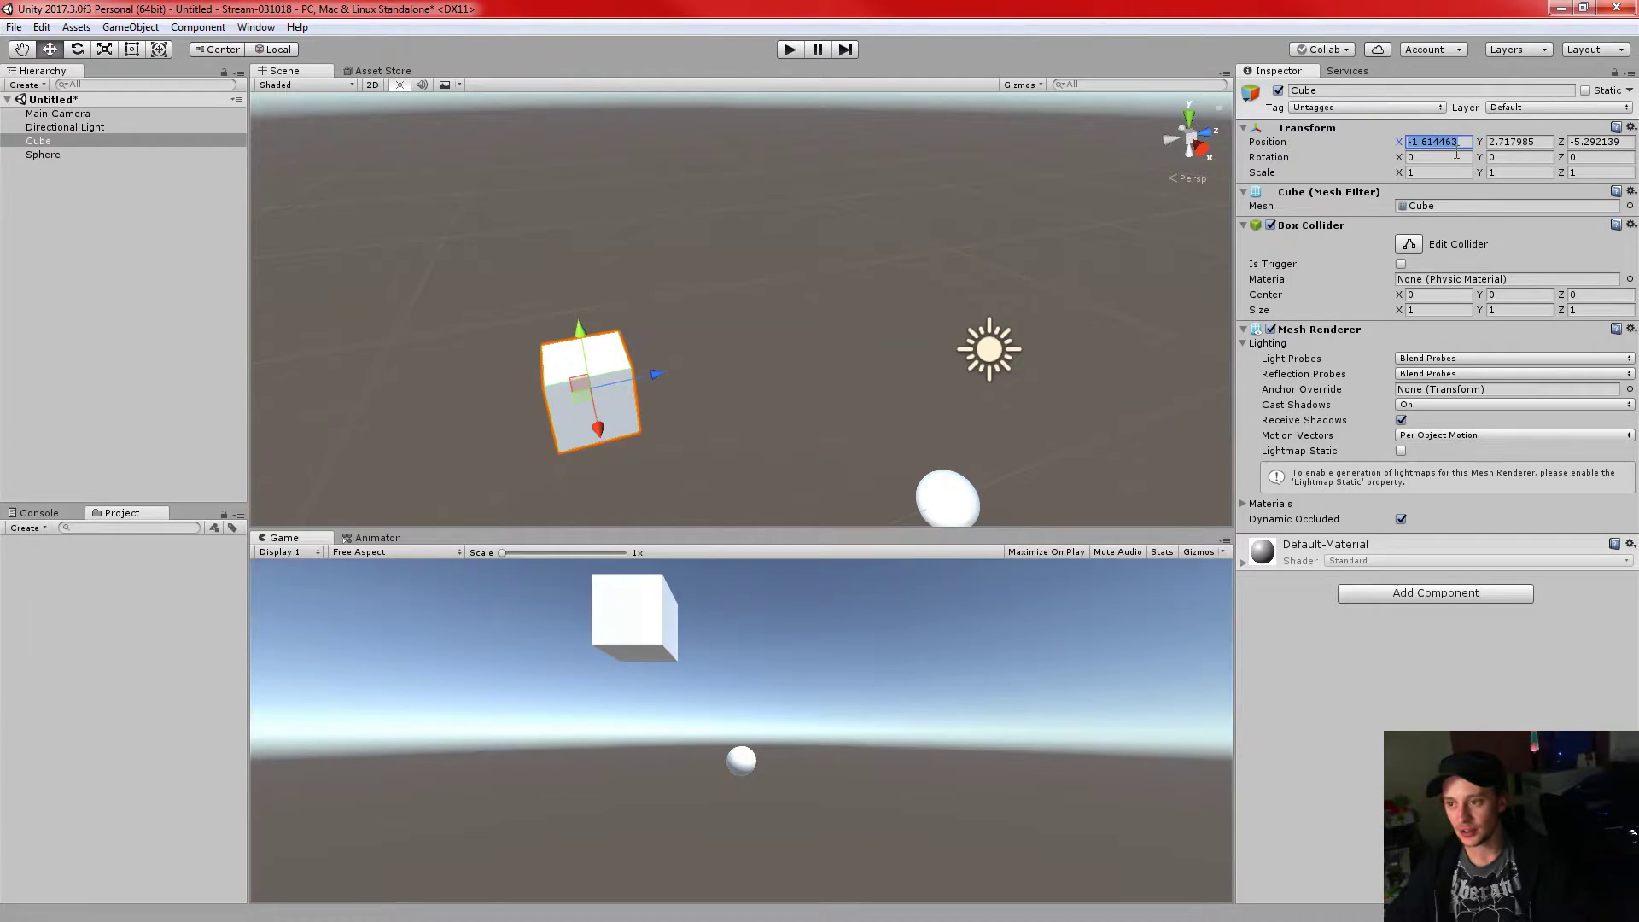
text(0)
key(Tab)
text(0)
key(Tab)
text(0)
- Move the cube along its Z axis to -2 so it sits beside the sphere
alt+drag(794, 446, 913, 329)
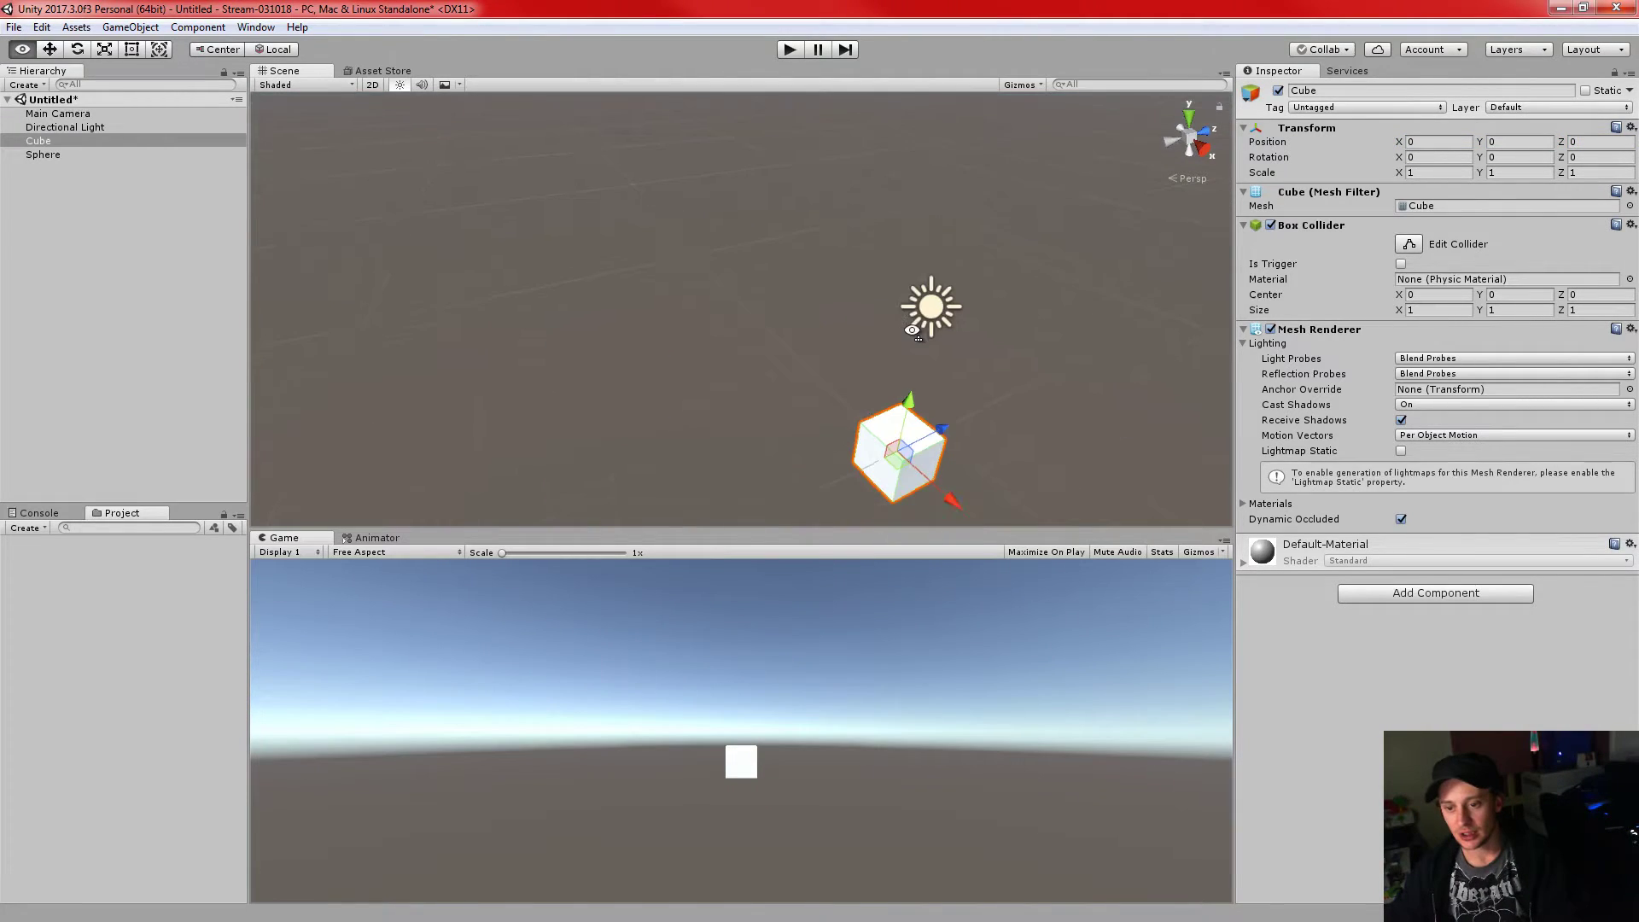
key(f)
key(d)
right_drag(1068, 330, 922, 320)
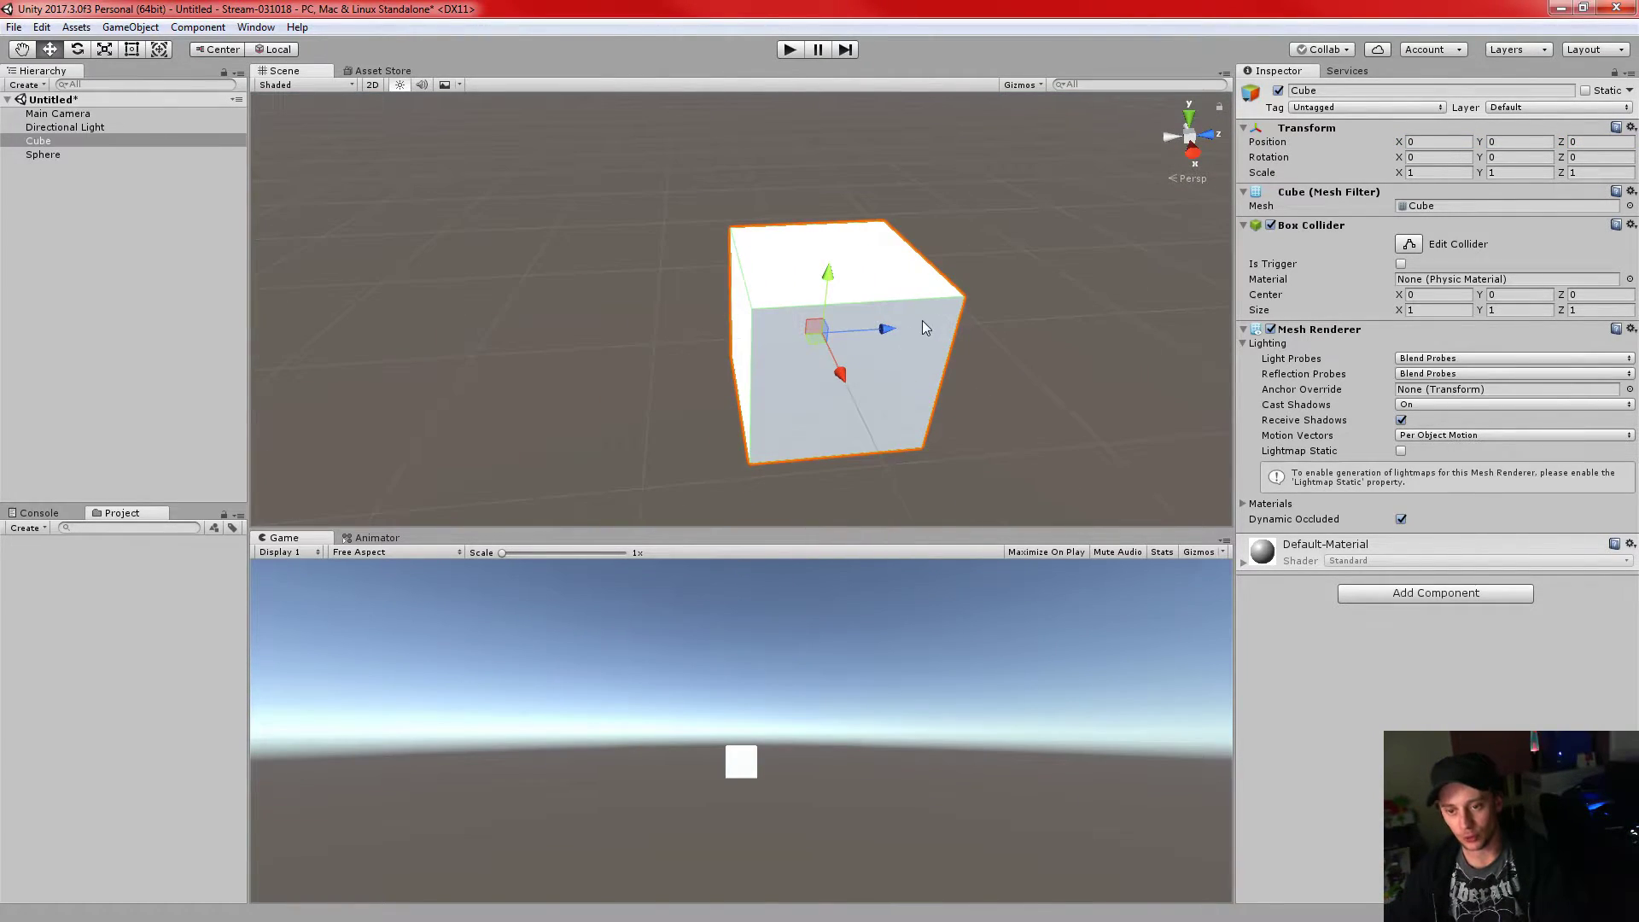
drag(886, 330, 944, 367)
alt+scroll(945, 367, down, 3)
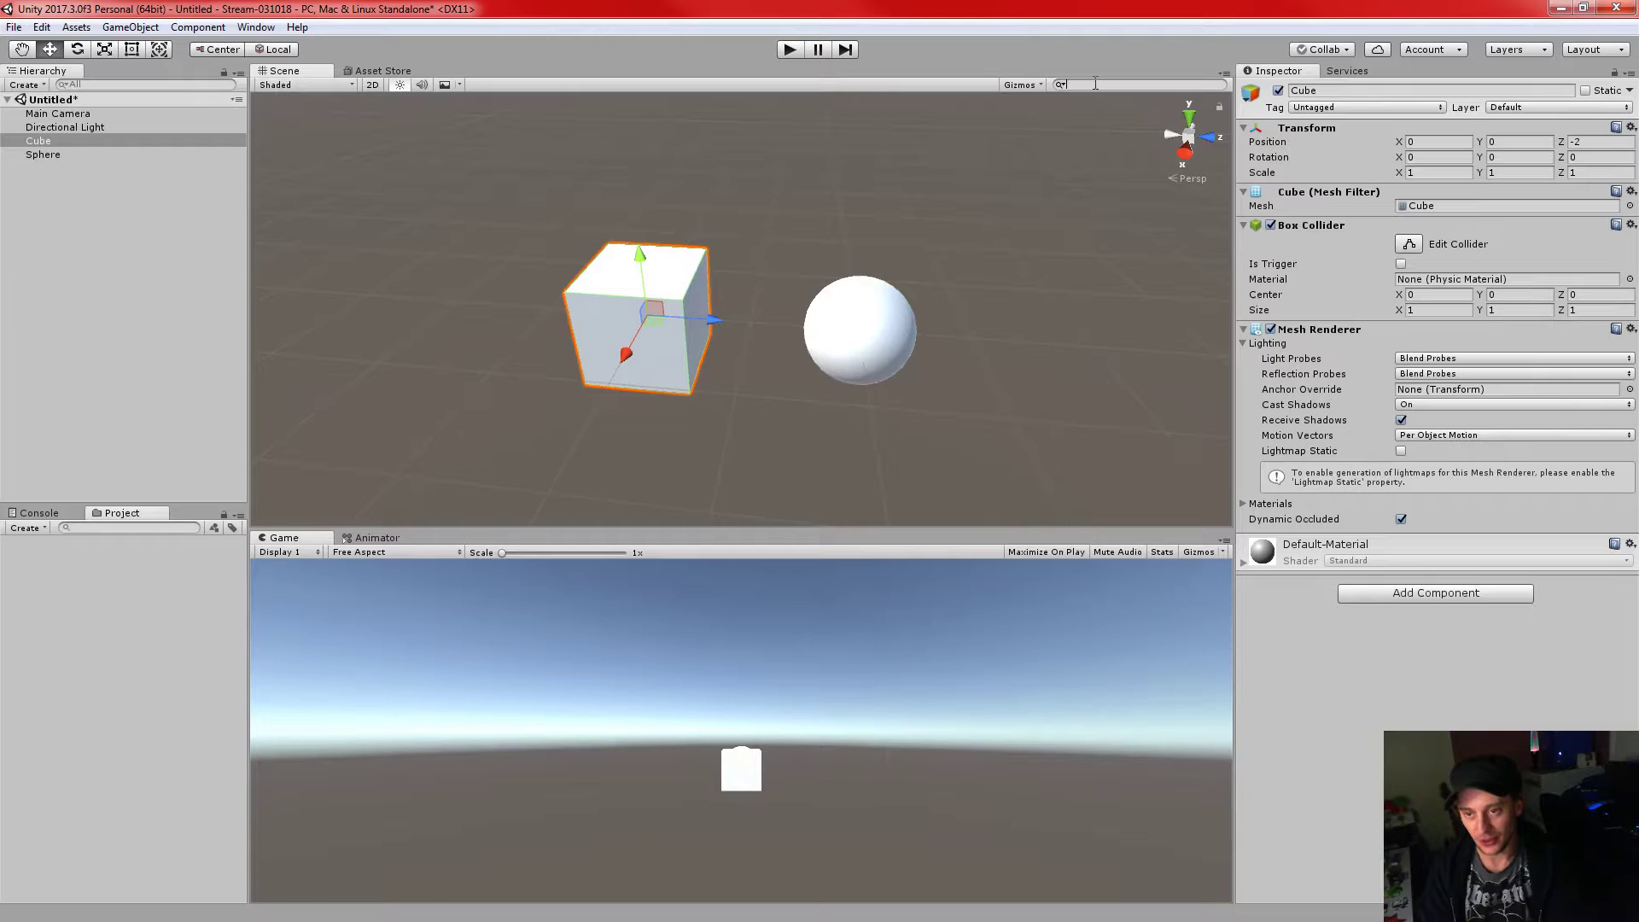
- Filter the scene by "cube" to compare the cube with the sphere, and clear the filter
text(cube)
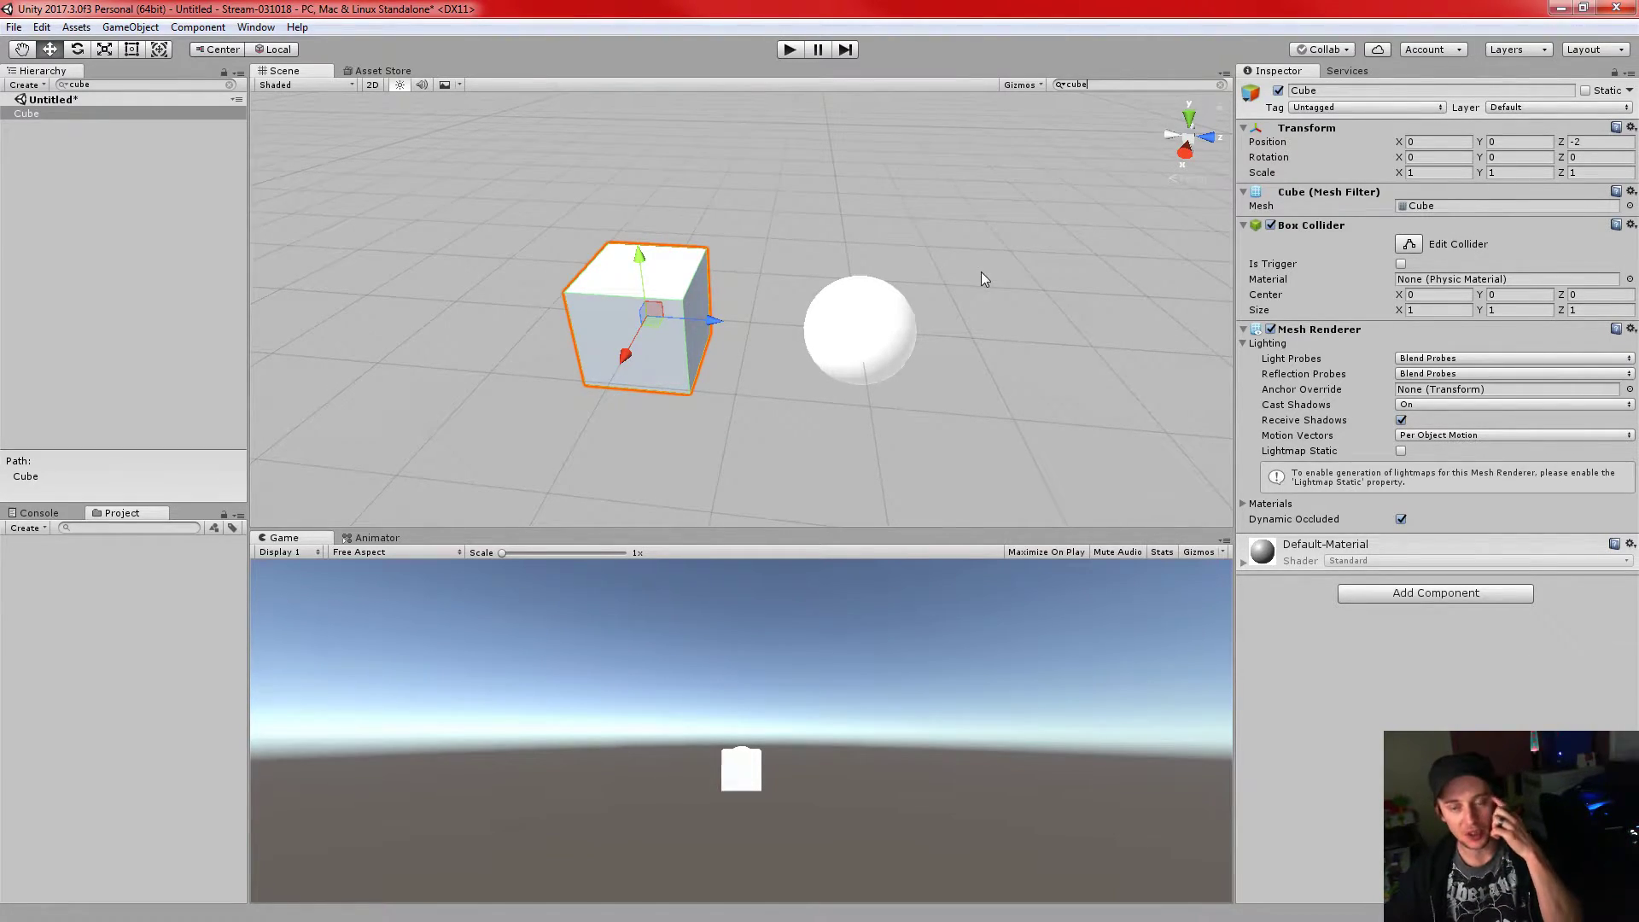
scroll(981, 275, down, 1)
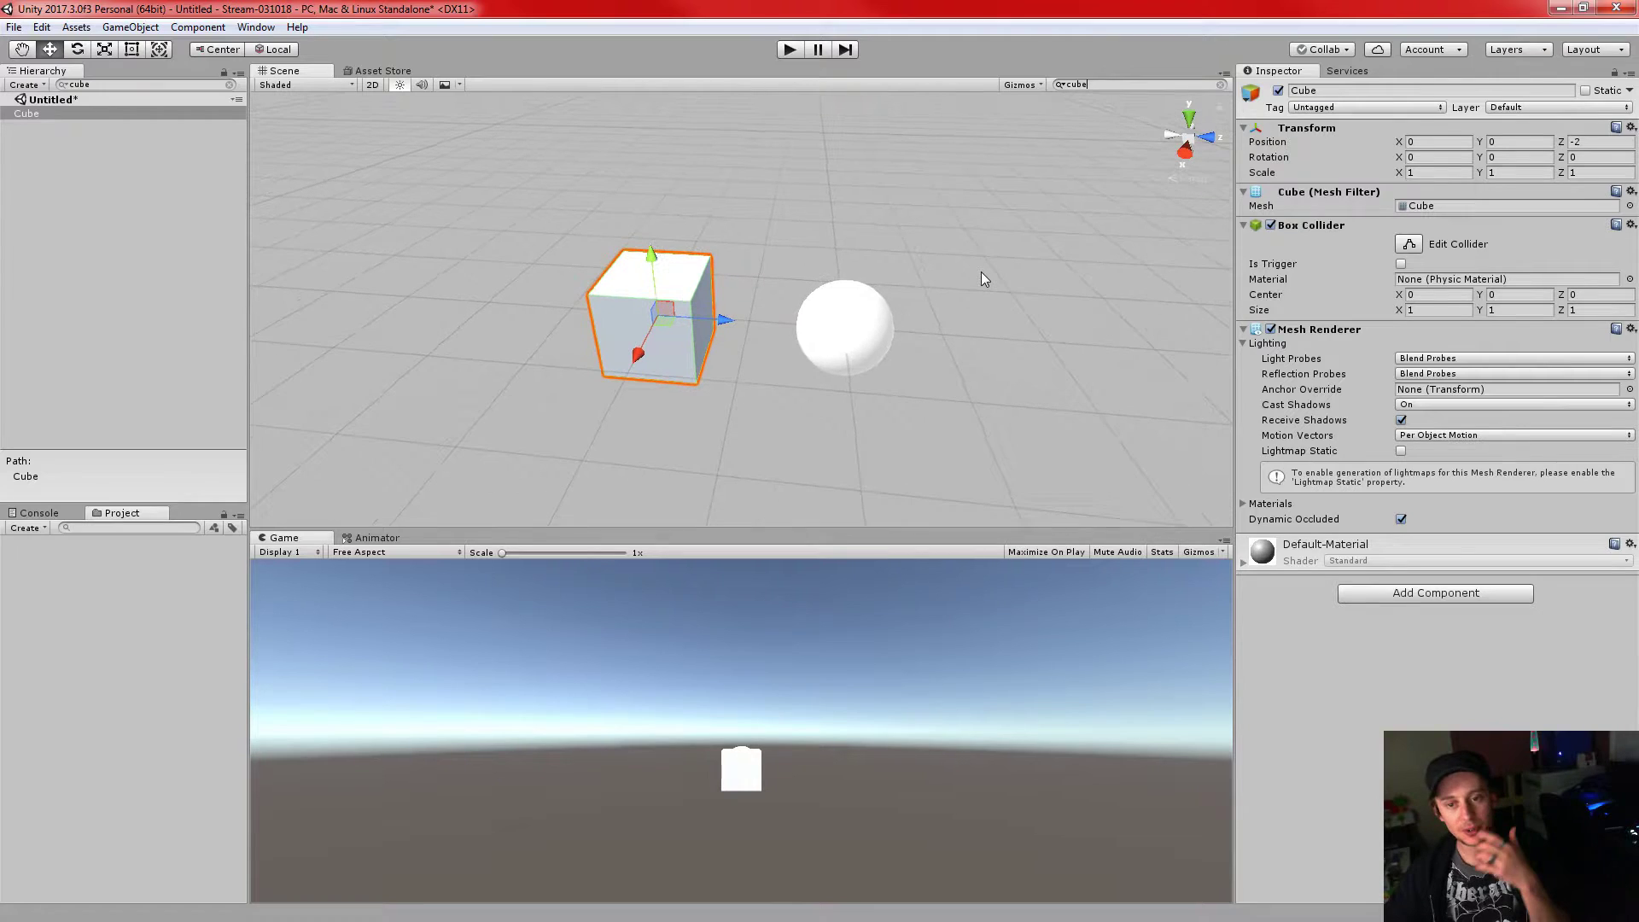
click(1221, 86)
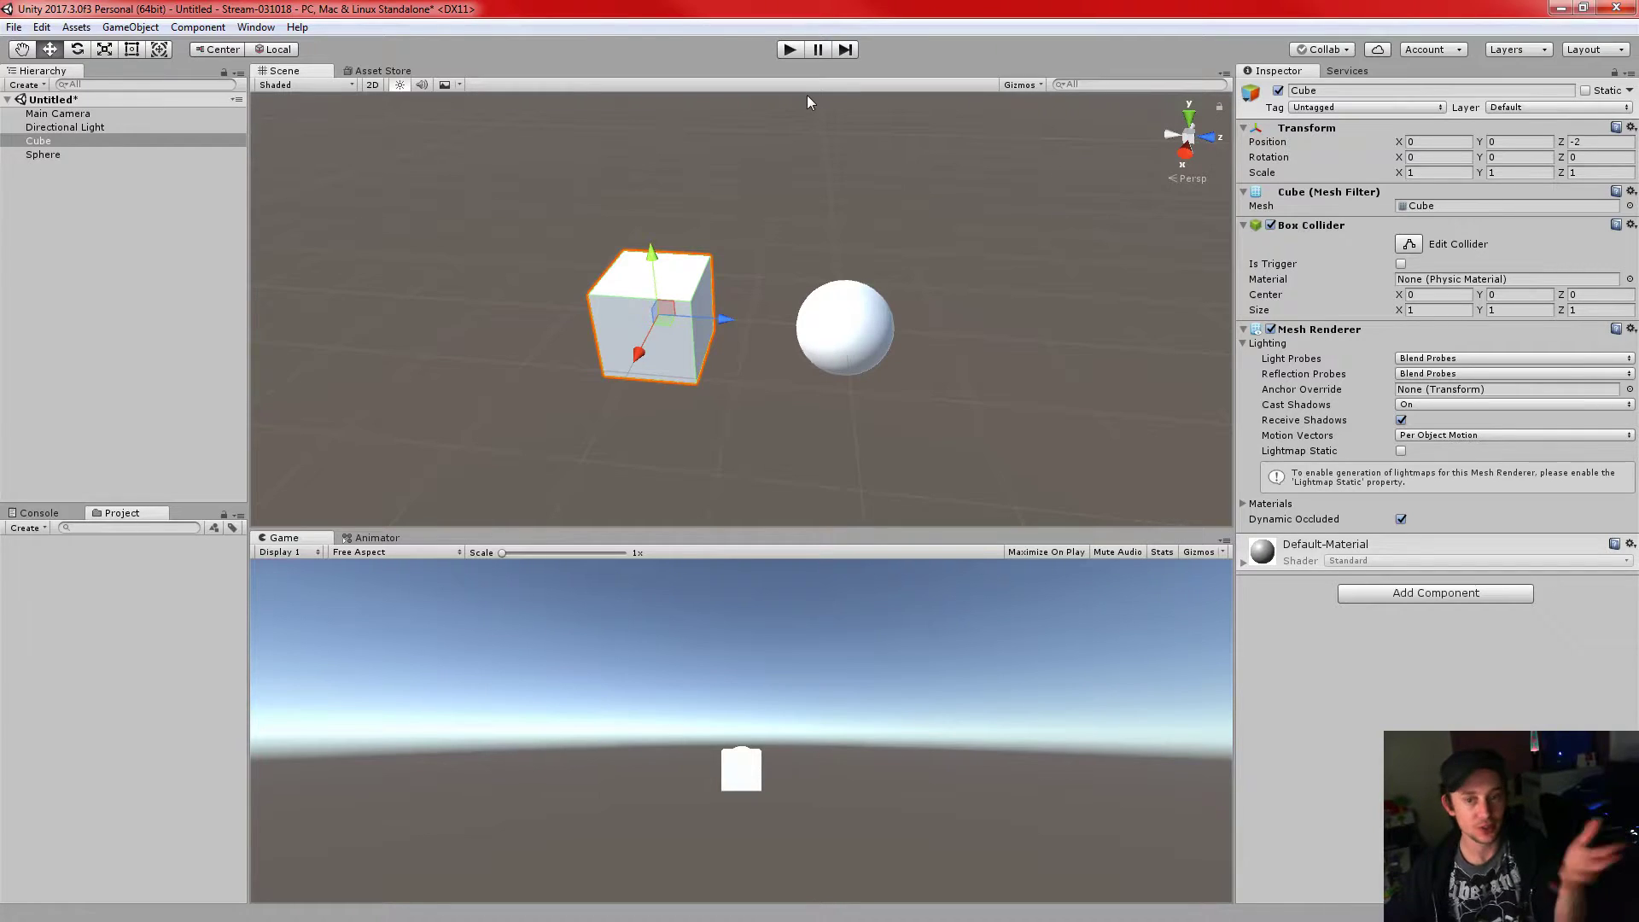
scroll(961, 323, up, 3)
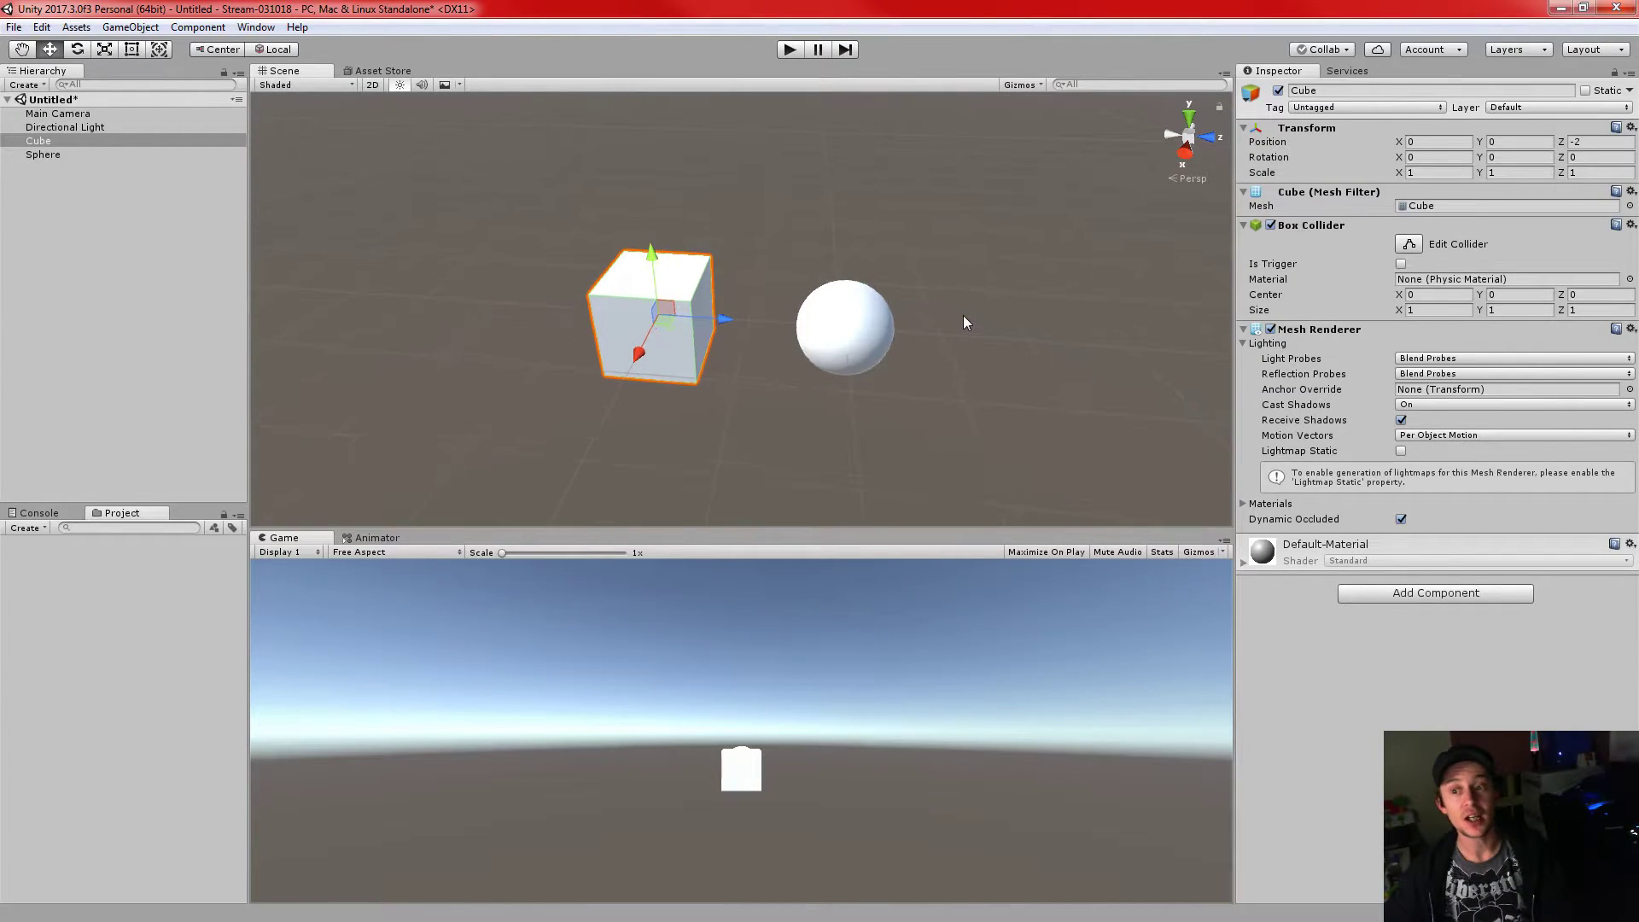
scroll(1016, 316, down, 3)
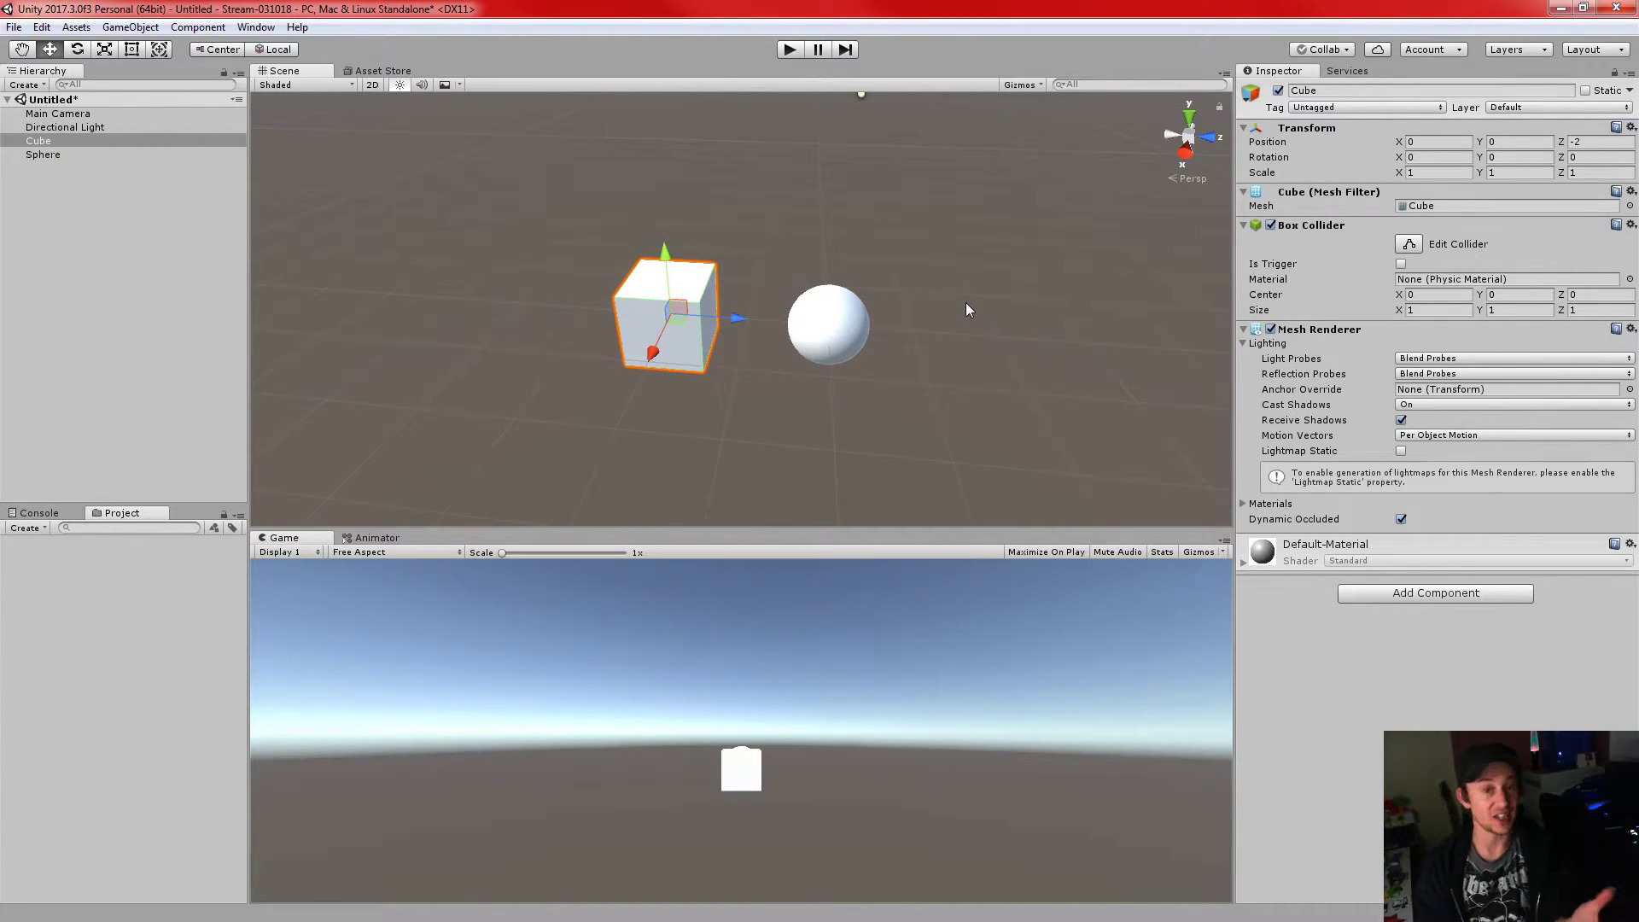
- Maximize the Scene view with the cube, sphere and directional light in view
click(1077, 84)
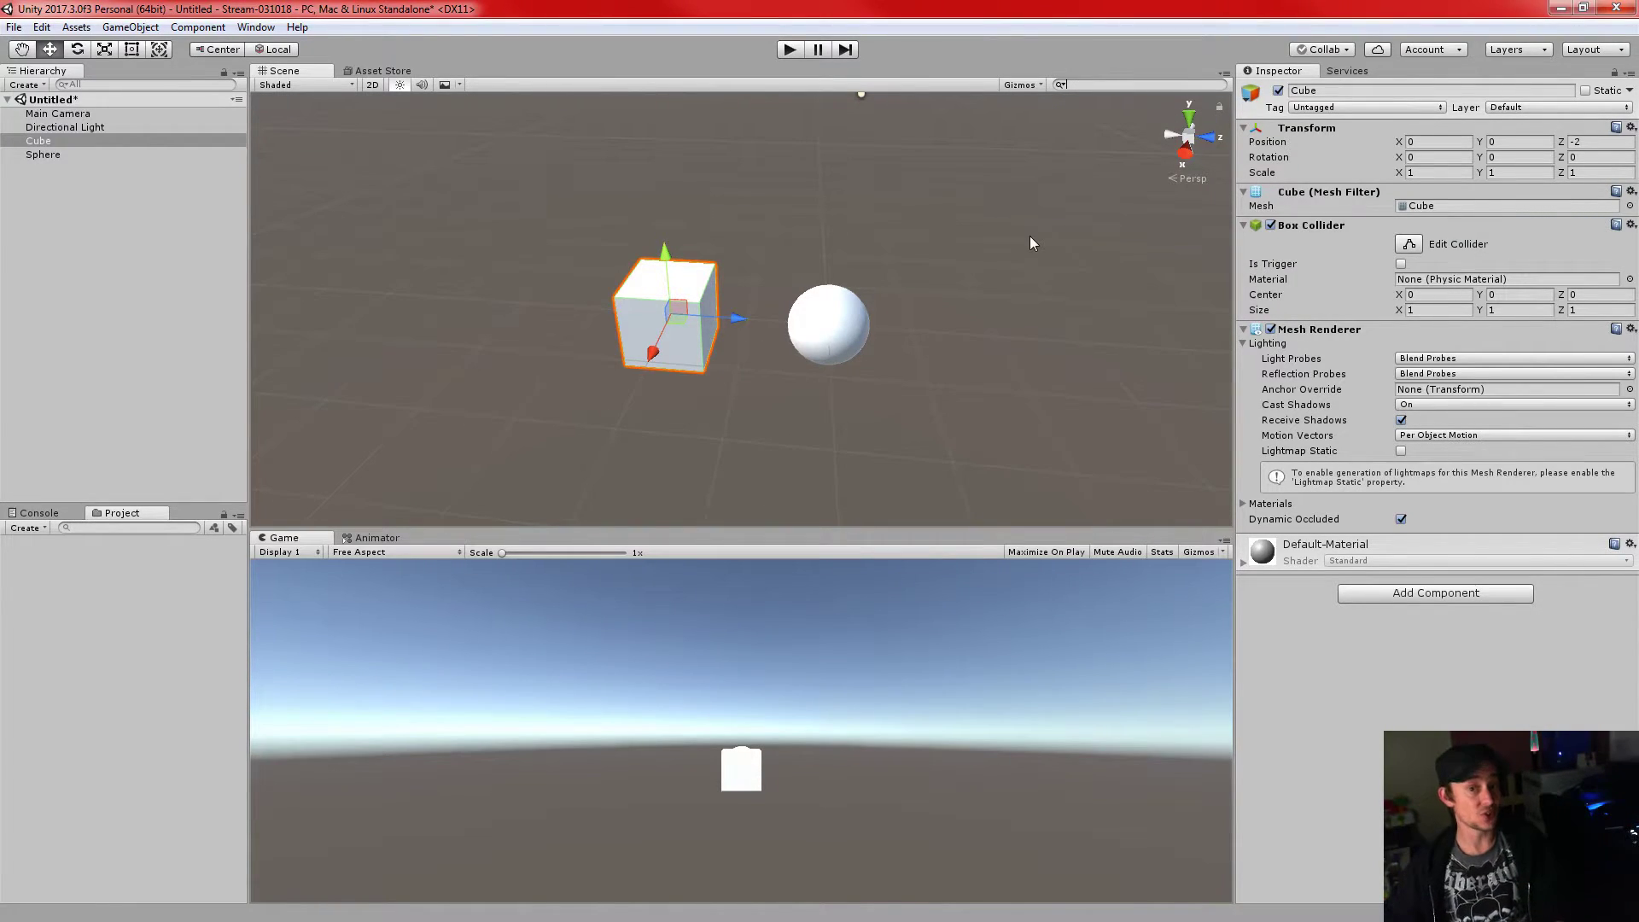
right_drag(959, 321, 947, 286)
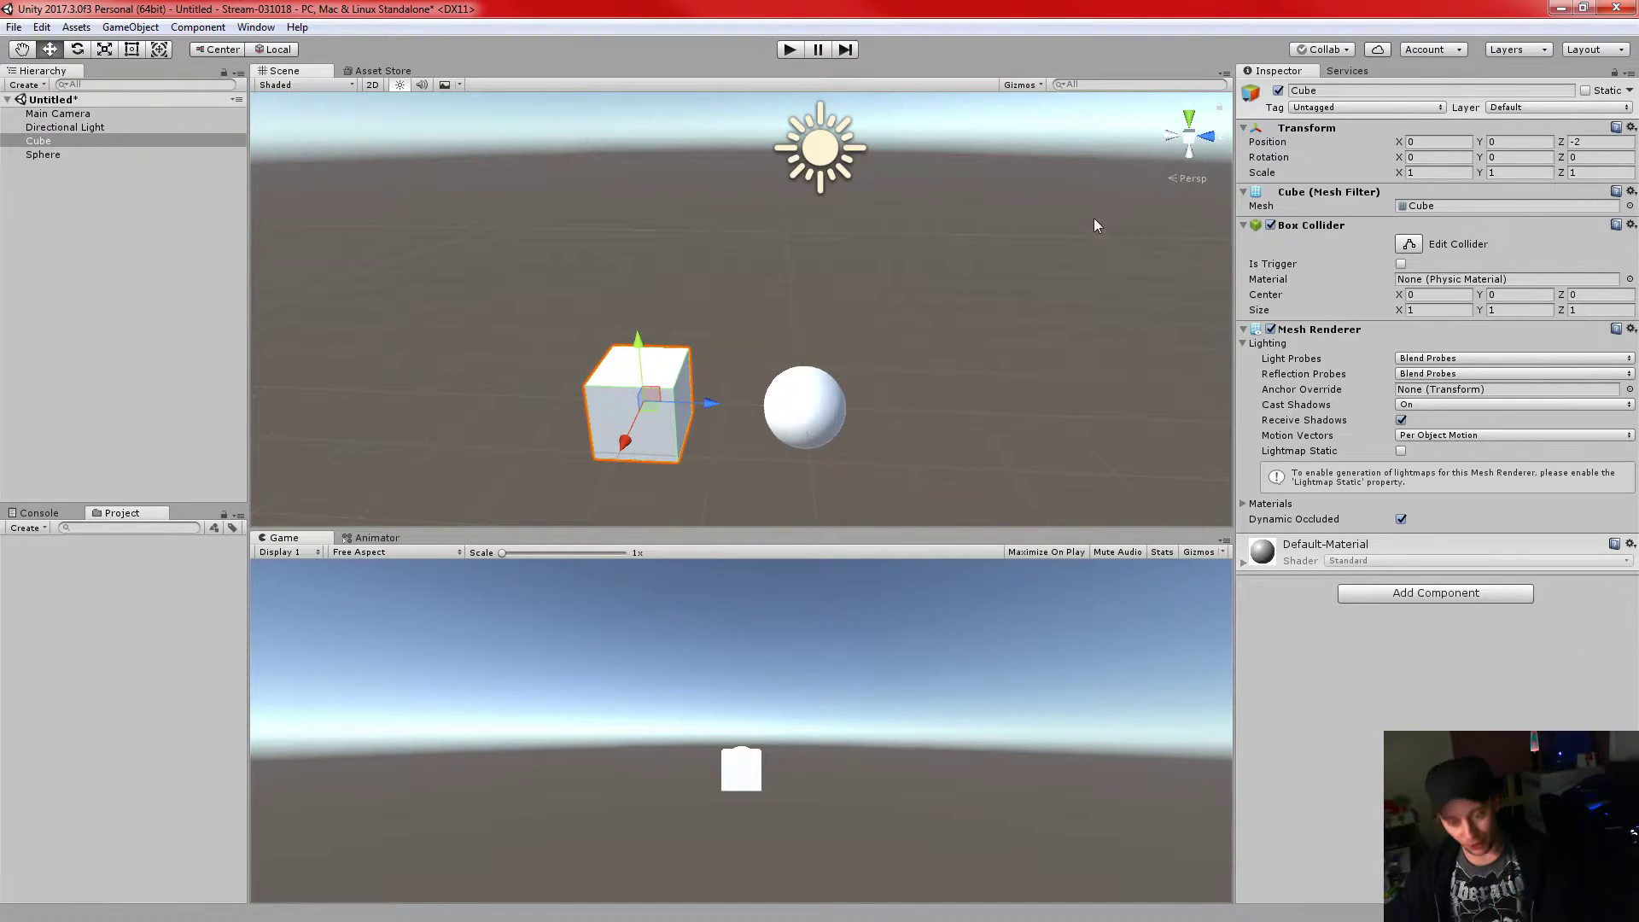
key(shift+space)
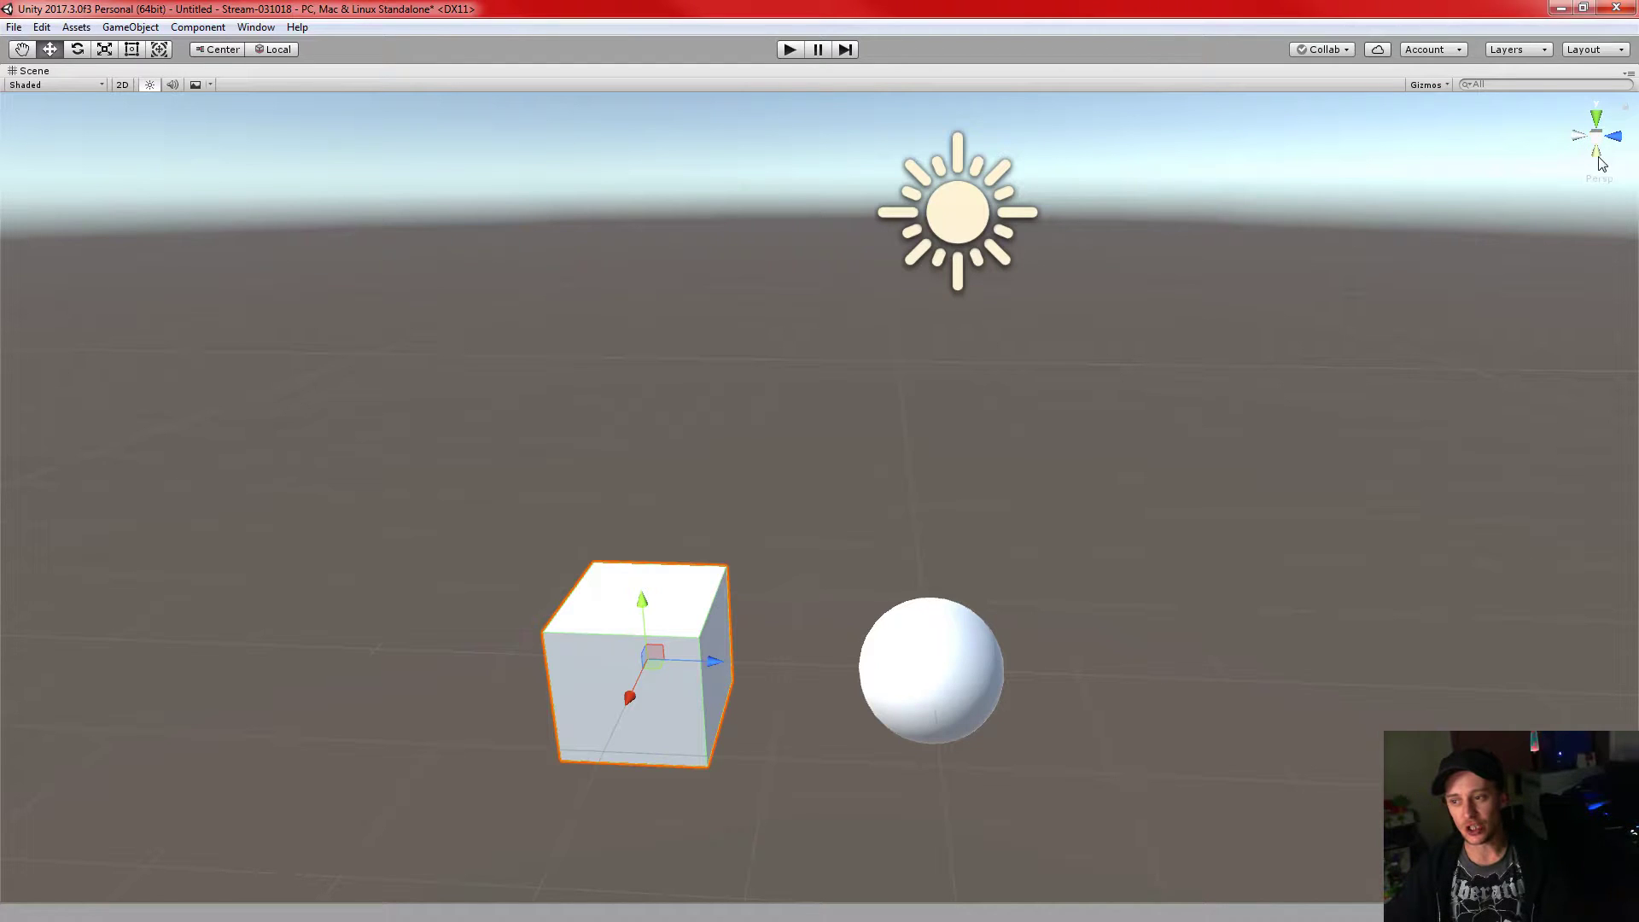
- Examine the cube and sphere along the scene axes, cycling through the right, front, top and left views
click(1611, 138)
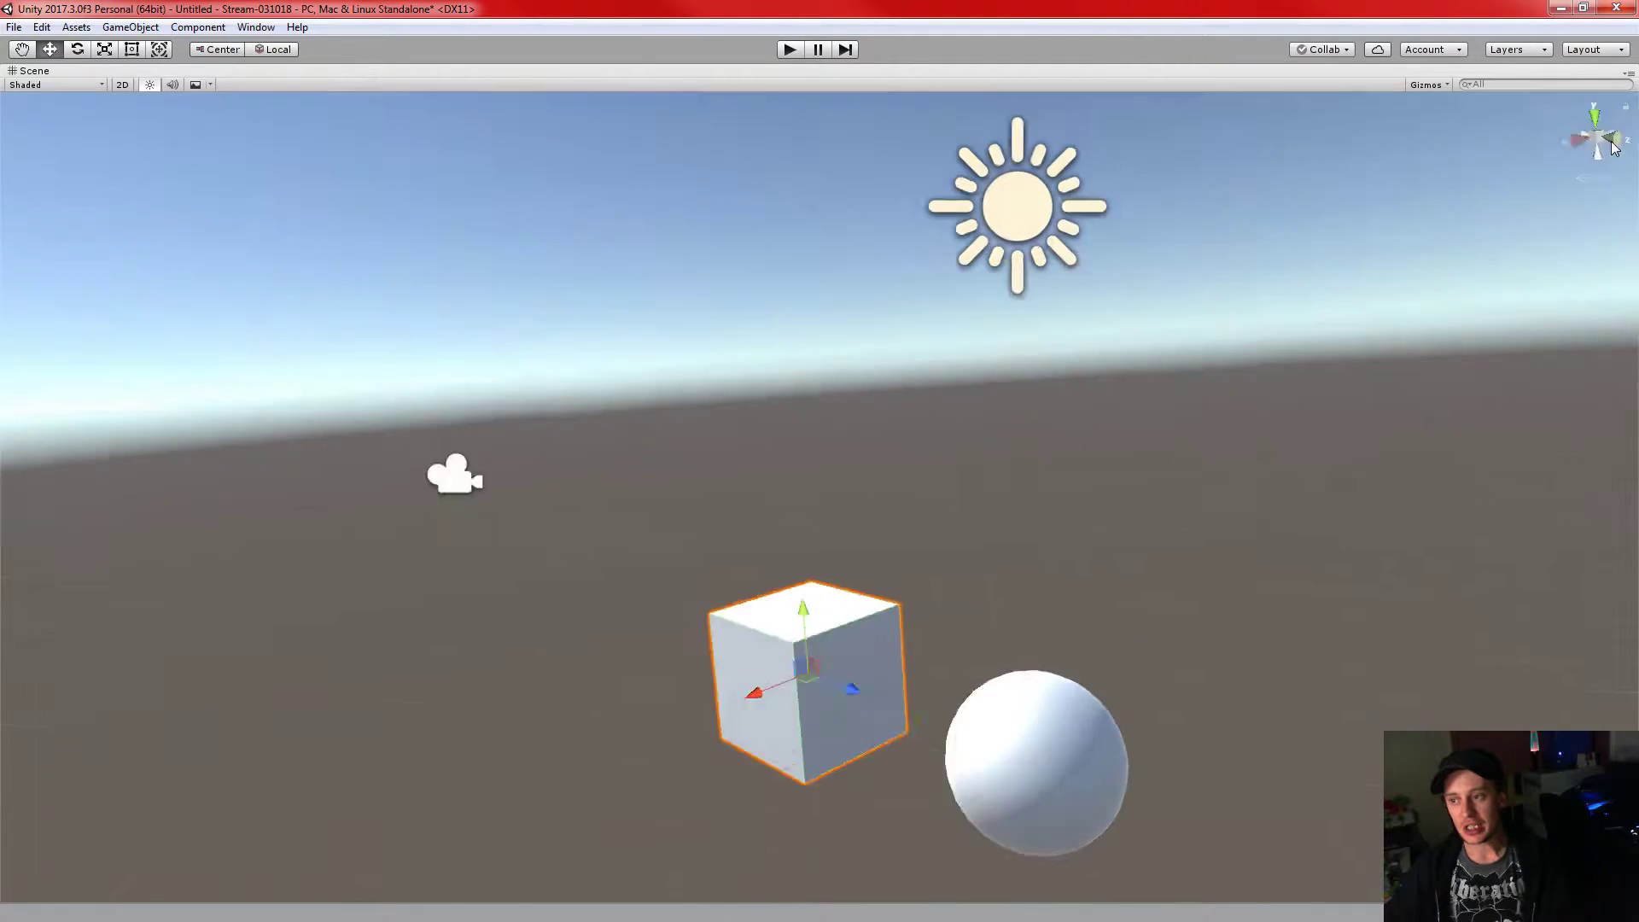
click(1596, 117)
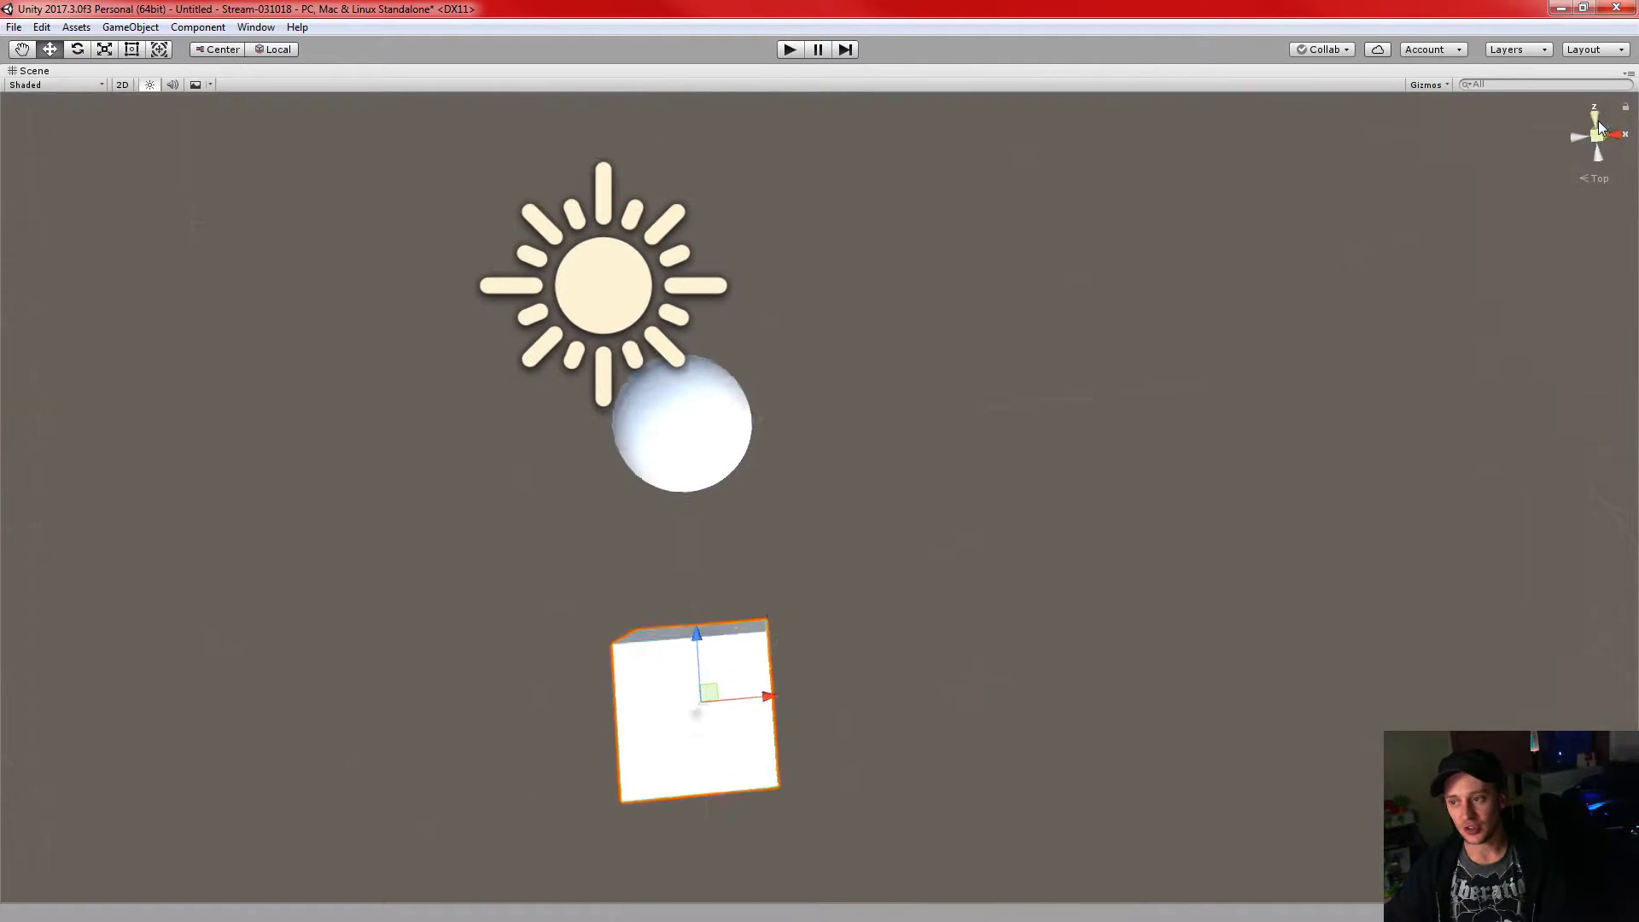
click(1576, 137)
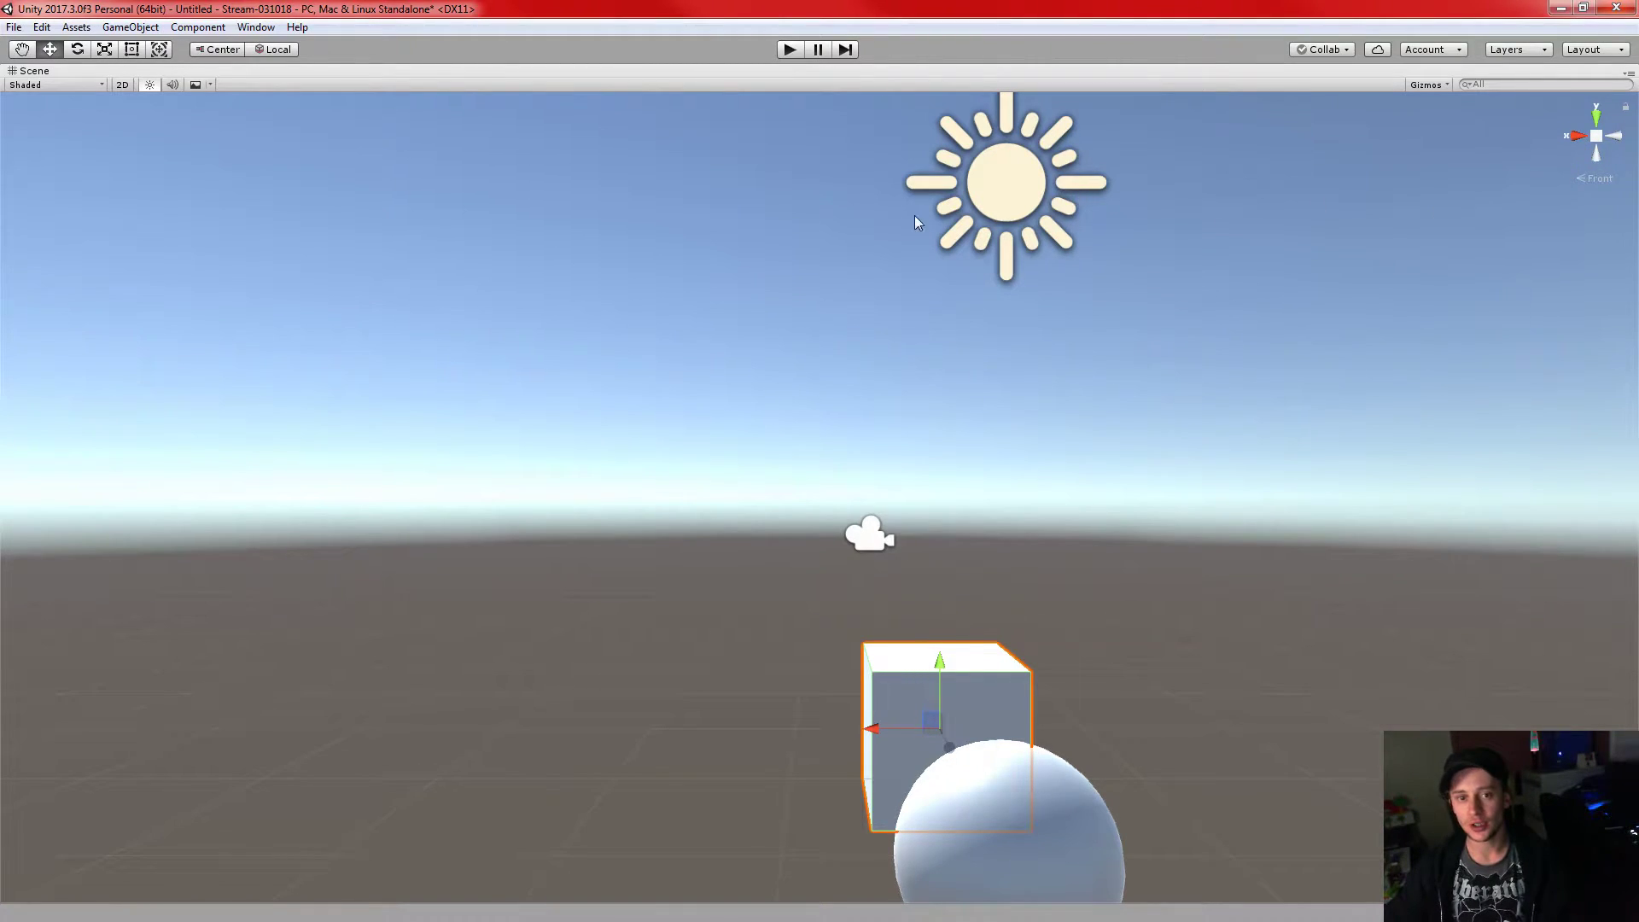
click(1569, 139)
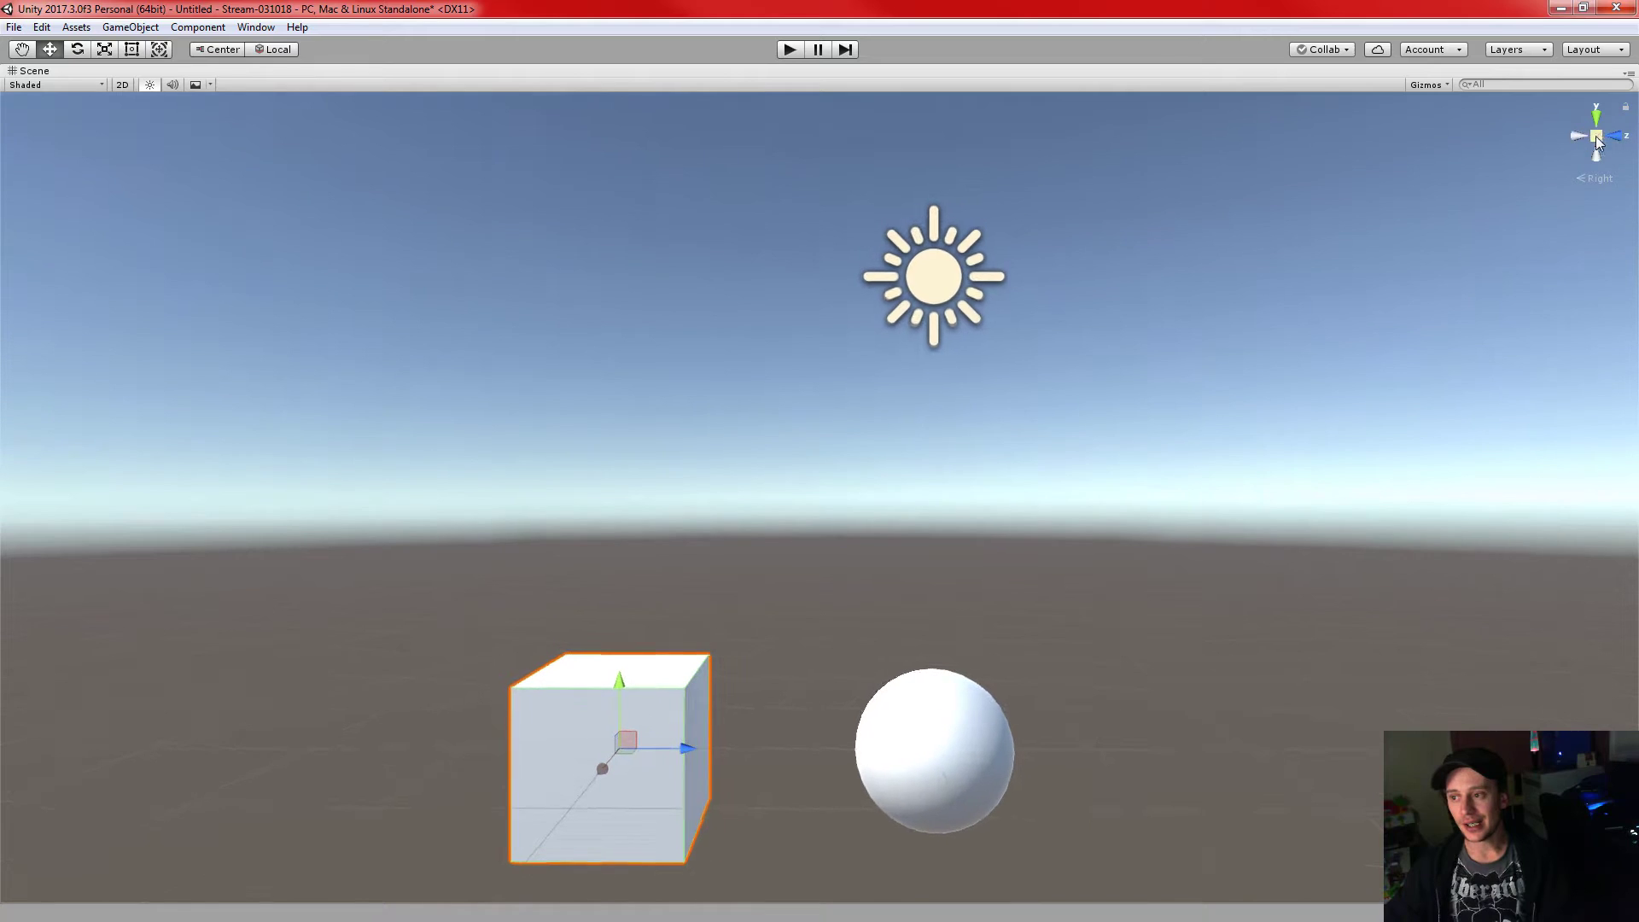
click(1576, 139)
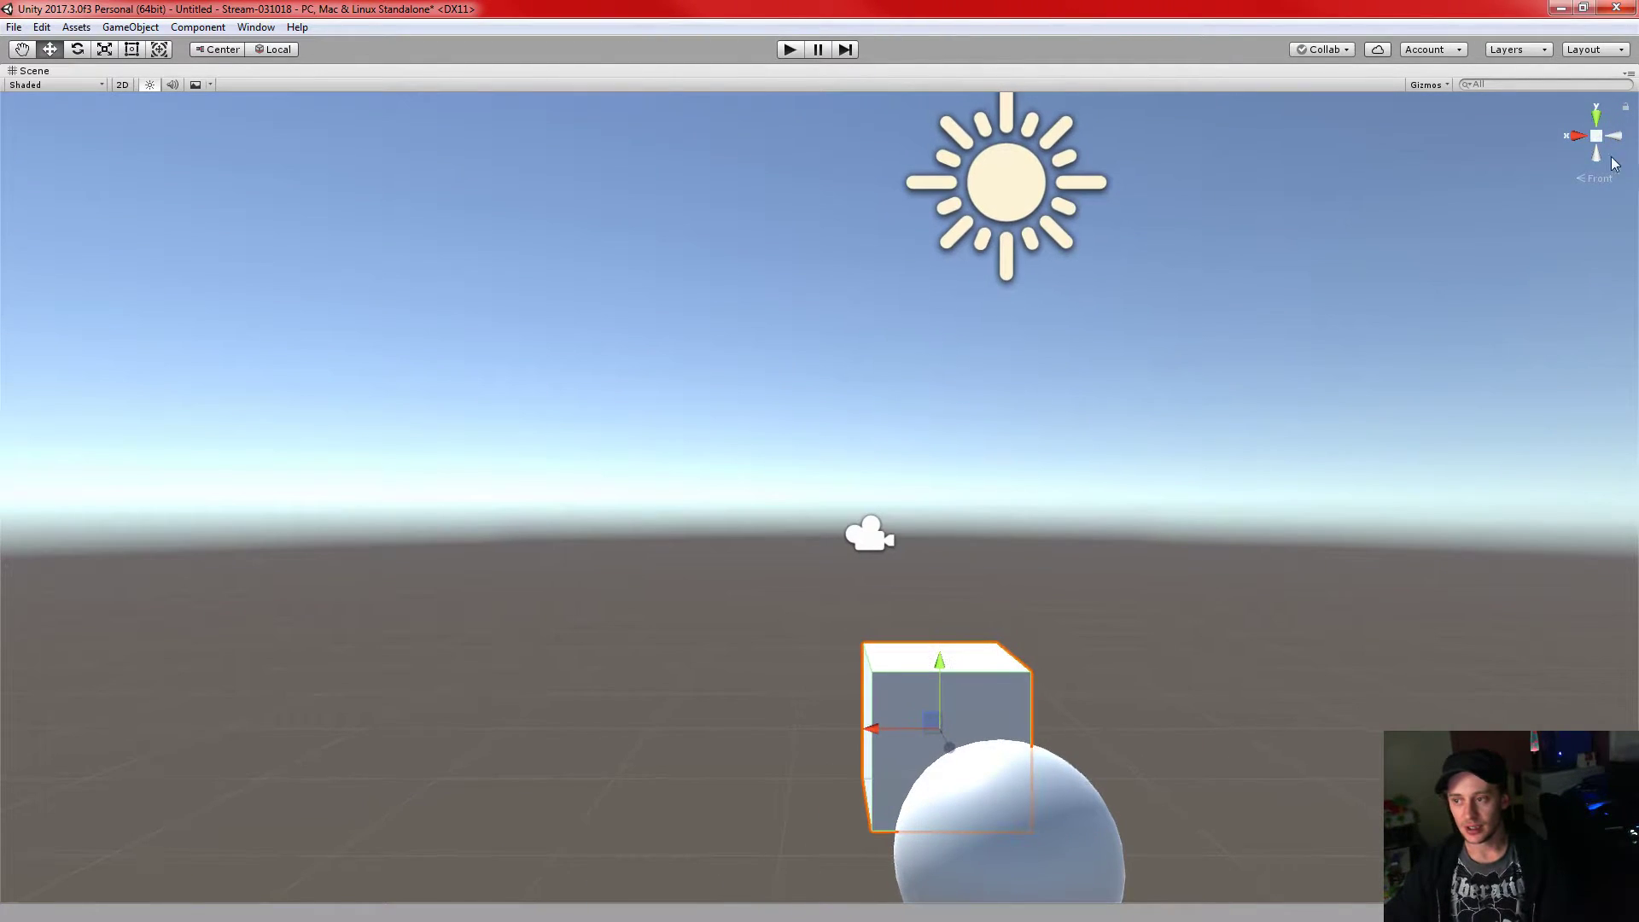
click(1596, 152)
click(1596, 151)
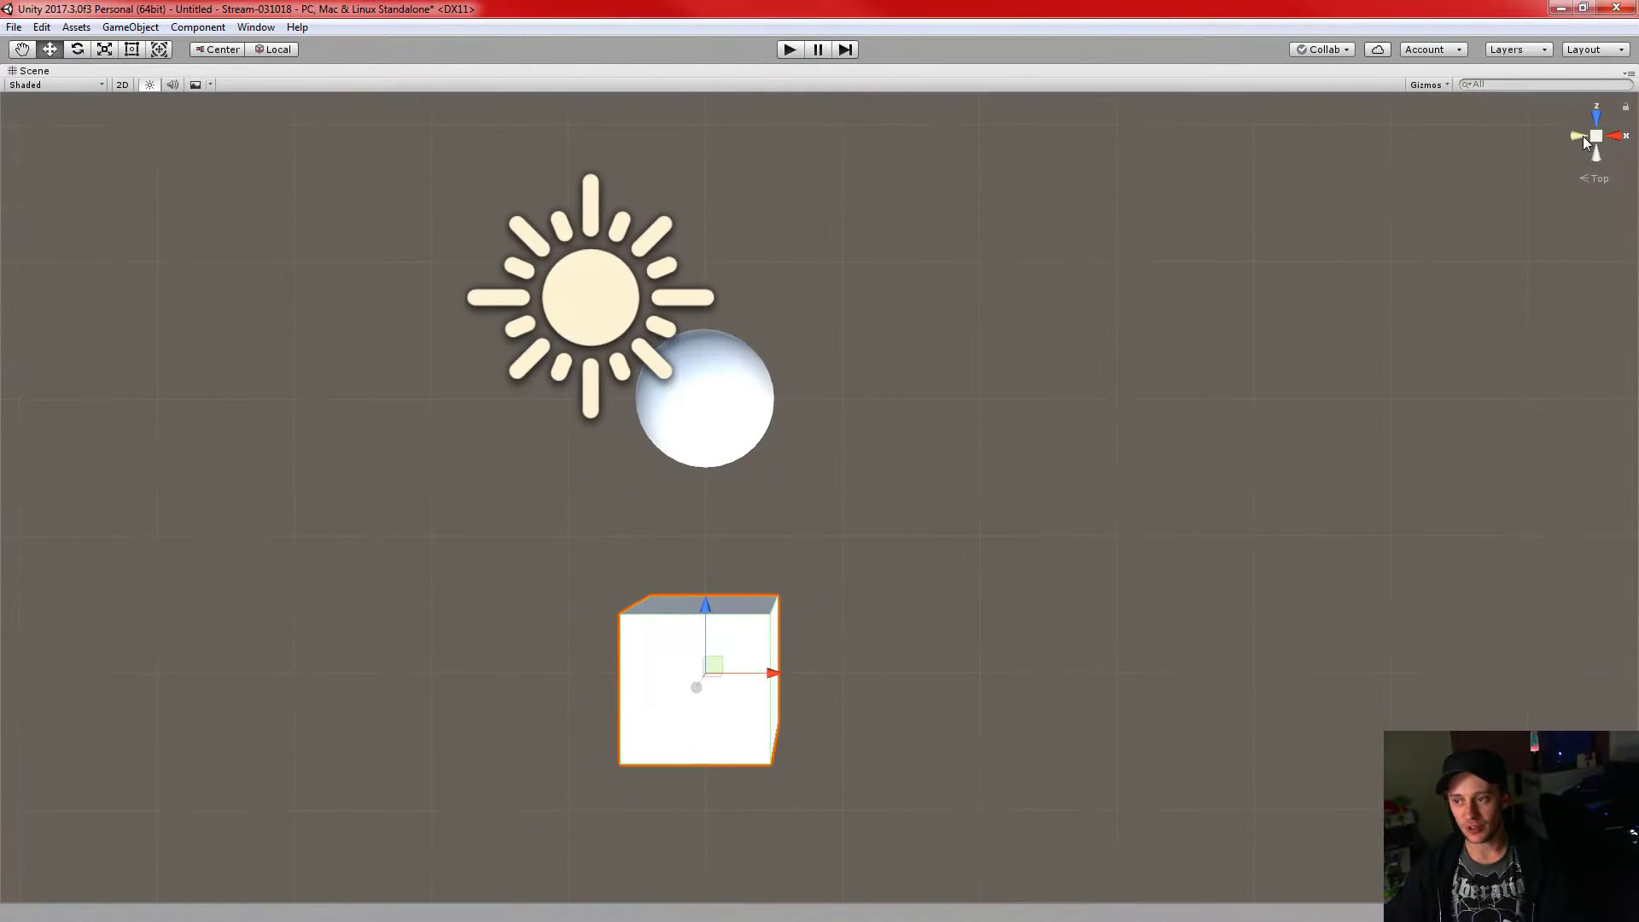
click(1580, 135)
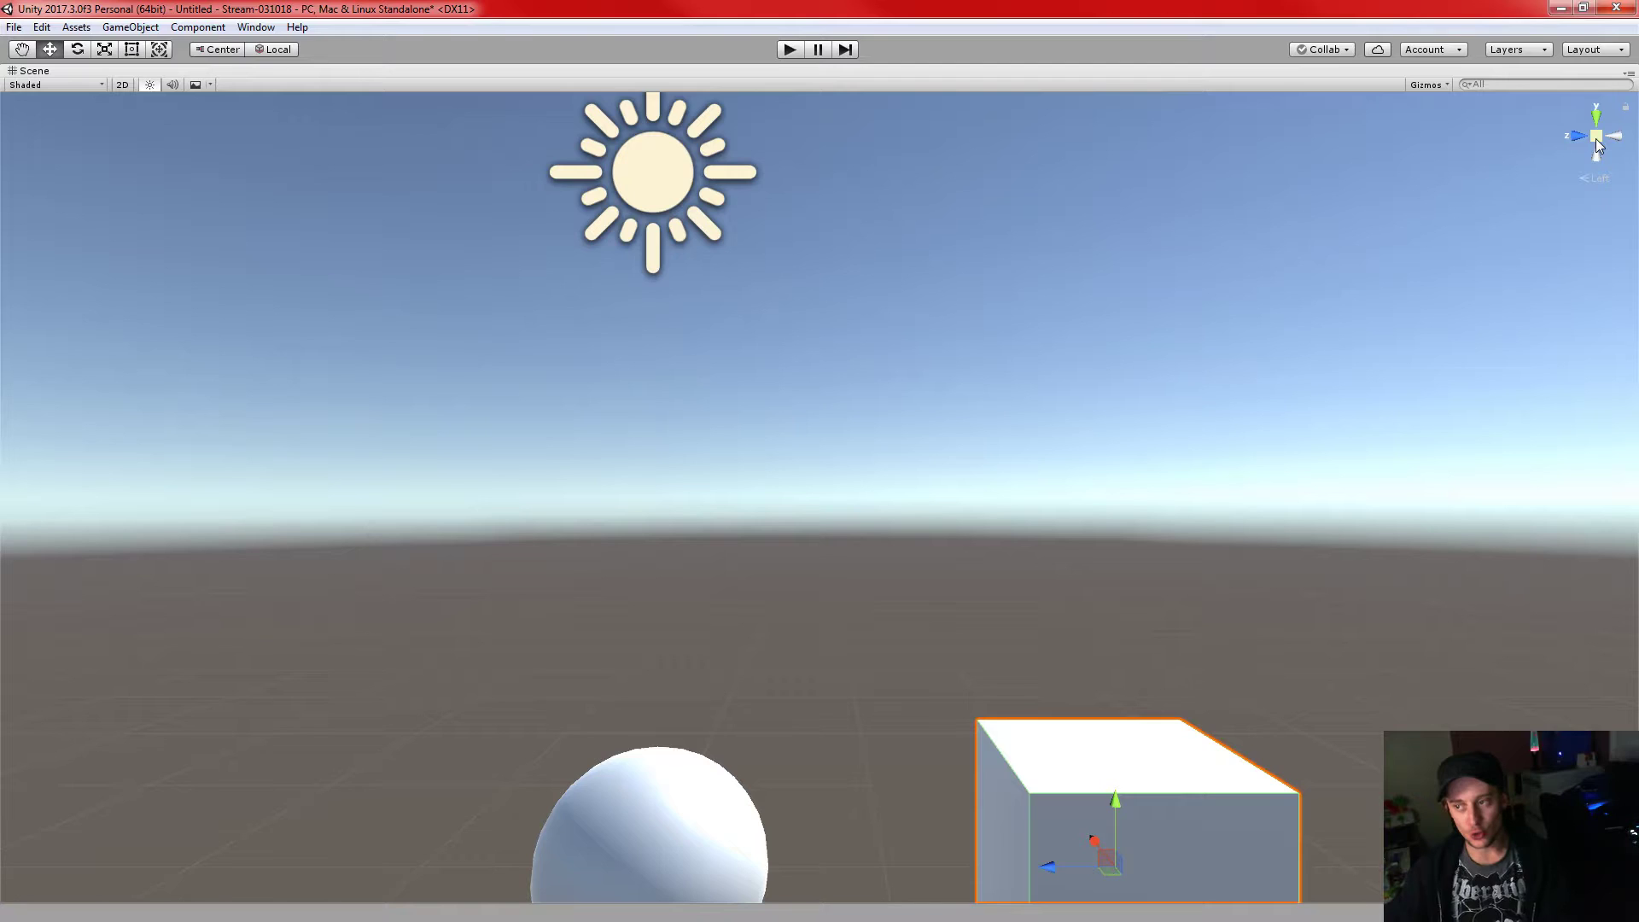
- Compare the left view in isometric projection with perspective, and look around the cube and sphere
click(1596, 136)
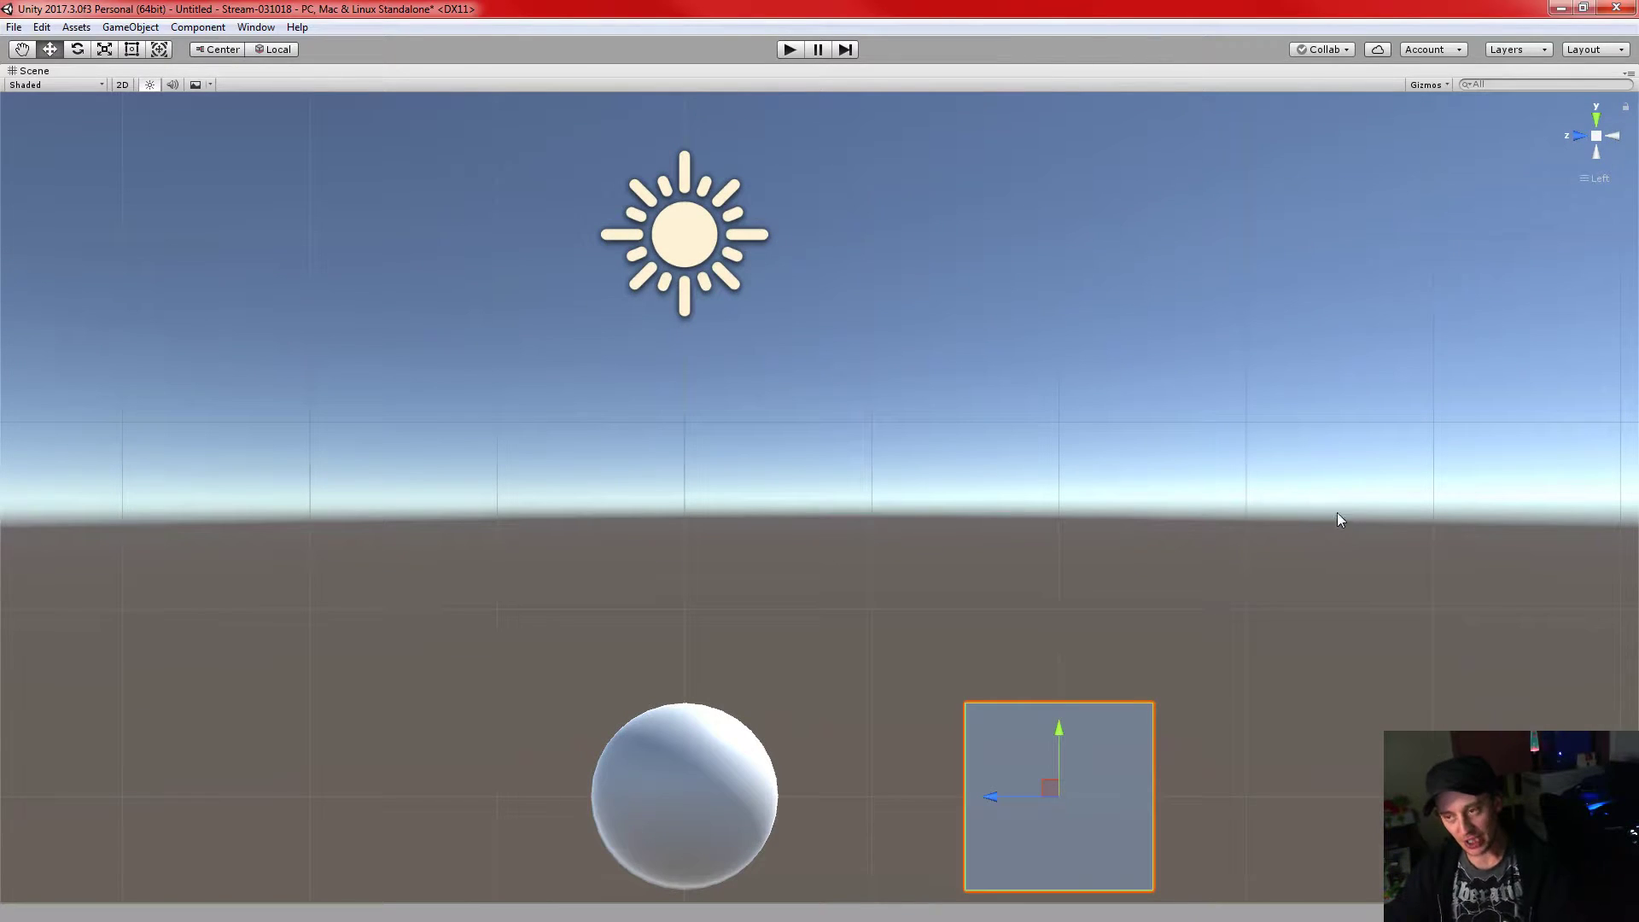
middle_drag(1355, 612, 1337, 542)
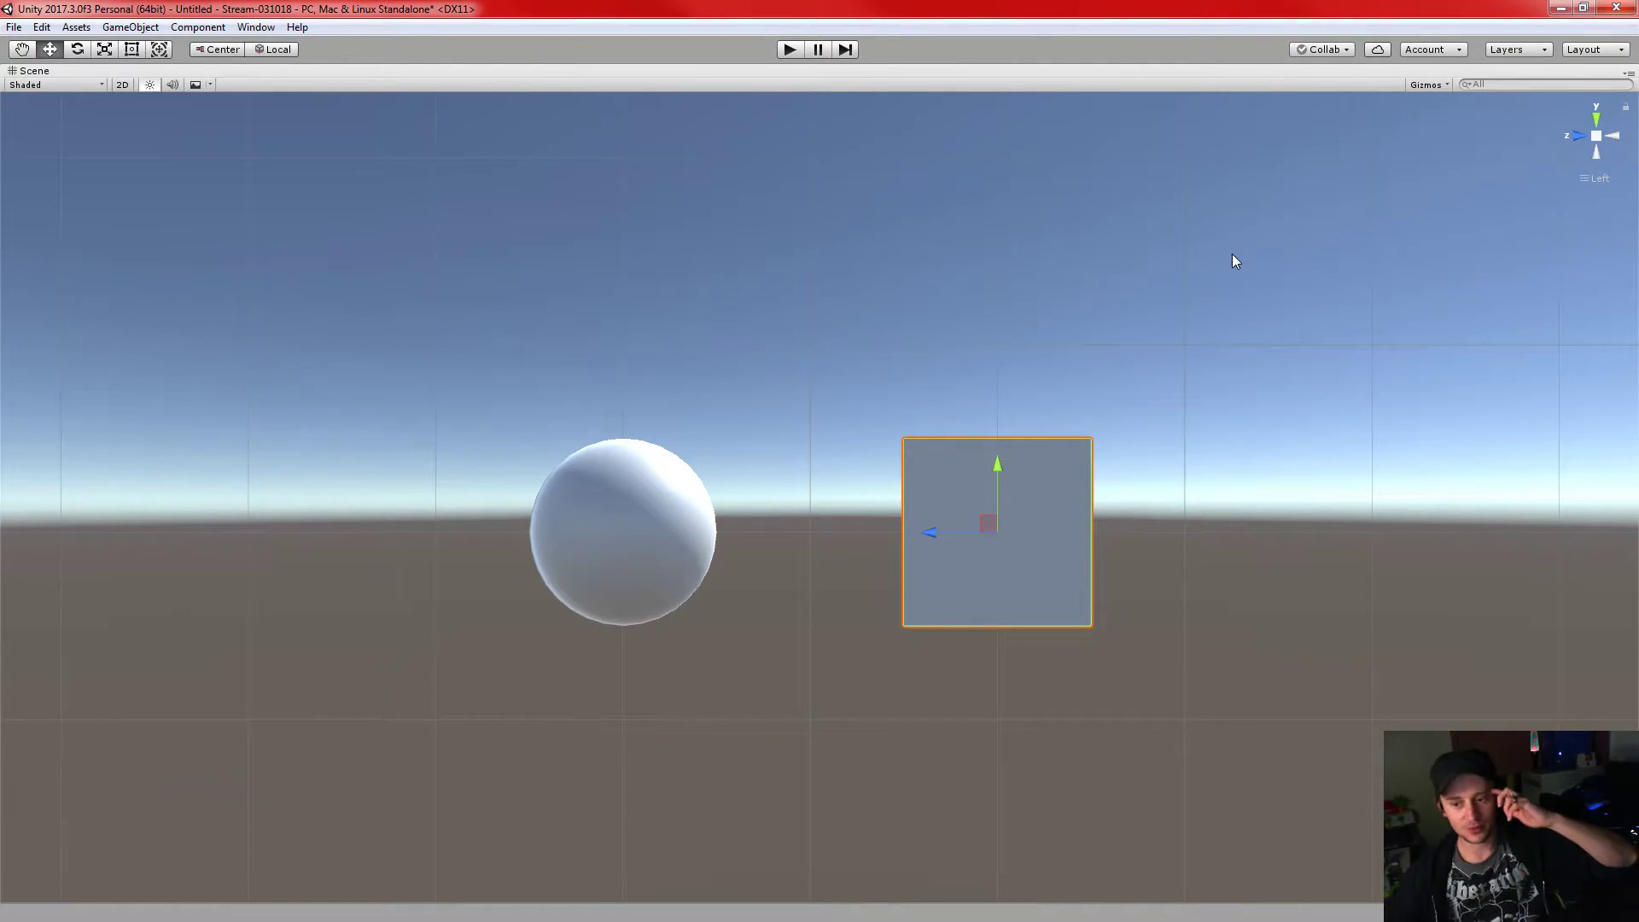
click(1600, 136)
key(q)
middle_drag(1353, 443, 1286, 496)
right_drag(1287, 486, 1189, 513)
key(s)
key(w)
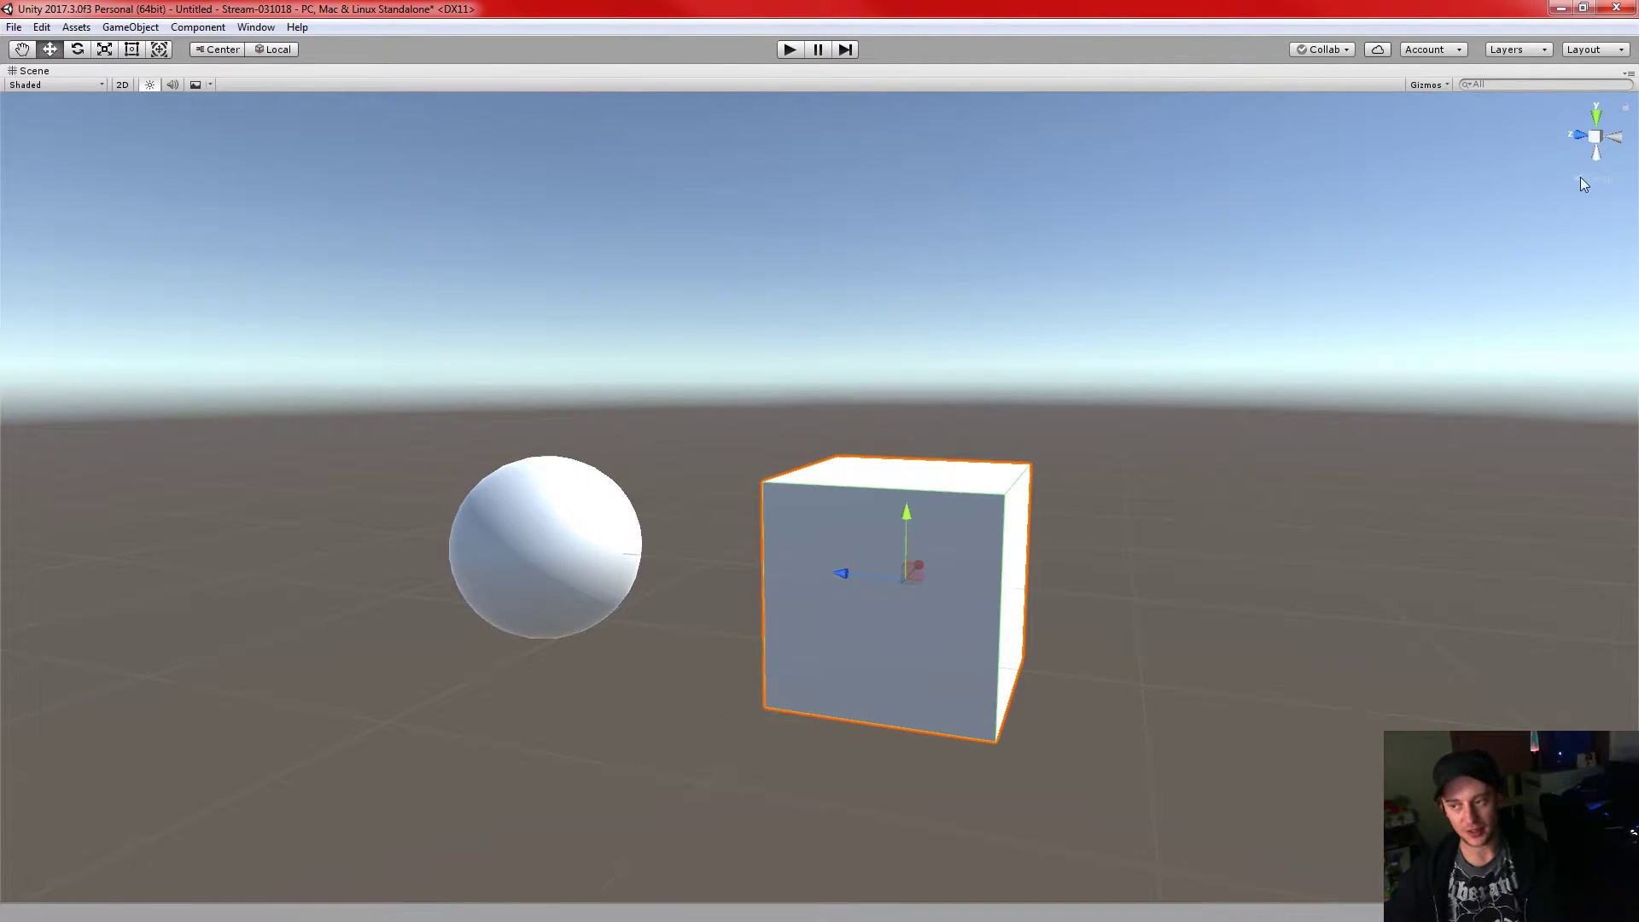
- Switch the Scene view to isometric projection, orbit around the cube and sphere, and restore the multi-window layout
click(1596, 137)
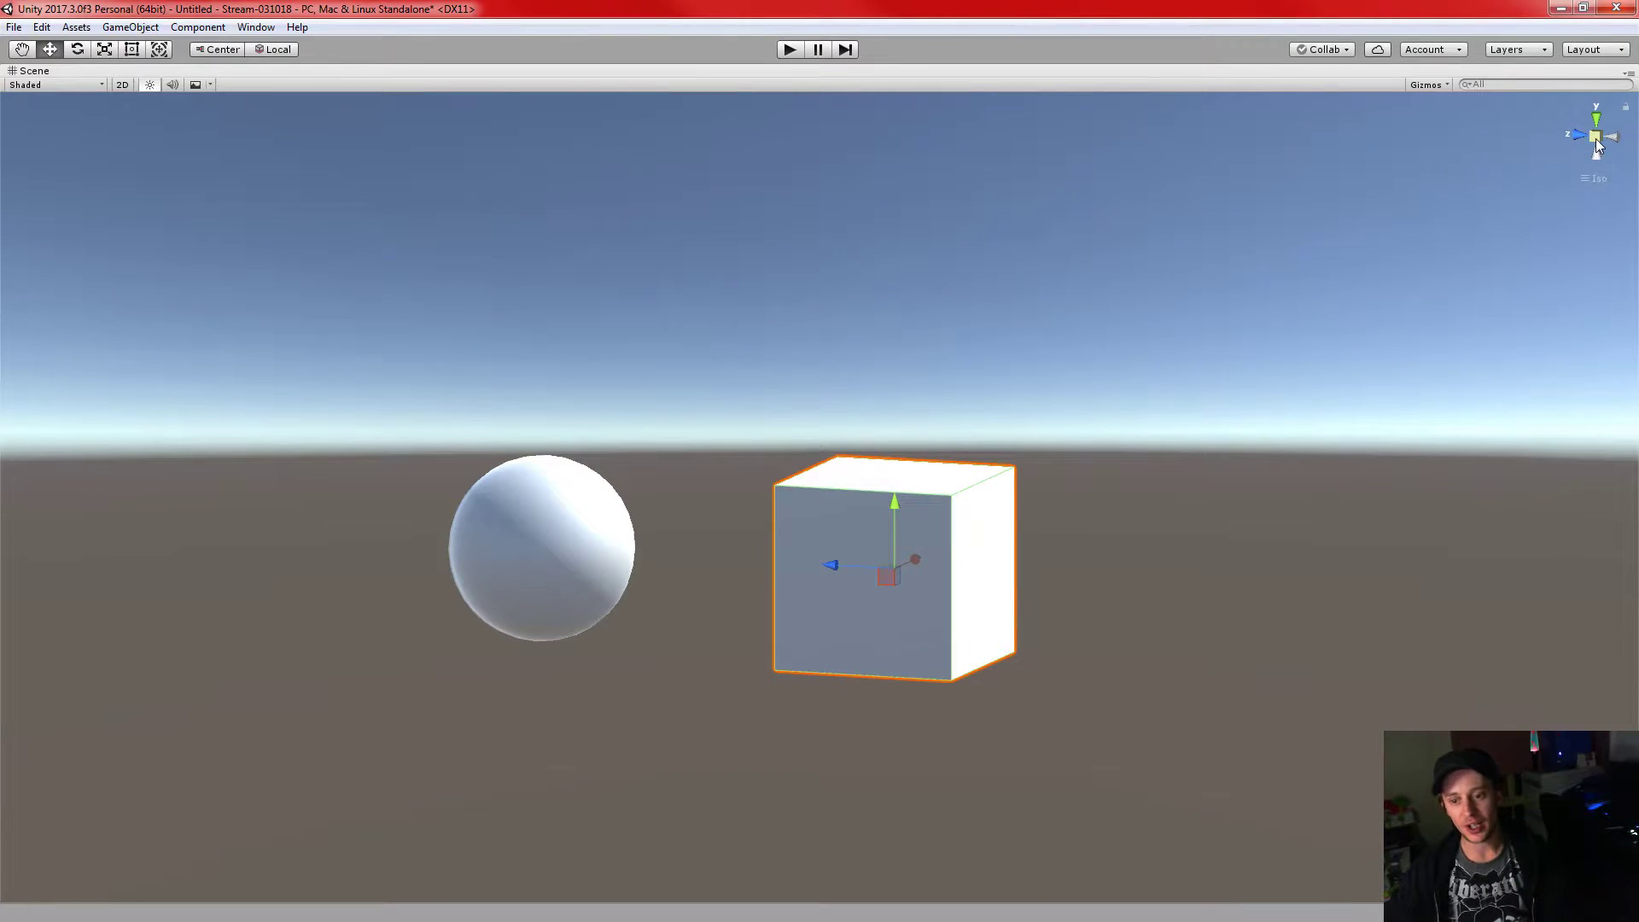
alt+drag(861, 516, 1052, 570)
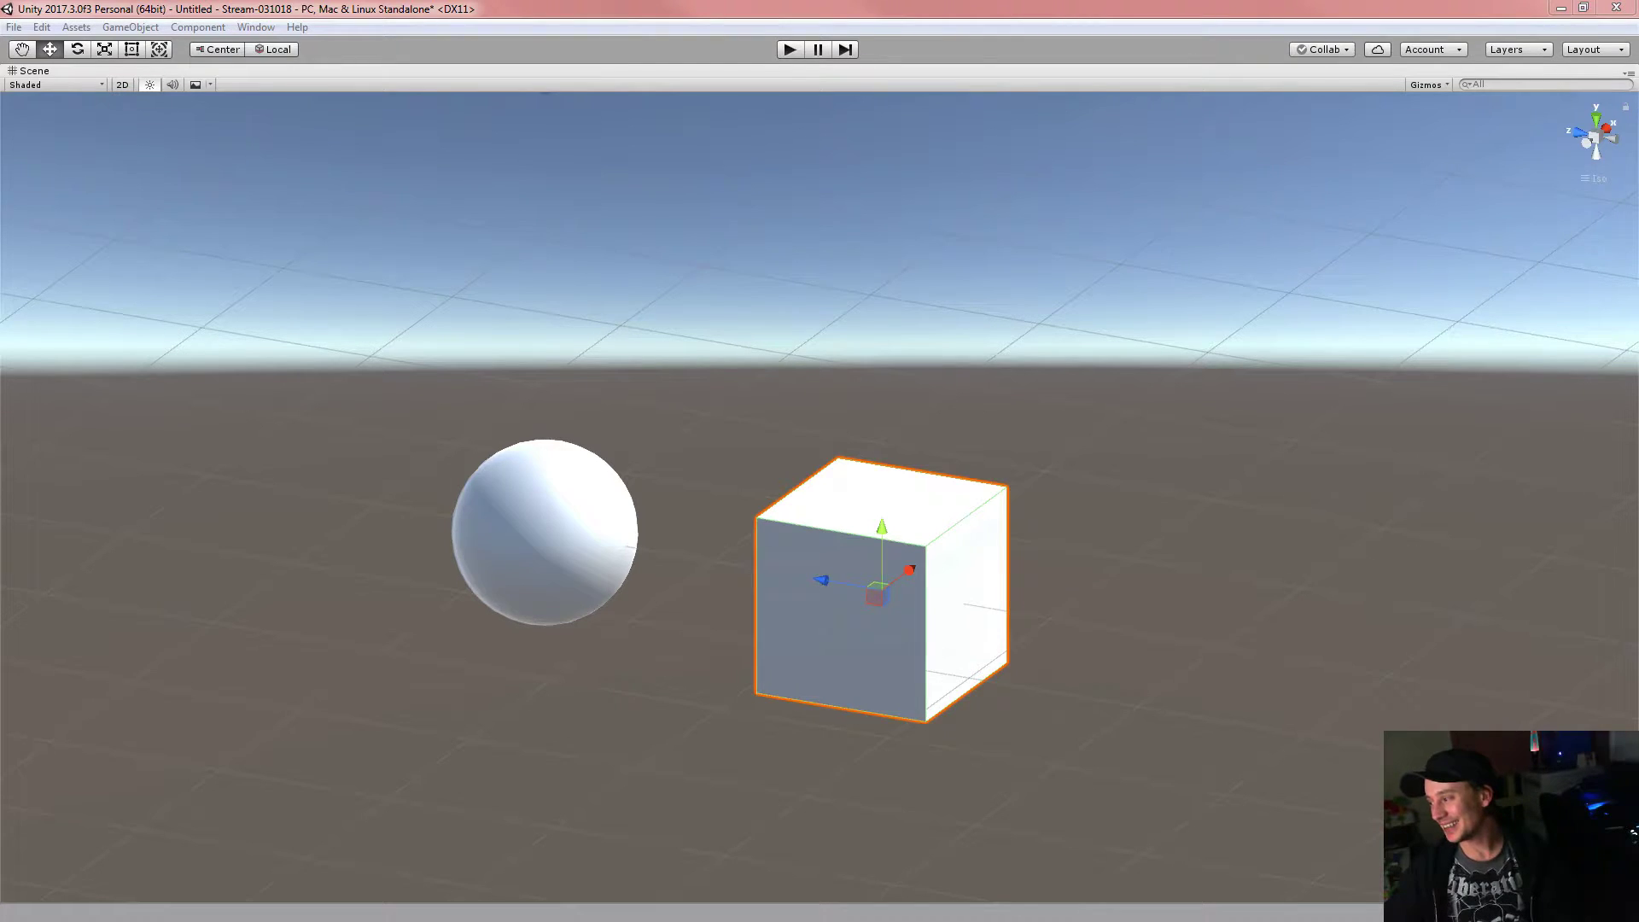
click(1379, 4)
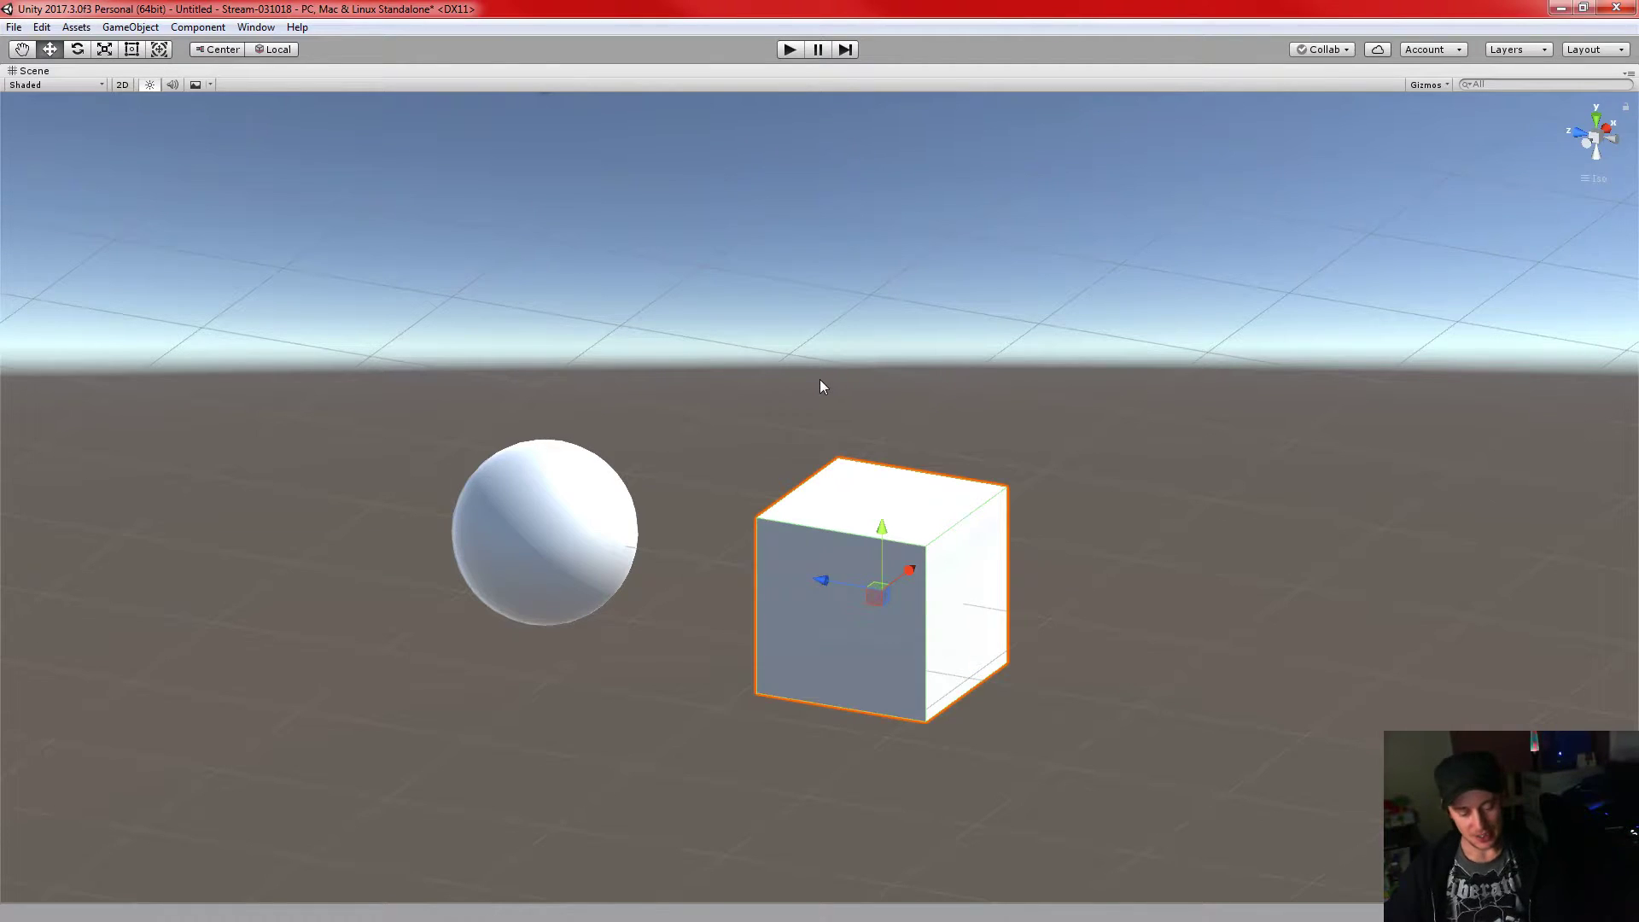
key(shift+space)
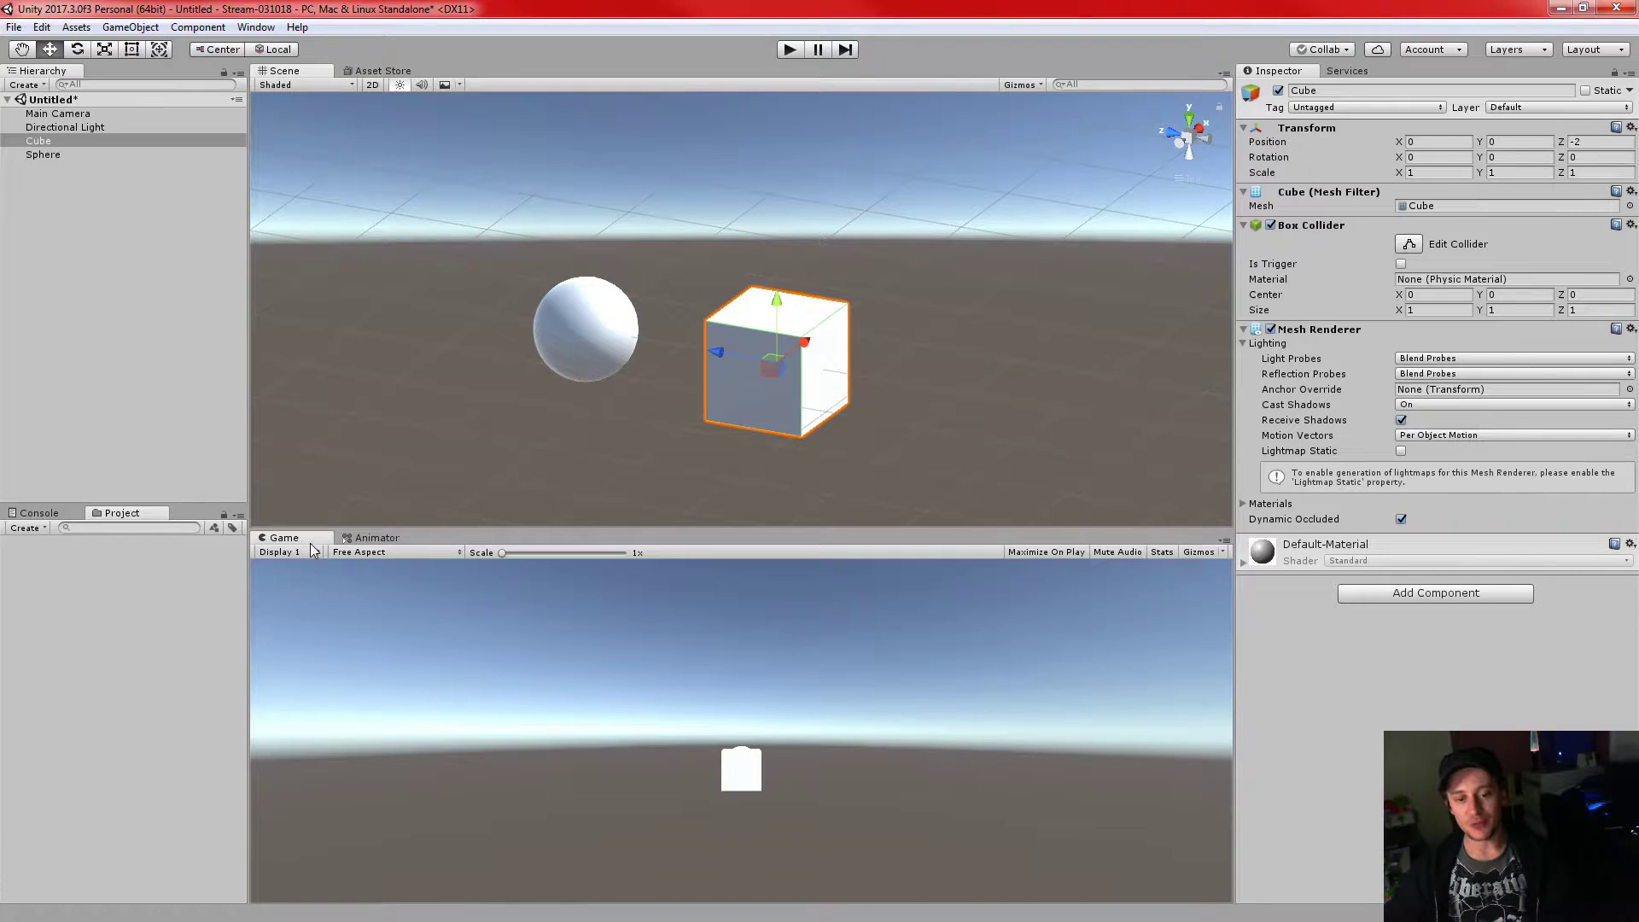
- Enlarge the Game view against the Scene view and look at its available displays
drag(684, 531, 702, 461)
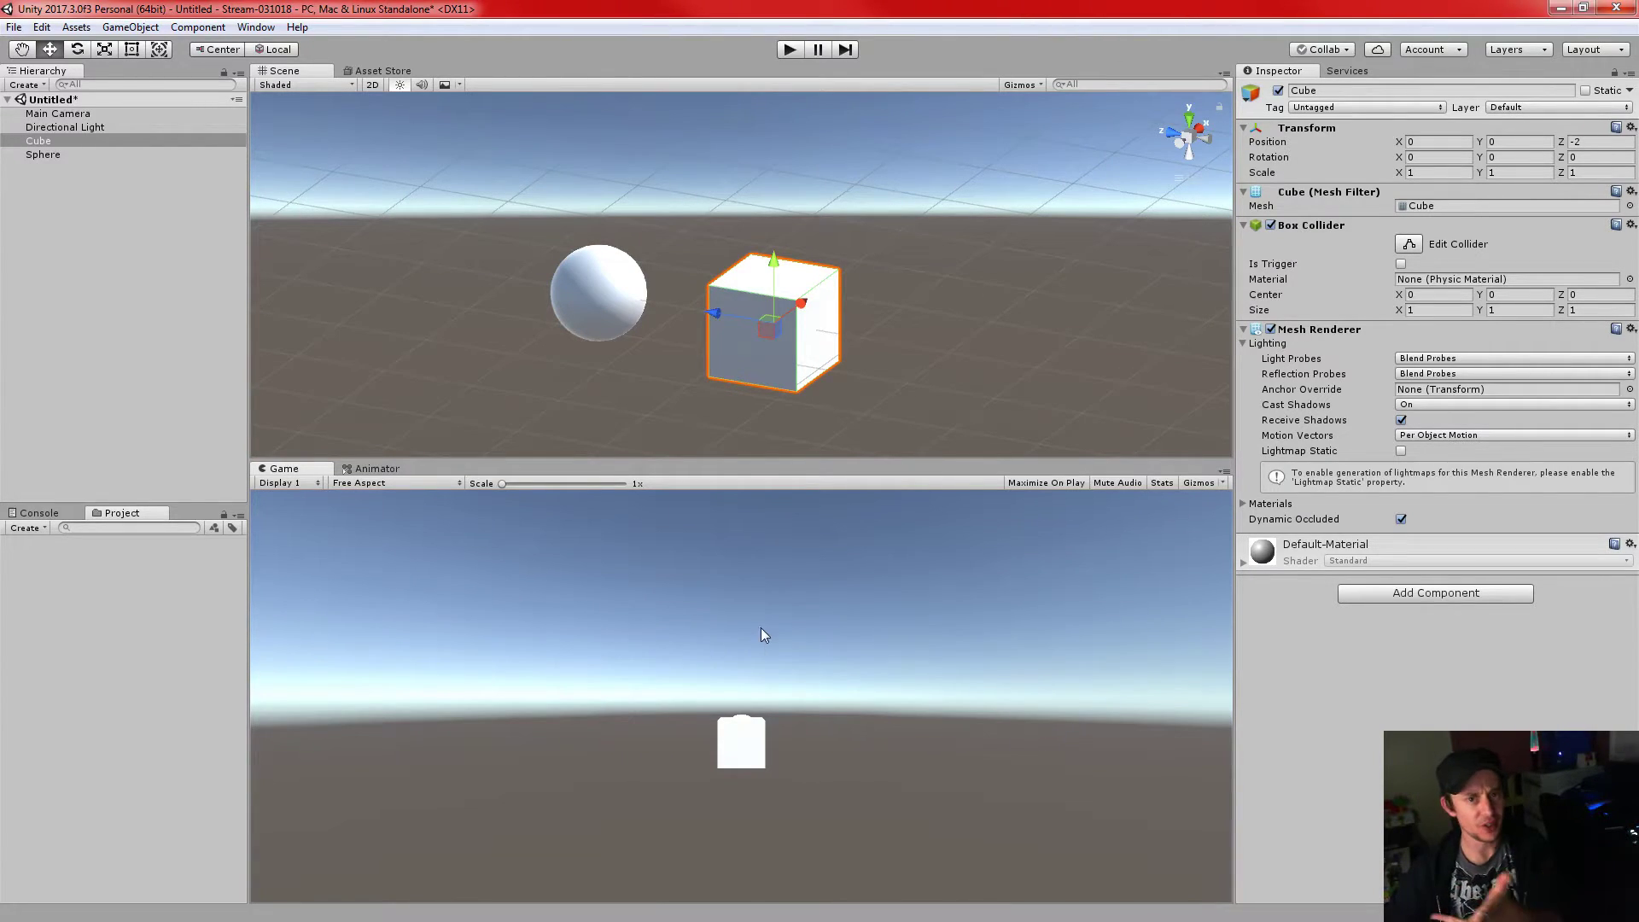
click(315, 483)
click(456, 556)
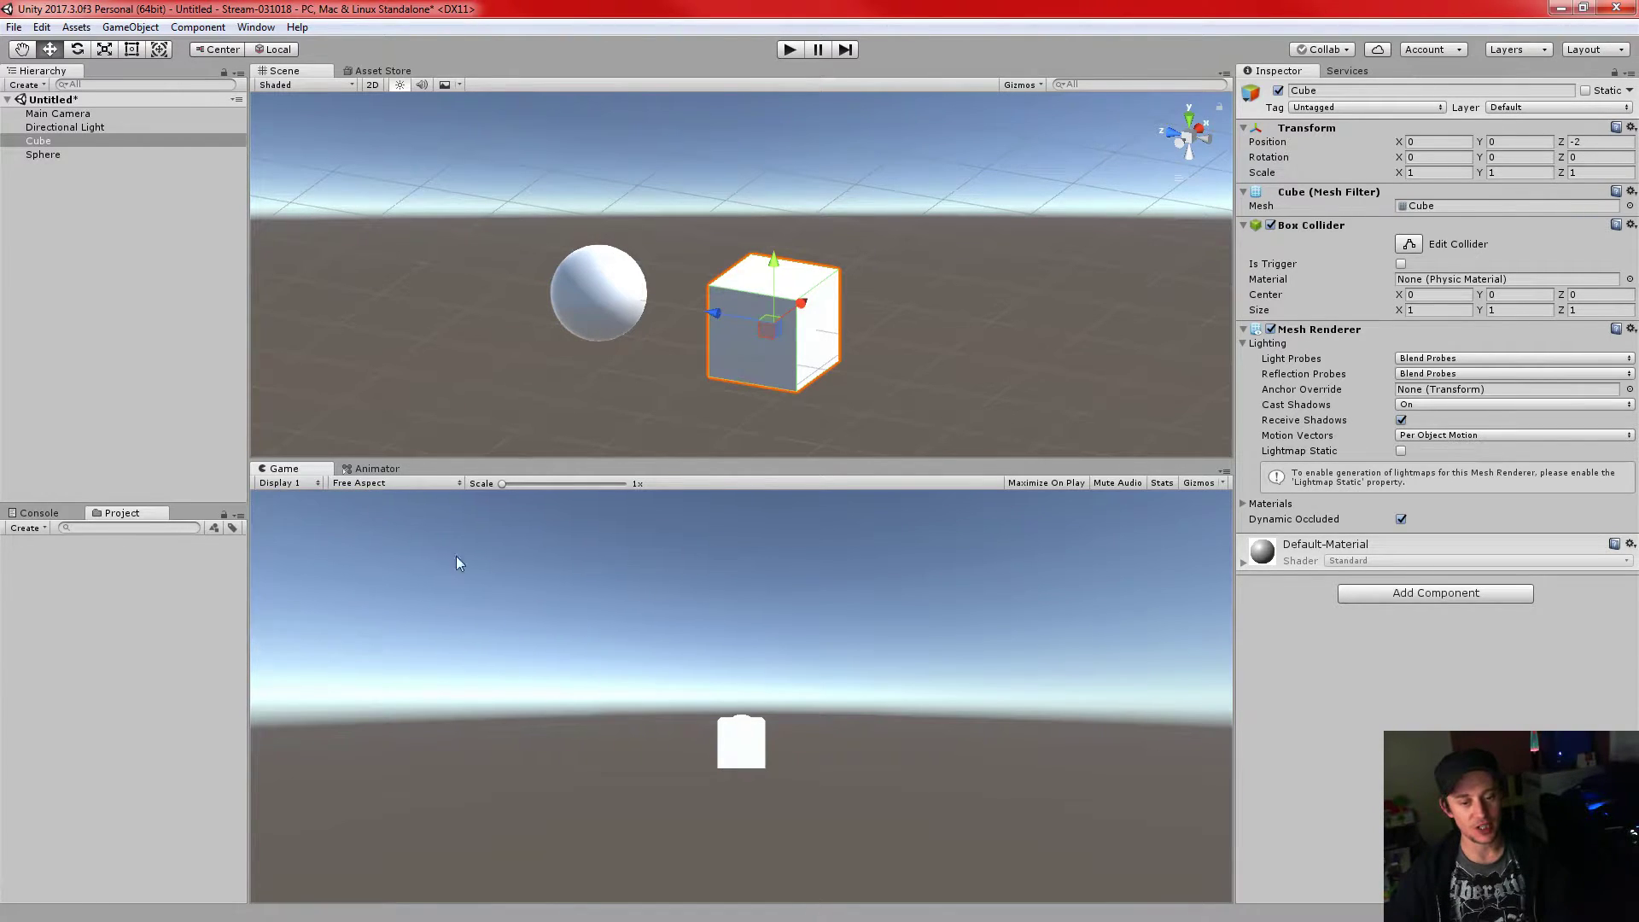
- Examine the form for adding a custom Game view resolution, and close it without adding one
click(394, 484)
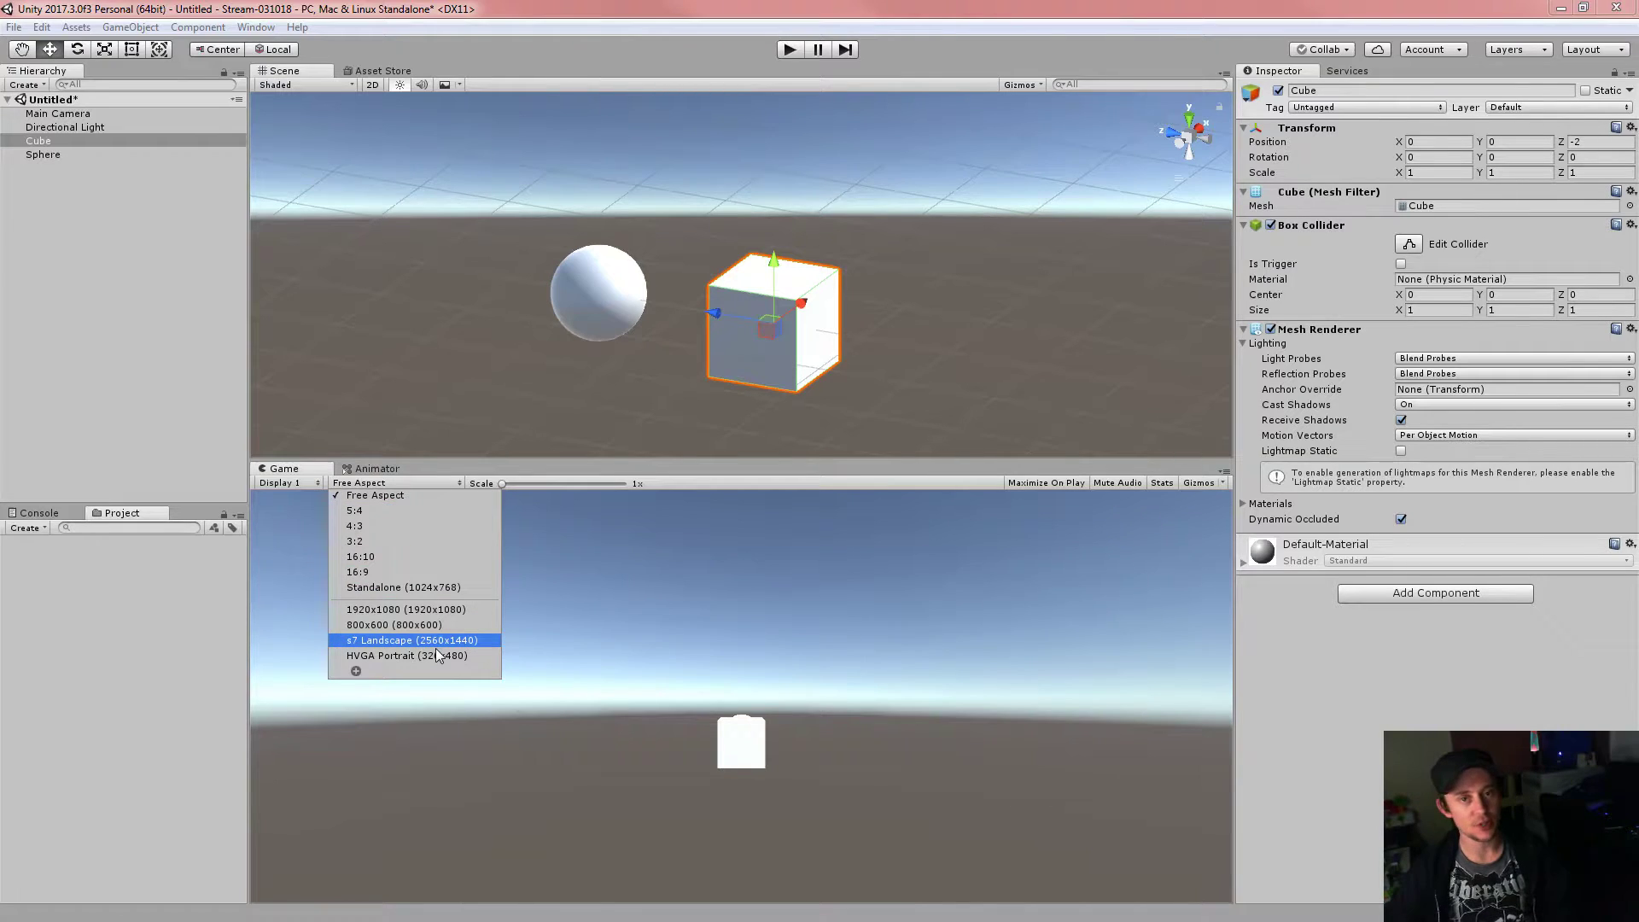
click(356, 671)
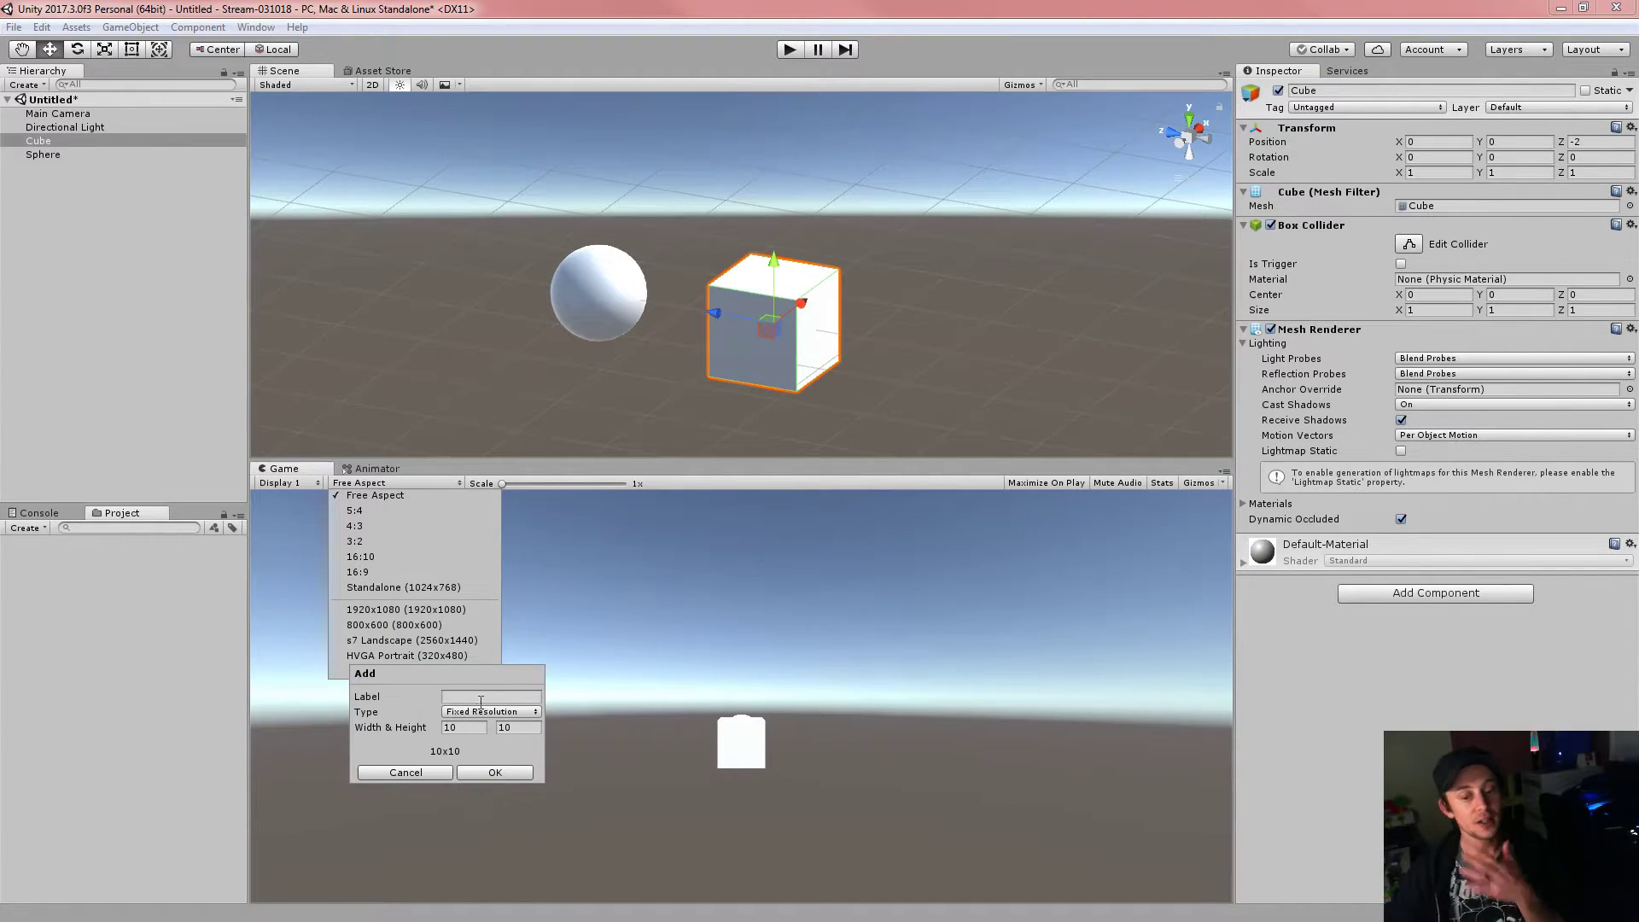
click(435, 774)
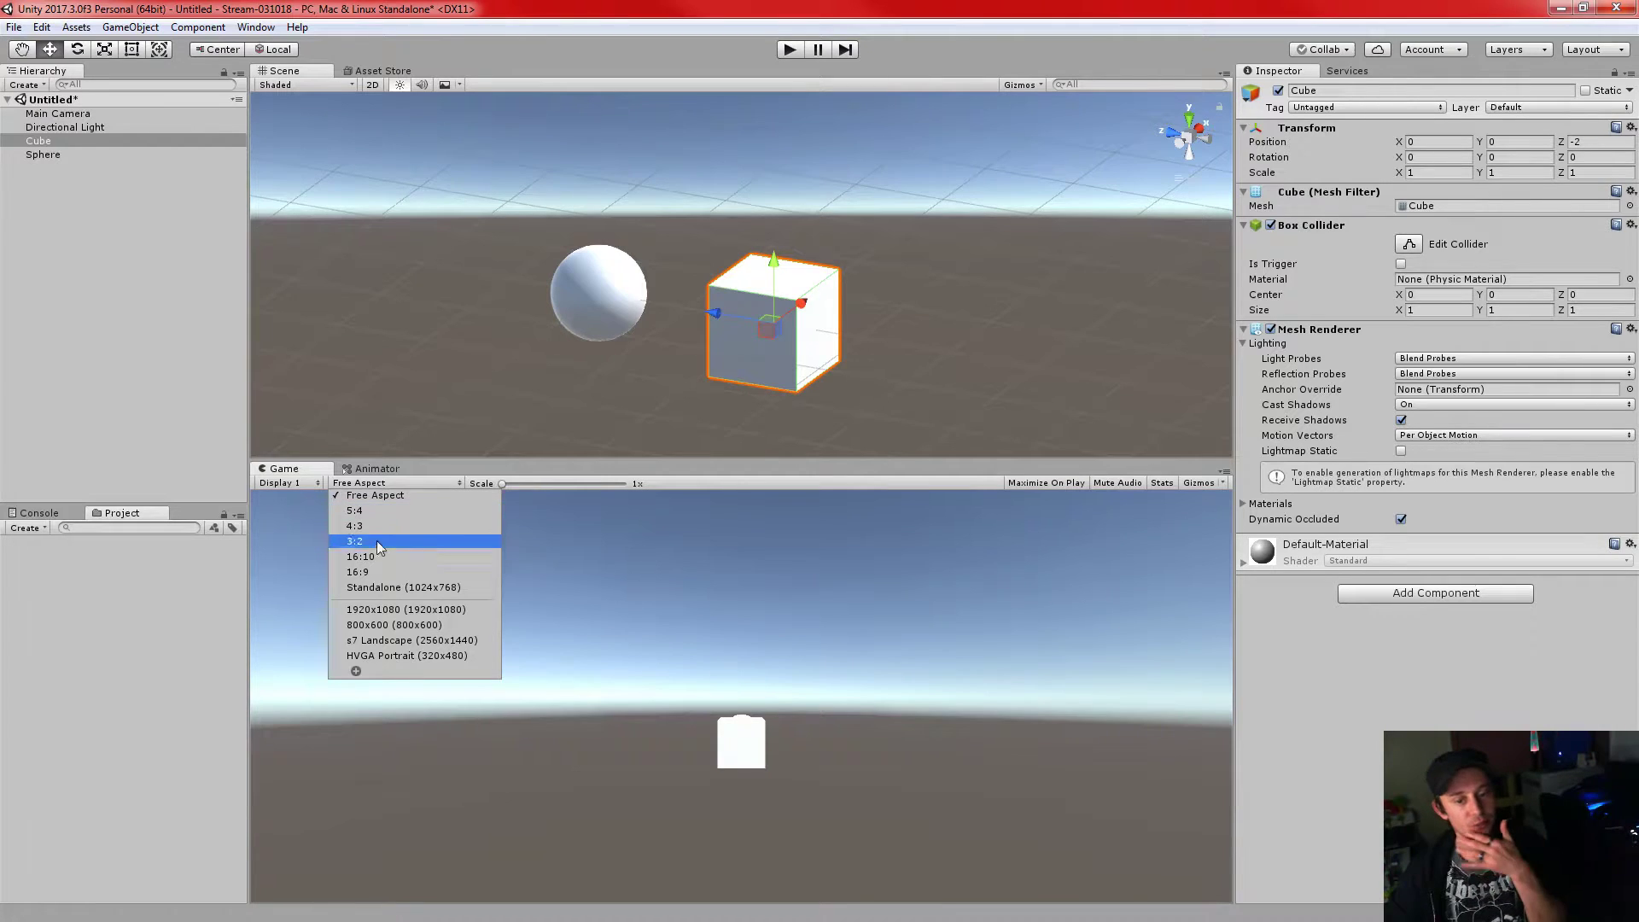
- Preview the Game view at Standalone (1024x768) and 1920x1080, and return it to Free Aspect
click(399, 589)
drag(583, 460, 569, 417)
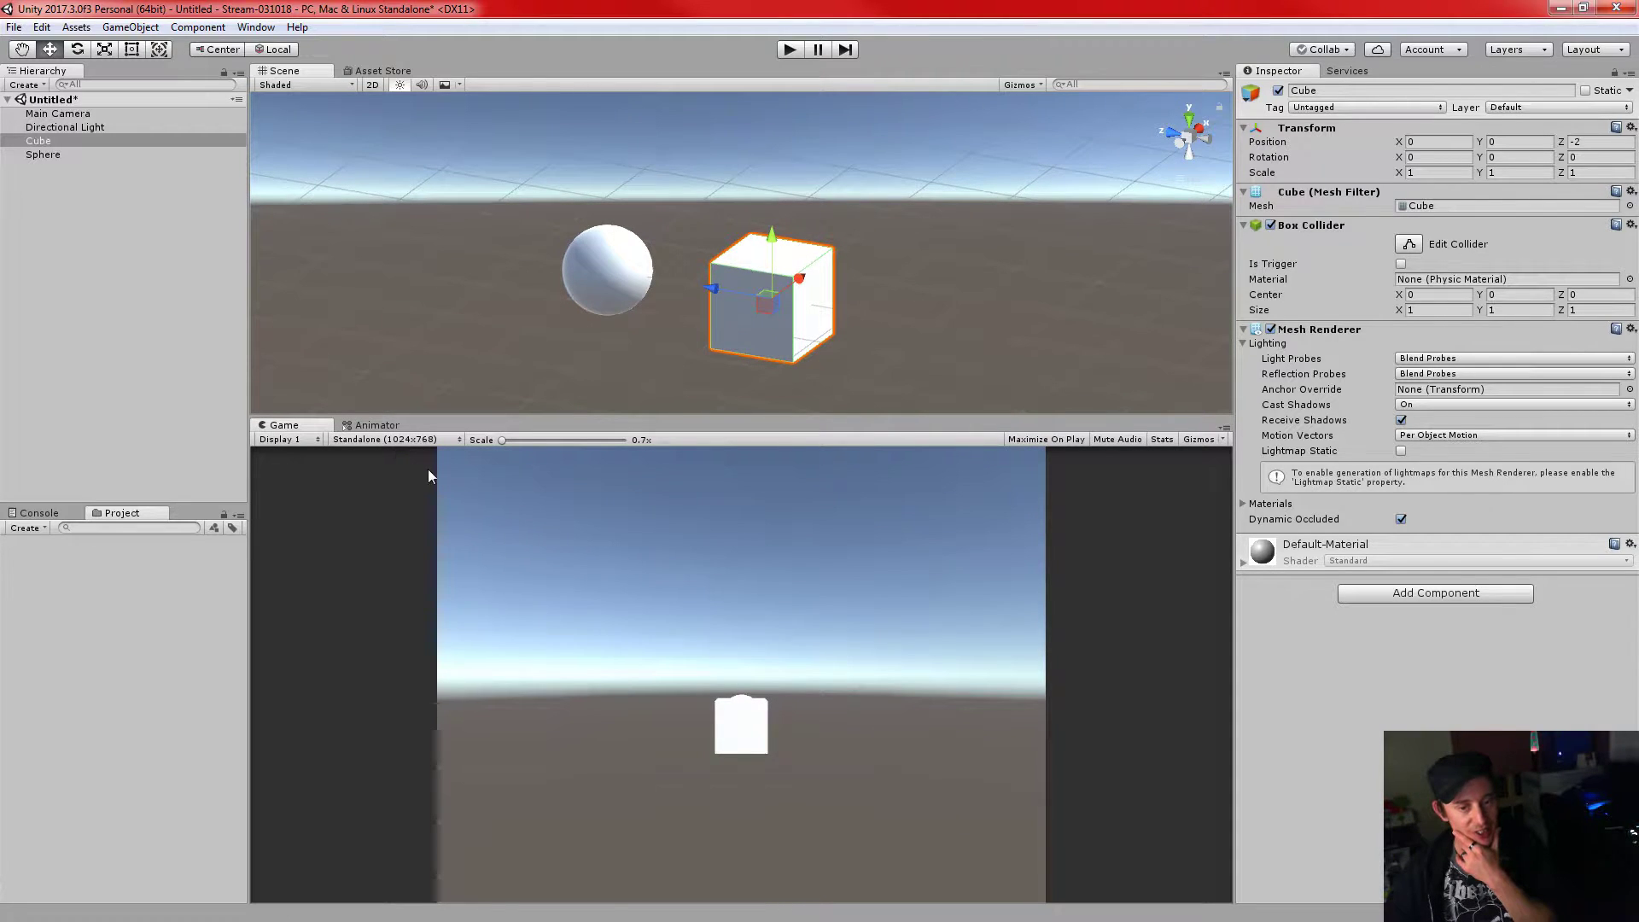
click(392, 440)
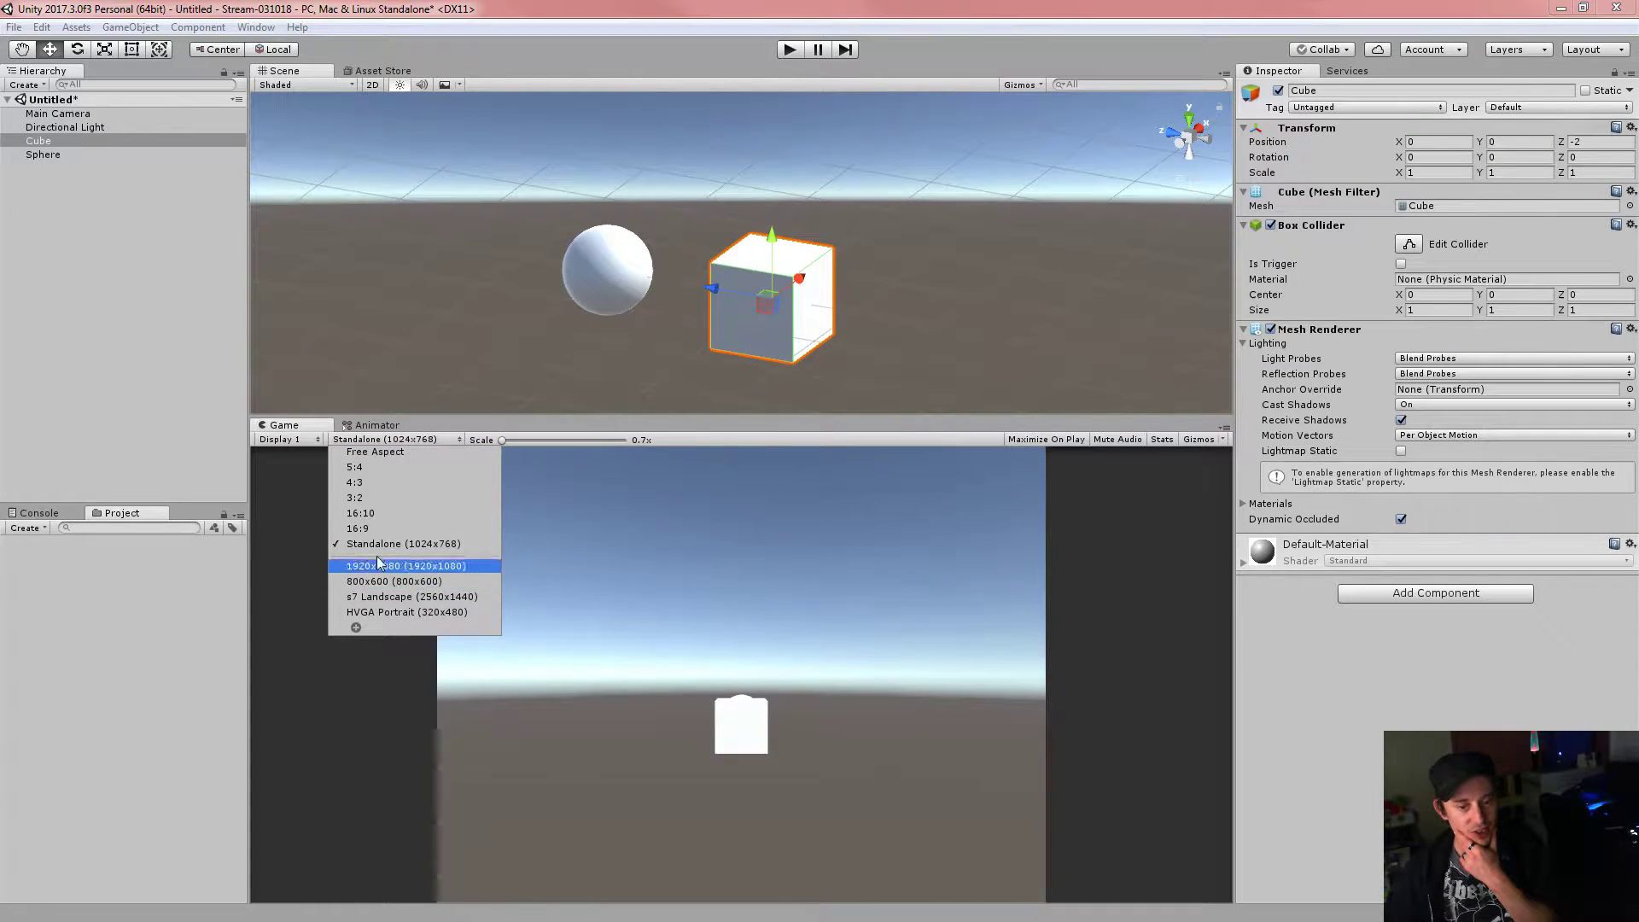
click(417, 566)
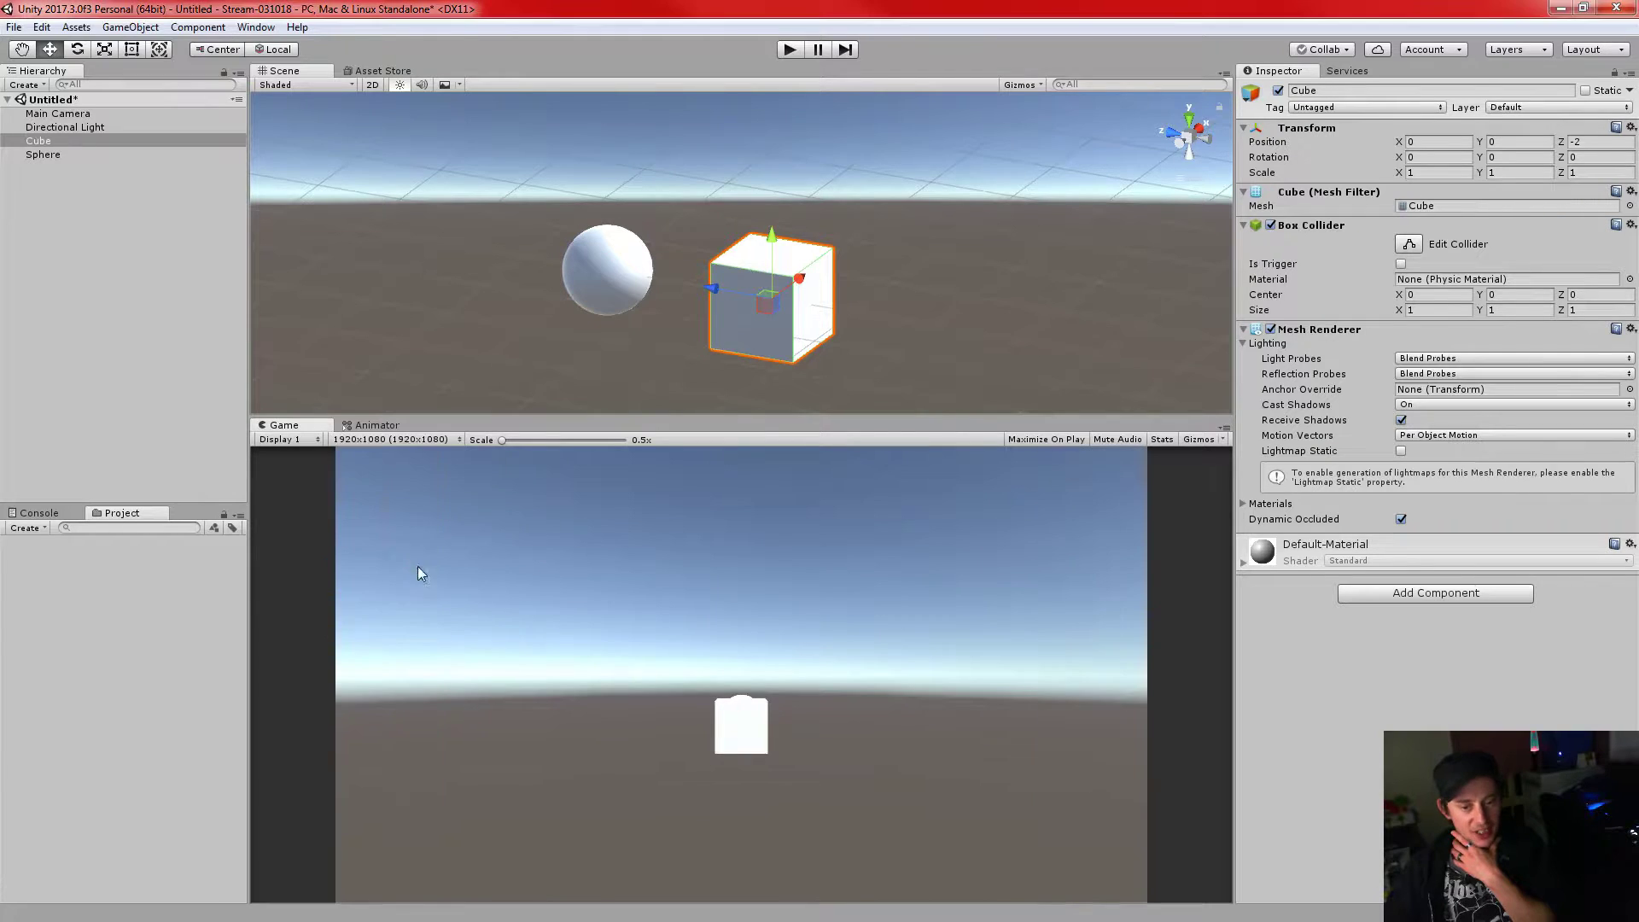
click(356, 440)
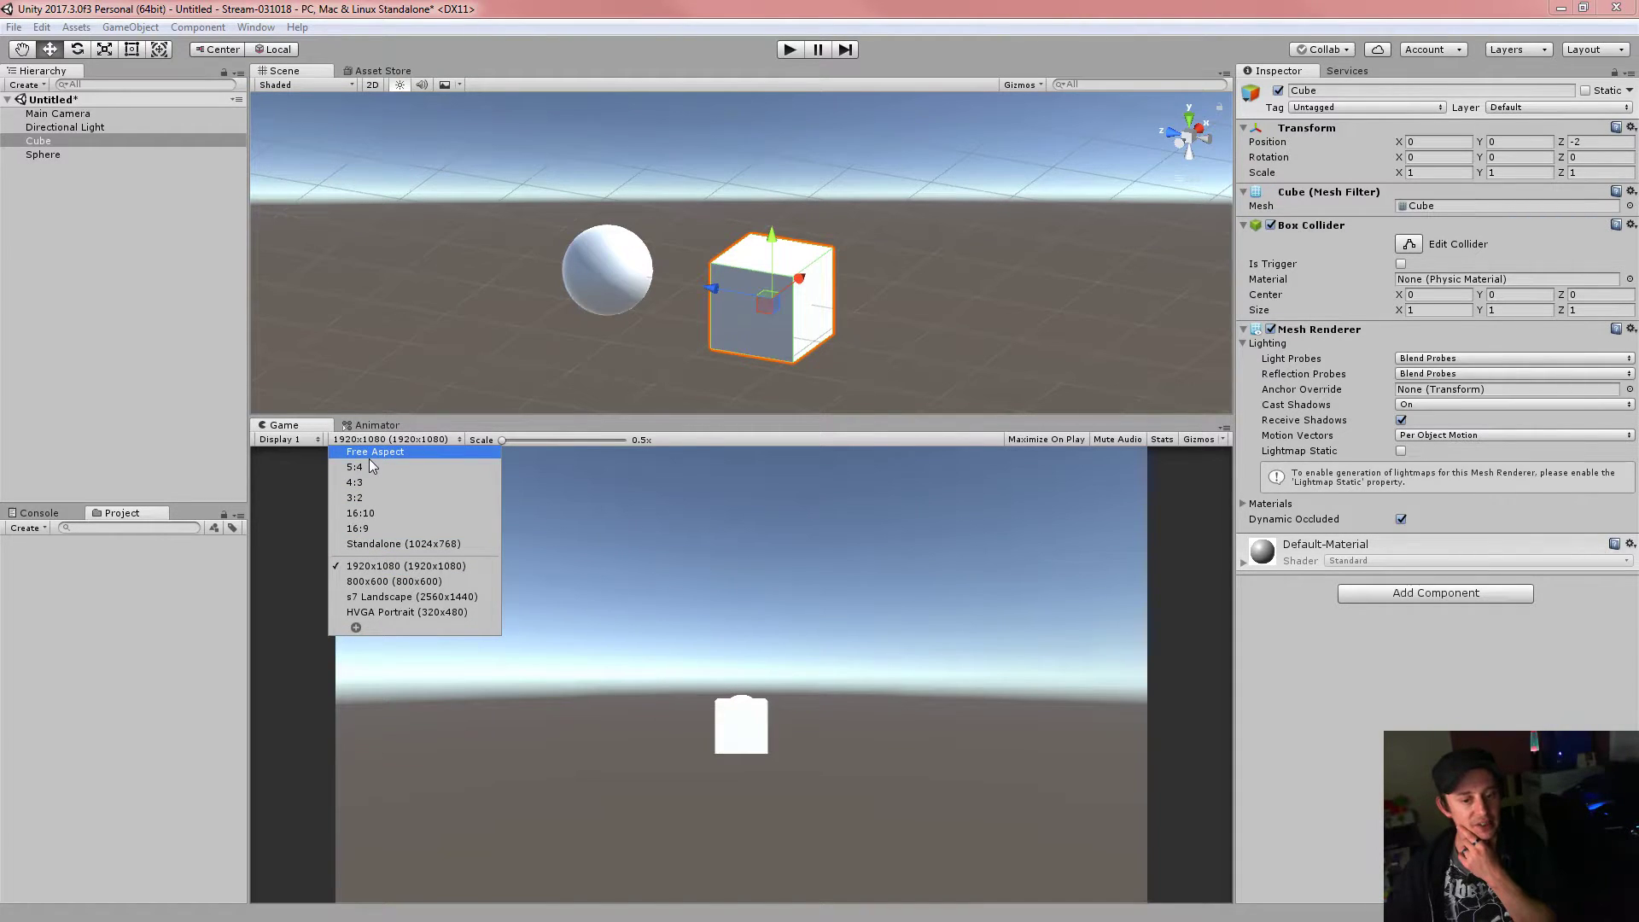
click(390, 545)
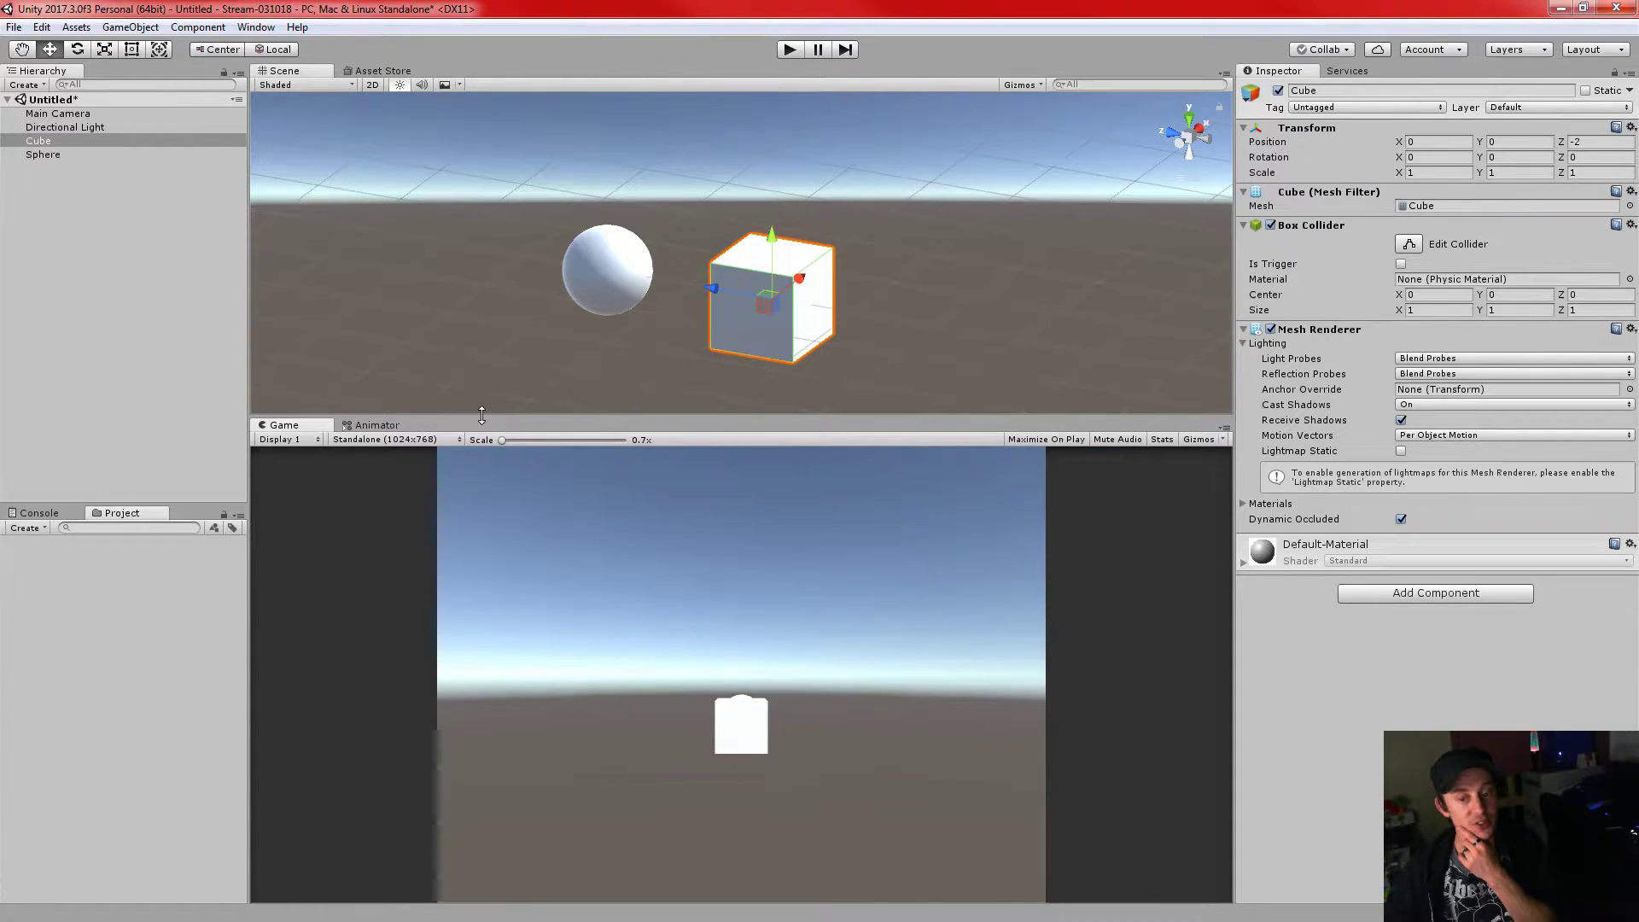
click(397, 439)
click(384, 456)
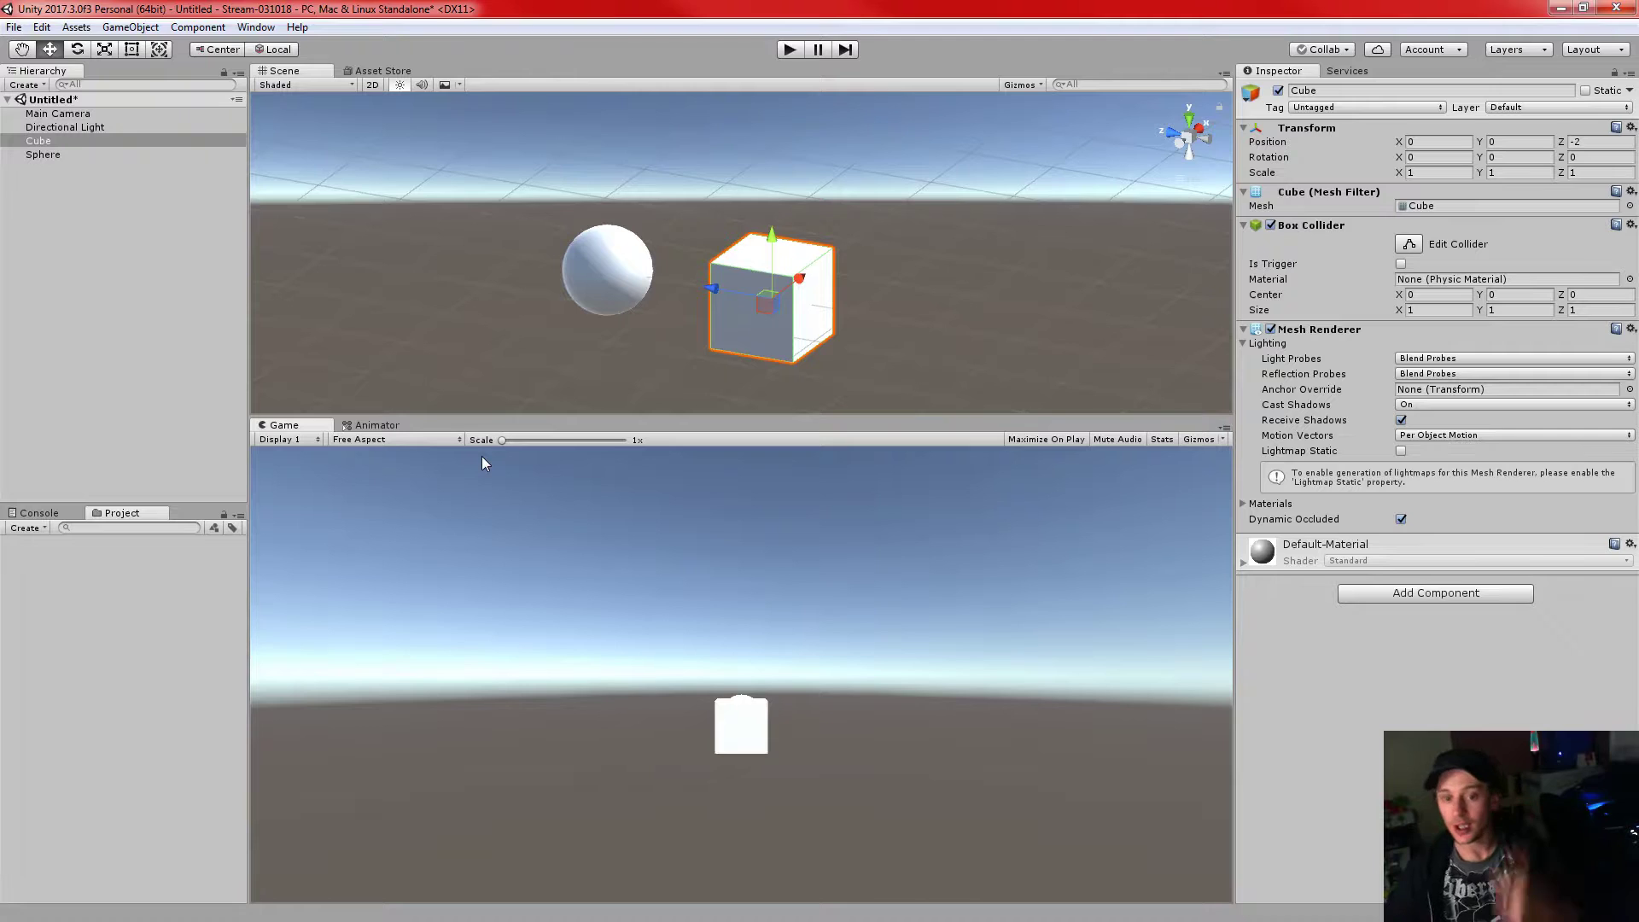
- Try to reduce the Game view's scale below 1x
drag(504, 441, 469, 474)
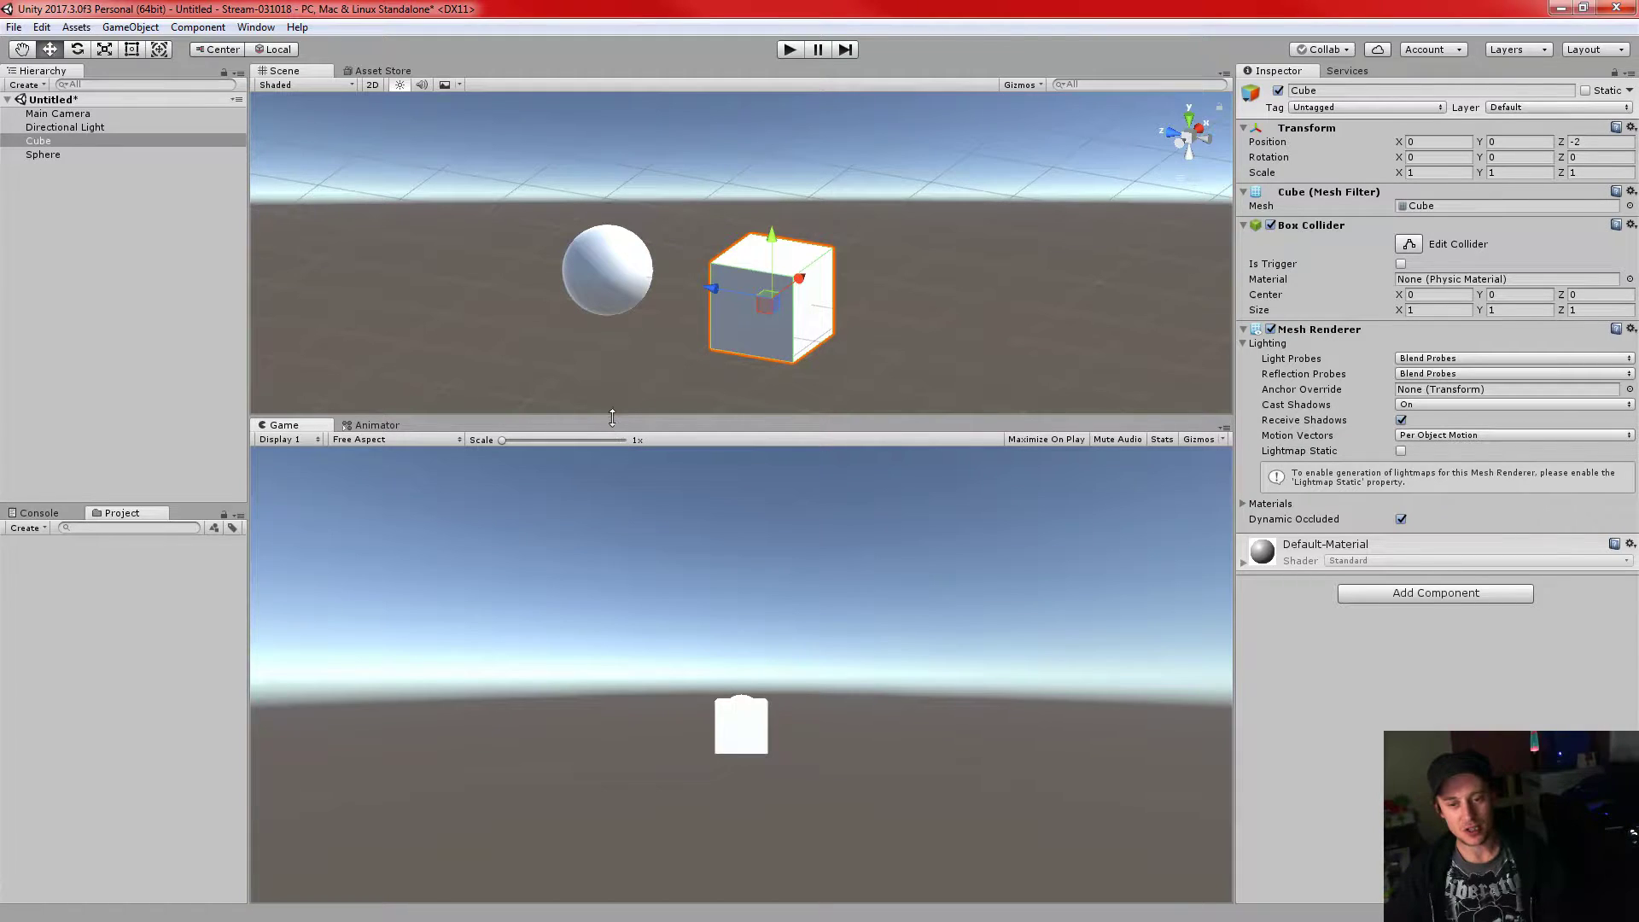
drag(609, 414, 607, 409)
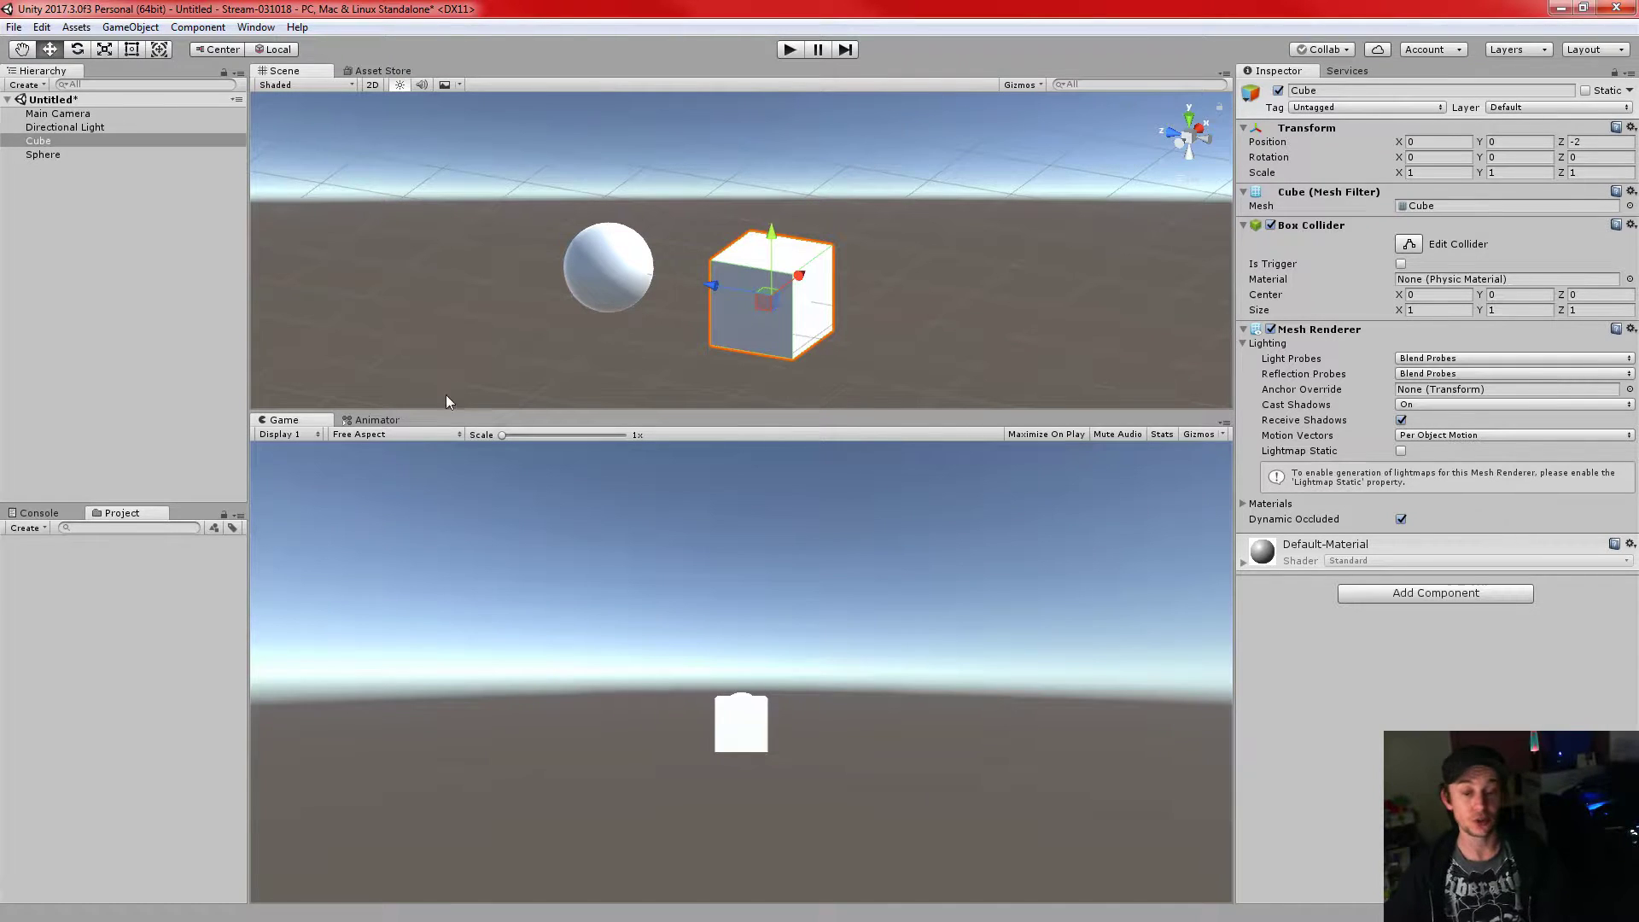
mouse_move(502, 436)
mouse_down()
mouse_move(602, 435)
mouse_move(505, 441)
mouse_up()
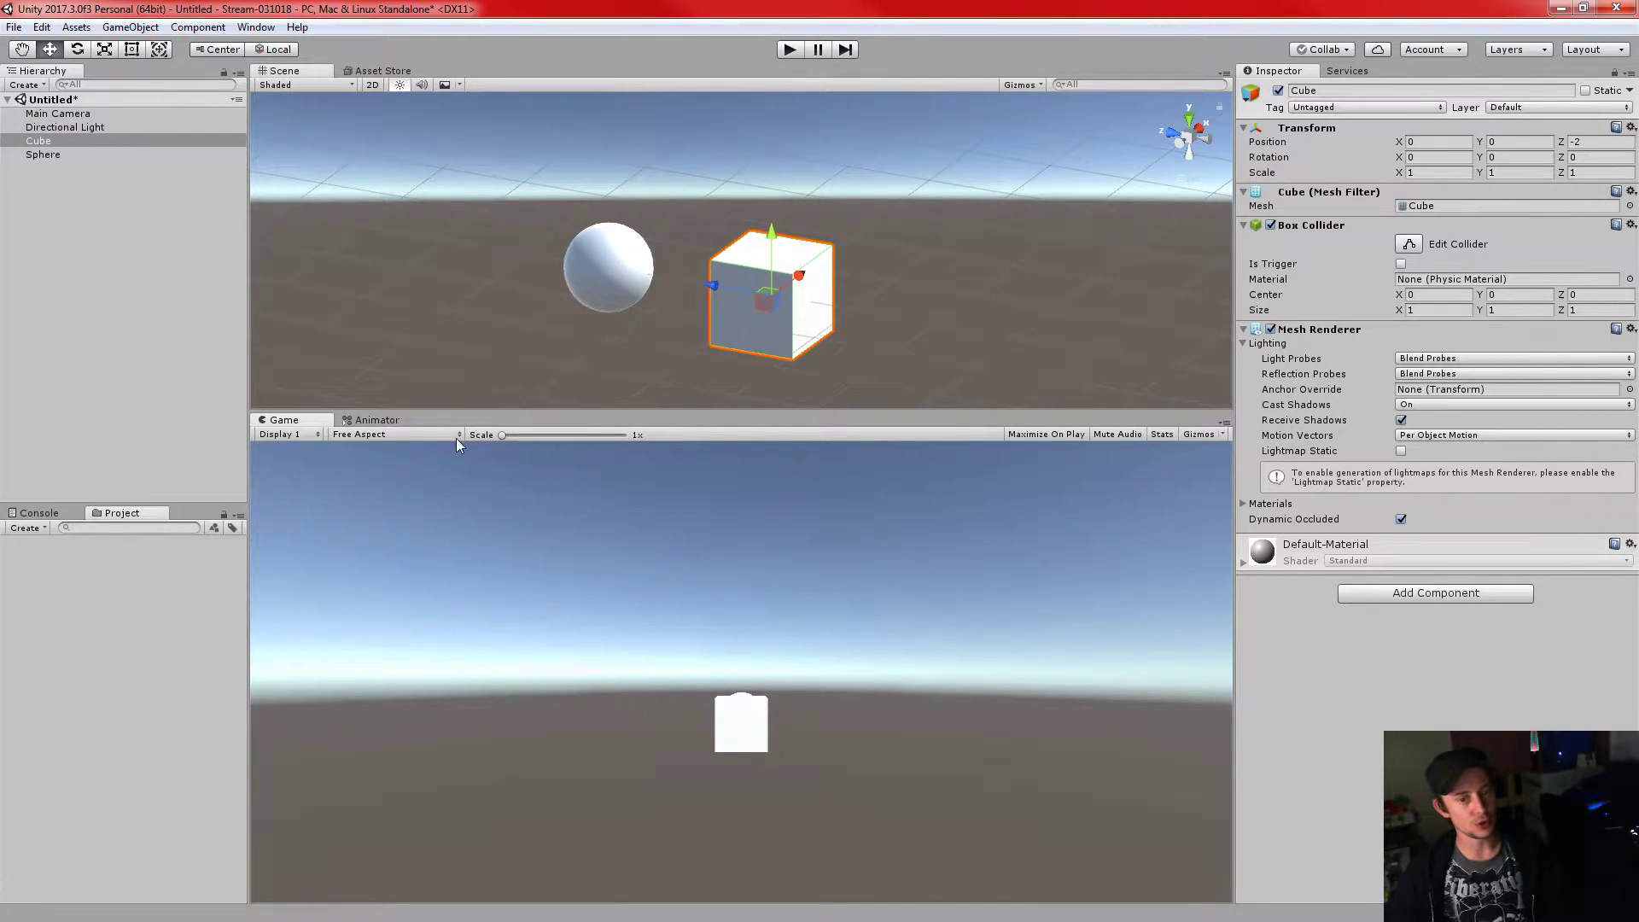
mouse_move(502, 436)
mouse_down()
mouse_move(625, 443)
mouse_move(487, 432)
mouse_up()
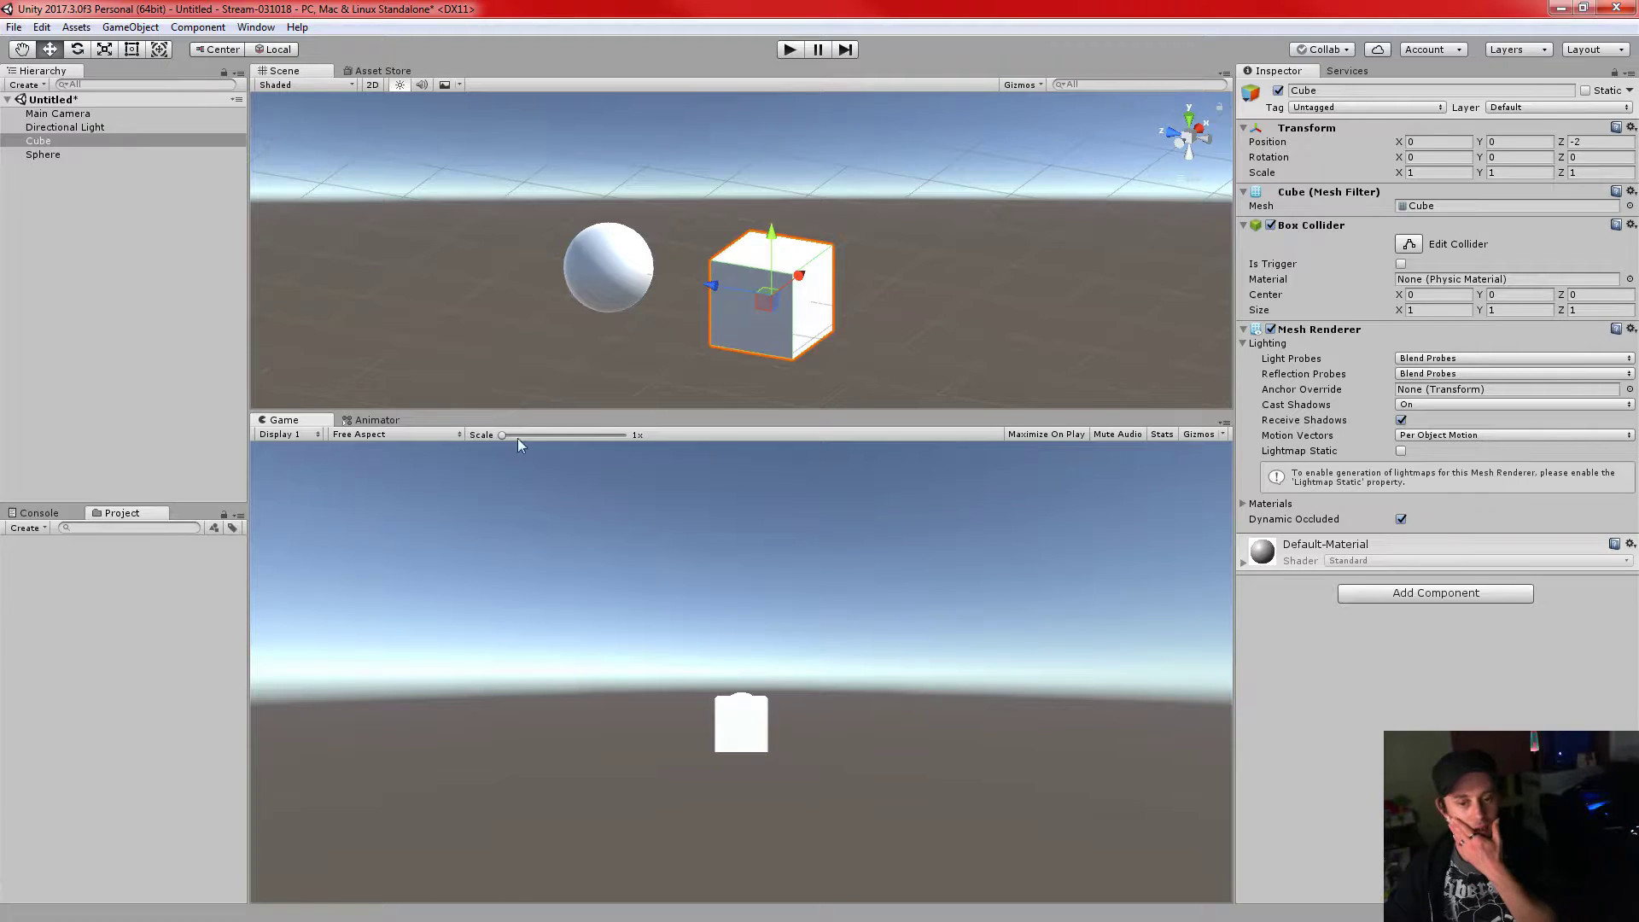
mouse_move(502, 436)
mouse_down()
mouse_move(640, 453)
mouse_move(500, 461)
mouse_up()
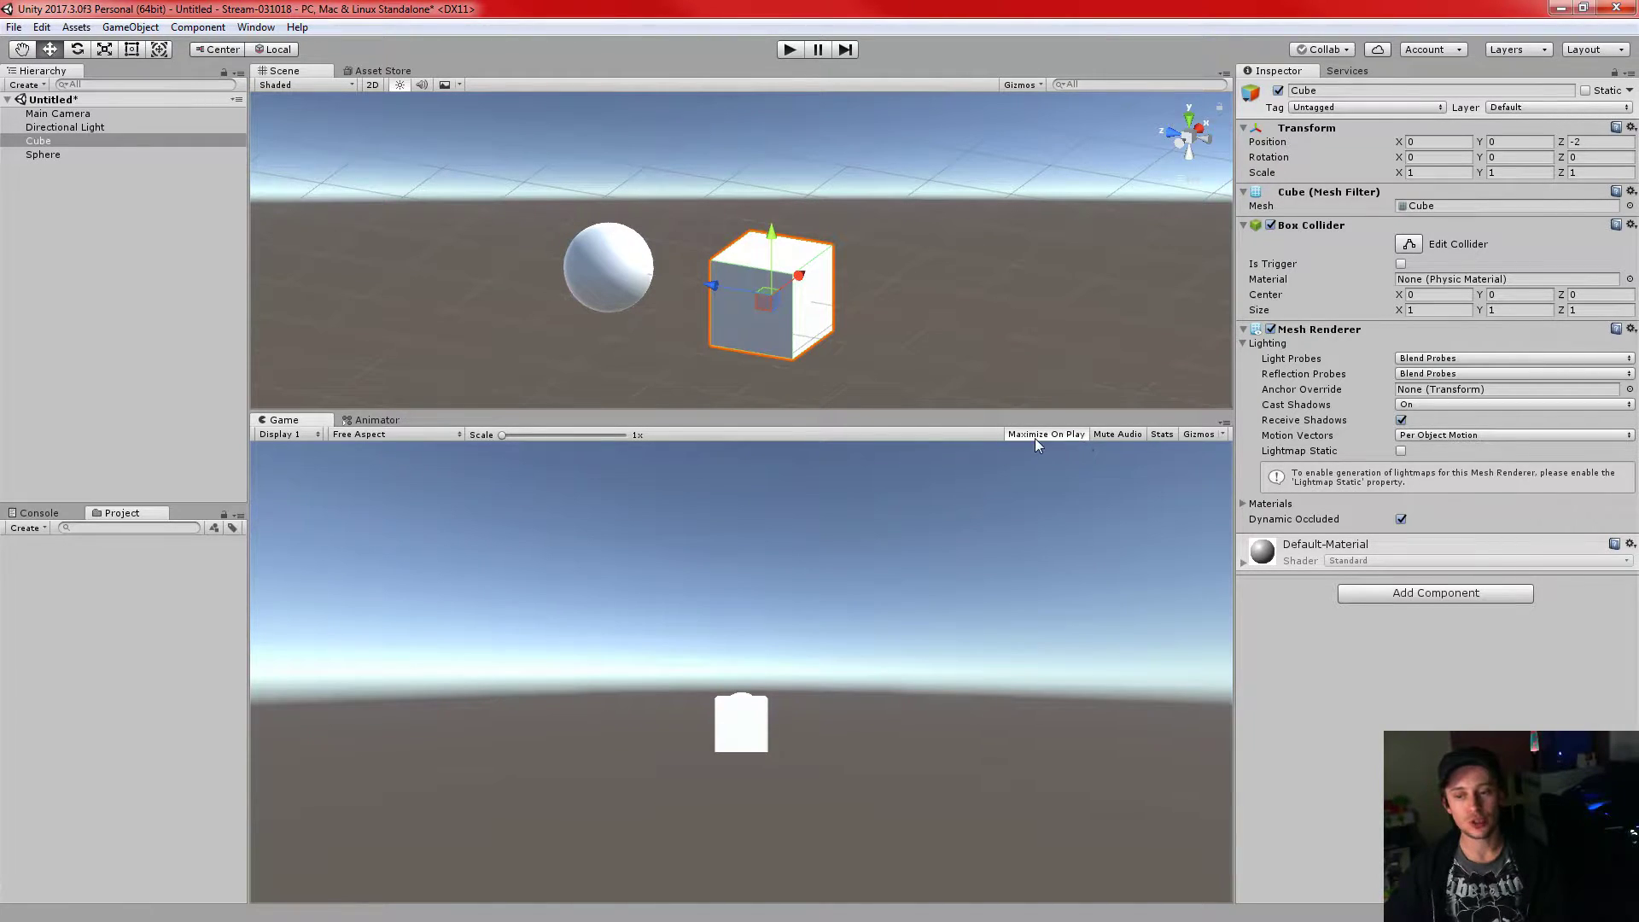
- Test Maximize On Play by running, pausing, resuming and stopping the scene, and give the Scene view more height
click(789, 49)
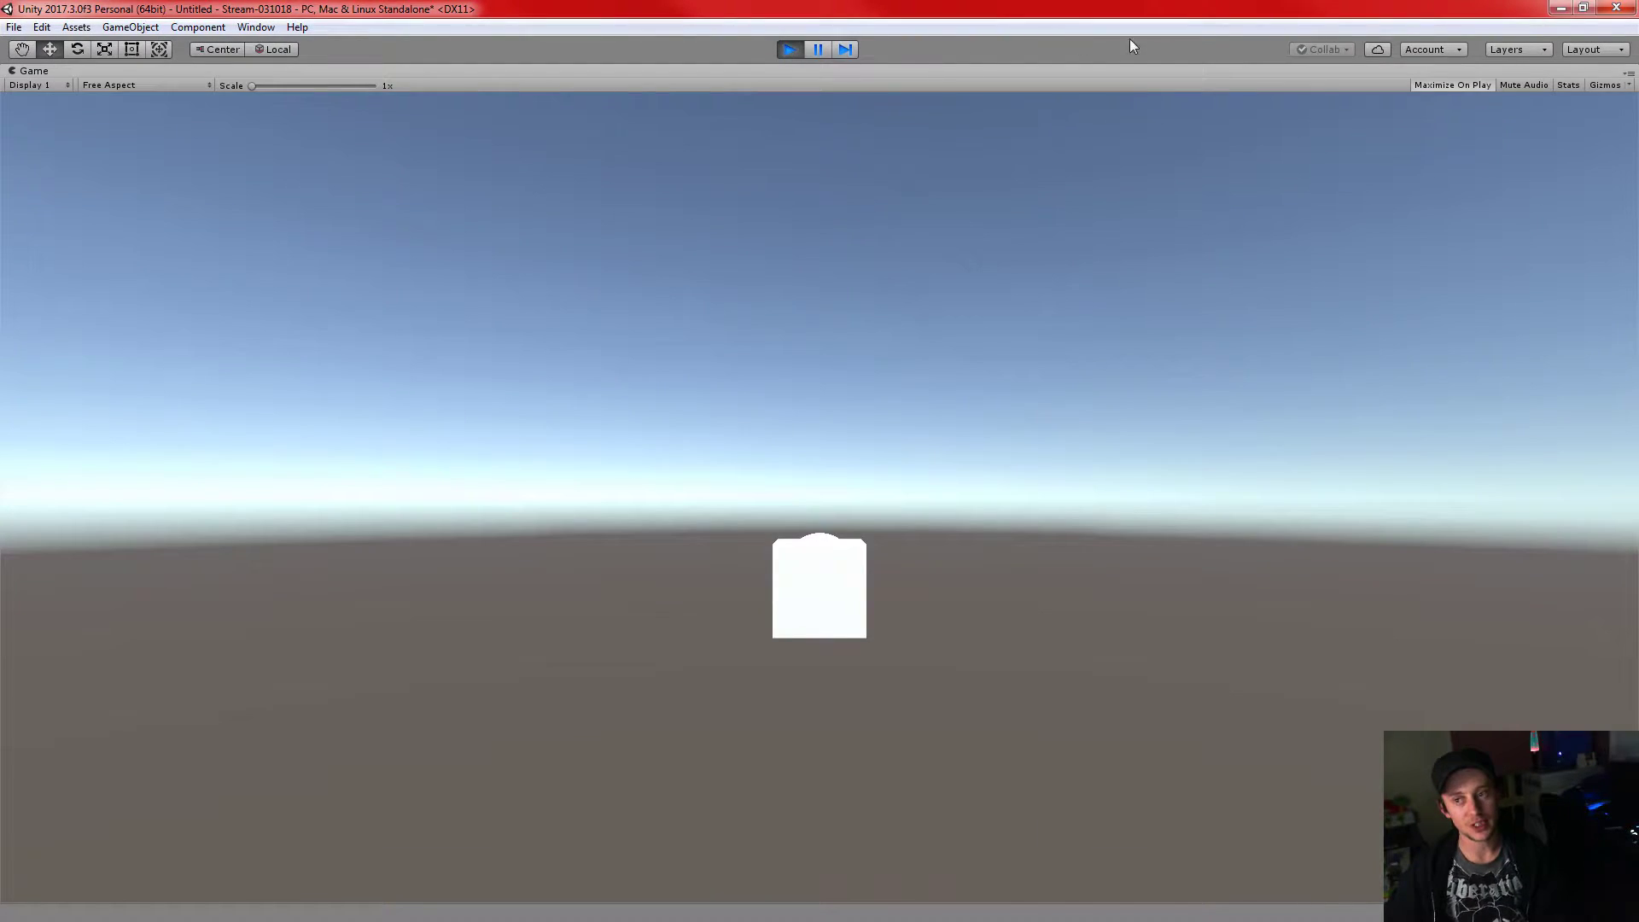
click(821, 49)
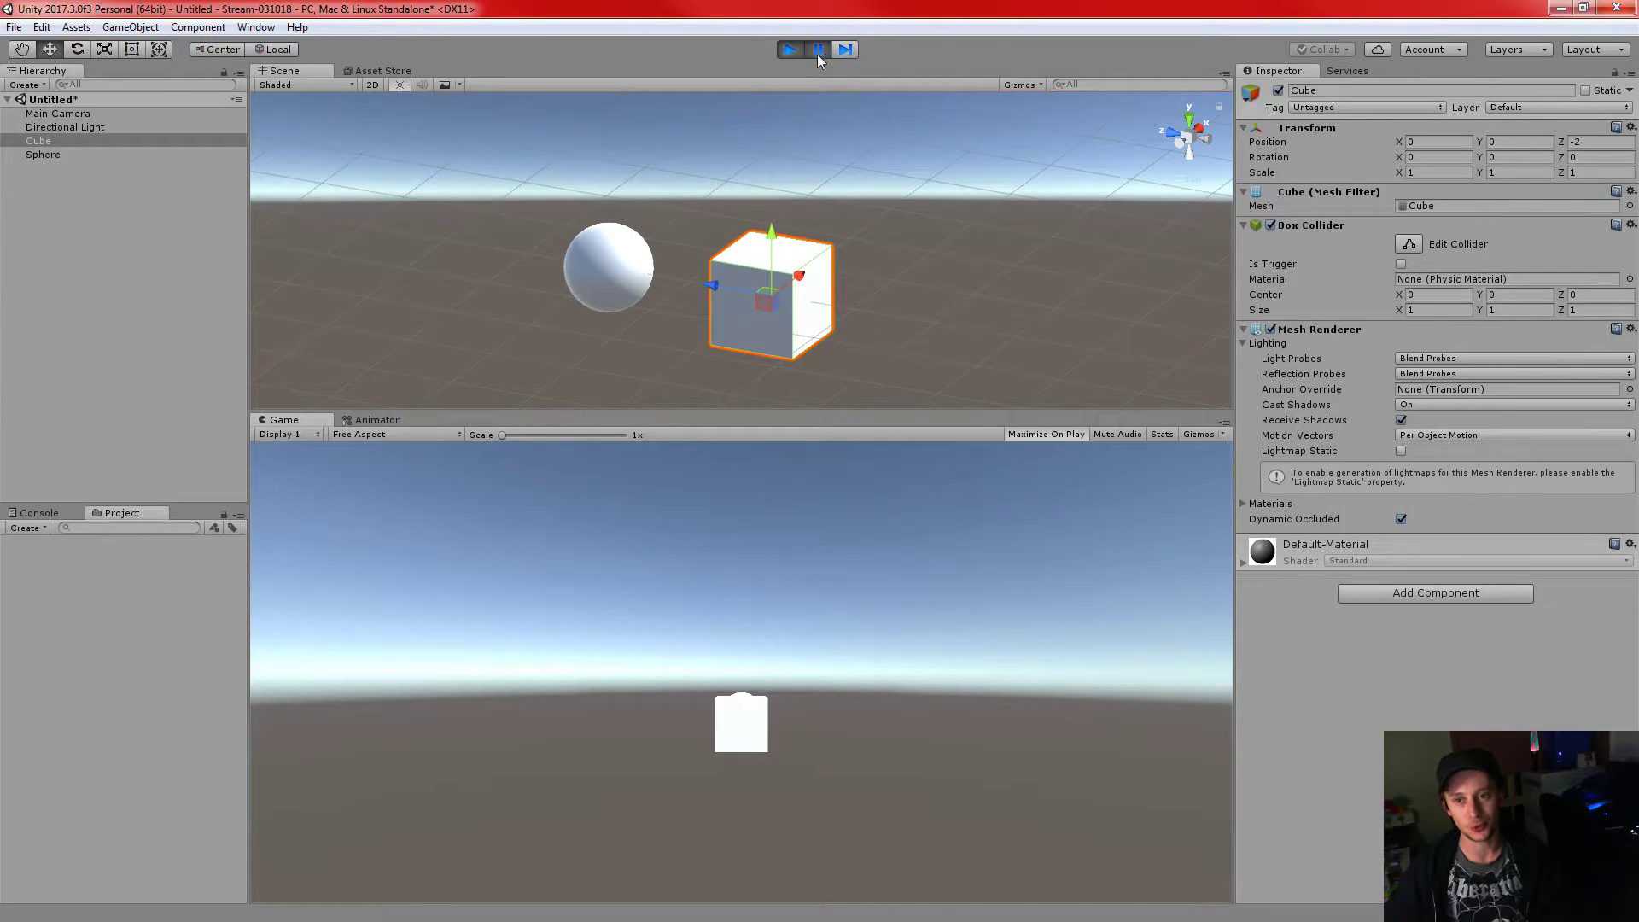
click(815, 52)
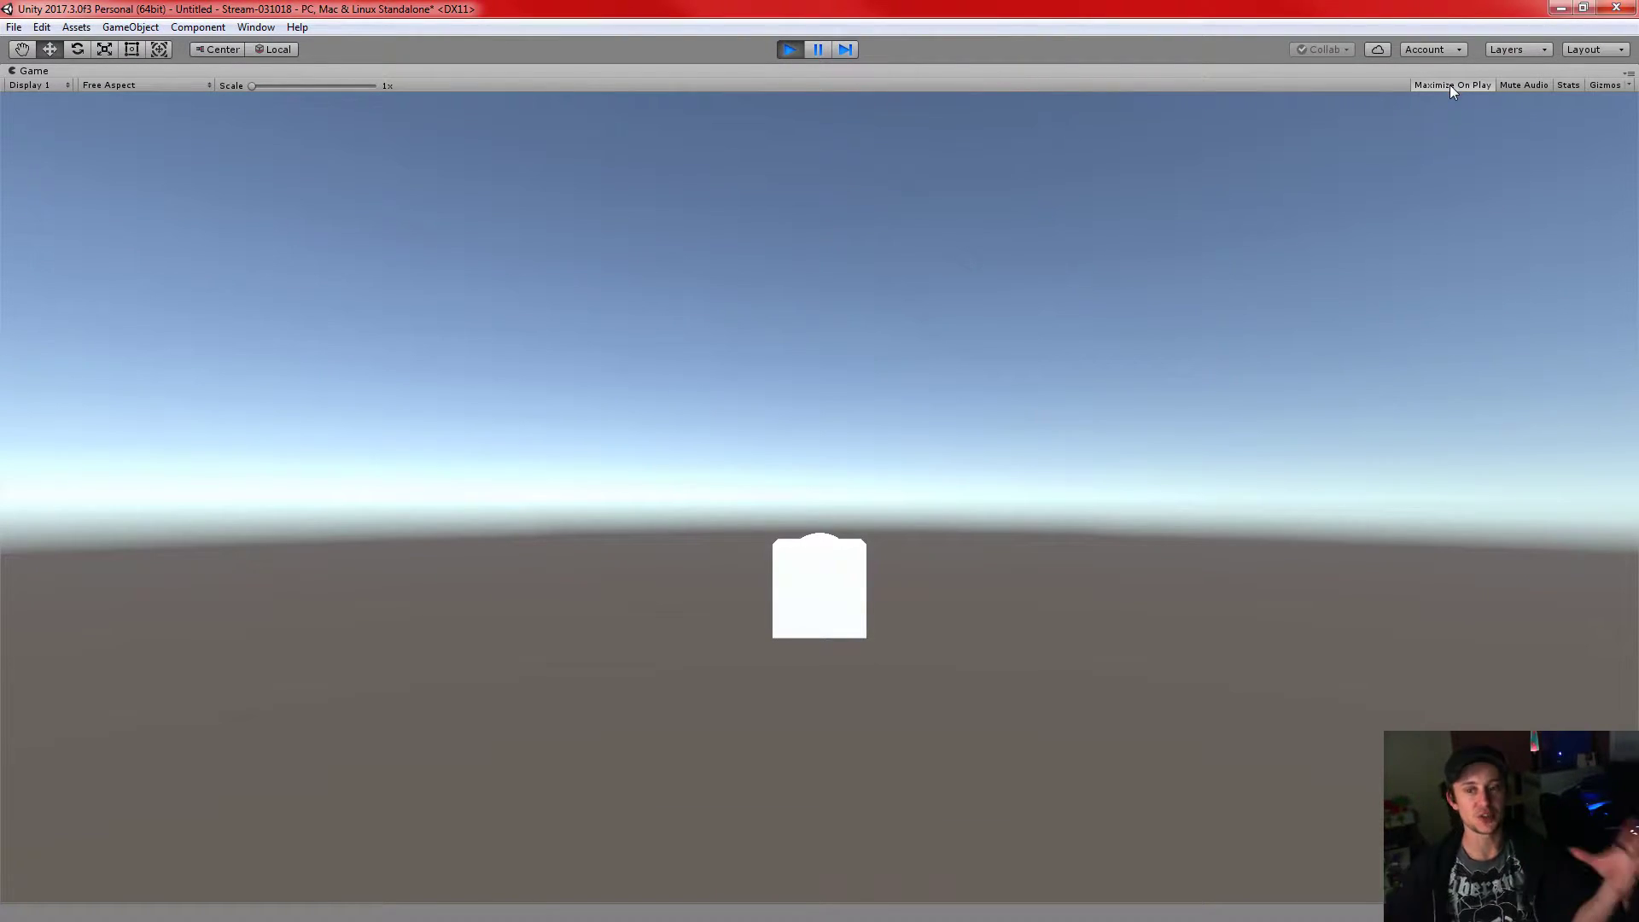
click(787, 50)
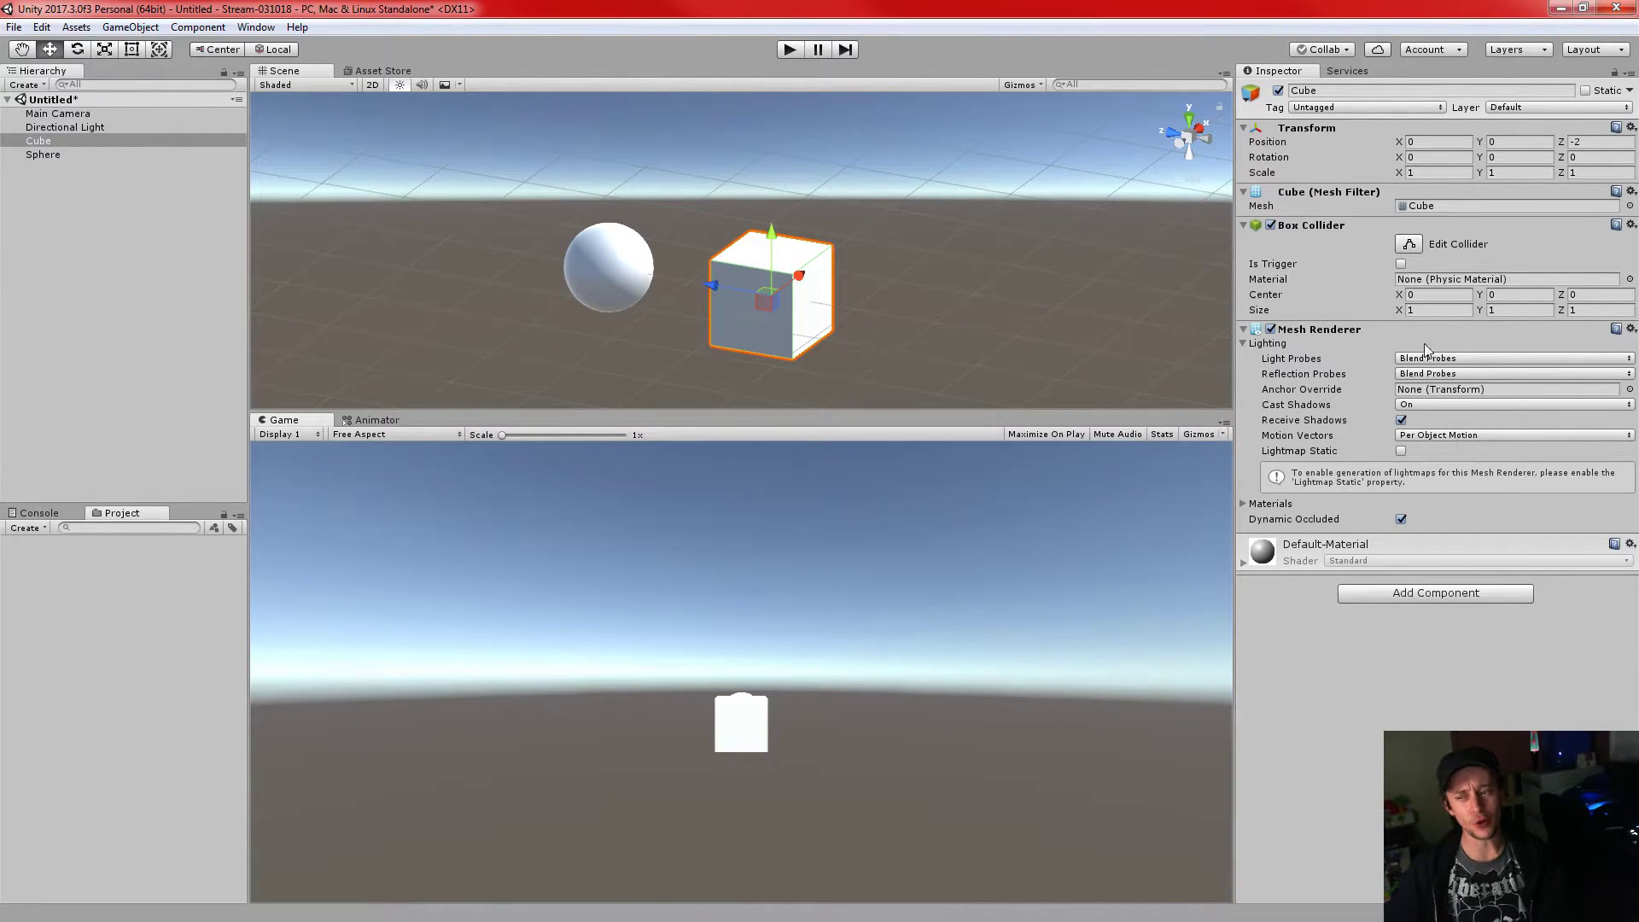
drag(728, 412, 739, 440)
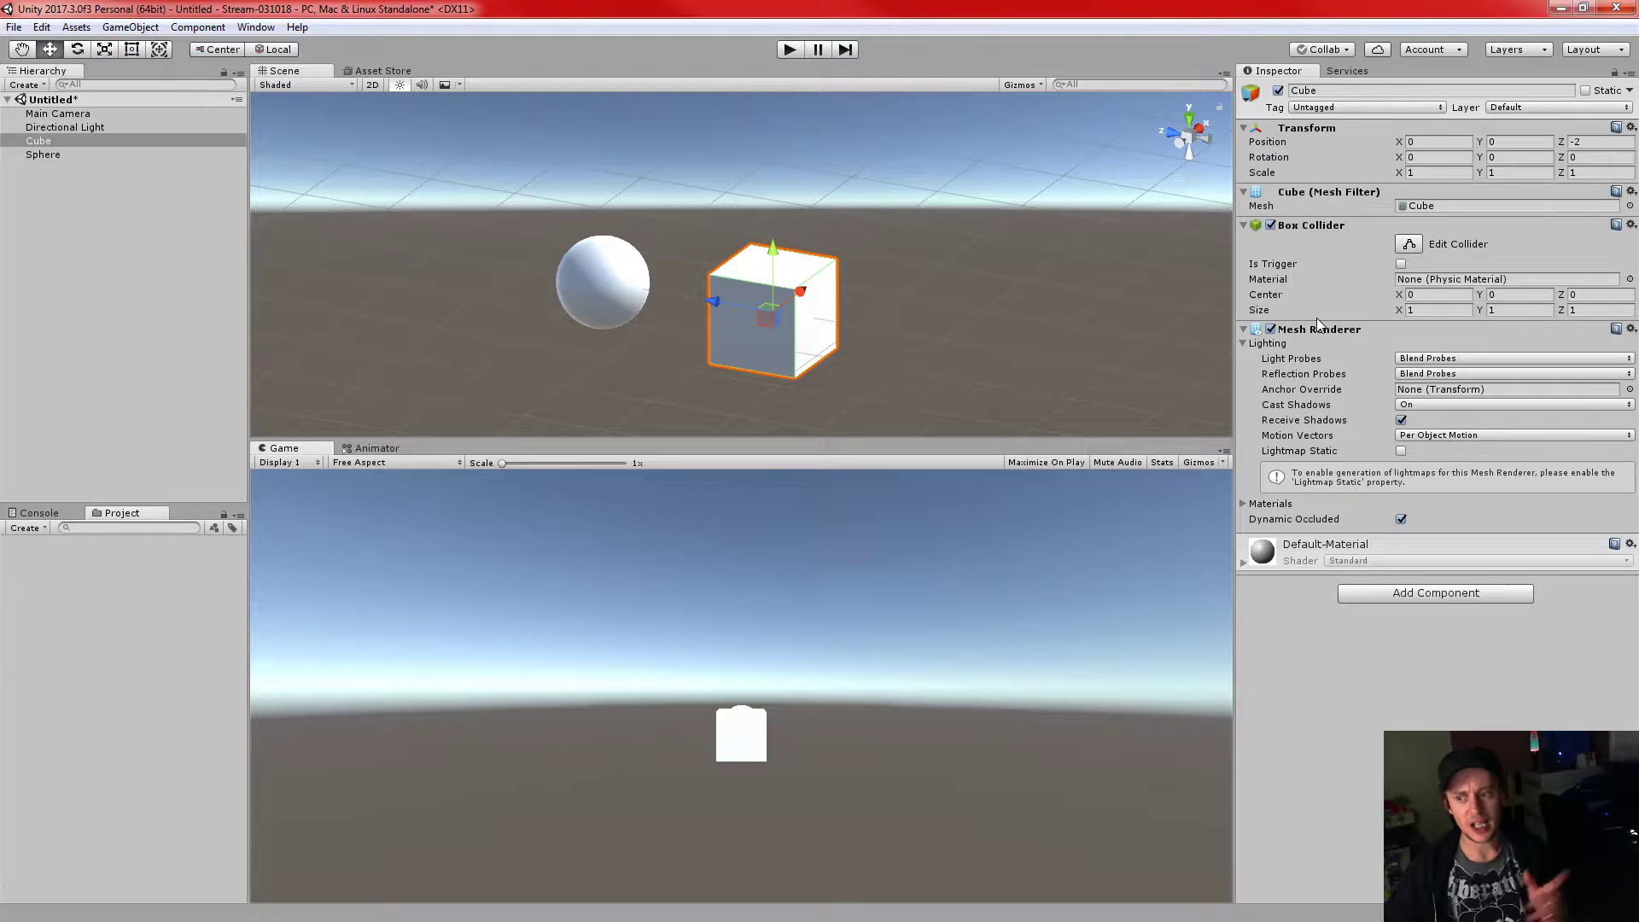
- Examine the Game view's rendering statistics and its Gizmos options, and close both
click(1024, 476)
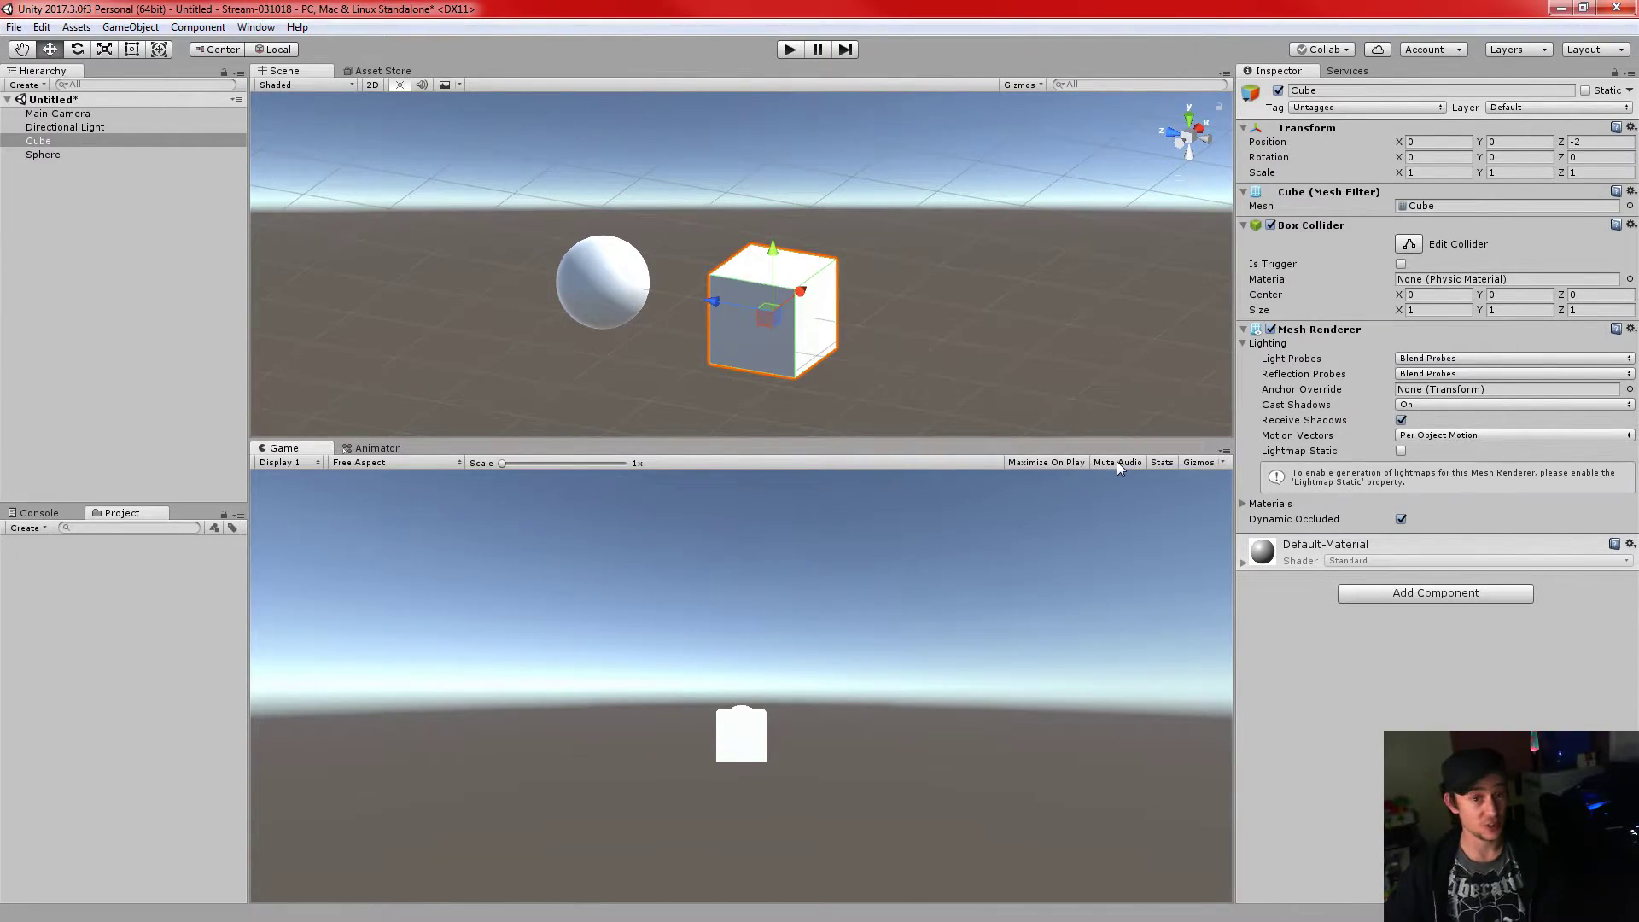
click(1161, 462)
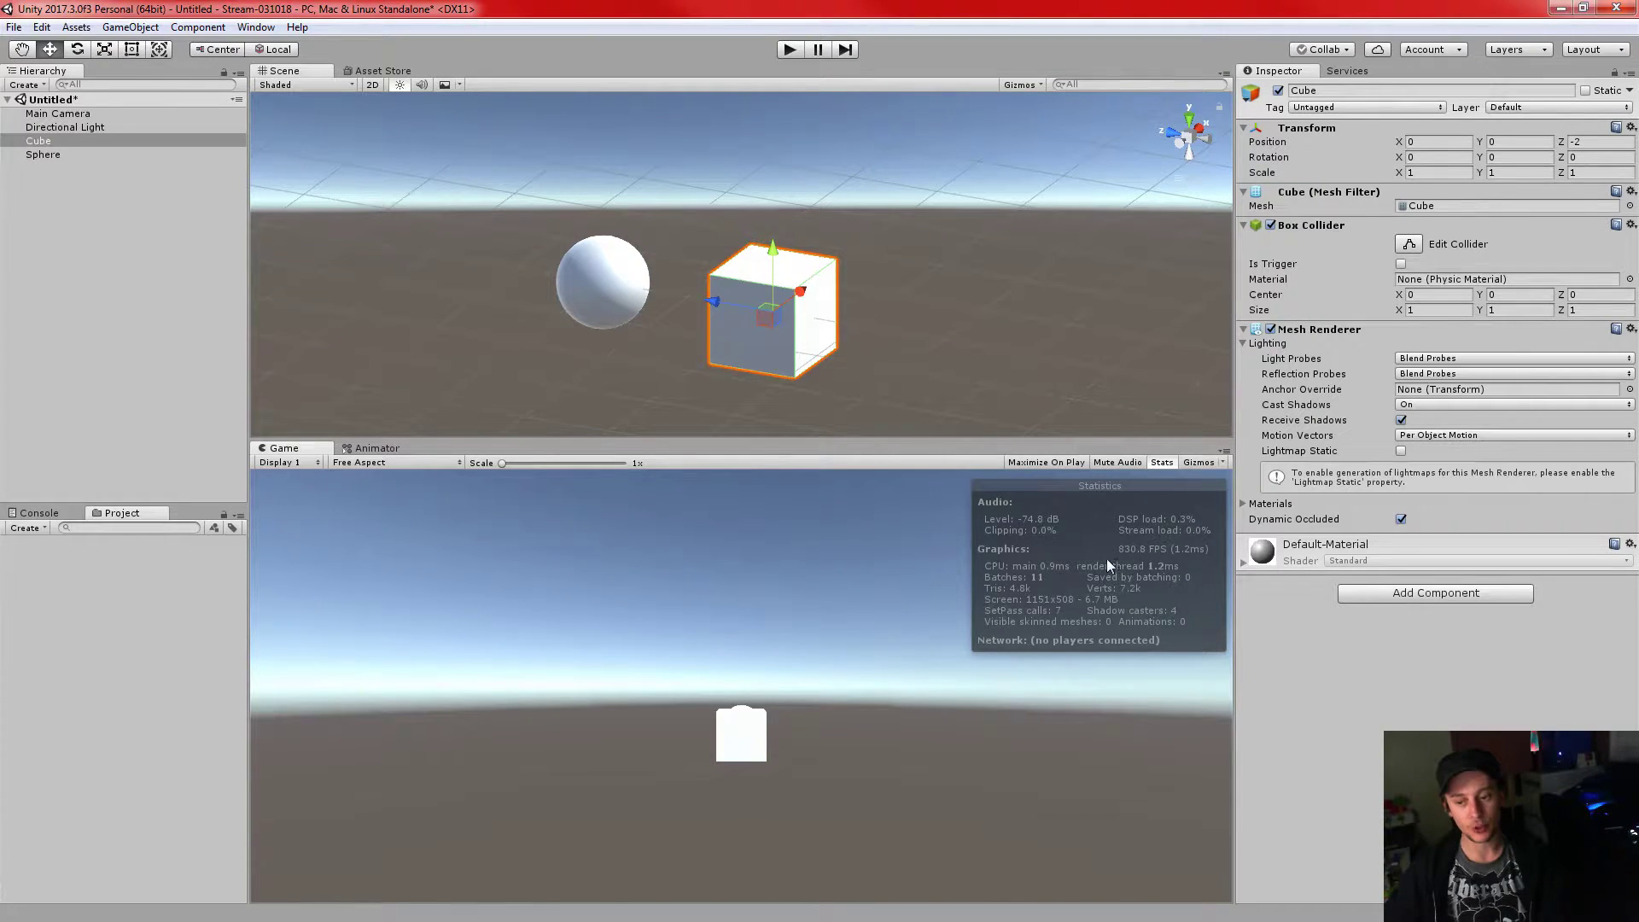
click(1163, 461)
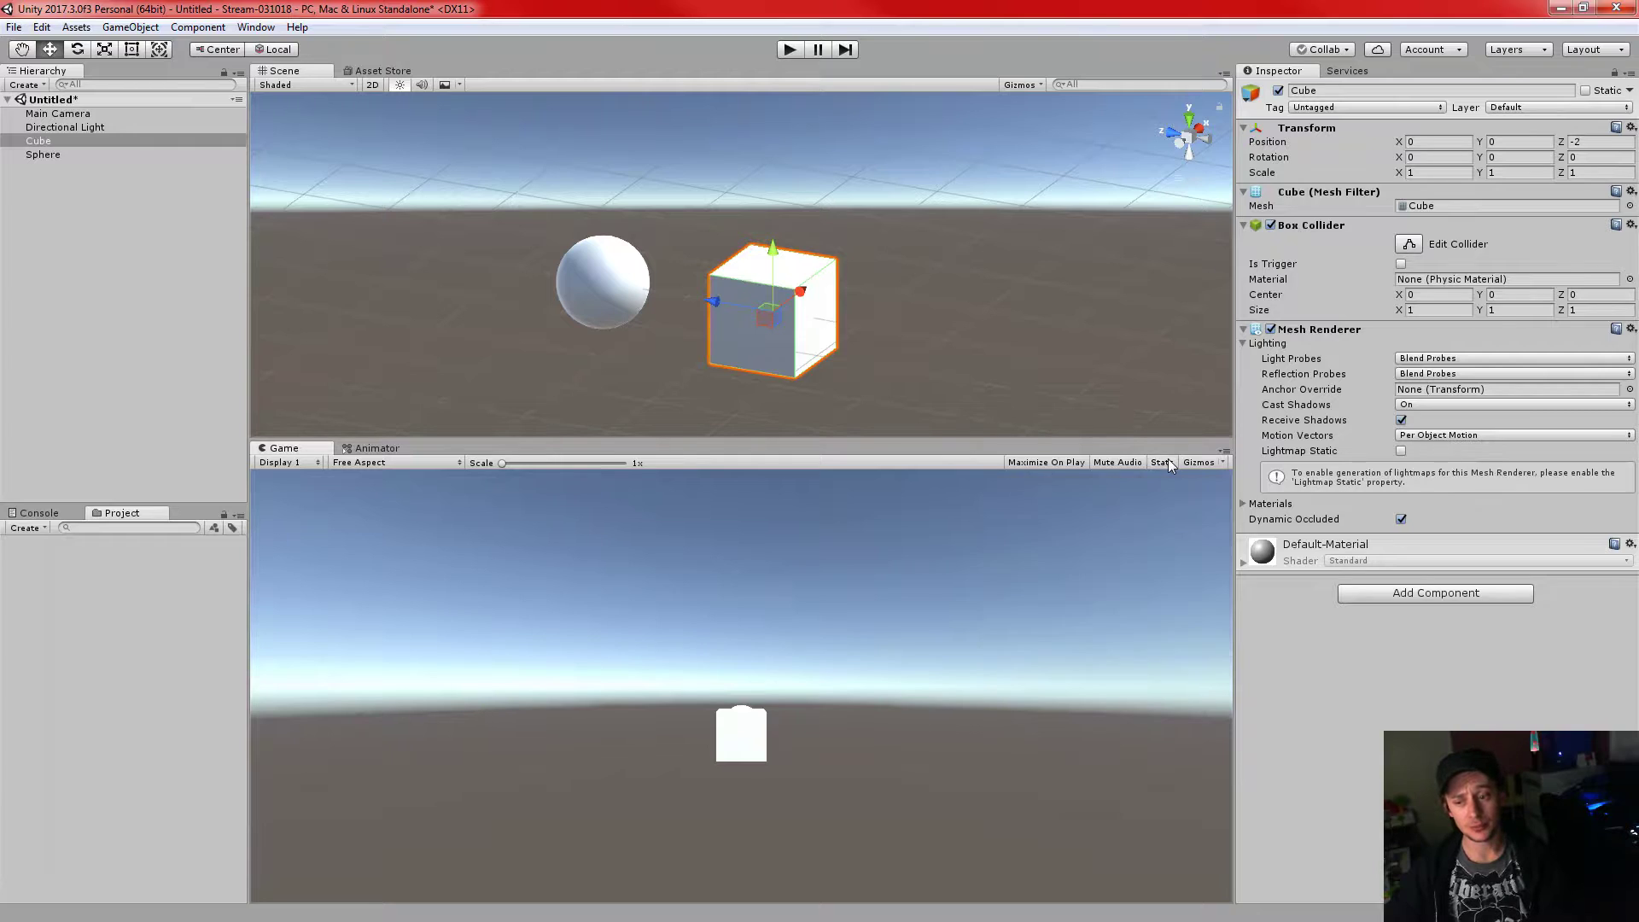
click(1224, 463)
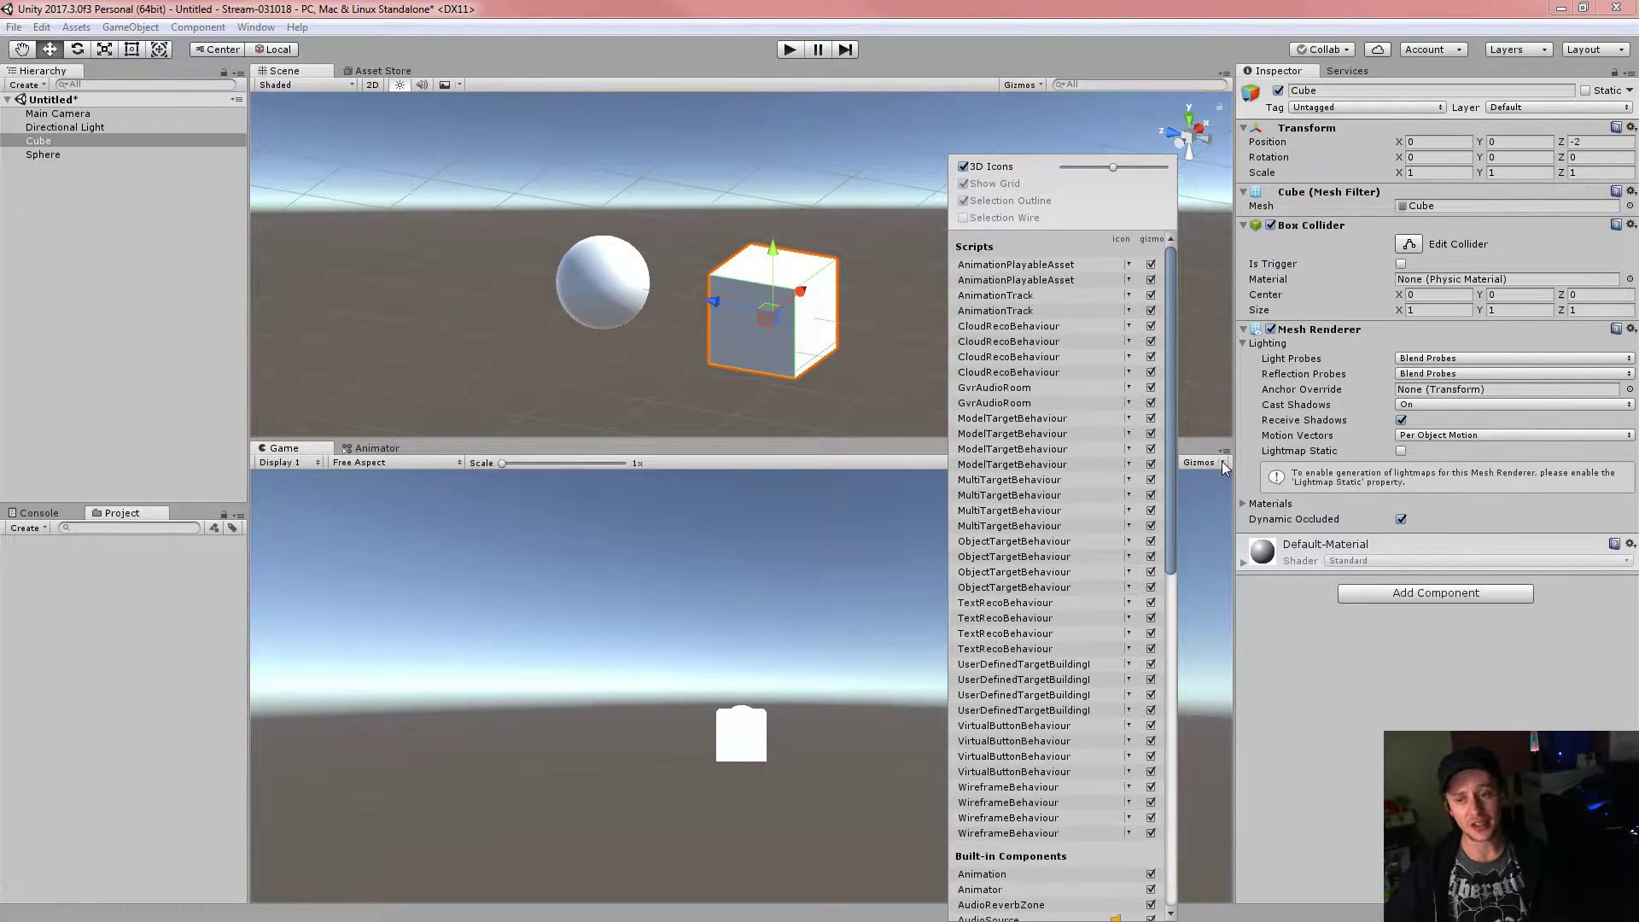
click(1223, 463)
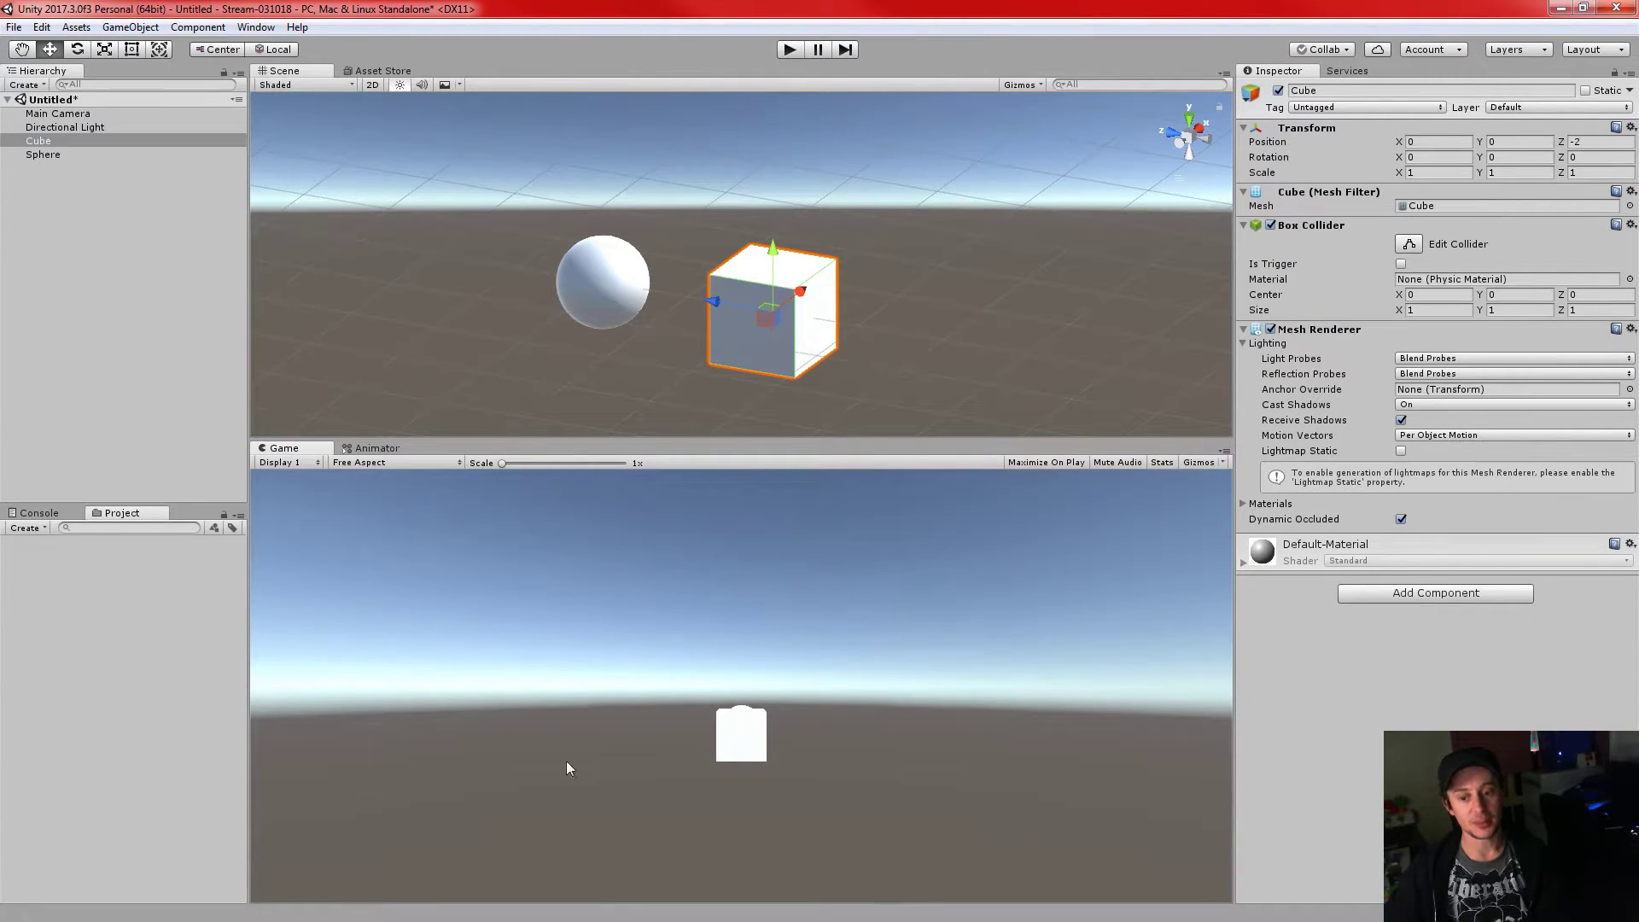
click(1222, 463)
click(1223, 462)
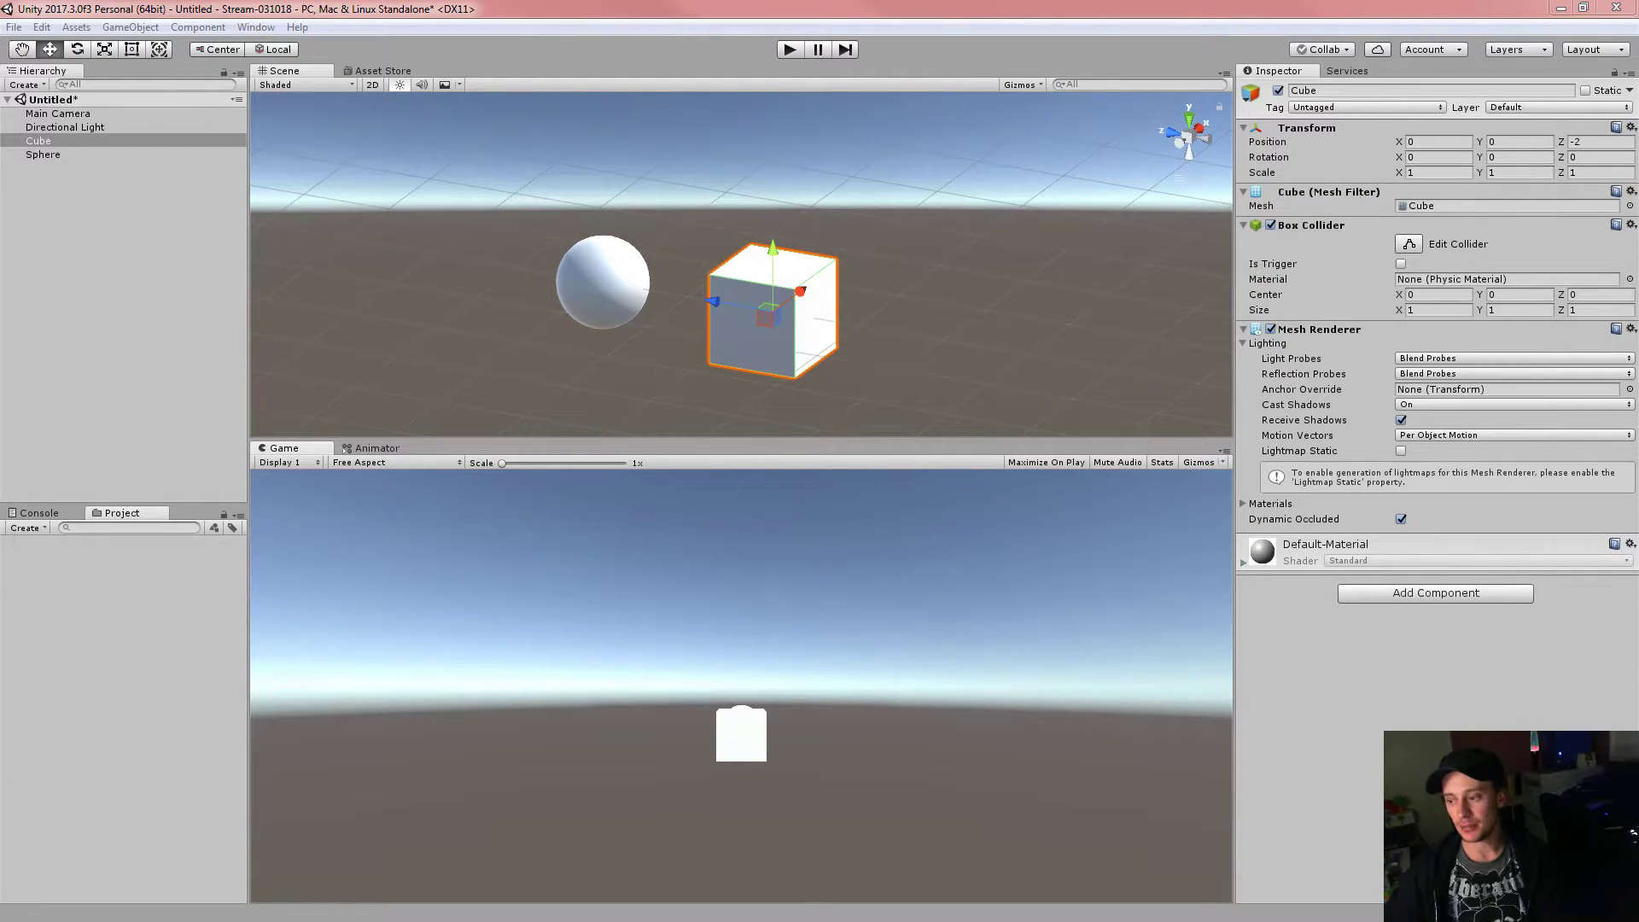
- Select the sphere and the cube in the Scene view to examine each object's Inspector details
click(1268, 10)
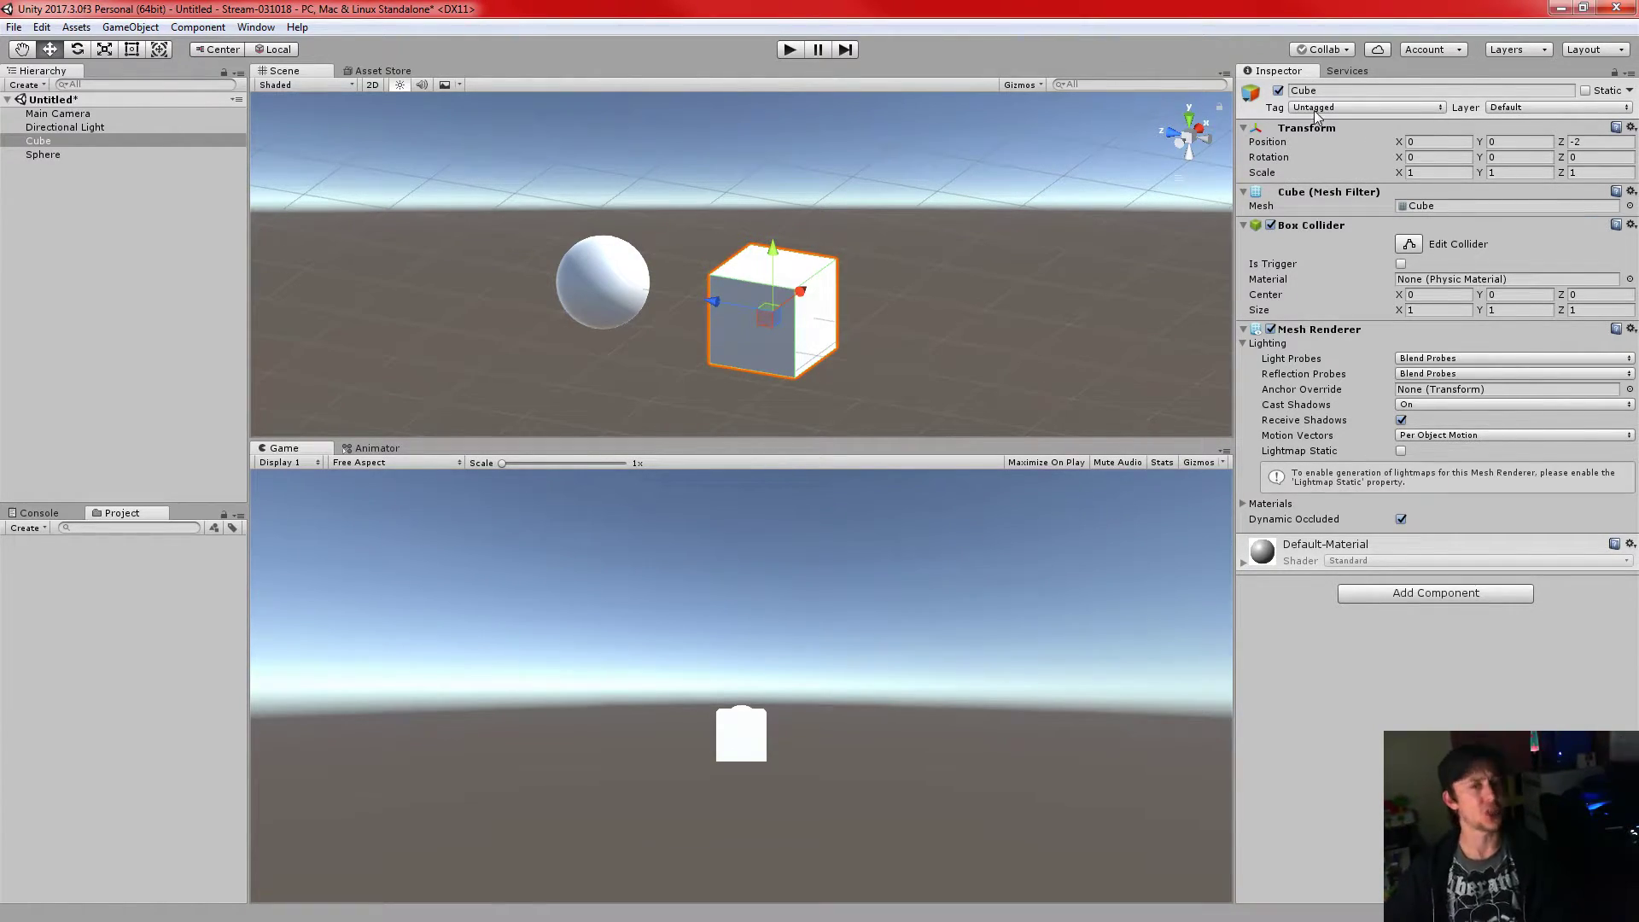
click(606, 290)
click(756, 309)
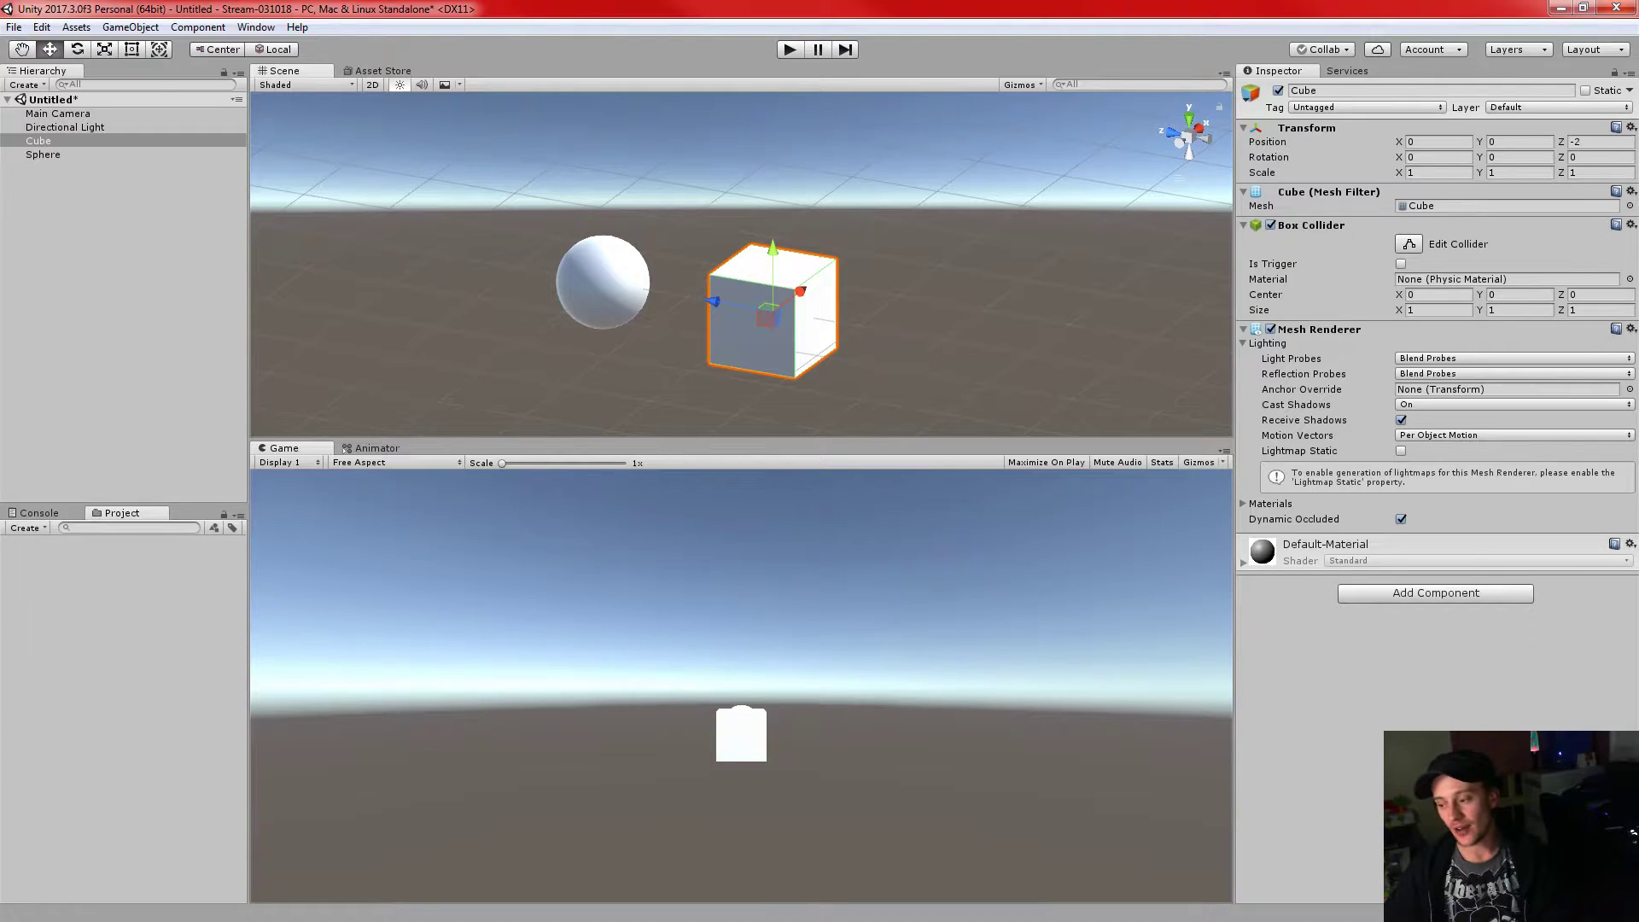
- Create a new text document in the project's Assets folder in Windows Explorer, and switch back to Unity
right_click(888, 386)
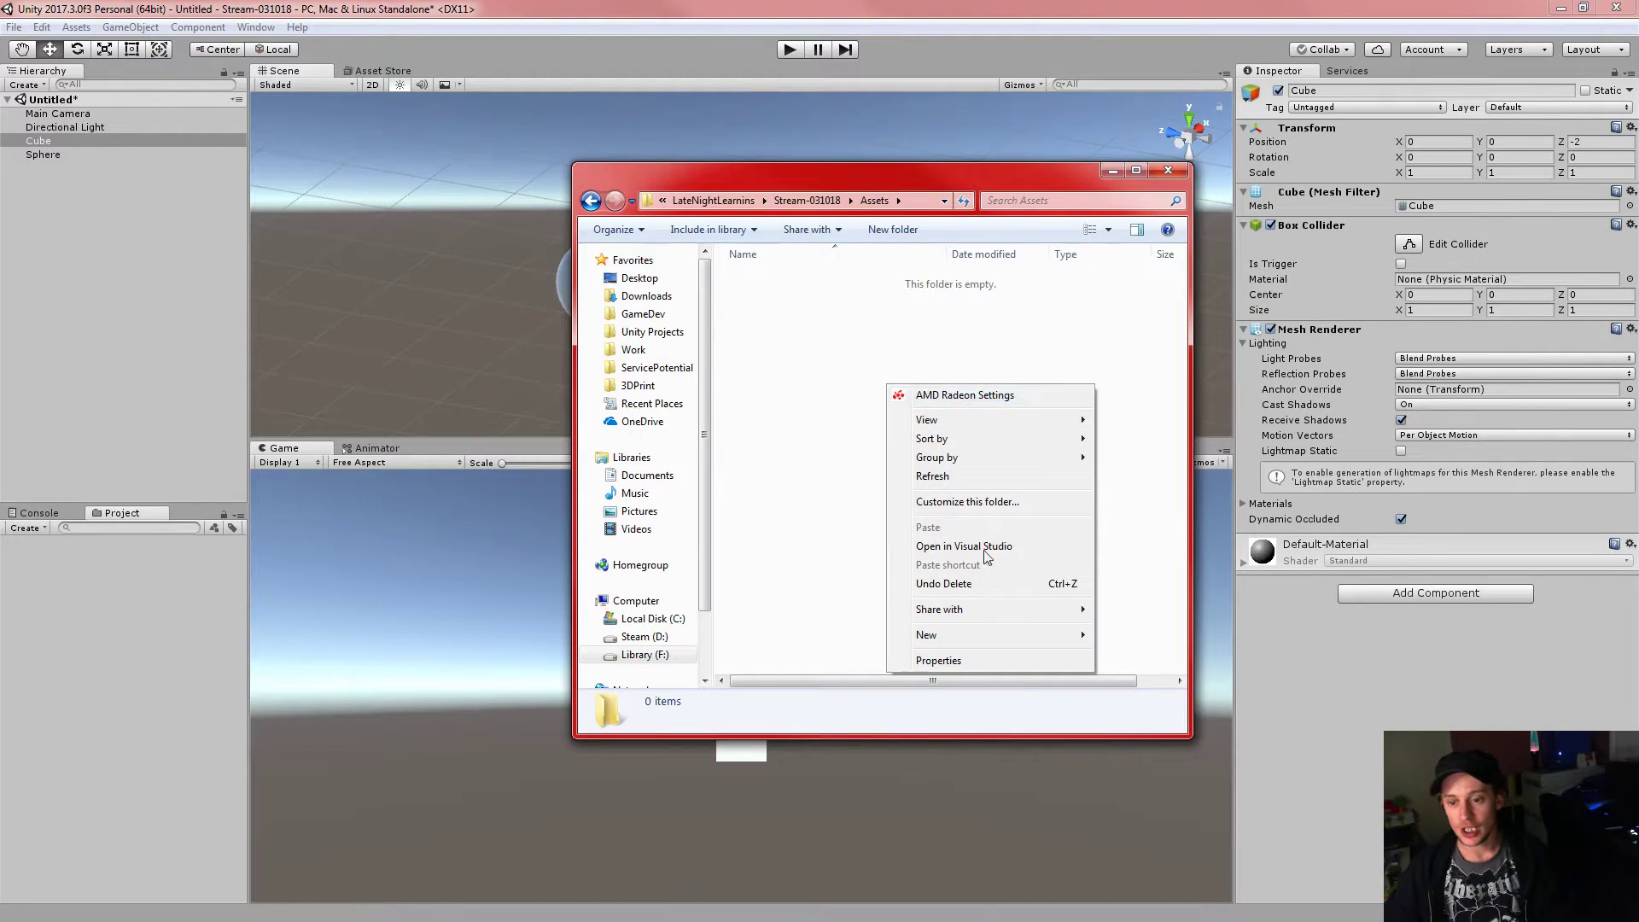
mouse_move(952, 634)
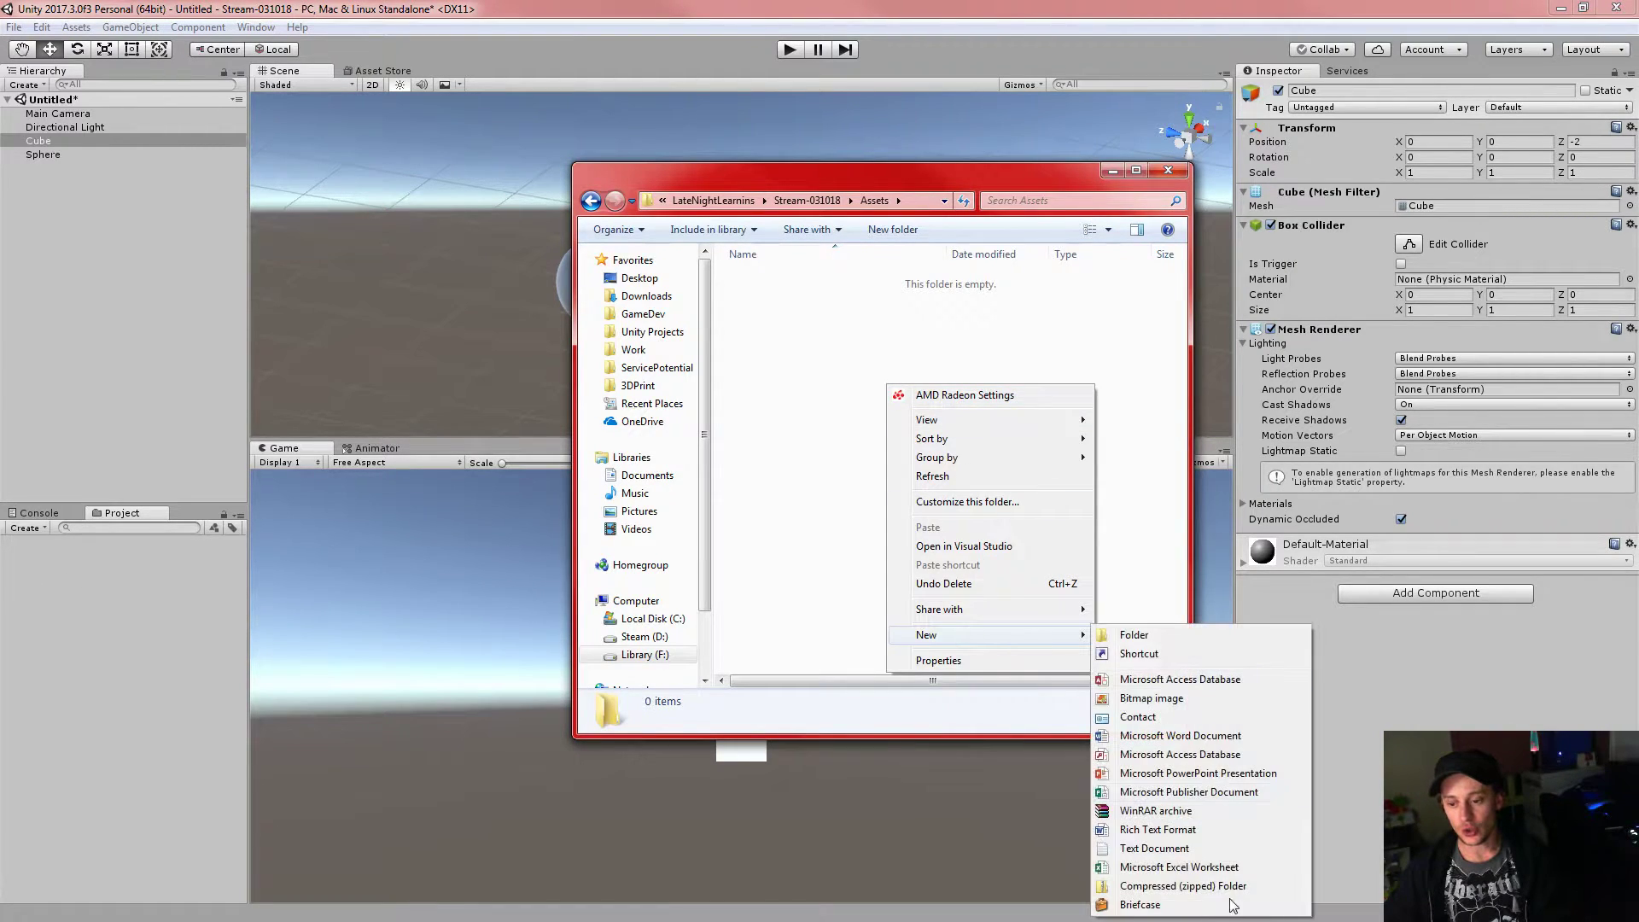
click(1142, 848)
key(Return)
click(195, 618)
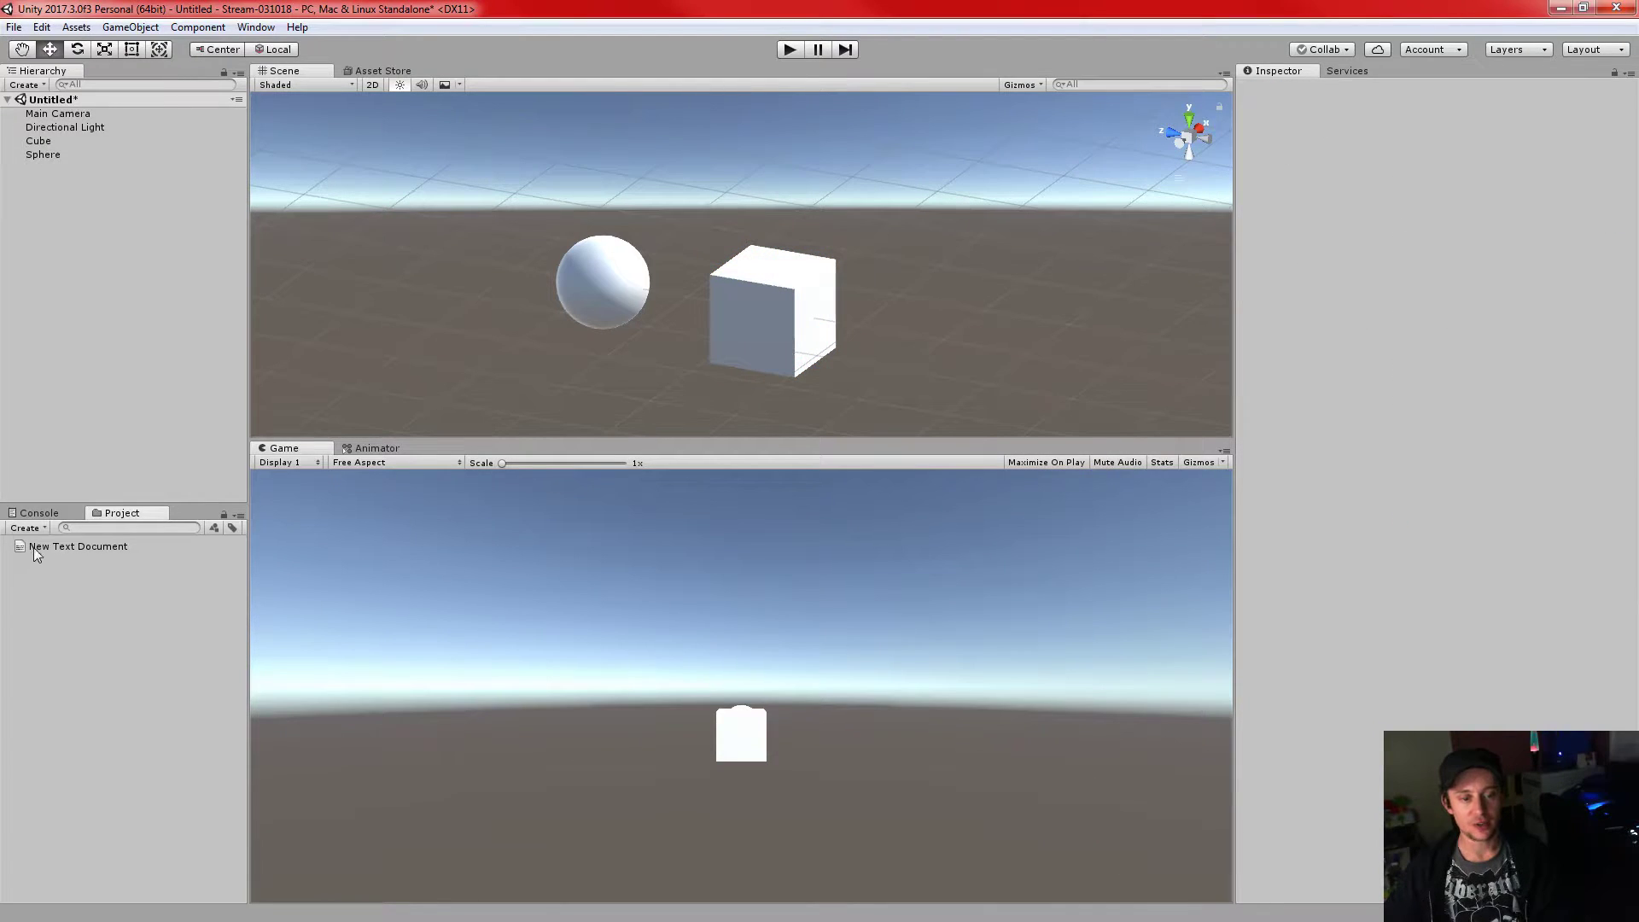
- Inspect the New Text Document asset in the Project window and permanently delete it
click(98, 547)
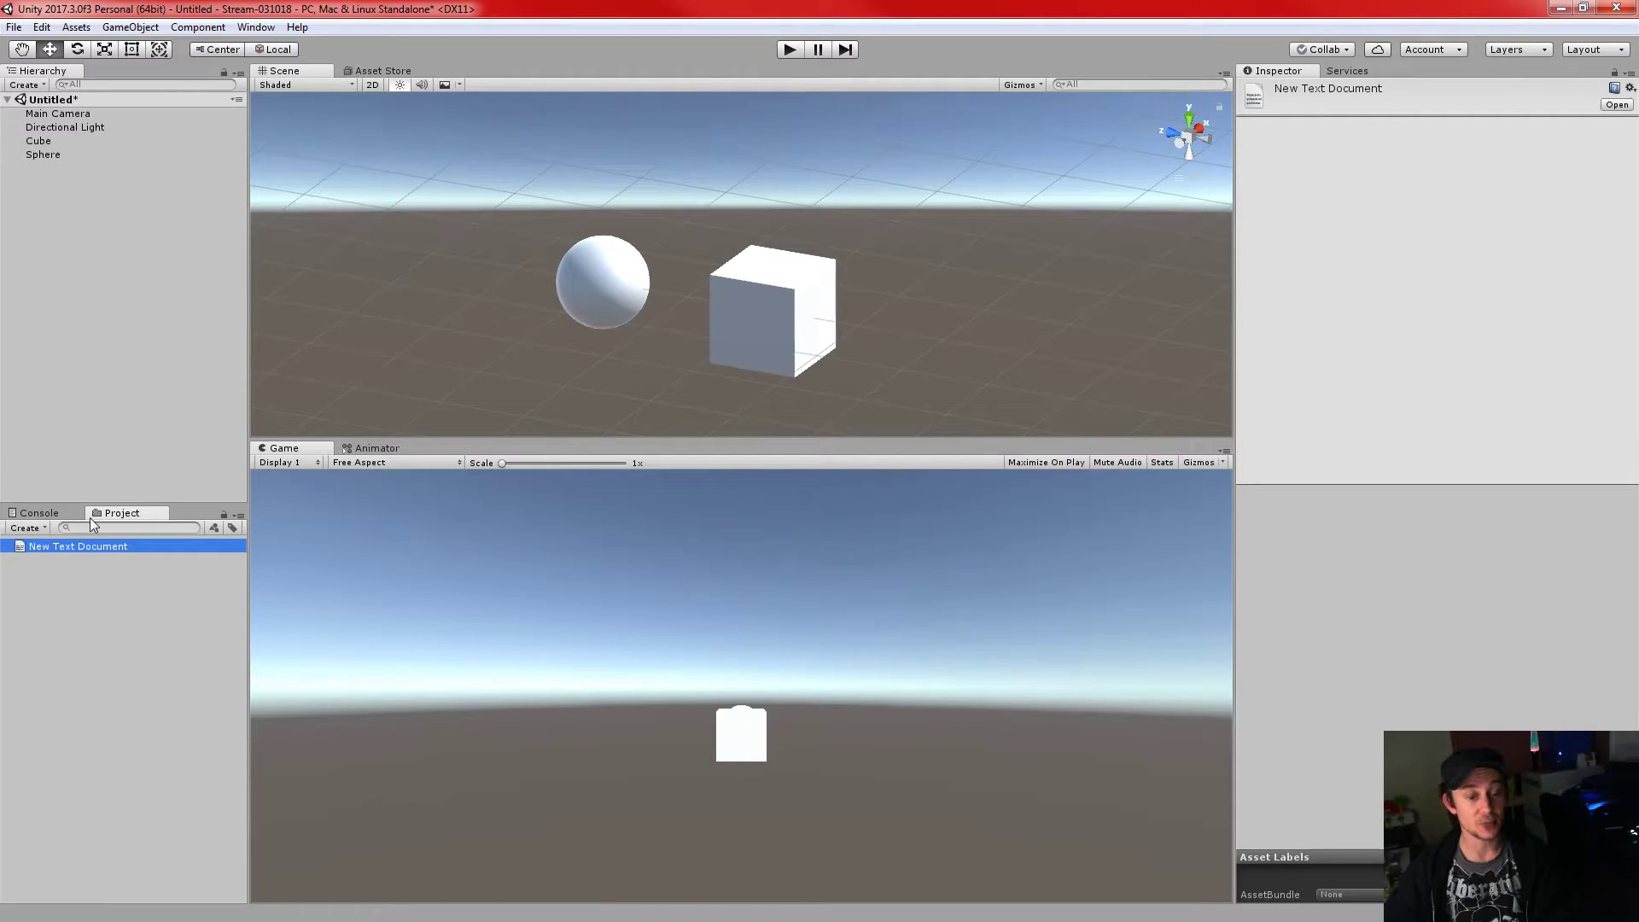
right_click(116, 549)
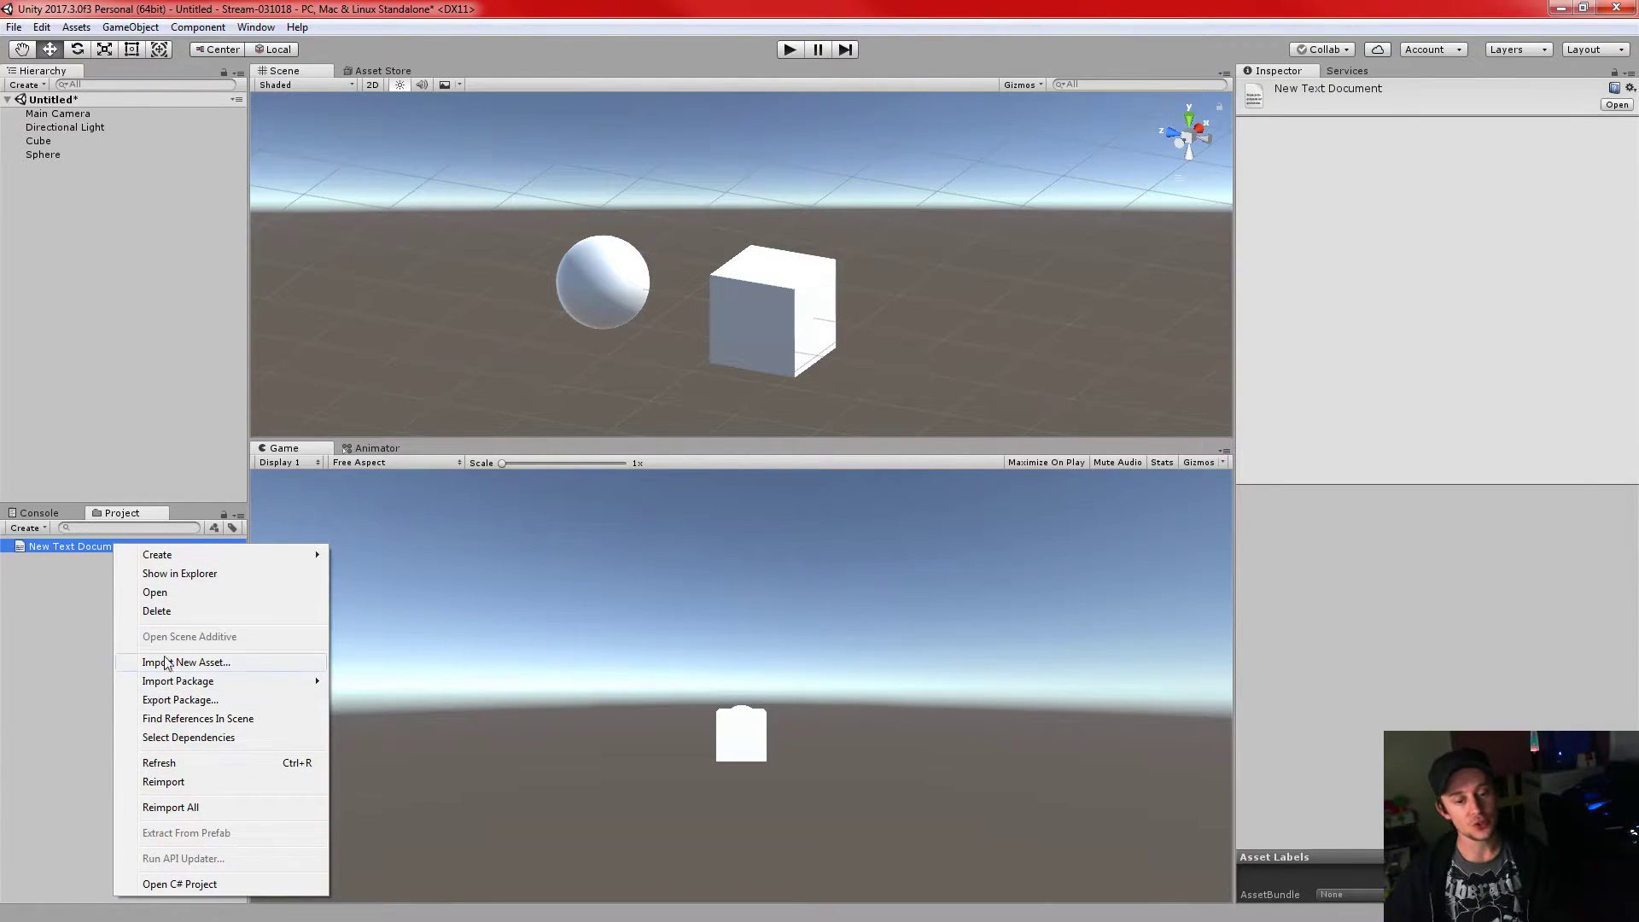
click(158, 612)
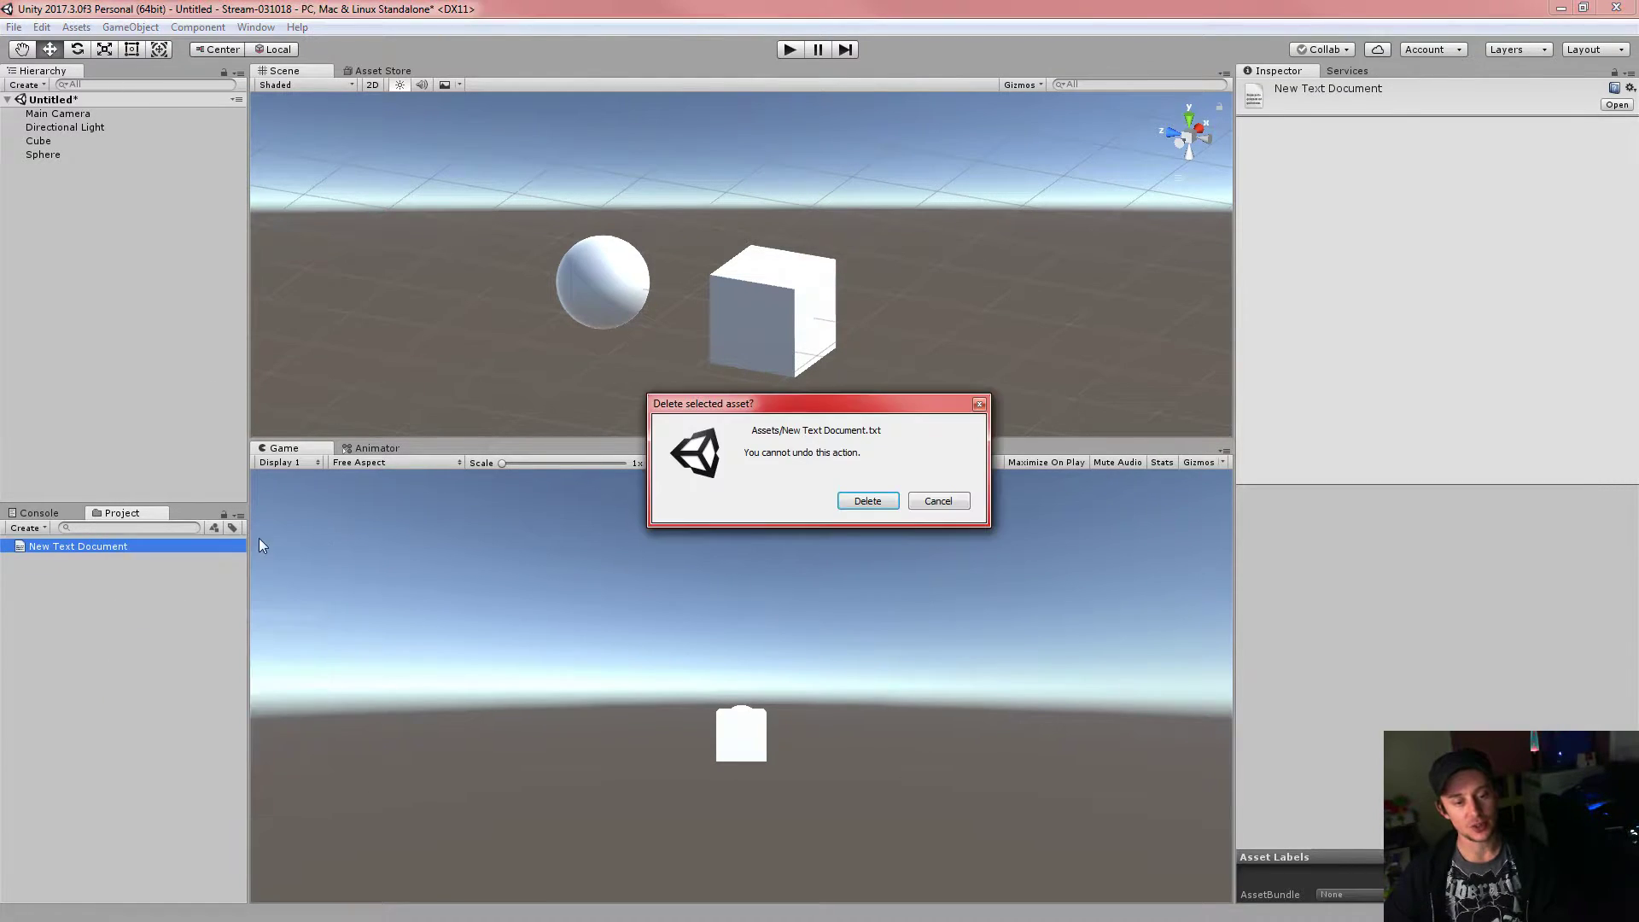
click(859, 499)
- Narrow the Hierarchy column slightly, and preview the Asset Store and Animator windows before returning to the Scene and Game views
mouse_move(241, 451)
mouse_down()
mouse_move(258, 452)
mouse_move(222, 456)
mouse_move(240, 460)
mouse_up()
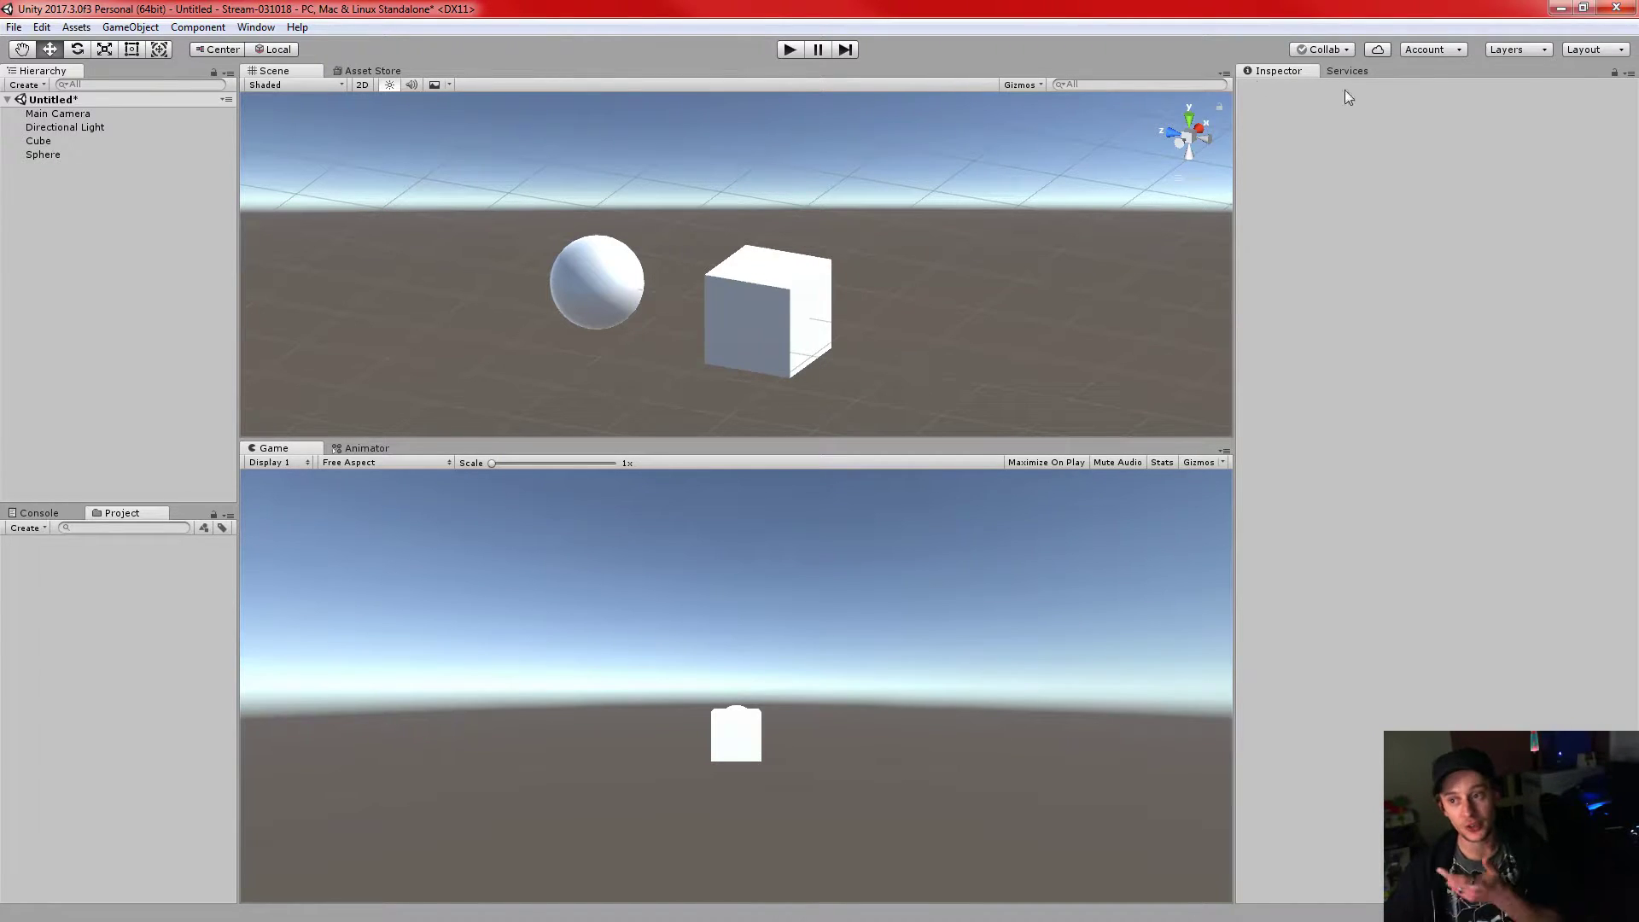
click(372, 69)
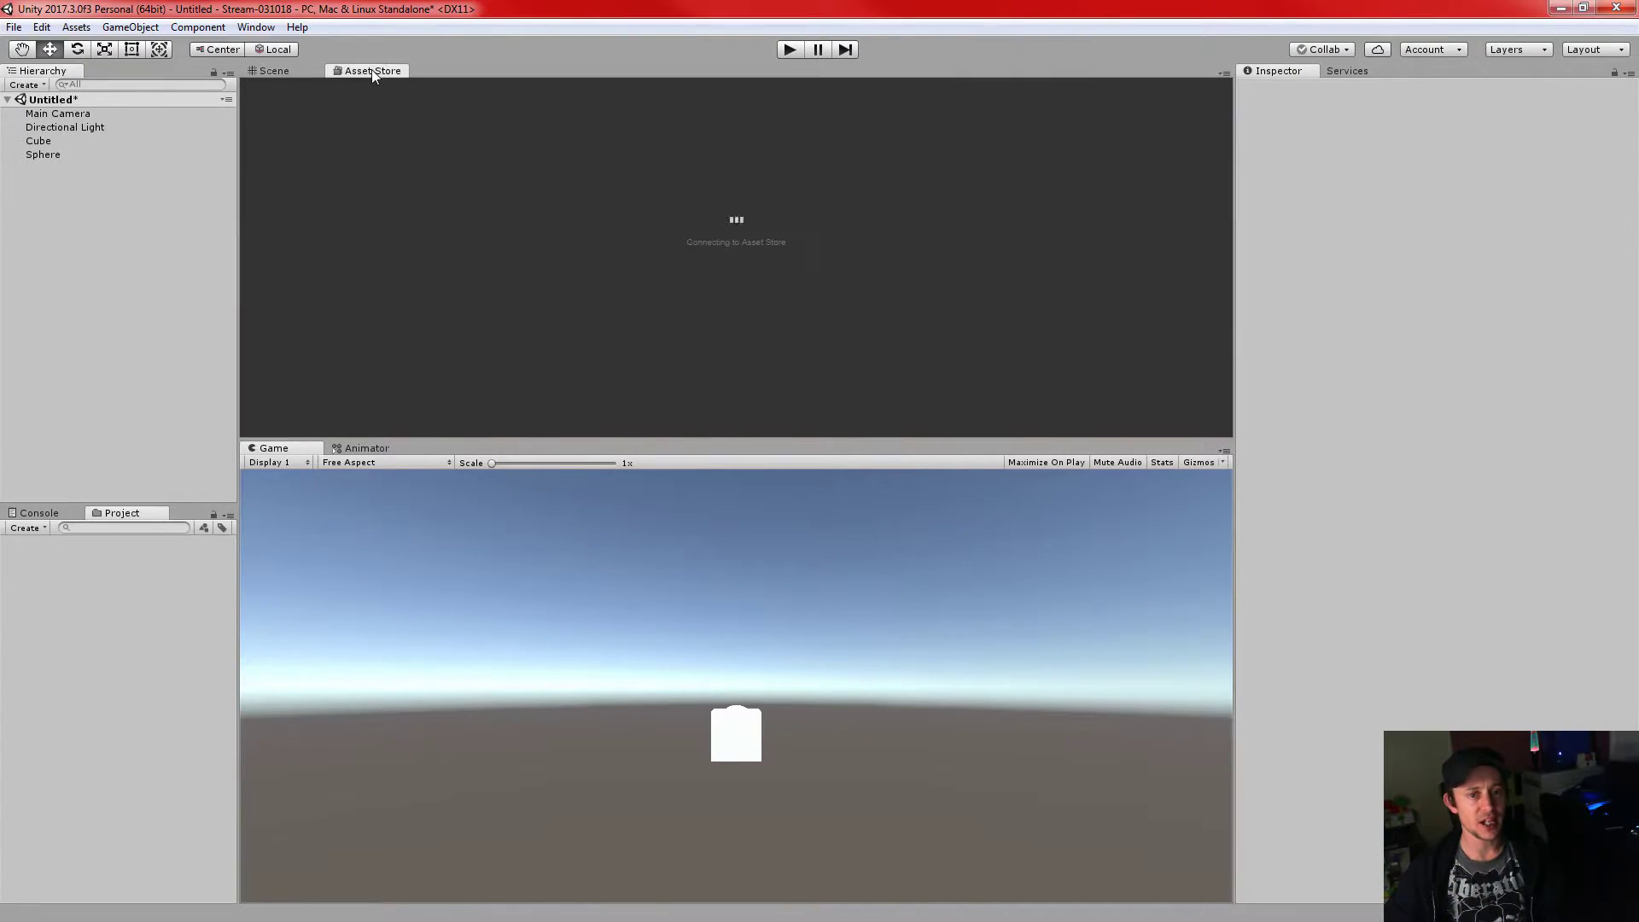
click(286, 72)
click(367, 448)
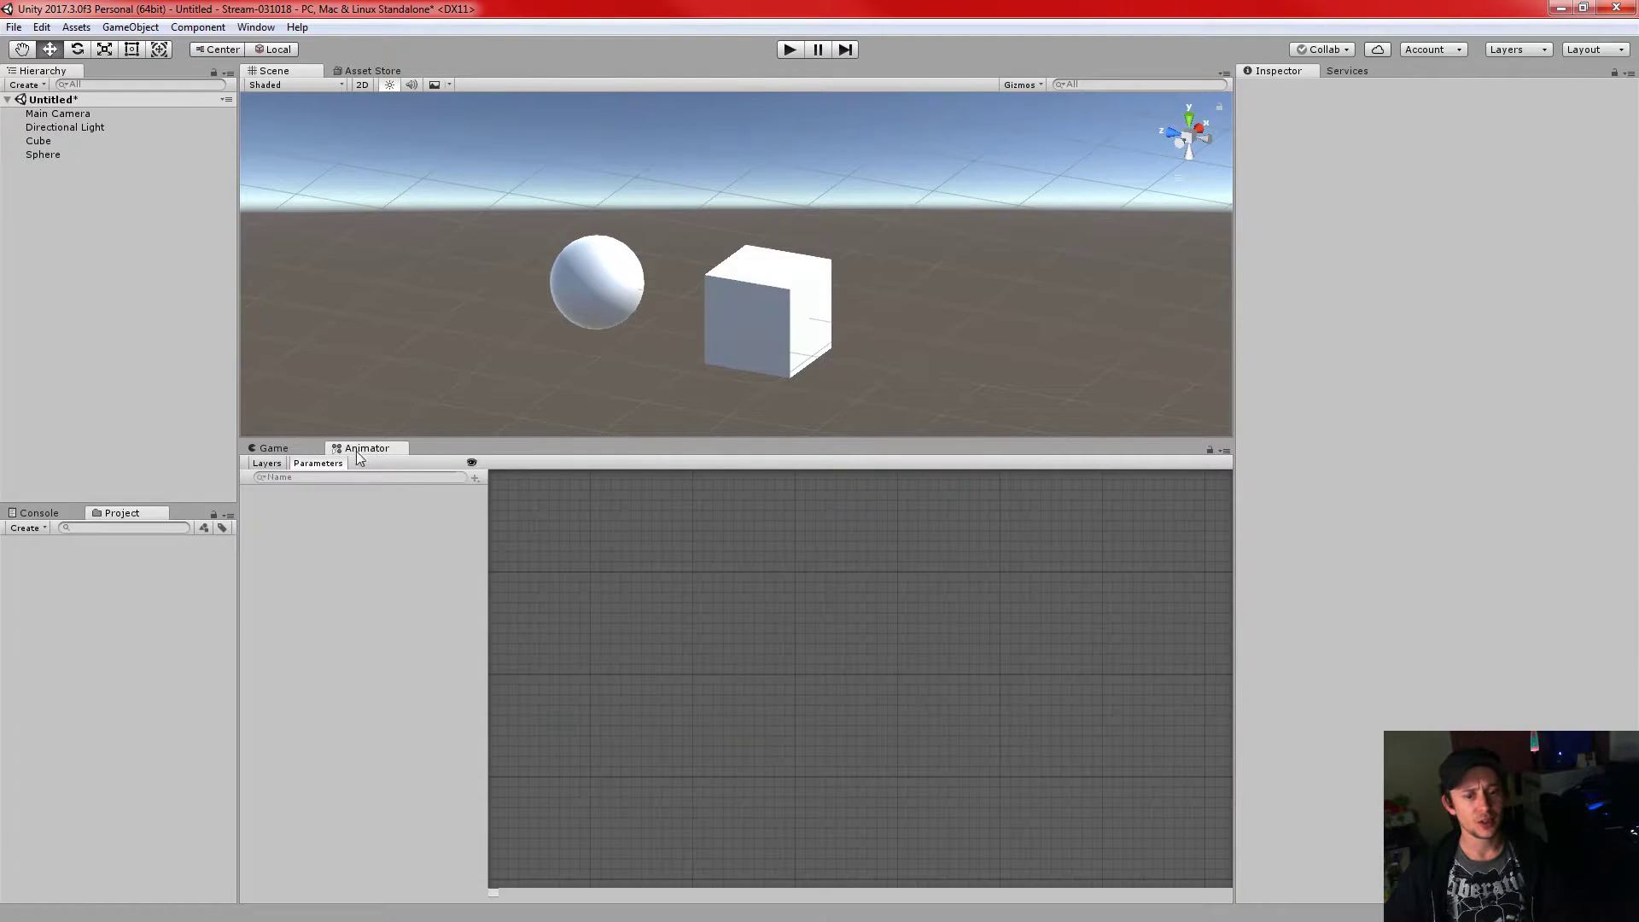
click(271, 448)
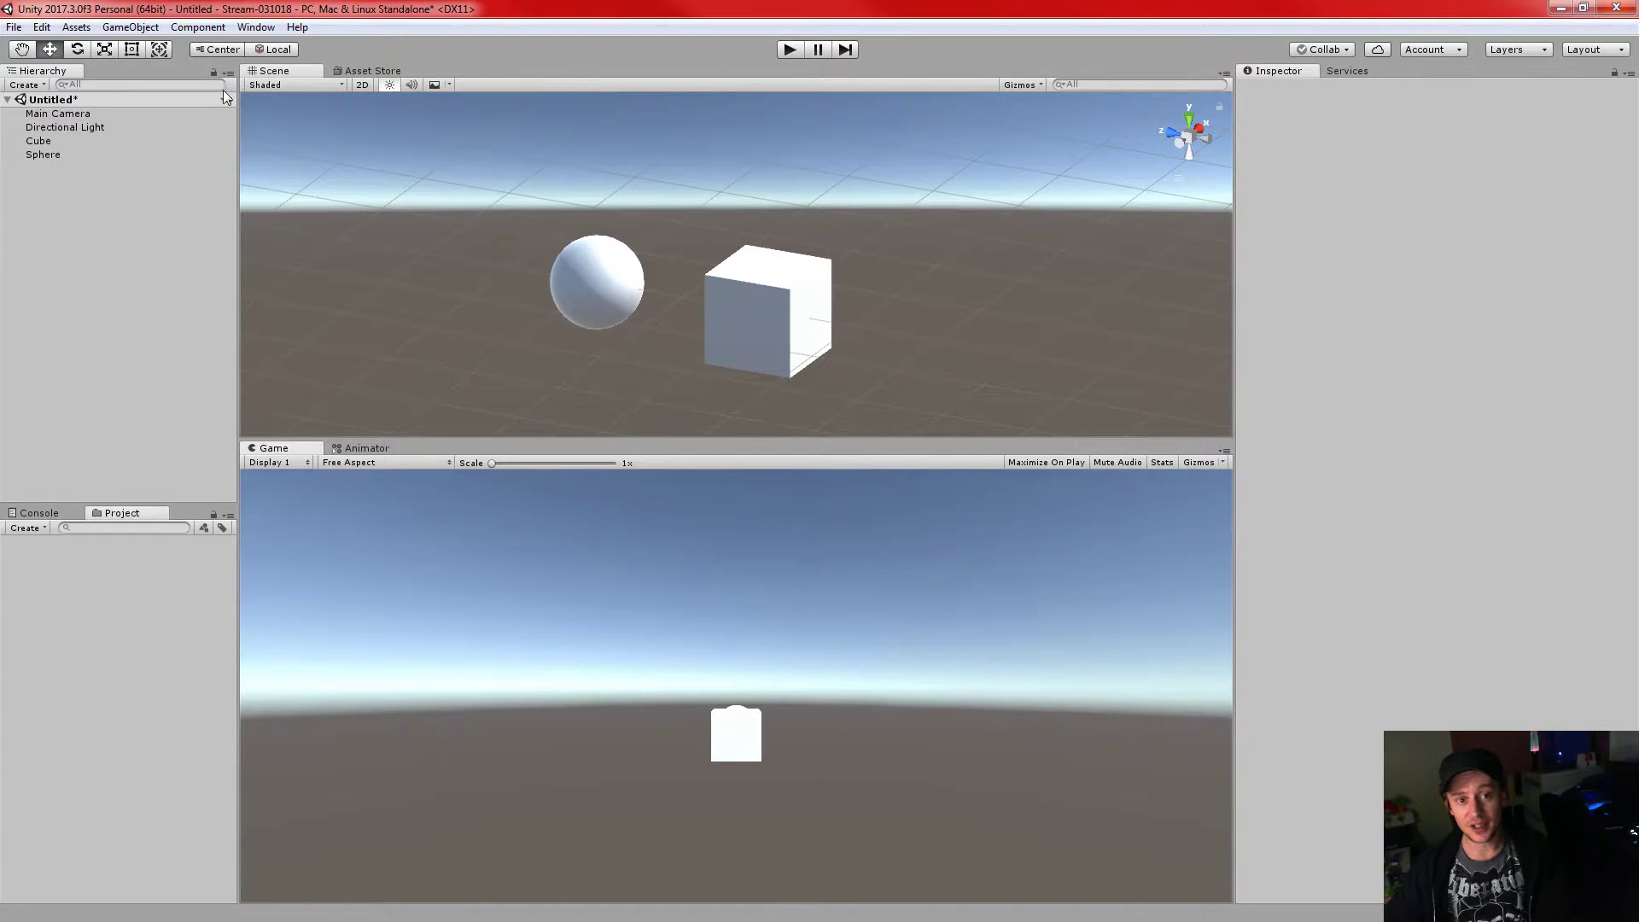
- Try out docking positions for the Hierarchy window beside the Scene view and Inspector, and put it back in its original place
drag(43, 76, 1163, 382)
drag(943, 70, 251, 263)
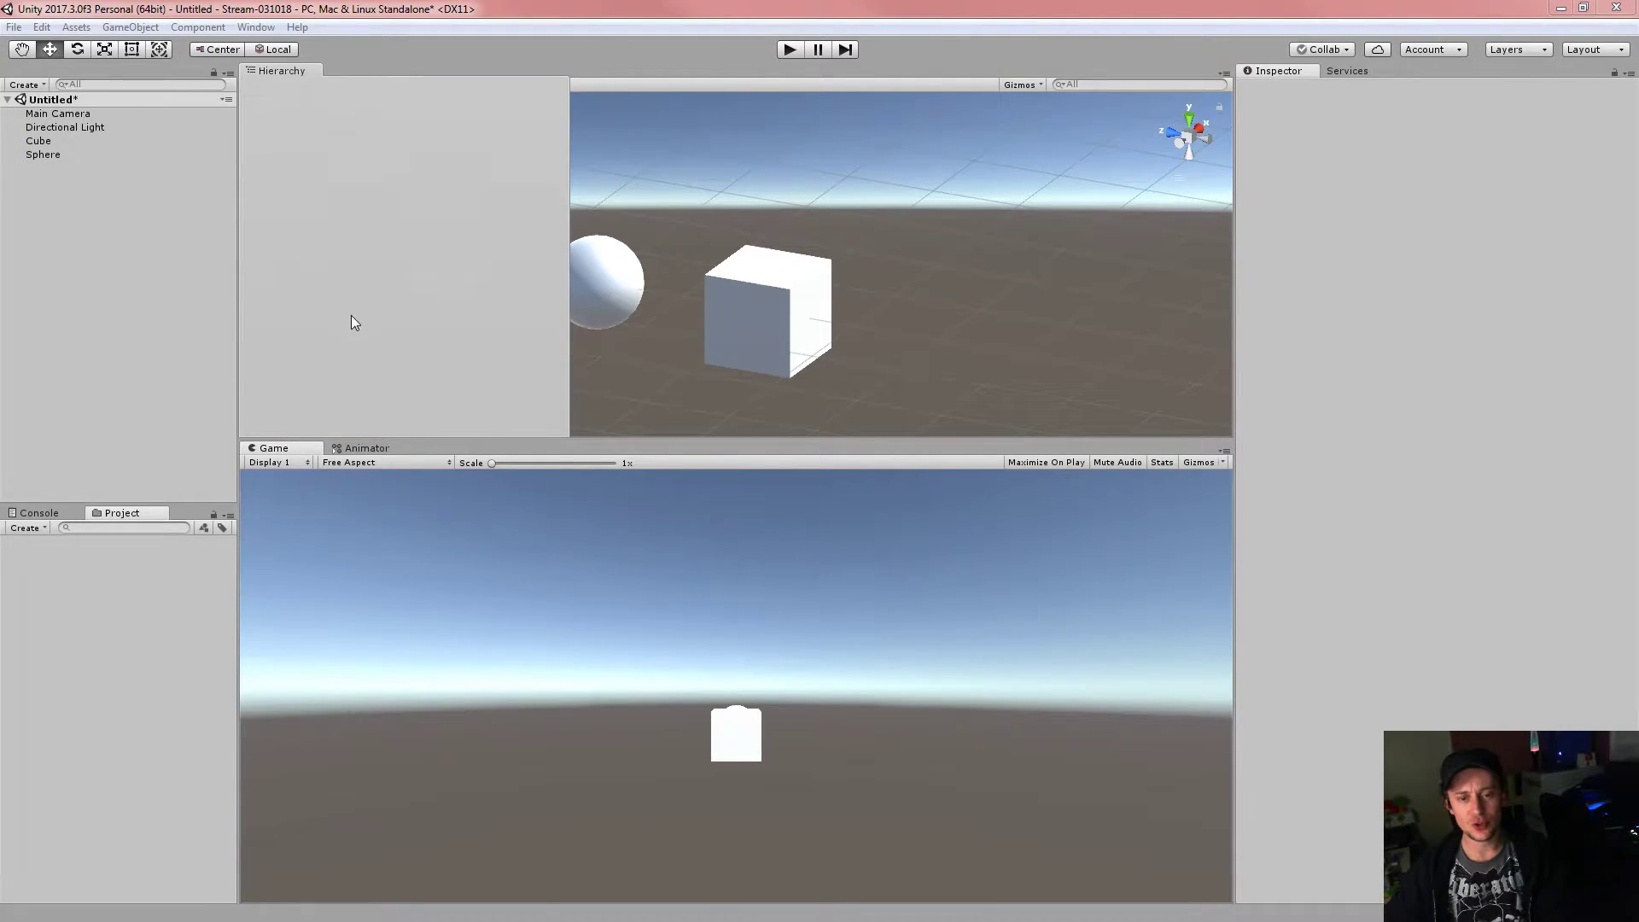
drag(351, 316, 762, 376)
drag(922, 428, 1245, 571)
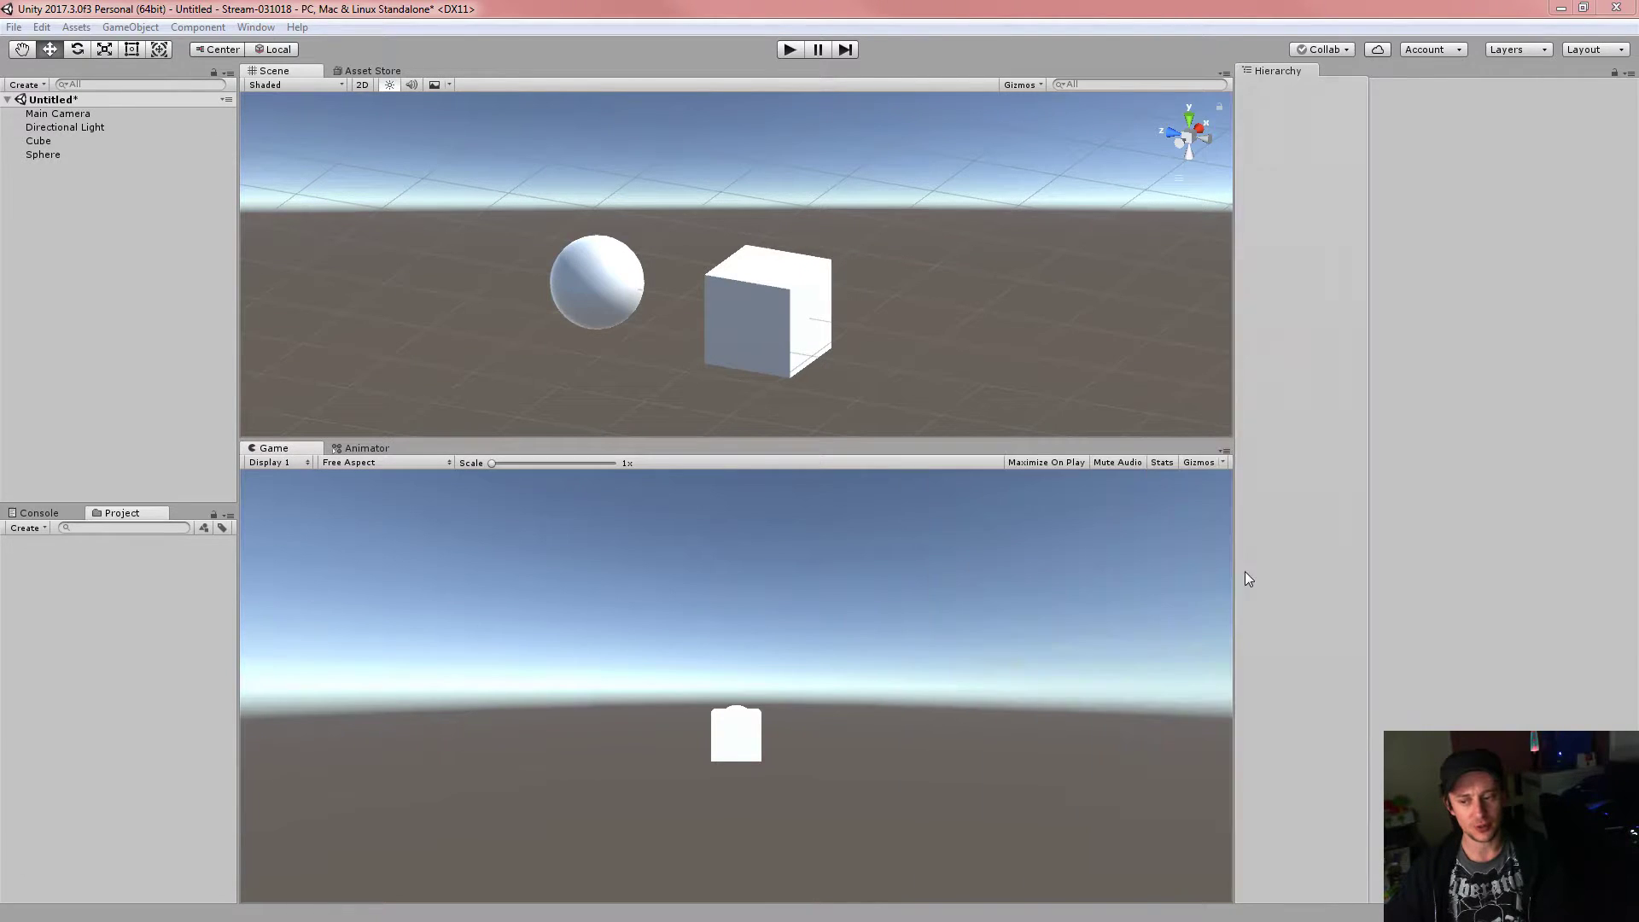
drag(1347, 432, 1554, 279)
drag(1548, 70, 35, 101)
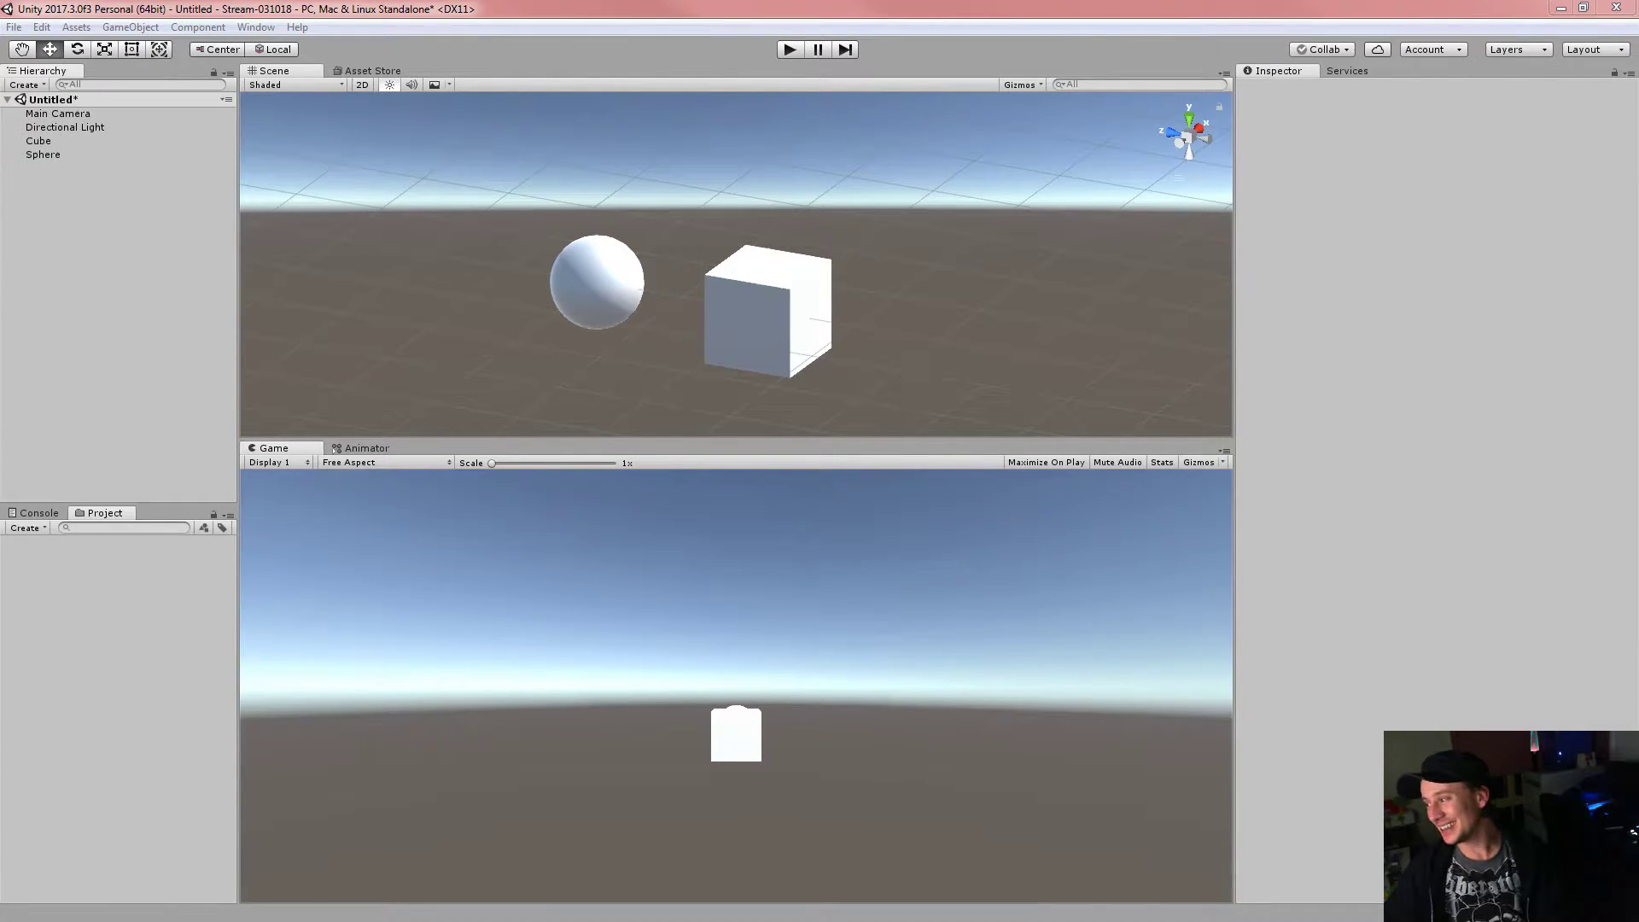
- Widen the Inspector column slightly at the expense of the Scene and Game views
click(1396, 86)
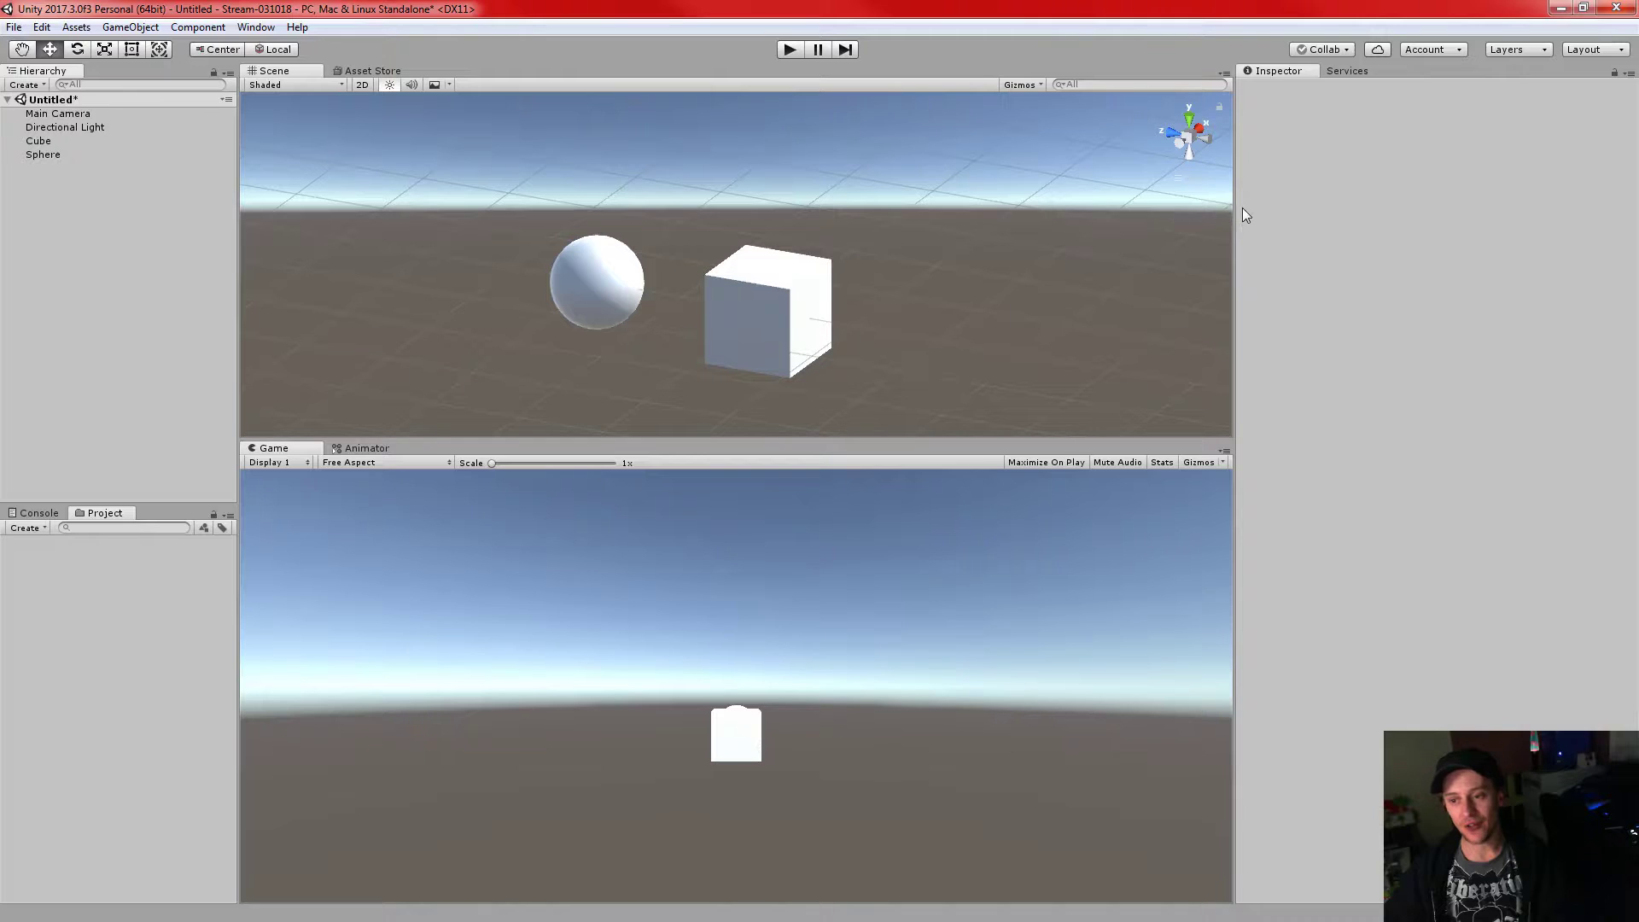
drag(1235, 215, 1206, 222)
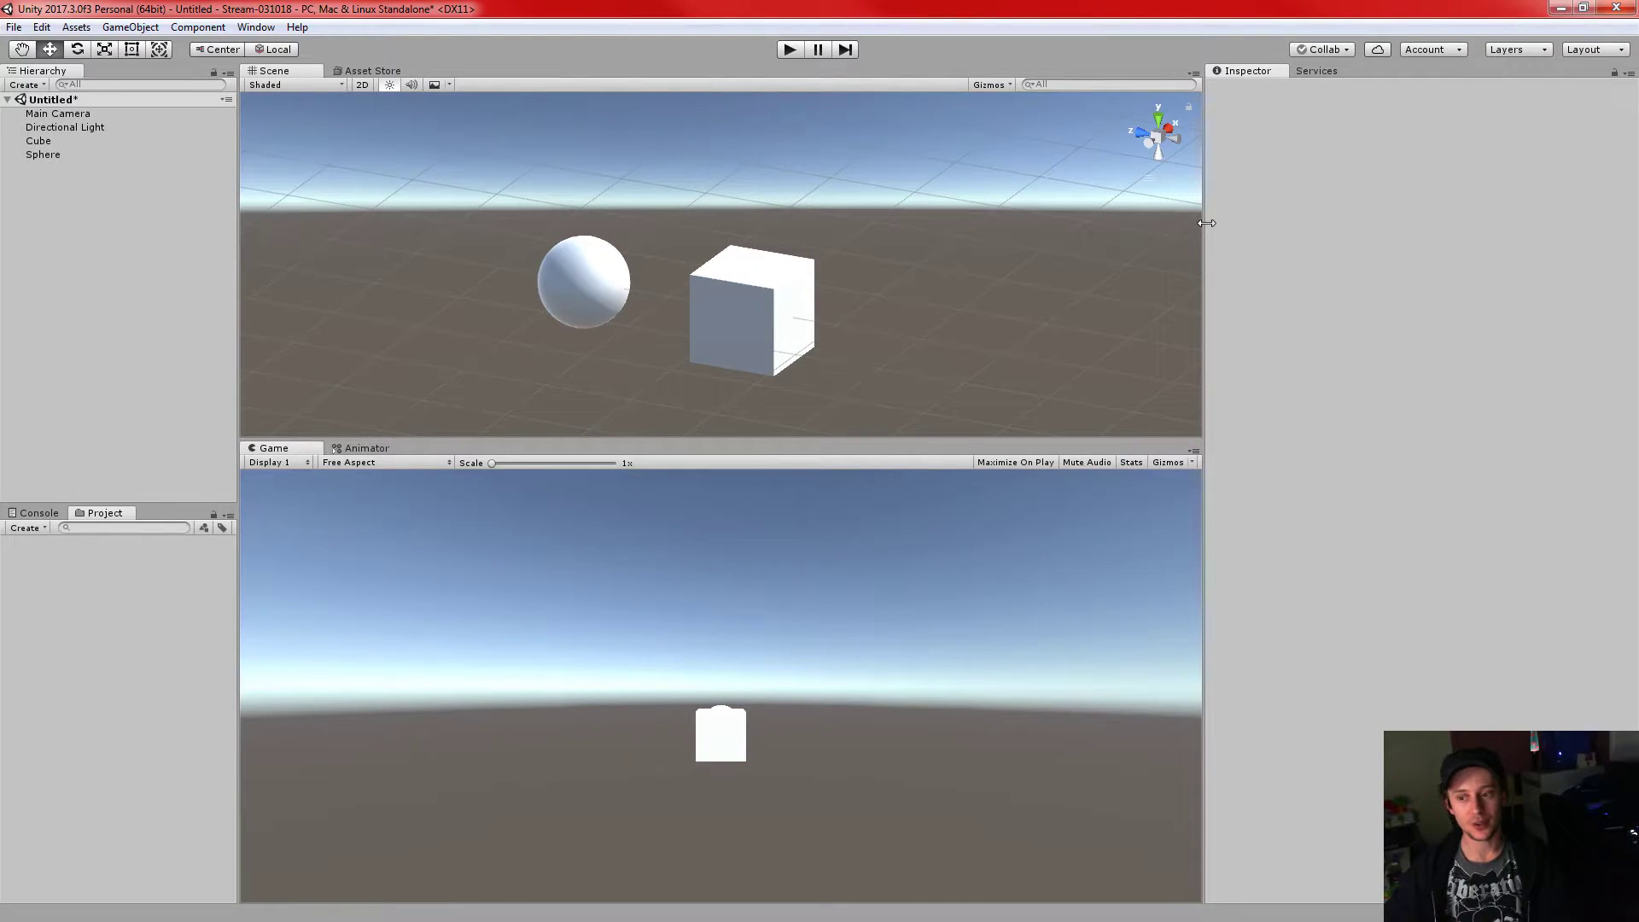
click(1632, 79)
click(1486, 87)
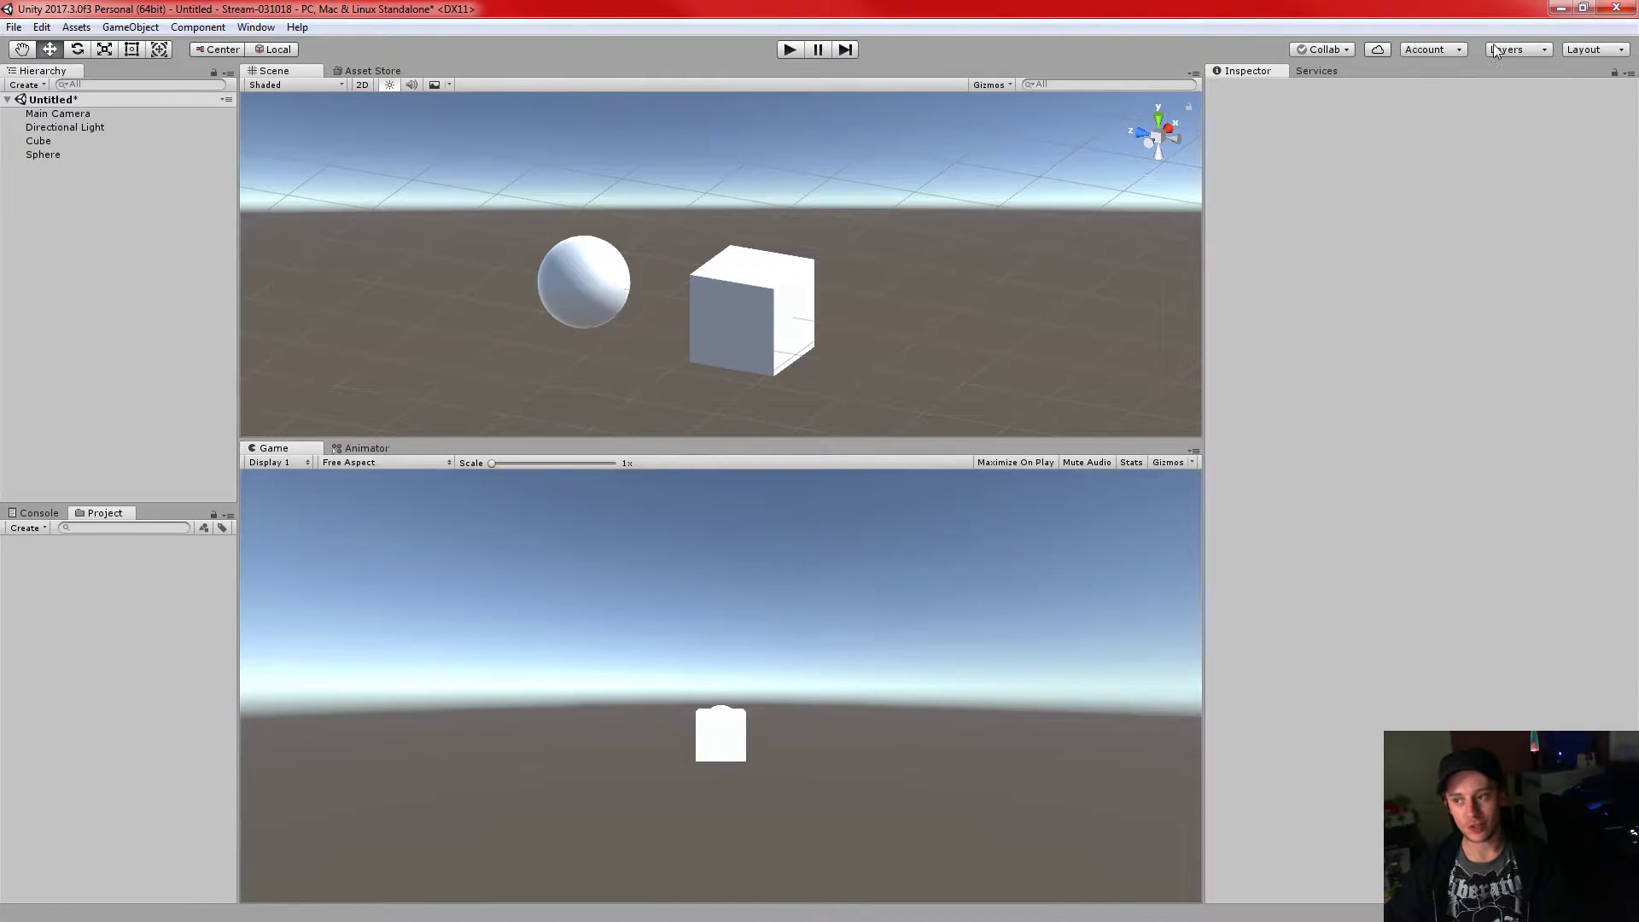
- Examine the editor's layout presets and the options for saving and deleting layouts, without applying any
click(1598, 51)
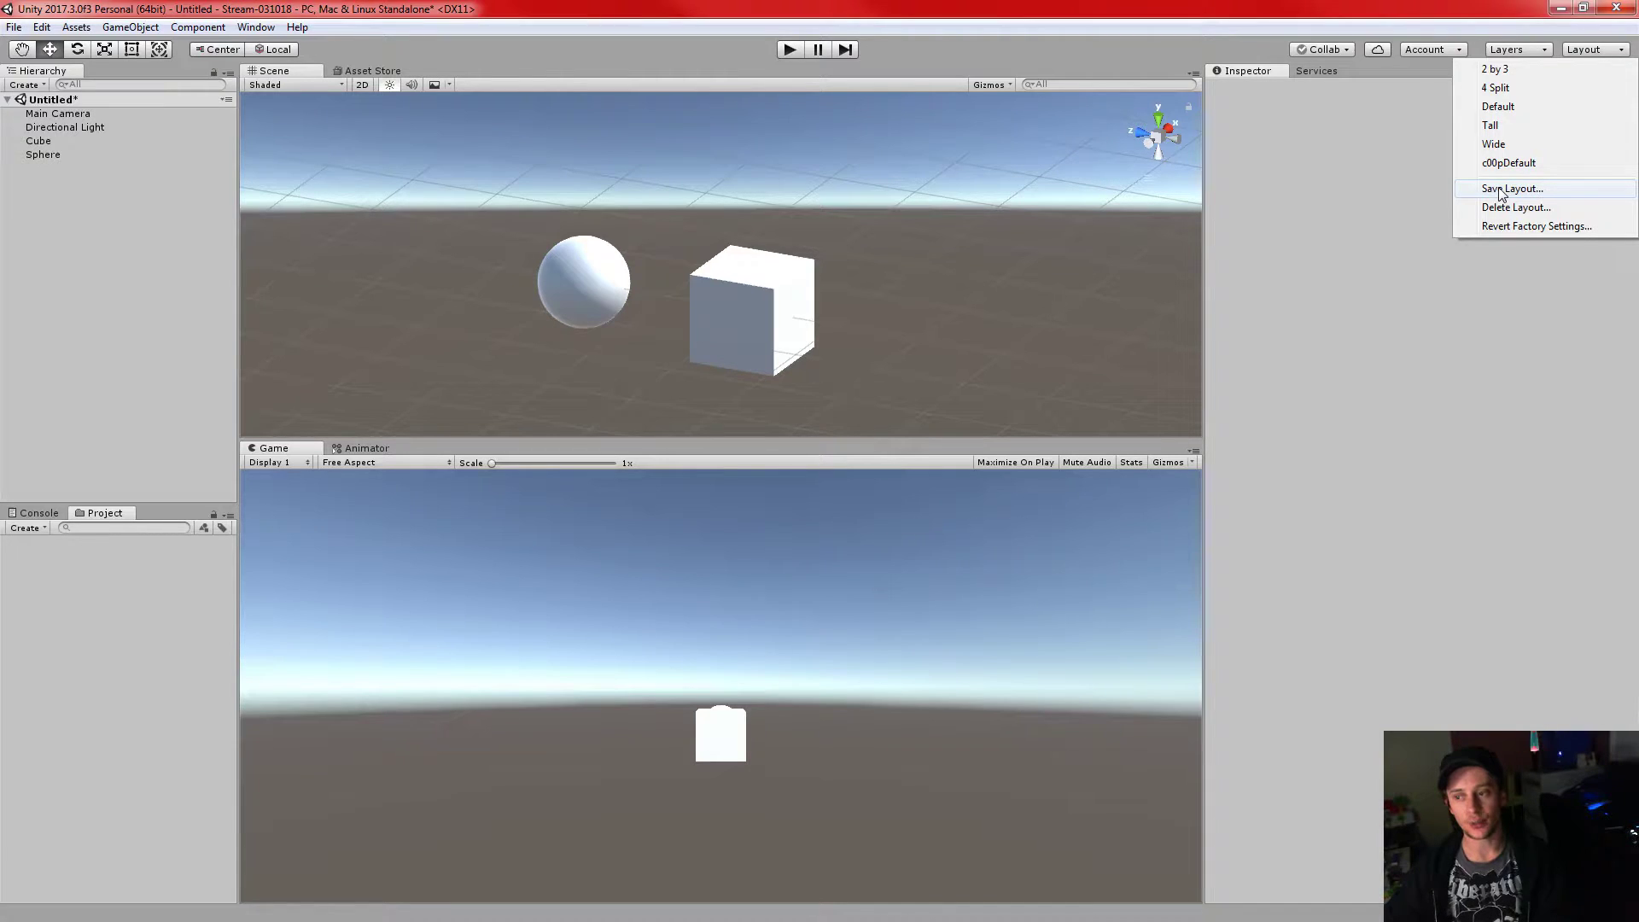
click(1307, 4)
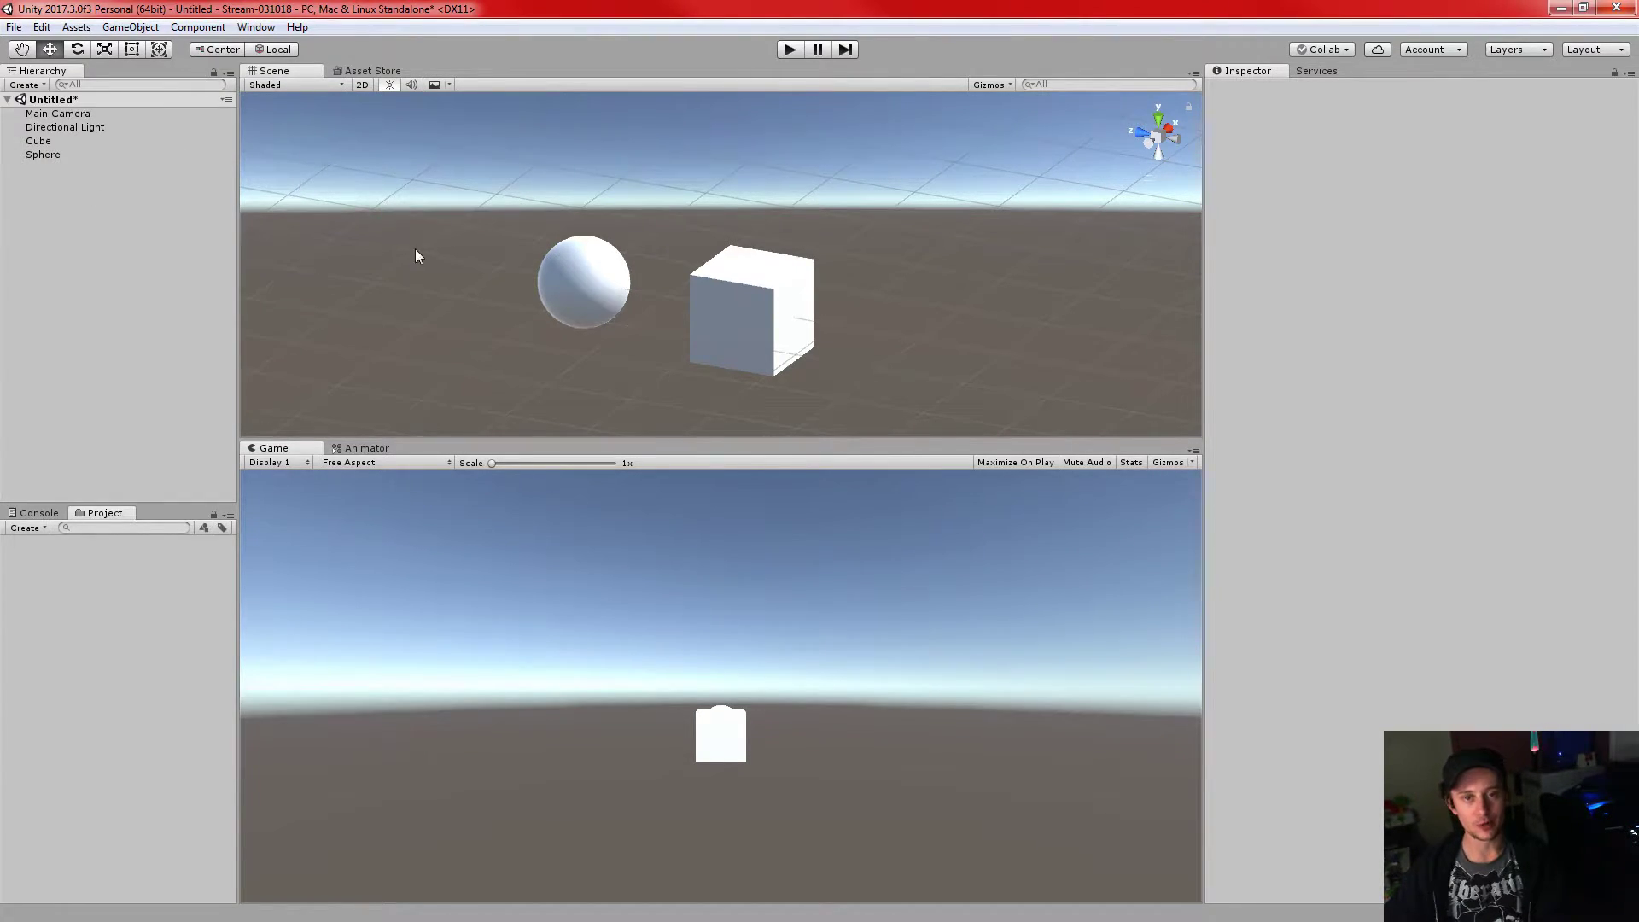
click(1610, 51)
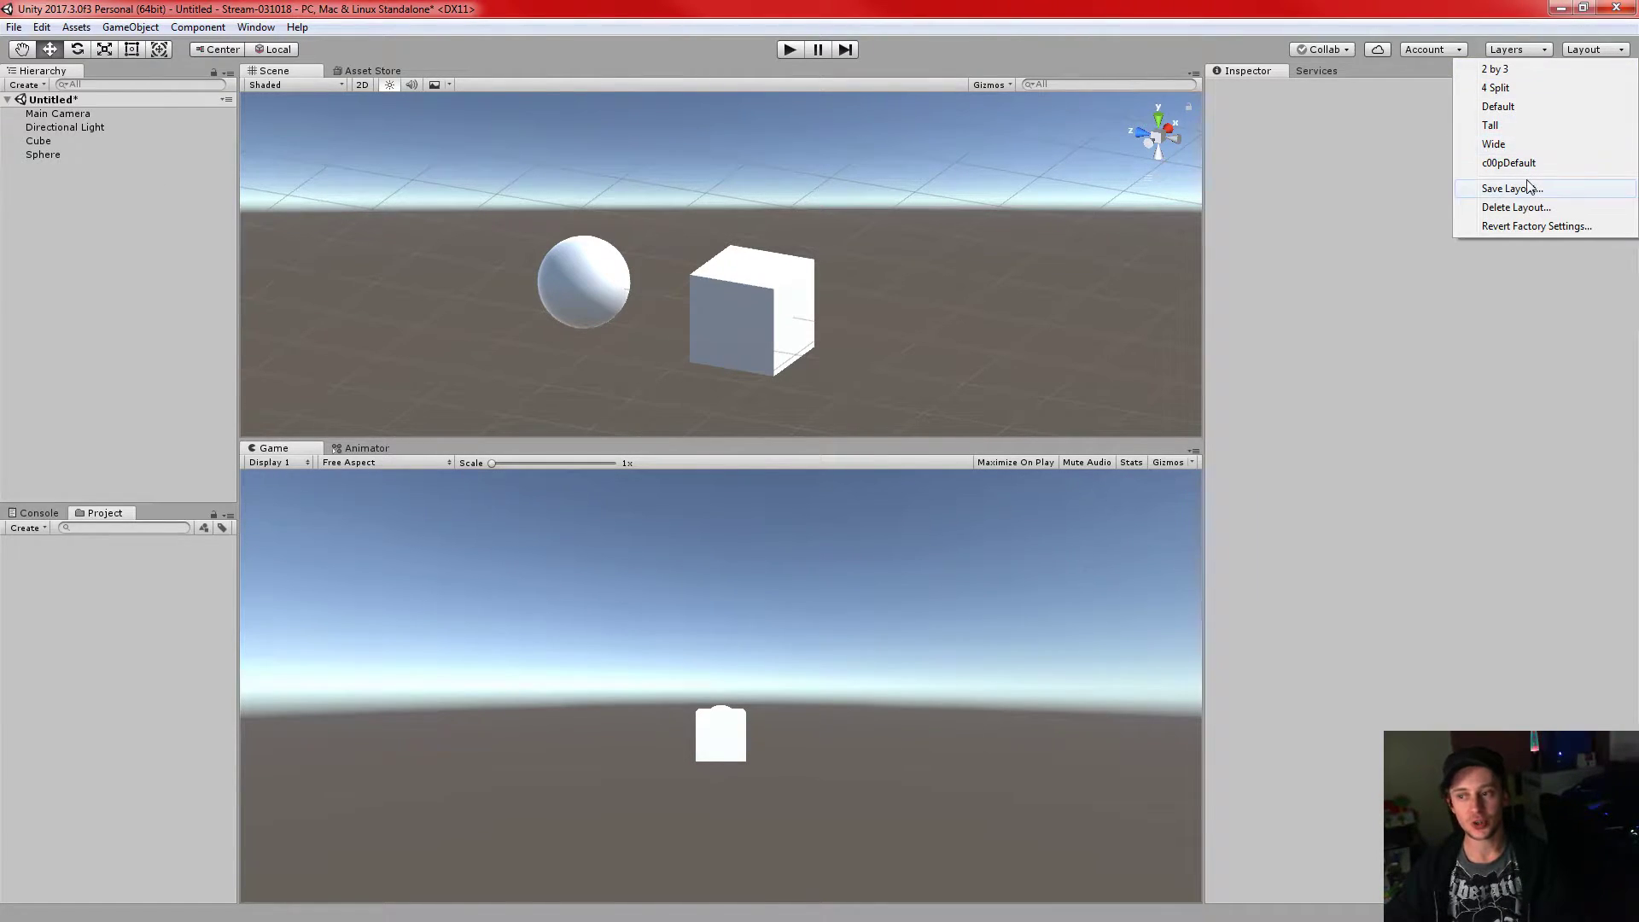
click(1387, 165)
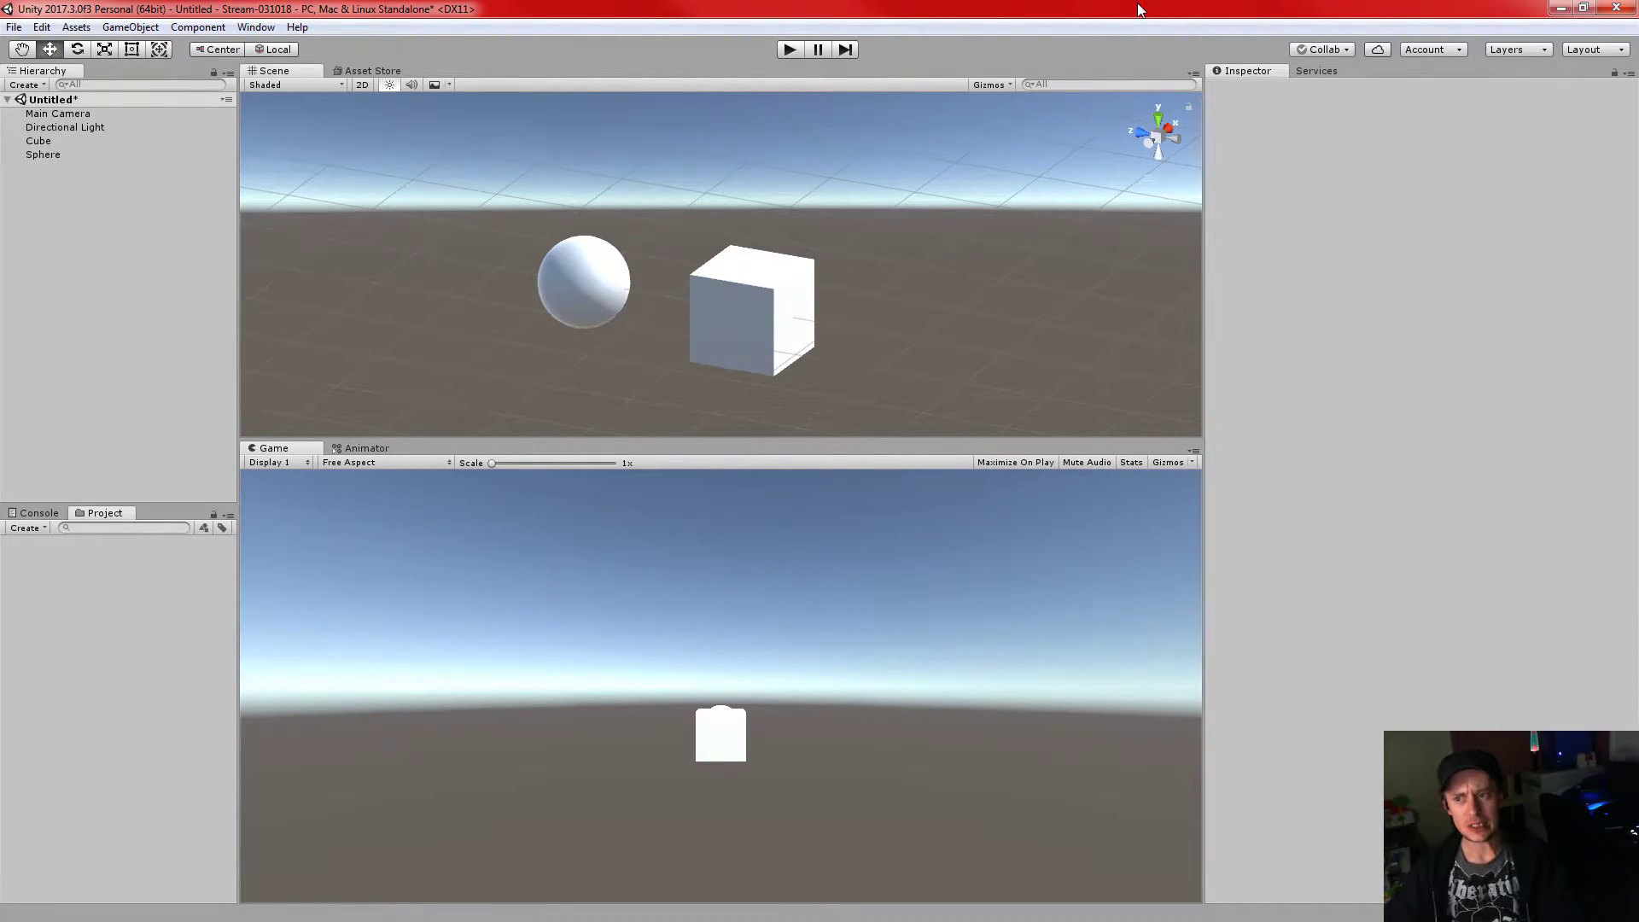
click(1582, 49)
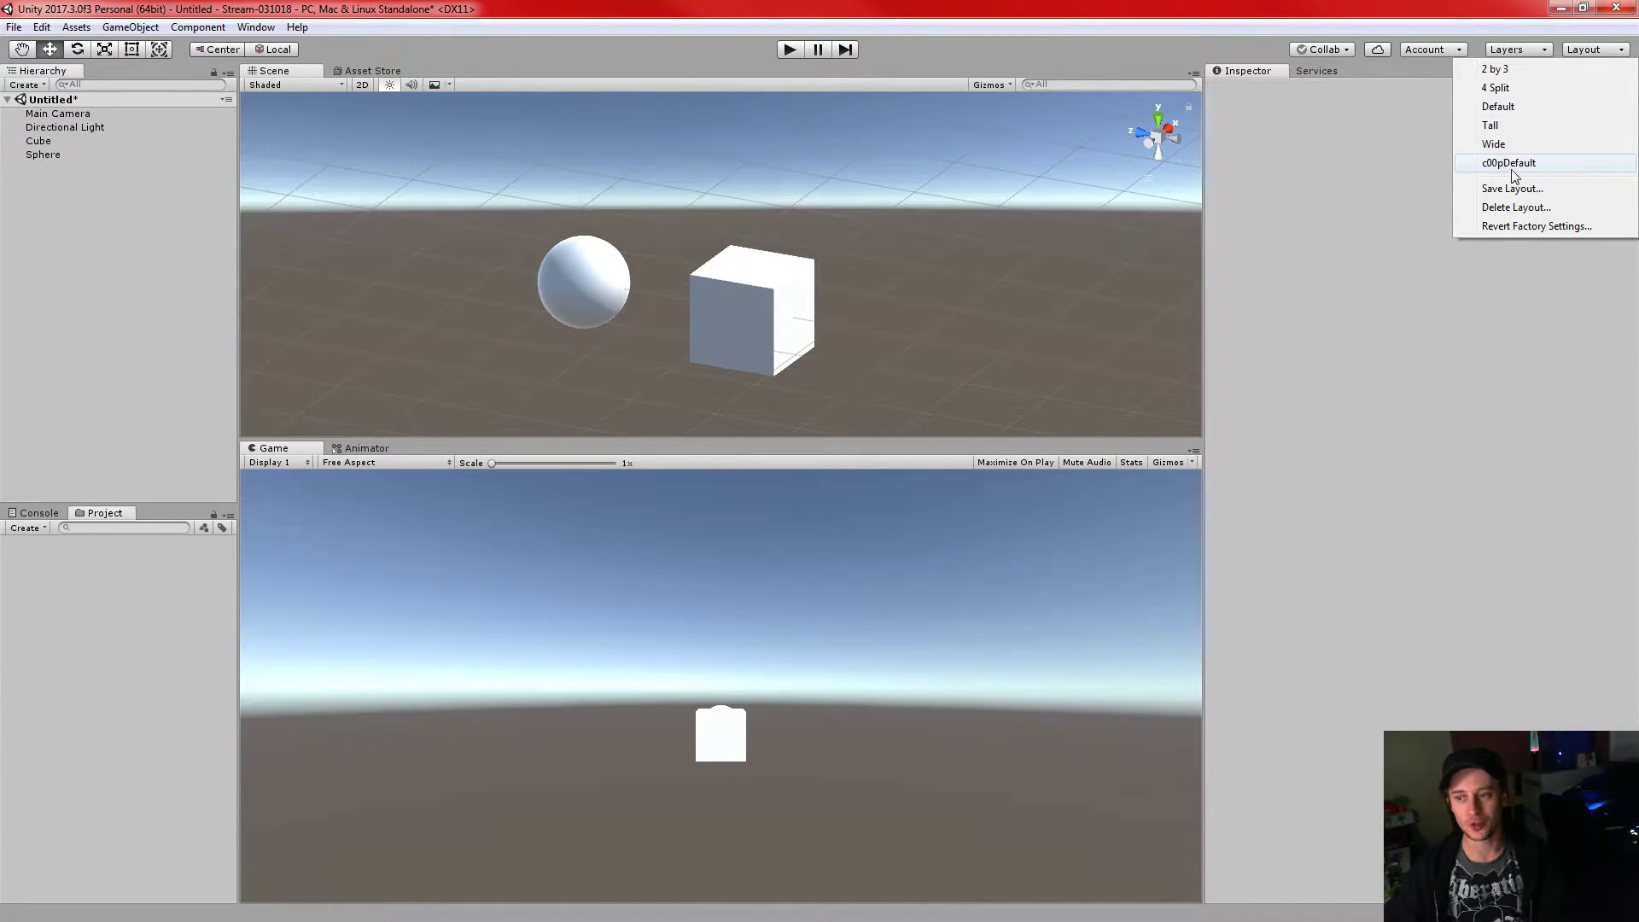
click(1247, 21)
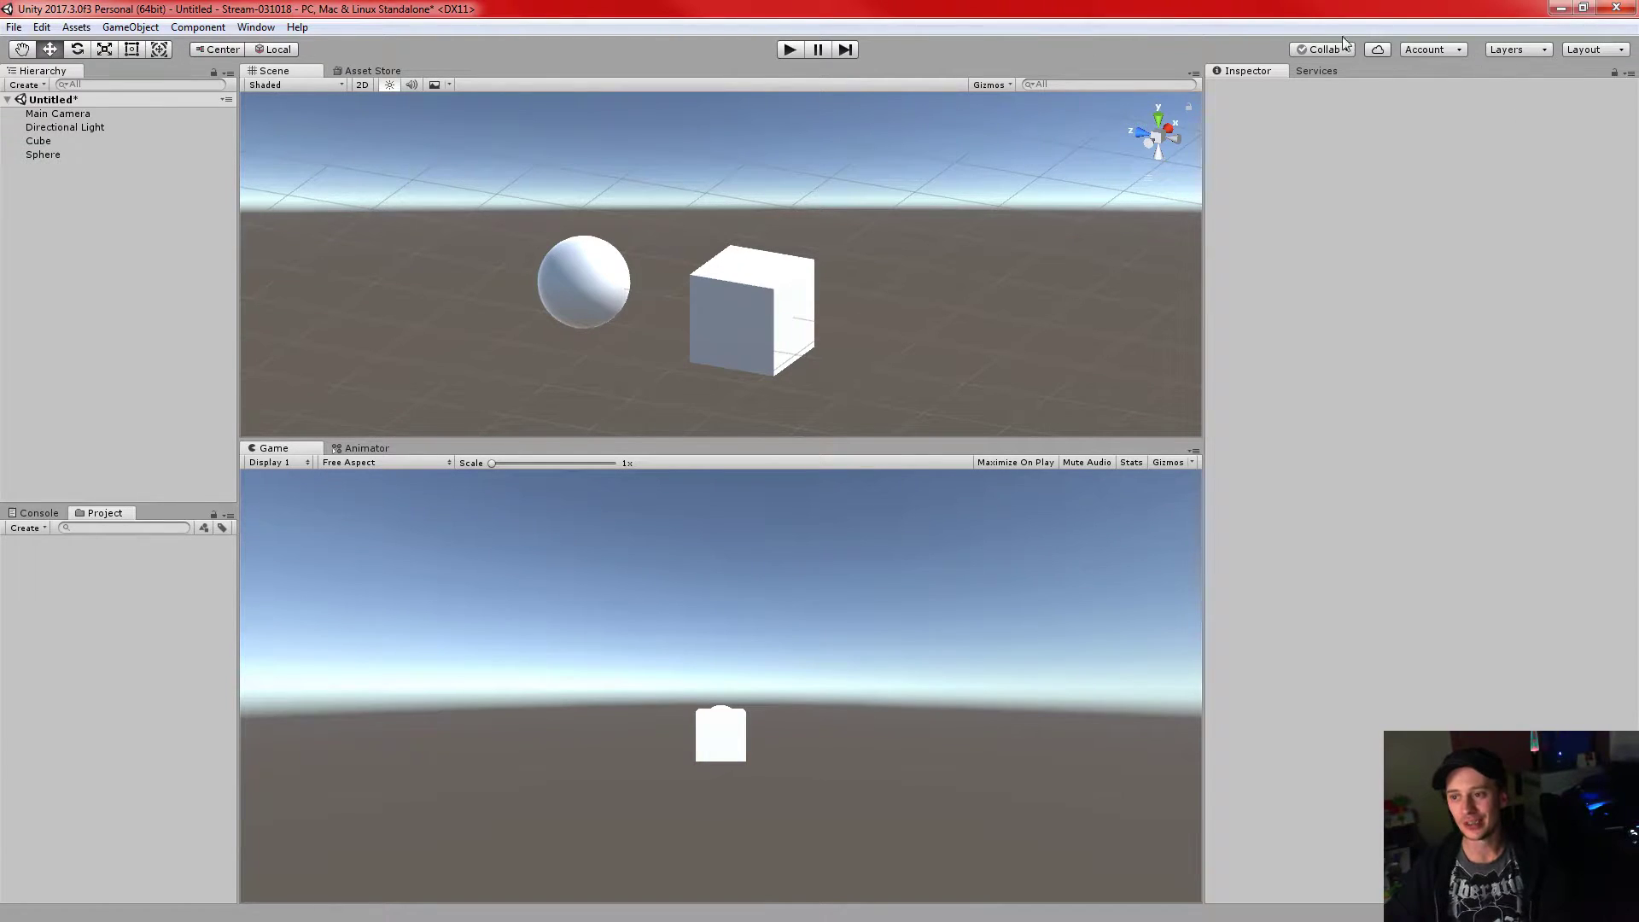
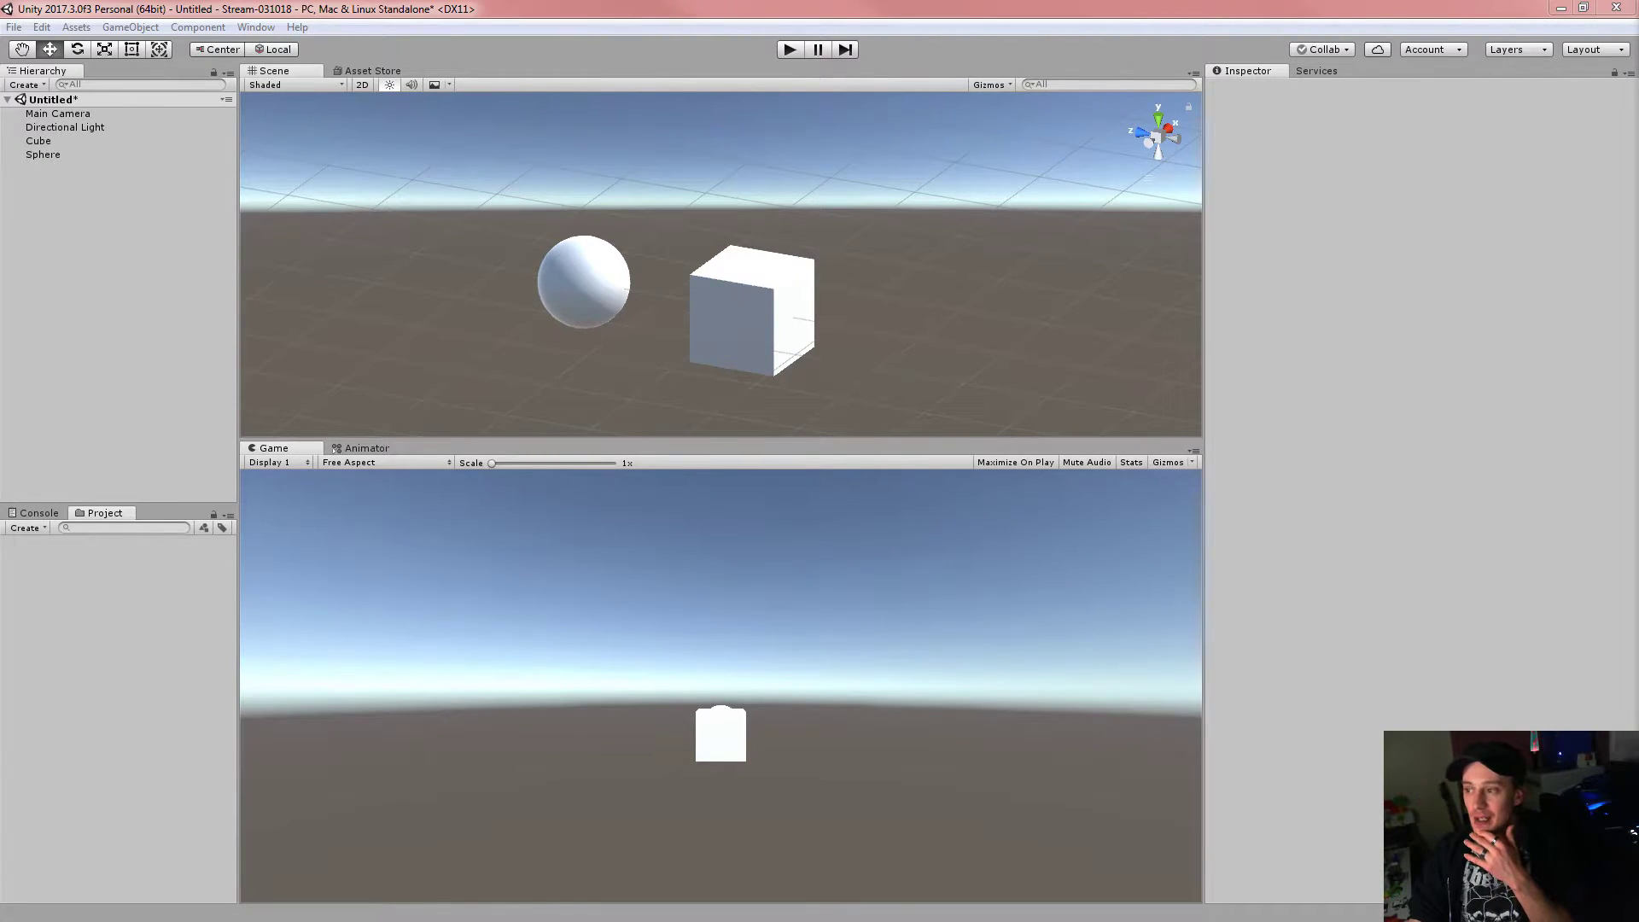
- Give the Scene view more height than the Game view, and select the Cube
click(801, 417)
drag(806, 438, 842, 561)
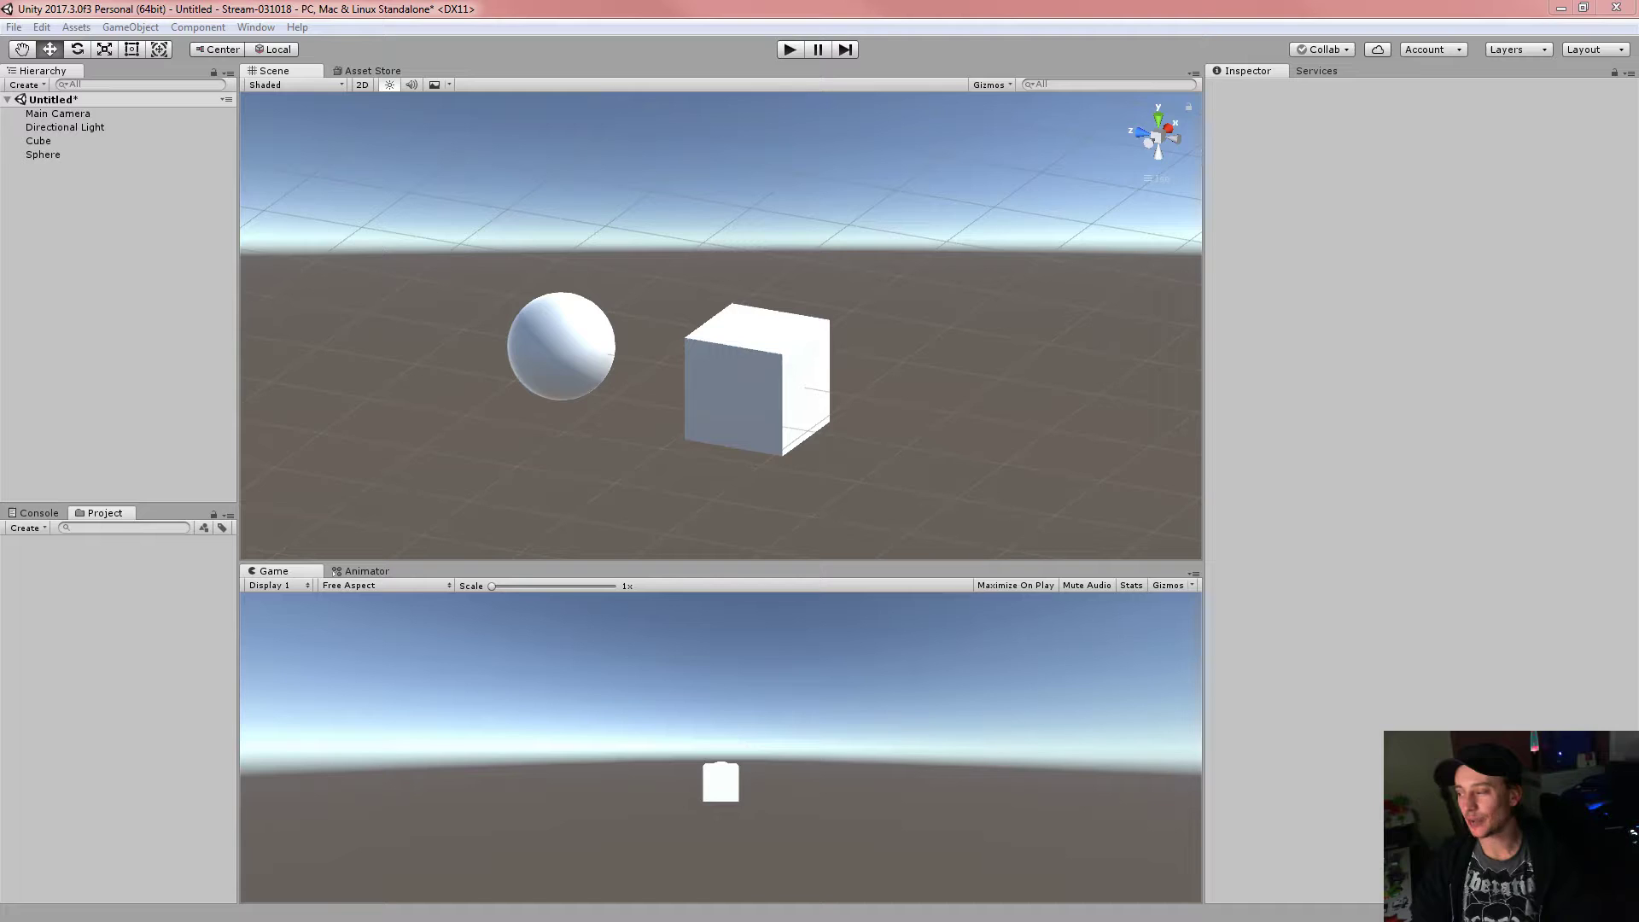
click(959, 4)
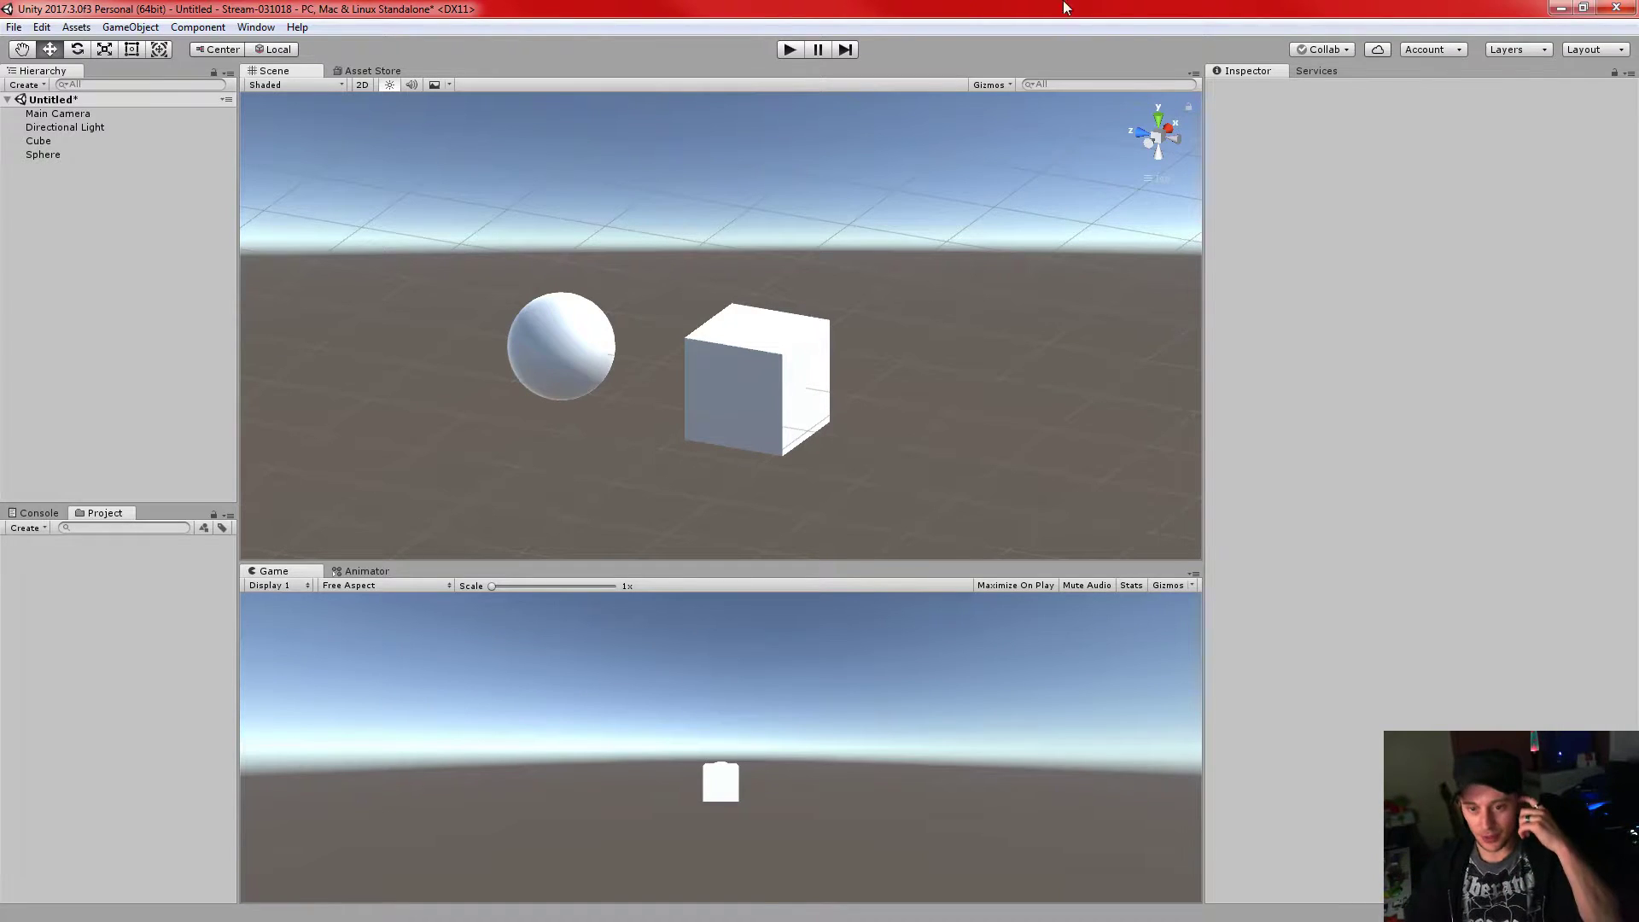
click(812, 380)
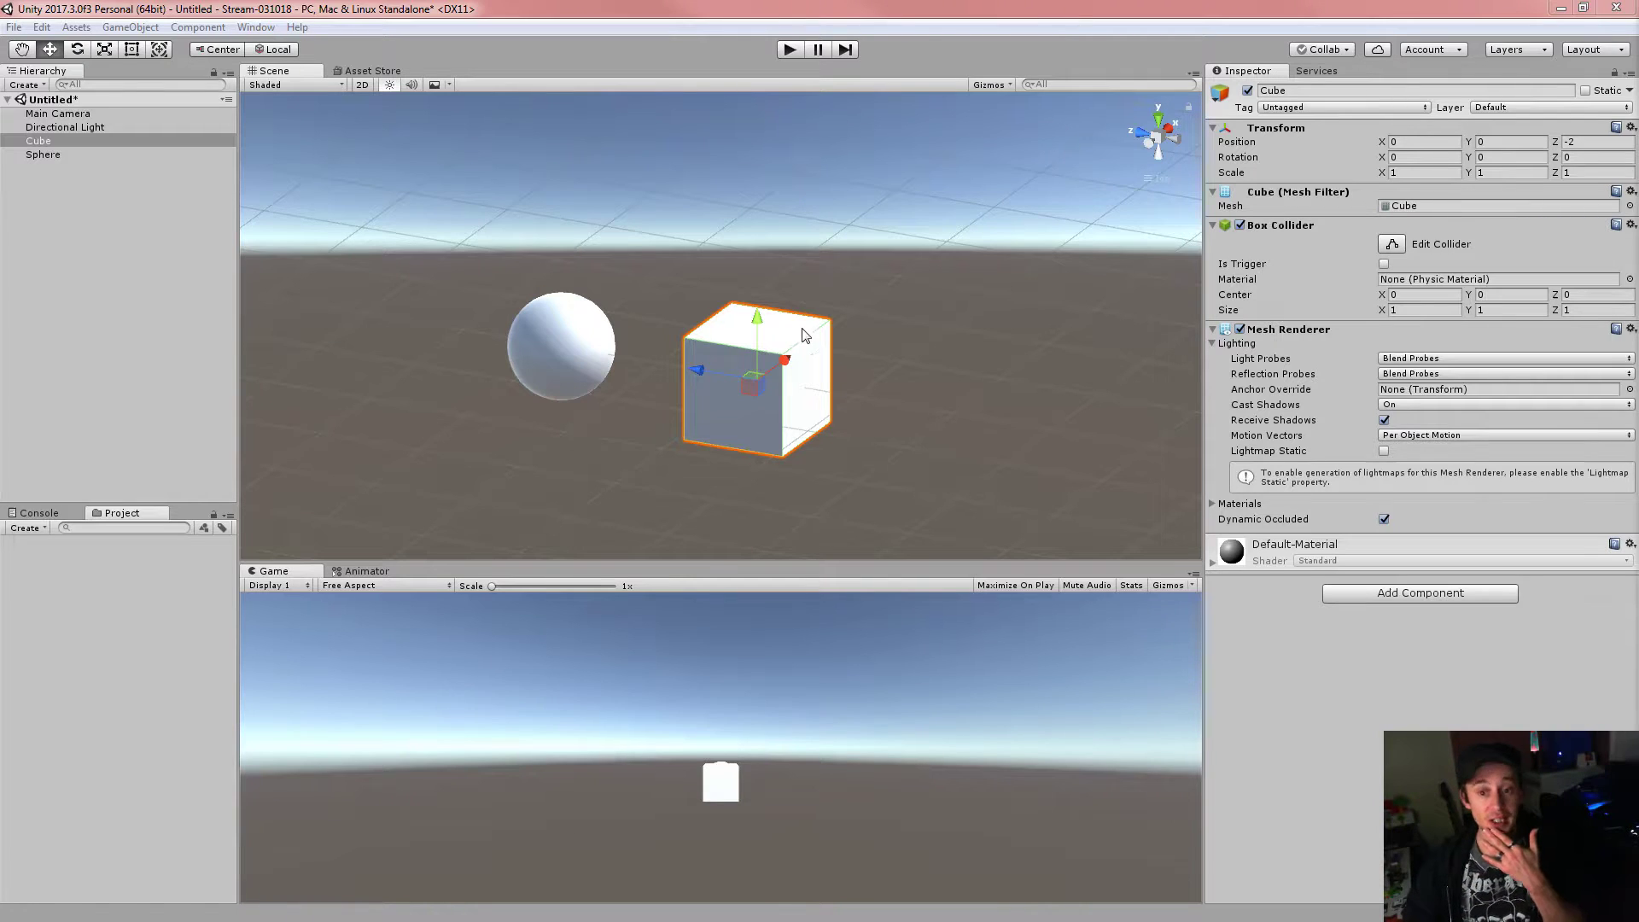
drag(832, 557, 834, 573)
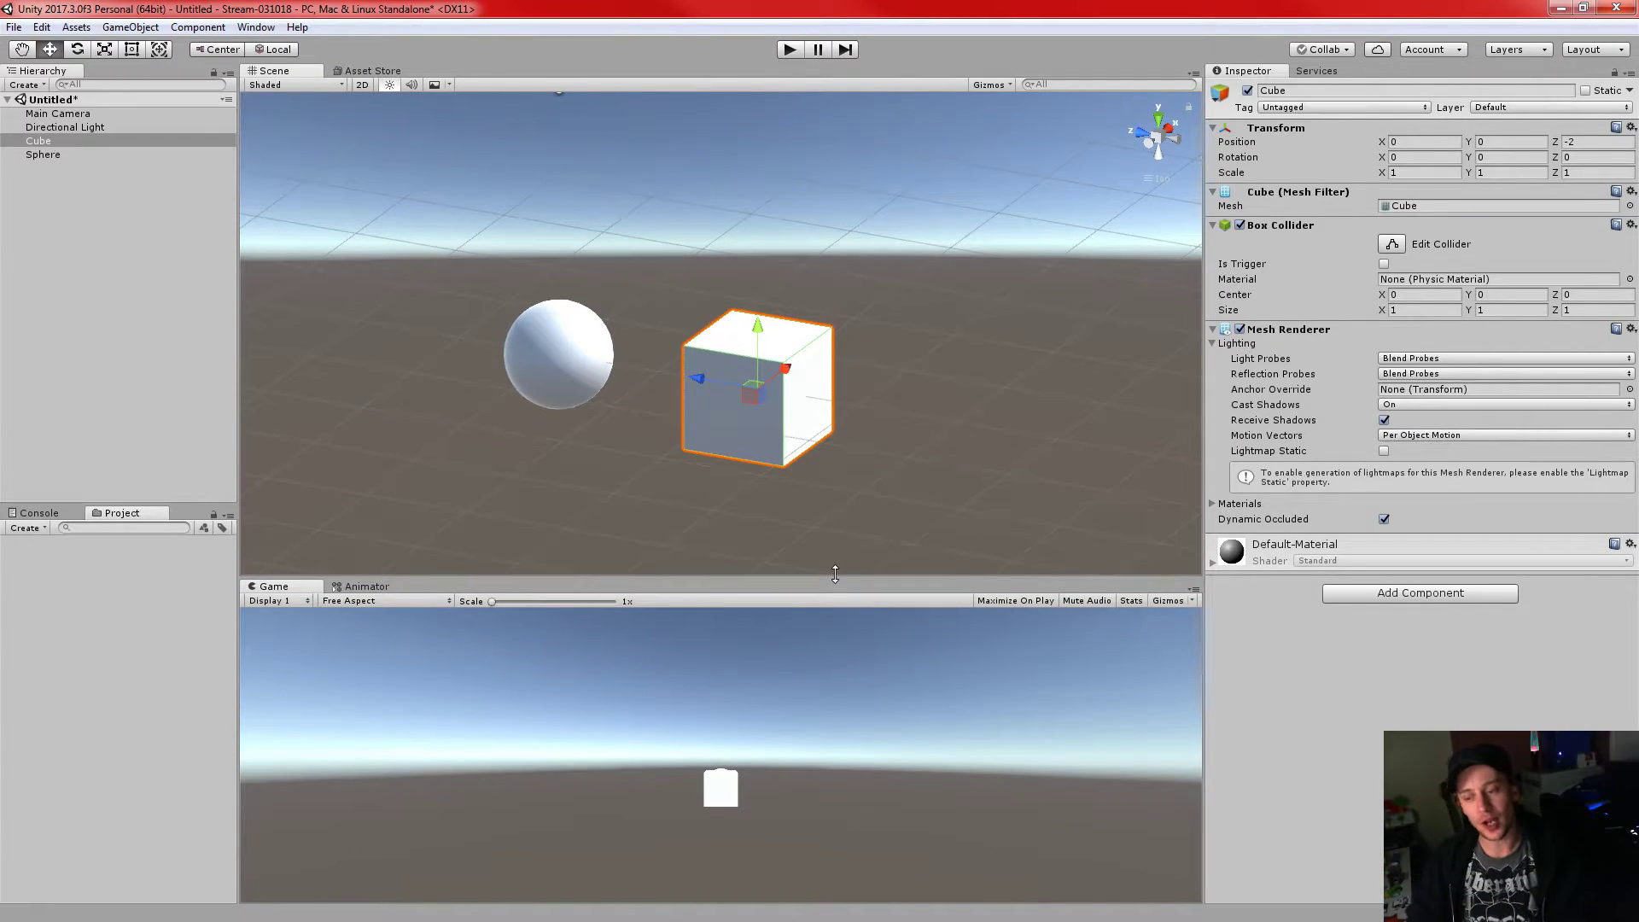
- Examine the Cube's X, Y and Z position fields against the axis orientation shown in the Scene view
middle_drag(743, 504, 739, 466)
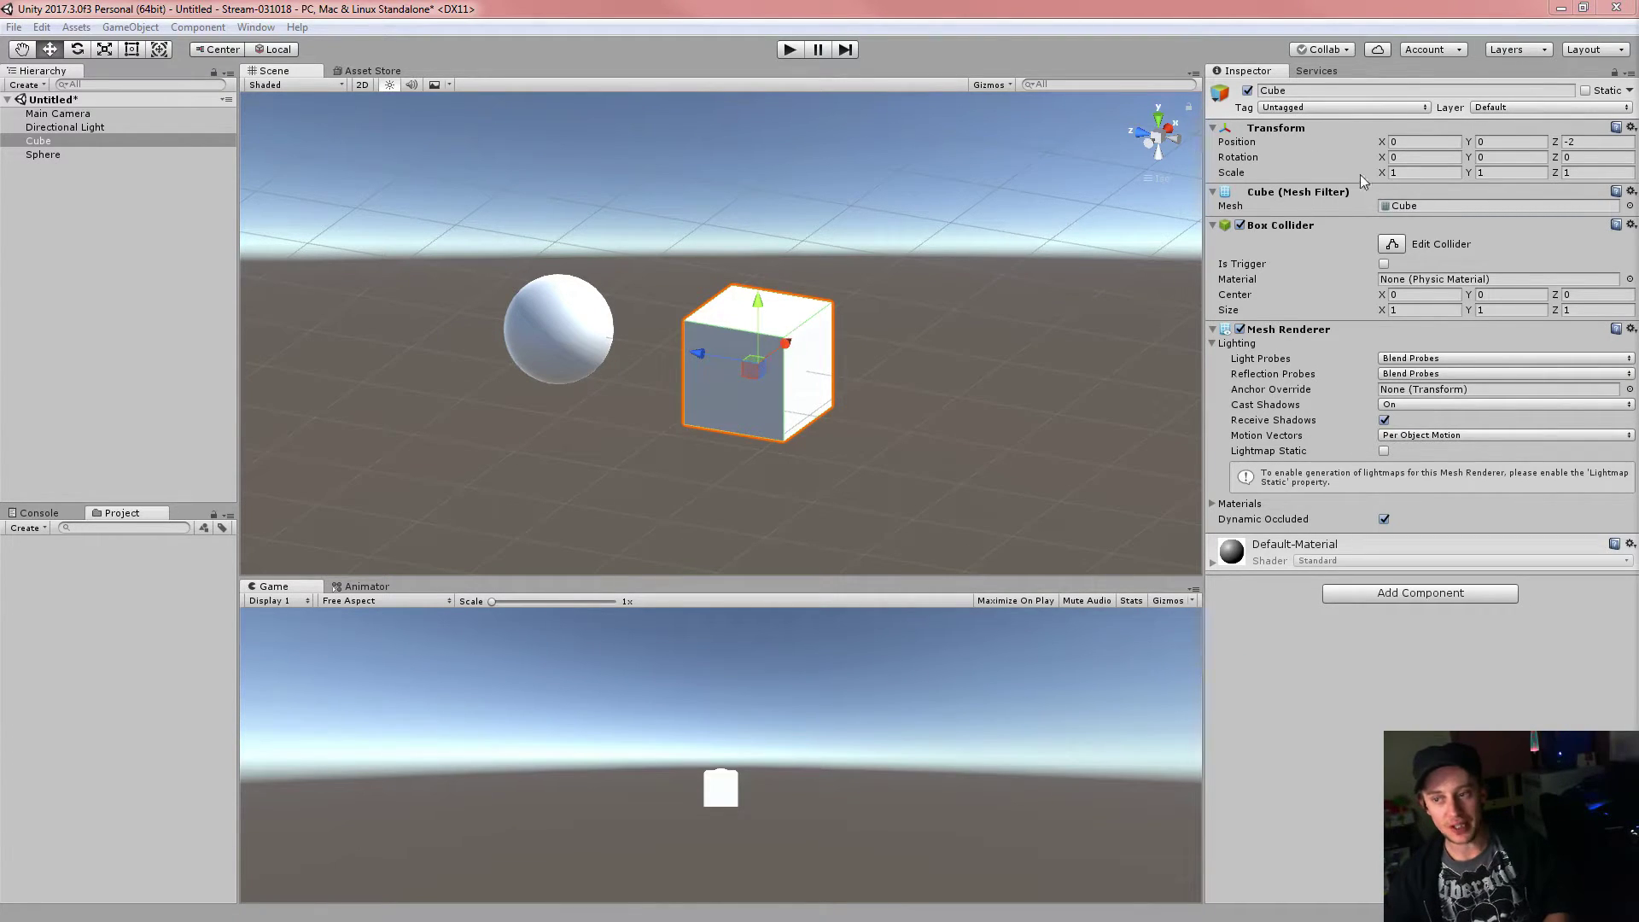
click(1443, 142)
click(1492, 143)
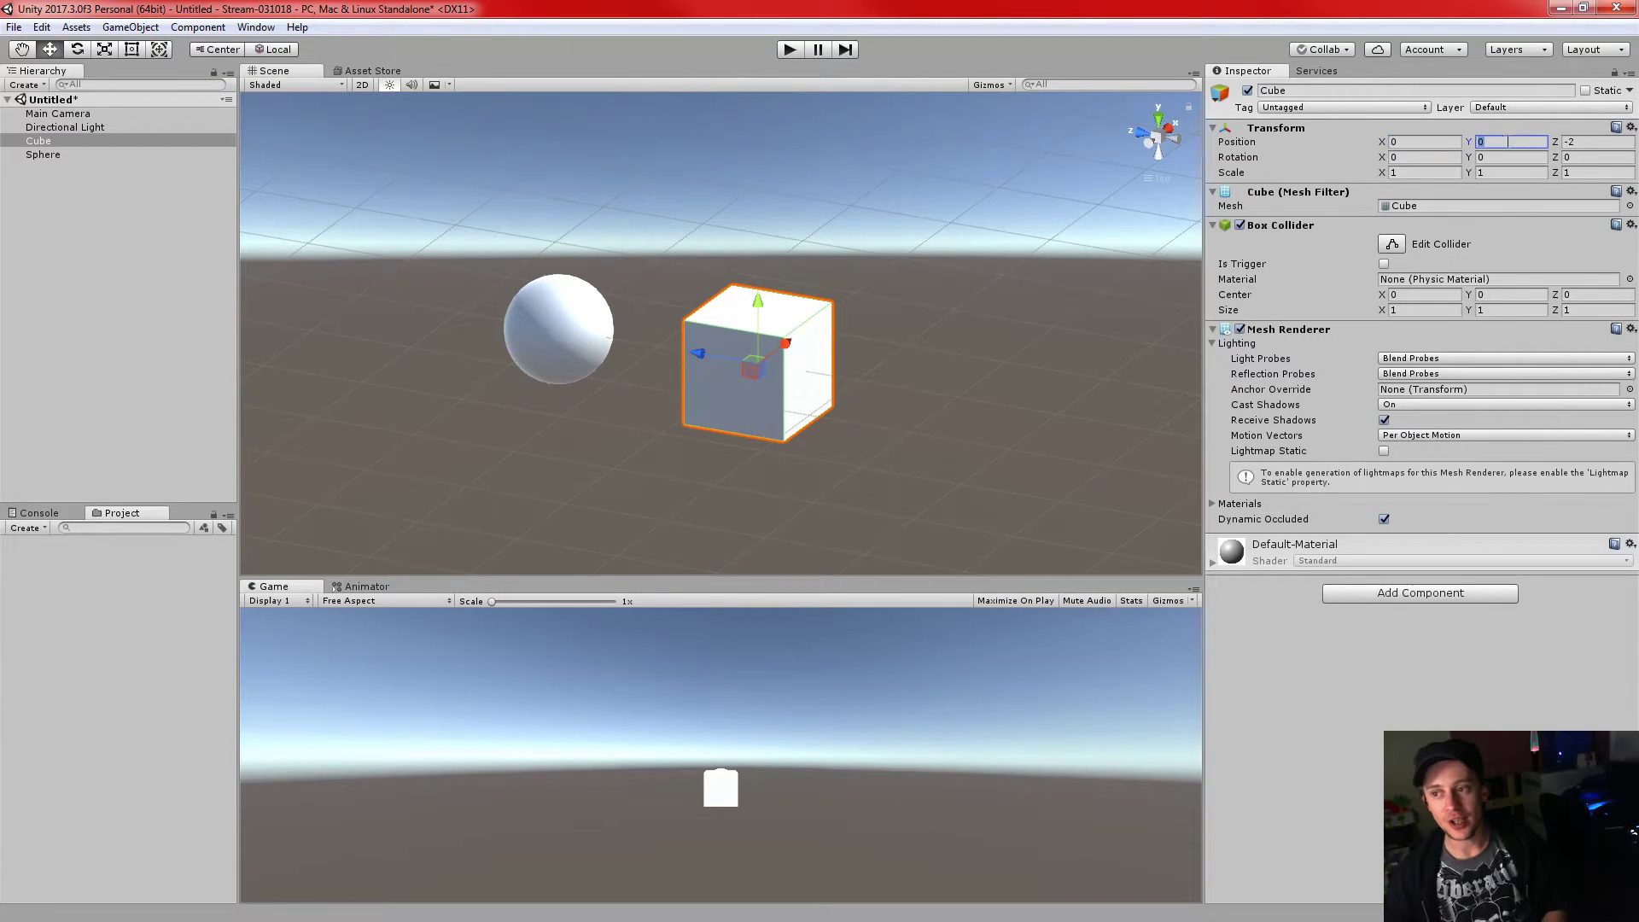
click(1600, 144)
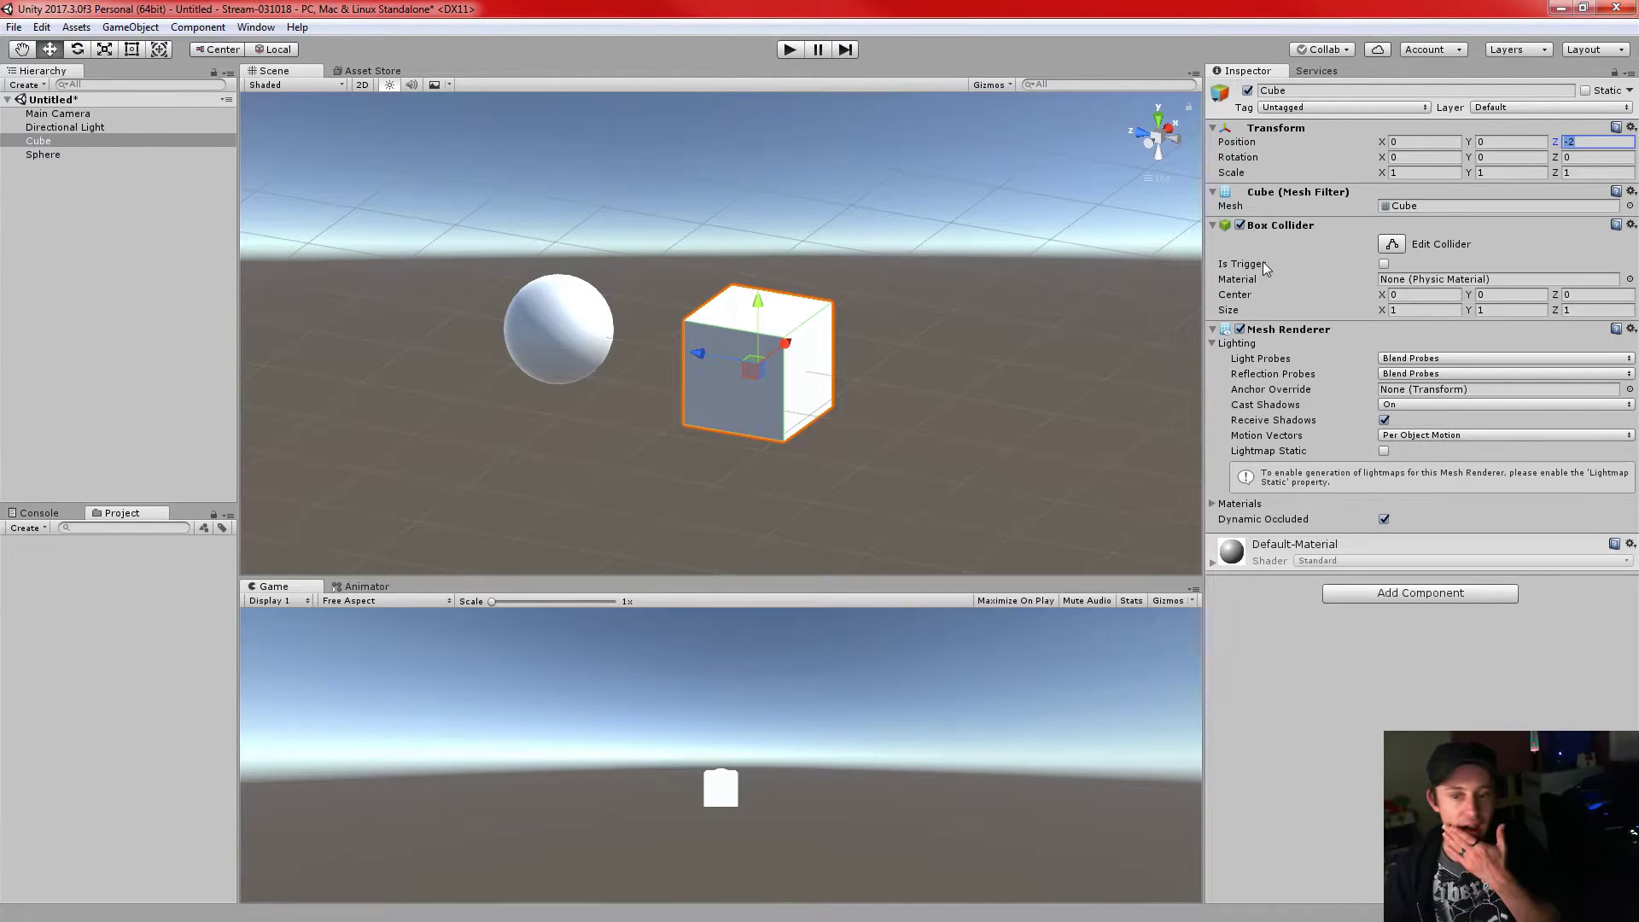
right_drag(1013, 457, 935, 428)
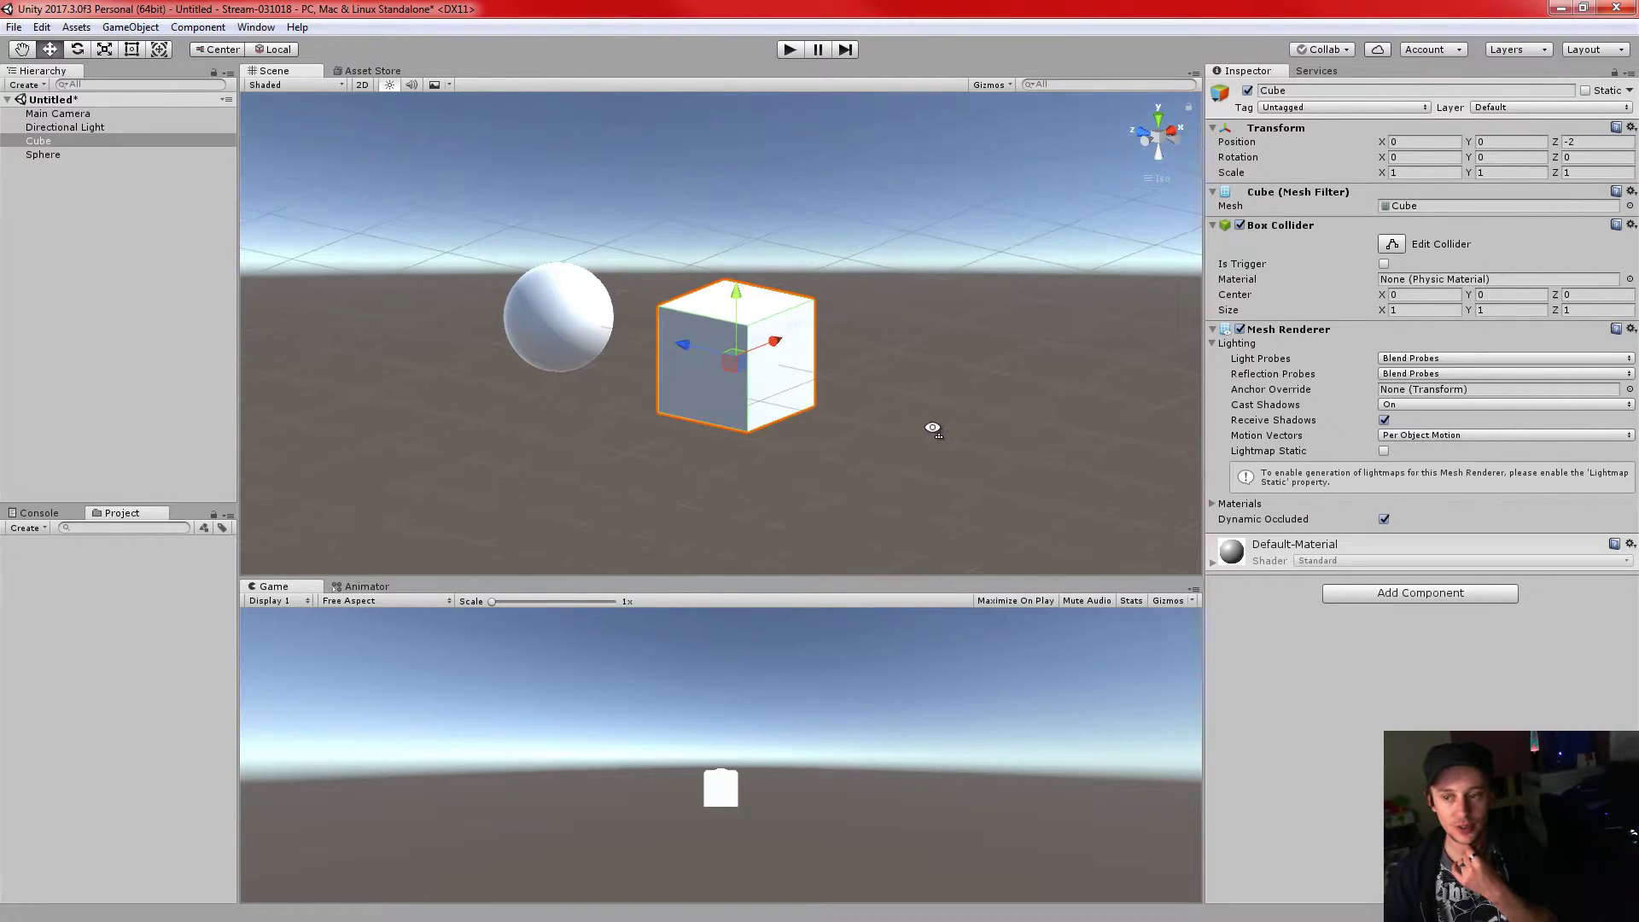
click(1160, 138)
mouse_move(1094, 328)
middle_down()
mouse_move(1057, 346)
mouse_move(1107, 343)
middle_up()
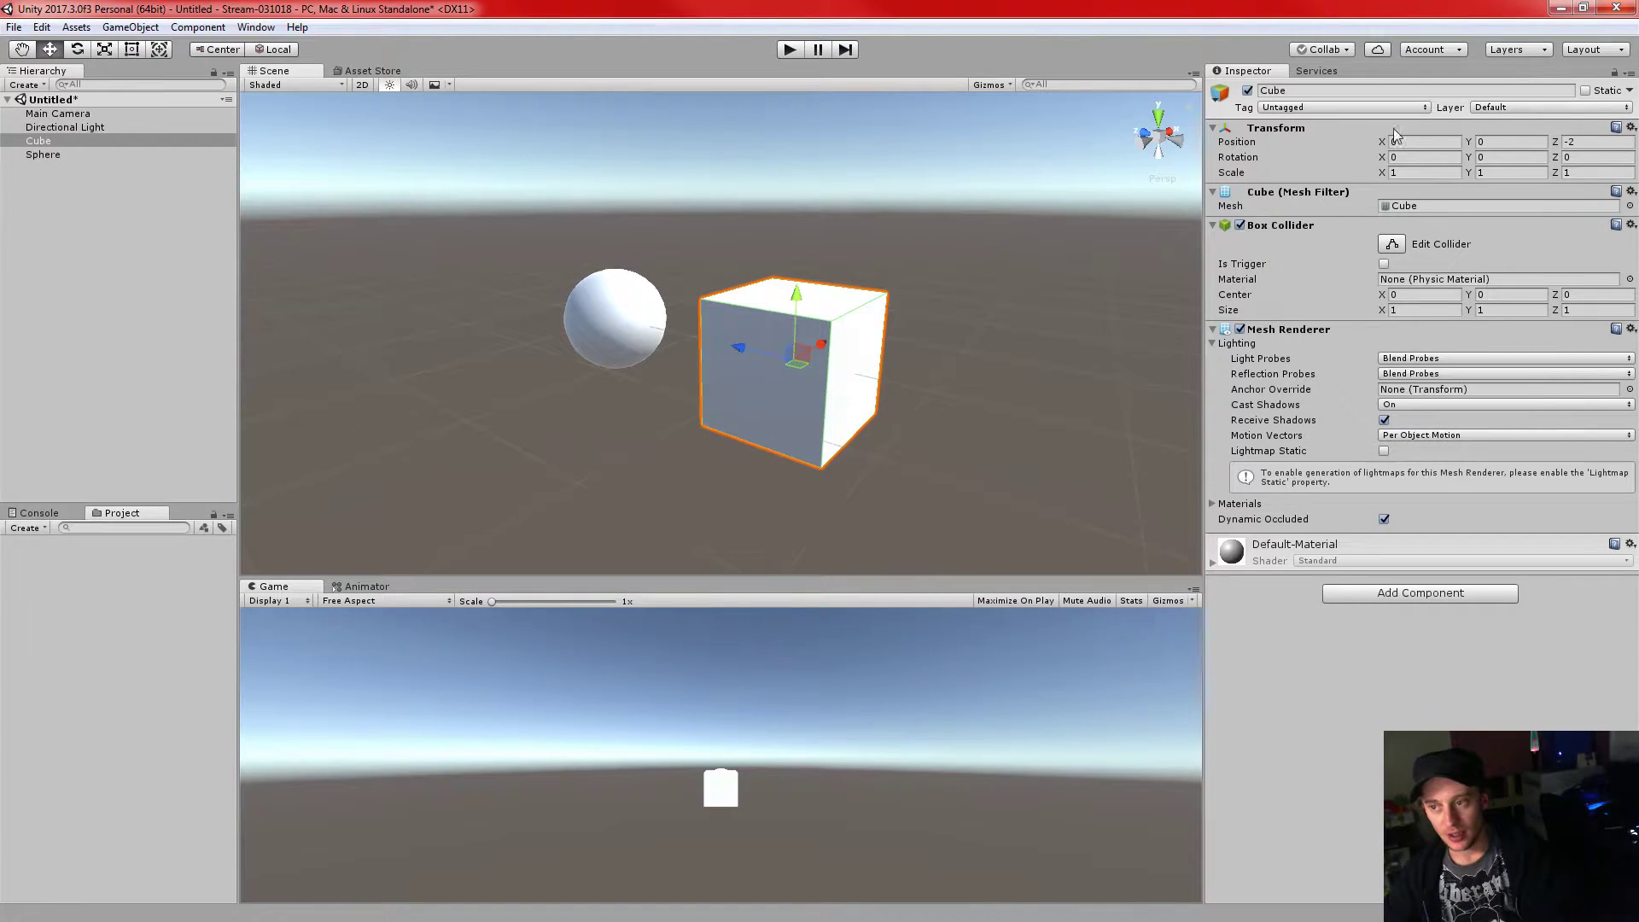
click(1437, 142)
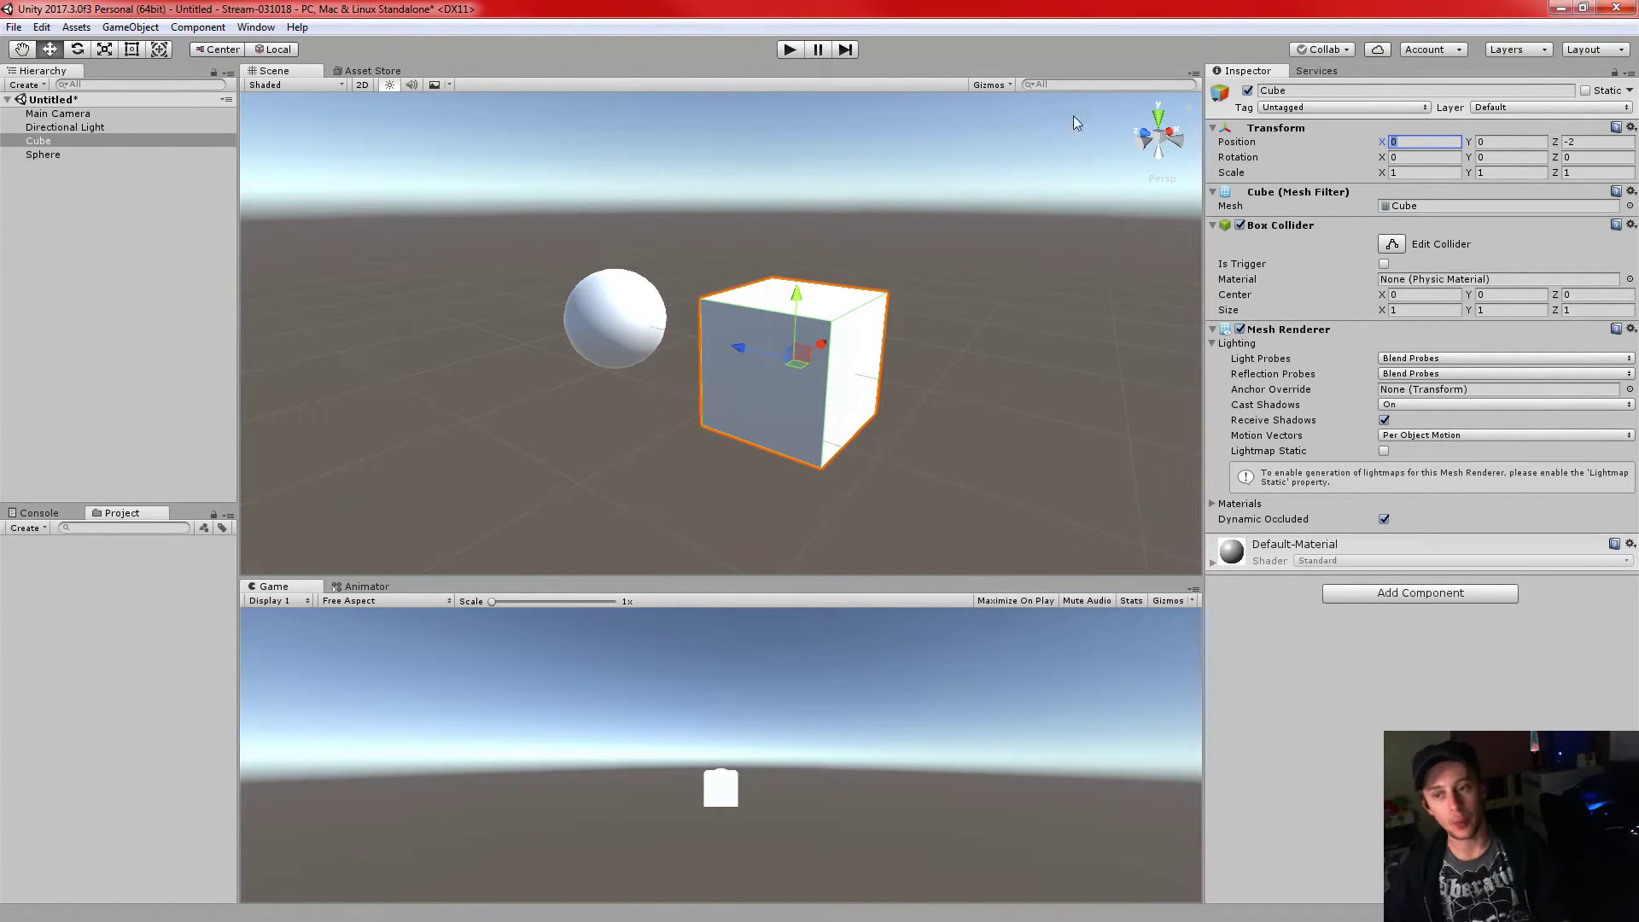
- Look at the scene straight along the Z axis from the back and set the Cube's X position to 2
click(1174, 132)
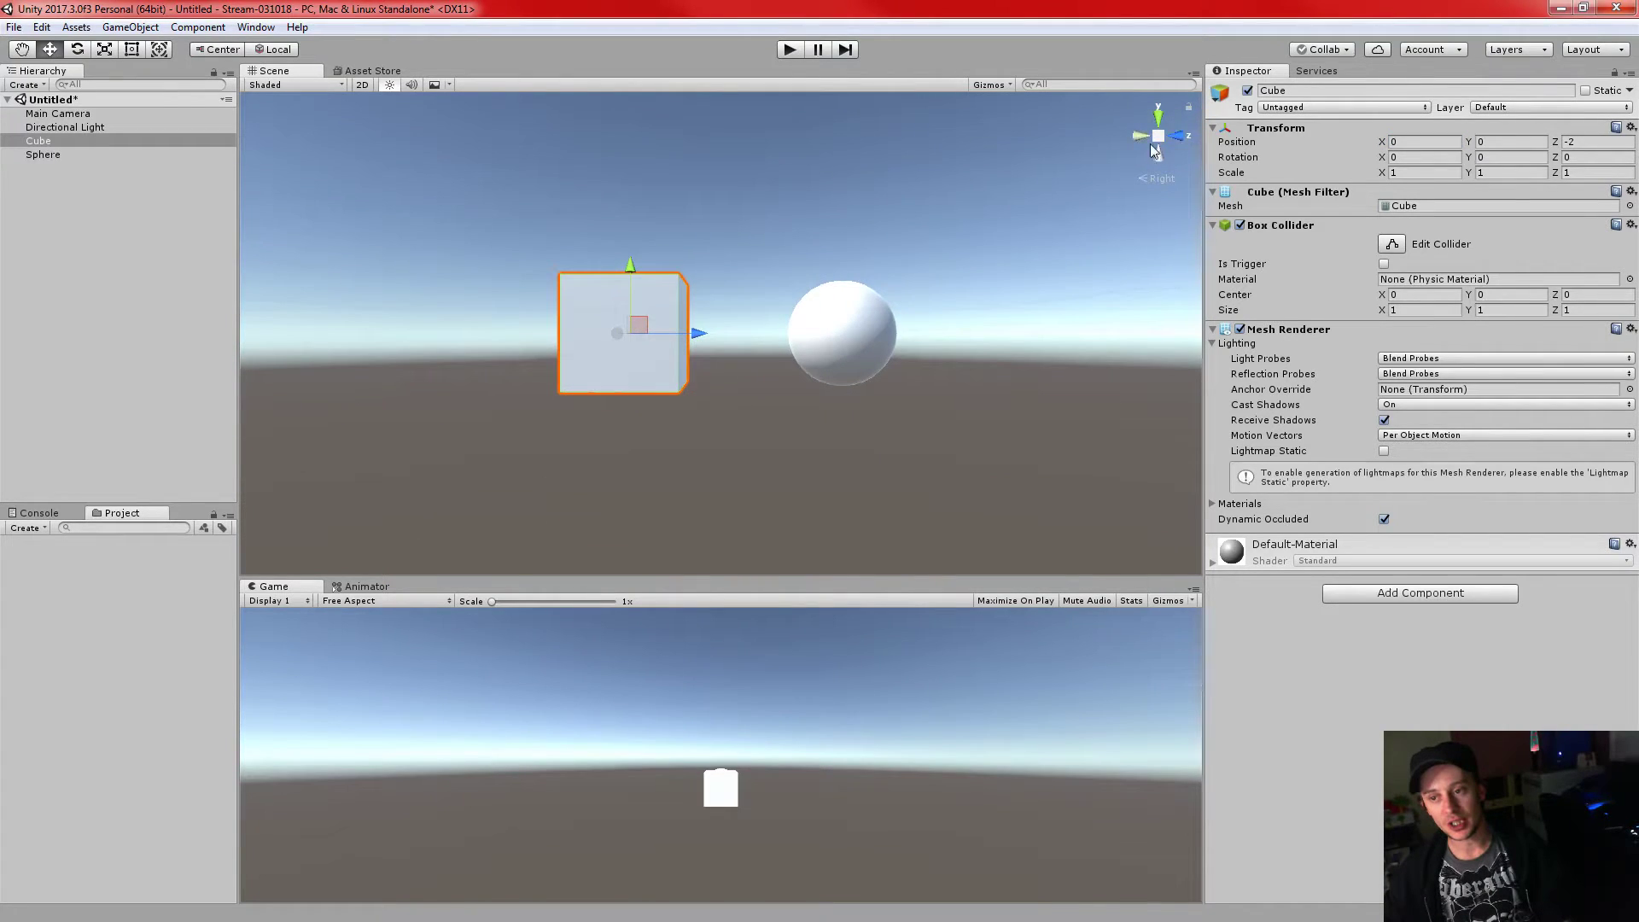
click(1138, 136)
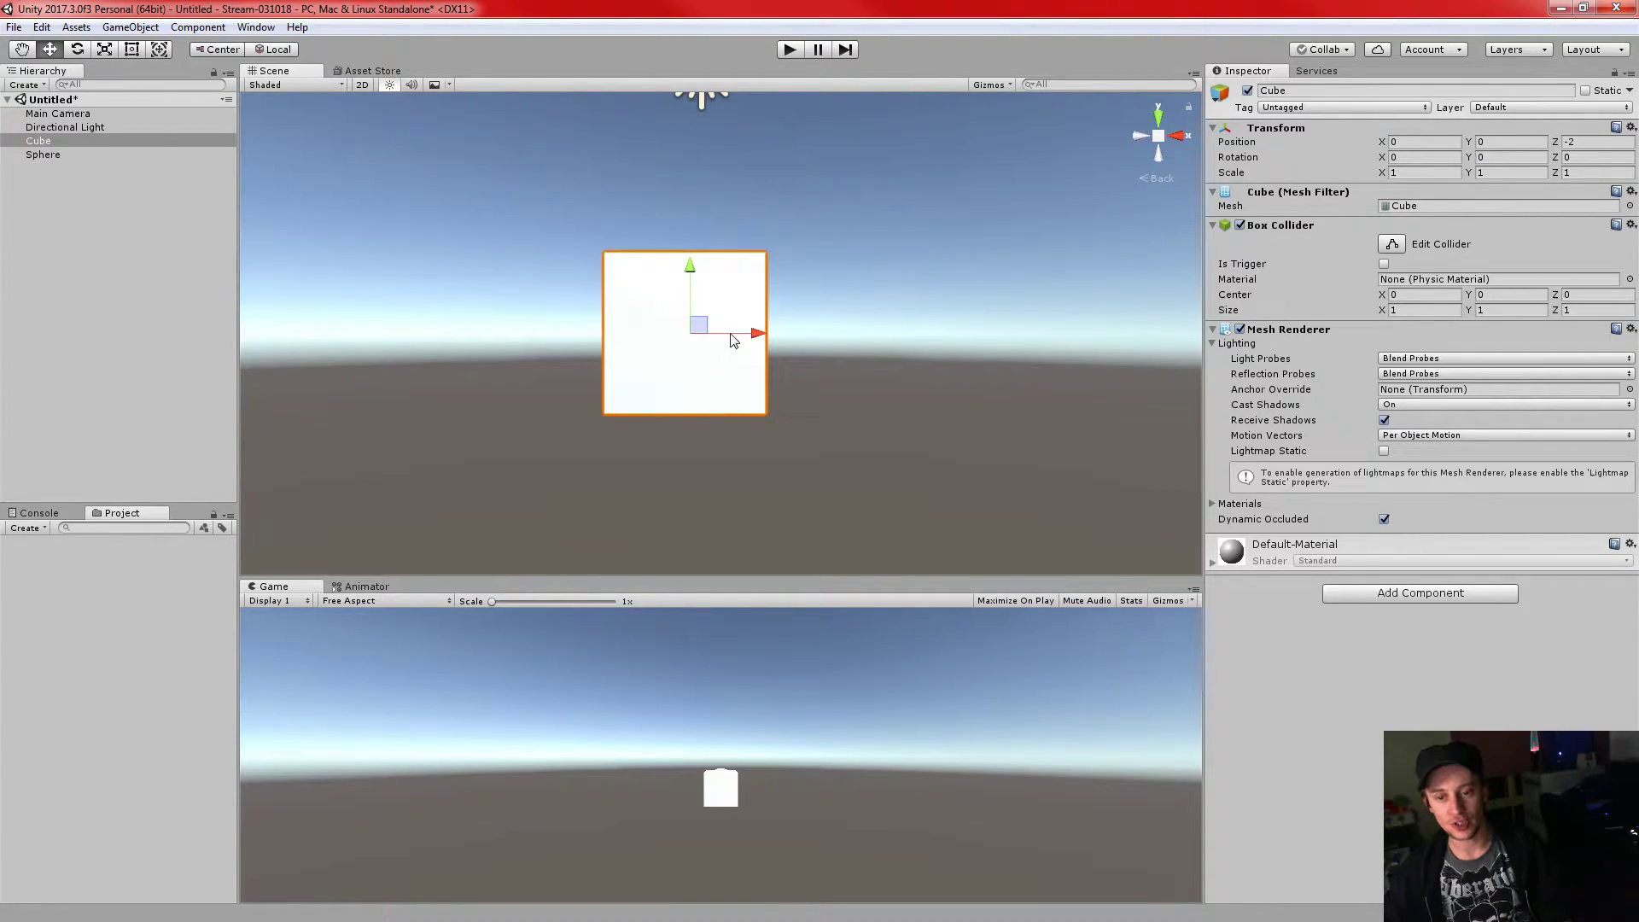
click(1405, 141)
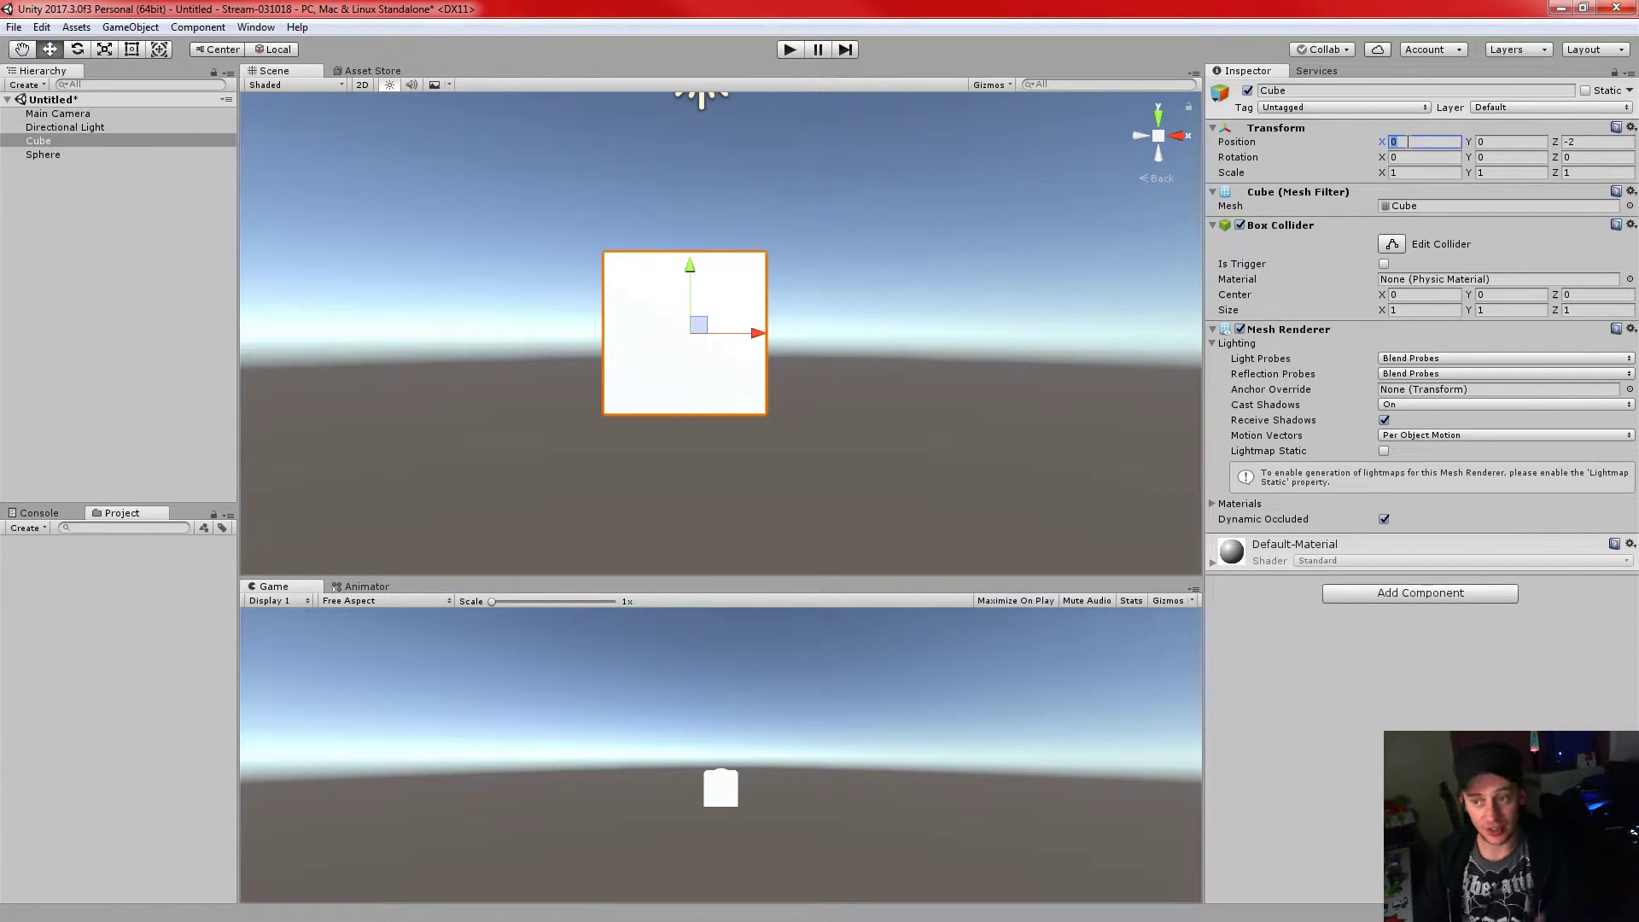
text(2)
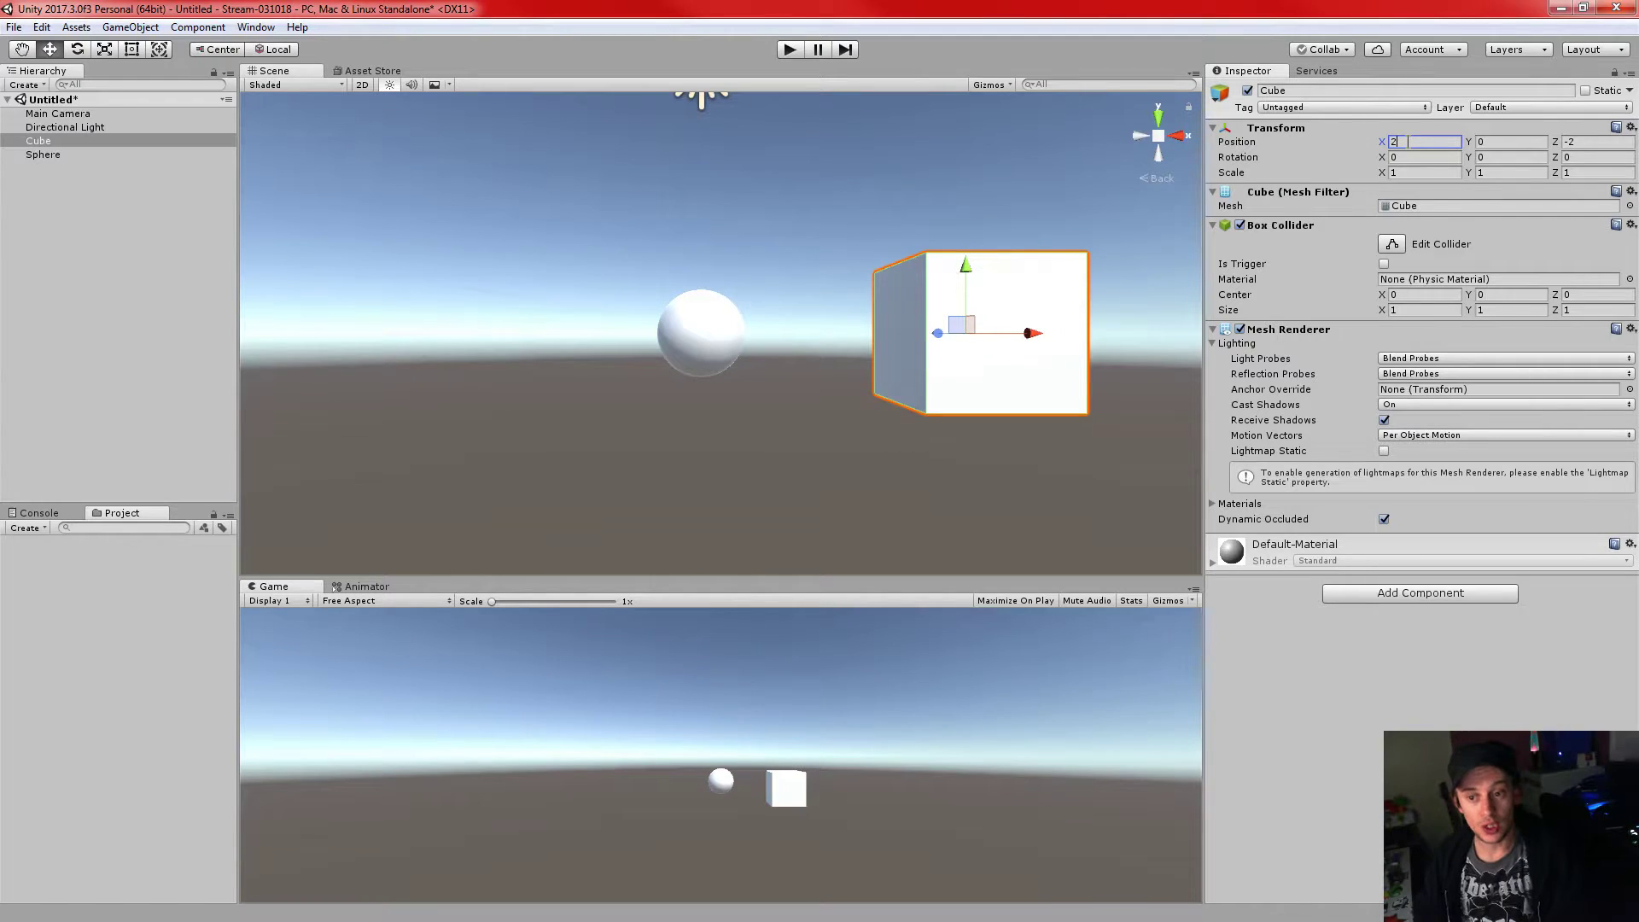
scroll(789, 369, down, 4)
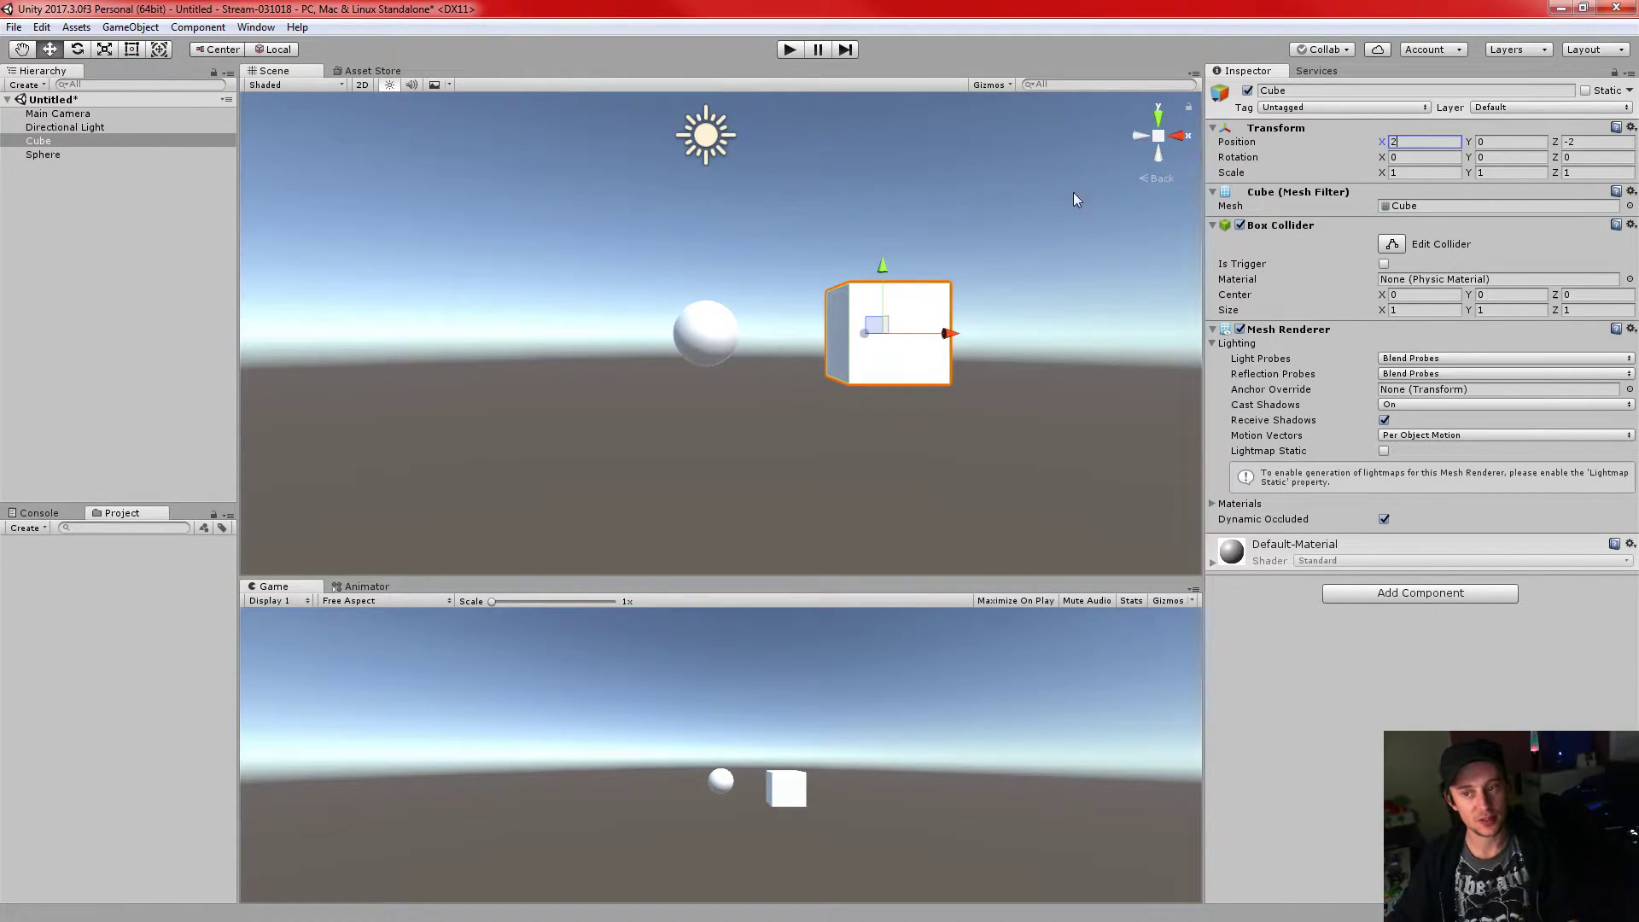
scroll(1039, 269, down, 2)
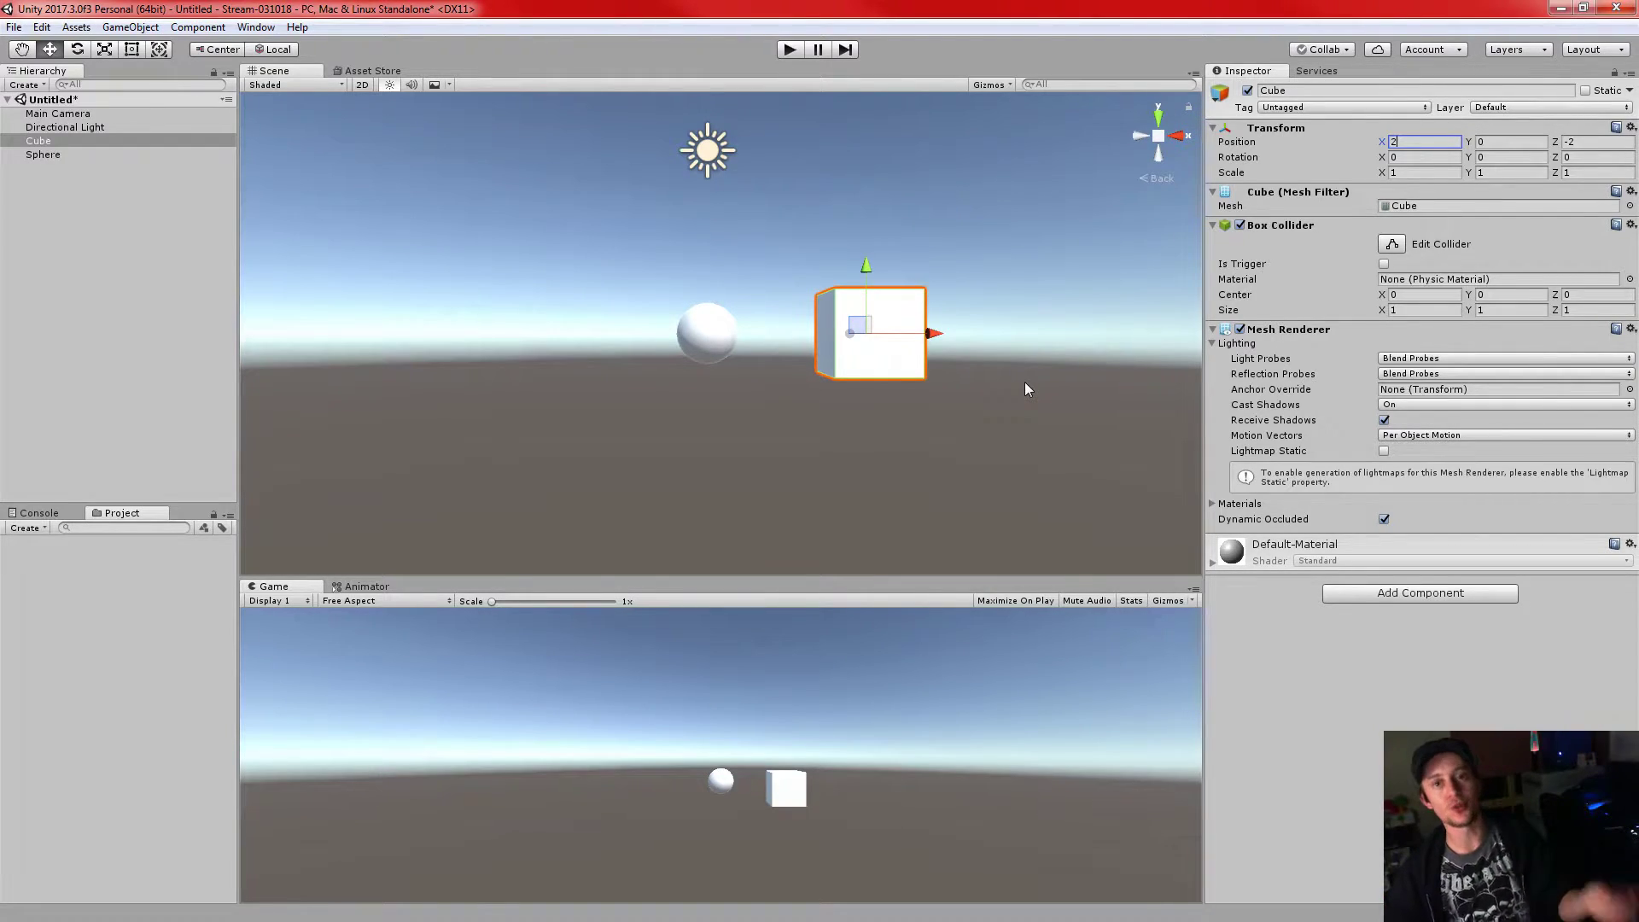
- Go over the Cube's X, Y and Z position values in its Transform component
click(1493, 142)
click(1569, 143)
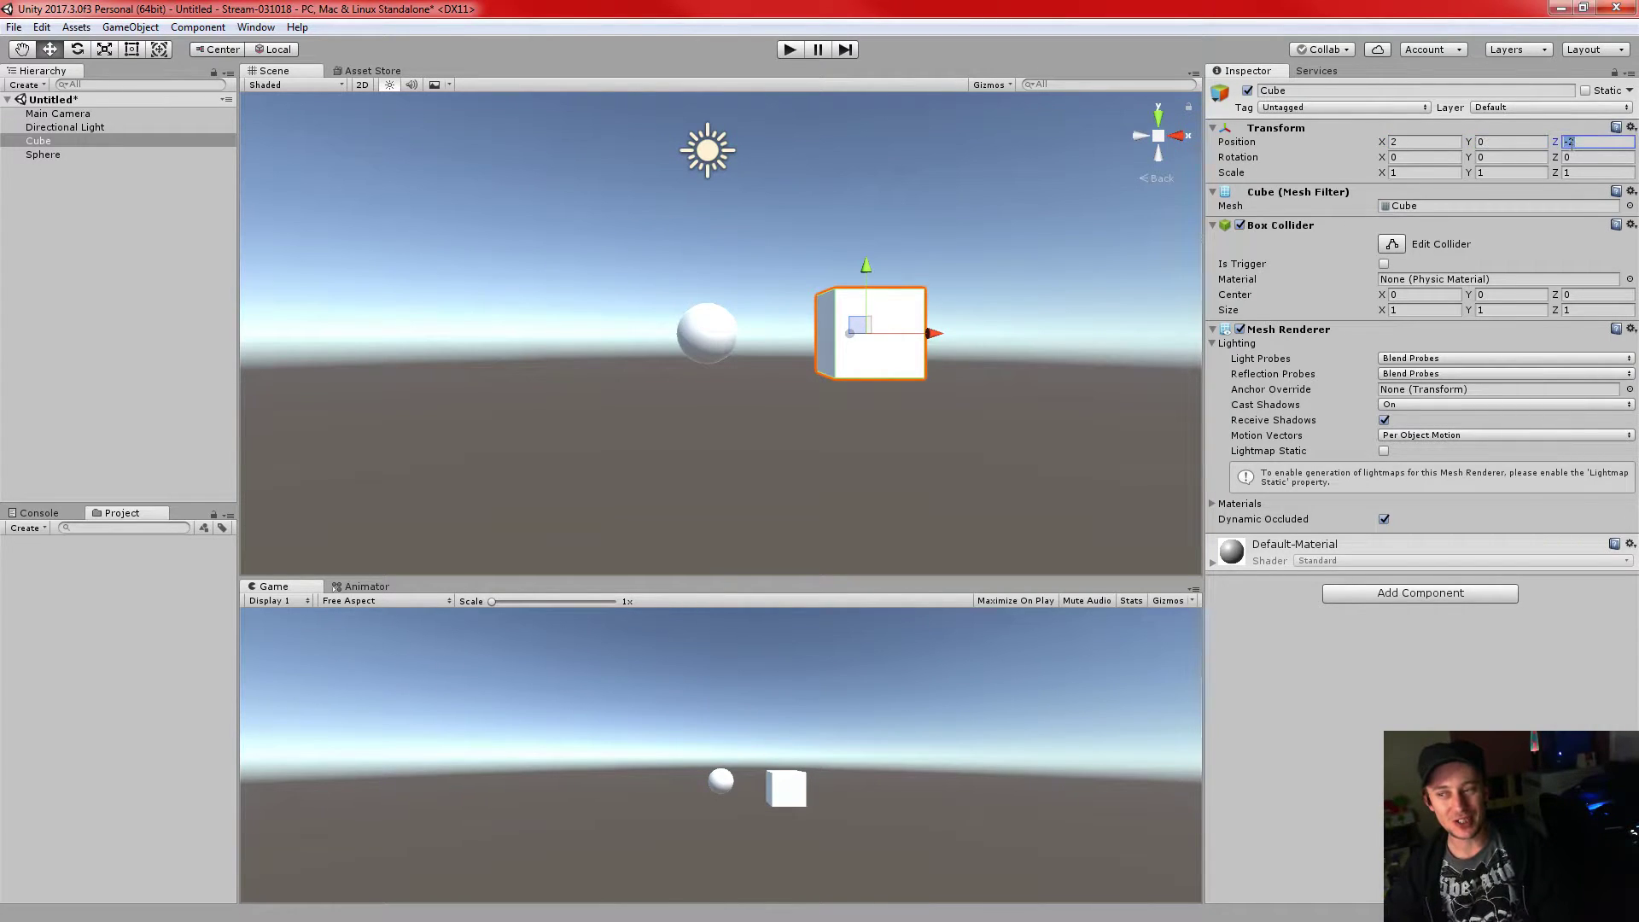
click(1494, 140)
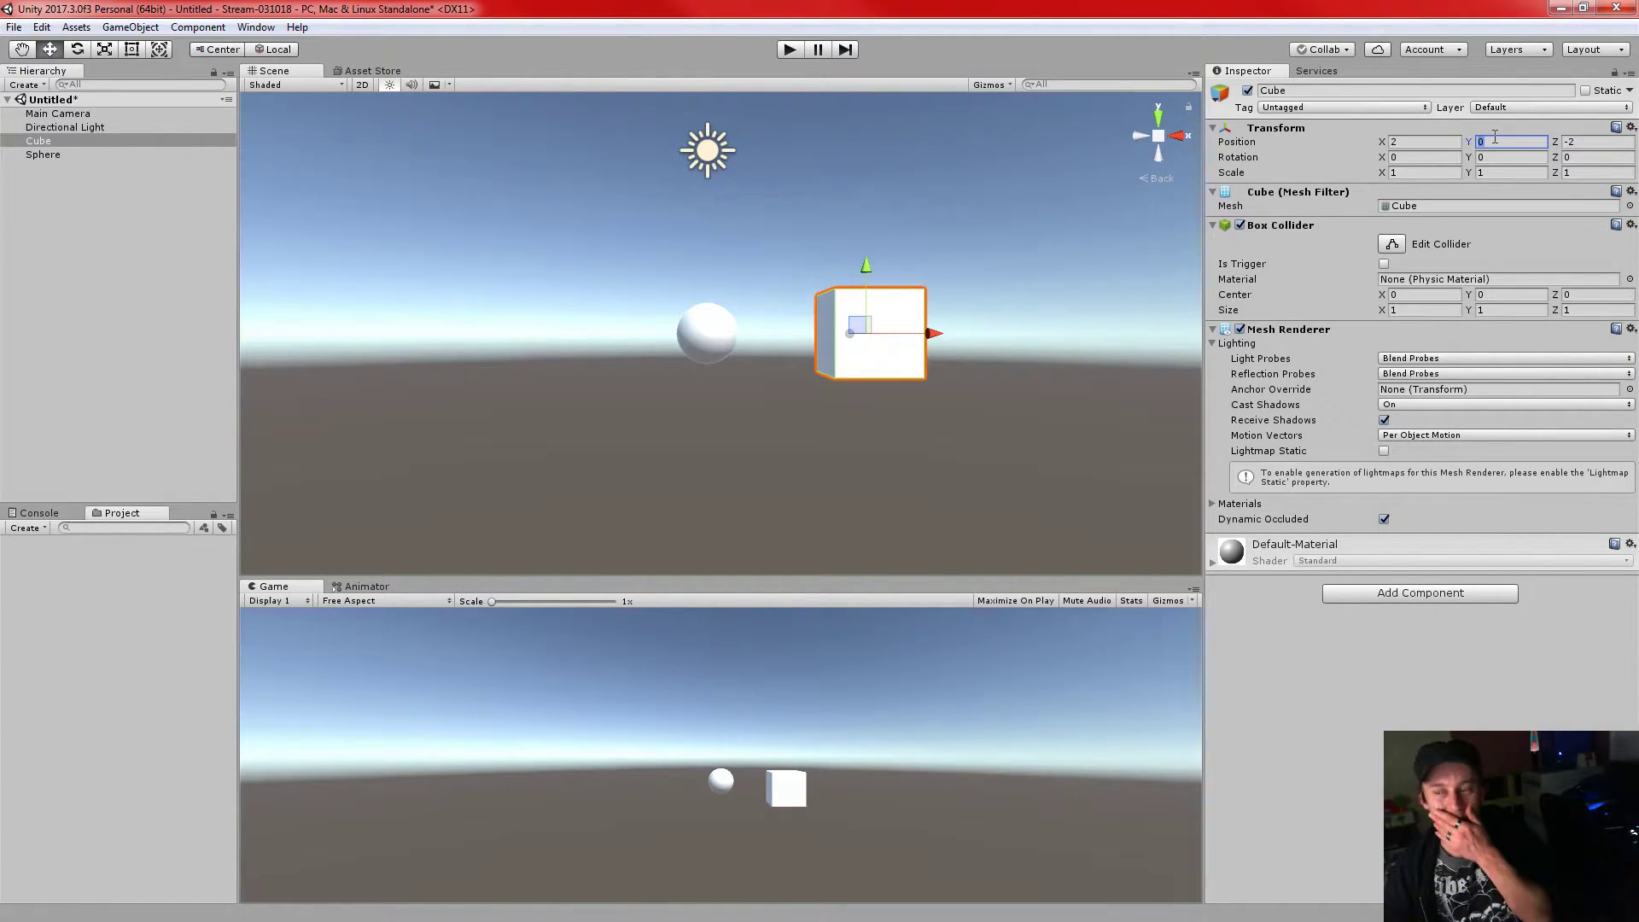
click(1422, 142)
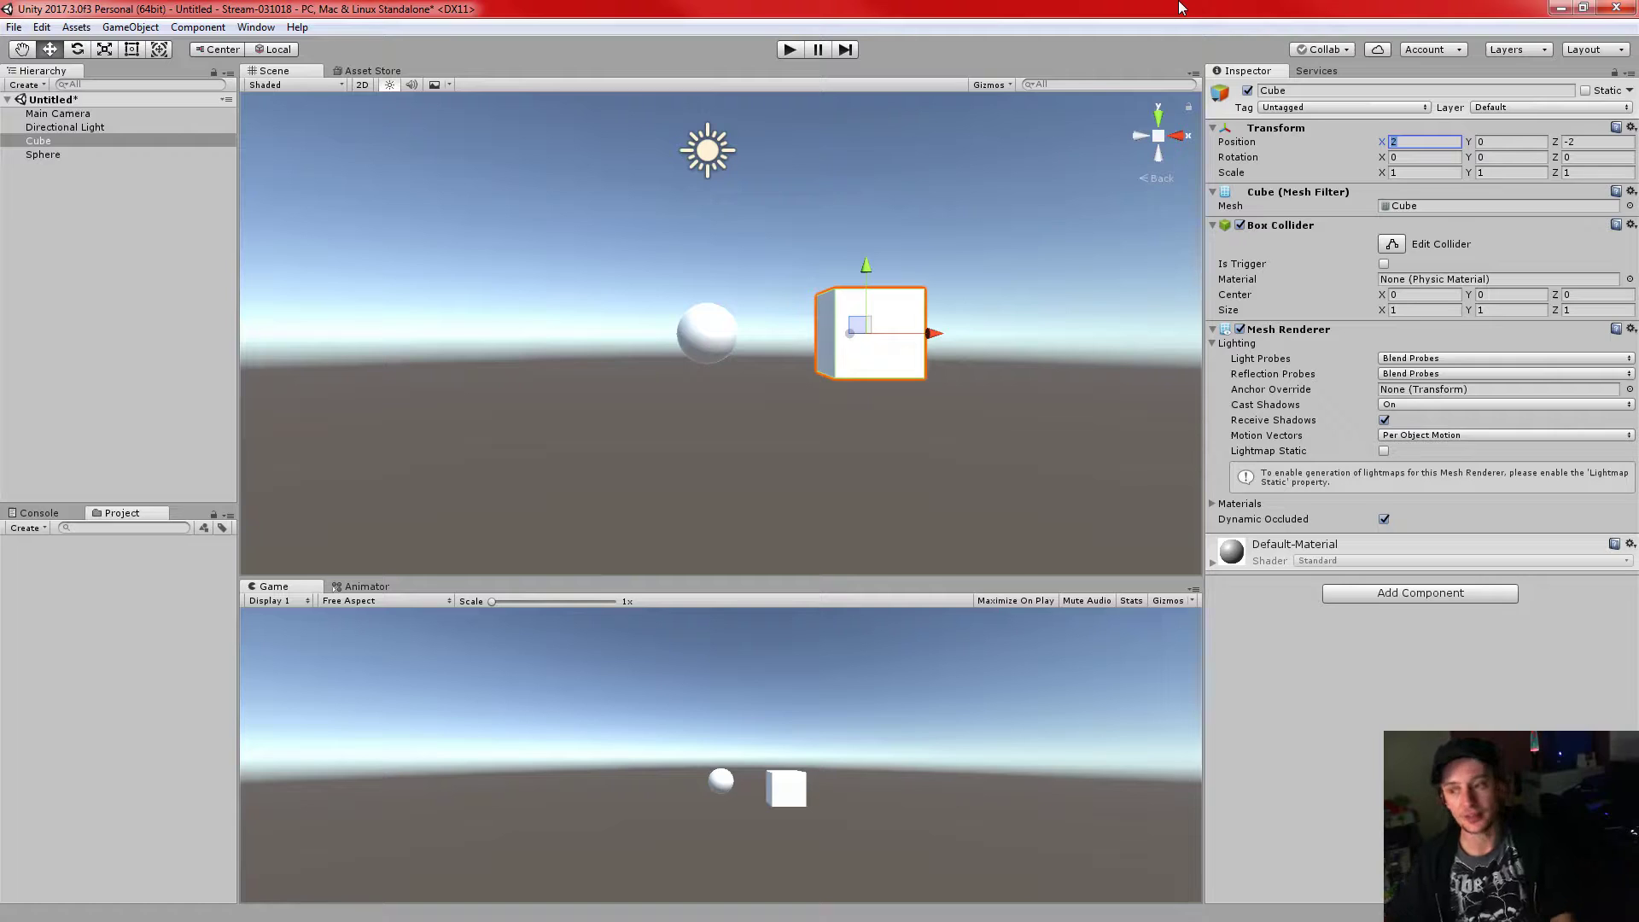
click(1582, 141)
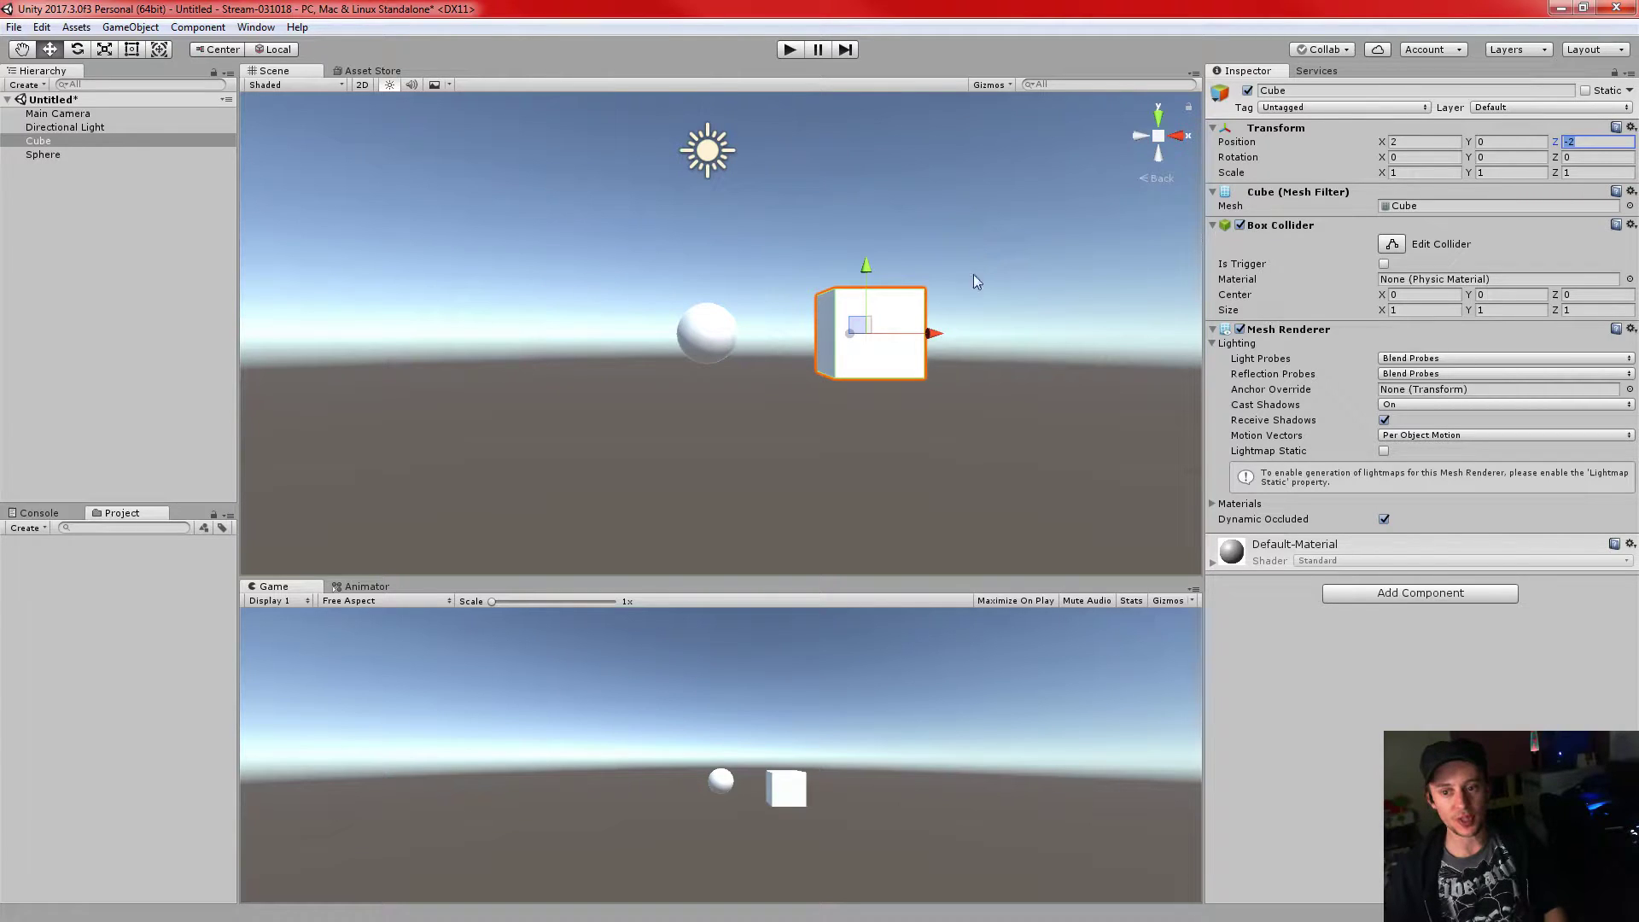
click(1429, 144)
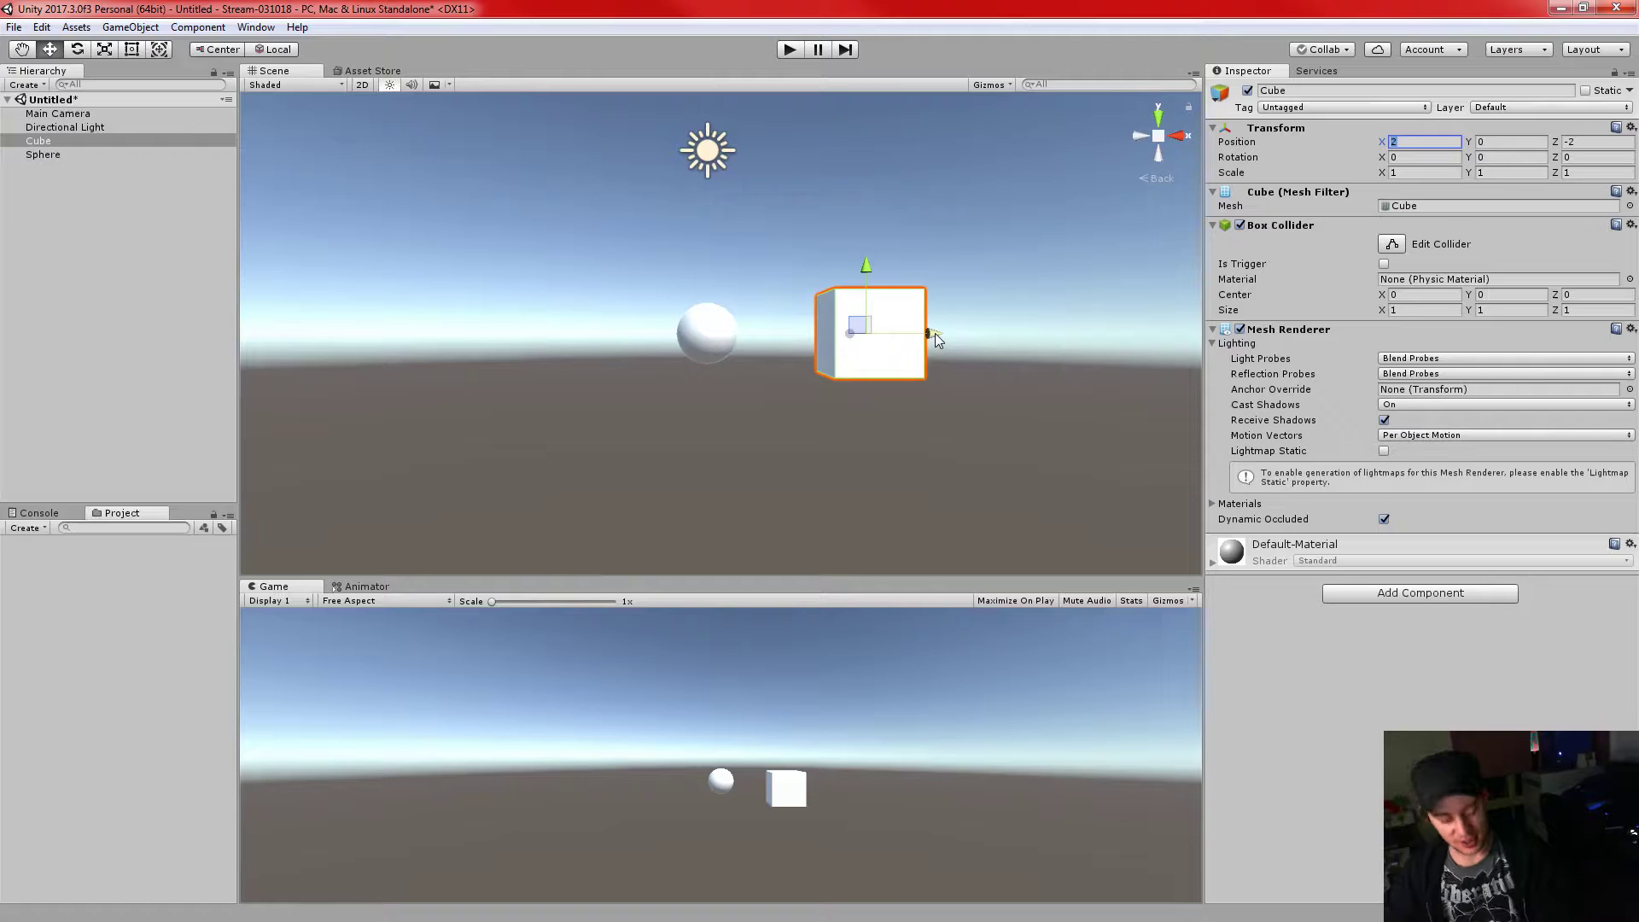
- Move the Cube freehand with the Move gizmo to about X 0.13, Y -0.13
drag(930, 332, 778, 353)
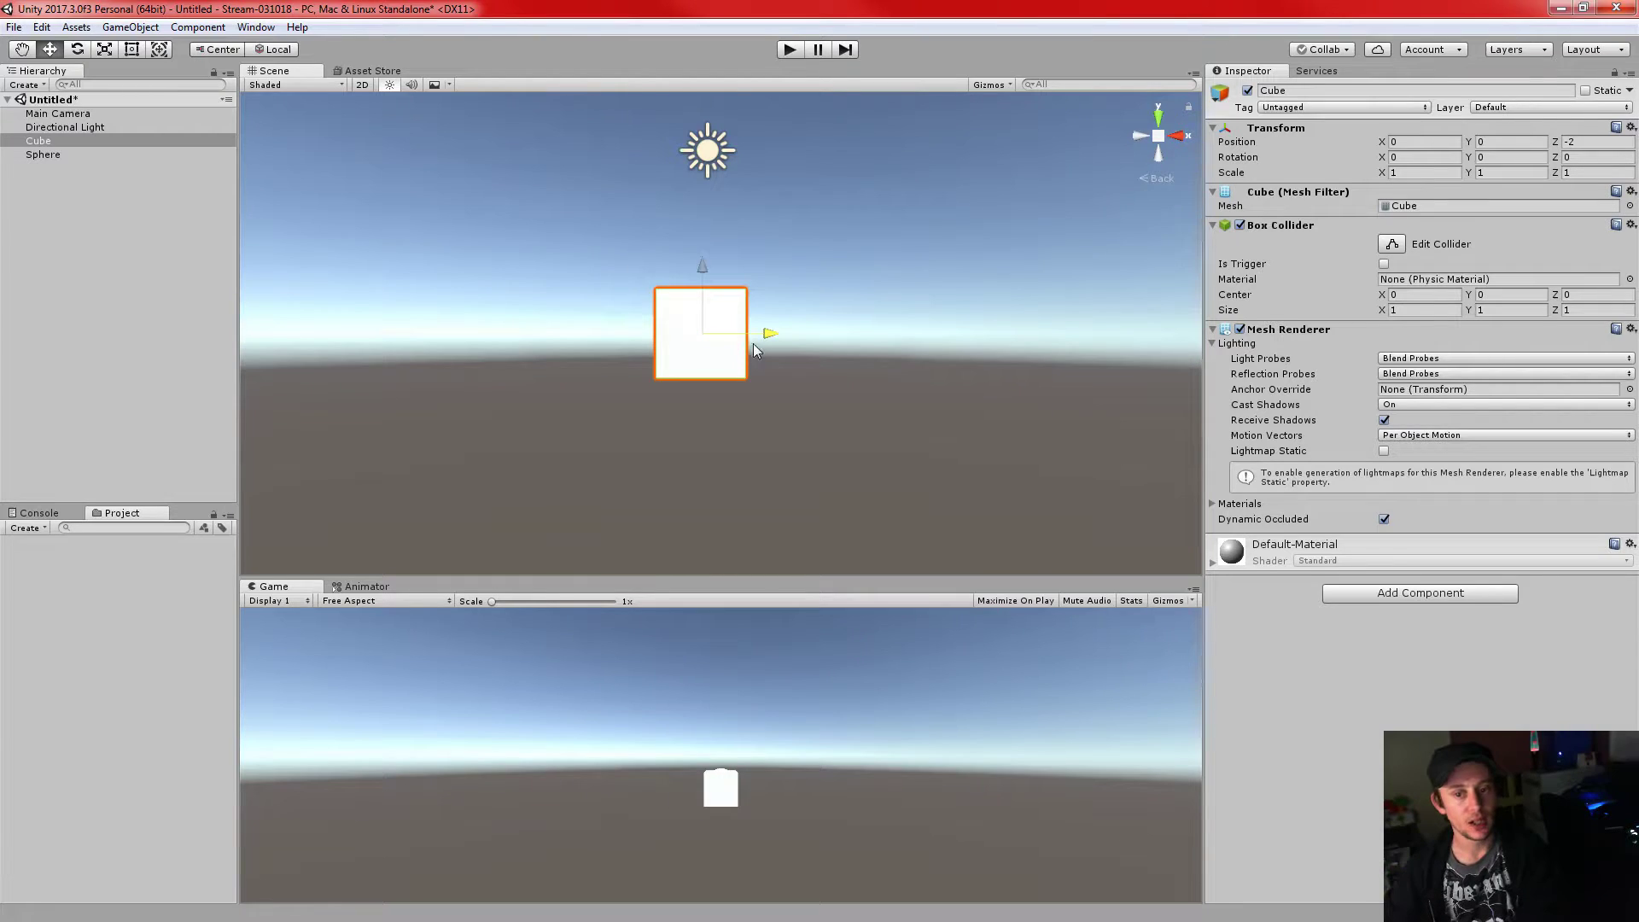
drag(705, 287, 806, 282)
mouse_move(771, 346)
mouse_down()
mouse_move(900, 331)
mouse_move(782, 328)
mouse_up()
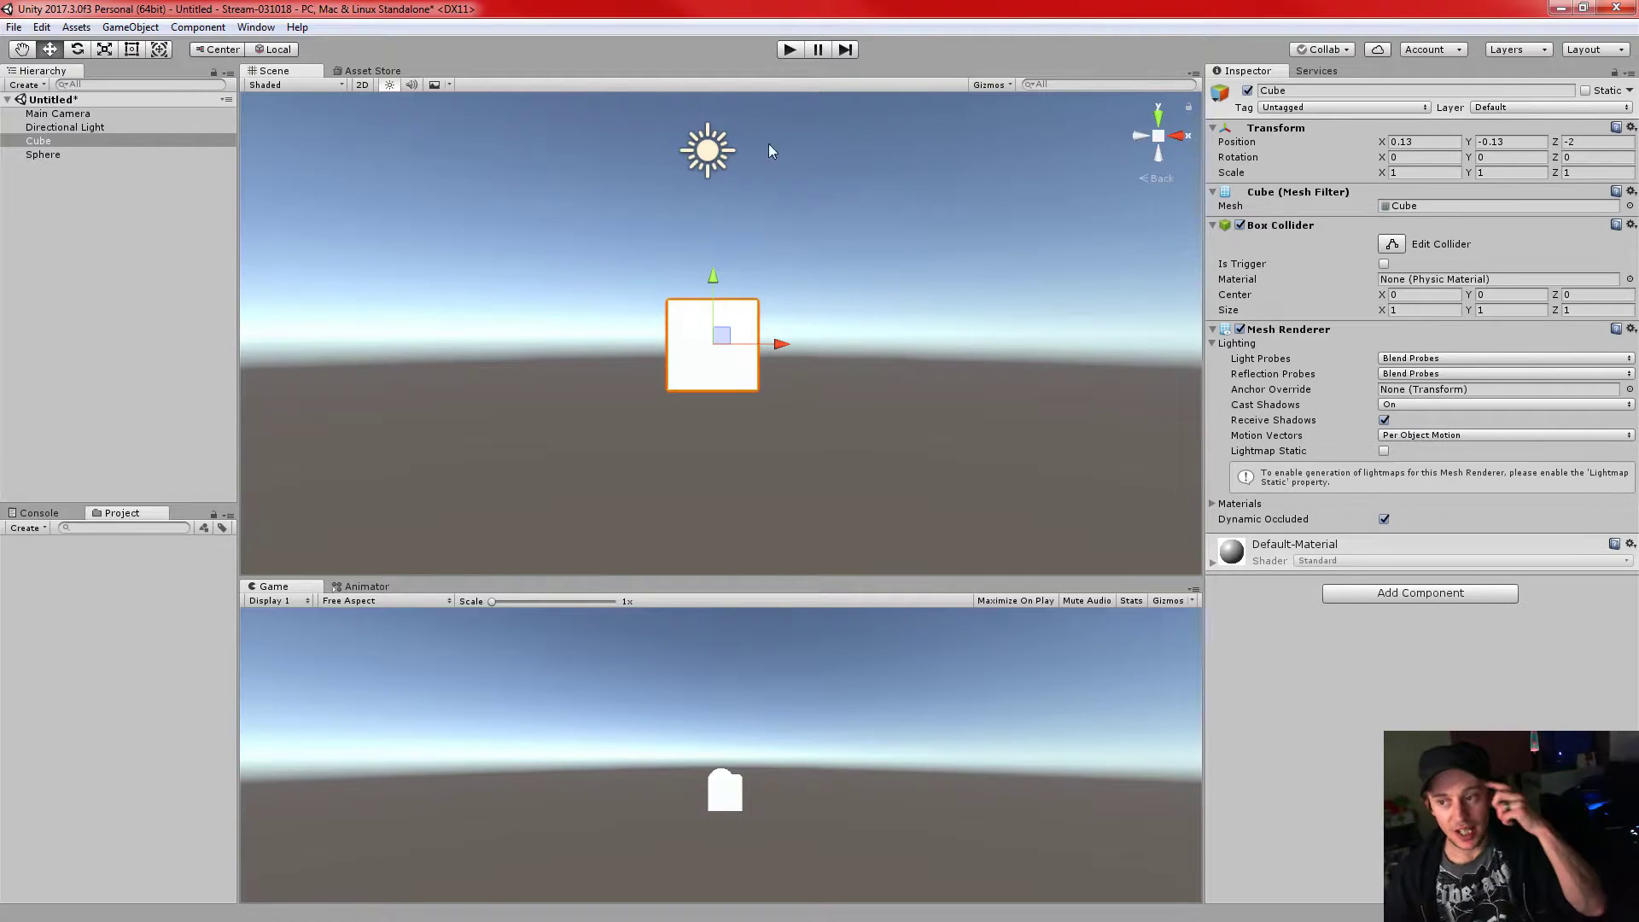
- Set the Cube's X, Y and Z position to 0
click(1421, 141)
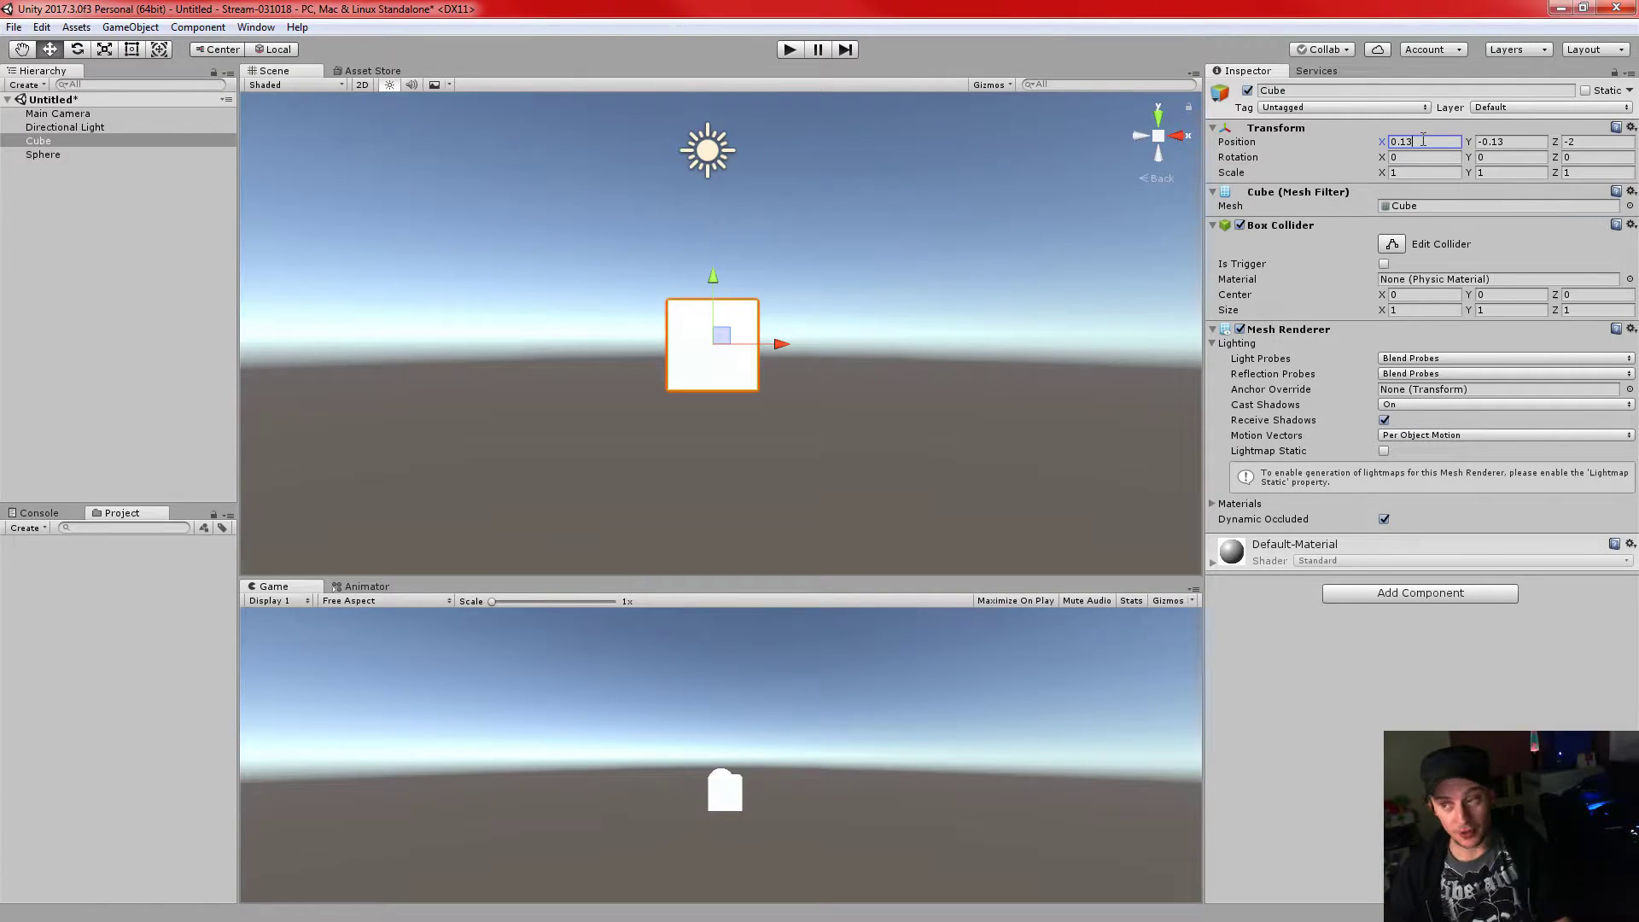
key(ctrl+a)
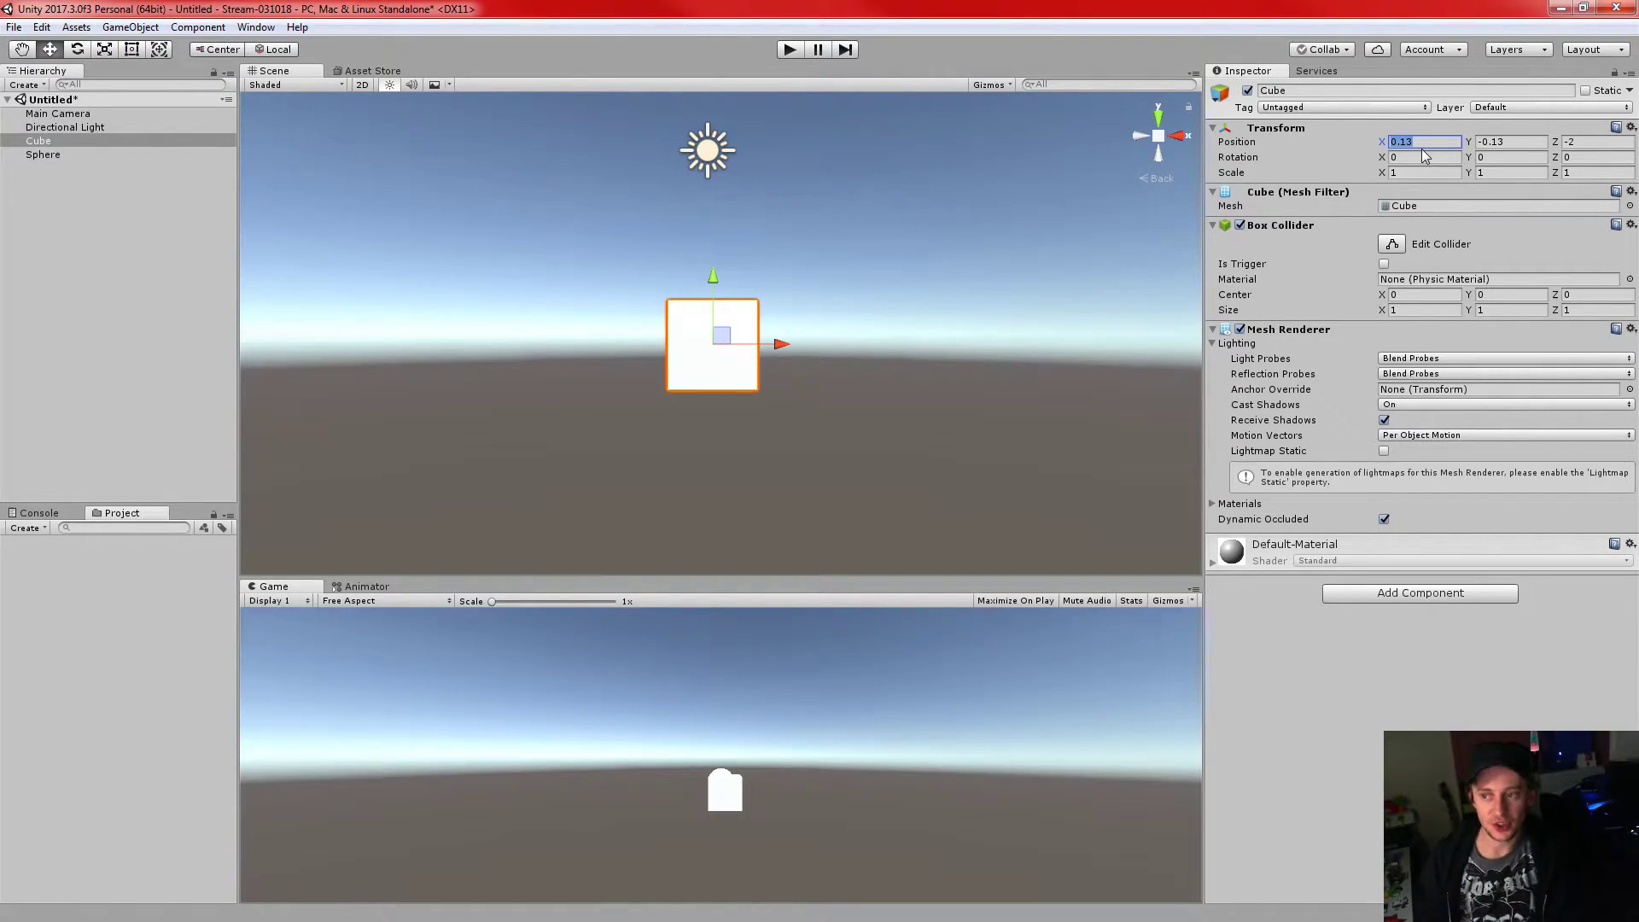
text(0)
key(Tab)
text(0)
key(Tab)
text(0)
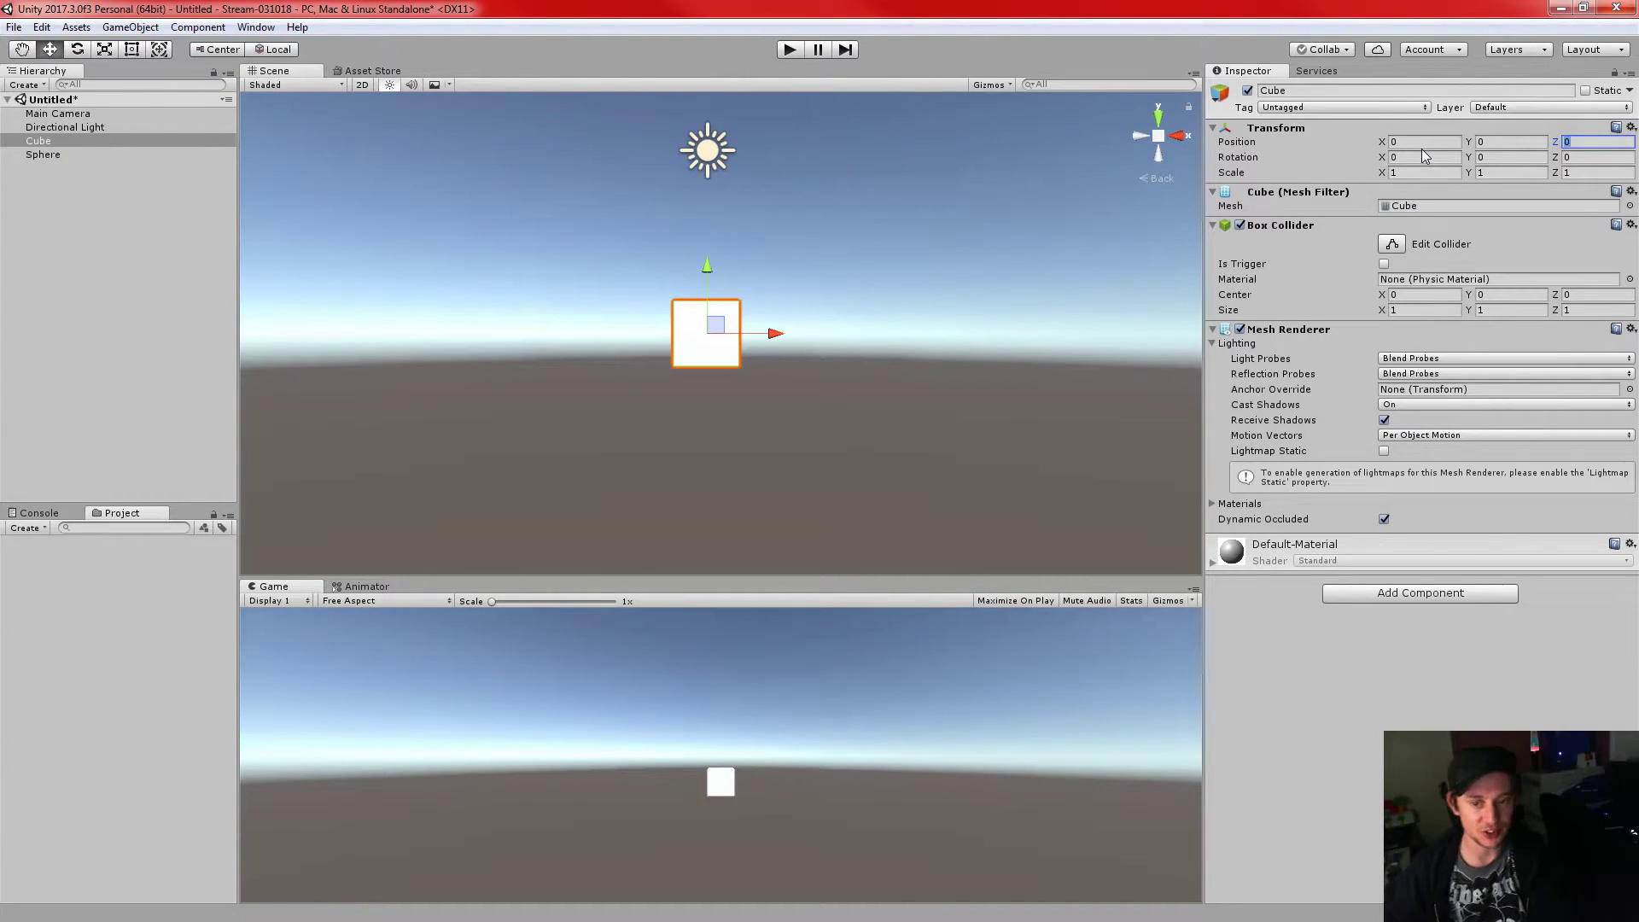
- Set the Cube's X position to 1.999999 and compare its placement with the Sphere from an angled view
alt+drag(786, 365, 561, 415)
key(w)
right_drag(561, 416, 589, 396)
key(d)
key(s)
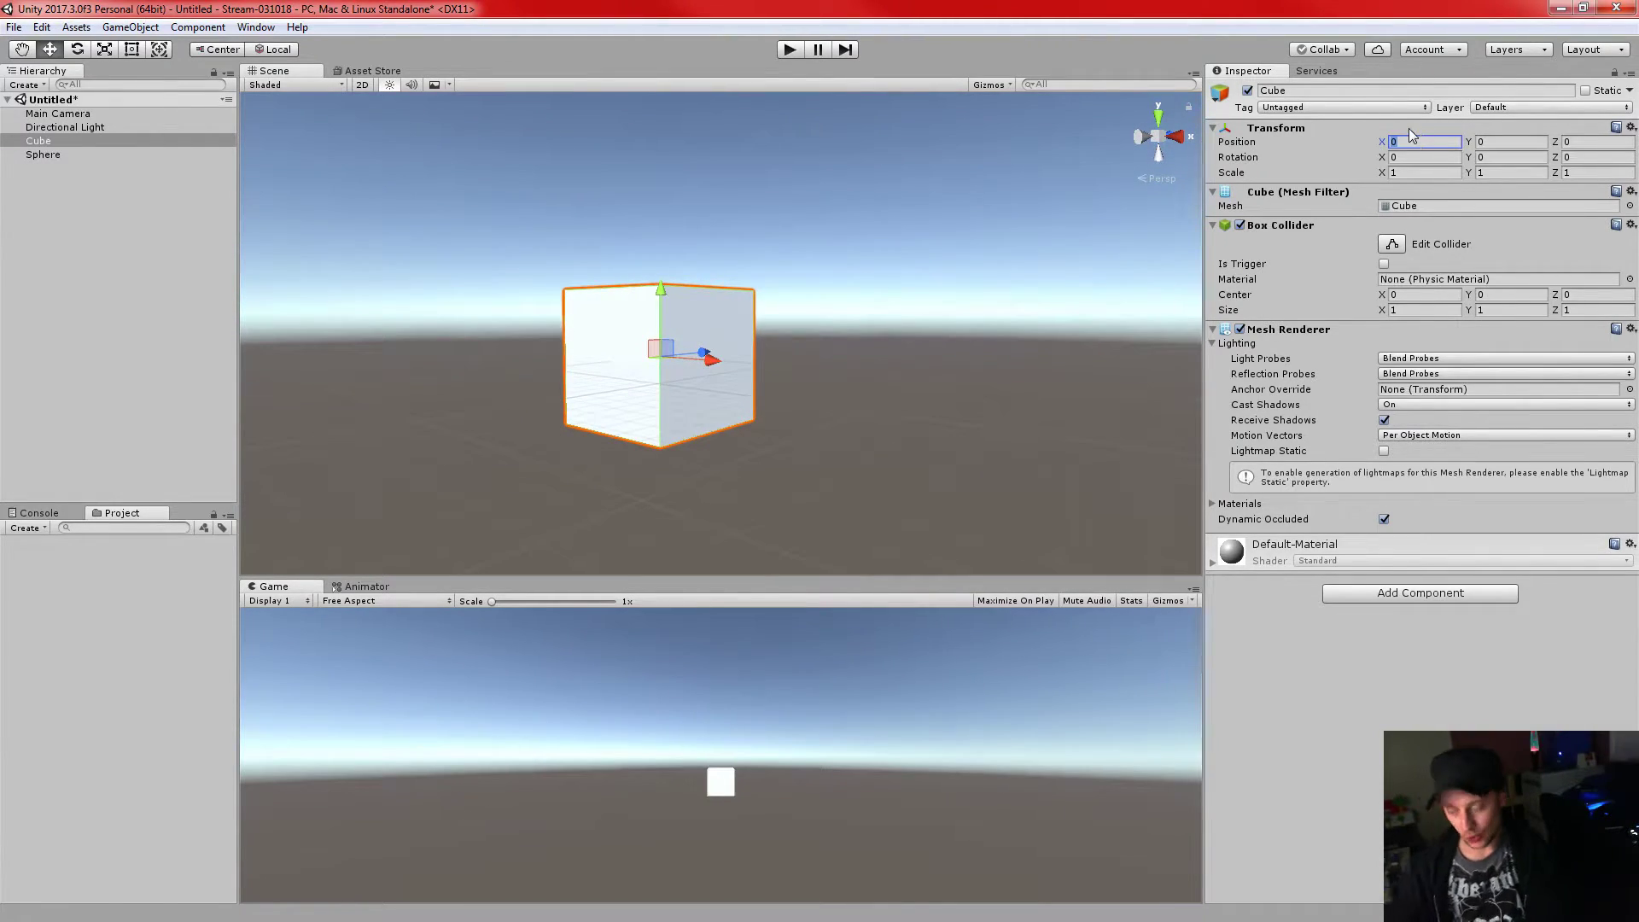
text(1.)
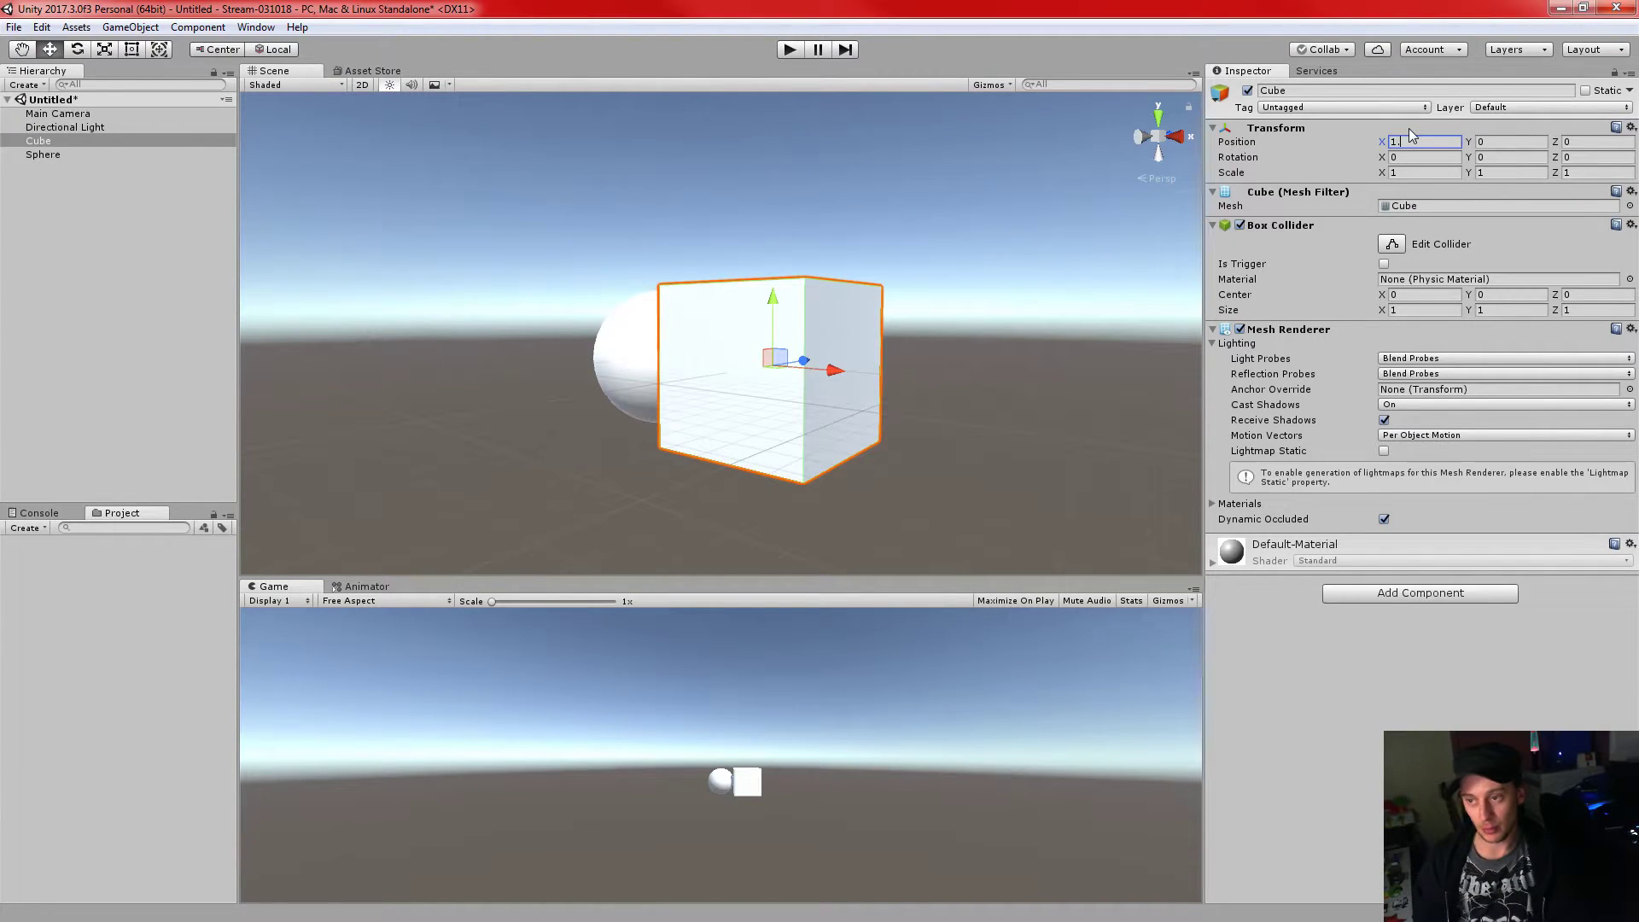
text(999999)
key(Return)
mouse_move(852, 218)
middle_down()
mouse_move(911, 227)
mouse_move(851, 215)
middle_up()
scroll(851, 215, down, 3)
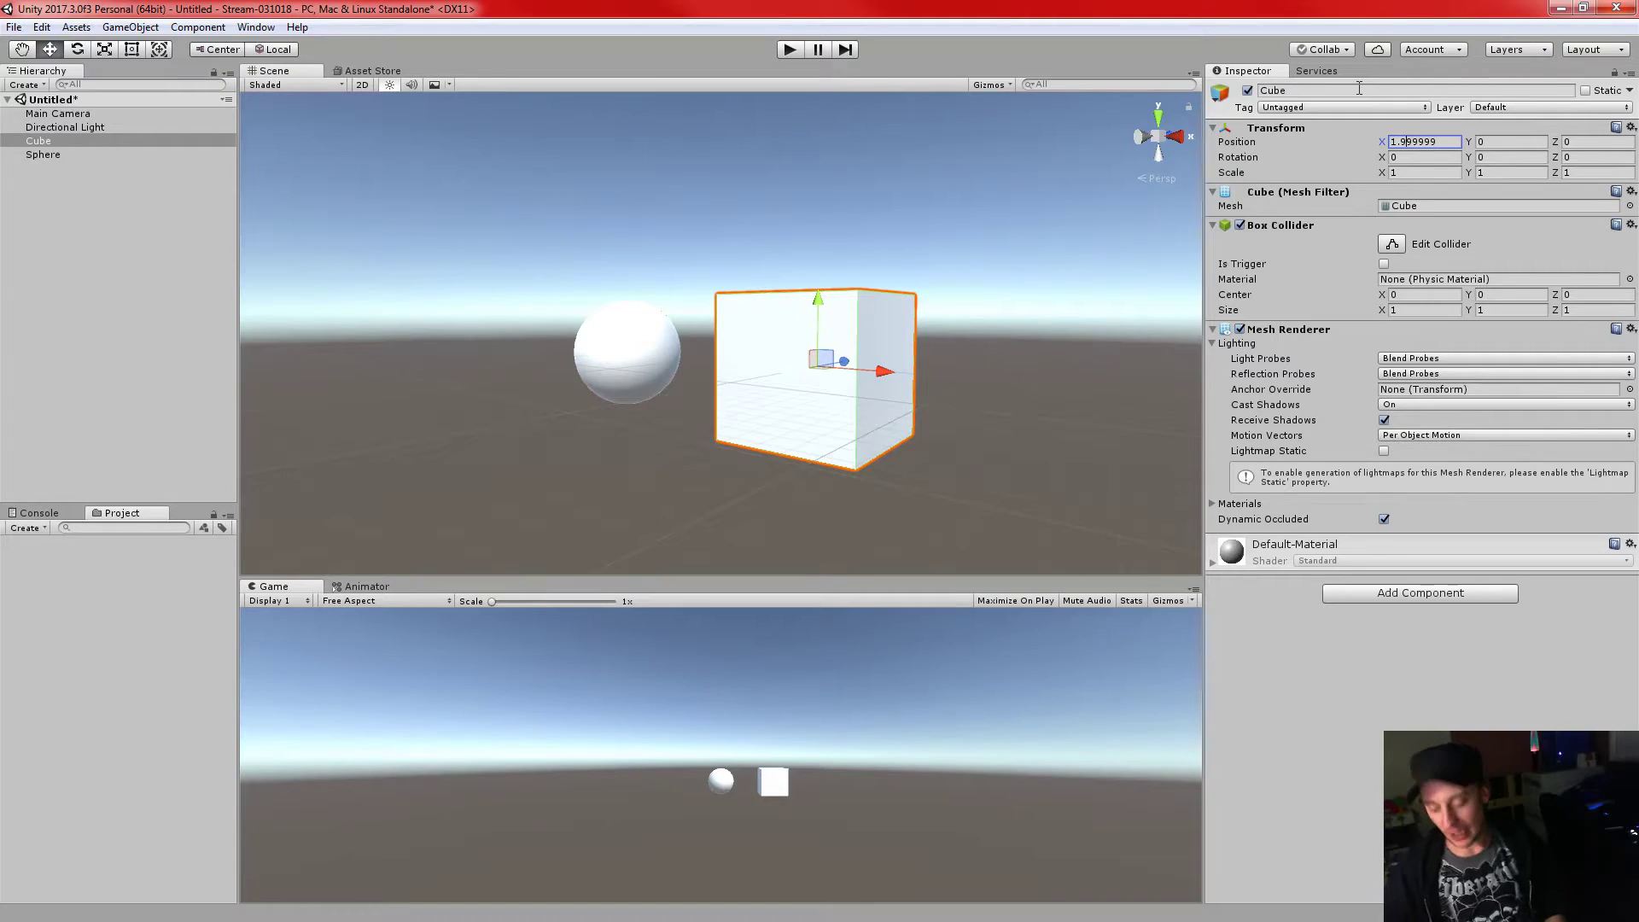
- Reset the Cube's X position to 0
key(ctrl+a)
key(BackSpace)
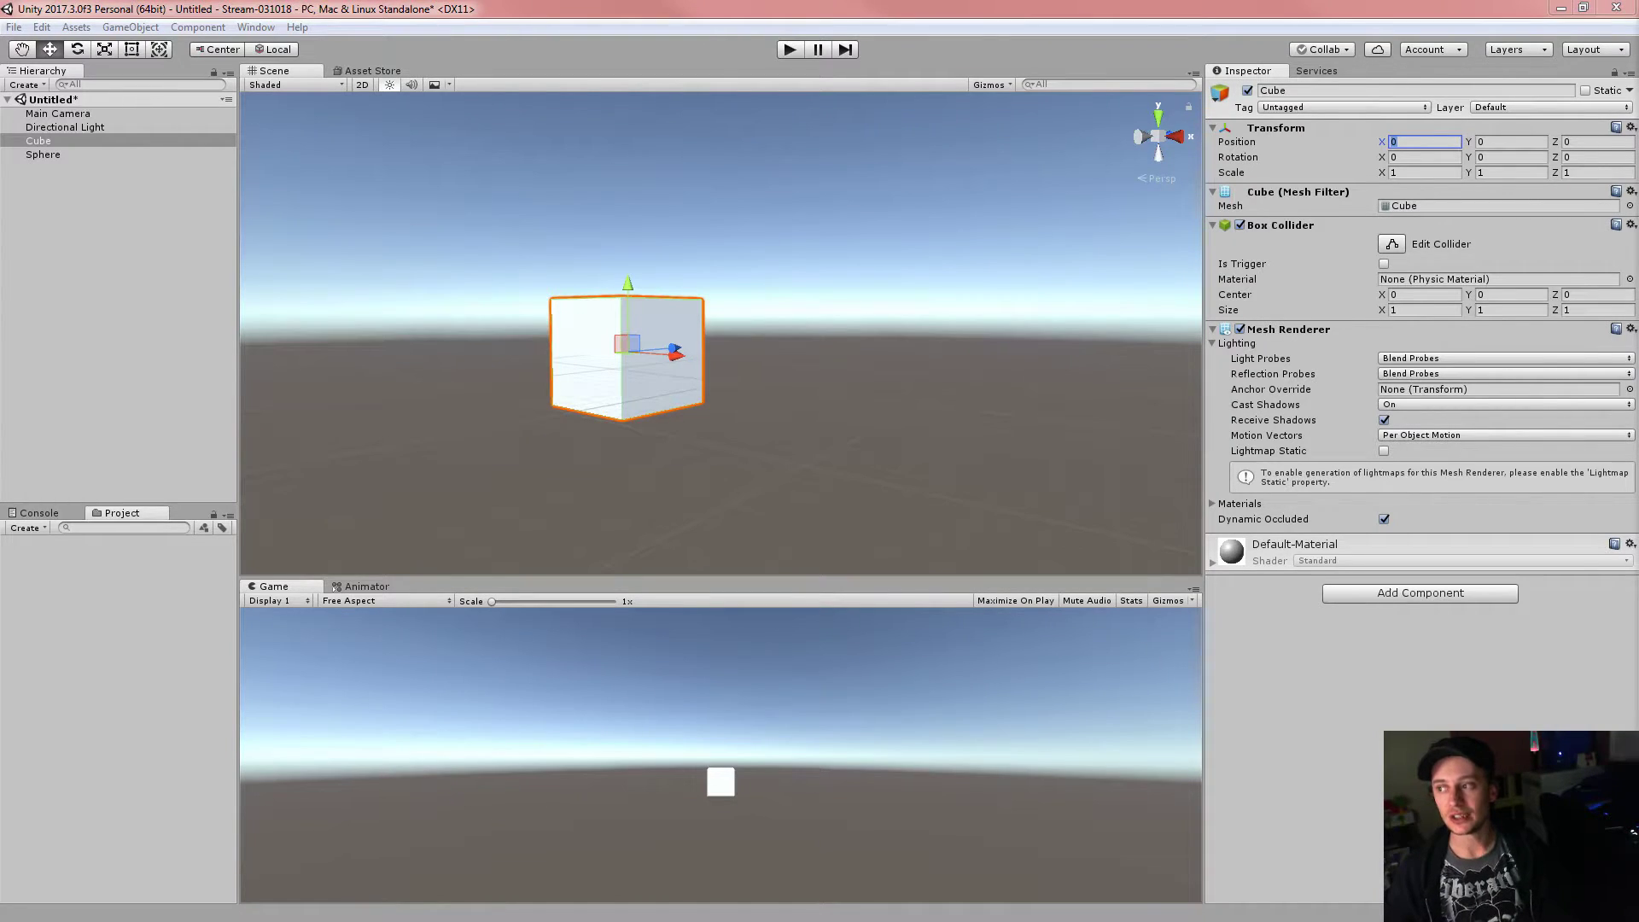
click(1133, 7)
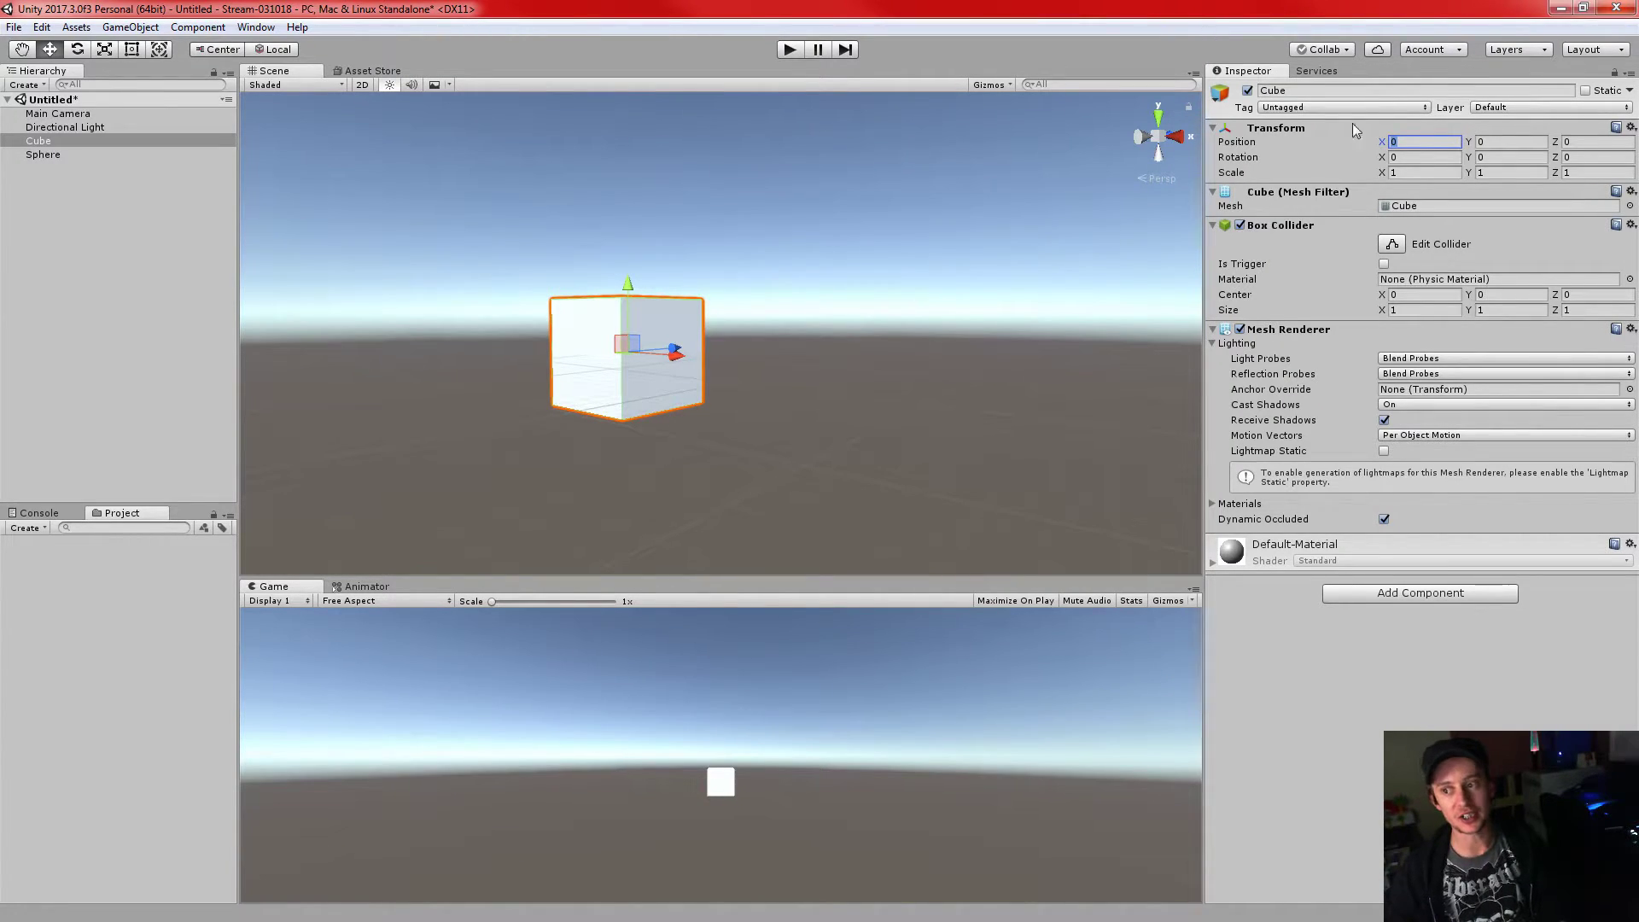
click(1530, 142)
click(1576, 157)
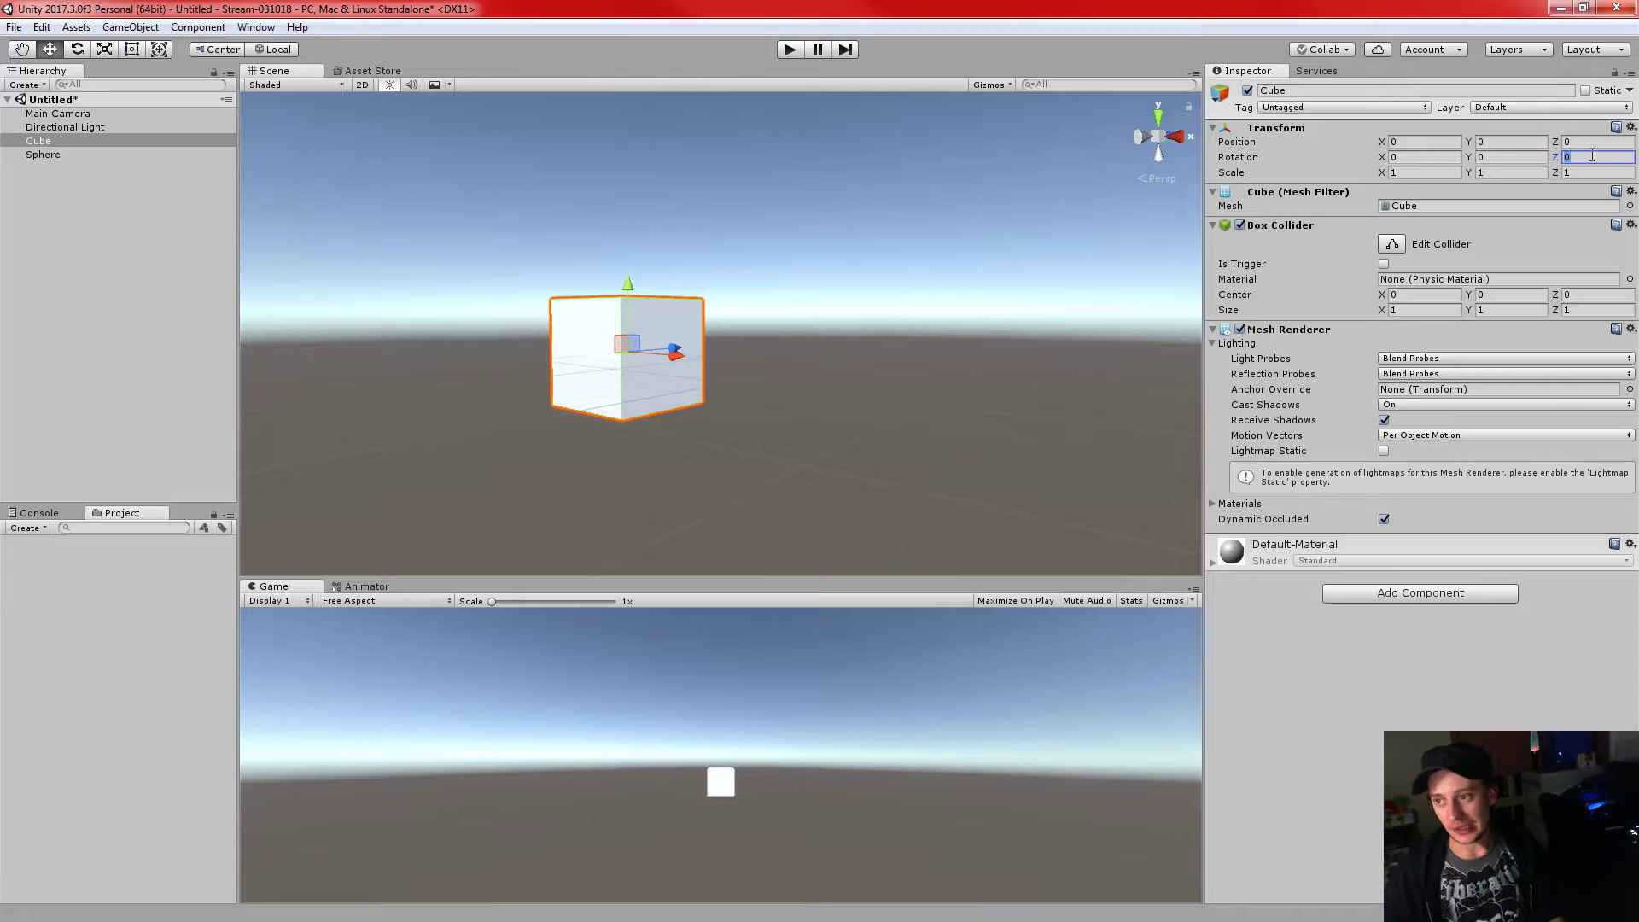
click(1584, 147)
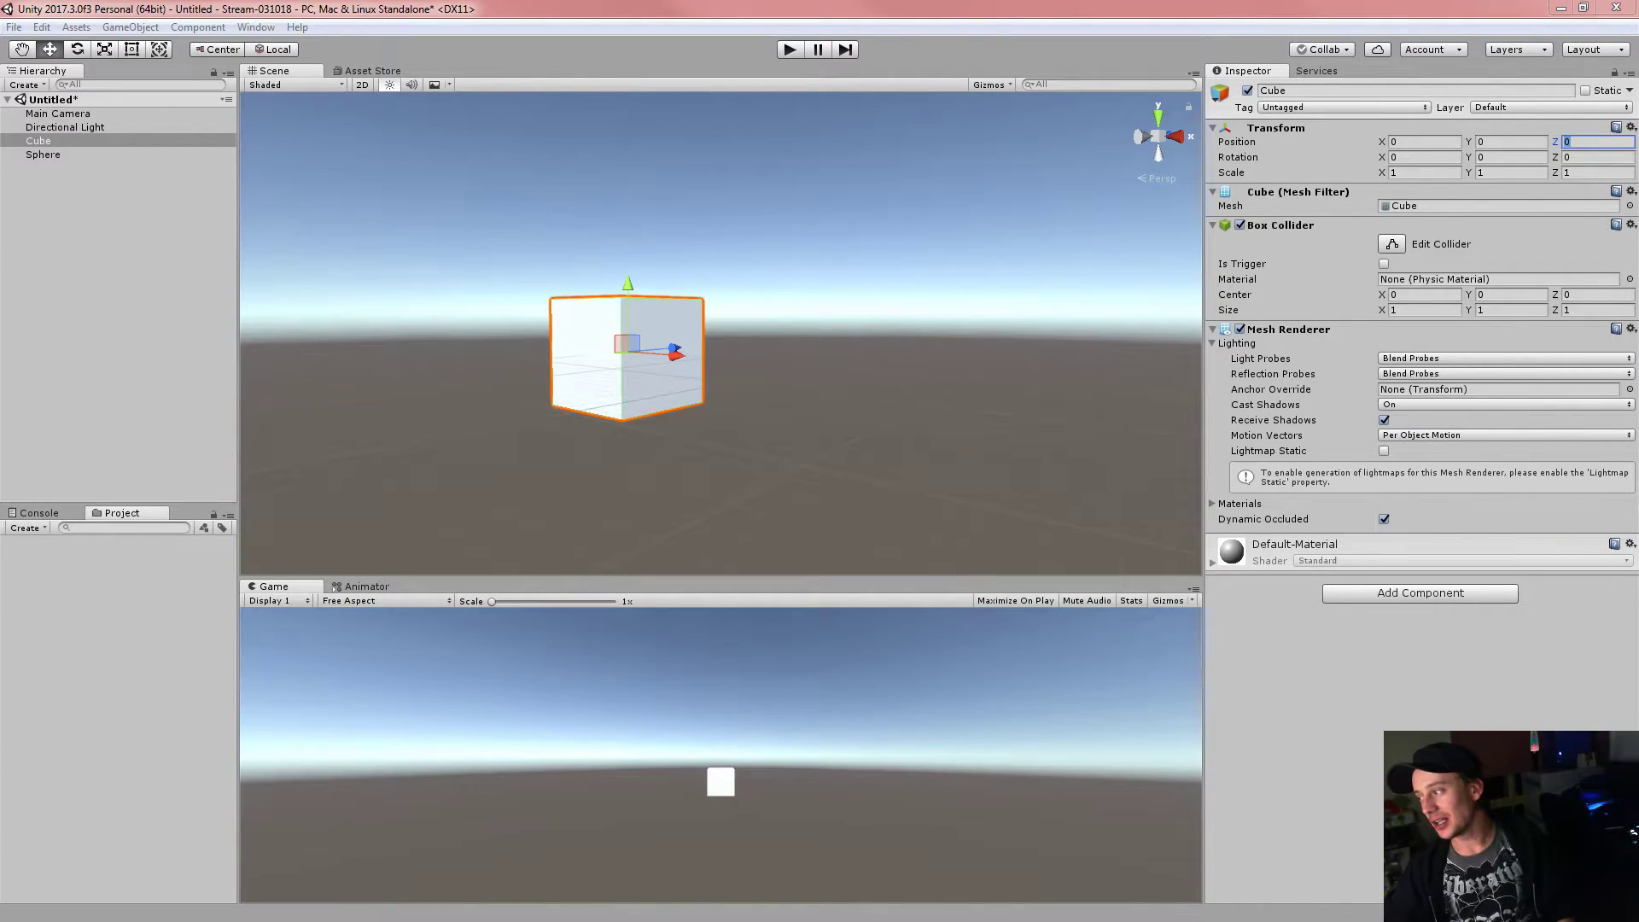
click(874, 7)
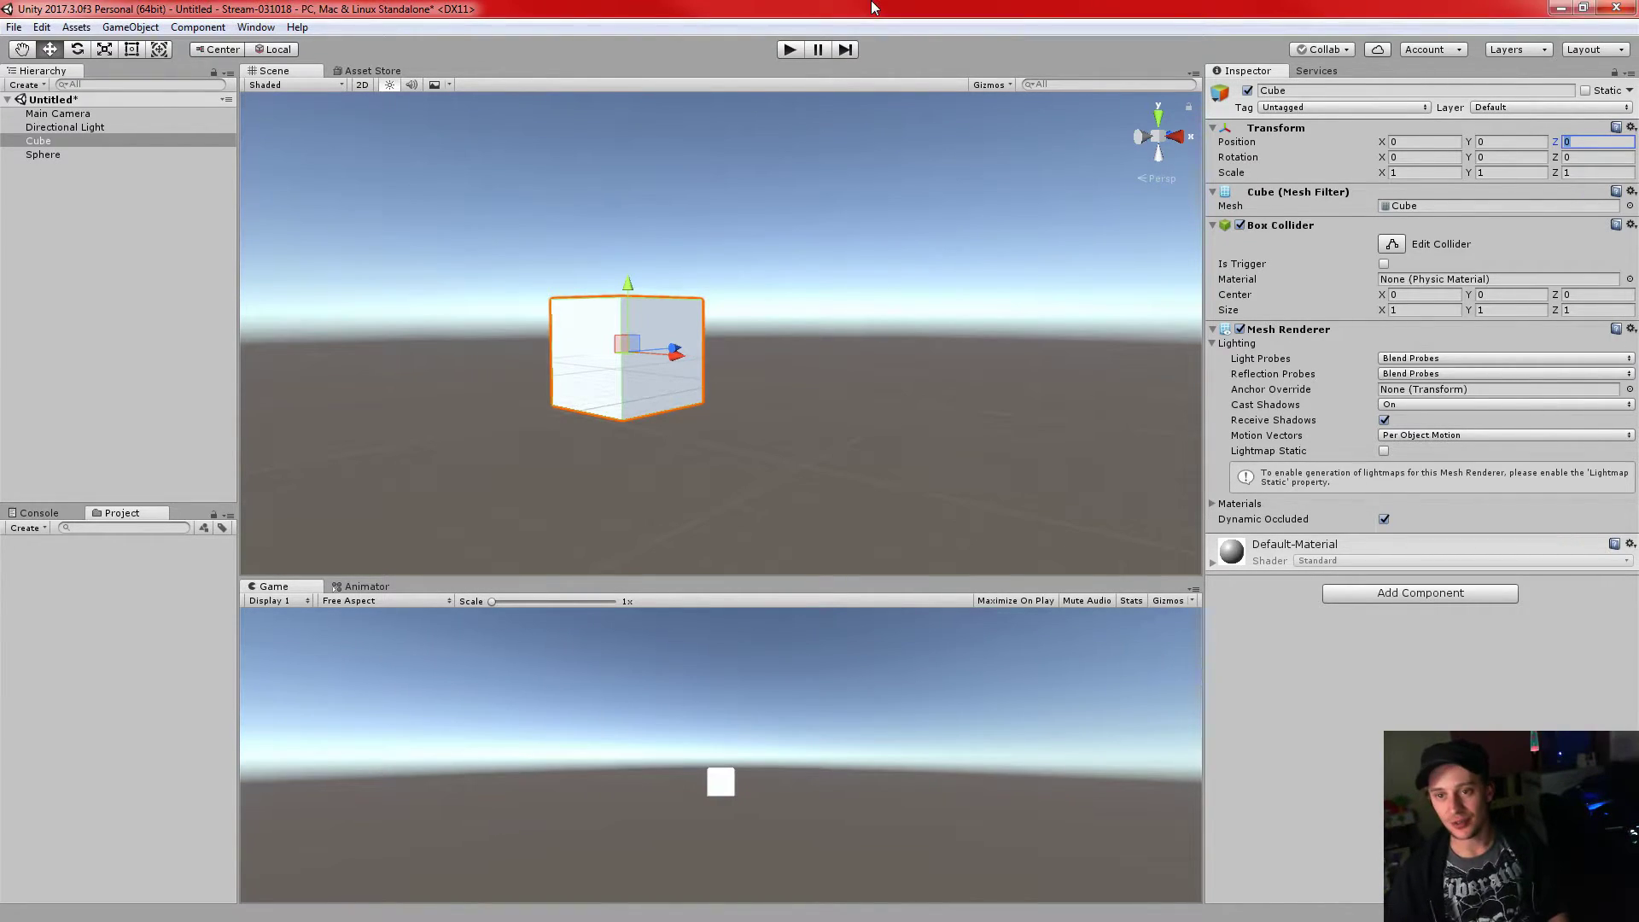
- Narrow the Inspector column slightly in favour of the Scene and Game views, and deselect the Cube
drag(1204, 171, 1232, 202)
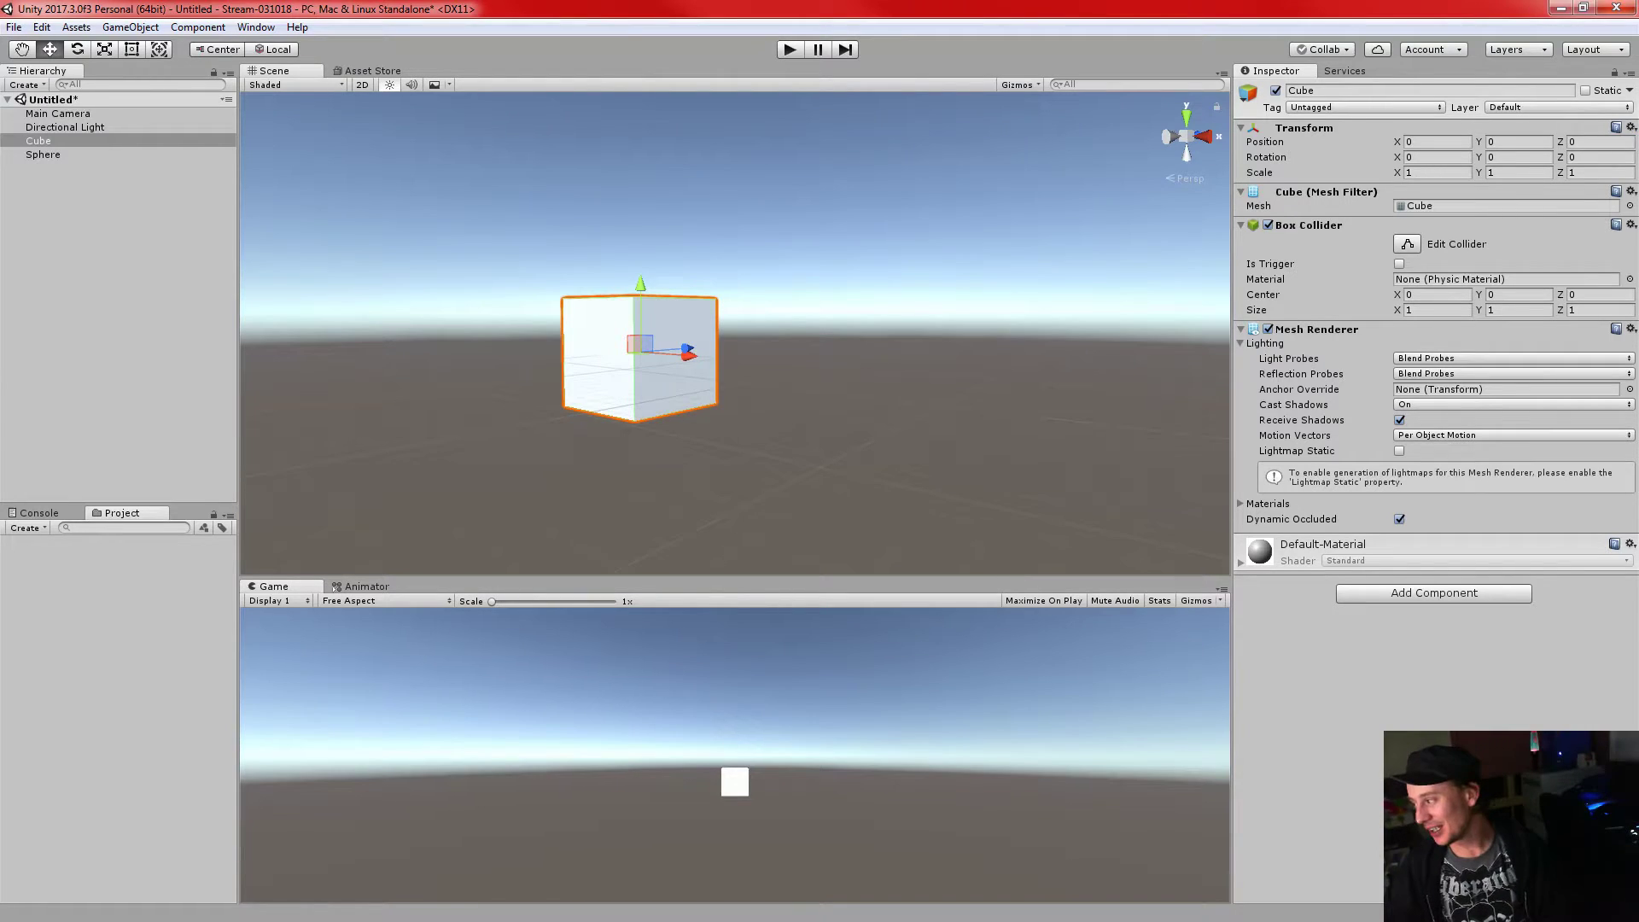
click(803, 399)
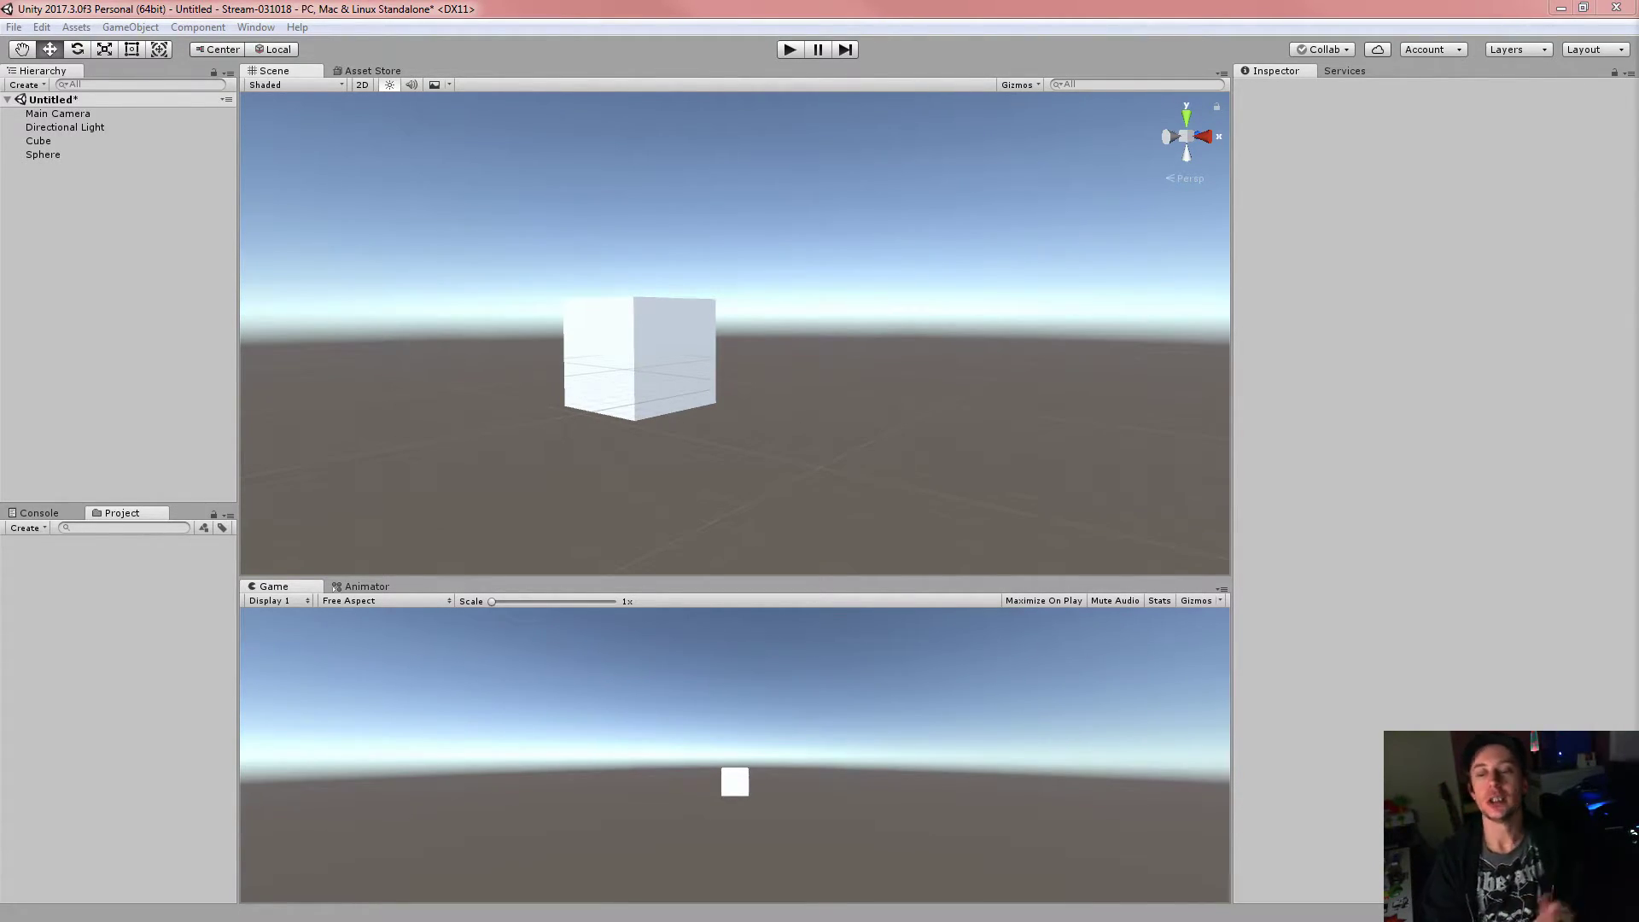
click(673, 7)
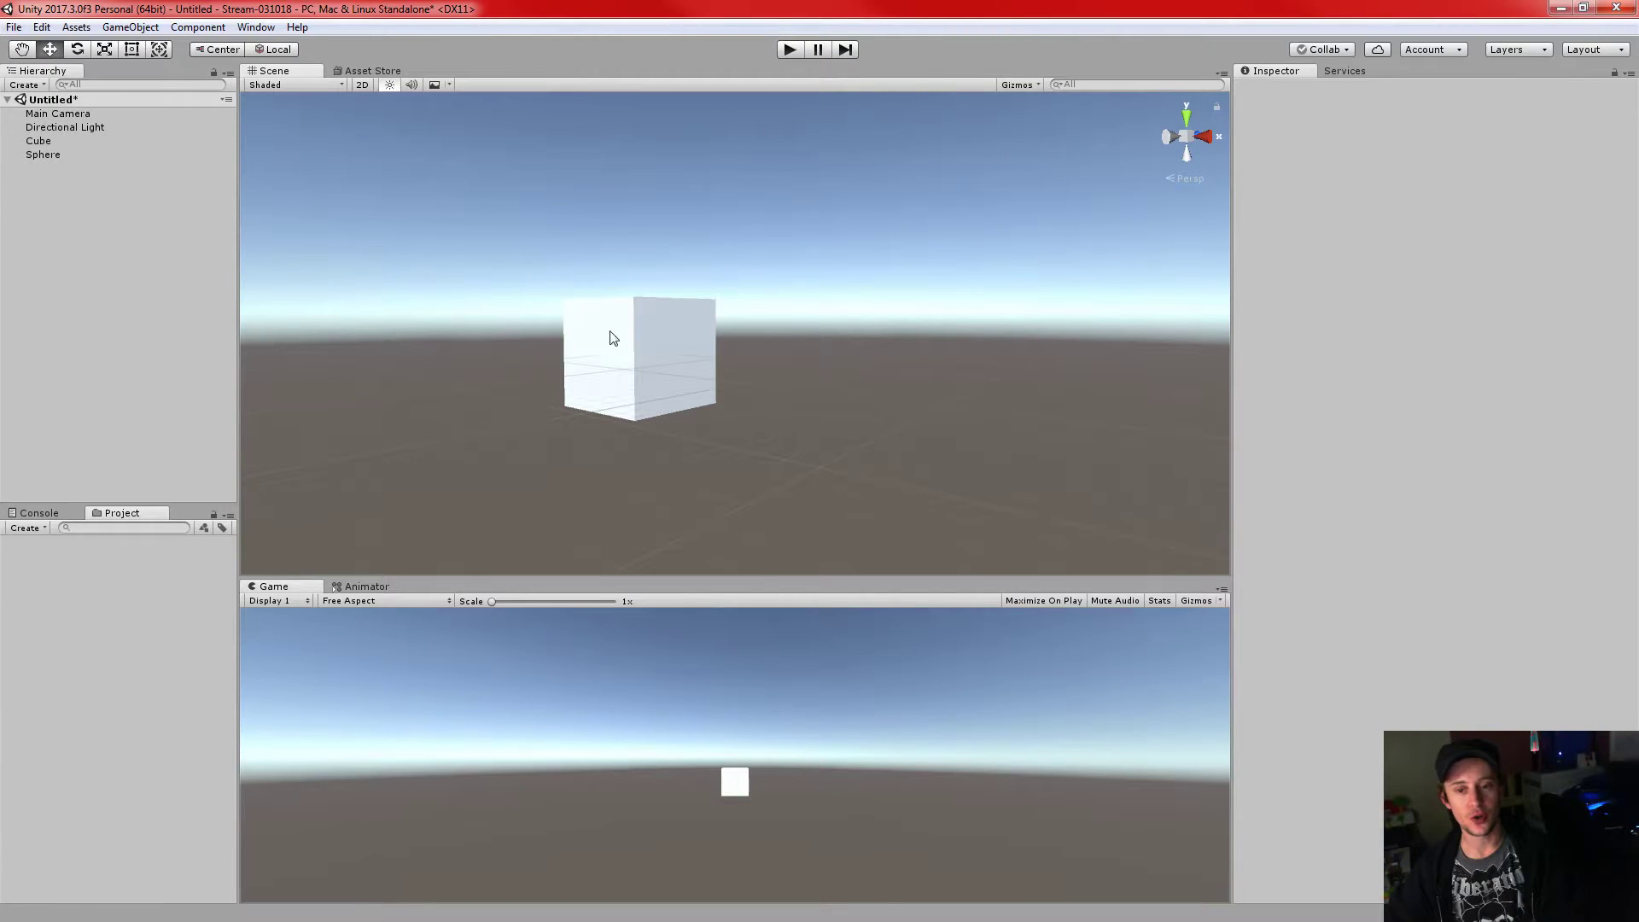
- Select the Cube and raise it slightly with the Move gizmo to a Y position of about 0.02
click(627, 350)
alt+drag(732, 427, 1309, 438)
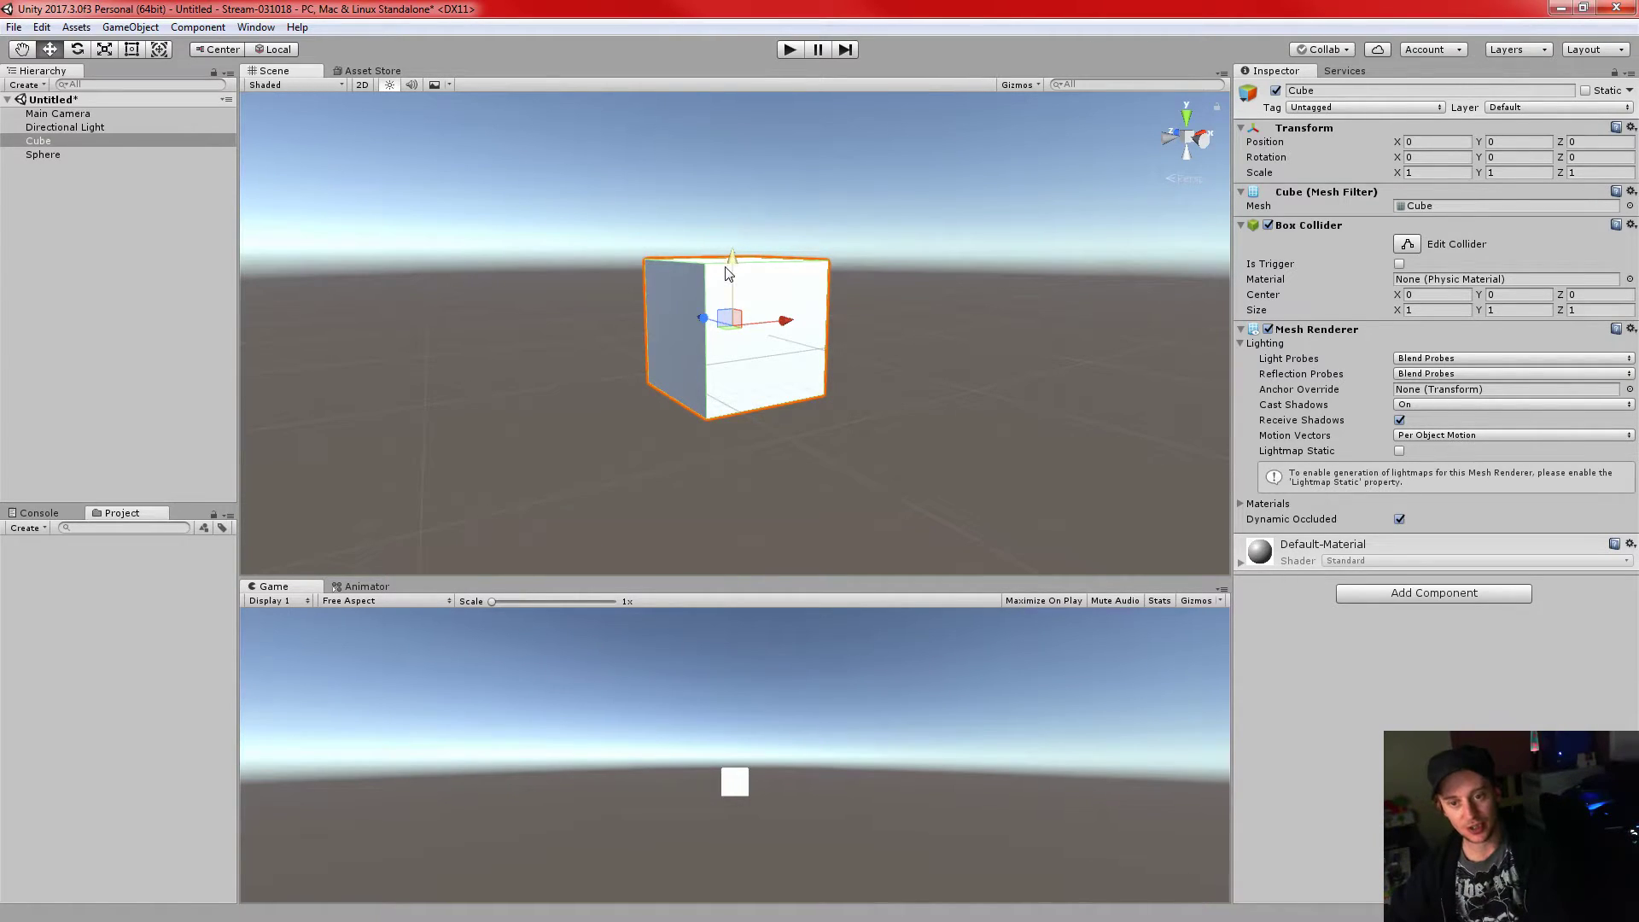
mouse_move(732, 264)
mouse_down()
mouse_move(736, 219)
mouse_move(760, 244)
mouse_move(751, 296)
mouse_move(754, 244)
mouse_move(753, 257)
mouse_up()
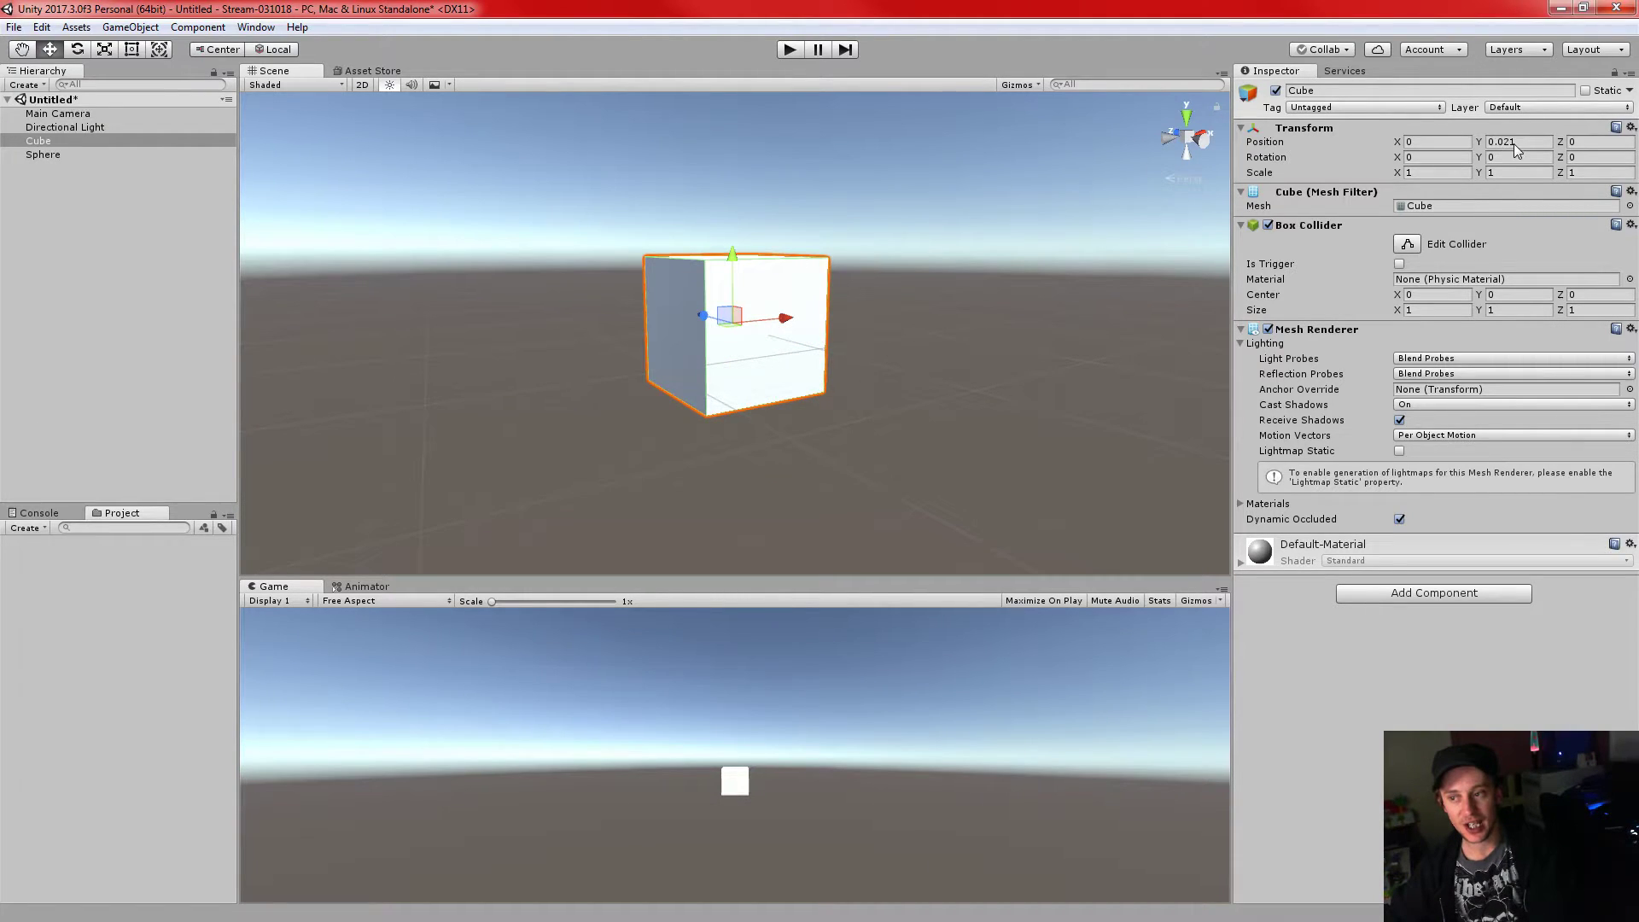
- Reset the Cube's Y position to 0, keep its X position at 0, and reselect the Cube
text(0)
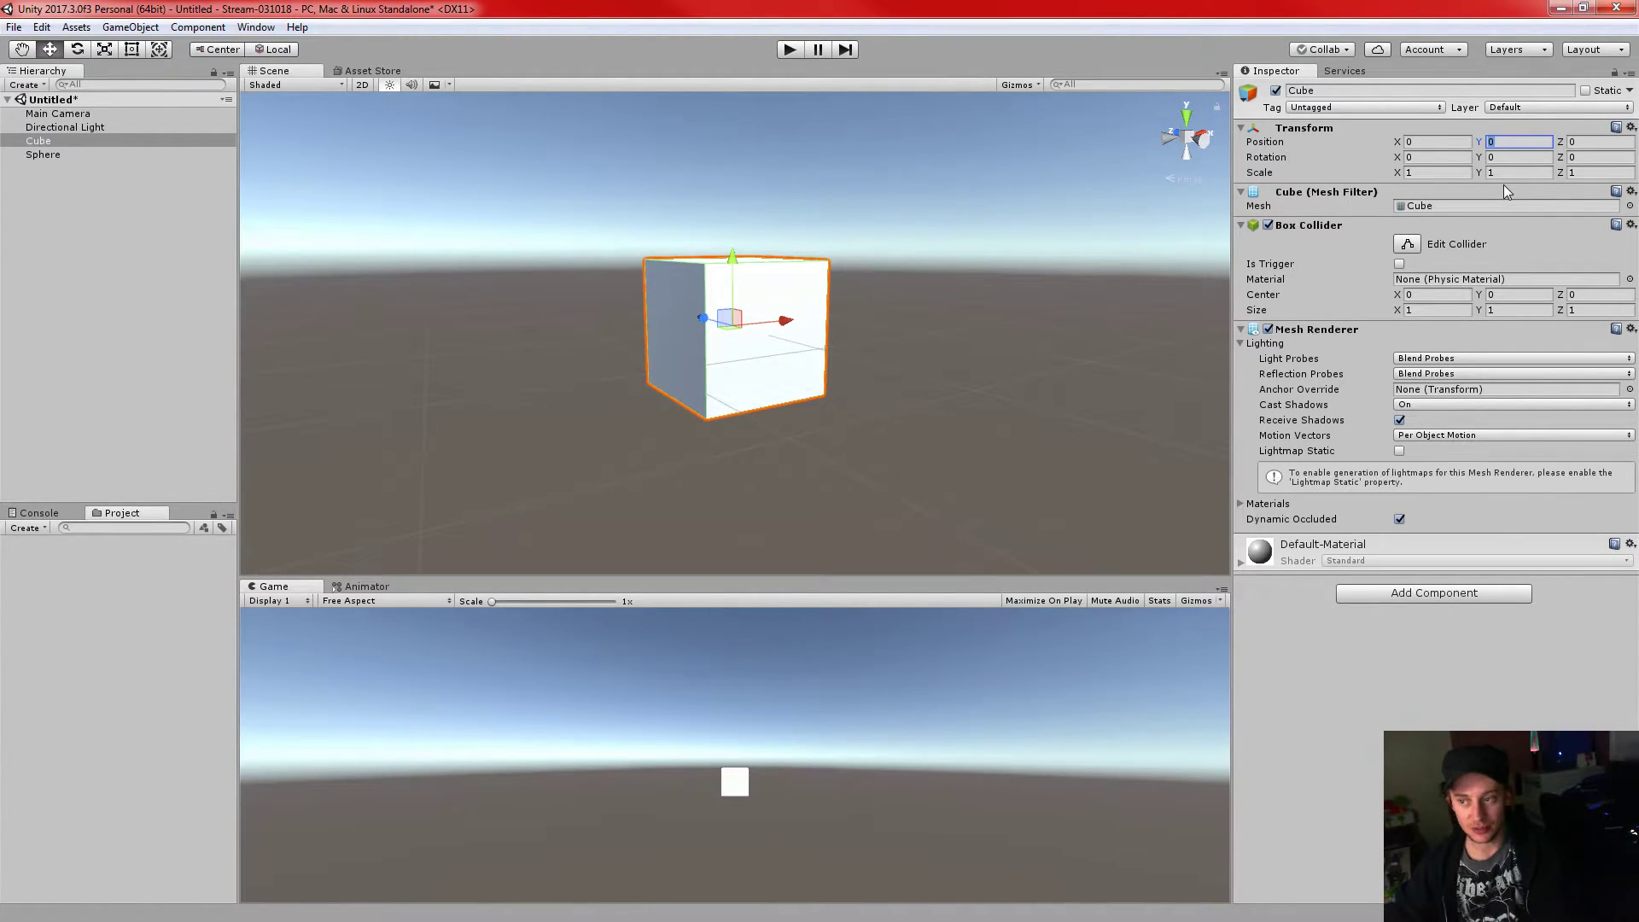
text(1)
text(0)
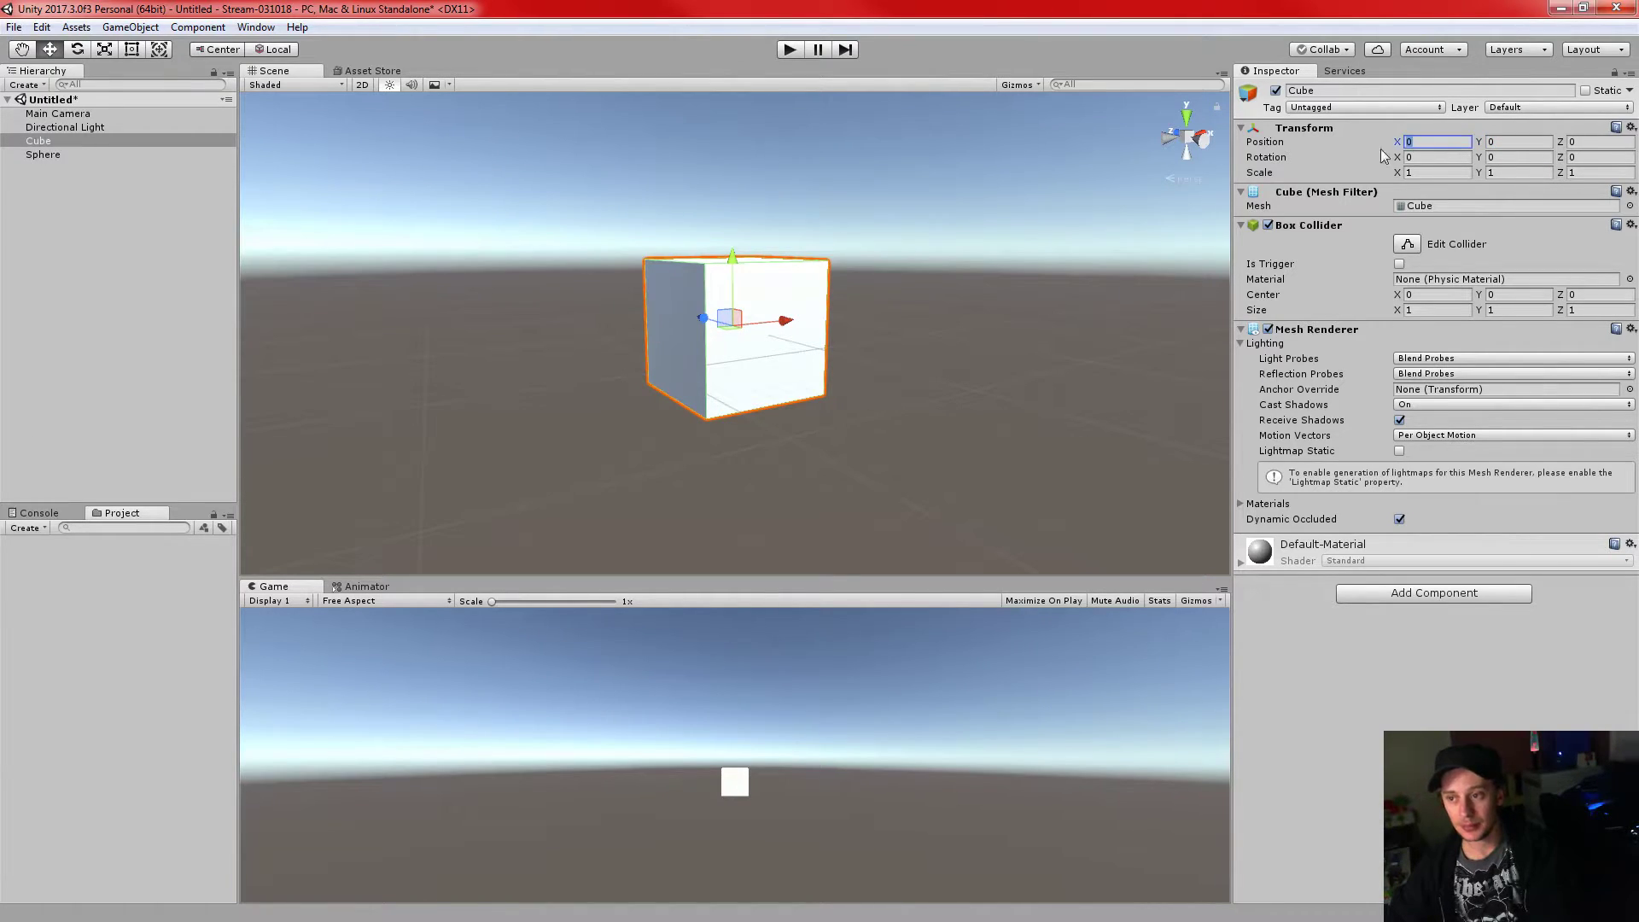
click(730, 502)
click(41, 140)
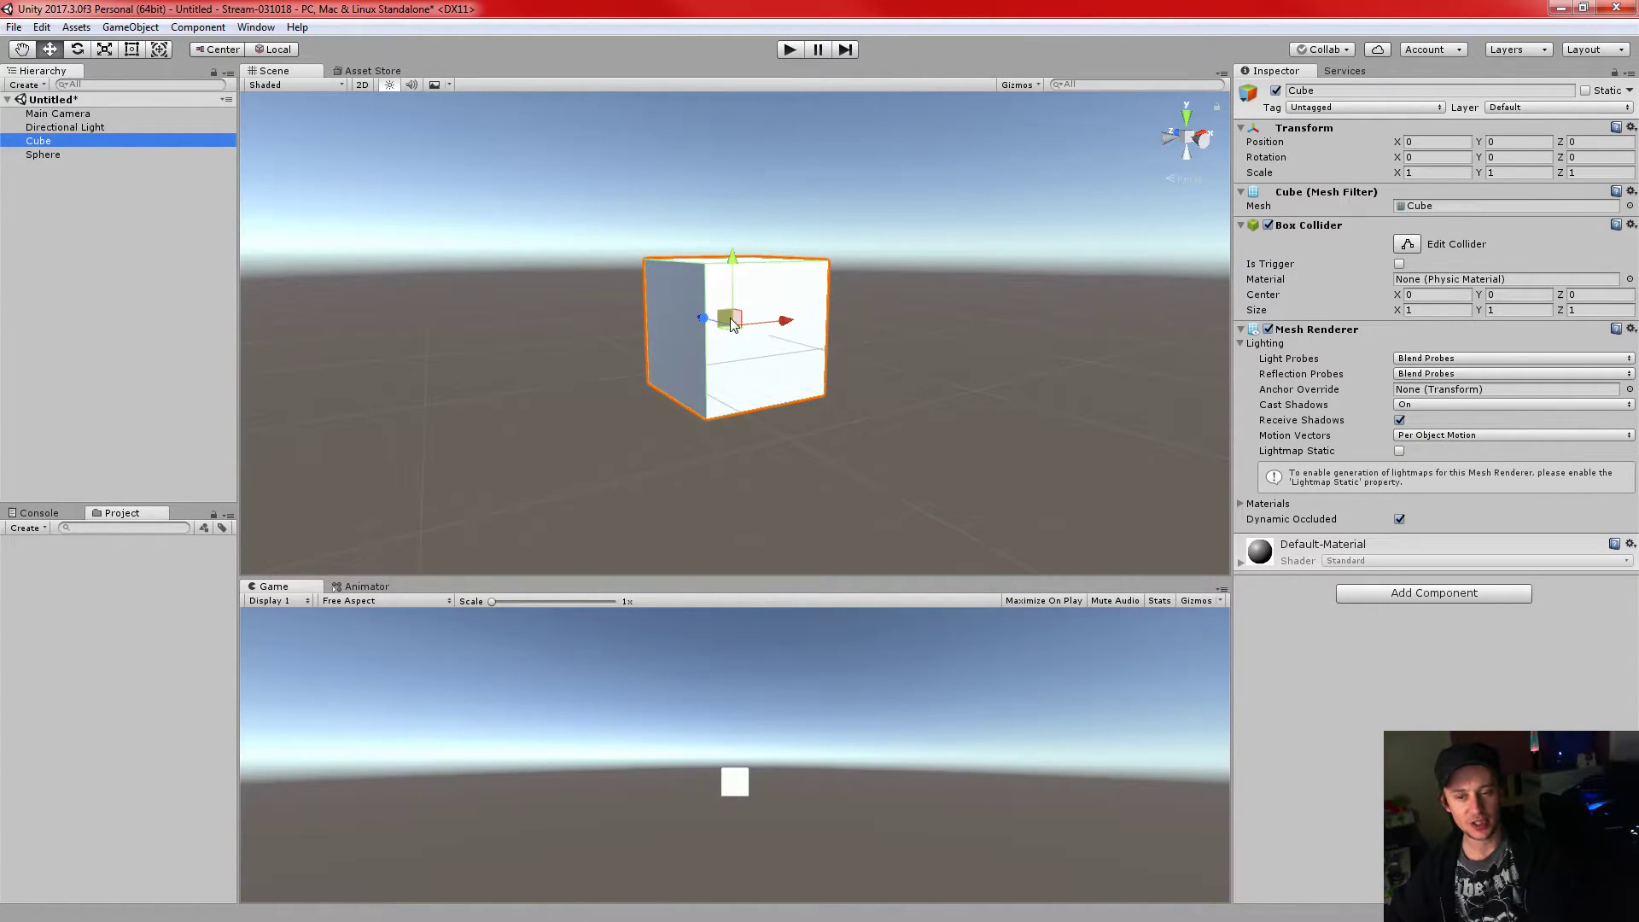
- Move the Cube off the origin freely and in snapped increments to about X -0.756, Y 0.13, Z -1.556
drag(739, 325, 867, 342)
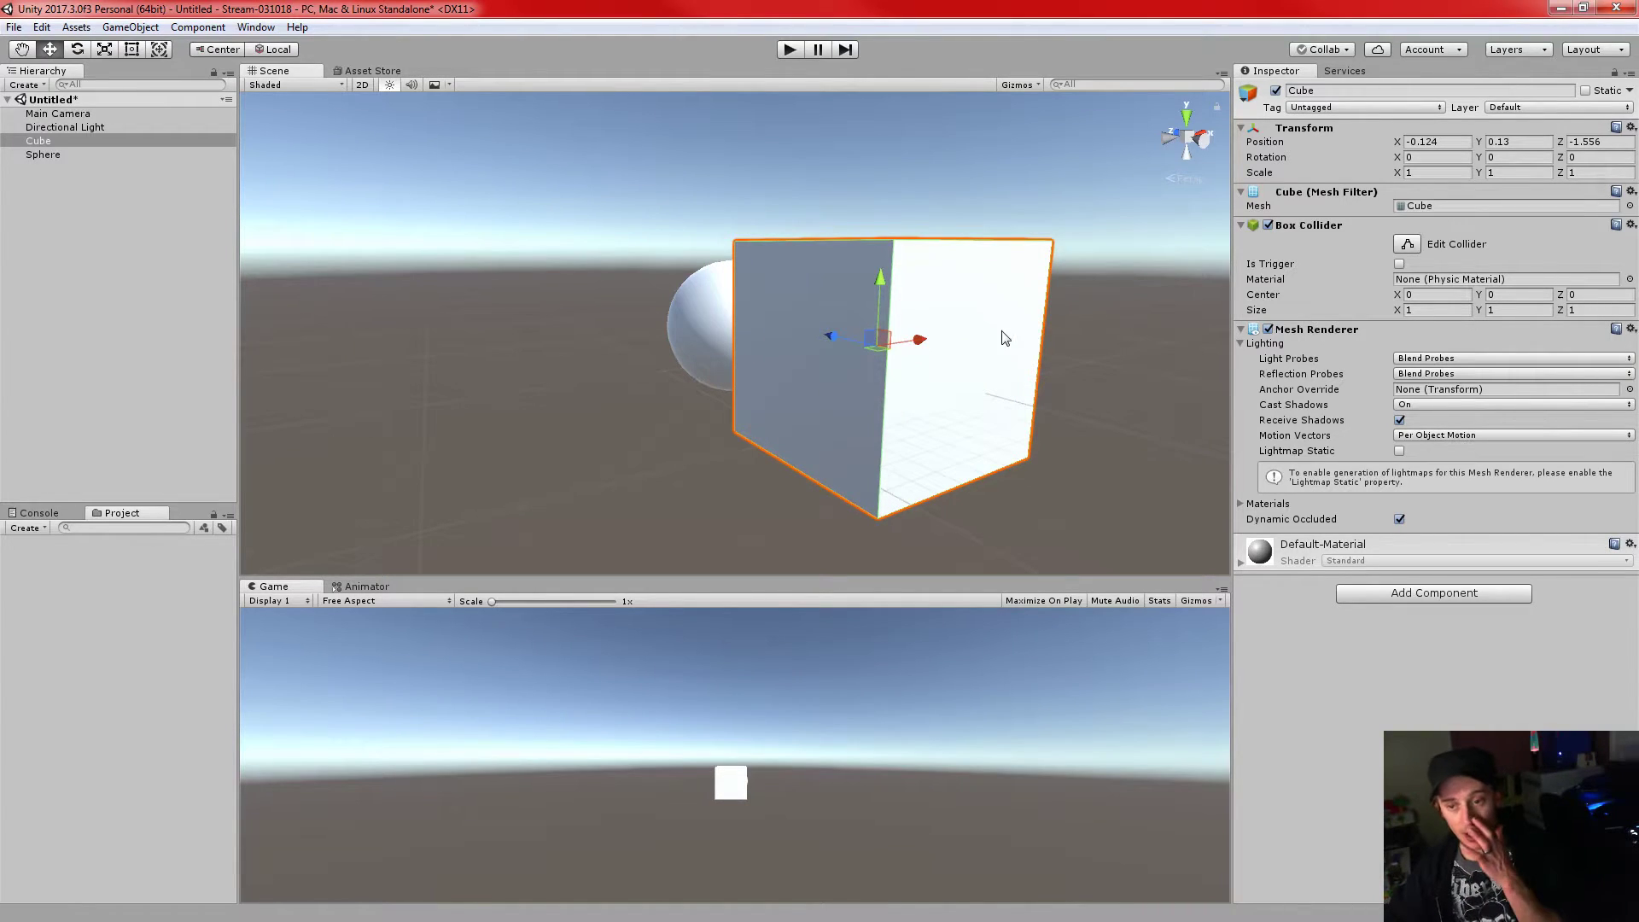
scroll(1008, 367, down, 3)
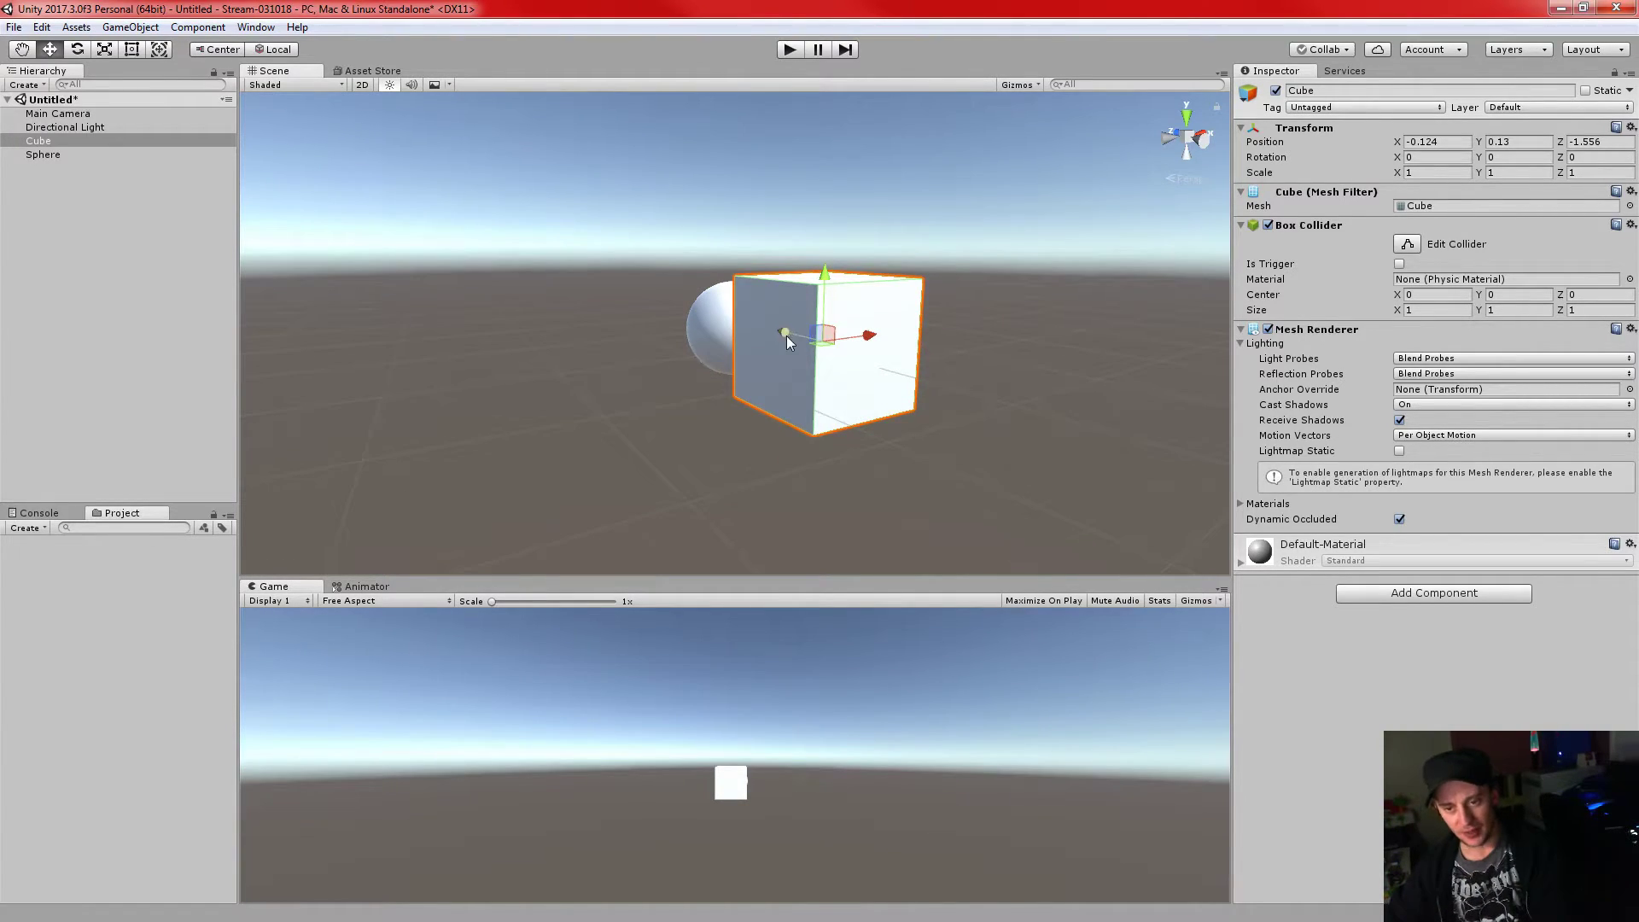
drag(778, 333, 817, 345)
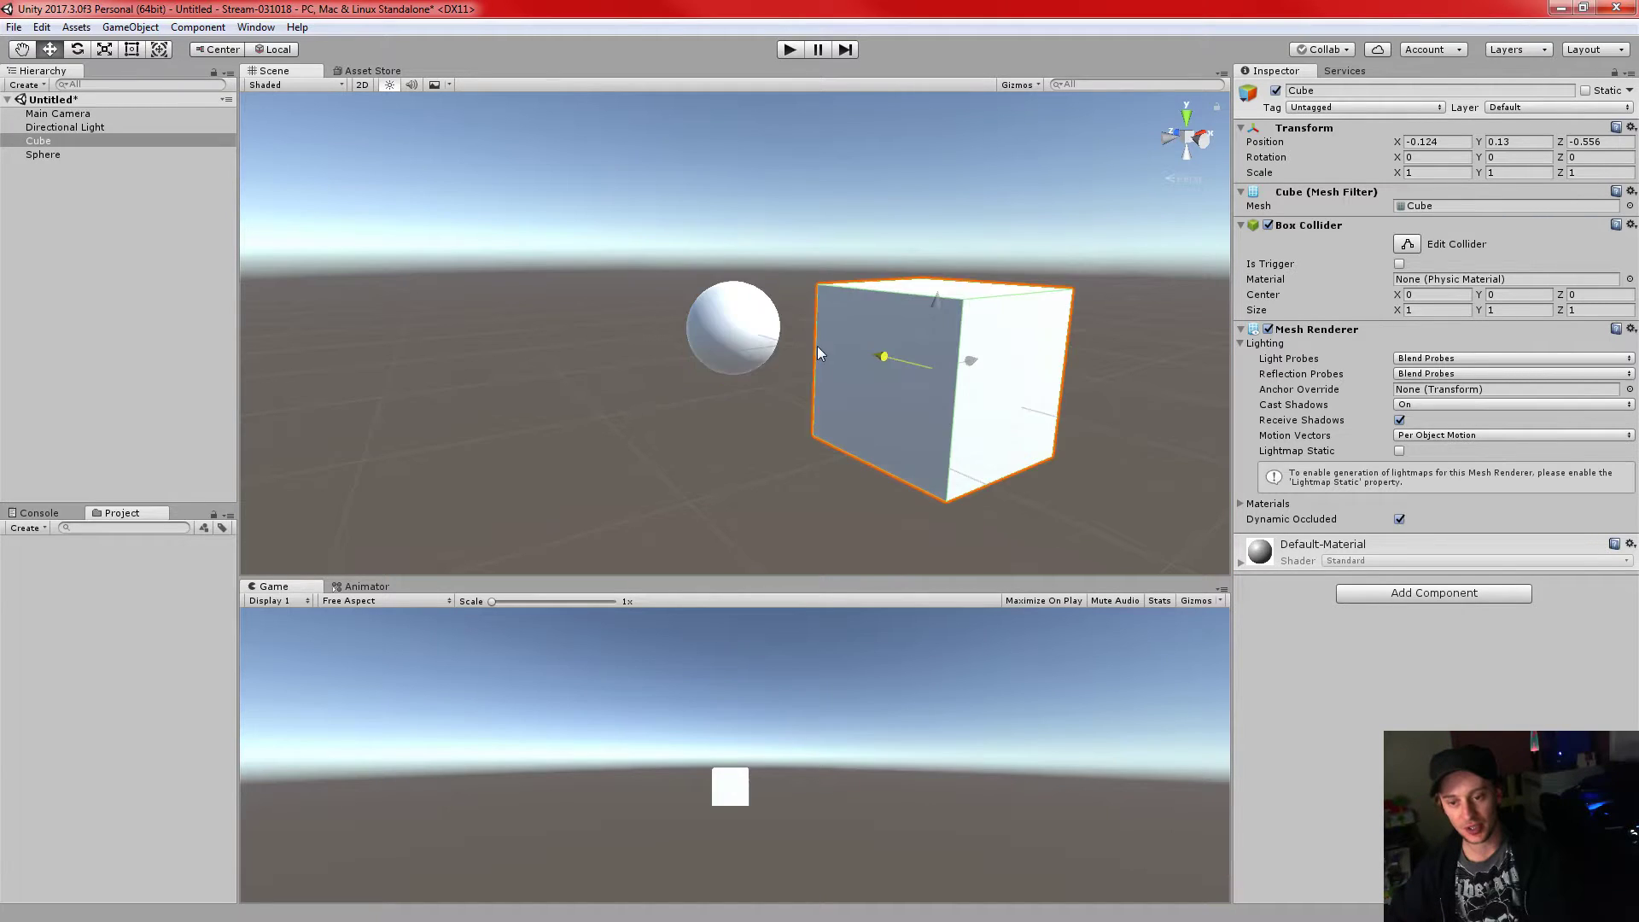
click(42, 28)
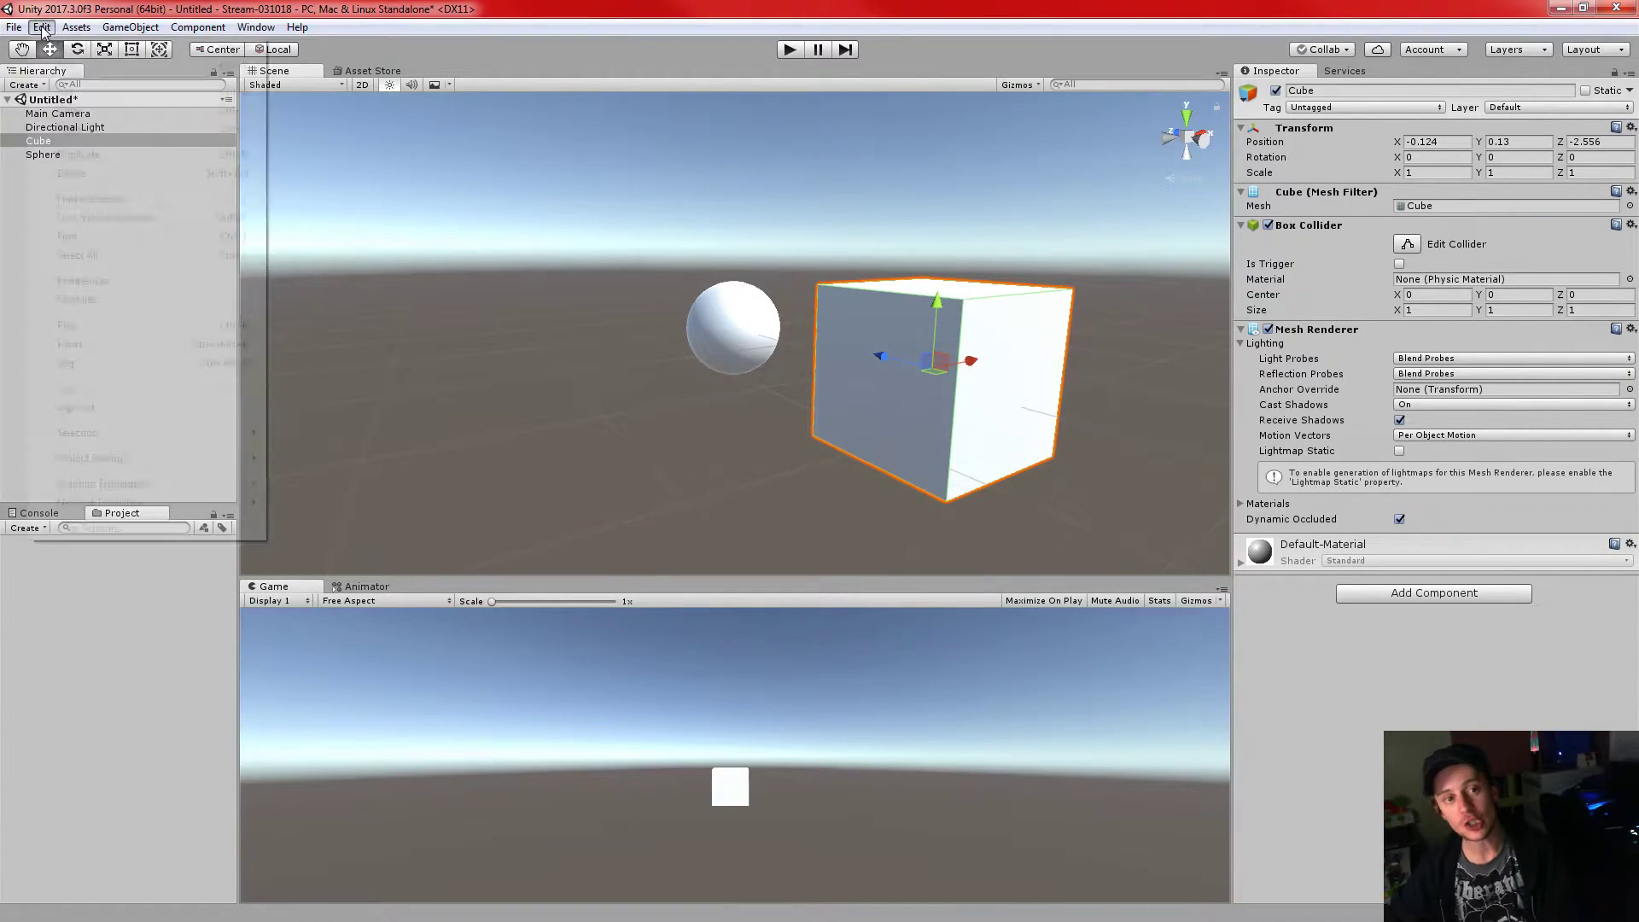
click(881, 356)
ctrl+drag(881, 354, 826, 346)
- Set the Move X, Move Y and Move Z snap increments to 0.5 in the snap settings
click(41, 27)
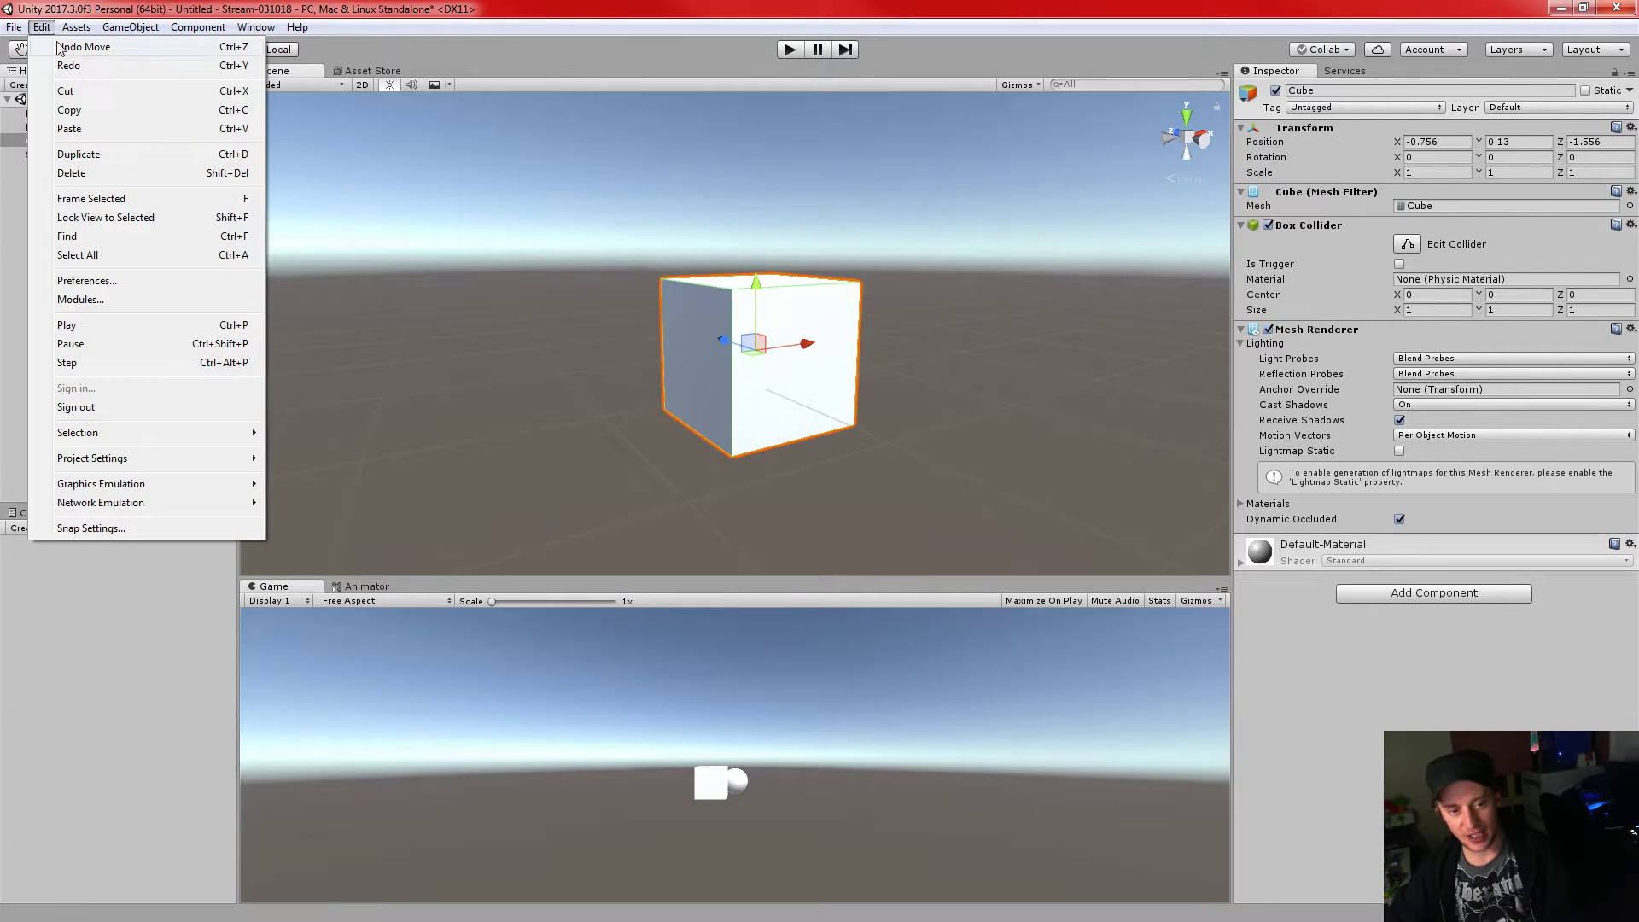
click(119, 528)
drag(241, 87, 521, 214)
click(517, 225)
text(0.)
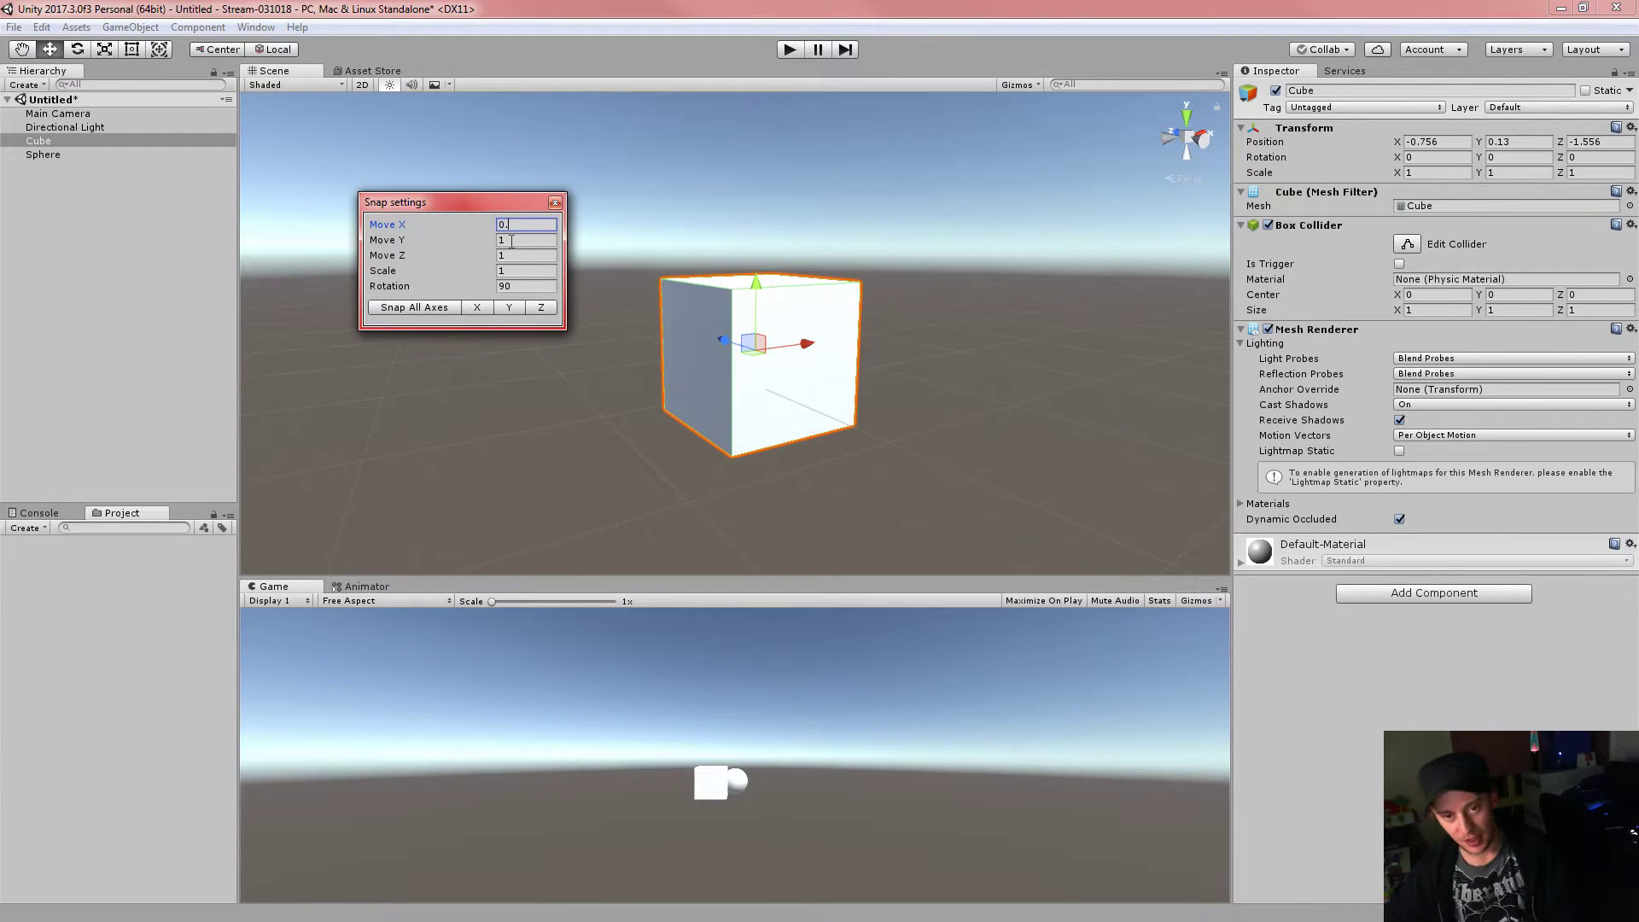
text(5)
key(Tab)
text(0.5)
key(Tab)
text(0.5)
key(Tab)
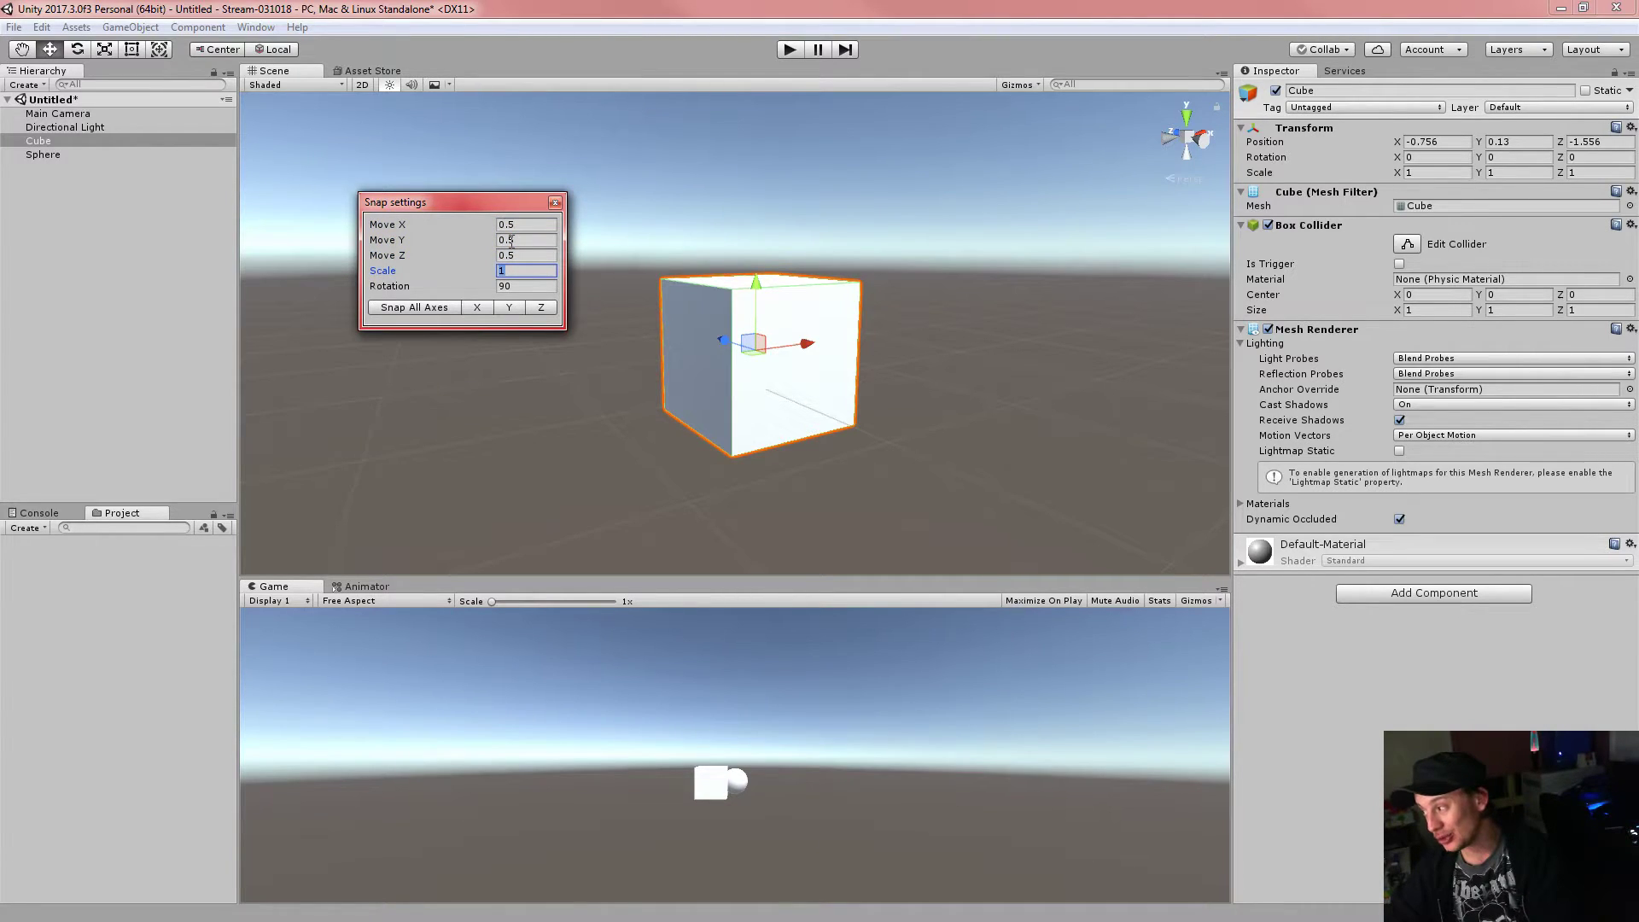
key(Tab)
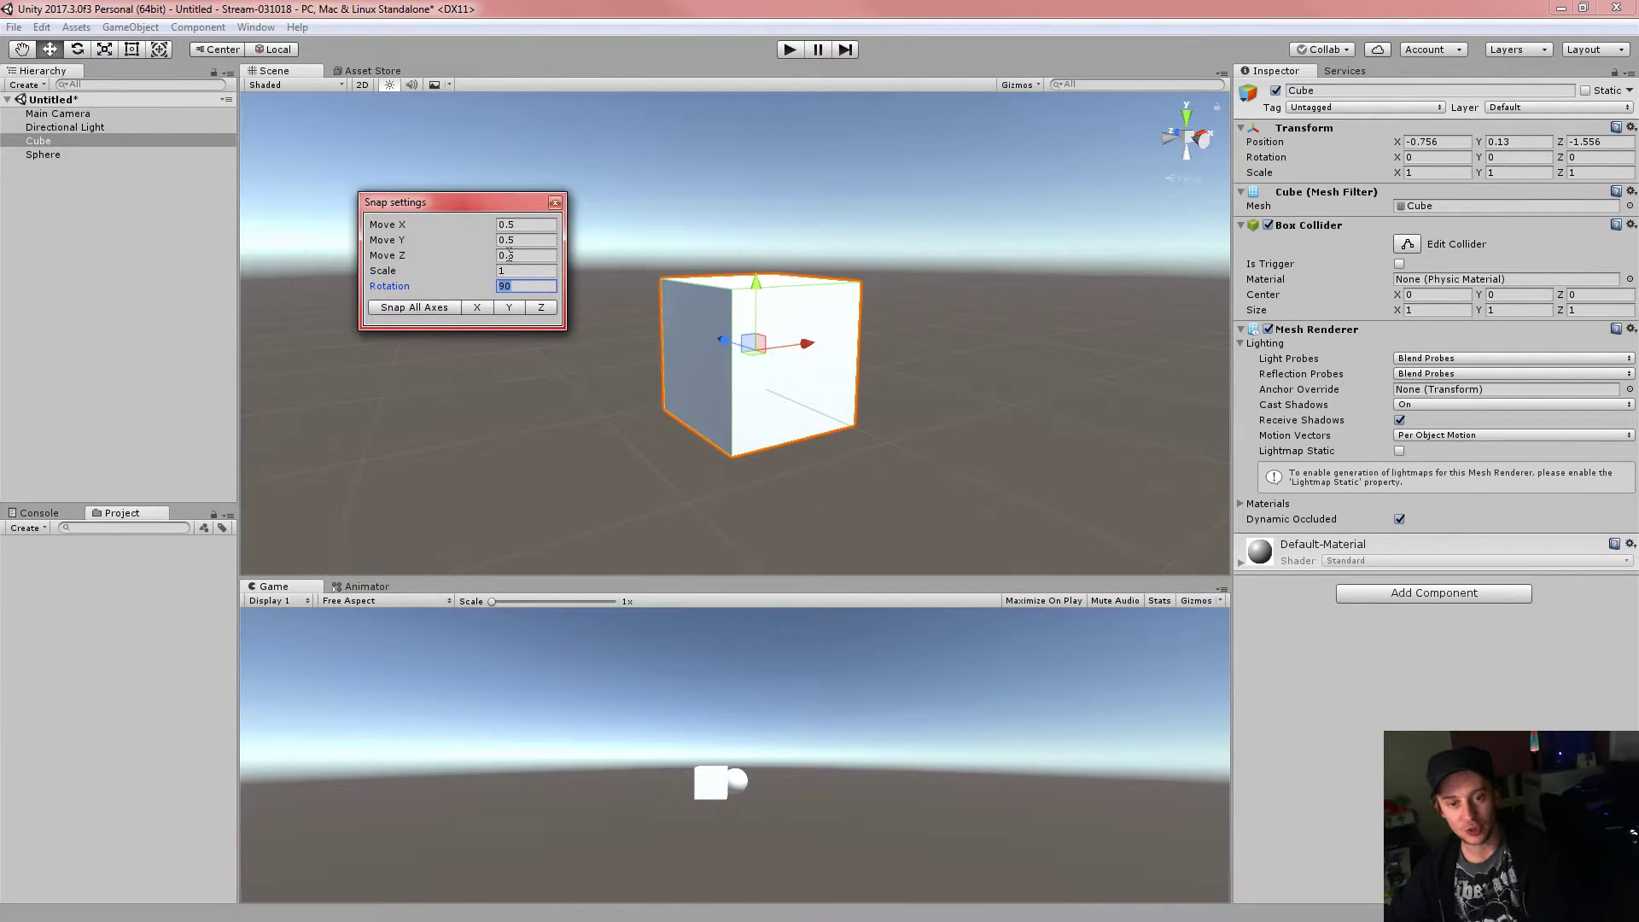
- Snap the Cube on all axes and shift it along X in 0.5 increments to an X position of 0
click(434, 307)
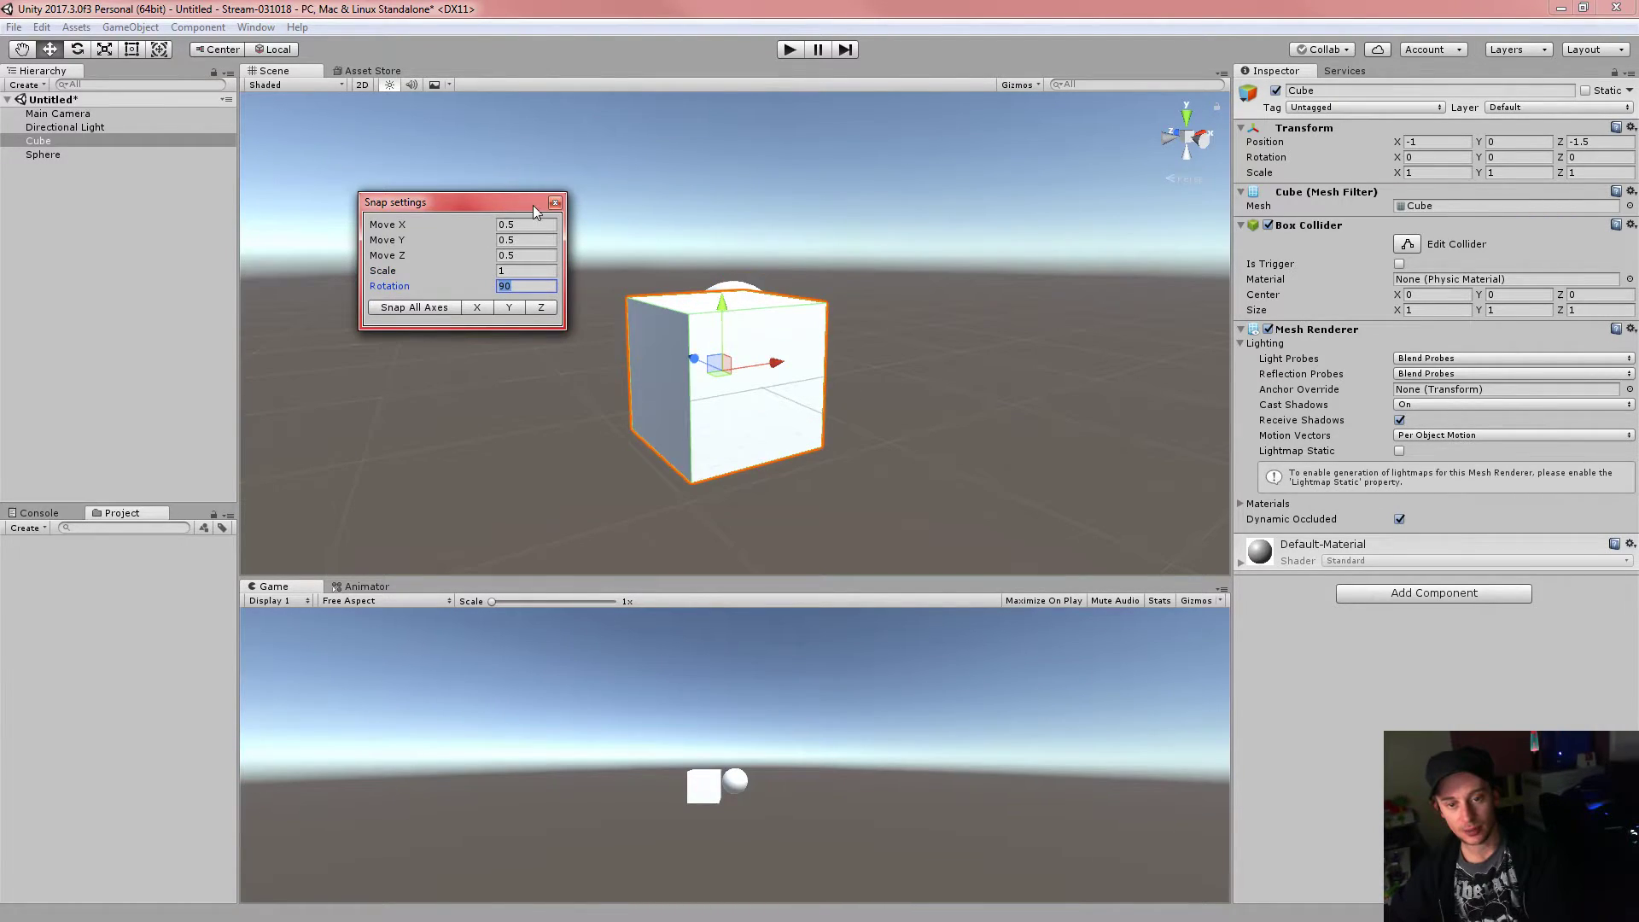
click(553, 201)
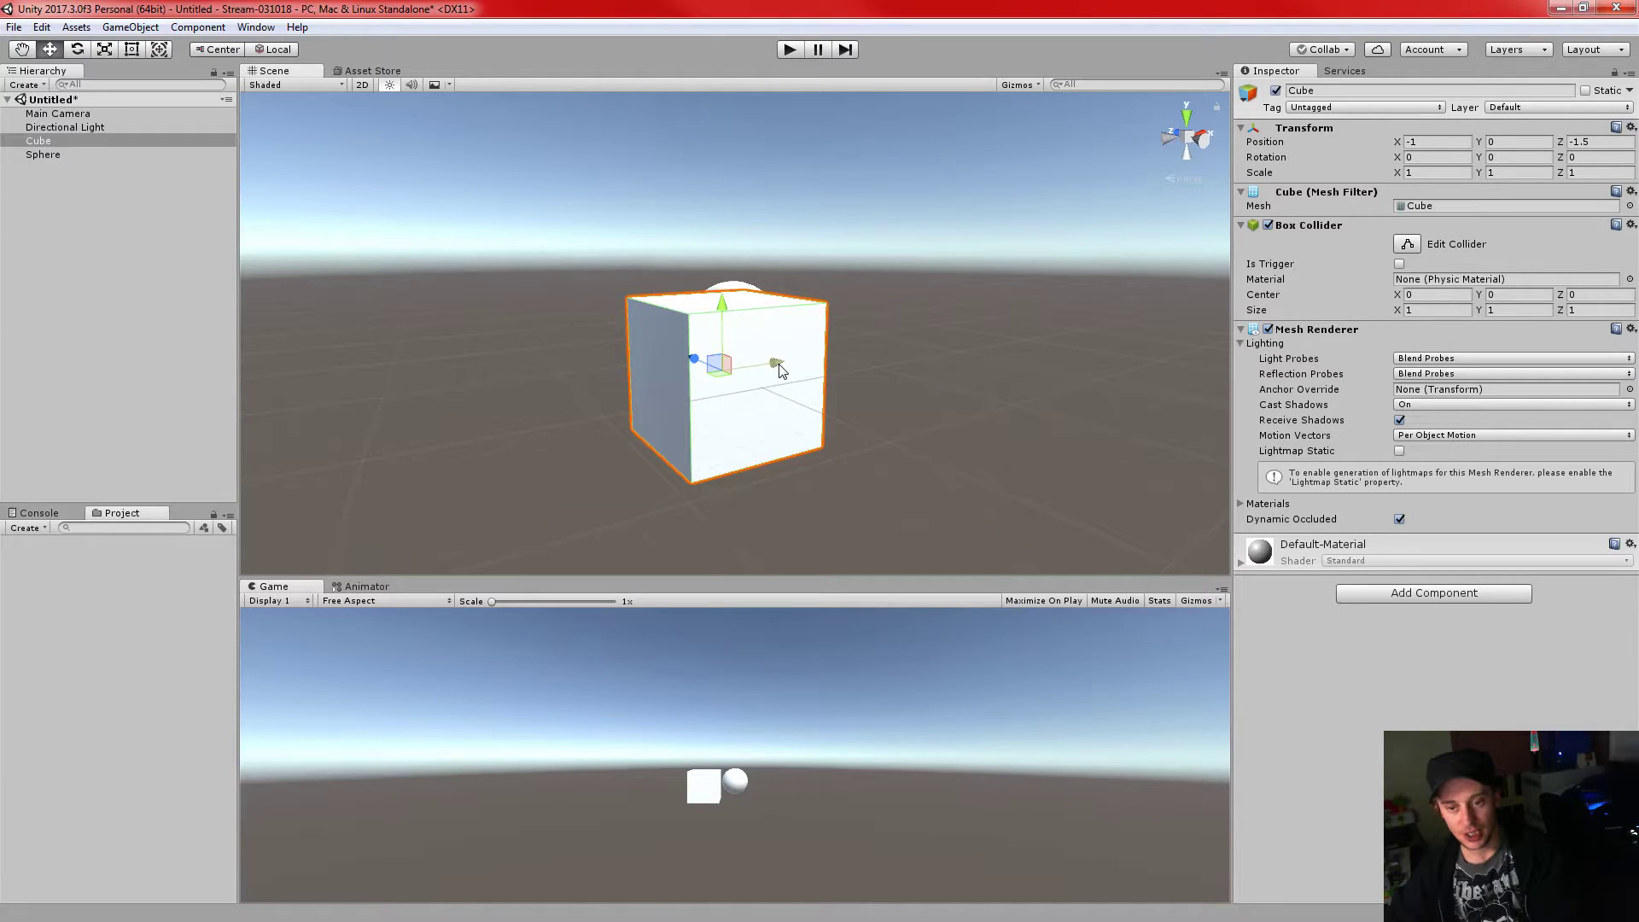
ctrl+drag(779, 368, 800, 441)
click(1417, 142)
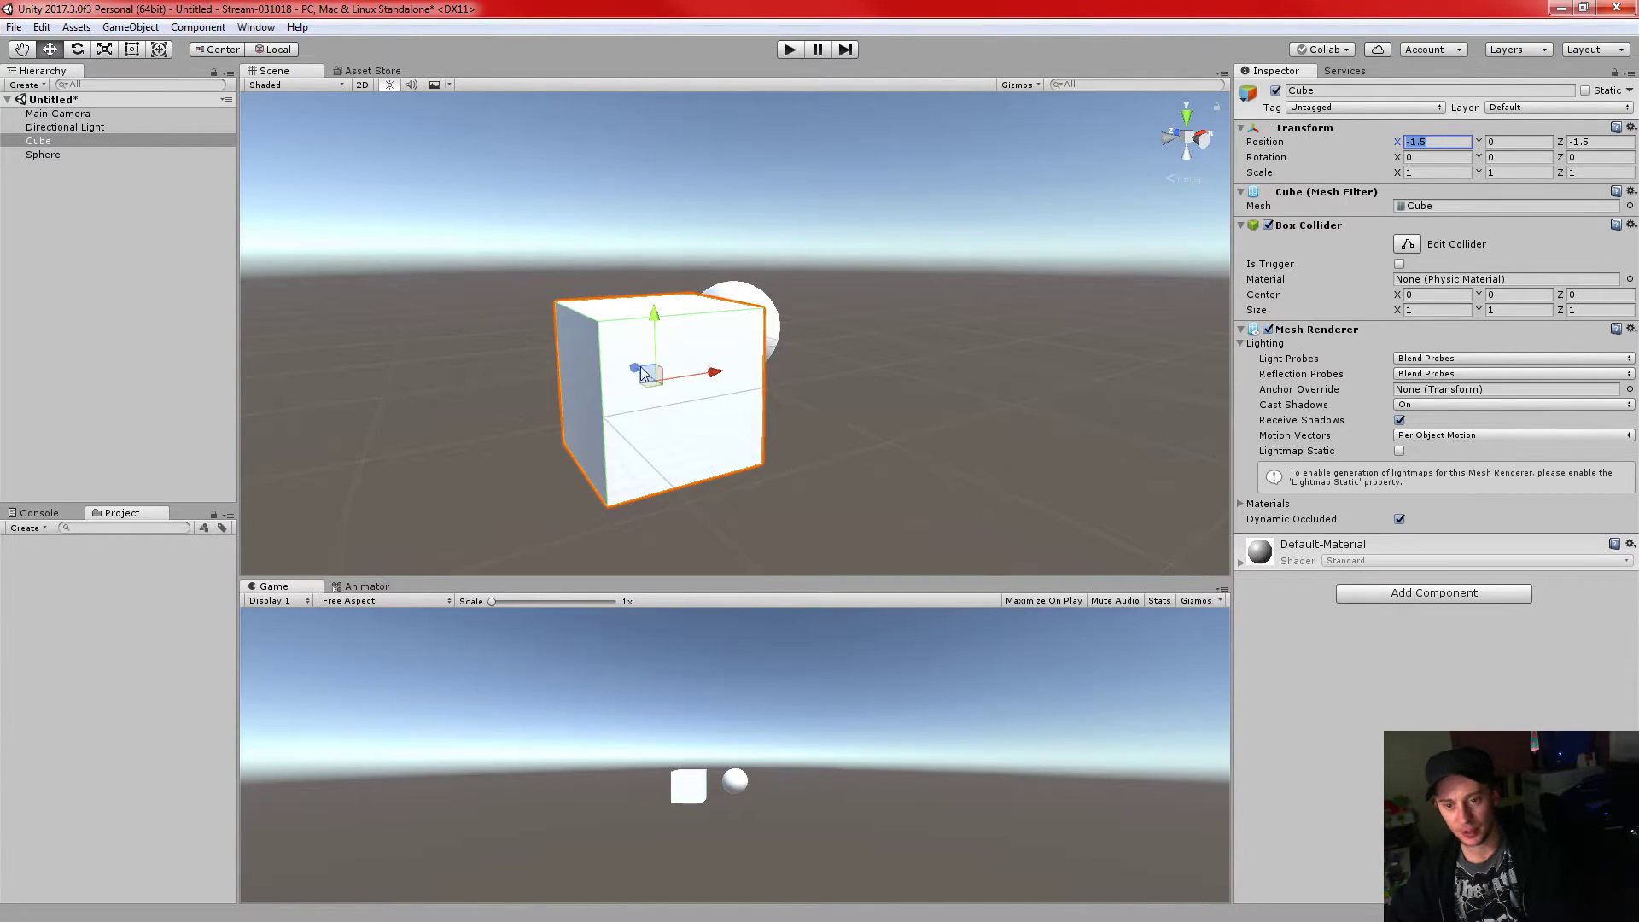
ctrl+drag(725, 373, 1021, 312)
key(ctrl+z)
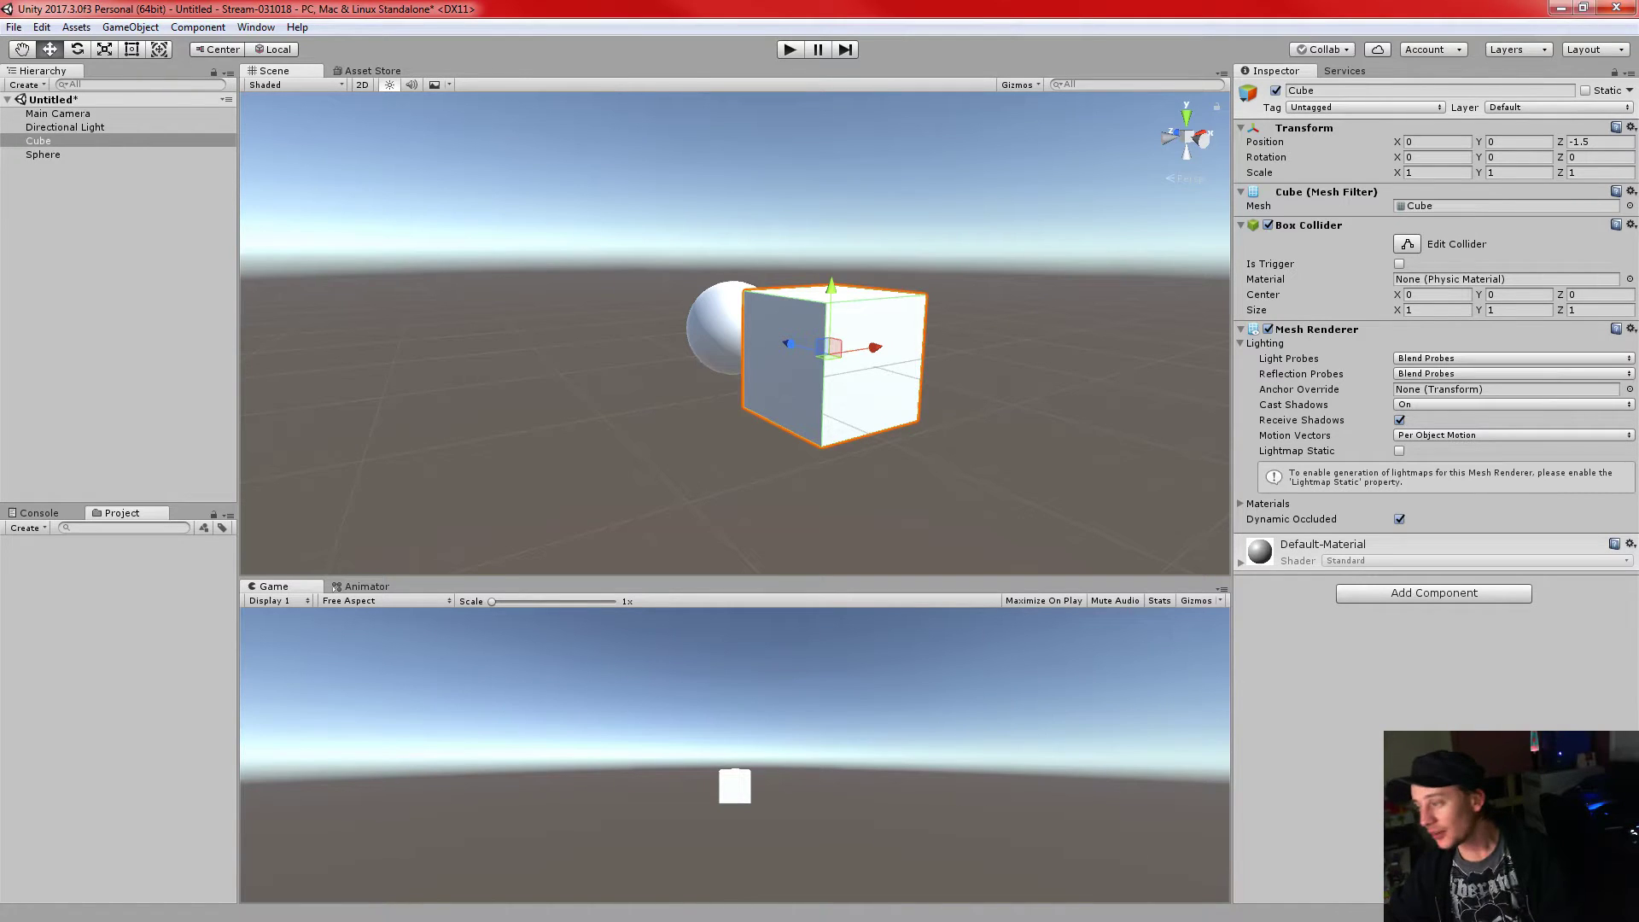
- Select the Sphere in the scene and toggle the Cube in and out of the selection, ending with both selected
alt+drag(657, 273, 1035, 307)
scroll(1035, 307, down, 3)
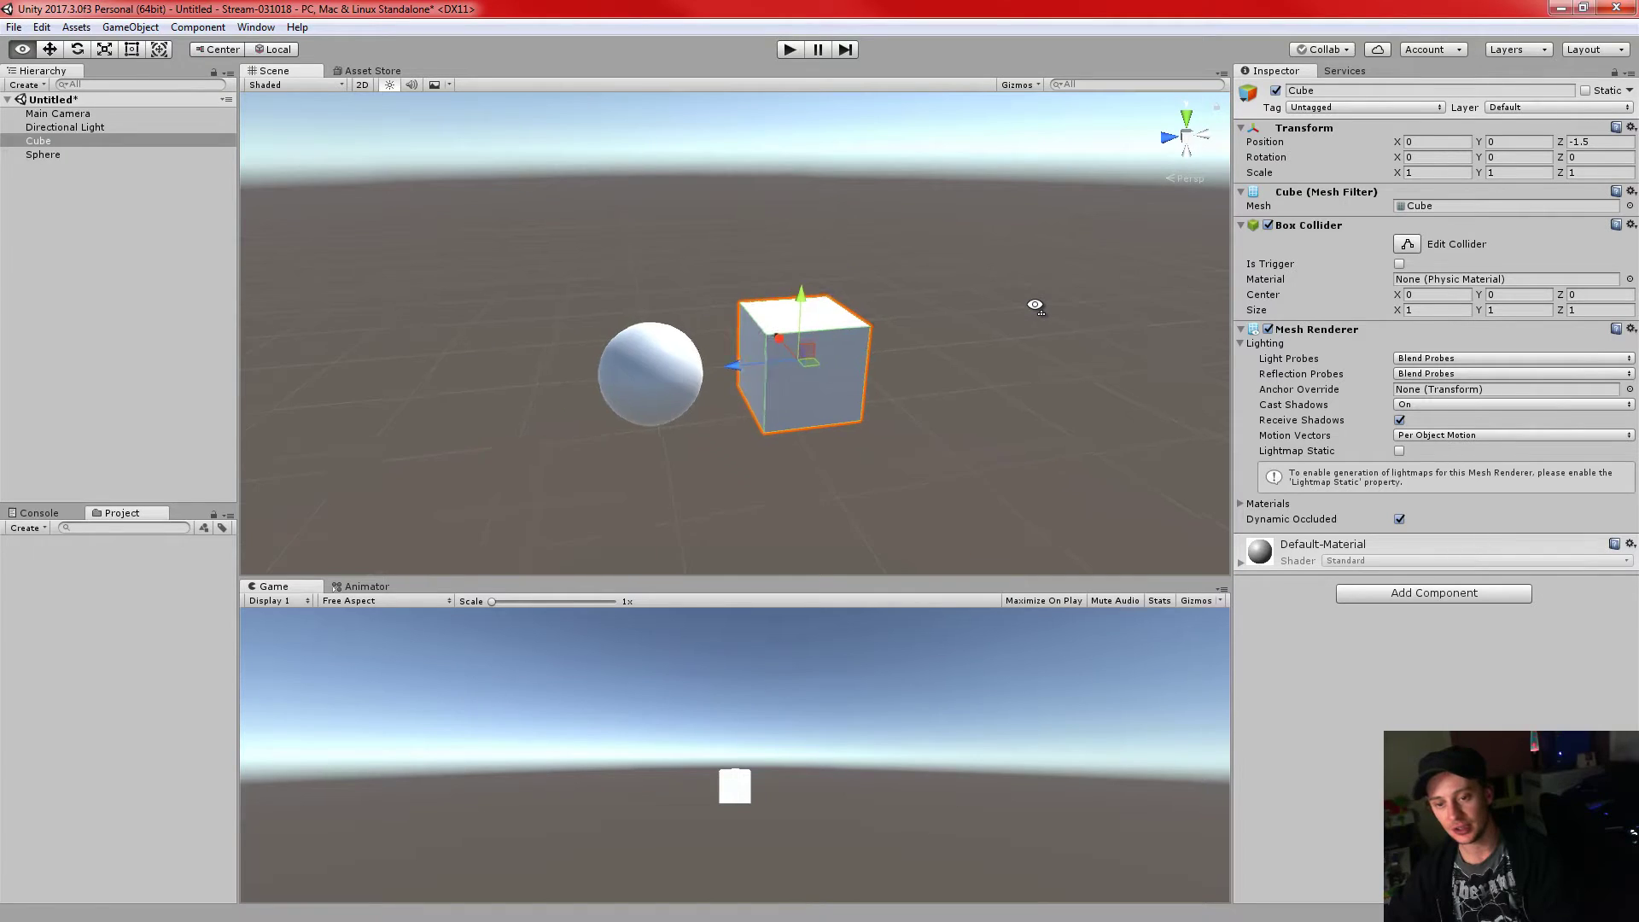
click(651, 369)
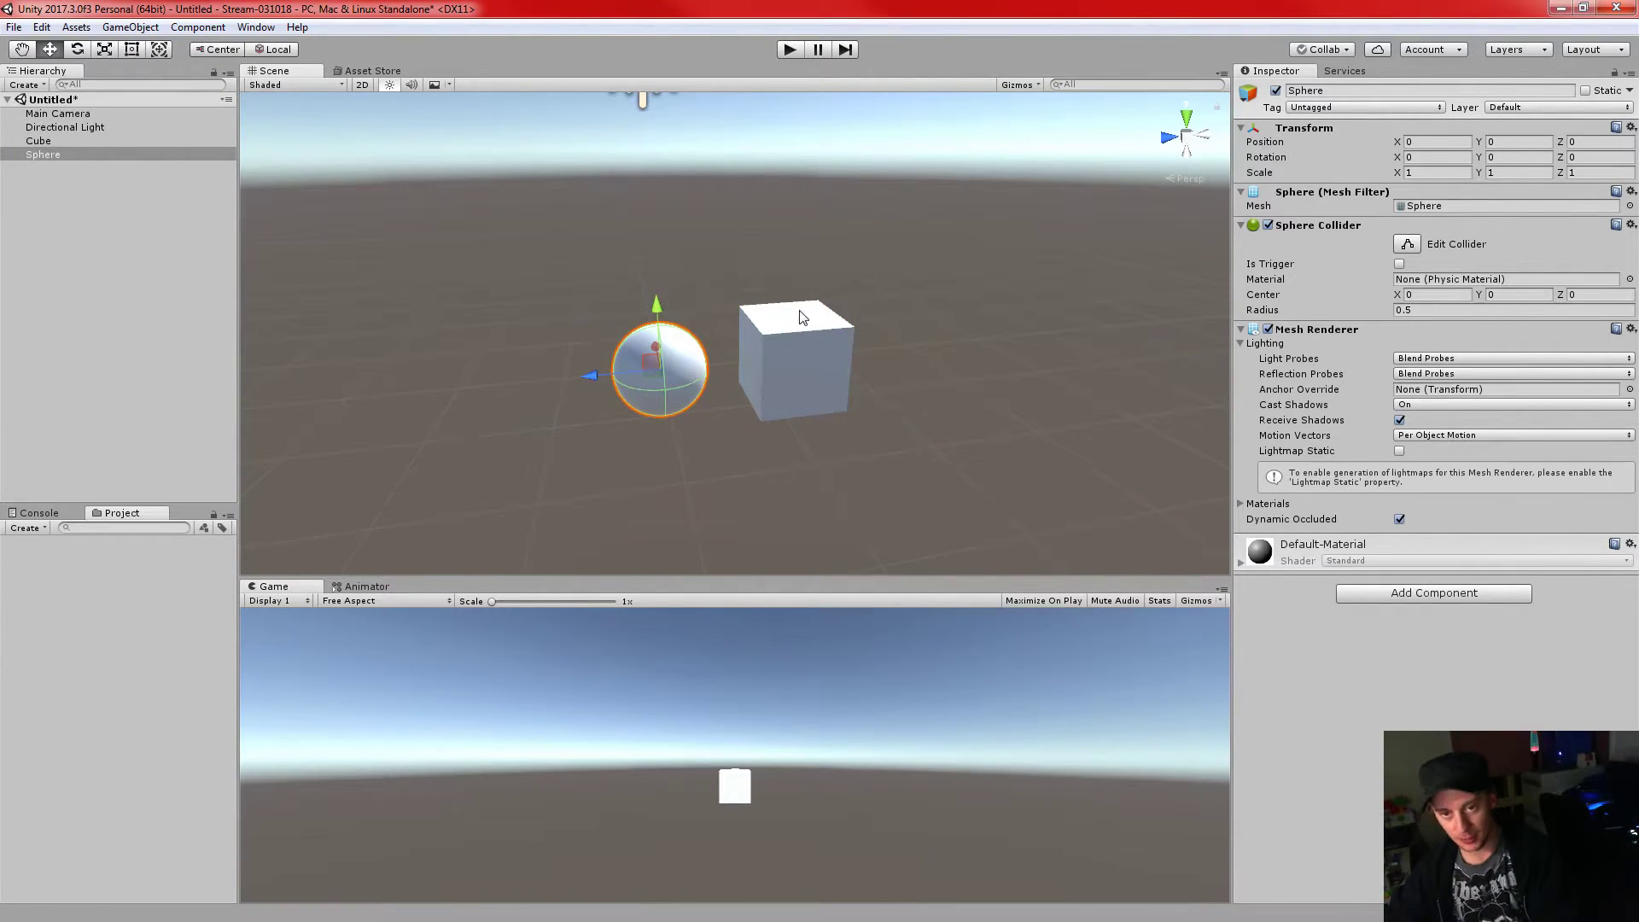
scroll(900, 384, up, 2)
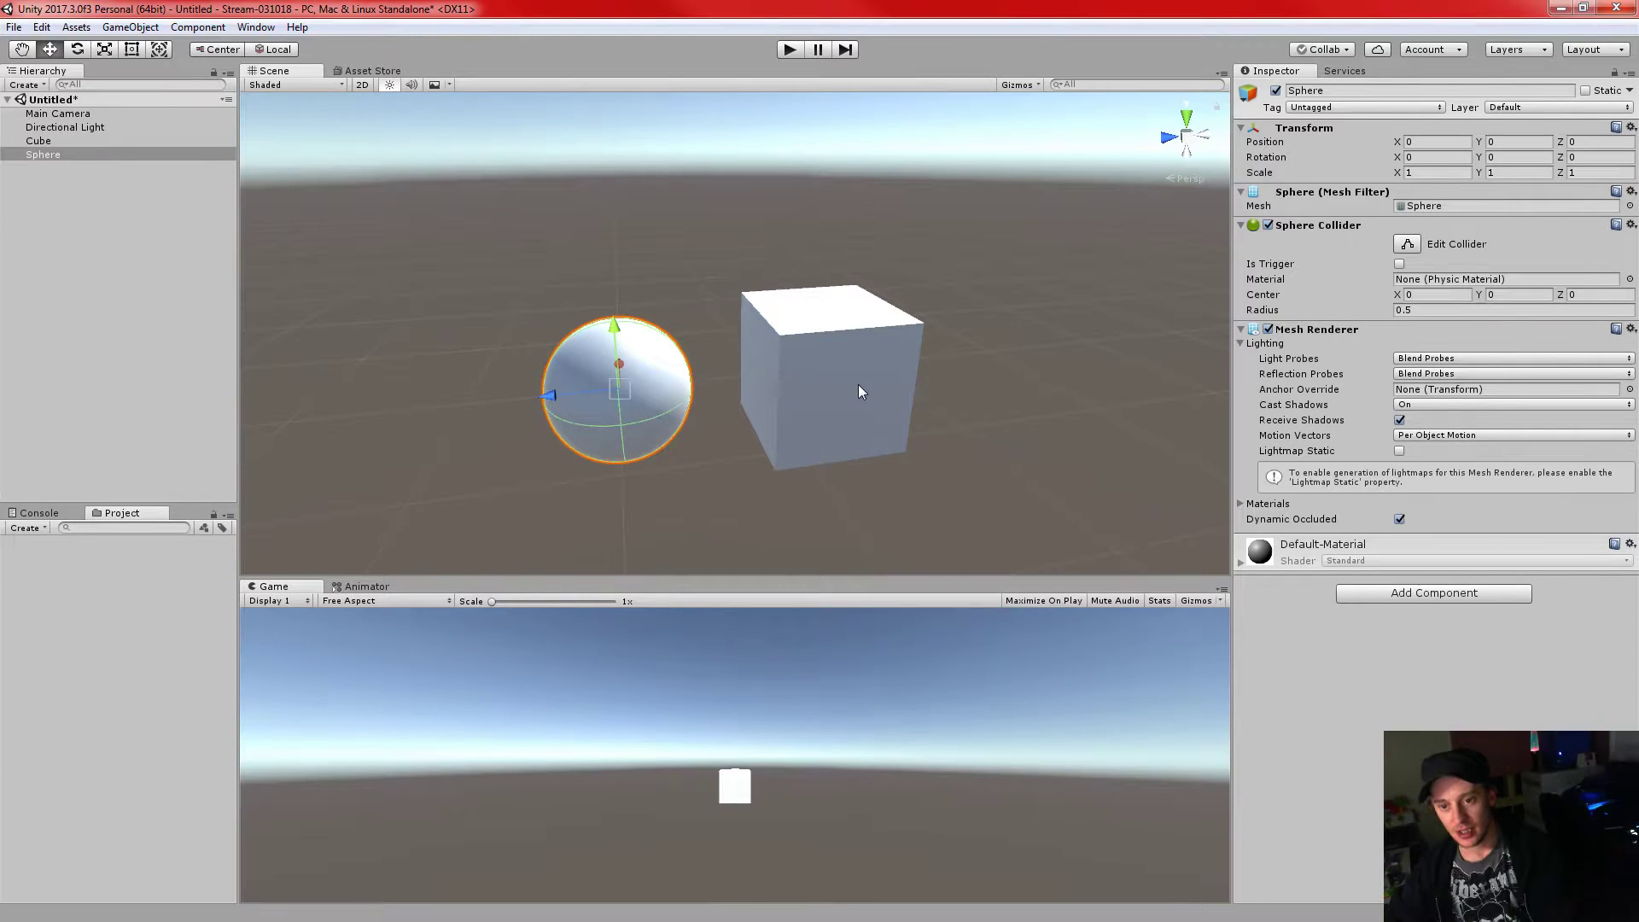
shift+click(861, 386)
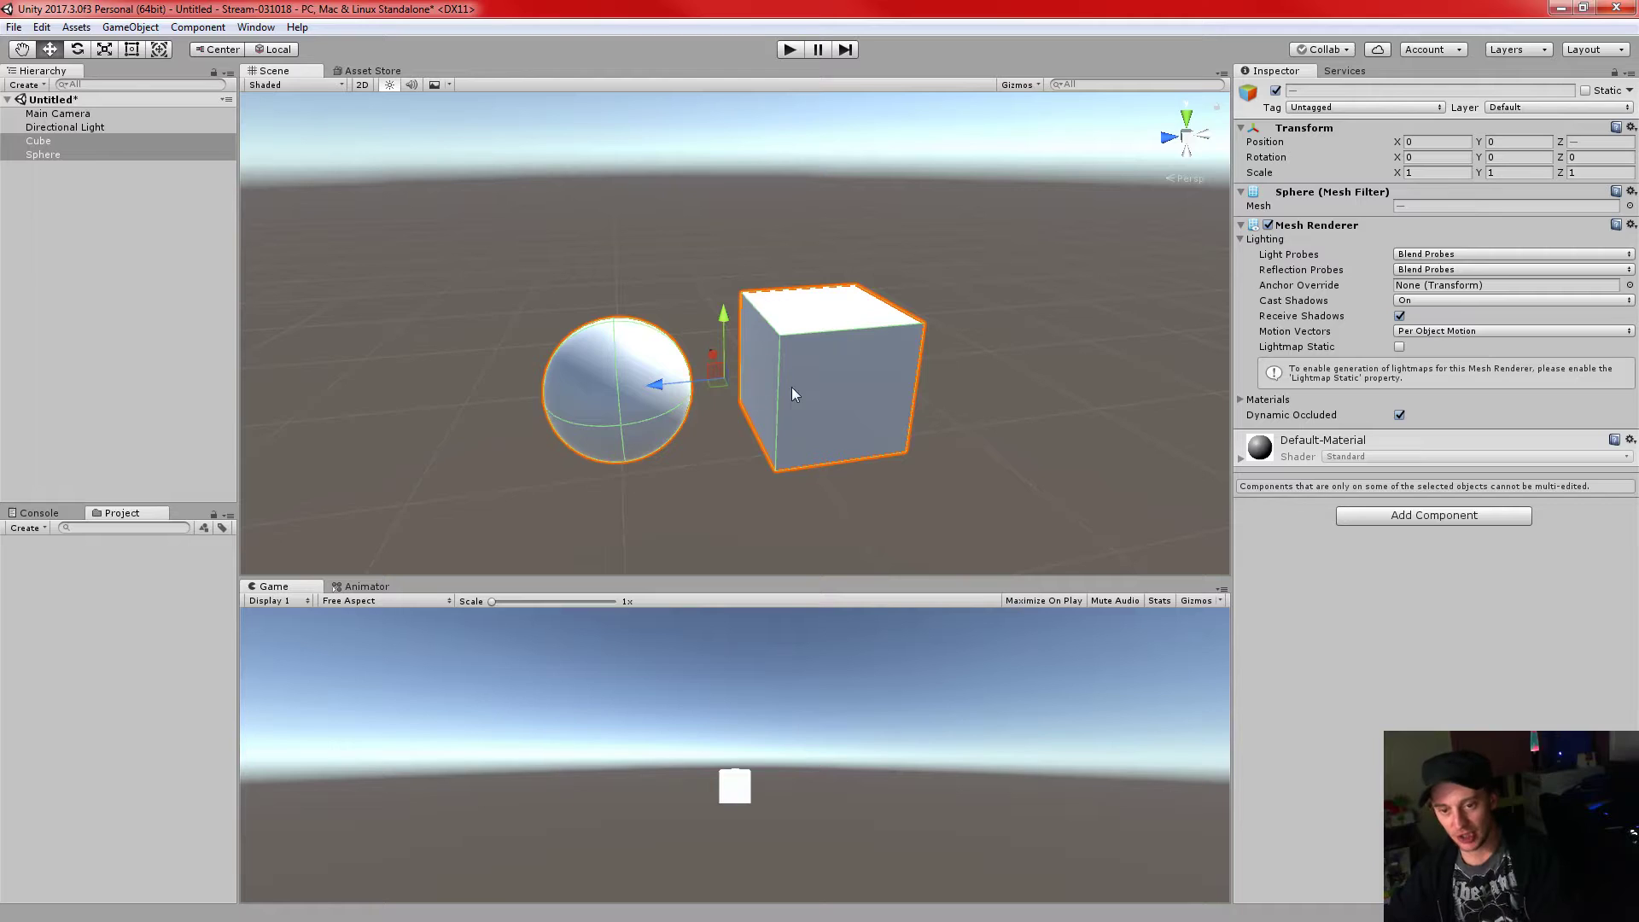
shift+click(853, 376)
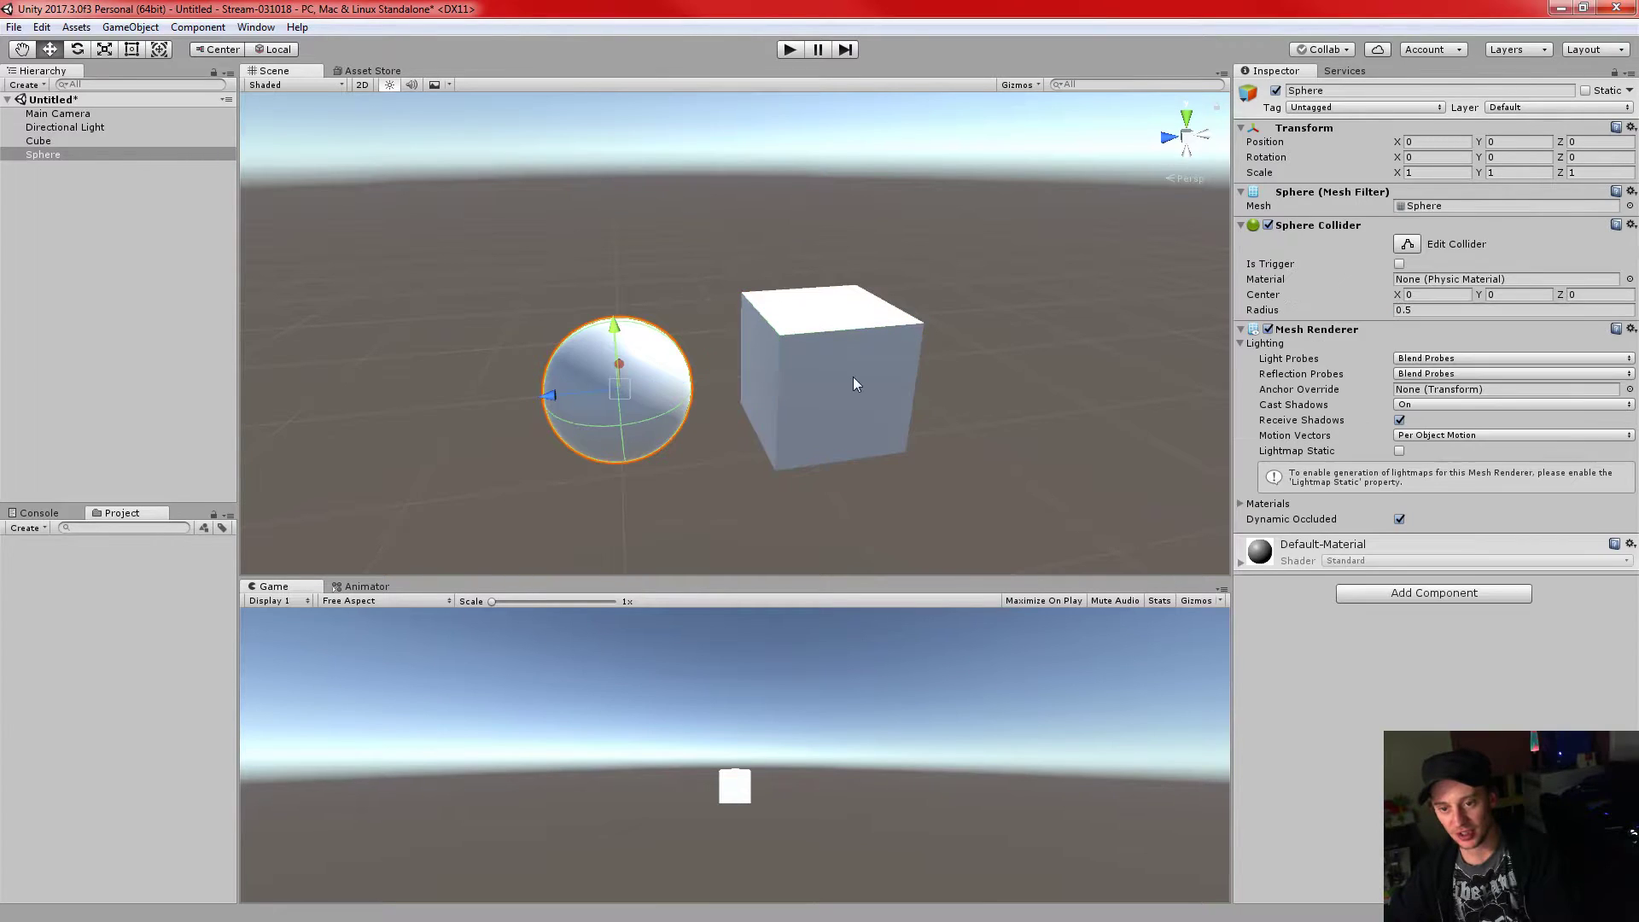
shift+click(797, 389)
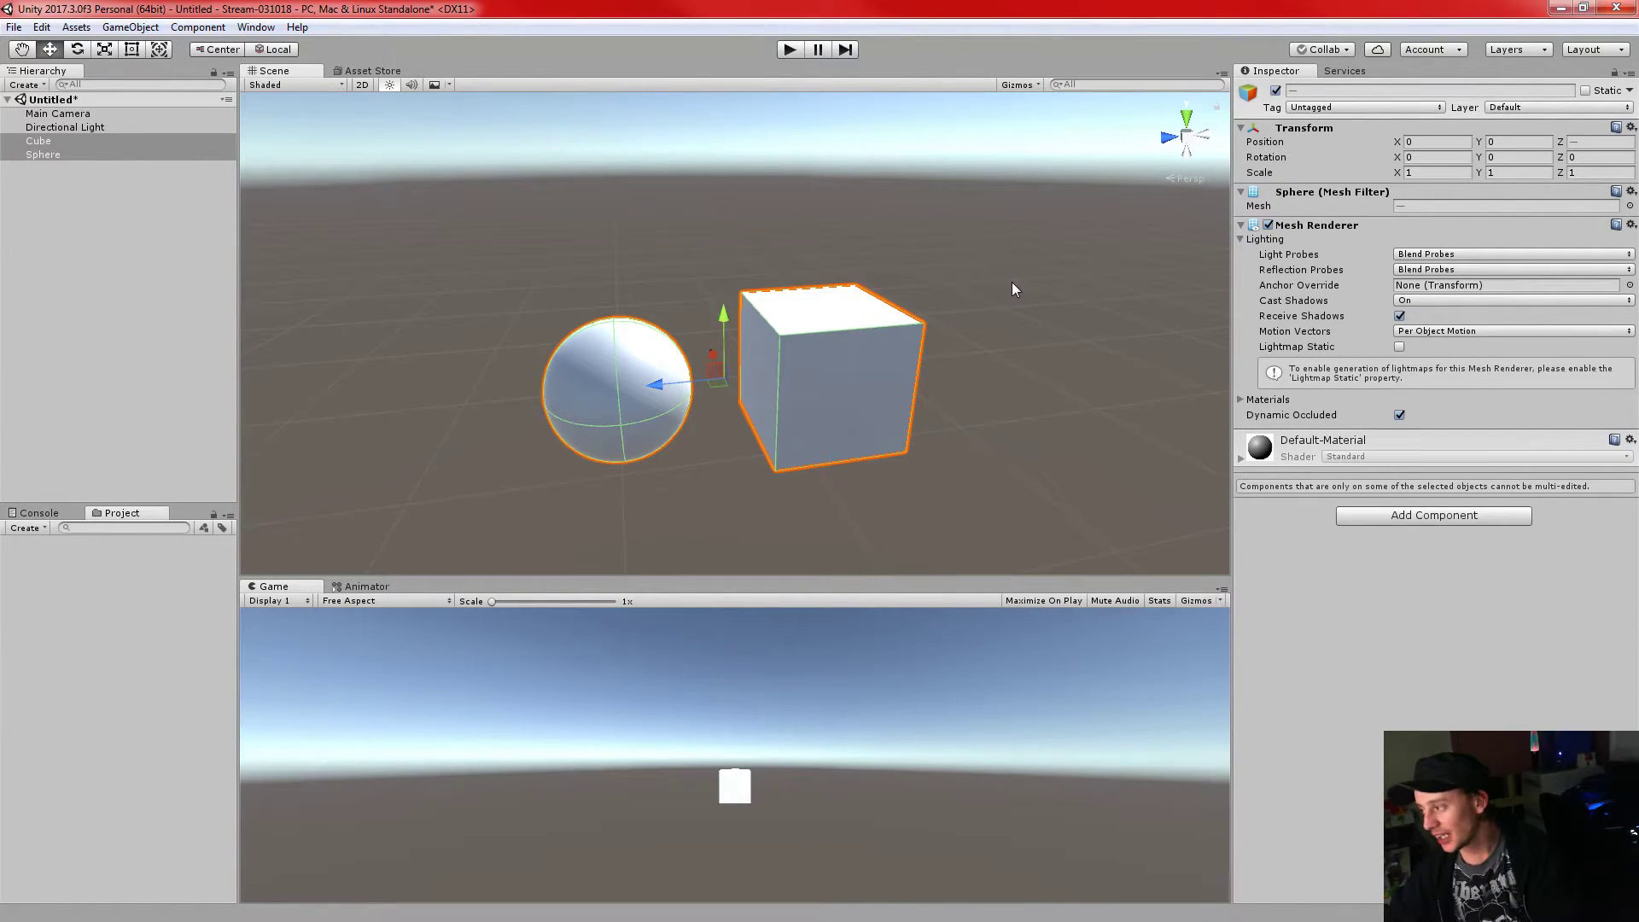
alt+drag(786, 365, 1396, 384)
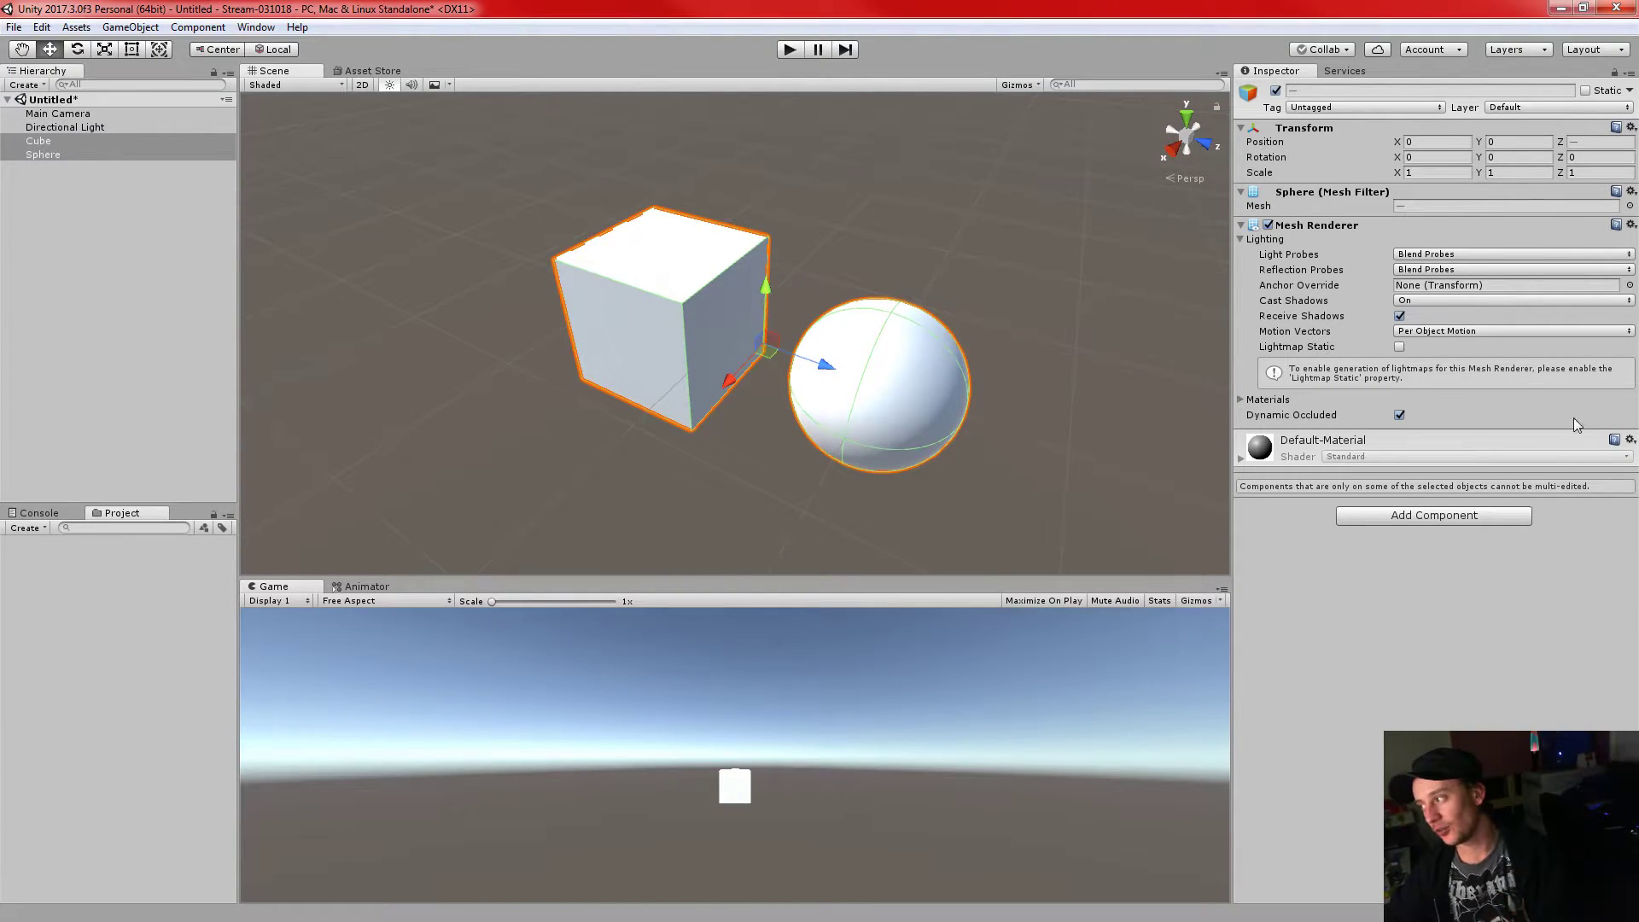
- Duplicate the Cube three times and spread the copies across the ground along the X and Z axes
click(632, 303)
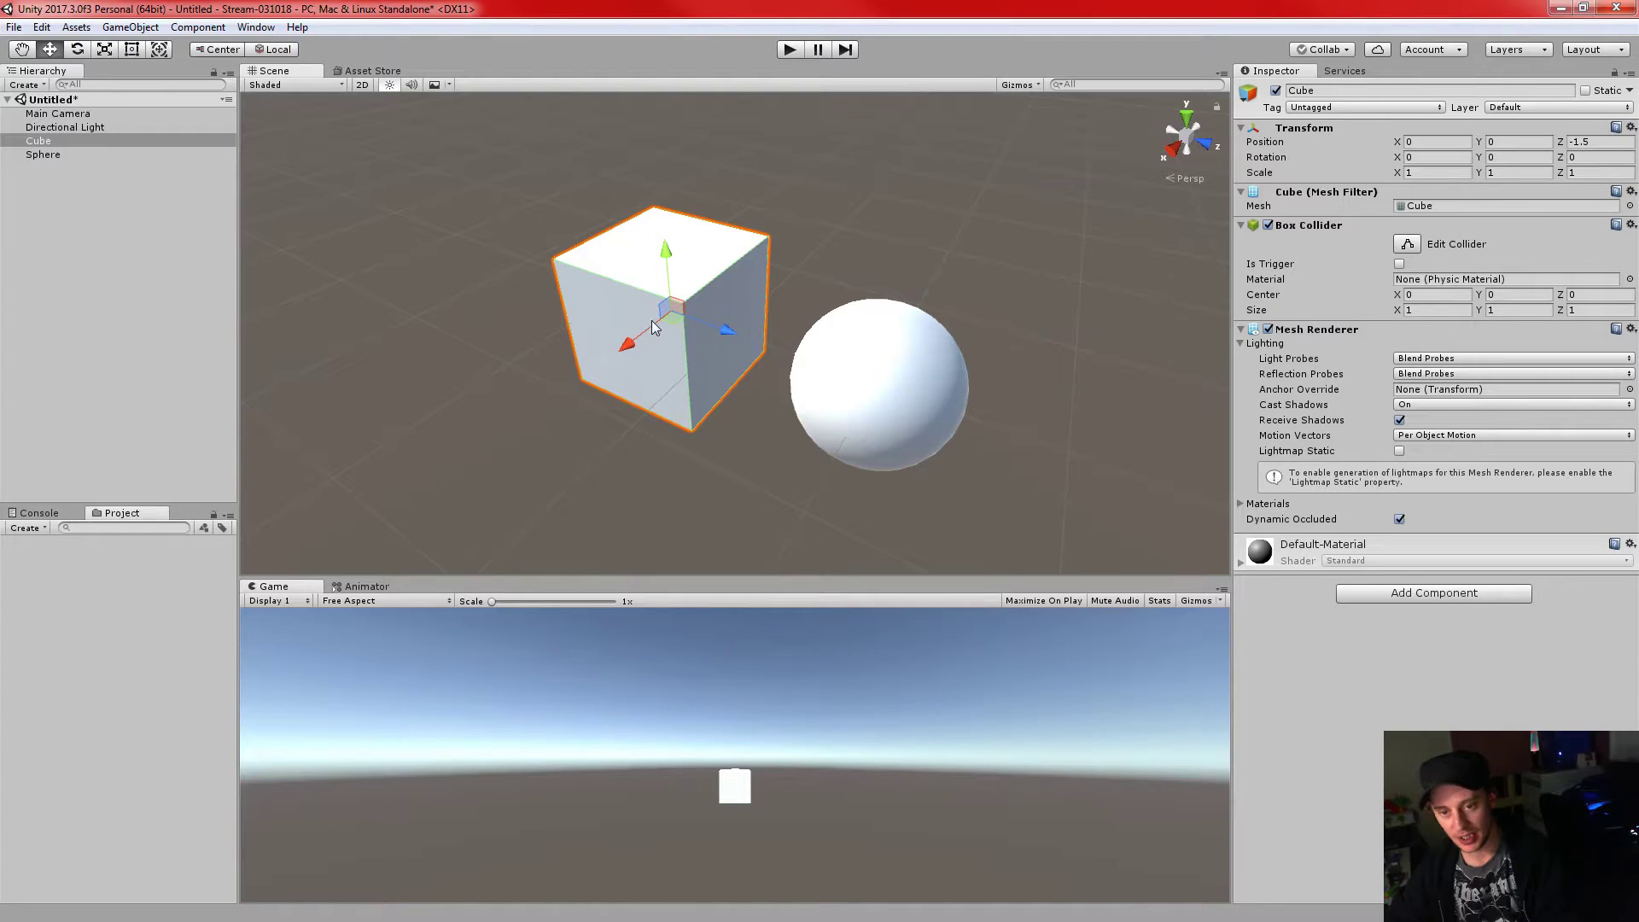
key(ctrl+d)
drag(626, 347, 790, 223)
key(ctrl+d)
drag(899, 218, 683, 196)
key(ctrl+d)
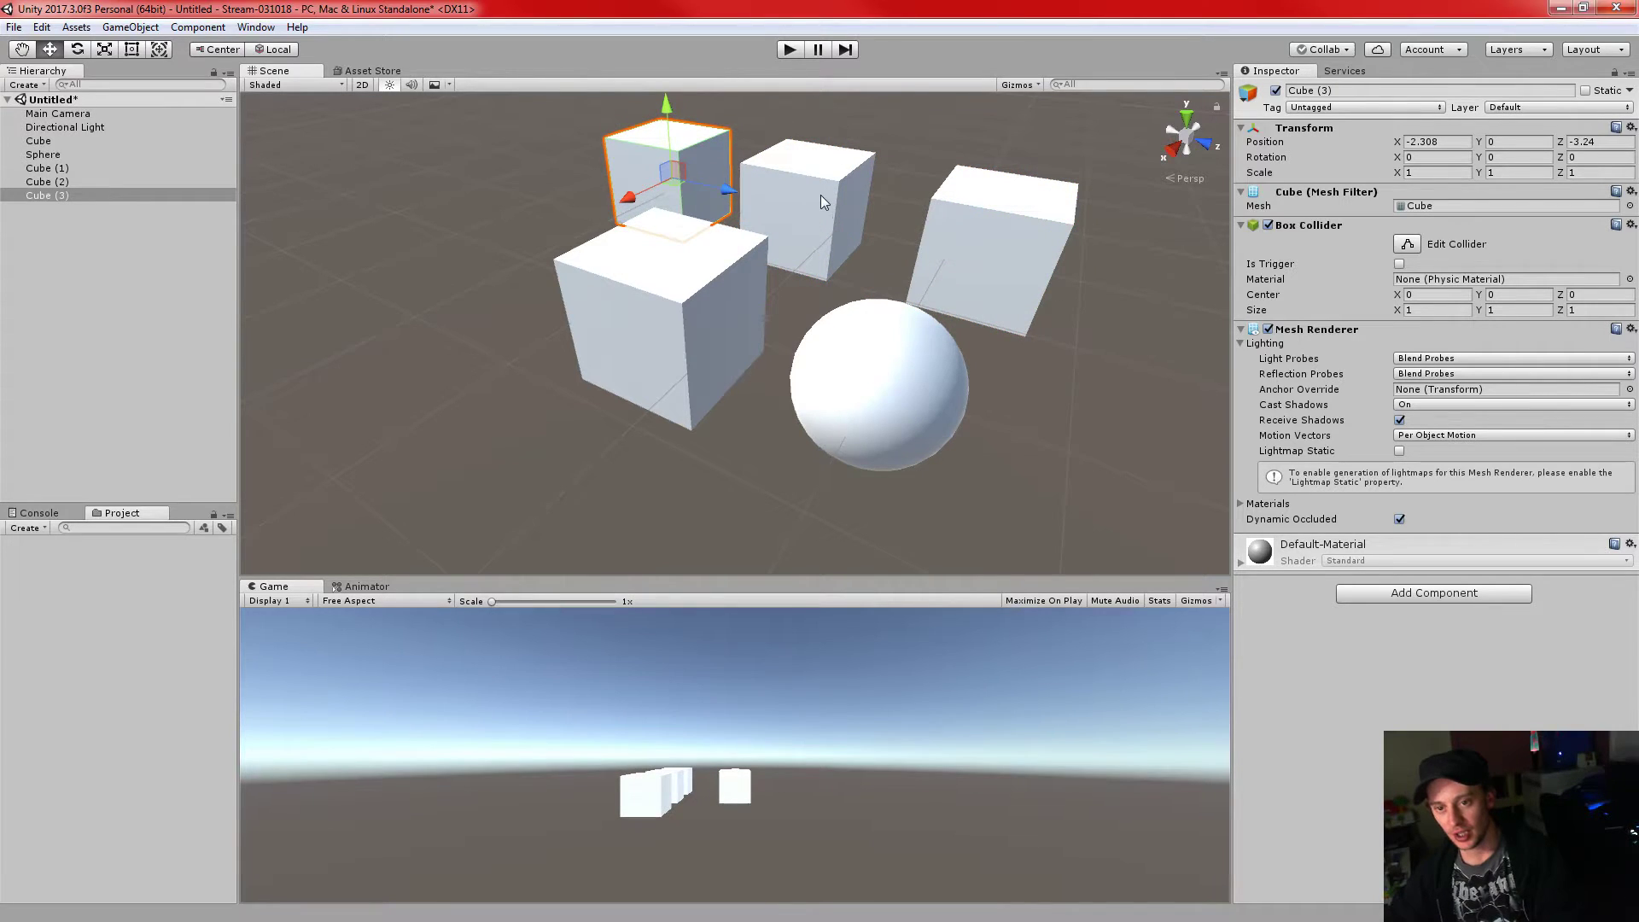
right_drag(895, 269, 895, 272)
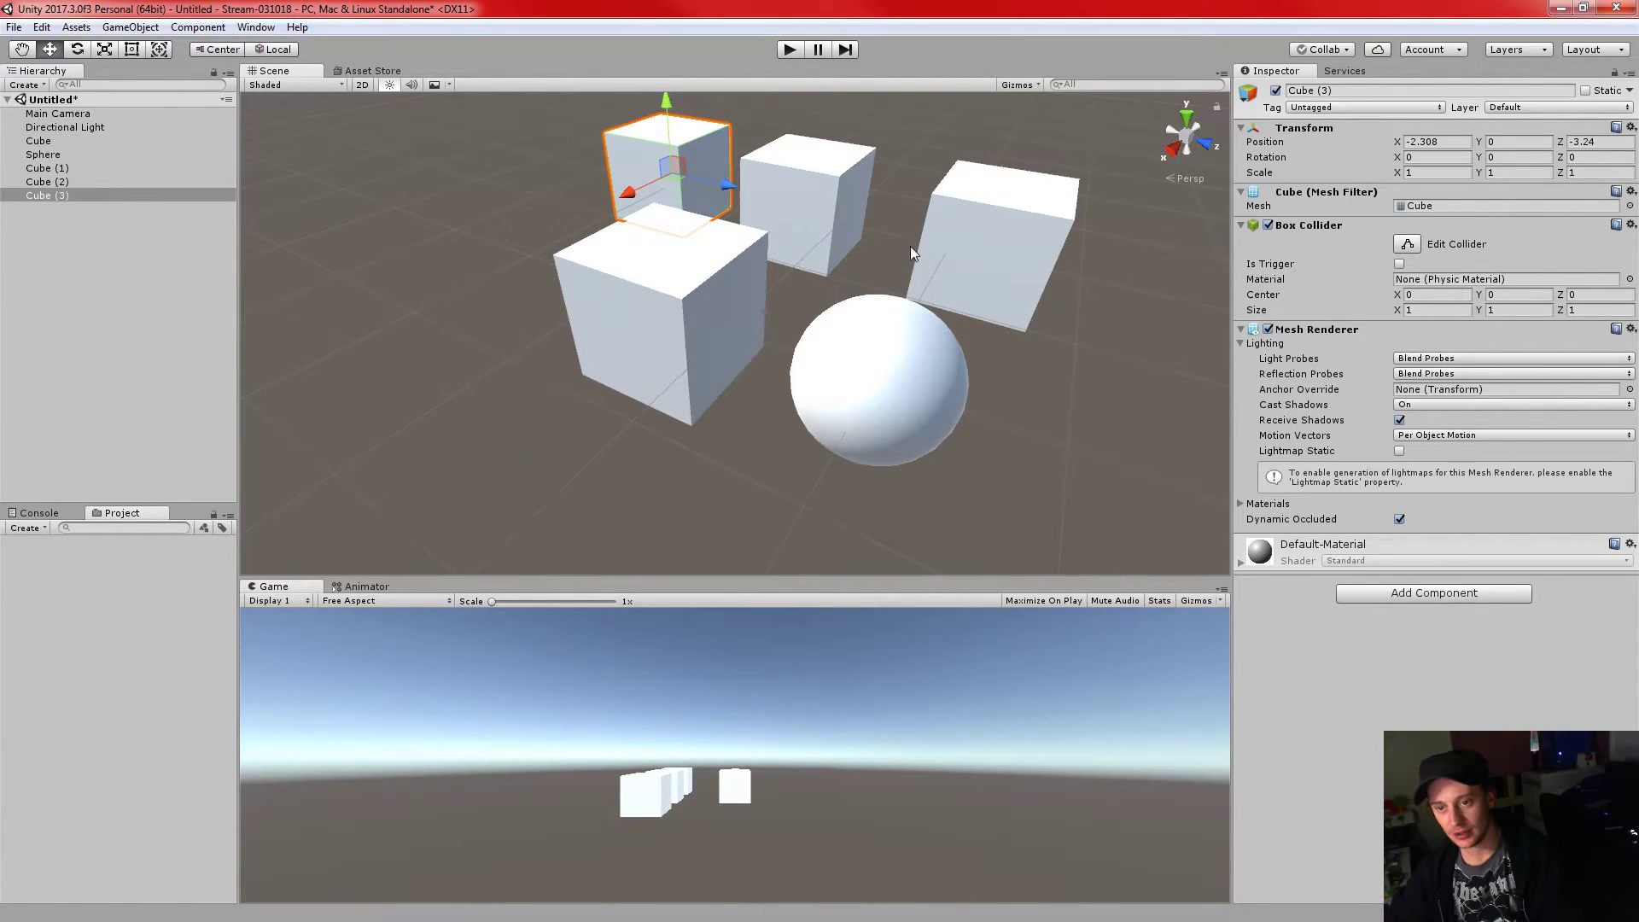
- Select the whole range from Cube through Cube (3) in the Hierarchy, clear it, and select the range again
click(779, 199)
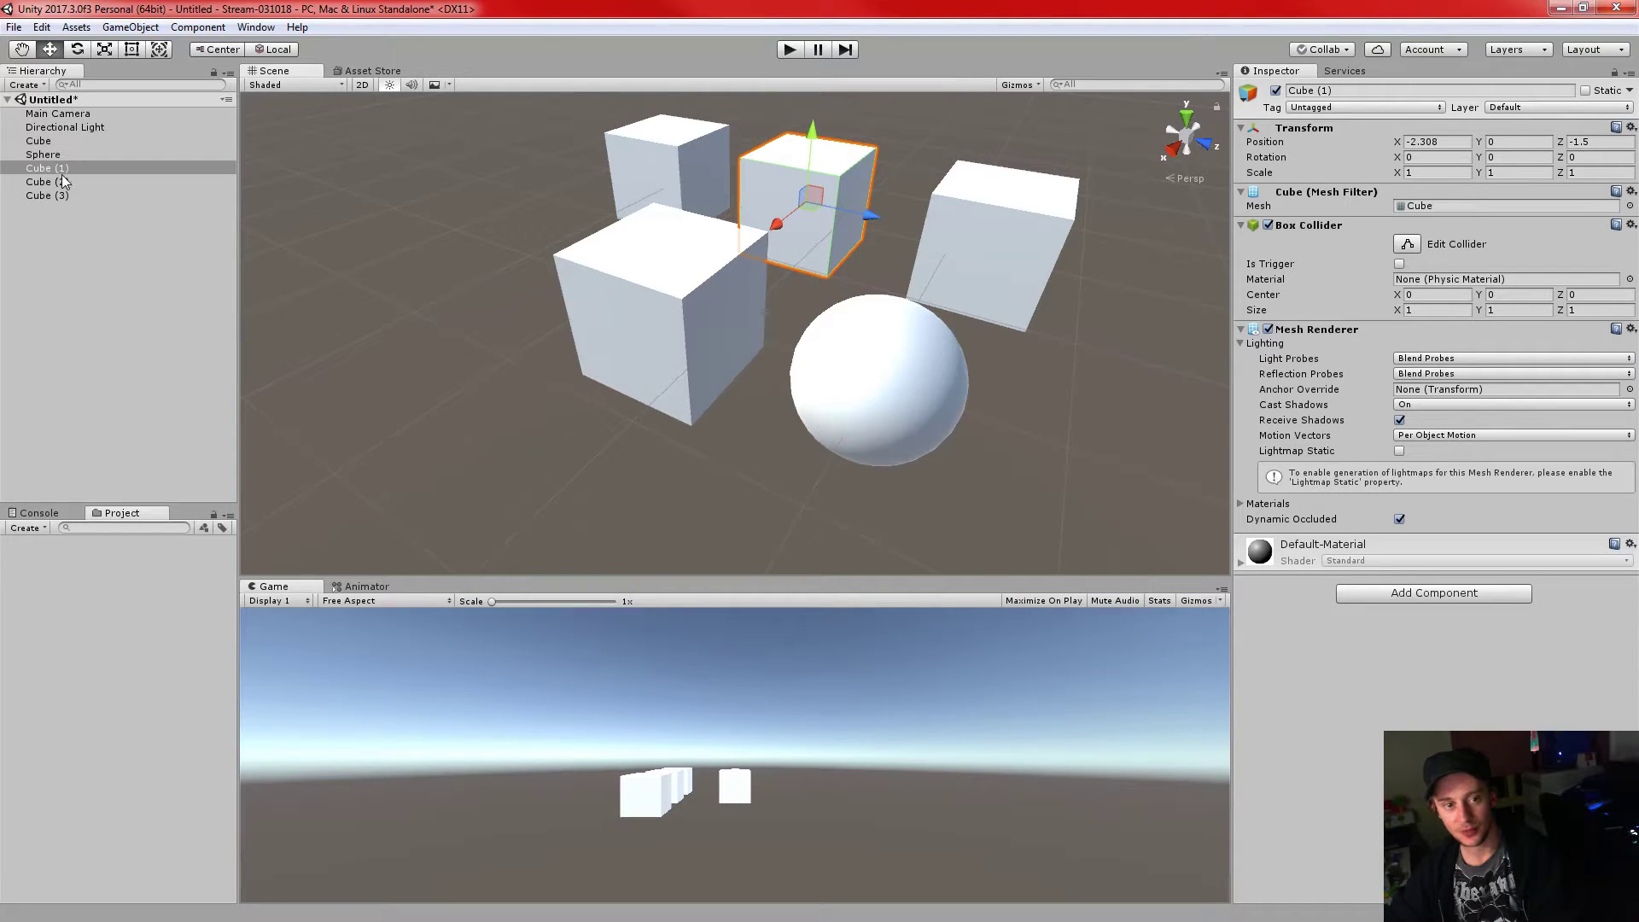
click(37, 142)
shift+click(36, 196)
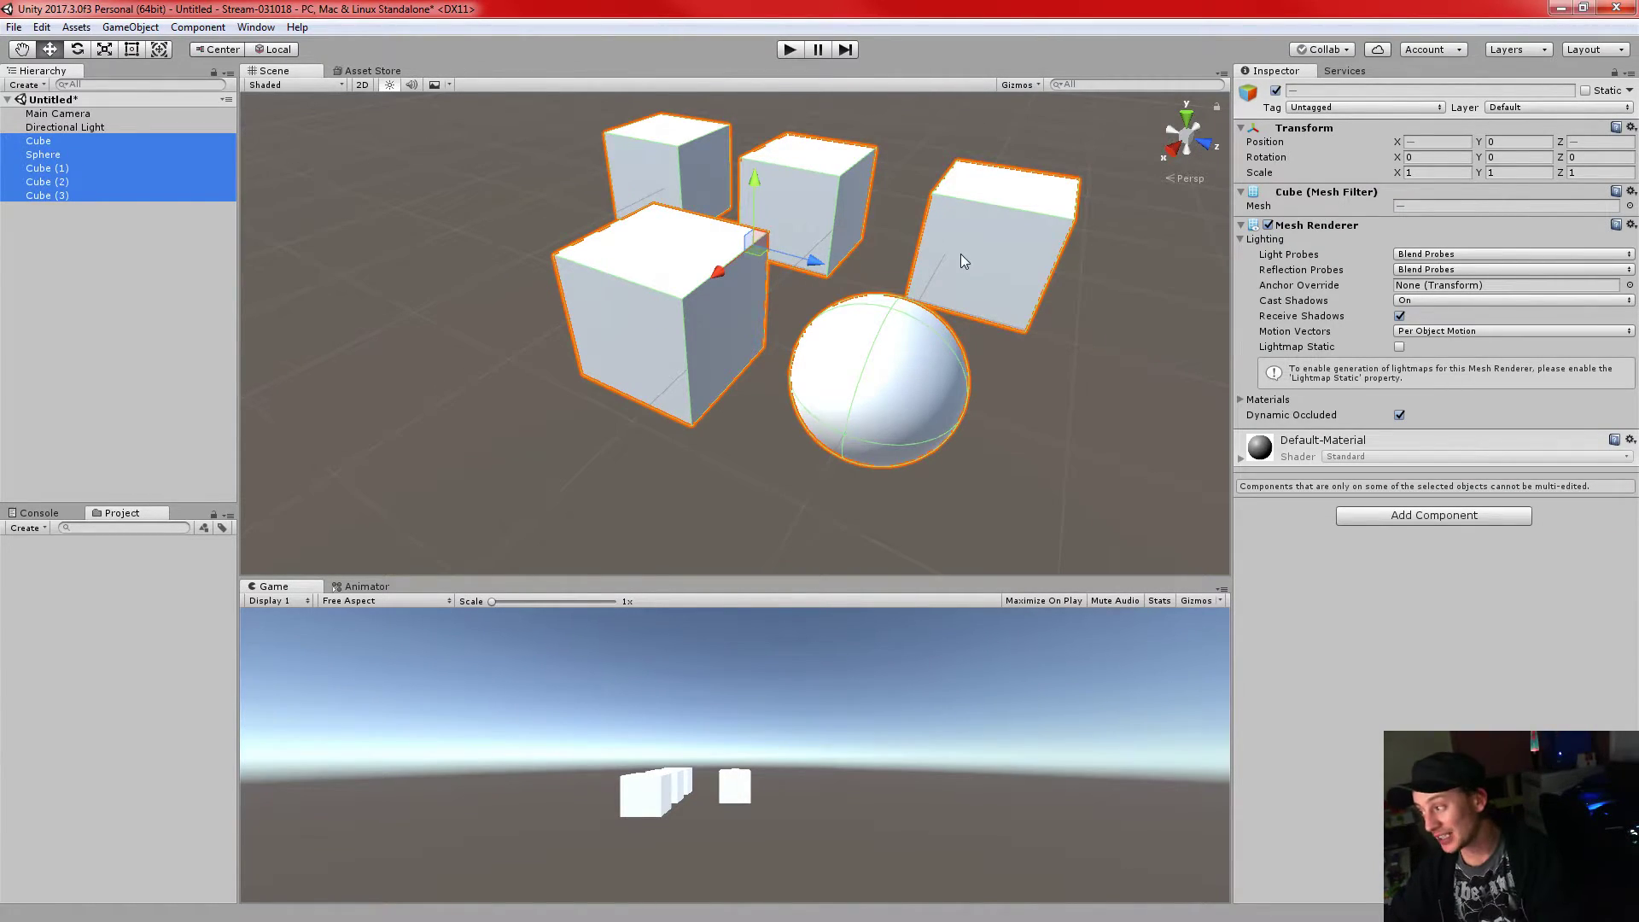
click(77, 251)
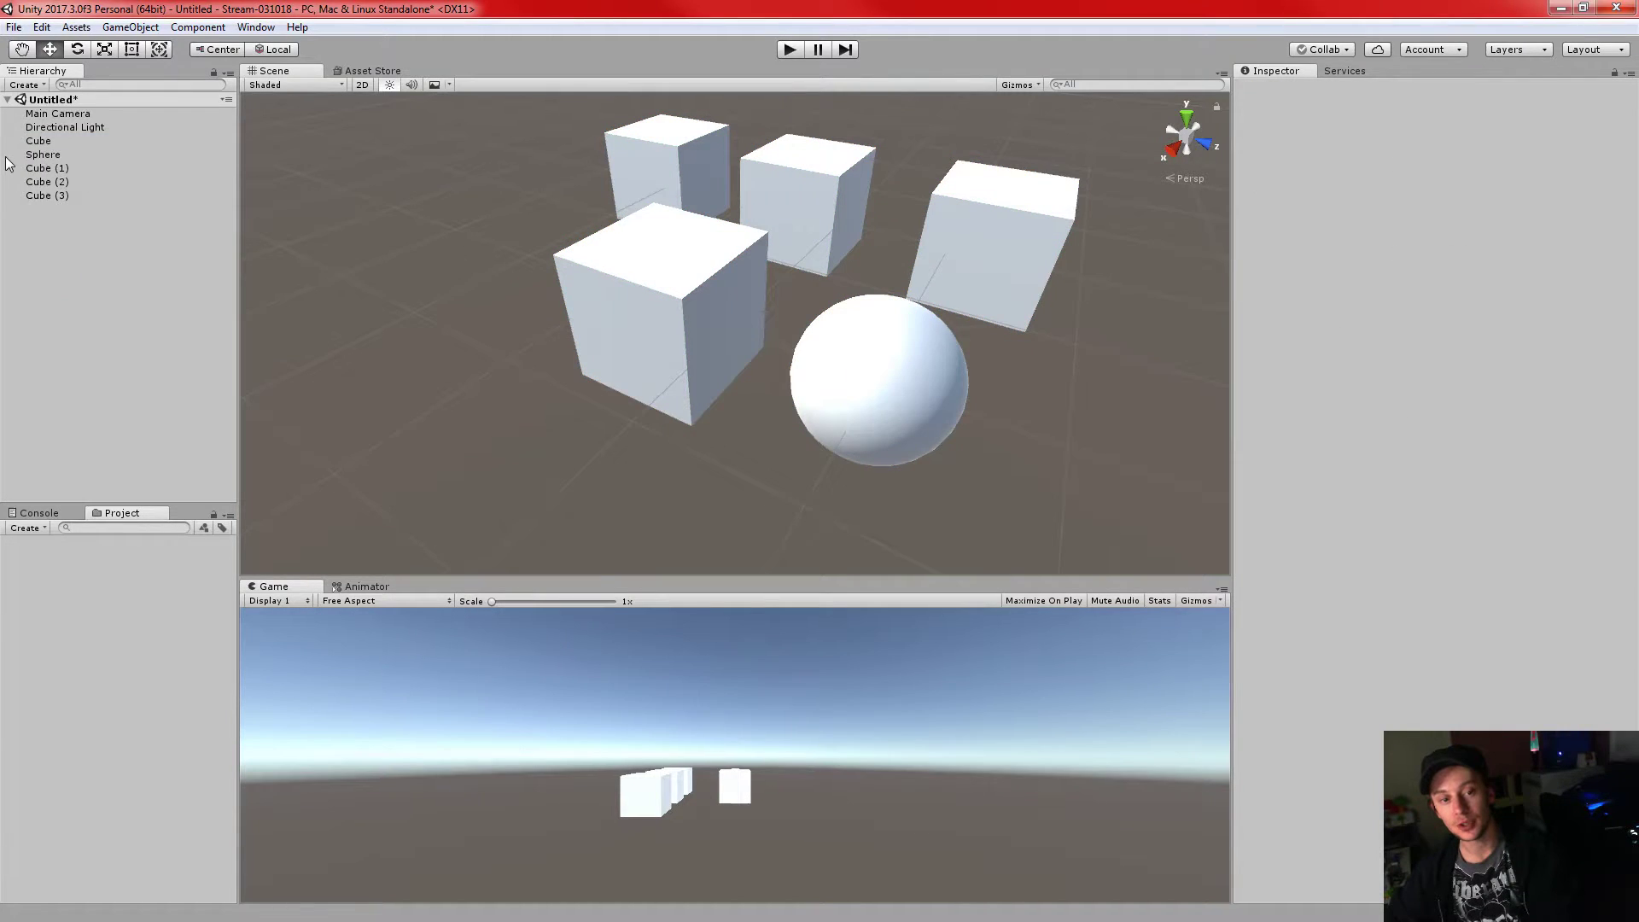
click(39, 141)
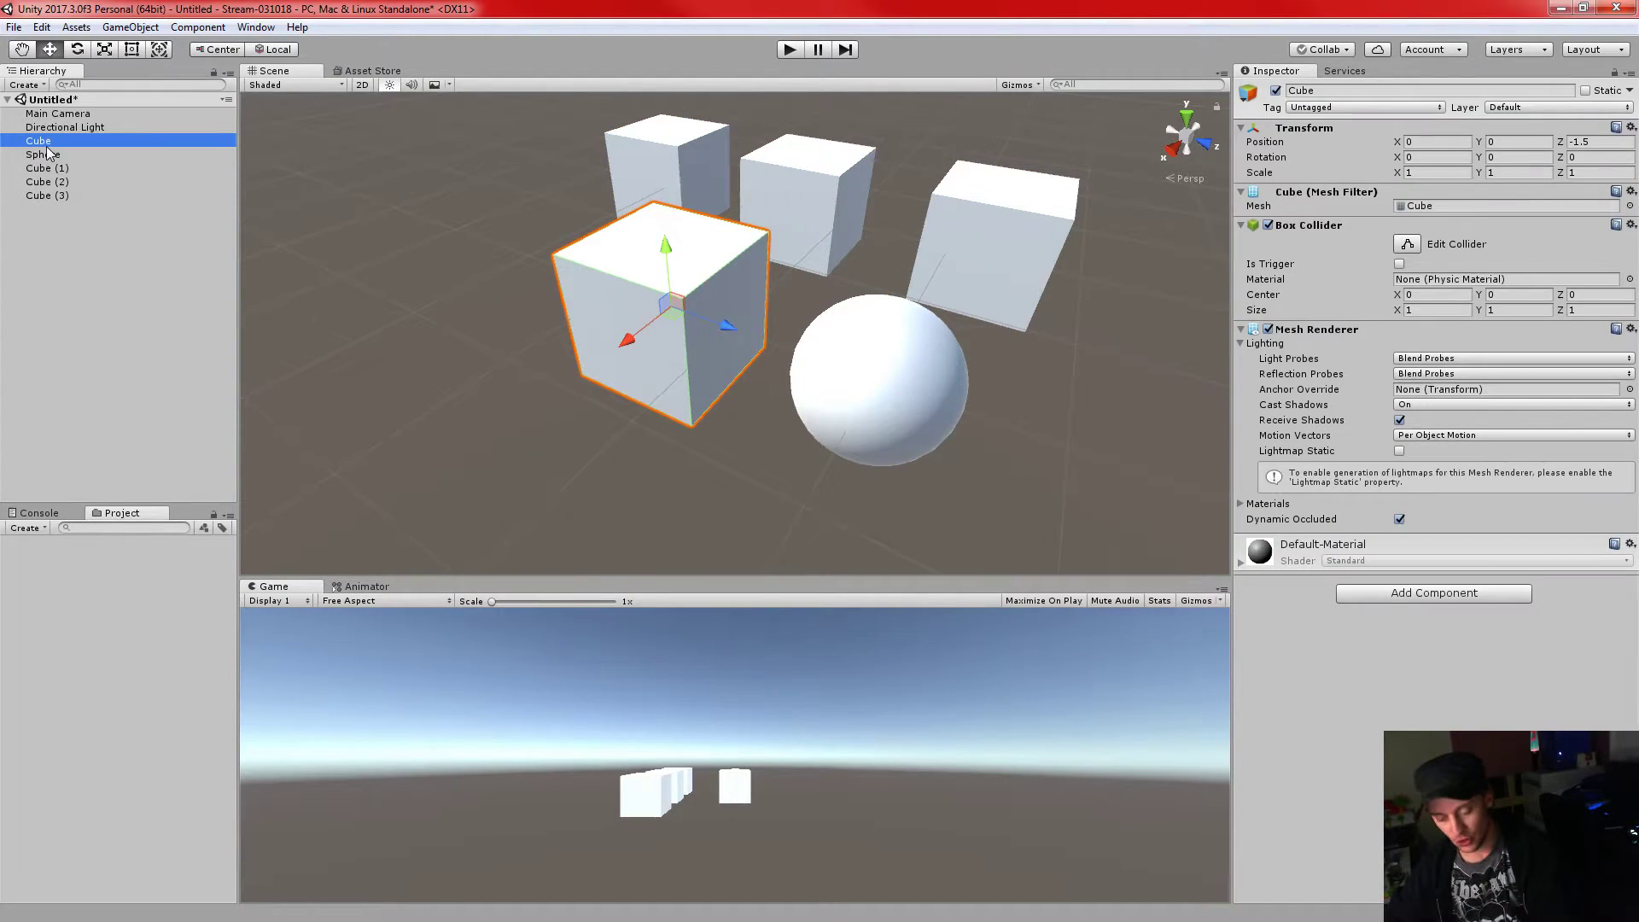
shift+click(61, 196)
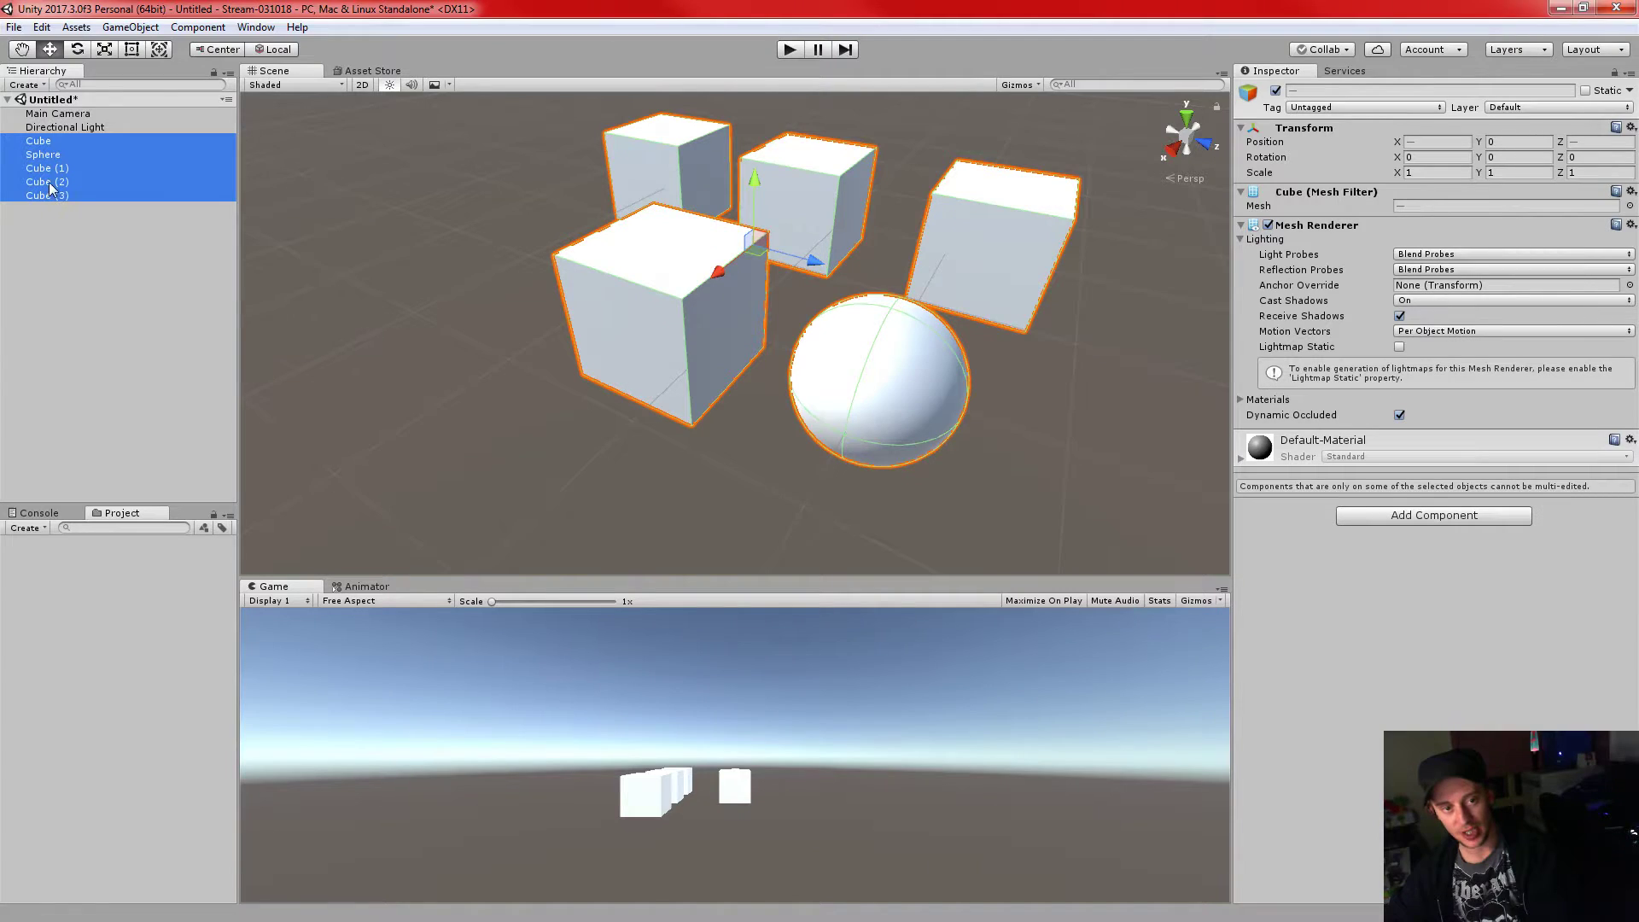
- Remove Cube (1) and Cube (2) from the selection, and select the range extending up to the Directional Light
ctrl+click(48, 182)
ctrl+click(36, 169)
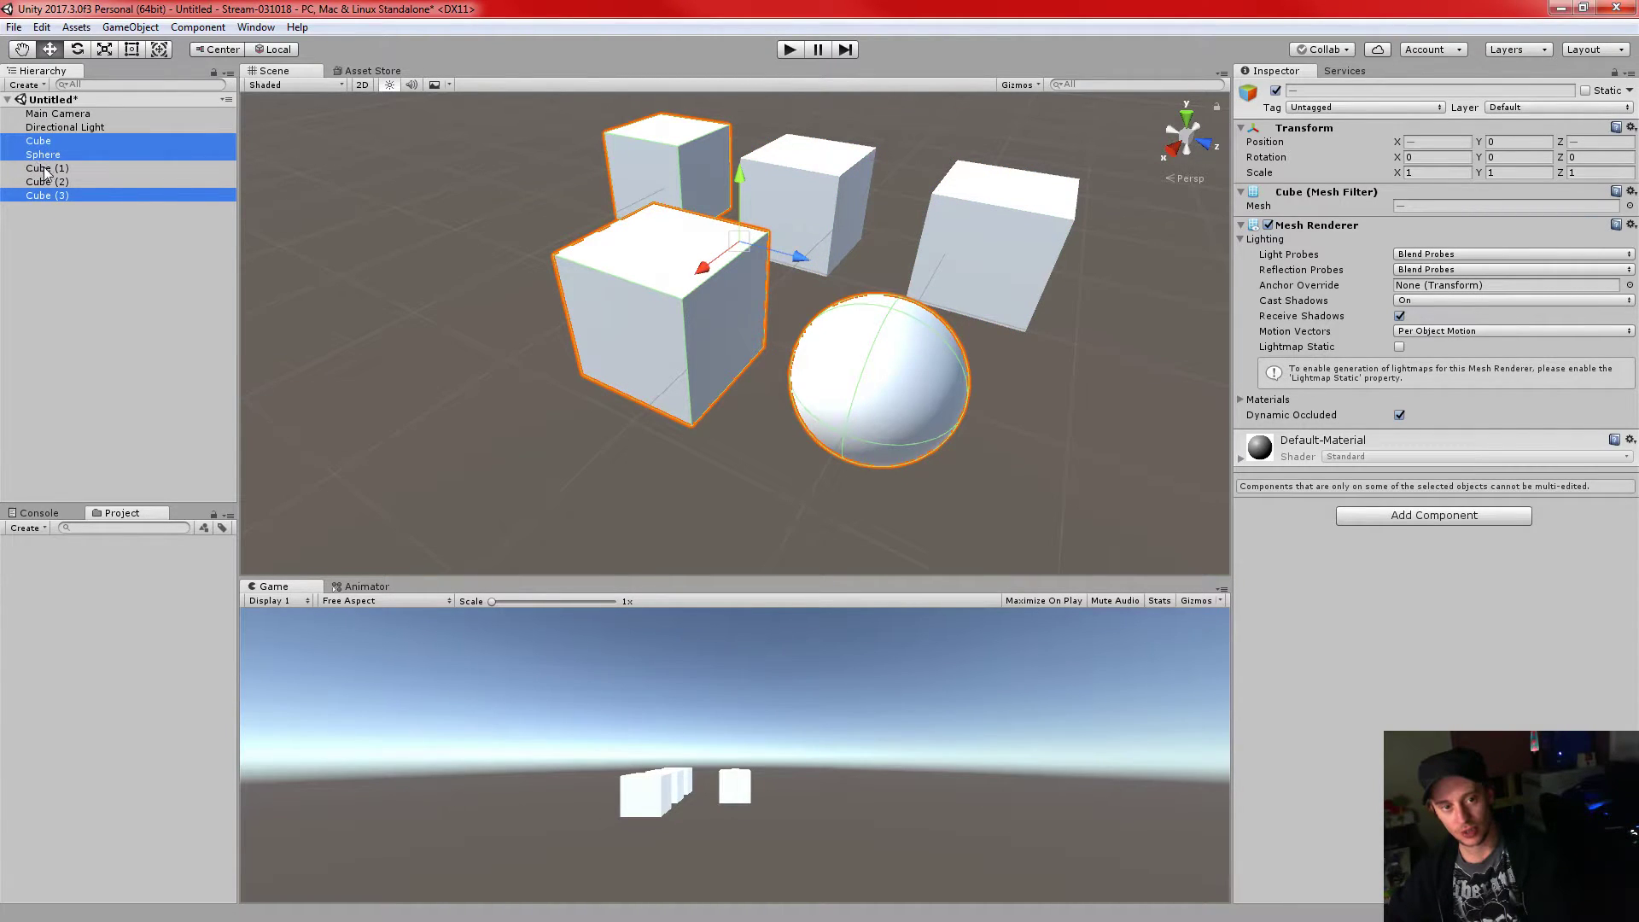
shift+click(48, 181)
shift+click(50, 133)
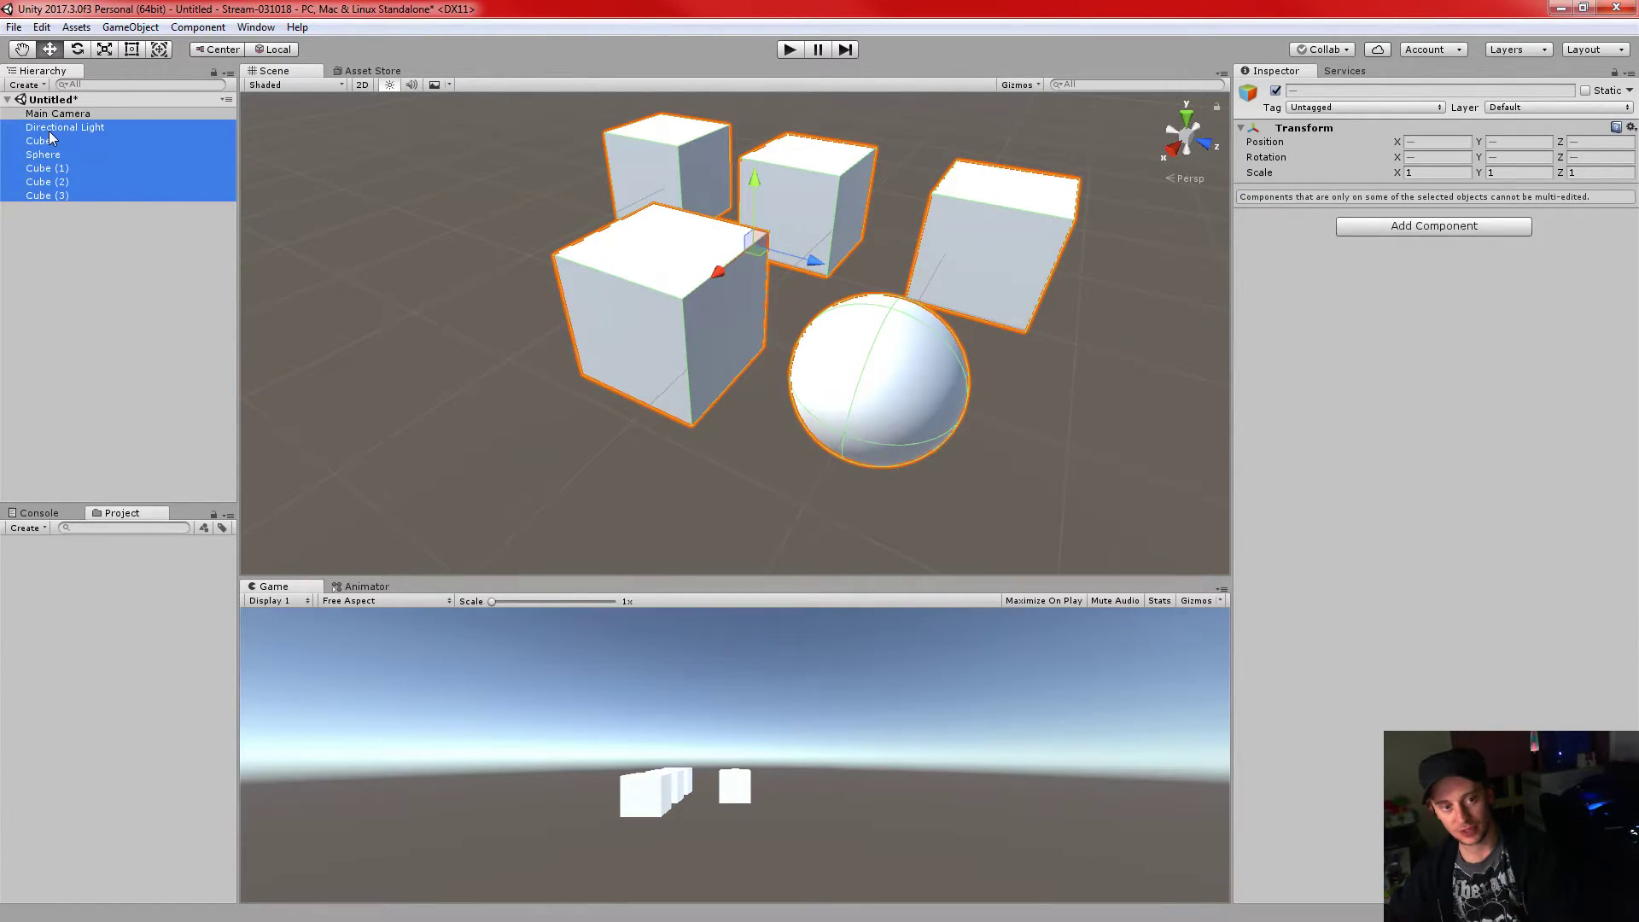
- Select Cube and individually add the non-adjacent Cube (2) and Cube (3) to the selection
click(59, 141)
ctrl+click(52, 181)
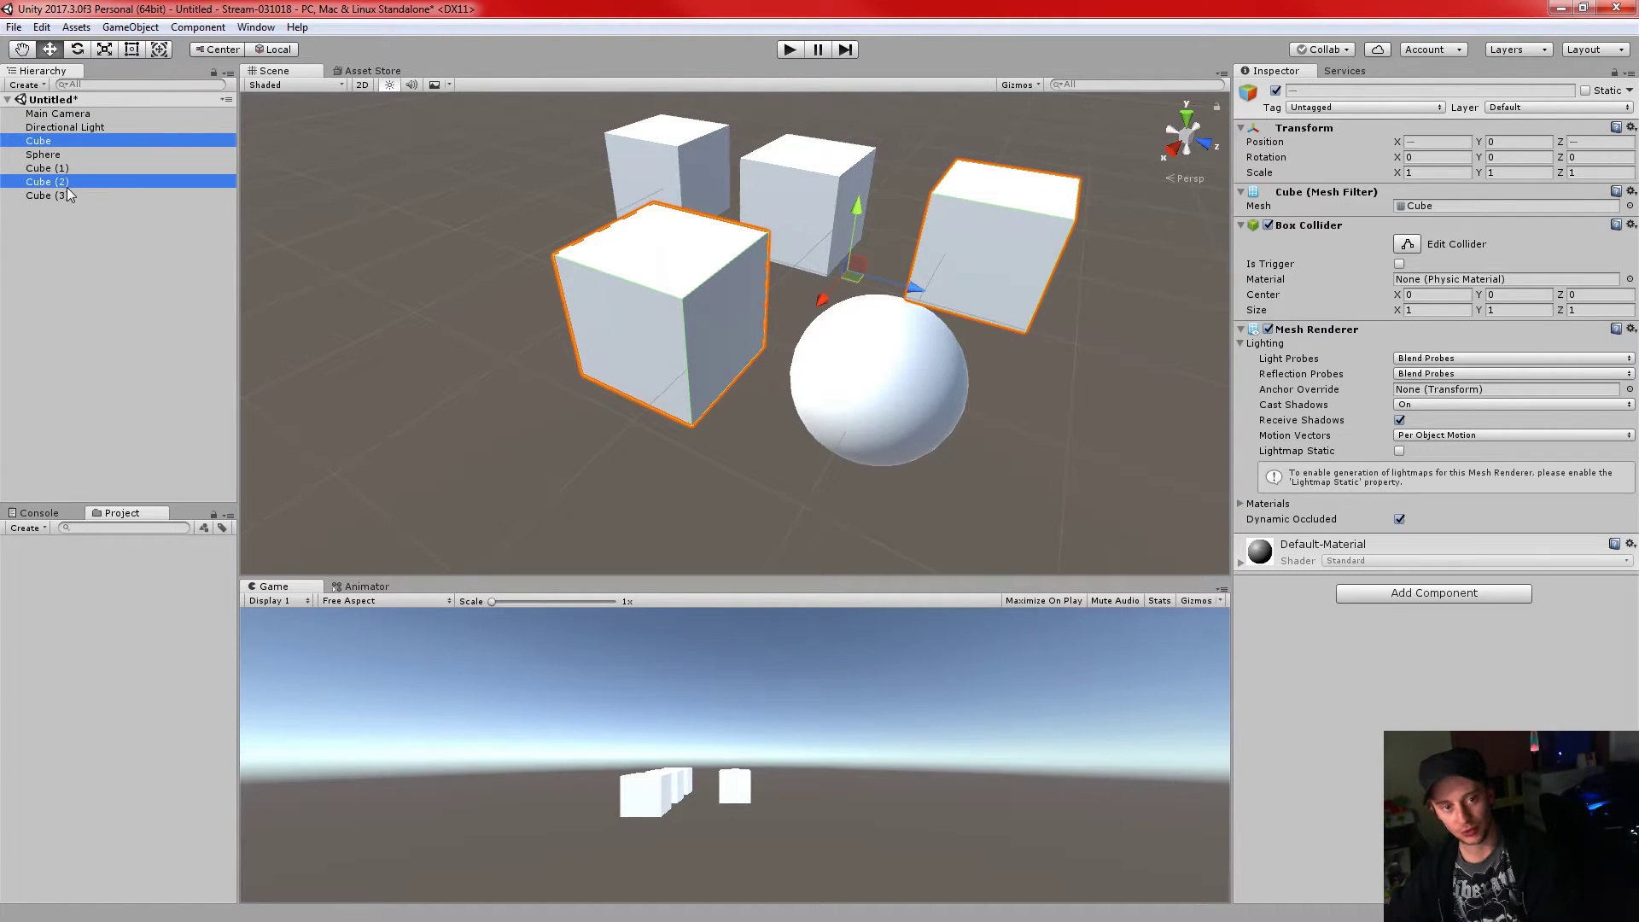
ctrl+click(51, 195)
- Select every object from Cube through Cube (3) and view the group from a higher angle
click(52, 143)
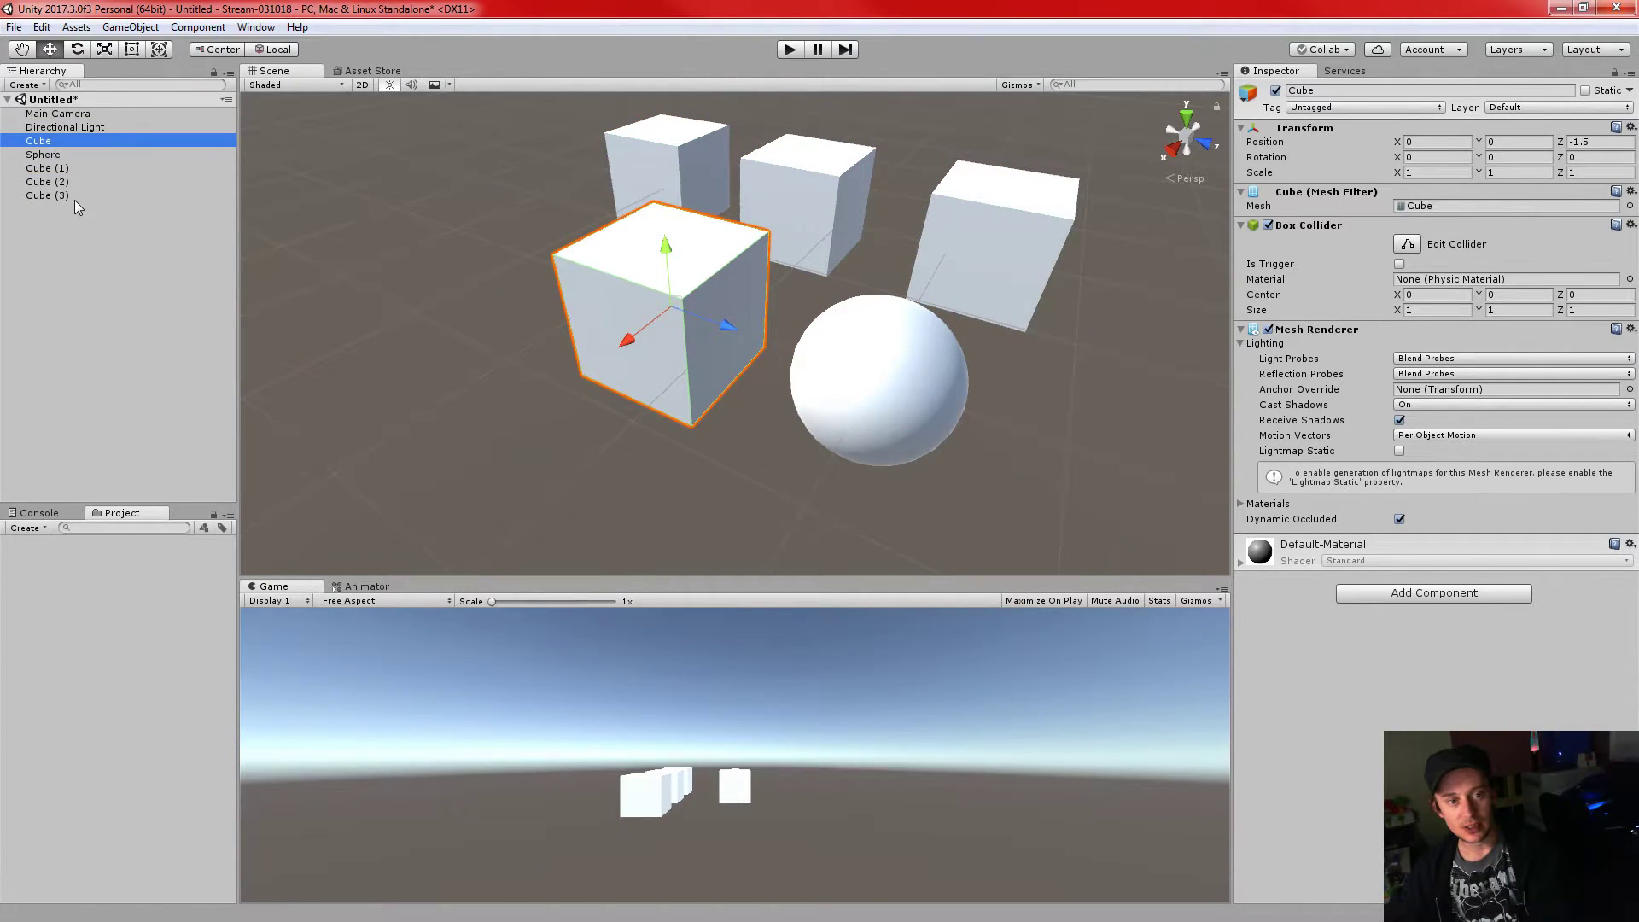
shift+click(77, 196)
alt+drag(902, 228, 704, 350)
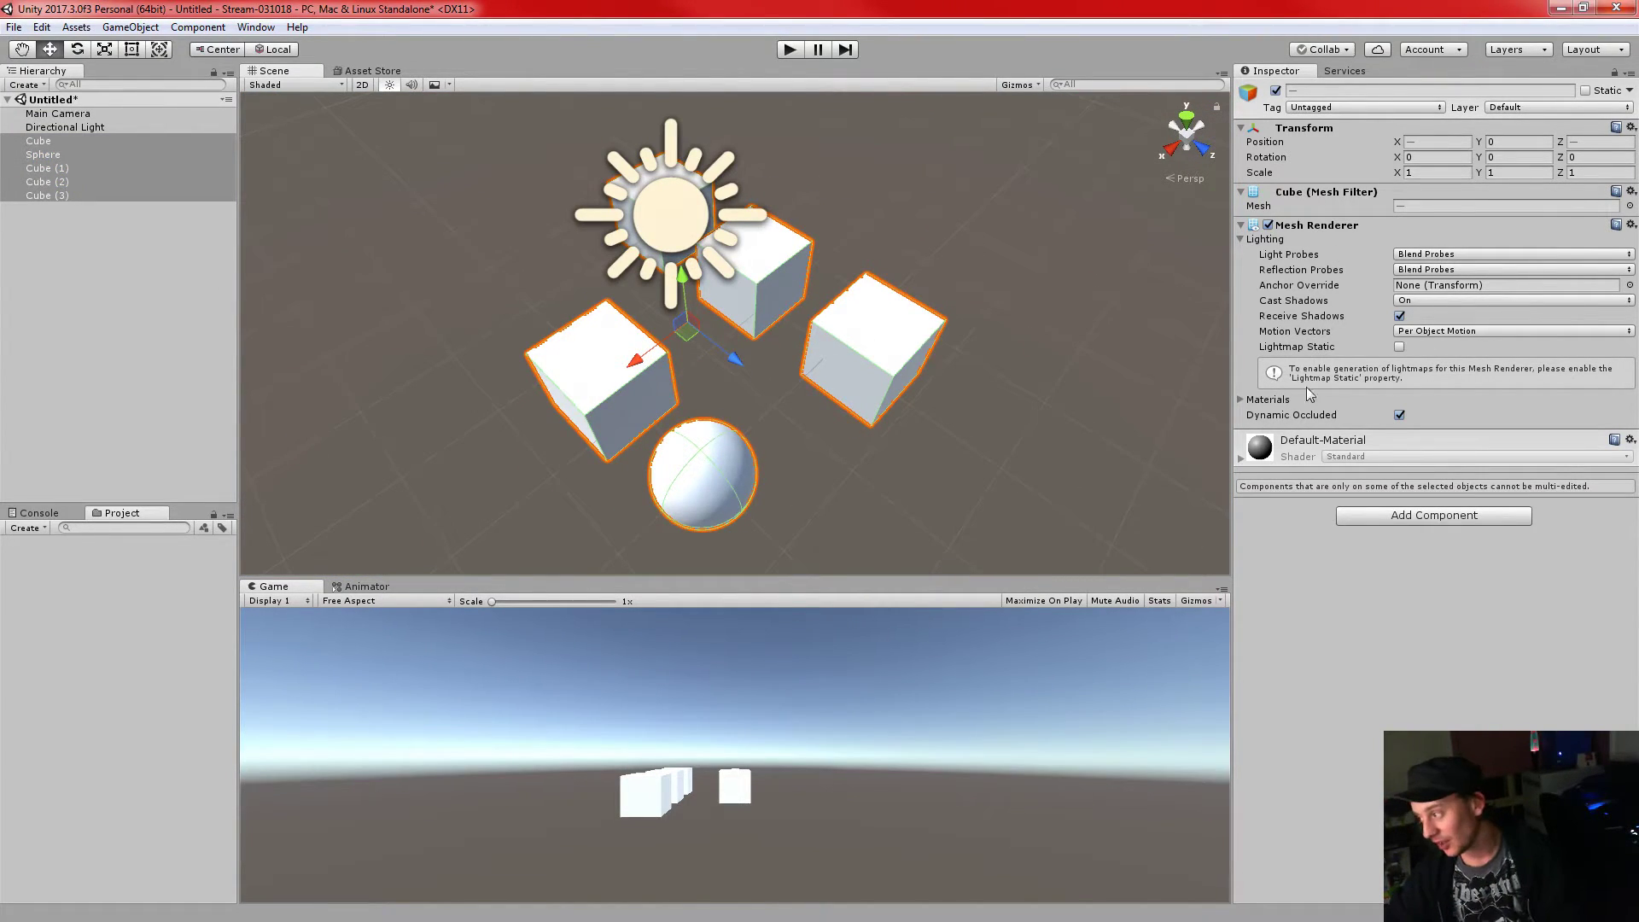
- Move the selected cubes and sphere slightly together in the scene
alt+drag(960, 536, 716, 372)
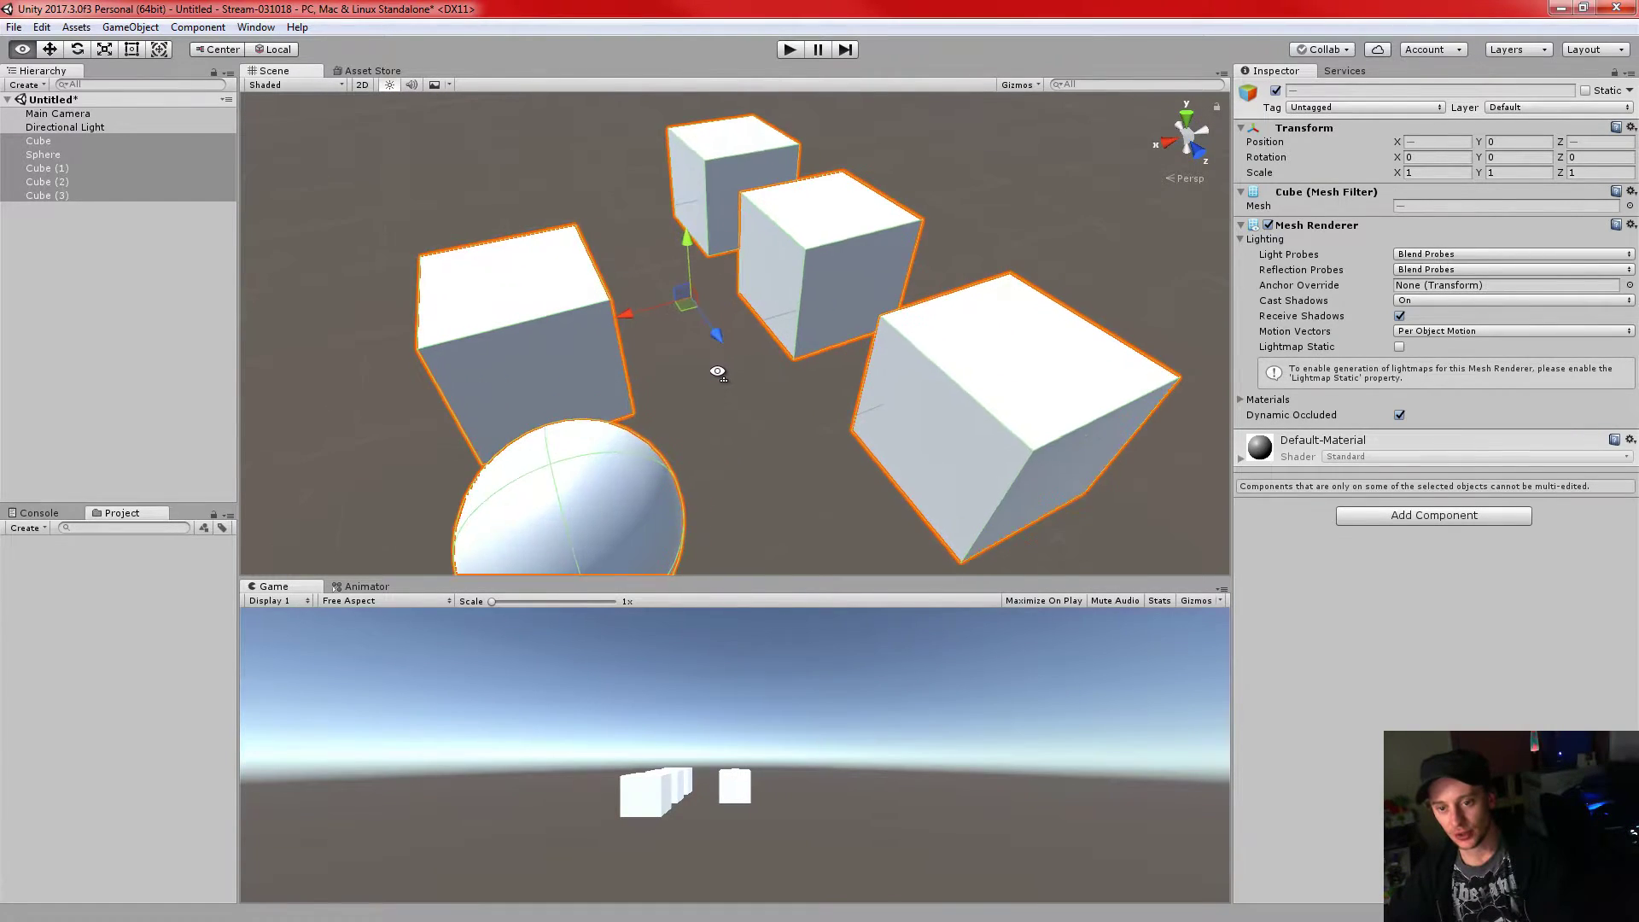
scroll(721, 376, down, 3)
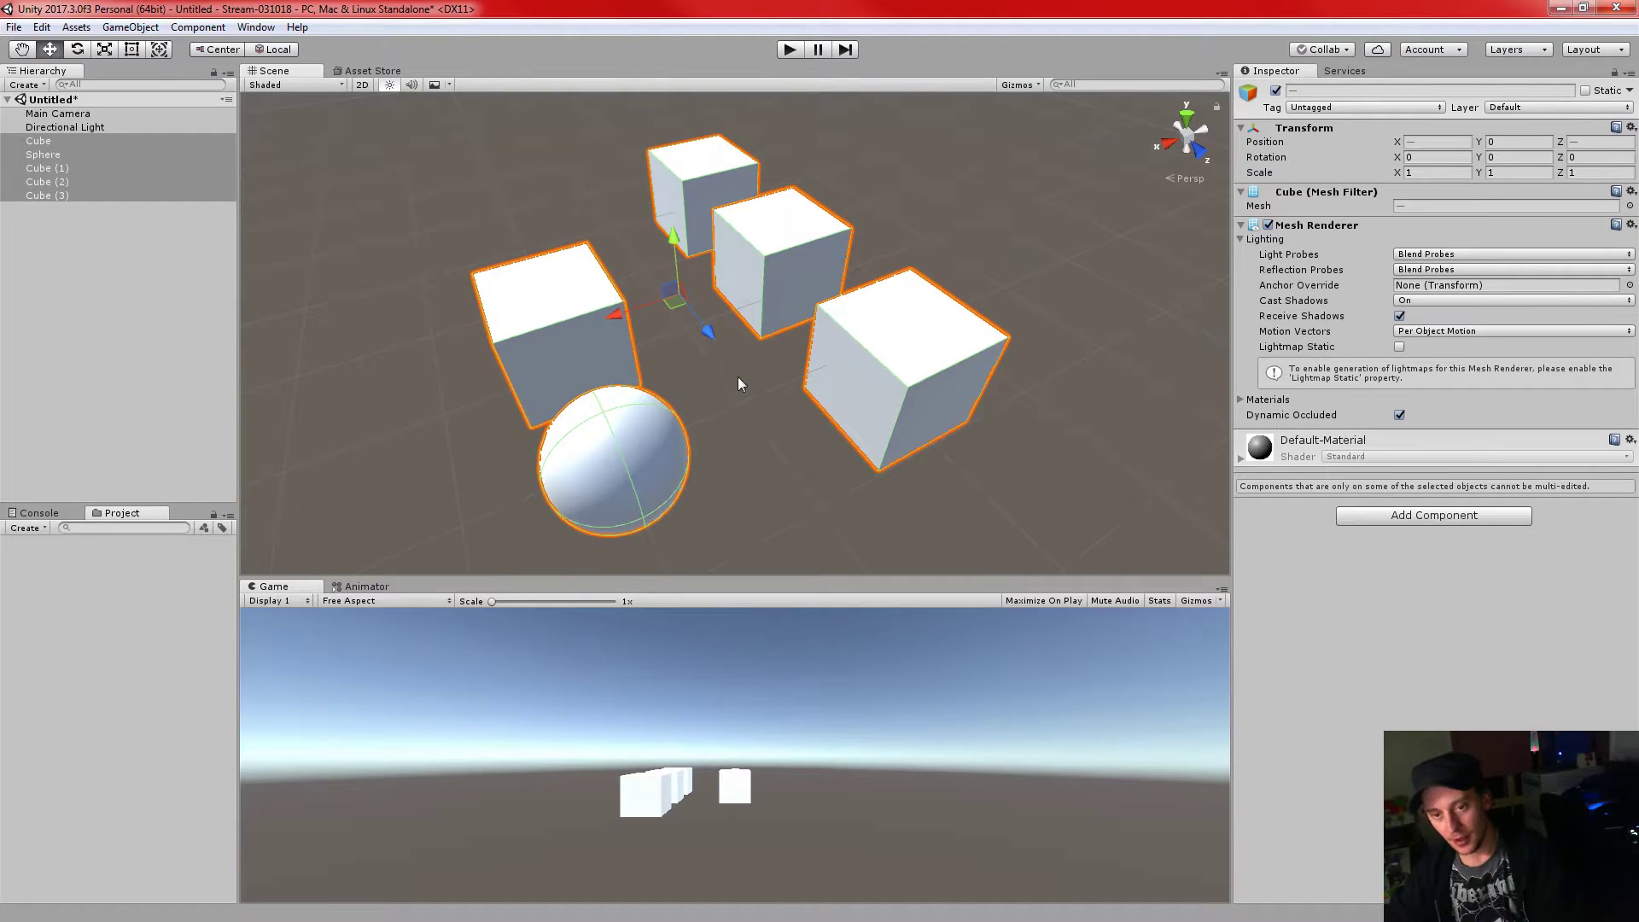
drag(715, 342, 610, 316)
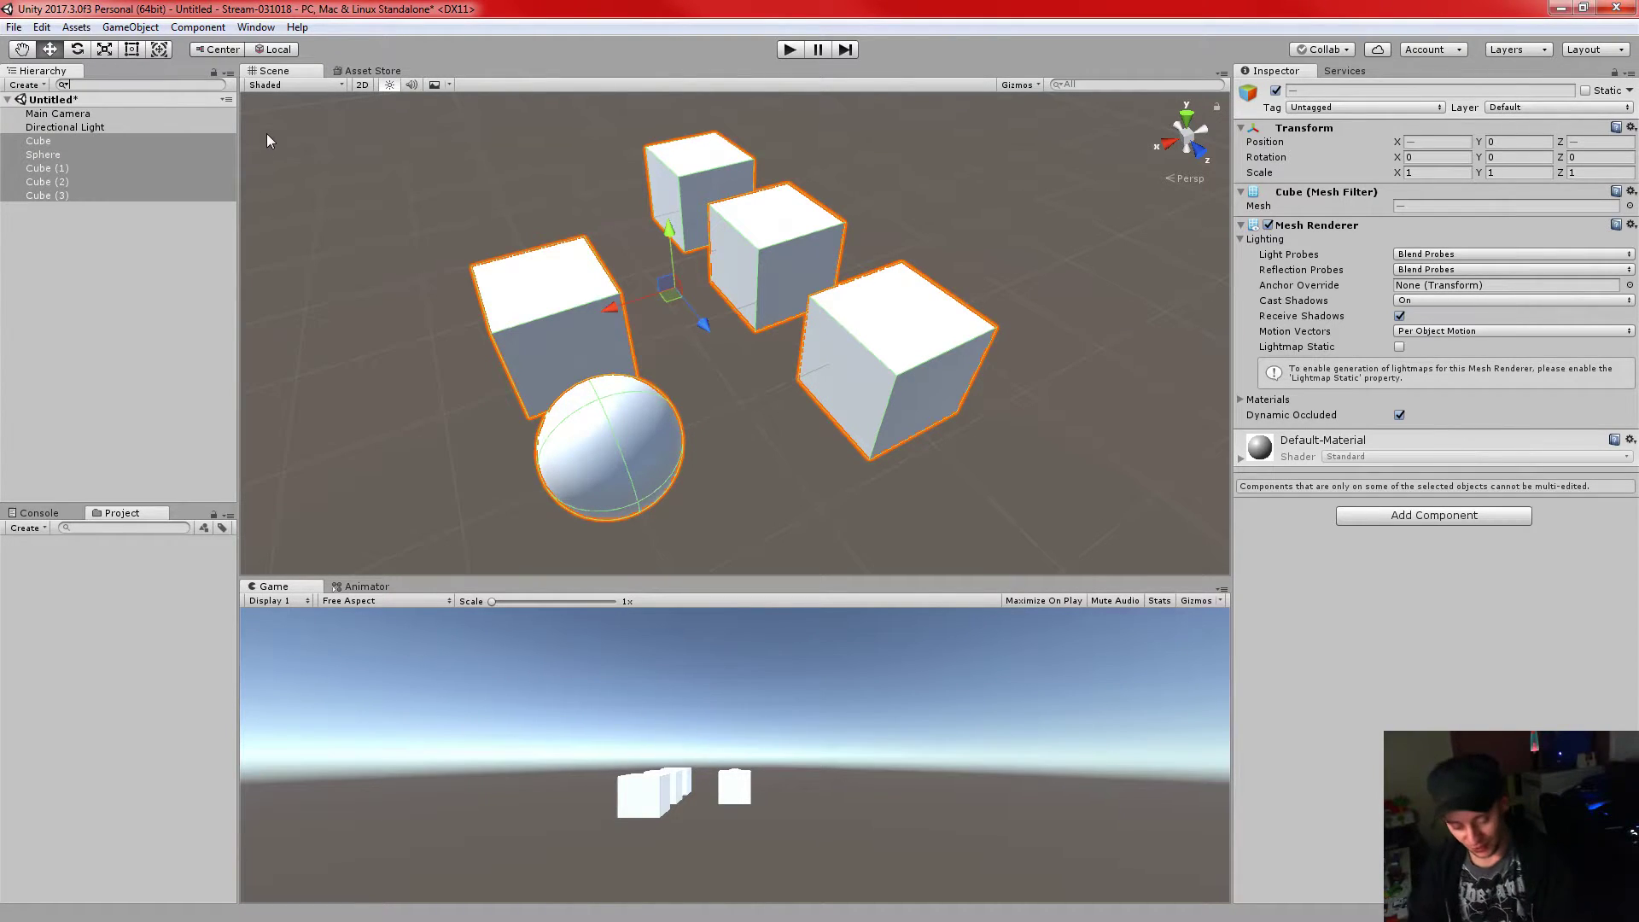
- Filter the Hierarchy by "cube" and select all results from Cube through Cube (3)
text(cube)
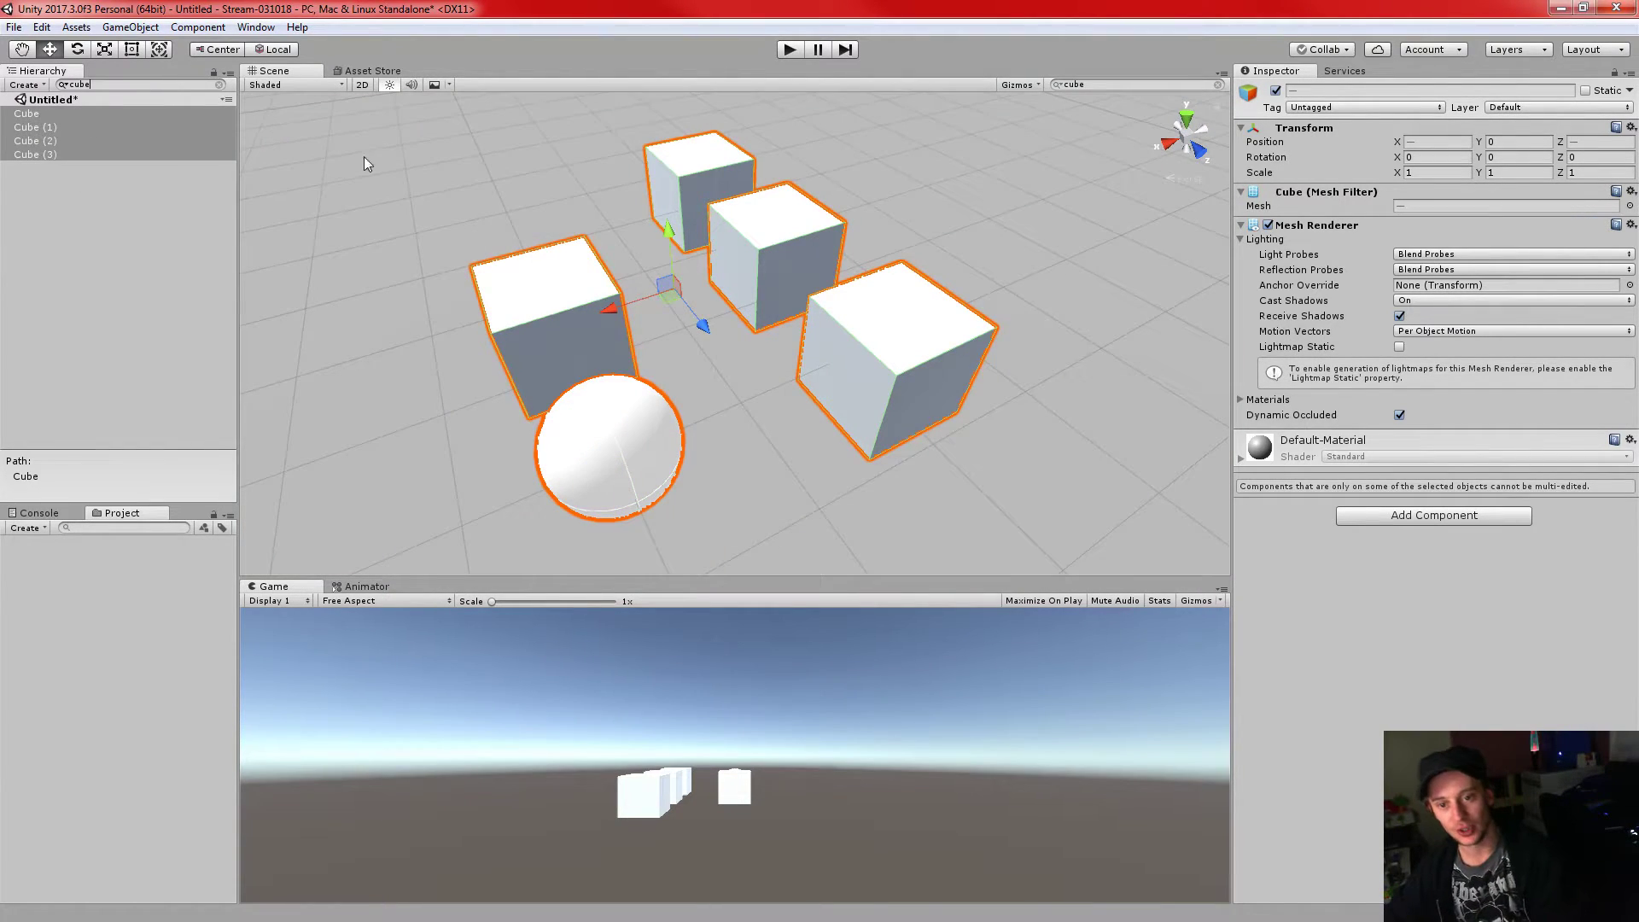
click(96, 232)
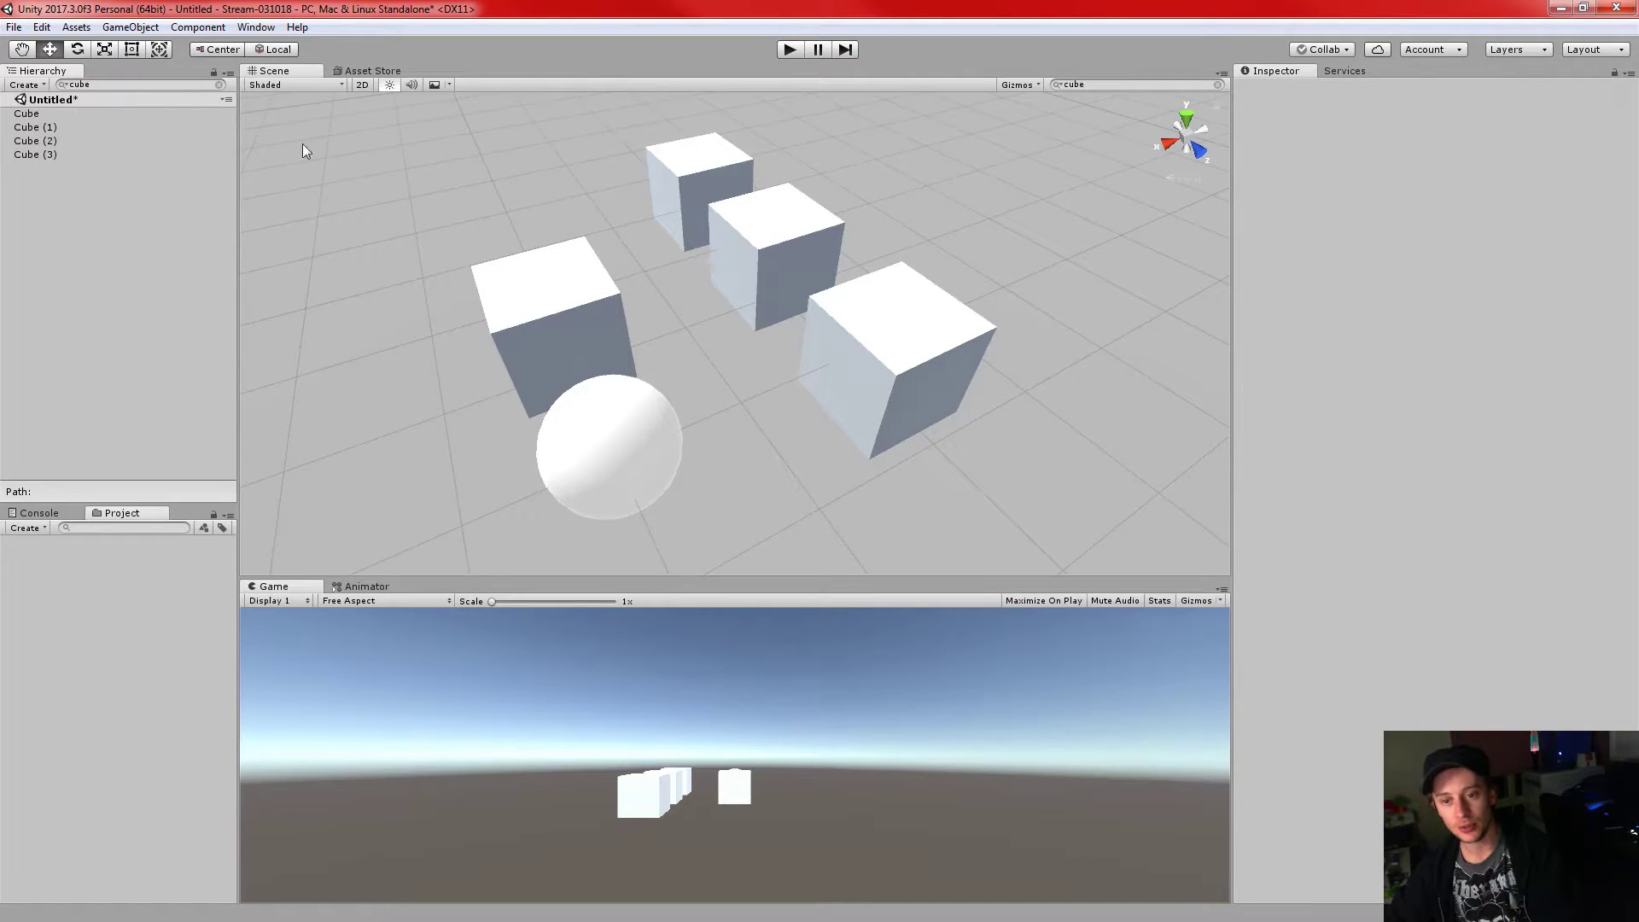
click(29, 114)
shift+click(34, 153)
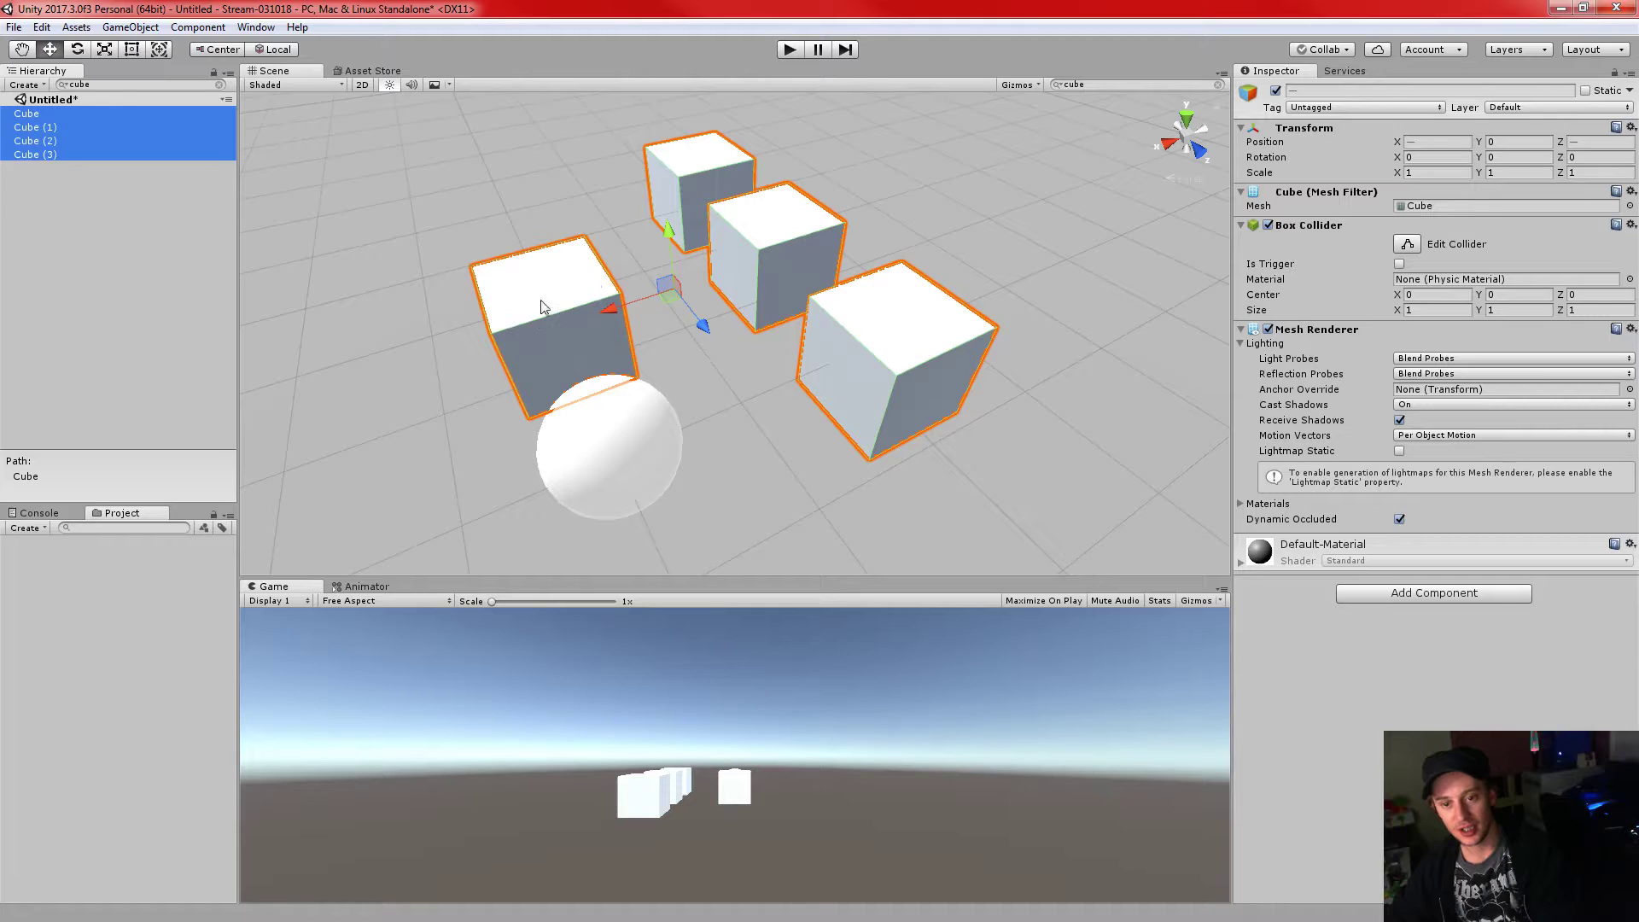
- Move the four cubes together away from the sphere, and select only Cube (1) and Cube (2) to shift them further along X
drag(620, 312, 478, 350)
click(889, 248)
shift+click(820, 177)
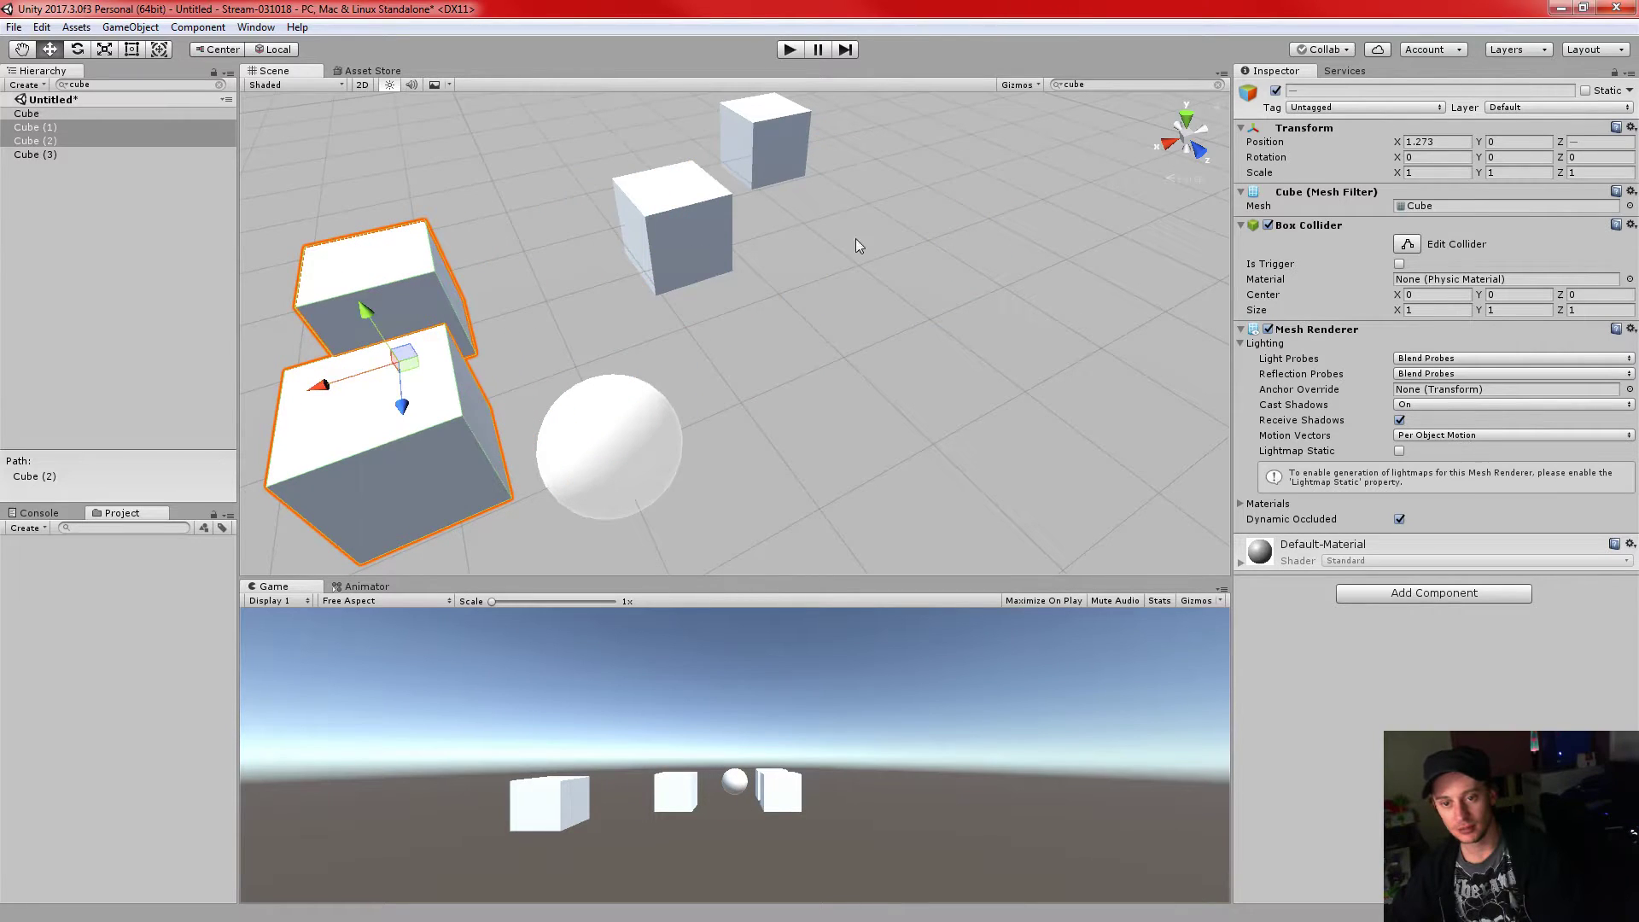
- Clear the Hierarchy search filter and delete Cube (1), Cube (2) and Cube (3)
alt+drag(801, 254, 756, 312)
right_drag(756, 312, 740, 320)
key(w)
key(d)
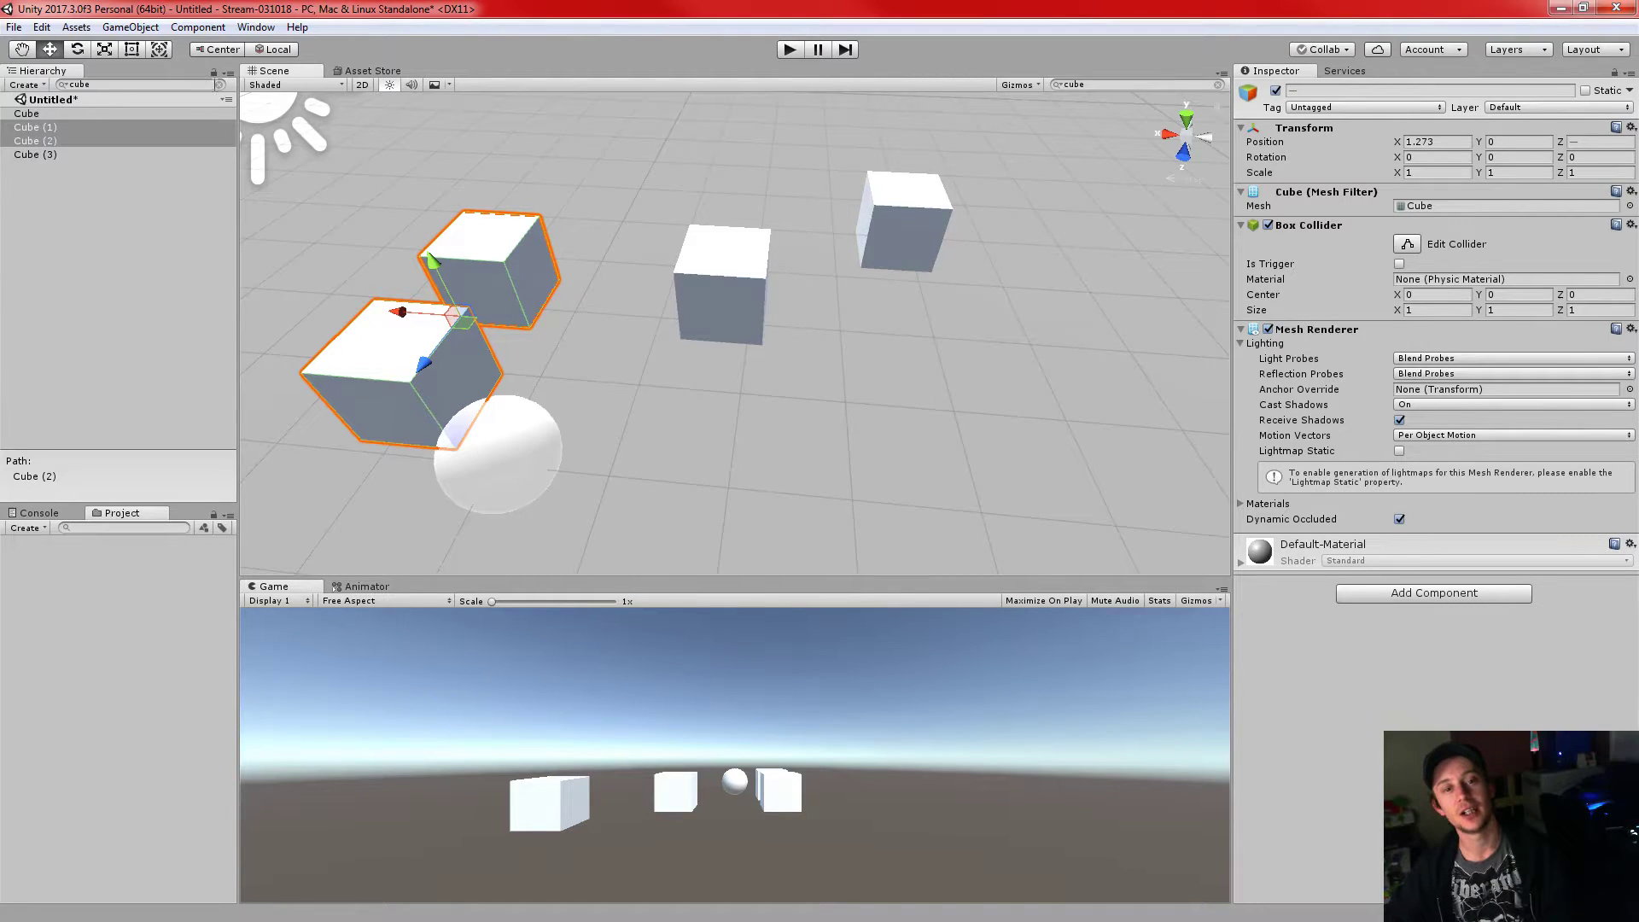
click(221, 86)
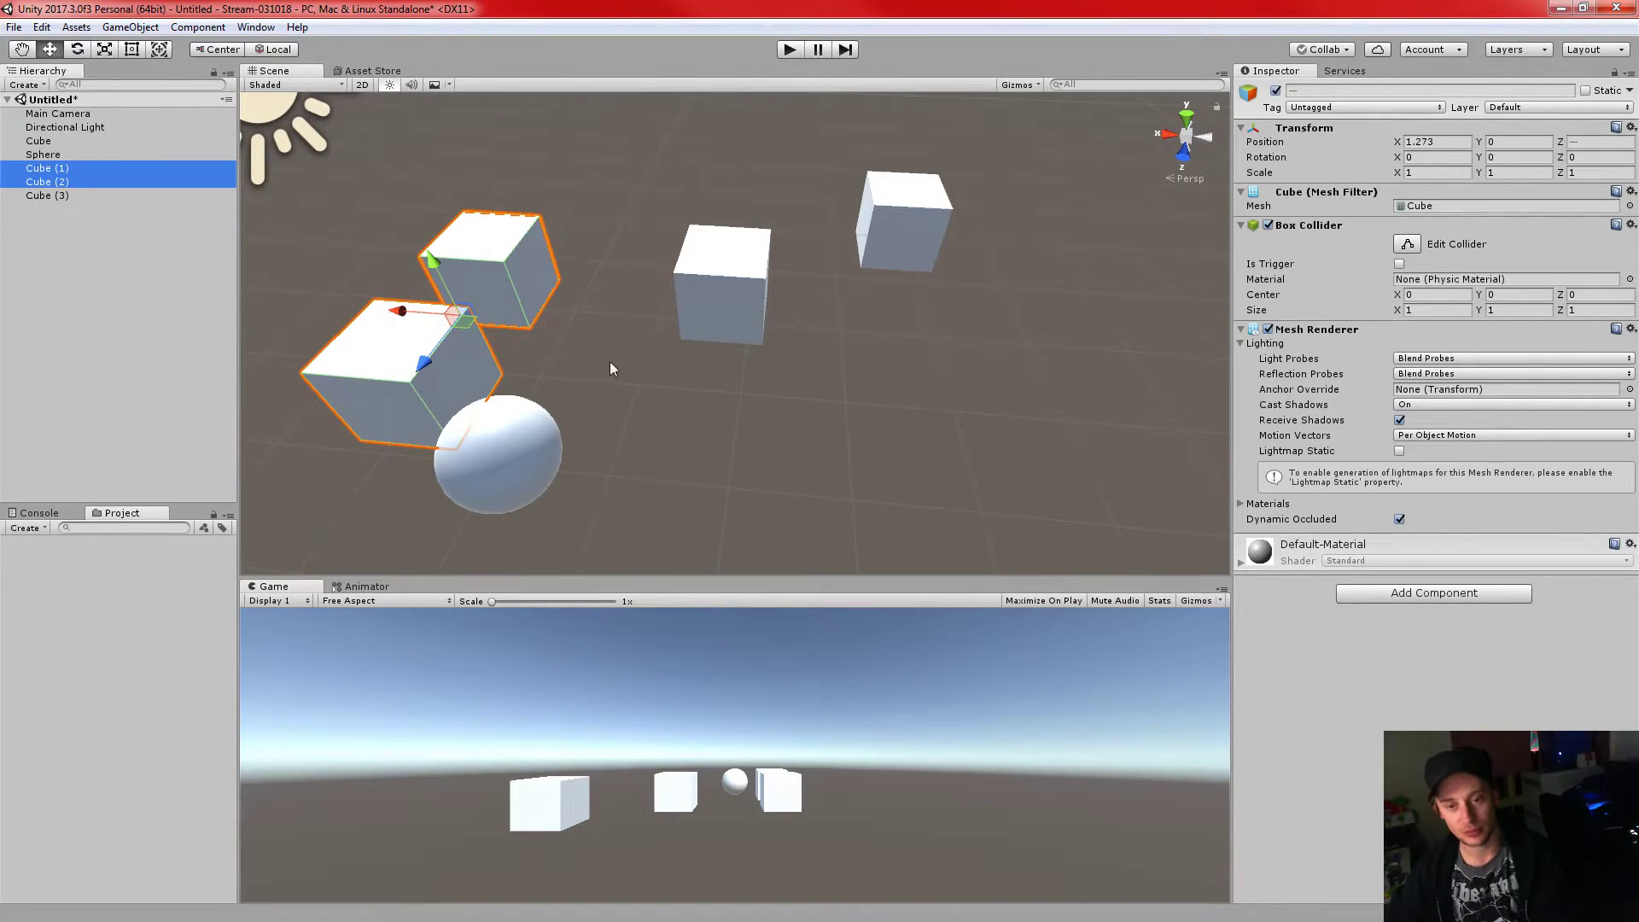
shift+click(74, 198)
key(f)
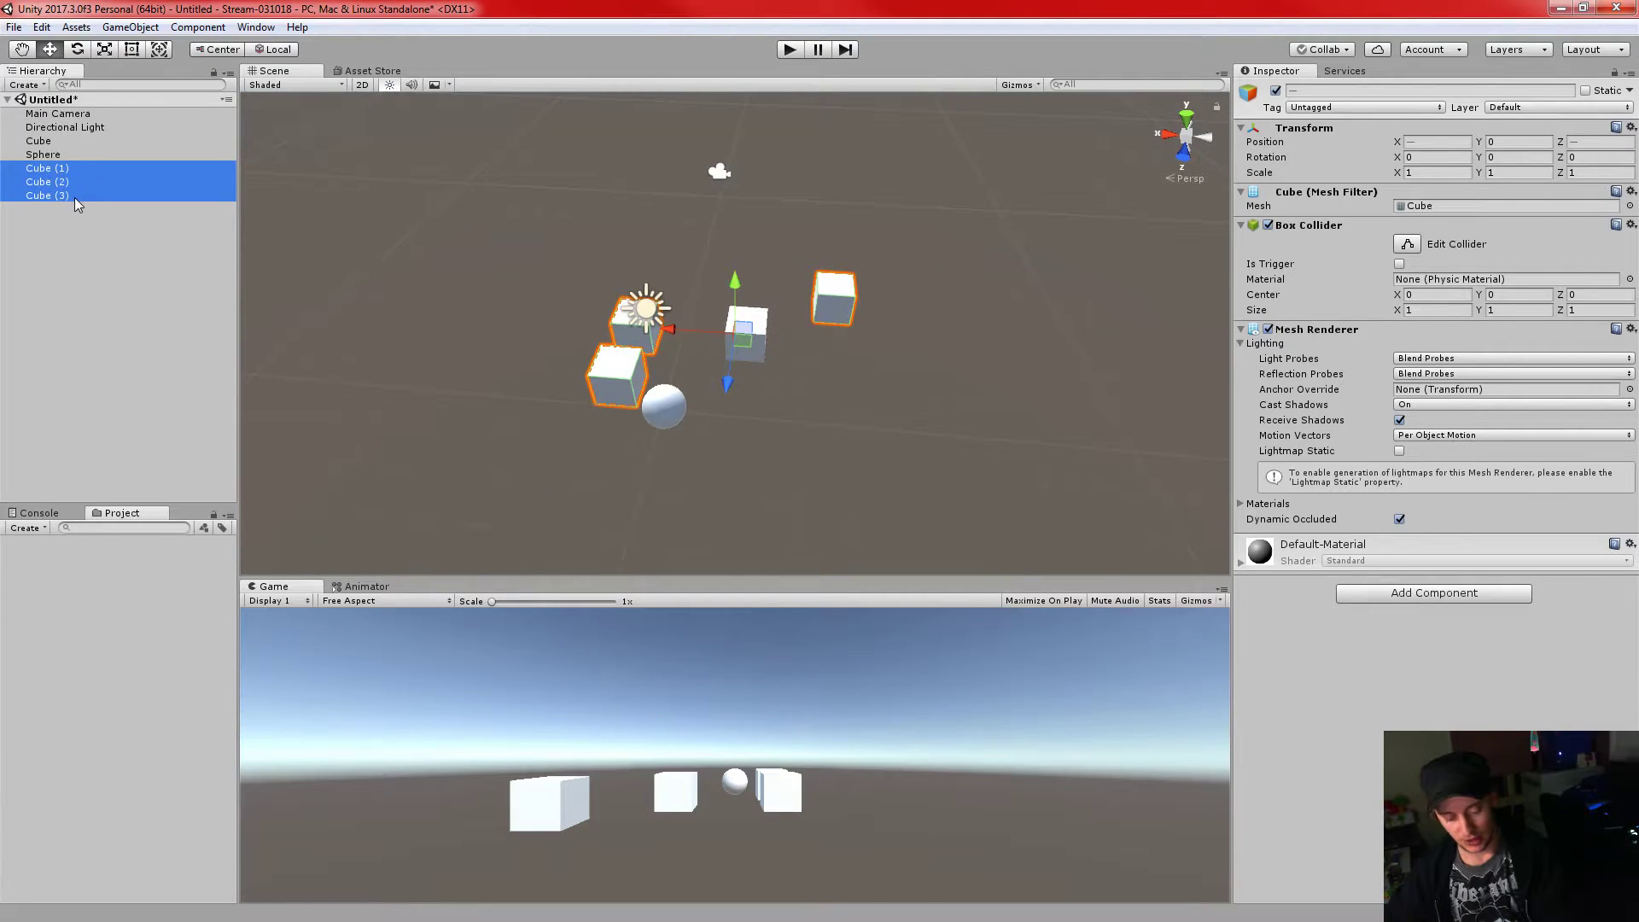
key(Delete)
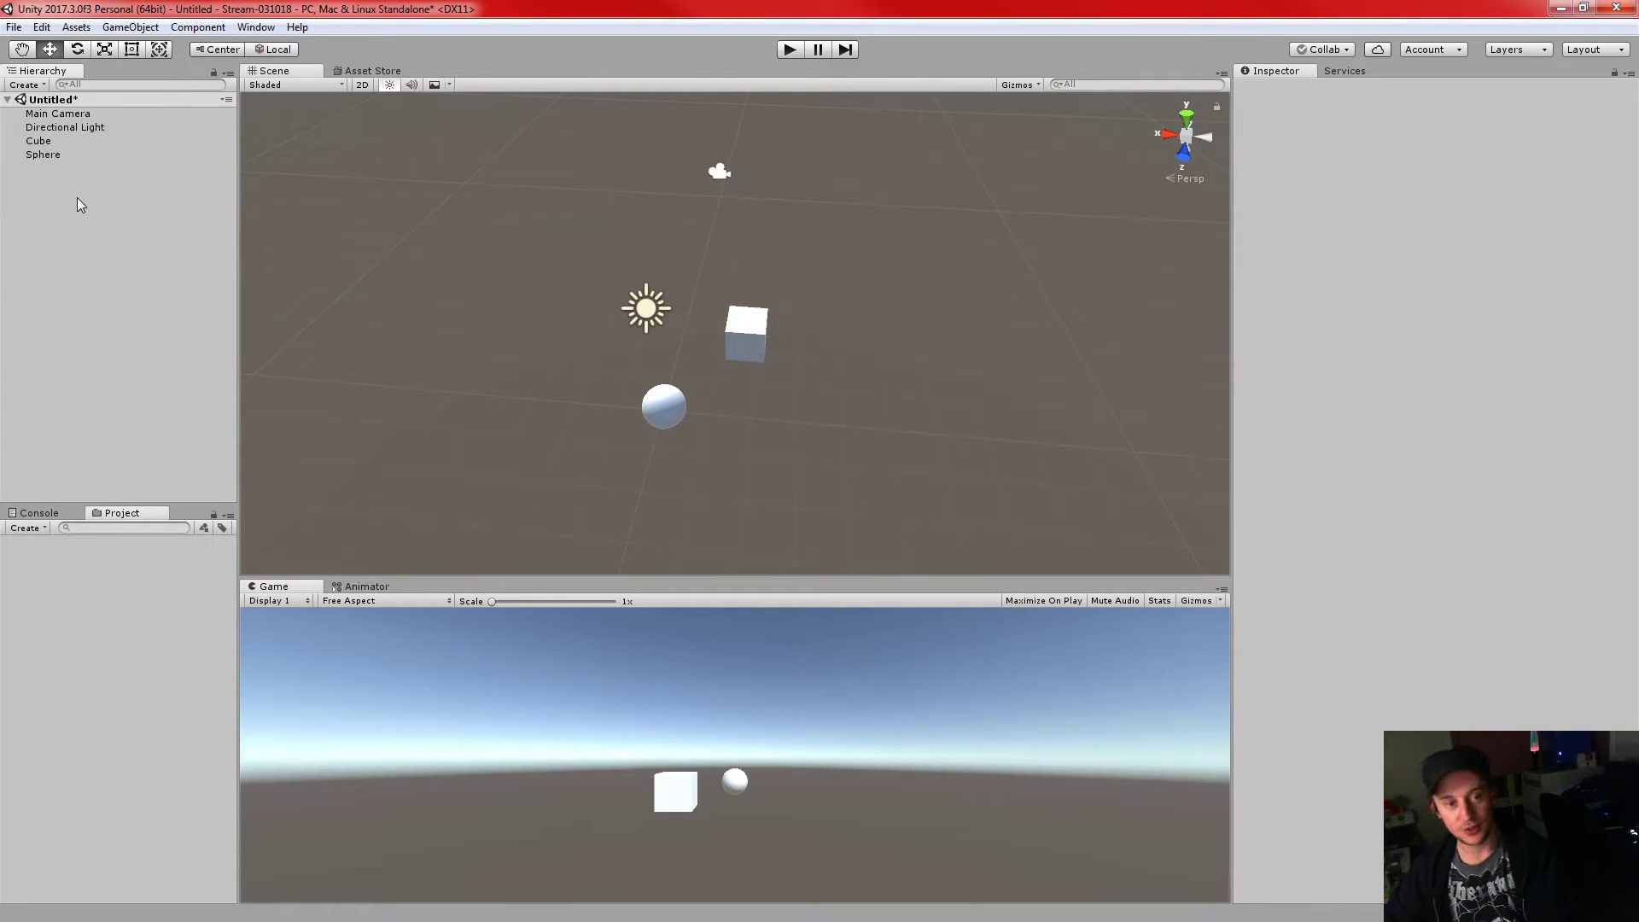
- Set the remaining Cube's X and Z position to 0
click(43, 140)
click(1440, 141)
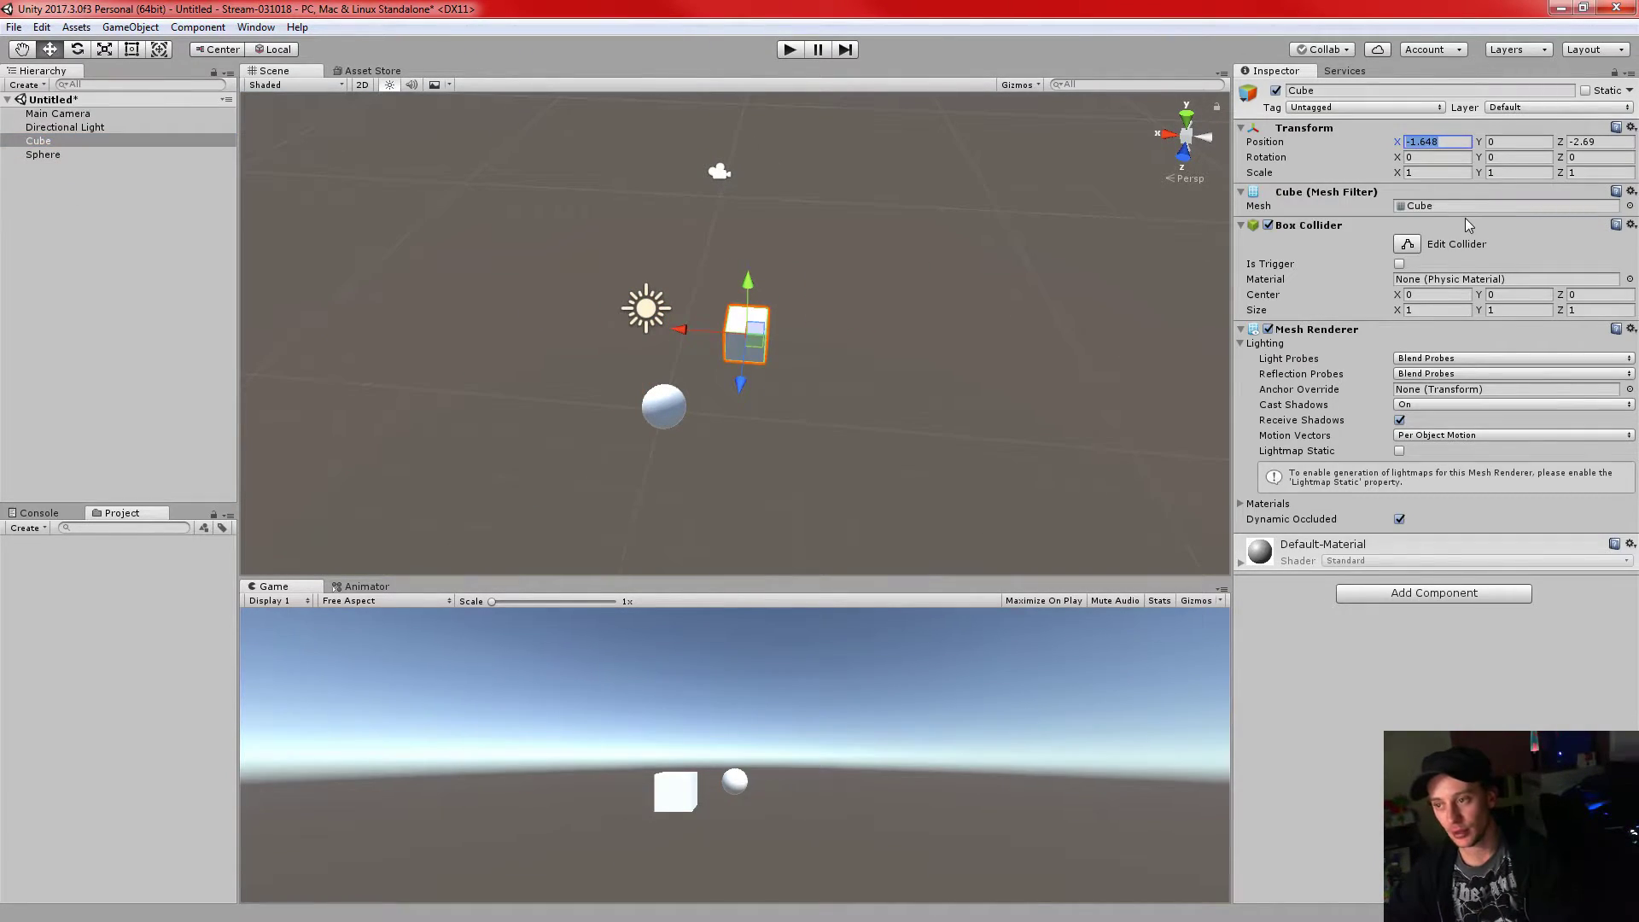
text(0)
key(Tab)
key(Tab)
text(0)
- Move the Cube along the Z axis with snapping to position 1.5 beside the sphere
ctrl+drag(651, 468, 636, 512)
middle_drag(794, 410, 966, 382)
alt+drag(965, 382, 1250, 182)
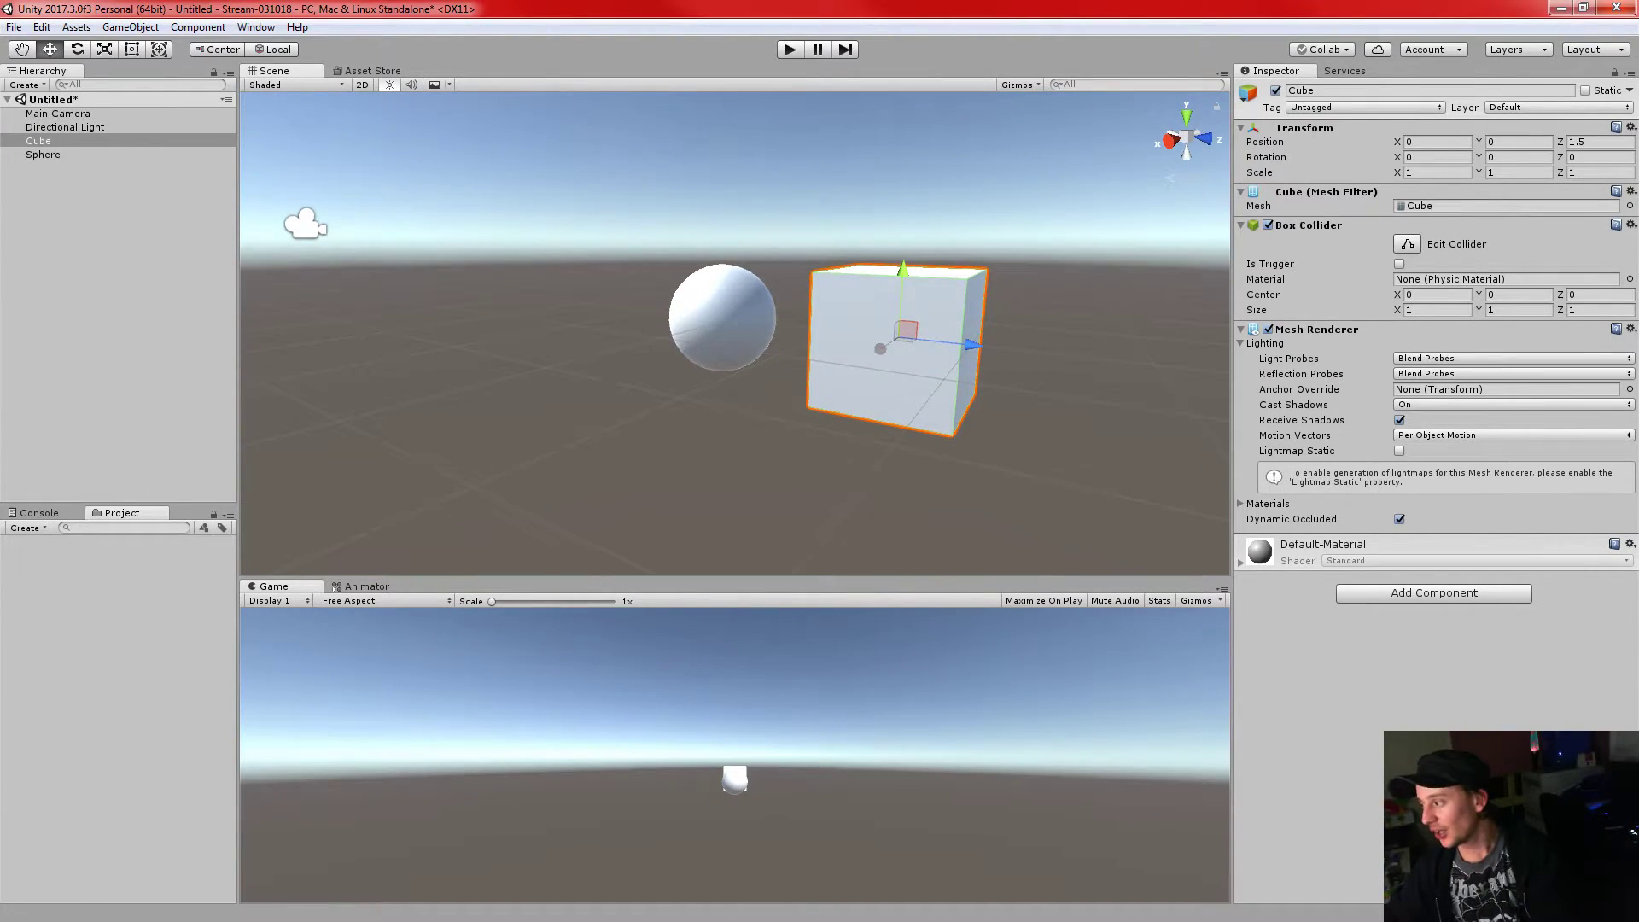
alt+drag(951, 219, 988, 278)
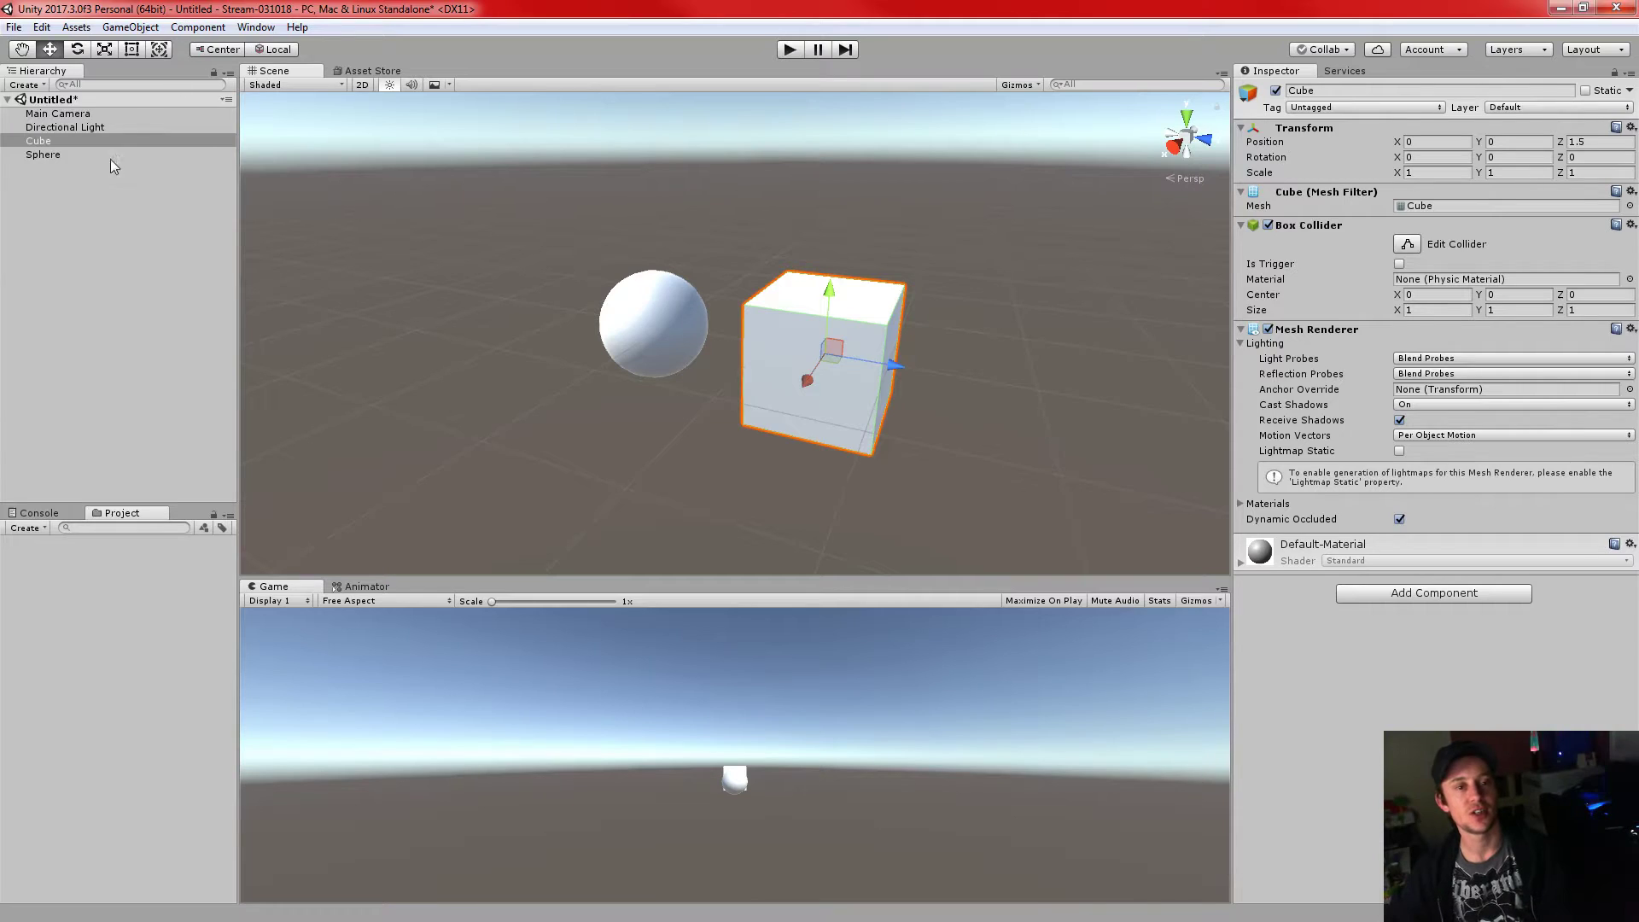
- Select the Main Camera and examine its background colour and the available Clear Flags options
click(62, 114)
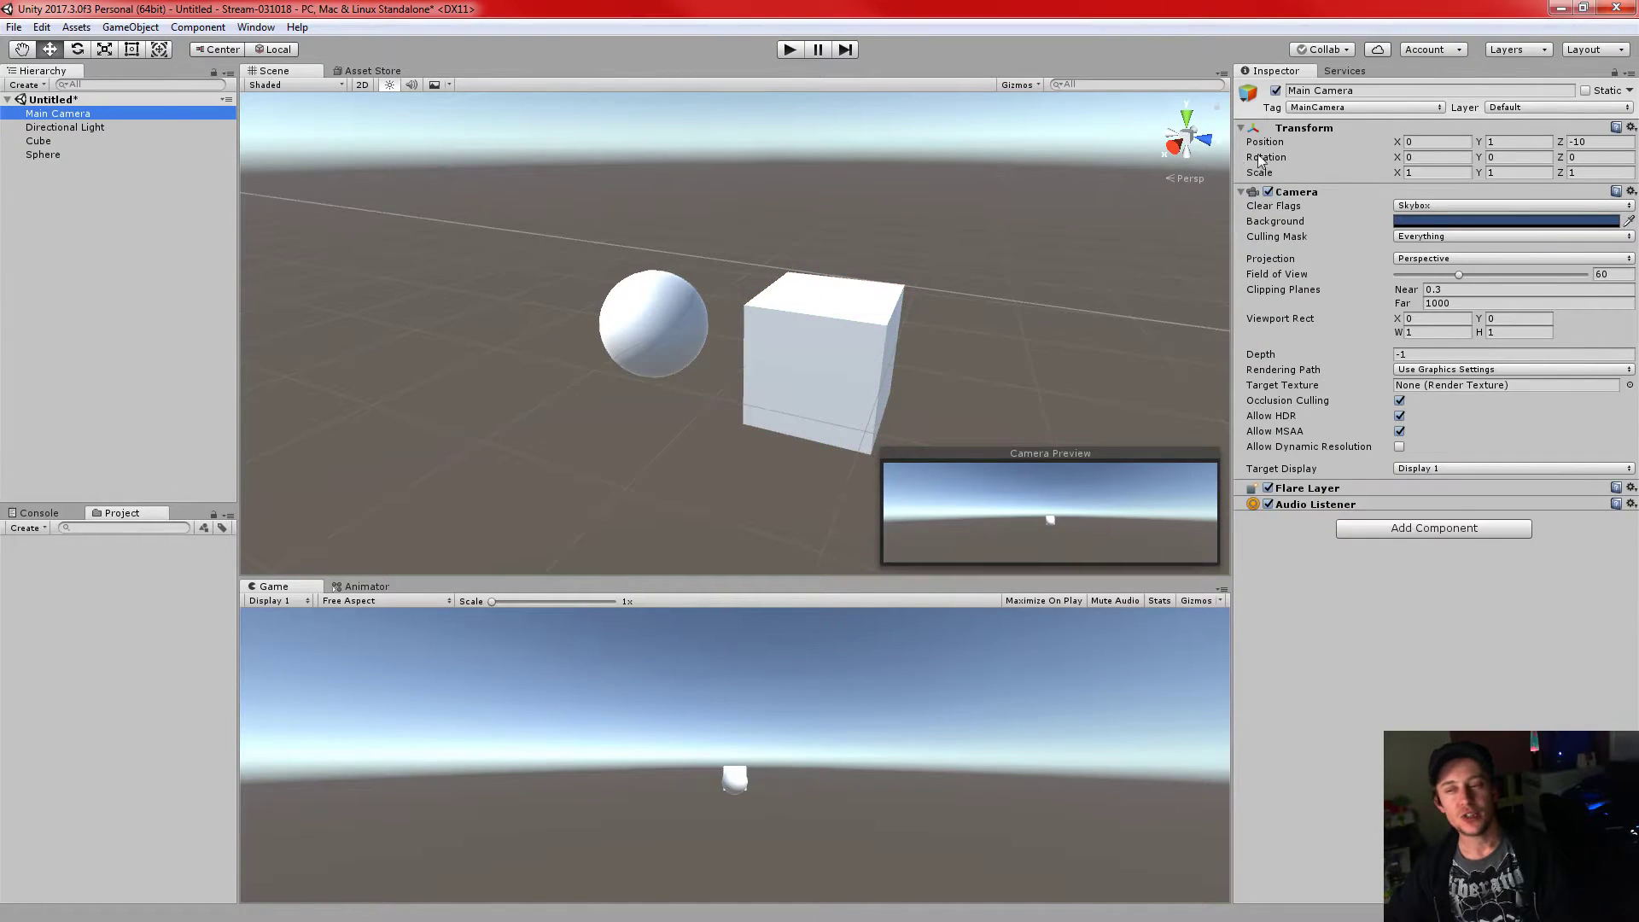
click(1437, 222)
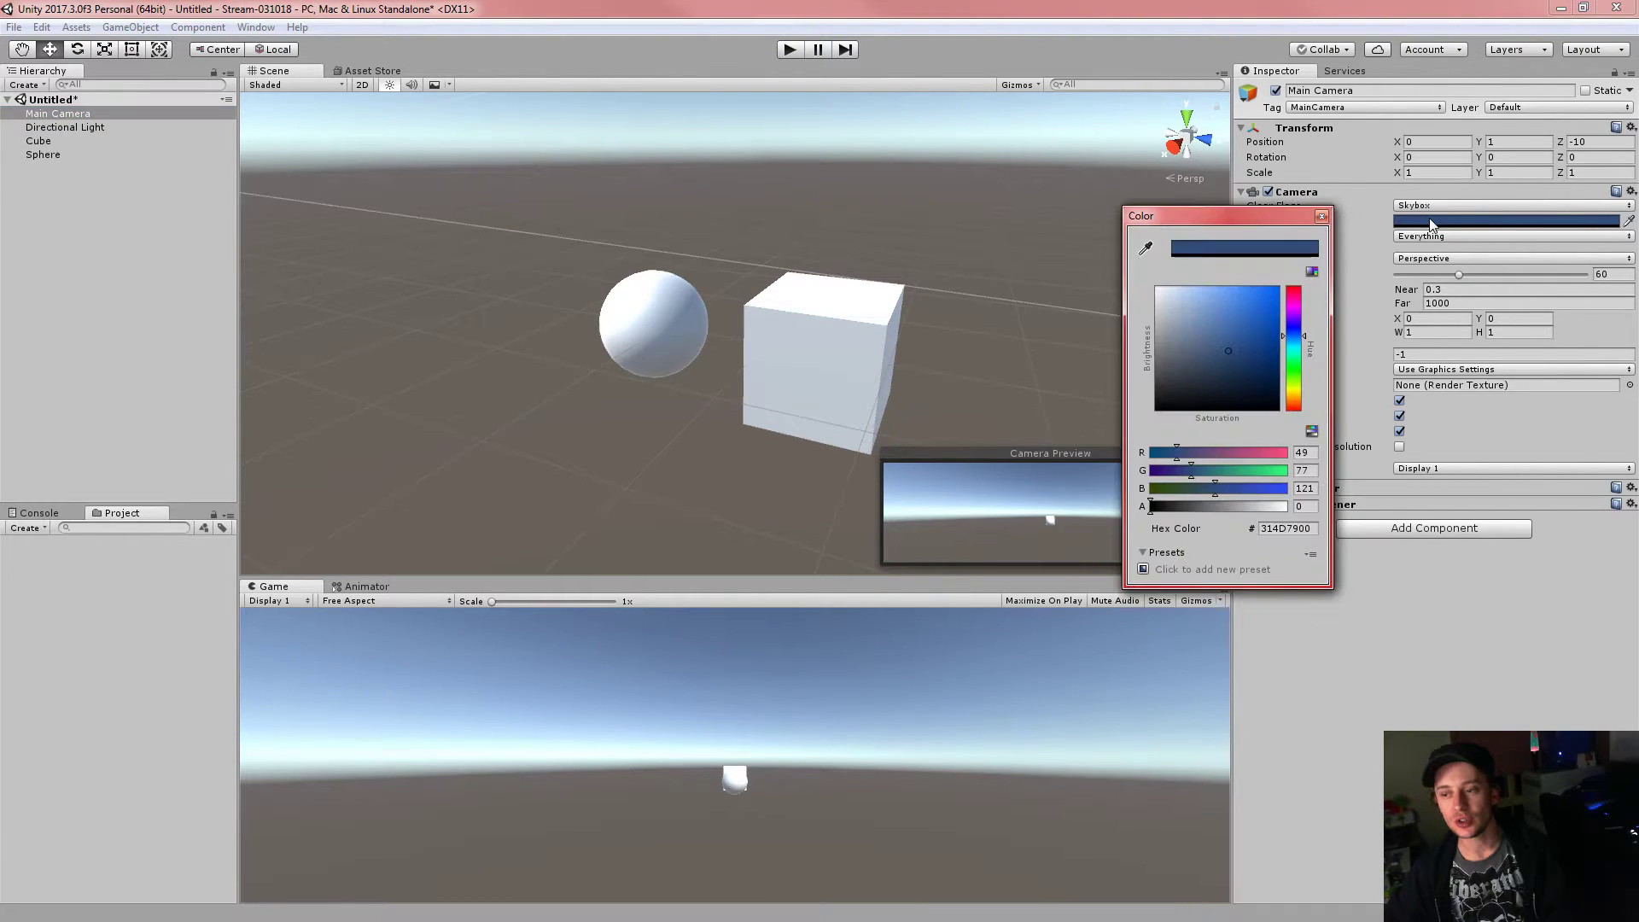
click(1321, 224)
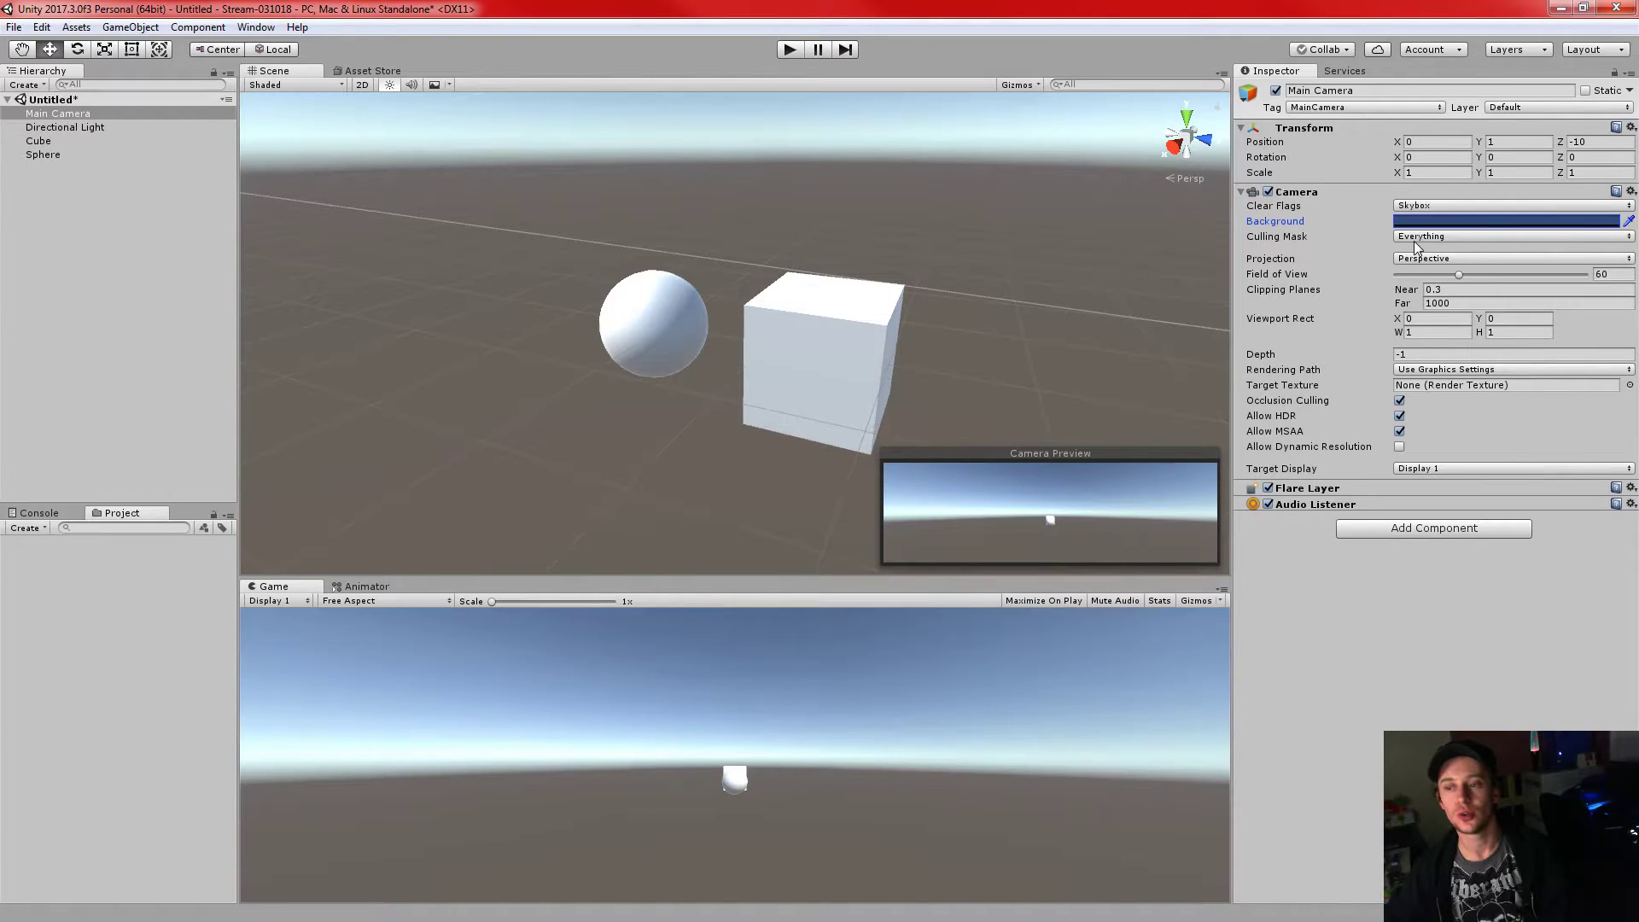
click(1414, 207)
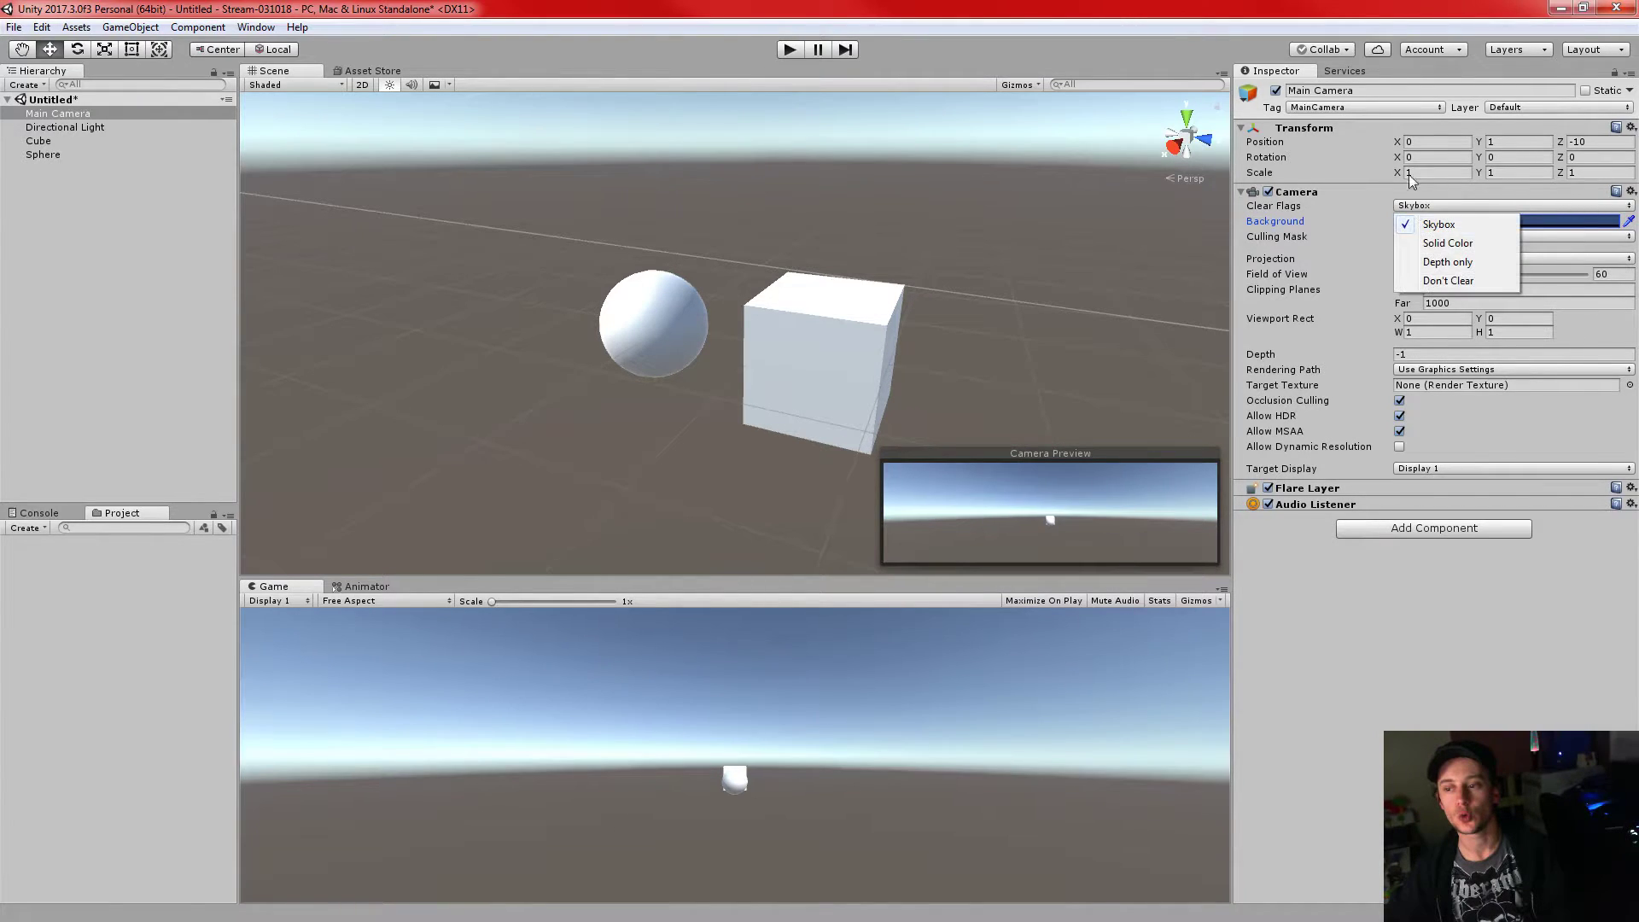
click(1399, 119)
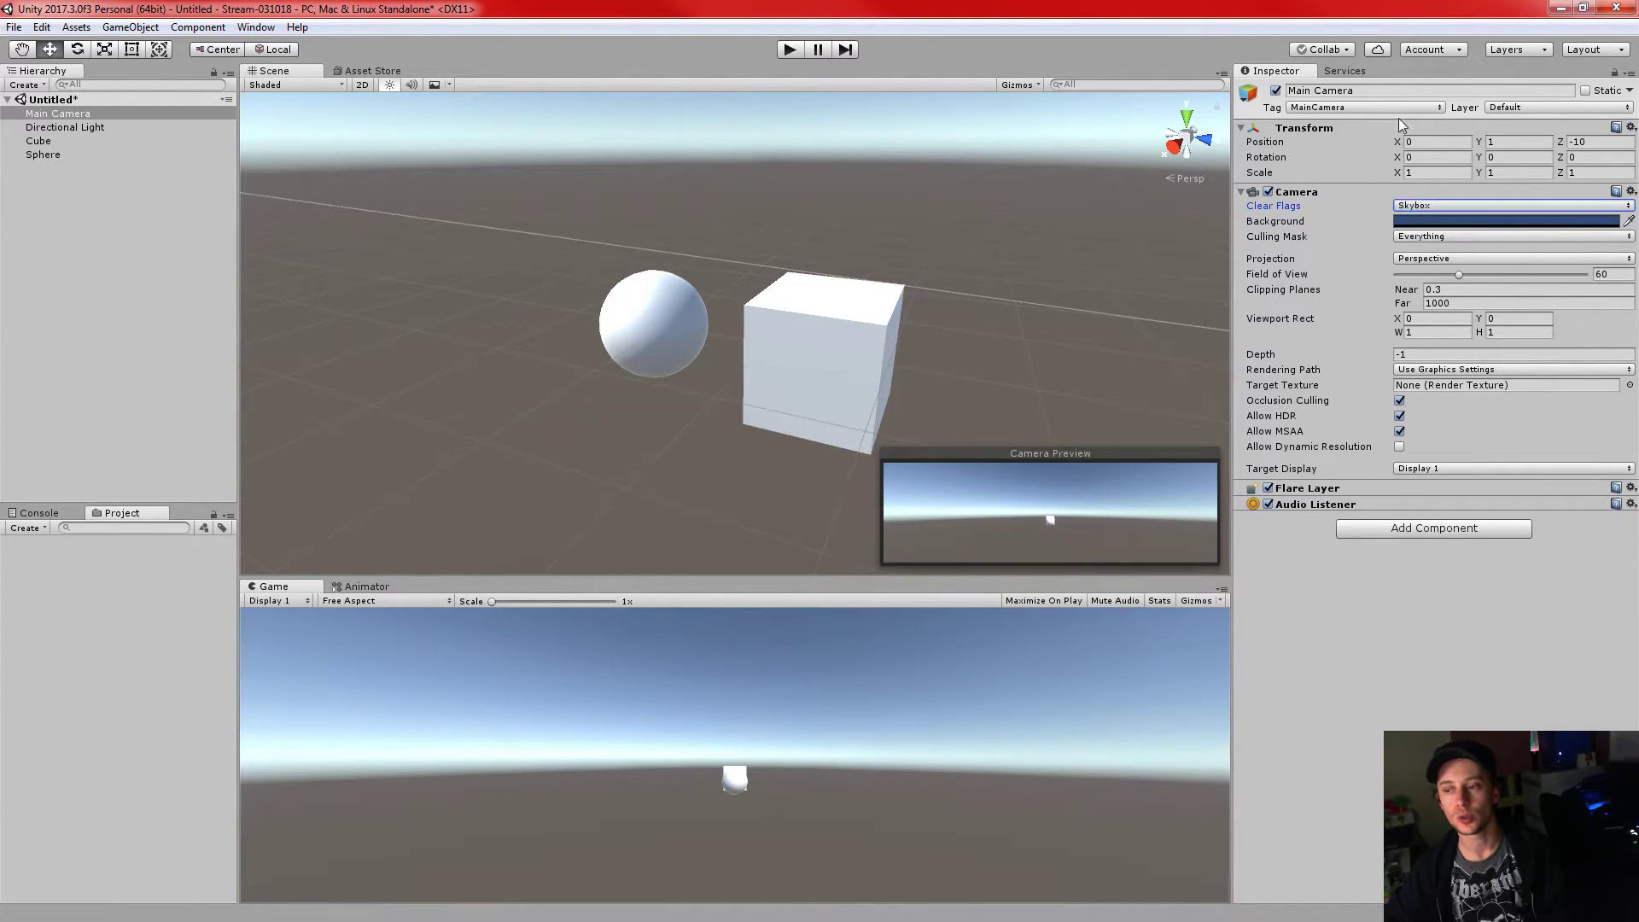
- Open the project's Graphics settings and look over the other project settings categories
click(41, 27)
mouse_move(139, 469)
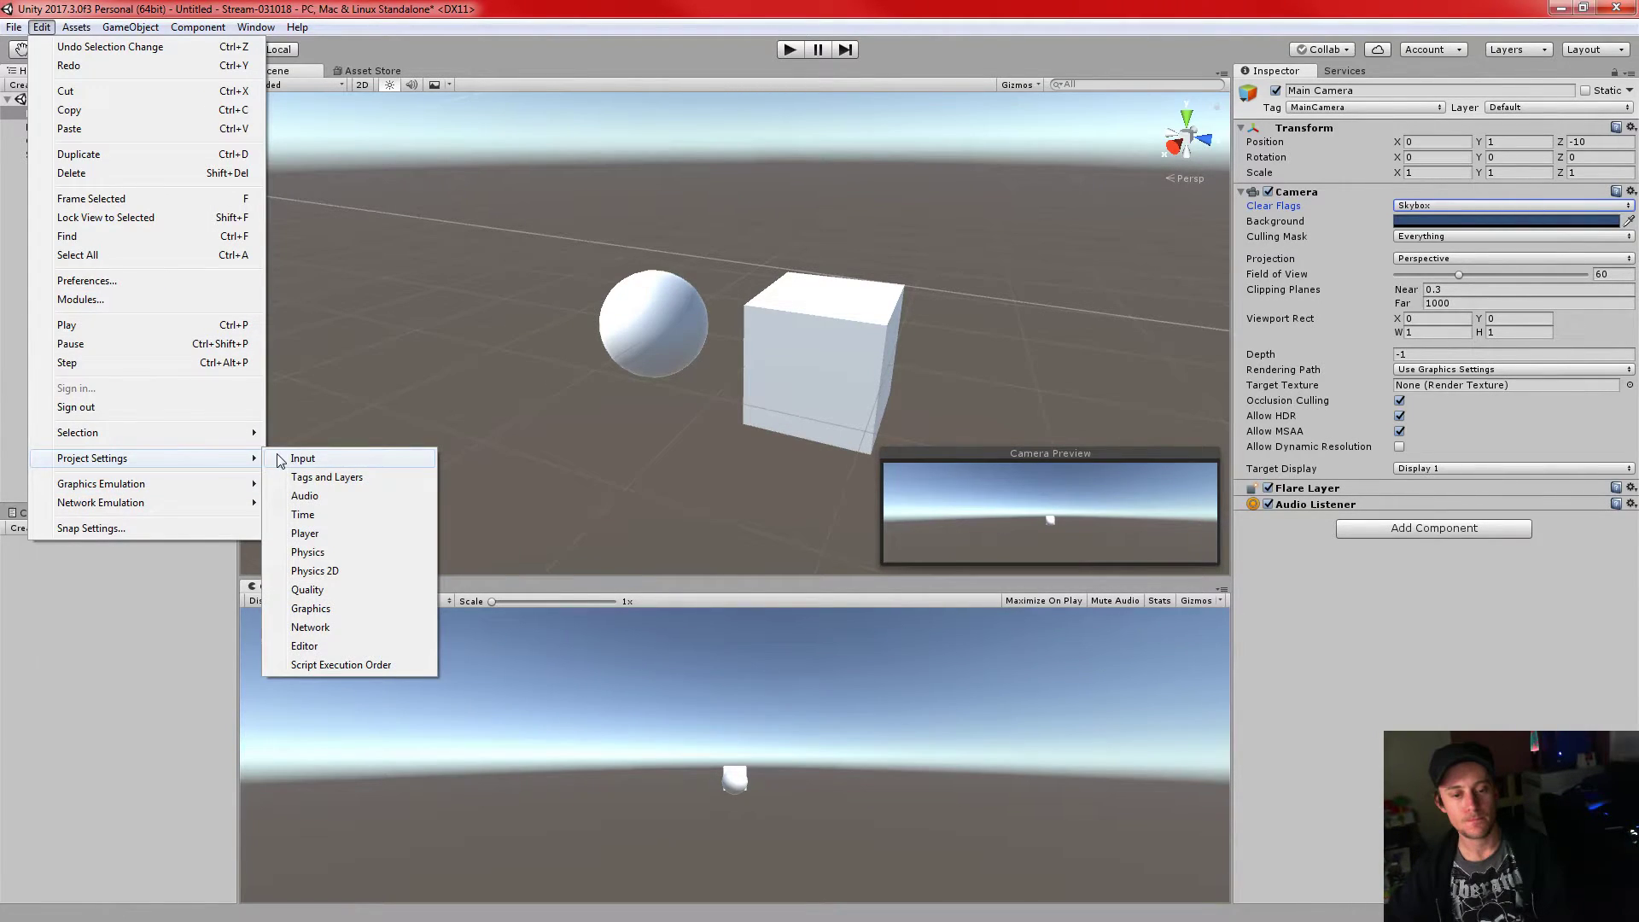
click(337, 609)
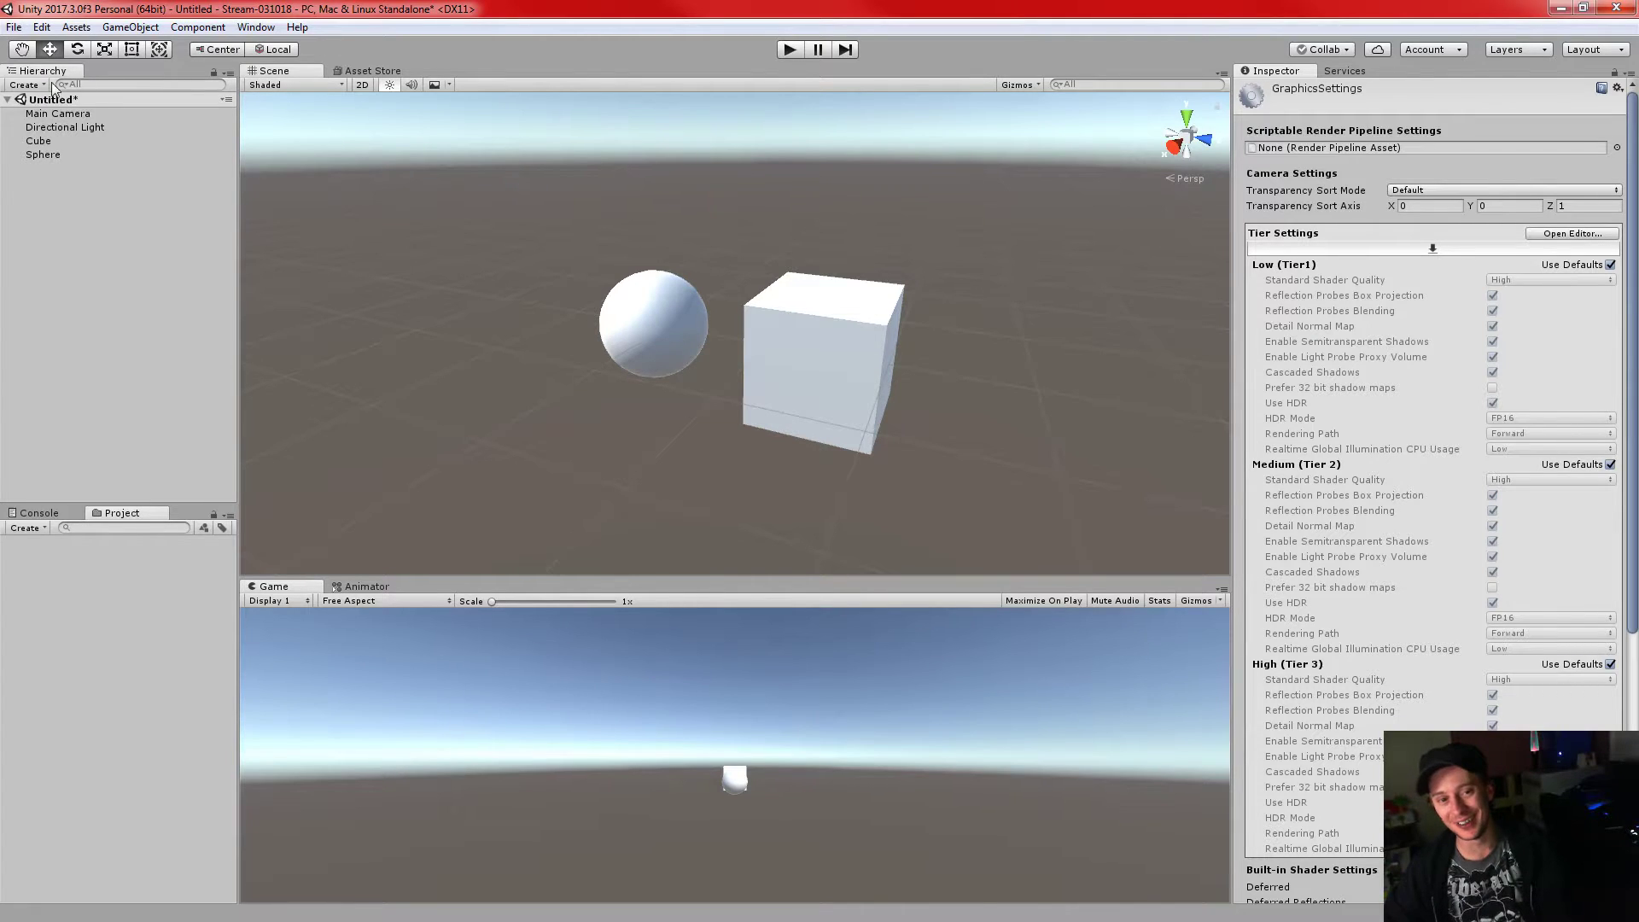
click(41, 27)
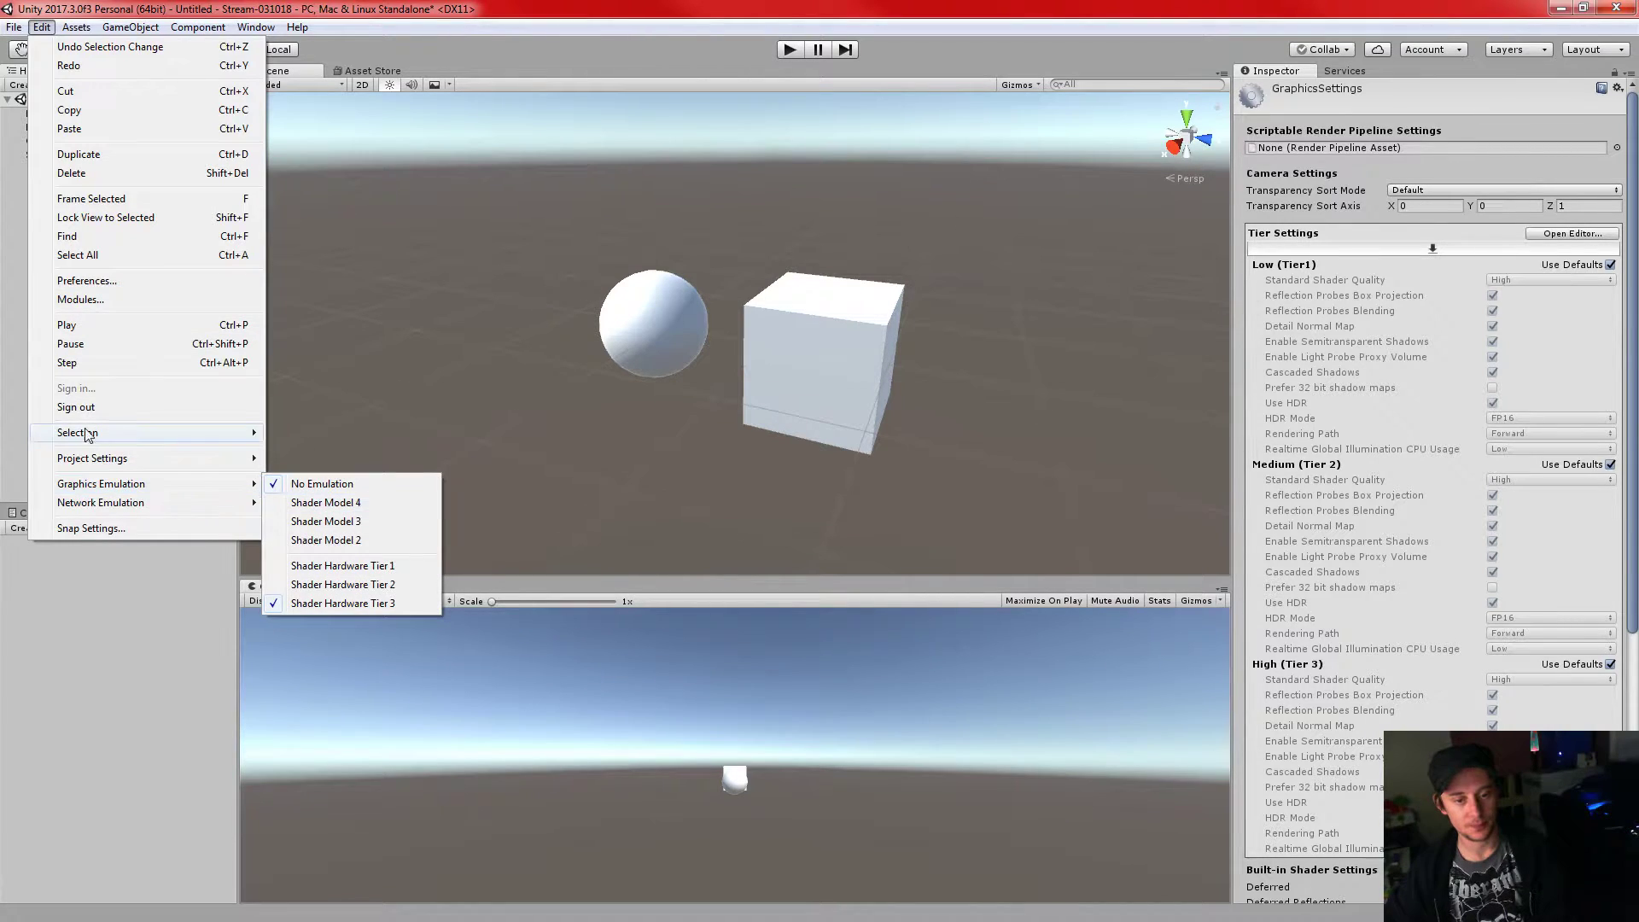
mouse_move(128, 458)
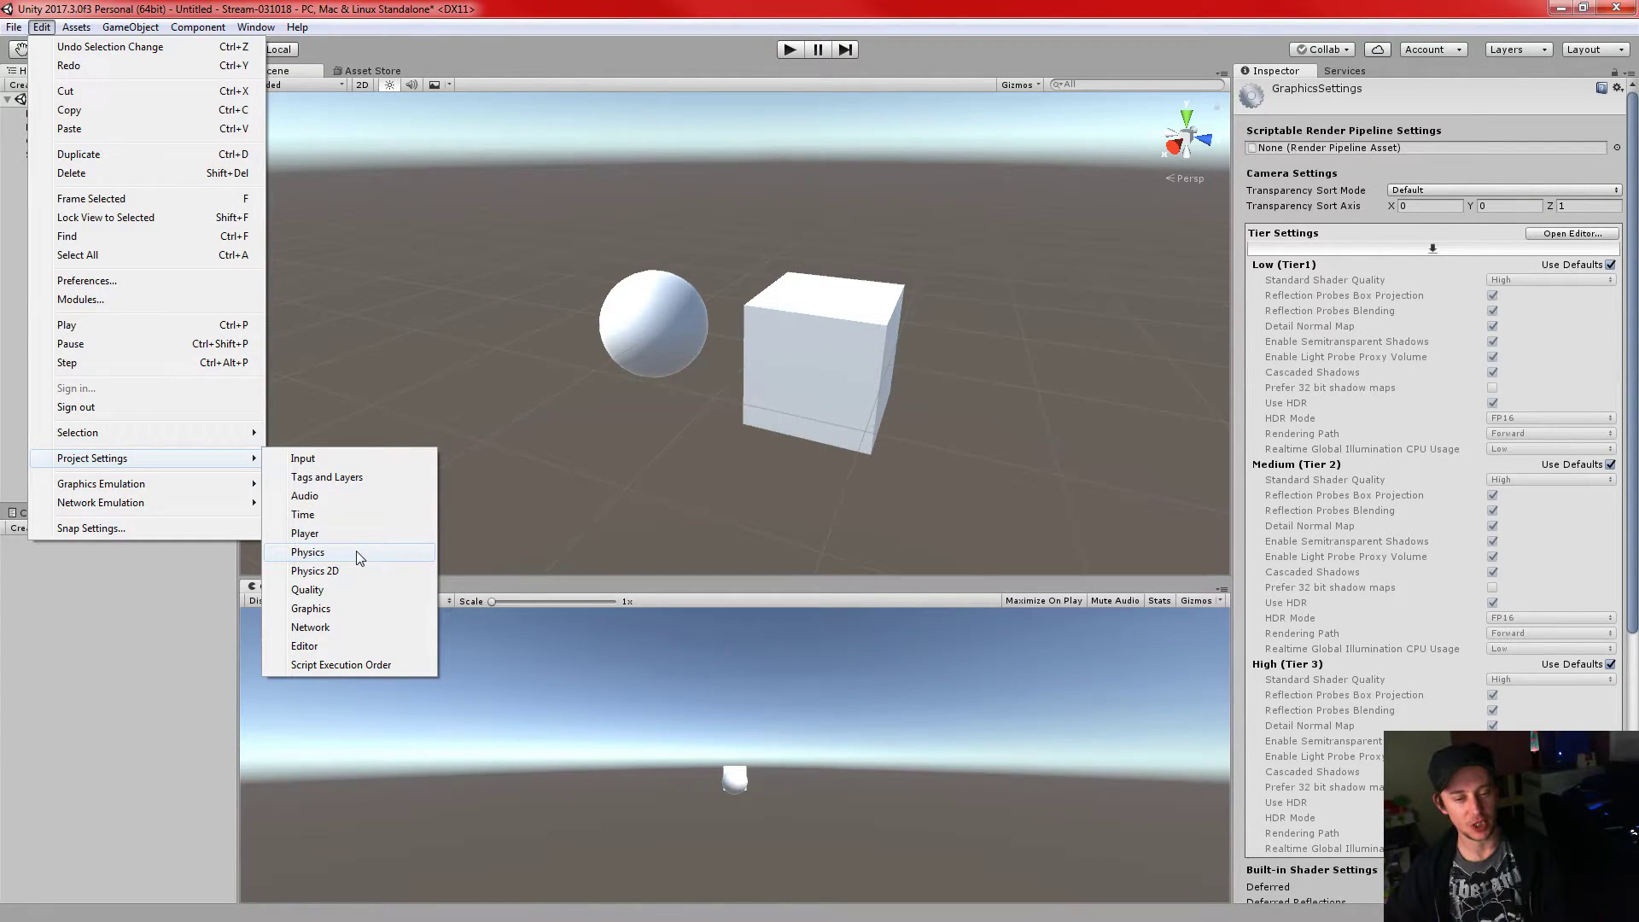
click(689, 448)
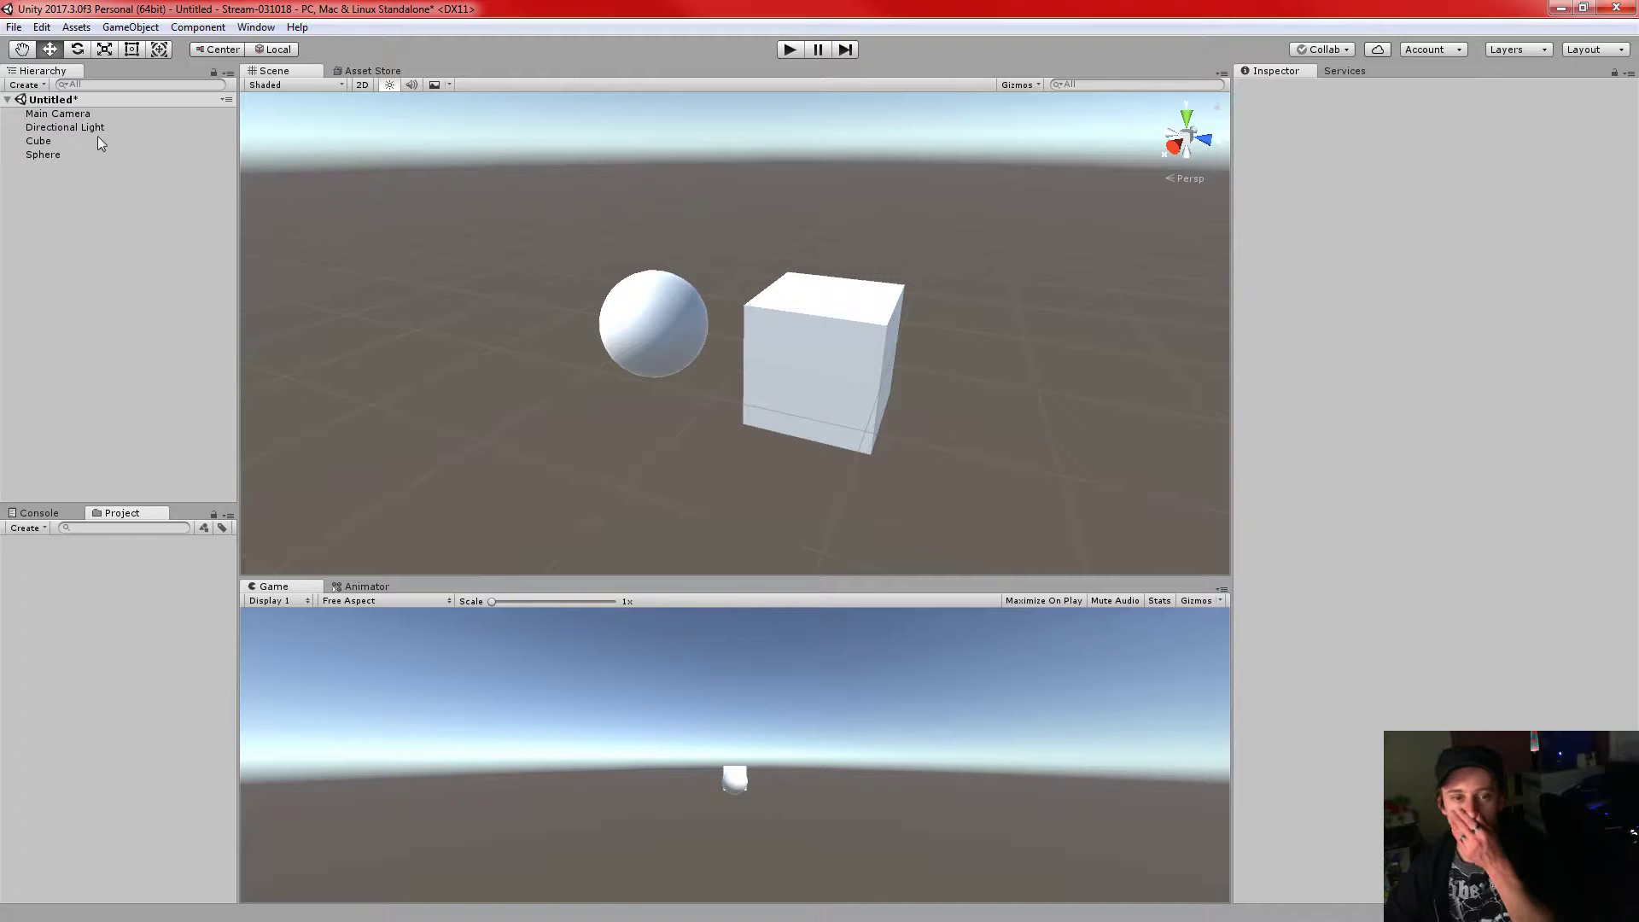
click(227, 74)
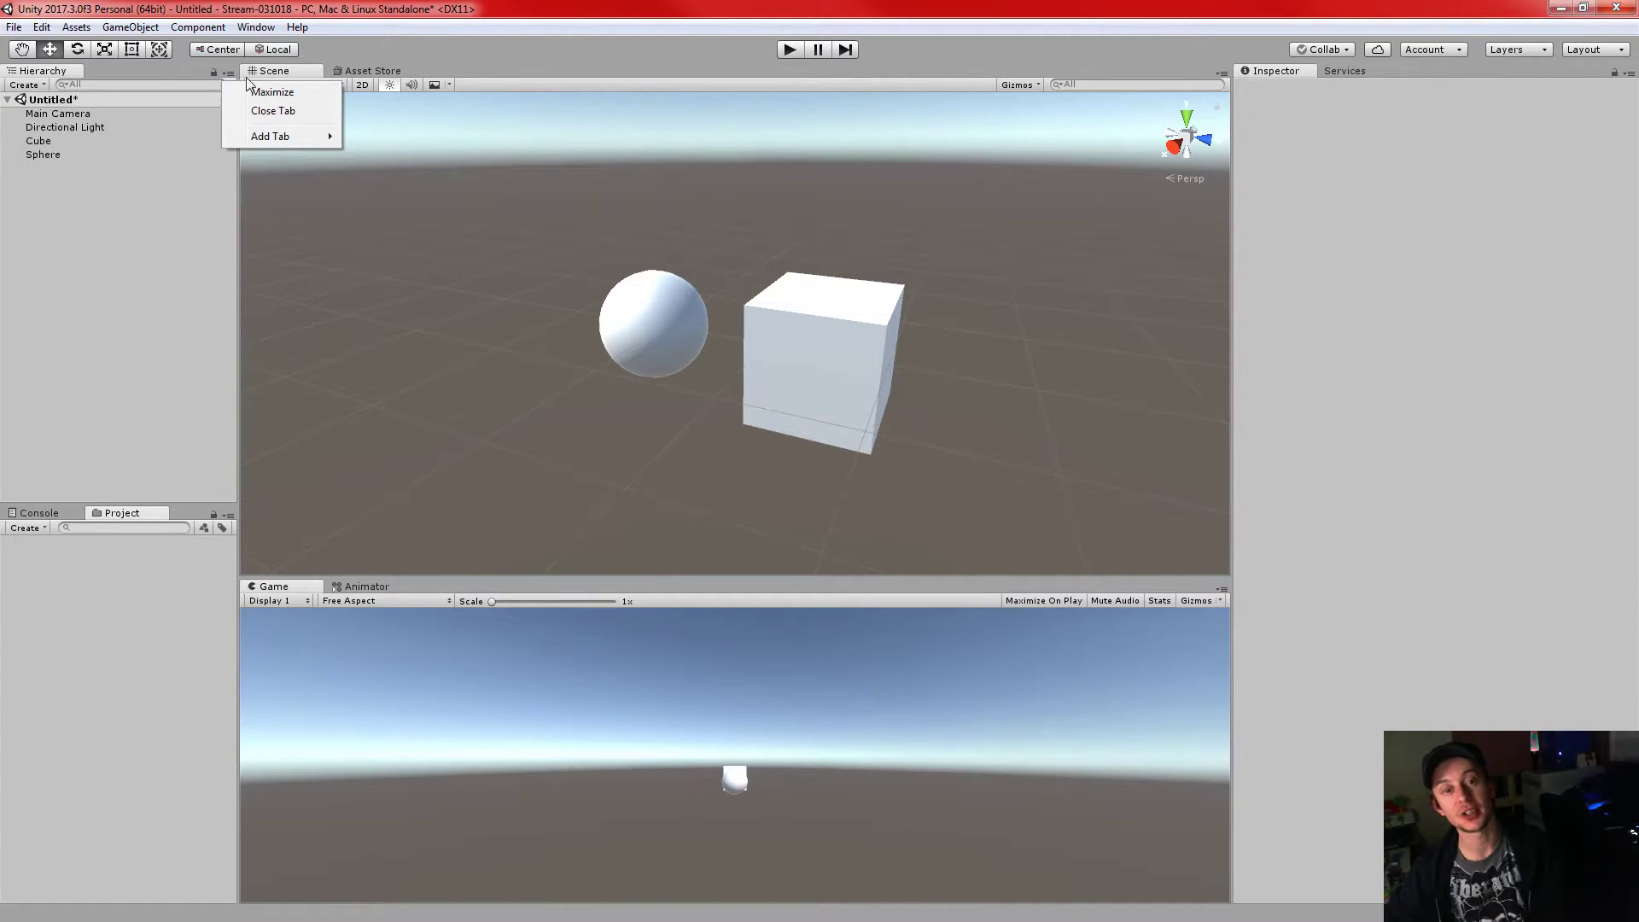
mouse_move(280, 136)
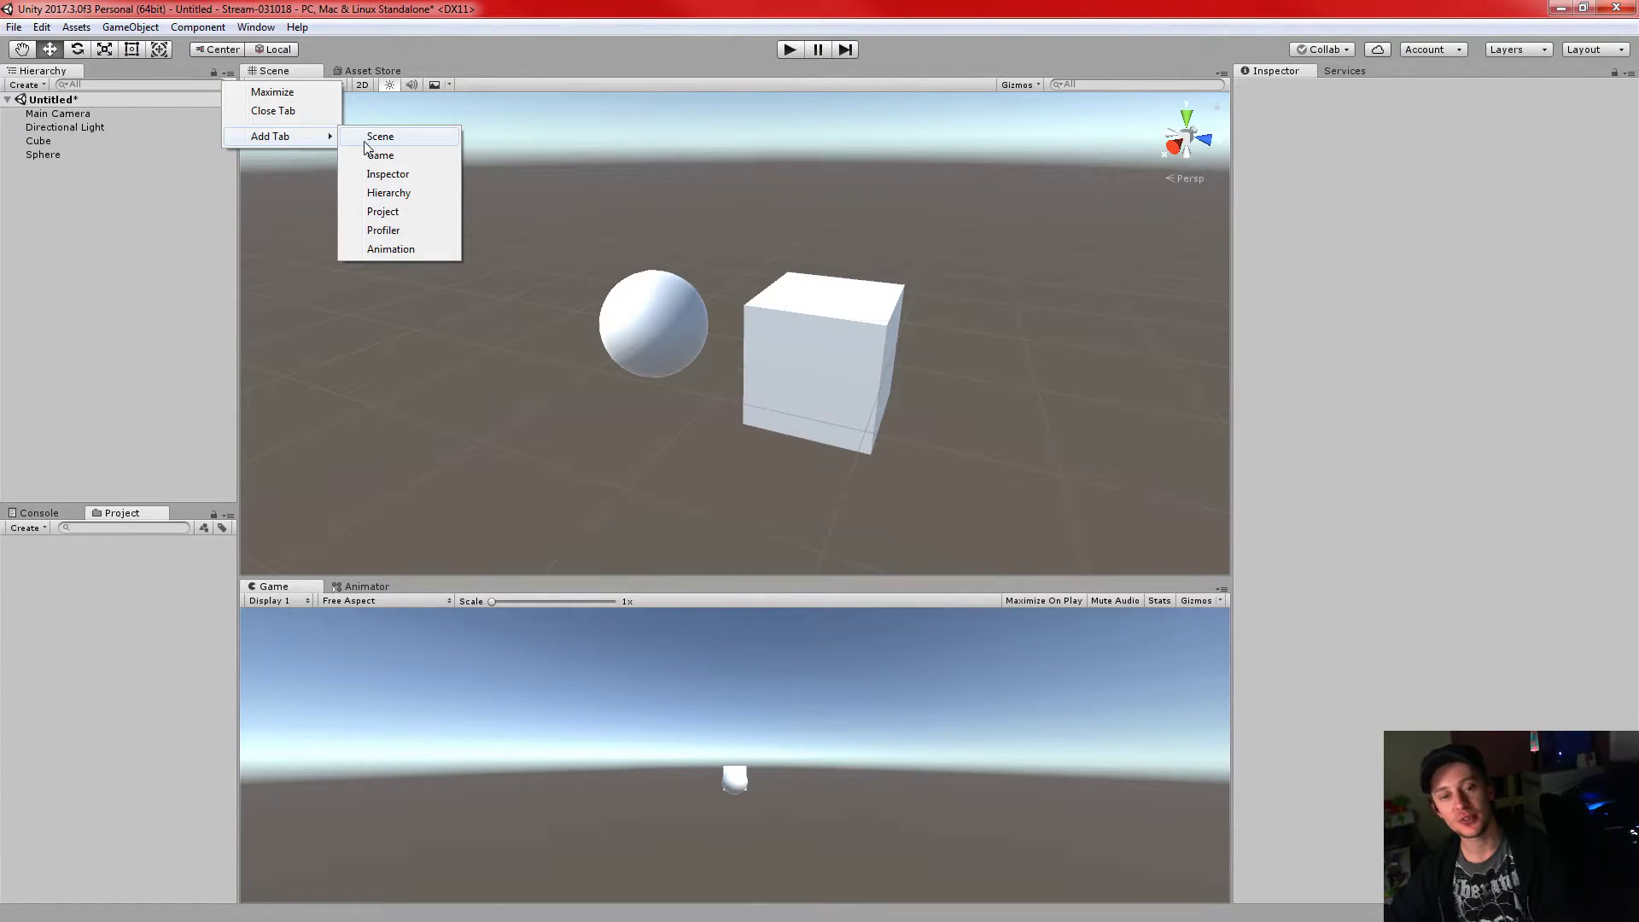
click(408, 53)
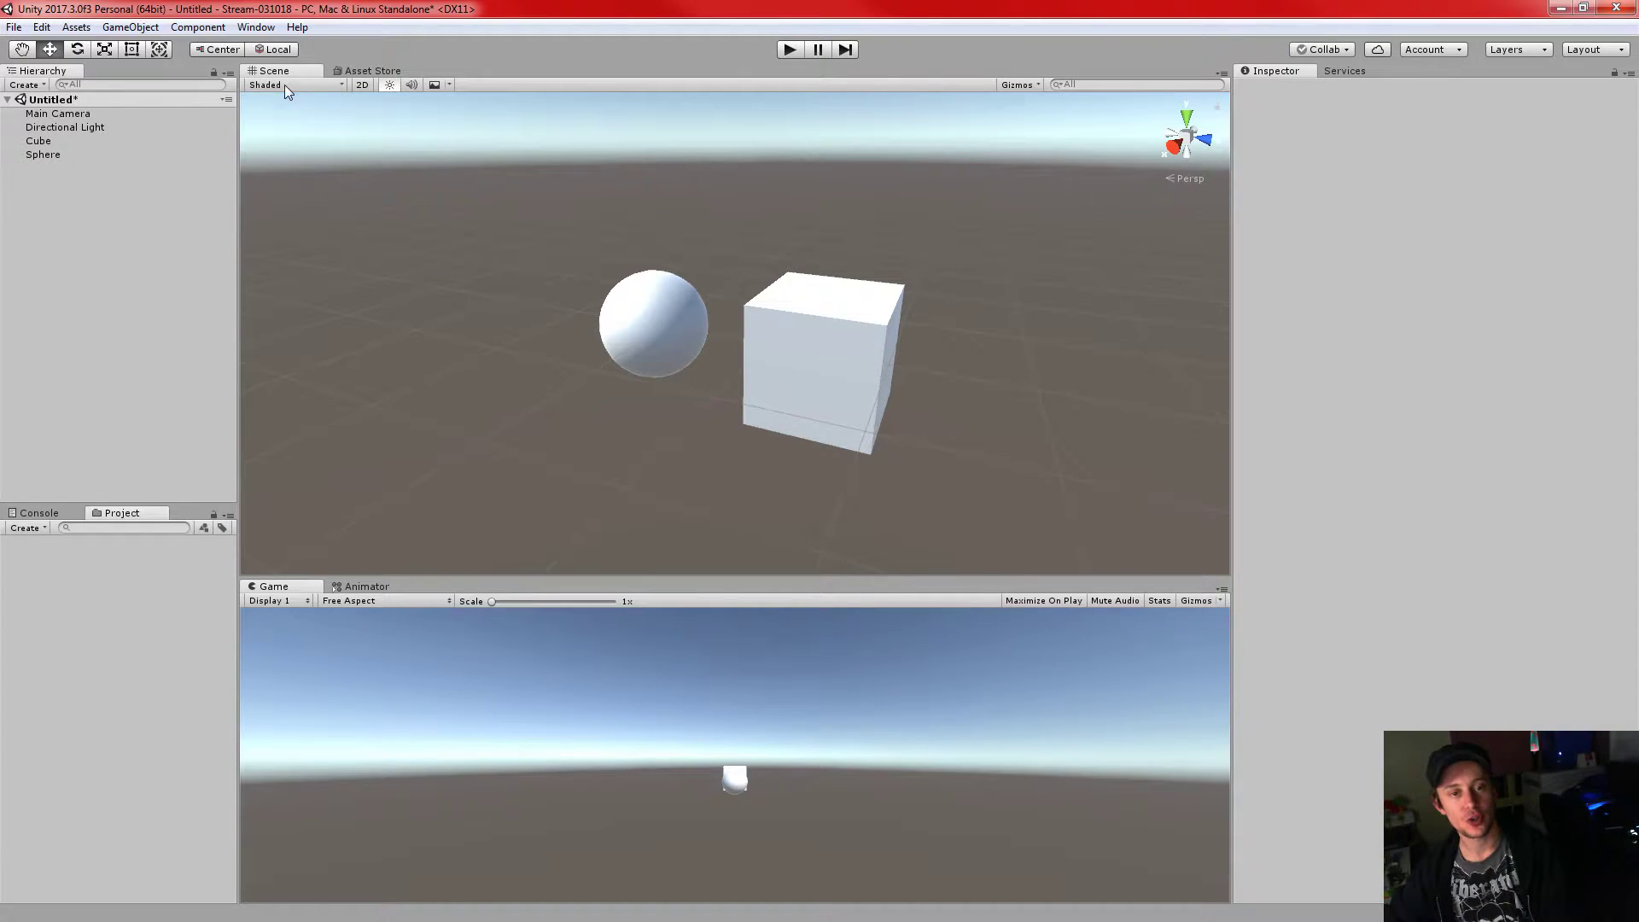
- Open the Lighting settings window
click(255, 27)
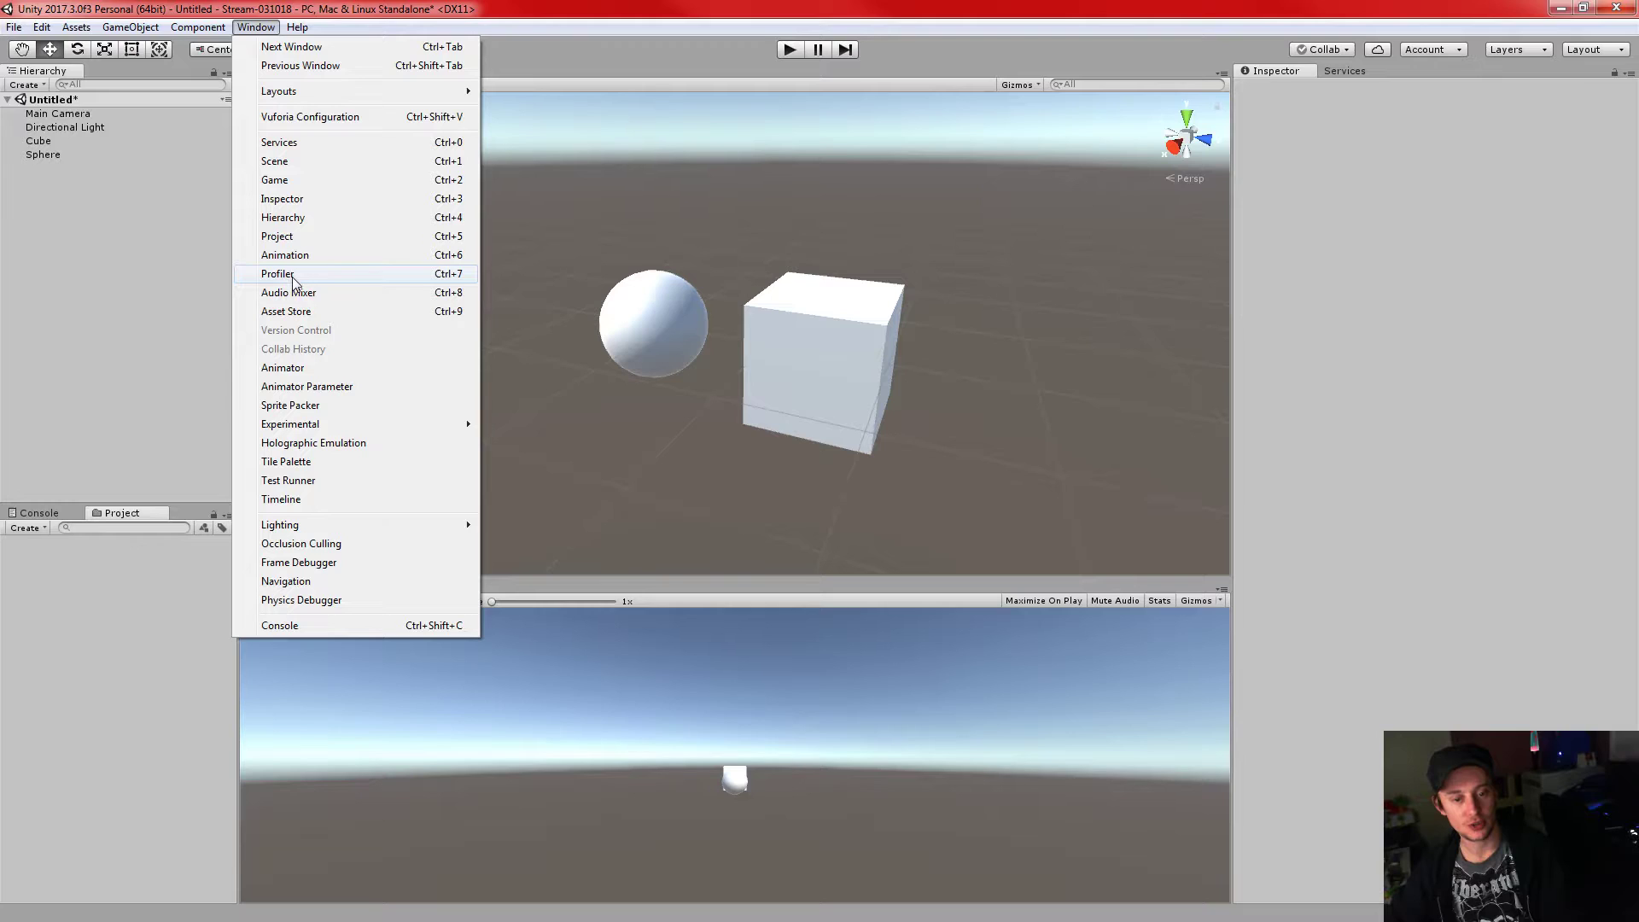
mouse_move(423, 526)
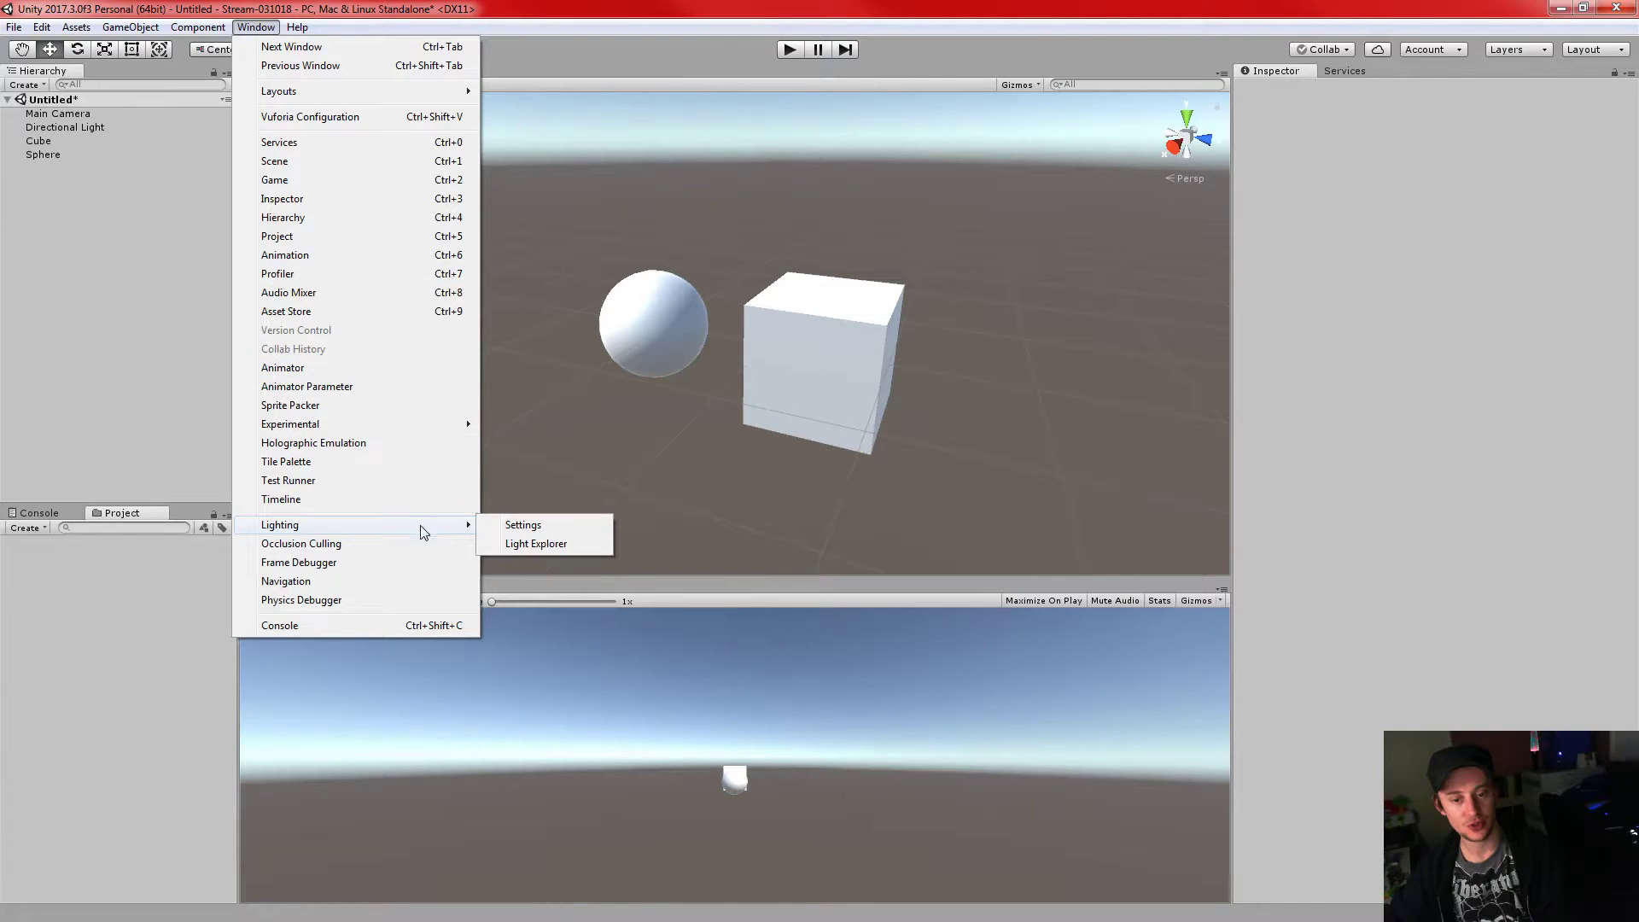
click(523, 525)
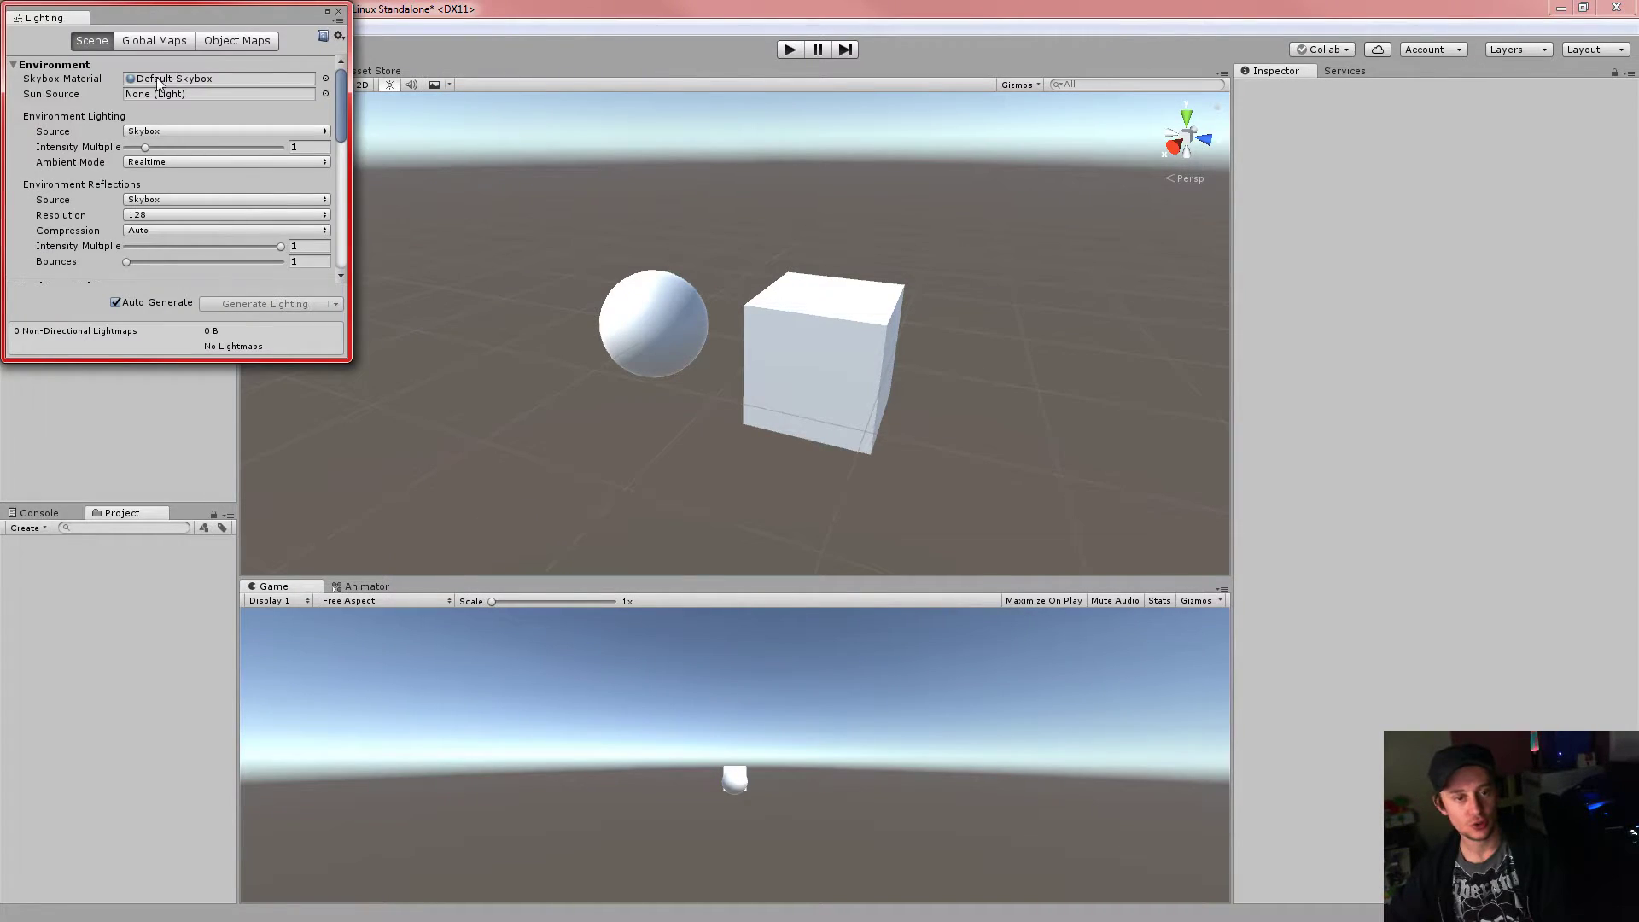
- Dock the Lighting window as a tab beside the Hierarchy and make that panel wider and taller
drag(298, 14, 376, 48)
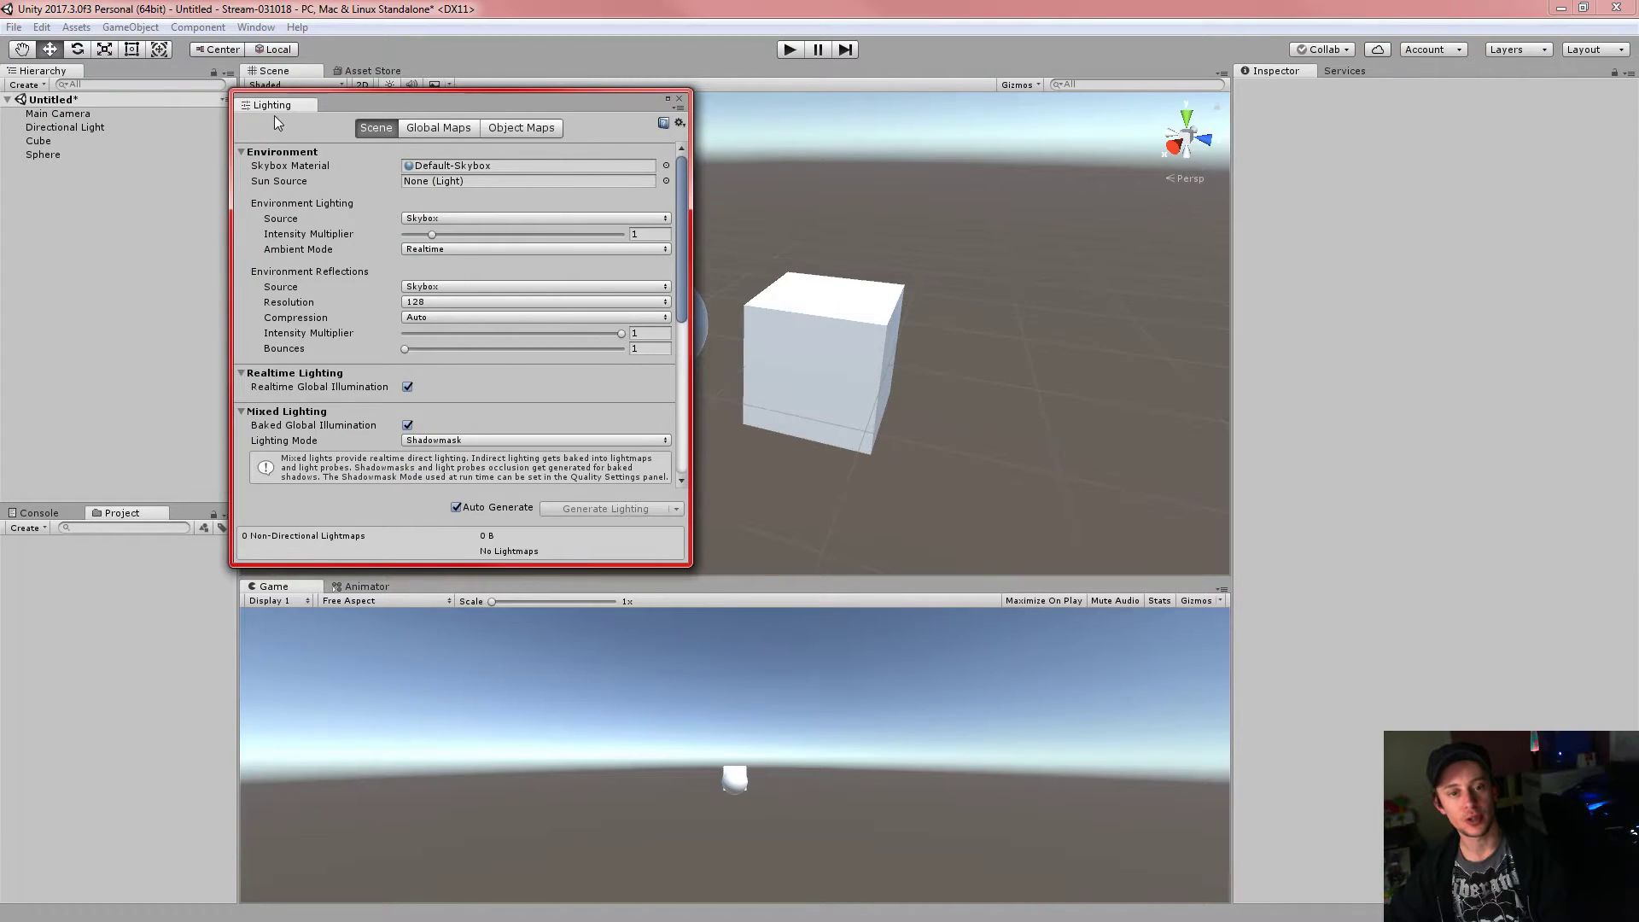
drag(274, 108, 143, 72)
drag(238, 141, 384, 141)
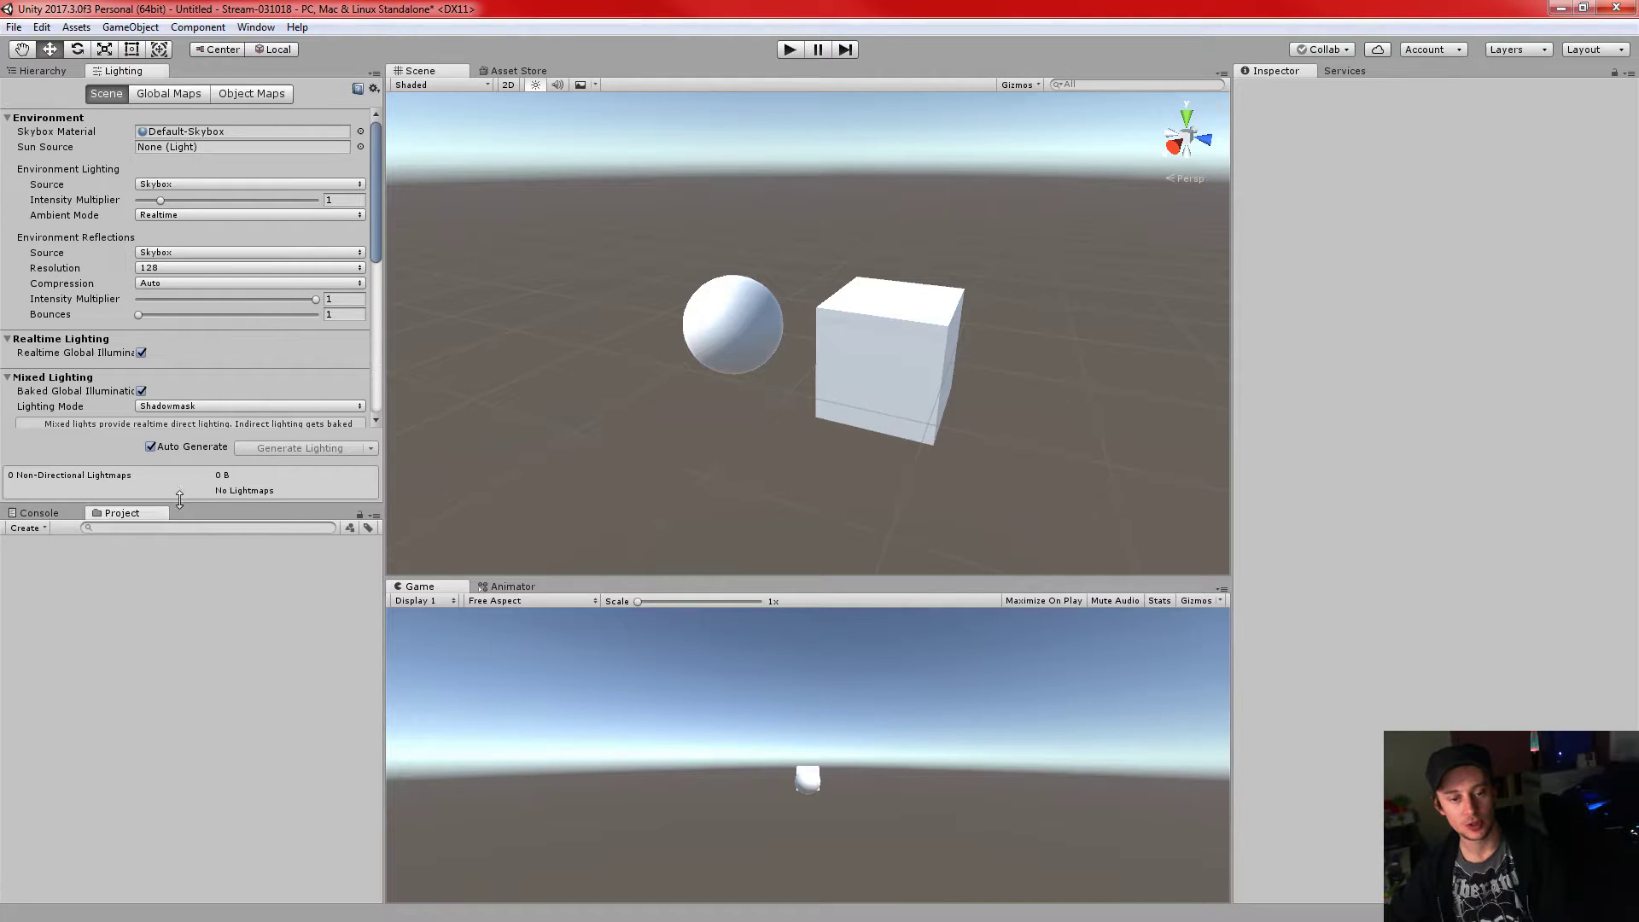
drag(179, 503, 172, 674)
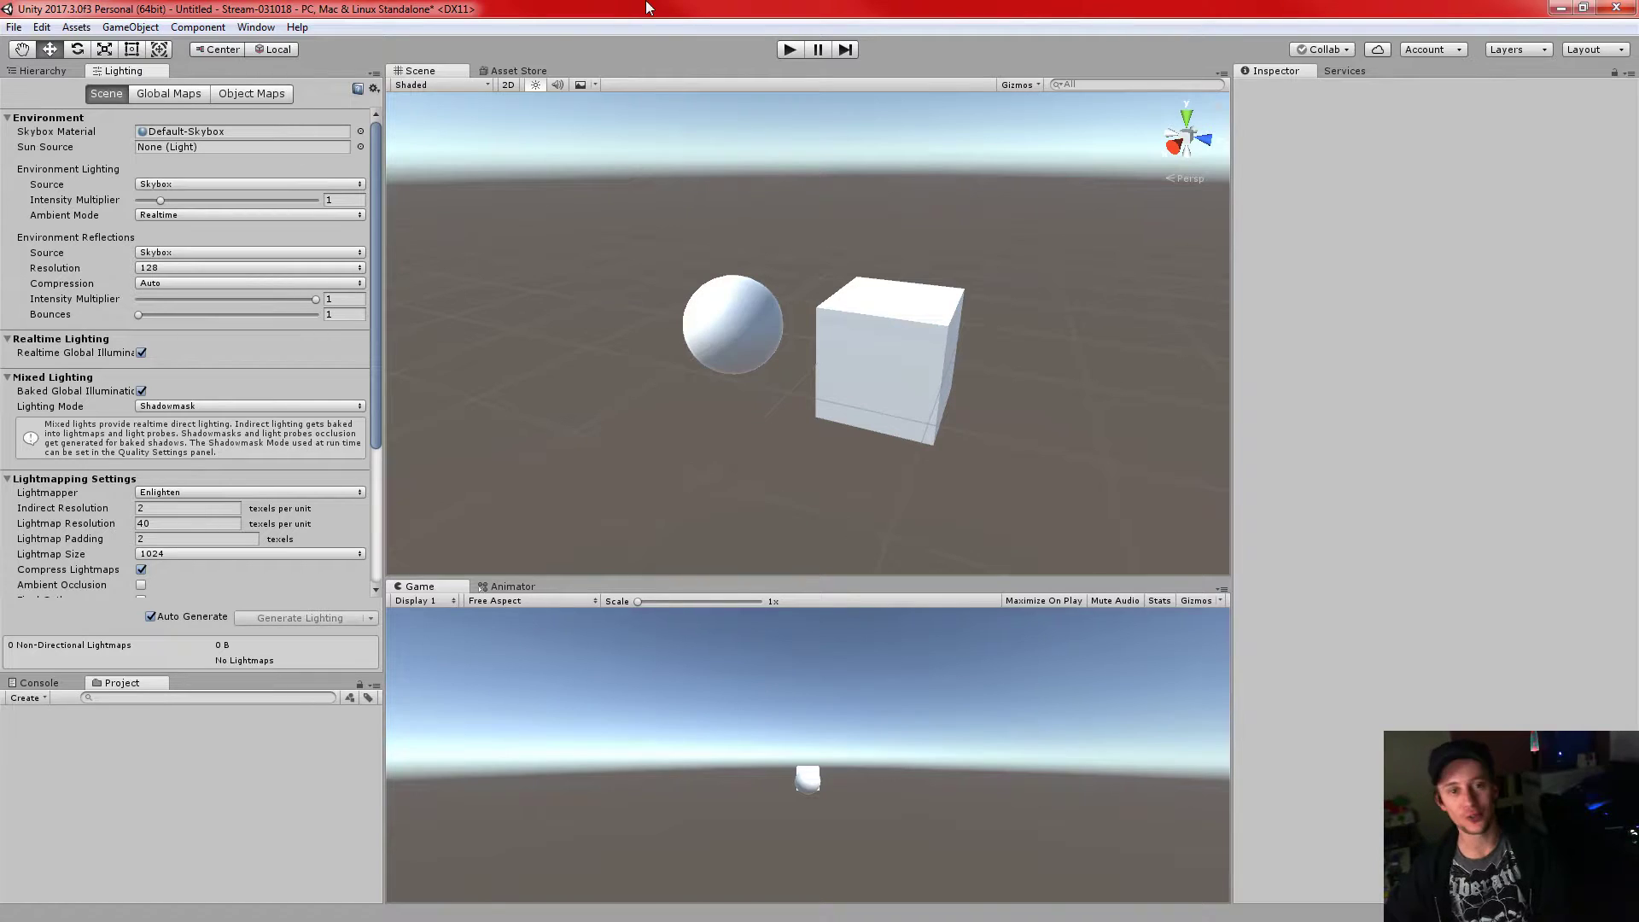
click(40, 28)
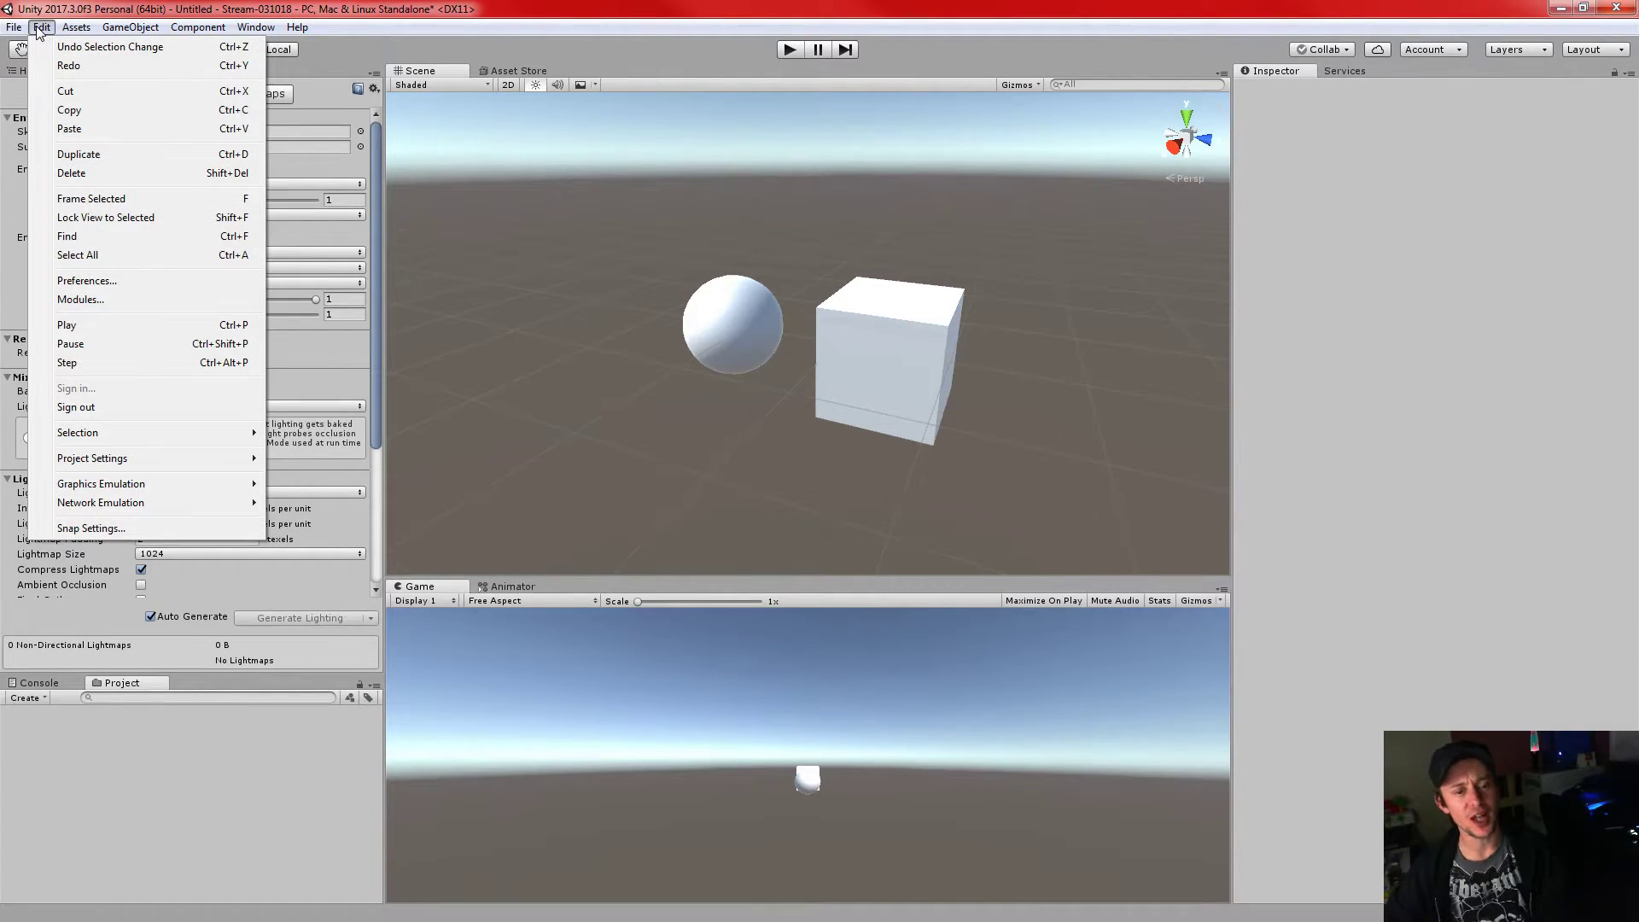
click(233, 11)
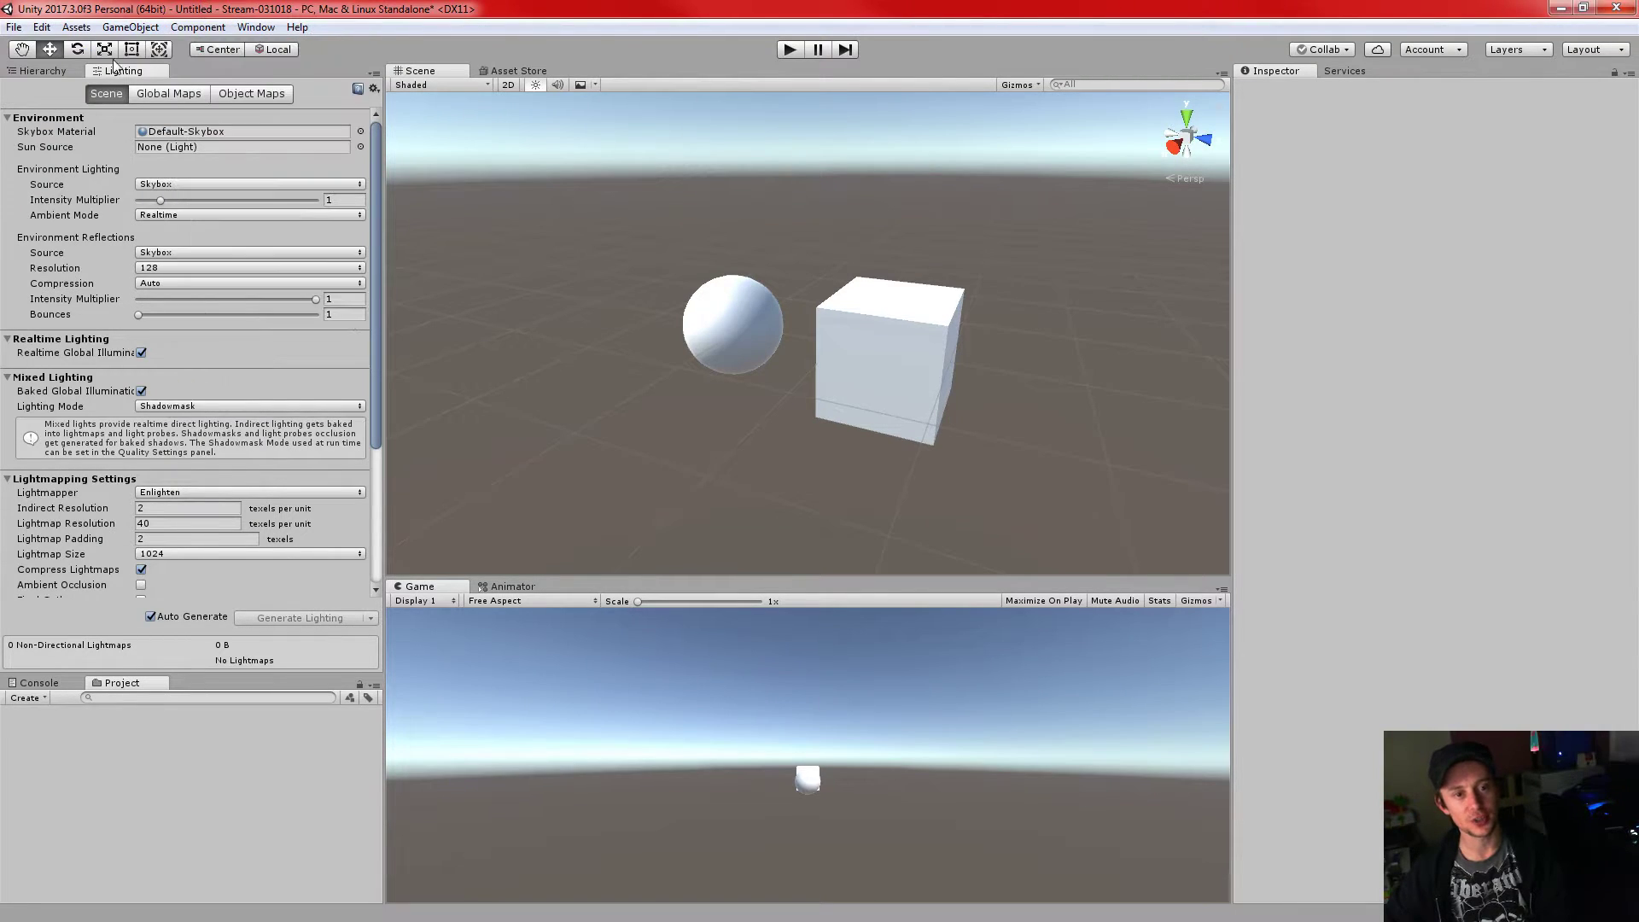
- Look over the available editor windows and the Lighting panel's tab options, and bring up the Lighting settings
click(256, 28)
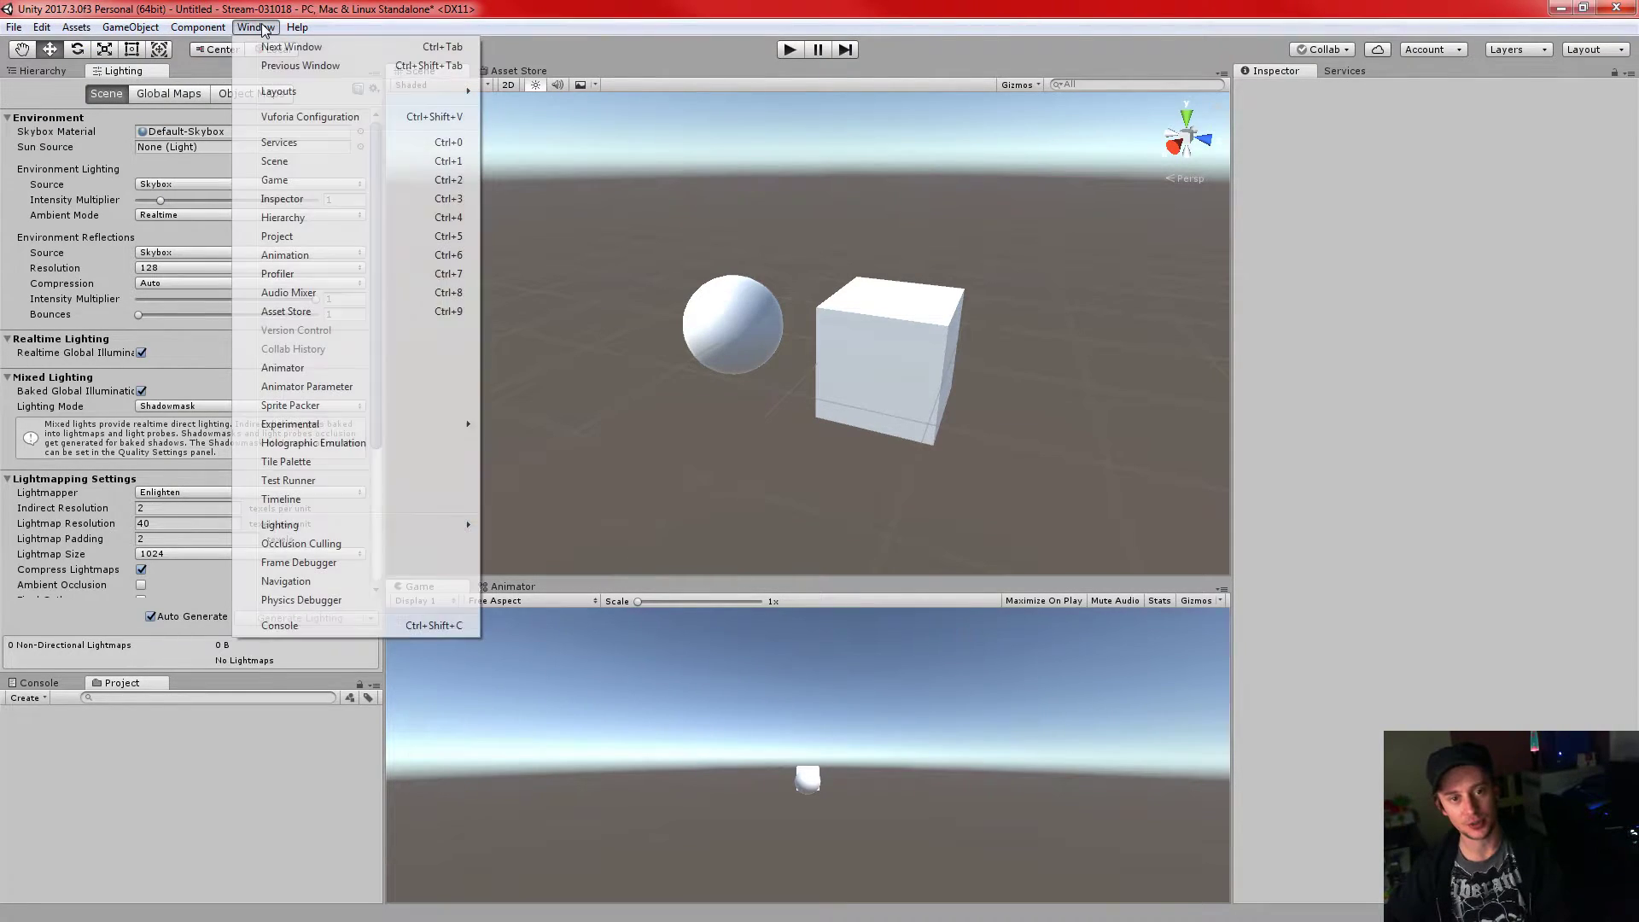
click(104, 75)
click(374, 74)
mouse_move(418, 140)
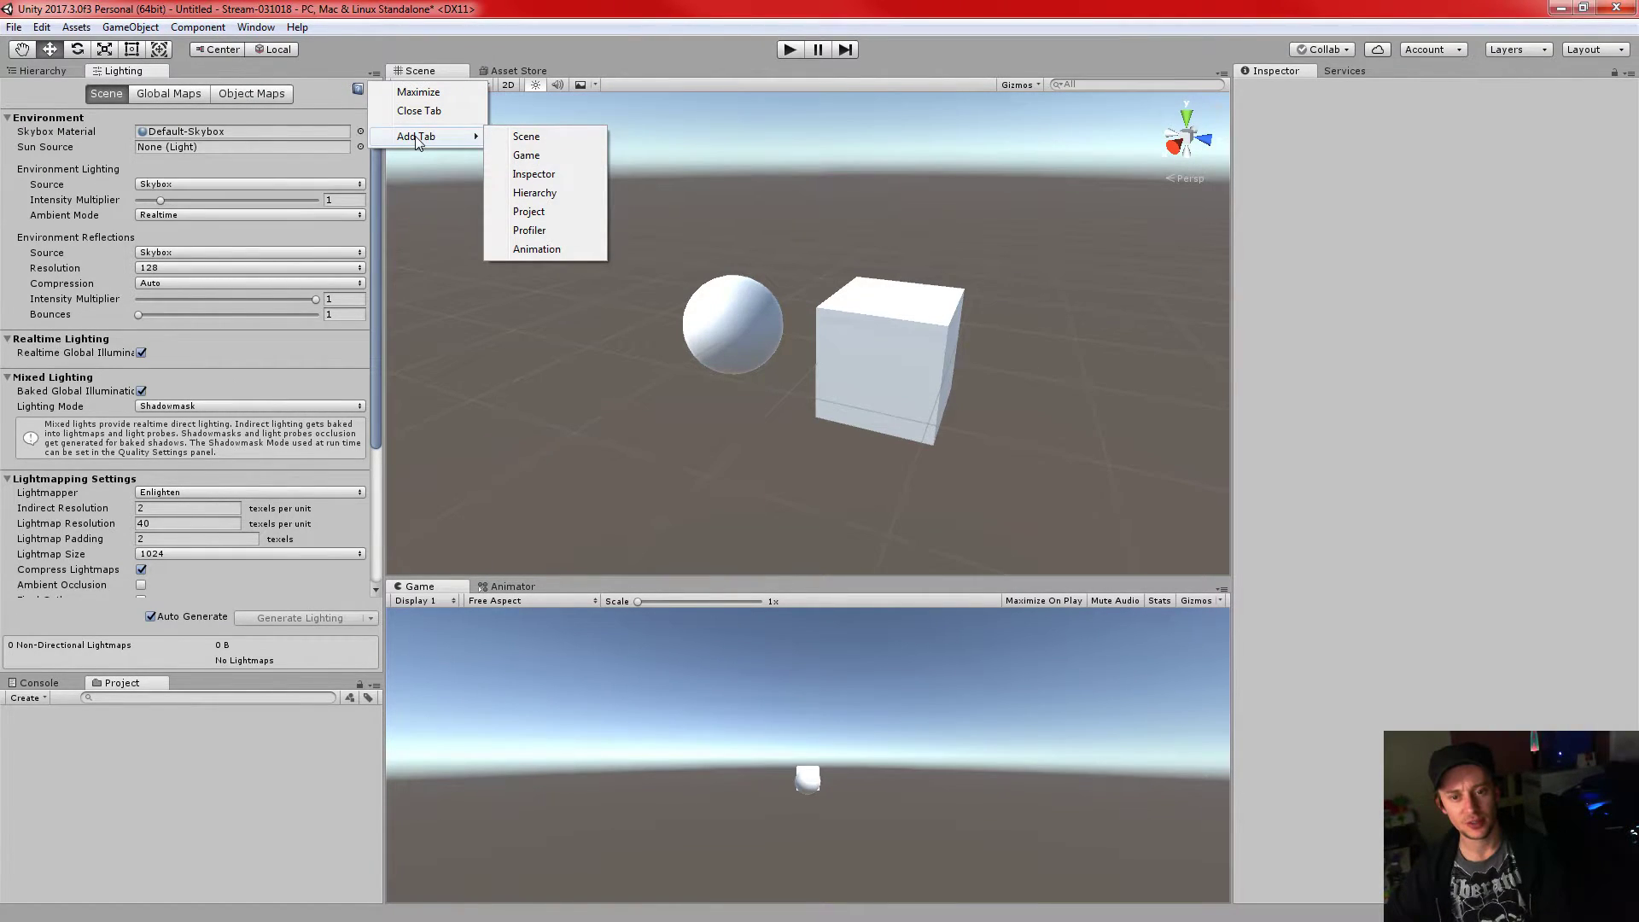
click(256, 28)
click(256, 28)
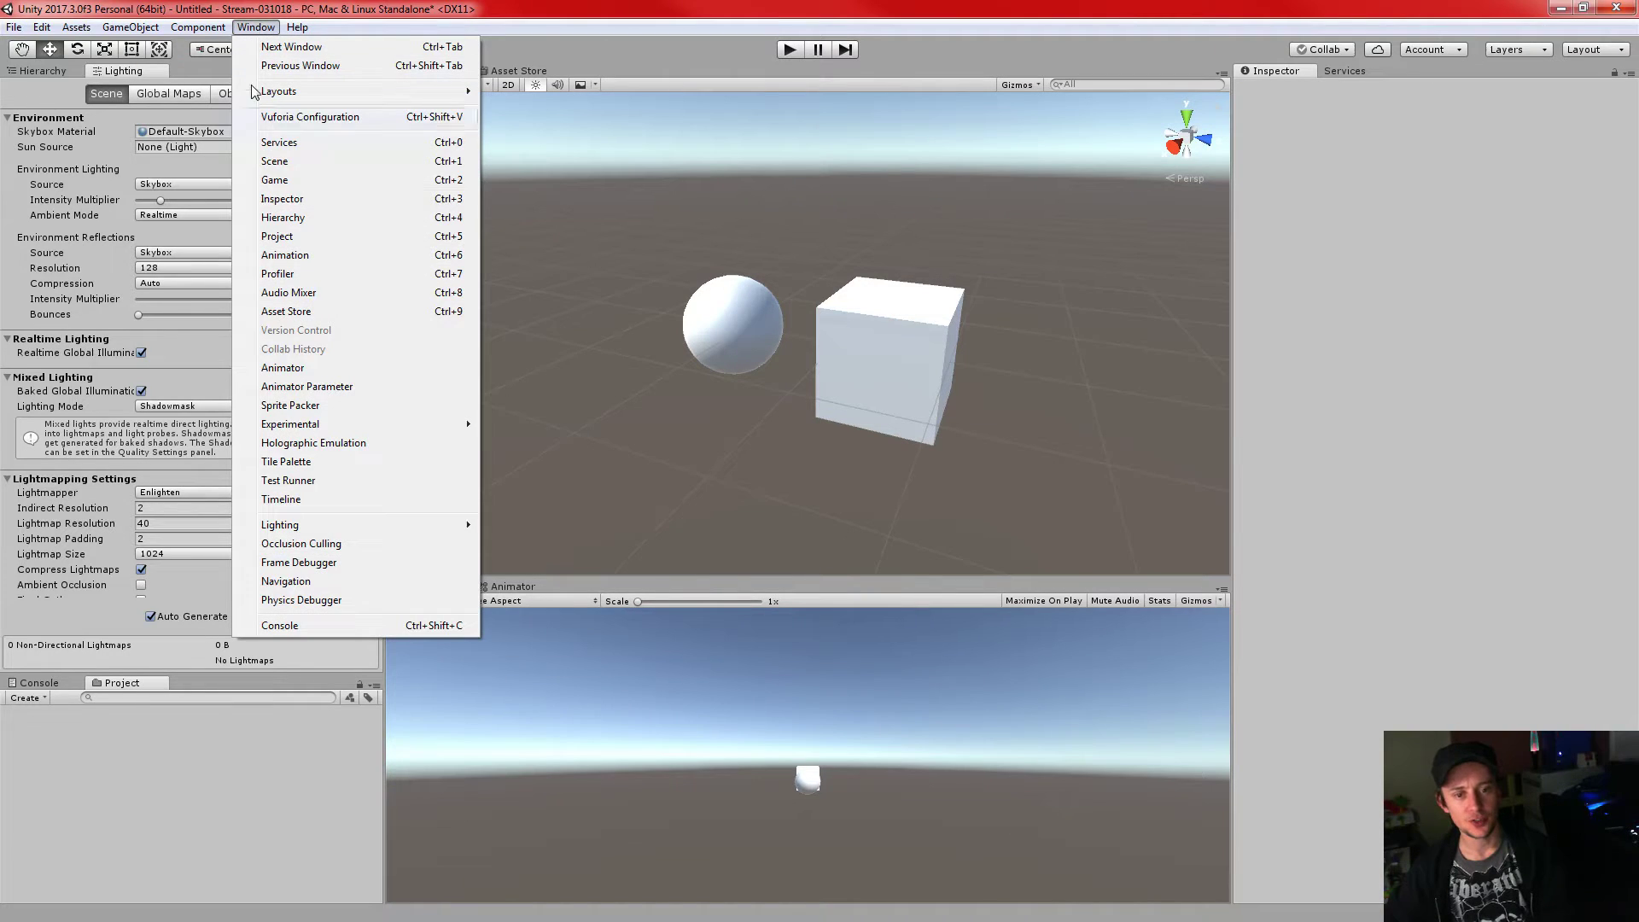
mouse_move(469, 524)
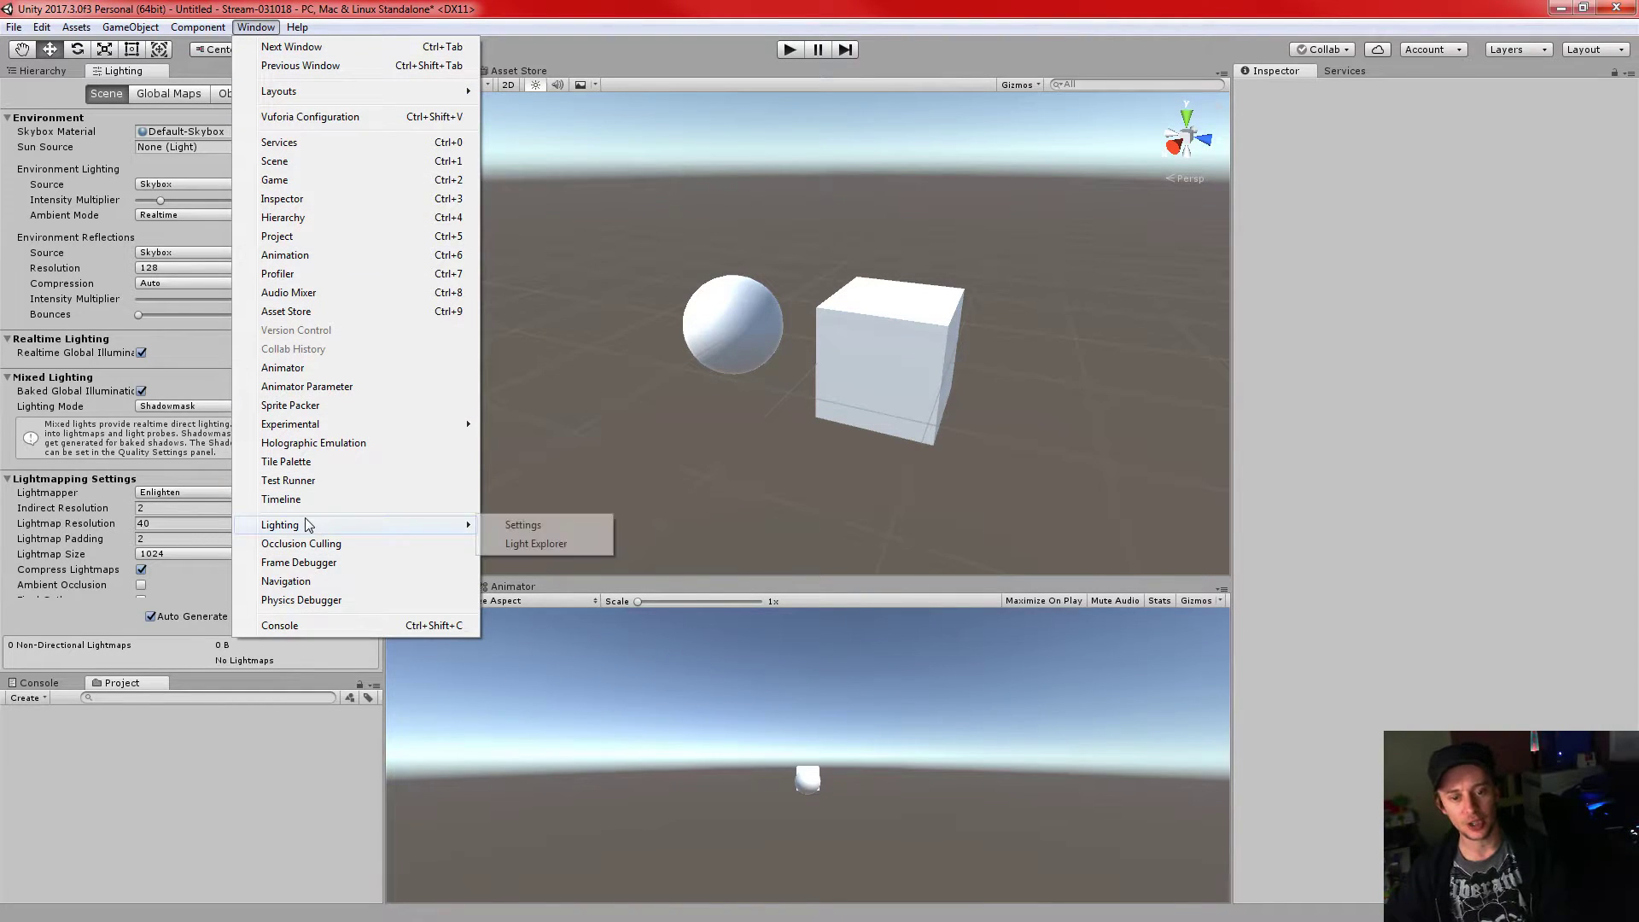
click(529, 528)
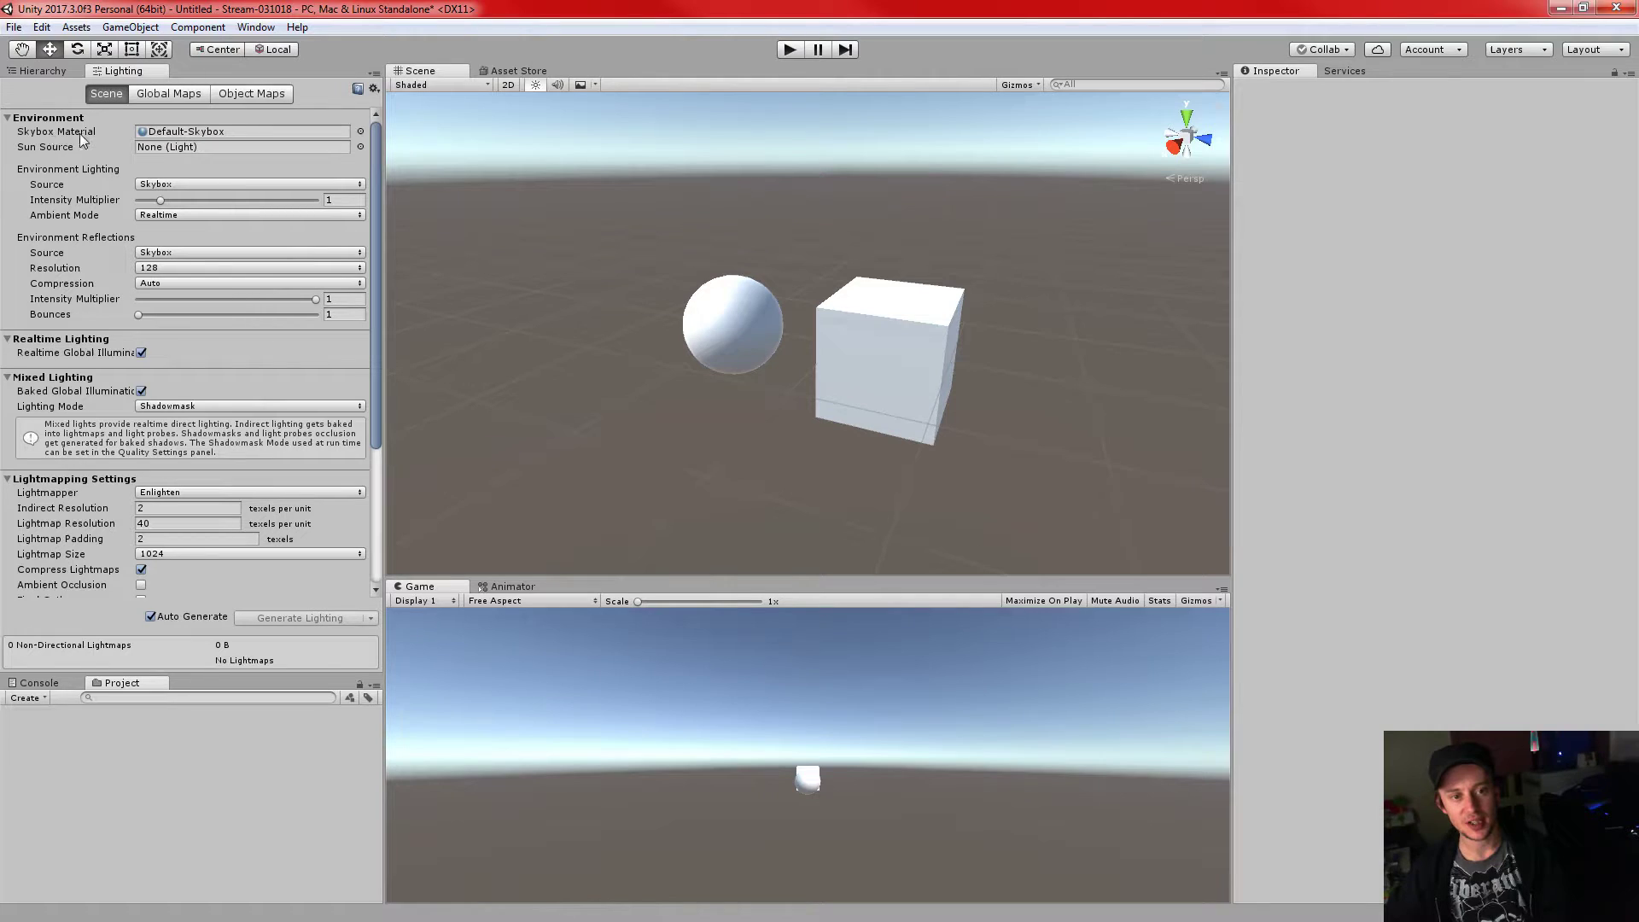
- Browse the materials offered for the scene's skybox without choosing one, and close the docked Lighting tab
click(360, 131)
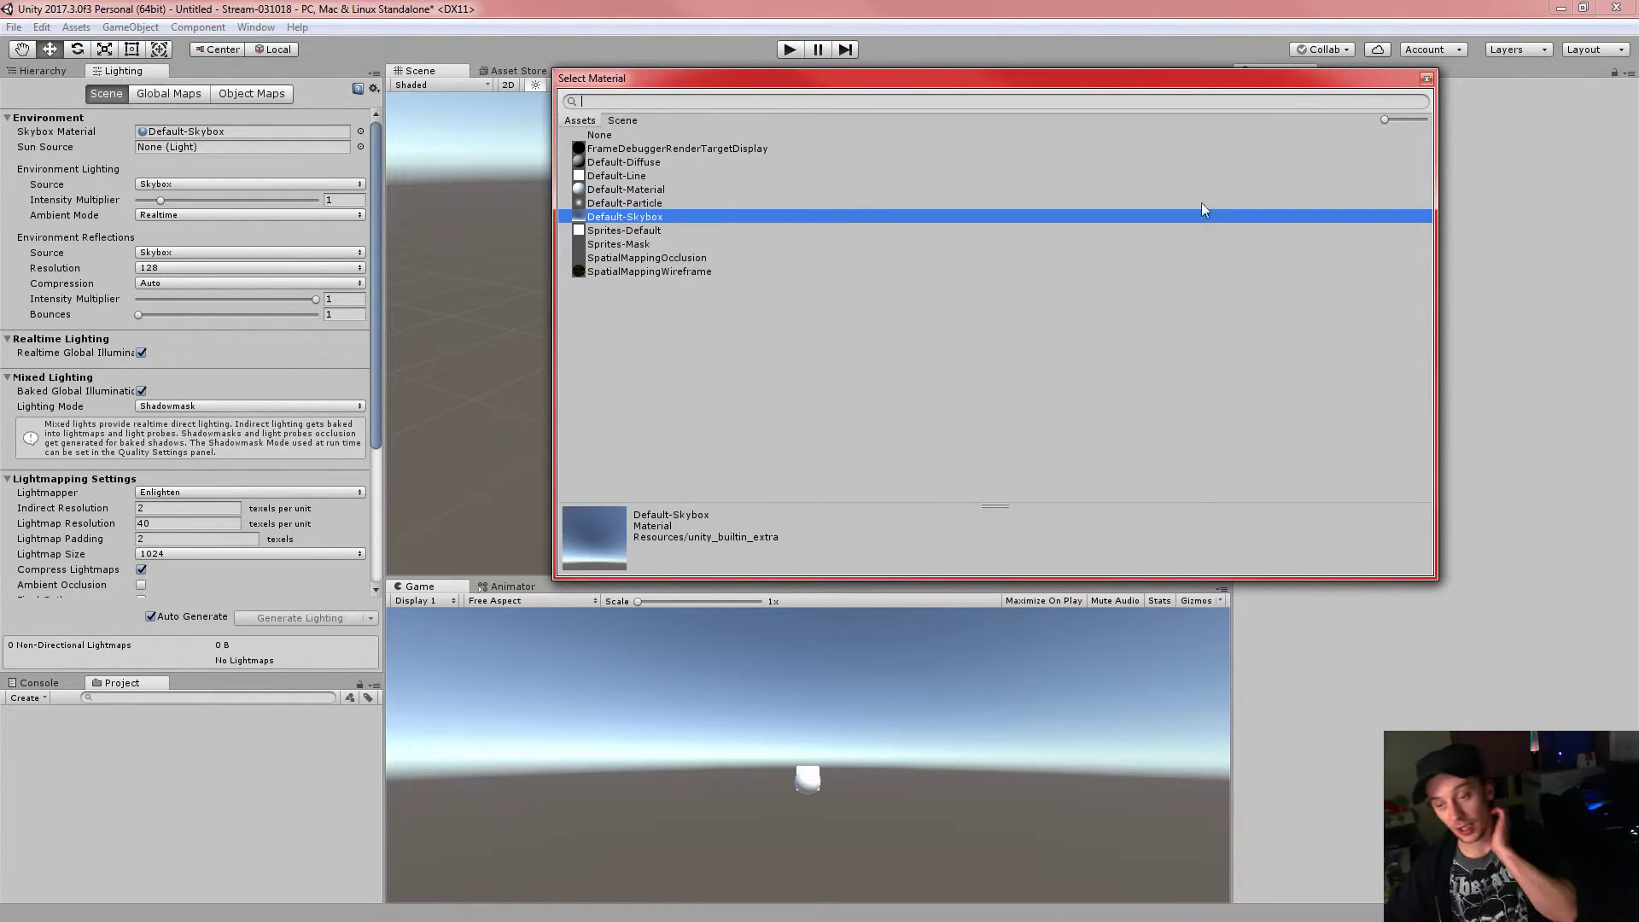
click(1426, 80)
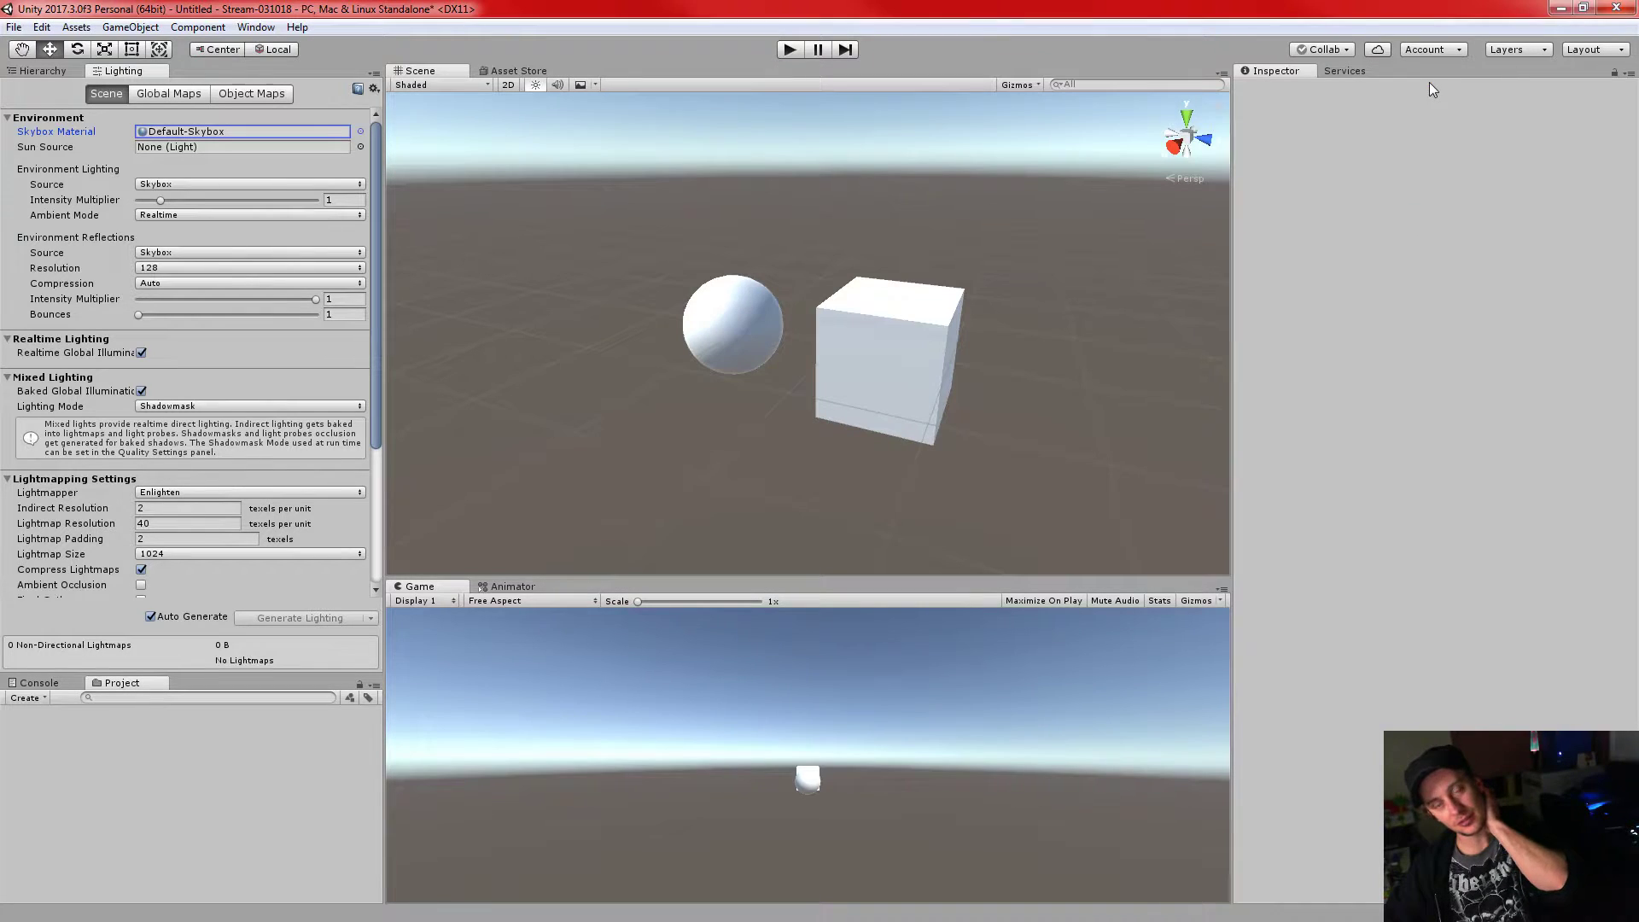
right_click(158, 73)
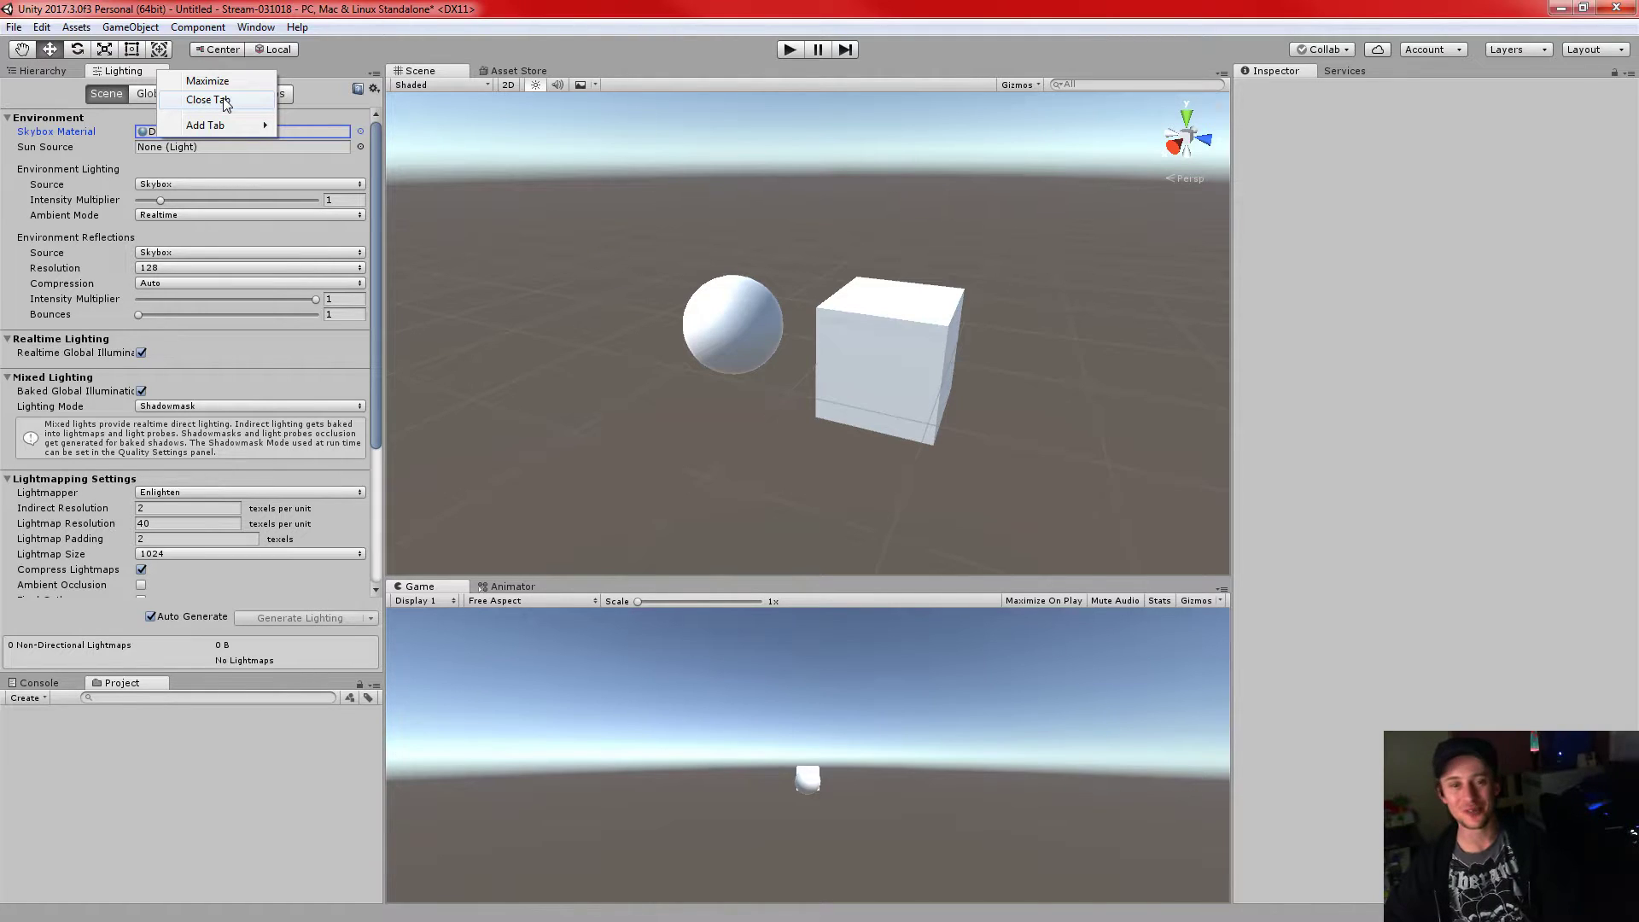
click(224, 100)
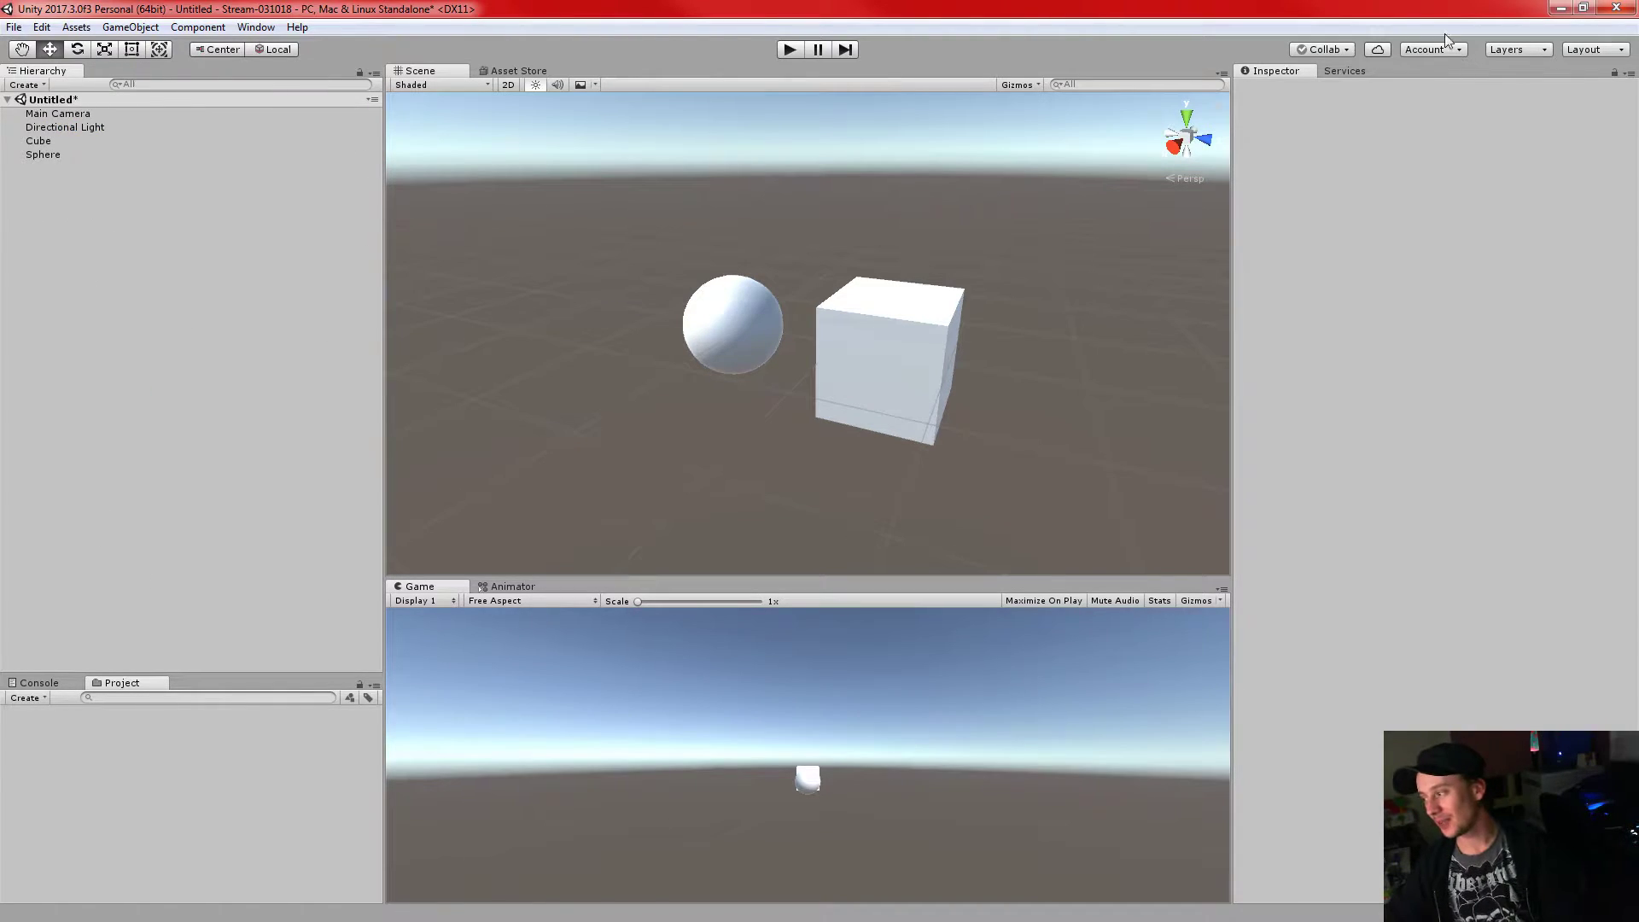
- Reopen the Lighting settings as an enlarged floating window, look through the scene lighting options and close it
click(255, 26)
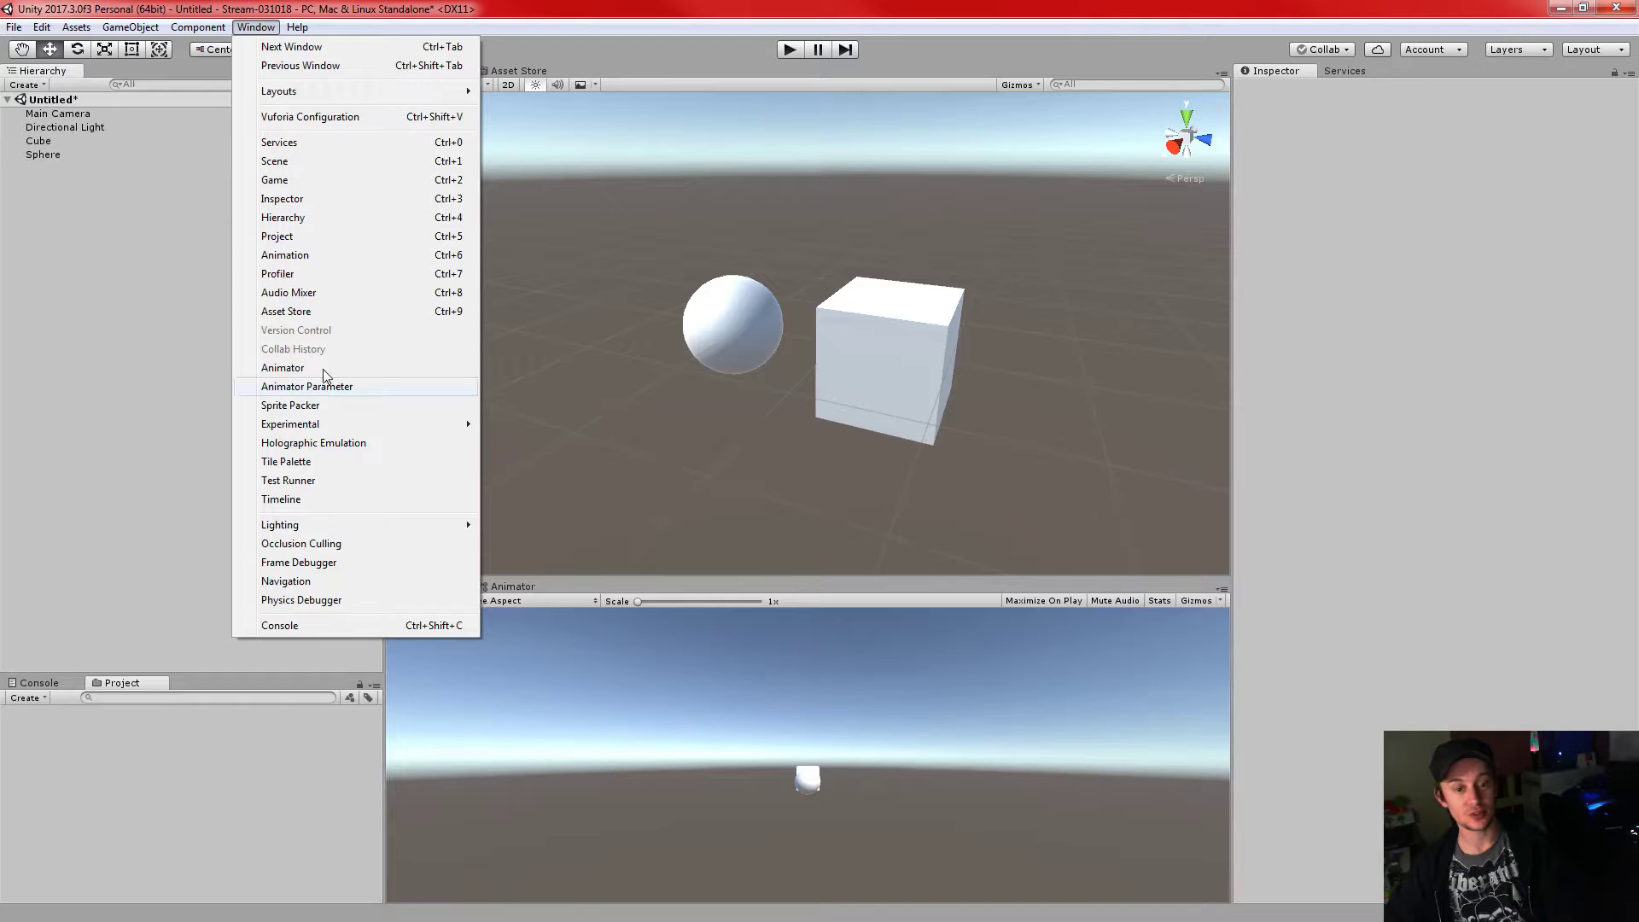
mouse_move(450, 525)
click(565, 524)
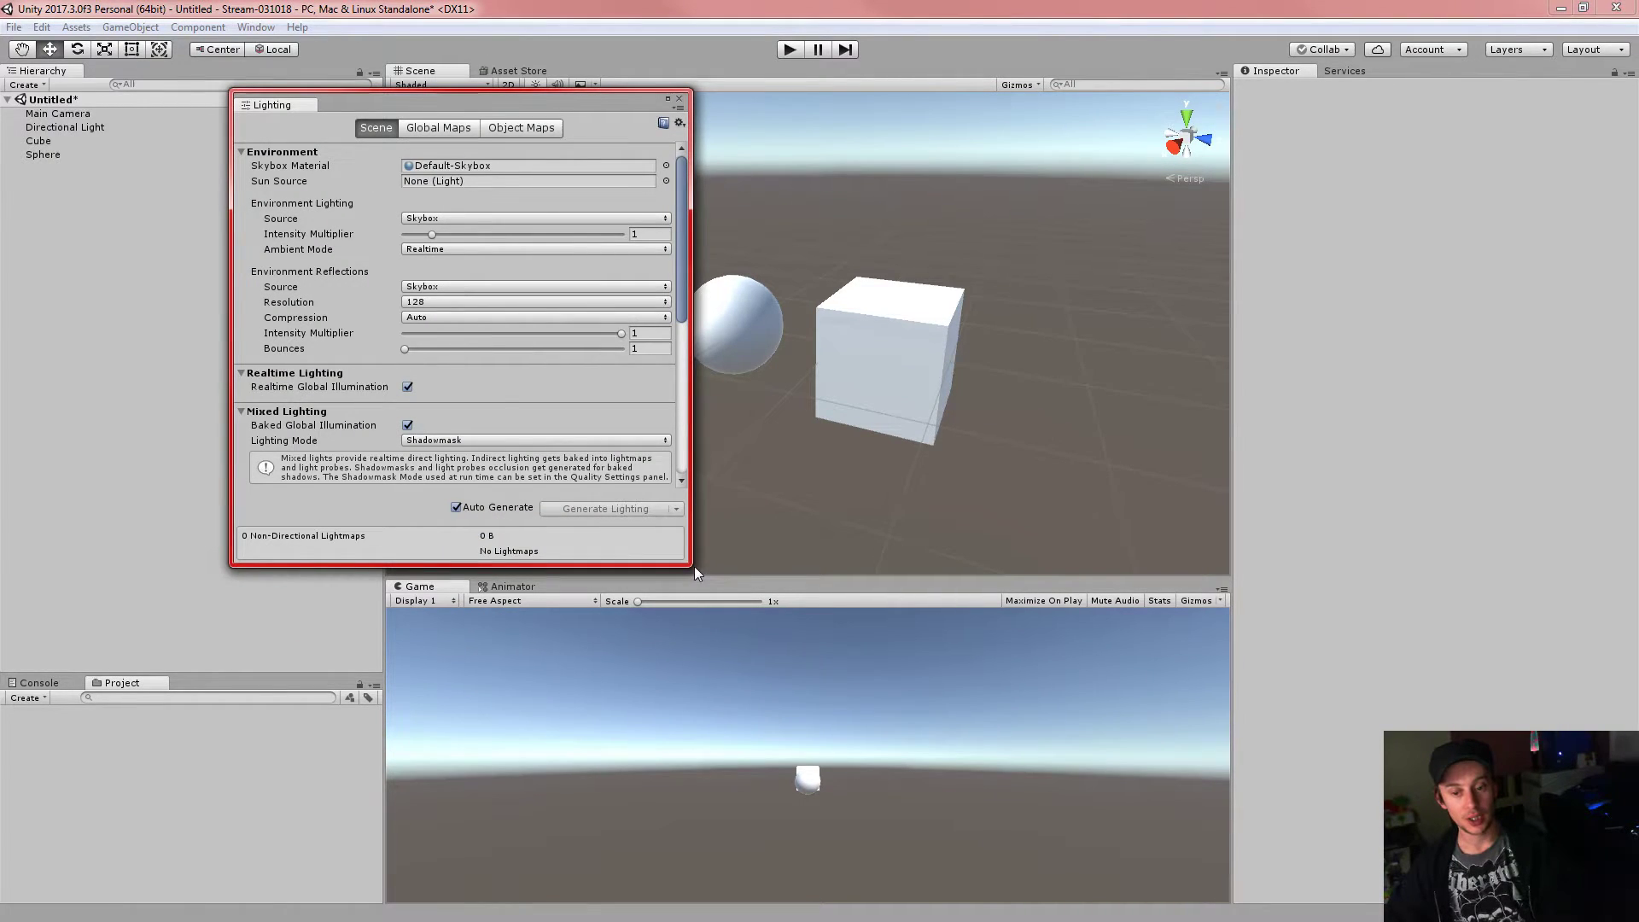
drag(692, 564, 903, 791)
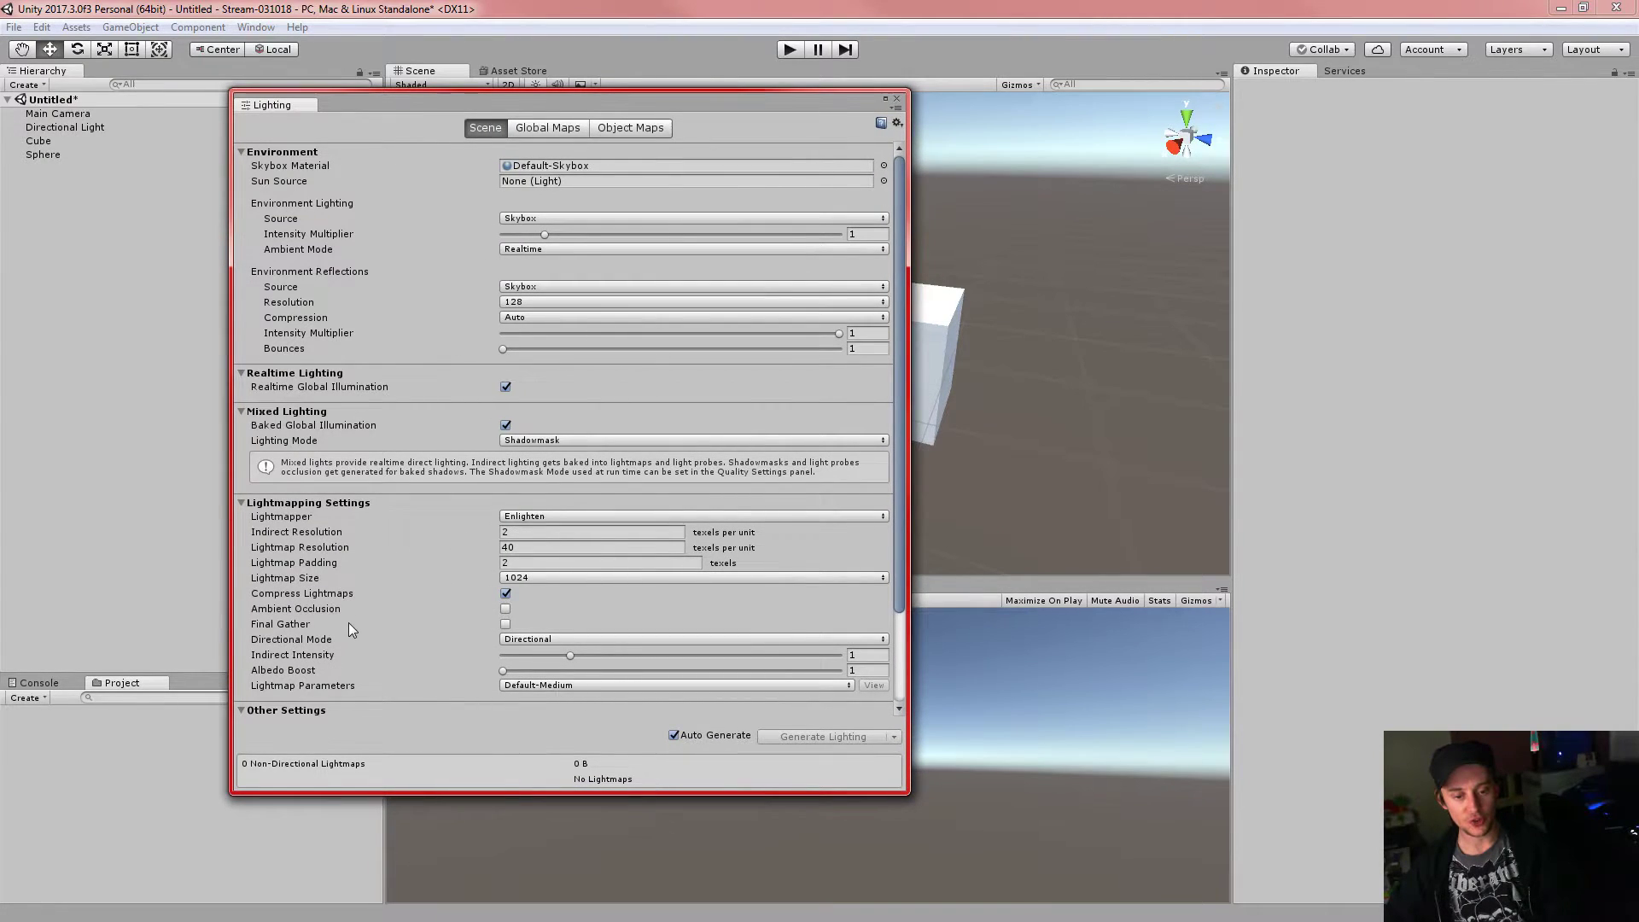
scroll(349, 622, down, 3)
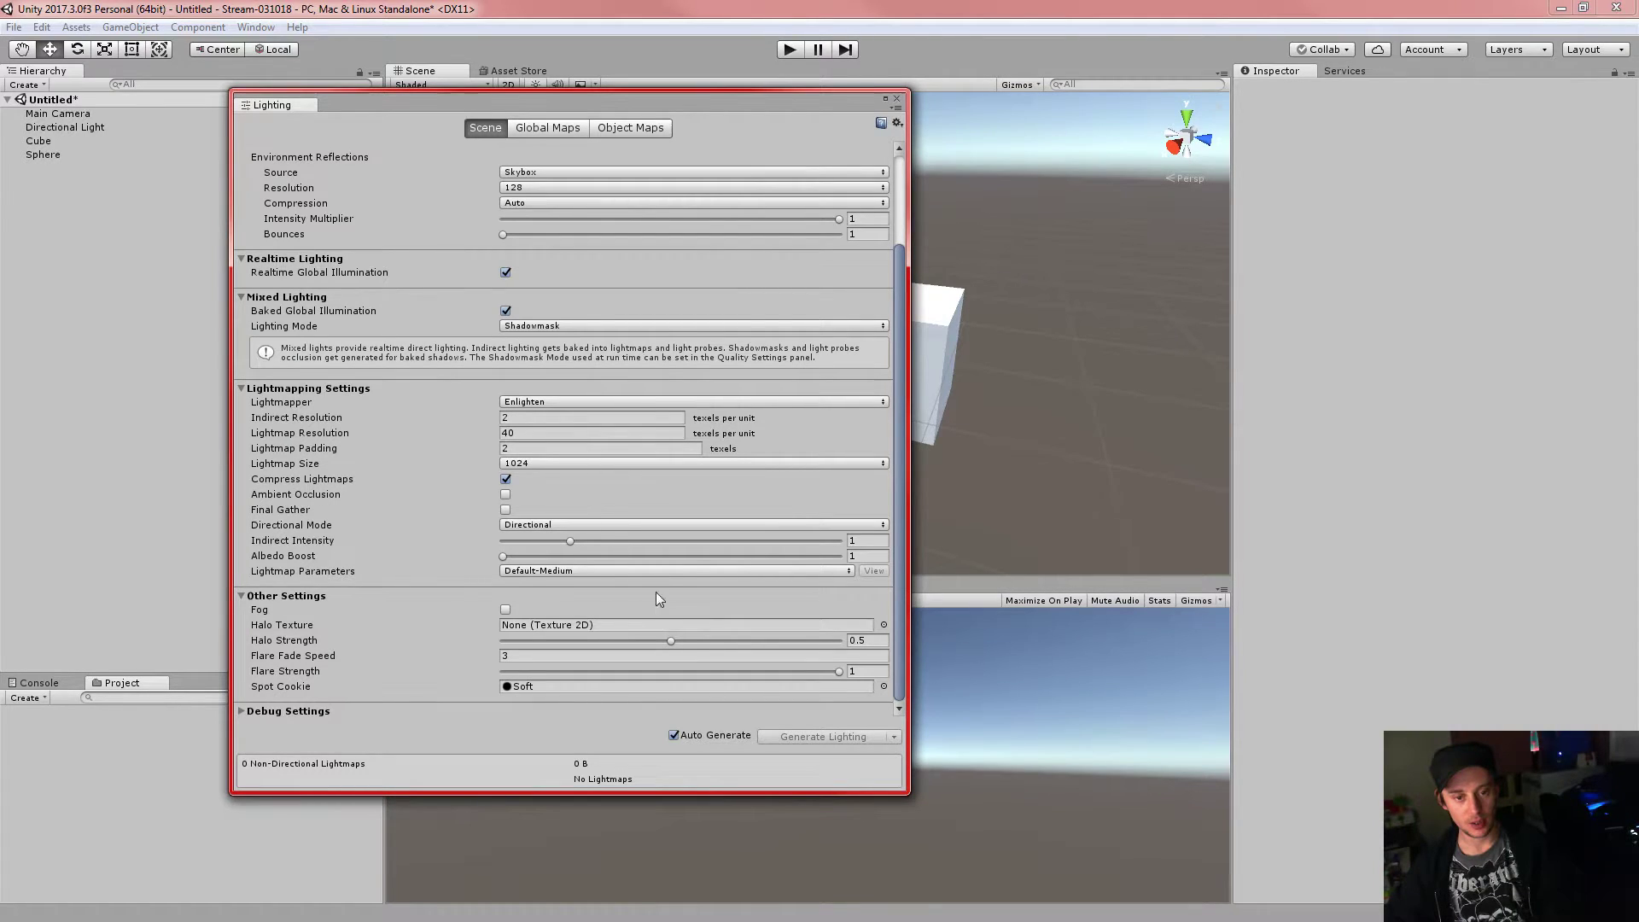
scroll(666, 507, up, 3)
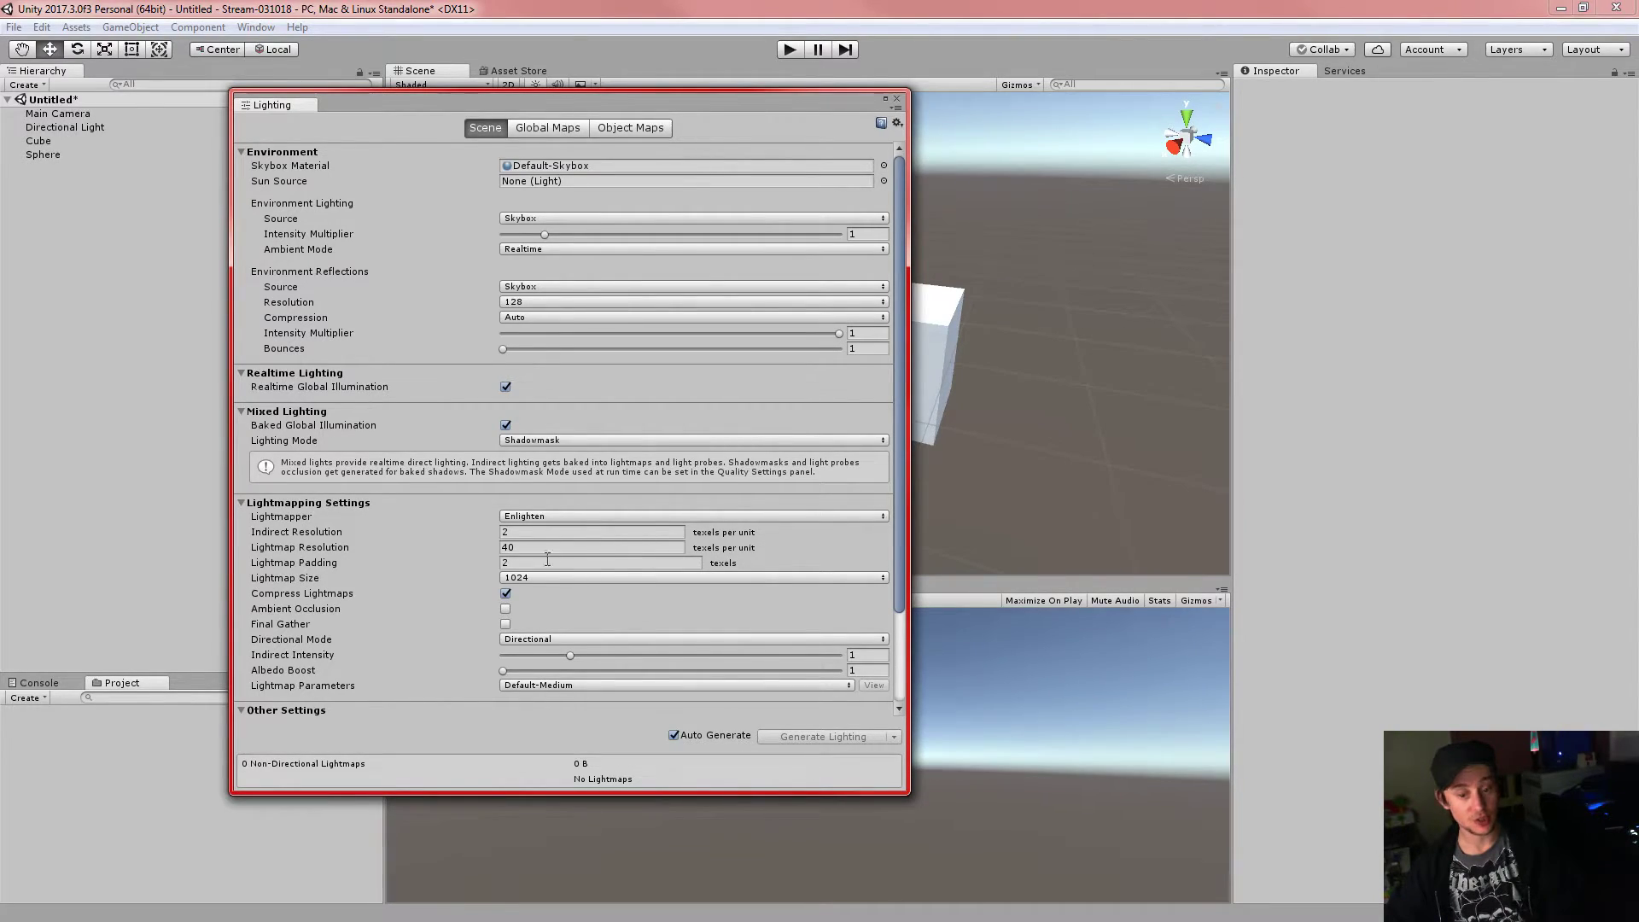
scroll(562, 611, down, 3)
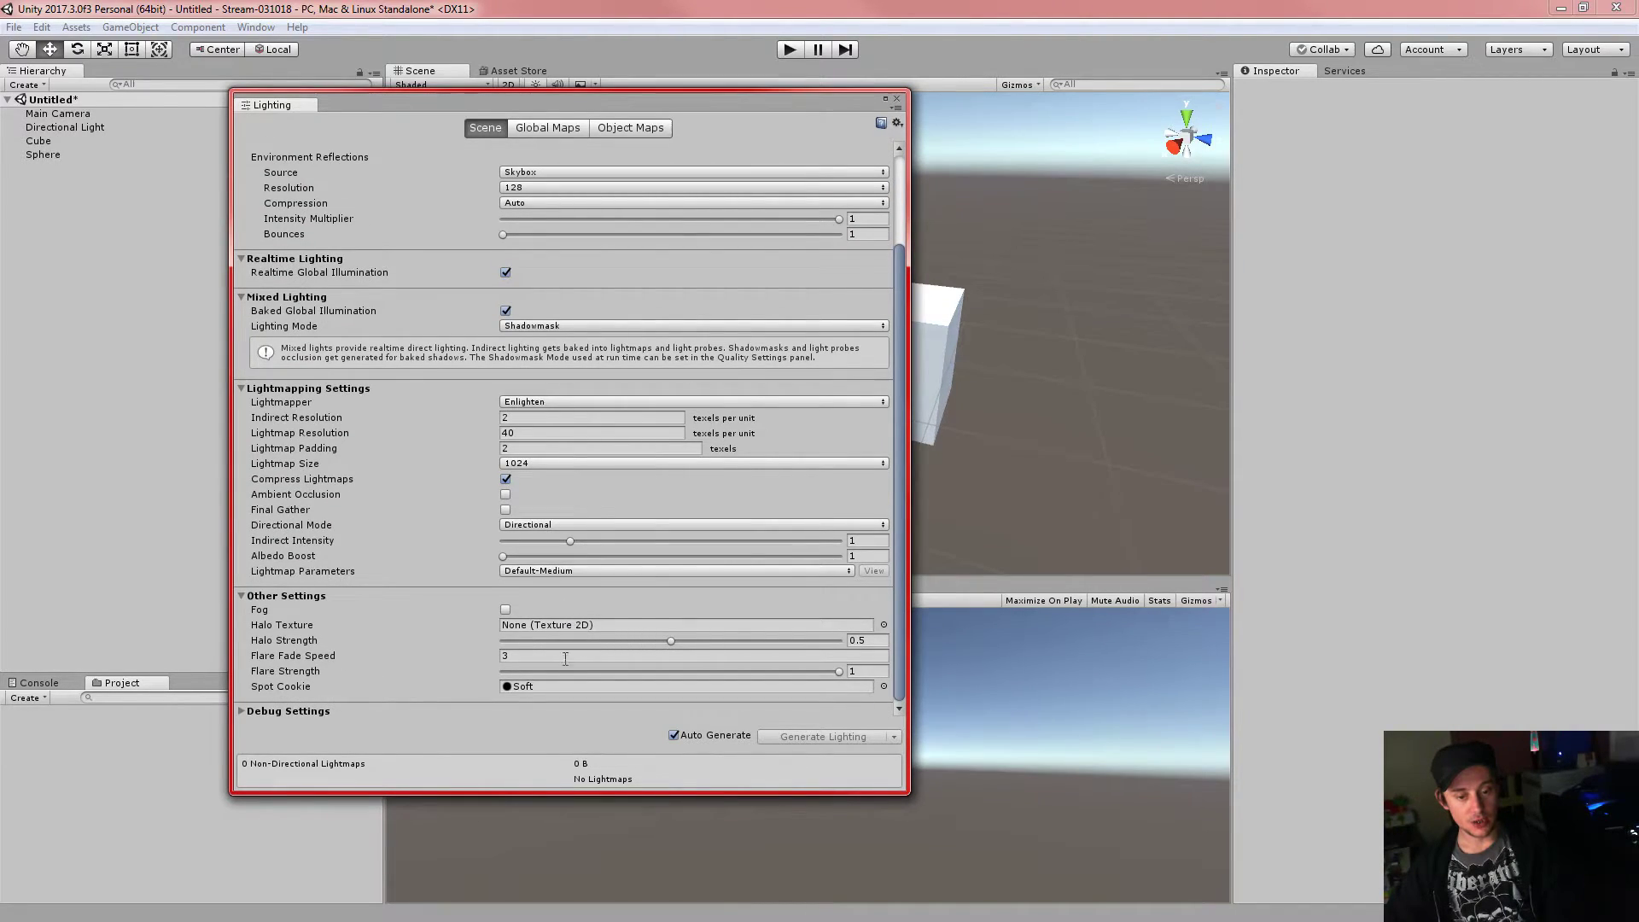
click(896, 100)
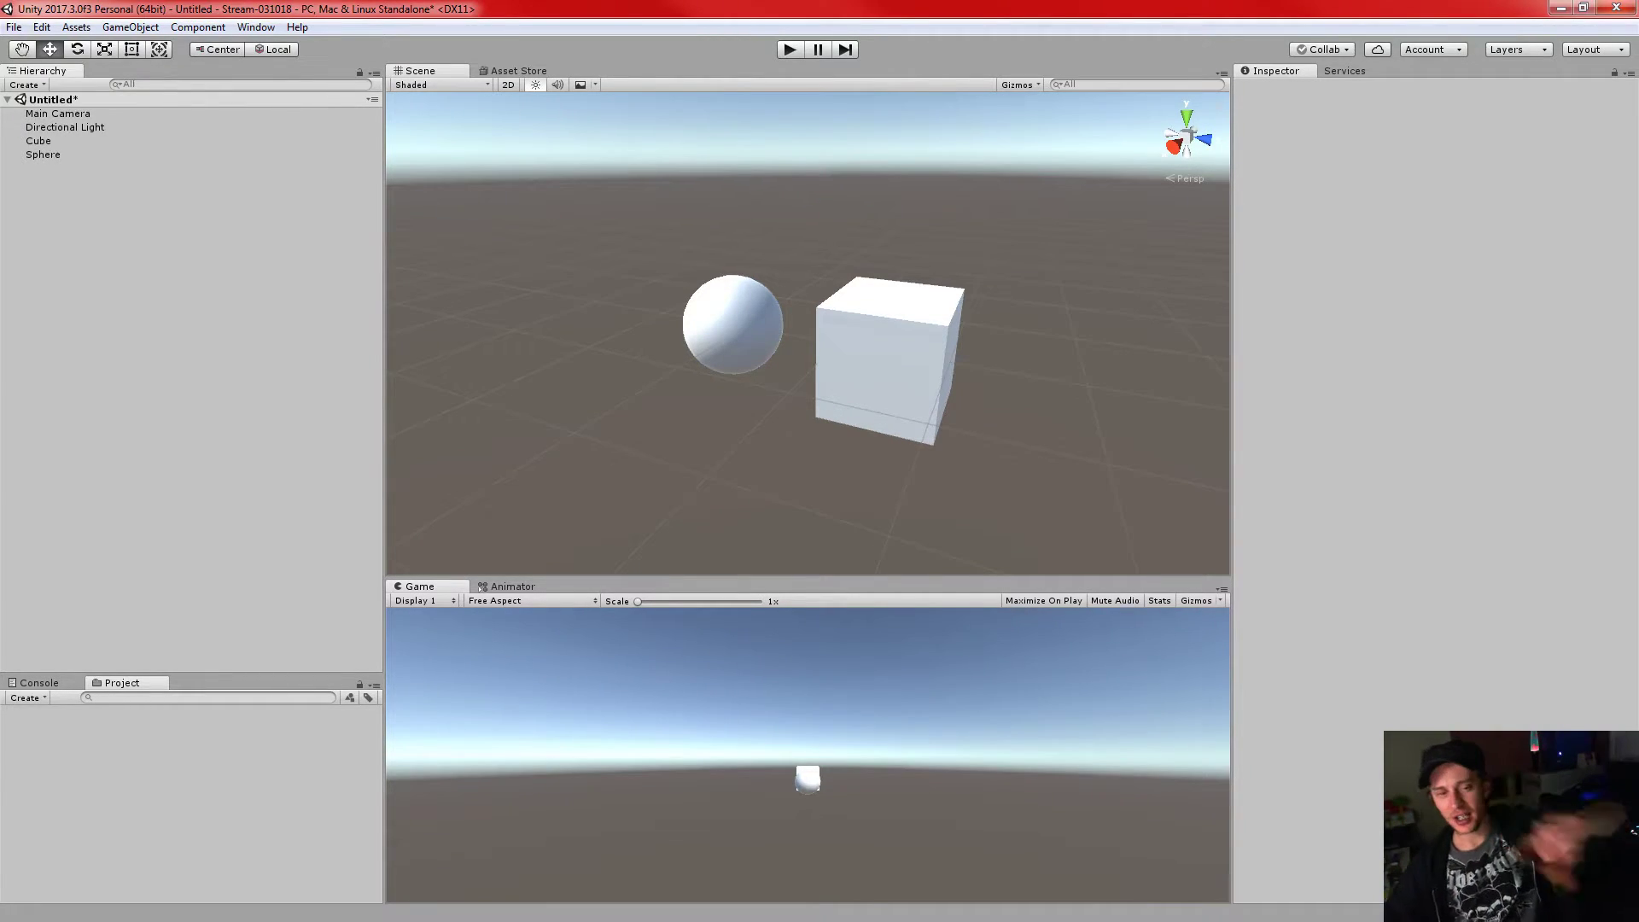
- Set the Main Camera's Clear Flags to Solid Color and its background to the muted blue 3B4F6F
click(86, 114)
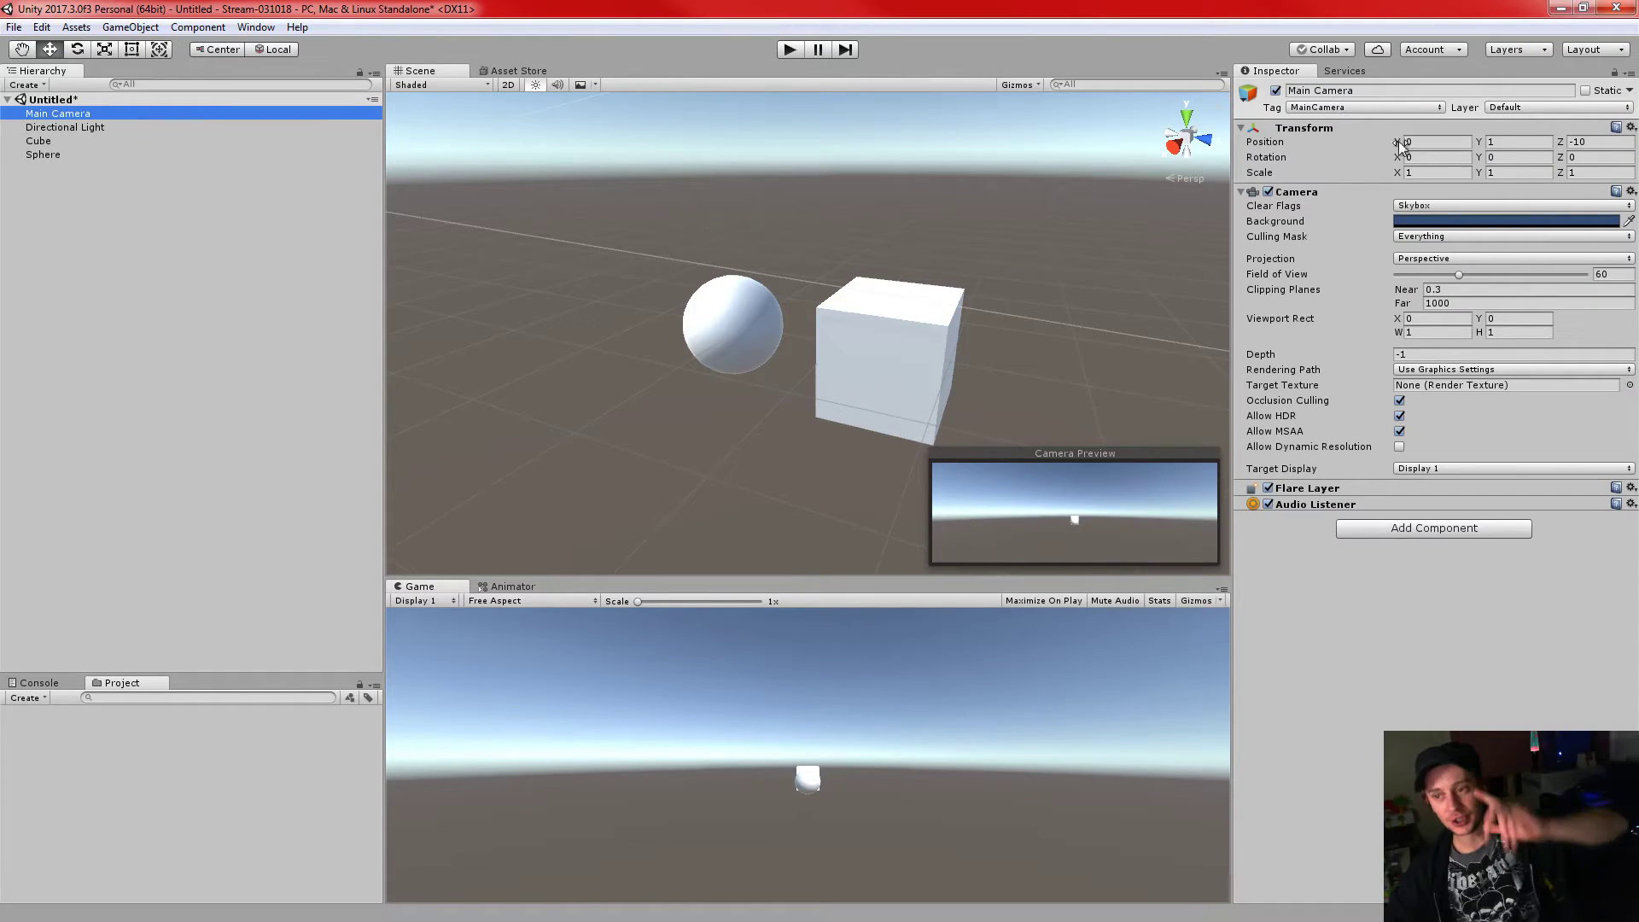
click(1456, 206)
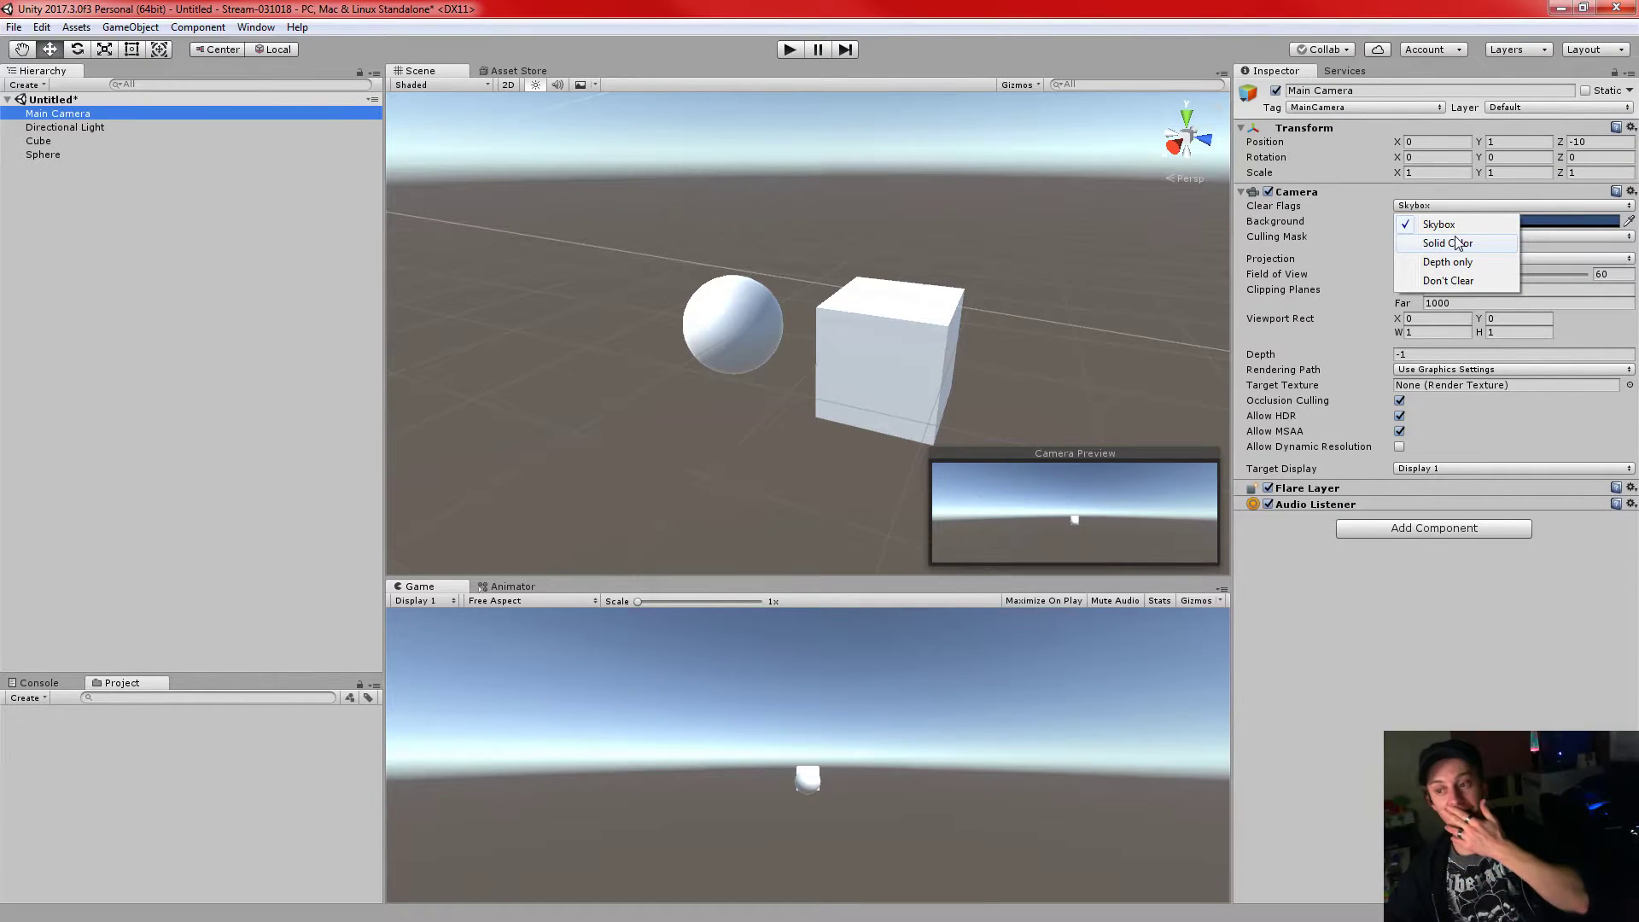
click(1451, 243)
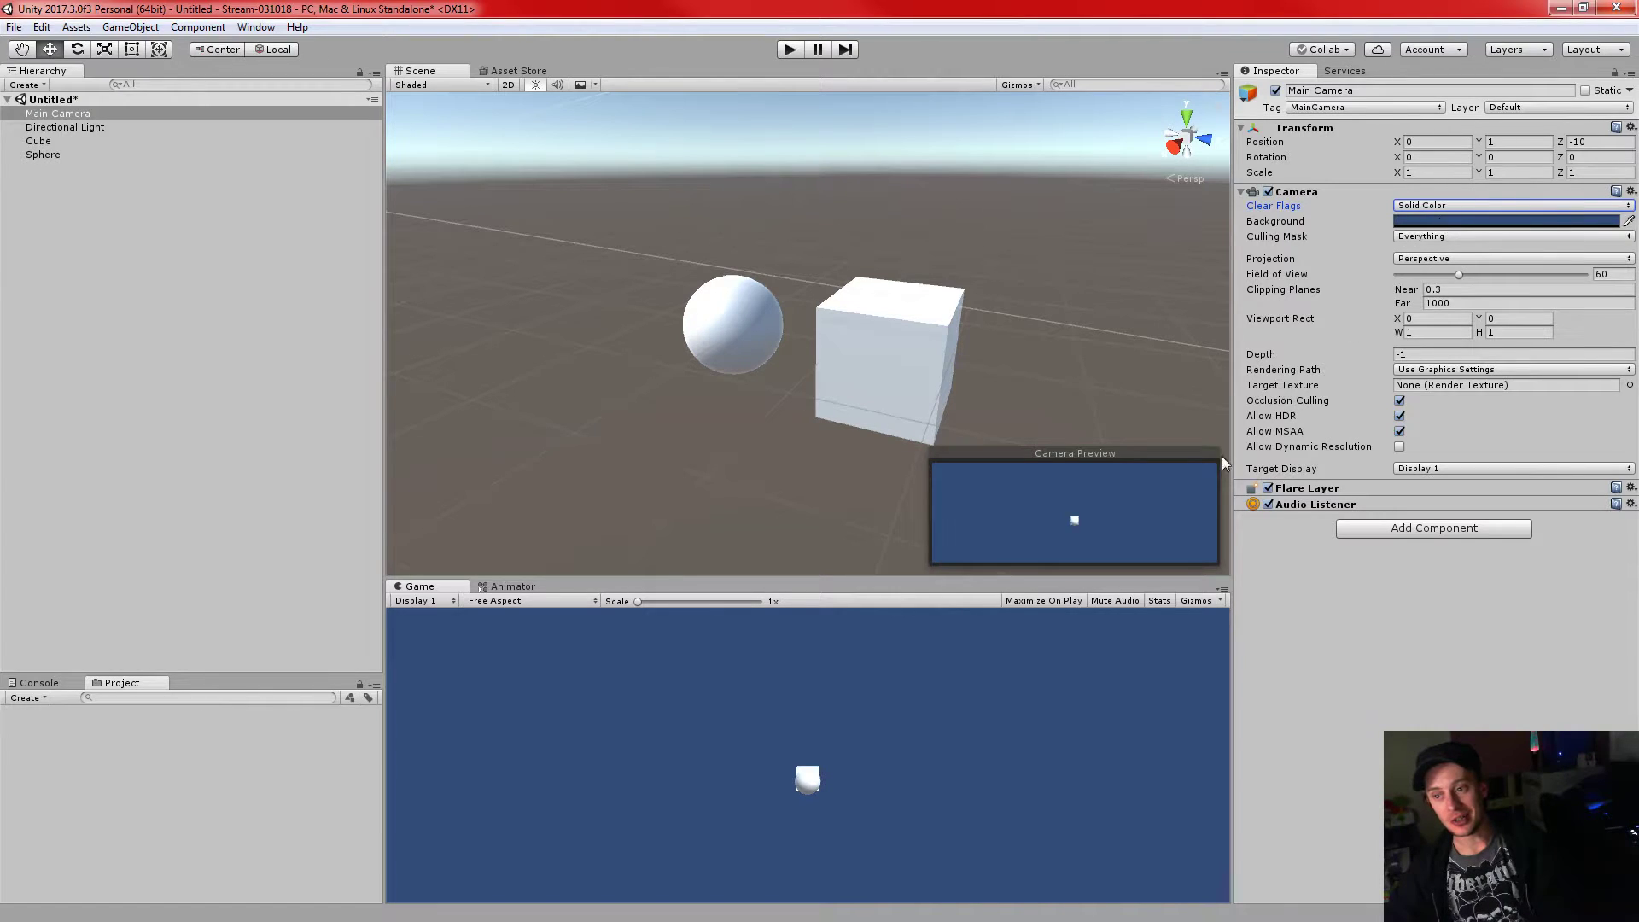
click(1505, 223)
mouse_move(1155, 289)
mouse_down()
mouse_move(1130, 287)
mouse_move(1170, 389)
mouse_move(1278, 286)
mouse_move(1196, 358)
mouse_move(1215, 357)
mouse_up()
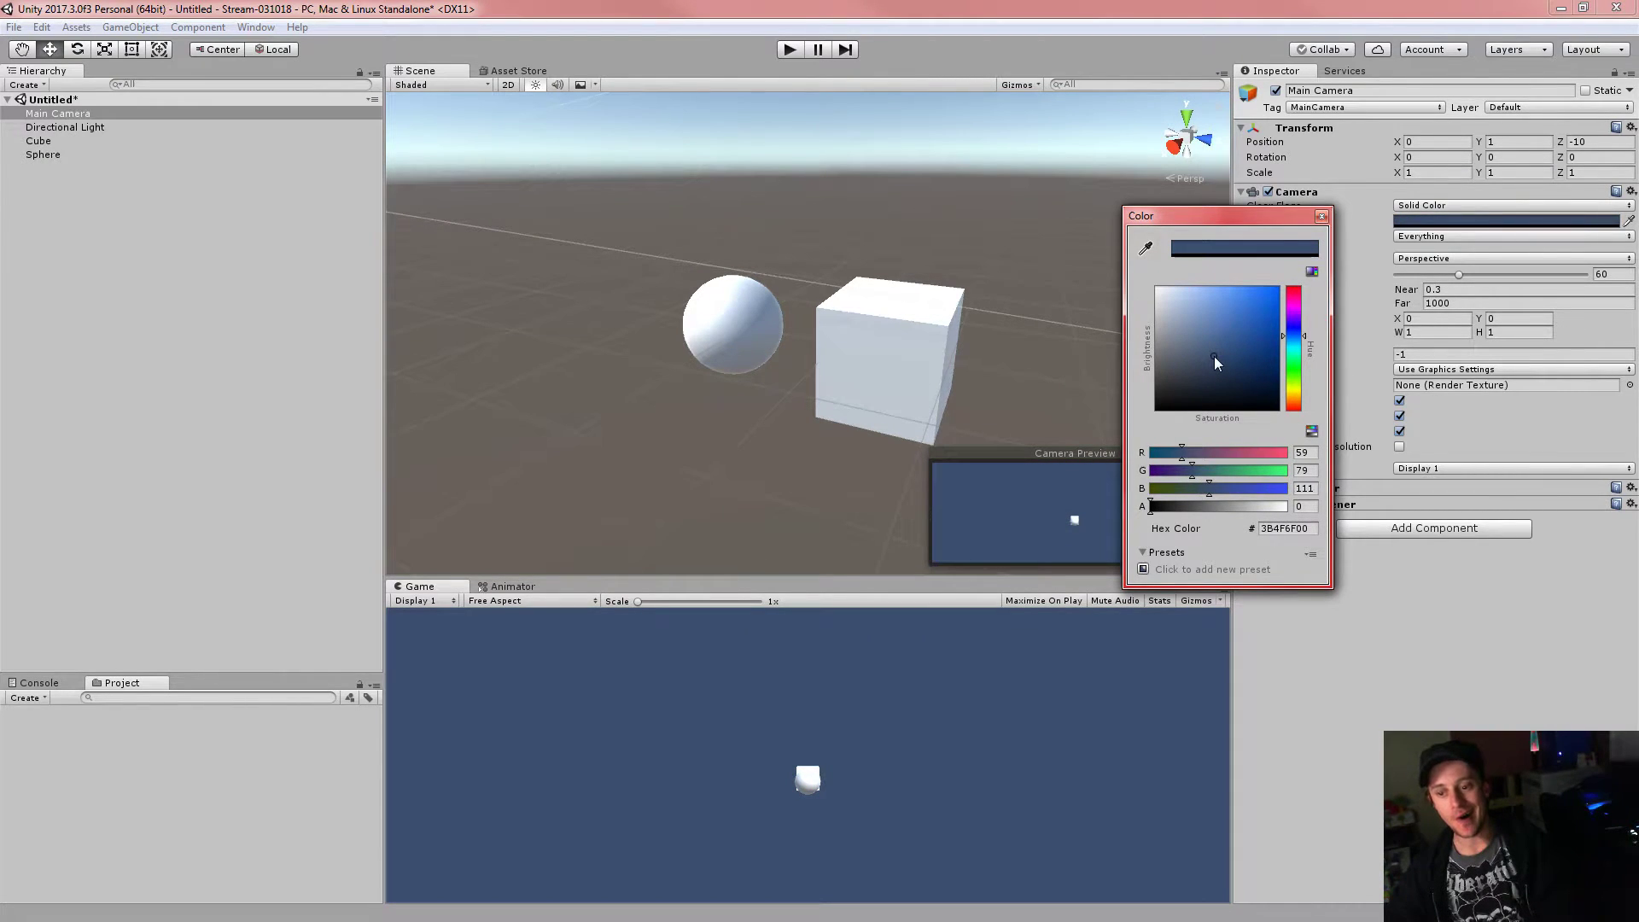
click(1321, 216)
- Set the Main Camera's Clear Flags back to Skybox and select the cube in the scene
click(1417, 206)
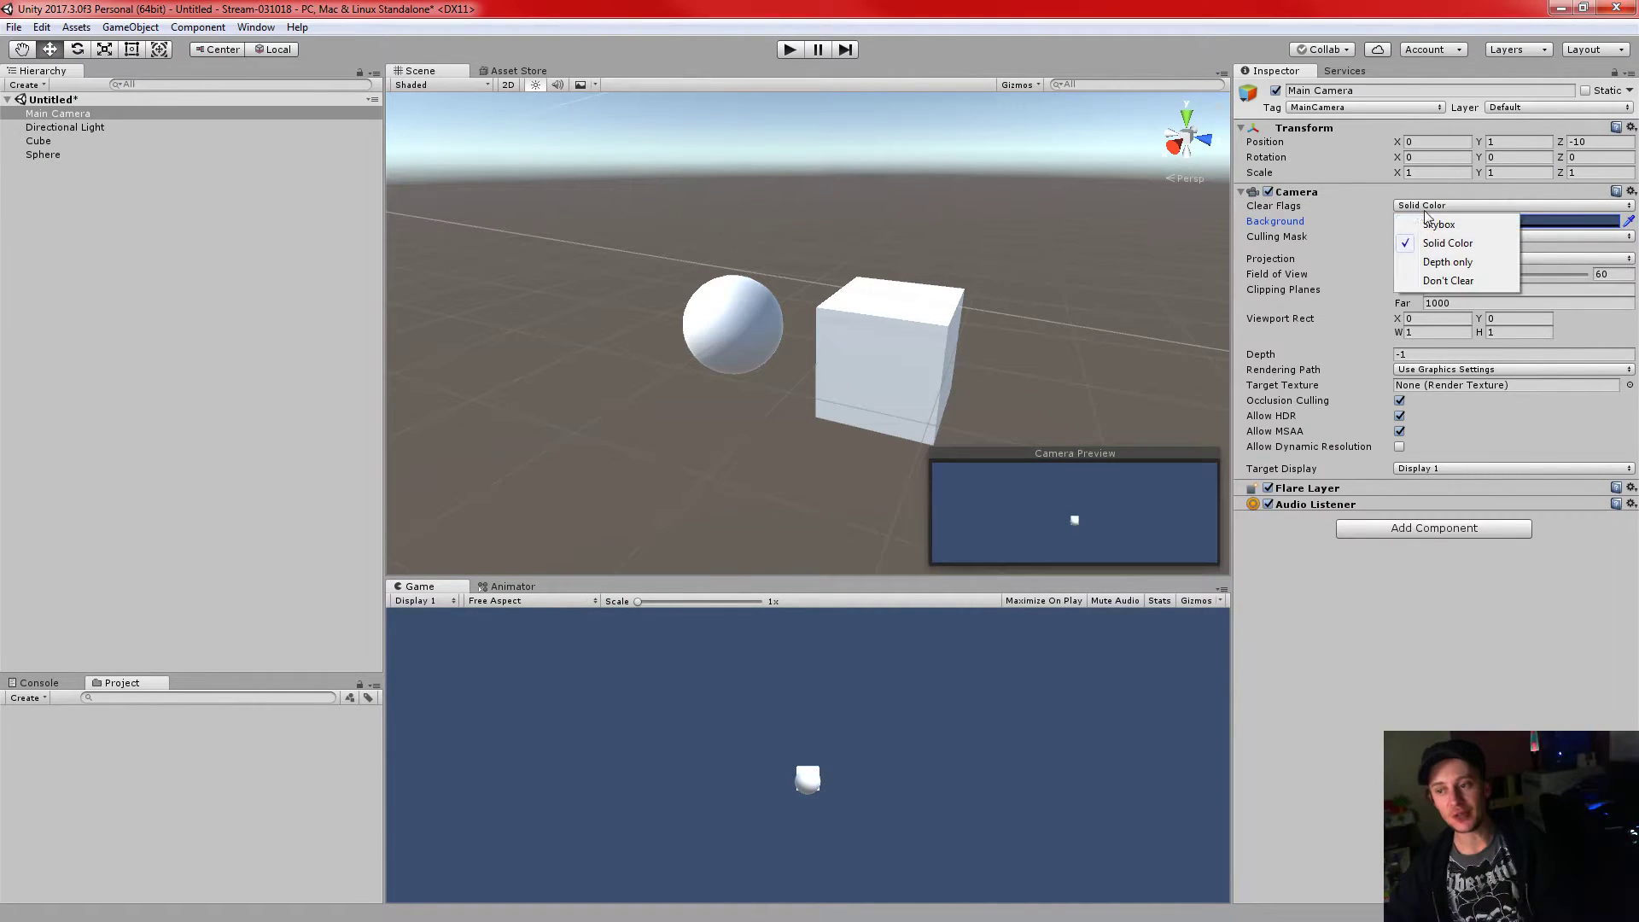
click(1439, 225)
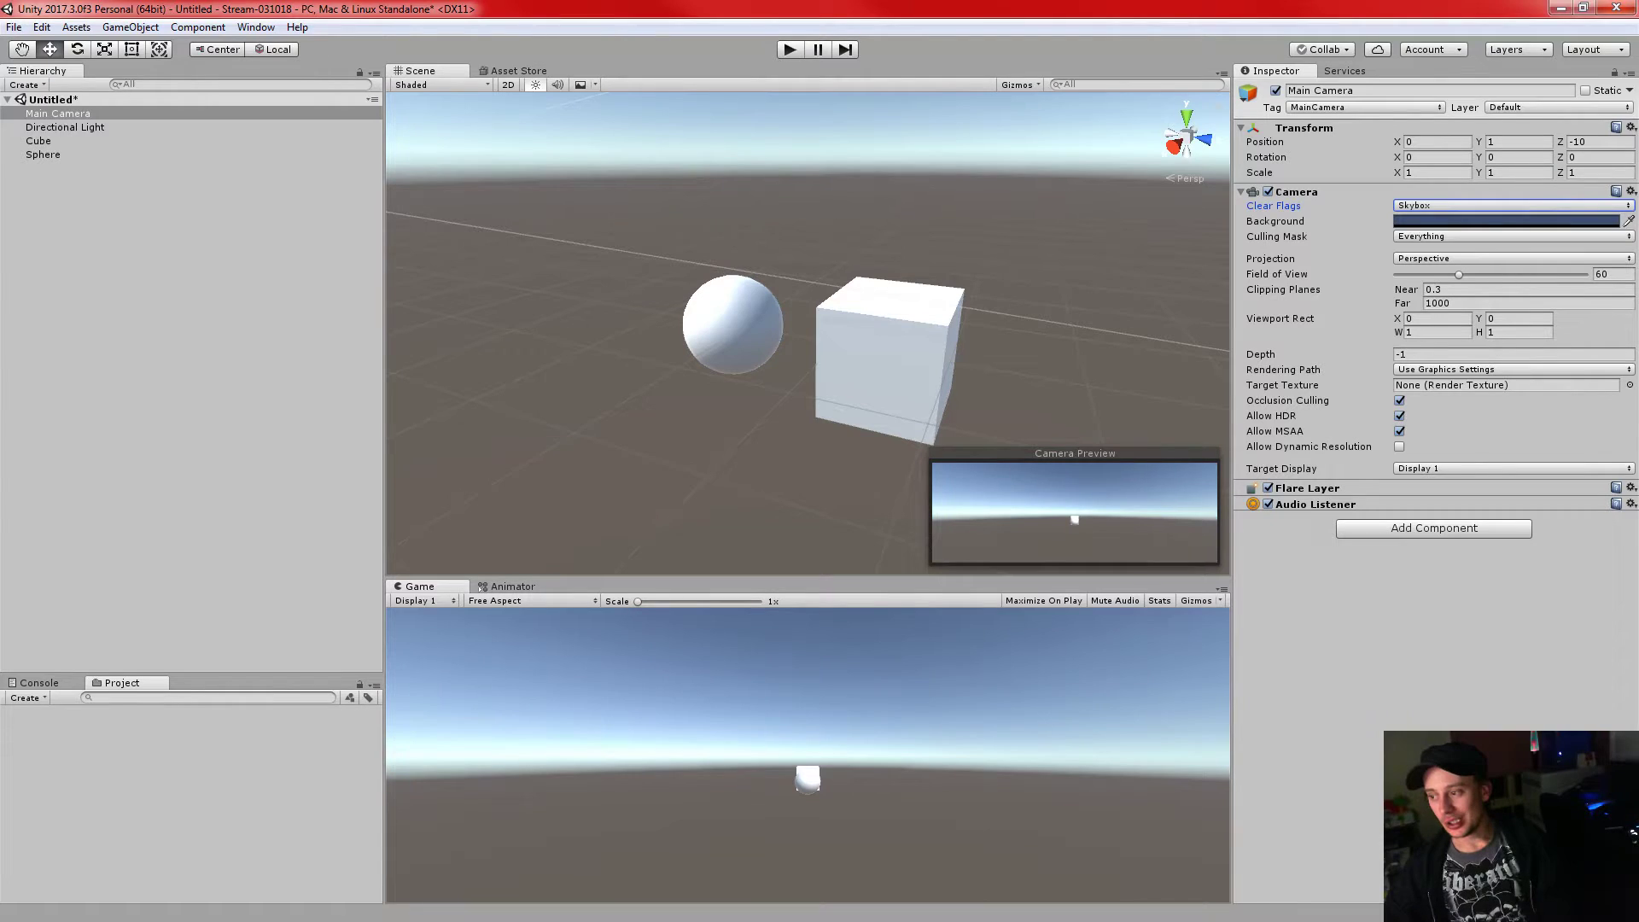
click(908, 341)
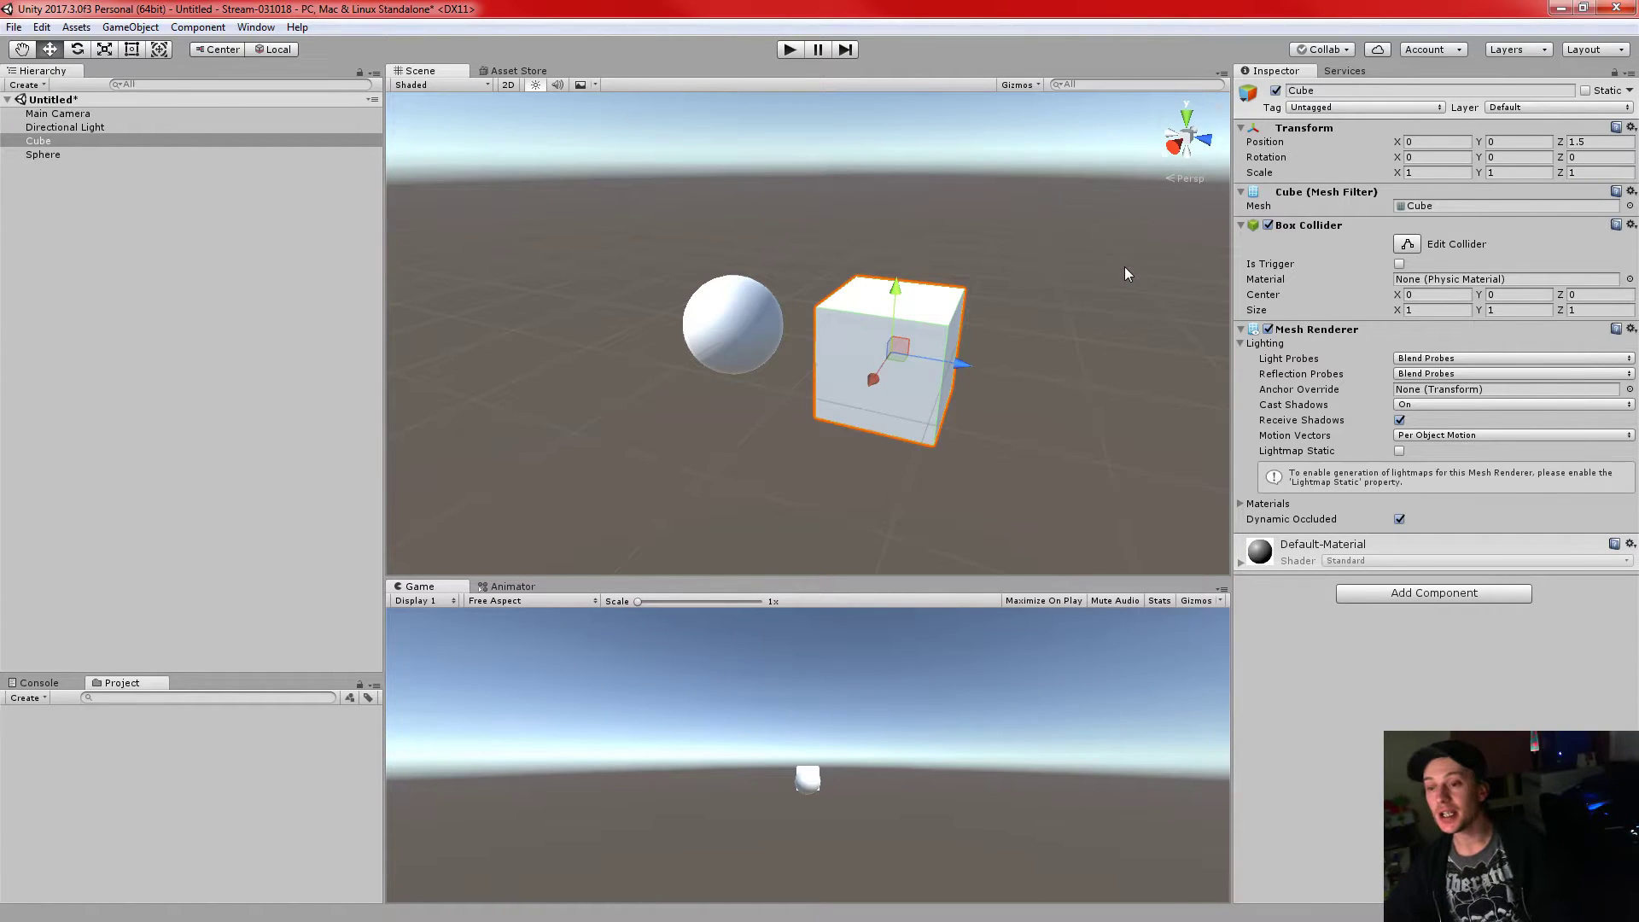
- Add a Skybox component to the Main Camera and assign Default-Skybox as its custom skybox
click(58, 113)
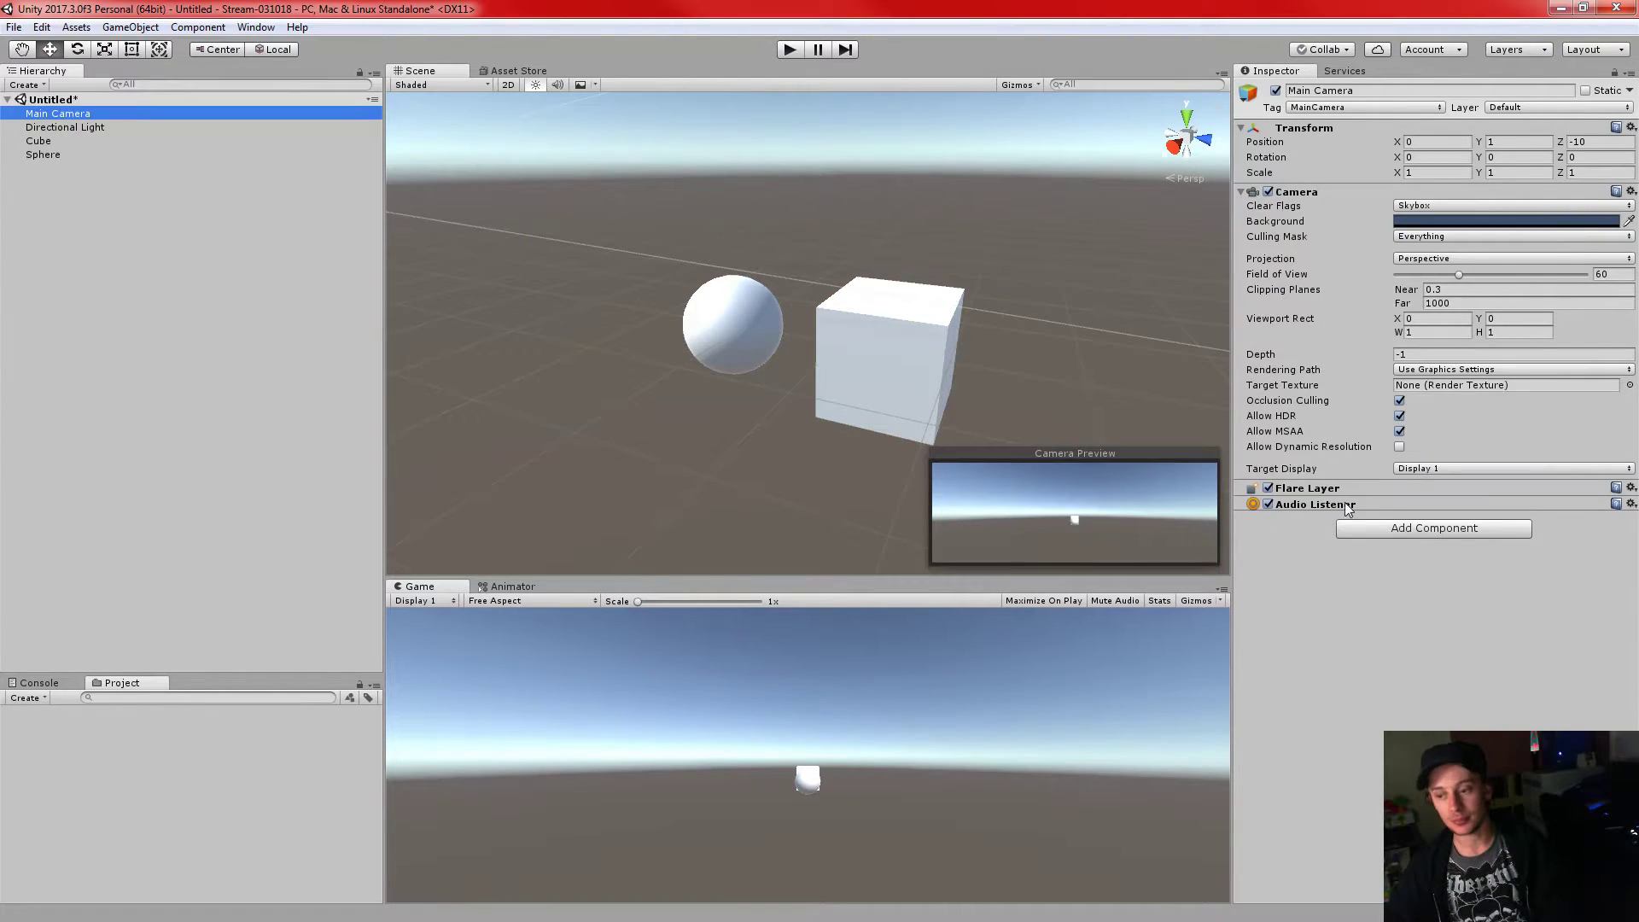
click(1404, 529)
text(sky)
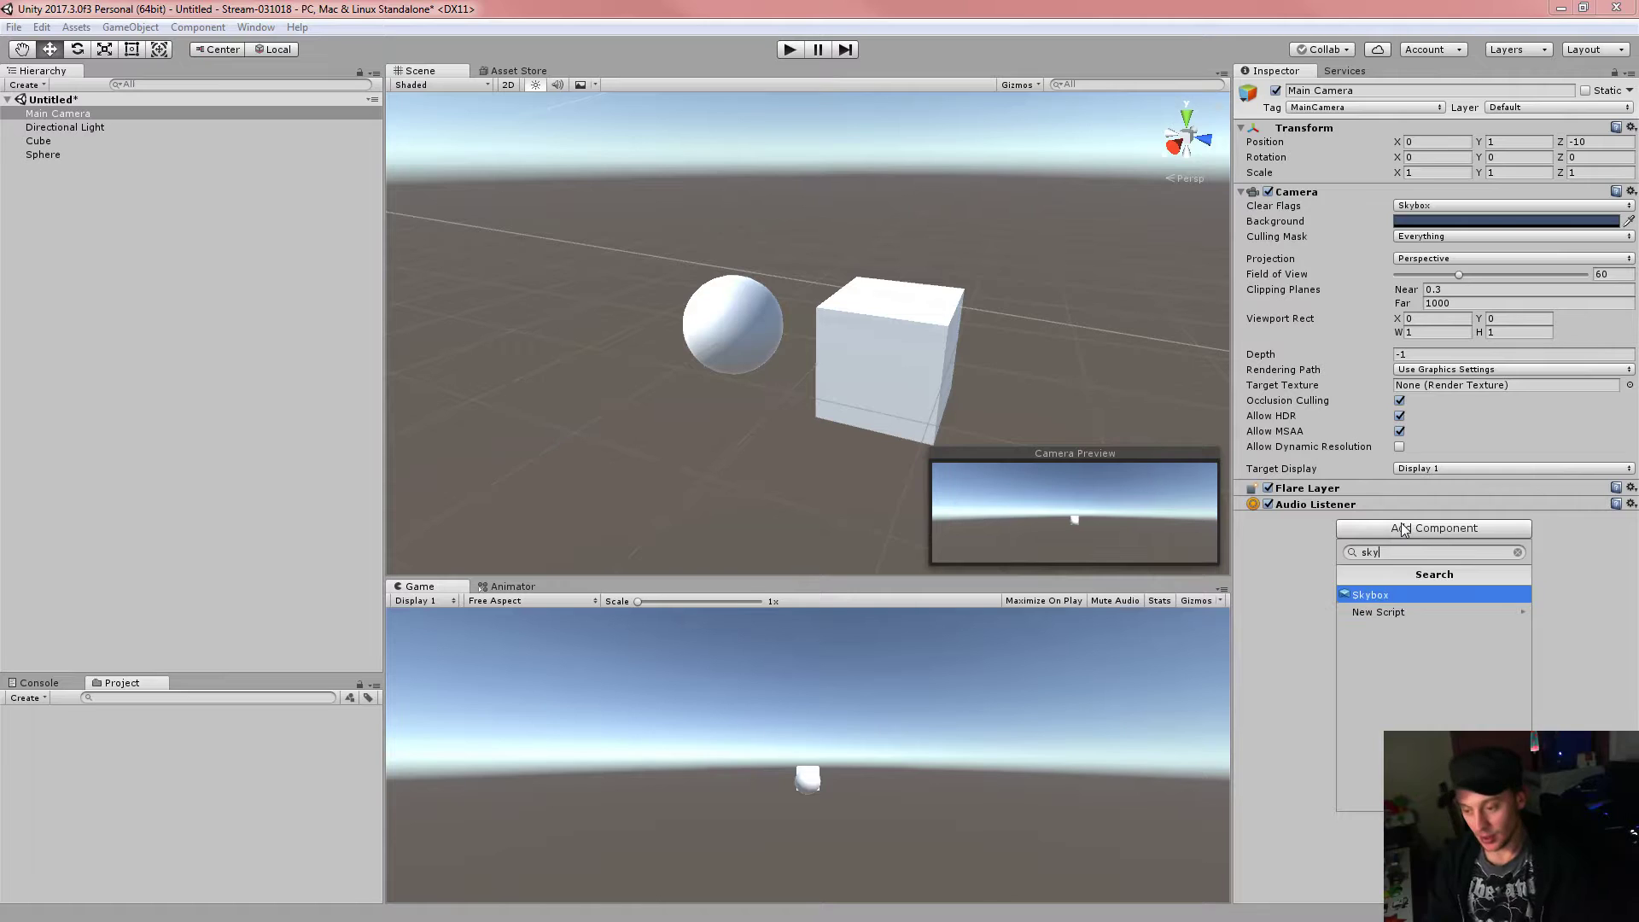
key(Return)
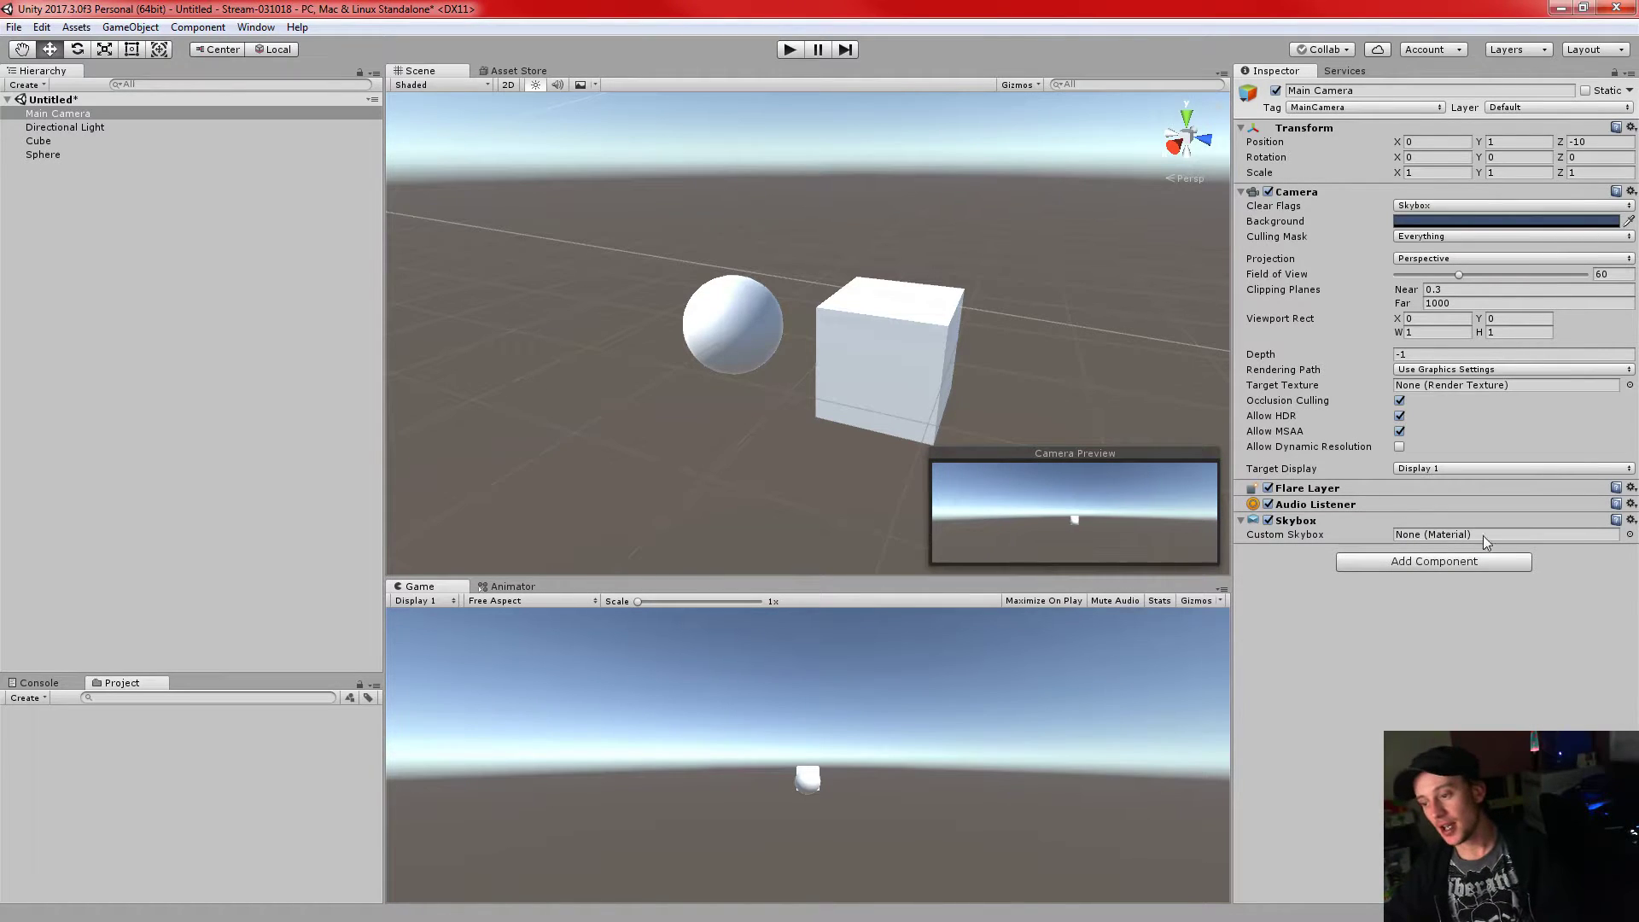
click(1630, 535)
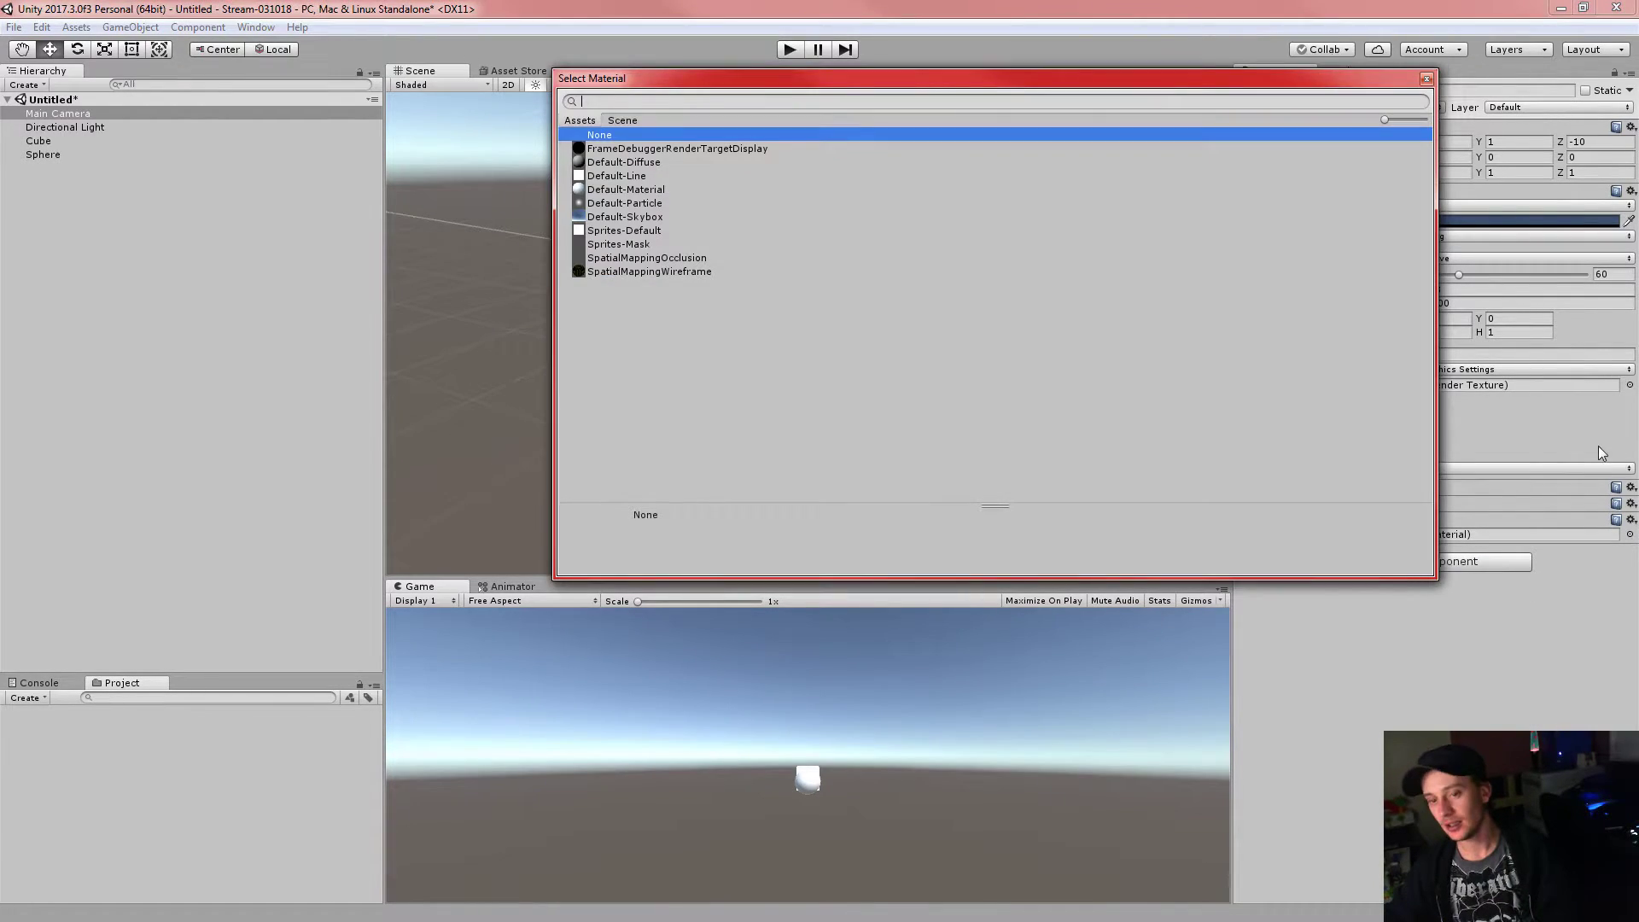
double_click(612, 219)
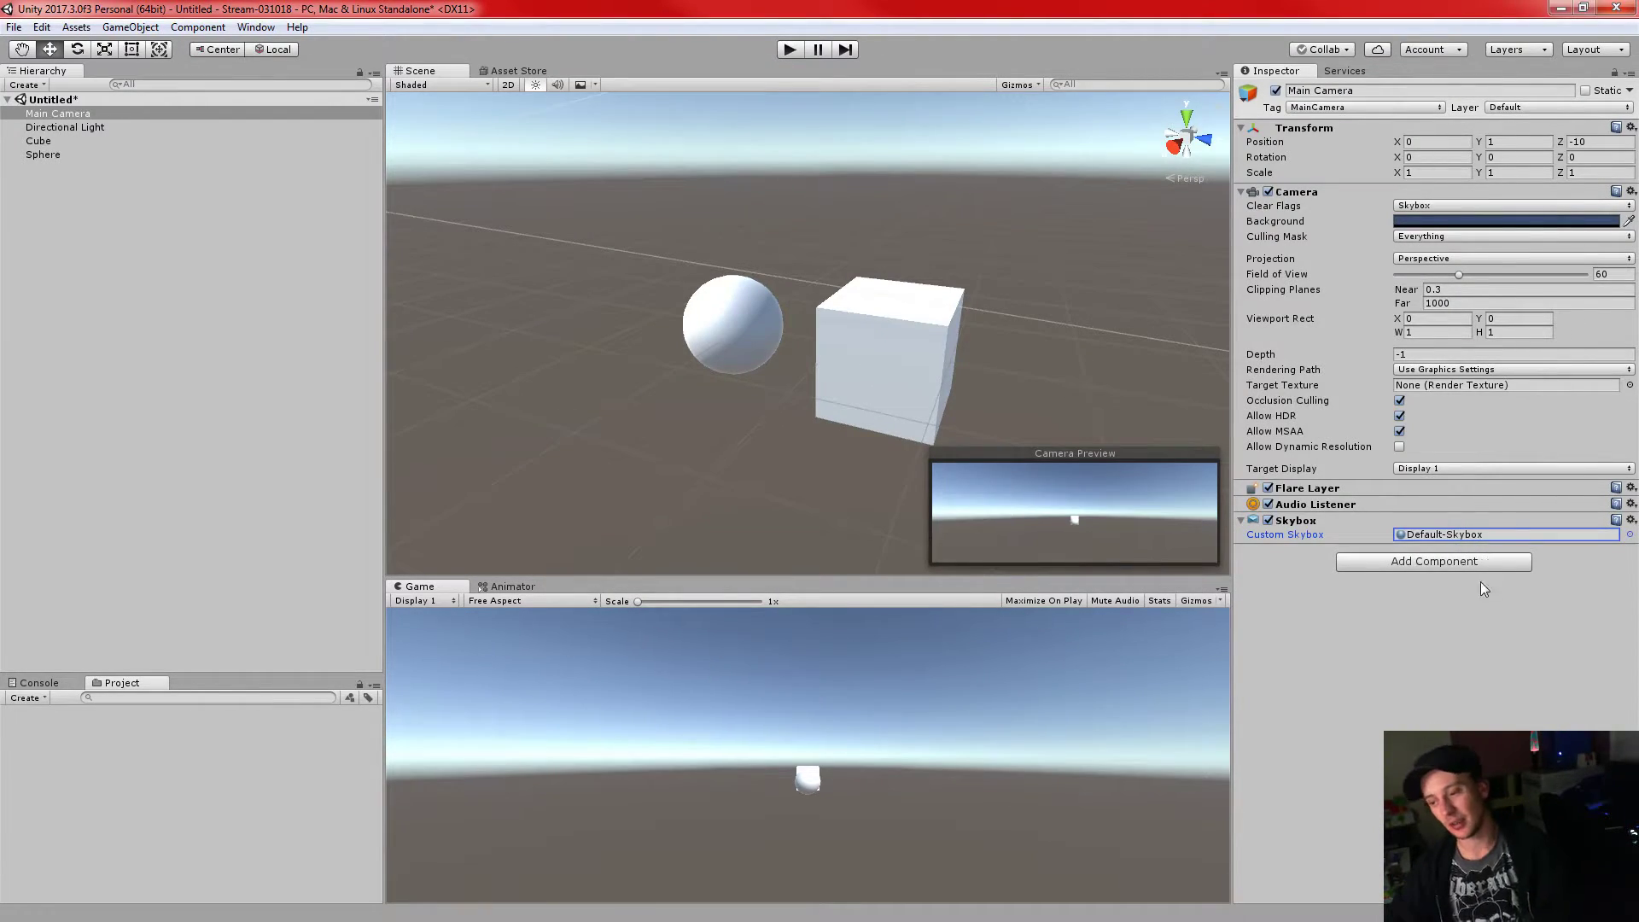
- Remove the Skybox component from the Main Camera and keep the camera selected
click(1630, 521)
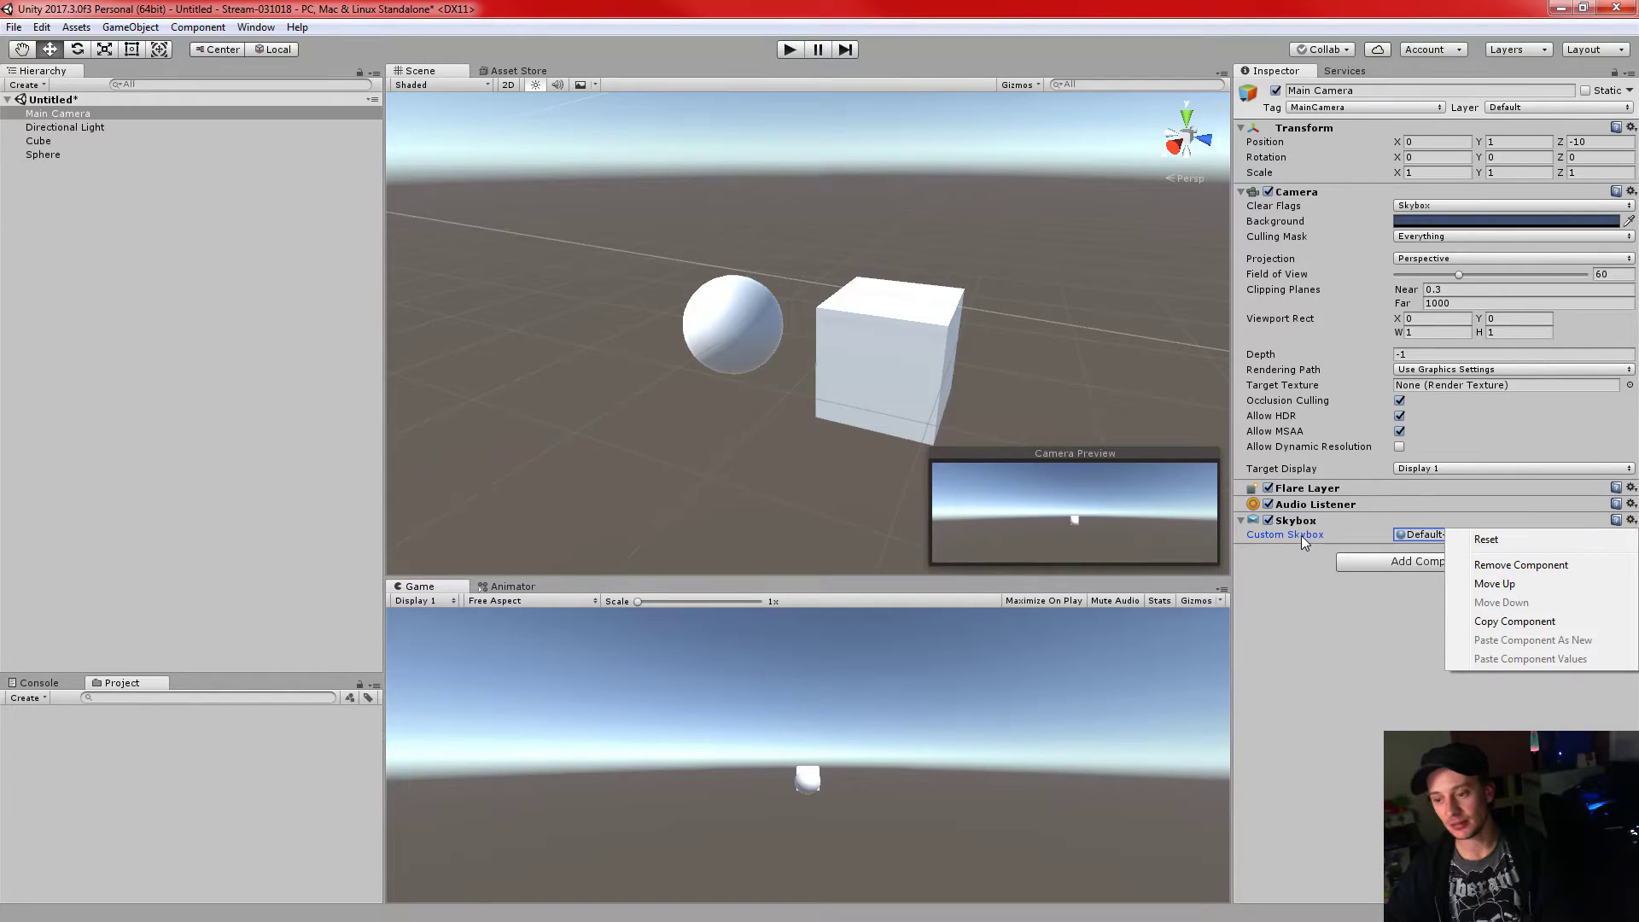
click(1496, 565)
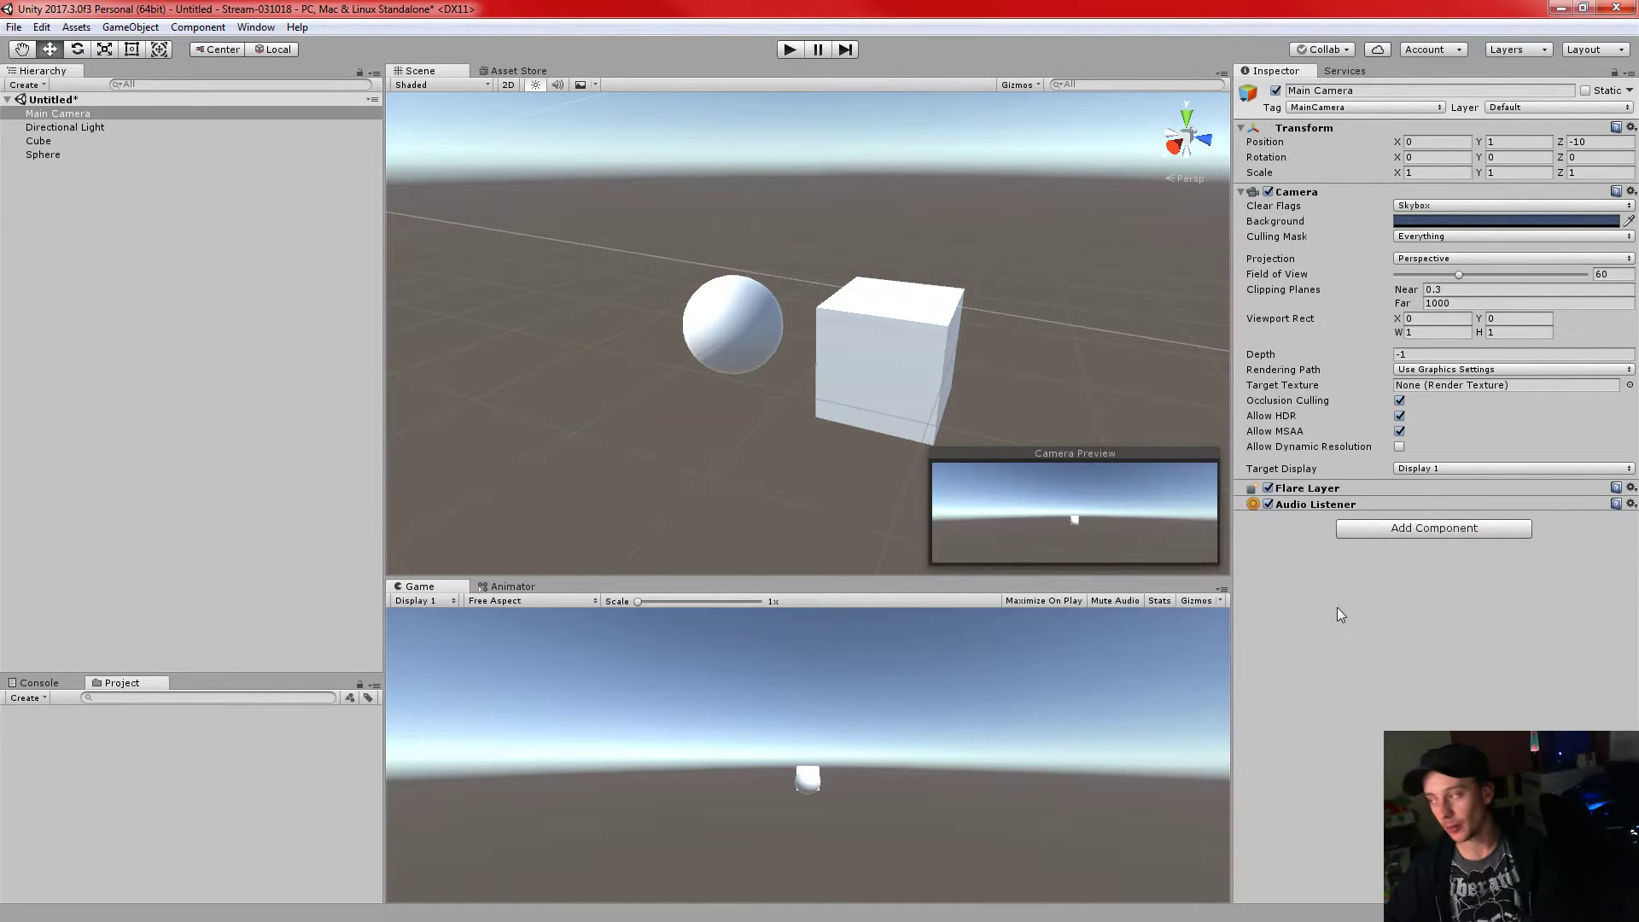
click(47, 115)
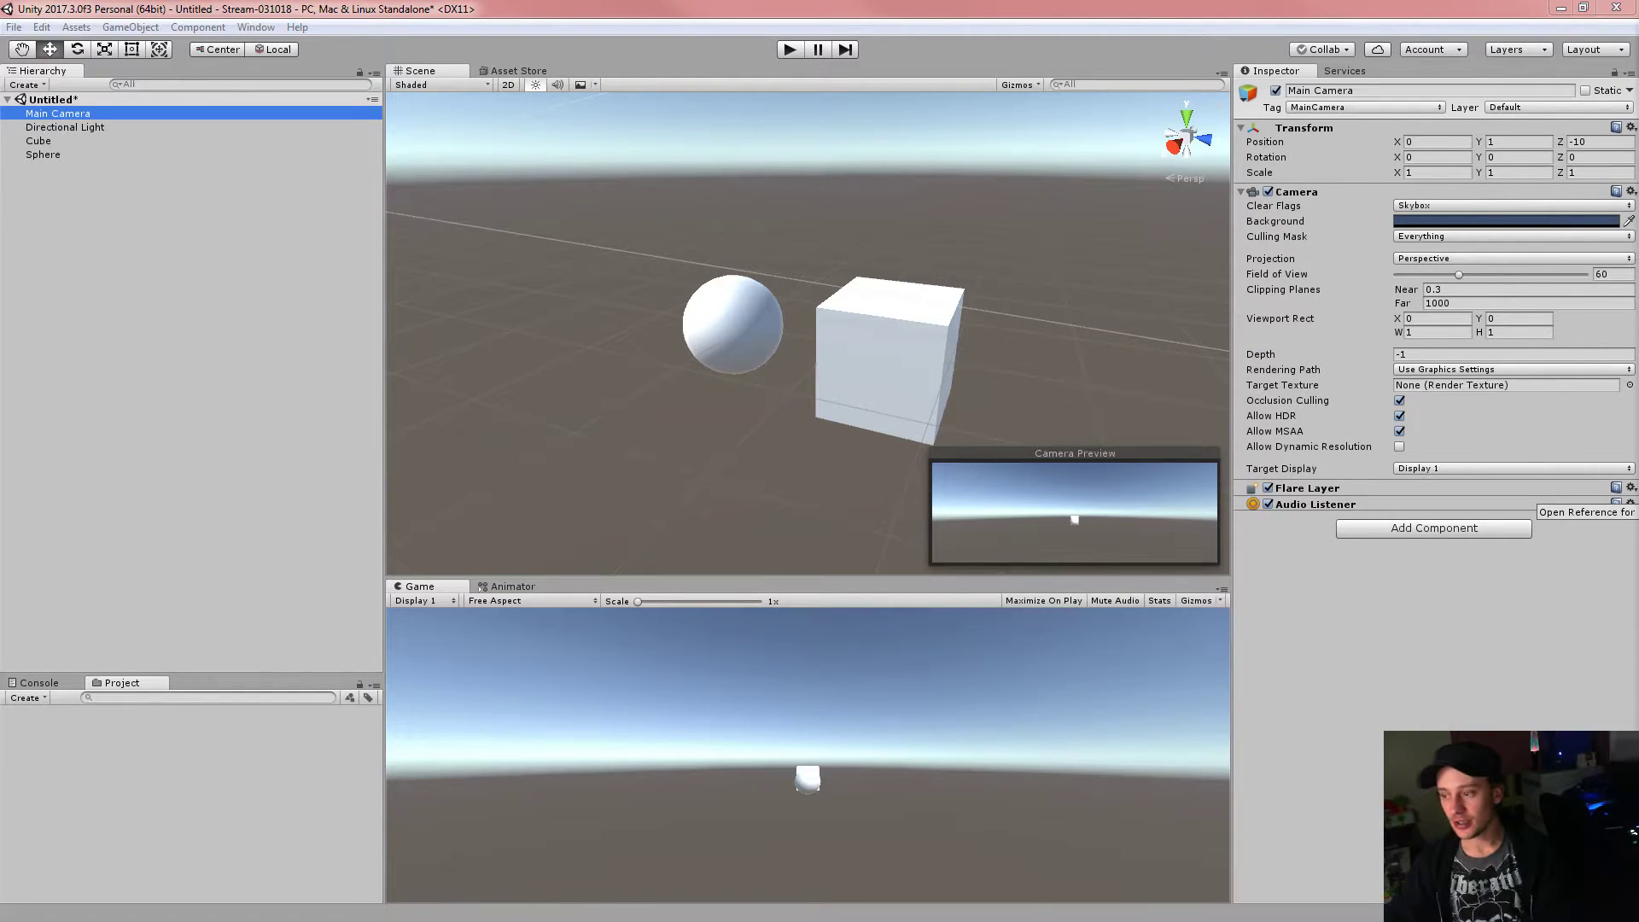
- Select the cube, the sphere, both together and the cube alone, examining the properties shown for each selection
click(924, 320)
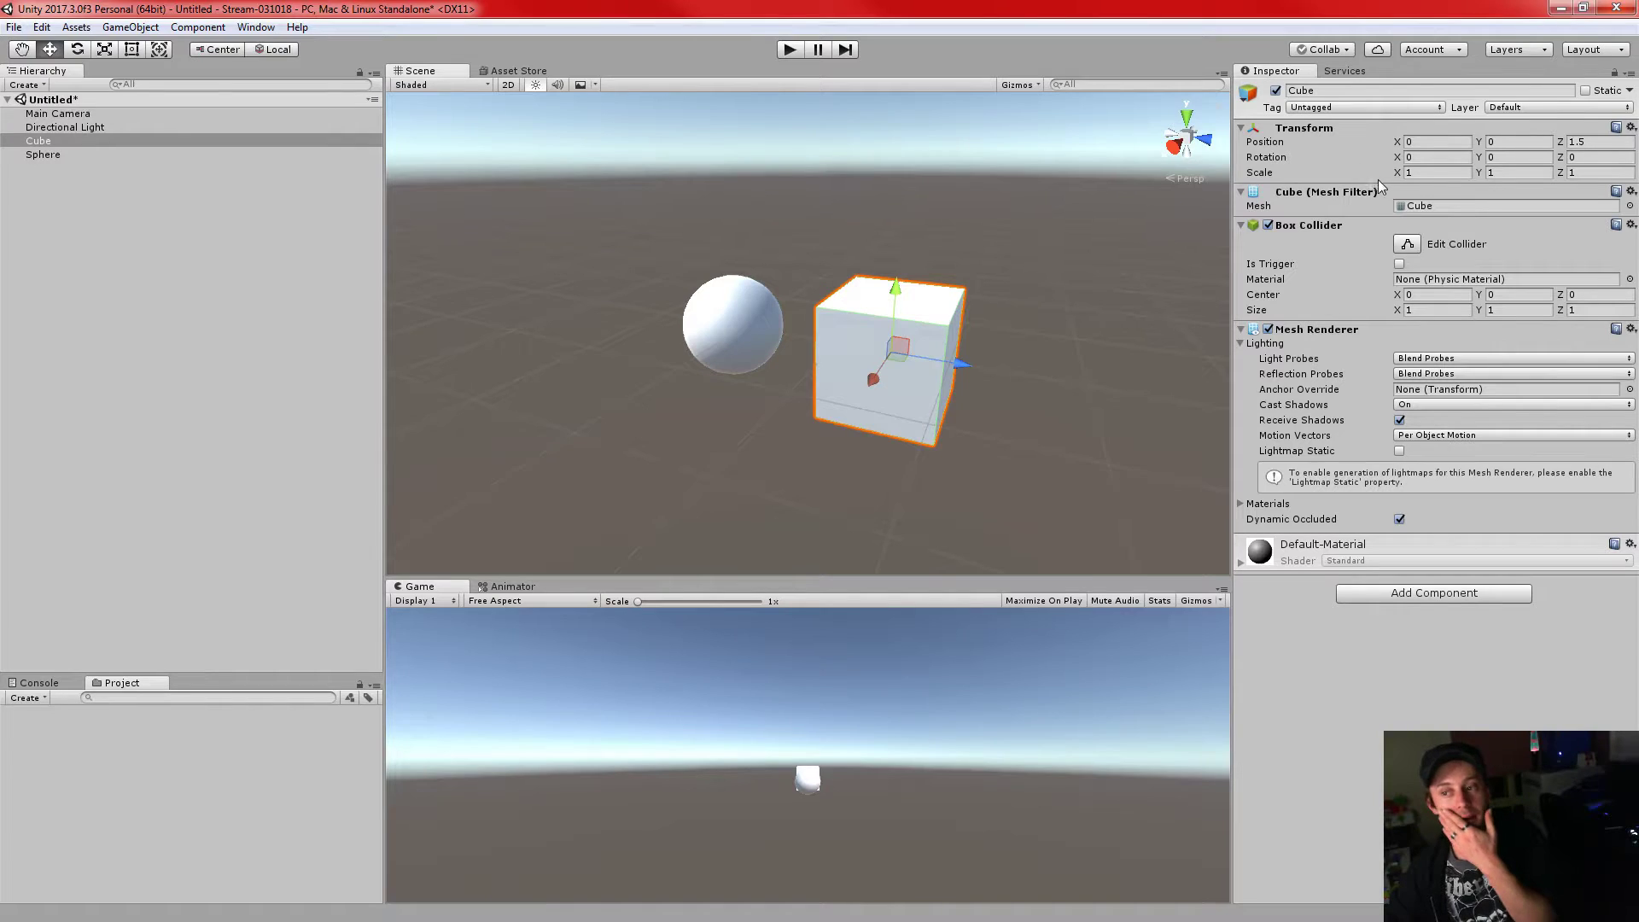
click(760, 322)
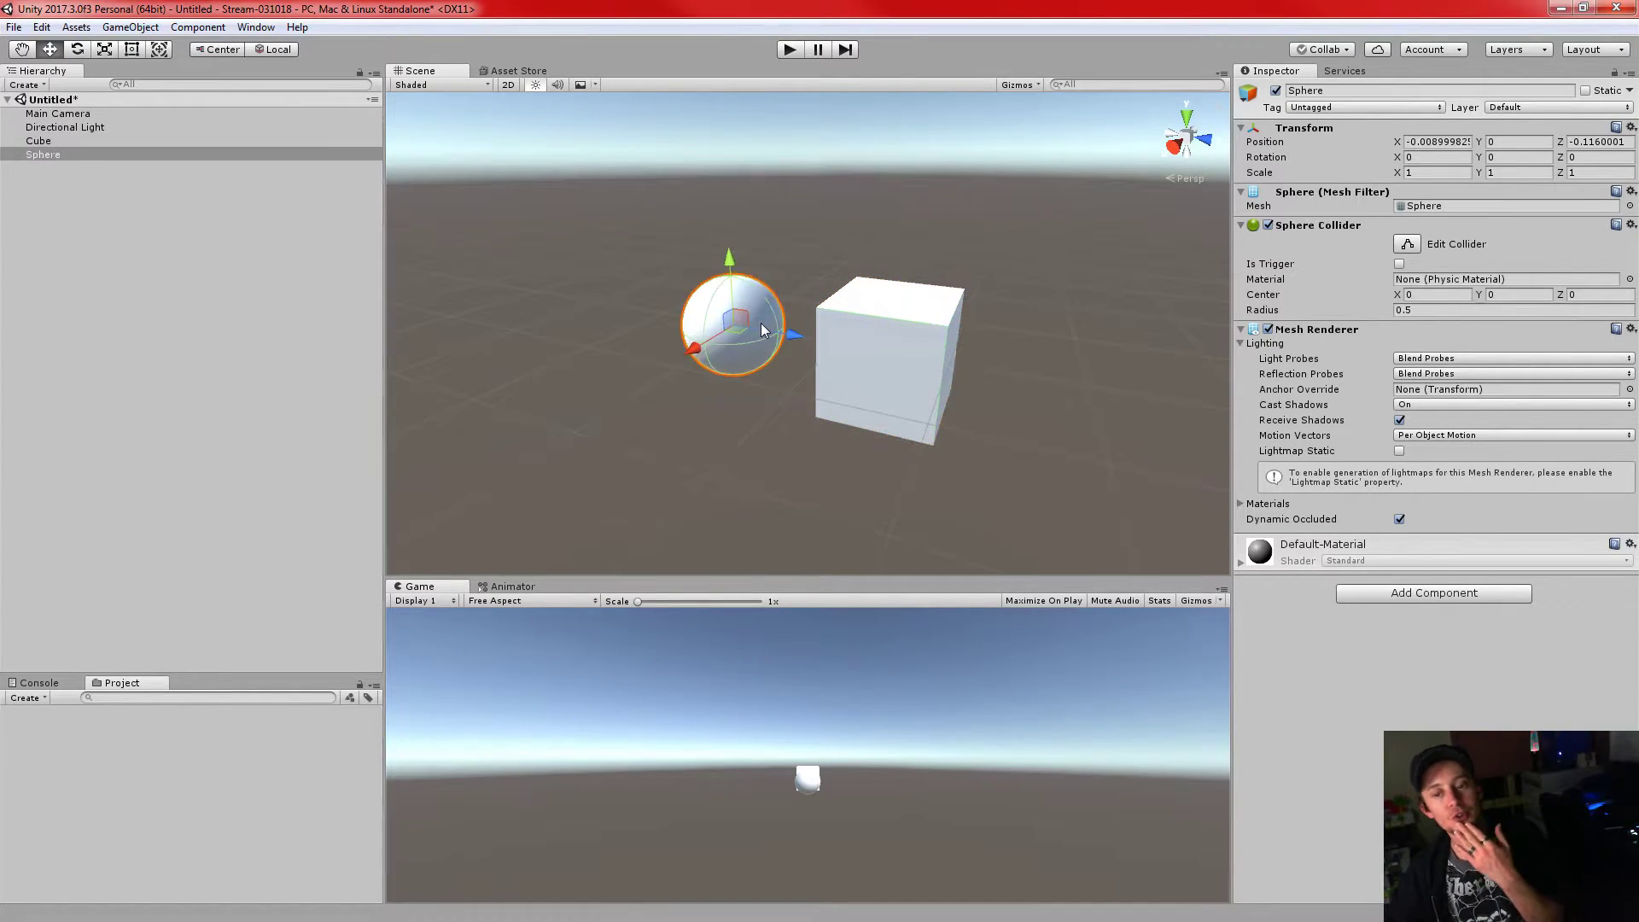
shift+click(853, 335)
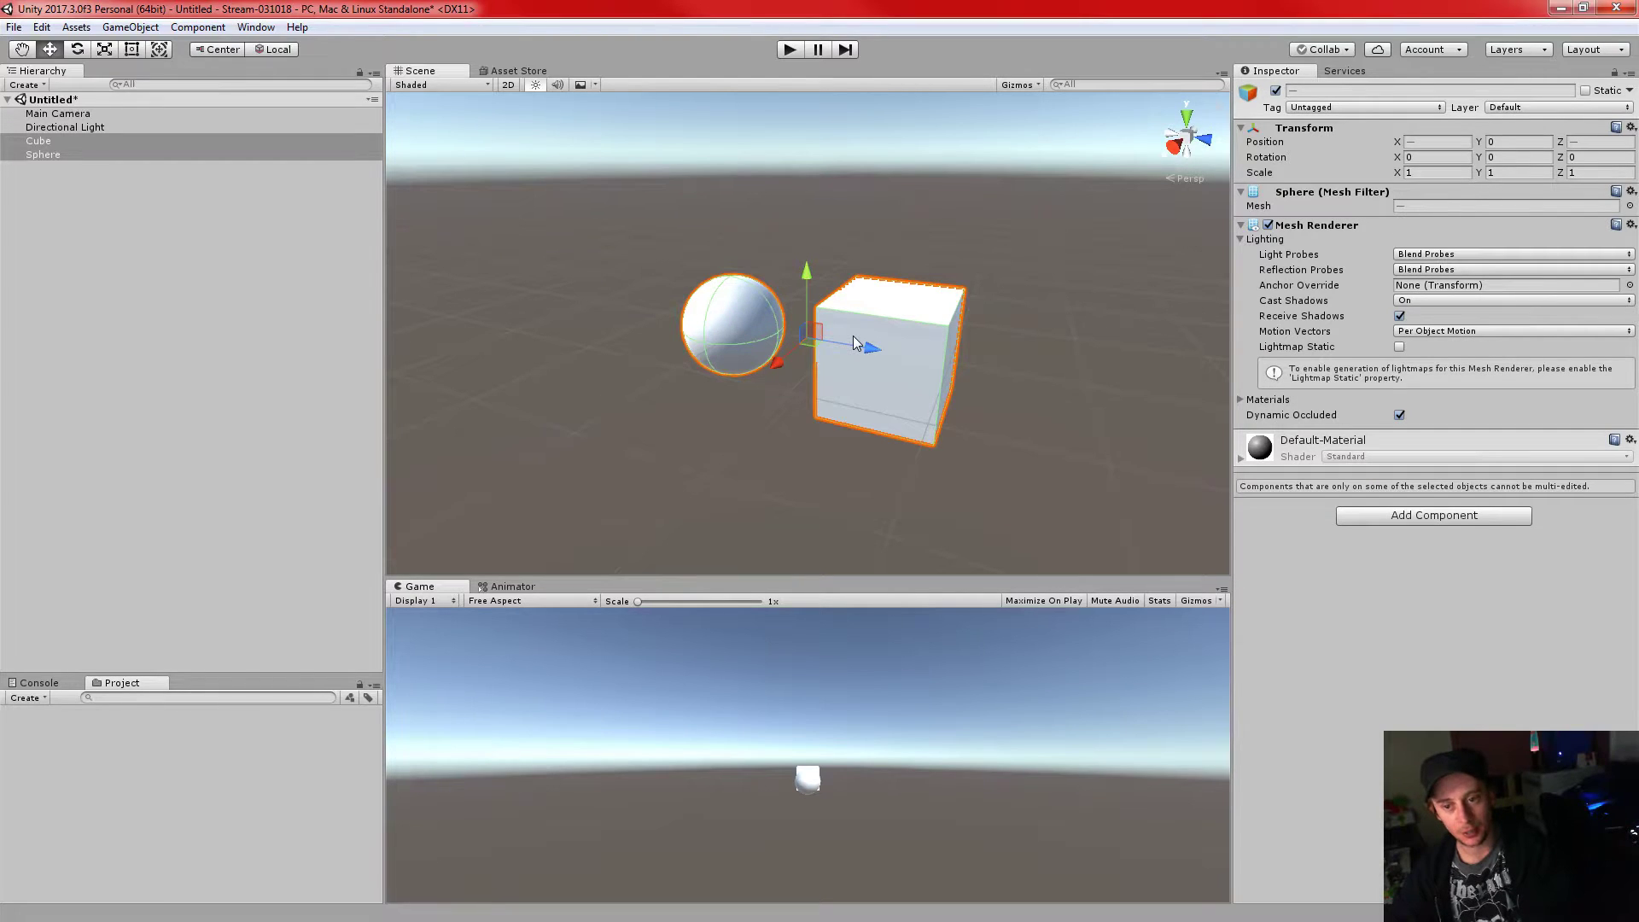
click(914, 358)
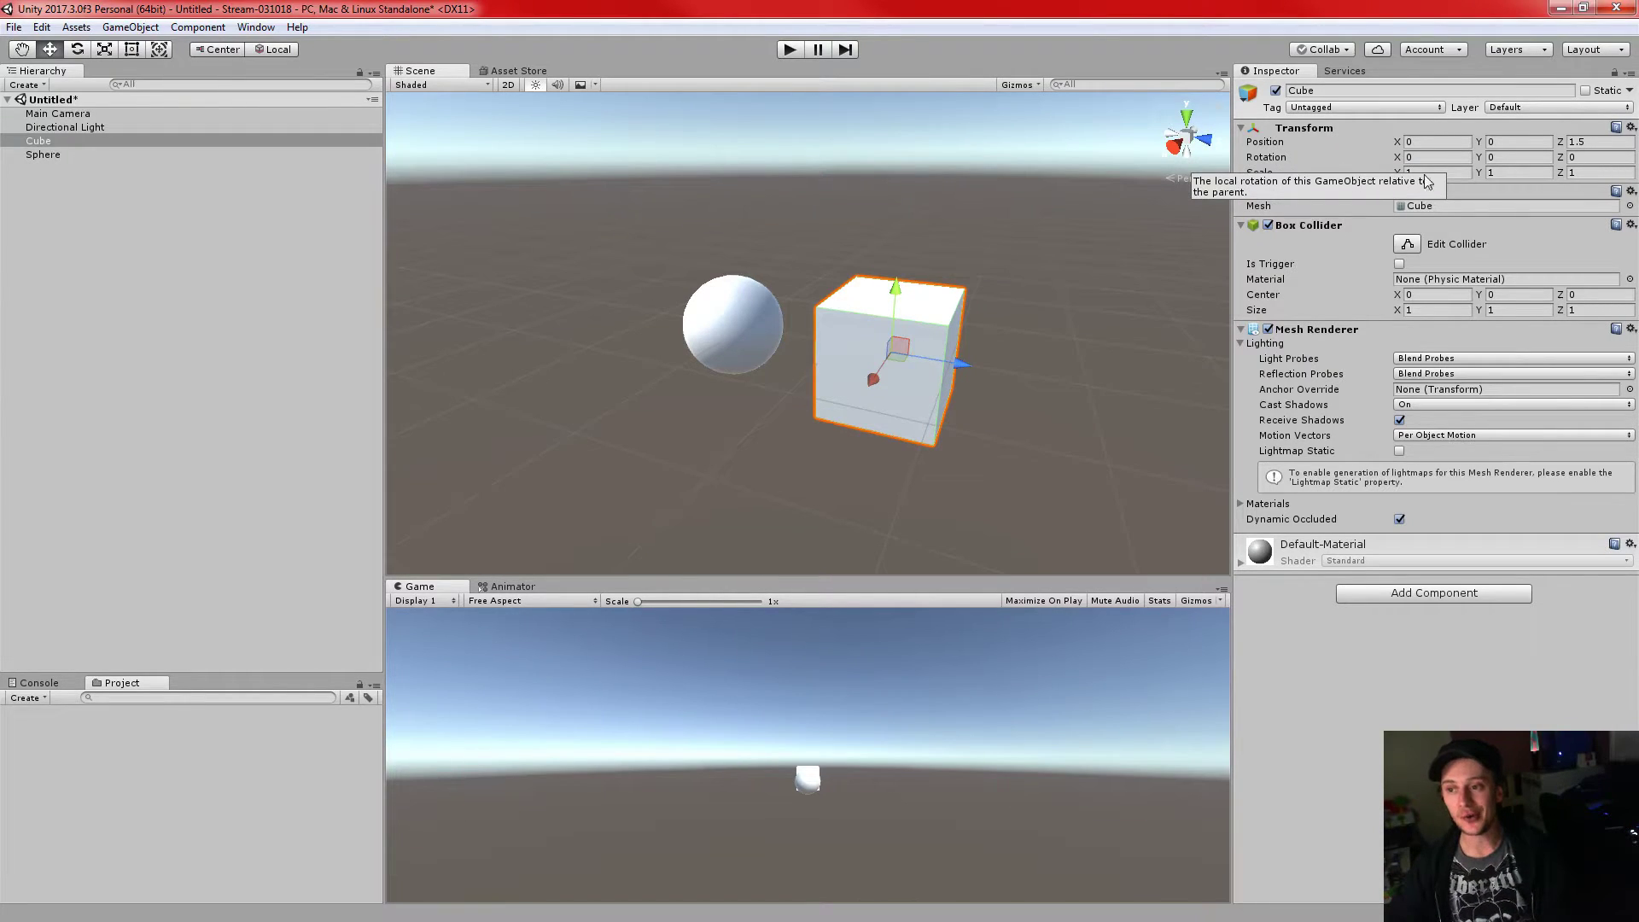
- Stretch the cube along X by setting its X scale to 2 and increasing it to 5
click(1460, 172)
key(Tab)
key(Tab)
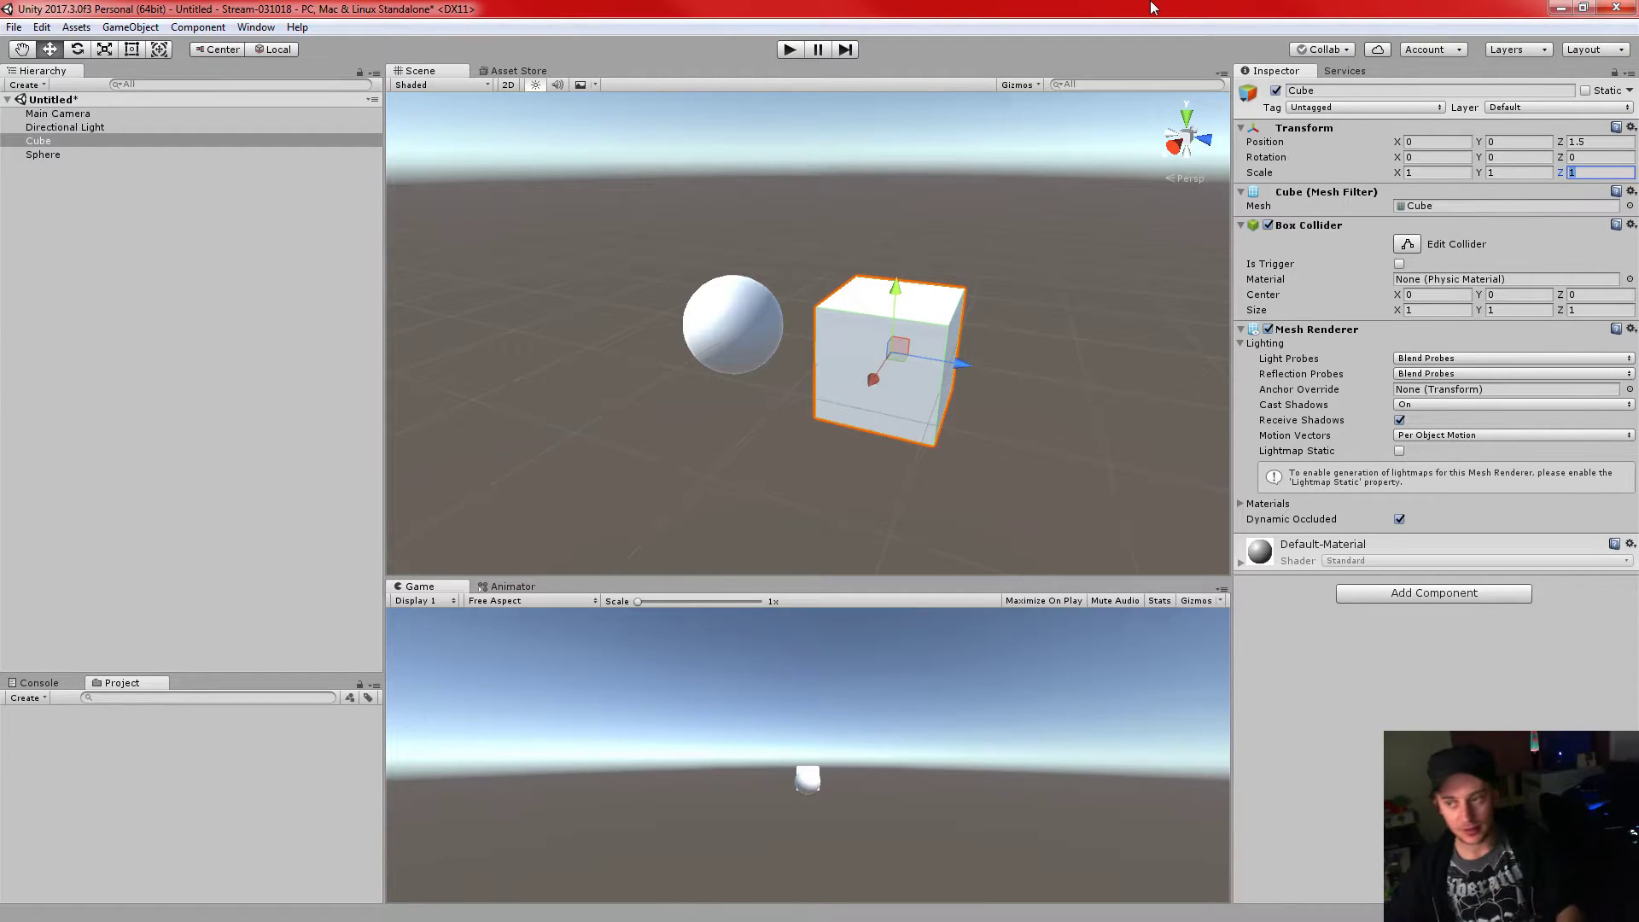
click(1441, 175)
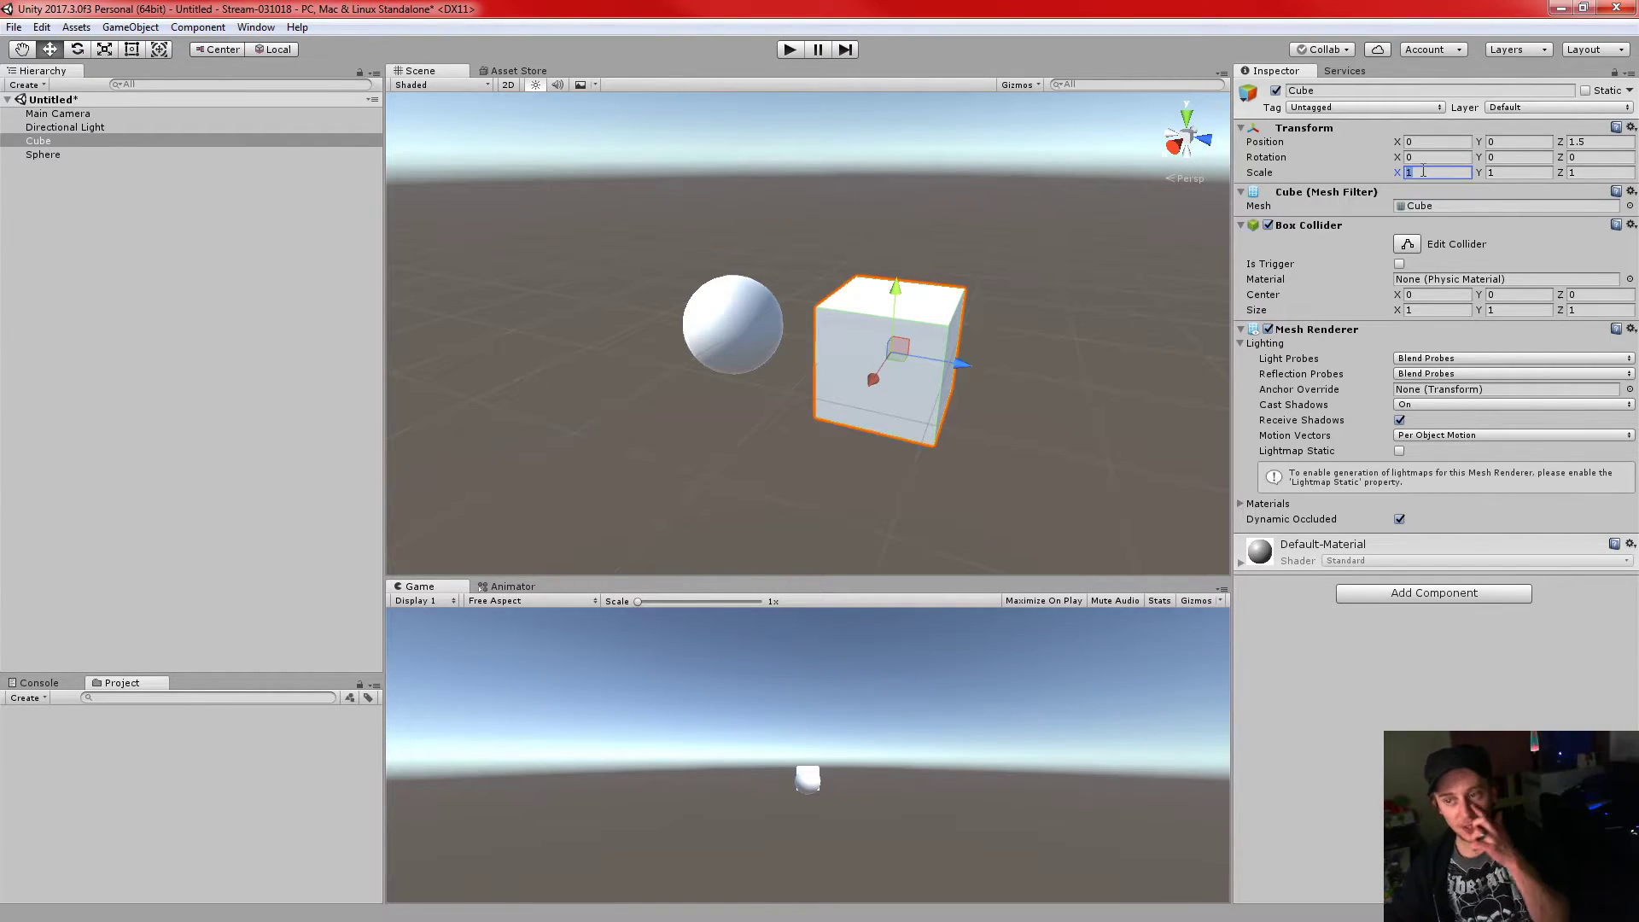
text(2)
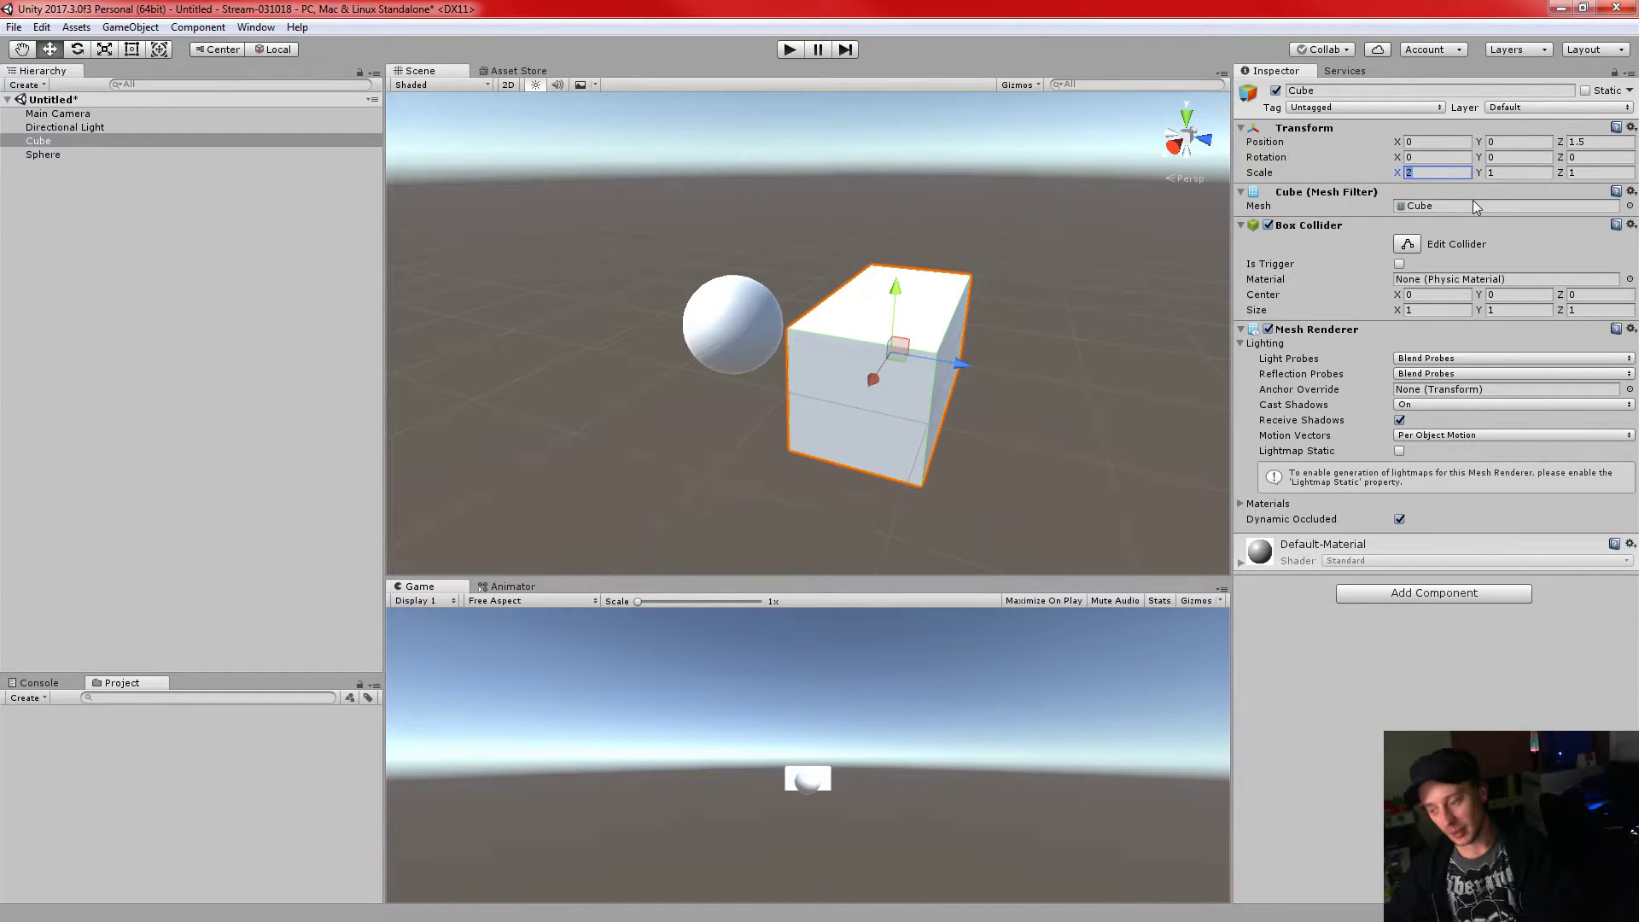
text(5)
alt+drag(1087, 440, 772, 366)
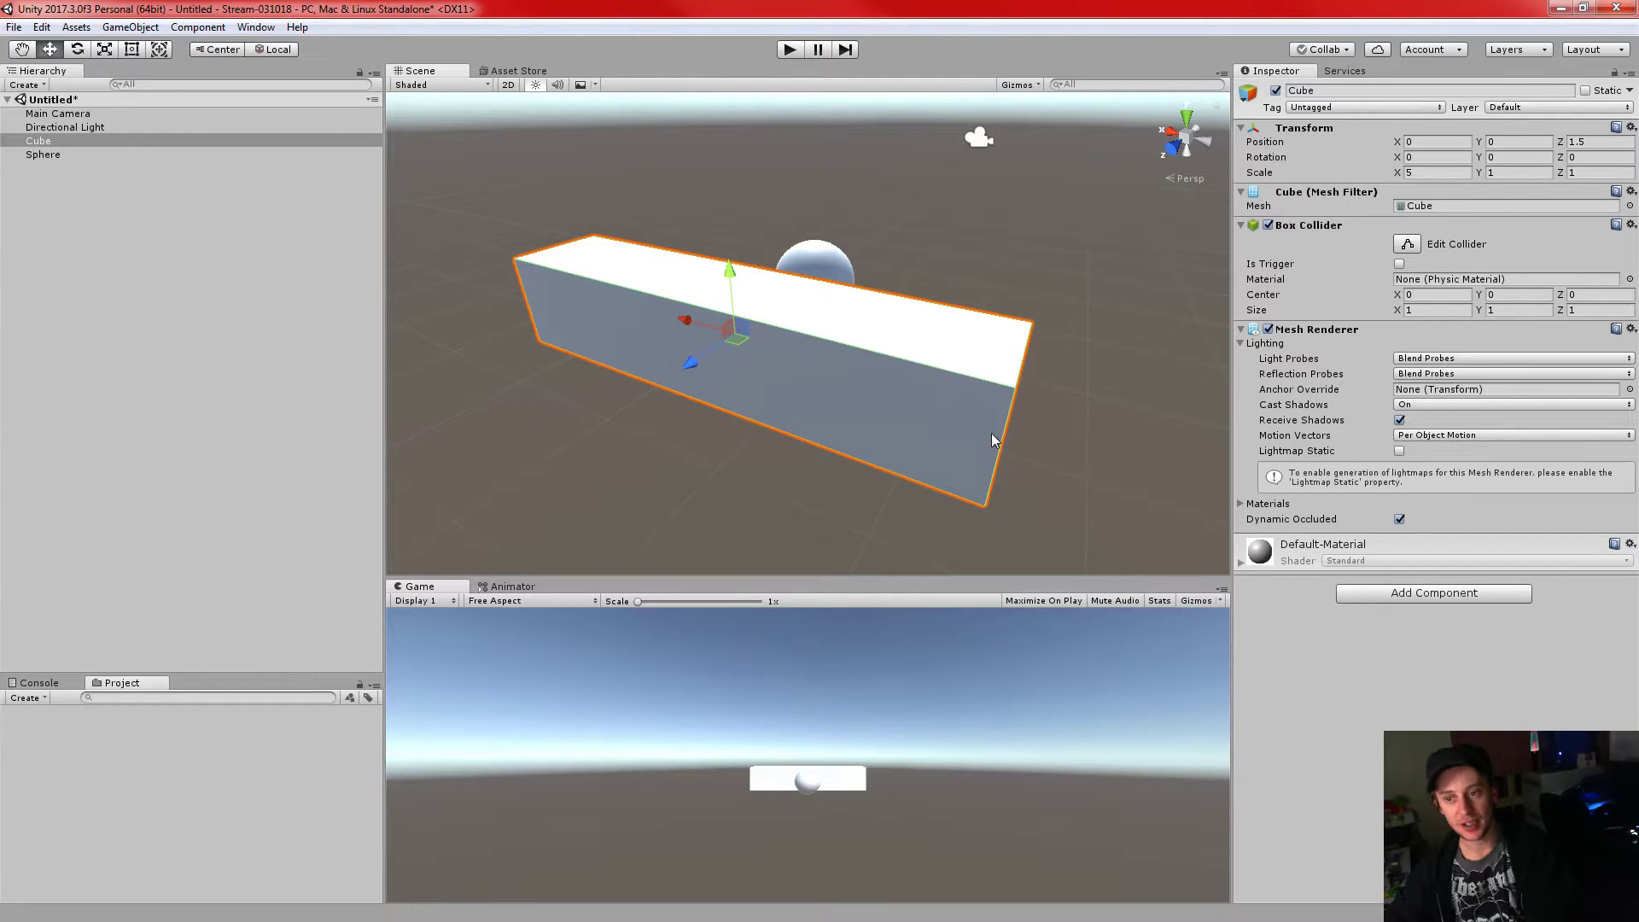
alt+drag(1116, 468, 858, 466)
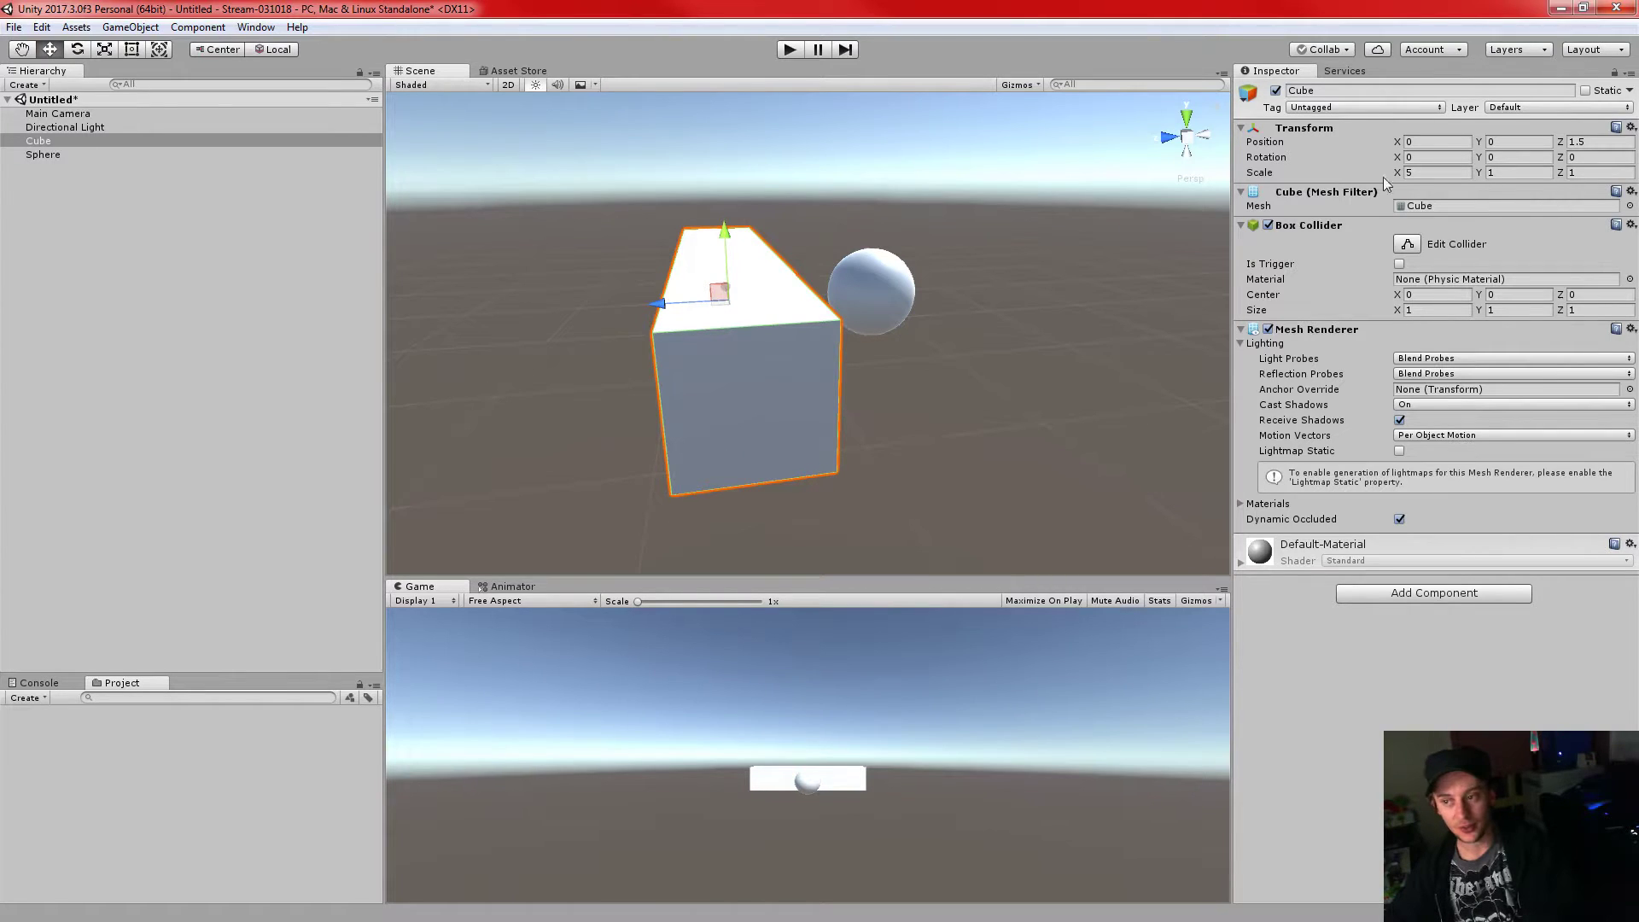
- Set the cube's Y scale and Z scale to 5 each
click(1506, 172)
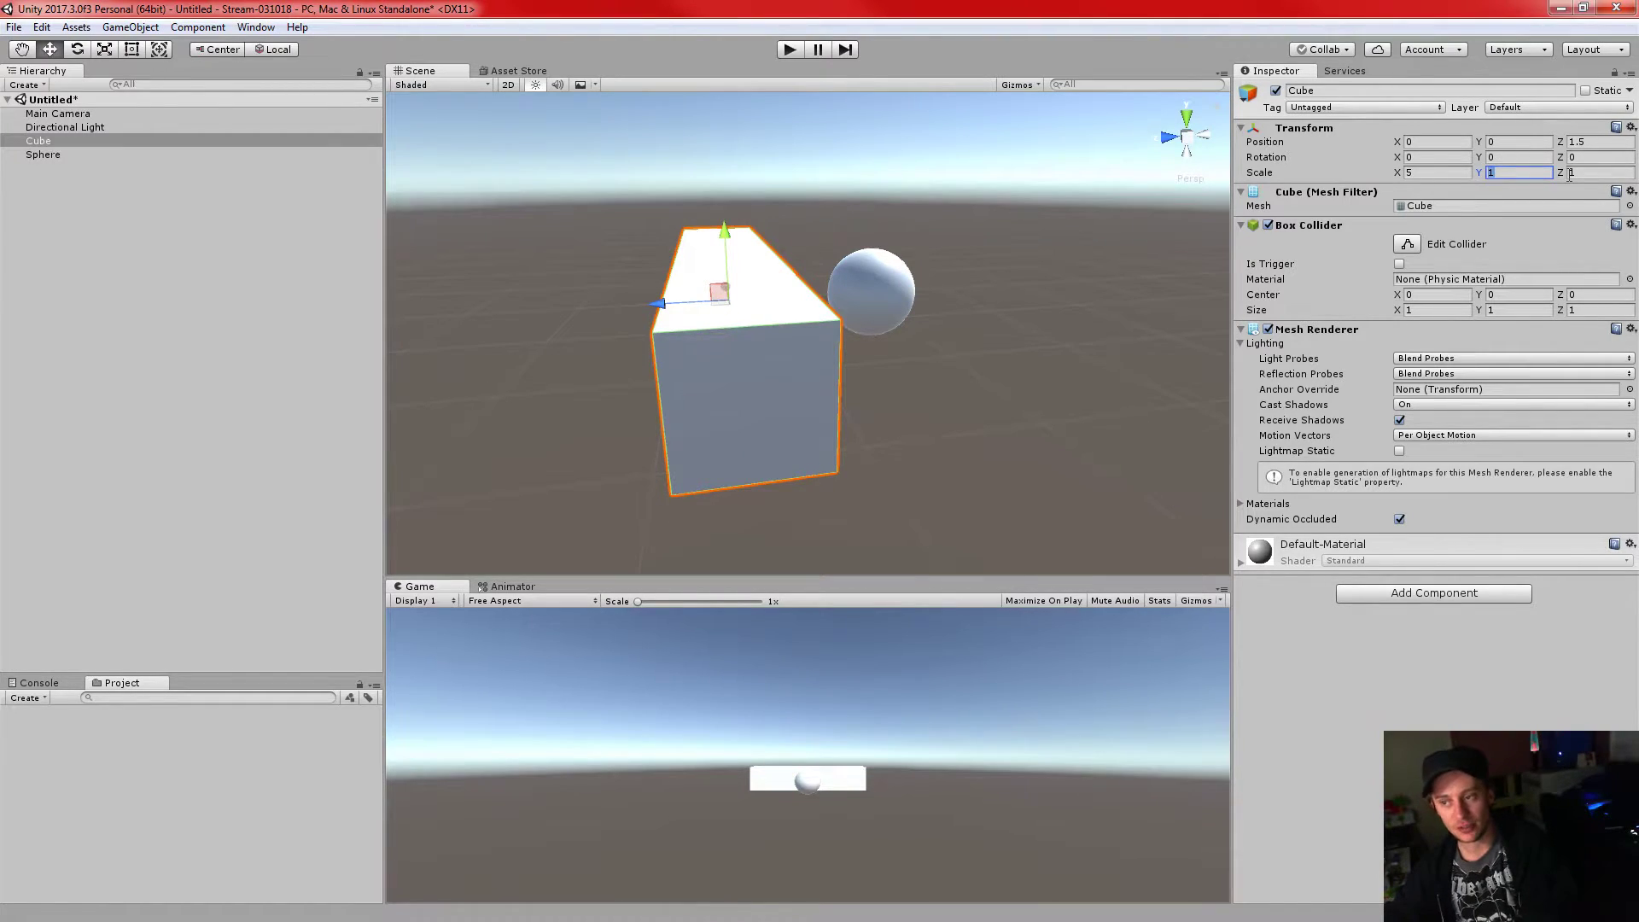
text(5)
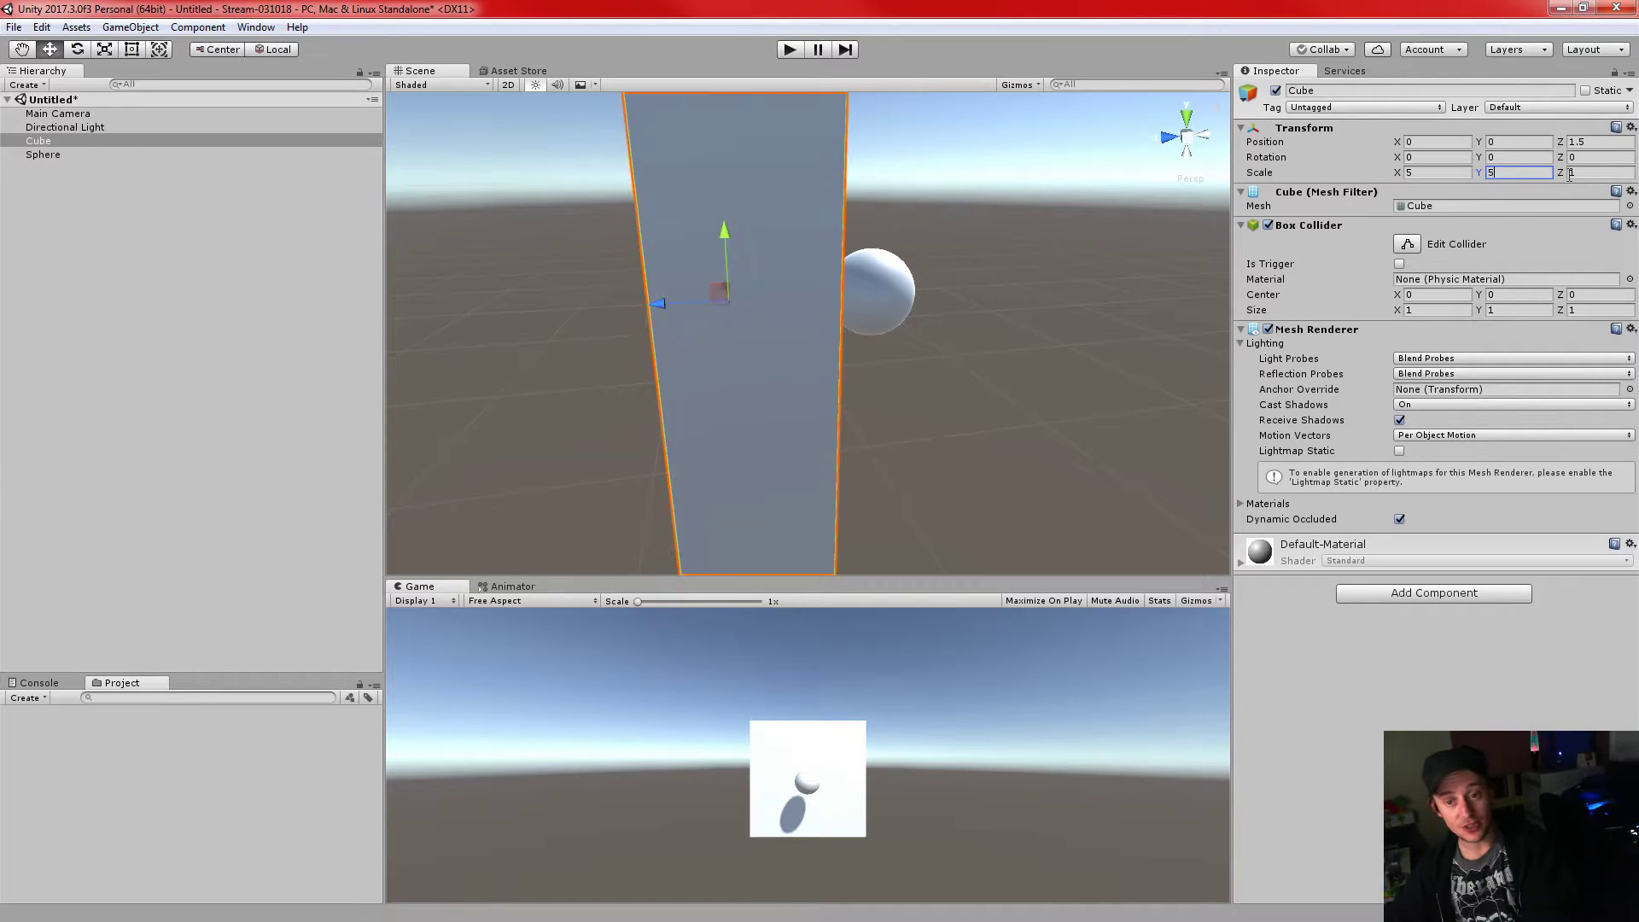
key(Return)
alt+drag(957, 368, 1185, 435)
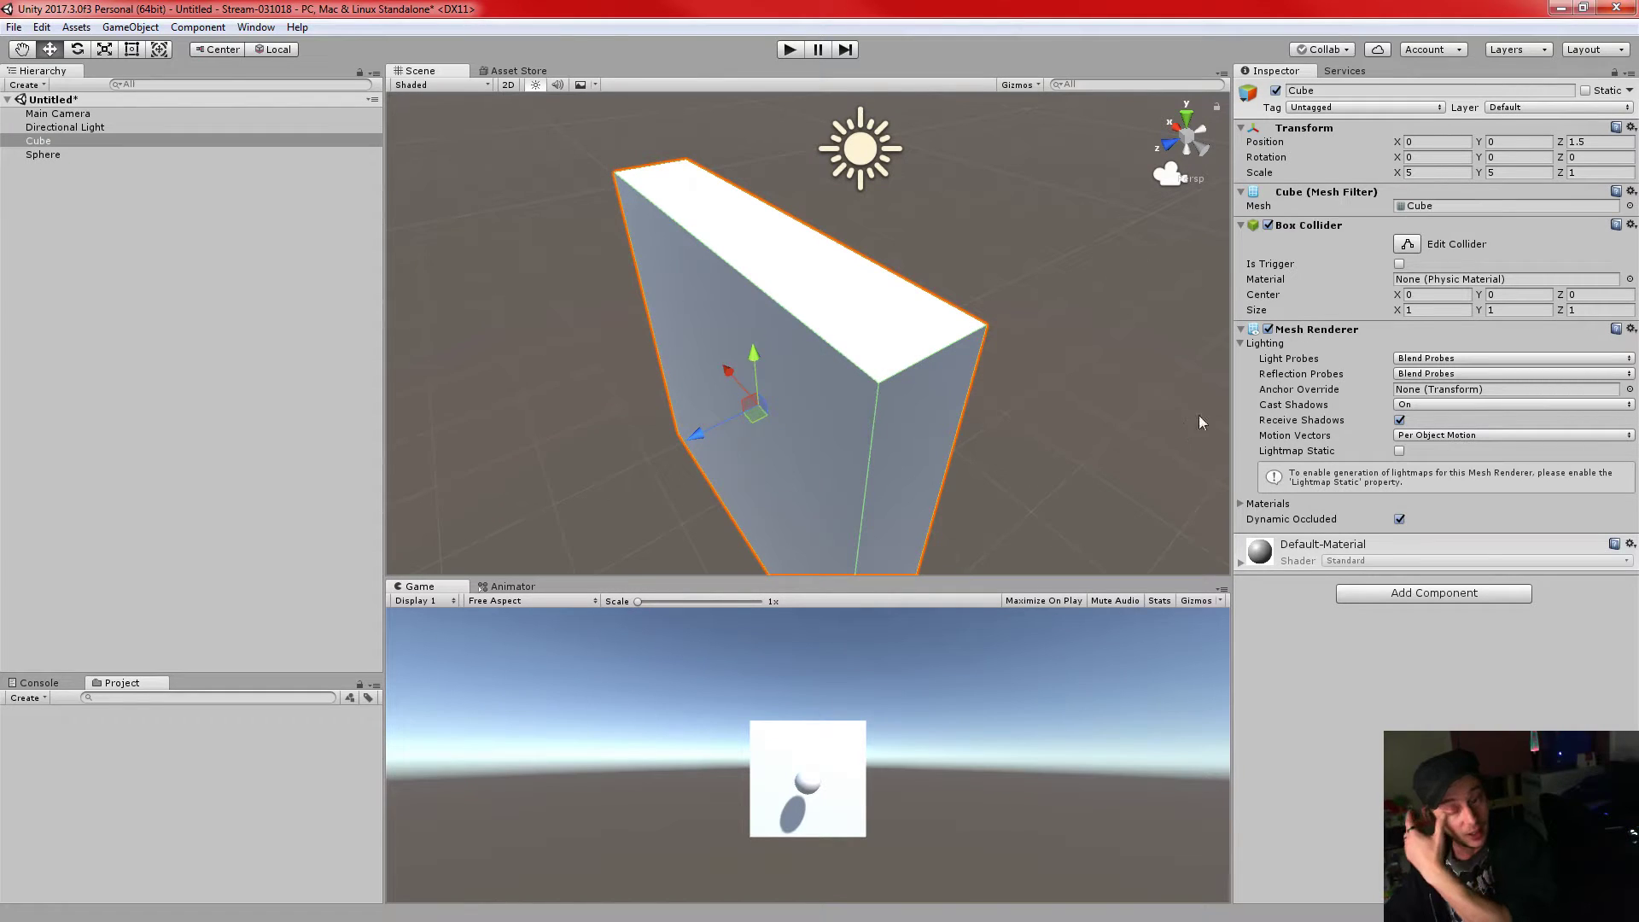
click(1585, 173)
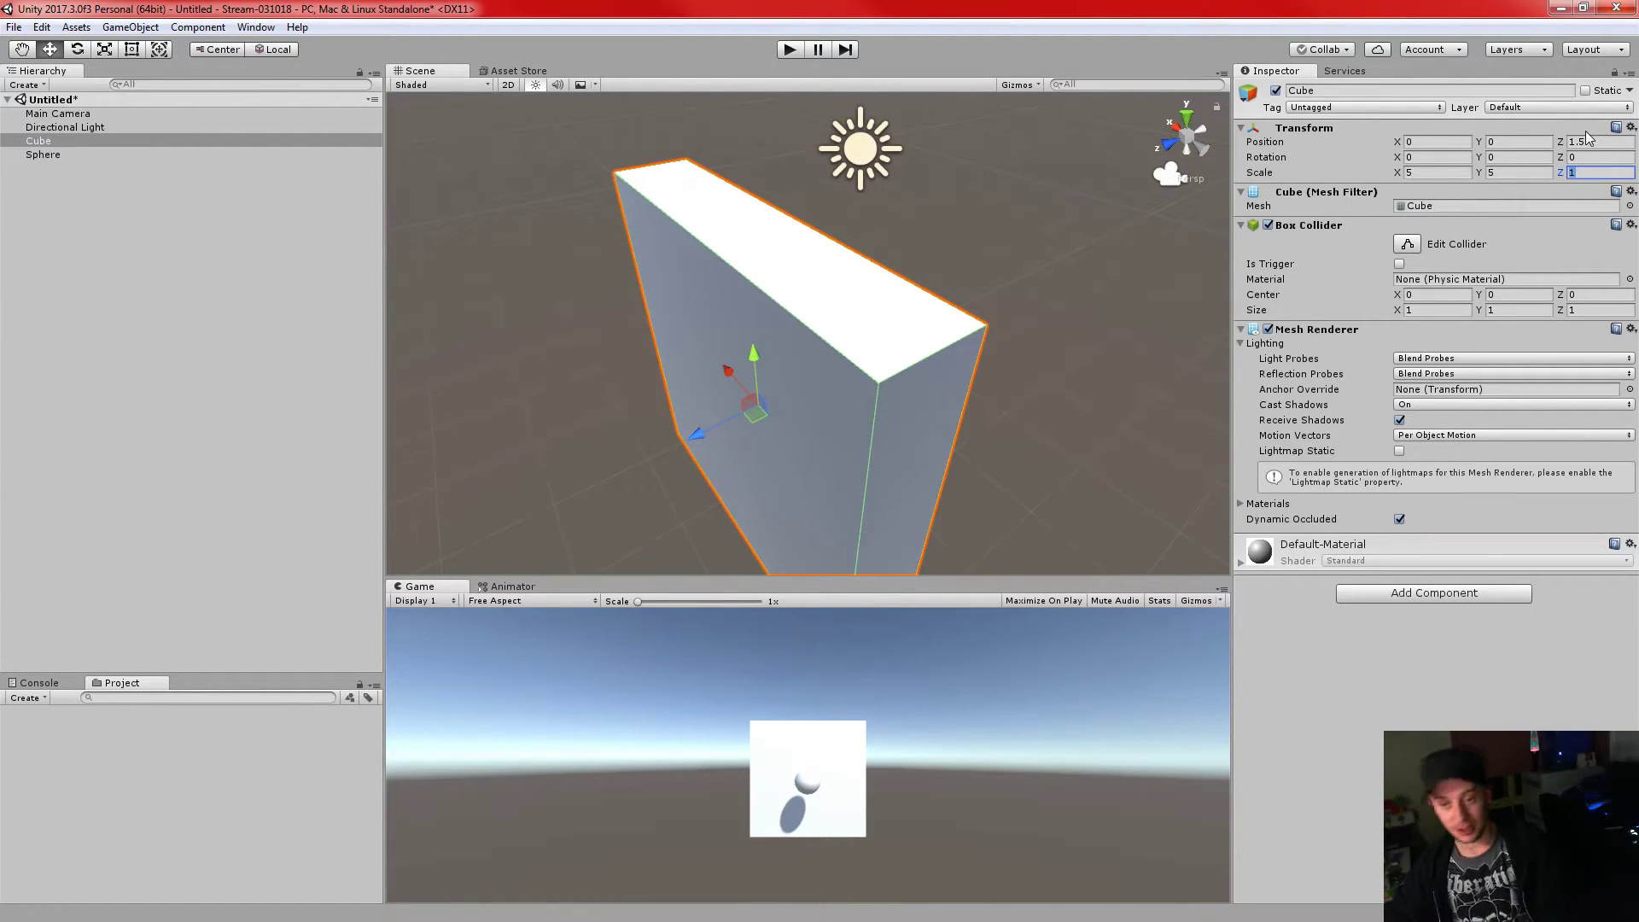
text(5)
alt+drag(1140, 350, 657, 275)
- Flatten the cube into a thin panel by setting its X scale to 0.11111
click(1437, 172)
double_click(1446, 171)
text(0.)
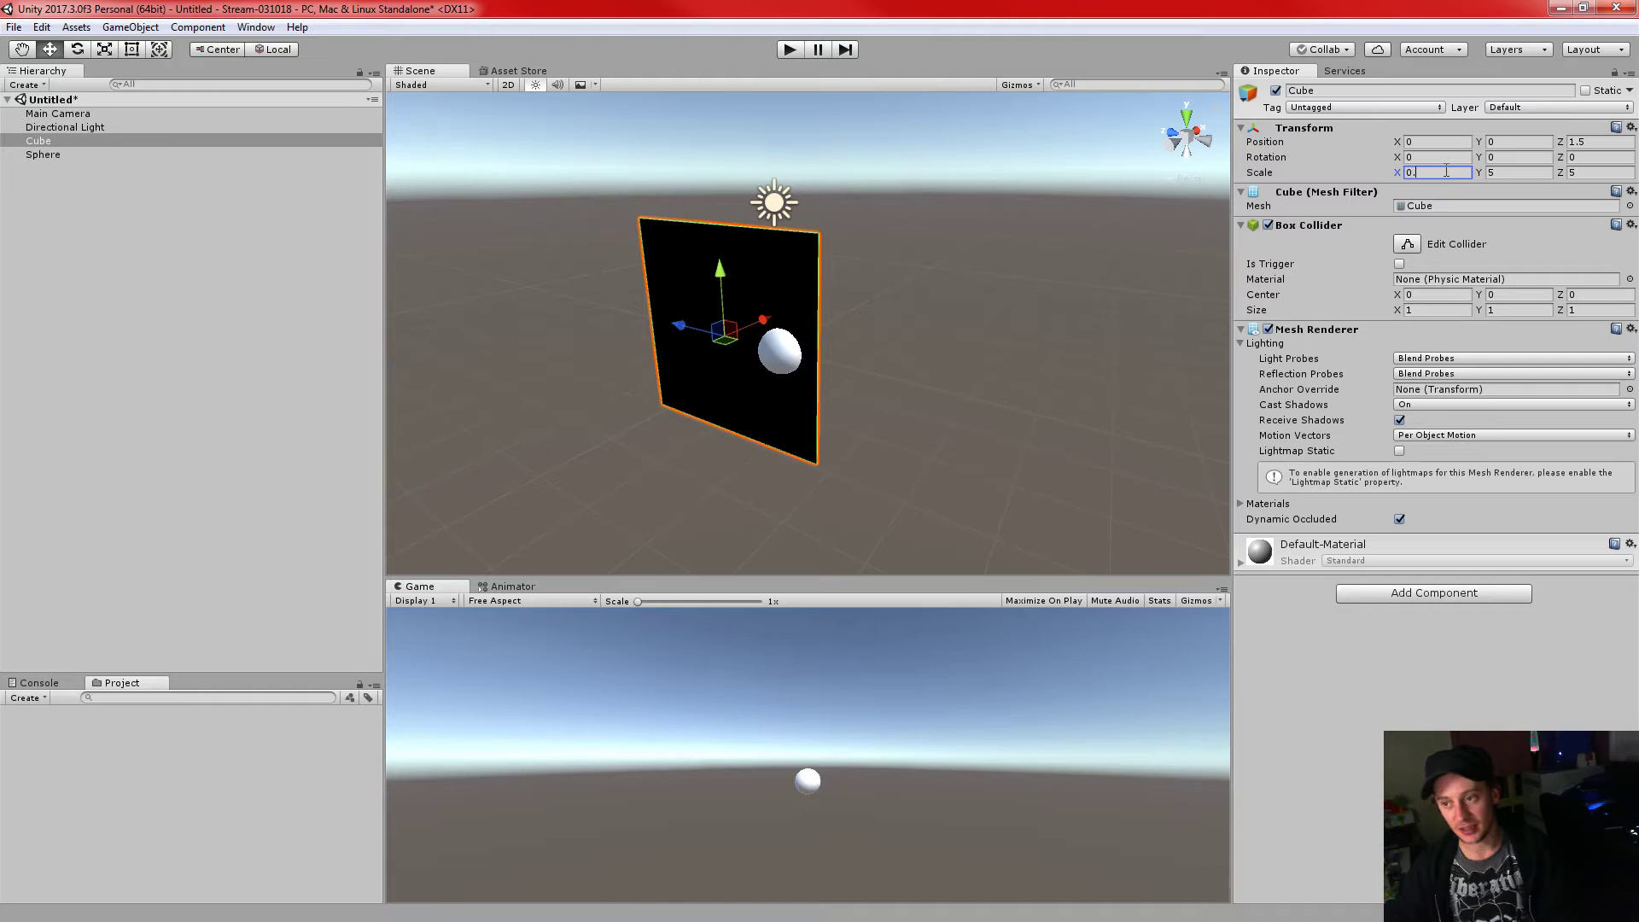
text(11111)
- Reset the enlarged cube's scale to 1 on X, Y and Z
key(ctrl+a)
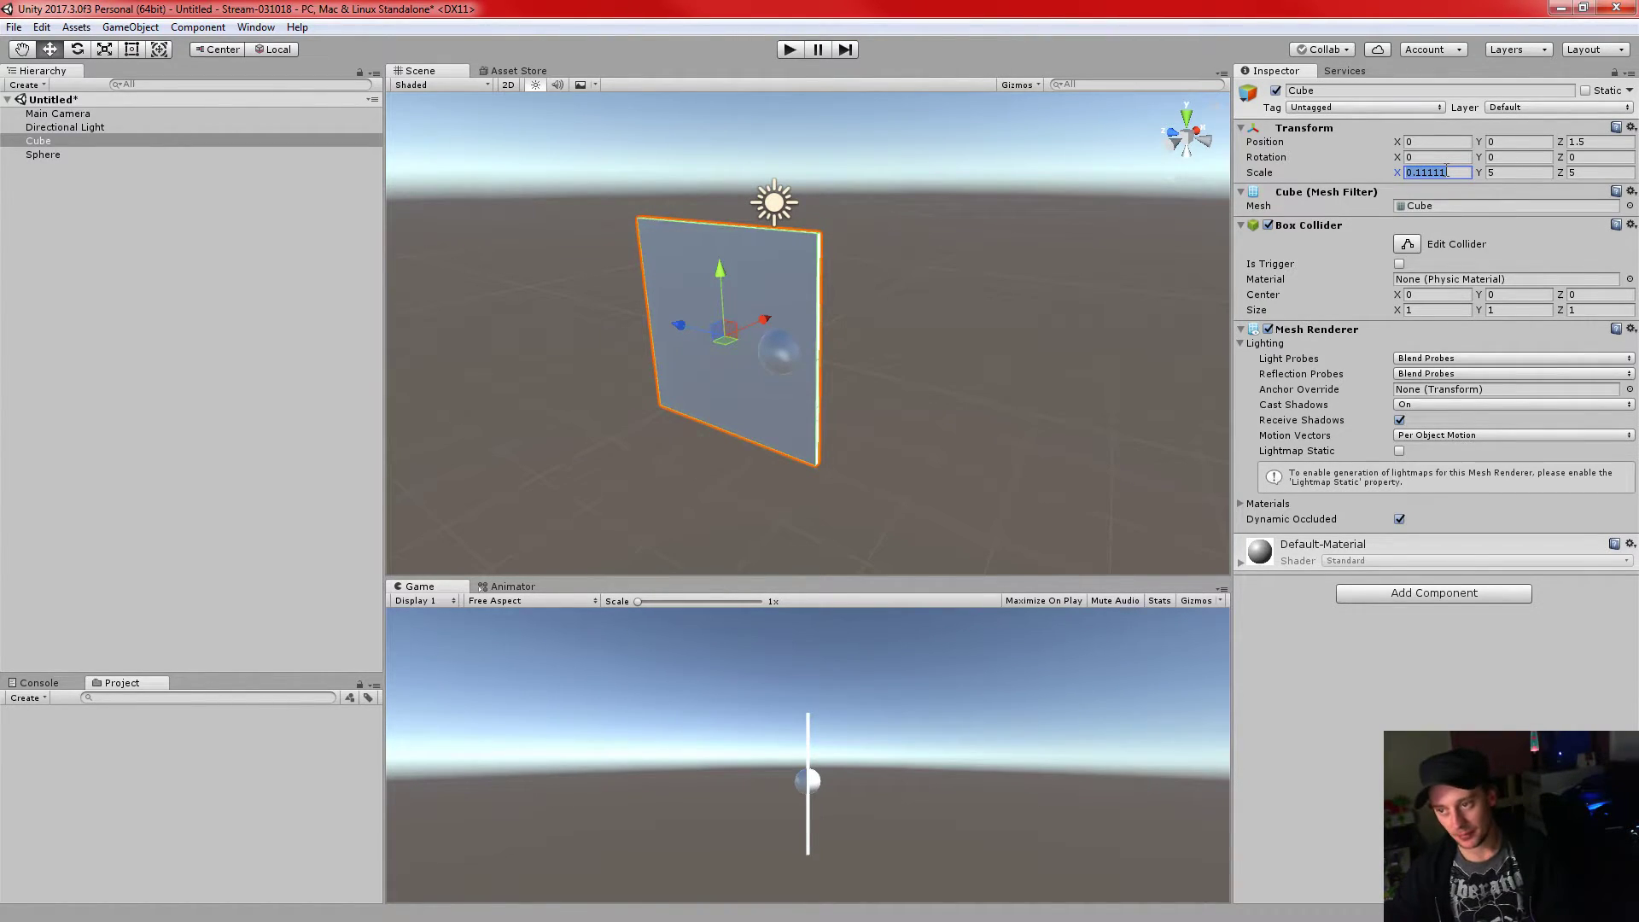
text(1)
key(Tab)
text(1)
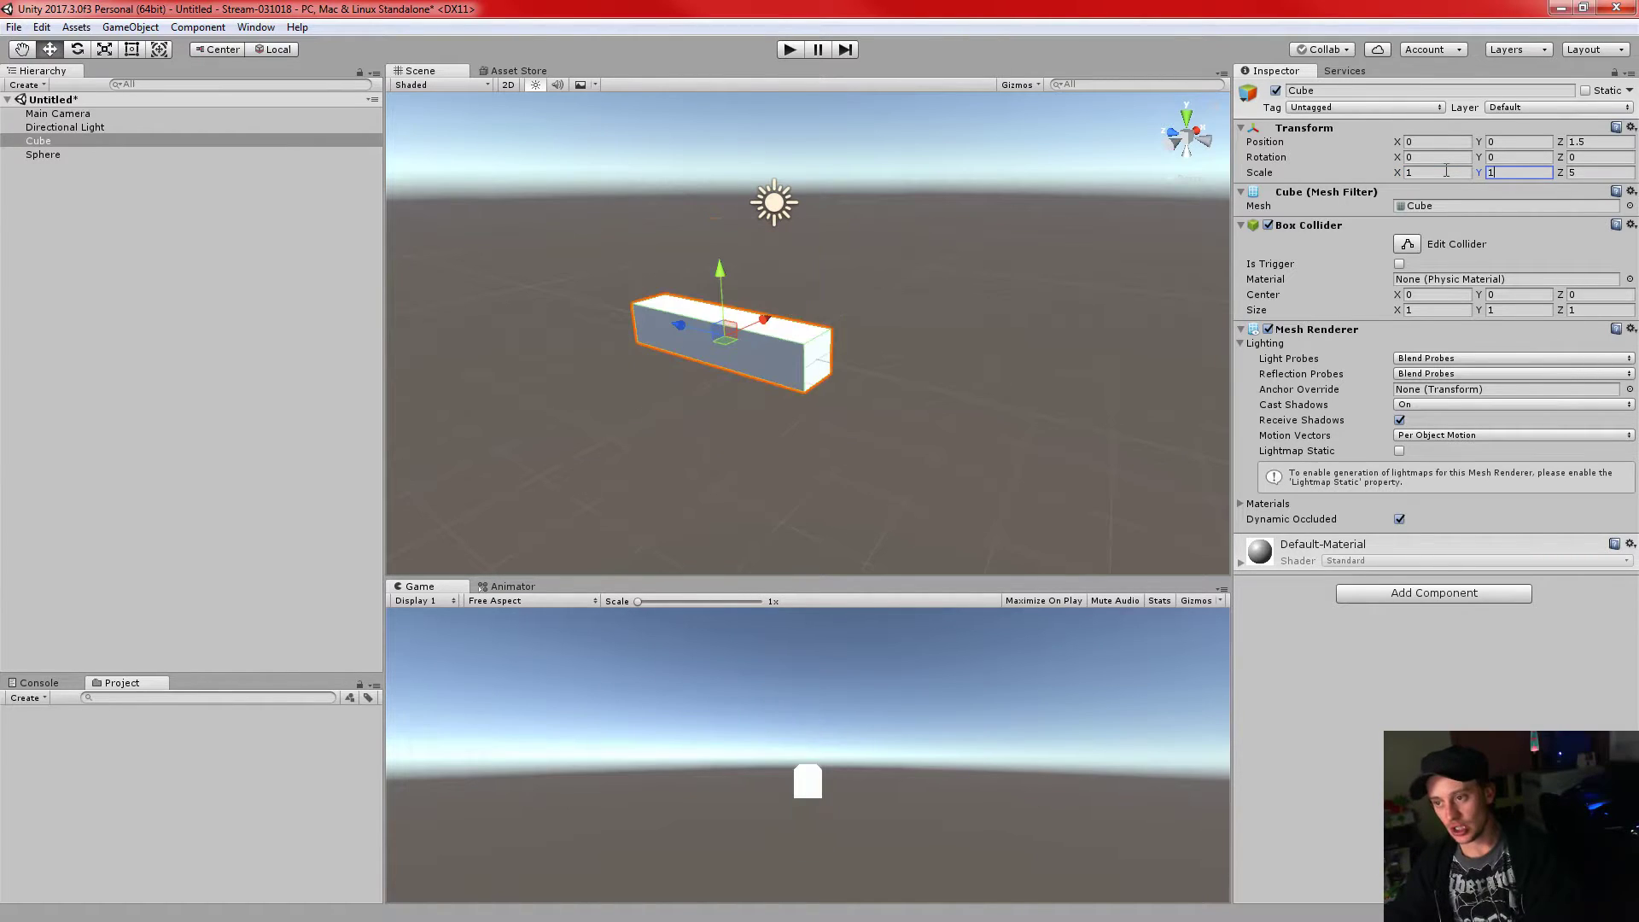
key(Tab)
text(1)
key(Return)
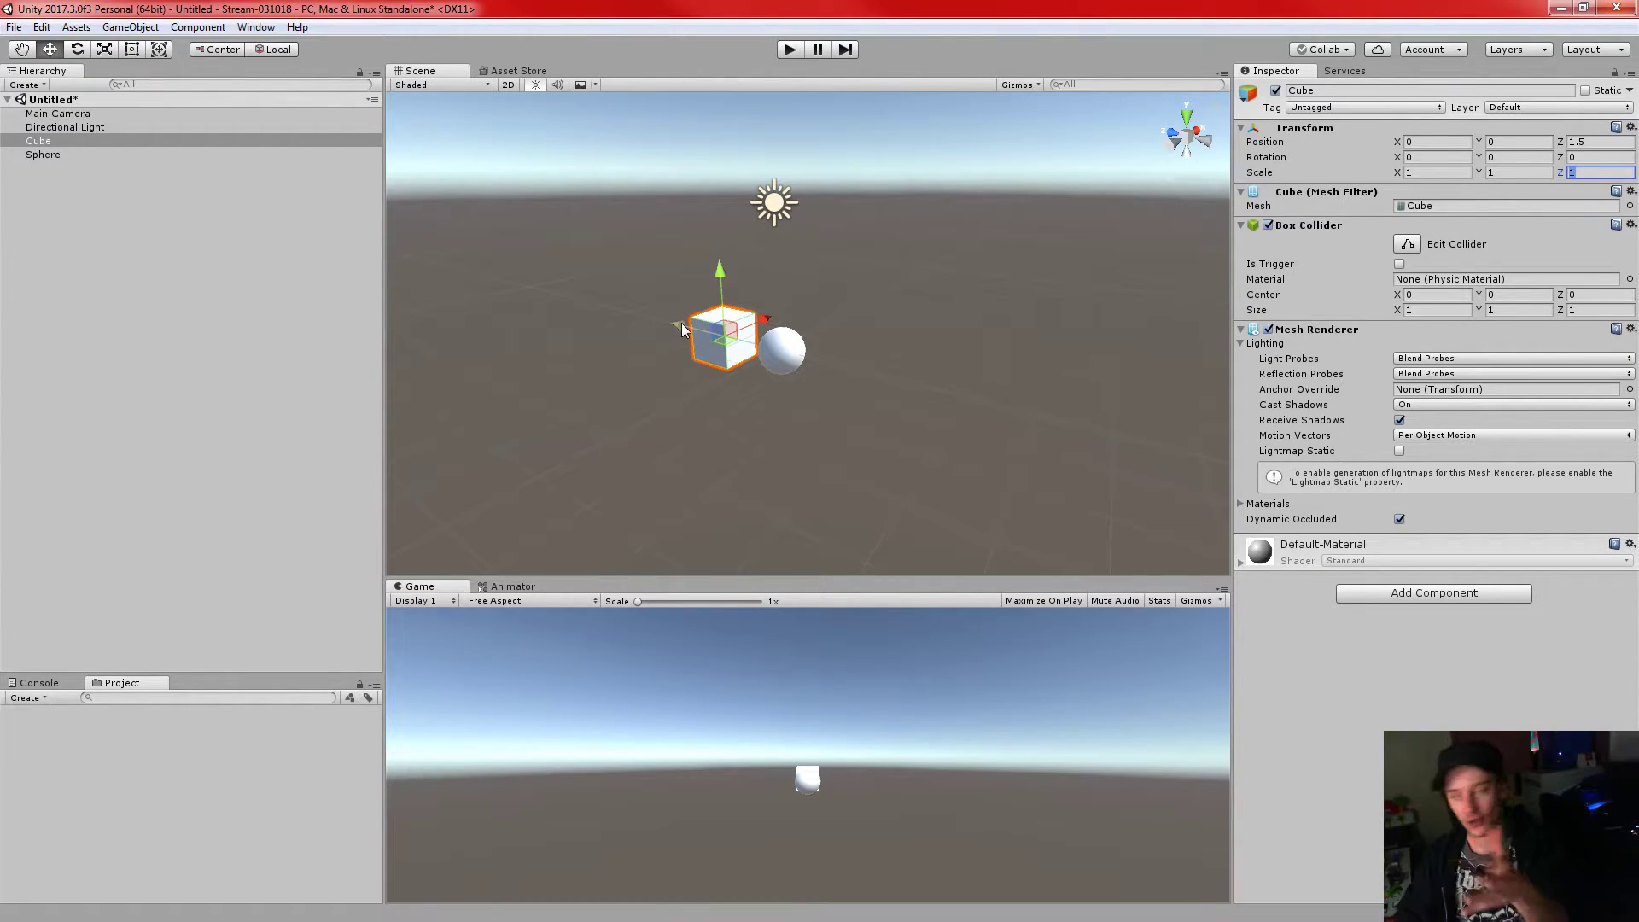
- Move the cube along Z to about 1.77 and activate the Rotate and Scale tools in turn
mouse_move(683, 329)
mouse_down()
mouse_move(830, 366)
mouse_move(680, 305)
mouse_up()
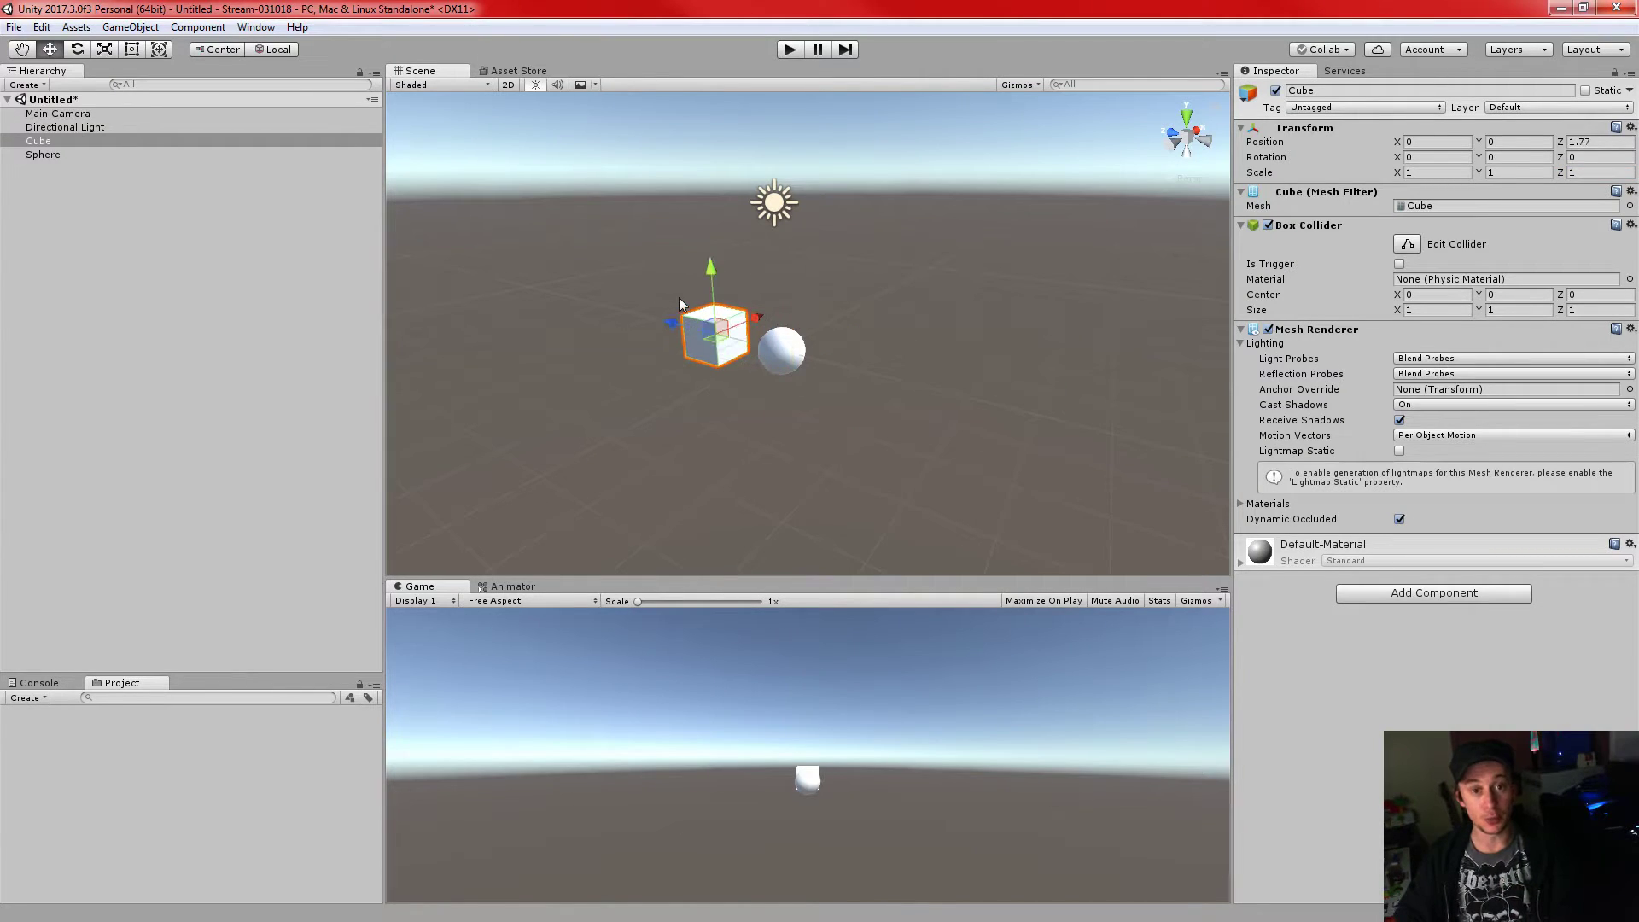
click(76, 49)
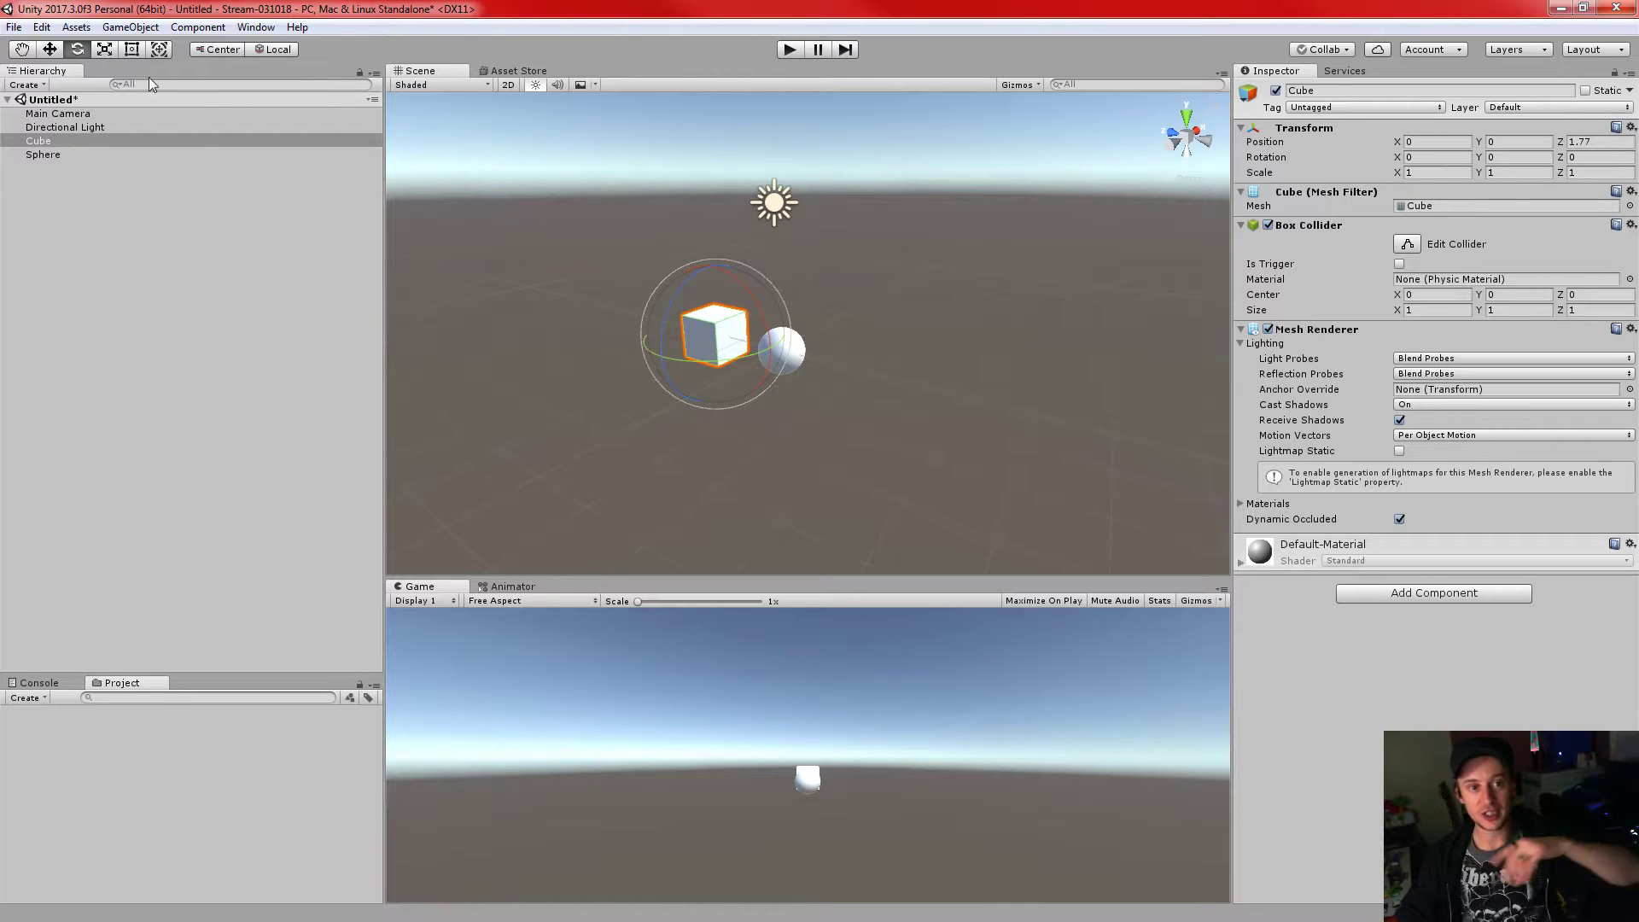
click(105, 49)
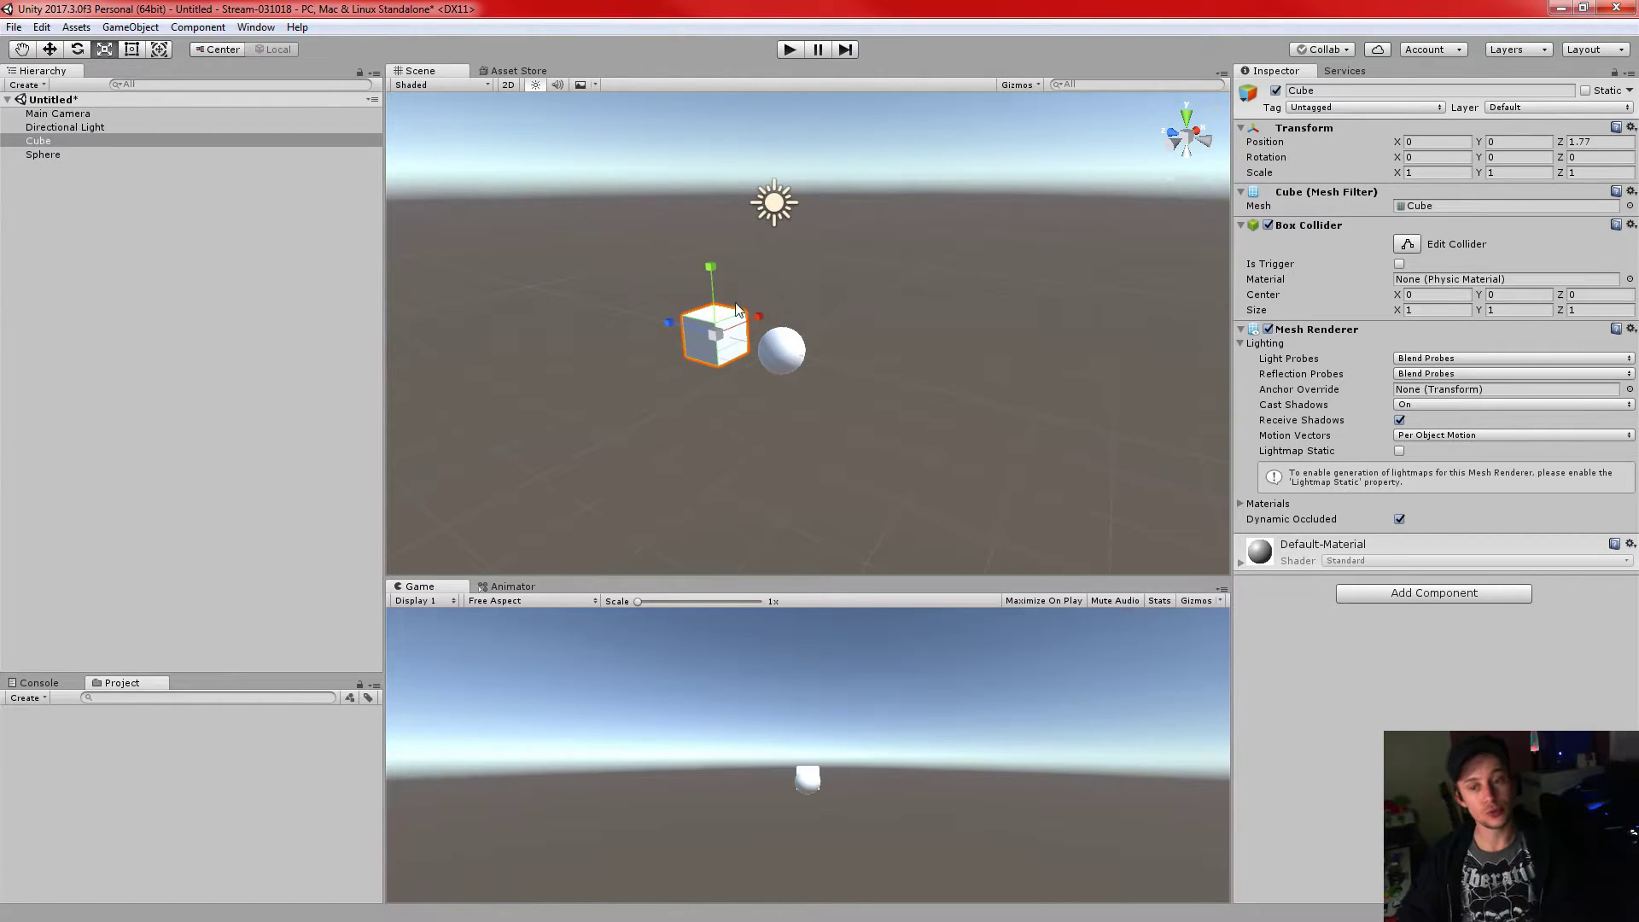
- Frame the cube and scale it with its handles to about 2.22 on X, 0.71 on Y and 1.71 on Z
scroll(750, 297, up, 5)
middle_drag(709, 266, 843, 259)
right_drag(674, 354, 1513, 391)
key(f)
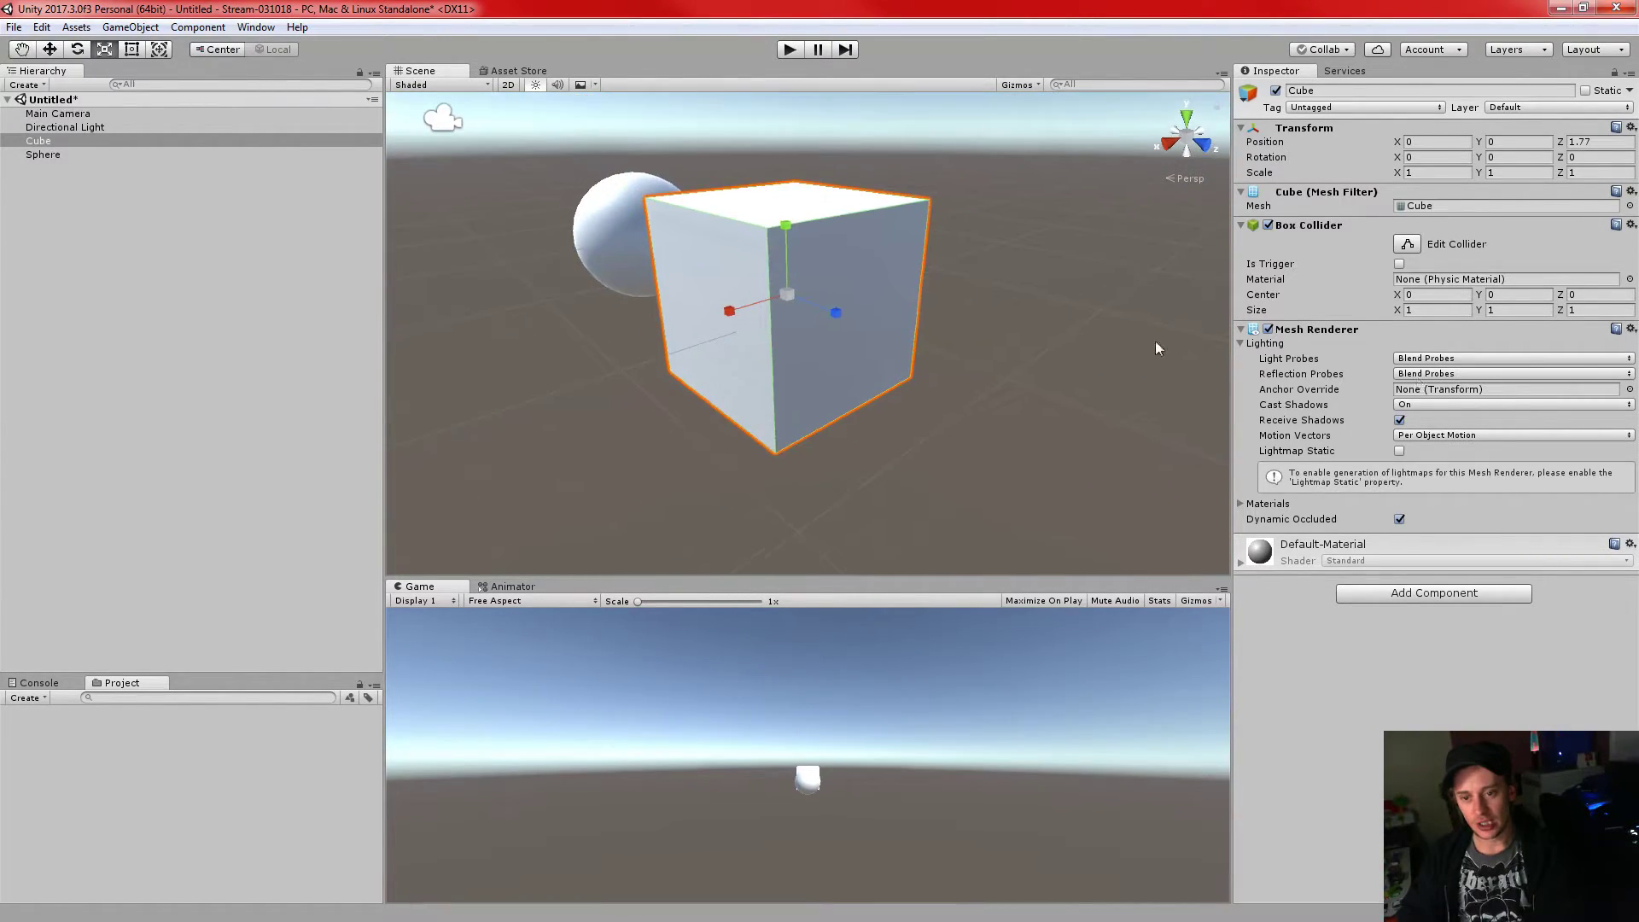
drag(835, 314, 582, 352)
mouse_move(783, 228)
mouse_down()
mouse_move(779, 141)
mouse_move(783, 224)
mouse_up()
drag(791, 296, 901, 320)
drag(858, 306, 792, 275)
scroll(792, 276, down, 2)
scroll(792, 275, down, 2)
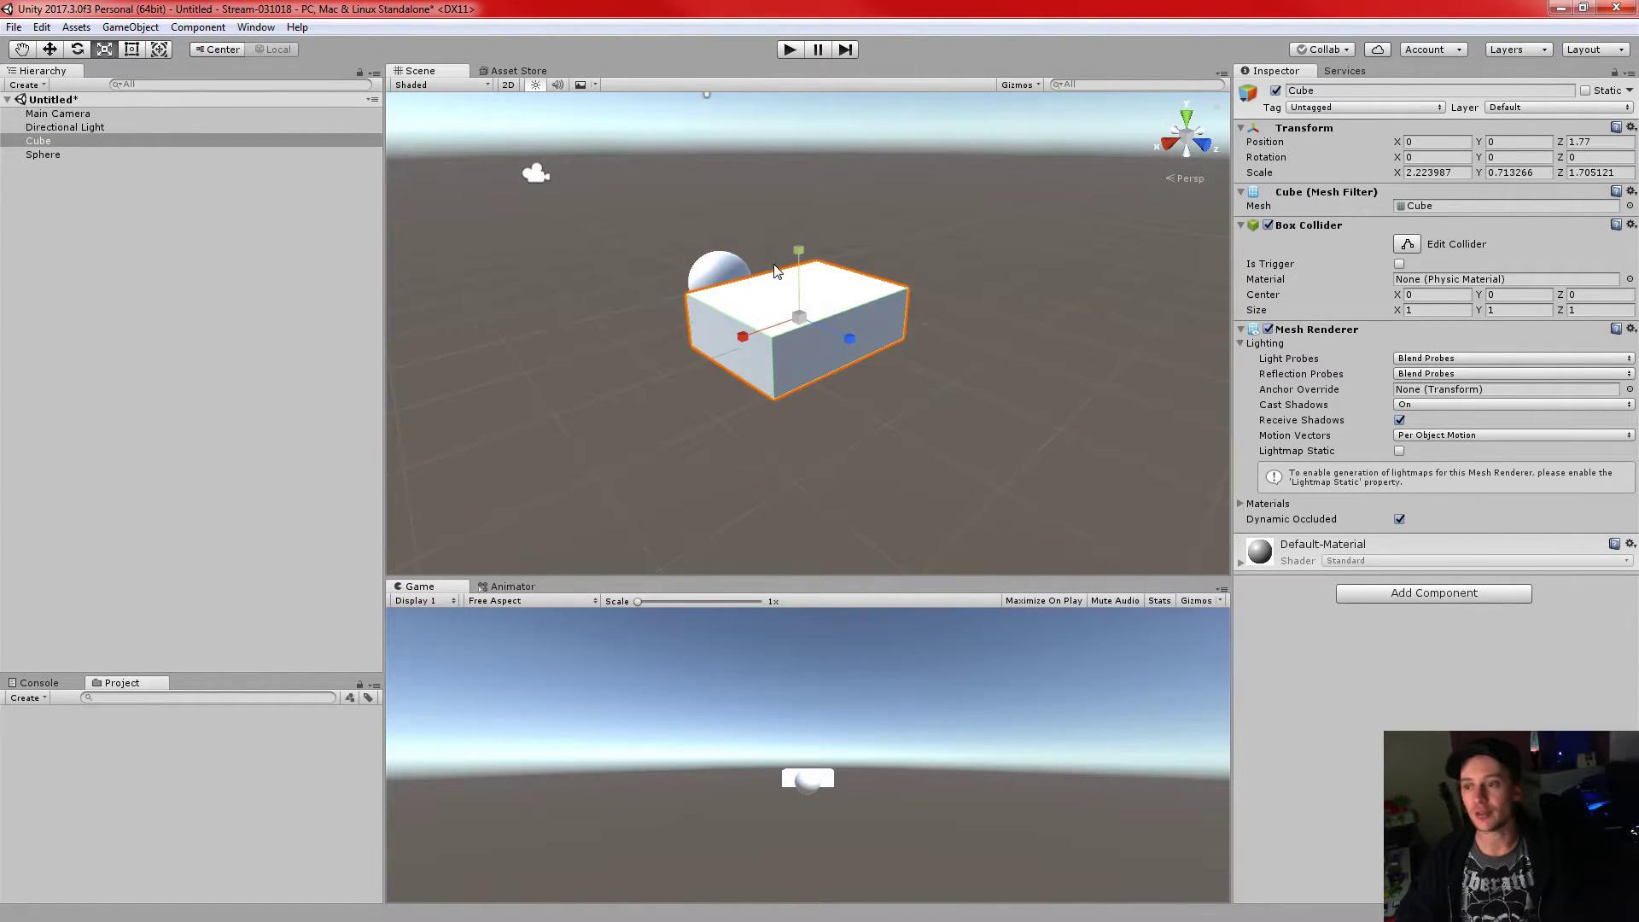
- Return the cube to a uniform scale of 1 by entering 1 for X, Y and Z
double_click(1449, 176)
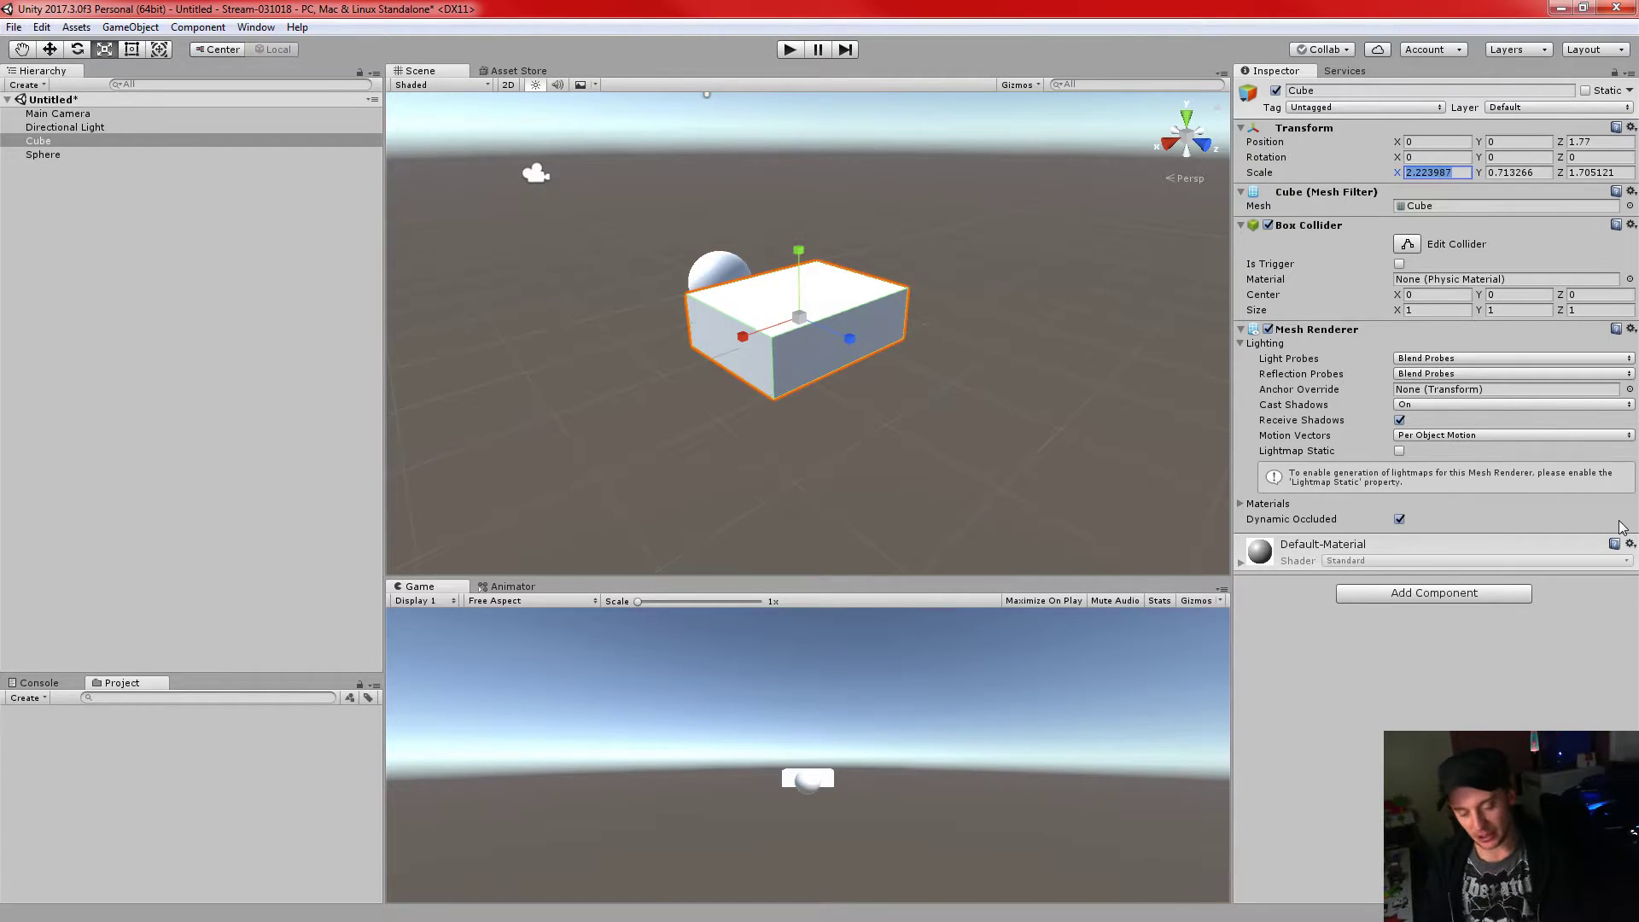
text(1)
key(Tab)
text(1)
key(Tab)
text(1)
key(Return)
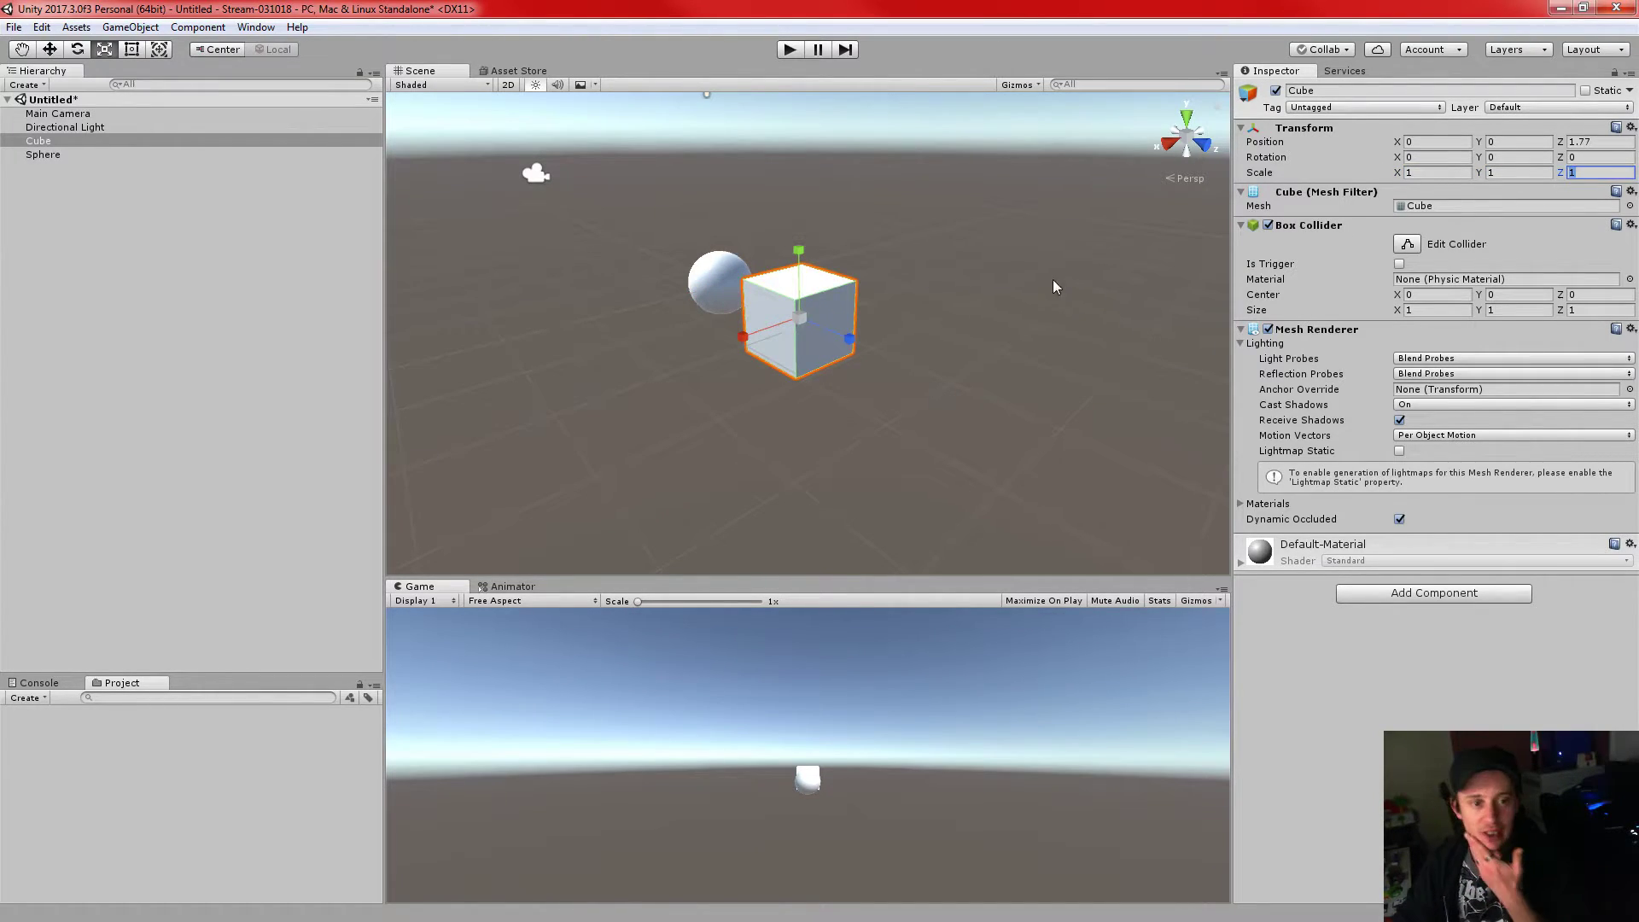
- Use the combined transform tool to reshape the cube to about Y 0.12, Z 2.49, Y scale 1.71 and X rotation 28.2
click(157, 50)
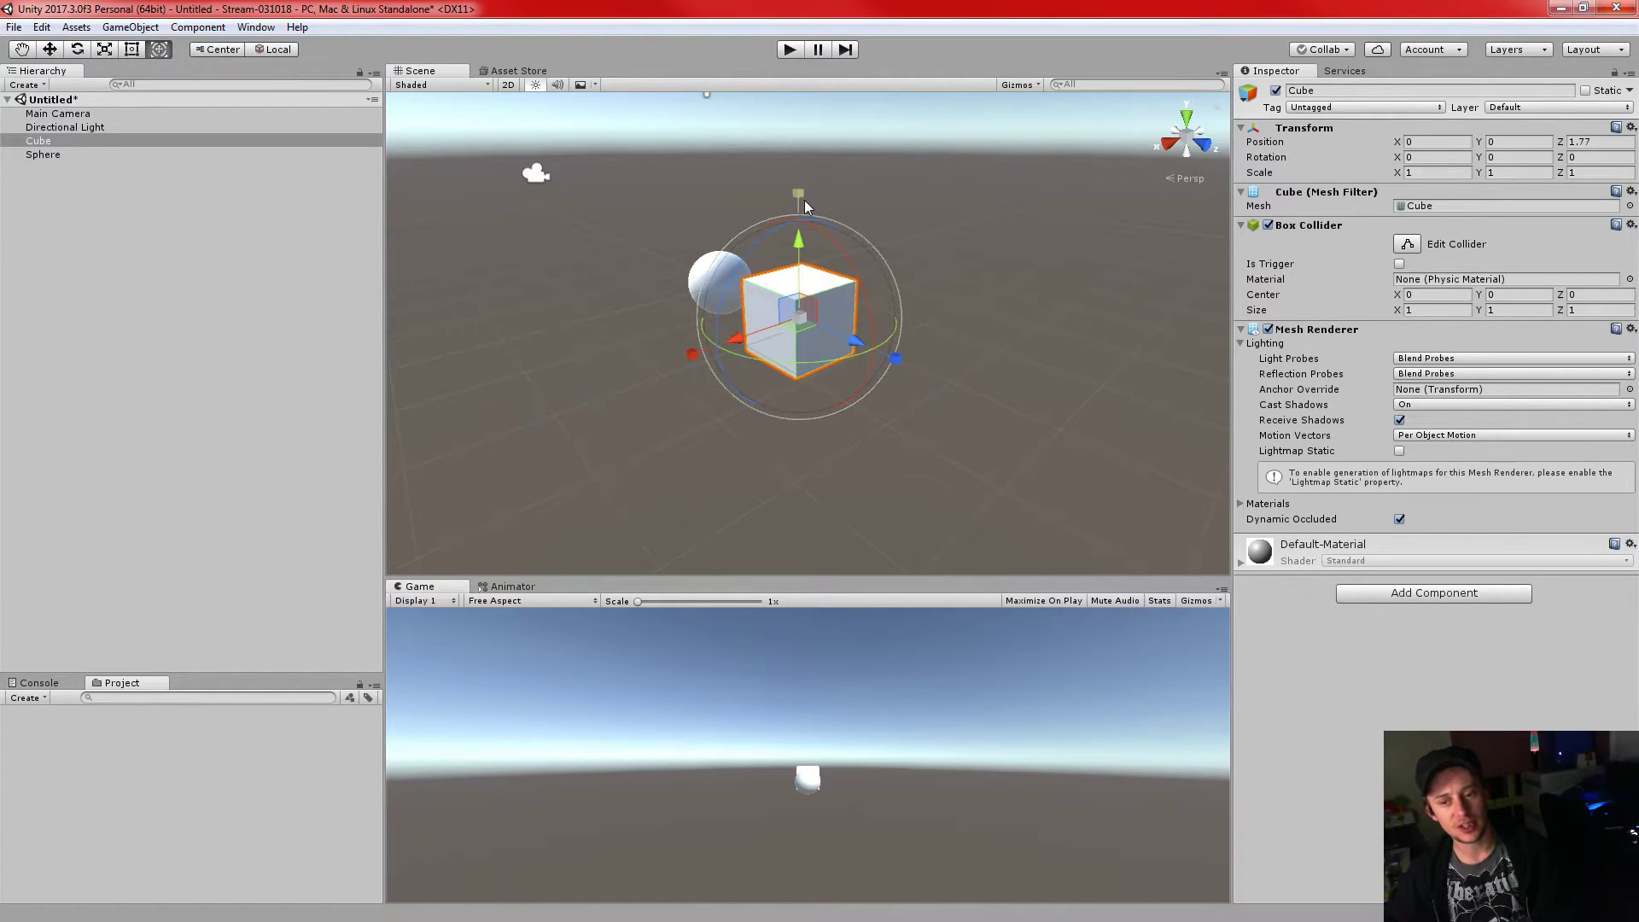
drag(801, 328, 895, 363)
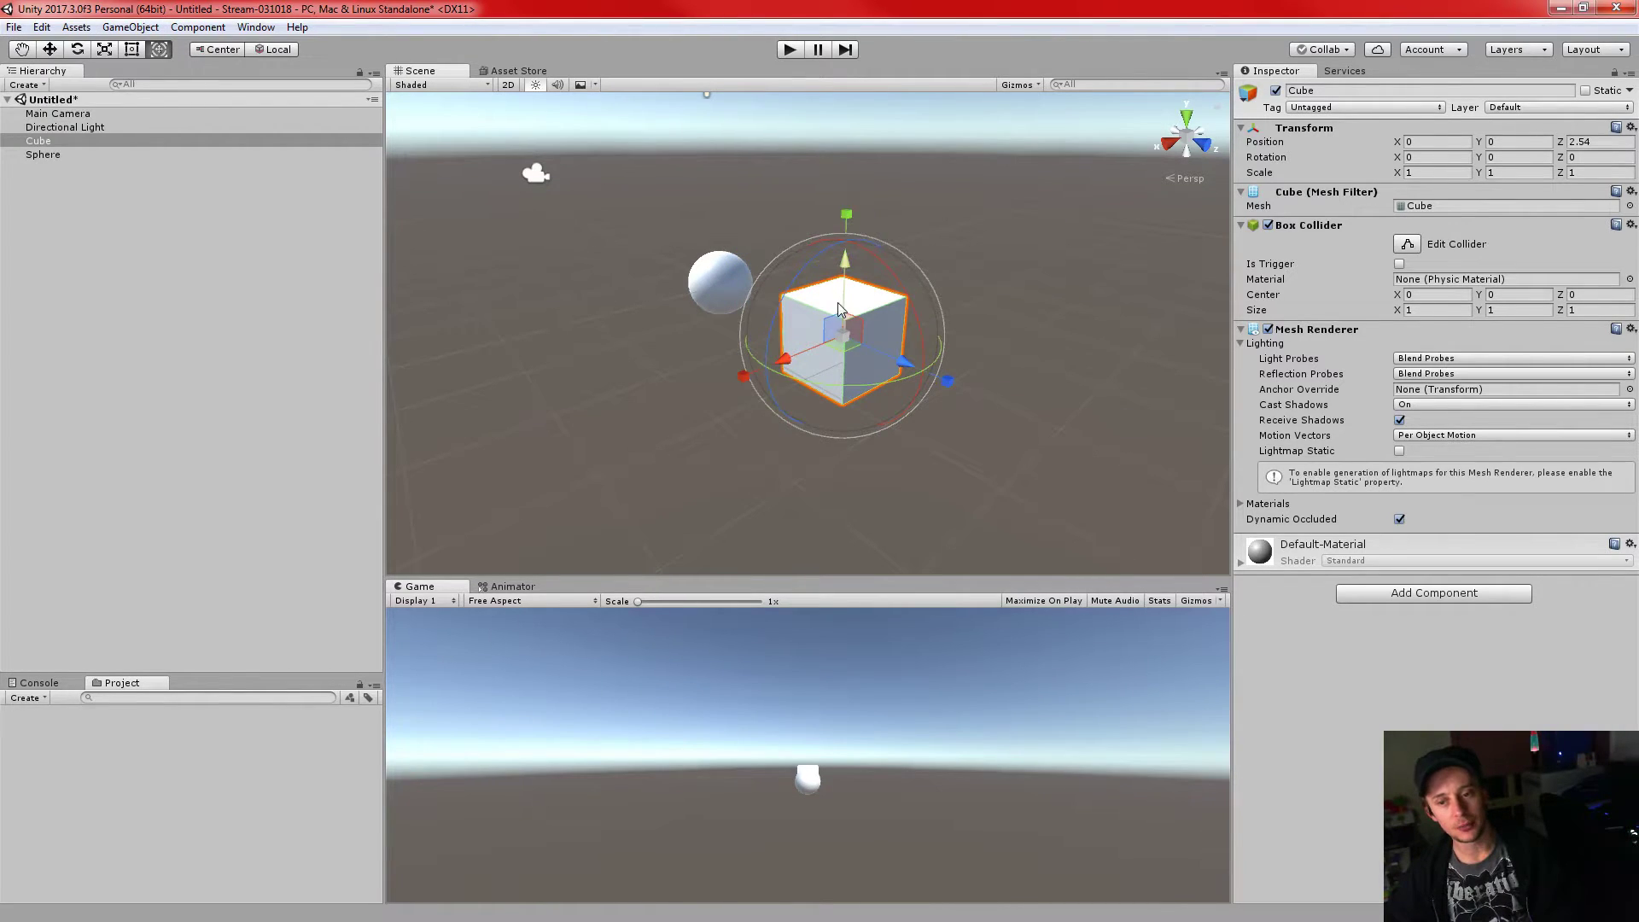
drag(845, 210, 840, 169)
drag(855, 280, 898, 296)
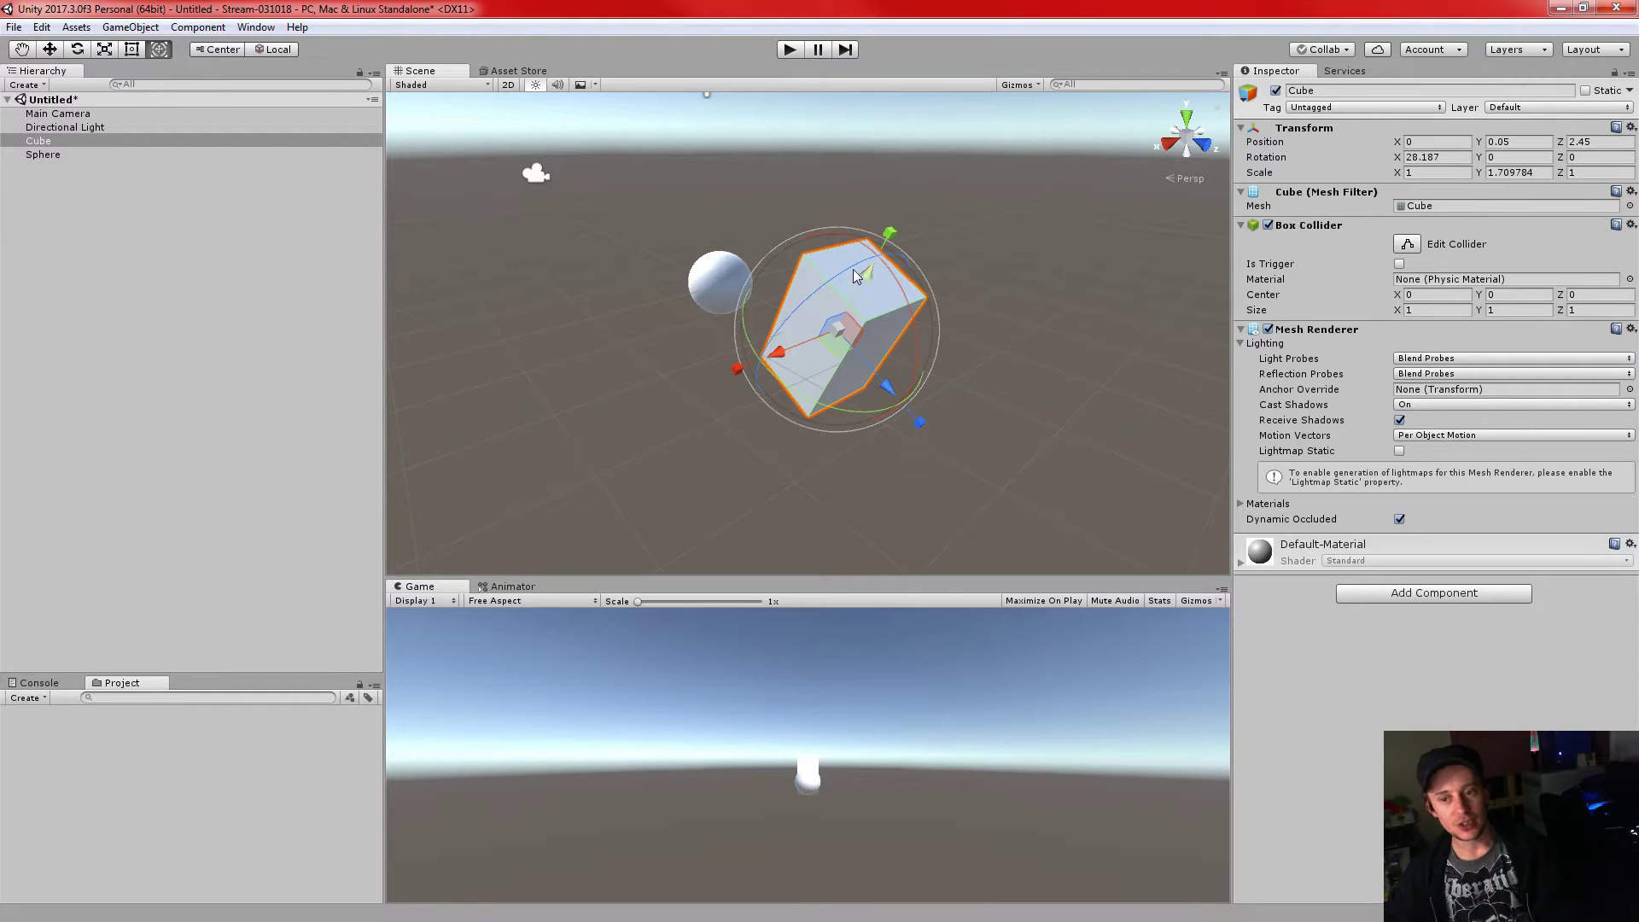
drag(872, 268, 920, 313)
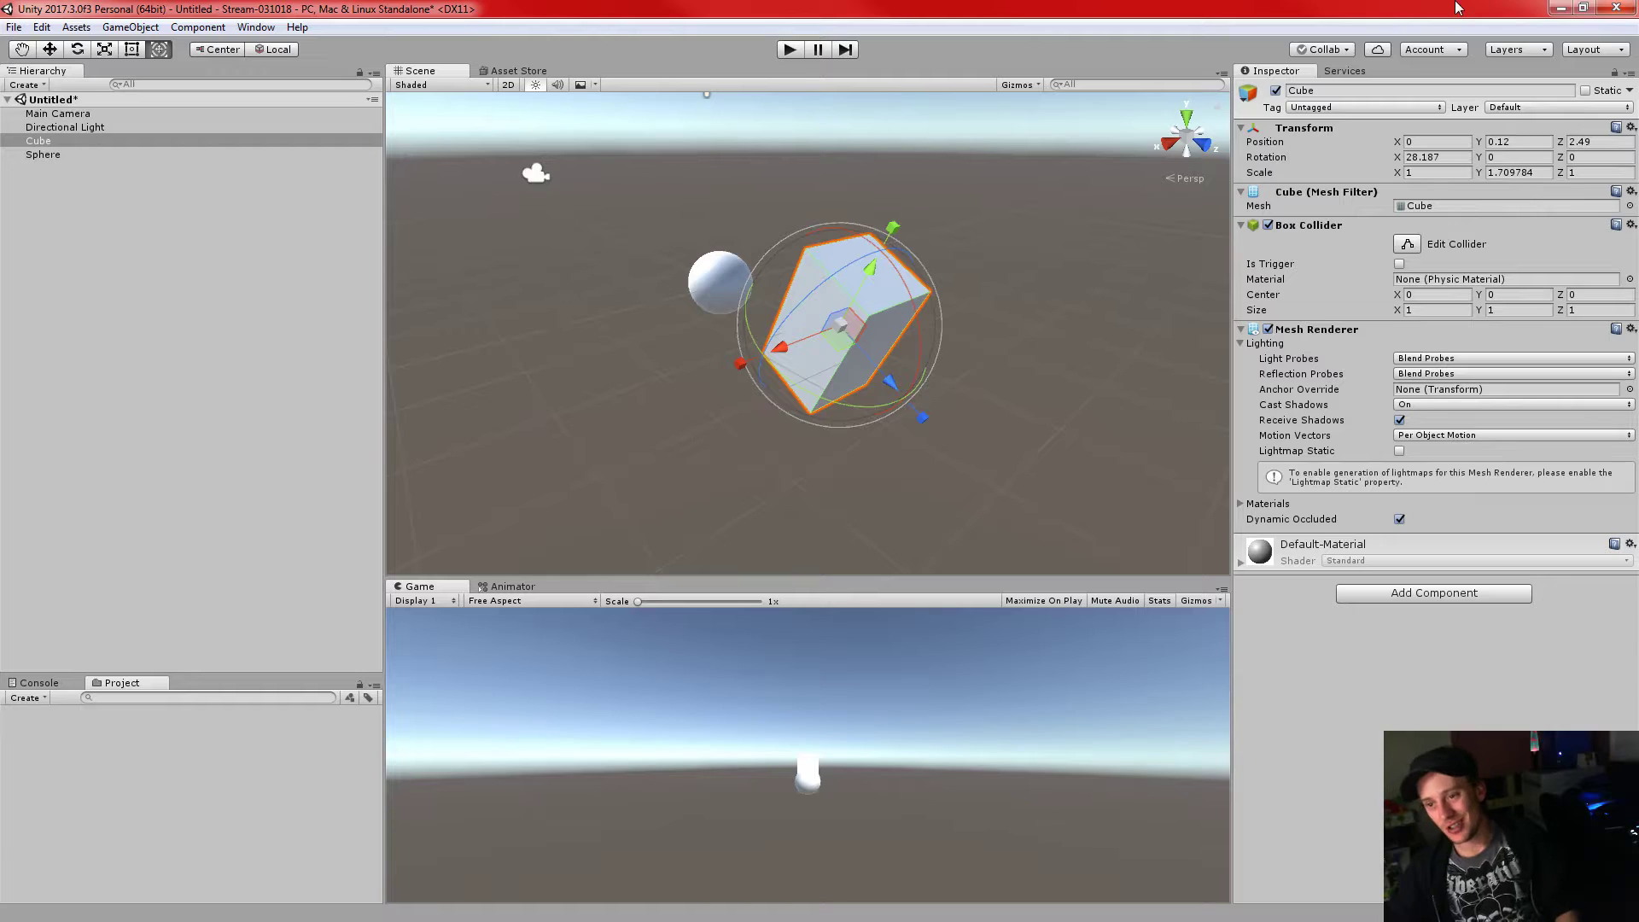
- Set the cube's X rotation to 0 and its Y scale to 1
double_click(1455, 158)
text(0)
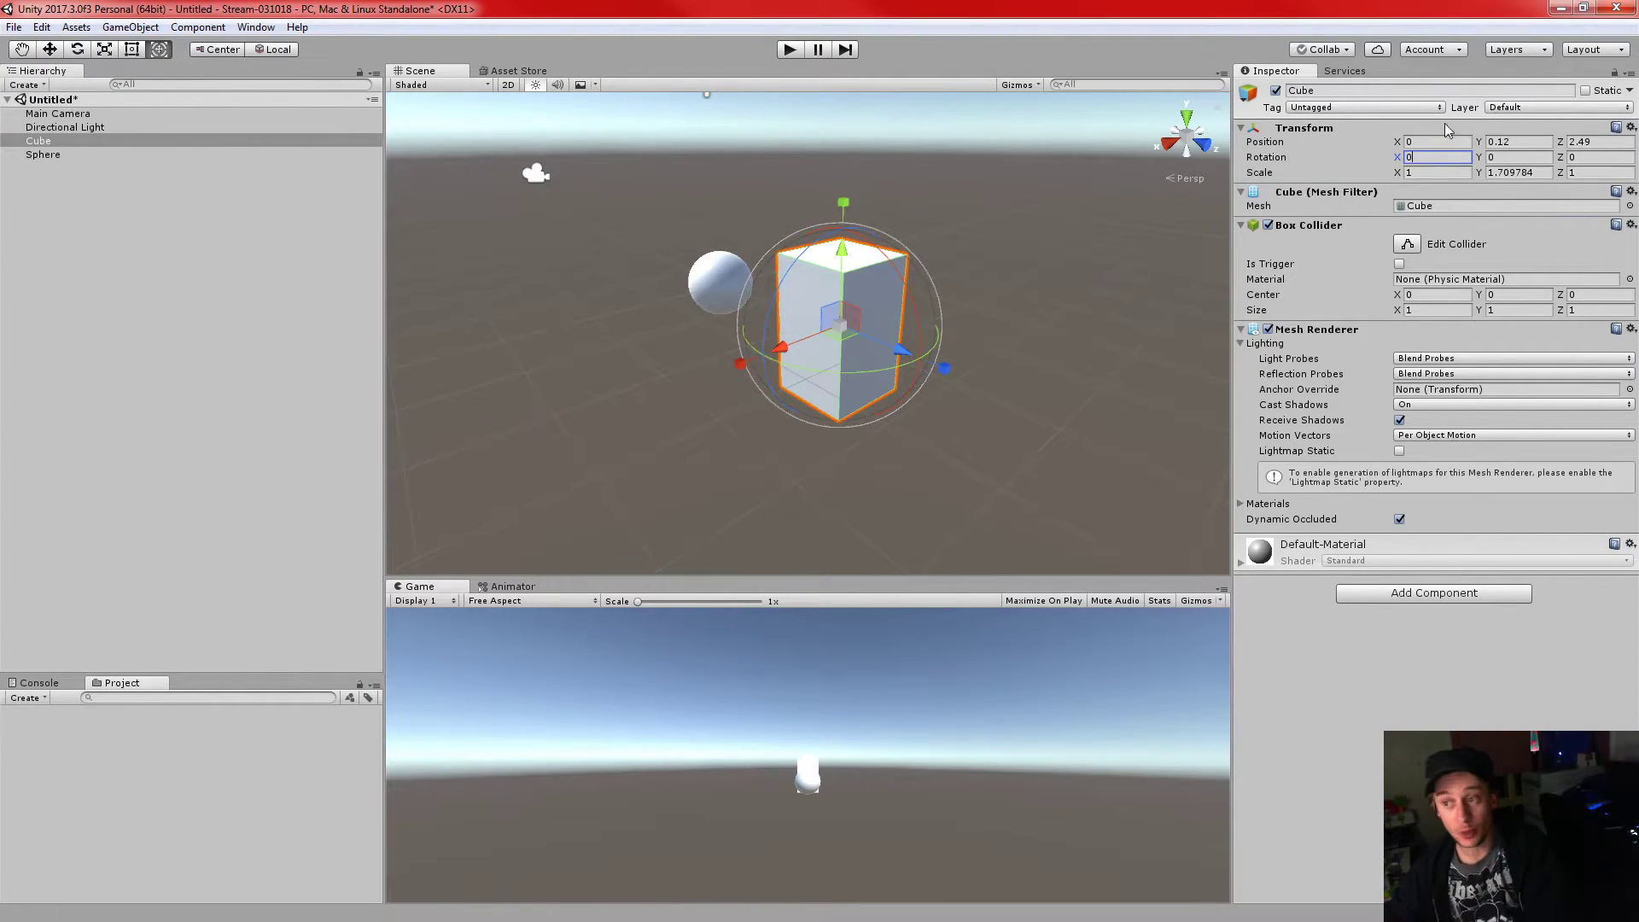
click(1413, 173)
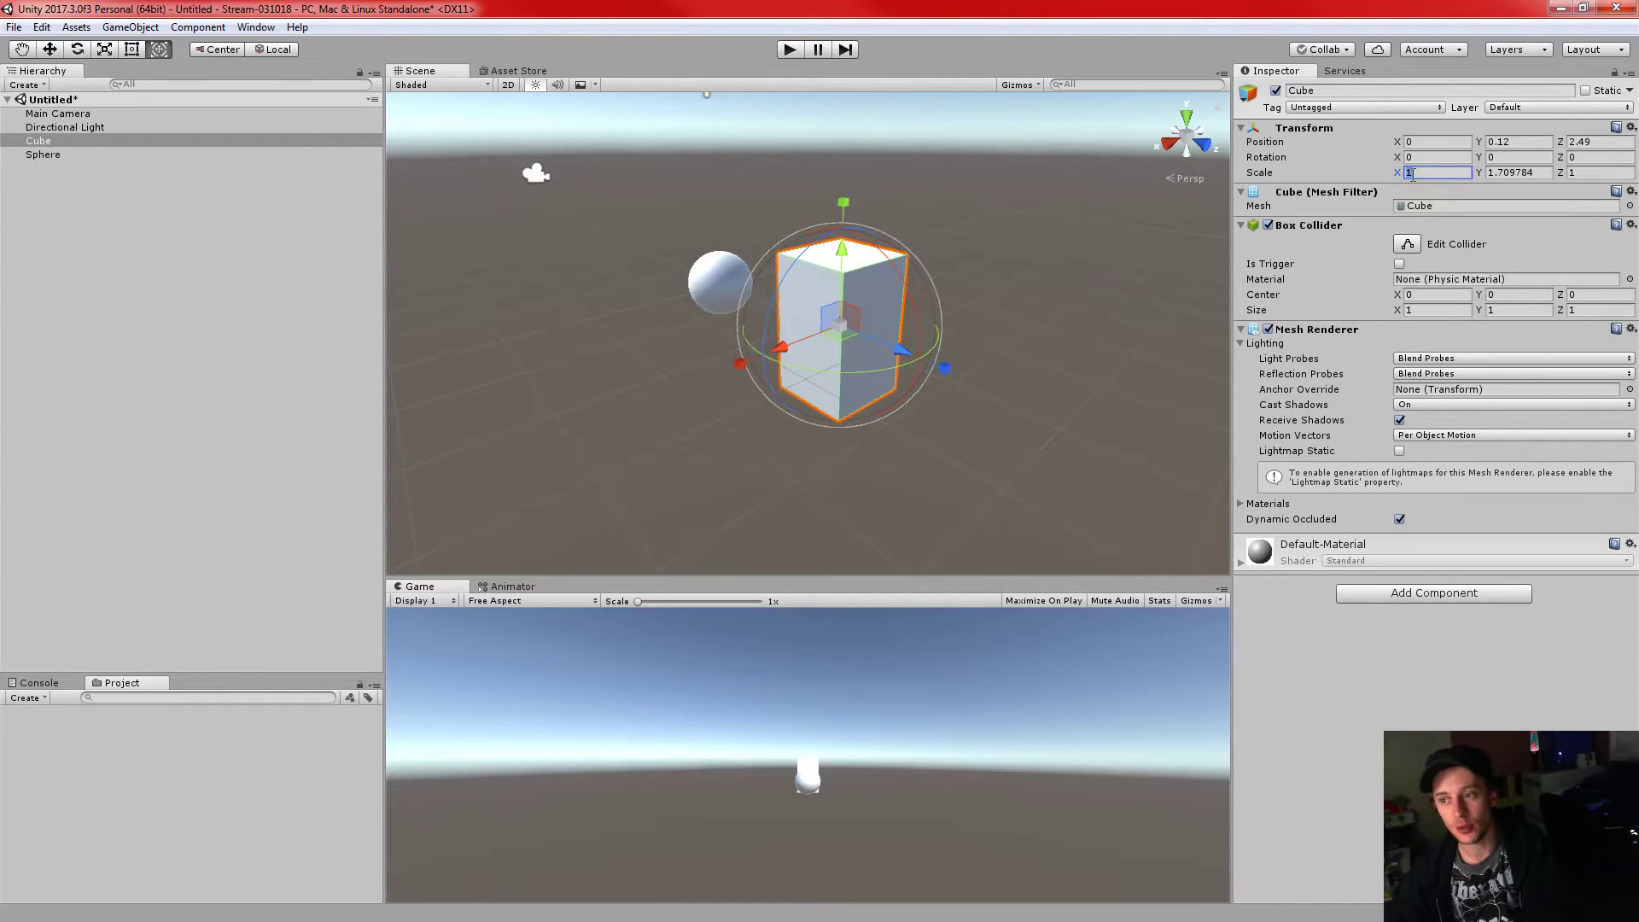
key(Tab)
text(1)
key(Tab)
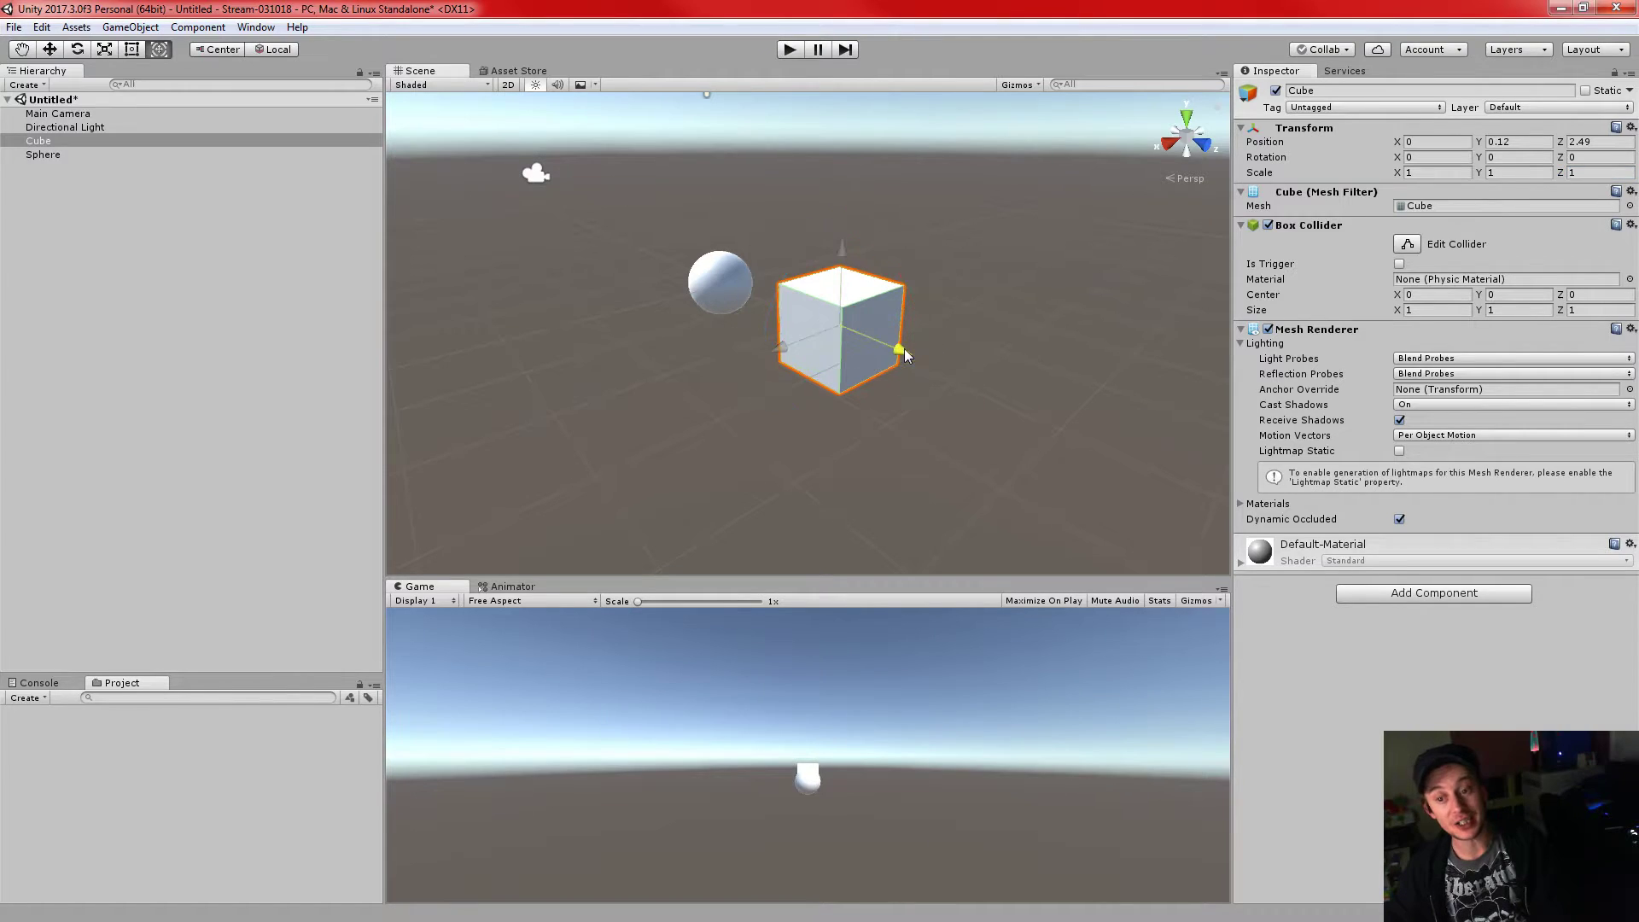
- Move the cube along Z with its handle, and set its position to Y 0 and Z 3
drag(904, 348, 911, 354)
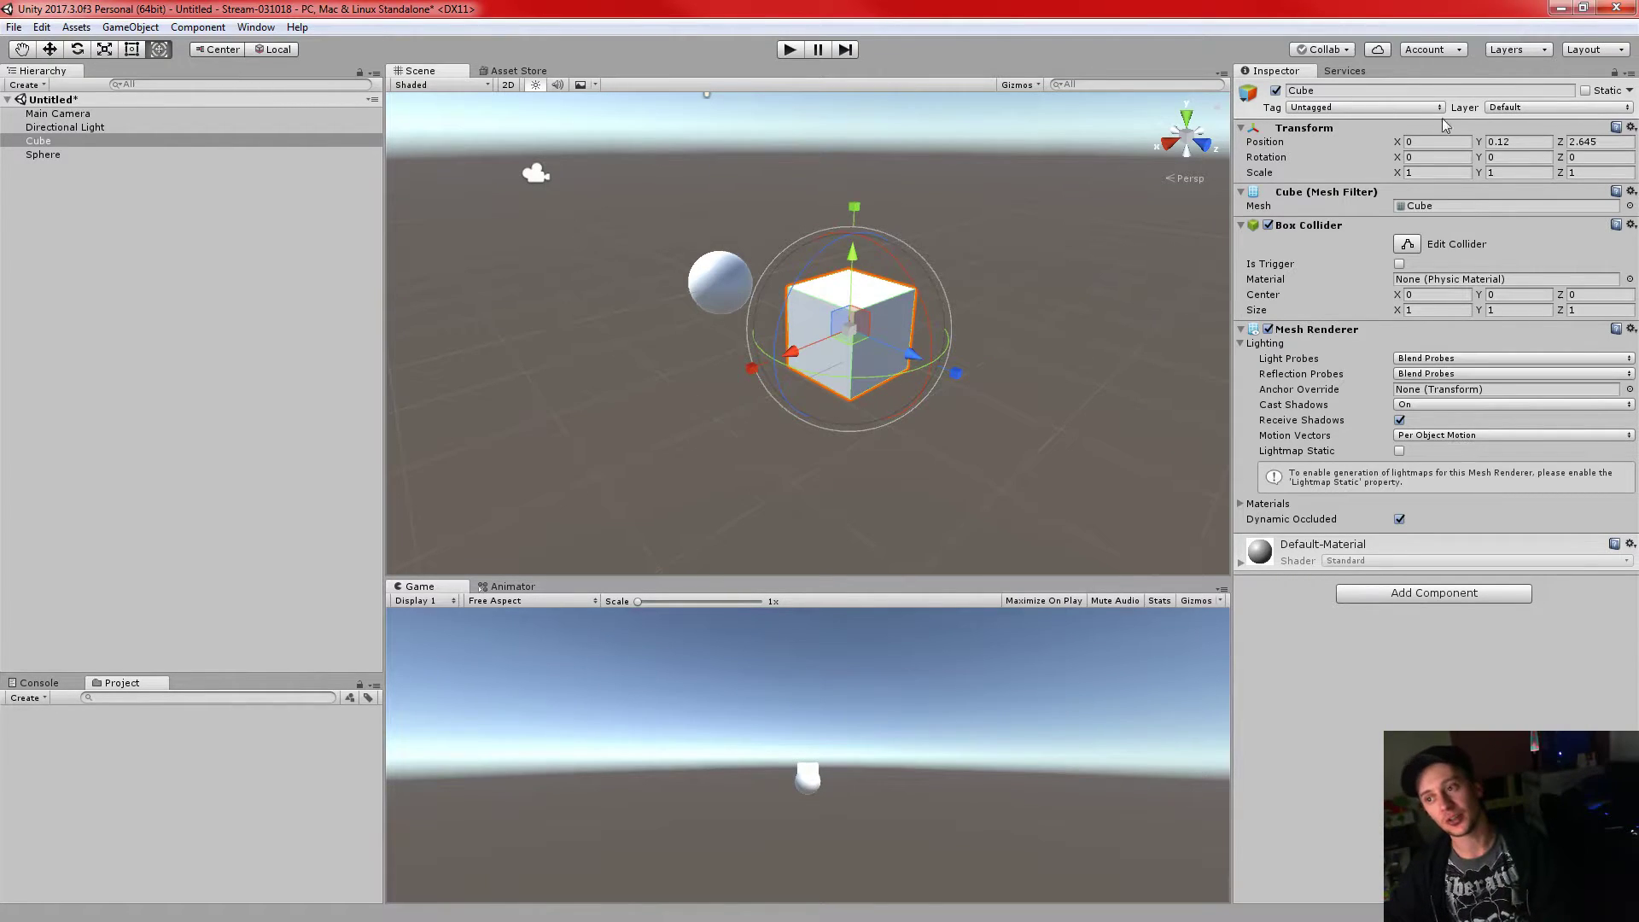
click(1505, 142)
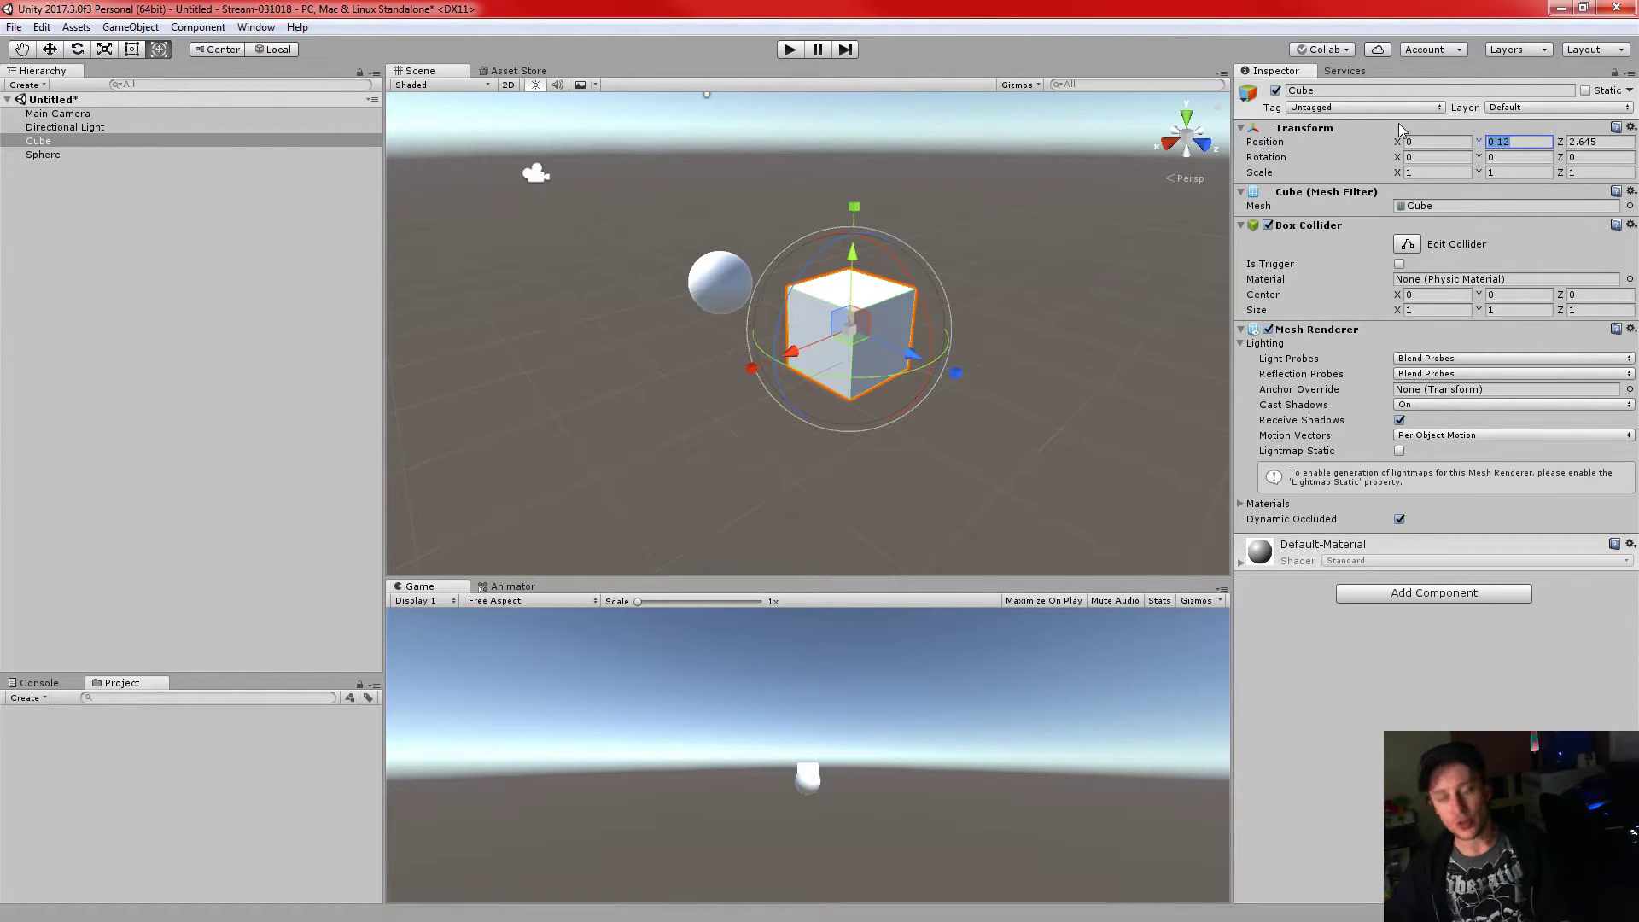
text(0)
key(Tab)
text(0)
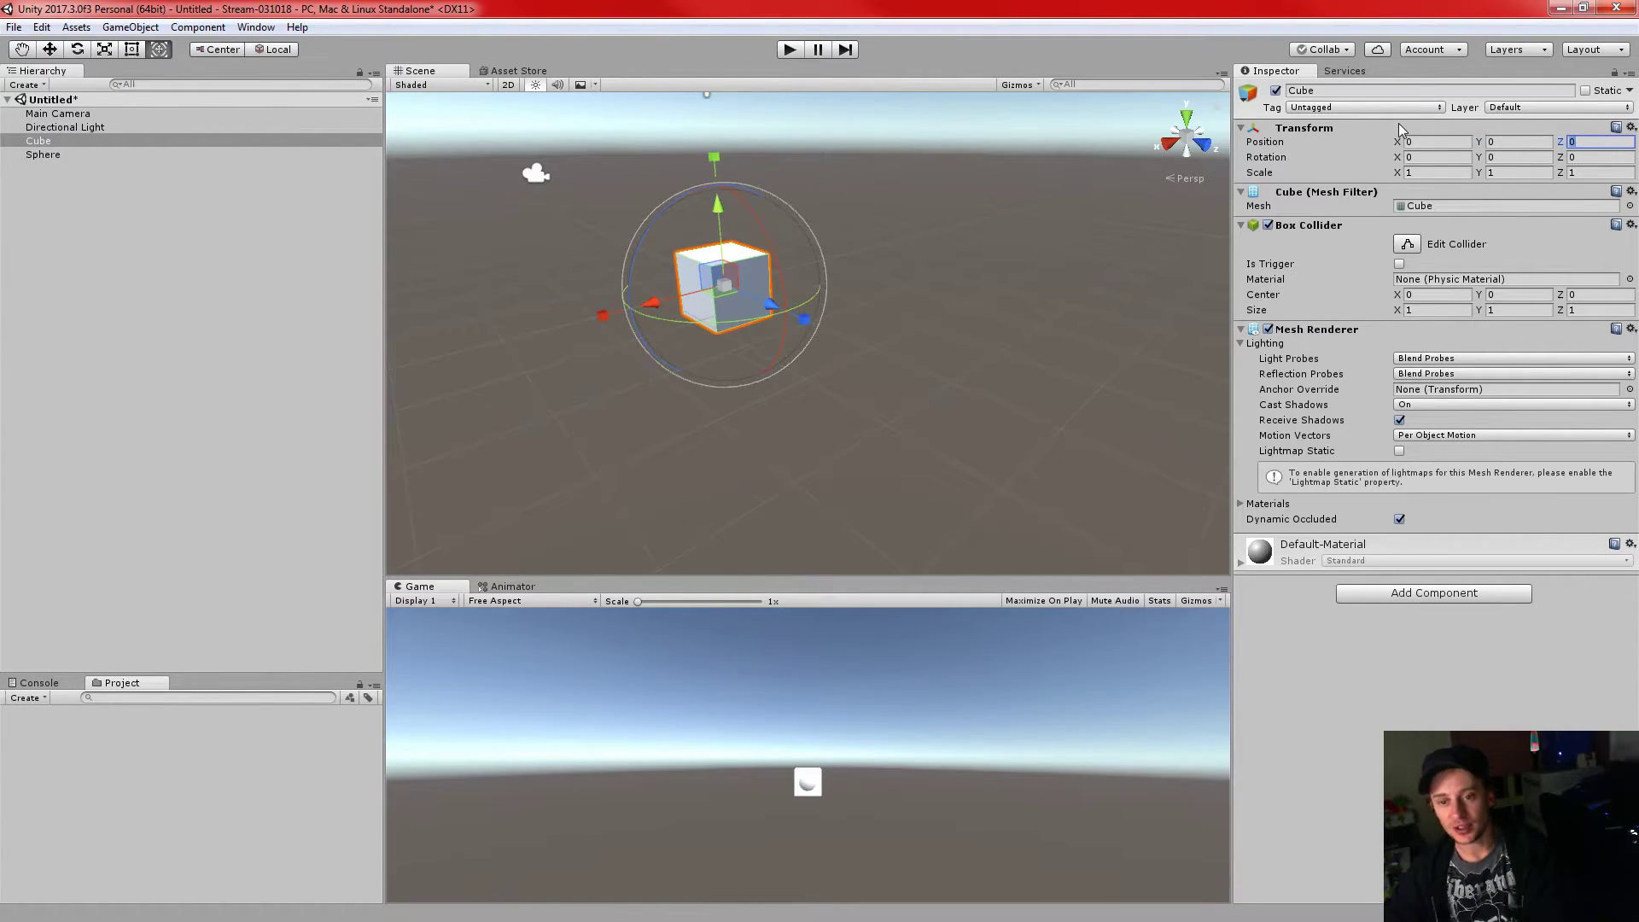
key(BackSpace)
text(3)
key(Return)
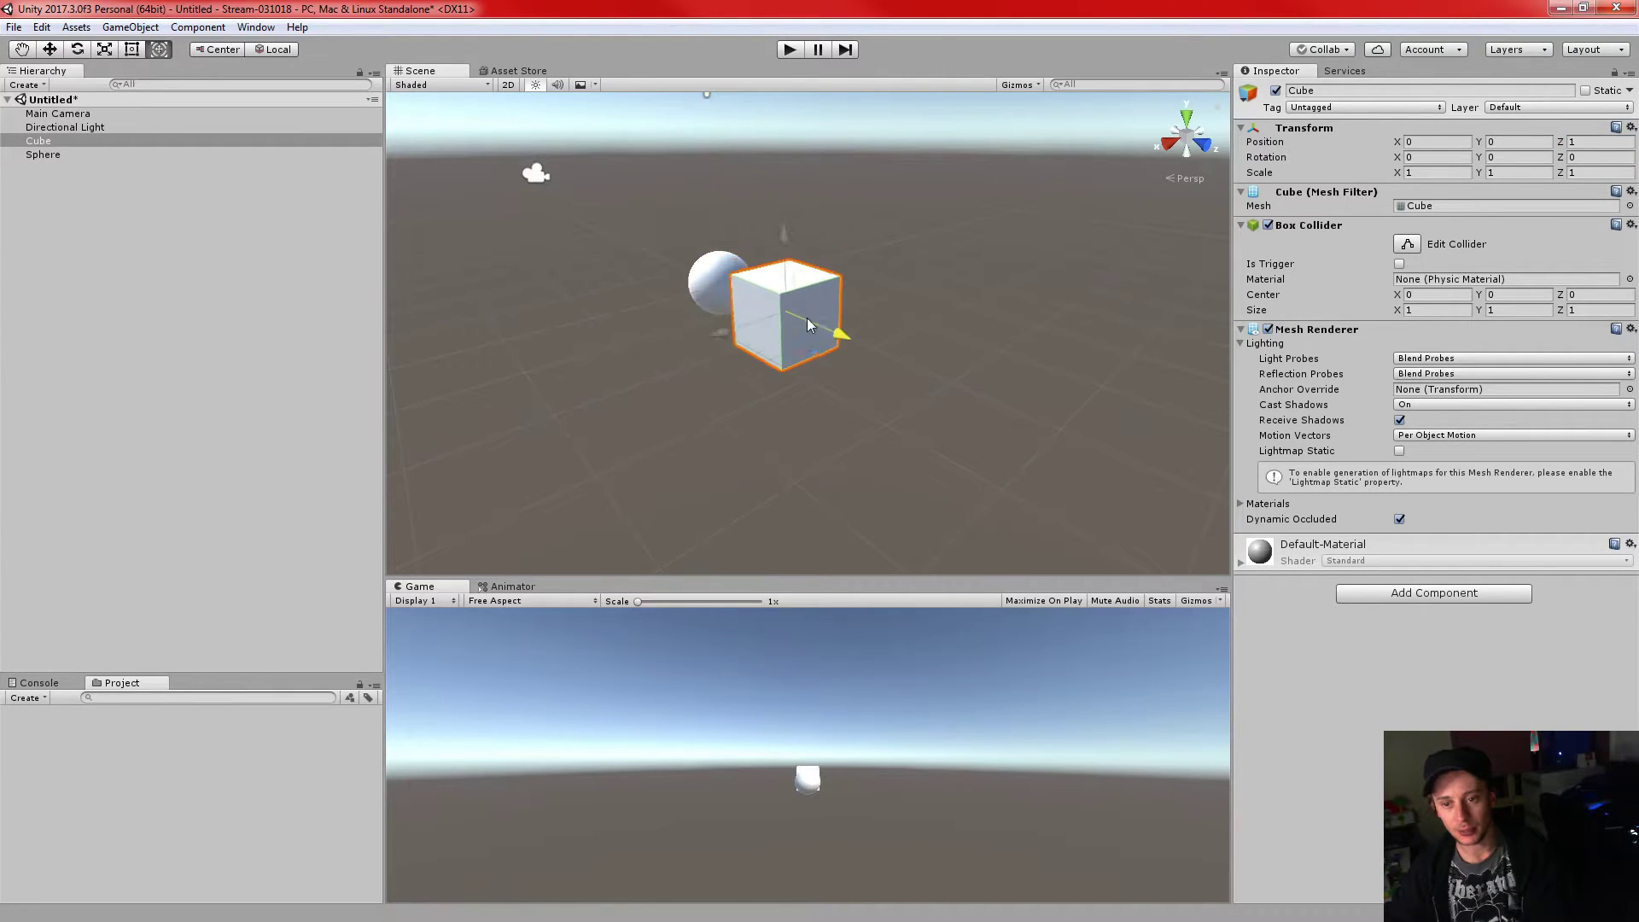
- Rotate the cube freely to about 45.6, -14.2 and -19.5 degrees, and open its X rotation for editing
click(55, 48)
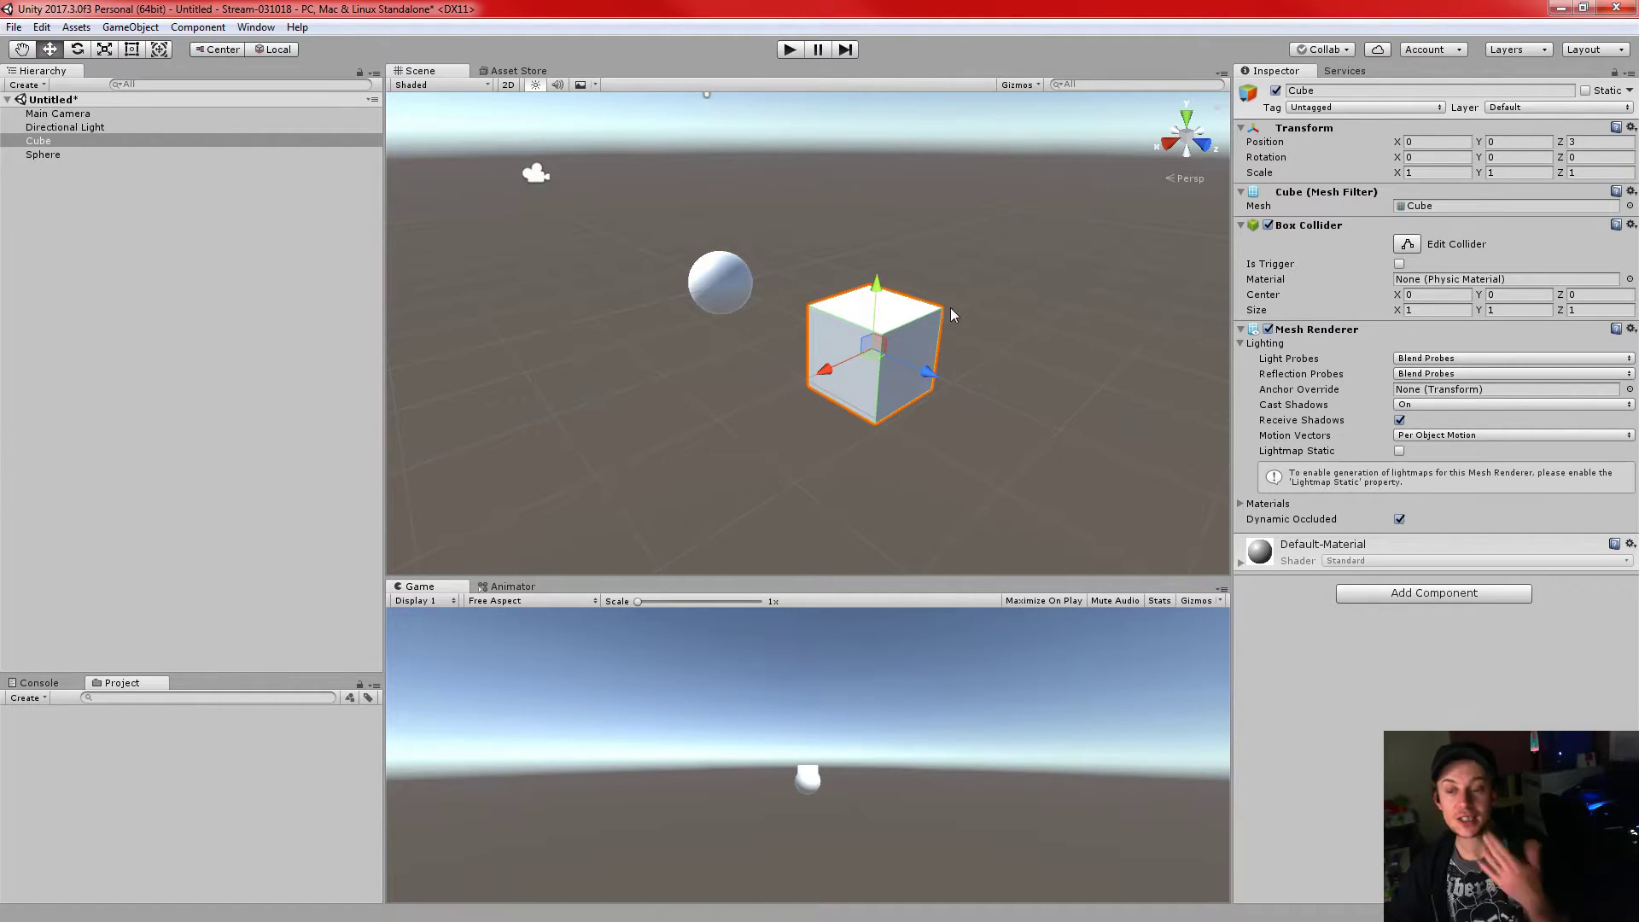
click(77, 49)
drag(840, 323, 878, 384)
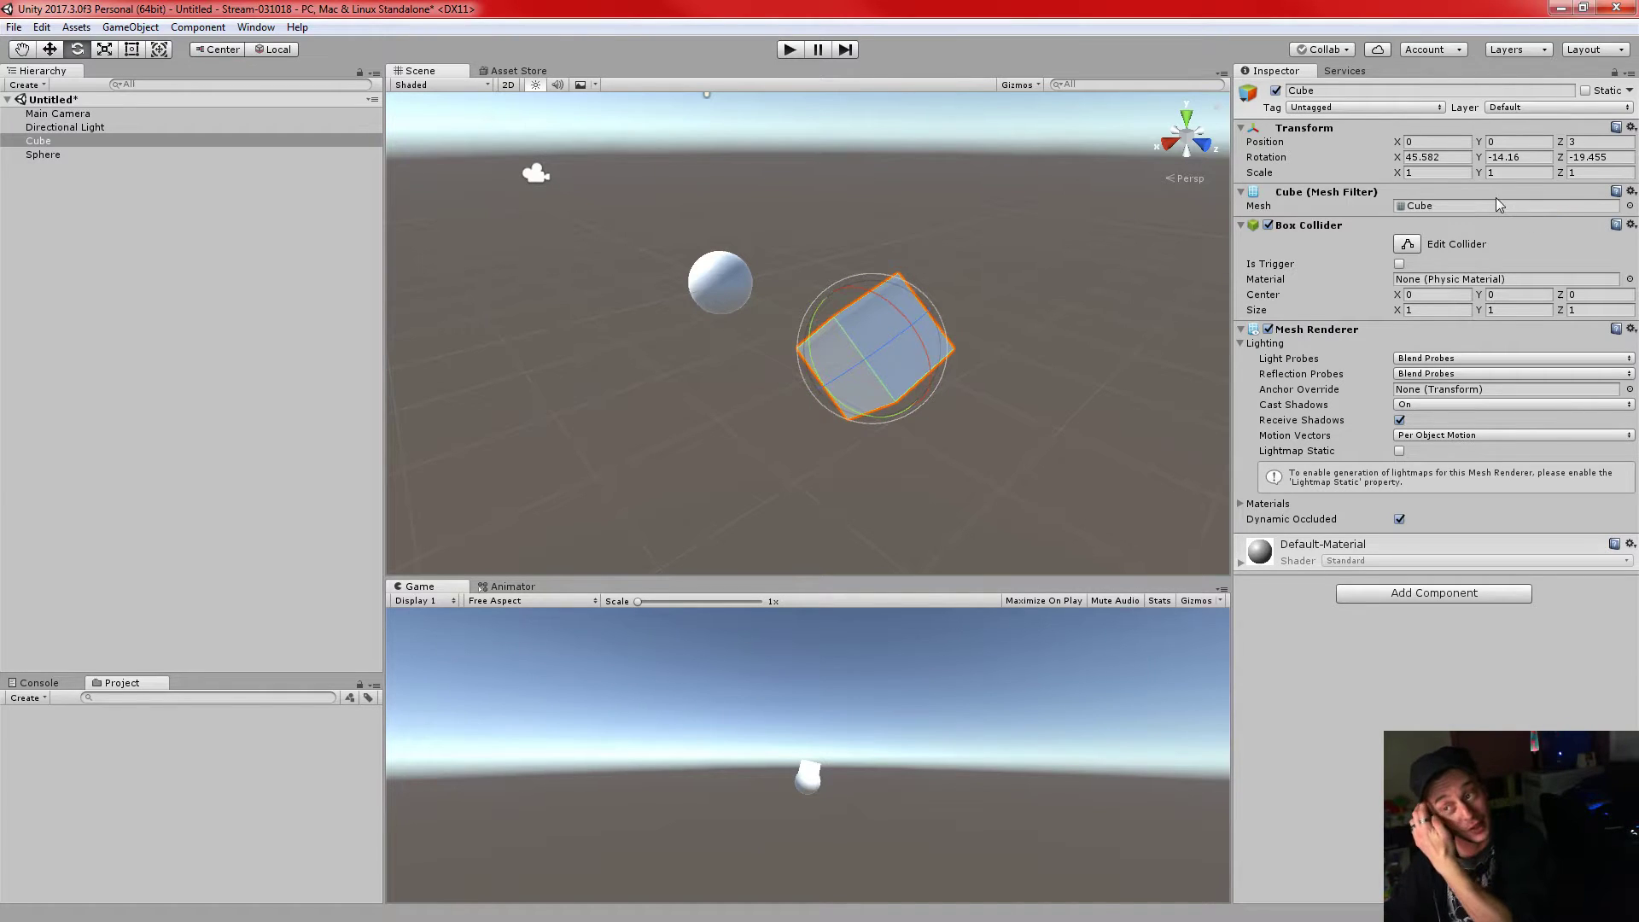
click(1442, 157)
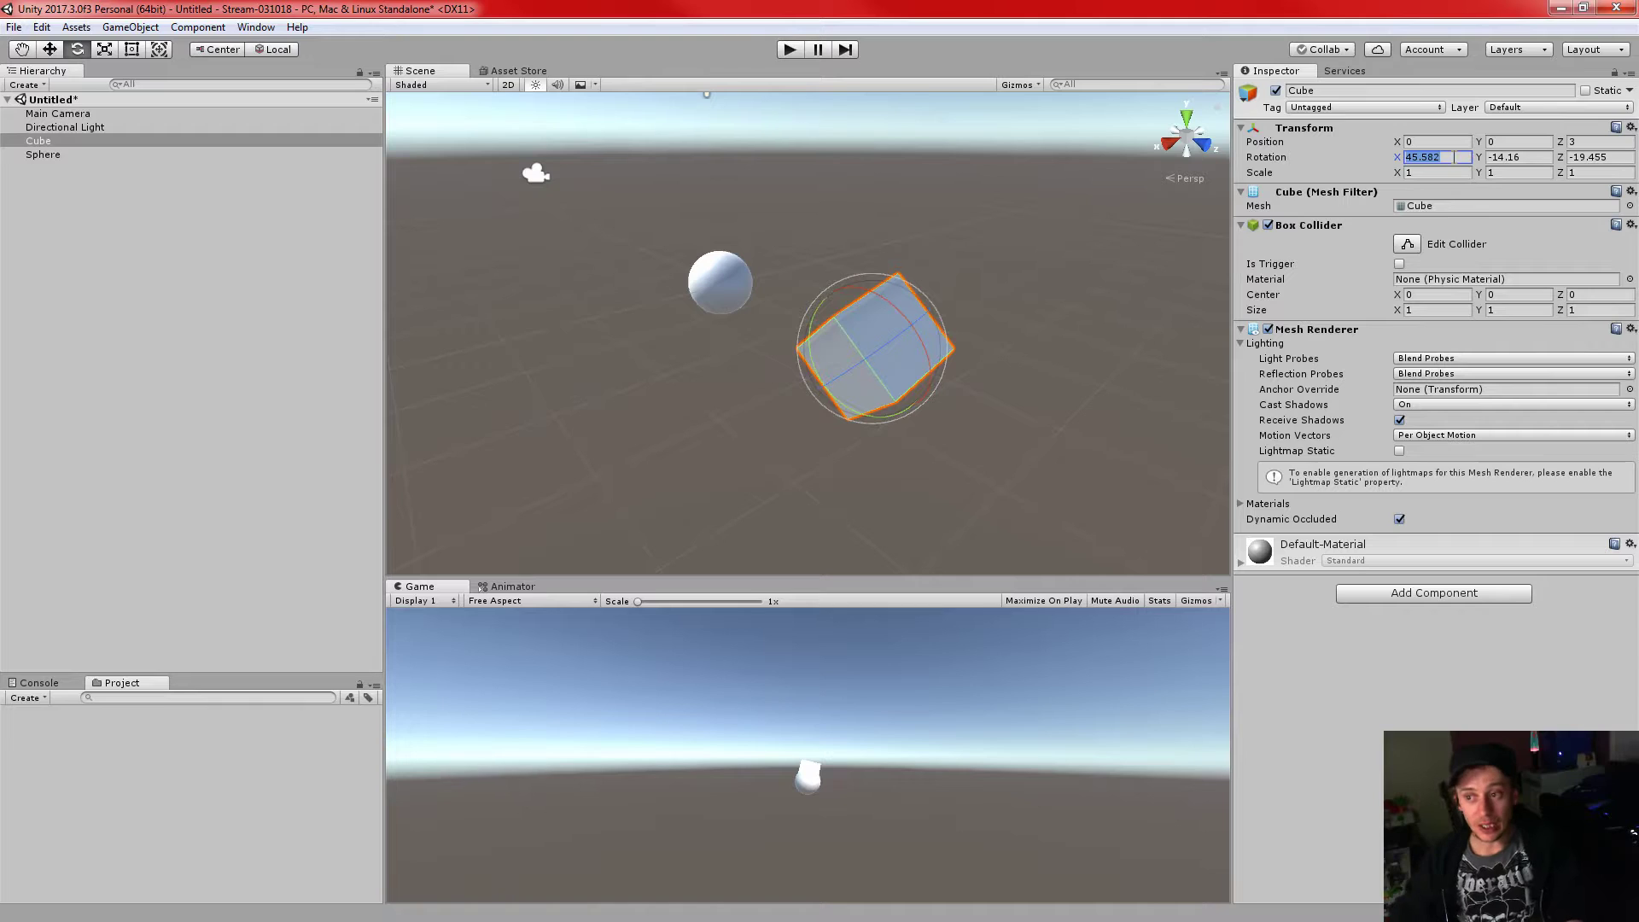
drag(855, 290, 789, 734)
key(ctrl+z)
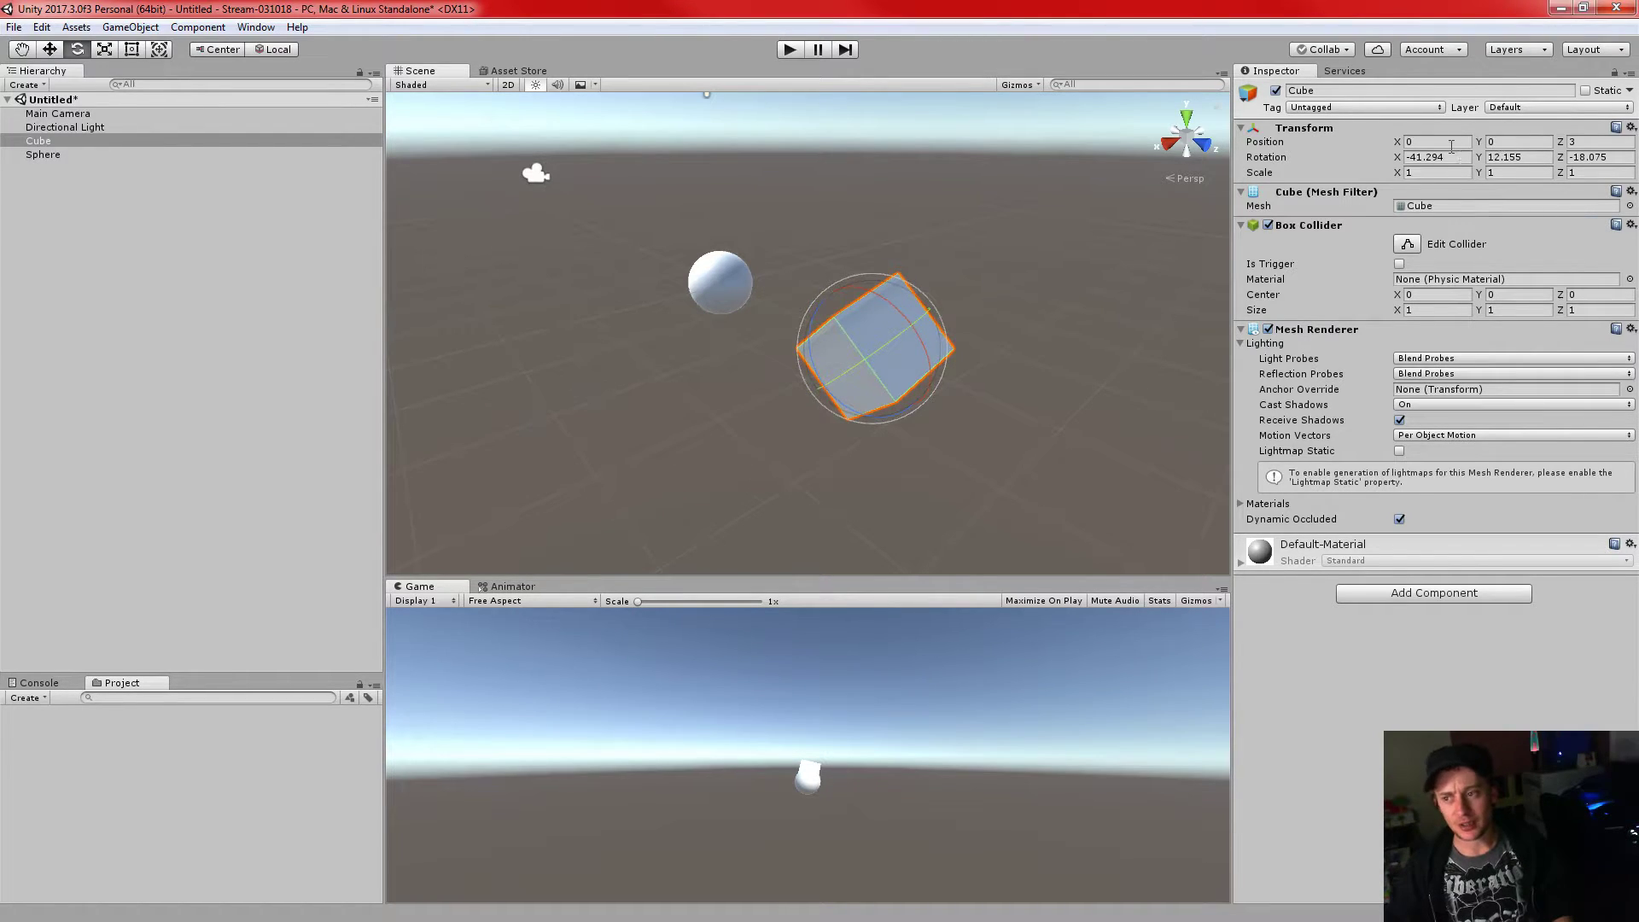
click(41, 26)
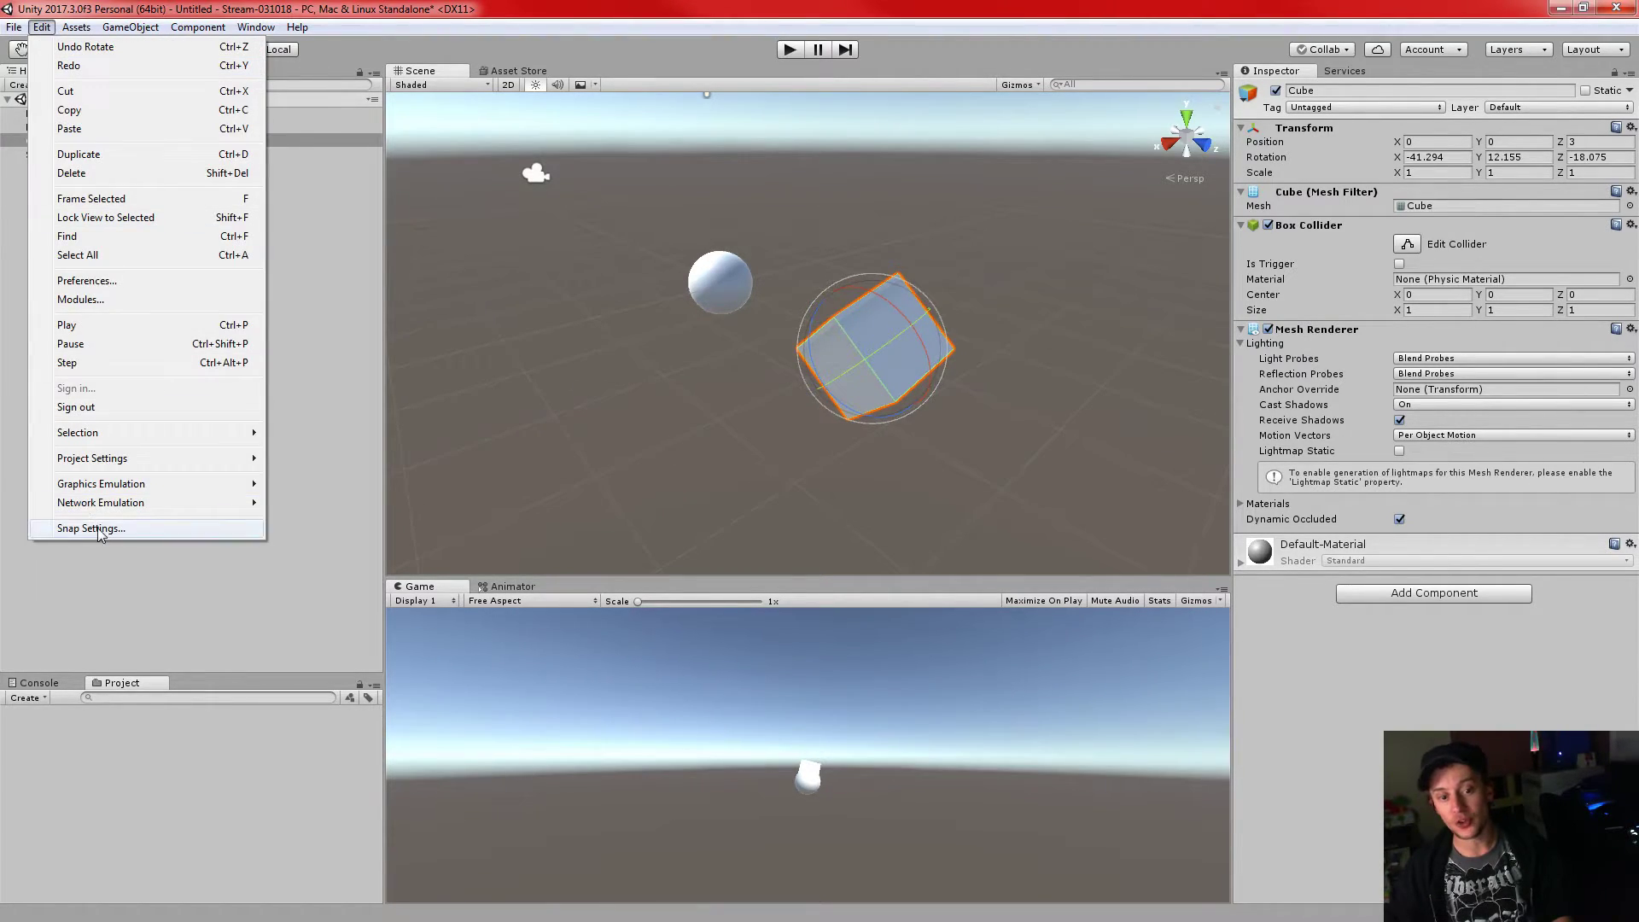
click(1330, 4)
- Reset the cube's rotation to 0 on the X, Y and Z axes
click(1413, 162)
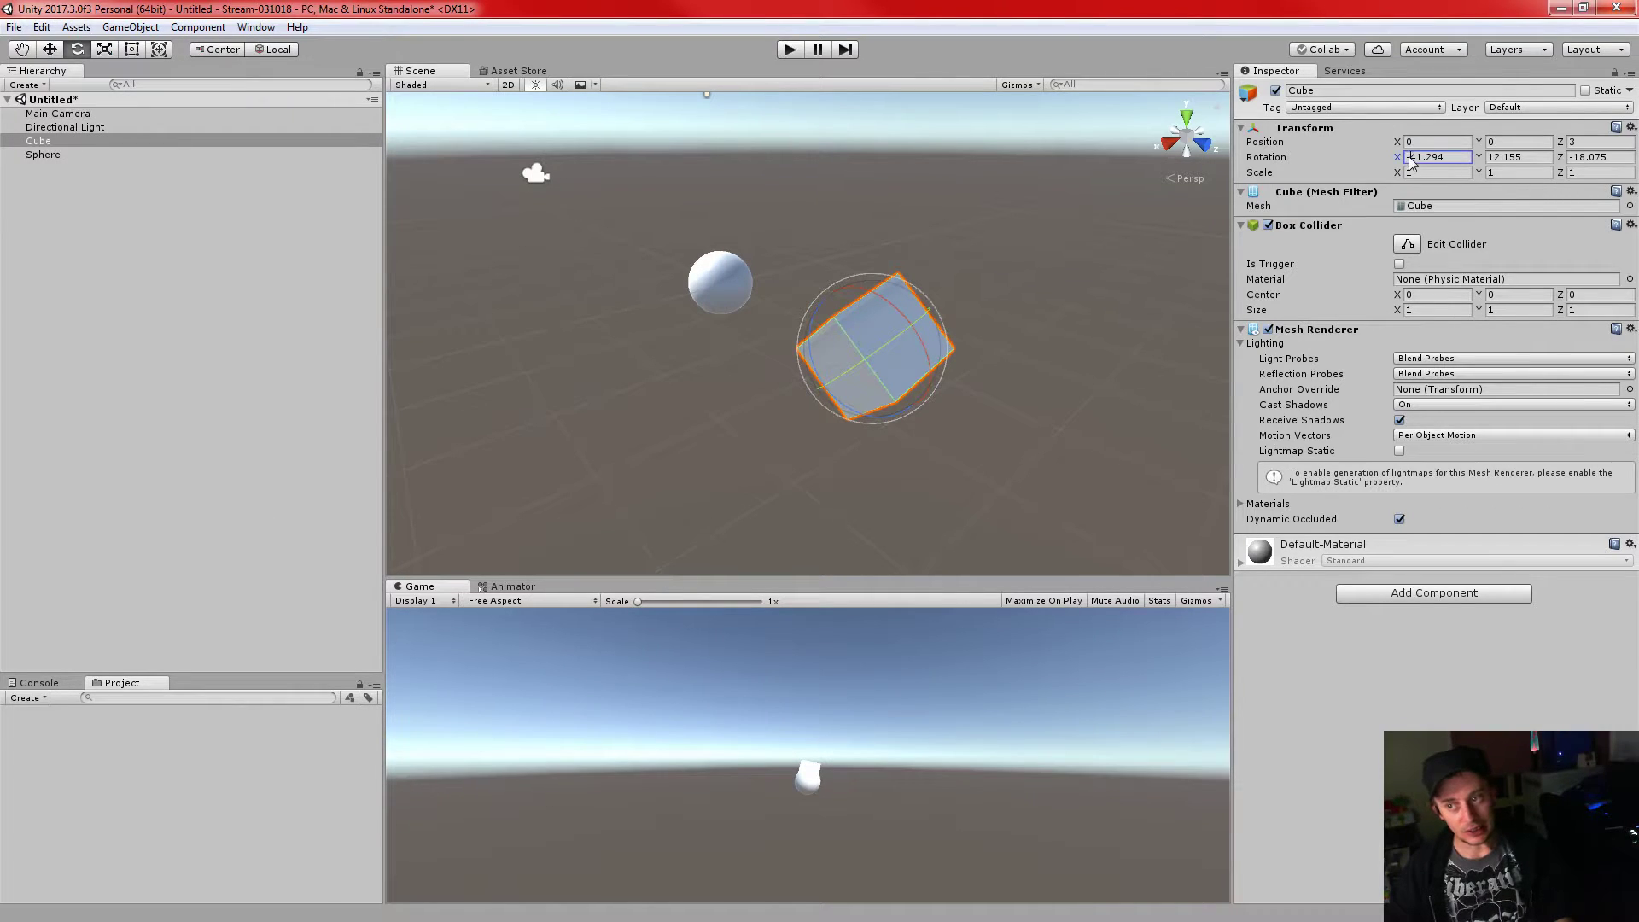
double_click(1445, 161)
click(1446, 158)
drag(1446, 157, 1360, 143)
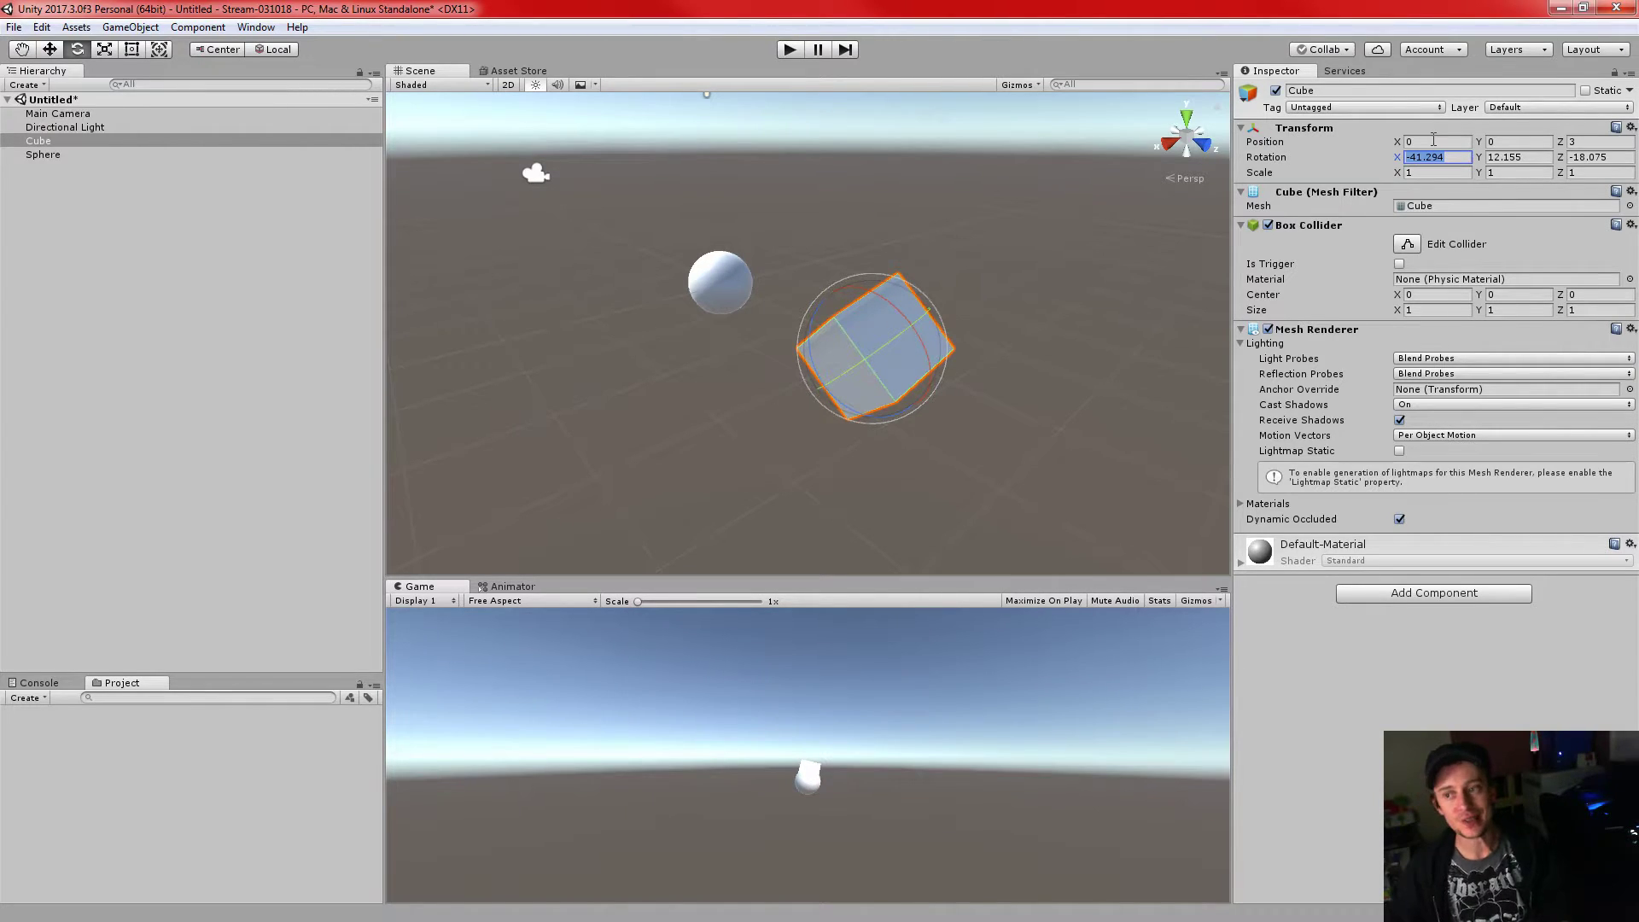
text(0)
key(Tab)
text(0)
key(Tab)
text(0)
key(Return)
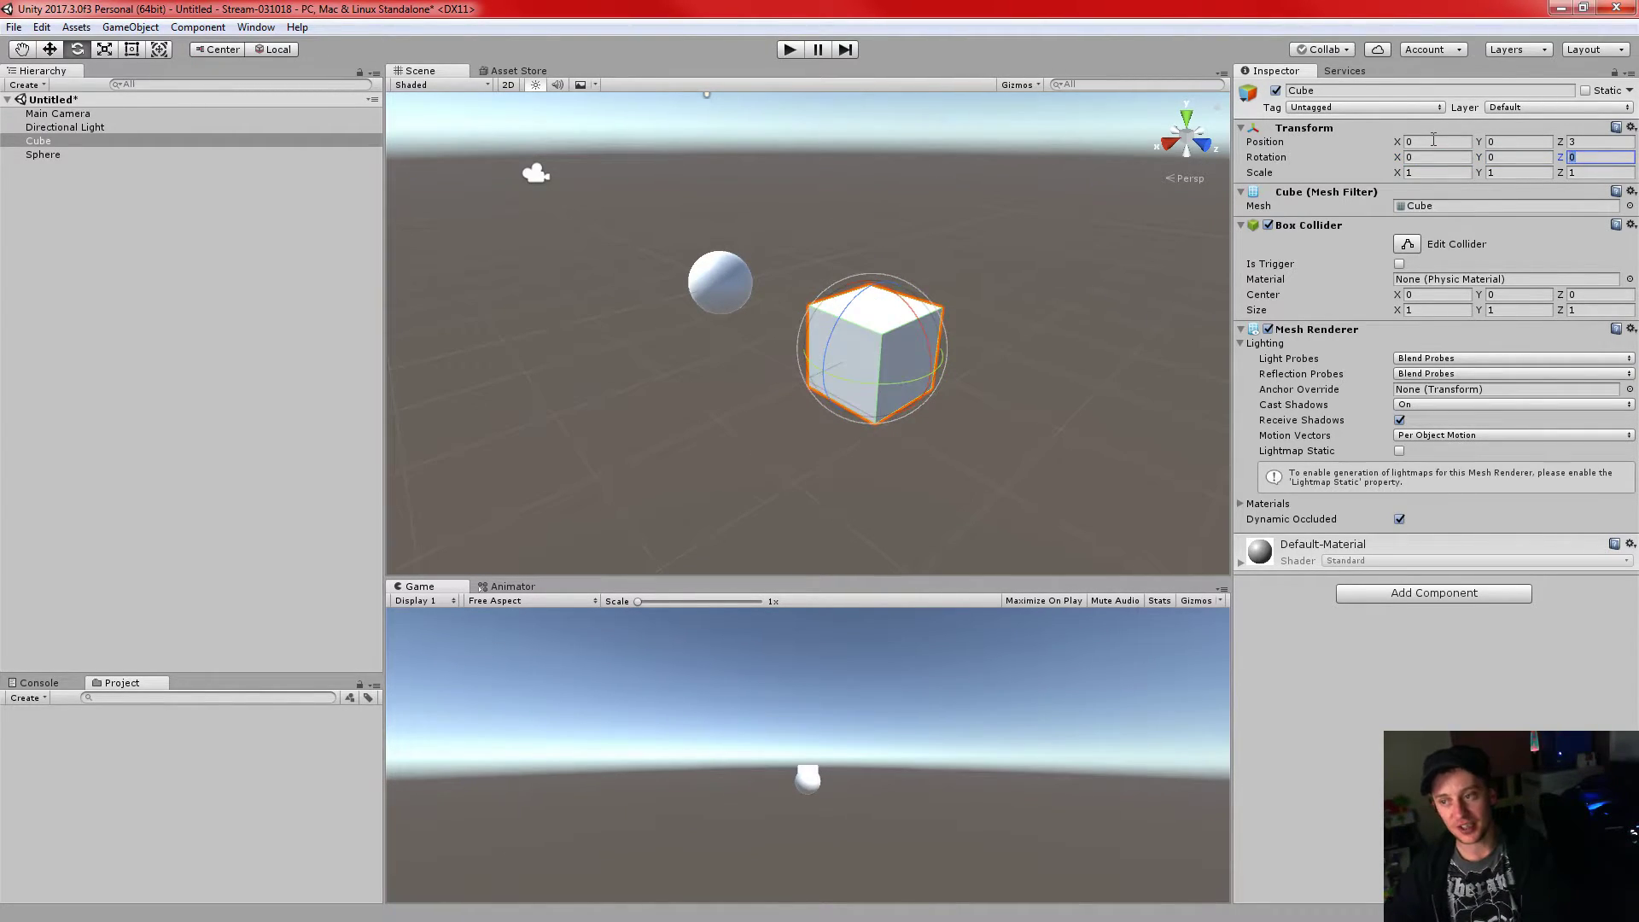
- Set the cube's X rotation to 90, to 45, and back to 0
click(1438, 157)
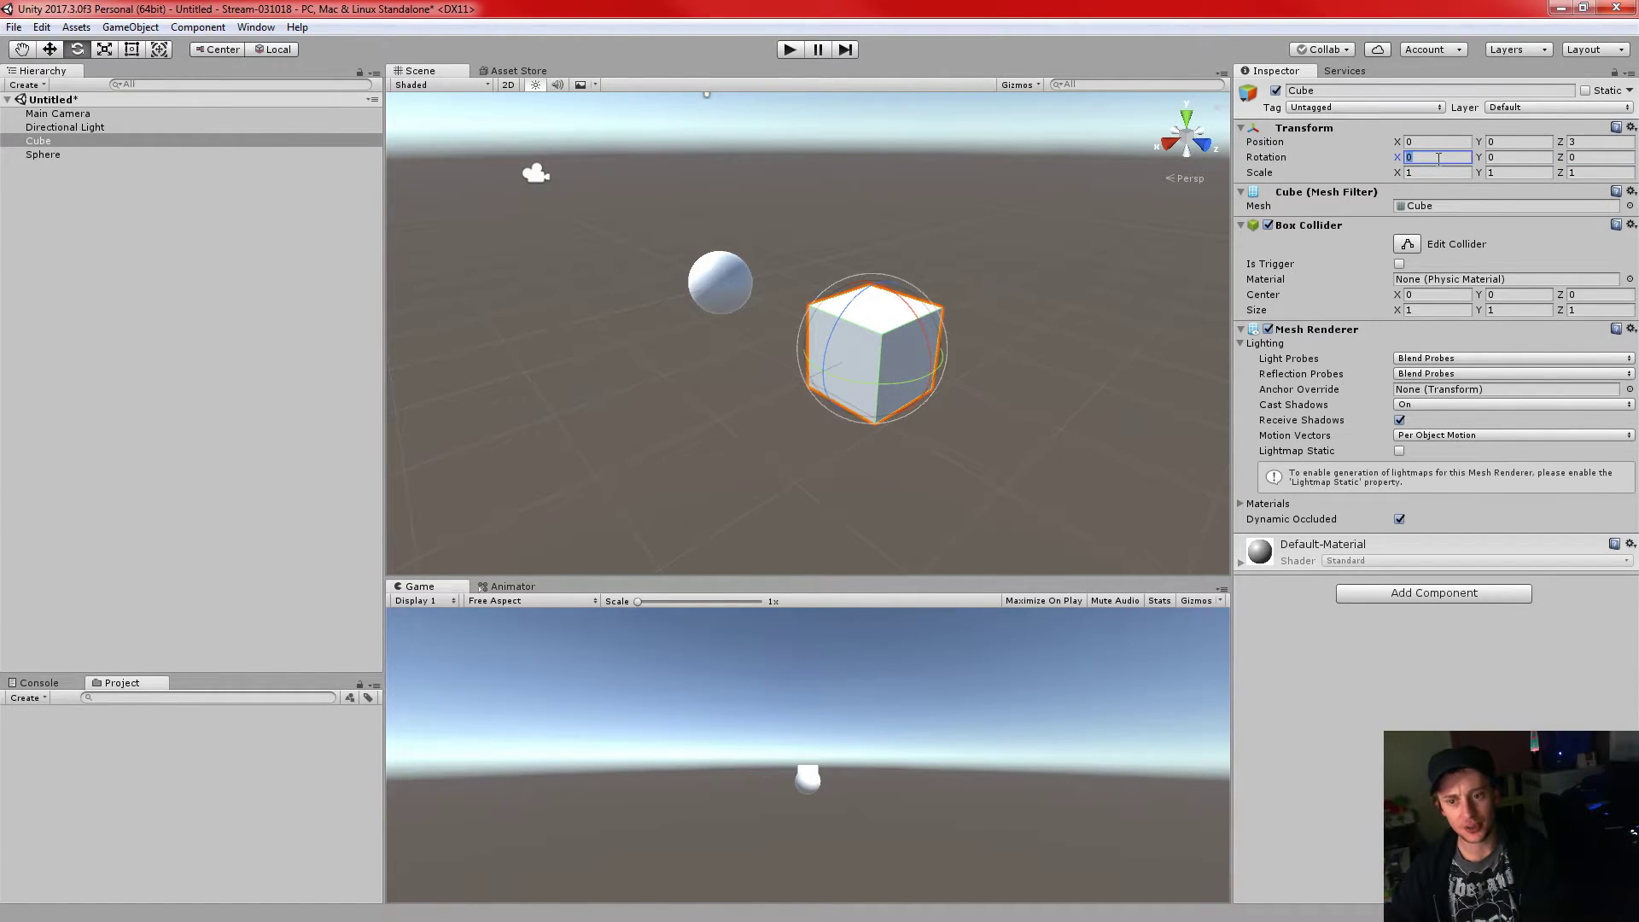
text(90)
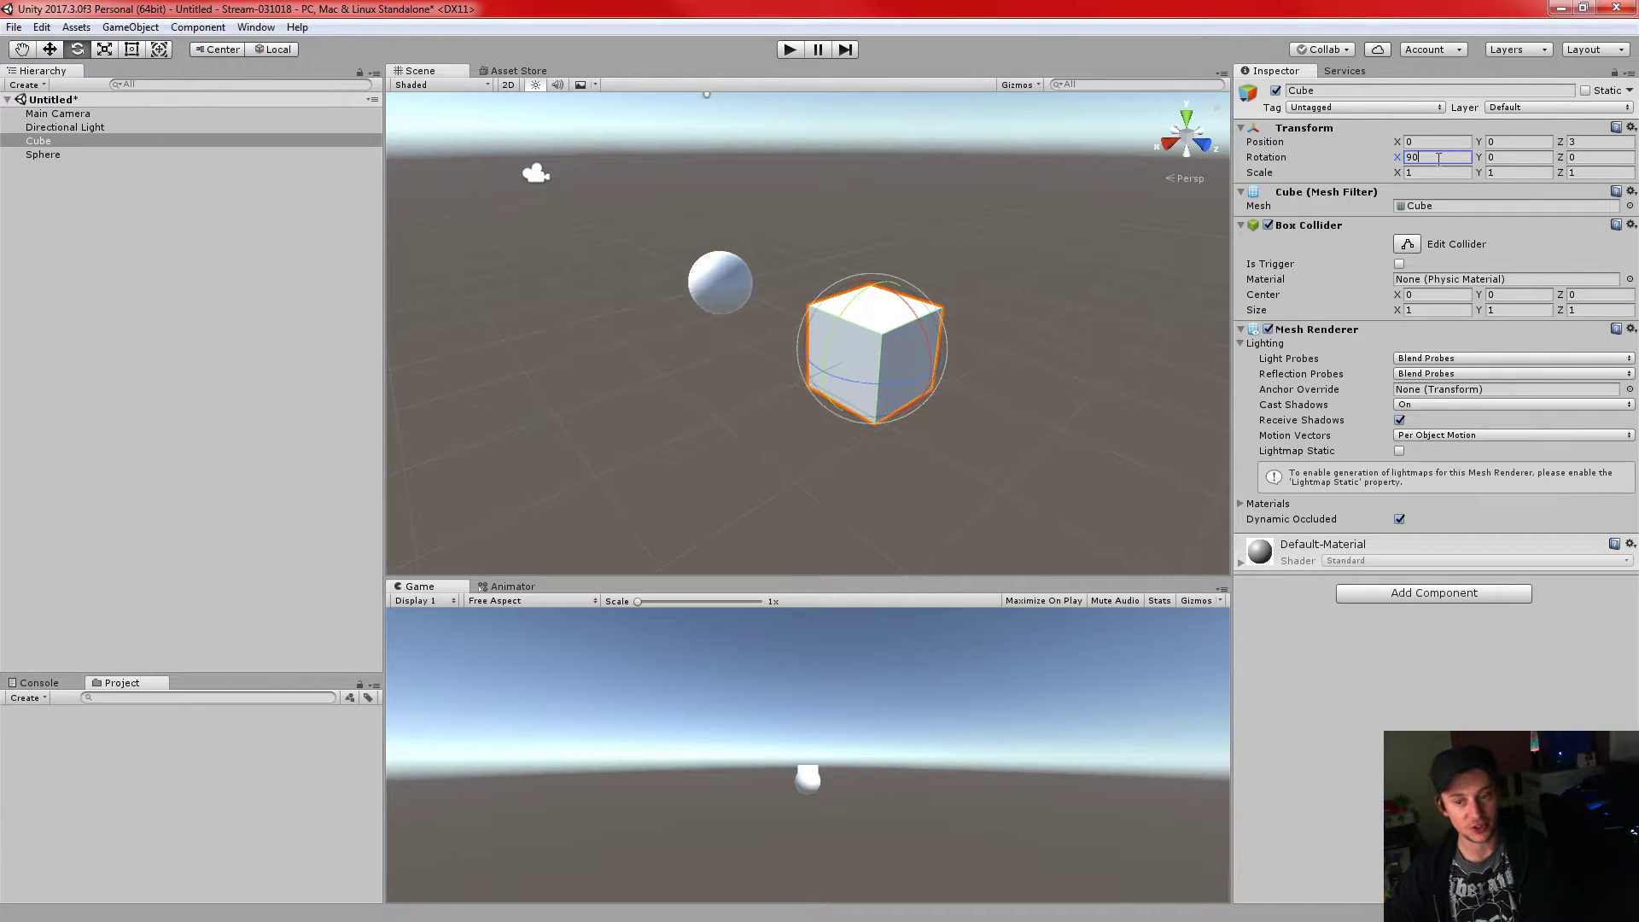
key(Return)
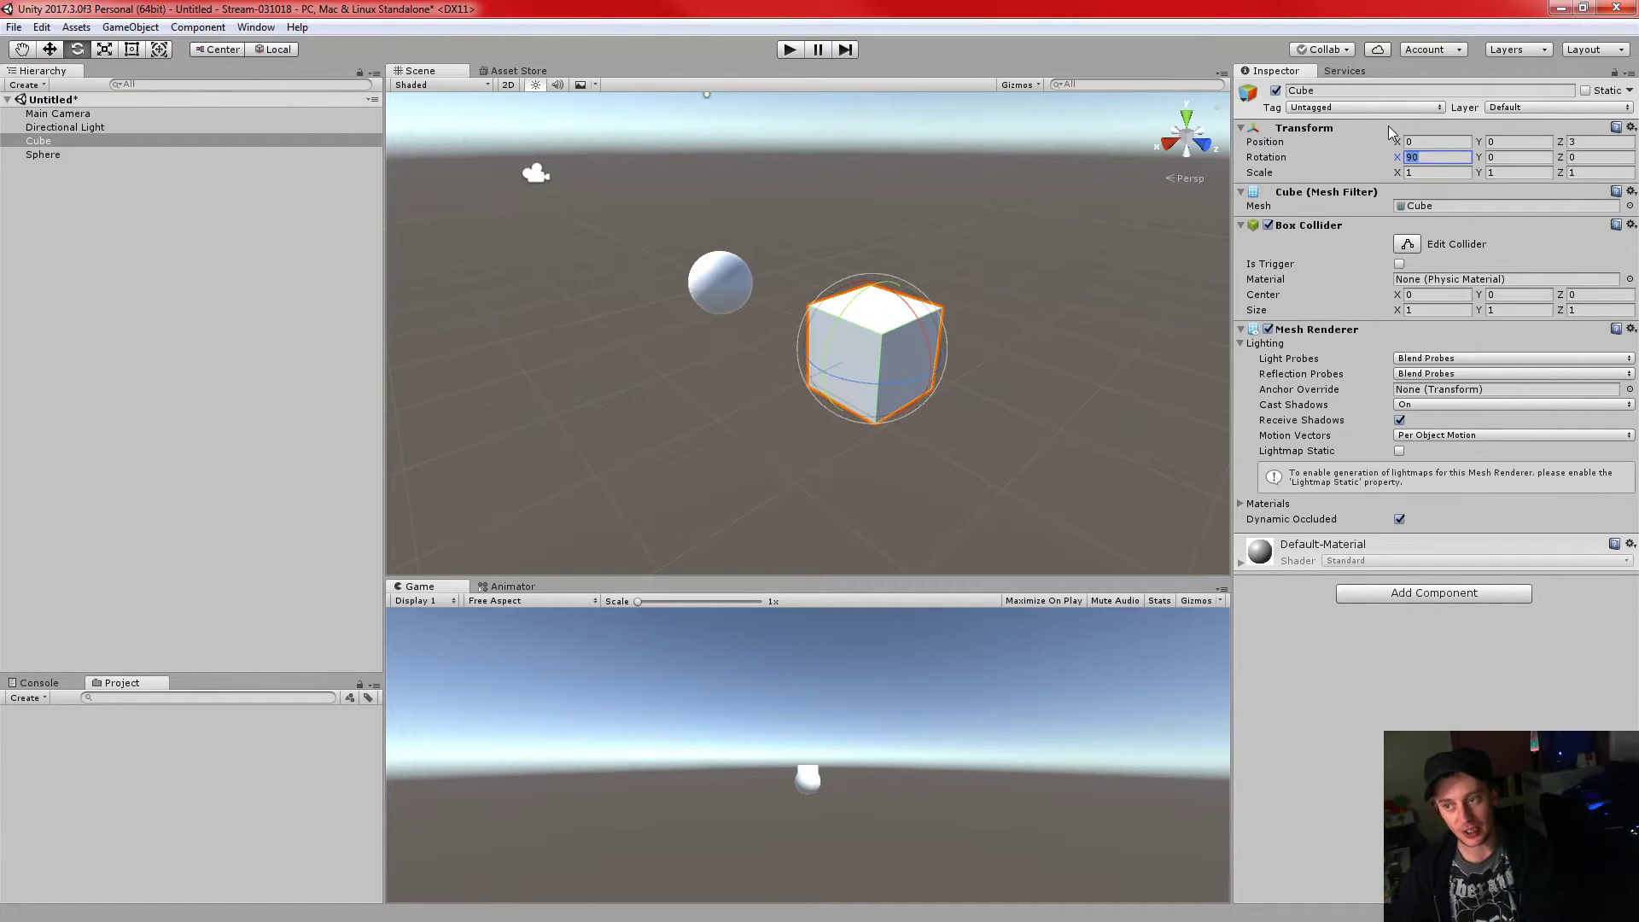
text(45)
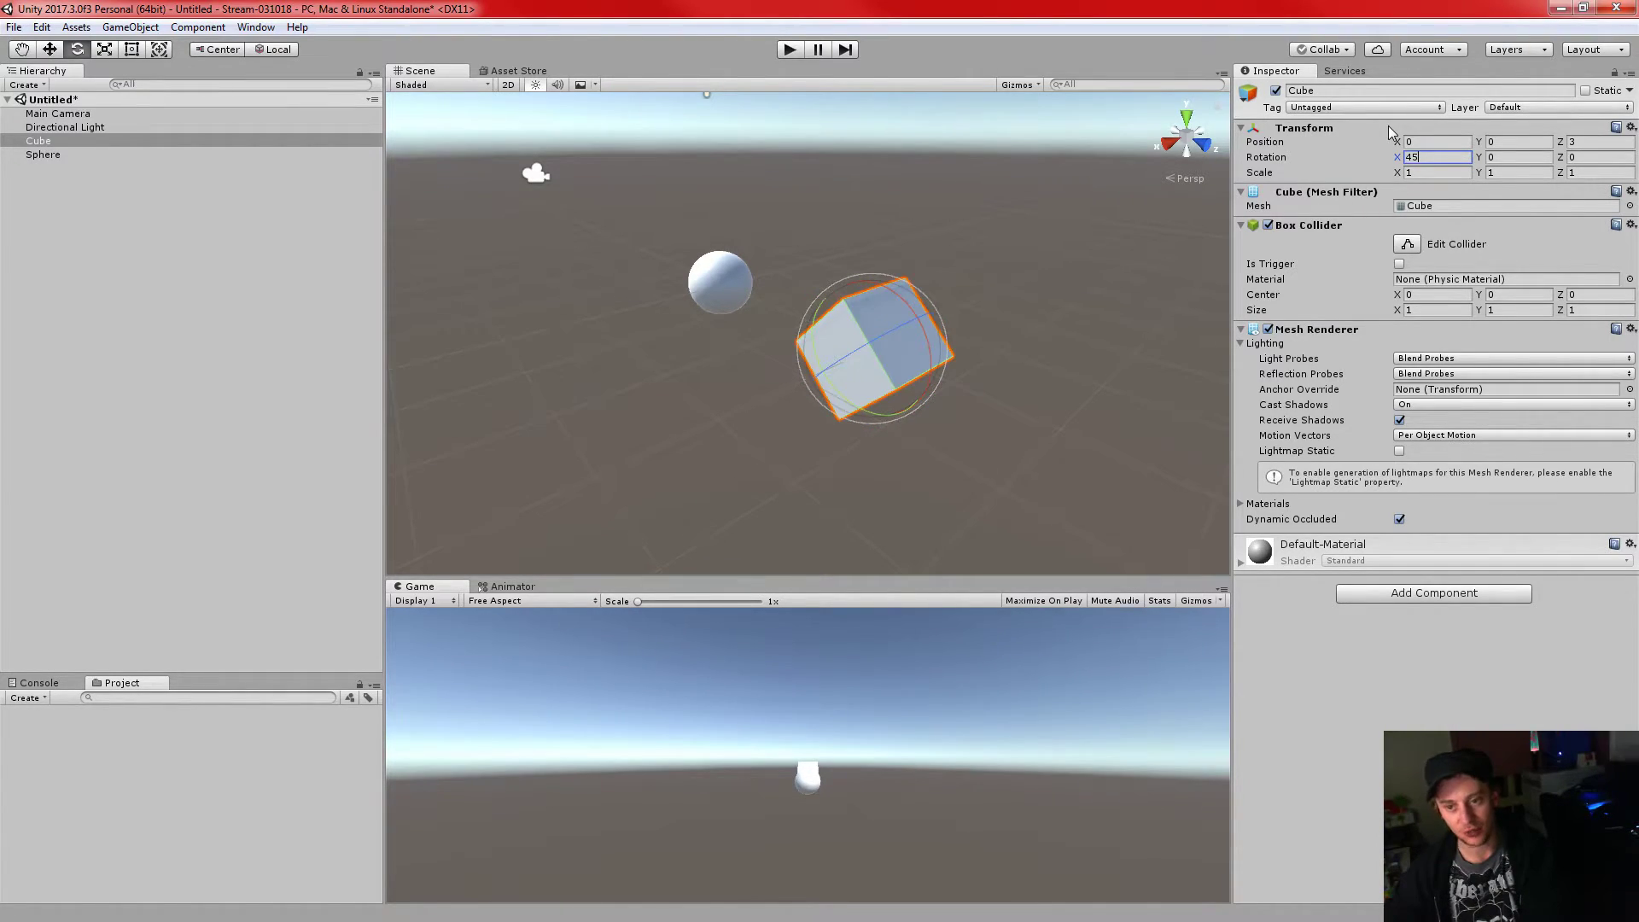
mouse_move(584, 313)
middle_down()
mouse_move(684, 335)
mouse_move(584, 294)
middle_up()
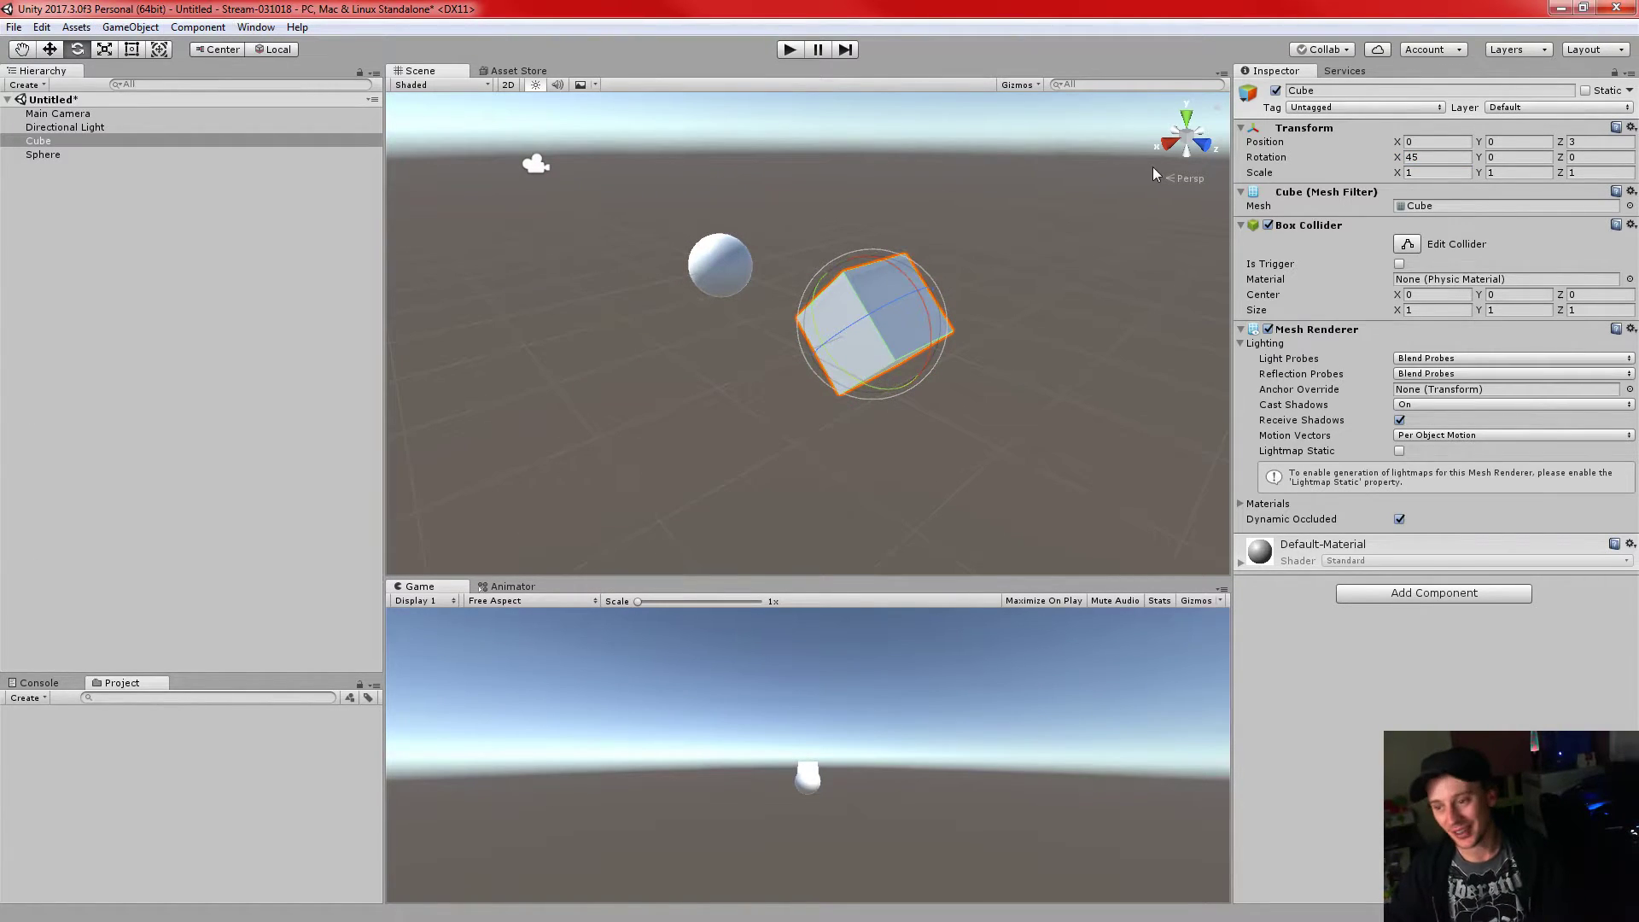
key(ctrl+a)
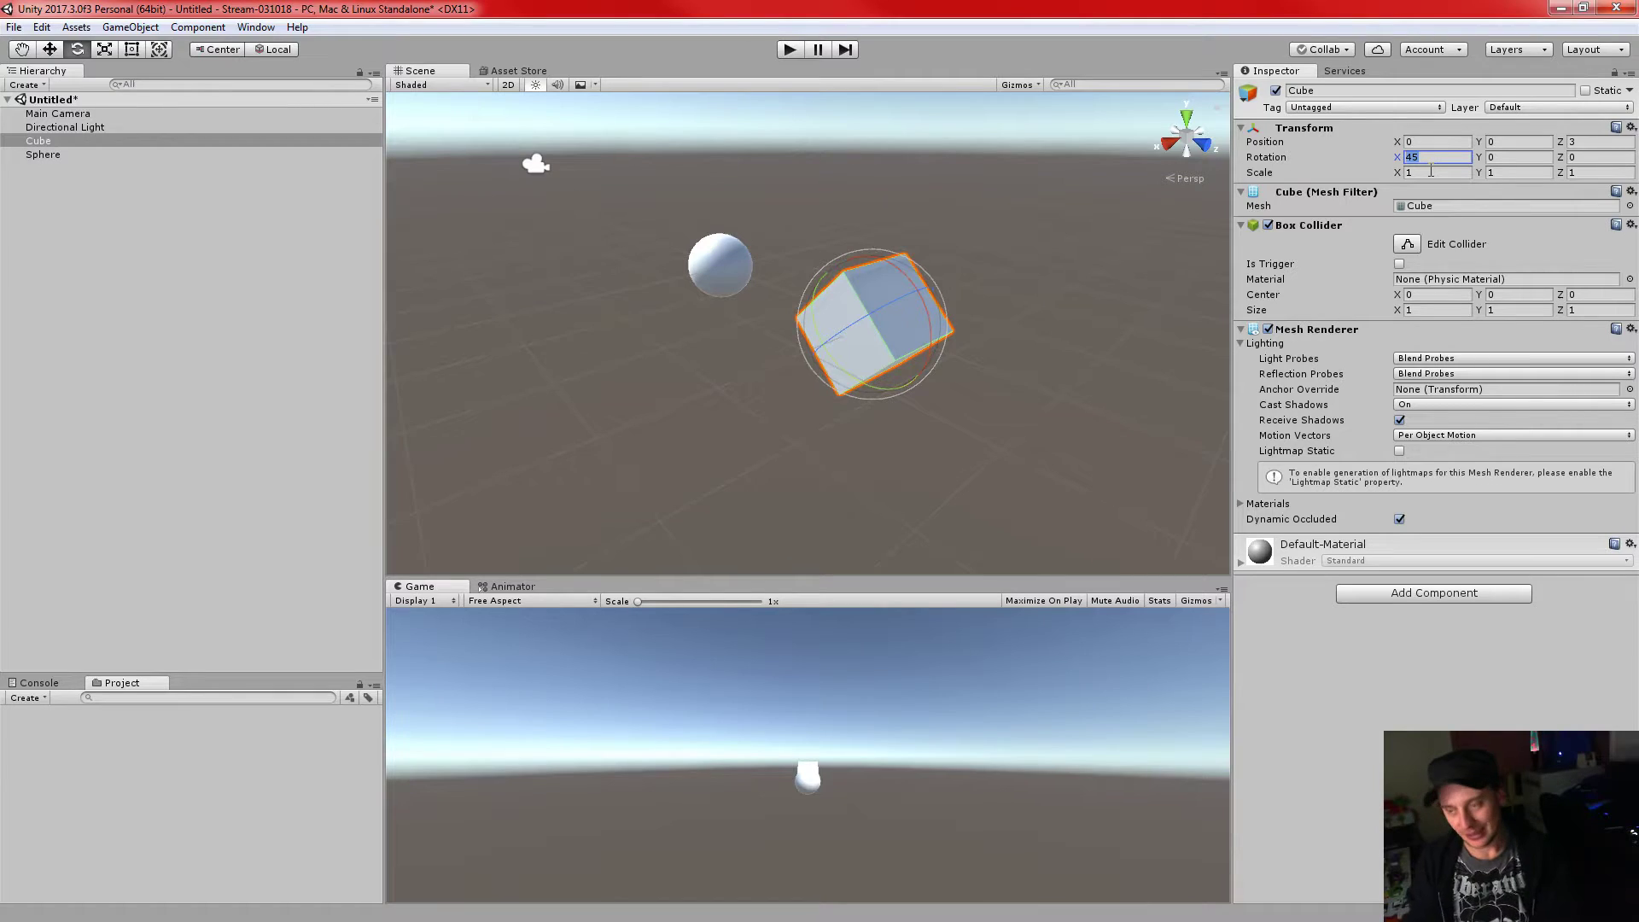
key(BackSpace)
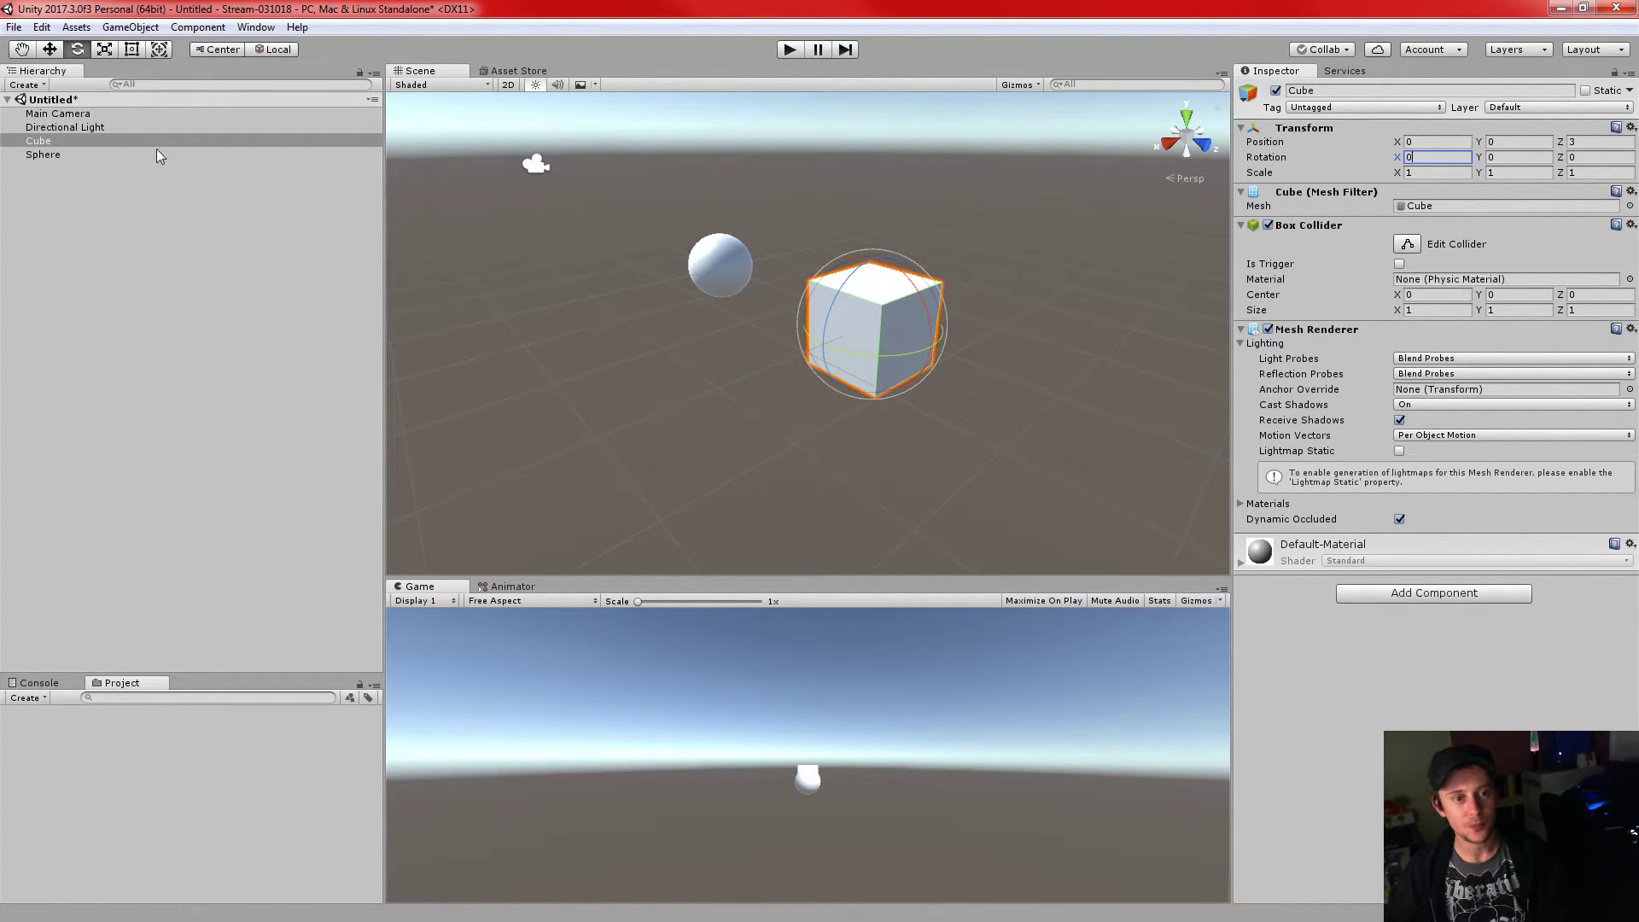
- With the cube selected, cycle through the Hand, Move, Rotate, Scale, Rect and combined Transform tools, ending on the combined Transform tool
click(62, 143)
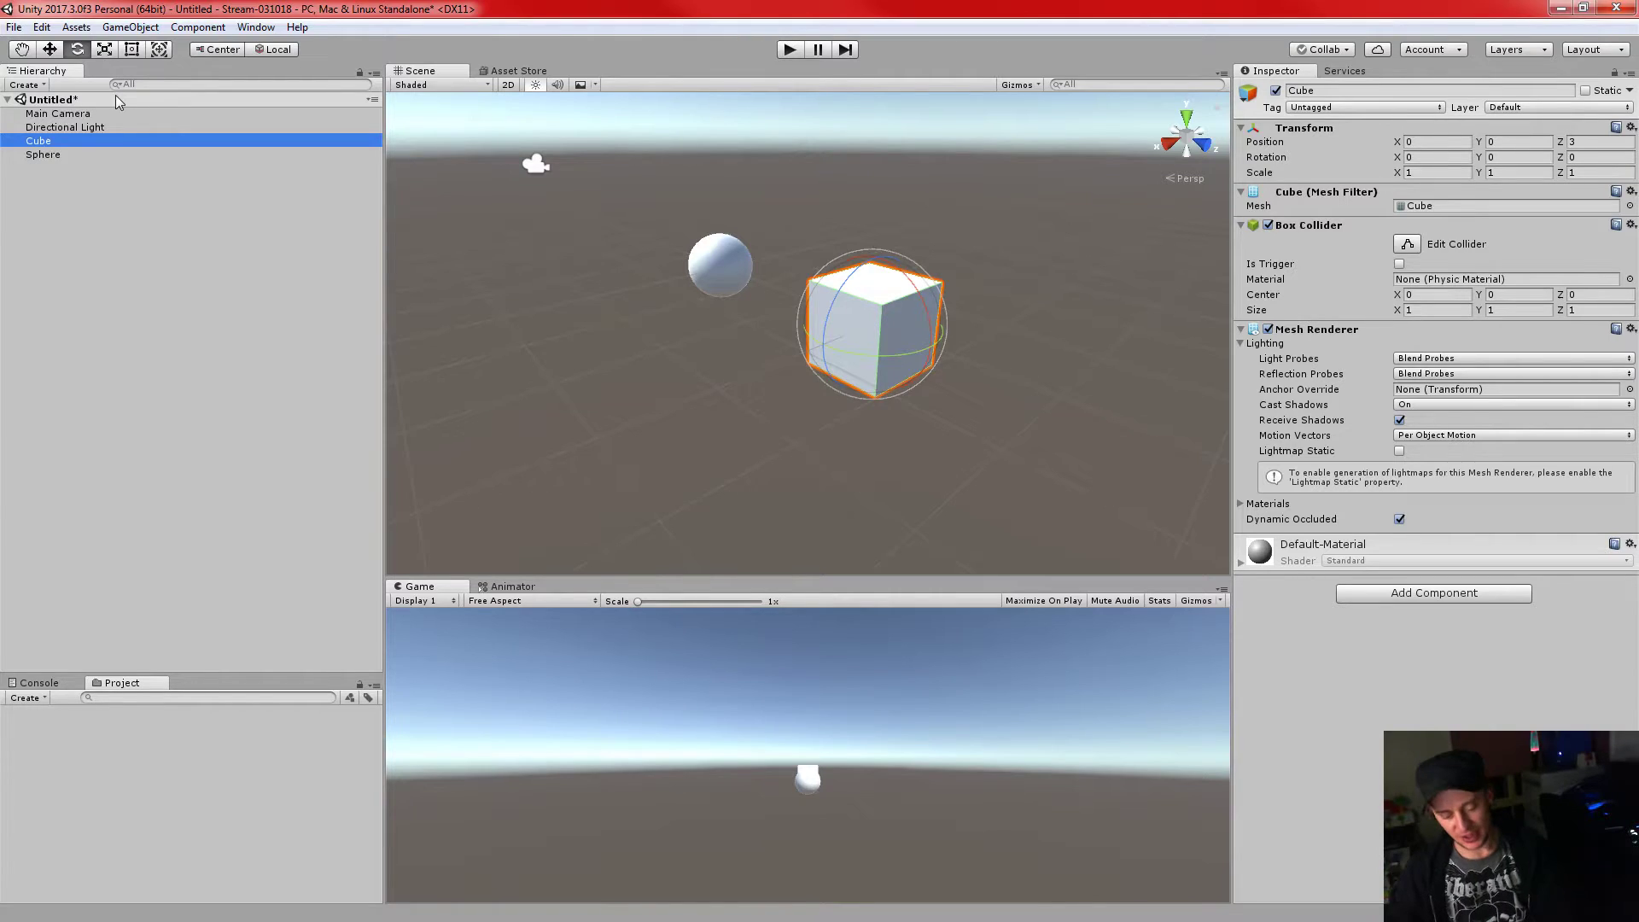
click(51, 48)
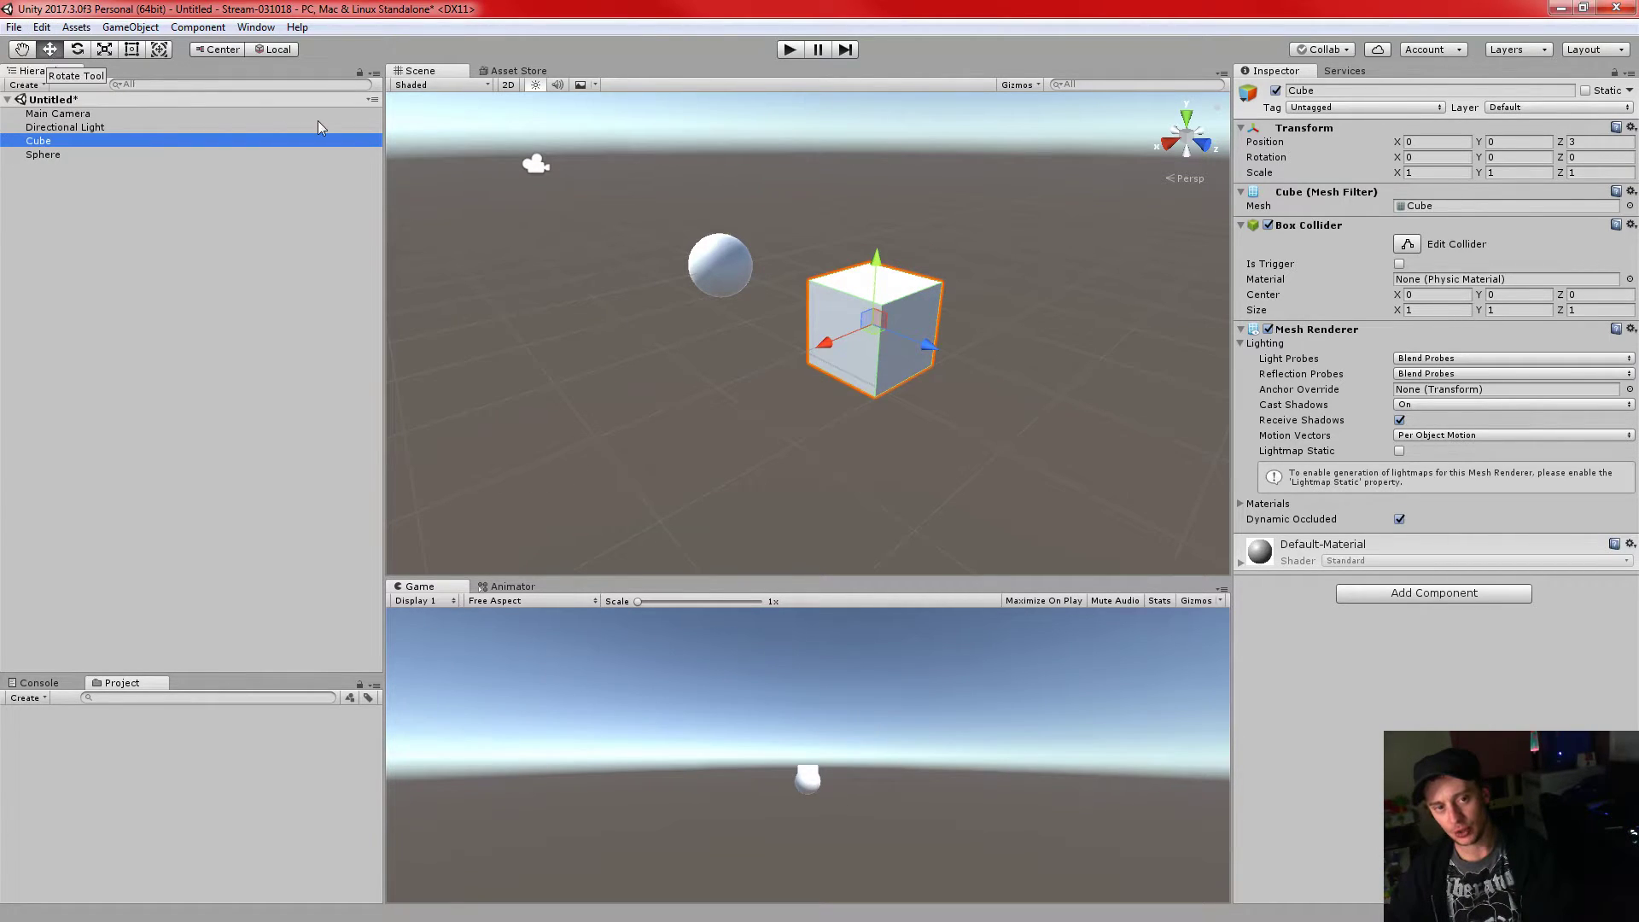
key(e)
key(r)
key(t)
key(y)
key(w)
key(e)
key(r)
key(t)
key(y)
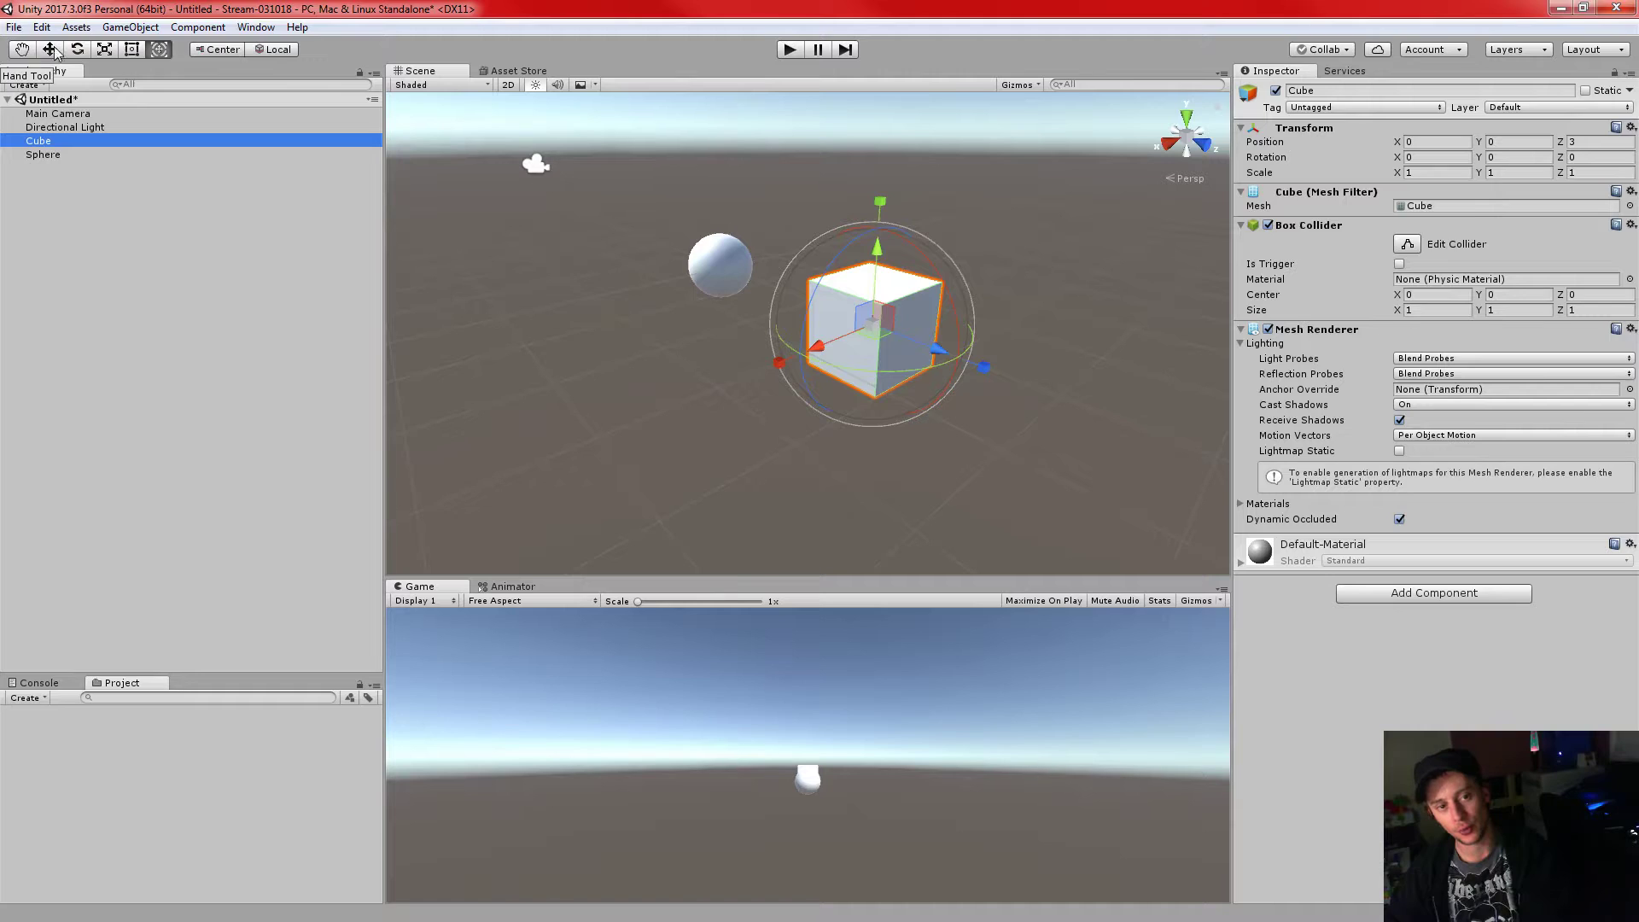
key(q)
key(w)
key(e)
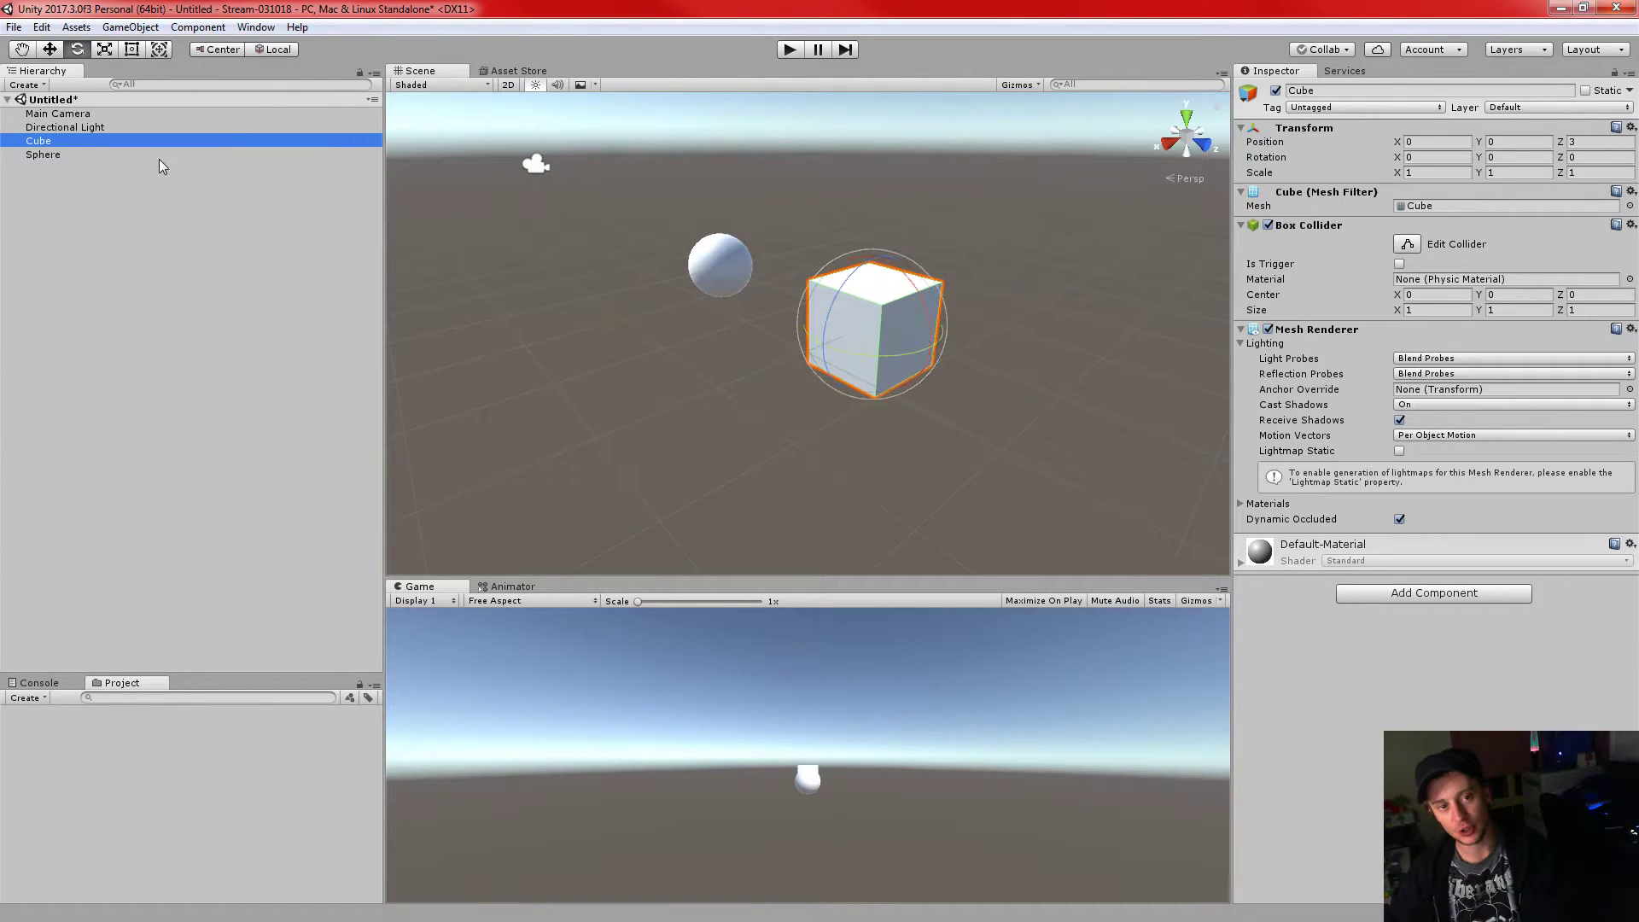
key(r)
key(t)
key(y)
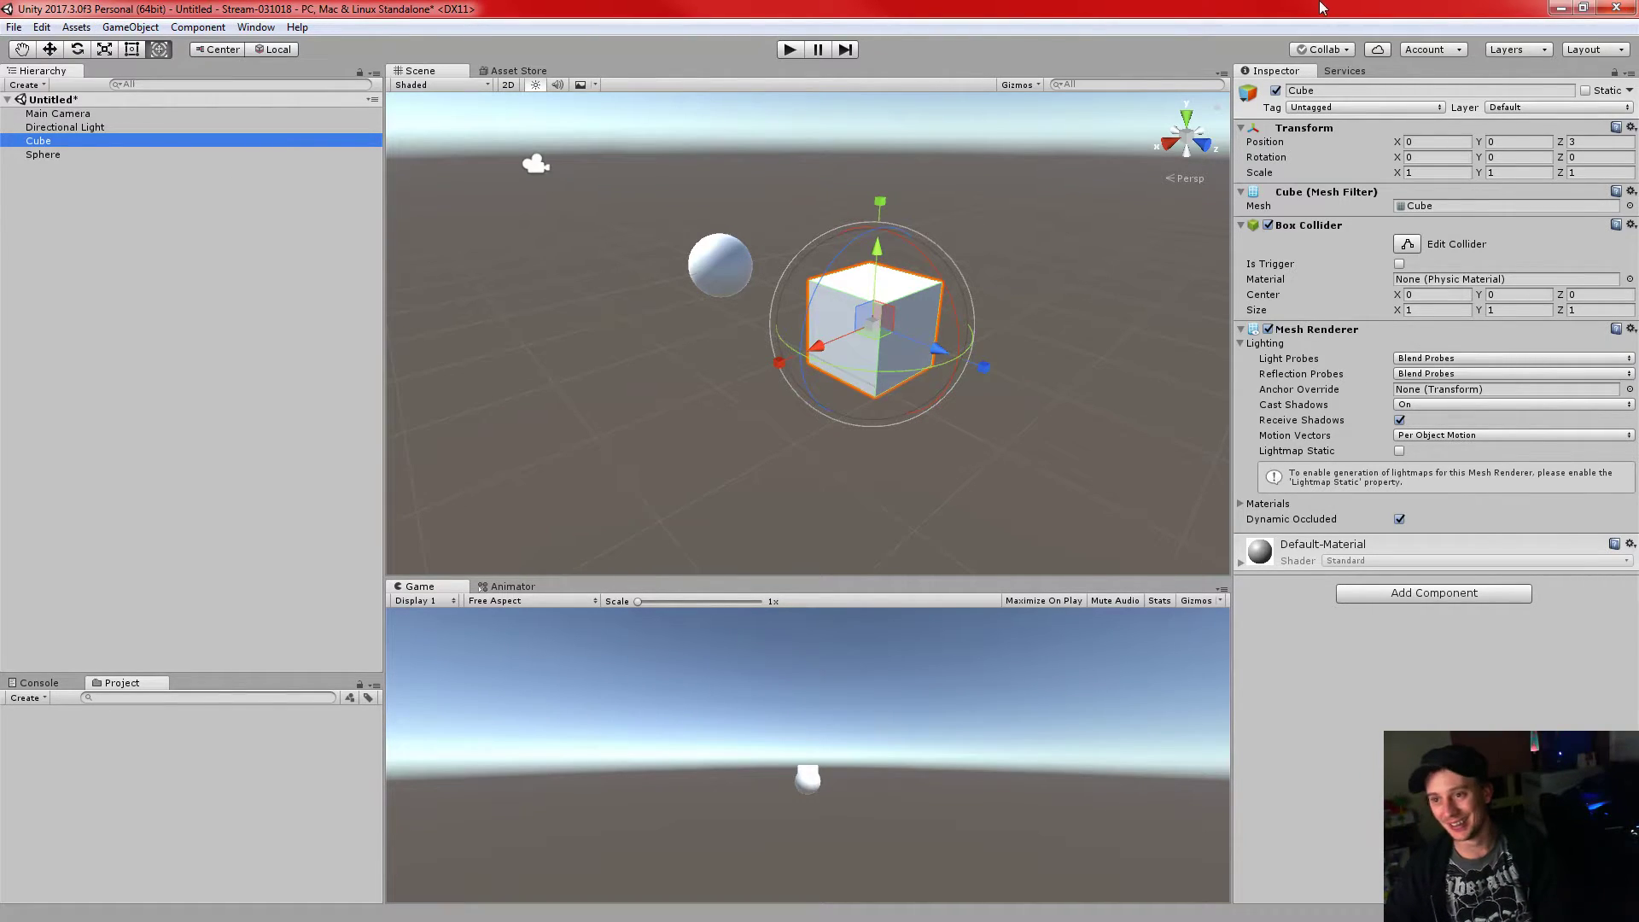
- Deselect the cube and resize the layout to make the Project area taller and its column narrower
click(202, 293)
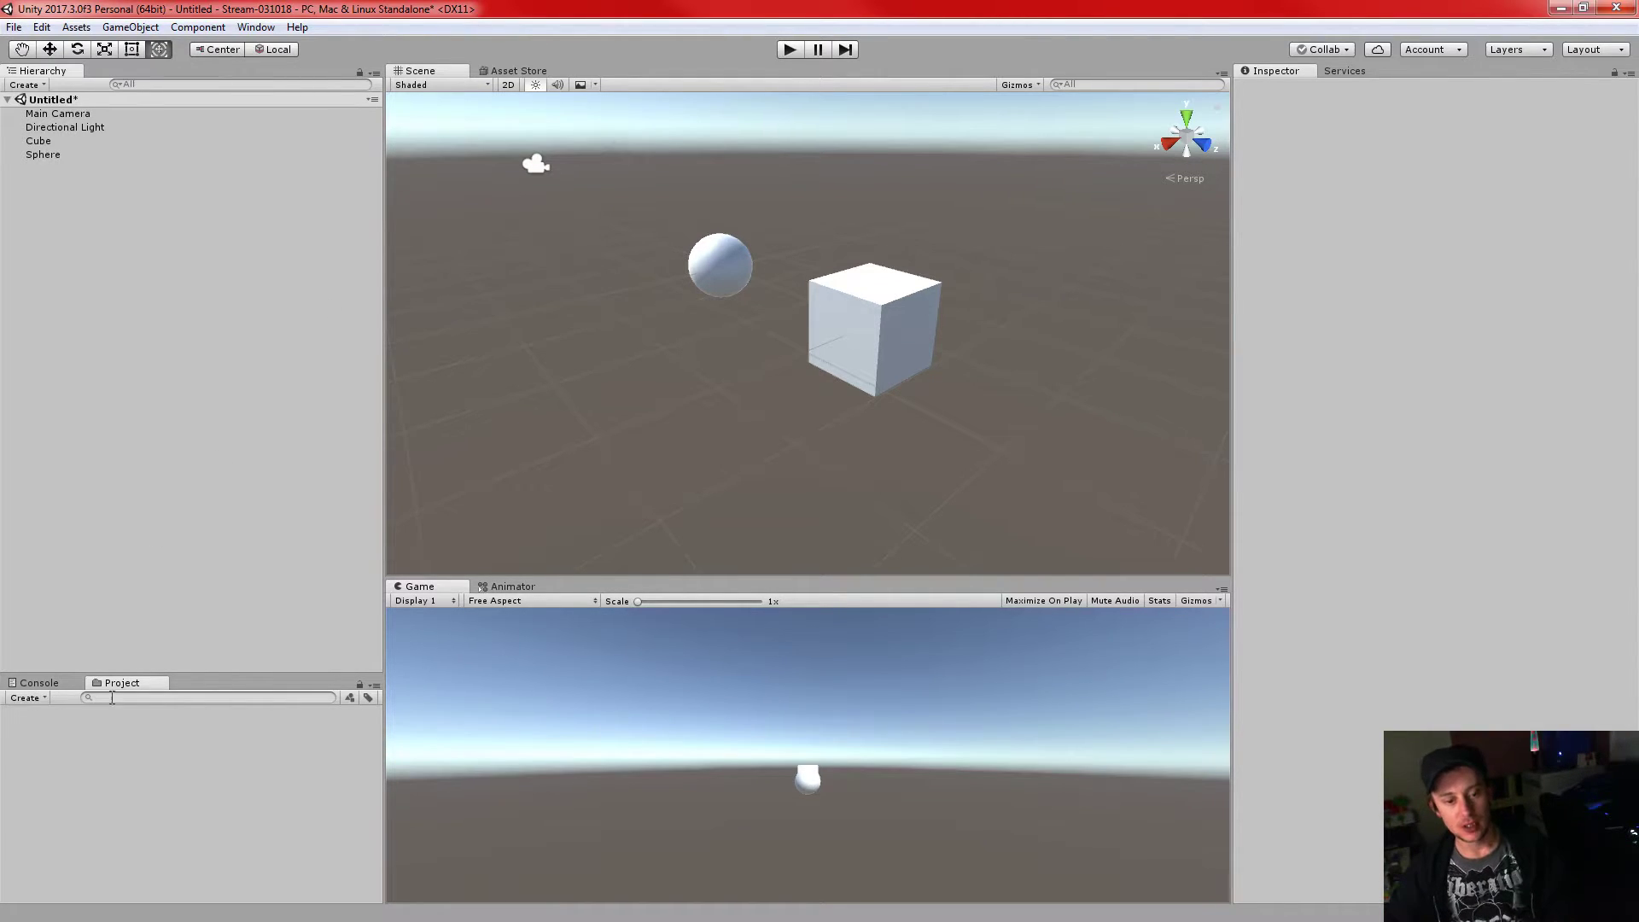
drag(207, 676, 214, 438)
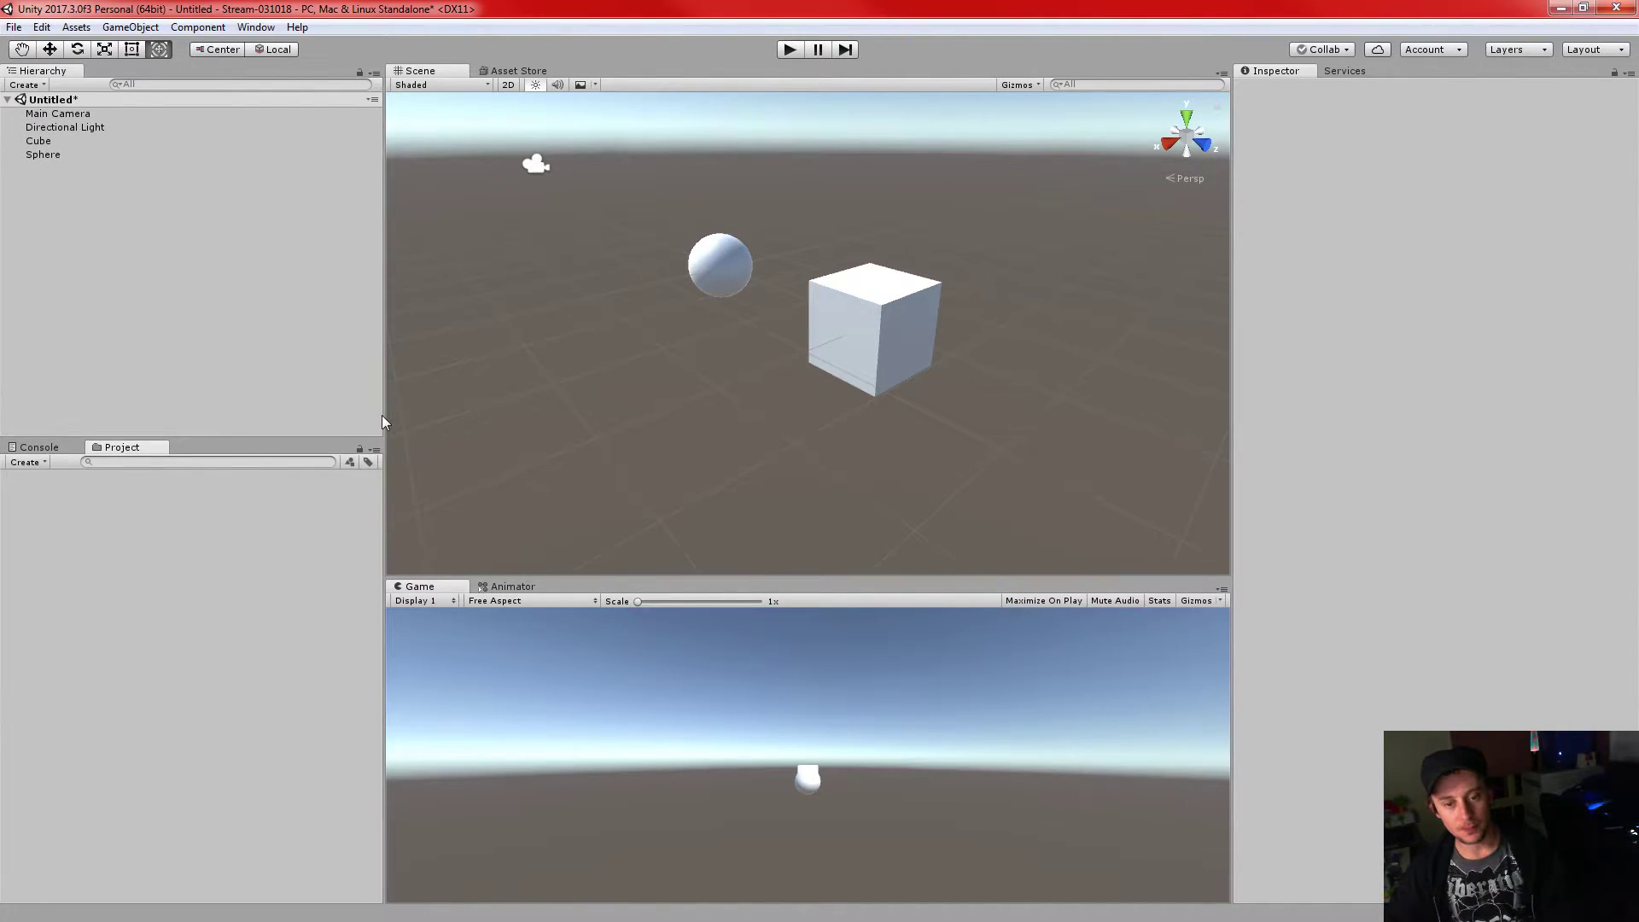
drag(382, 417, 320, 407)
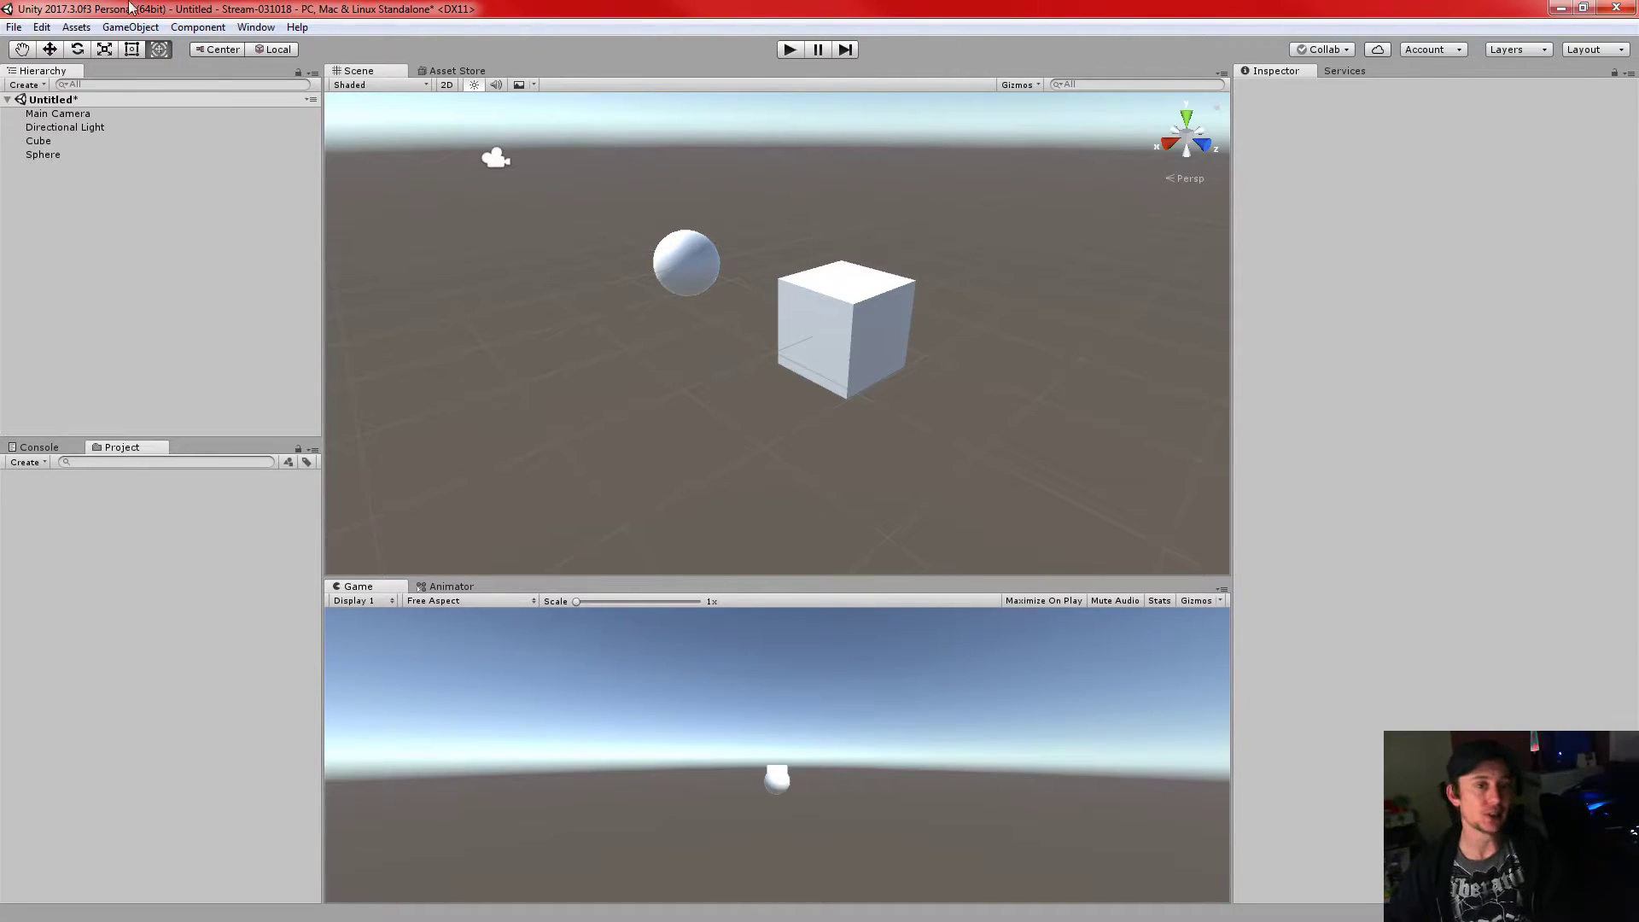
- Examine the available asset creation options, including C# Script, and look through the GameObject and Edit commands
right_click(51, 495)
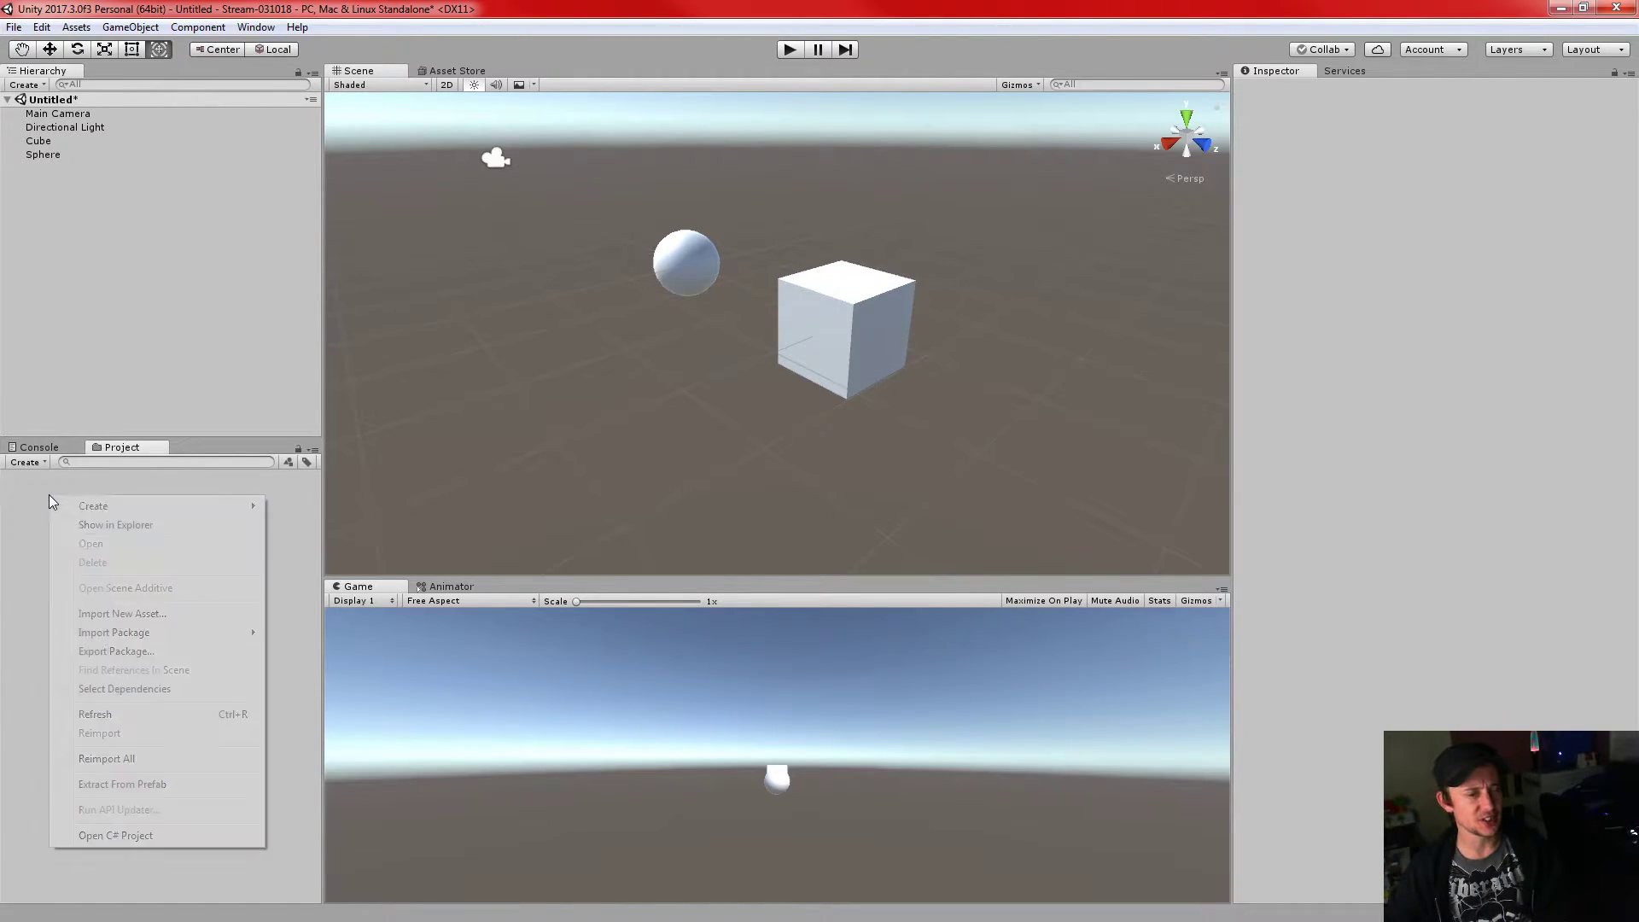
mouse_move(109, 509)
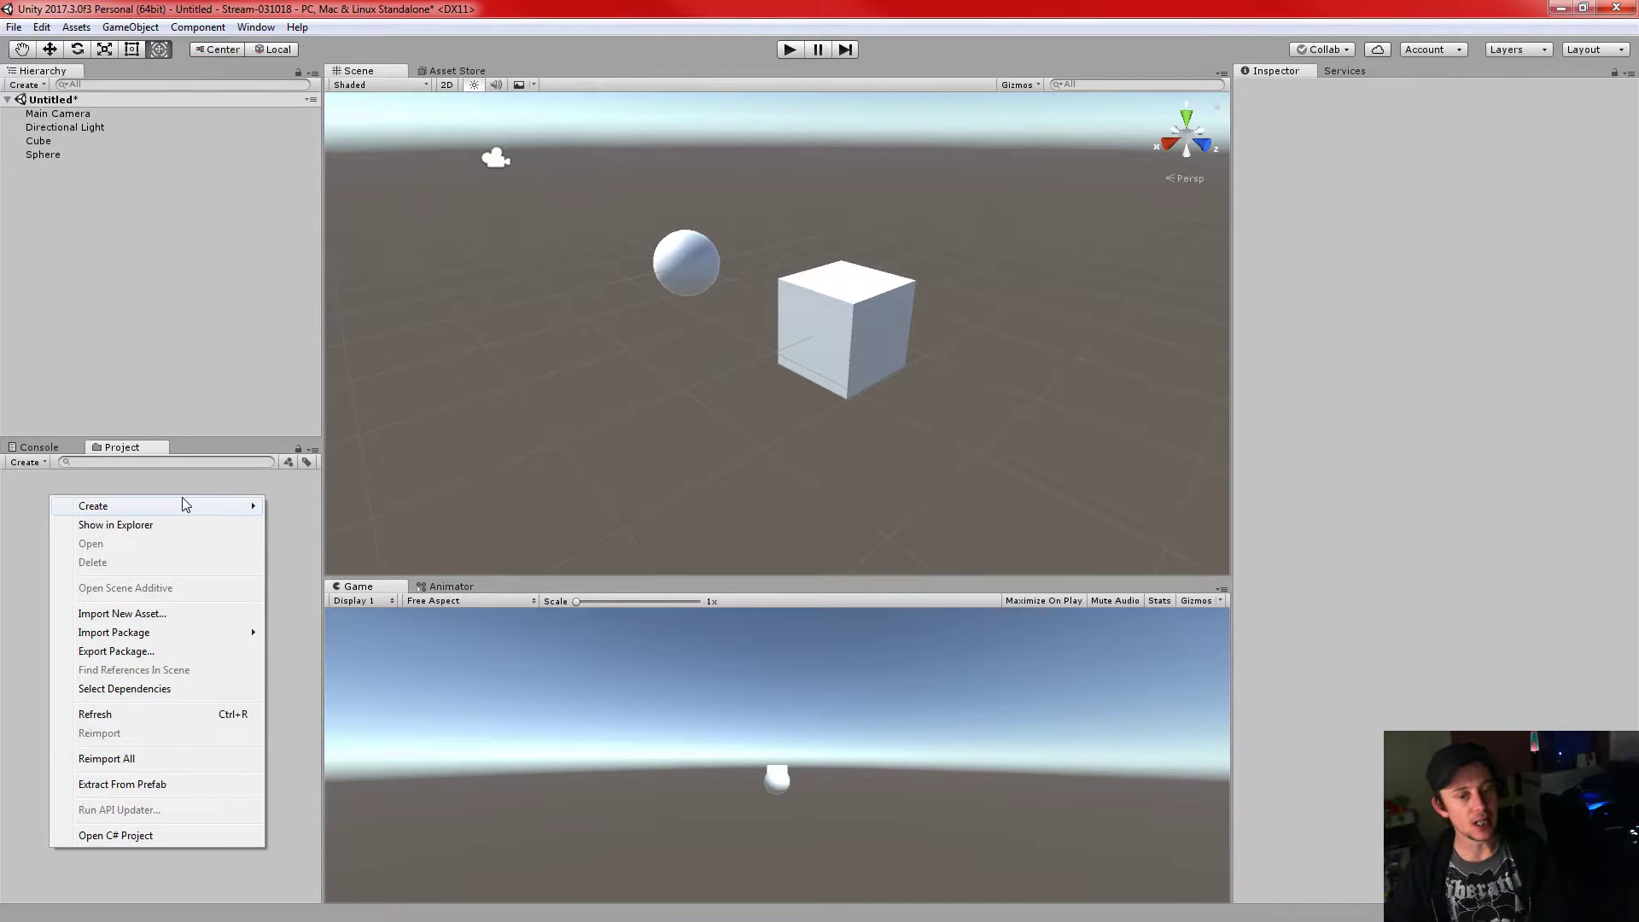
mouse_move(196, 510)
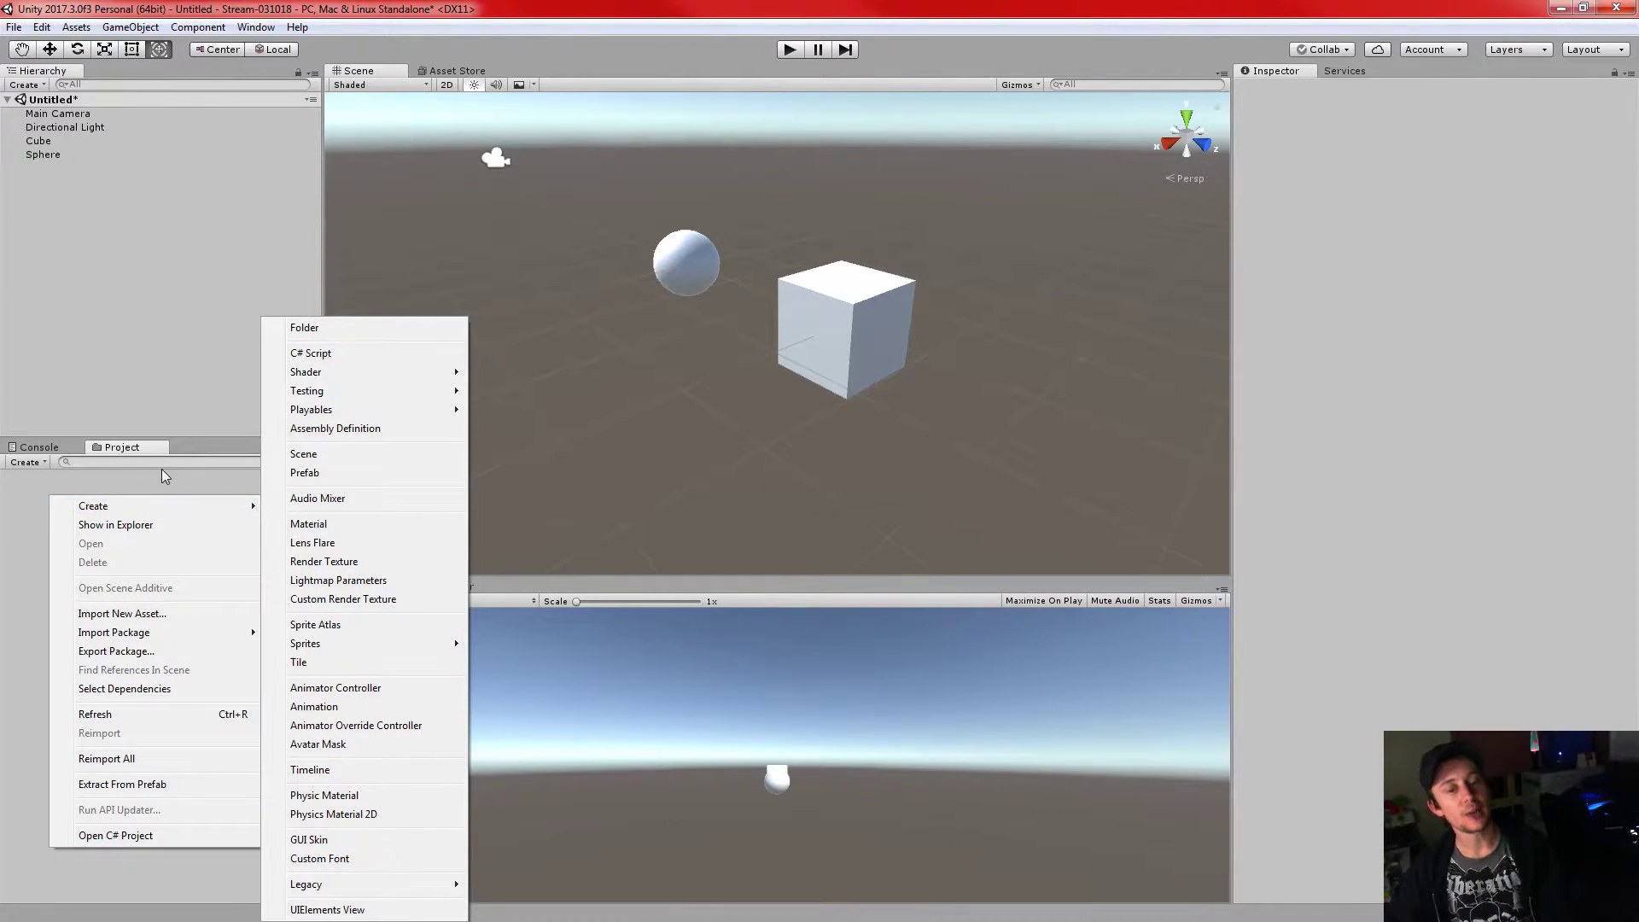
click(136, 474)
right_click(136, 476)
click(80, 485)
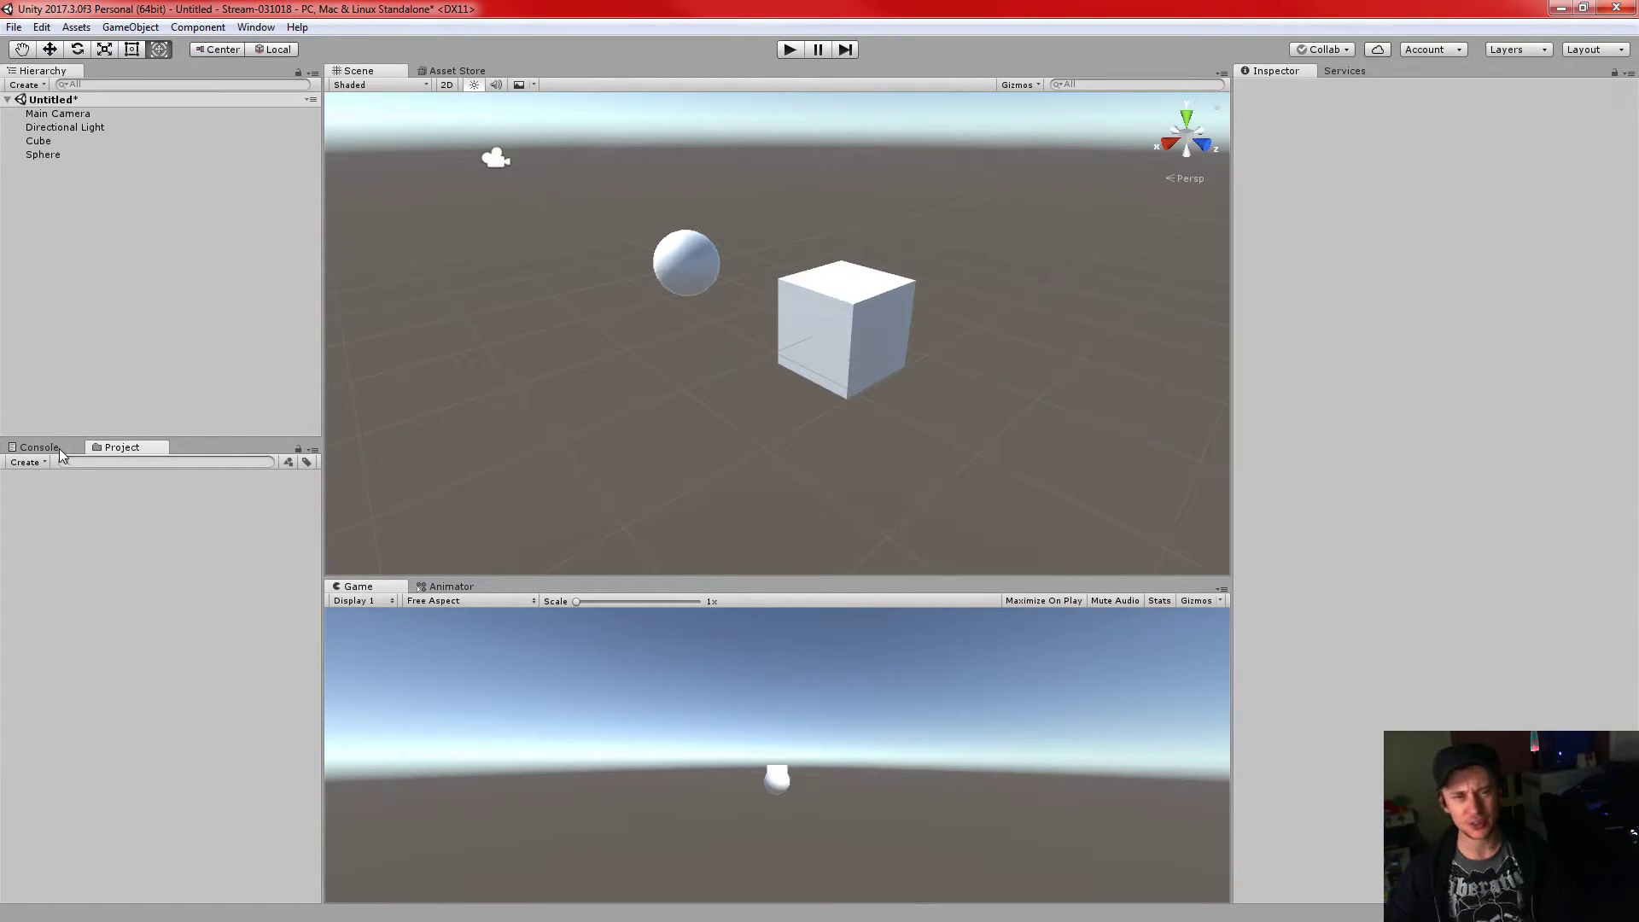
right_click(38, 491)
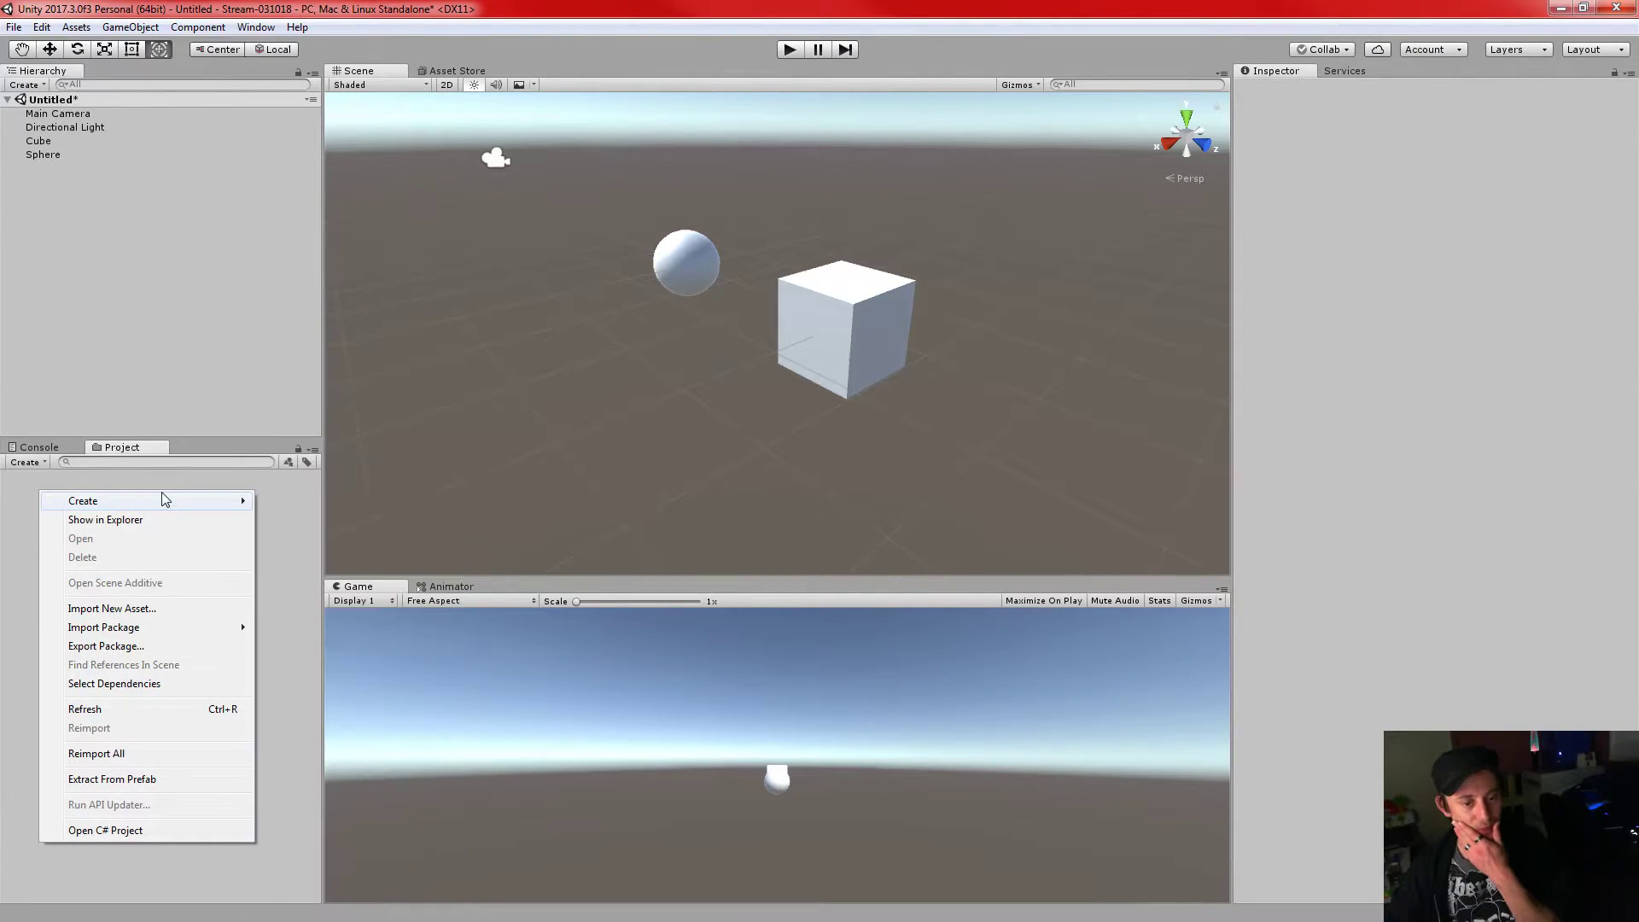
click(165, 28)
click(139, 28)
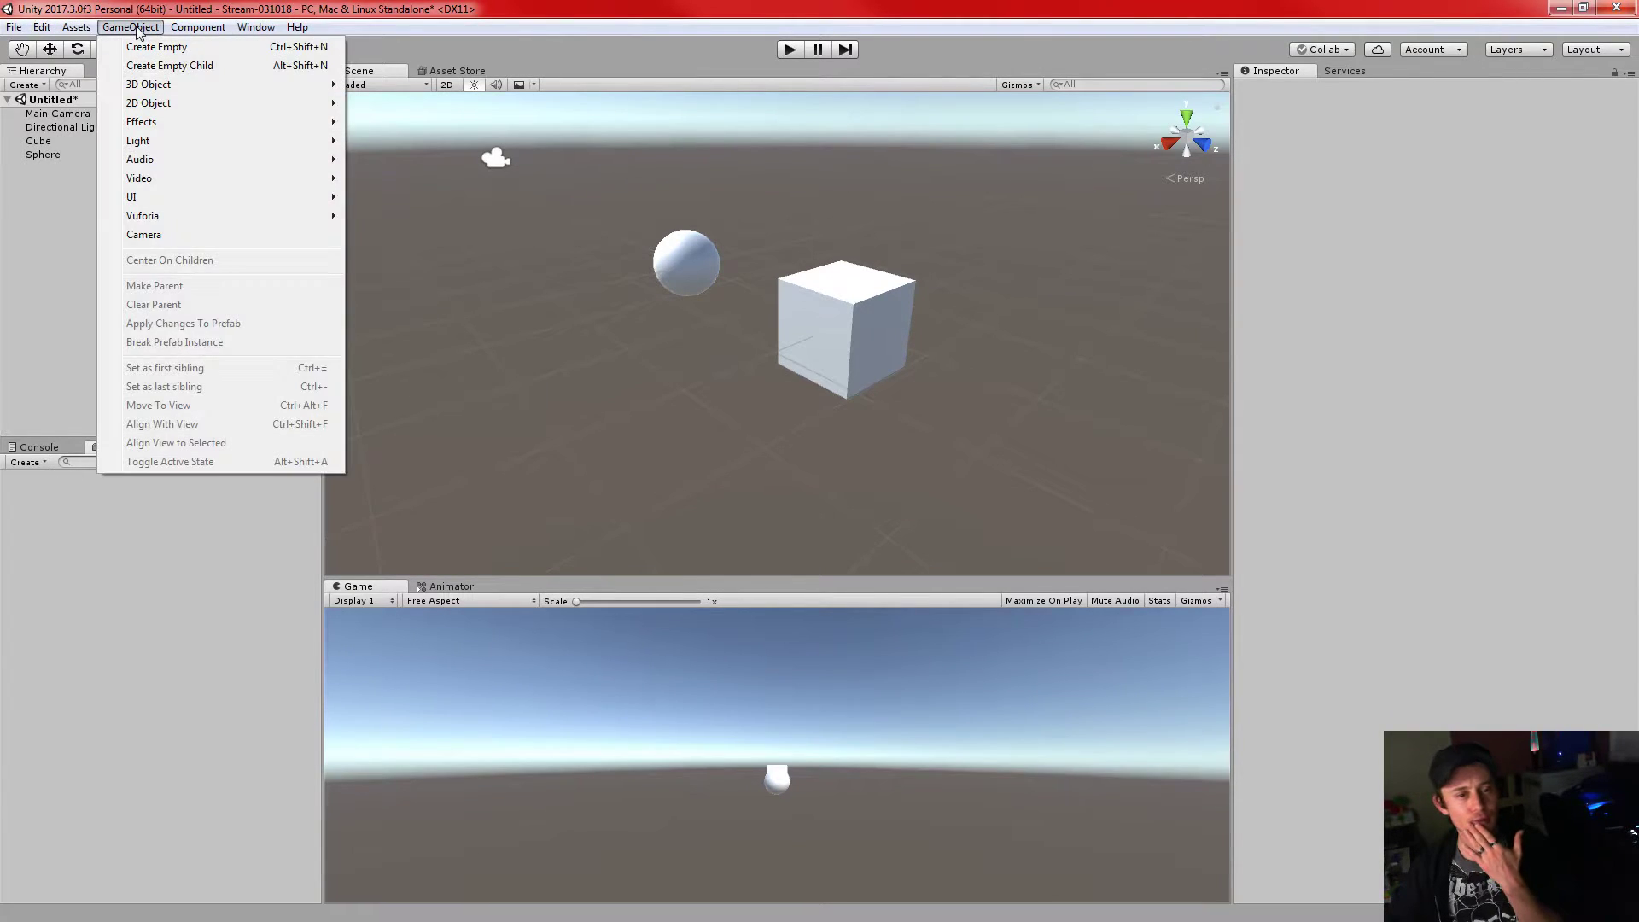
mouse_move(179, 29)
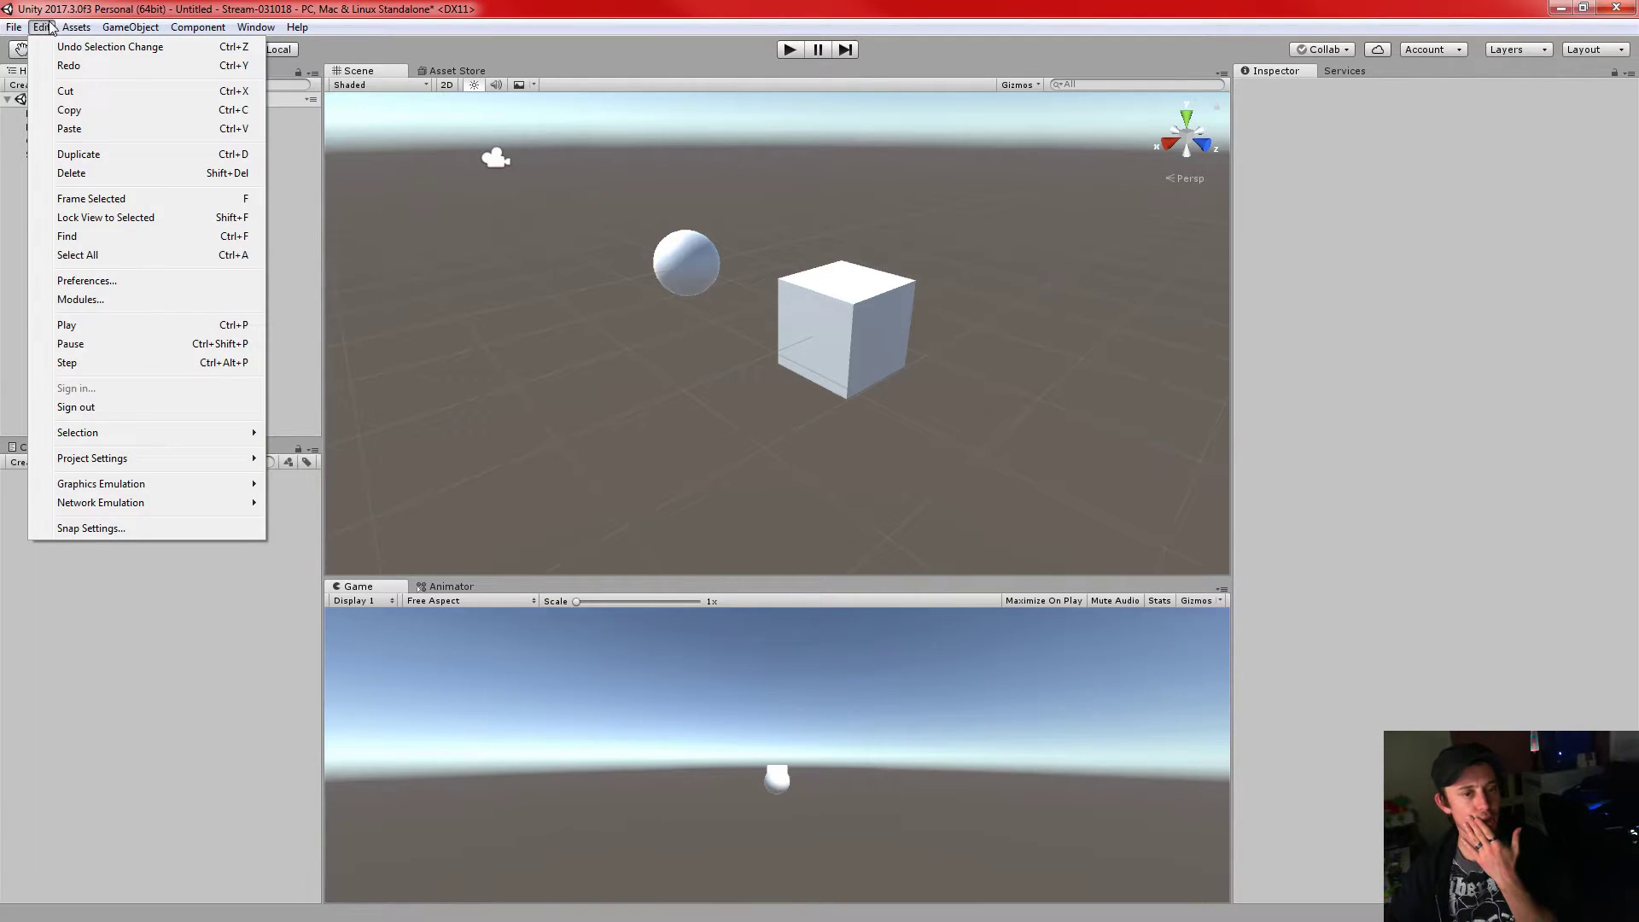
mouse_move(76, 27)
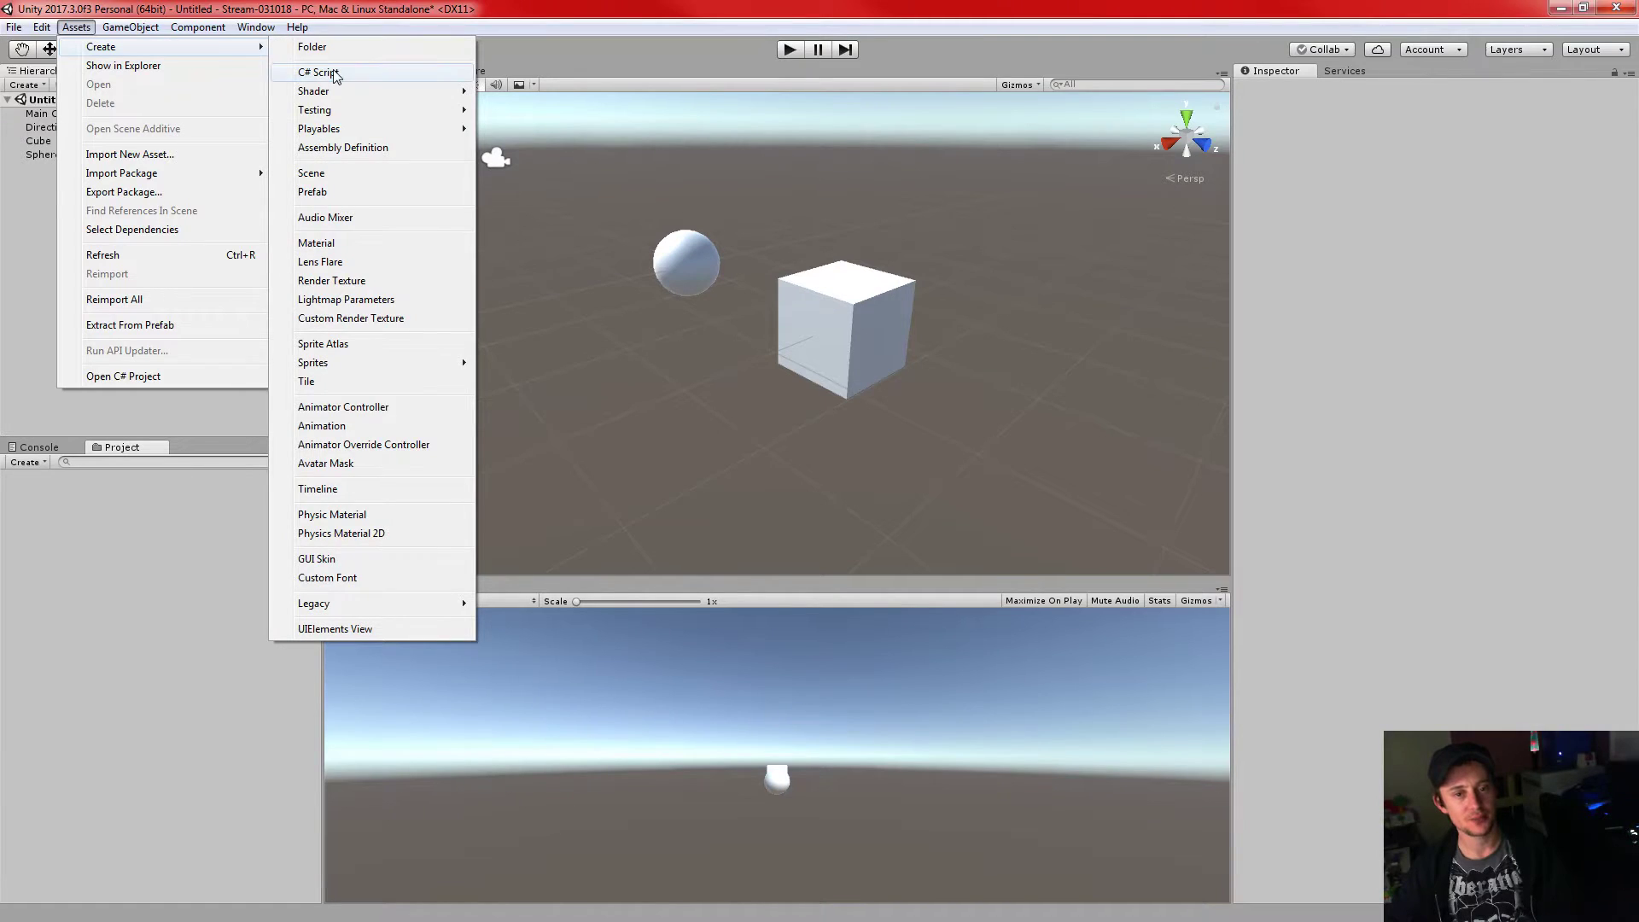
click(93, 589)
- Show the project's Assets folder in Windows Explorer and return to Unity
right_click(75, 543)
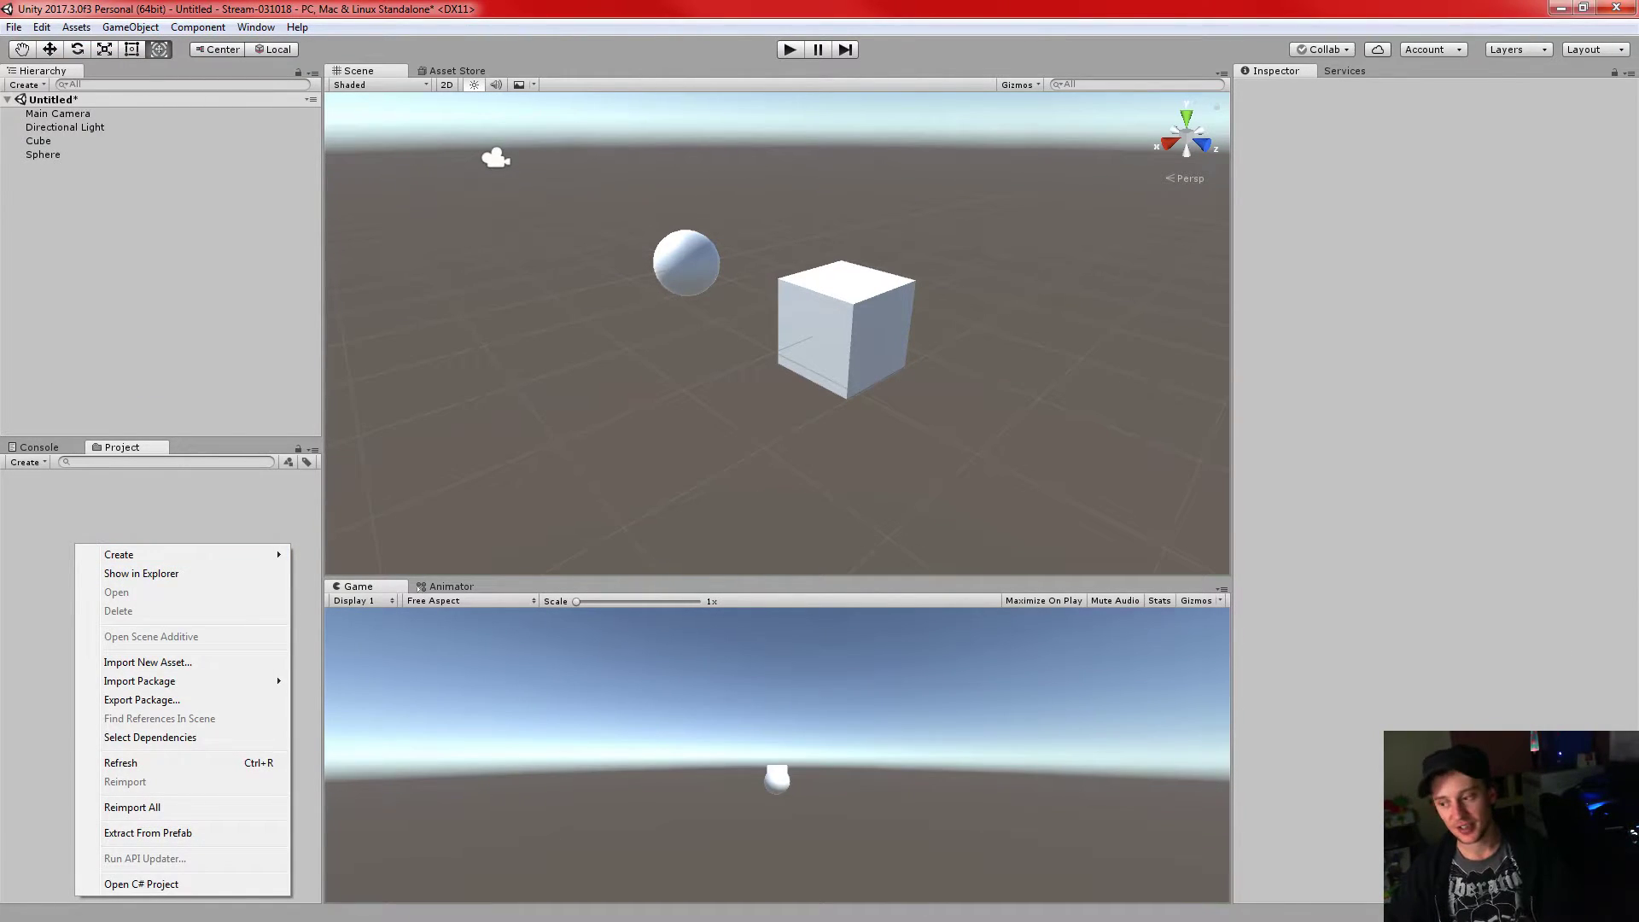
key(alt+Tab)
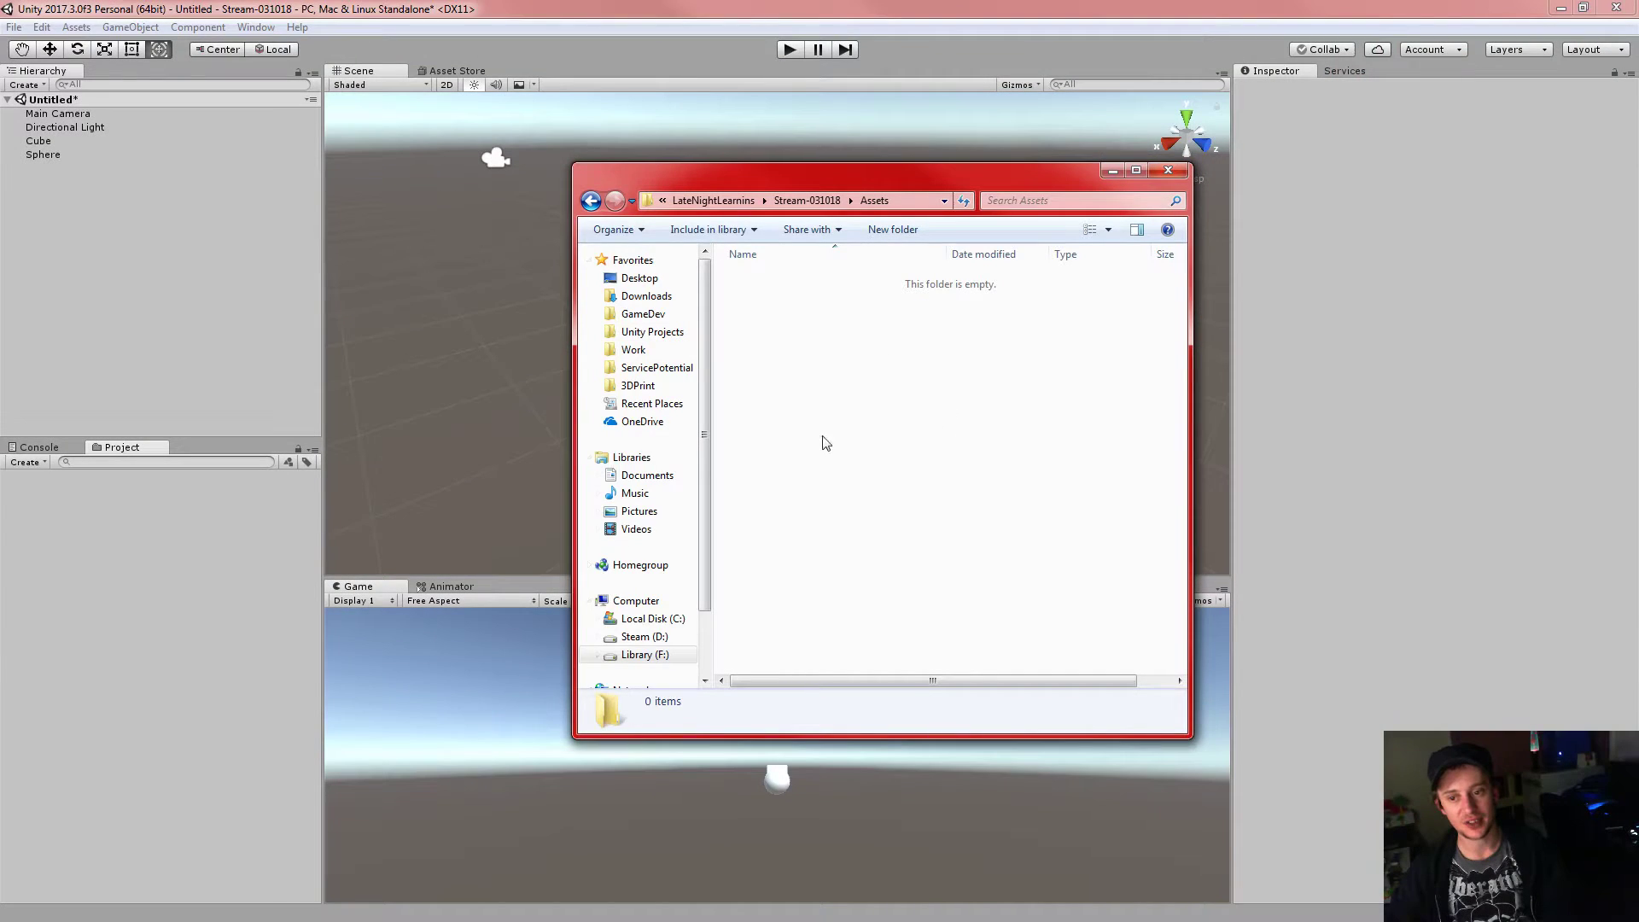
click(827, 4)
- Create a C# script named CoopIsAwesome in the project's assets and open it for editing
right_click(139, 512)
mouse_move(215, 527)
click(430, 350)
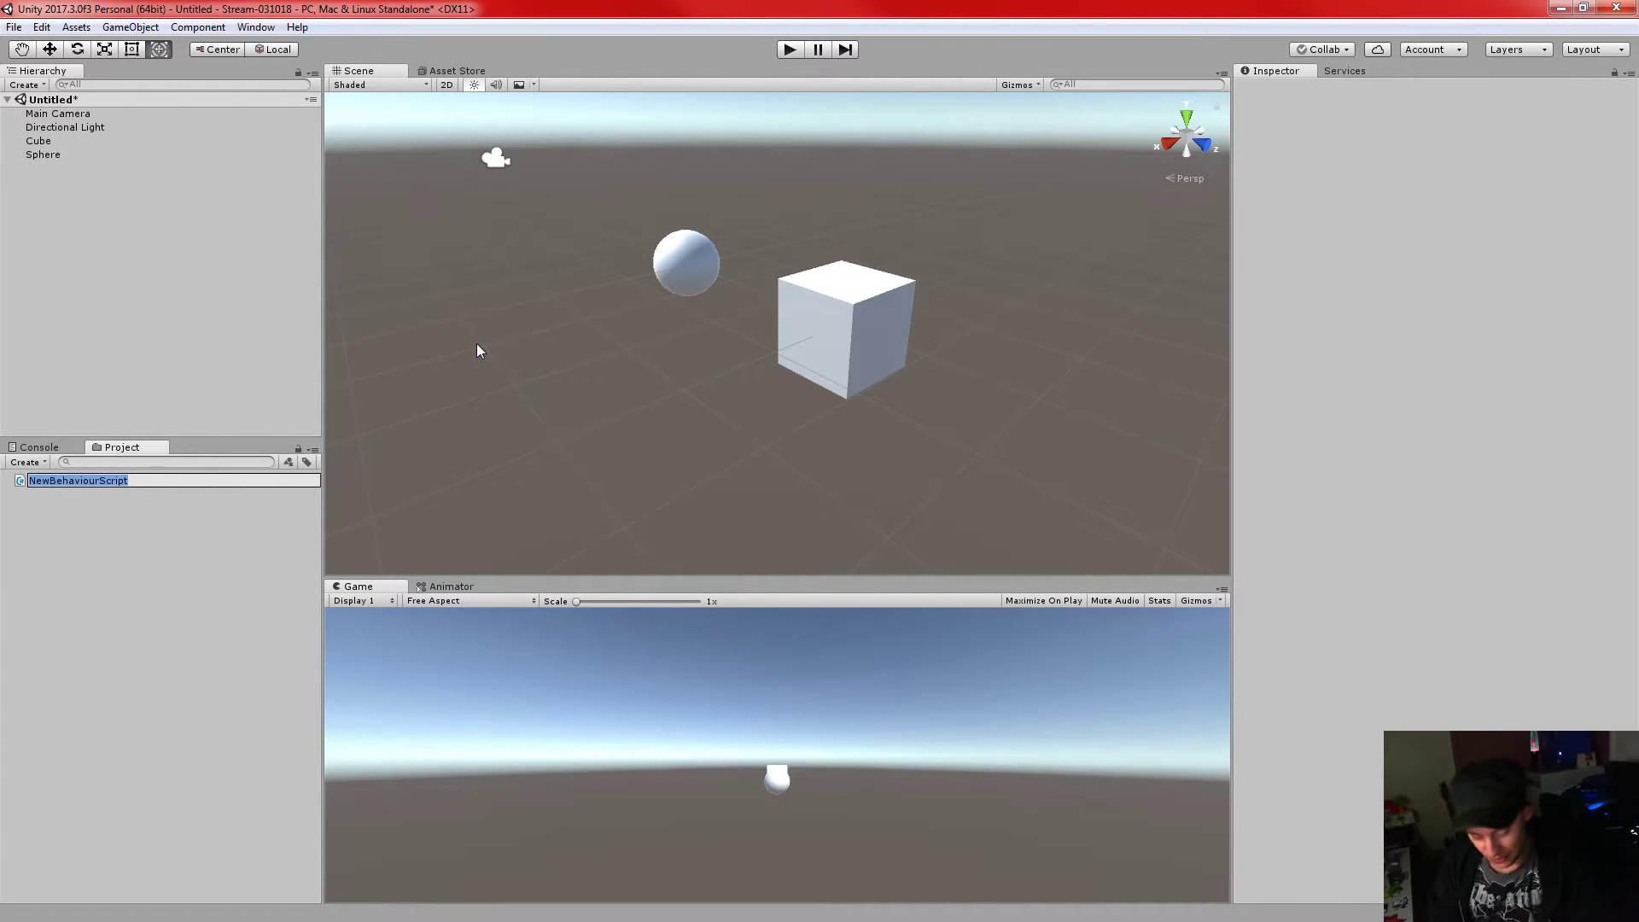
text(c)
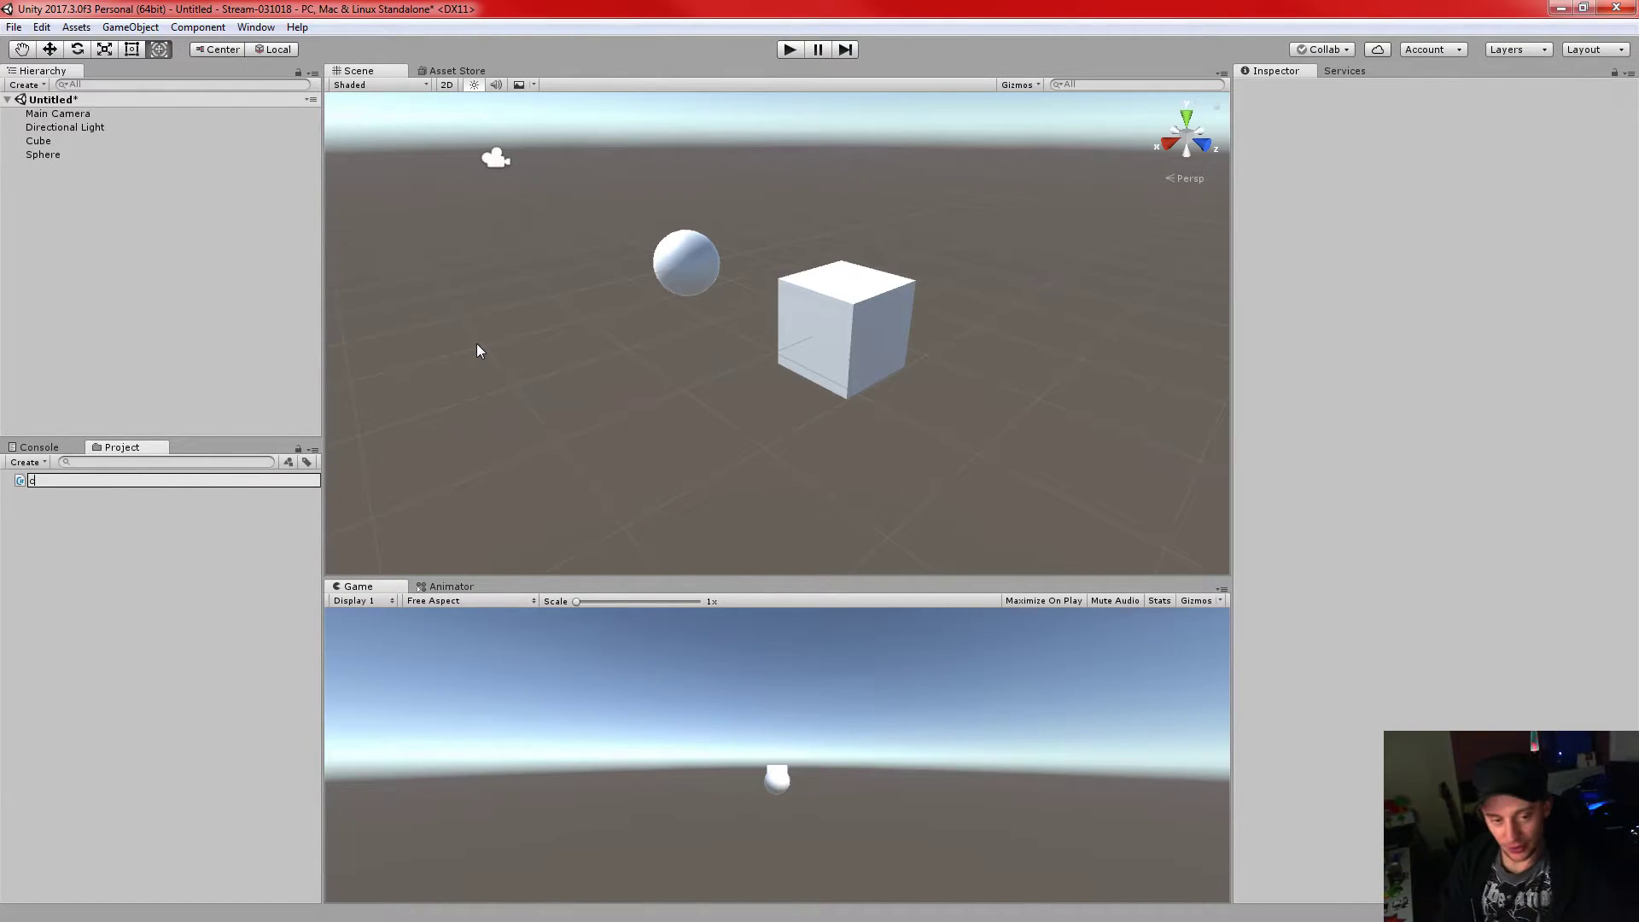
text(C)
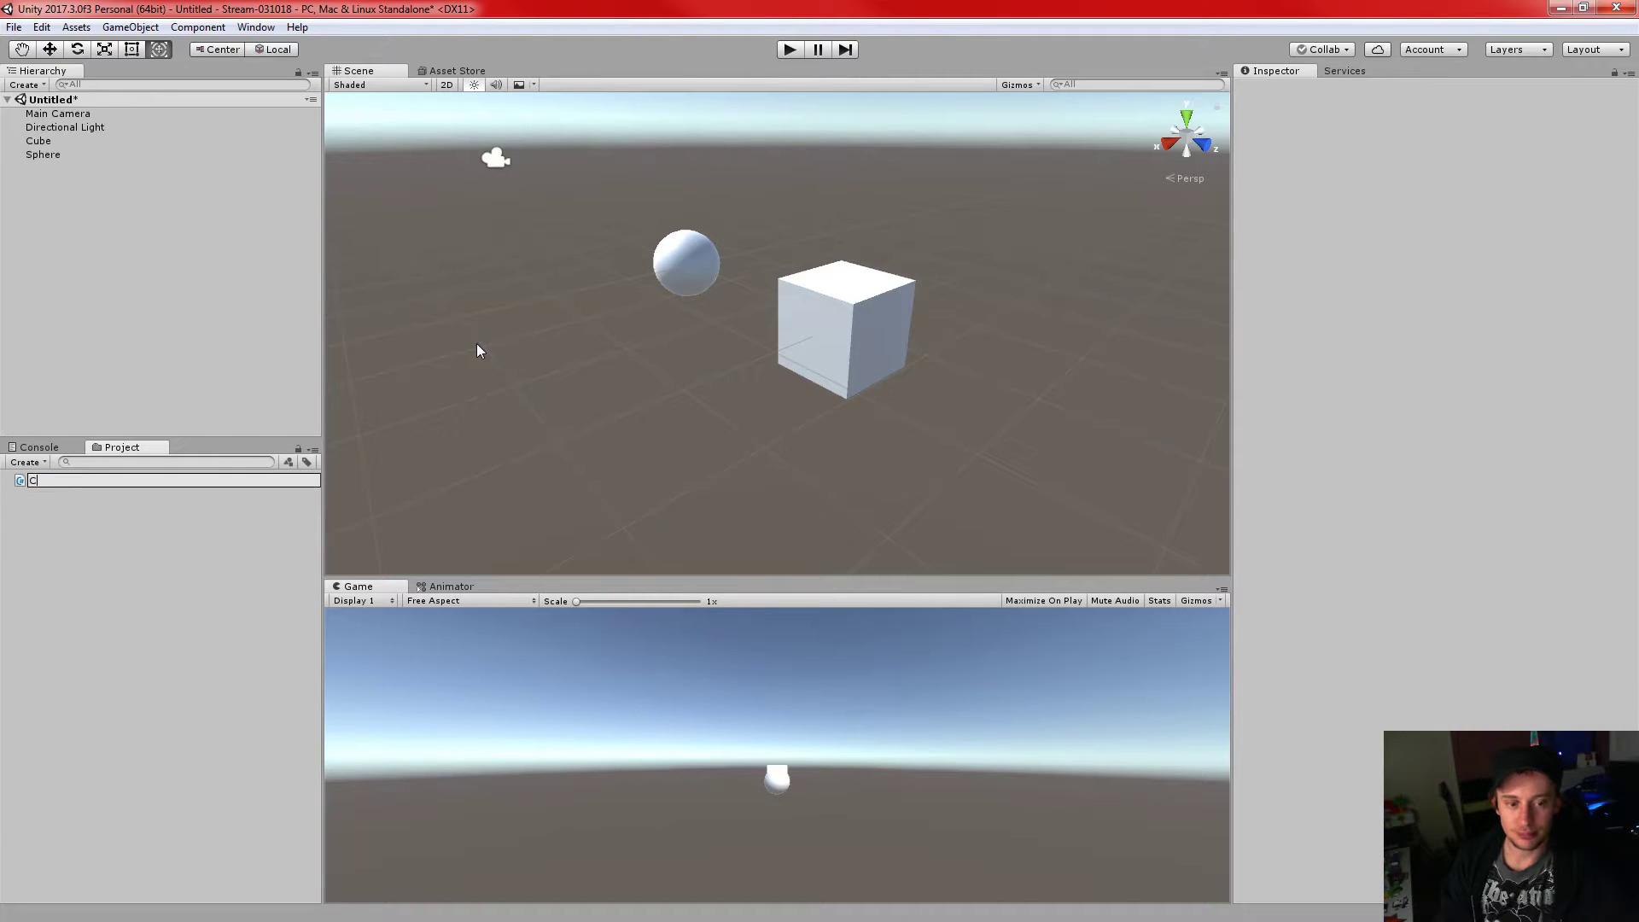
text(oopIsAwesome)
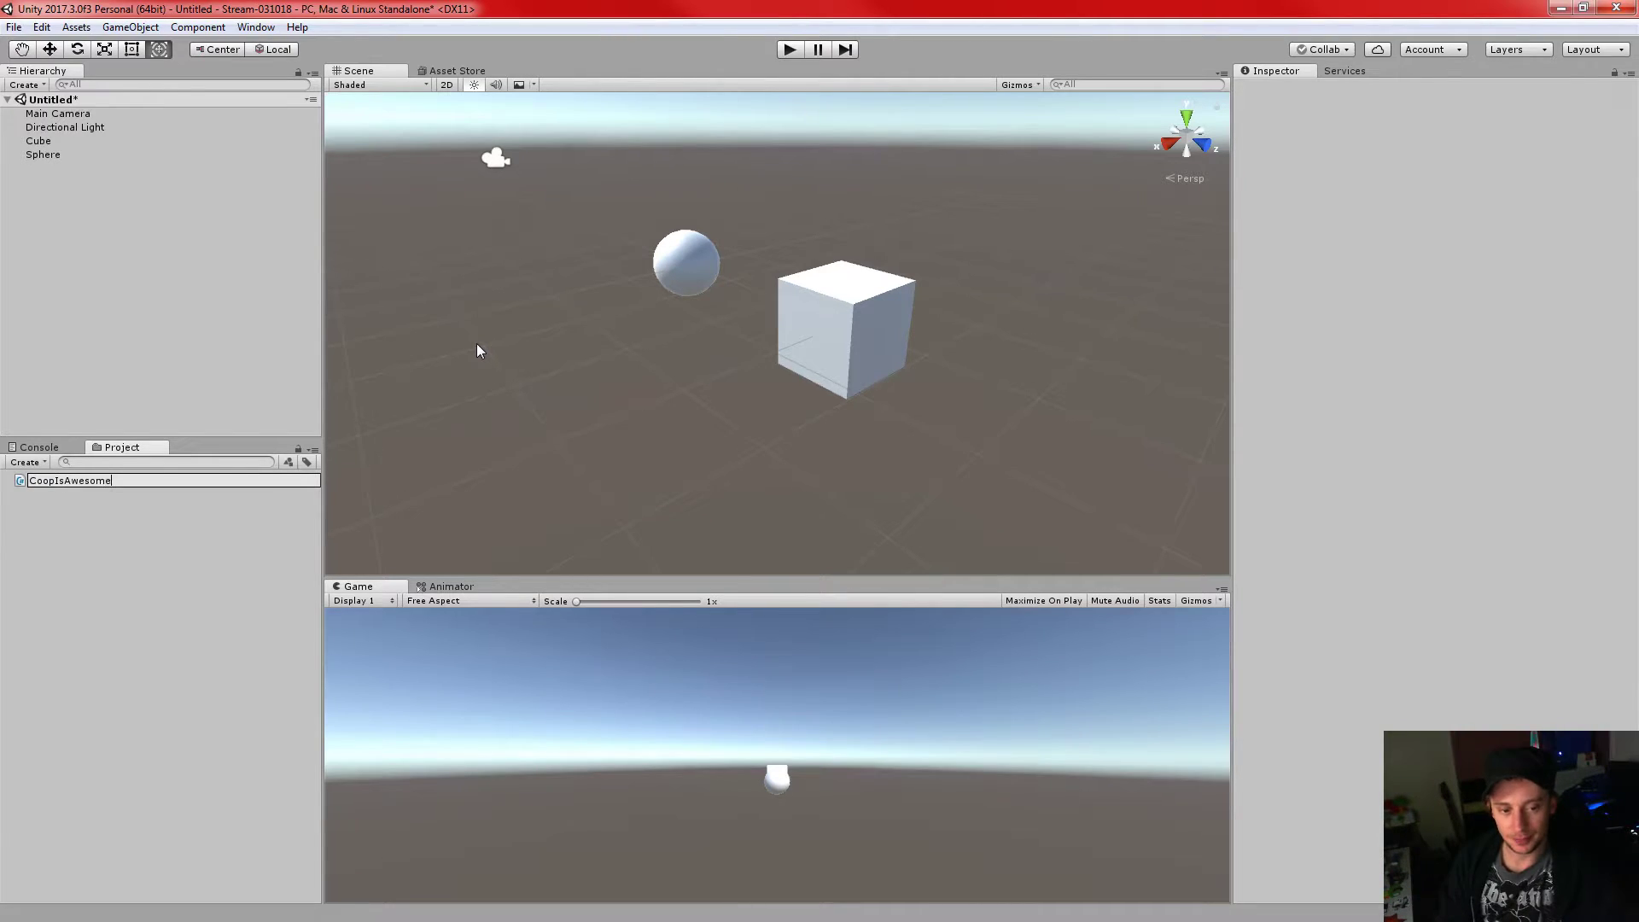
key(Return)
double_click(125, 480)
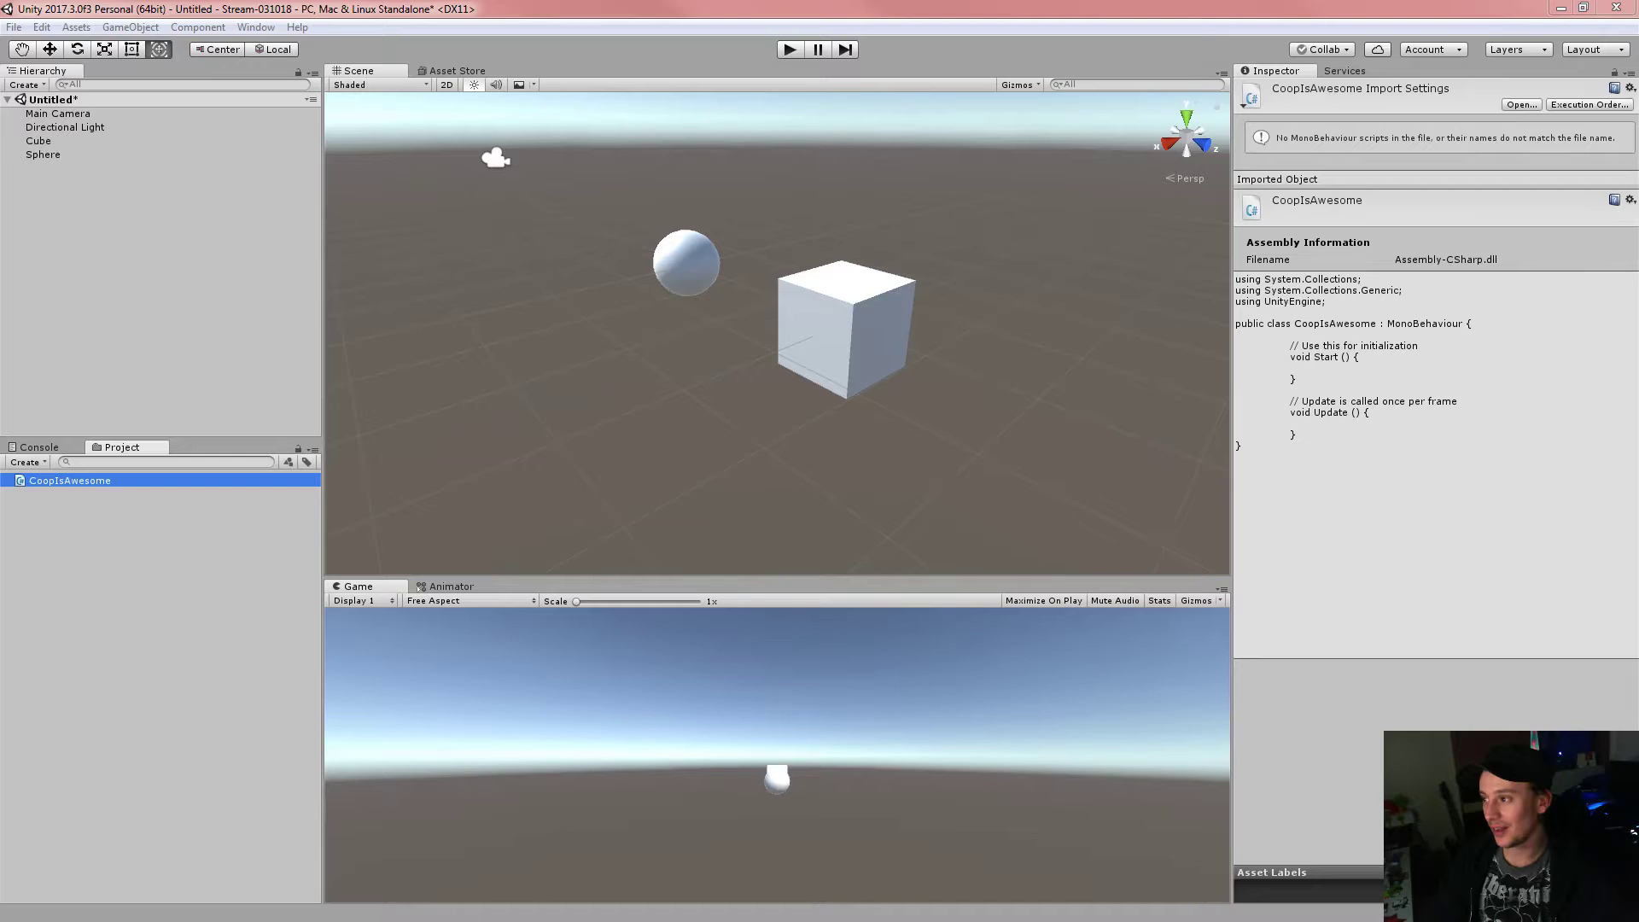
- Switch to Visual Studio by bringing its window onto the main screen, and maximize it
drag(1638, 116, 787, 167)
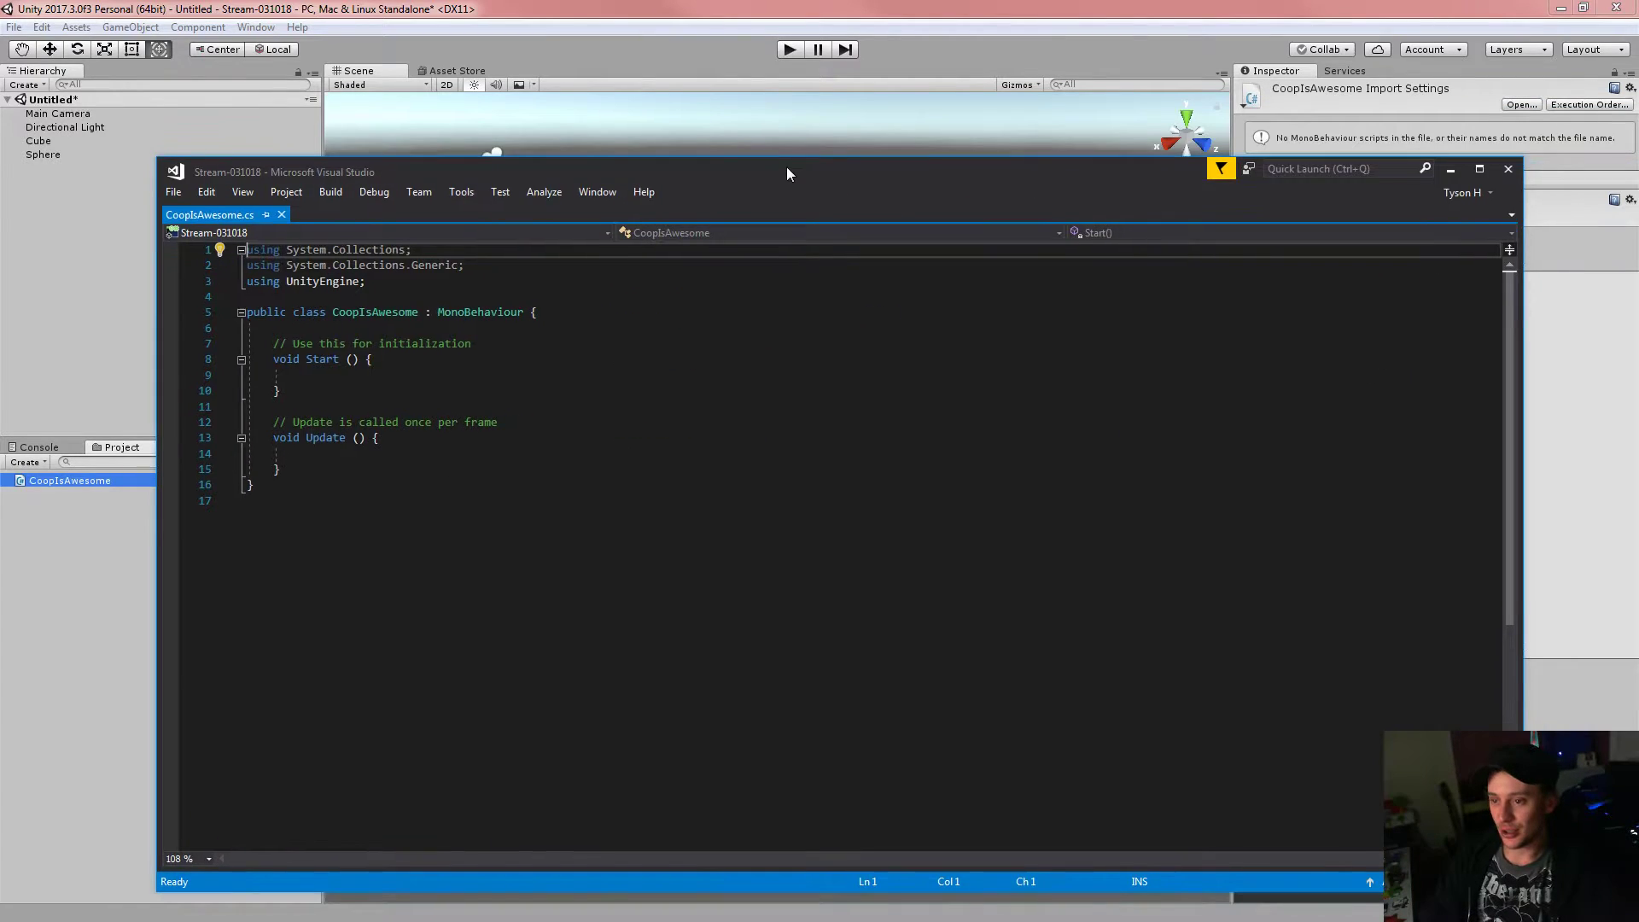
double_click(786, 168)
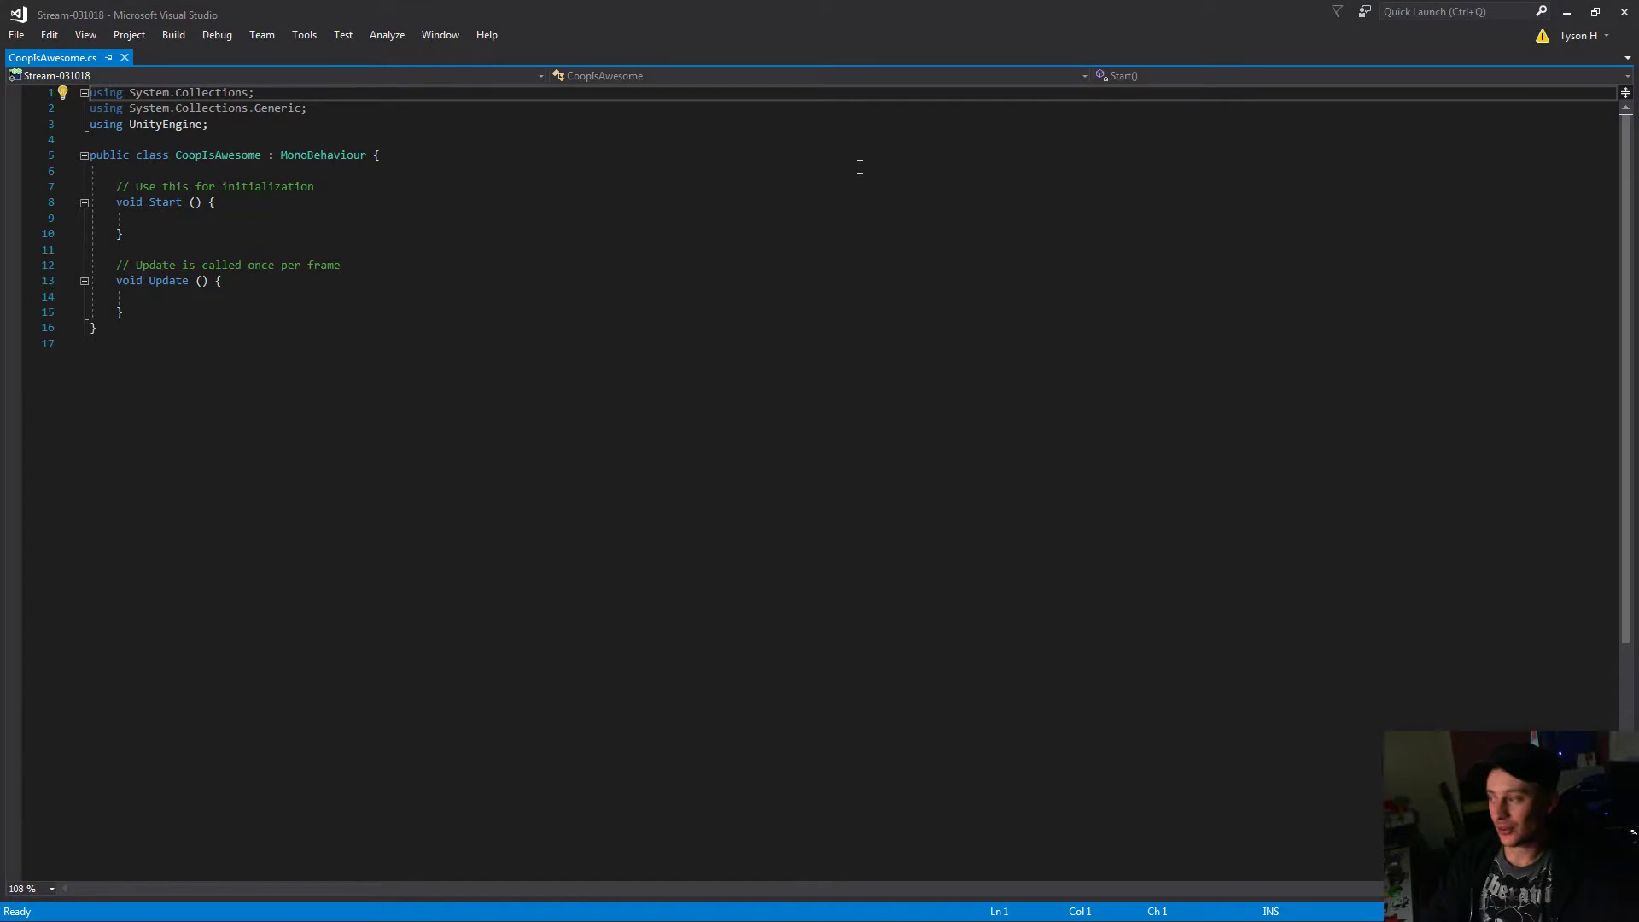
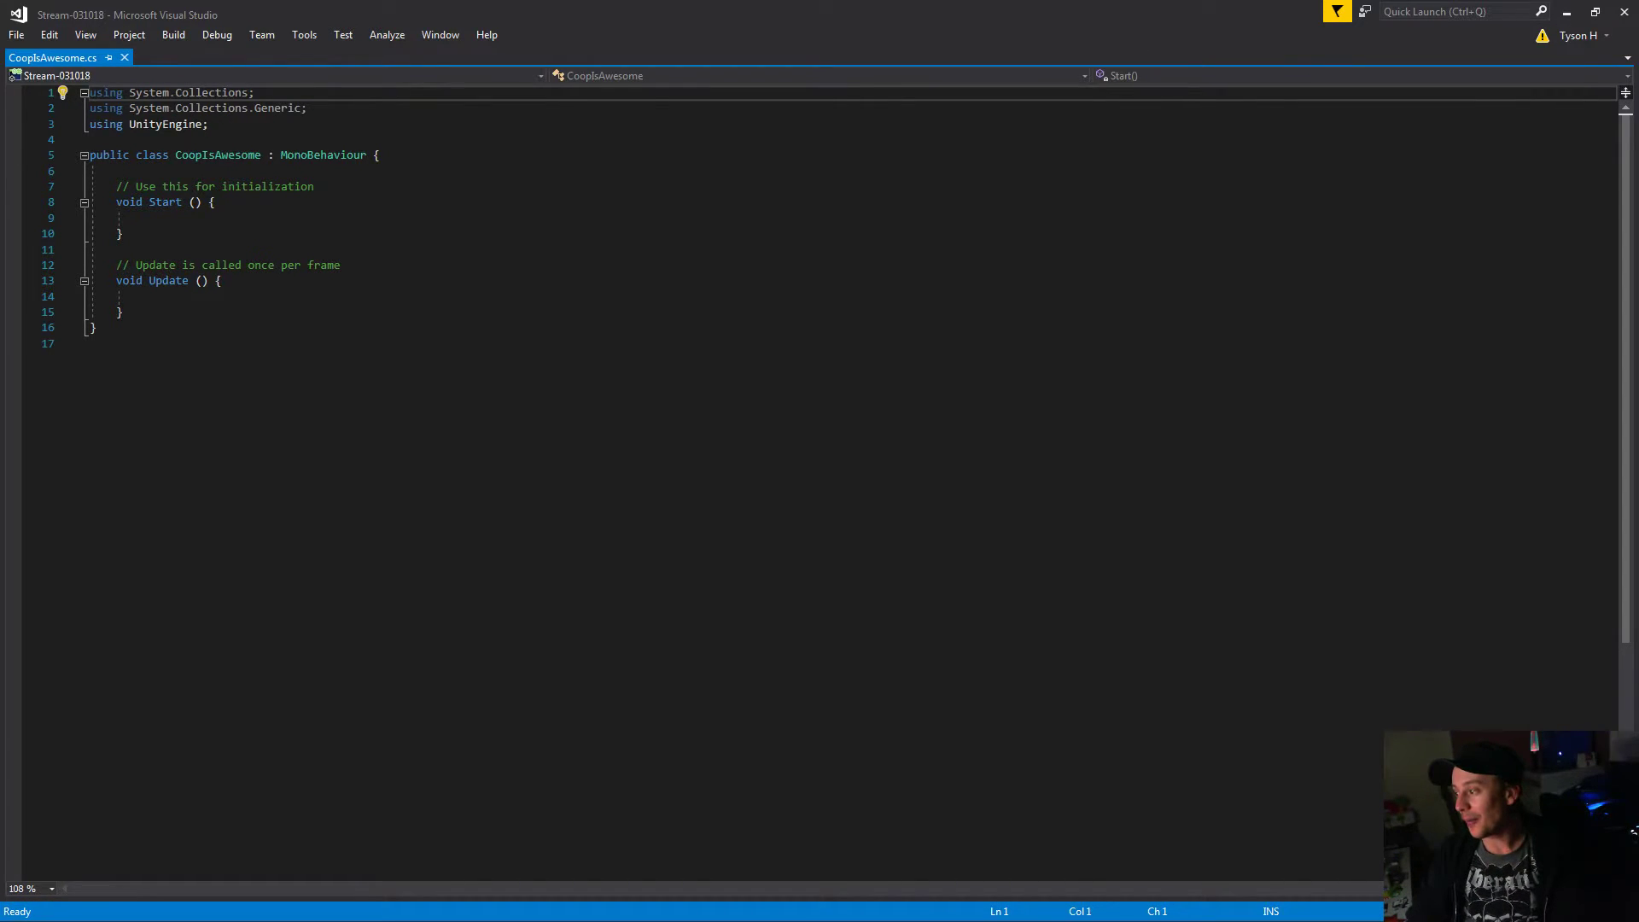
- Examine the script's default Start and Update methods by highlighting their code block, and clear the highlight
drag(242, 311, 89, 186)
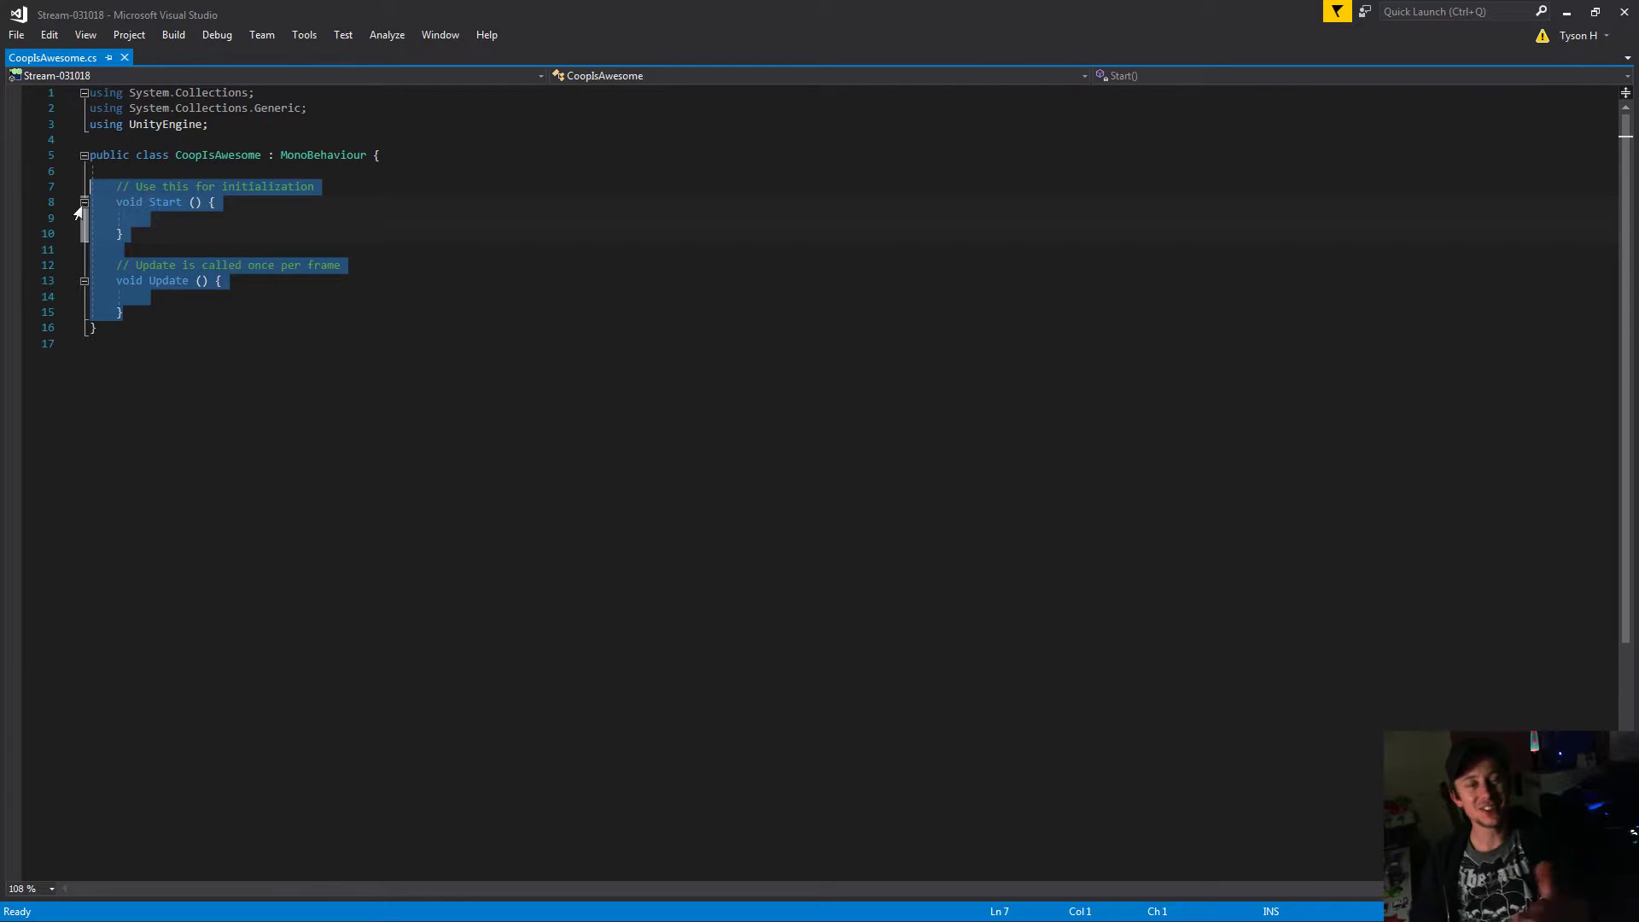
click(230, 313)
key(shift+Up)
key(shift+Up)
key(shift+Up)
key(shift+Up)
key(shift+Up)
key(shift+Up)
key(shift+Up)
key(shift+Up)
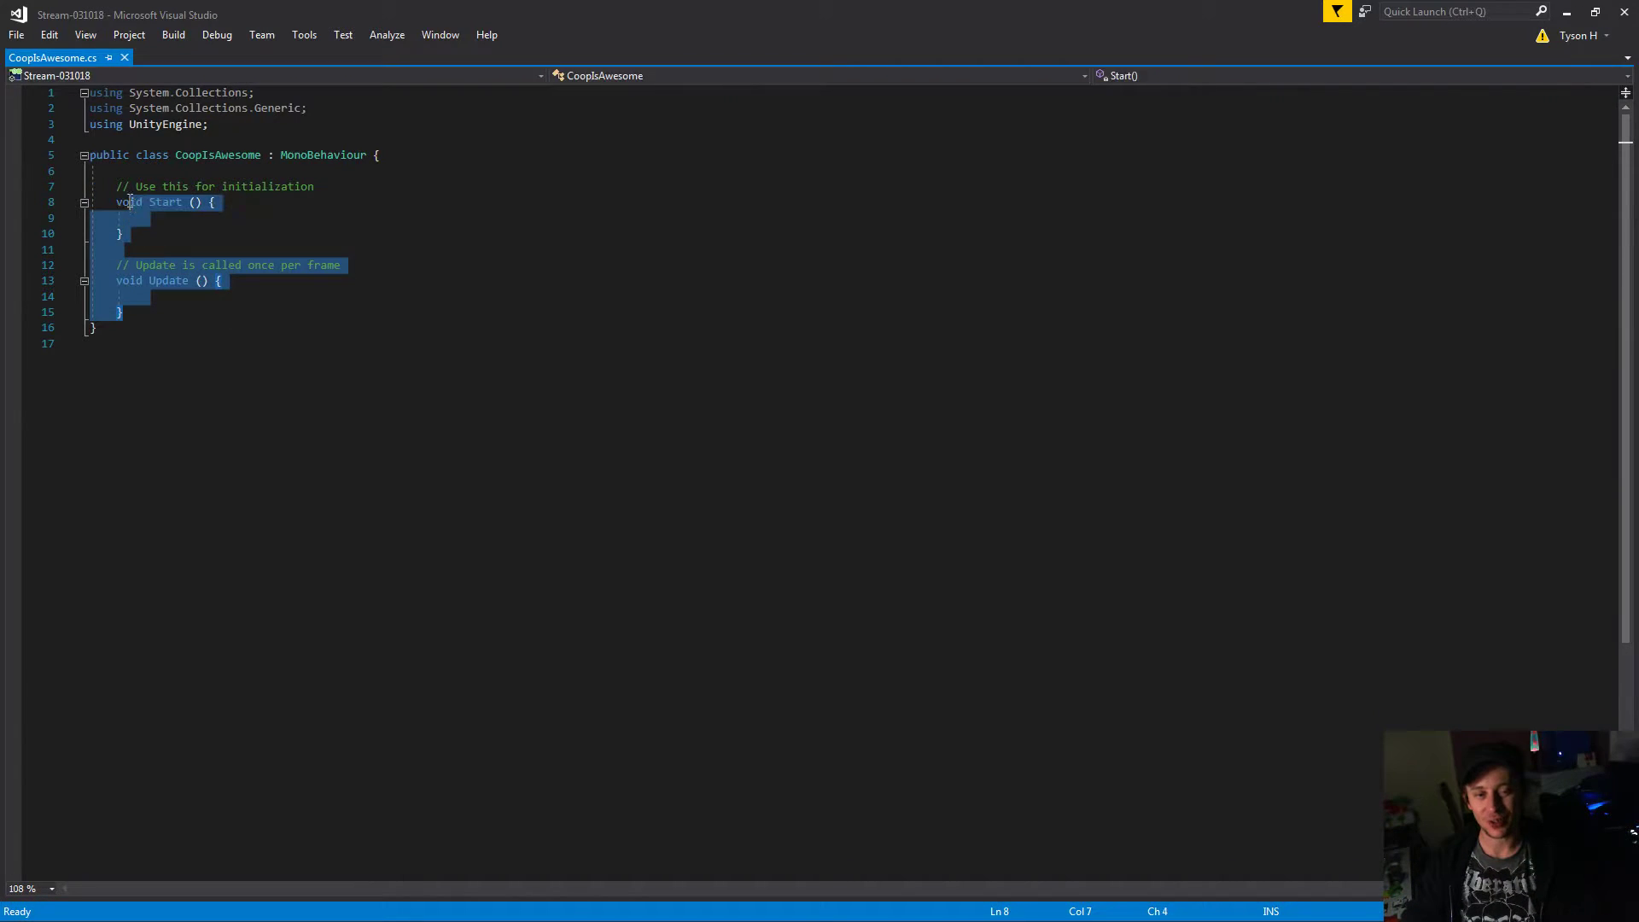
key(shift+Home)
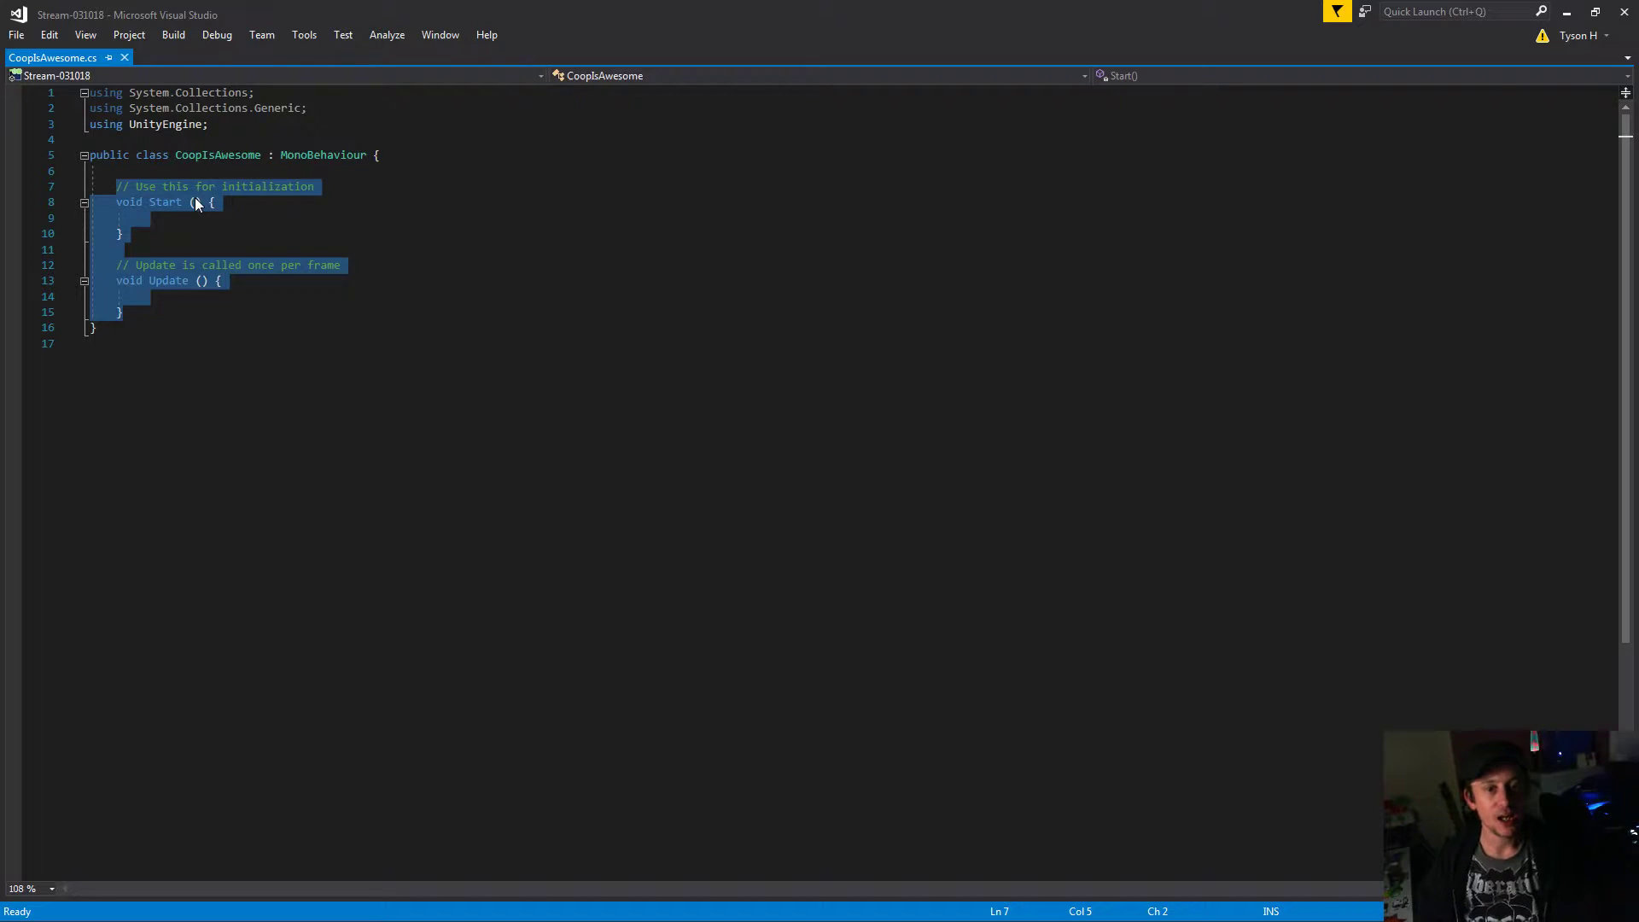
click(501, 154)
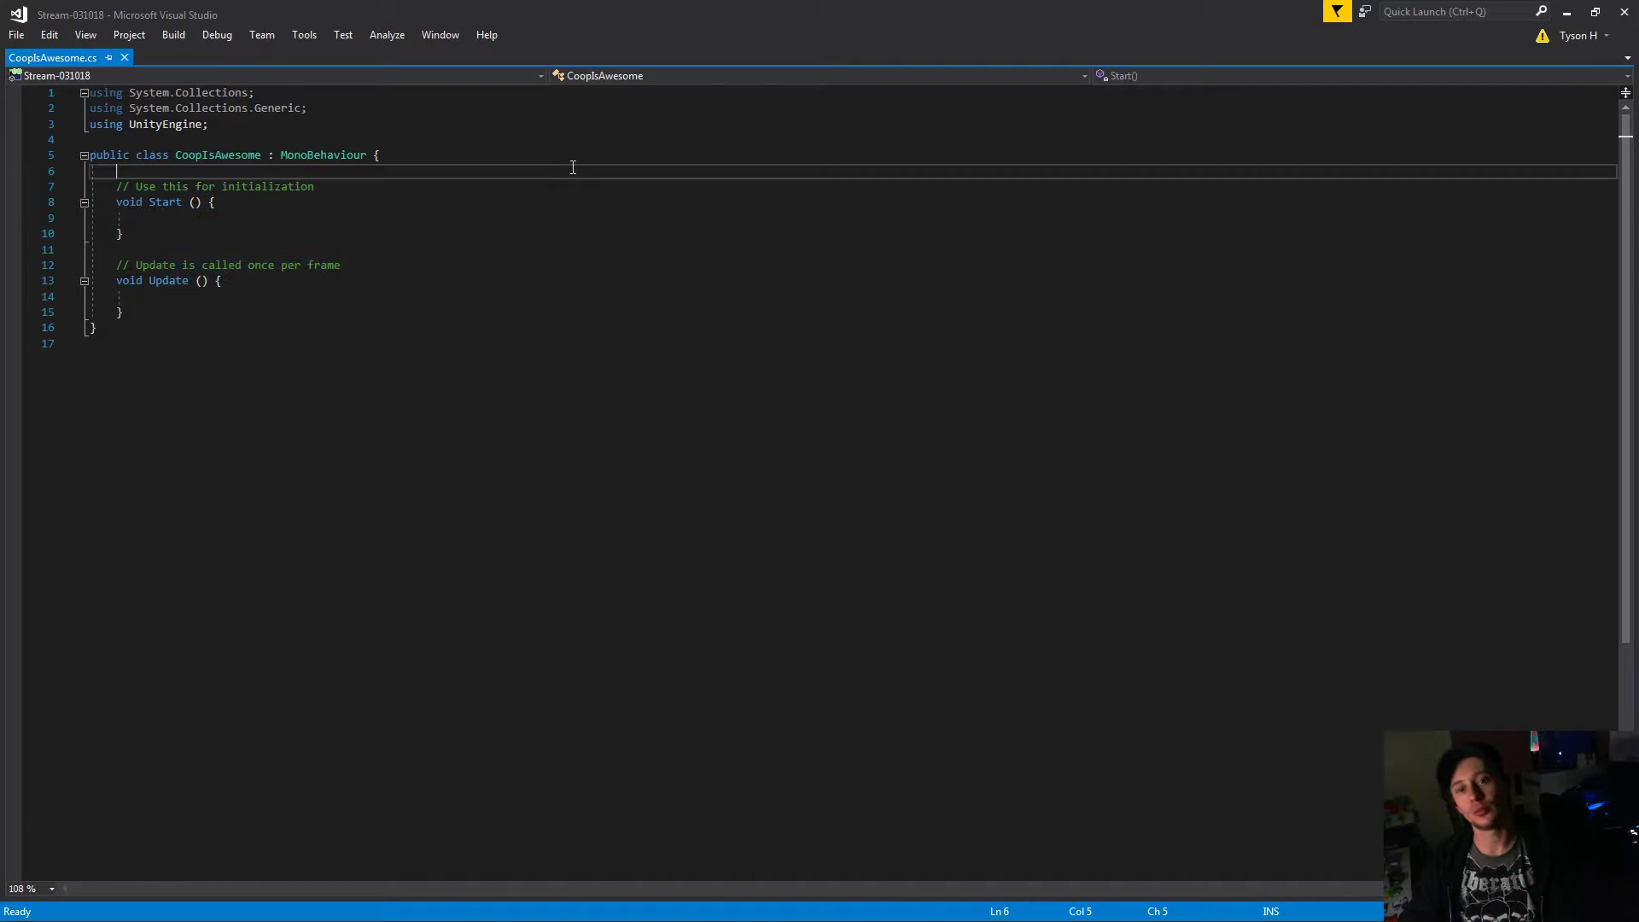
- Check the list of open documents and the available window layout commands
click(209, 130)
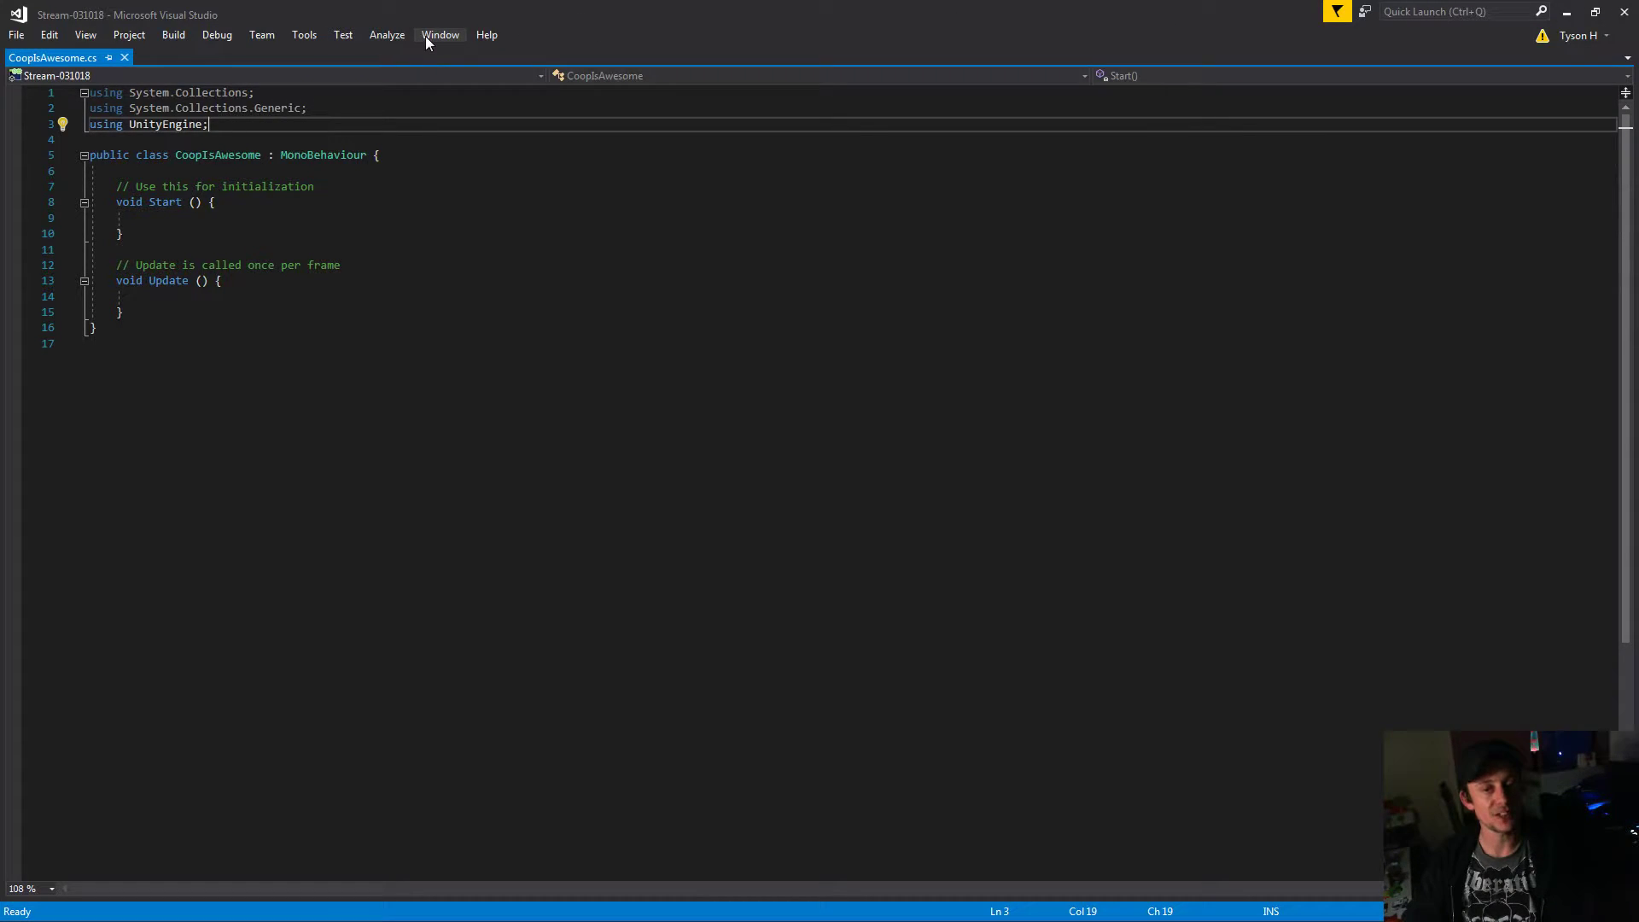
click(1626, 57)
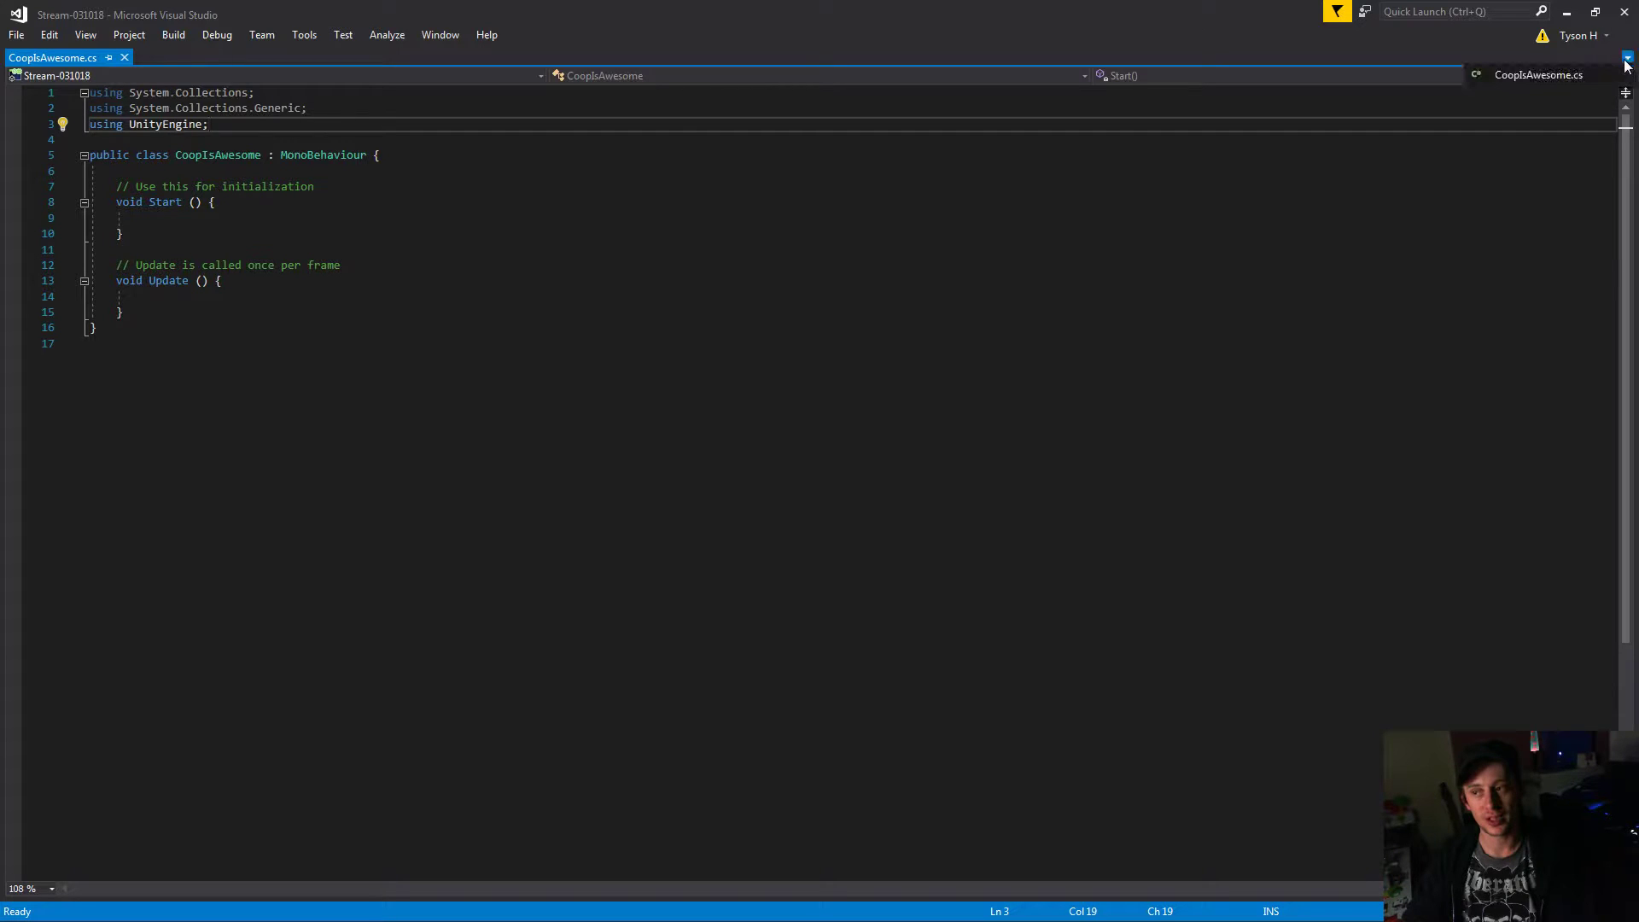
click(435, 35)
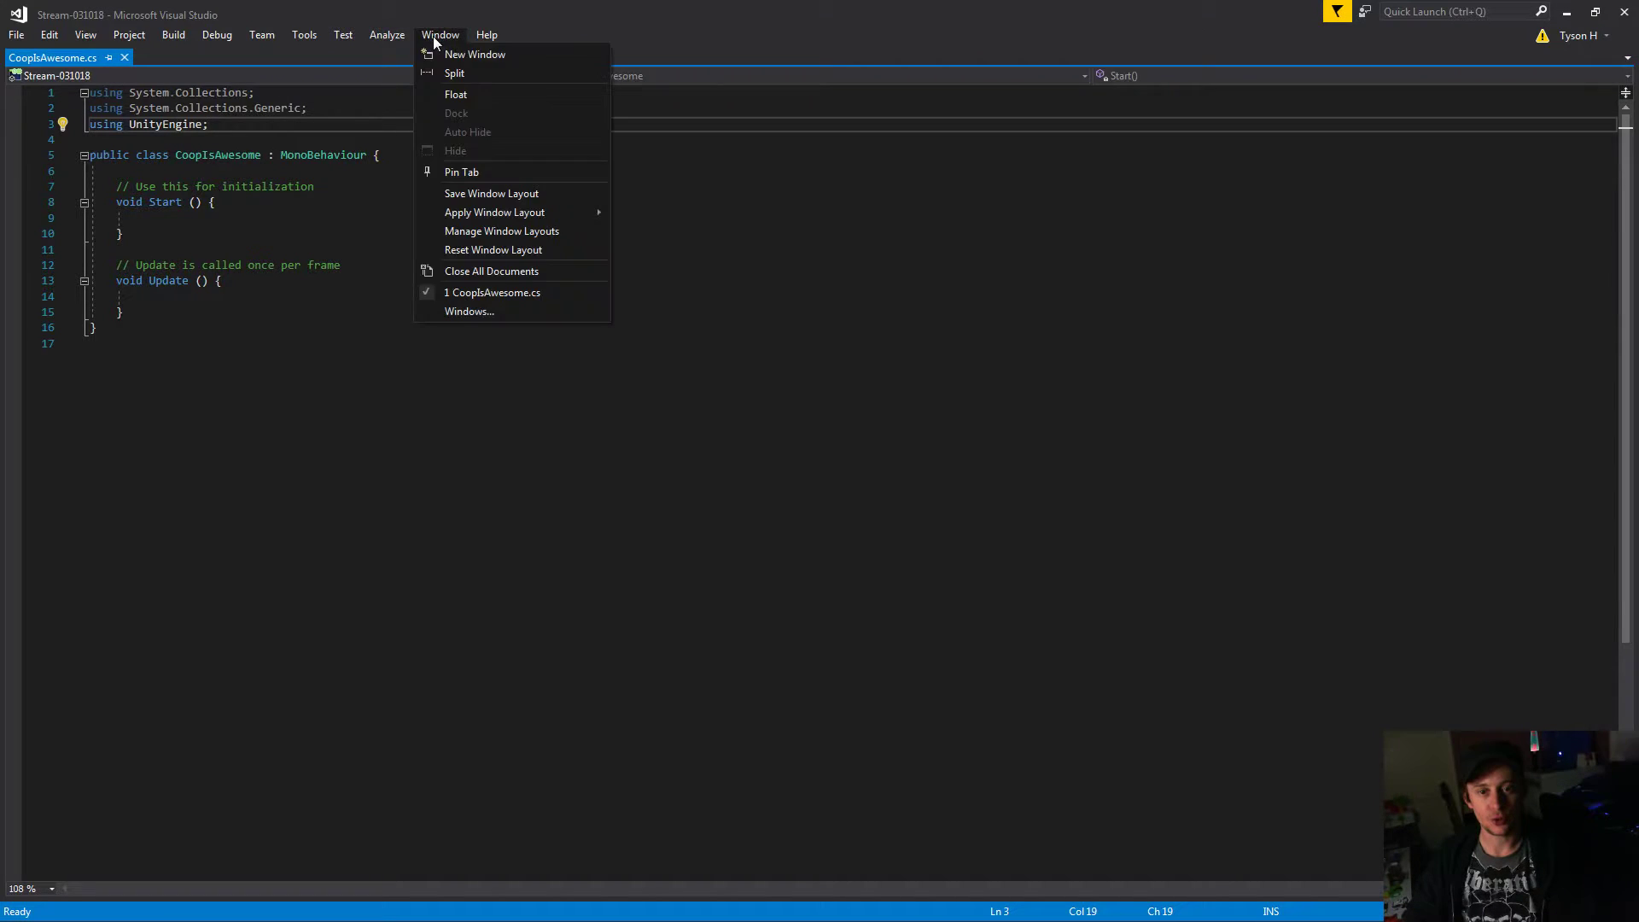
click(773, 555)
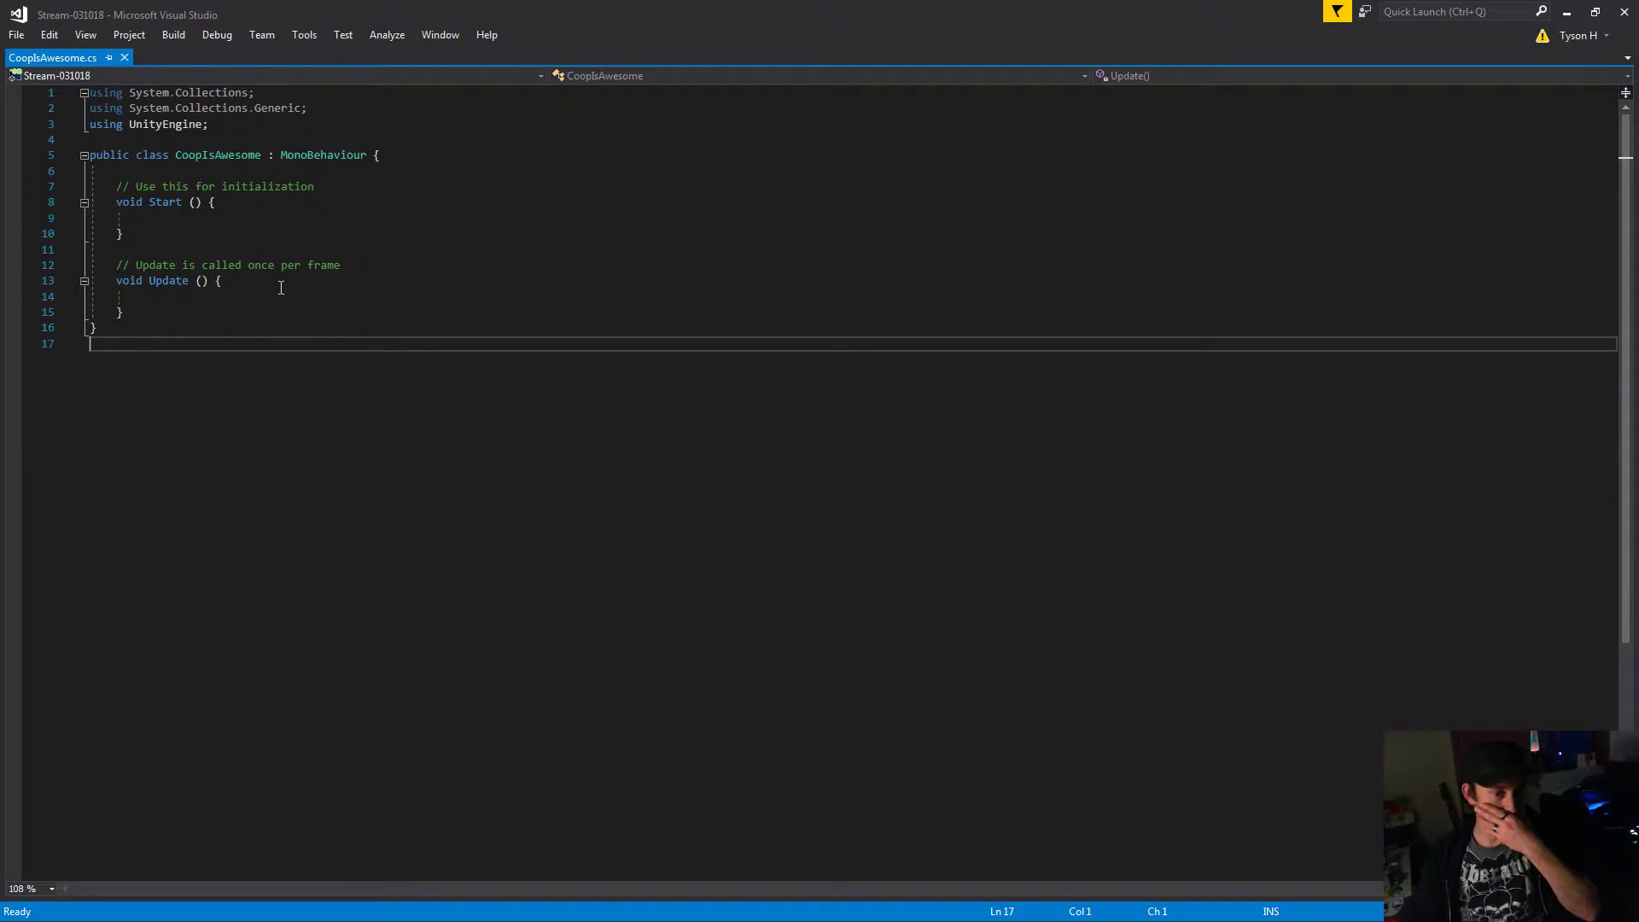
- Review the Start and Update methods within the CoopIsAwesome class again, highlighting both with their comments
drag(303, 313, 147, 193)
click(273, 218)
click(284, 317)
drag(283, 318, 112, 190)
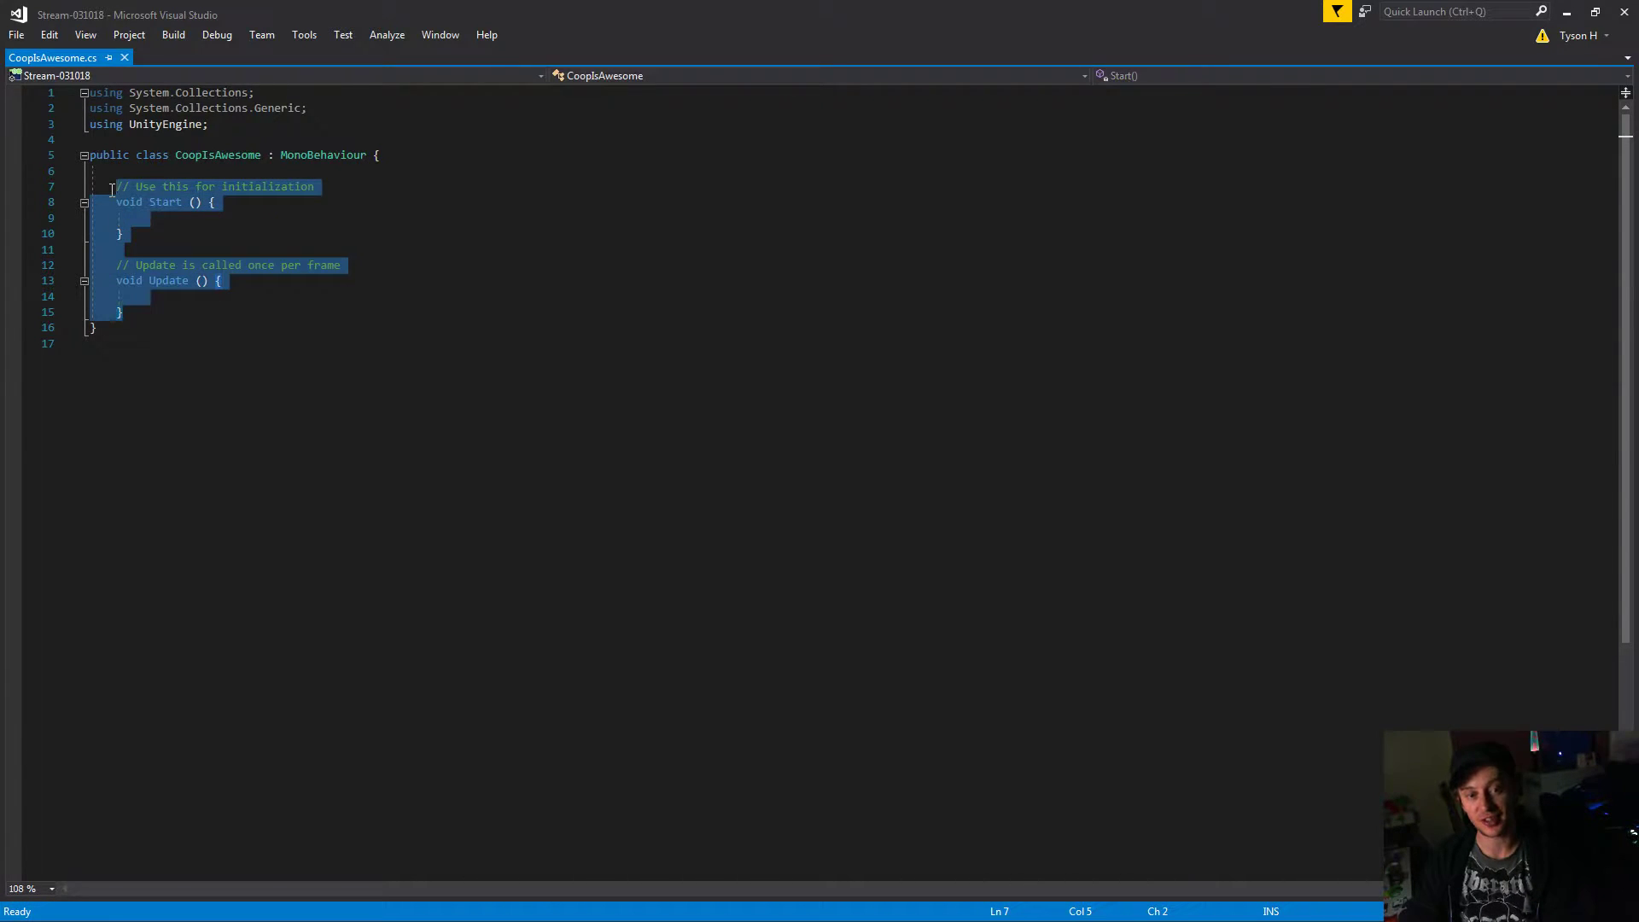
click(205, 224)
click(220, 306)
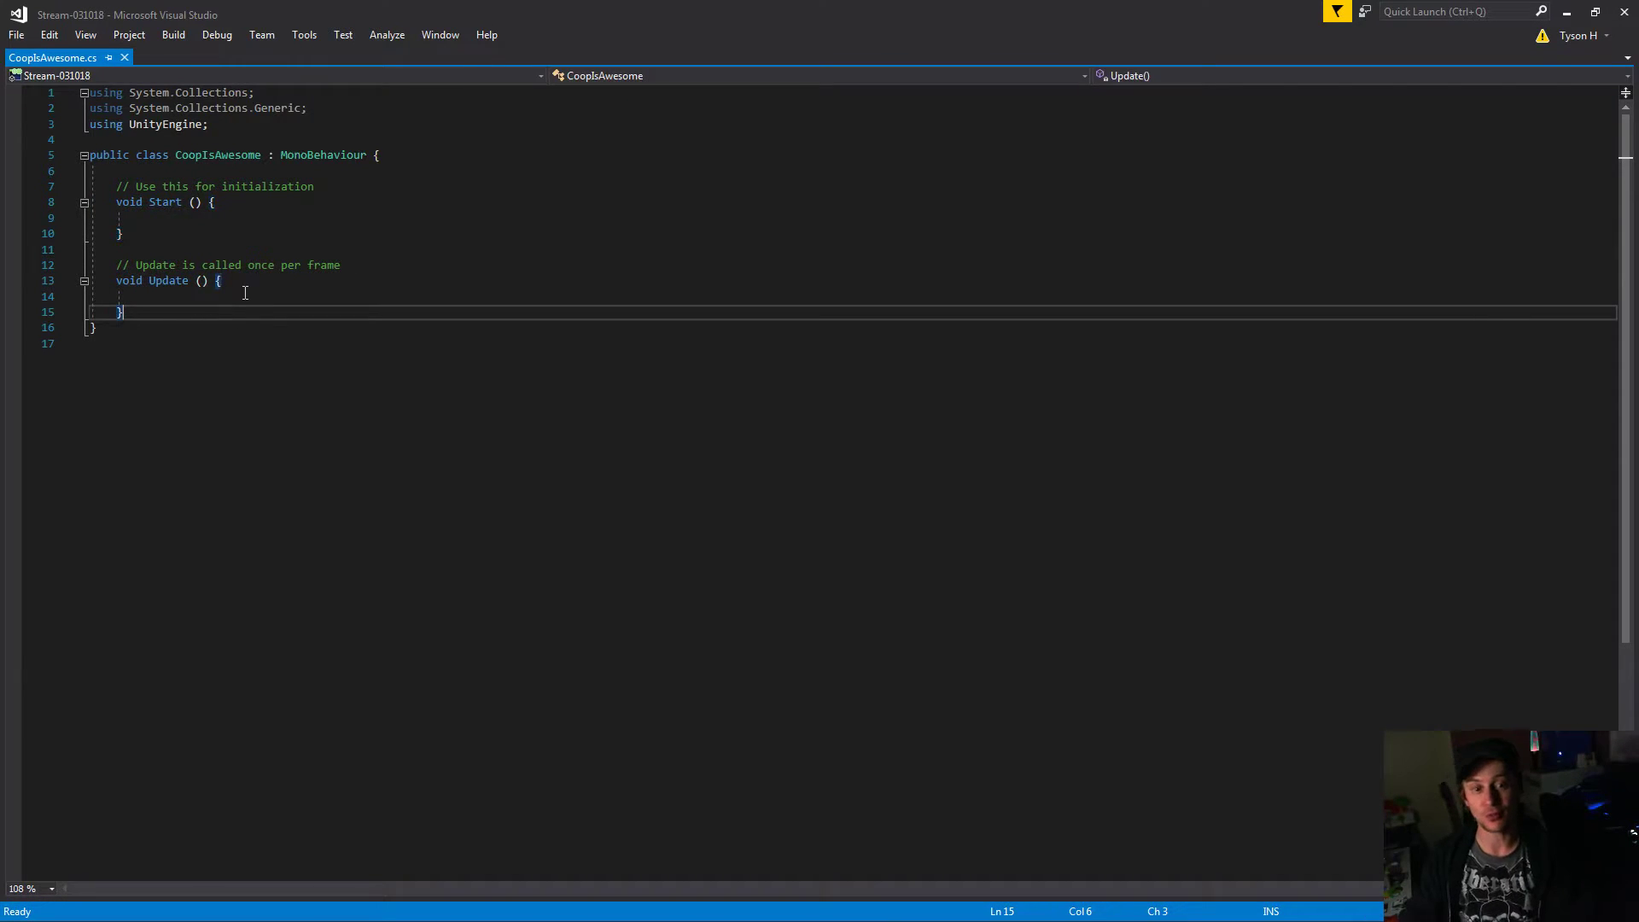
click(234, 219)
click(245, 202)
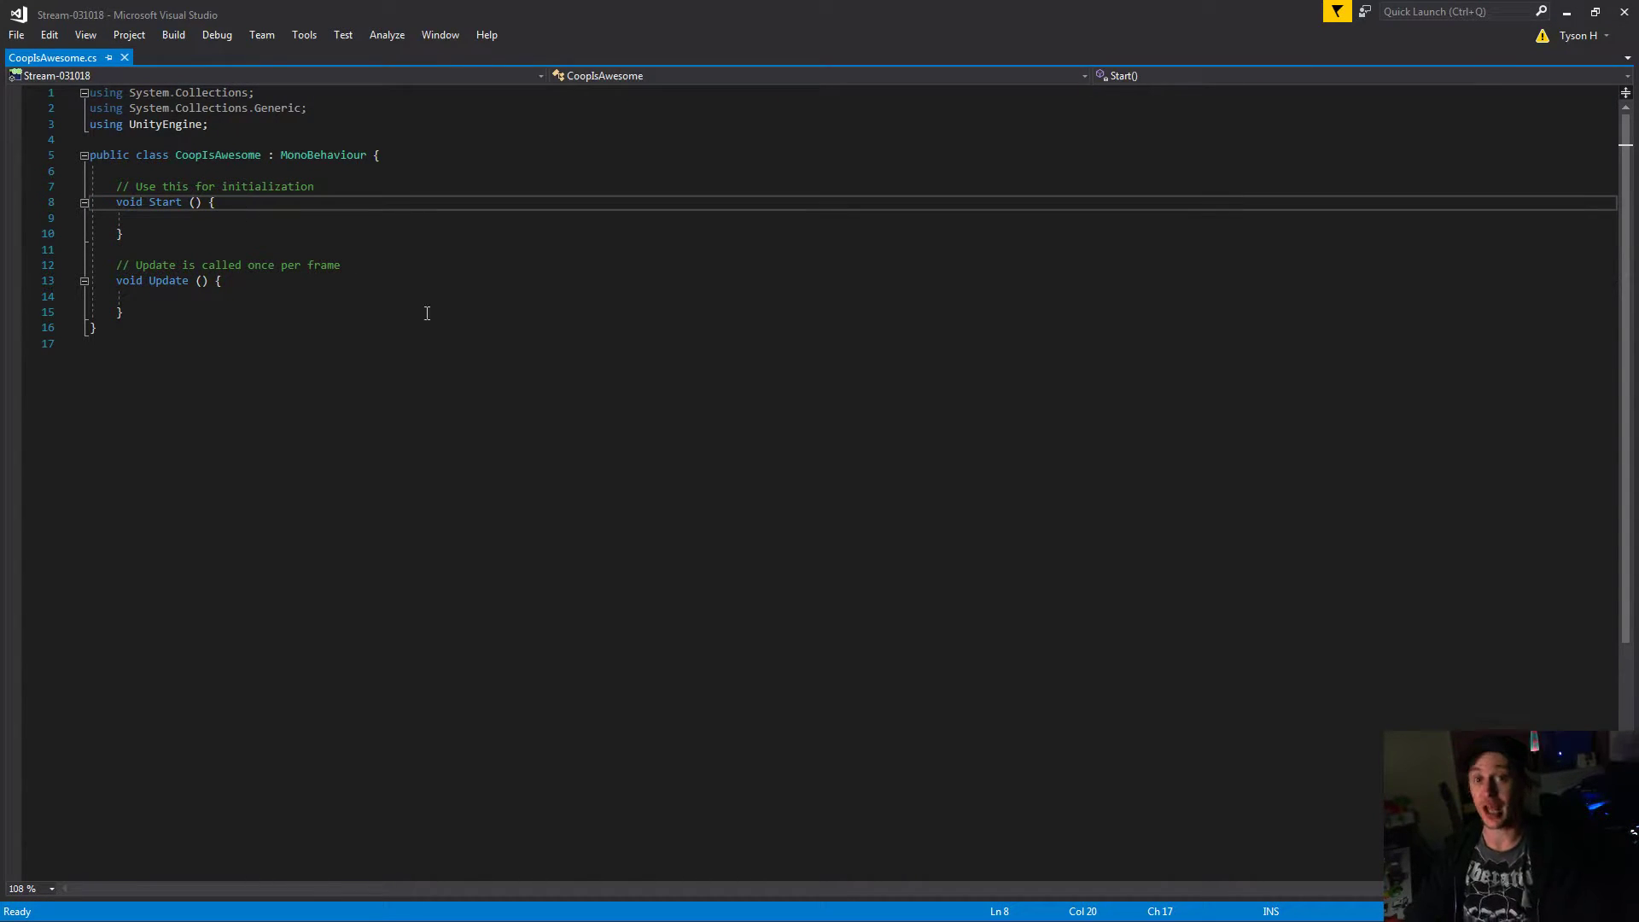
click(248, 282)
click(274, 314)
drag(274, 314, 117, 190)
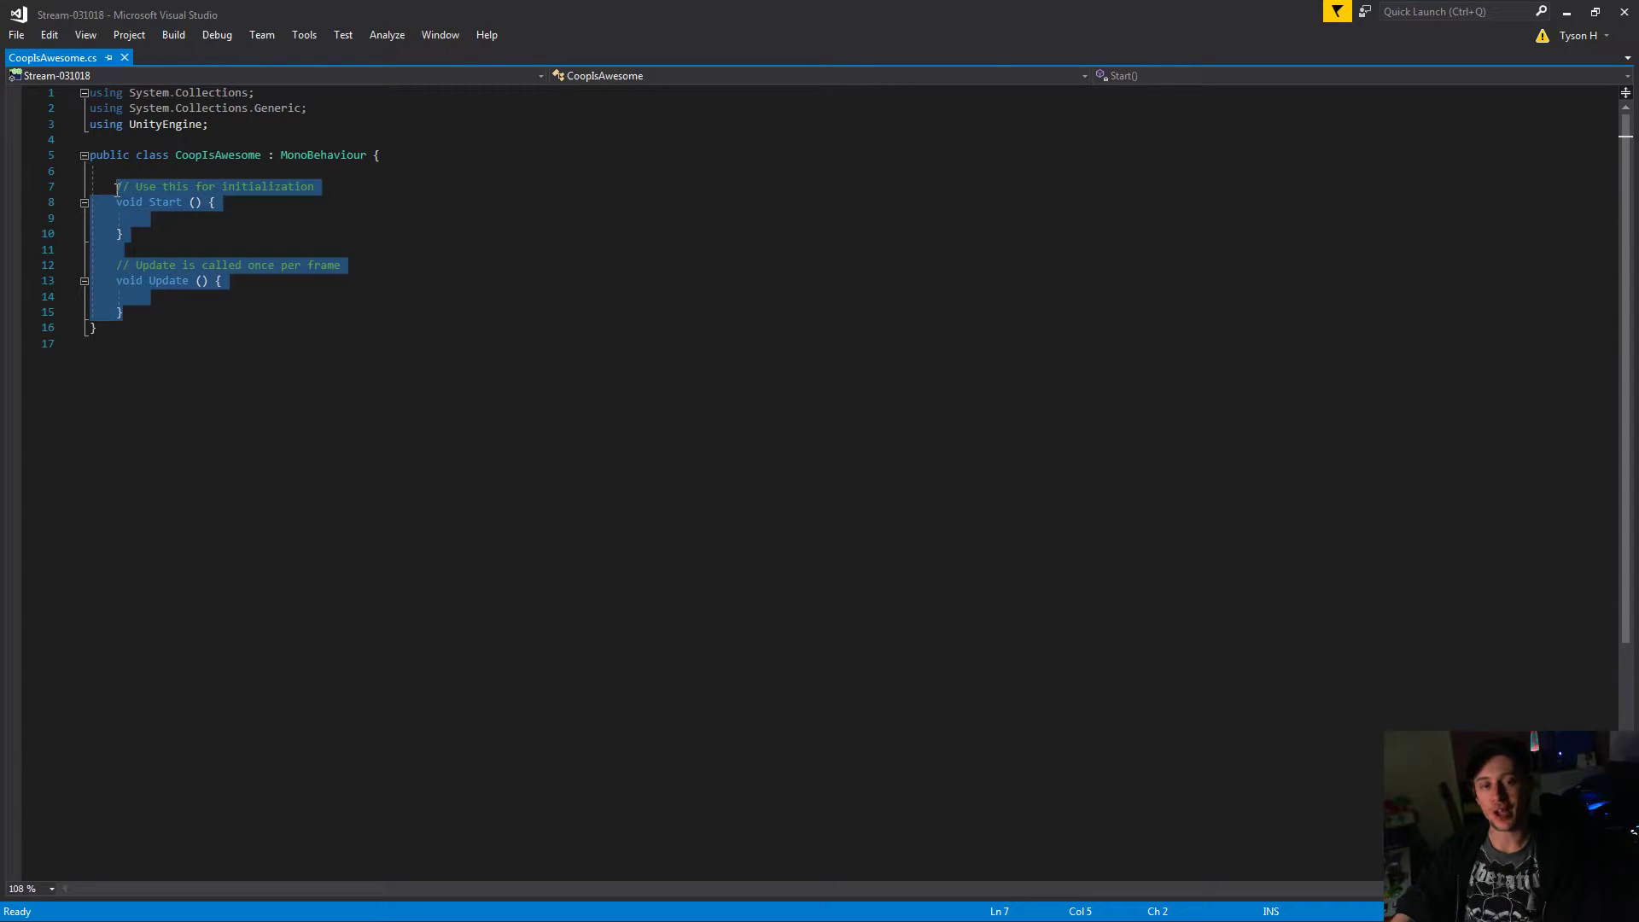
click(205, 311)
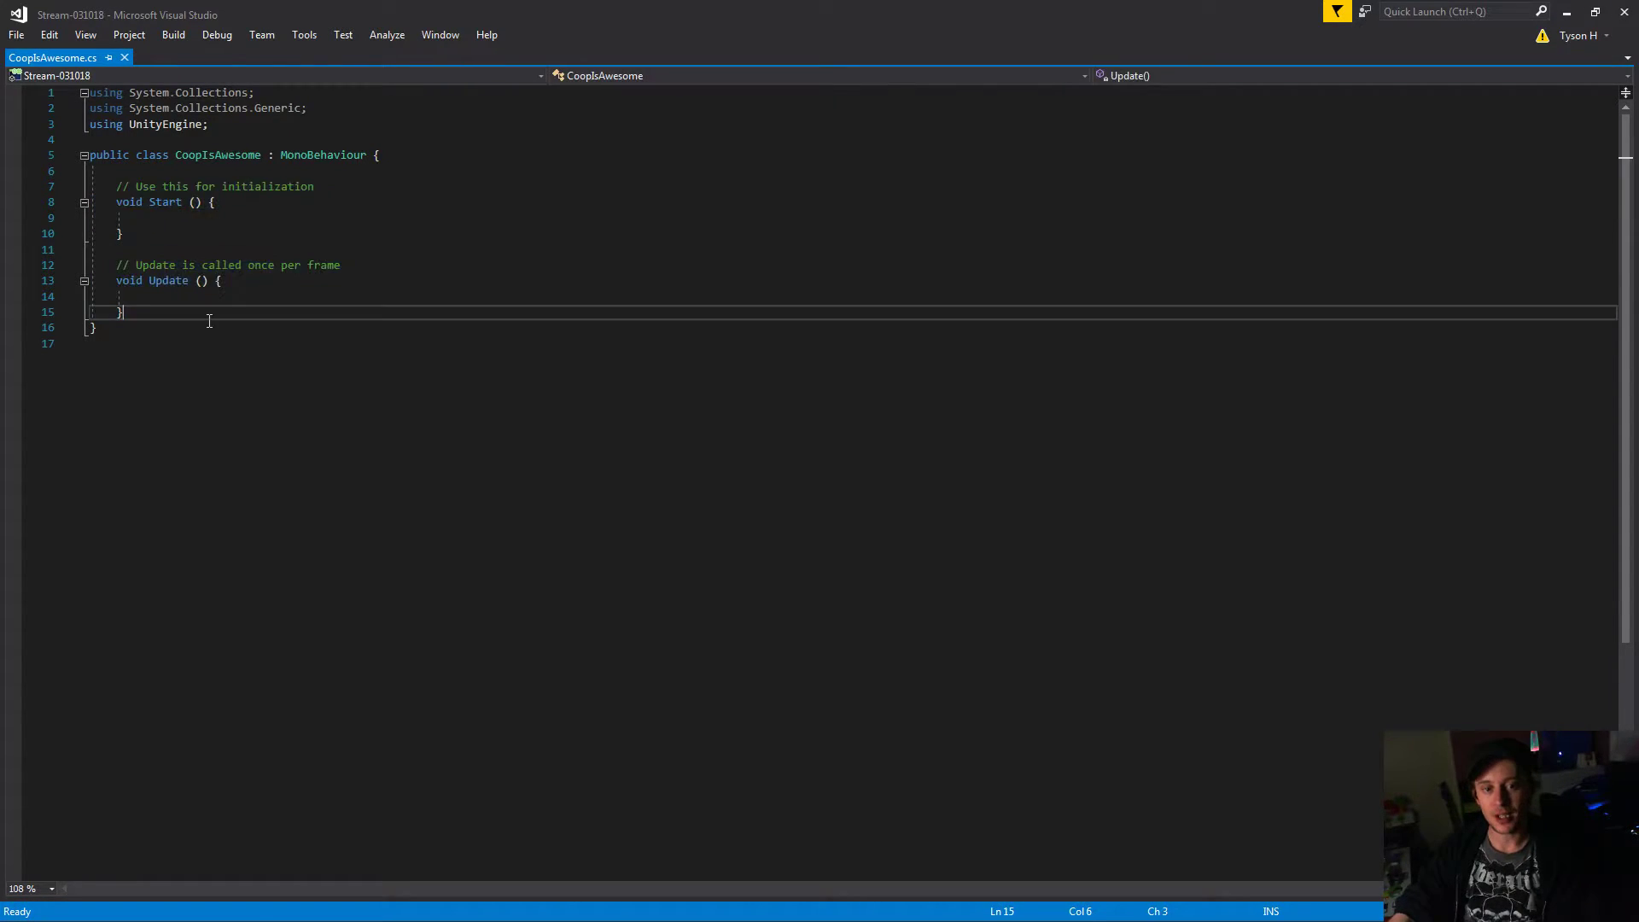
drag(208, 317, 117, 186)
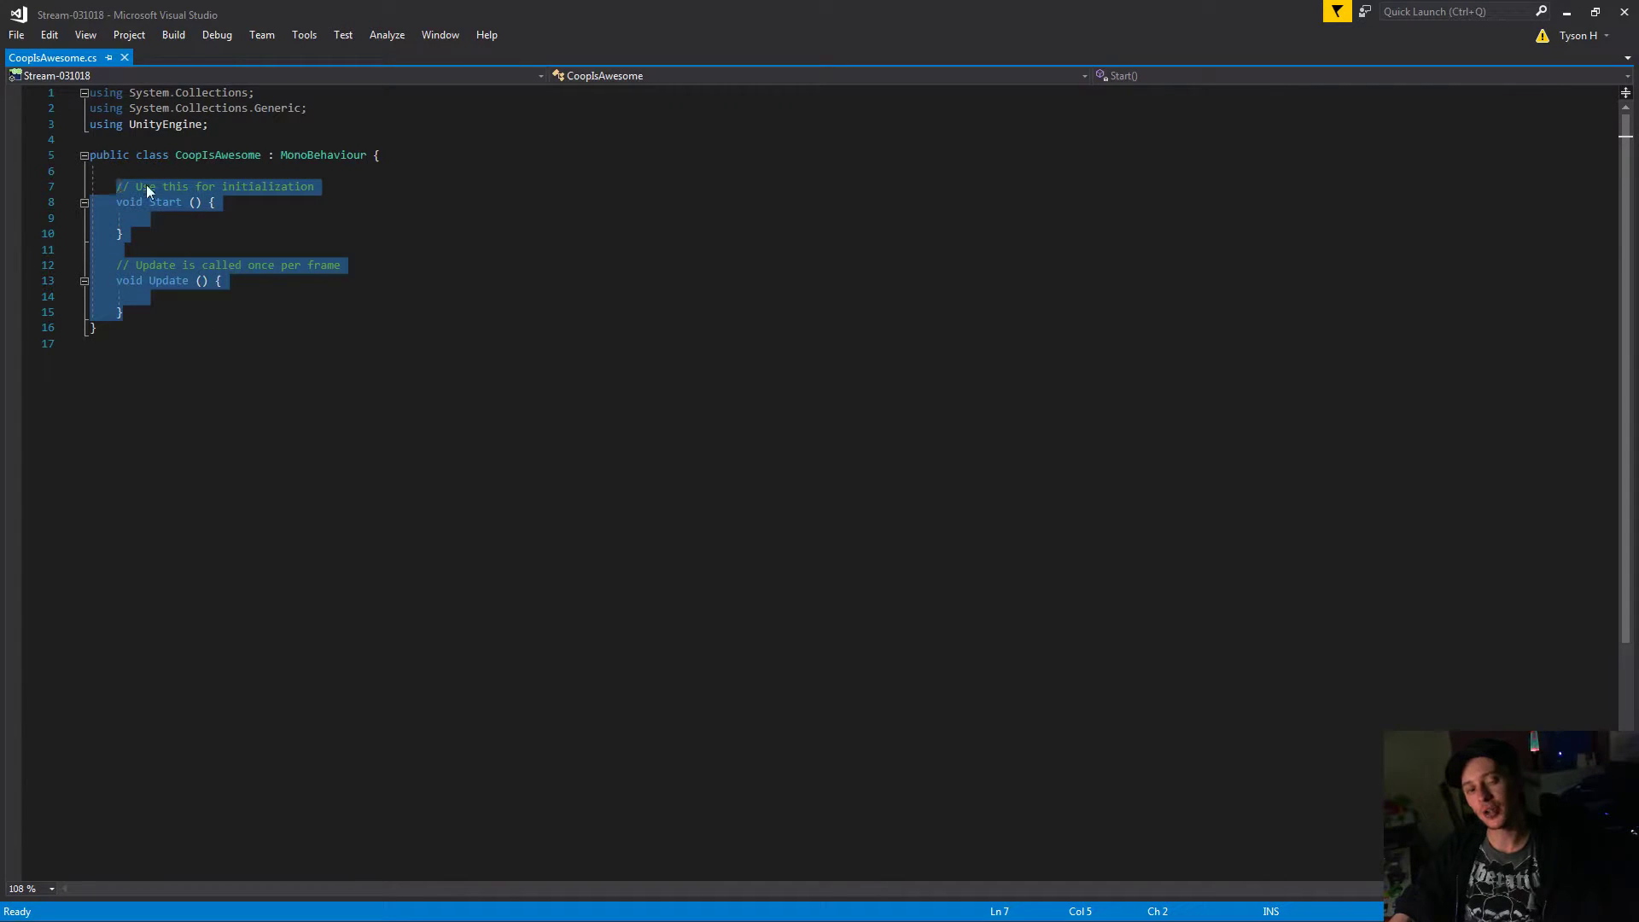
click(226, 234)
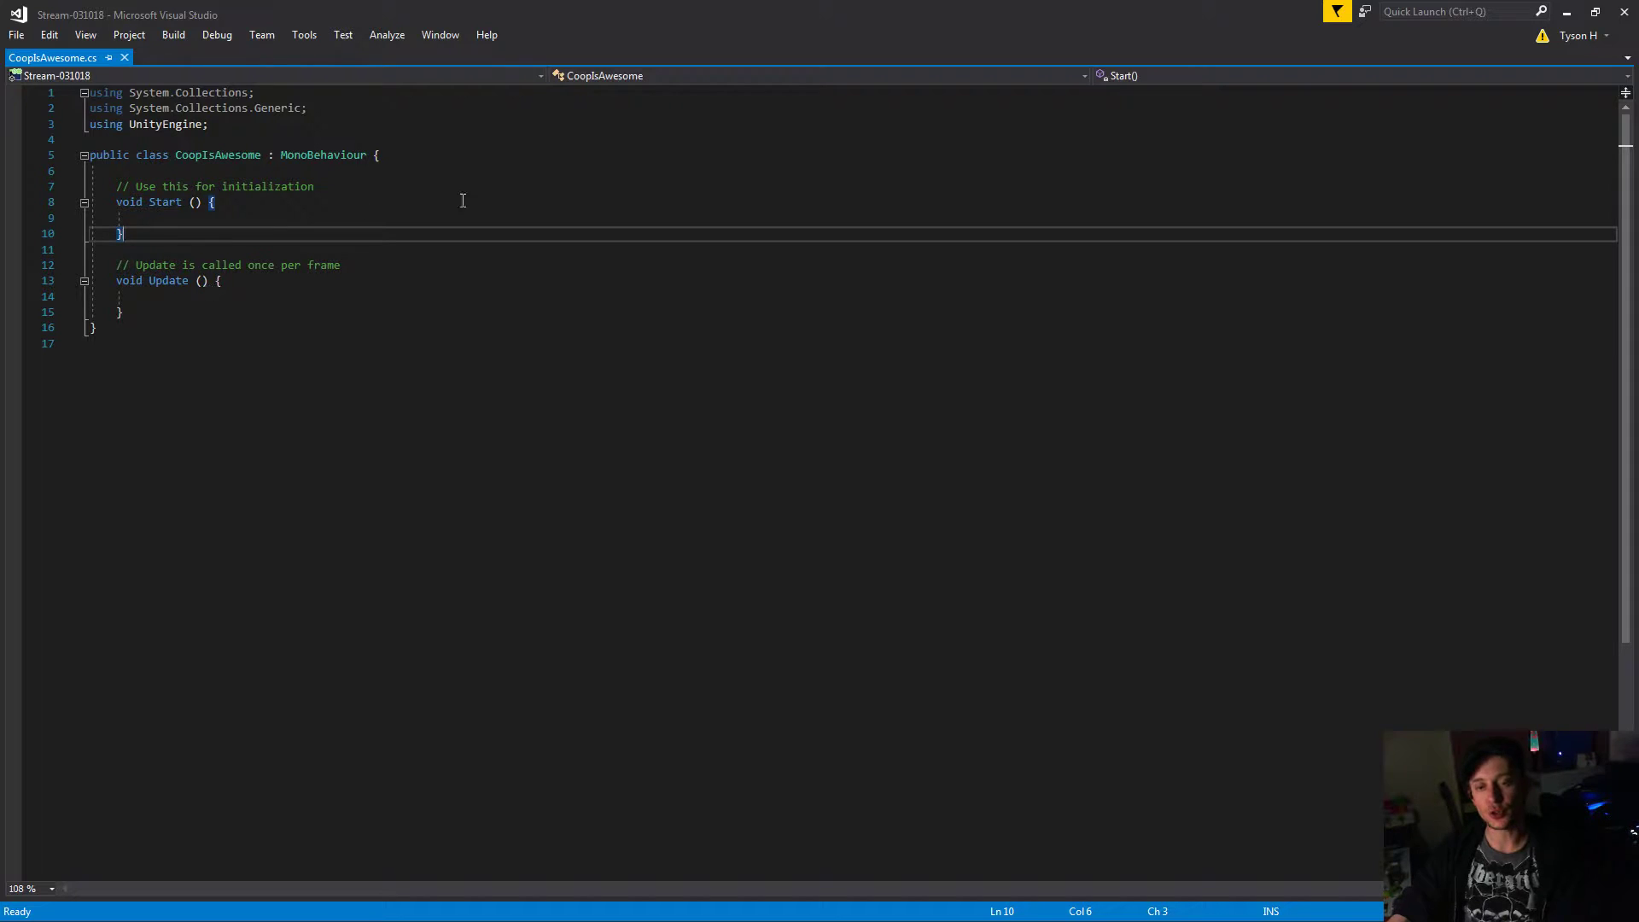
click(874, 622)
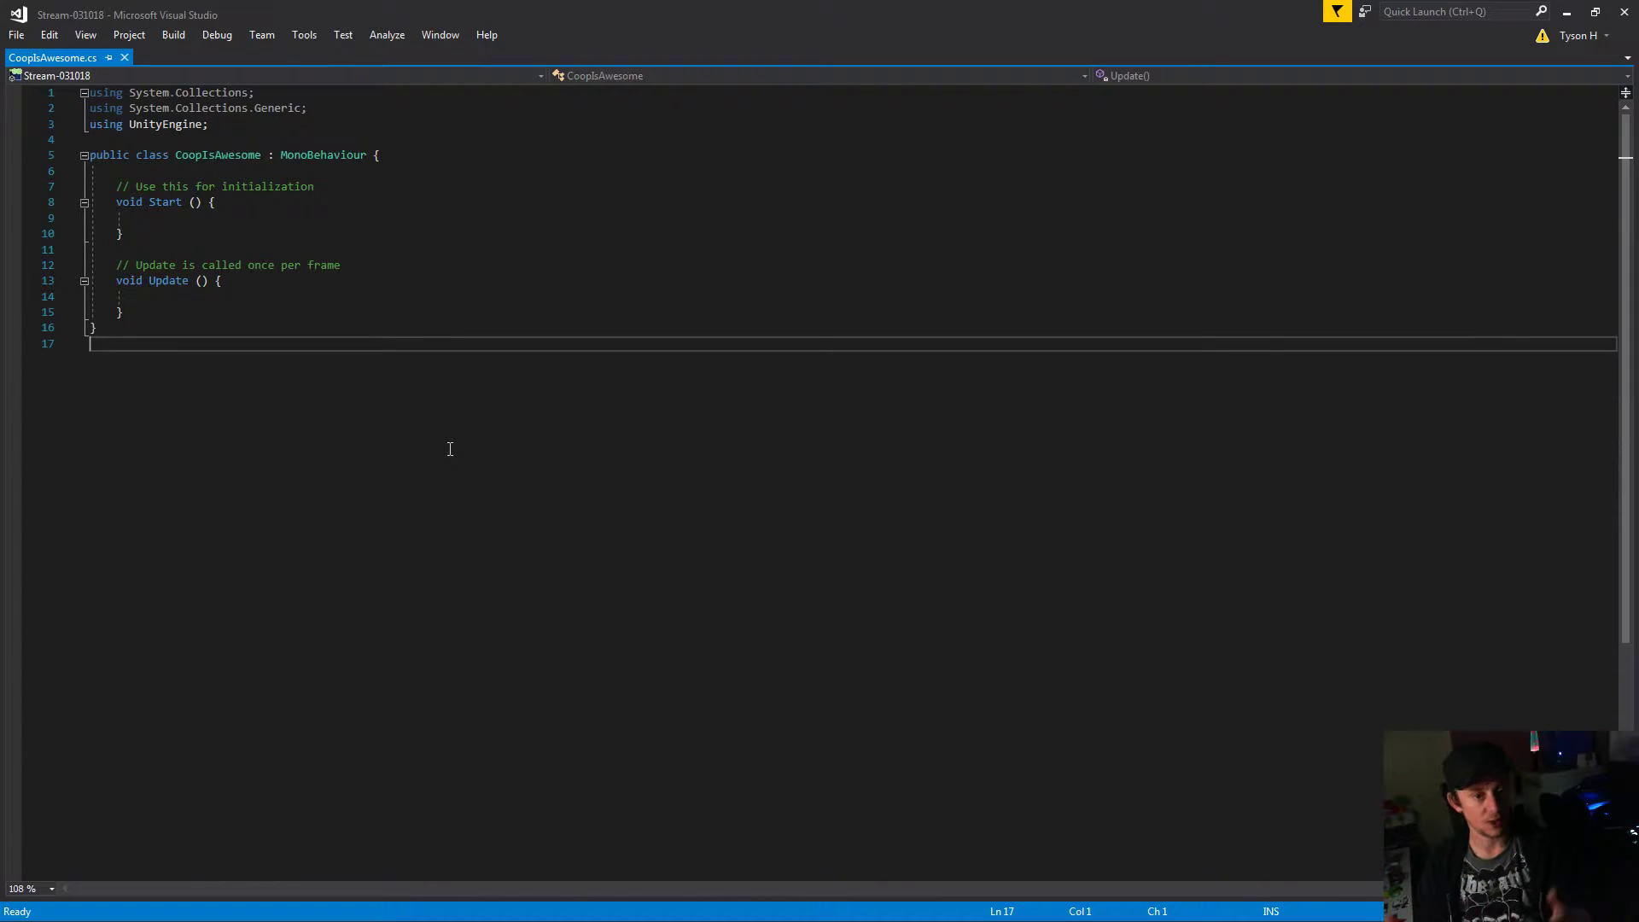
- Inside the Update method, declare a vector with the line "Vector3 newVec = new Vector3(0, 0, 0);"
click(232, 305)
click(229, 296)
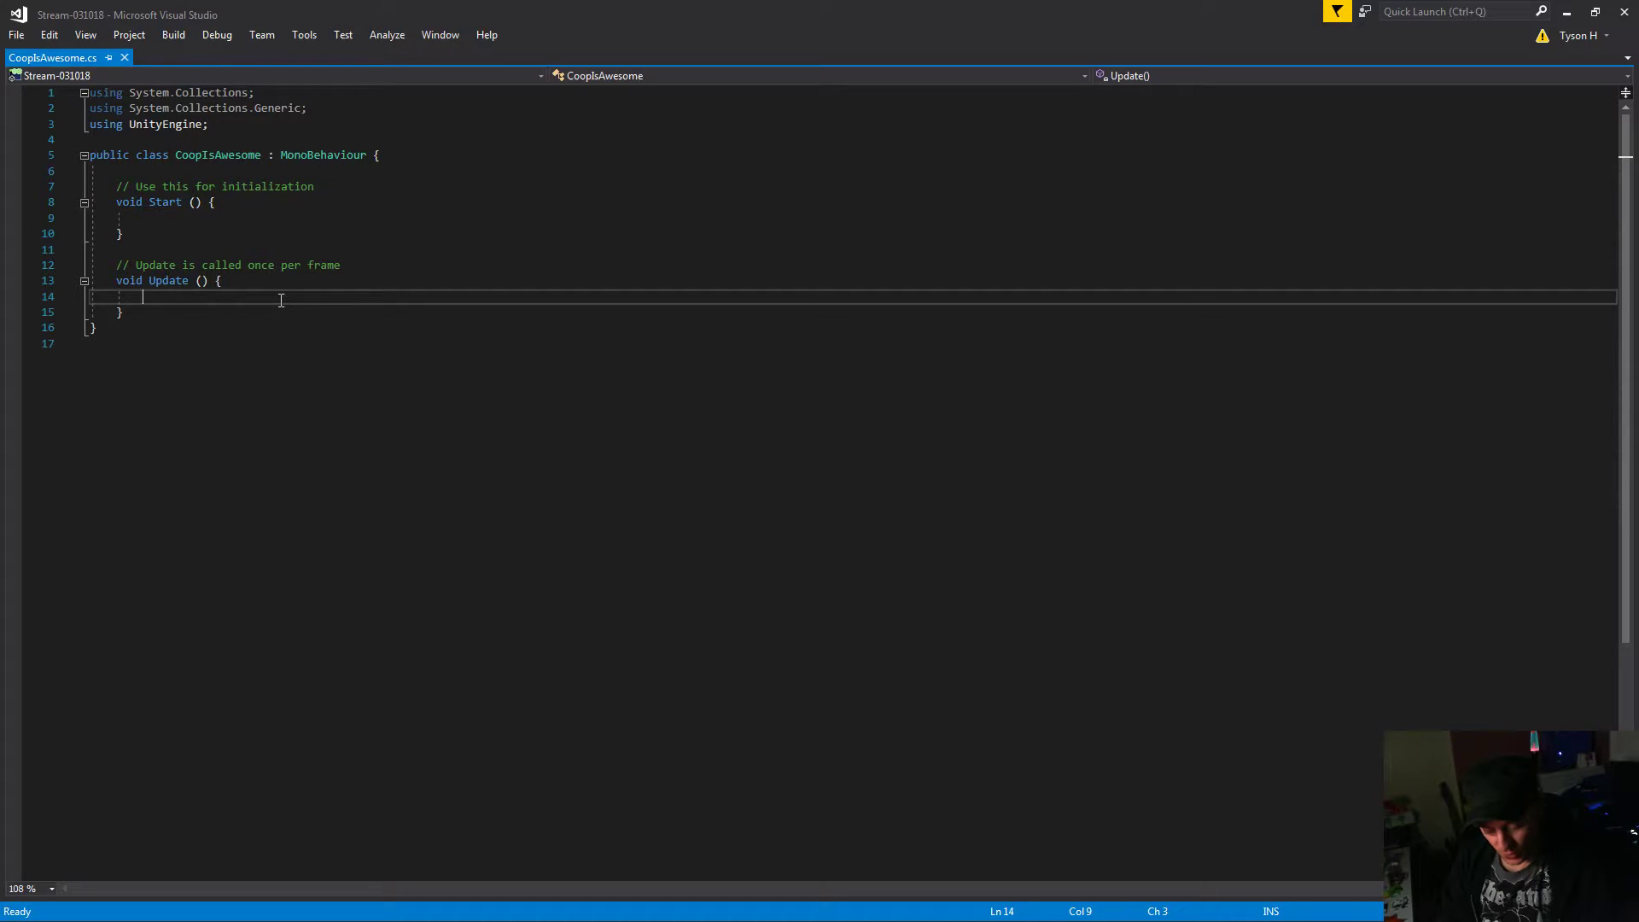
text(Vecto)
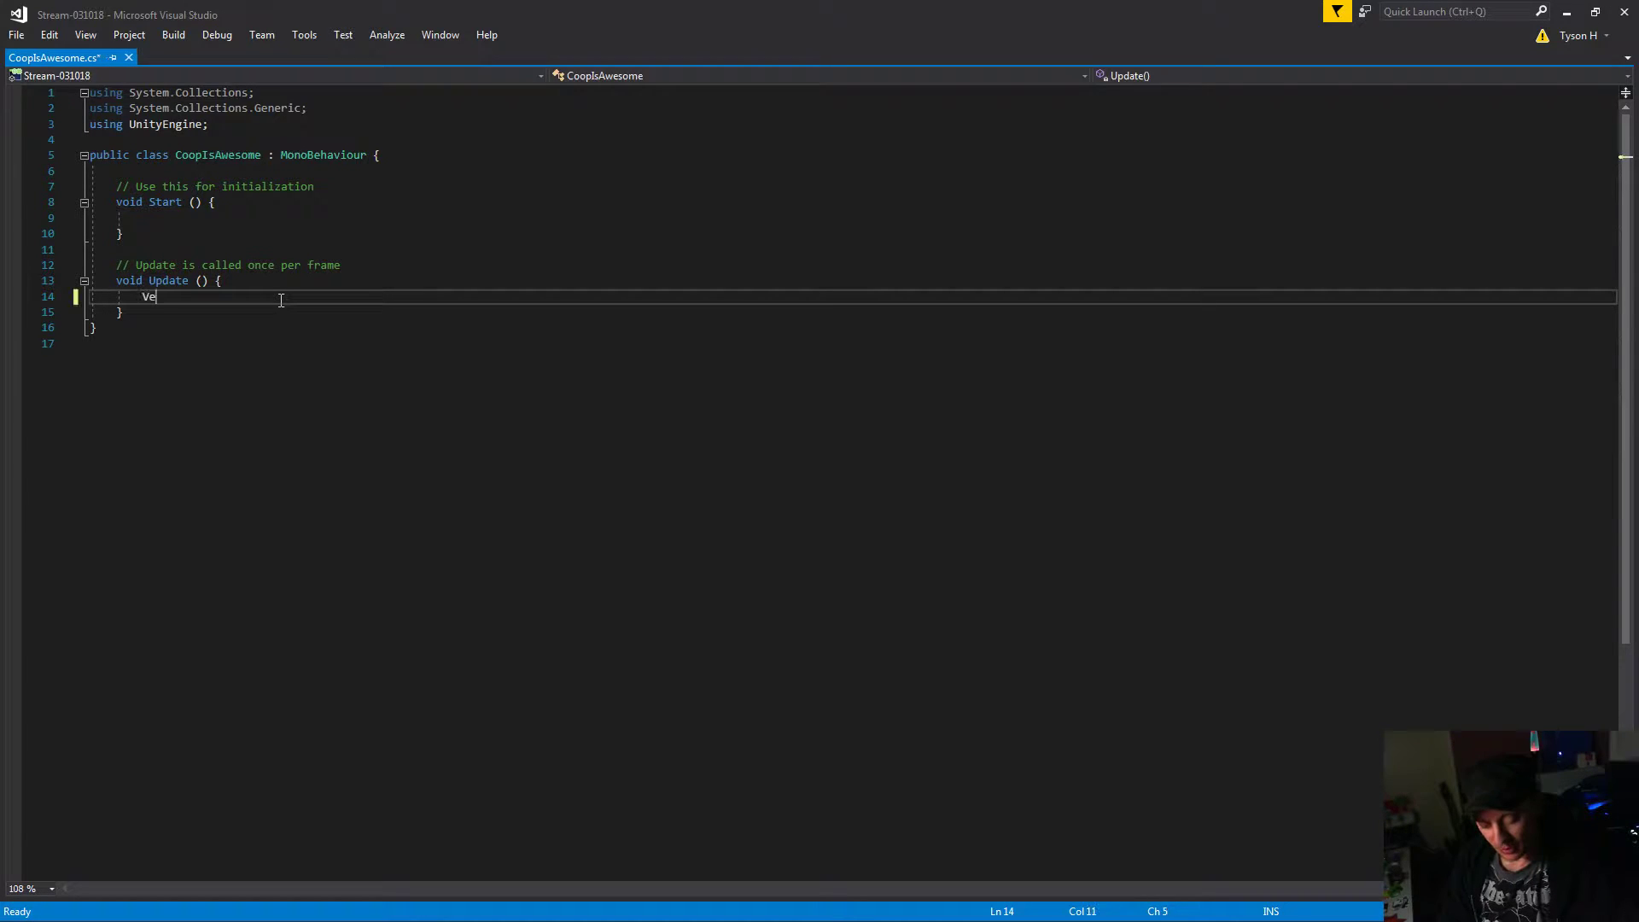
key(Down)
key(Down)
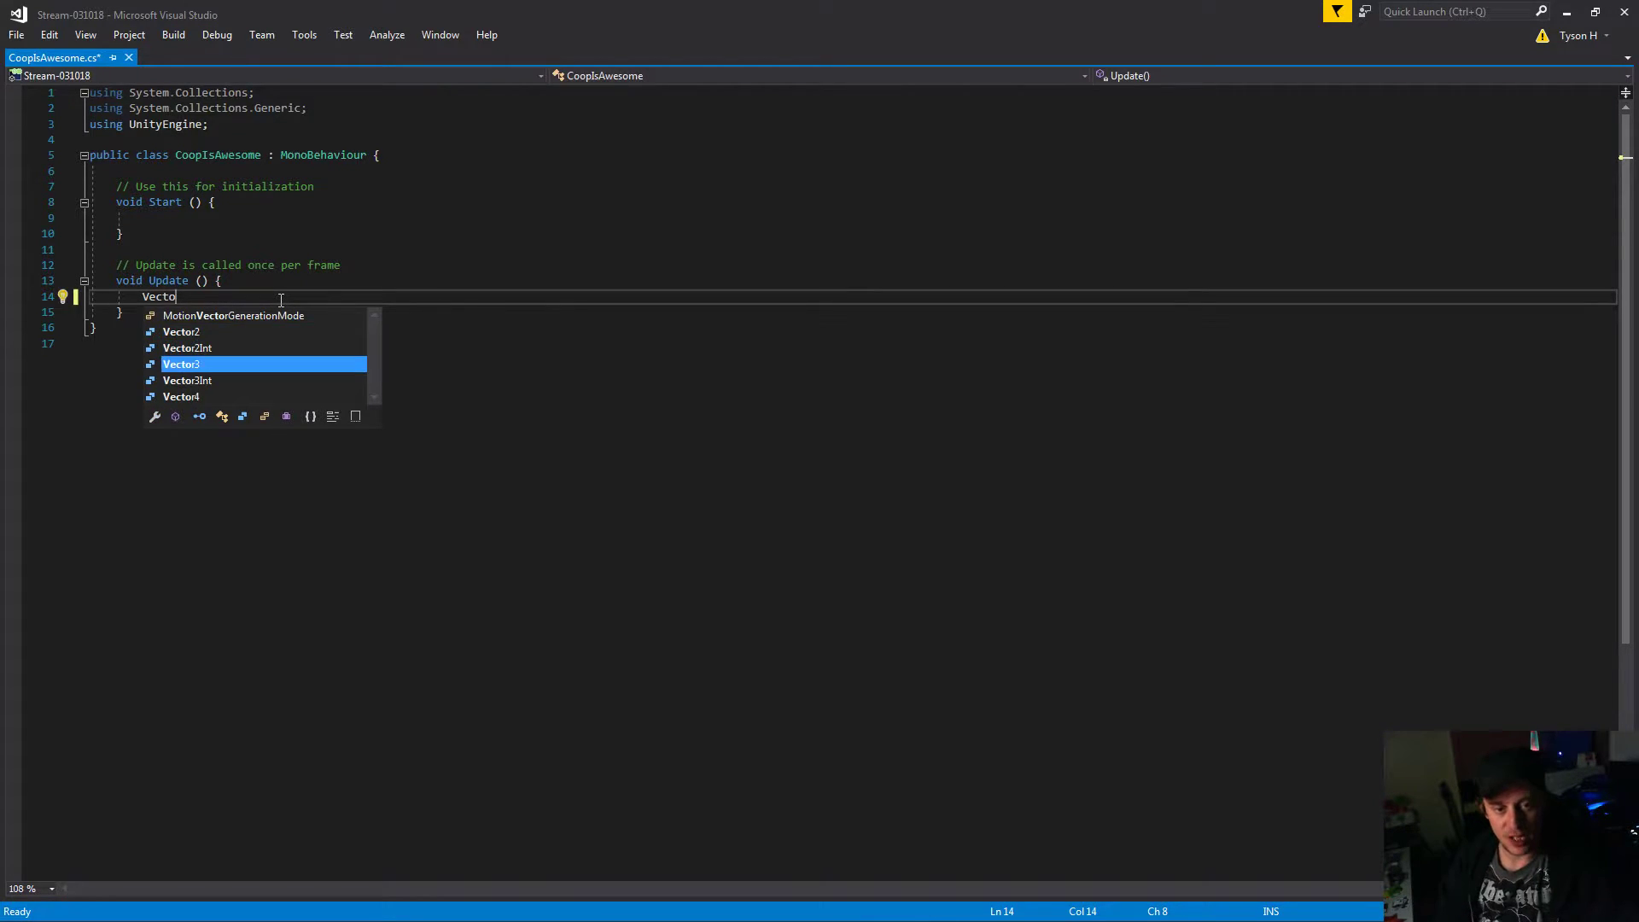
text(newVec)
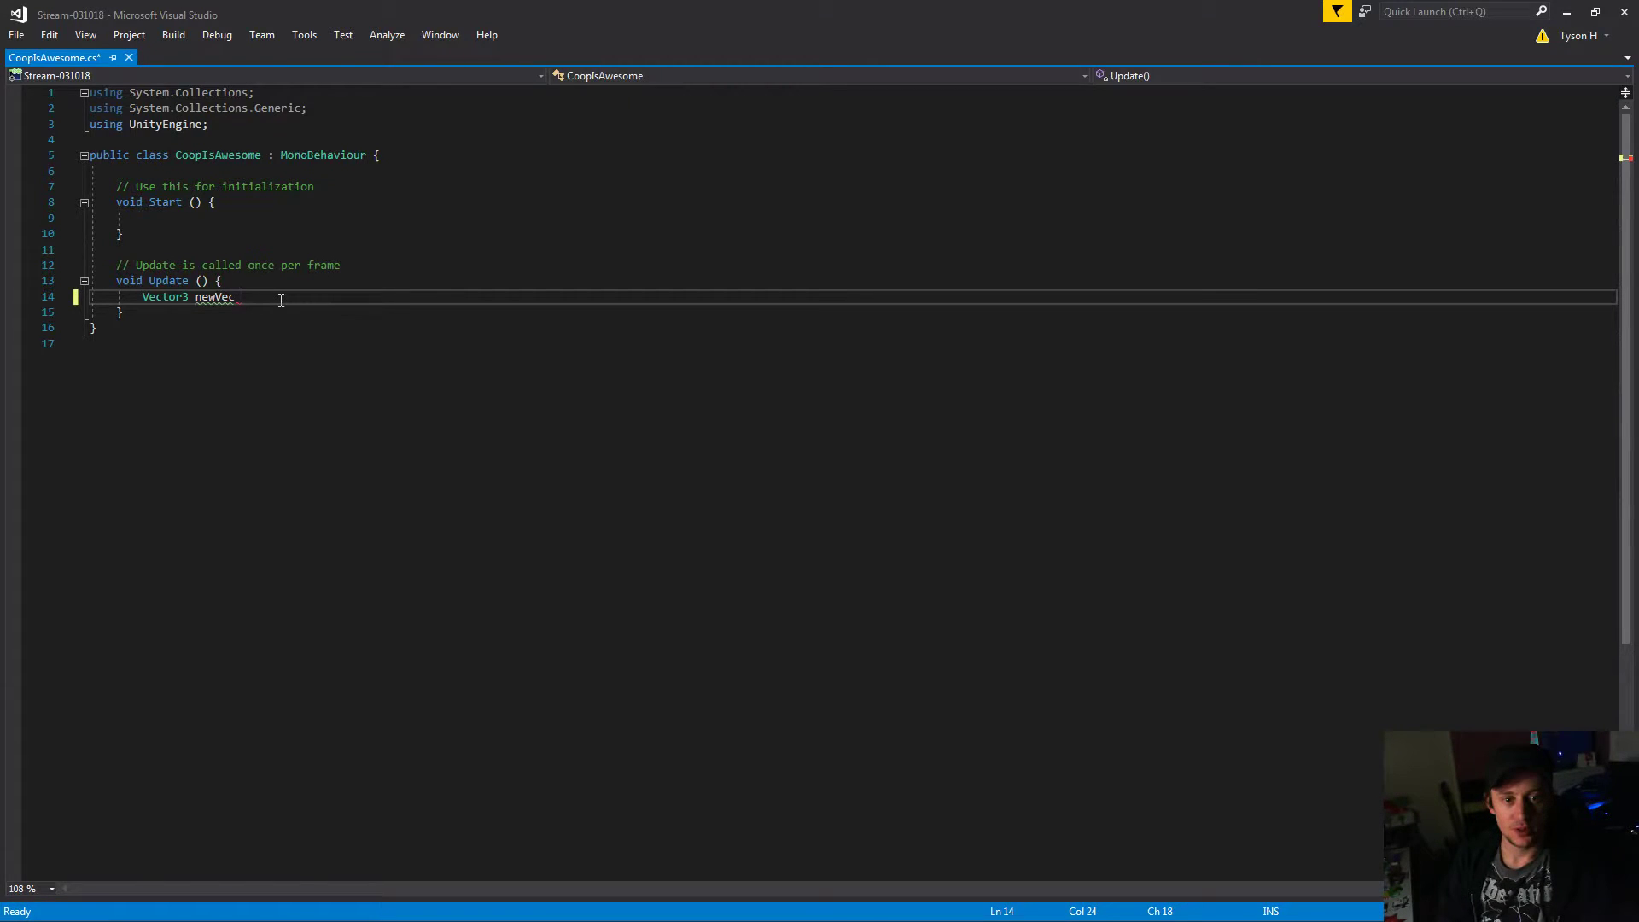
text( = new Vec)
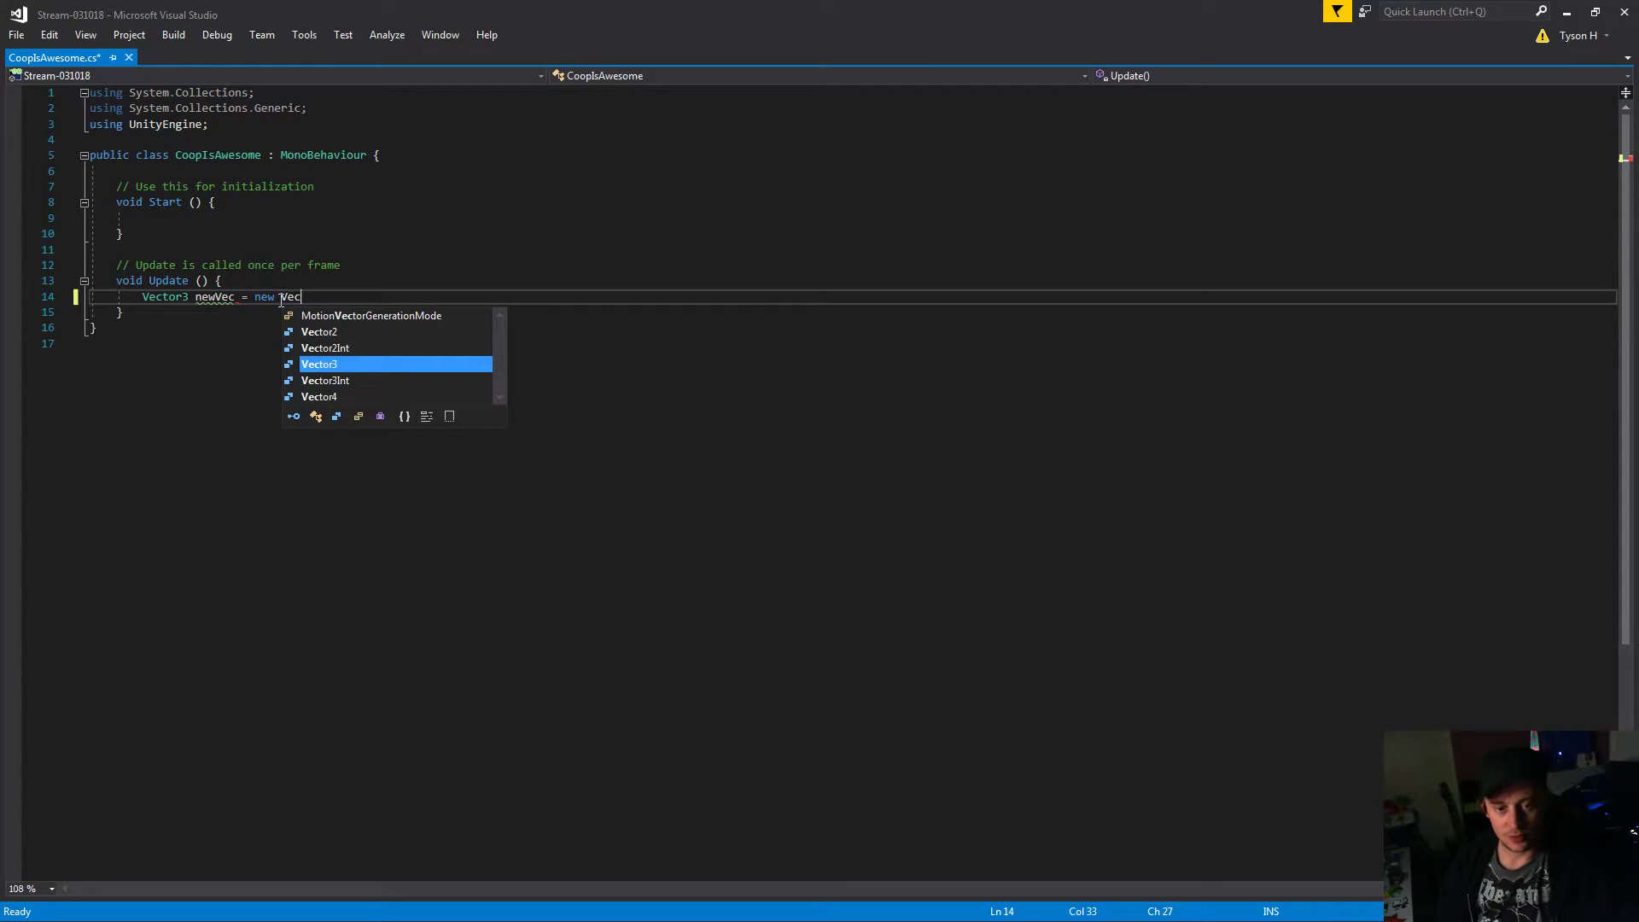
text(tor3(0)
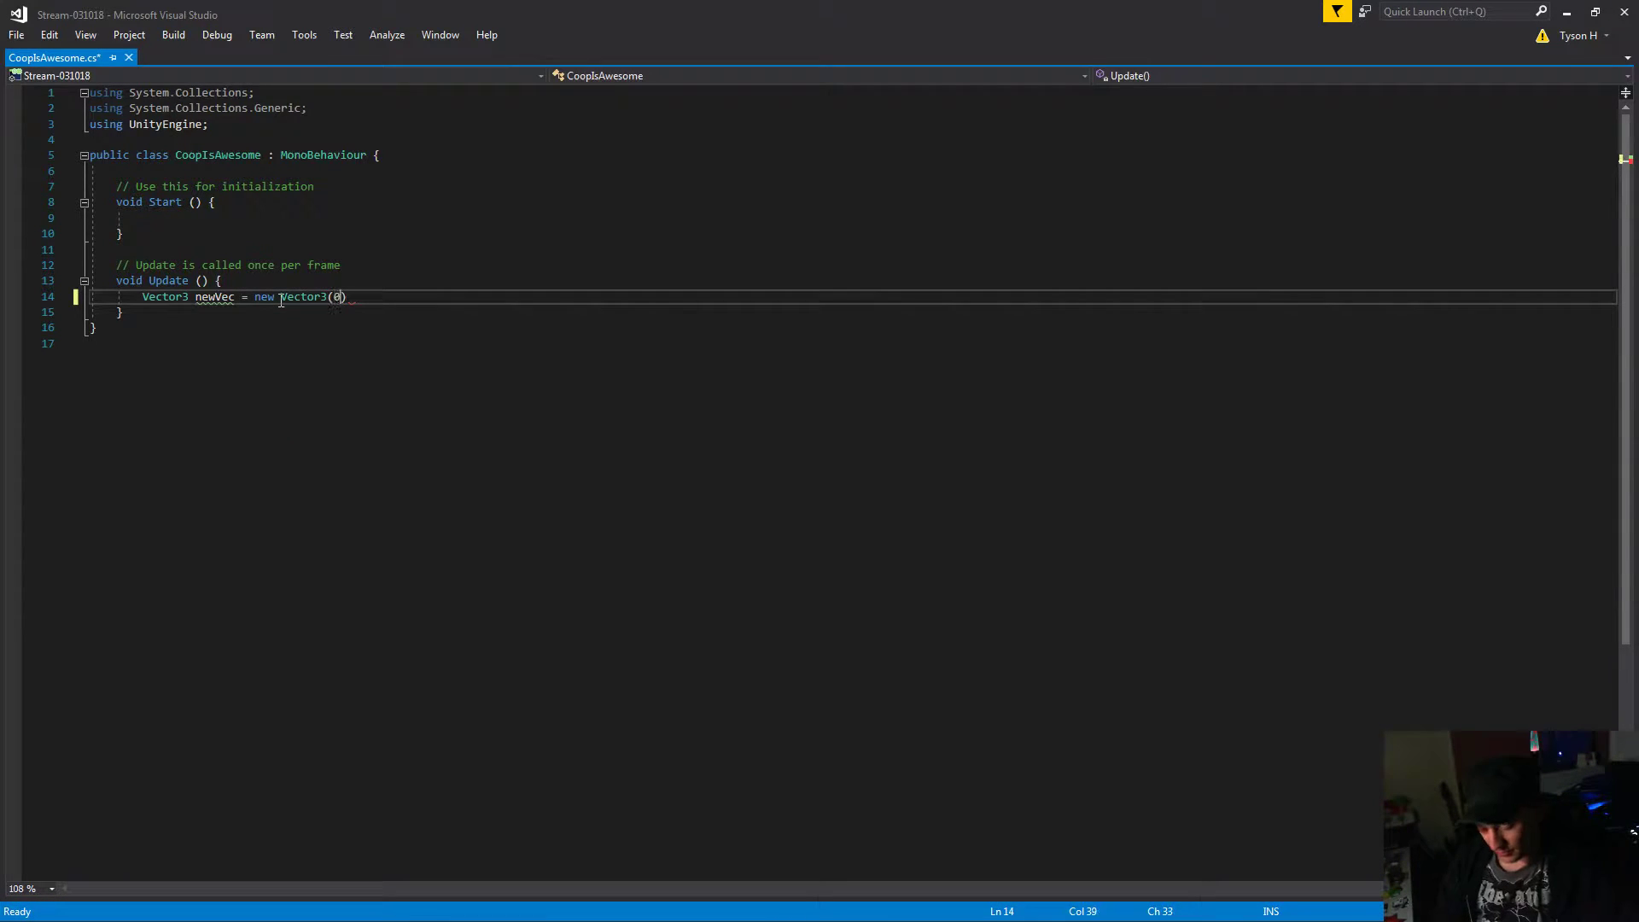
text(, 0, 0);)
key(Home)
click(302, 332)
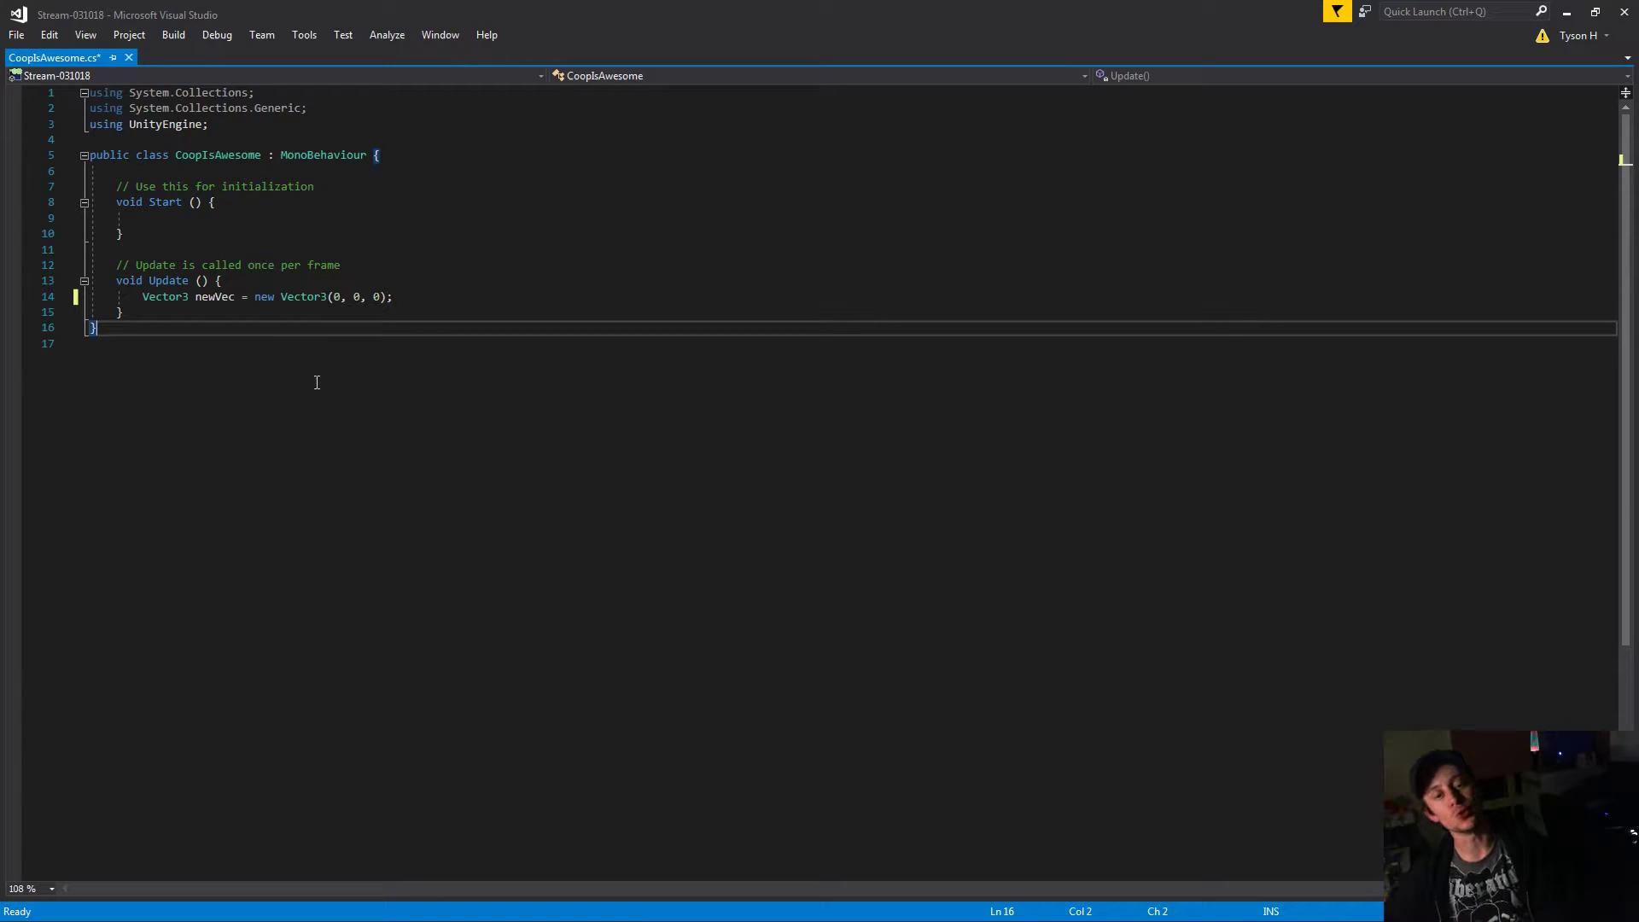
- Inspect the parts of the newVec declaration, including the new keyword and the Vector3 constructor, and highlight the code from Start down to it
click(293, 299)
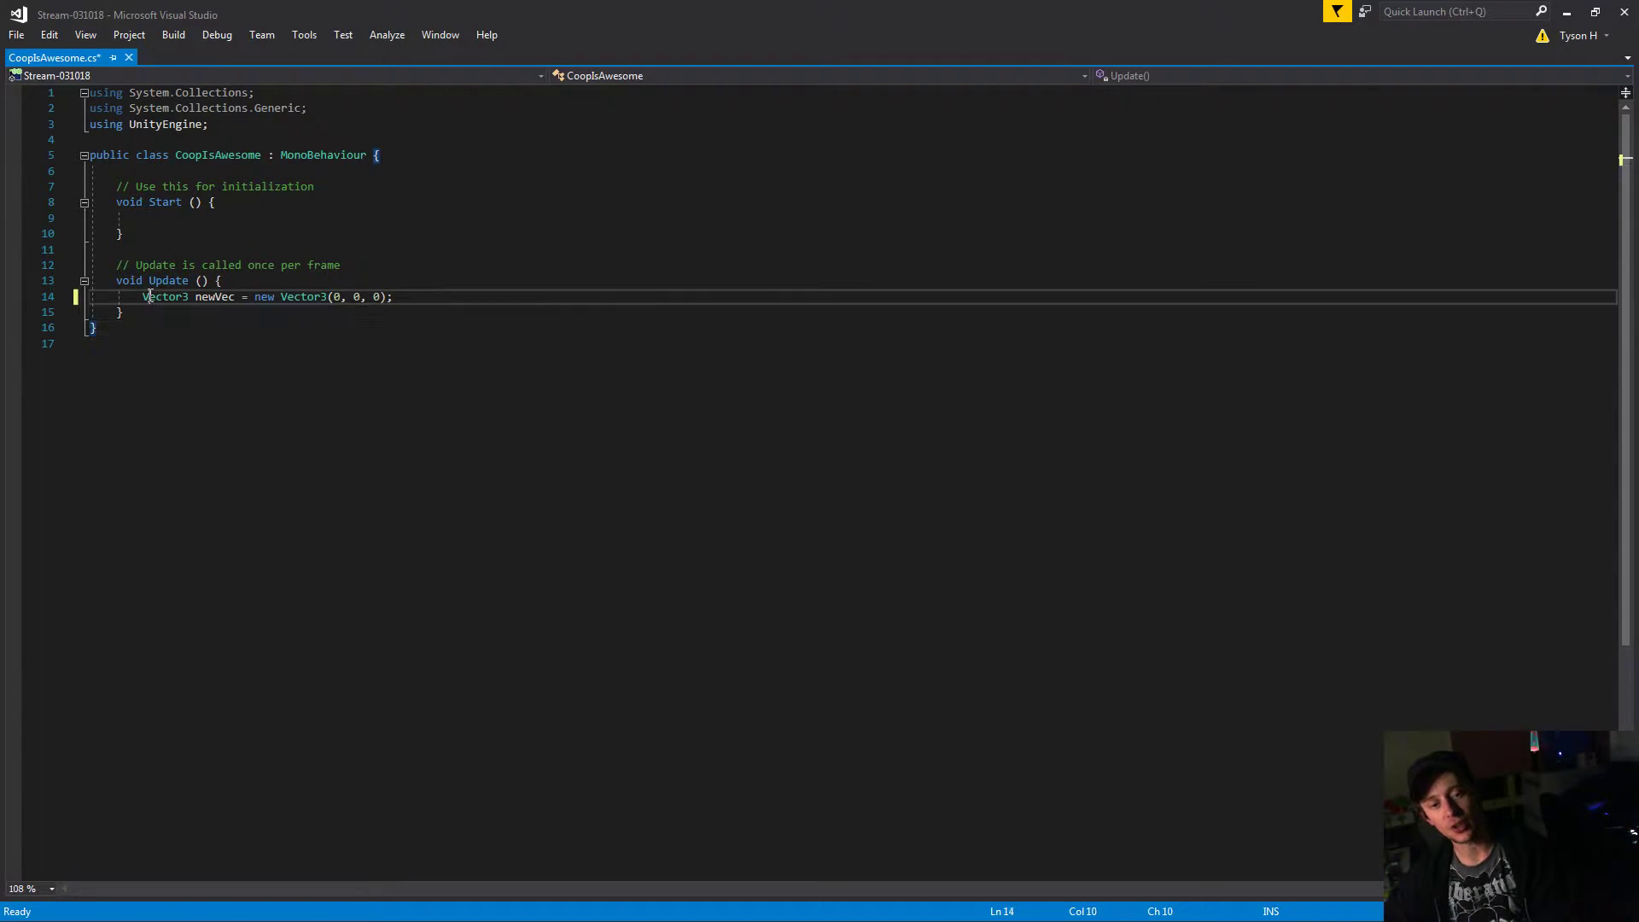
click(271, 300)
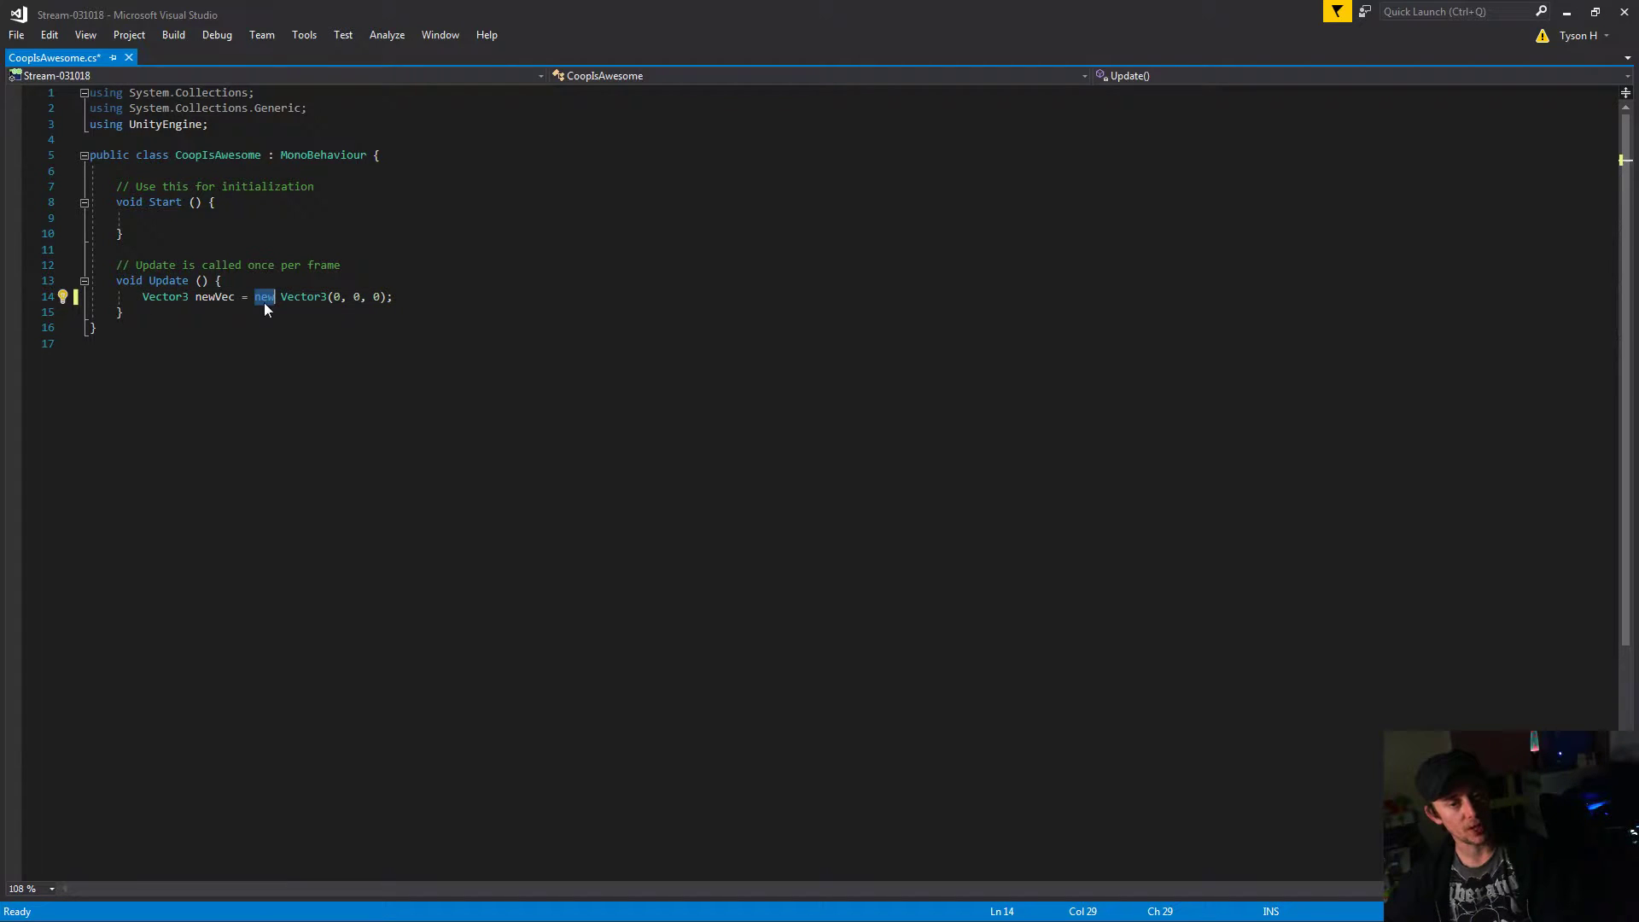
mouse_move(293, 290)
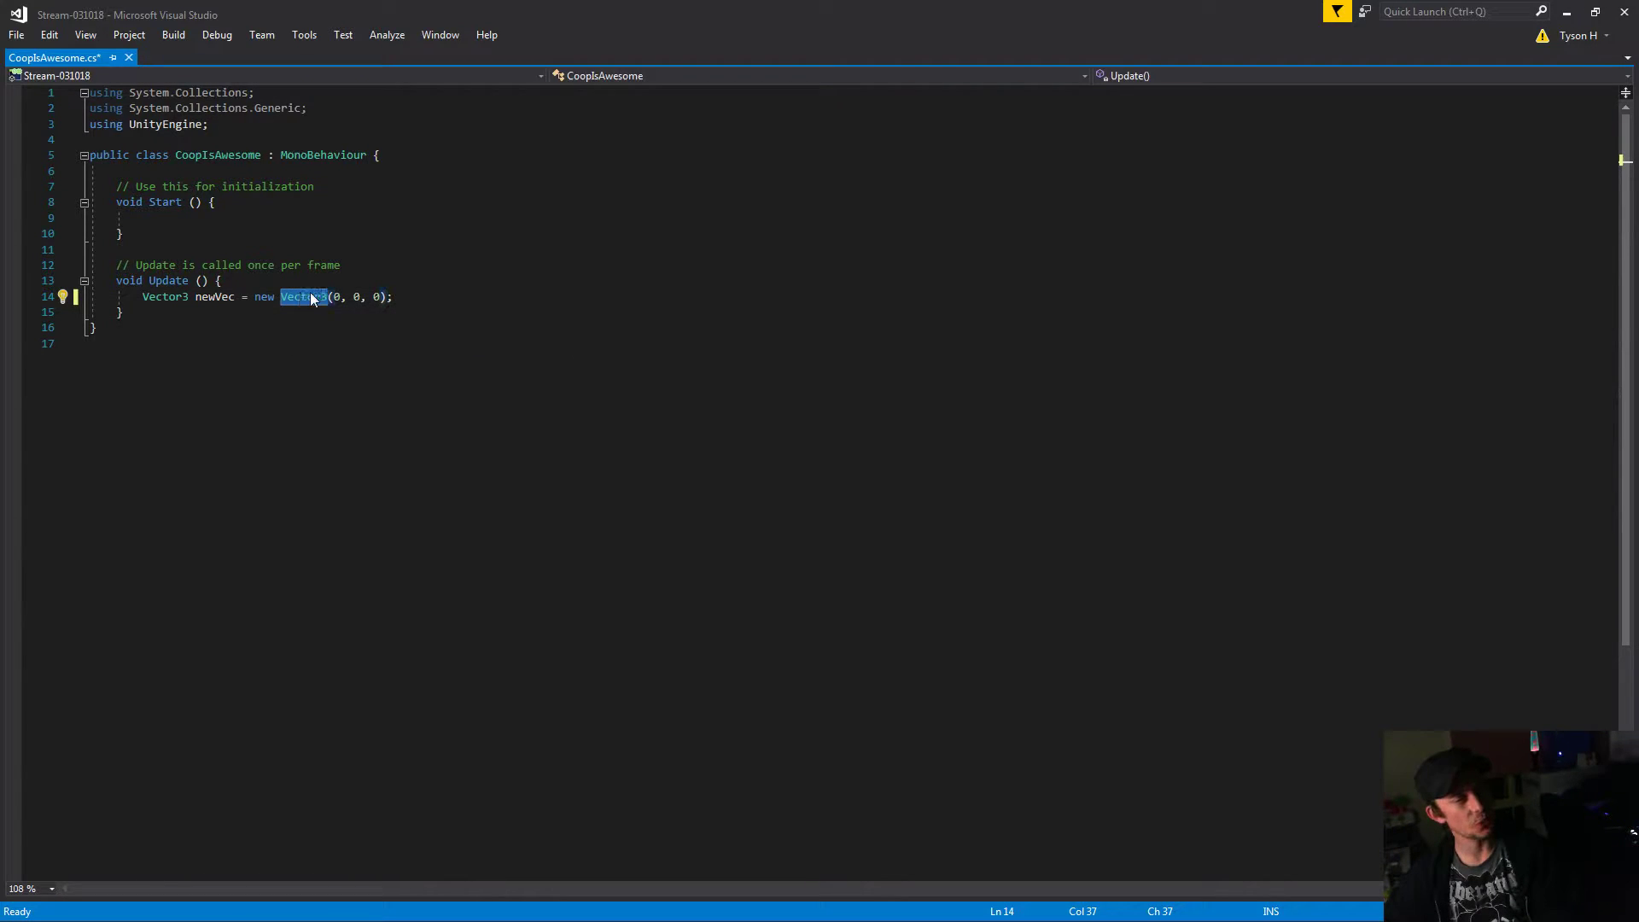
click(407, 297)
drag(407, 297, 79, 195)
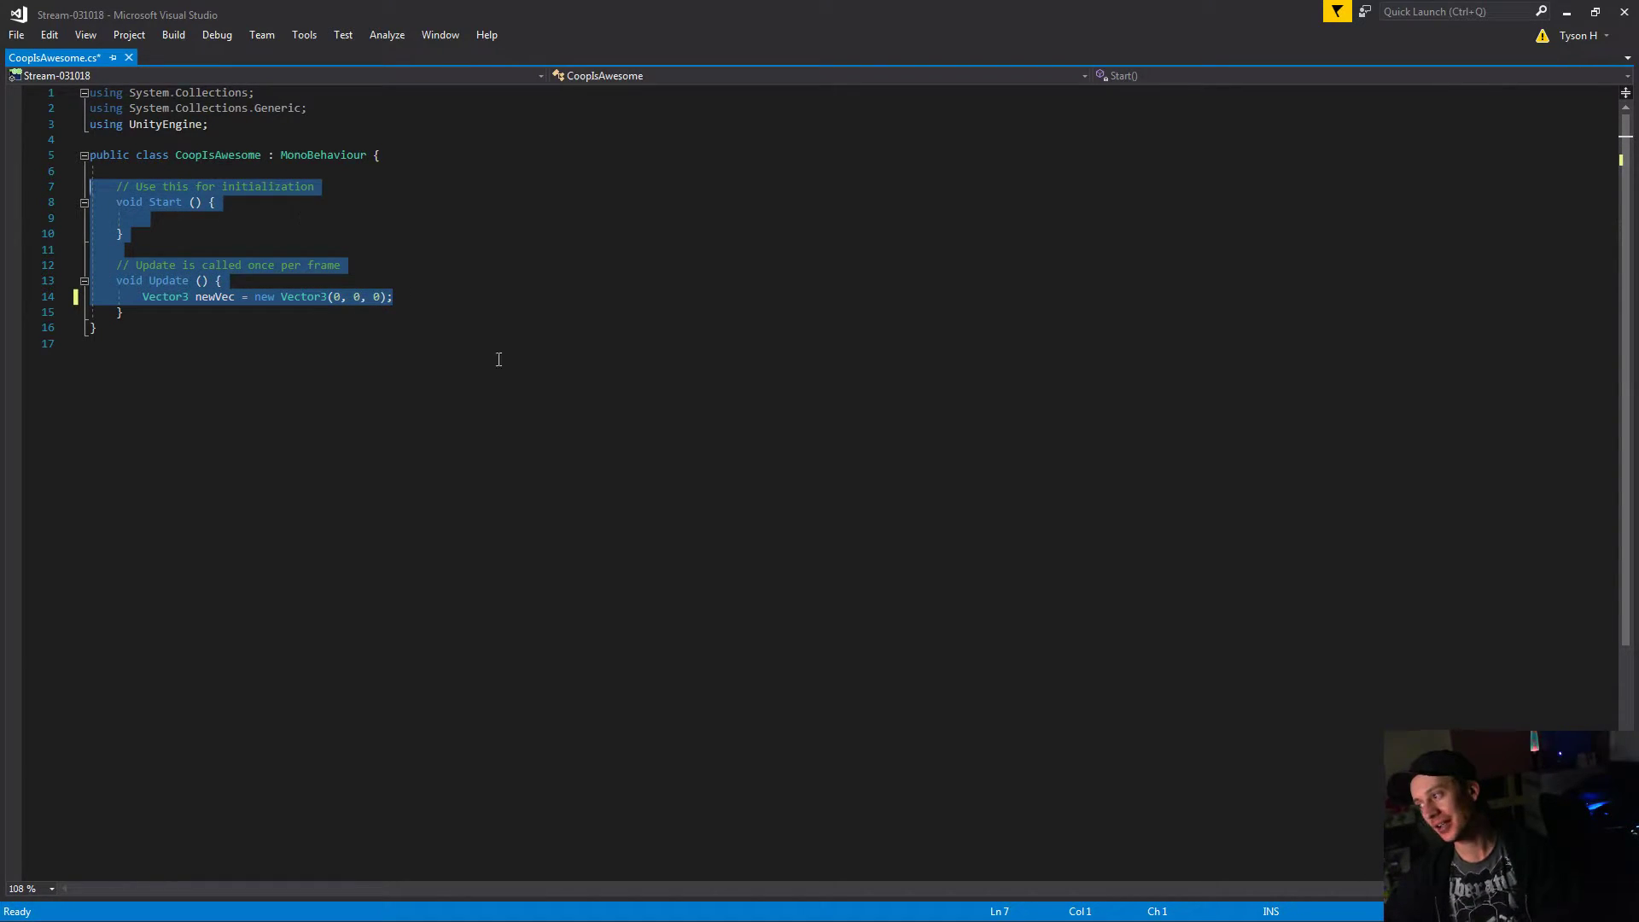
- Delete the newVec declaration from the Update method and save the script
click(207, 324)
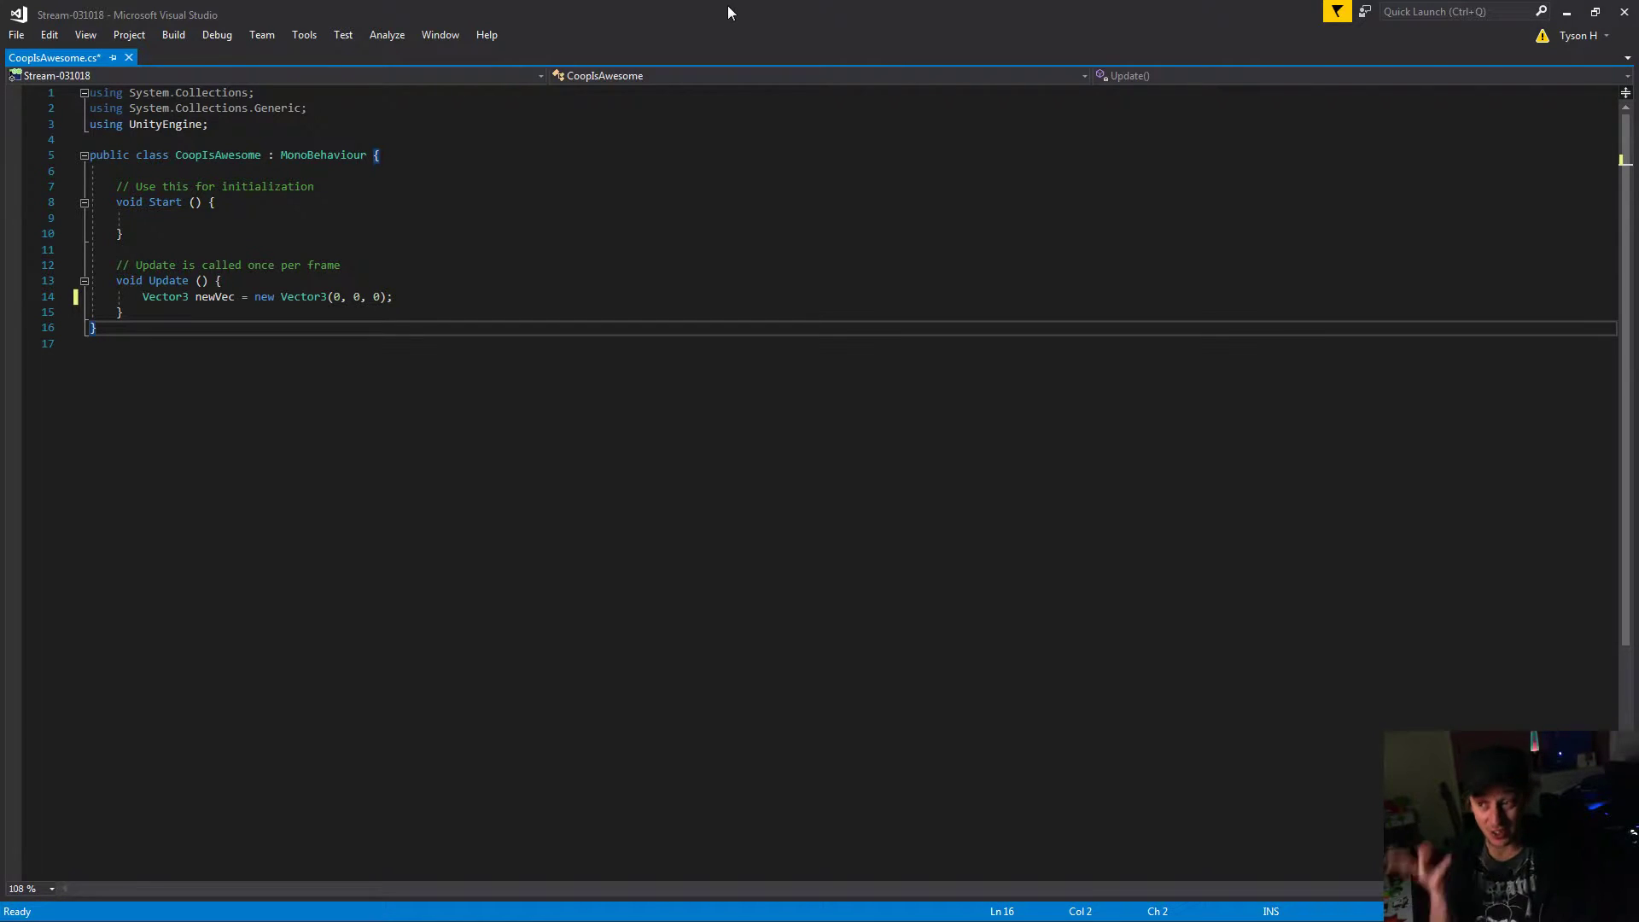
key(Up)
key(Up)
key(End)
key(shift+Home)
key(BackSpace)
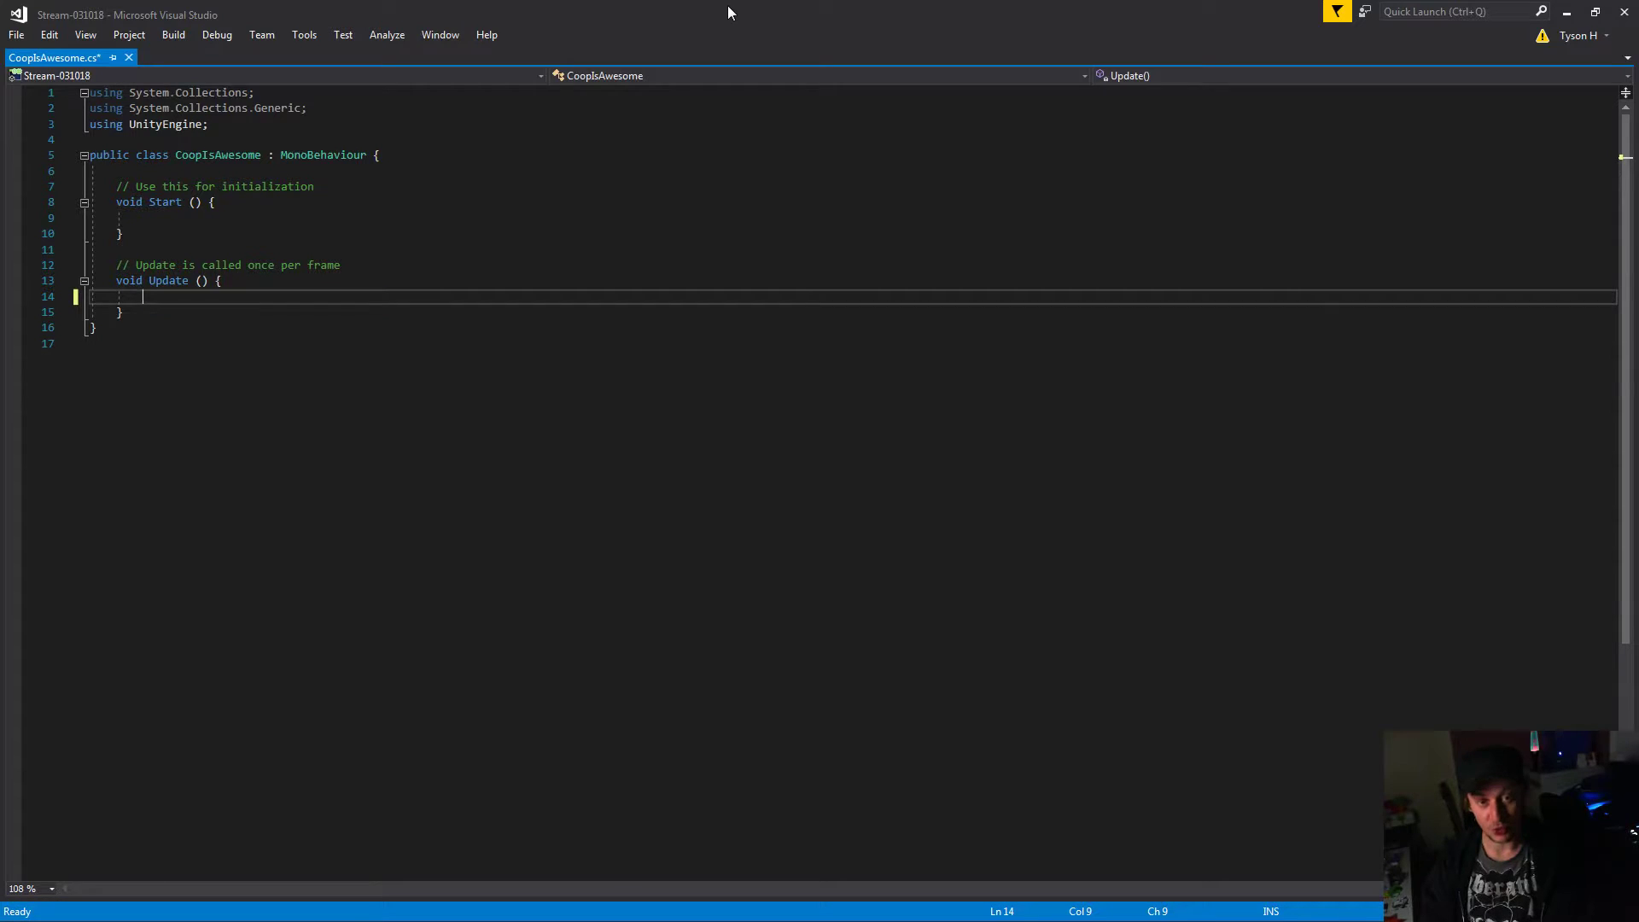
key(ctrl+s)
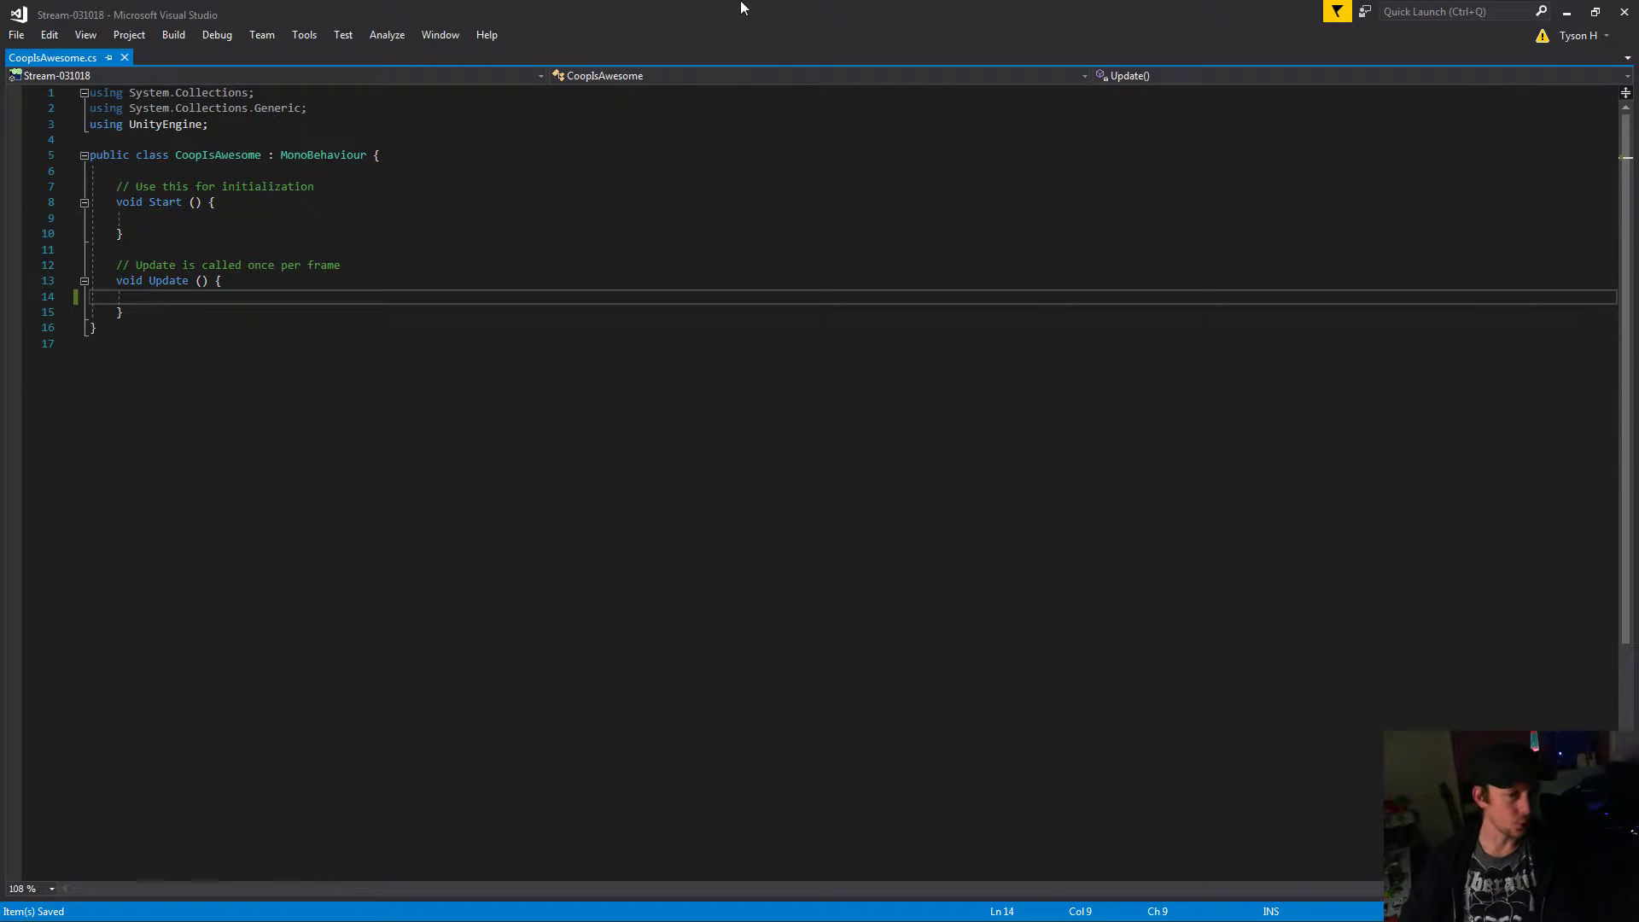
- Save all files of the project in Visual Studio
click(19, 37)
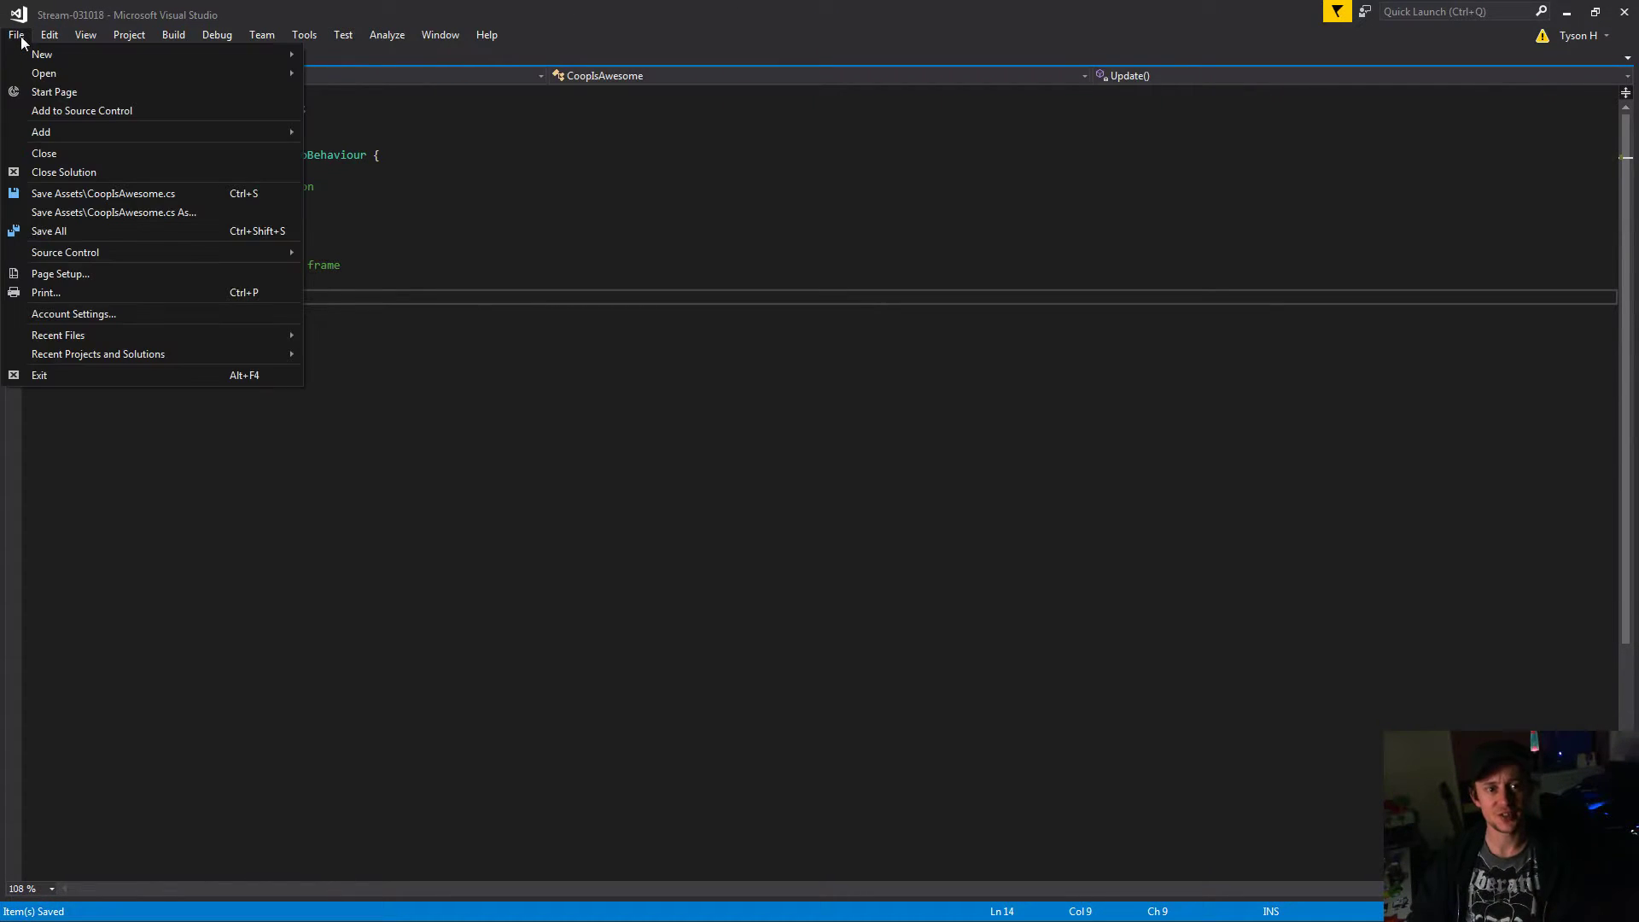
click(578, 233)
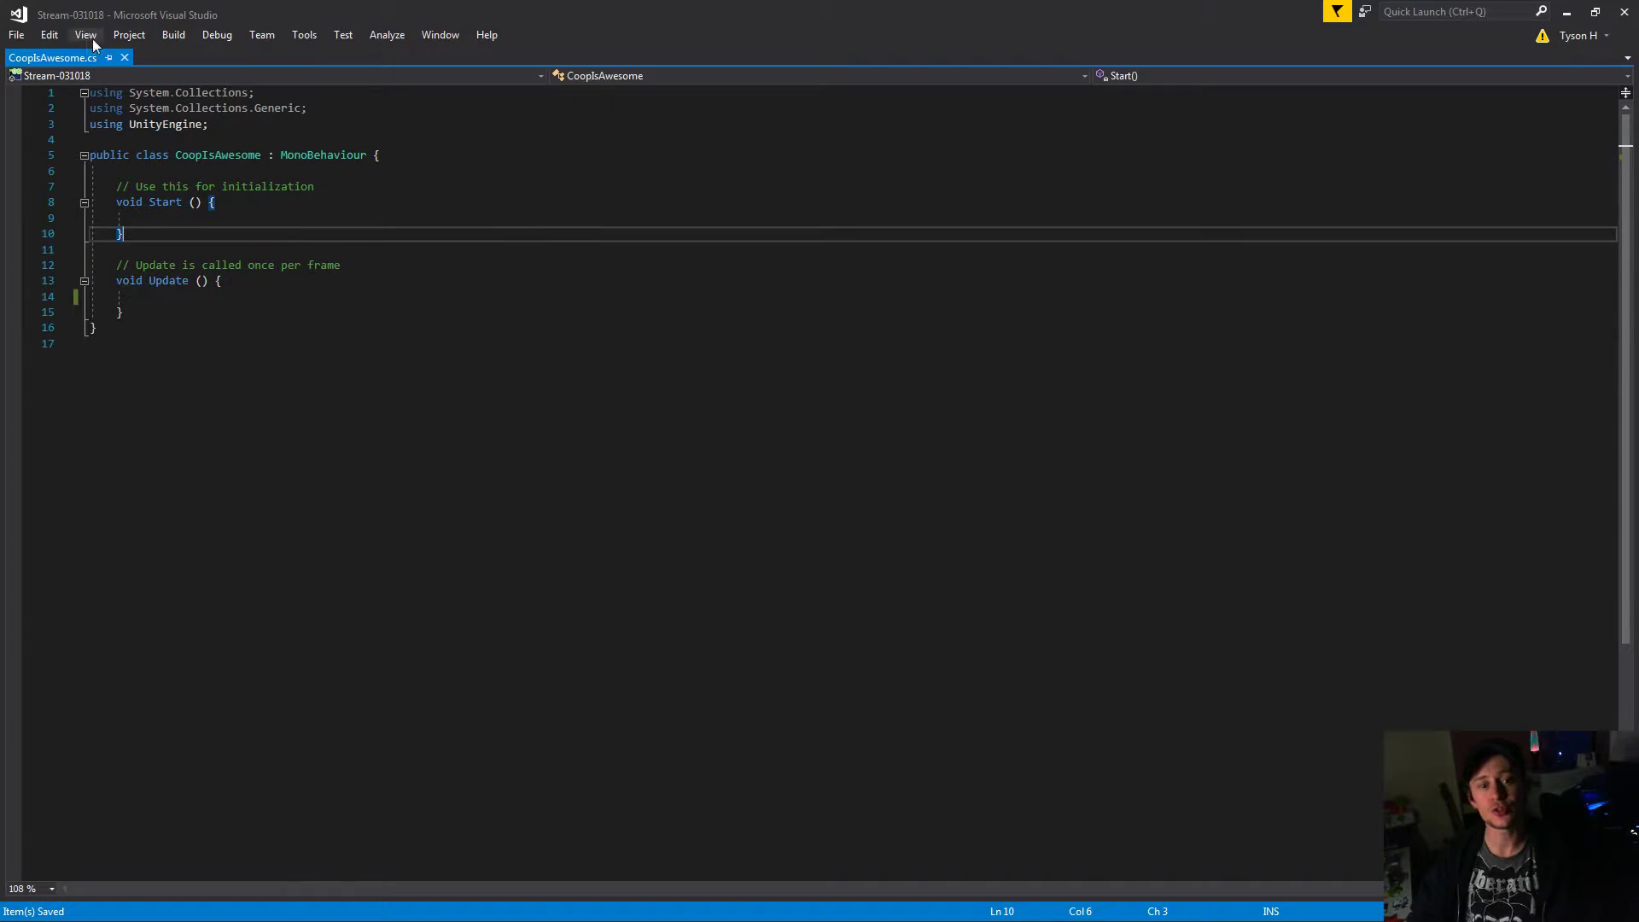
click(17, 34)
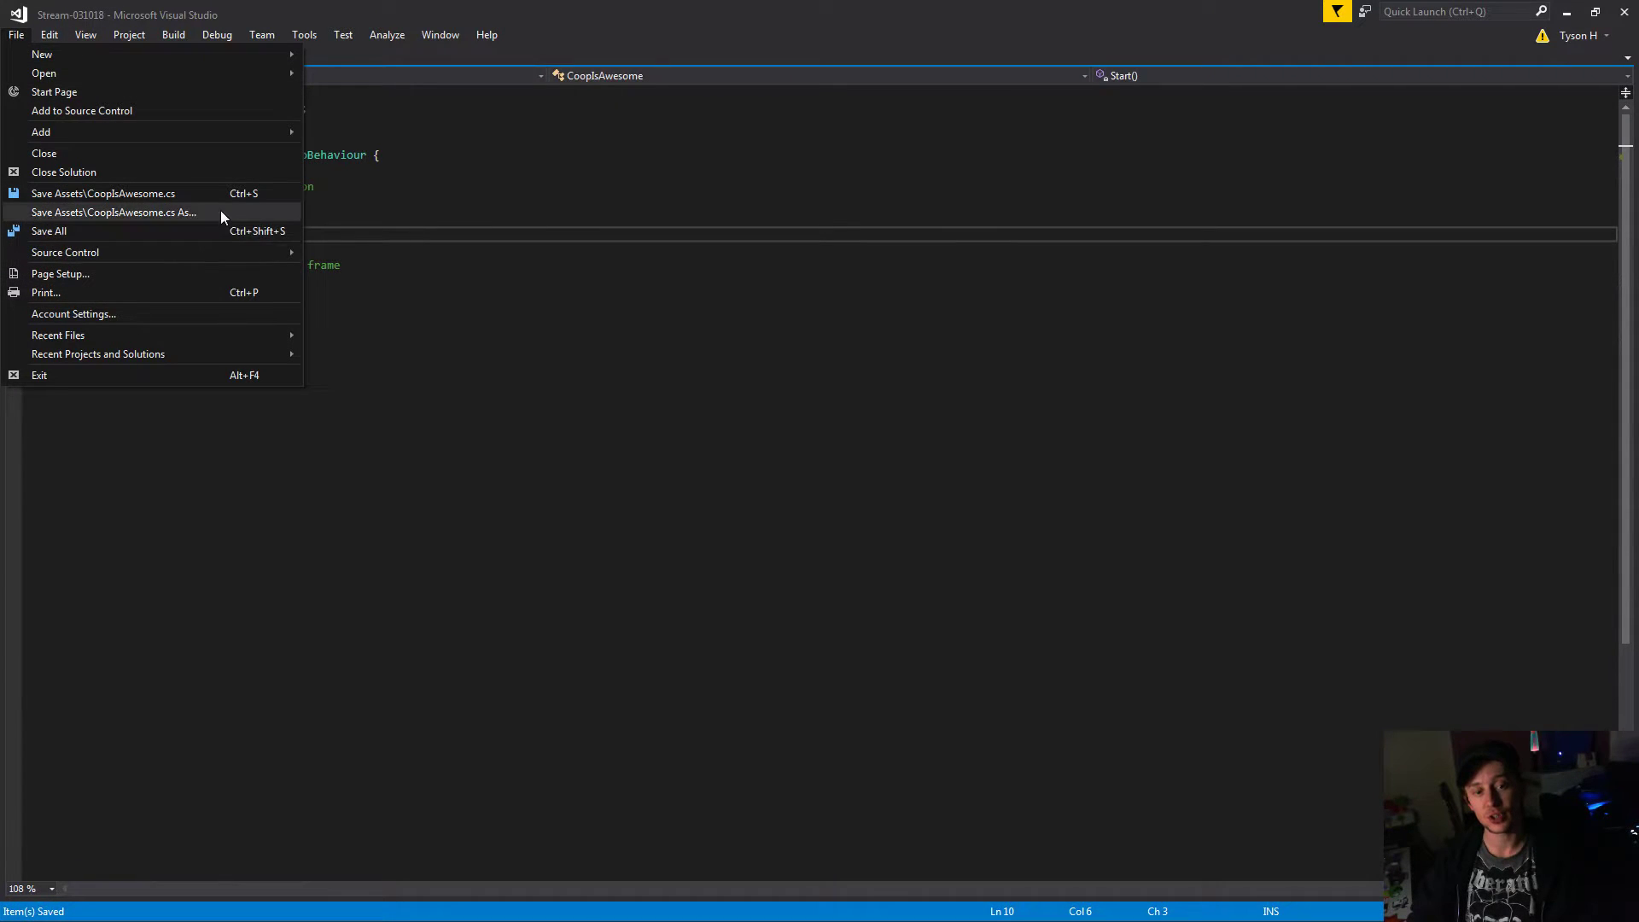
click(174, 230)
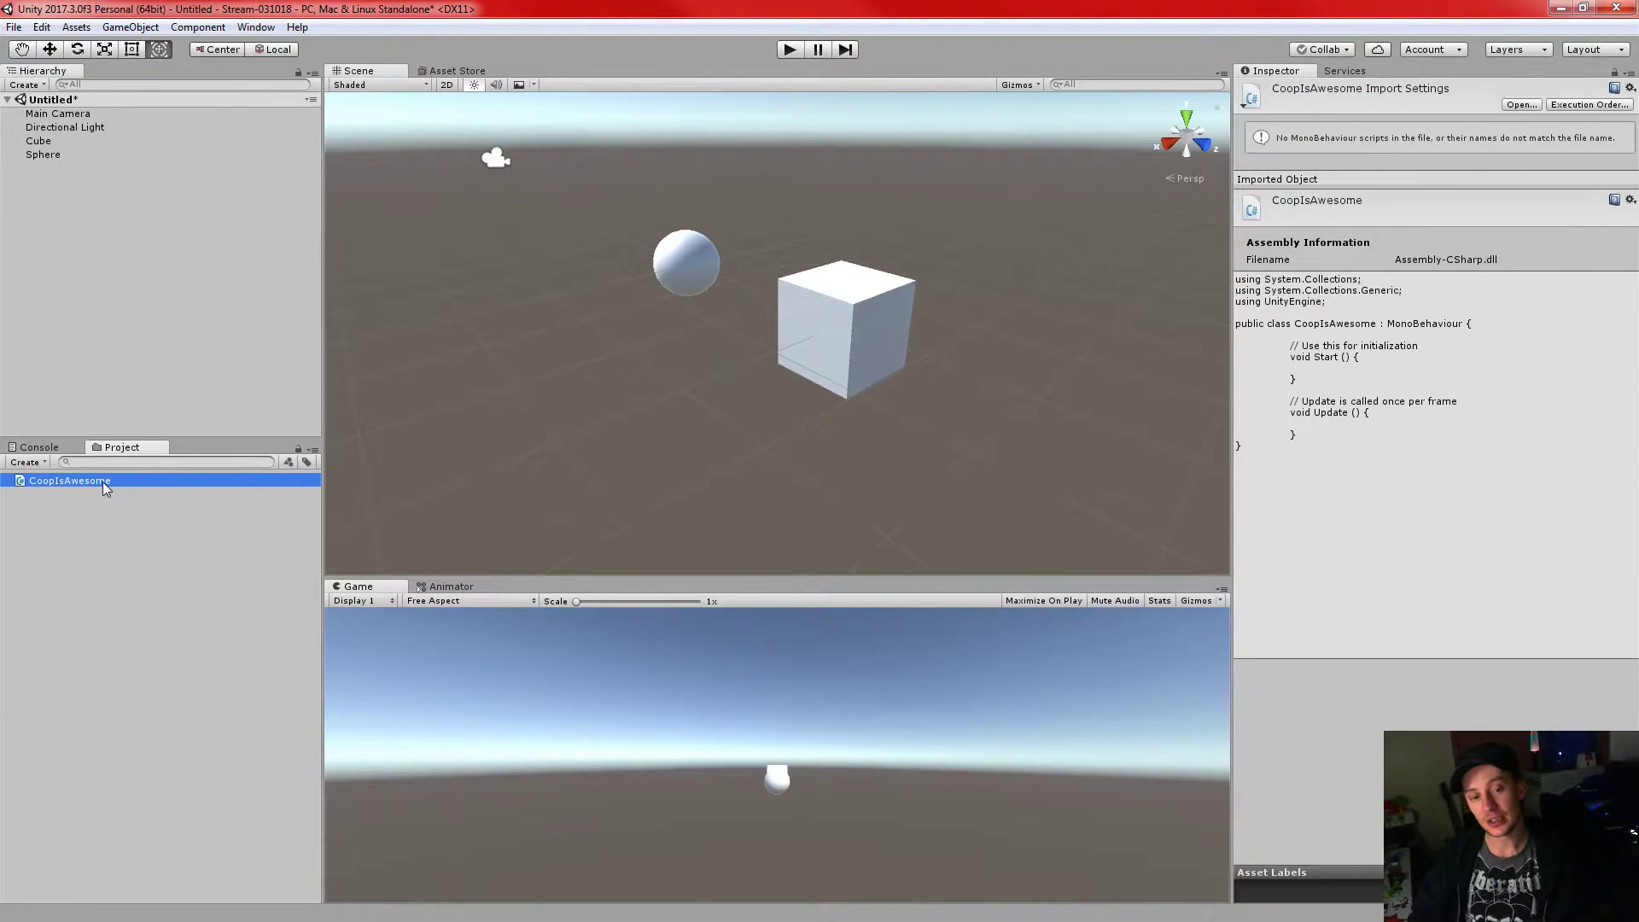
- In Unity, delete the CoopIsAwesome script from the project's assets
click(120, 515)
click(95, 484)
key(Delete)
key(Escape)
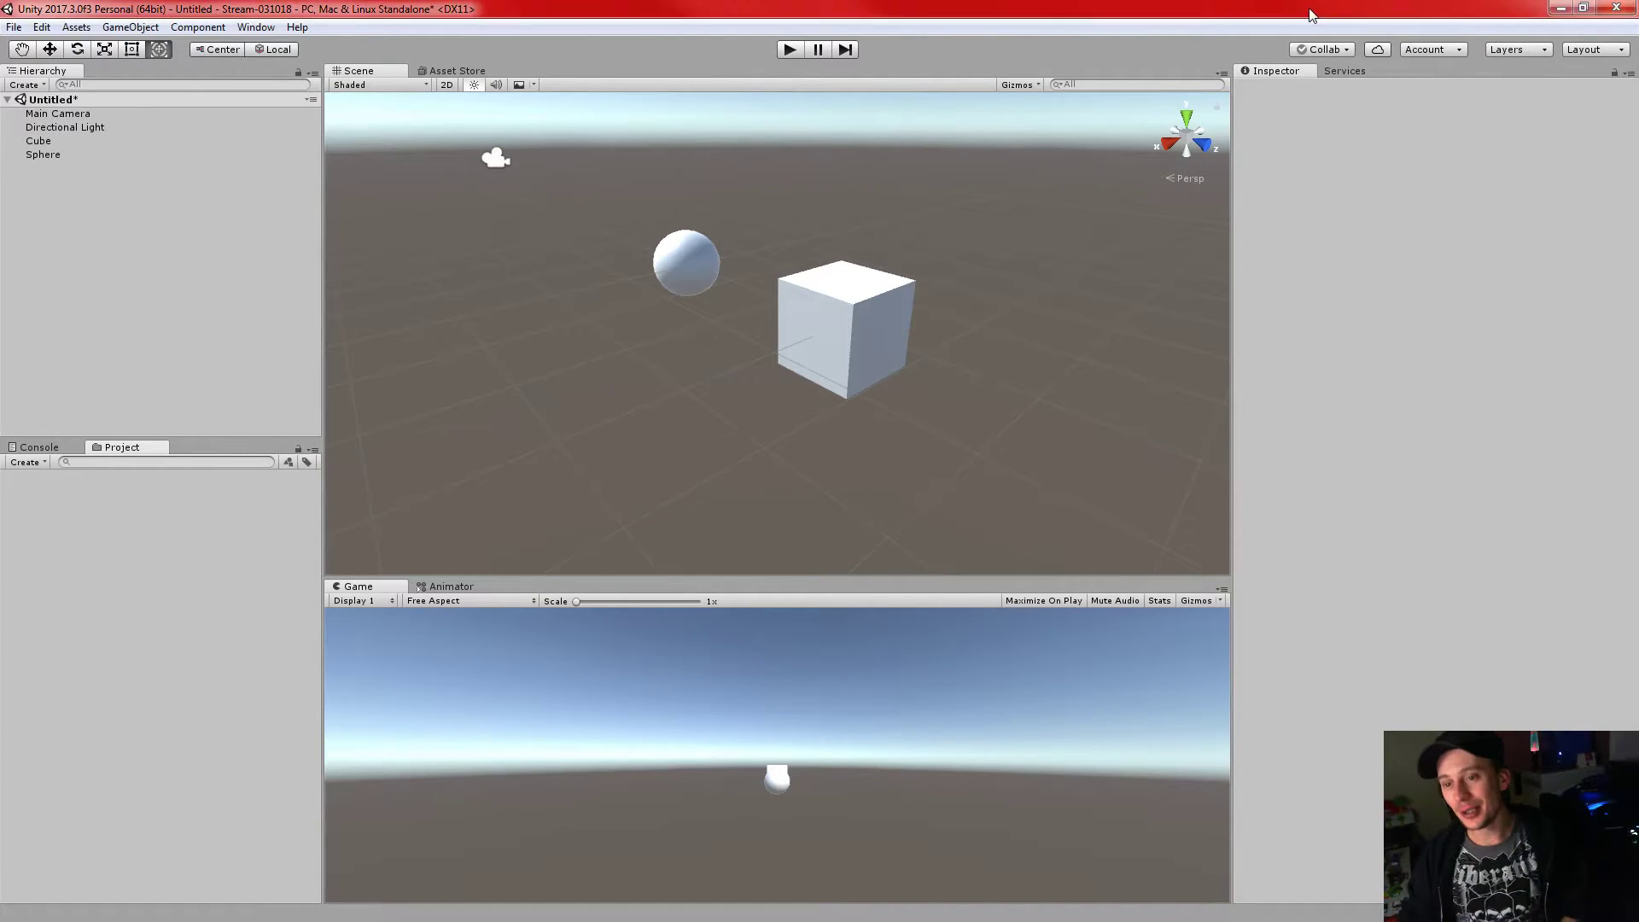
- Select the cube in the scene and activate the Move tool
click(868, 317)
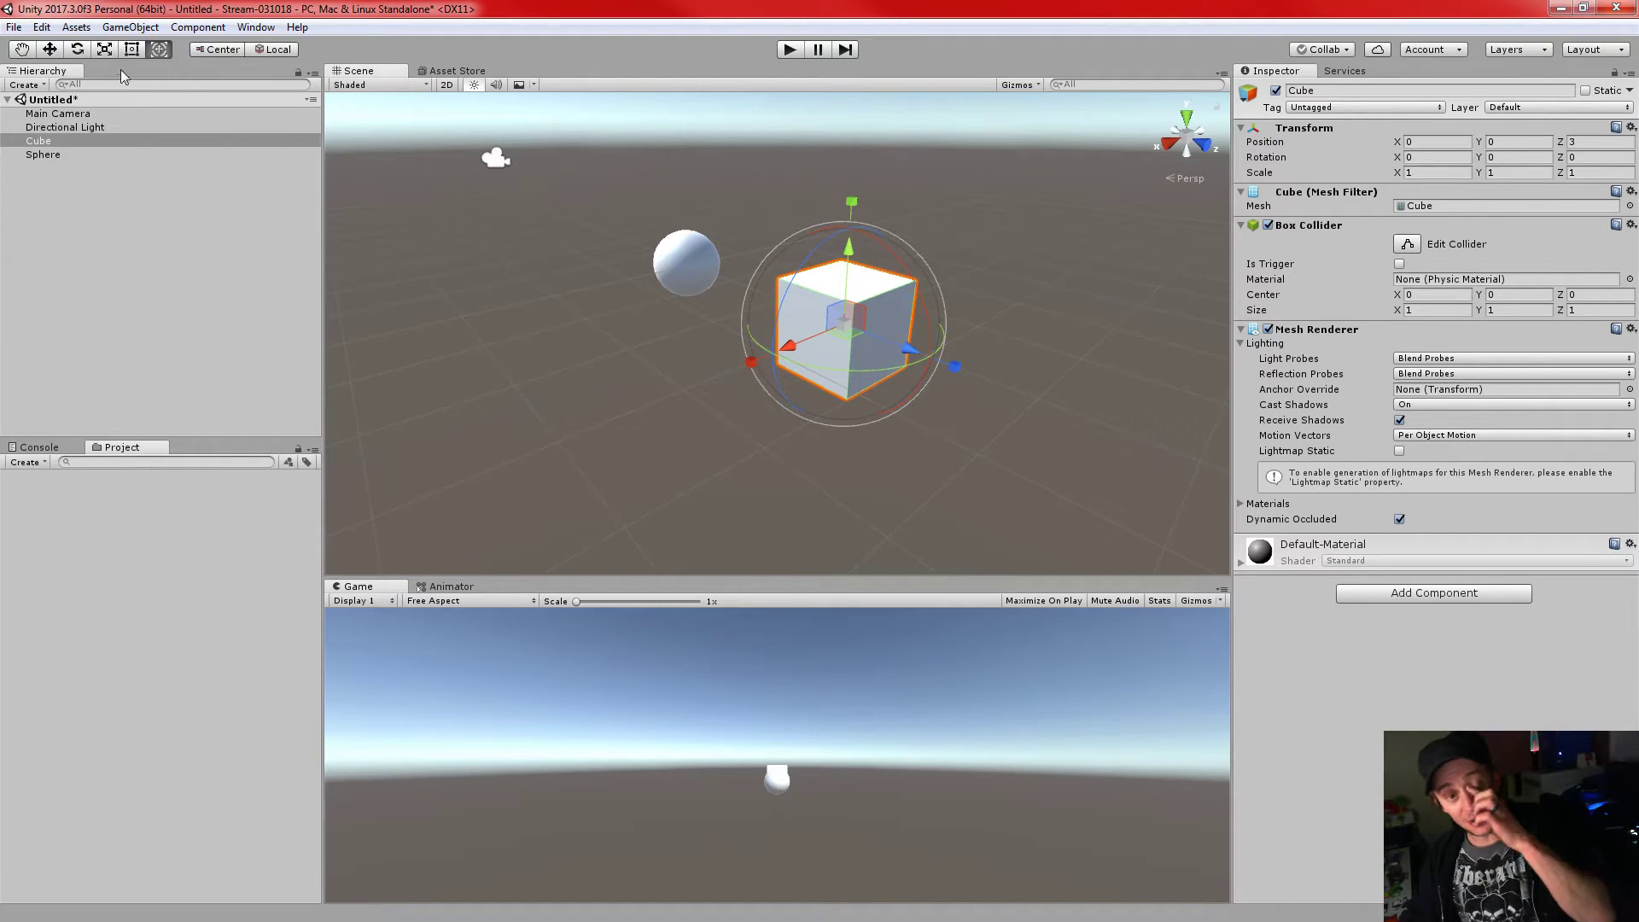
click(49, 49)
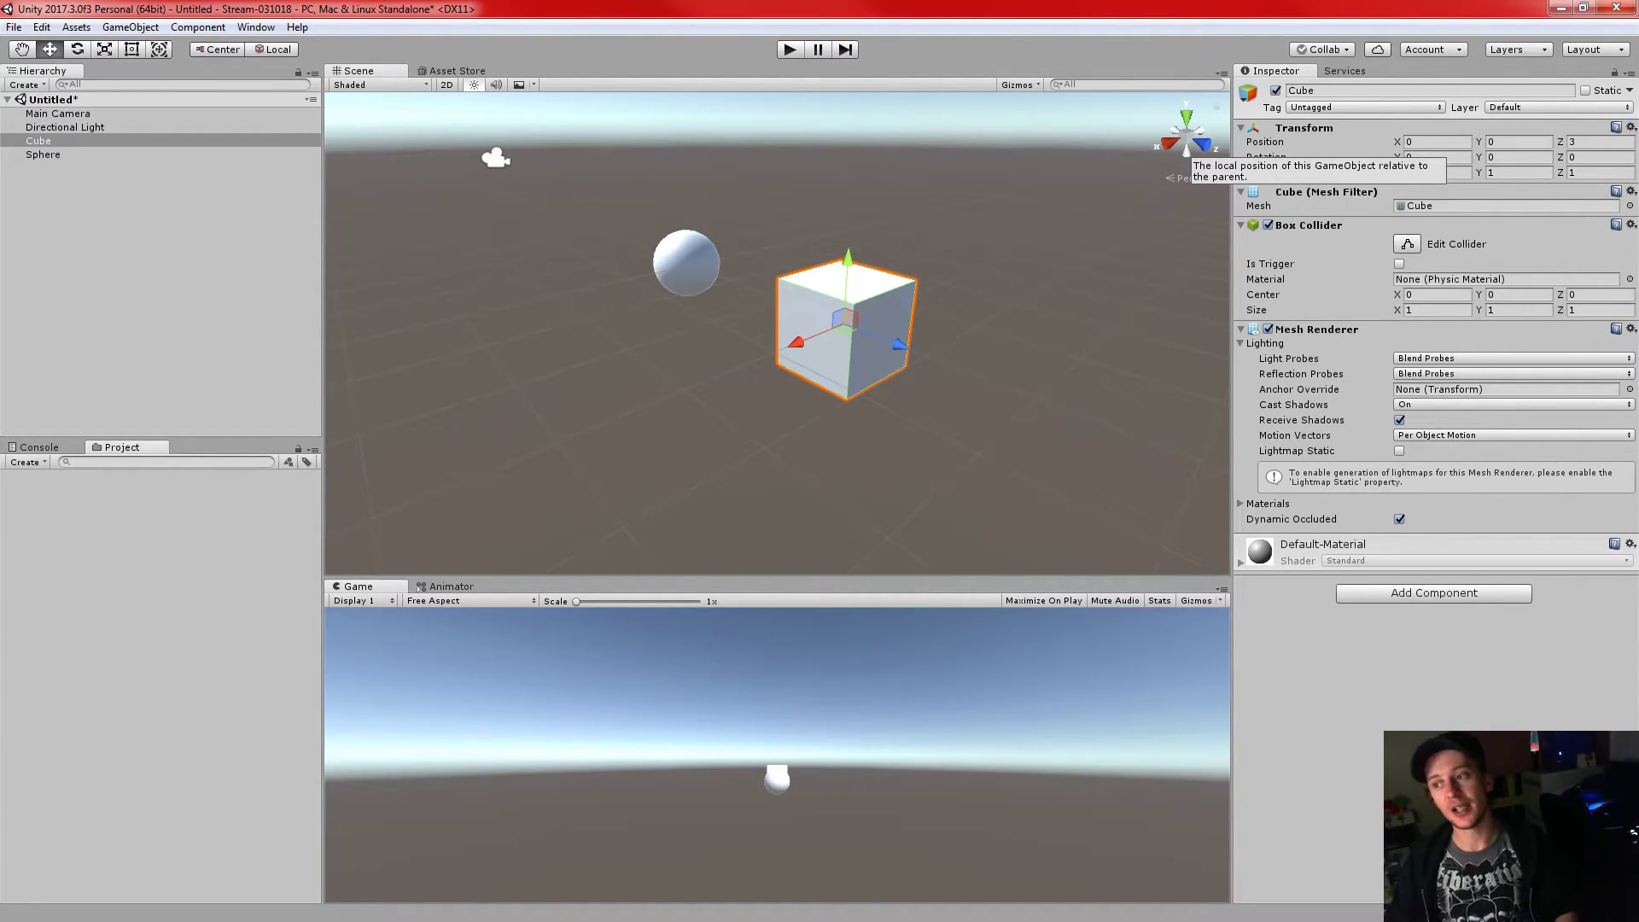
- Change the mesh in the cube's Mesh Filter to Cylinder
click(1629, 206)
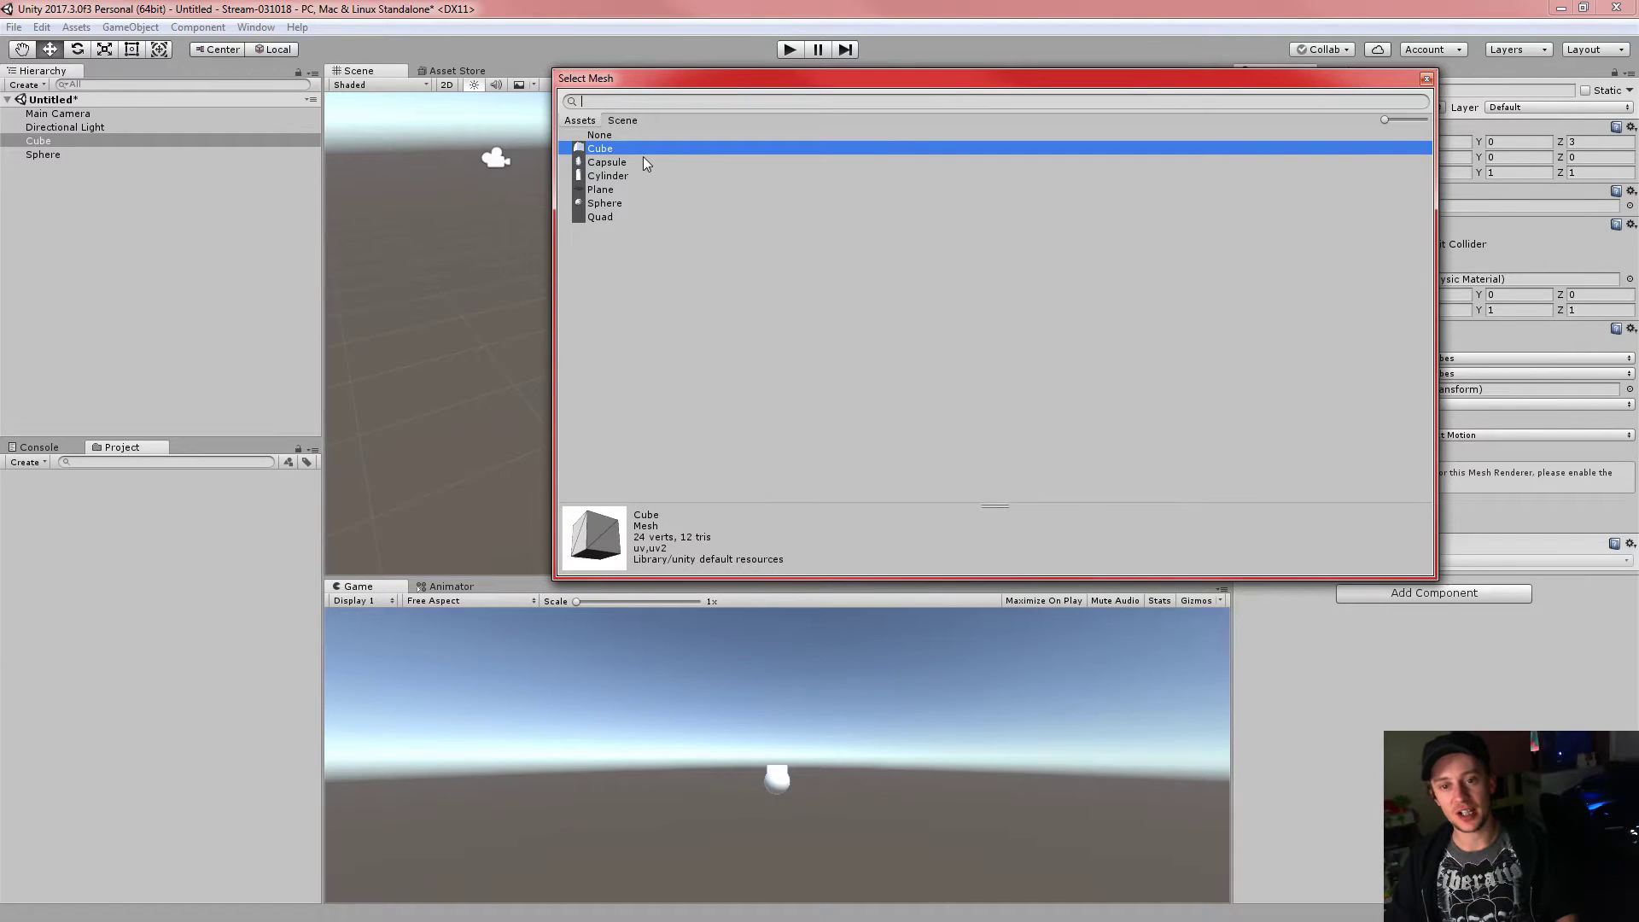
drag(660, 83, 1077, 468)
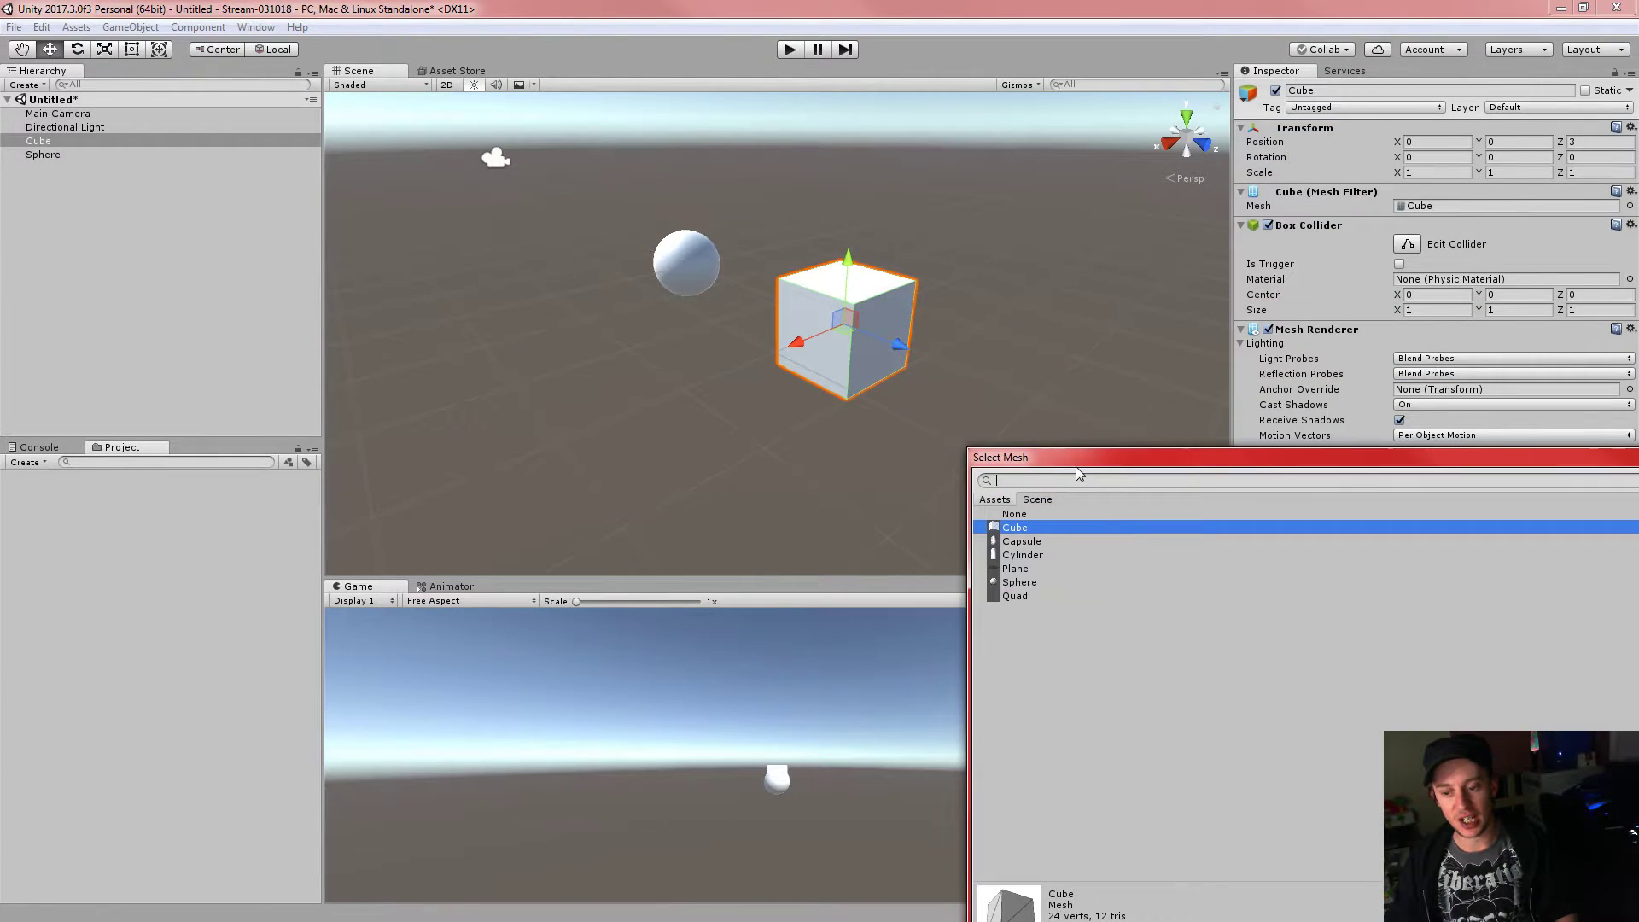
click(1012, 556)
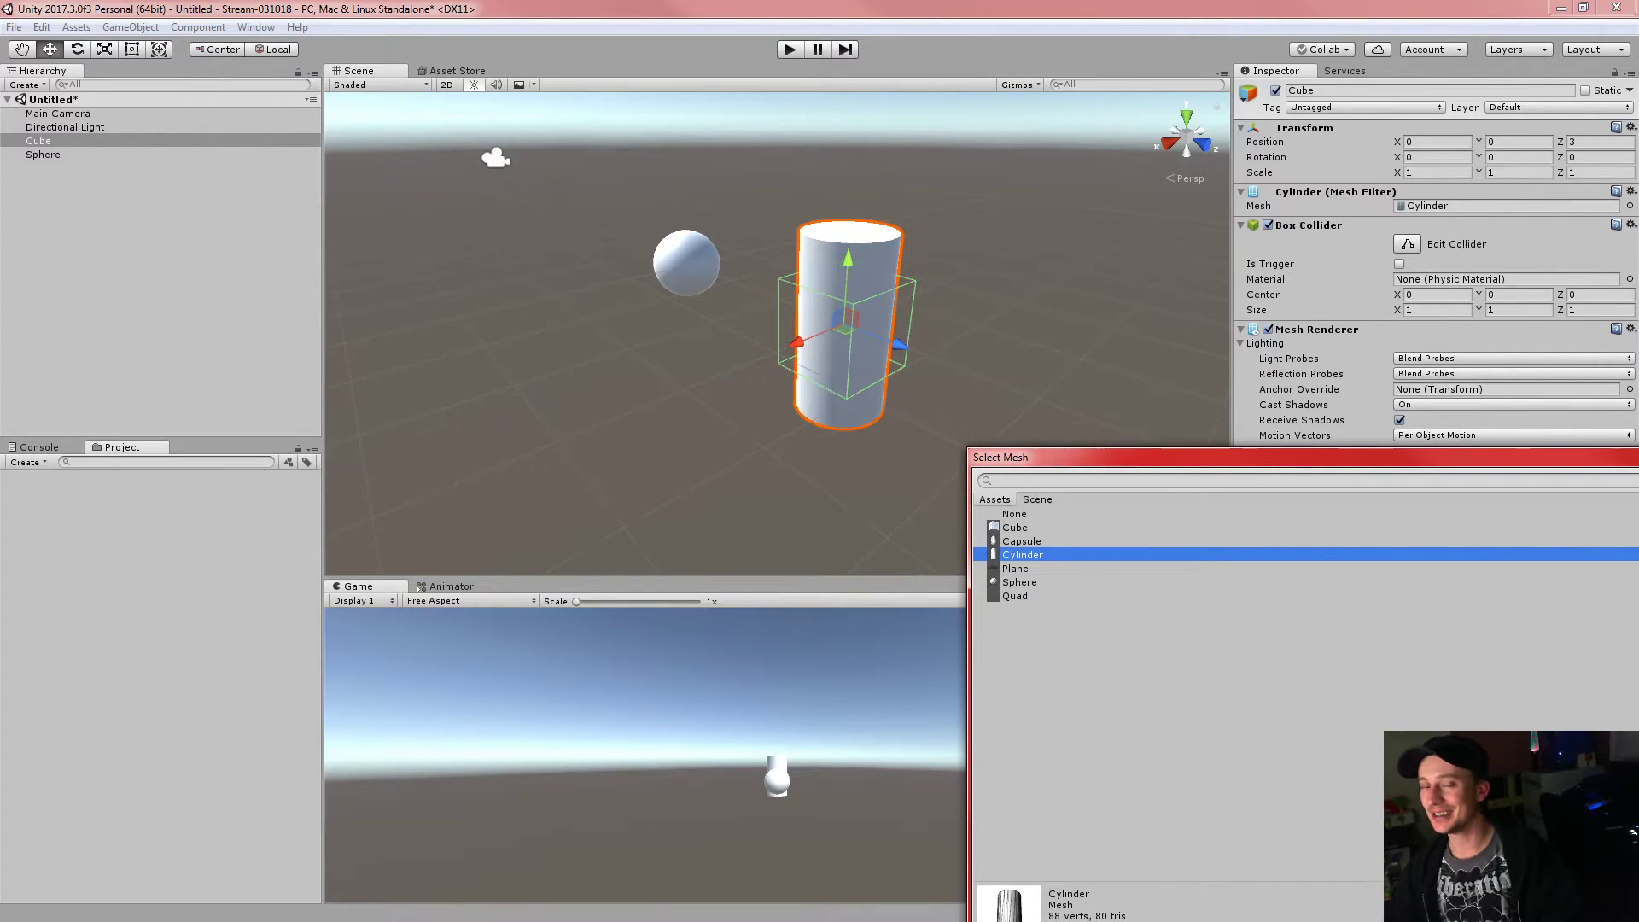
key(Escape)
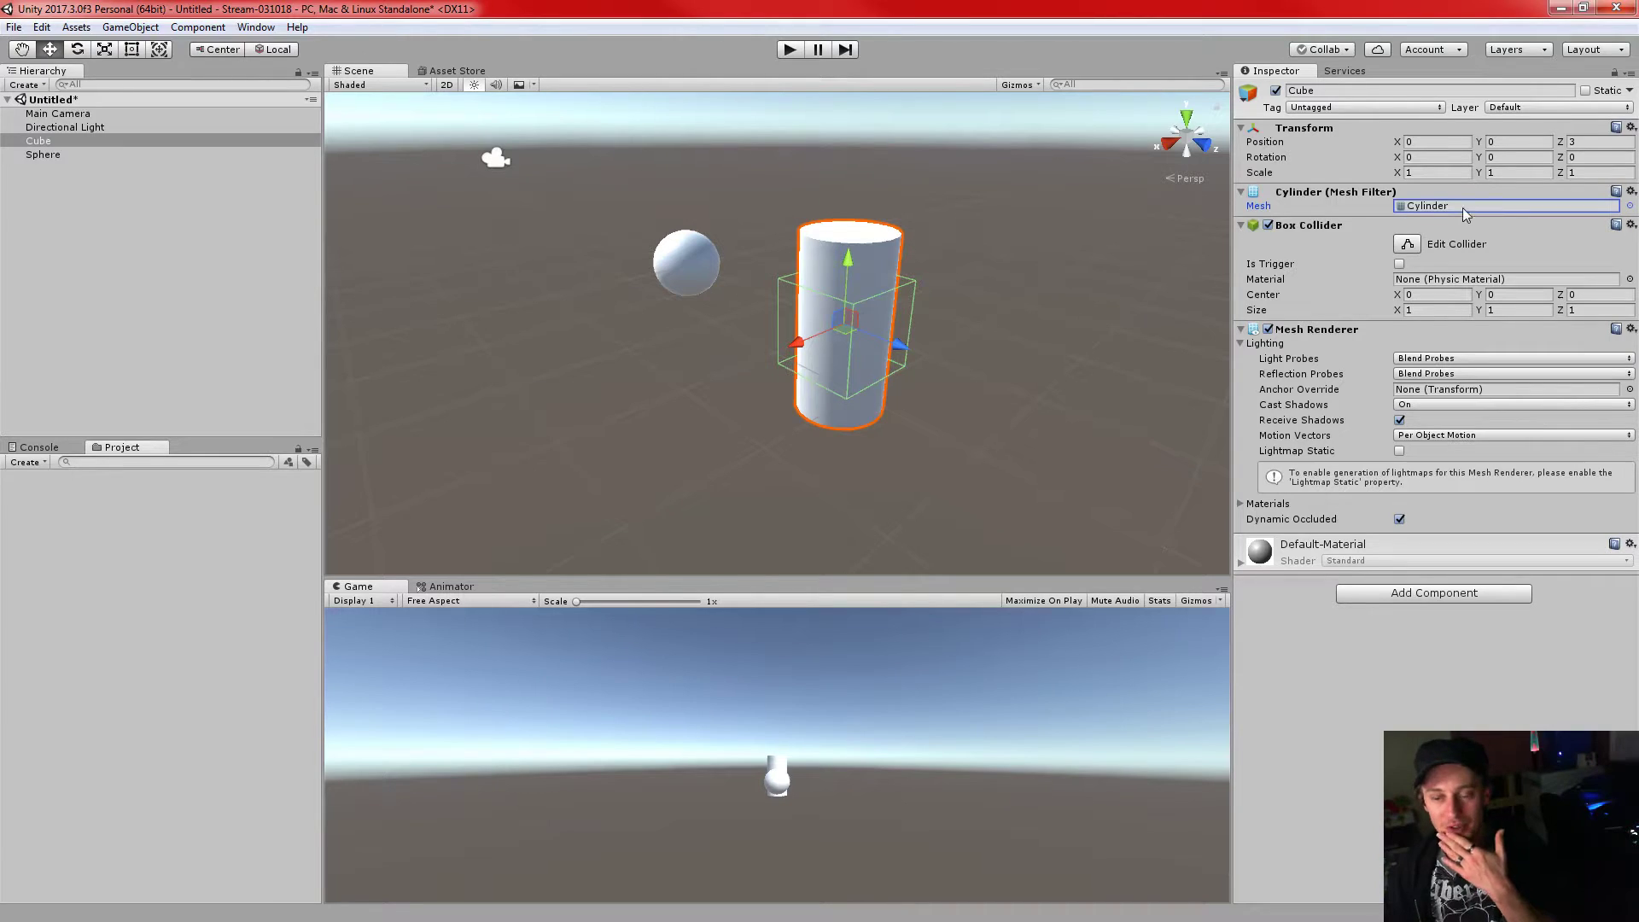
- Set the mesh in the selected object's Mesh Filter back to Cube
click(1630, 205)
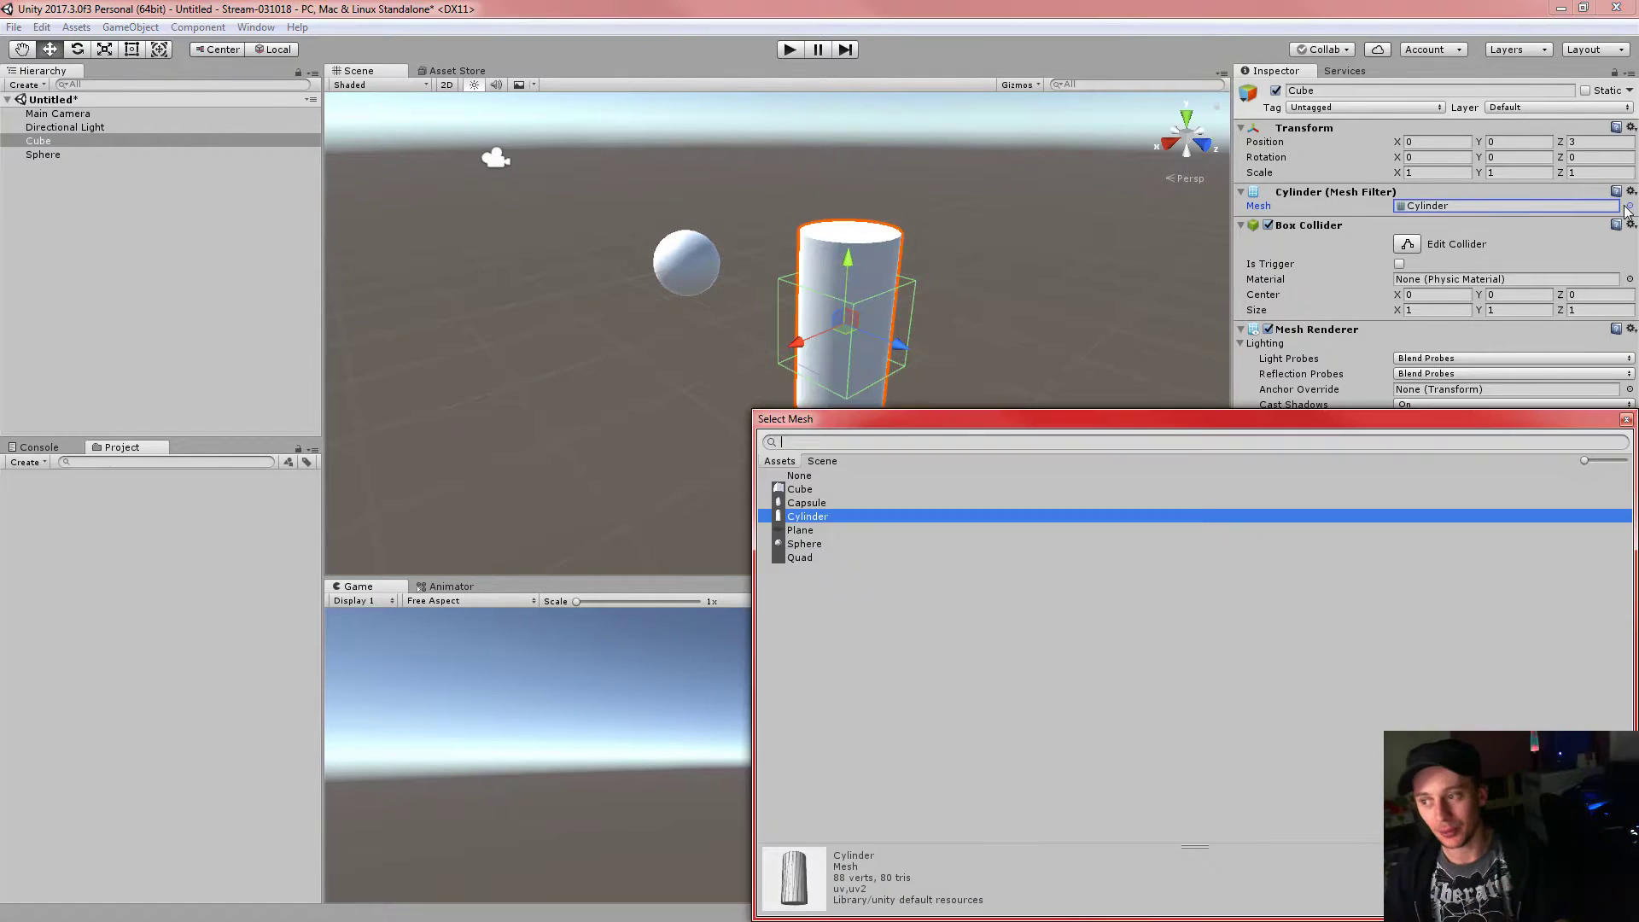
click(813, 490)
double_click(813, 489)
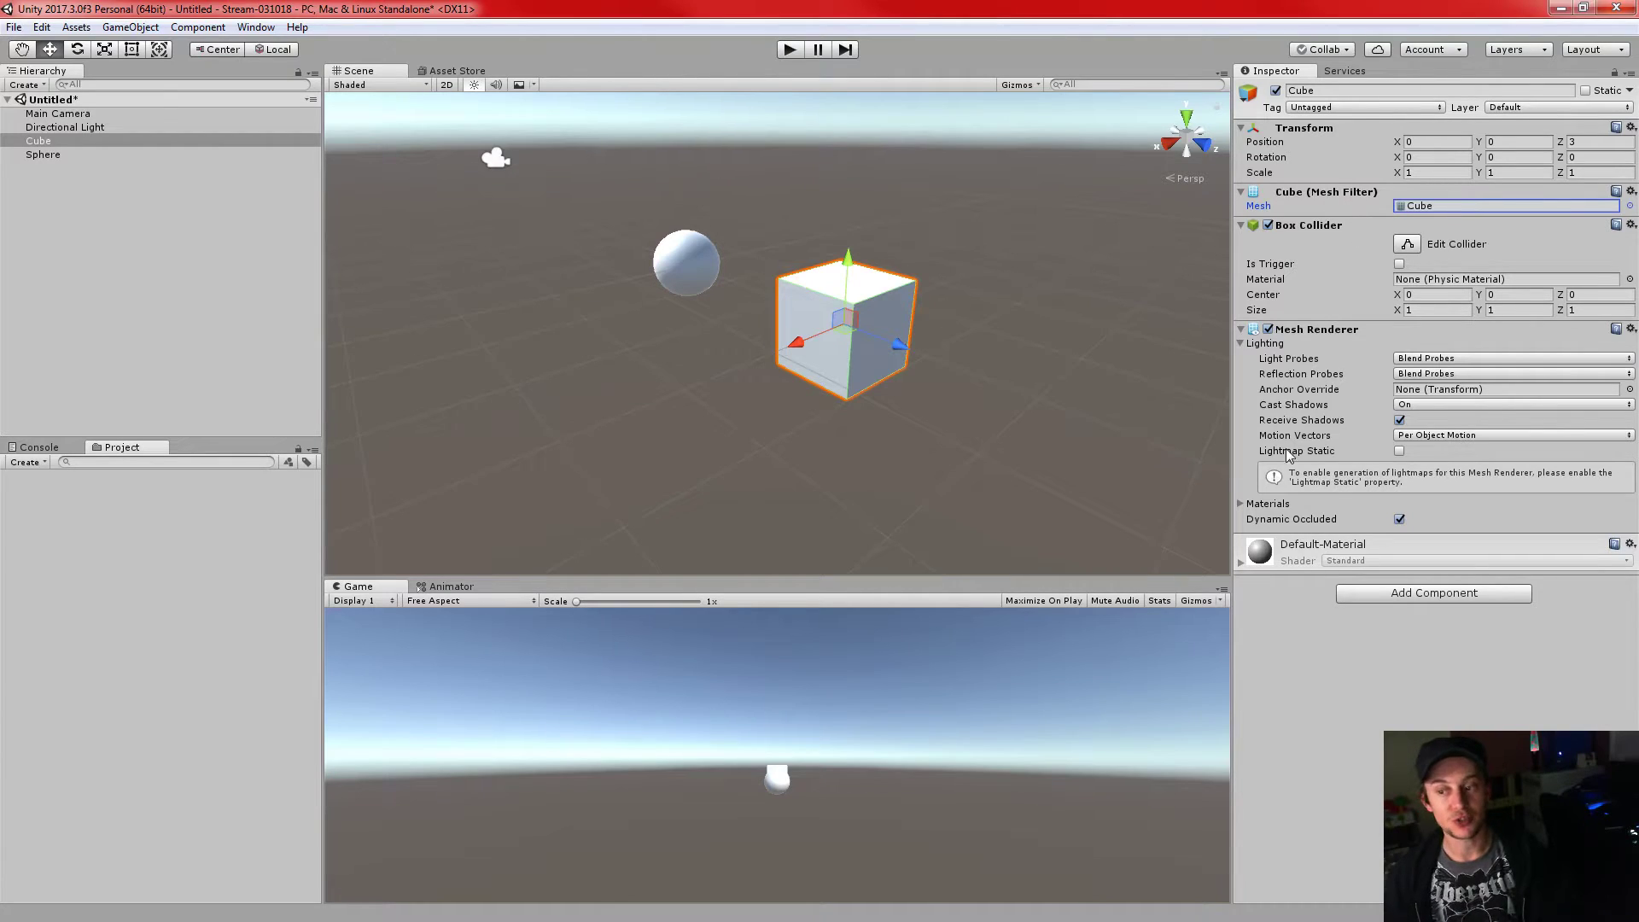
mouse_move(1301, 376)
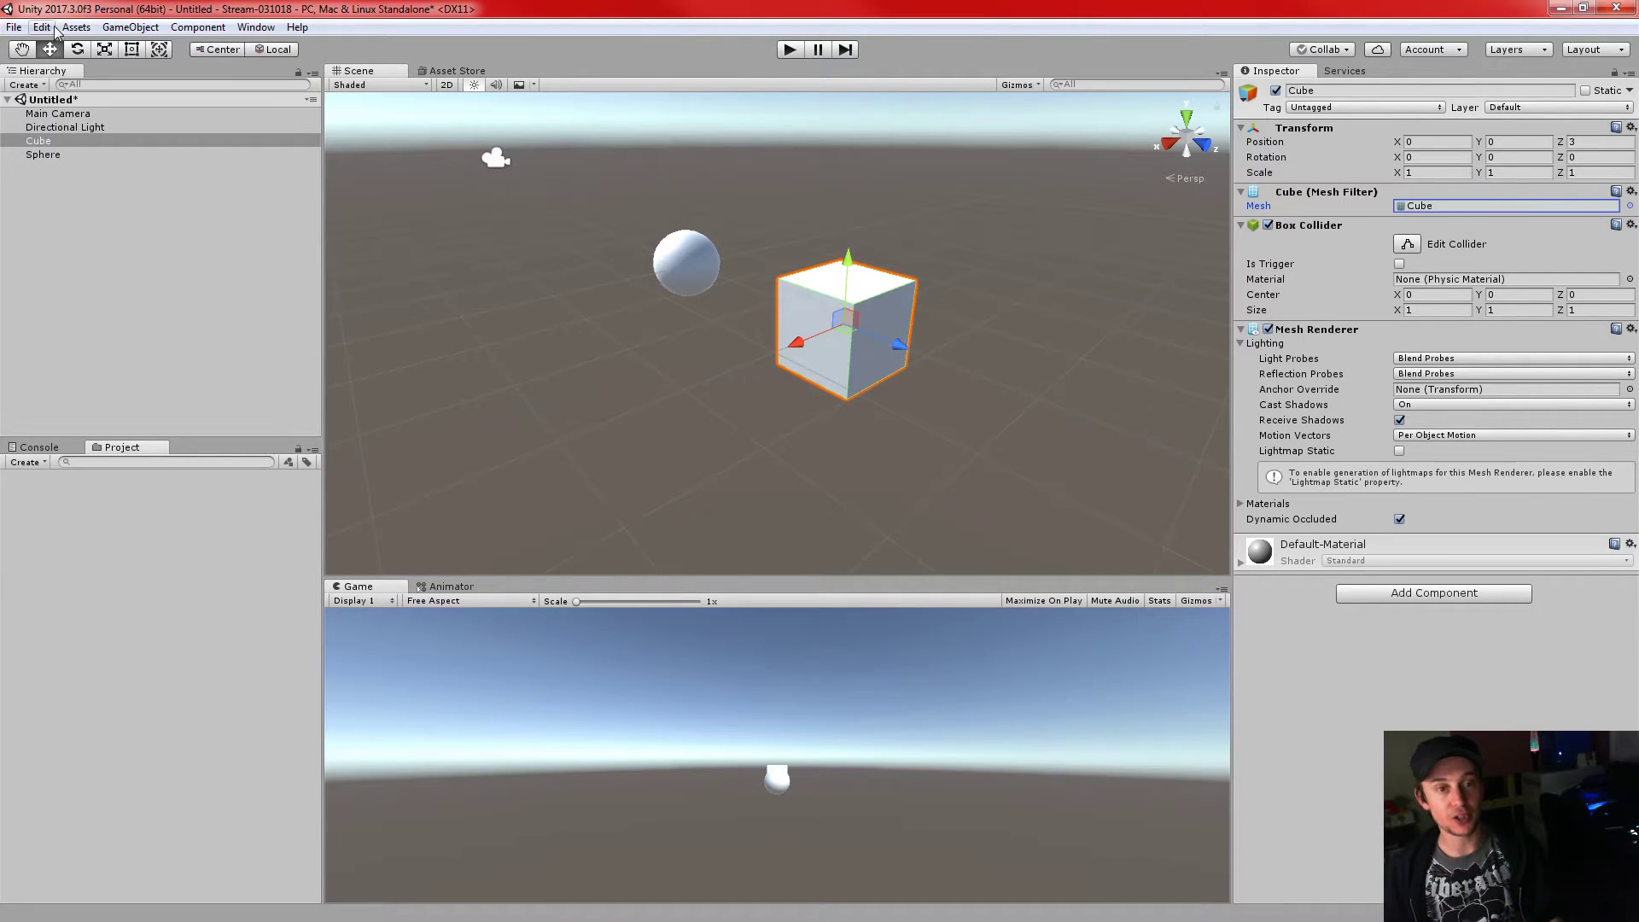
- Create an empty game object and name it AnotherCube
click(130, 27)
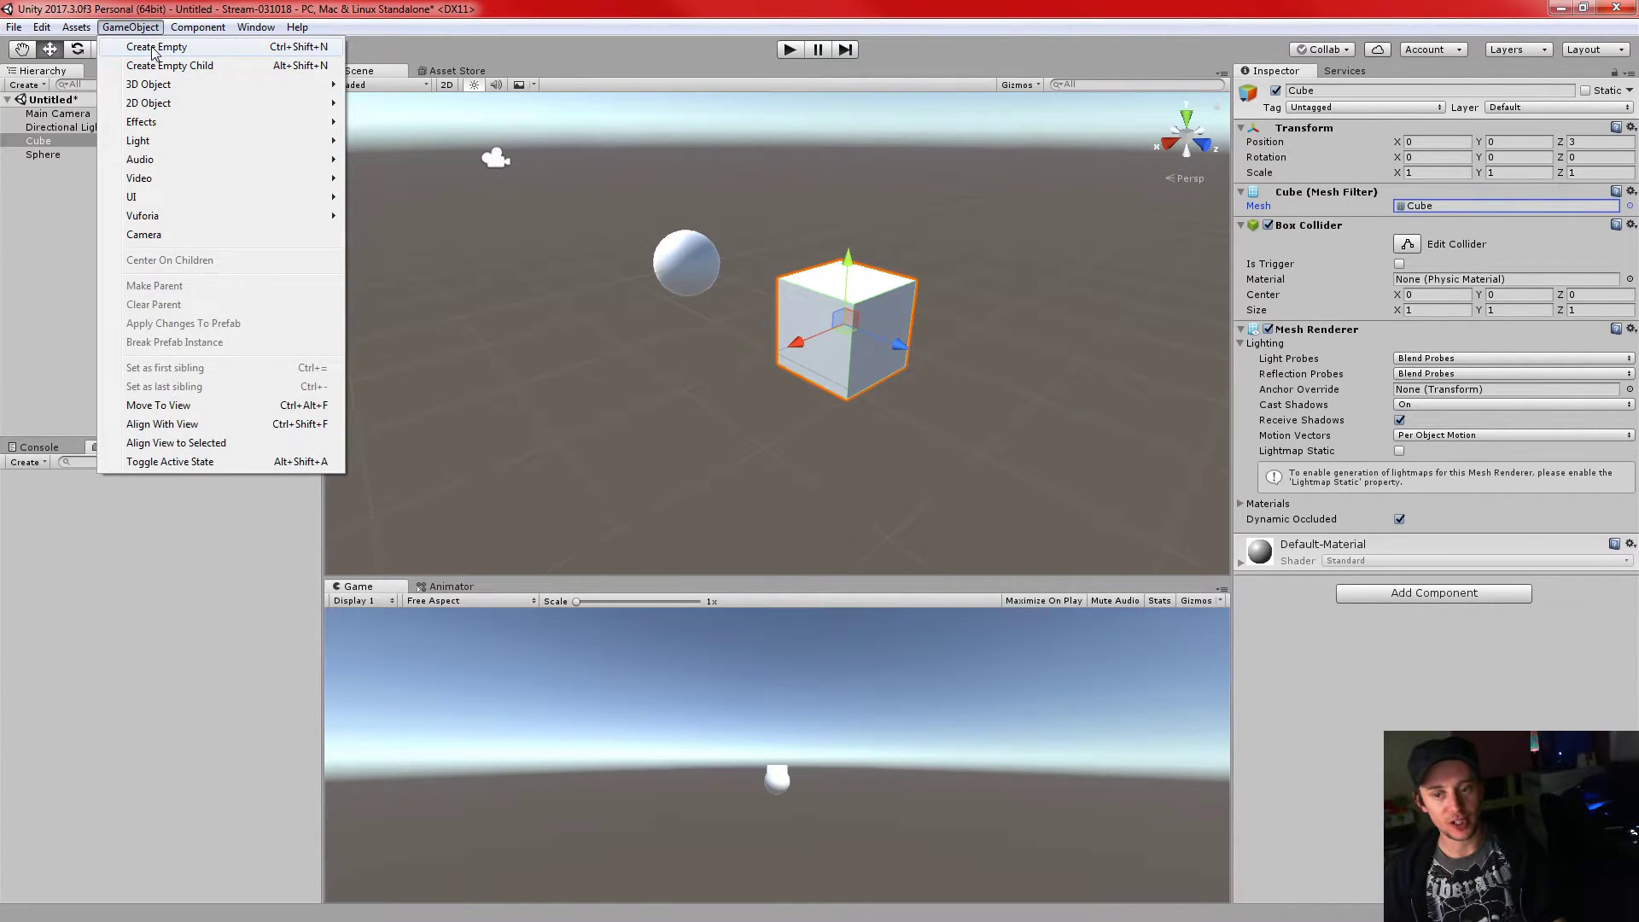
click(154, 47)
click(1417, 92)
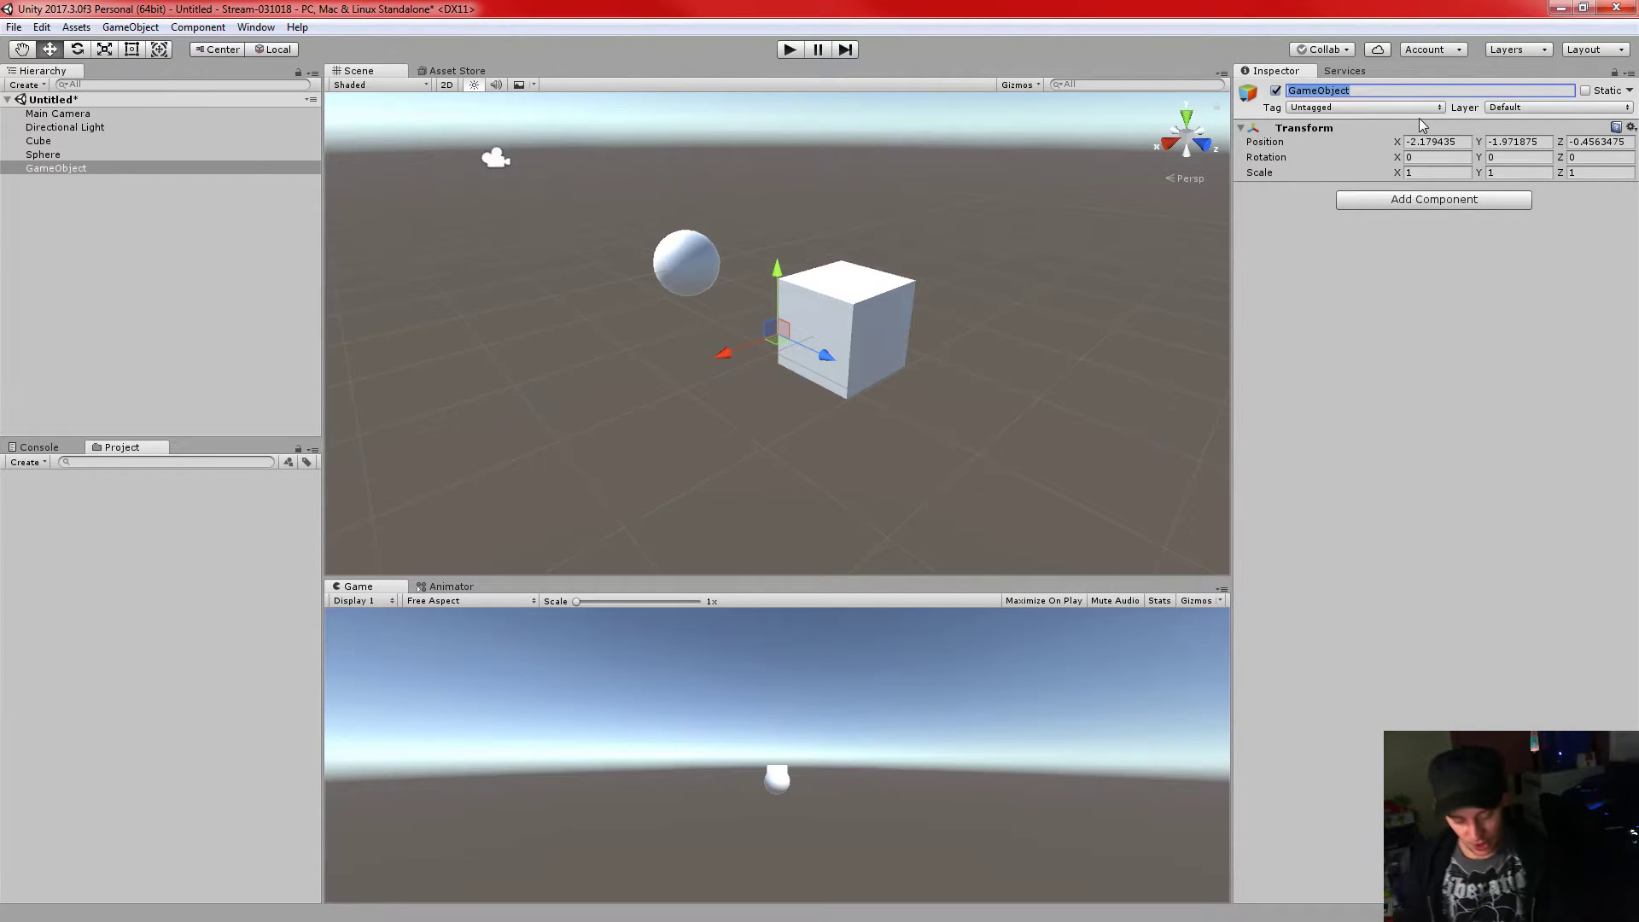
text(A)
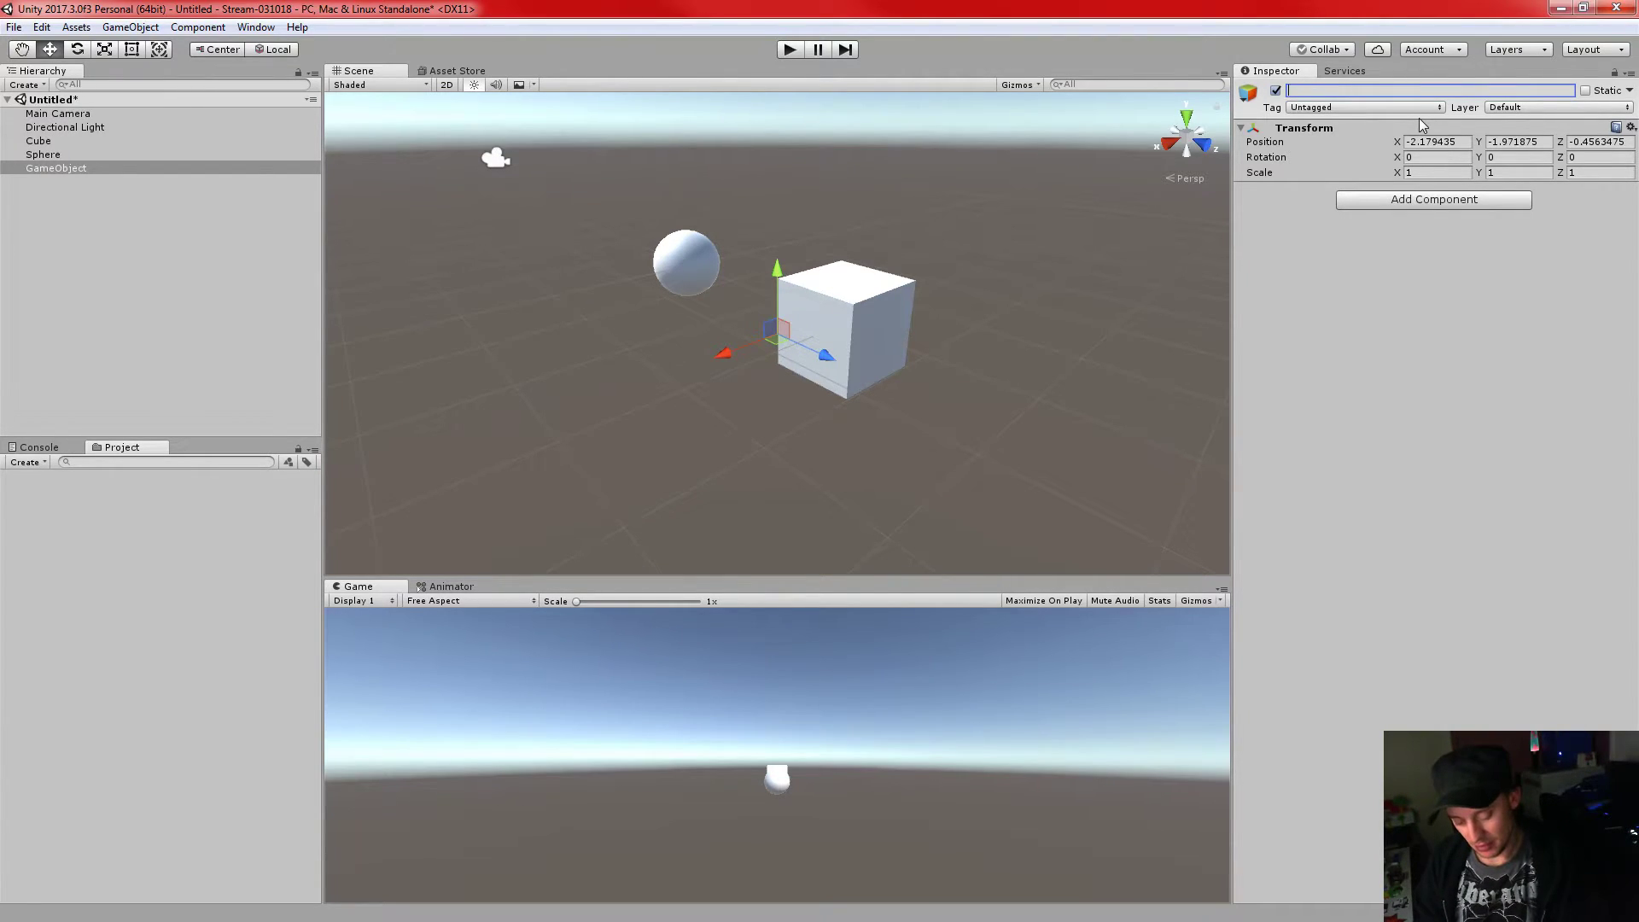
text(notherCube)
key(Return)
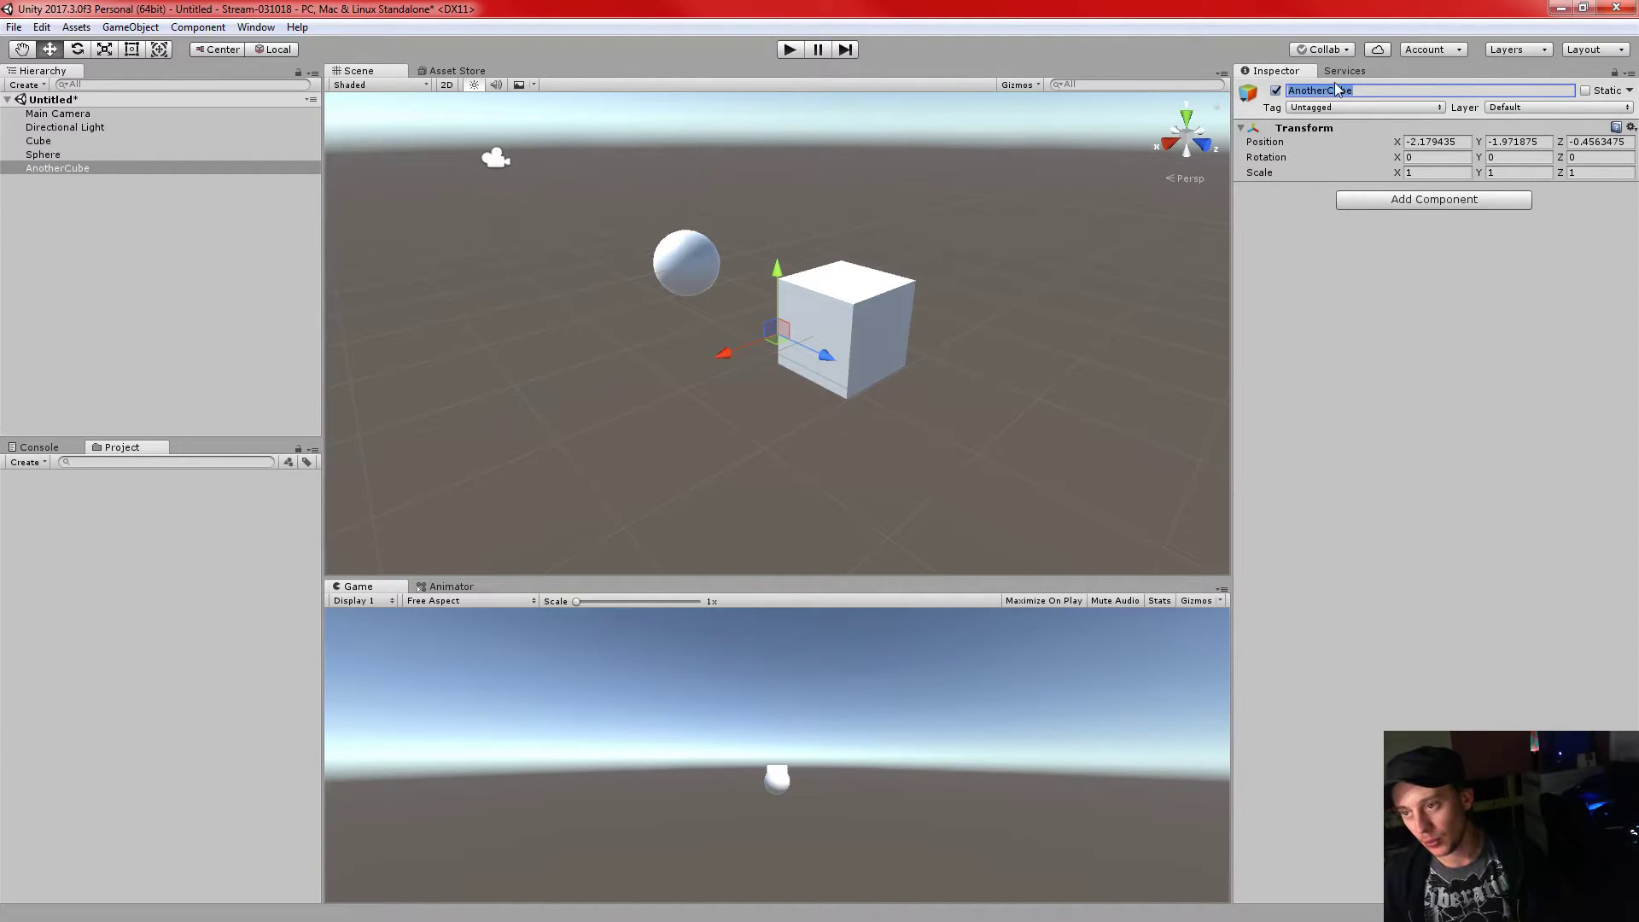
- Set AnotherCube's position to X 0, Y 0, Z 5
click(1430, 146)
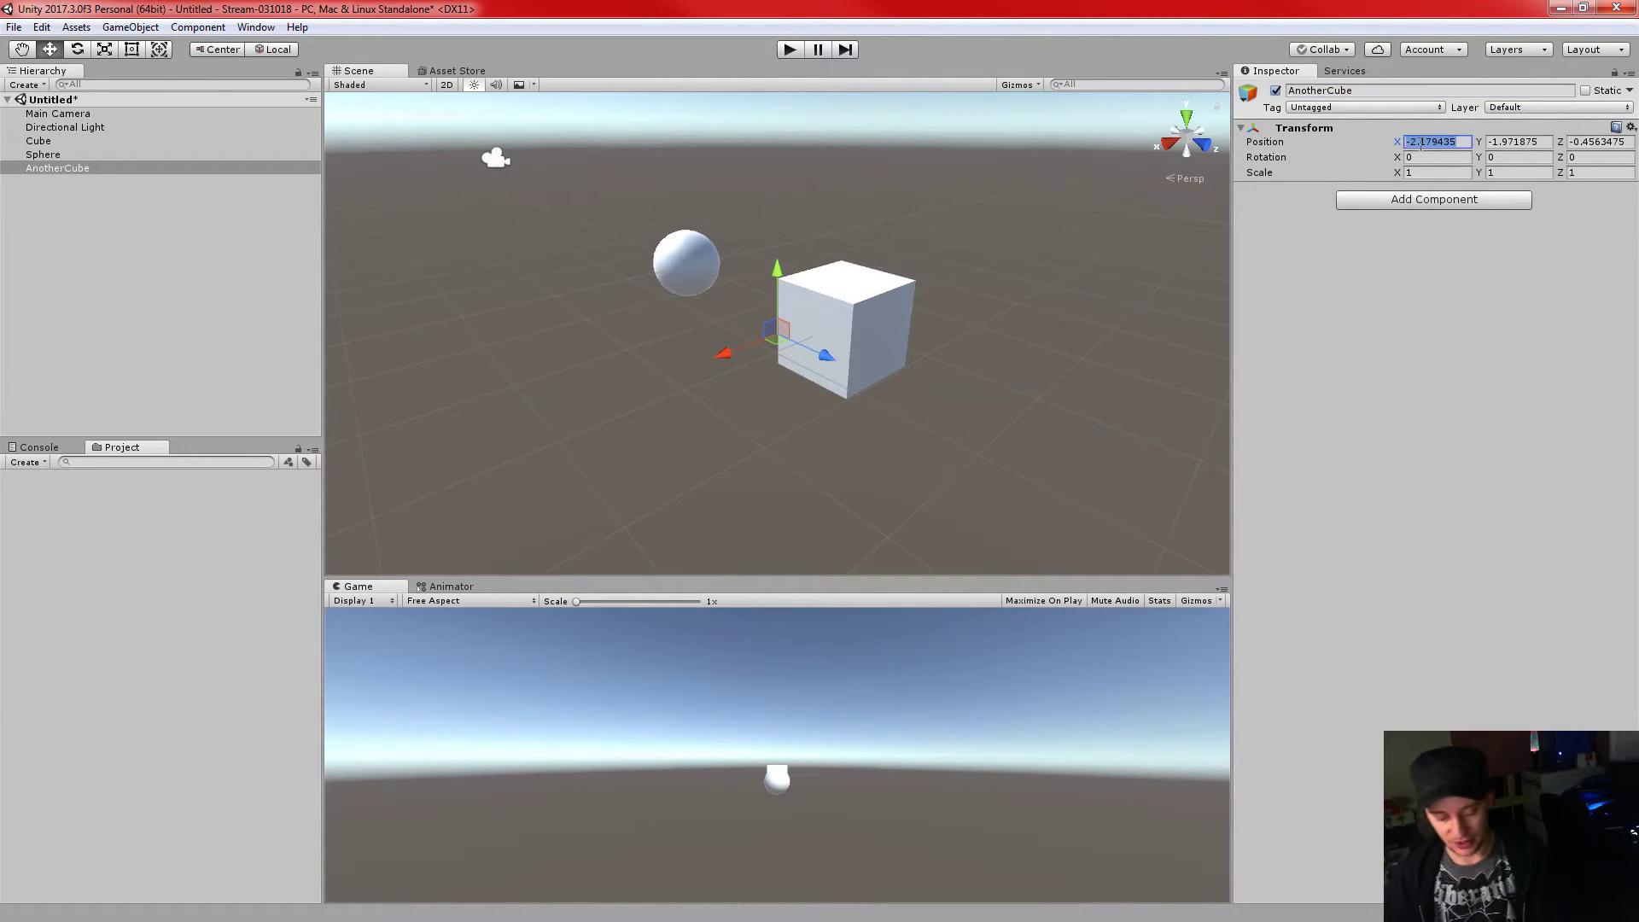
text(0)
key(Tab)
text(0)
key(Tab)
text(0)
key(Return)
text(6.5)
key(Return)
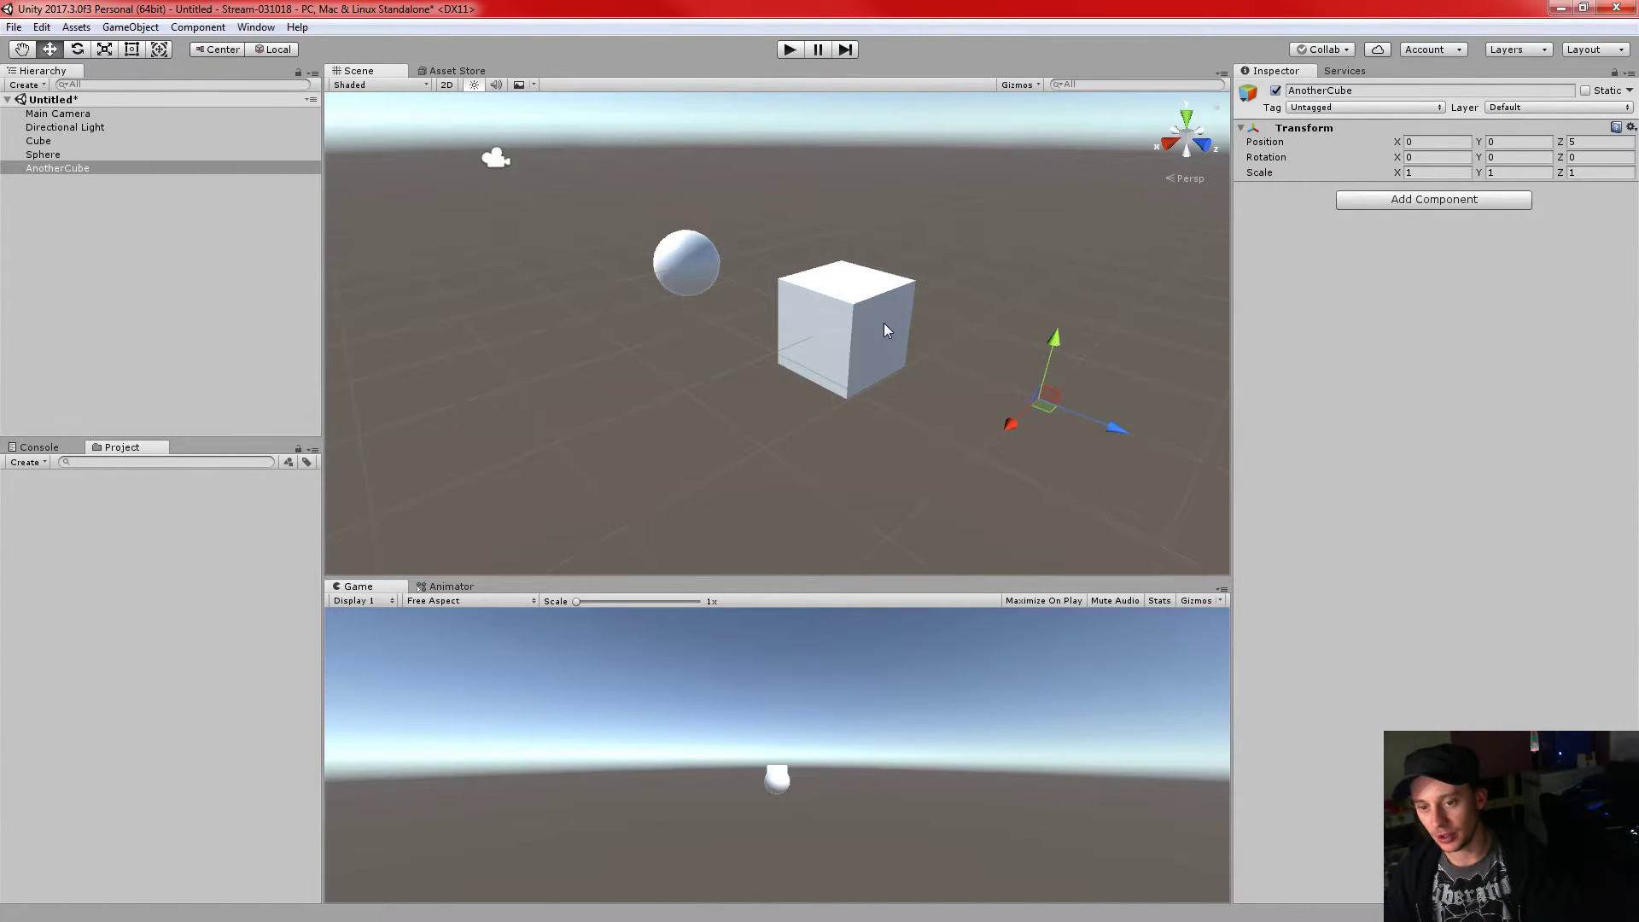
- Move the original cube along the Z axis past the sphere, to about Z -2.5
click(884, 323)
drag(875, 344, 648, 248)
alt+drag(978, 391, 898, 389)
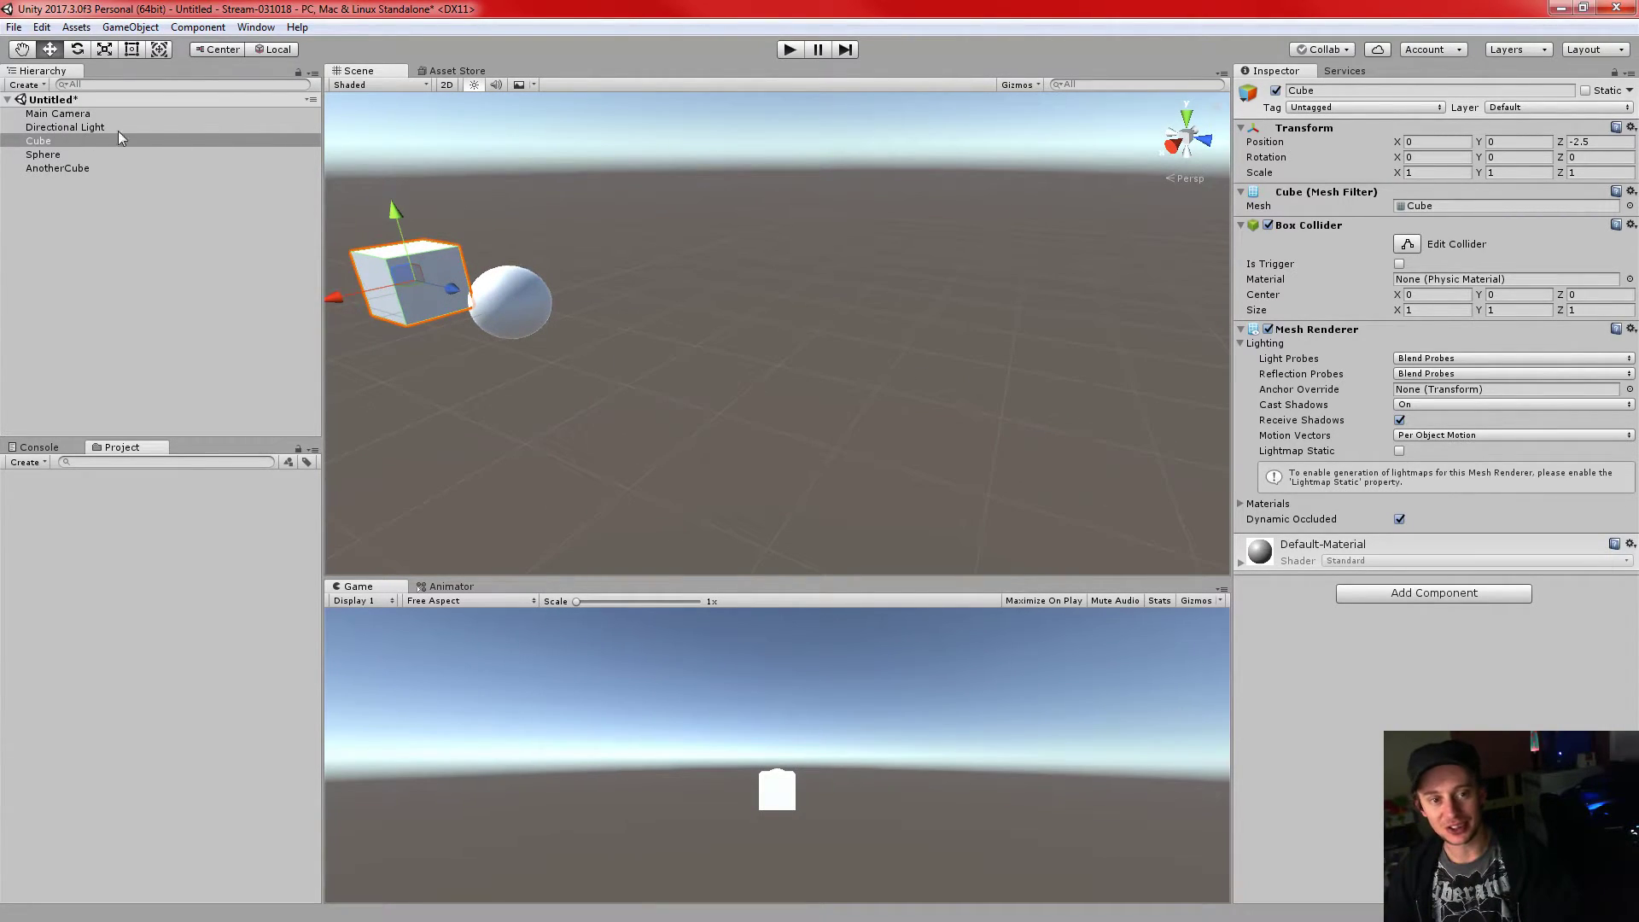
- Move AnotherCube along the Z axis to about 4.26 and add a Mesh Filter component to it
click(49, 167)
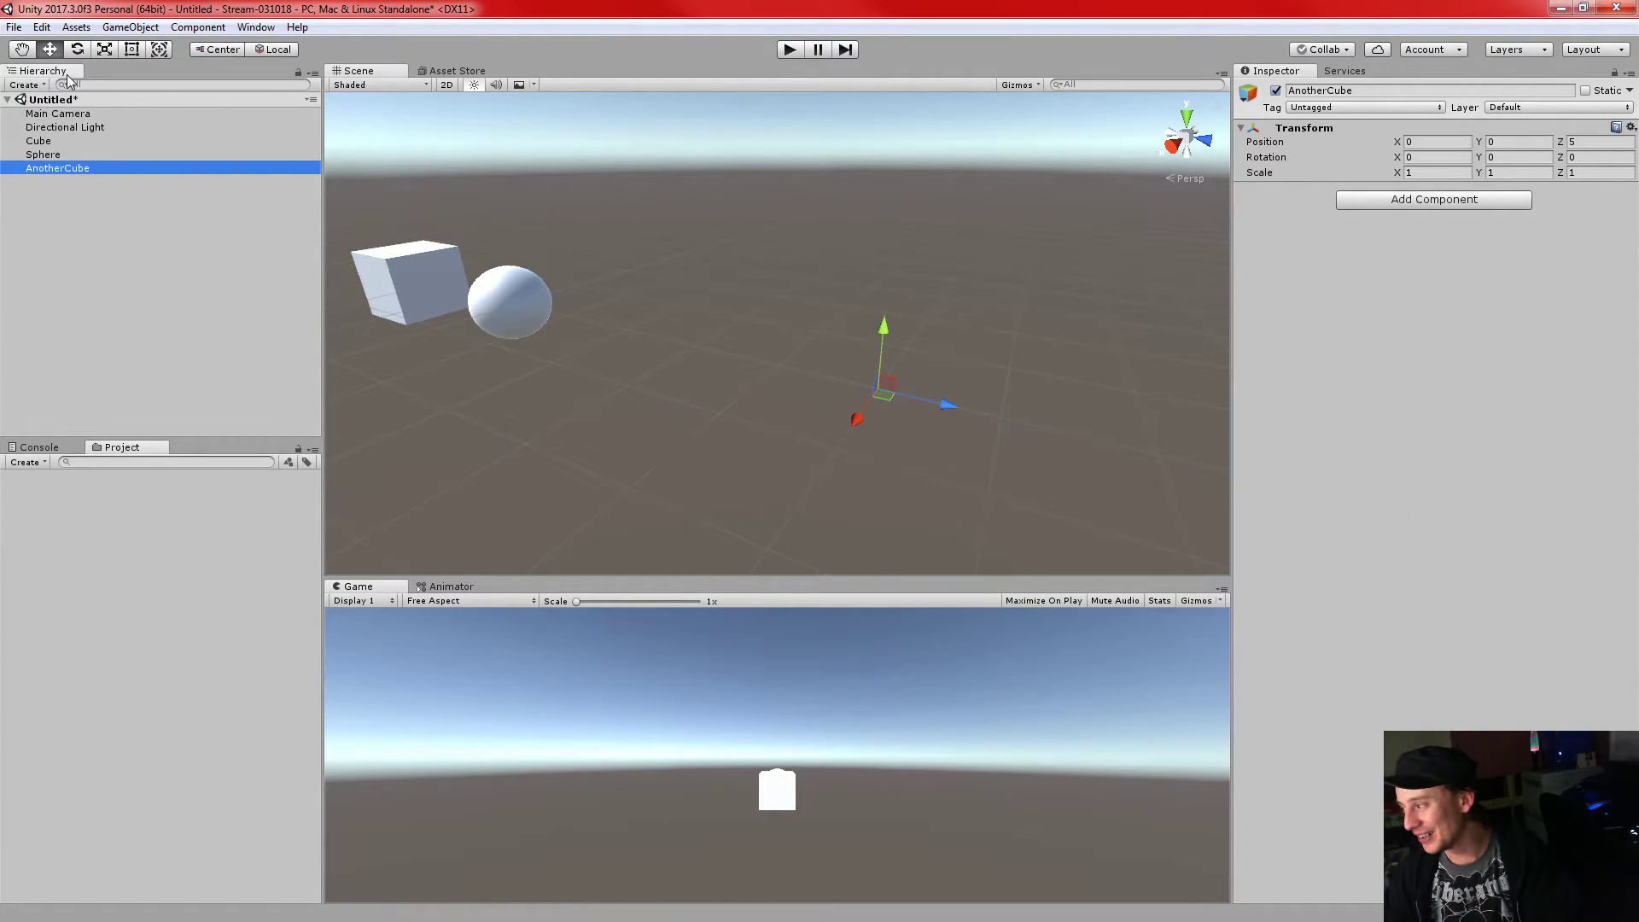
drag(942, 405, 871, 379)
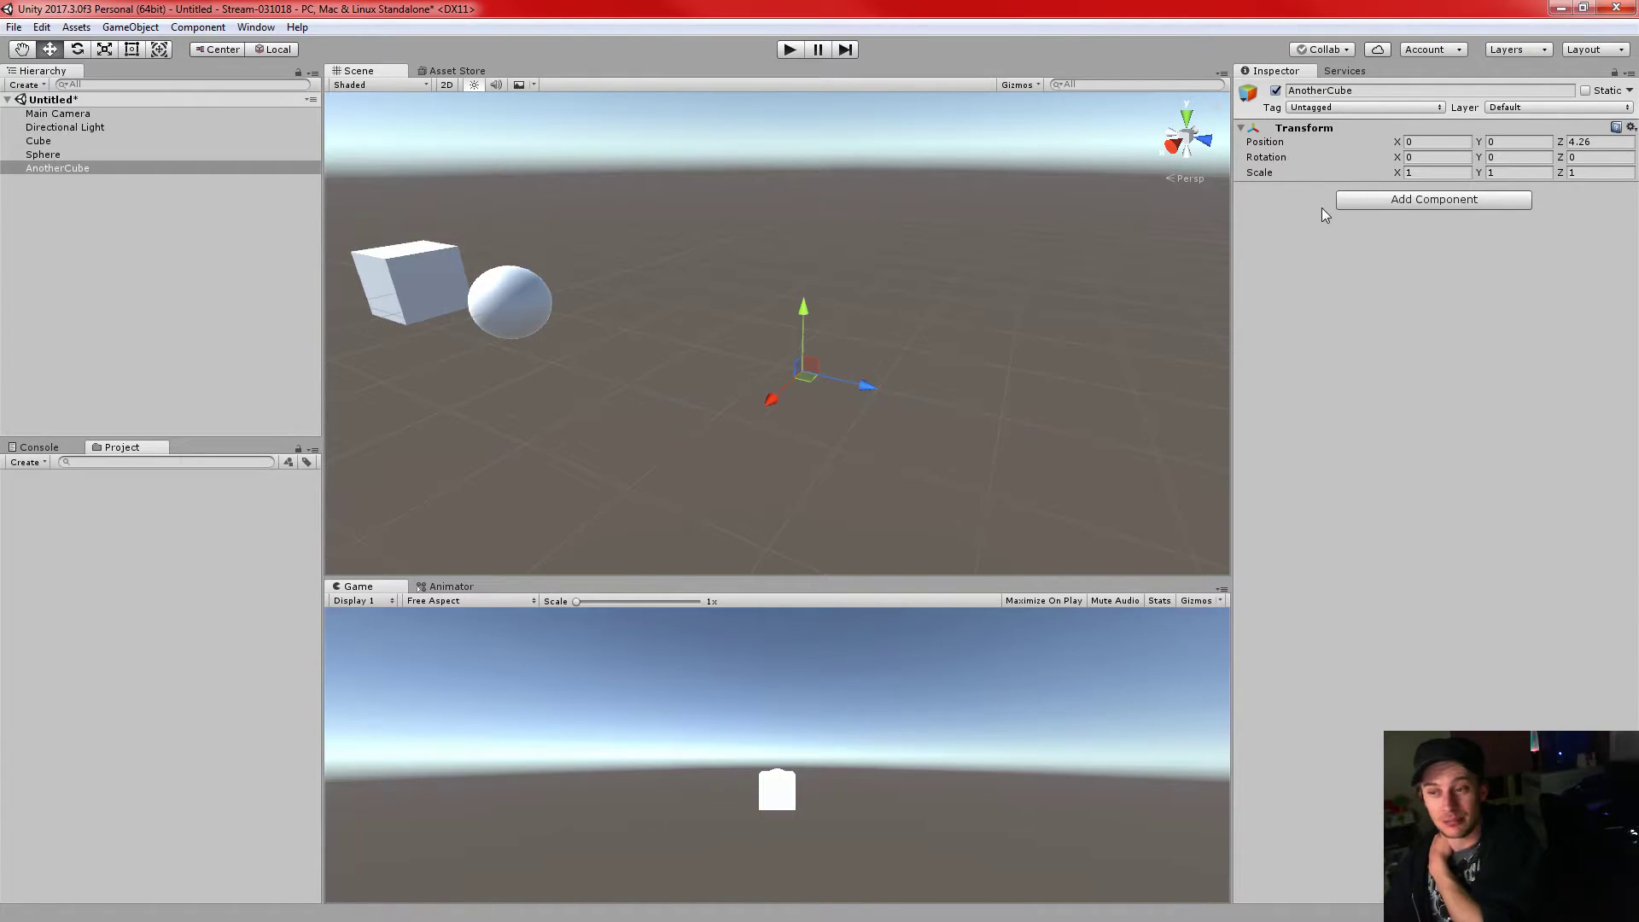
click(1373, 202)
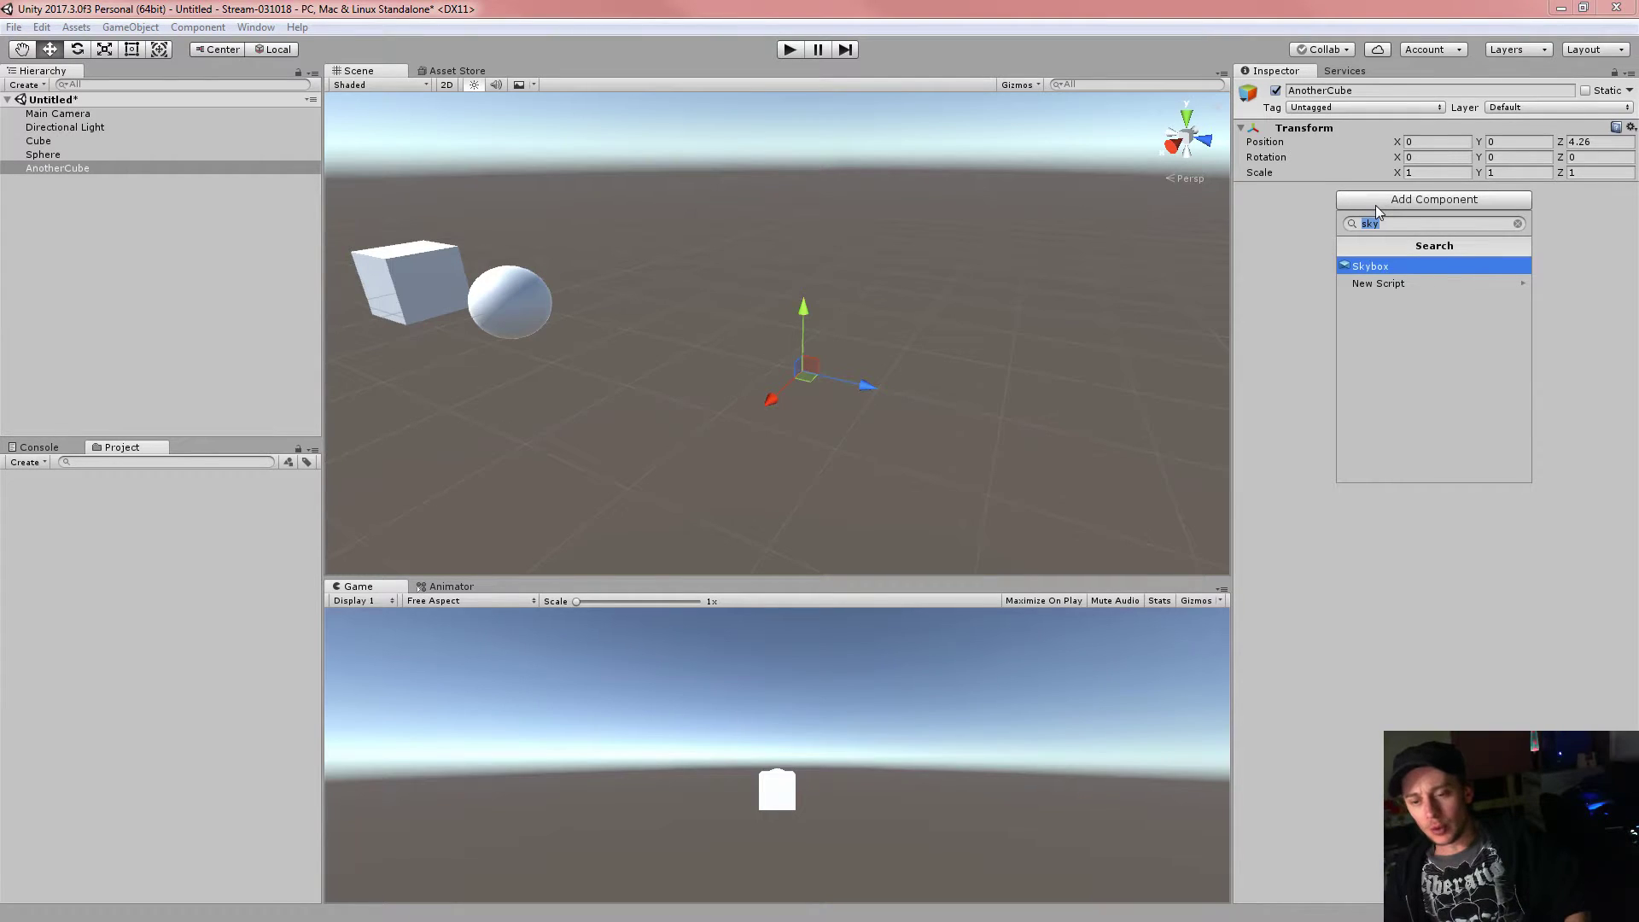
text(mesh)
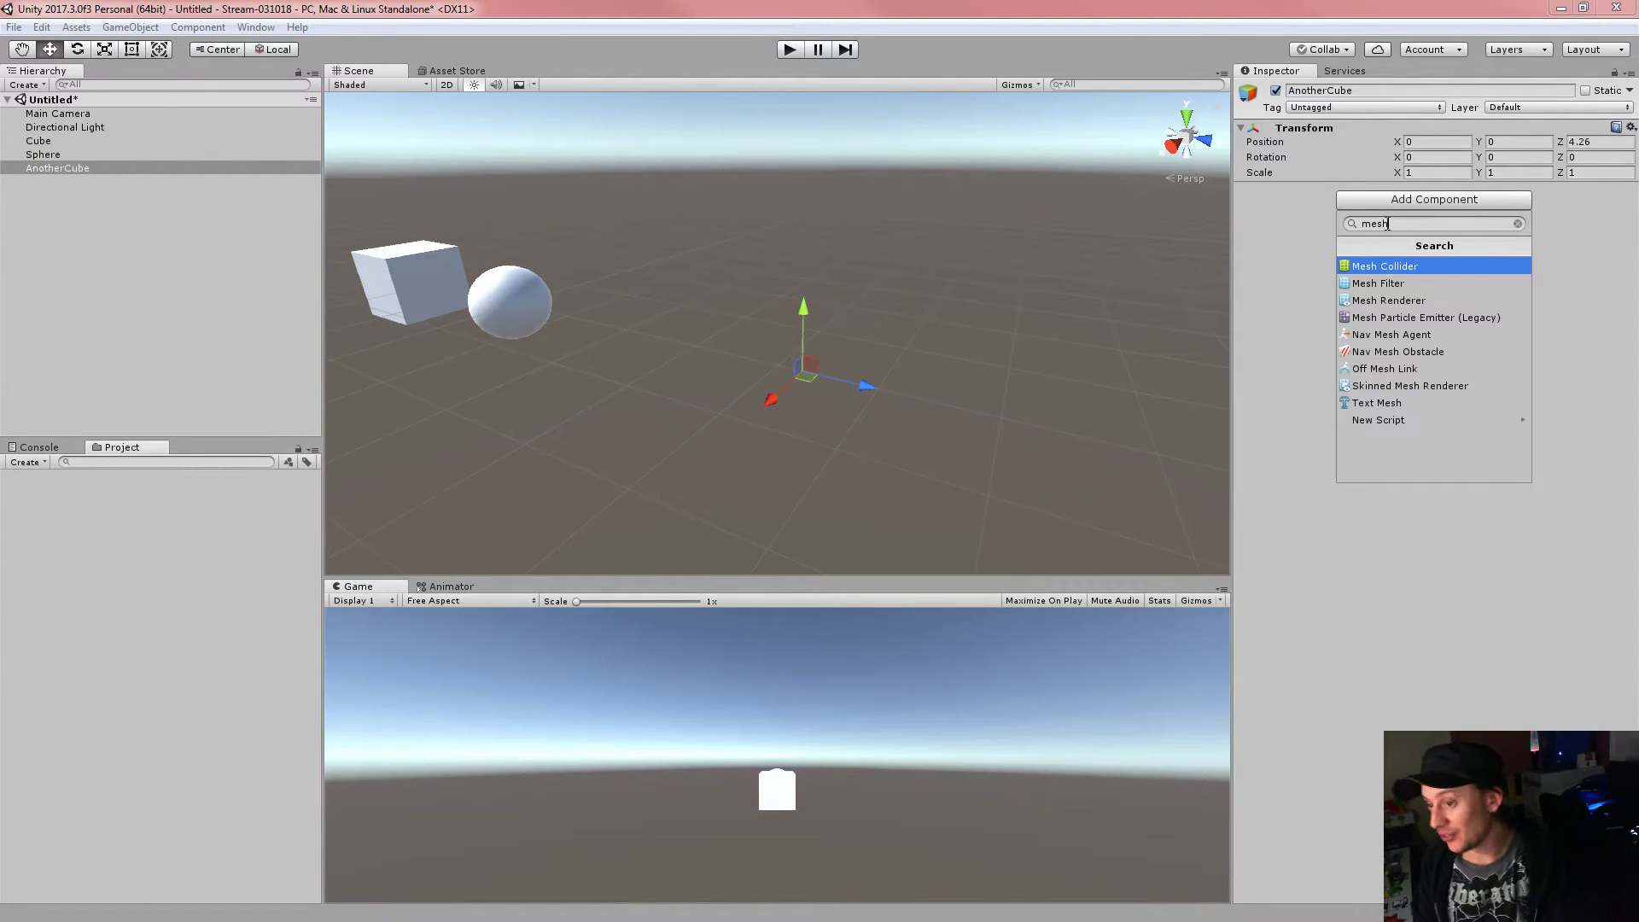
click(1378, 282)
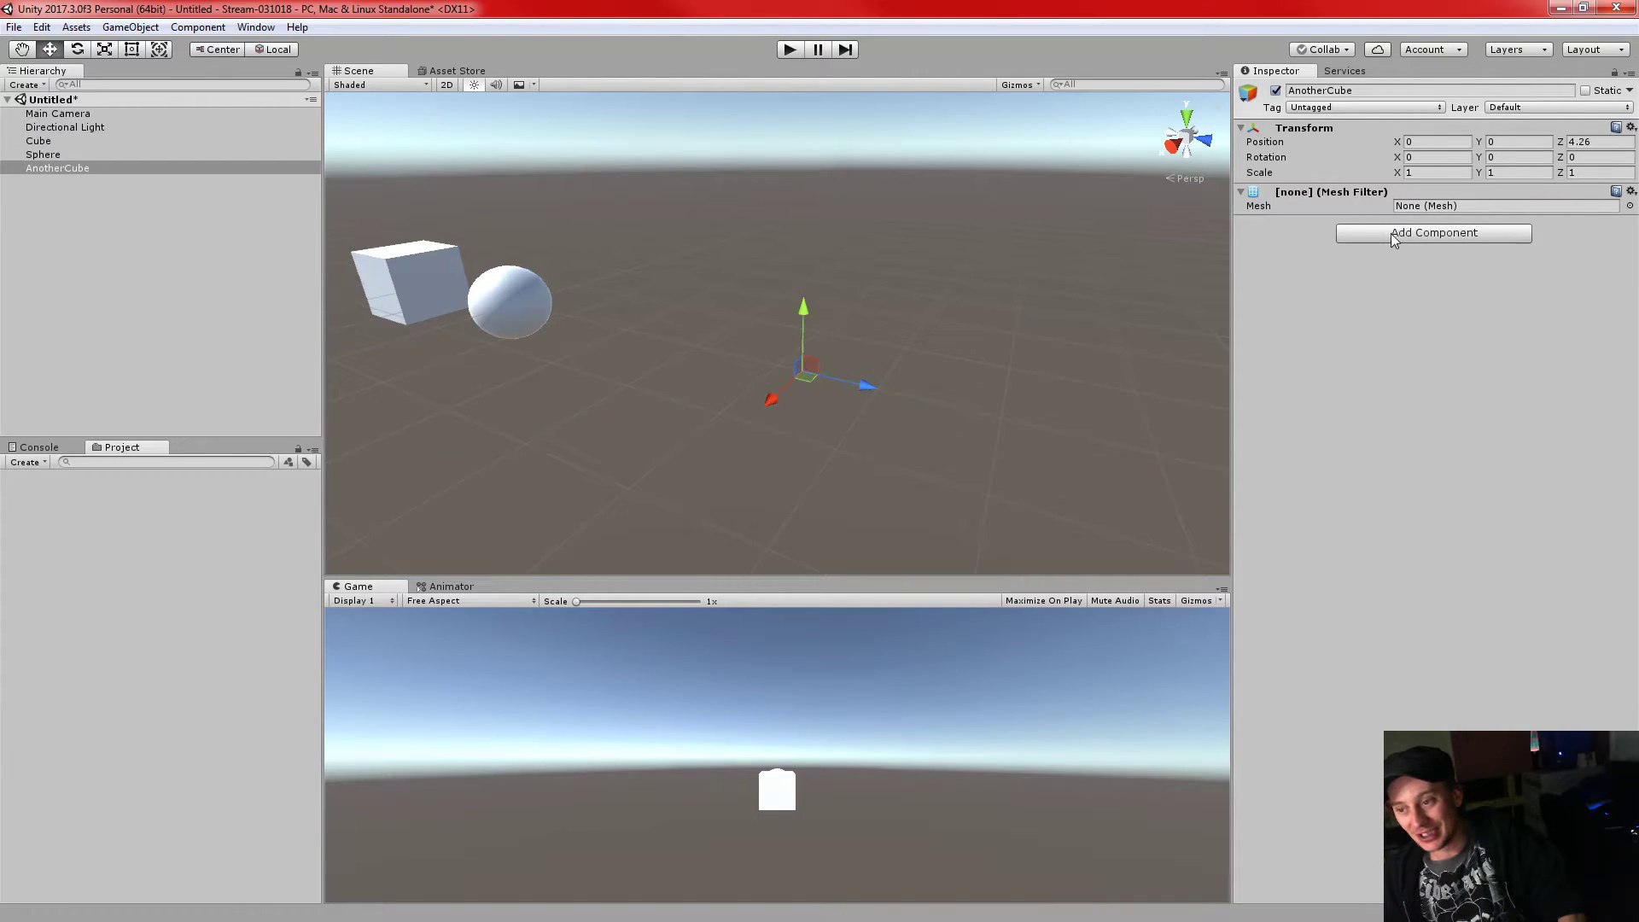
- Examine the available component categories and search the components for "mesh" without adding one
click(1398, 238)
click(1288, 264)
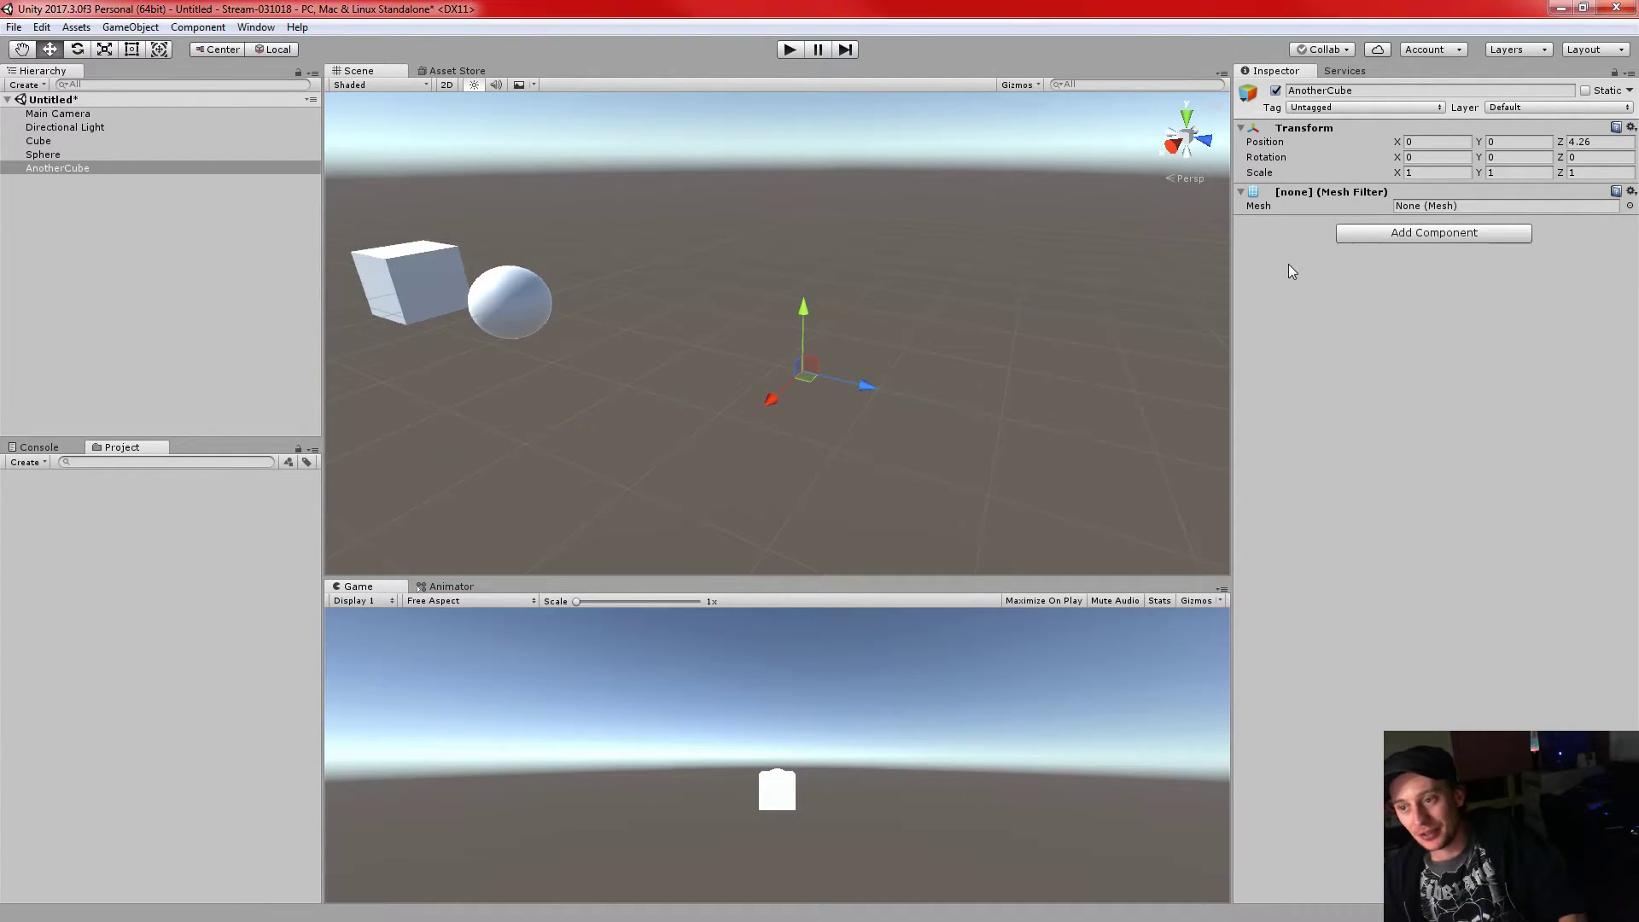
click(198, 27)
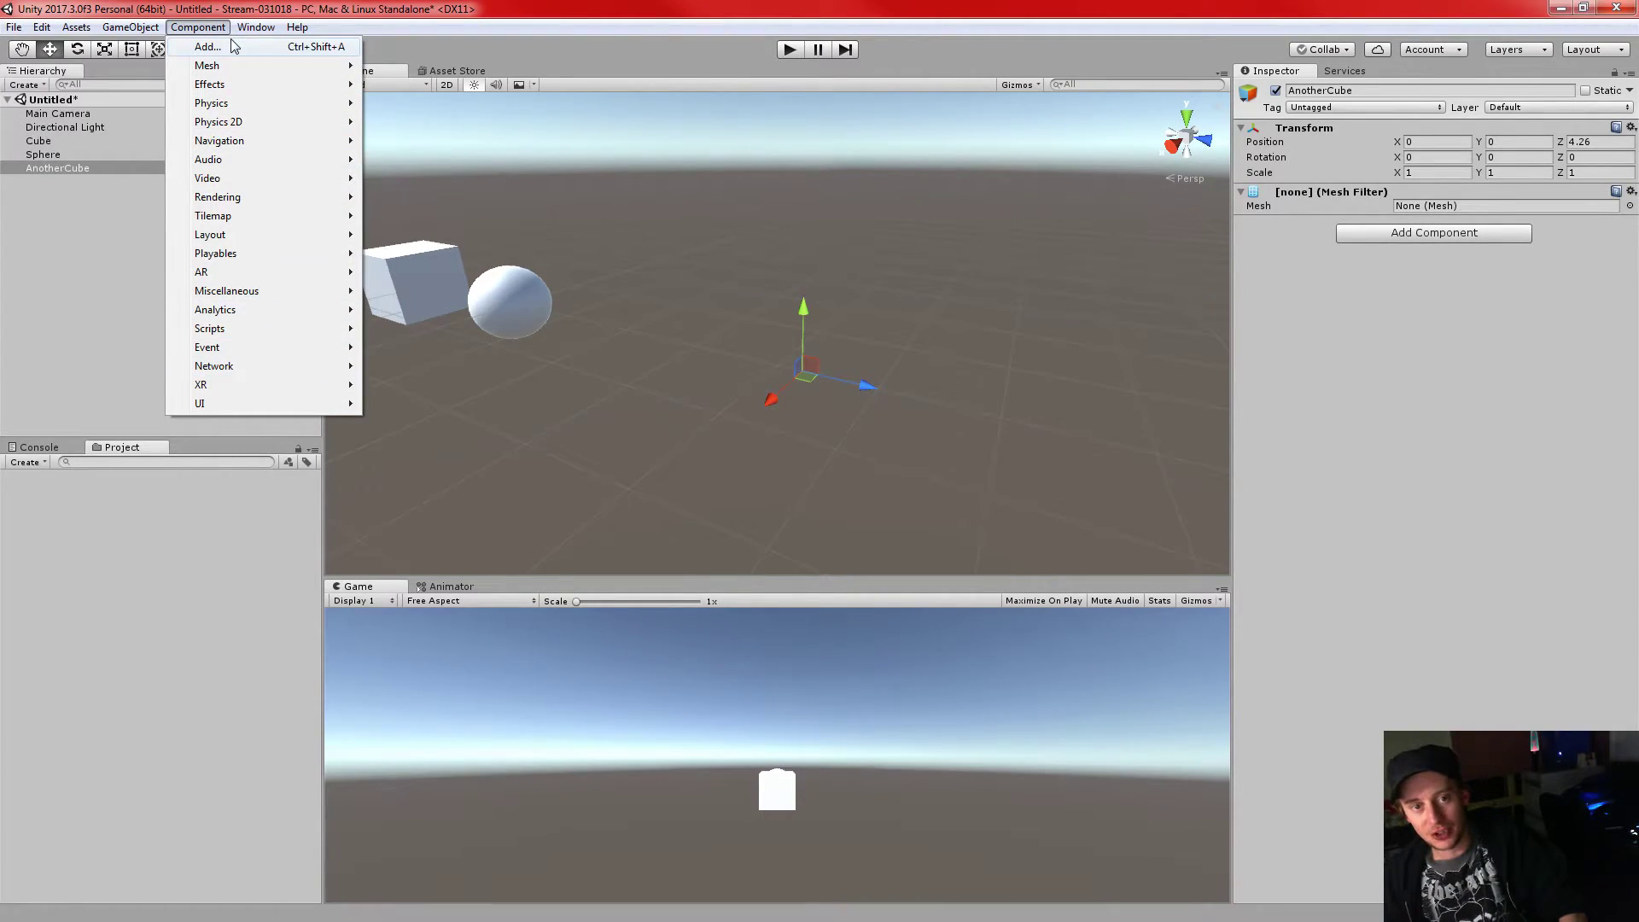
click(1530, 281)
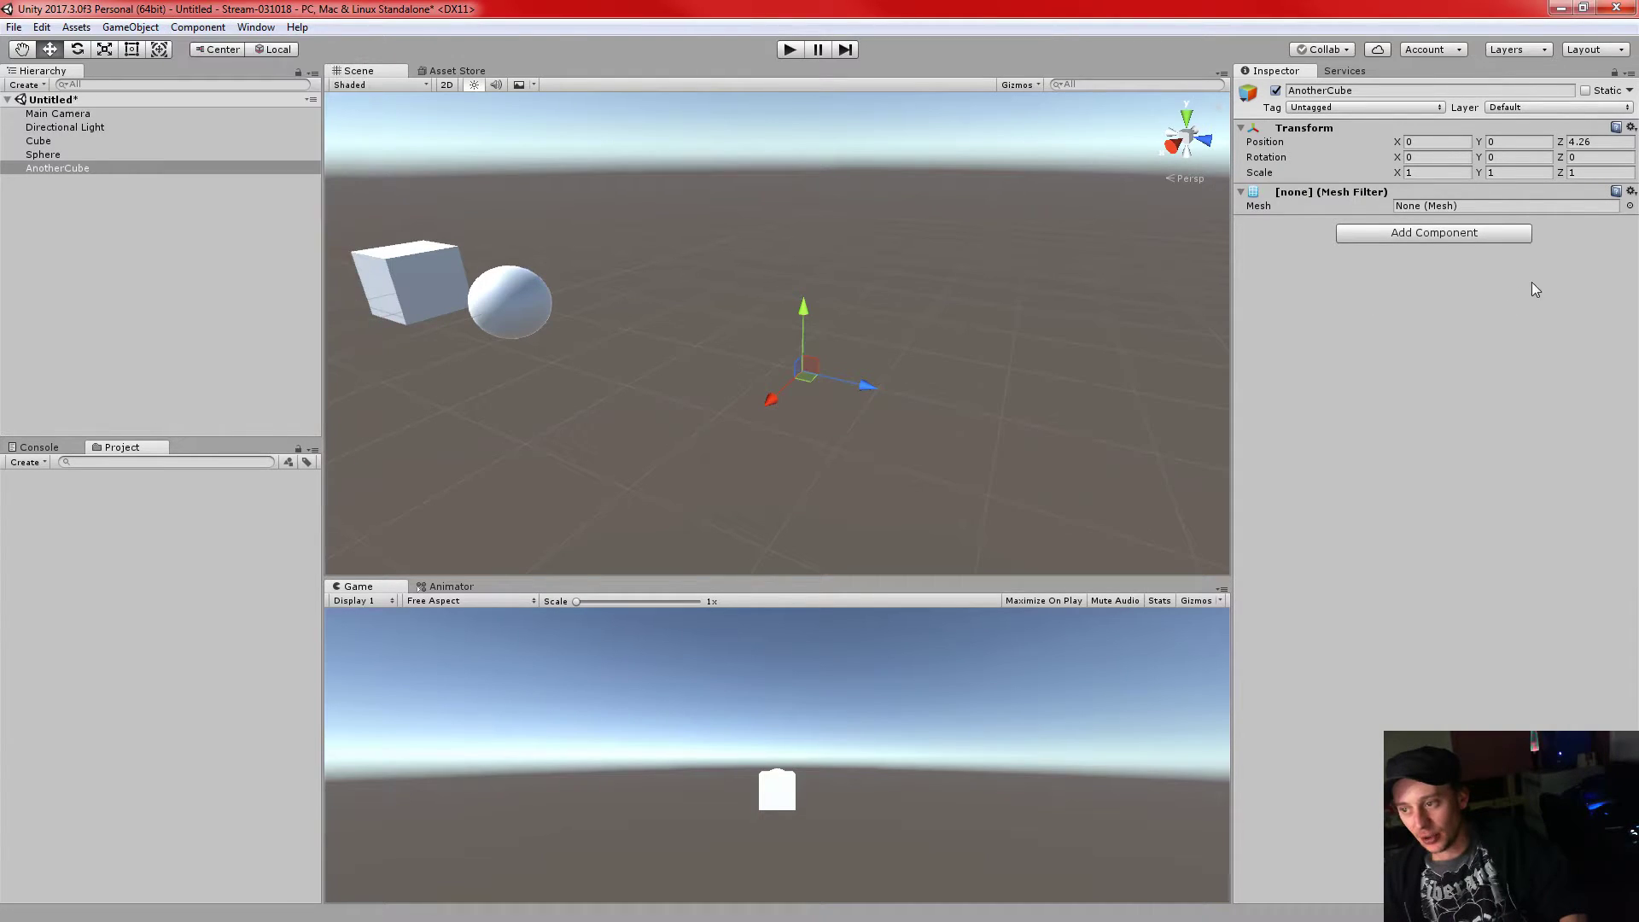
click(1395, 238)
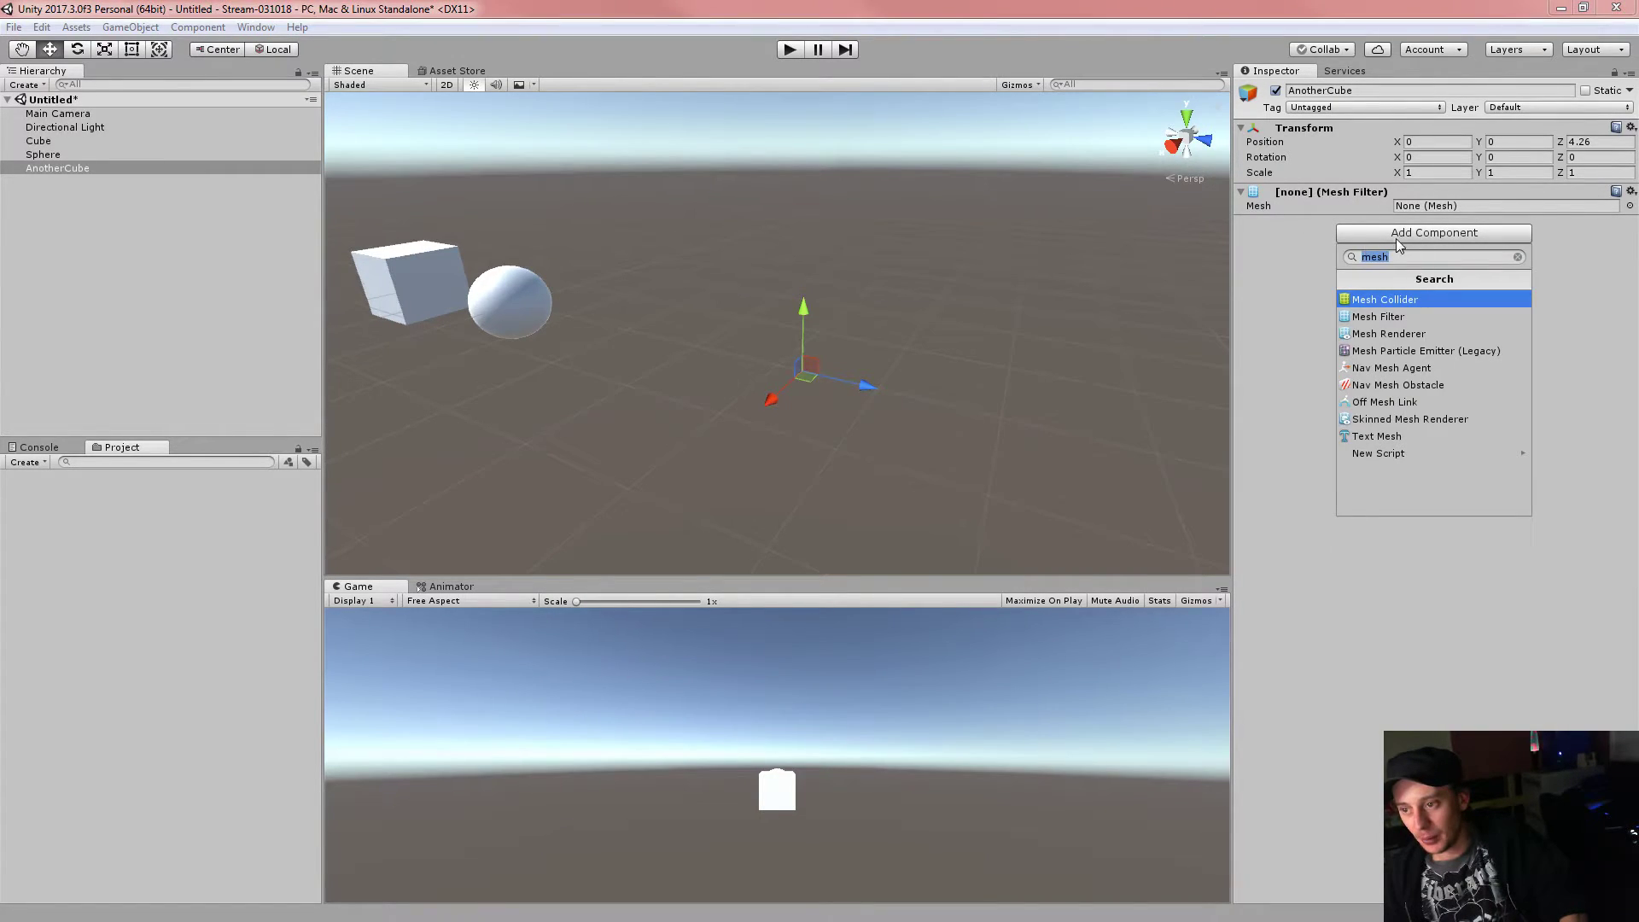
click(1520, 257)
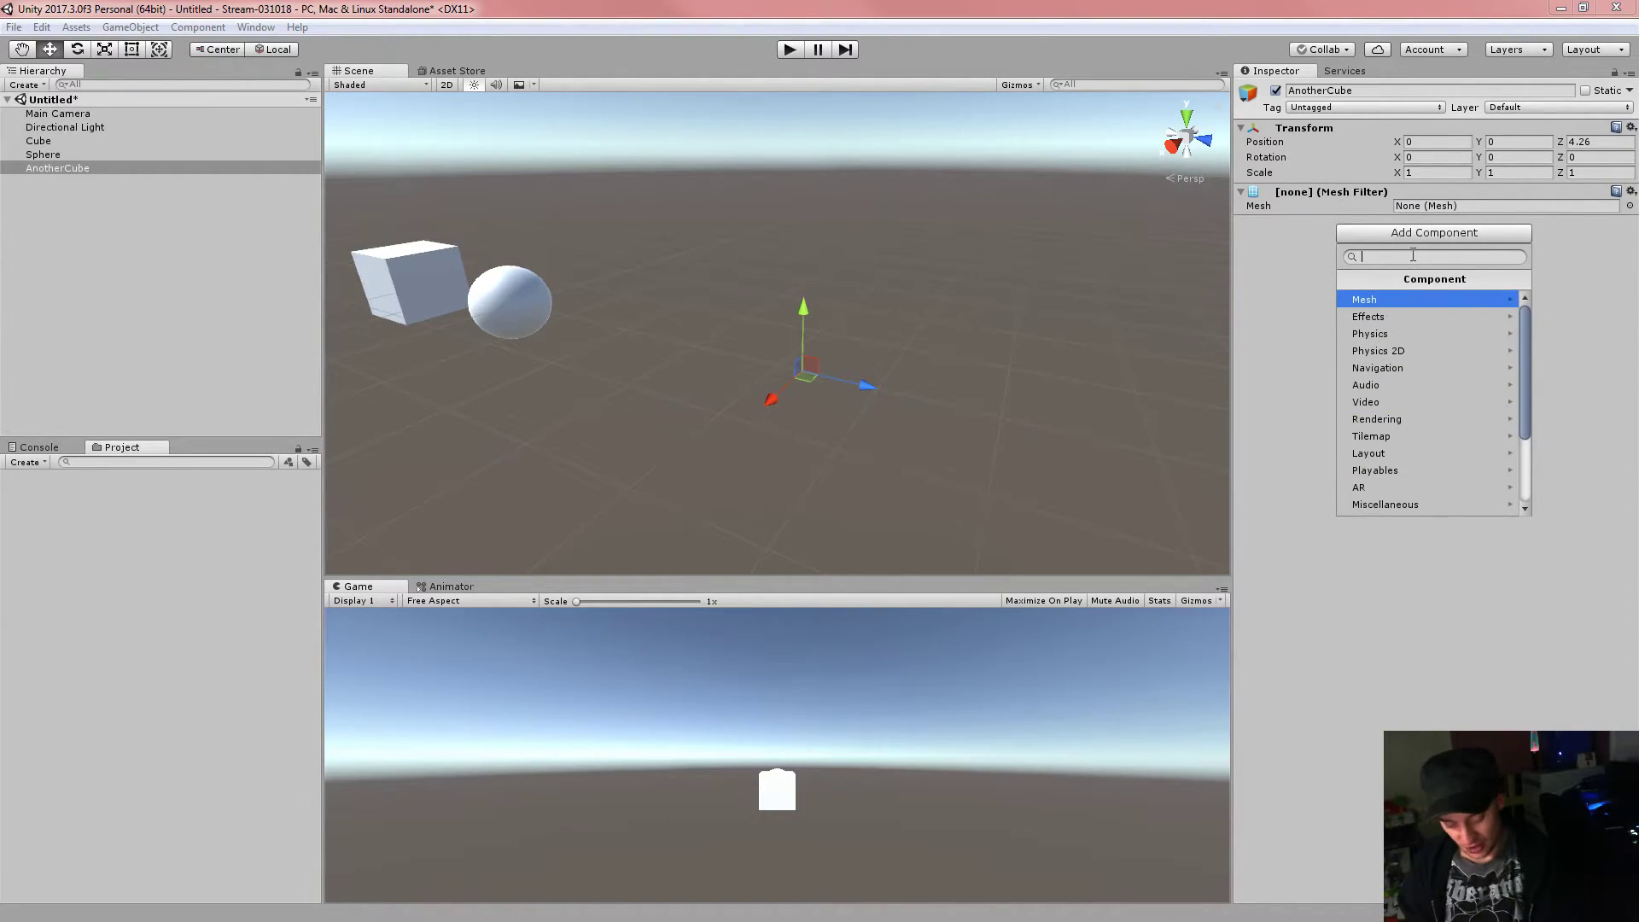
text(mesh)
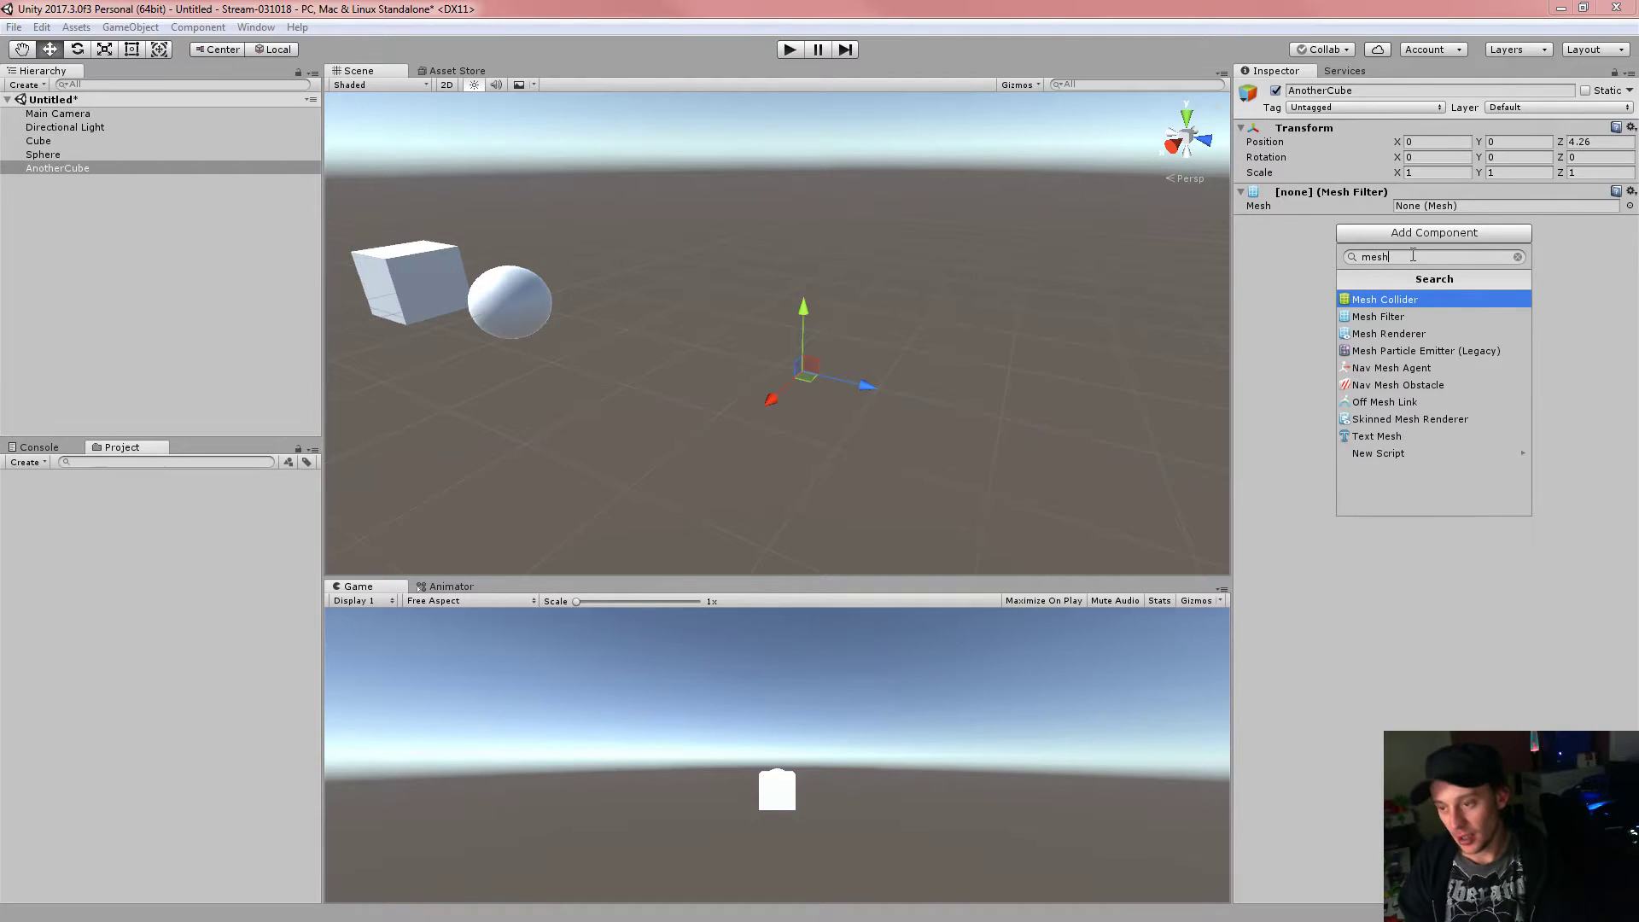
click(1601, 266)
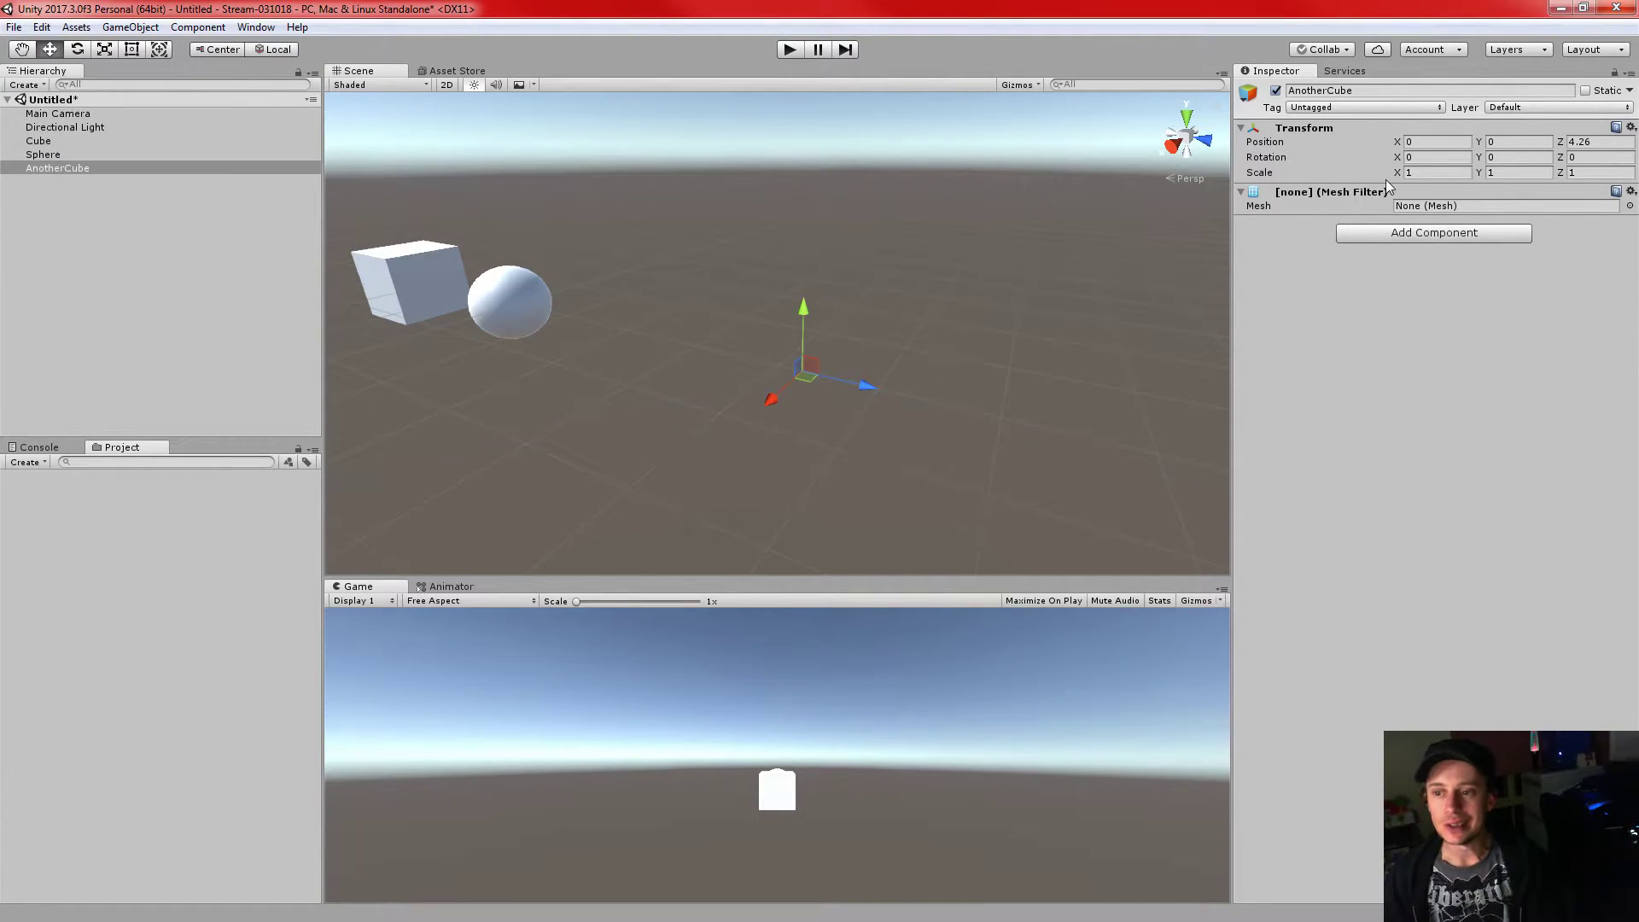
- Assign the Cube mesh to AnotherCube's Mesh Filter
click(1630, 205)
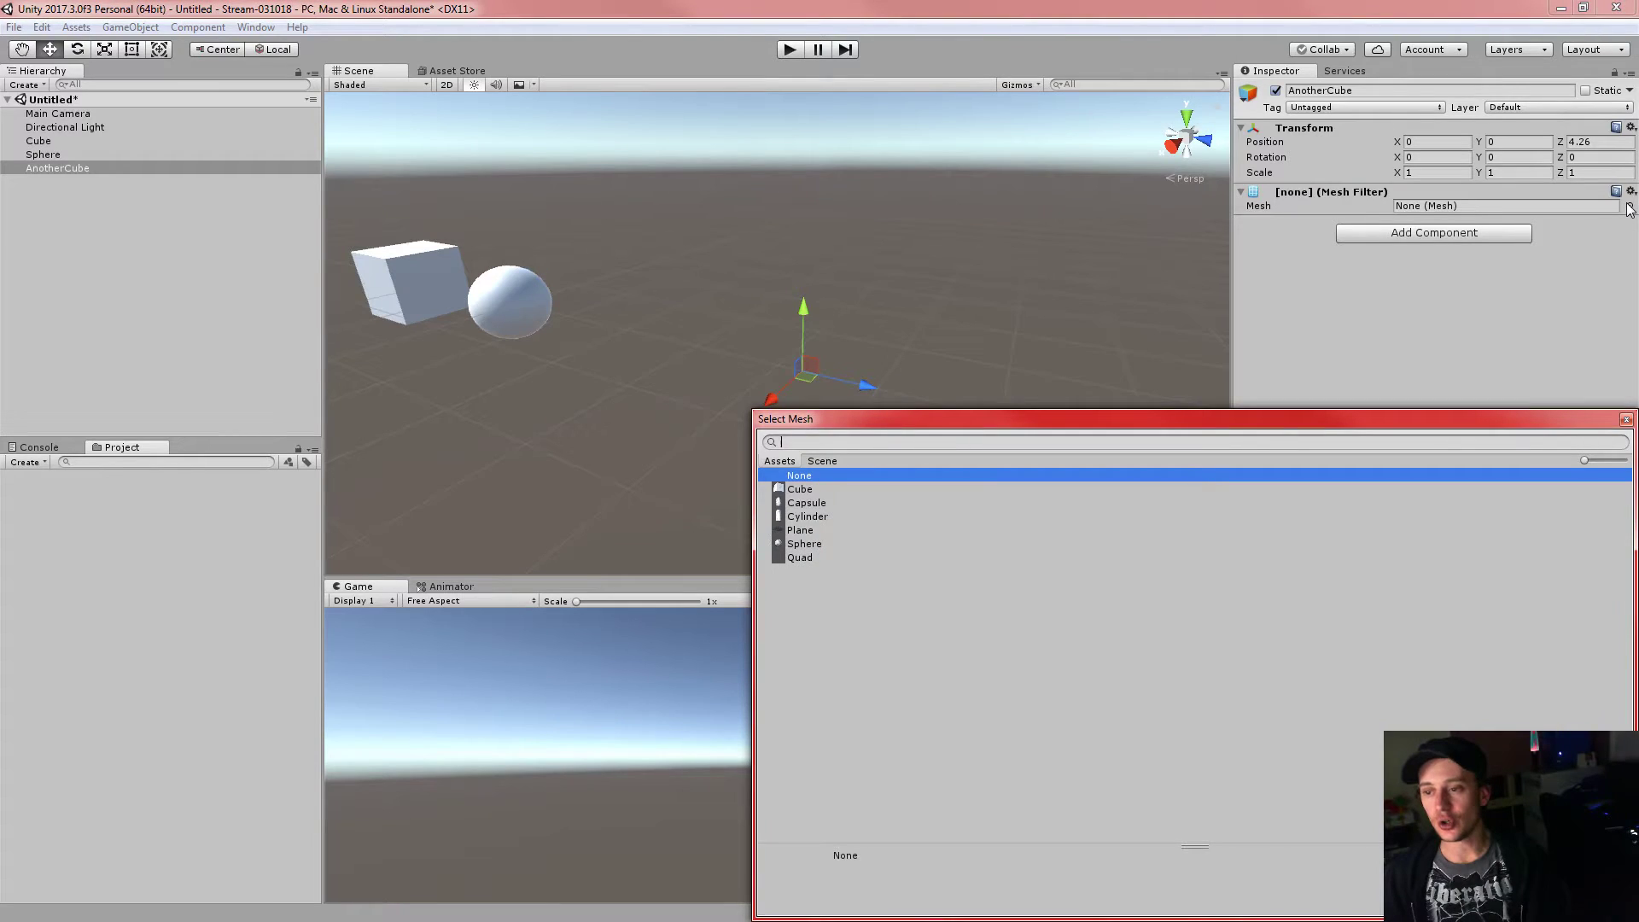
drag(909, 415, 919, 371)
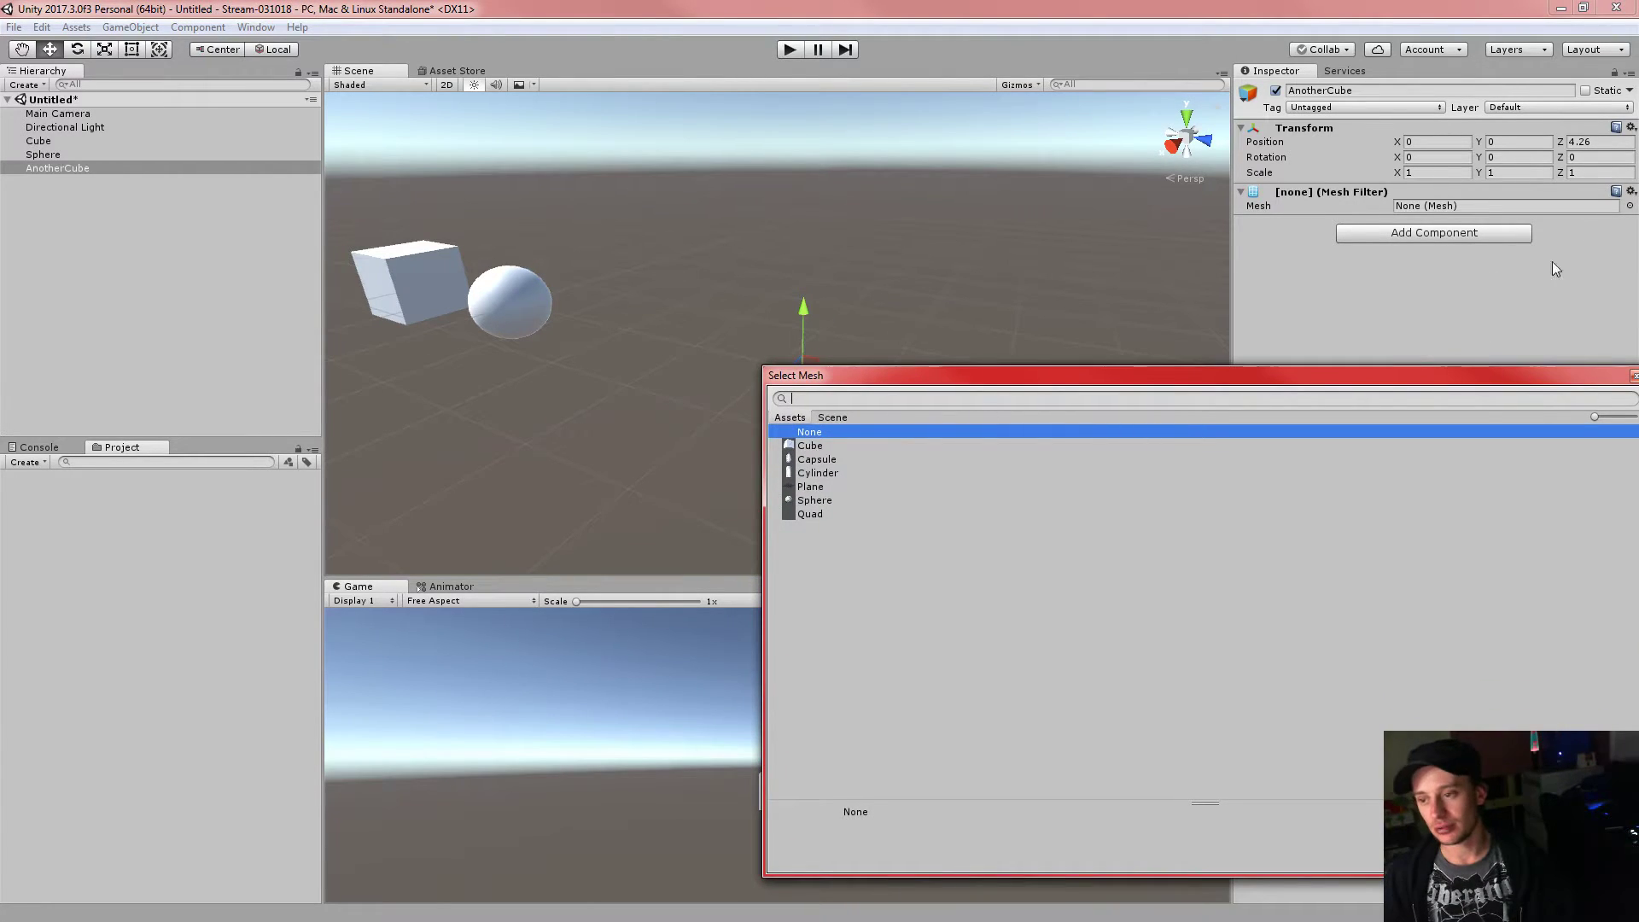
double_click(799, 445)
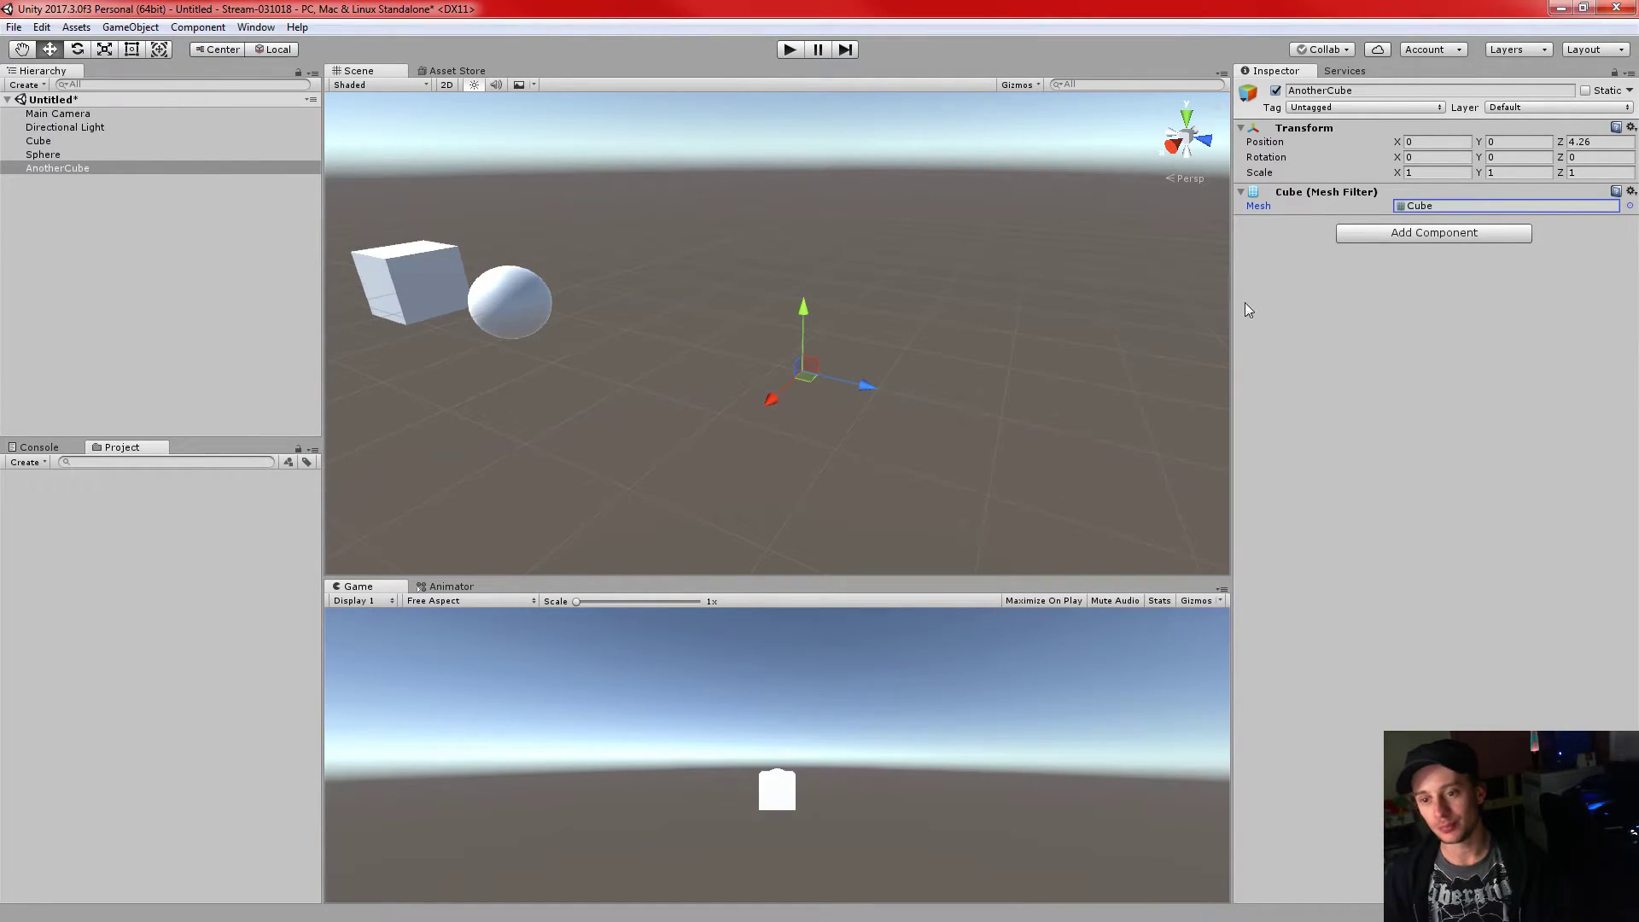
- Search the components for "renderer" and add a Mesh Renderer to AnotherCube
right_drag(1018, 358, 1003, 374)
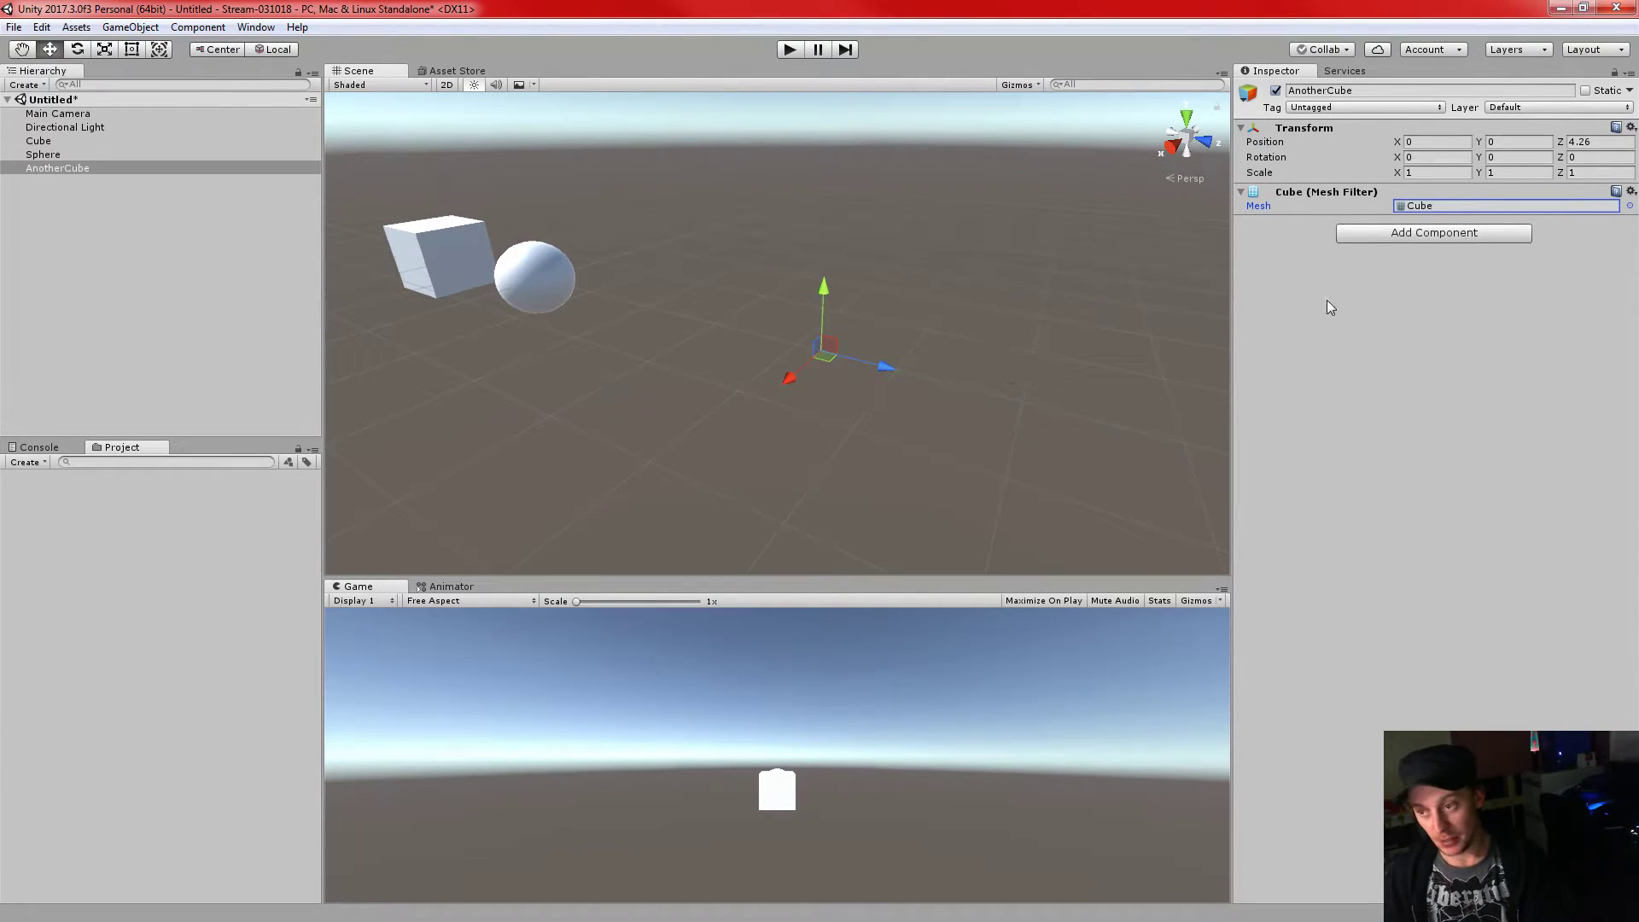
click(1400, 232)
text(renderrer)
key(BackSpace)
key(BackSpace)
text(er)
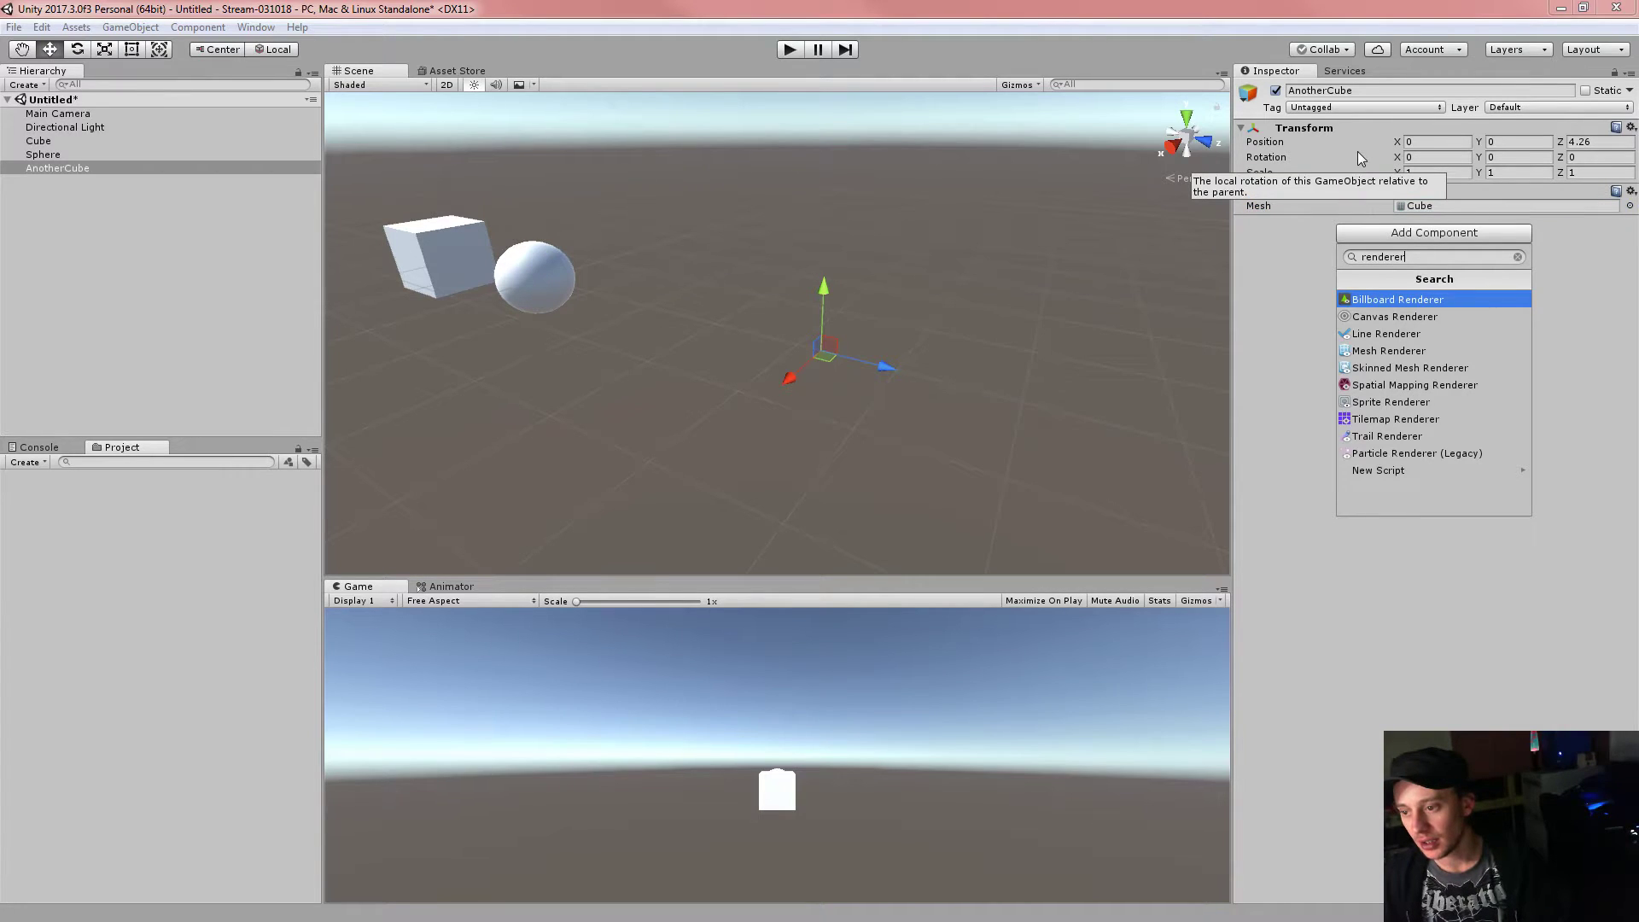
click(1397, 351)
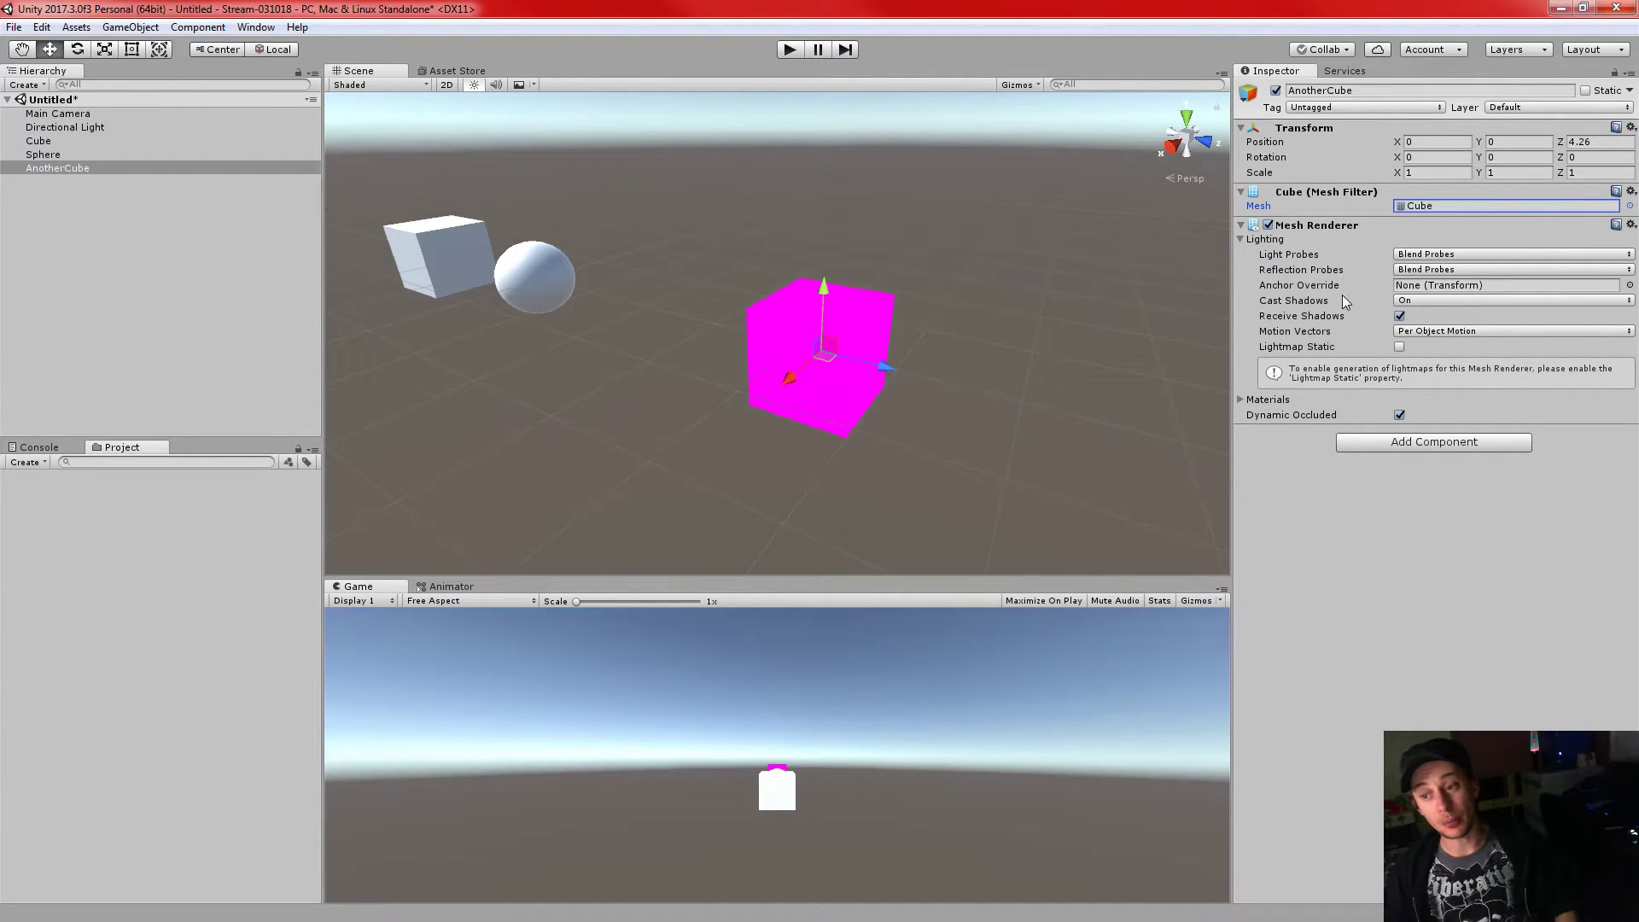
- Move AnotherCube along the Z axis to about 3.25 and assign the Default-Diffuse material to its Mesh Renderer
drag(892, 367, 794, 342)
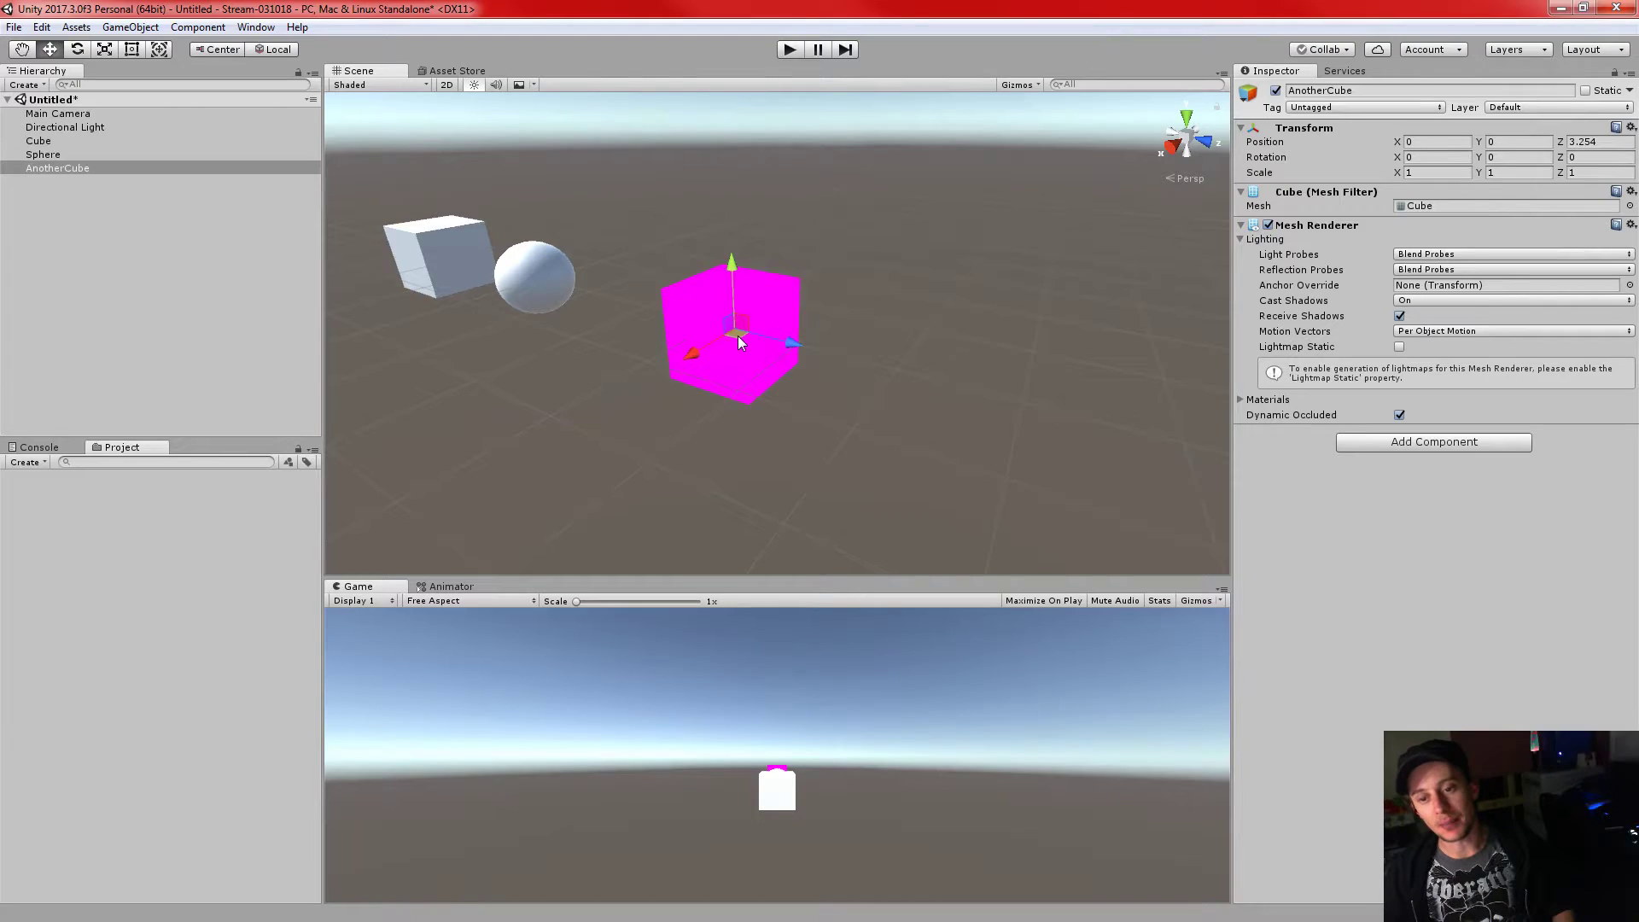
click(1242, 400)
click(1630, 430)
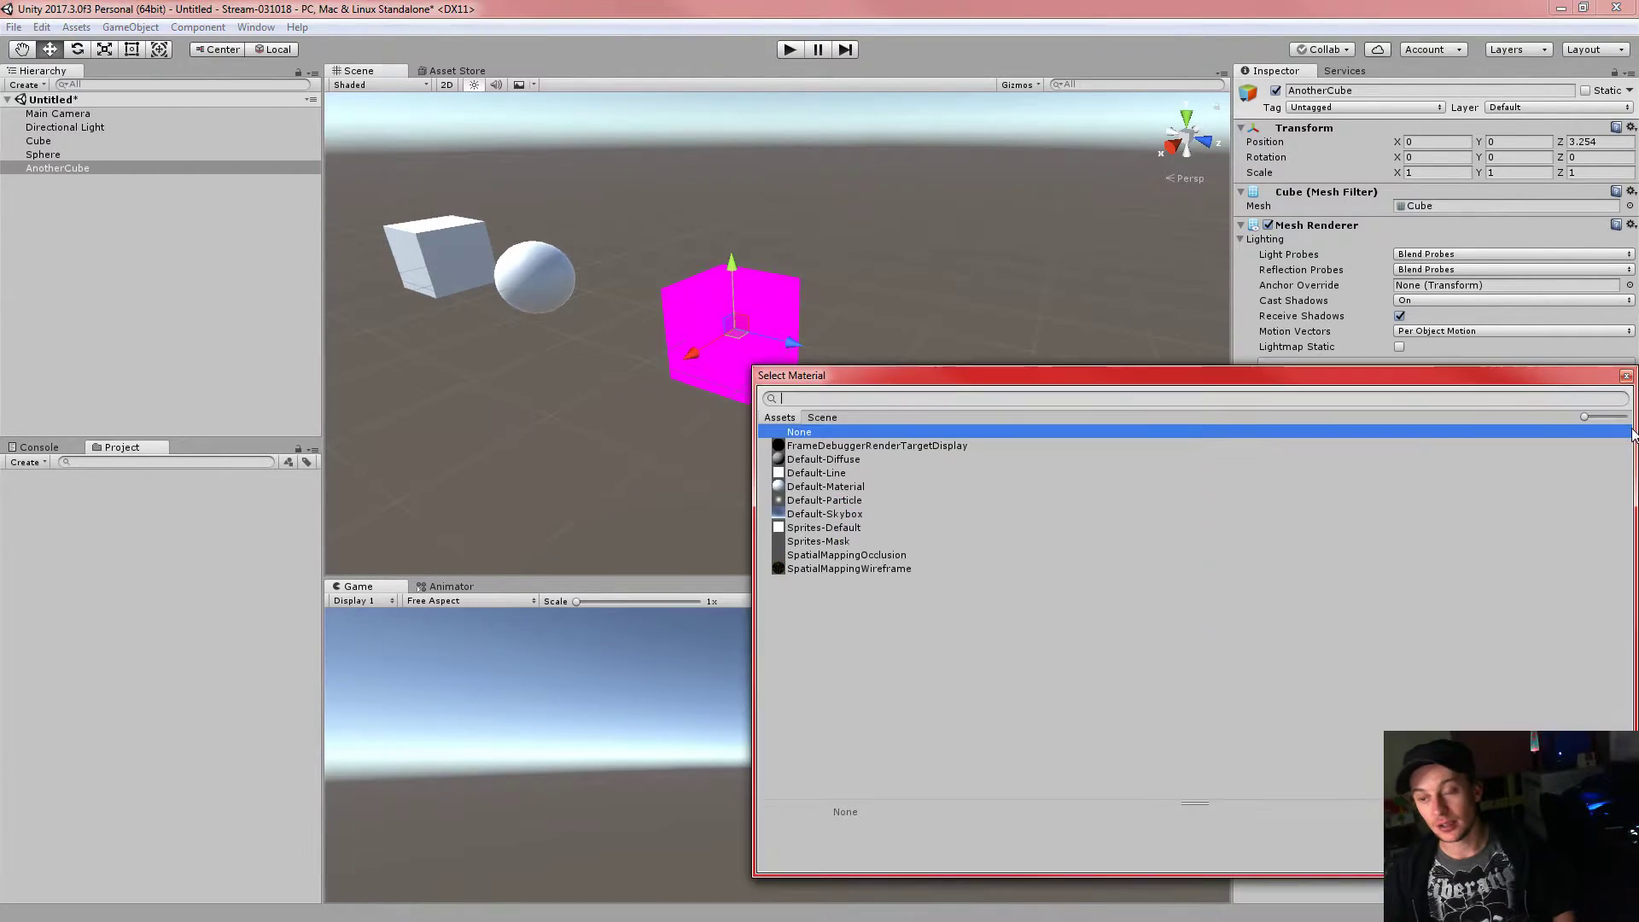
double_click(851, 460)
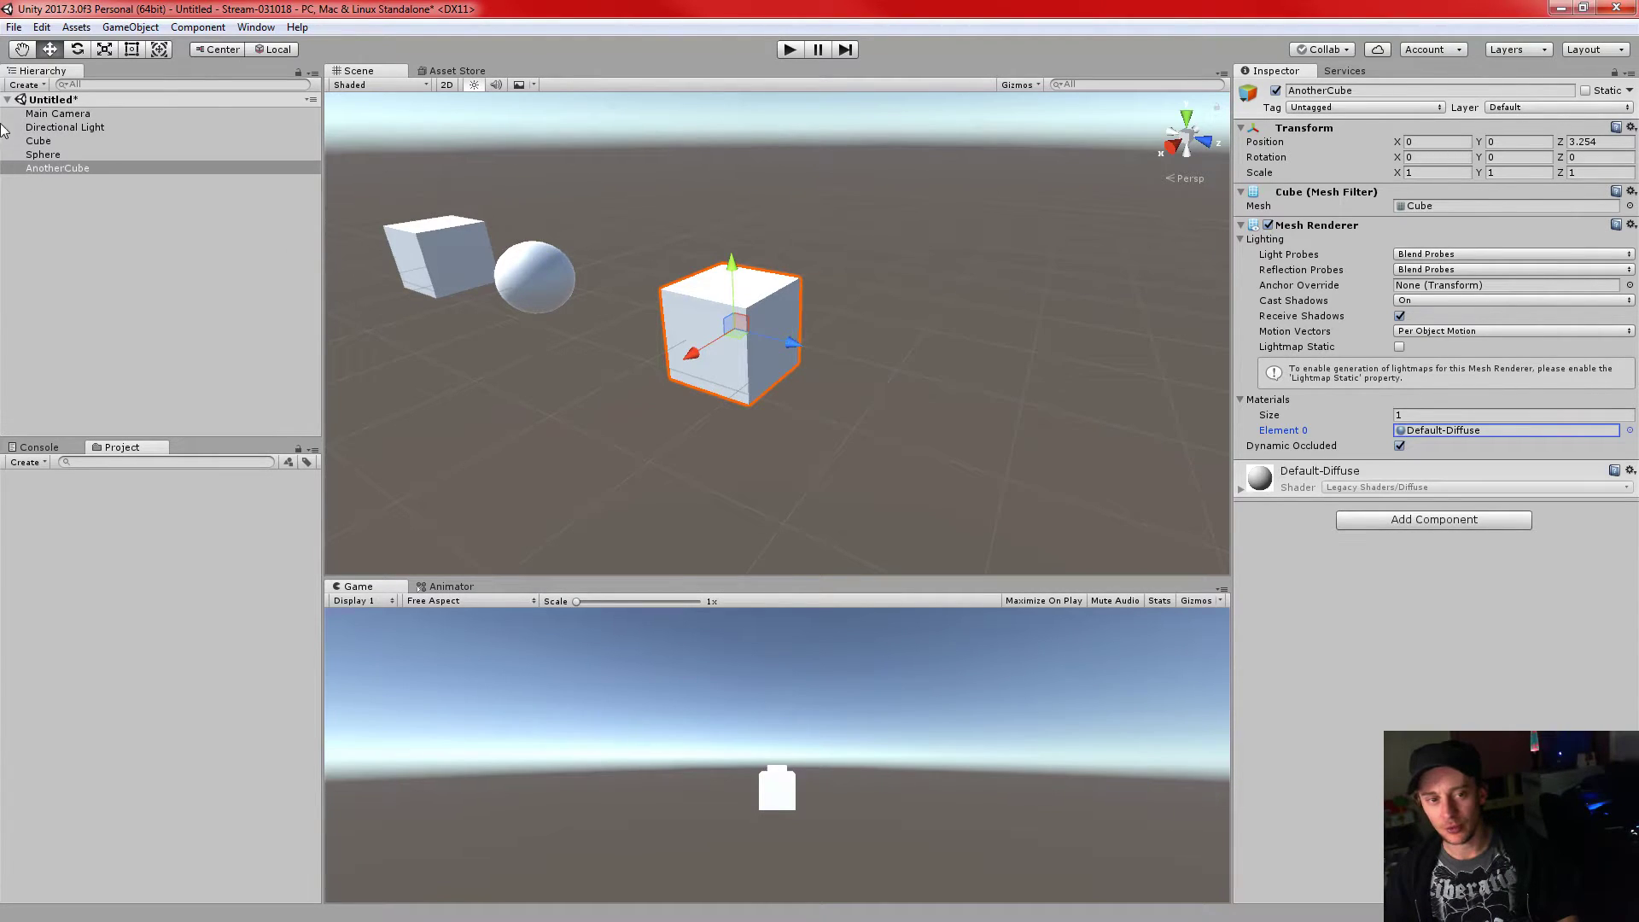
- Examine the original cube's Box Collider outline up close in collider editing mode
click(38, 141)
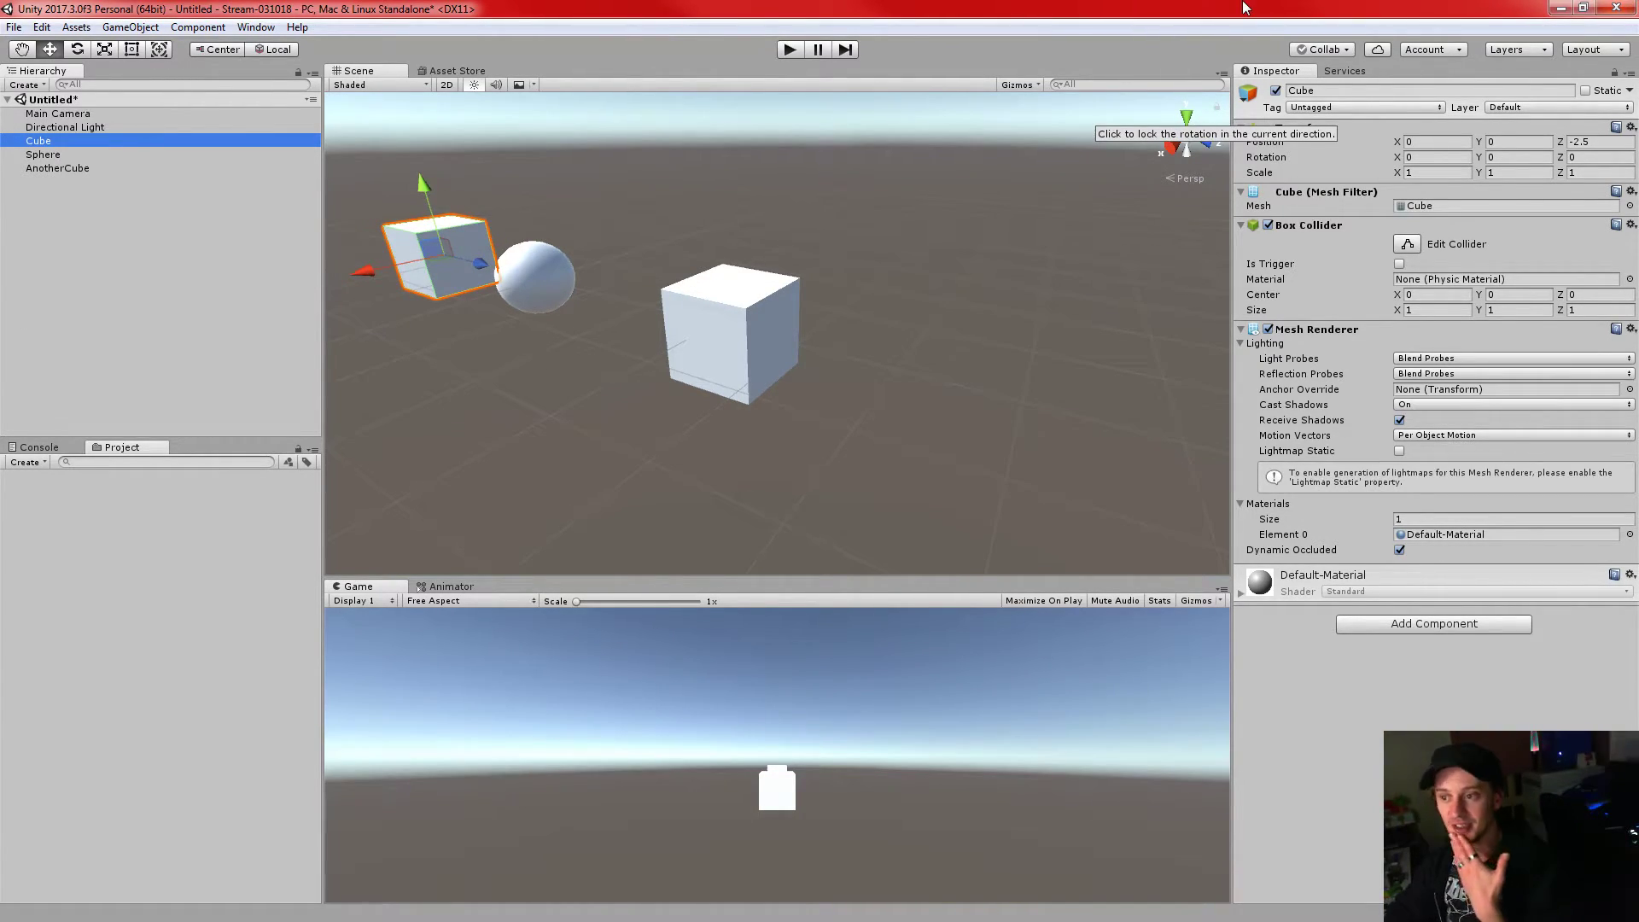
click(1402, 247)
key(f)
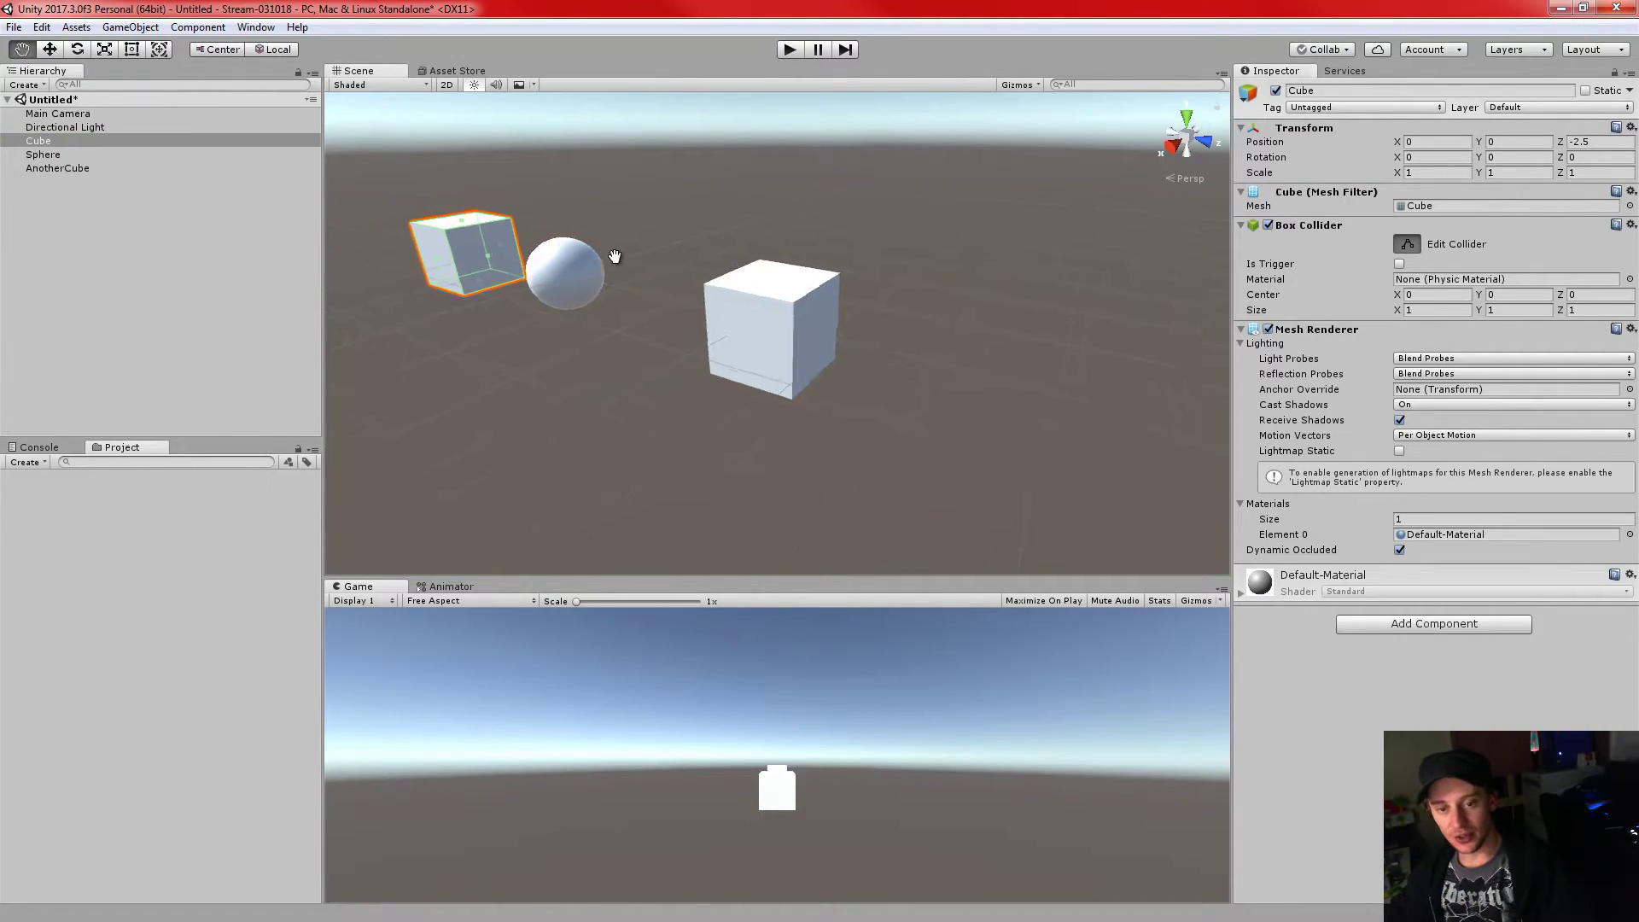
scroll(940, 338, up, 3)
middle_drag(1086, 366, 1042, 348)
right_drag(930, 279, 832, 291)
key(f)
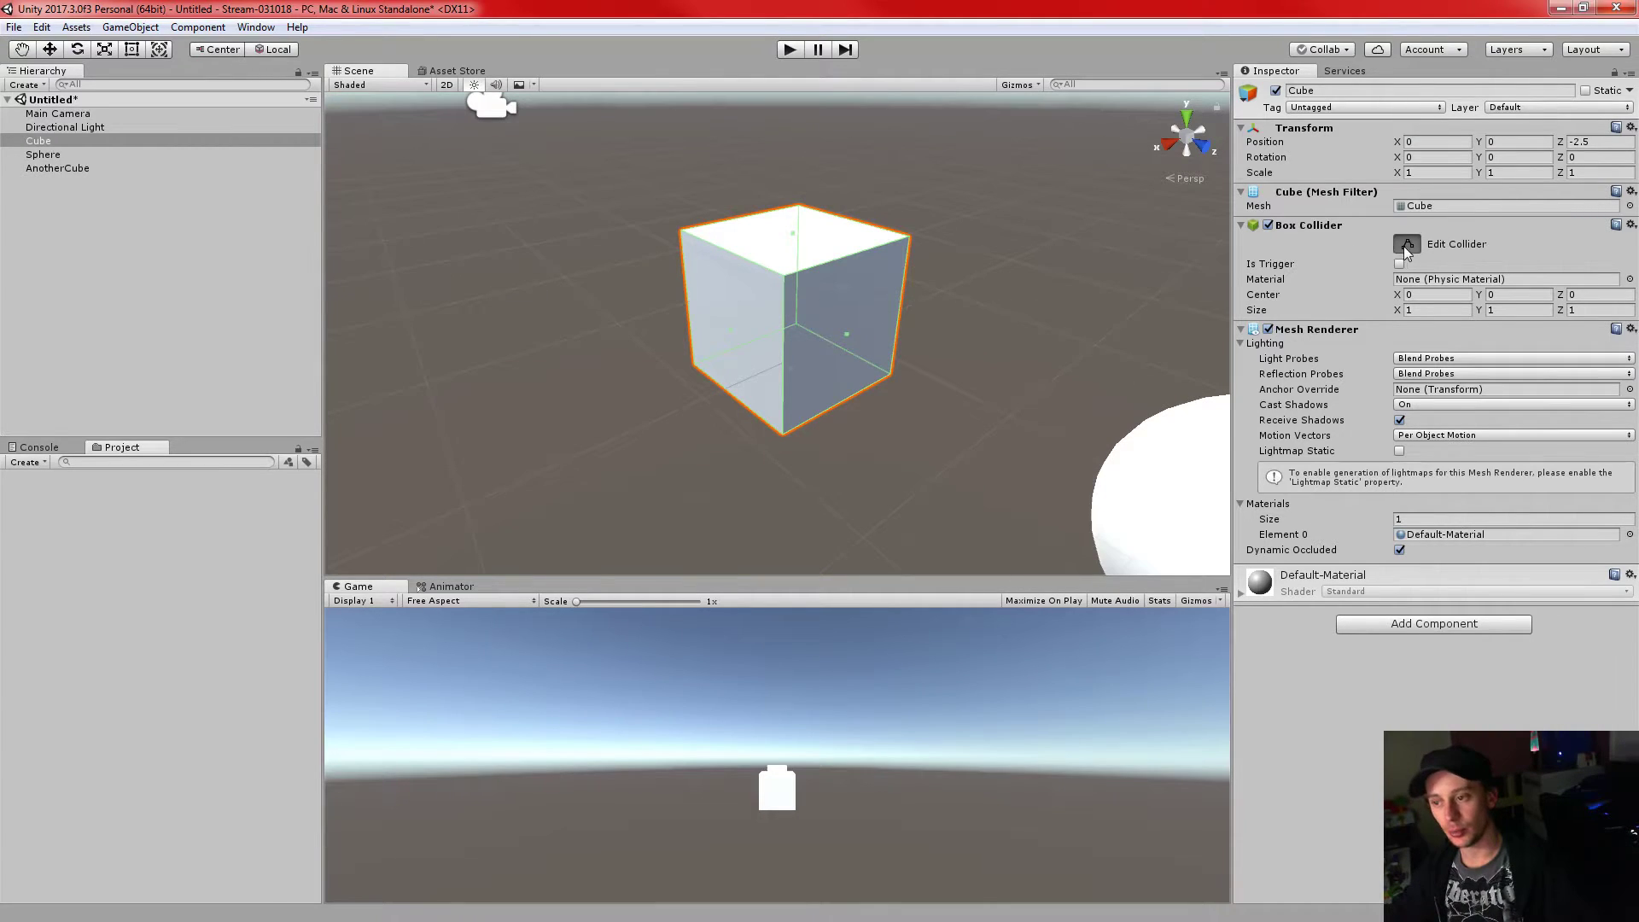
key(w)
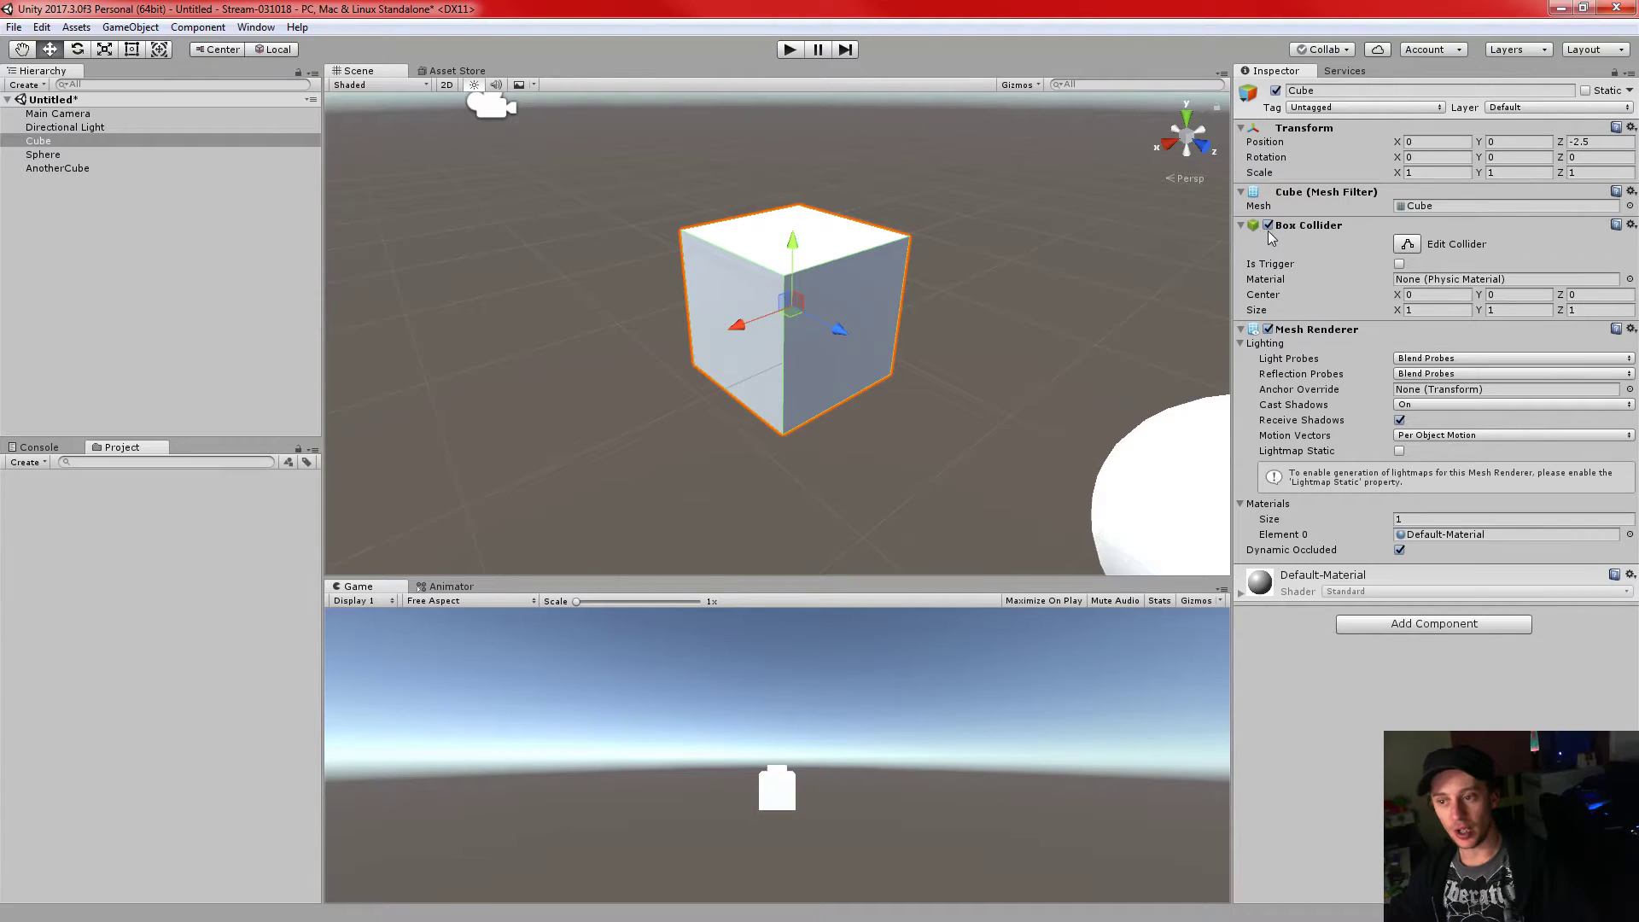
- Search the addable components for "collider" and review the collider types without adding one
click(1414, 626)
text(collider)
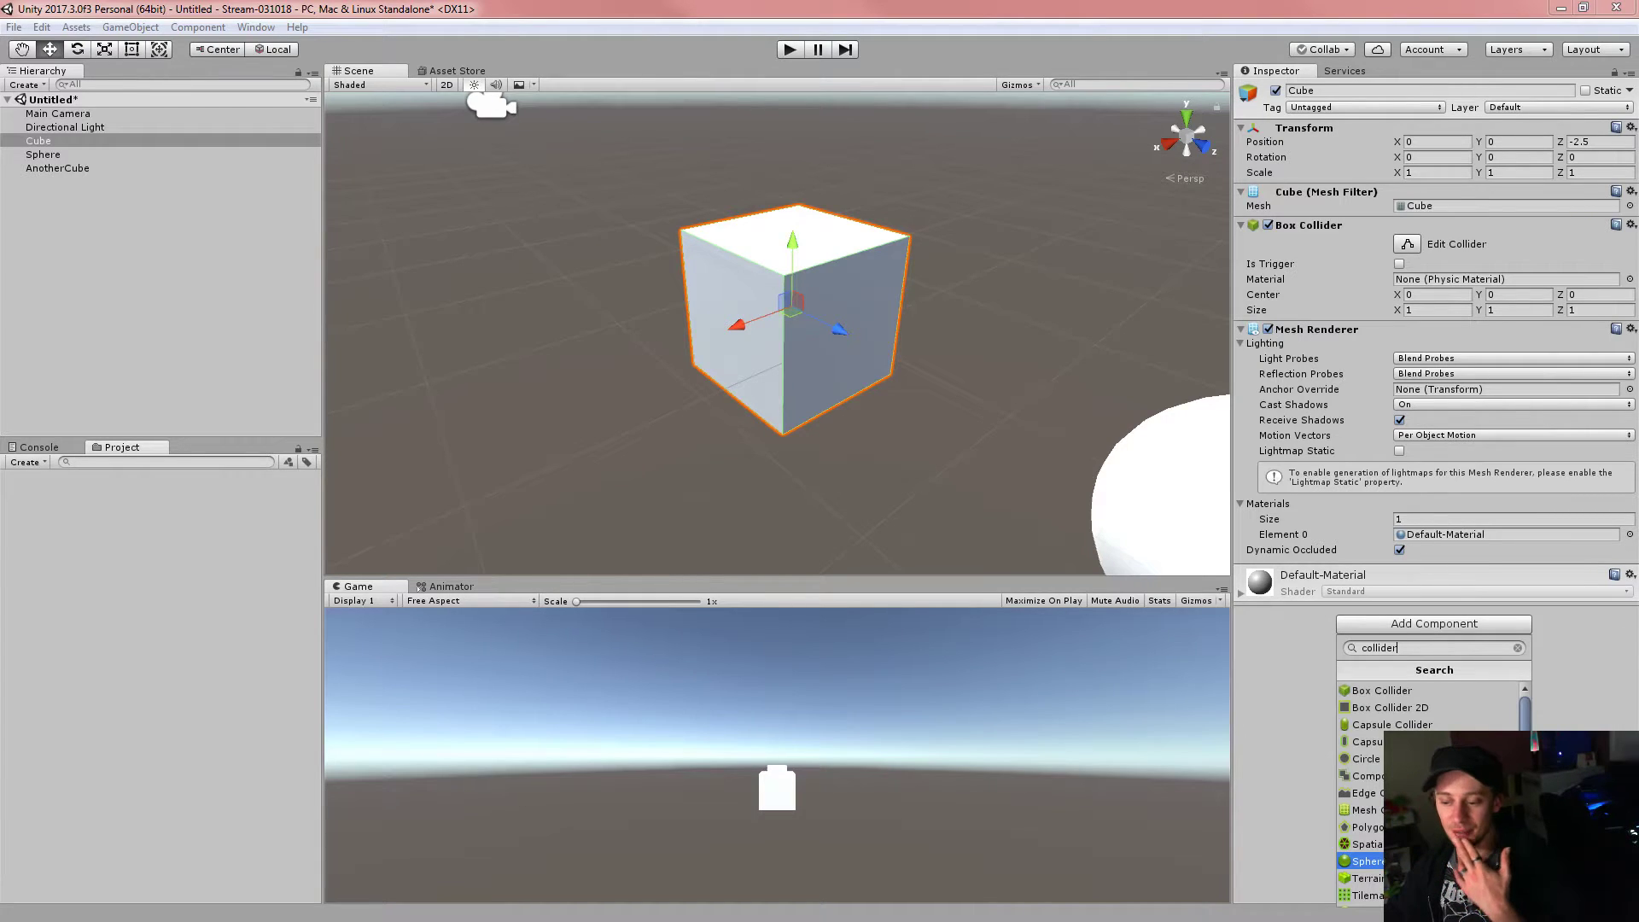
scroll(1366, 794, down, 2)
scroll(1366, 794, up, 3)
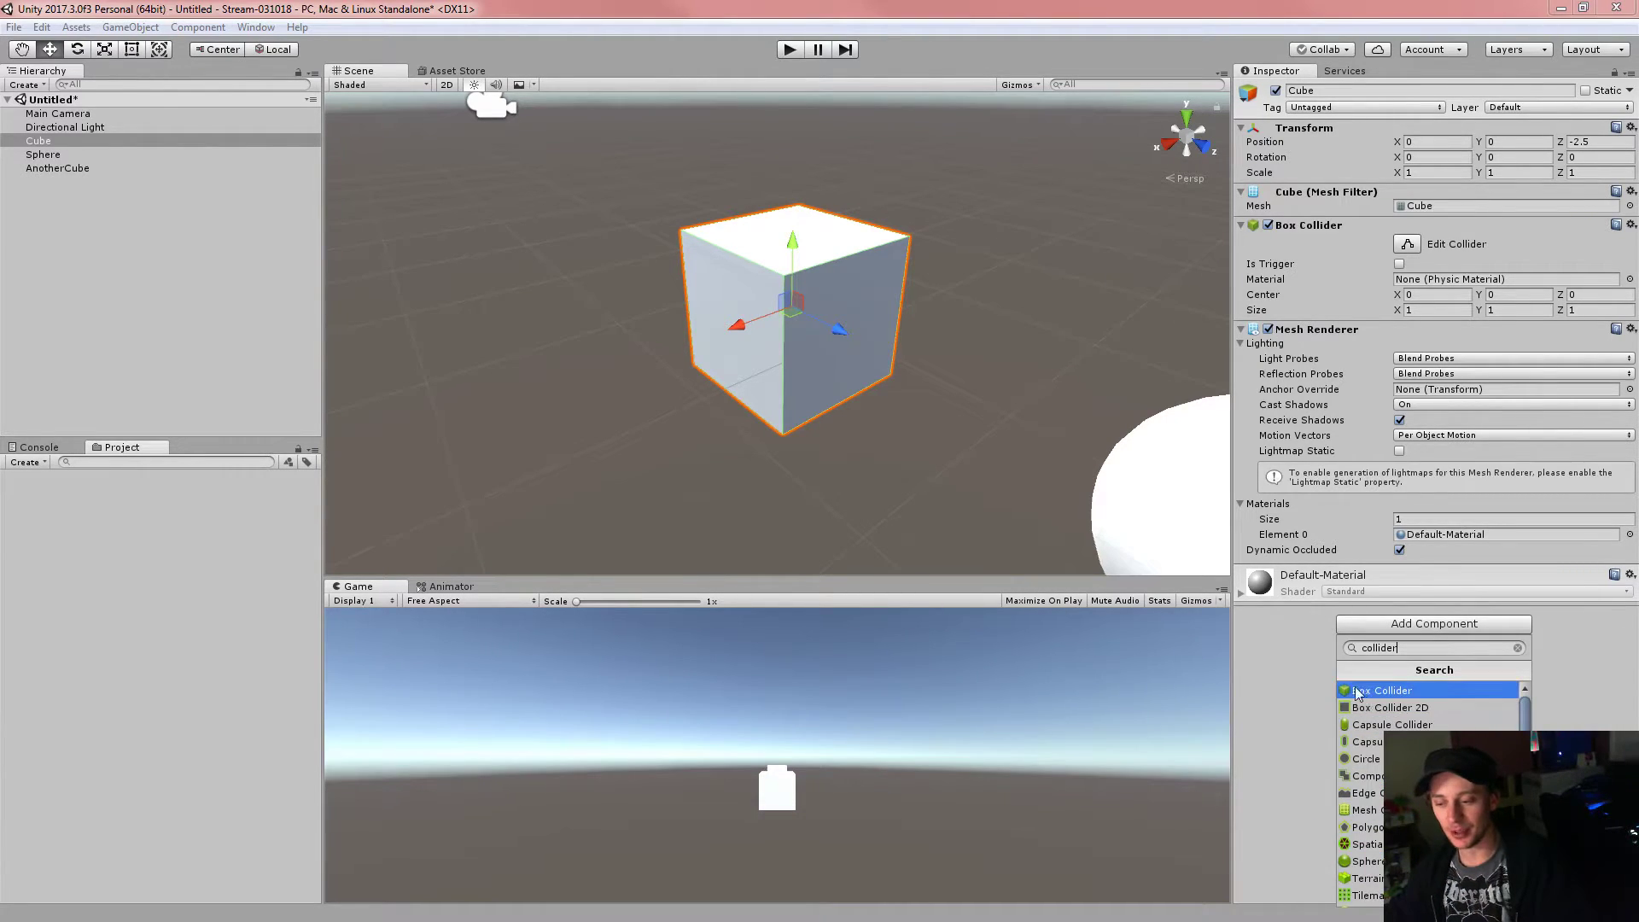
click(1517, 648)
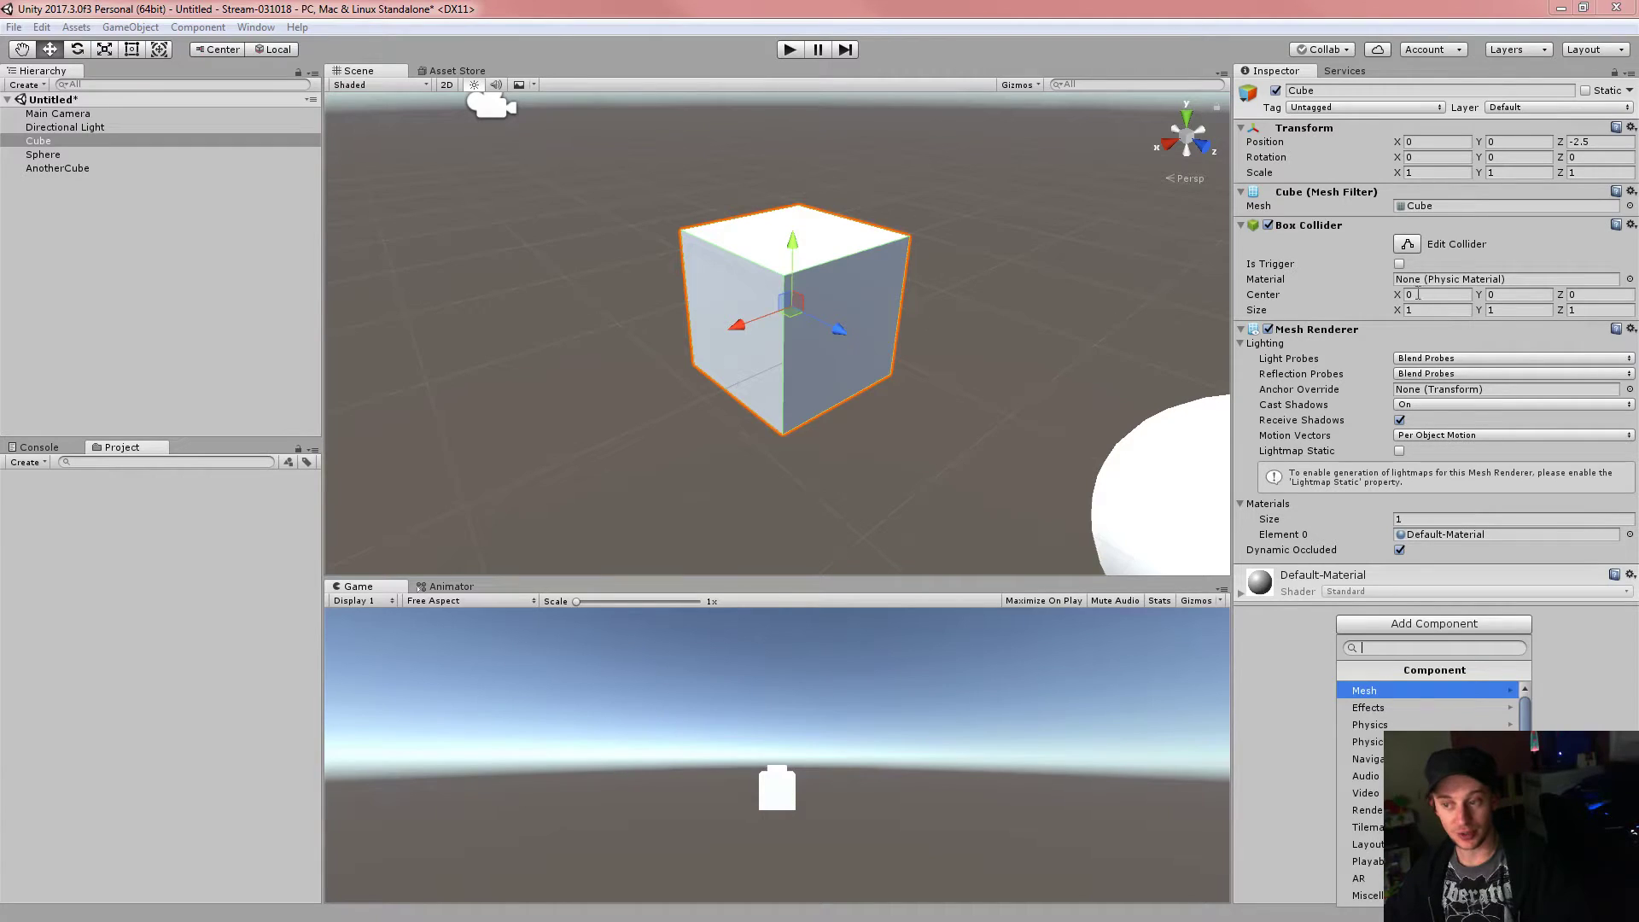
click(1557, 648)
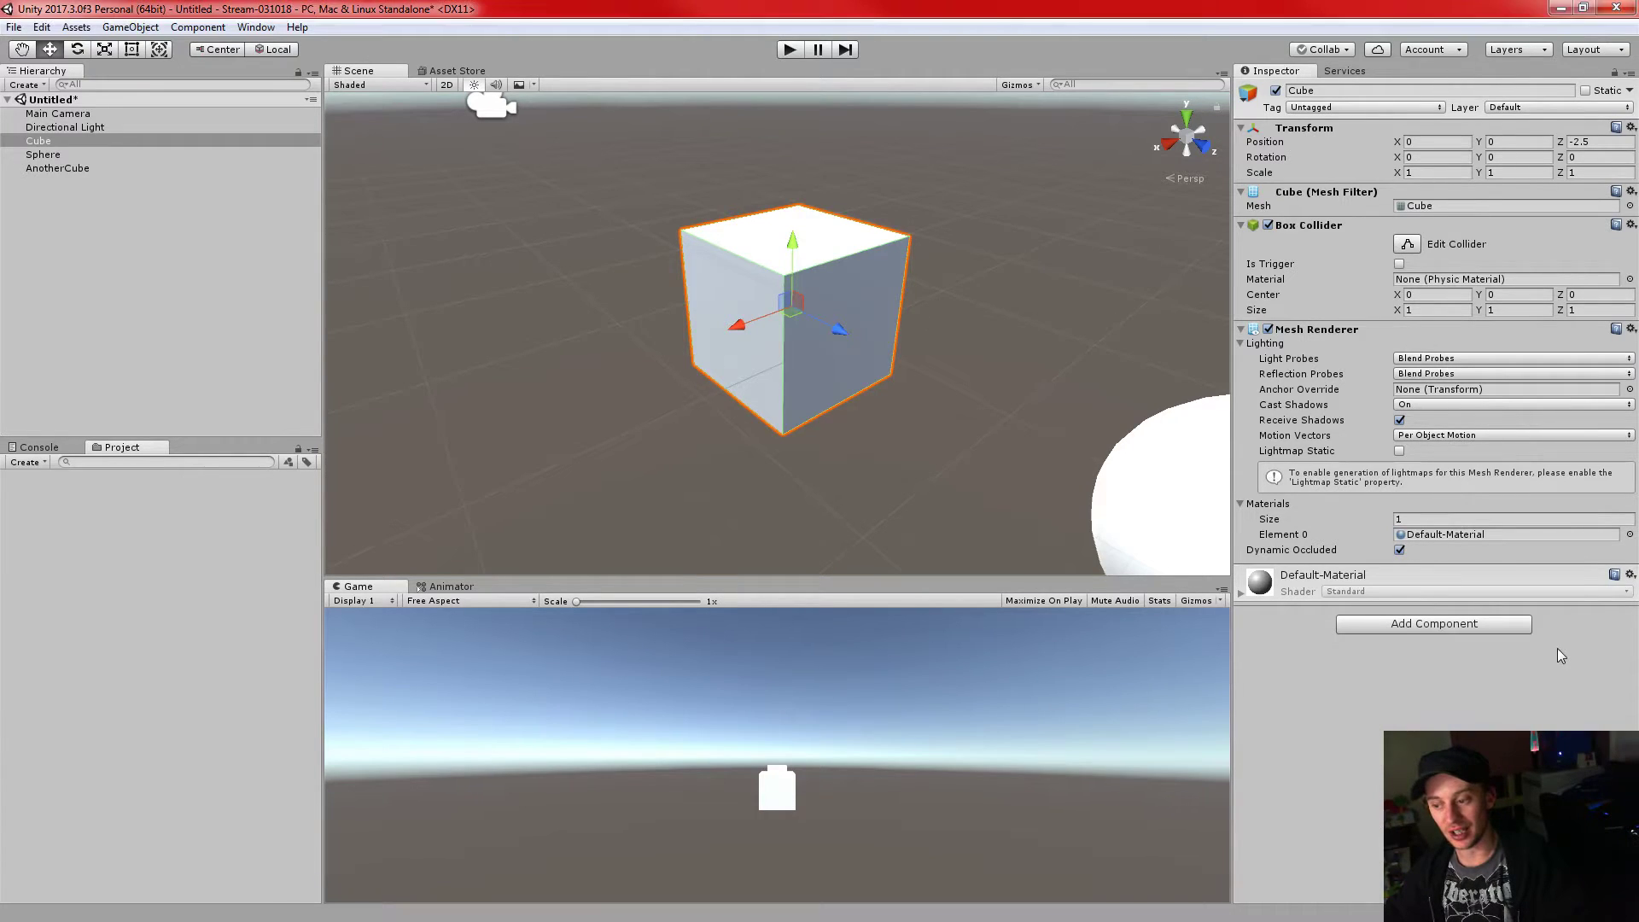
- Stretch the original cube's Box Collider along Z to a size of about 2.09 and pull it back to about 1.65
click(1409, 245)
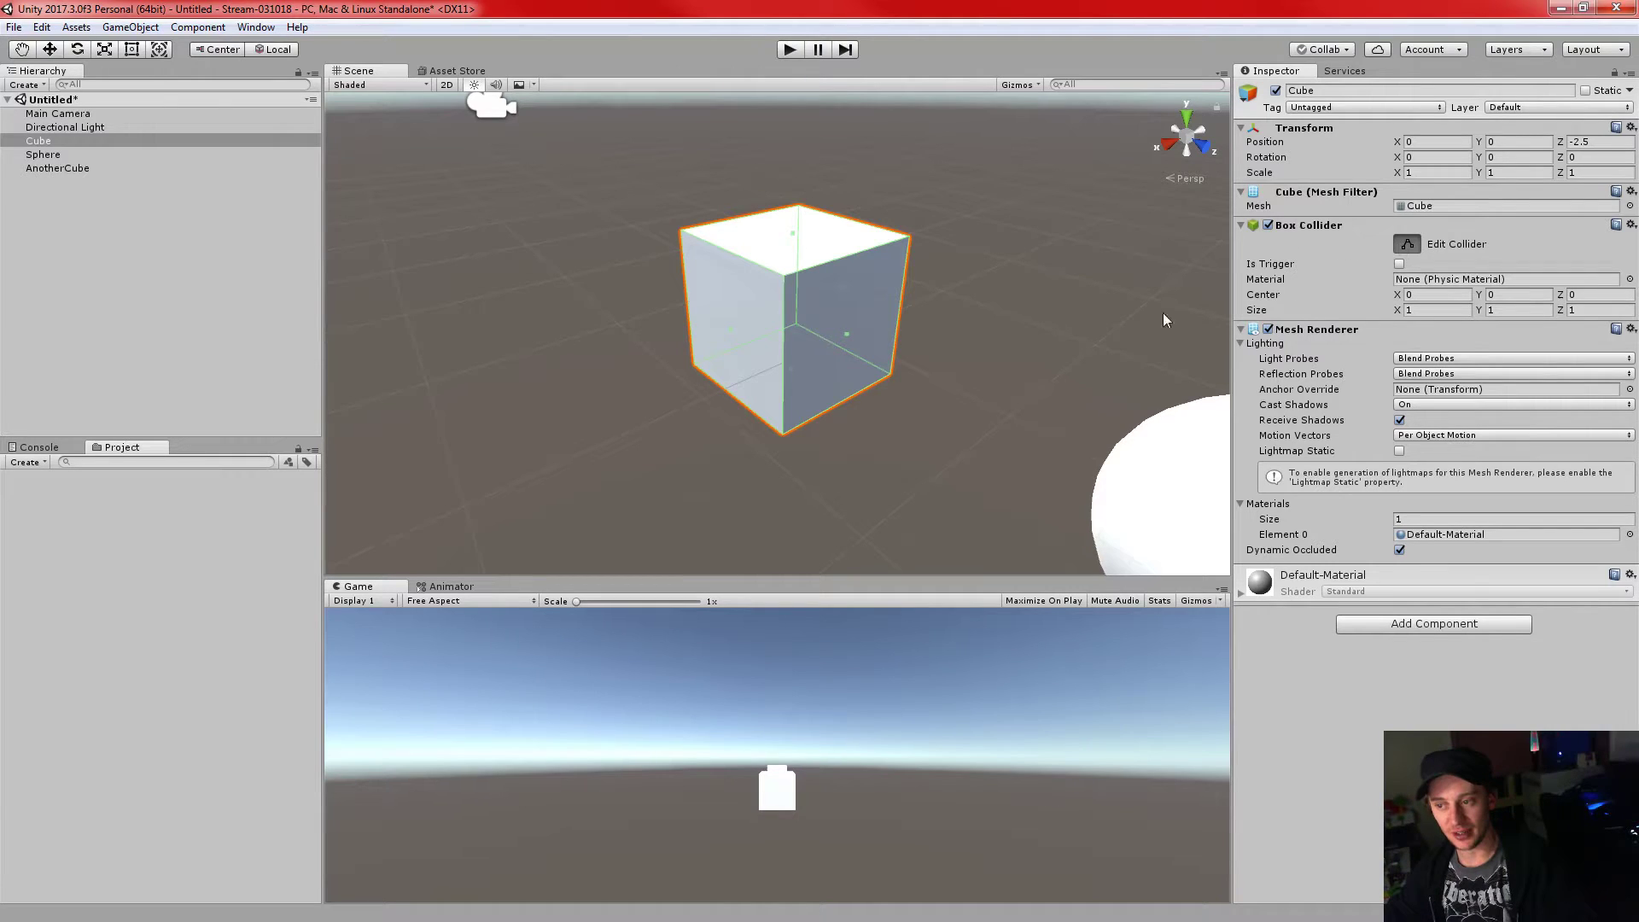
drag(847, 339, 956, 392)
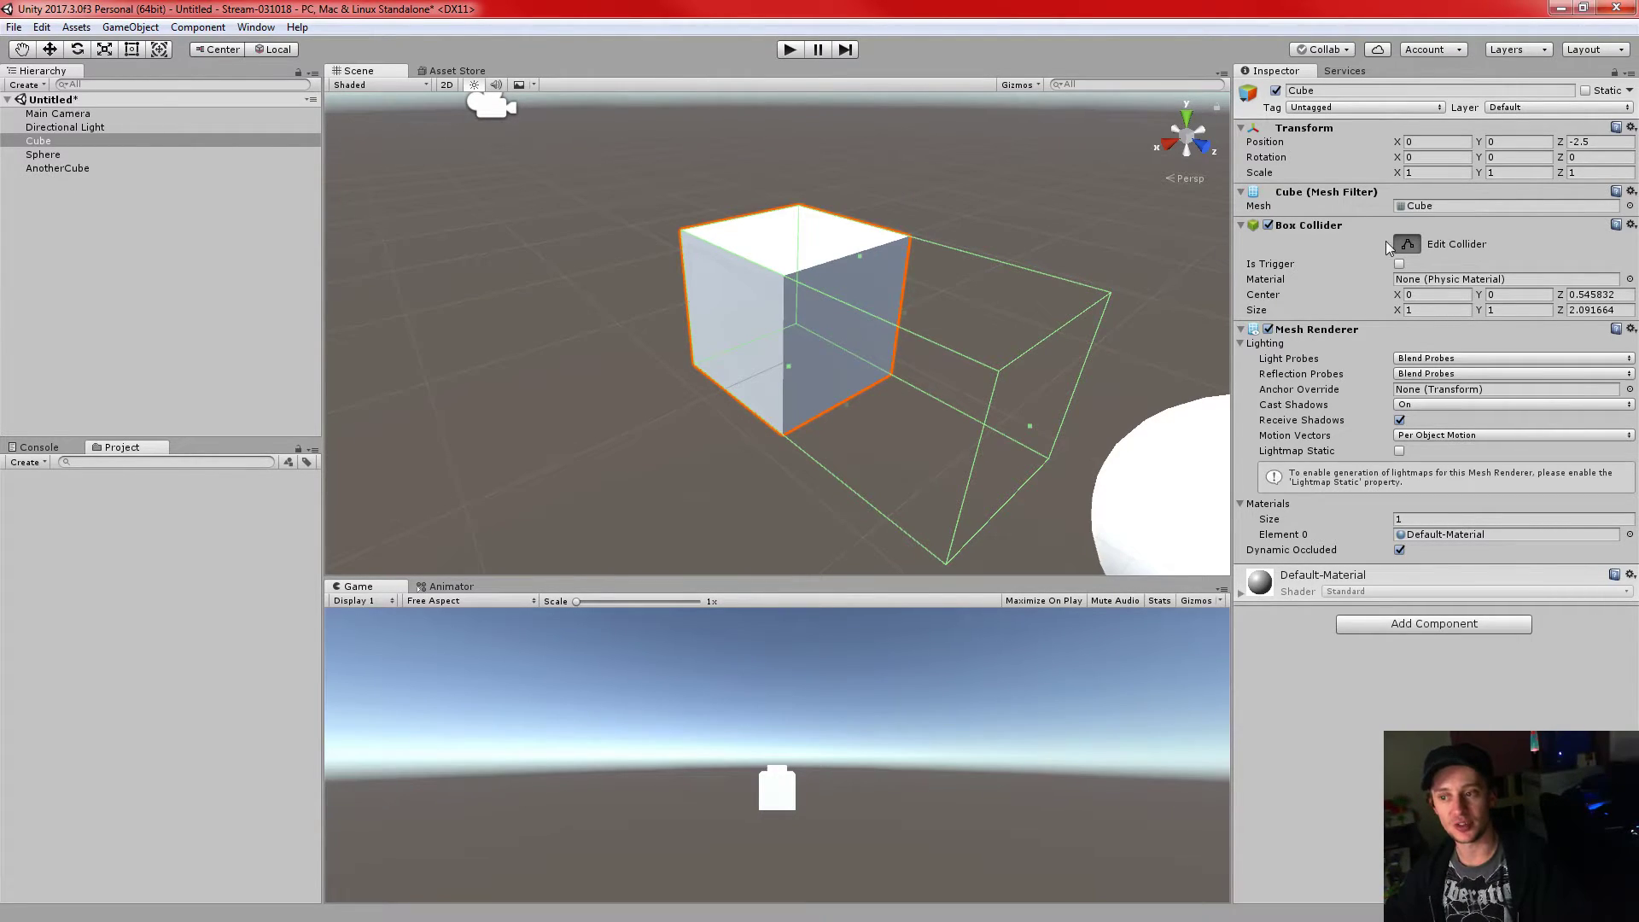
click(1405, 245)
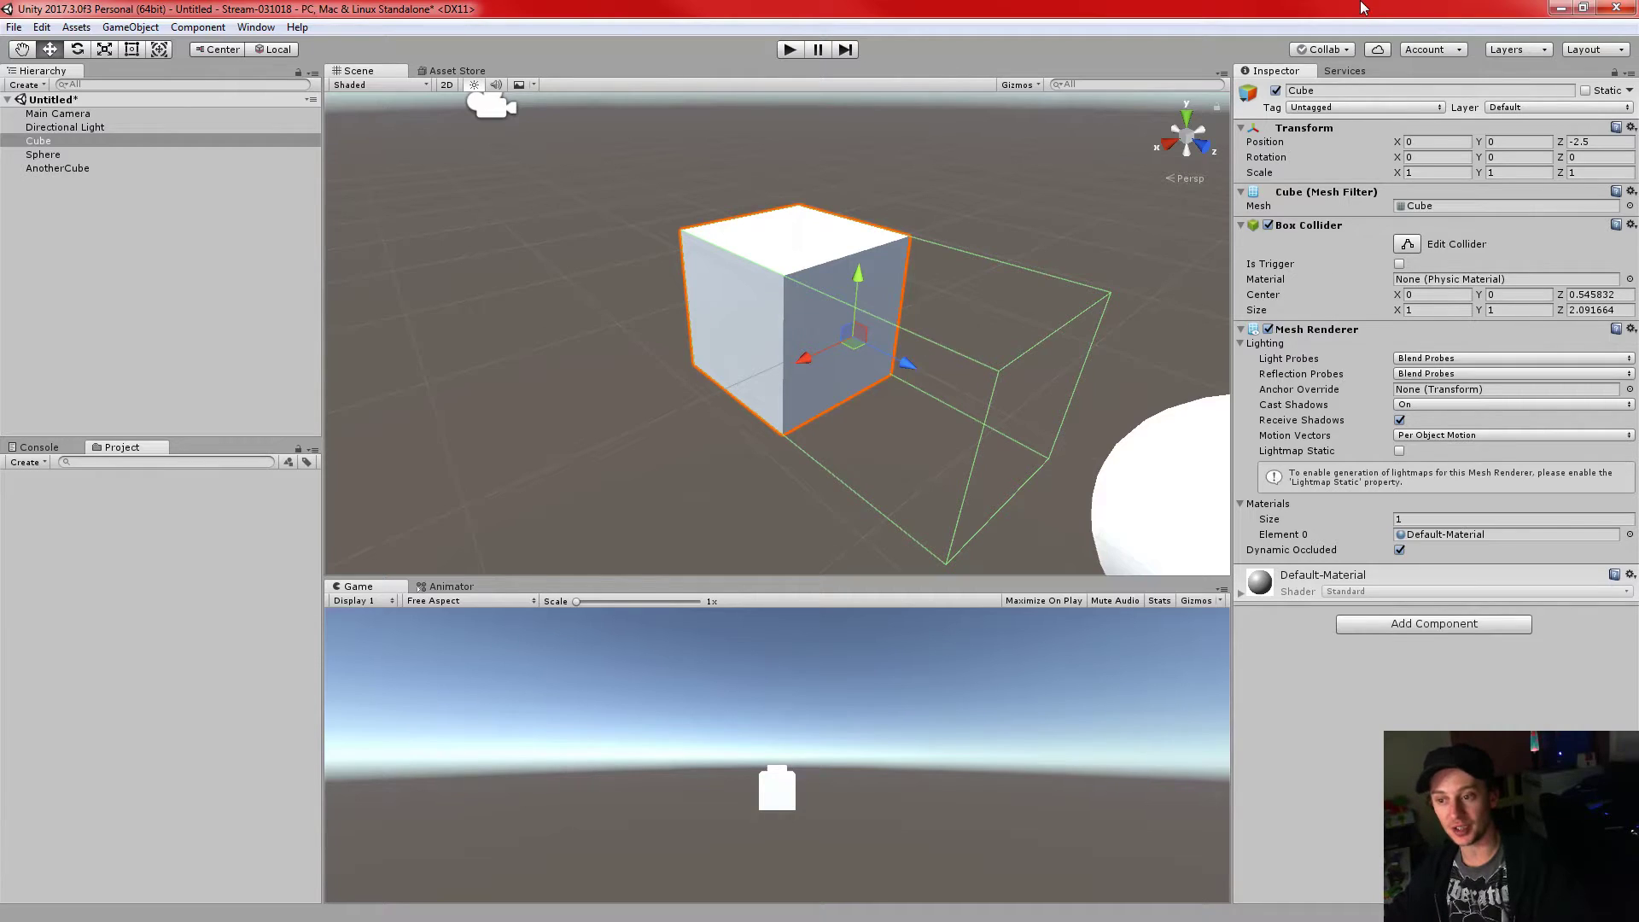
click(1415, 311)
click(1404, 245)
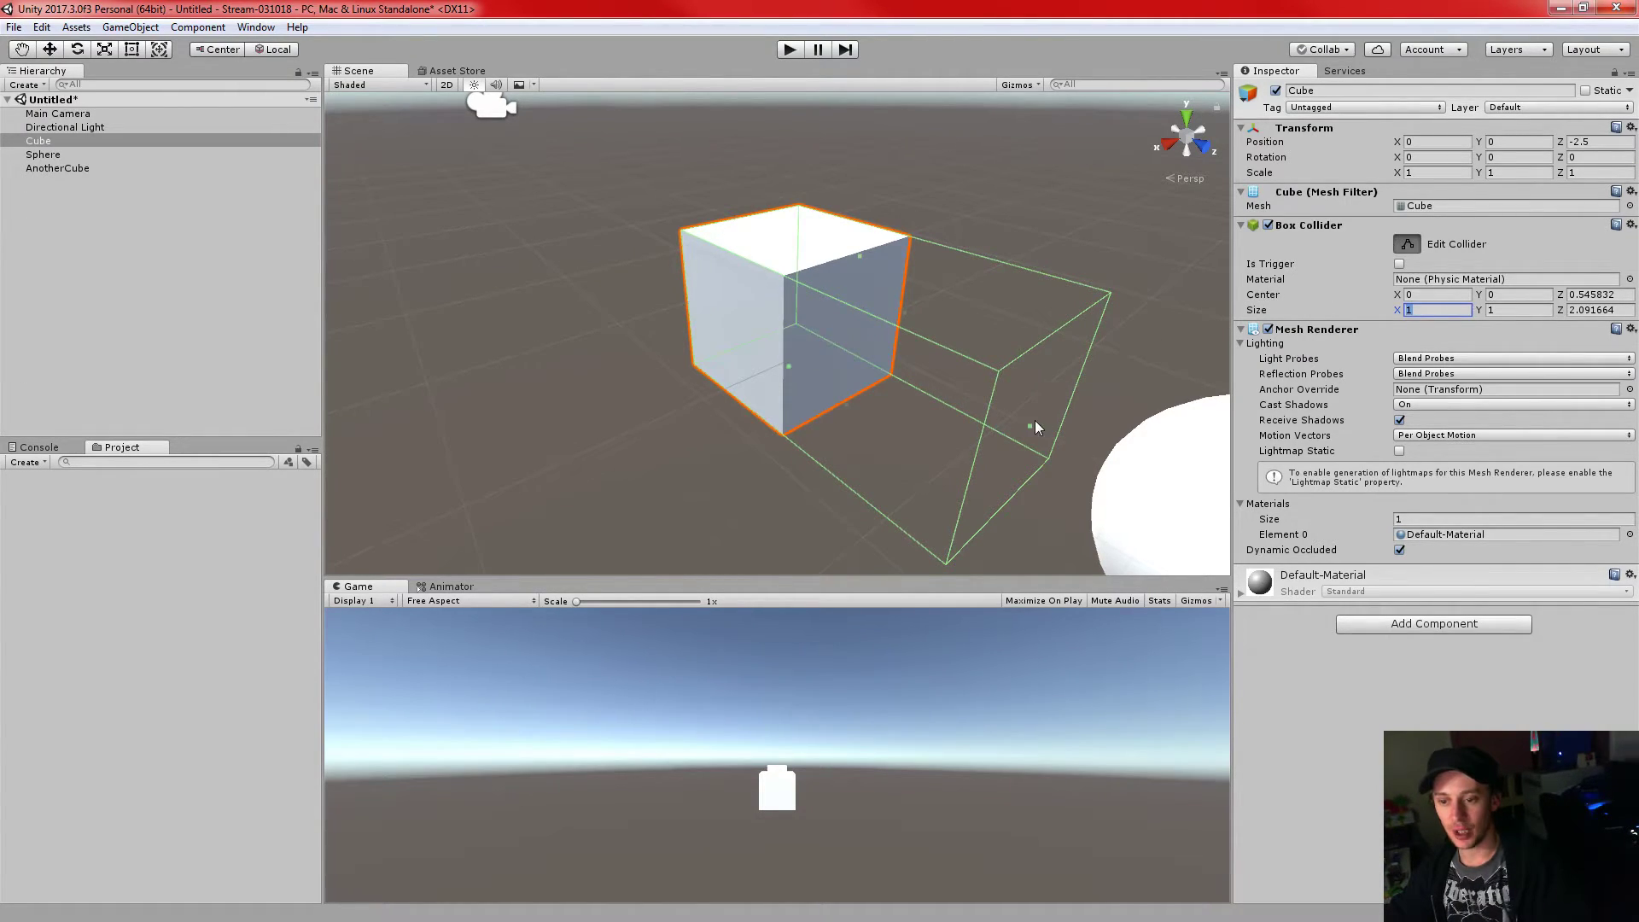
drag(1030, 431, 1003, 372)
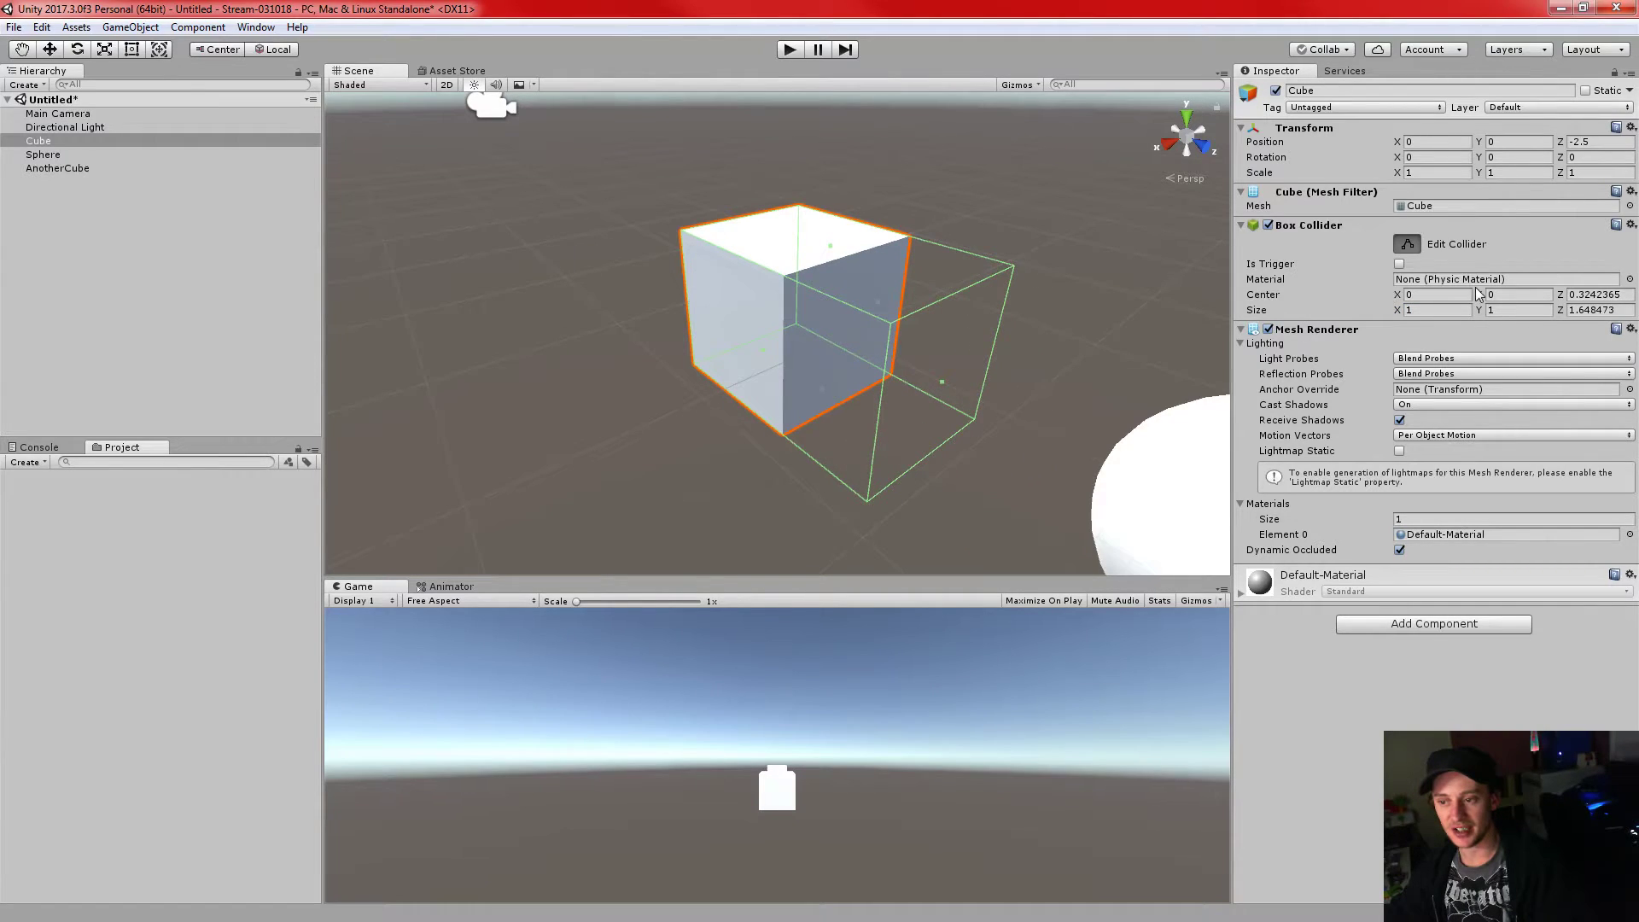
- Set the original cube's Box Collider size to 2 on X, Y and Z
click(1435, 296)
click(1512, 294)
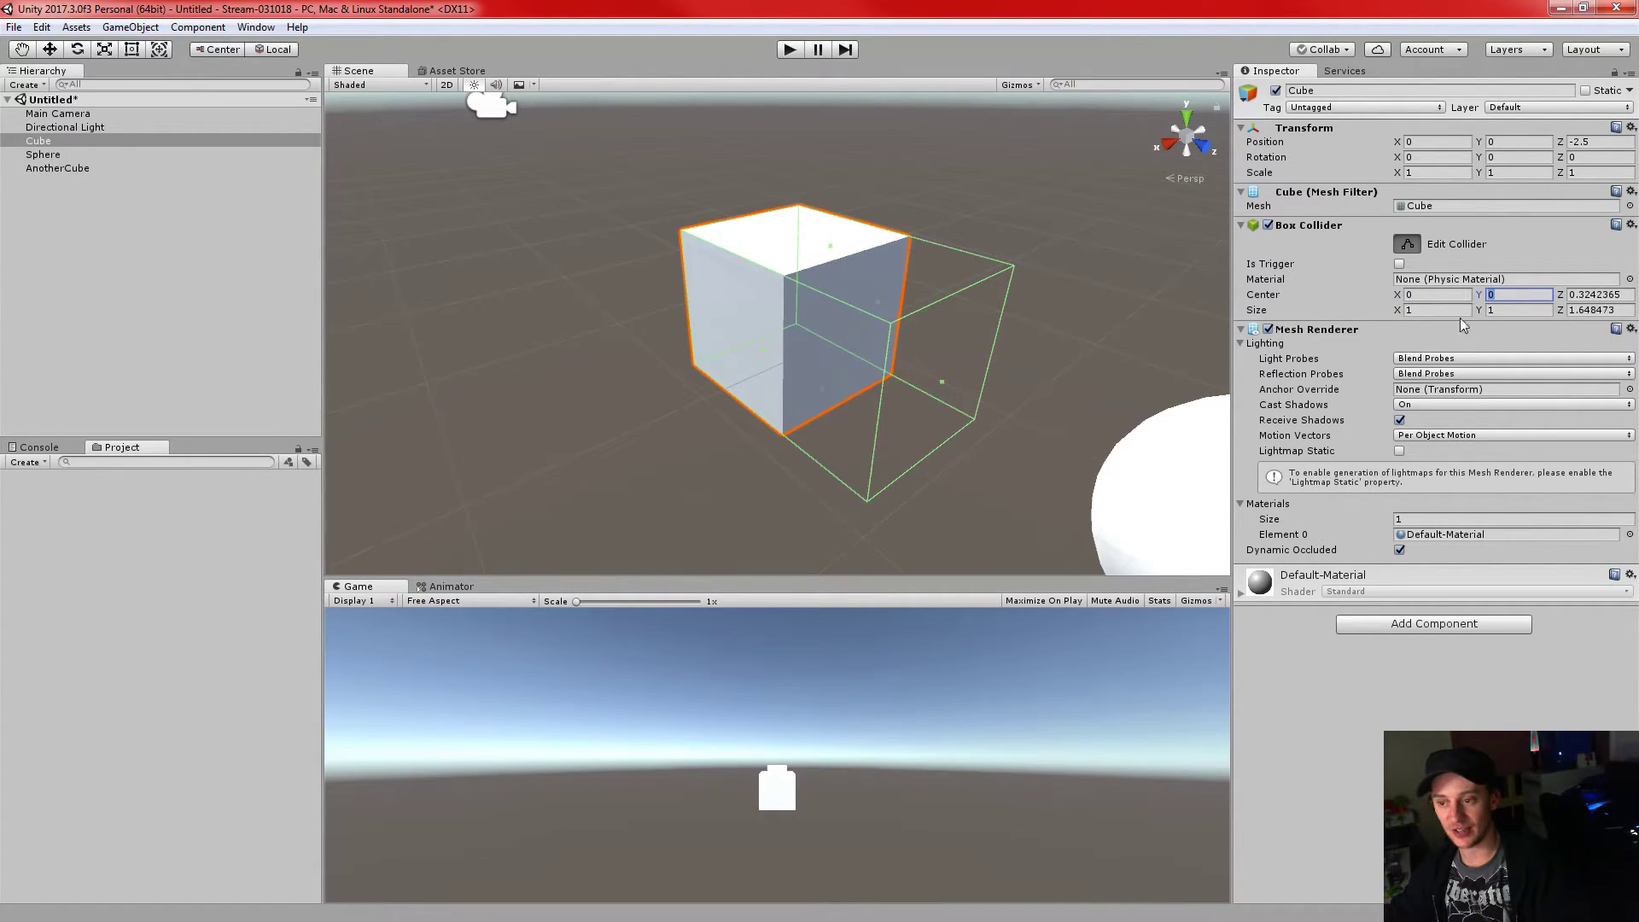
click(1597, 295)
click(1603, 309)
click(1459, 295)
click(1429, 311)
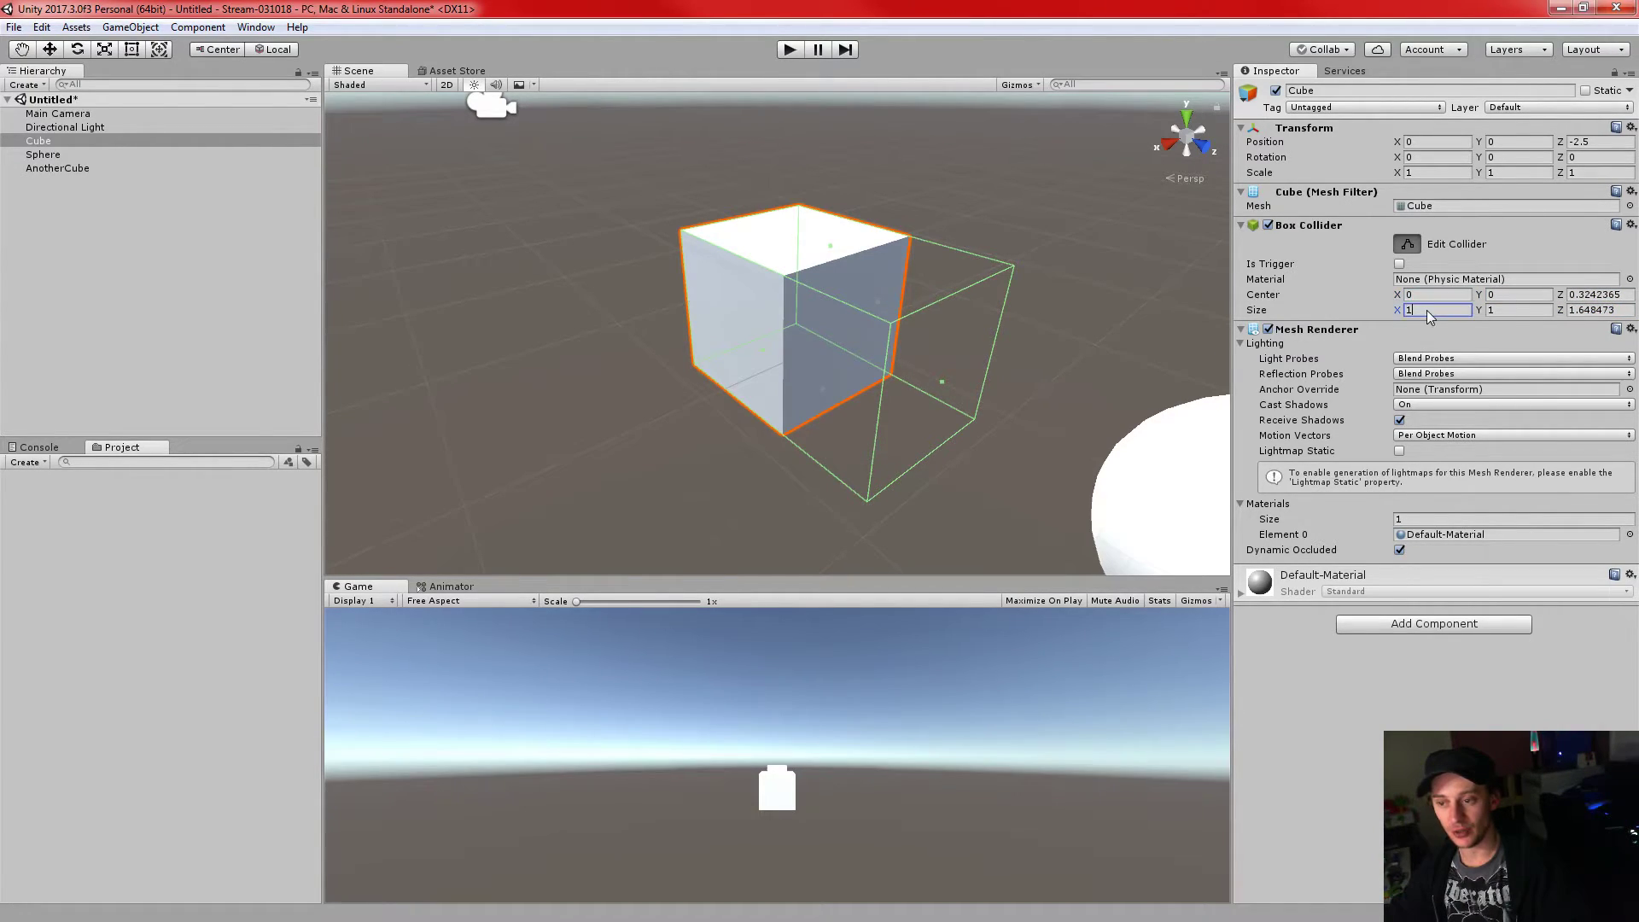
text(2)
key(Tab)
text(2)
key(Tab)
text(2)
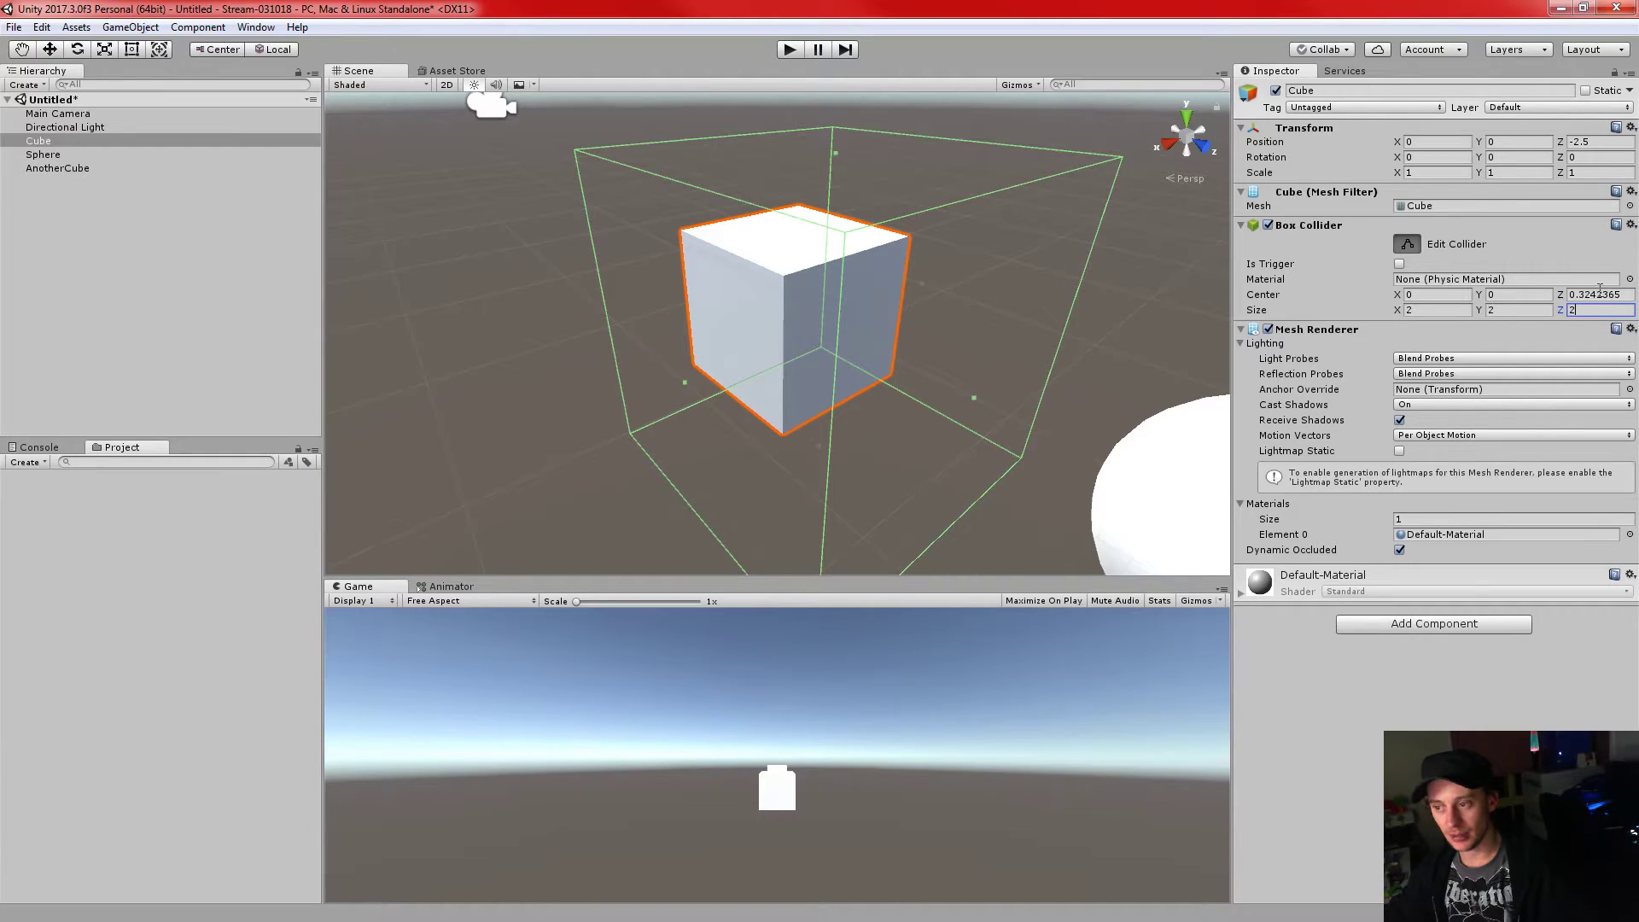
- Set the Box Collider's center Z to 0 and leave collider editing mode
click(1595, 293)
text(0)
key(Return)
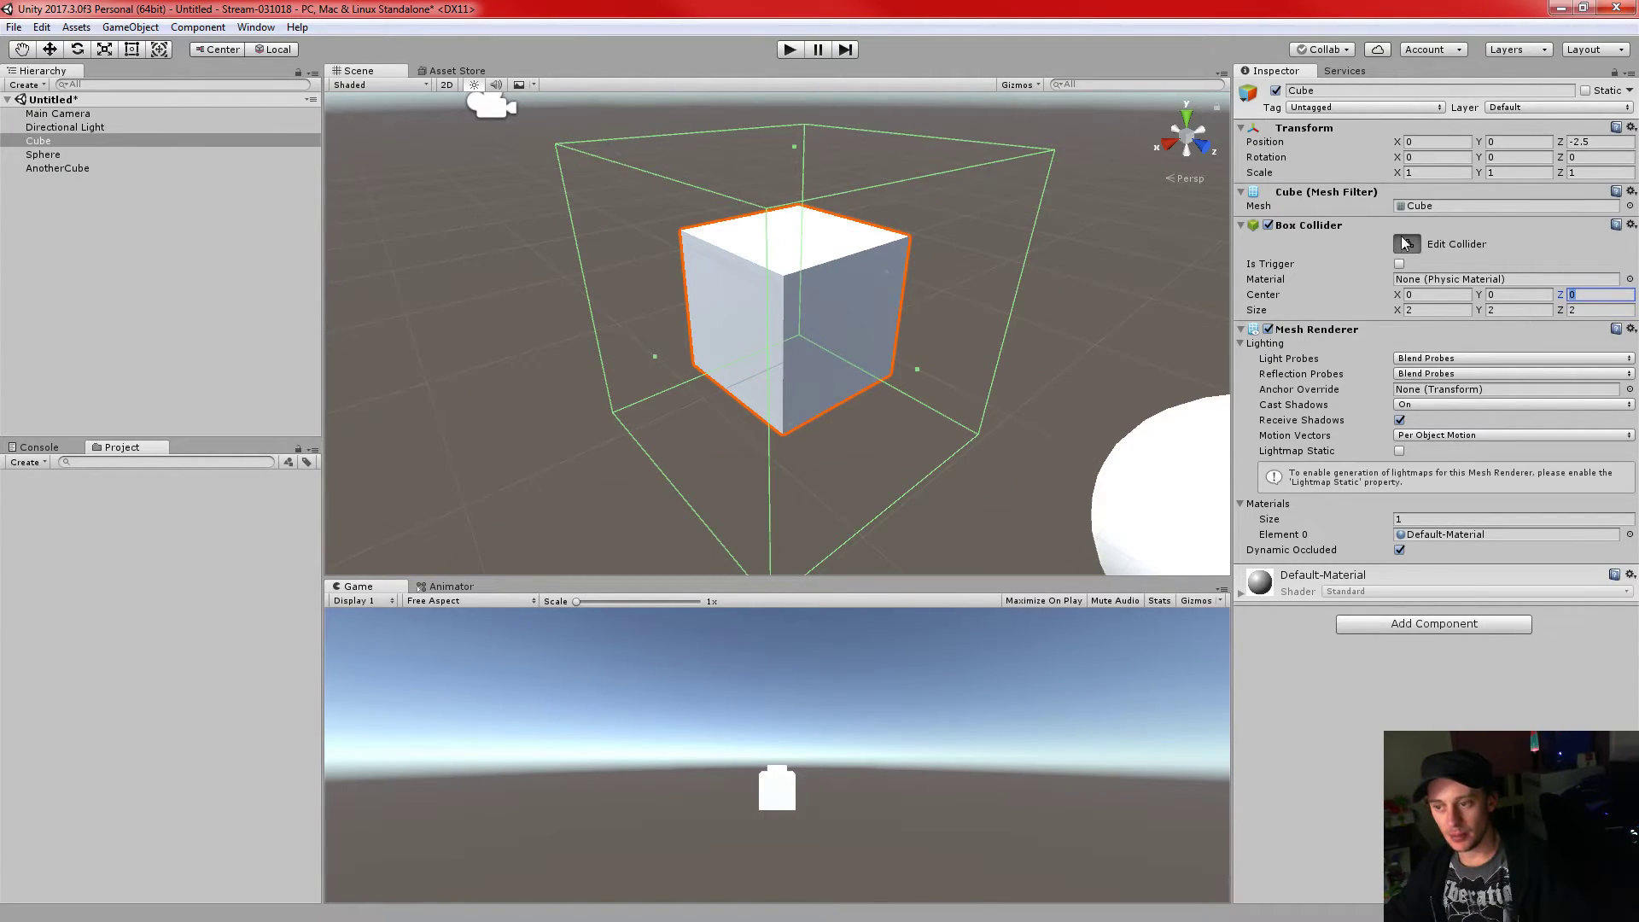
click(1405, 244)
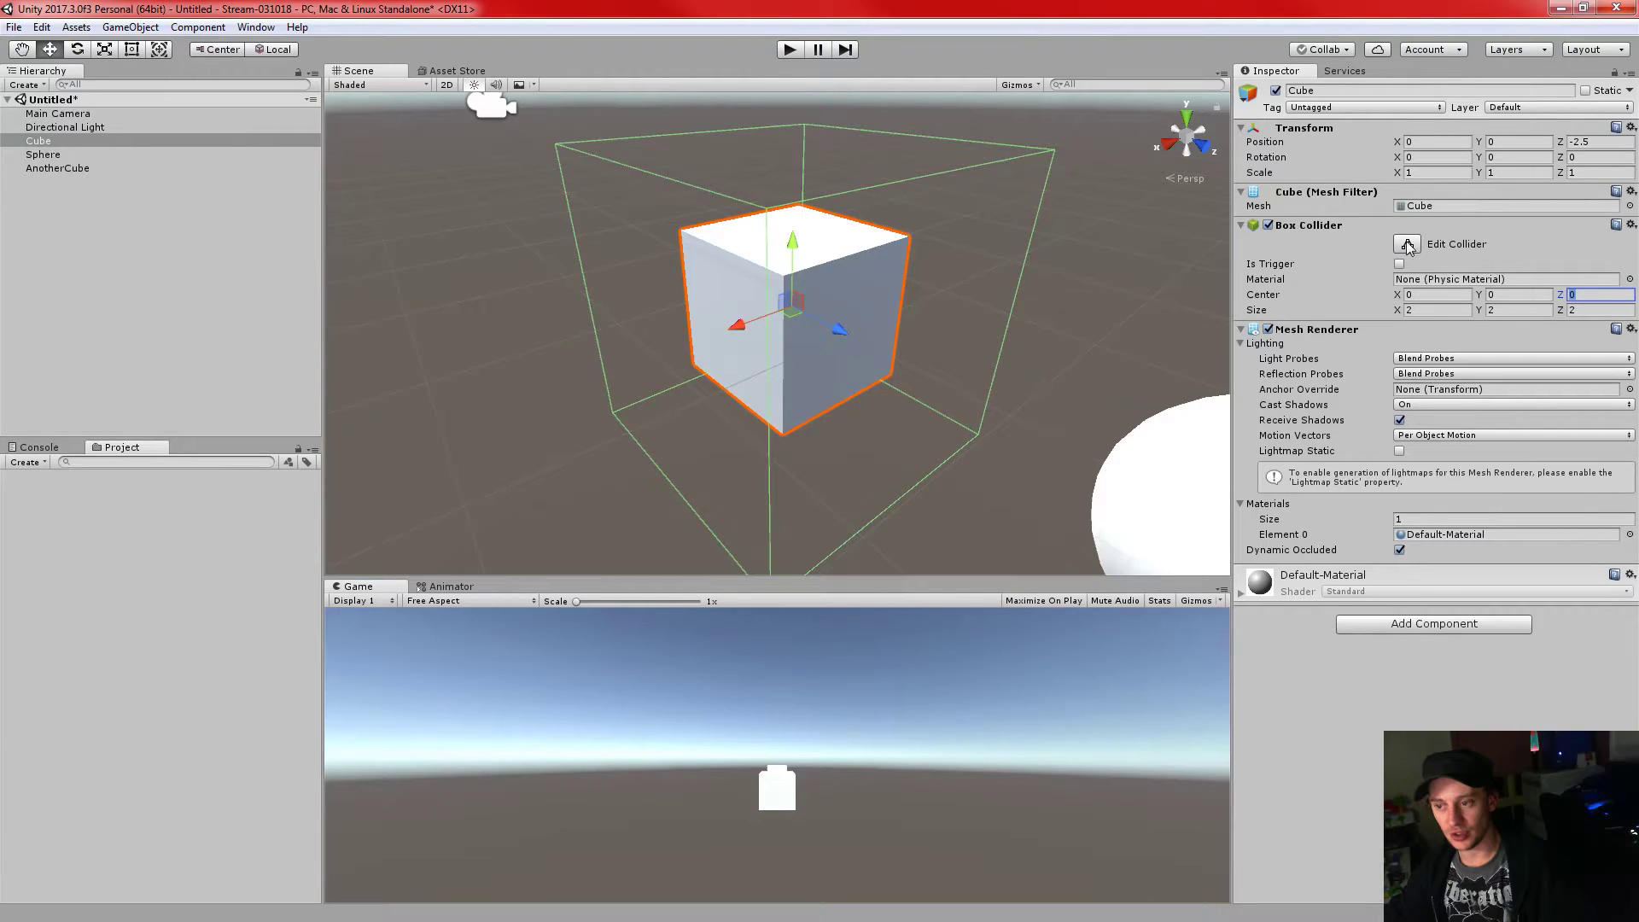
click(1408, 245)
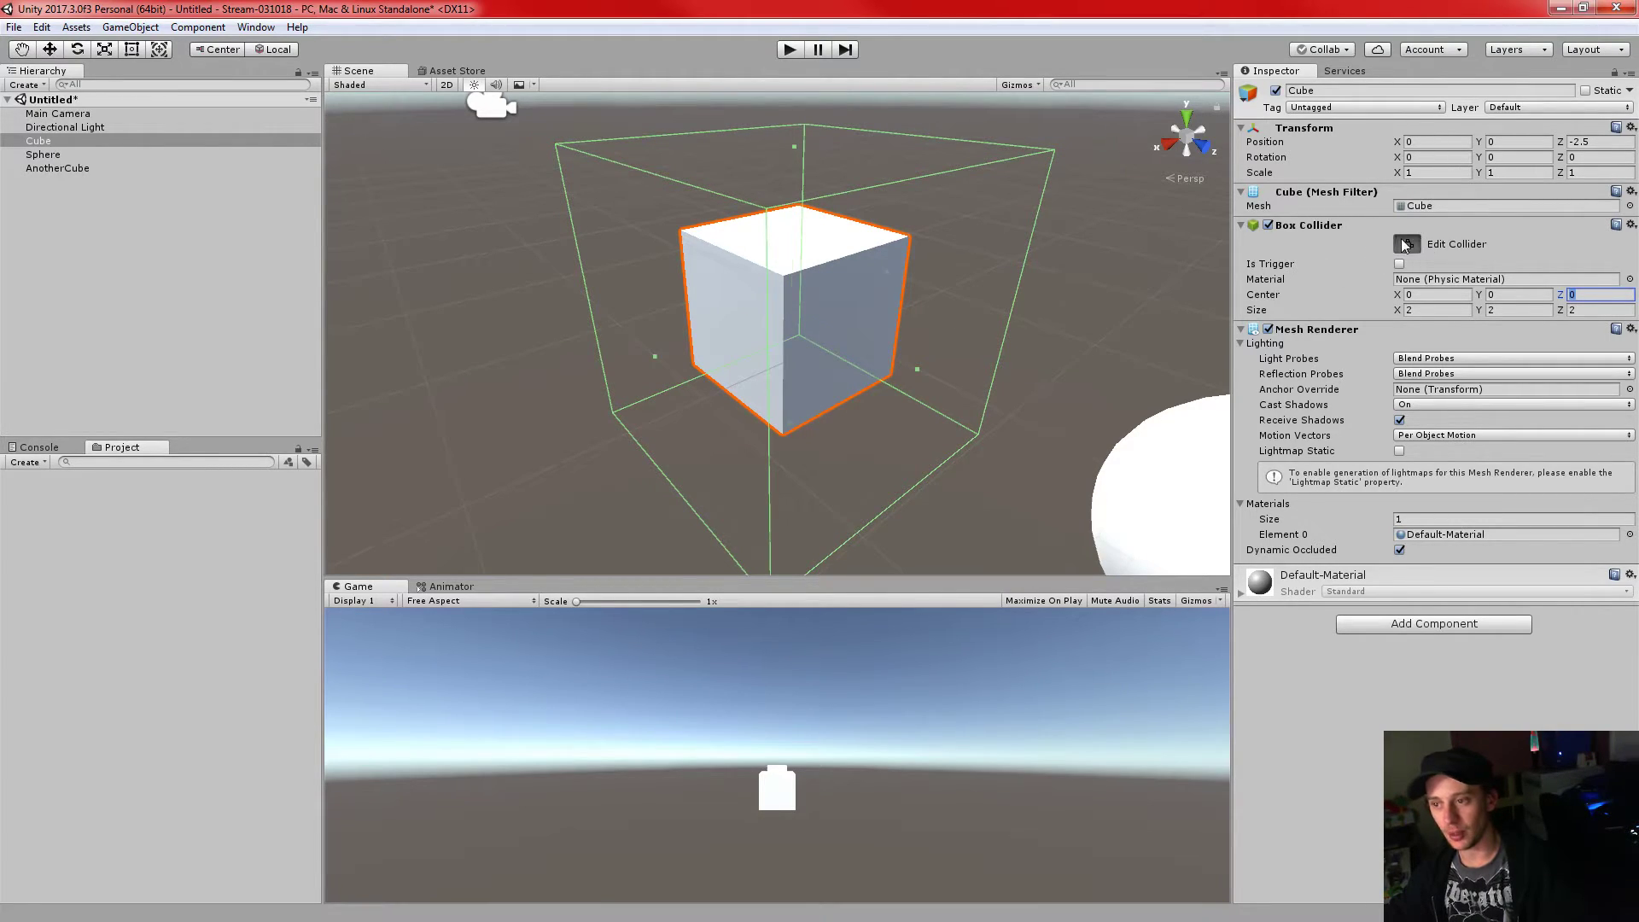
click(1404, 243)
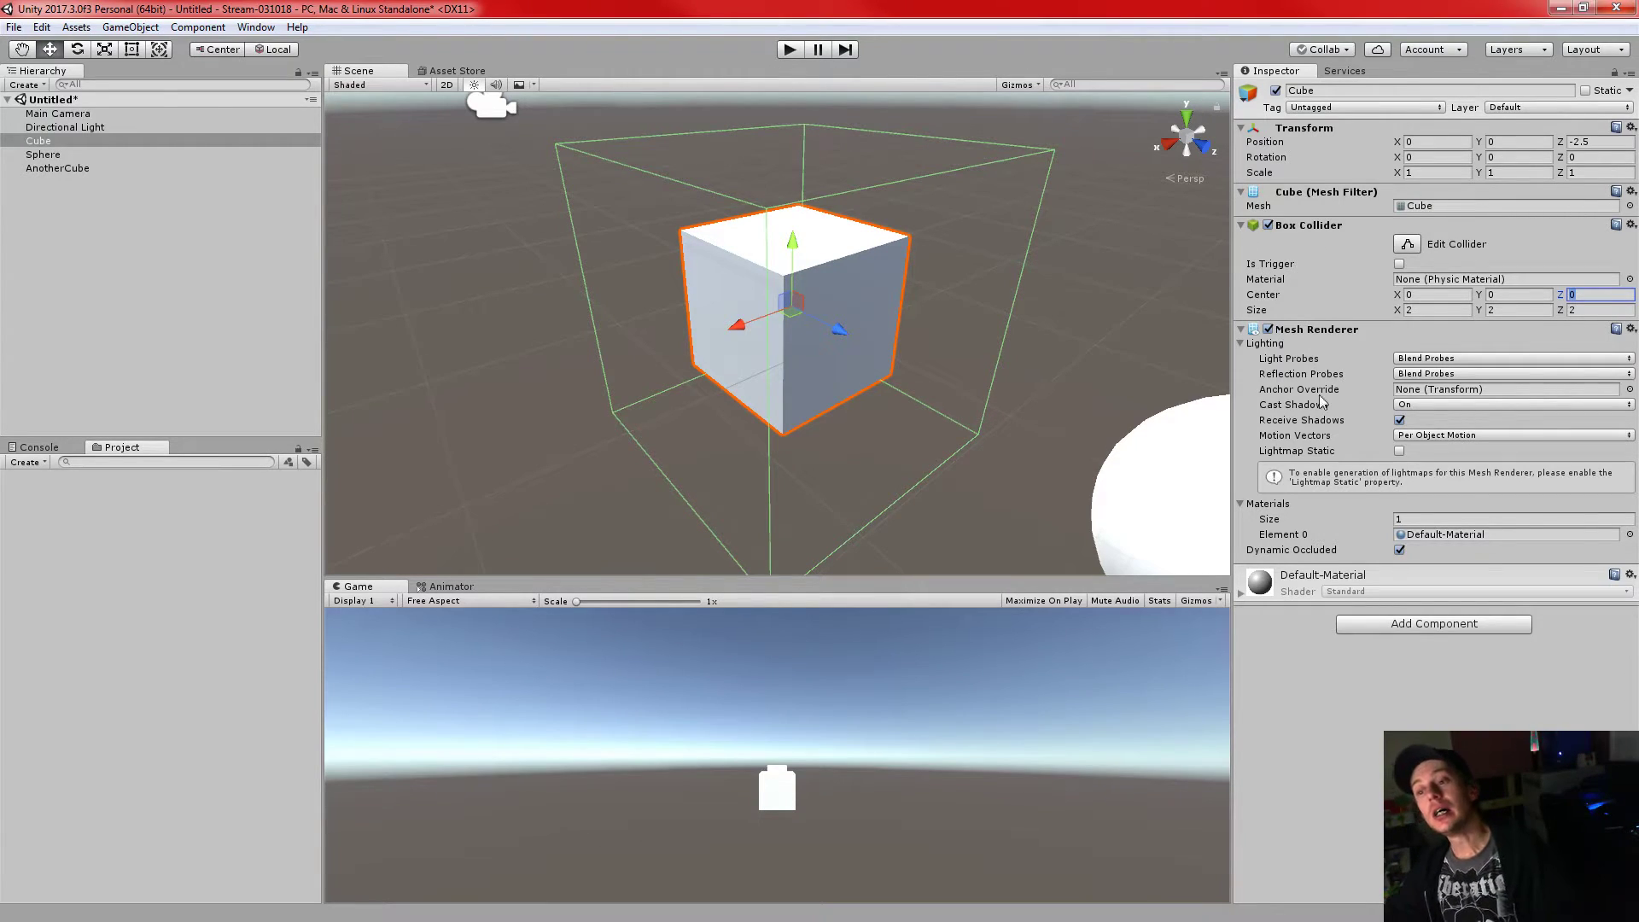
- Add a Rigidbody component from the Physics category to the original cube
click(1431, 627)
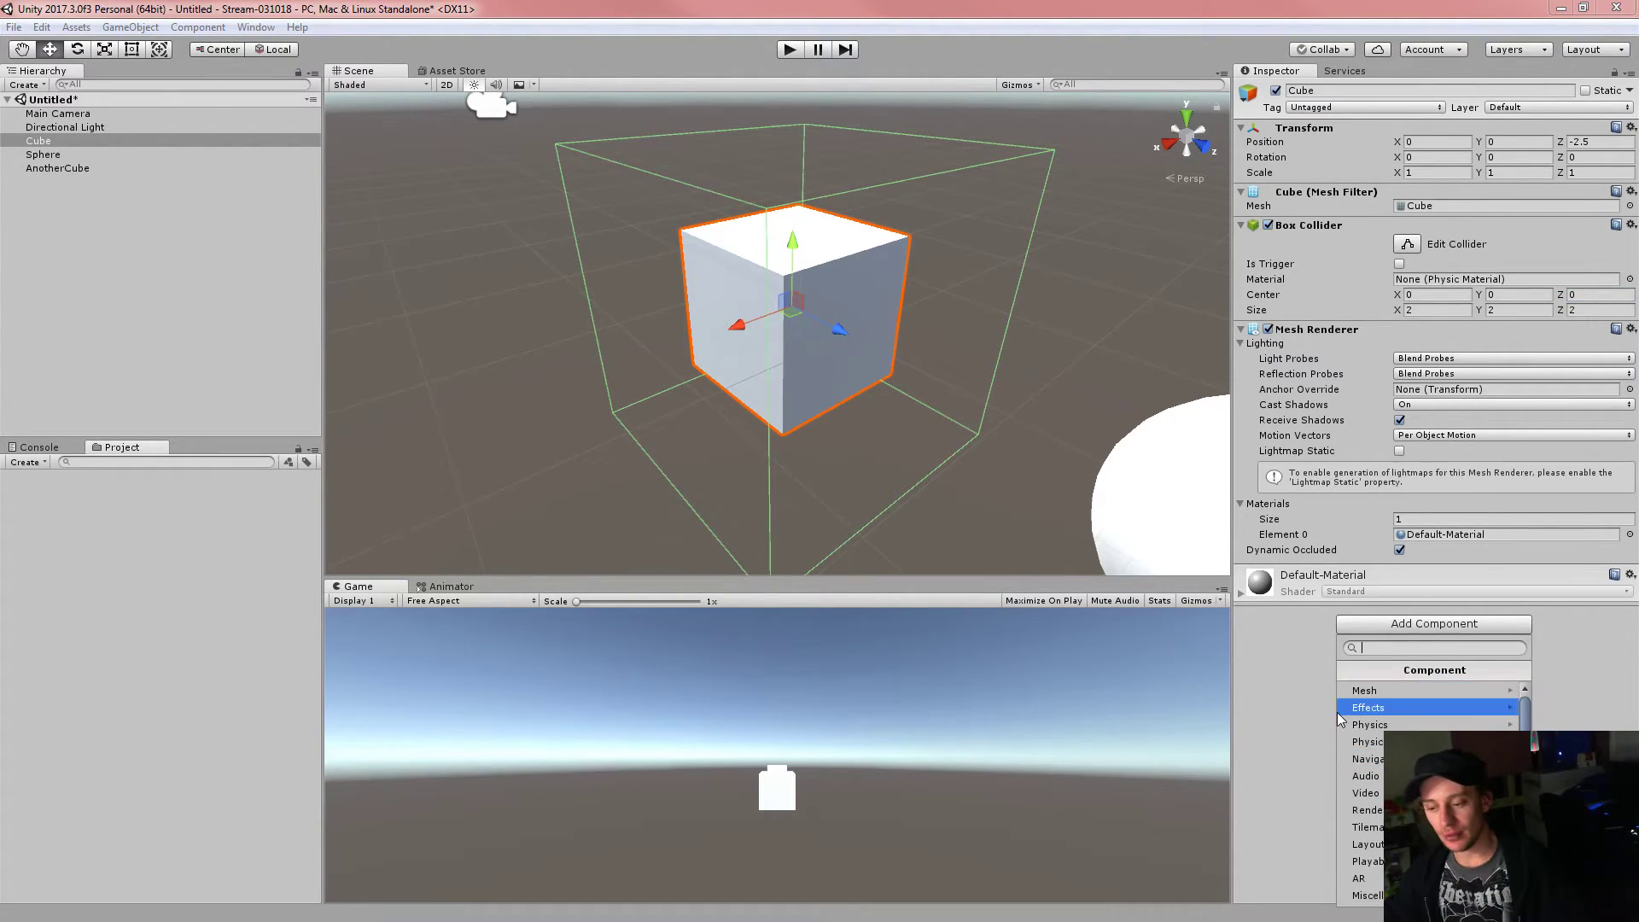
click(1312, 697)
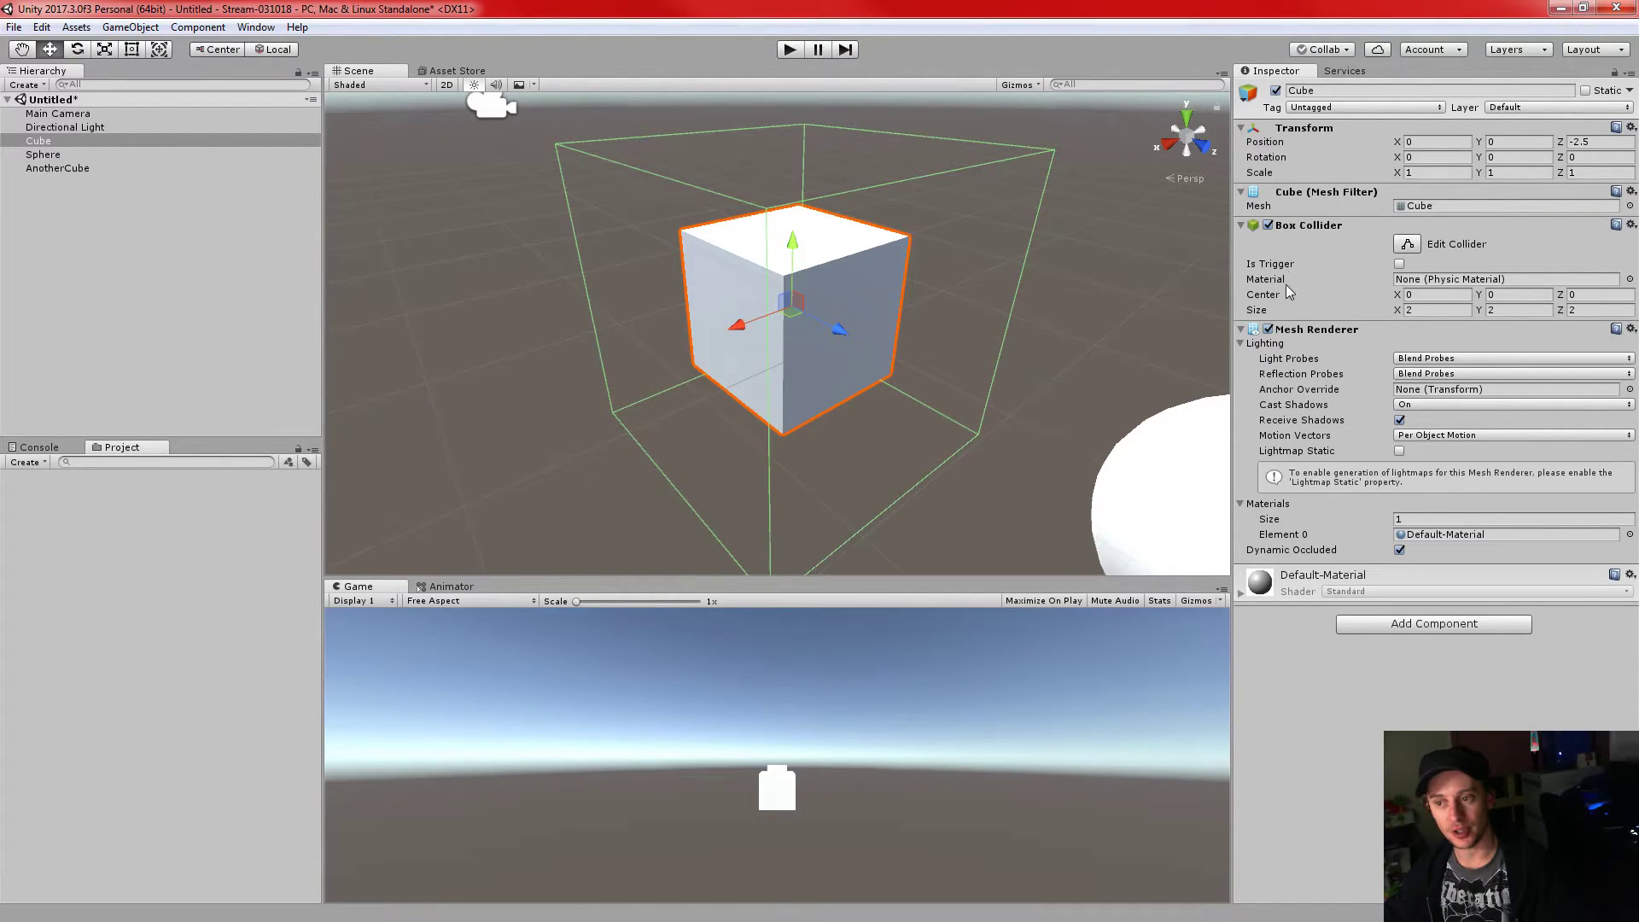
click(1415, 624)
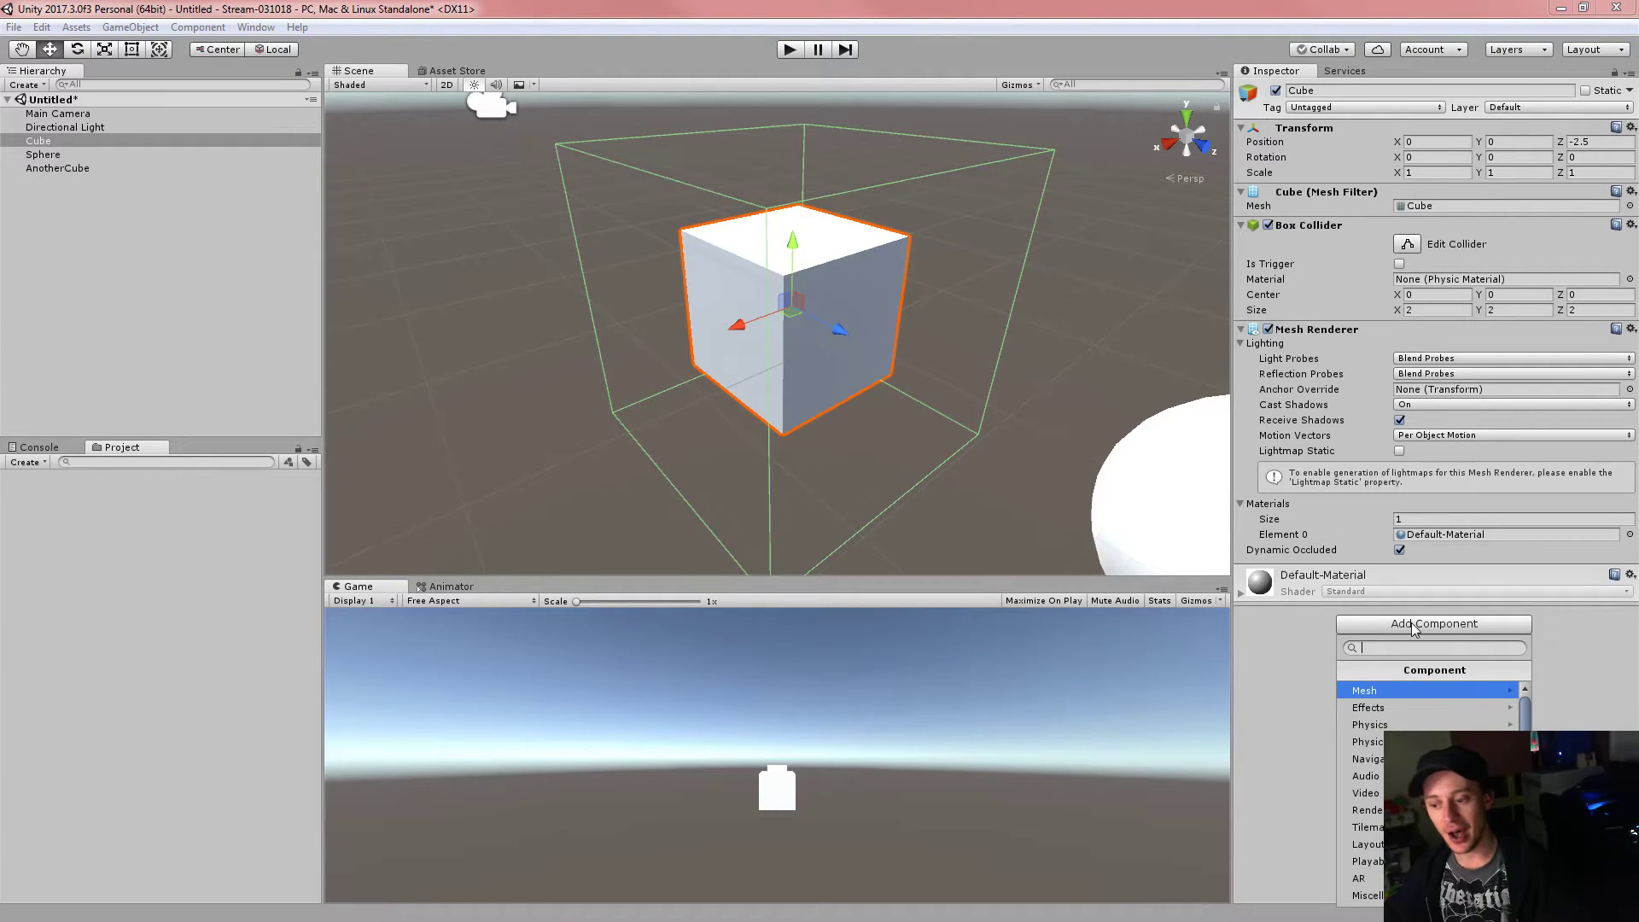
click(1409, 720)
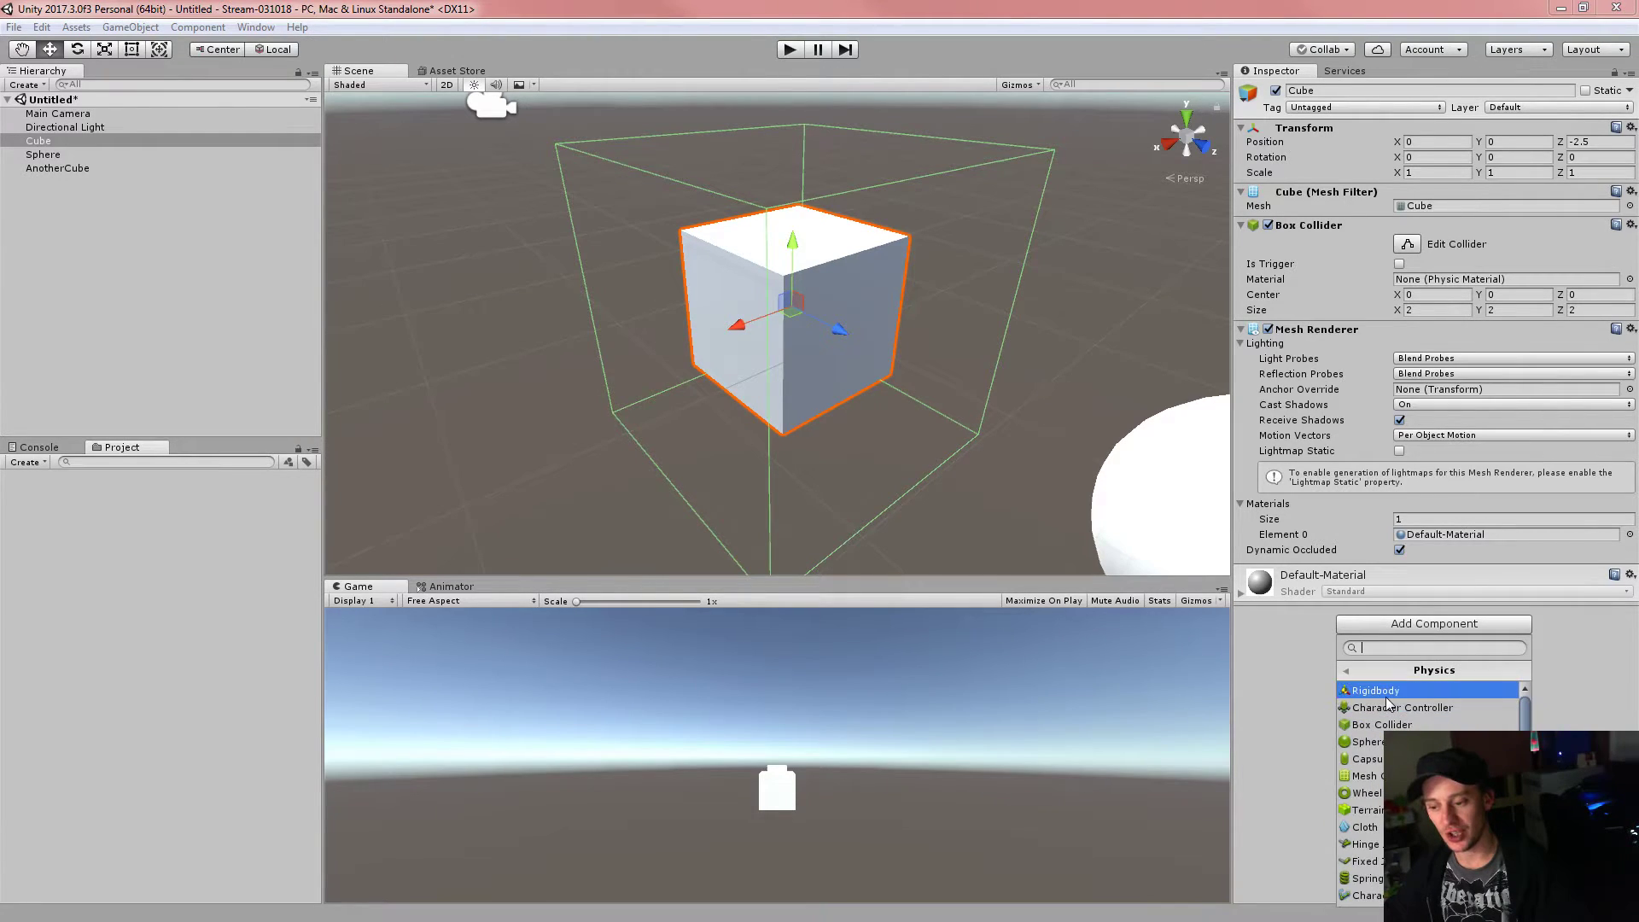
click(1384, 692)
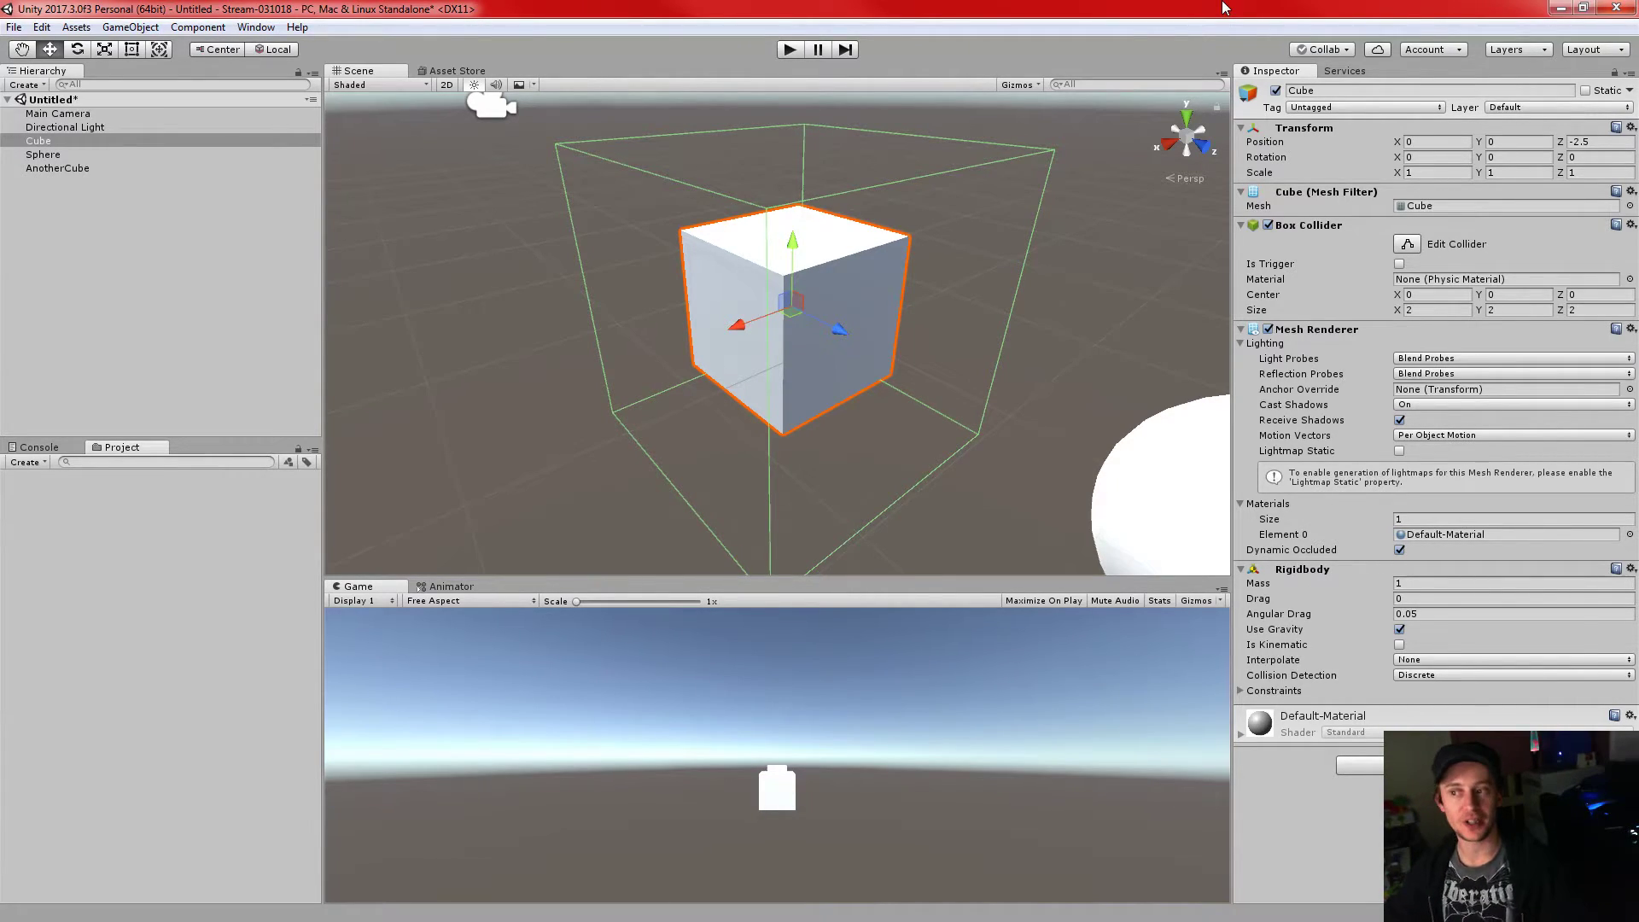
click(1589, 142)
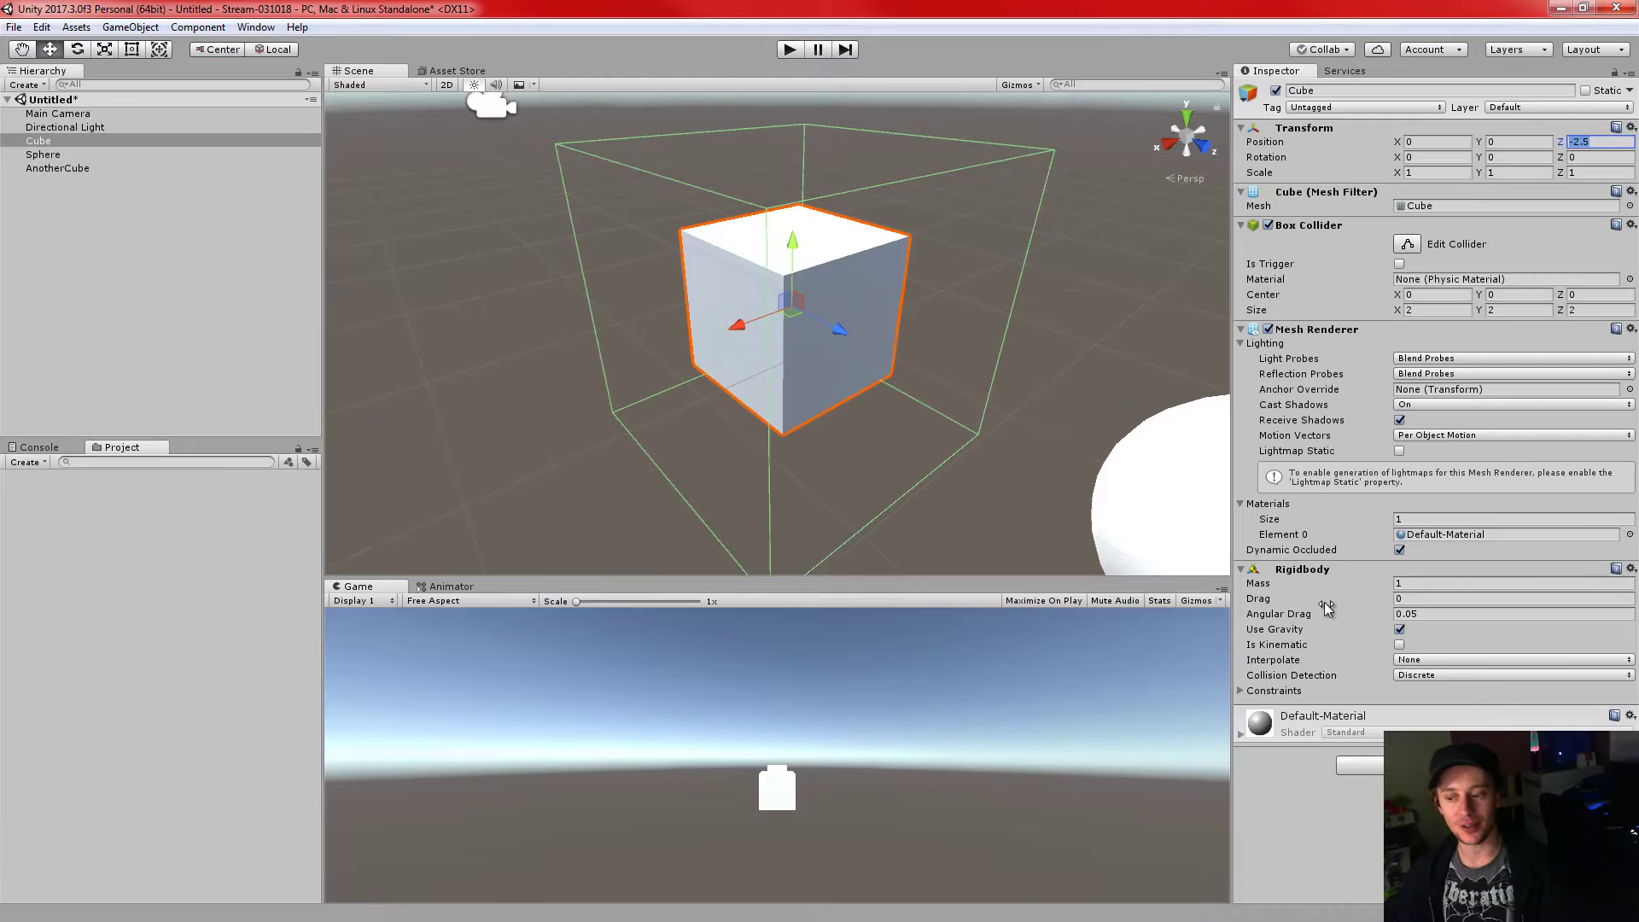
- Run the scene to test the original cube under gravity, enlarge the Scene view, and stop play mode
mouse_move(1324, 602)
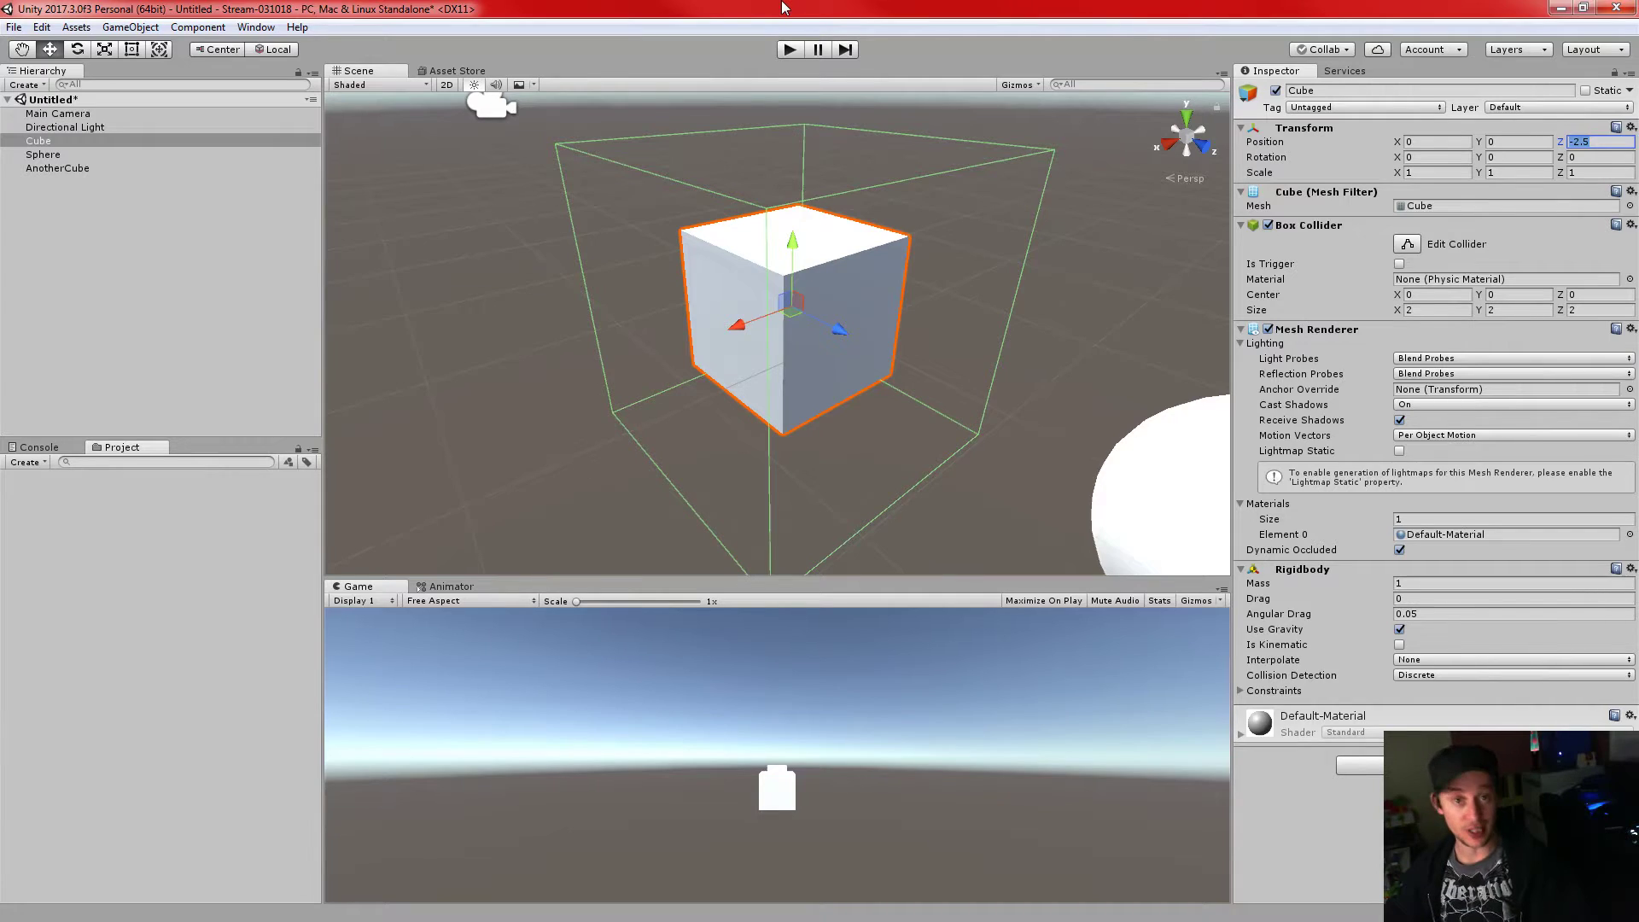
click(790, 56)
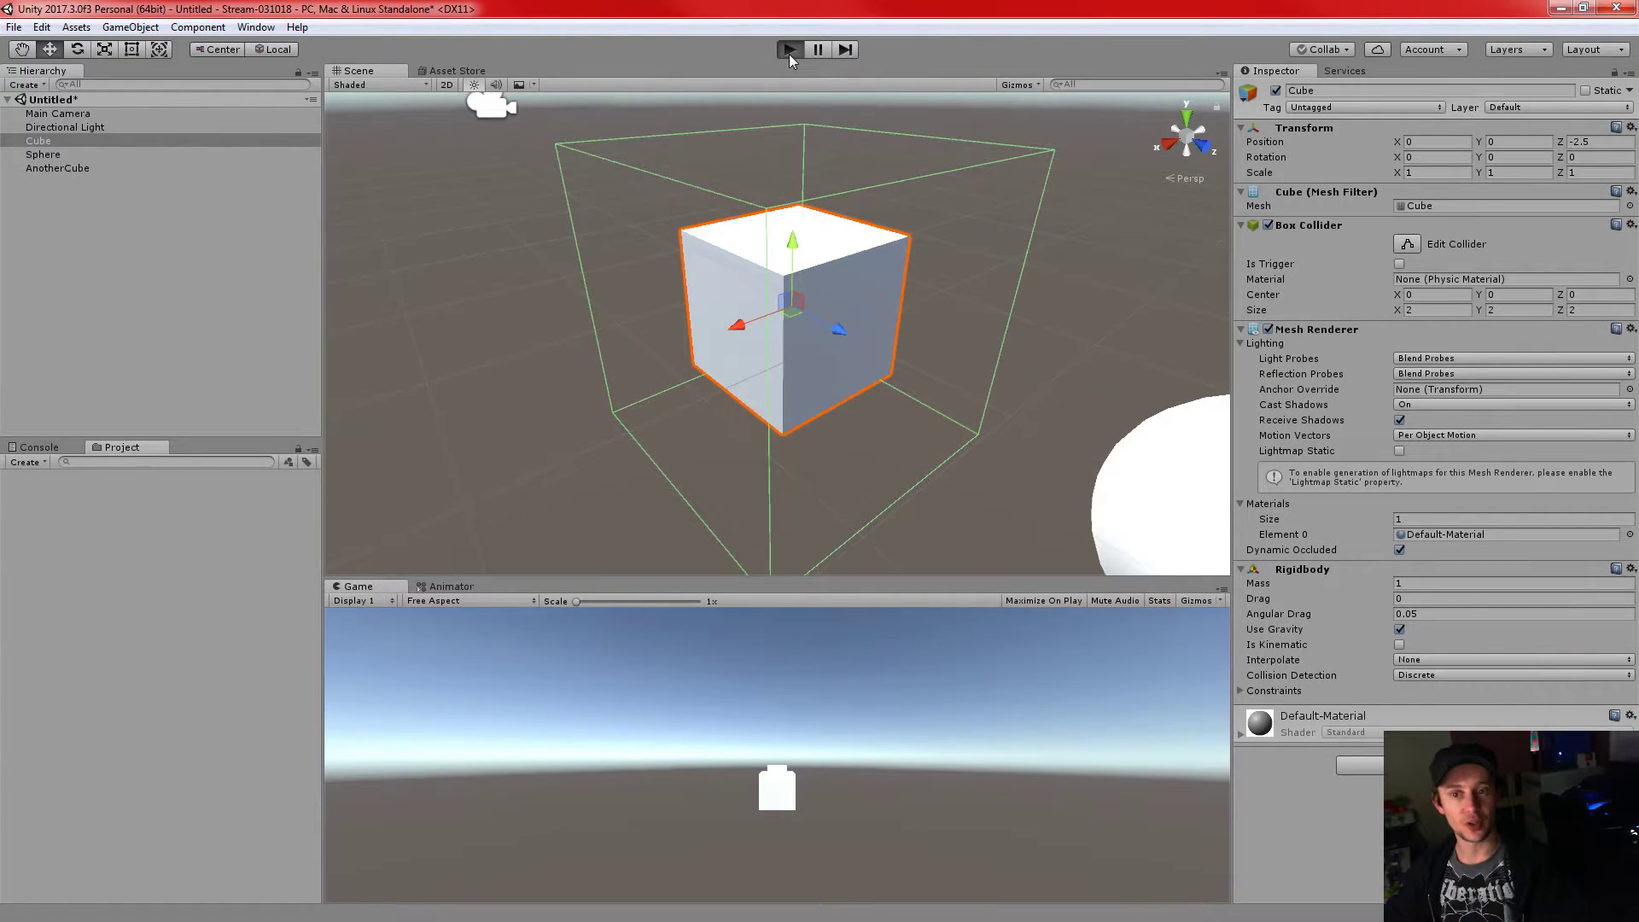
scroll(889, 363, down, 5)
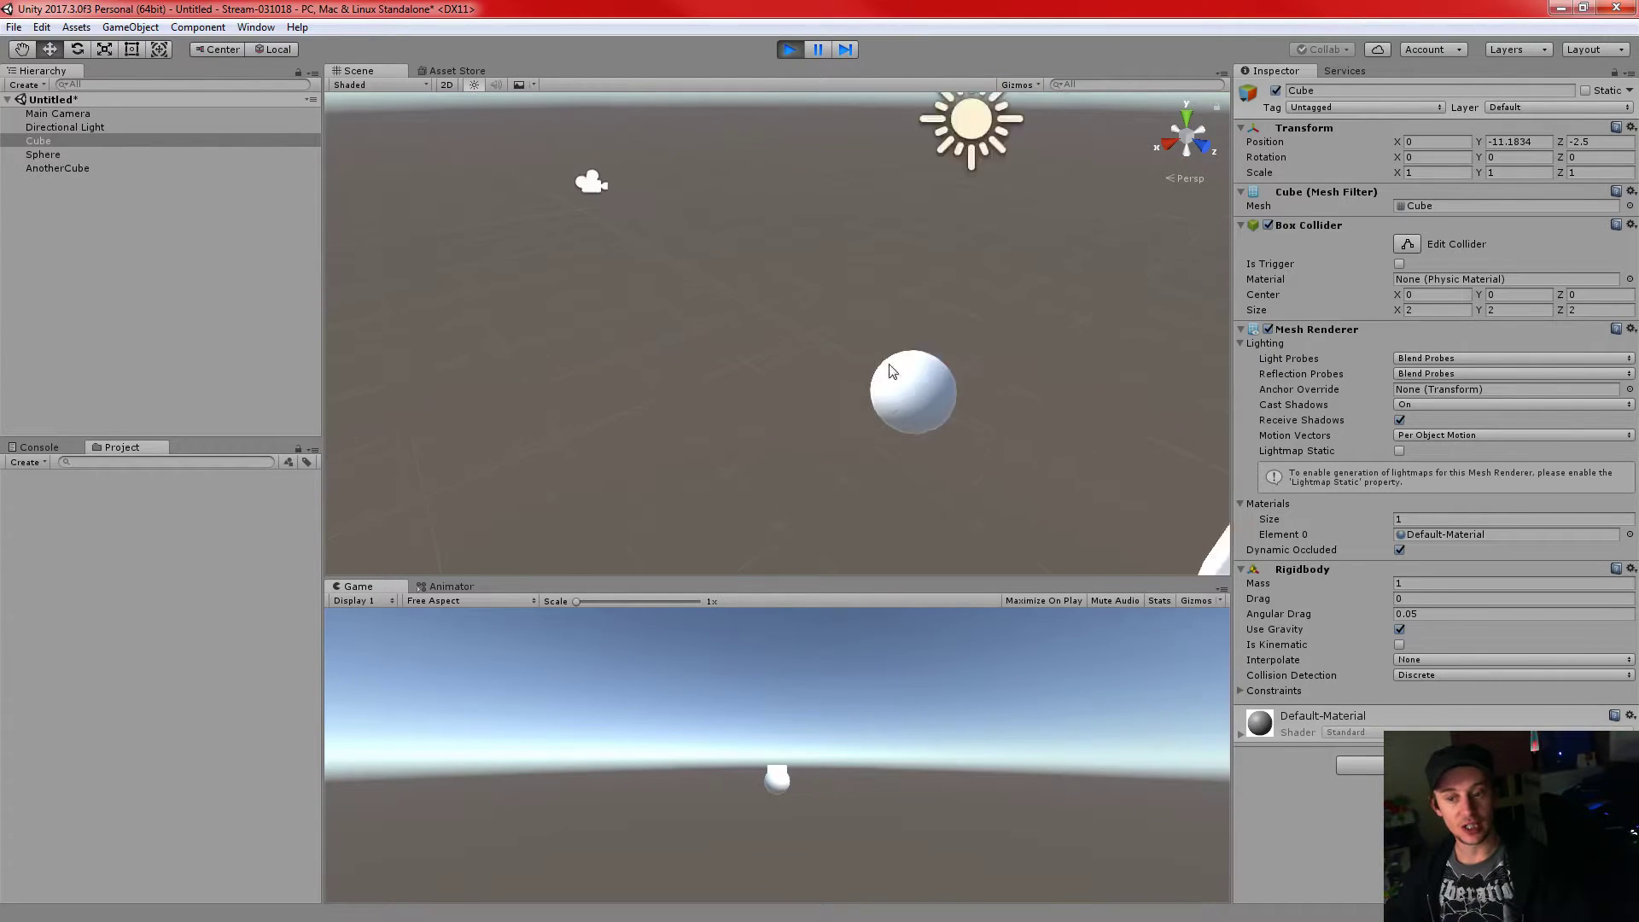
drag(848, 579, 847, 735)
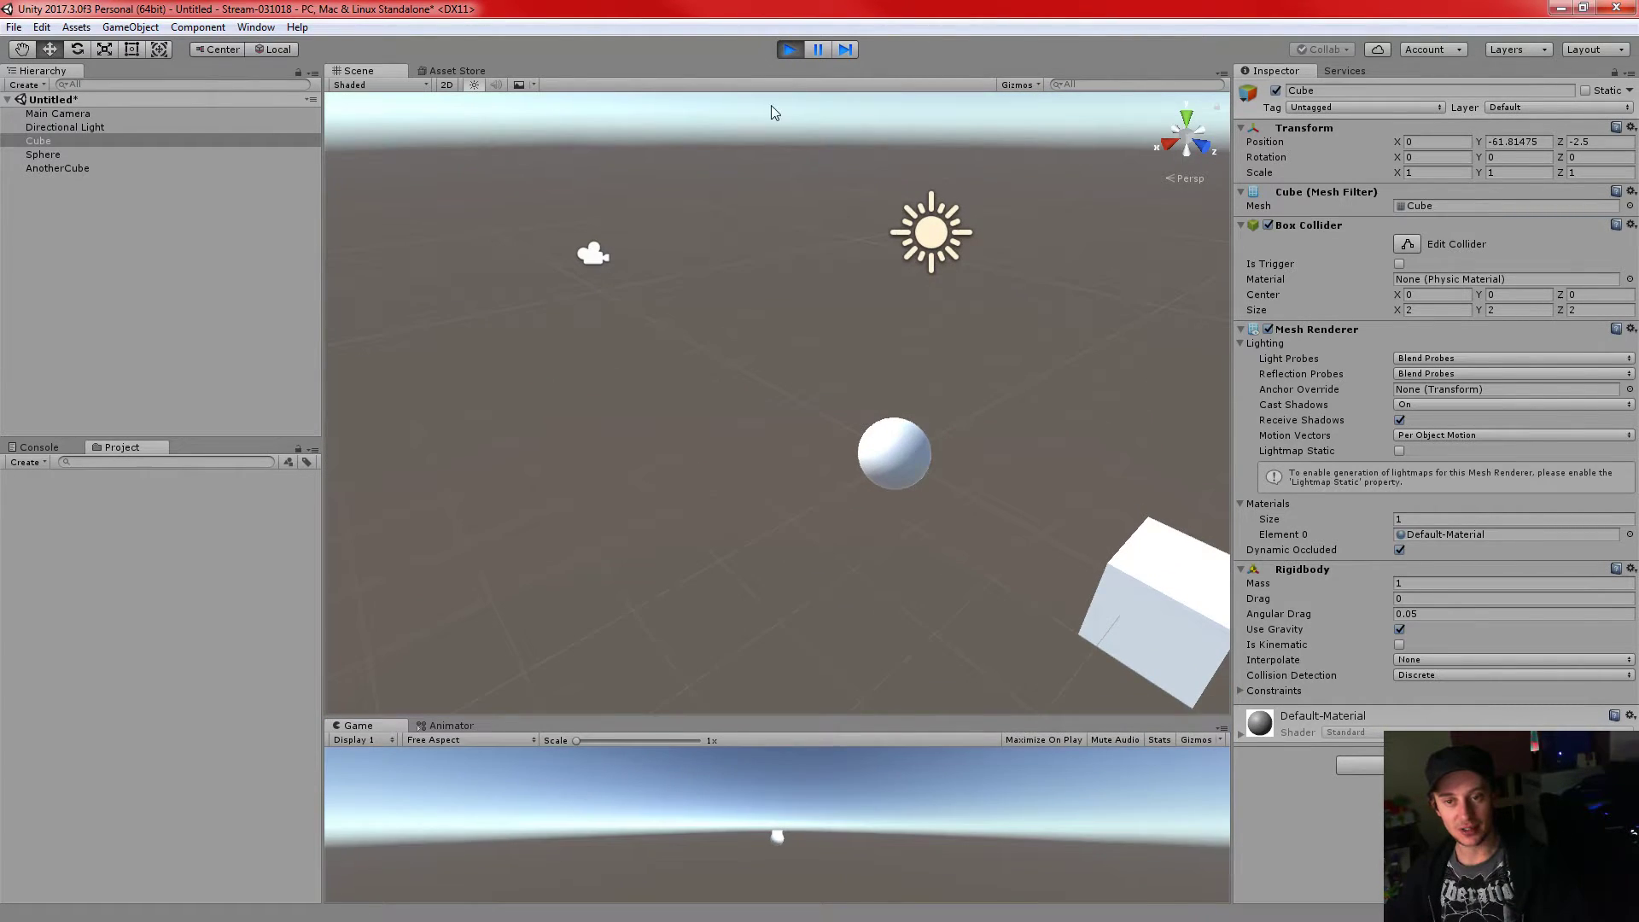
click(790, 49)
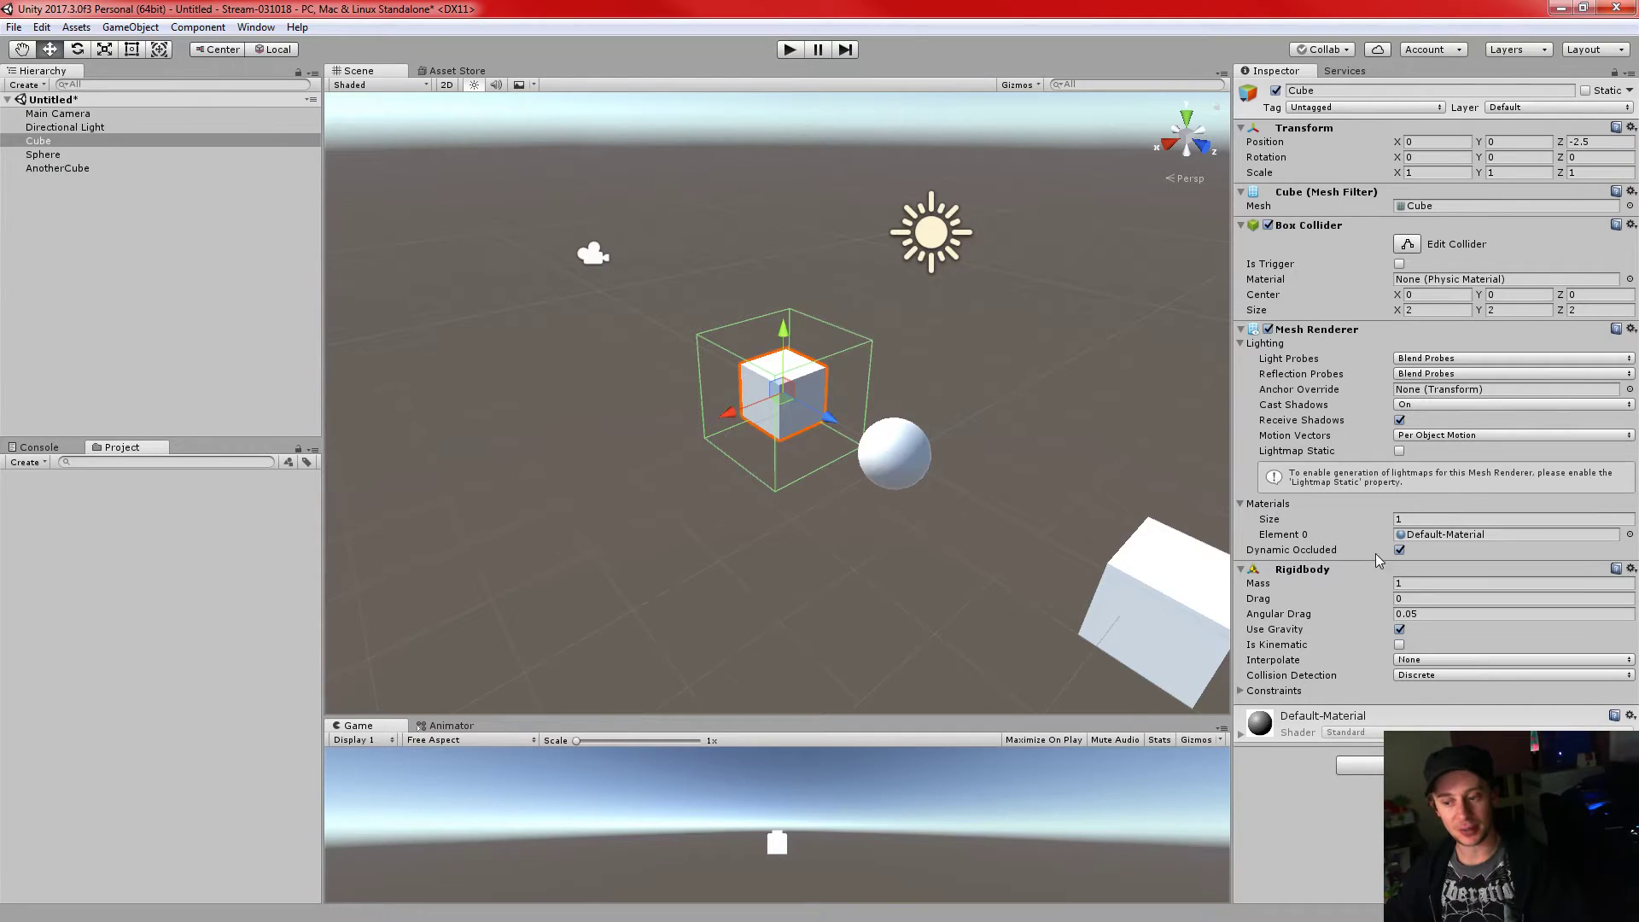
- Disable Use Gravity on the original cube's Rigidbody, run the scene, and push the sphere into the cube's collider
click(1399, 630)
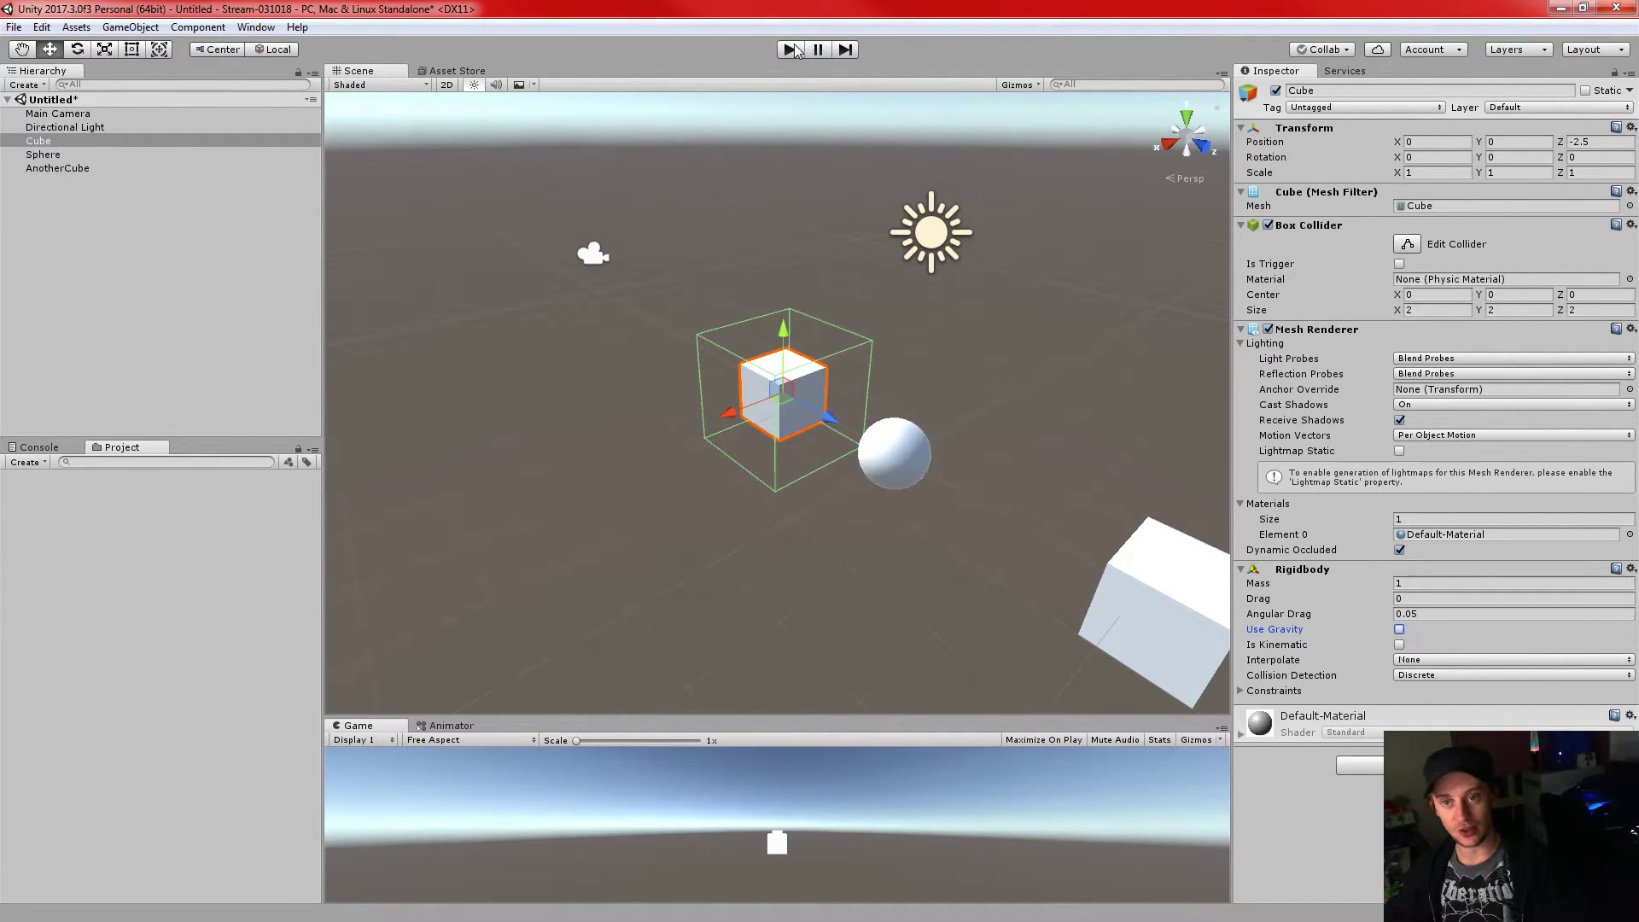
click(791, 50)
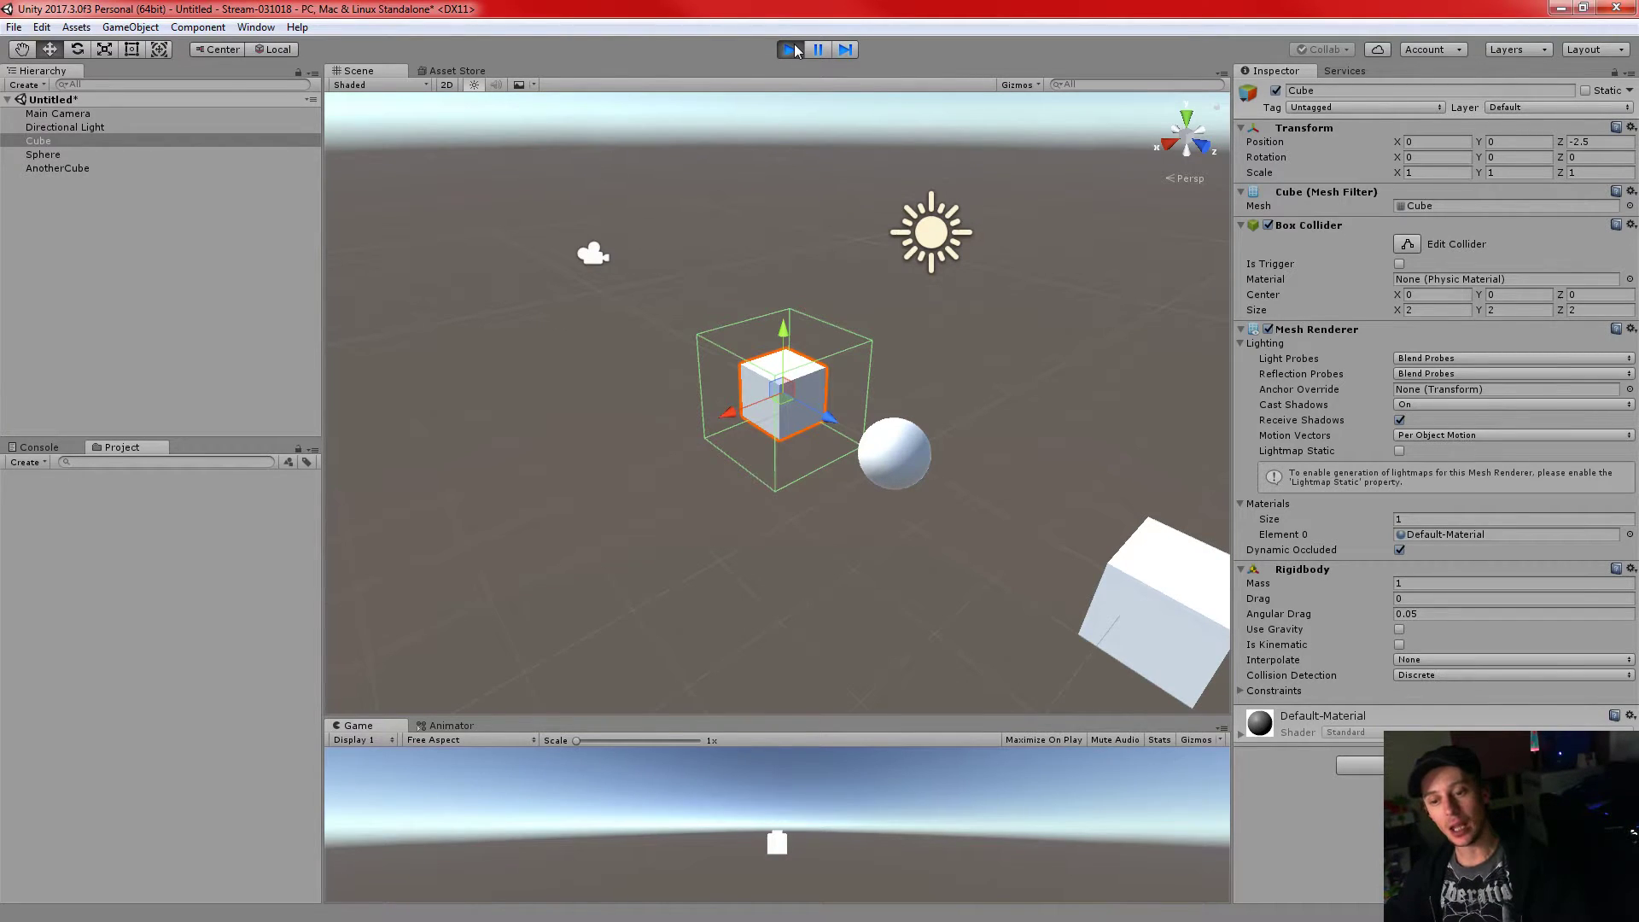
click(877, 448)
drag(948, 489, 922, 468)
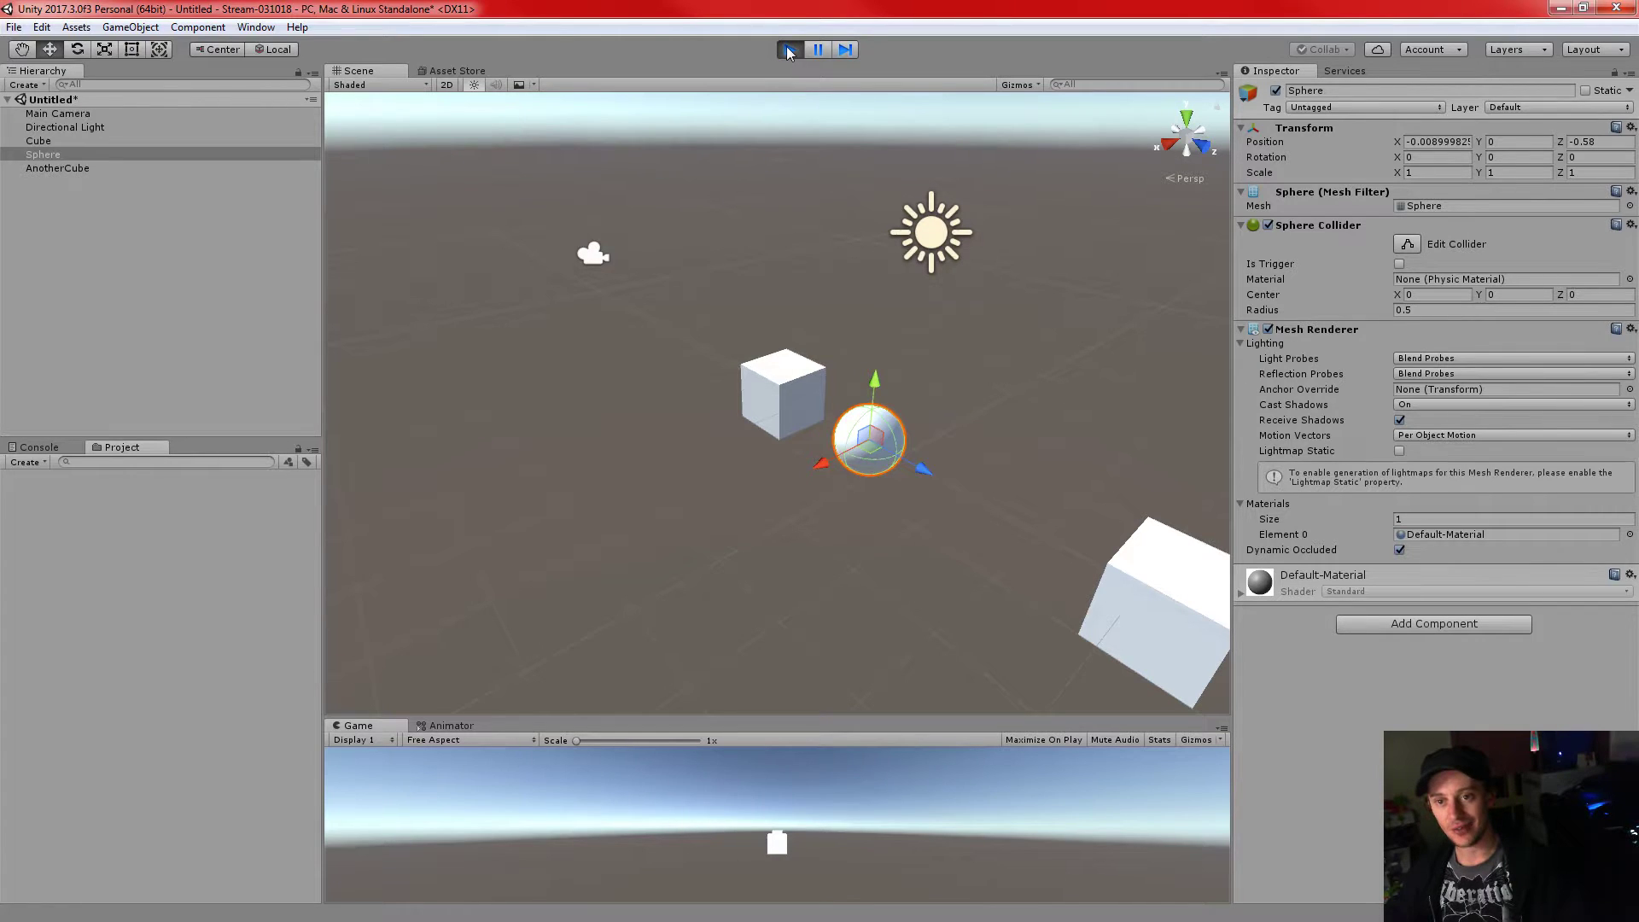
mouse_move(917, 469)
mouse_down()
mouse_move(809, 405)
mouse_move(1035, 553)
mouse_move(915, 461)
mouse_up()
- Move the original cube around the sphere in the running scene to make them collide, and follow the cube's drift
middle_drag(1090, 548, 996, 492)
click(968, 464)
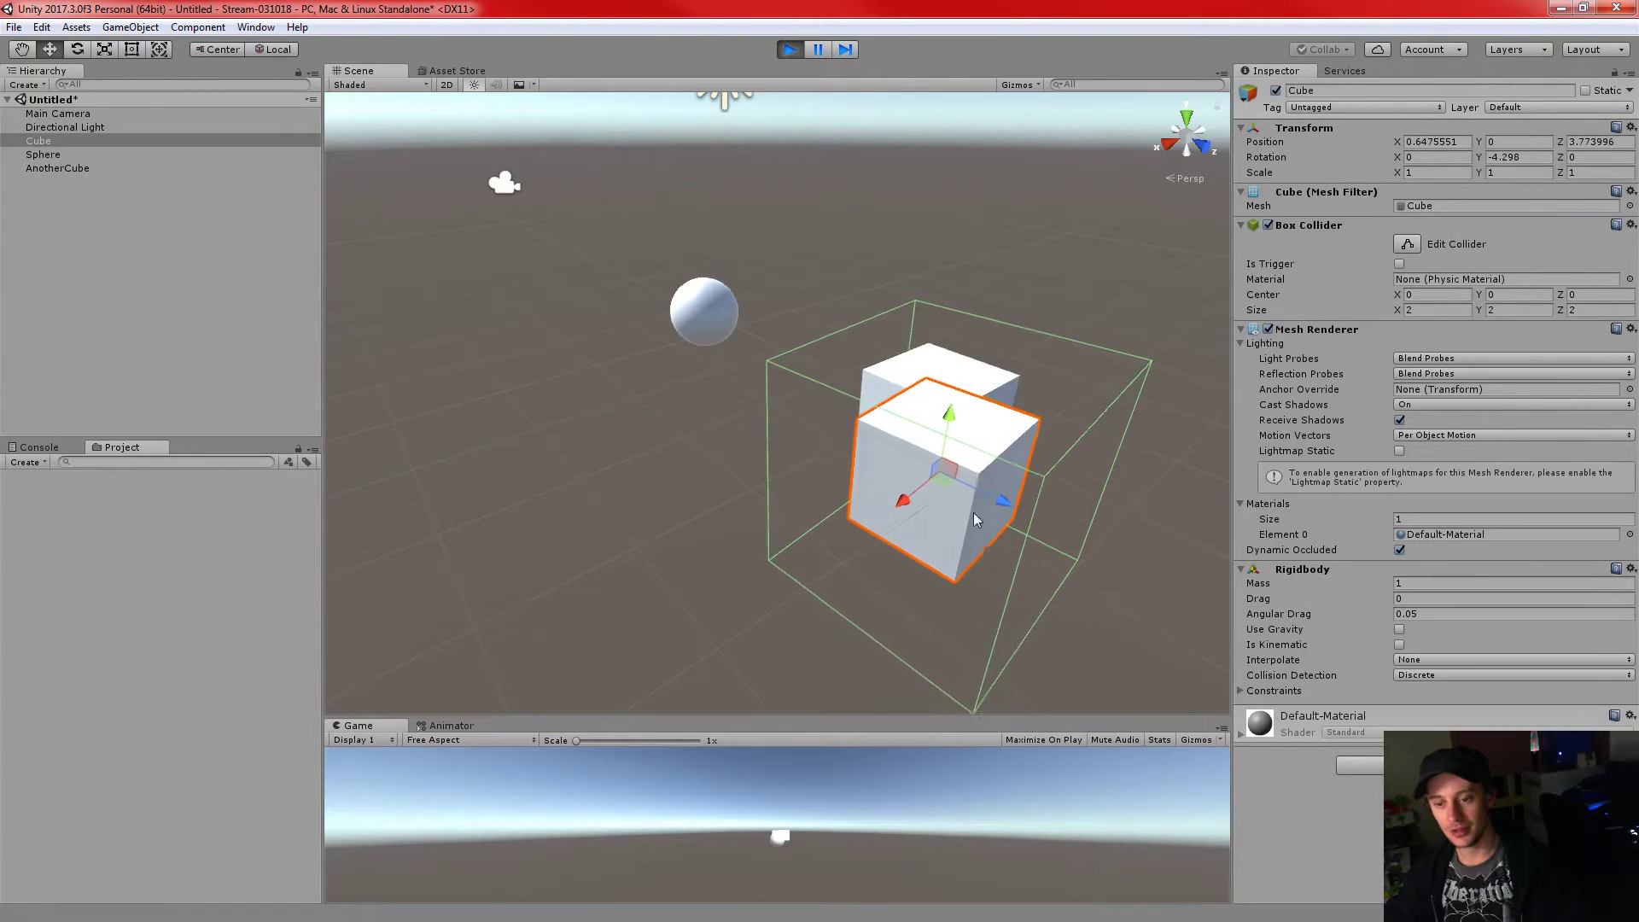
drag(1017, 514, 812, 120)
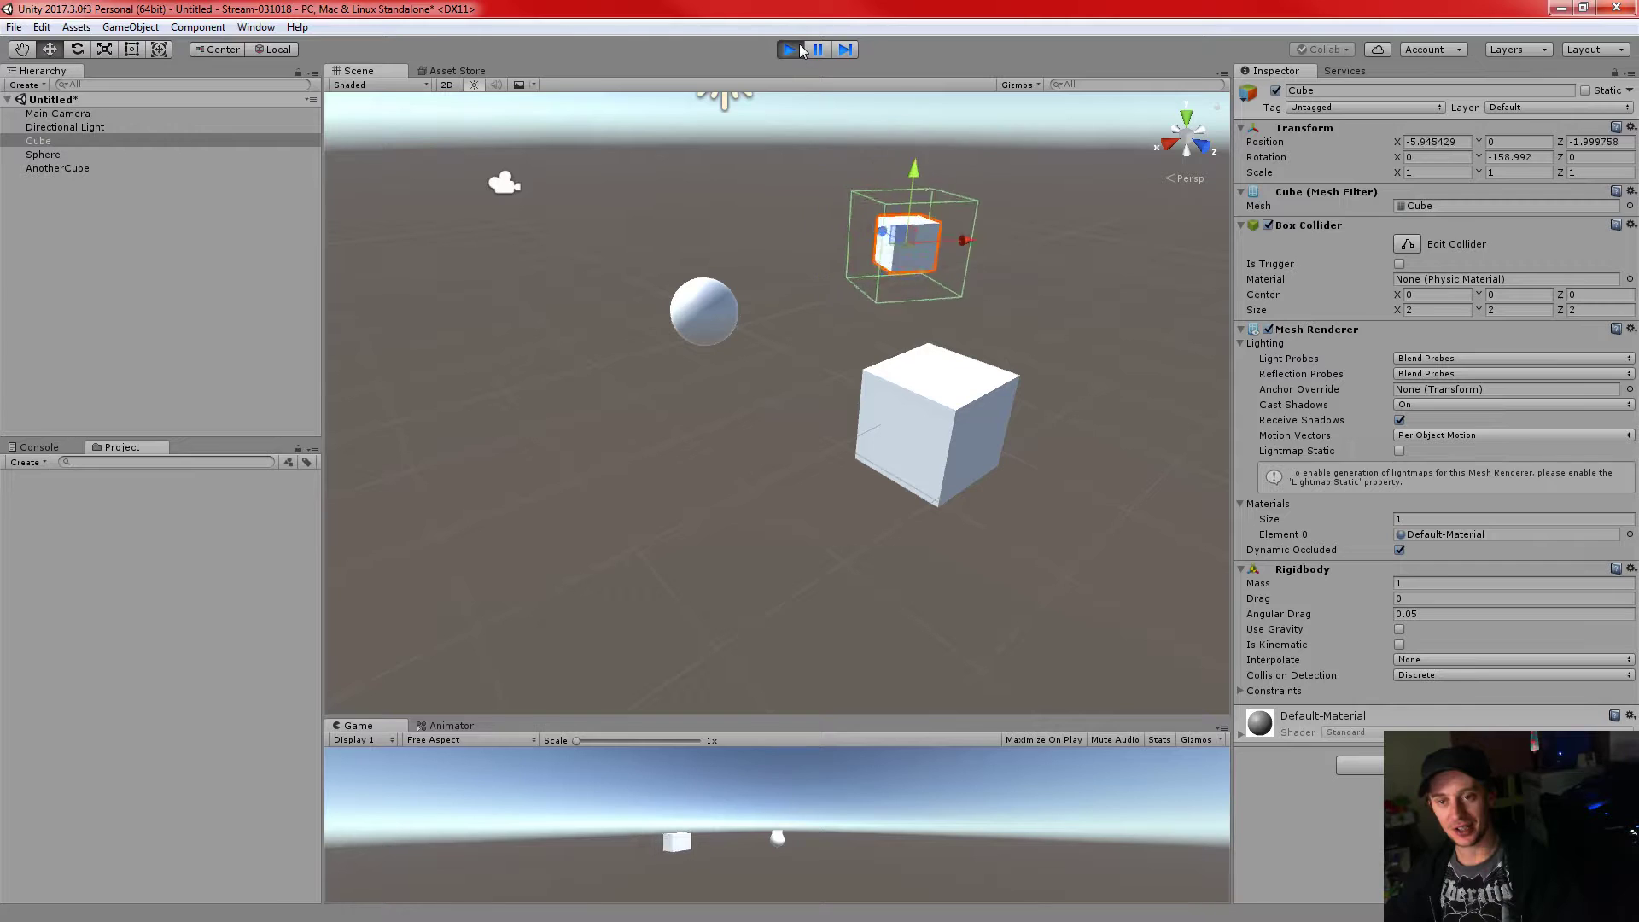
scroll(971, 297, down, 10)
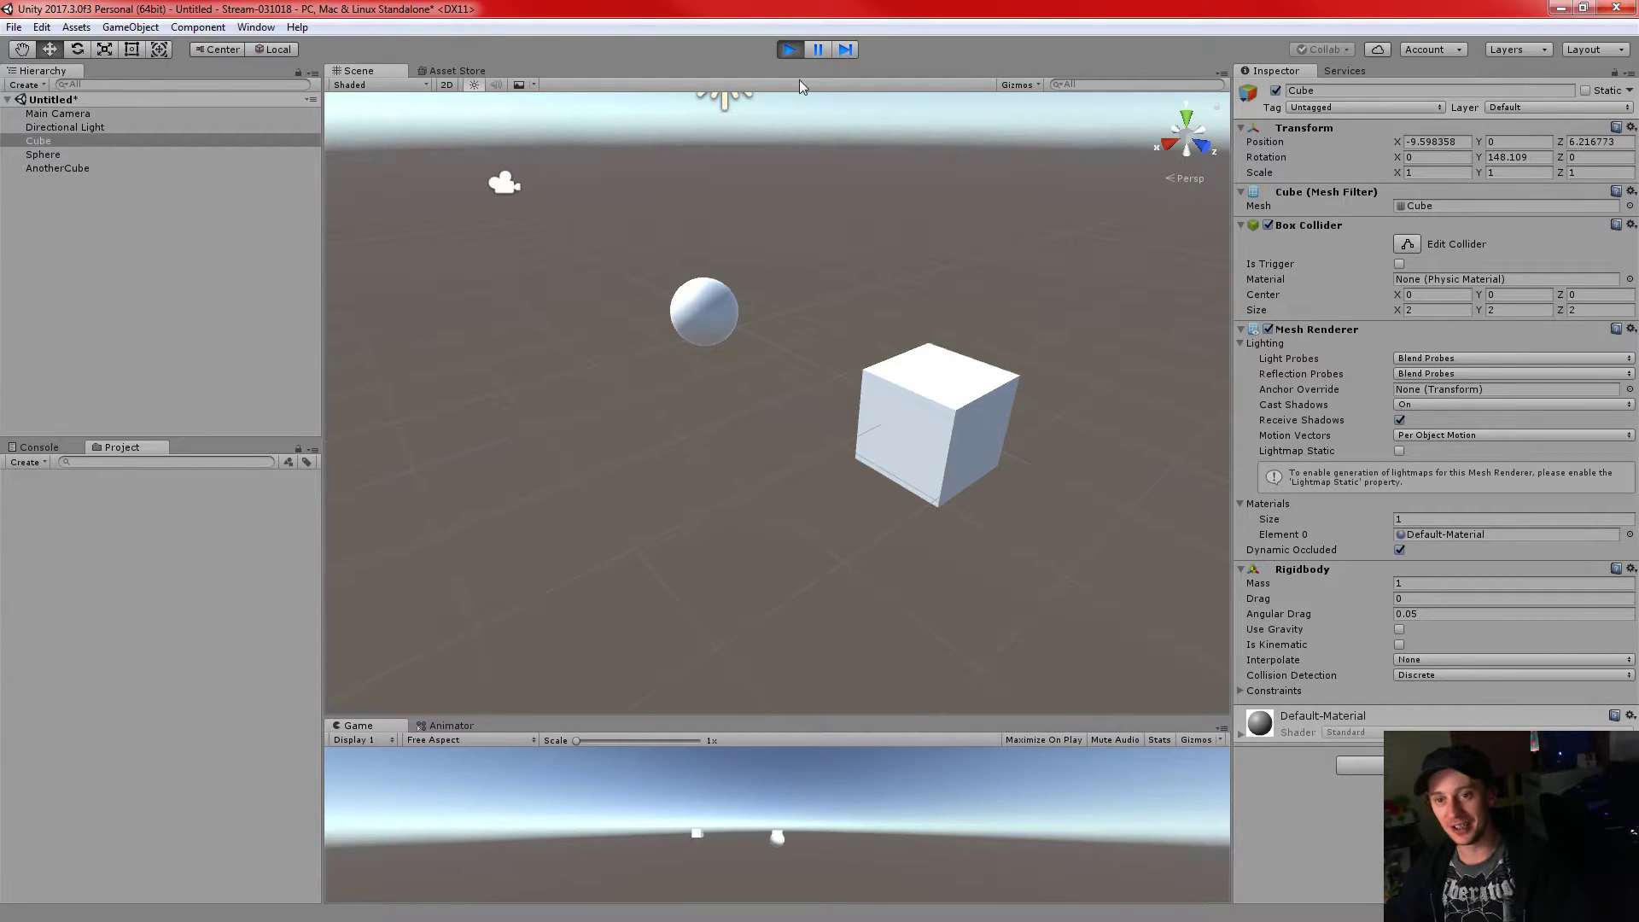
scroll(994, 335, down, 3)
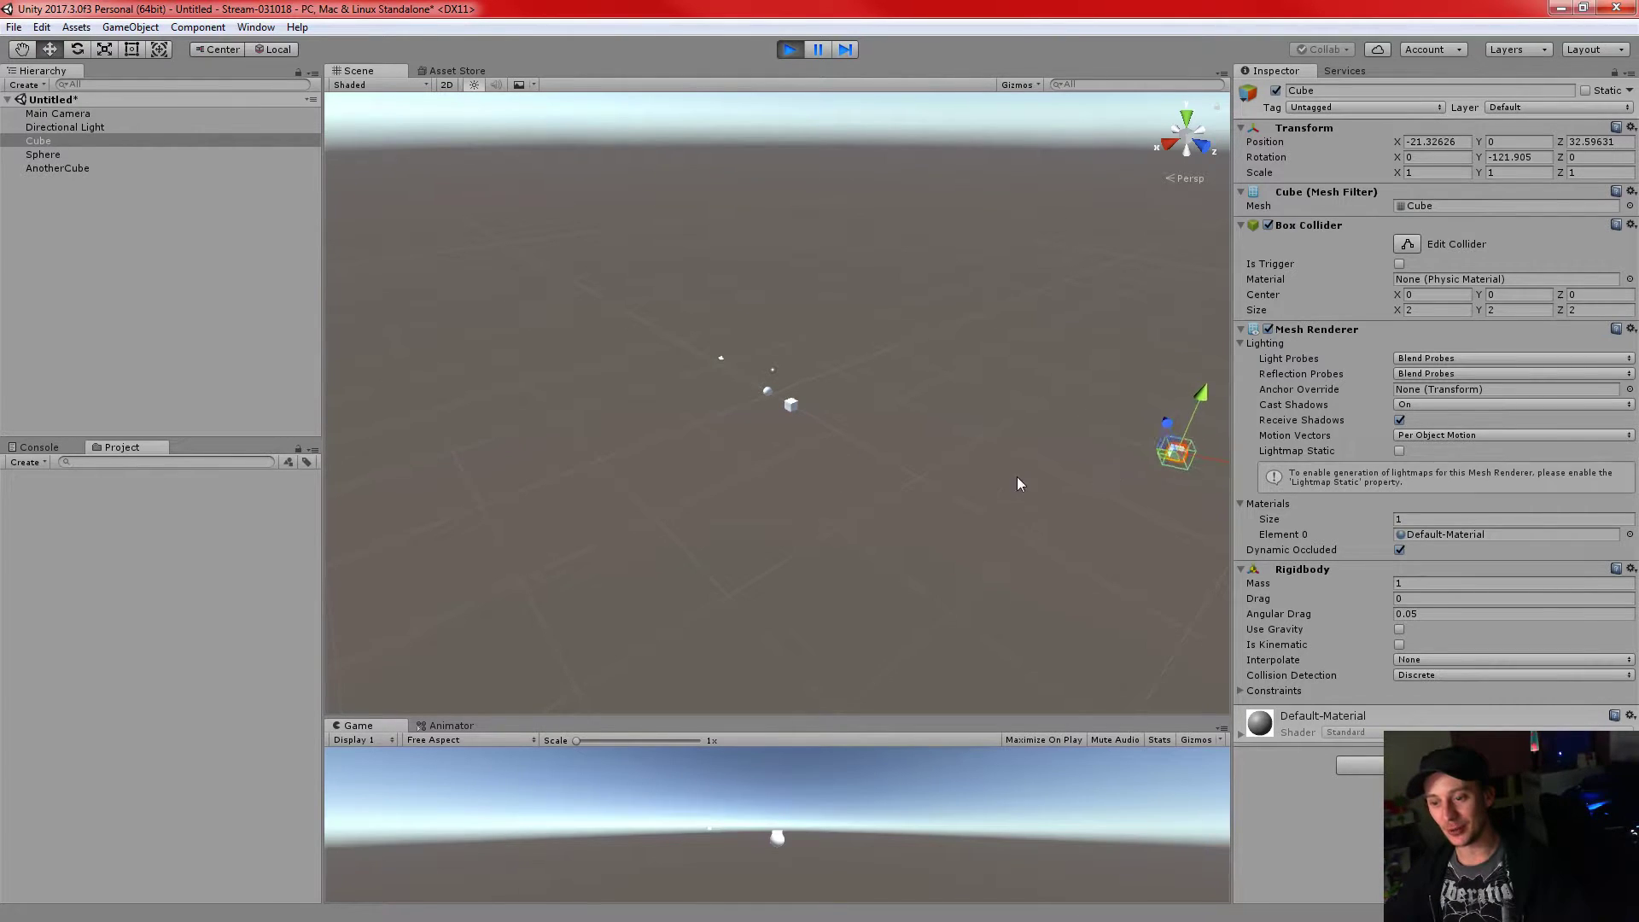
scroll(1058, 453, down, 3)
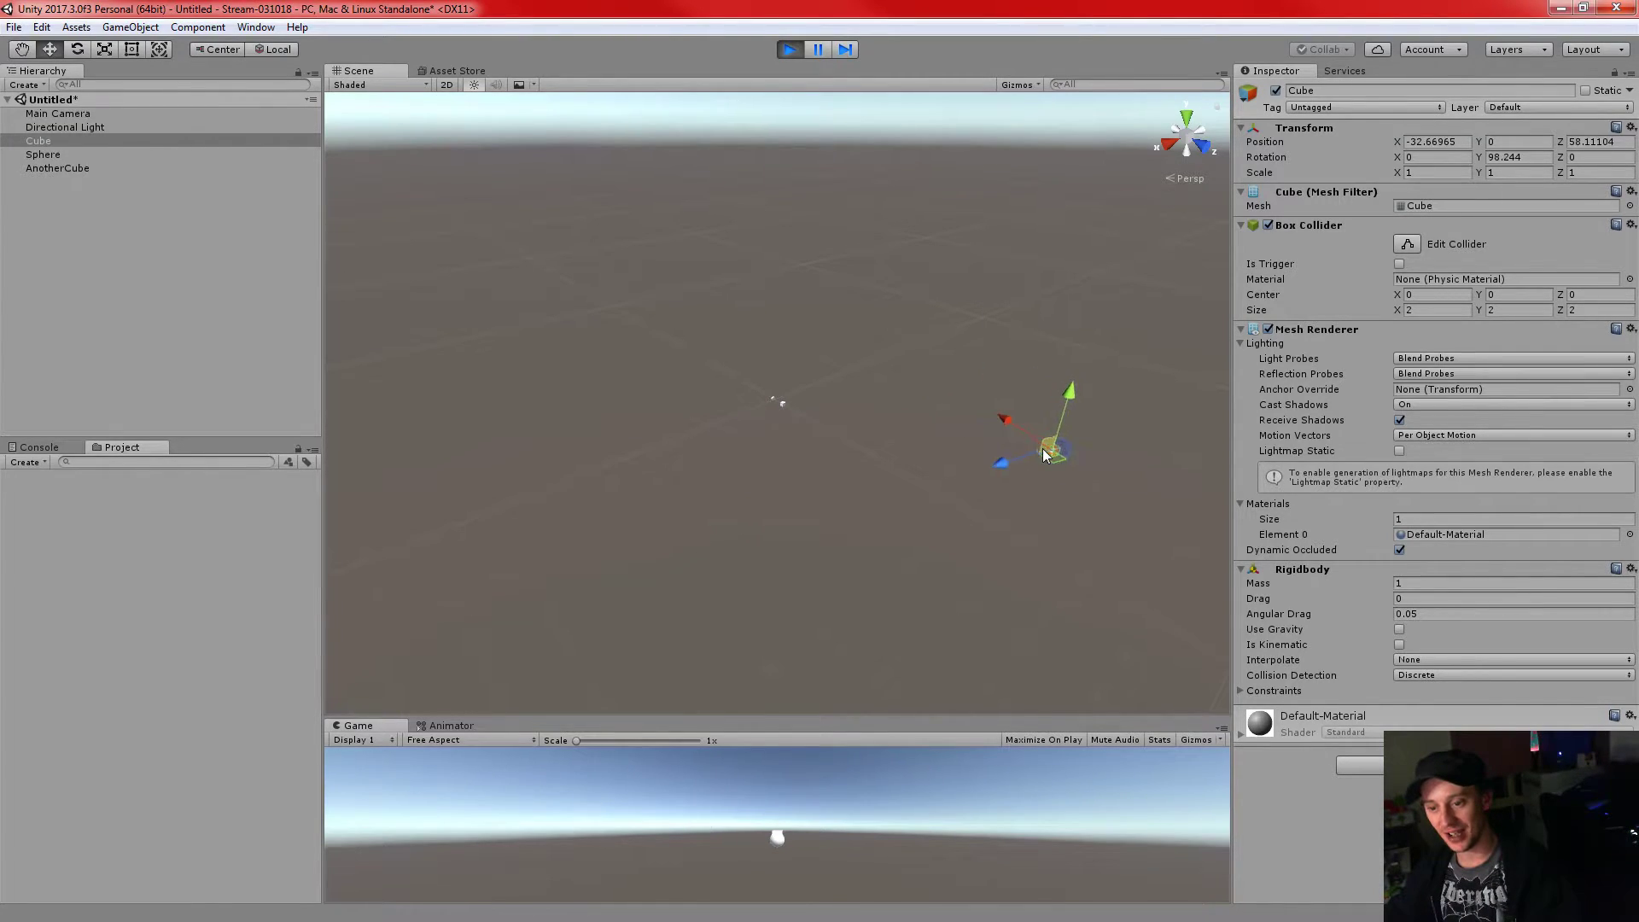
- Enable Use Gravity on the cube during play, stop play mode, and enable Use Gravity again in the edited scene
click(1399, 630)
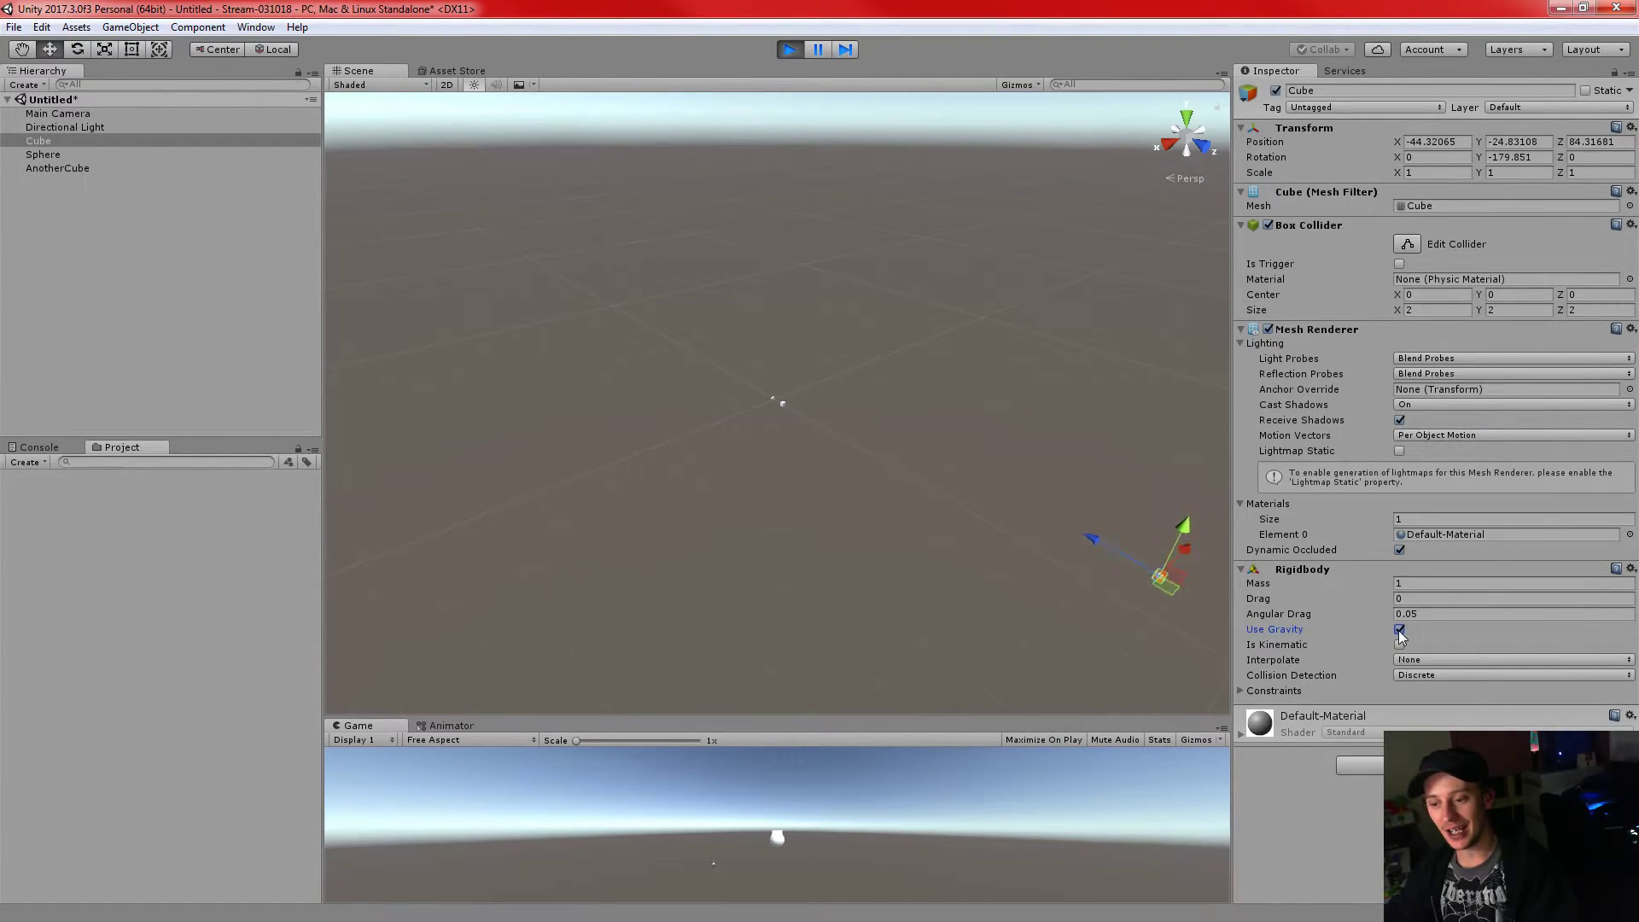
click(789, 50)
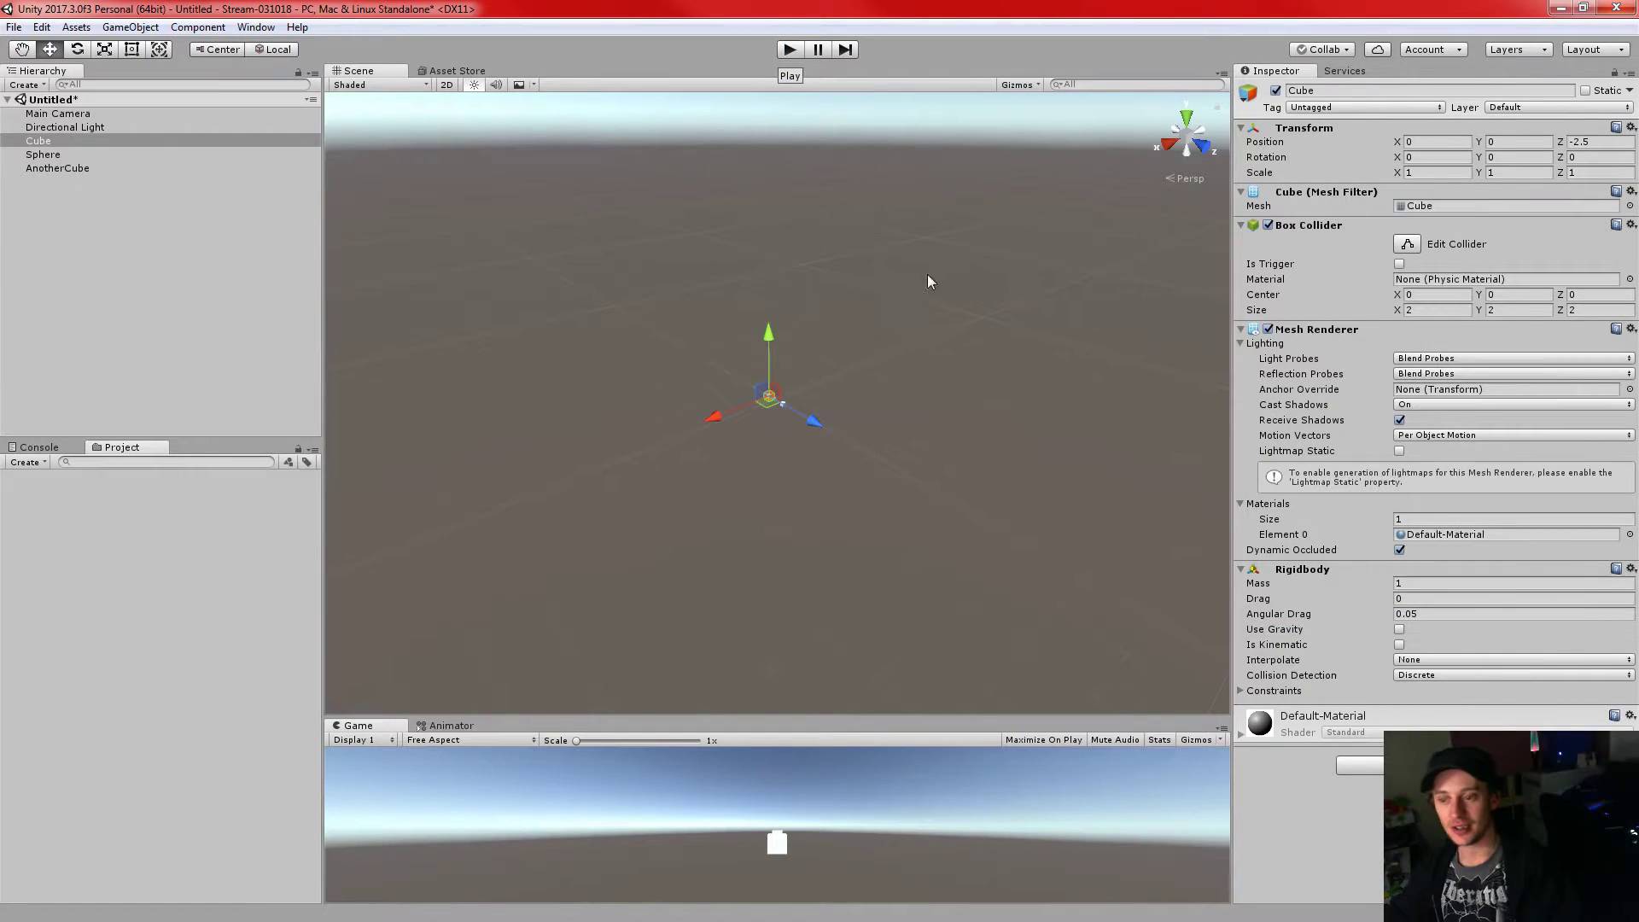
click(1398, 632)
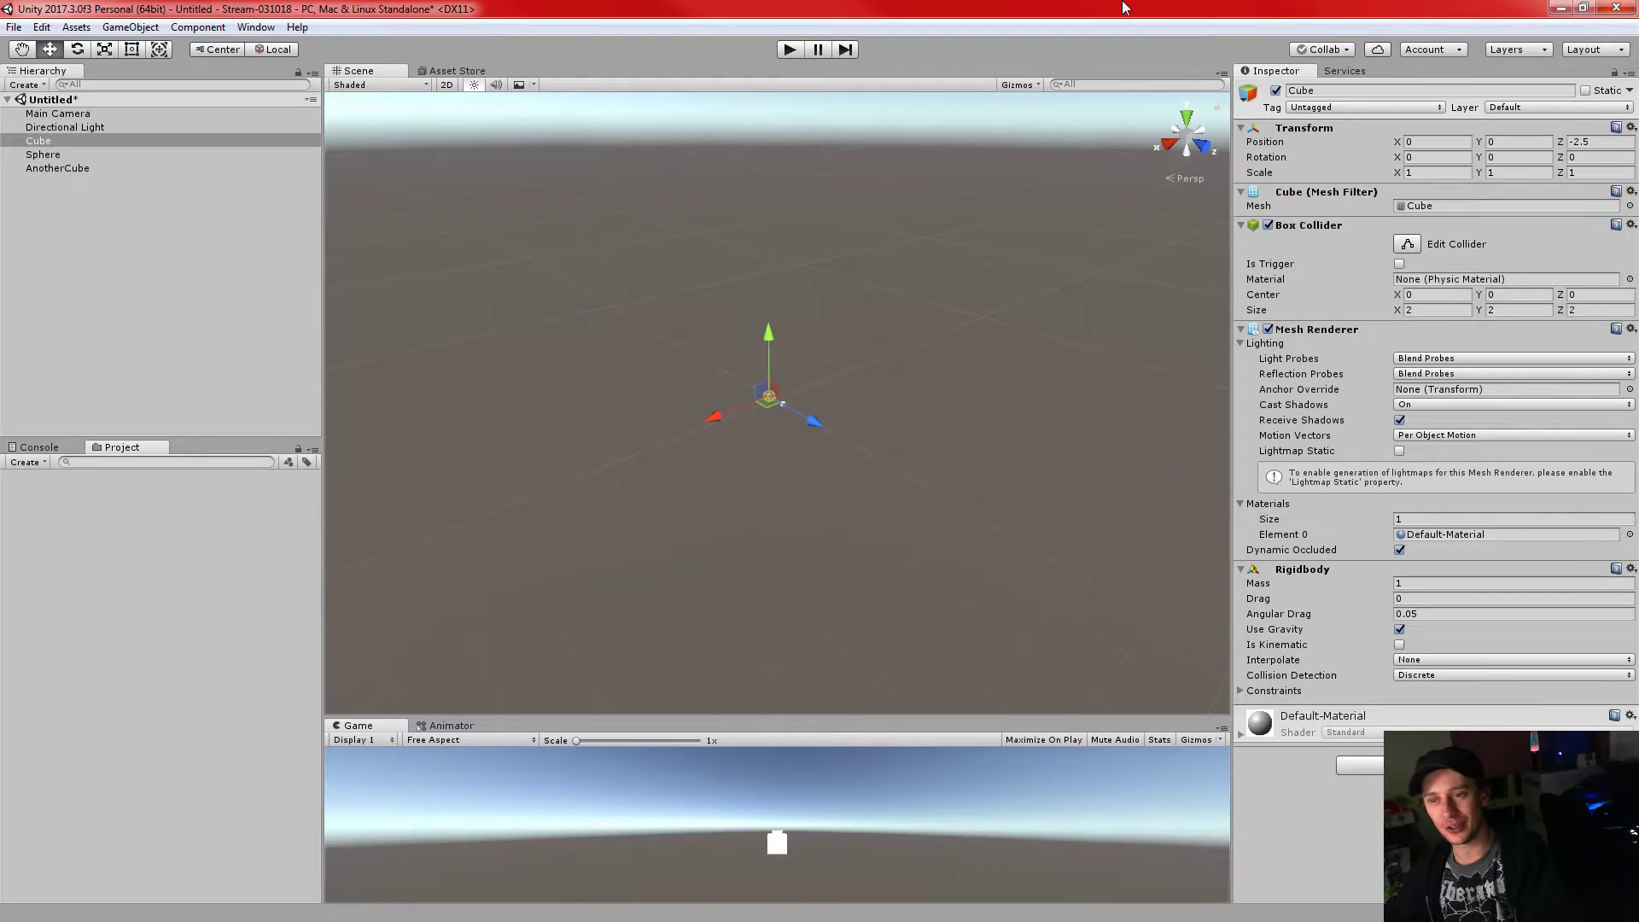
click(1310, 9)
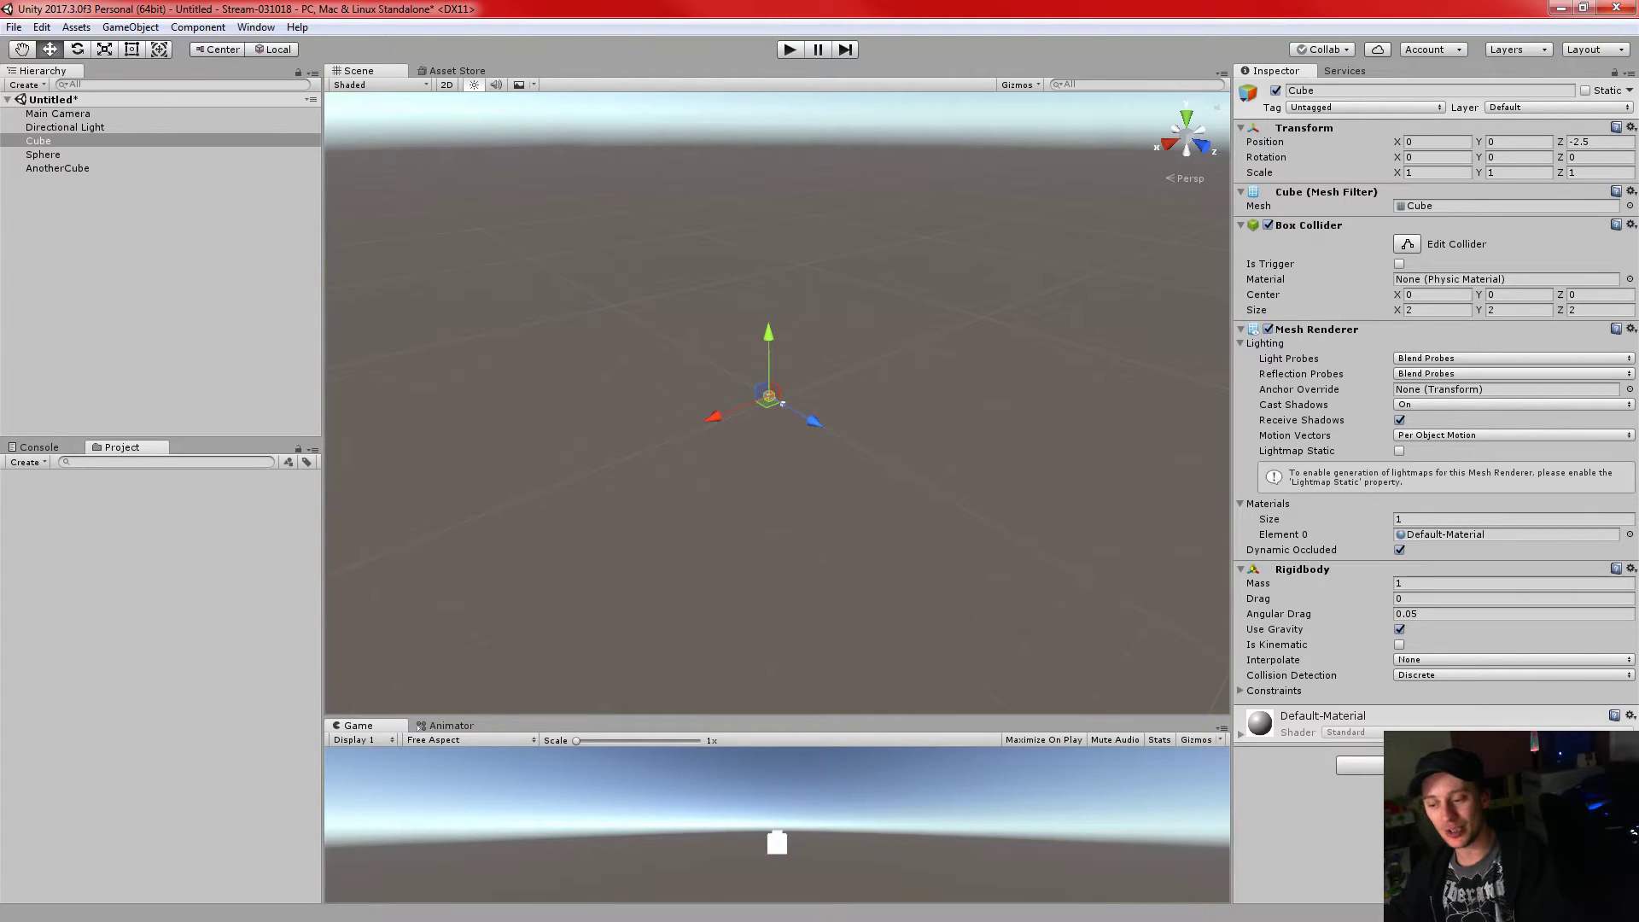
- Freeze the original cube's Y position in its Rigidbody constraints and run the scene
click(1240, 691)
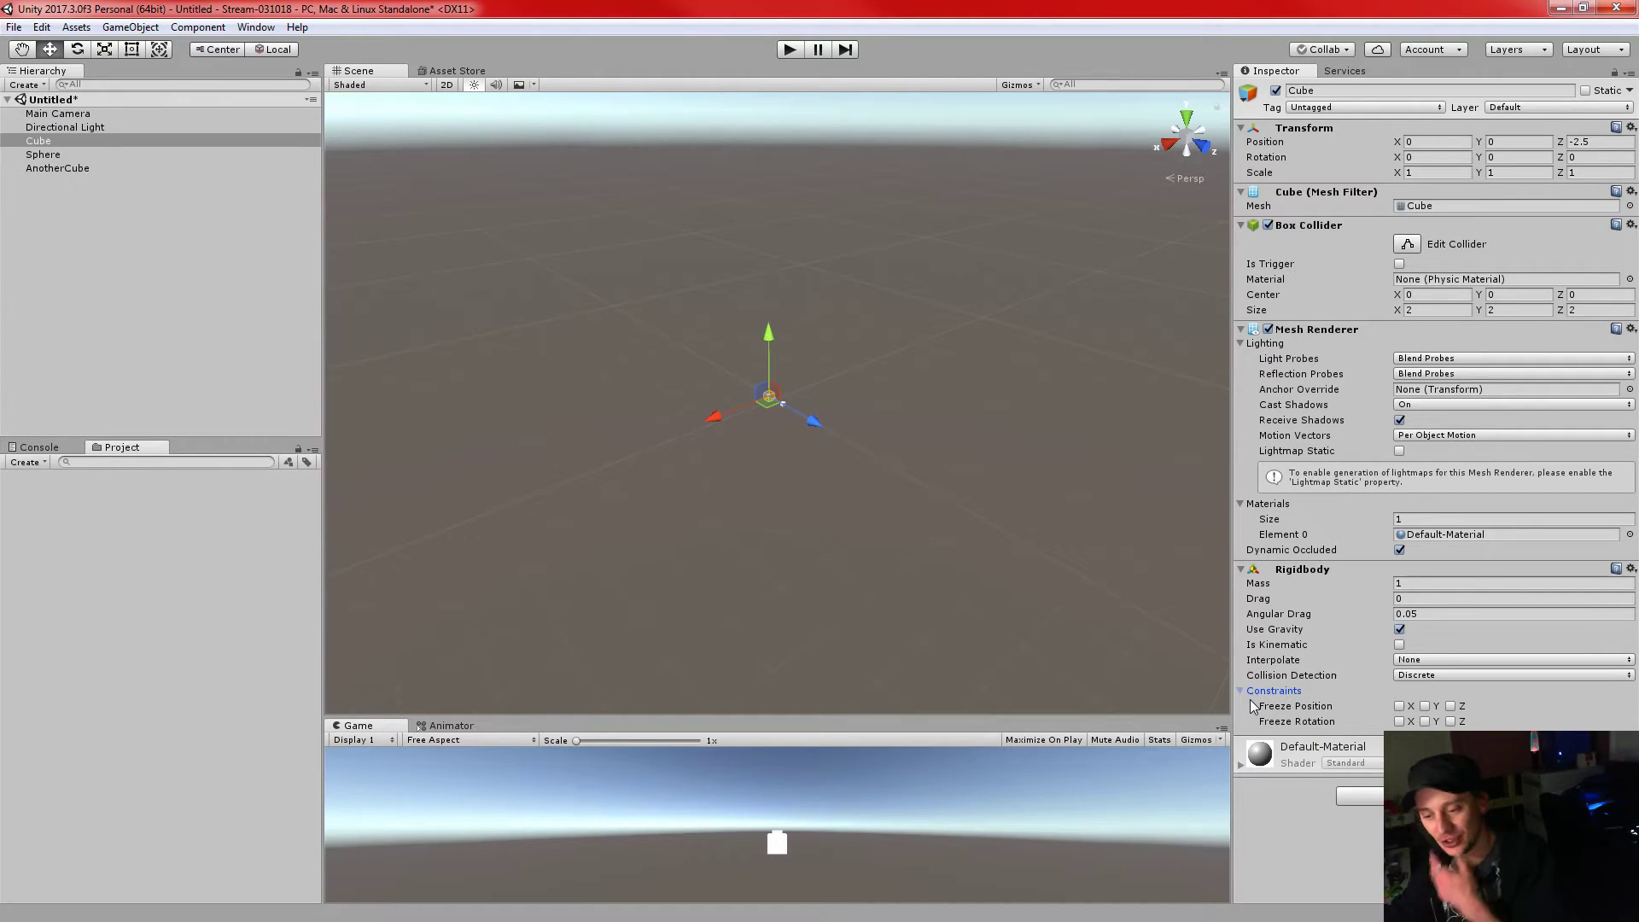
scroll(817, 374, down, 8)
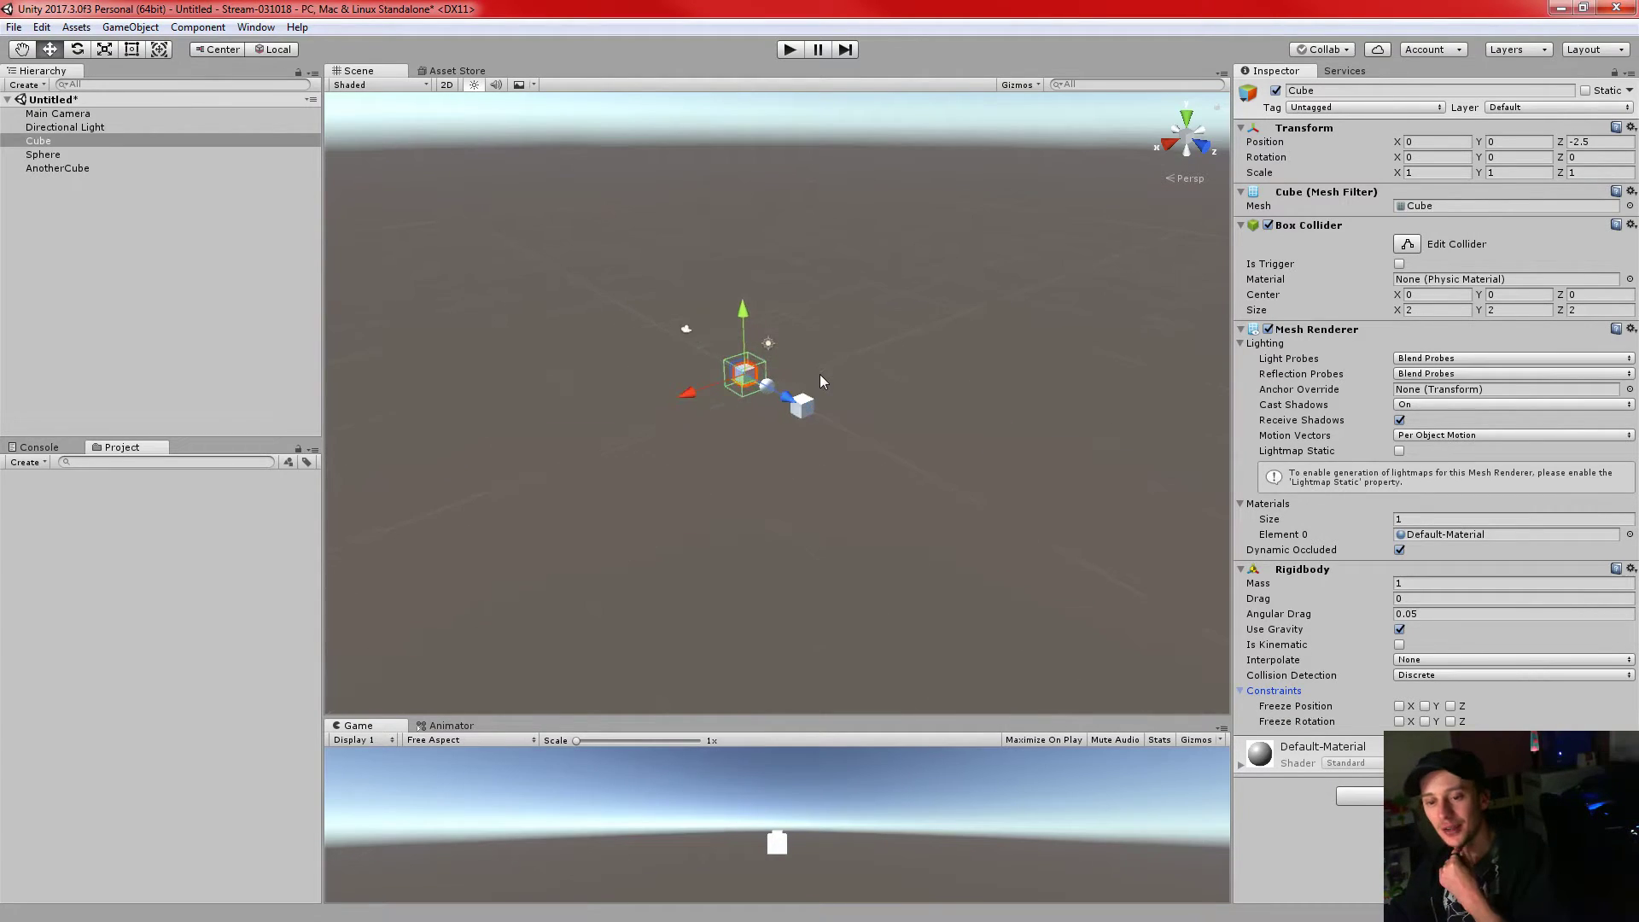
scroll(775, 349, up, 6)
middle_drag(699, 465, 942, 515)
scroll(996, 447, up, 5)
middle_drag(1104, 478, 1037, 471)
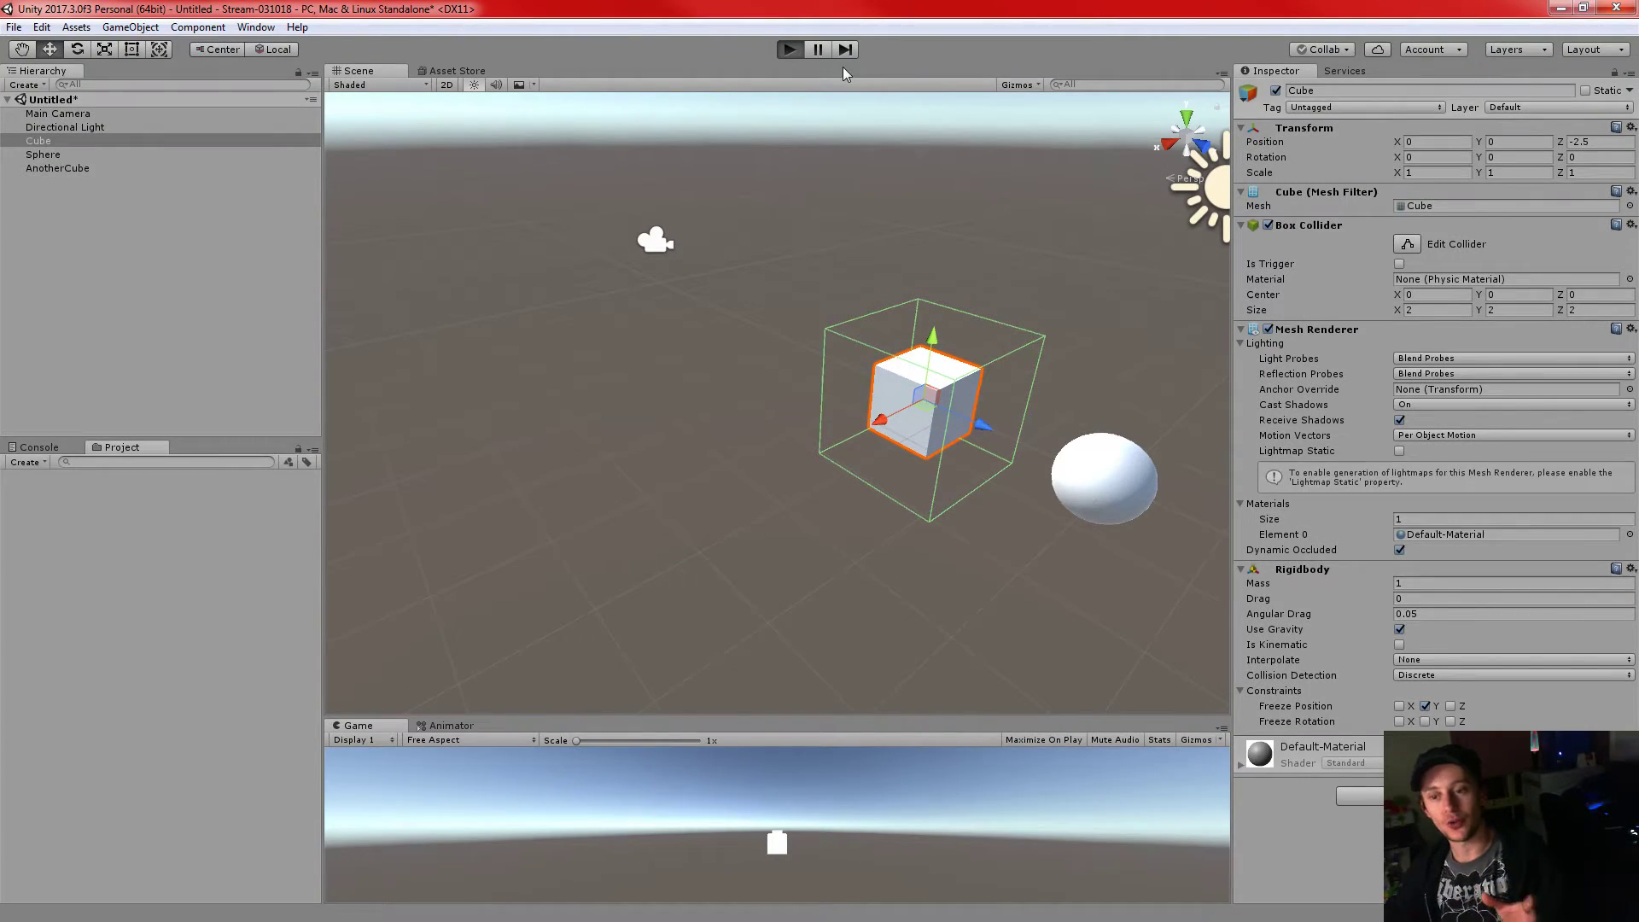
click(791, 53)
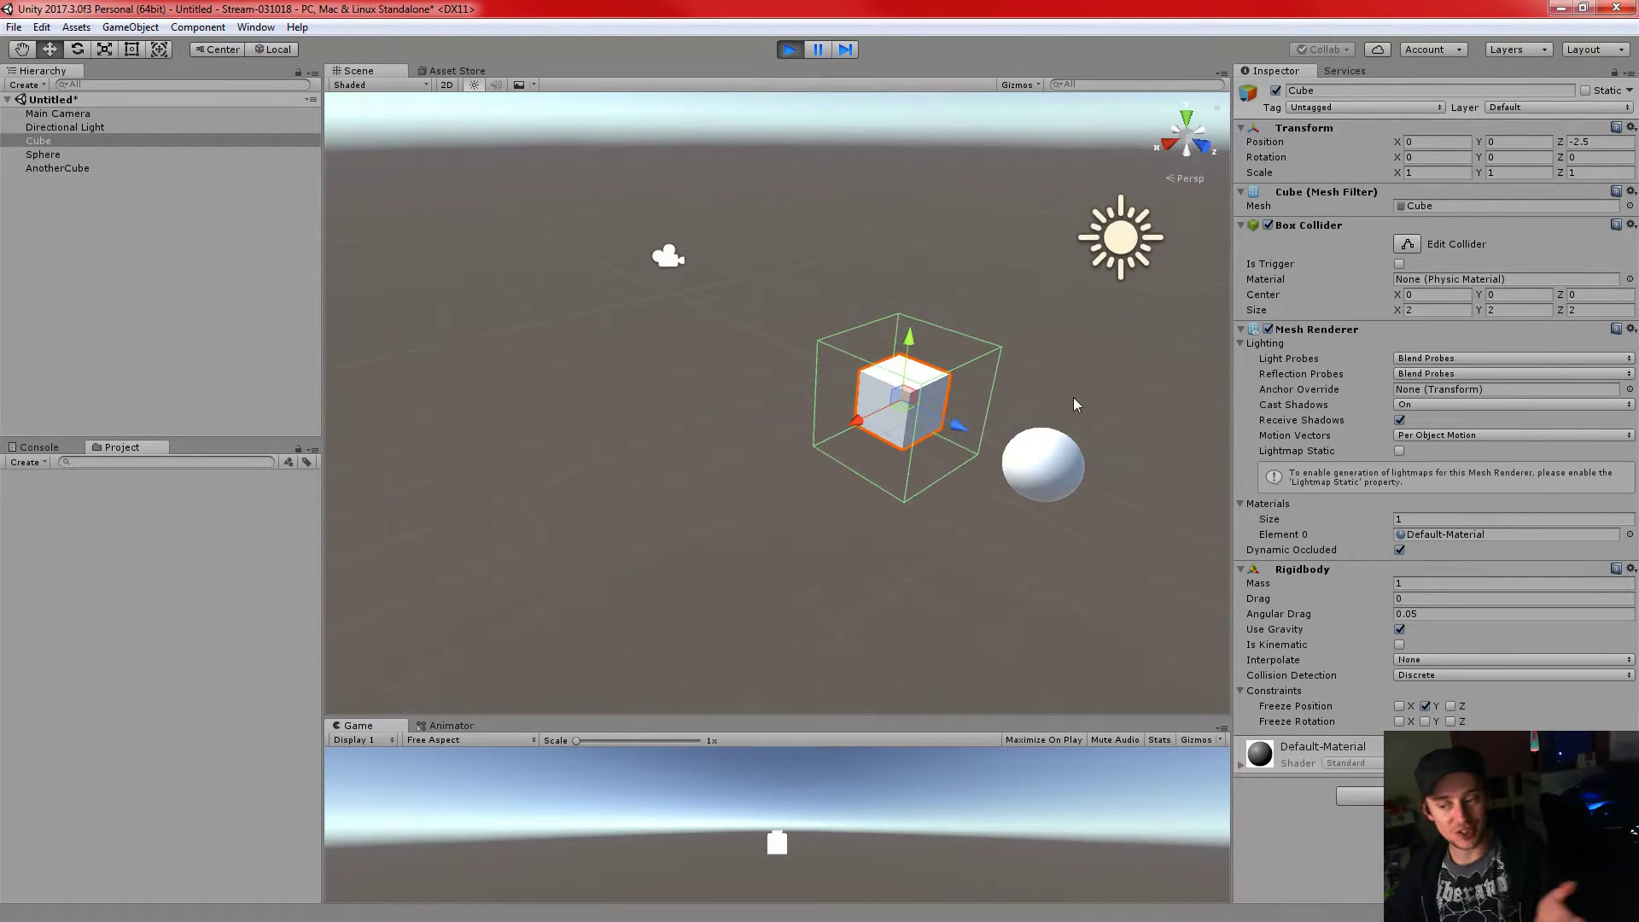
- Release and refreeze the cube's Y position during play, freeze X too, and move the cube to about X -2.04, Z -5.03
click(1424, 707)
click(1425, 707)
scroll(959, 597, down, 2)
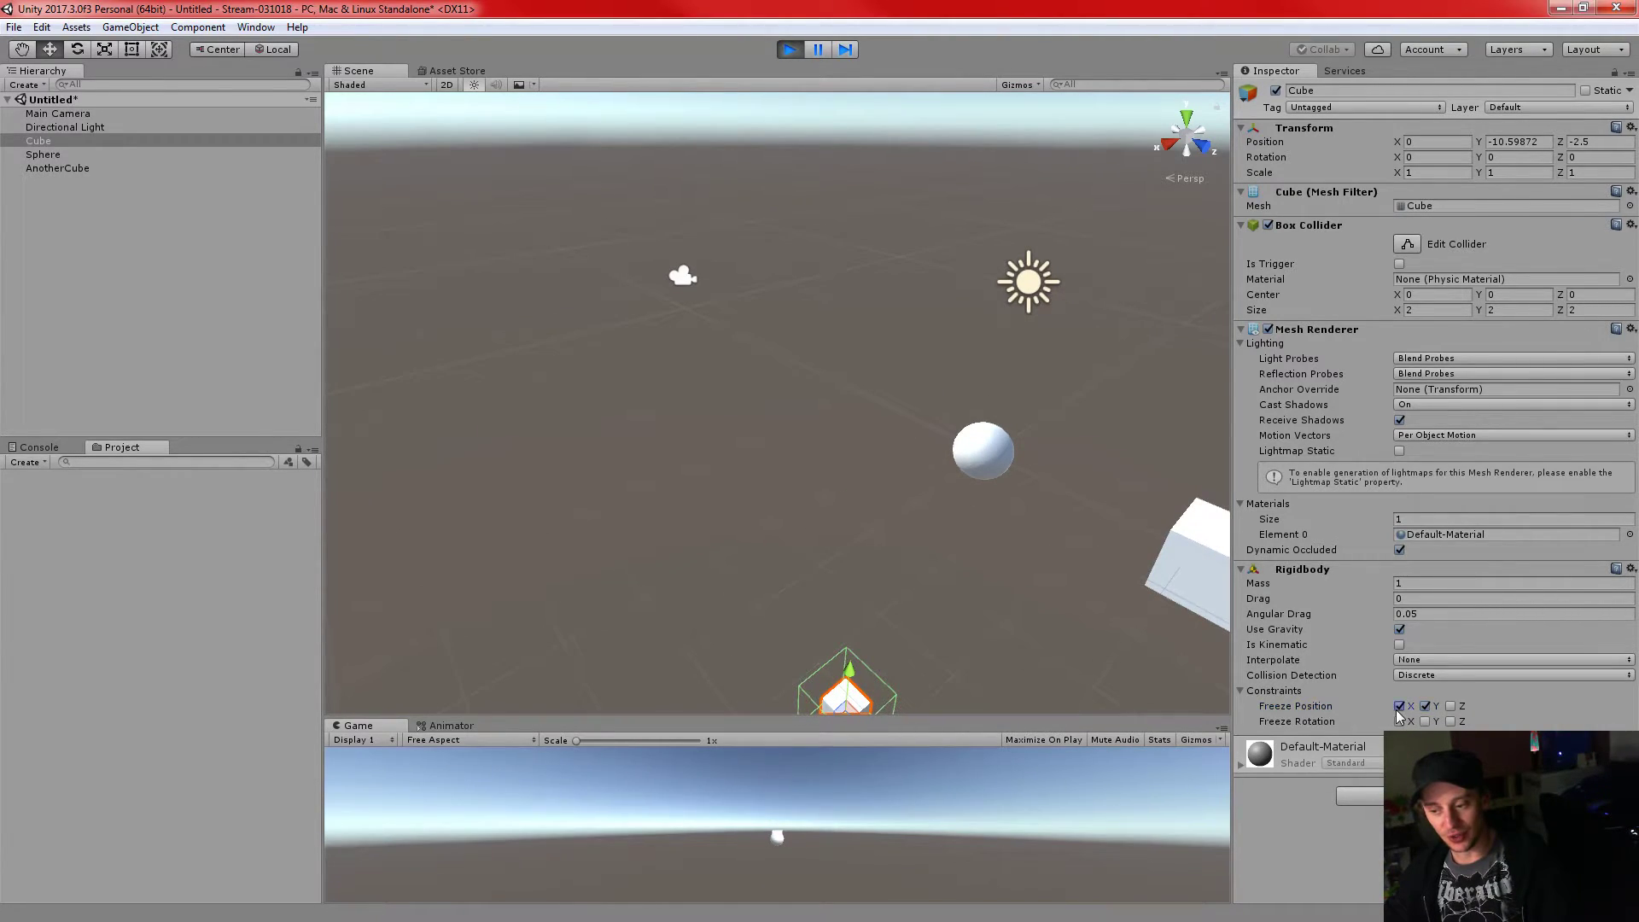
key(f)
drag(884, 553, 822, 304)
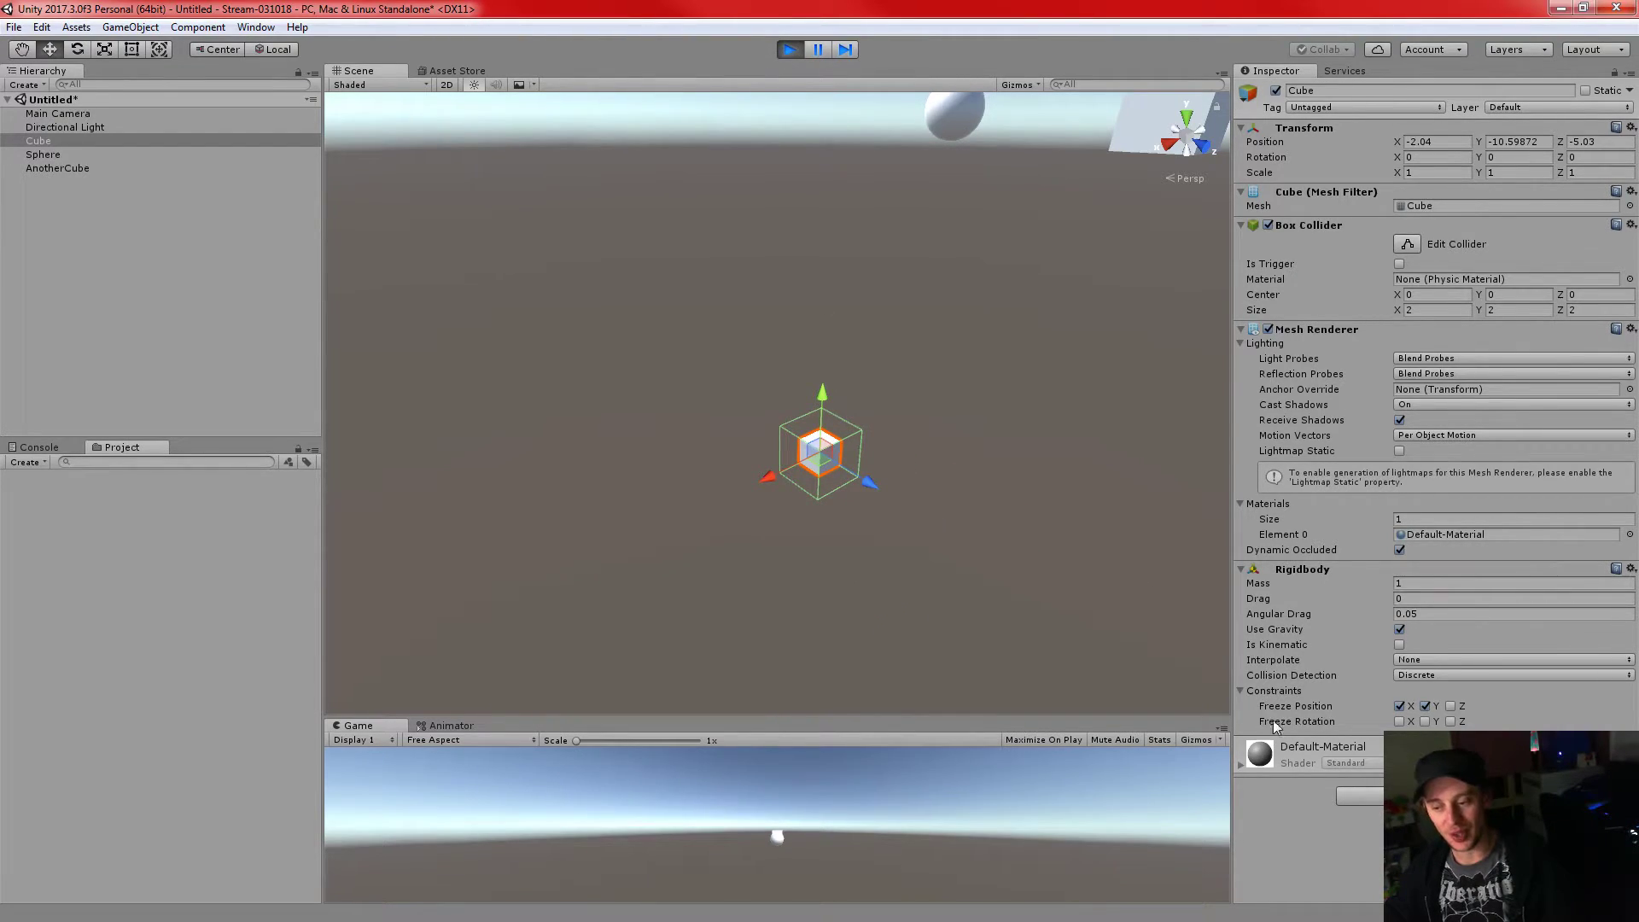
- Freeze the cube's Z position as well, raise the cube to about Y 0.44, then stop play mode and collapse the constraints
click(1450, 707)
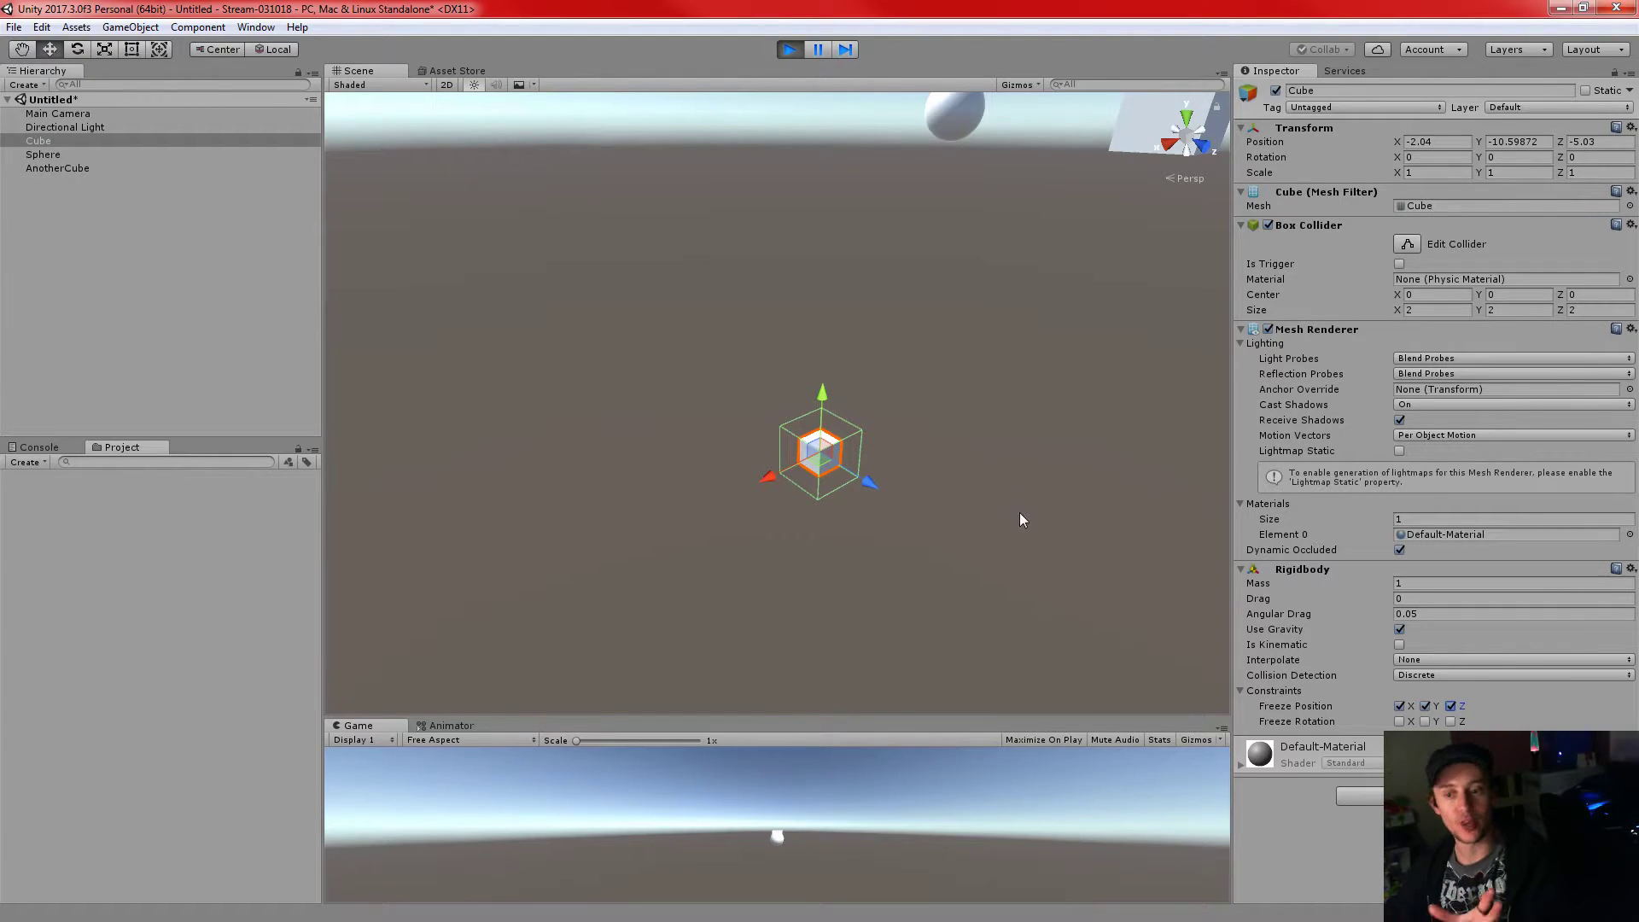
click(1425, 705)
click(1425, 706)
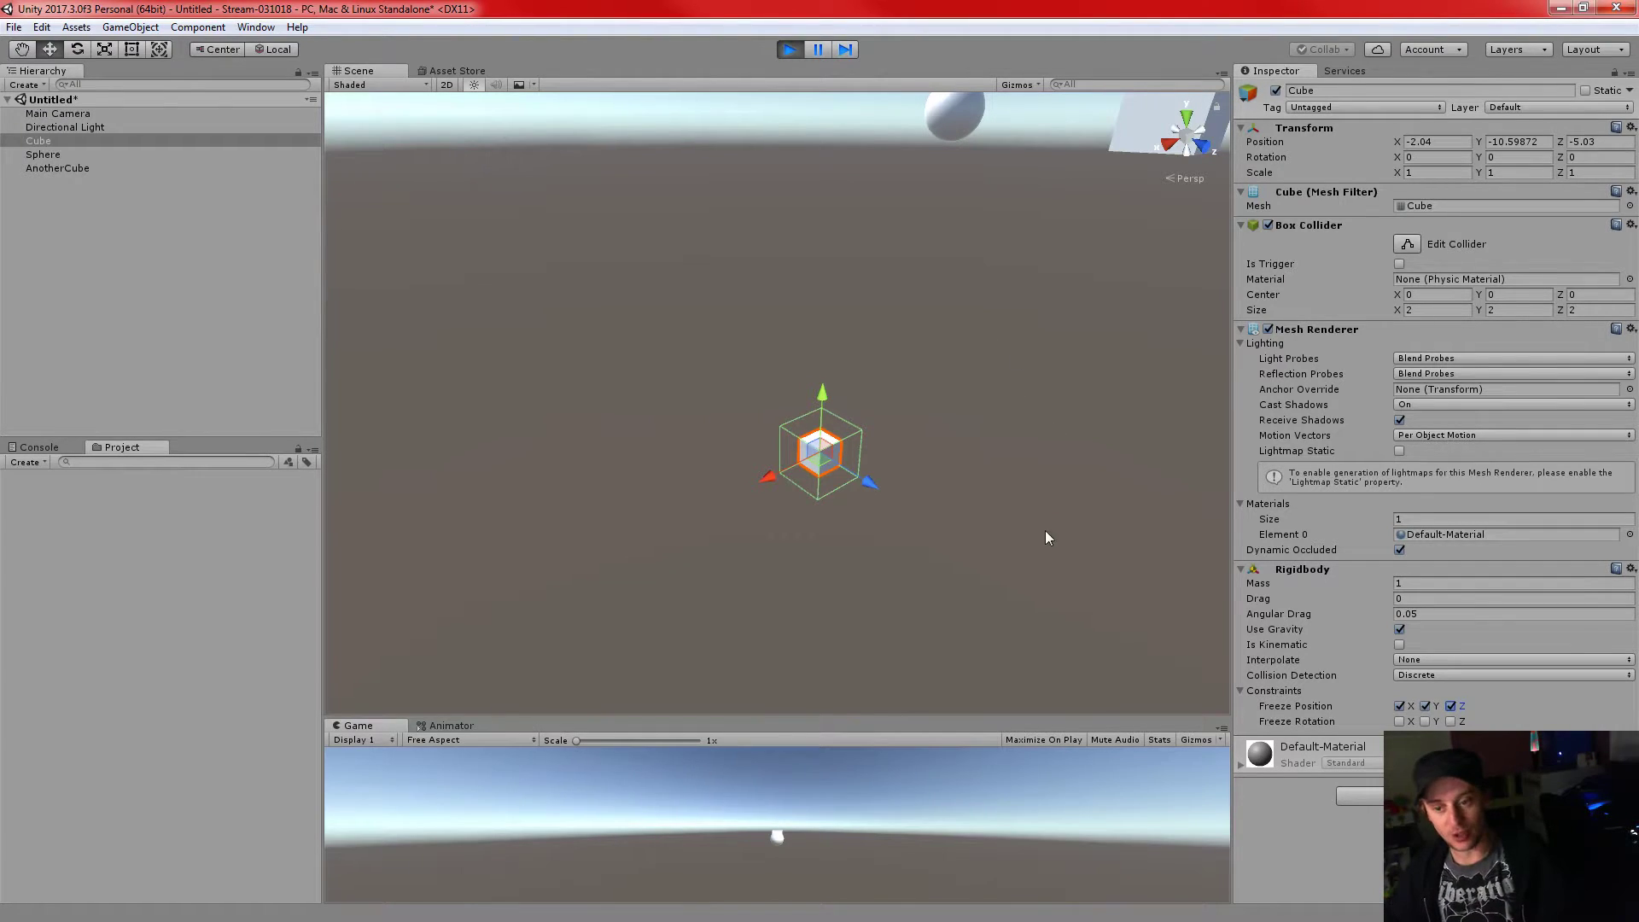
drag(818, 403, 858, 164)
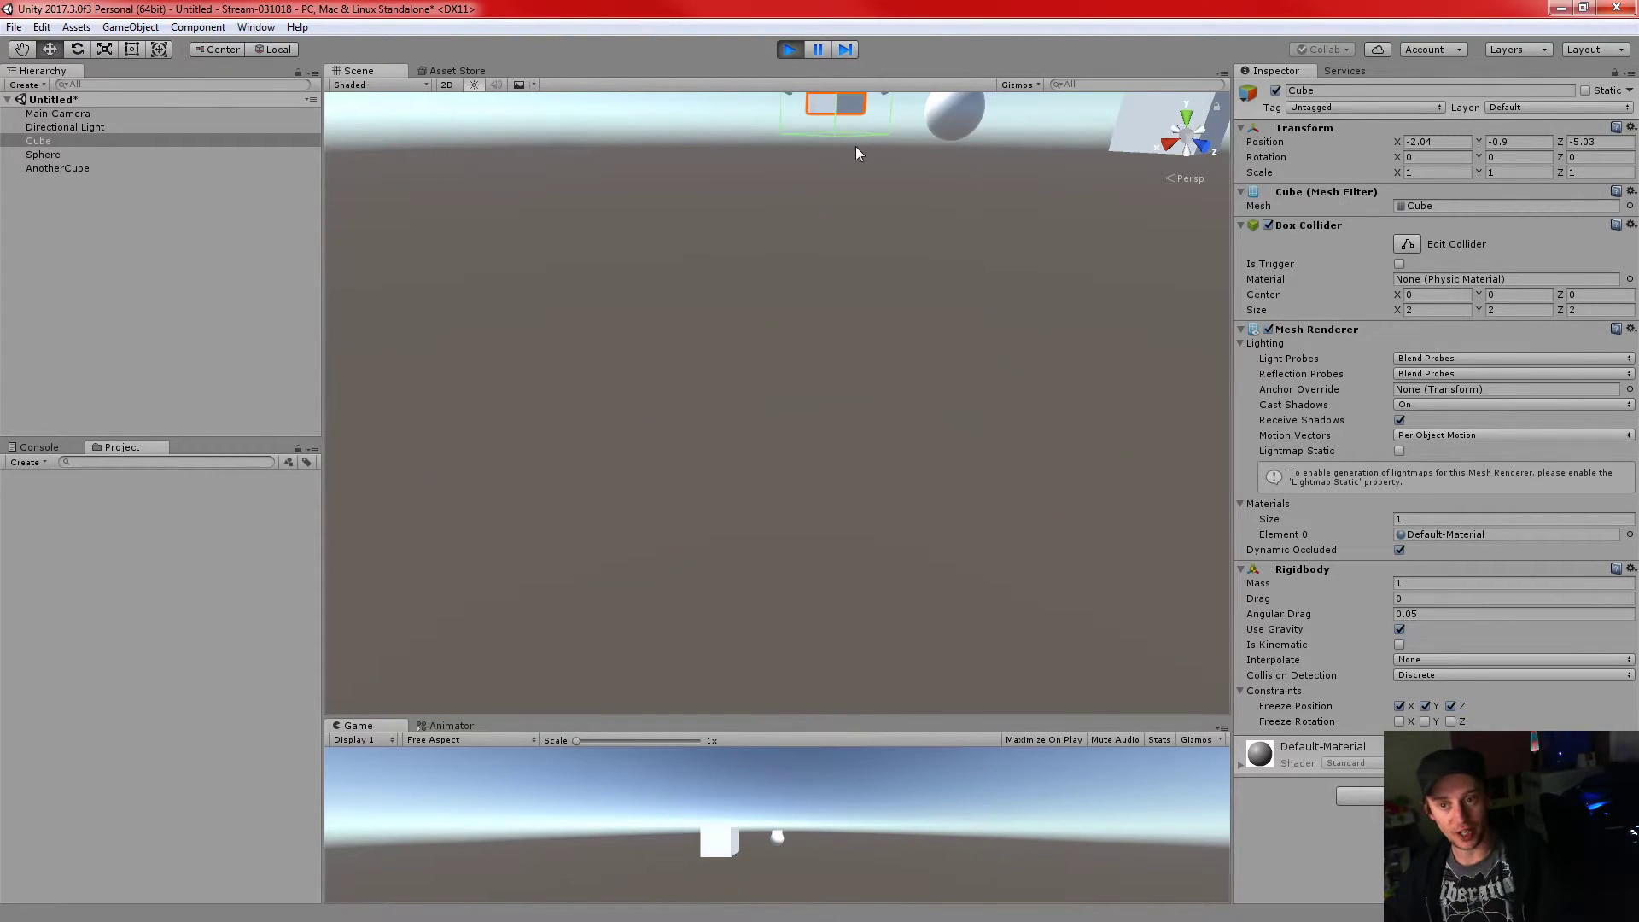
middle_drag(886, 194, 869, 392)
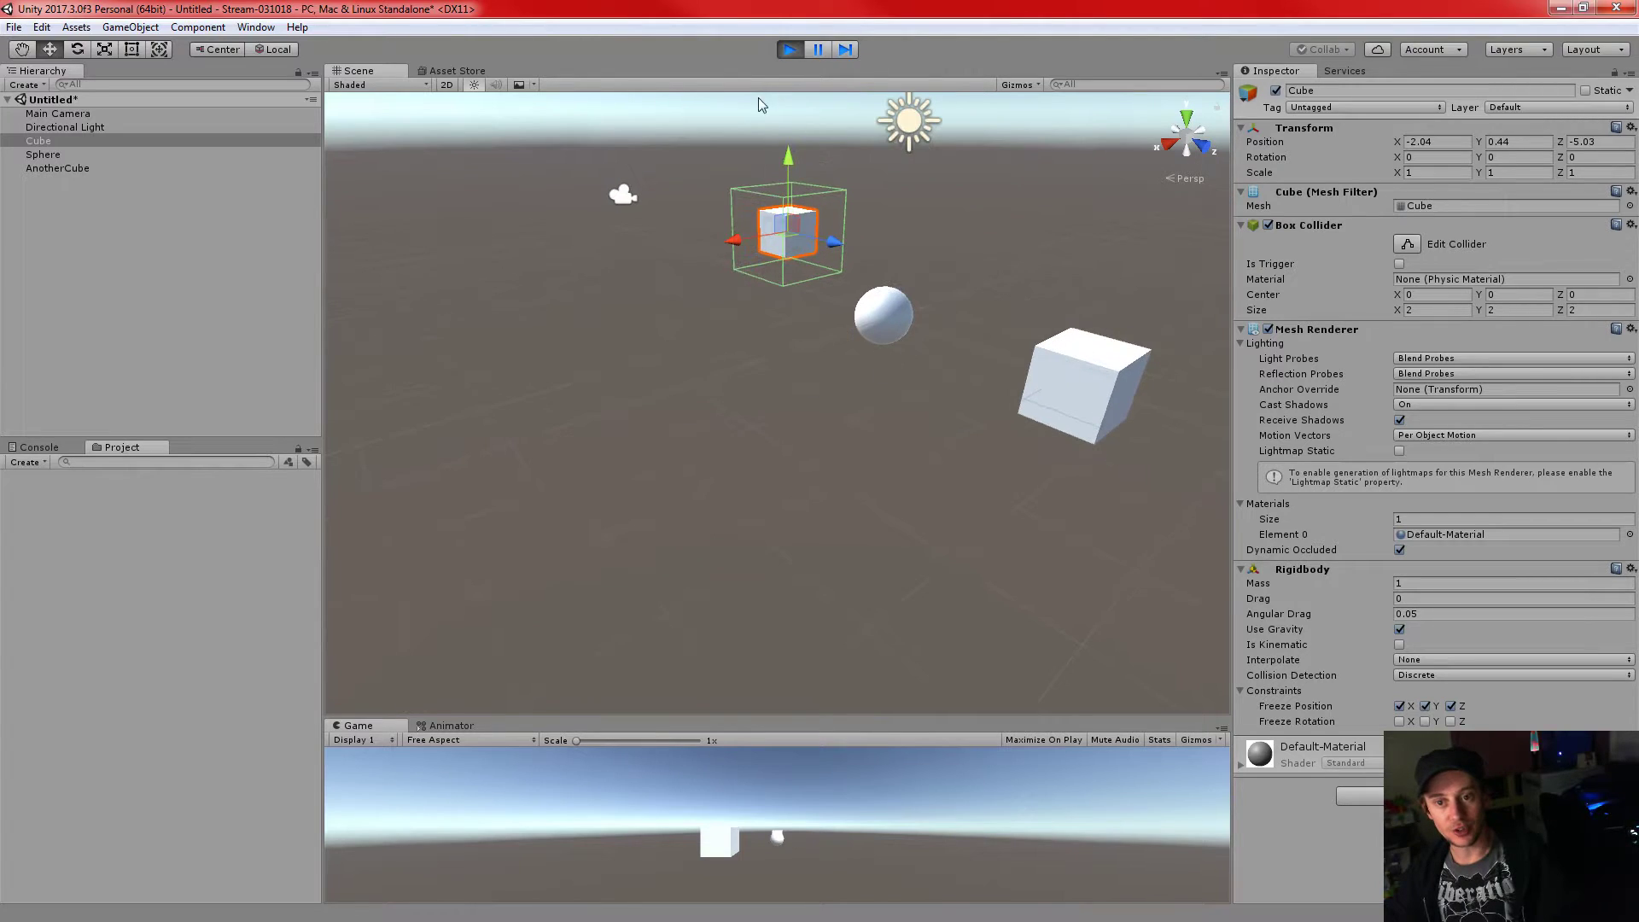
click(789, 49)
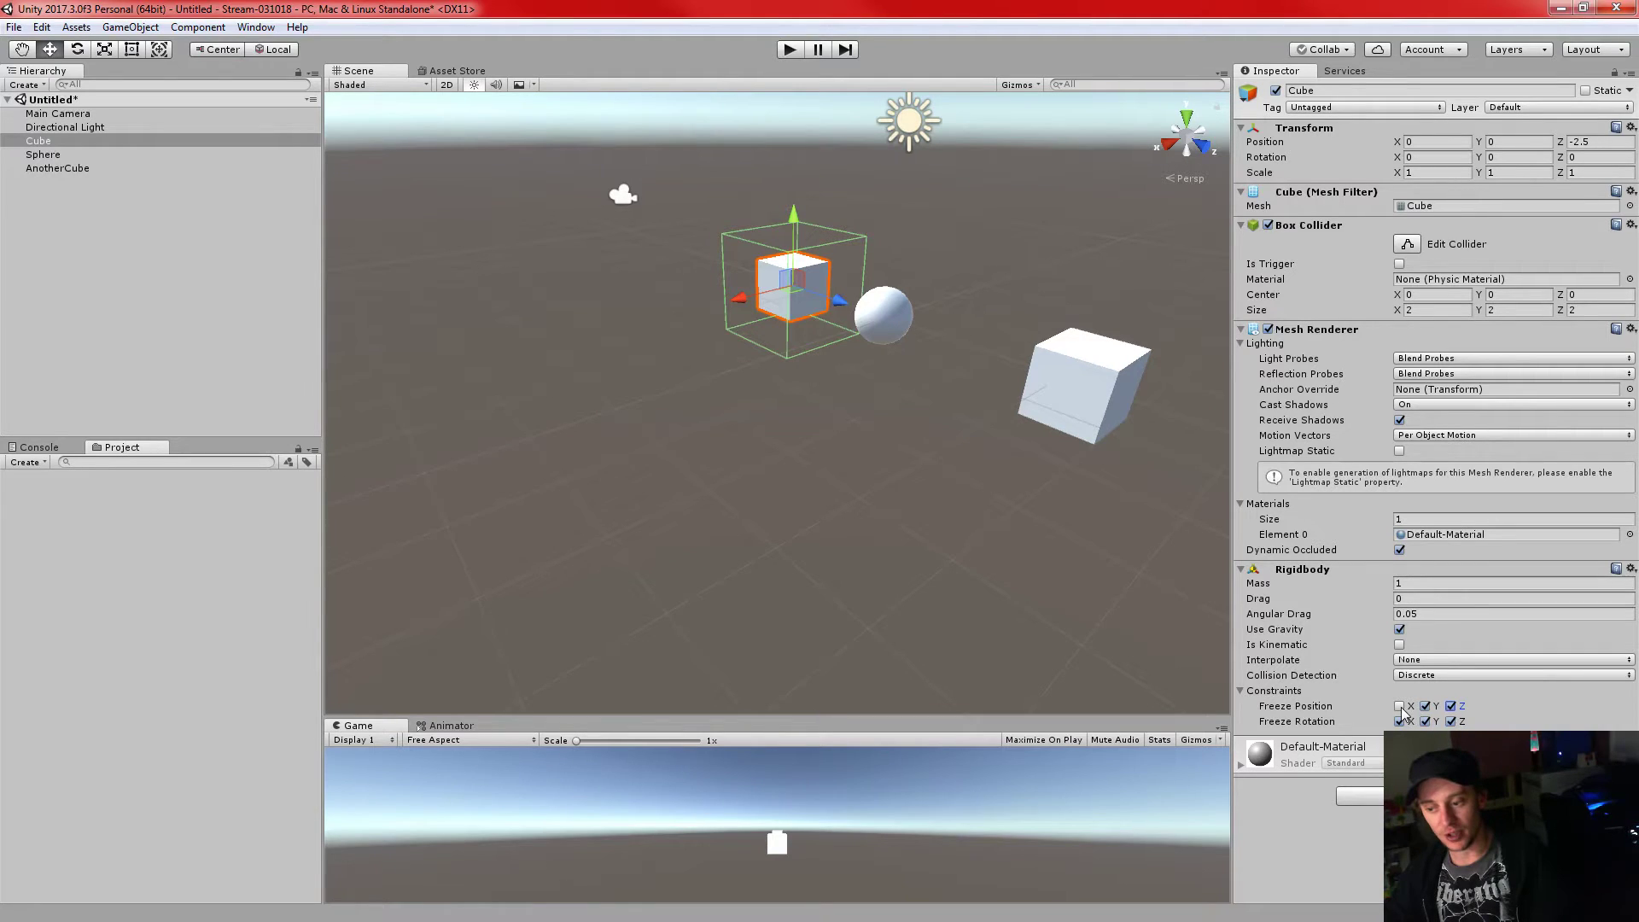
click(1242, 692)
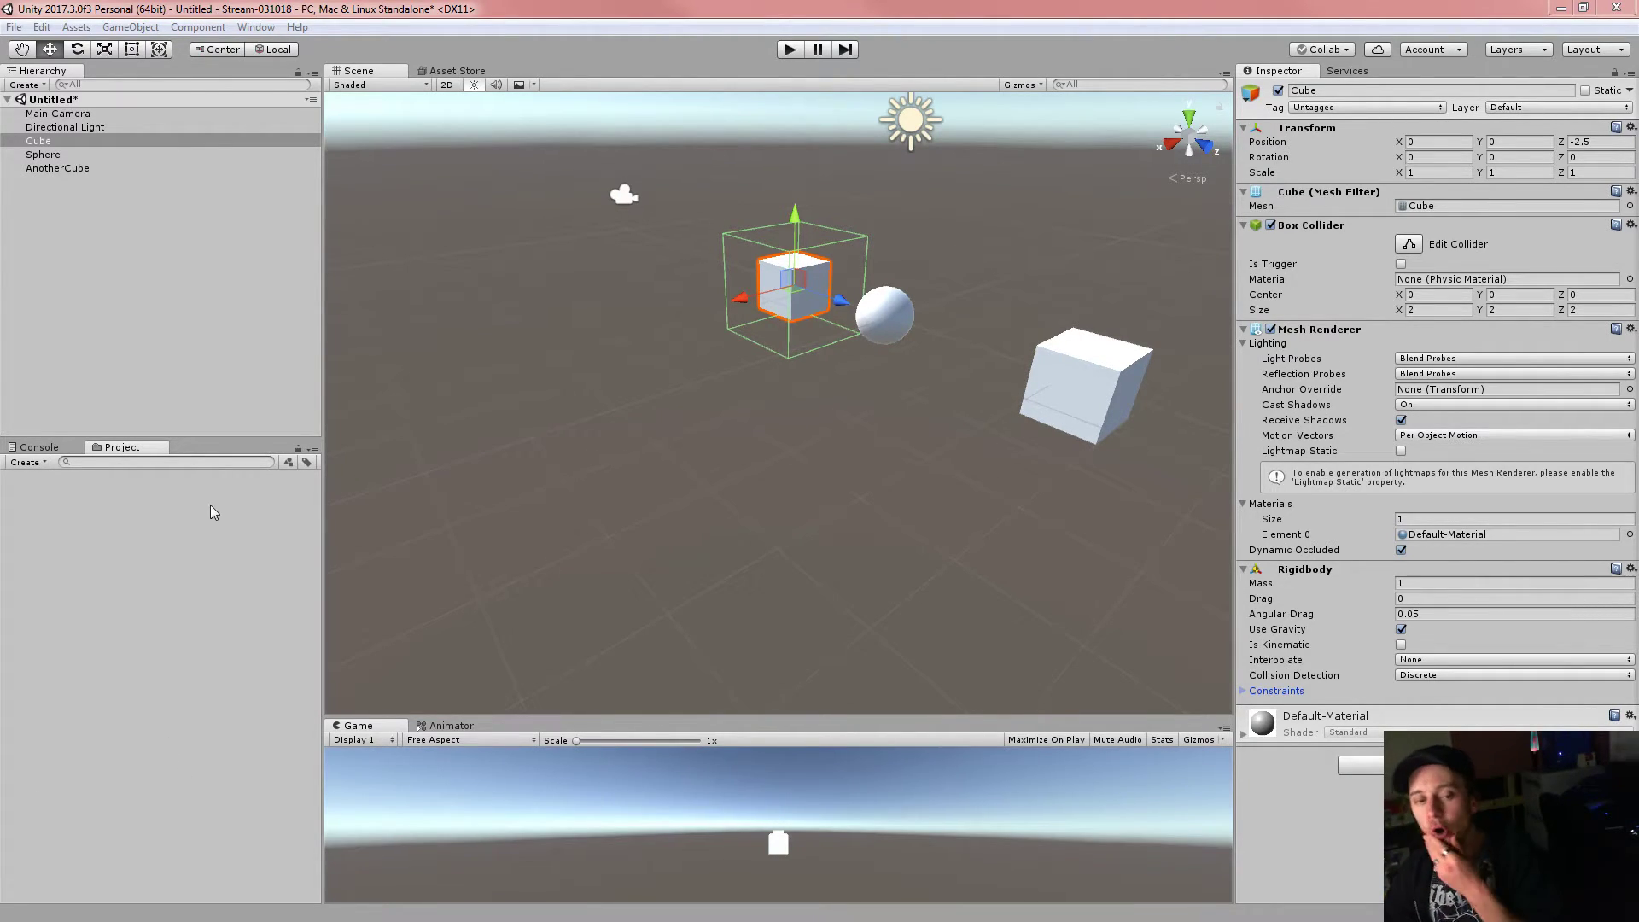
- Create a C# script named AddARigidbody in the project's assets
click(51, 177)
right_click(55, 485)
mouse_move(96, 495)
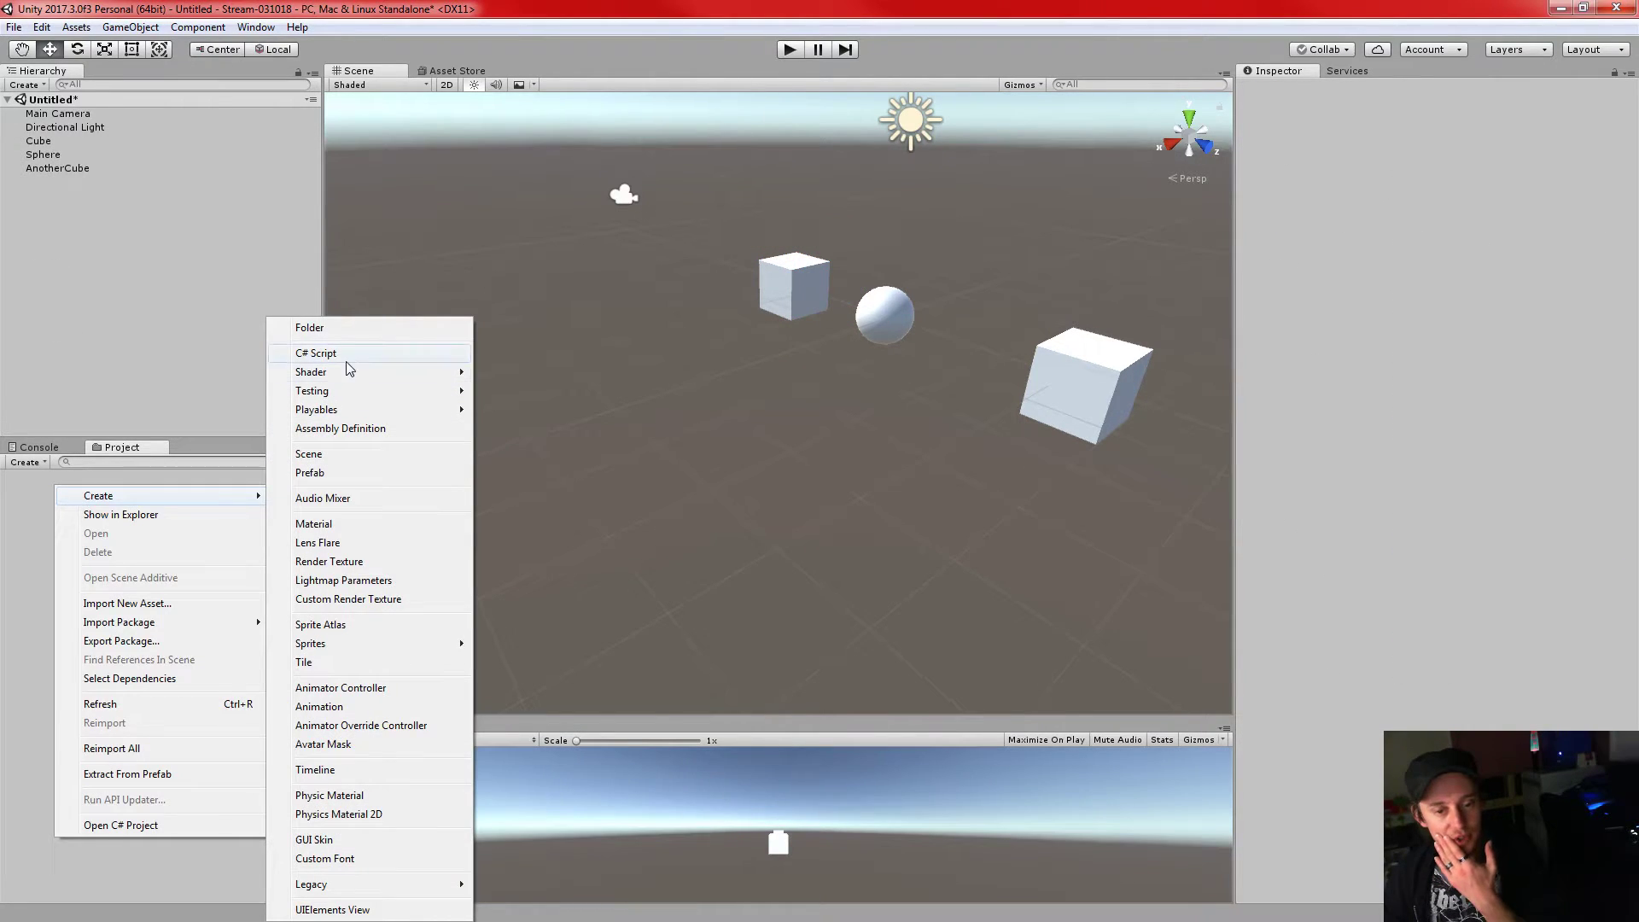
click(341, 352)
text(AddARigi)
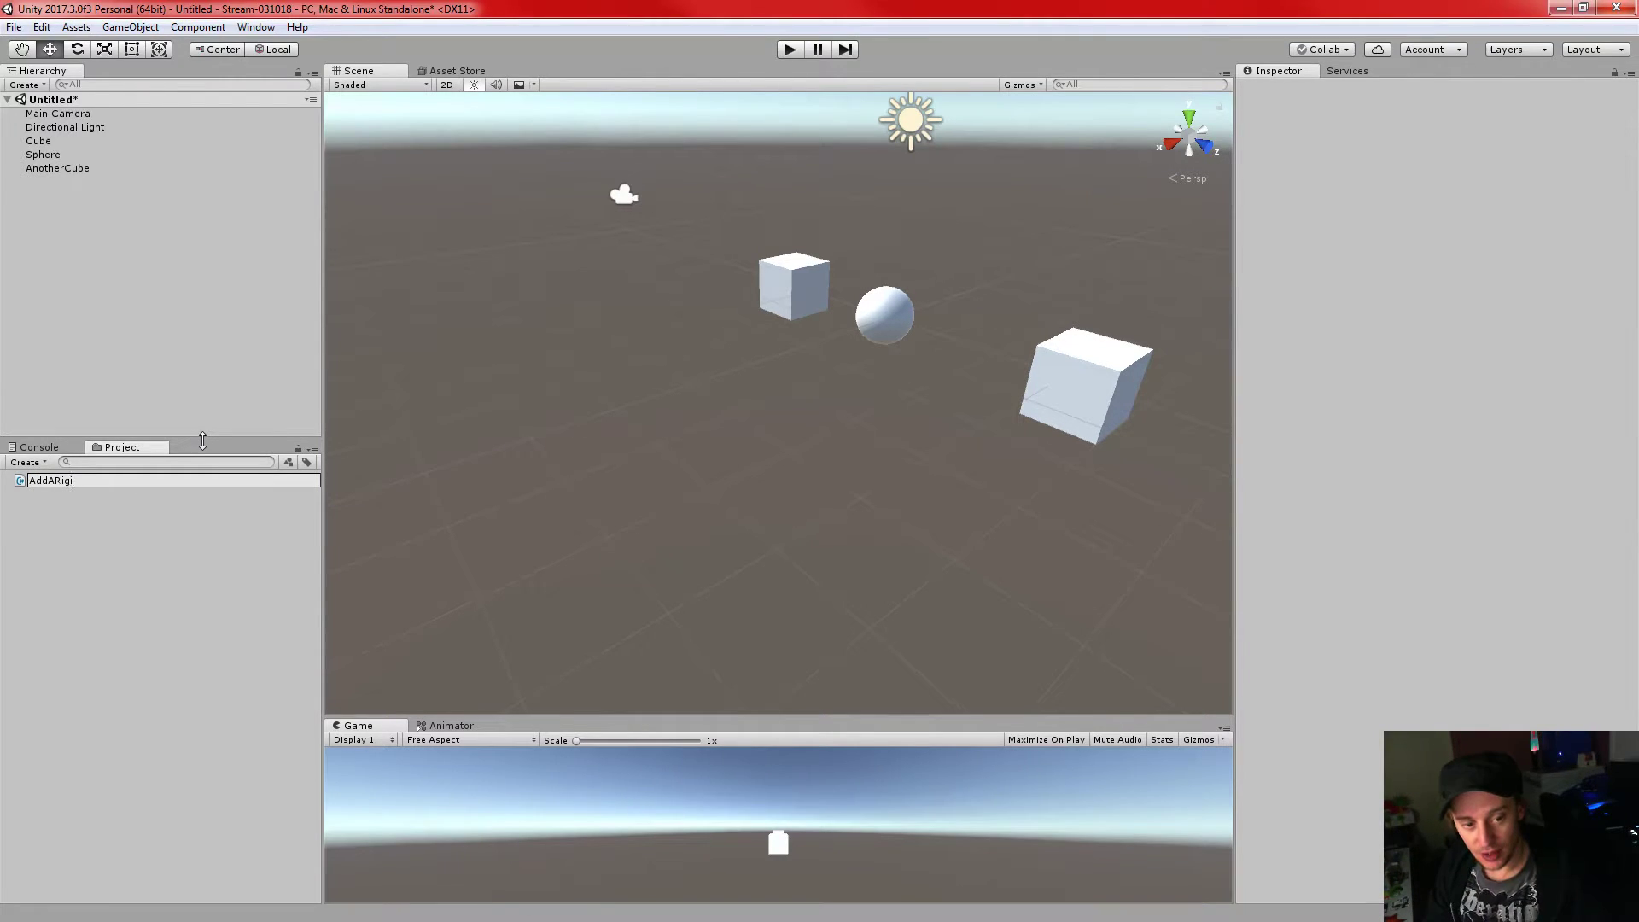
text(dbody)
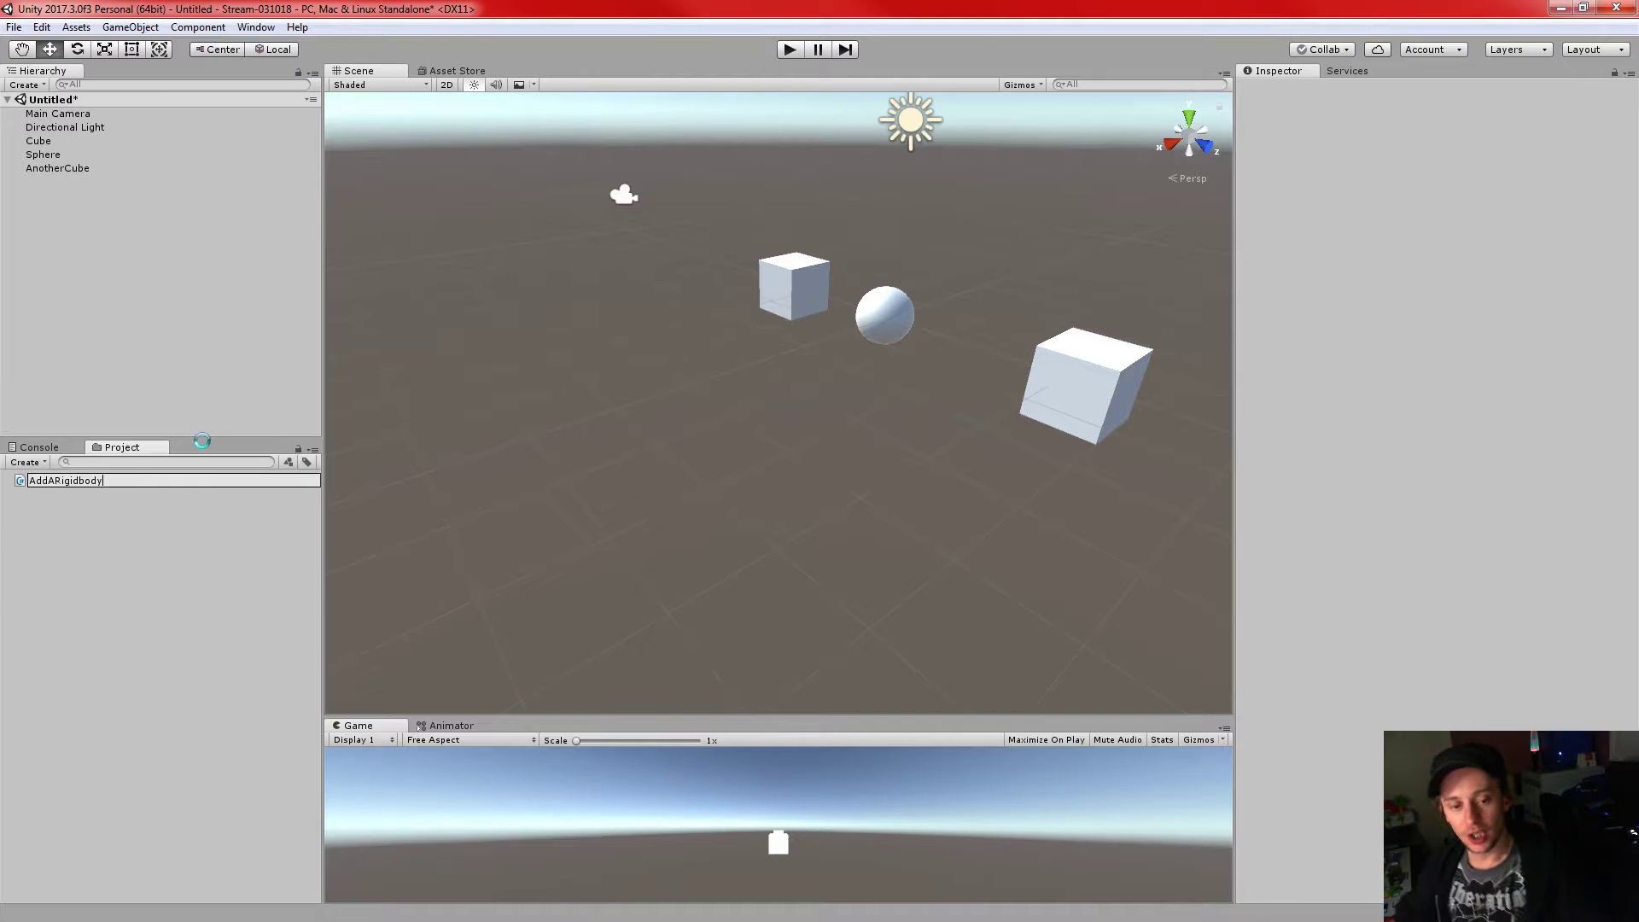
key(Return)
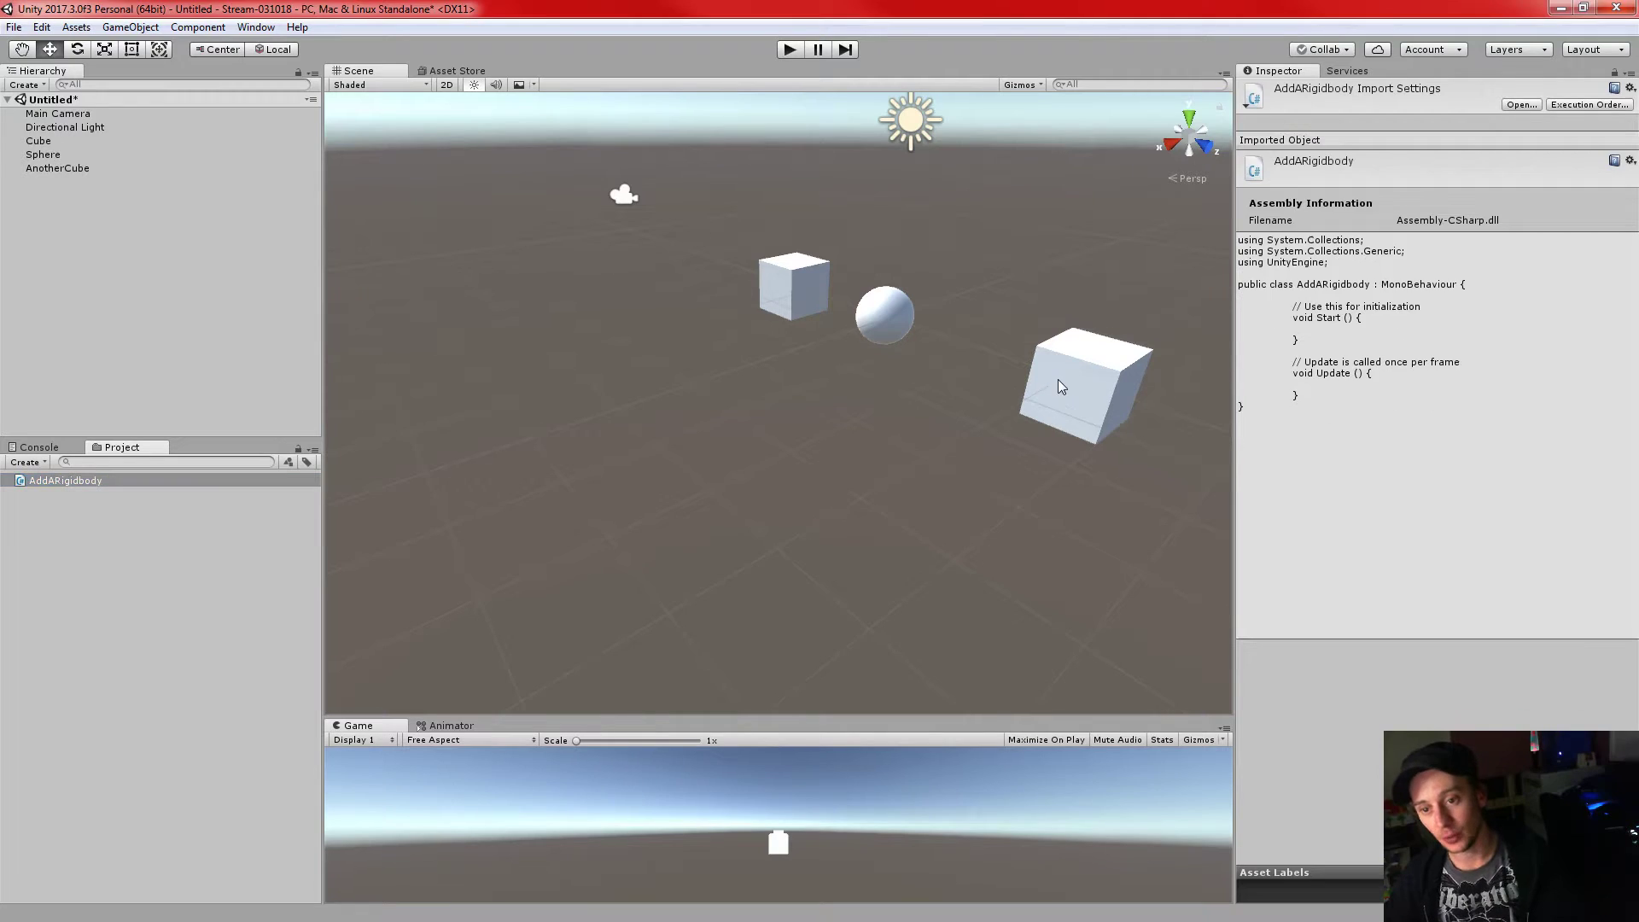
- Delete the original cube from the scene, then select AnotherCube and frame it in the Scene view
click(824, 275)
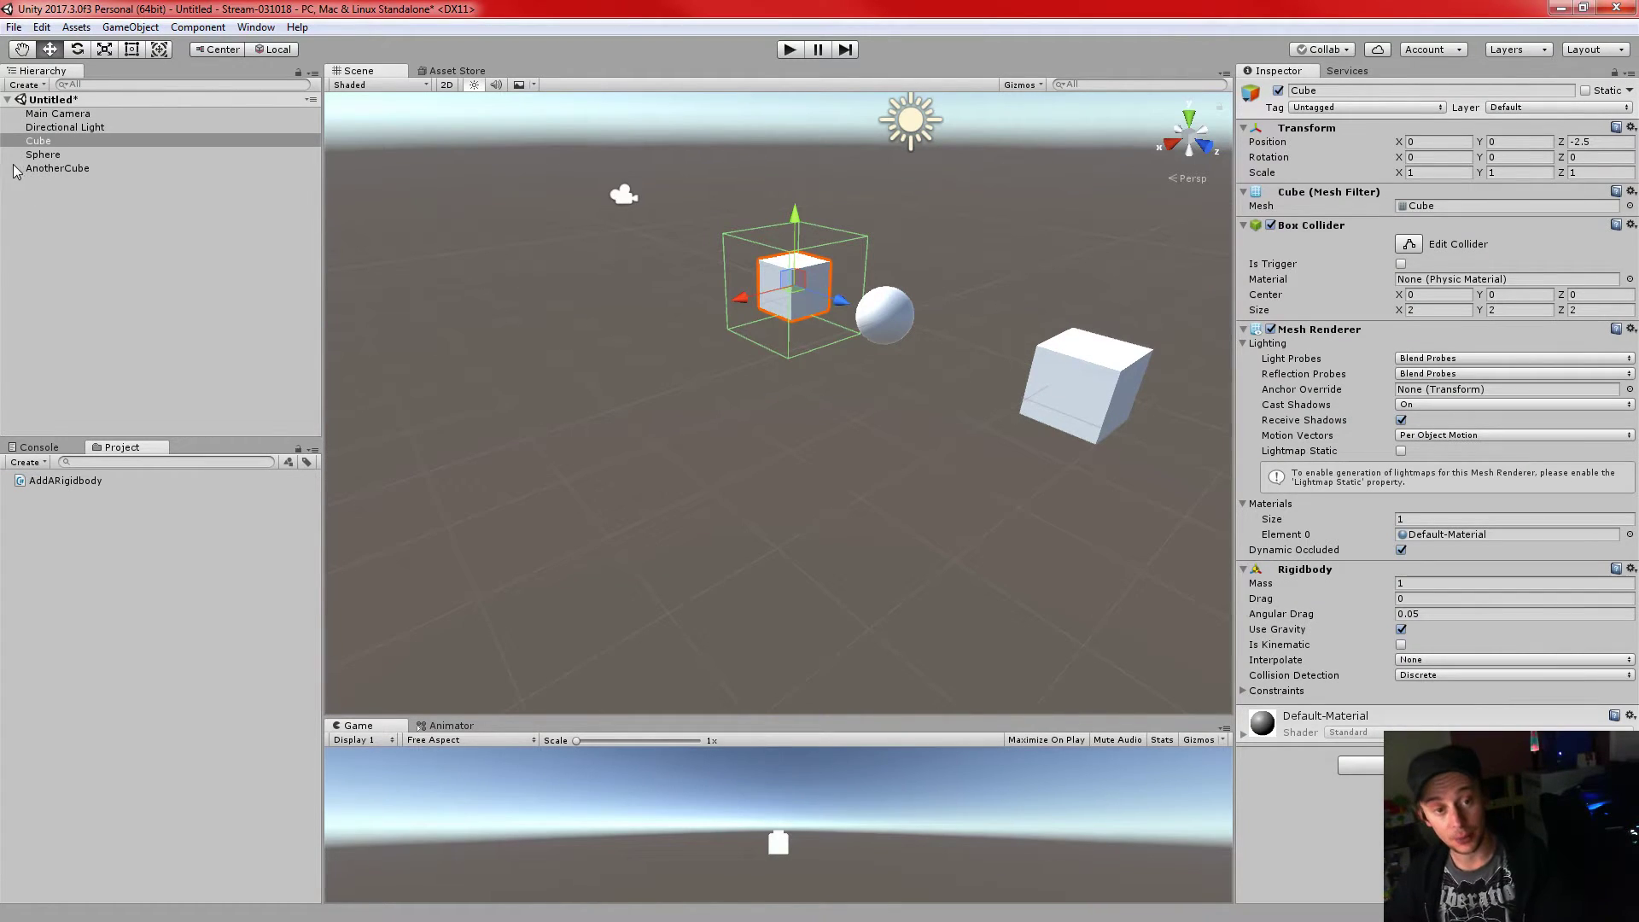
key(Delete)
click(58, 153)
key(f)
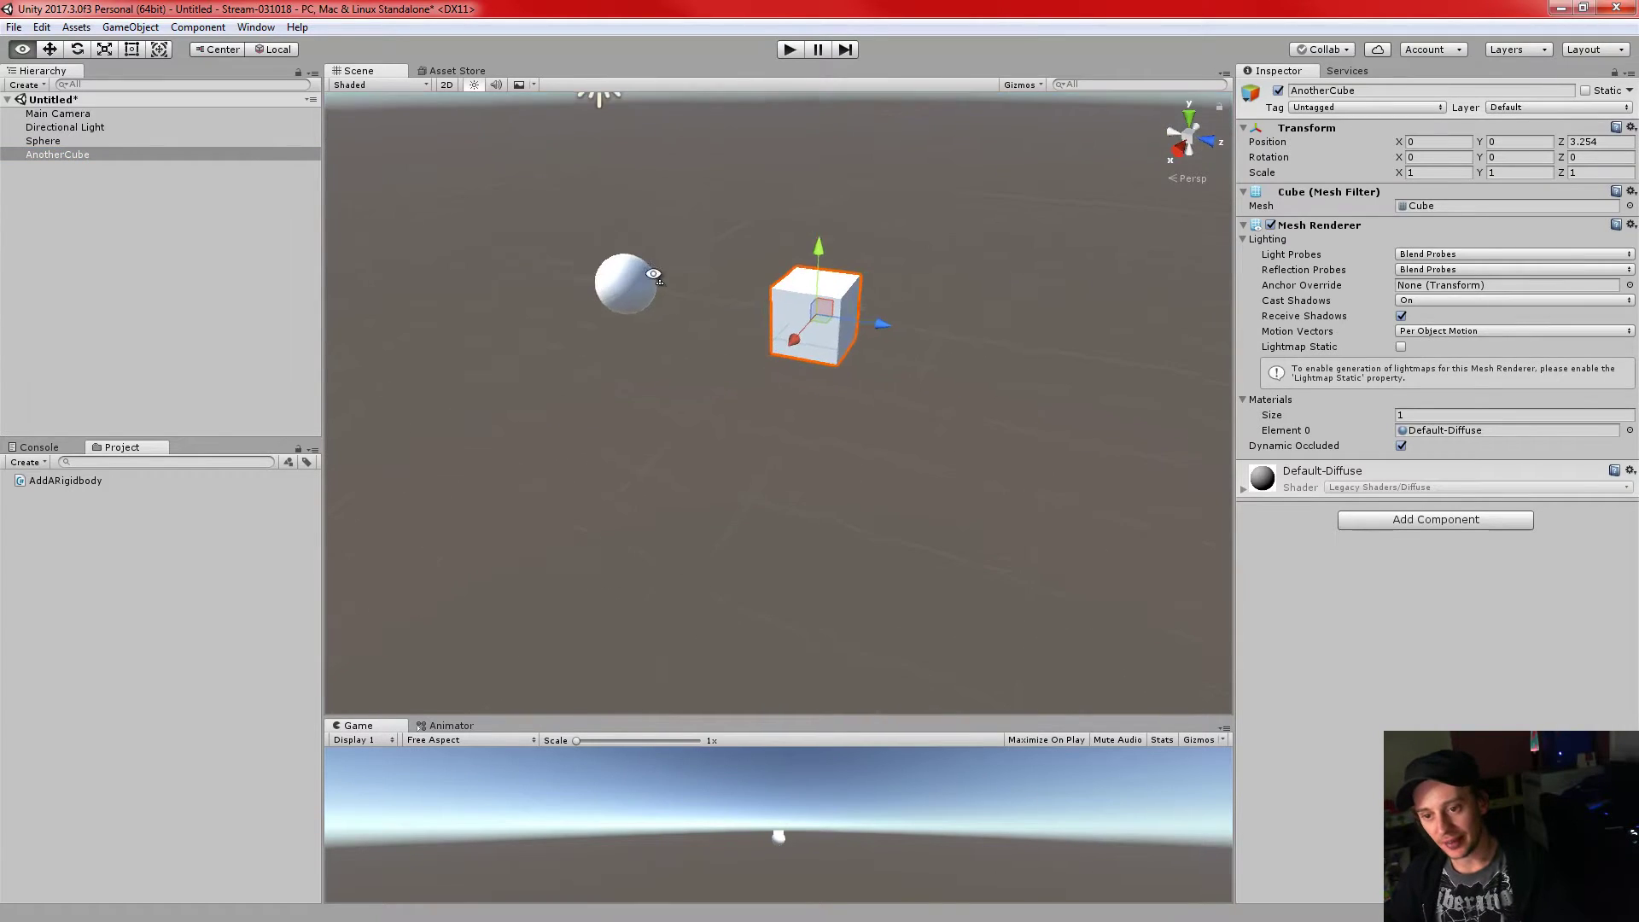
- Open the AddARigidbody script in Visual Studio and delete its Update method along with the comment above it
double_click(107, 481)
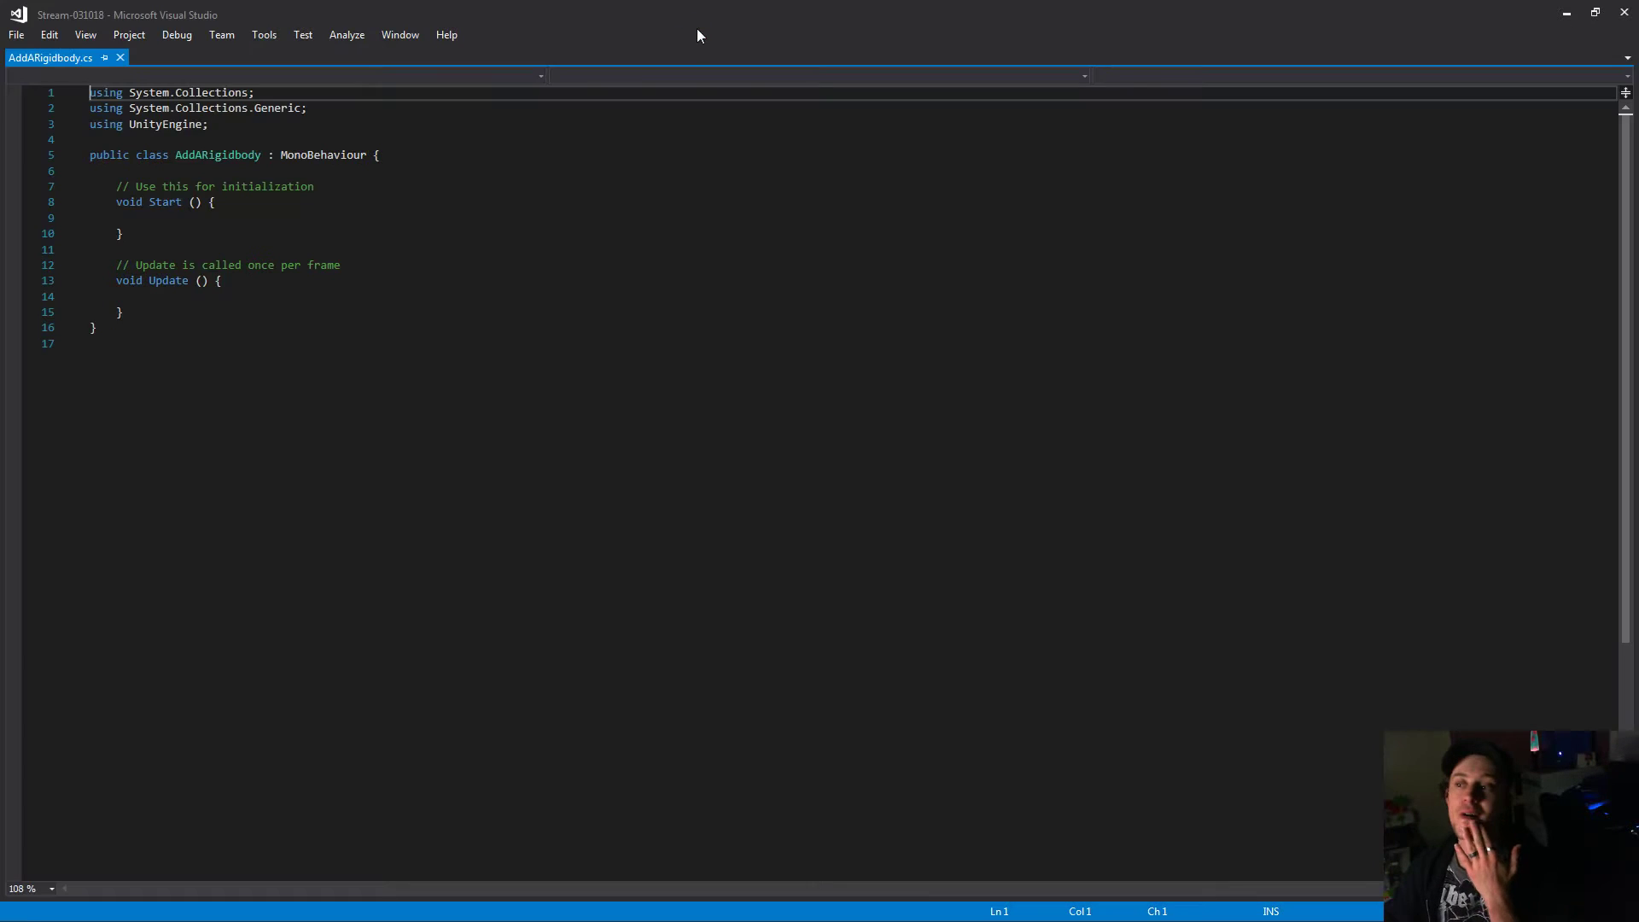
click(178, 317)
drag(178, 317, 118, 267)
key(BackSpace)
key(BackSpace)
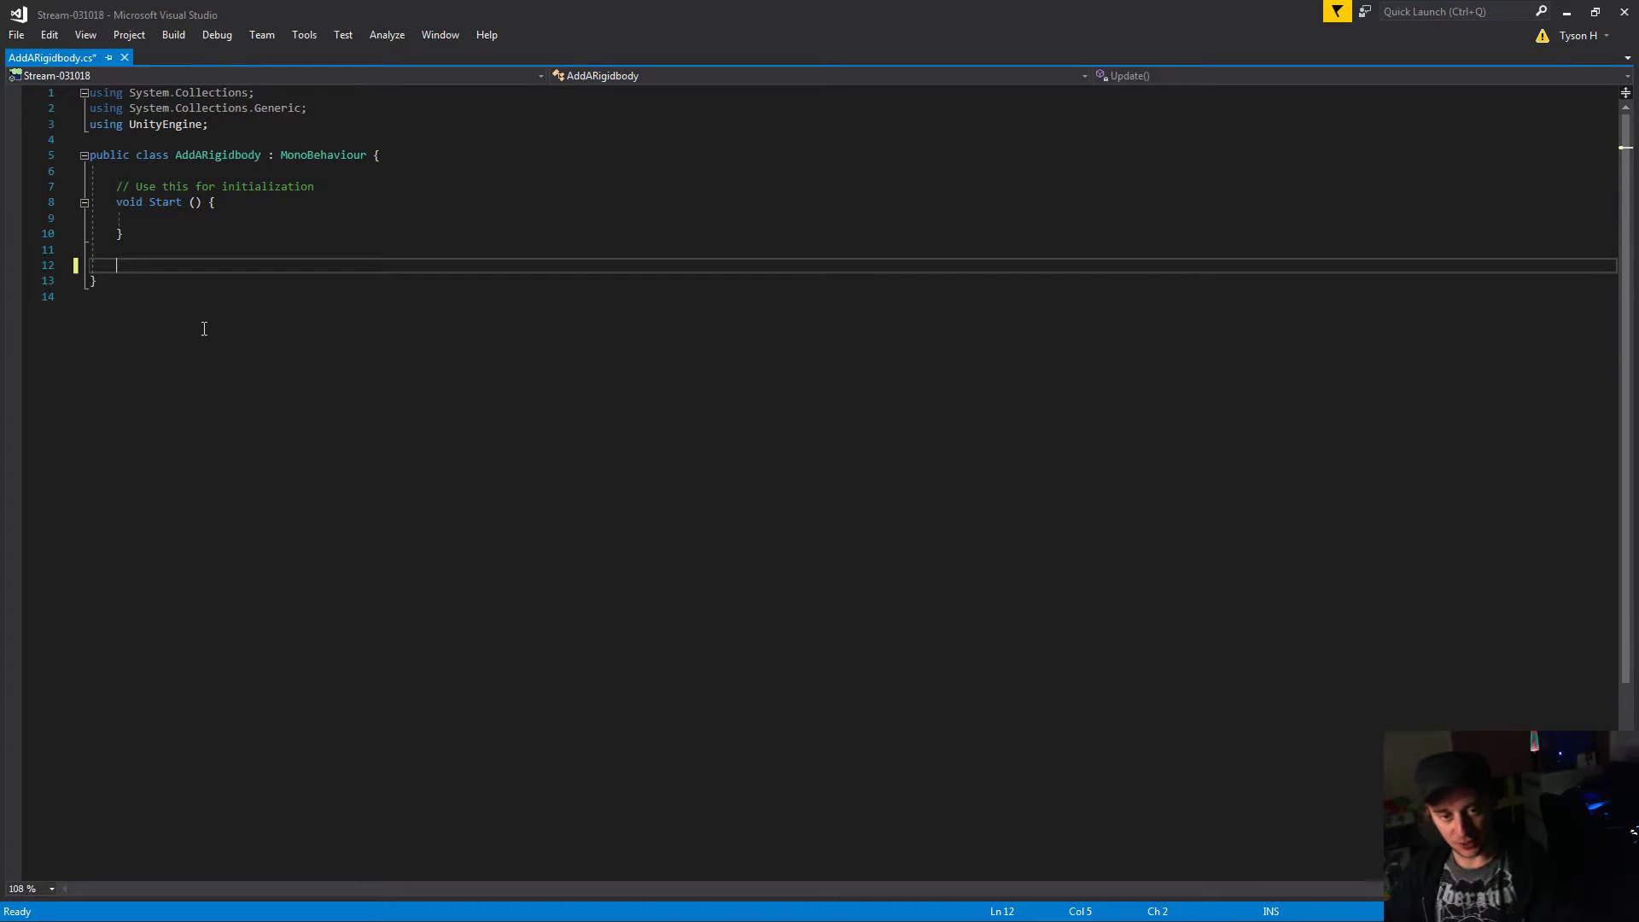
key(BackSpace)
- Put the Start method's opening brace on its own line, indent the empty body line, and save the script
key(Up)
key(Up)
key(End)
key(Left)
key(Return)
key(Down)
key(Tab)
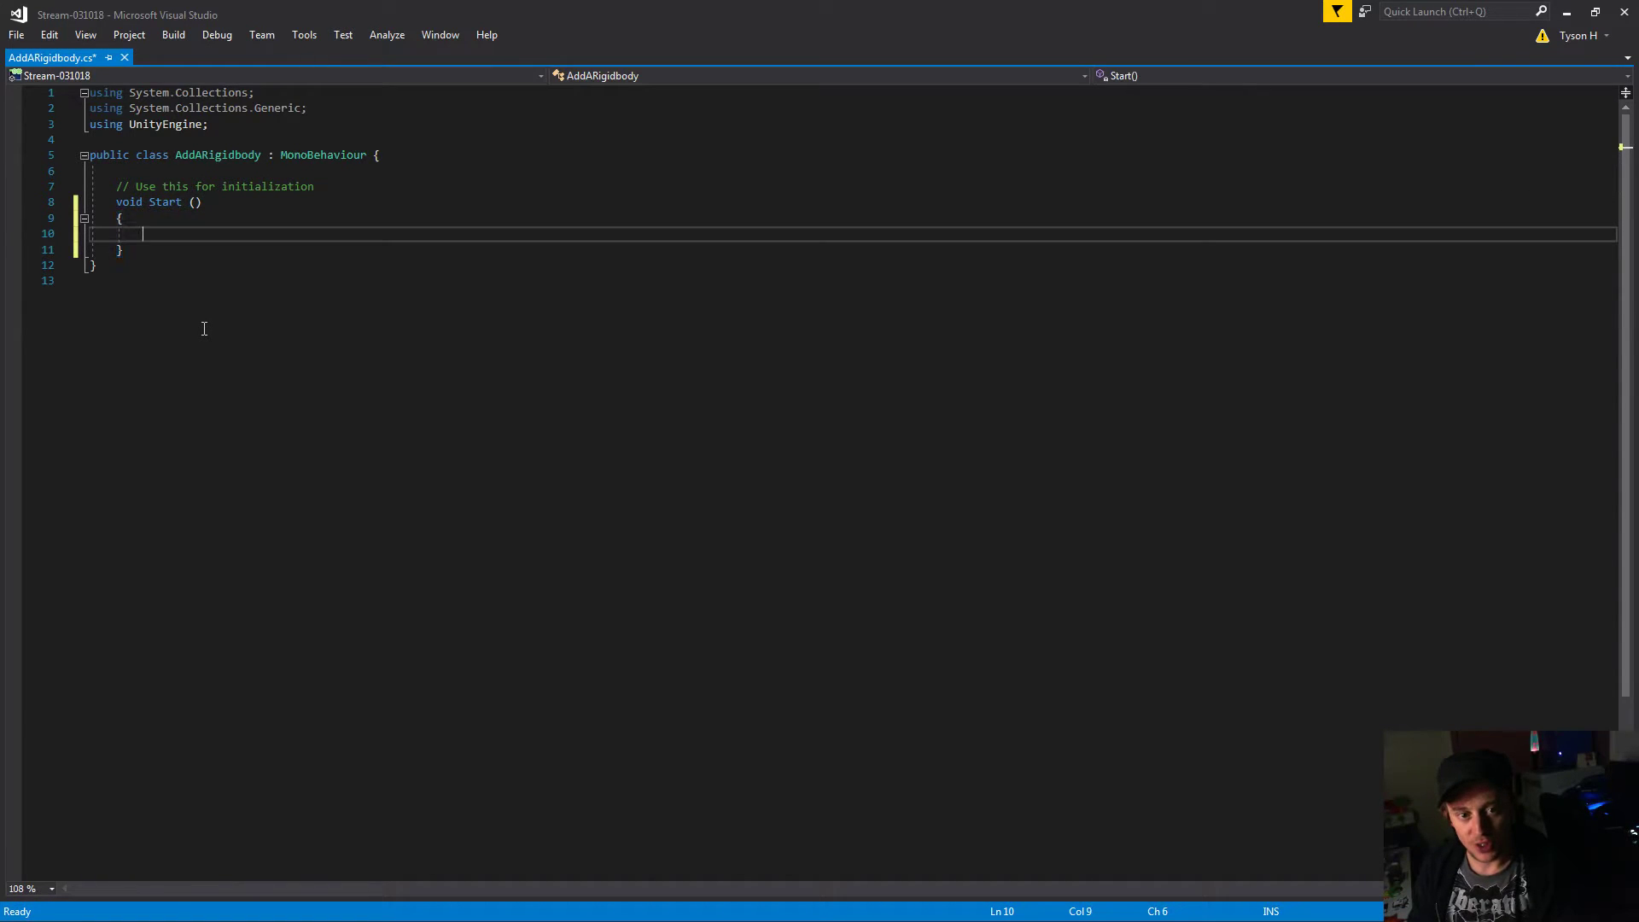
key(ctrl+s)
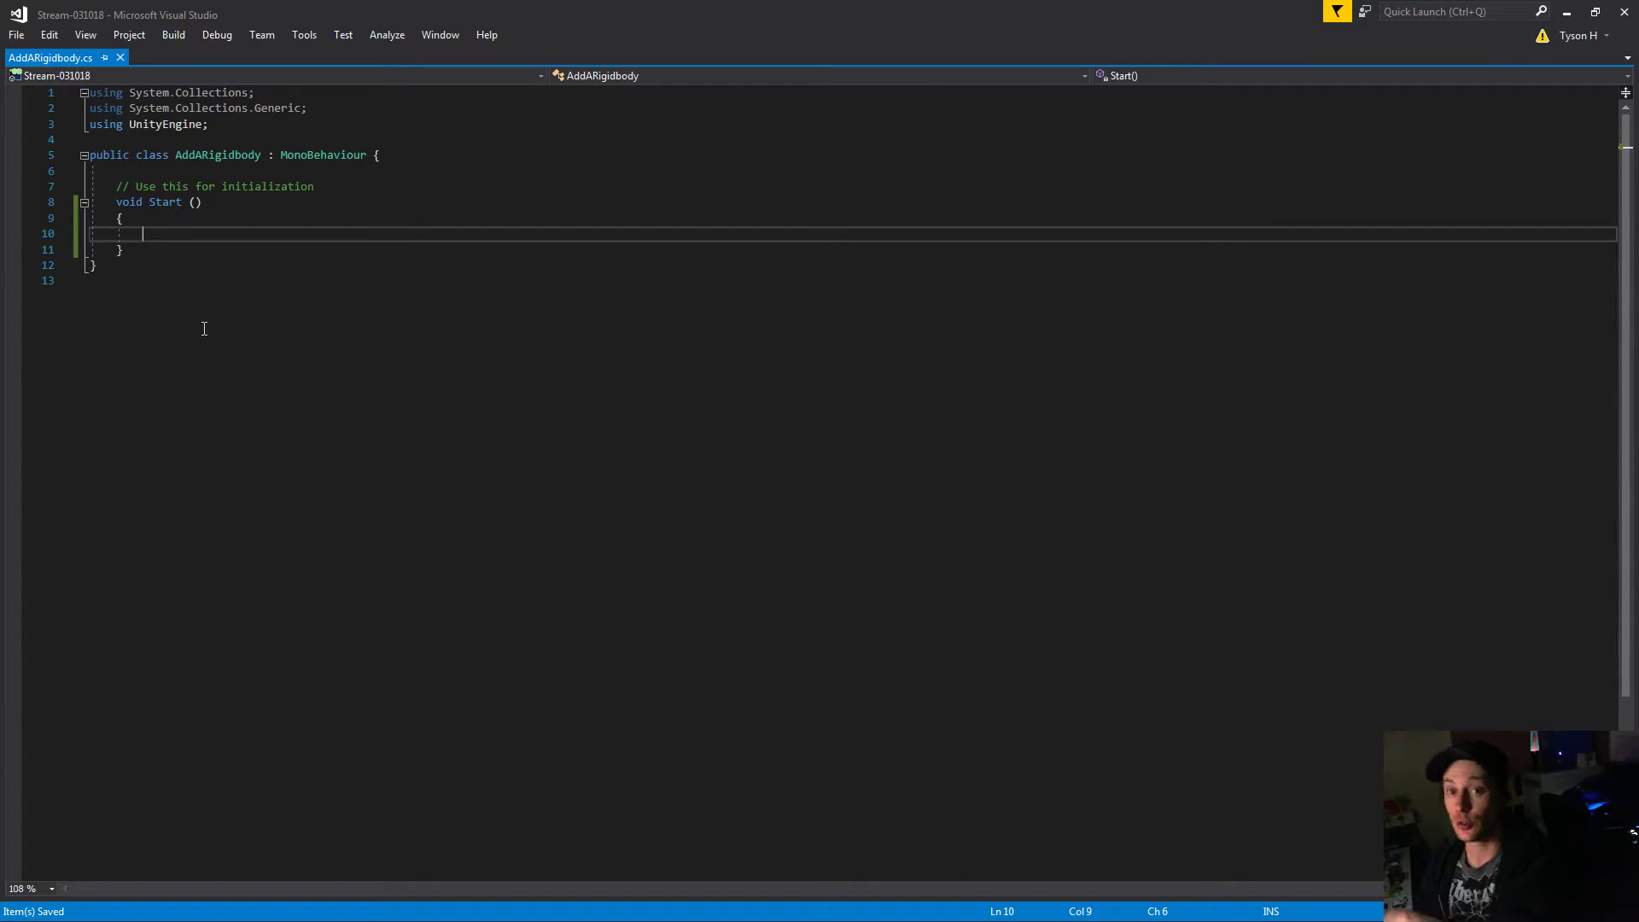
text(Add)
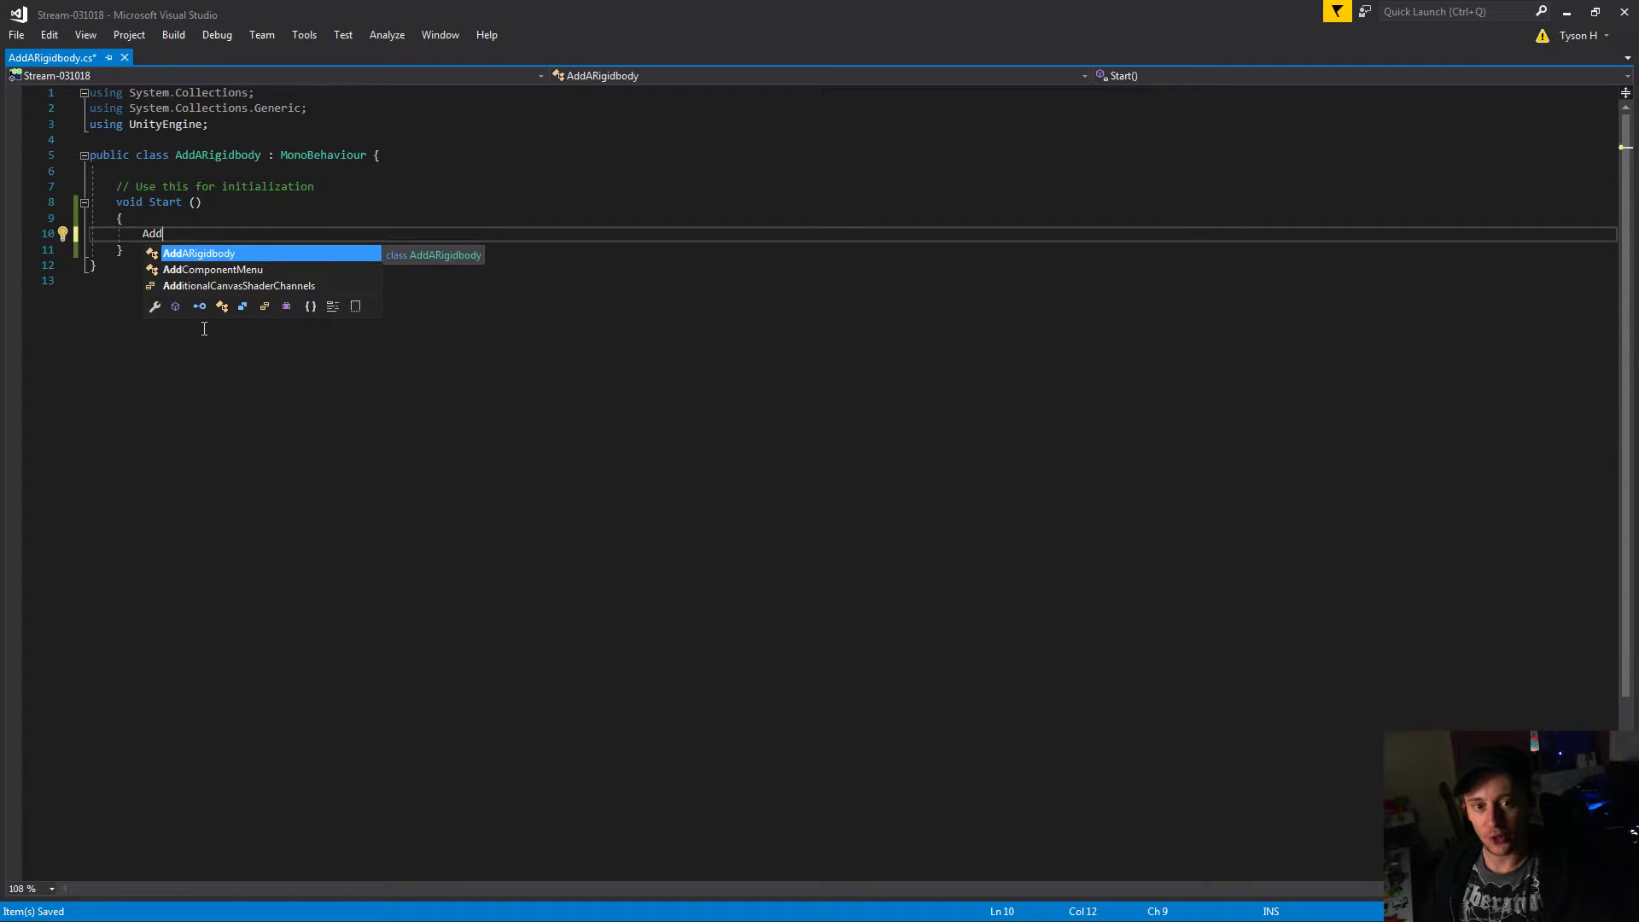
text(Com)
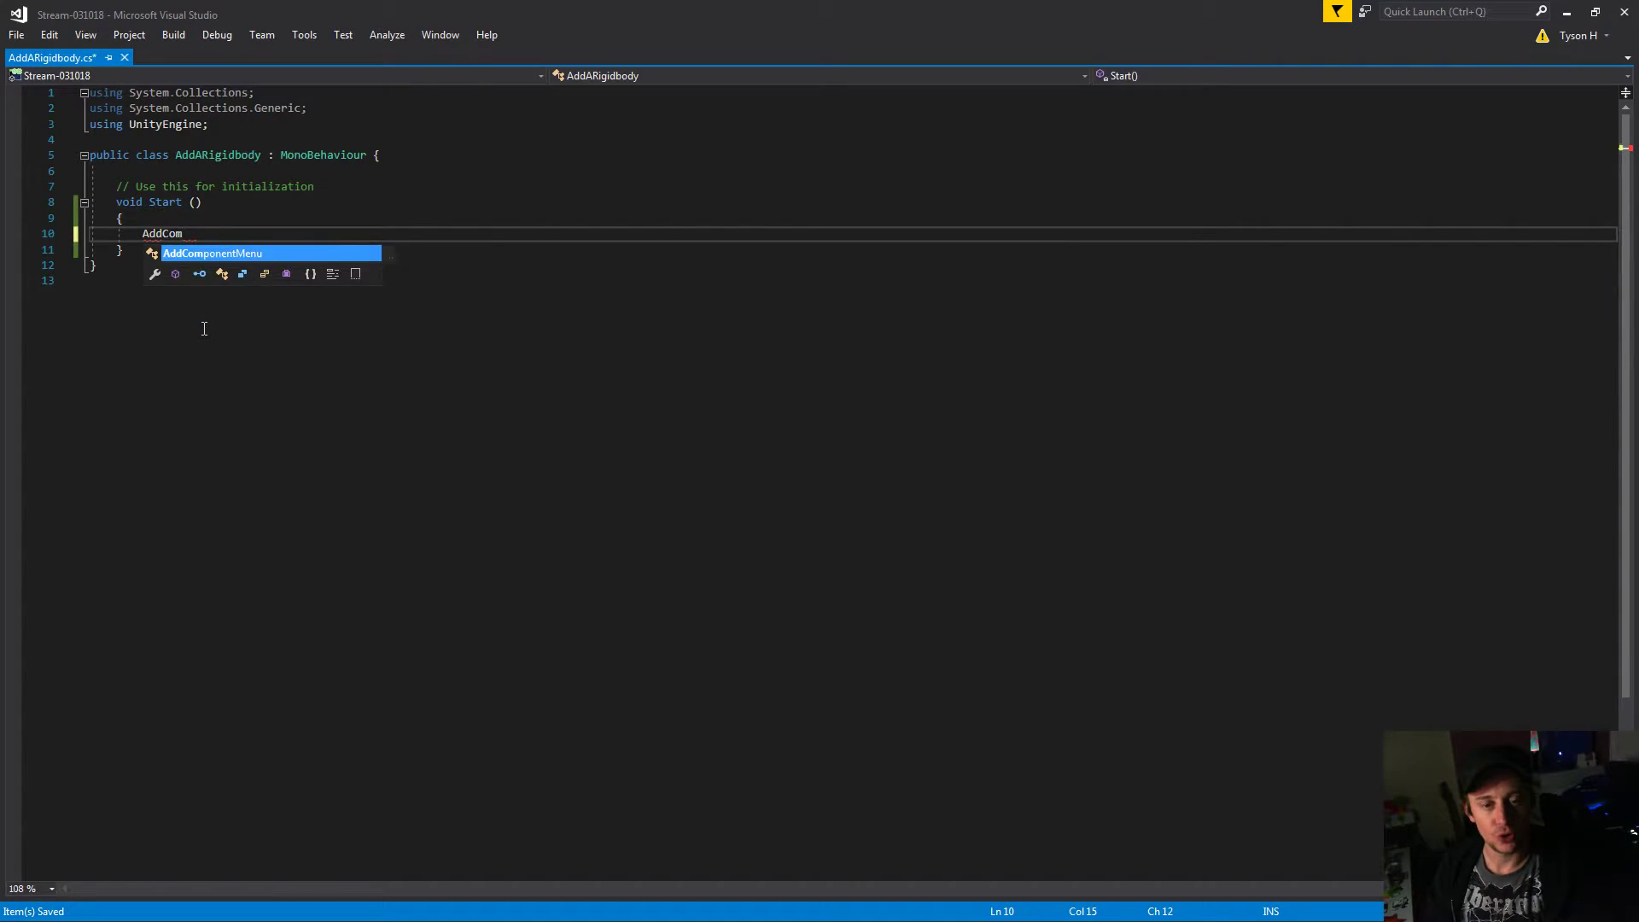
key(ctrl+BackSpace)
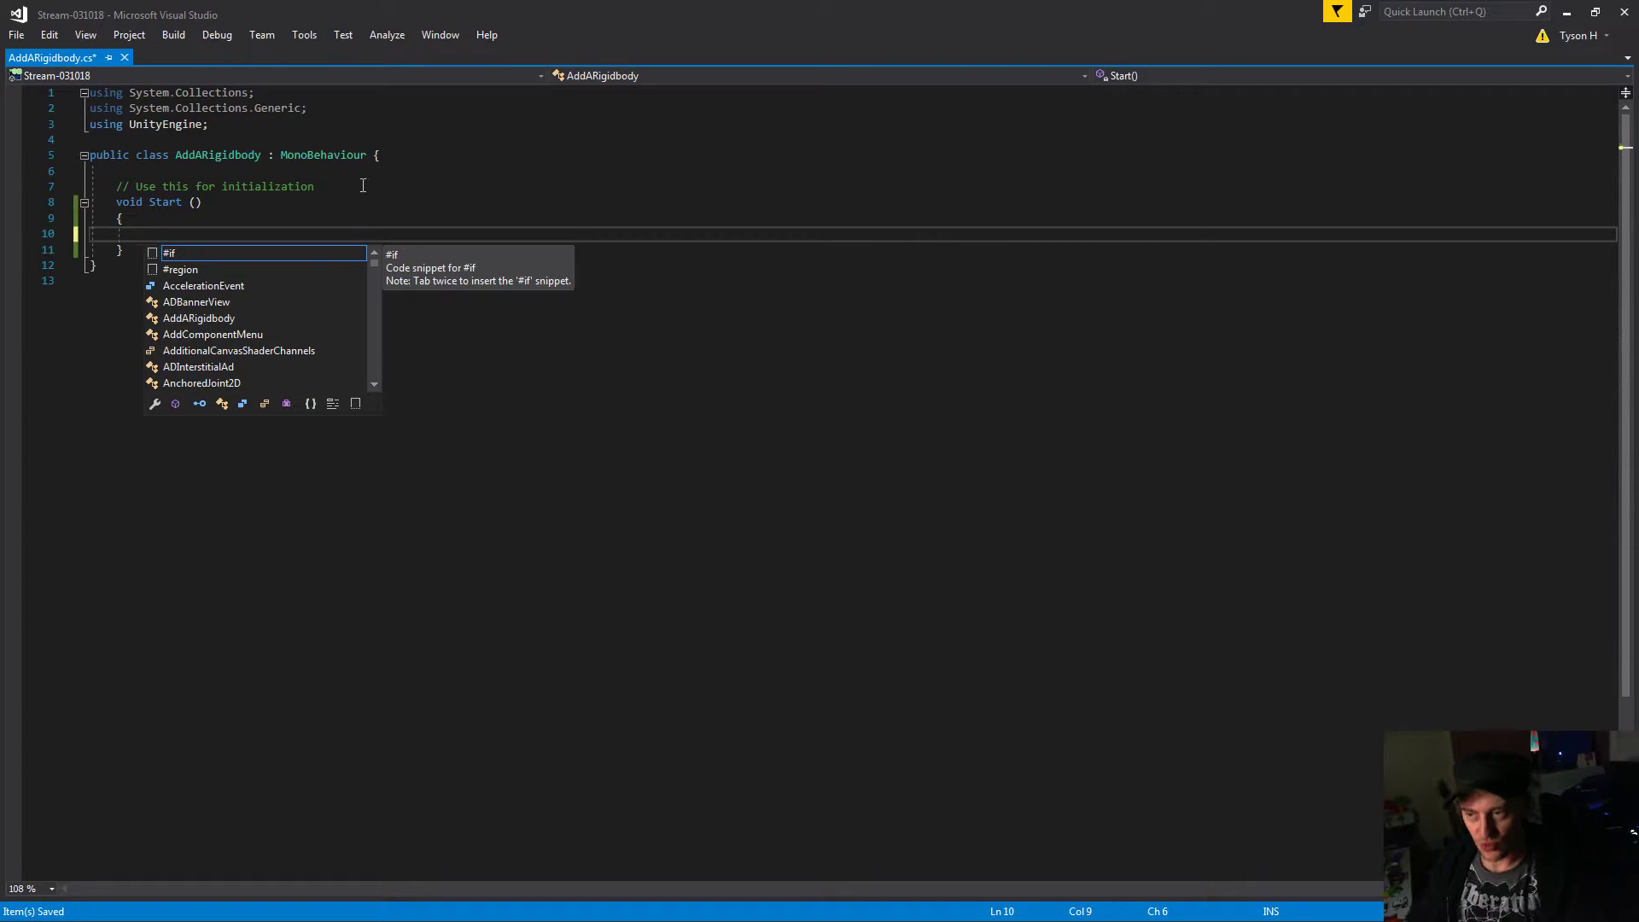
key(Escape)
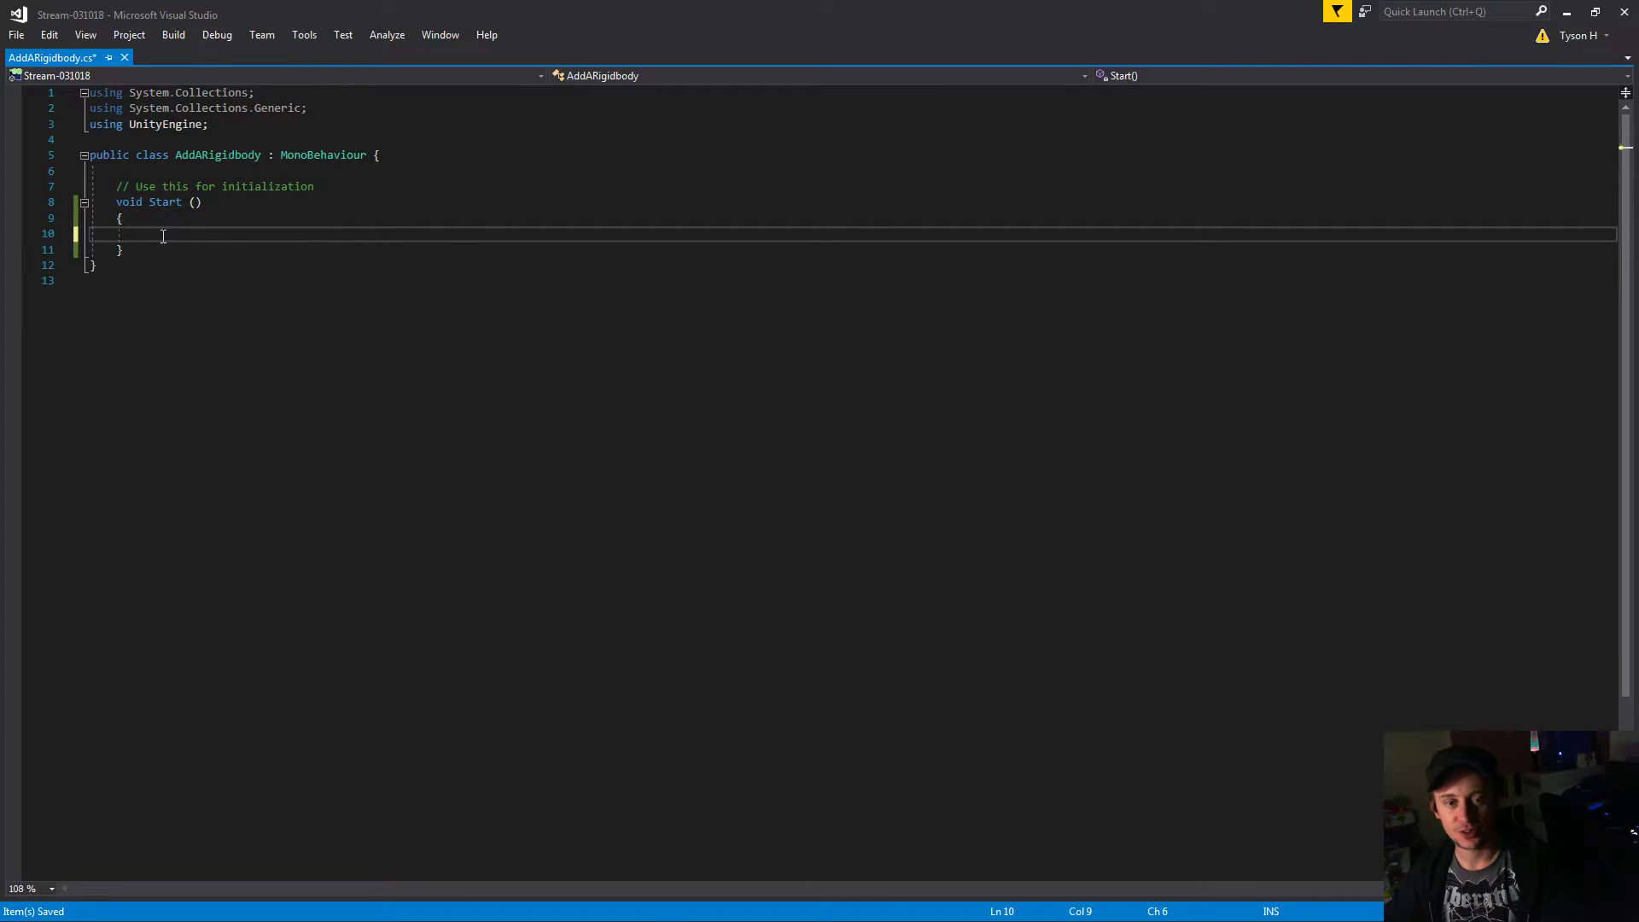
- Write this.gameObject.AddComponent<Rigidbody>(); inside the Start method and save the script
text(this.)
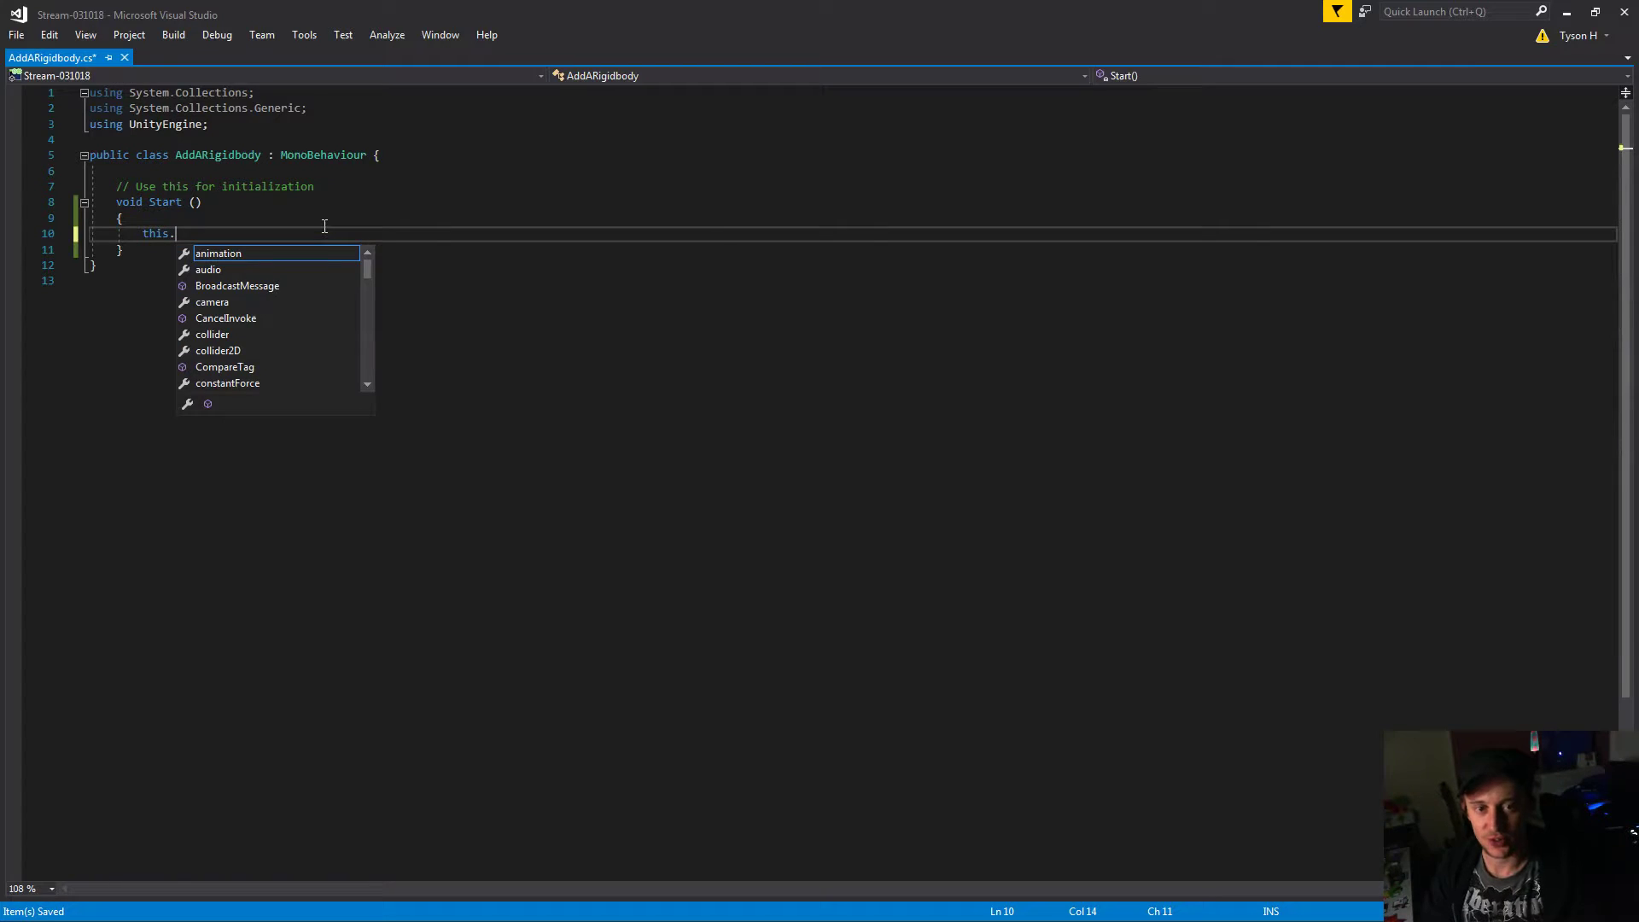
text(ga)
key(Tab)
text(.add)
key(Tab)
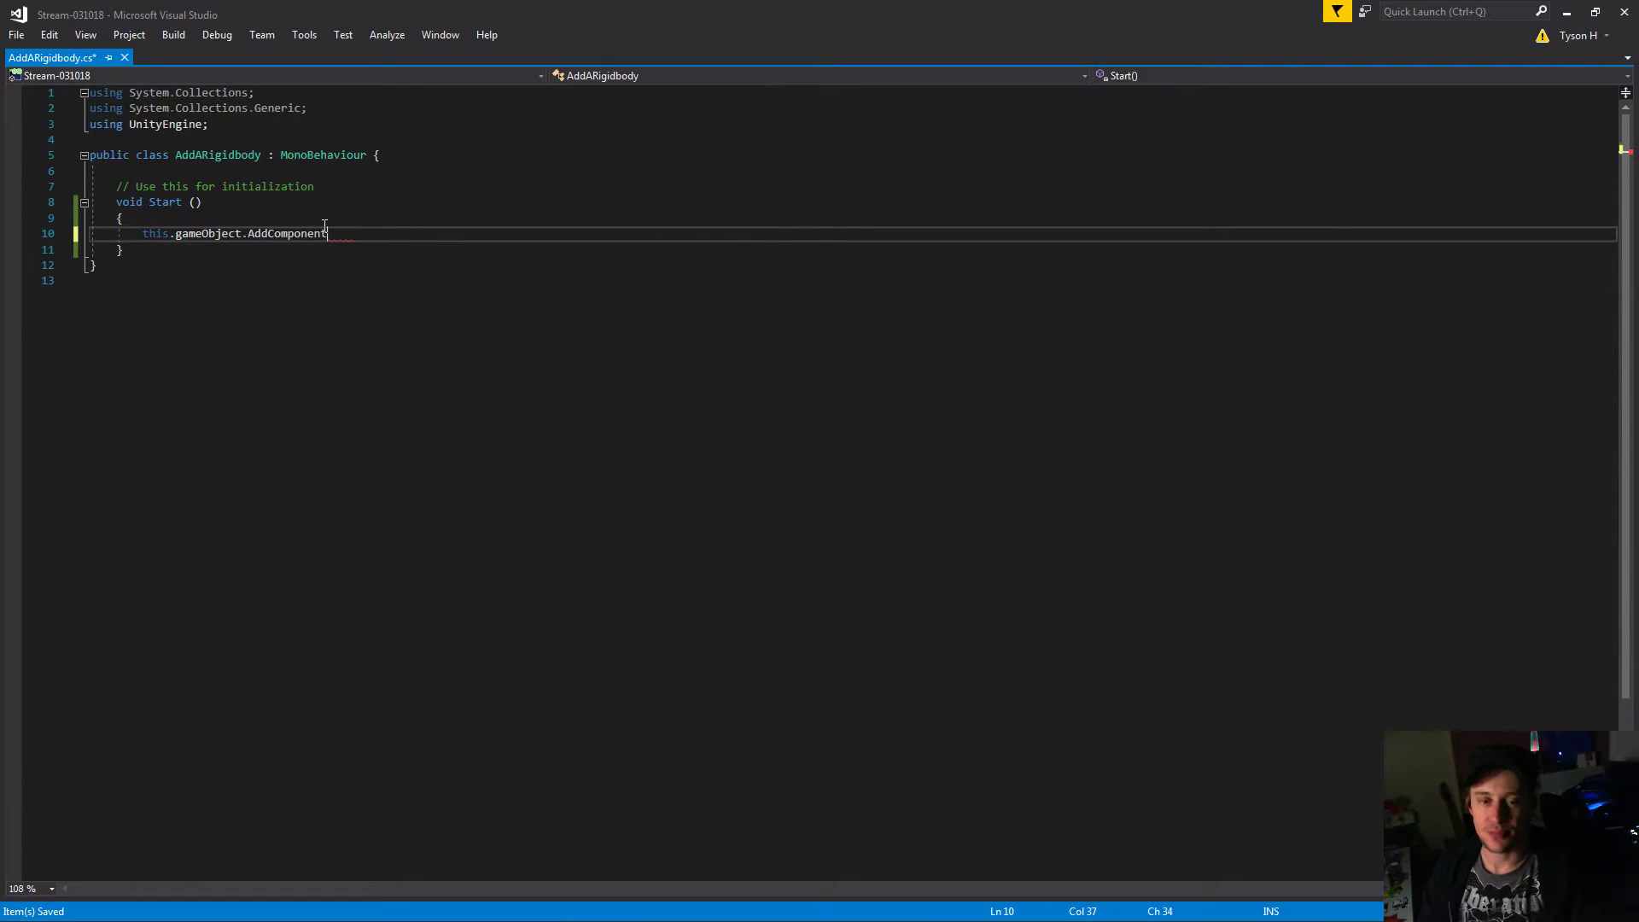
text(<Rigi>)
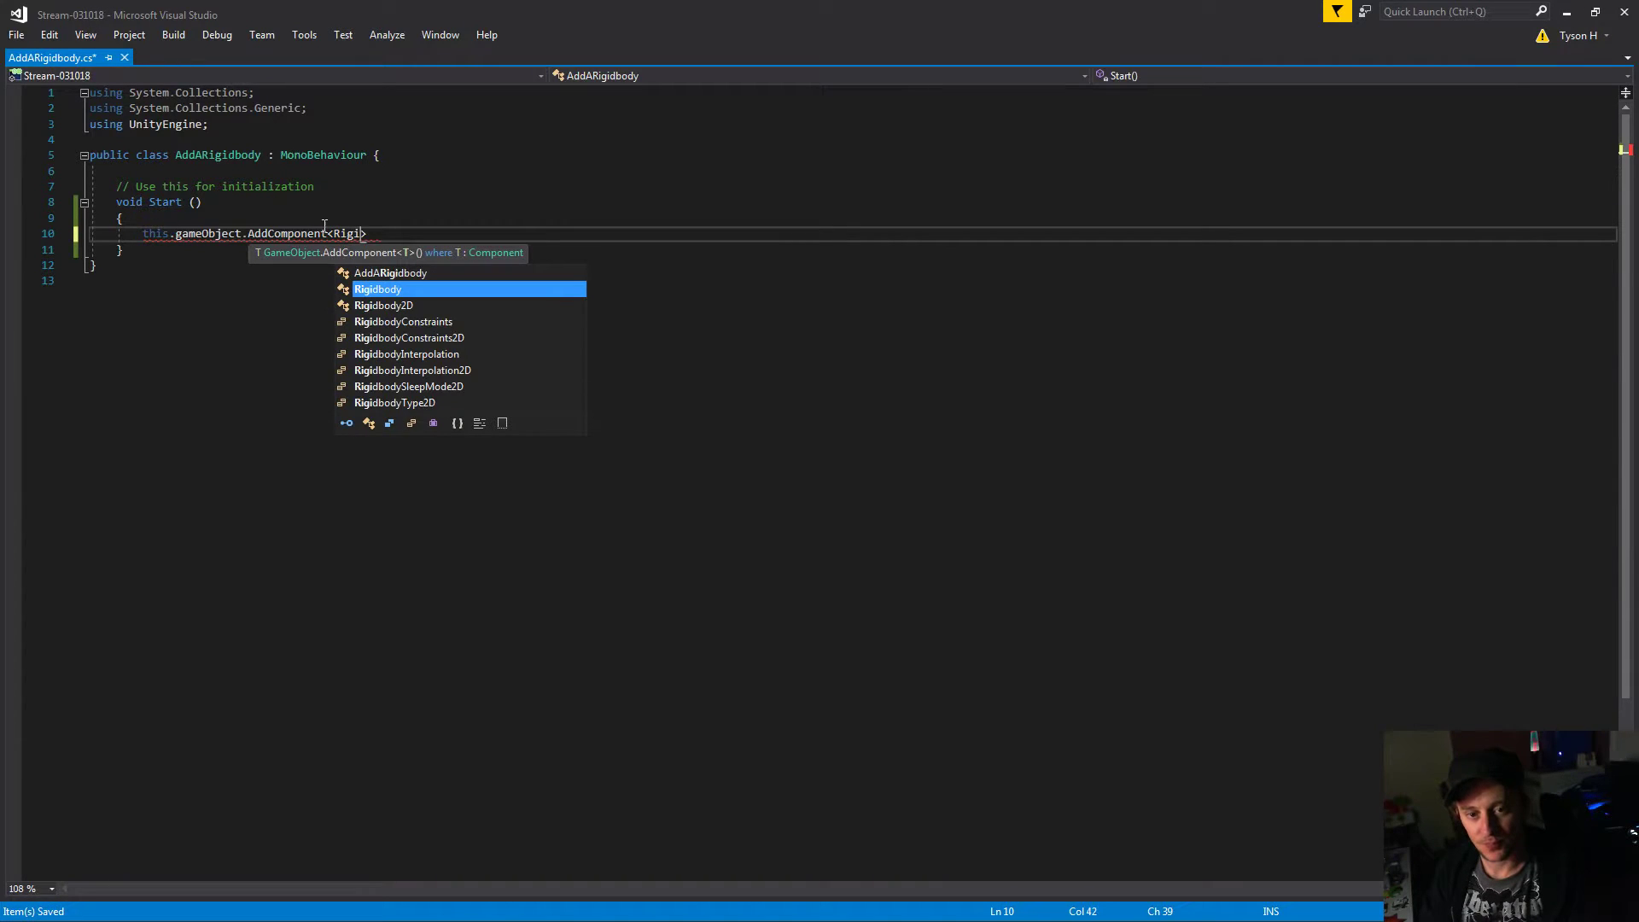
key(Tab)
text(>();)
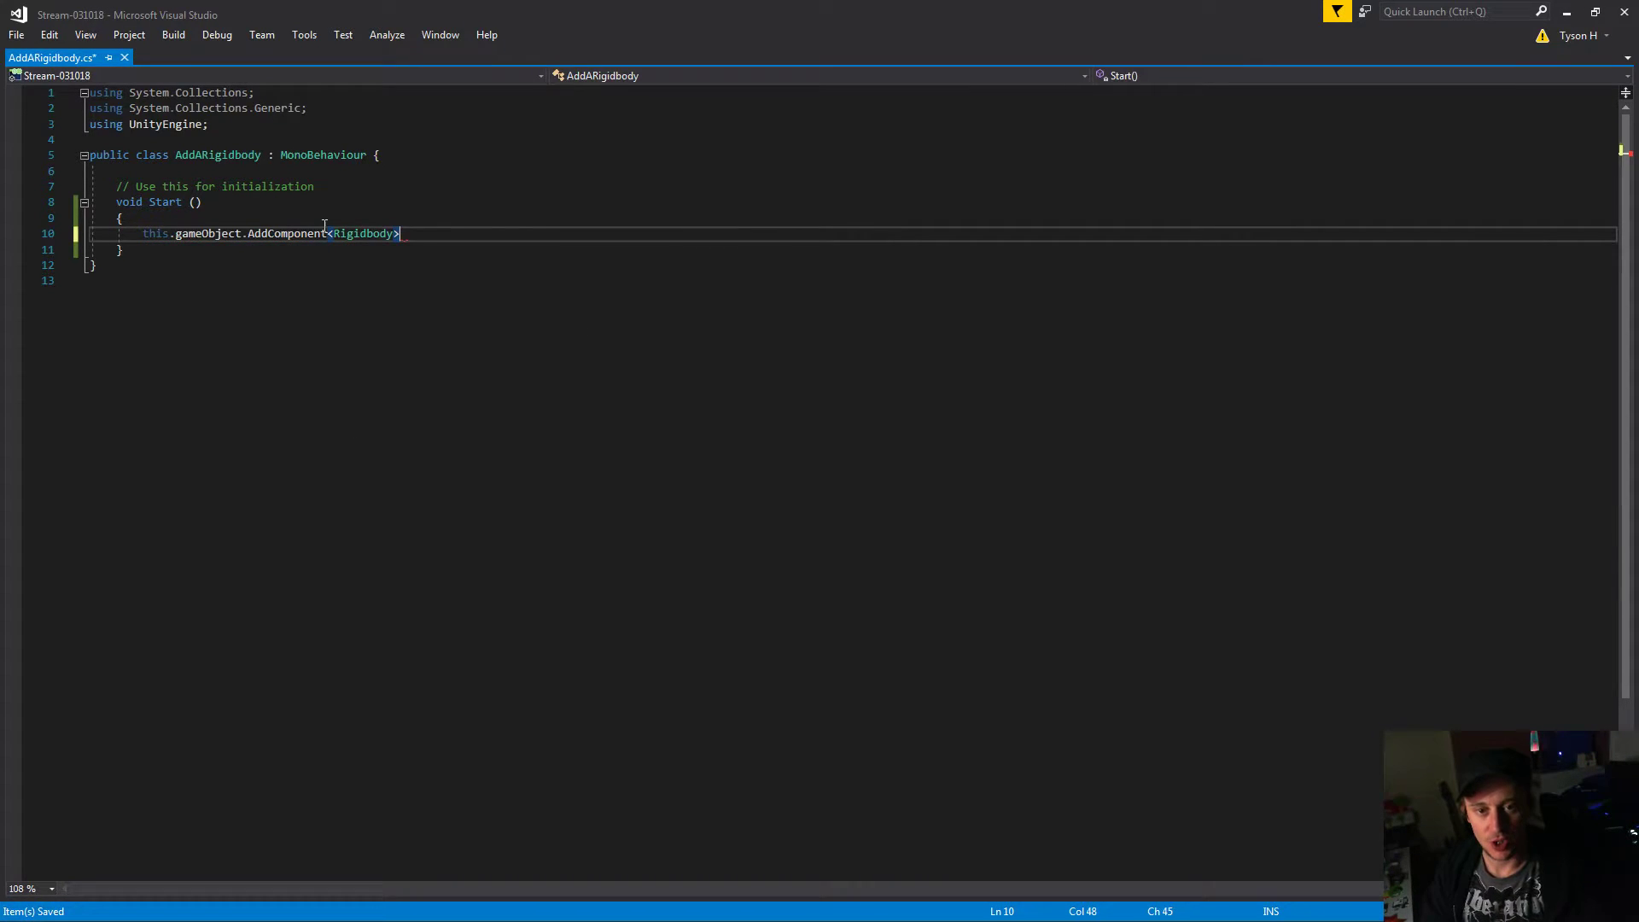
key(ctrl+s)
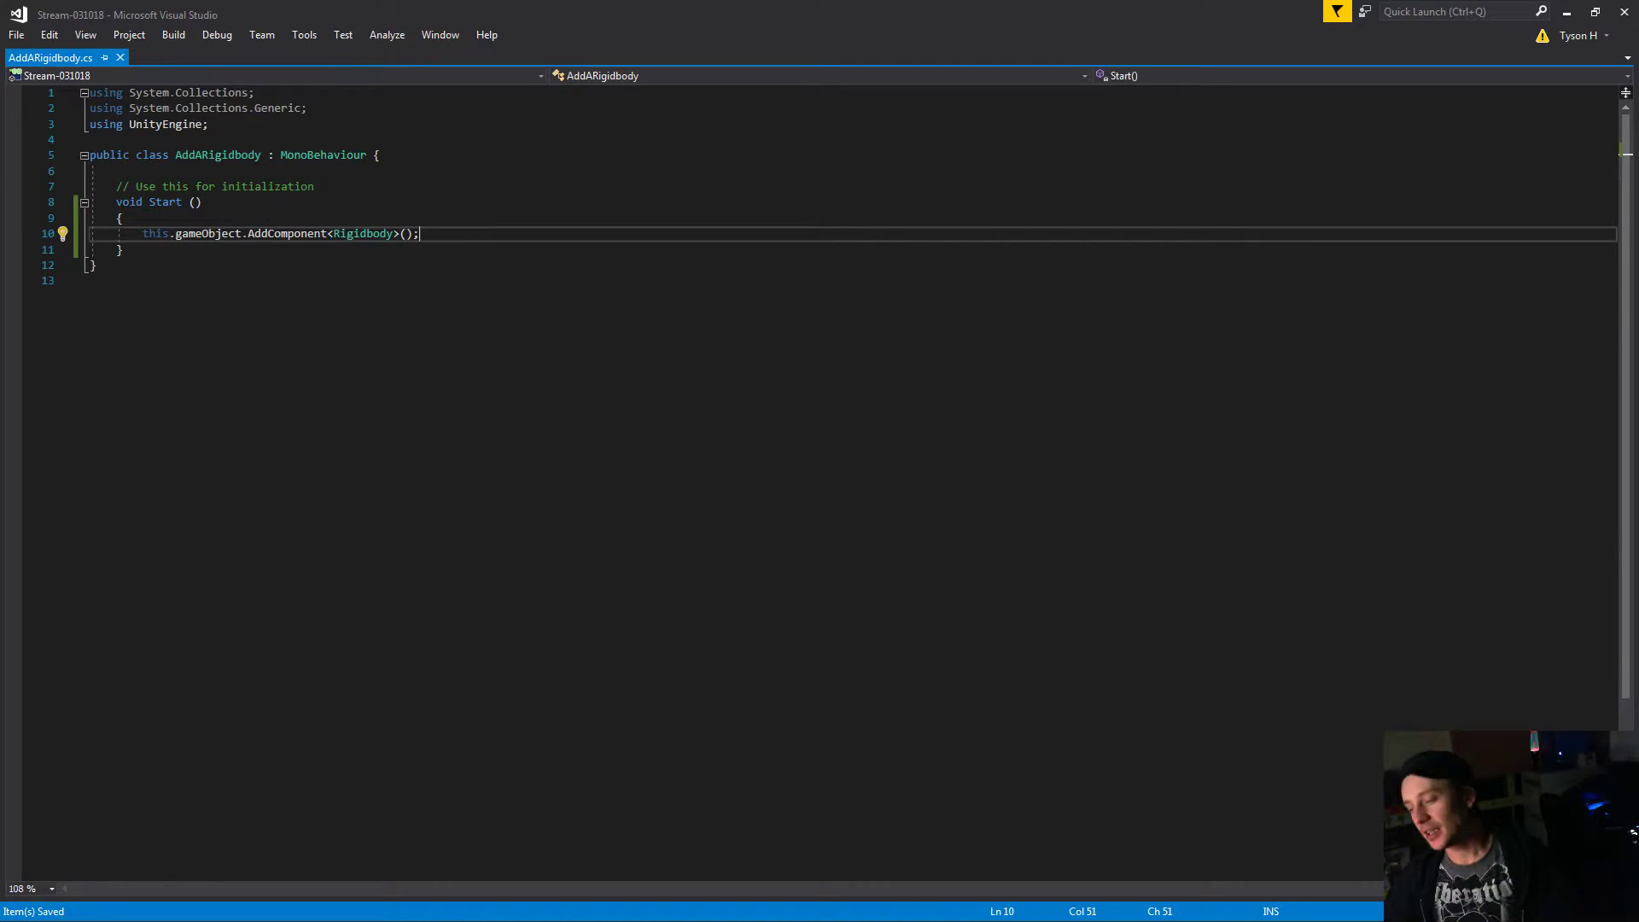
- Switch to Unity, attach the AddARigidbody script to AnotherCube, and test the cube's fall in play mode
key(alt+Tab)
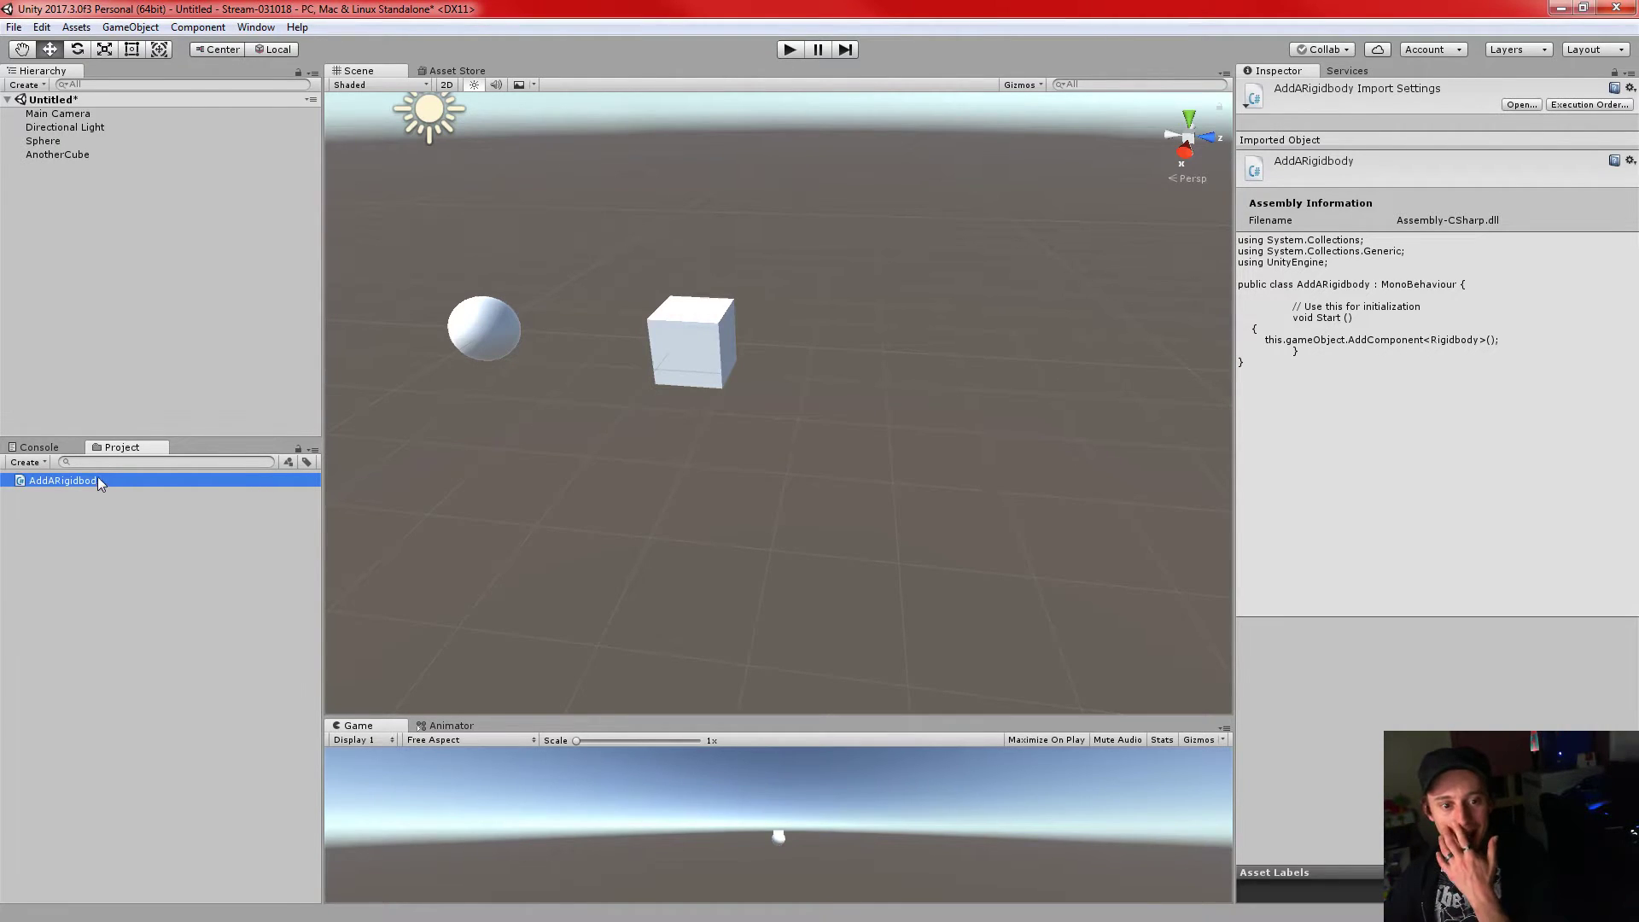
drag(95, 482, 49, 160)
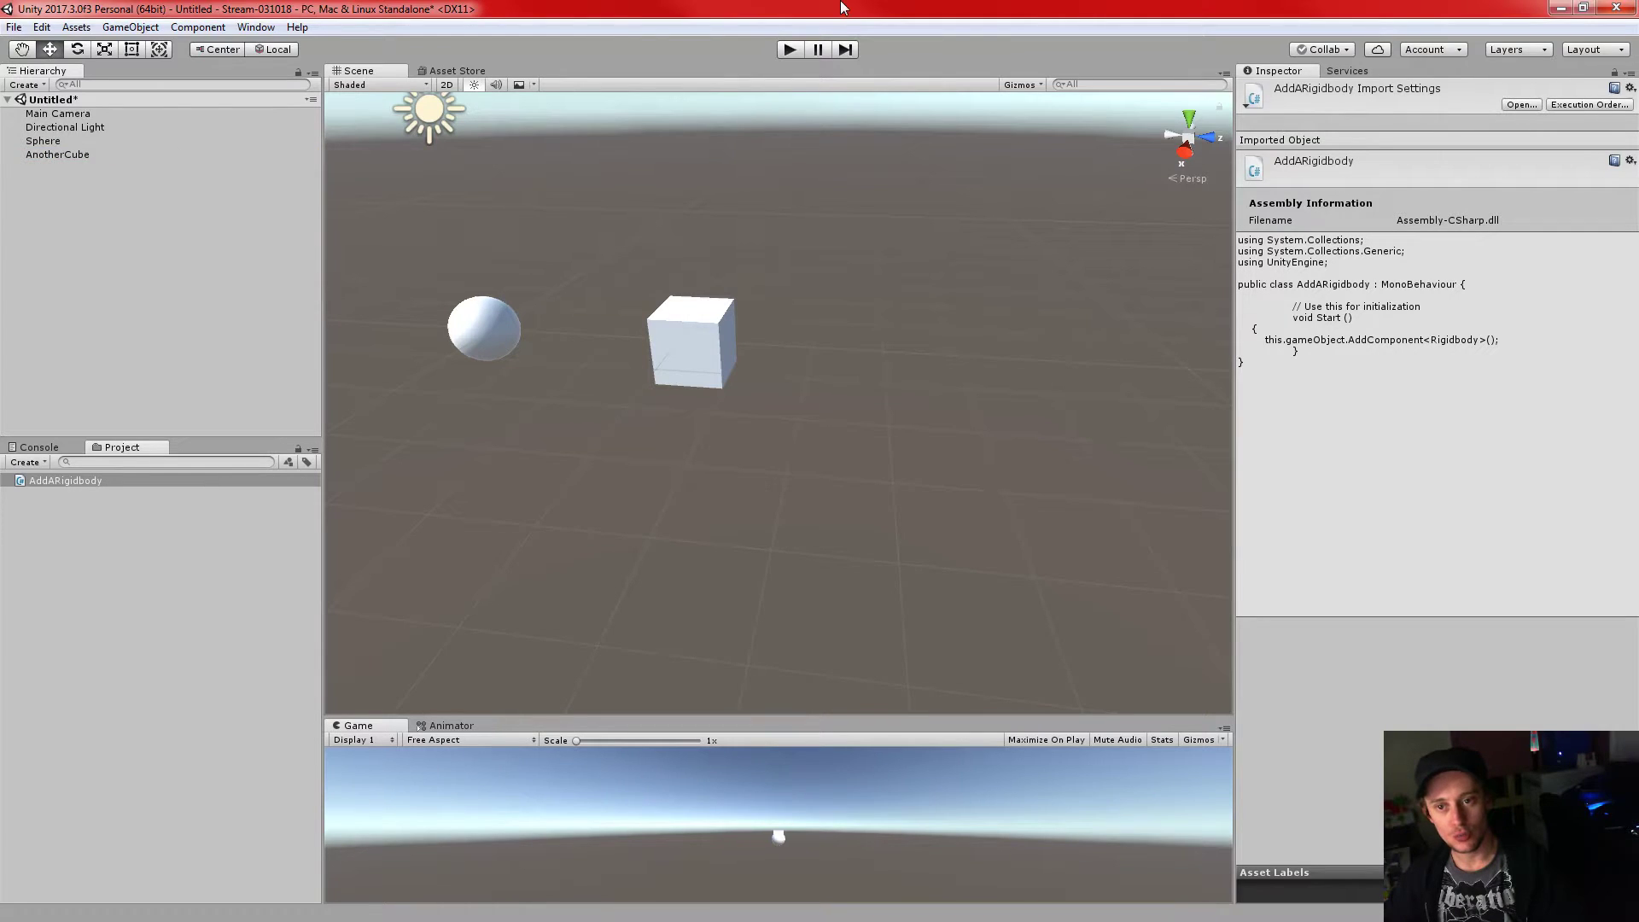
click(787, 49)
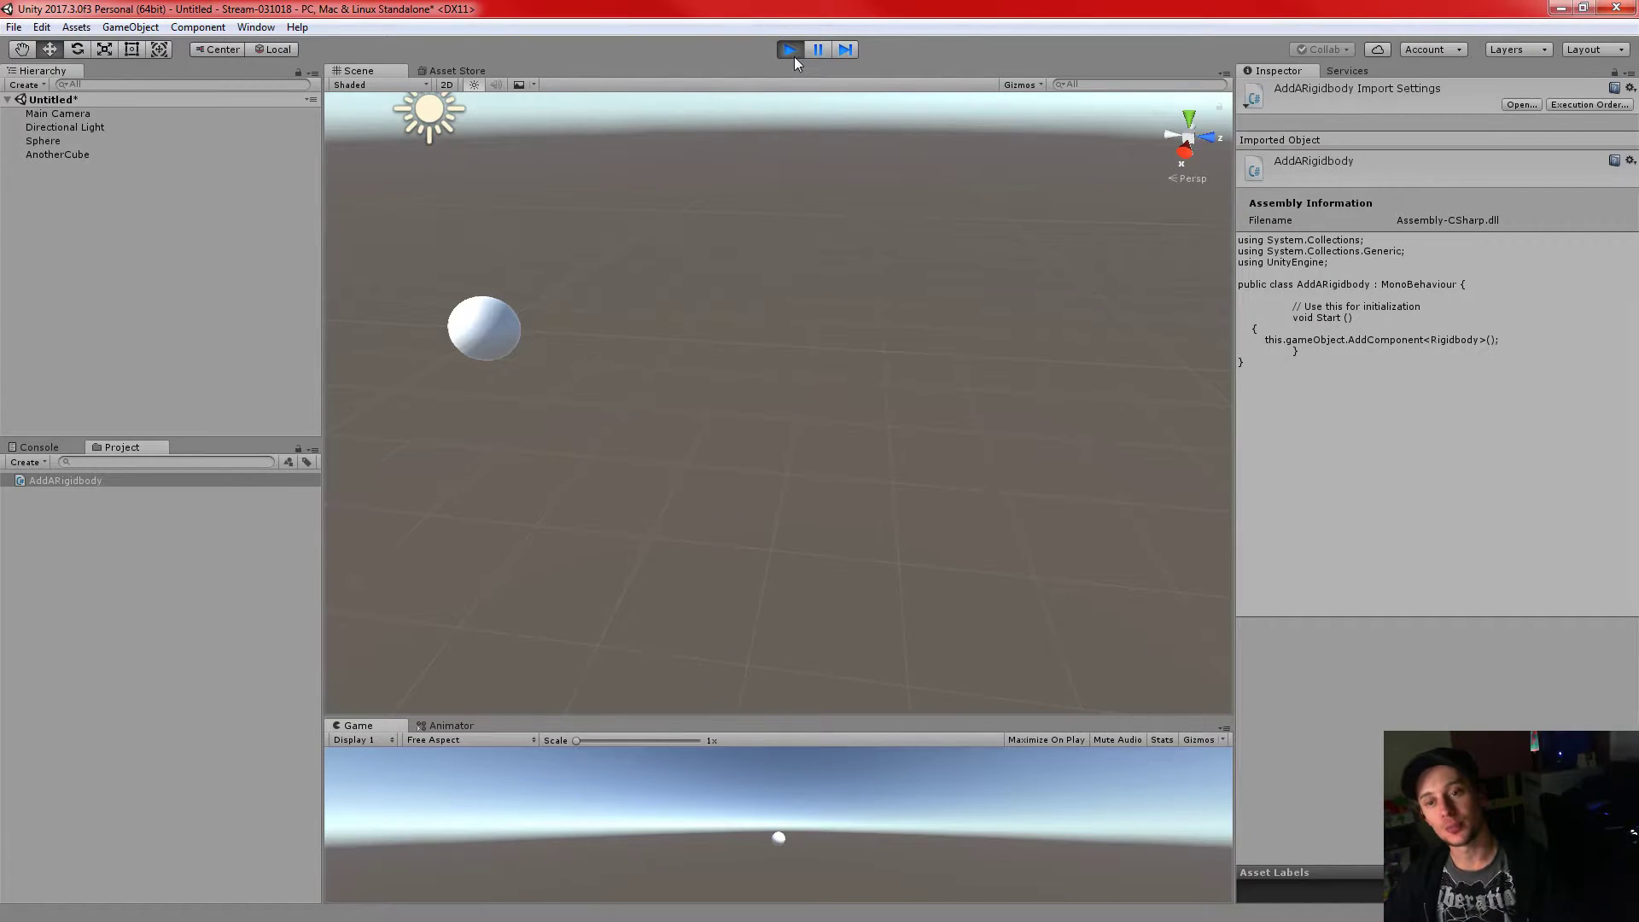
right_drag(856, 247, 877, 517)
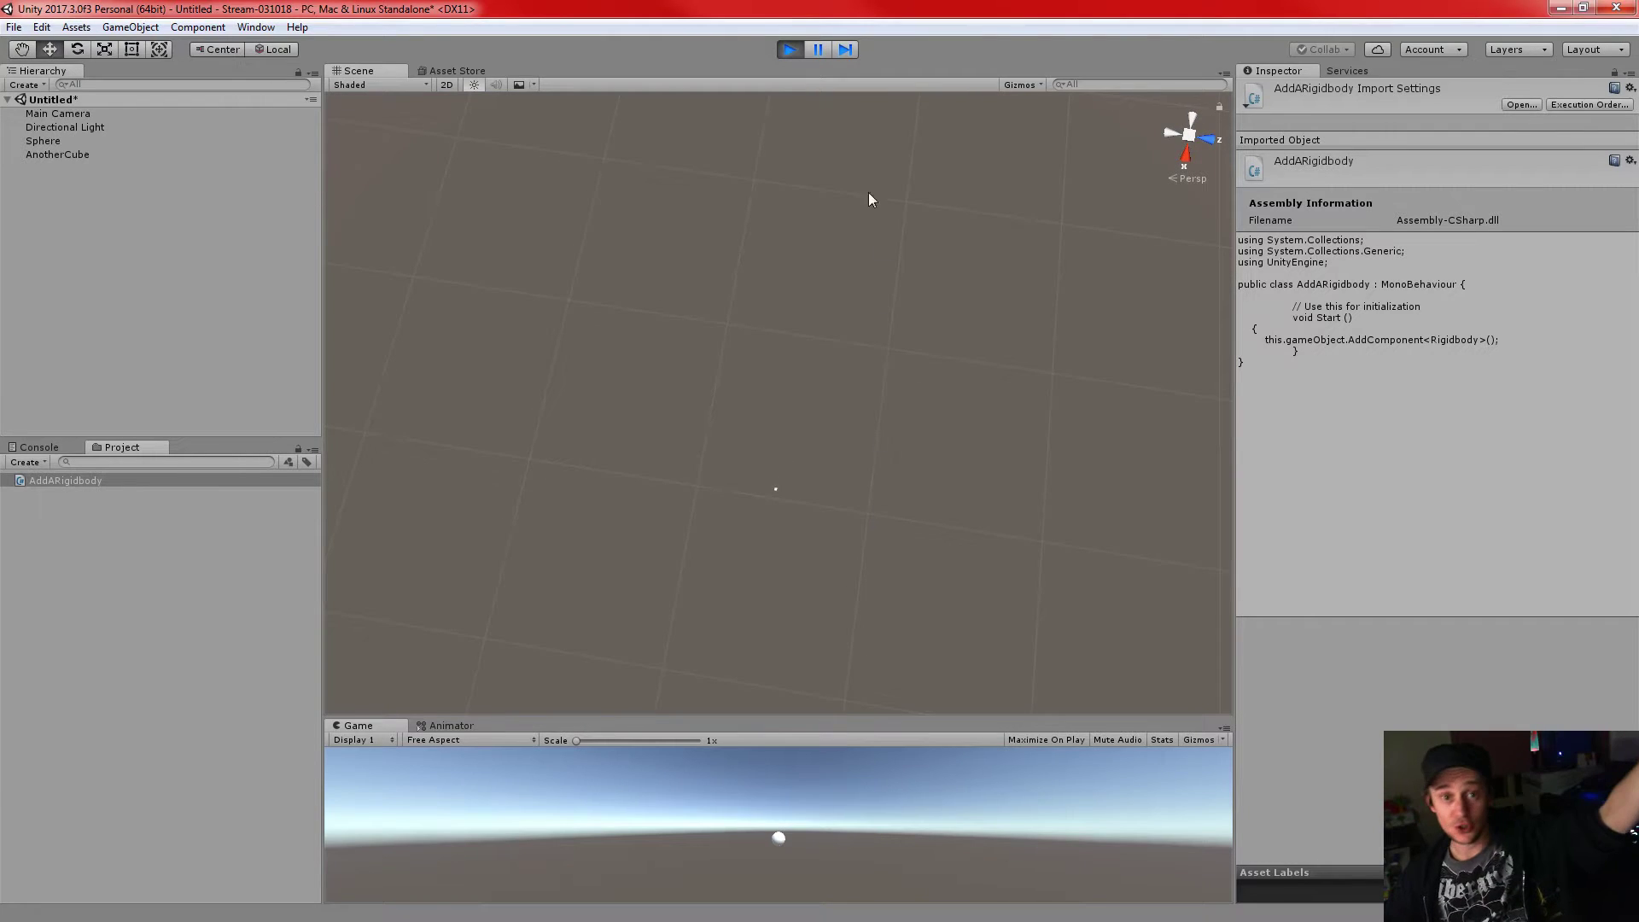
click(792, 48)
- Run the scene with AnotherCube selected to examine its components during play, then stop and frame the cube
right_drag(814, 335, 841, 146)
click(656, 279)
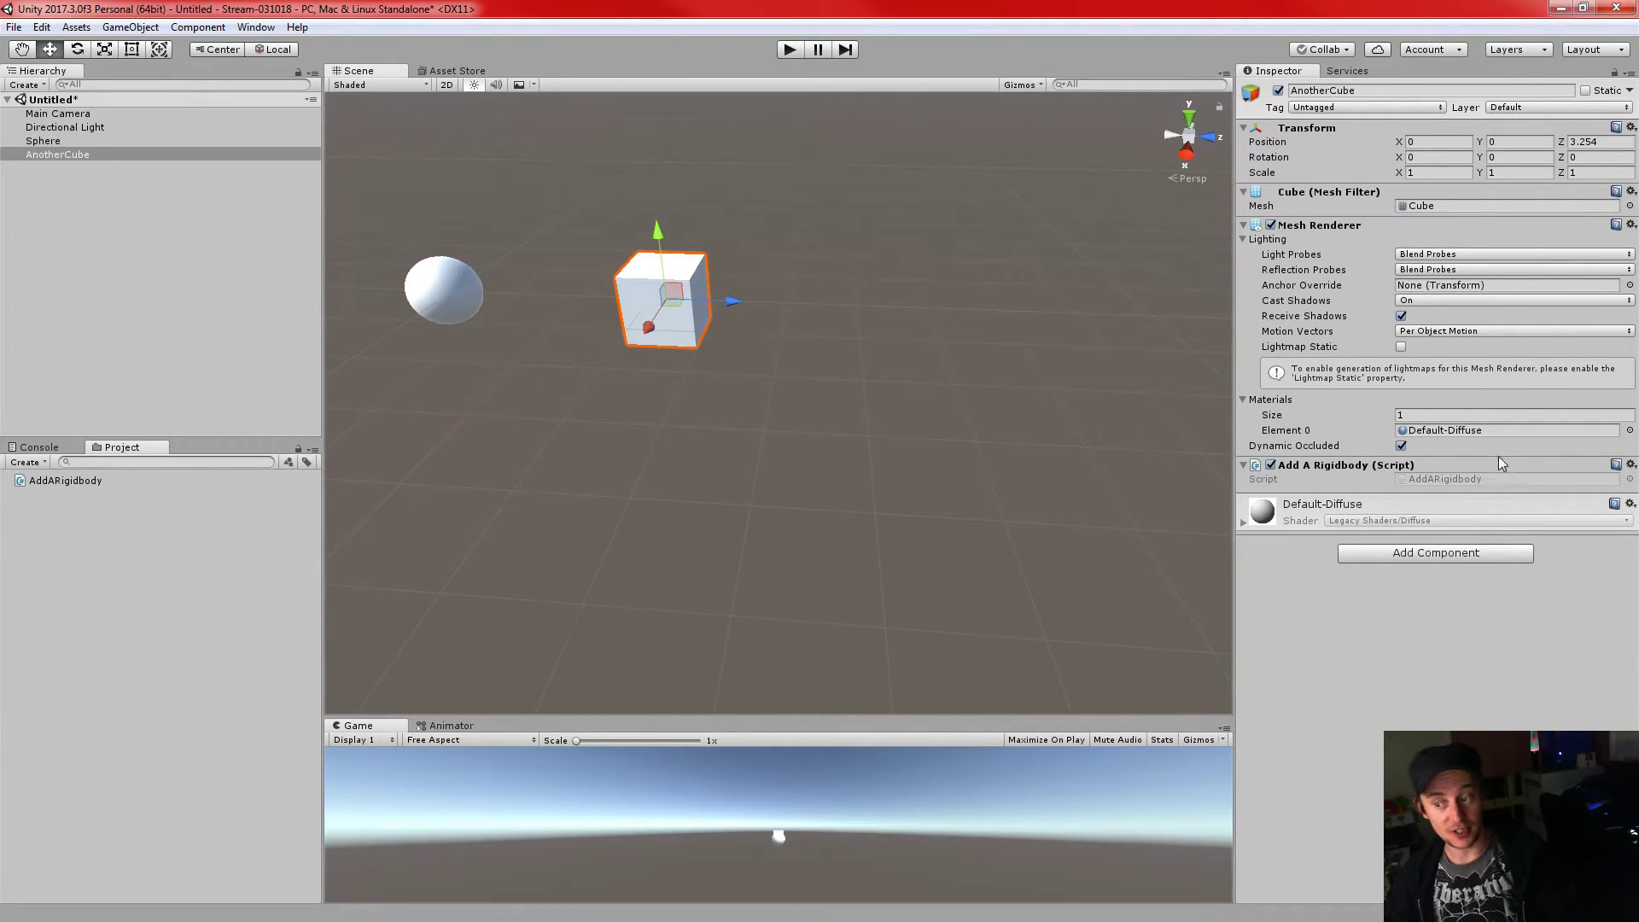
click(63, 480)
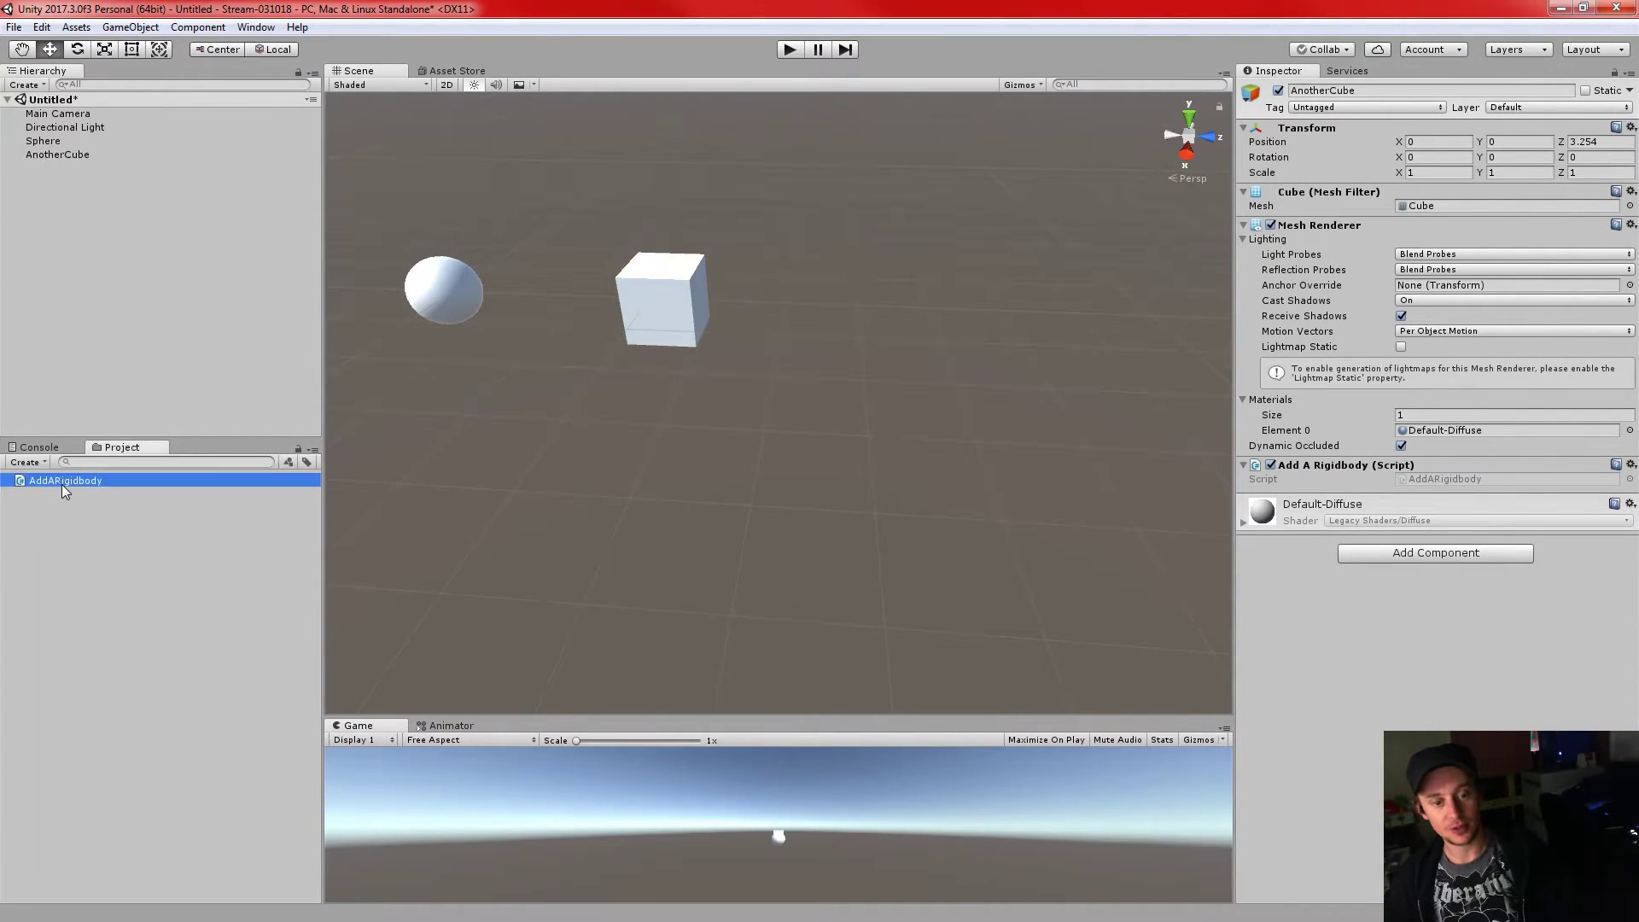
click(626, 333)
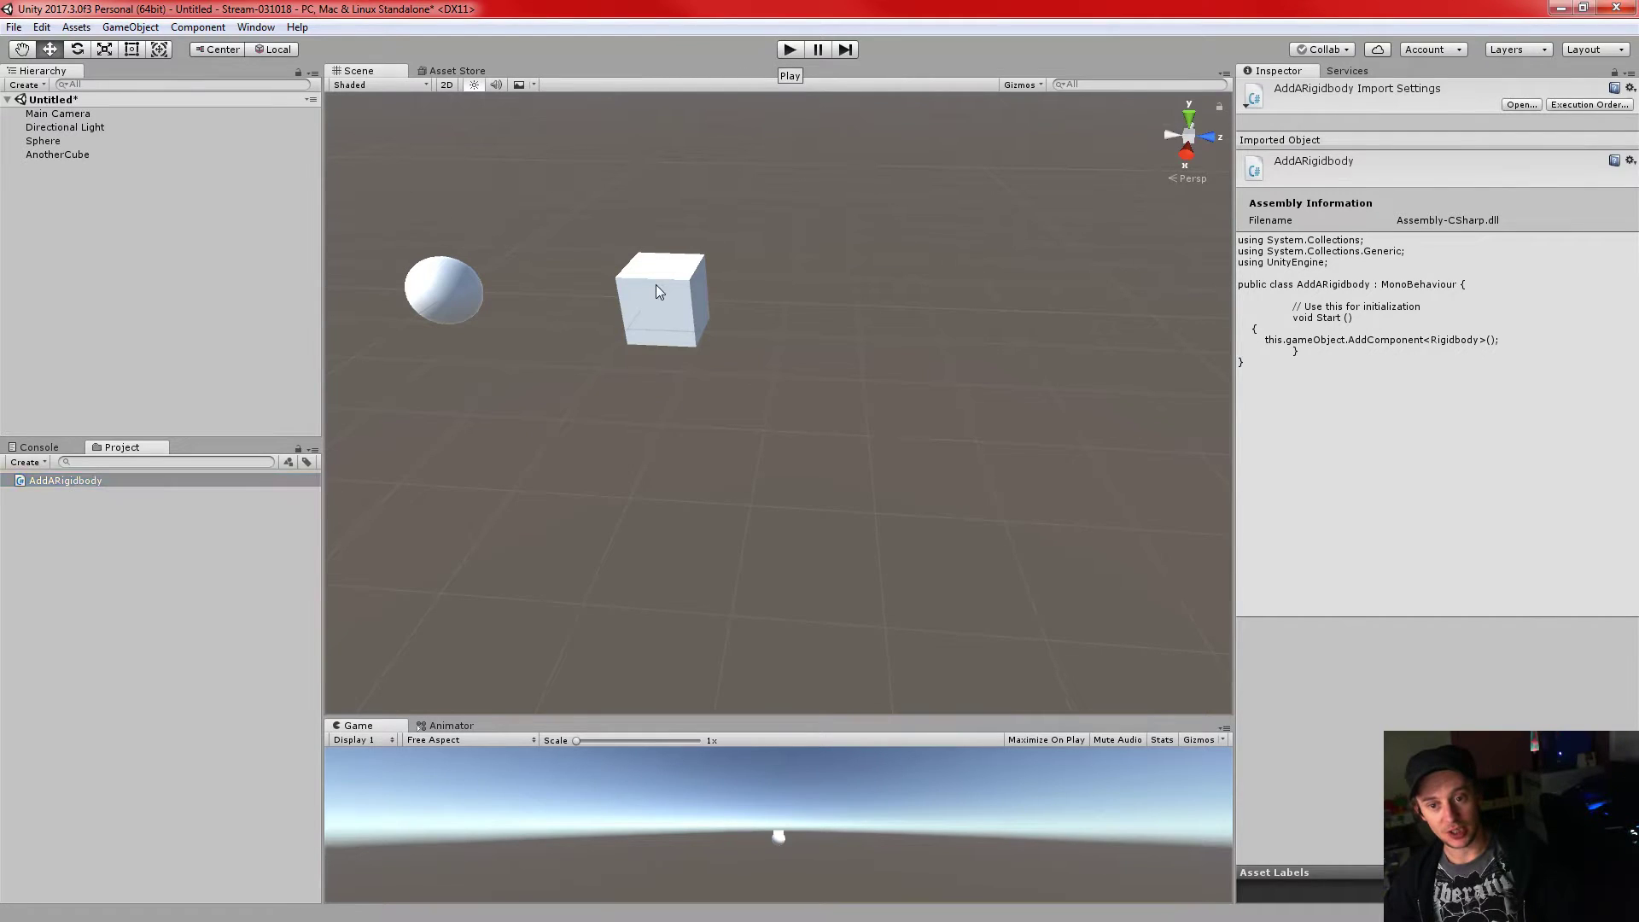
click(792, 48)
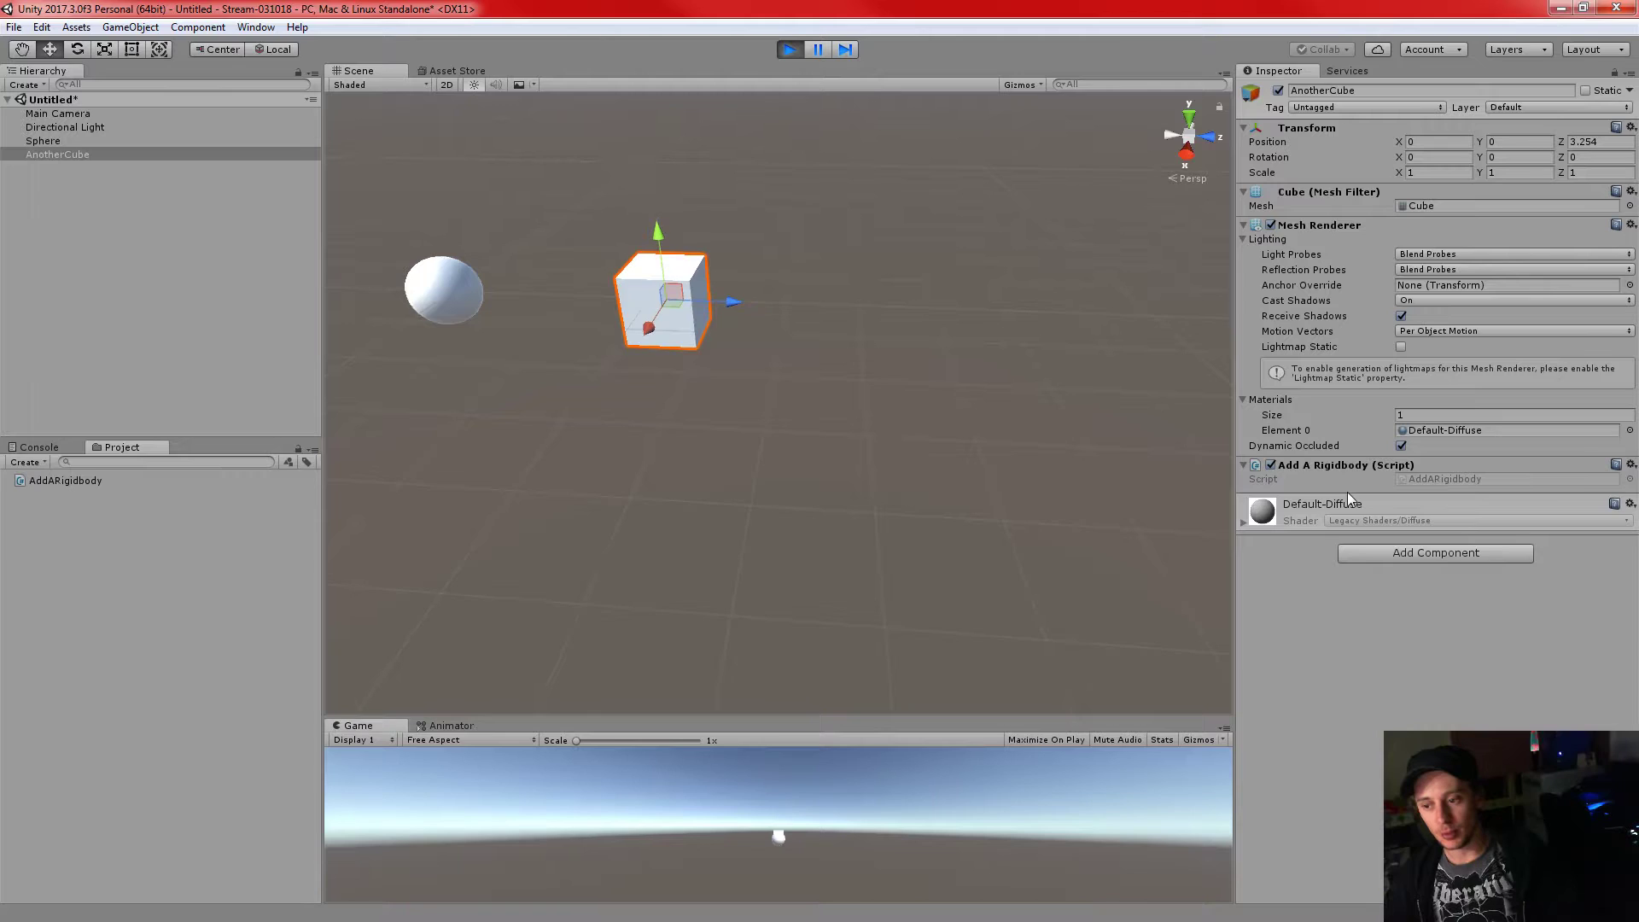
right_drag(920, 452, 863, 589)
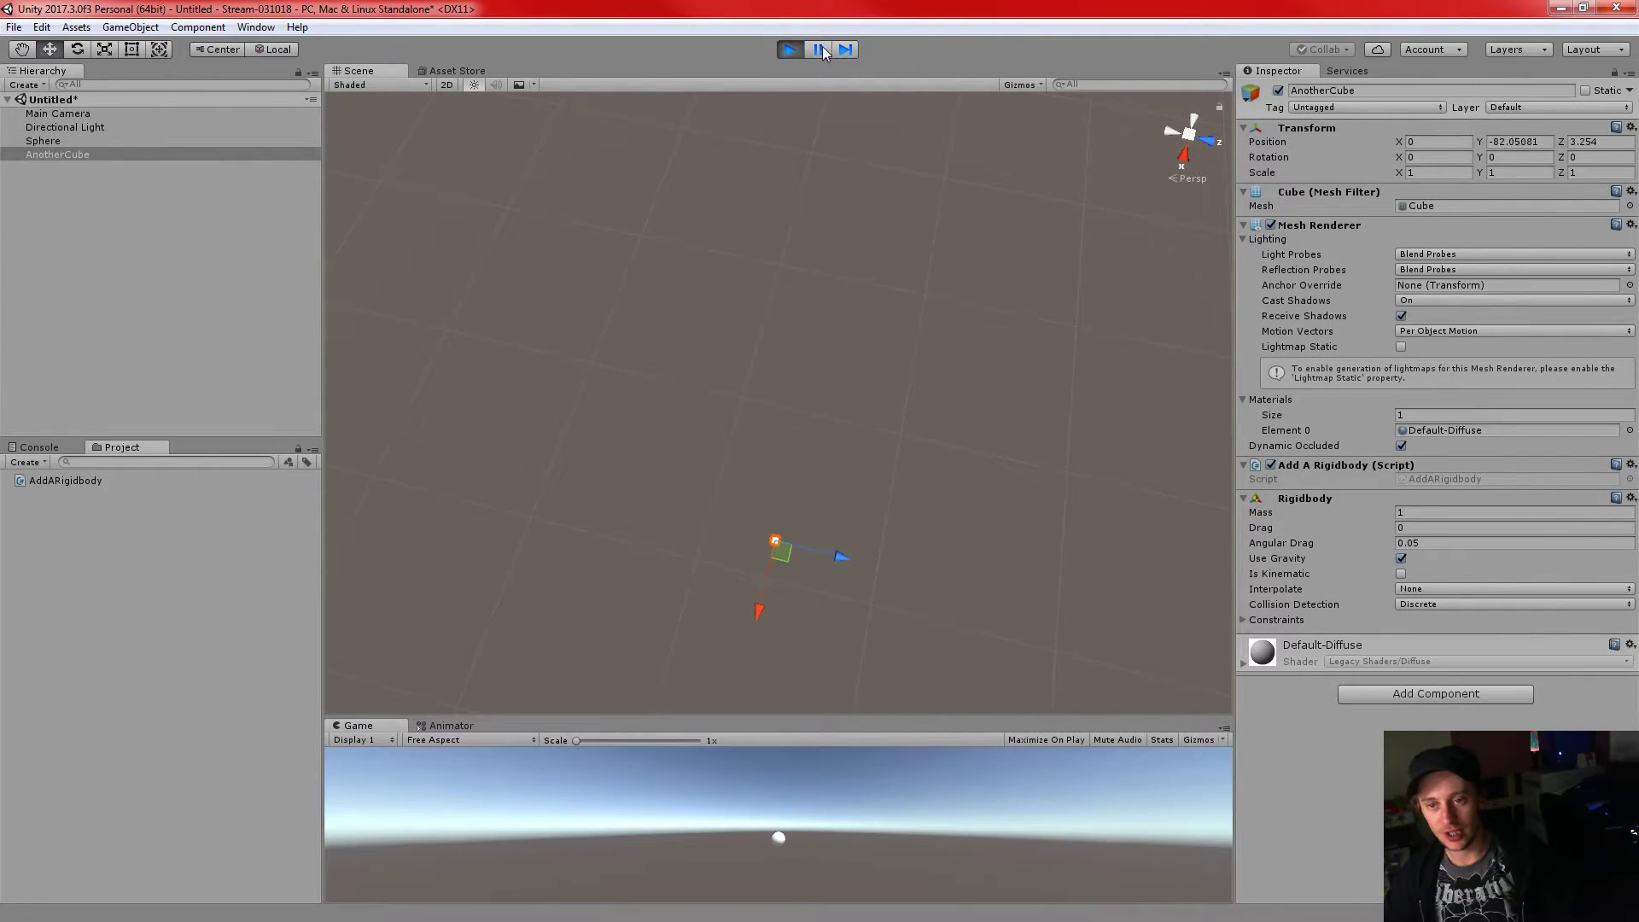
click(797, 48)
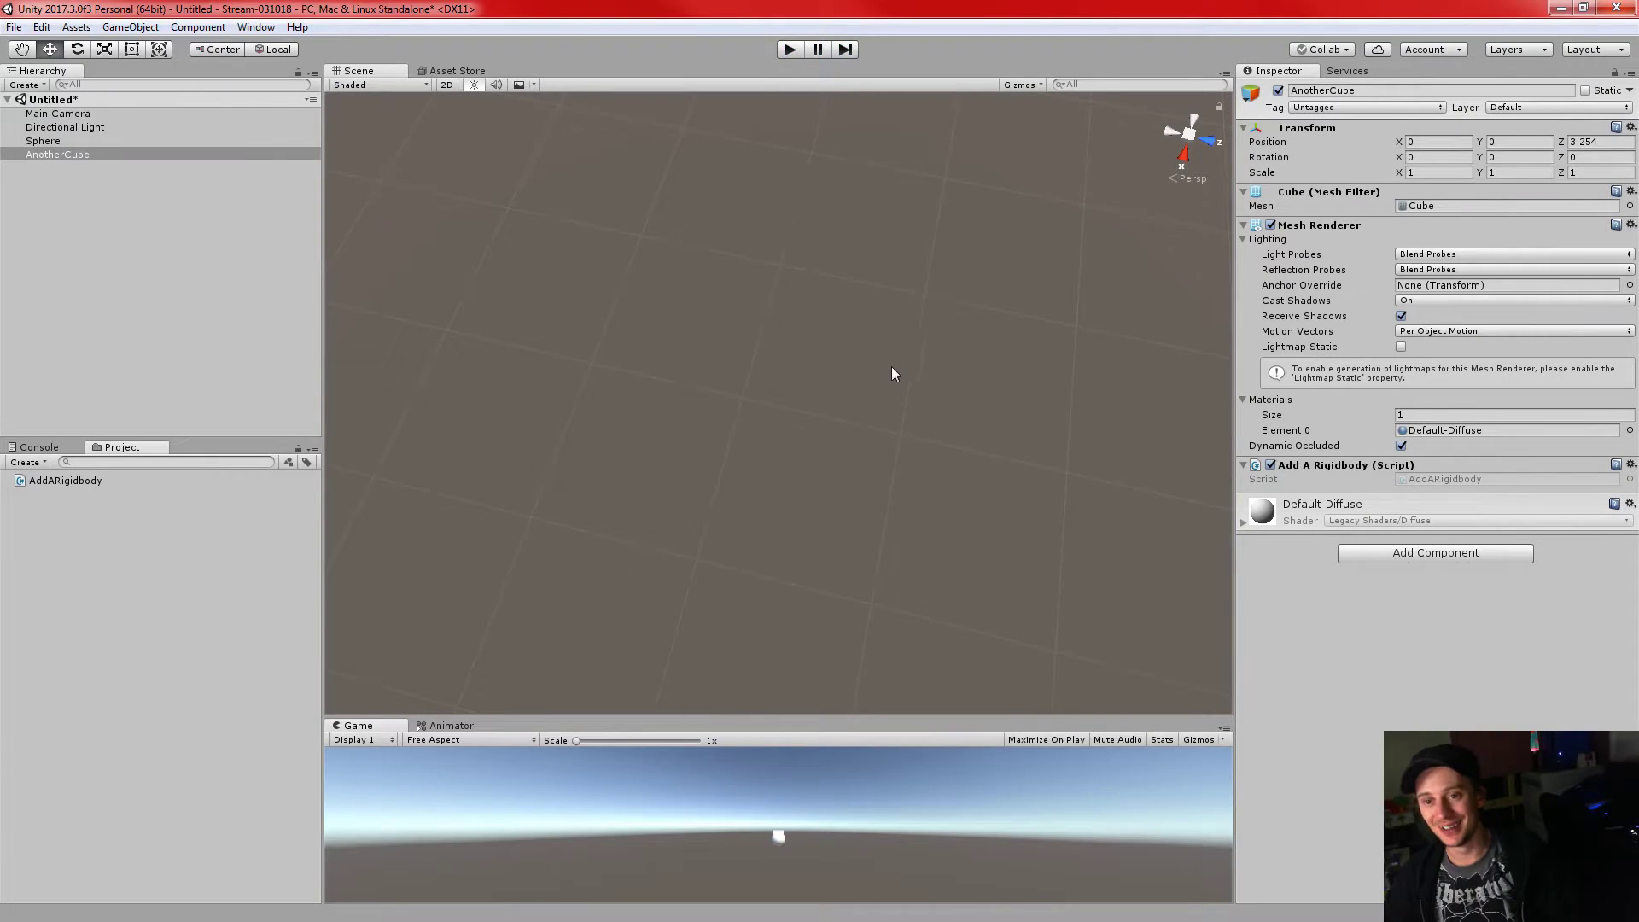
key(f)
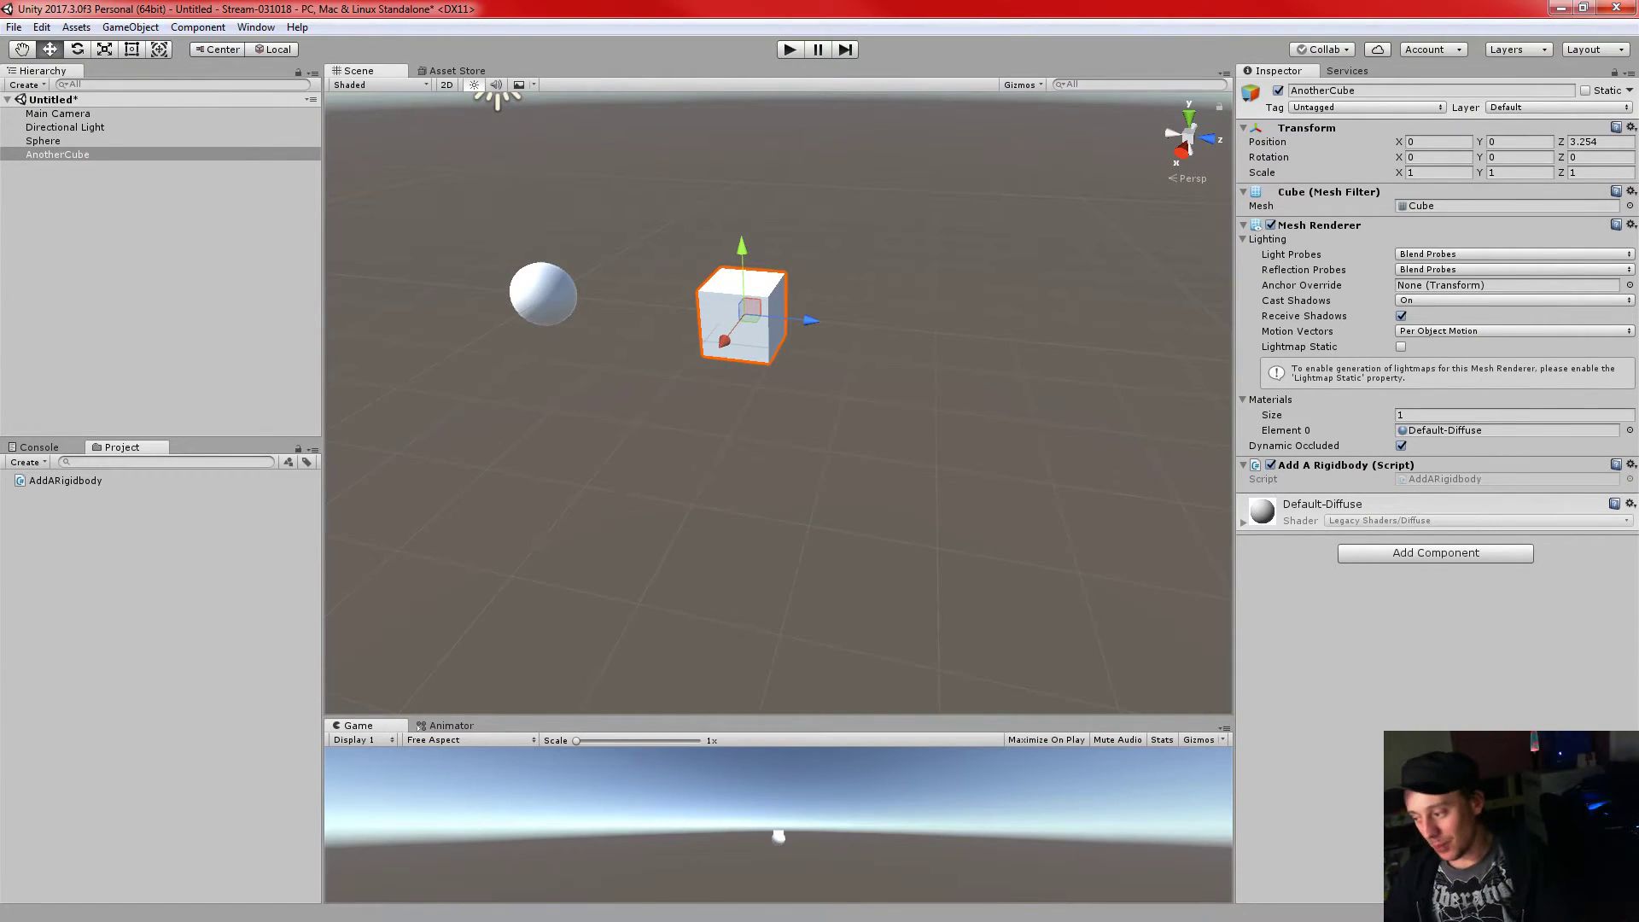
- Switch to Visual Studio, delete the AddComponent line from Start, undo the deletion, and return to Unity
key(alt+Tab)
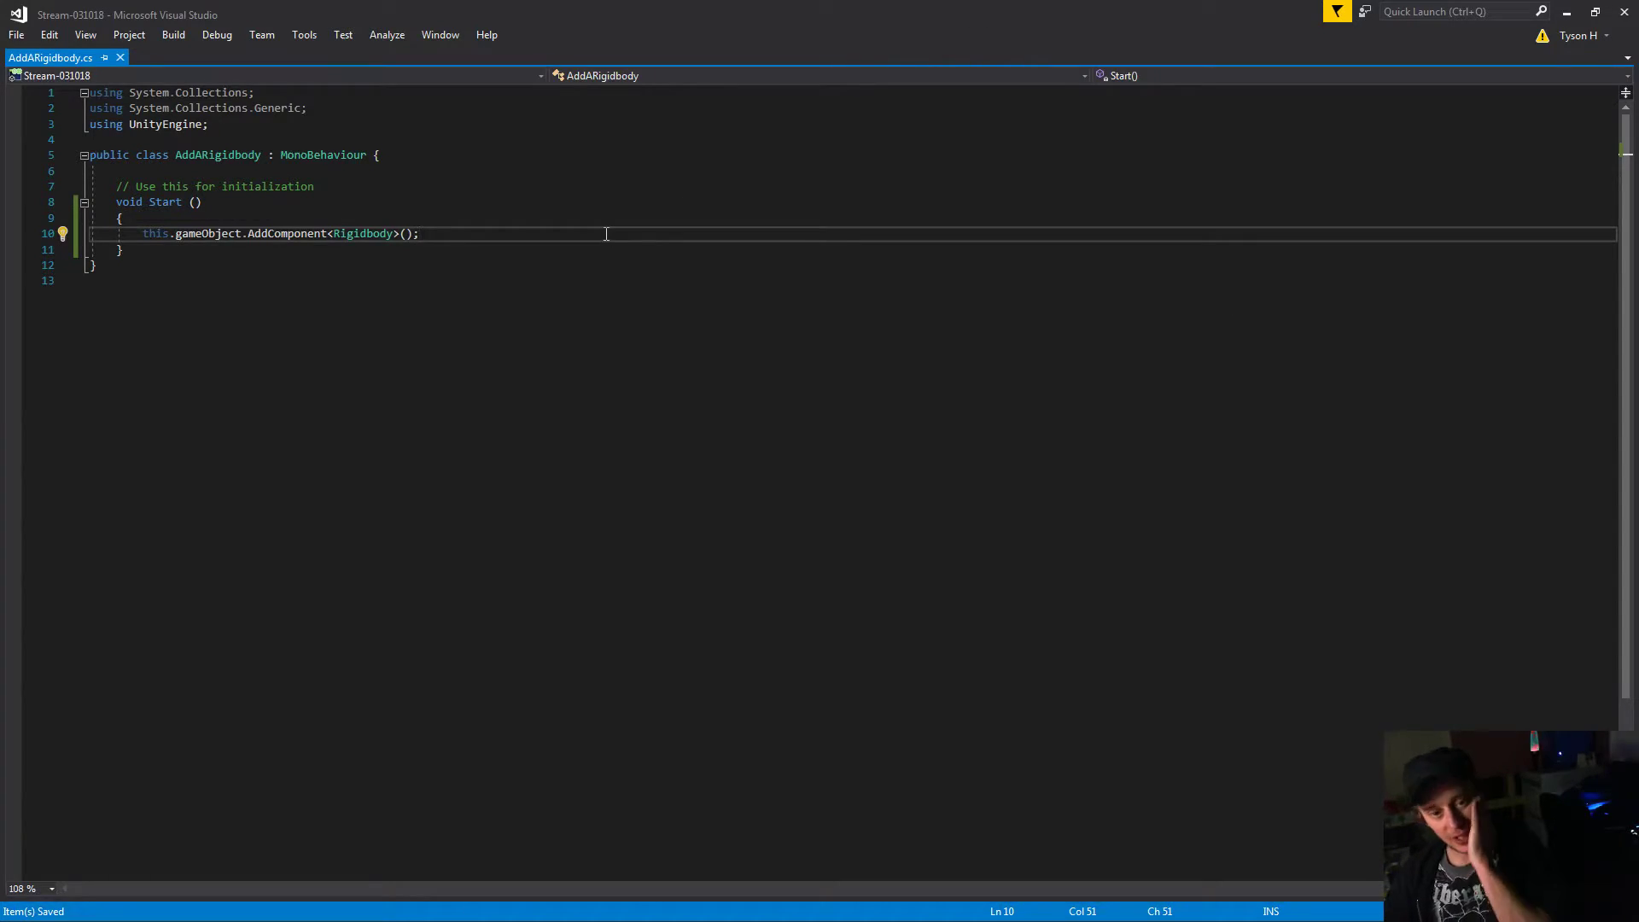
key(shift+Home)
key(BackSpace)
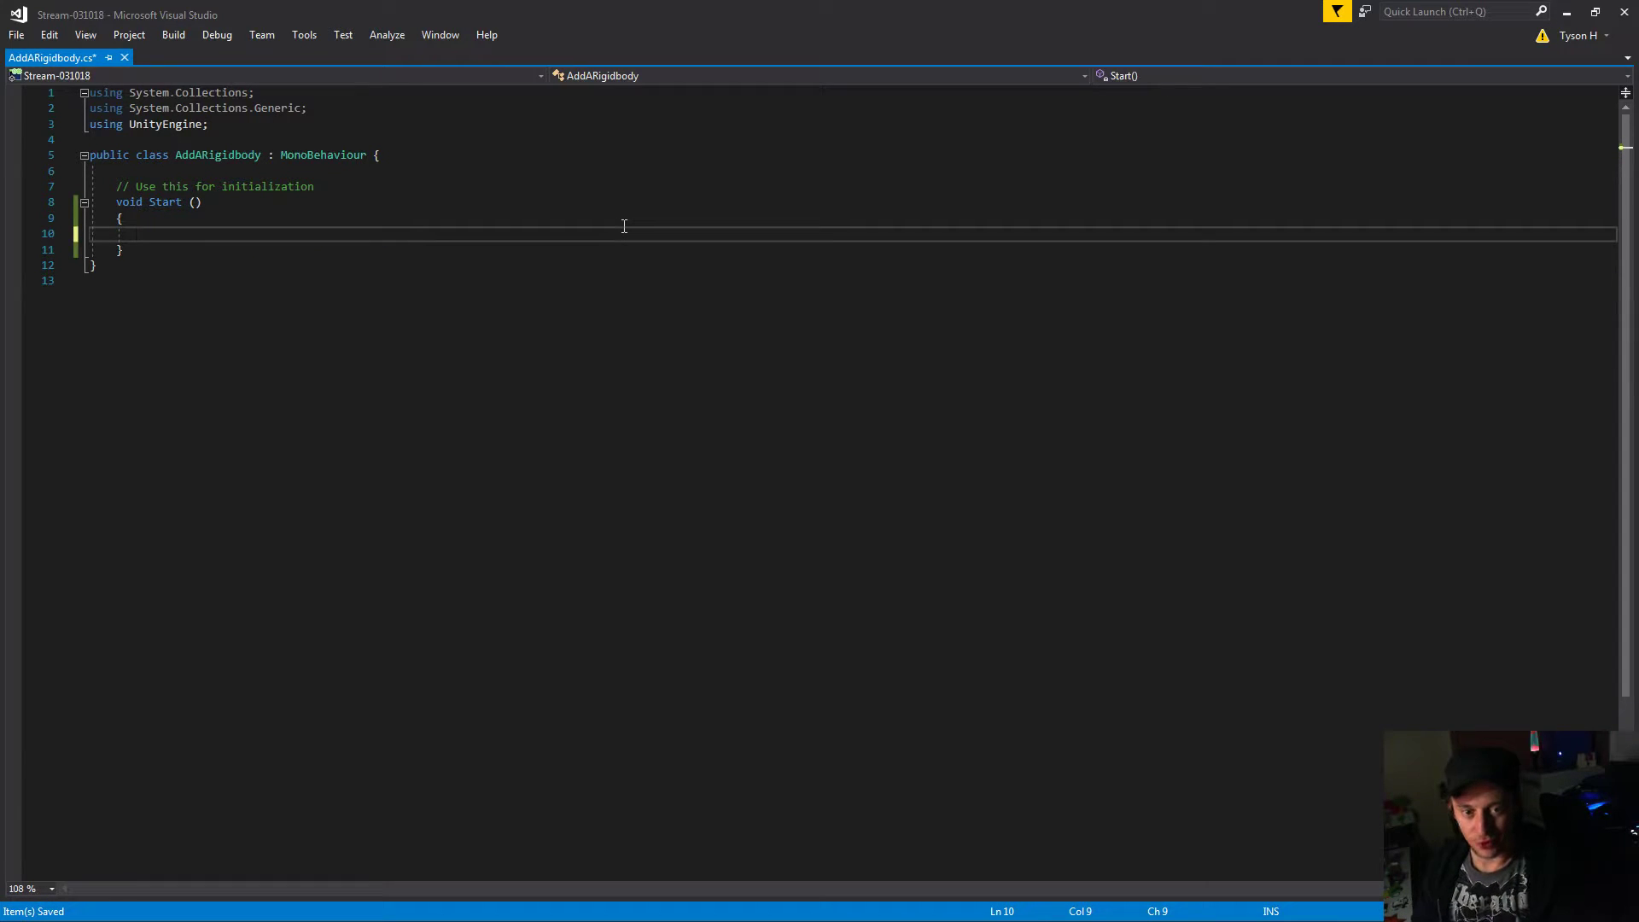
key(ctrl+z)
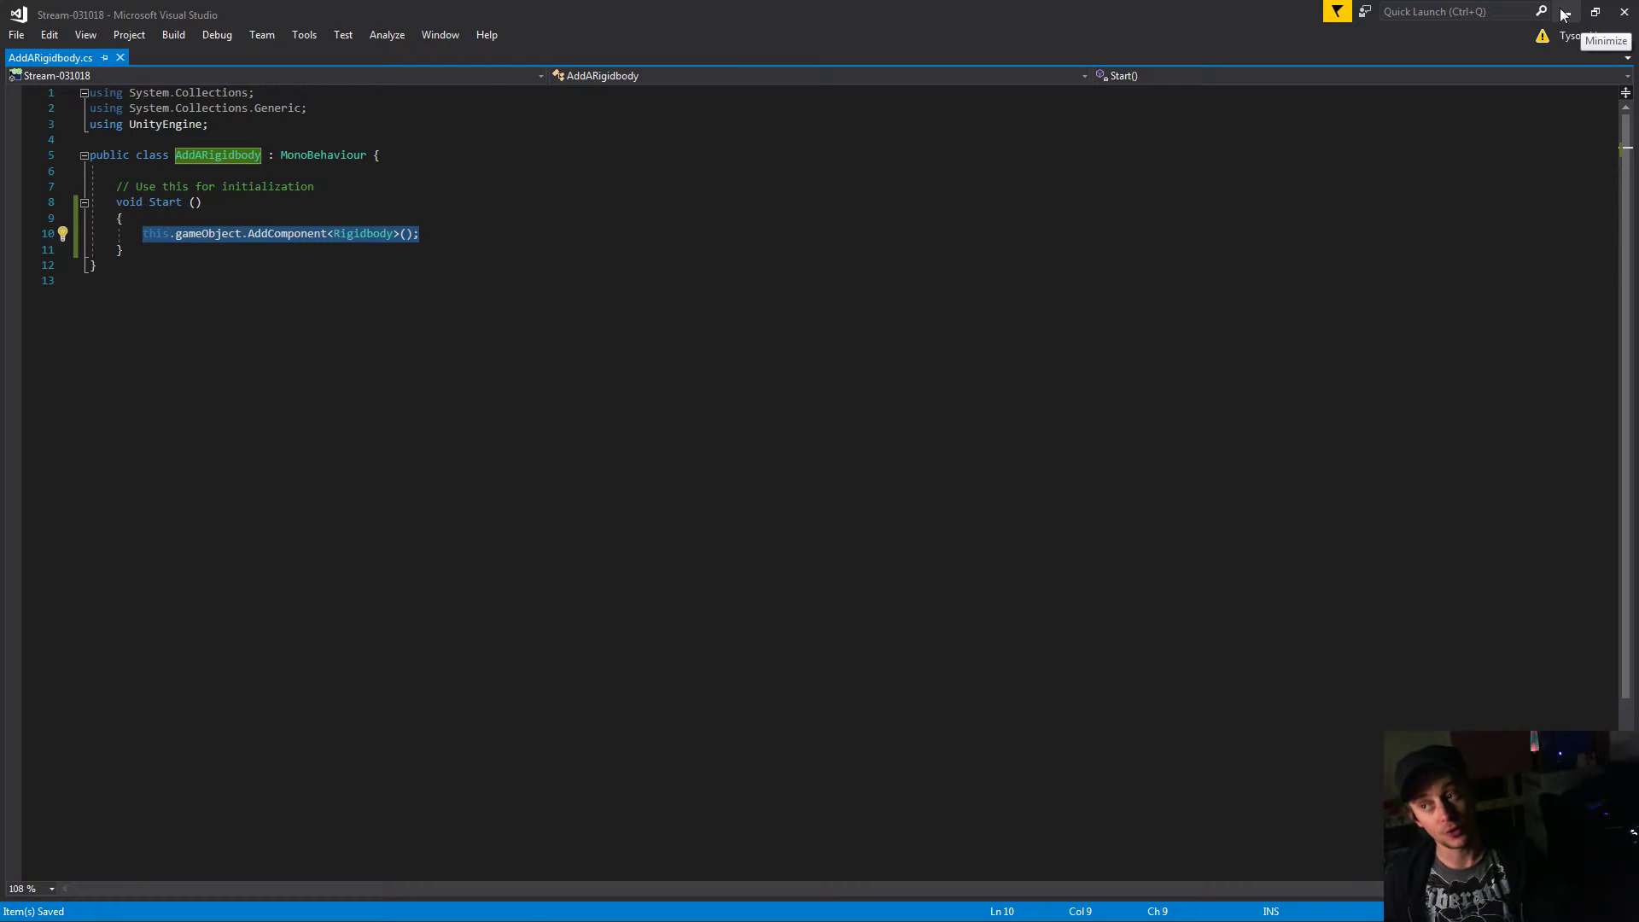
click(460, 224)
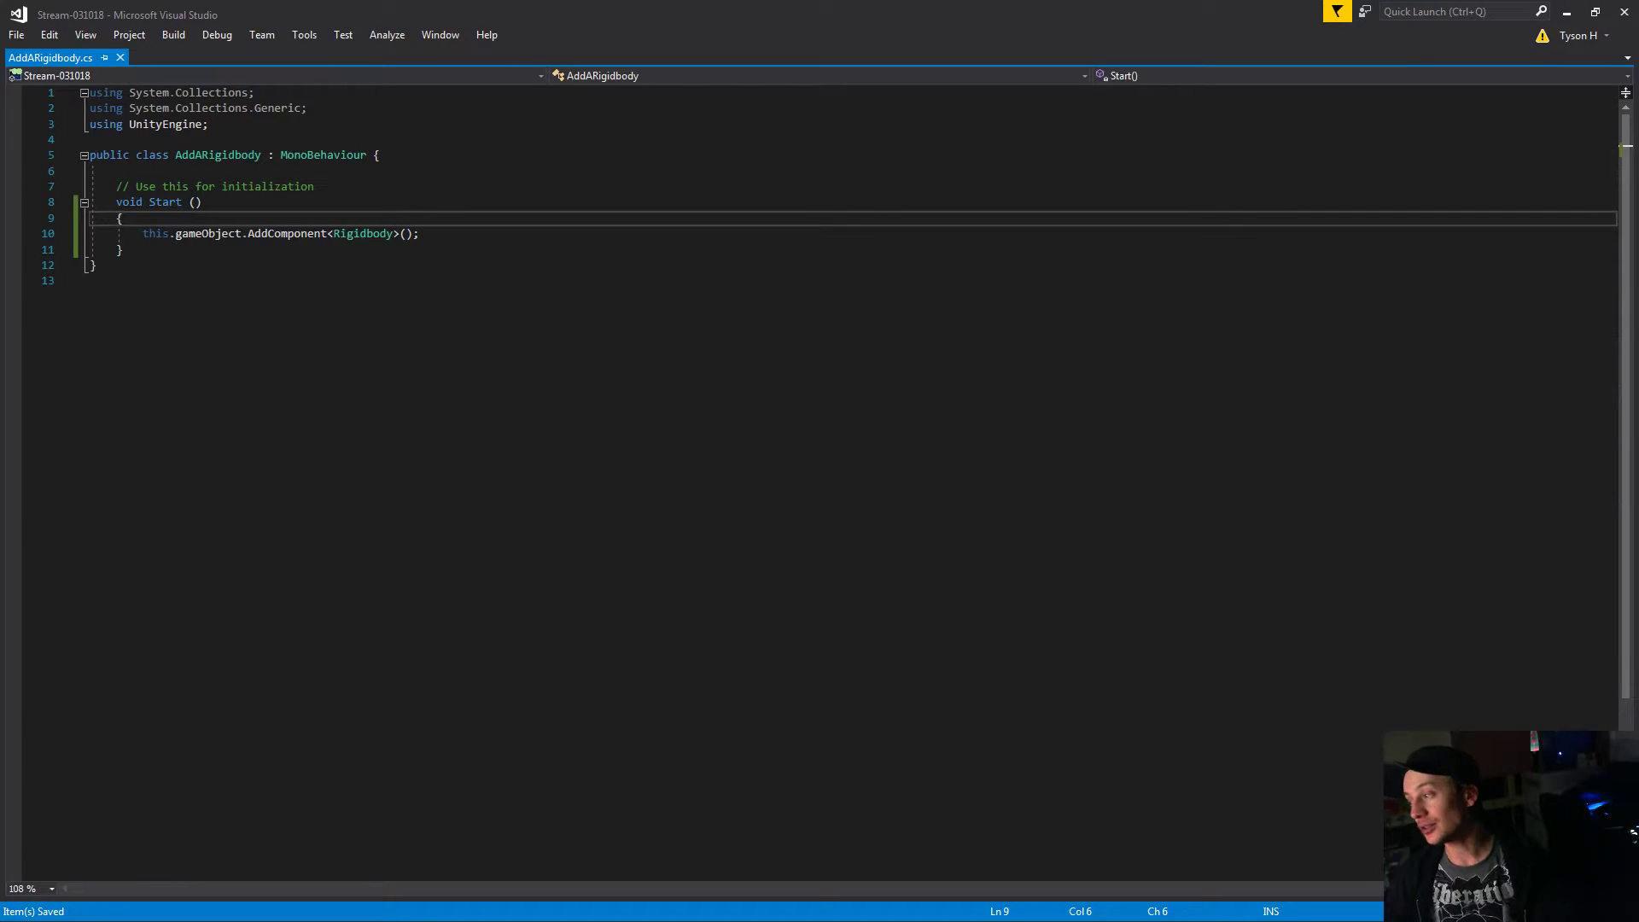
click(1566, 12)
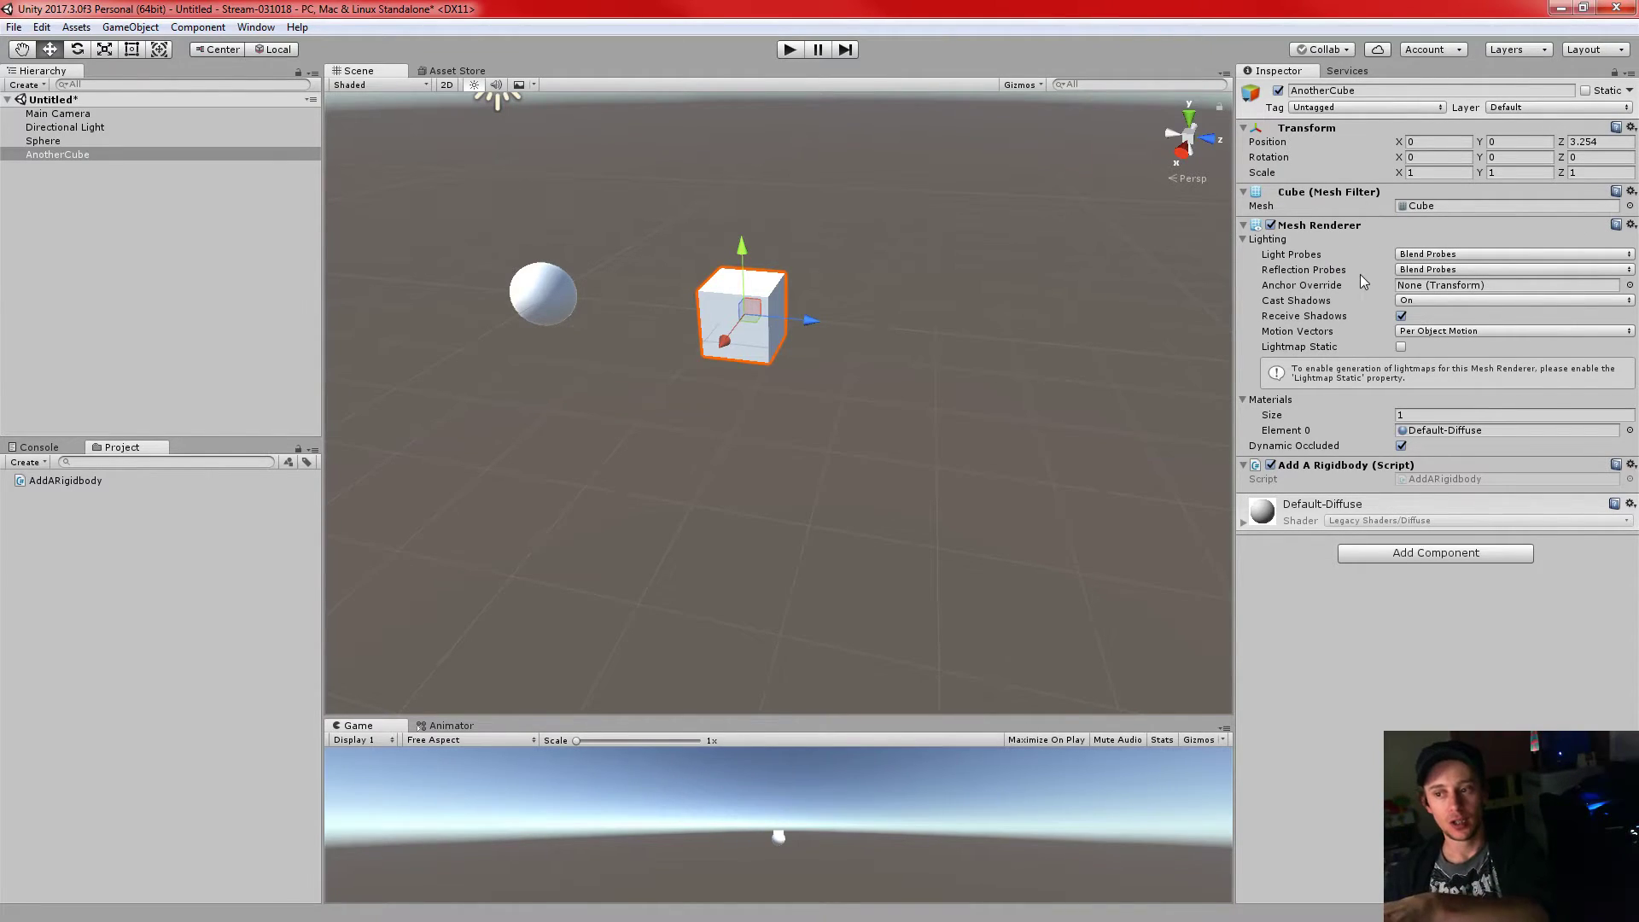
- Add a new 3D Cube to the scene and dismiss the list of components opened for it
mouse_move(1321, 253)
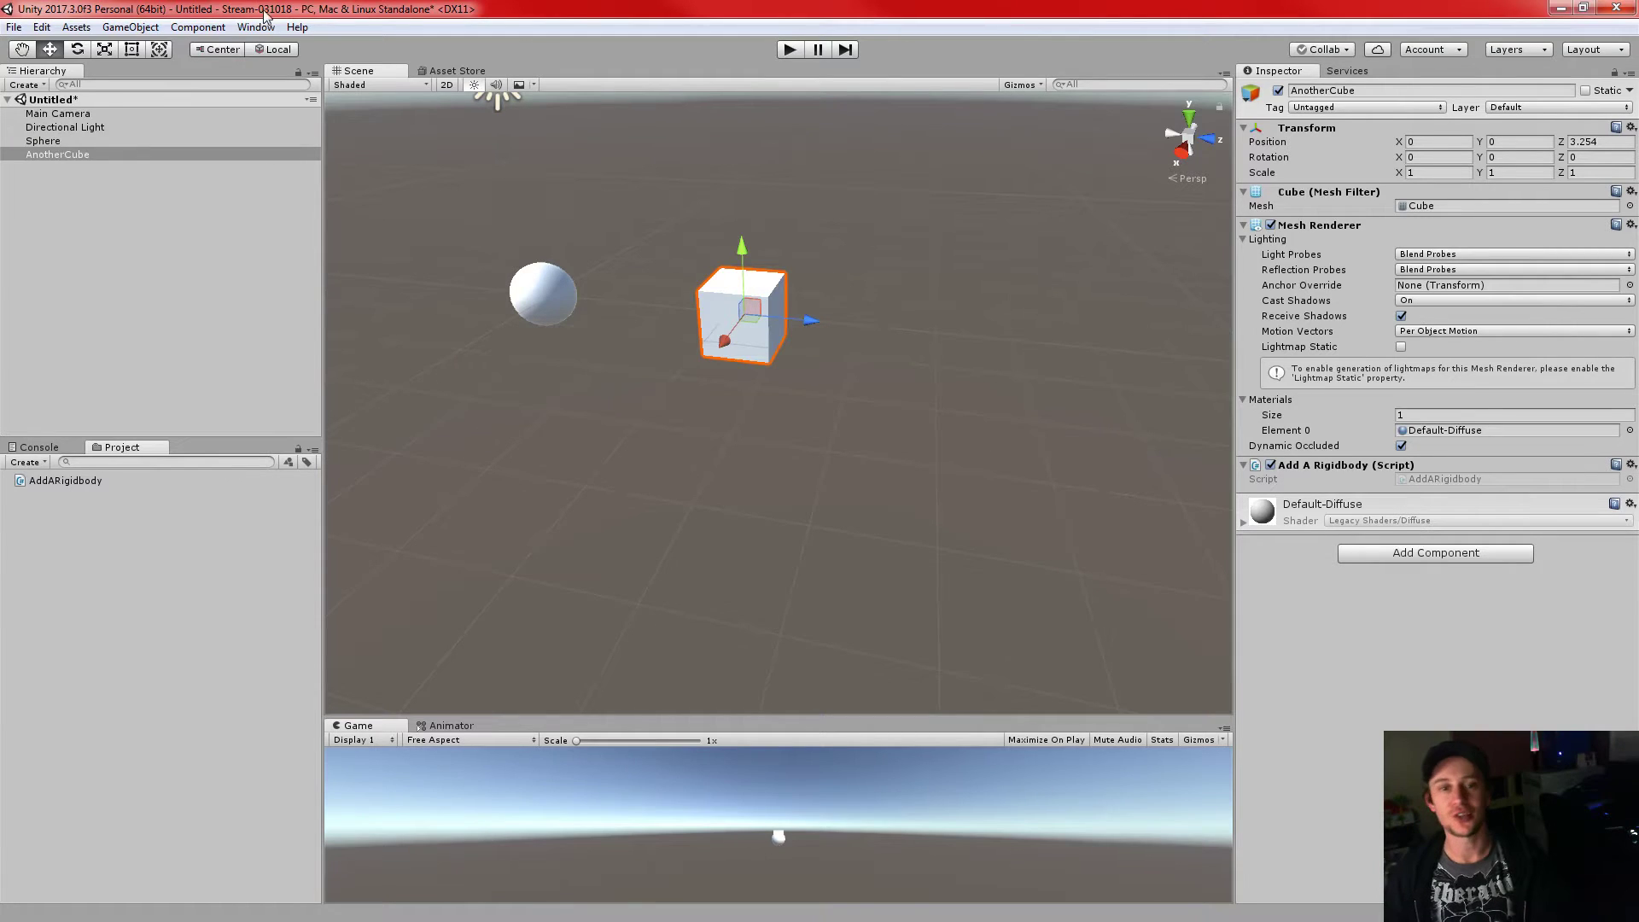
click(129, 26)
mouse_move(170, 84)
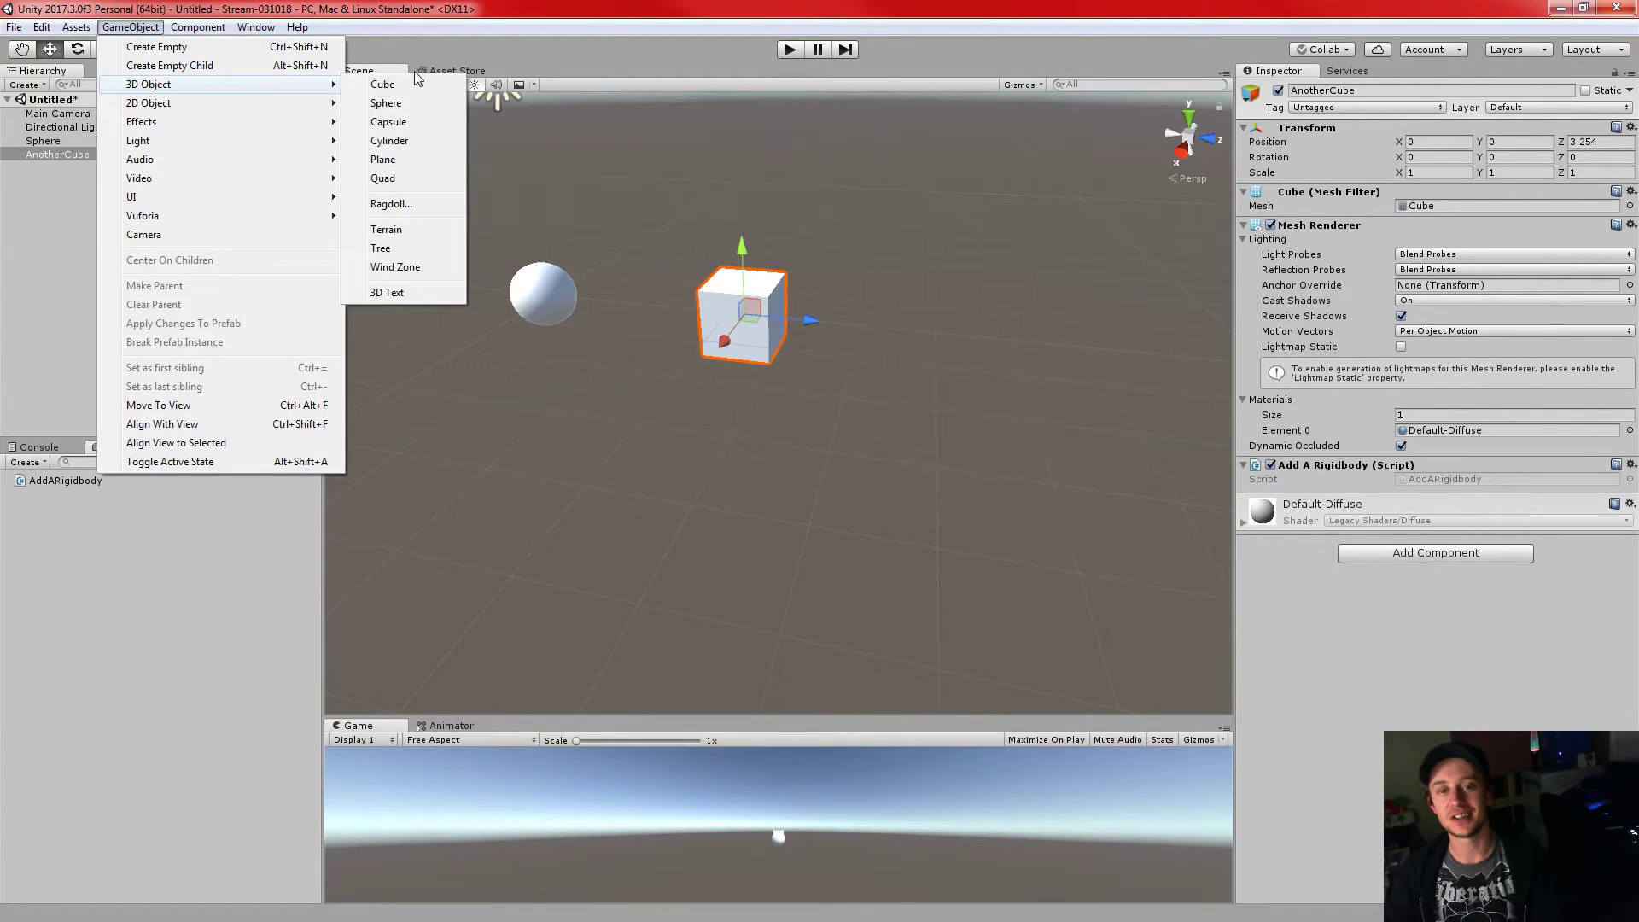
click(429, 80)
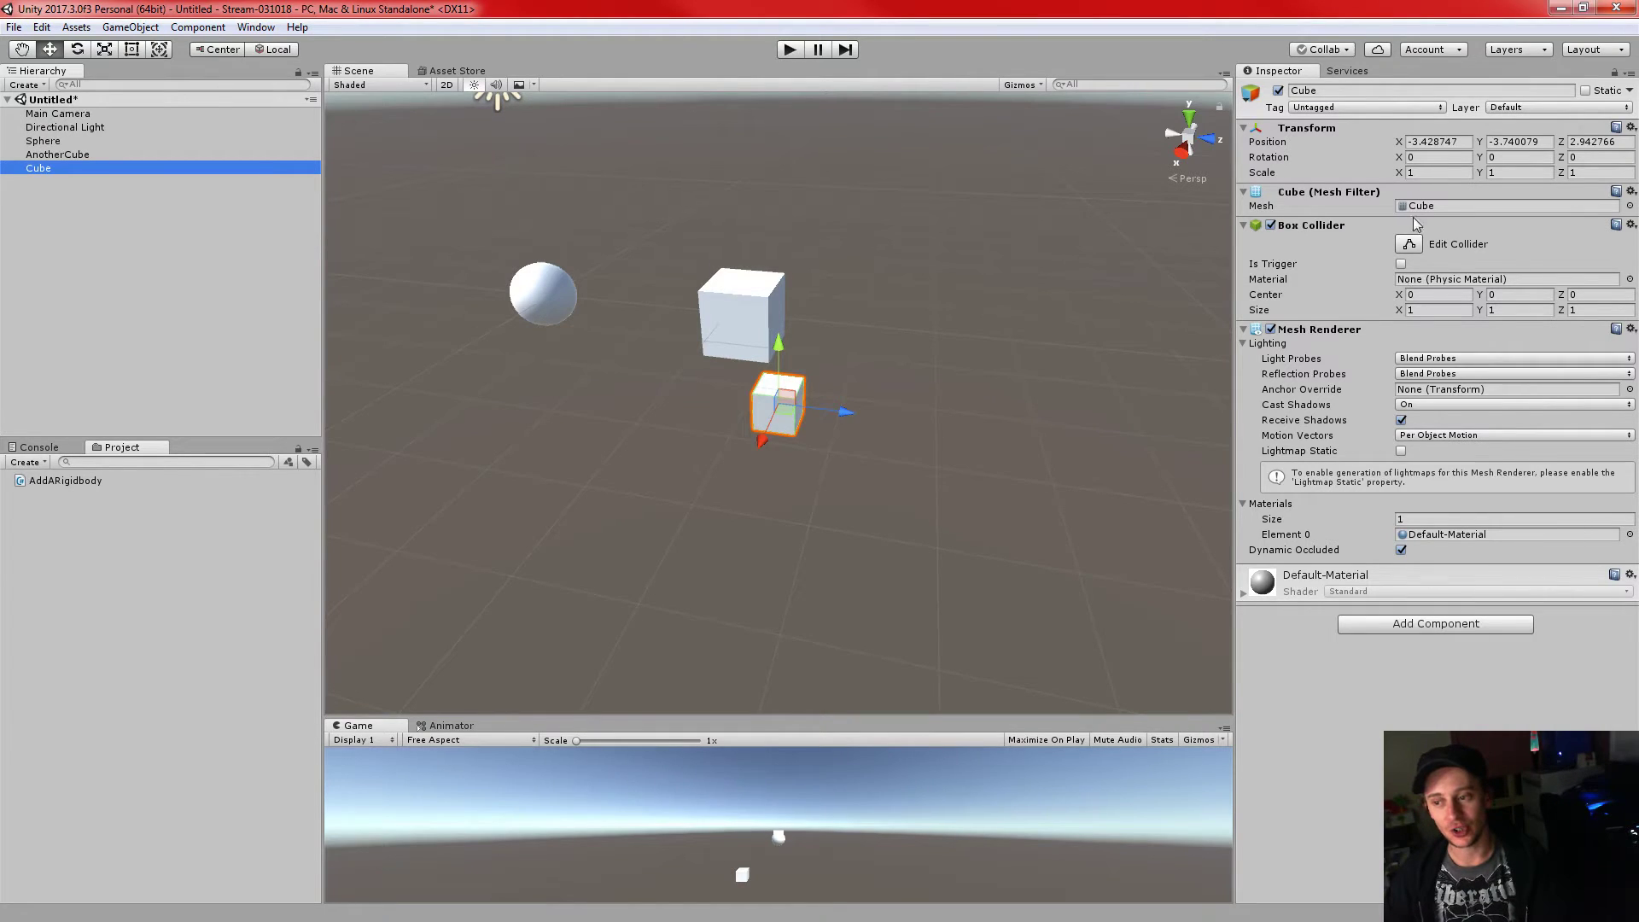
click(1434, 624)
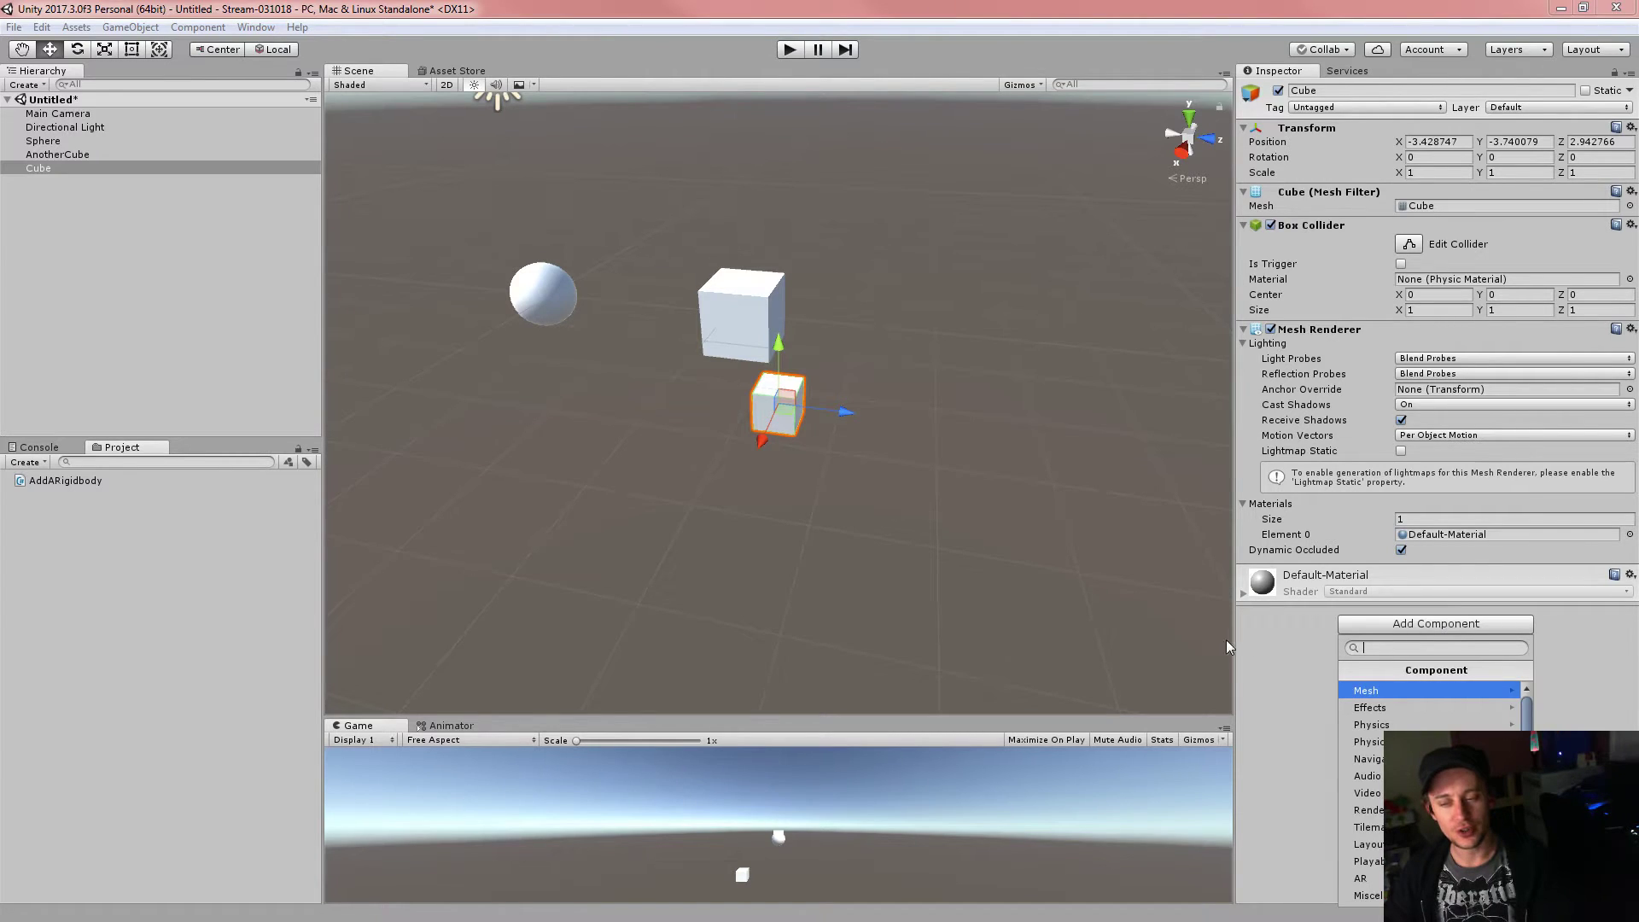
click(1091, 587)
- Scale the new Cube to 10 on X and Z, and move it below AnotherCube to about (-1.88, -9.06, 2.03)
click(1440, 173)
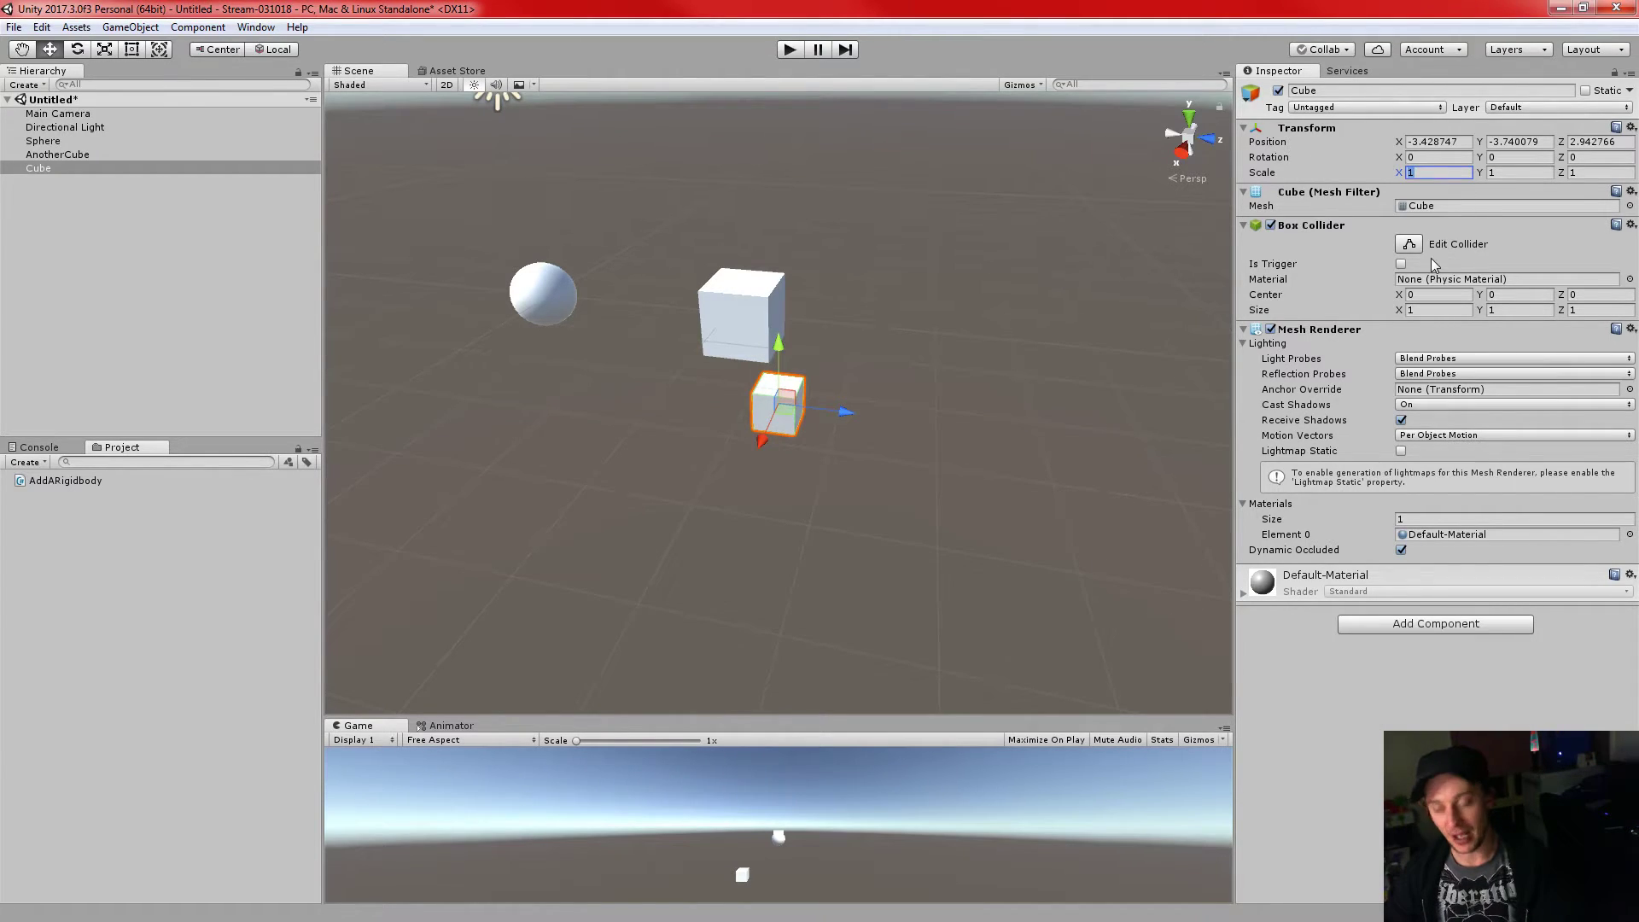
text(10)
key(Tab)
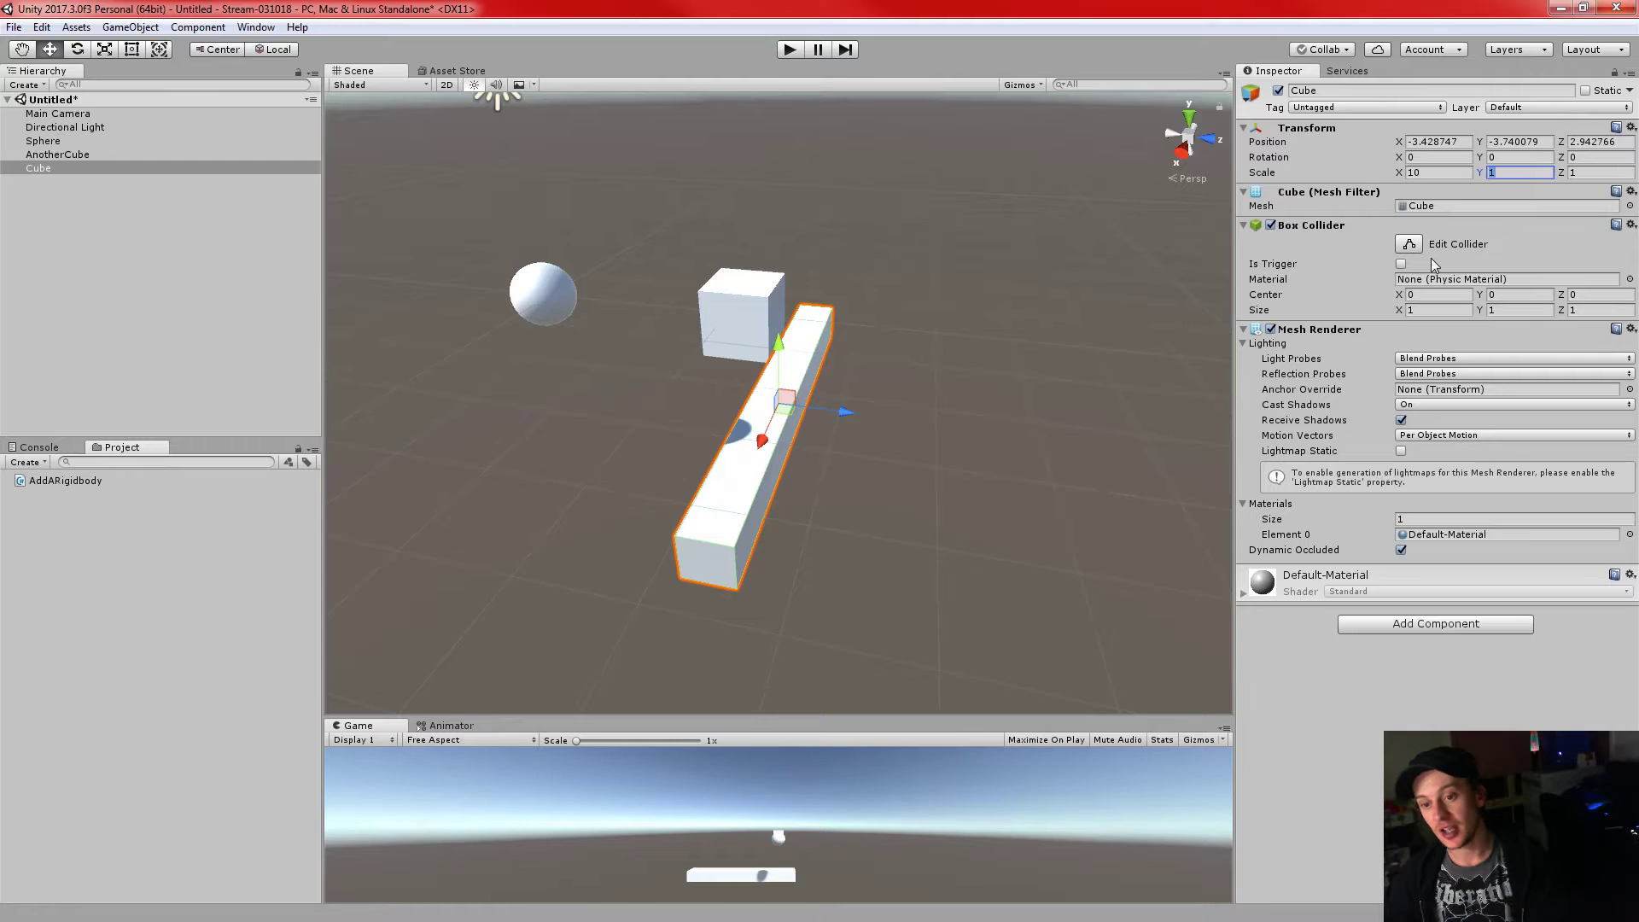
key(Tab)
text(10)
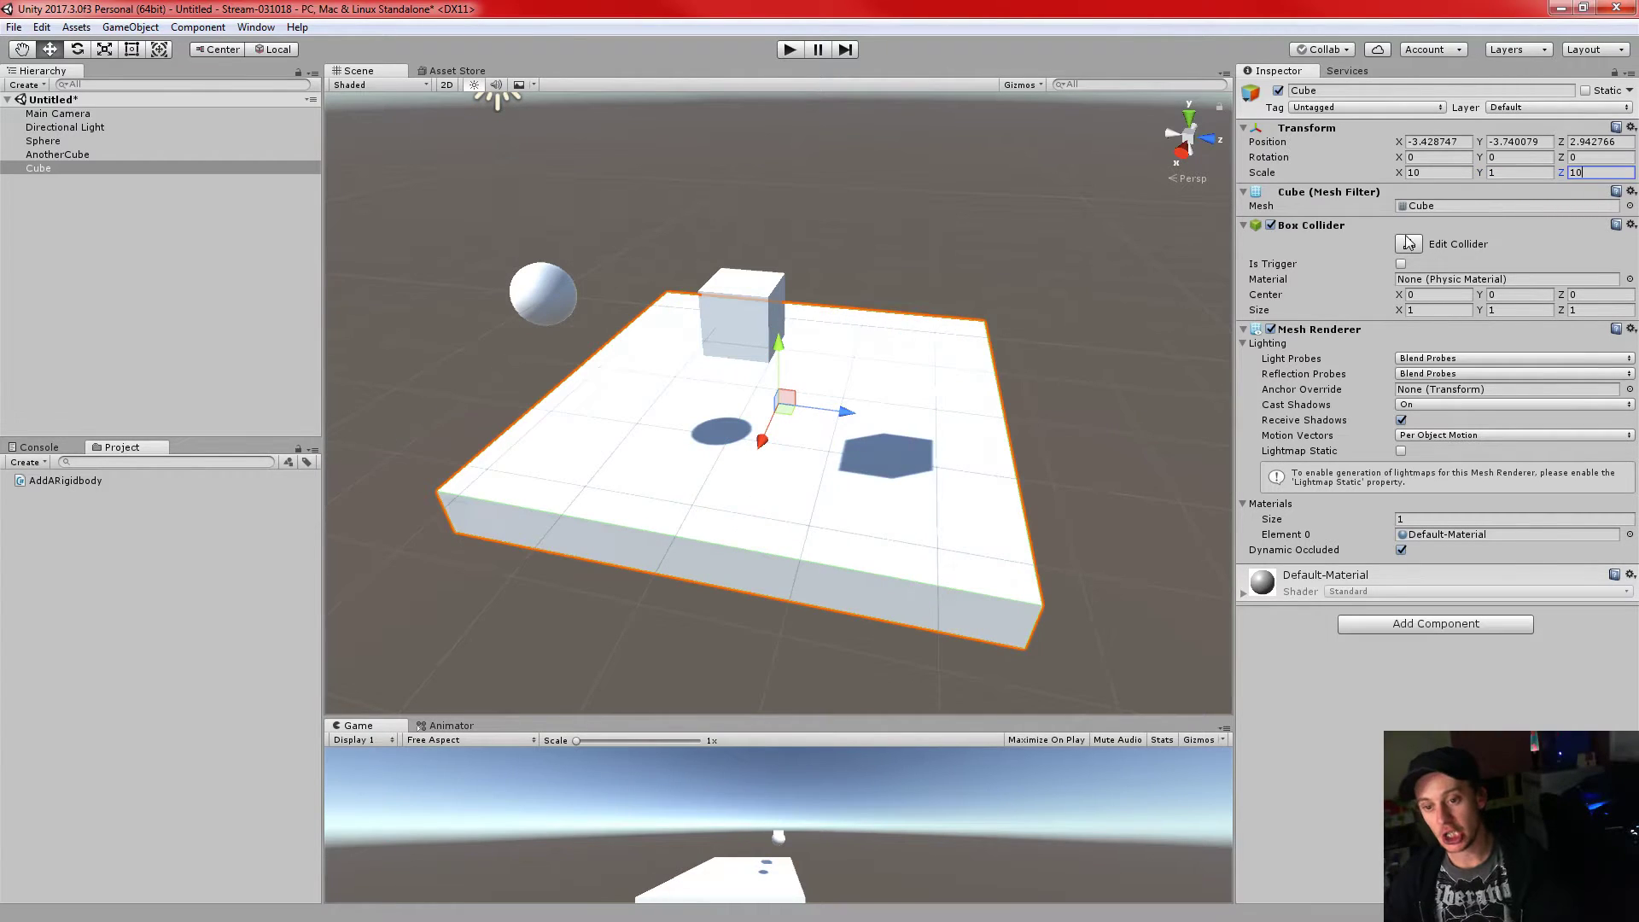
drag(763, 440, 701, 573)
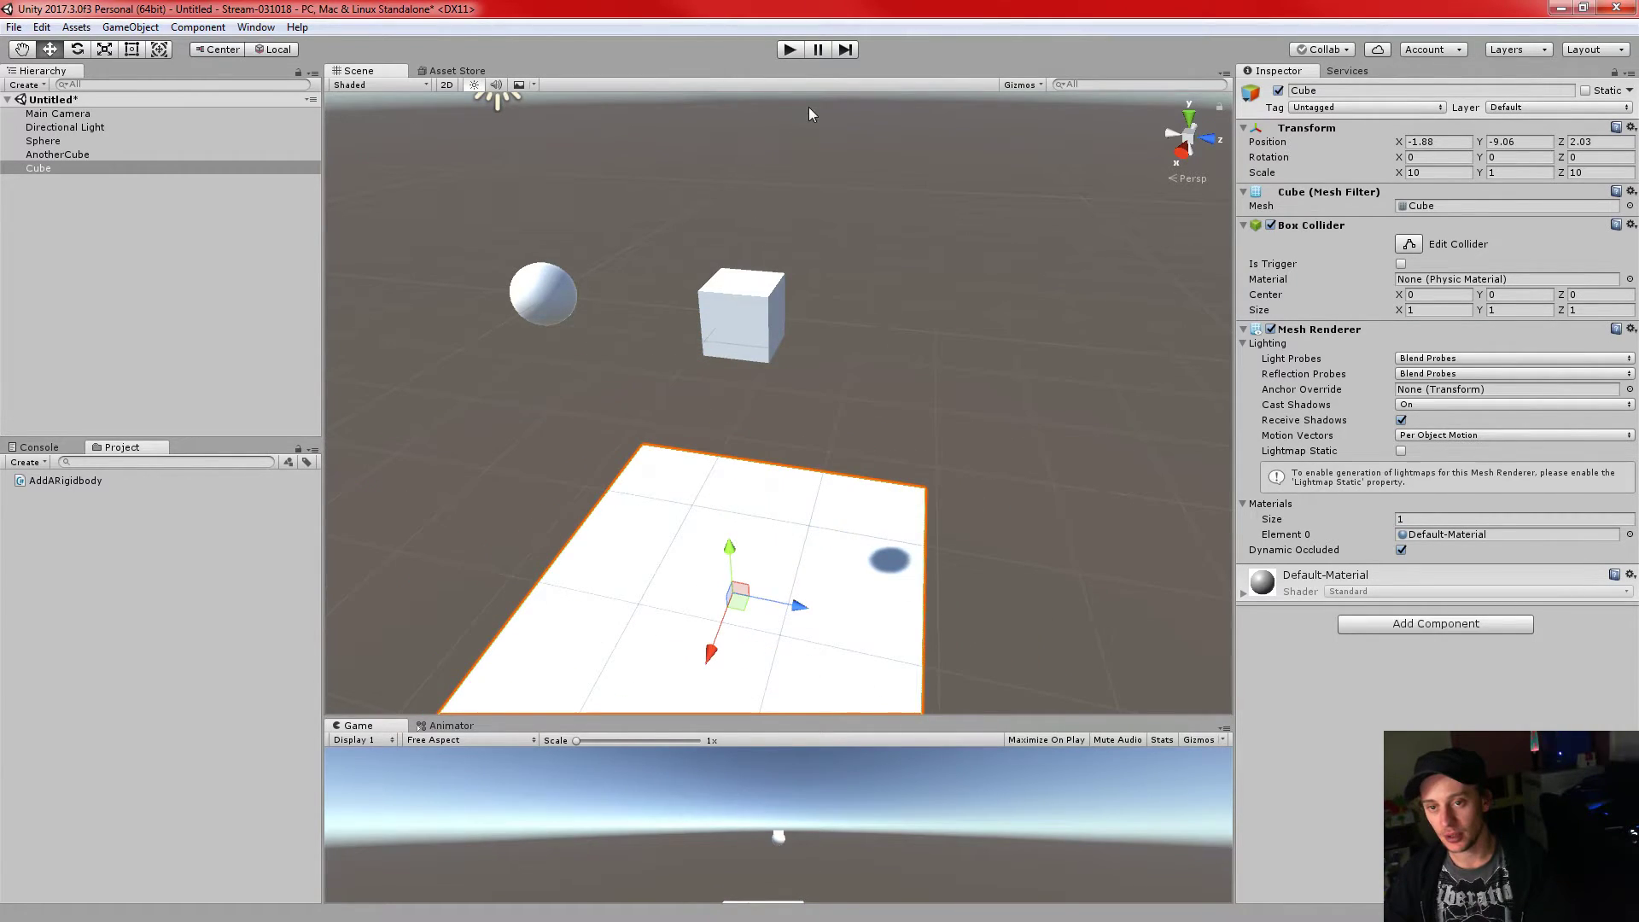
- Test in play mode how AnotherCube falls toward the platform Cube, then briefly toggle collider editing on the platform
click(788, 52)
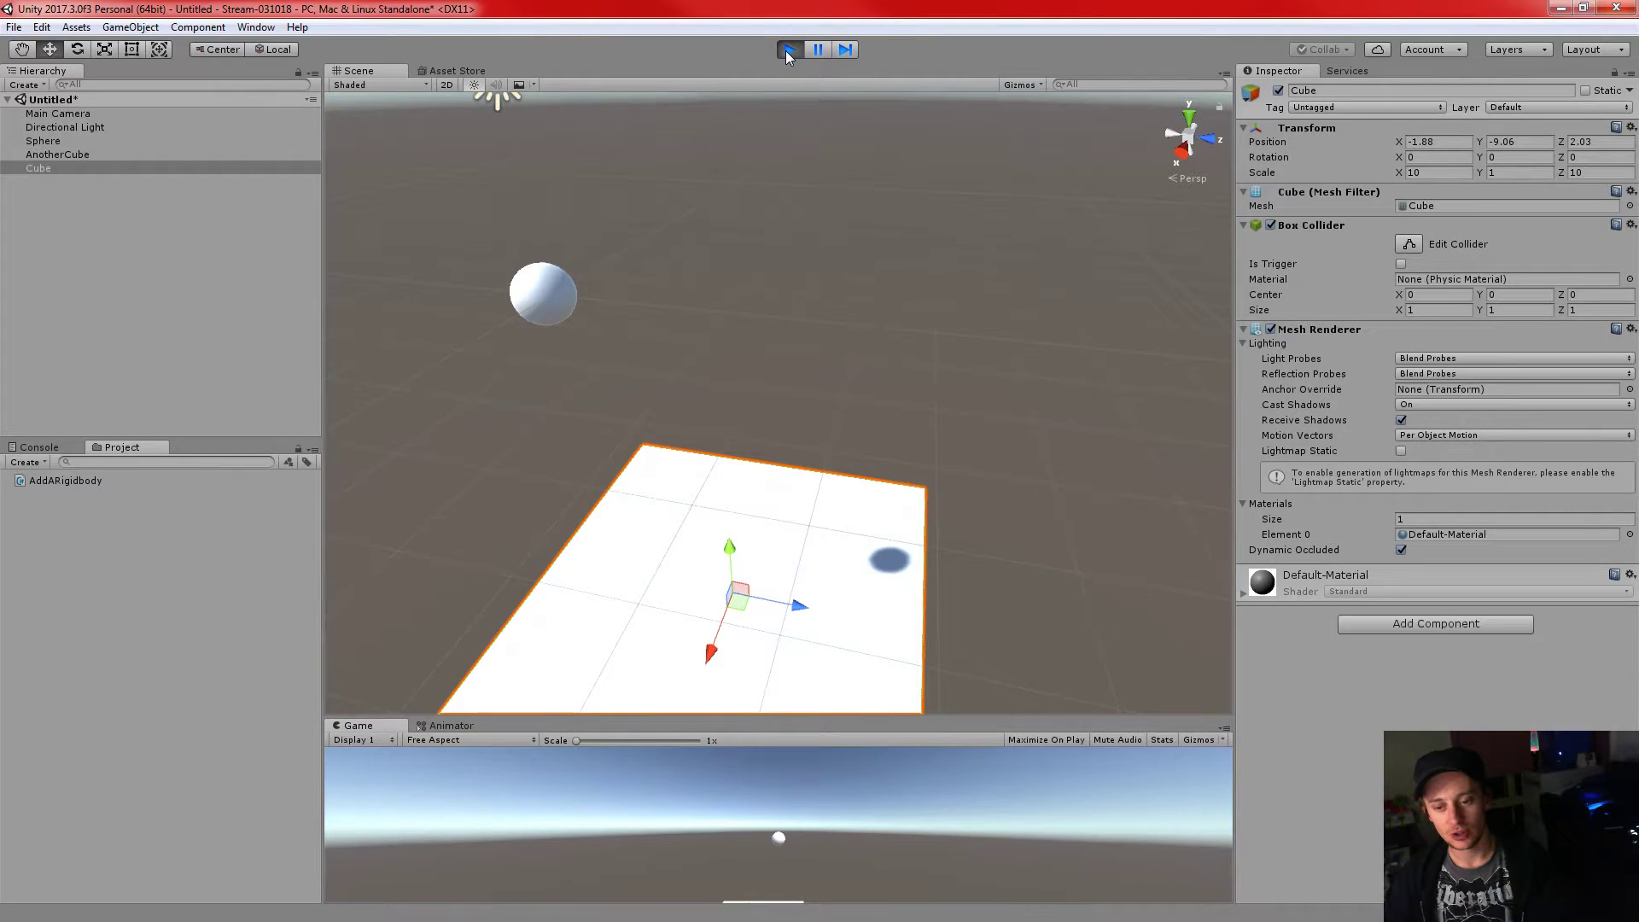
mouse_move(921, 418)
right_down()
mouse_move(928, 581)
mouse_move(940, 399)
right_up()
click(786, 51)
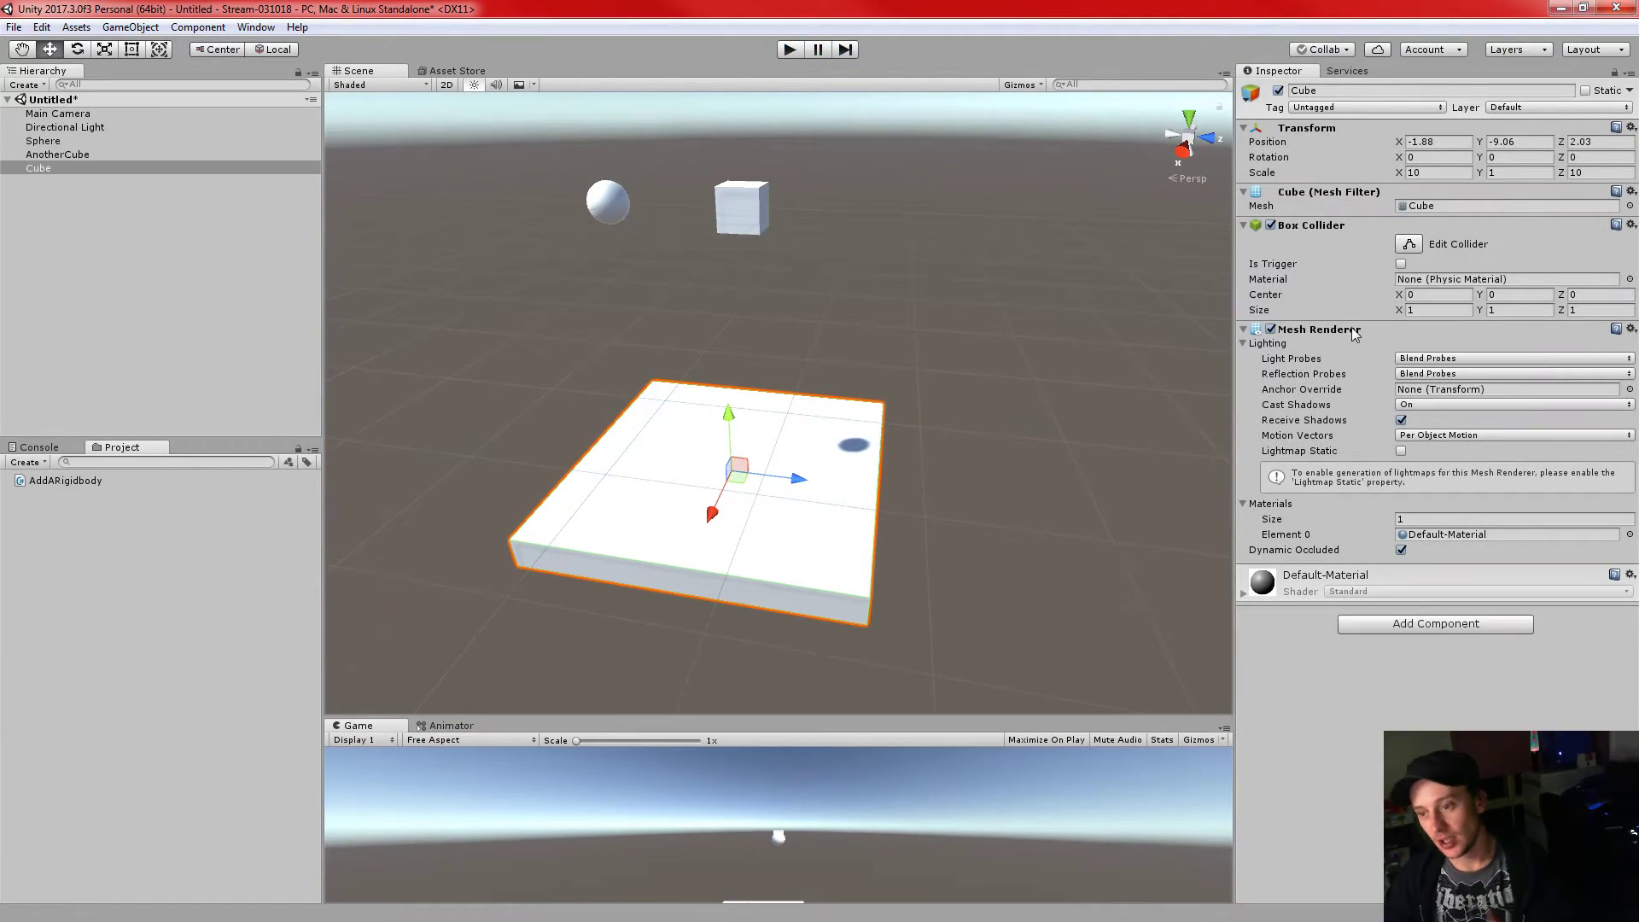
click(1409, 244)
click(1408, 245)
- Add a Rigidbody component to the flattened platform Cube
click(1421, 624)
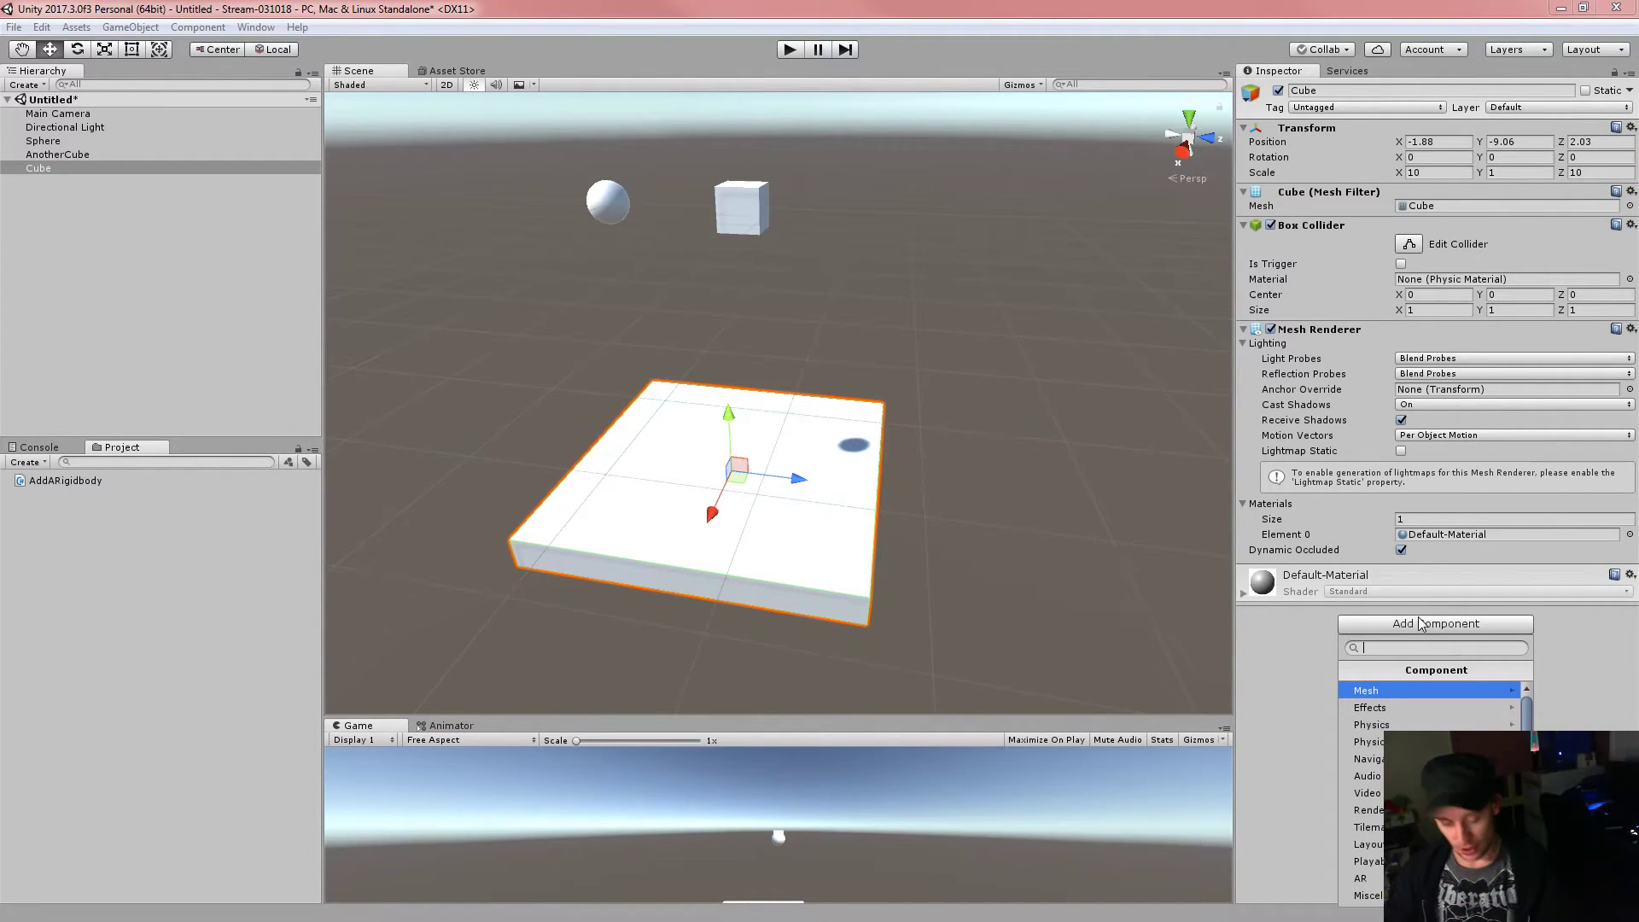
text(rigid)
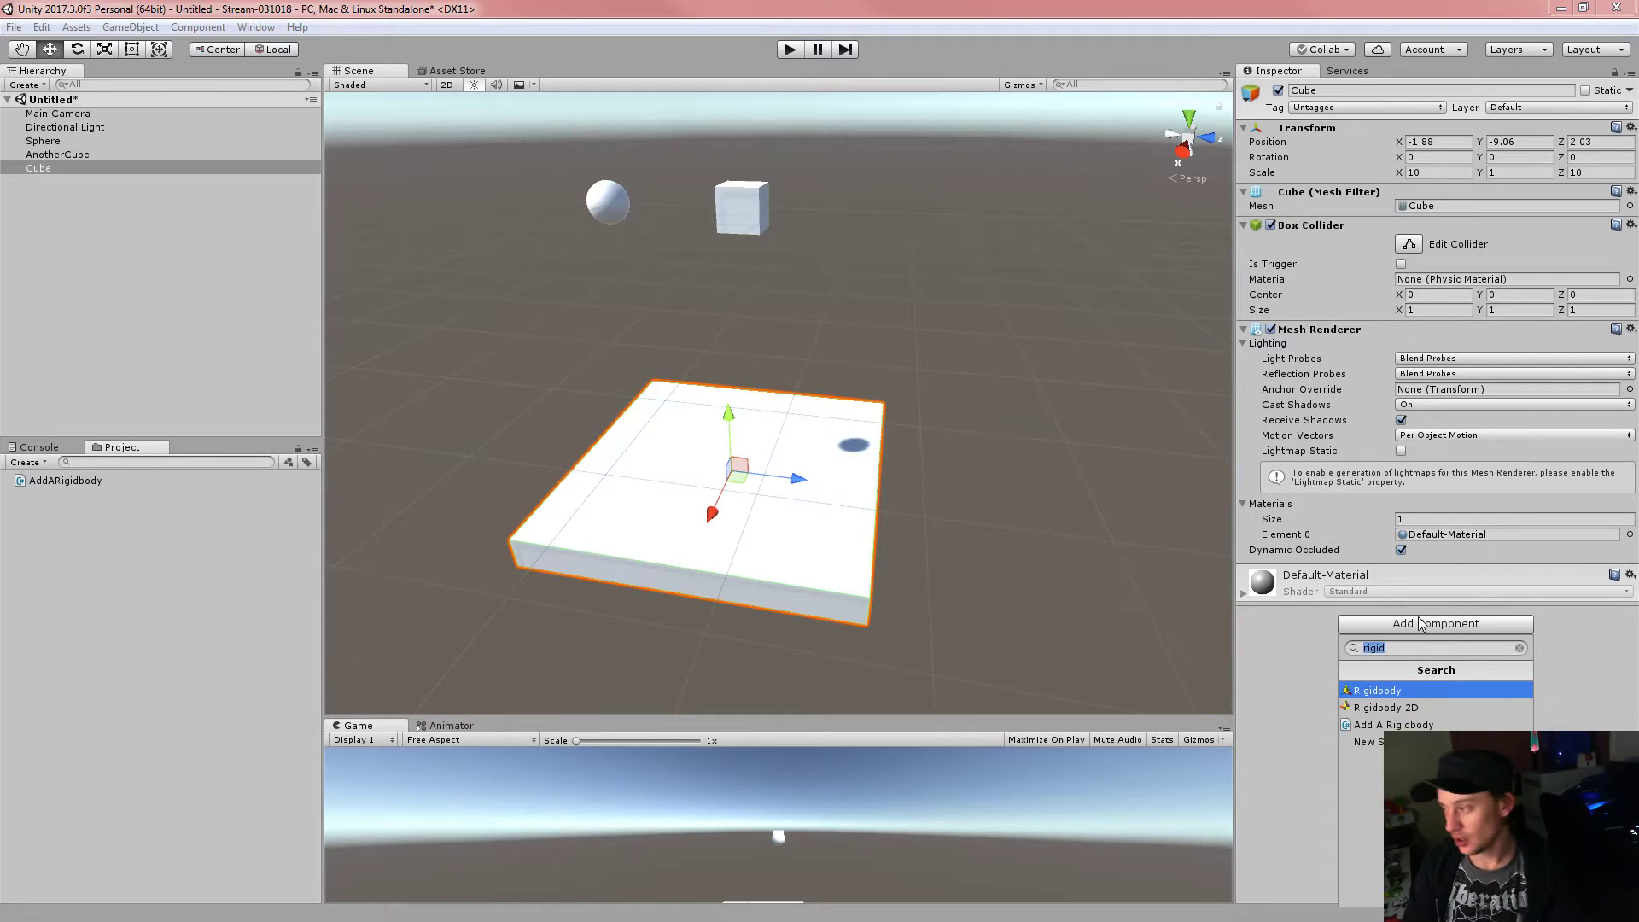
key(Return)
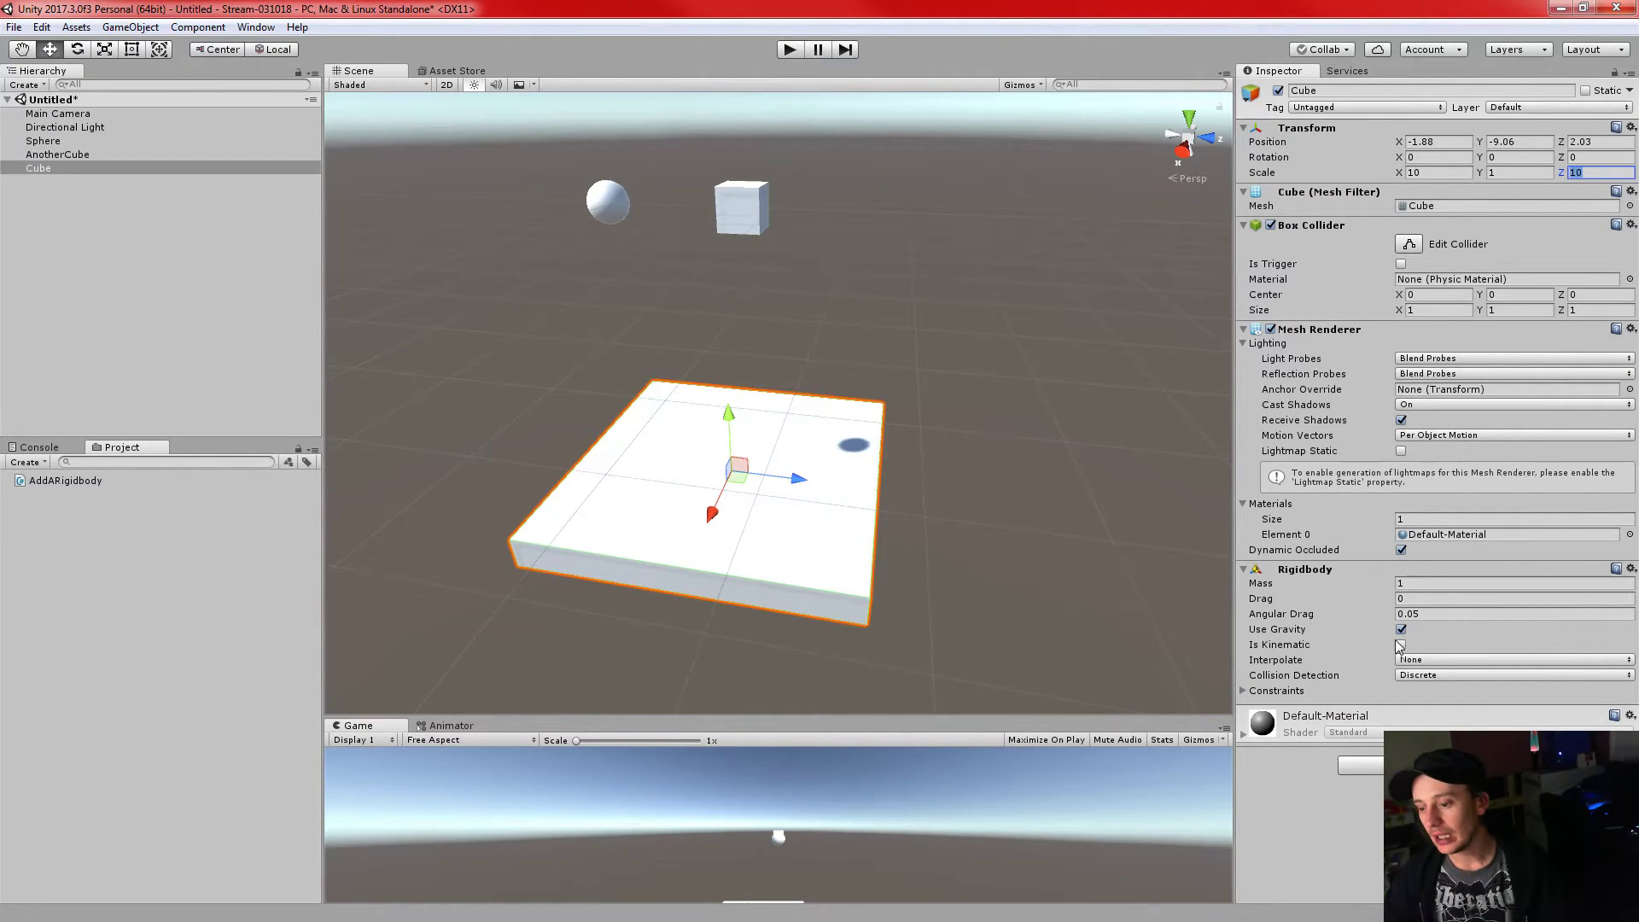
- Disable Use Gravity on the platform's Rigidbody, try freezing its position on X, Y and Z, and enable Is Kinematic instead
click(1248, 692)
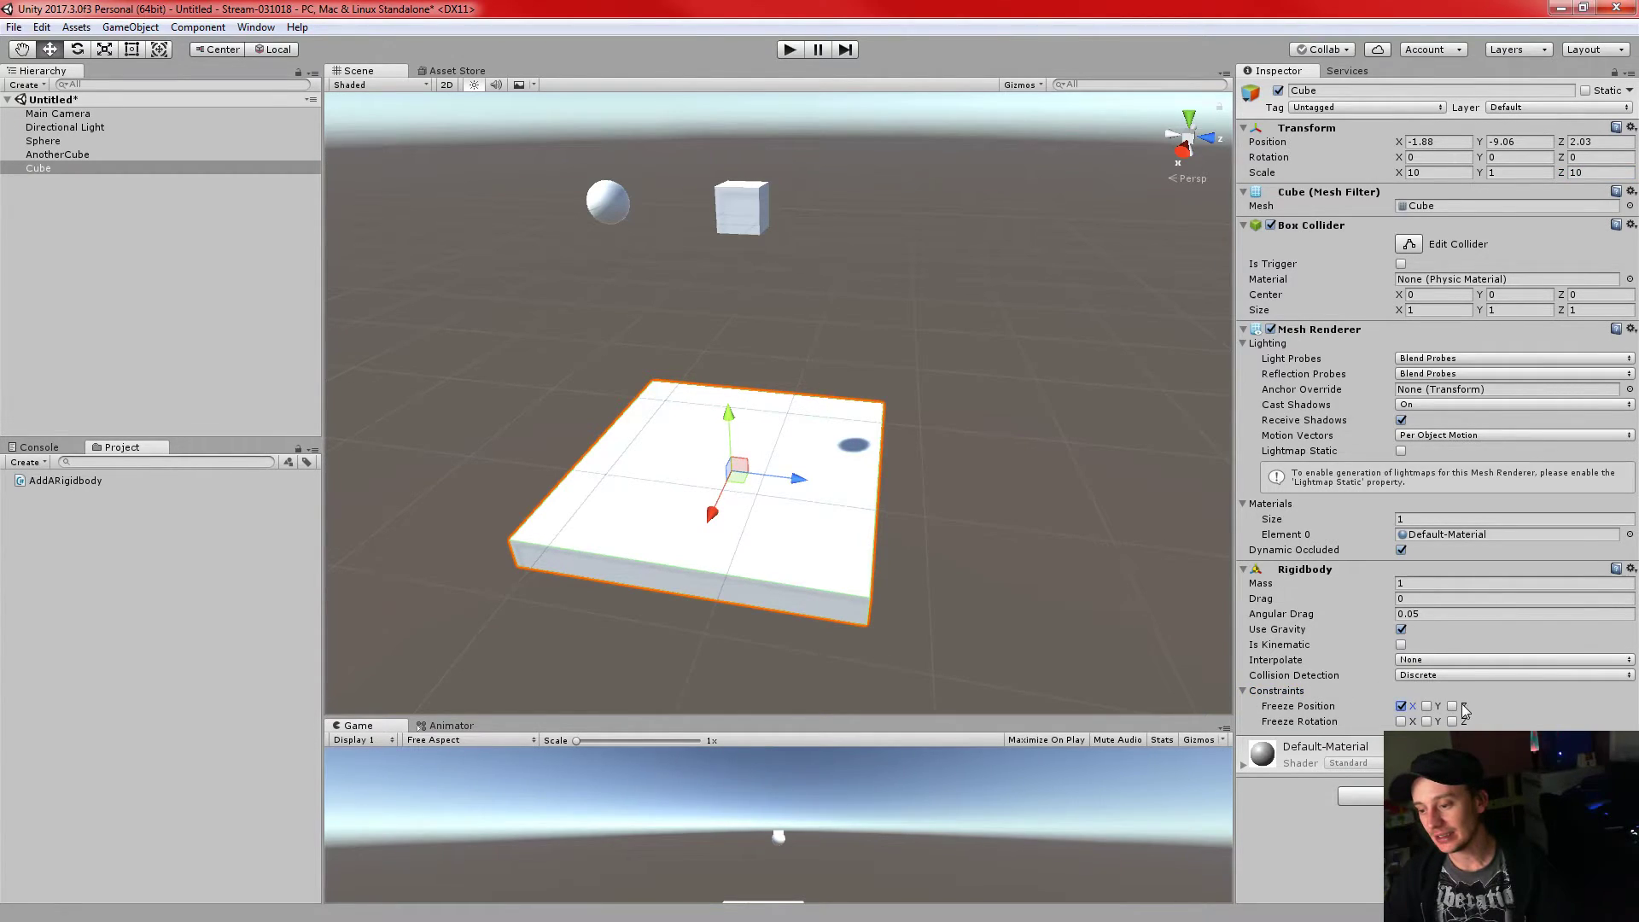
click(1400, 644)
click(1400, 629)
click(1401, 644)
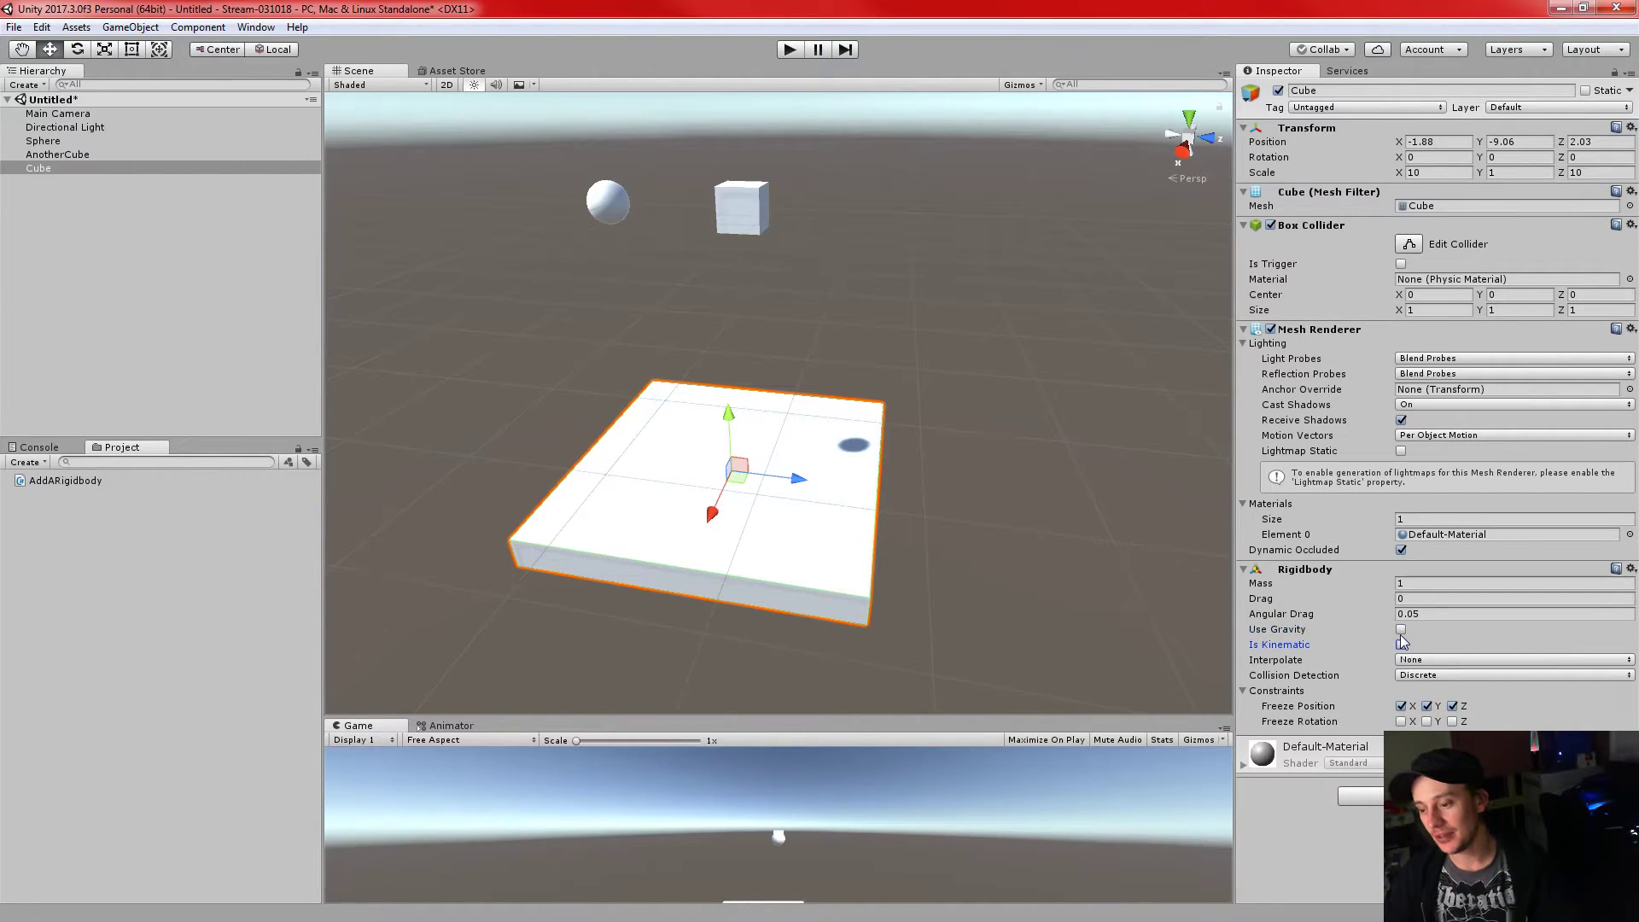
click(1401, 705)
click(1426, 706)
click(1452, 706)
click(1401, 645)
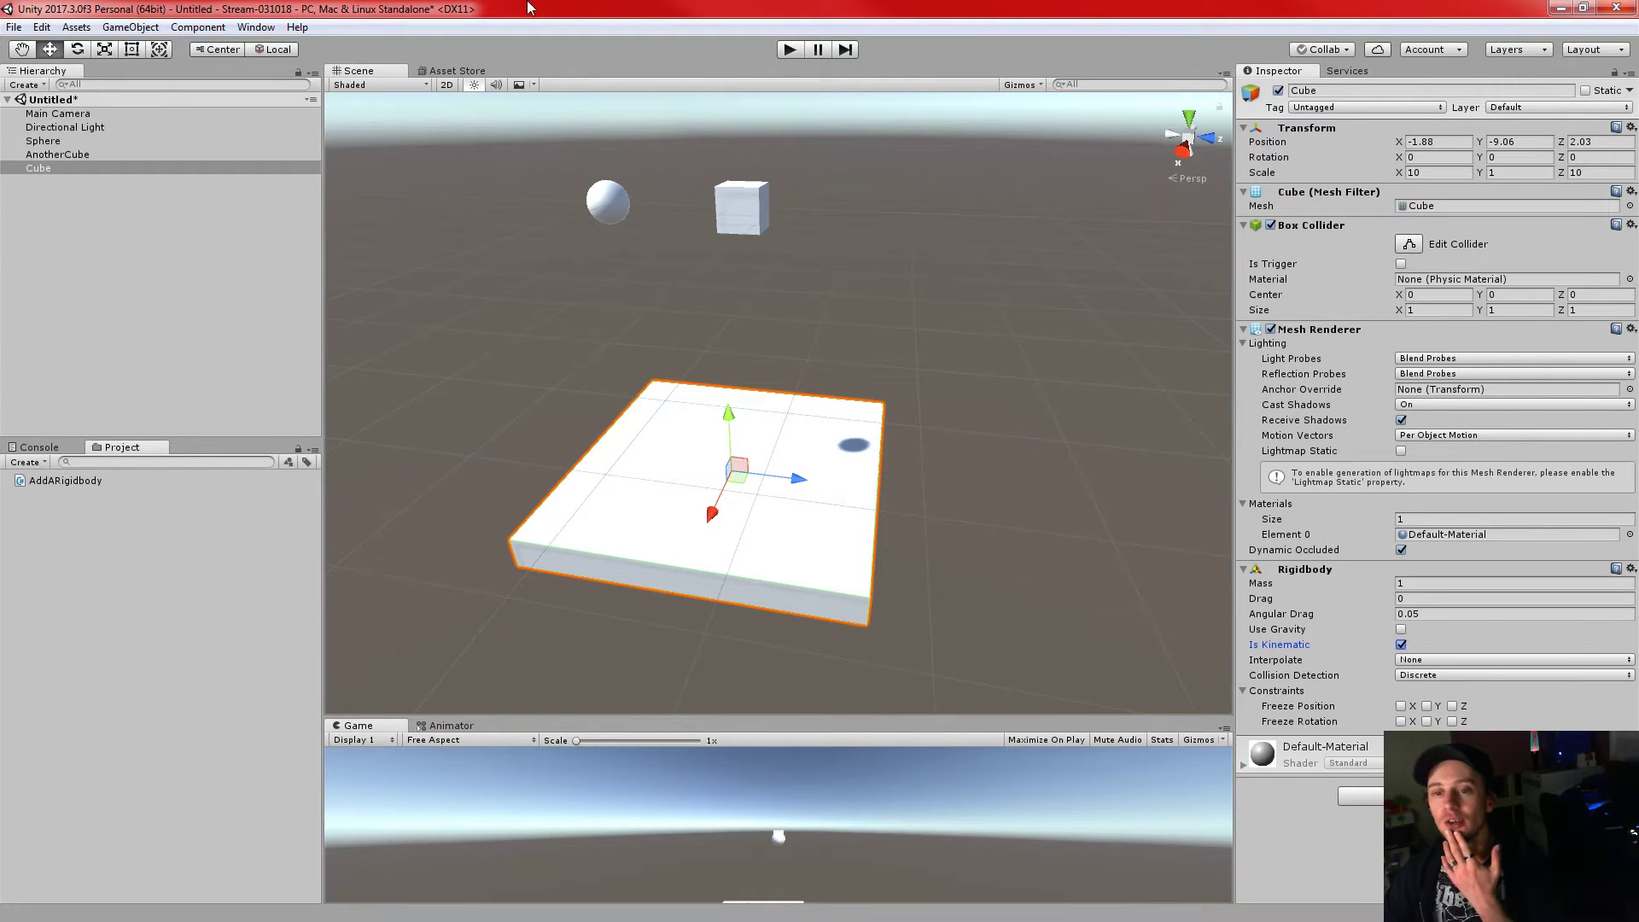
- Test the fall in play mode with the kinematic platform, then disable Is Kinematic and test again
click(788, 49)
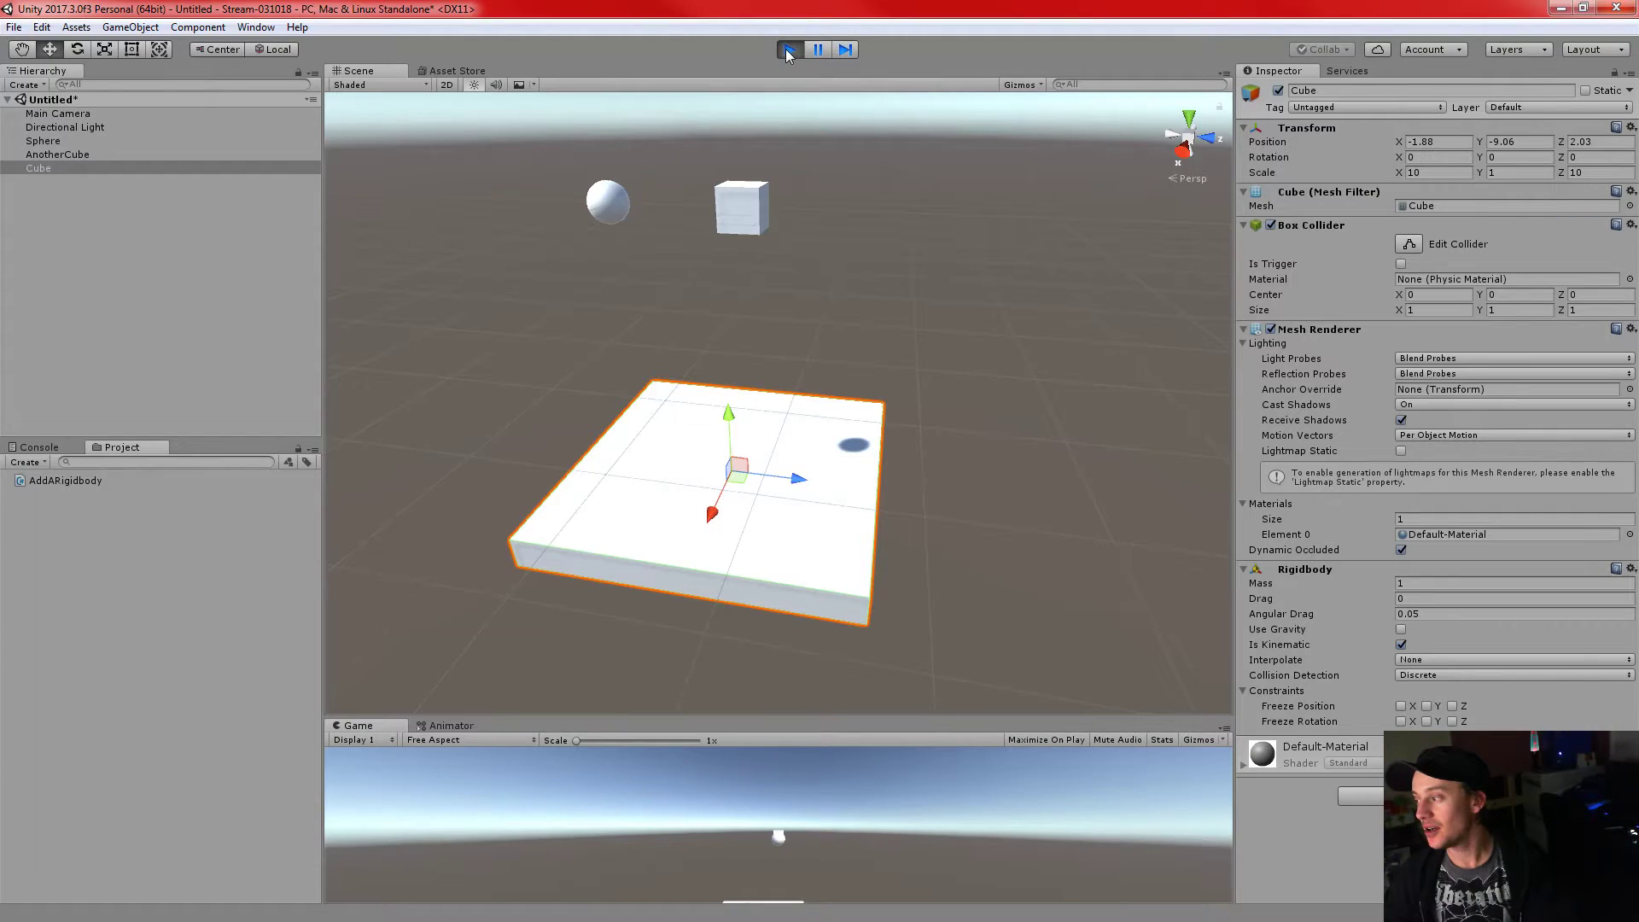
click(789, 50)
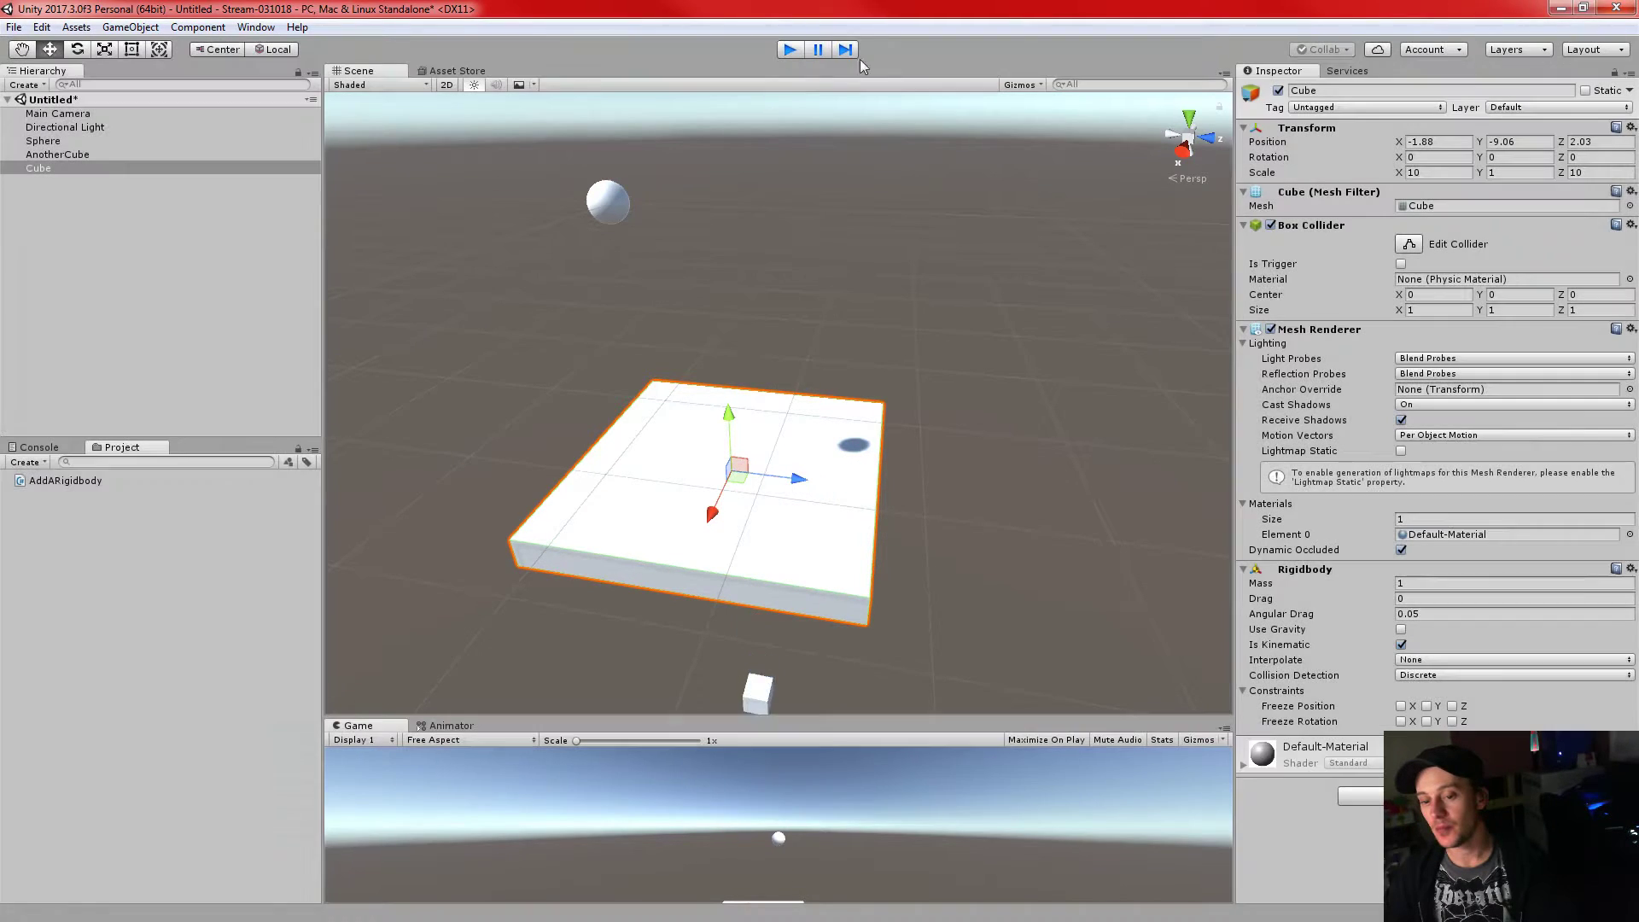
click(1401, 645)
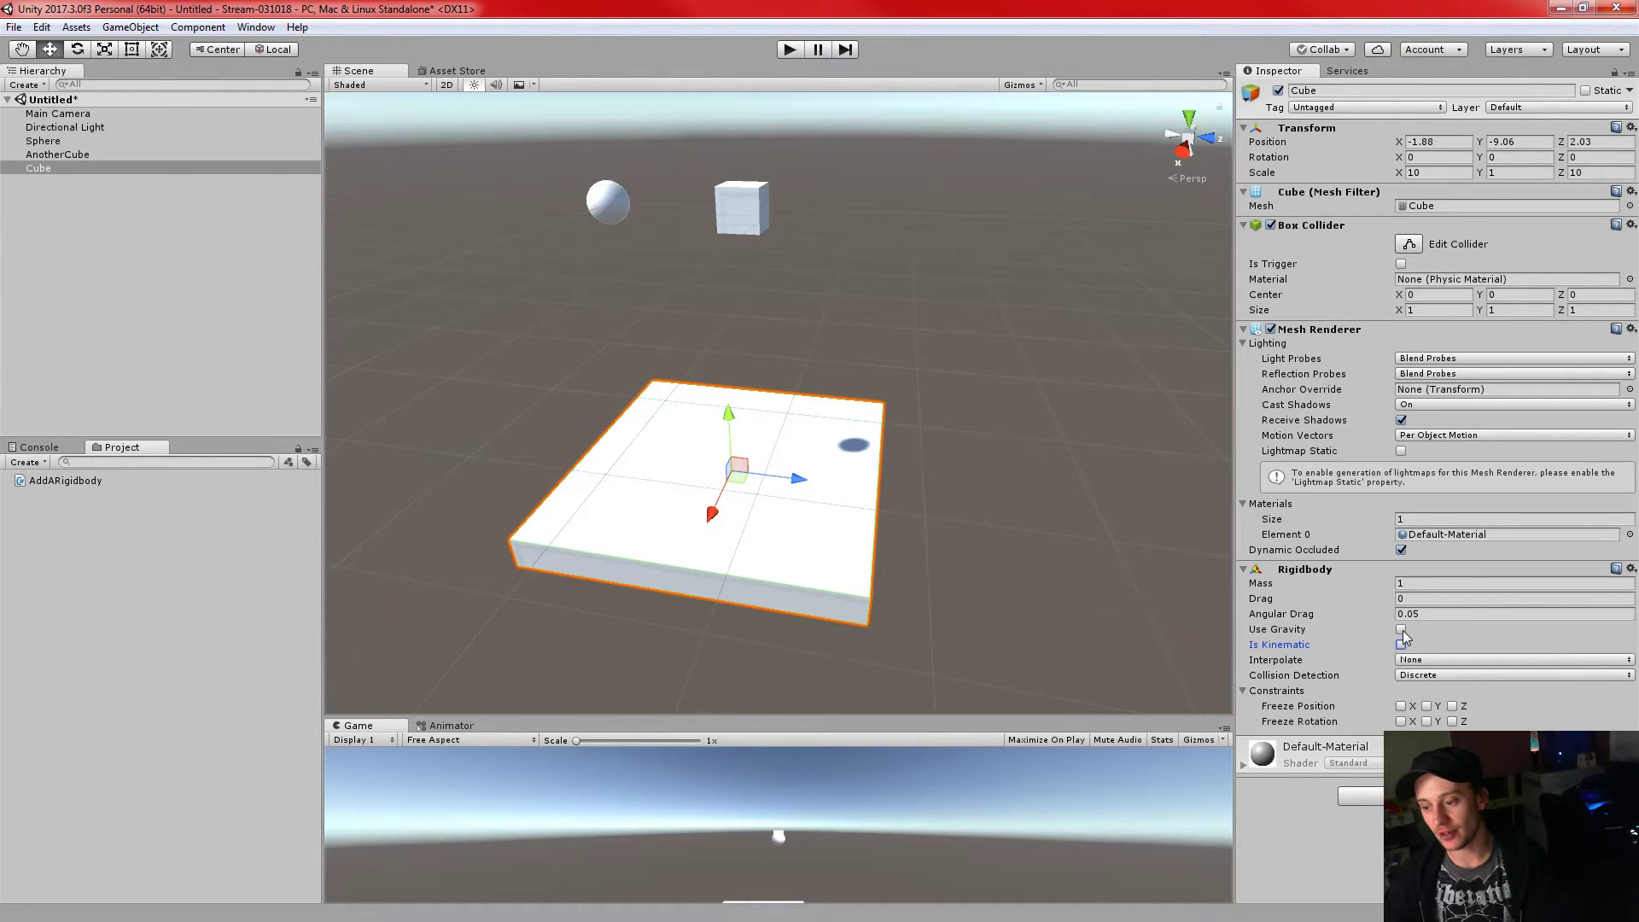
click(793, 48)
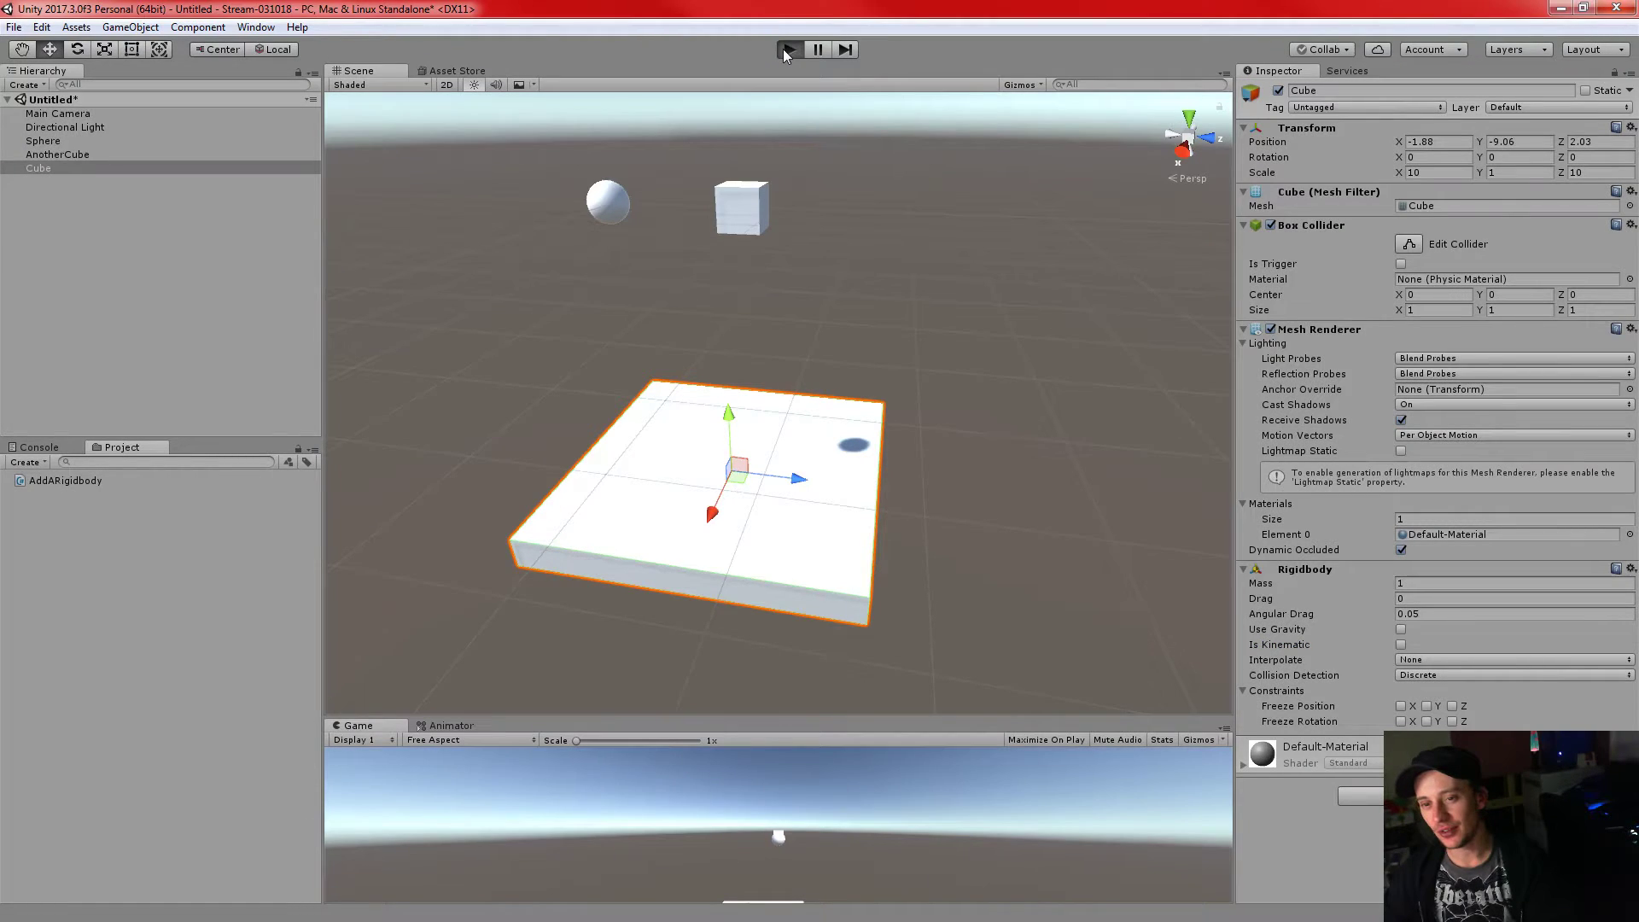
click(788, 49)
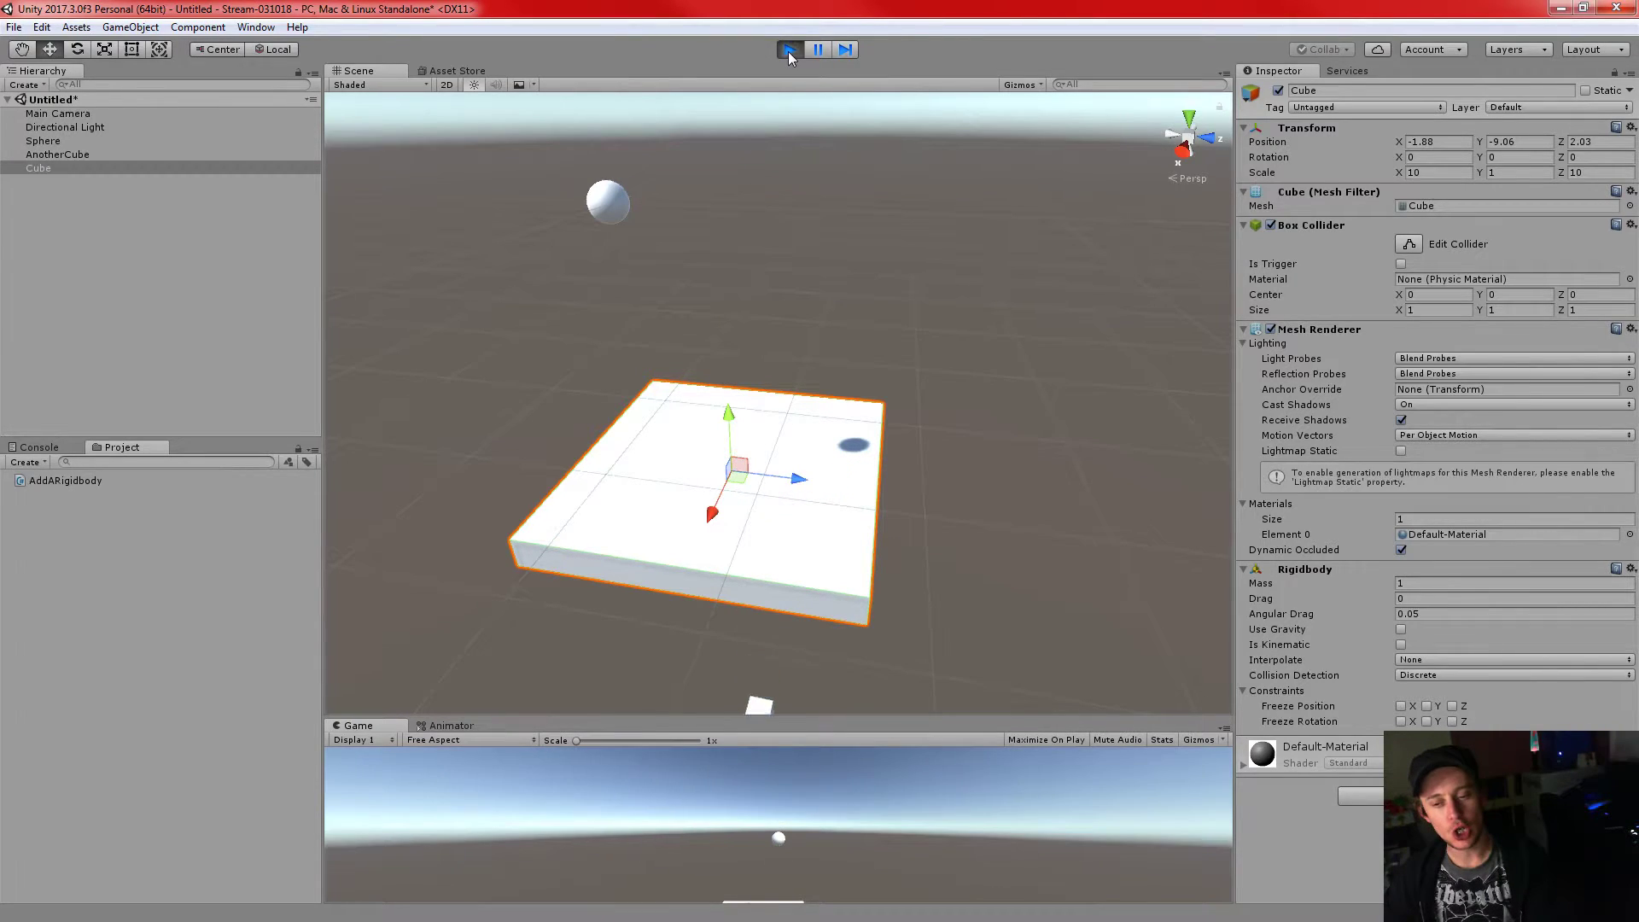
click(787, 51)
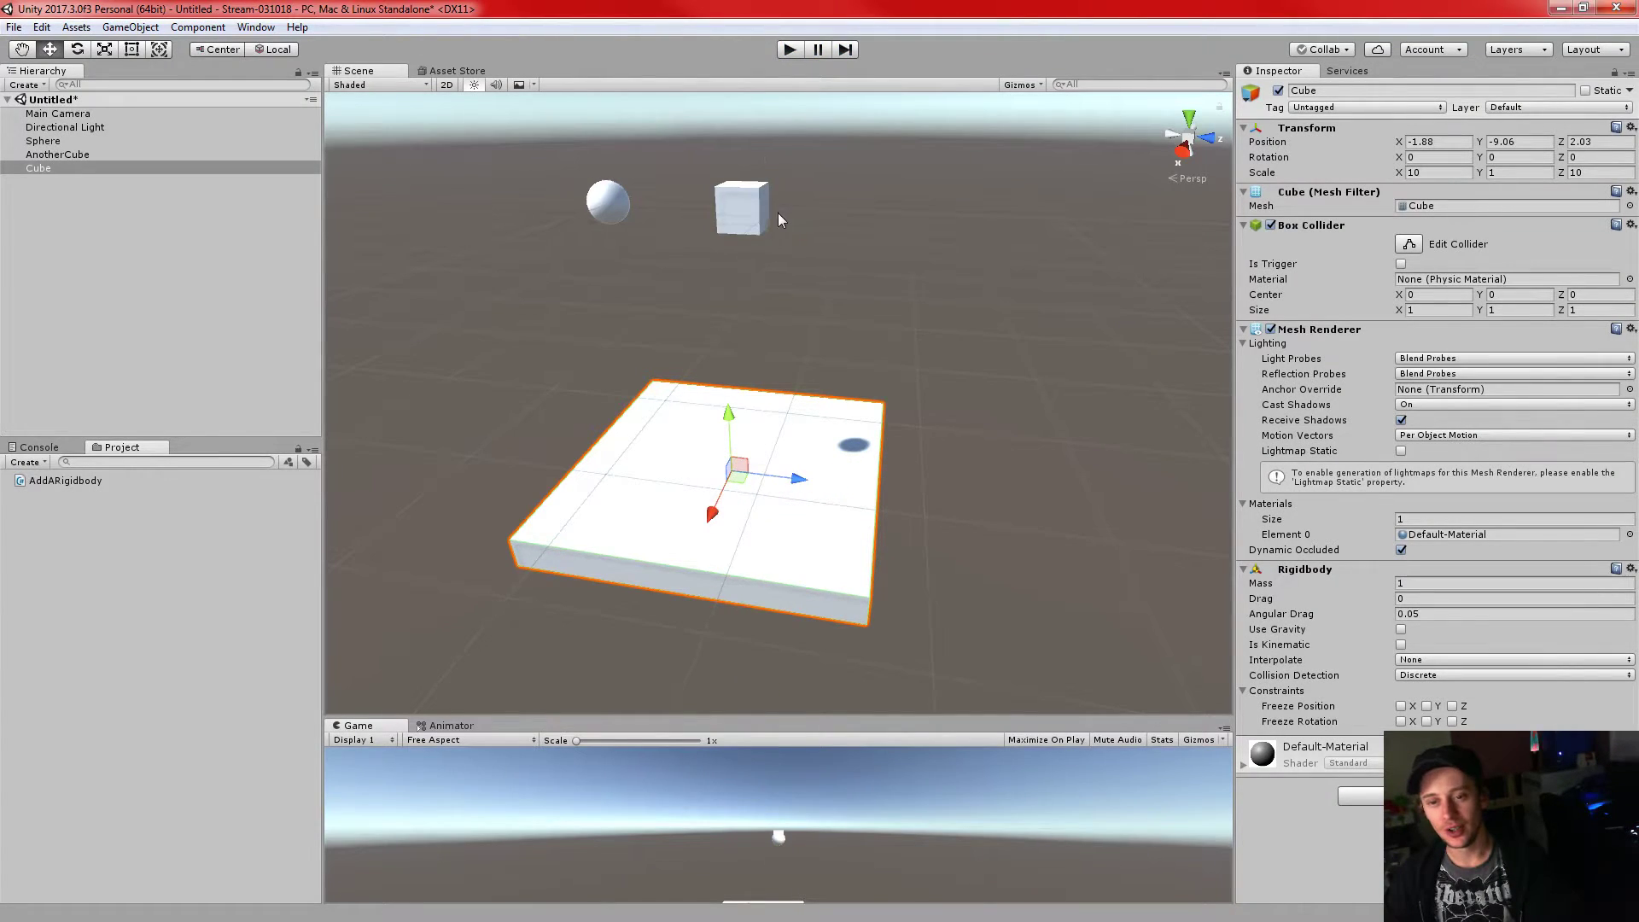
- Check AnotherCube's components, then remove the Rigidbody component from the platform Cube
click(751, 209)
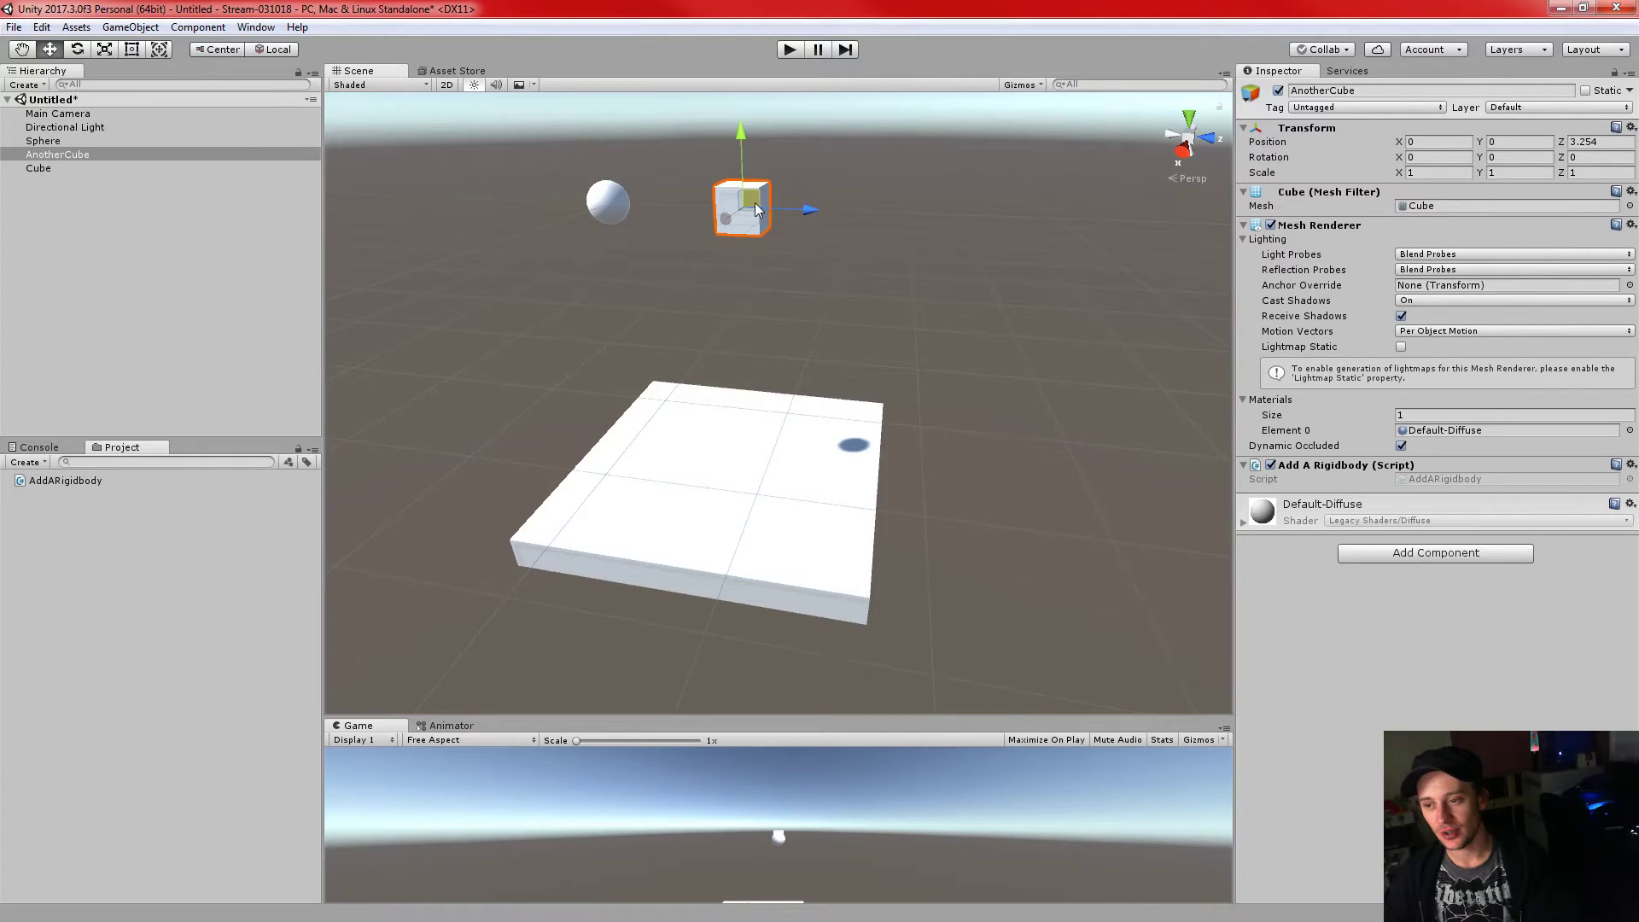
click(739, 533)
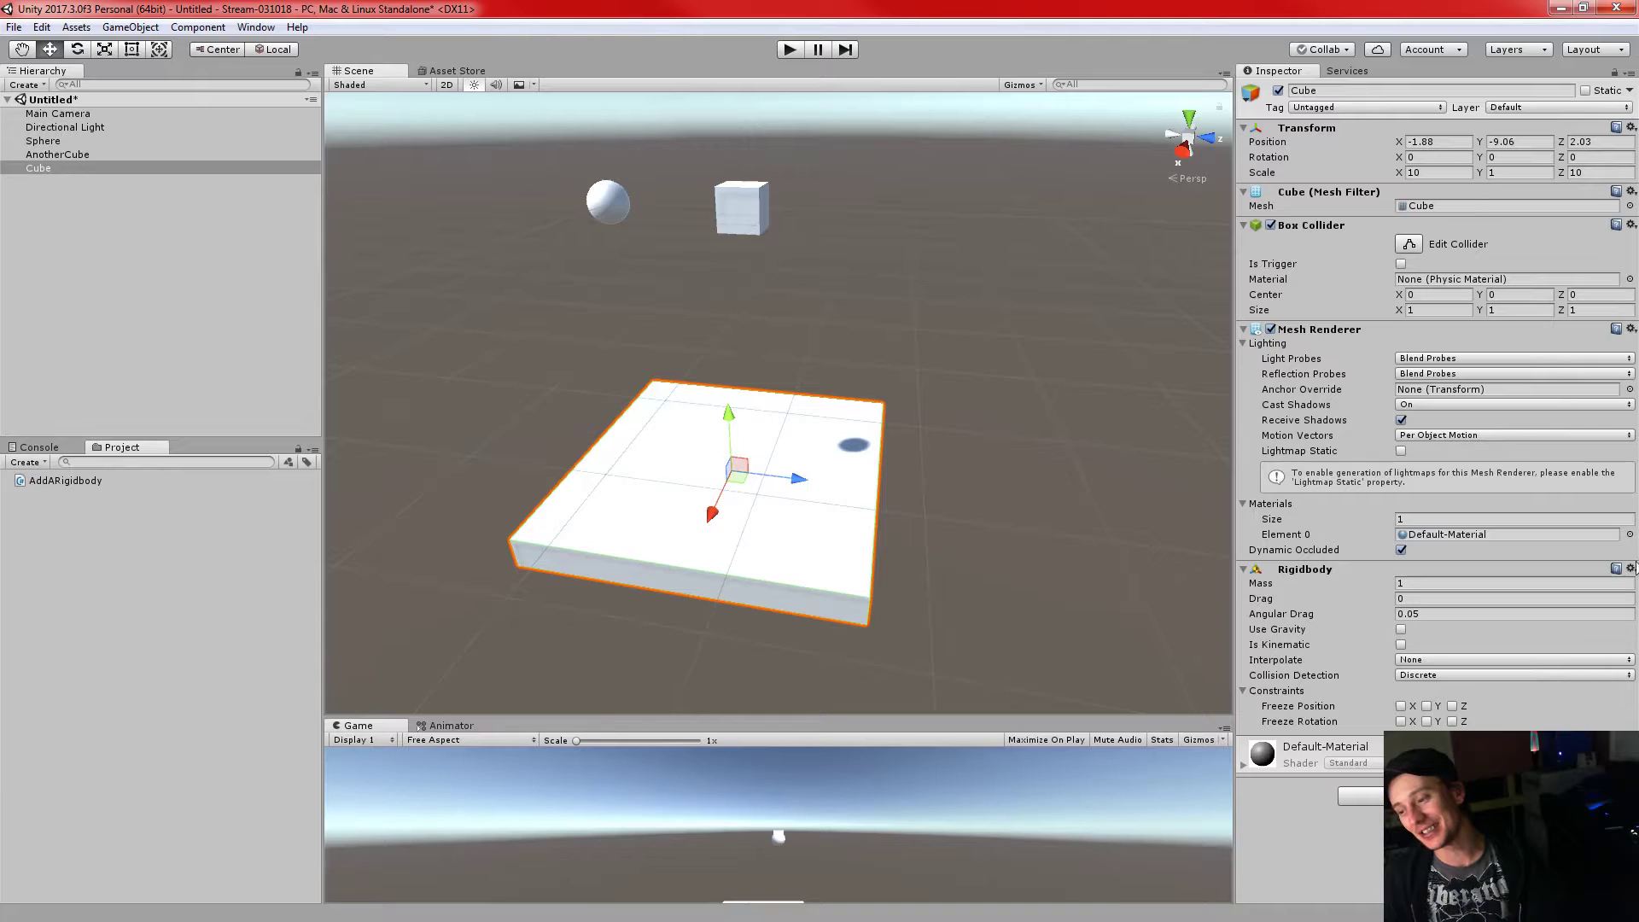
click(1630, 568)
click(1565, 620)
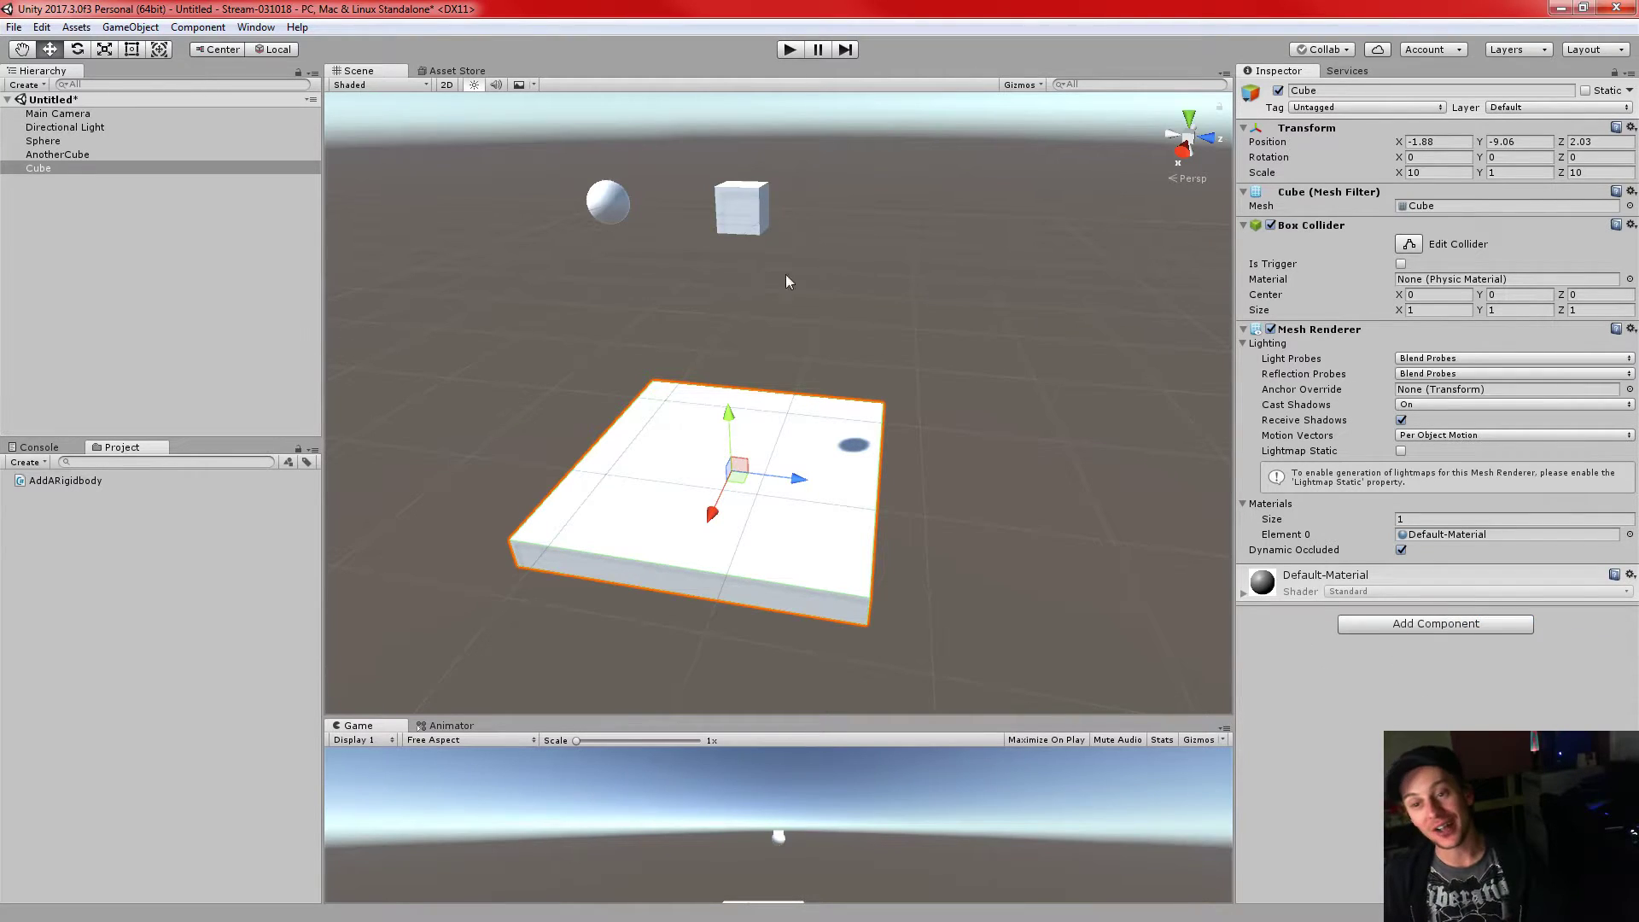
- Add a Box Collider component to AnotherCube
click(727, 214)
click(1492, 561)
text(collid)
key(Return)
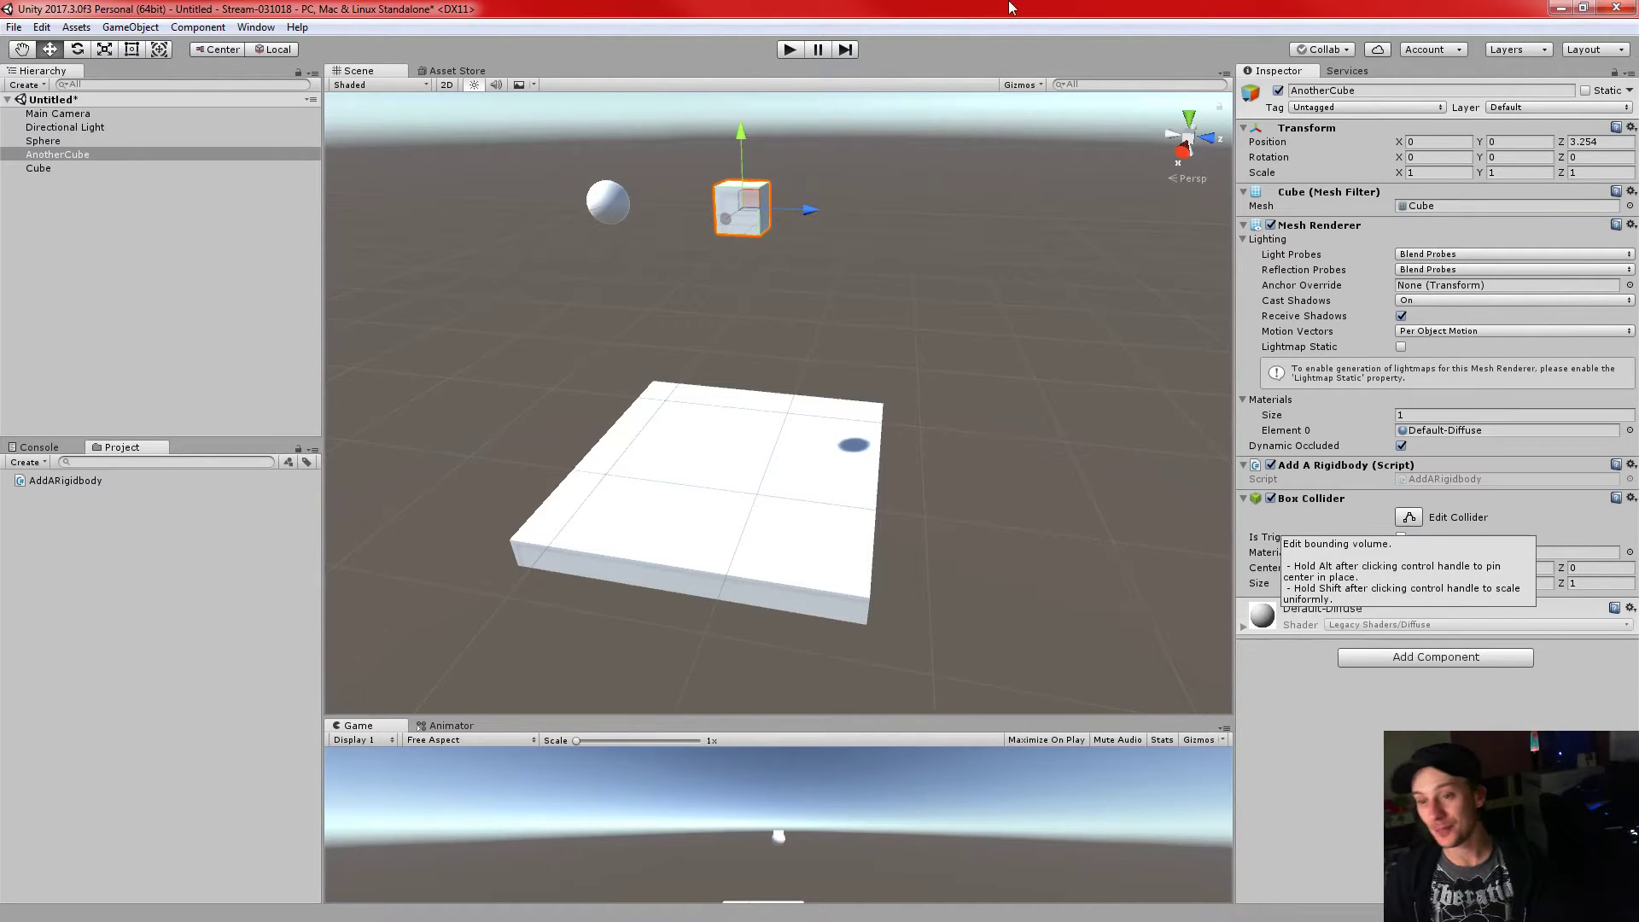
- Run the scene to test AnotherCube's collision with the platform, stop it, and compare the components of both objects
click(785, 50)
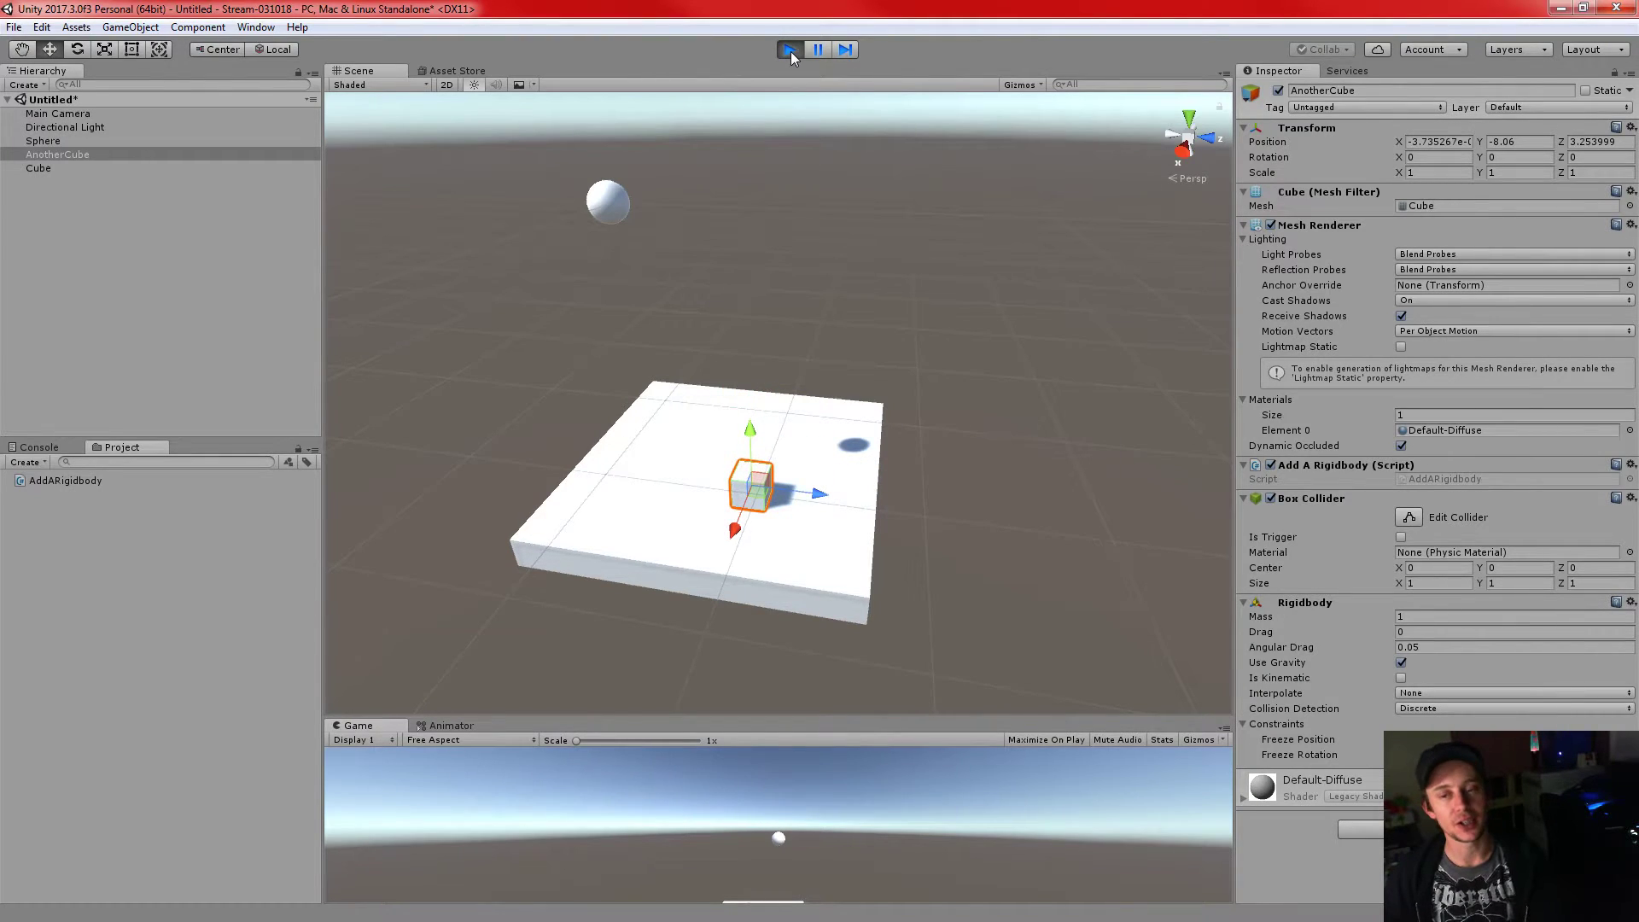
click(787, 51)
click(819, 427)
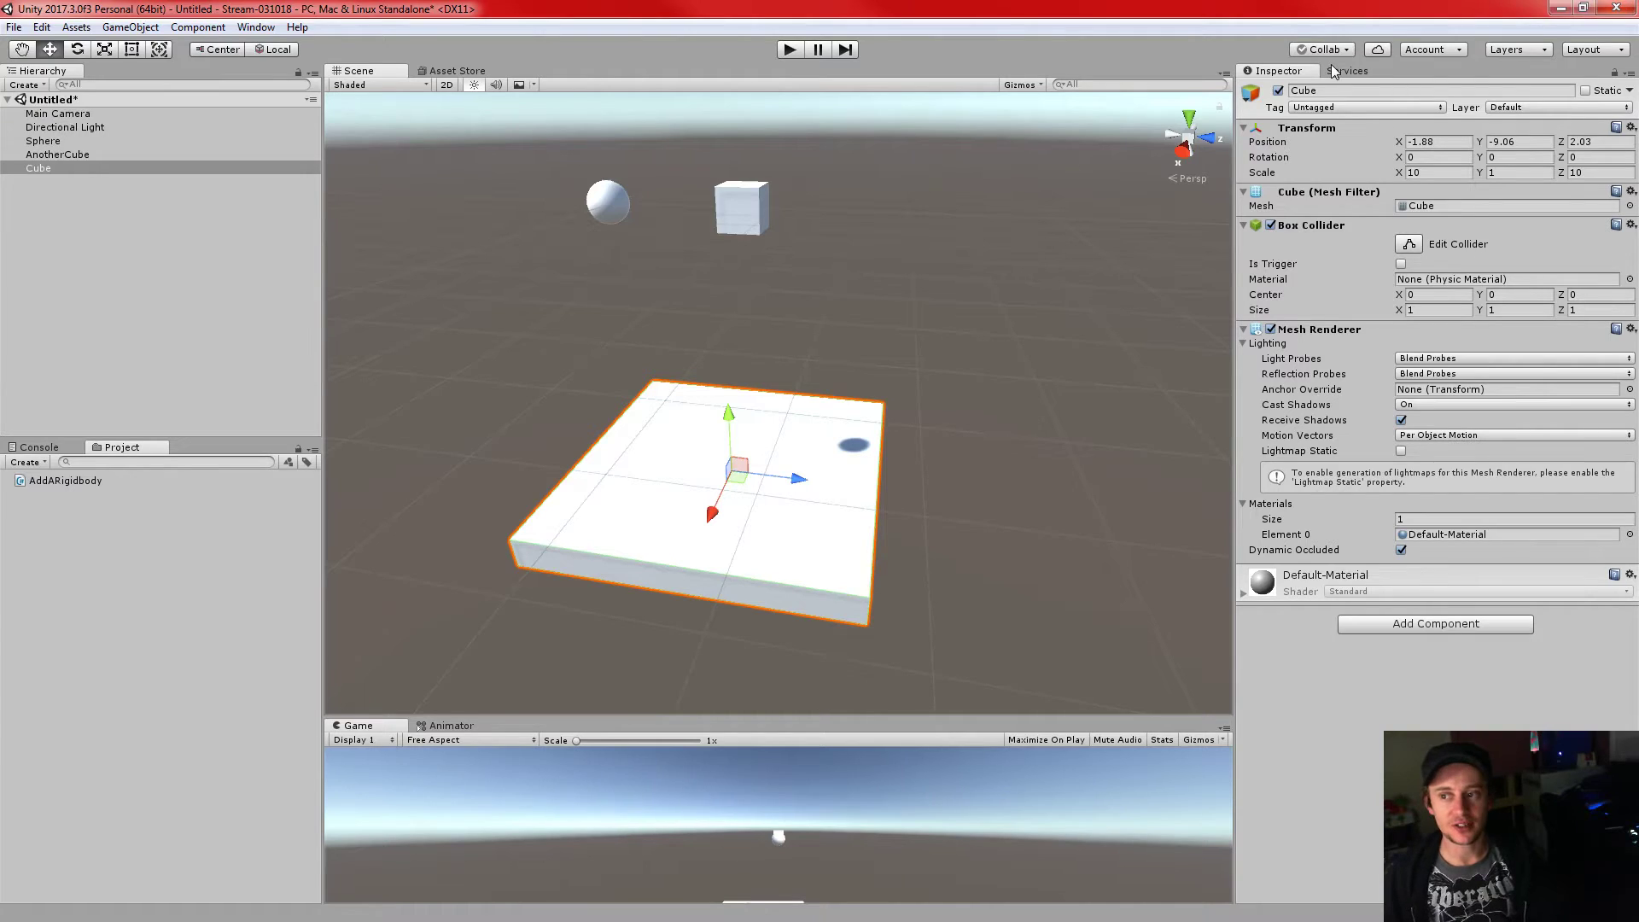
click(747, 222)
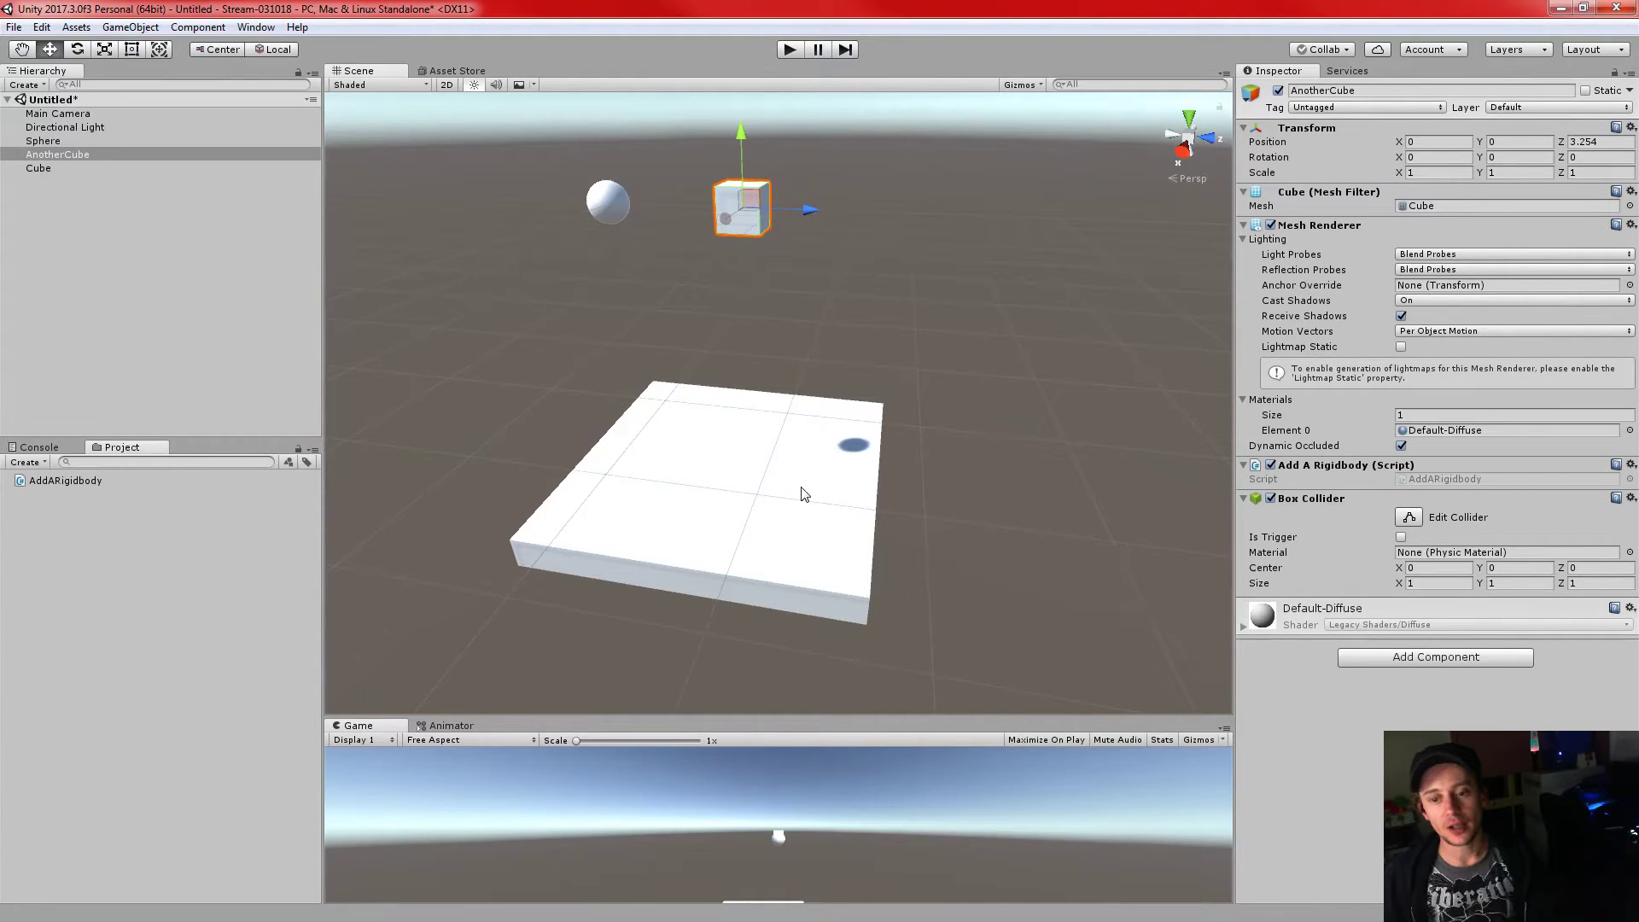
click(650, 491)
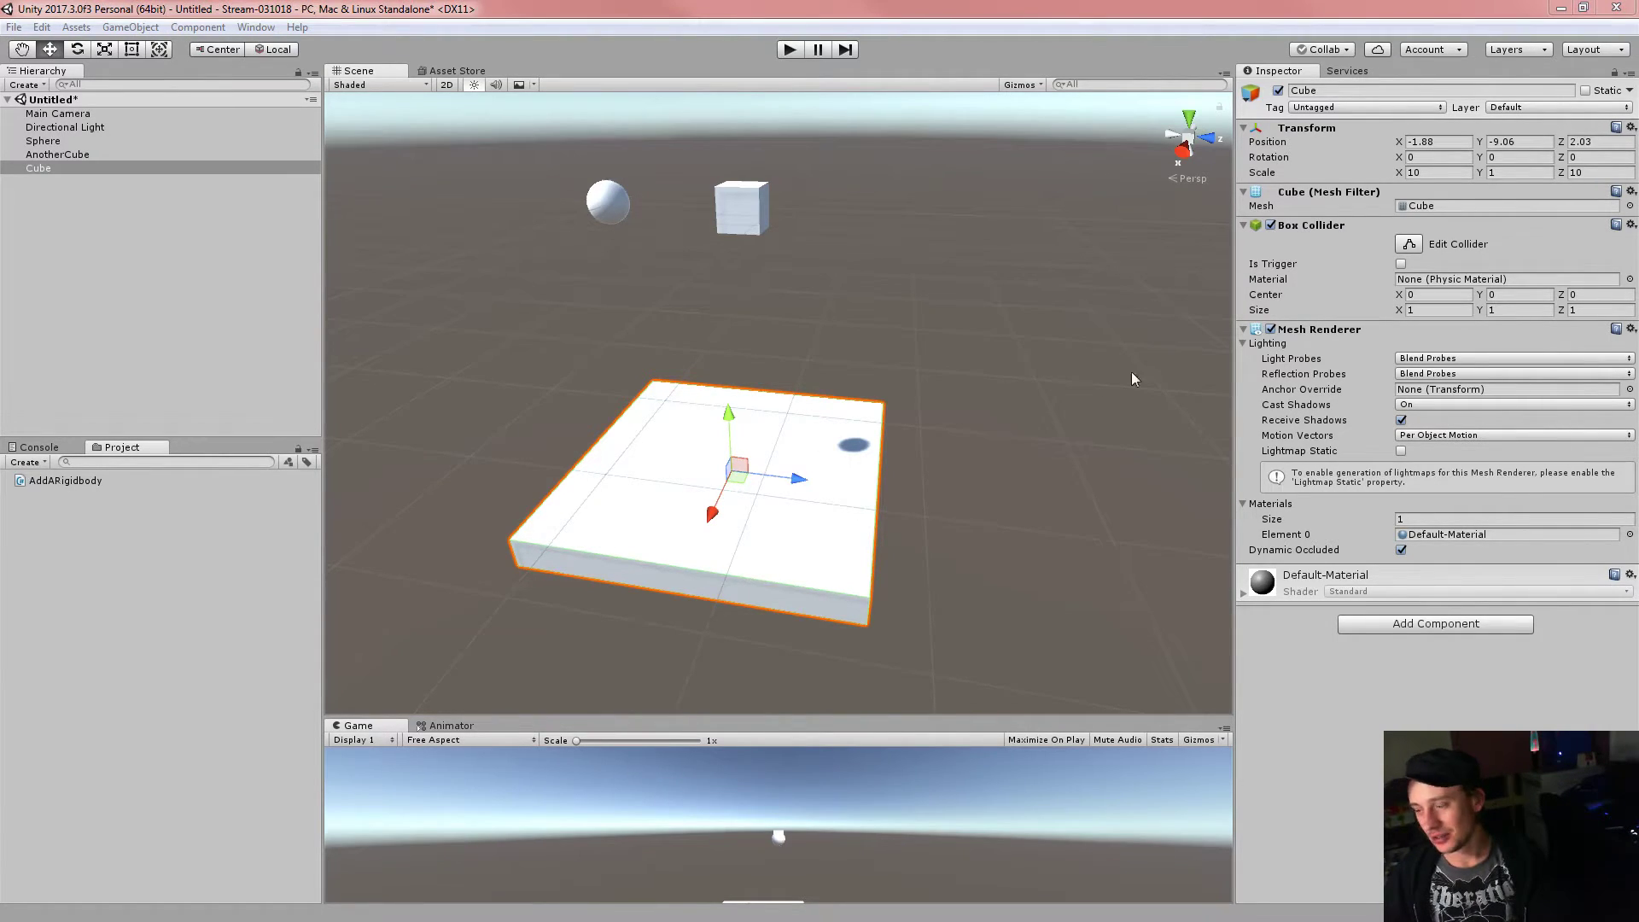
click(735, 553)
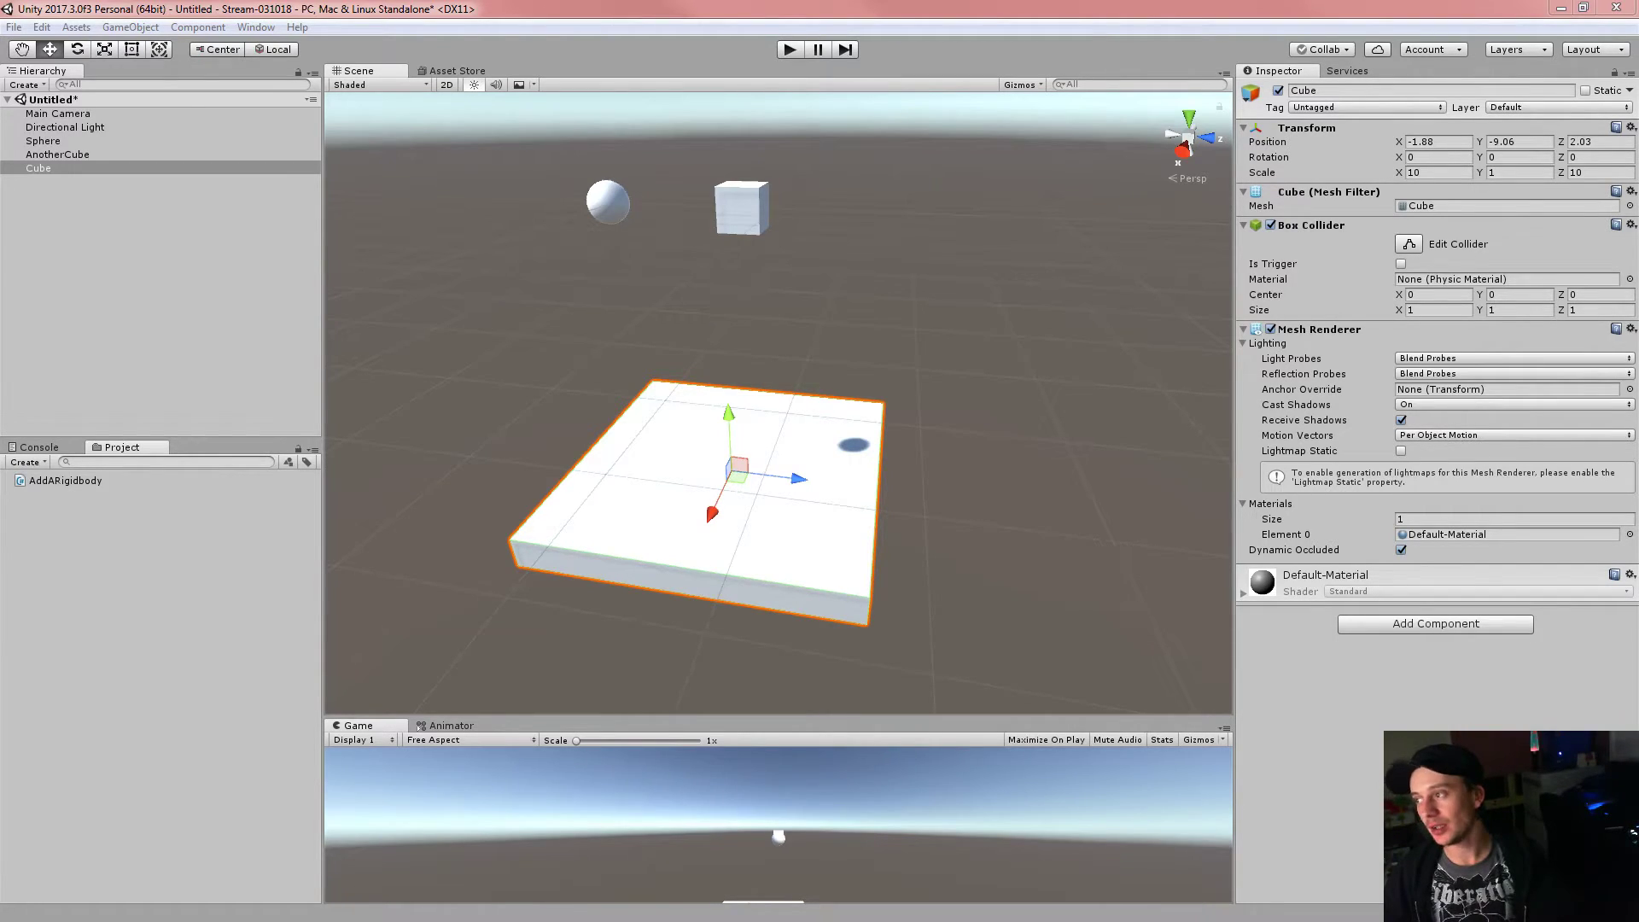
click(1243, 4)
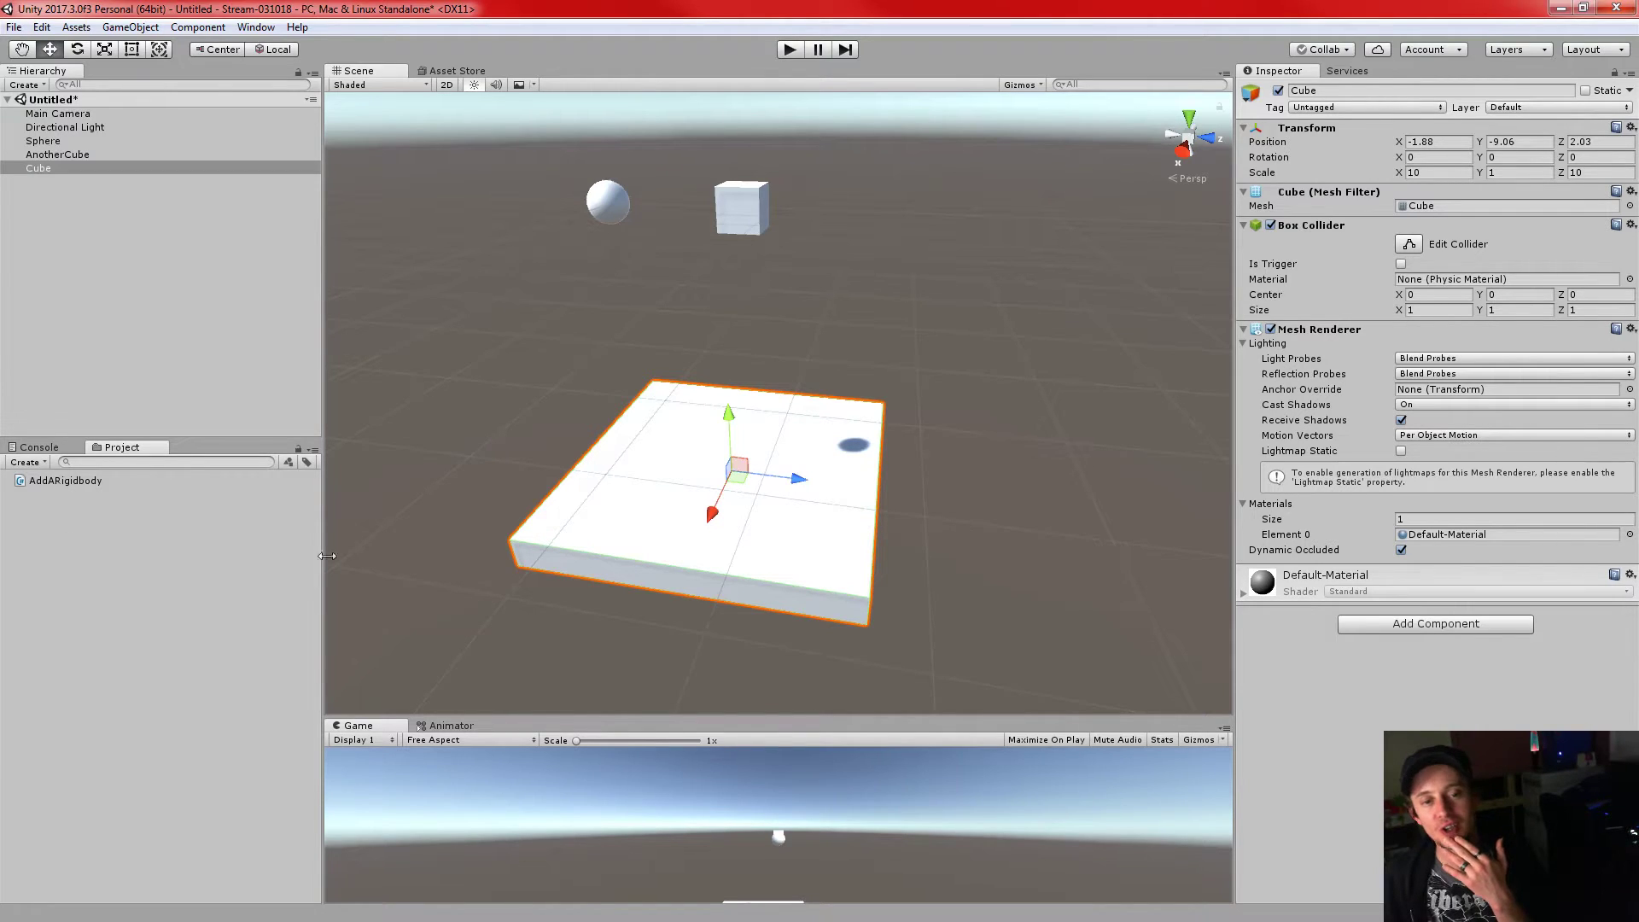
- Switch to the File Explorer window showing the Stream-031018 Assets folder and move it to one side of the screen
key(alt+Tab)
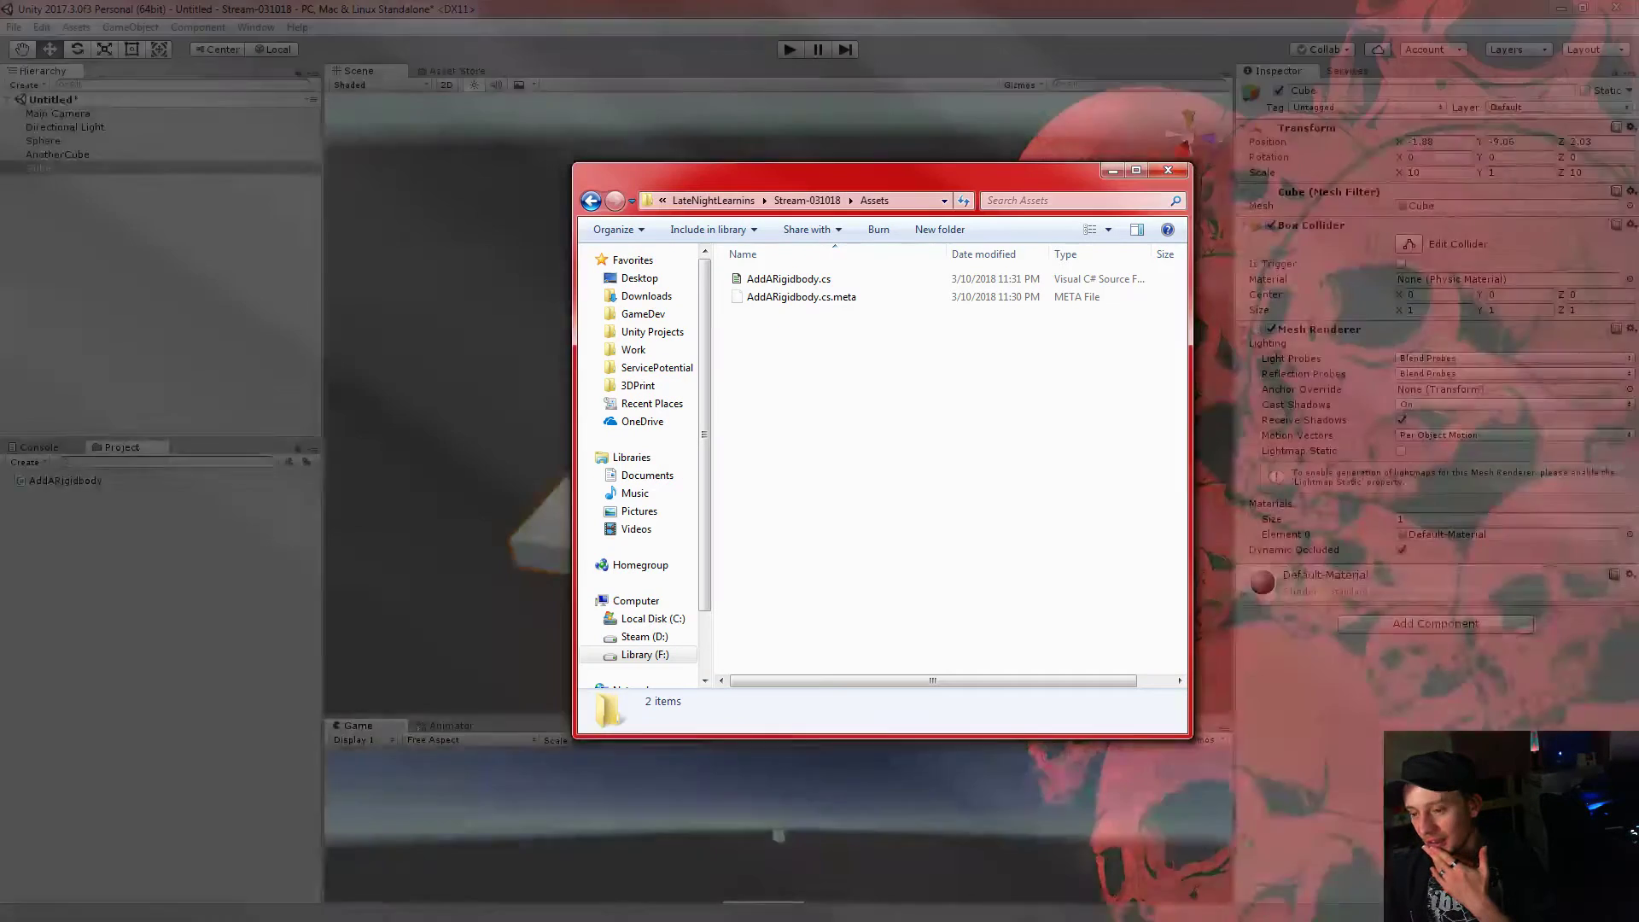
key(alt+Tab)
drag(834, 177, 0, 179)
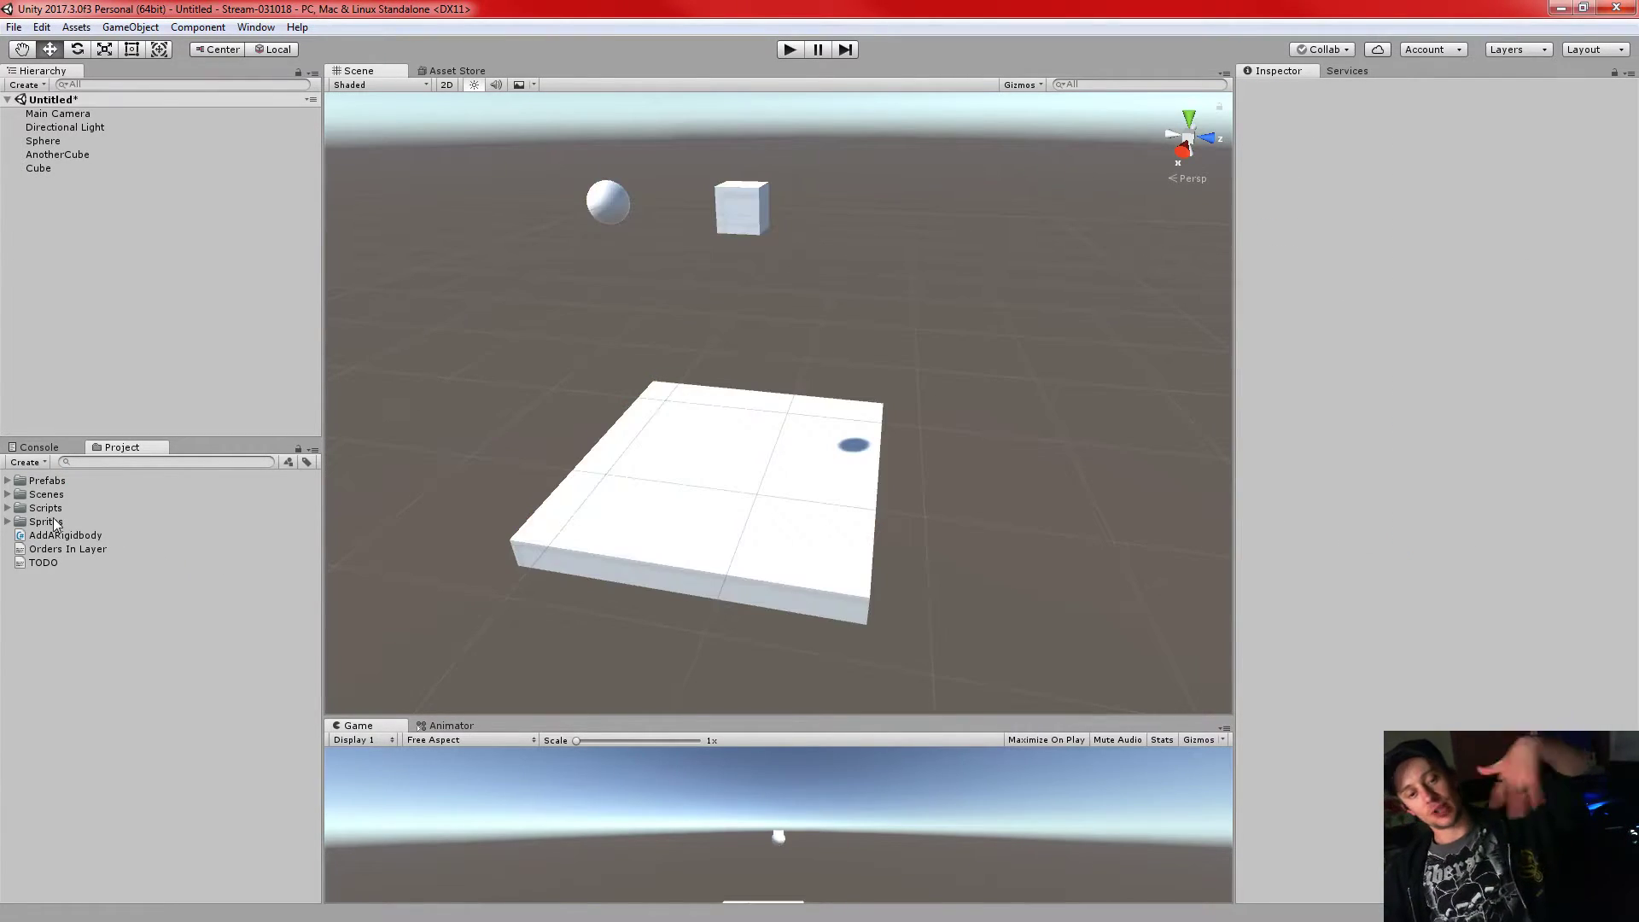
- Expand the Sprites, Scripts, Scenes and Prefabs folders of the project and examine the assets they contain
click(8, 522)
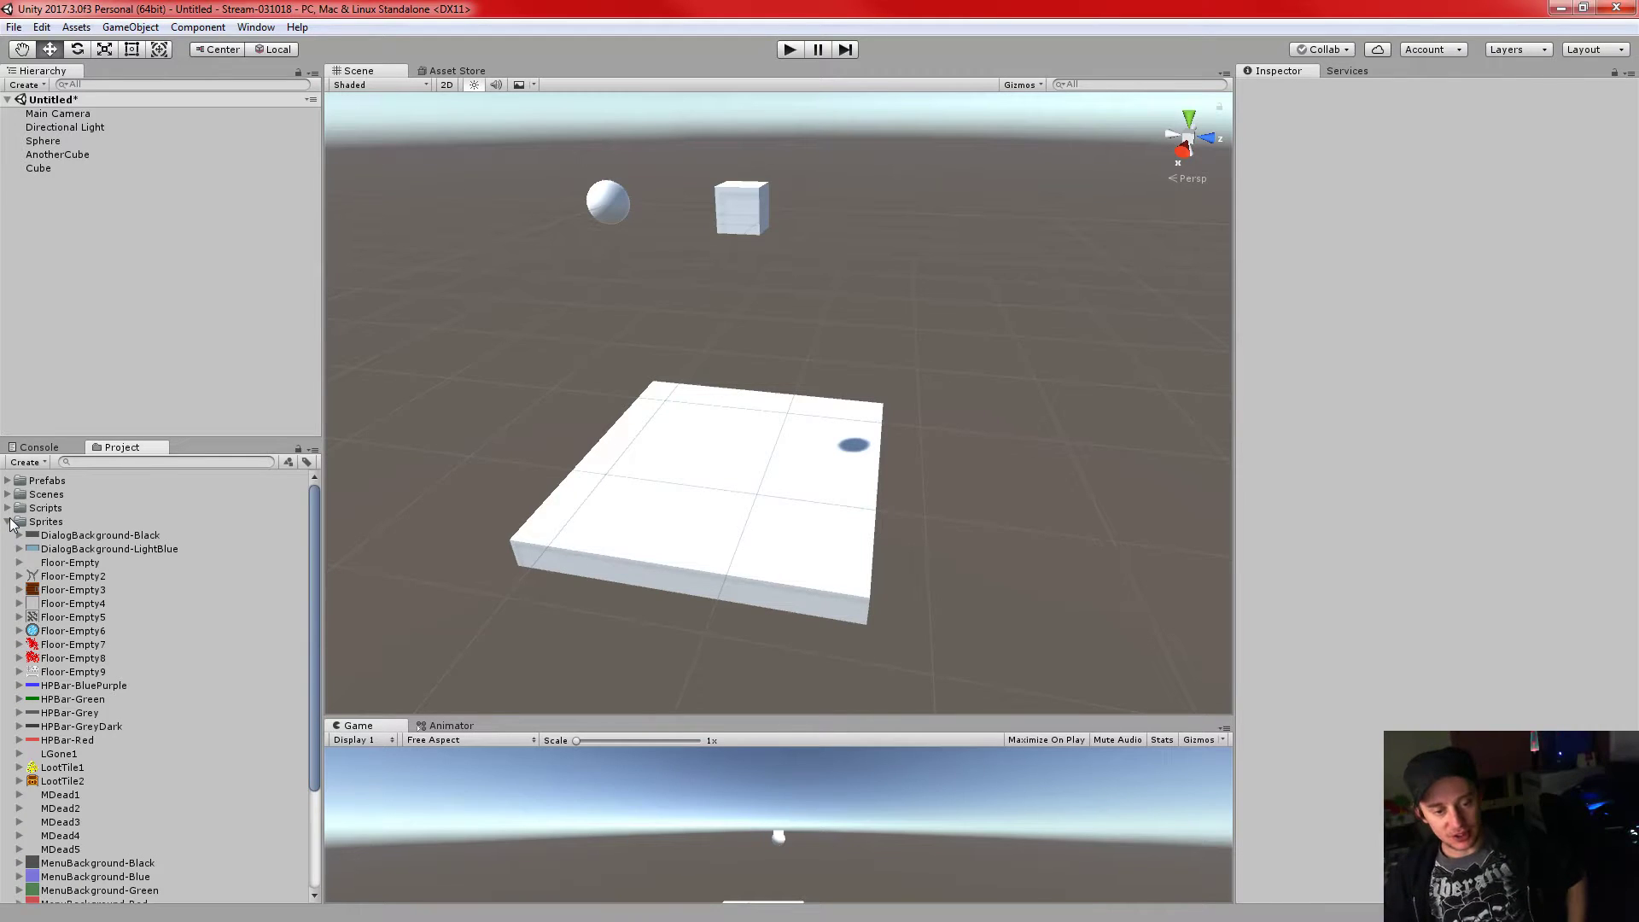
scroll(172, 649, down, 4)
scroll(171, 643, up, 4)
click(14, 510)
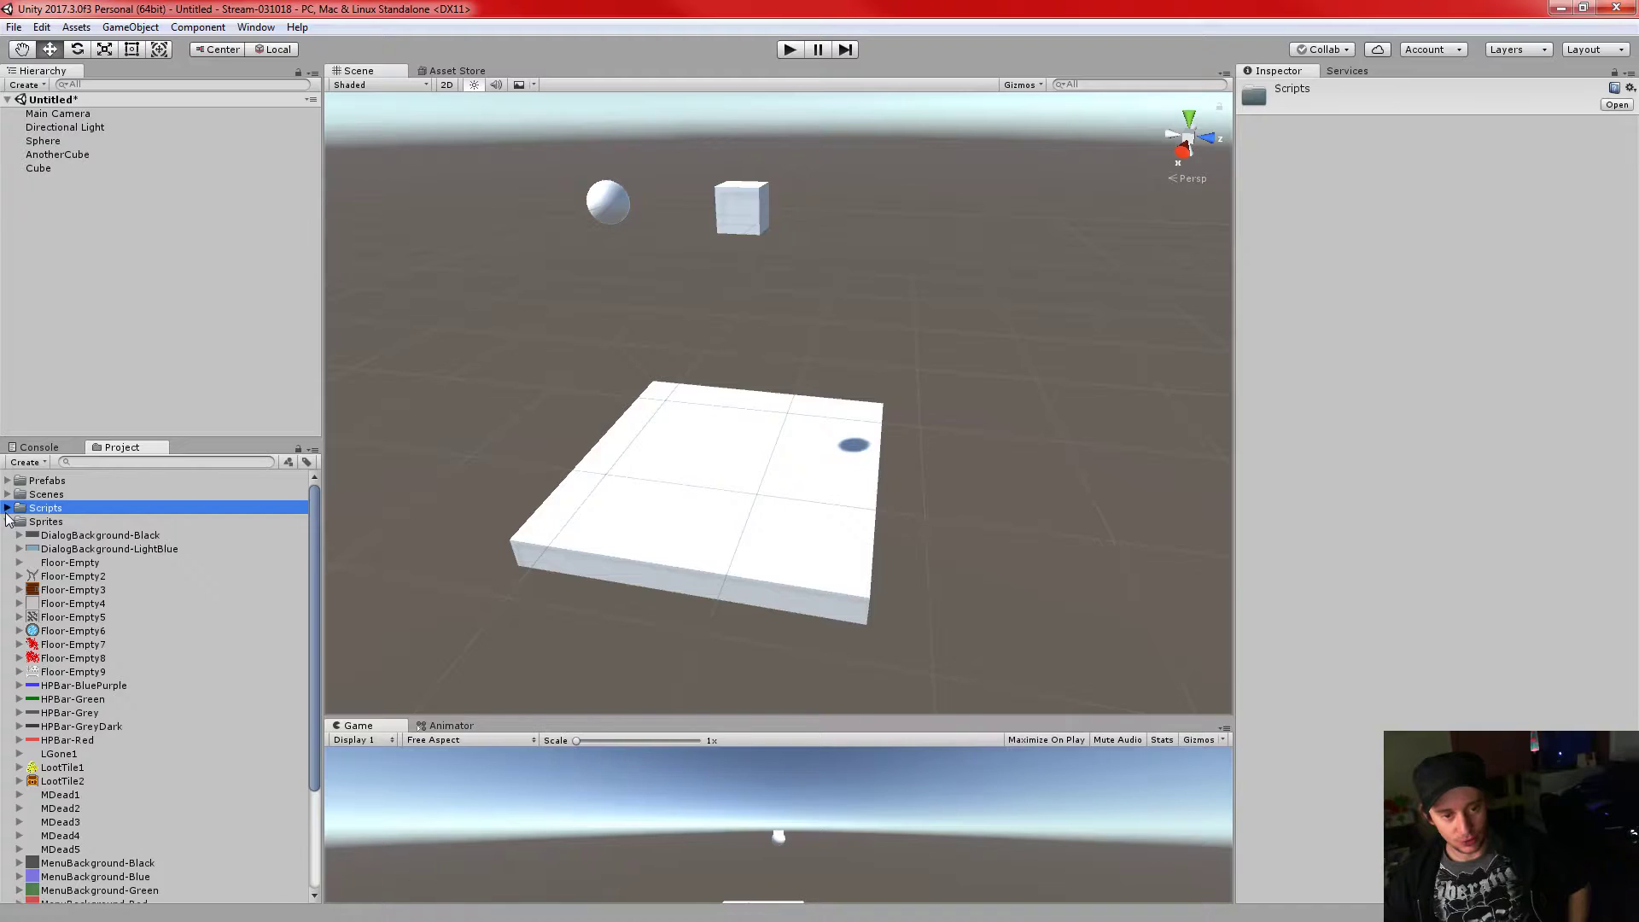
click(11, 508)
click(9, 495)
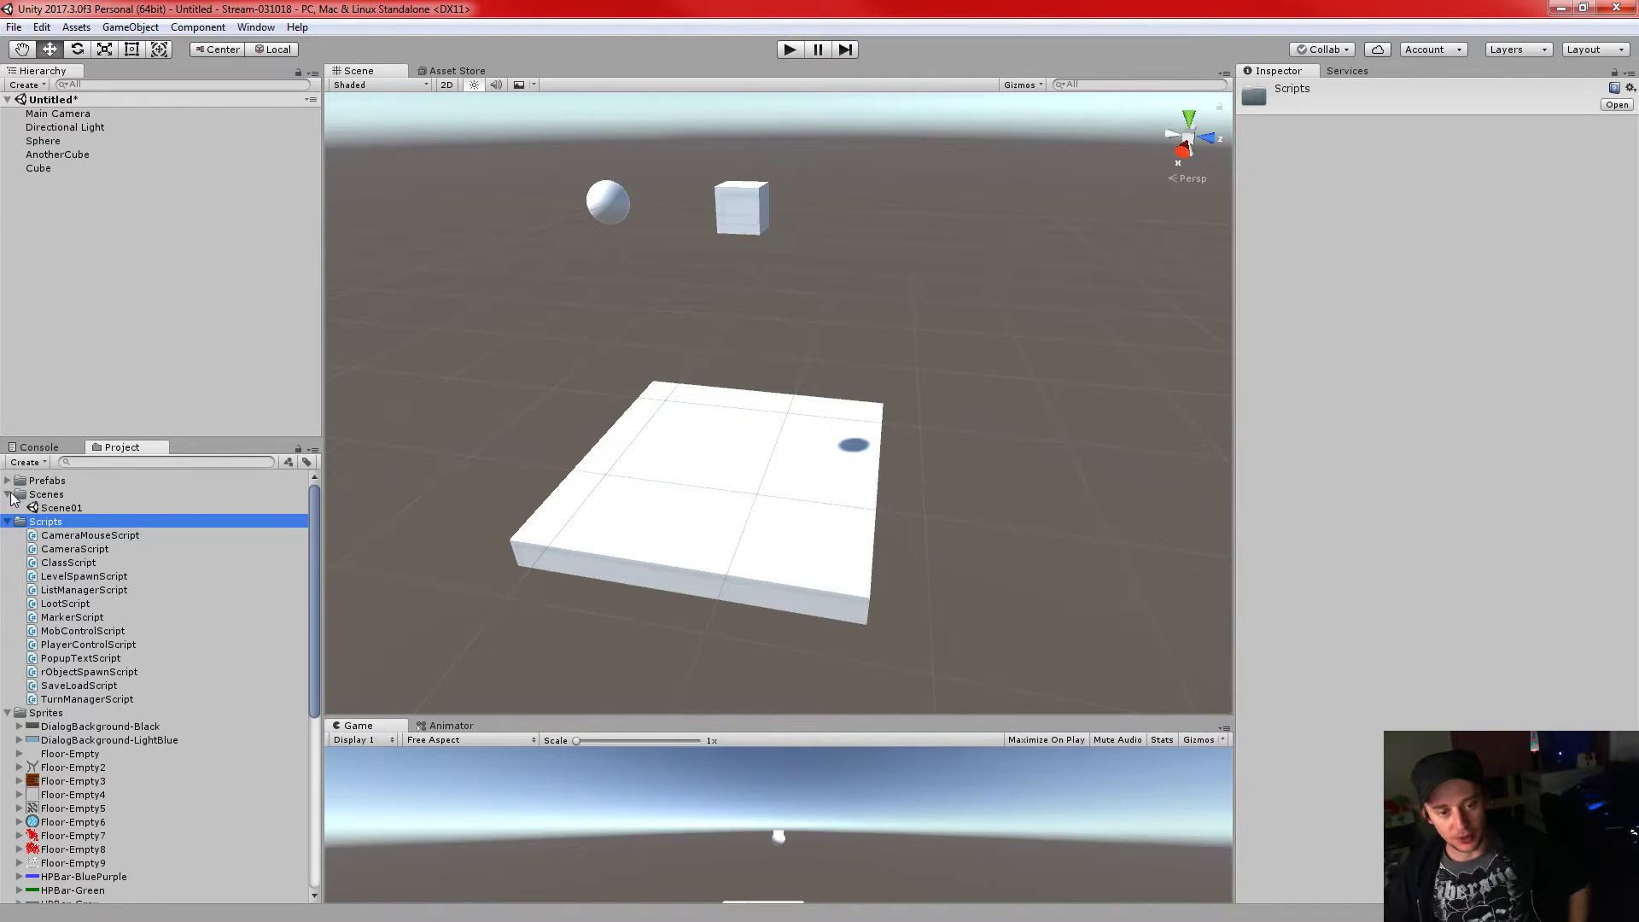
click(9, 480)
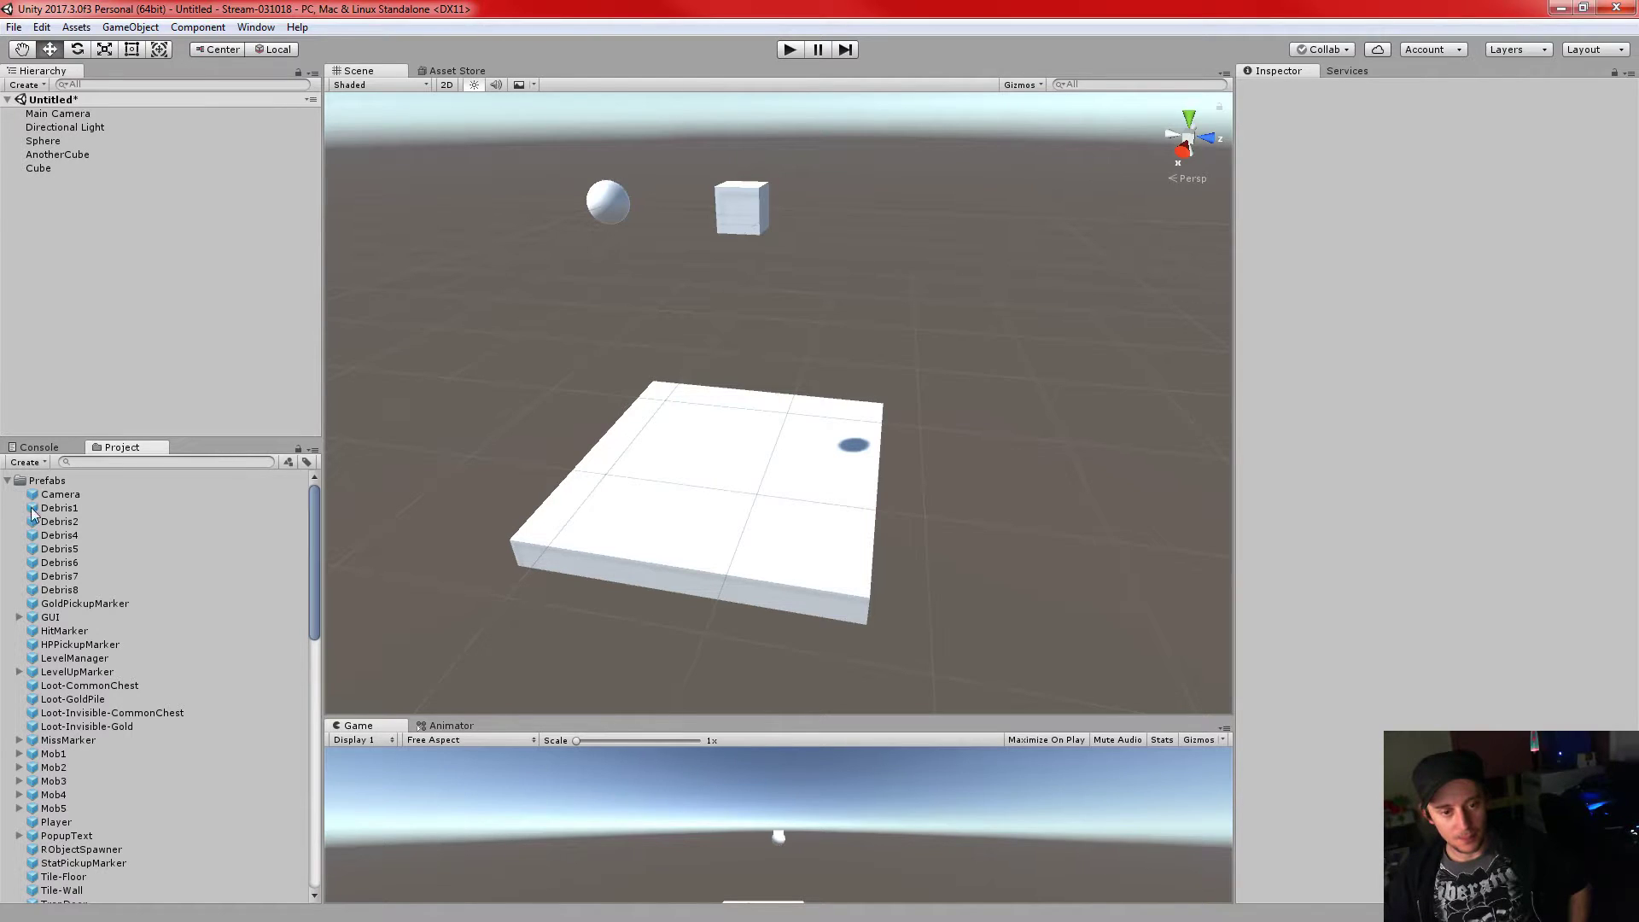
scroll(194, 586, down, 5)
scroll(195, 586, up, 5)
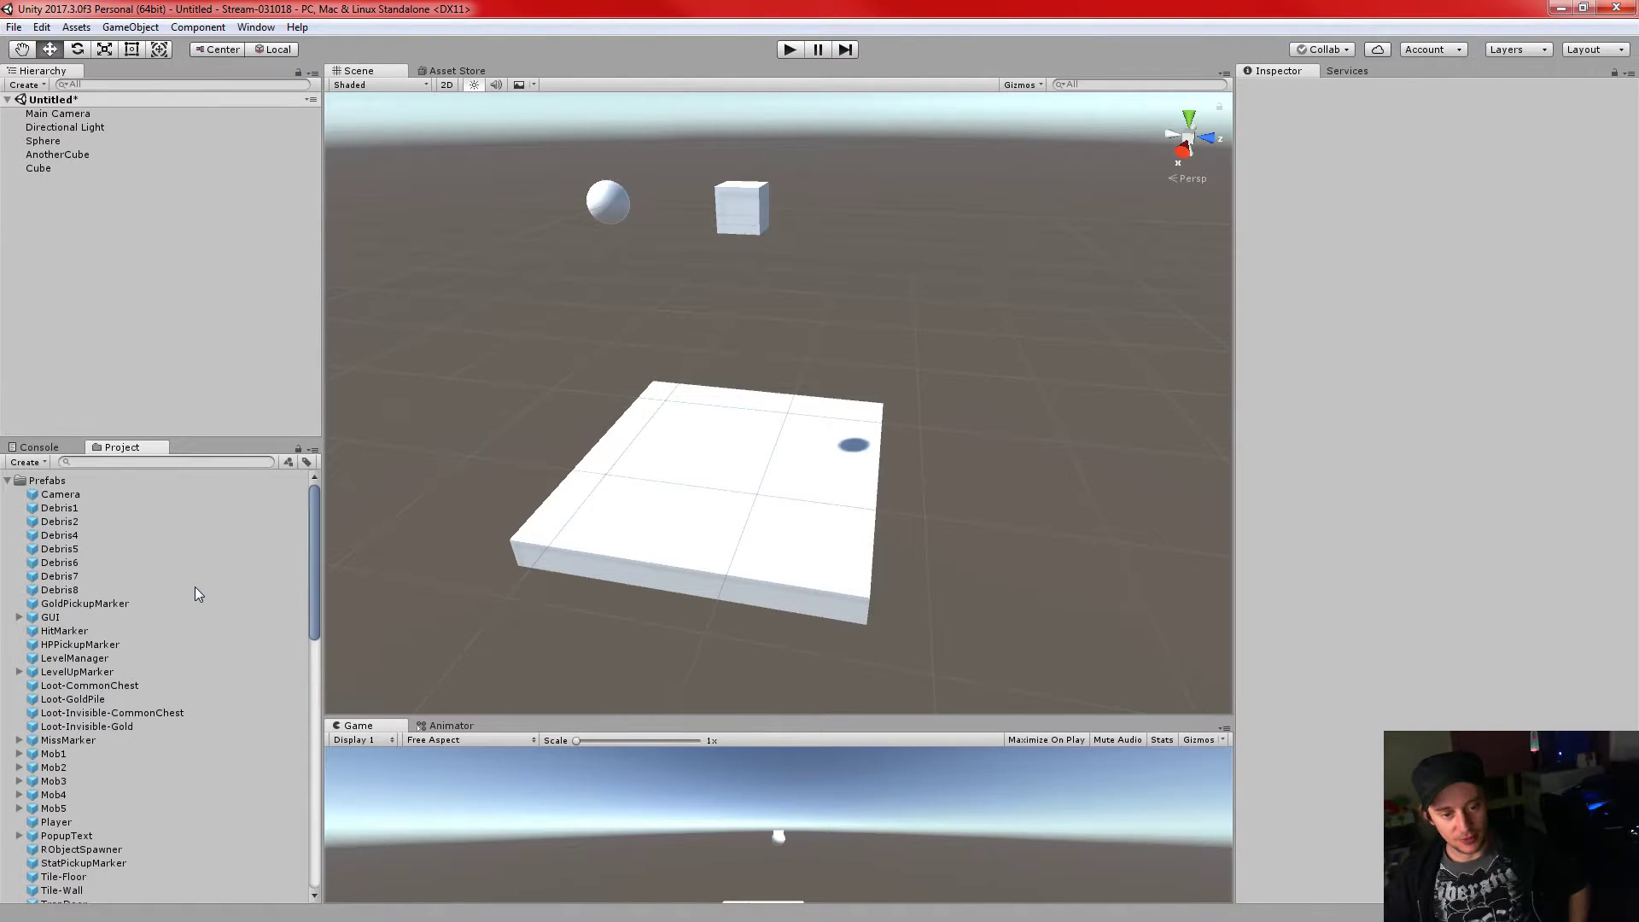
- Look through the project's prefabs, scenes, scripts and sprites, enlarging the asset list to show more entries at once
scroll(192, 586, down, 3)
scroll(179, 587, up, 3)
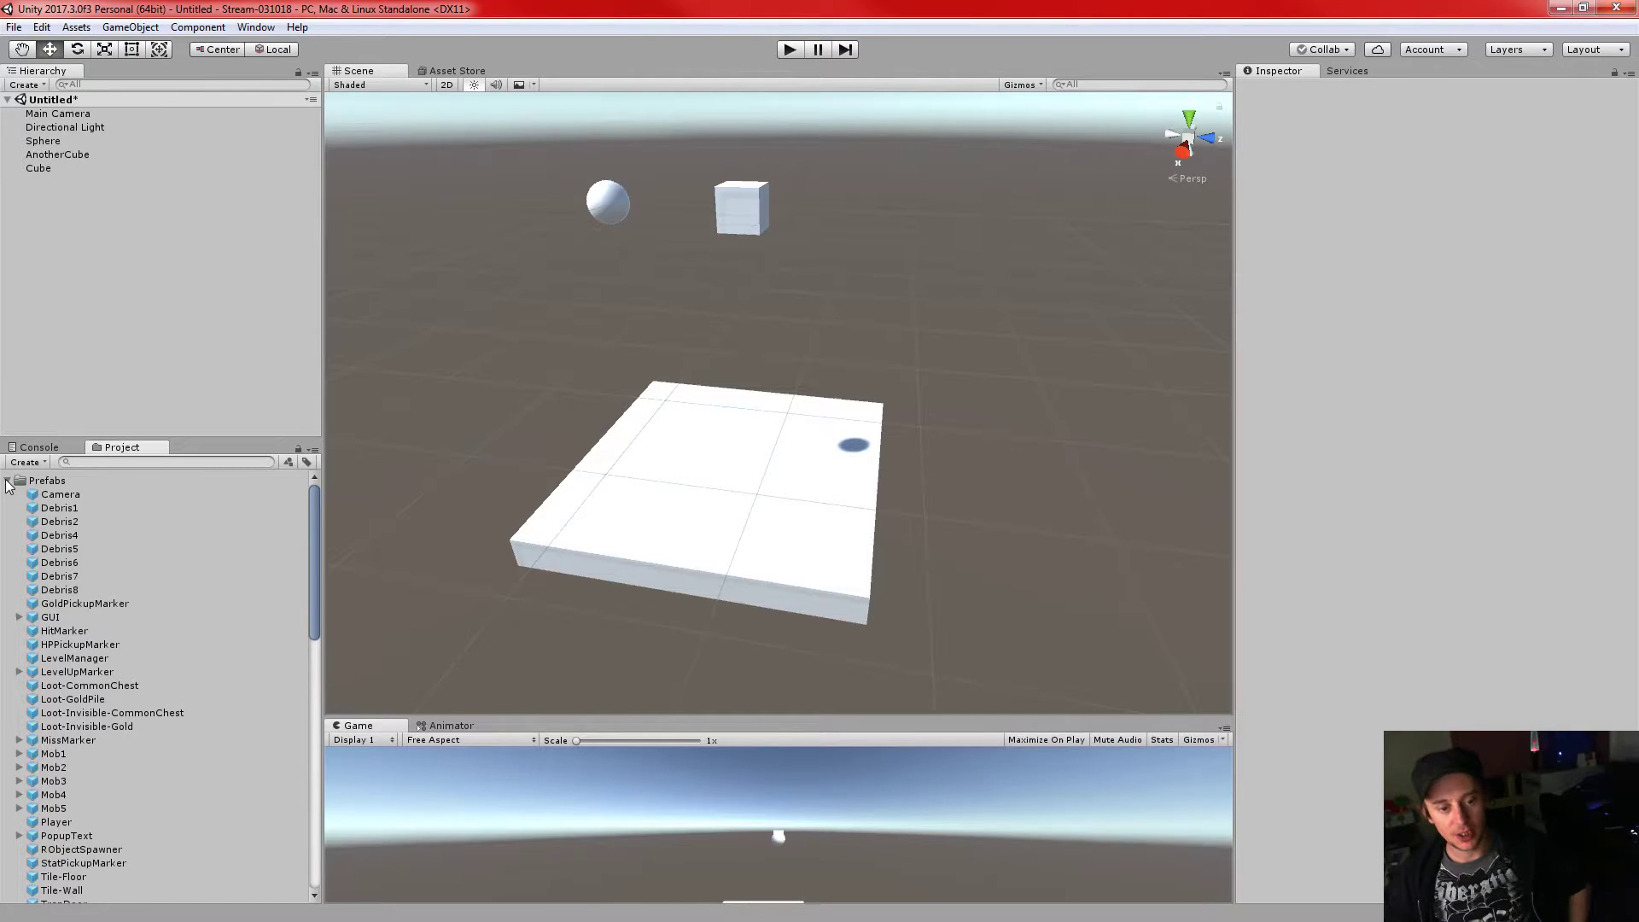
scroll(145, 619, down, 3)
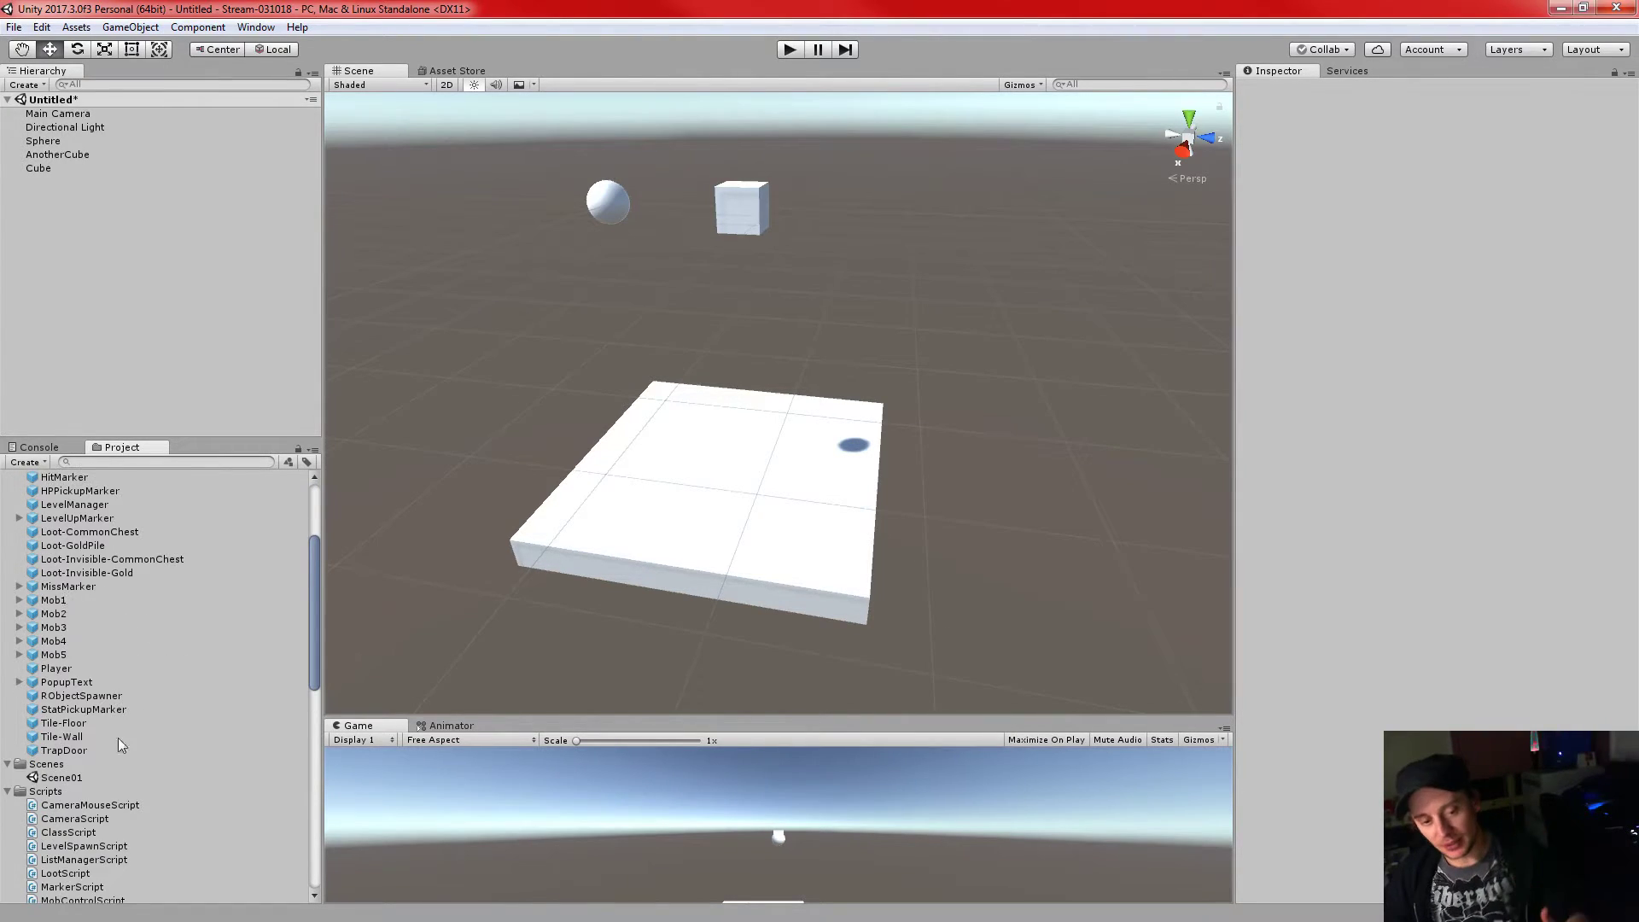
scroll(123, 739, down, 2)
scroll(128, 740, down, 4)
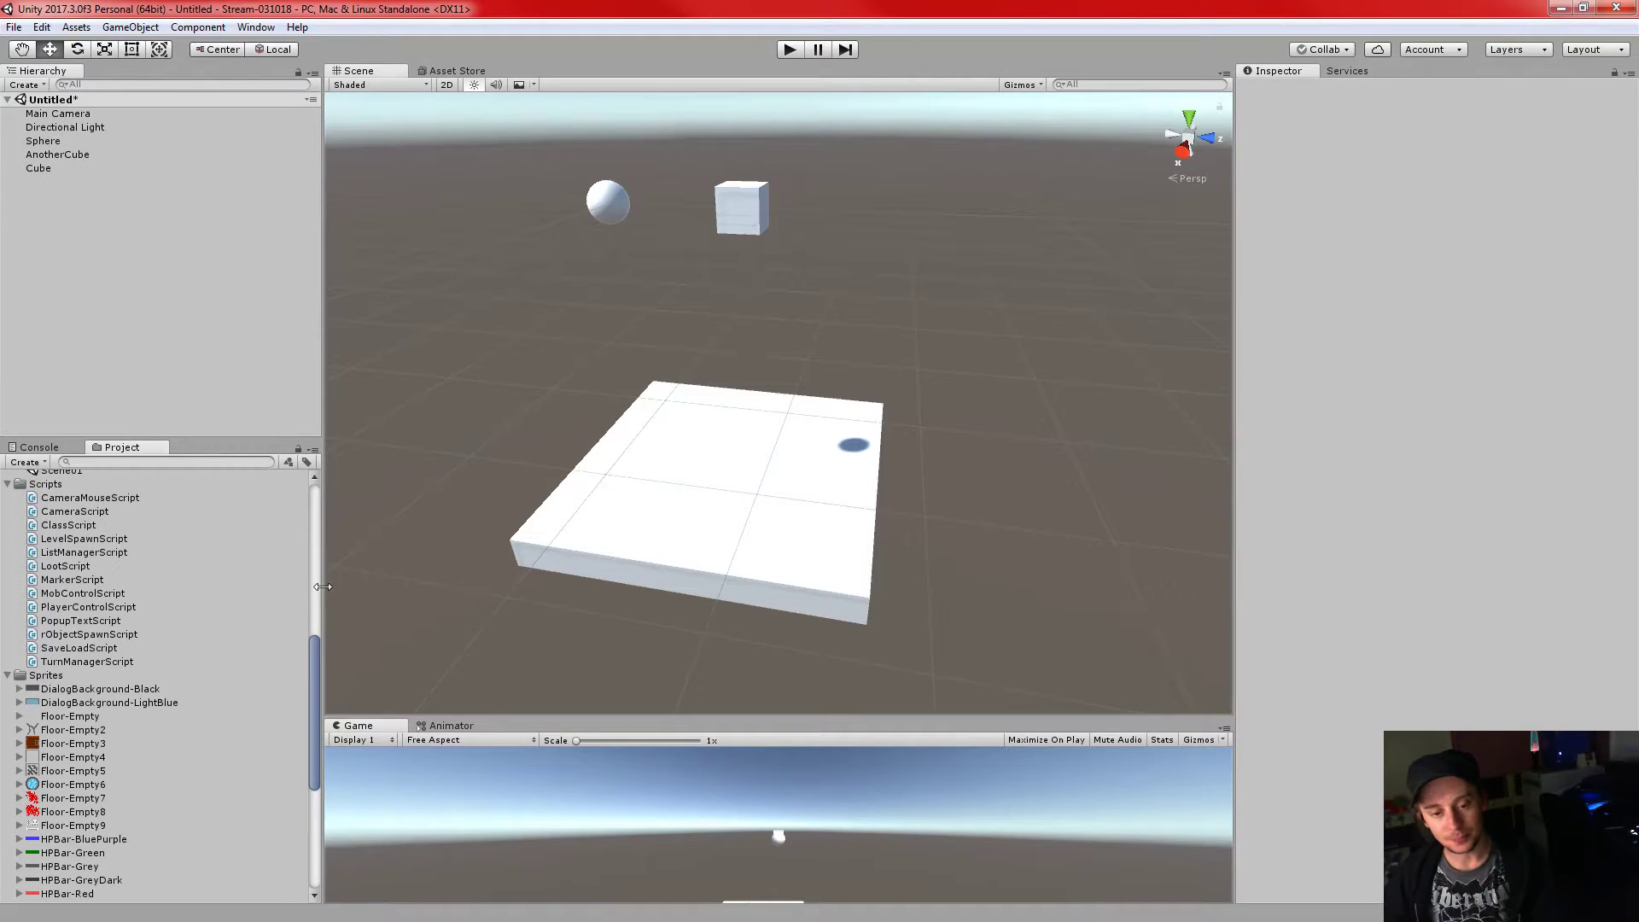
drag(322, 529, 341, 521)
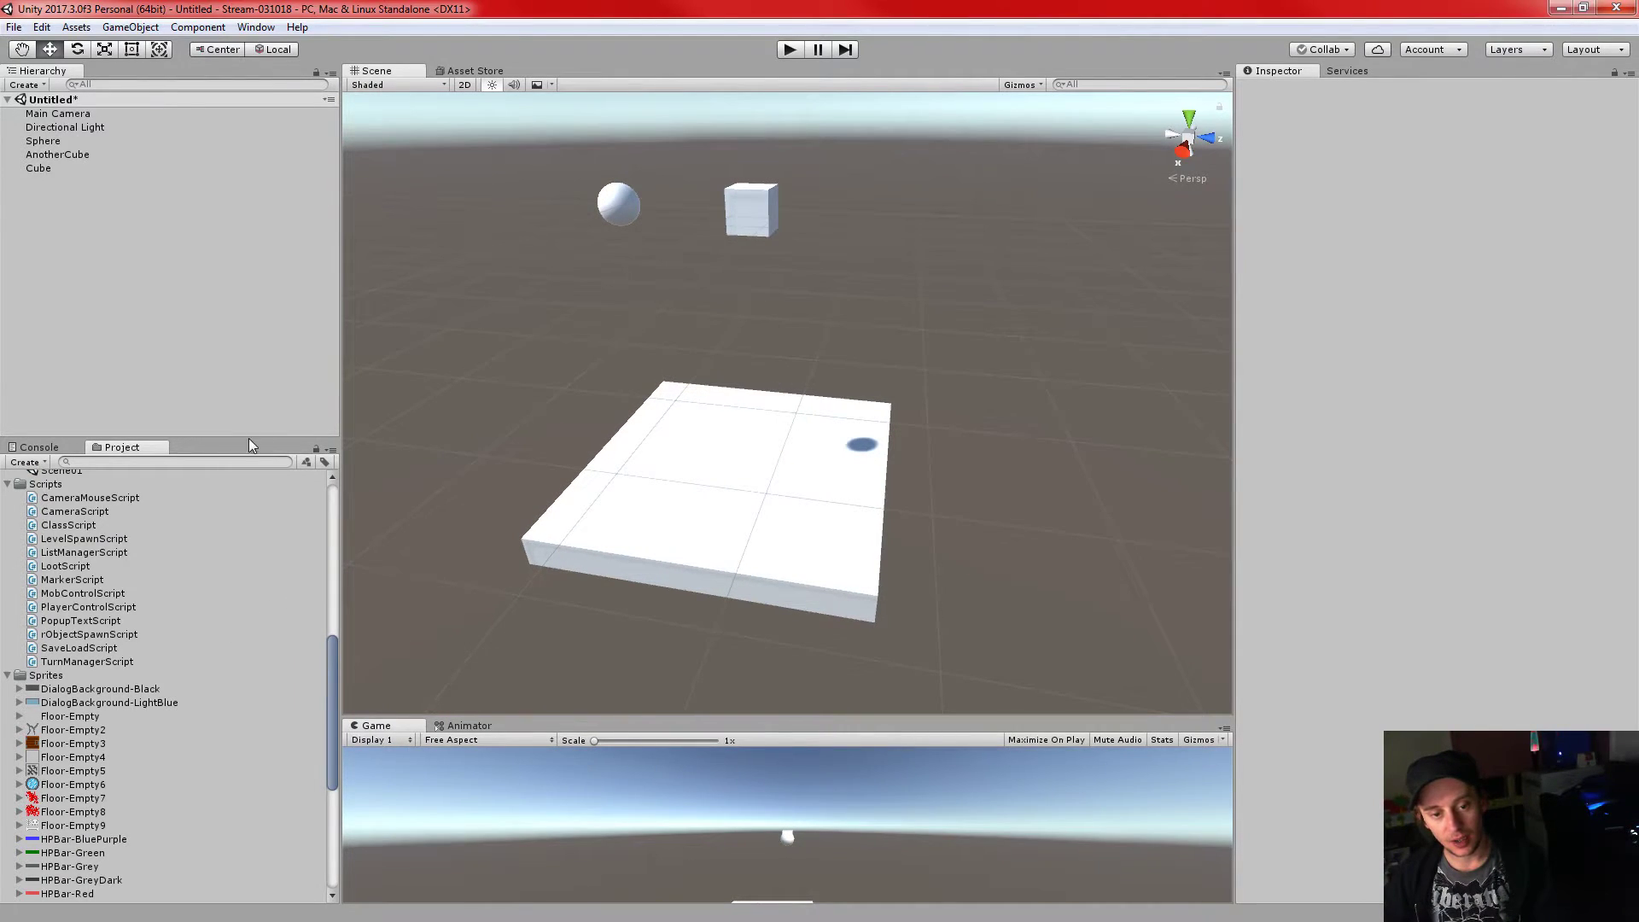
drag(235, 433, 220, 228)
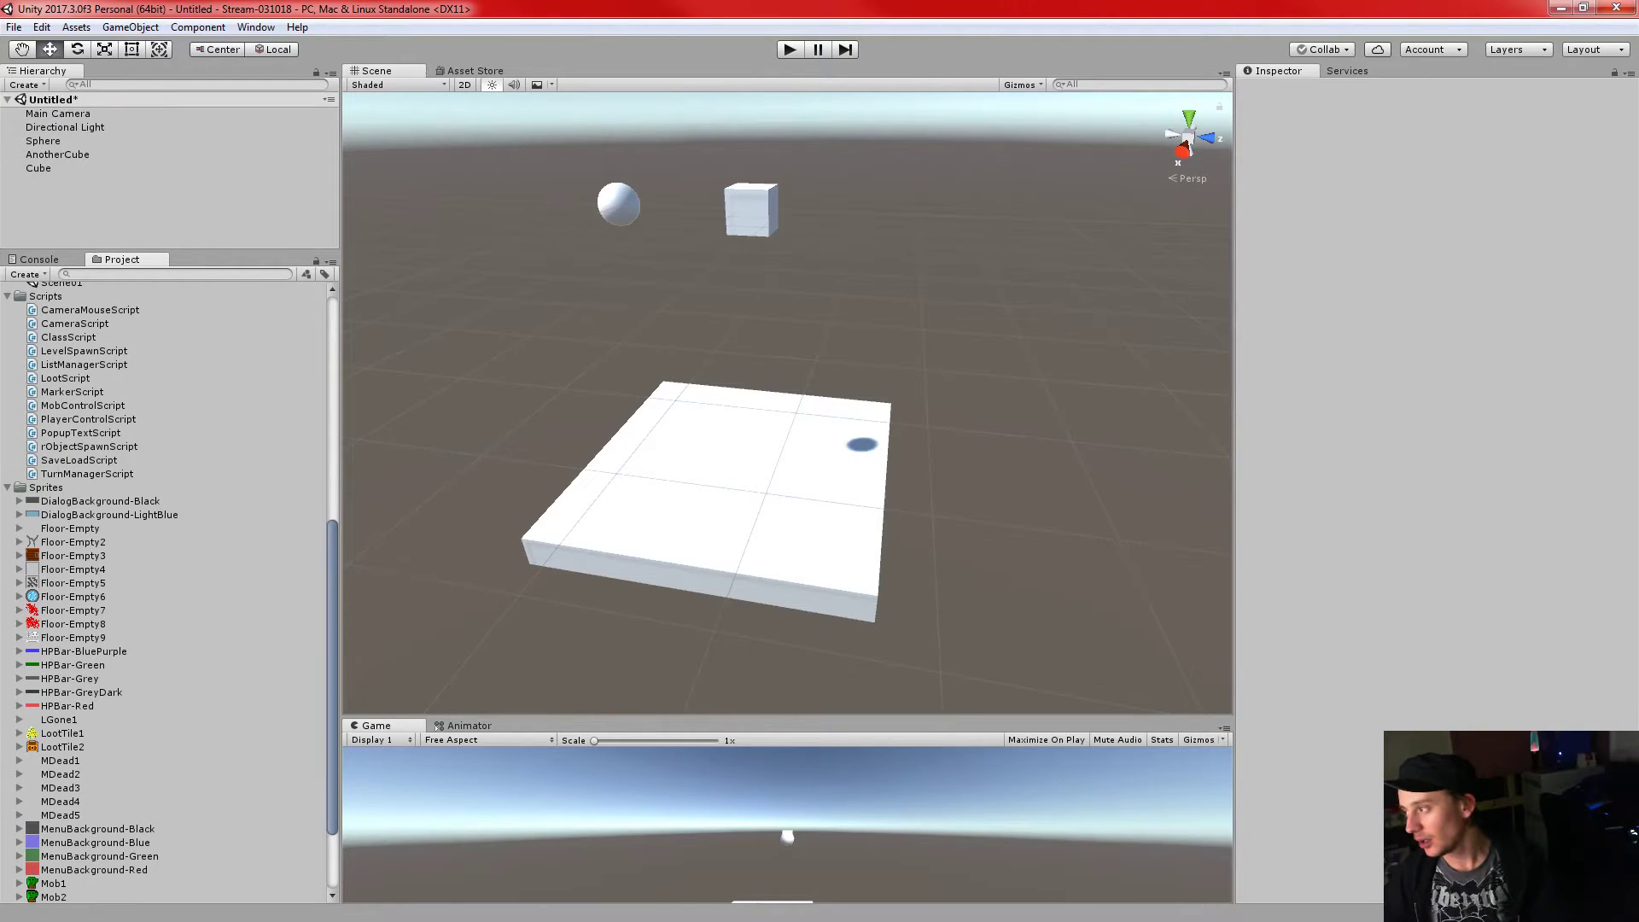
click(971, 5)
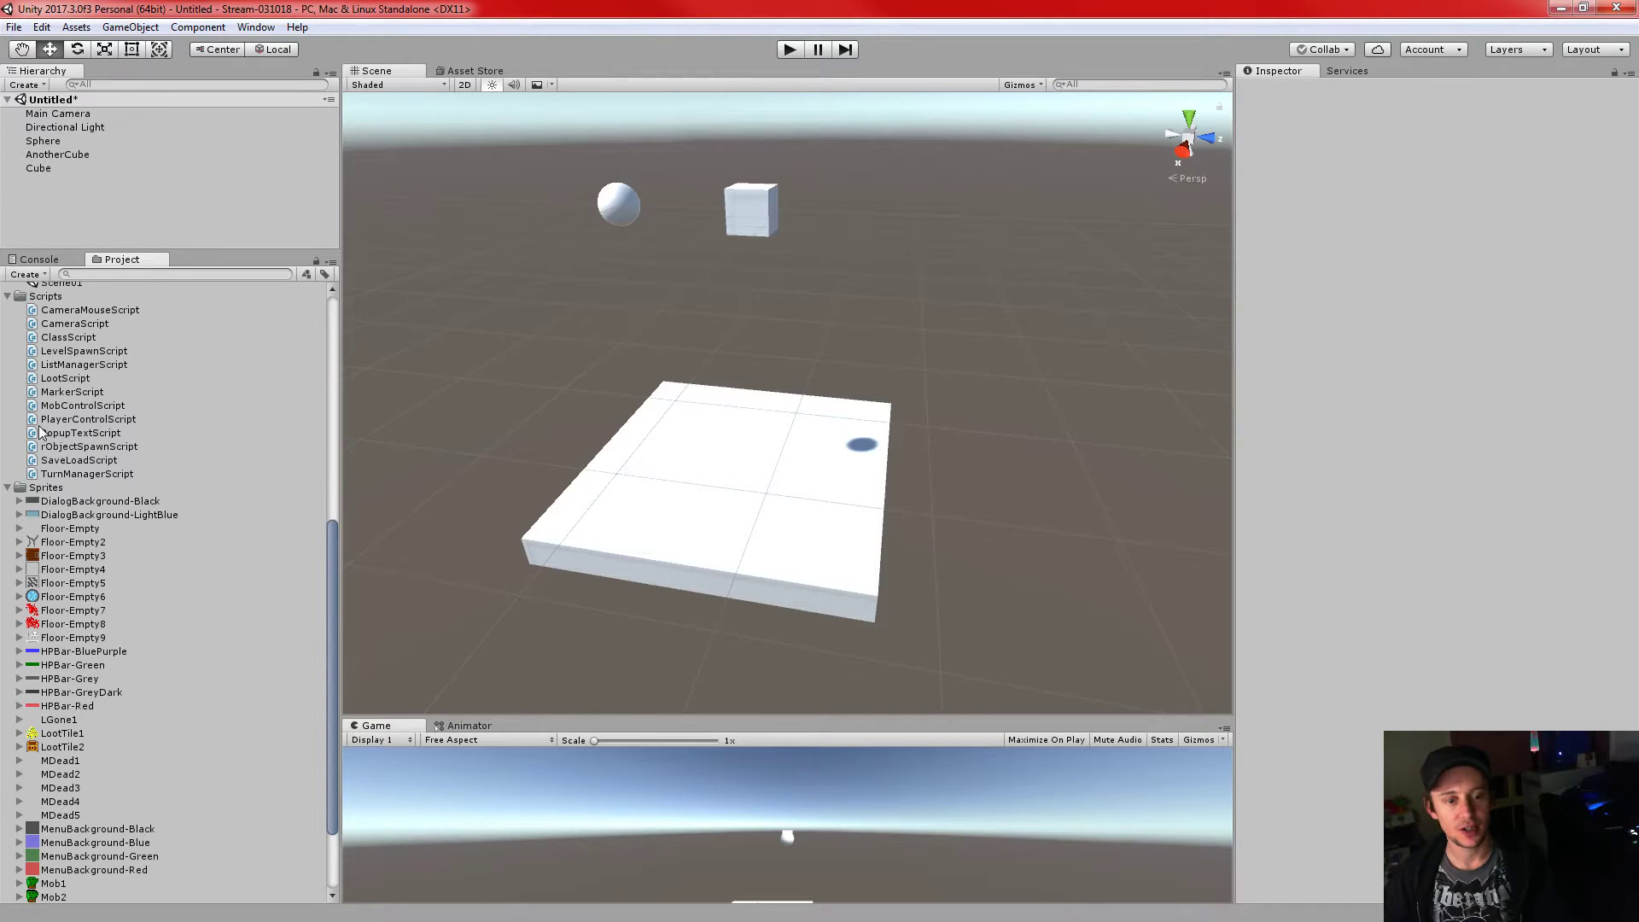
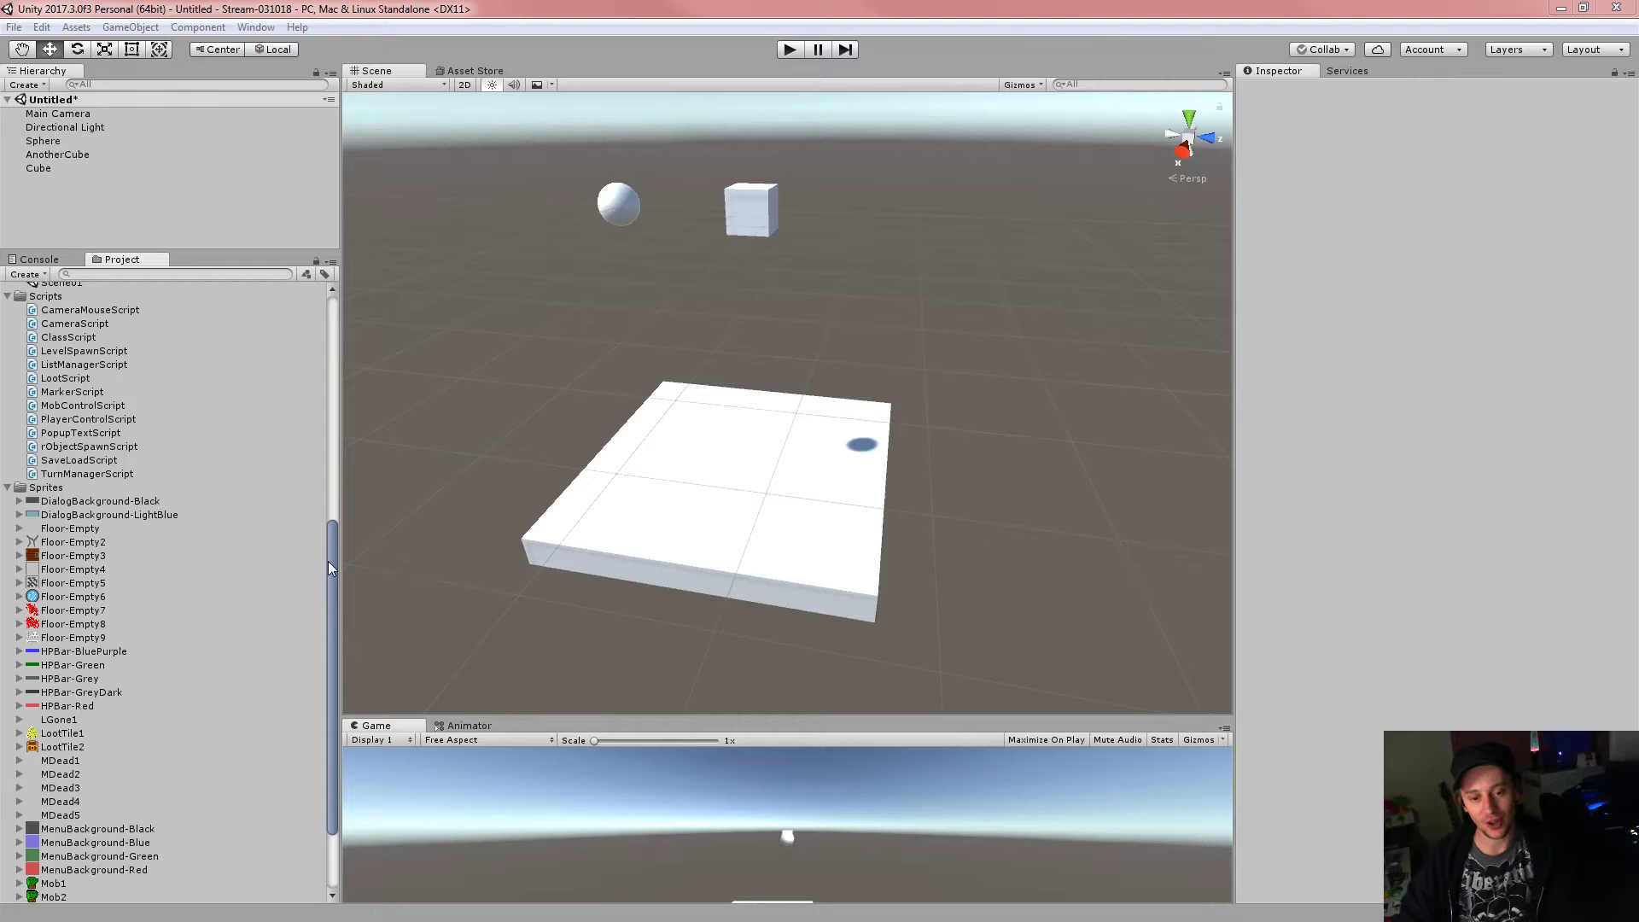
- Widen the asset list and collapse the Prefabs, Scenes and Sprites folders, keeping only the Scripts folder expanded
drag(341, 461, 356, 382)
drag(346, 560, 369, 330)
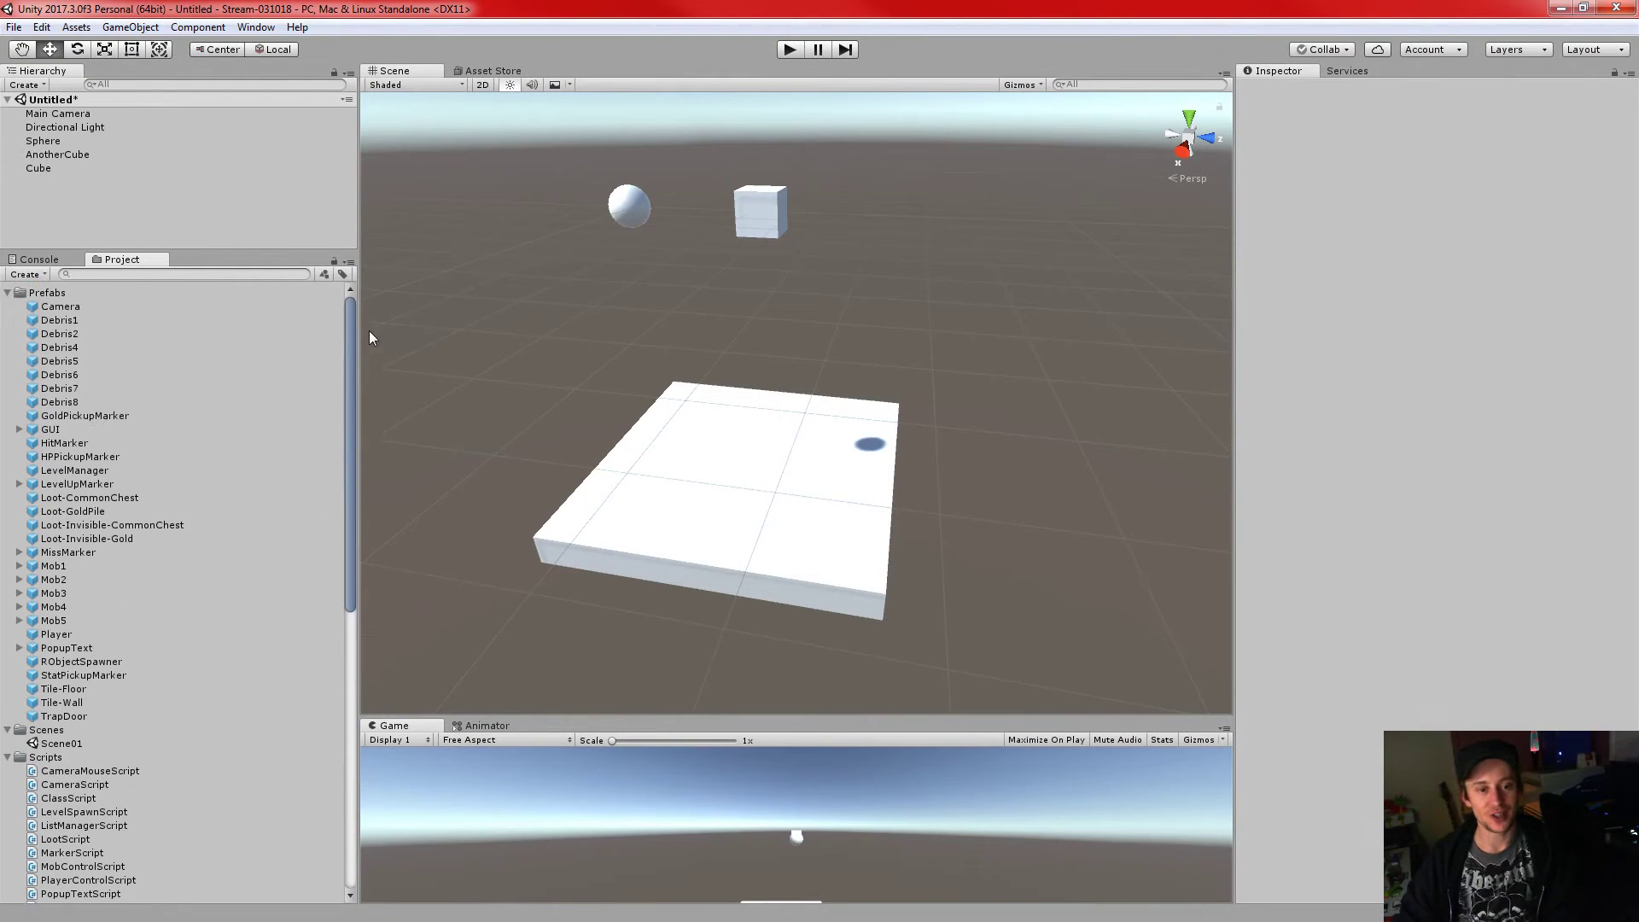
click(8, 293)
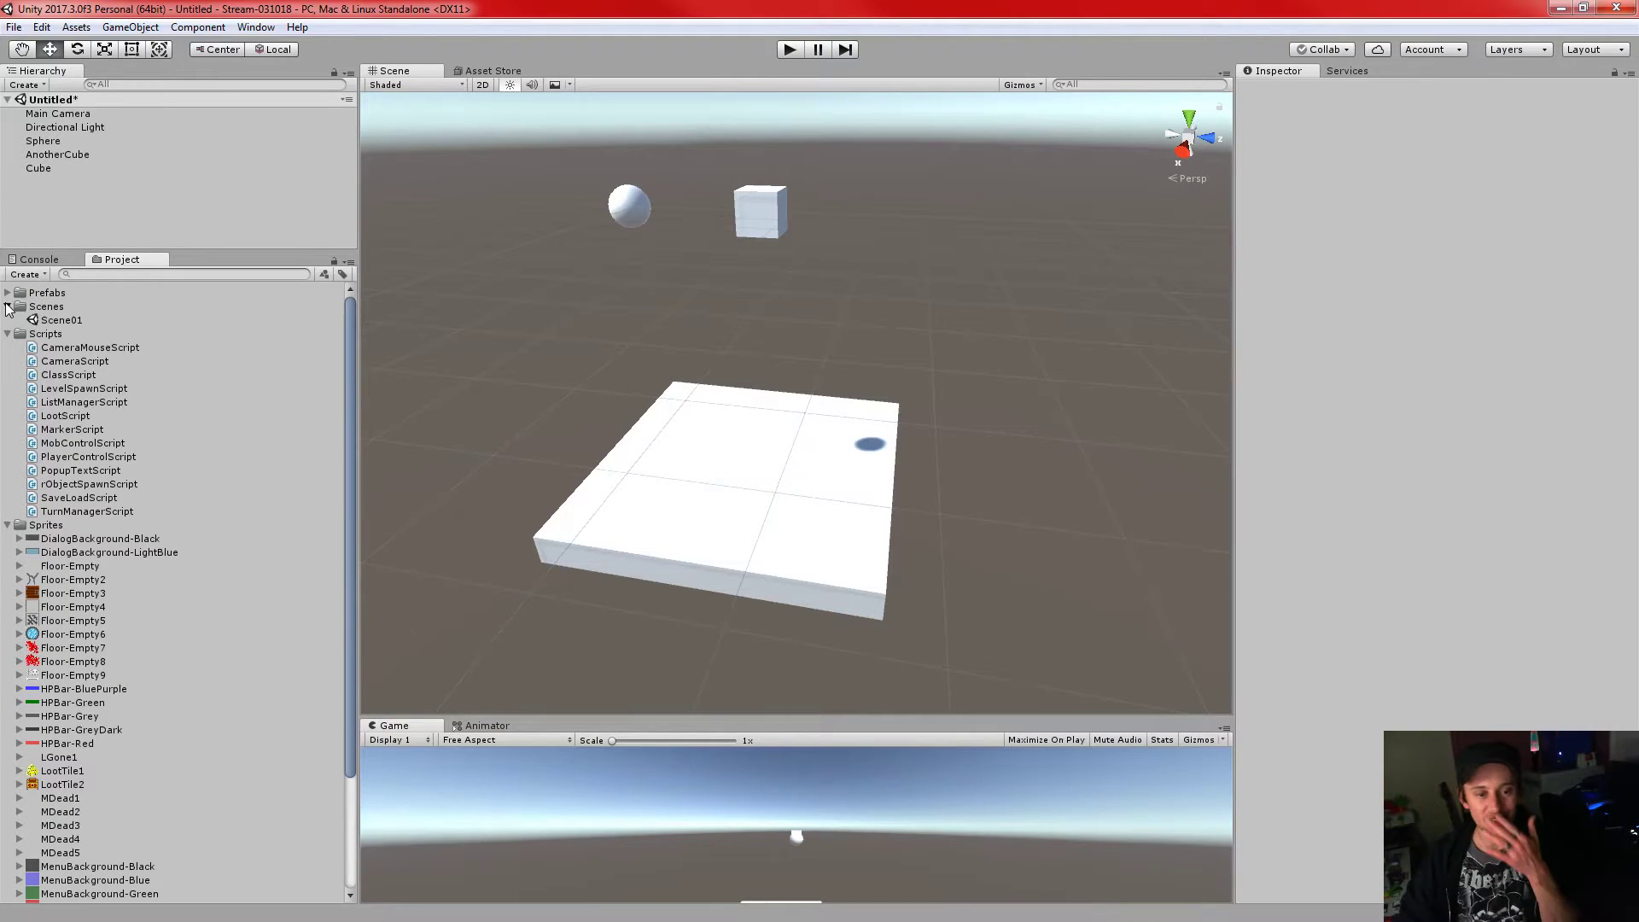
click(7, 306)
click(7, 321)
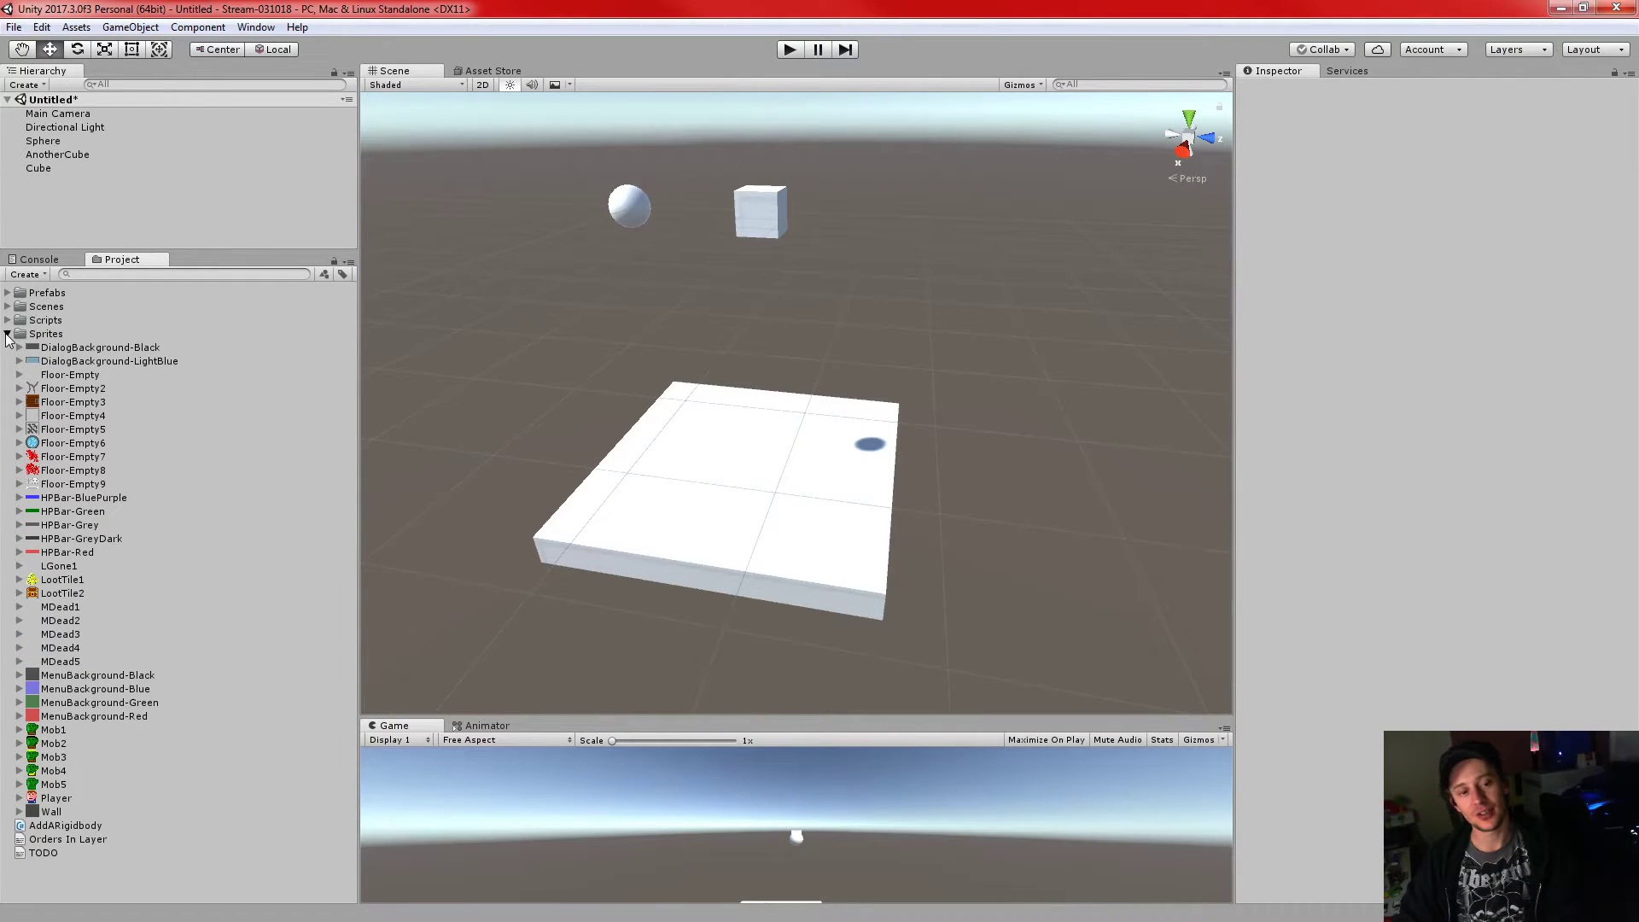
click(8, 334)
click(6, 321)
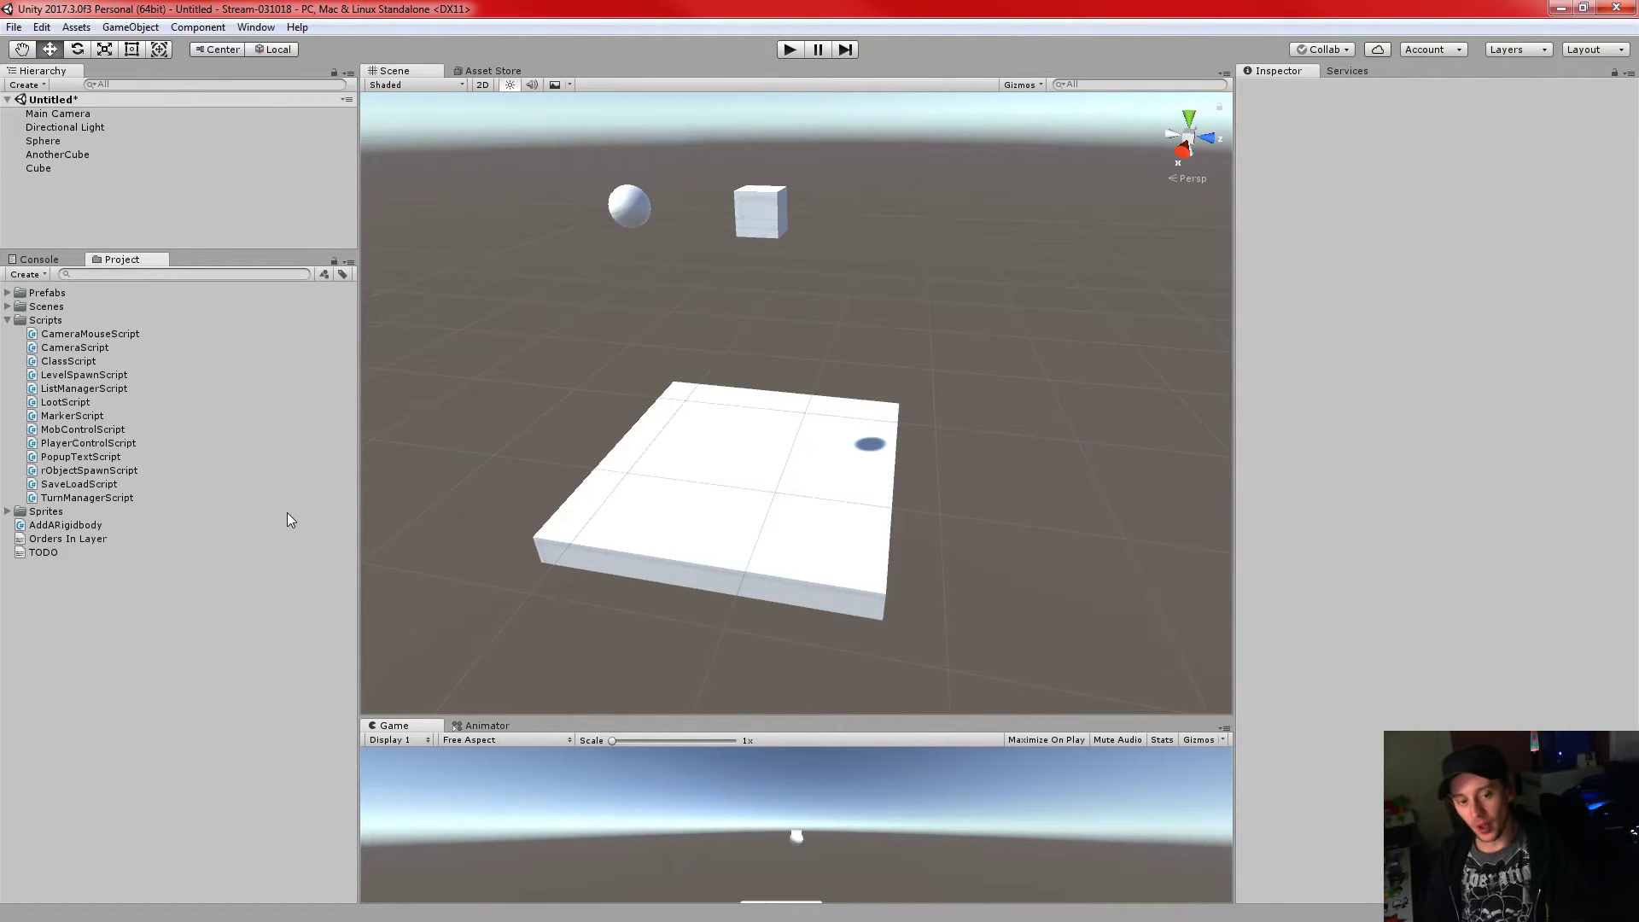
- Inspect the import settings and code of CameraMouseScript, and clear the selection
click(71, 338)
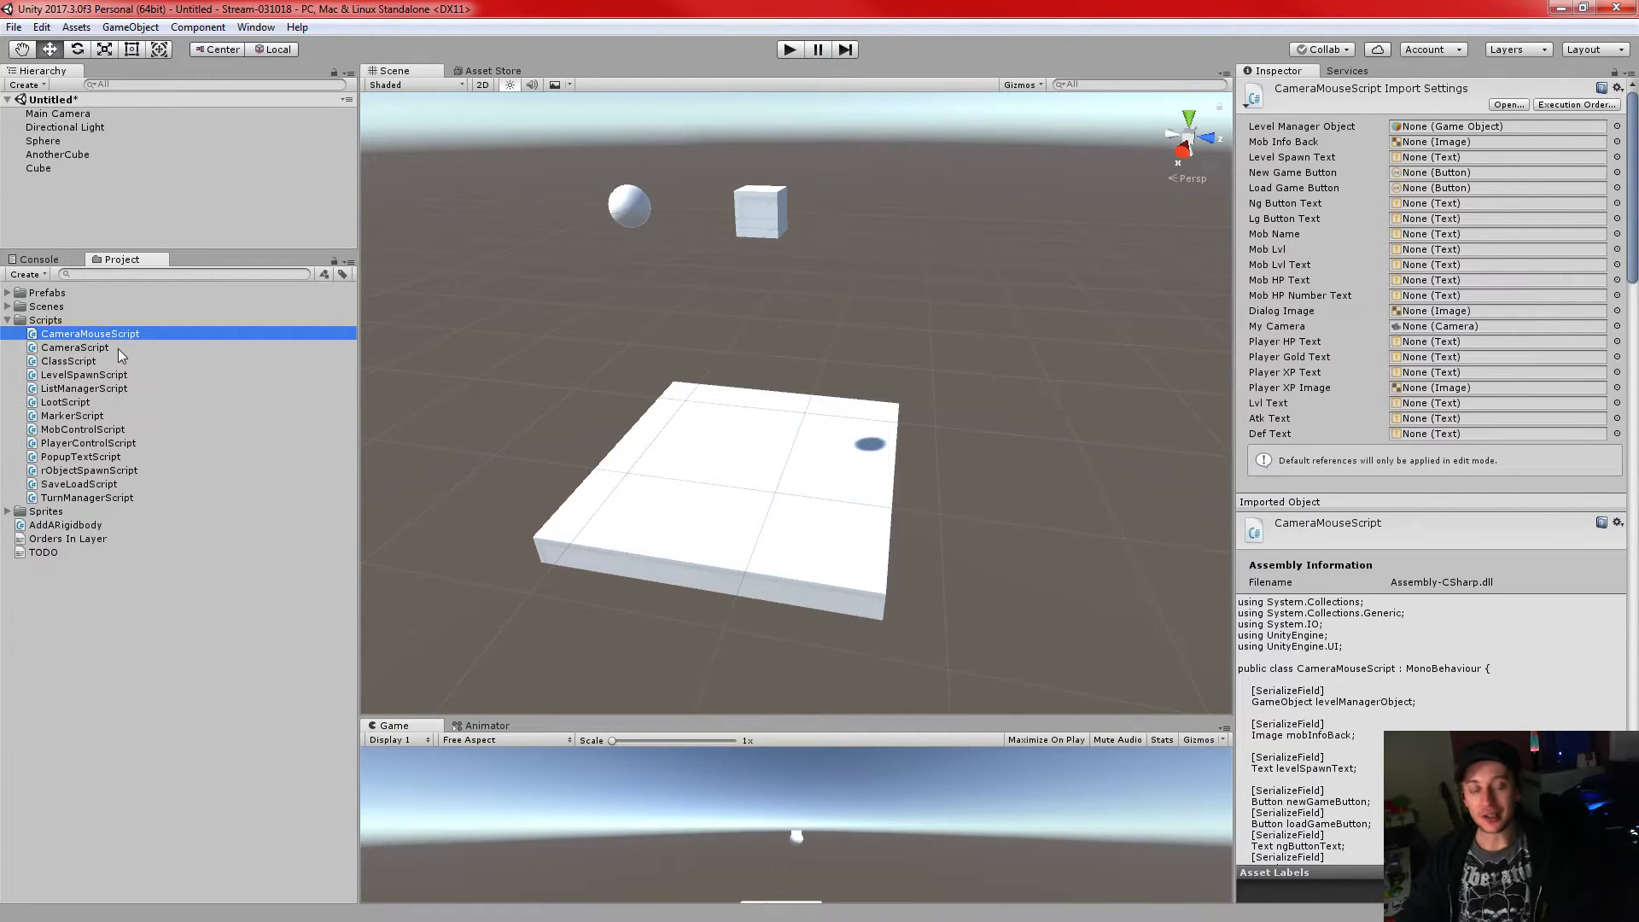
click(143, 627)
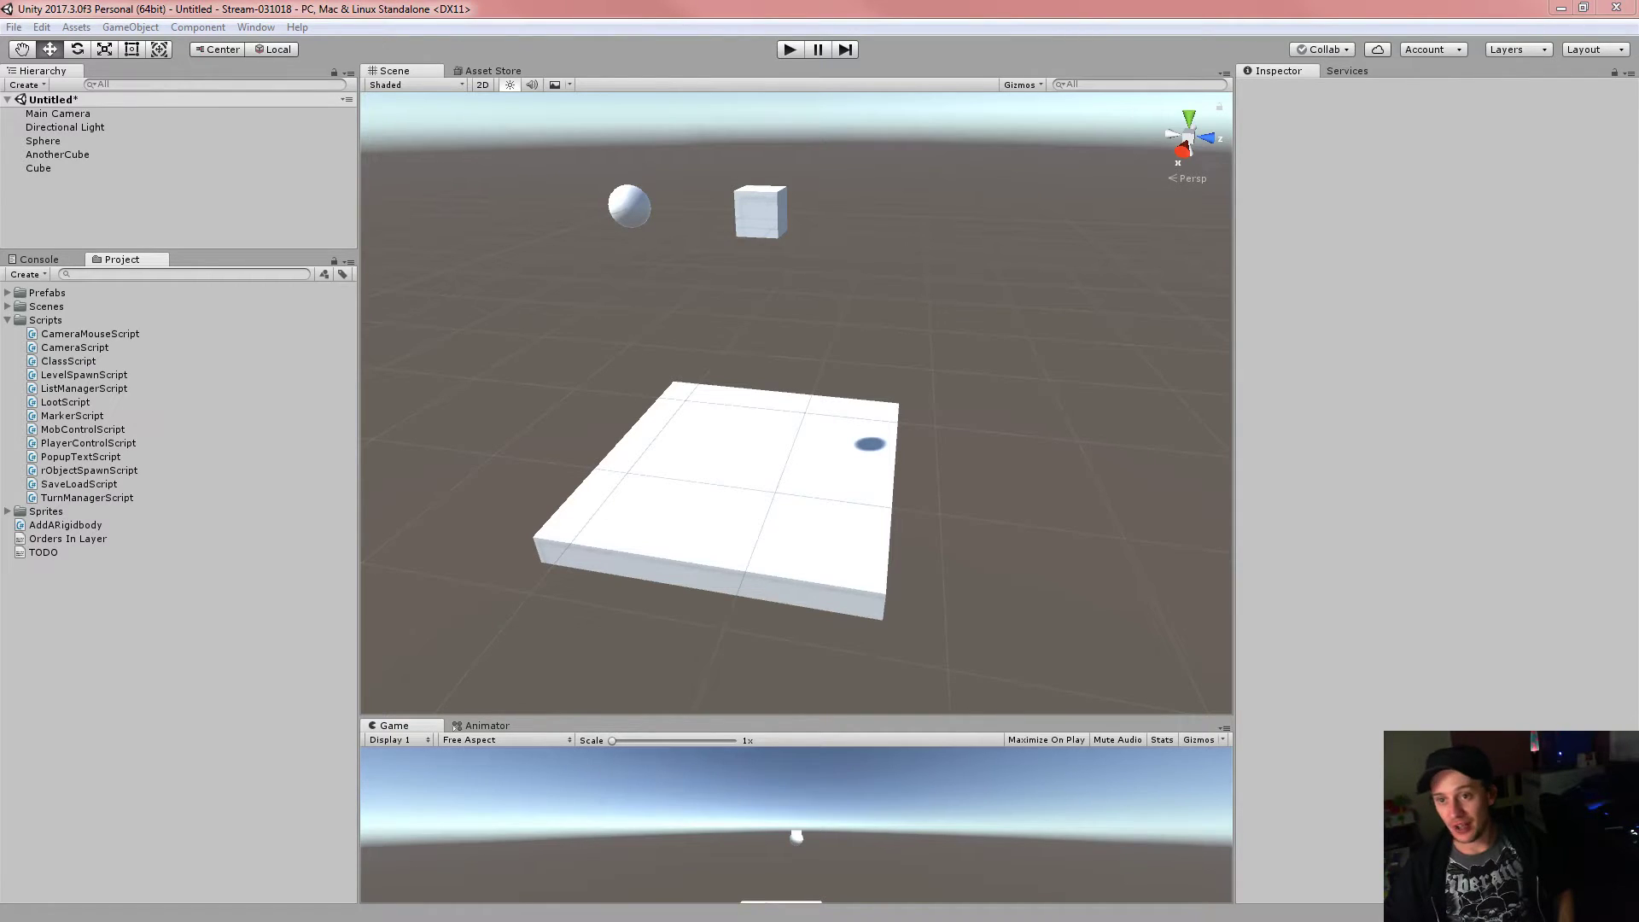
click(1102, 5)
- Shrink the asset list slightly and collapse the Scripts folder so only the project's main folders and loose files are listed
drag(184, 247, 215, 283)
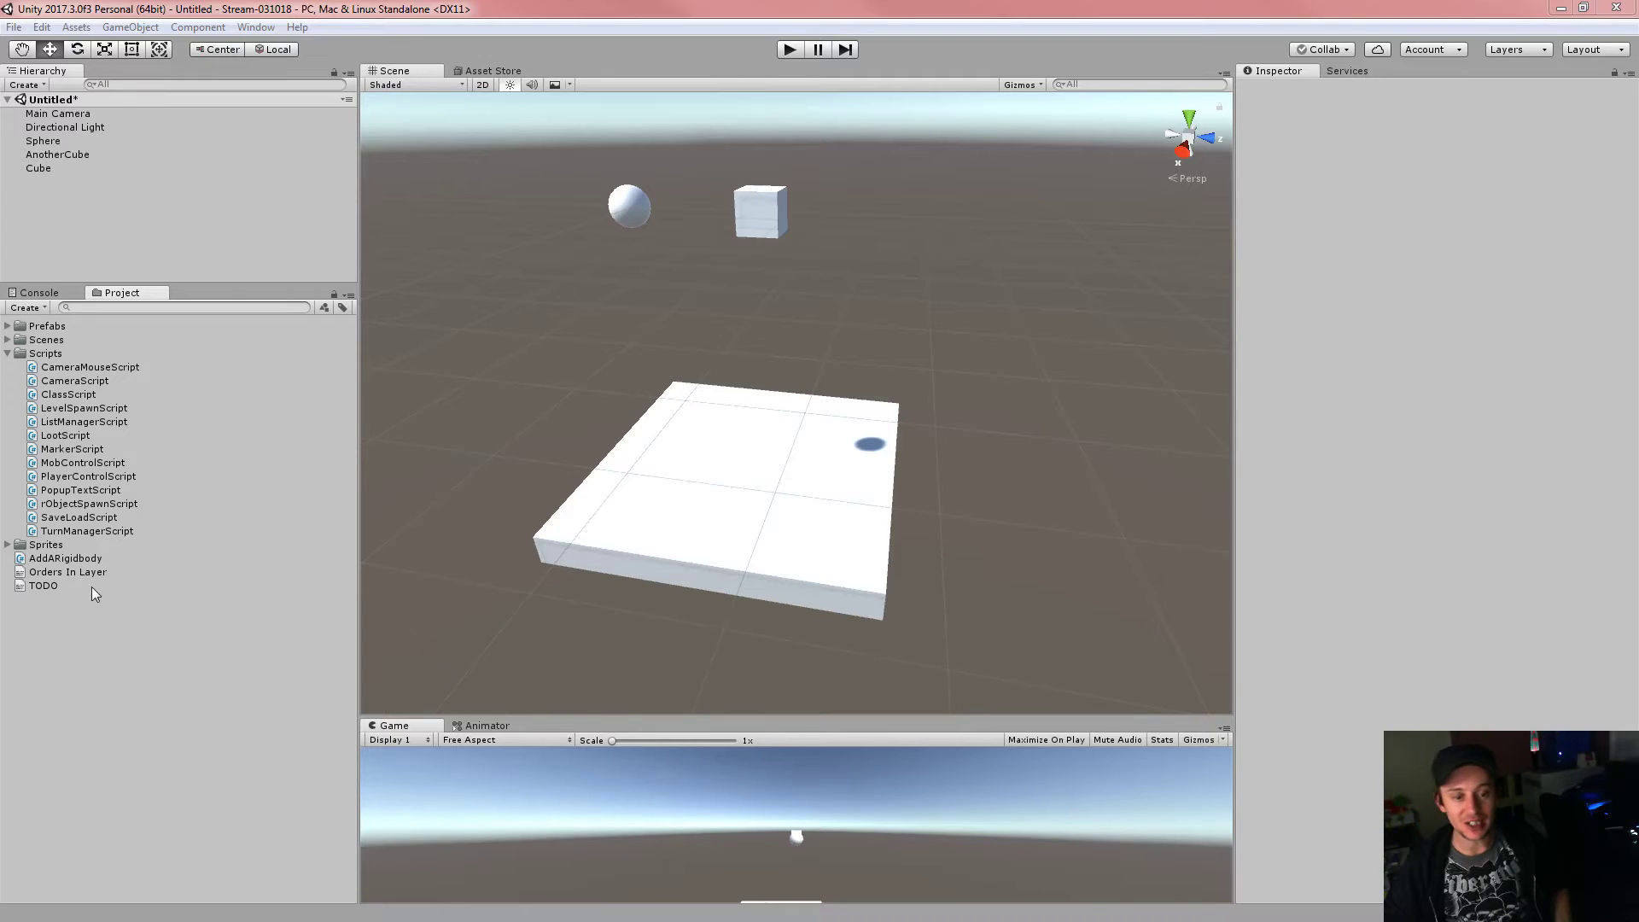
click(7, 354)
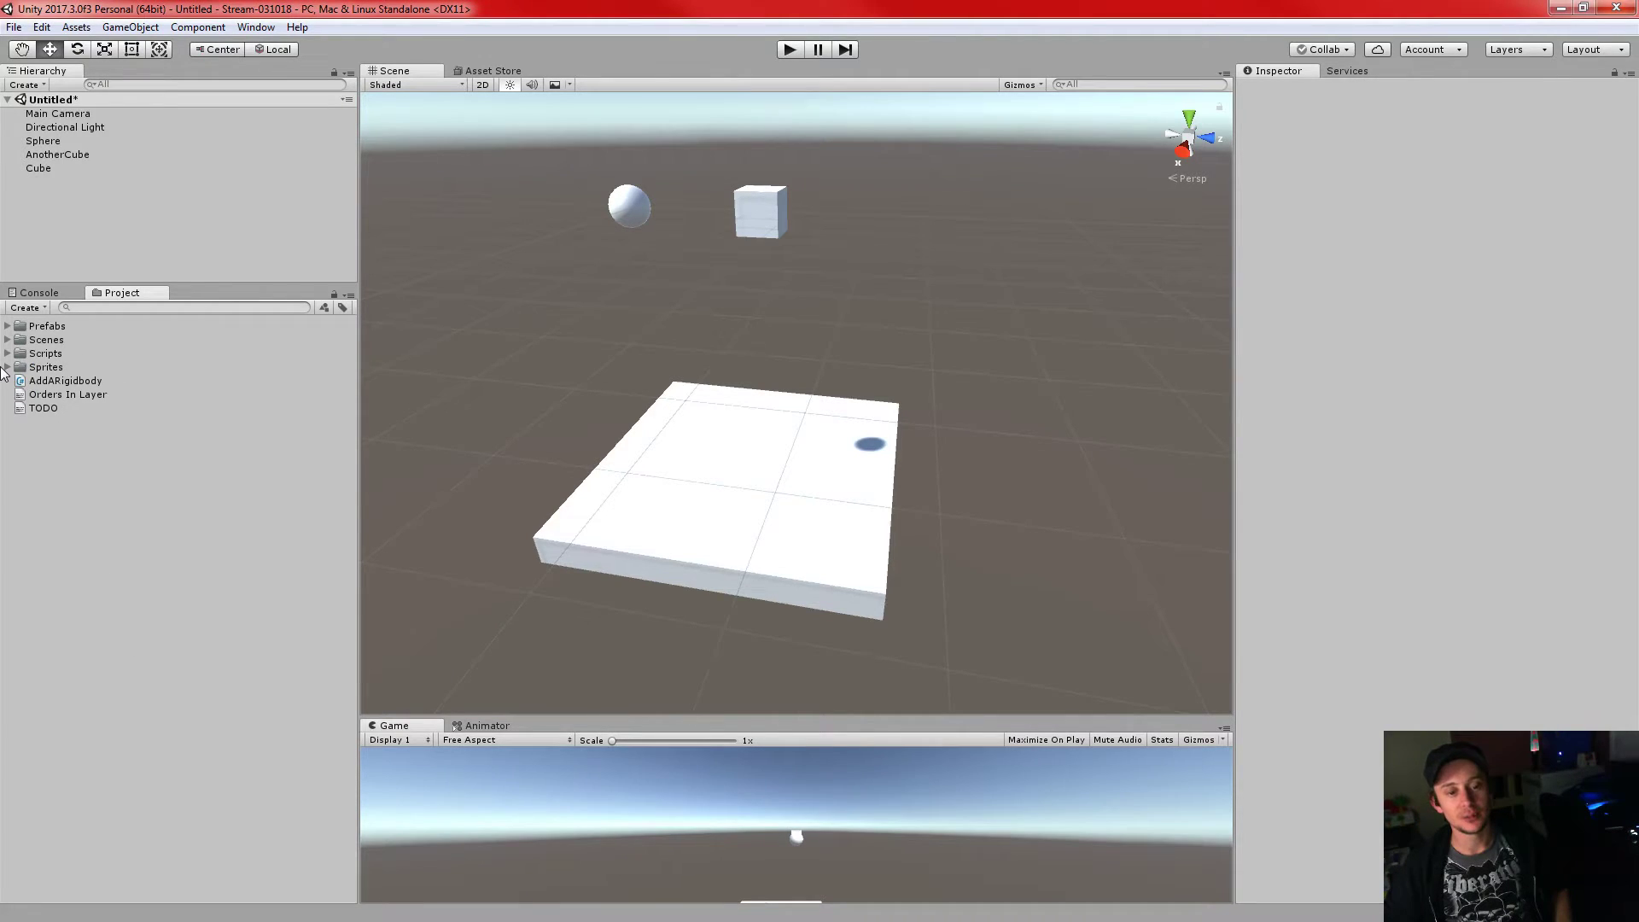
click(34, 380)
click(56, 448)
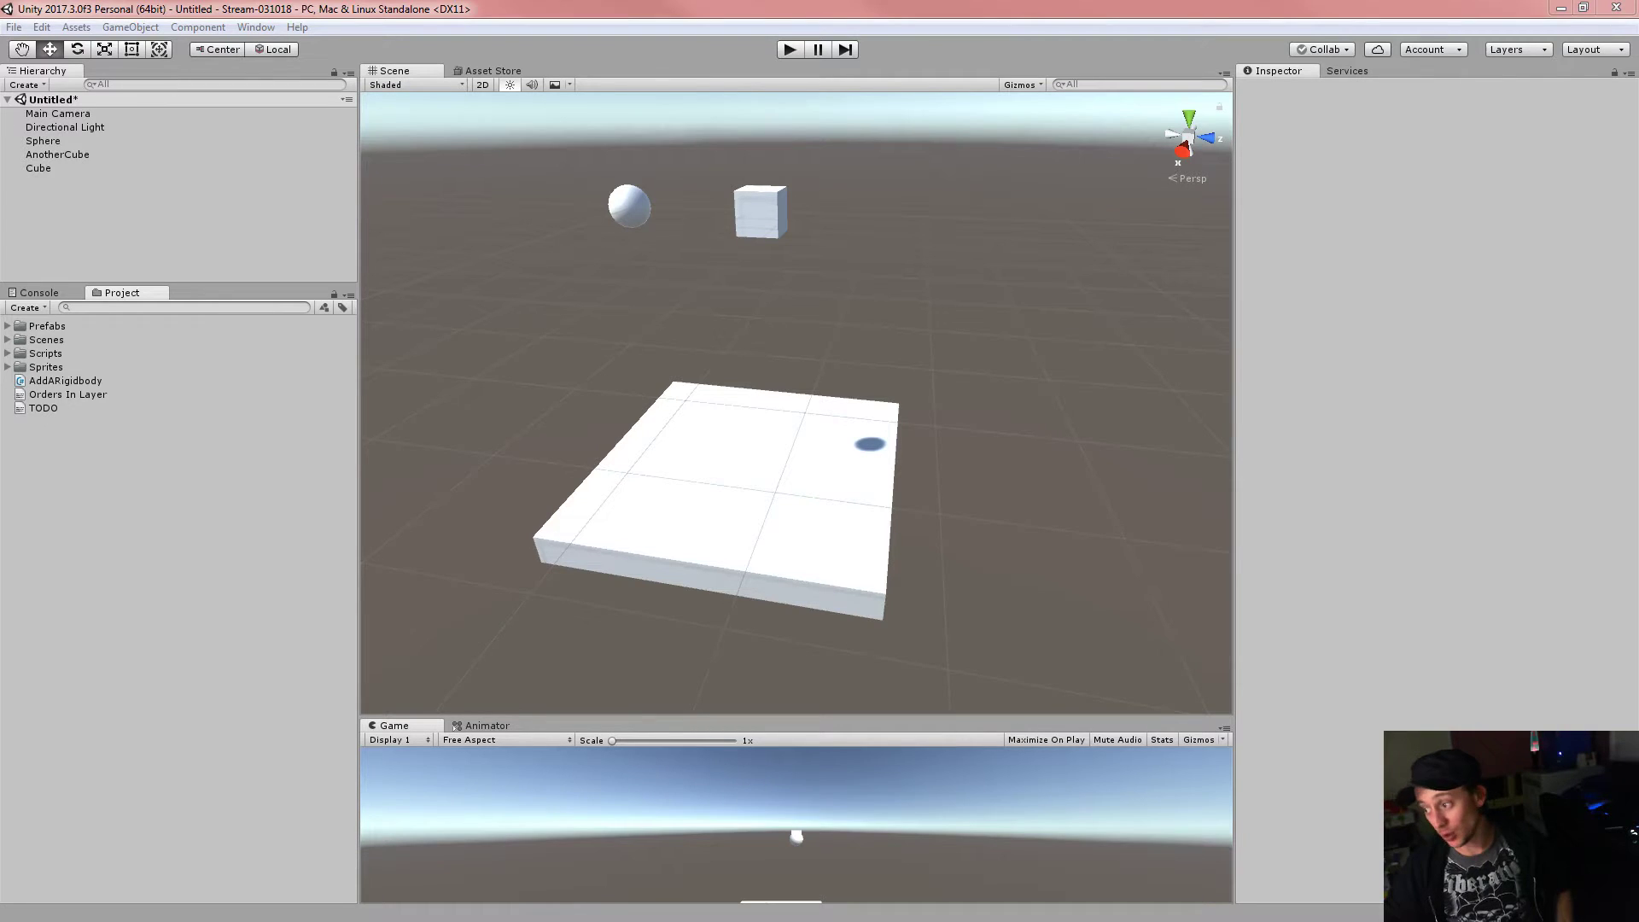
click(1025, 9)
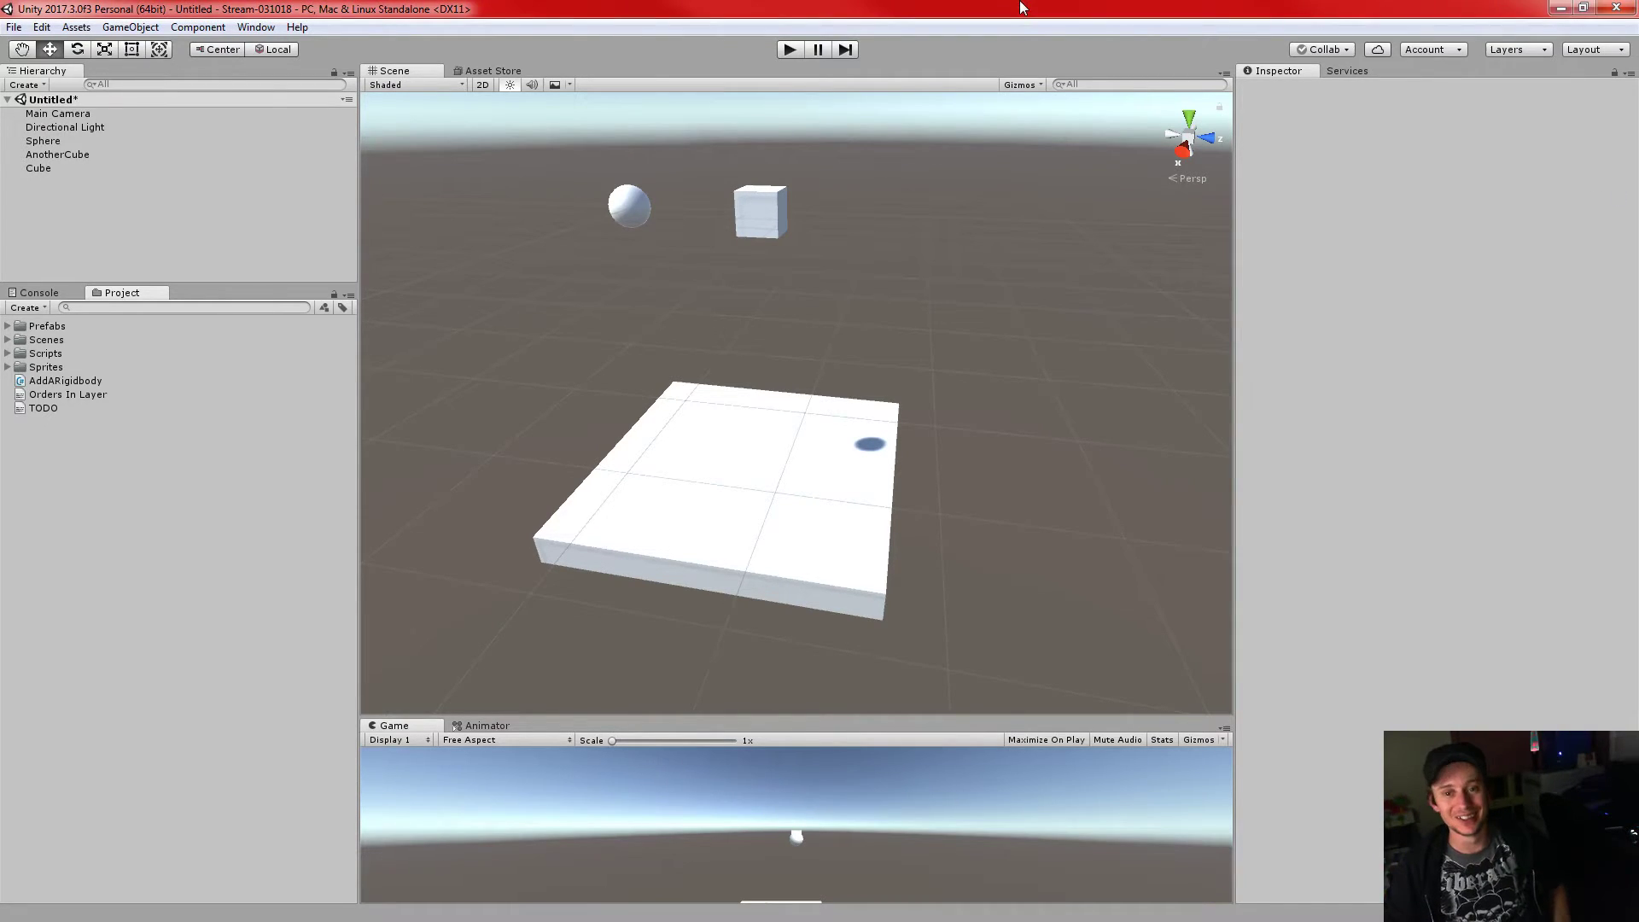
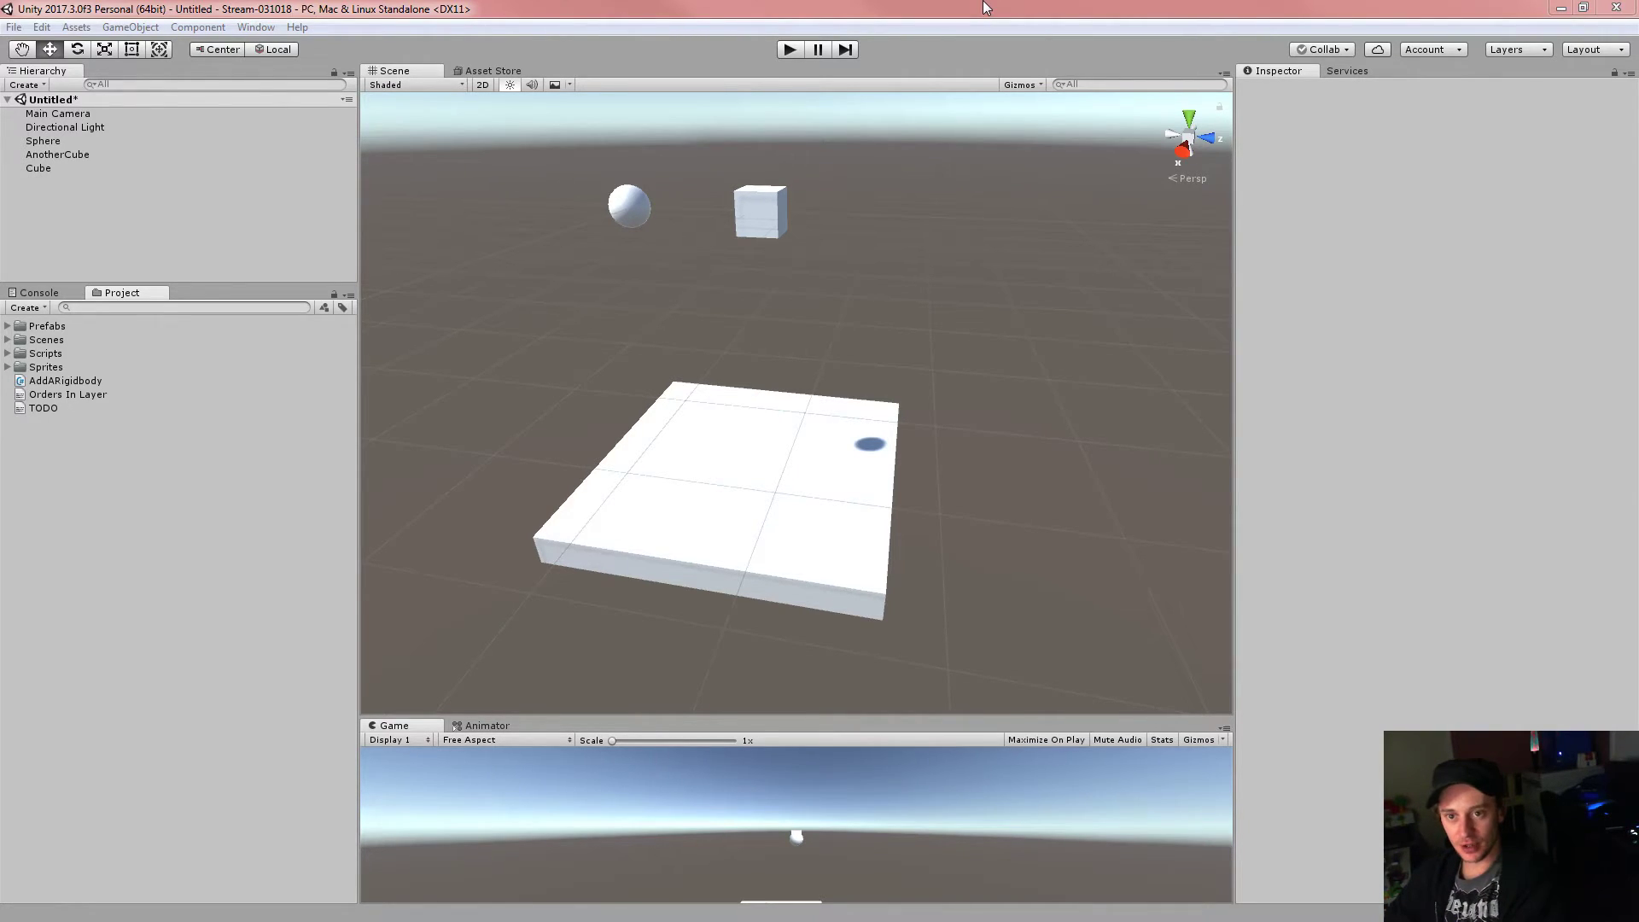
- Duplicate AnotherCube twice and space the copies out along the Z axis in a row with the original cube
click(776, 208)
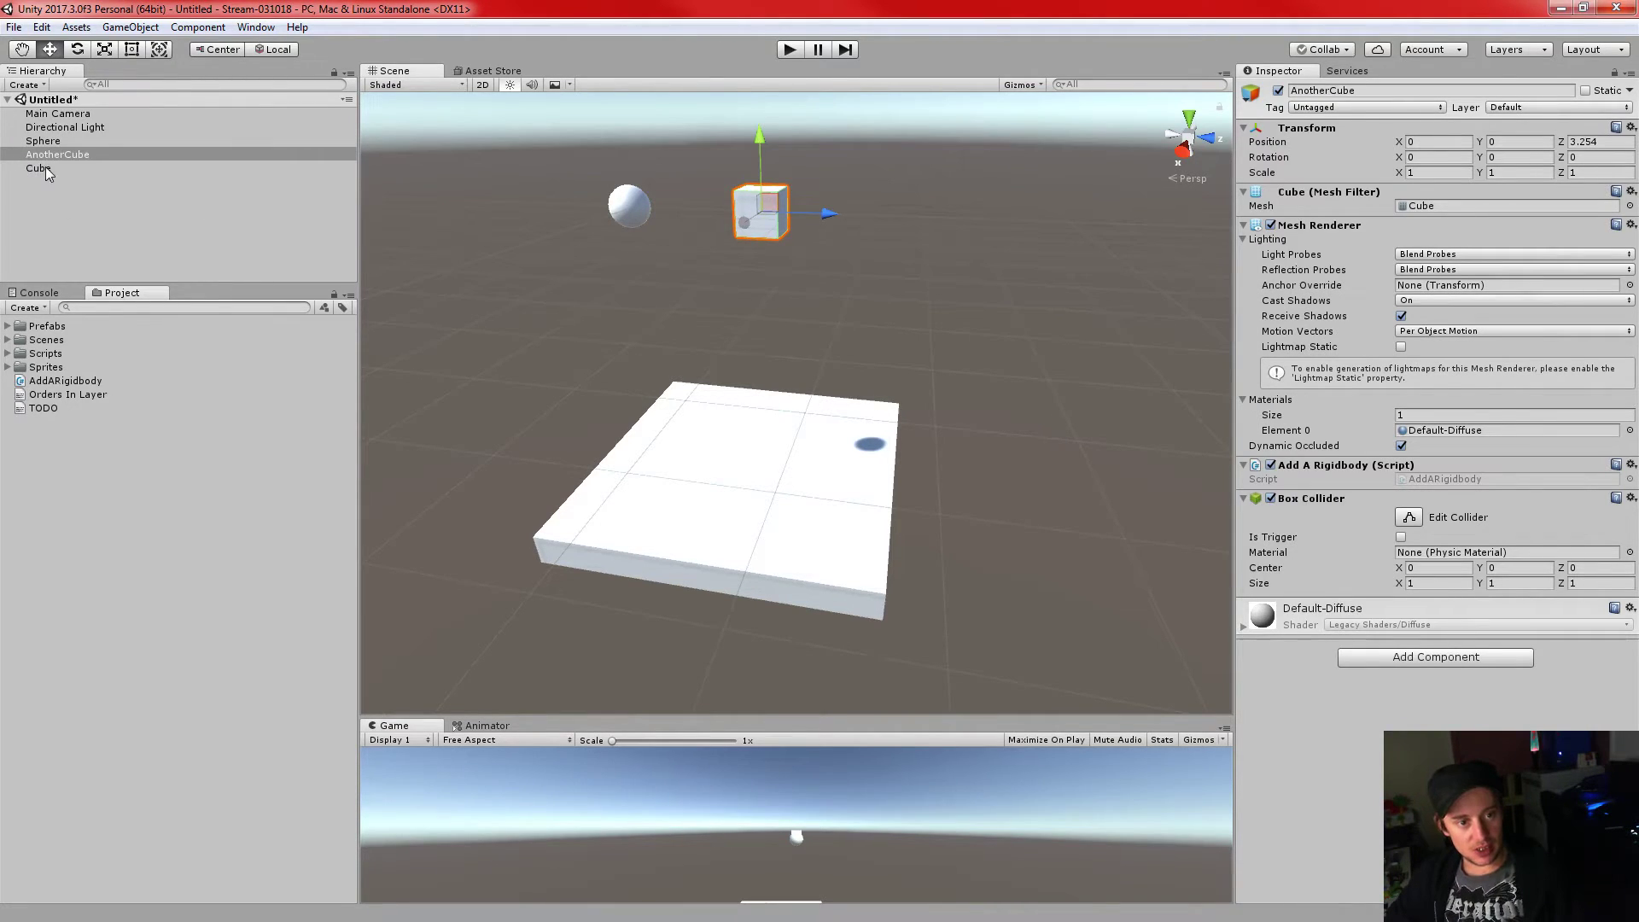
key(ctrl+d)
drag(802, 215, 1056, 224)
key(ctrl+d)
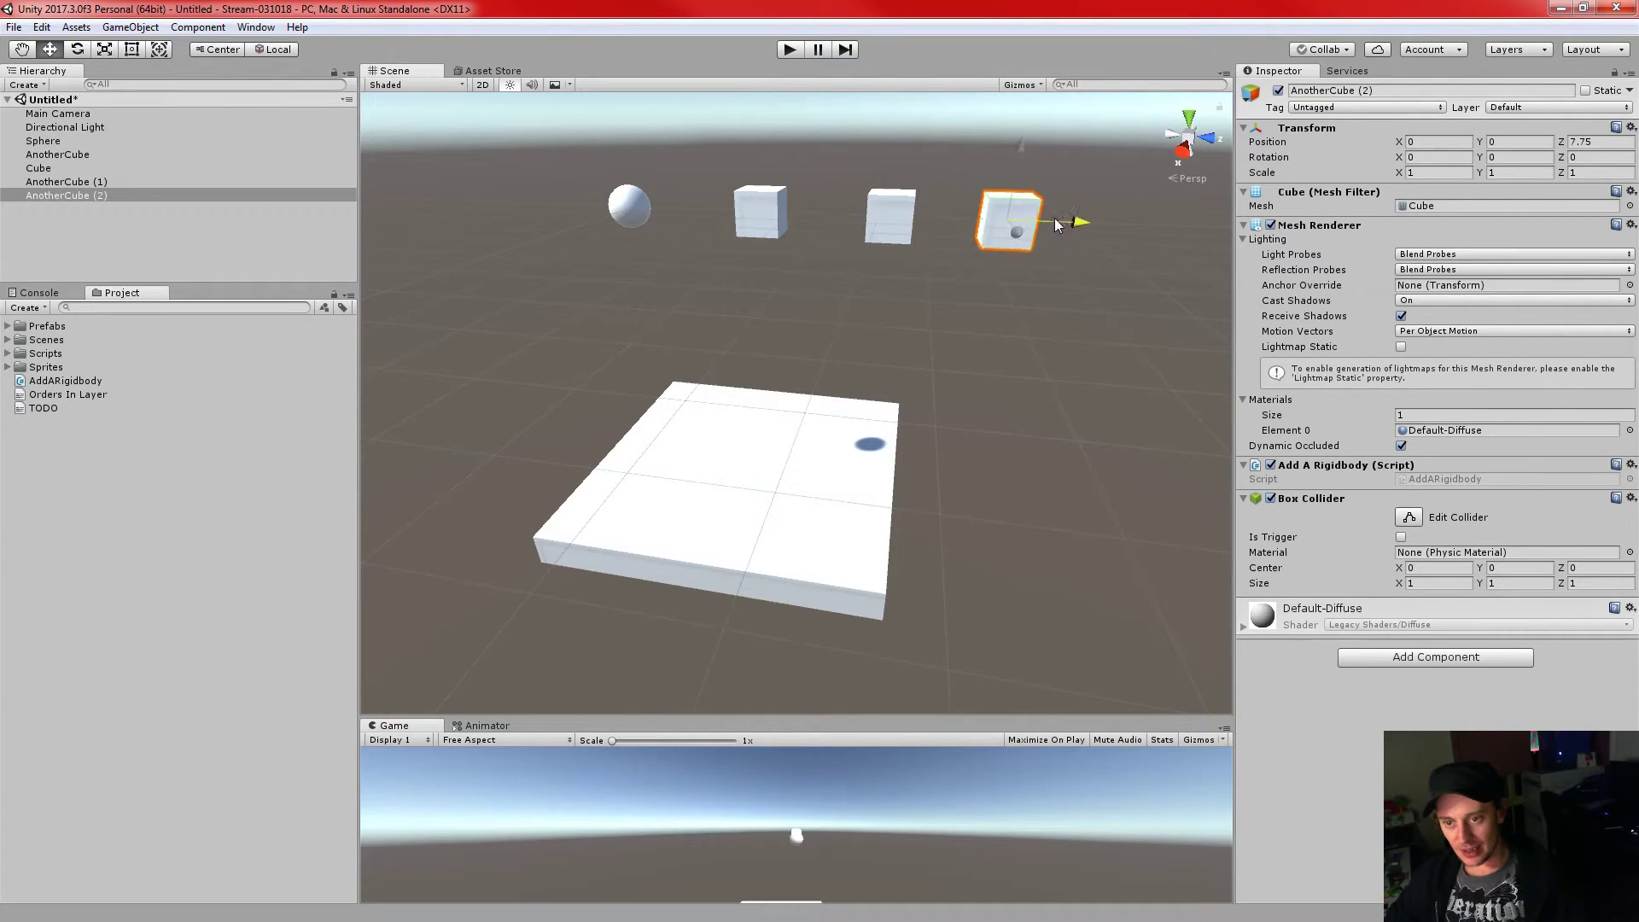
- Duplicate the last cube in the row and raise the copy above it to Y 2
key(ctrl+d)
drag(1046, 143, 1051, 54)
middle_drag(1048, 422, 1031, 515)
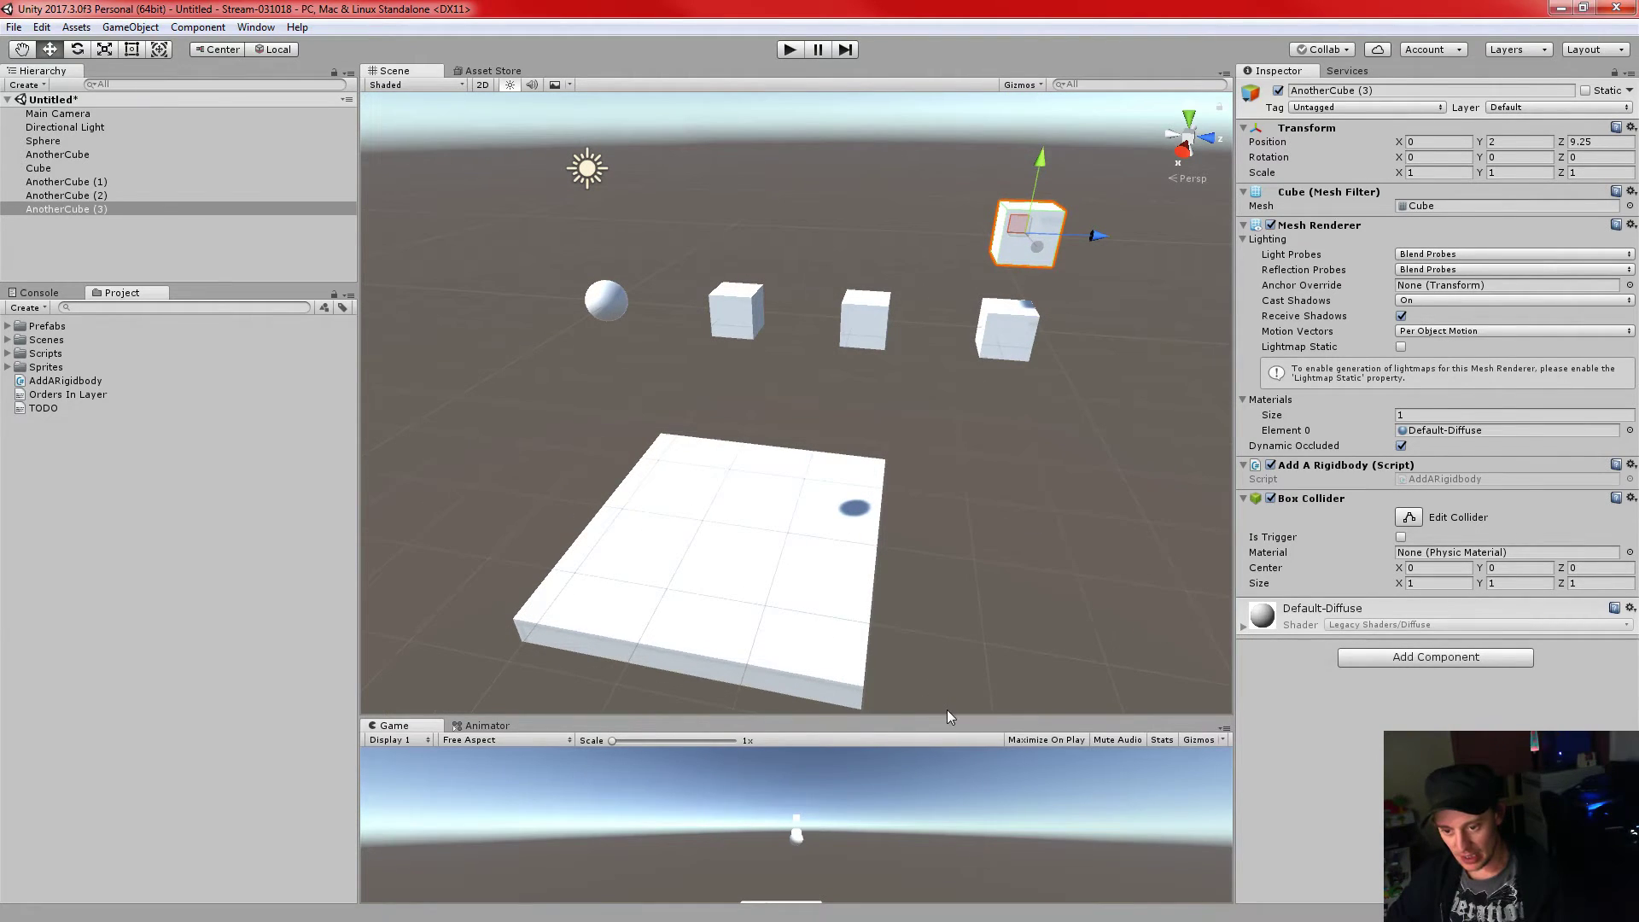
- Enlarge the Game view and align the Main Camera with a Scene view that frames the sphere, cubes and platform
drag(947, 715, 967, 487)
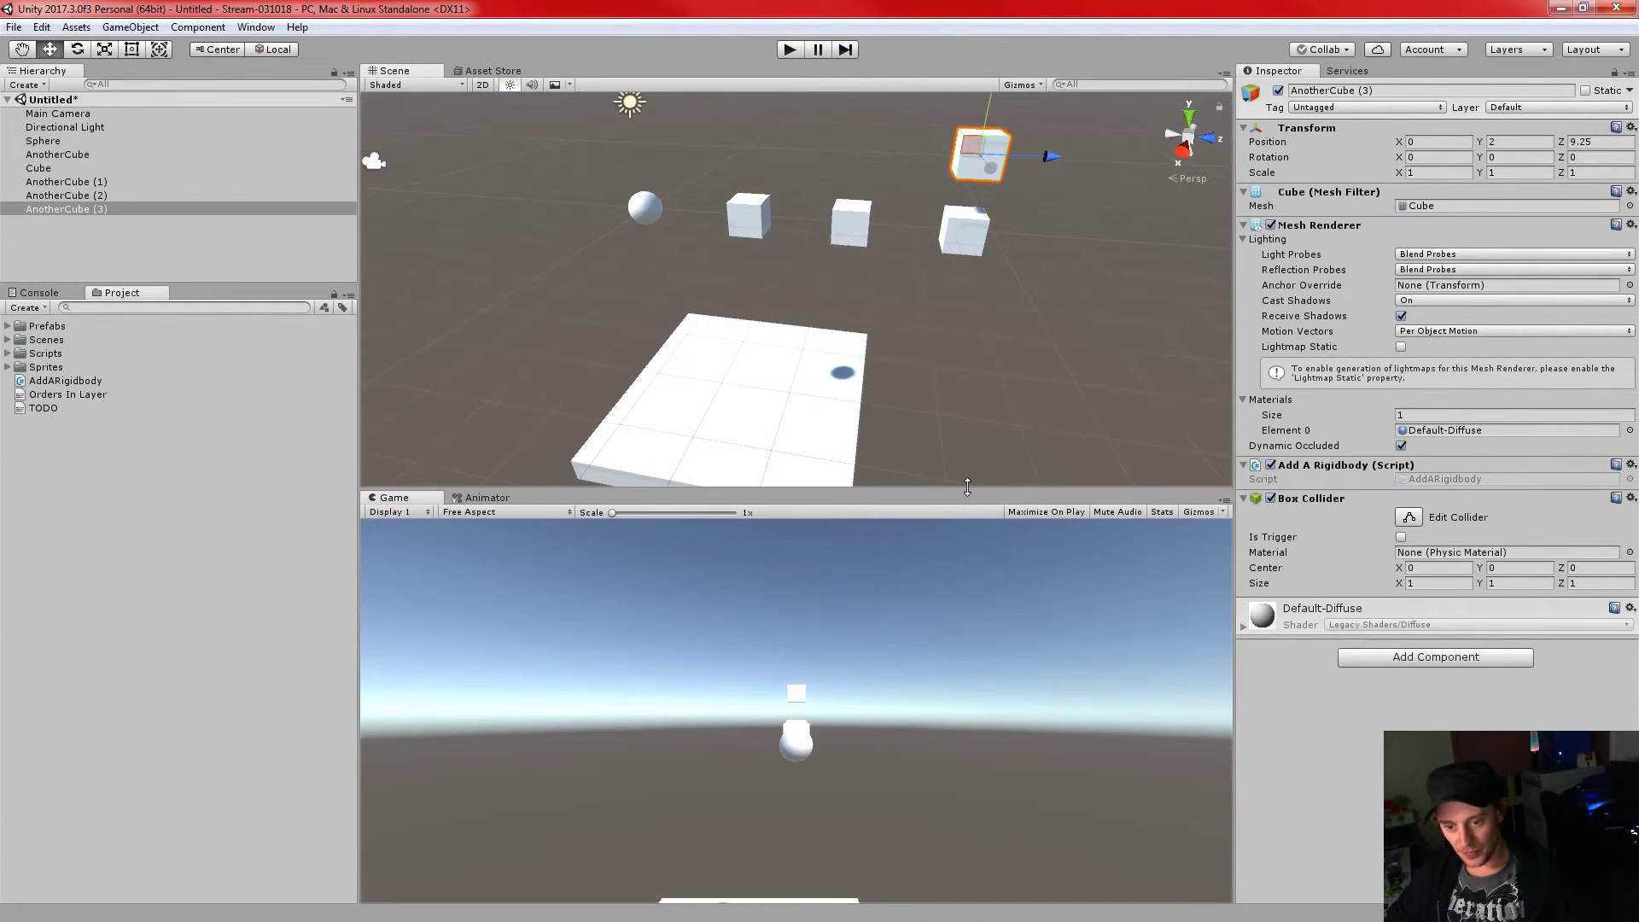
click(375, 161)
middle_drag(848, 297, 872, 292)
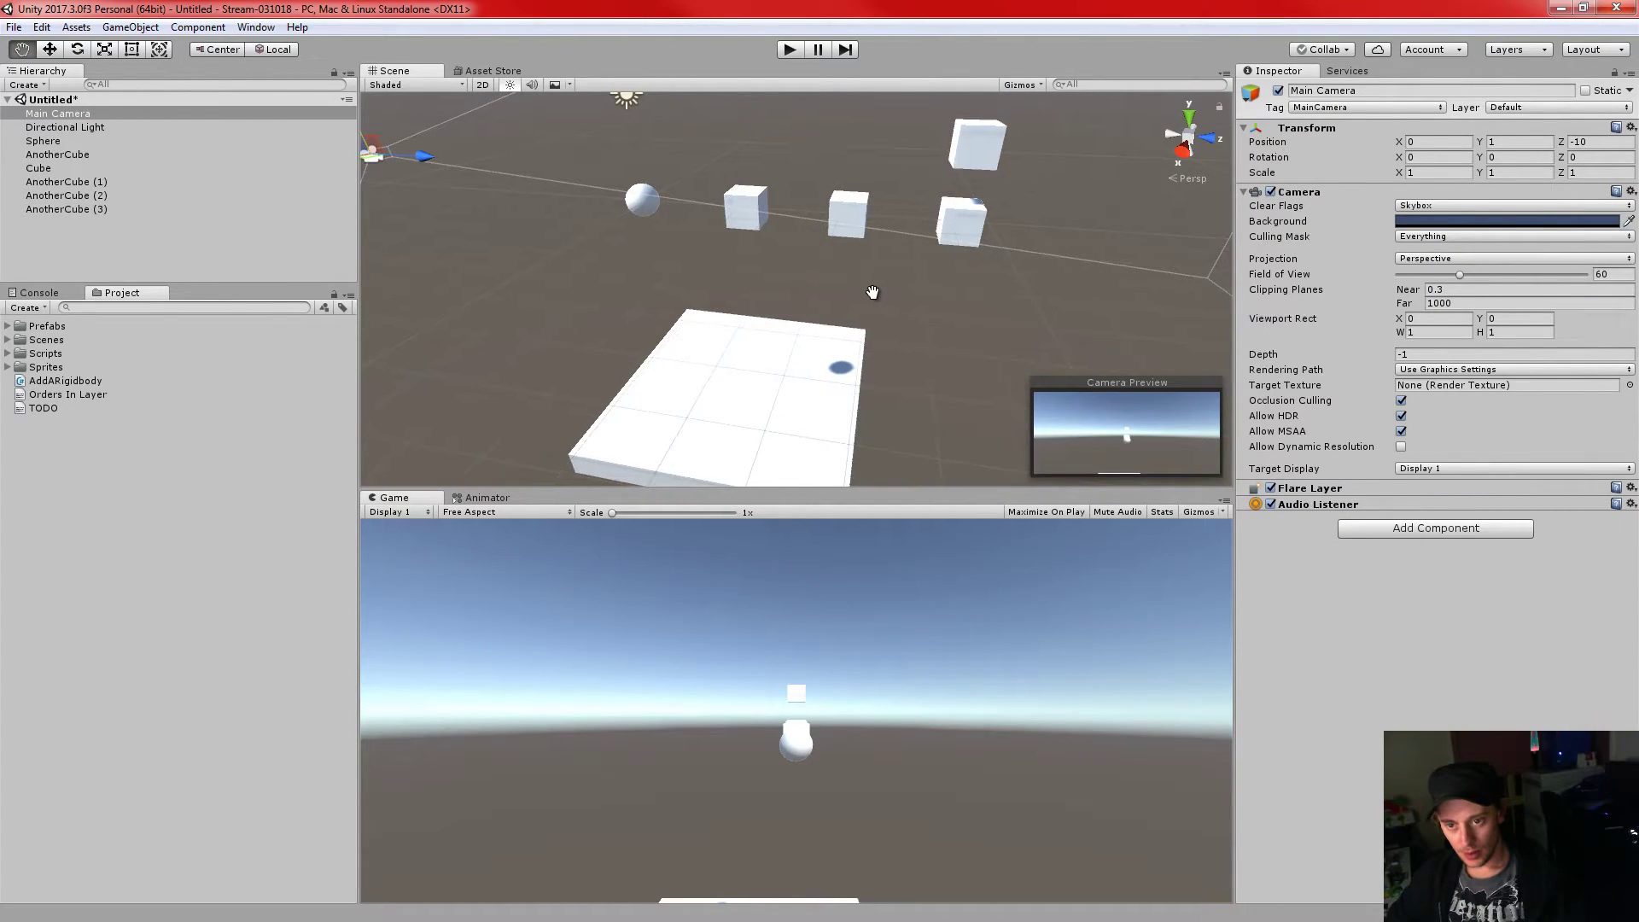
mouse_move(878, 302)
alt+mouse_down()
mouse_move(970, 295)
mouse_move(861, 300)
alt+mouse_up()
drag(857, 484, 864, 577)
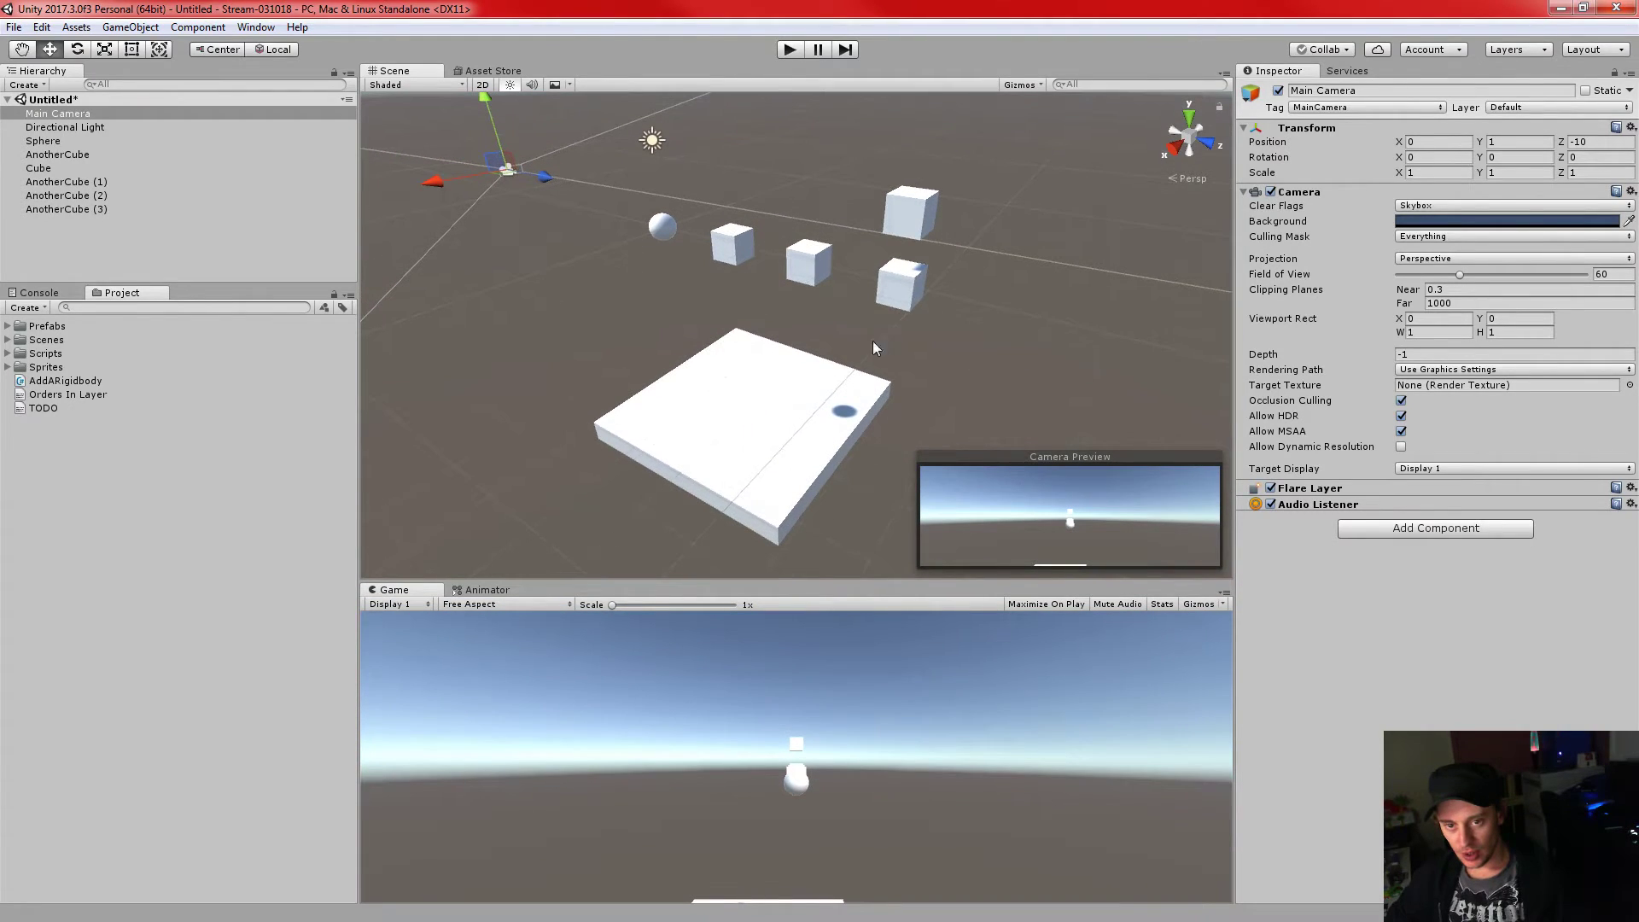
click(42, 28)
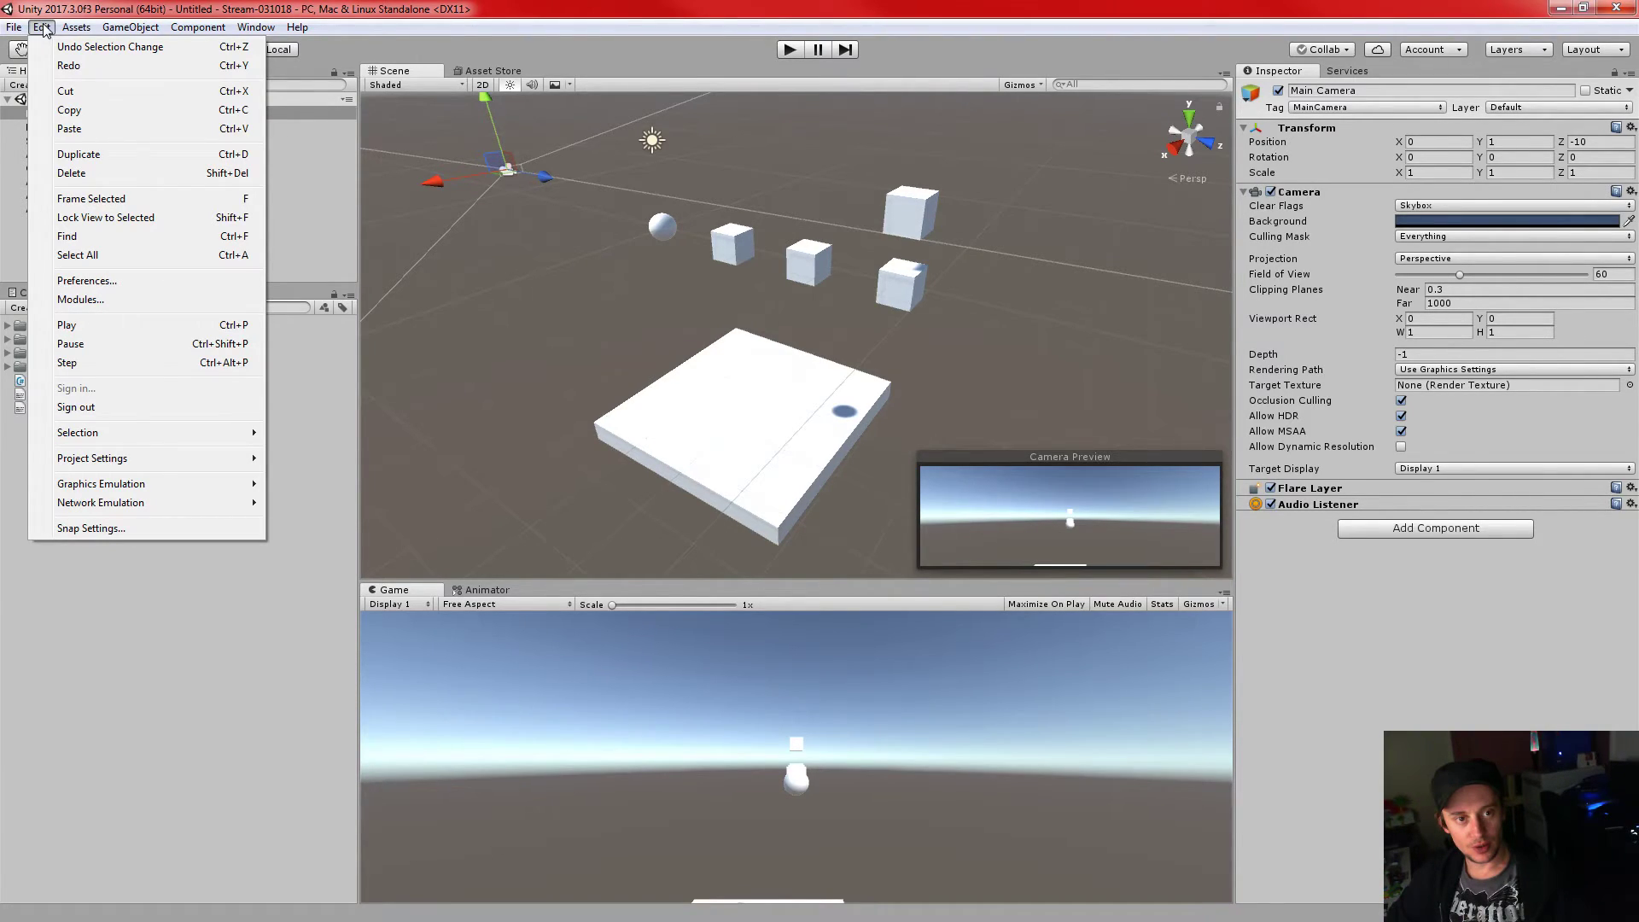
mouse_move(134, 33)
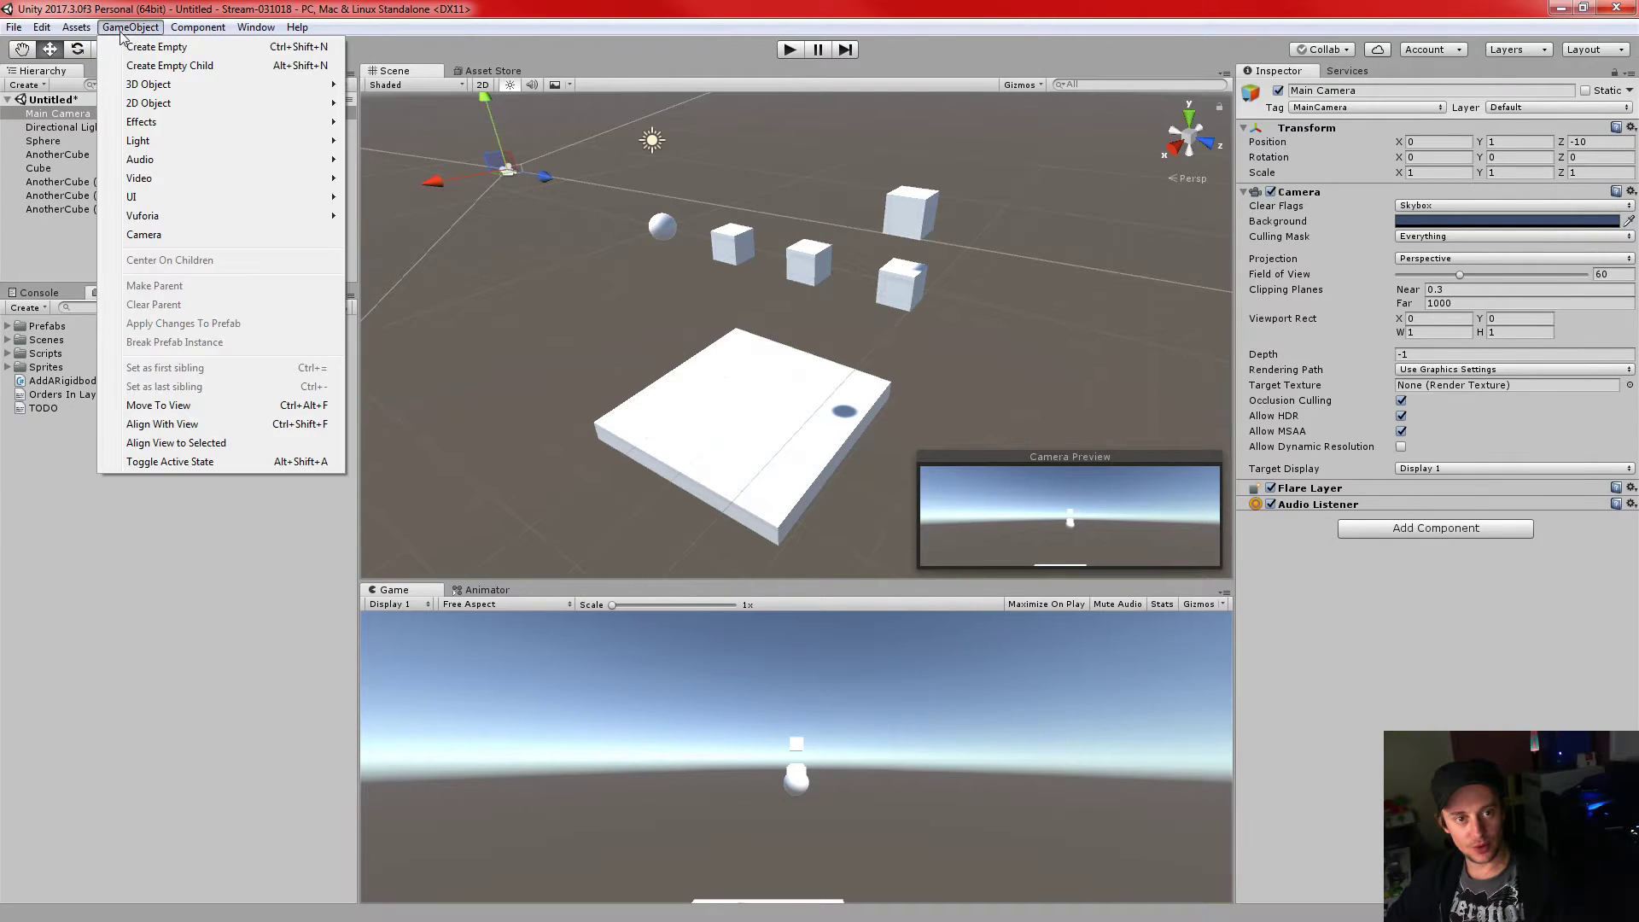
mouse_move(40, 26)
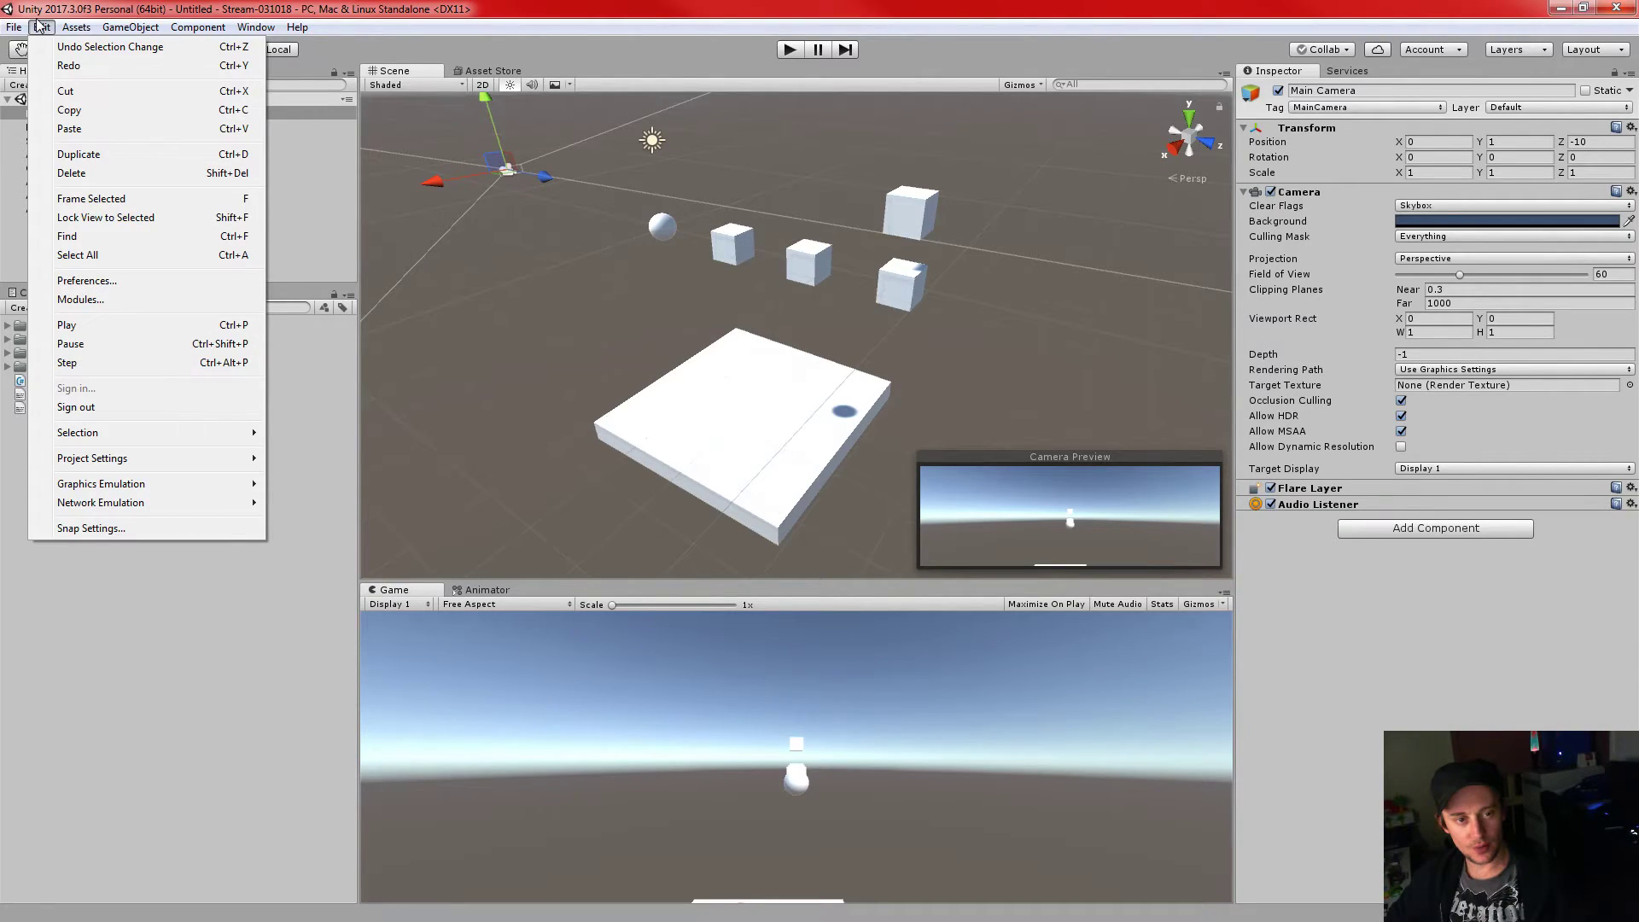
click(190, 8)
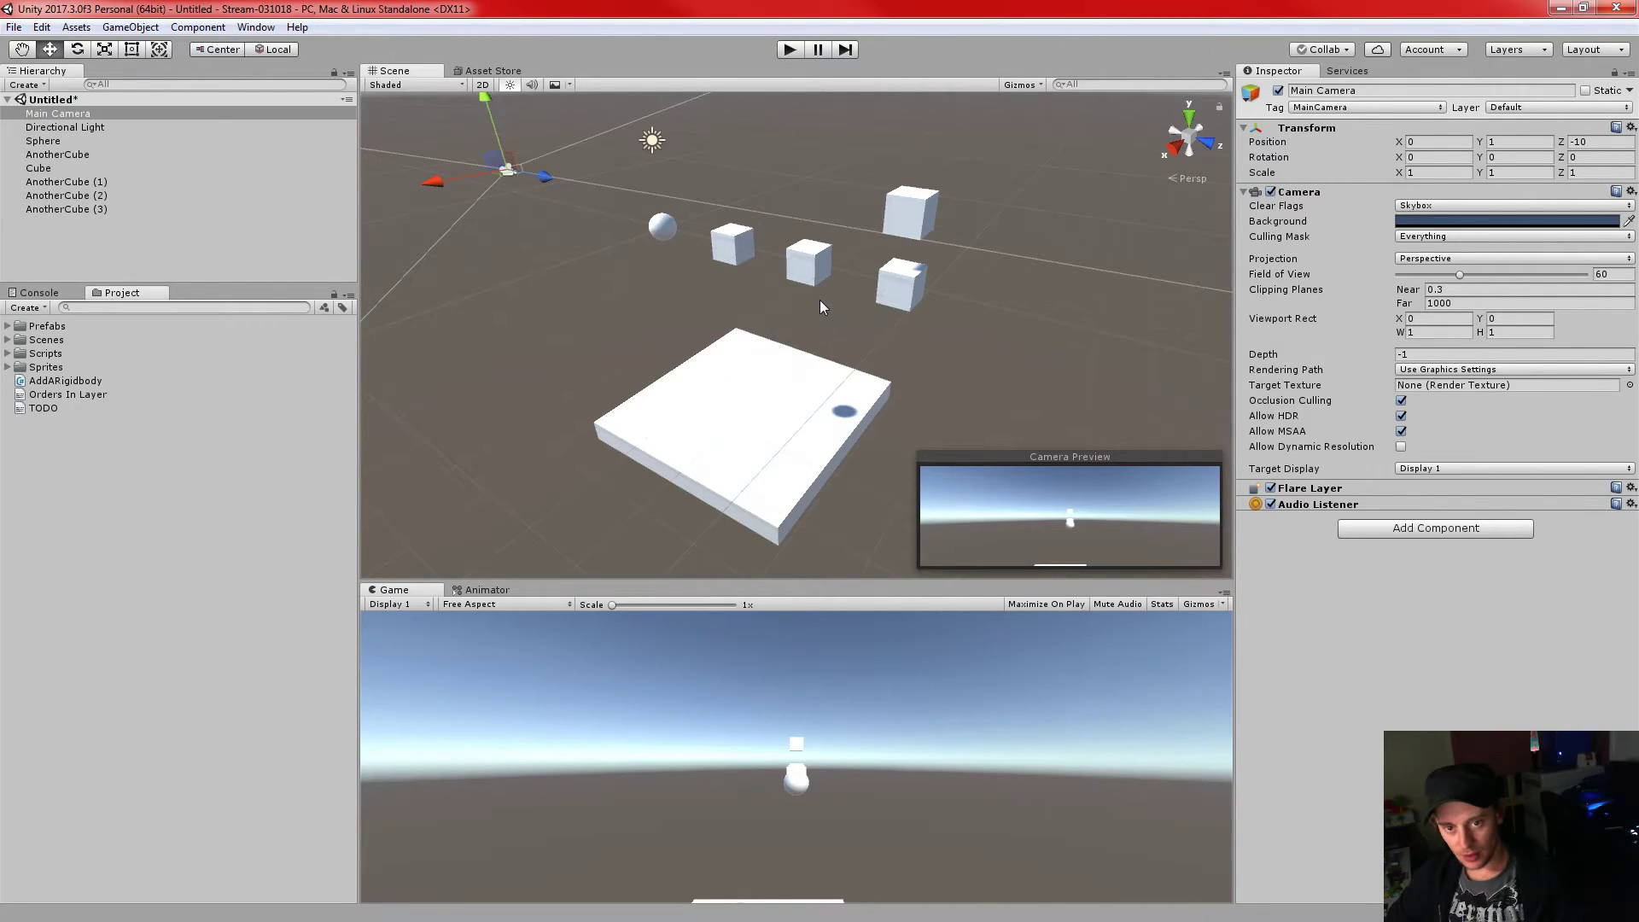
key(ctrl+shift+f)
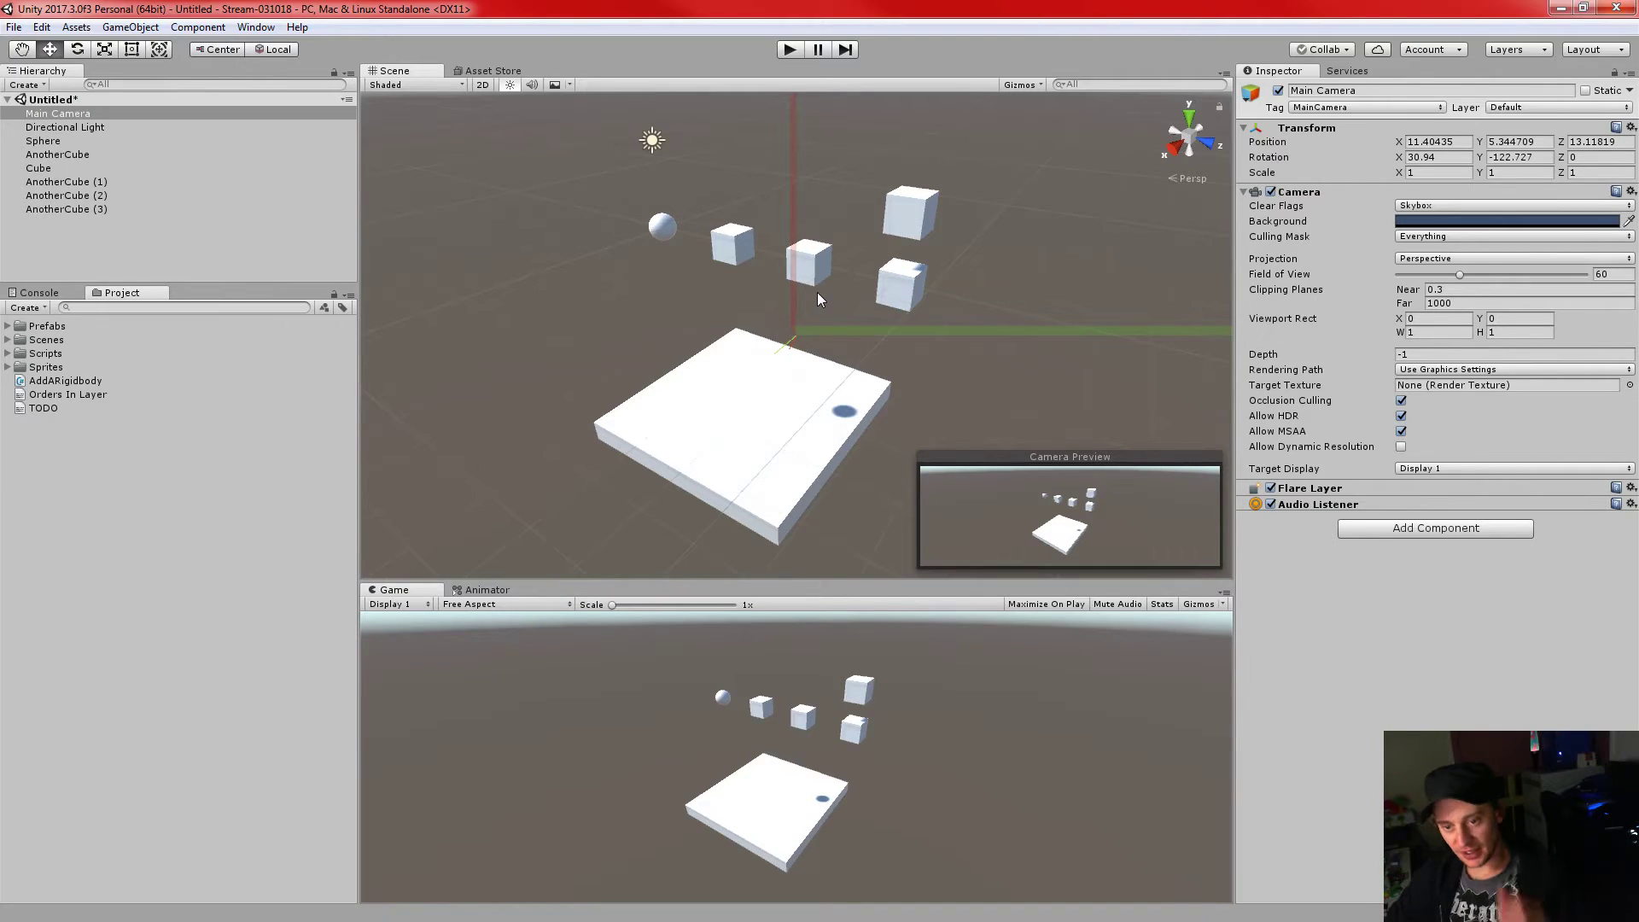
mouse_move(837, 353)
middle_down()
mouse_move(870, 335)
mouse_move(832, 348)
middle_up()
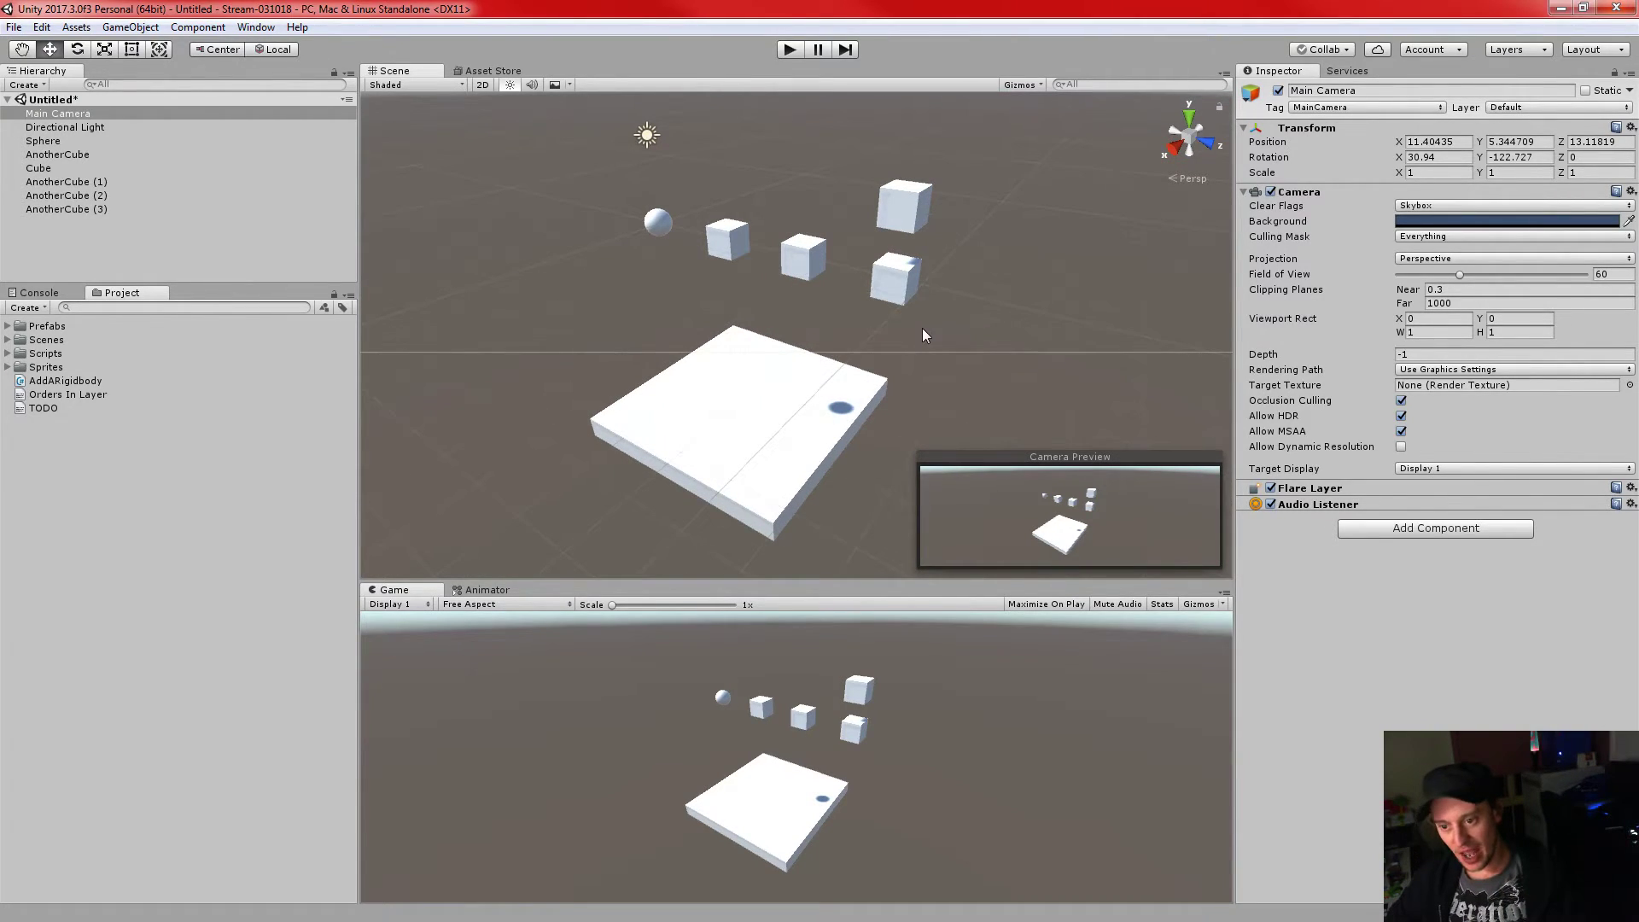
scroll(922, 328, down, 2)
right_drag(914, 312, 965, 353)
key(a)
key(s)
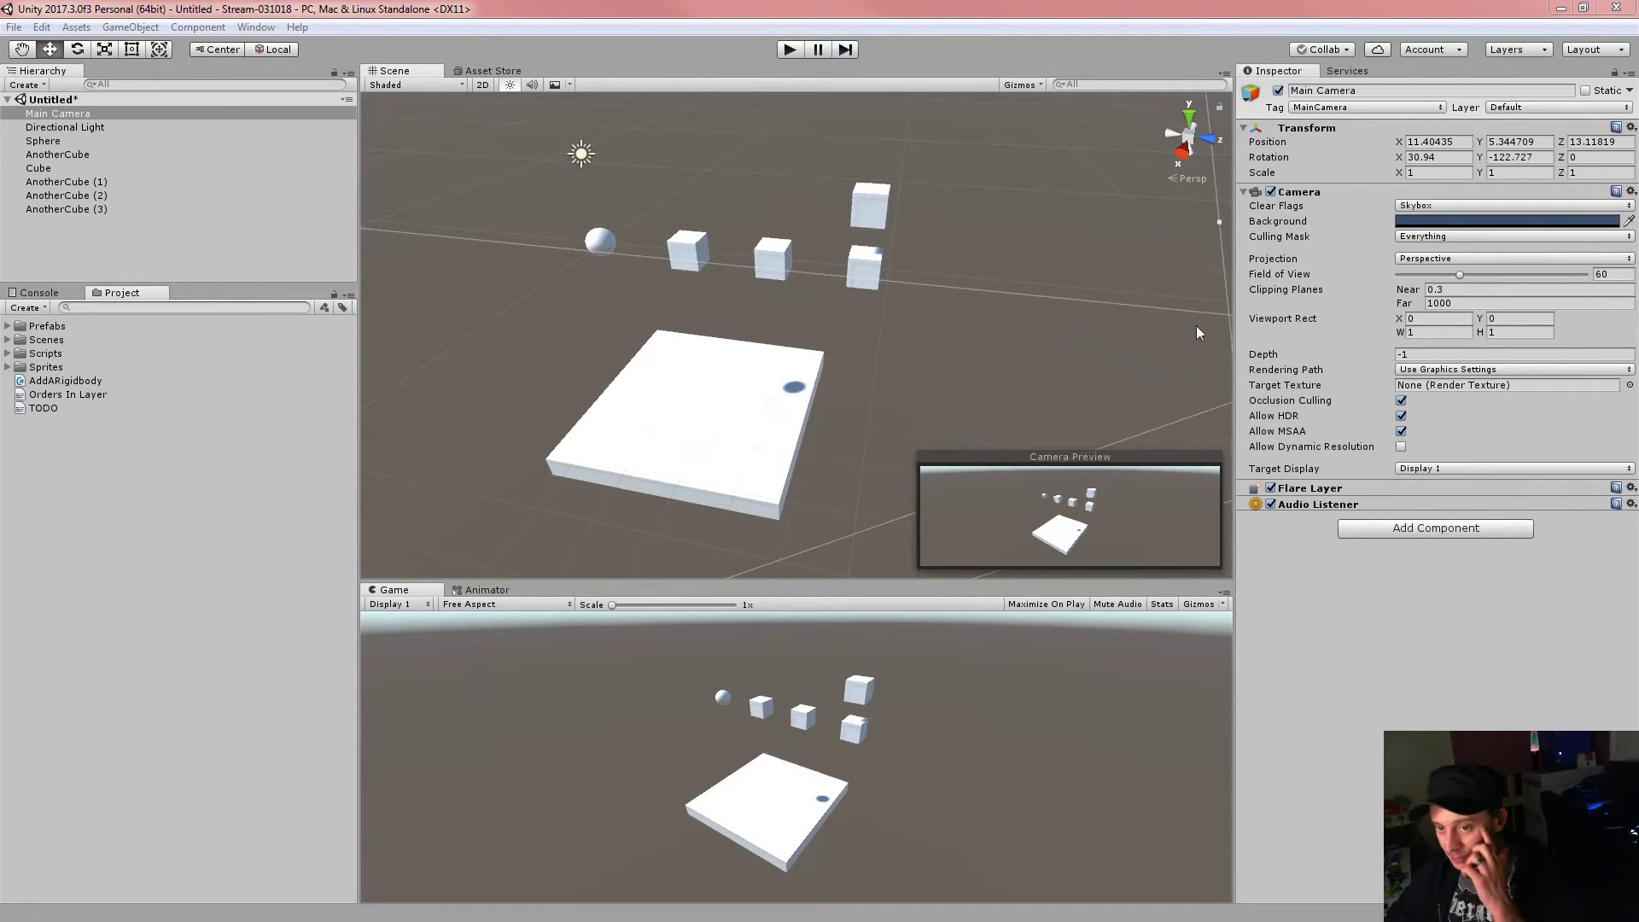
alt+drag(822, 373, 862, 380)
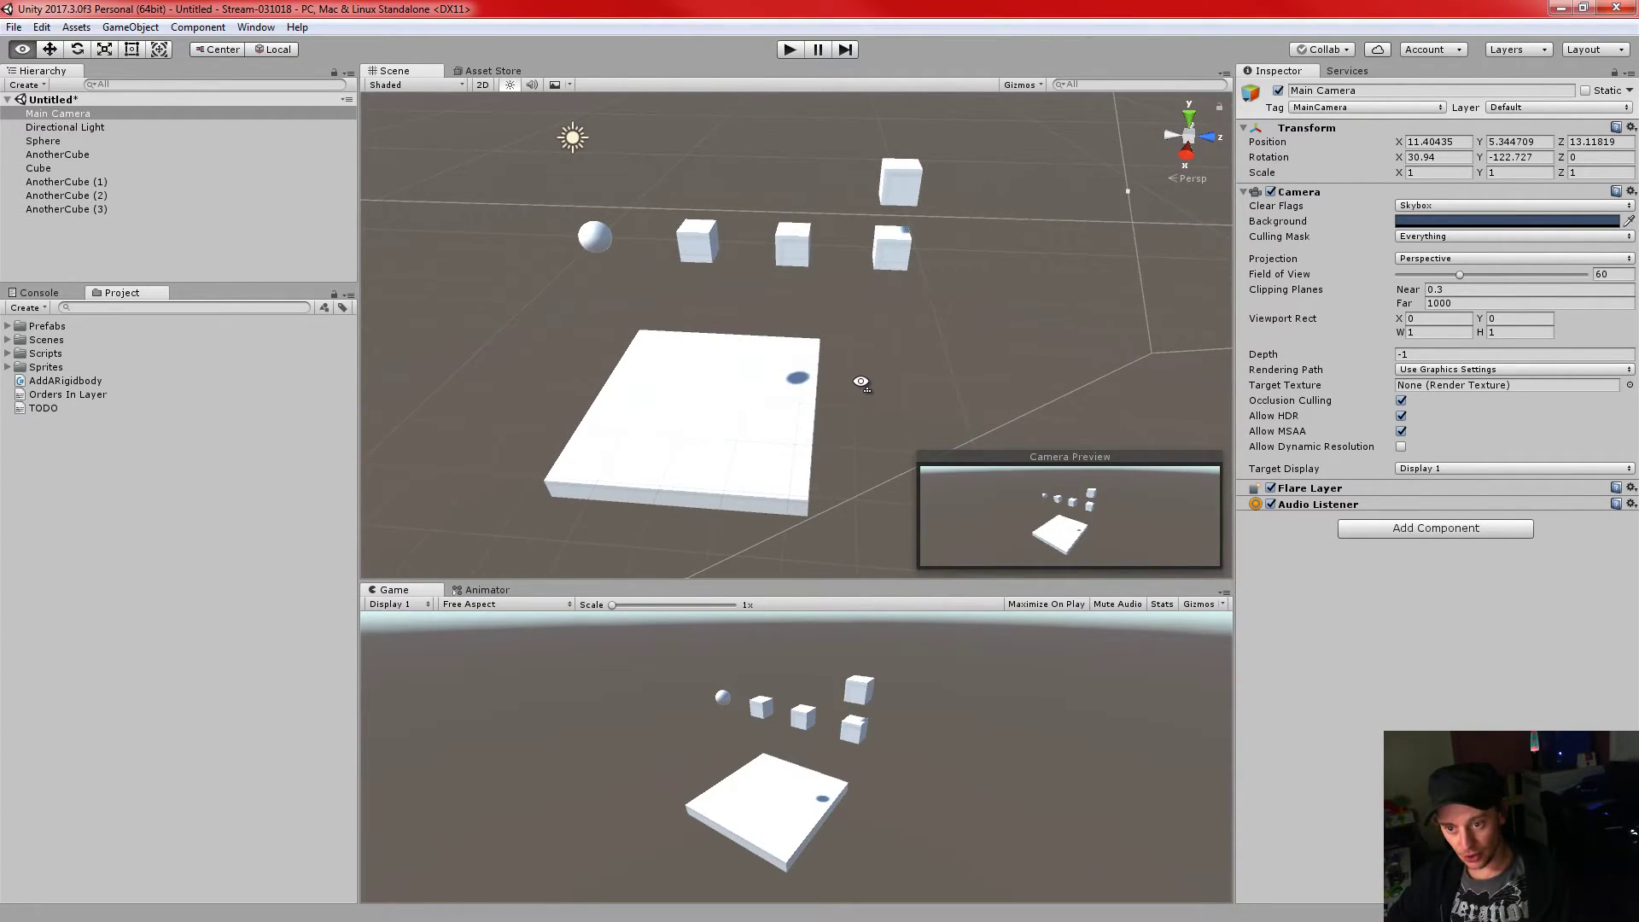
- Align the Main Camera with the current Scene view of the sphere, cubes and platform
click(62, 117)
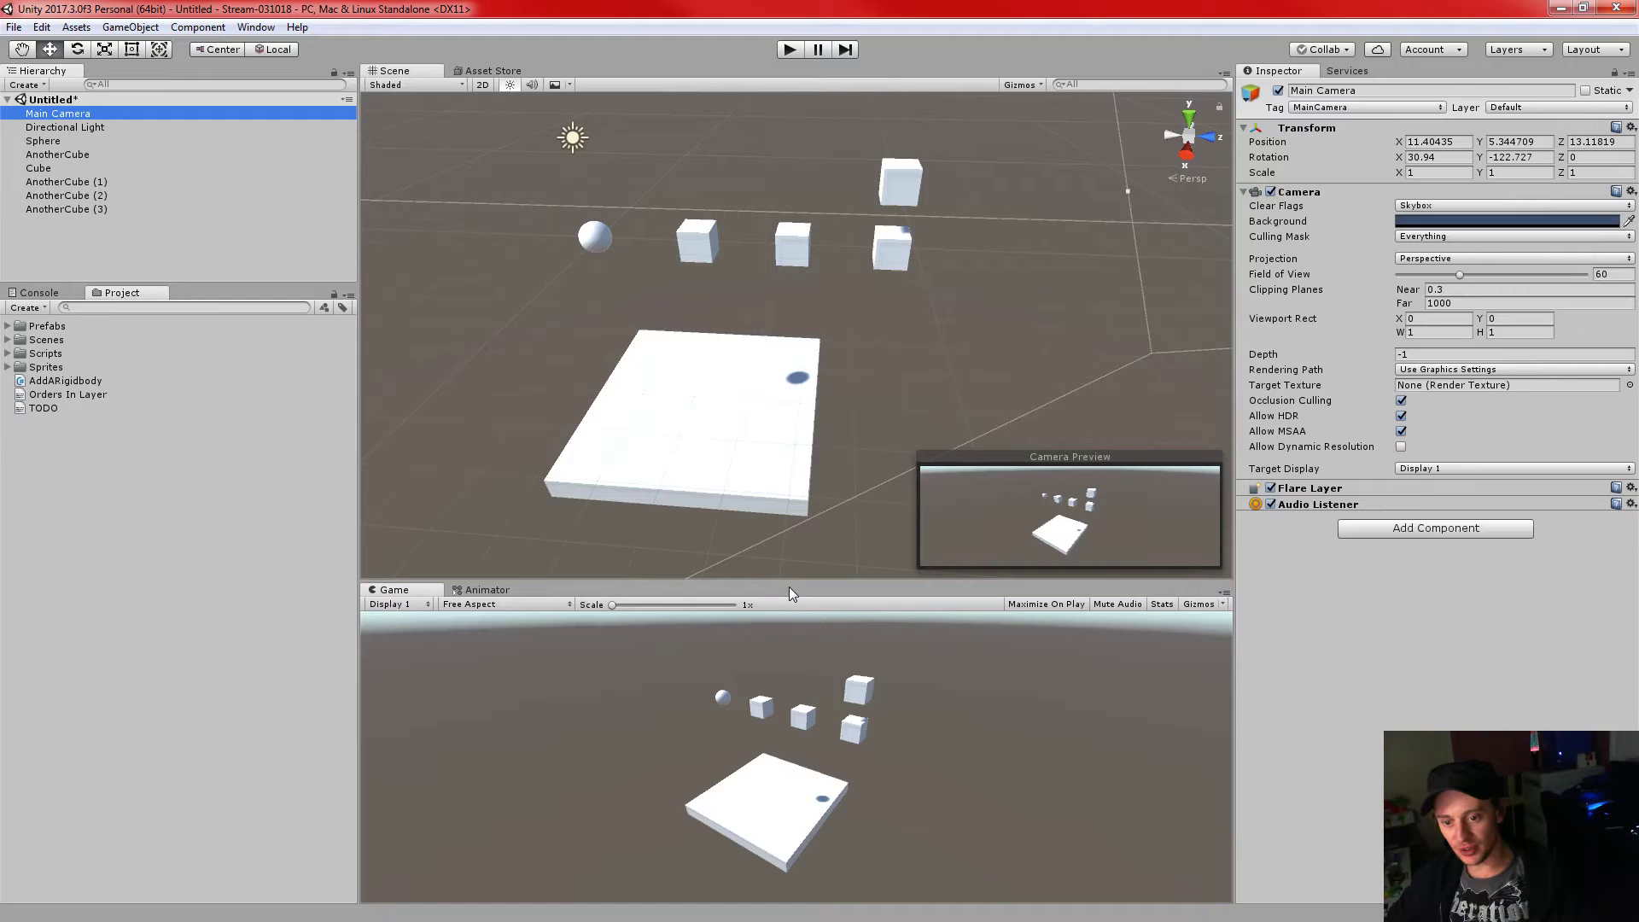
mouse_move(787, 583)
mouse_down()
mouse_move(783, 622)
mouse_move(777, 546)
mouse_move(774, 589)
mouse_up()
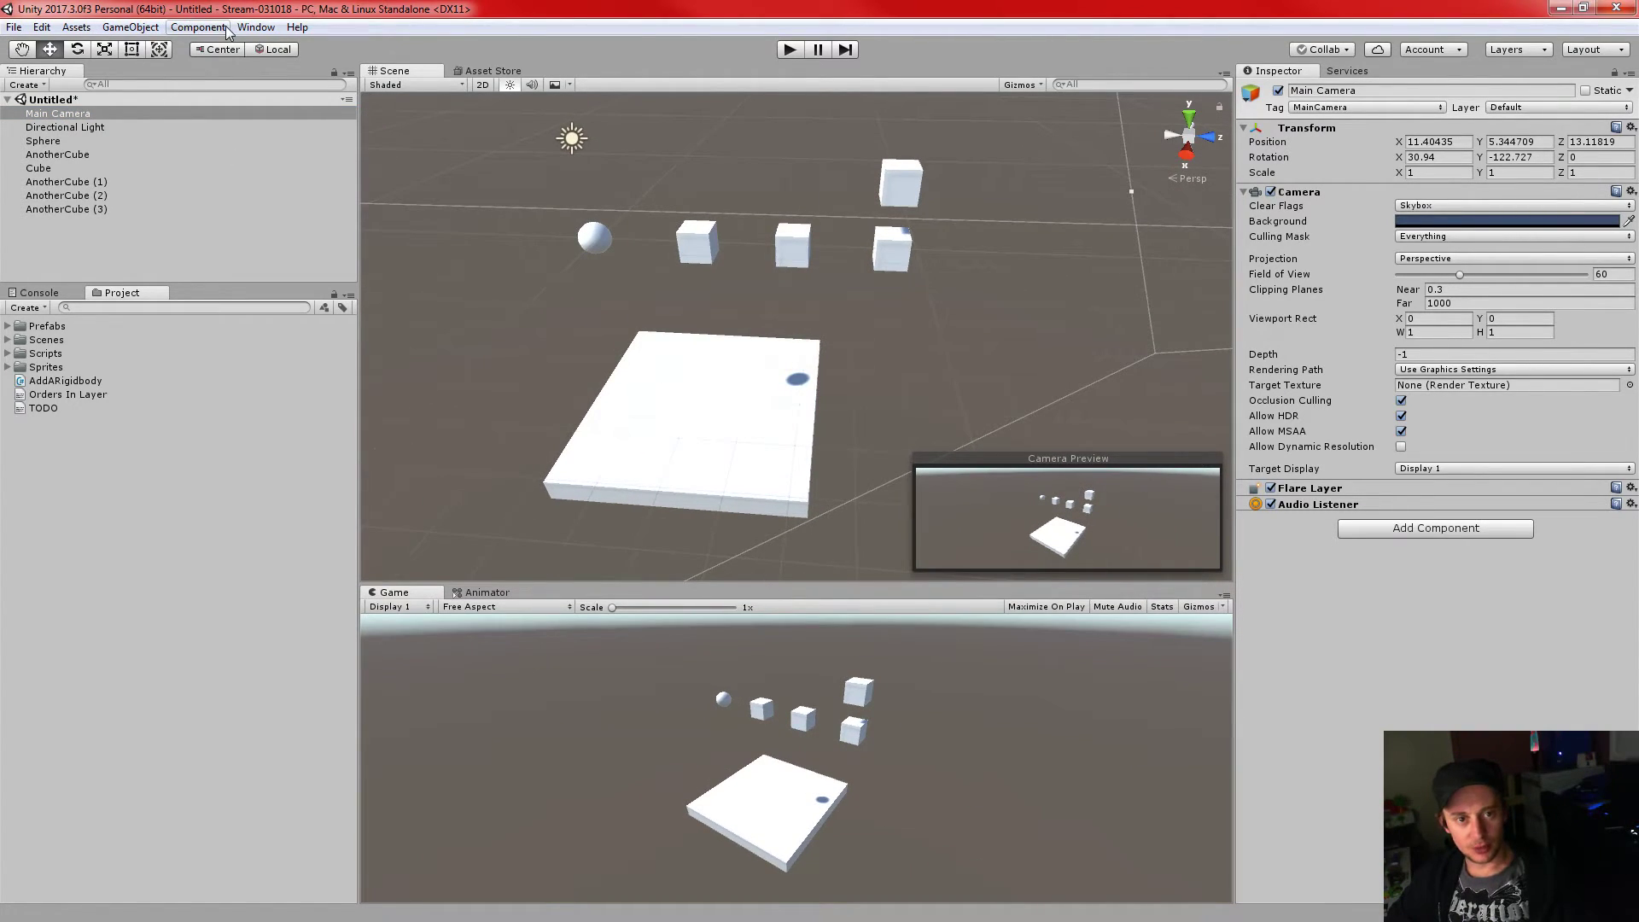
click(14, 27)
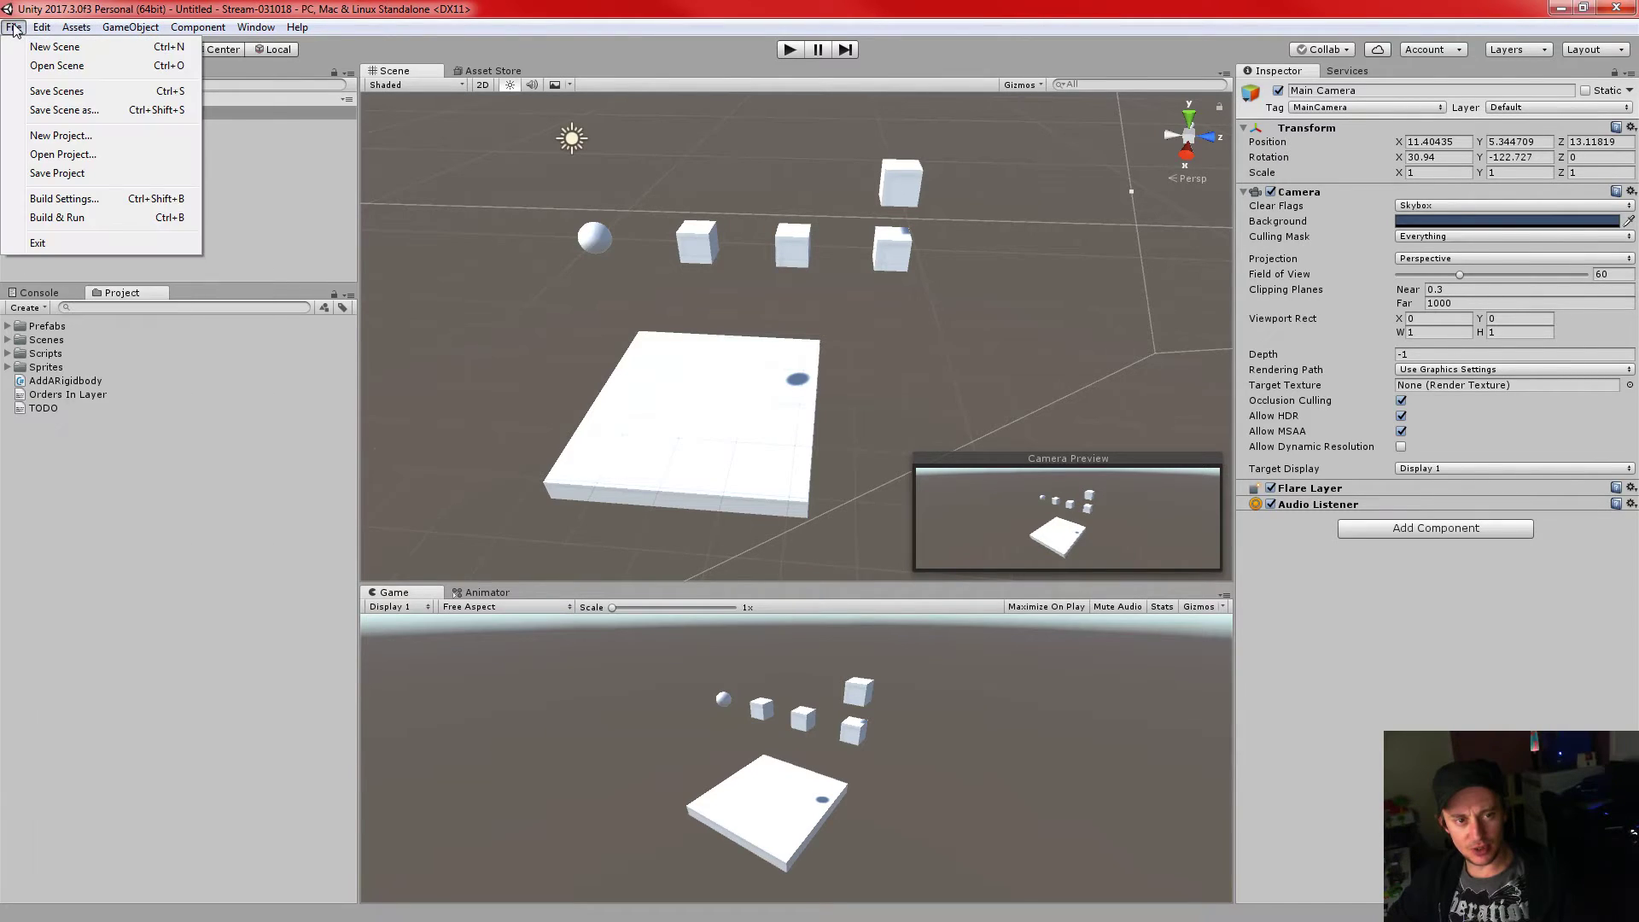
mouse_move(39, 29)
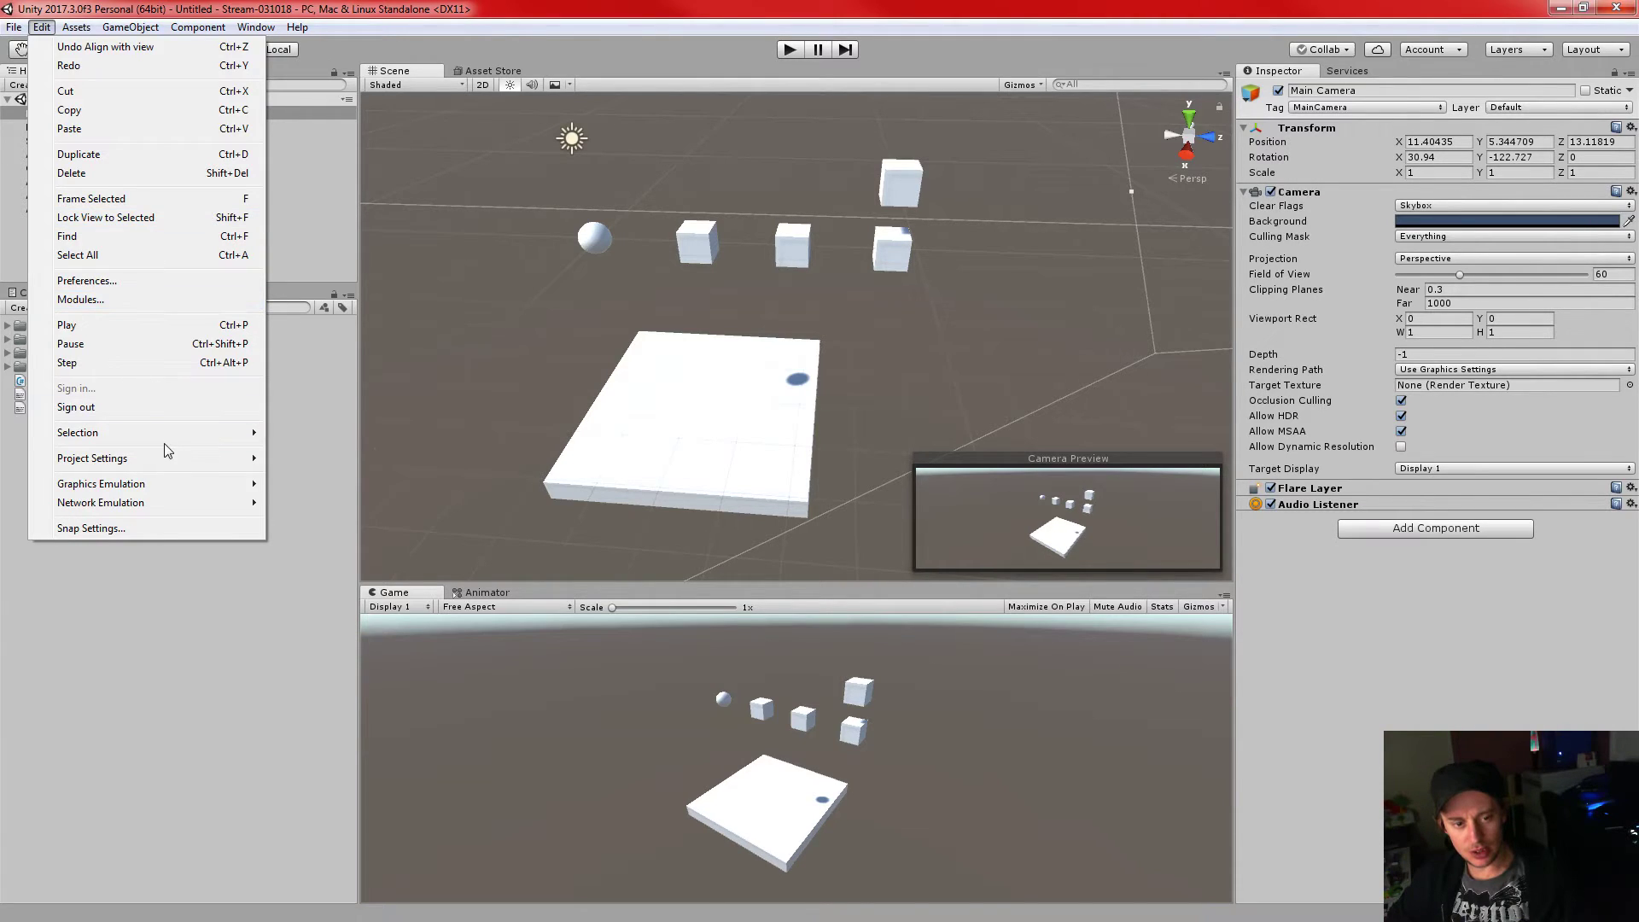
mouse_move(161, 433)
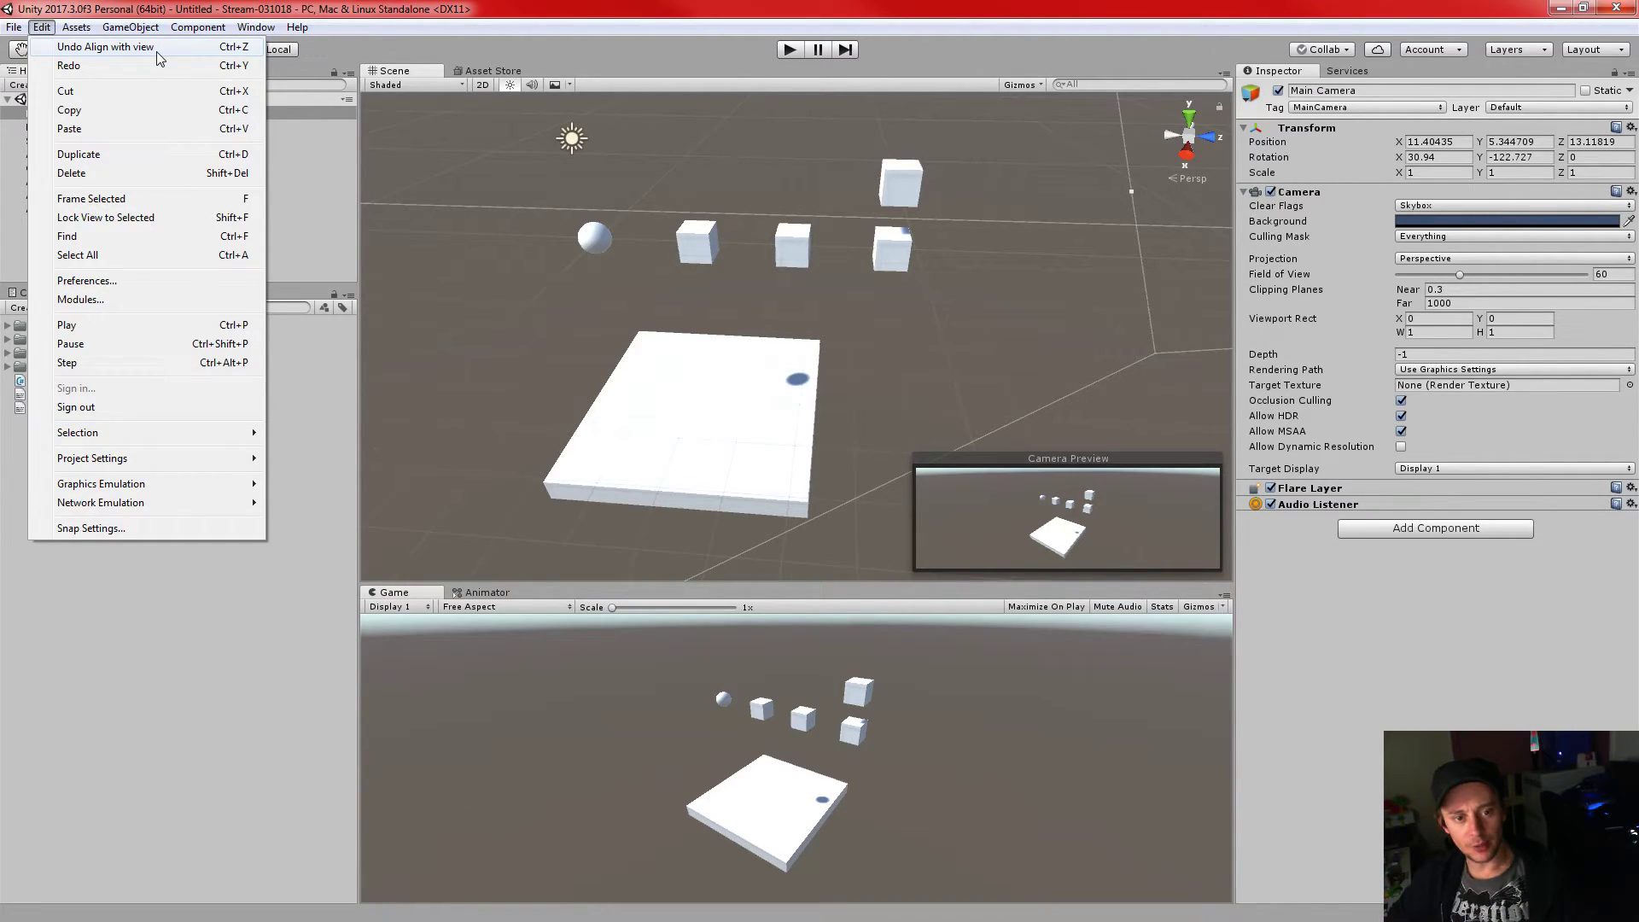
mouse_move(64, 29)
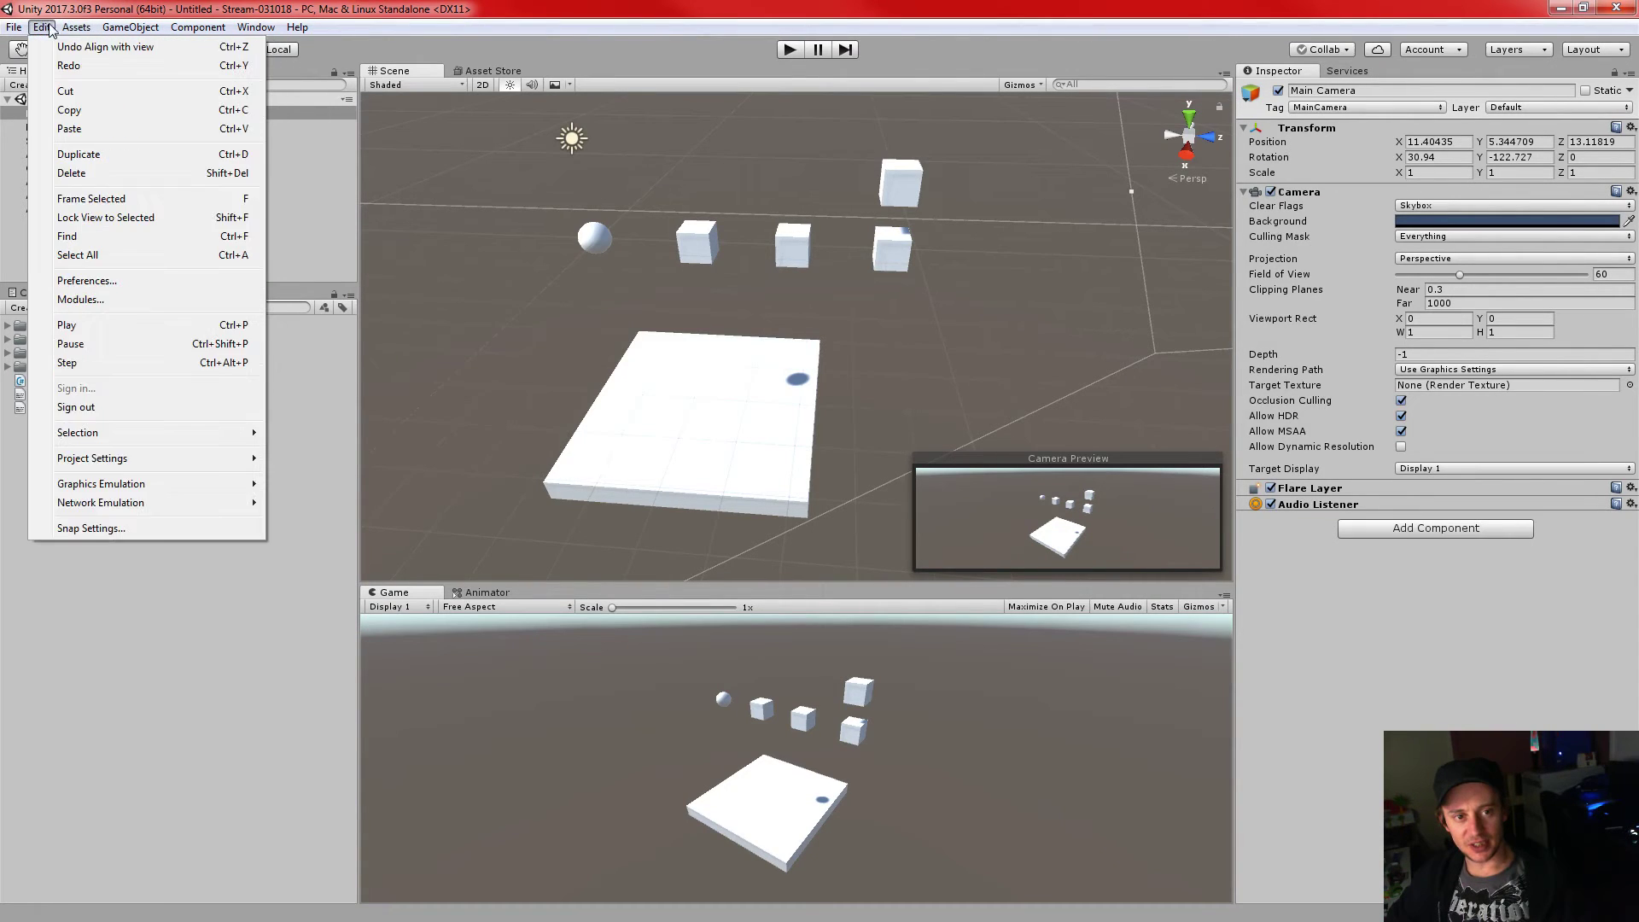
mouse_move(125, 32)
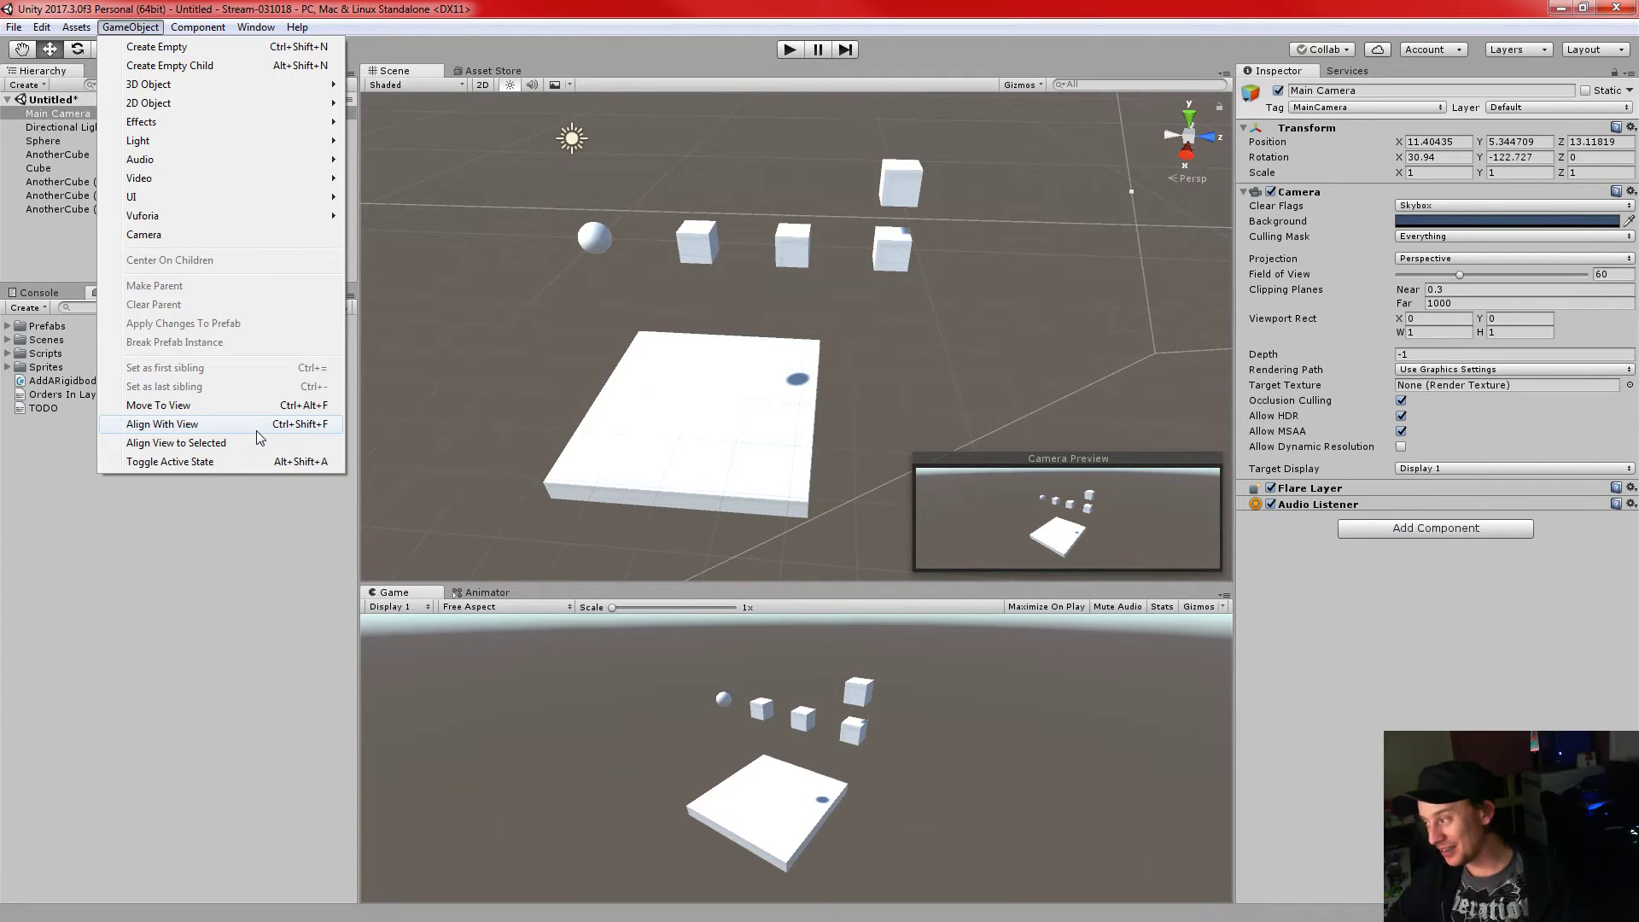
click(1166, 8)
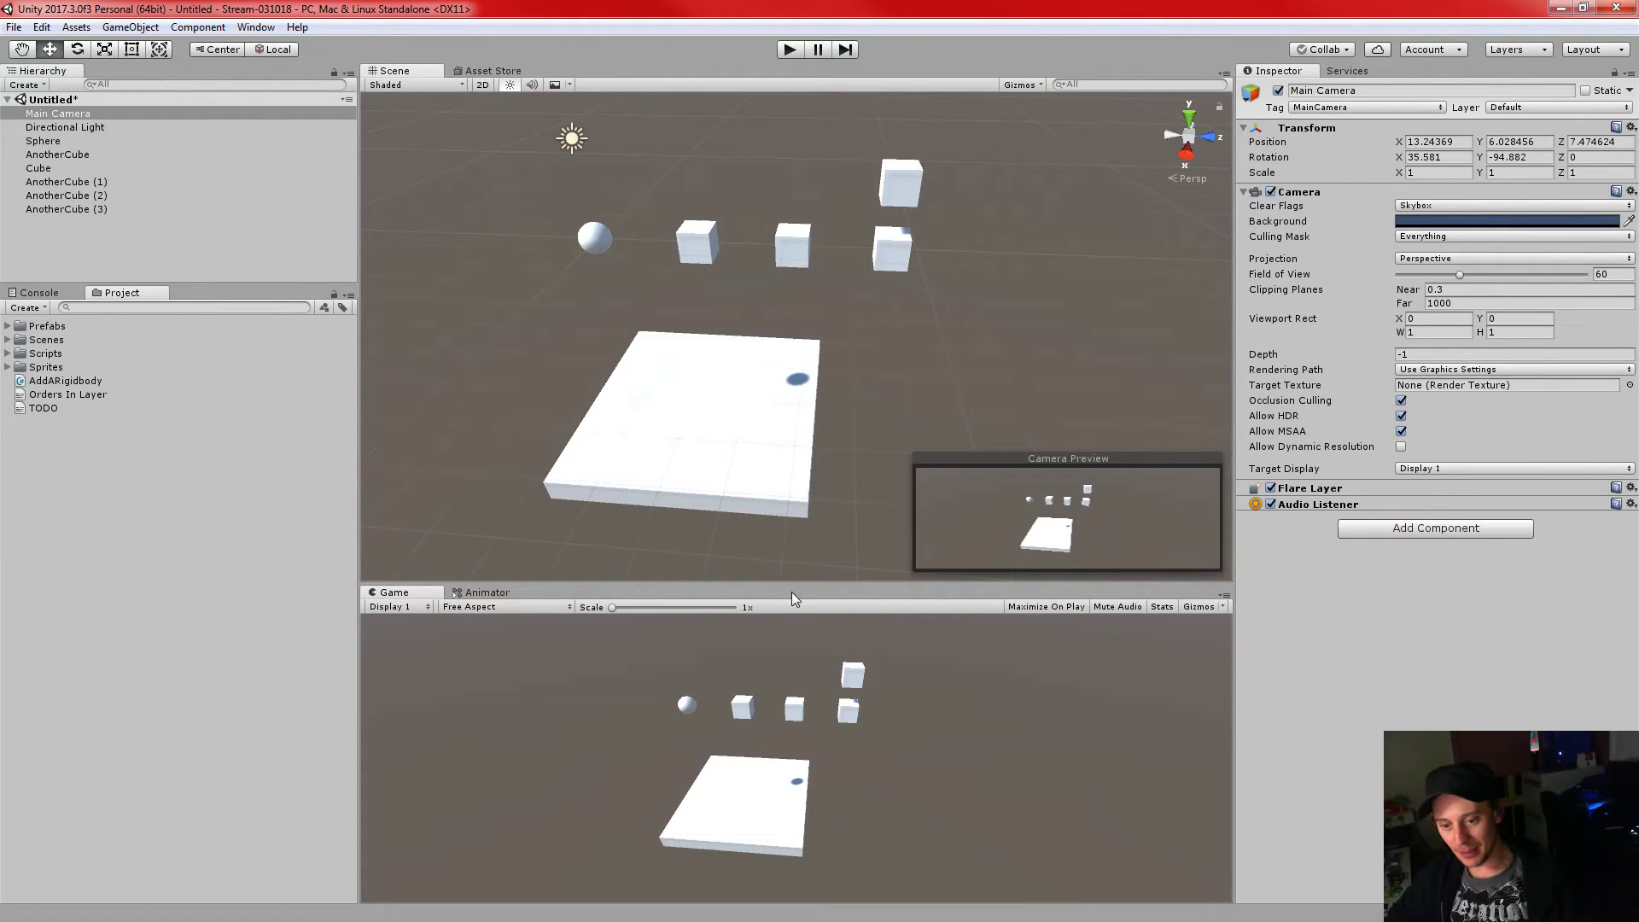
- Make the Game view slightly taller and narrow the Hierarchy and Project column to widen the Scene and Game views
drag(794, 585, 794, 538)
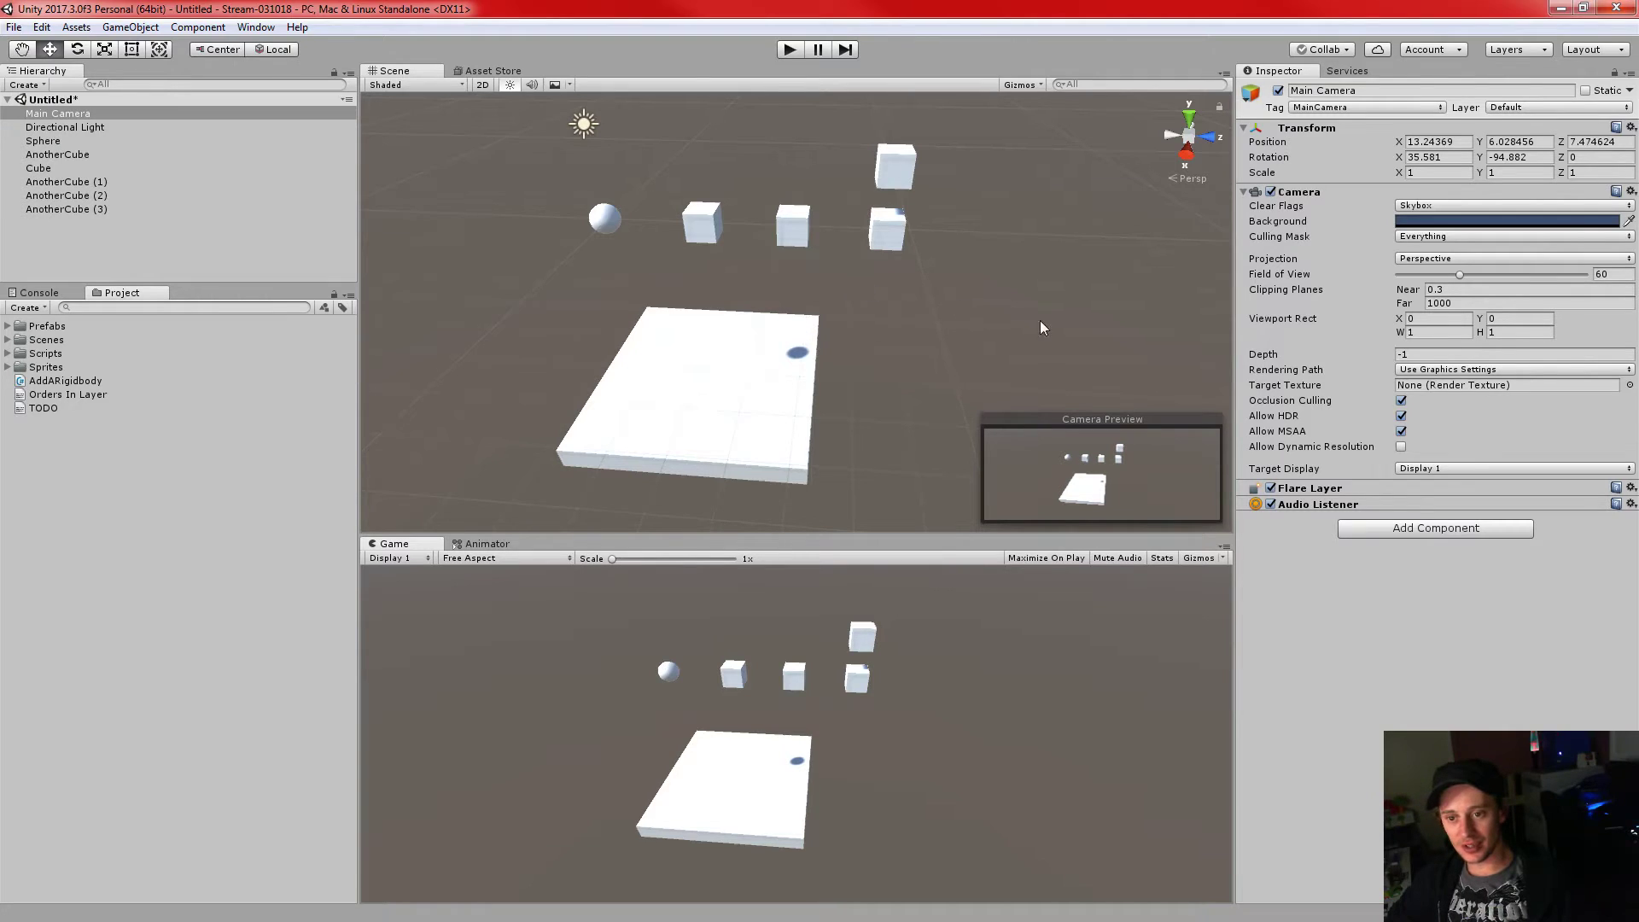
alt+drag(1067, 324, 879, 308)
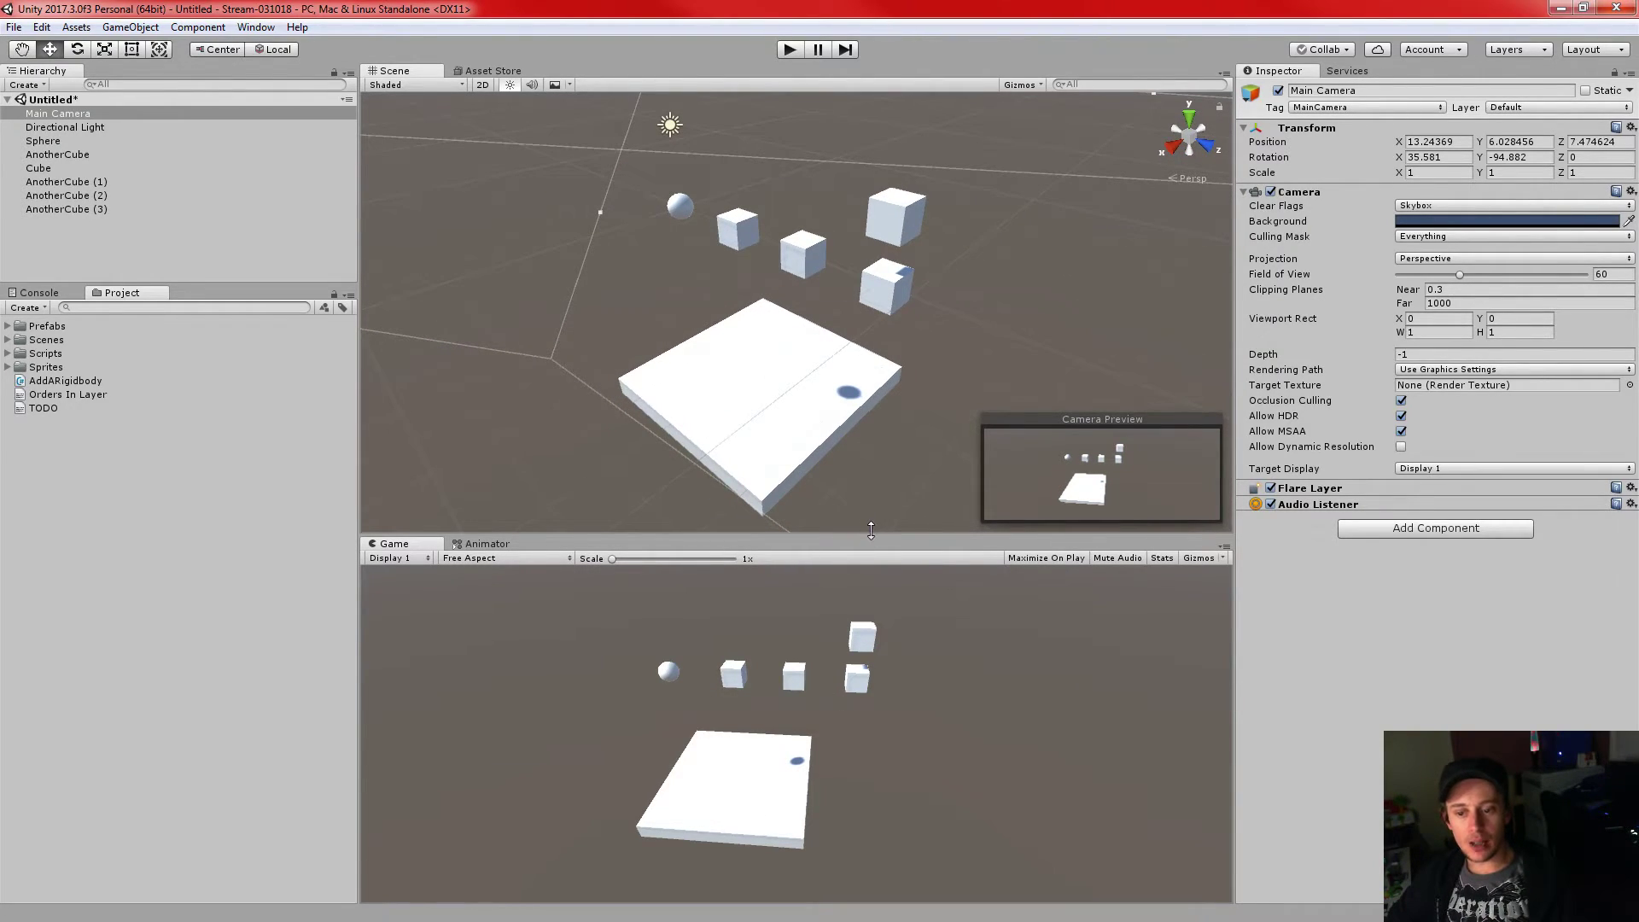
drag(871, 531, 871, 551)
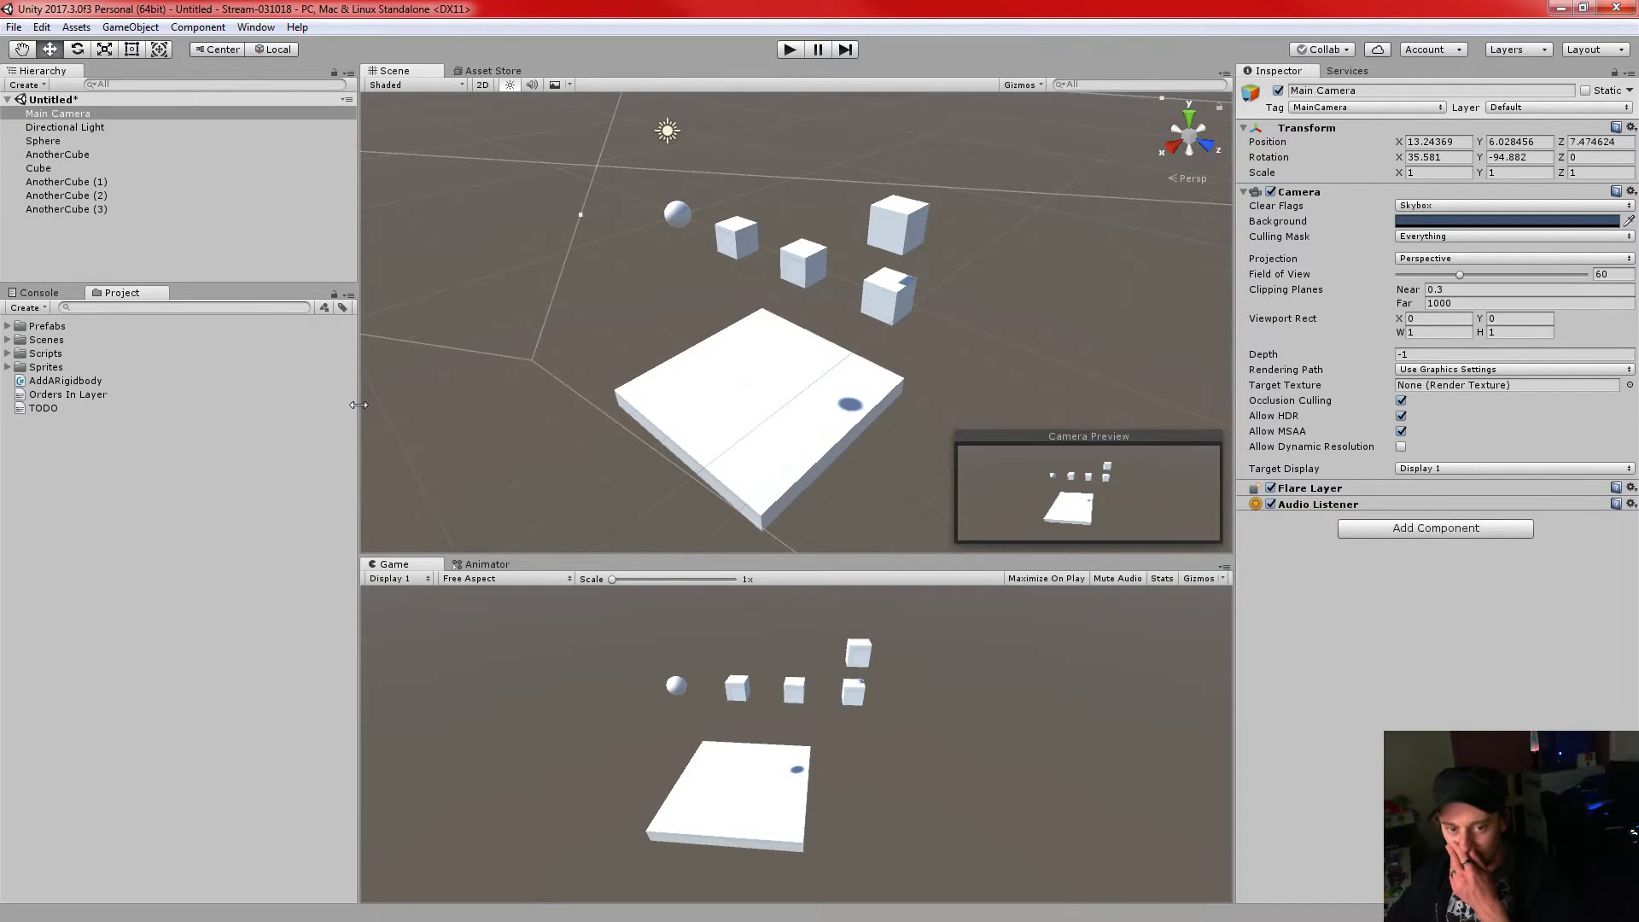
drag(359, 405, 300, 416)
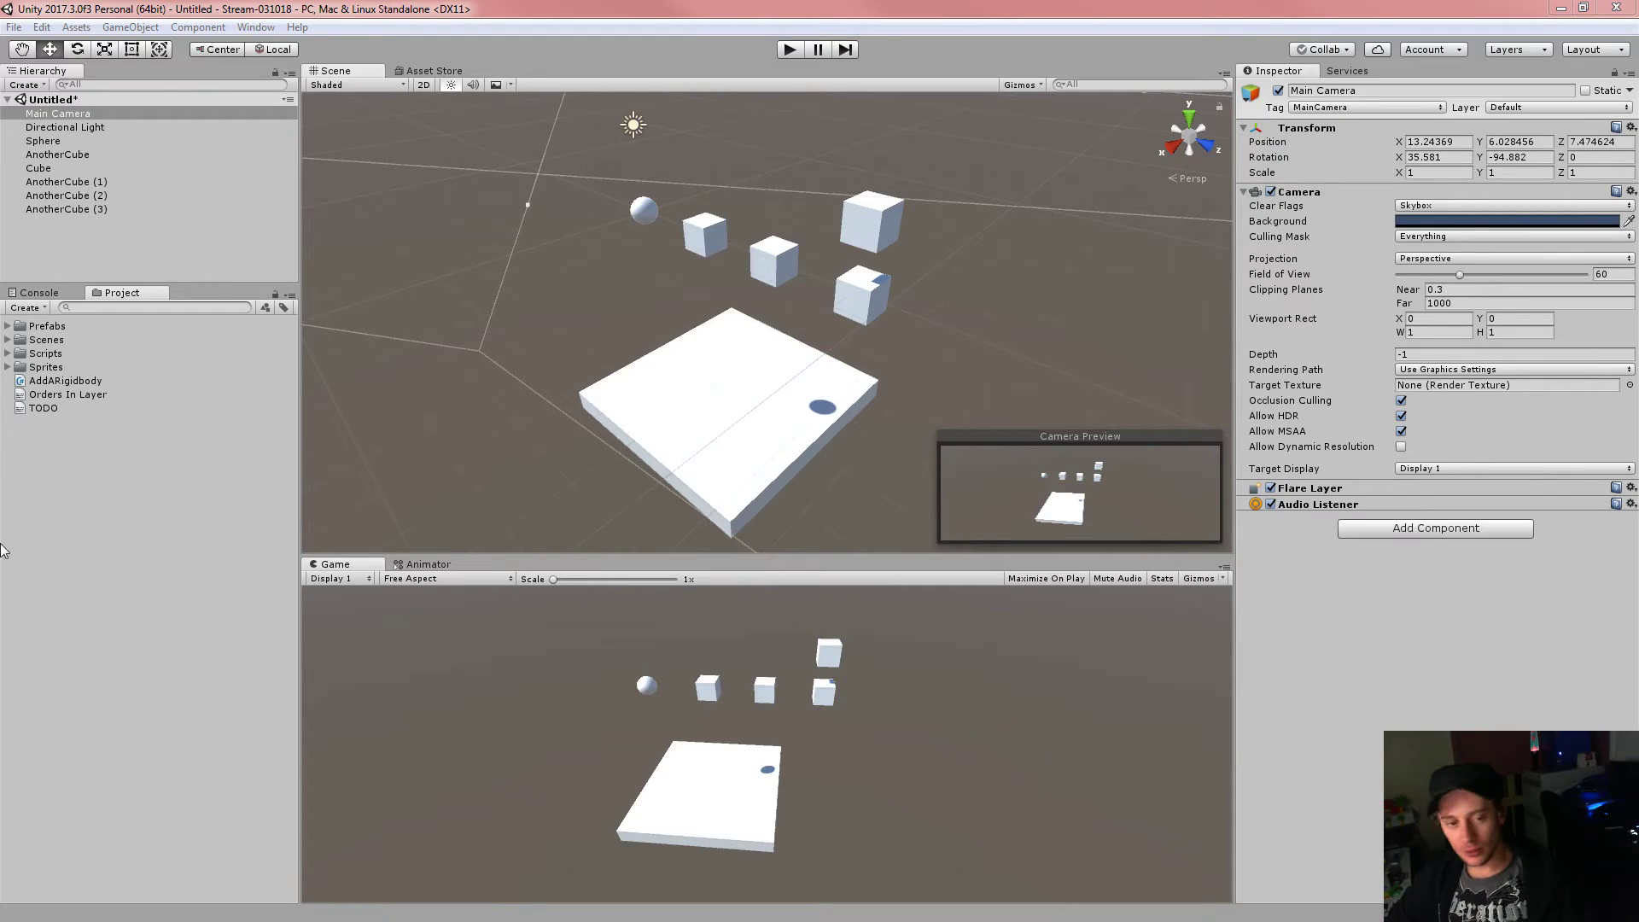
- Place the Floor-Empty3 sprite from the Sprites folder in the scene and align the Main Camera with a view facing it
click(8, 368)
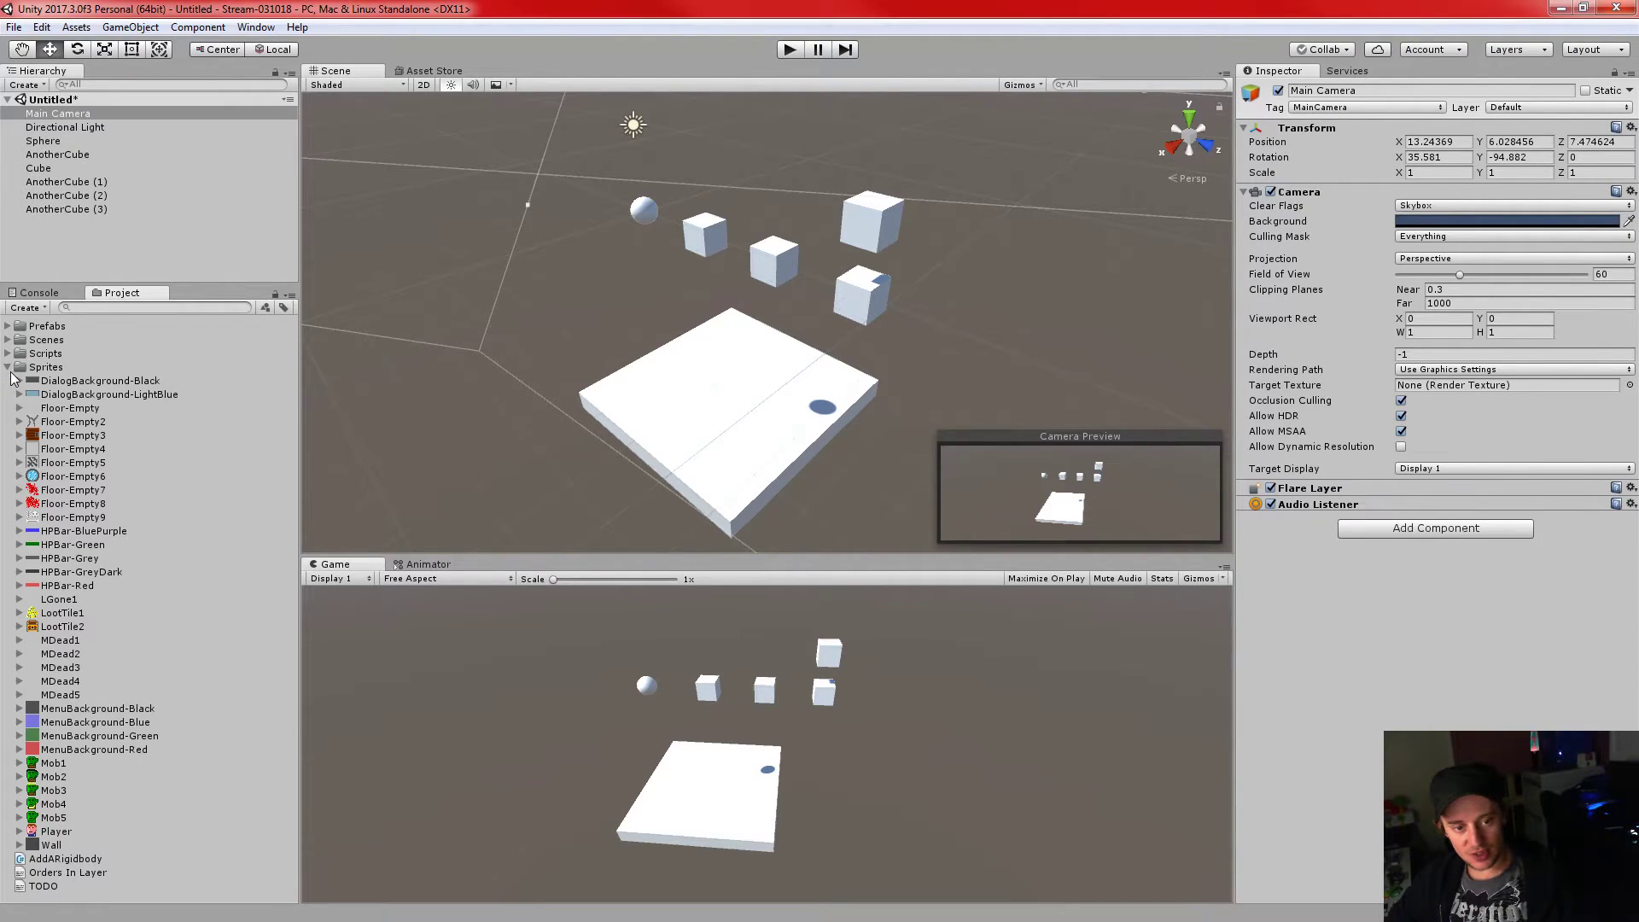
drag(92, 436, 691, 256)
alt+drag(1025, 358, 876, 302)
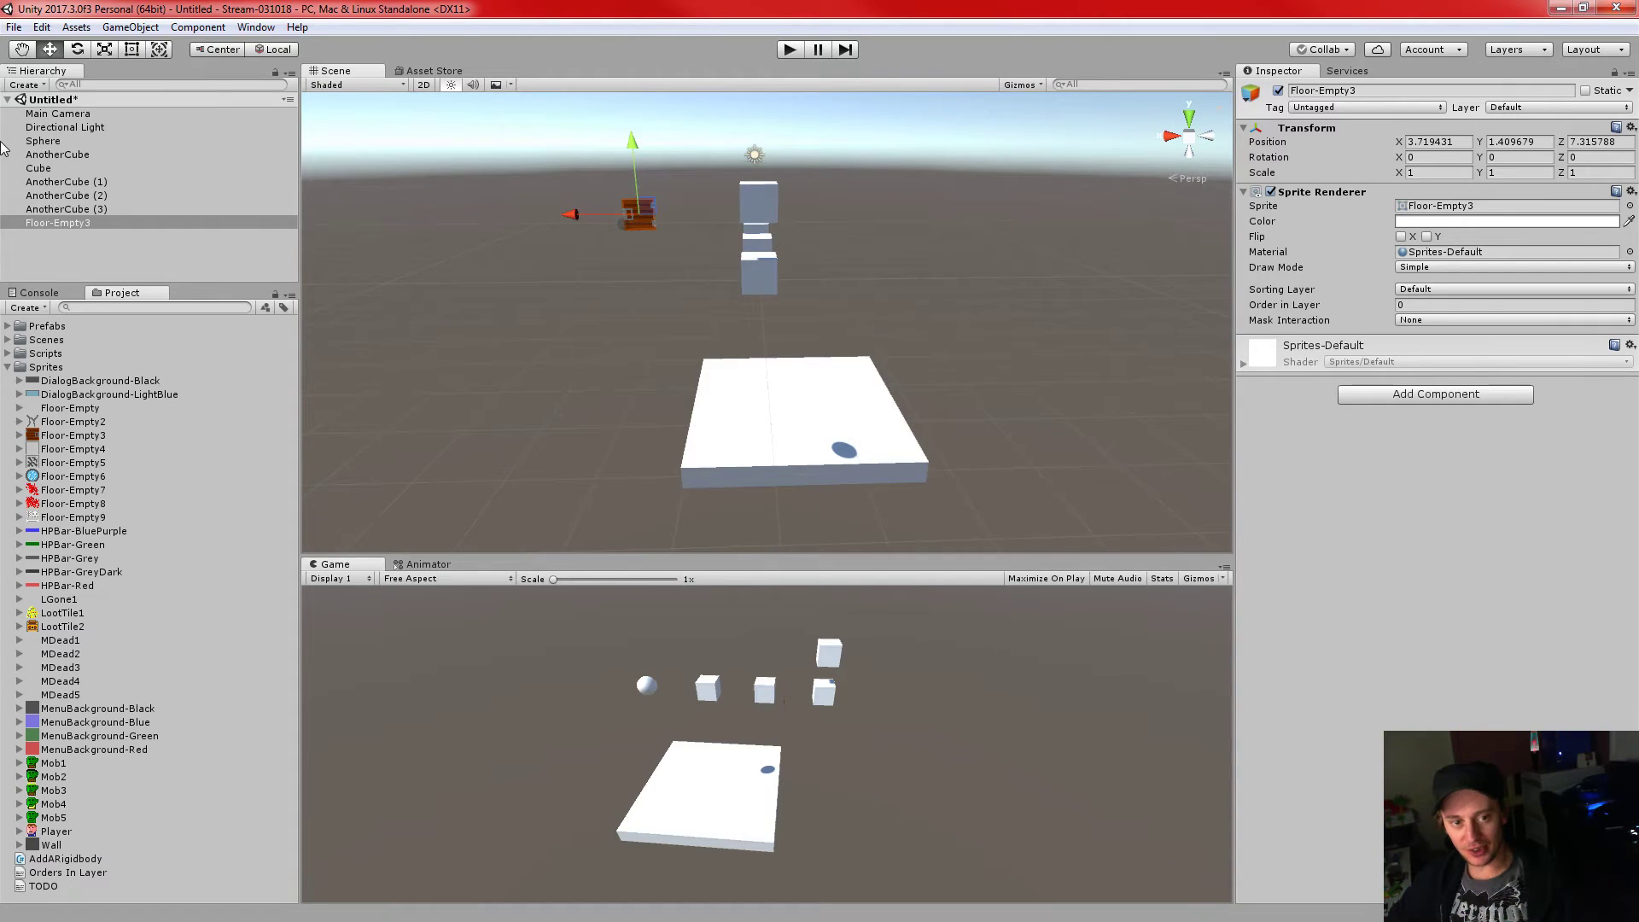
click(56, 114)
key(ctrl+shift+f)
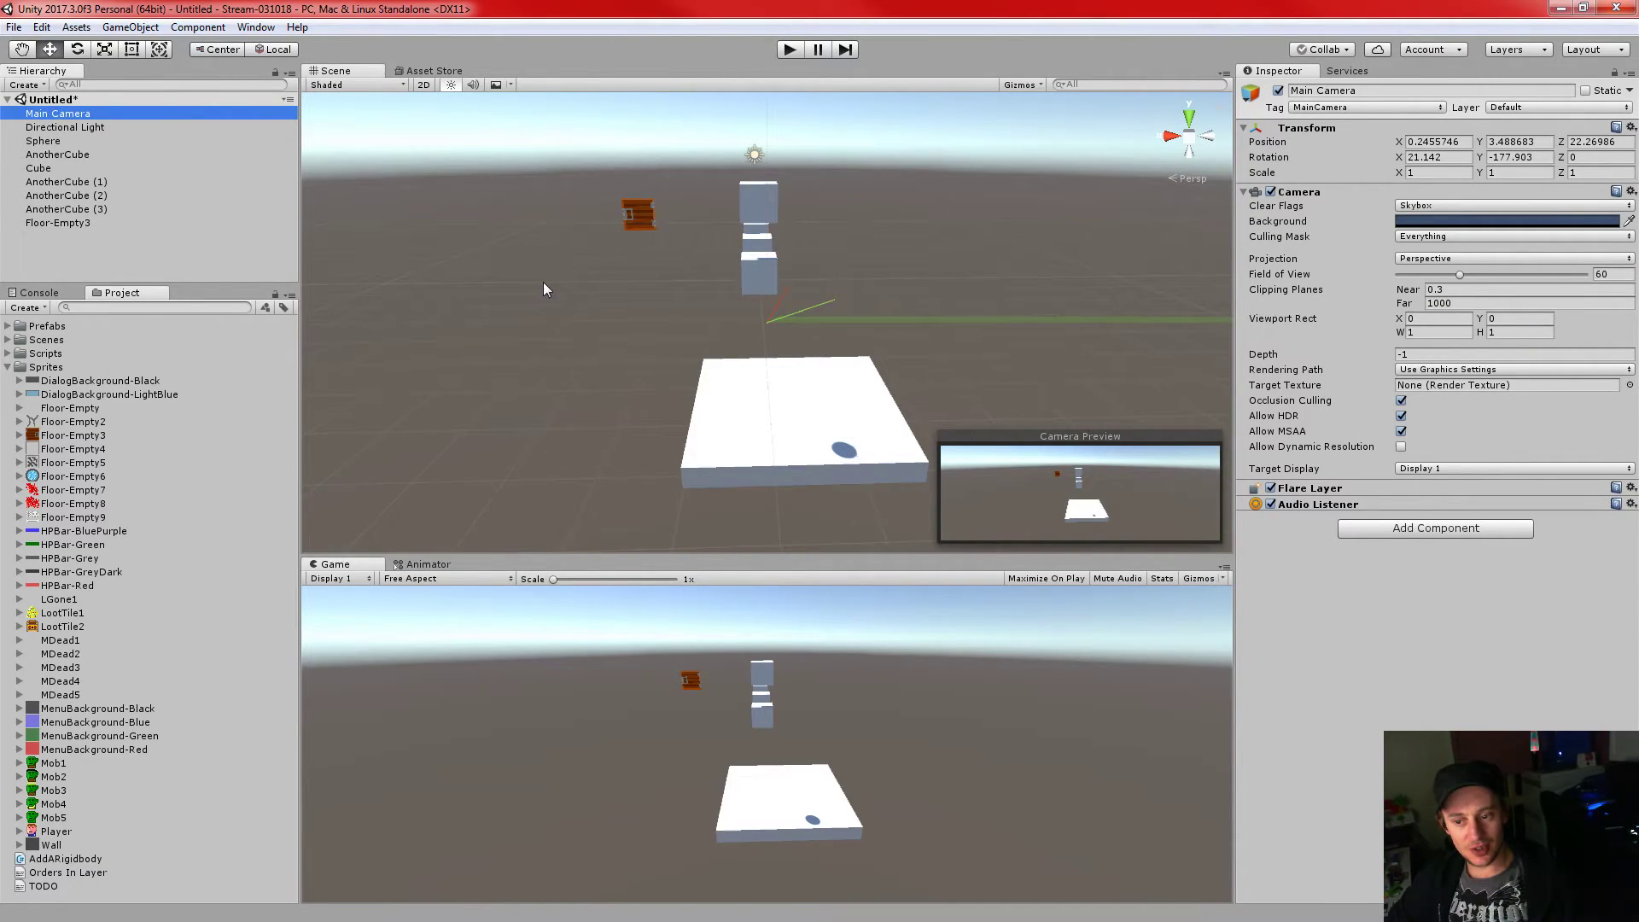
- Add the Floor-Empty5, LootTile2, Mob1, Player and LootTile1 sprites to the scene around the cubes and above the platform
drag(75, 463, 850, 277)
drag(64, 626, 687, 340)
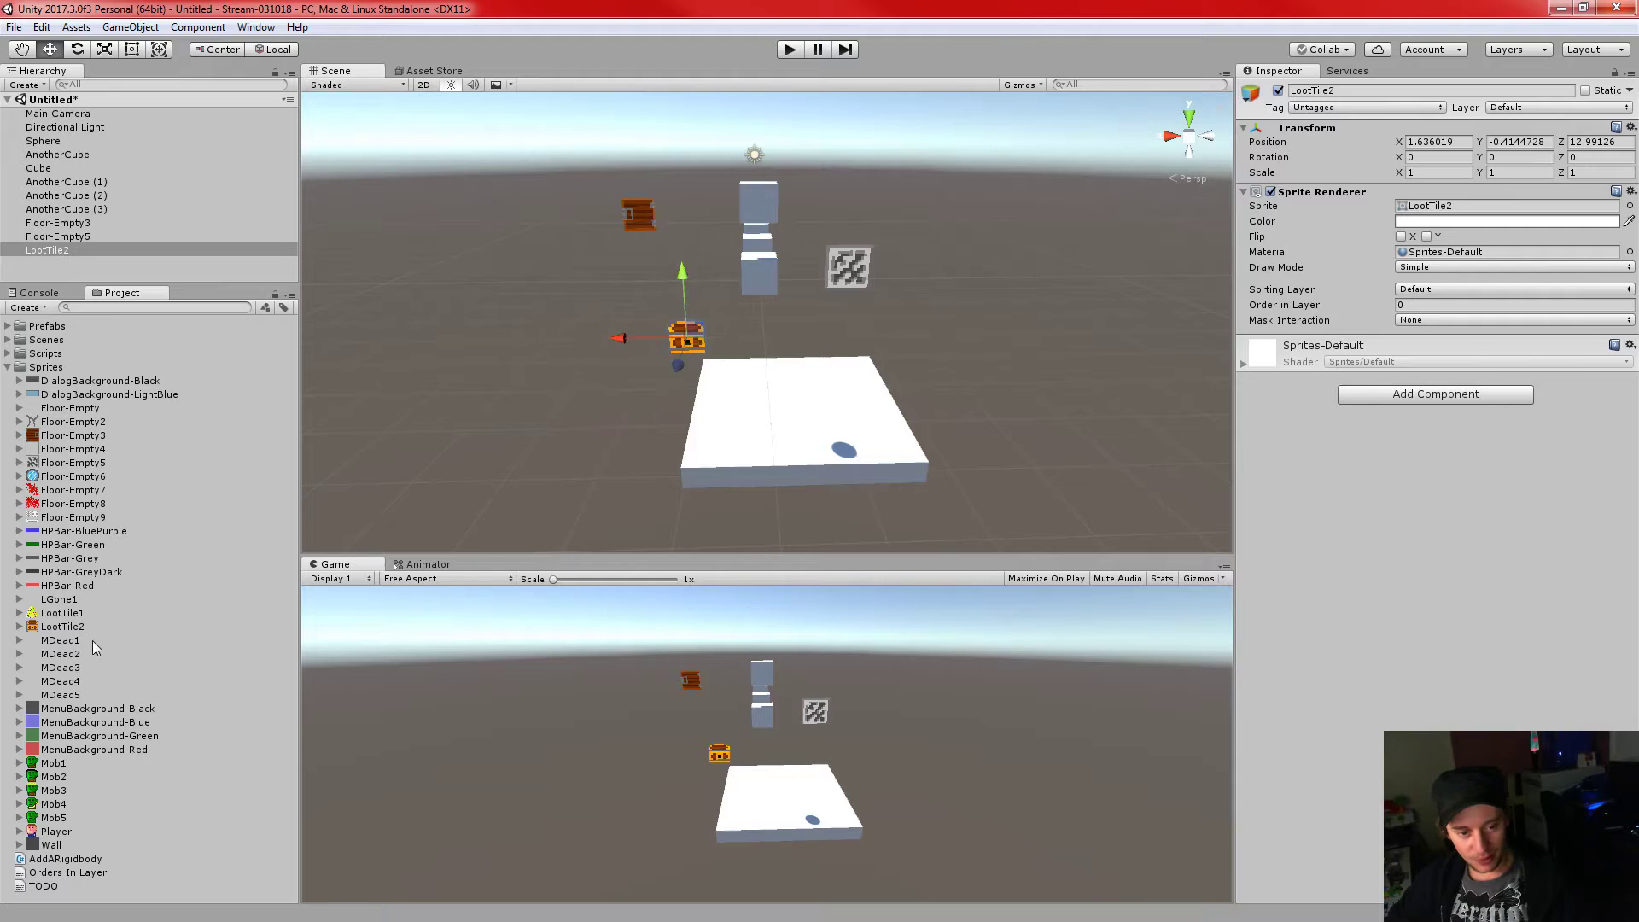
drag(53, 763, 784, 337)
click(49, 831)
drag(50, 831, 844, 179)
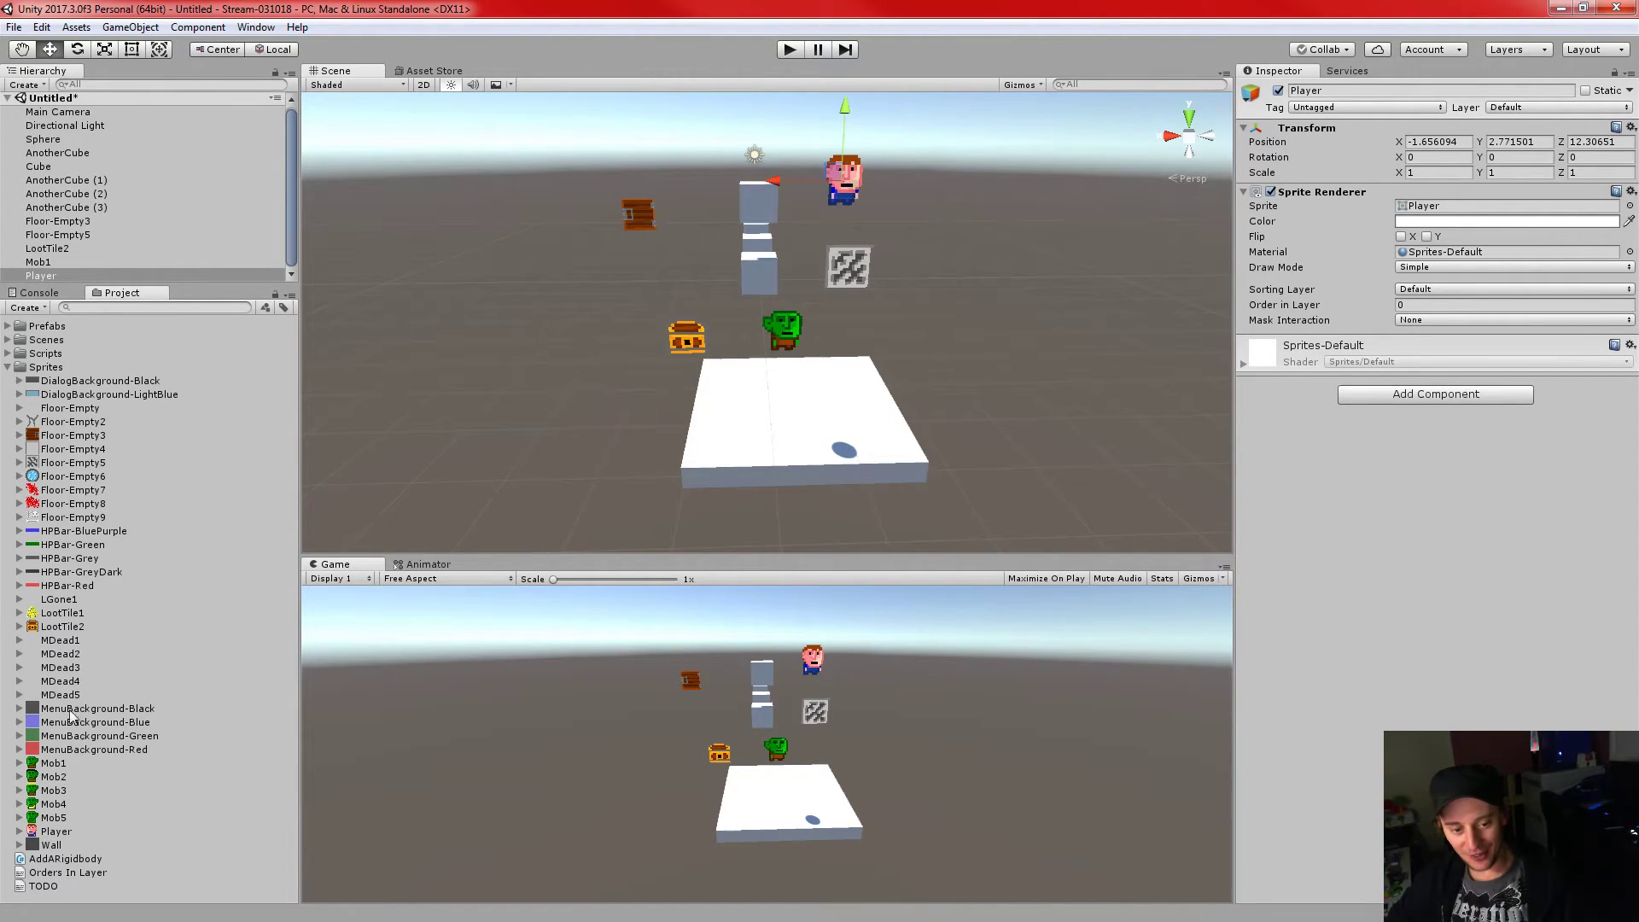
drag(61, 613, 947, 273)
- Enlarge the Game view to show the sprites bigger and collapse the Sprites folder in the project
drag(855, 555, 854, 371)
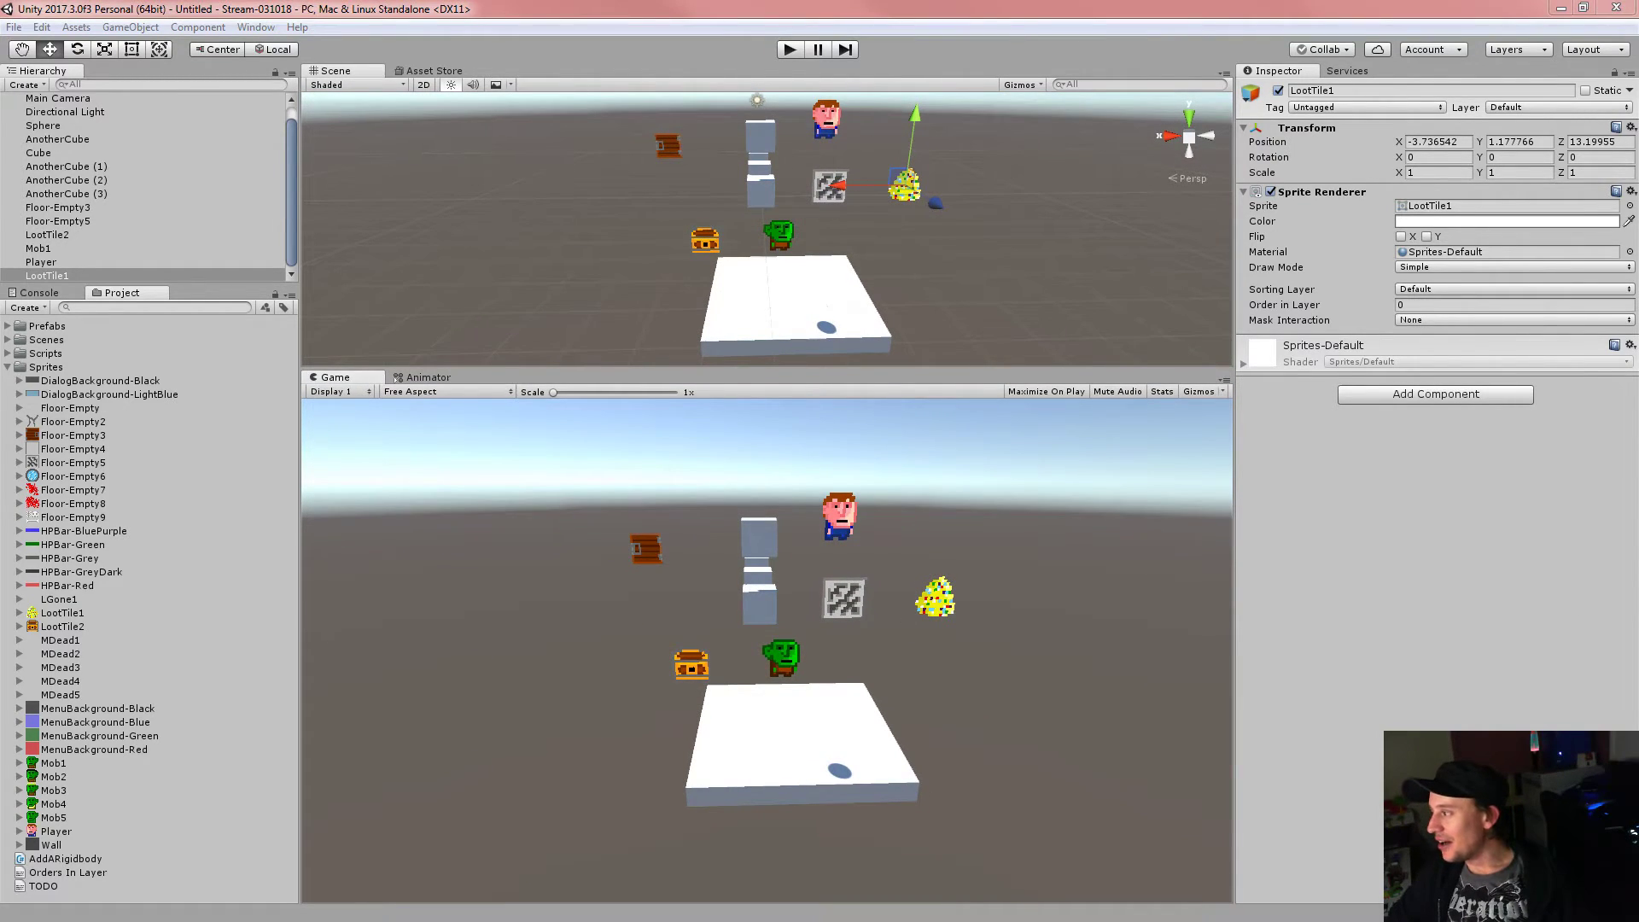
click(1010, 7)
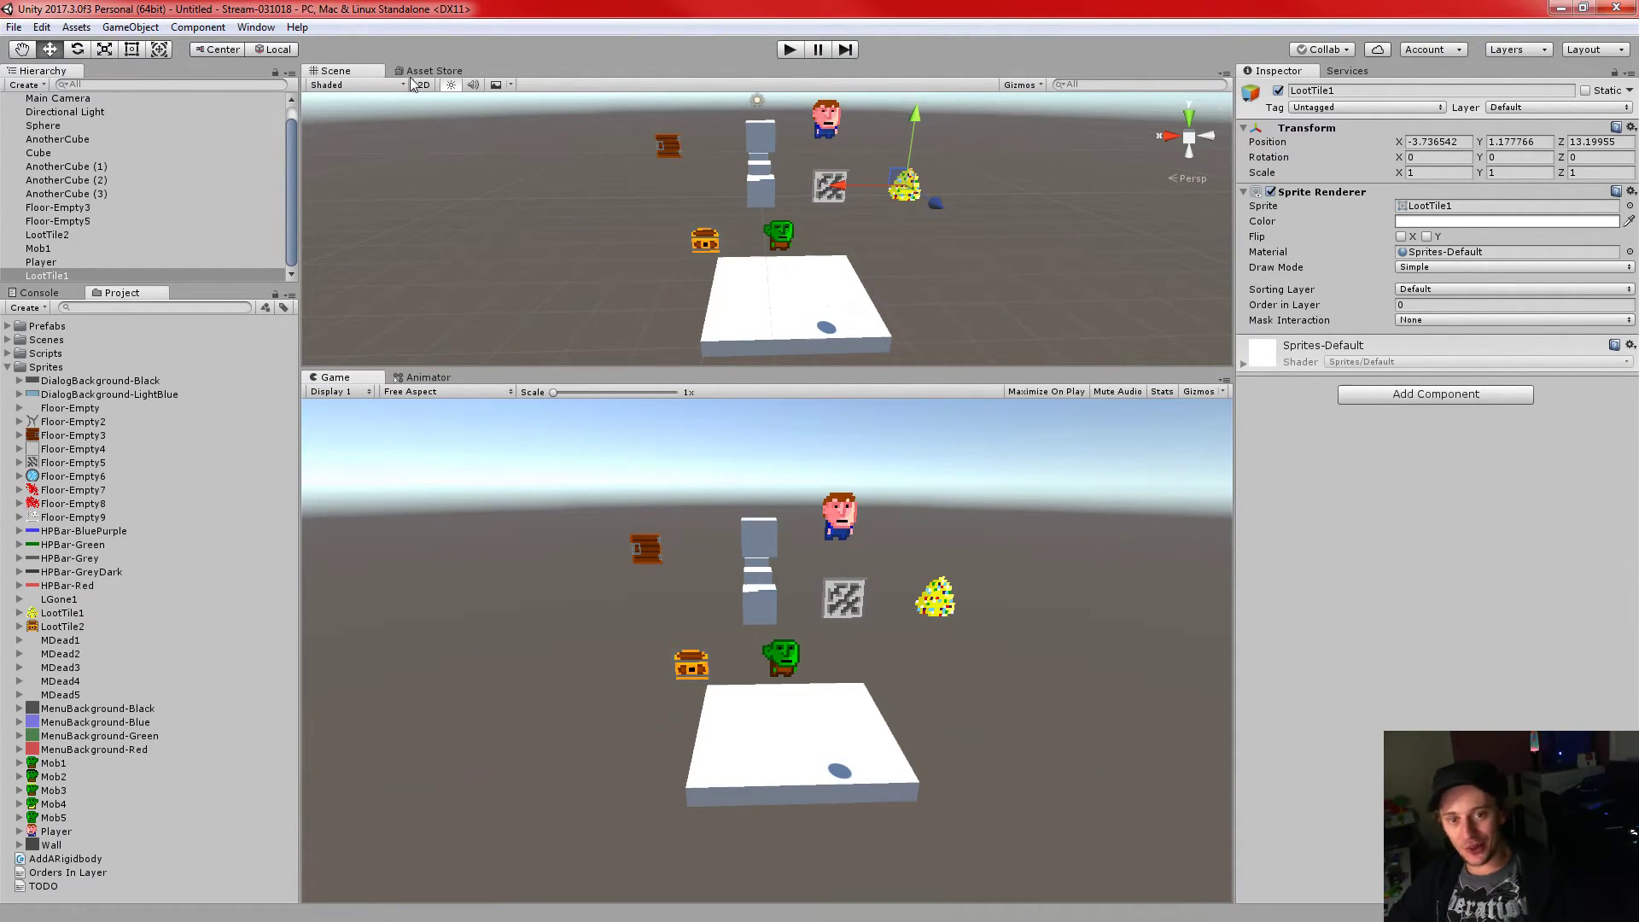
click(7, 367)
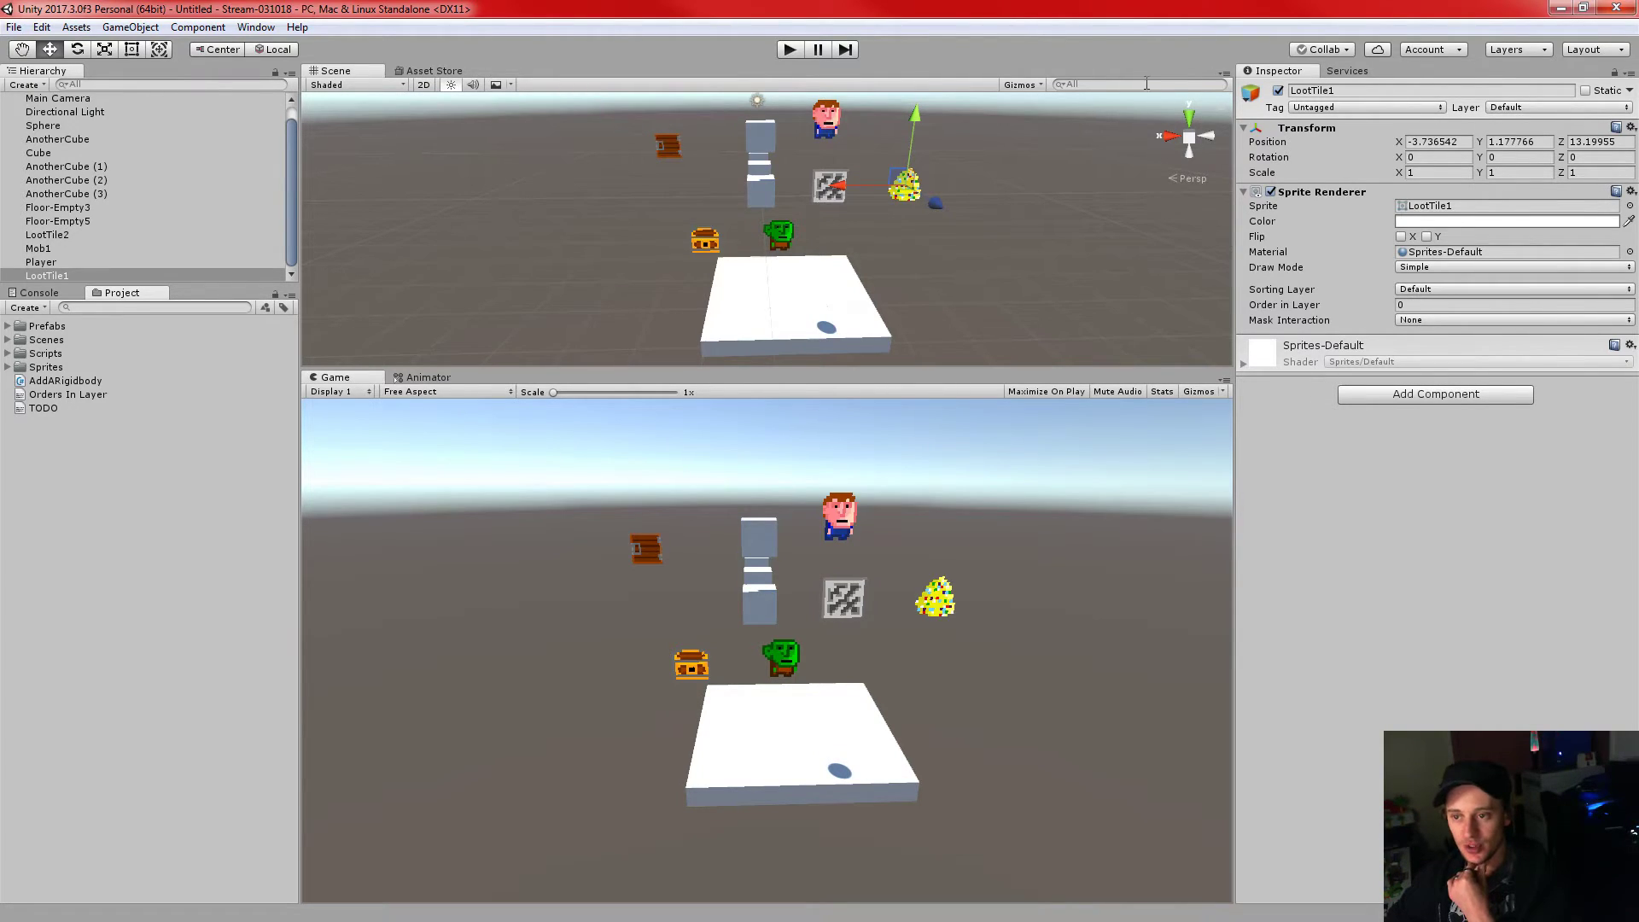
- Close the Asset Store view docked beside the Scene view
click(1225, 76)
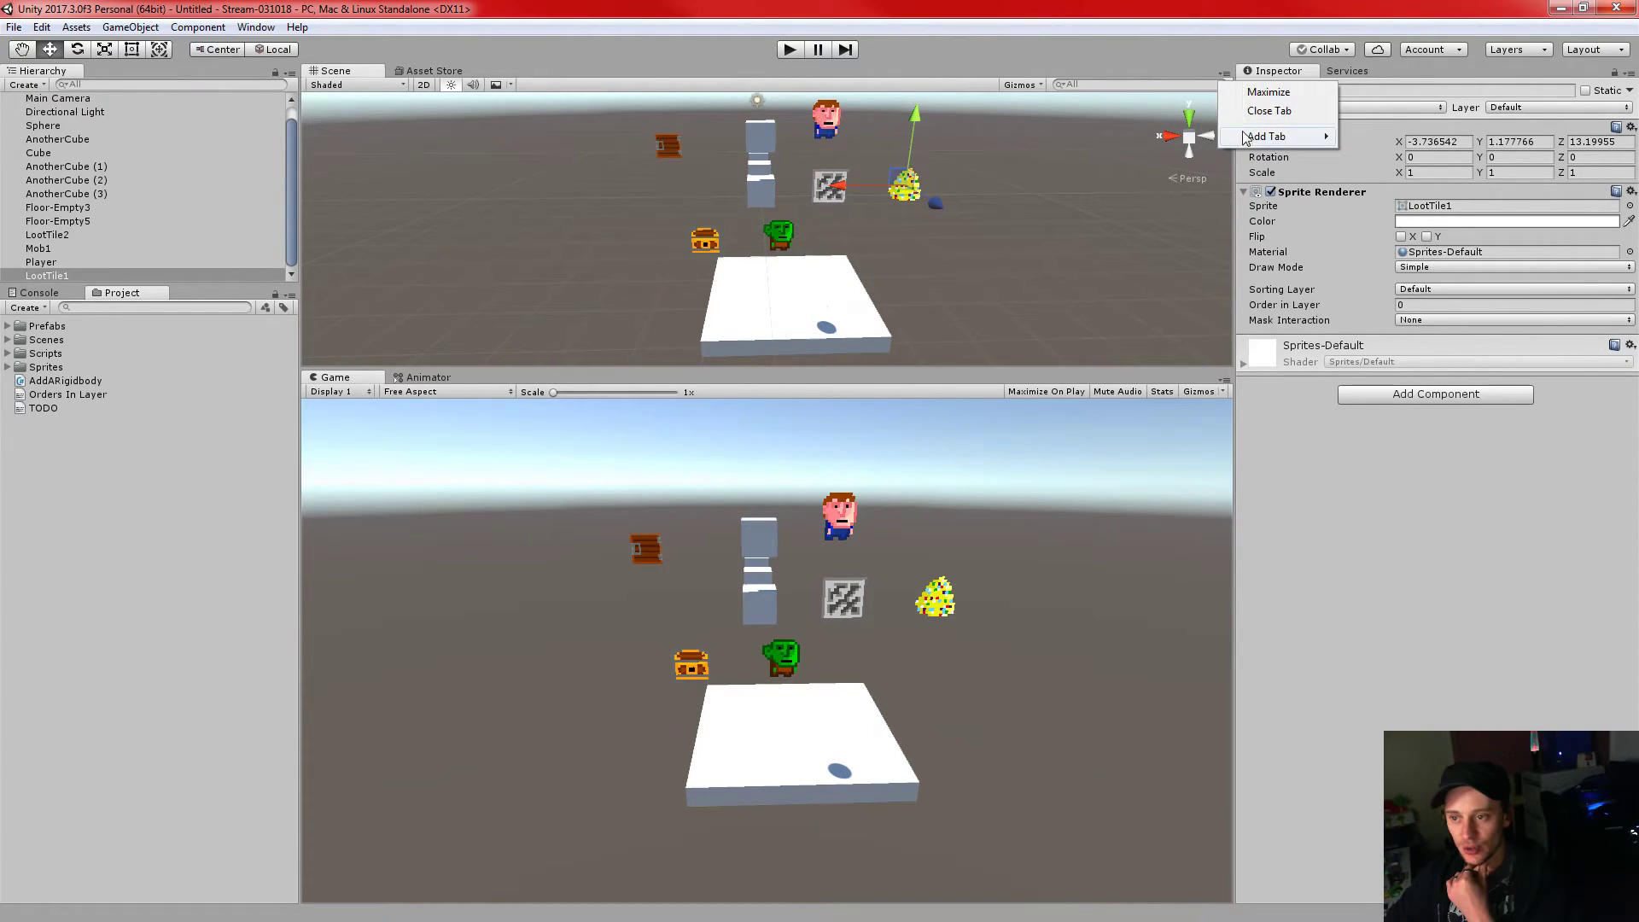
mouse_move(1271, 136)
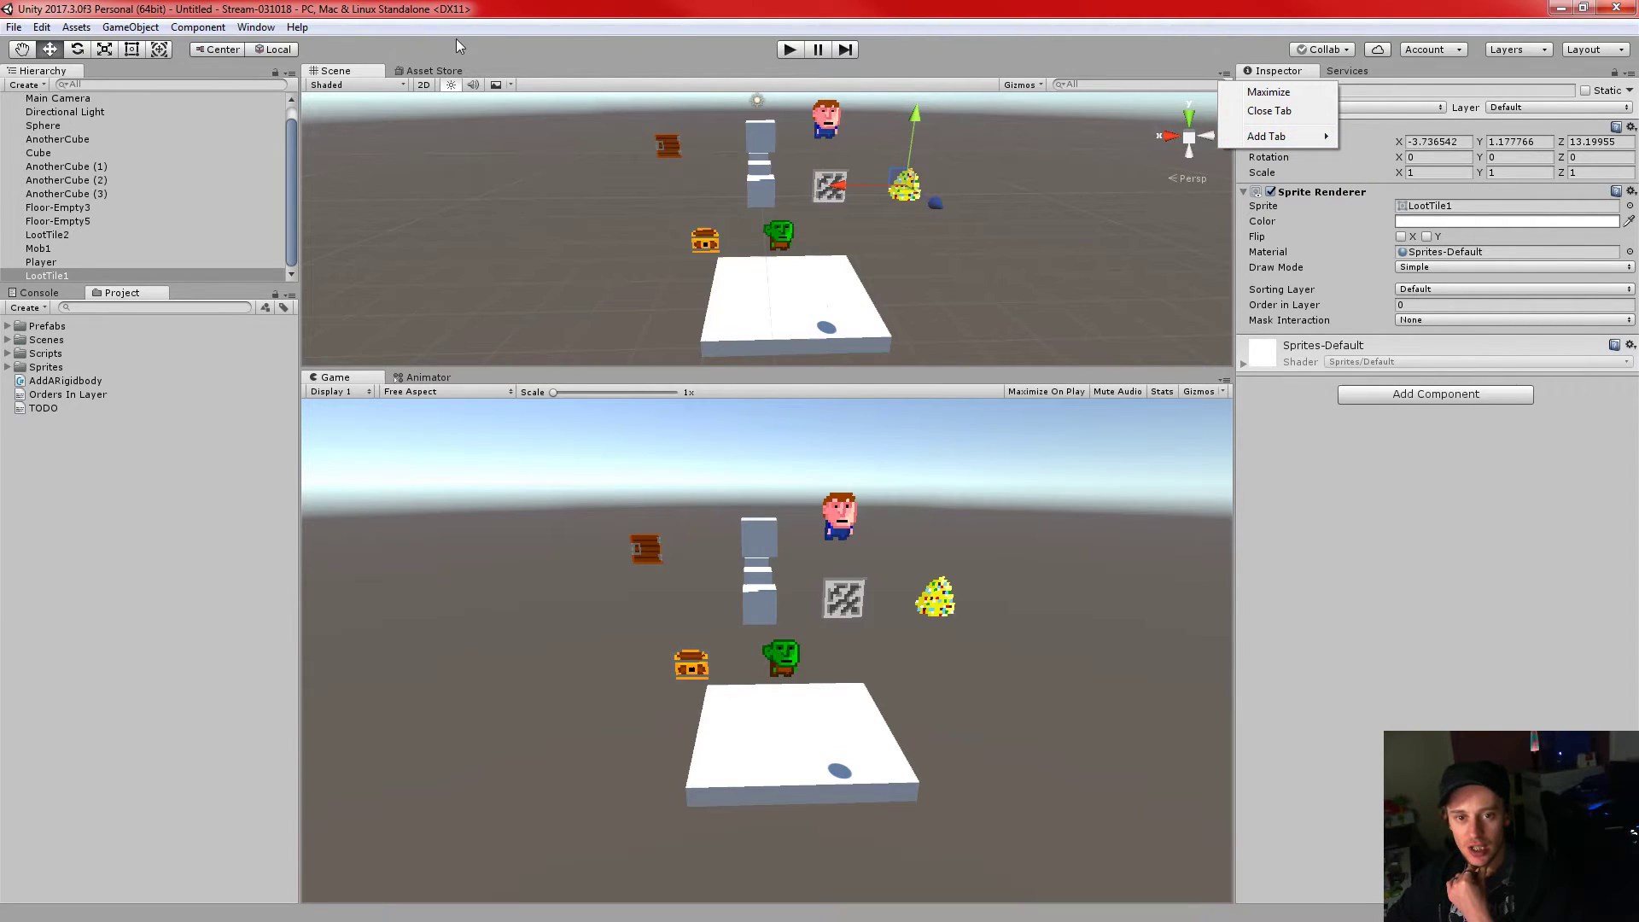
click(448, 75)
click(426, 68)
right_click(425, 69)
click(483, 122)
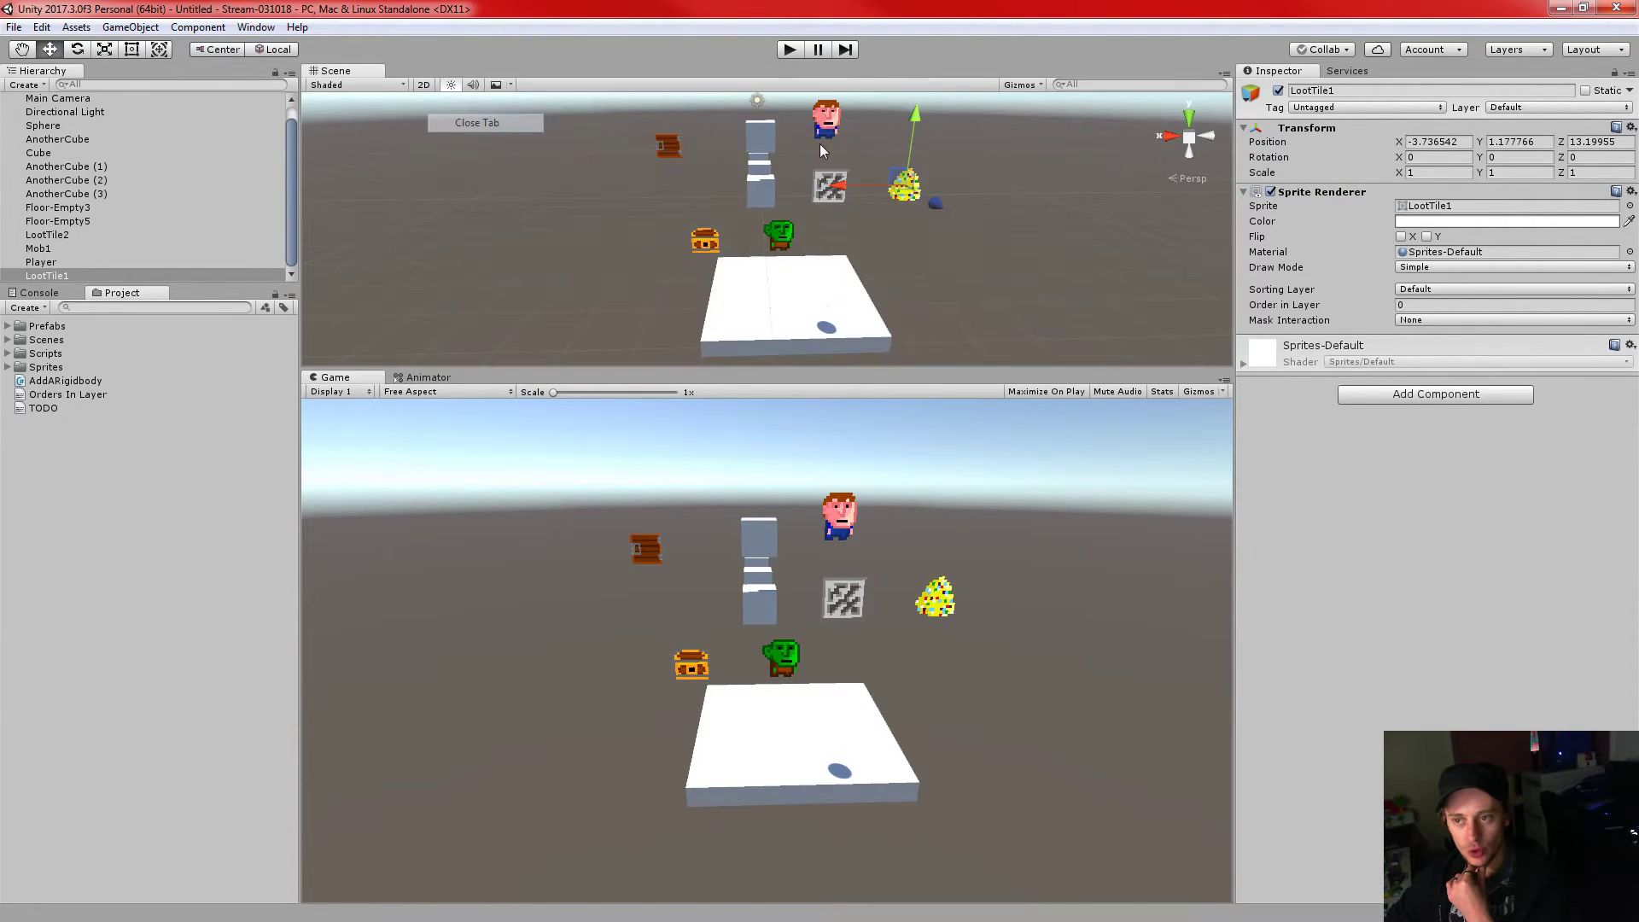
- Reopen the Asset Store beside the Scene view and enlarge its area at the expense of the Game view
click(1225, 76)
mouse_move(1256, 141)
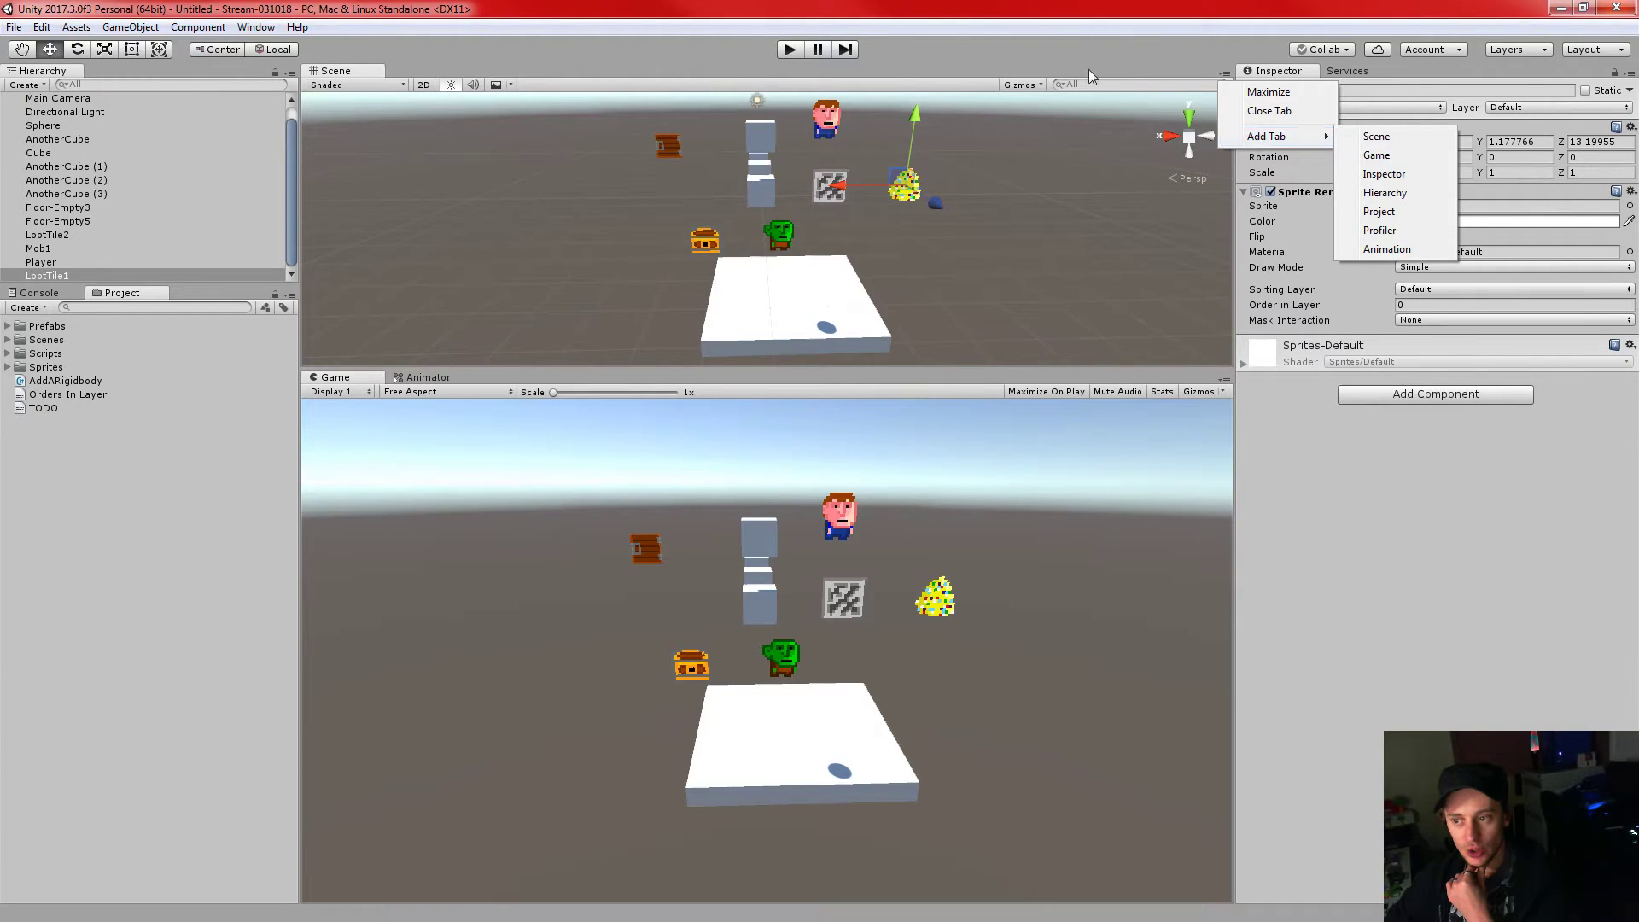
key(Escape)
click(257, 27)
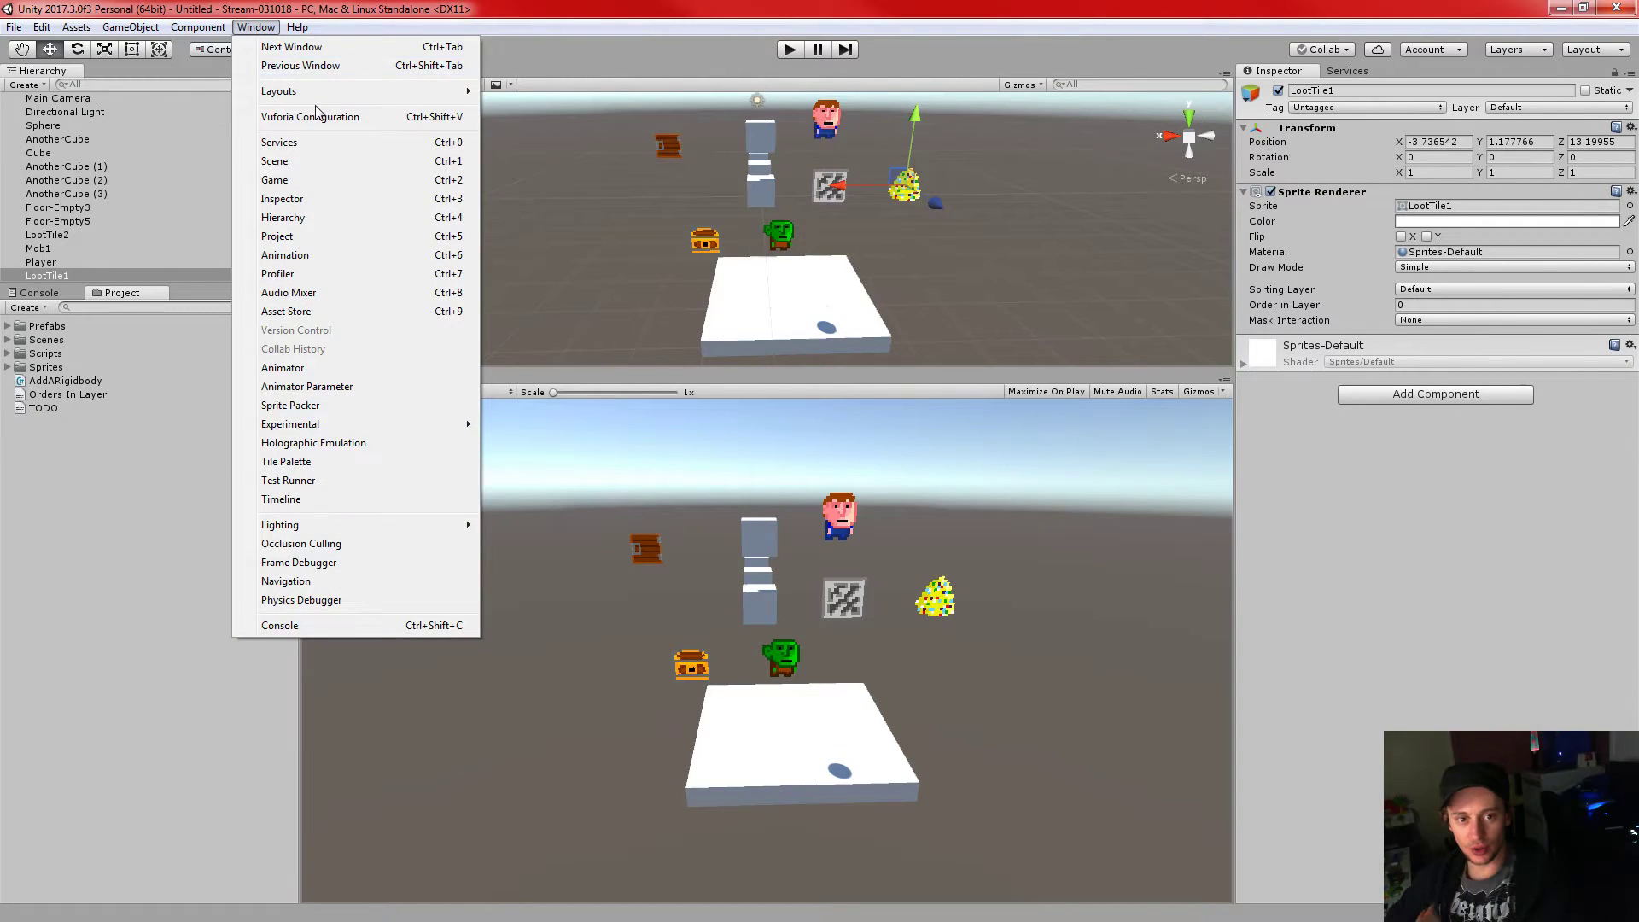
click(358, 312)
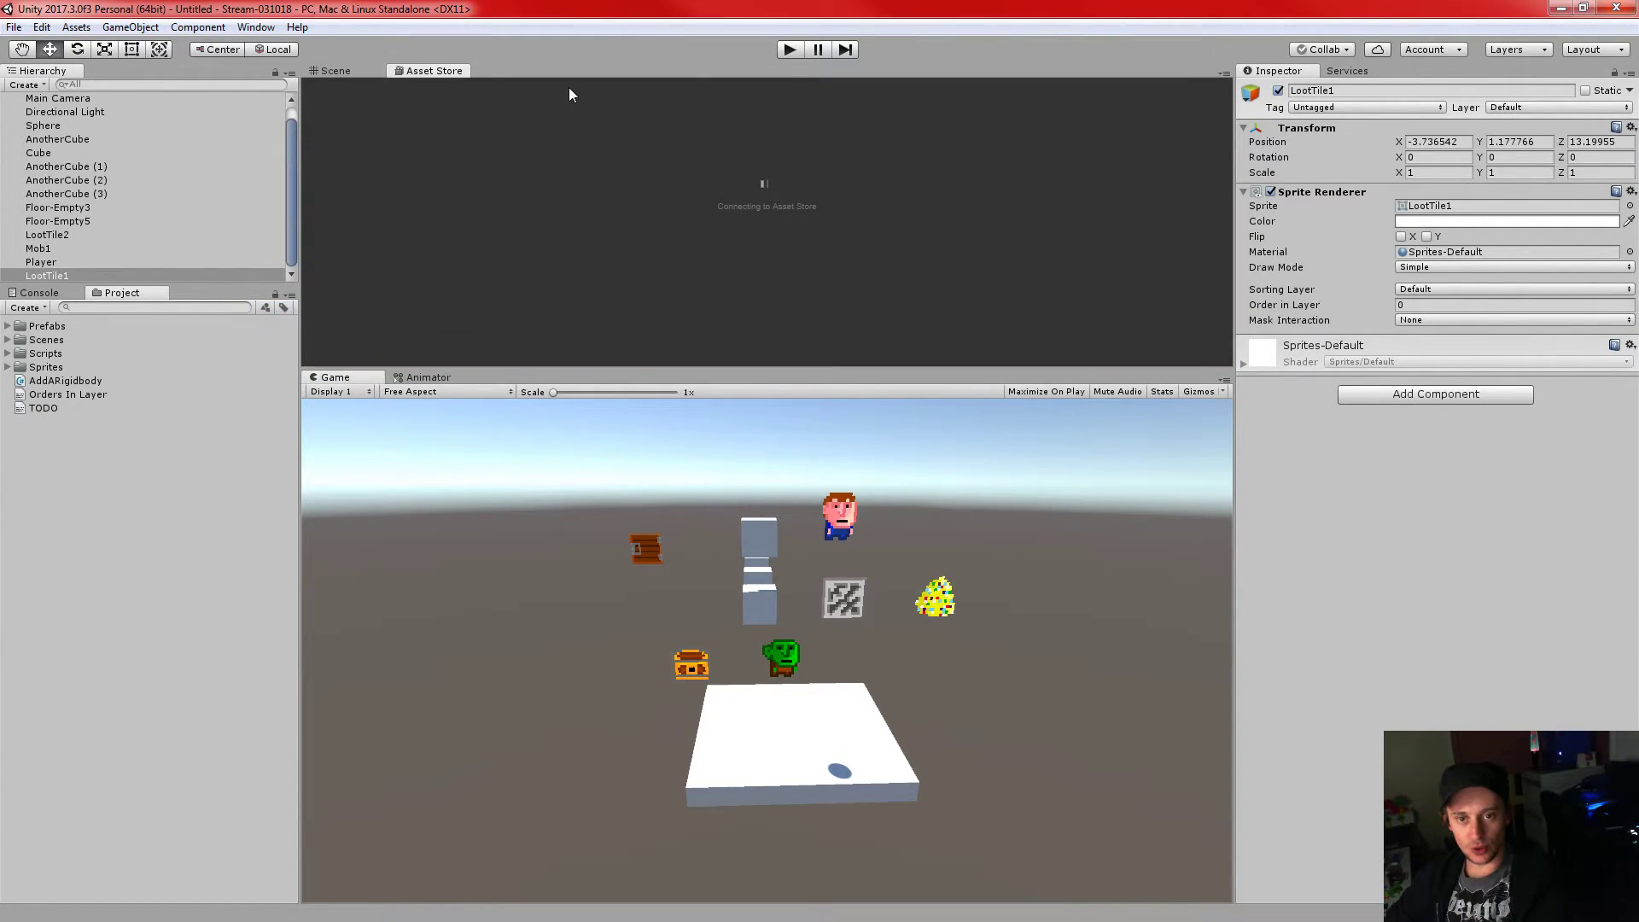
click(256, 27)
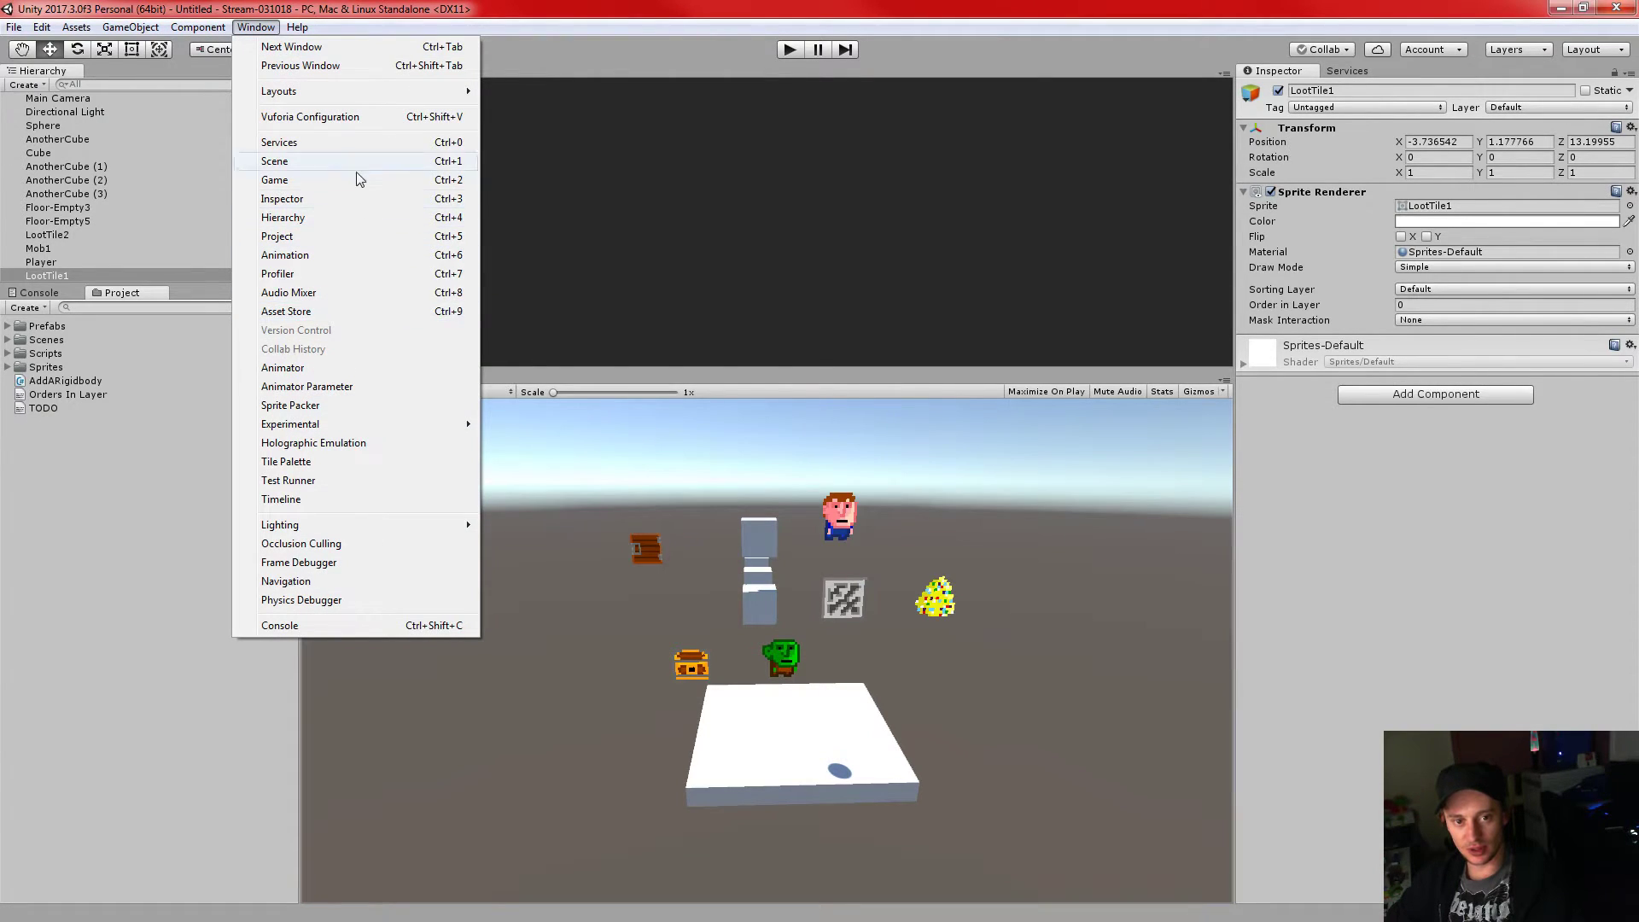
click(744, 5)
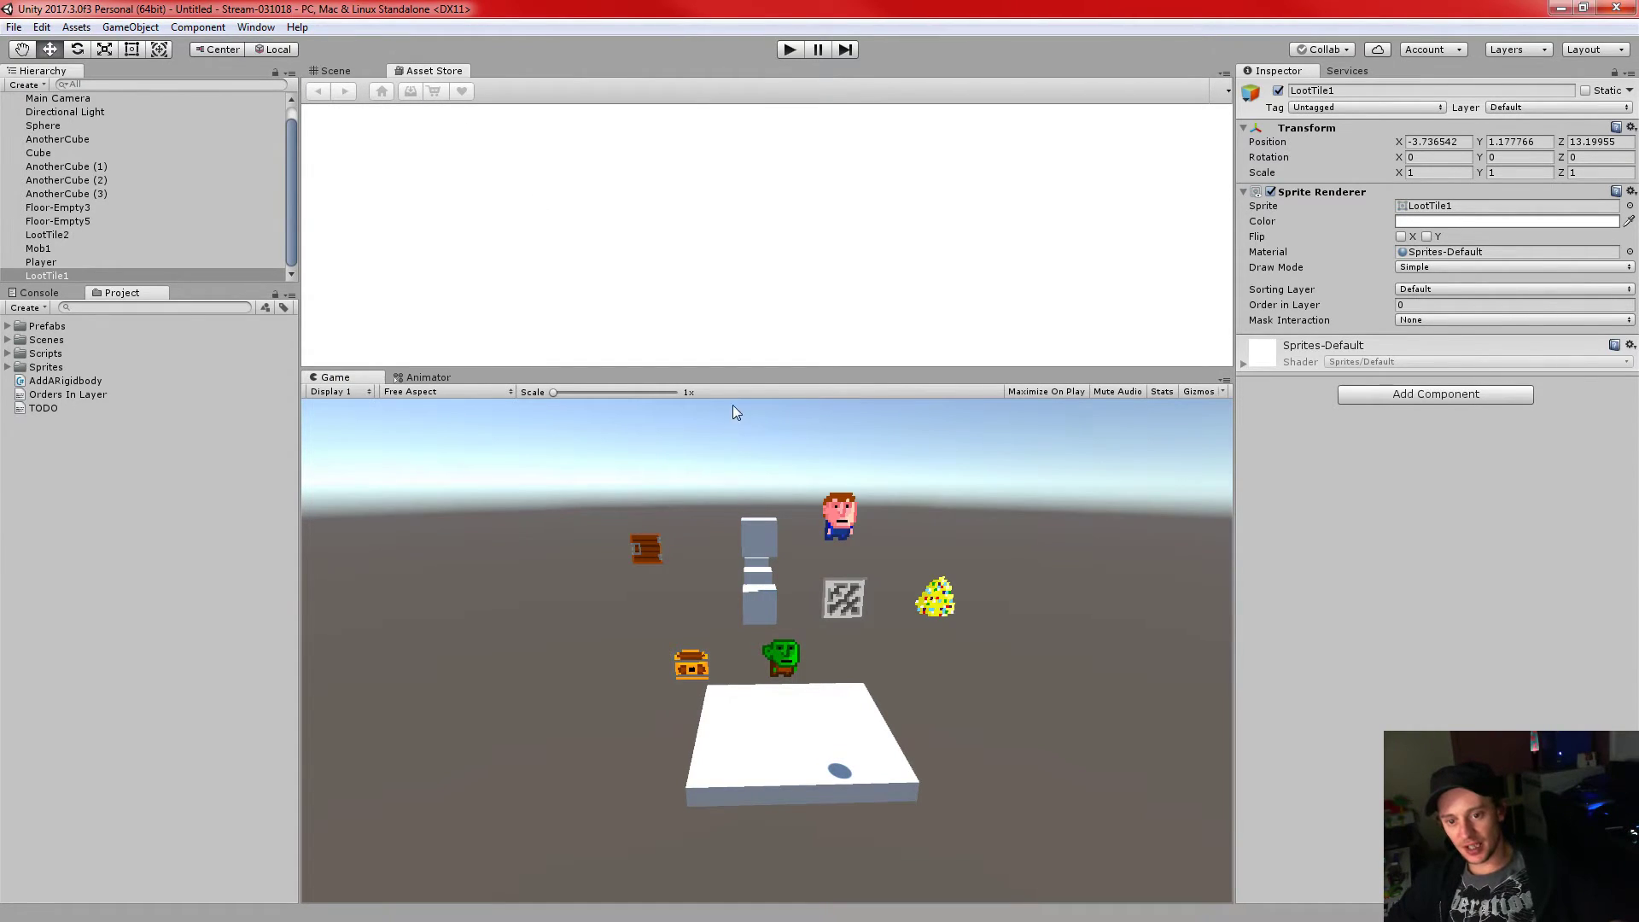
drag(715, 369, 701, 615)
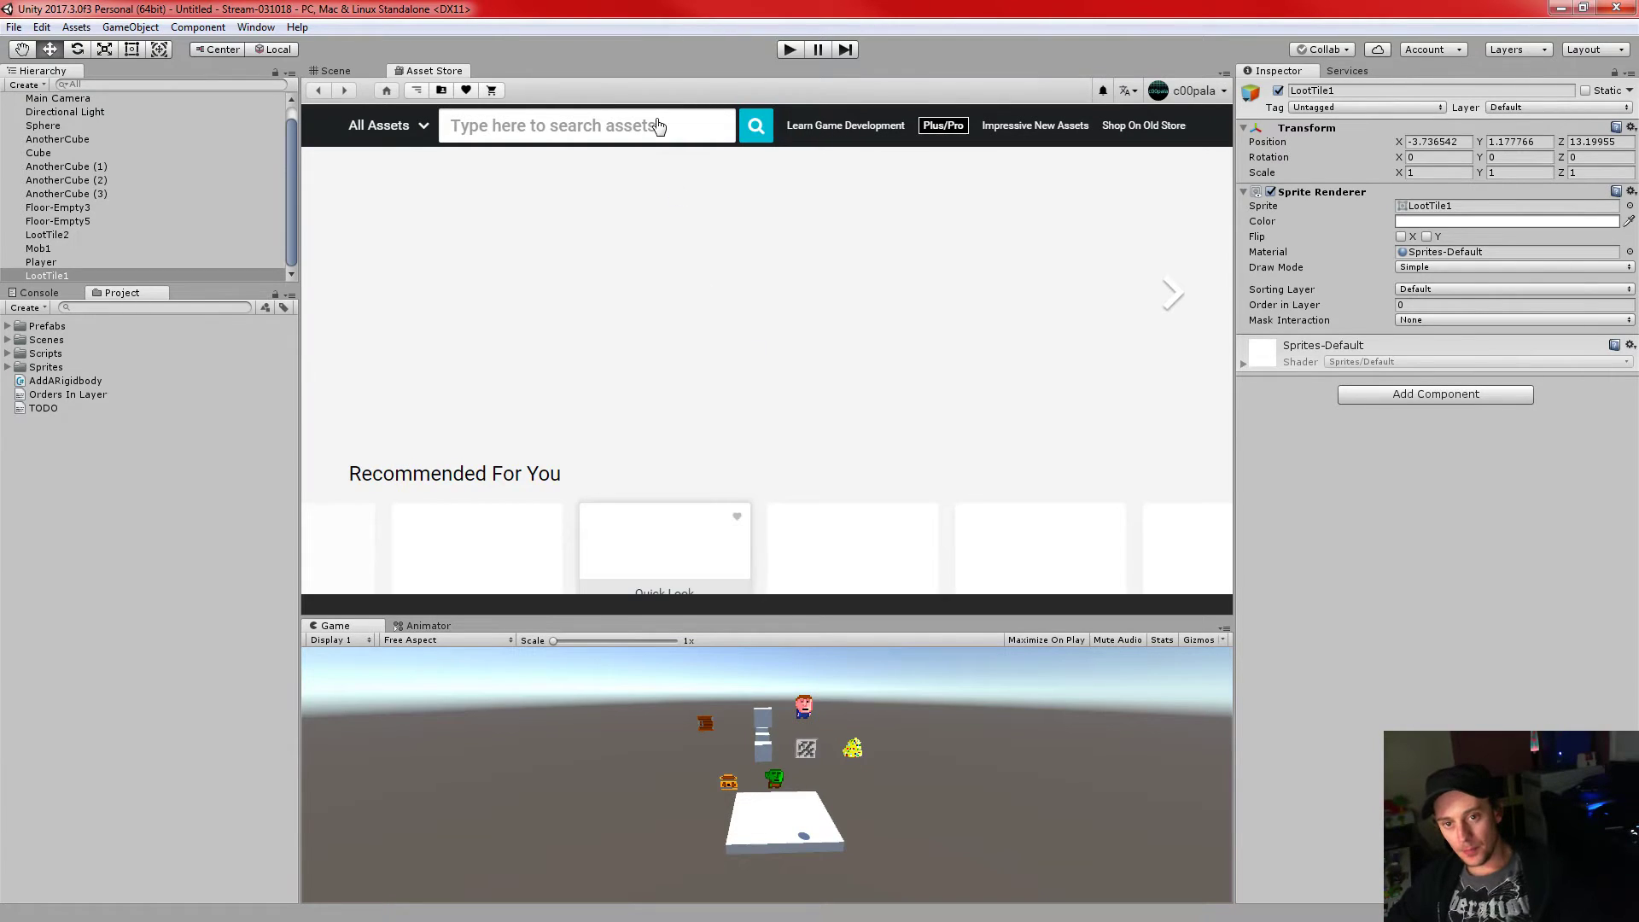
- Search the Asset Store for "post proce" and open the Post Processing Stack by Unity Technologies
click(652, 120)
text(post pro)
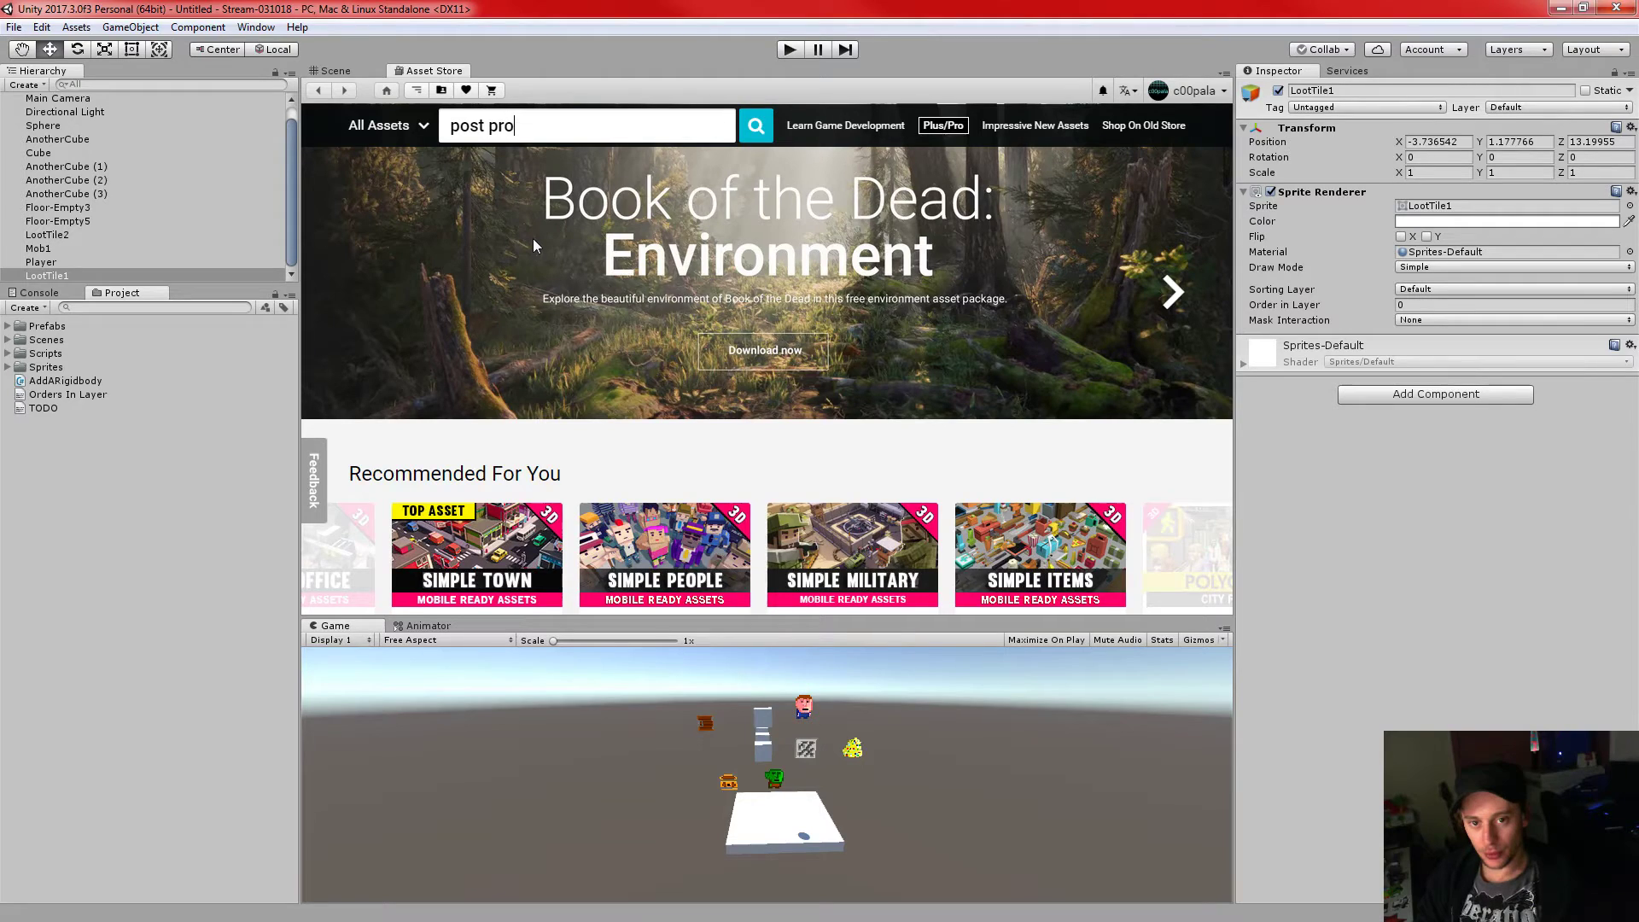
text(ce)
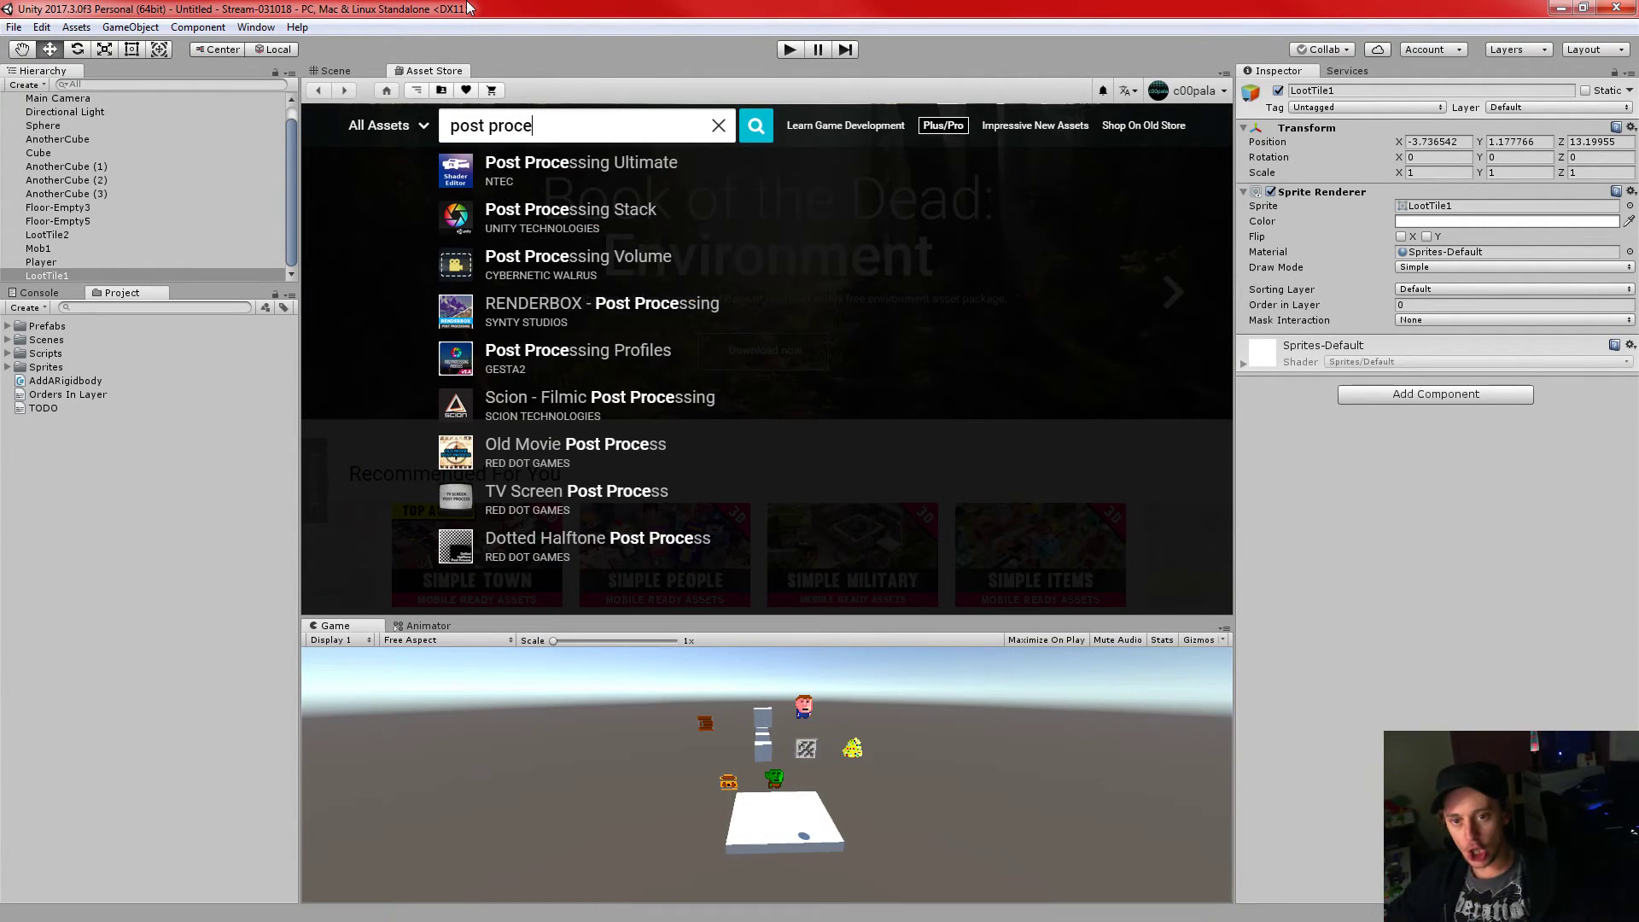
click(611, 222)
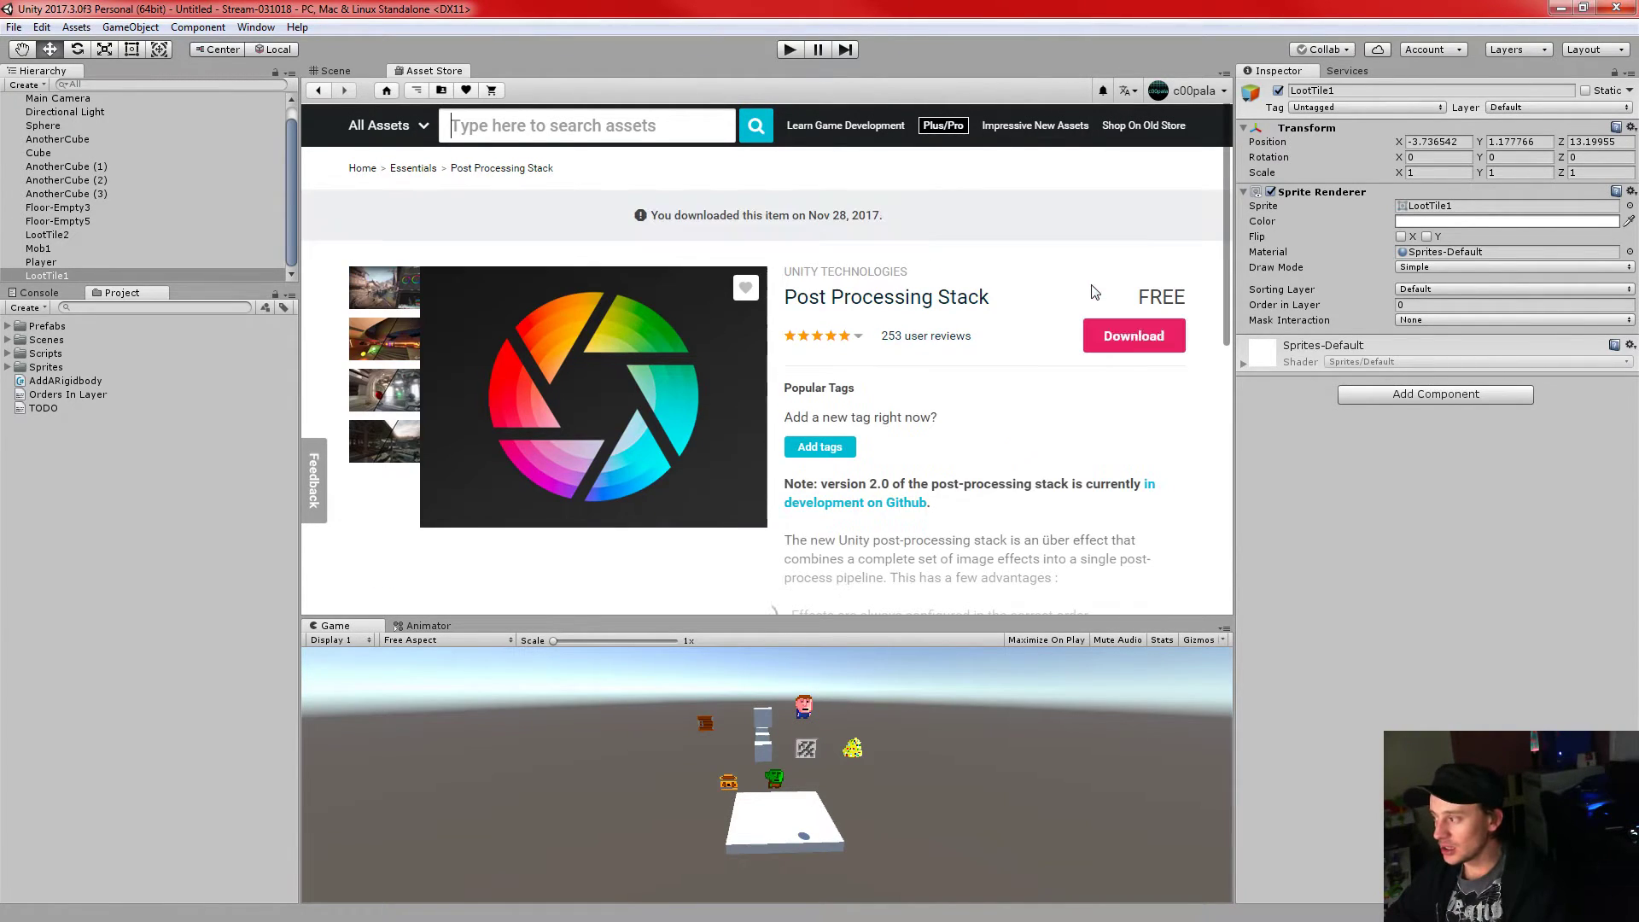
- Download the Post Processing Stack and look through the files listed in its import package
click(1116, 341)
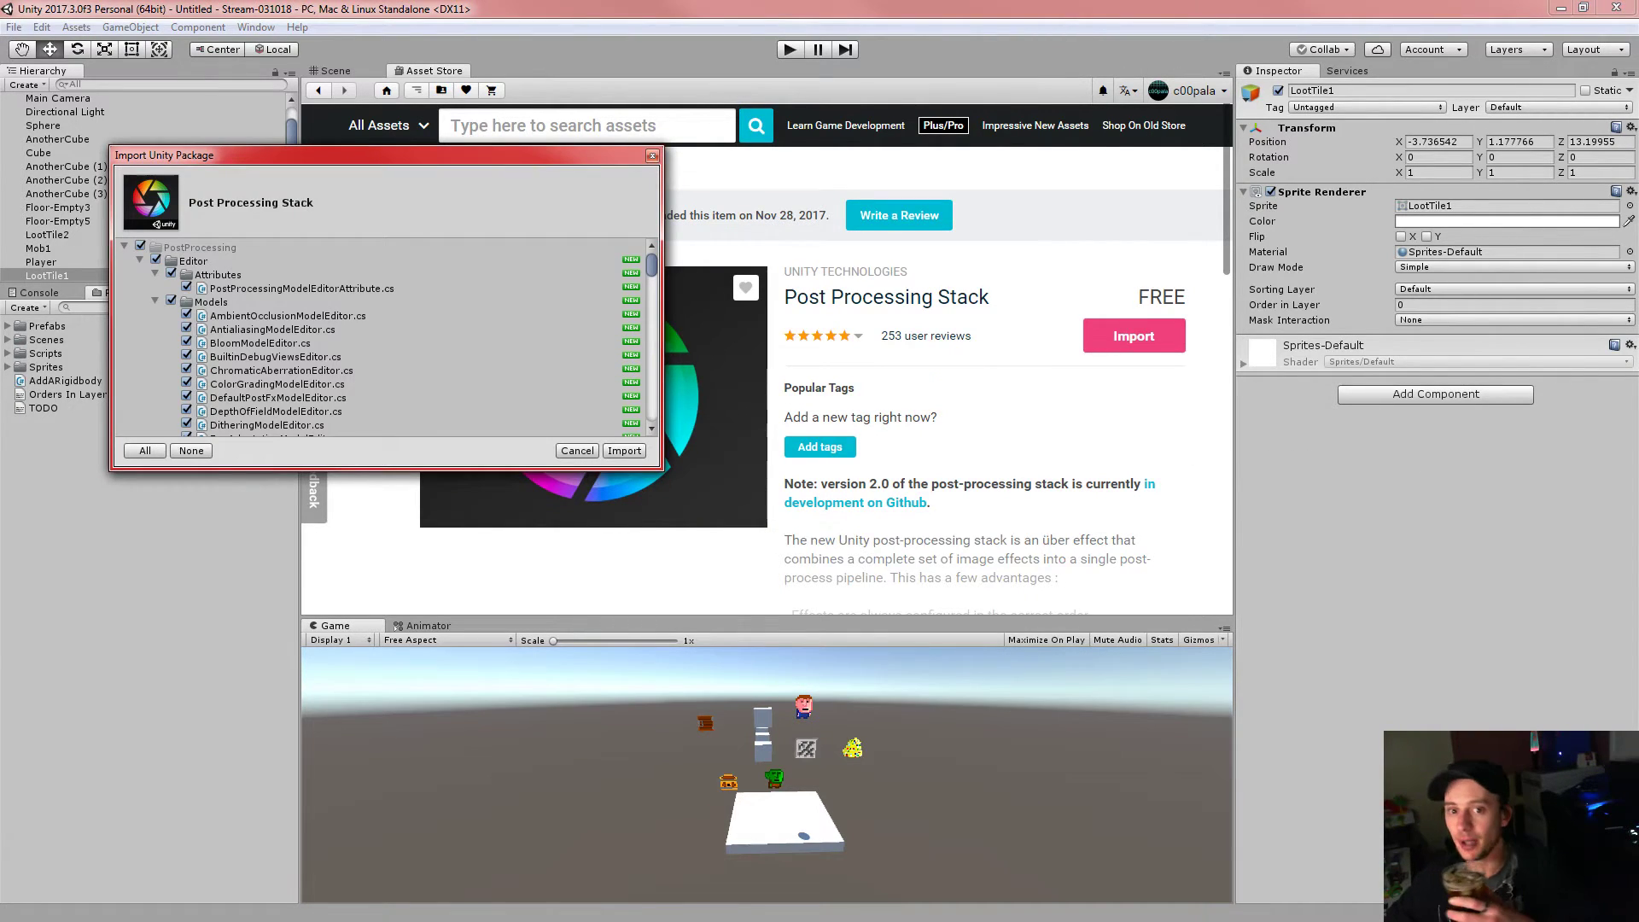
drag(463, 156, 681, 276)
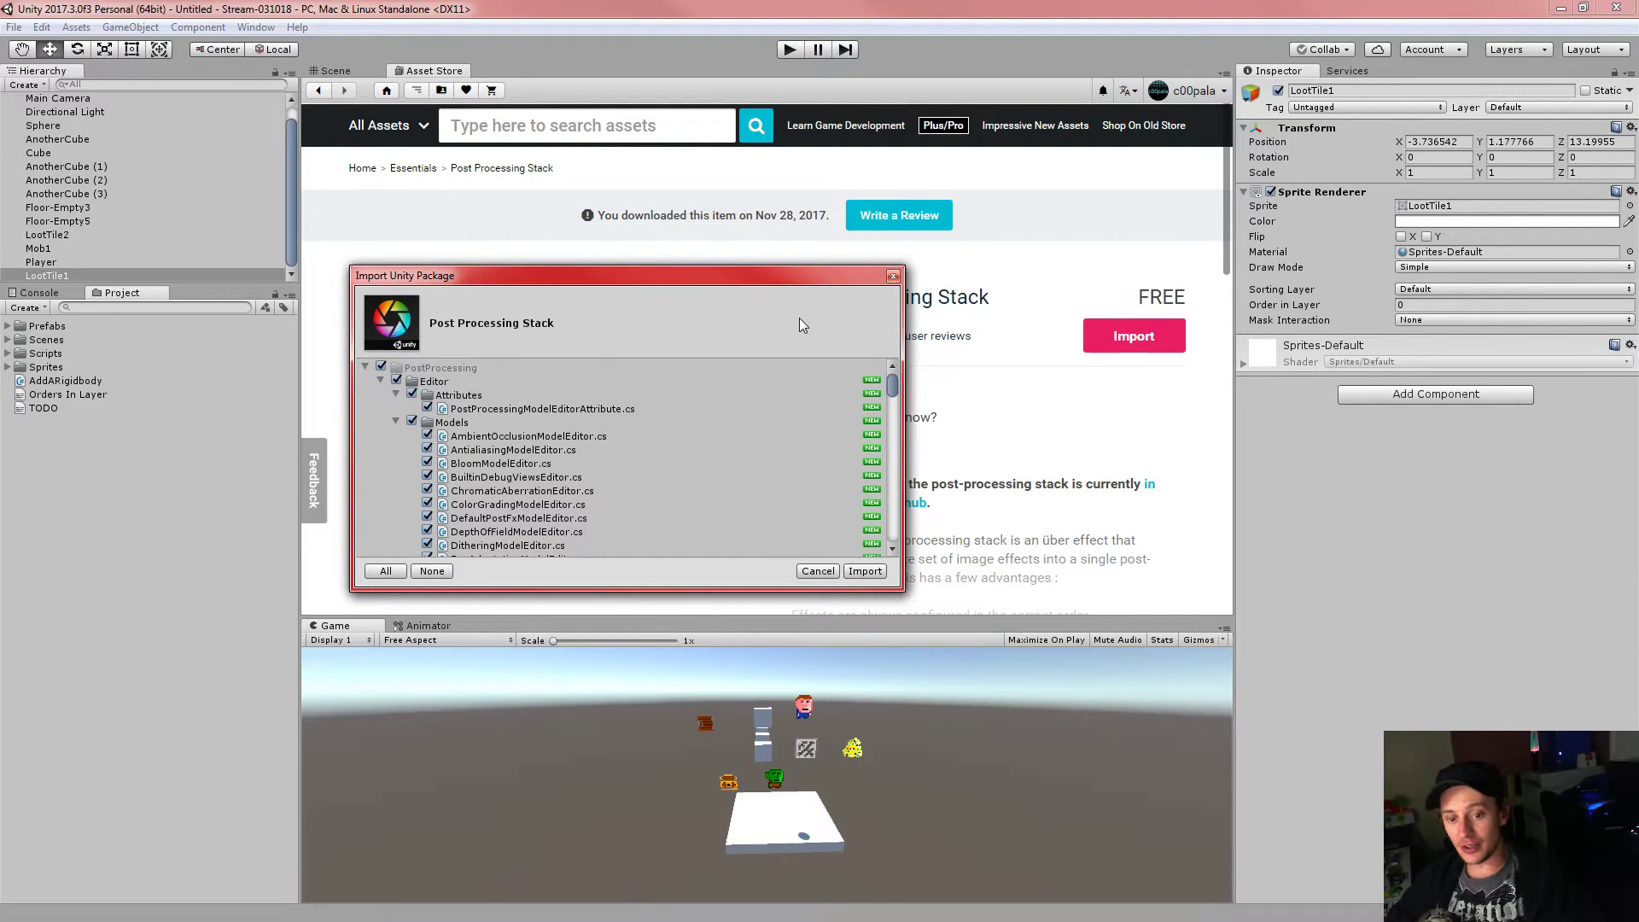
scroll(596, 520, down, 5)
scroll(543, 472, down, 15)
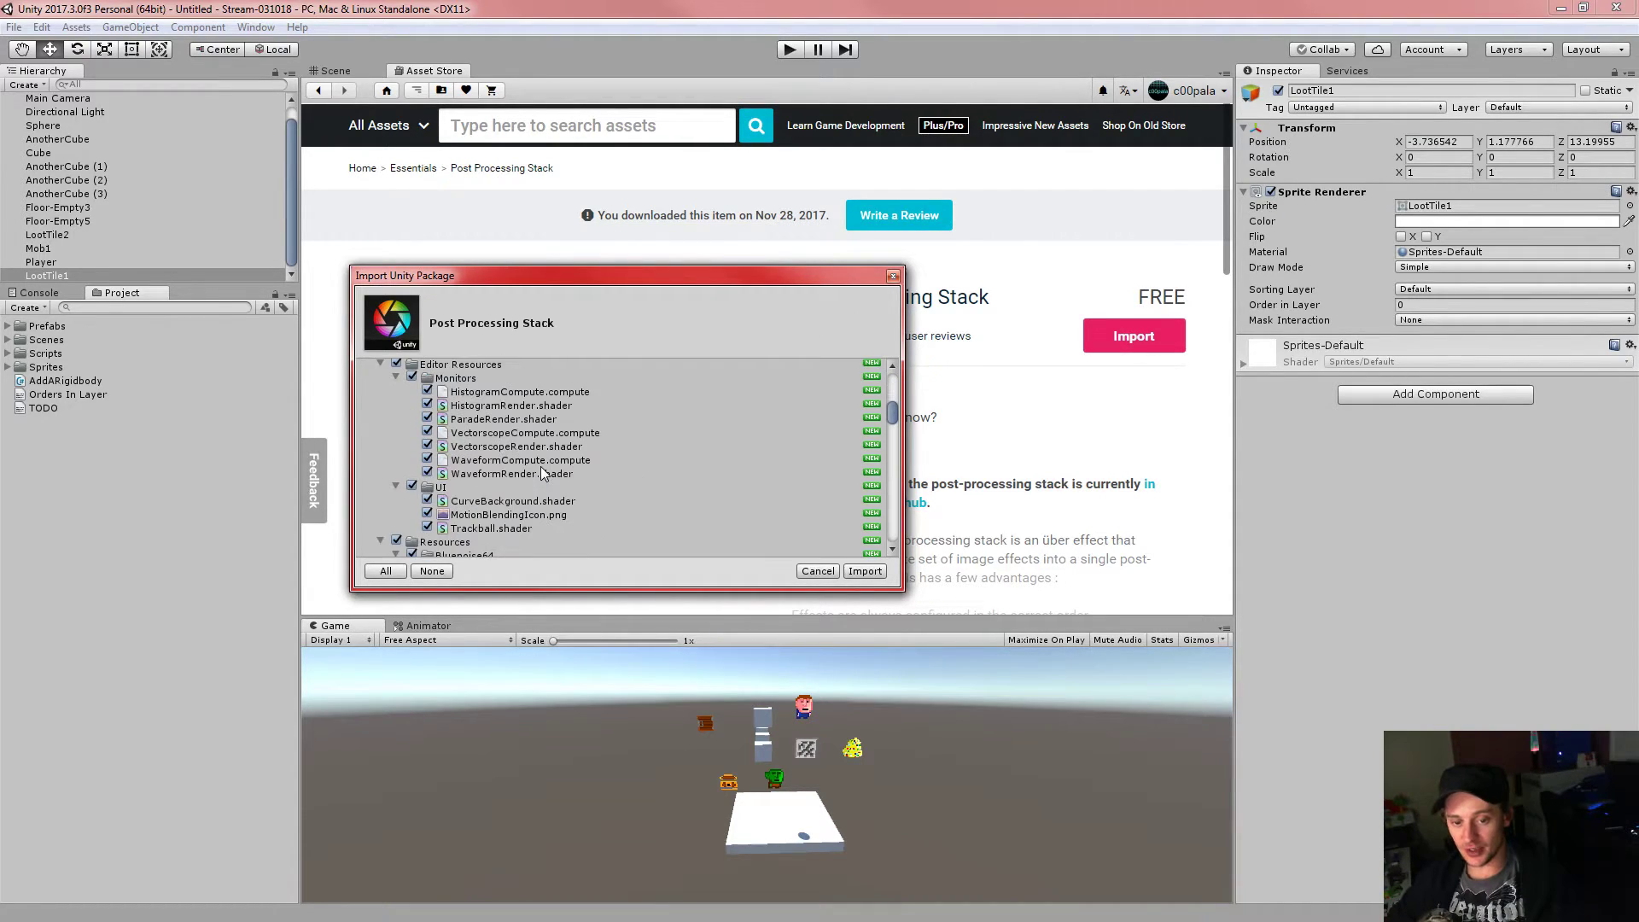
scroll(571, 466, up, 20)
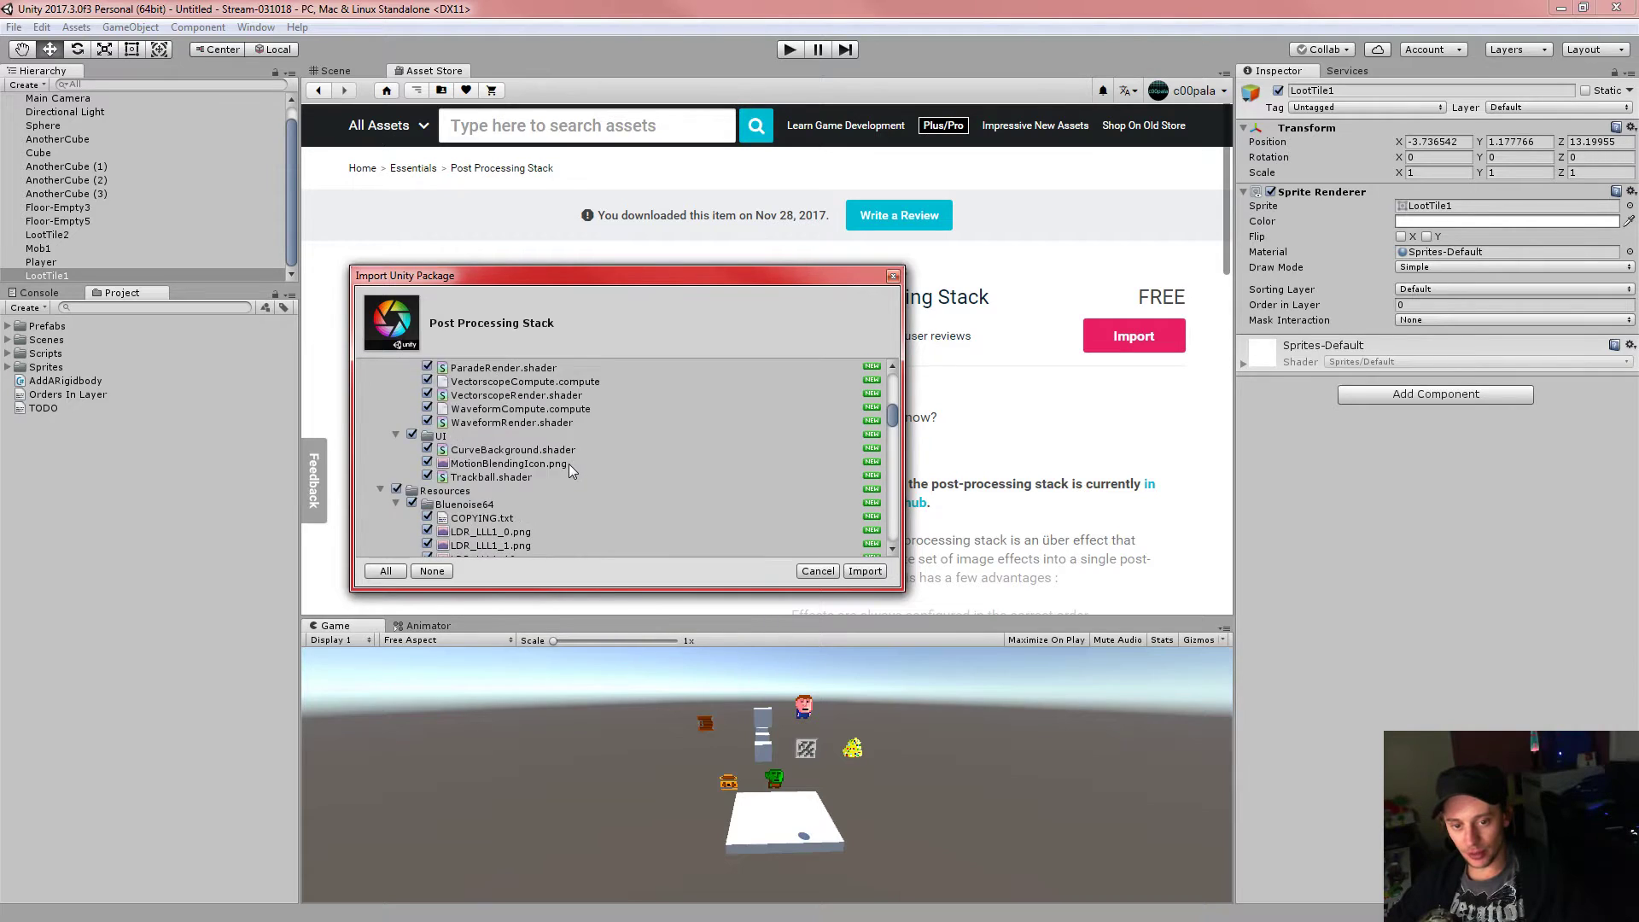
scroll(554, 450, down, 6)
scroll(555, 454, down, 5)
scroll(540, 439, up, 13)
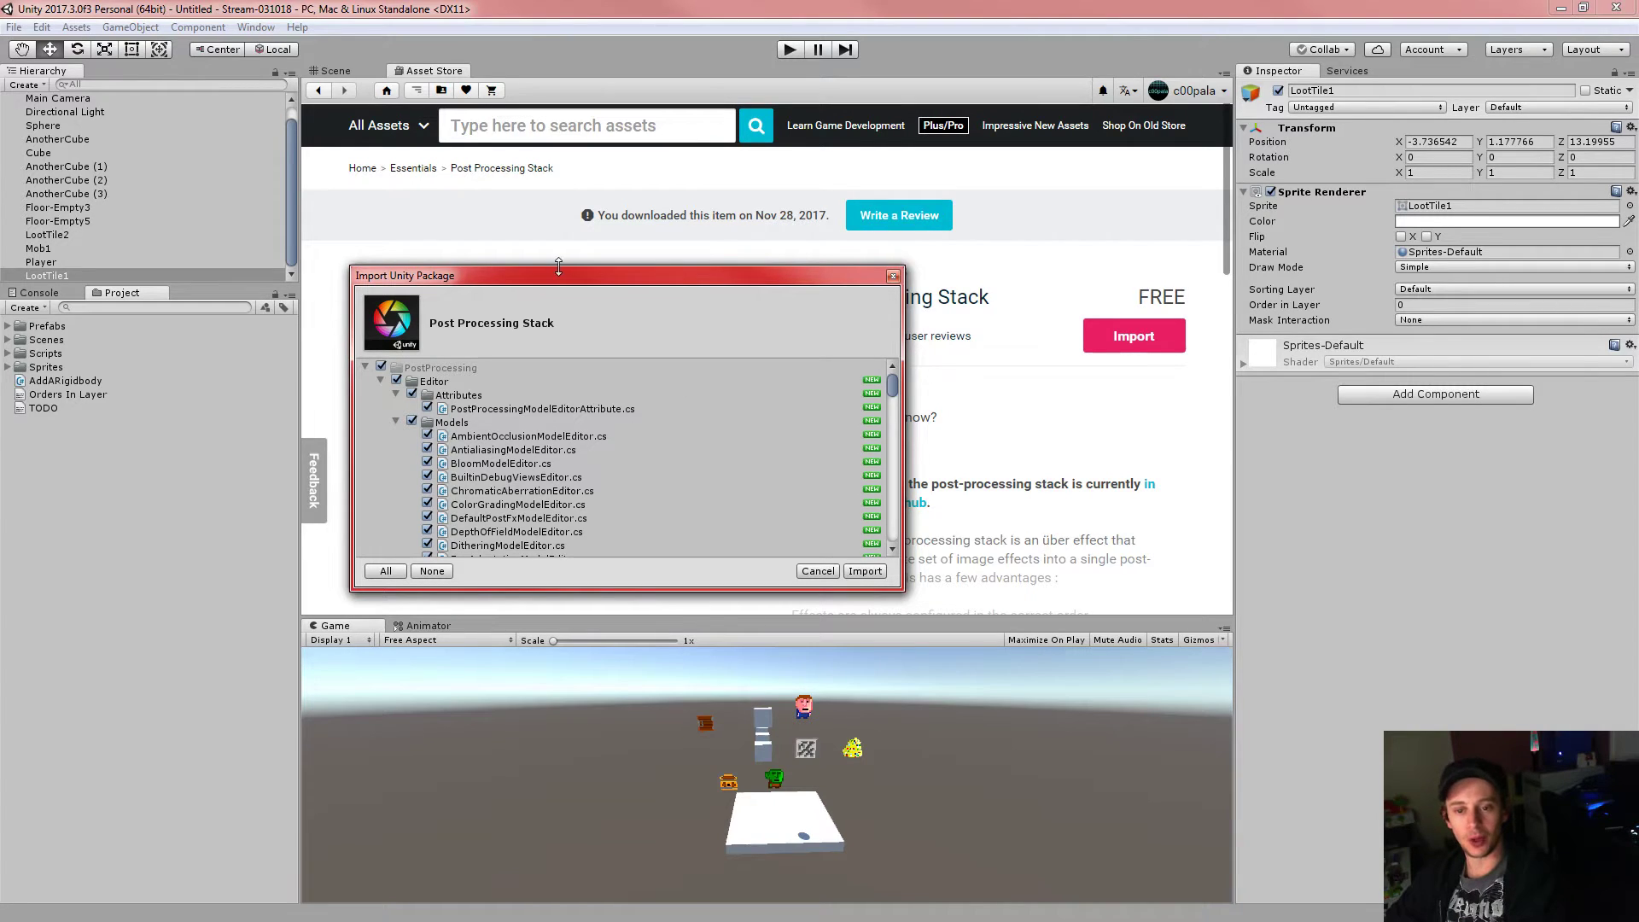
- Narrow the package import window and import all files of the Post Processing Stack
drag(582, 281, 676, 274)
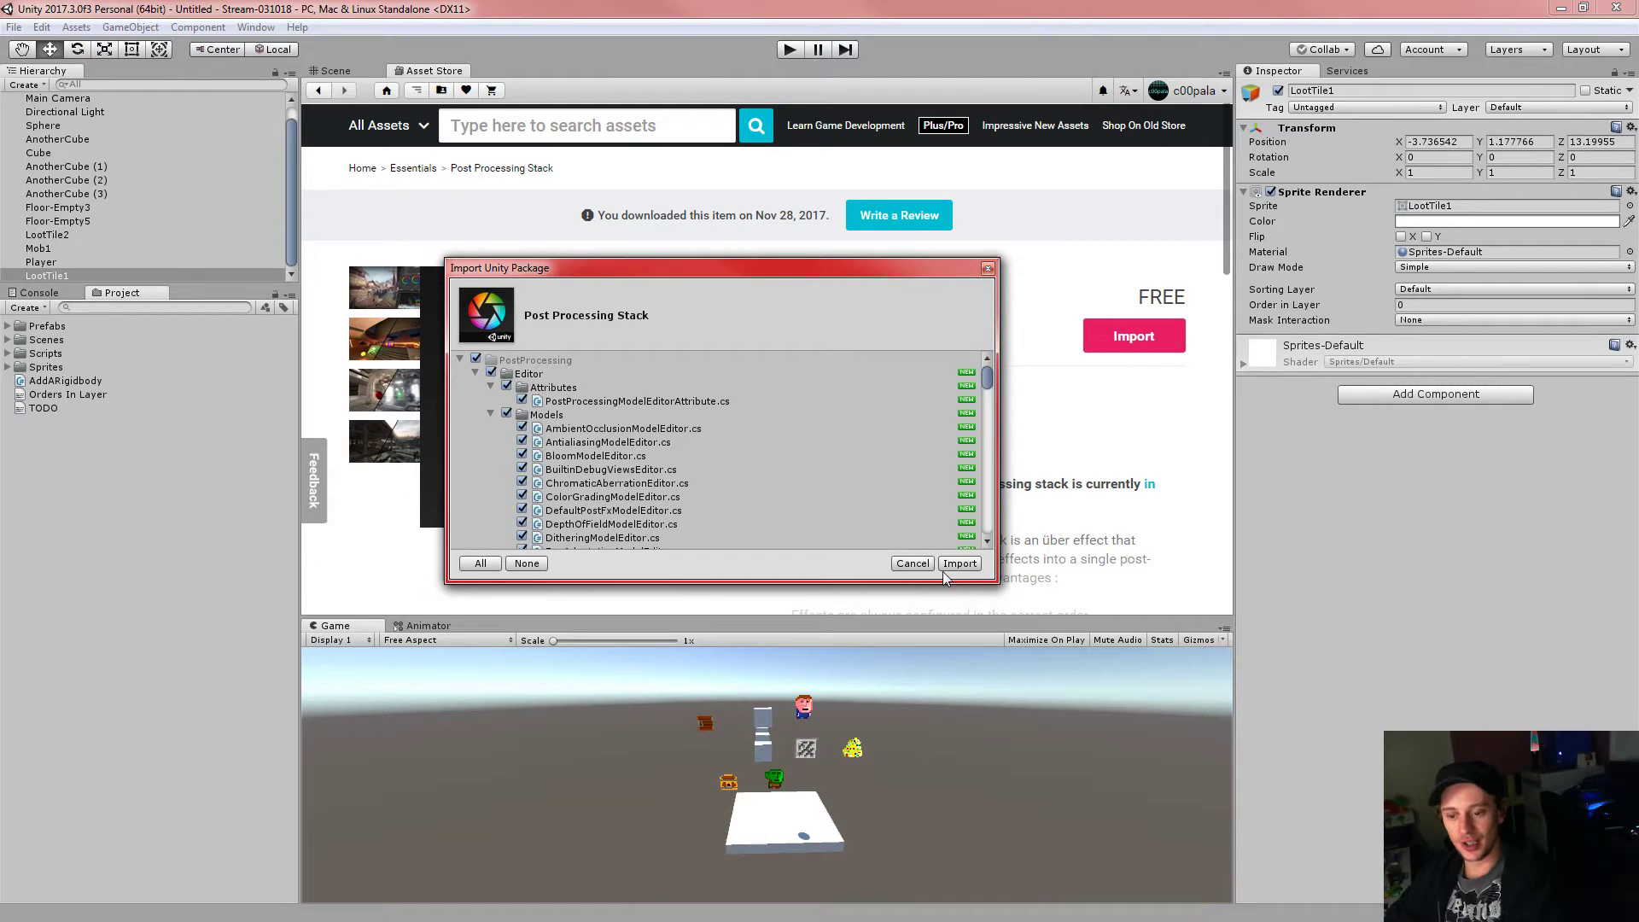
scroll(612, 520, down, 3)
scroll(653, 453, up, 3)
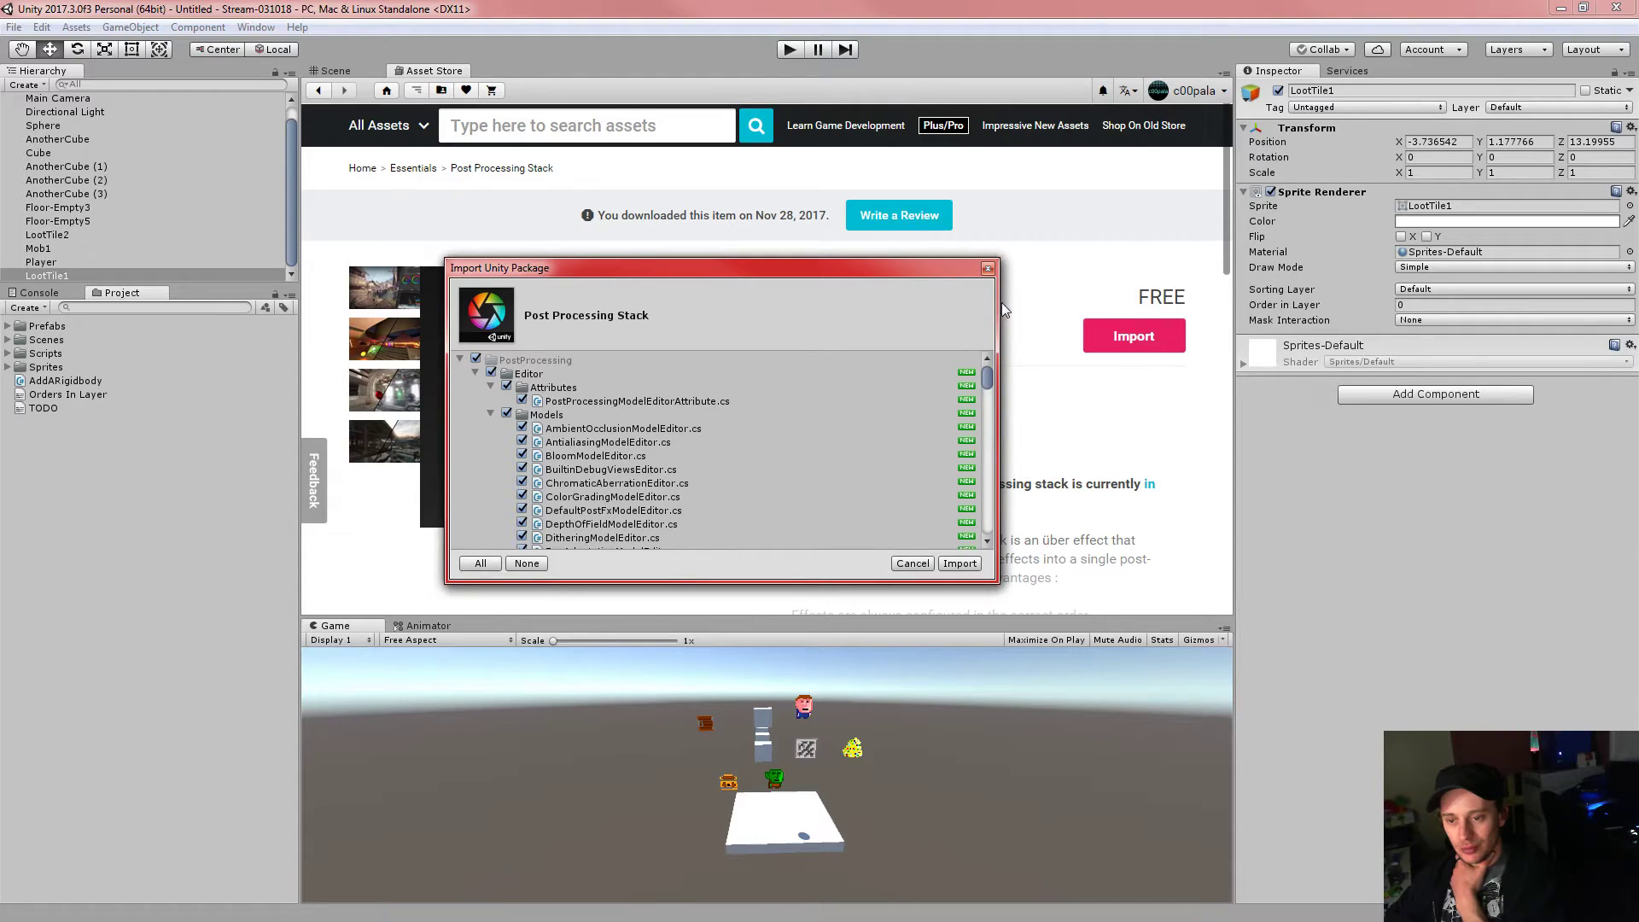
drag(996, 305, 822, 312)
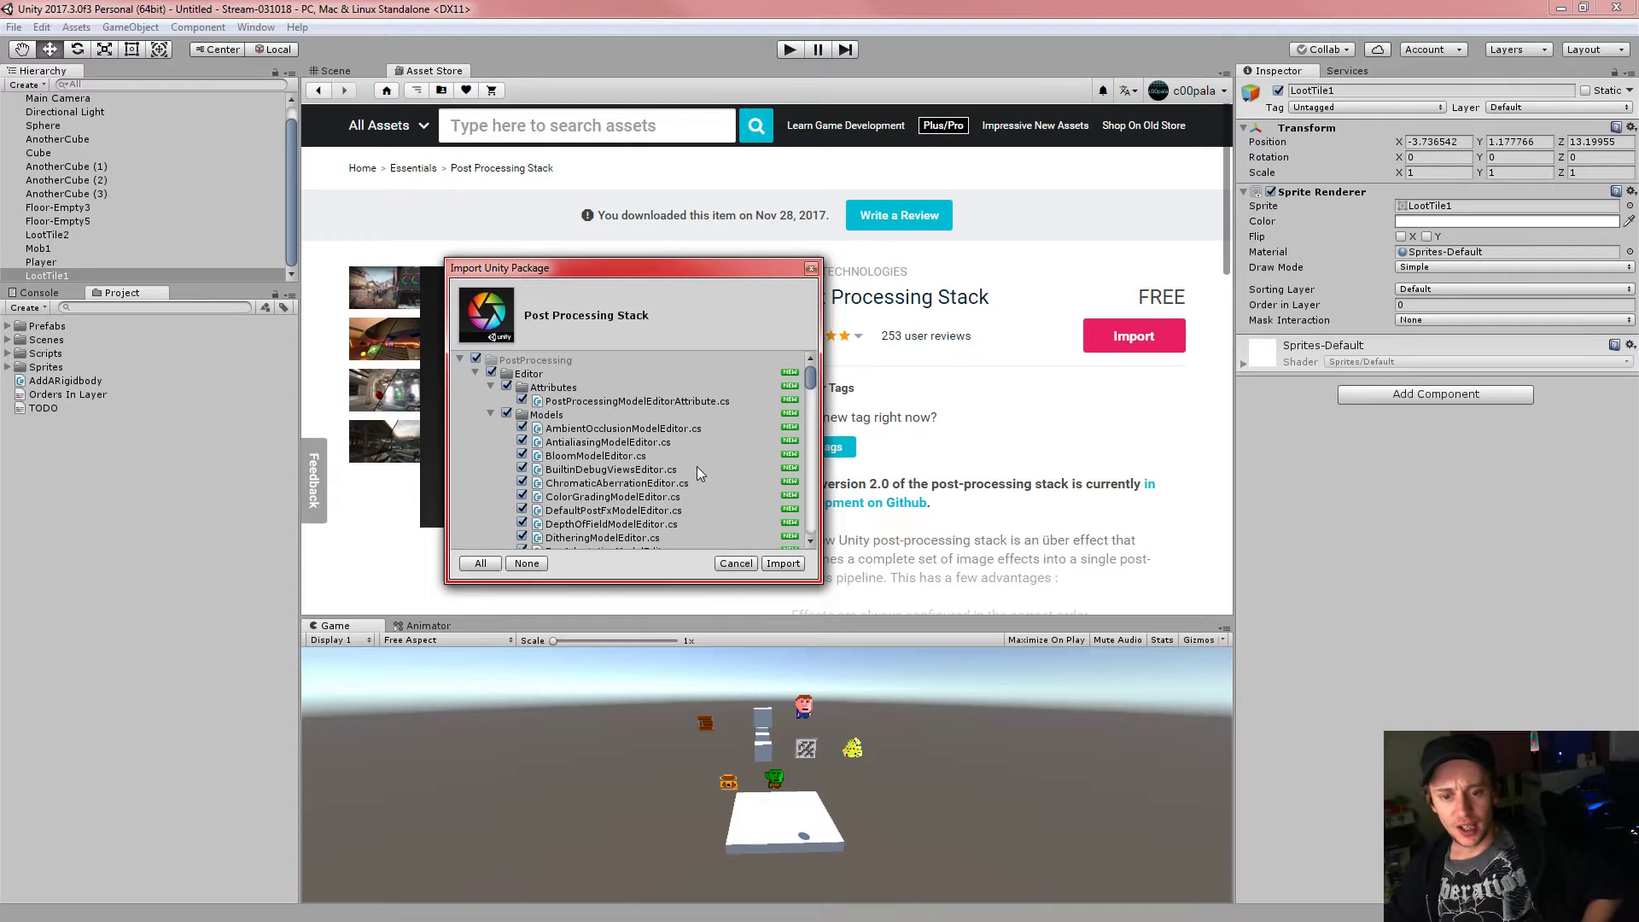
scroll(671, 451, down, 3)
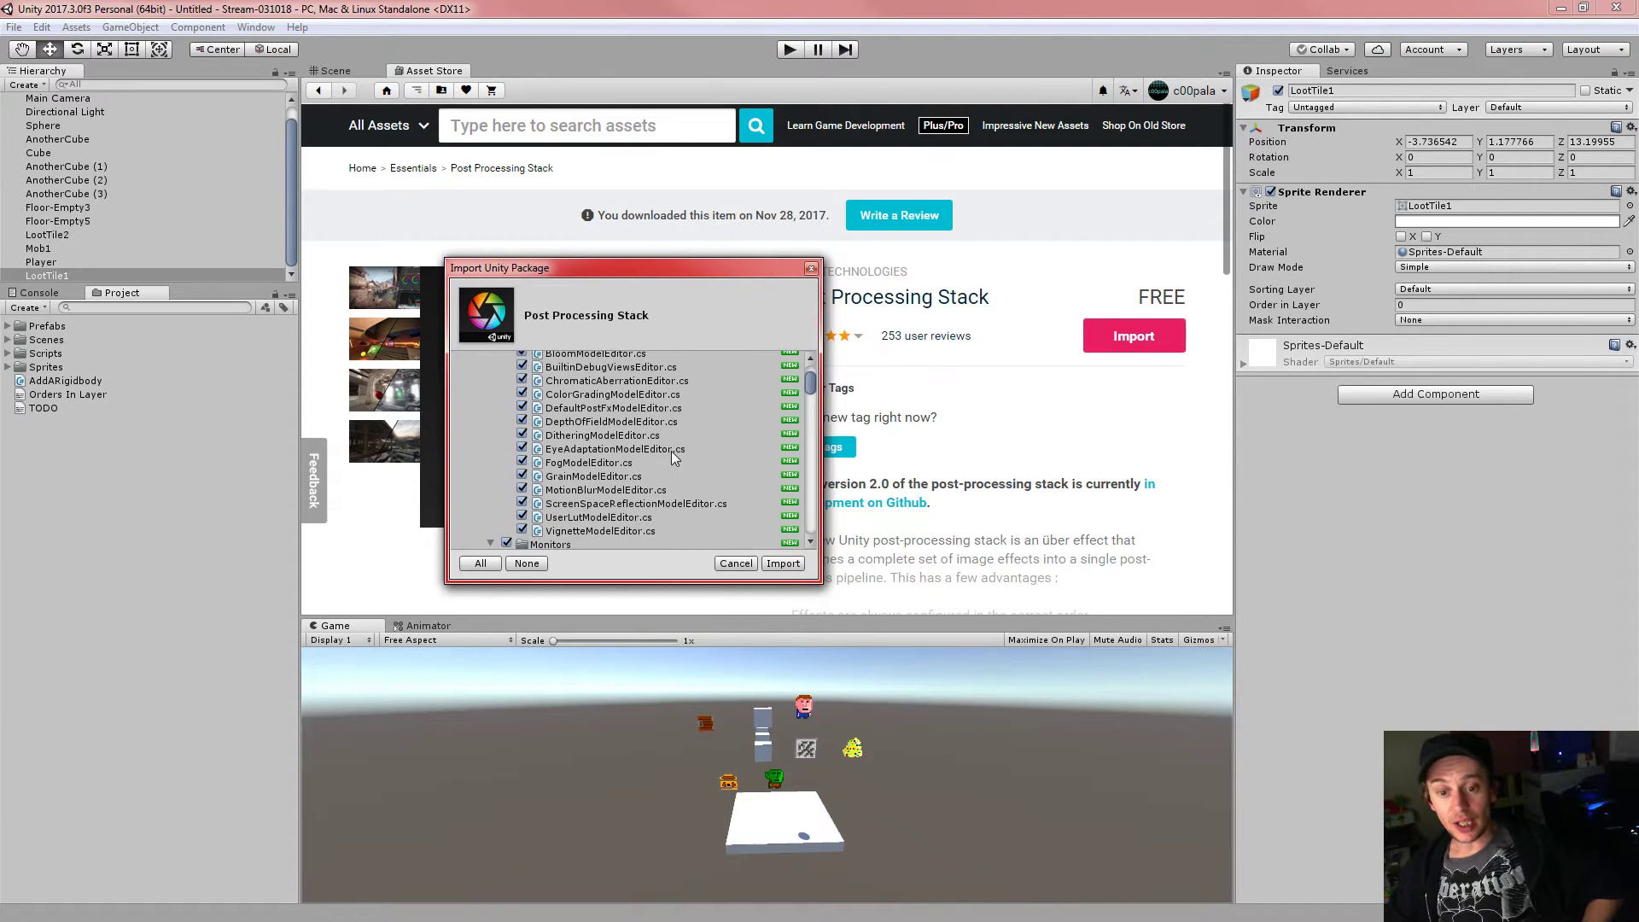
click(781, 565)
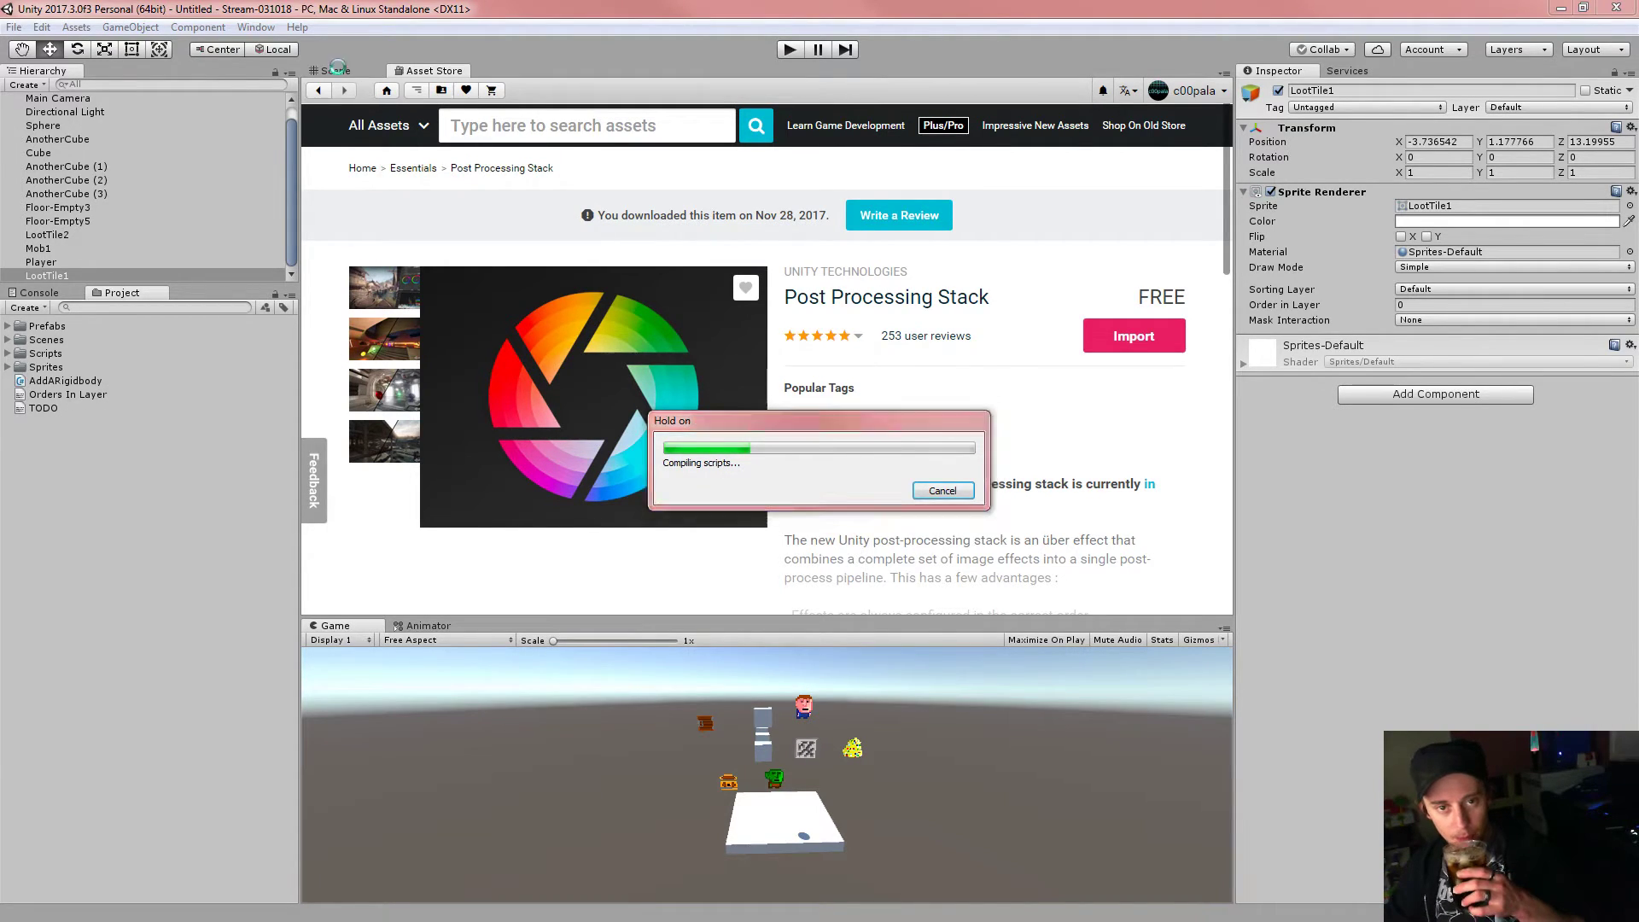
click(854, 530)
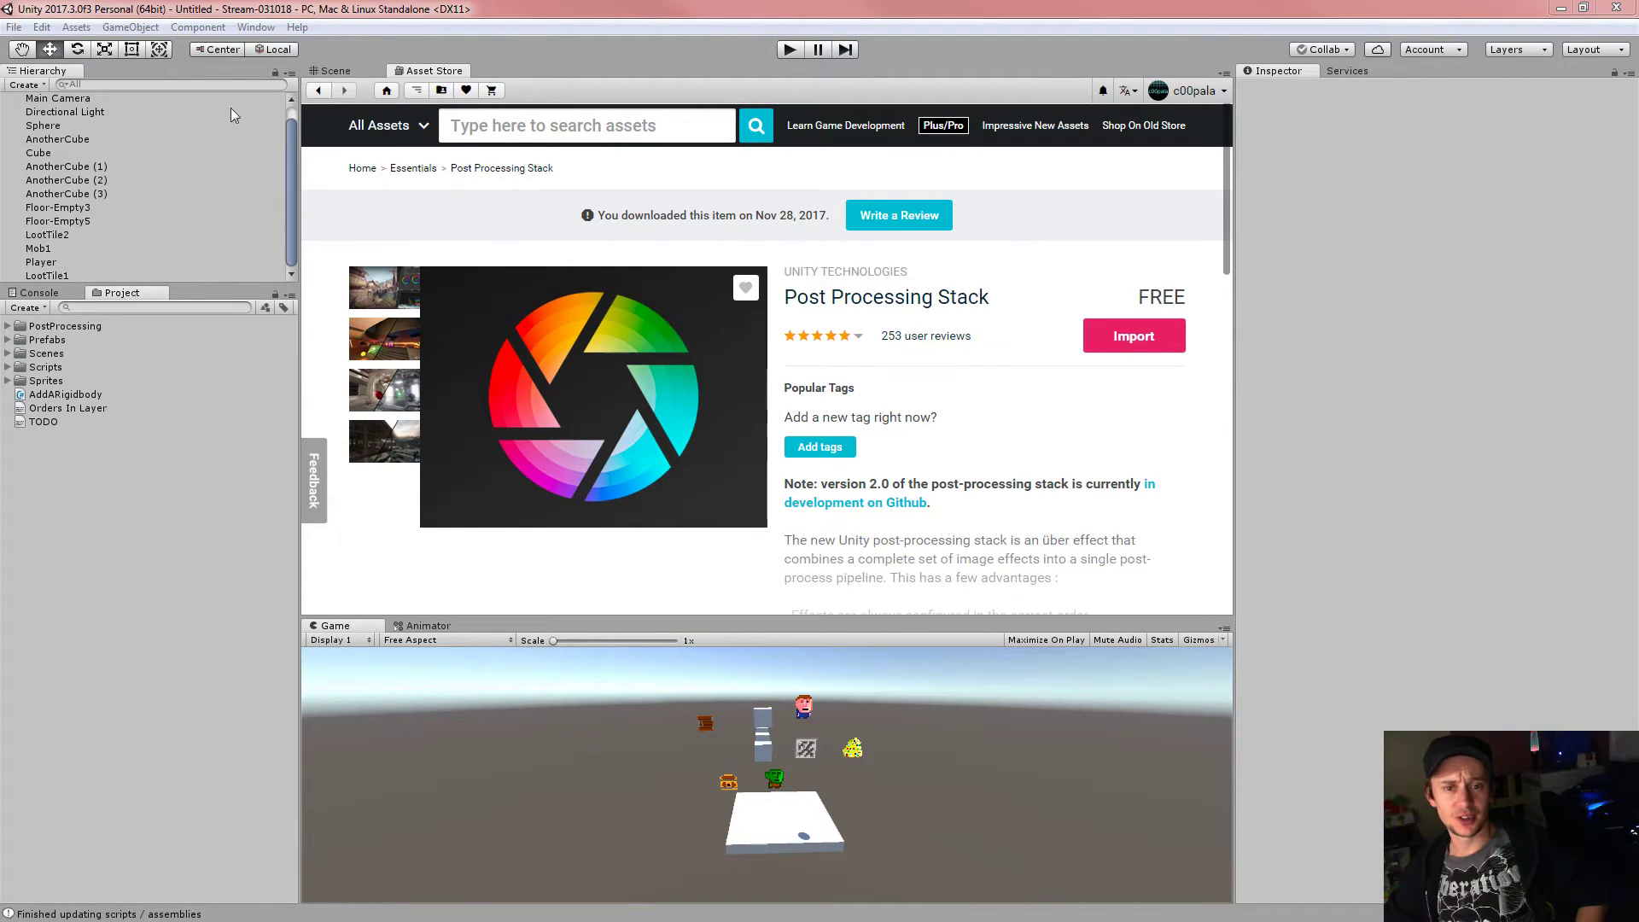
- Return to the Scene view and check the top-level contents of the imported PostProcessing folder
click(326, 71)
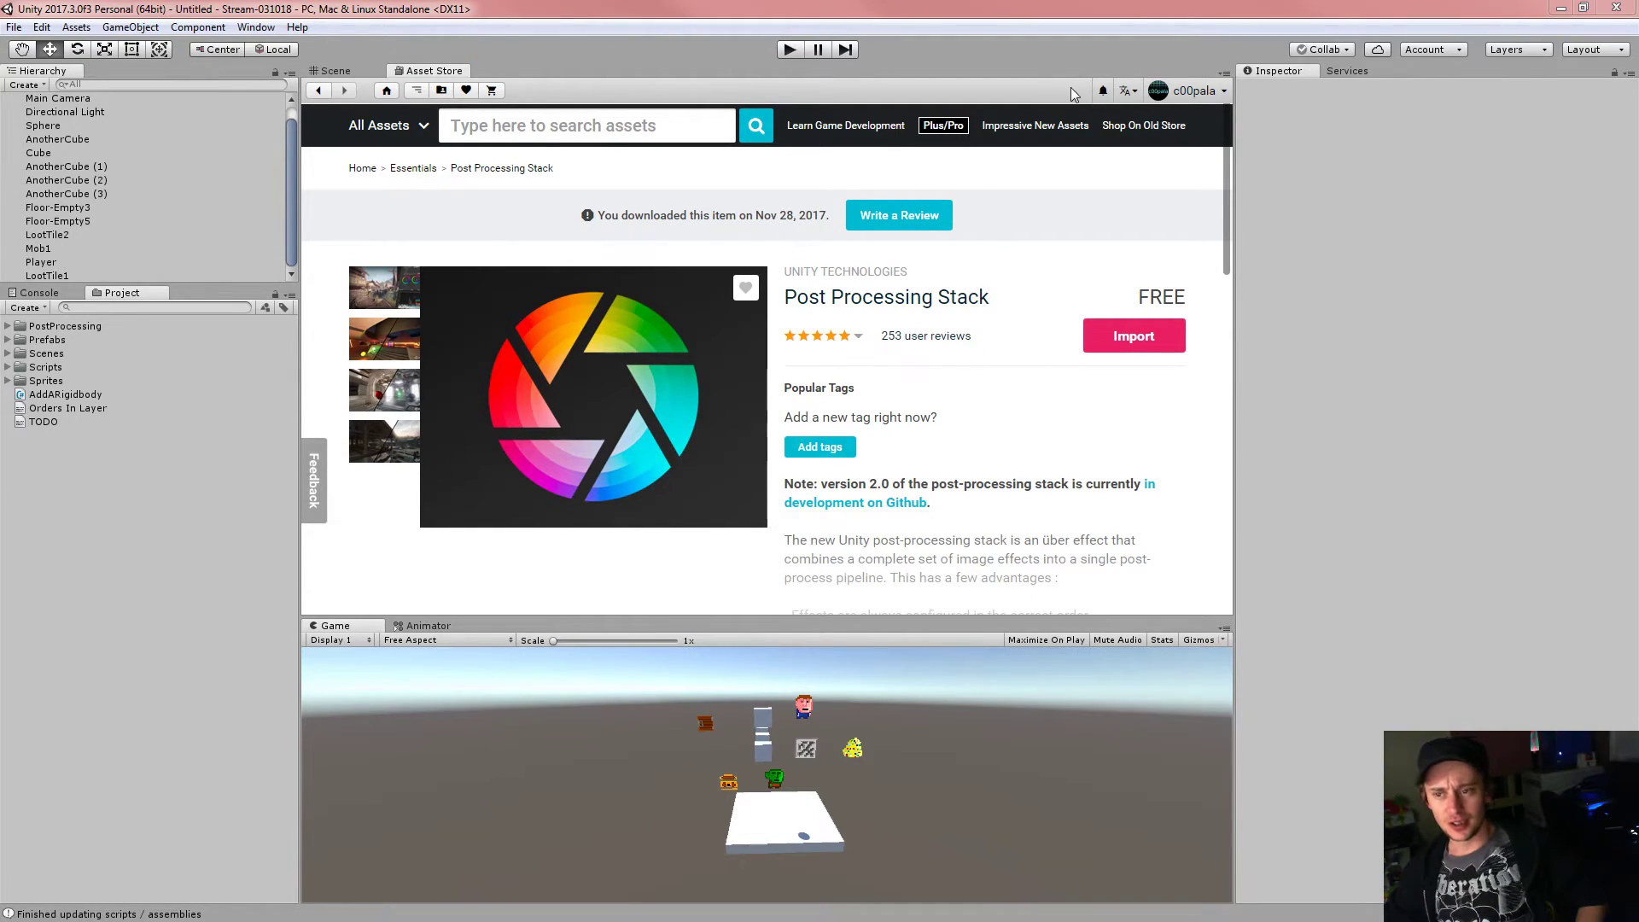
click(335, 72)
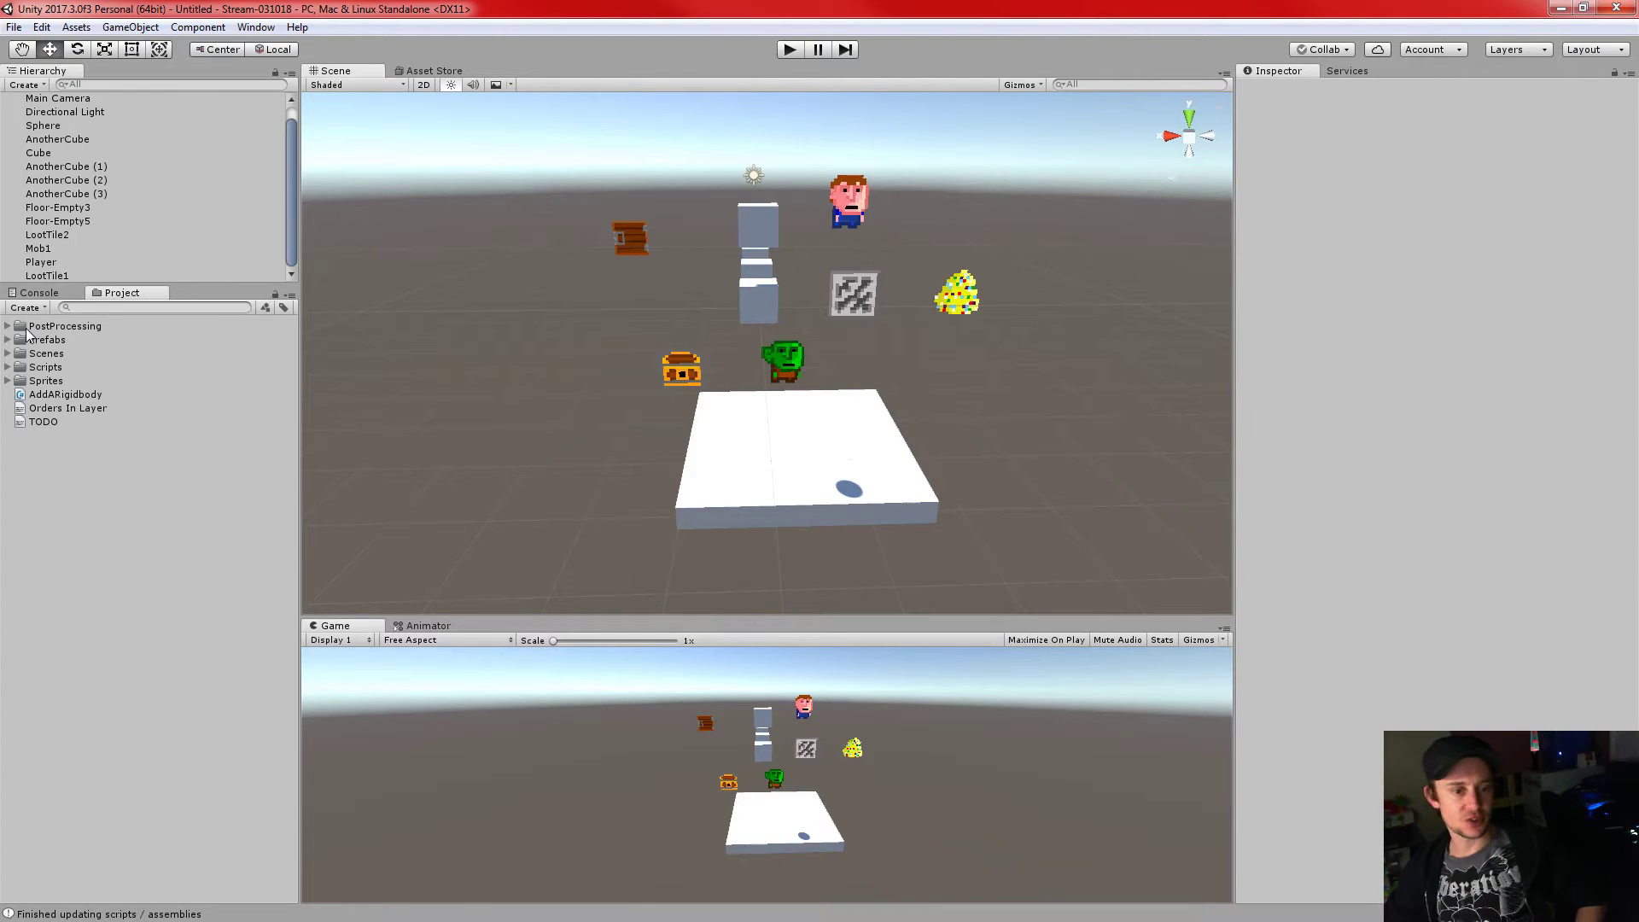
click(8, 326)
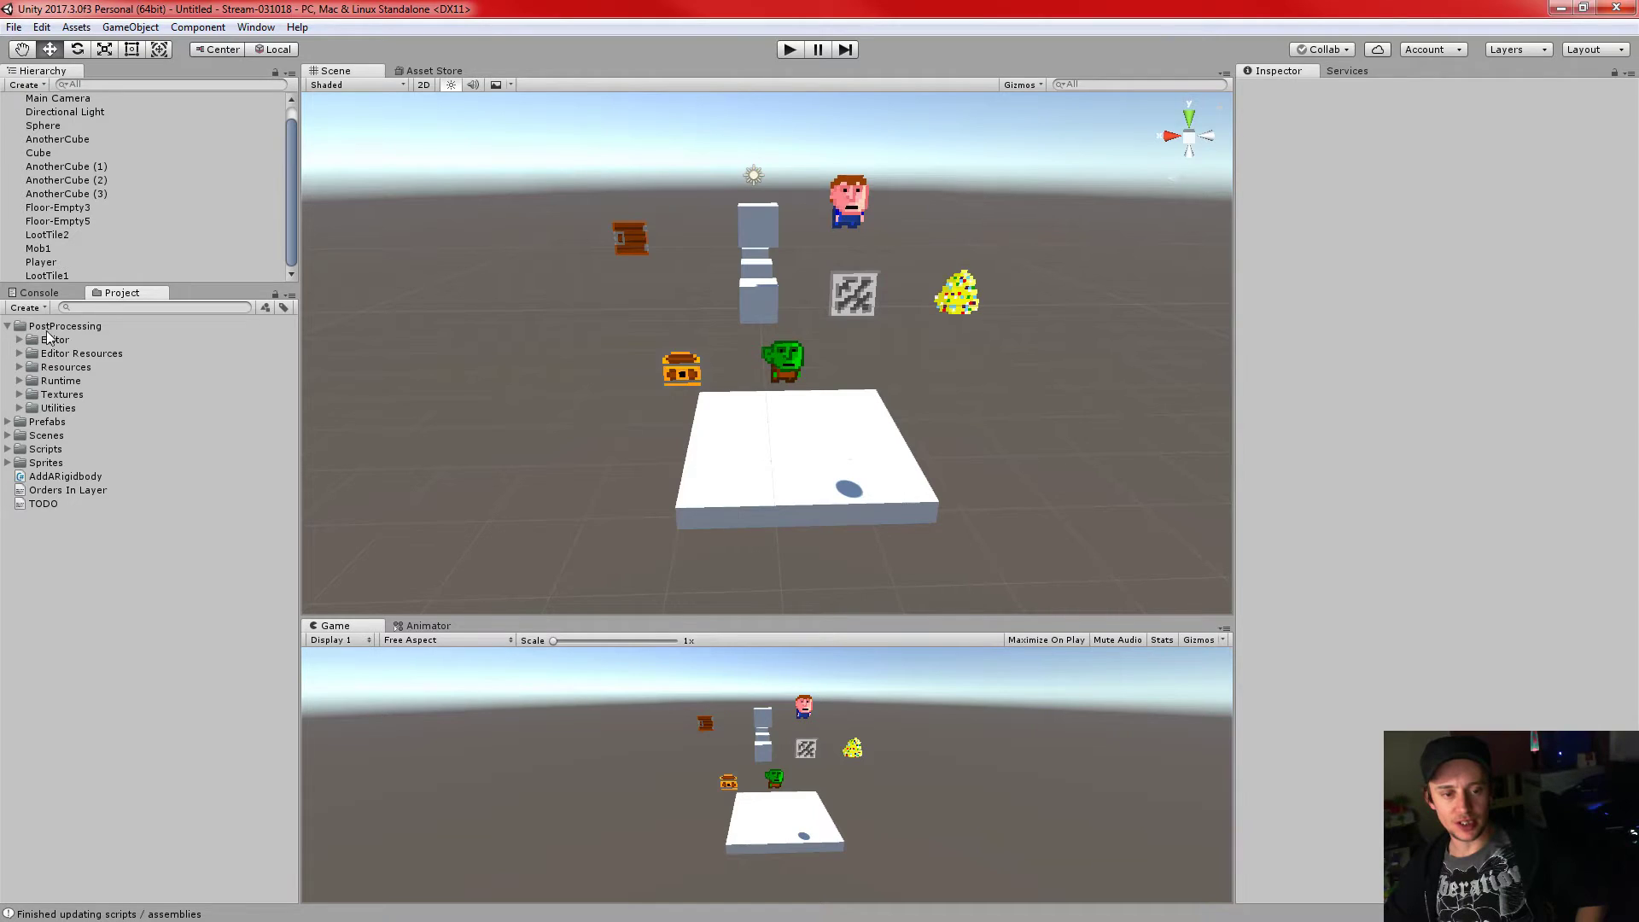
click(8, 326)
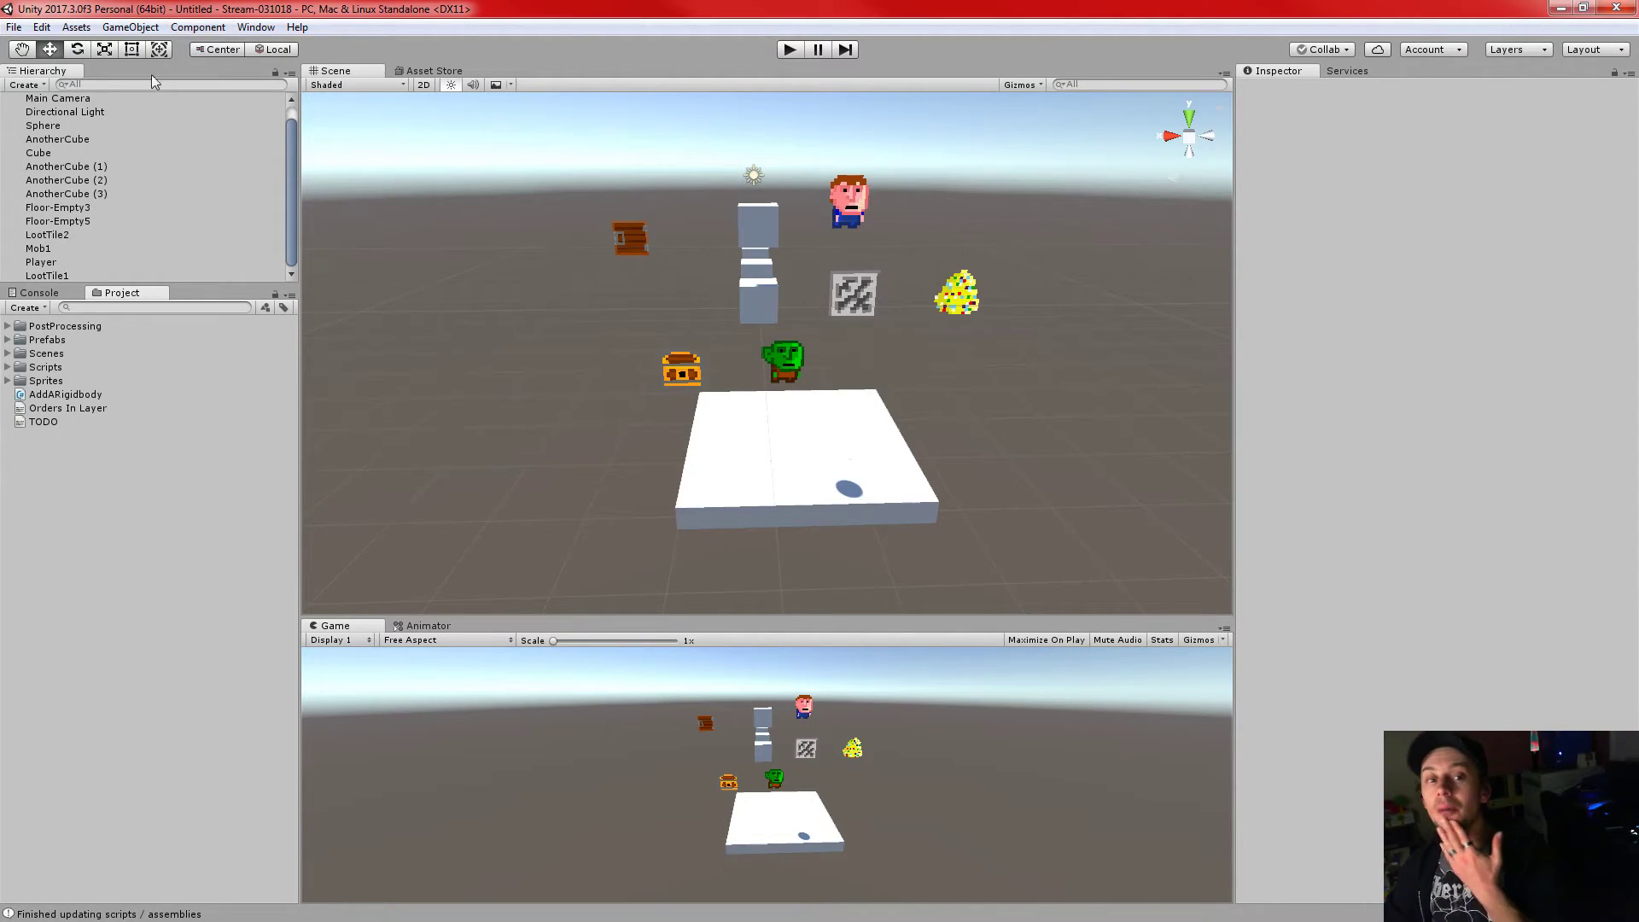
- Examine the Resources and Editor subfolders of the PostProcessing folder, leaving the folder collapsed
click(92, 324)
click(10, 326)
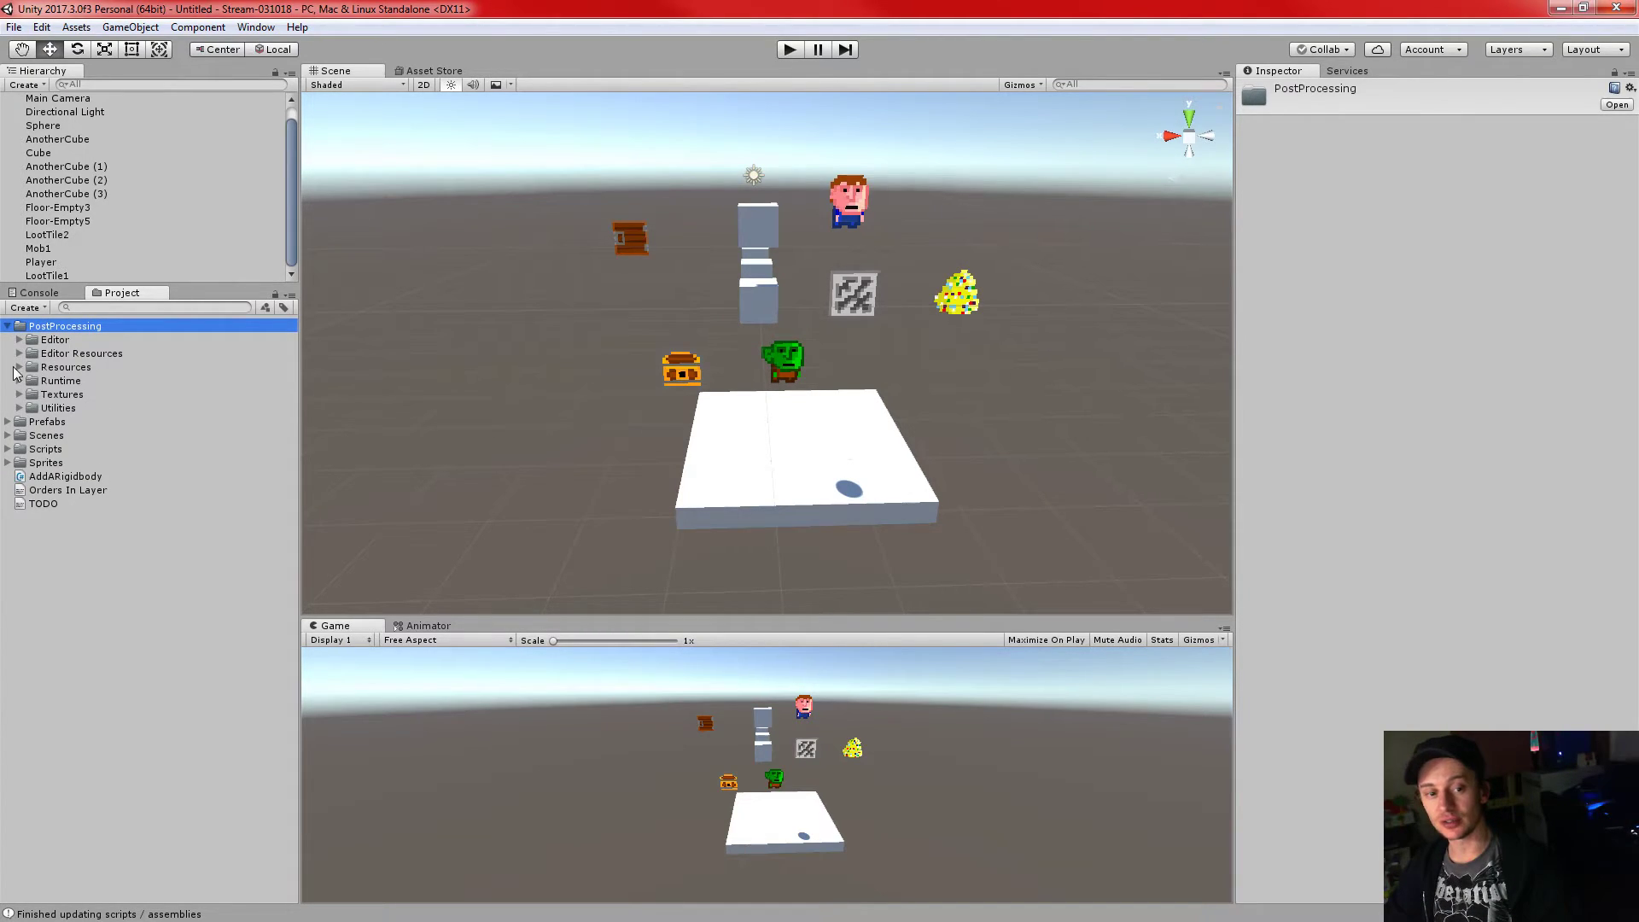
click(22, 368)
click(22, 369)
click(22, 369)
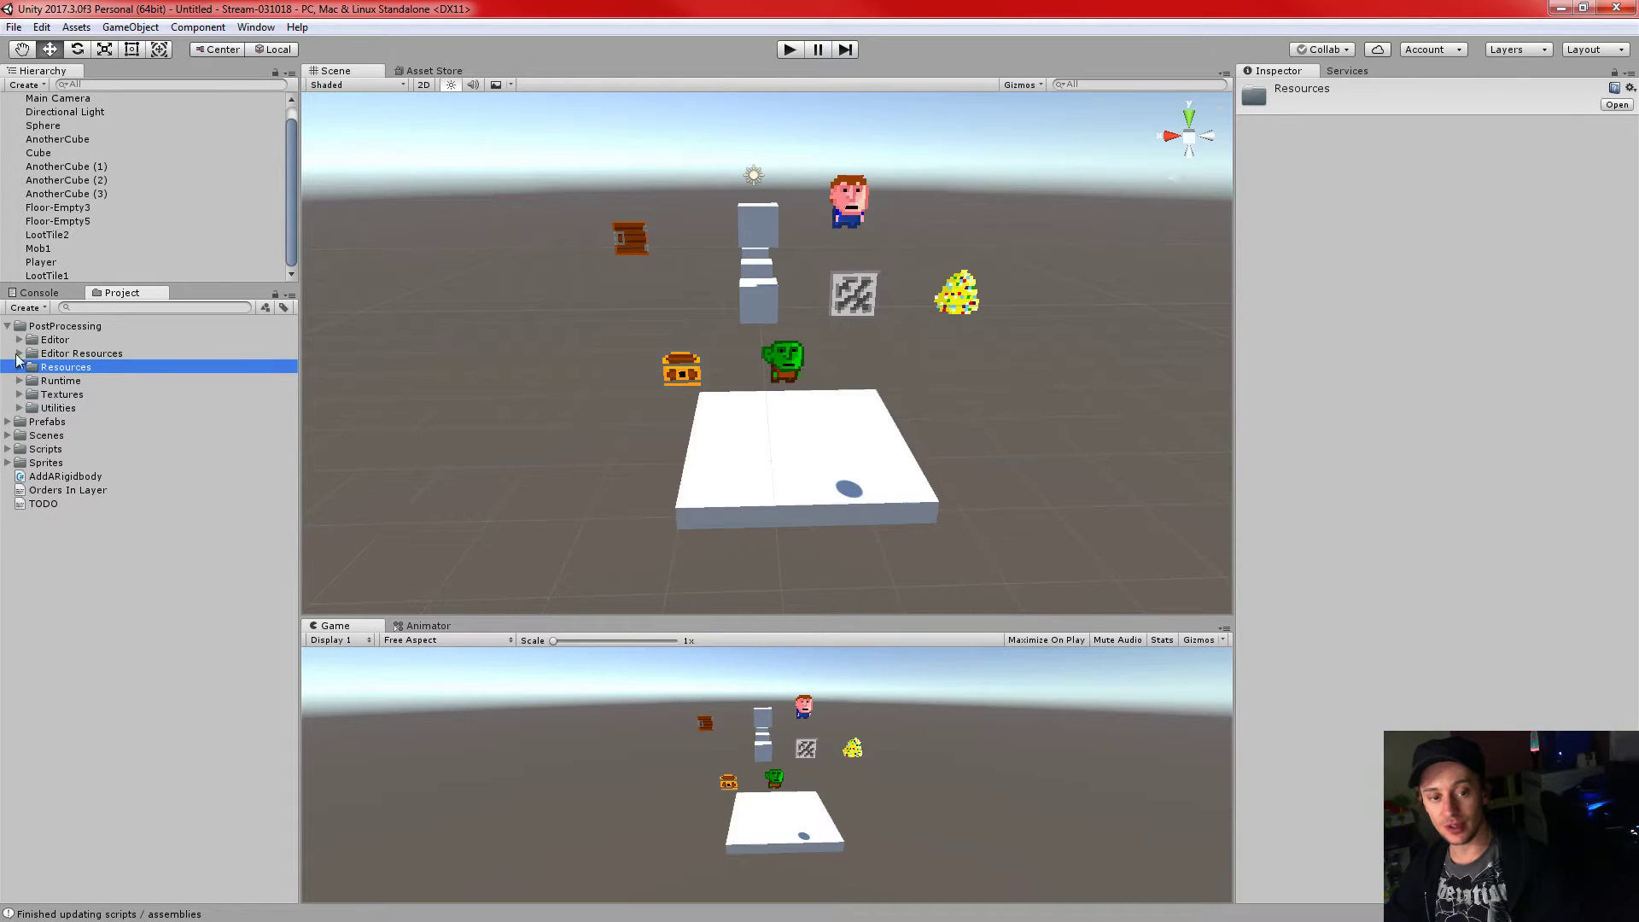
click(15, 340)
click(21, 341)
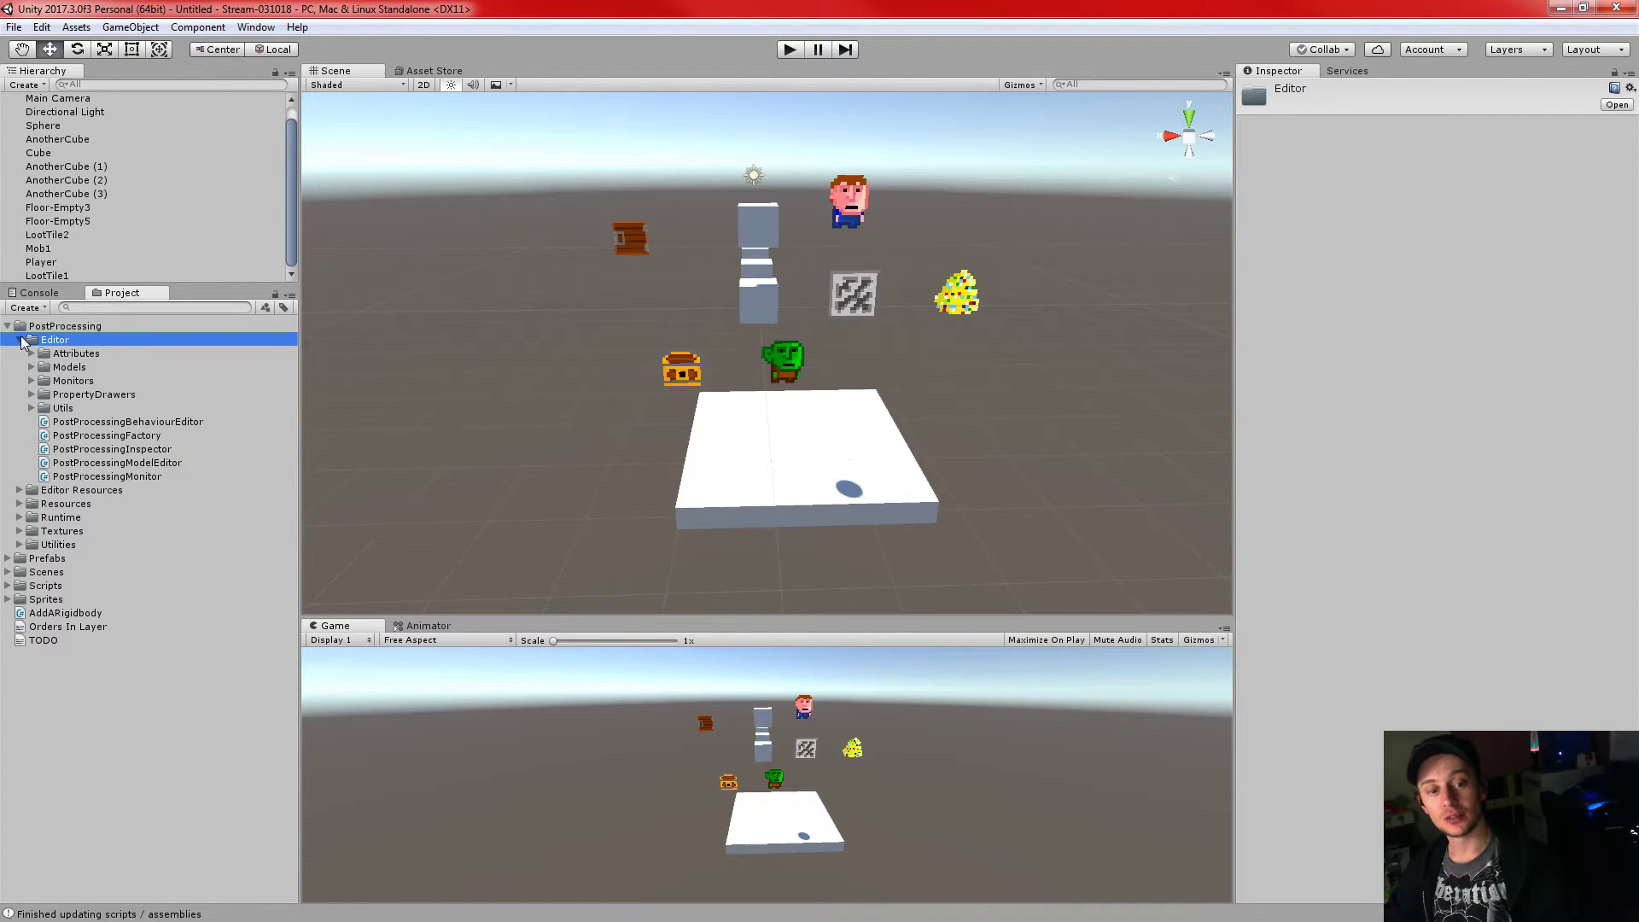
click(21, 341)
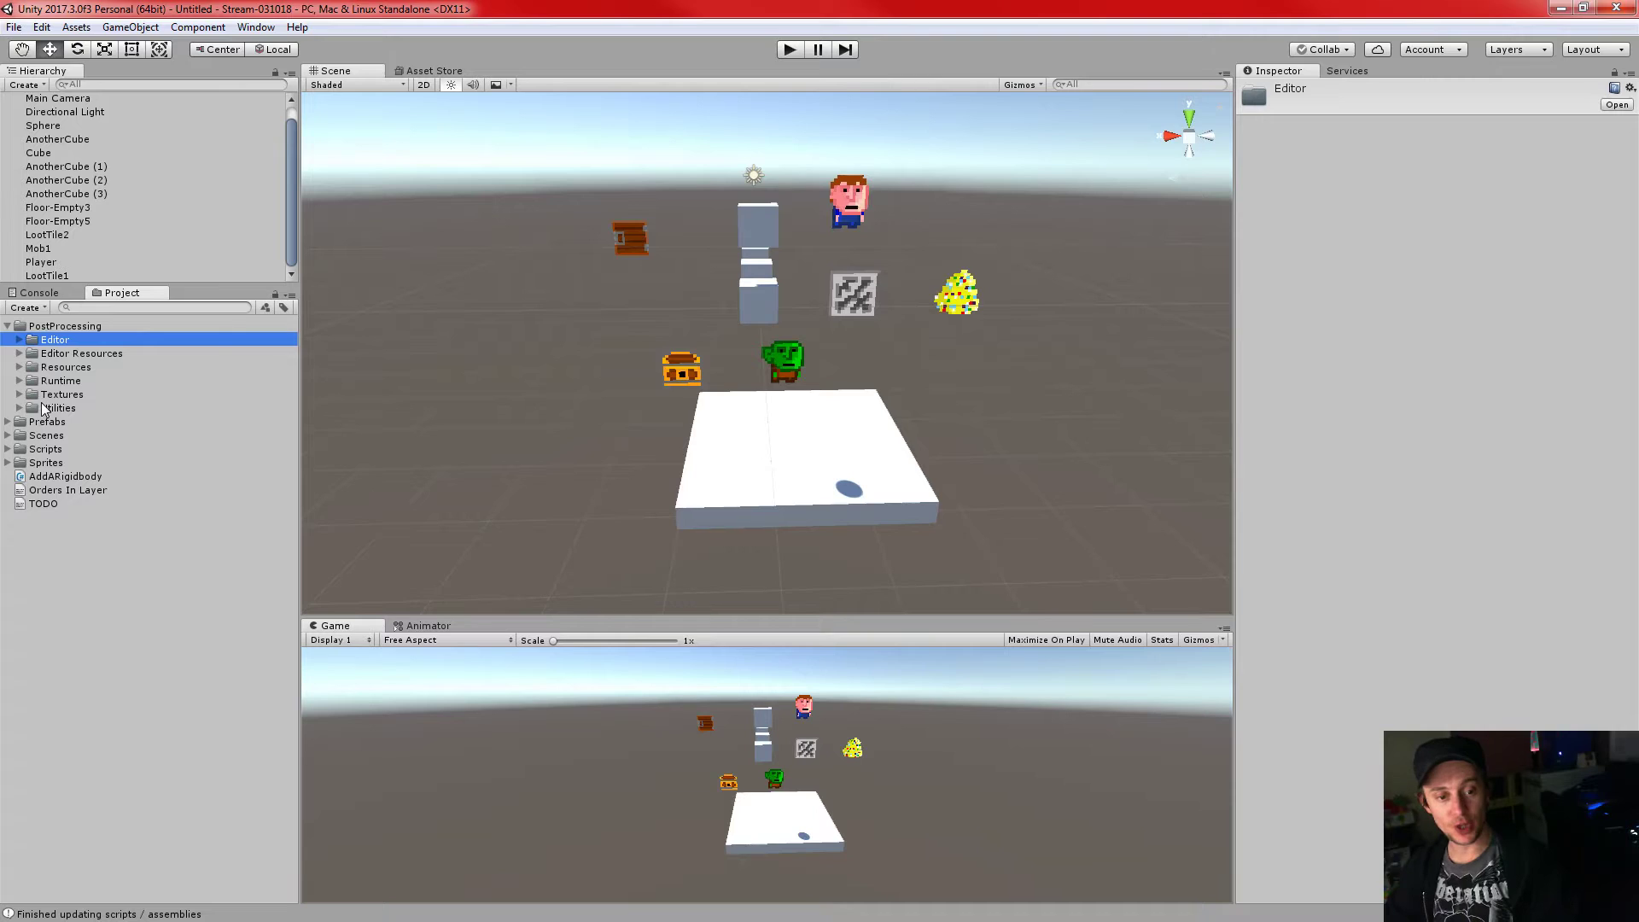
click(8, 327)
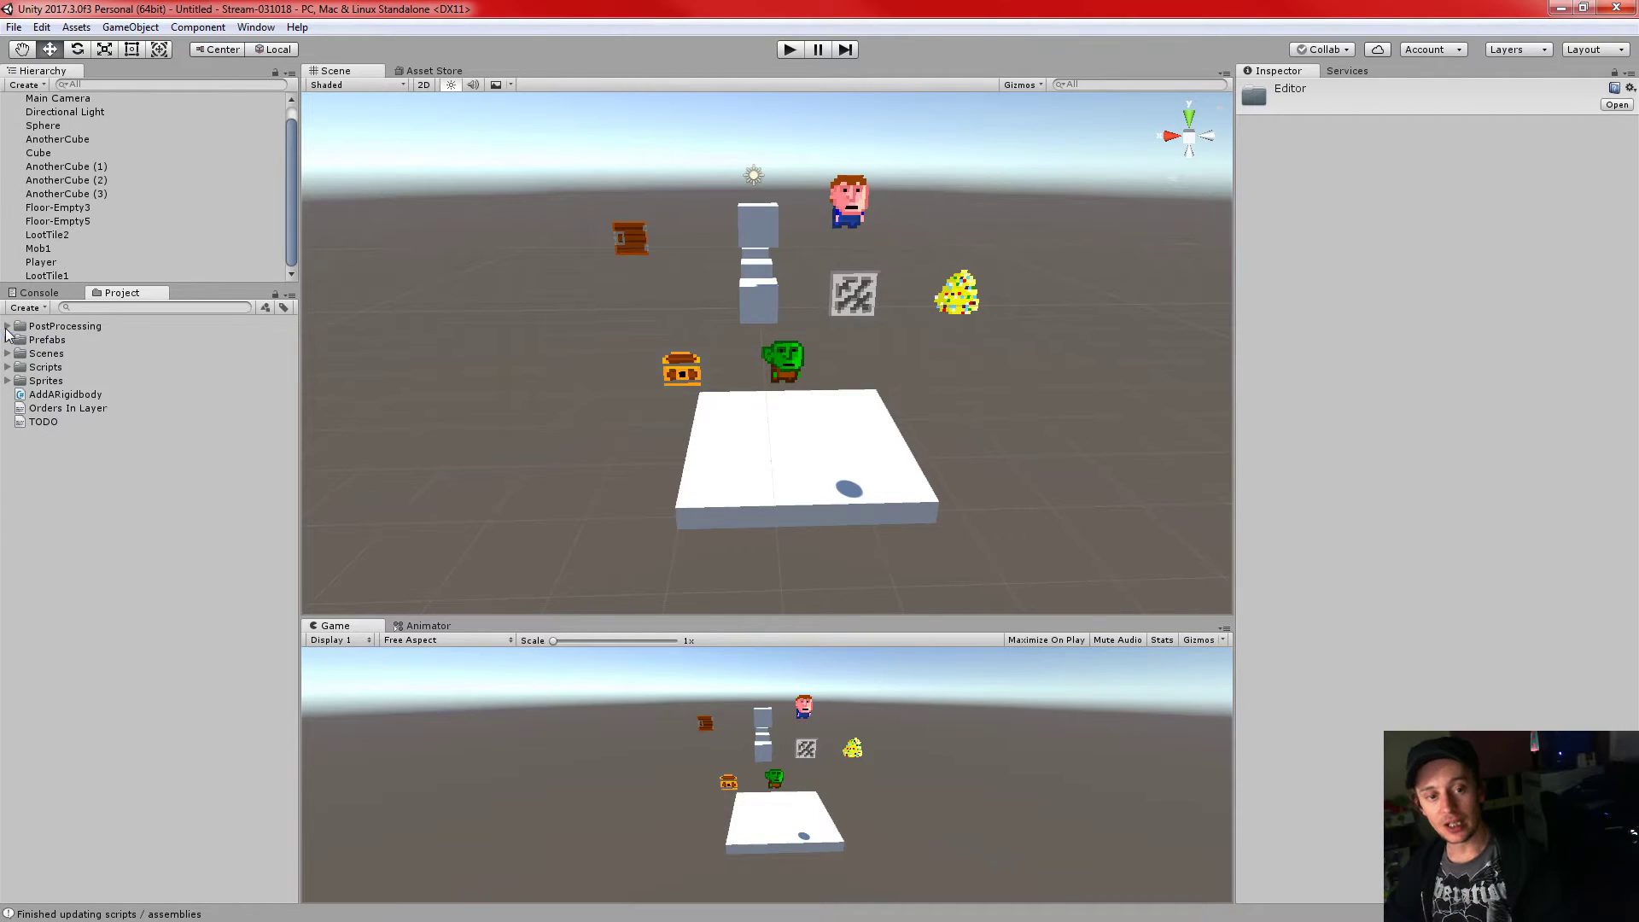
- Add the Post-Processing Behaviour component to the Main Camera, finding it with the search term "post"
click(63, 103)
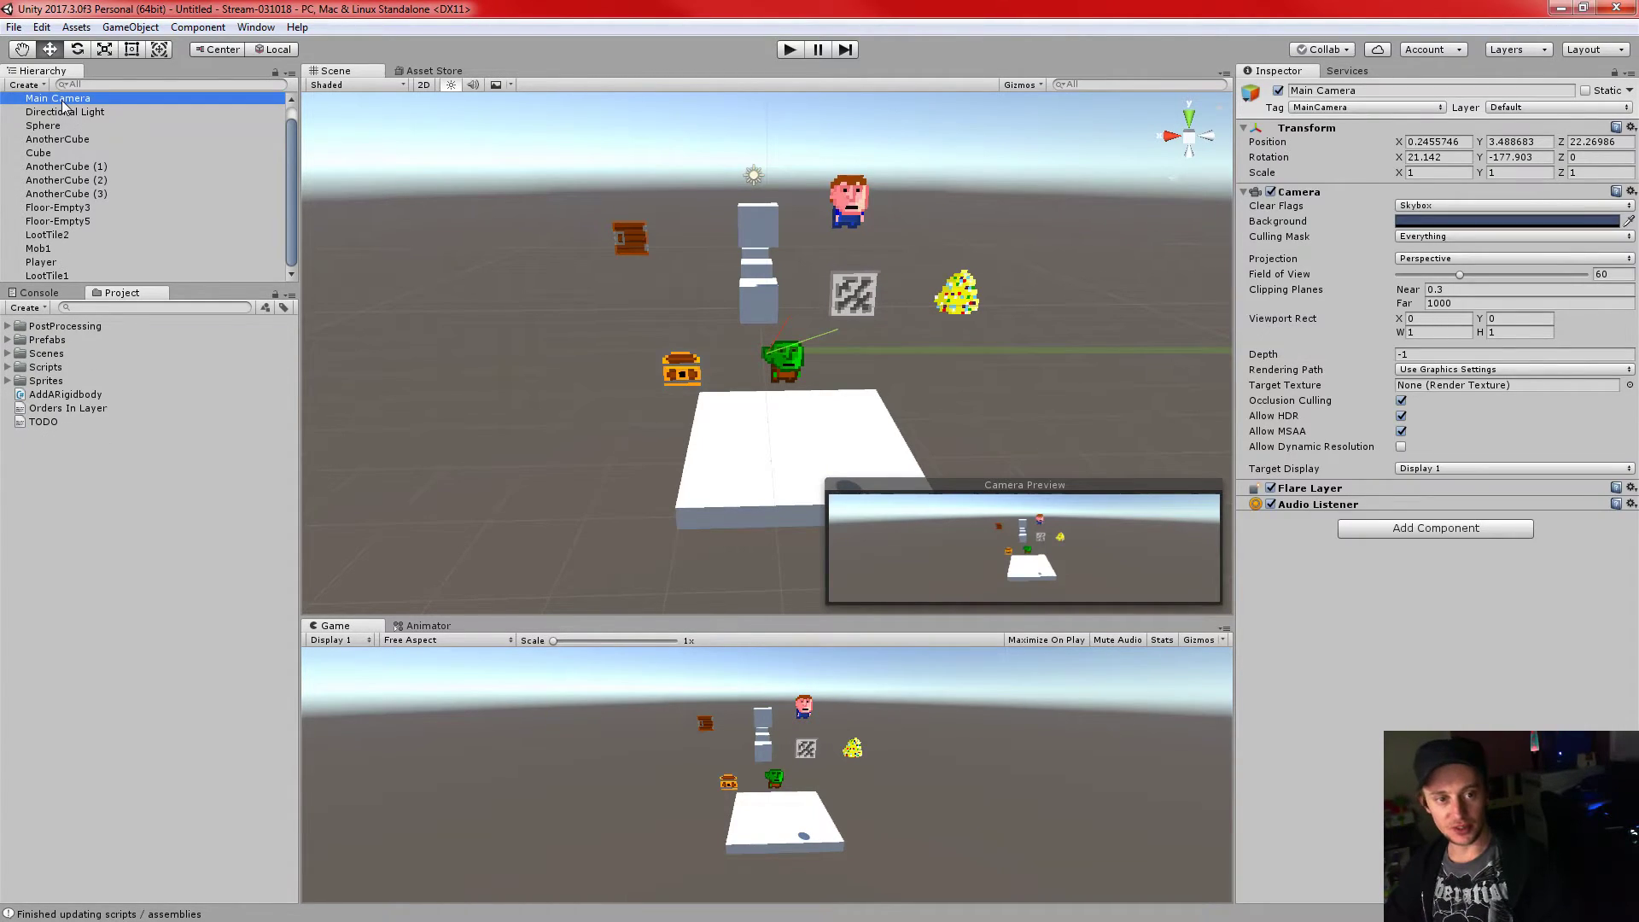
click(1406, 528)
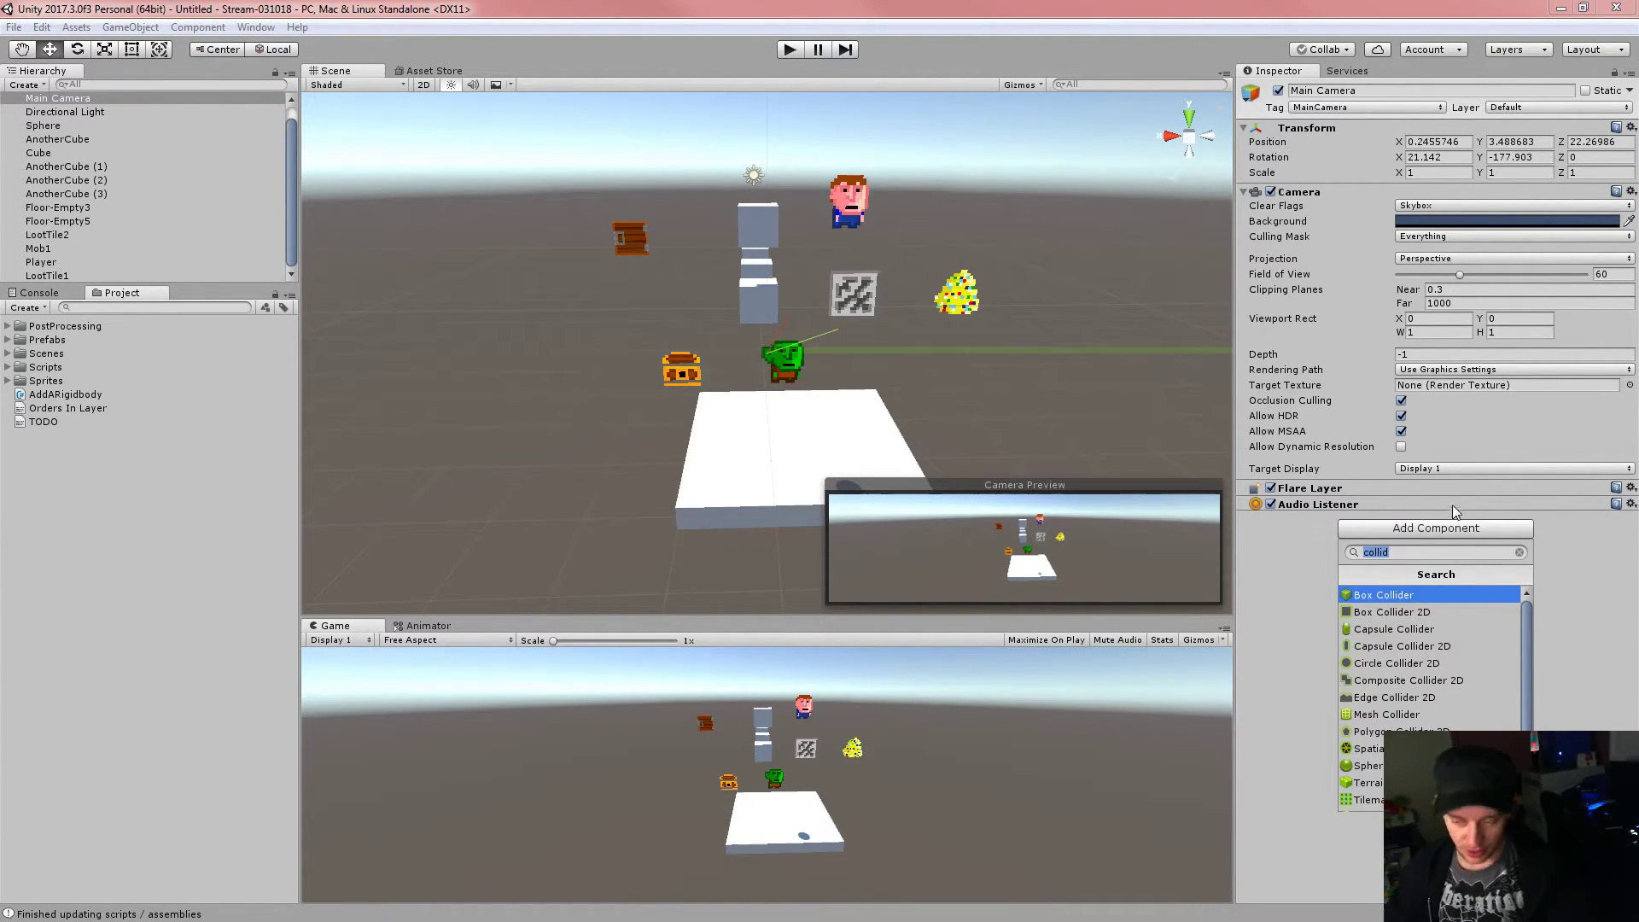
text(post)
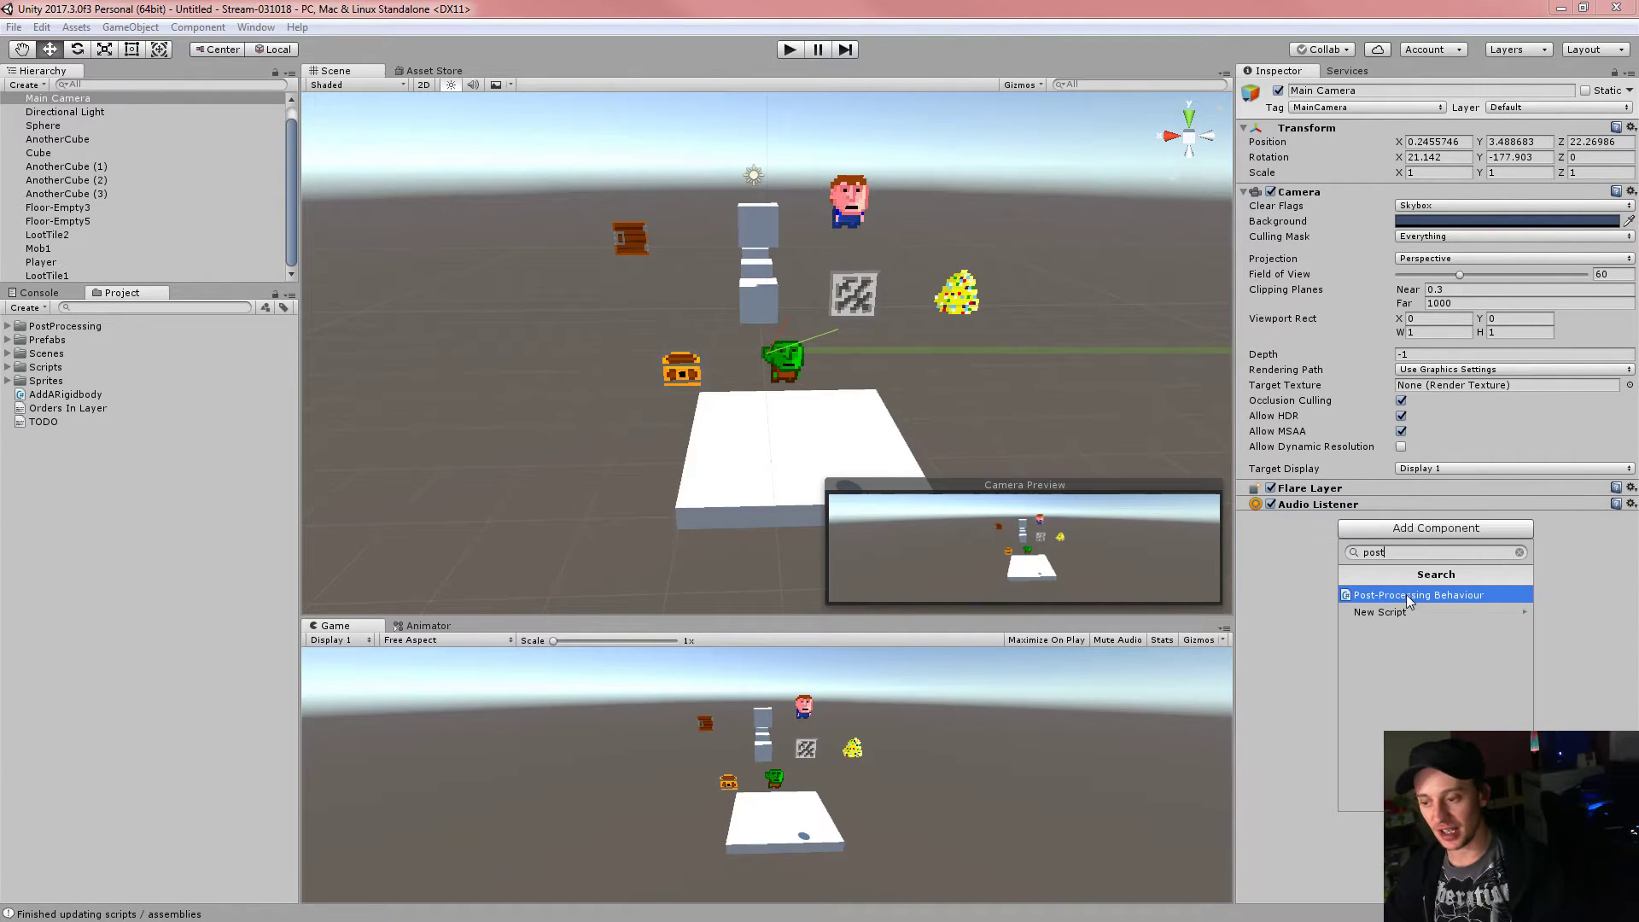
click(201, 28)
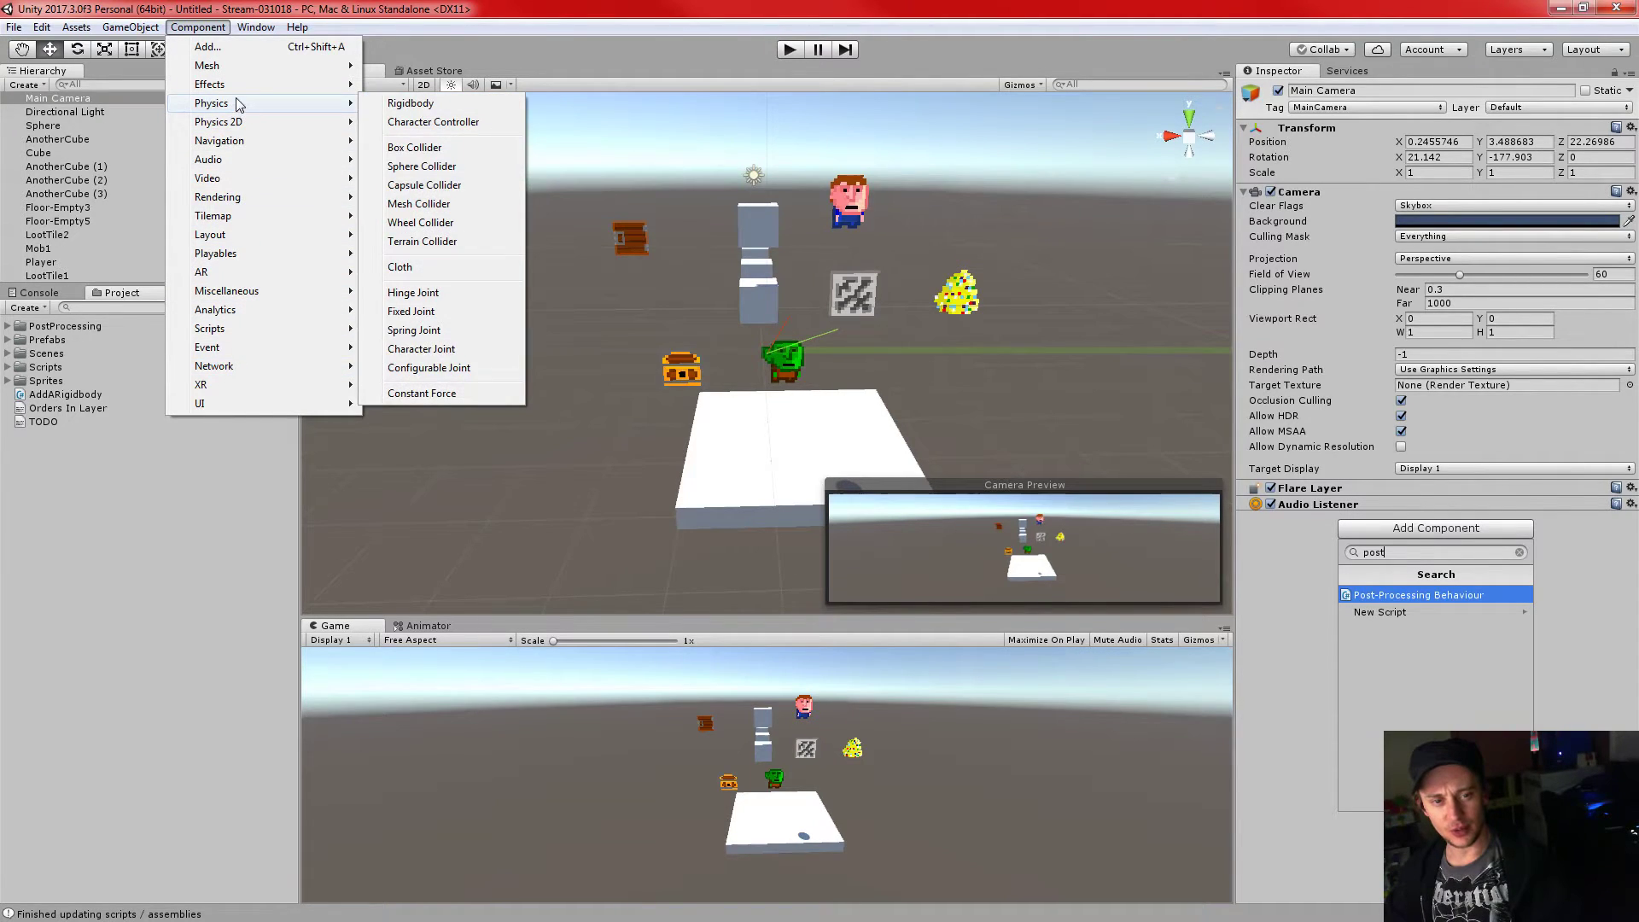
mouse_move(235, 86)
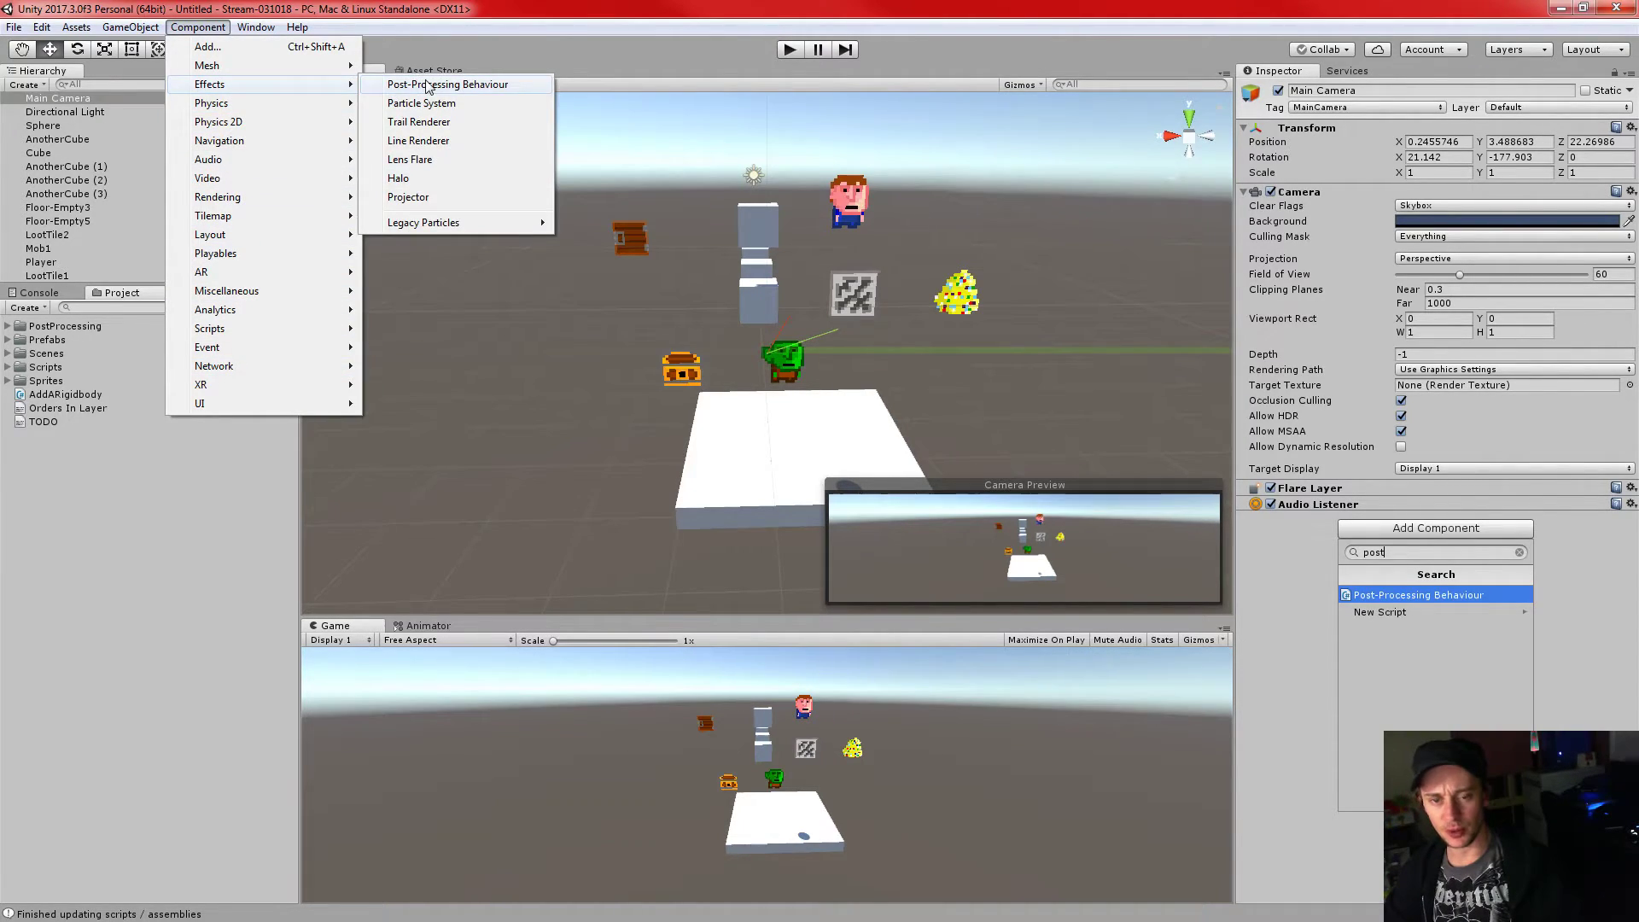
click(1409, 594)
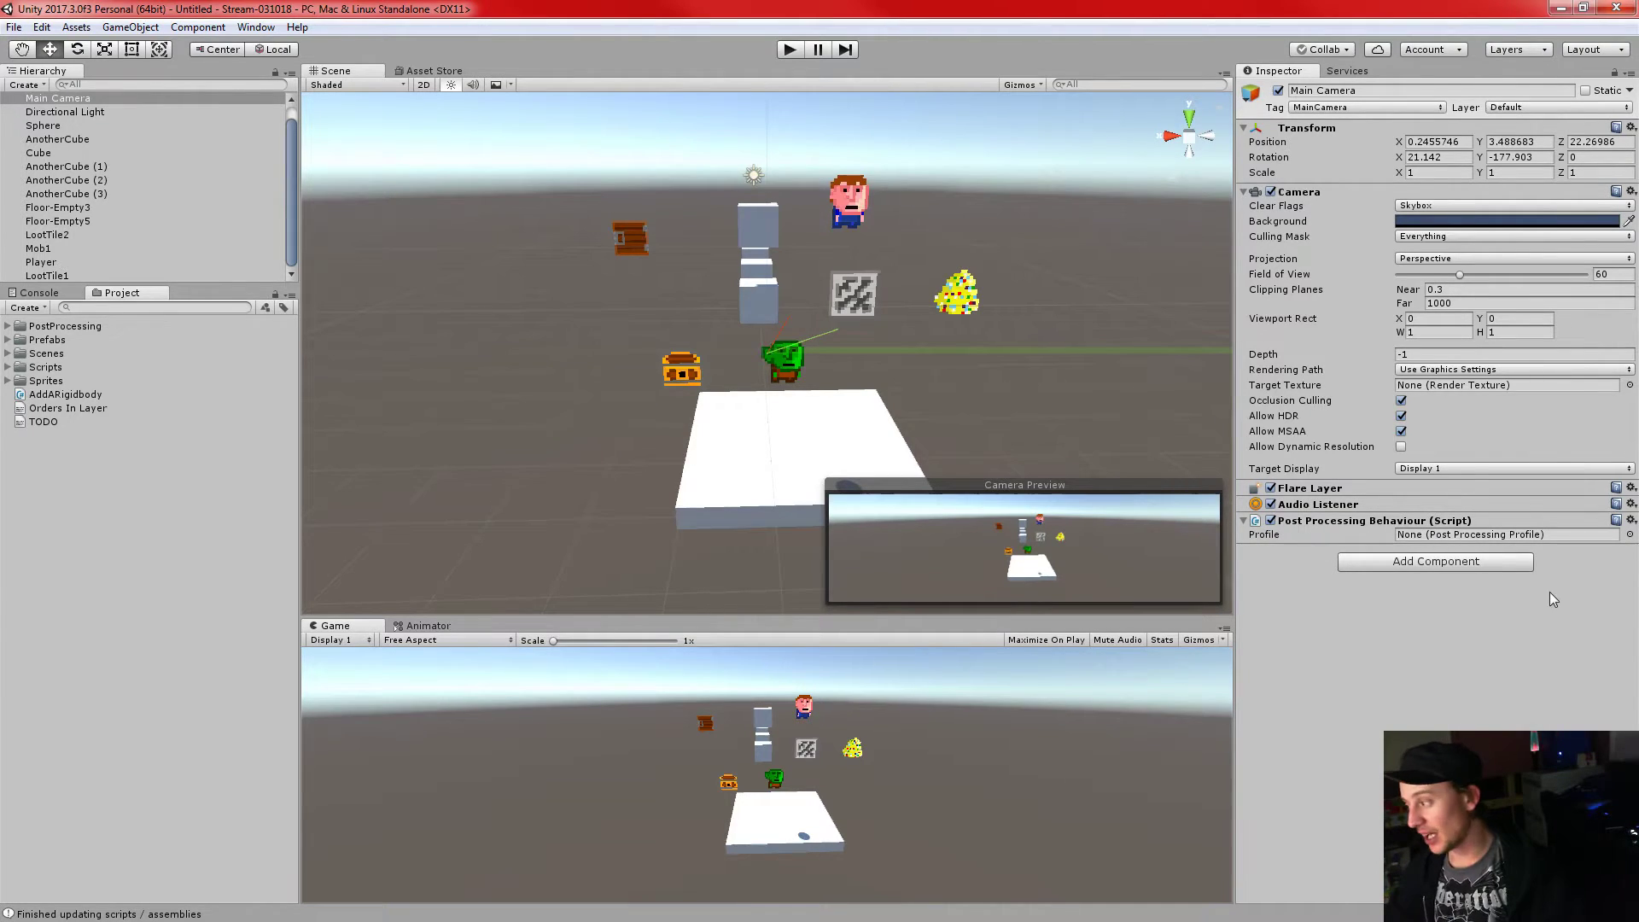
click(1421, 533)
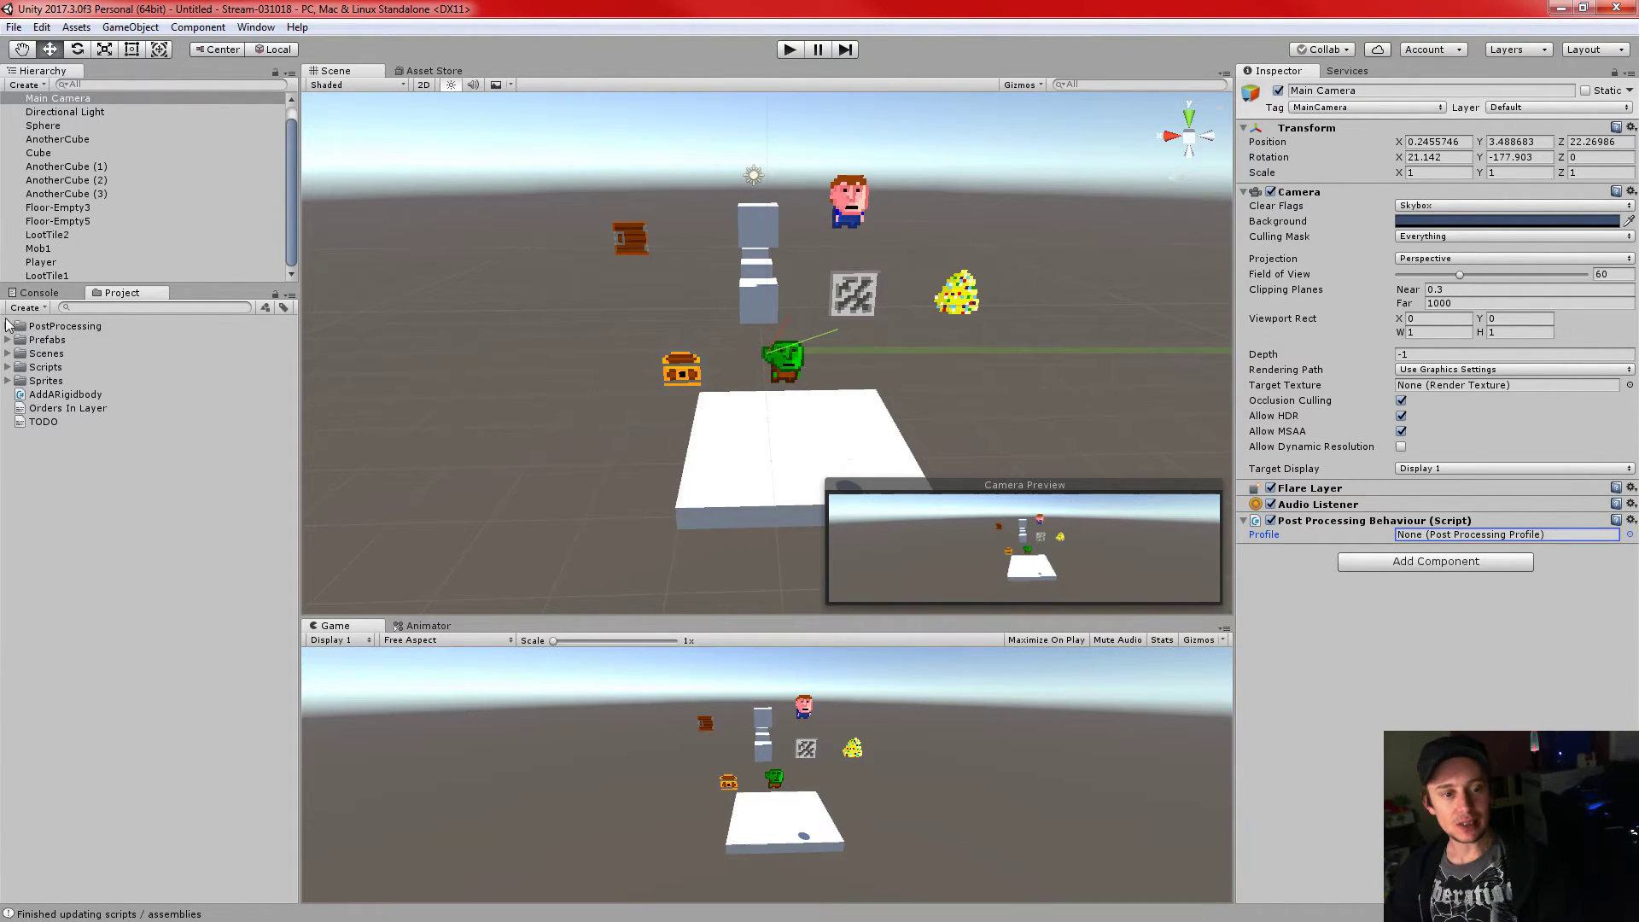
- Create a Post-Processing Profile named DefaultProfile in the project's root assets
click(52, 488)
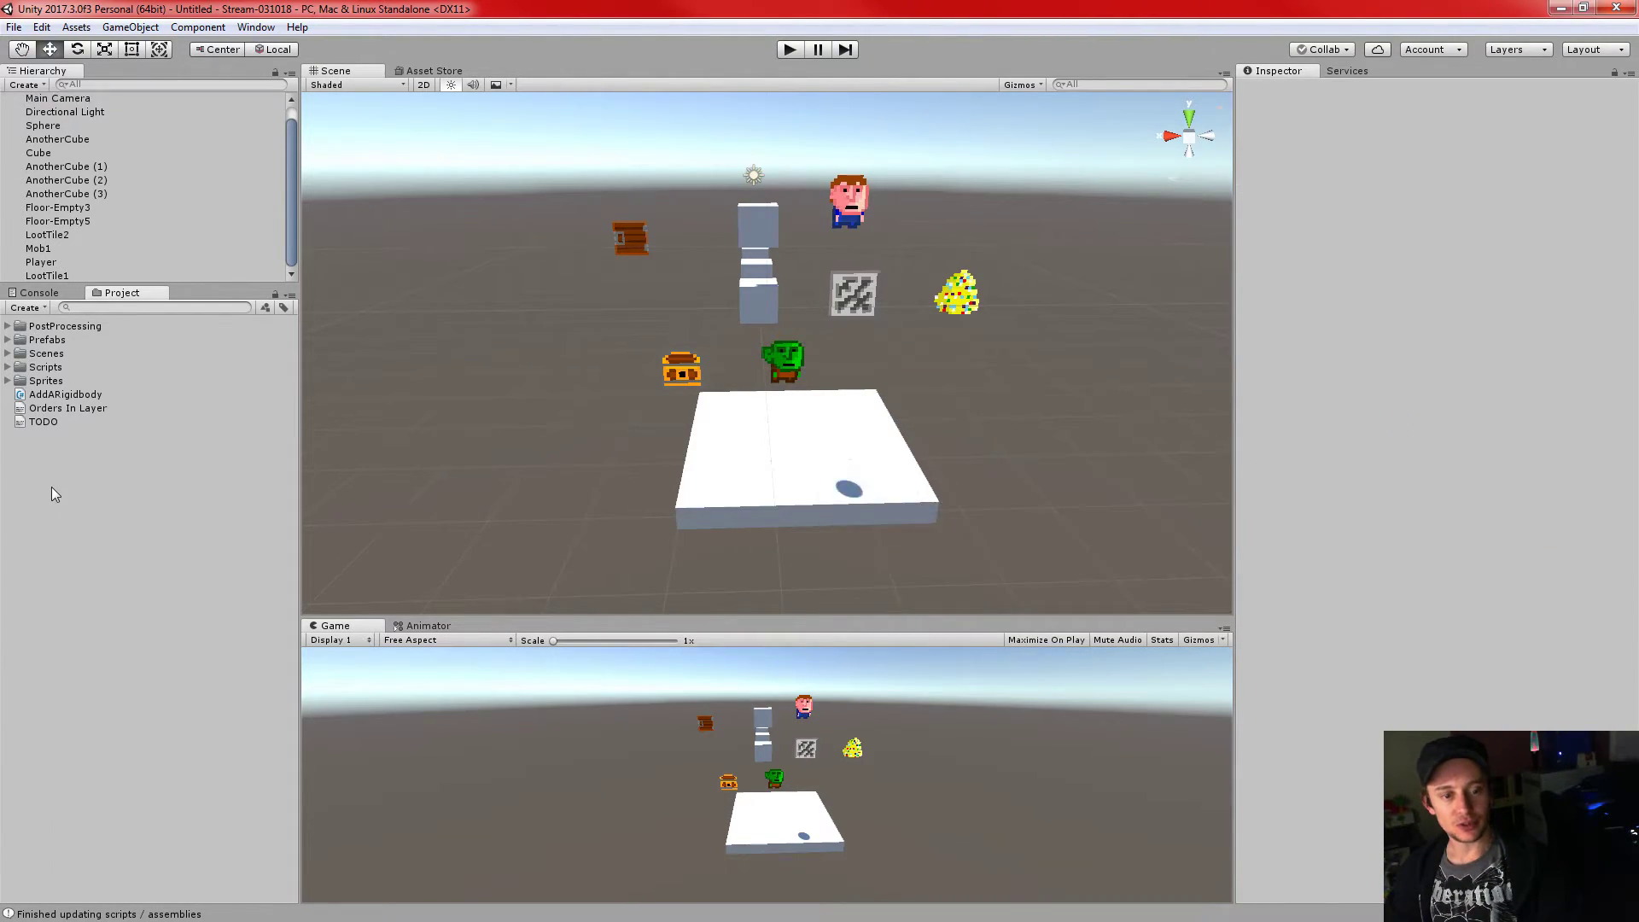
click(26, 307)
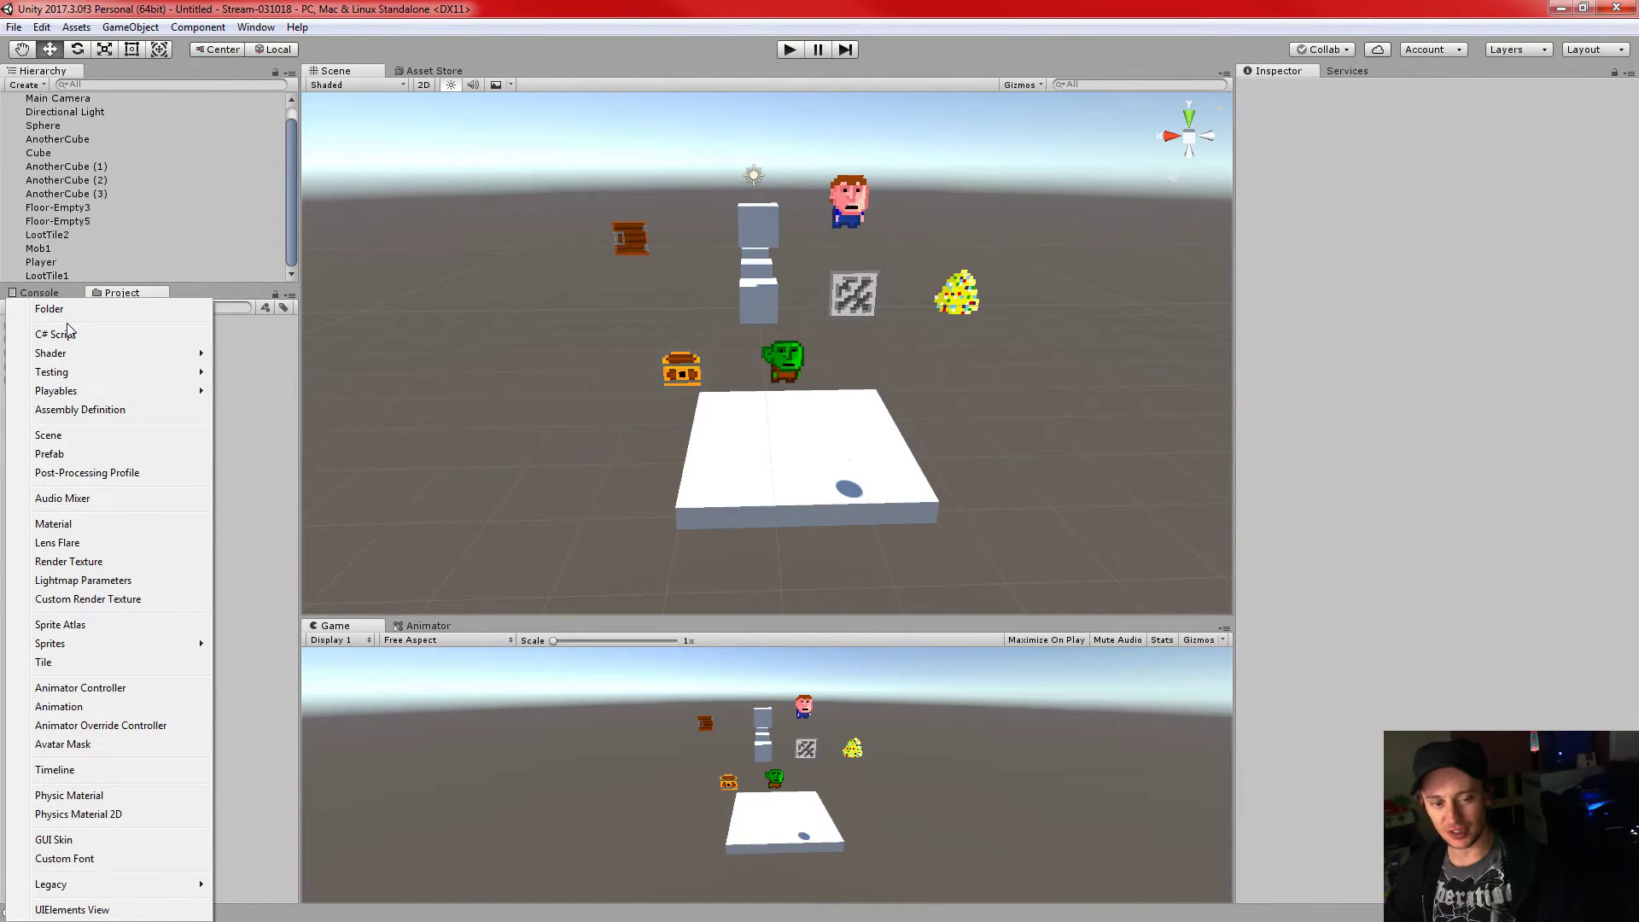
click(62, 475)
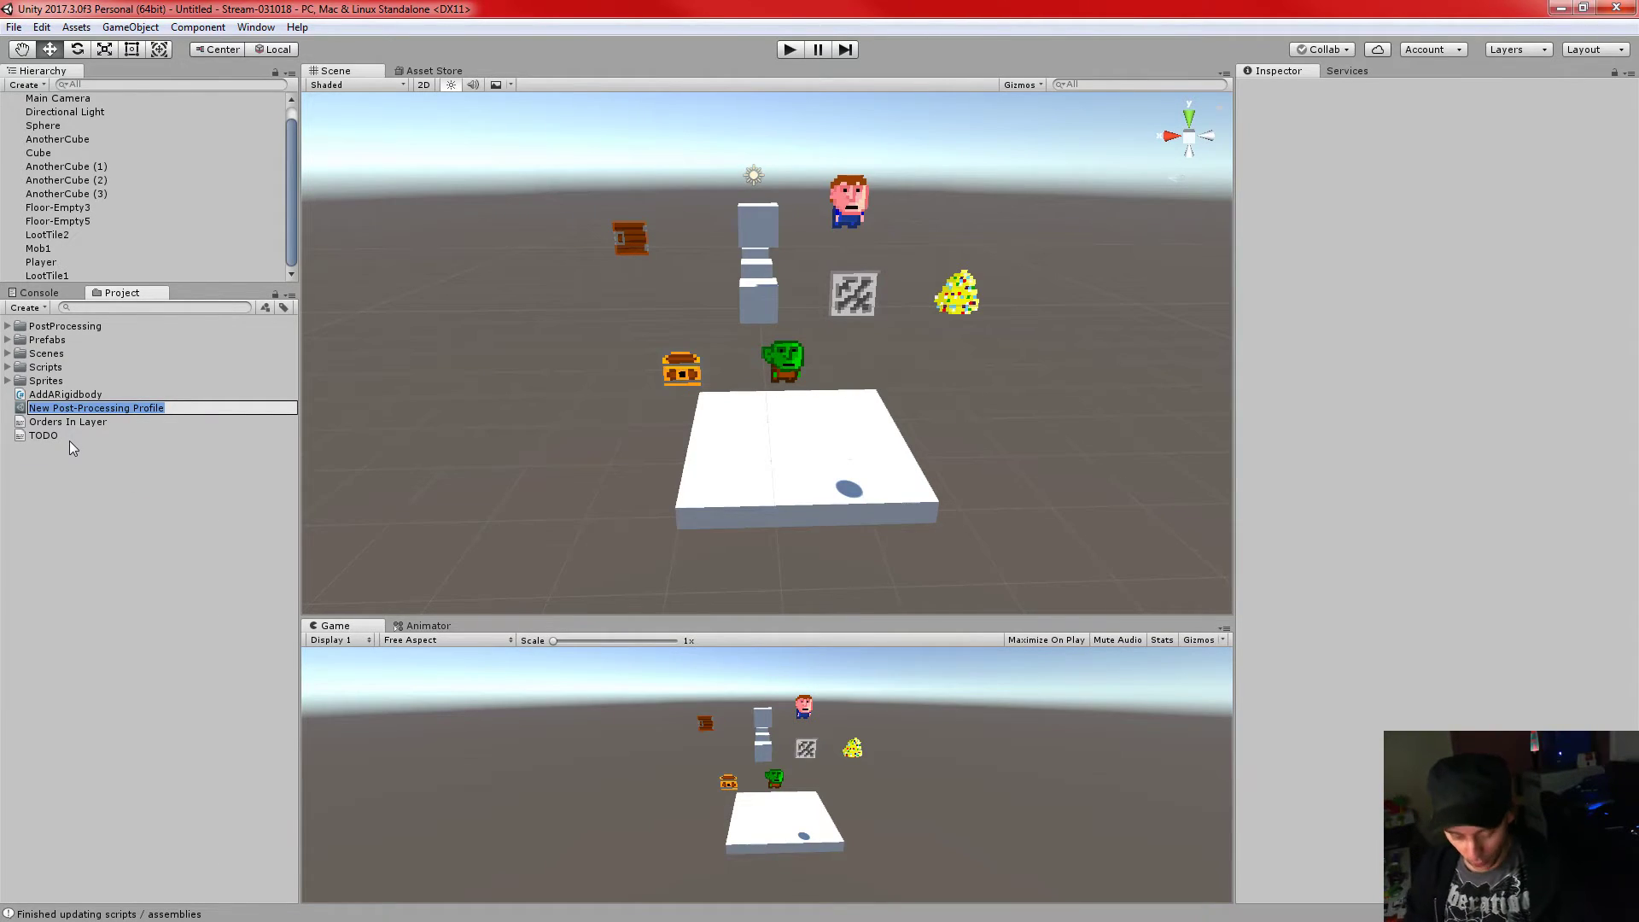
text(DefaultProfile)
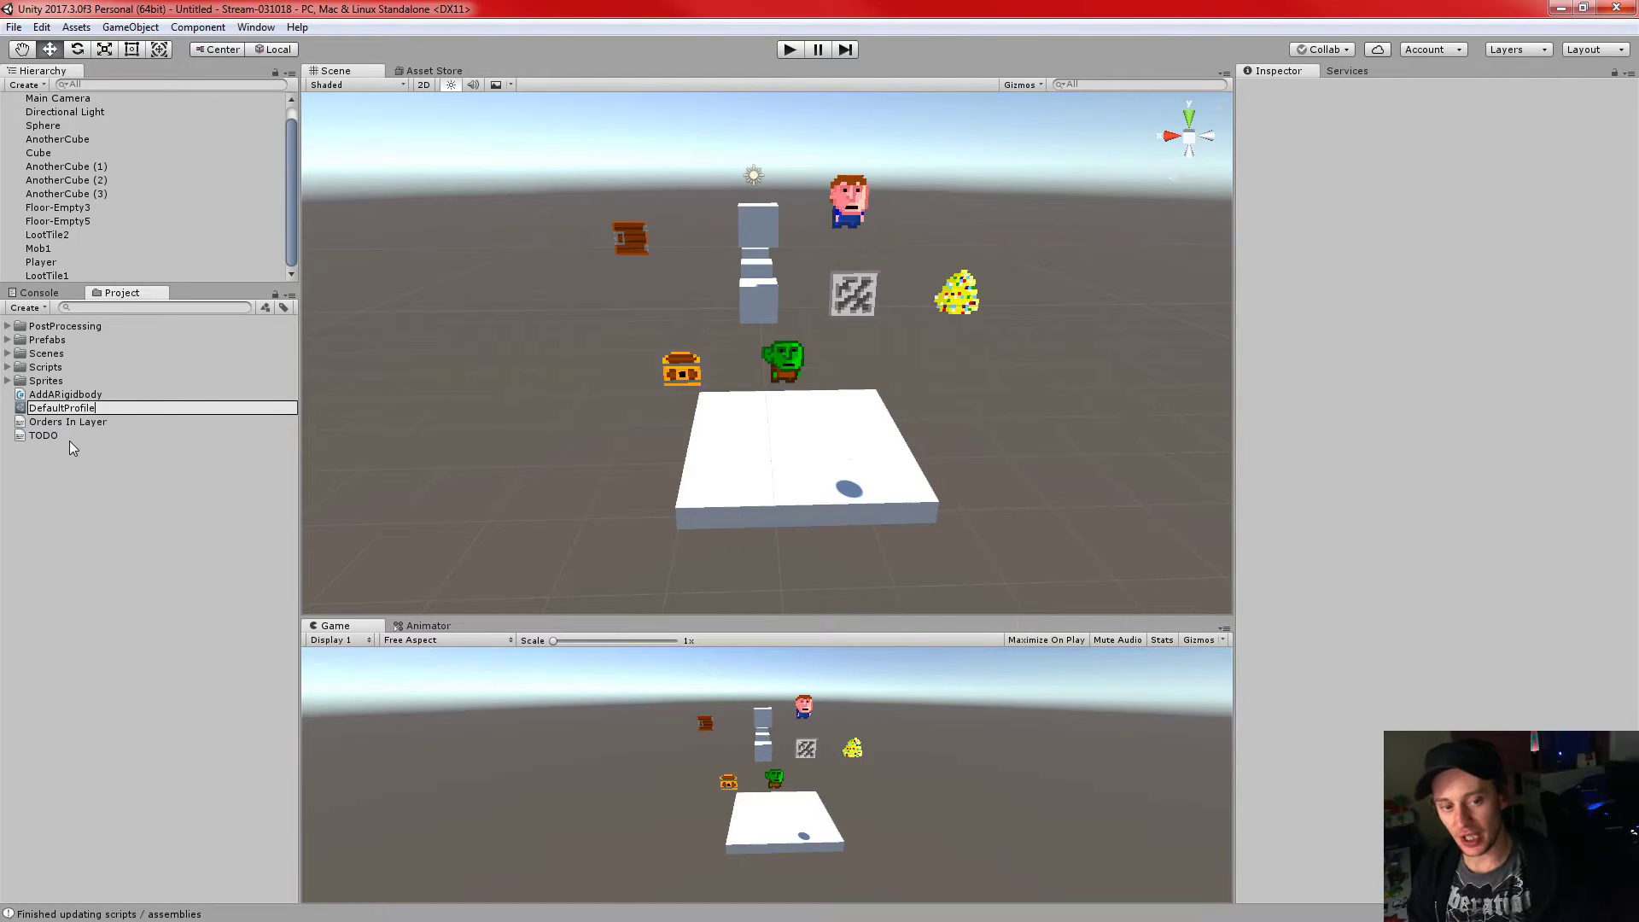
key(Return)
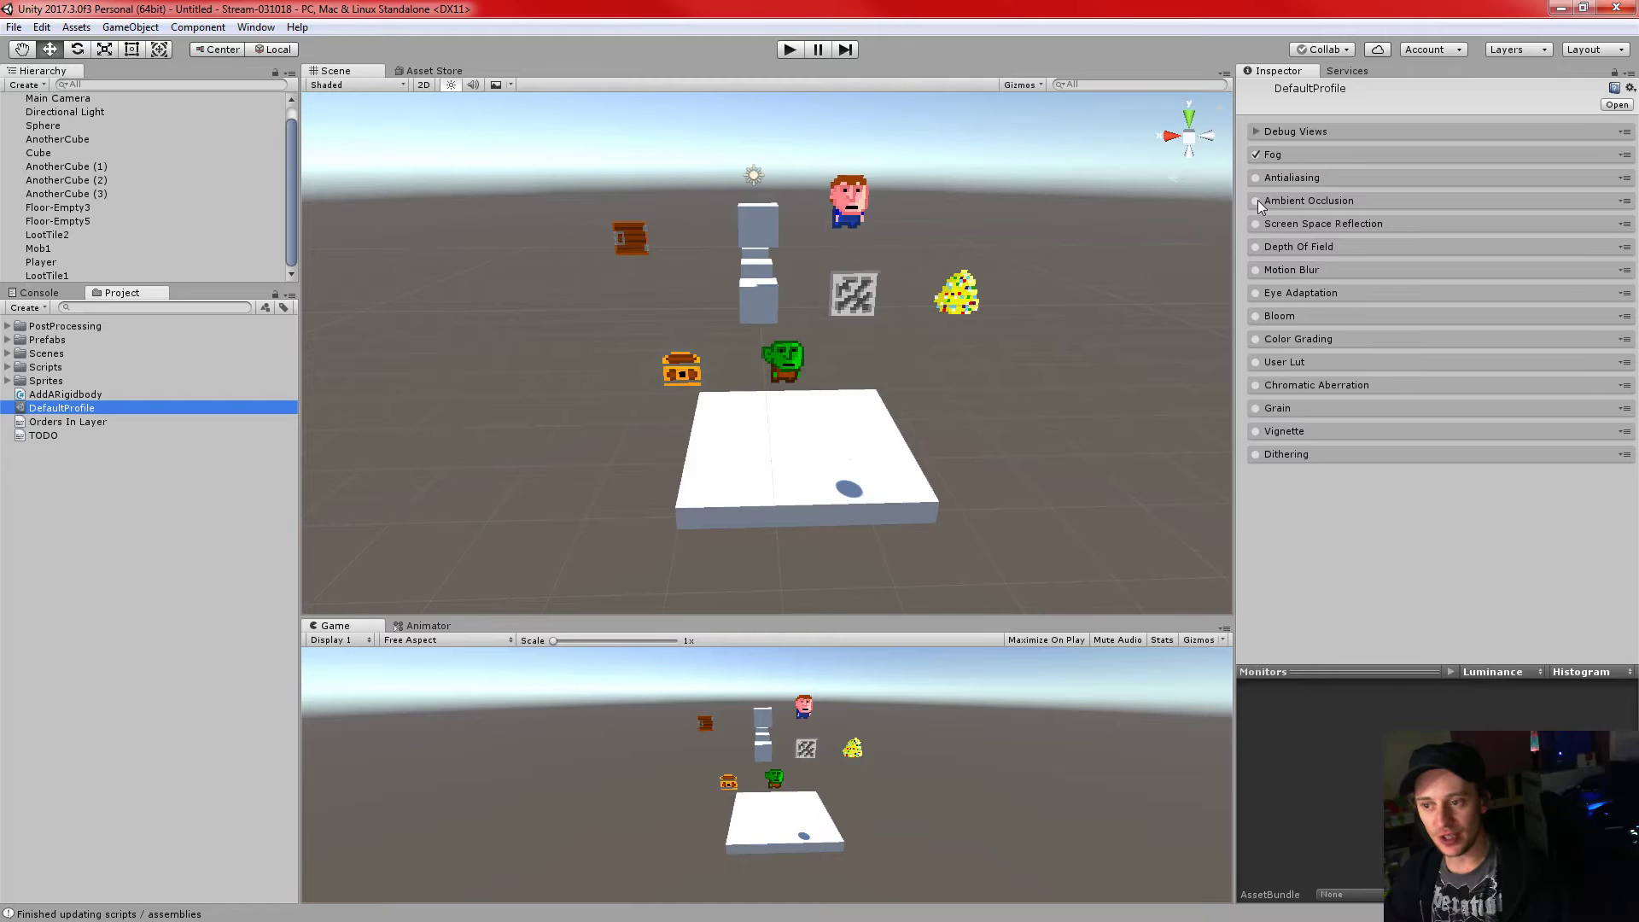
click(1256, 155)
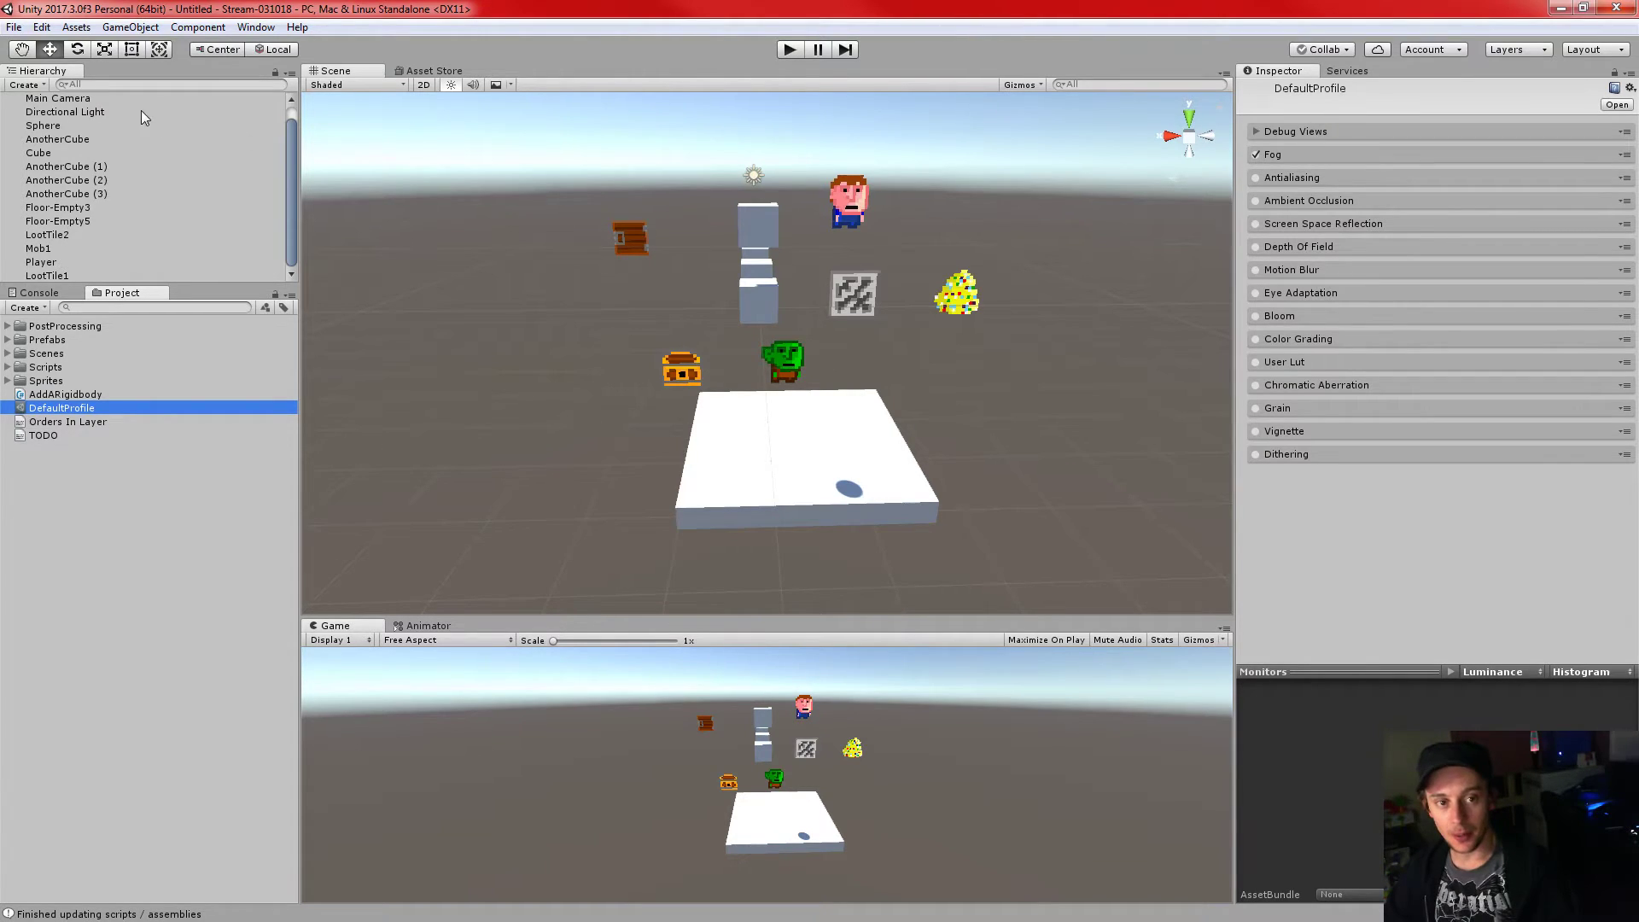
- Assign DefaultProfile as the profile of the Main Camera's Post Processing Behaviour component
click(289, 105)
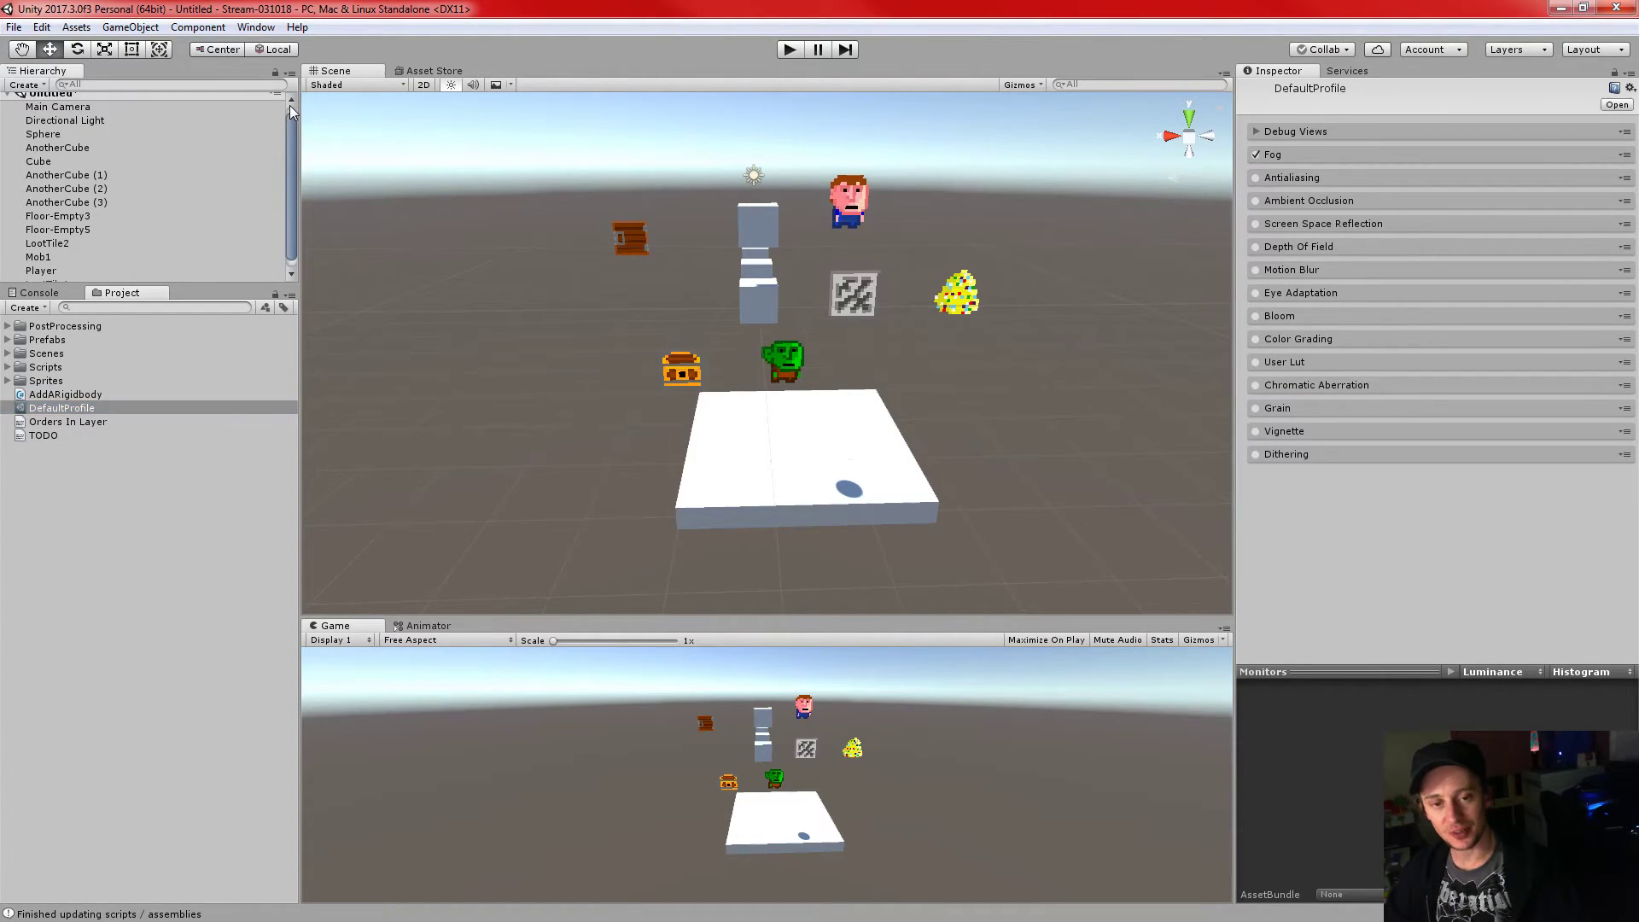
scroll(81, 120, up, 1)
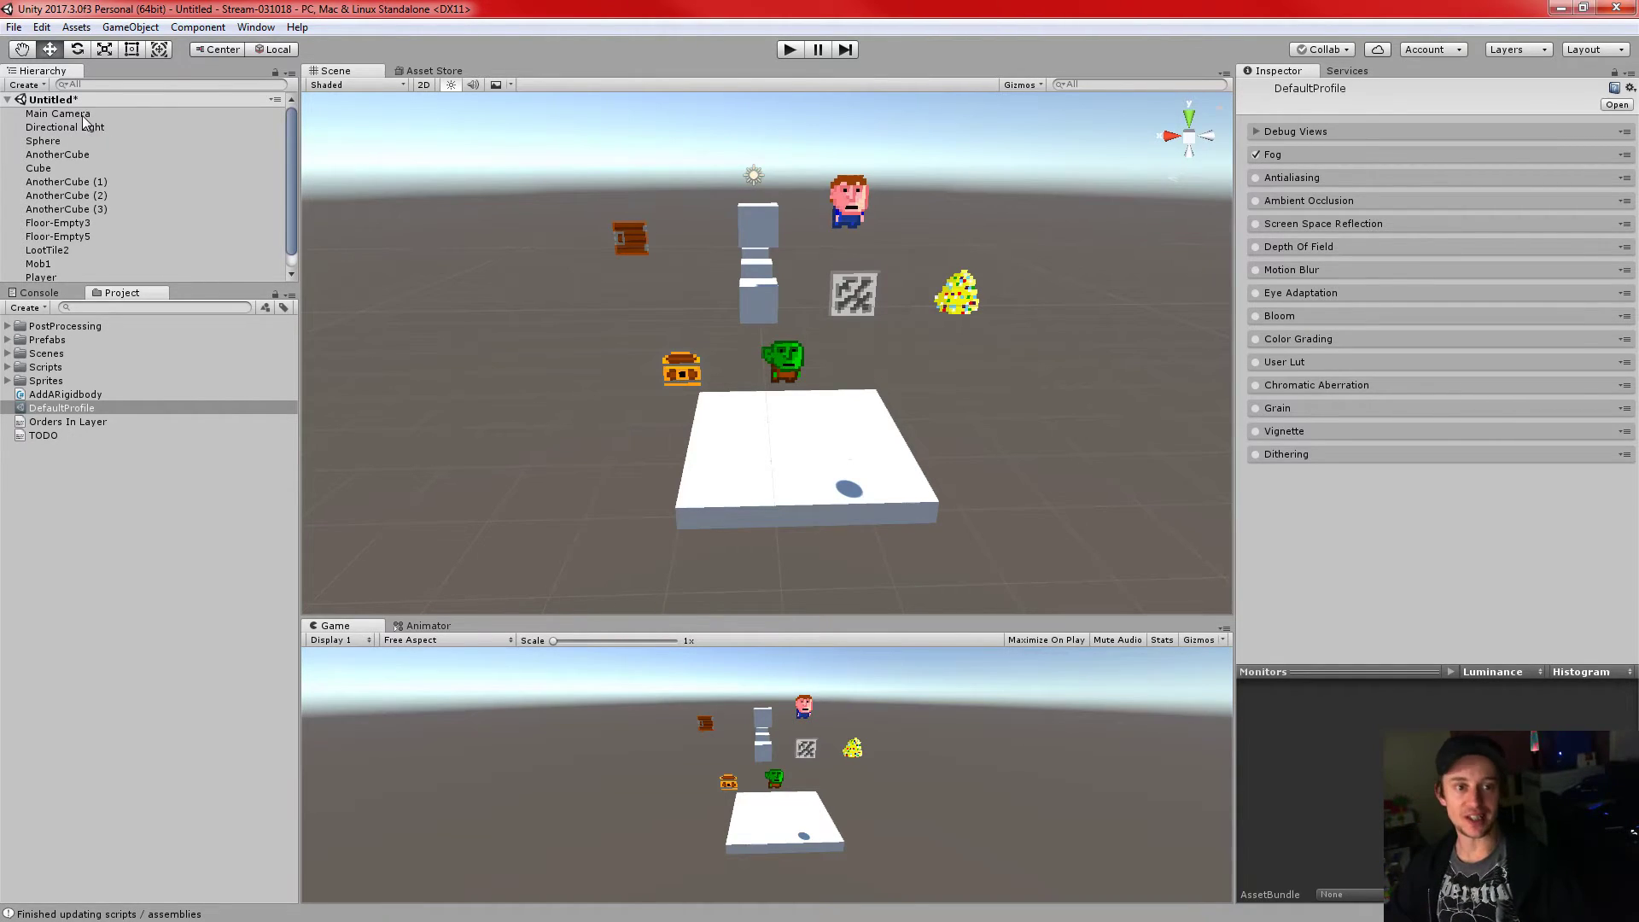
click(75, 115)
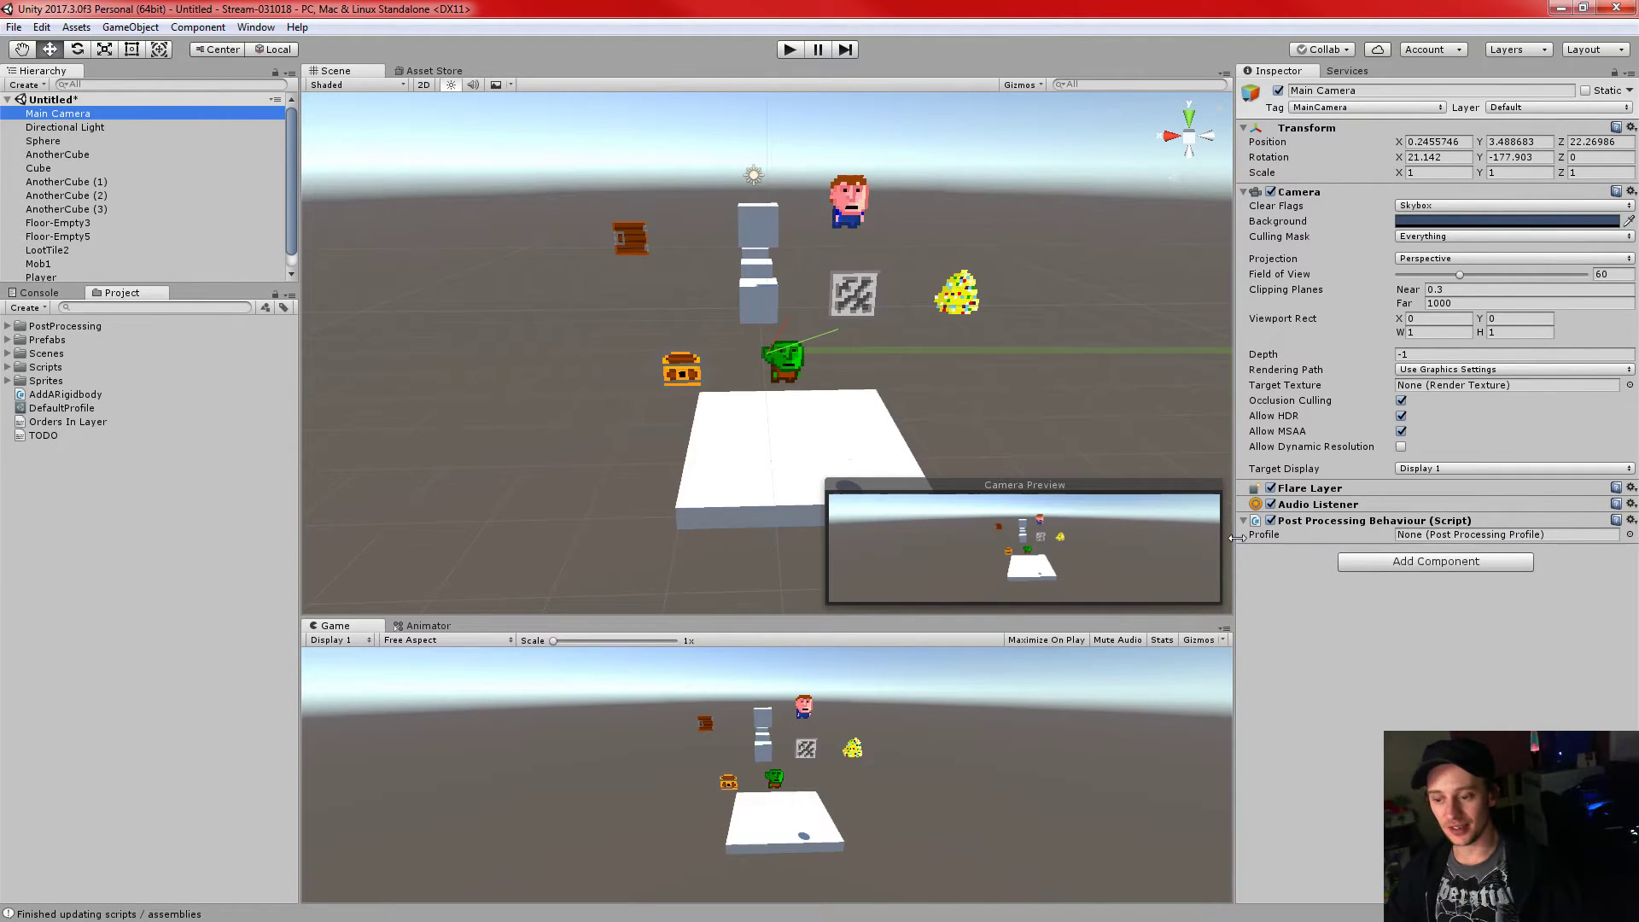
click(1629, 535)
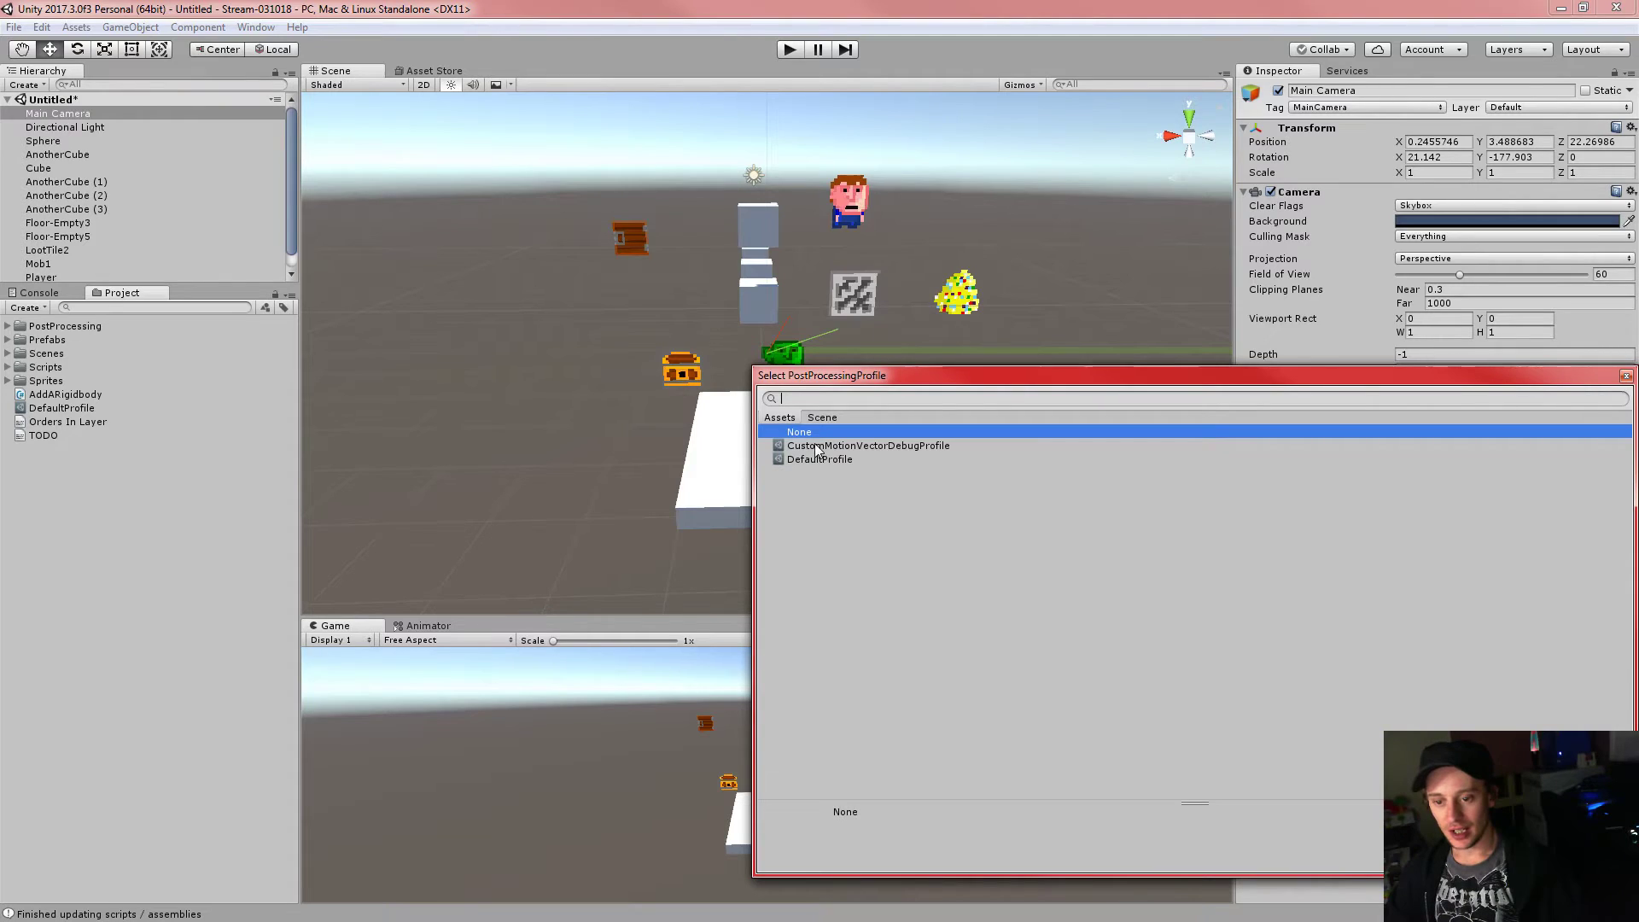
click(916, 445)
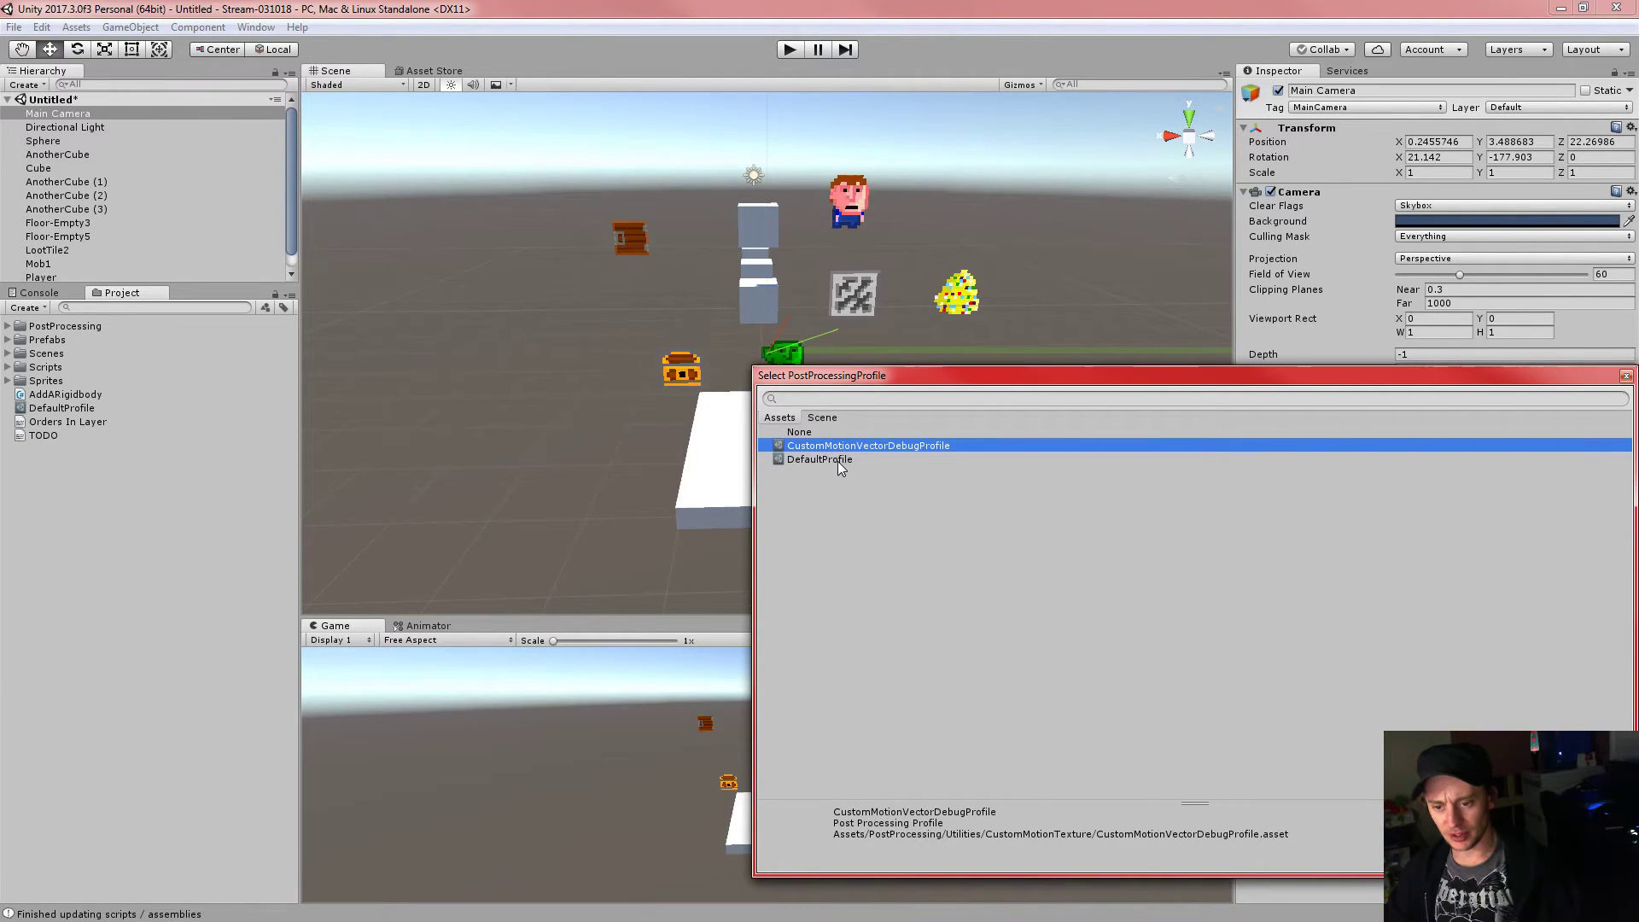
key(Return)
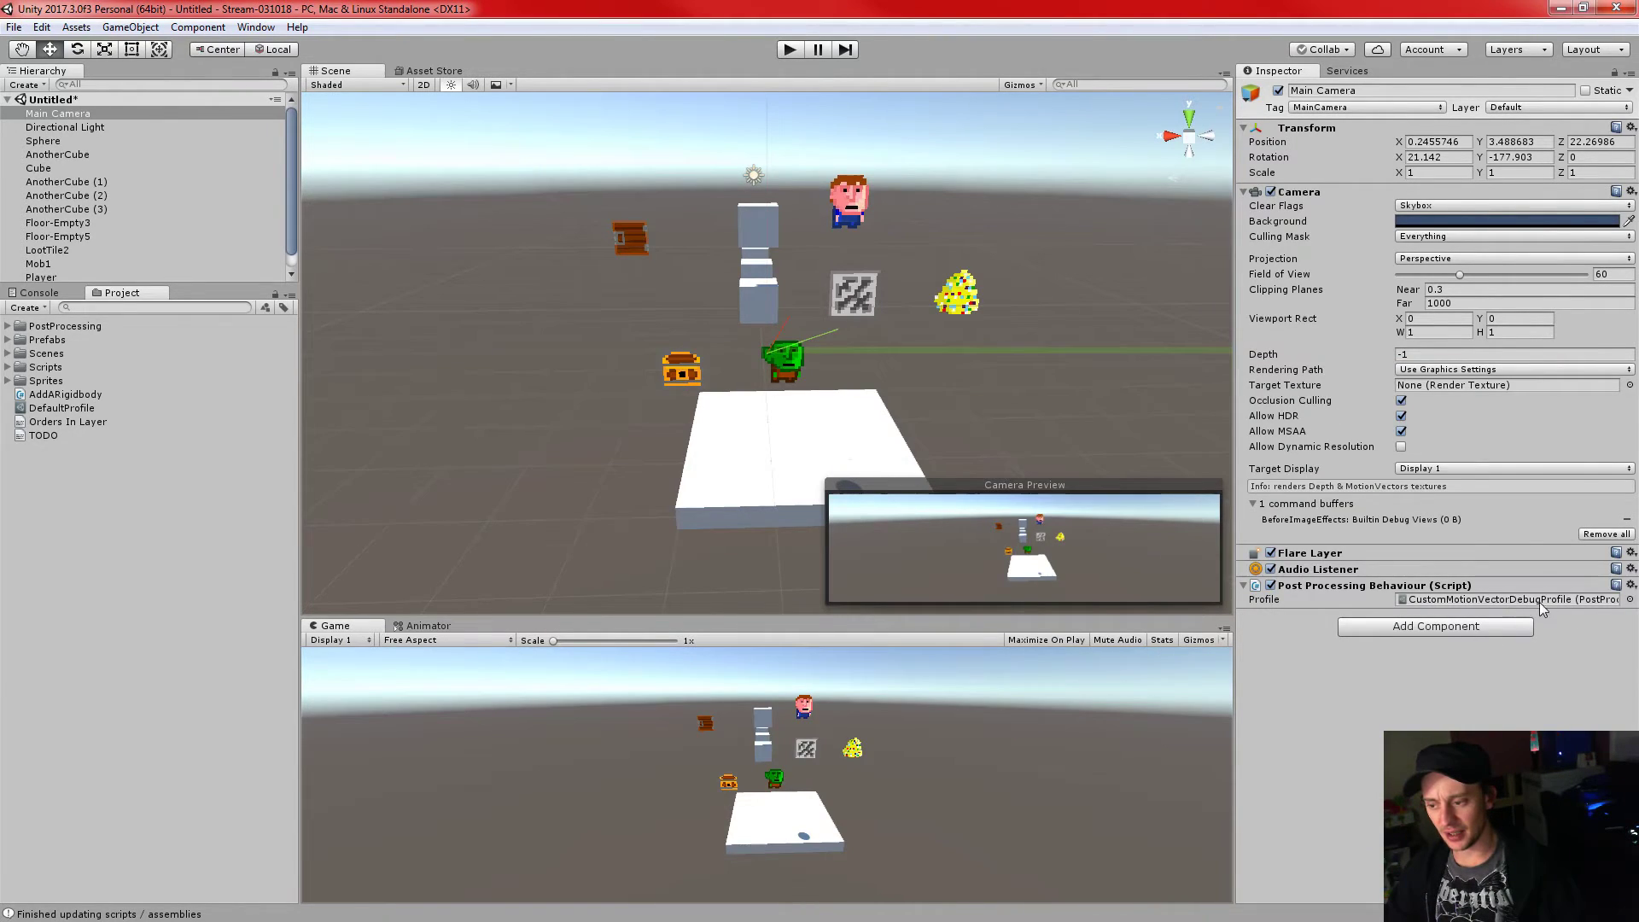
click(1629, 599)
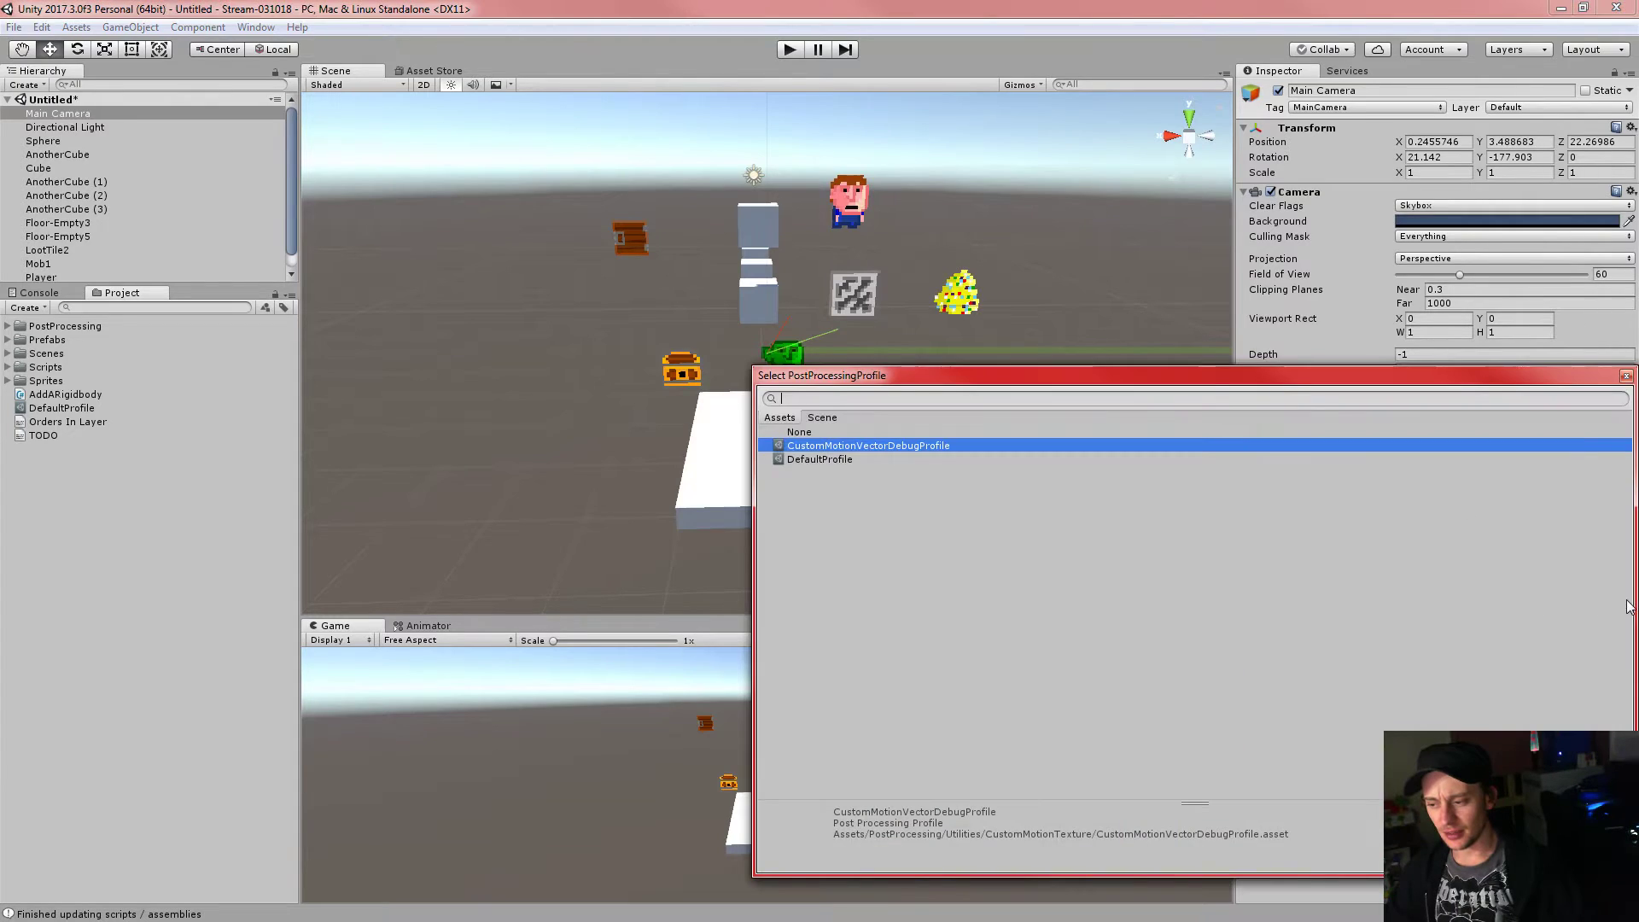
double_click(827, 458)
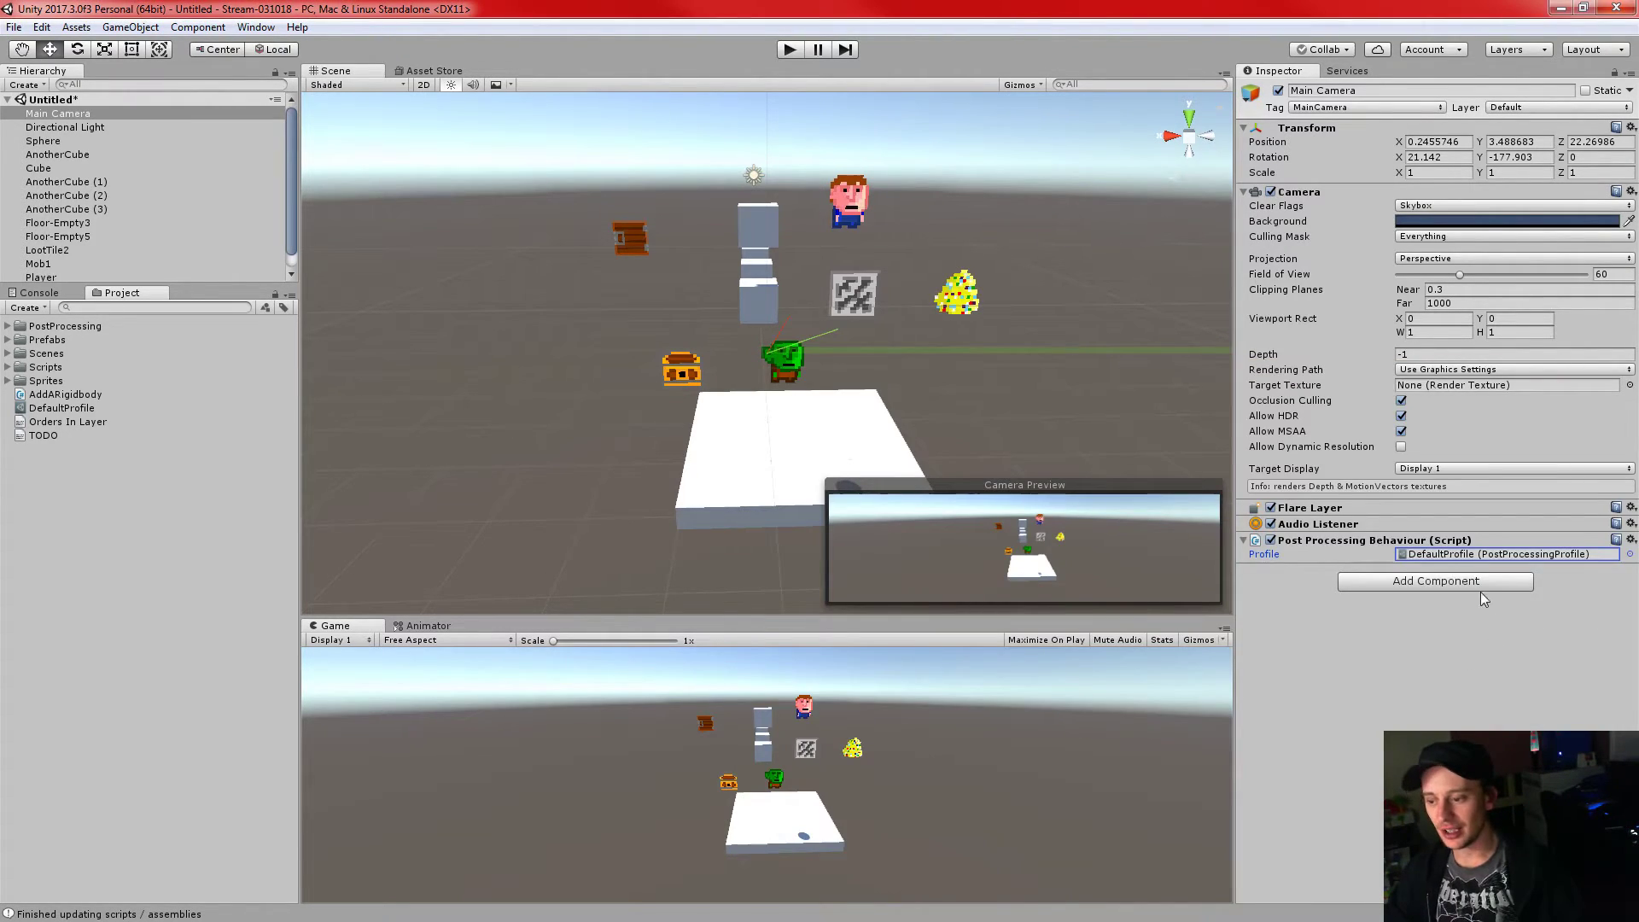
- Check the DefaultProfile effects and the Main Camera's assigned profile, and enlarge the Game view at the Scene view's expense
click(53, 408)
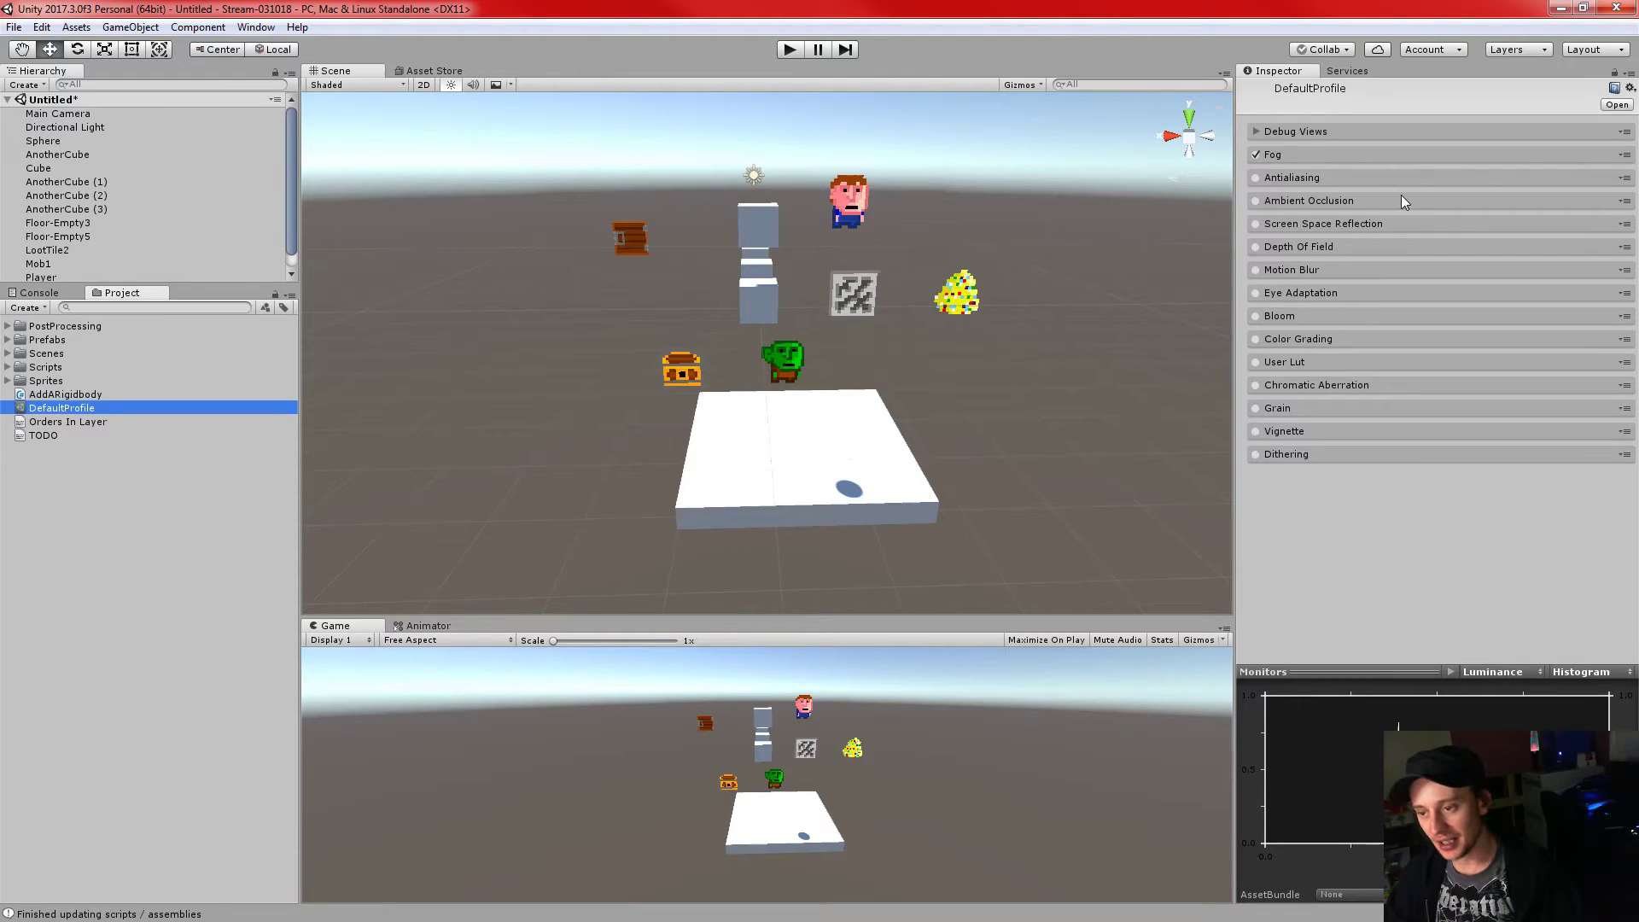
click(46, 115)
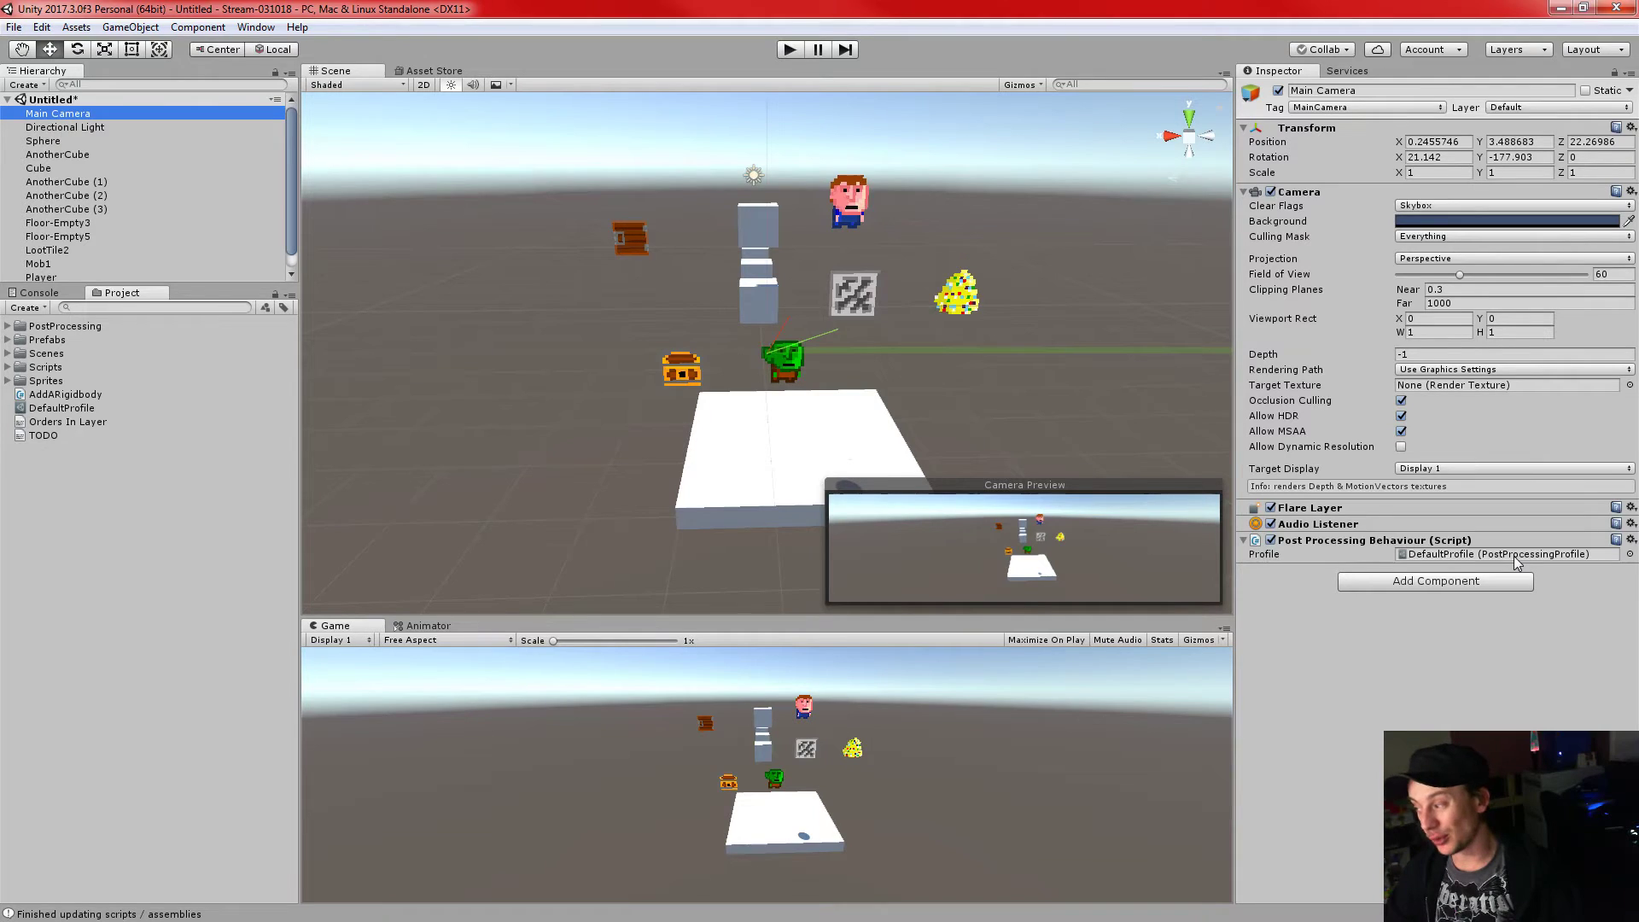
drag(732, 617, 821, 350)
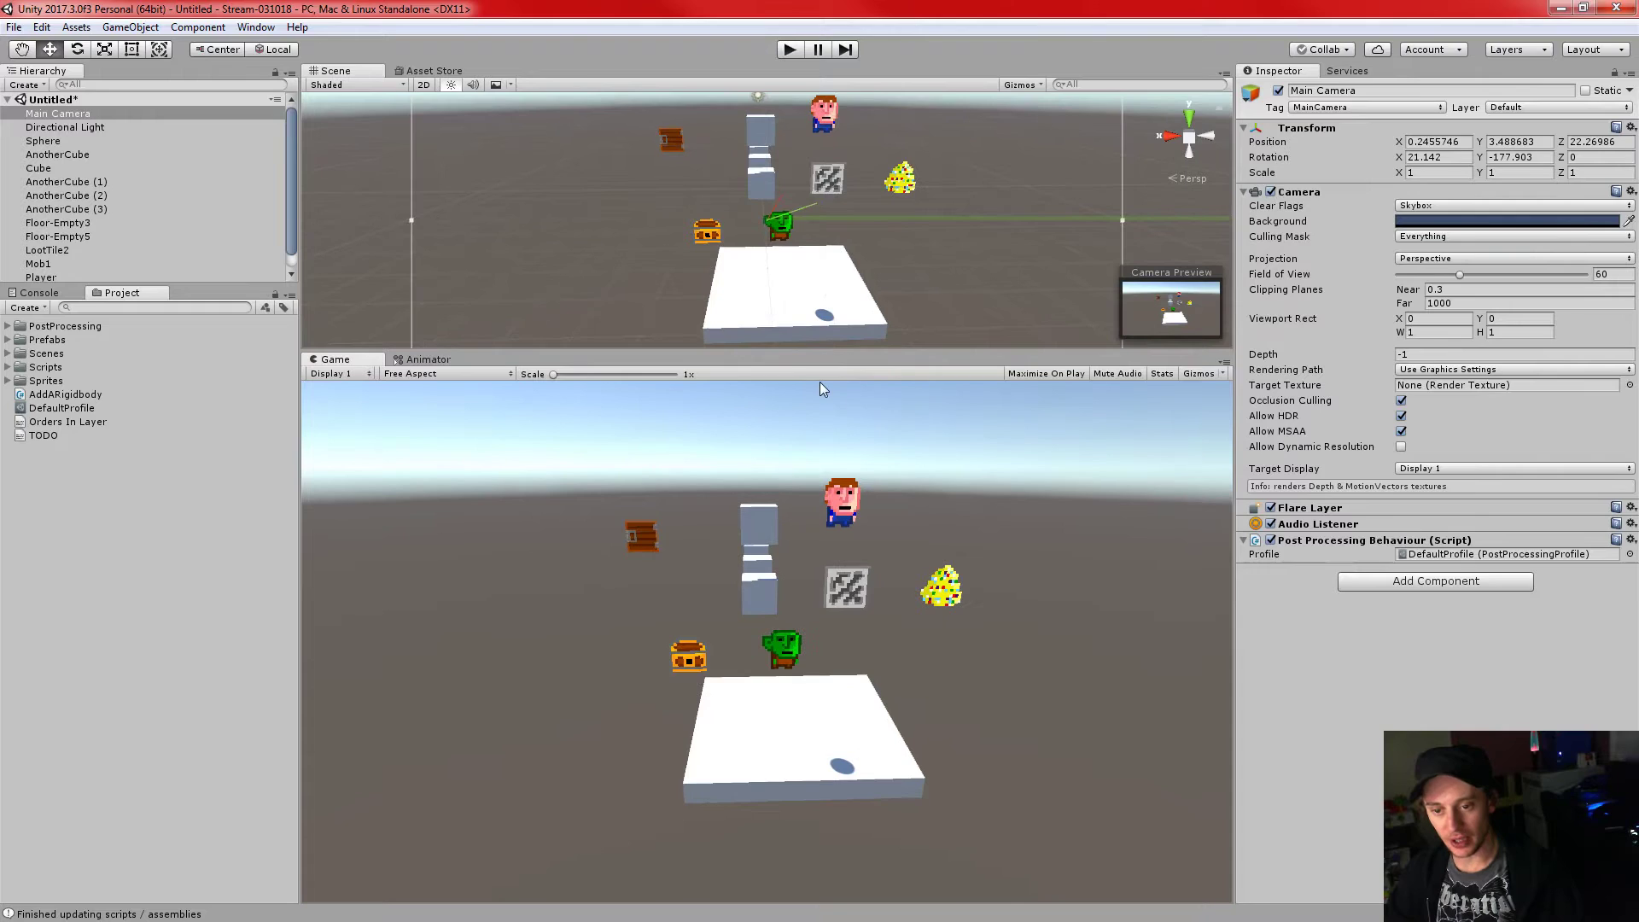
- Review the Fog settings in DefaultProfile and turn the Fog effect off, leaving its section collapsed
click(58, 408)
click(1258, 156)
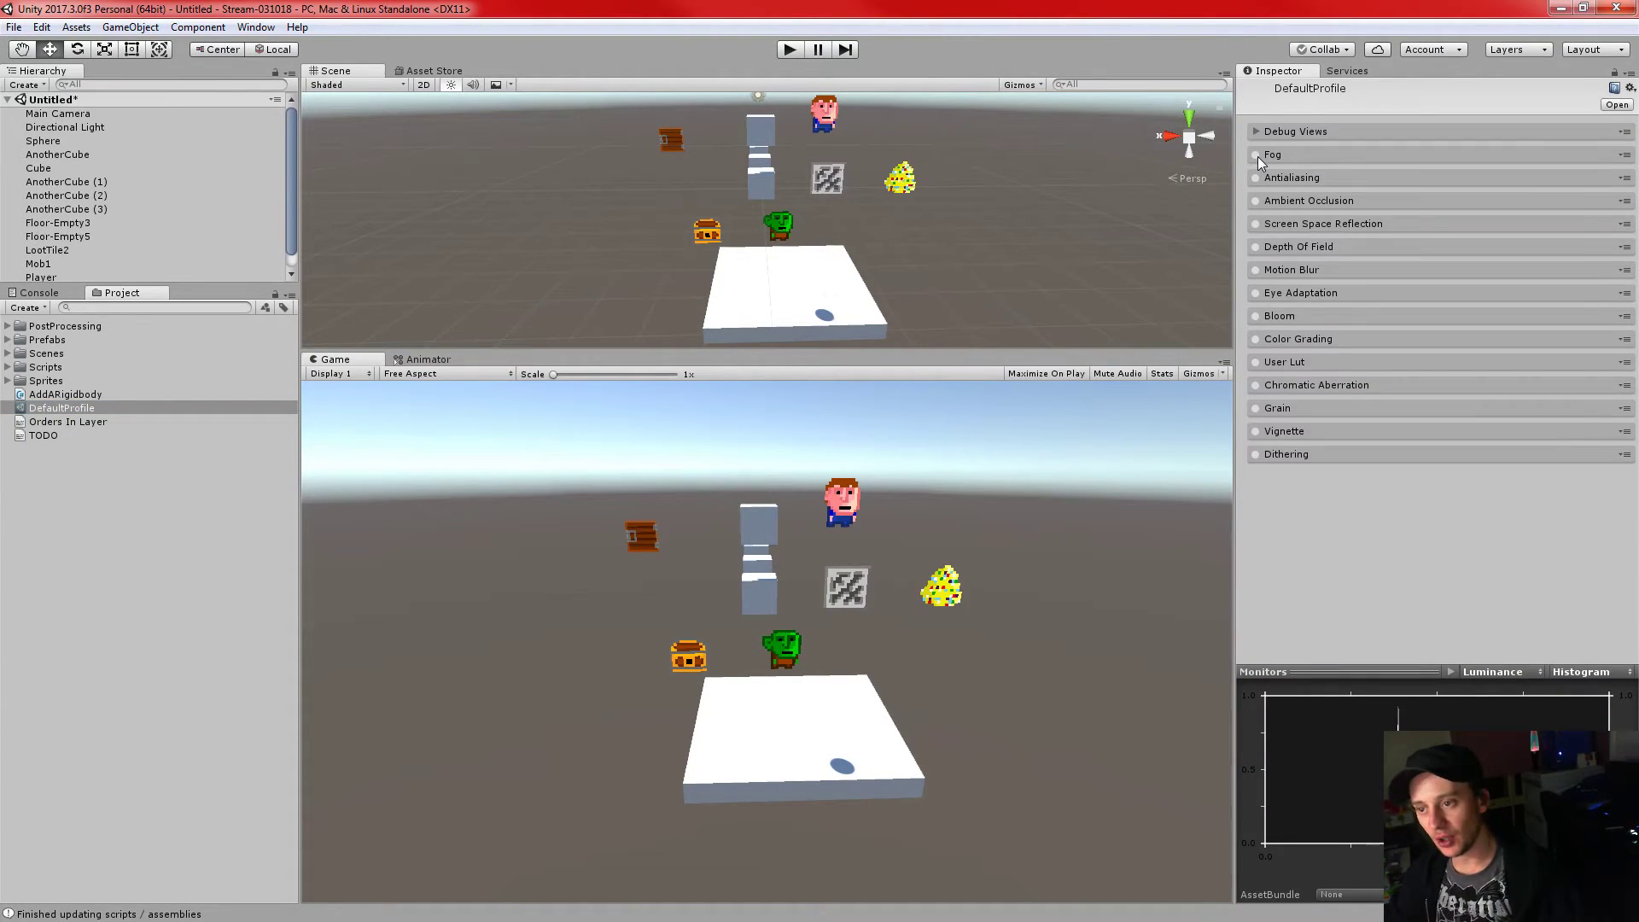
click(1284, 154)
click(1257, 154)
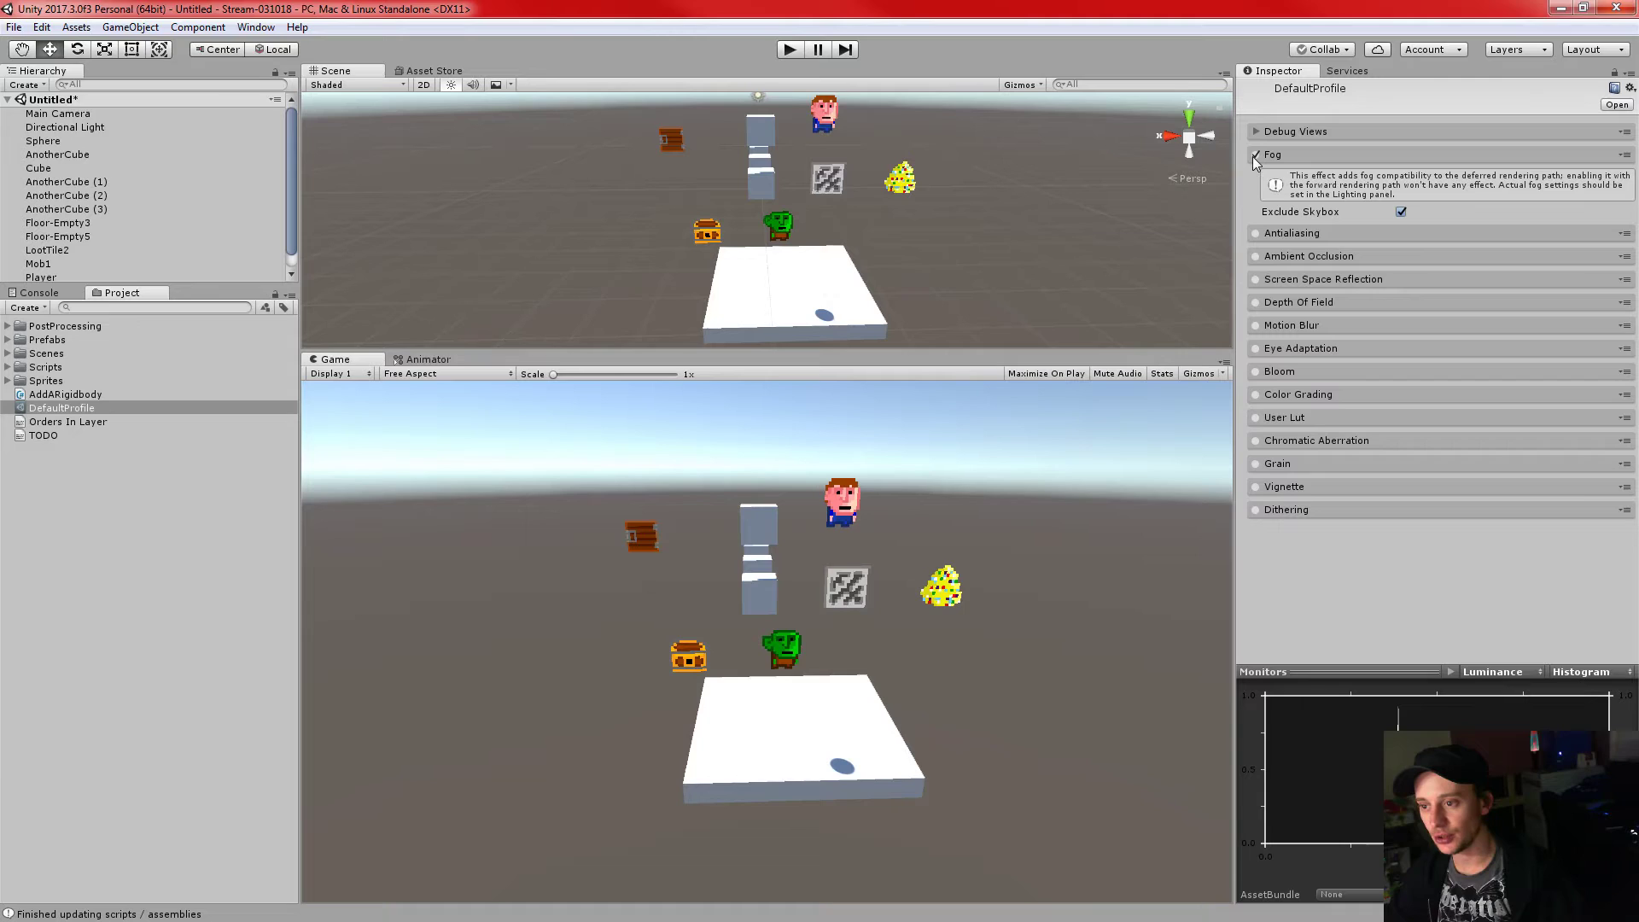
click(1252, 156)
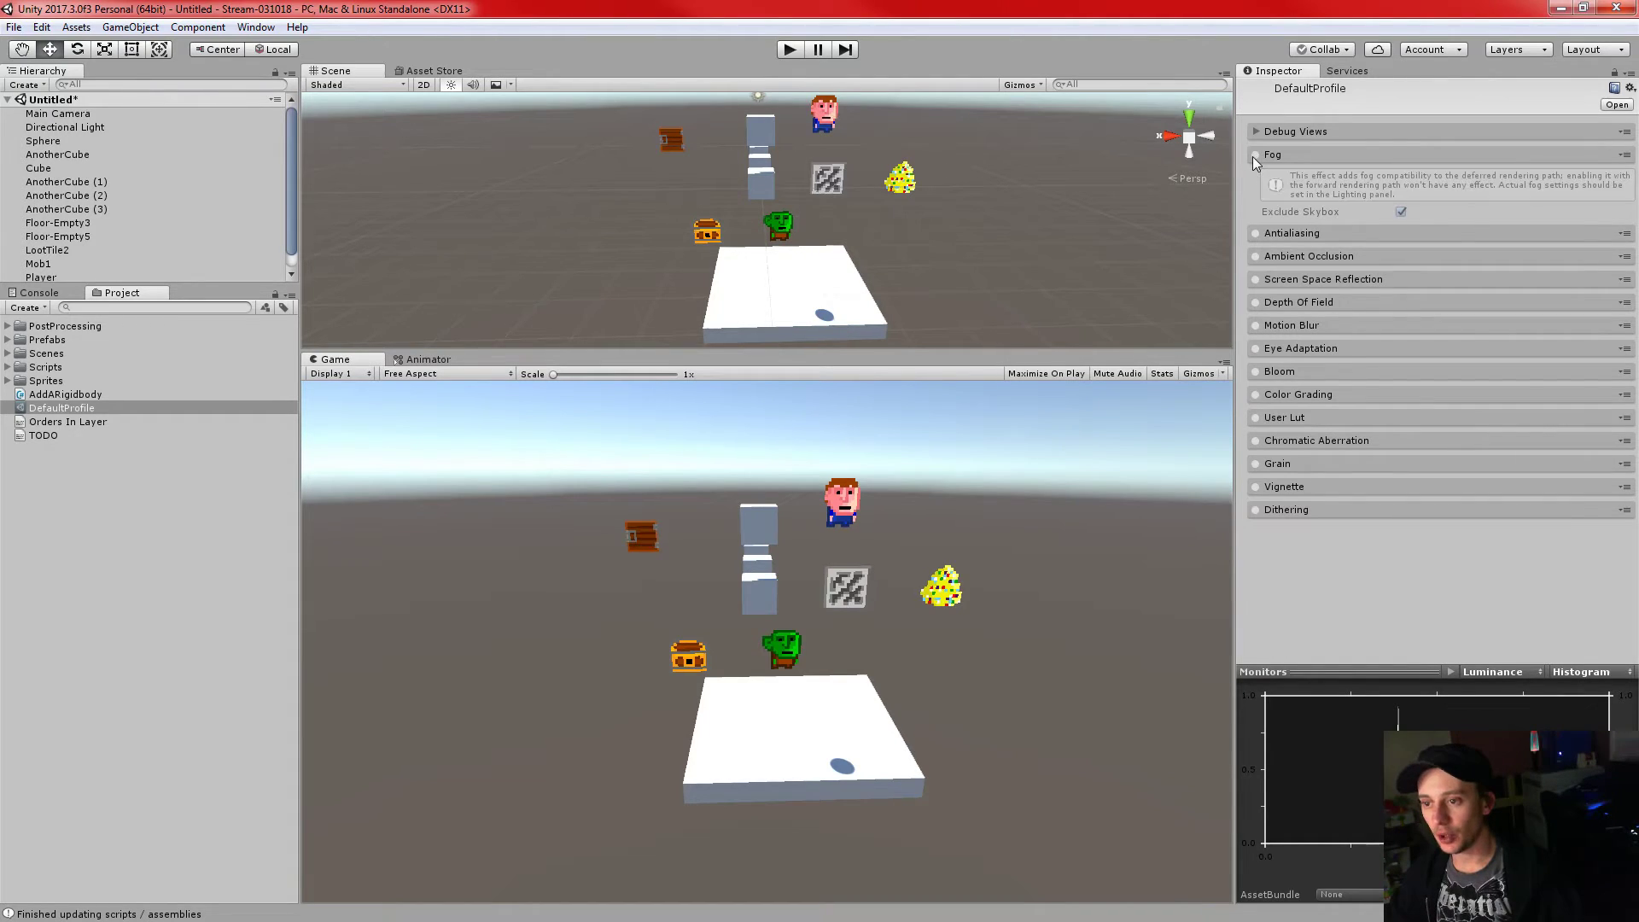
click(1268, 155)
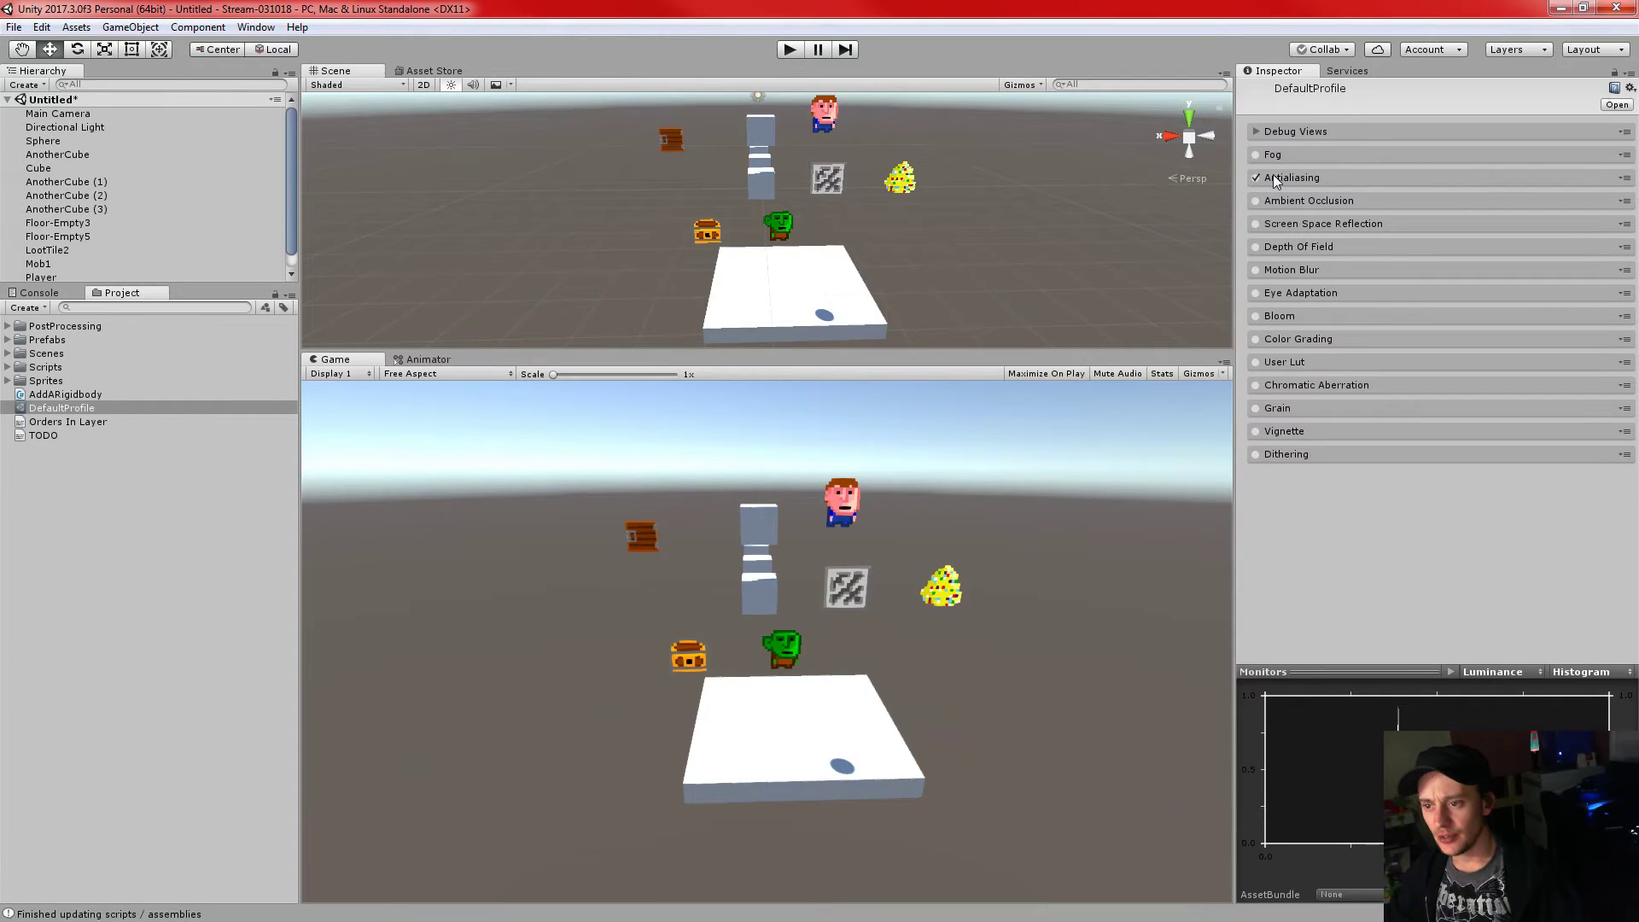
- Try the Extreme Quality preset for Antialiasing, restore the Default preset and turn the effect off
click(1276, 178)
click(1431, 210)
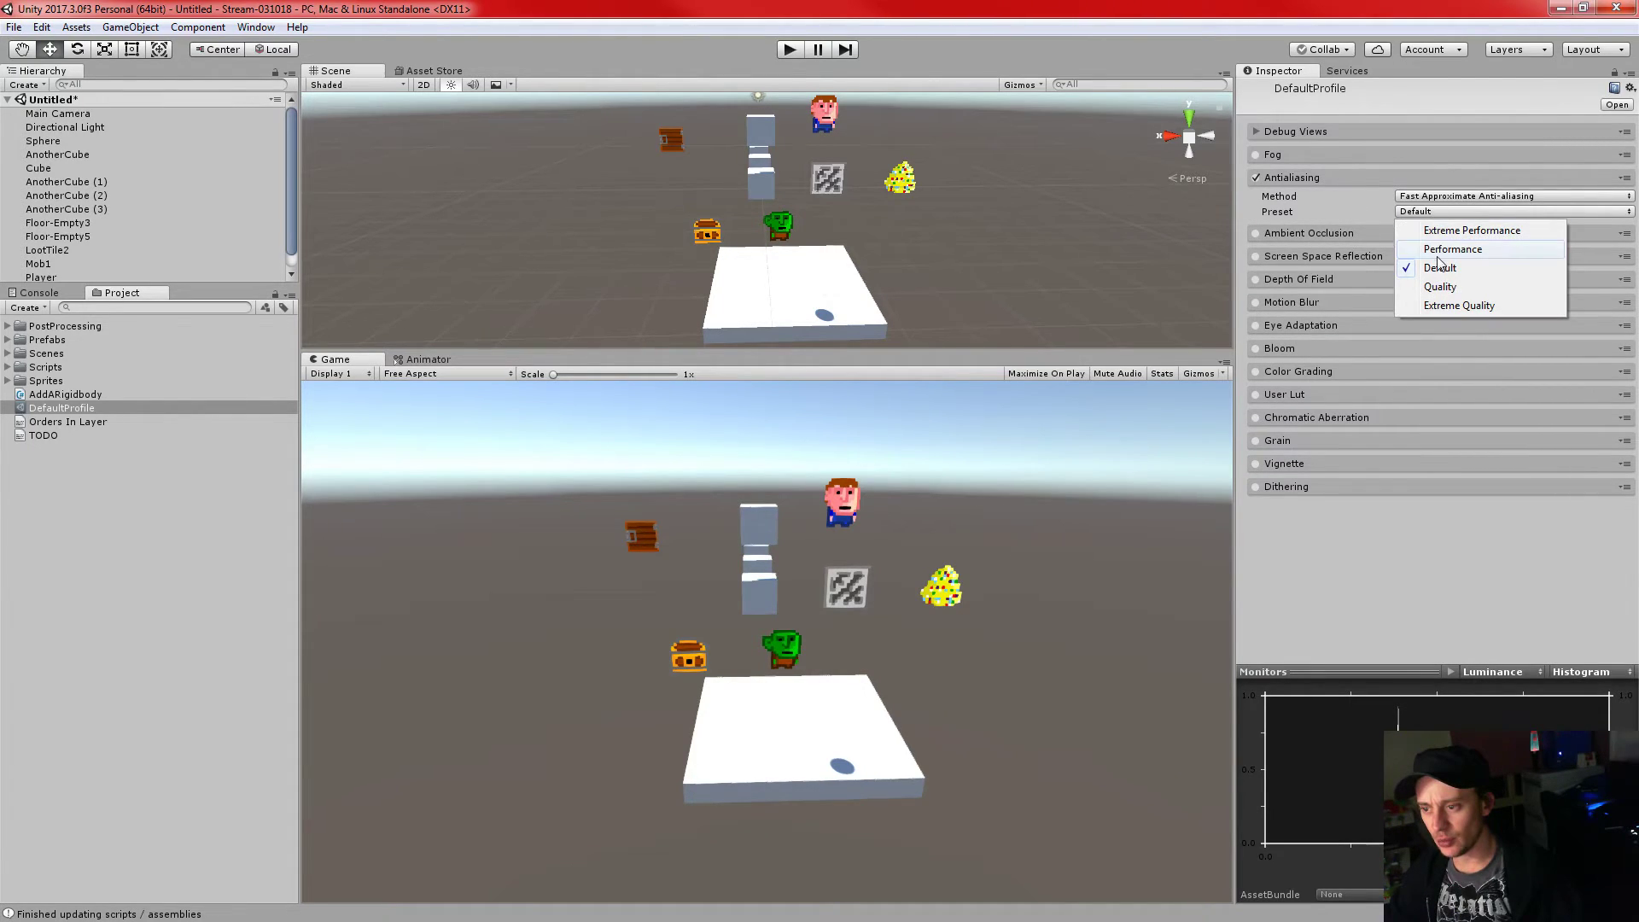
click(1437, 305)
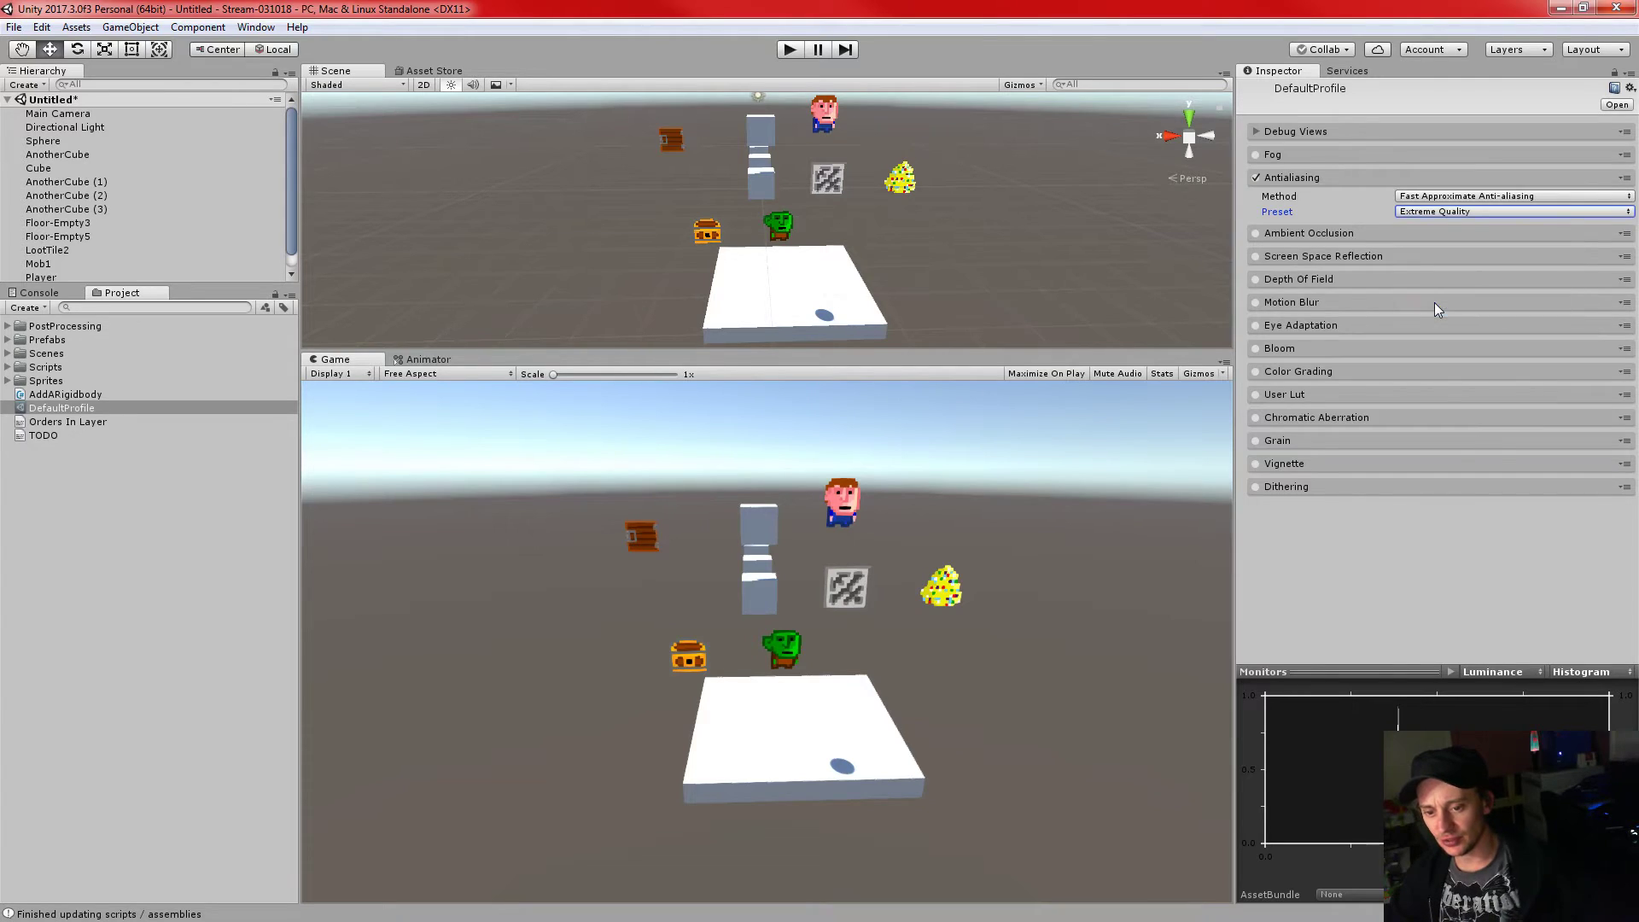
click(1436, 215)
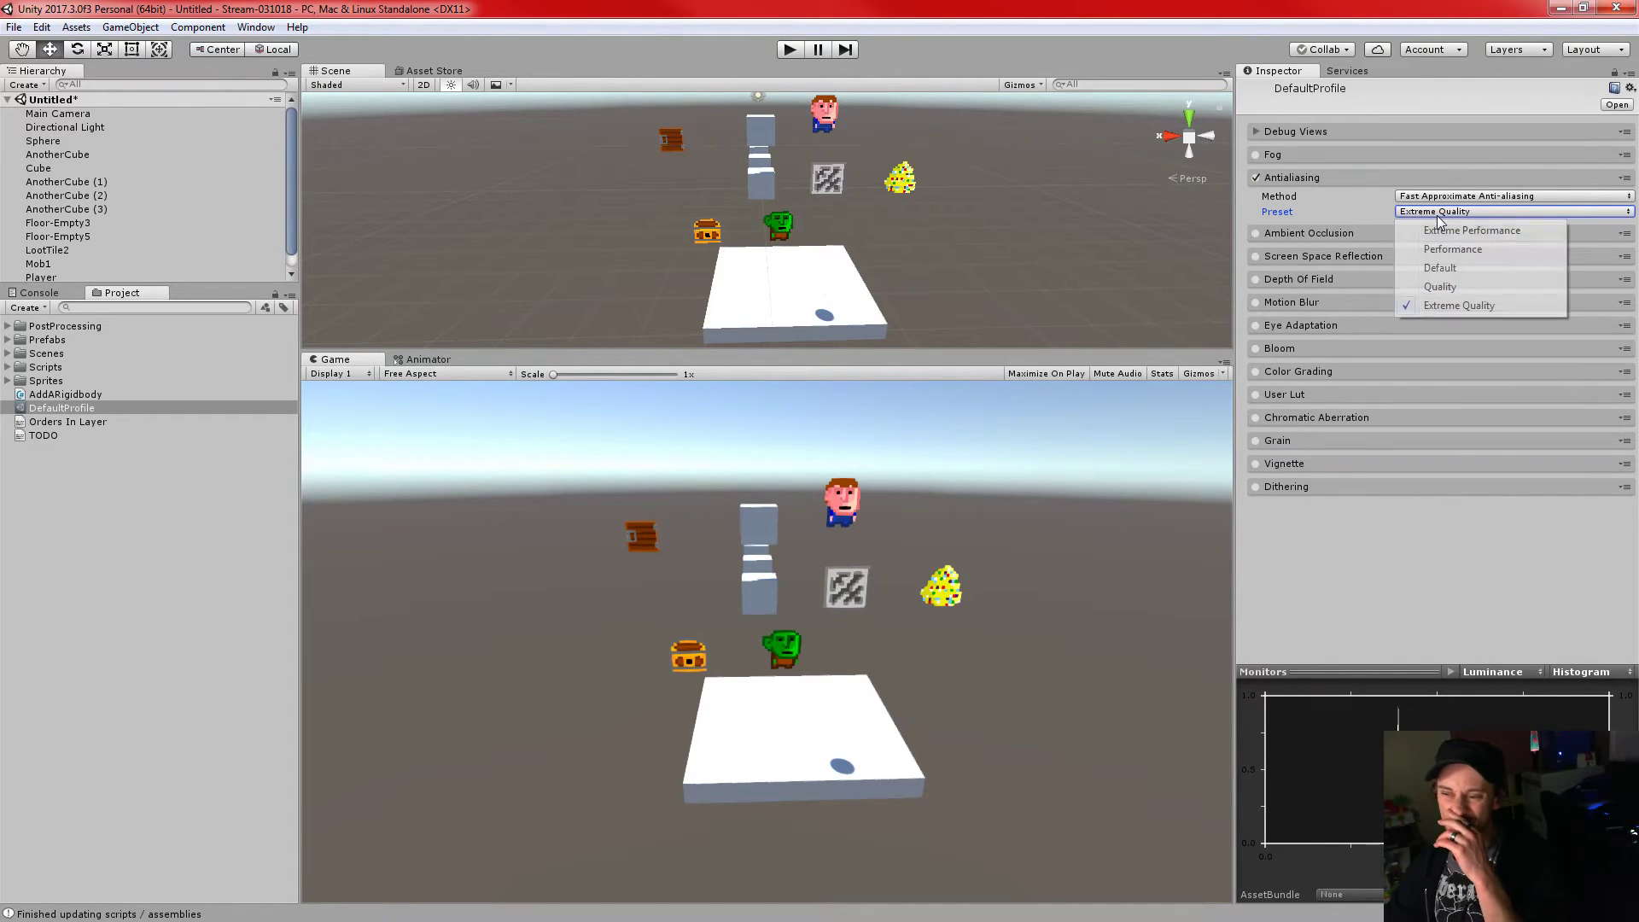
click(1434, 270)
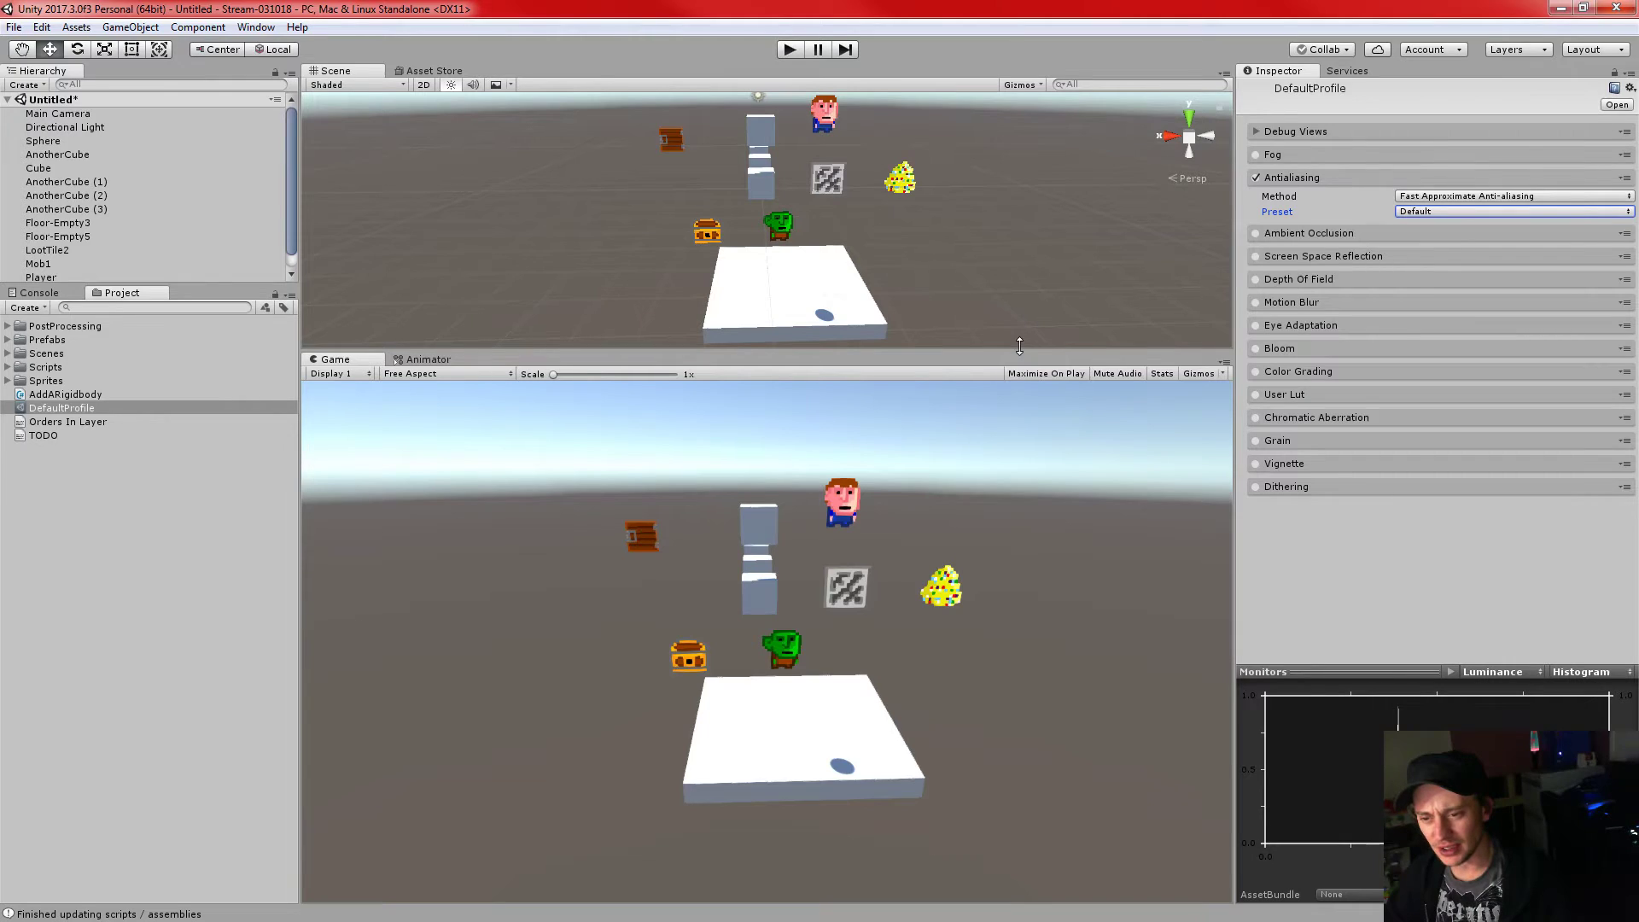
click(1256, 178)
click(1271, 179)
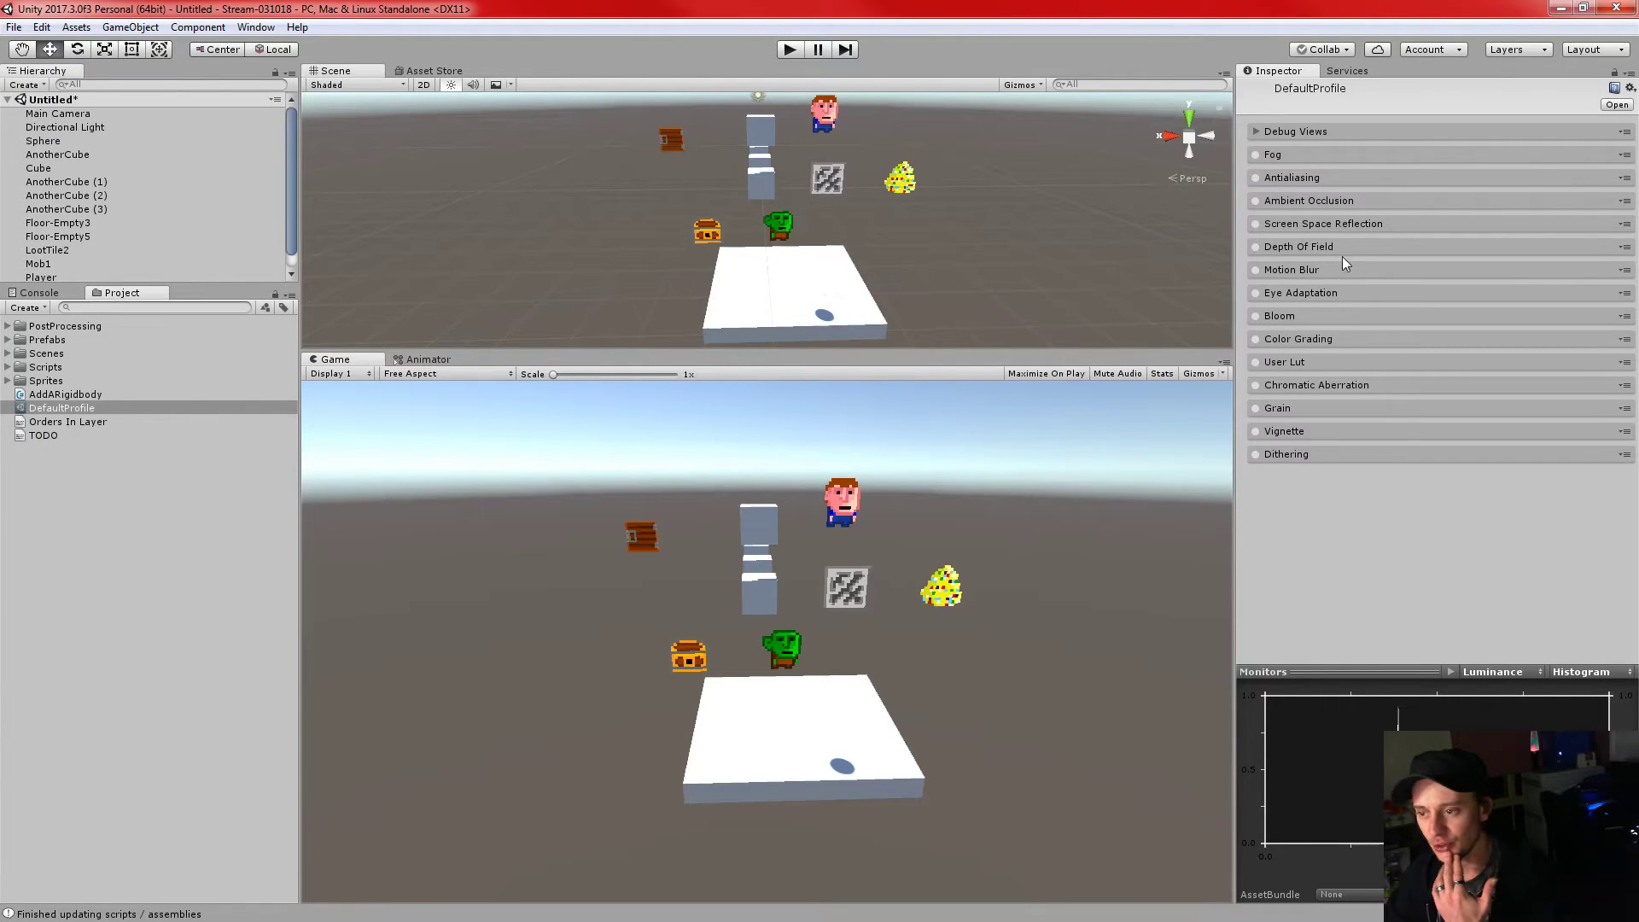
- Examine the Screen Space Reflection settings and try the effect, leaving it turned off and collapsed
click(1273, 224)
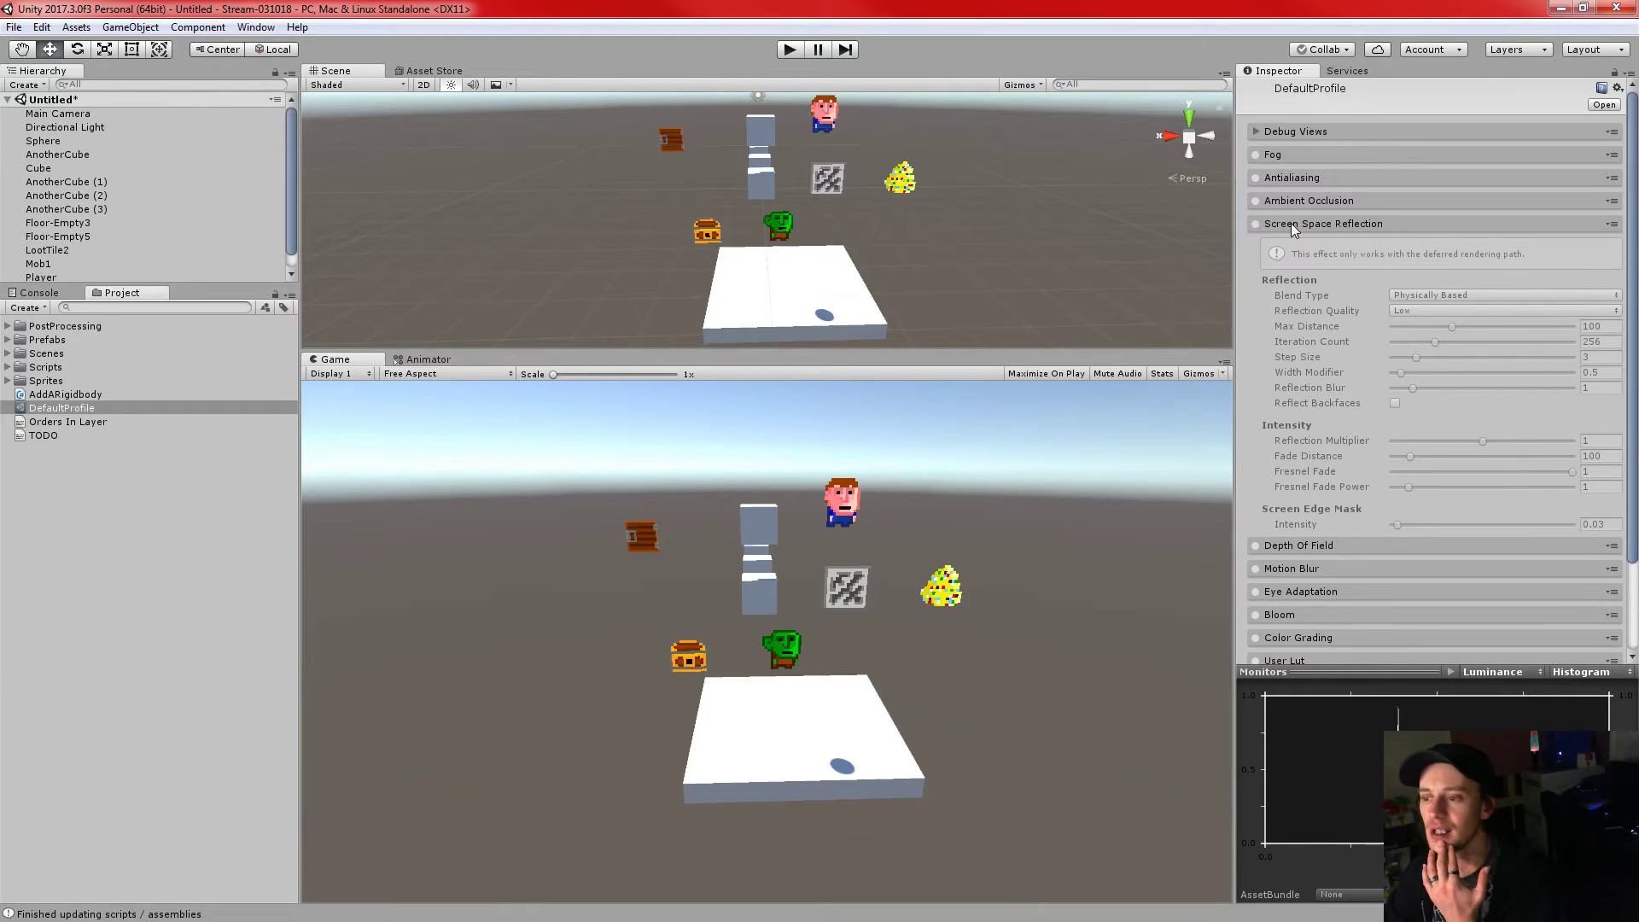
click(1291, 225)
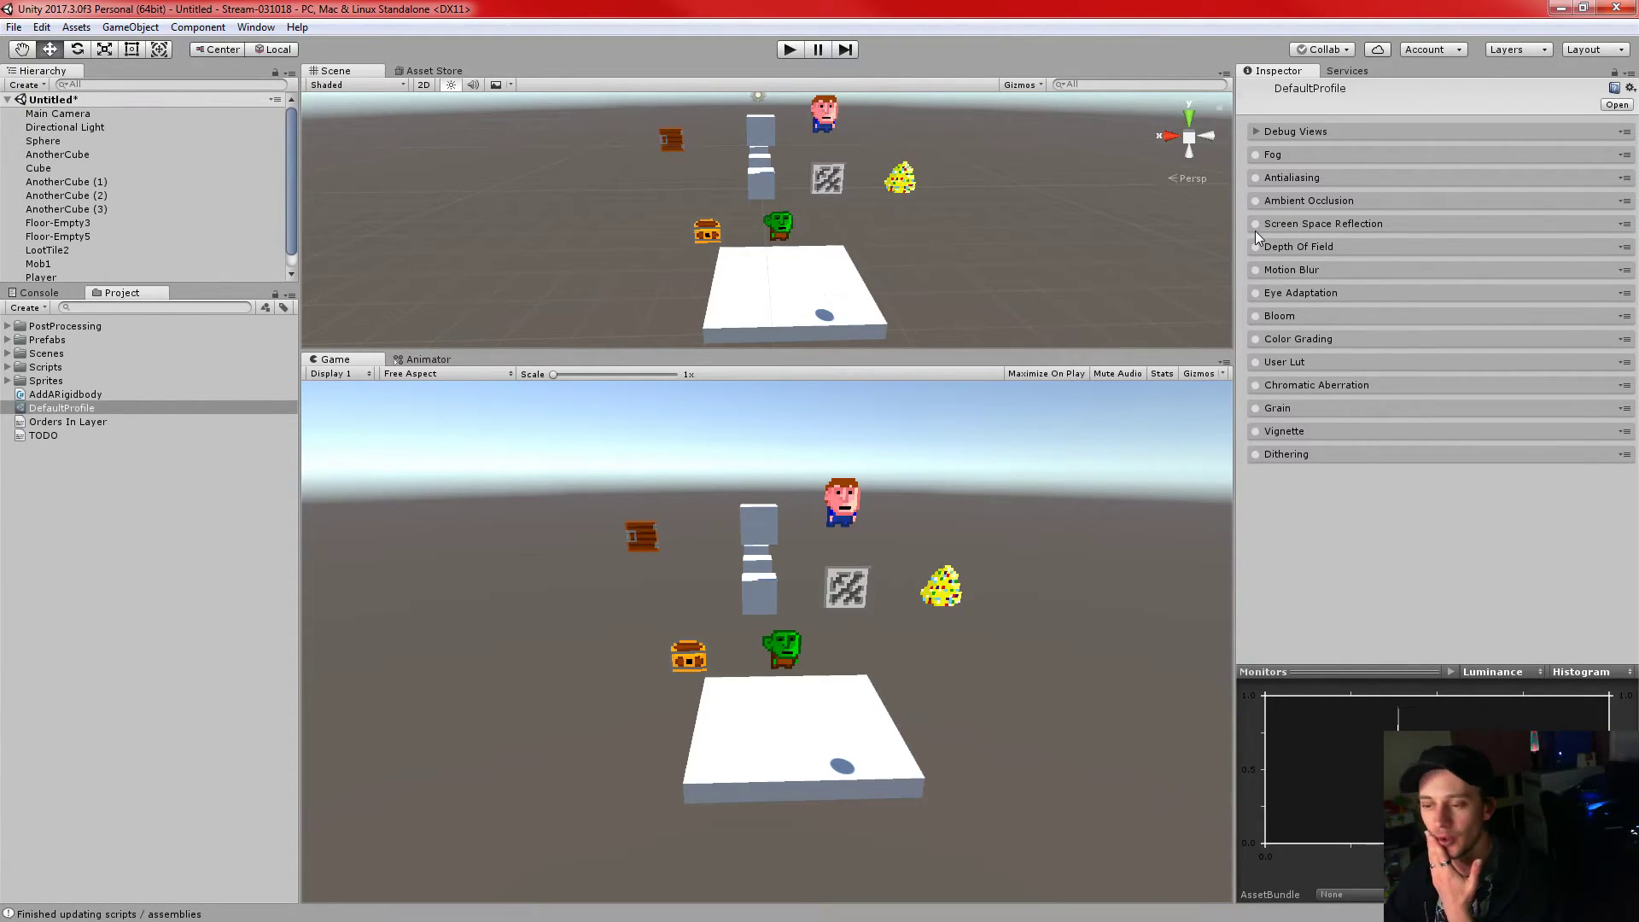
click(1272, 224)
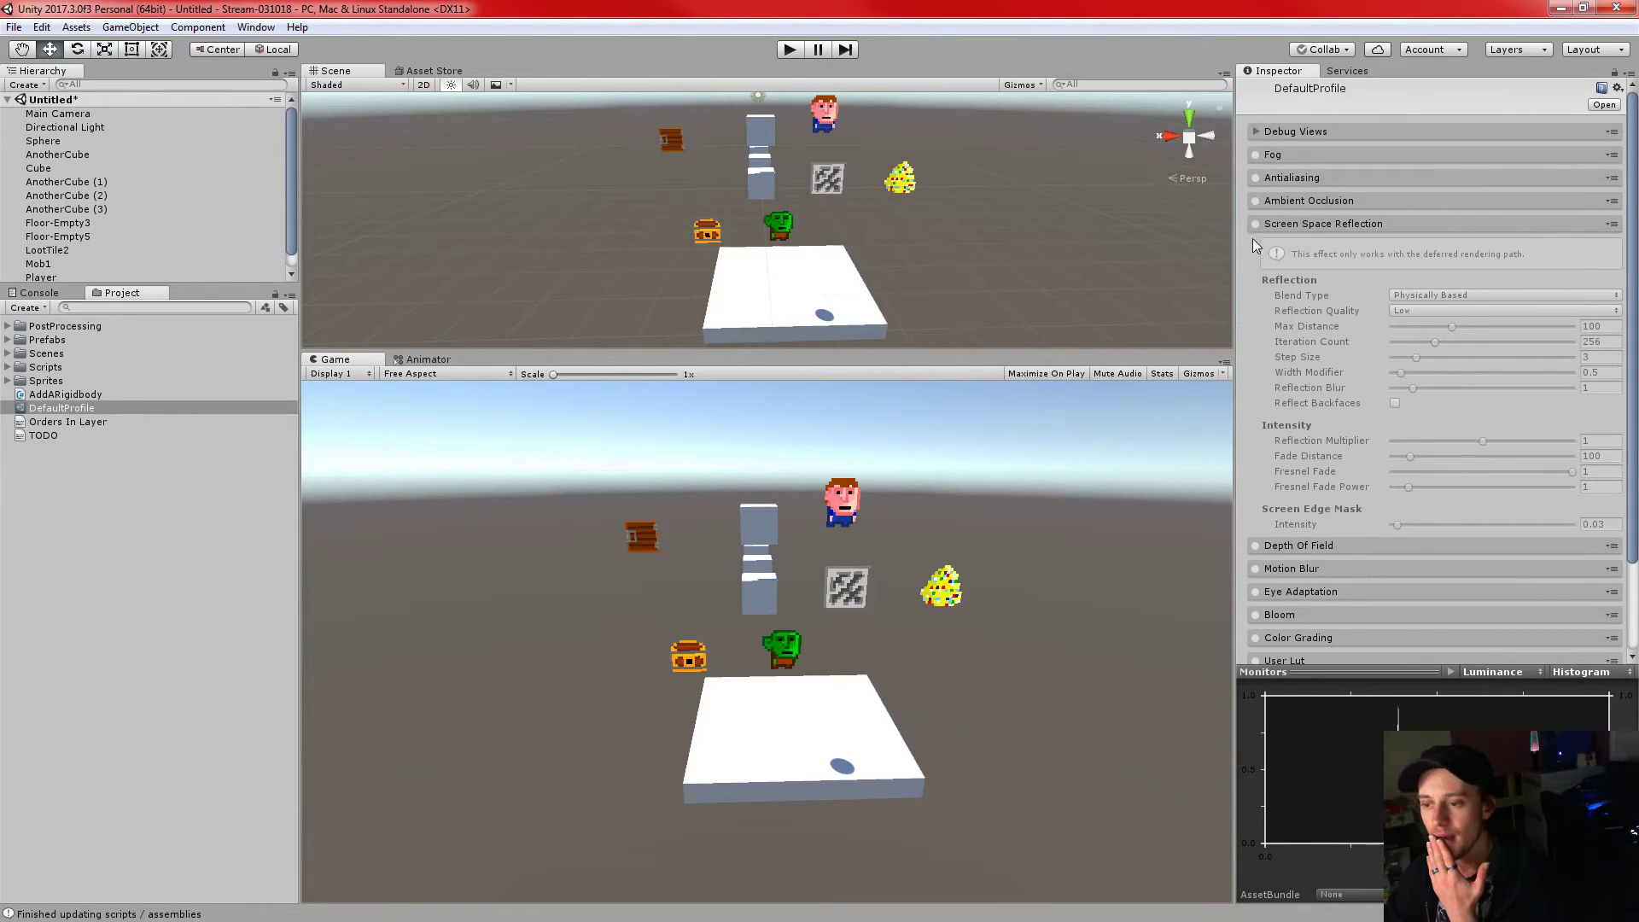
click(1256, 224)
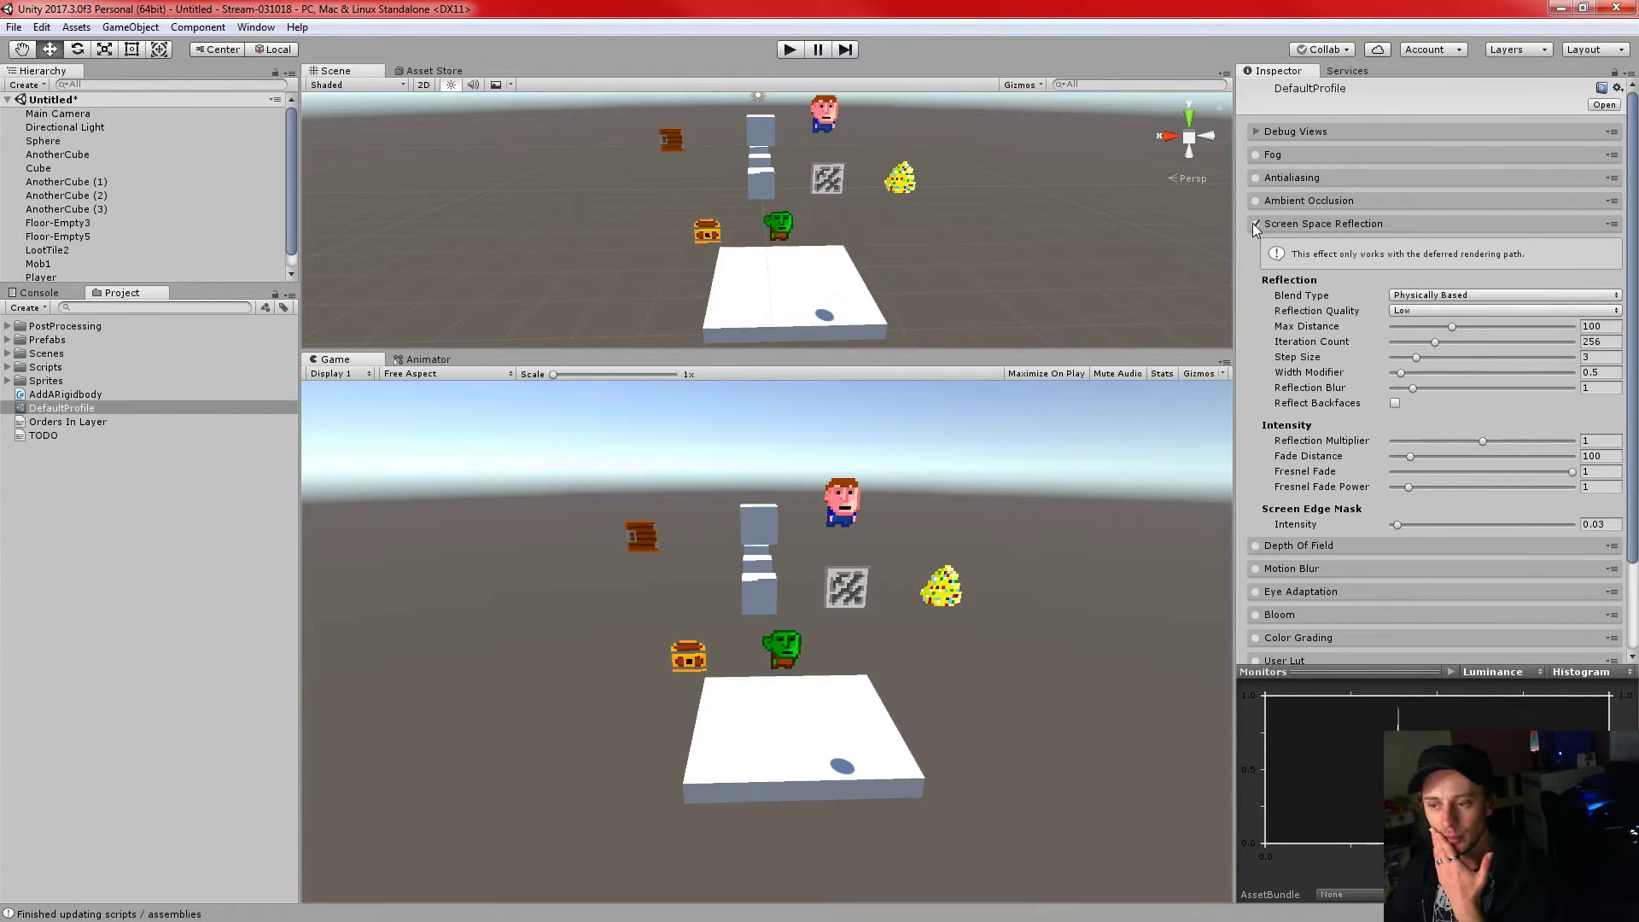
click(1257, 224)
click(1280, 223)
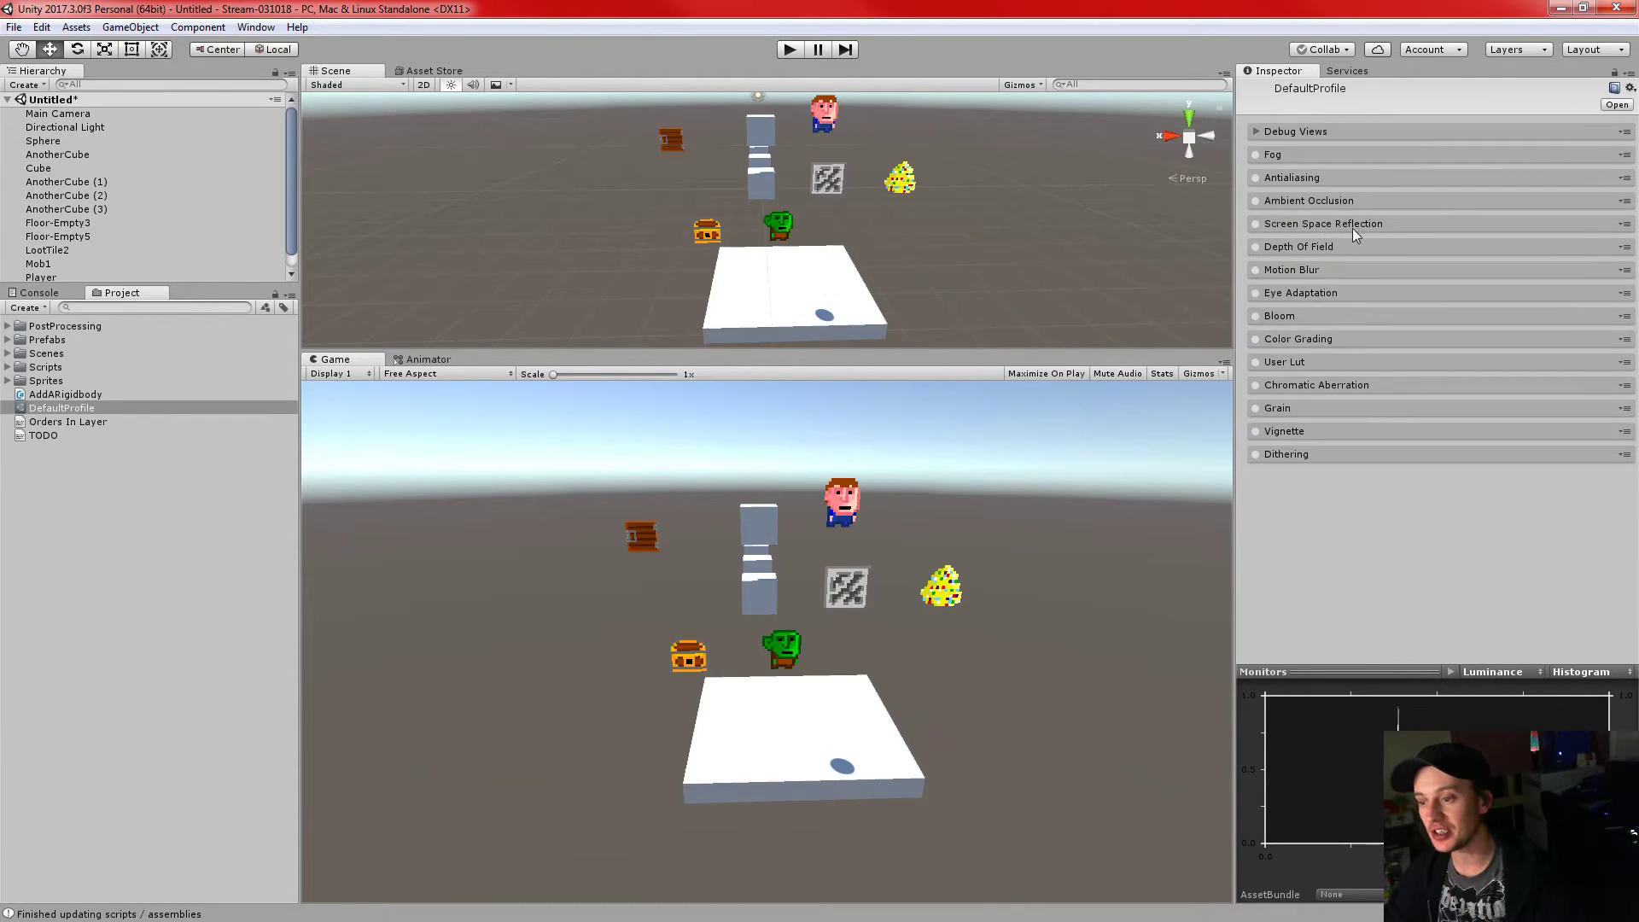
- Enable Depth Of Field with an aperture of about 12.2, a focal length of about 188 mm and a Very Large kernel size
click(1285, 247)
click(1255, 248)
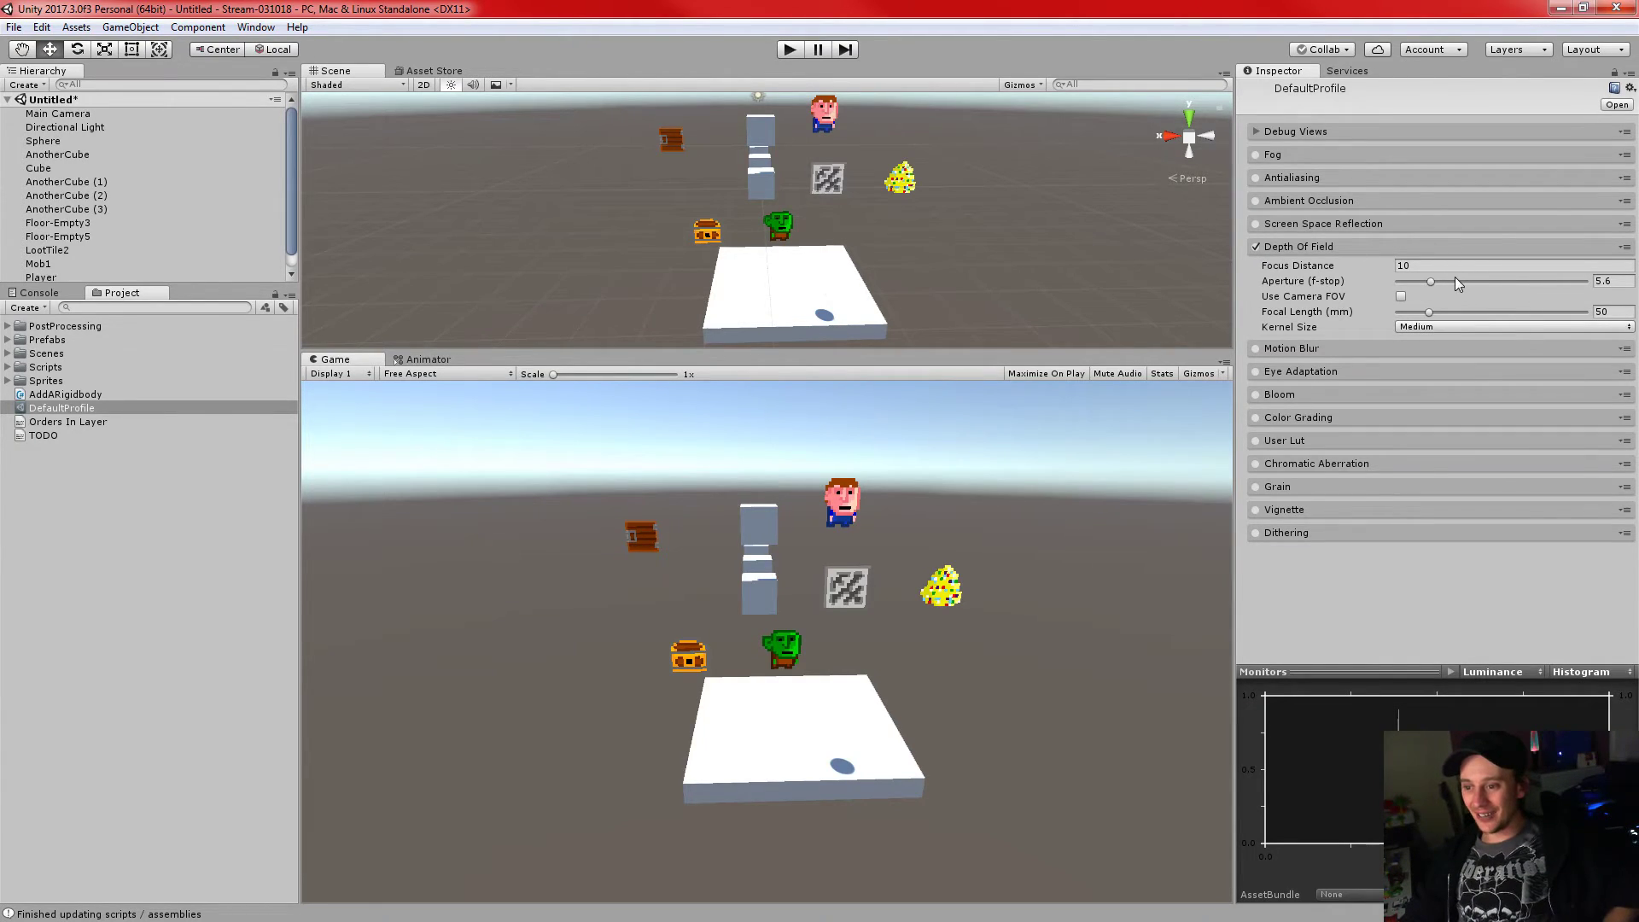
drag(1431, 282, 1480, 279)
drag(1580, 300, 1516, 313)
click(1482, 328)
click(1461, 403)
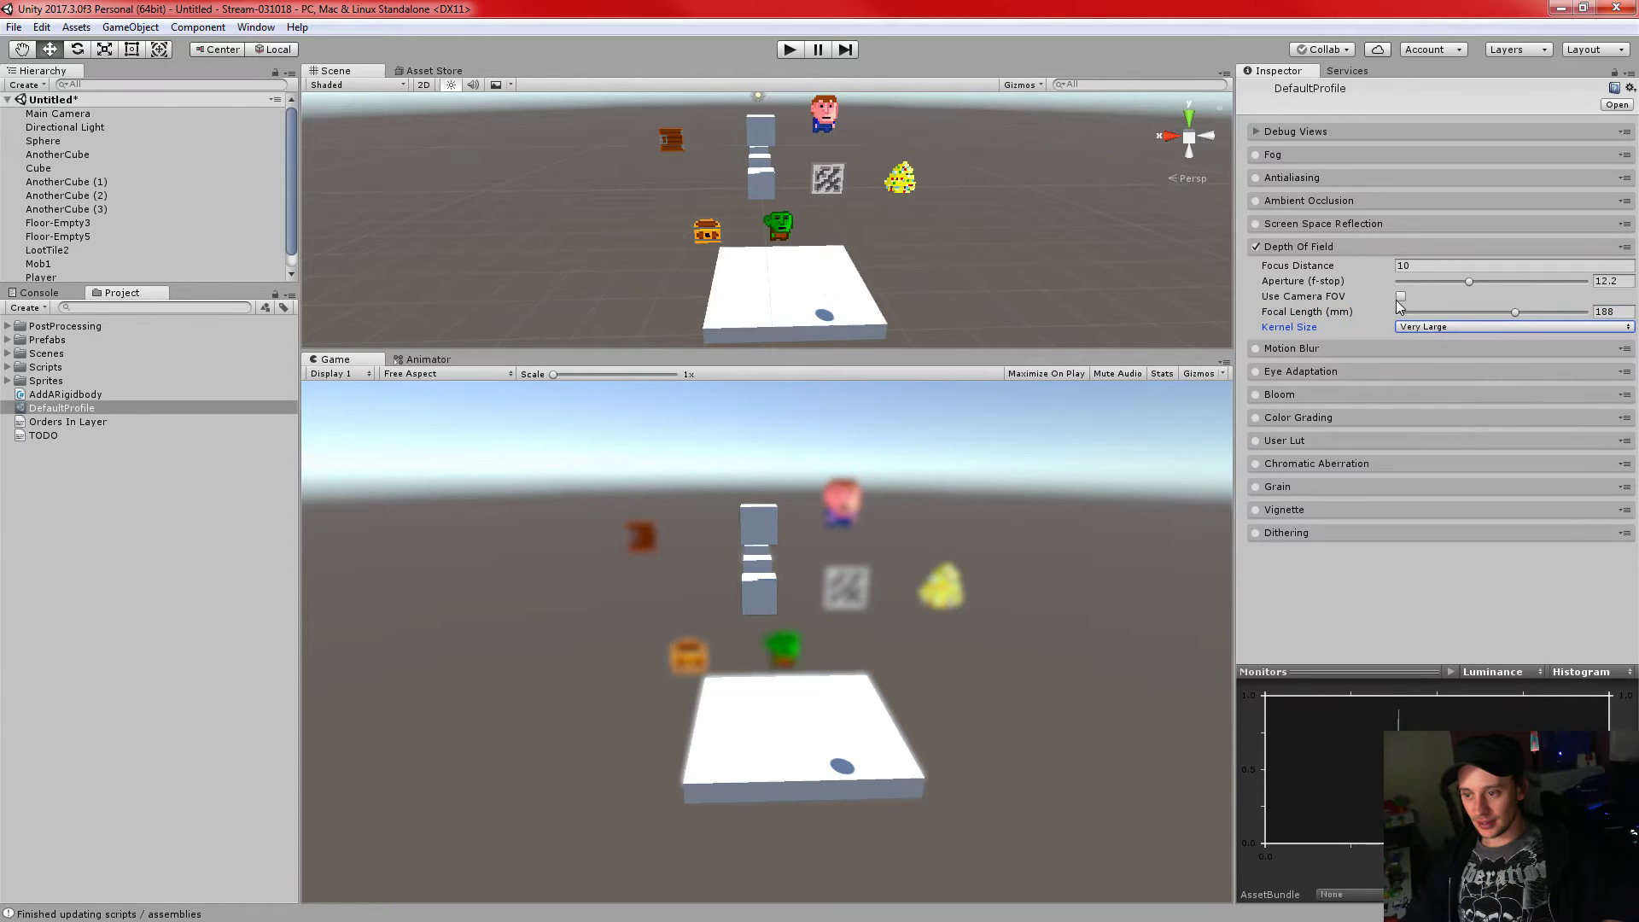
- Set the Depth Of Field aperture to about 21.8 and focal length to 147 mm, leaving Use Camera FOV off and the effect disabled
click(1401, 296)
click(1401, 296)
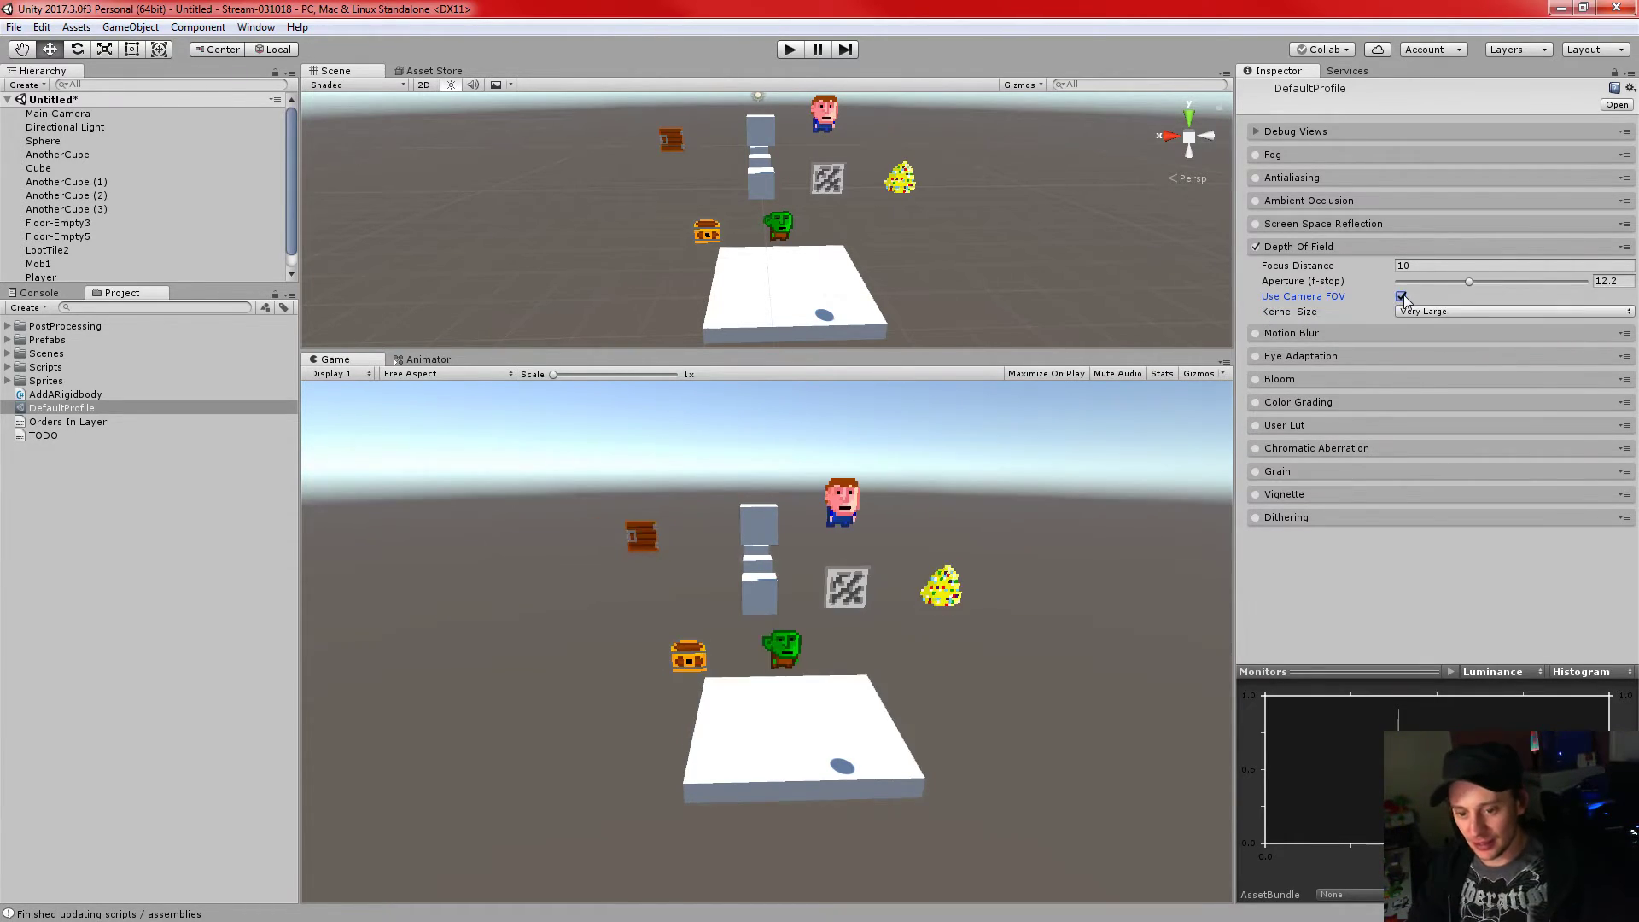
click(1401, 297)
drag(1475, 277, 1490, 335)
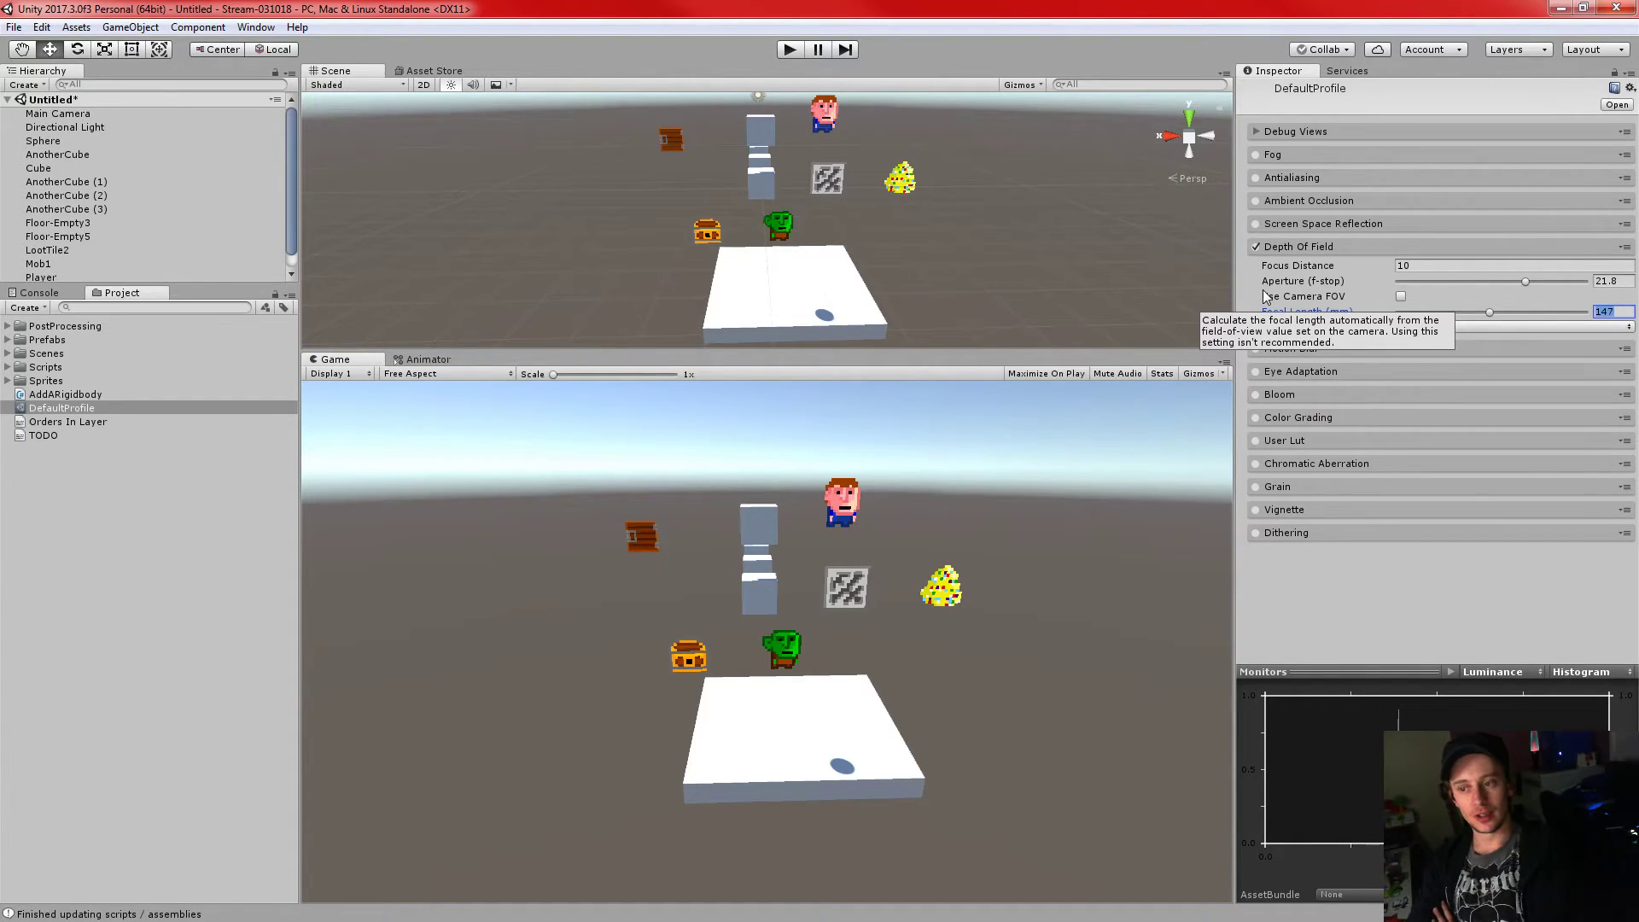
click(1254, 248)
click(1272, 250)
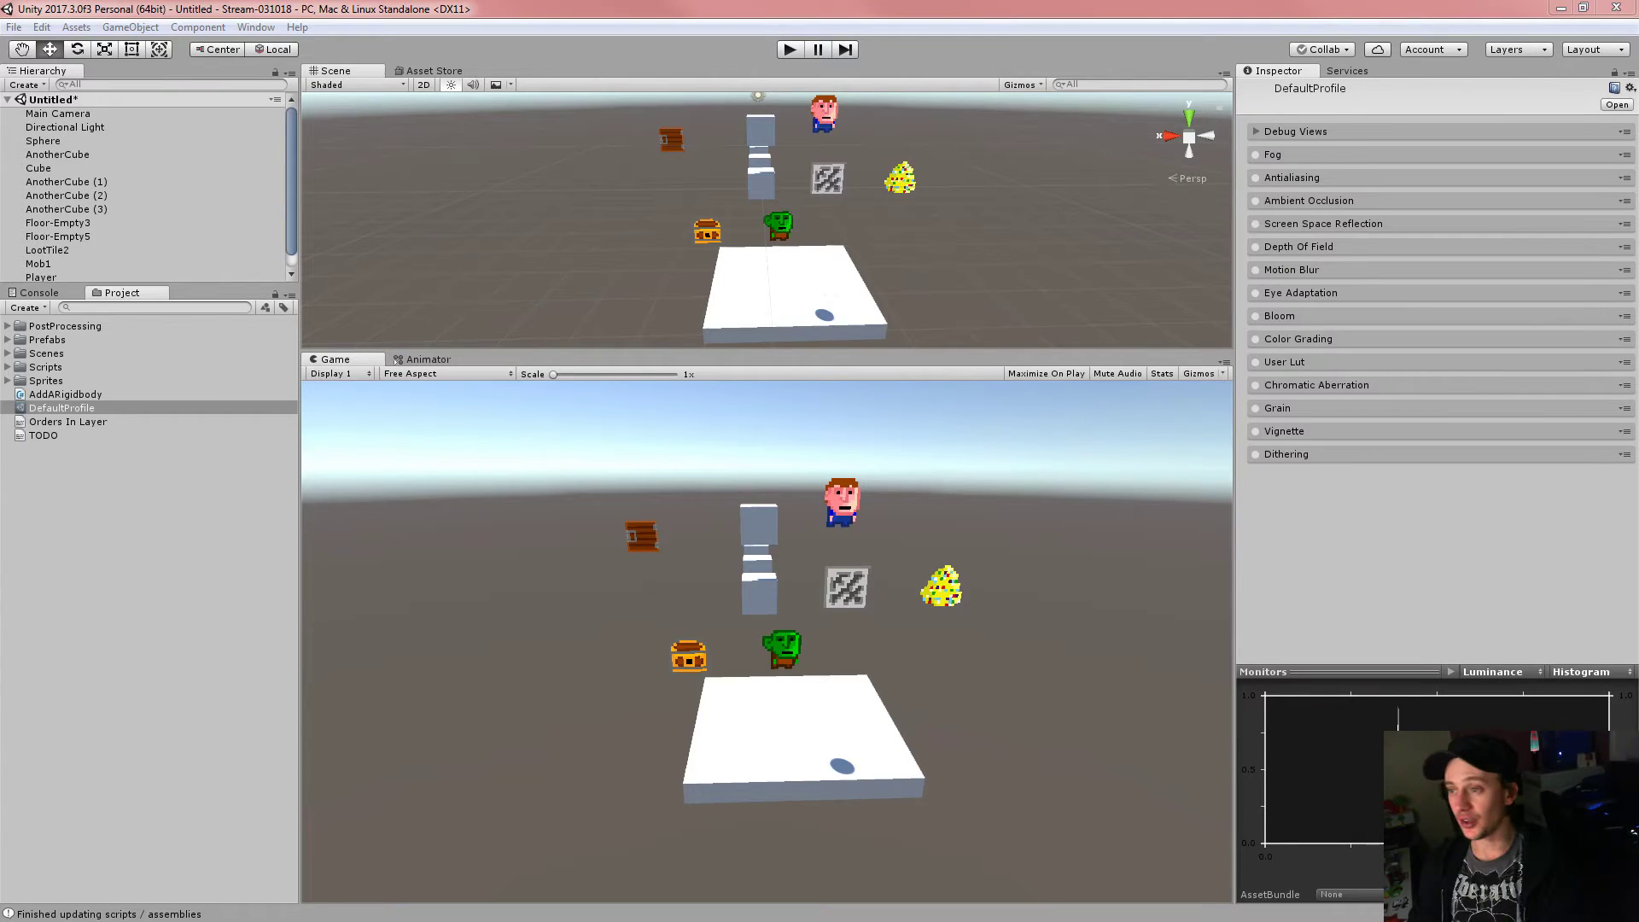
- Examine the Motion Blur settings in DefaultProfile and collapse the section again
click(1224, 4)
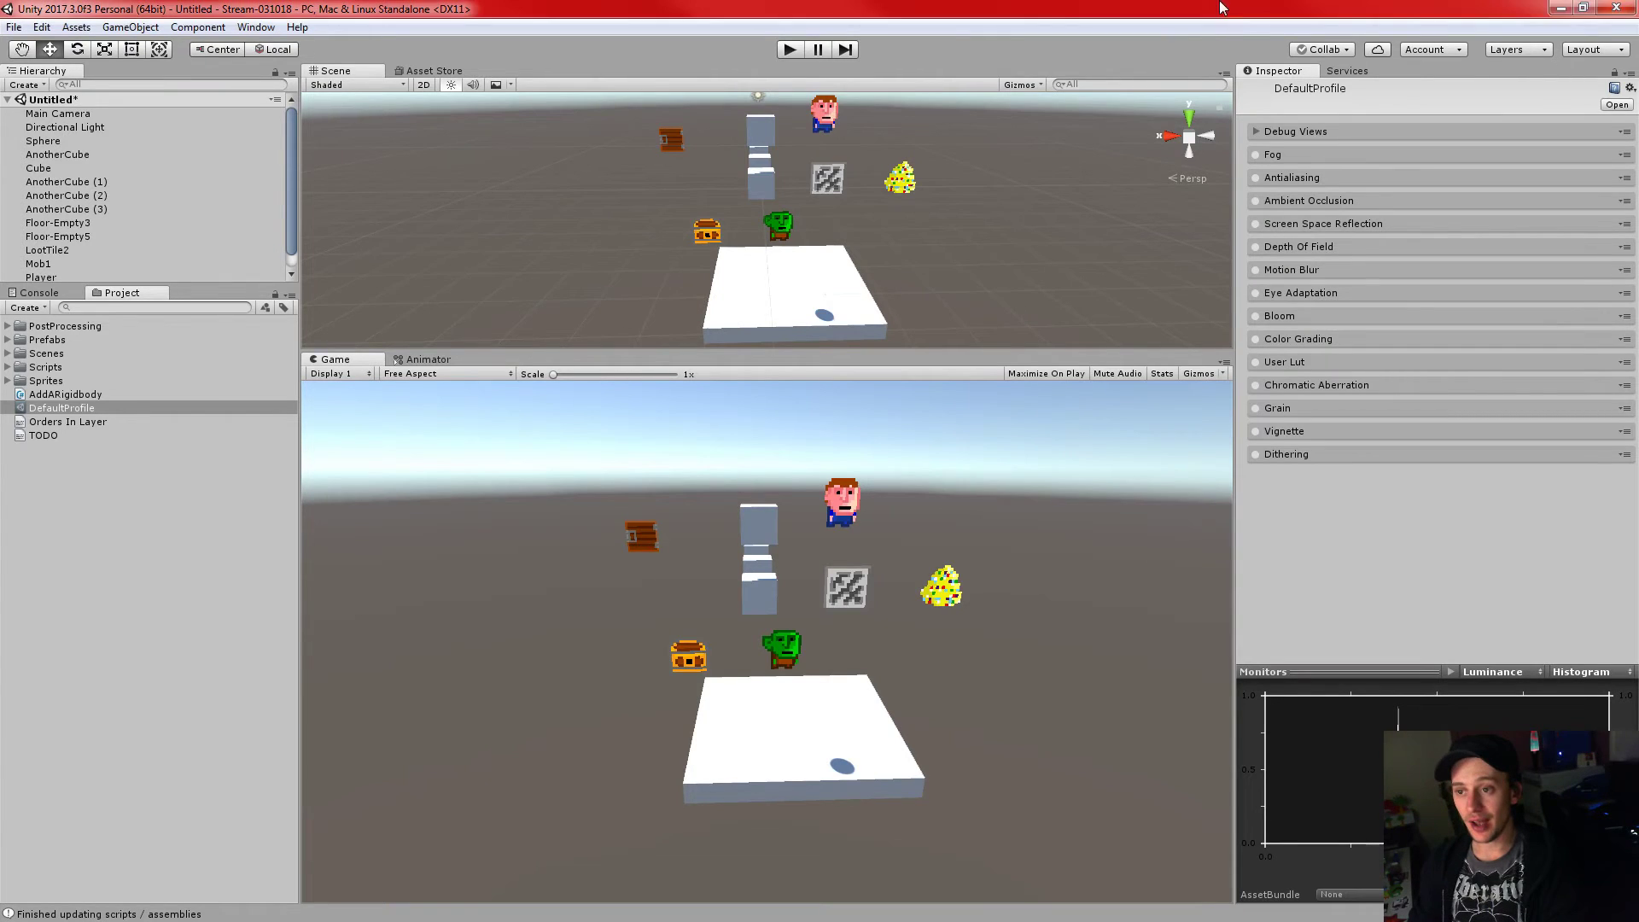
click(1262, 271)
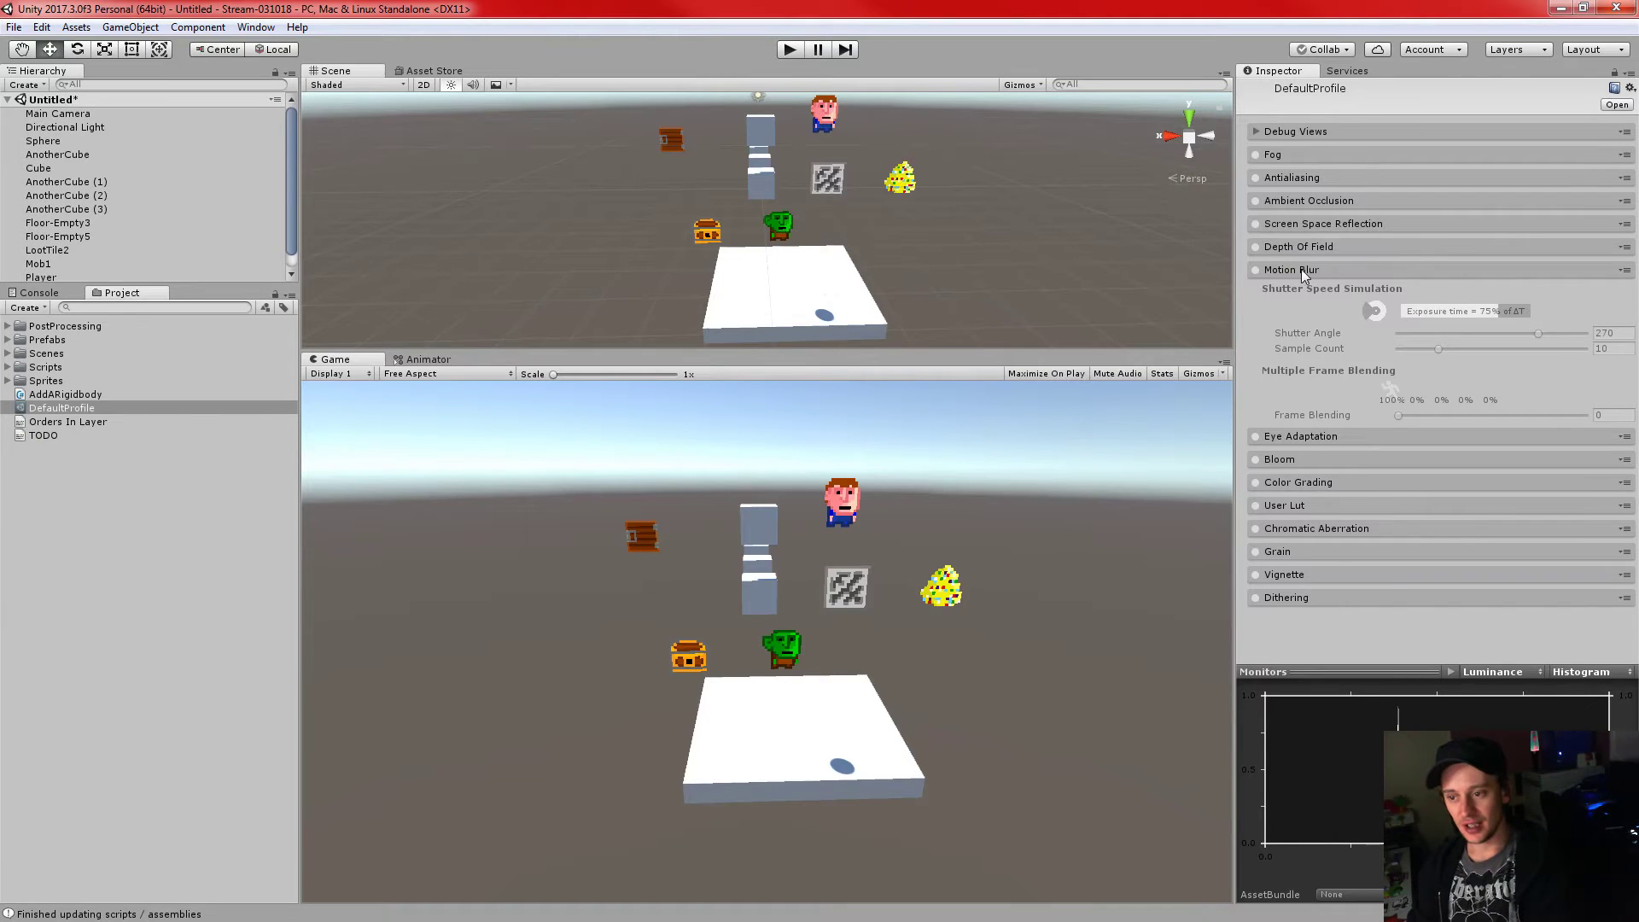
click(1305, 271)
- Examine the Eye Adaptation settings and try switching the effect on and off, leaving it off with its settings expanded
click(1277, 294)
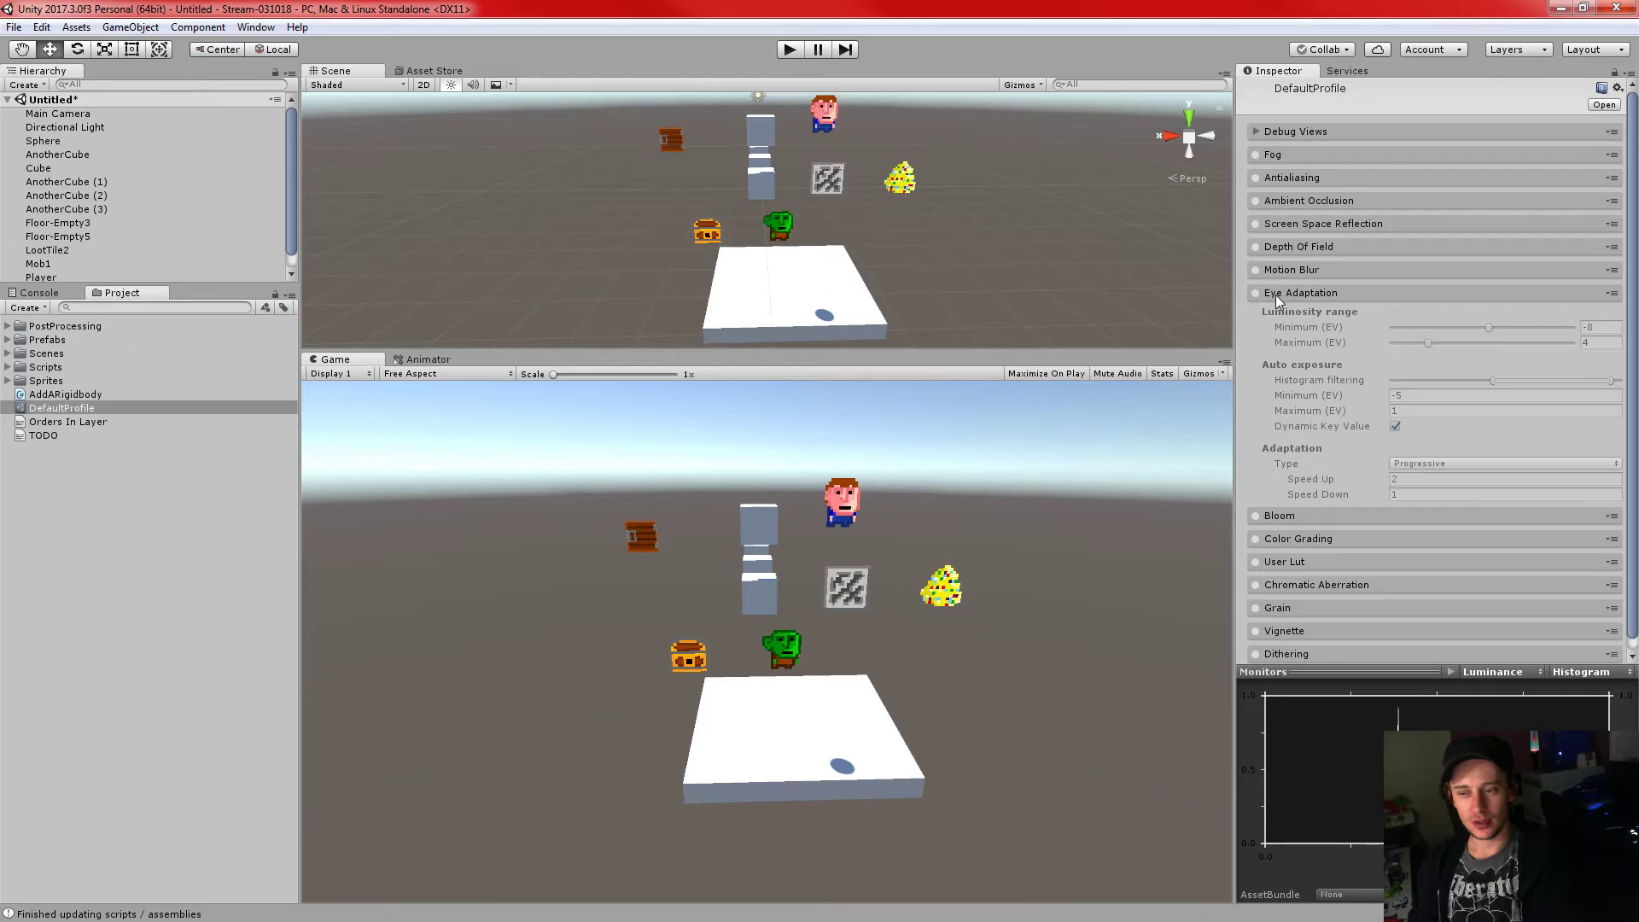
click(1275, 294)
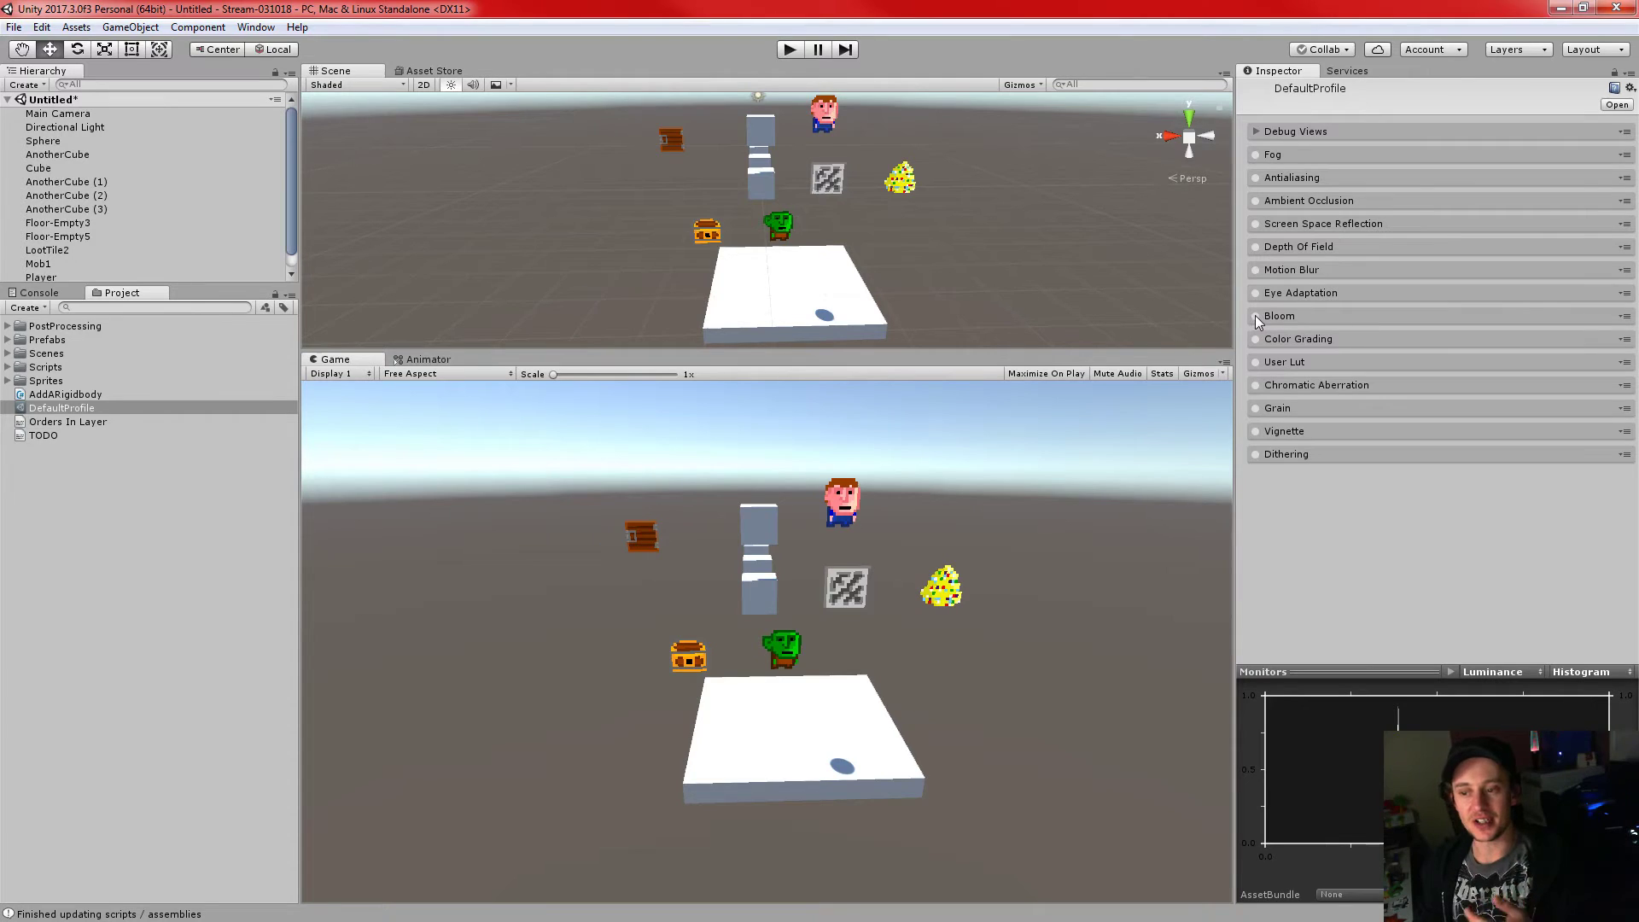
click(1254, 293)
click(1255, 294)
click(1258, 294)
click(1257, 294)
click(1299, 294)
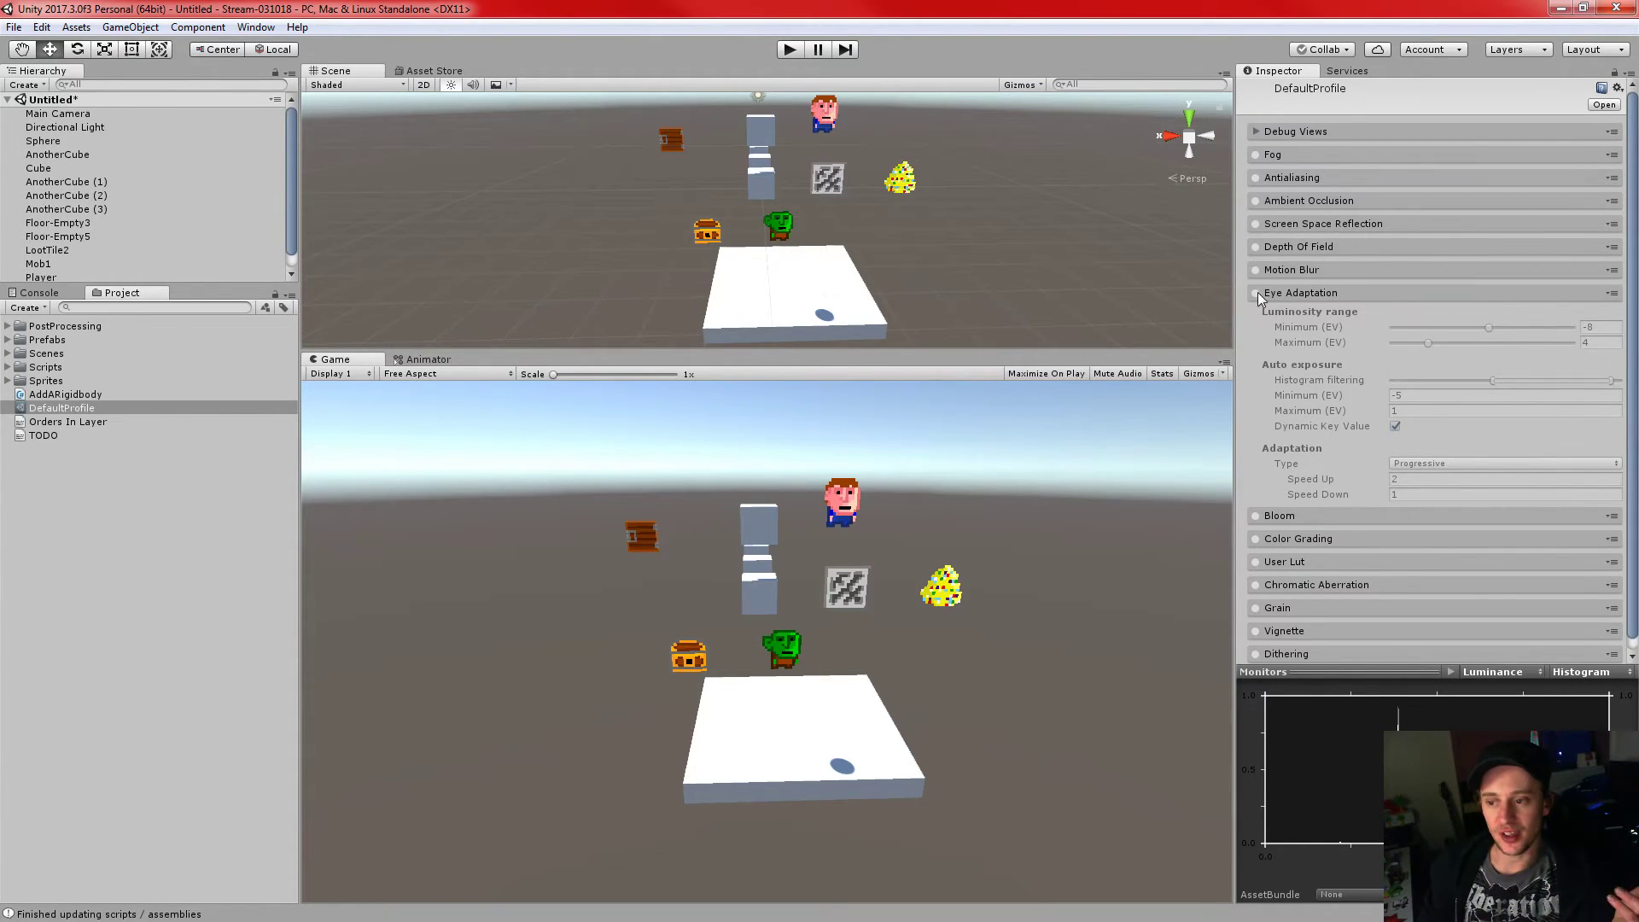
- Collapse the Eye Adaptation section, expand Bloom and enable it, toggling the effect off and on to compare the Game view
click(1286, 298)
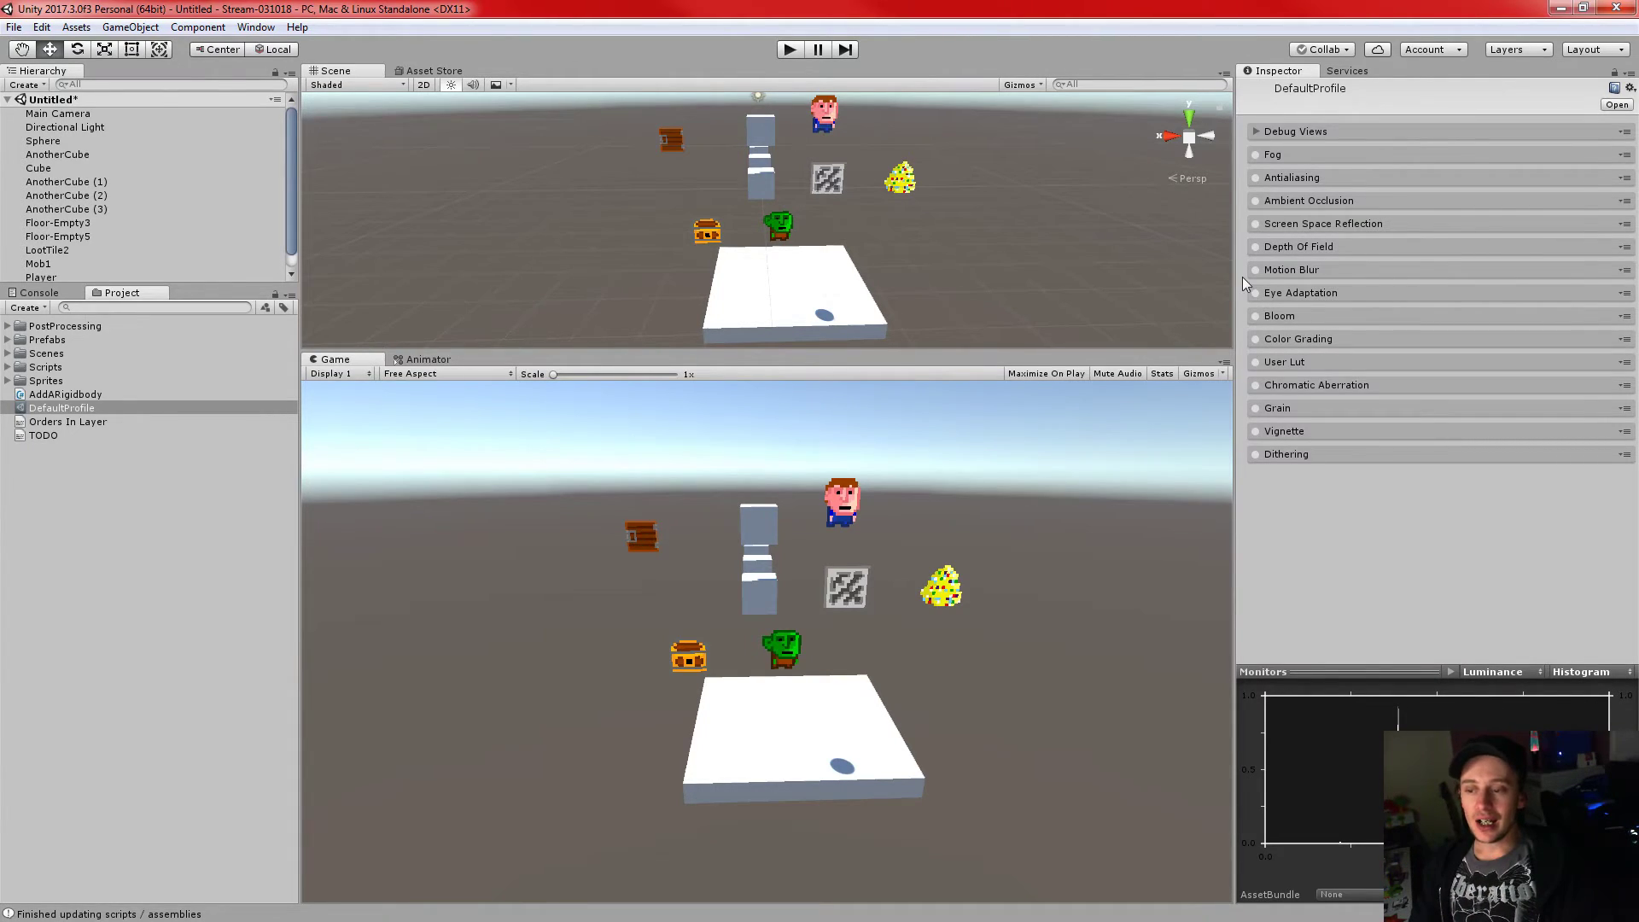
click(1283, 315)
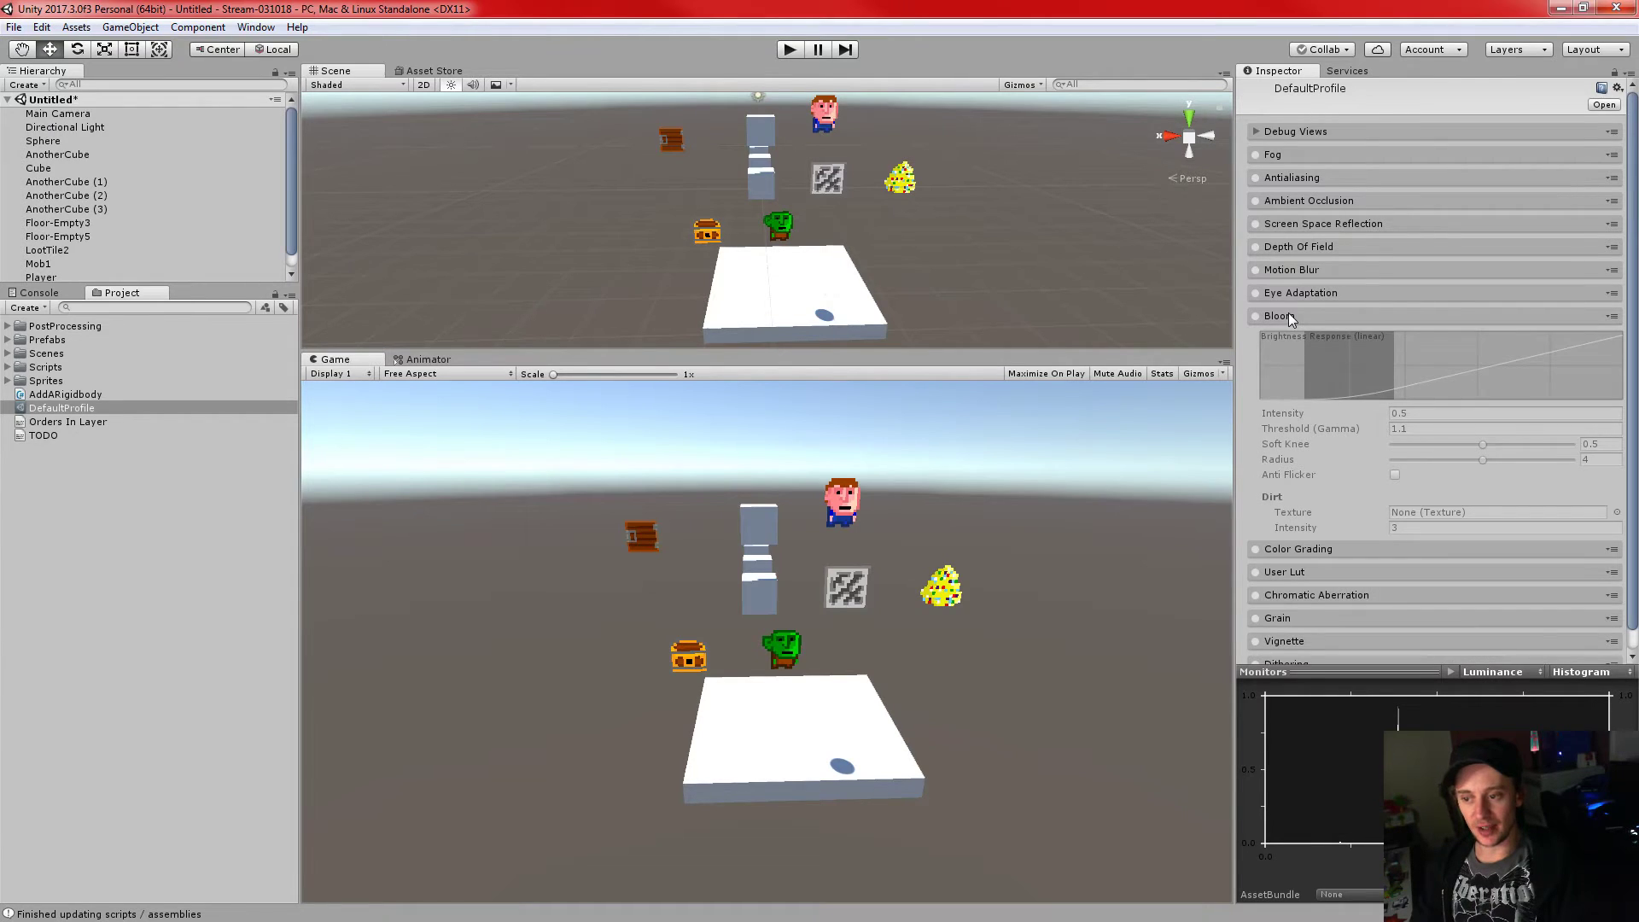
click(1254, 316)
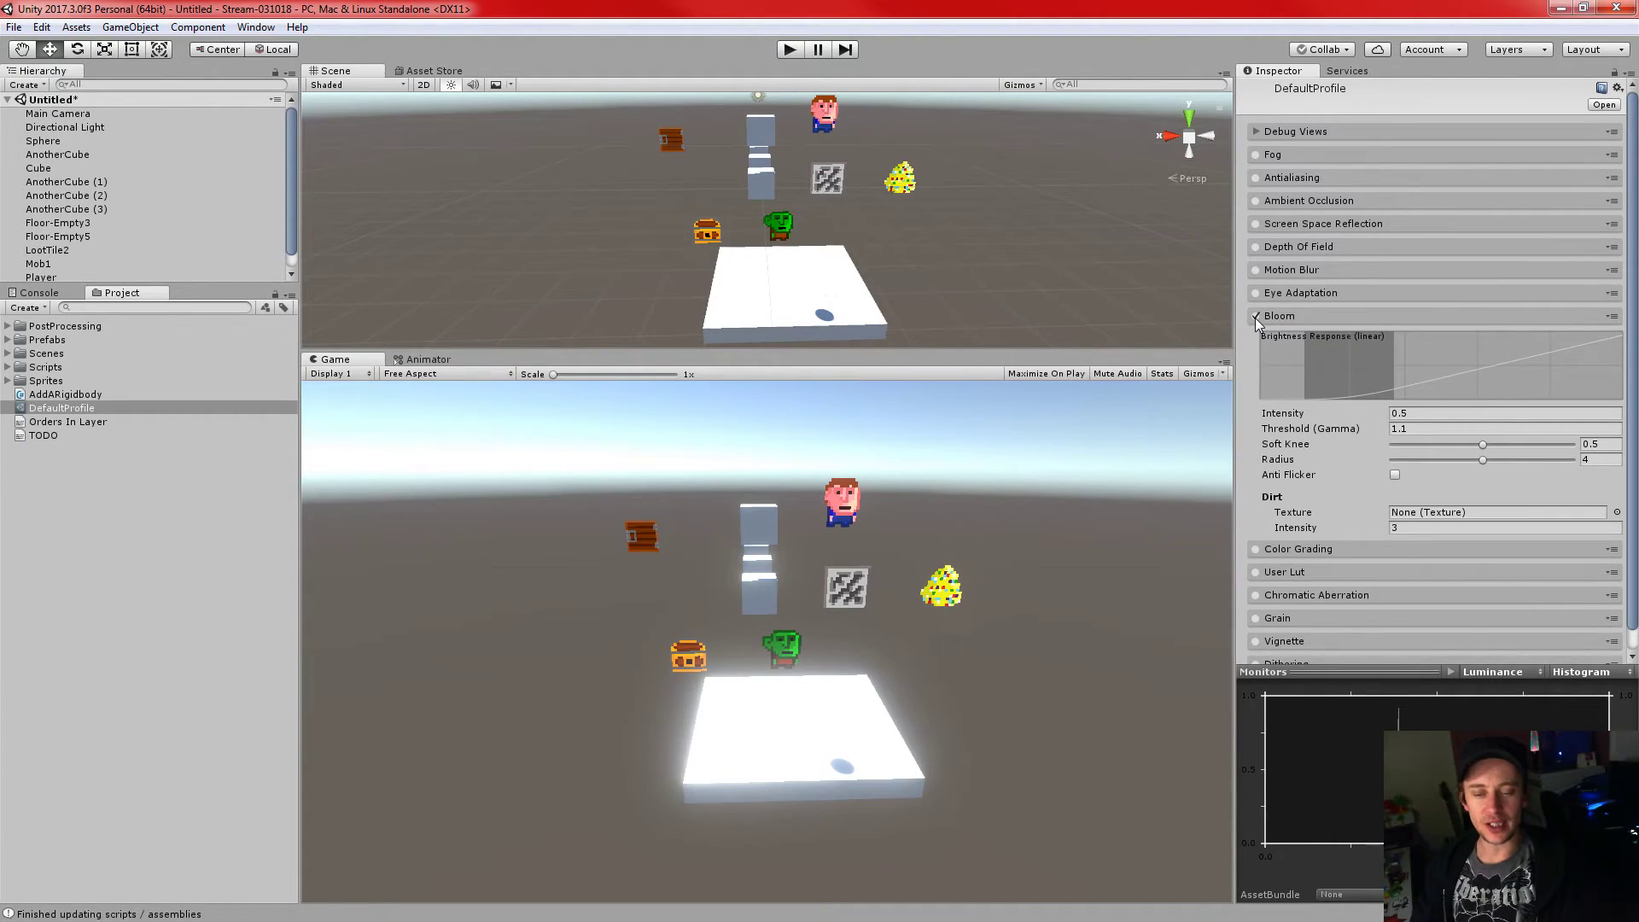
drag(1186, 347, 1189, 347)
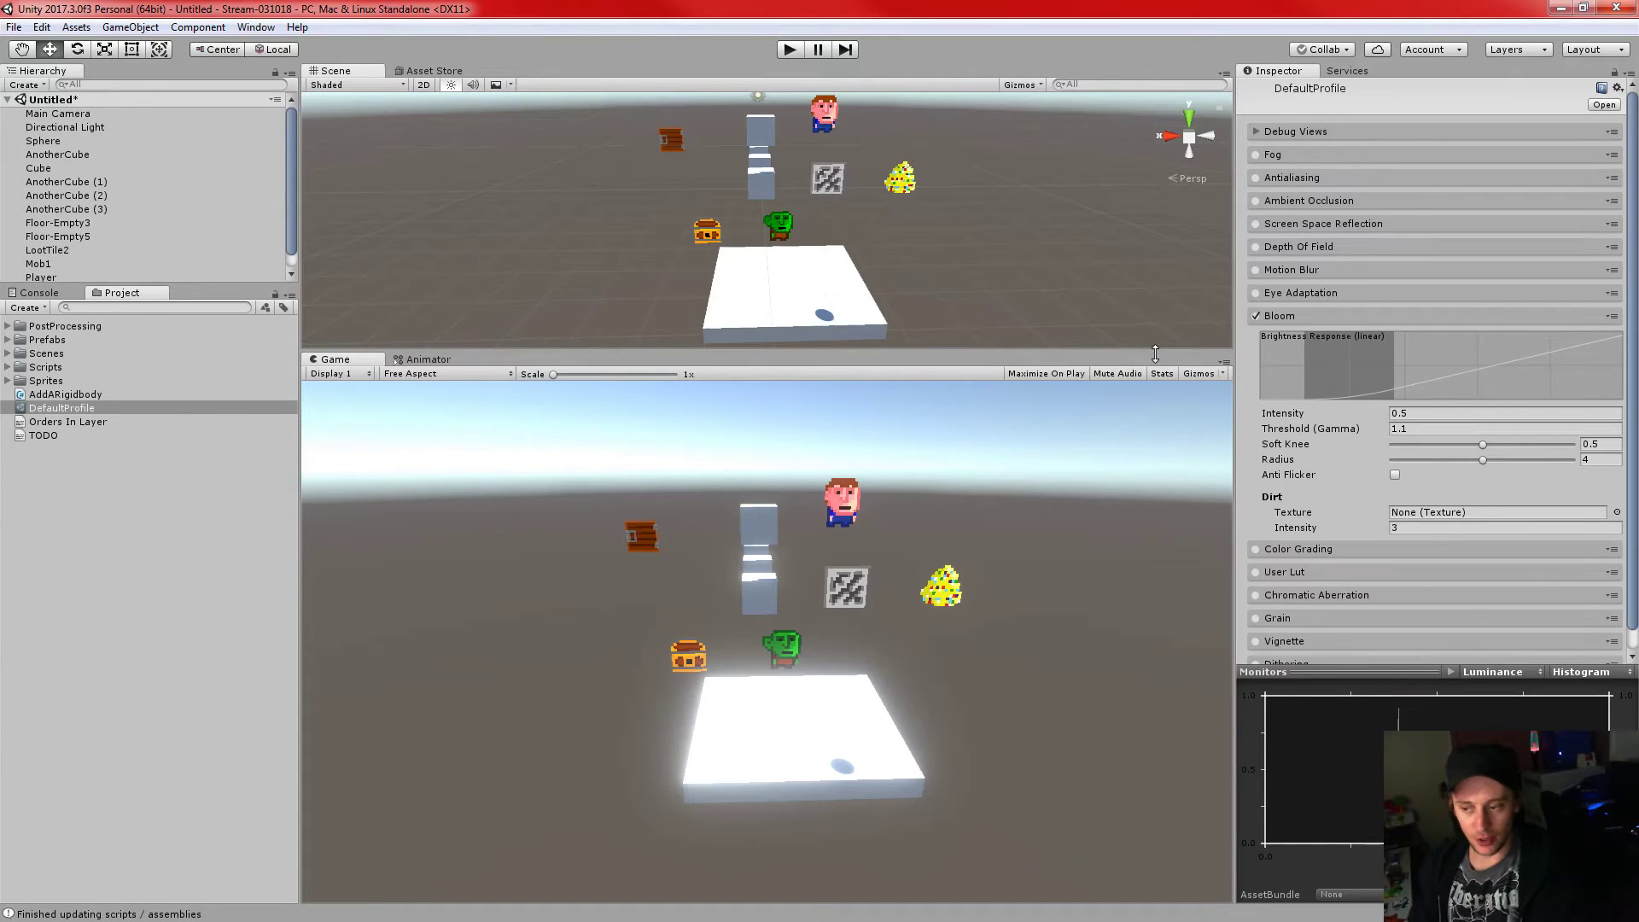
click(1255, 316)
click(1255, 316)
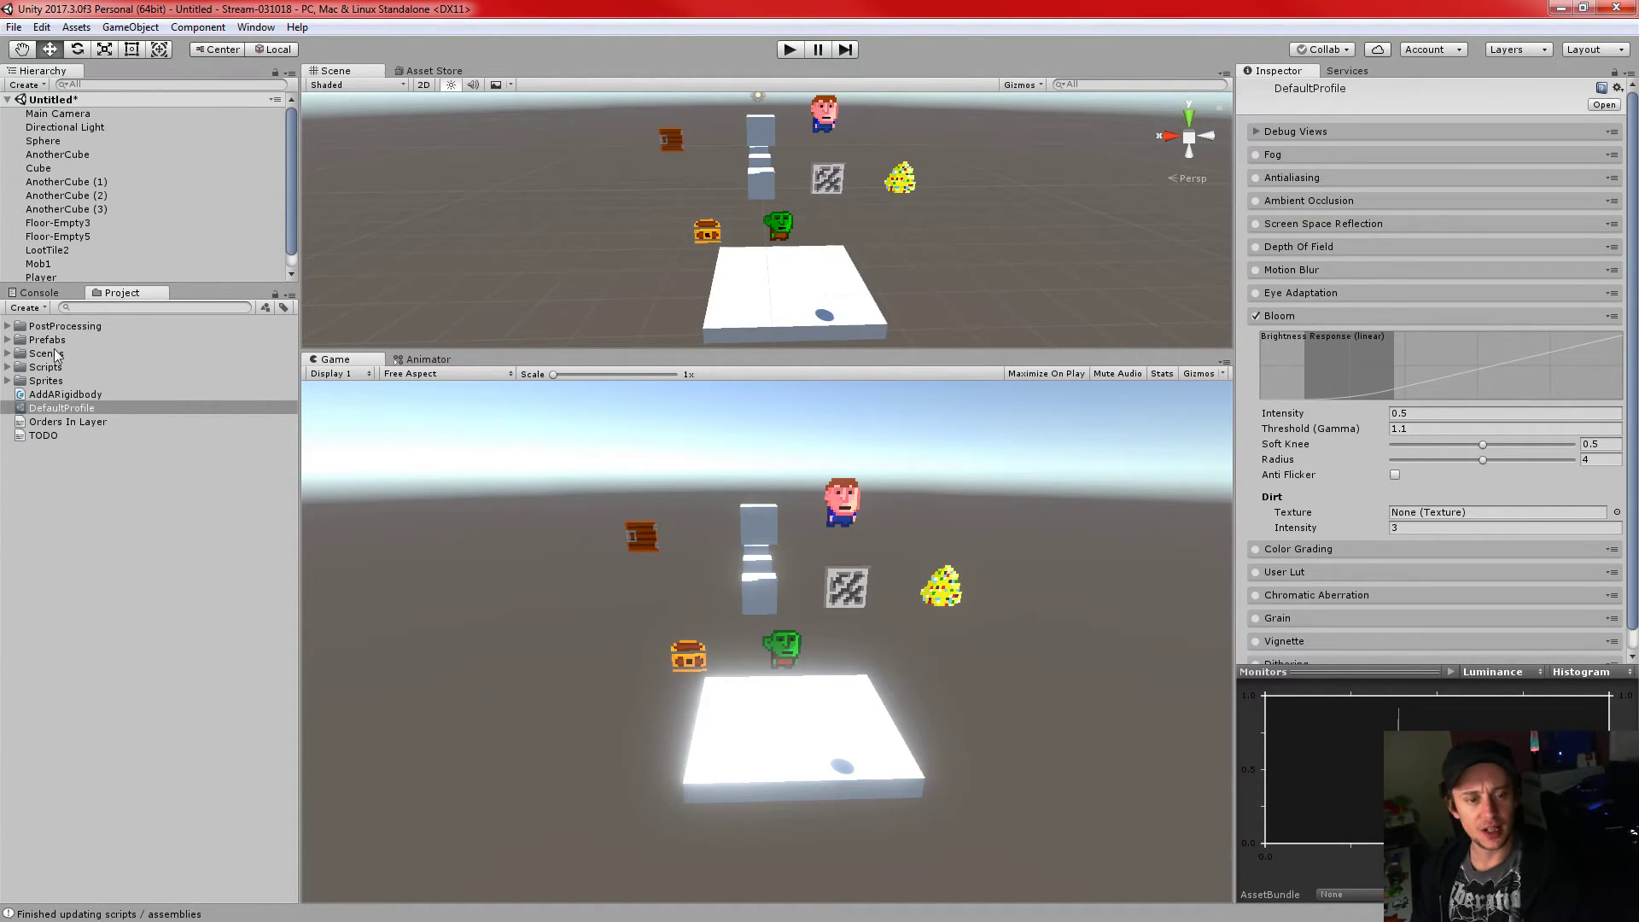
- Change the Player object's Sprite Renderer material to Default-Diffuse
click(43, 278)
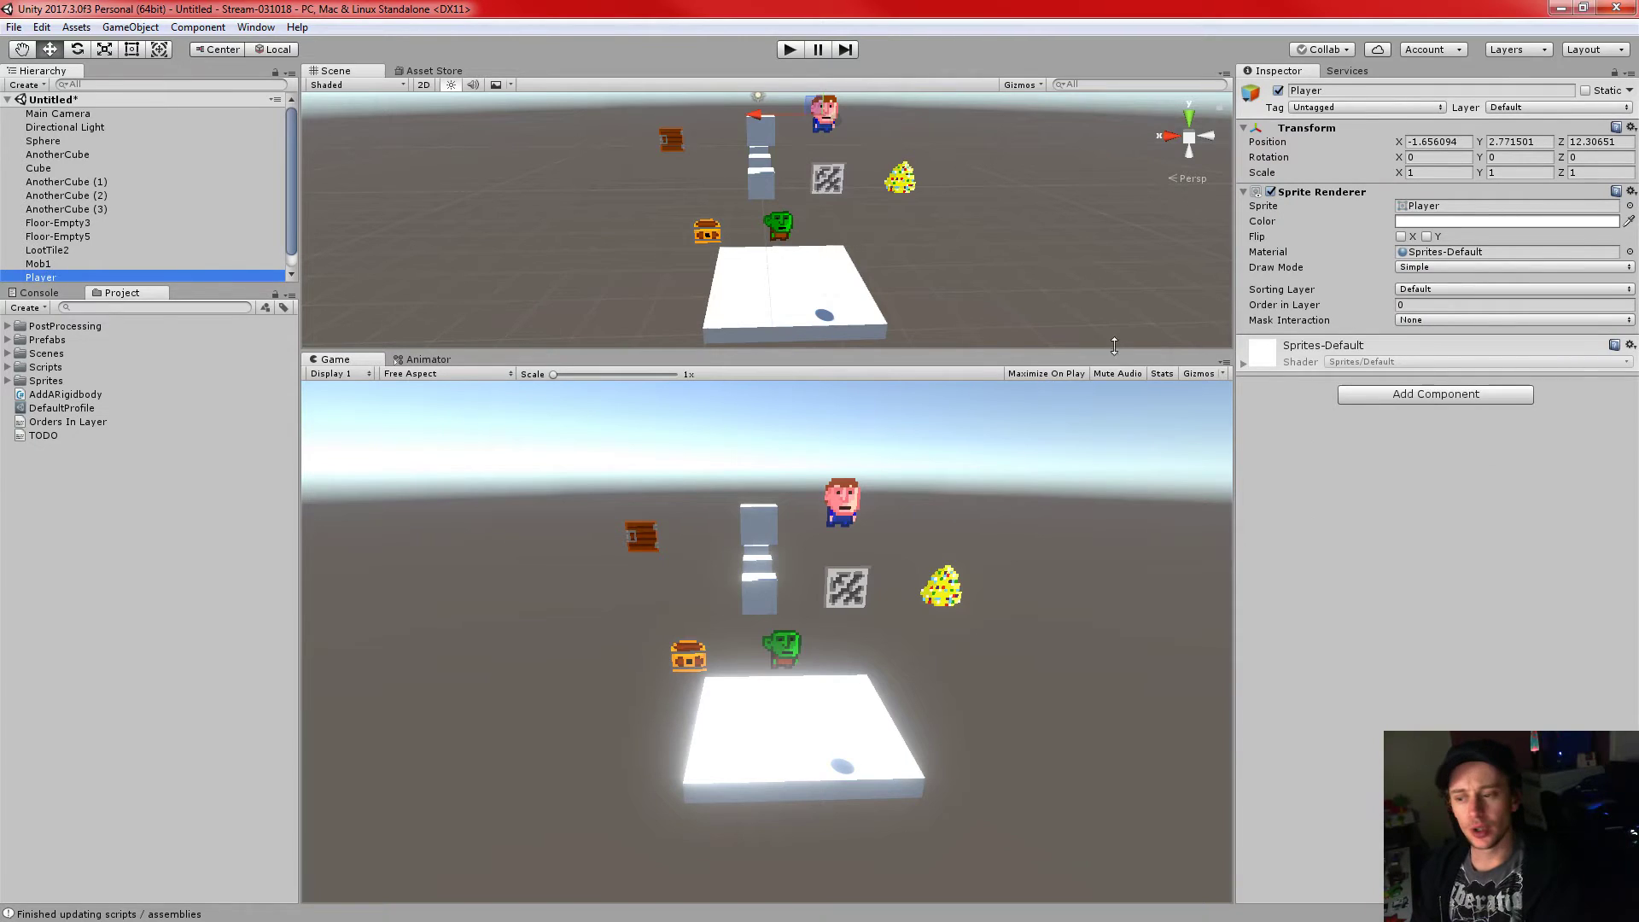
click(1463, 255)
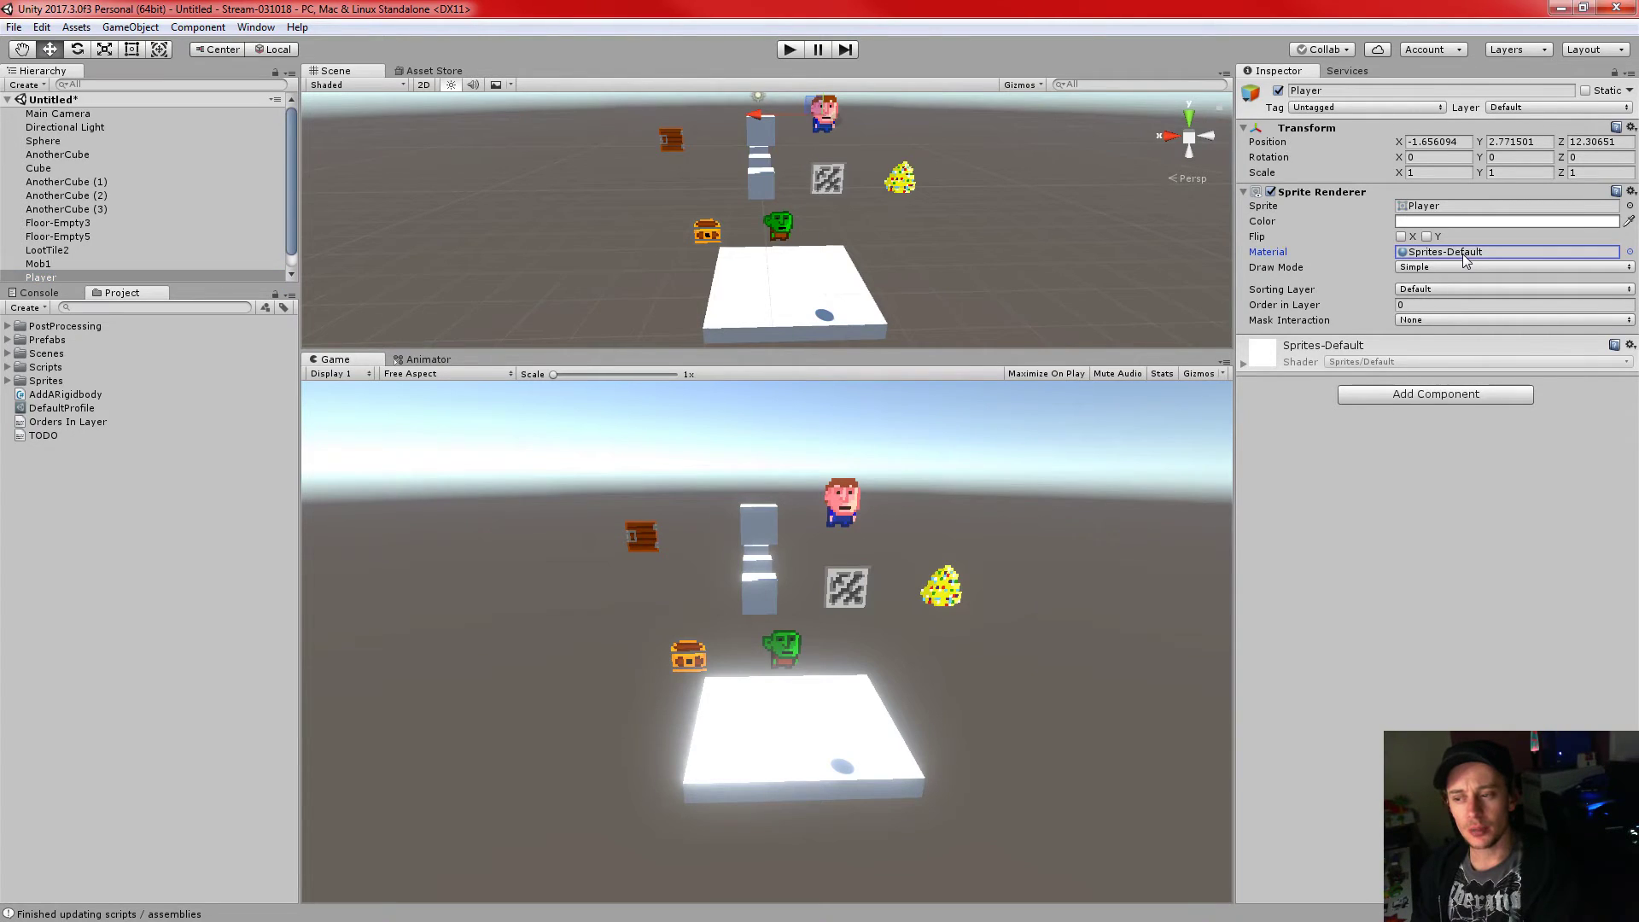
click(1630, 252)
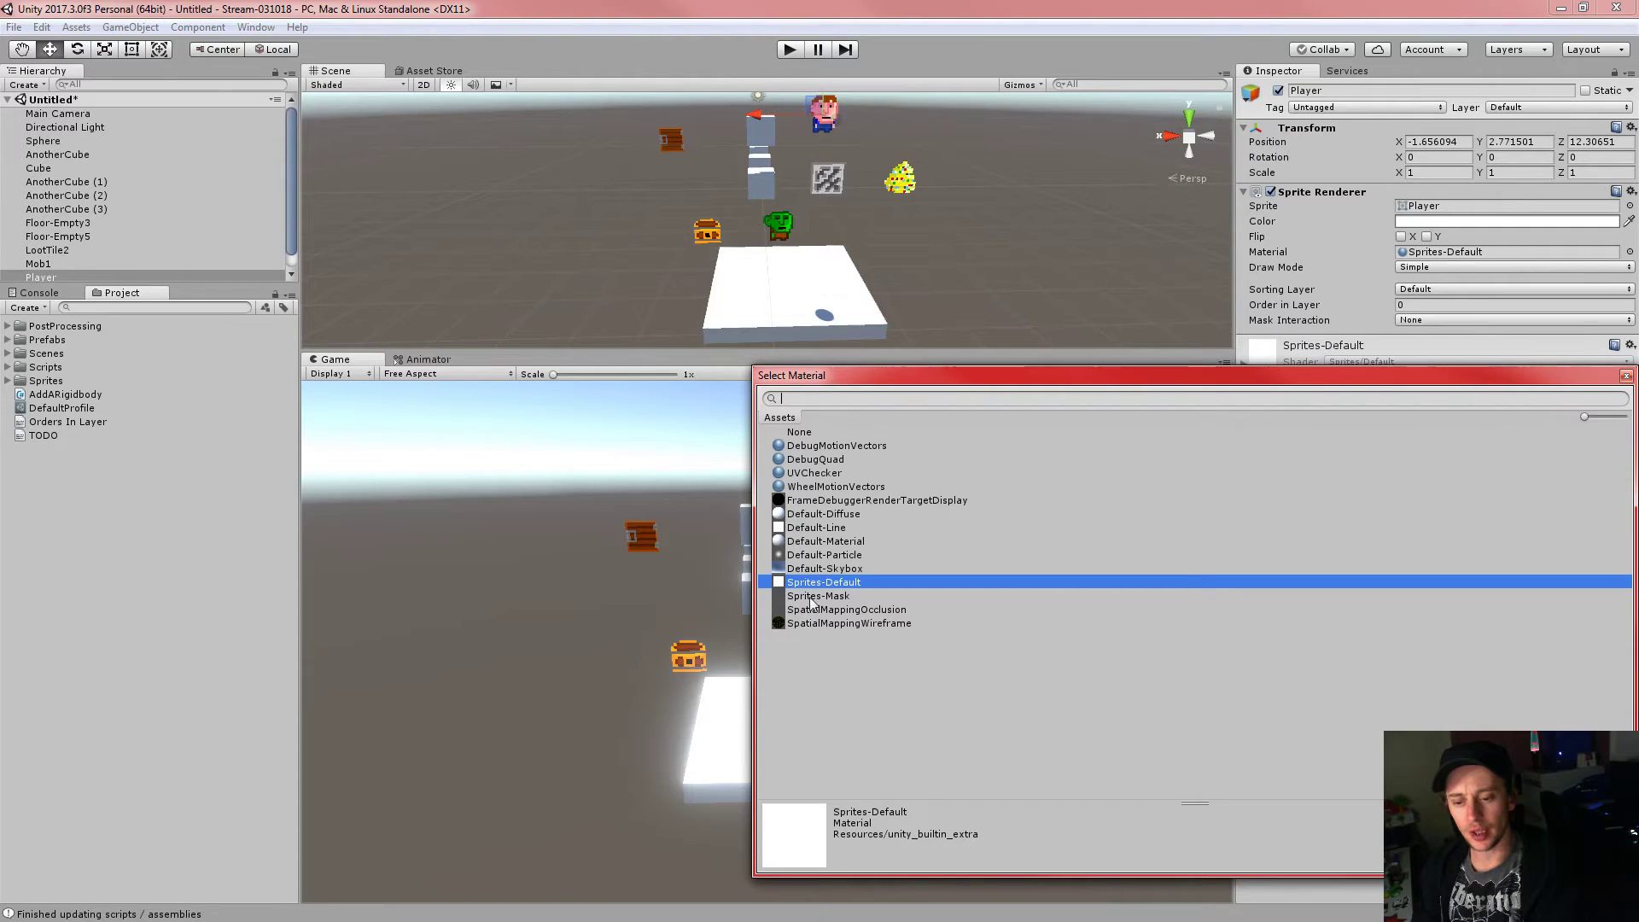
click(819, 542)
drag(862, 378, 959, 331)
click(1128, 510)
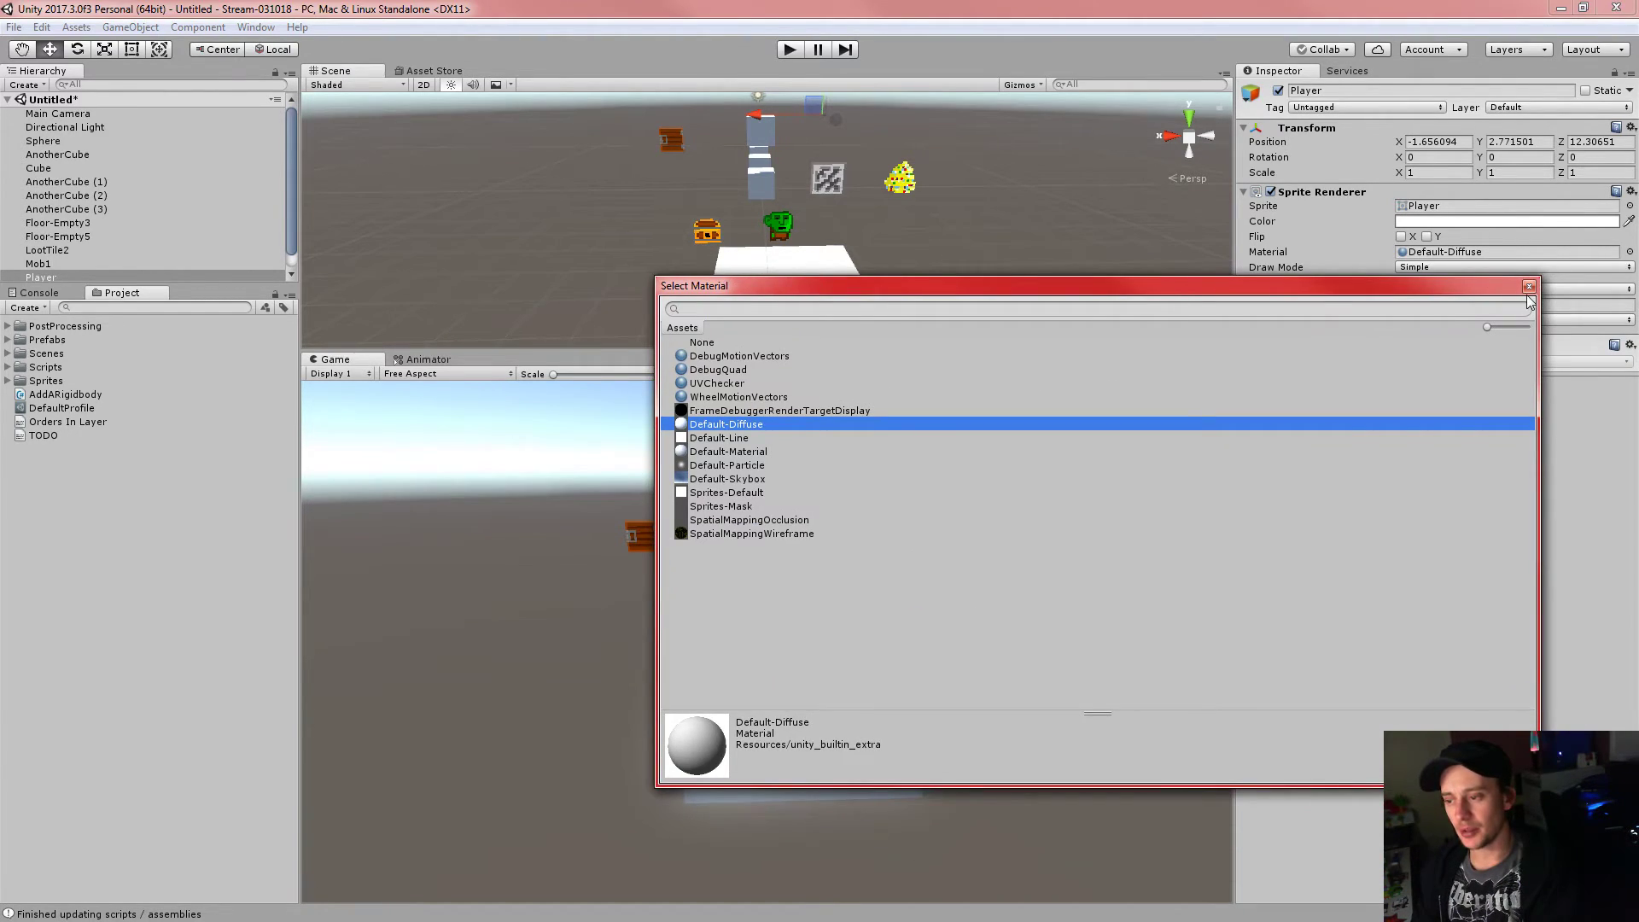
key(Return)
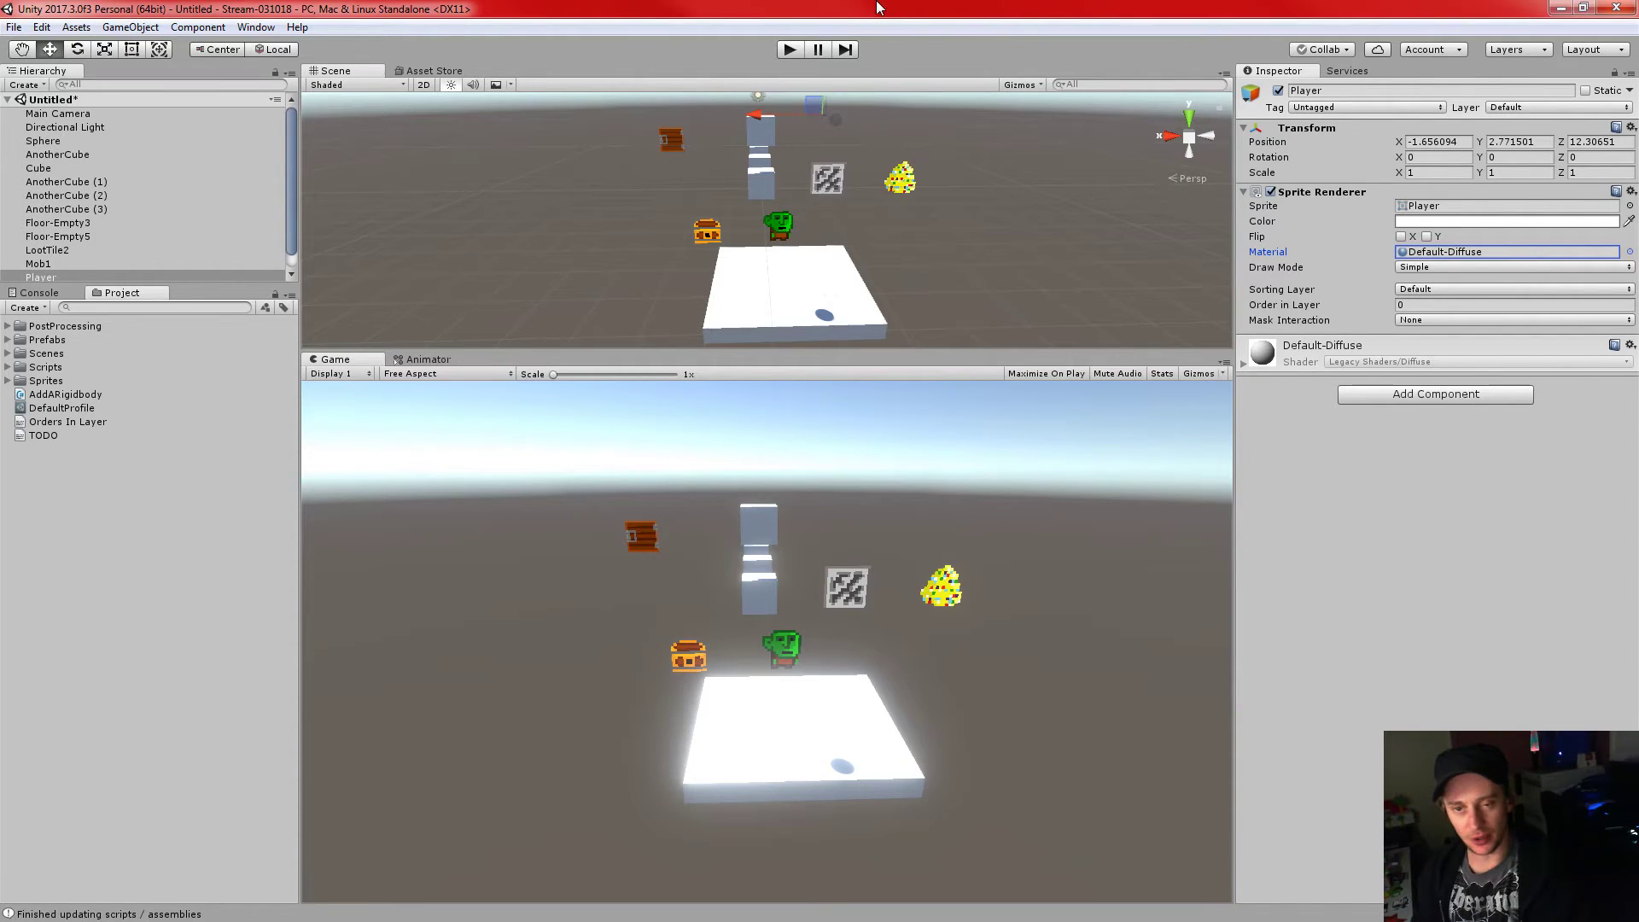
- Return to DefaultProfile and examine its Bloom settings
click(56, 115)
click(37, 412)
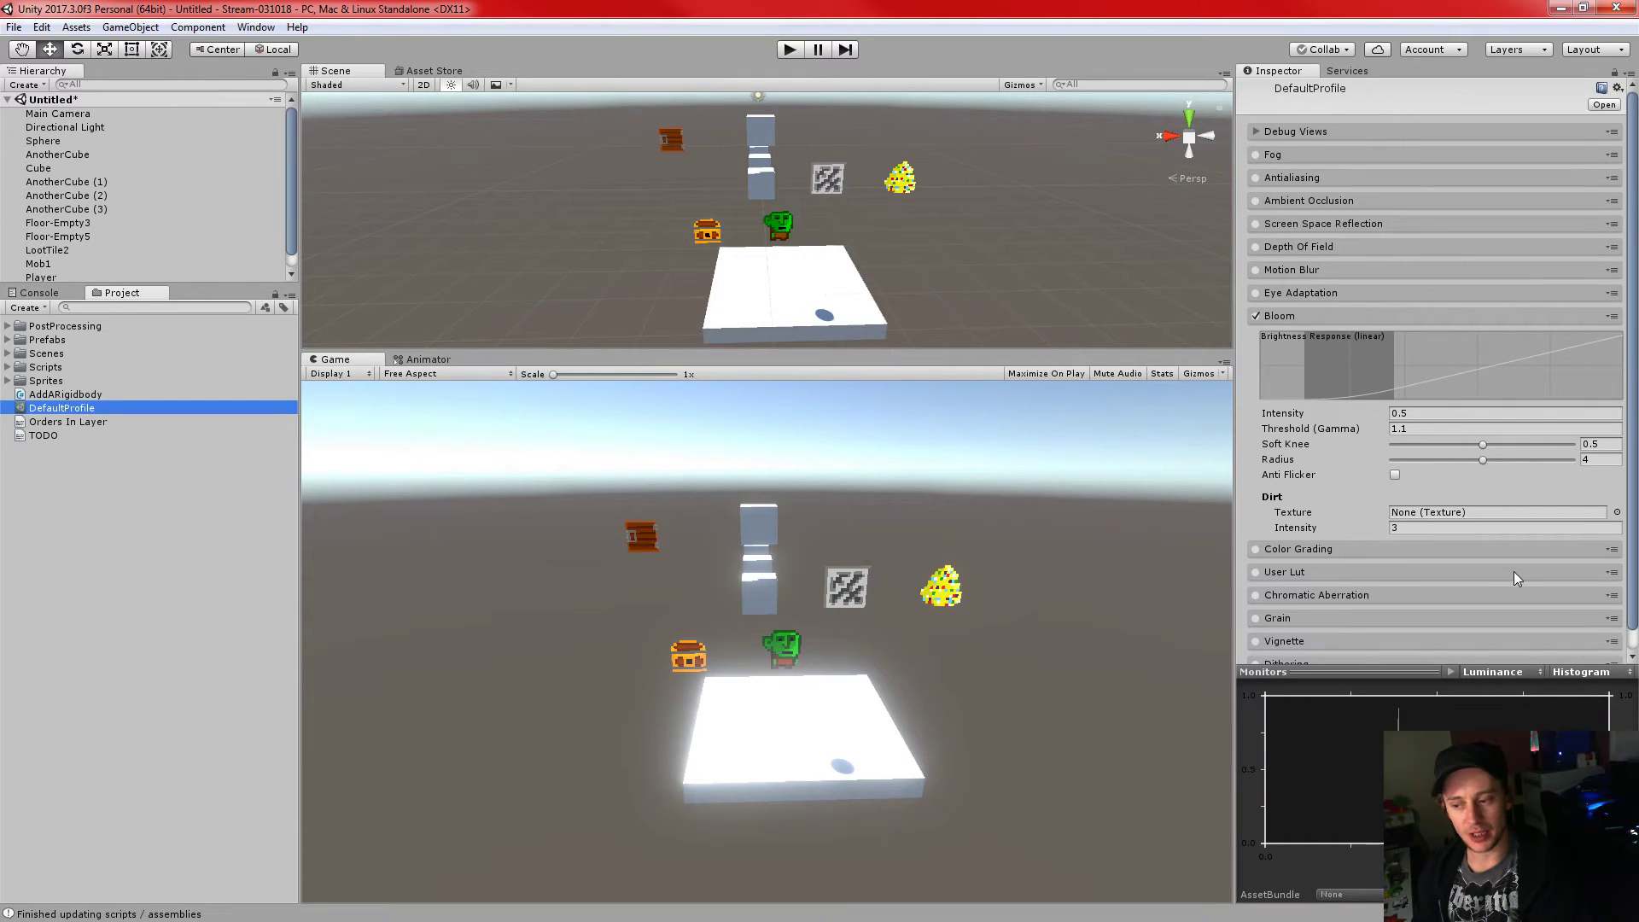
scroll(1477, 486, down, 1)
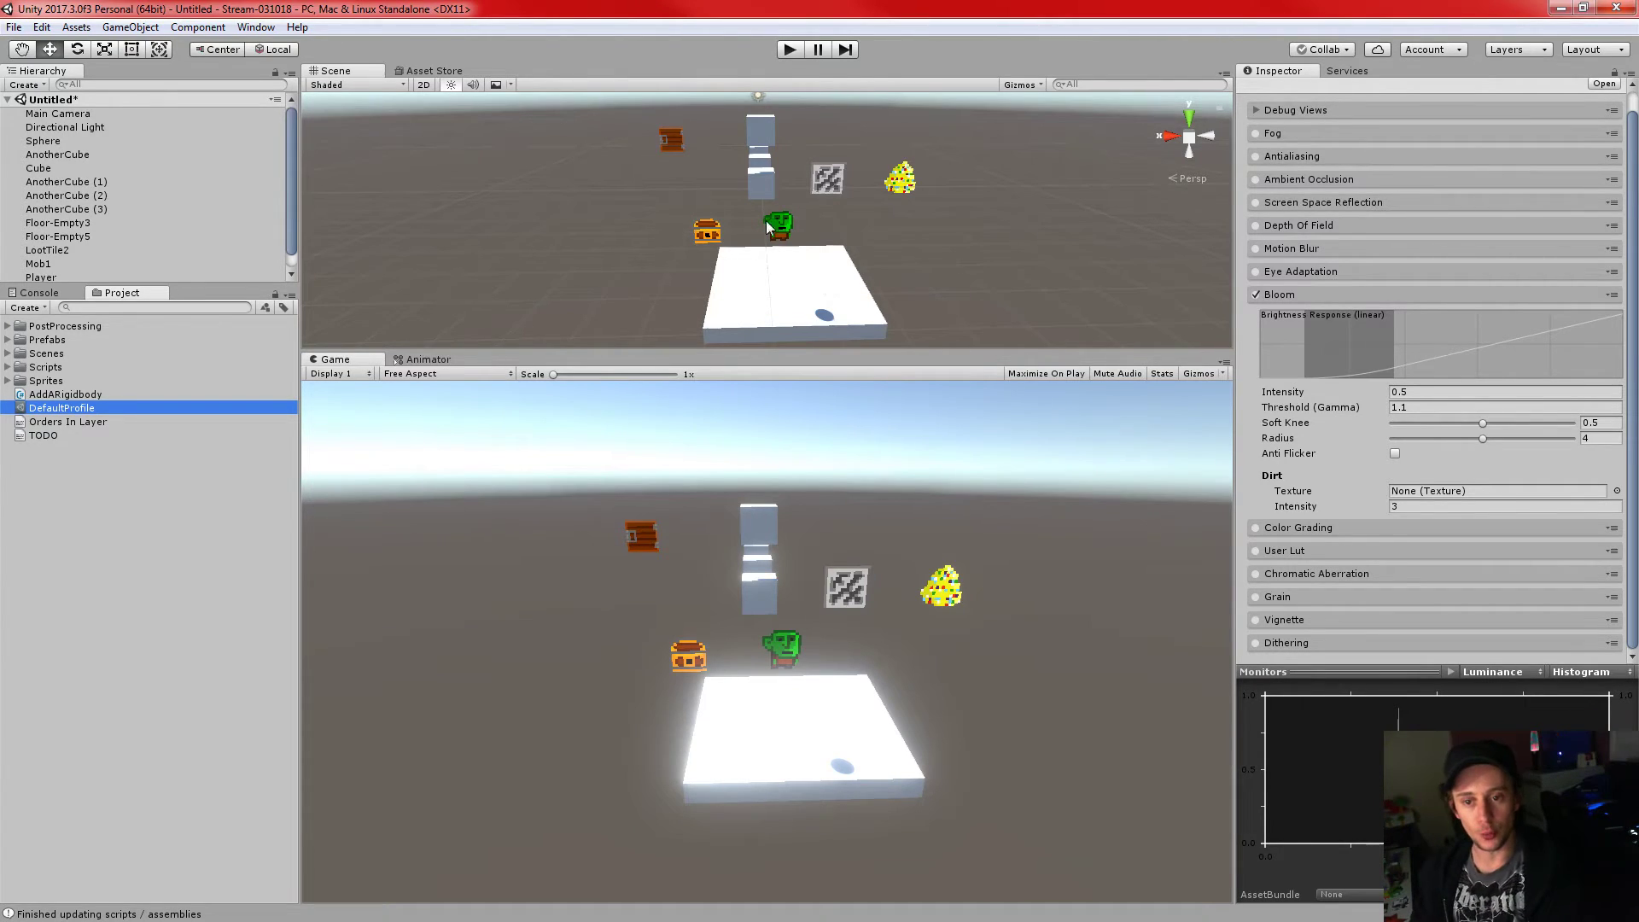
- Select a cube in the scene's stack and bring up the asset options for the project's root folder
click(764, 186)
right_click(72, 474)
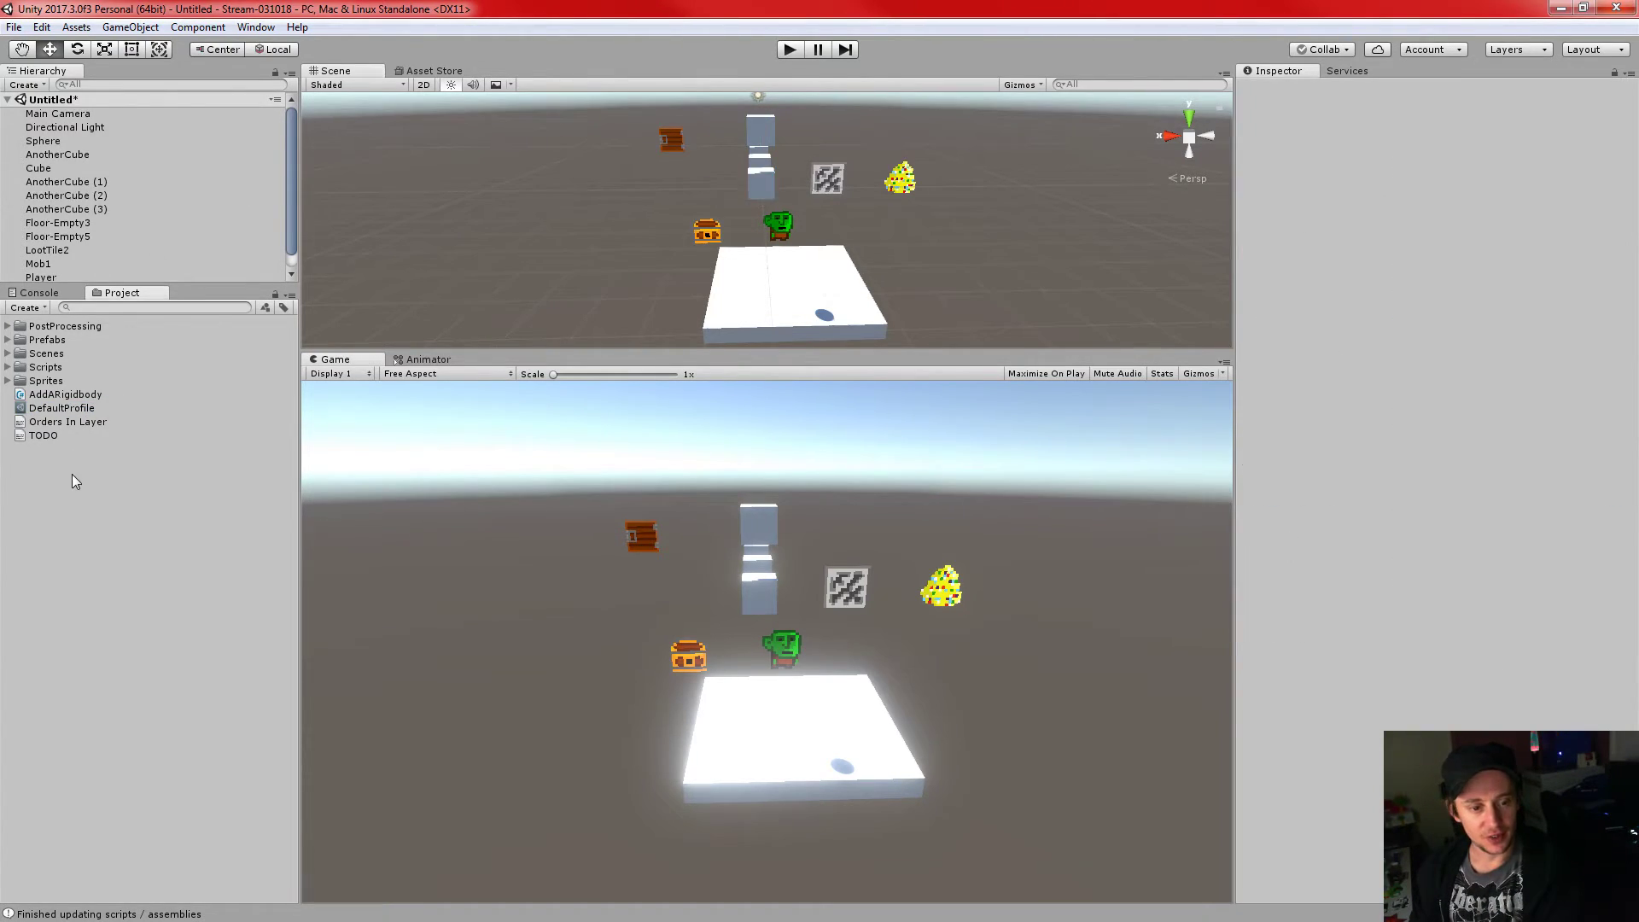
- Create a new material named BloomMaterial in the project's root assets folder
mouse_move(145, 491)
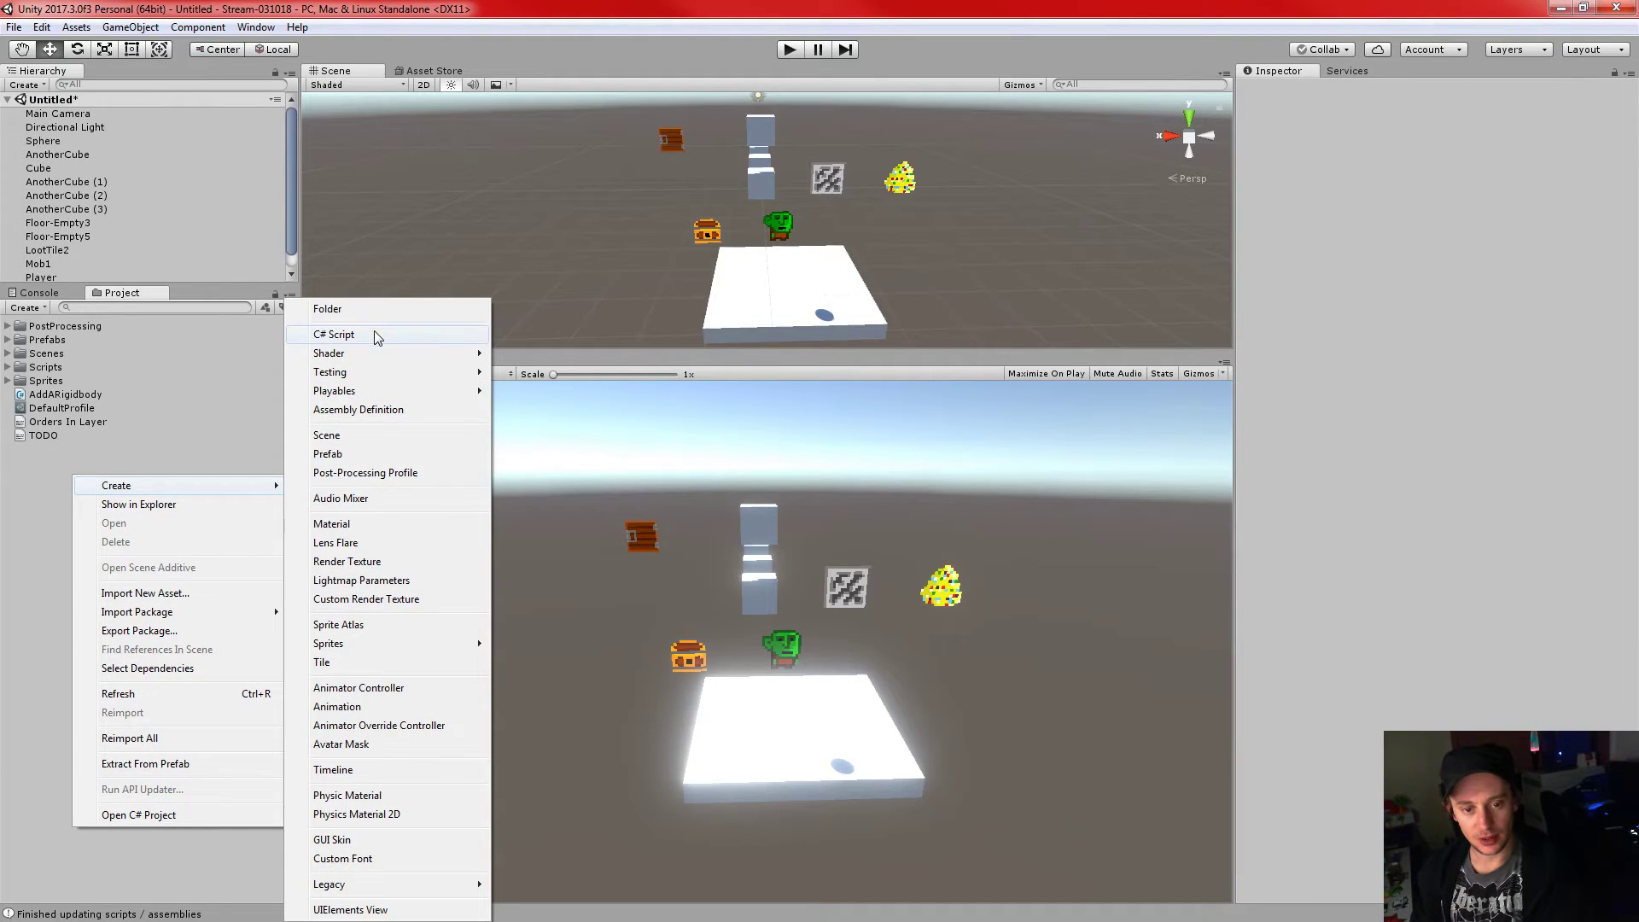
click(366, 525)
text(BloomMateri)
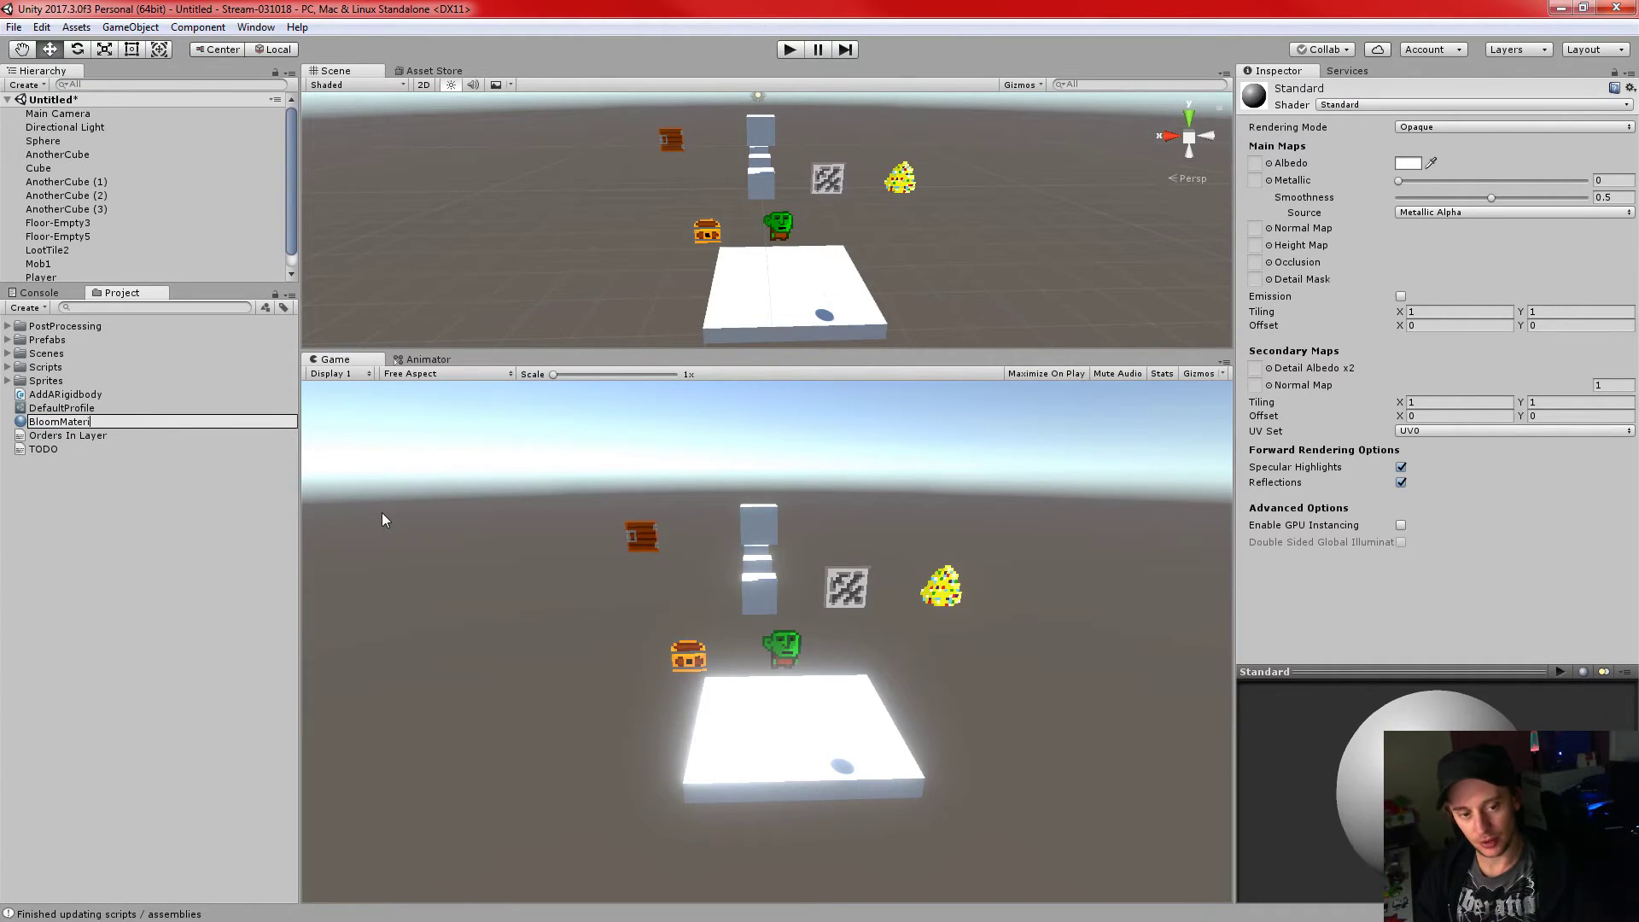
text(al)
key(Return)
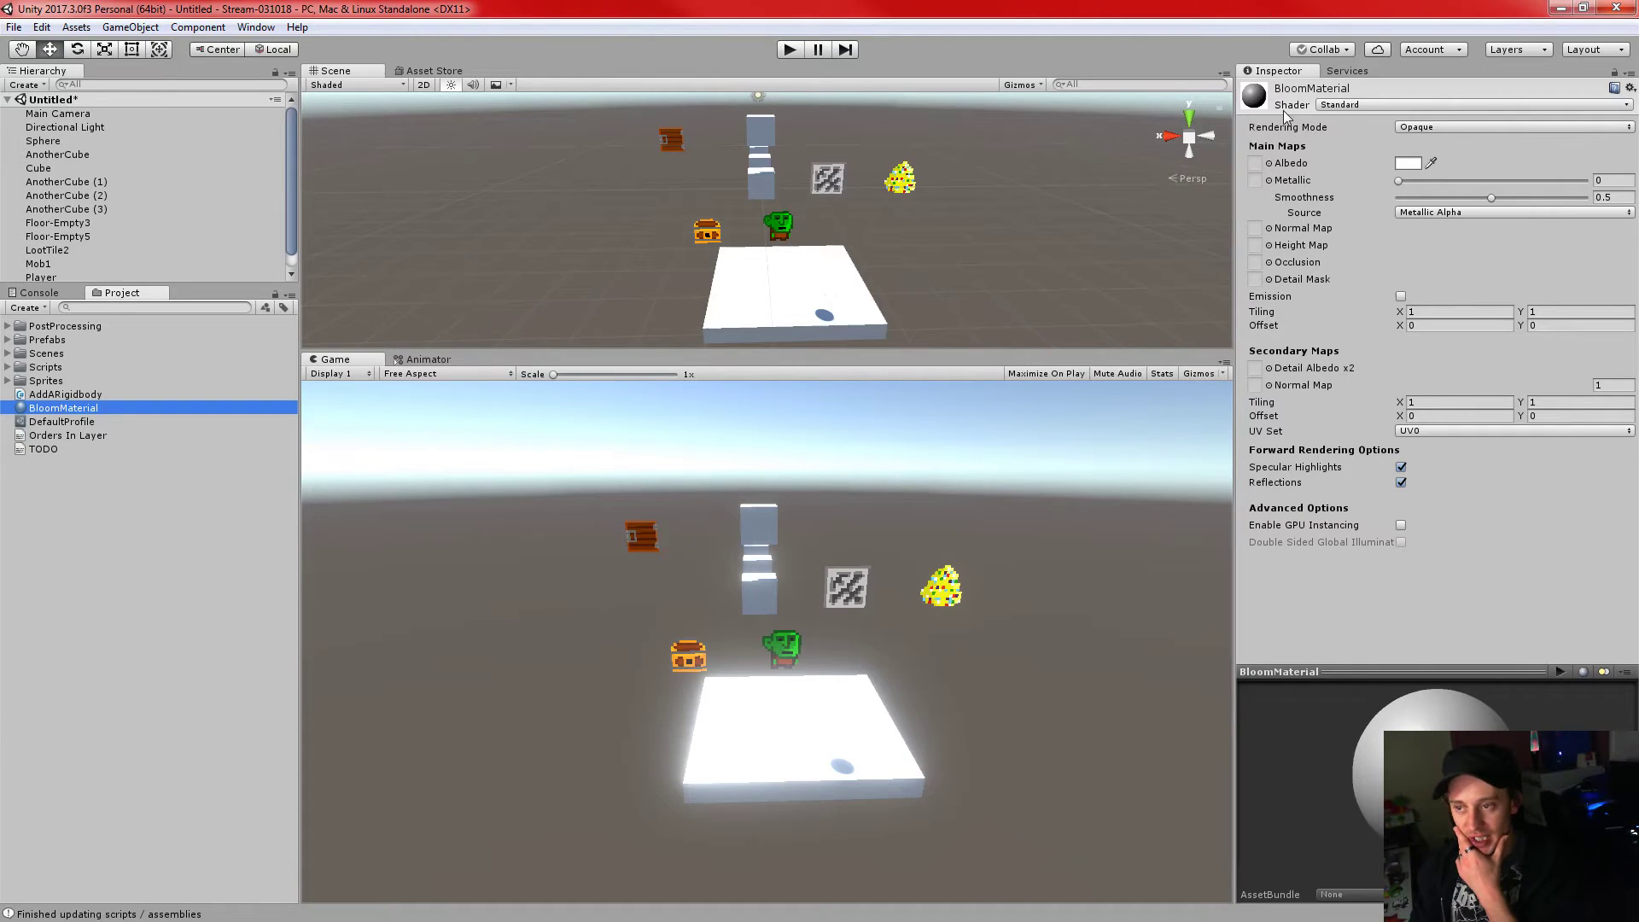
- Enable emission on BloomMaterial and set its emission color to bright red
click(1400, 296)
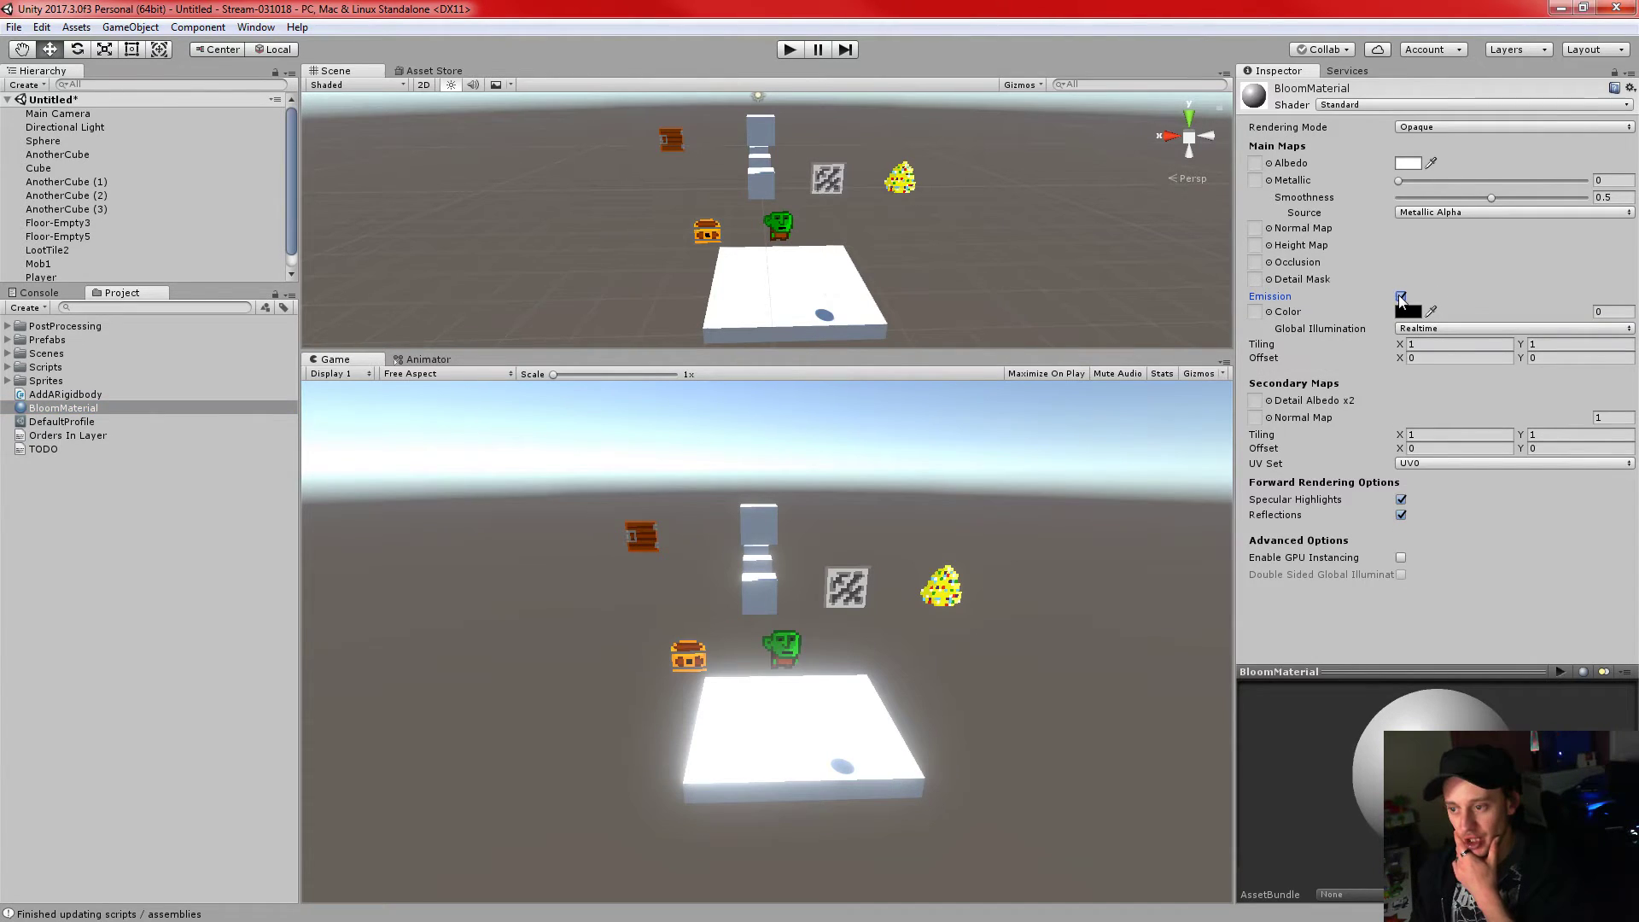
click(1408, 311)
drag(1260, 379, 1303, 261)
click(1324, 216)
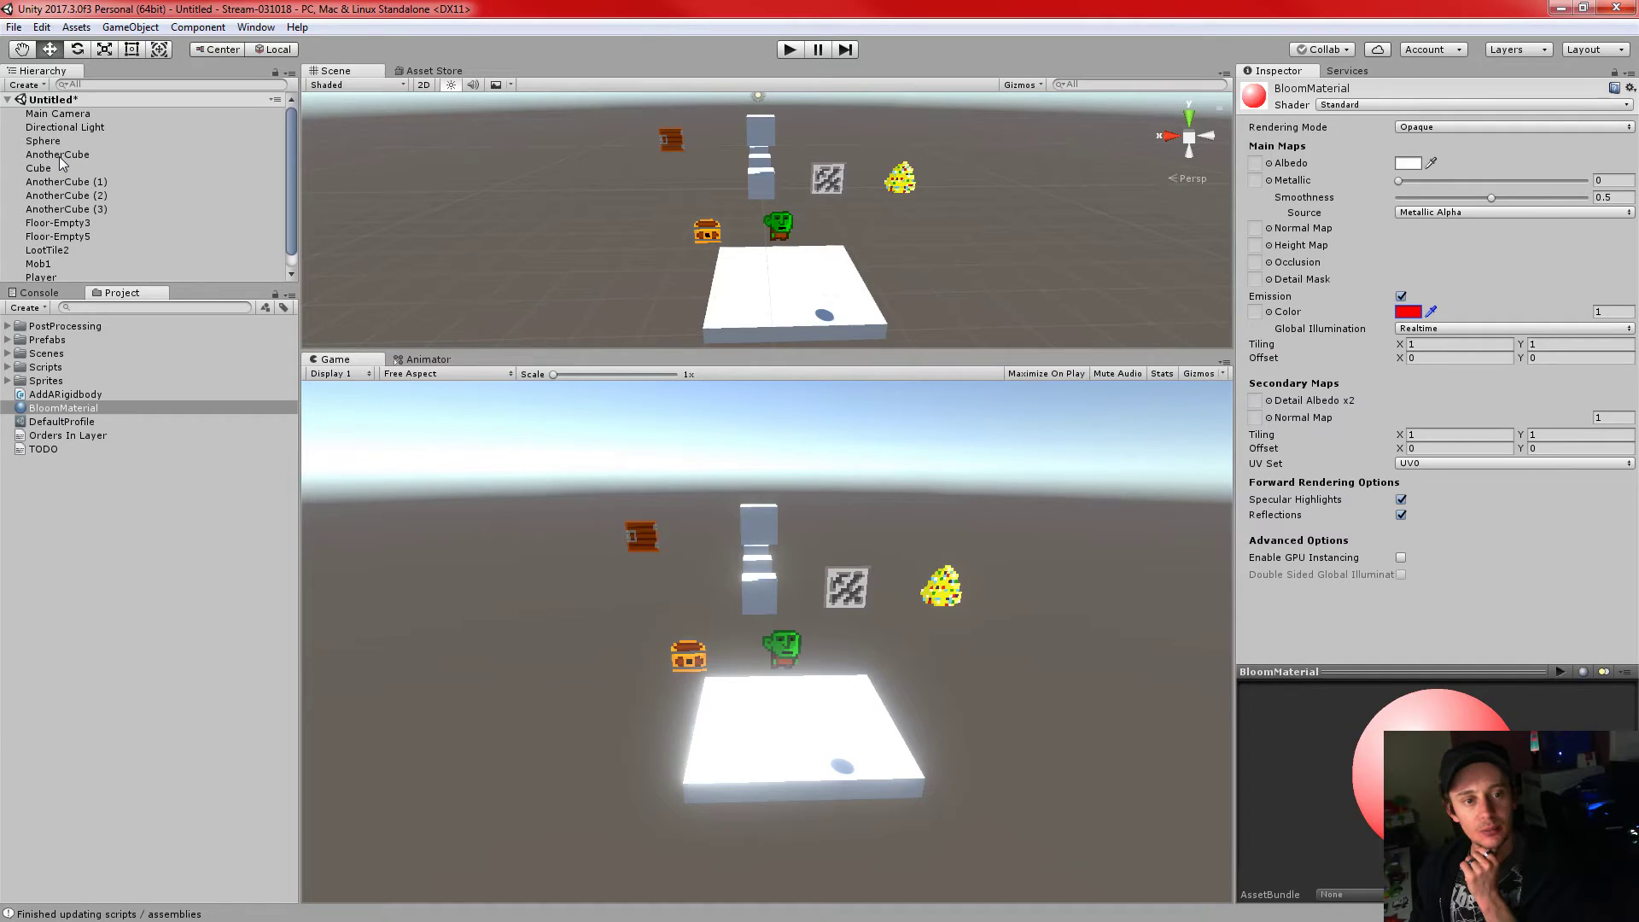
- Assign BloomMaterial to the Cube floor platform as its Element 0 material
click(792, 282)
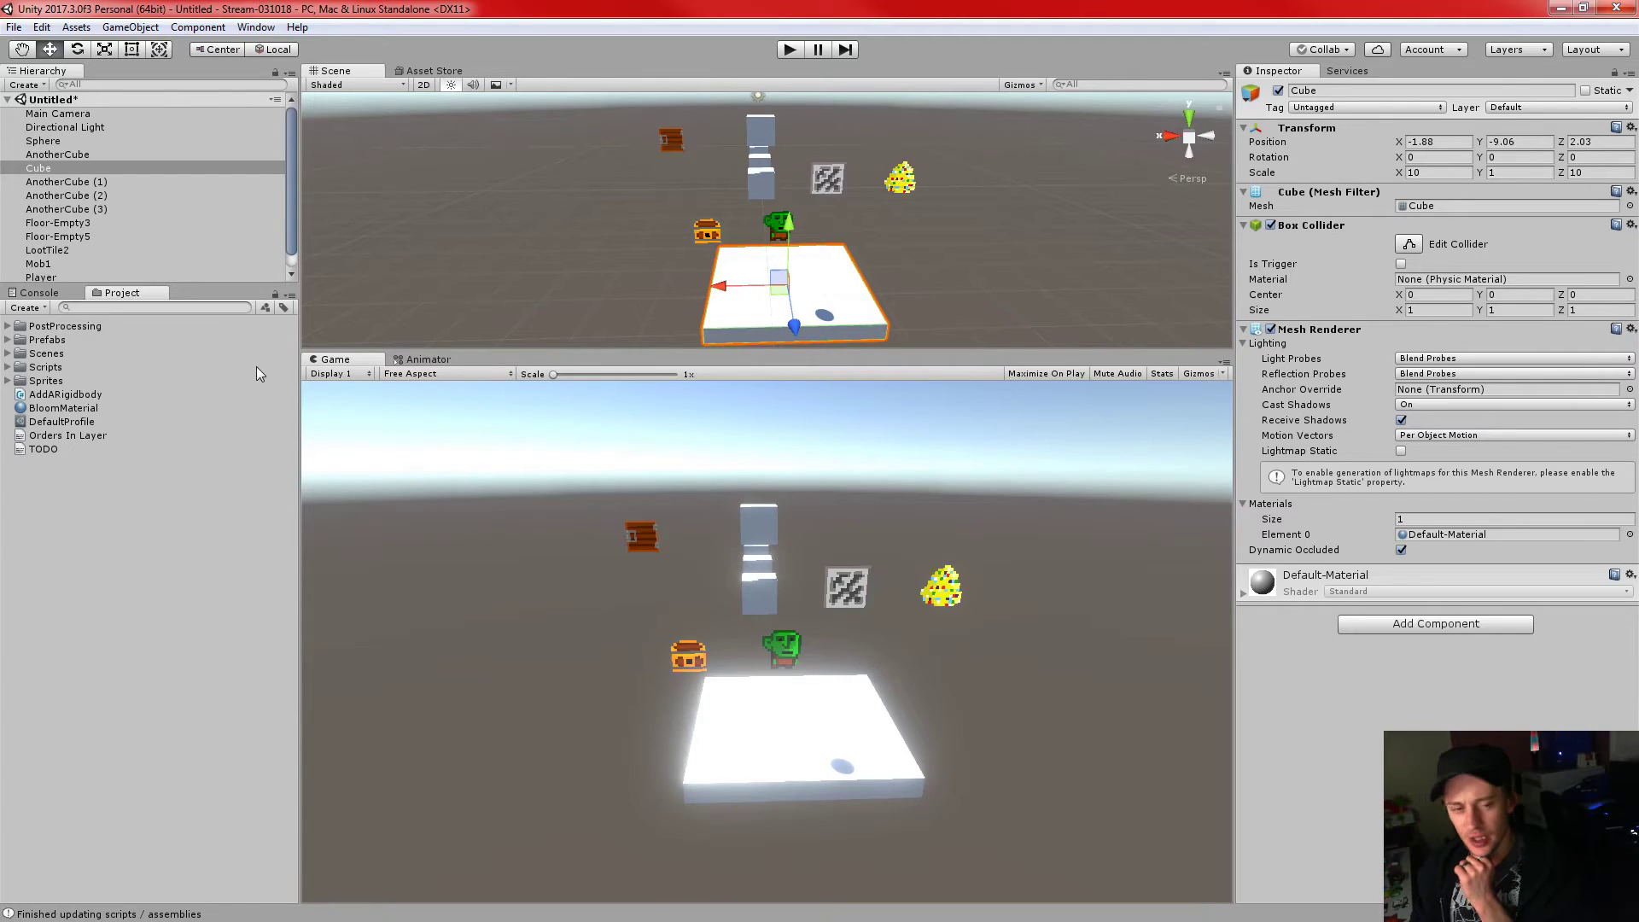
drag(52, 412, 1455, 536)
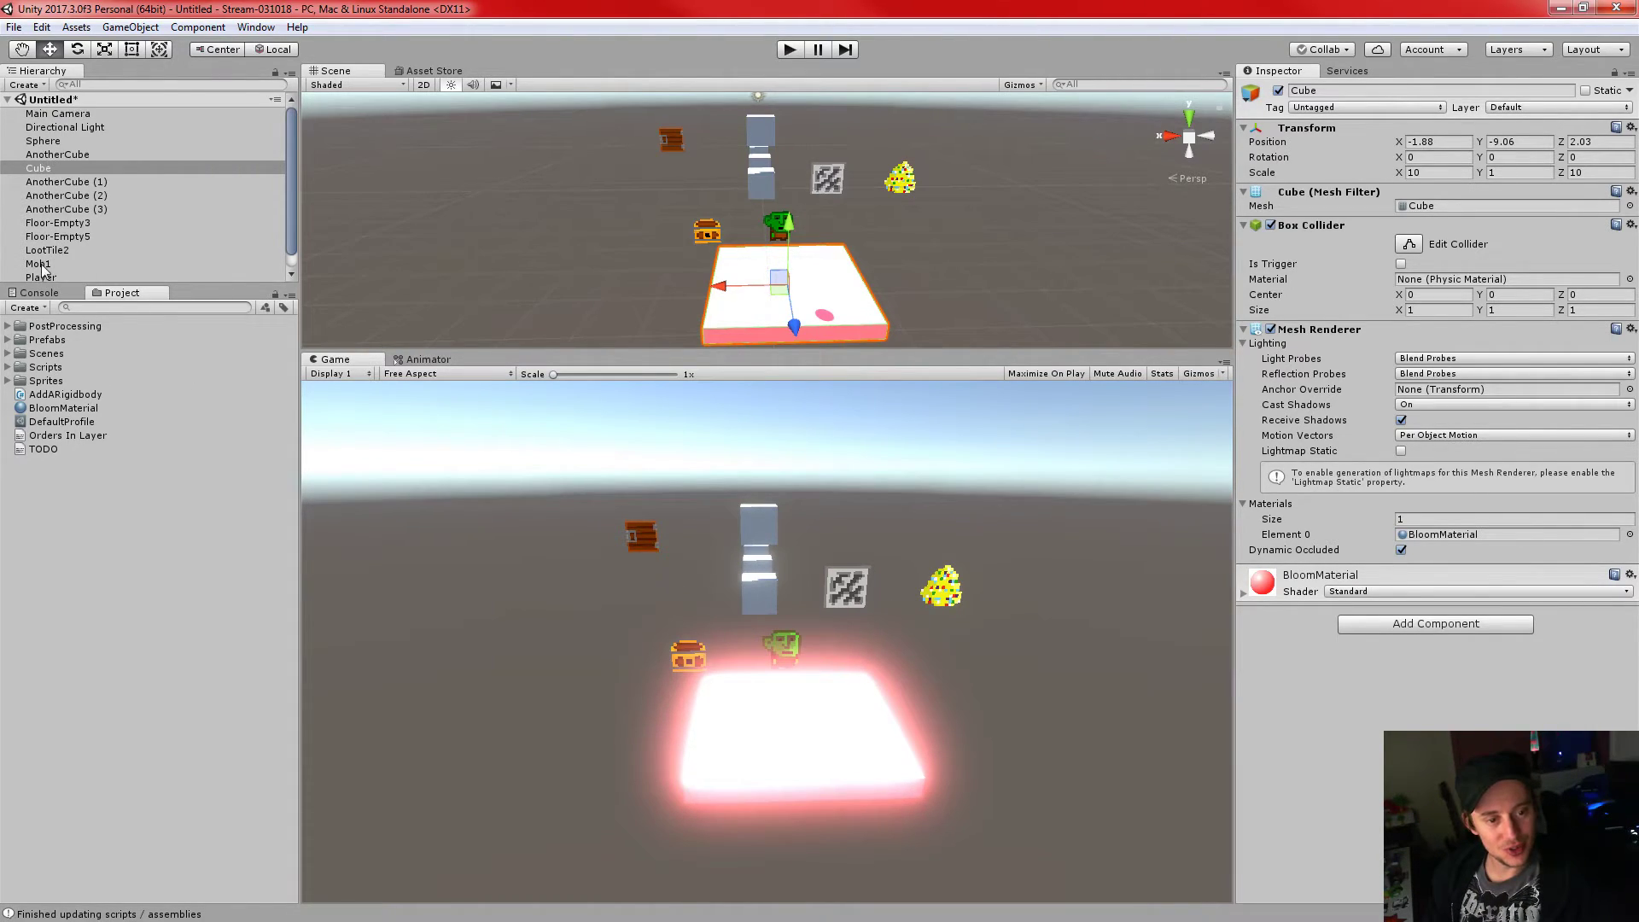
- Try BloomMaterial as the material of the Mob1 sprite
click(43, 263)
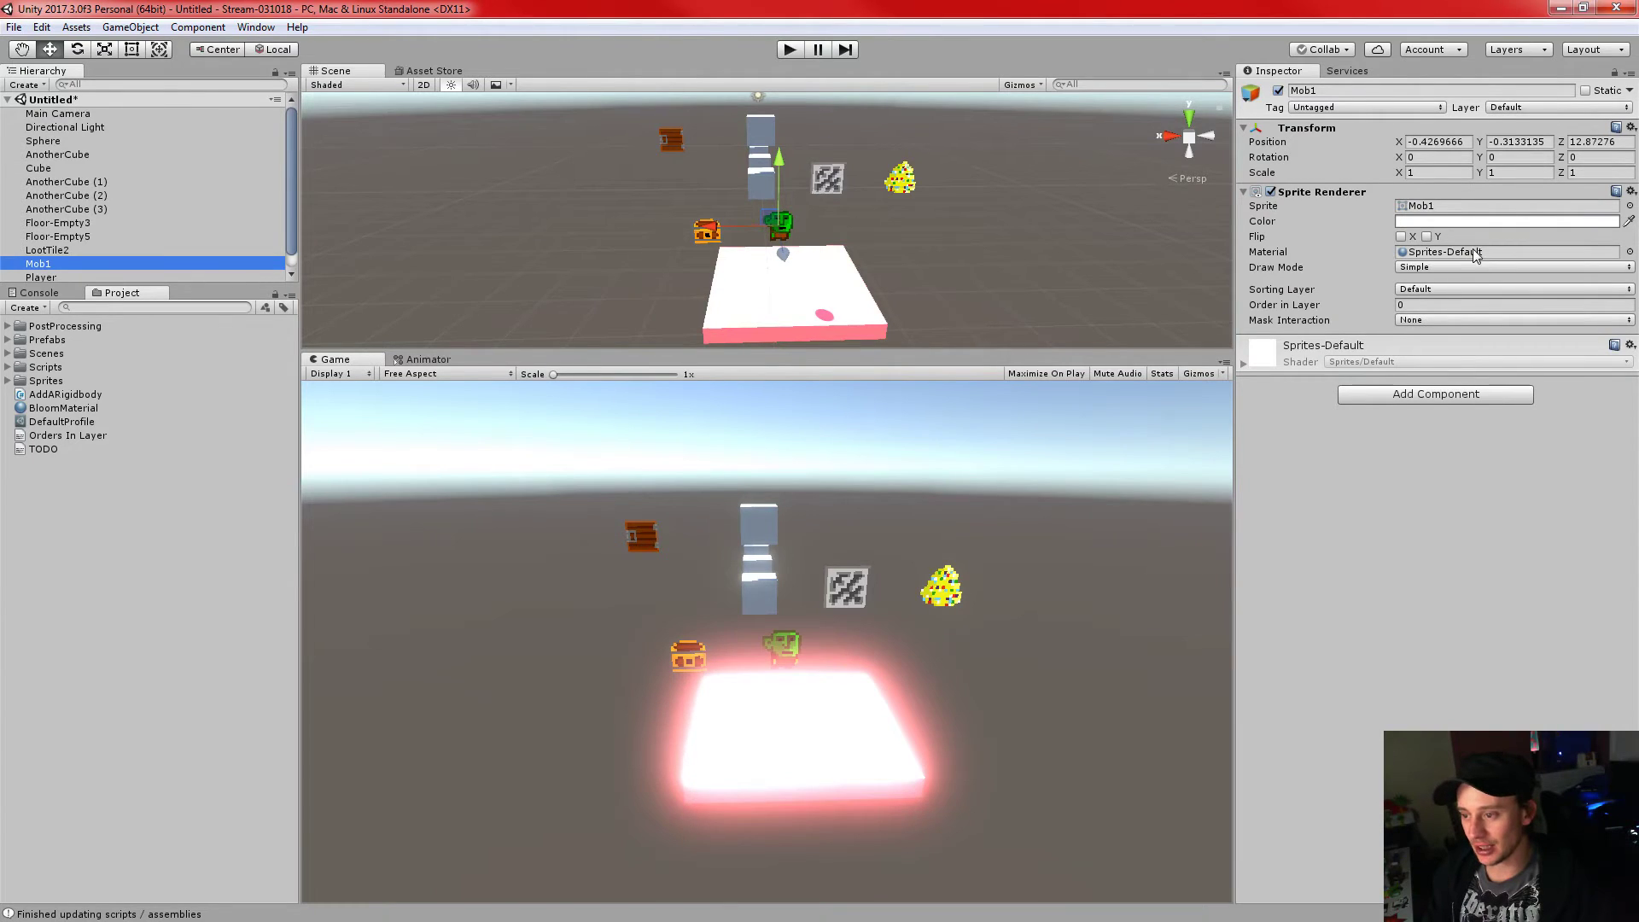
click(1511, 254)
click(1629, 251)
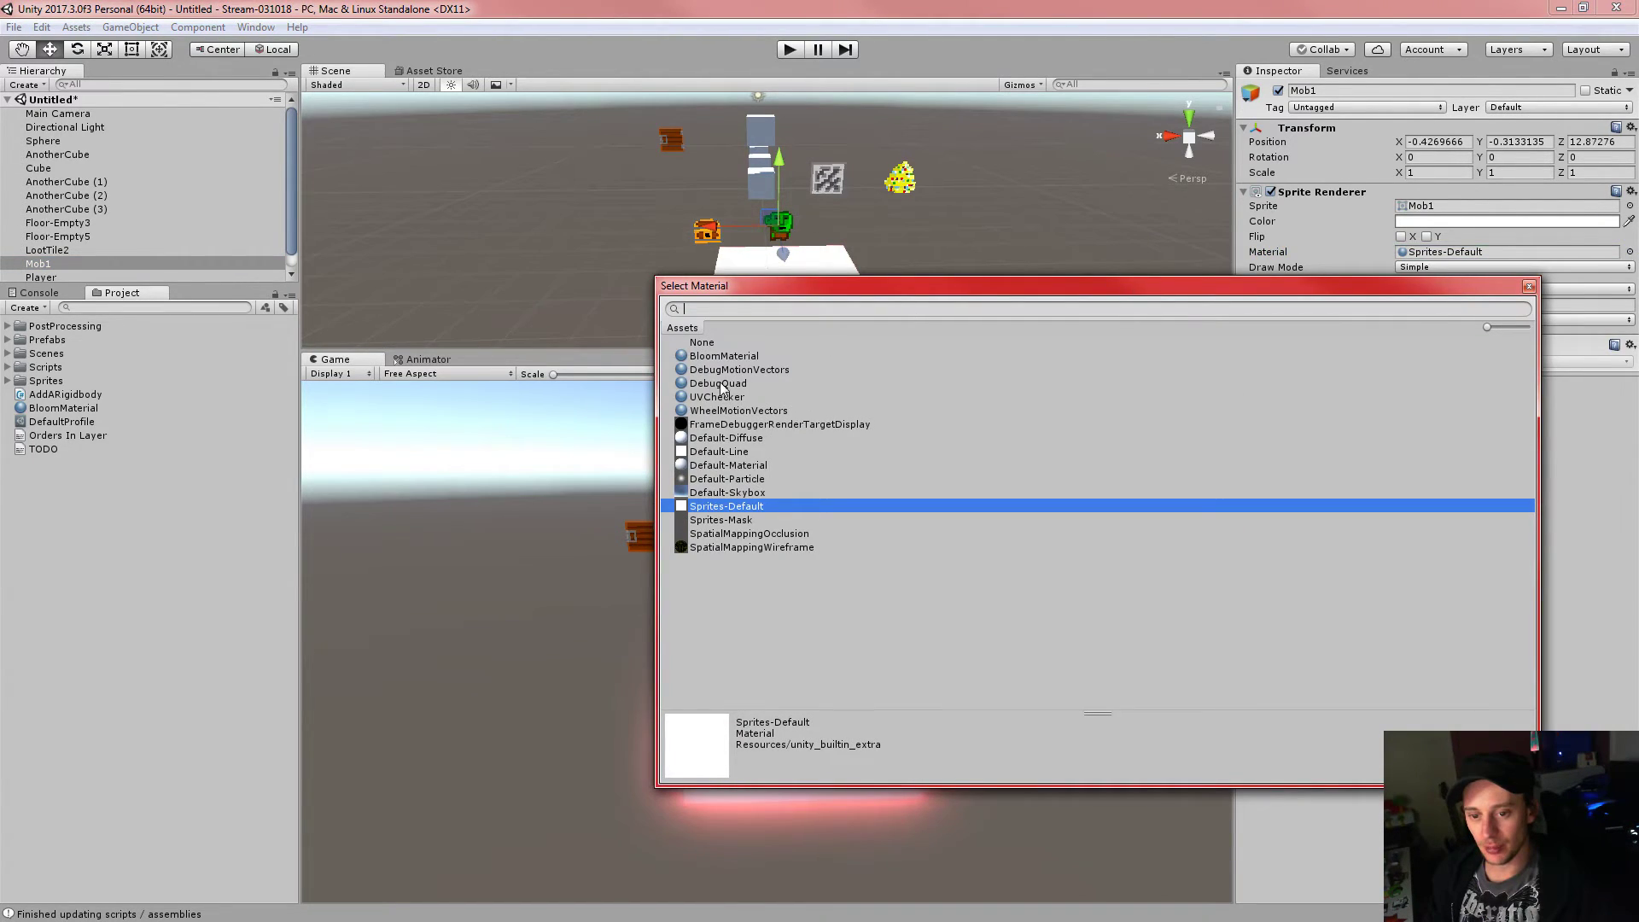
double_click(717, 356)
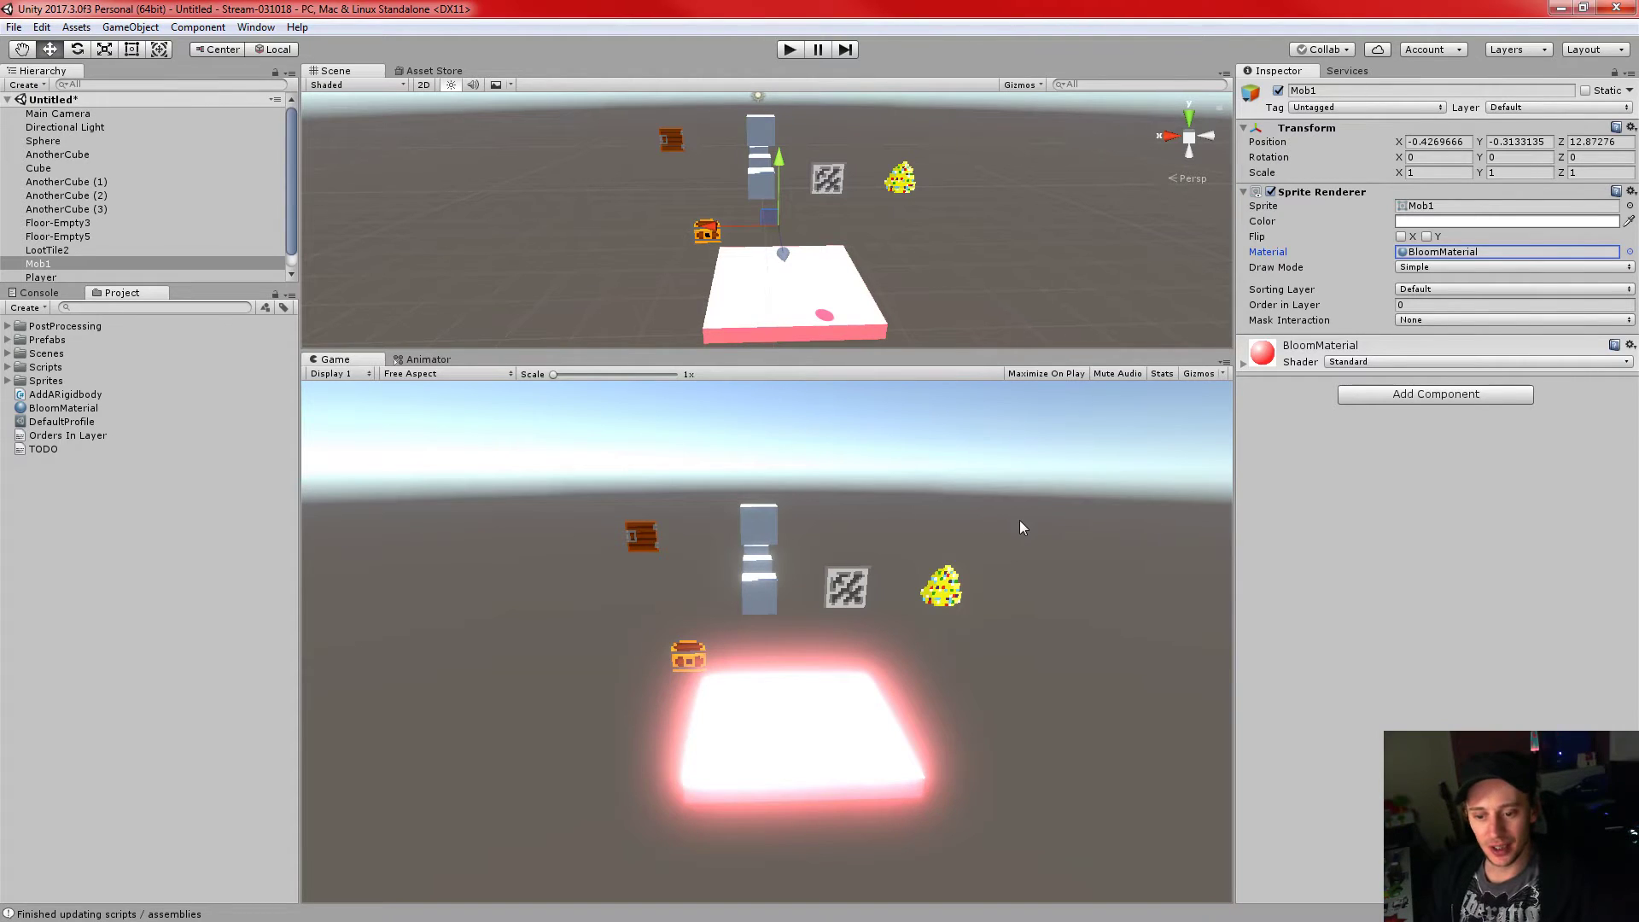
- Try setting the Mob1 sprite's material to None
click(1629, 252)
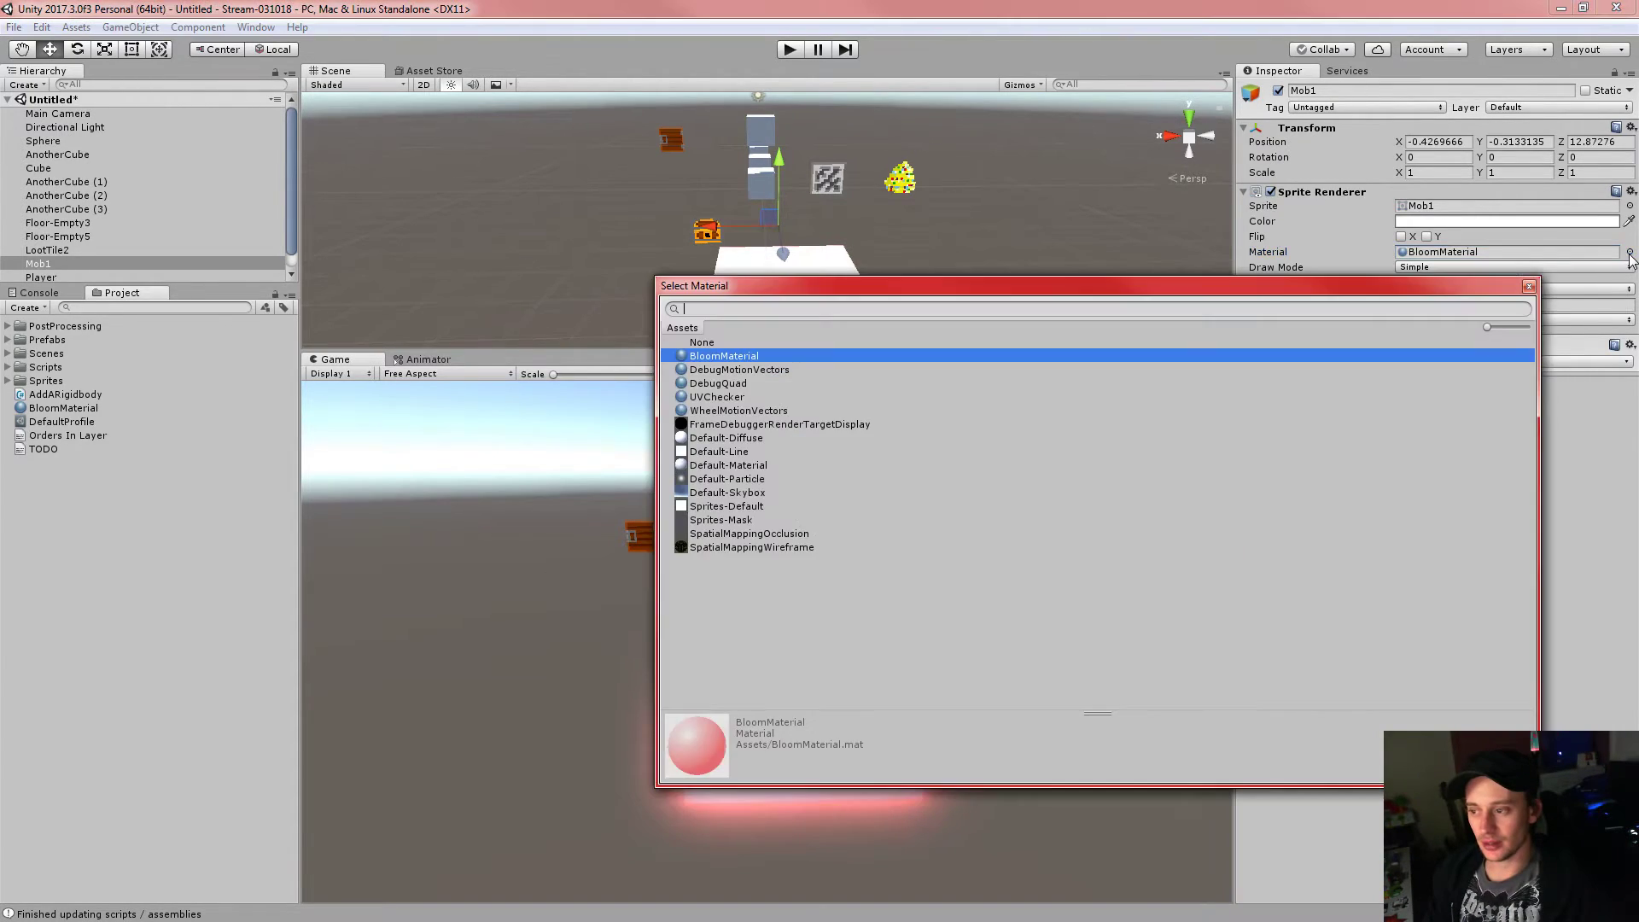
drag(741, 285, 1197, 124)
click(1035, 203)
double_click(1170, 175)
click(986, 500)
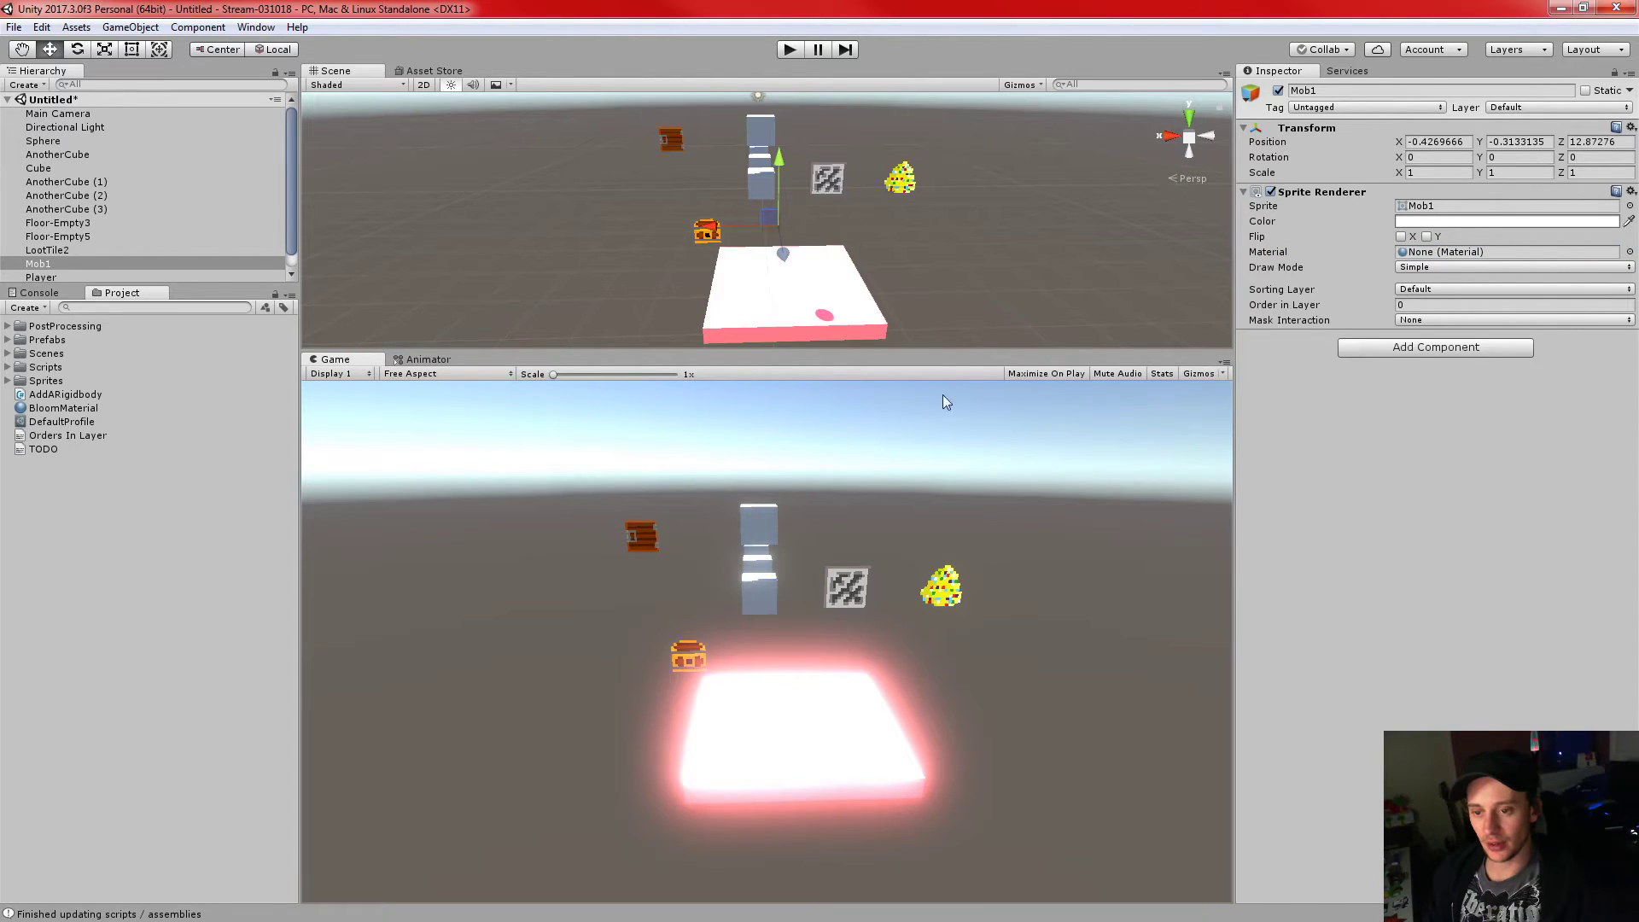
- Restore the Mob1 sprite's material to Sprites-Default
alt+drag(933, 249, 927, 248)
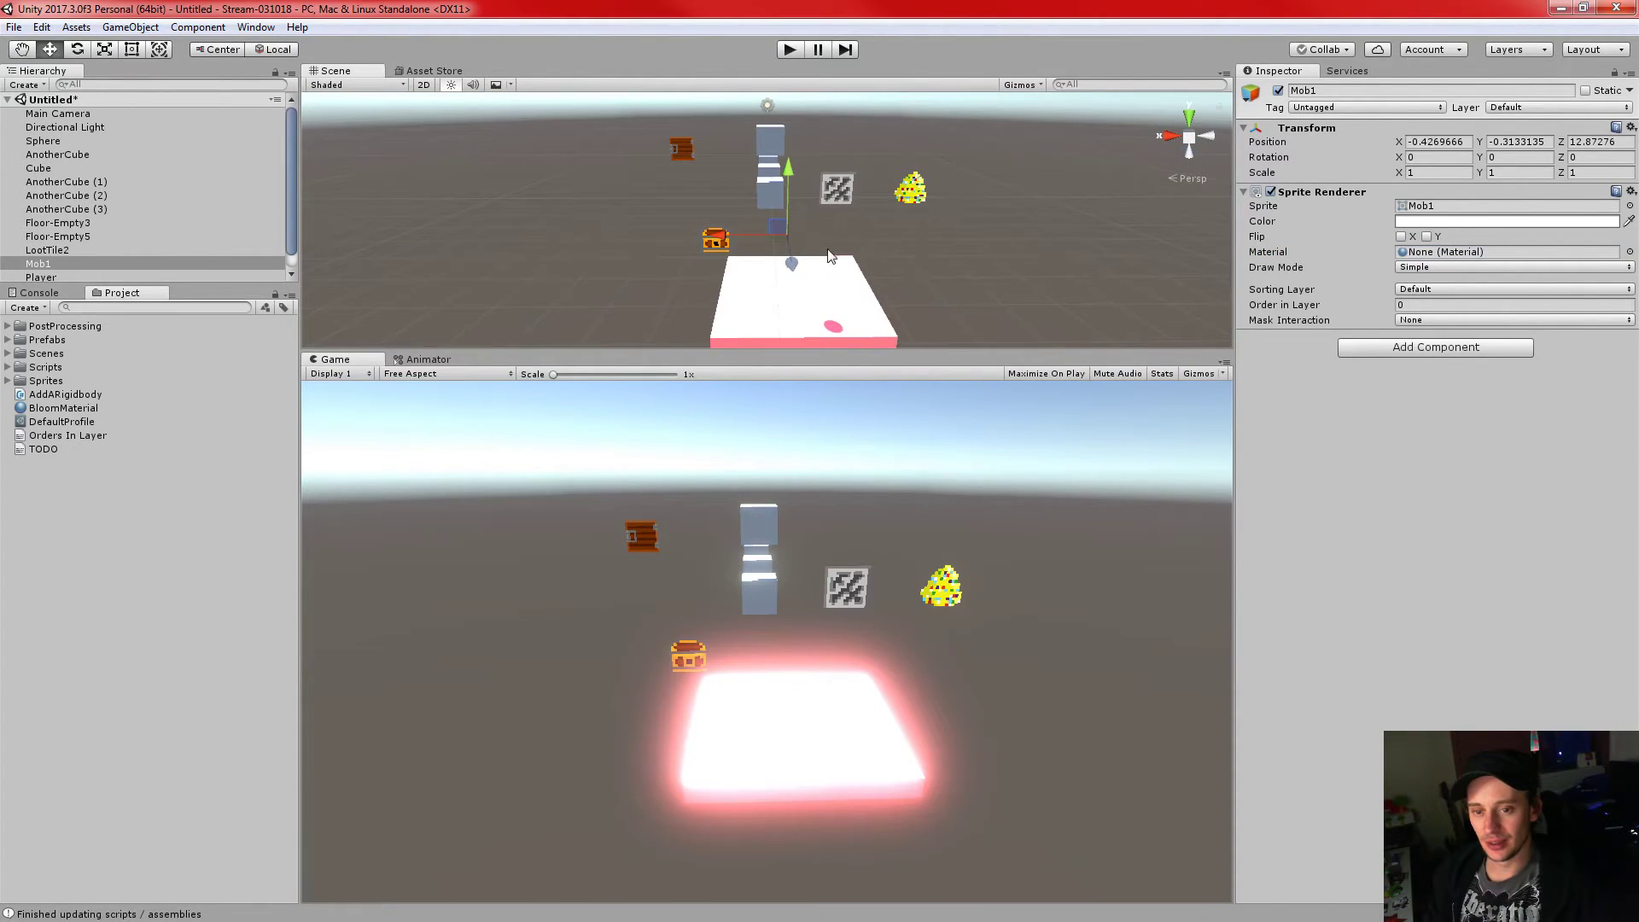
click(60, 251)
click(66, 266)
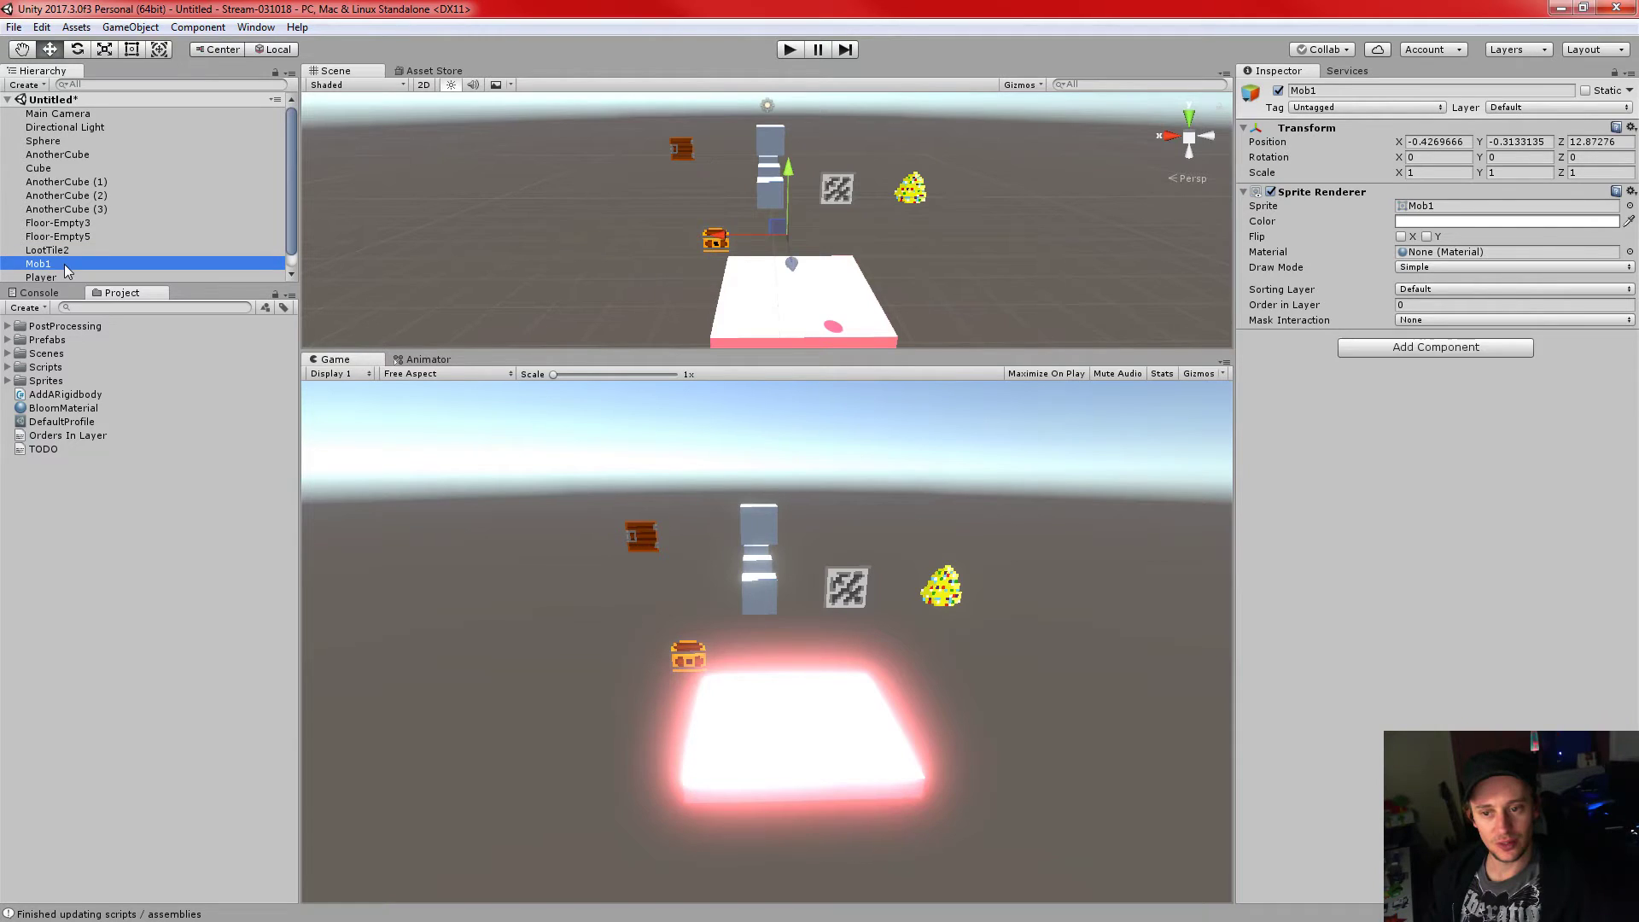
click(1630, 252)
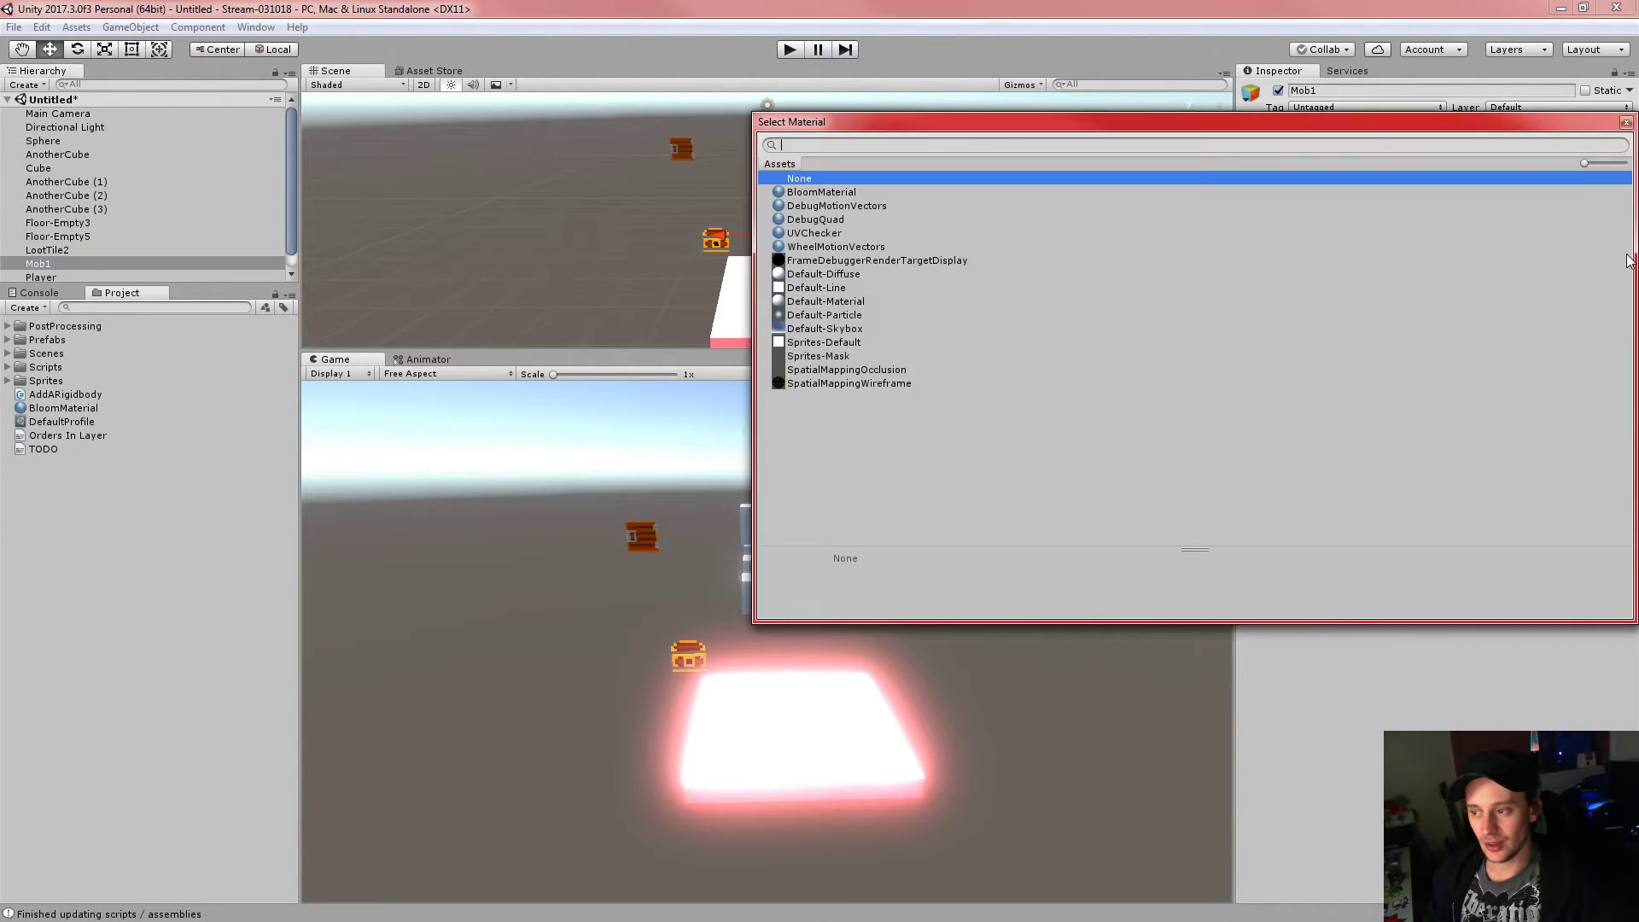
click(824, 342)
double_click(832, 340)
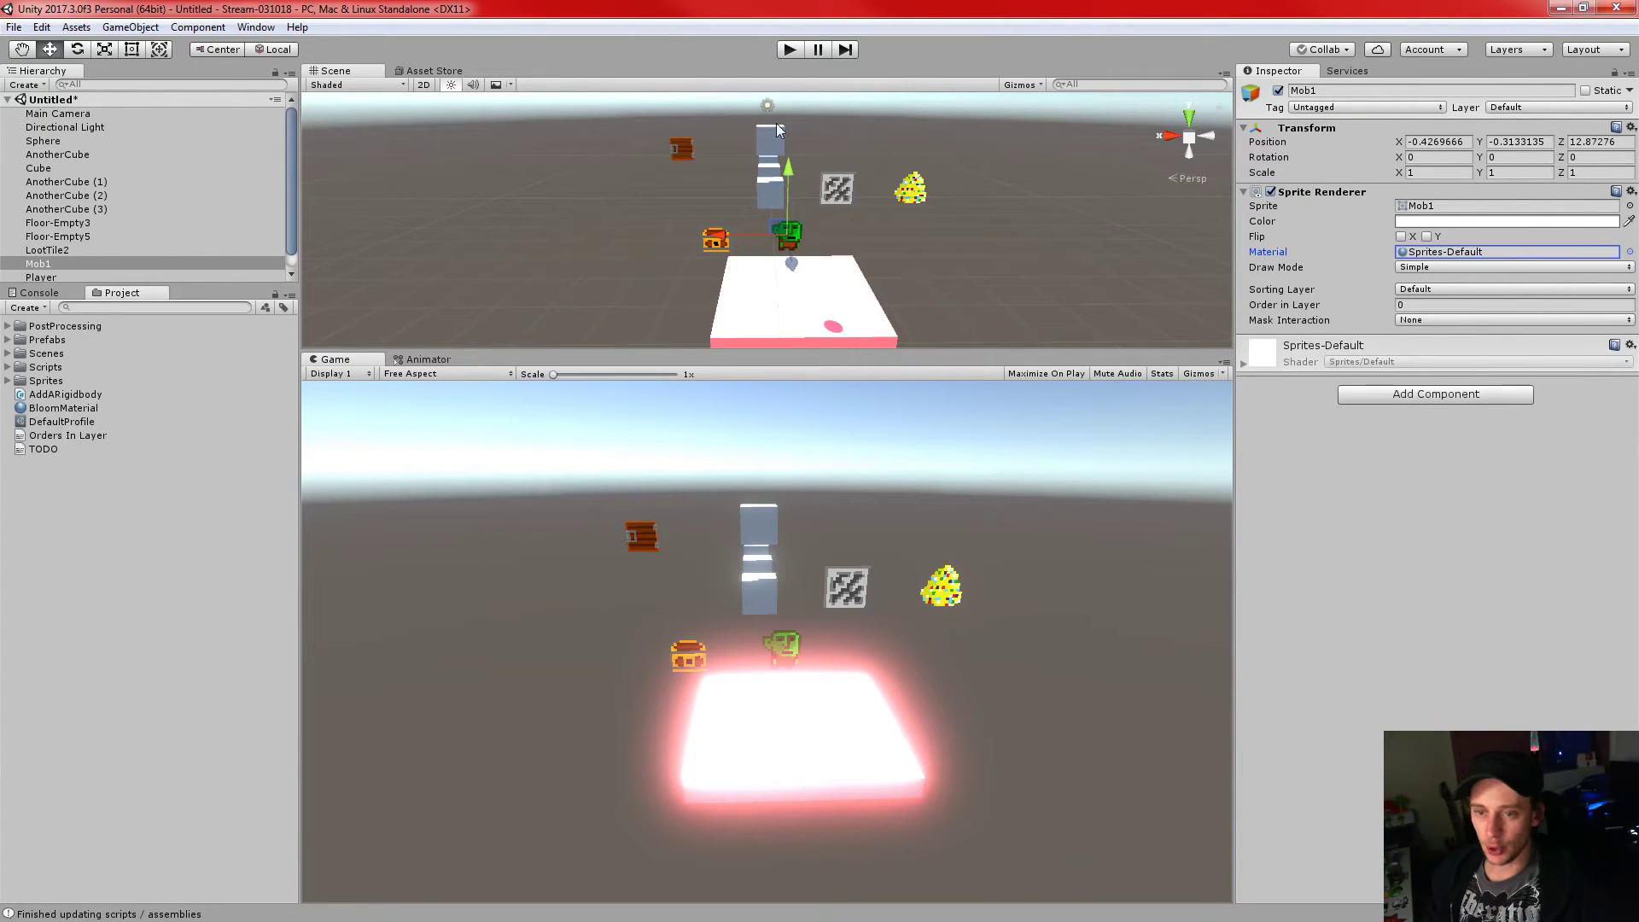
- Disable the Bloom effect in the DefaultProfile post-processing profile and collapse its settings
click(49, 409)
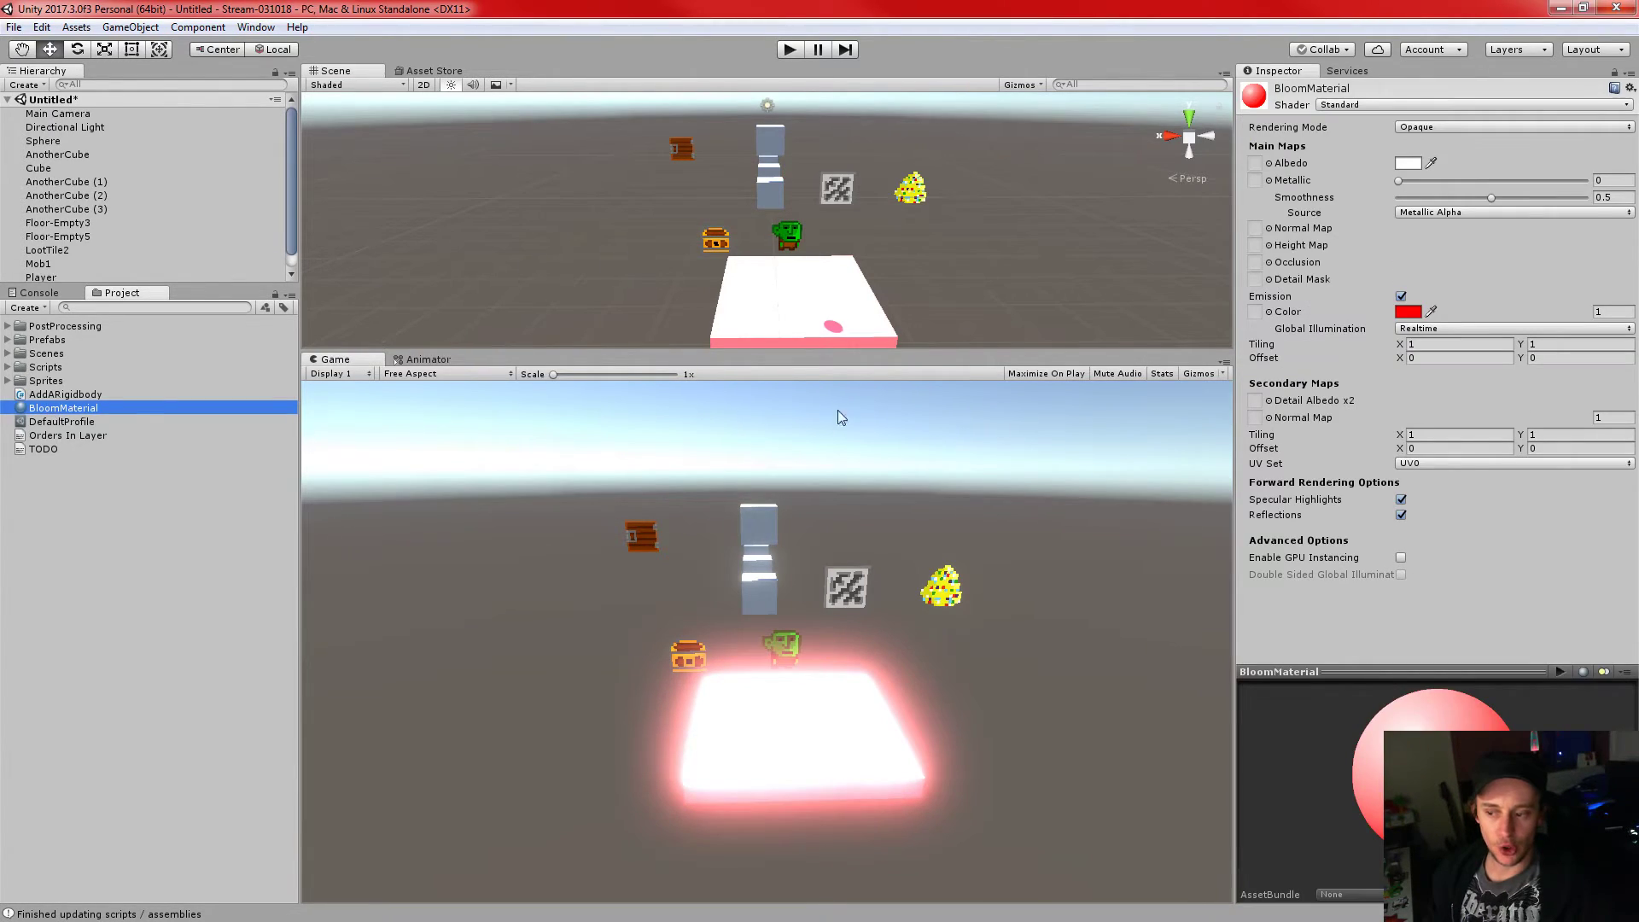
click(76, 422)
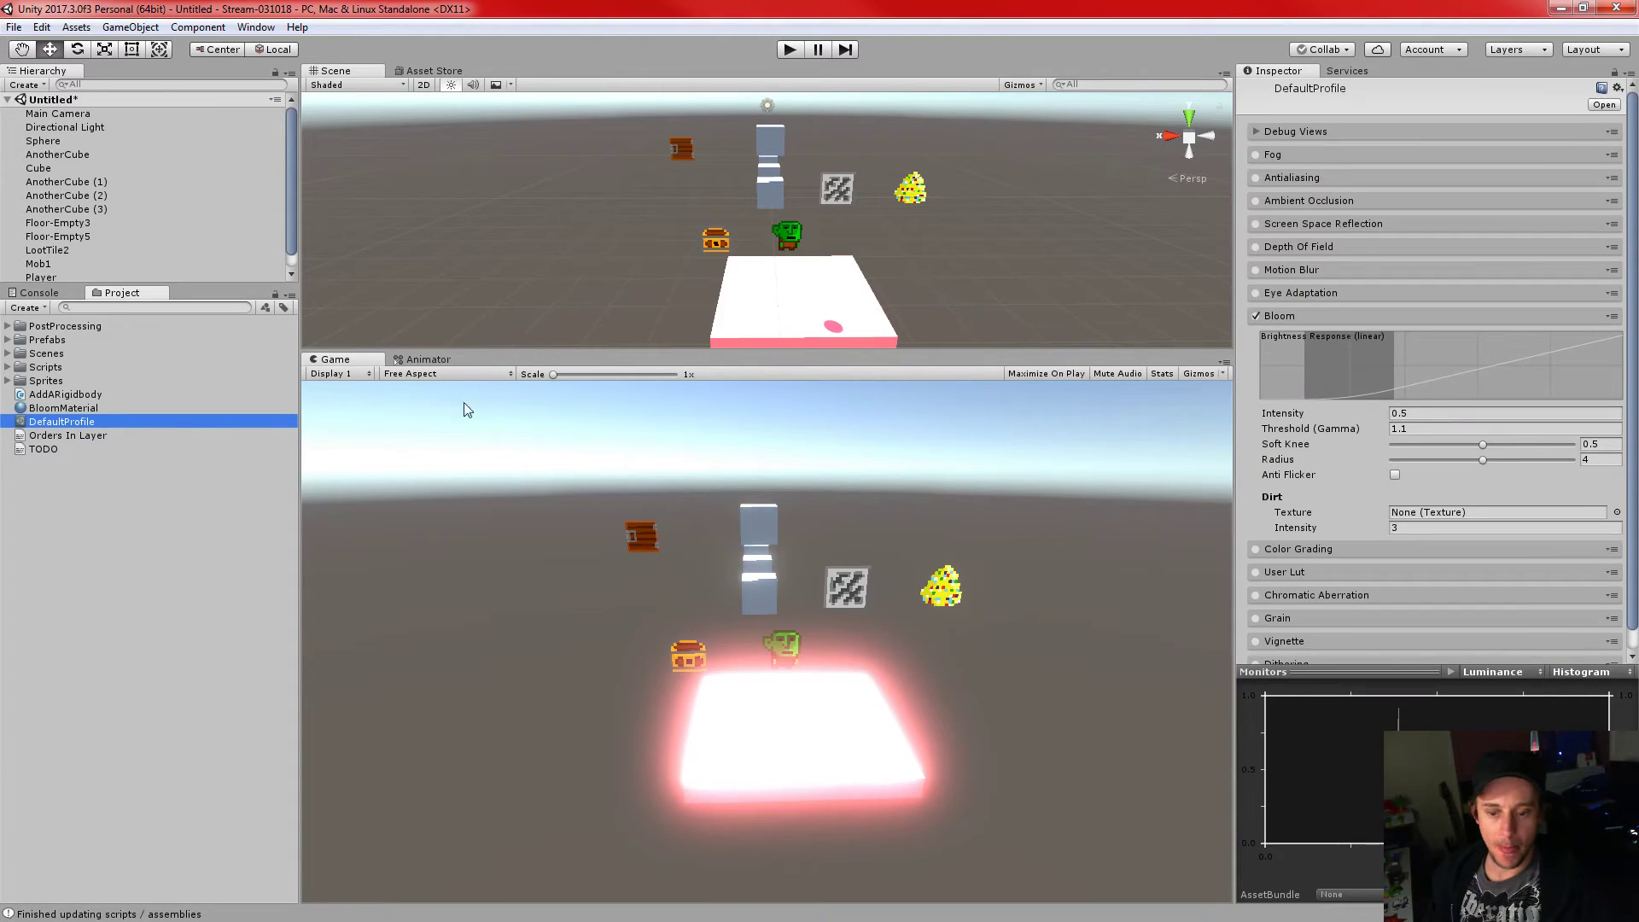
click(1289, 318)
click(1254, 317)
click(1254, 316)
click(1255, 317)
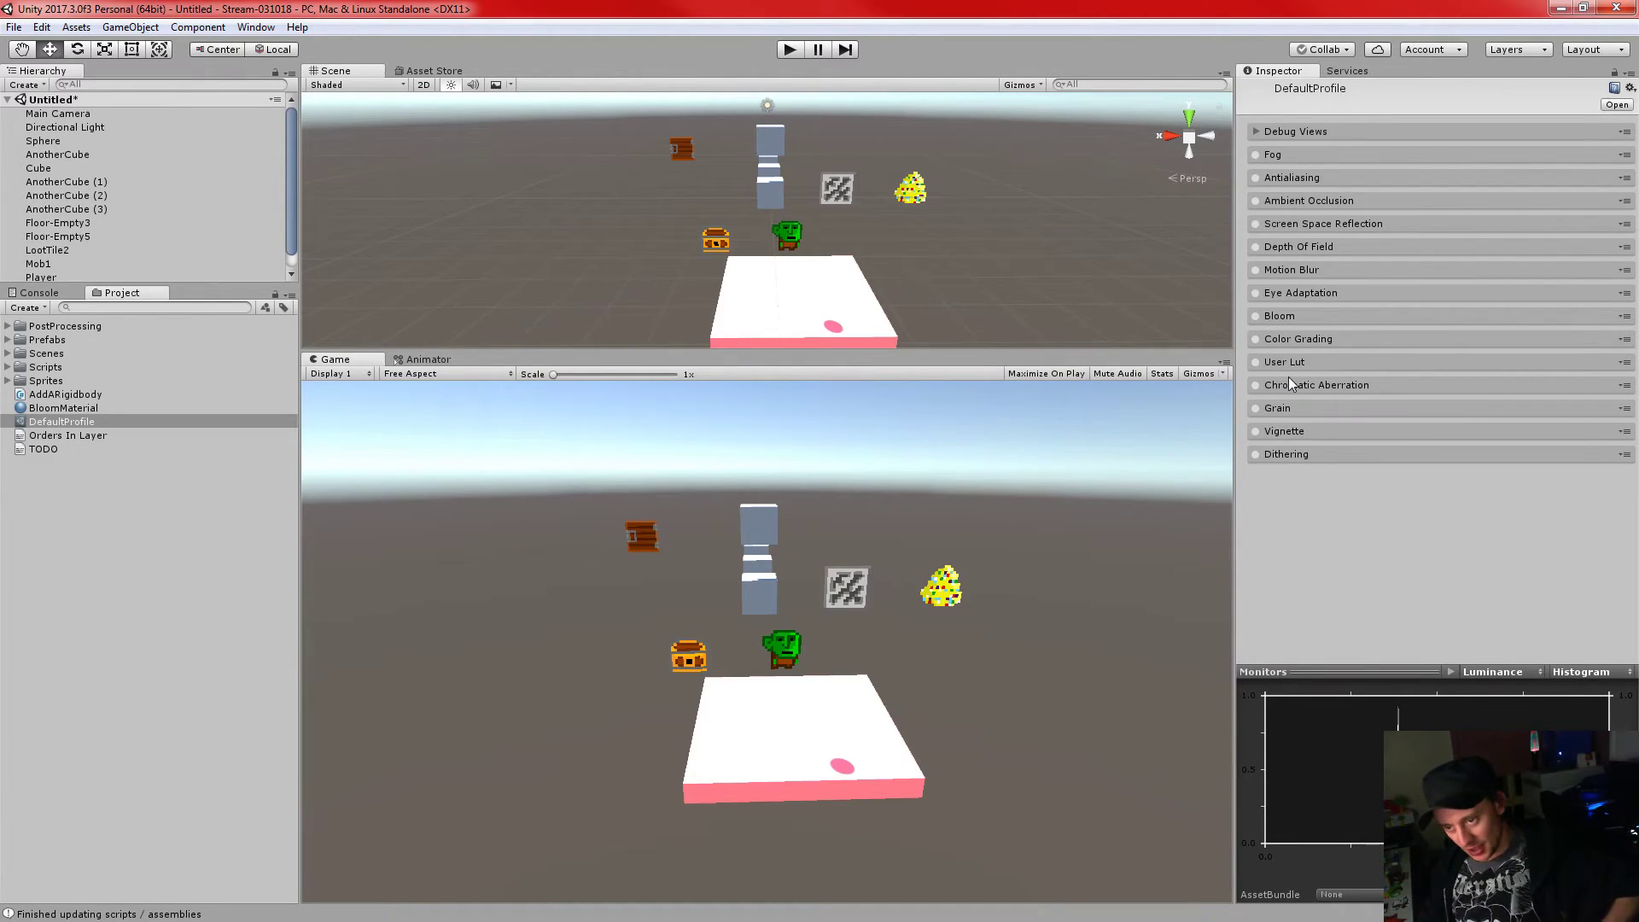
click(1285, 315)
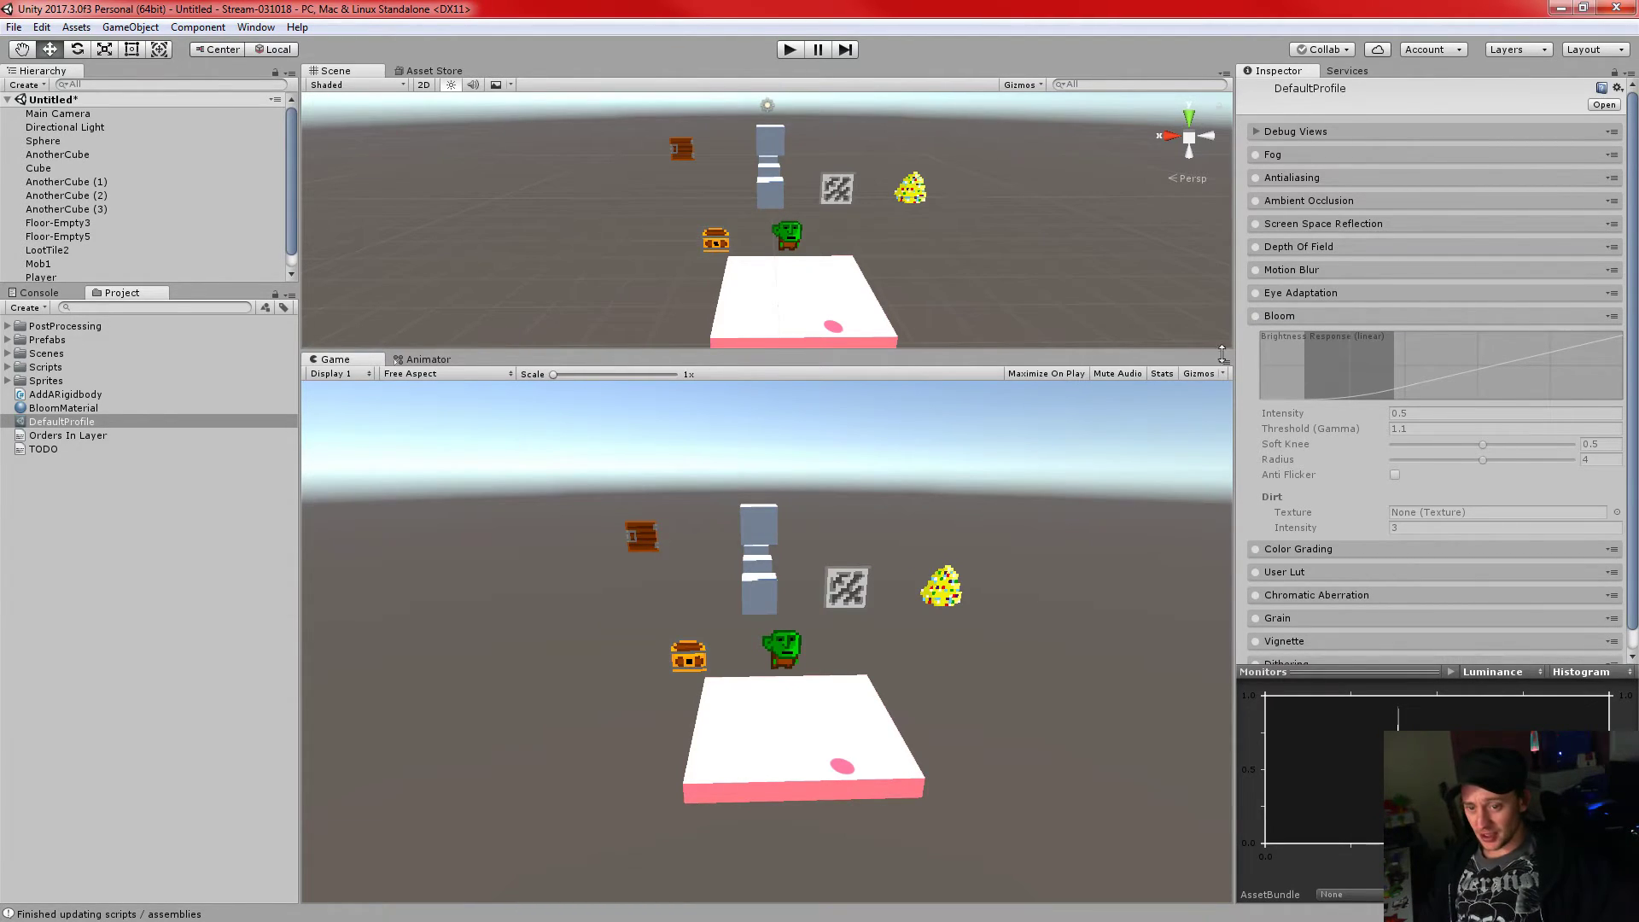
click(70, 409)
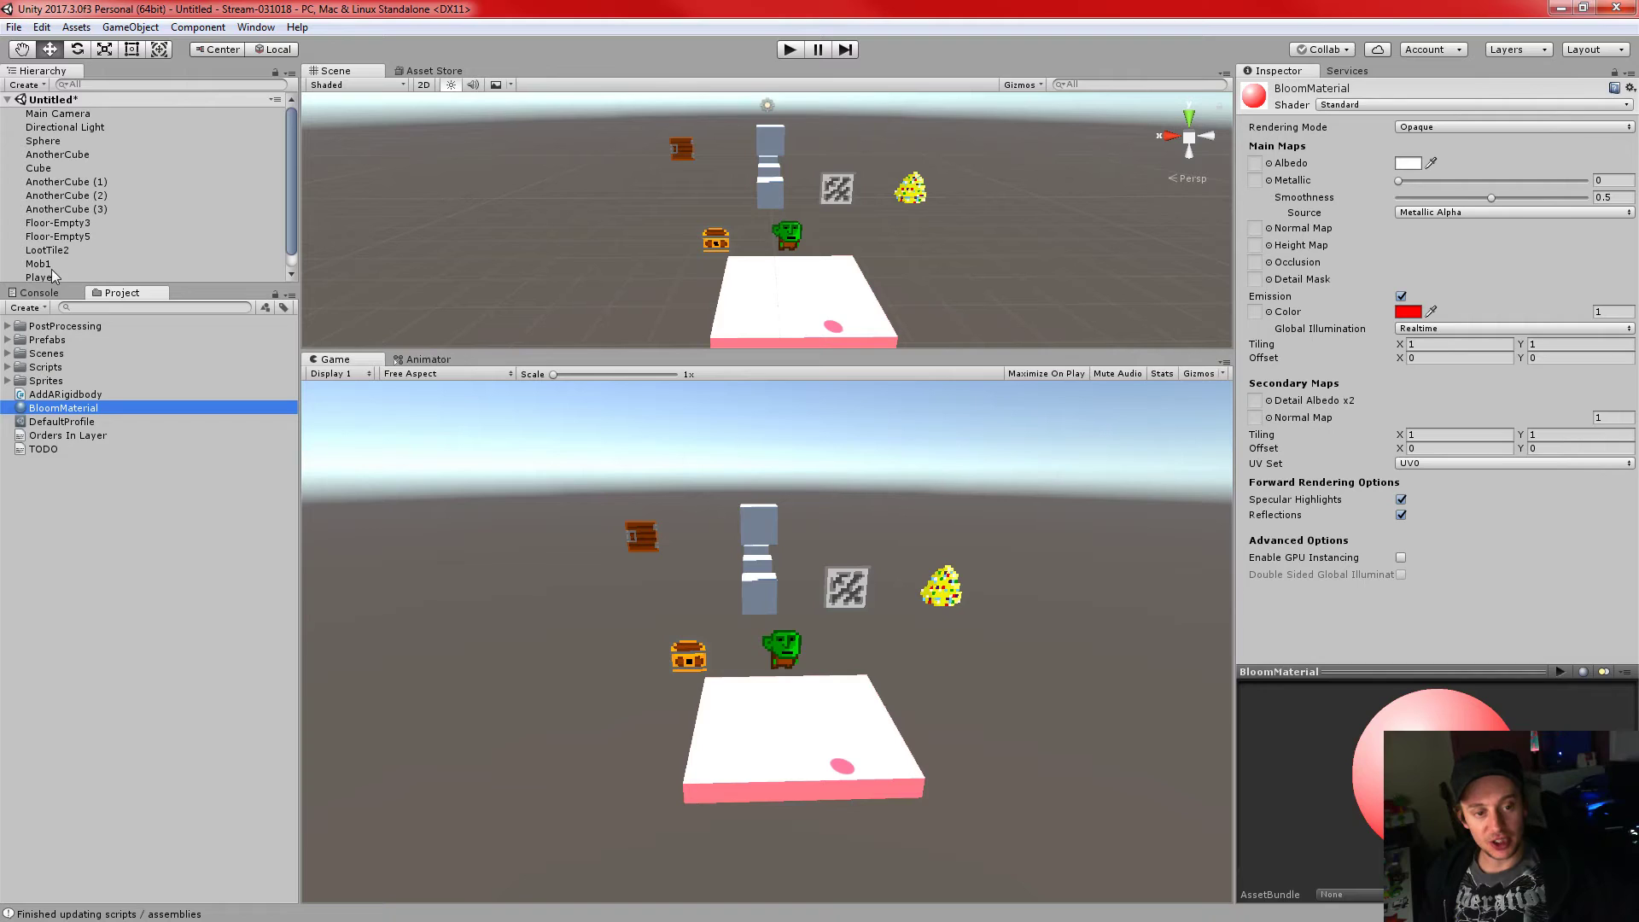
click(62, 422)
click(1272, 317)
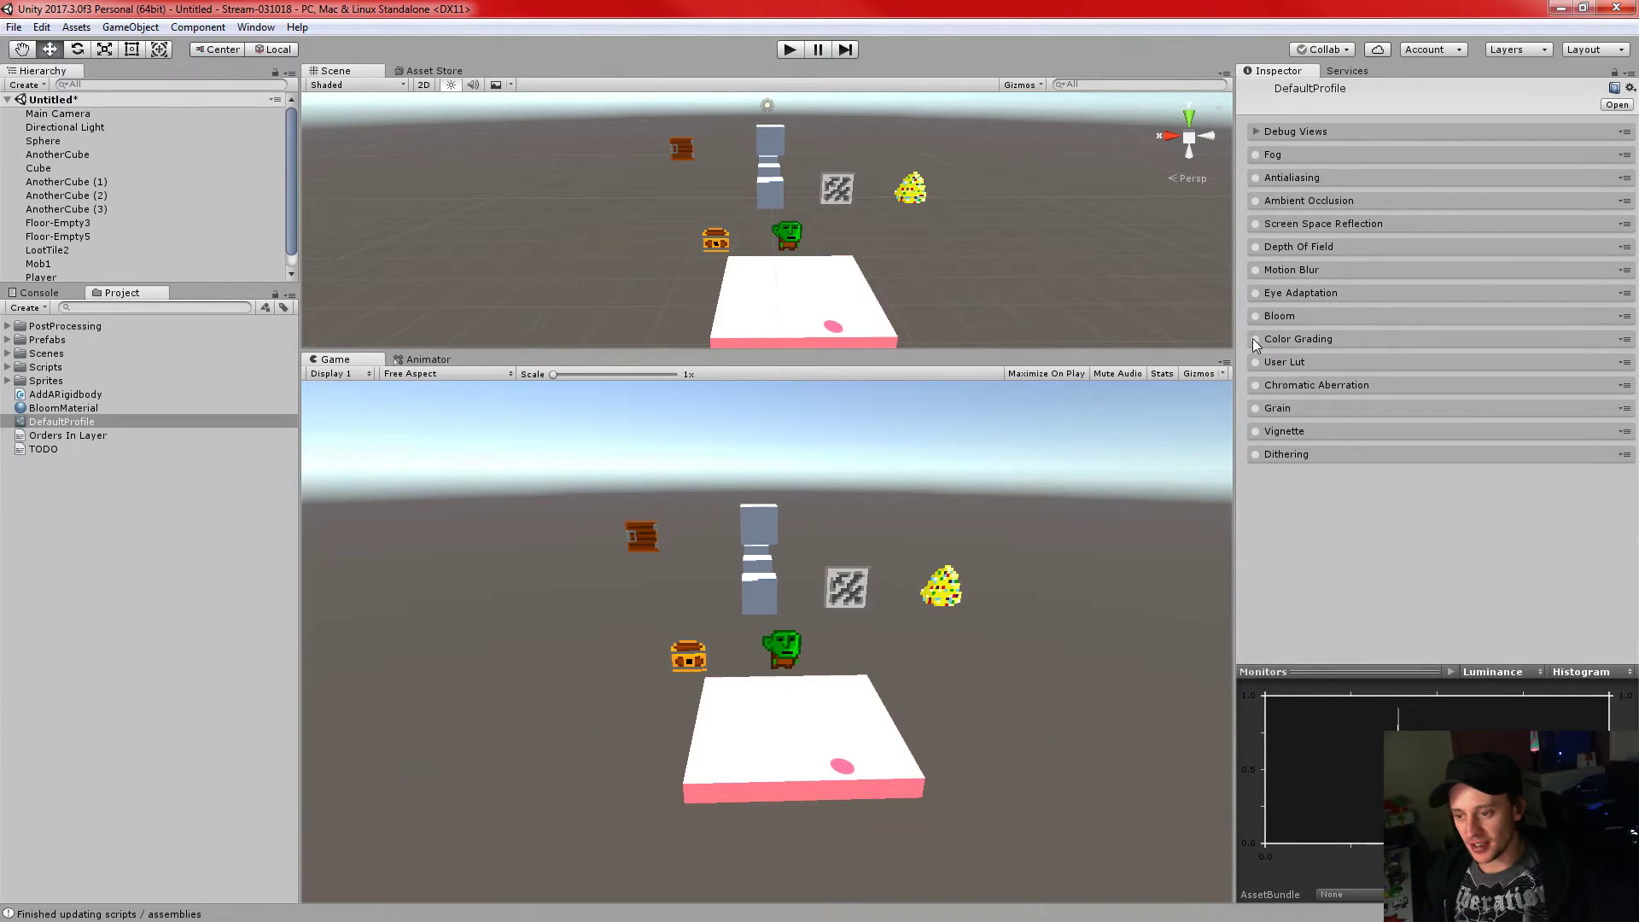
- Enable Color Grading in DefaultProfile and compare the tonemapper options, ending with Filmic (ACES) selected
click(1256, 339)
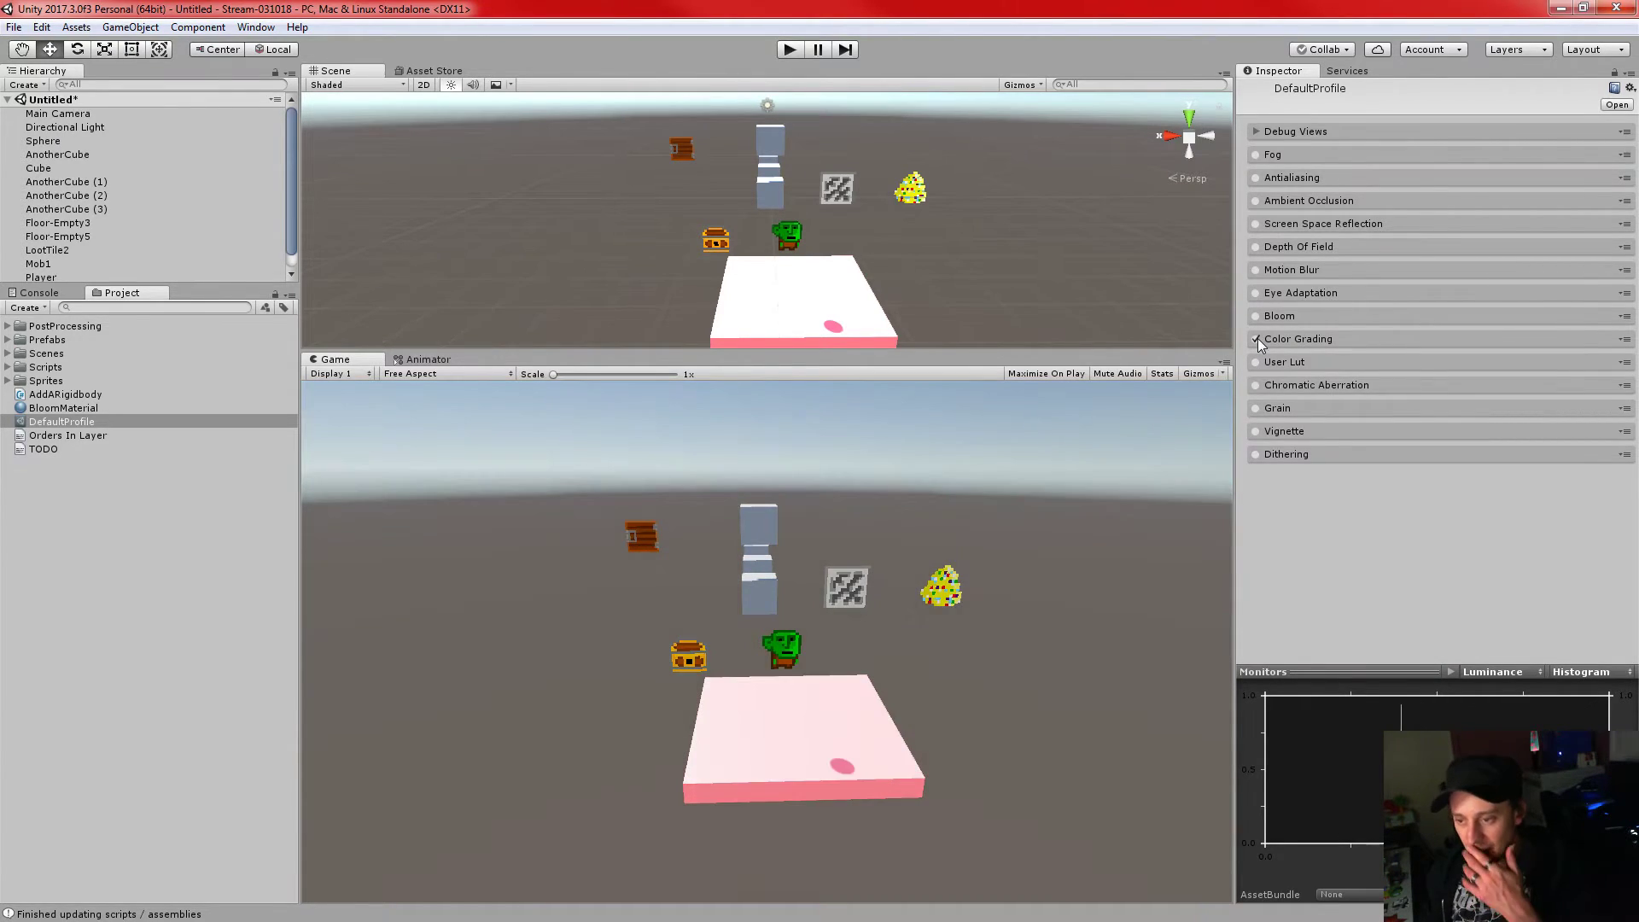
click(1273, 340)
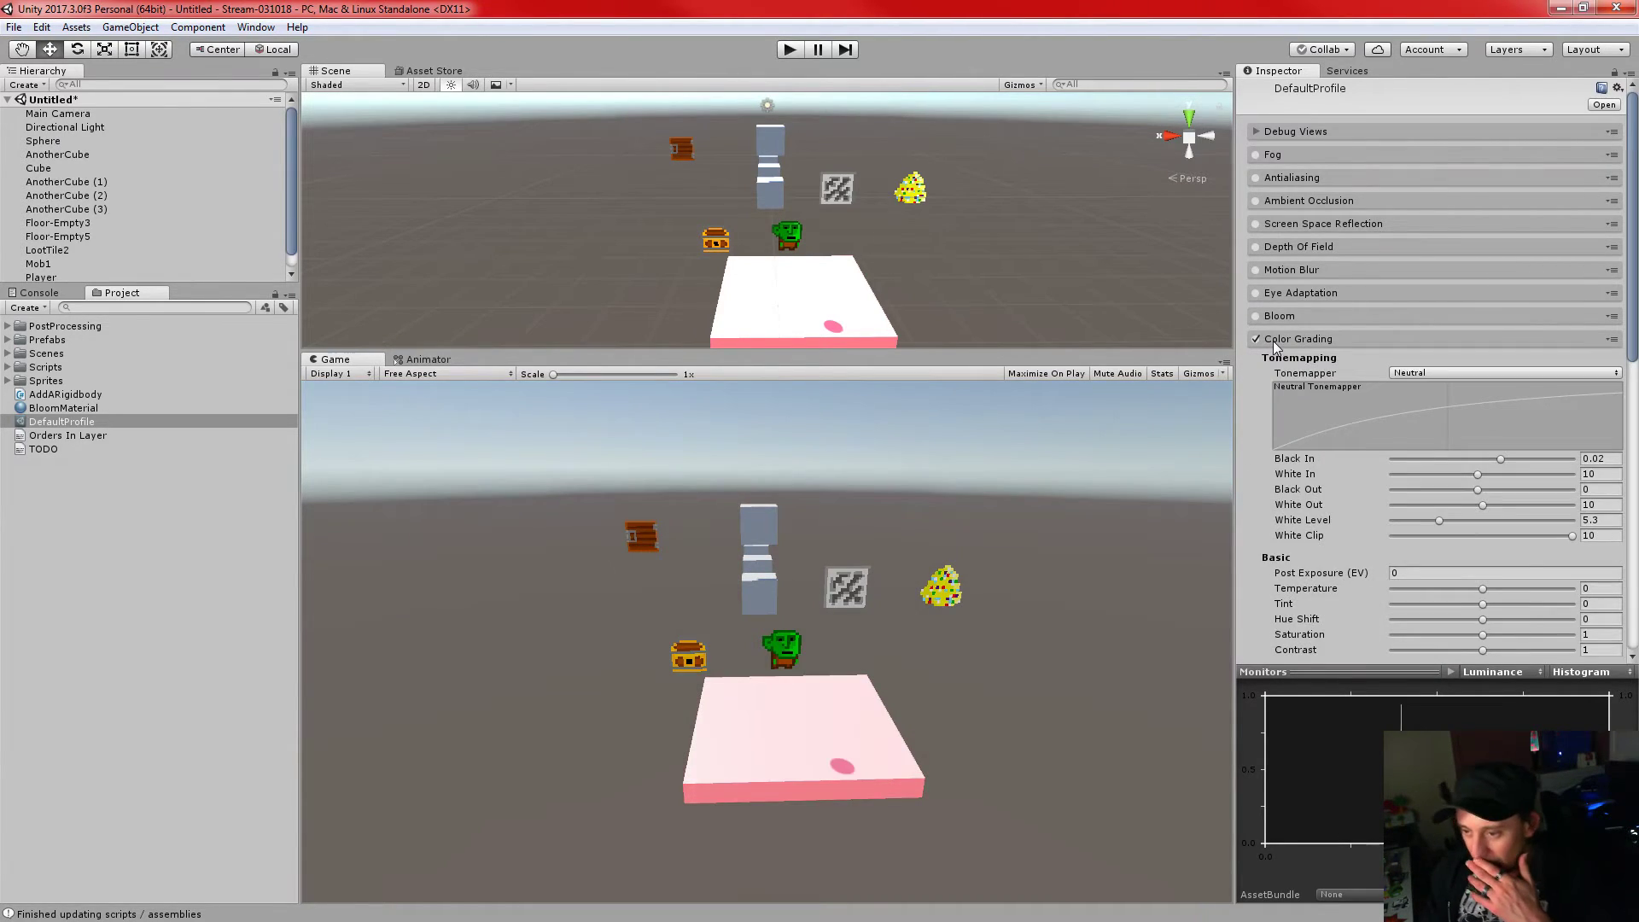
click(1439, 373)
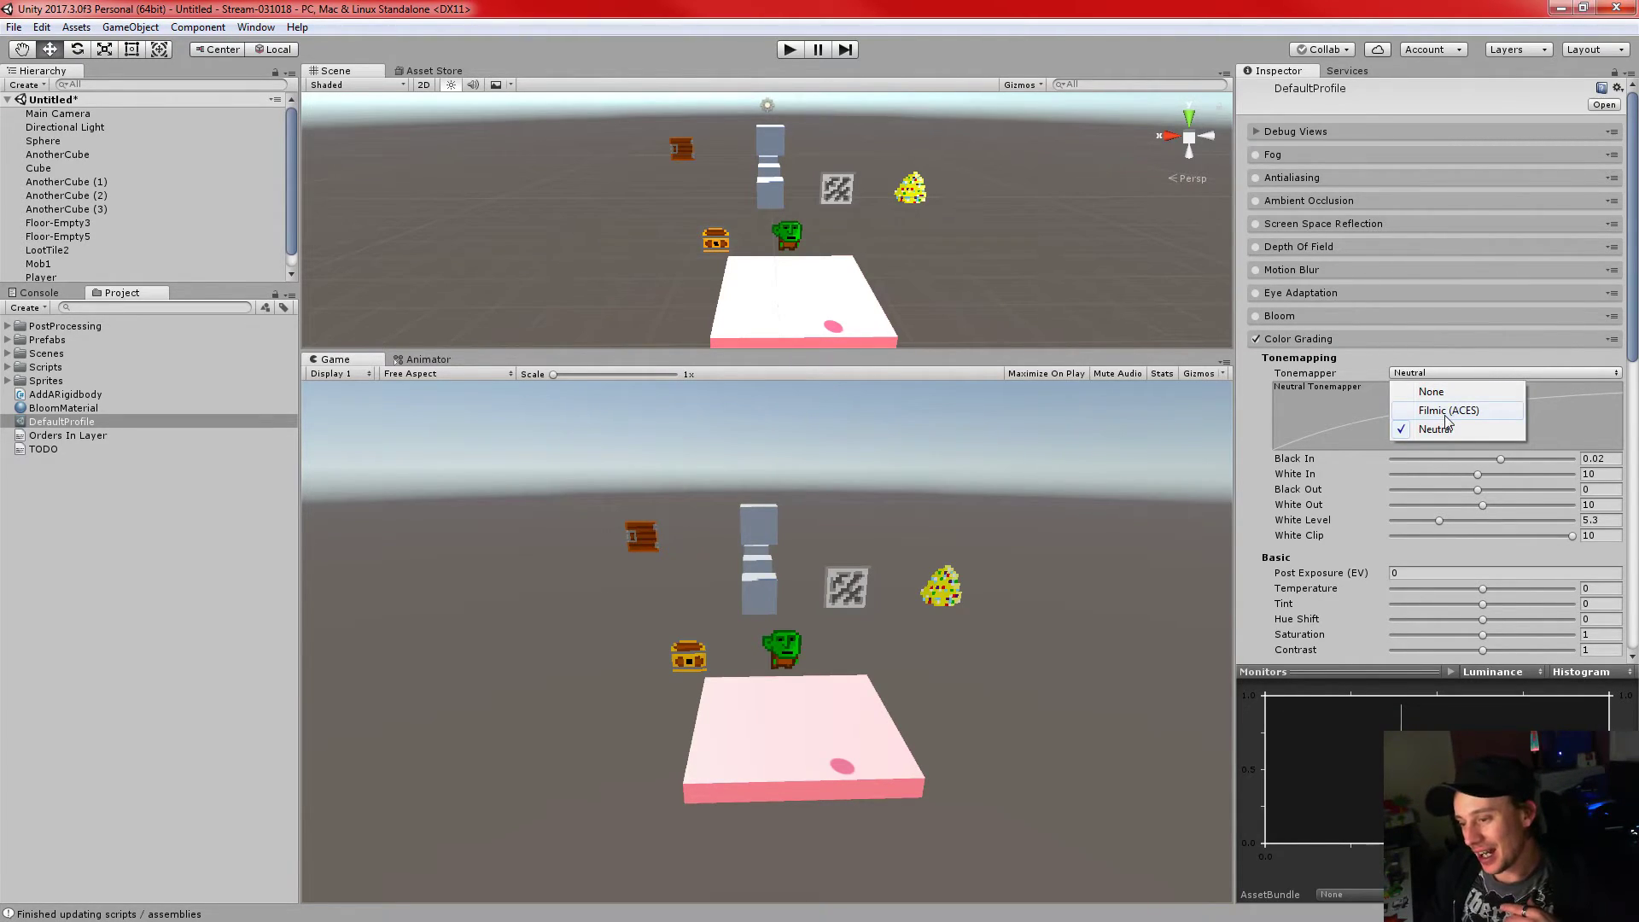
click(1437, 407)
click(1417, 376)
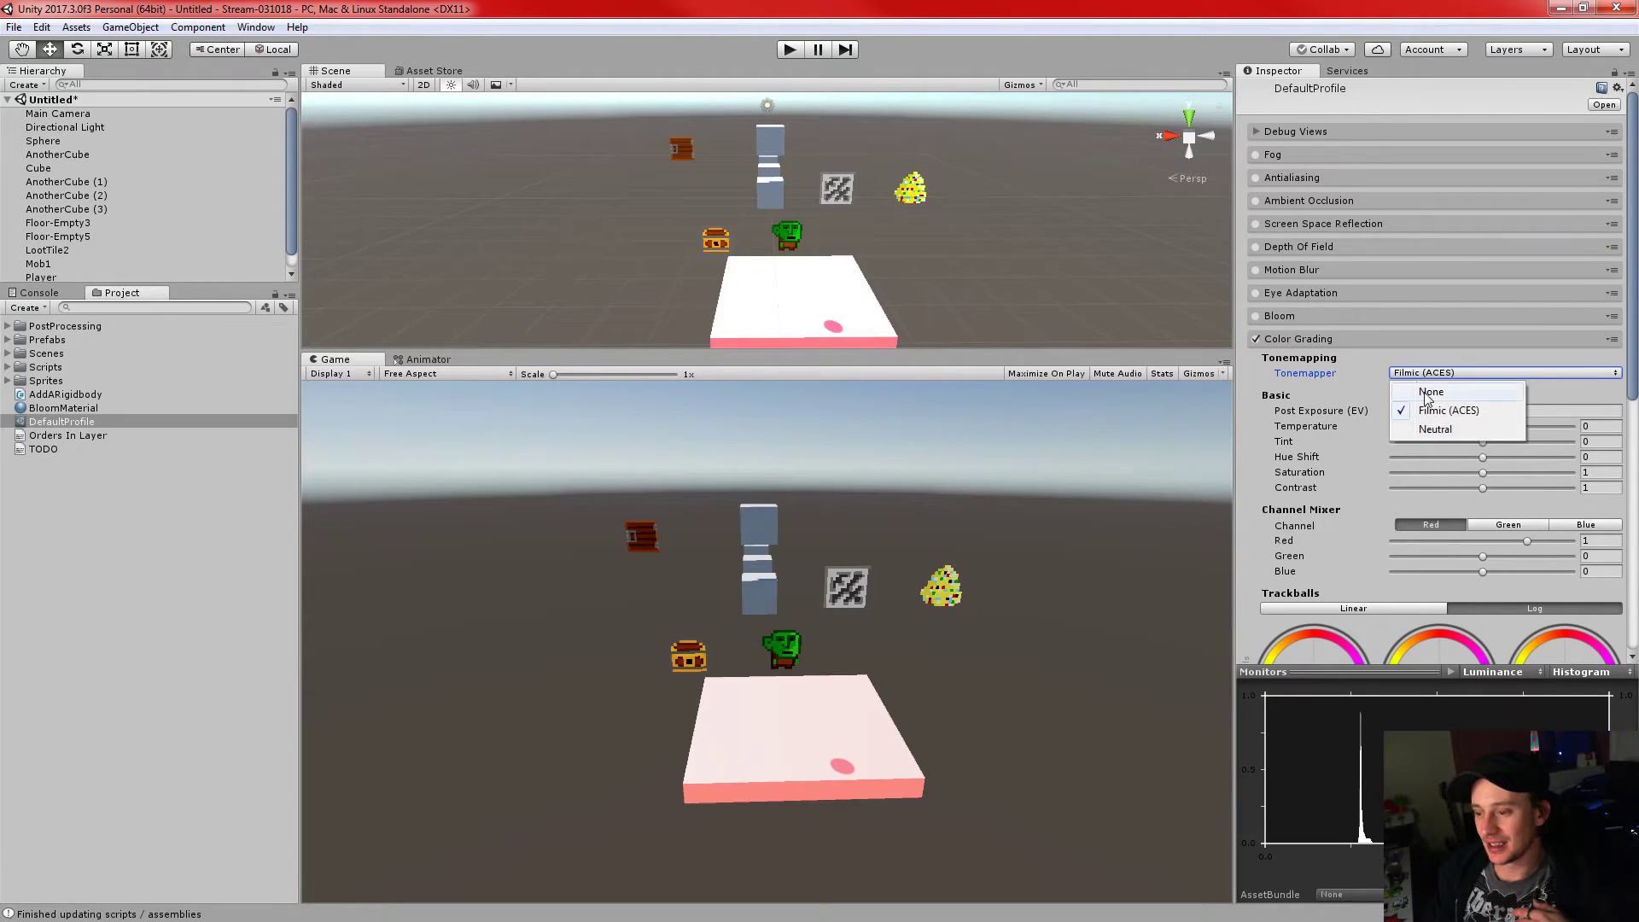
click(1429, 384)
click(1431, 373)
click(1446, 410)
click(1433, 376)
click(1447, 431)
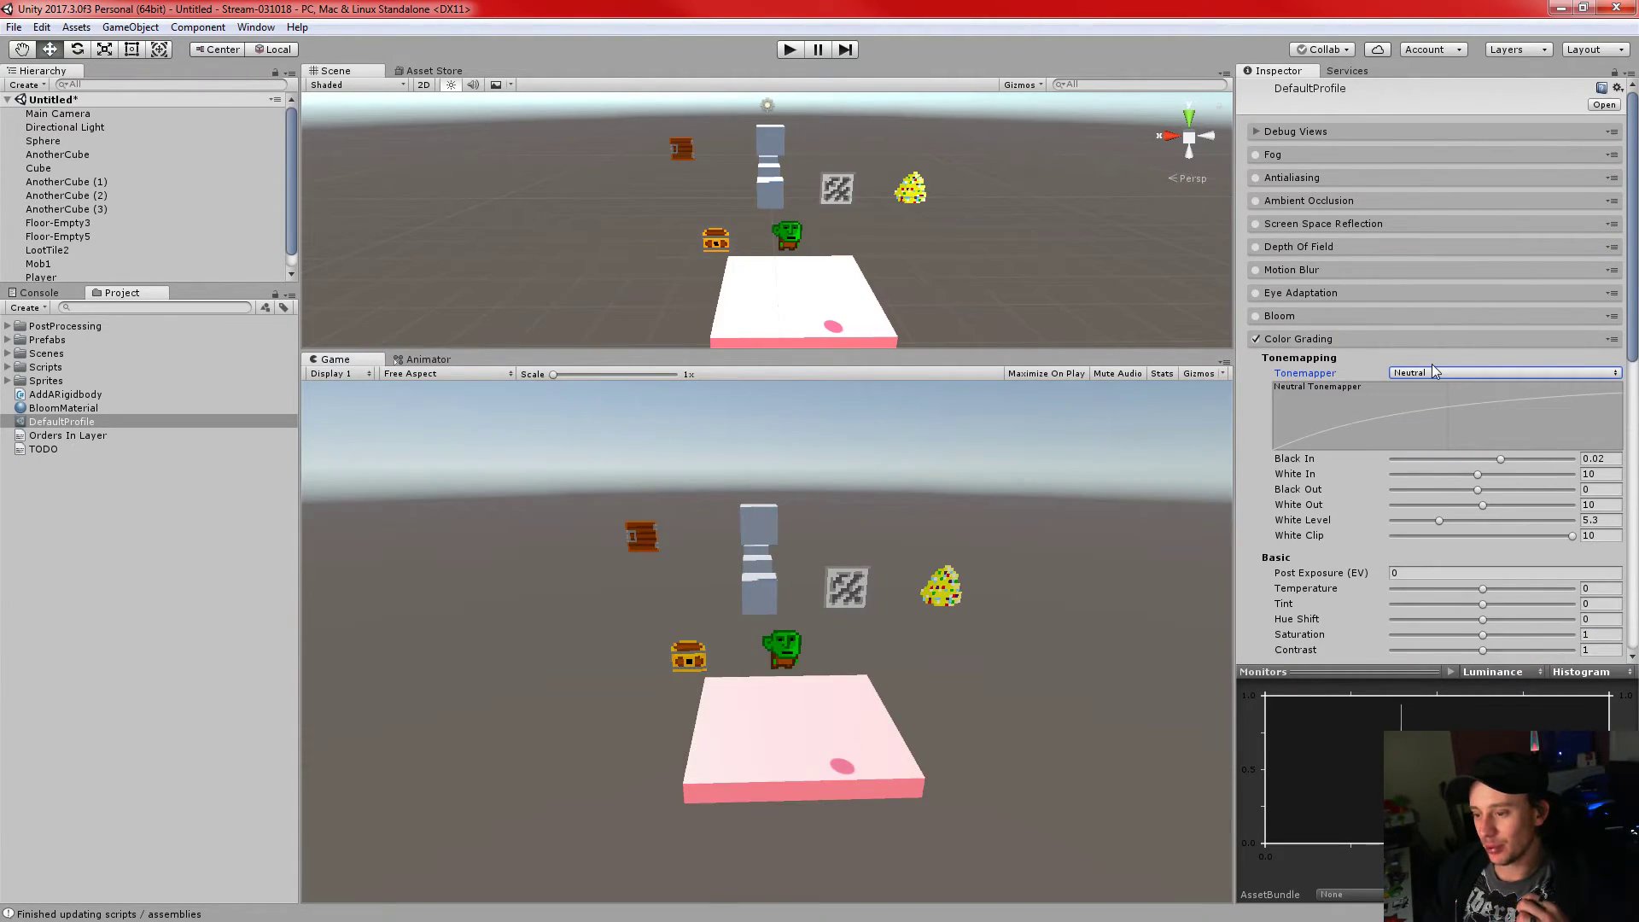
click(1442, 376)
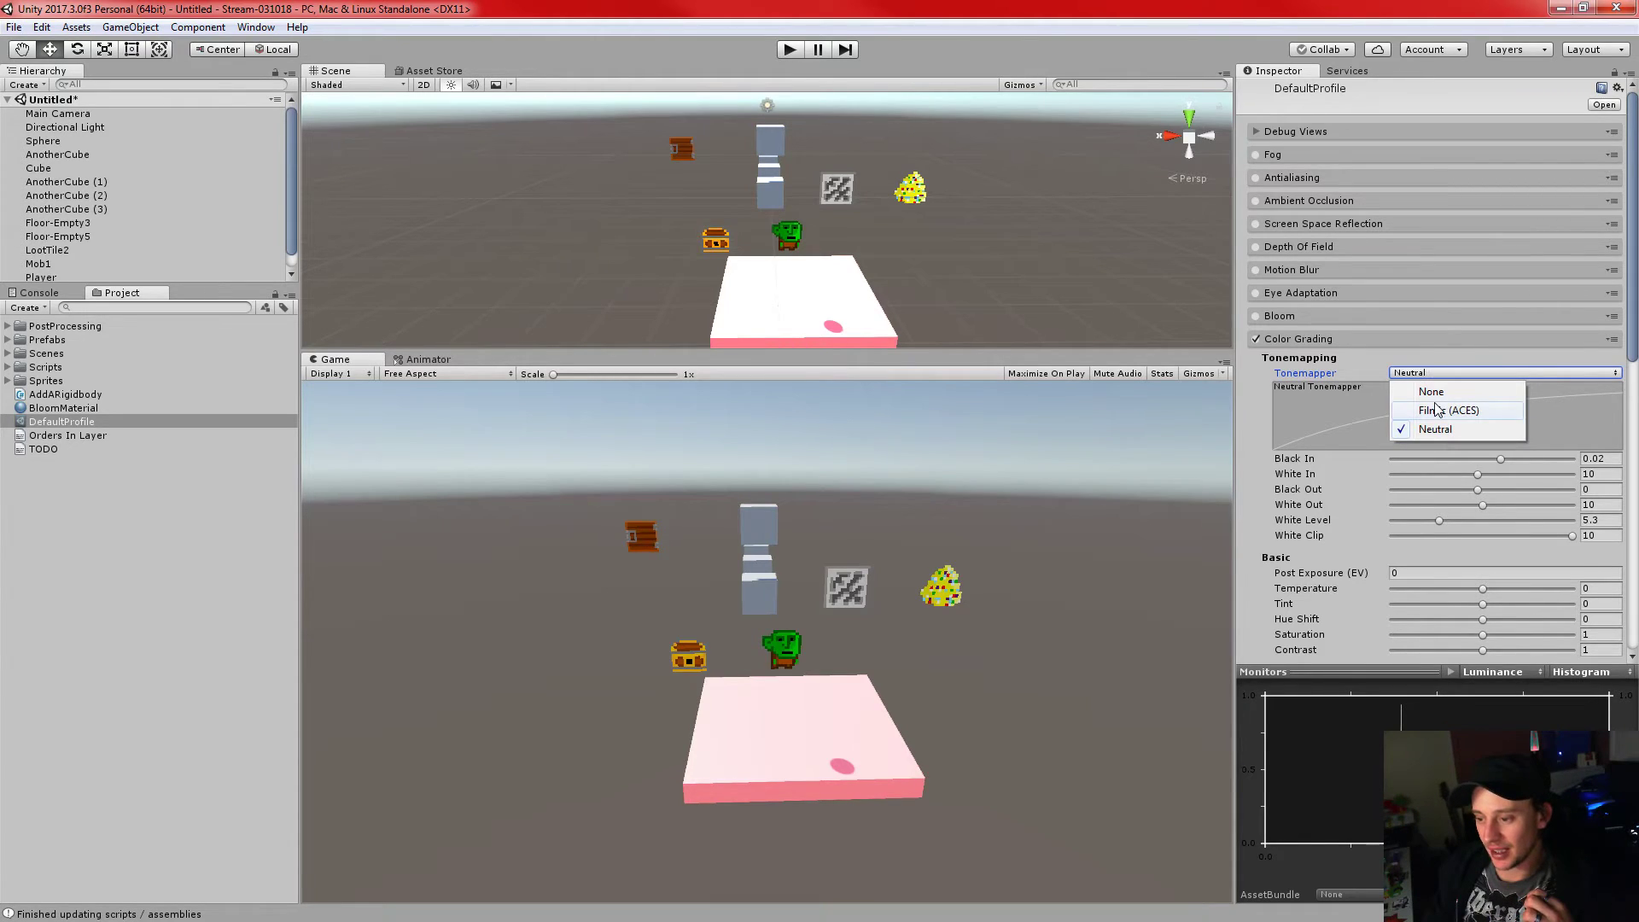
click(1447, 411)
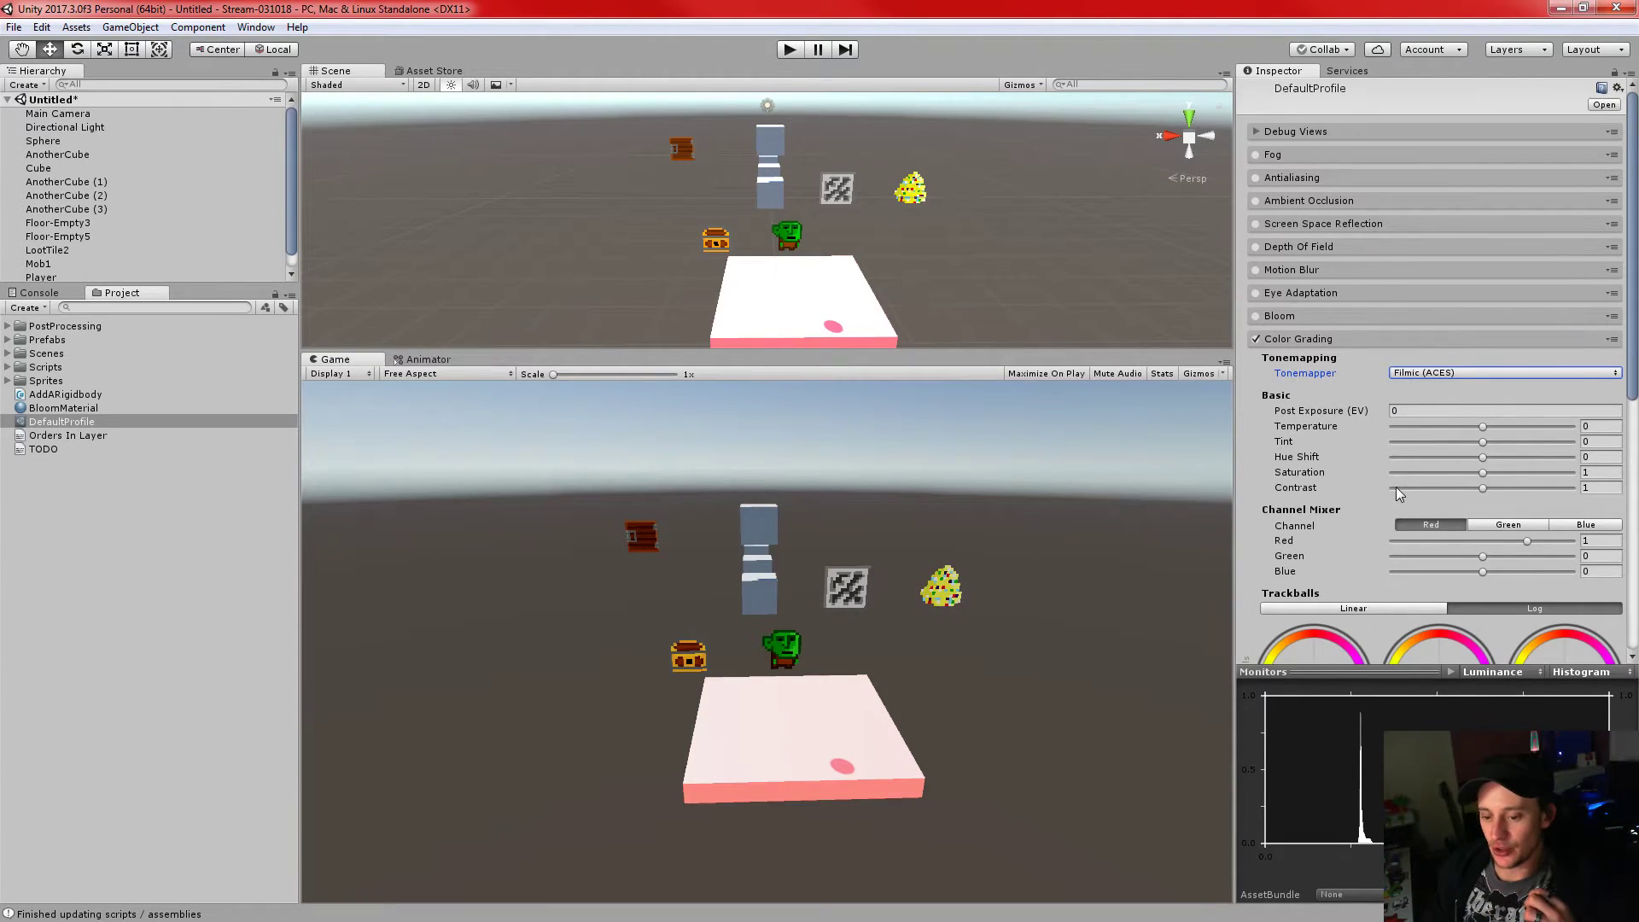
- Review the remaining Color Grading controls, disable the effect and collapse its settings
scroll(1396, 486, down, 3)
mouse_move(1449, 379)
mouse_down()
mouse_move(1442, 340)
mouse_move(1401, 341)
mouse_move(1387, 381)
mouse_move(1426, 412)
mouse_move(1439, 377)
mouse_up()
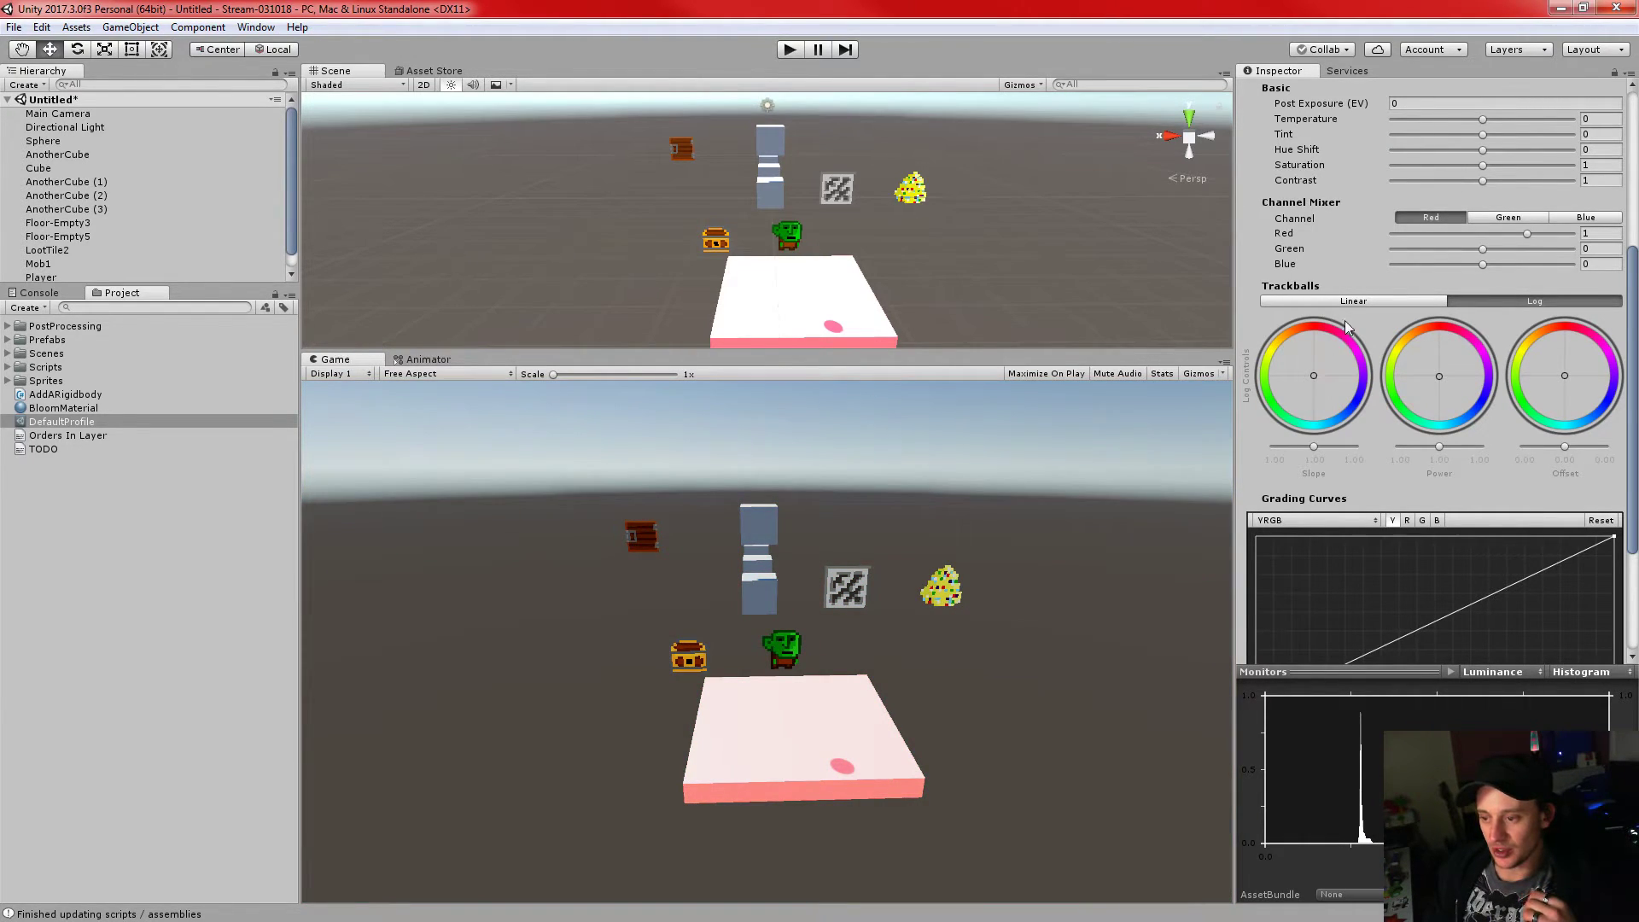
scroll(1400, 323, up, 3)
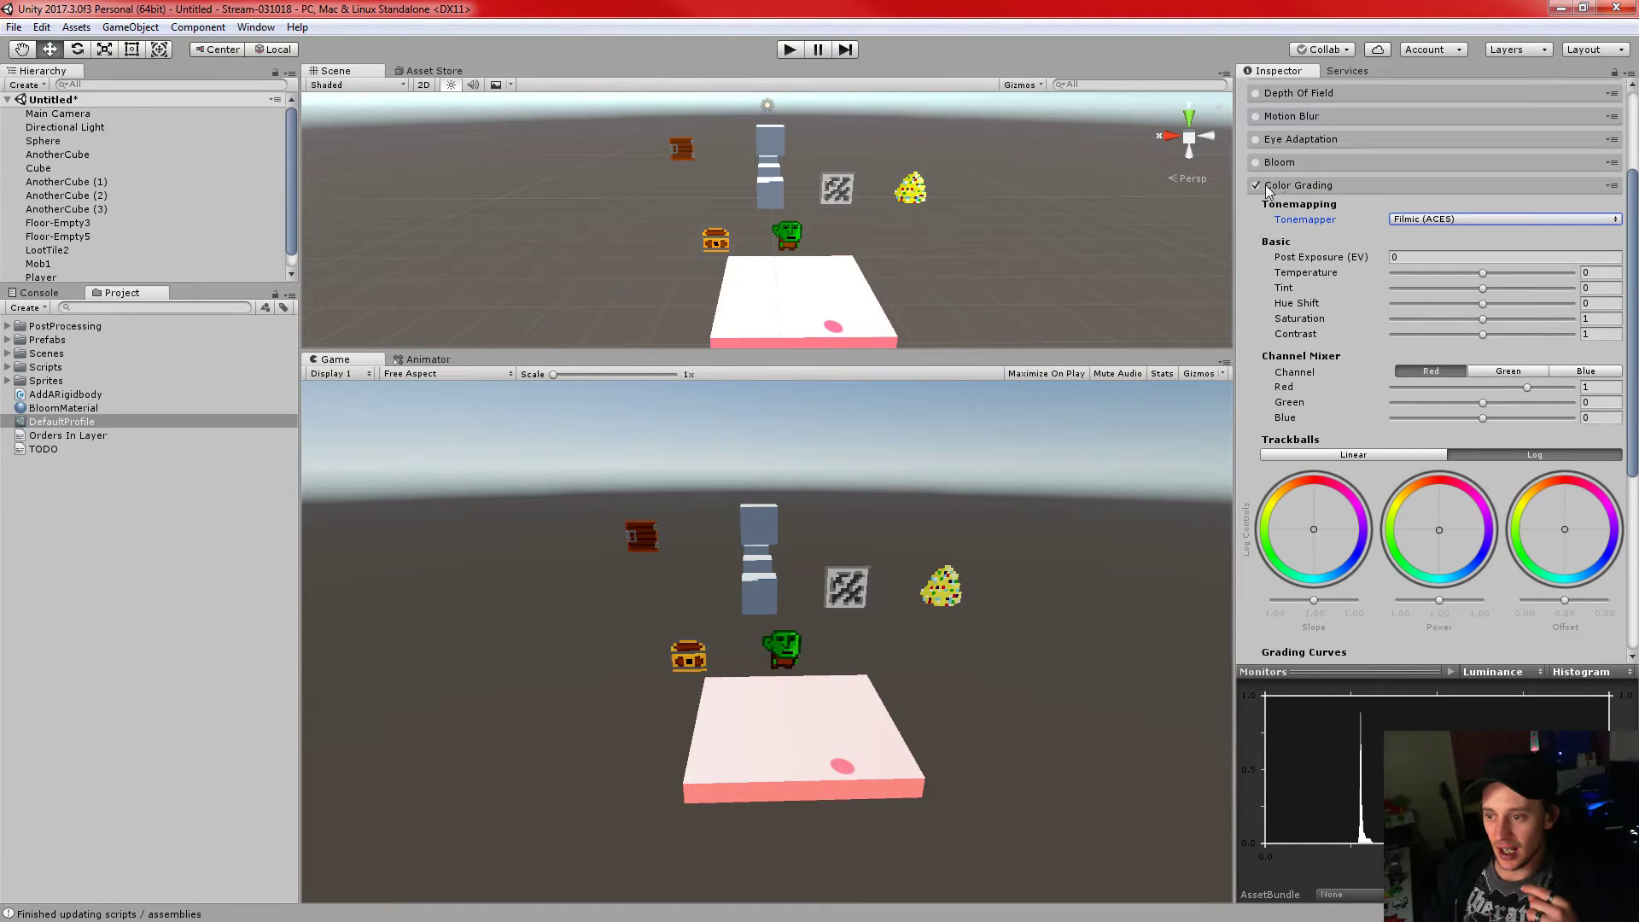
click(1254, 184)
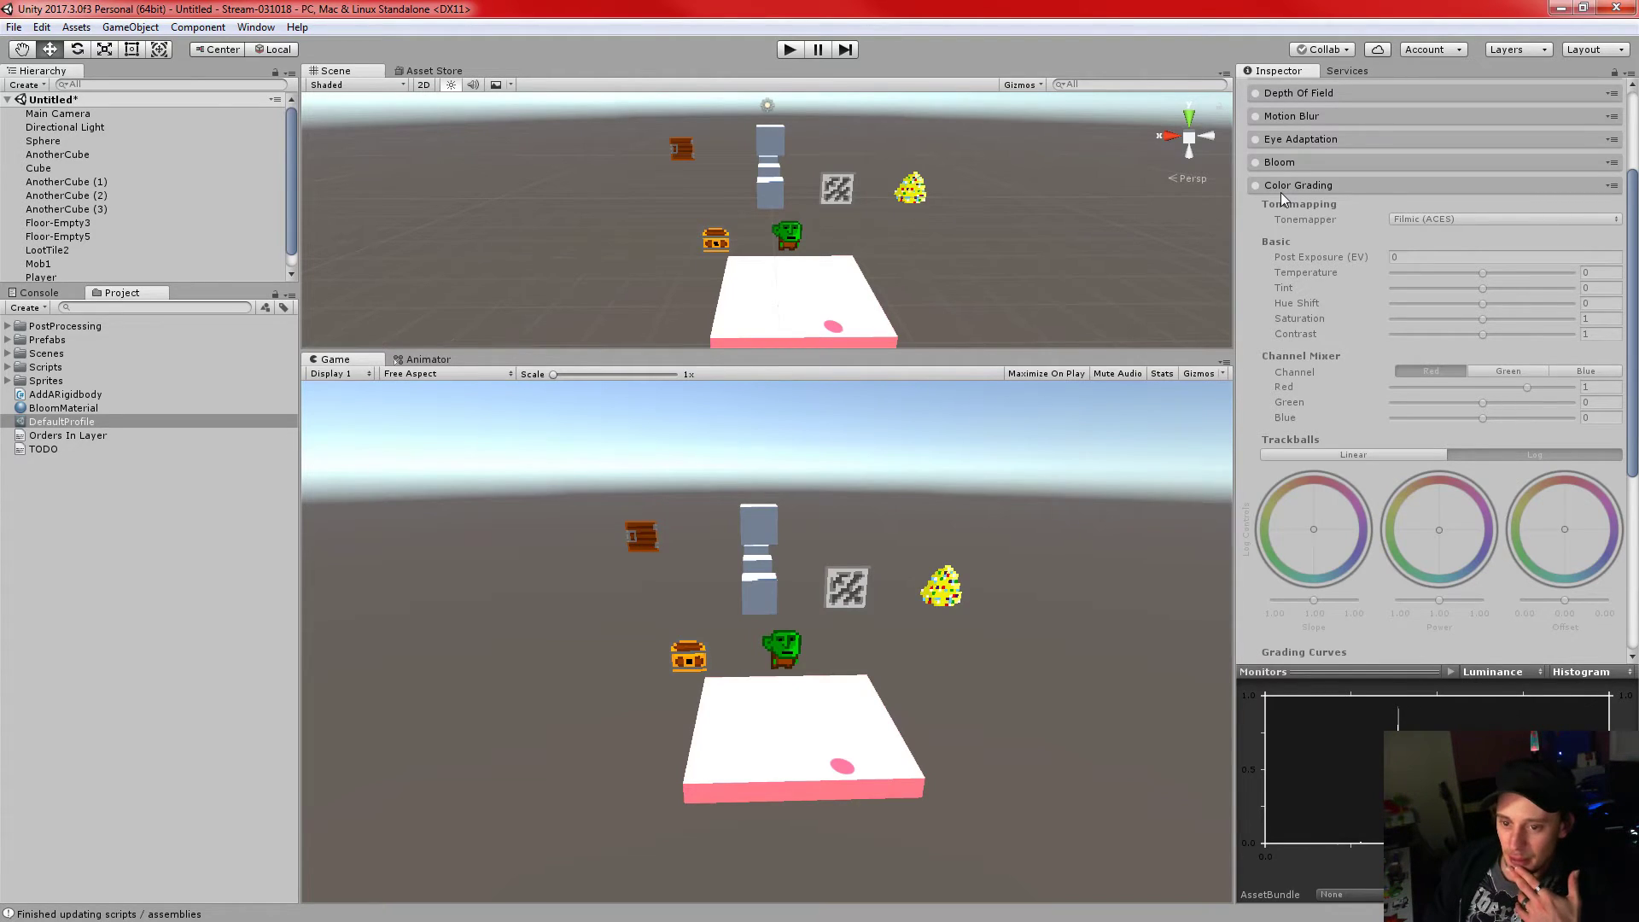
click(1378, 182)
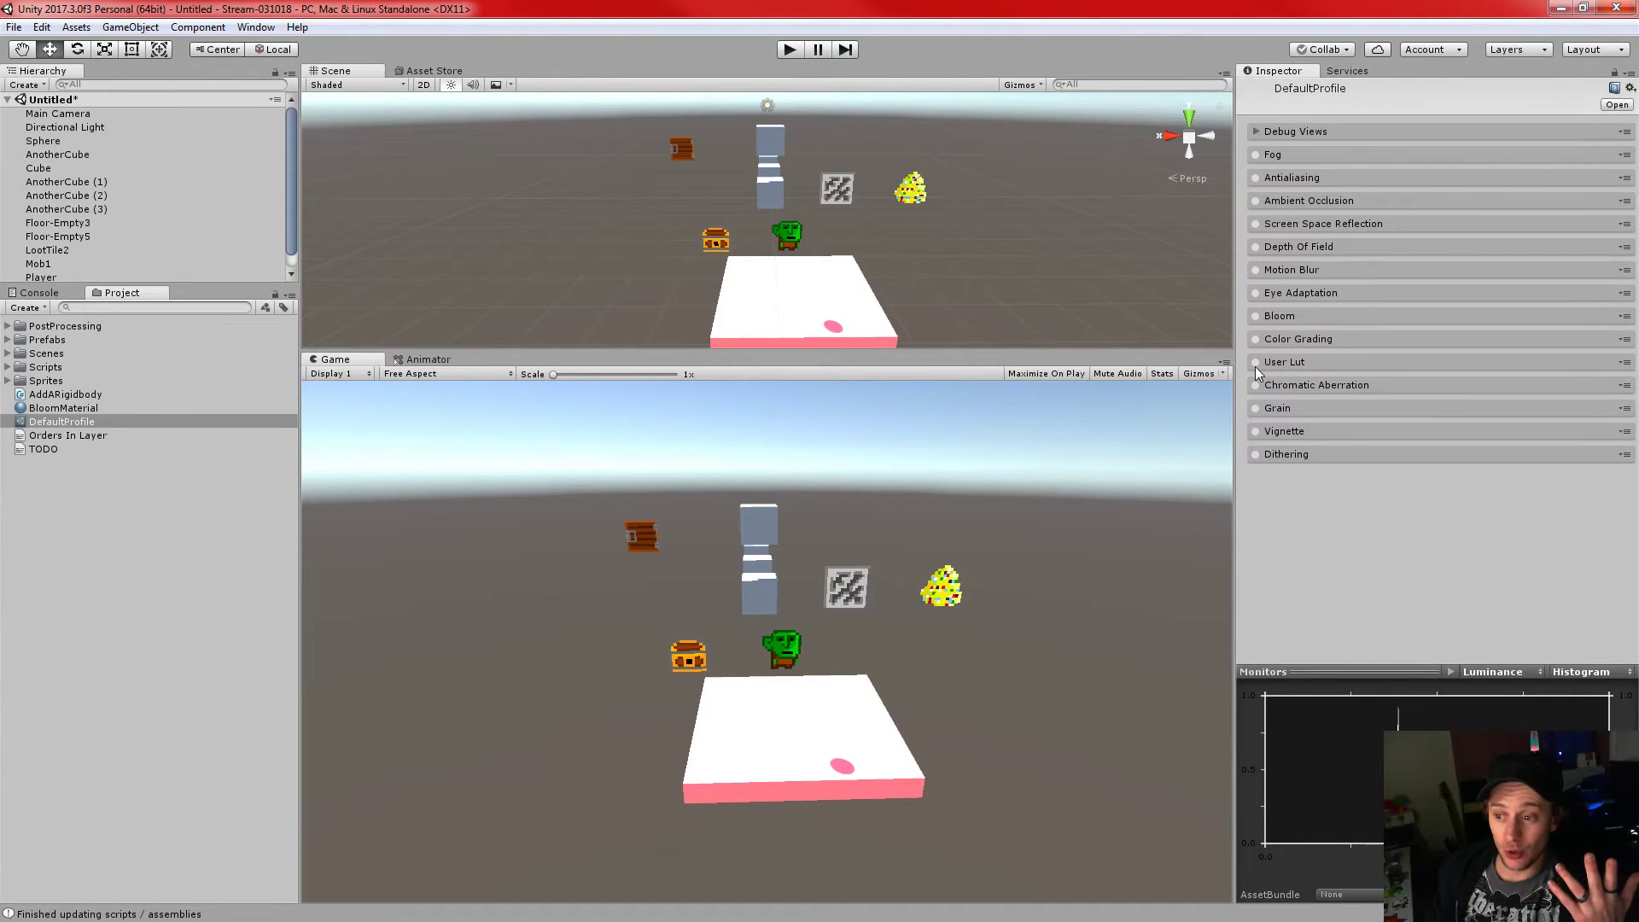
- Try switching the User Lut effect on and off, and collapse its settings
click(1281, 362)
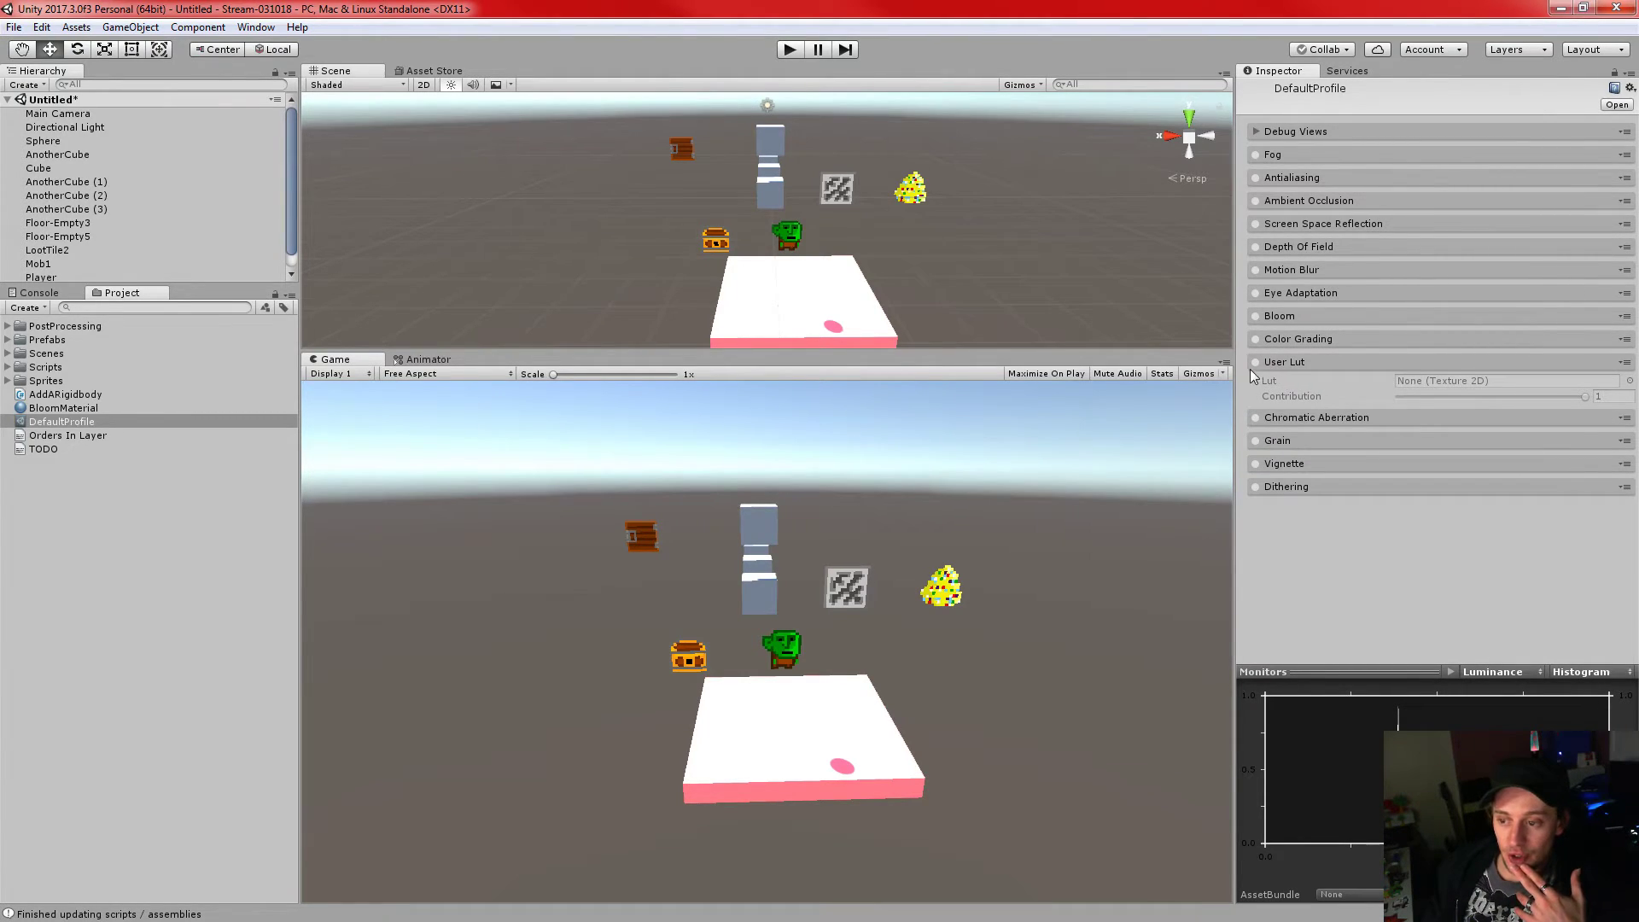
click(1257, 361)
click(1256, 361)
click(1299, 363)
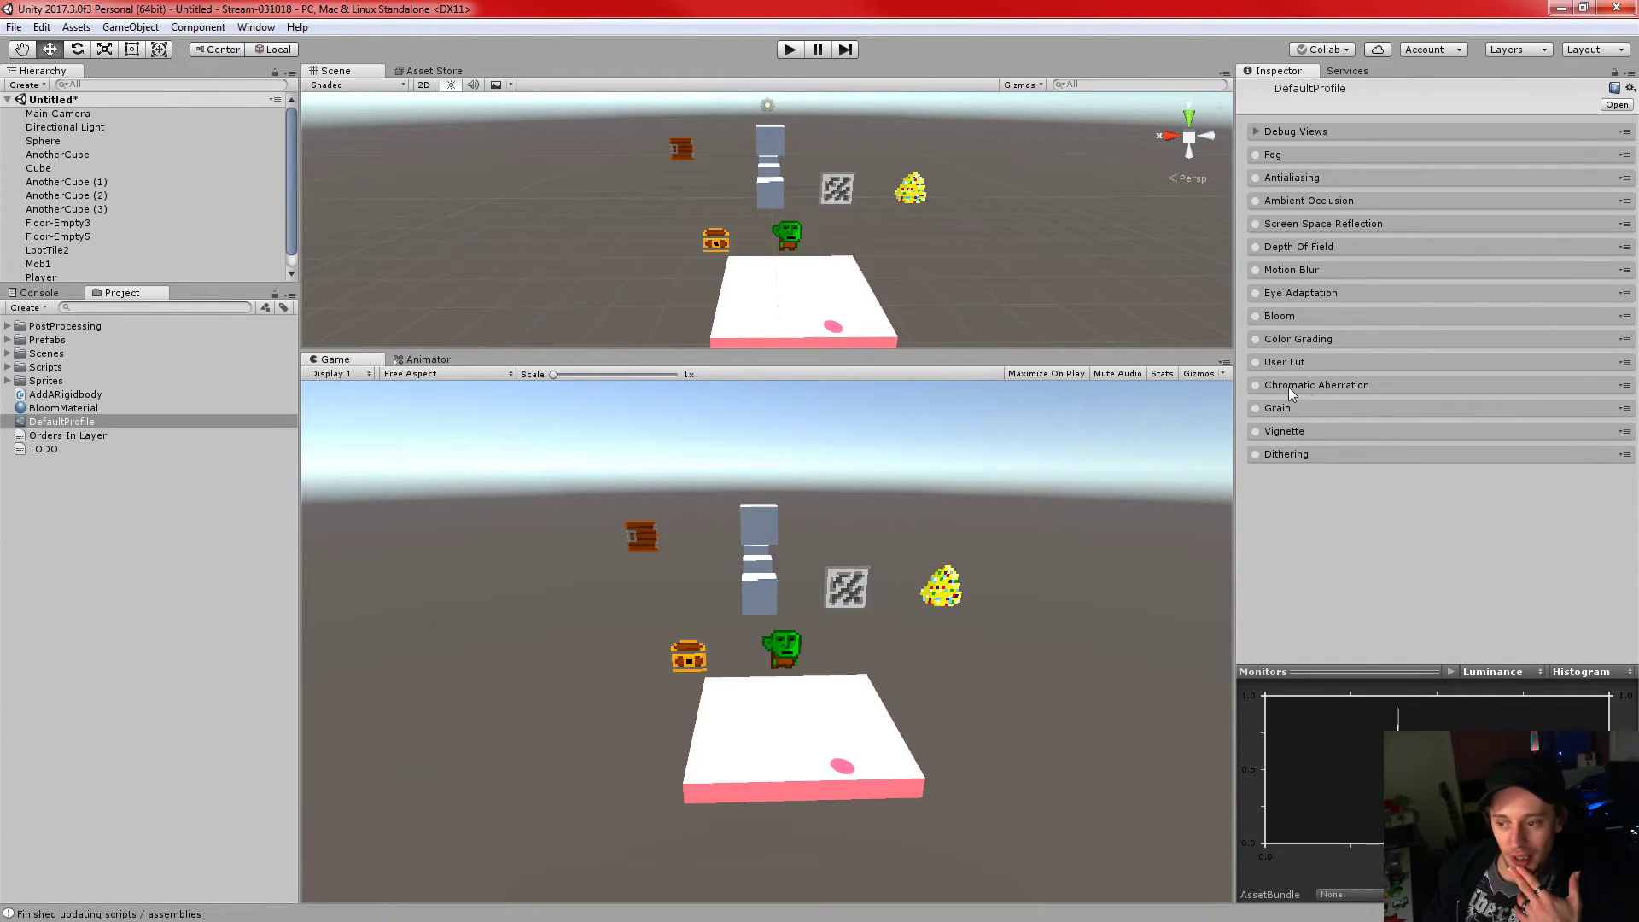
- Expand and enable Chromatic Aberration in DefaultProfile, and set its intensity to 0.045
click(1280, 388)
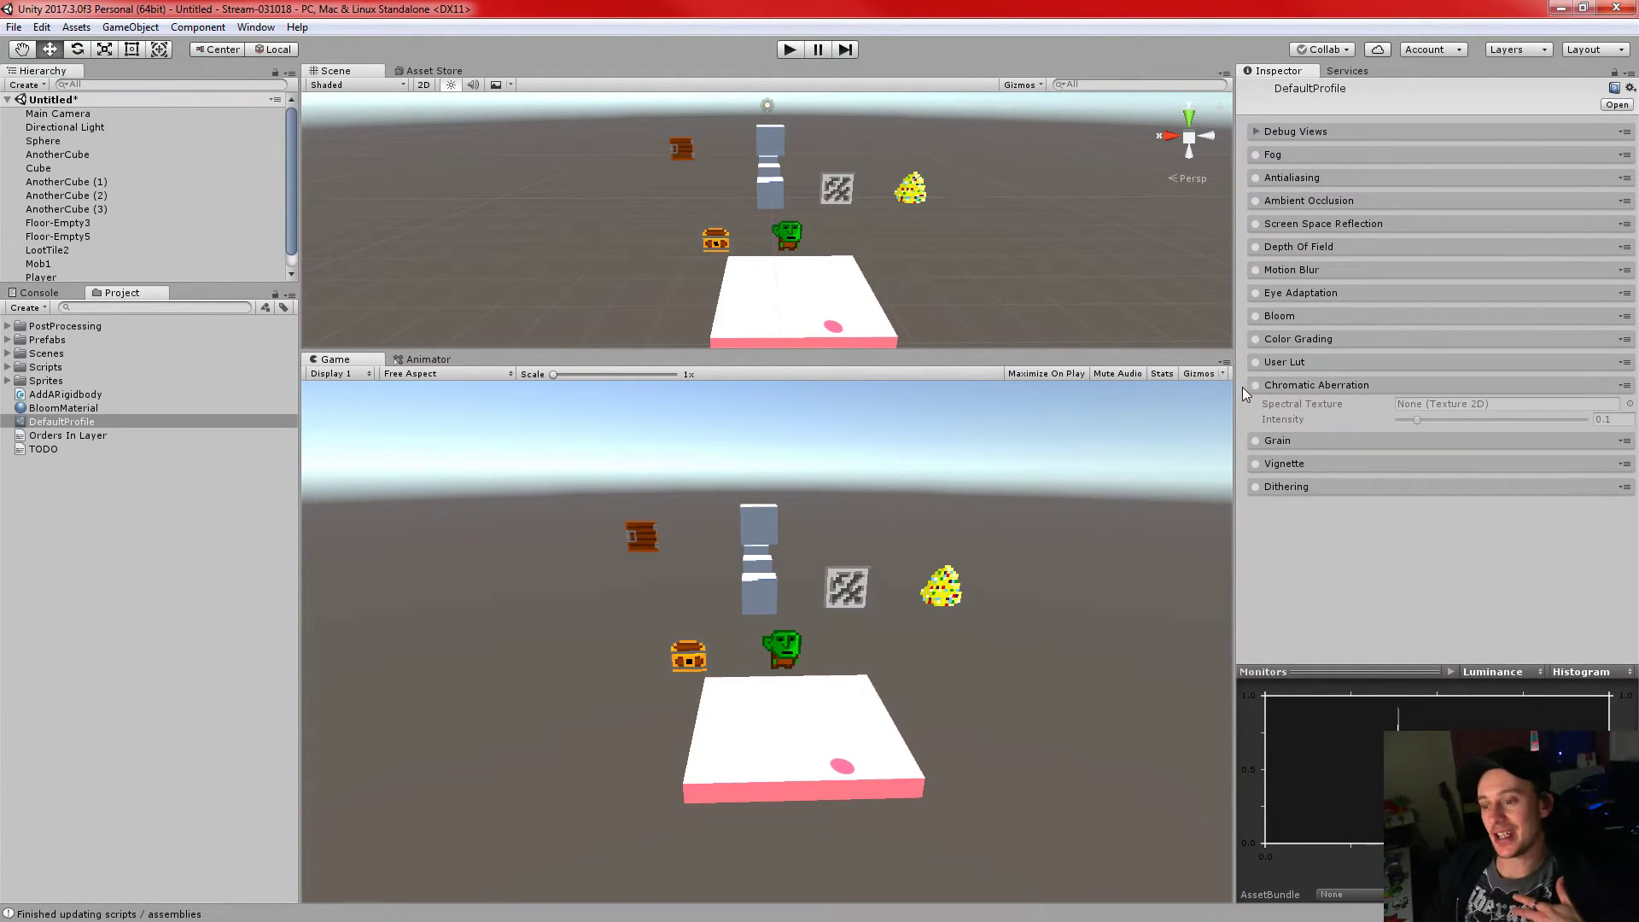
click(1256, 386)
click(1256, 386)
click(1256, 386)
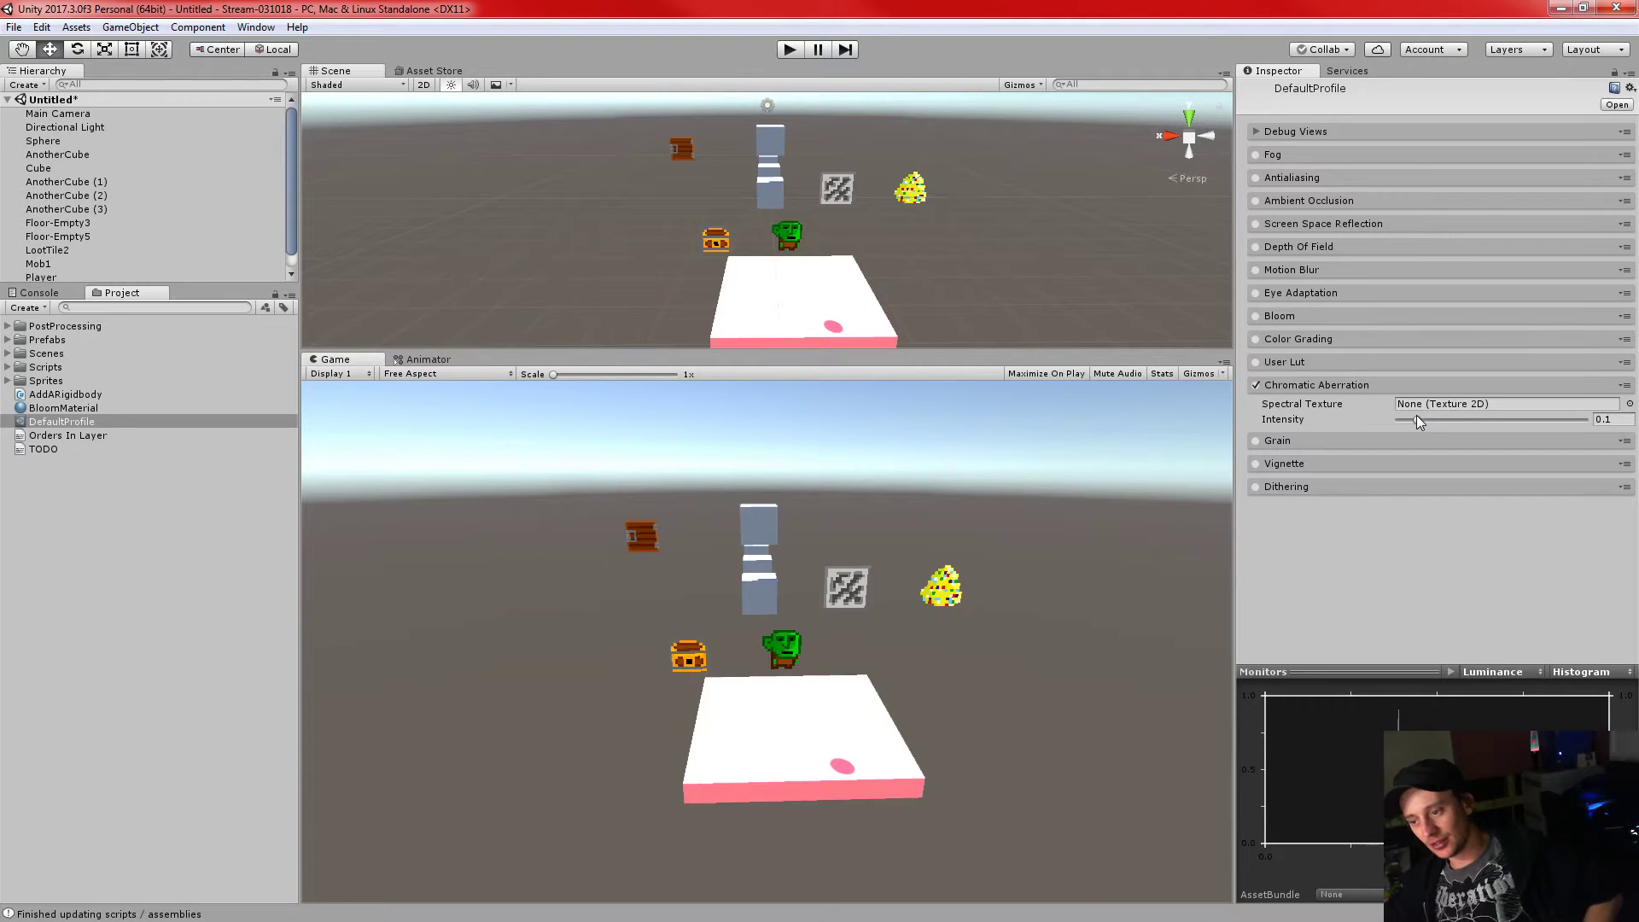
drag(1416, 420, 1431, 457)
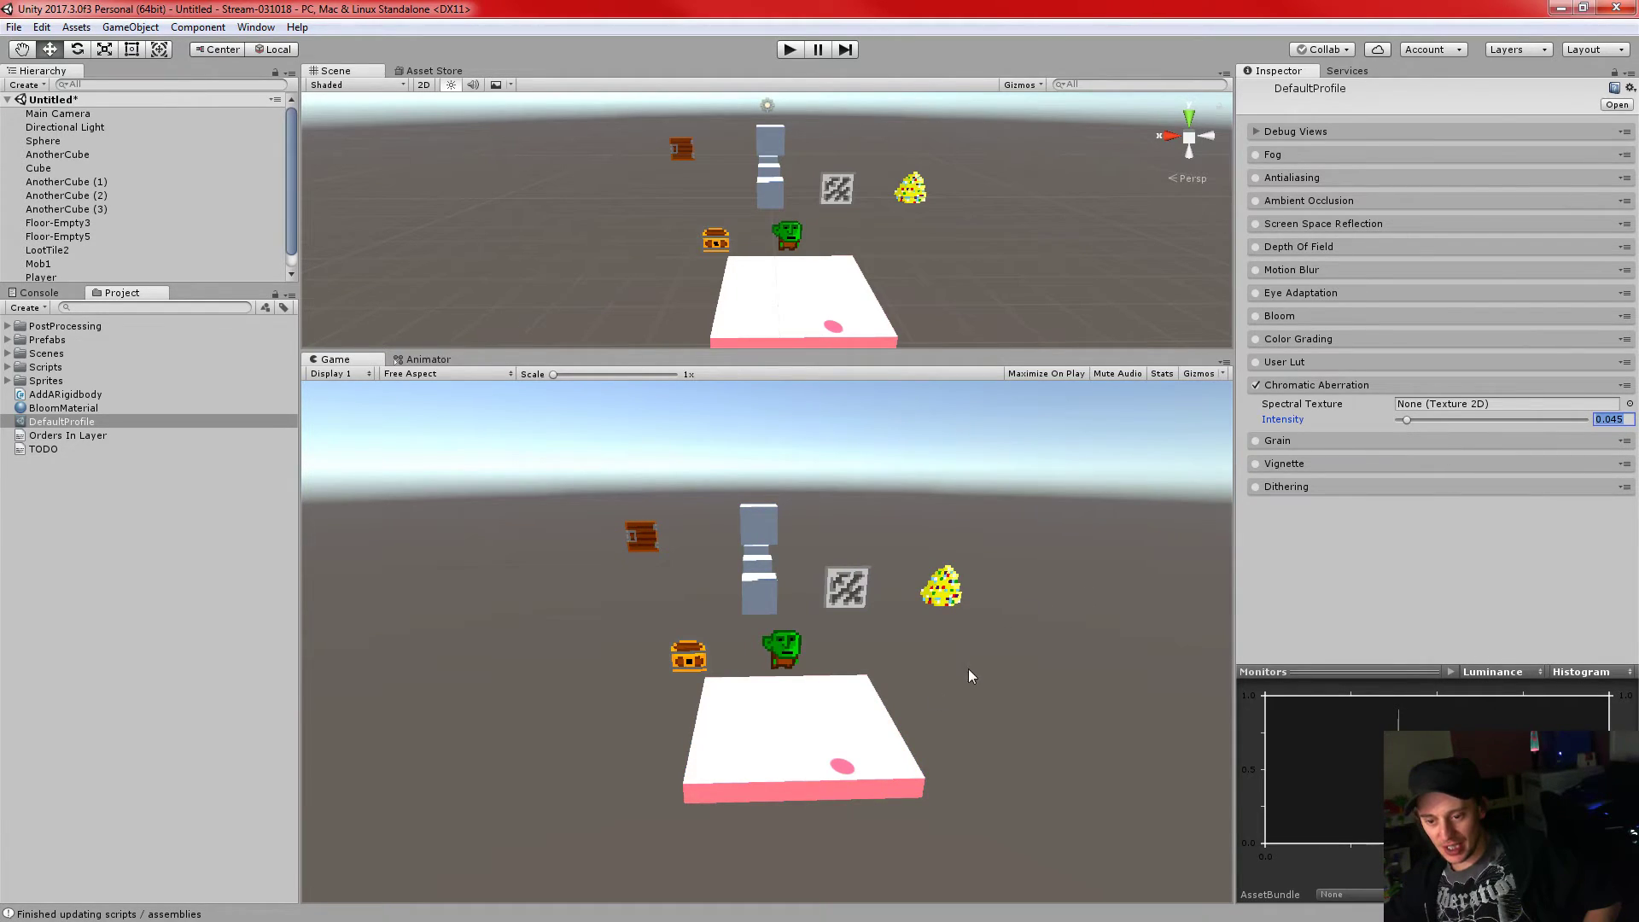
- Align the Main Camera with a scene view that is zoomed in close to the green mob sprite
click(777, 653)
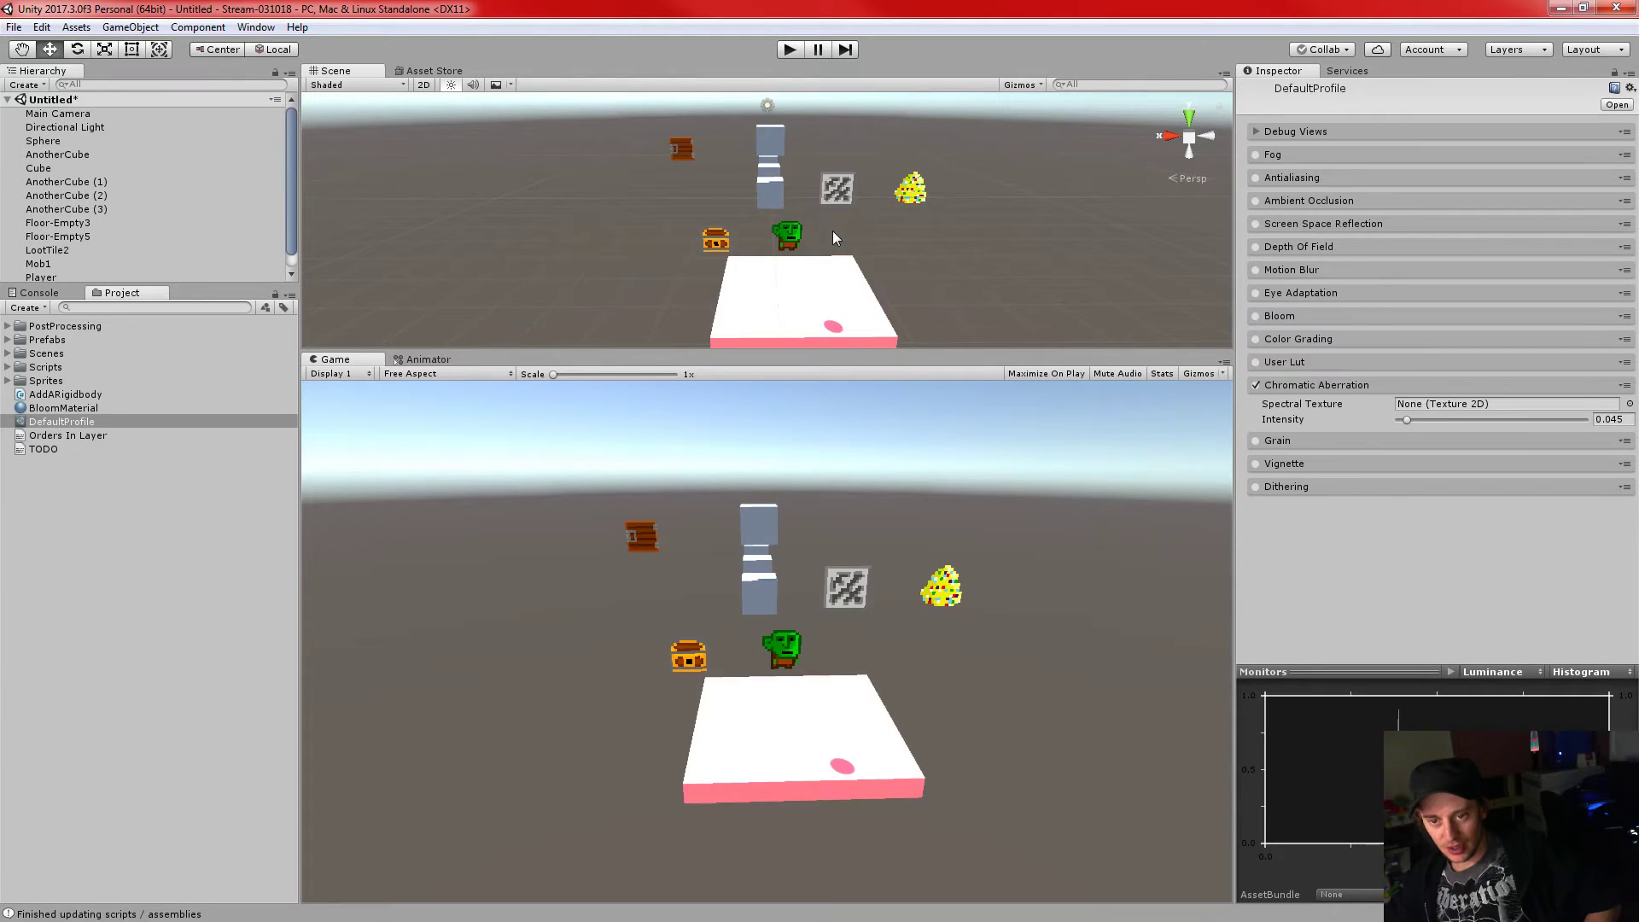
scroll(832, 230, up, 5)
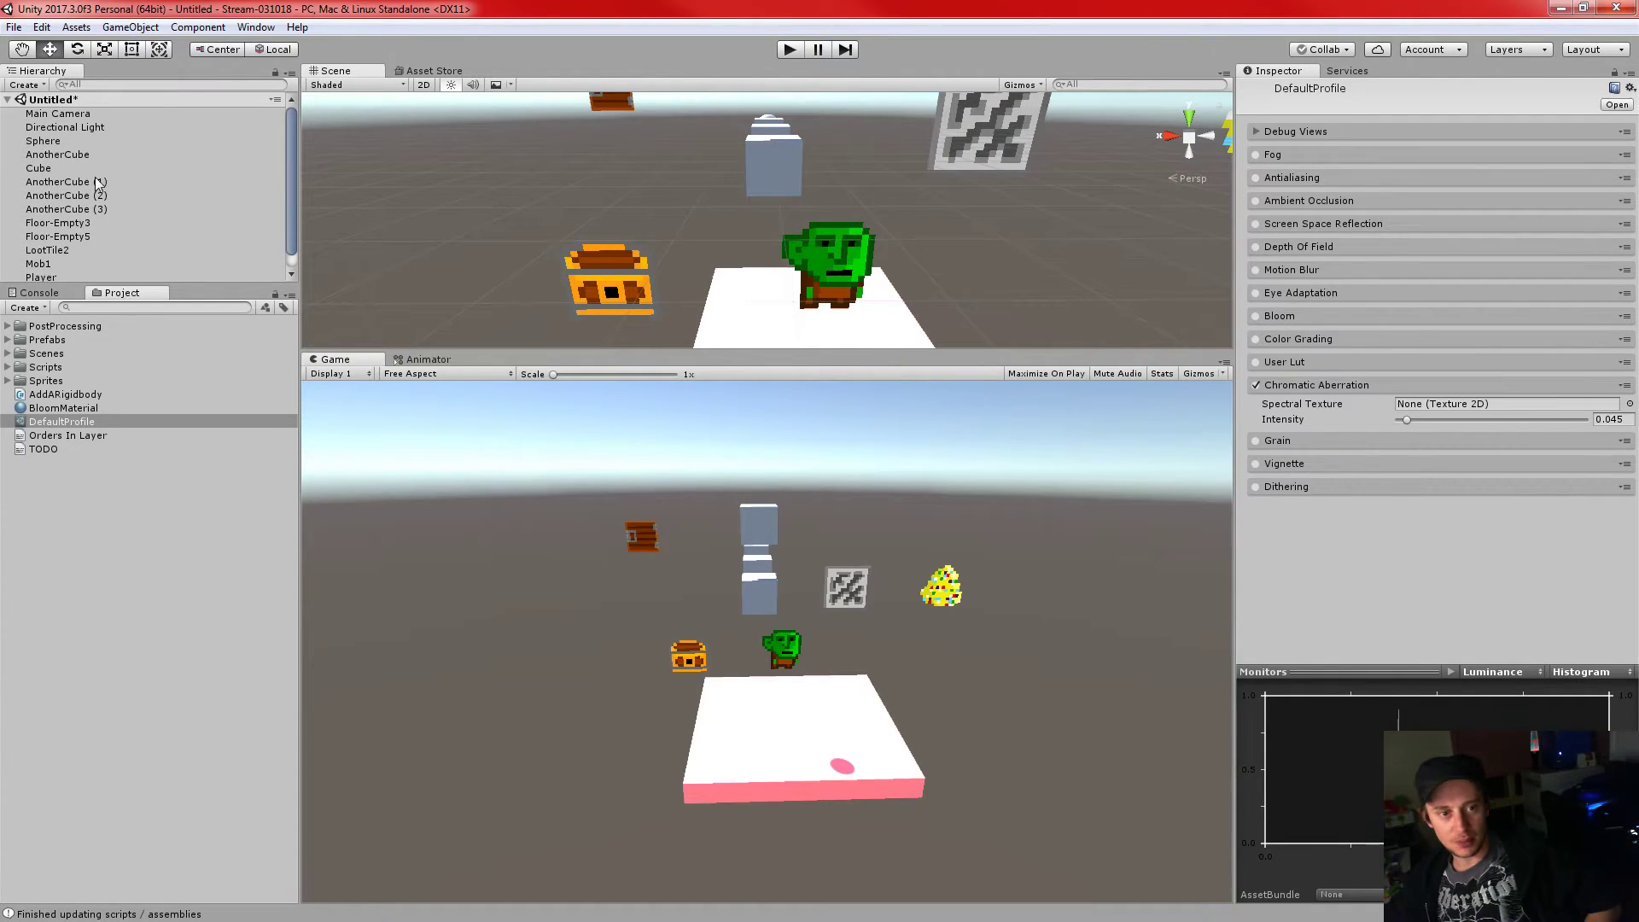
click(58, 114)
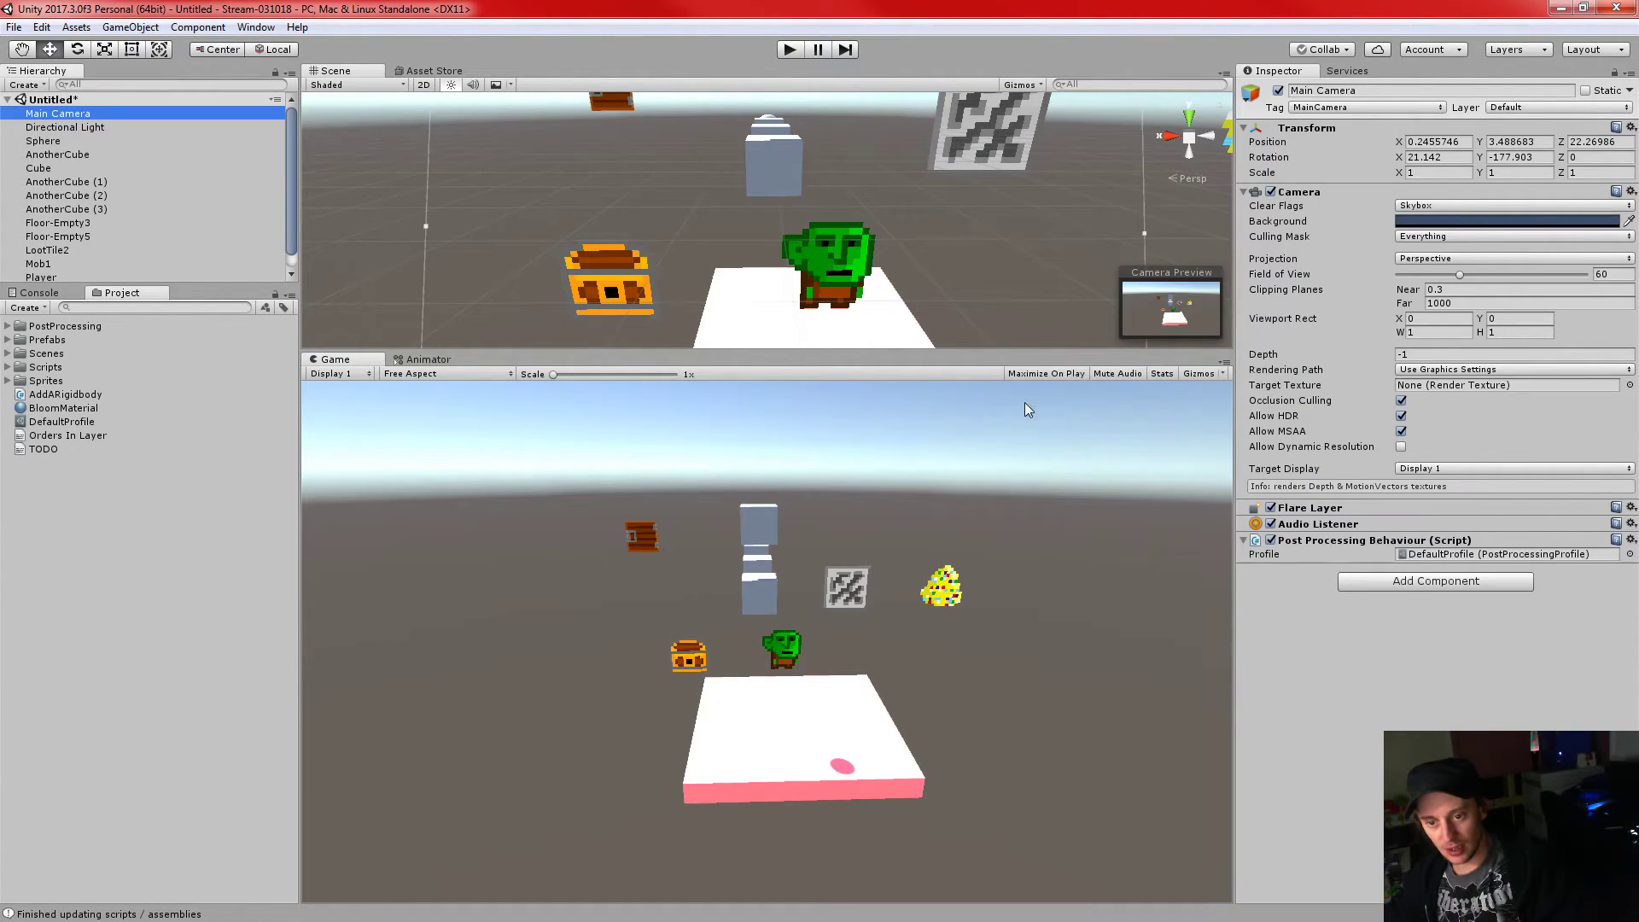
key(ctrl+shift+f)
- Reopen DefaultProfile and raise the Chromatic Aberration intensity to 1
click(49, 409)
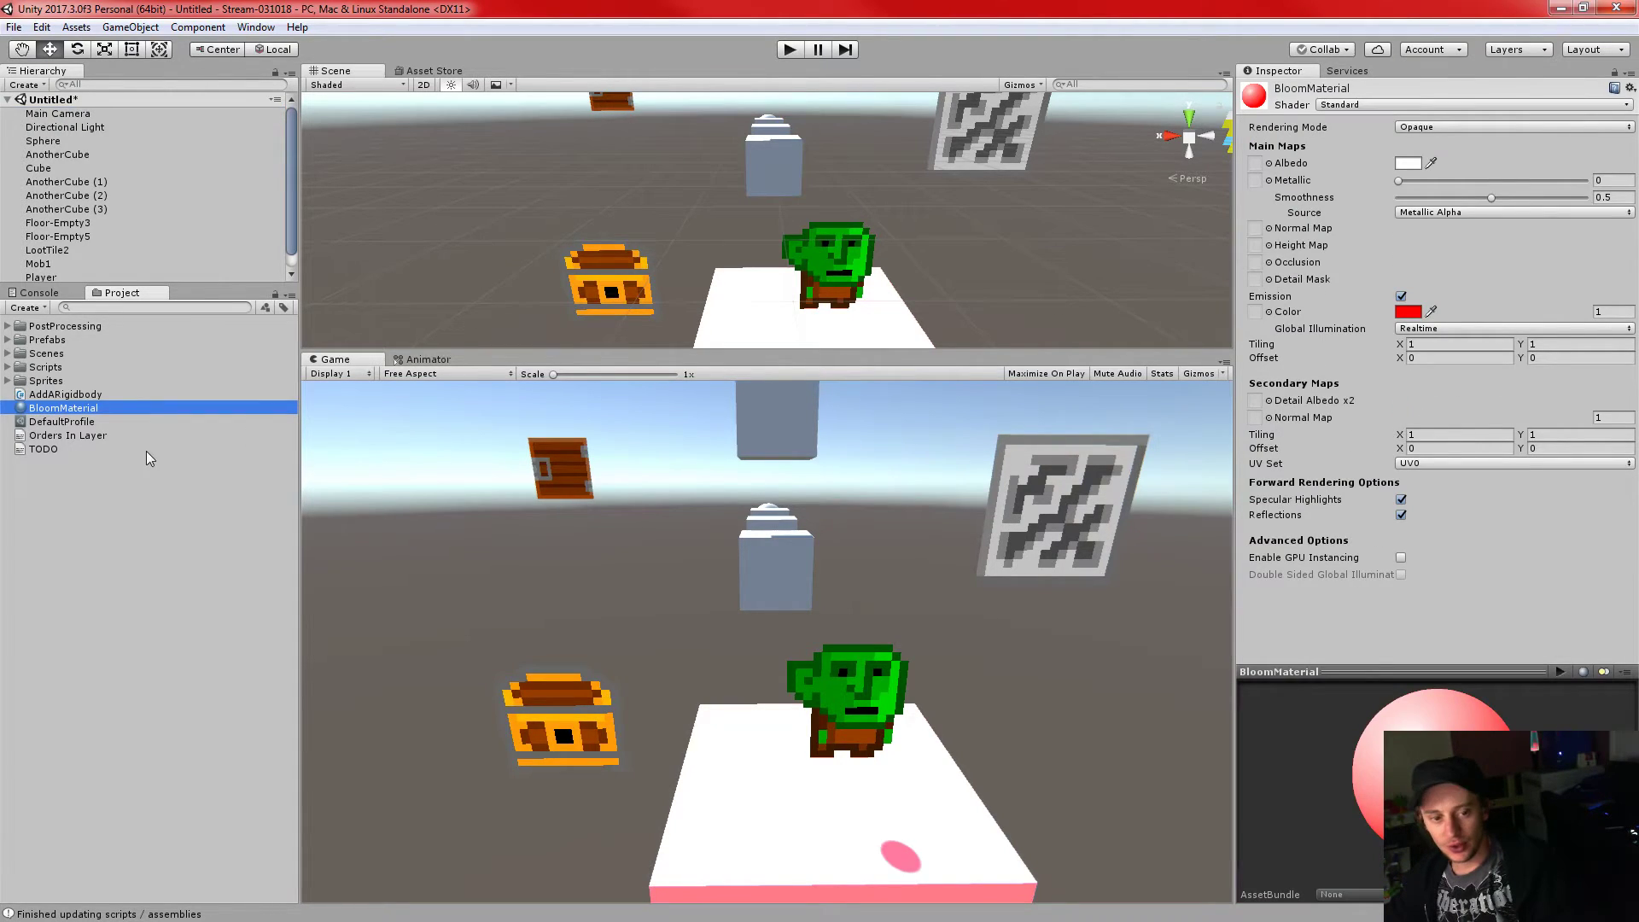
click(102, 422)
drag(1406, 420, 1582, 415)
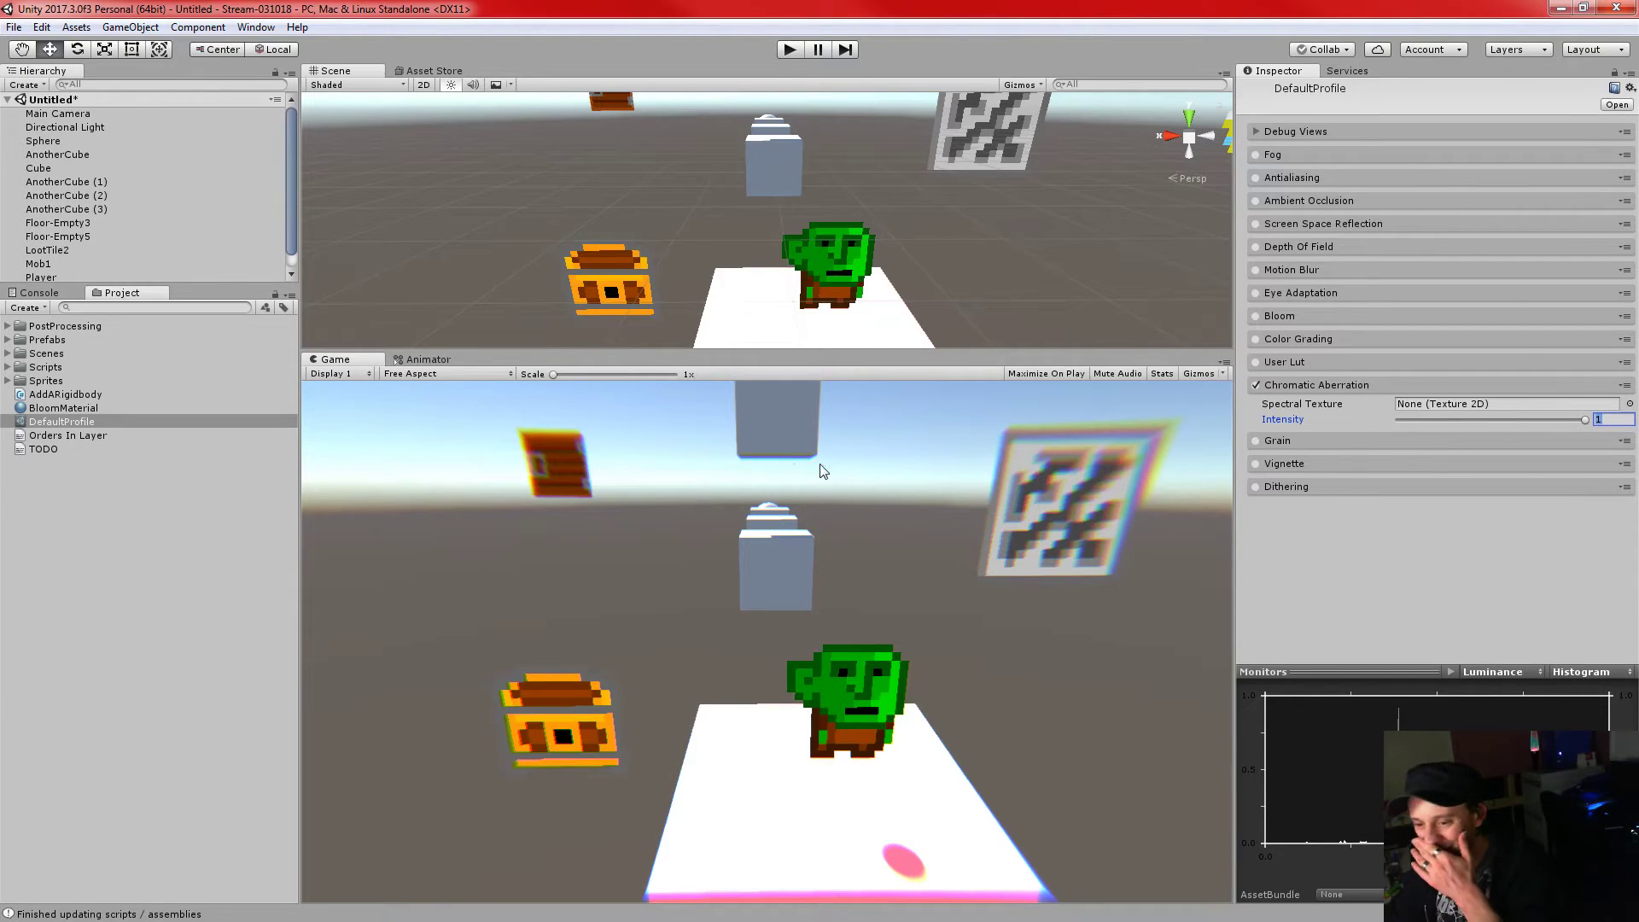
- Set the Main Camera's background color to black and its clear flags to Solid Color
click(50, 114)
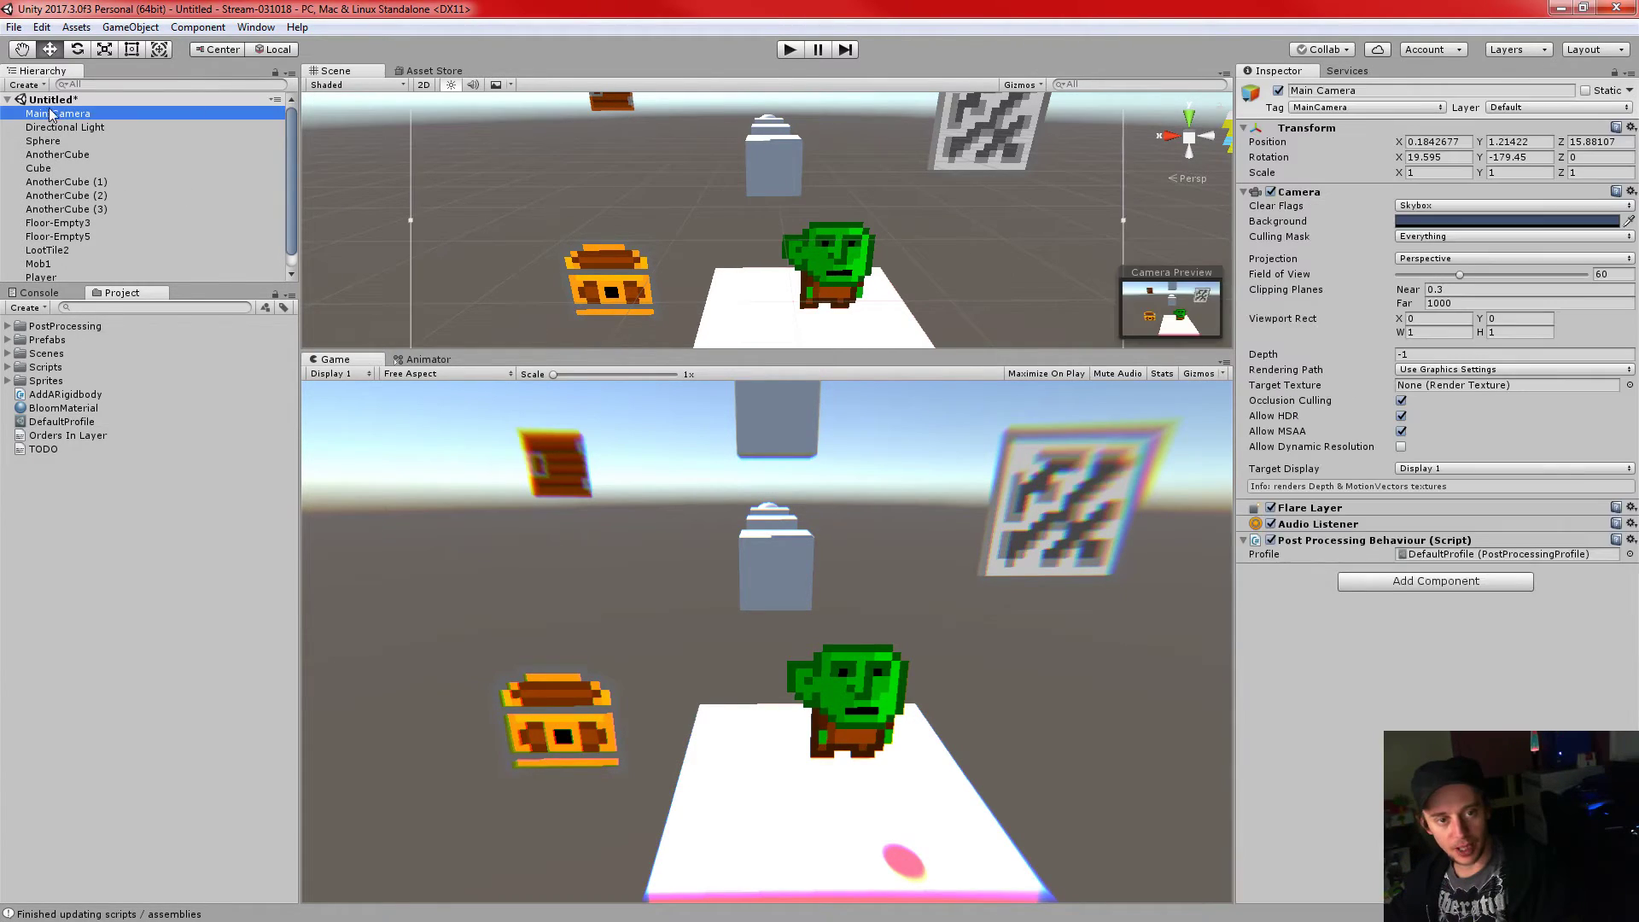
click(1438, 220)
drag(1194, 329, 1147, 412)
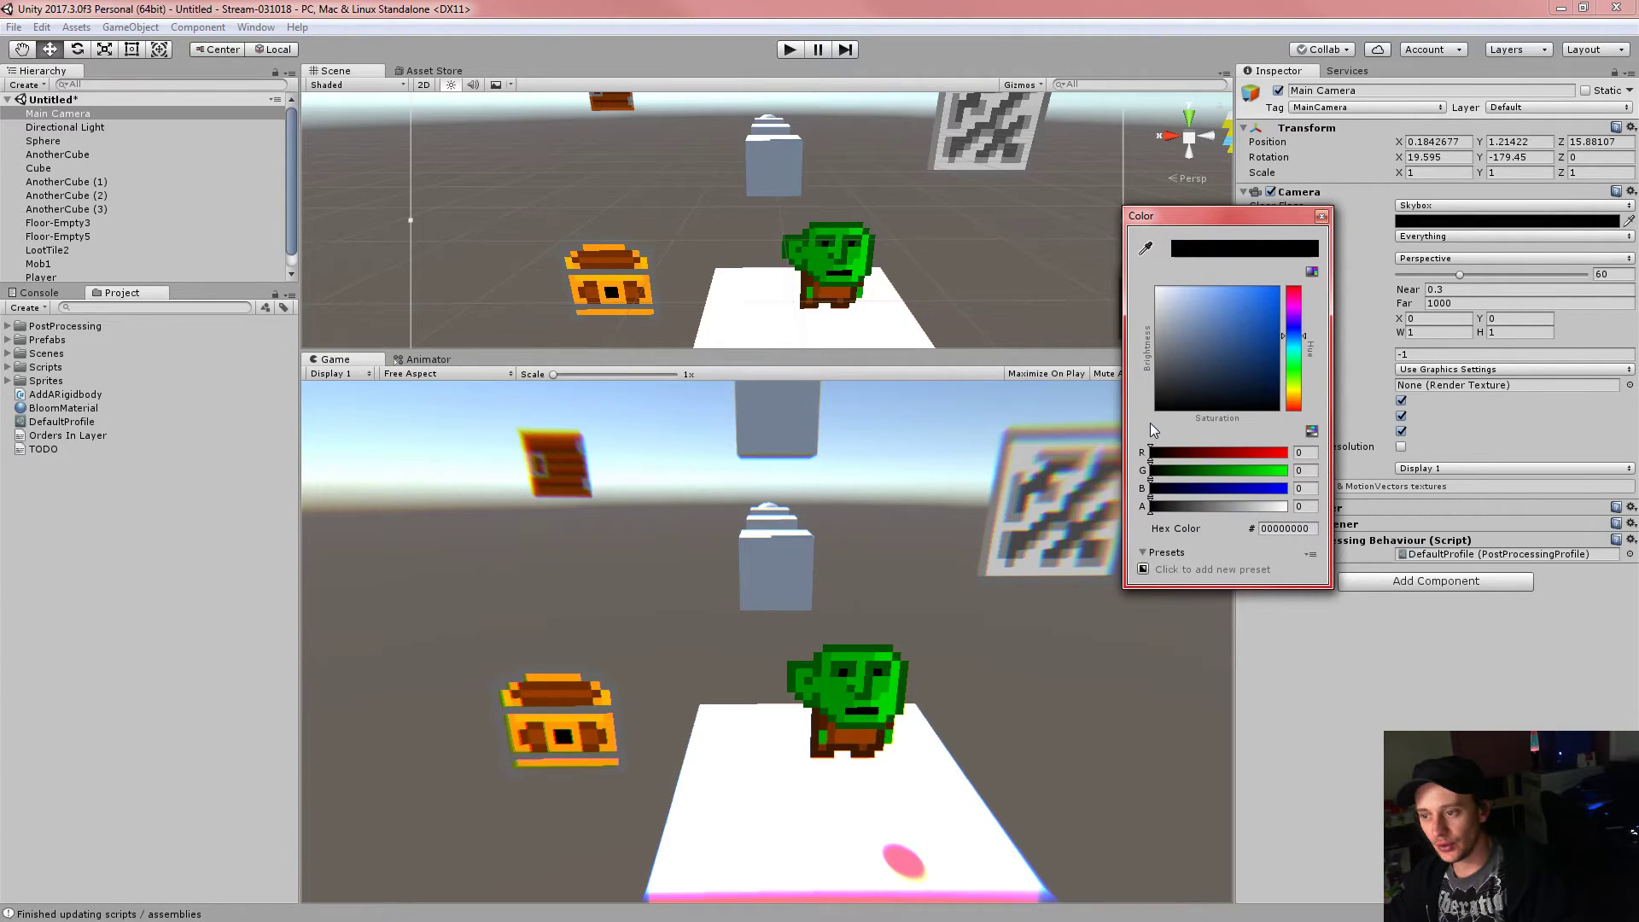
click(1372, 213)
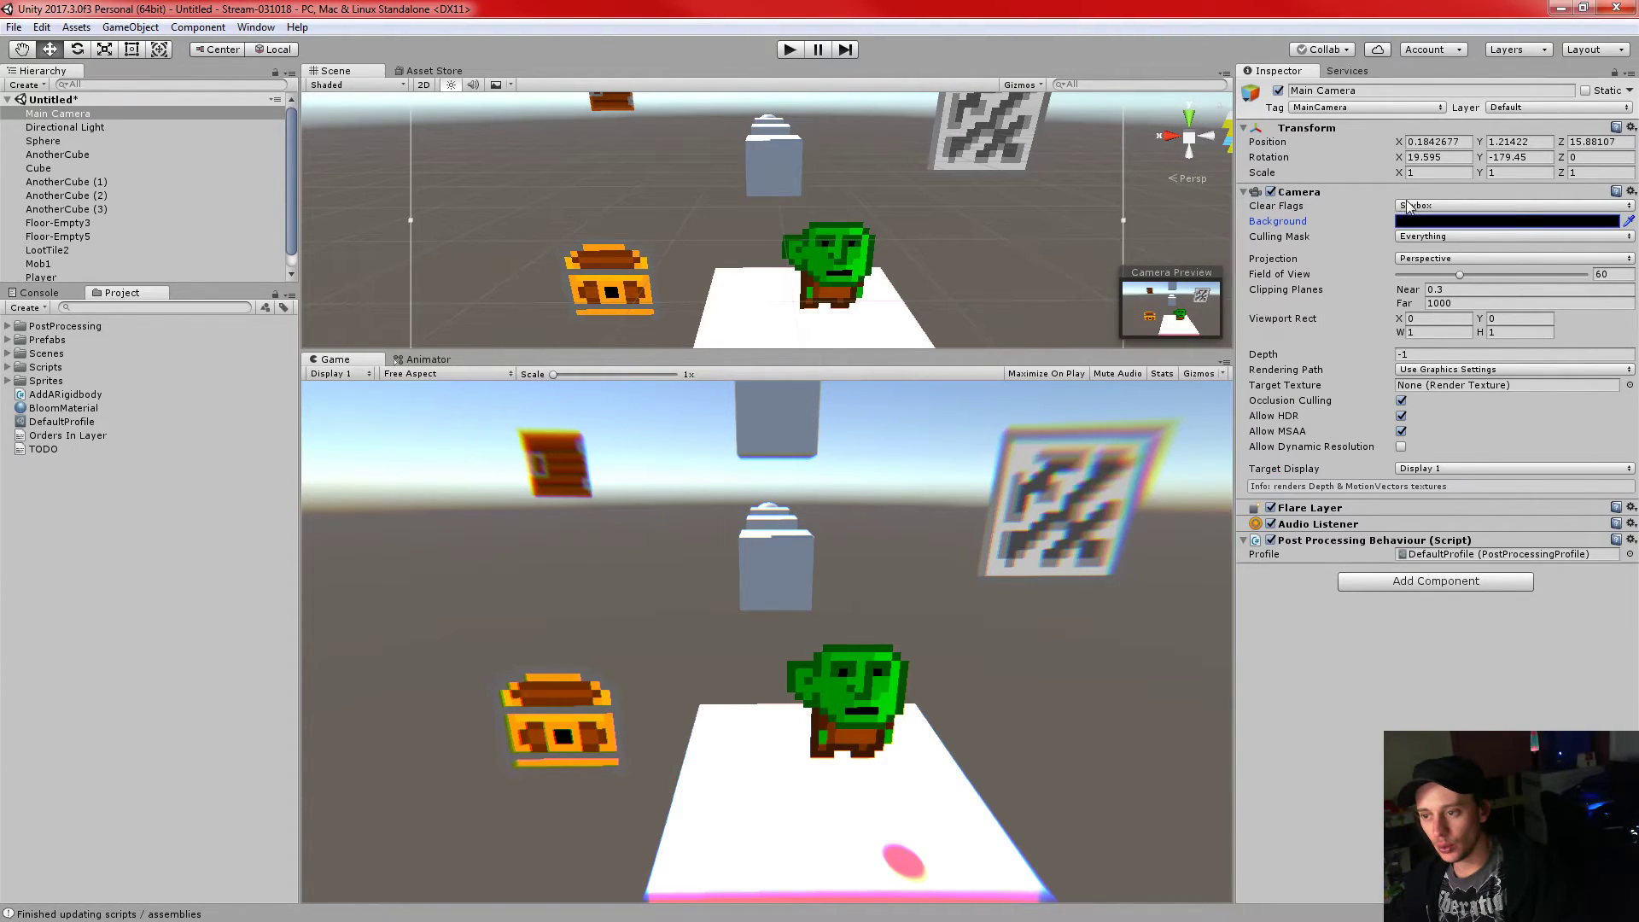
click(1434, 205)
click(1448, 243)
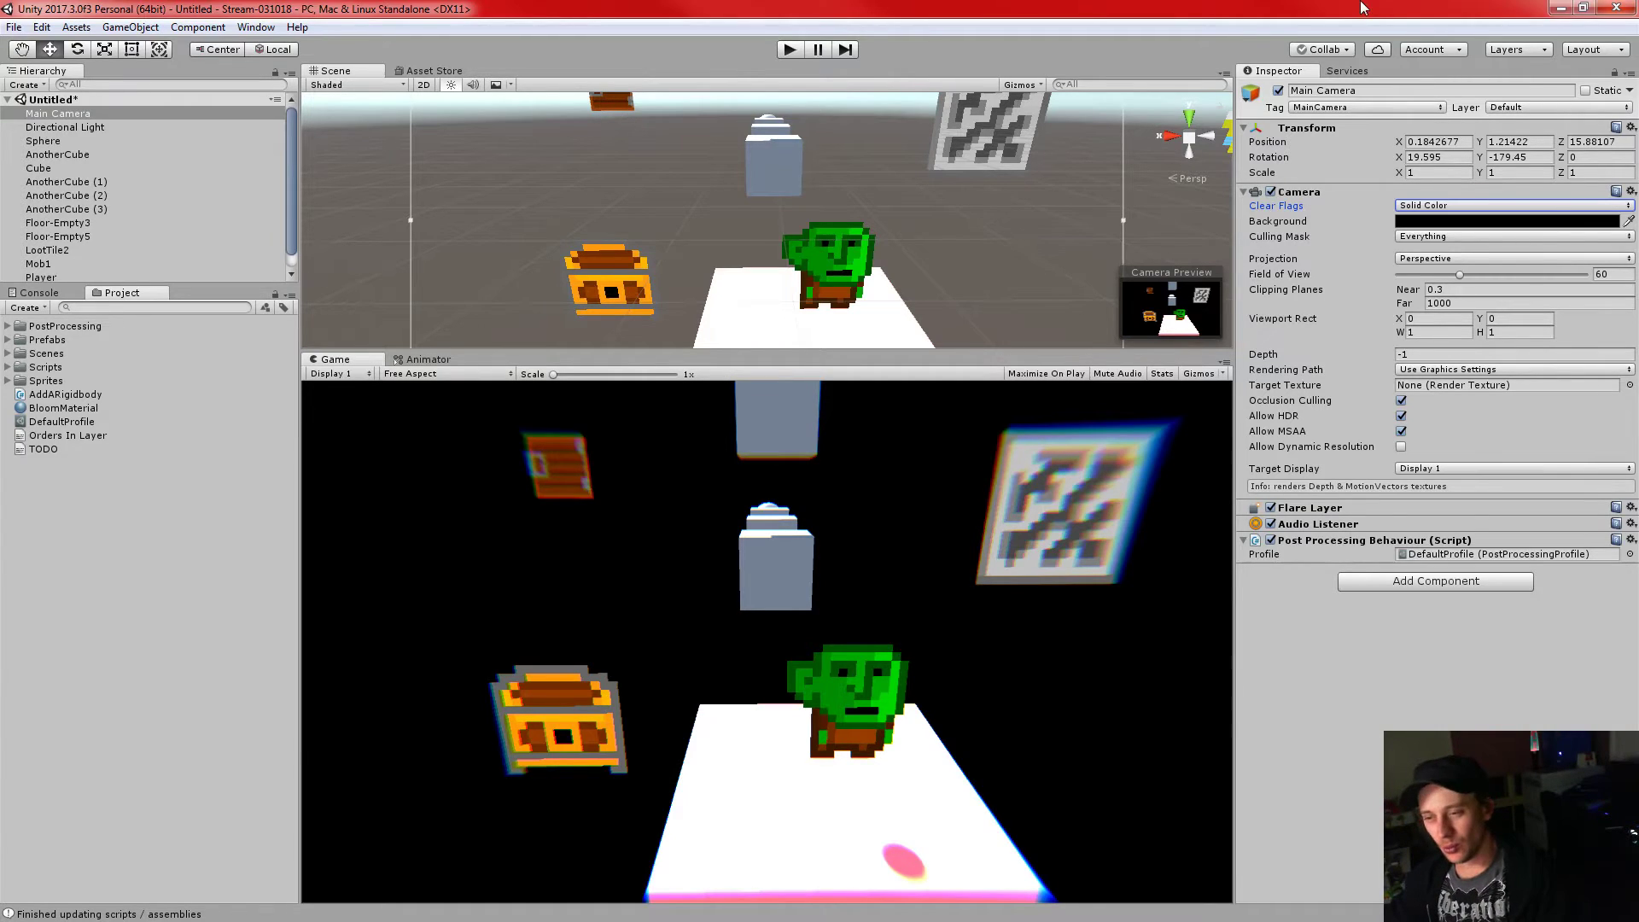
- Lower the Chromatic Aberration intensity in DefaultProfile to 0.548, and disable and collapse the effect
click(68, 421)
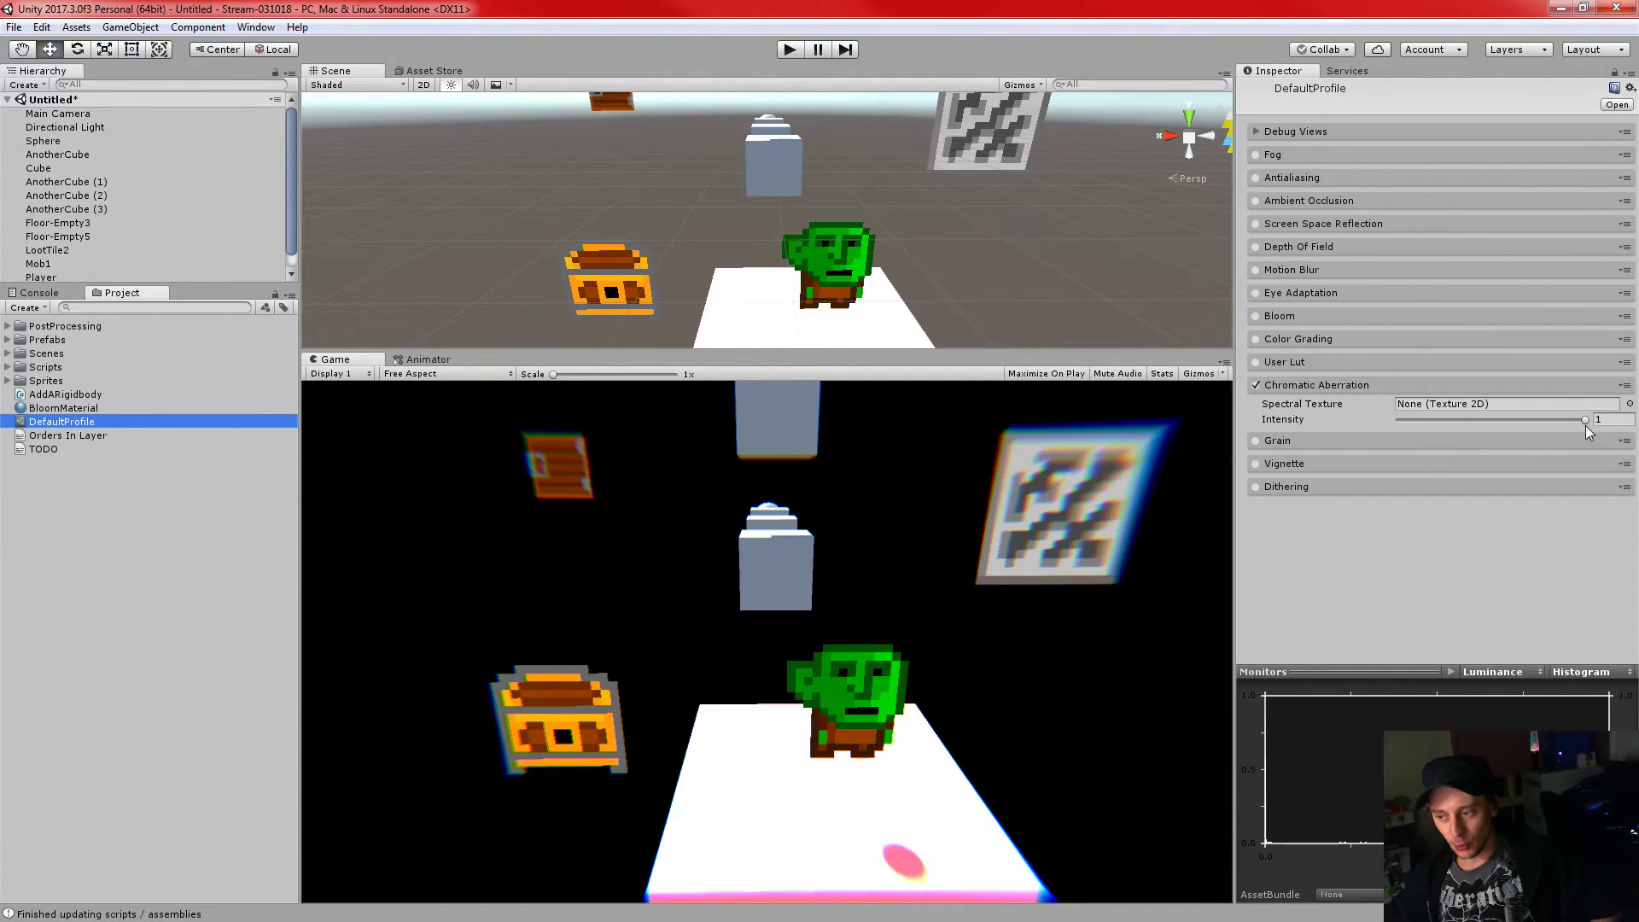
mouse_move(1585, 418)
mouse_down()
mouse_move(1409, 418)
mouse_move(1562, 422)
mouse_move(1480, 437)
mouse_move(1608, 431)
mouse_move(1384, 435)
mouse_move(1447, 413)
mouse_move(1524, 418)
mouse_move(1465, 436)
mouse_move(1329, 402)
mouse_move(1572, 415)
mouse_move(1519, 435)
mouse_move(1595, 417)
mouse_up()
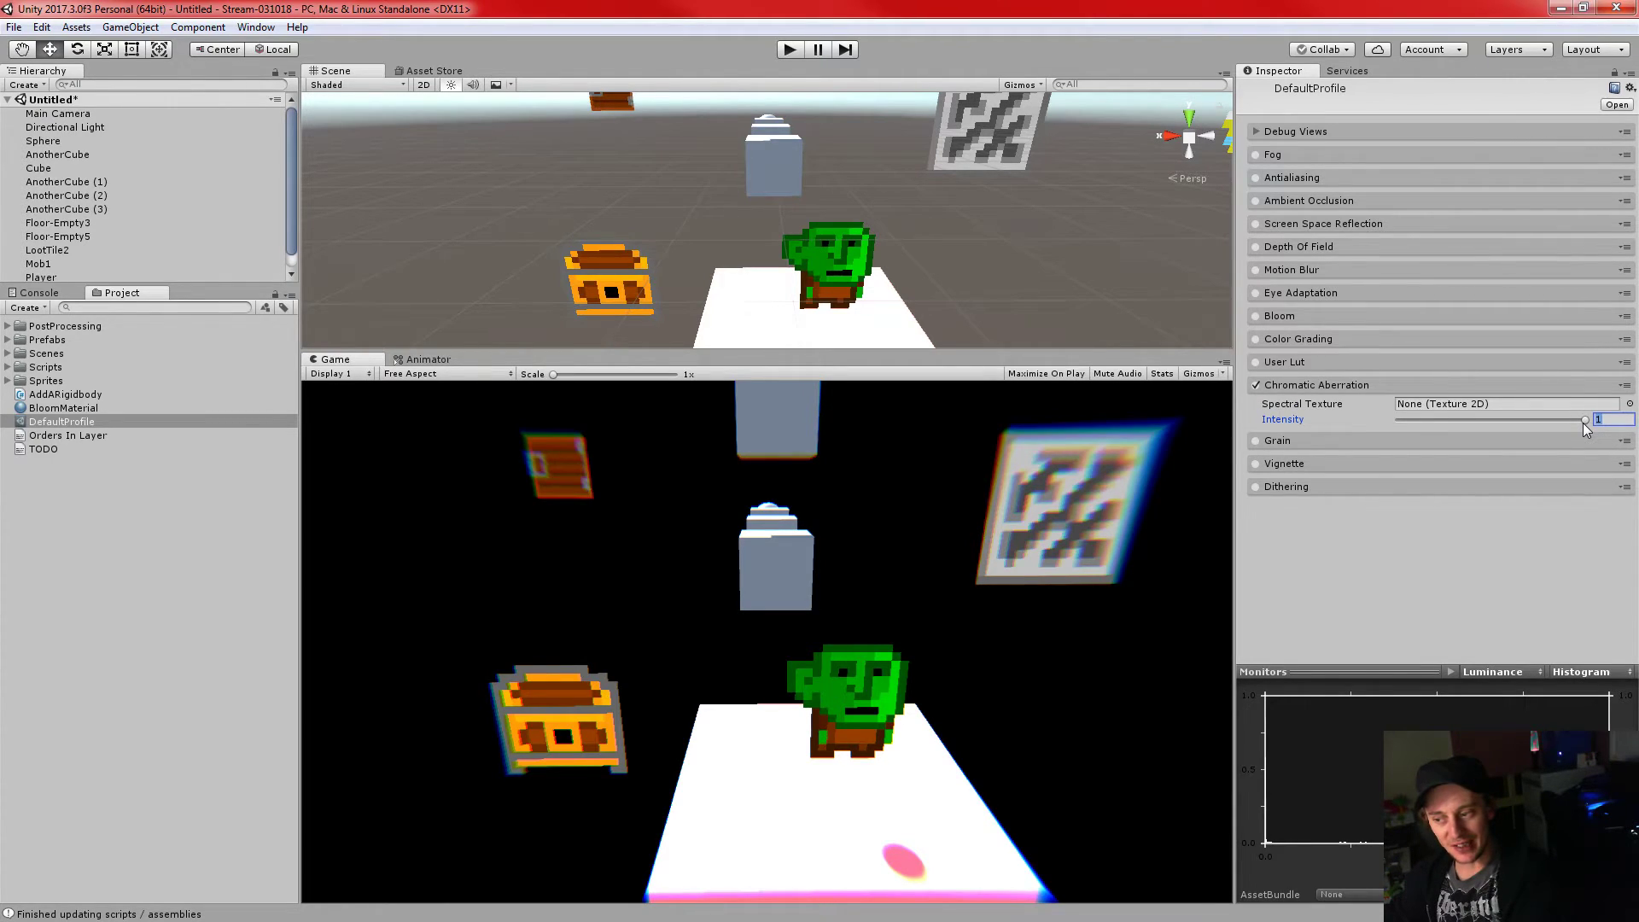
drag(1583, 423, 1499, 415)
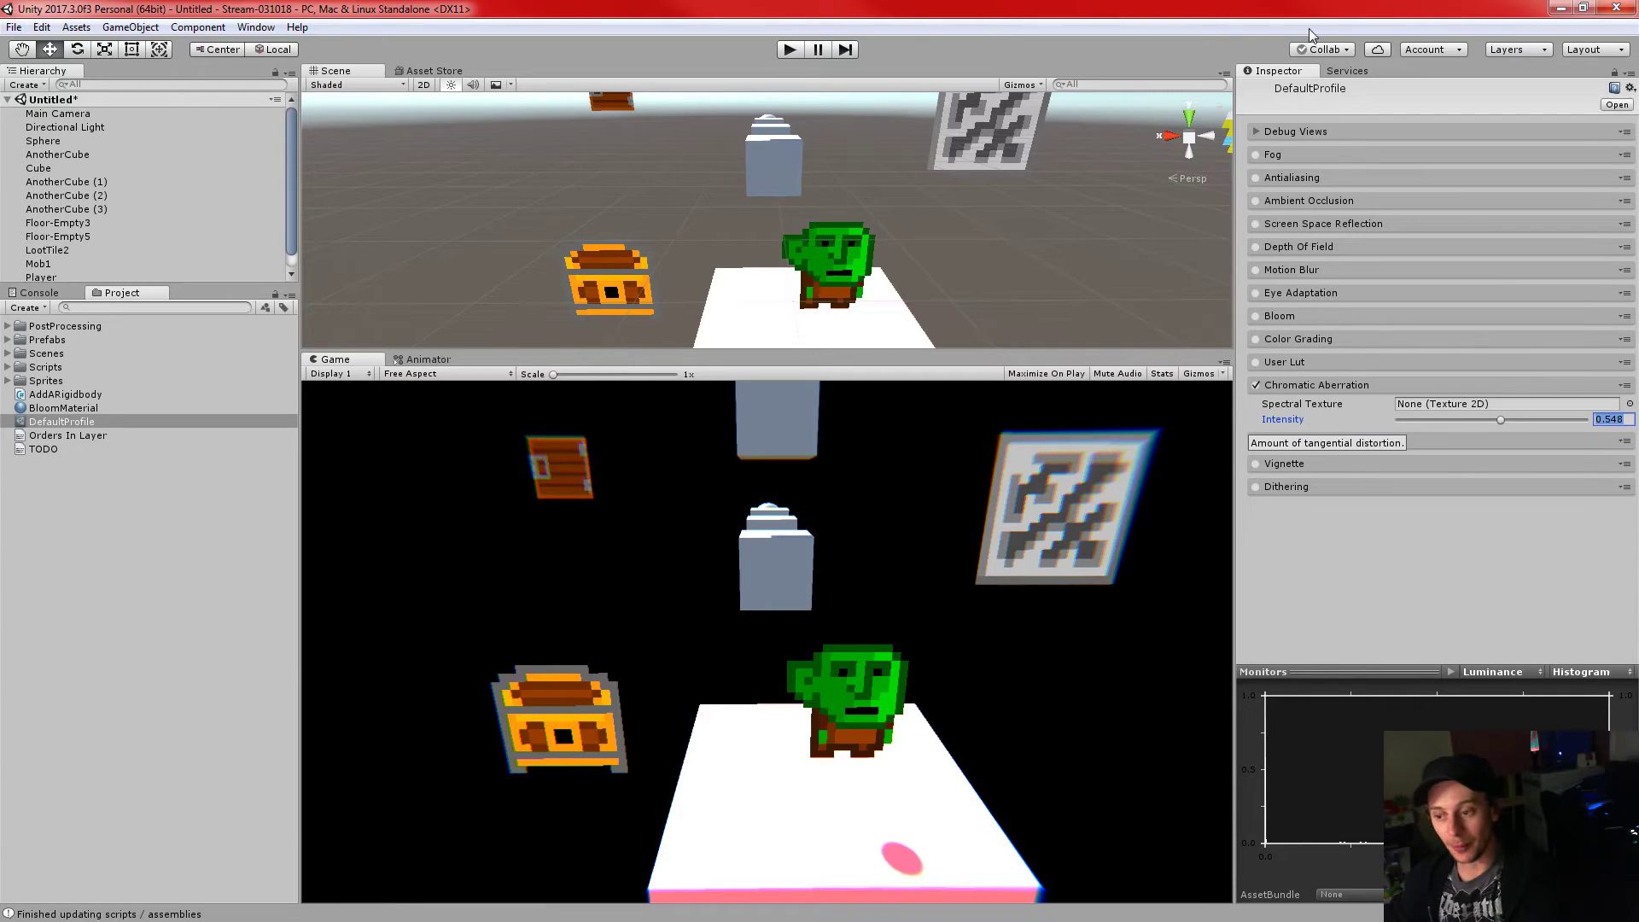
click(1257, 386)
click(1267, 389)
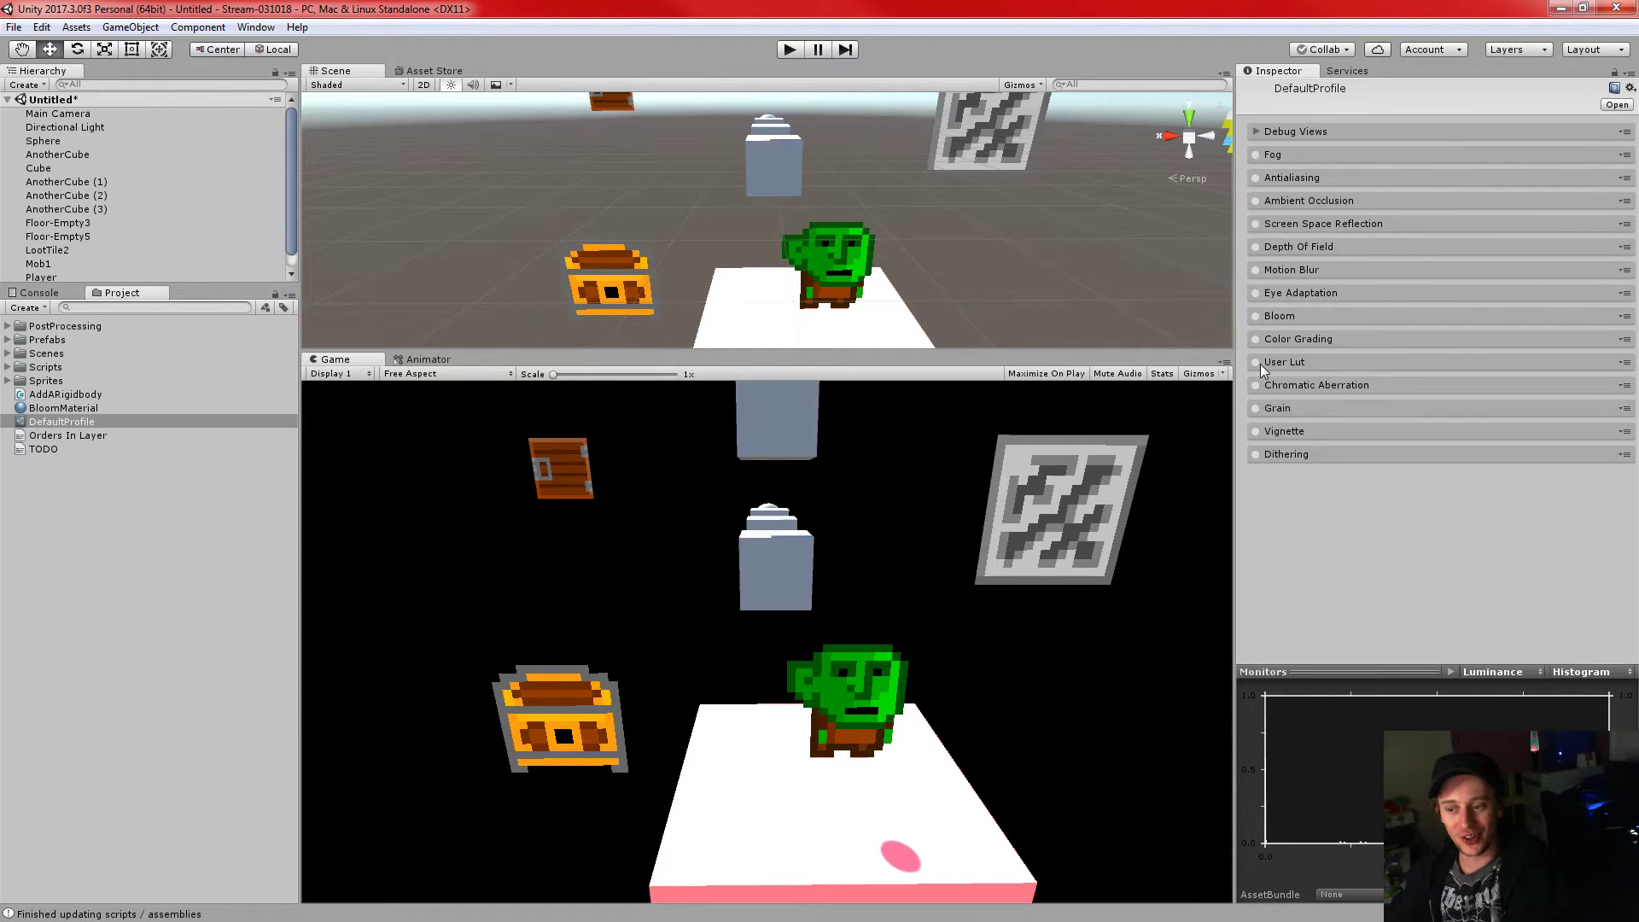
click(1294, 387)
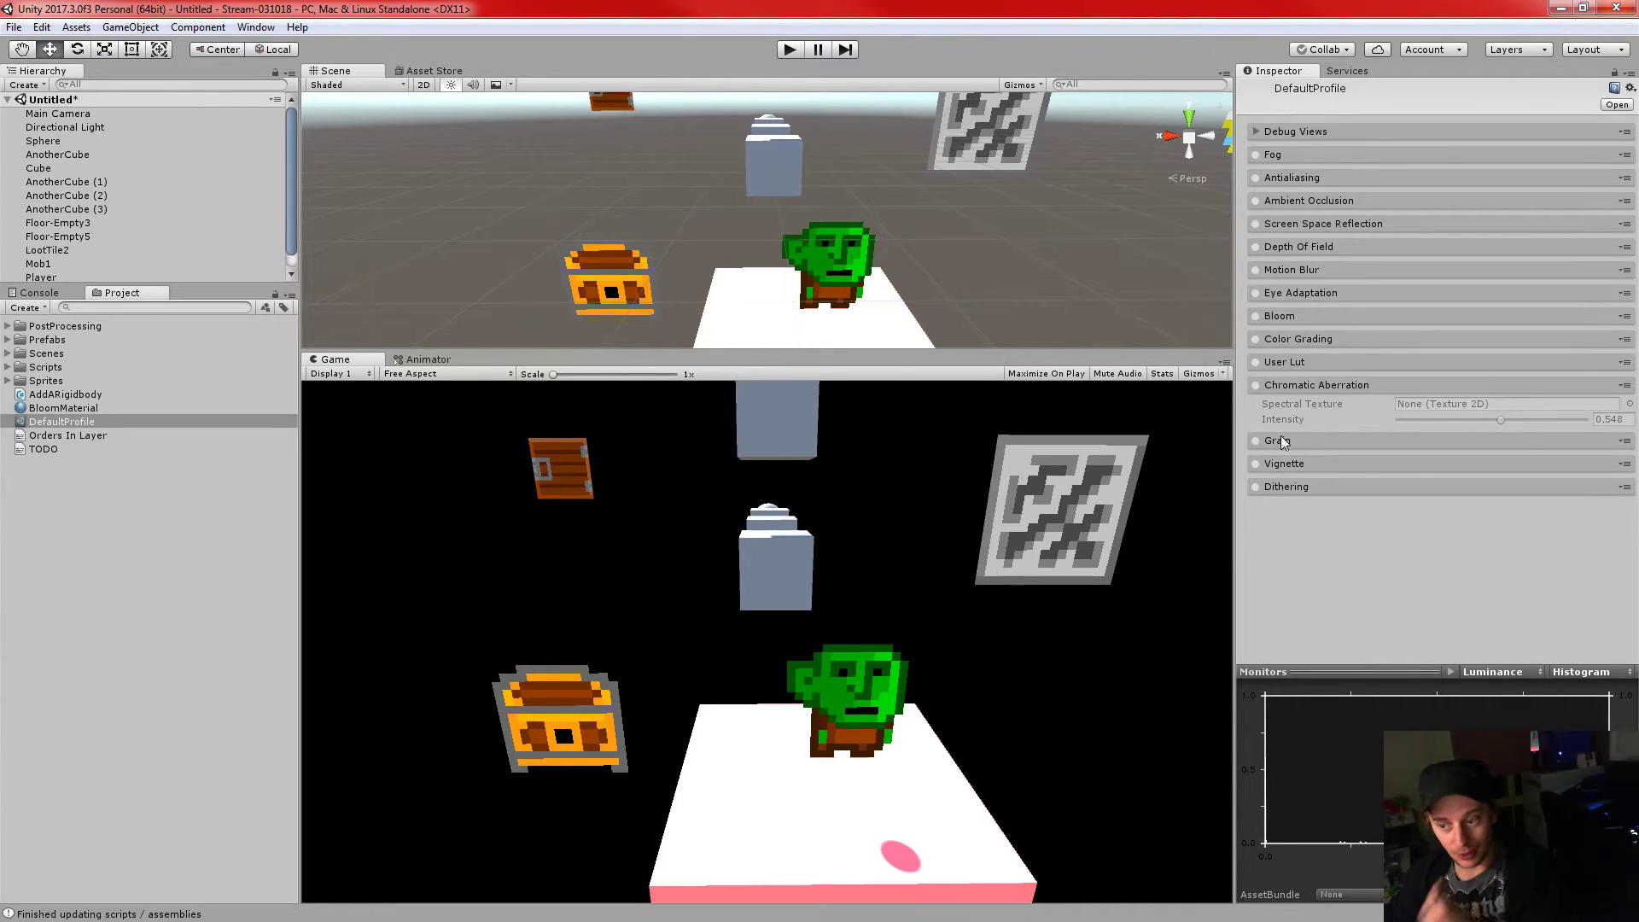
click(1304, 389)
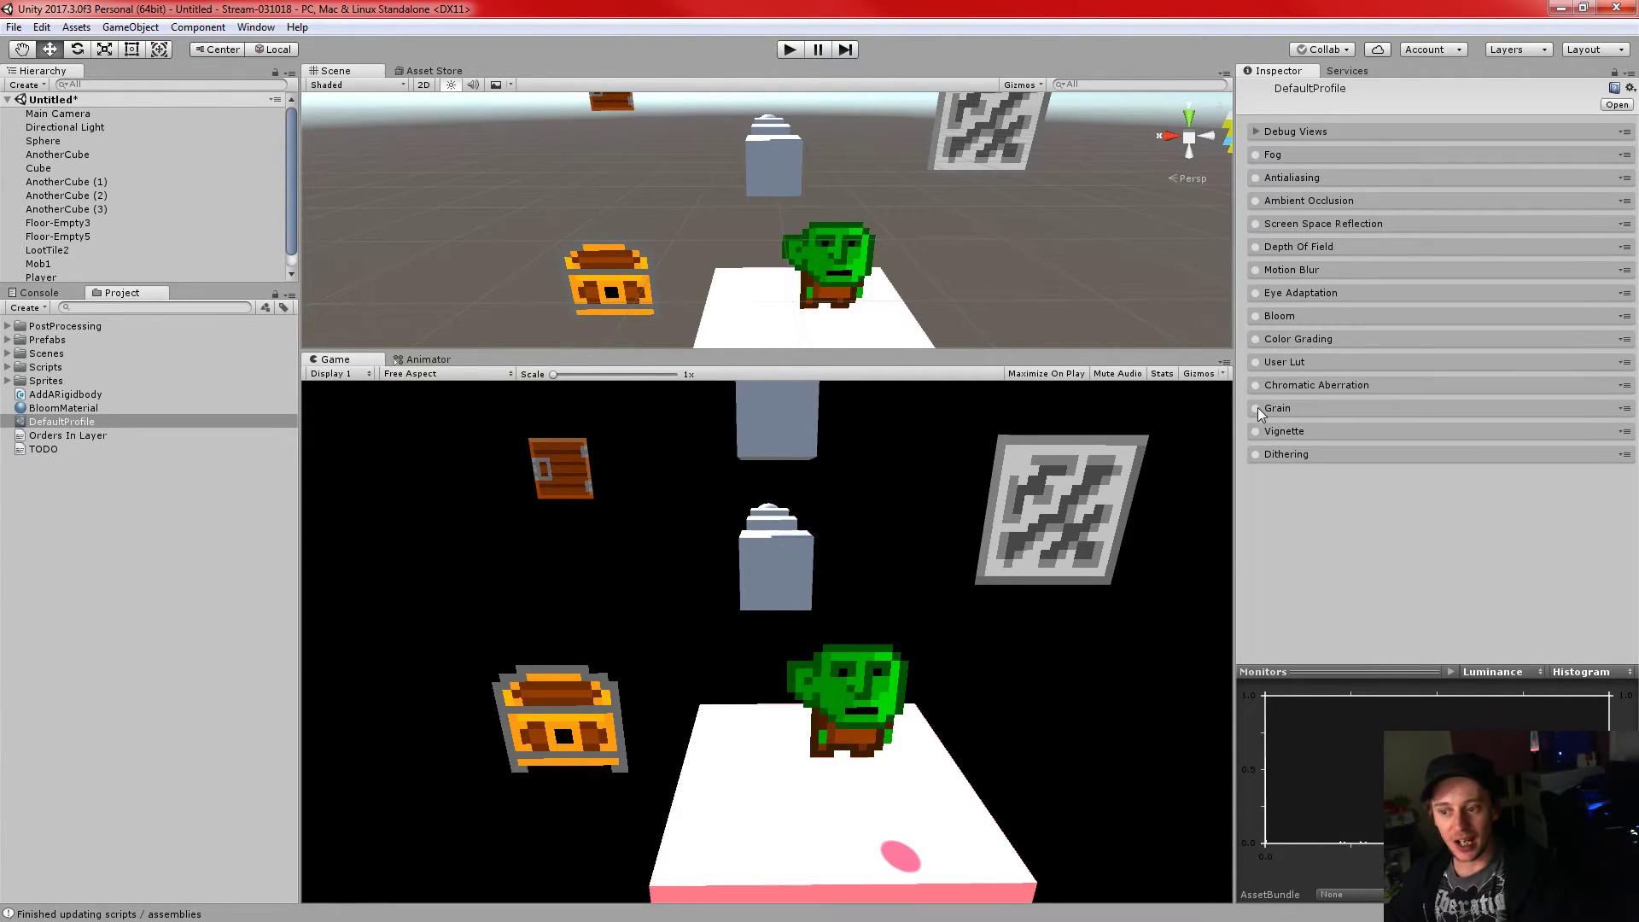
- Enable Grain at intensity 0.5 and preview it by running the scene with Maximize On Play, stopping playback at the end
click(1258, 407)
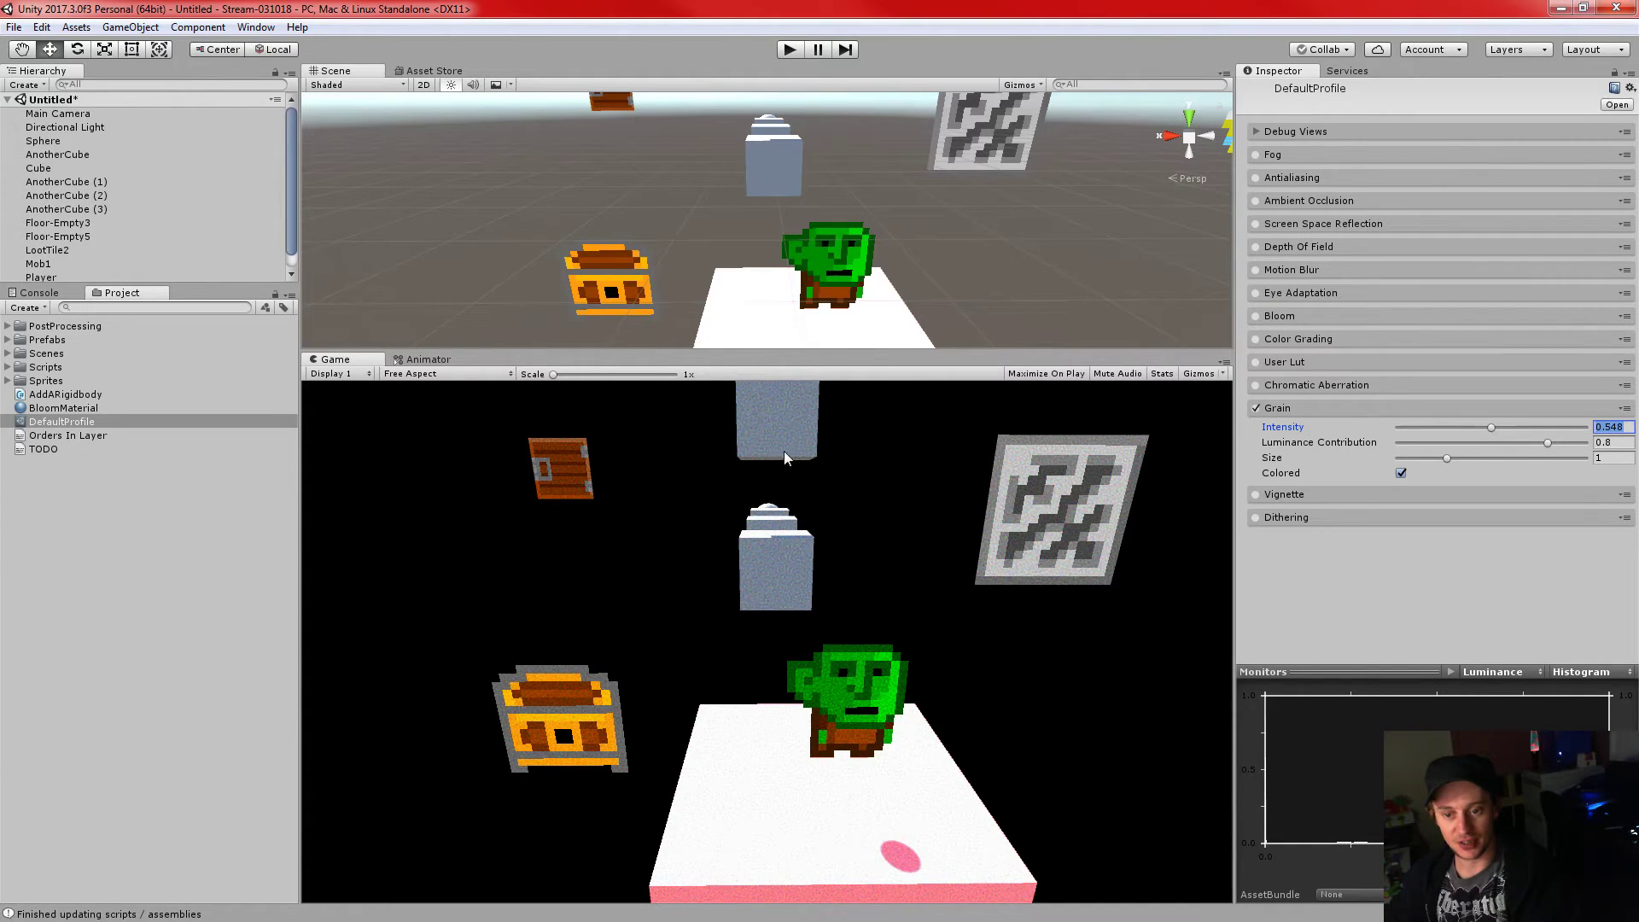
click(1058, 376)
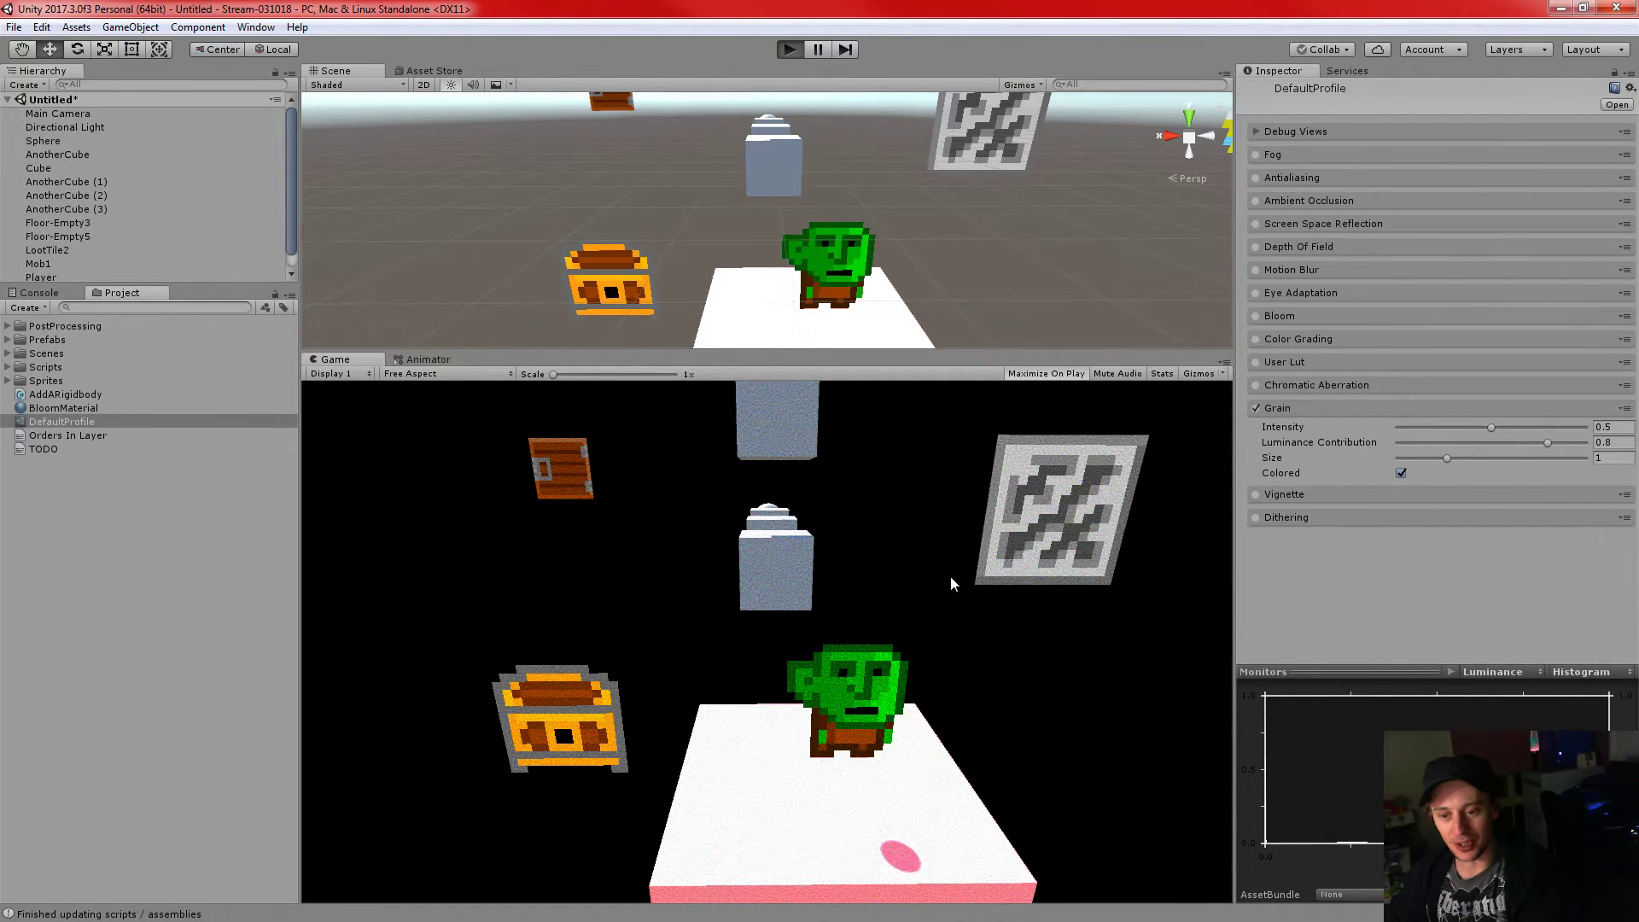
key(ctrl+p)
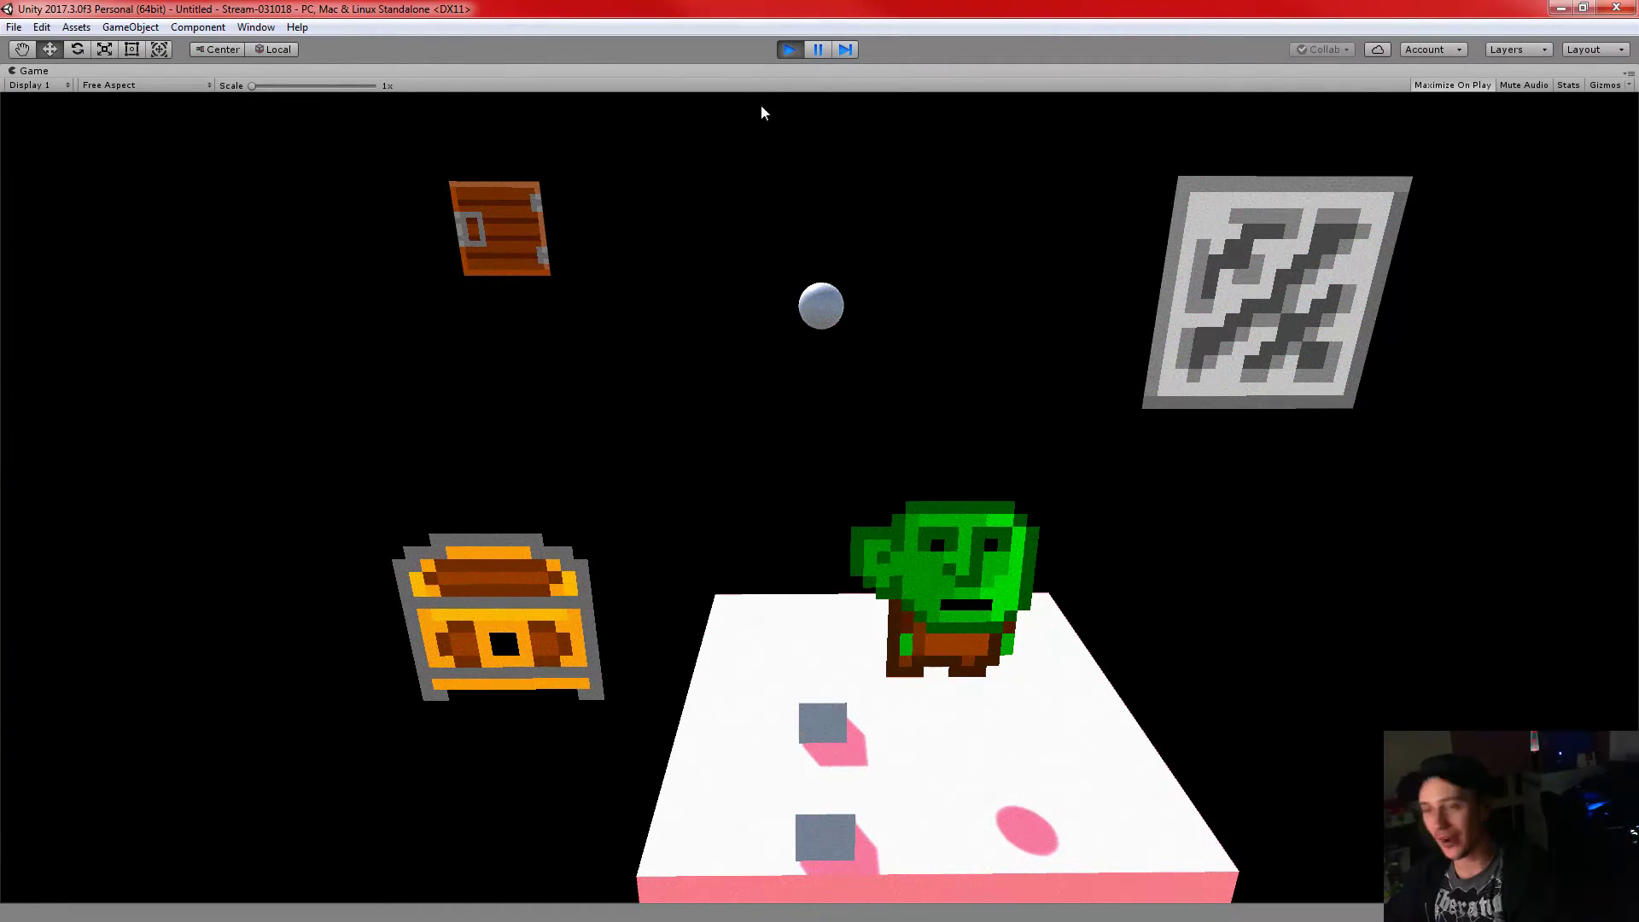
click(781, 48)
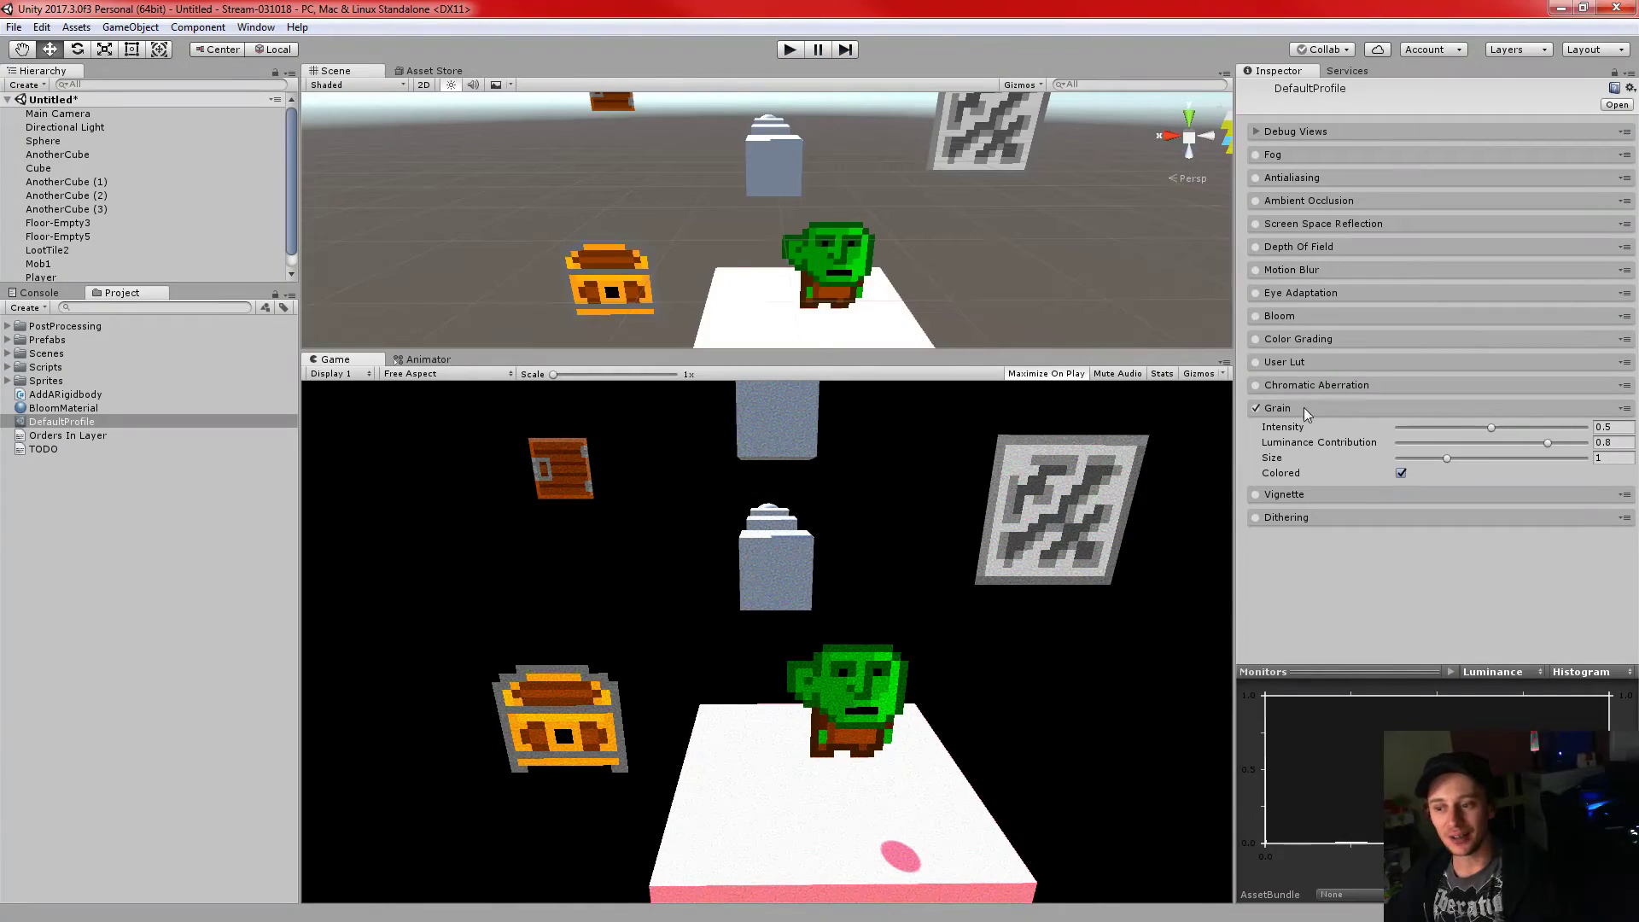
- Try Grain at intensity 0.473 and size 1.37 while toggling Colored, and disable and collapse the effect
drag(1493, 428, 1539, 420)
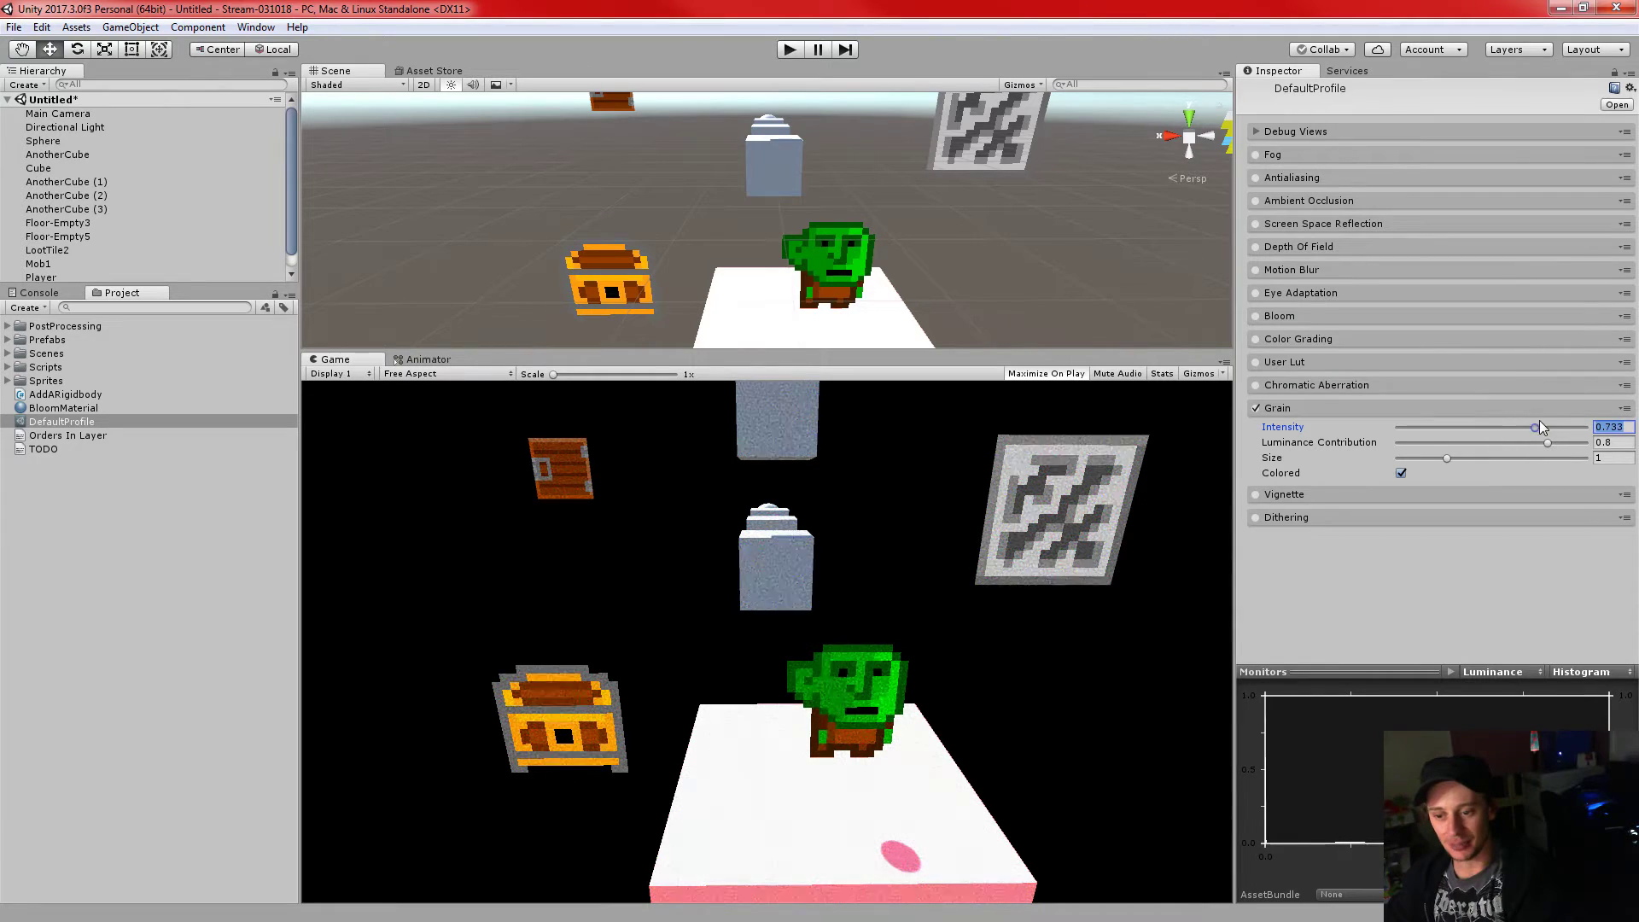
drag(1447, 440, 1475, 458)
click(1398, 474)
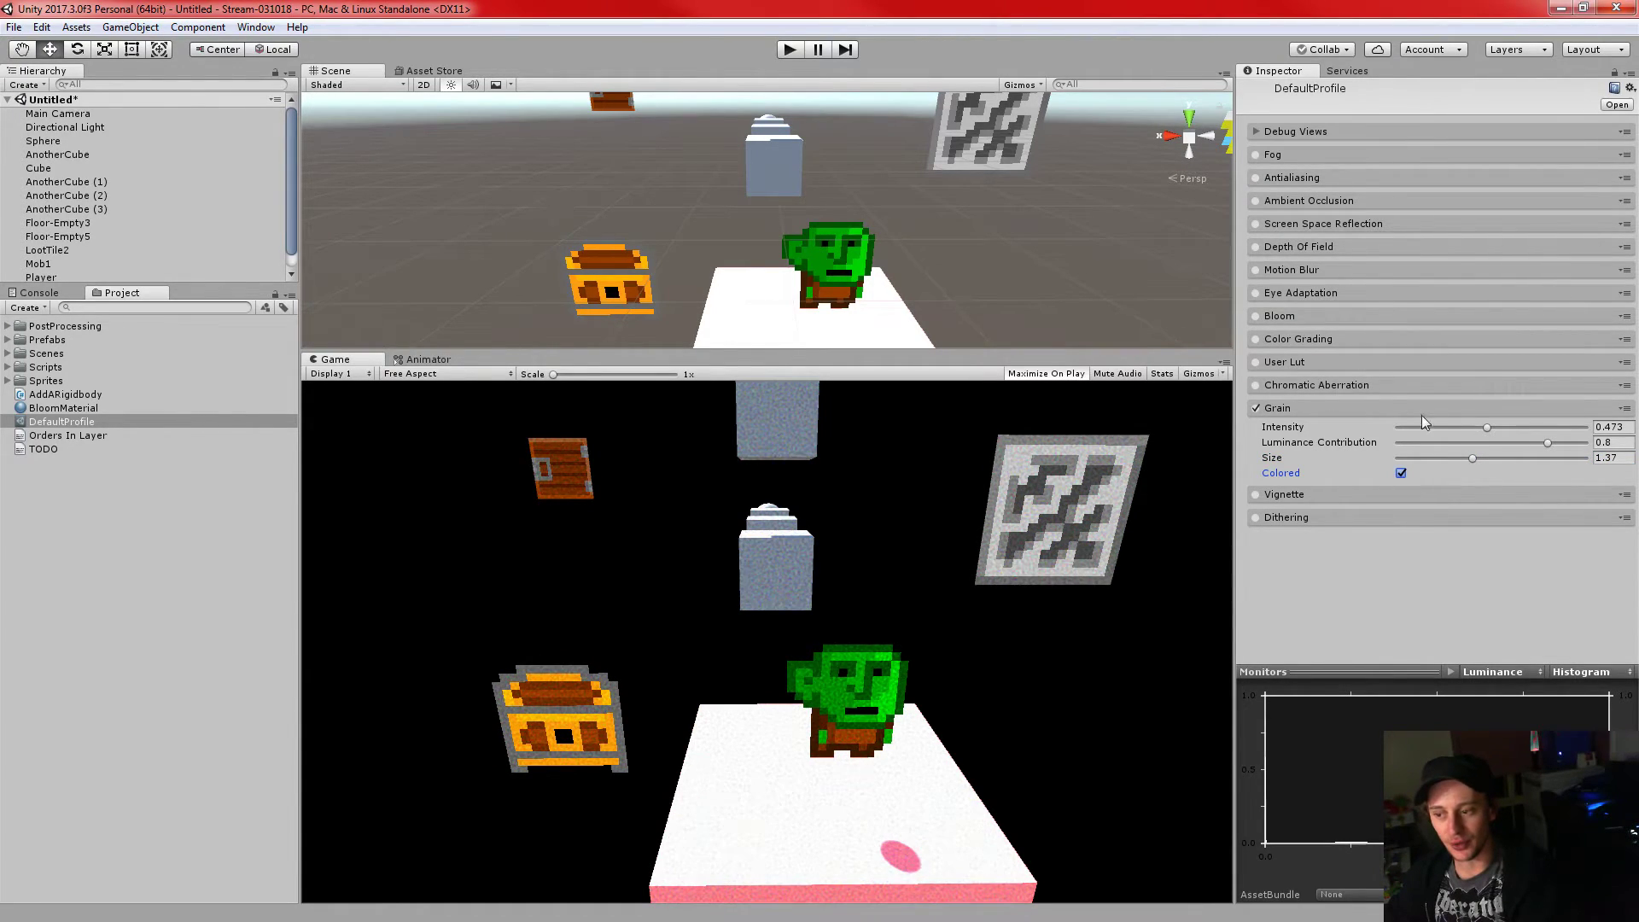
click(1255, 408)
click(1301, 409)
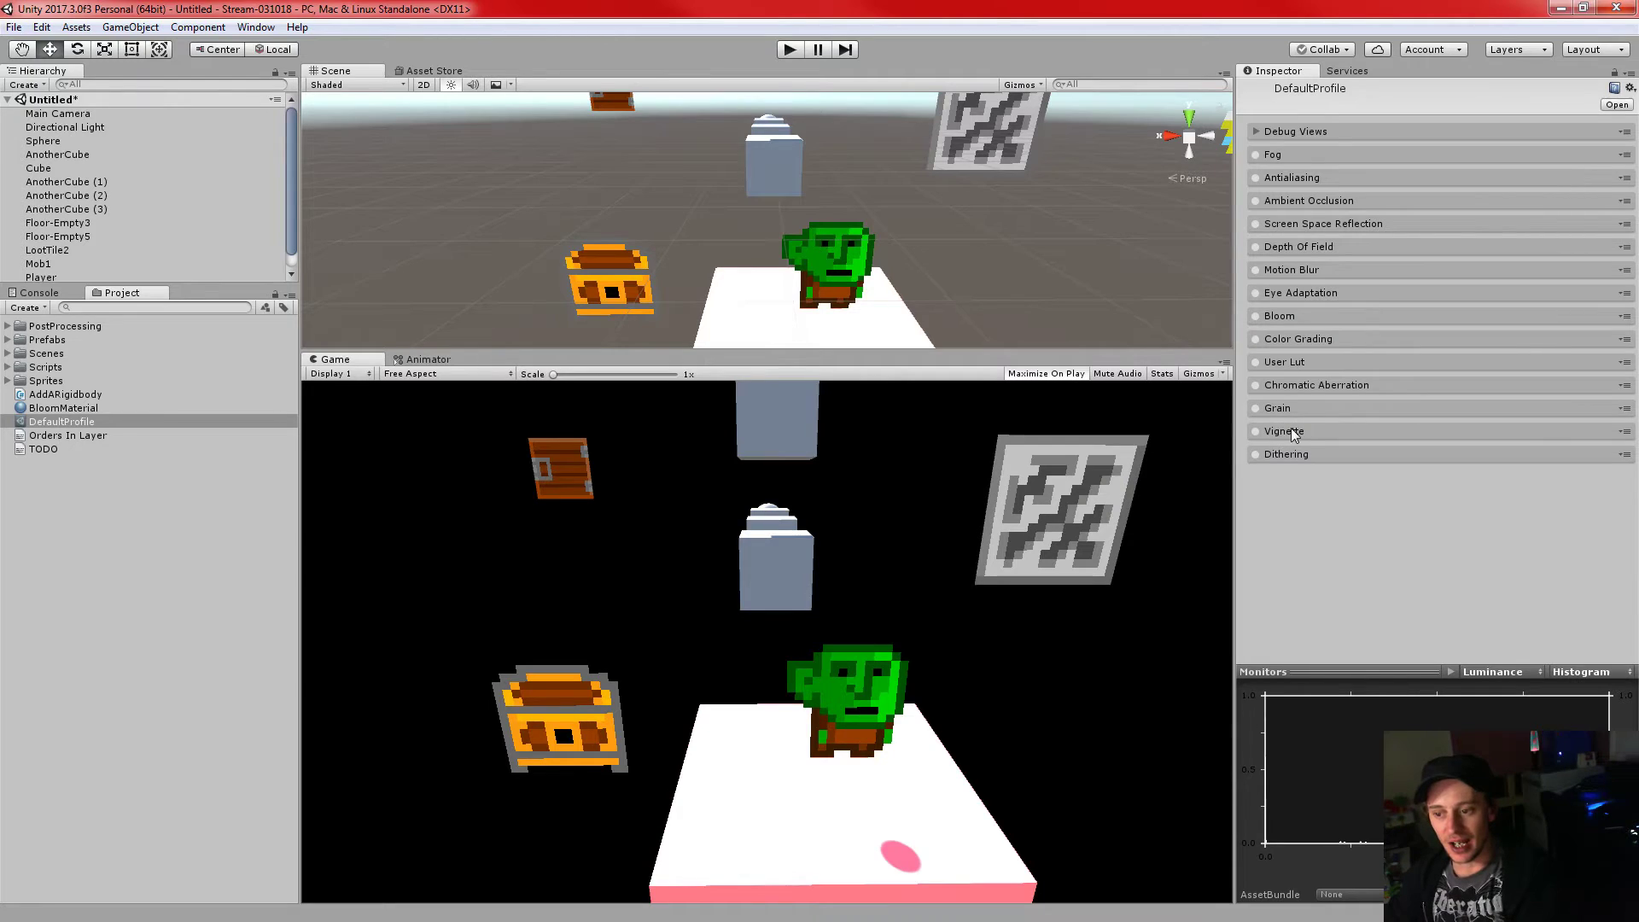
- Expand the Vignette effect, compare it on and off, and leave it enabled with an intensity of 0.995
click(1297, 431)
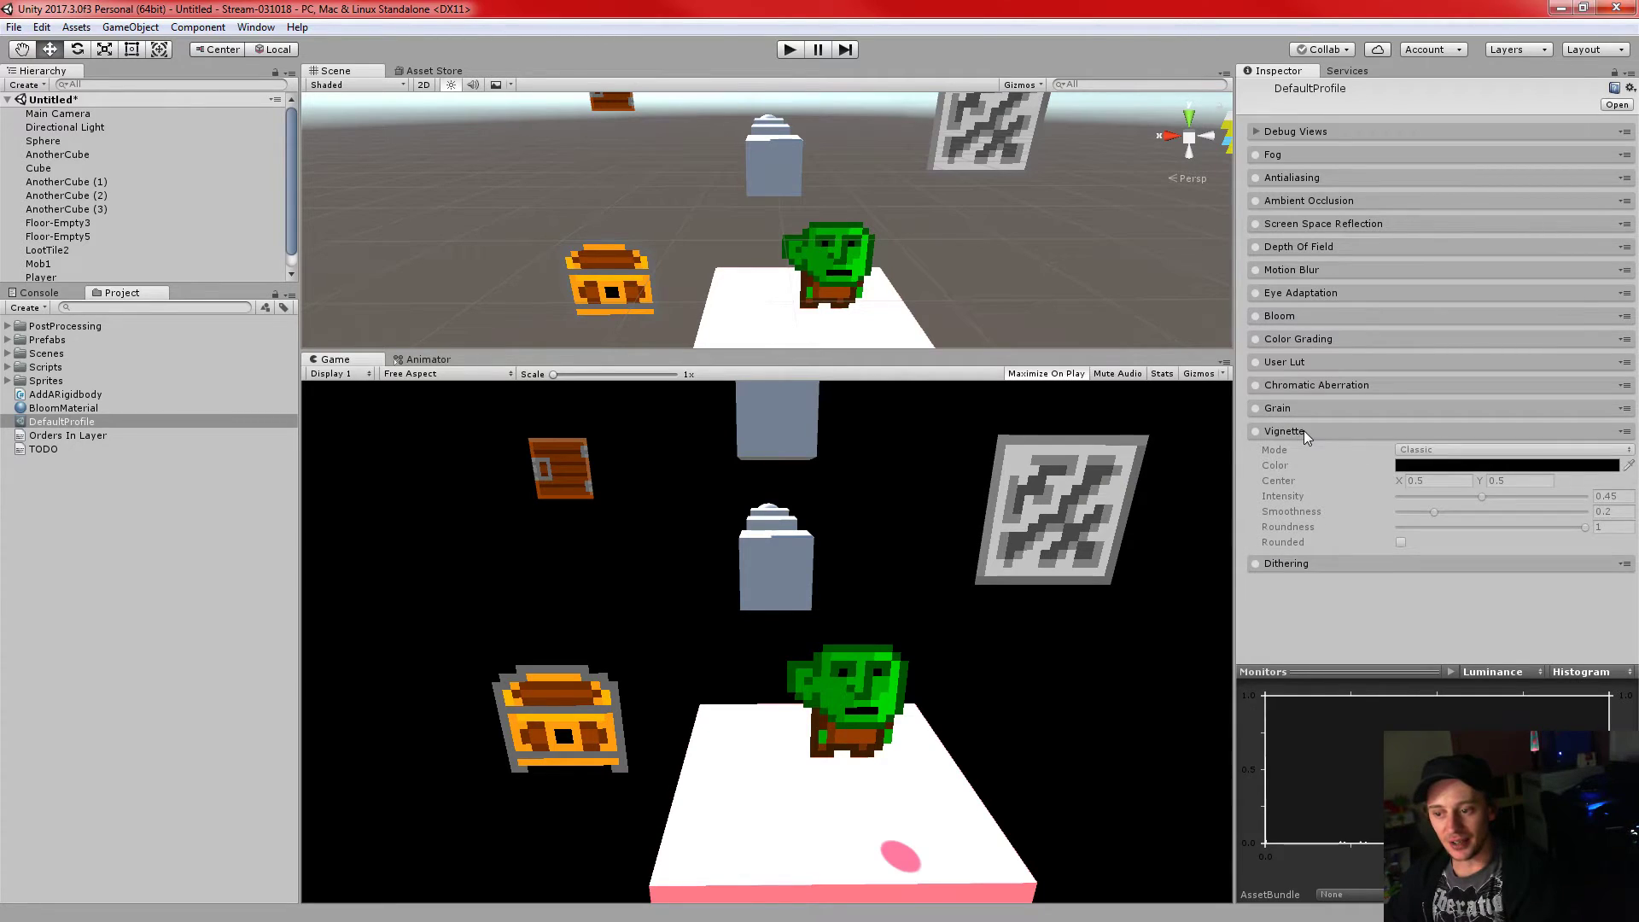
click(1255, 430)
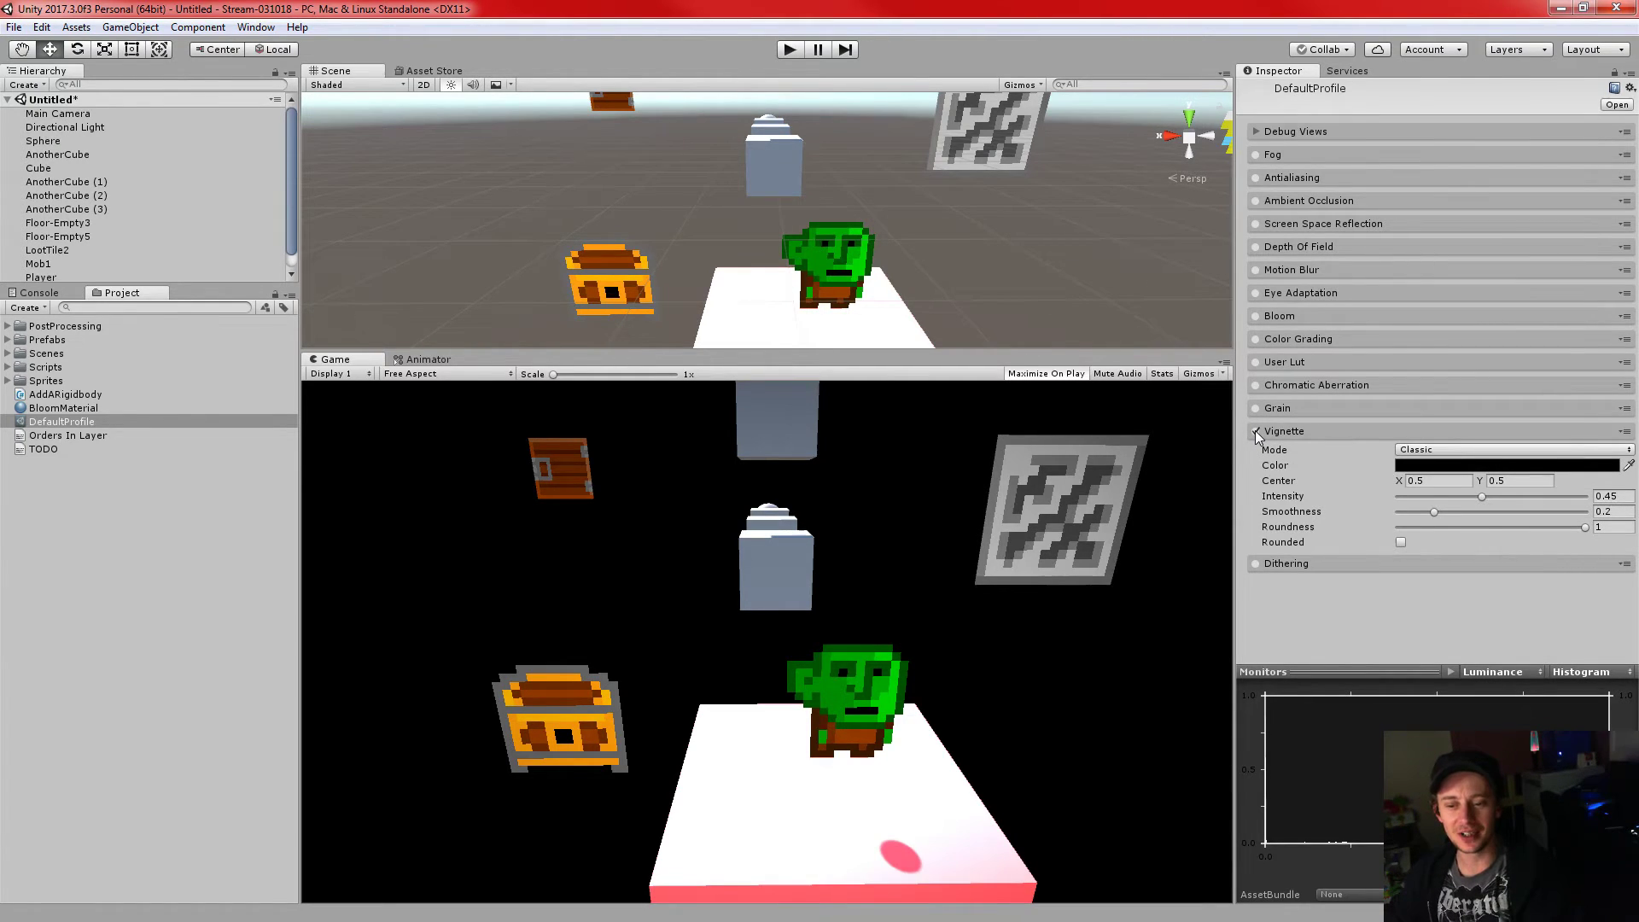
click(1255, 430)
click(1255, 430)
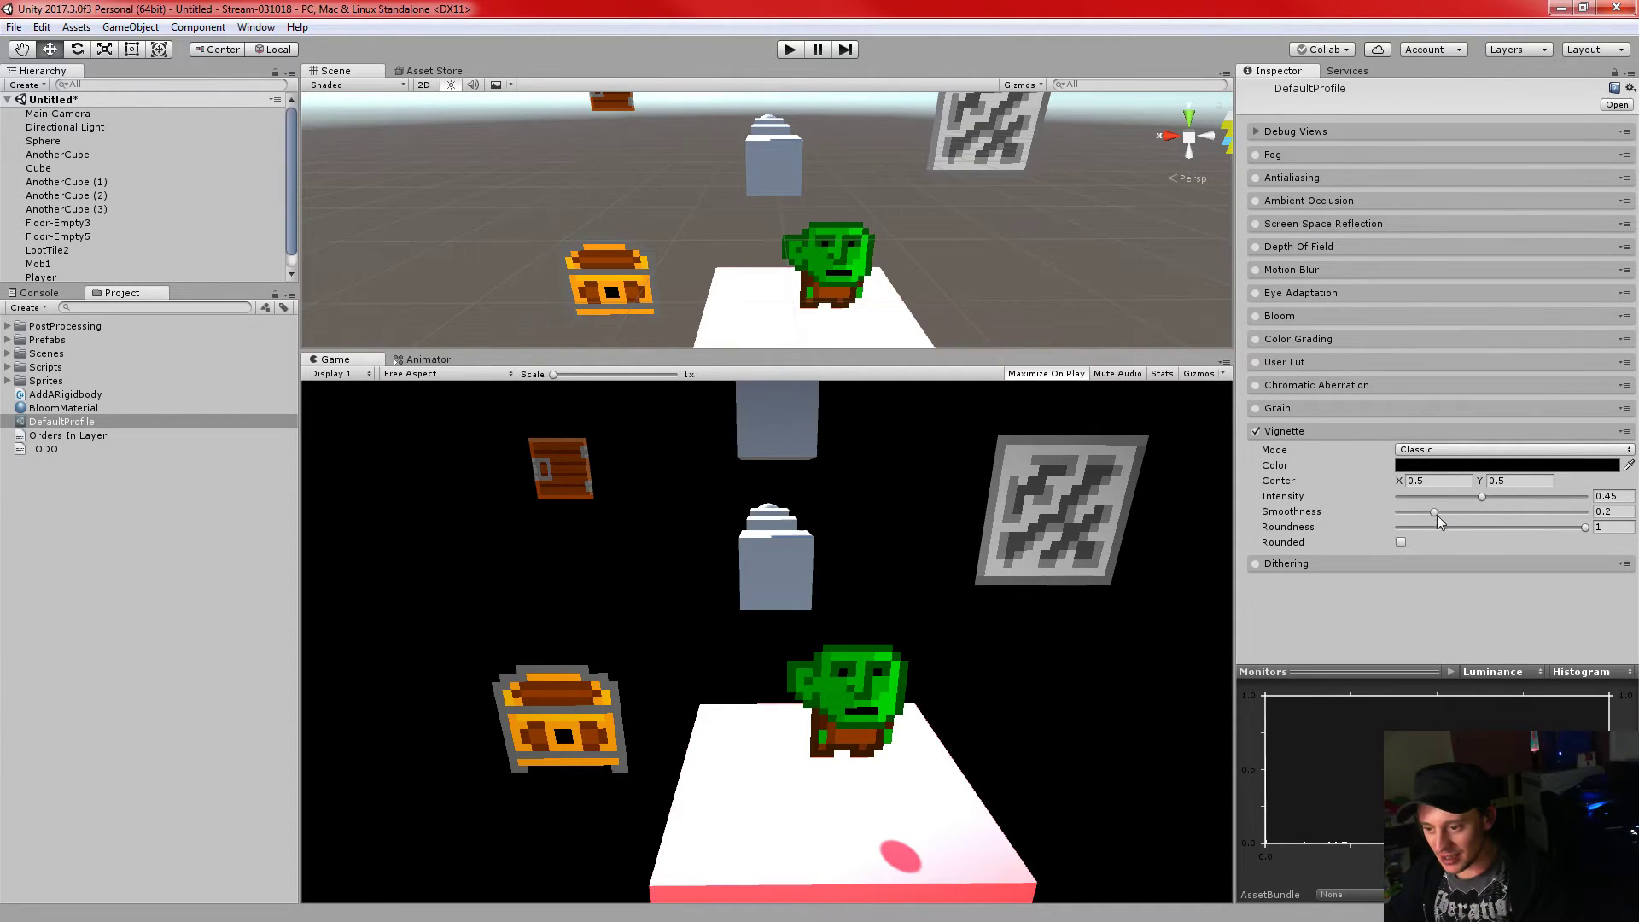
drag(1478, 497, 1585, 497)
- Compare the vignette with Rounded on and off, leaving it off, and set Roundness to 0.192 and Intensity to 0.68
click(1401, 542)
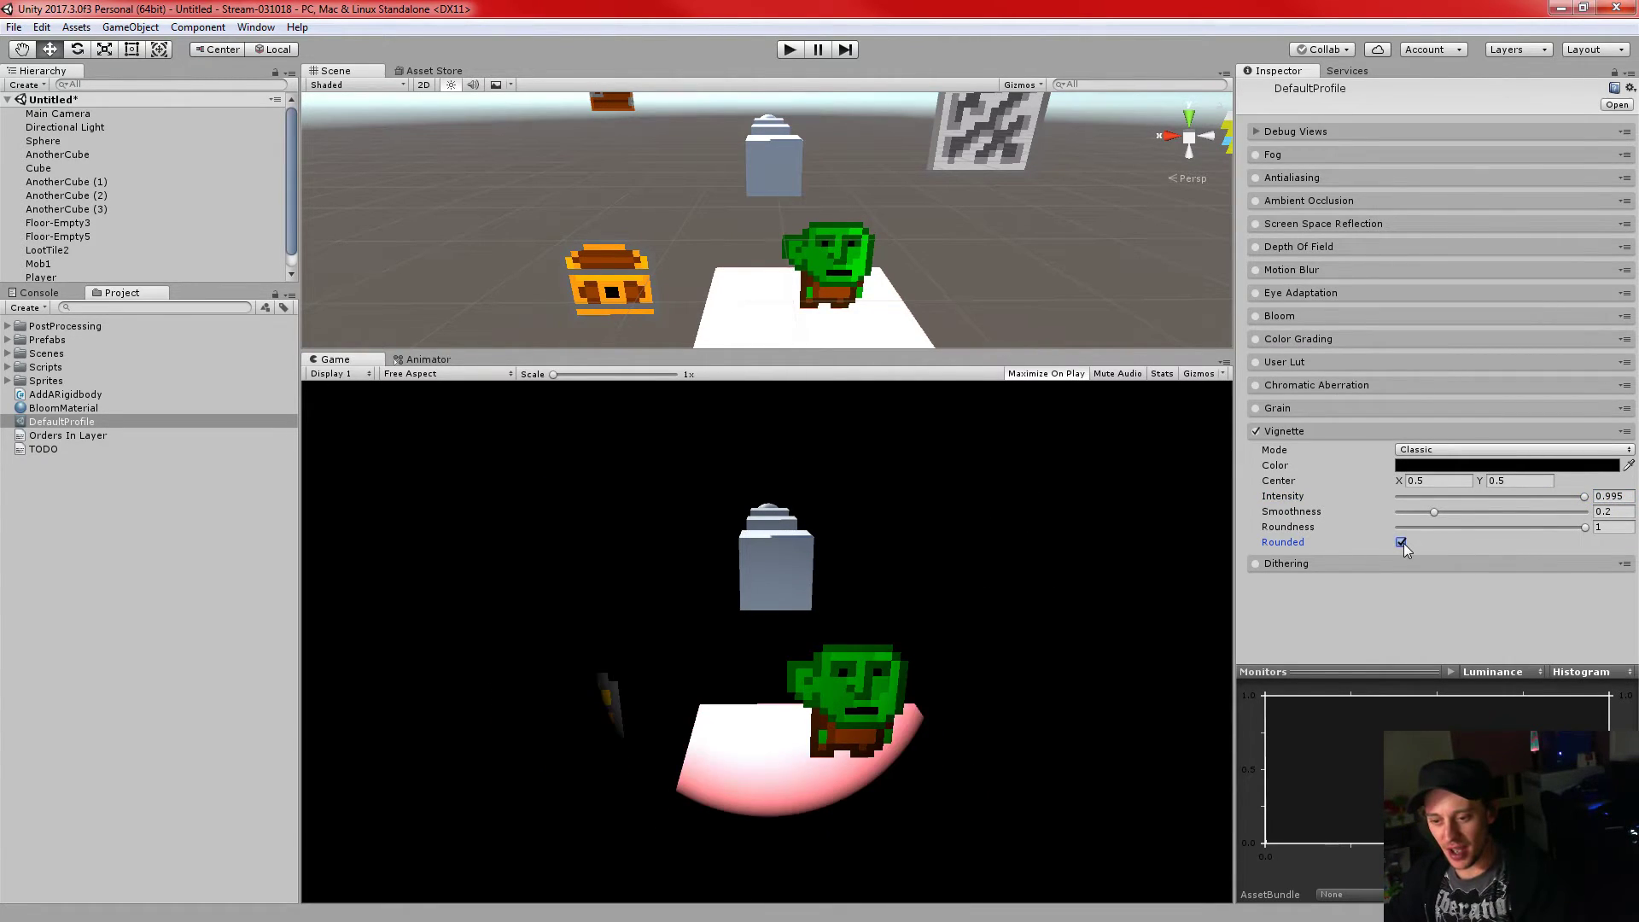
click(1401, 542)
click(1401, 542)
click(1401, 542)
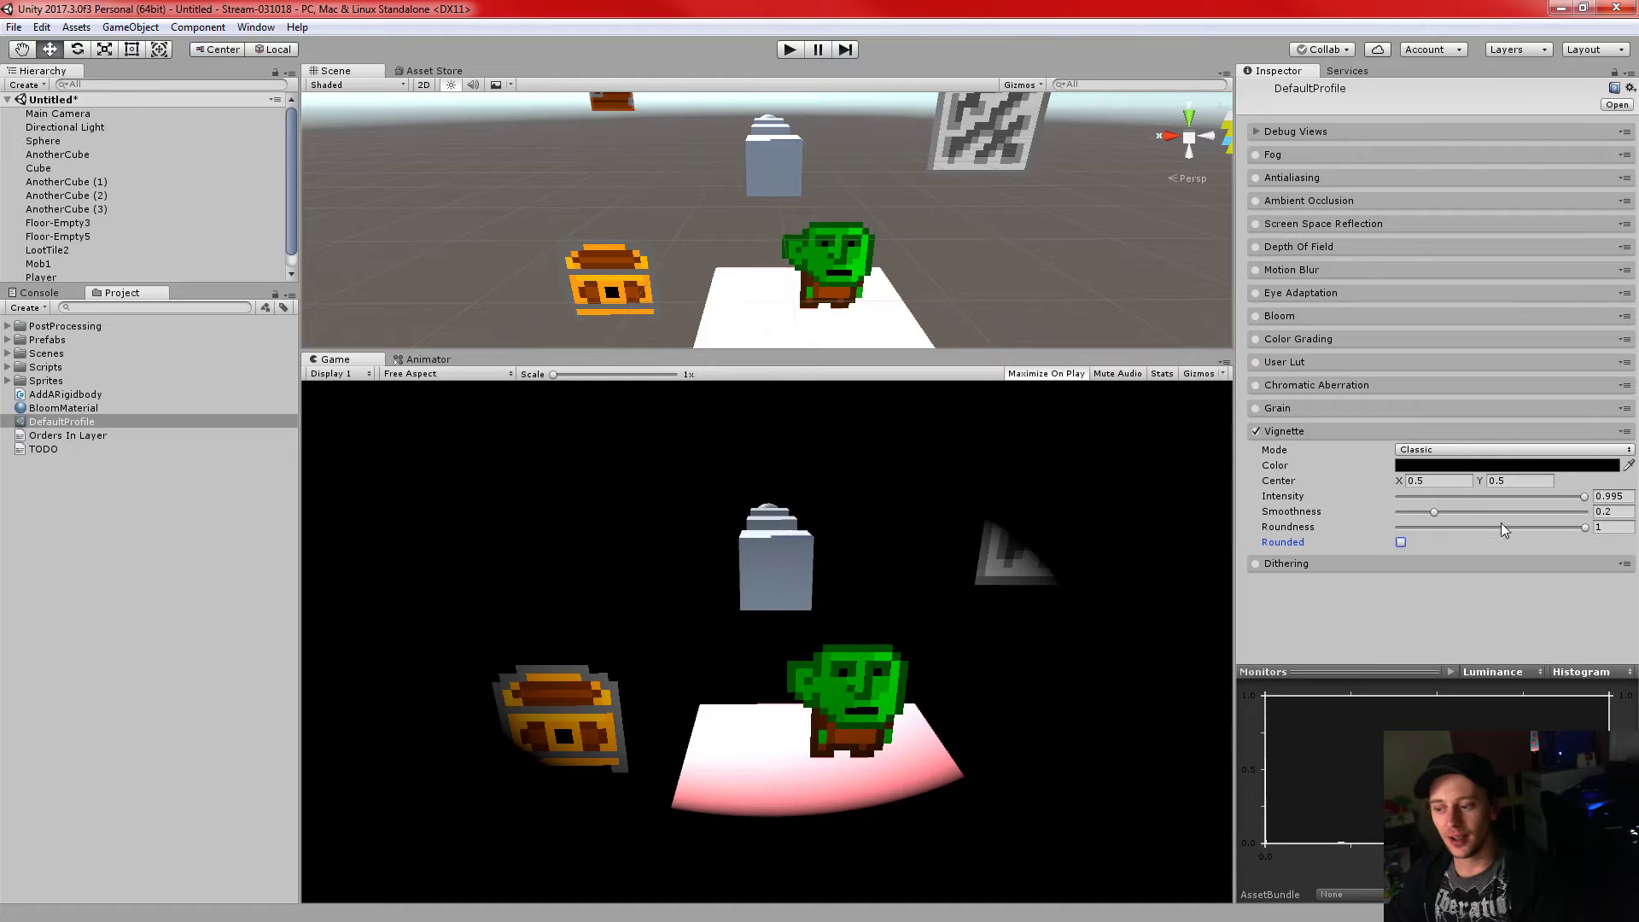
drag(1582, 528, 1434, 529)
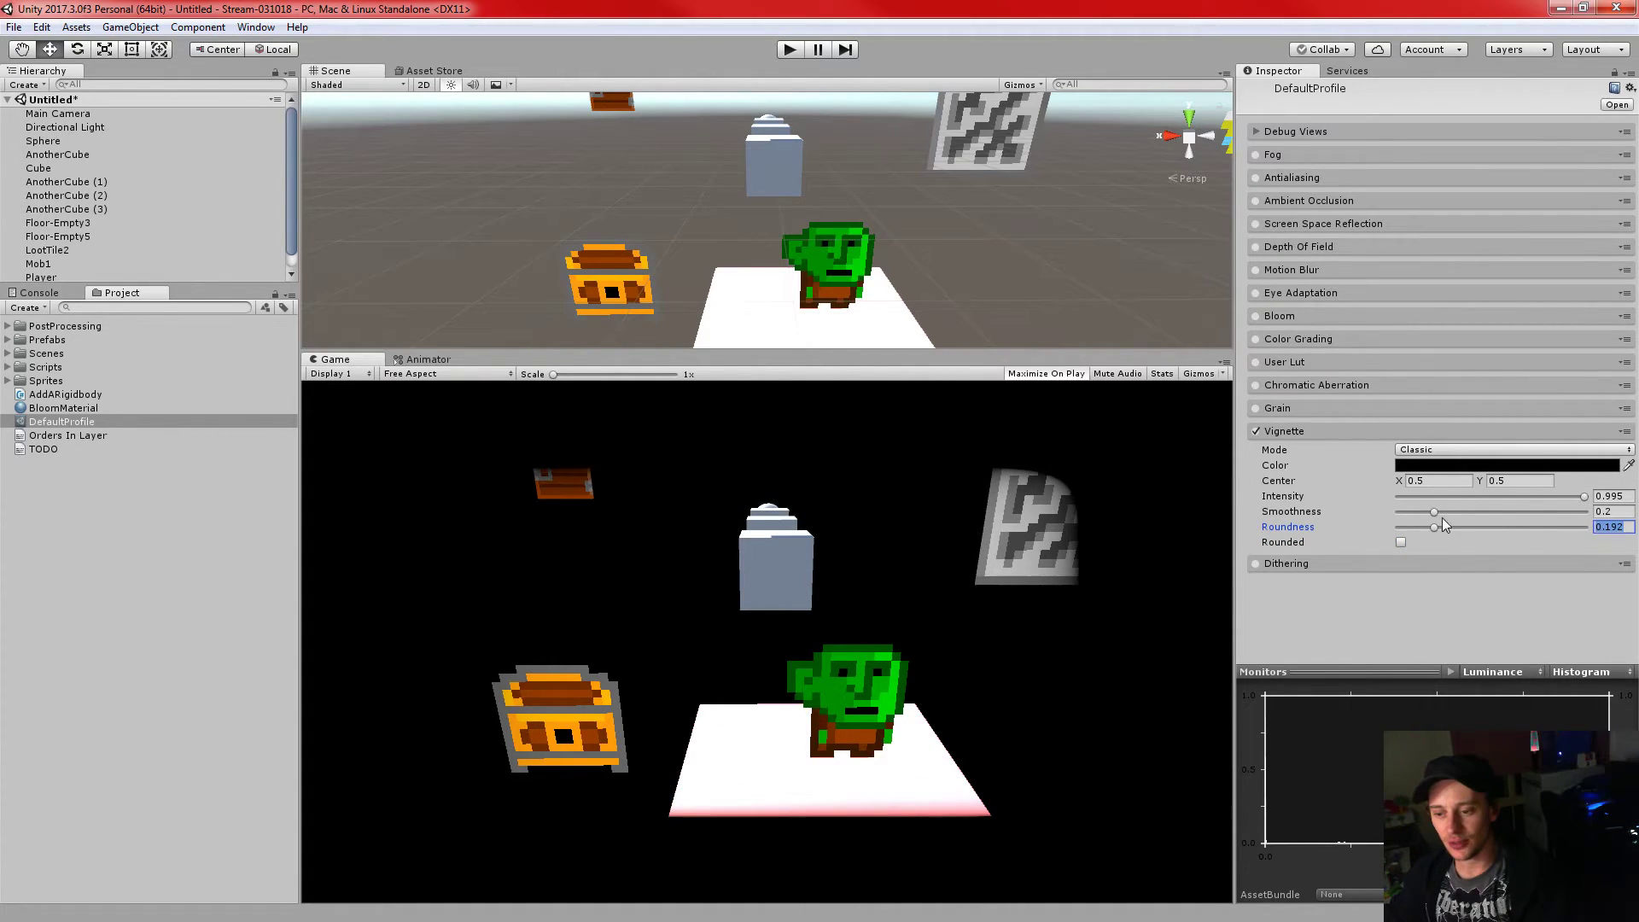
drag(1583, 498, 1526, 498)
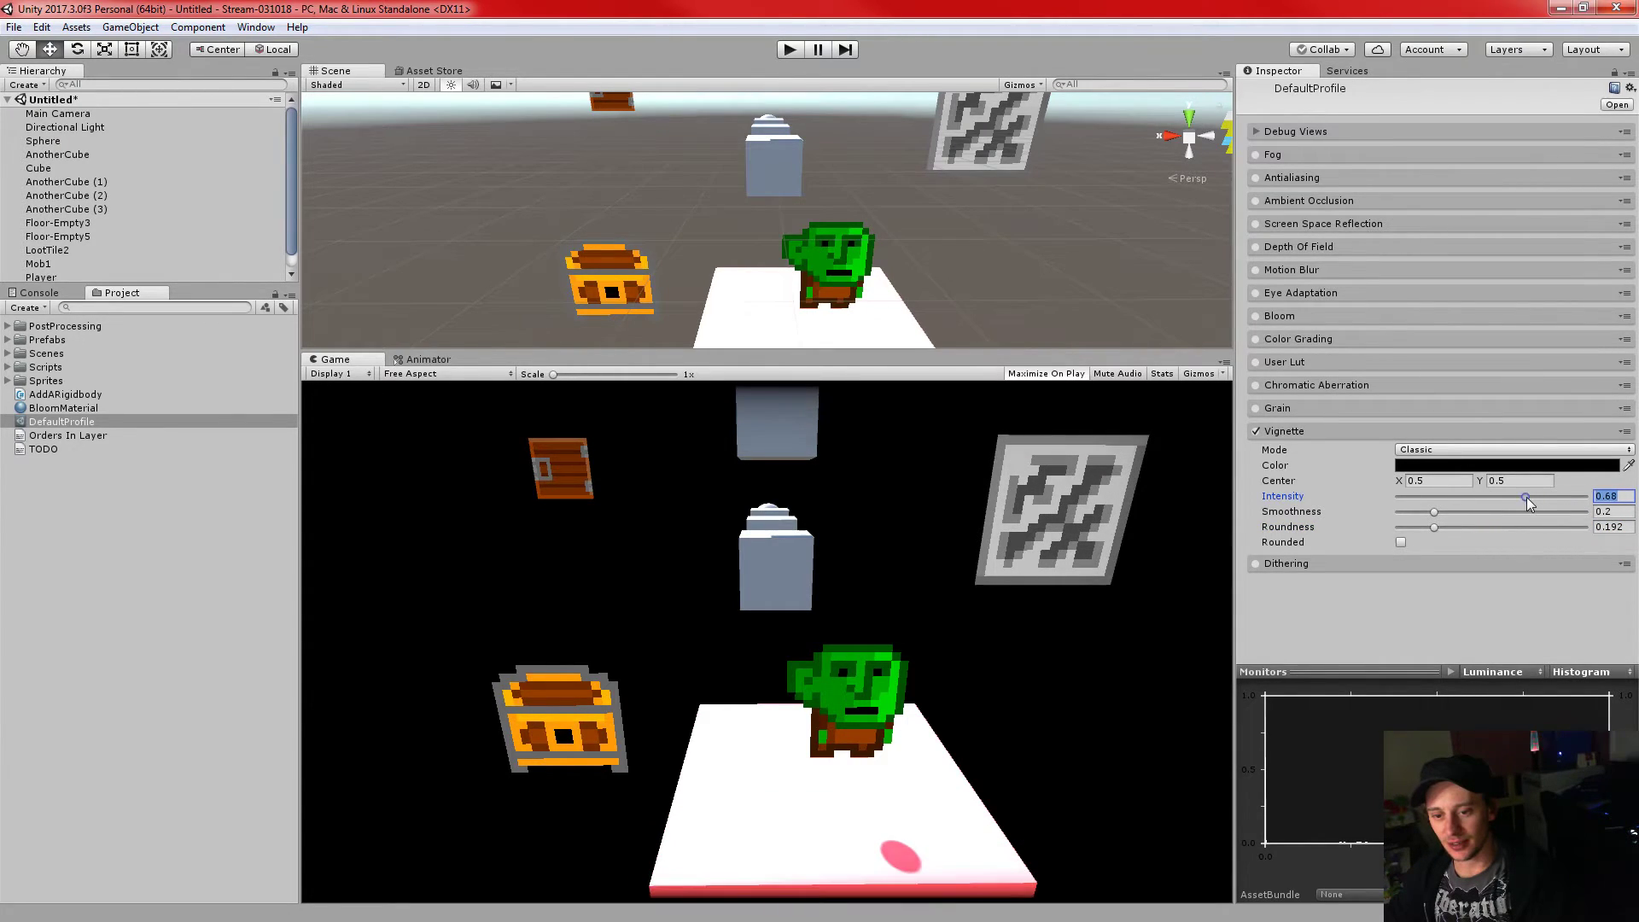
- Set the Main Camera's clear flags to Skybox and reopen the DefaultProfile settings
click(53, 114)
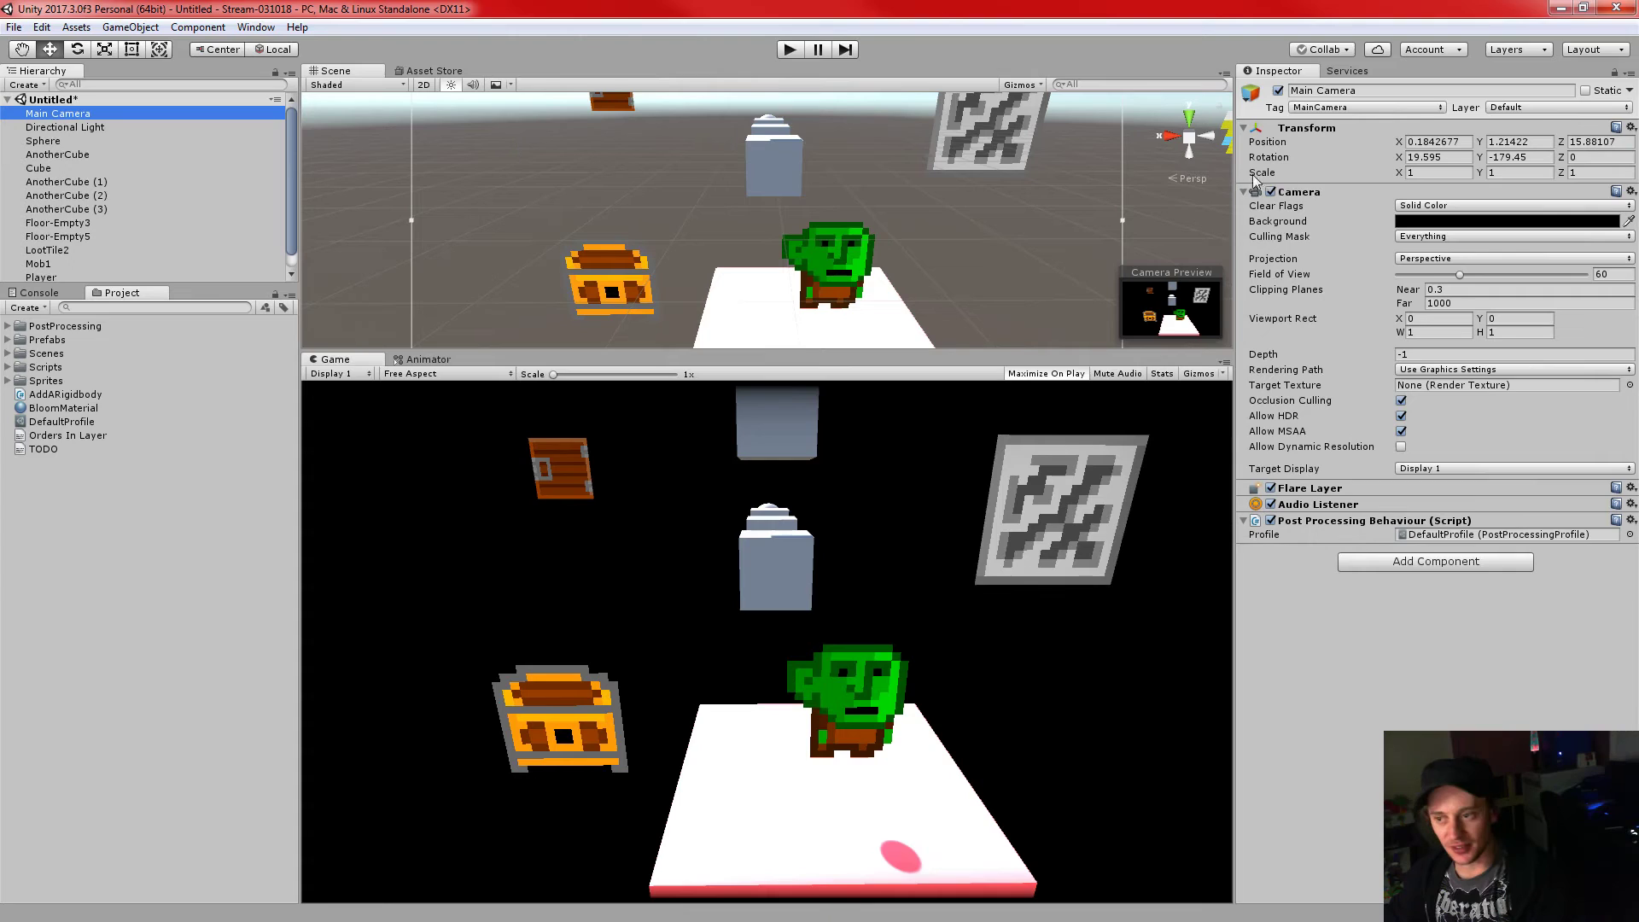
click(1421, 206)
click(1237, 224)
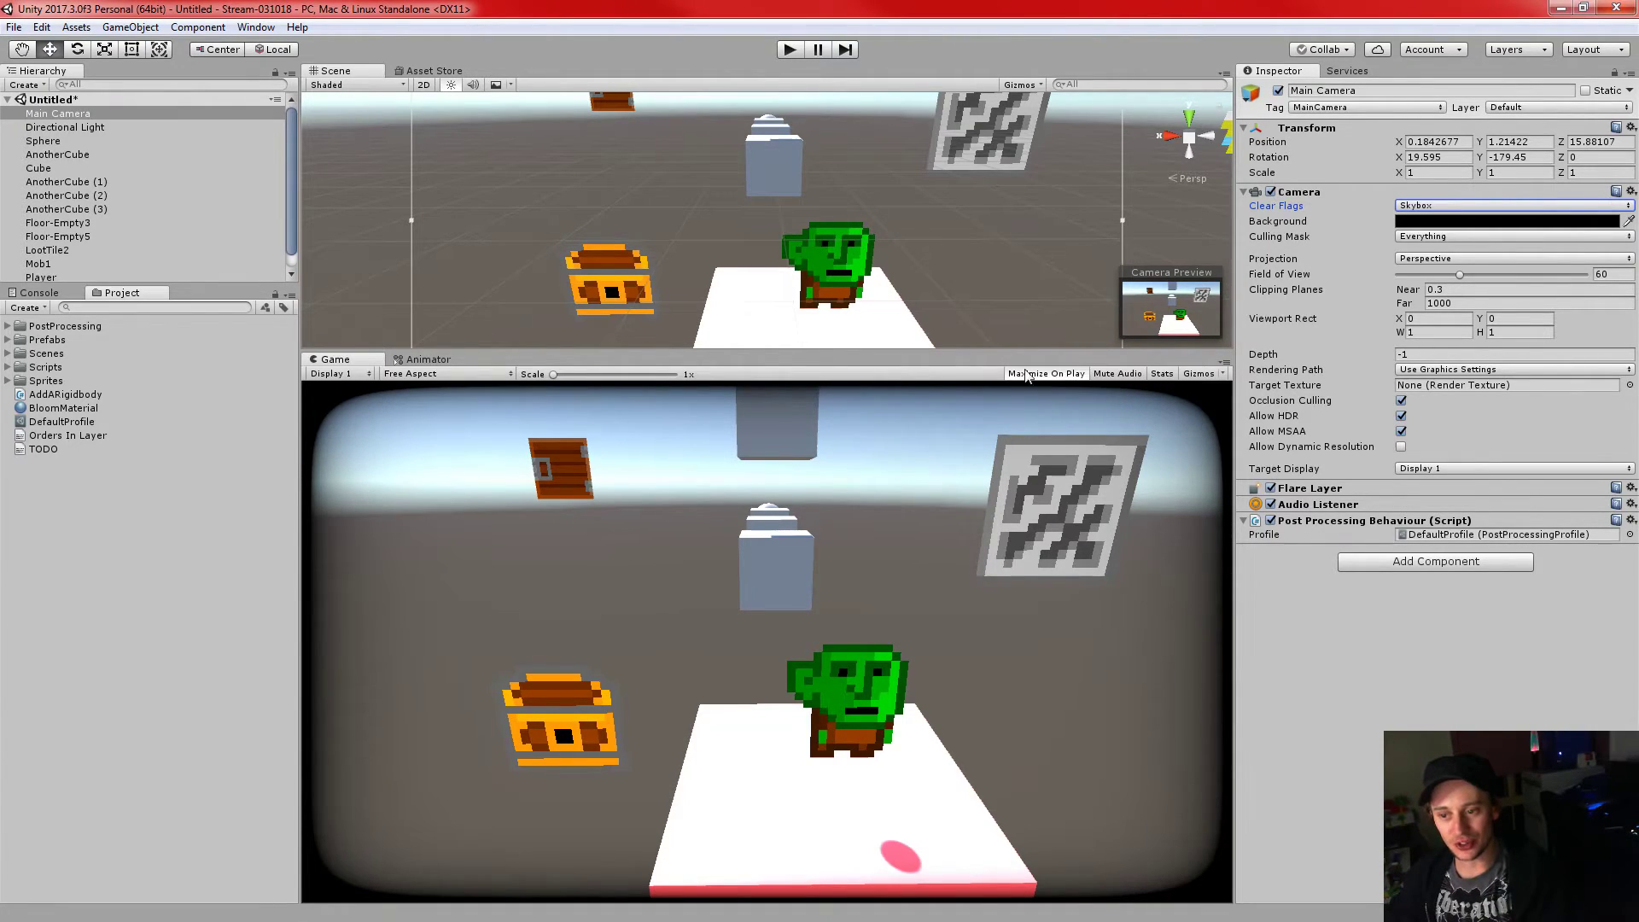
click(51, 421)
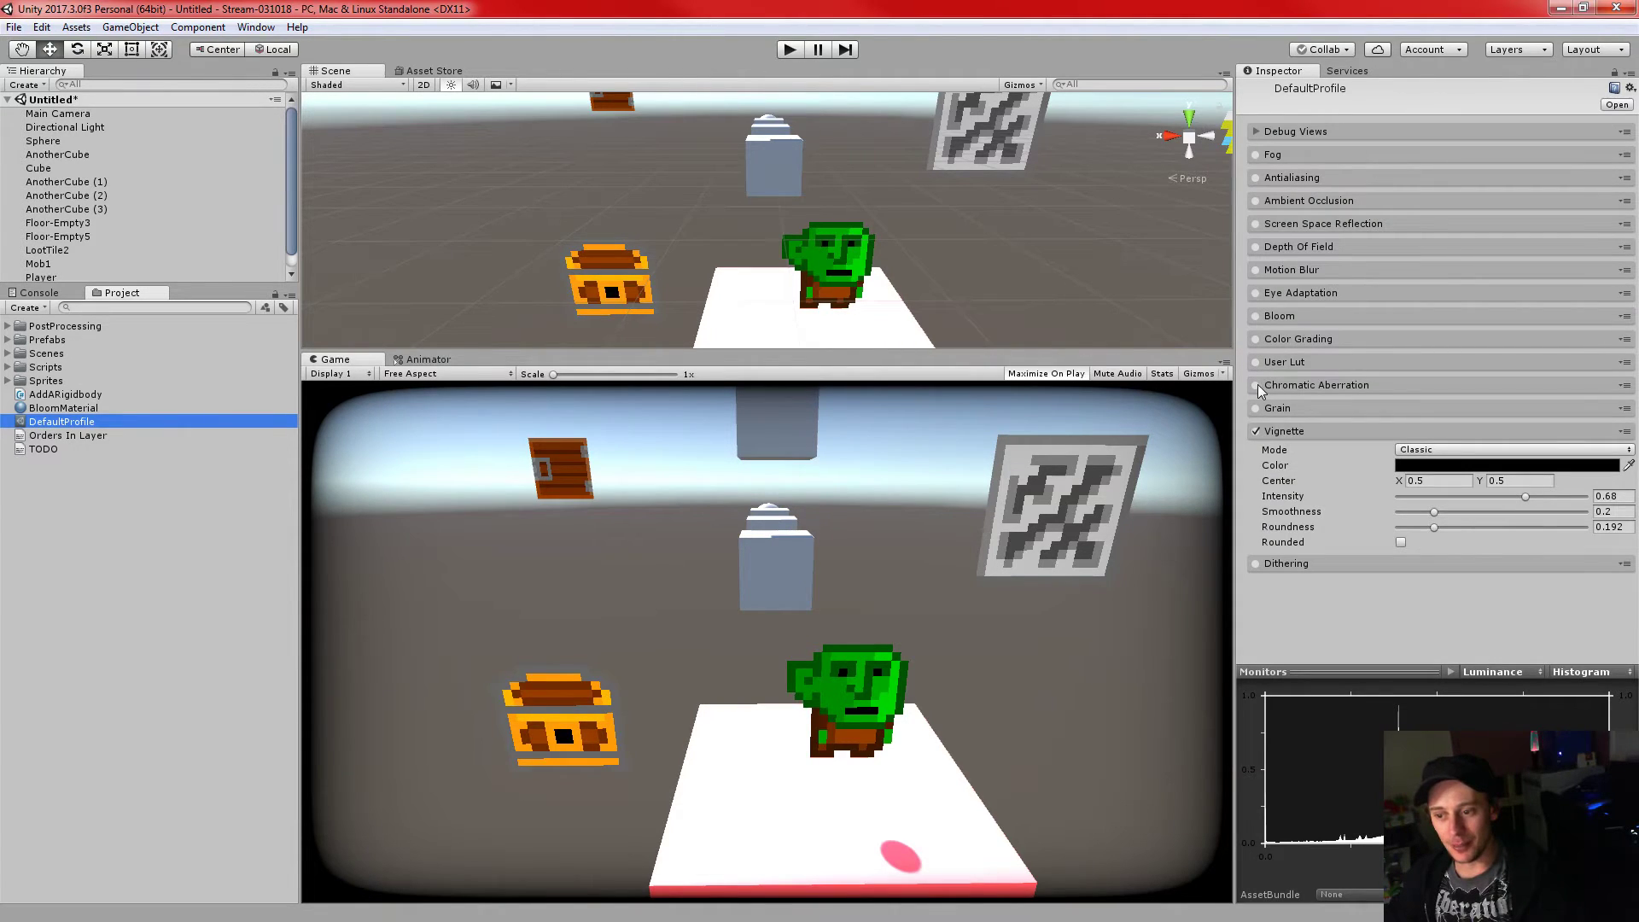
- Enable the Chromatic Aberration effect and set its Intensity to 1
click(1255, 385)
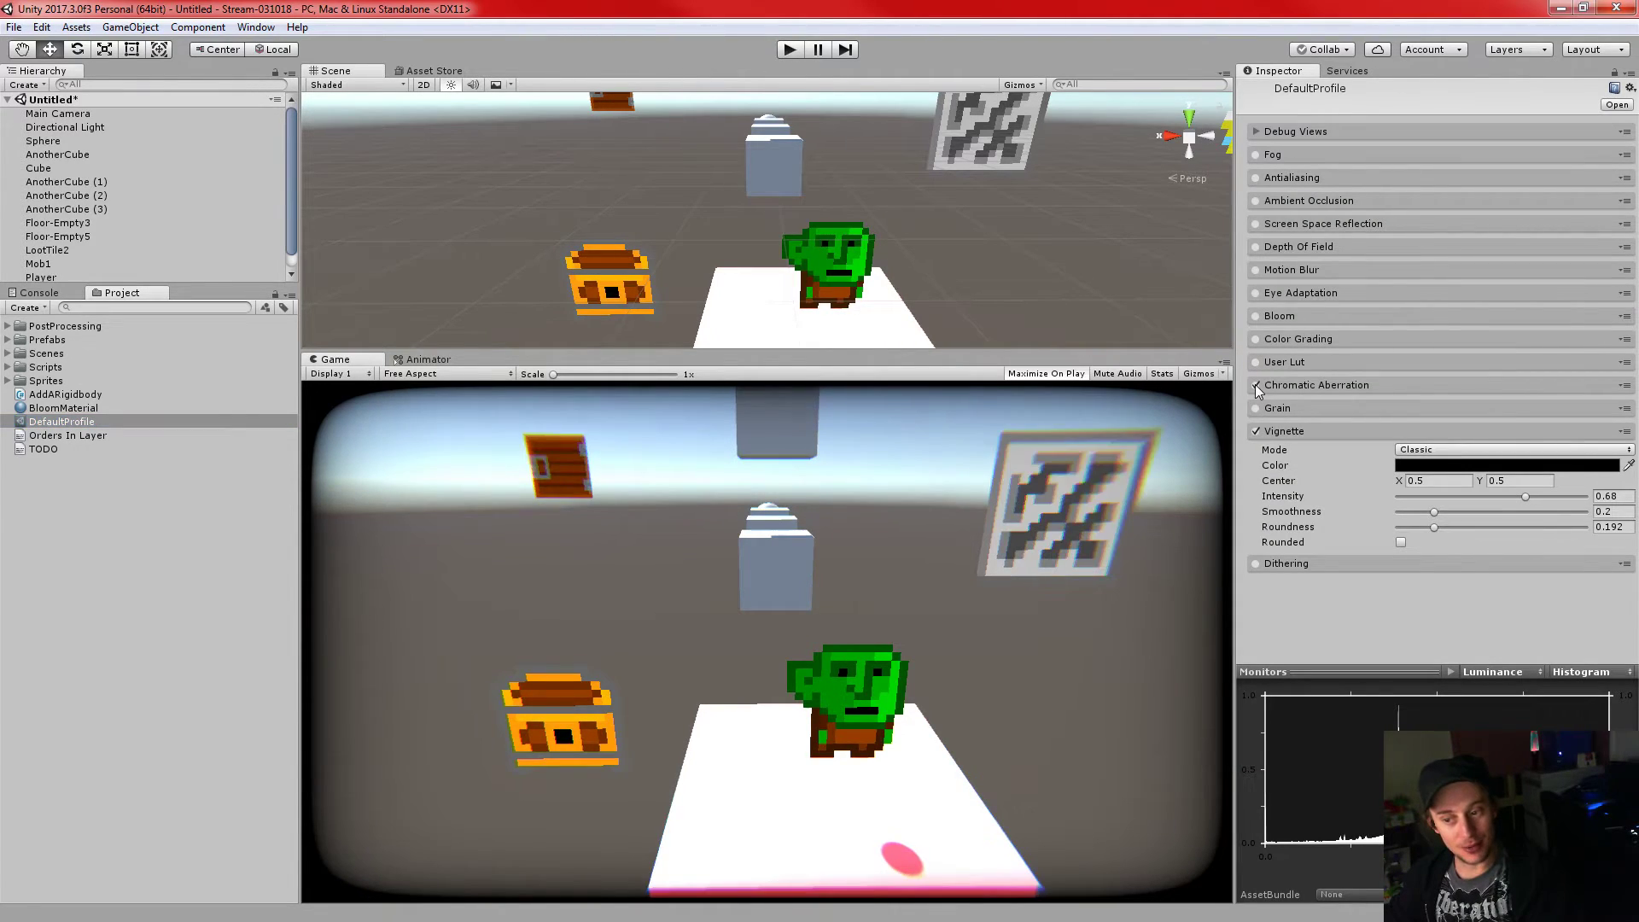
click(1342, 389)
drag(1501, 417, 1565, 415)
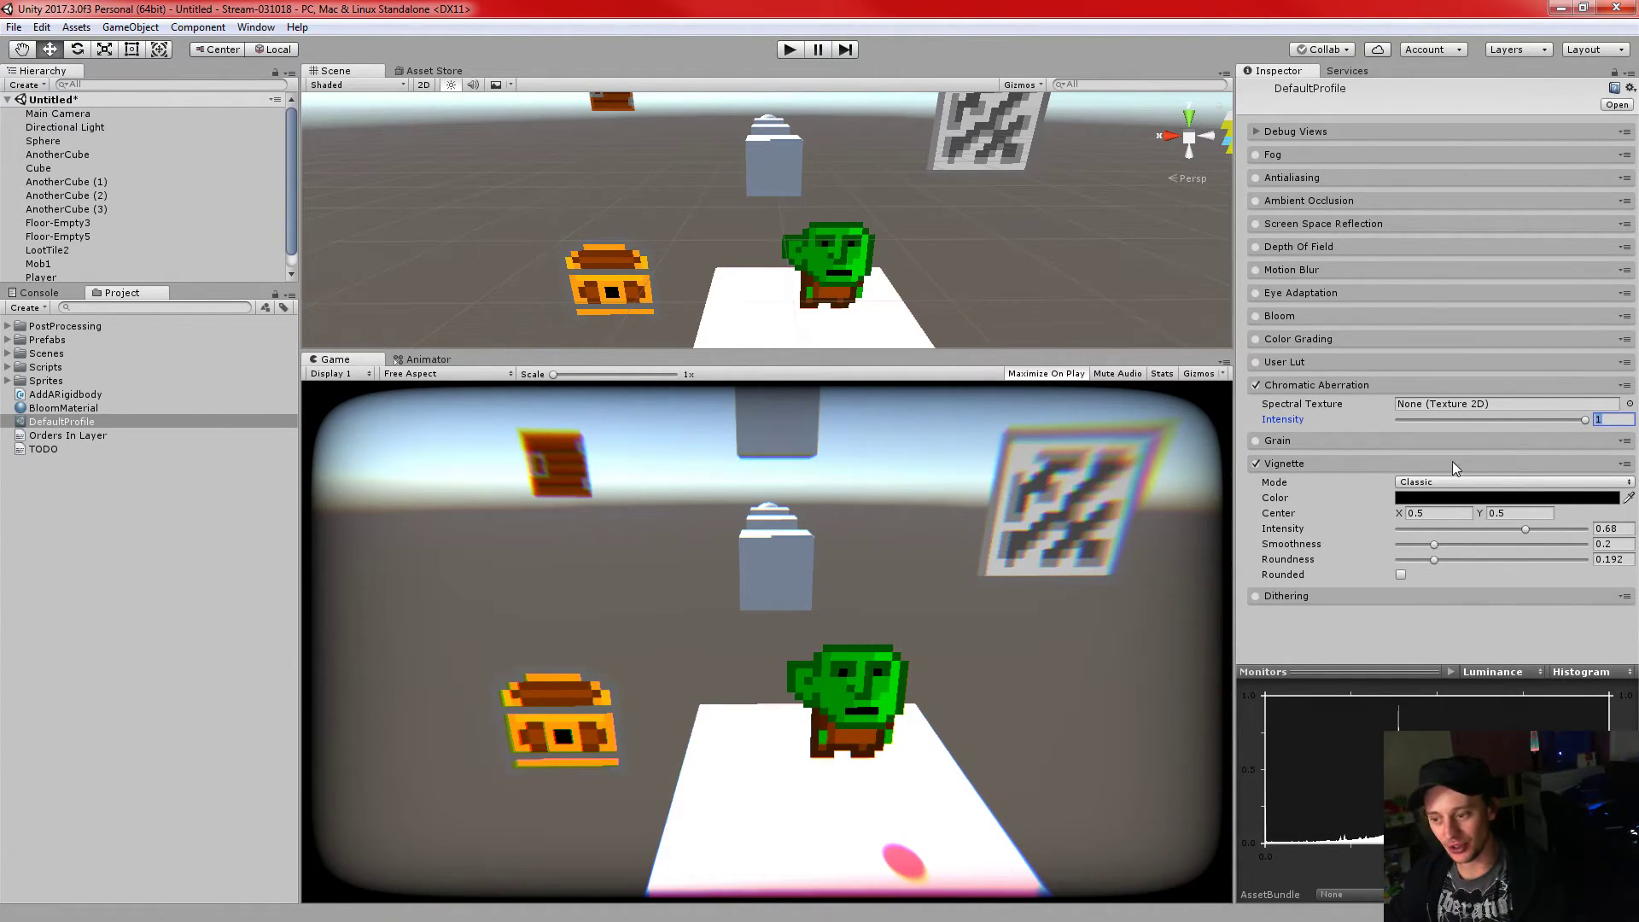
- Set the Vignette's Smoothness to 0.363 and its Intensity to 0.612
drag(1431, 543, 1464, 538)
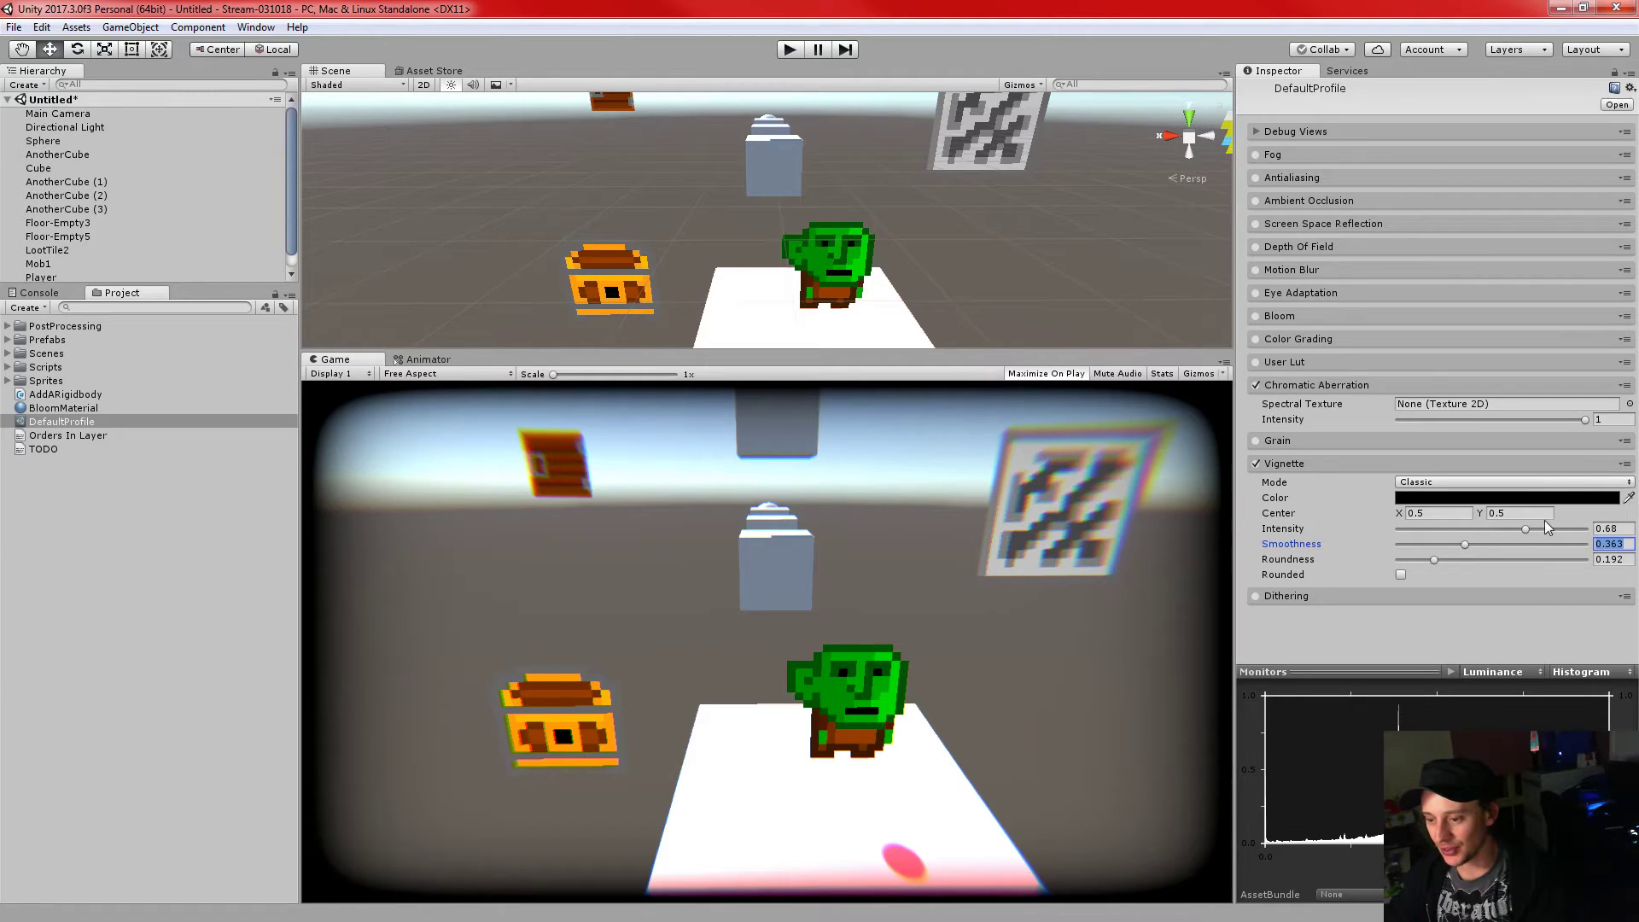
click(1525, 529)
mouse_move(1523, 527)
mouse_down()
mouse_move(1485, 528)
mouse_move(1510, 525)
mouse_up()
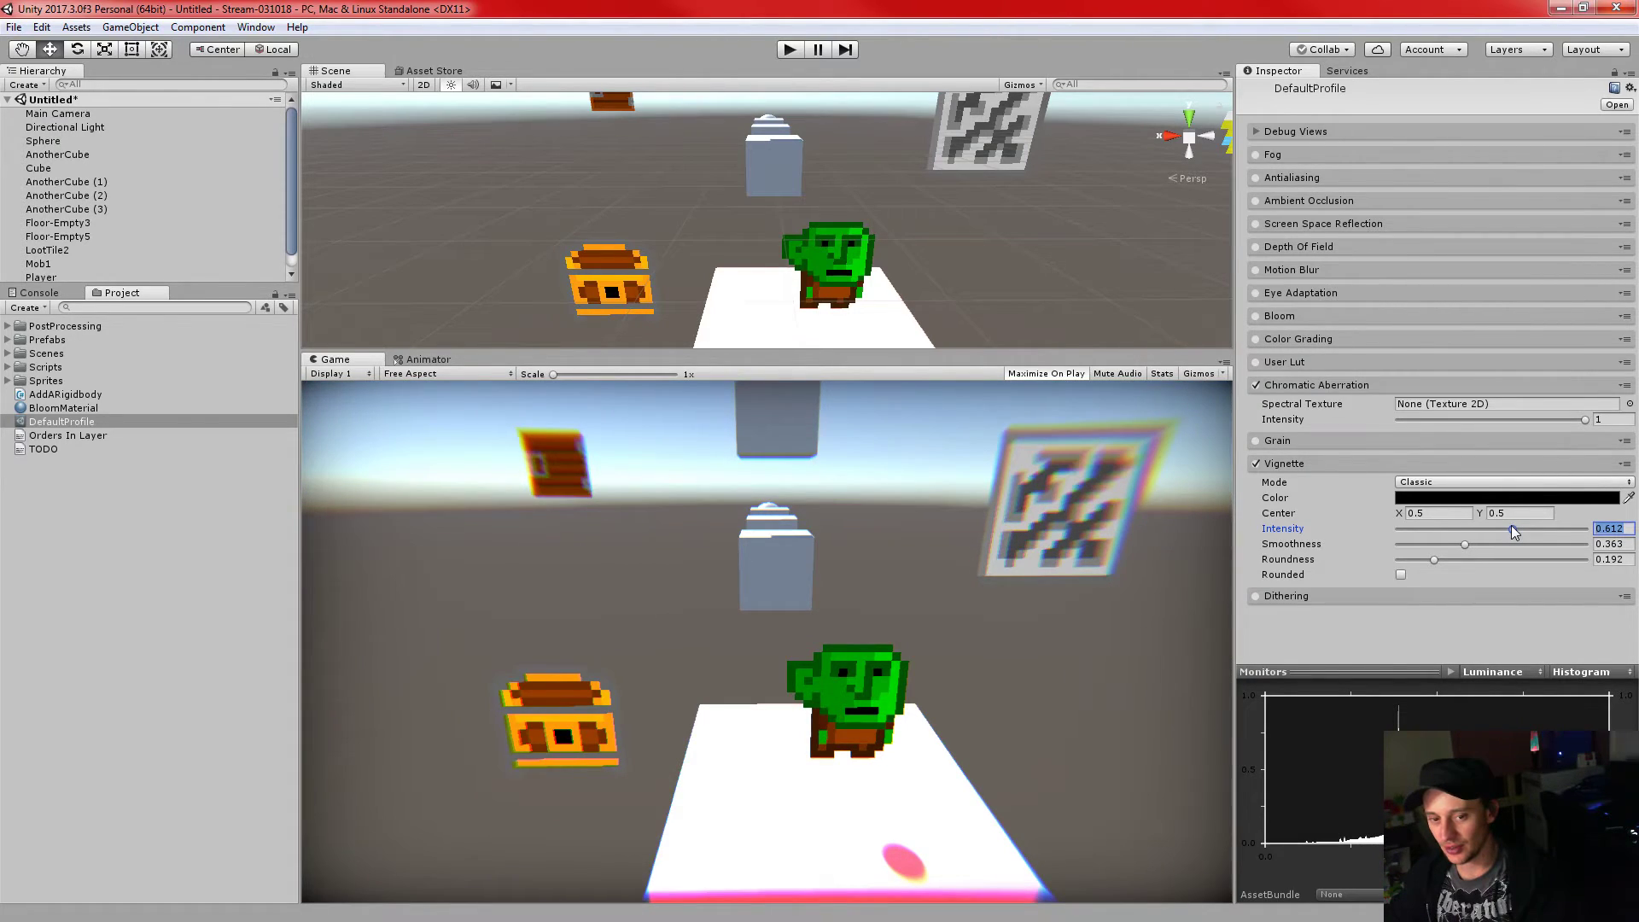
- Narrow the Inspector to widen the Scene and Game views, and collapse the Chromatic Aberration and Vignette settings
drag(1235, 431, 1337, 428)
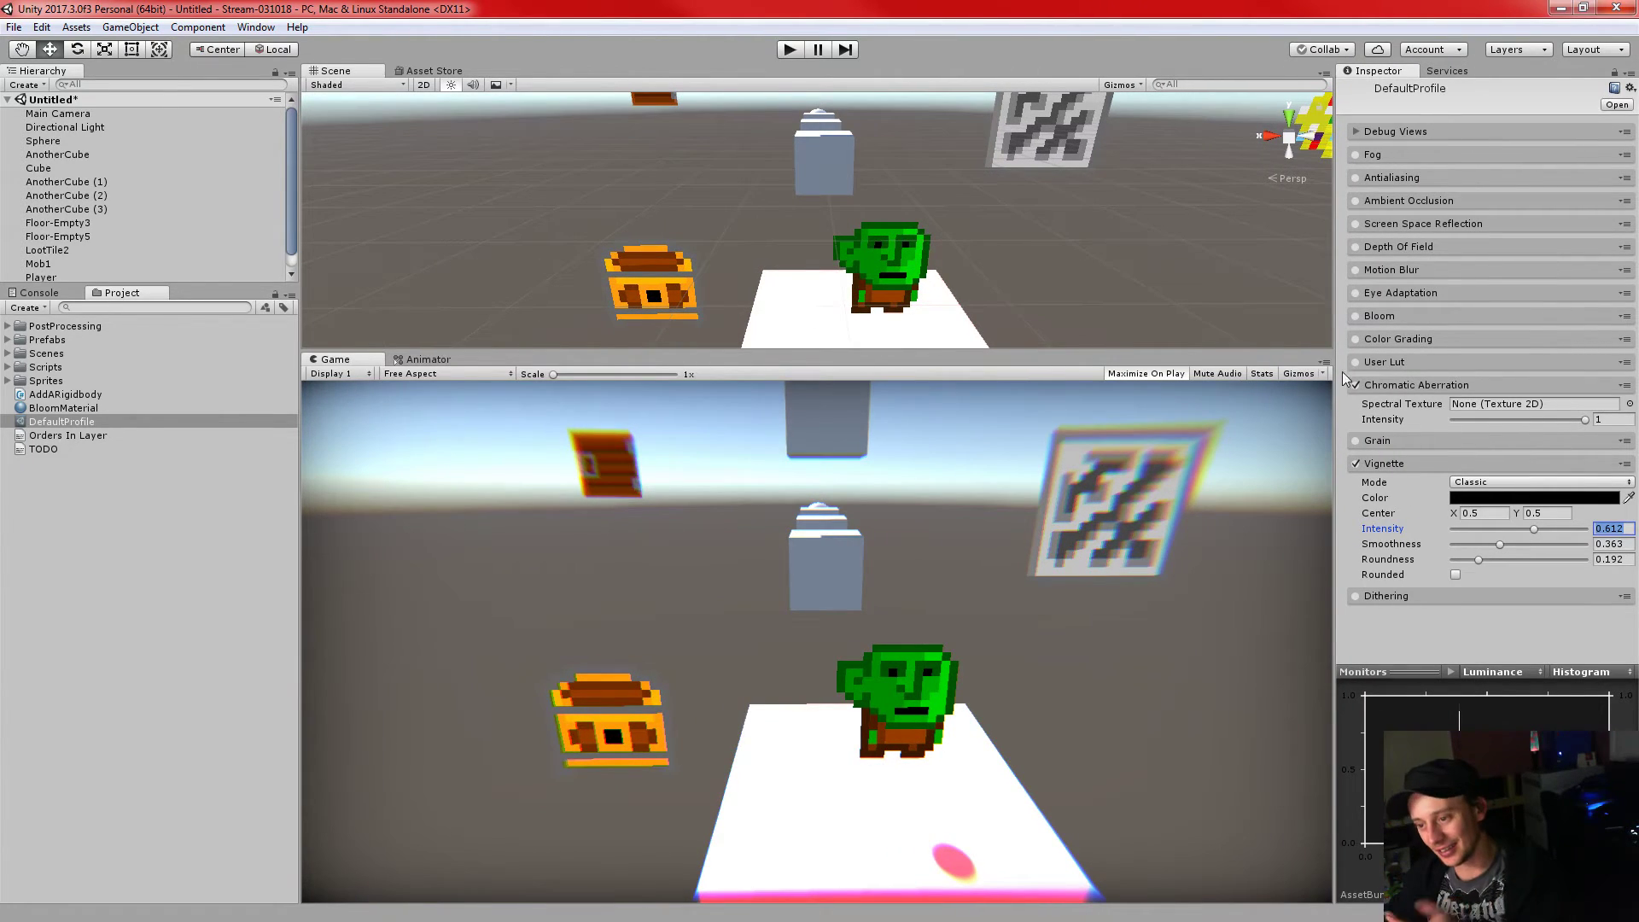
click(1374, 385)
click(1396, 433)
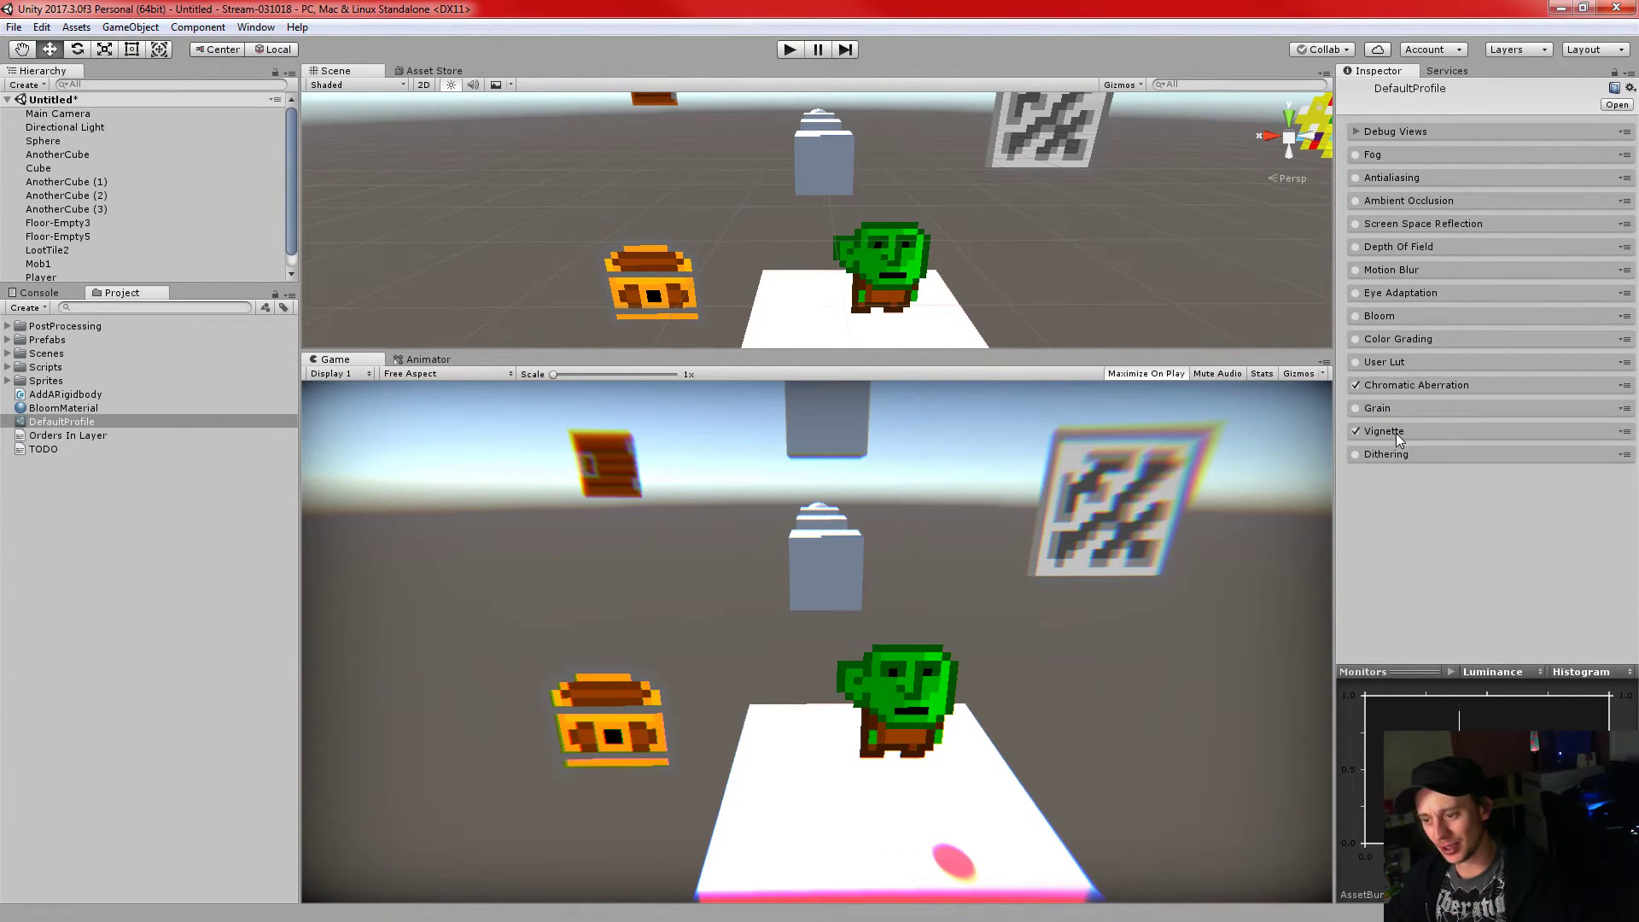
- Try Depth Of Field with an aperture of 15 and focal length of 130 while toggling Use Camera FOV, and disable and collapse it
click(1357, 248)
click(1376, 251)
click(1355, 248)
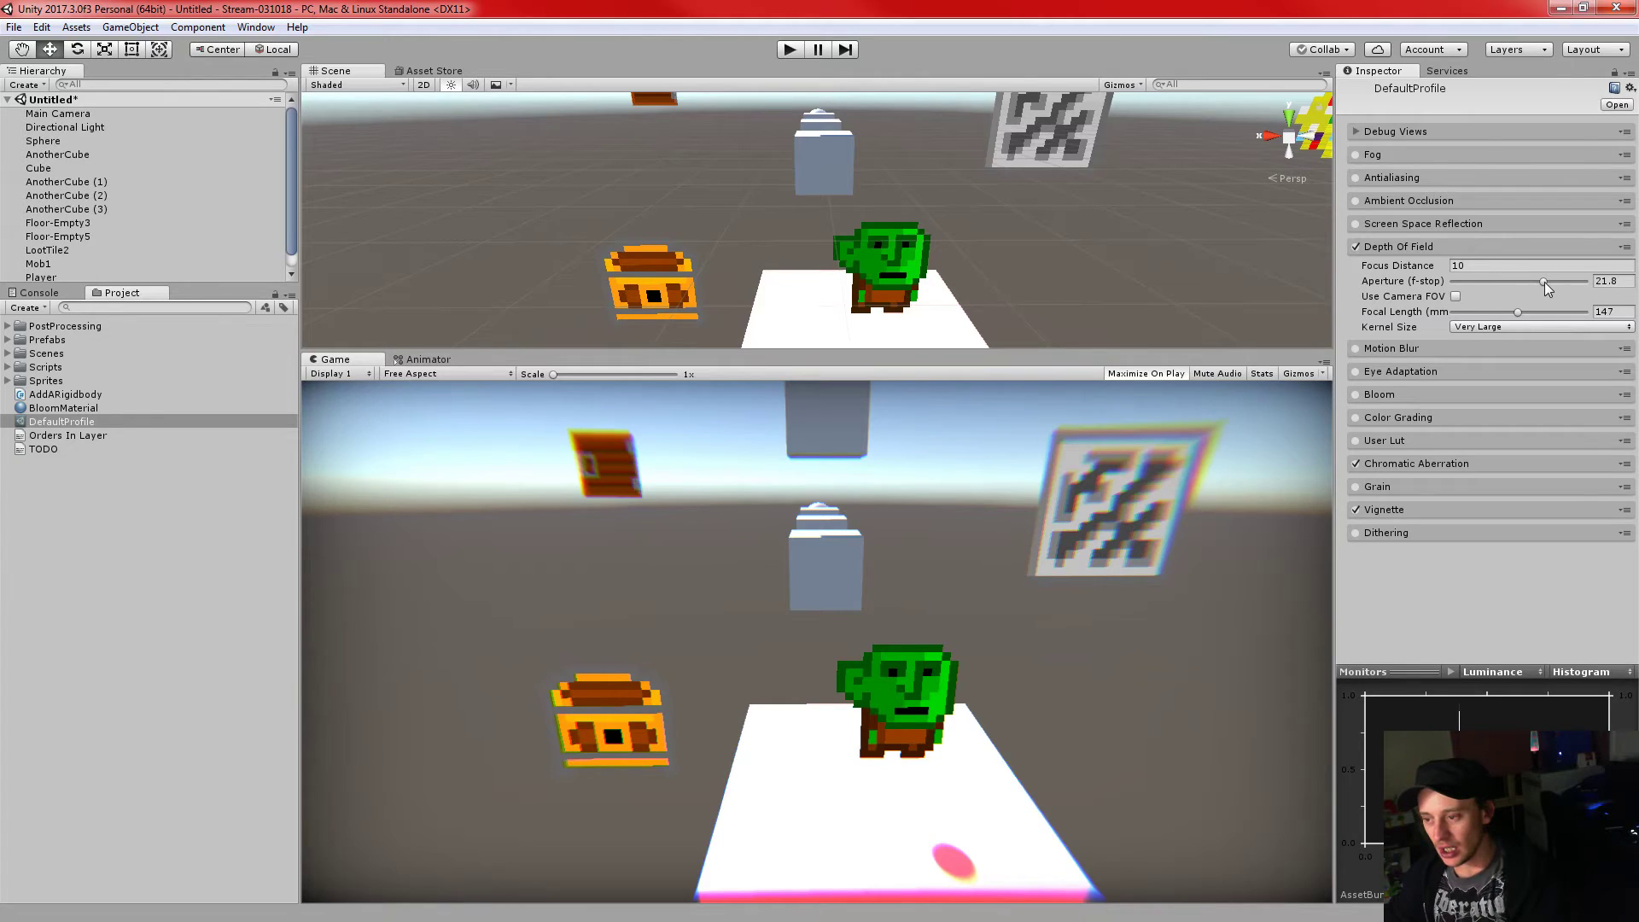
drag(1544, 282, 1515, 310)
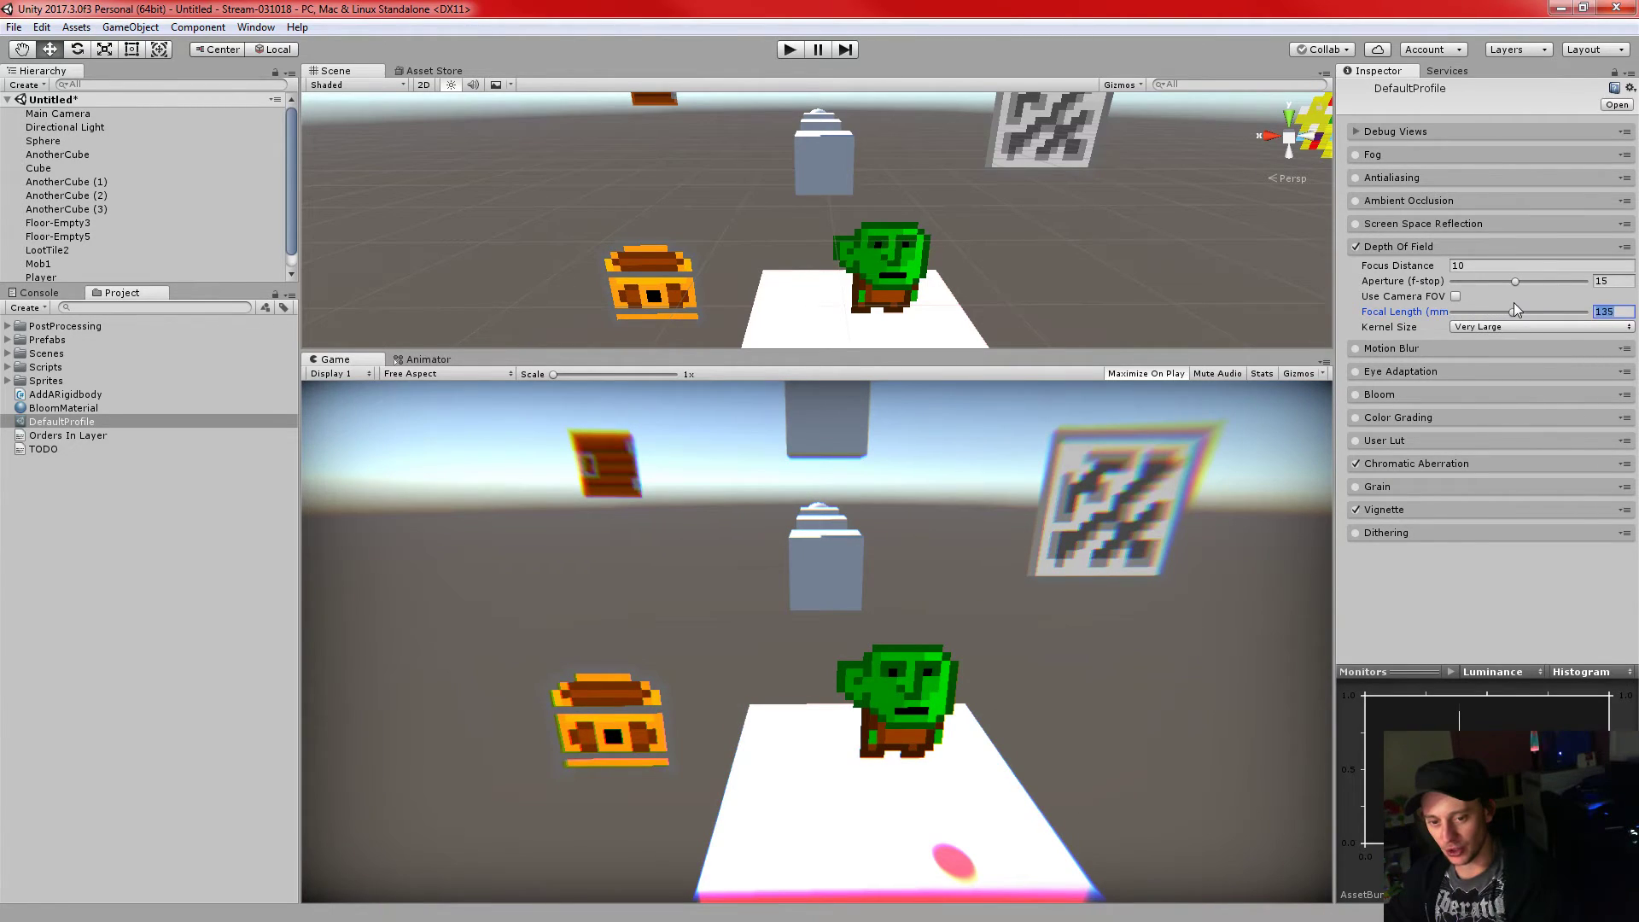
click(1455, 296)
click(1455, 296)
click(1405, 249)
click(1393, 250)
click(1356, 248)
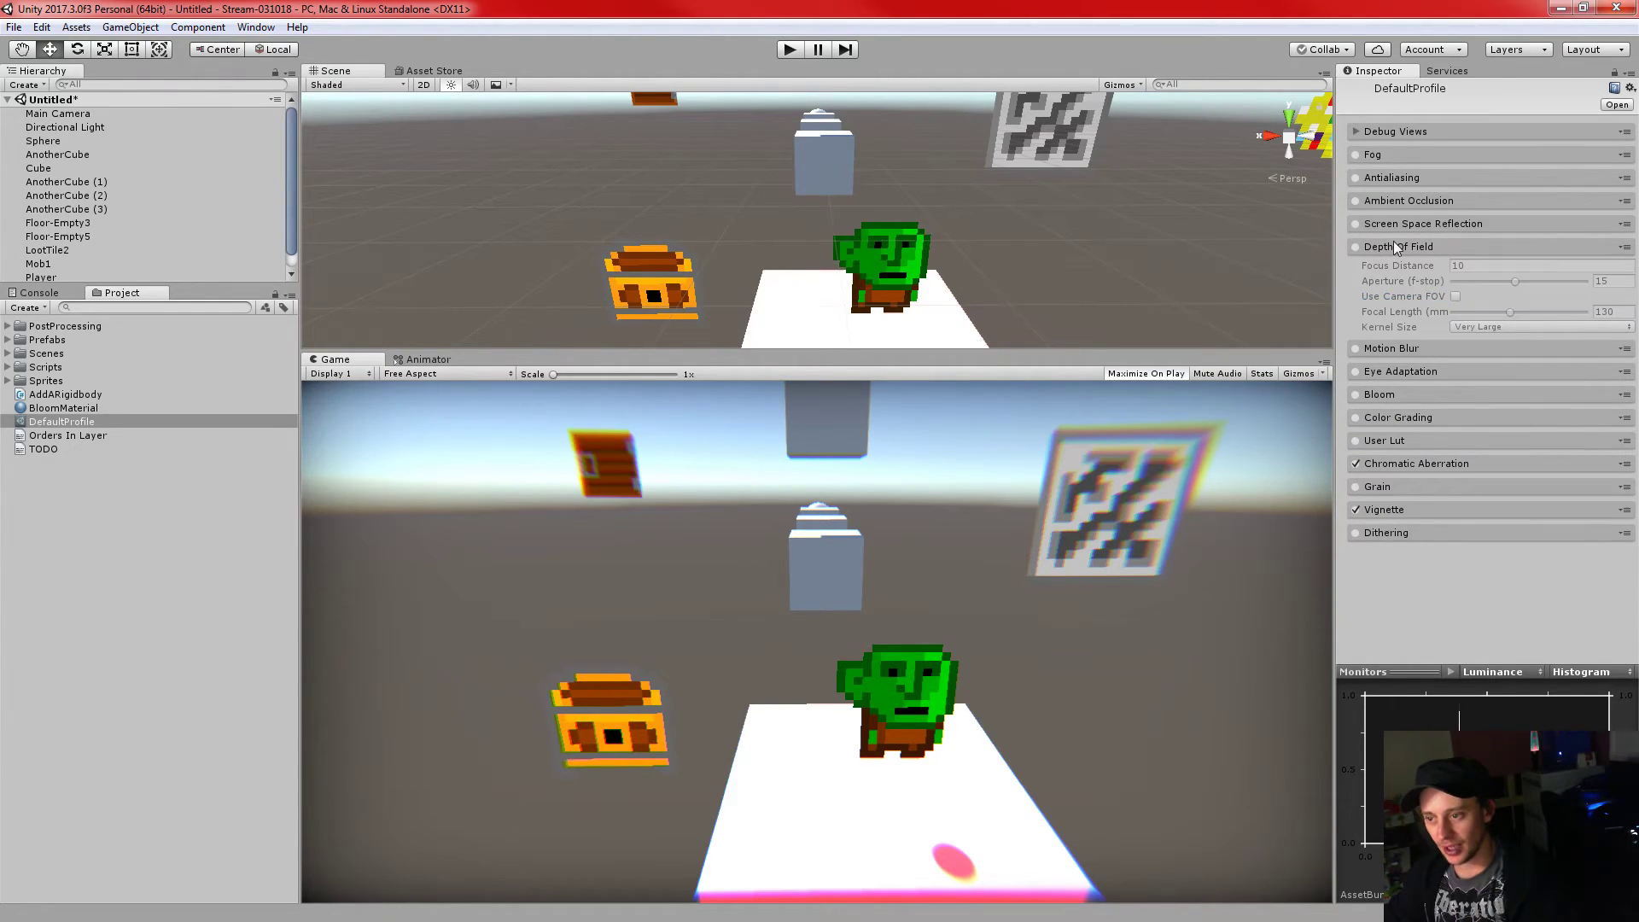
click(1394, 247)
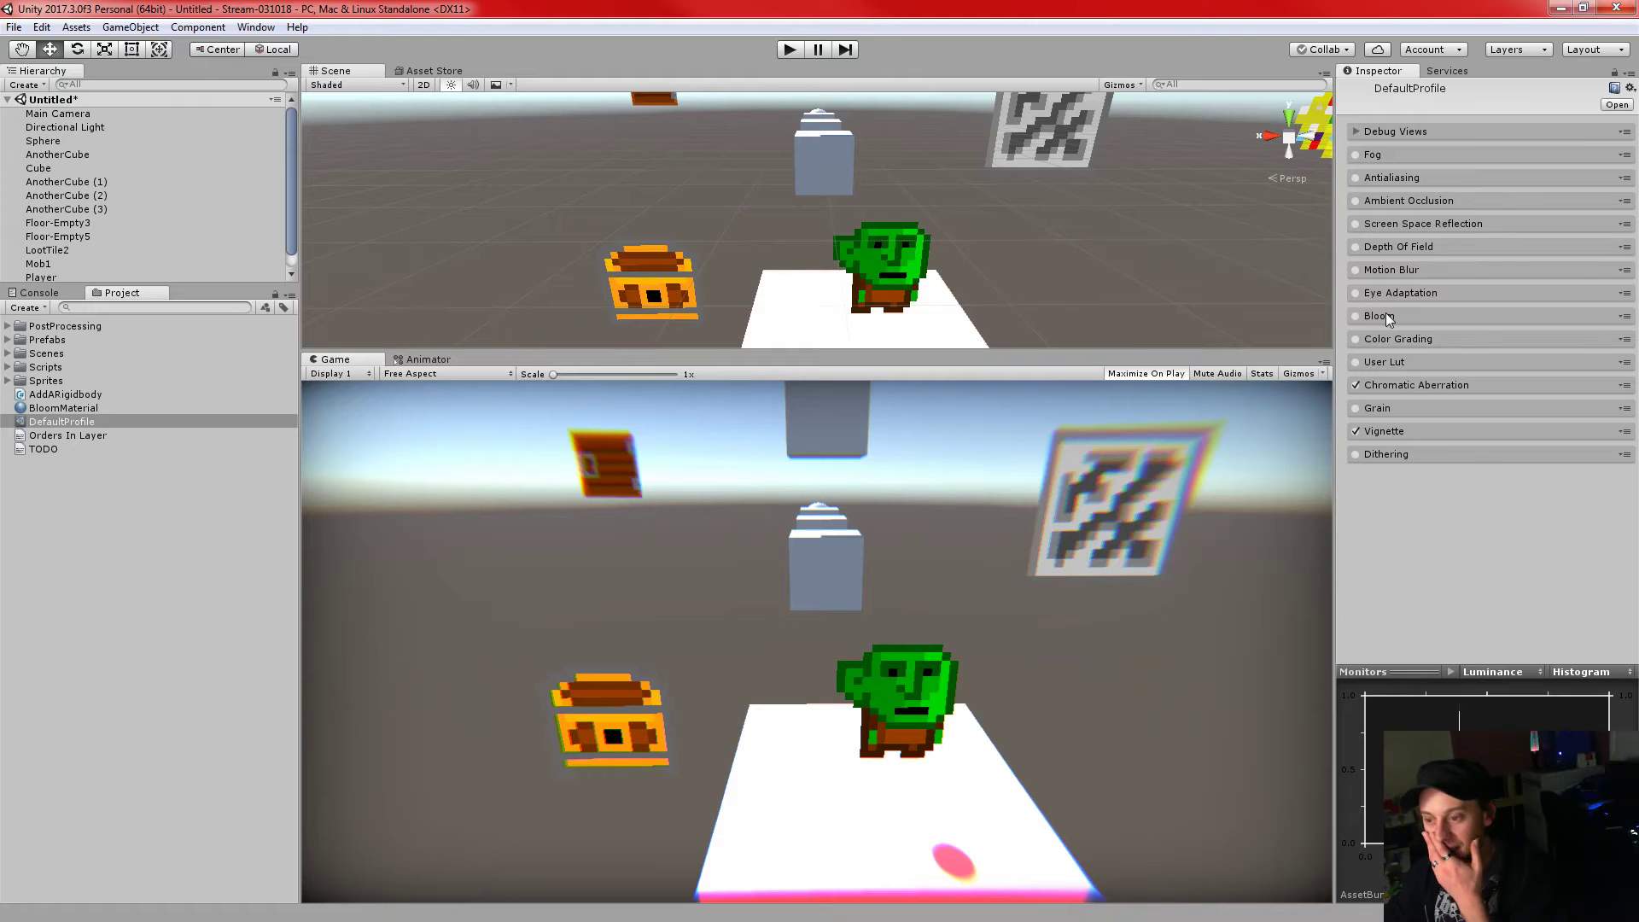
- Enable Ambient Occlusion, set its Intensity to 1.16, and collapse its settings
click(1365, 204)
click(1357, 200)
drag(1486, 220, 1541, 221)
click(1425, 199)
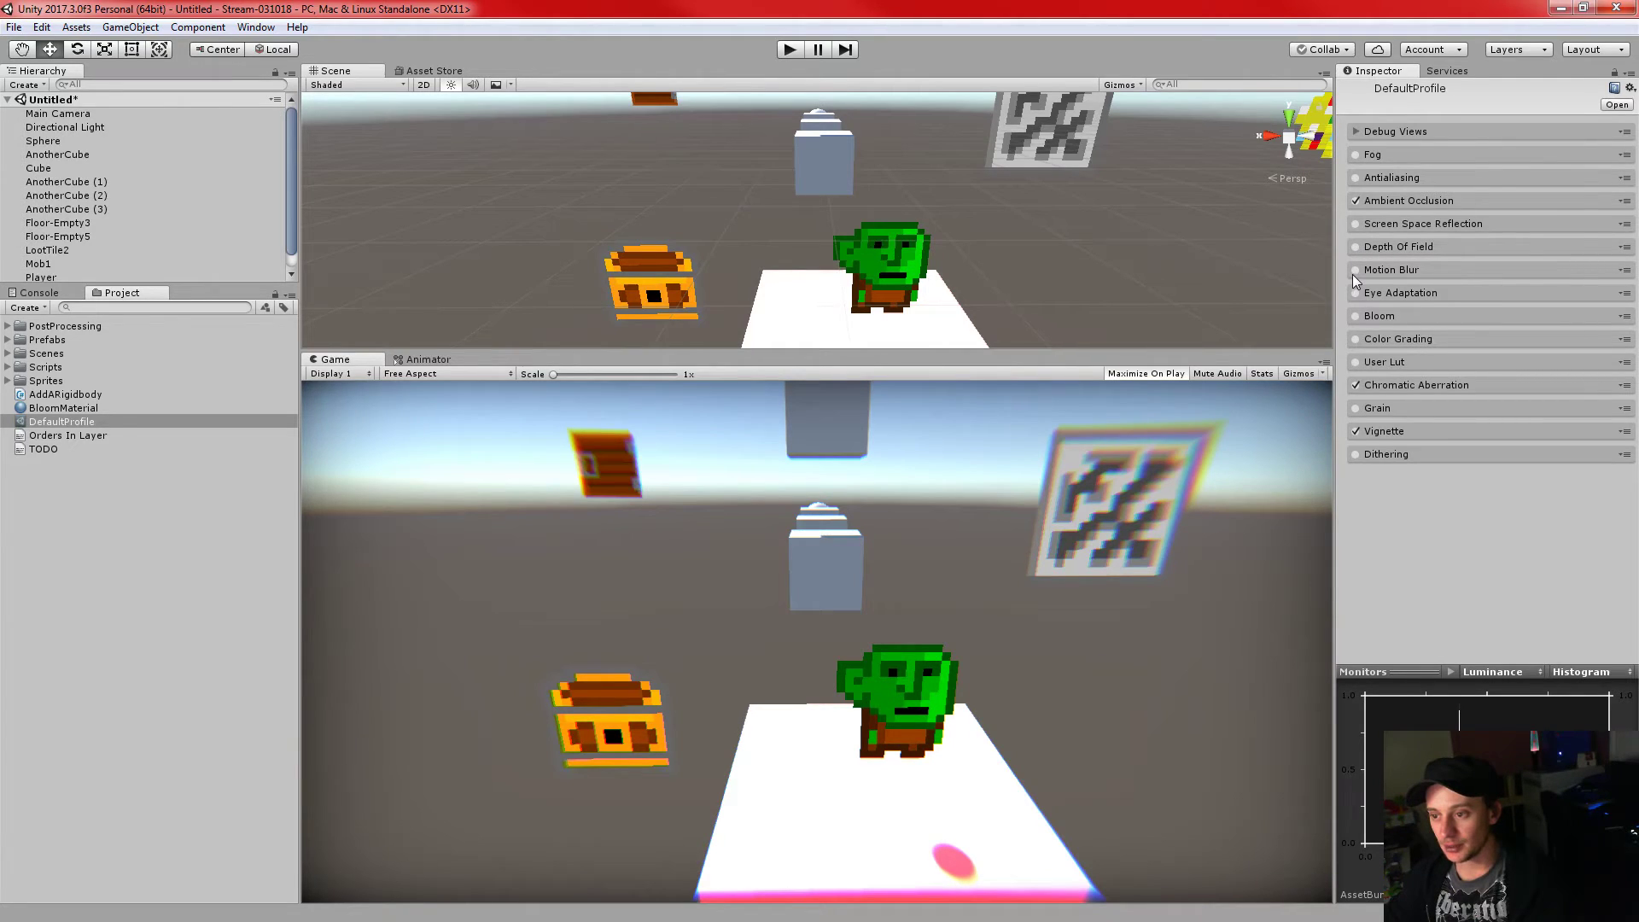
- Enable the Bloom effect, and expand and collapse its settings
click(1355, 316)
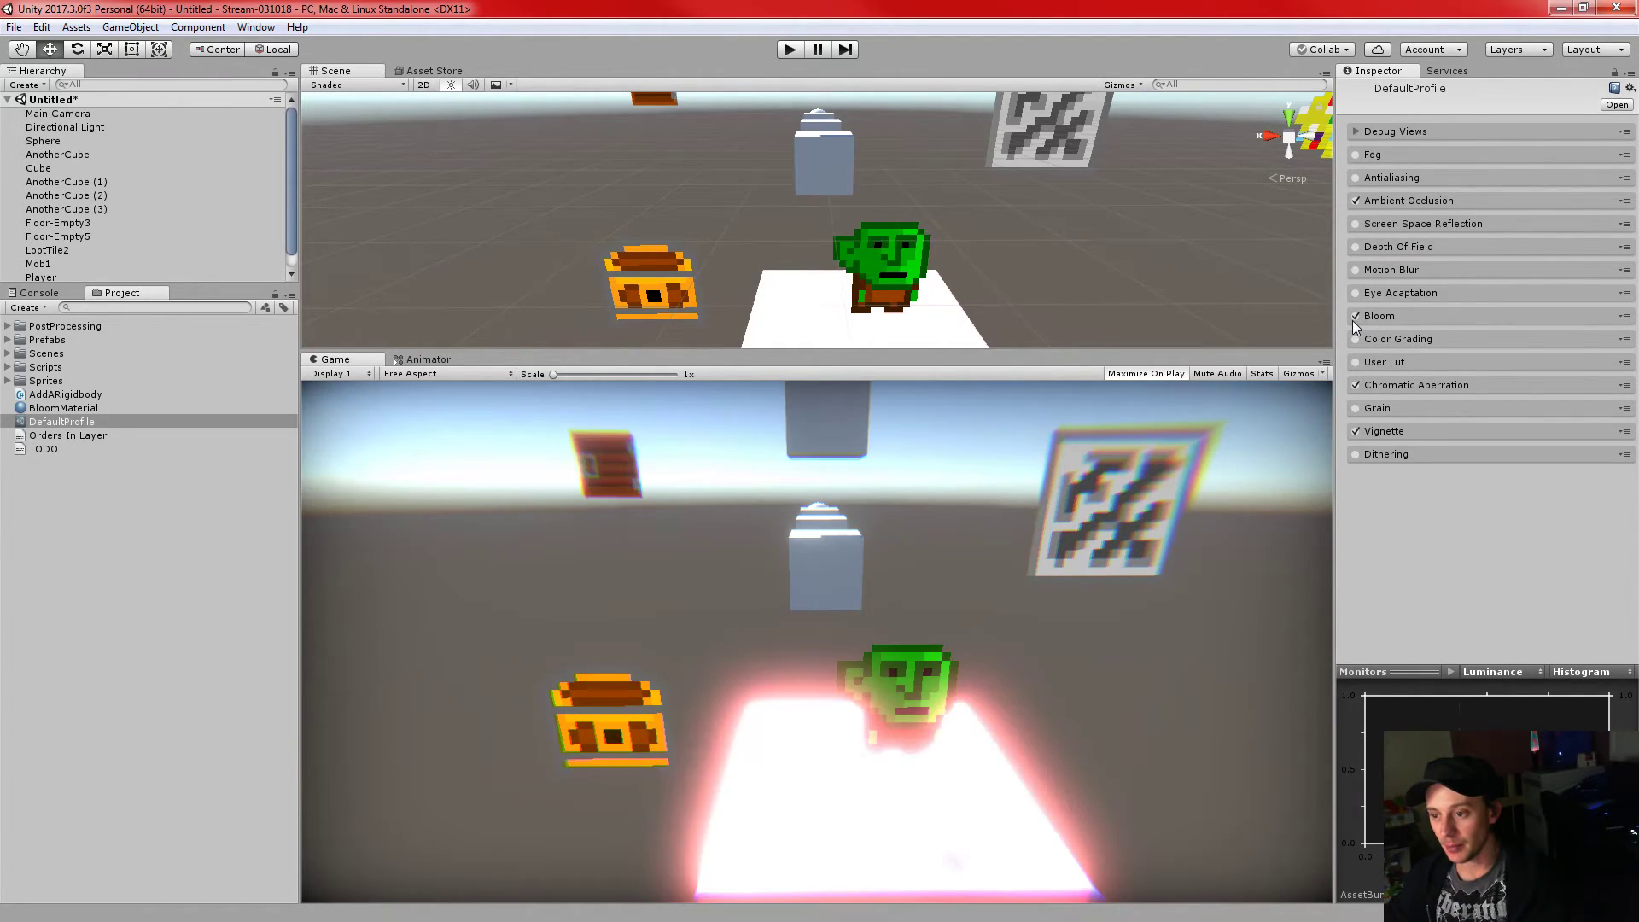
click(1388, 317)
click(1388, 317)
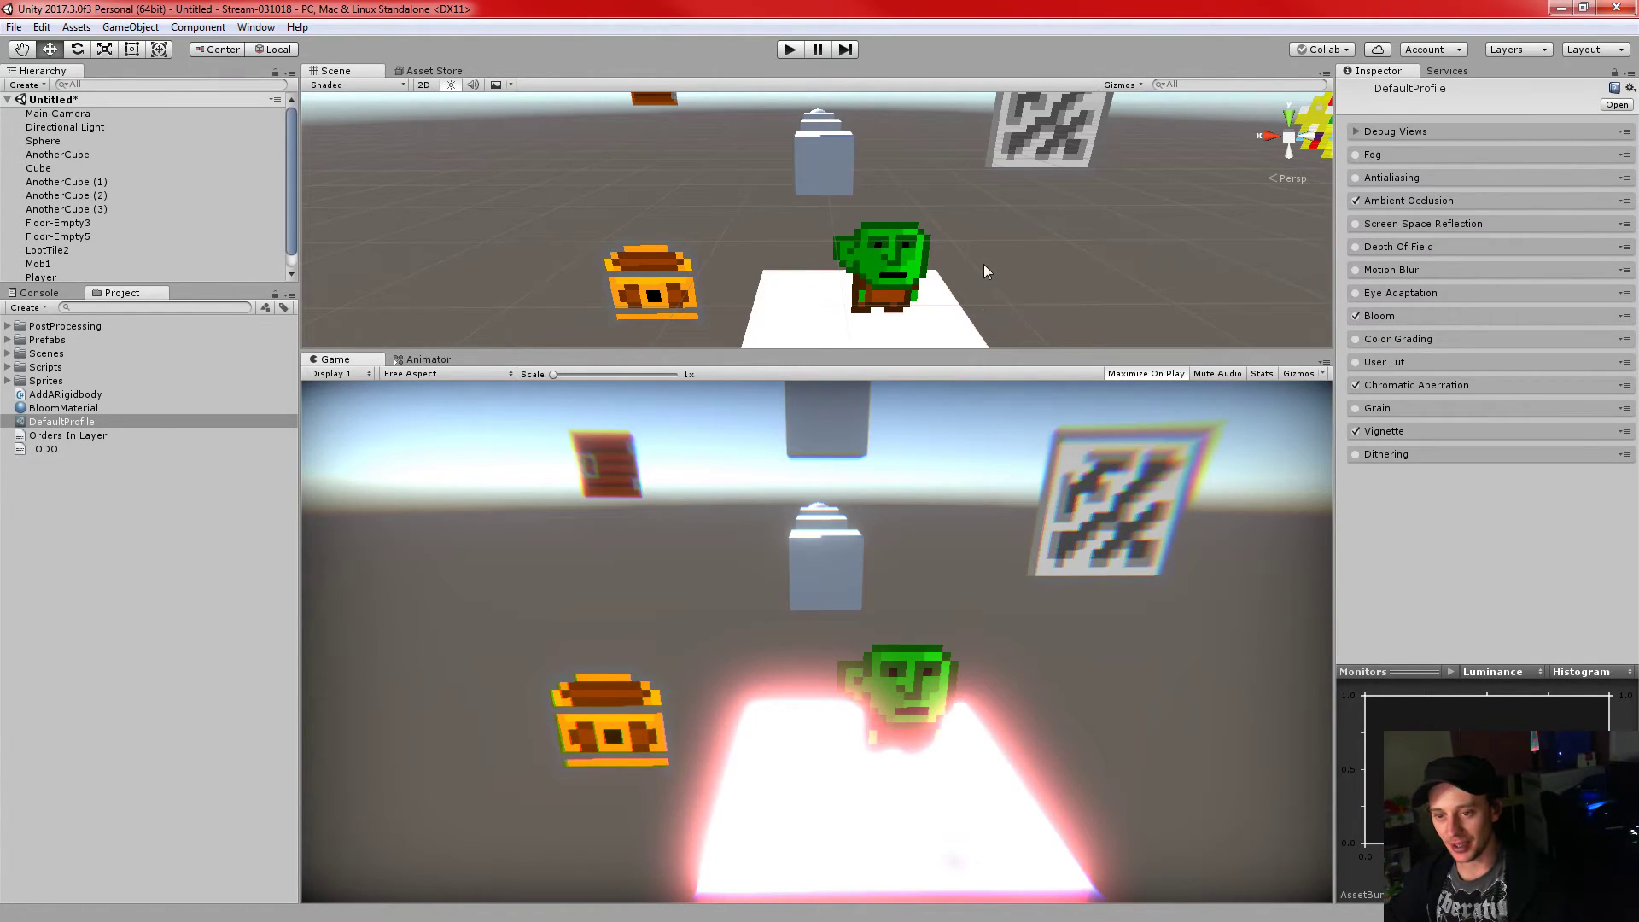
- Align the Main Camera with a zoomed-out Scene view of the whole platform and reopen the DefaultProfile settings
drag(999, 351, 966, 477)
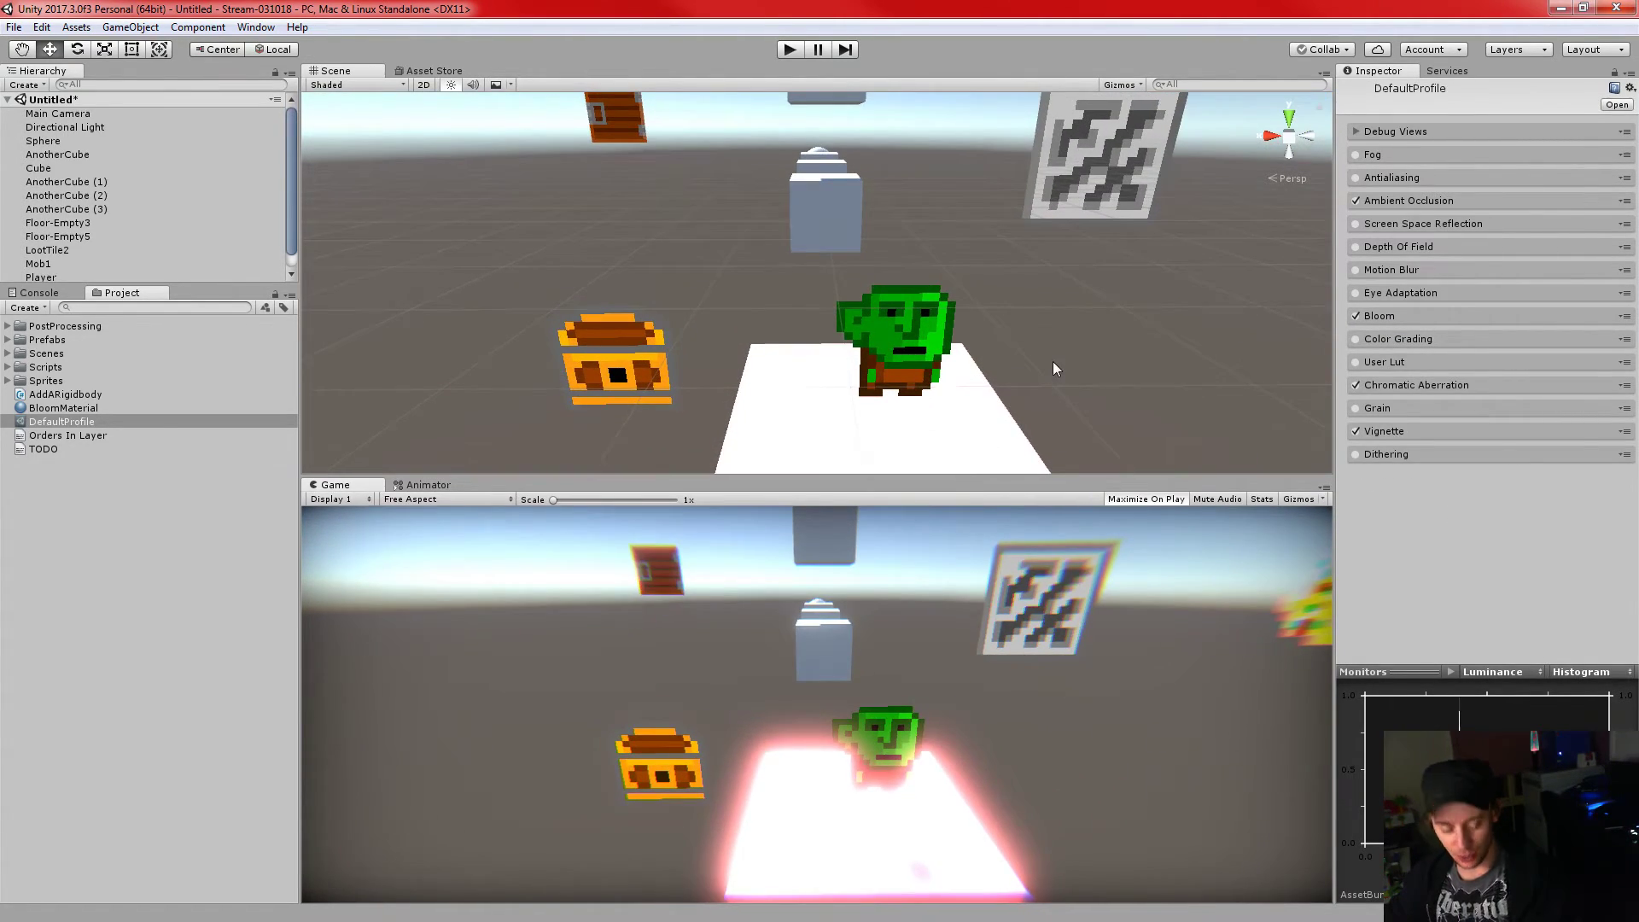
alt+scroll(1058, 358, down, 5)
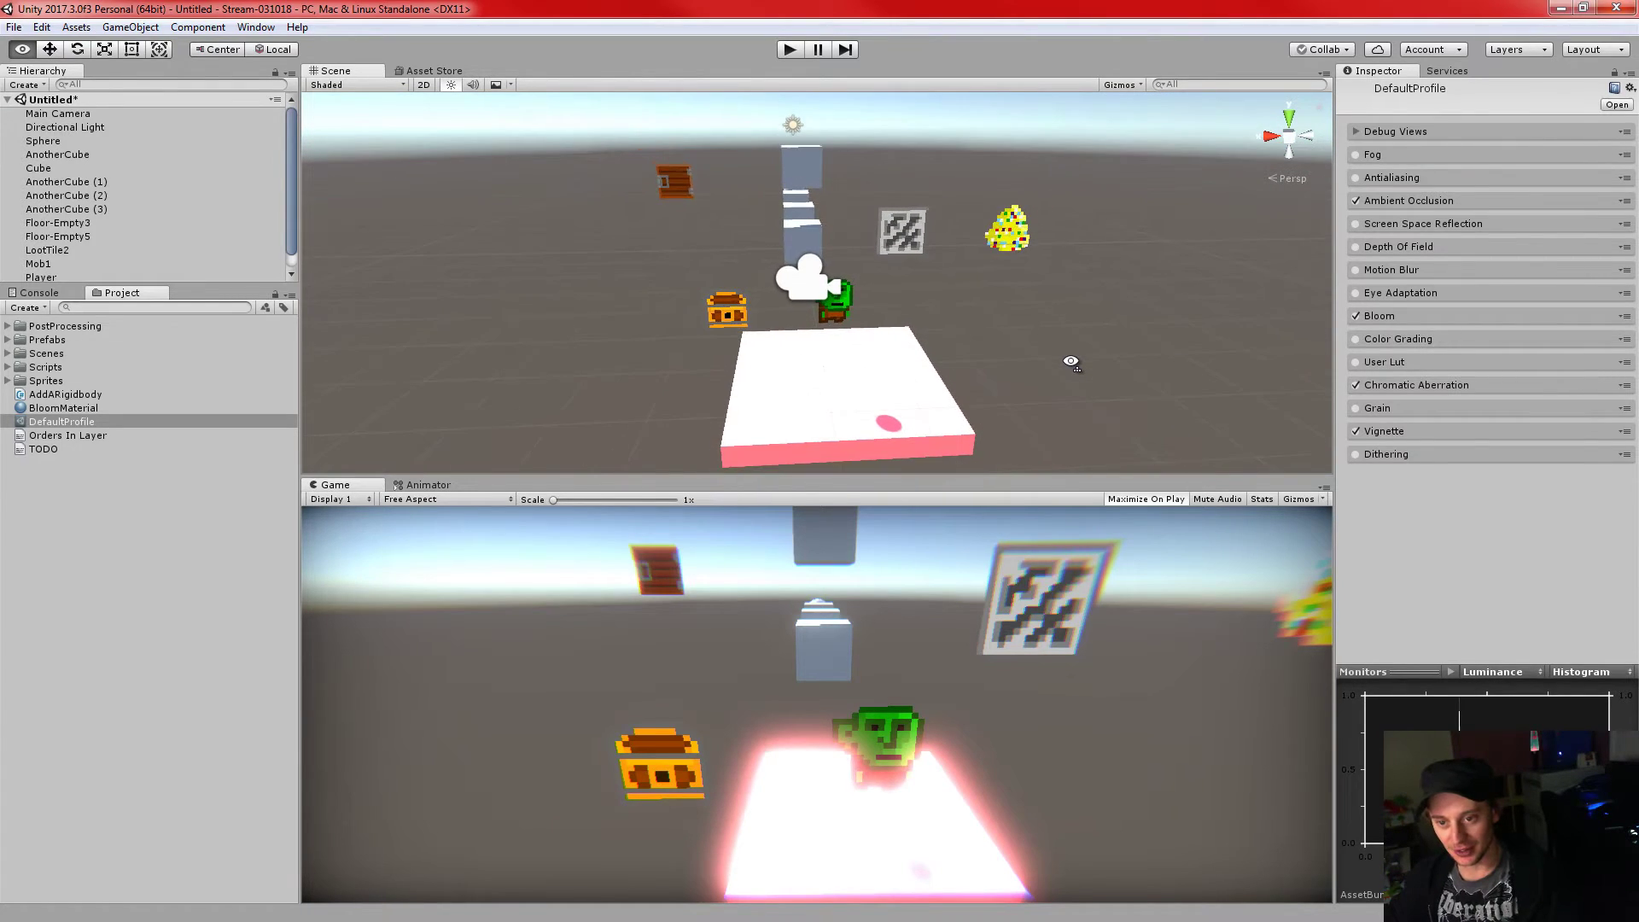
alt+scroll(1071, 362, down, 2)
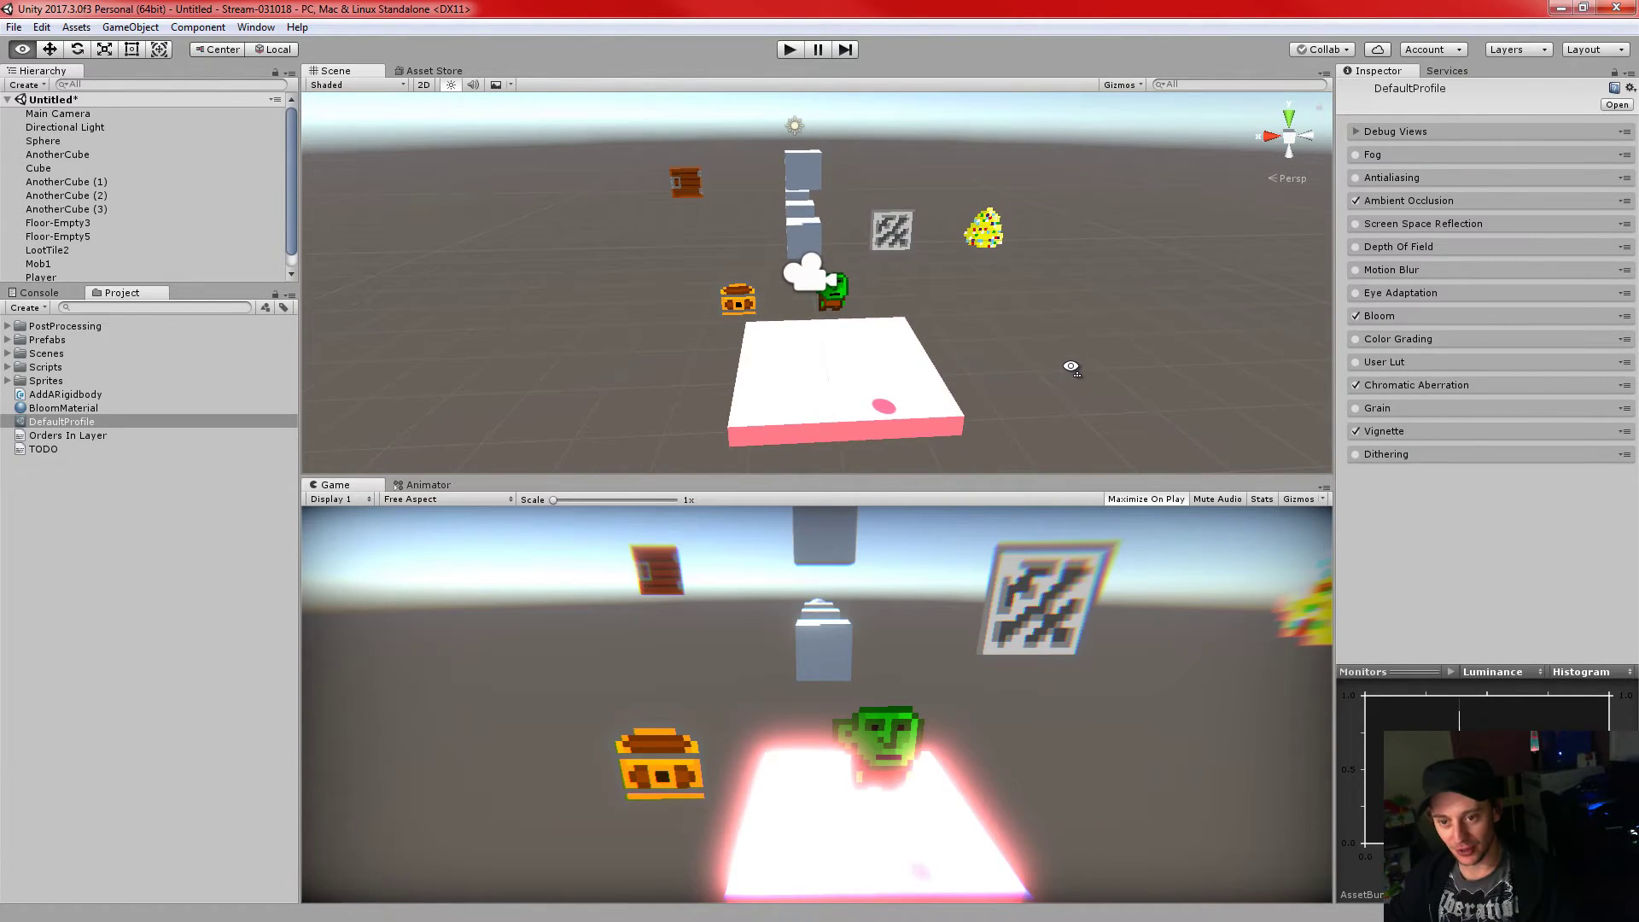
click(47, 113)
key(ctrl+shift+f)
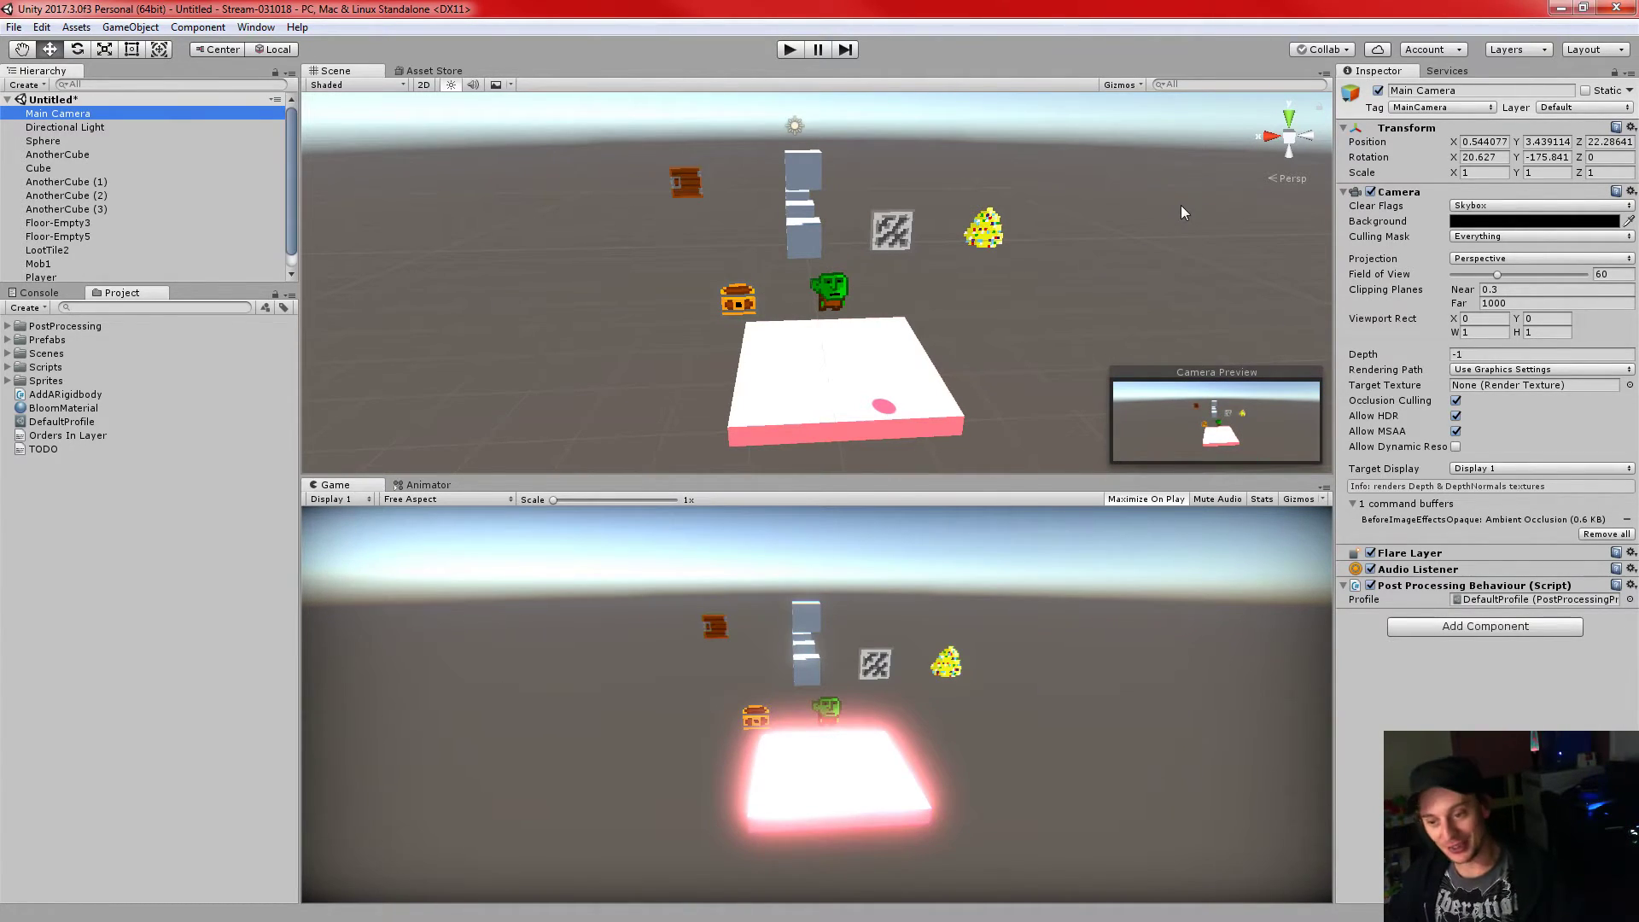
drag(988, 475, 993, 466)
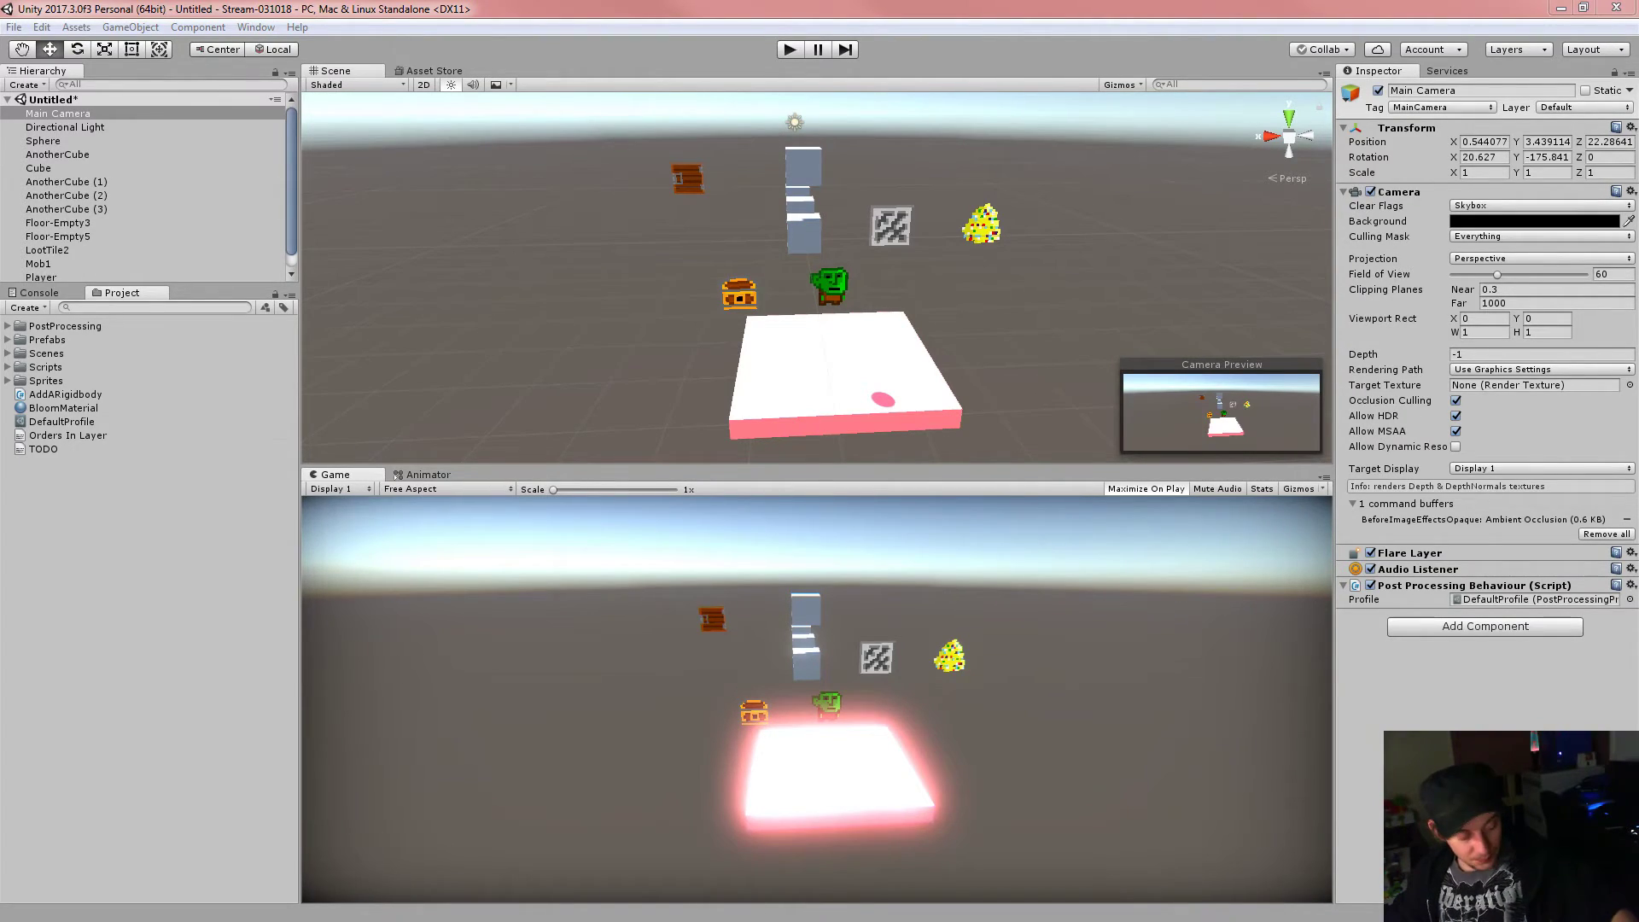
click(1161, 7)
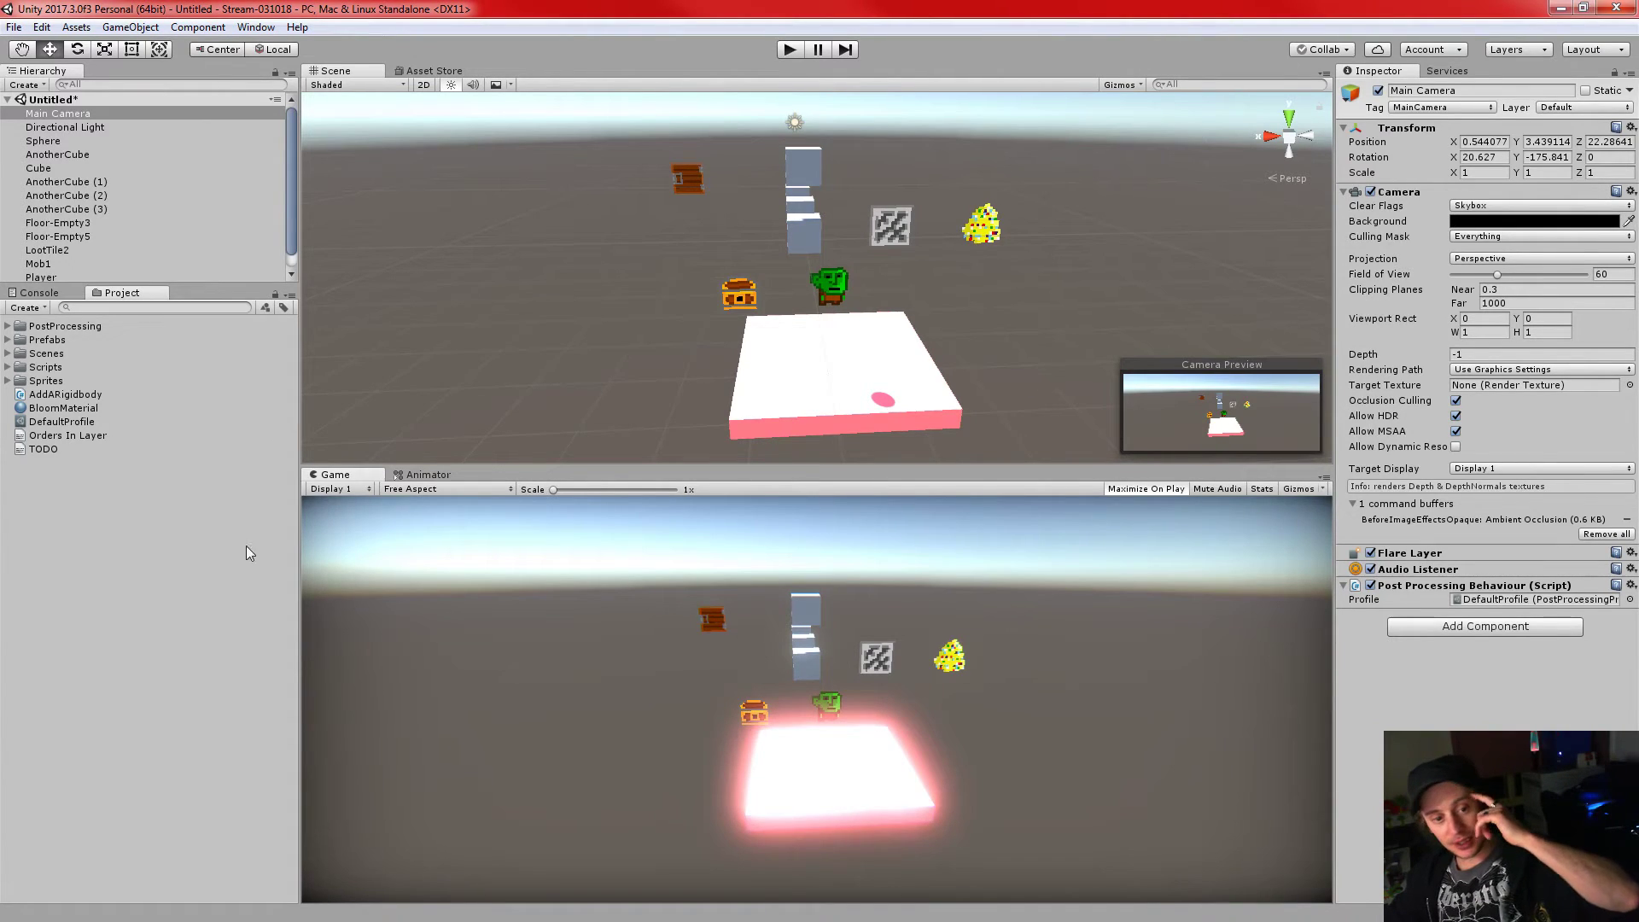
click(58, 421)
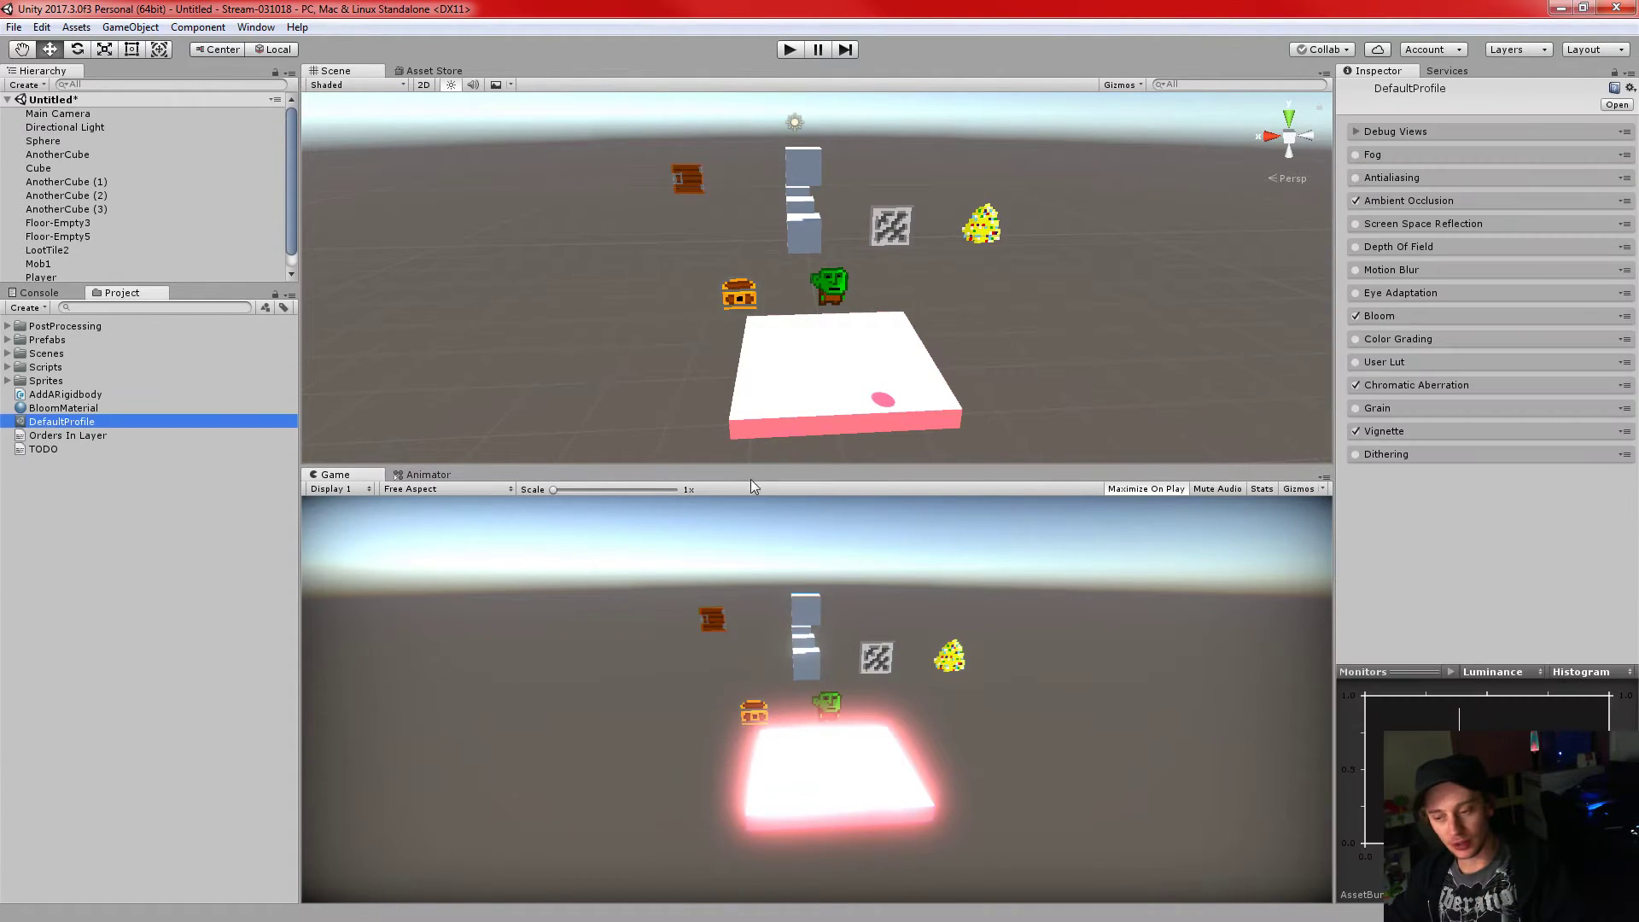
- Try Dithering with Vignette turned off, expanding its settings, and restore both effects to their previous states
click(1356, 453)
click(1355, 432)
click(1396, 455)
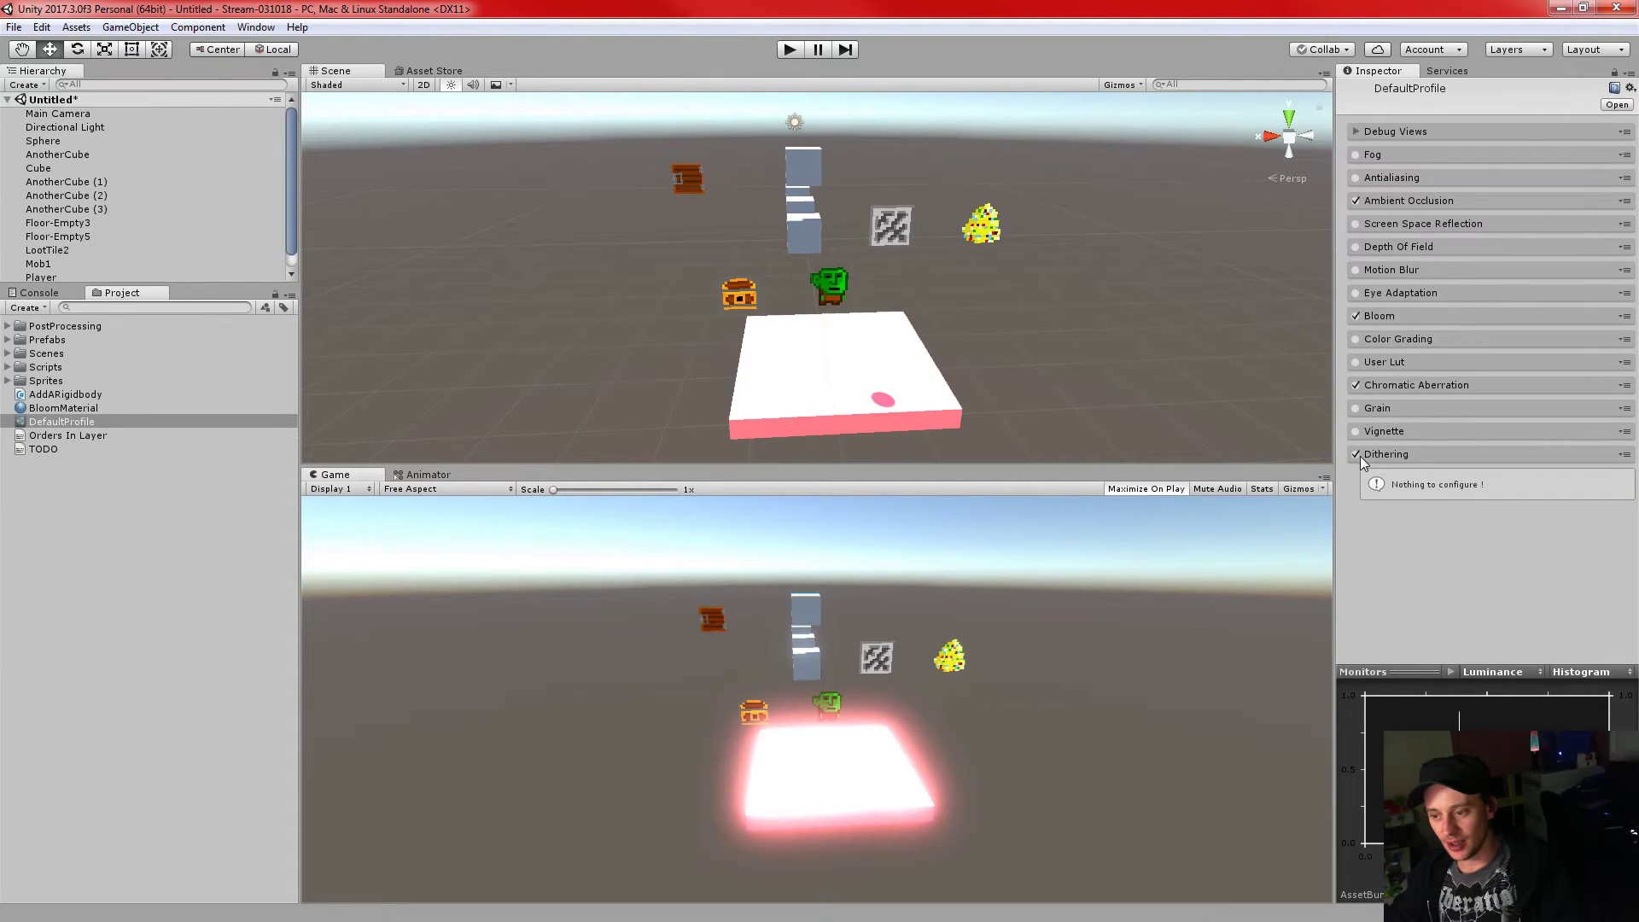
click(1361, 456)
click(1355, 432)
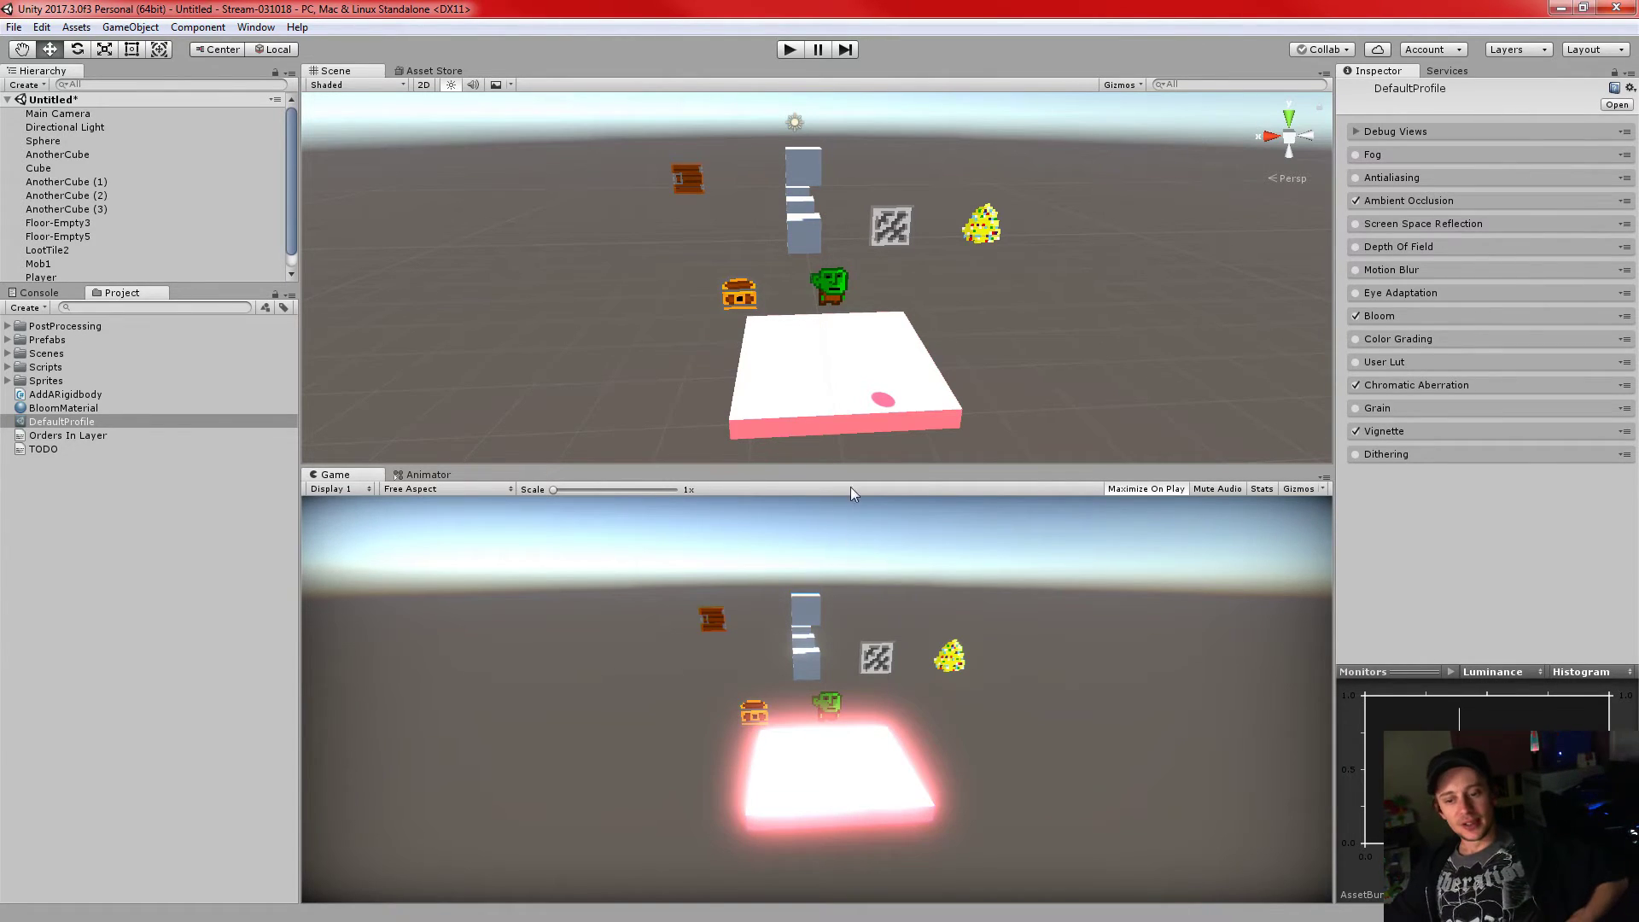
- Enlarge the Game view and compare Antialiasing on and off, leaving it disabled and collapsed
drag(920, 469, 919, 451)
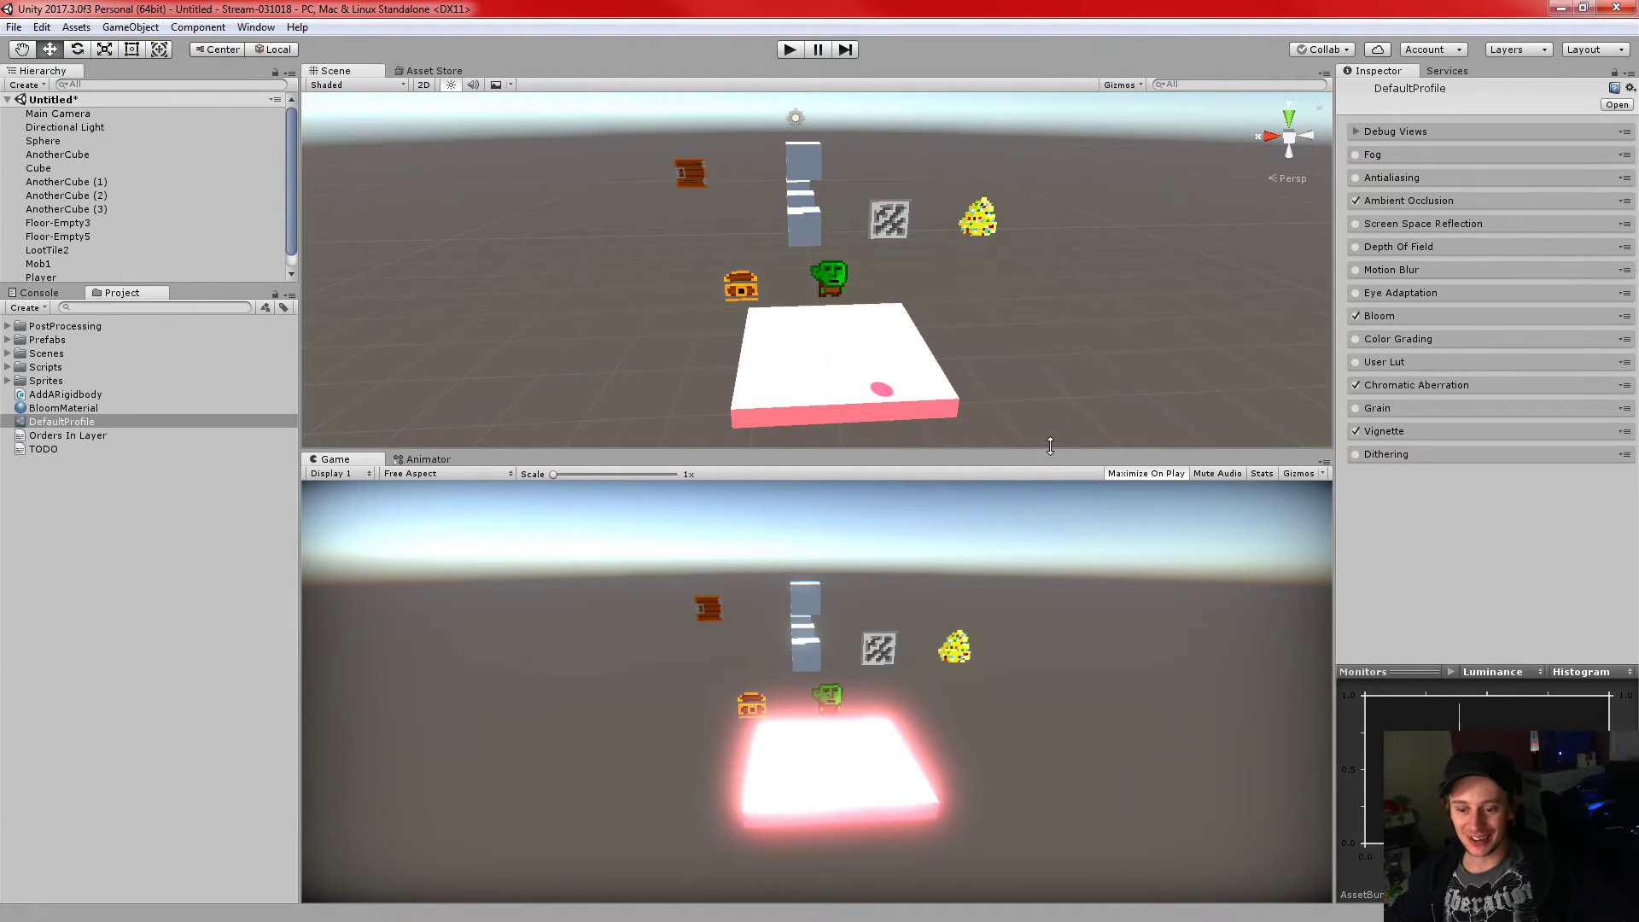
drag(1050, 445, 1050, 432)
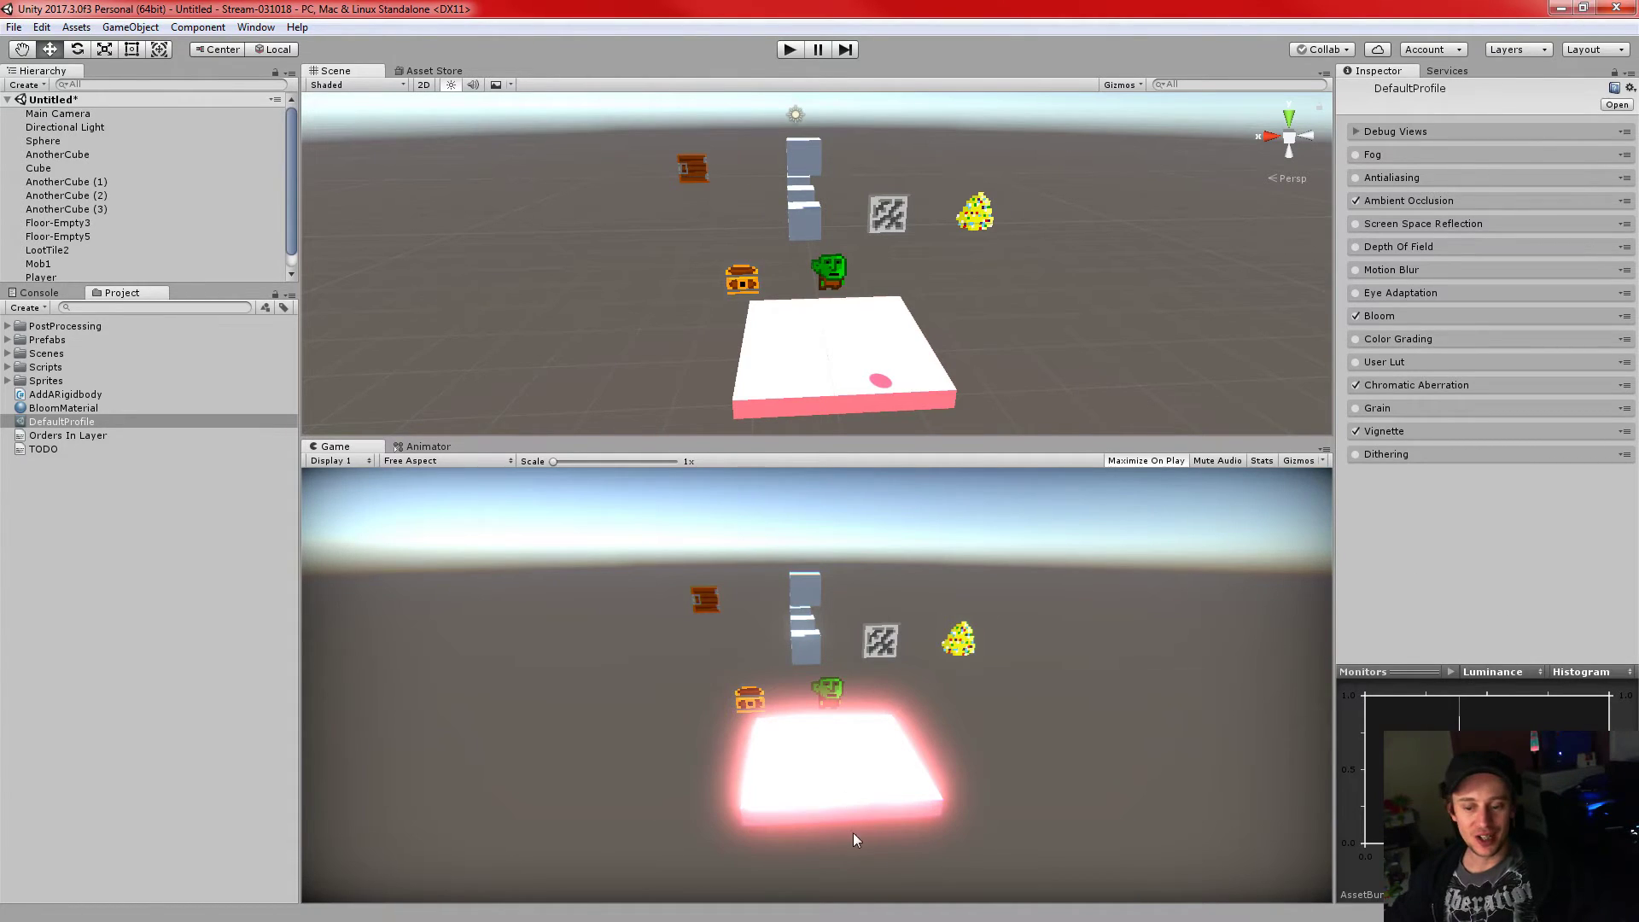
click(1375, 178)
click(1366, 180)
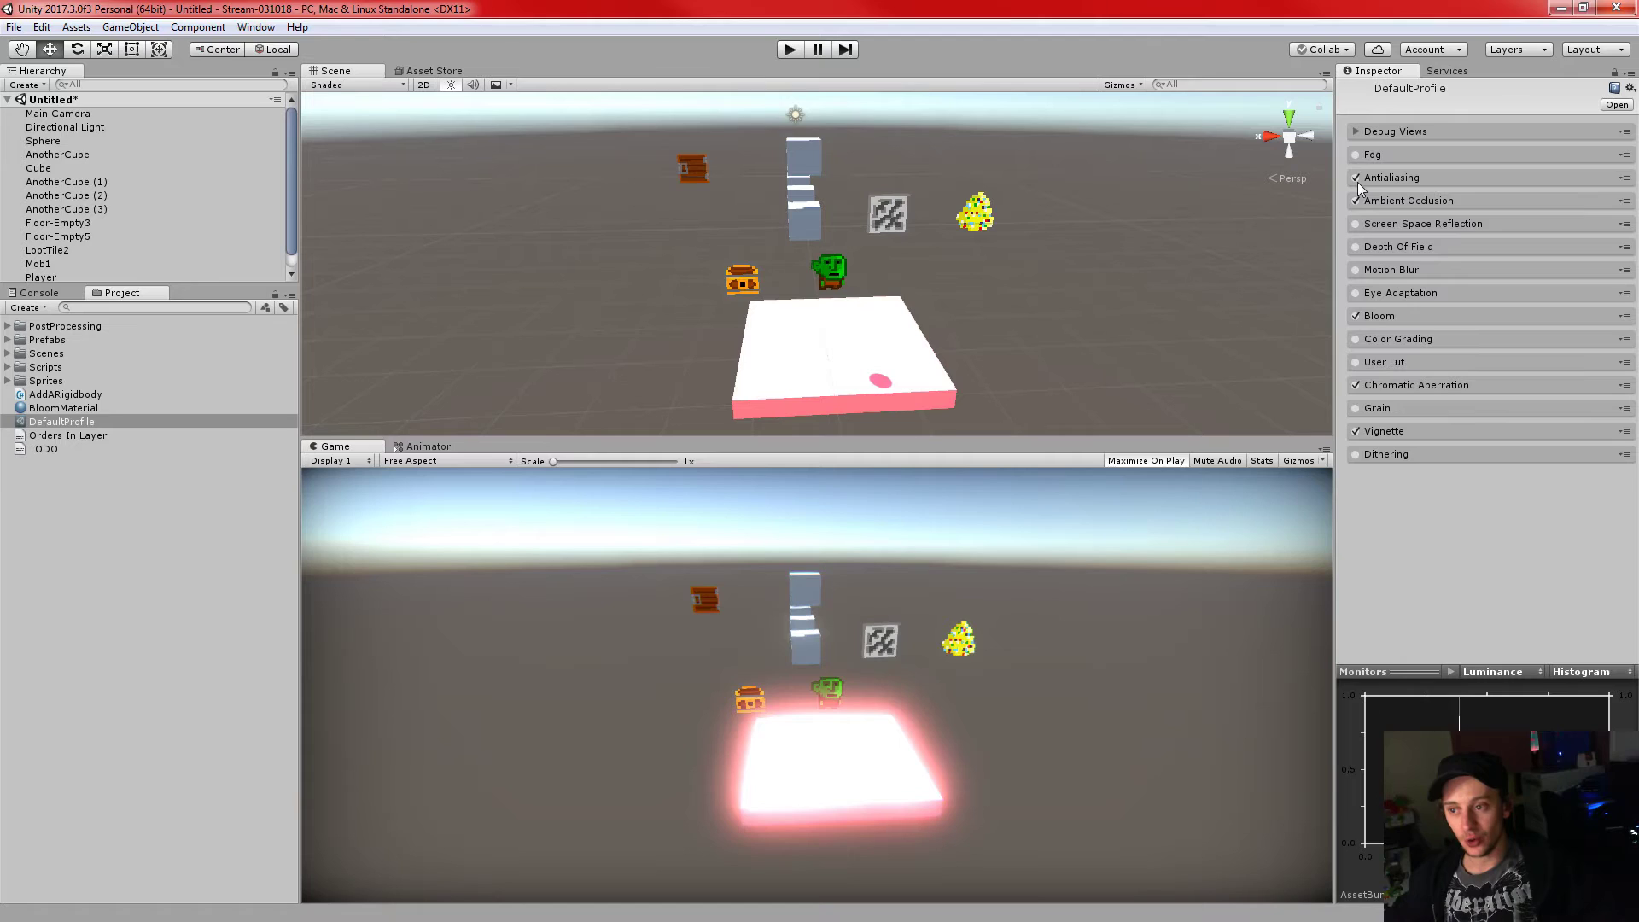
click(1366, 179)
click(1383, 179)
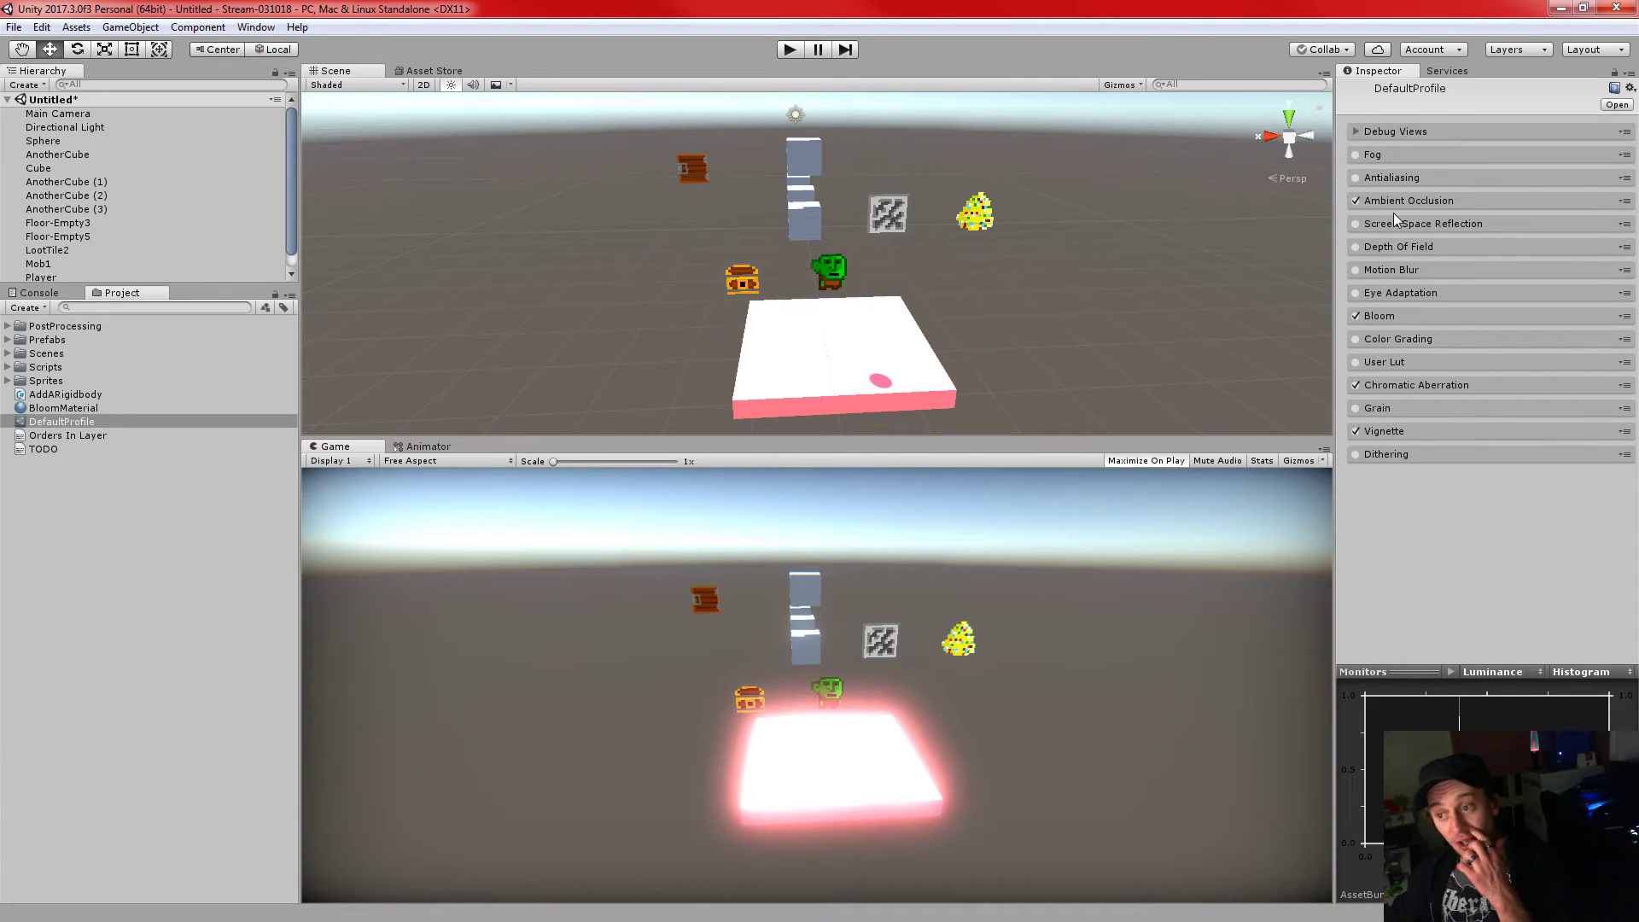
- Disable Ambient Occlusion, Bloom, Chromatic Aberration and Vignette in the profile
click(1362, 202)
click(1367, 203)
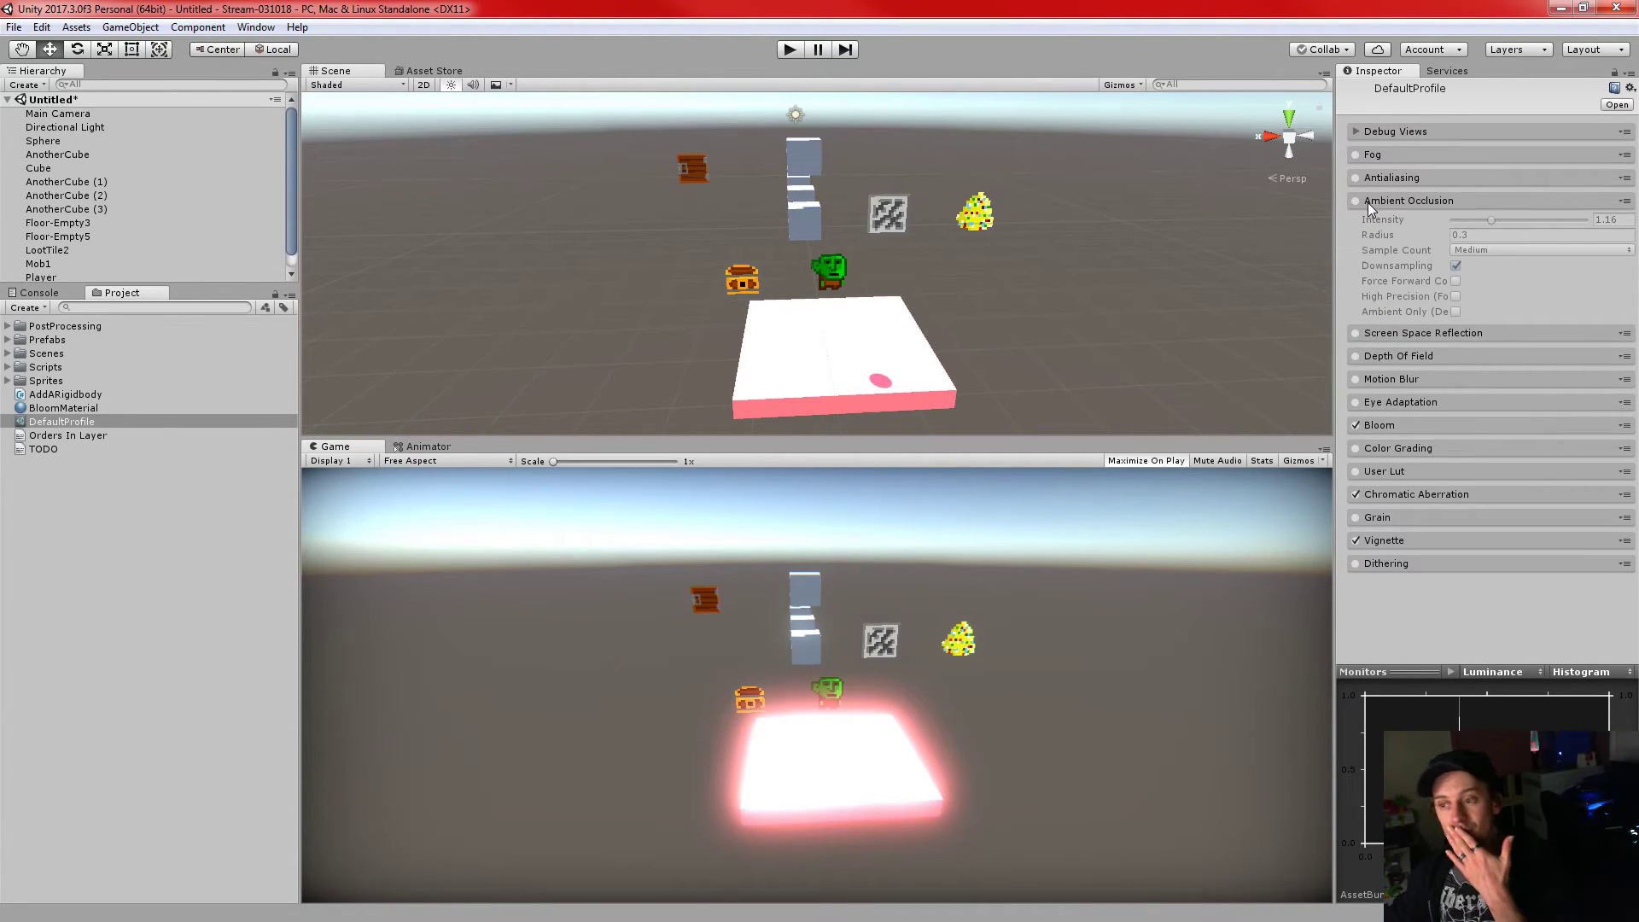
click(1374, 201)
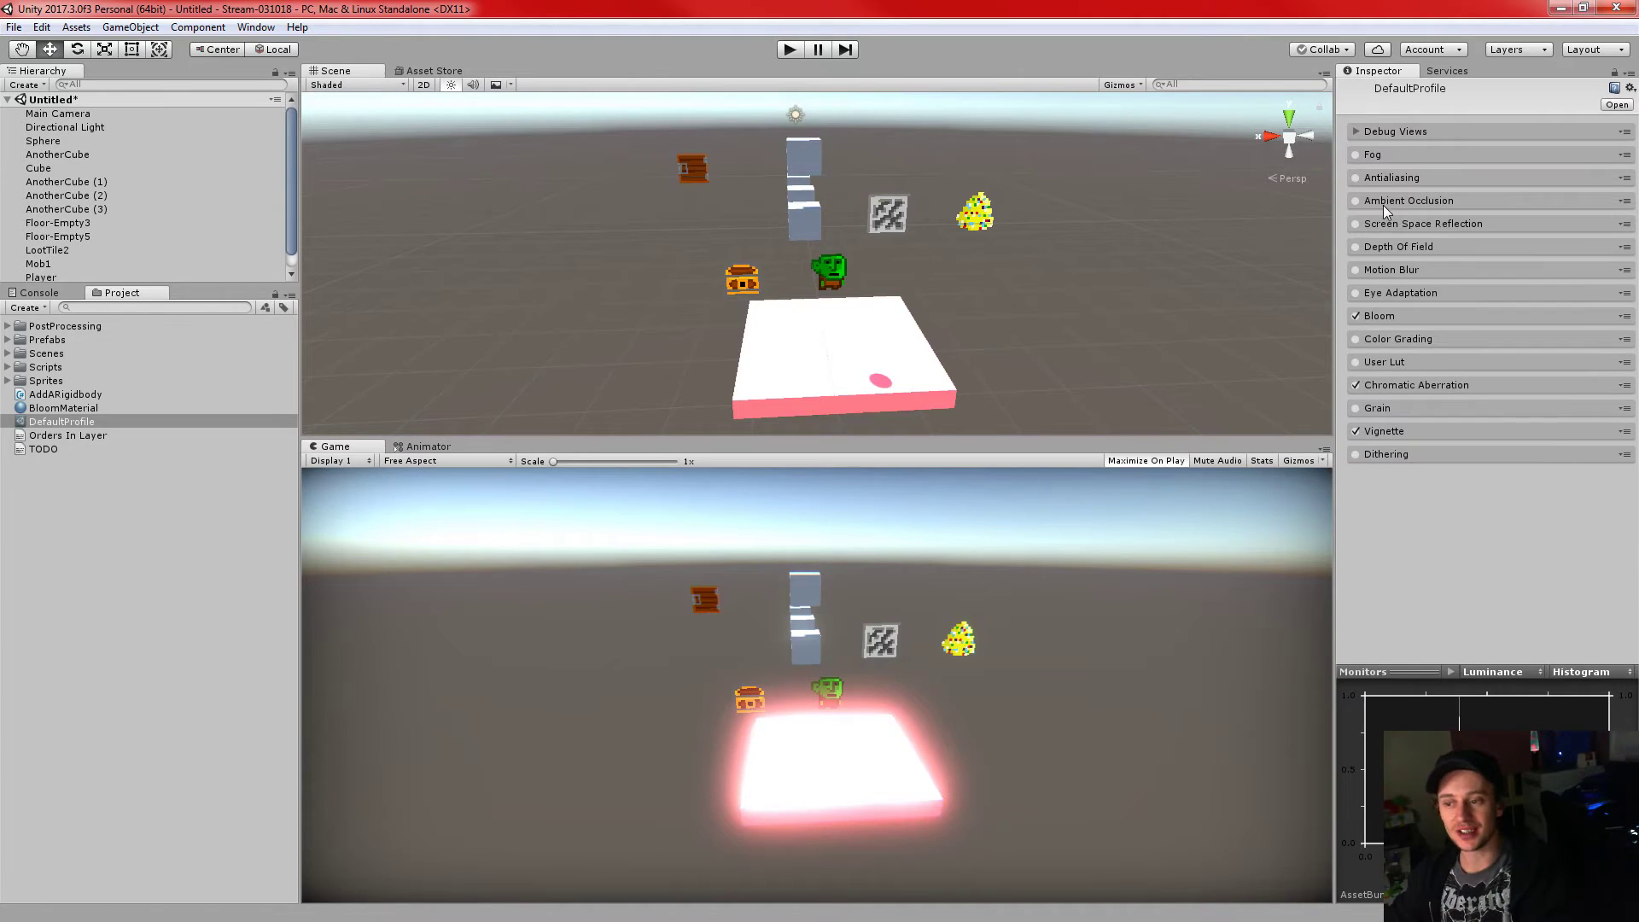
click(1357, 317)
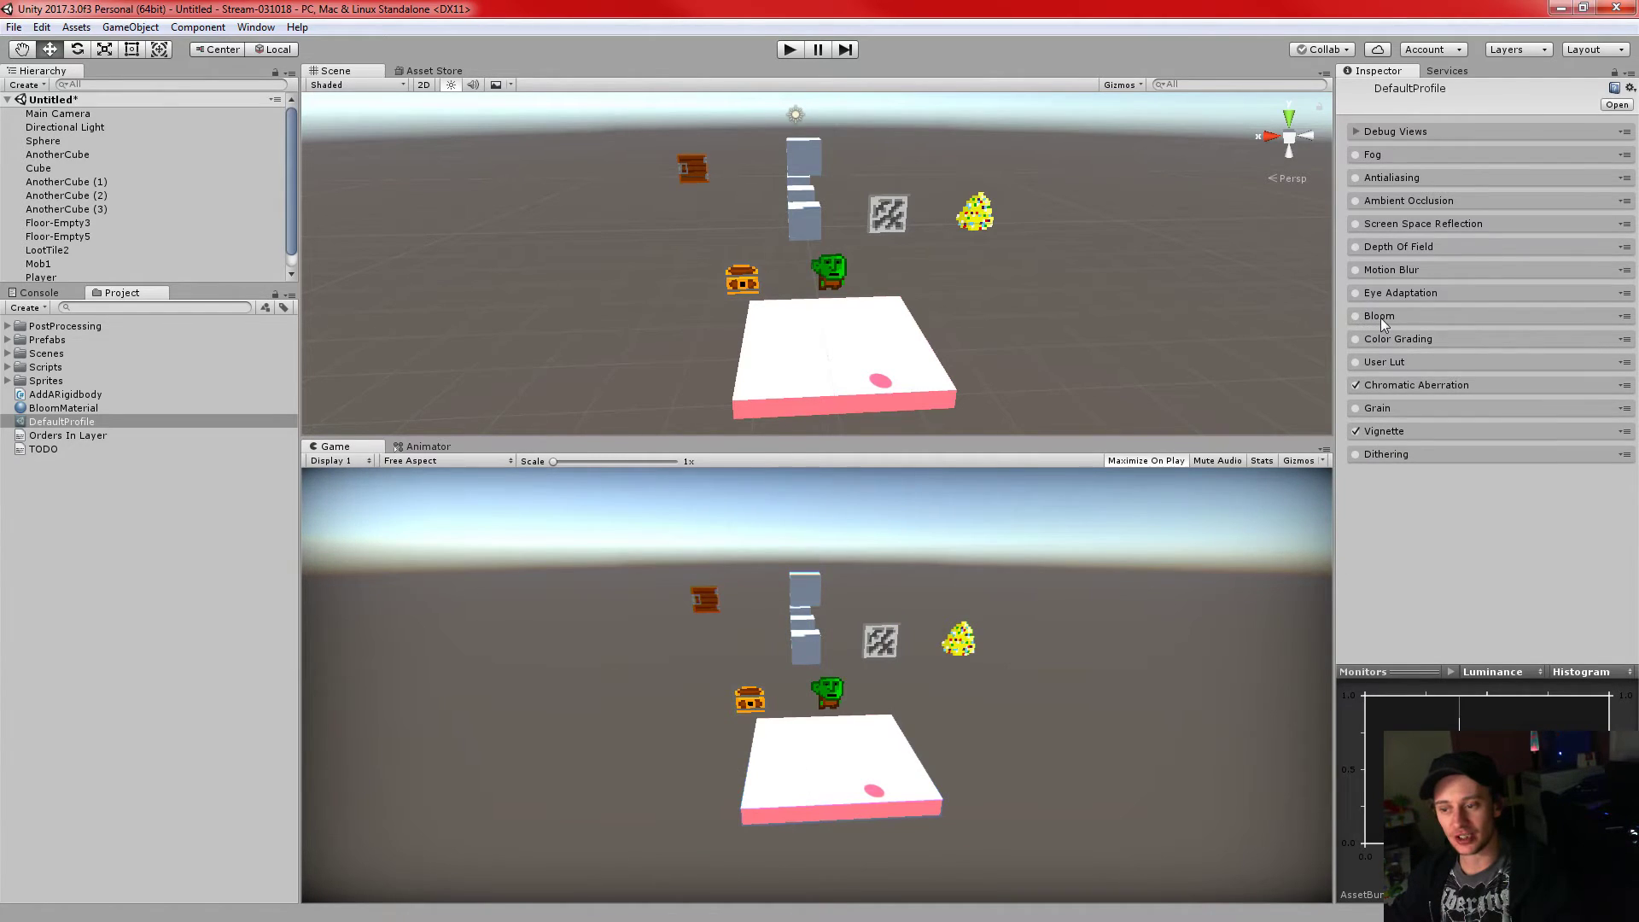
click(1358, 386)
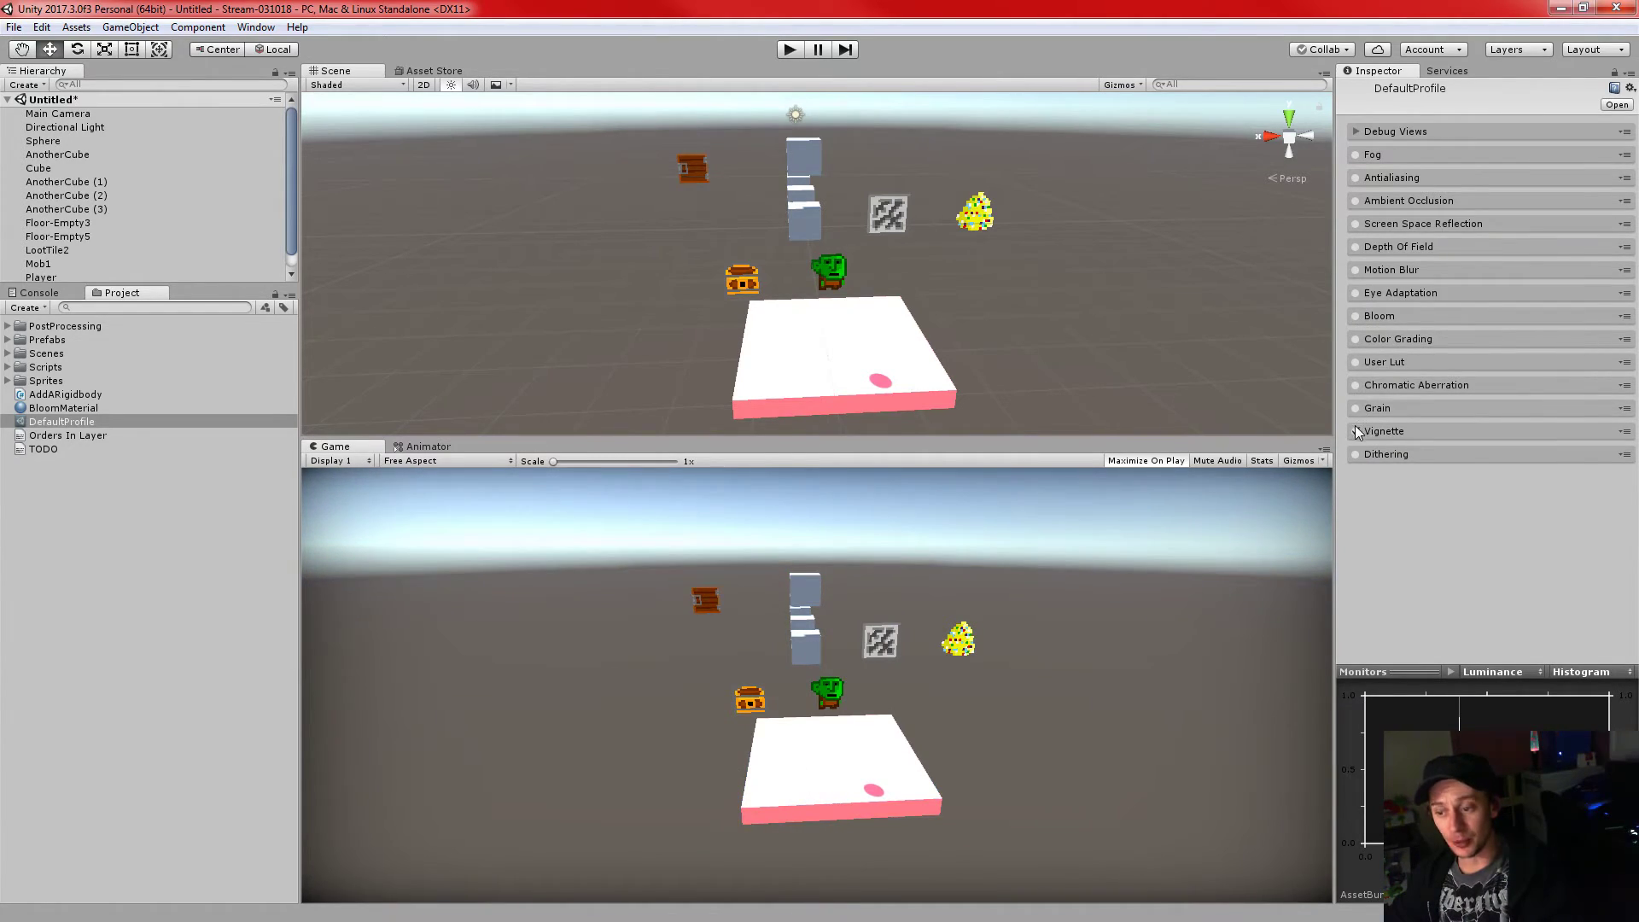
click(1356, 432)
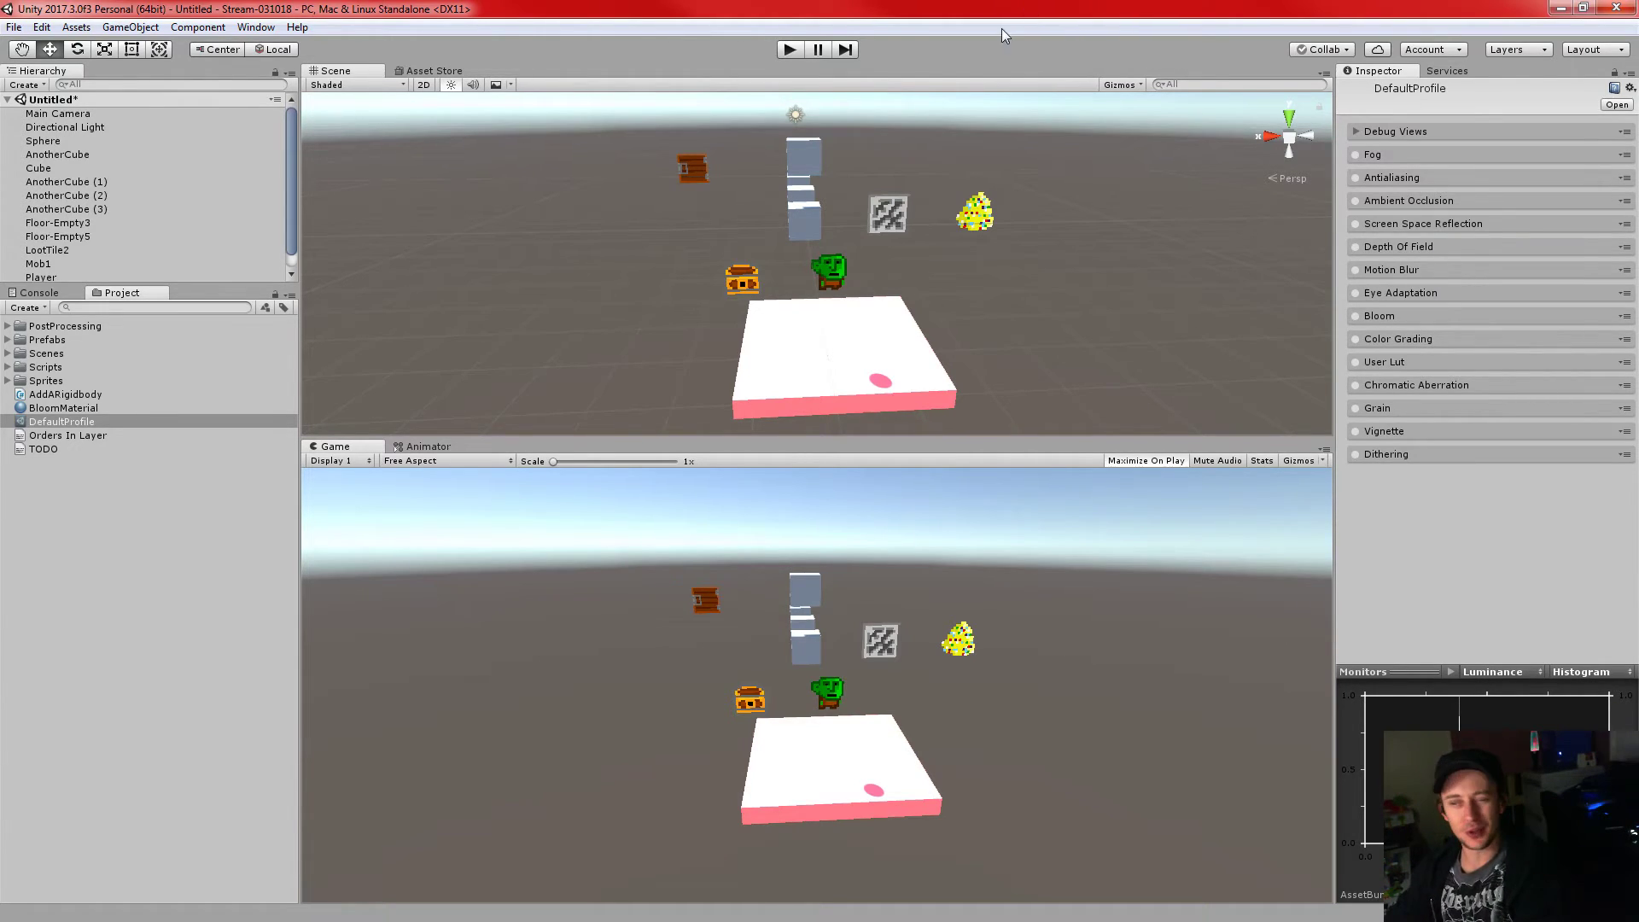
- Enlarge the Scene view relative to the Game view
scroll(691, 298, down, 3)
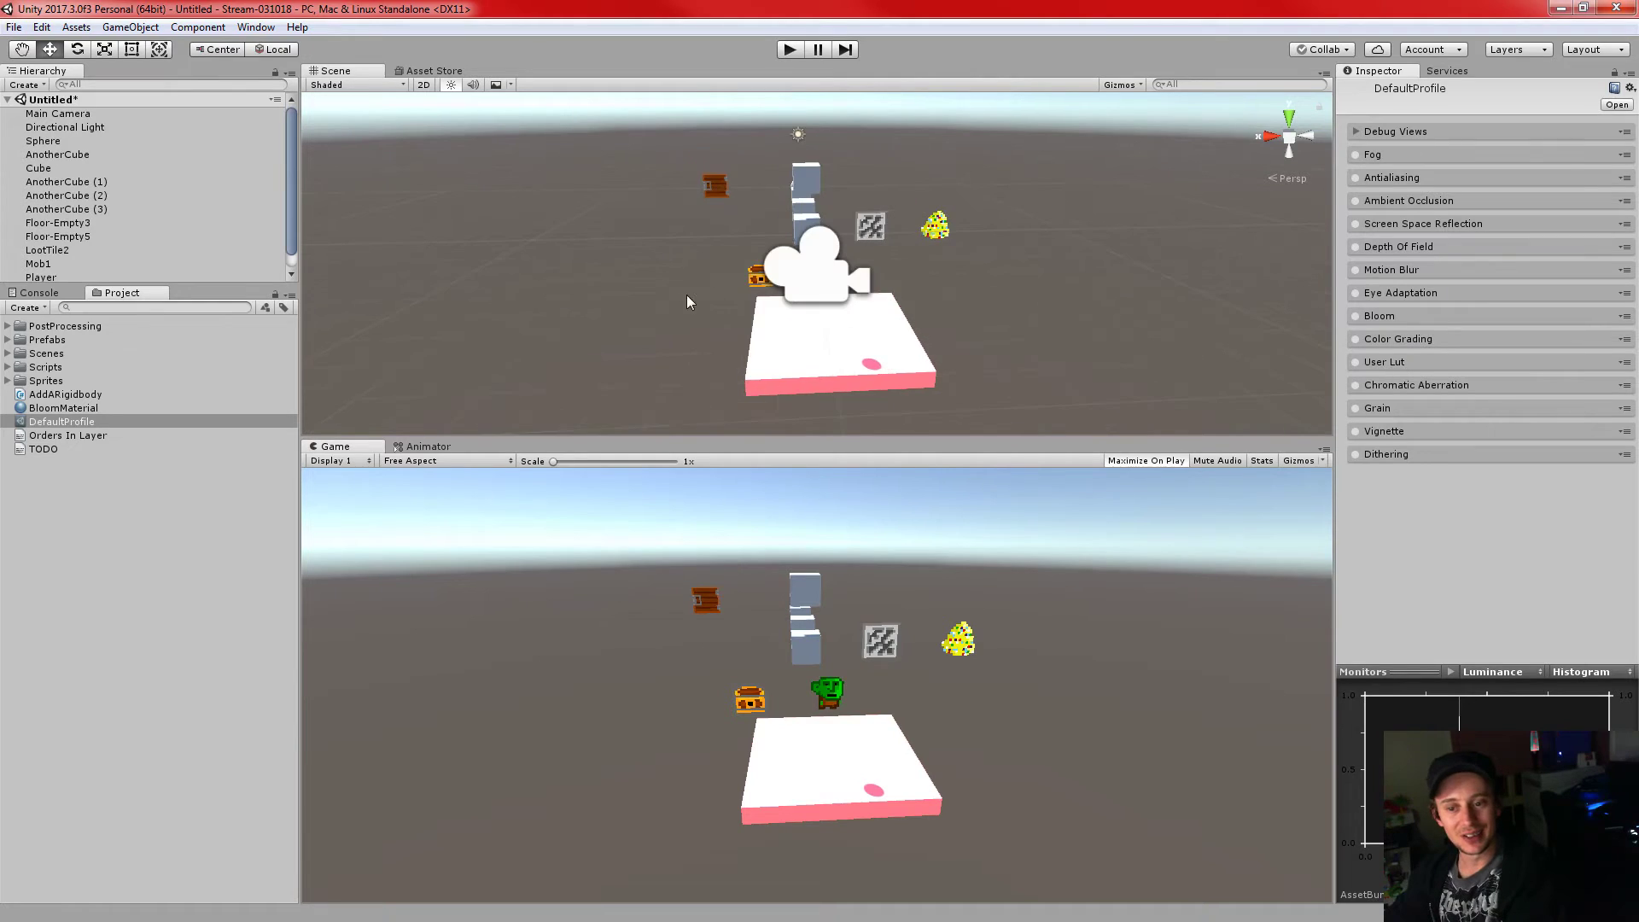
scroll(744, 282, up, 3)
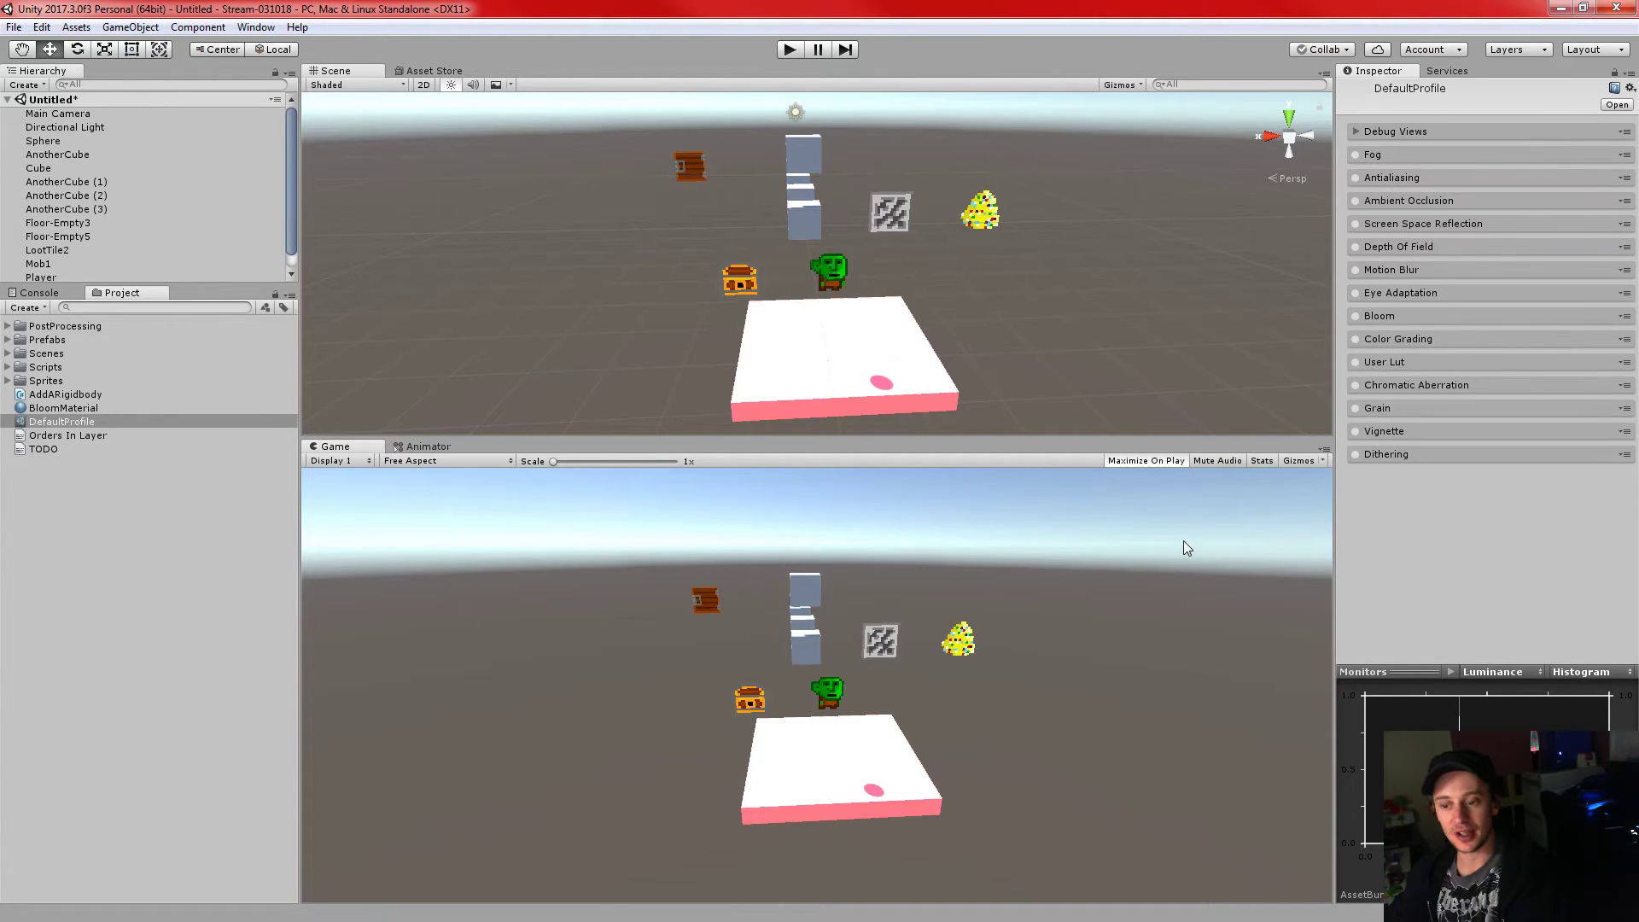
drag(1129, 440, 1130, 489)
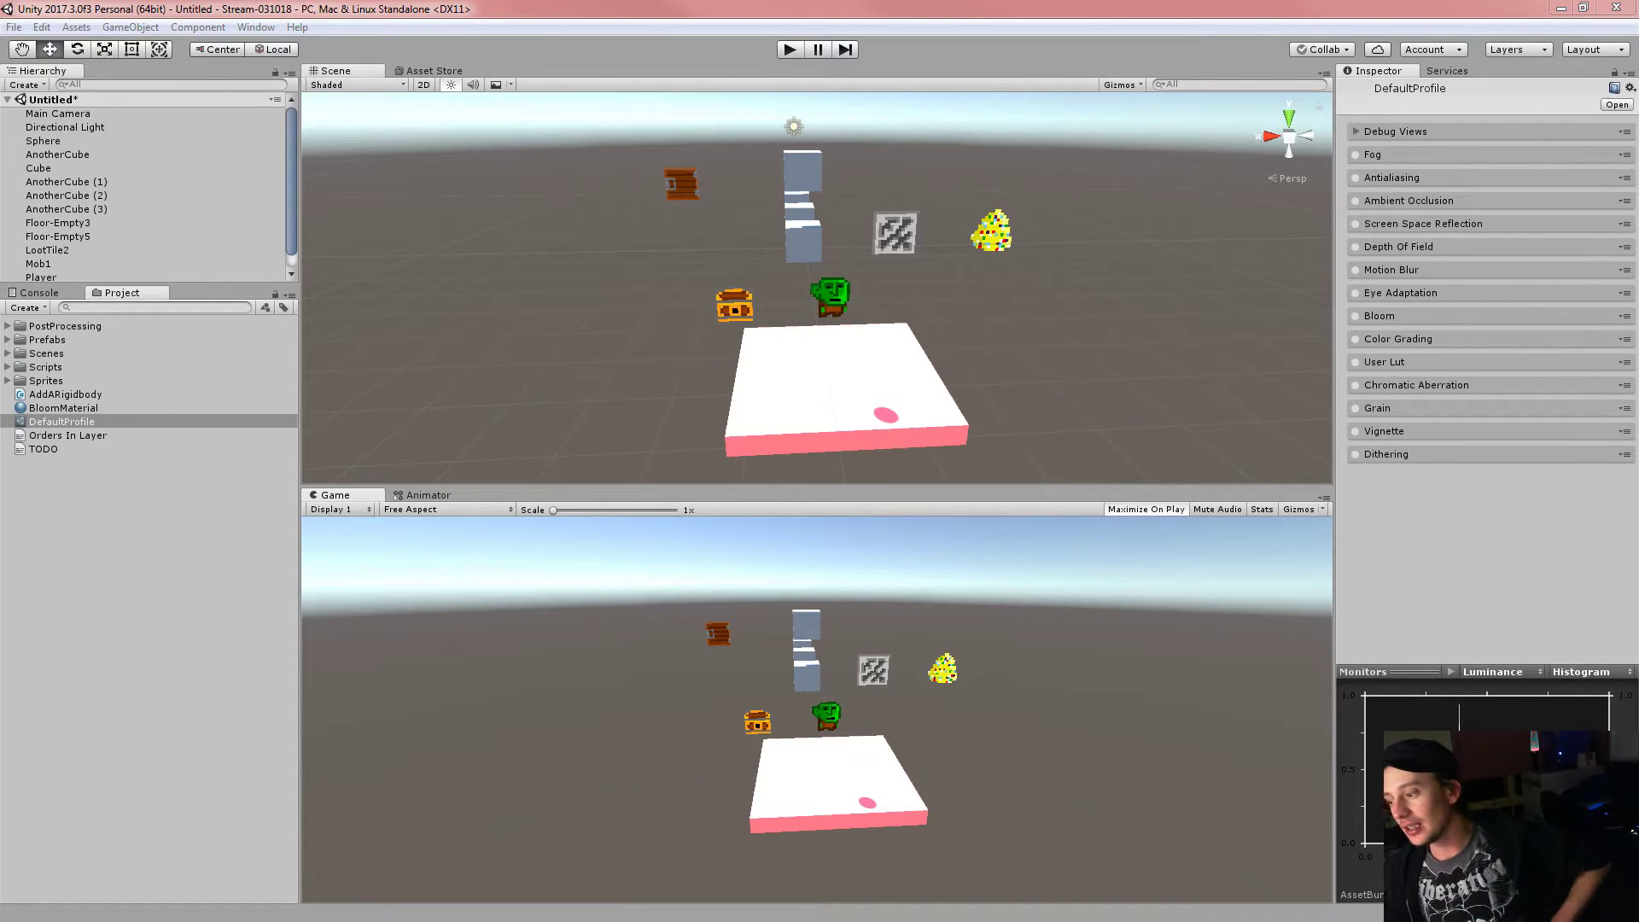
click(1133, 3)
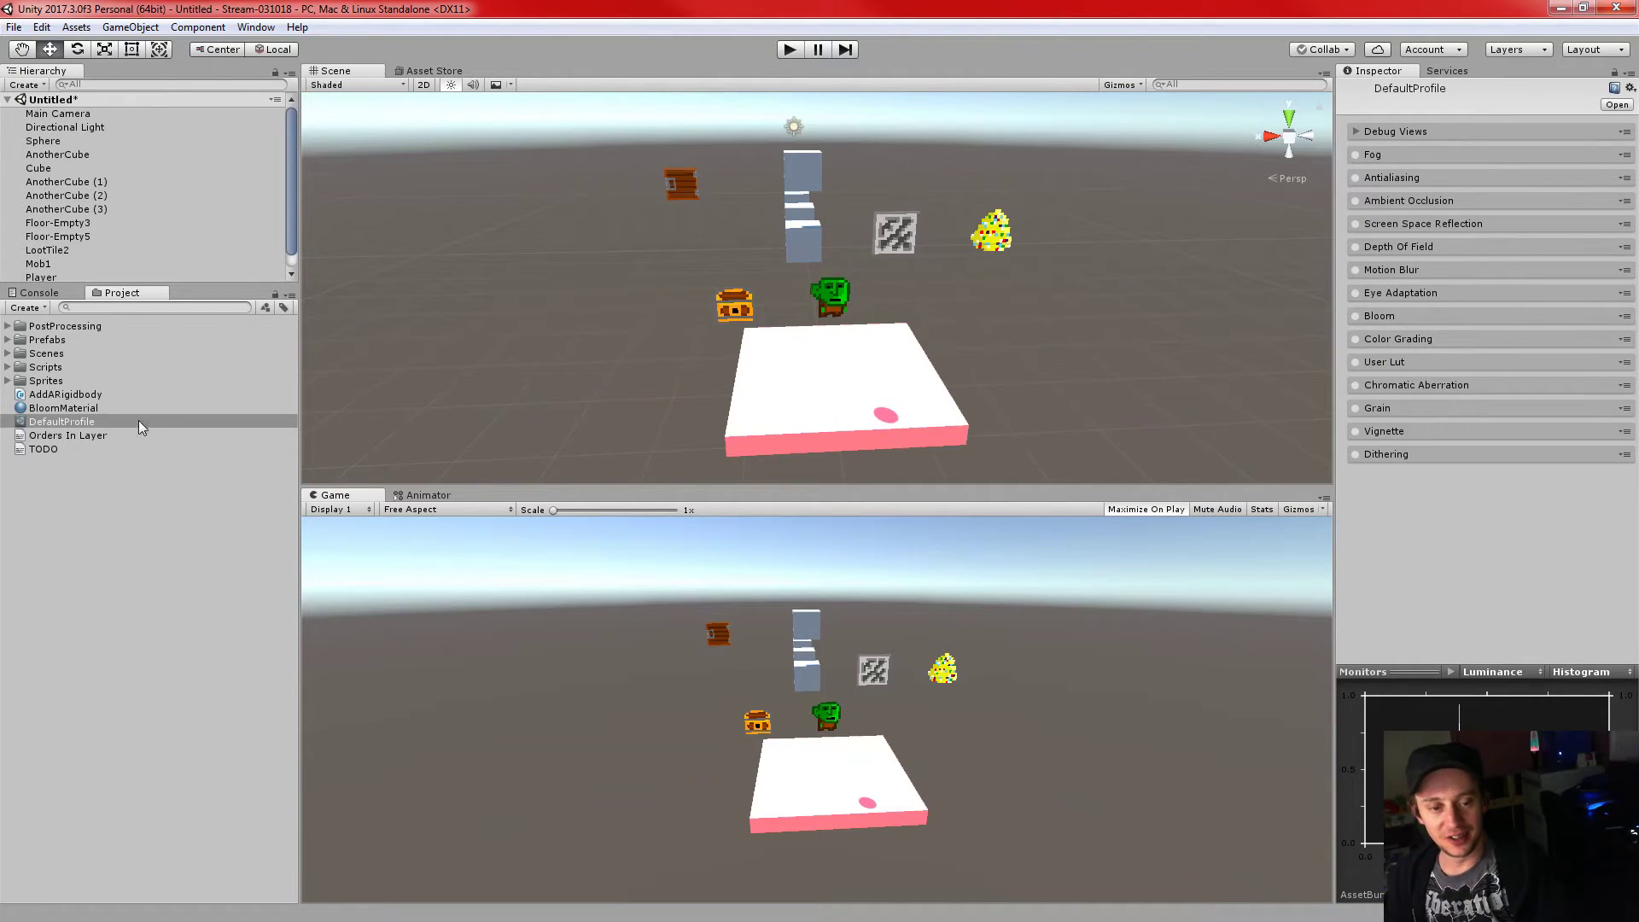
click(41, 512)
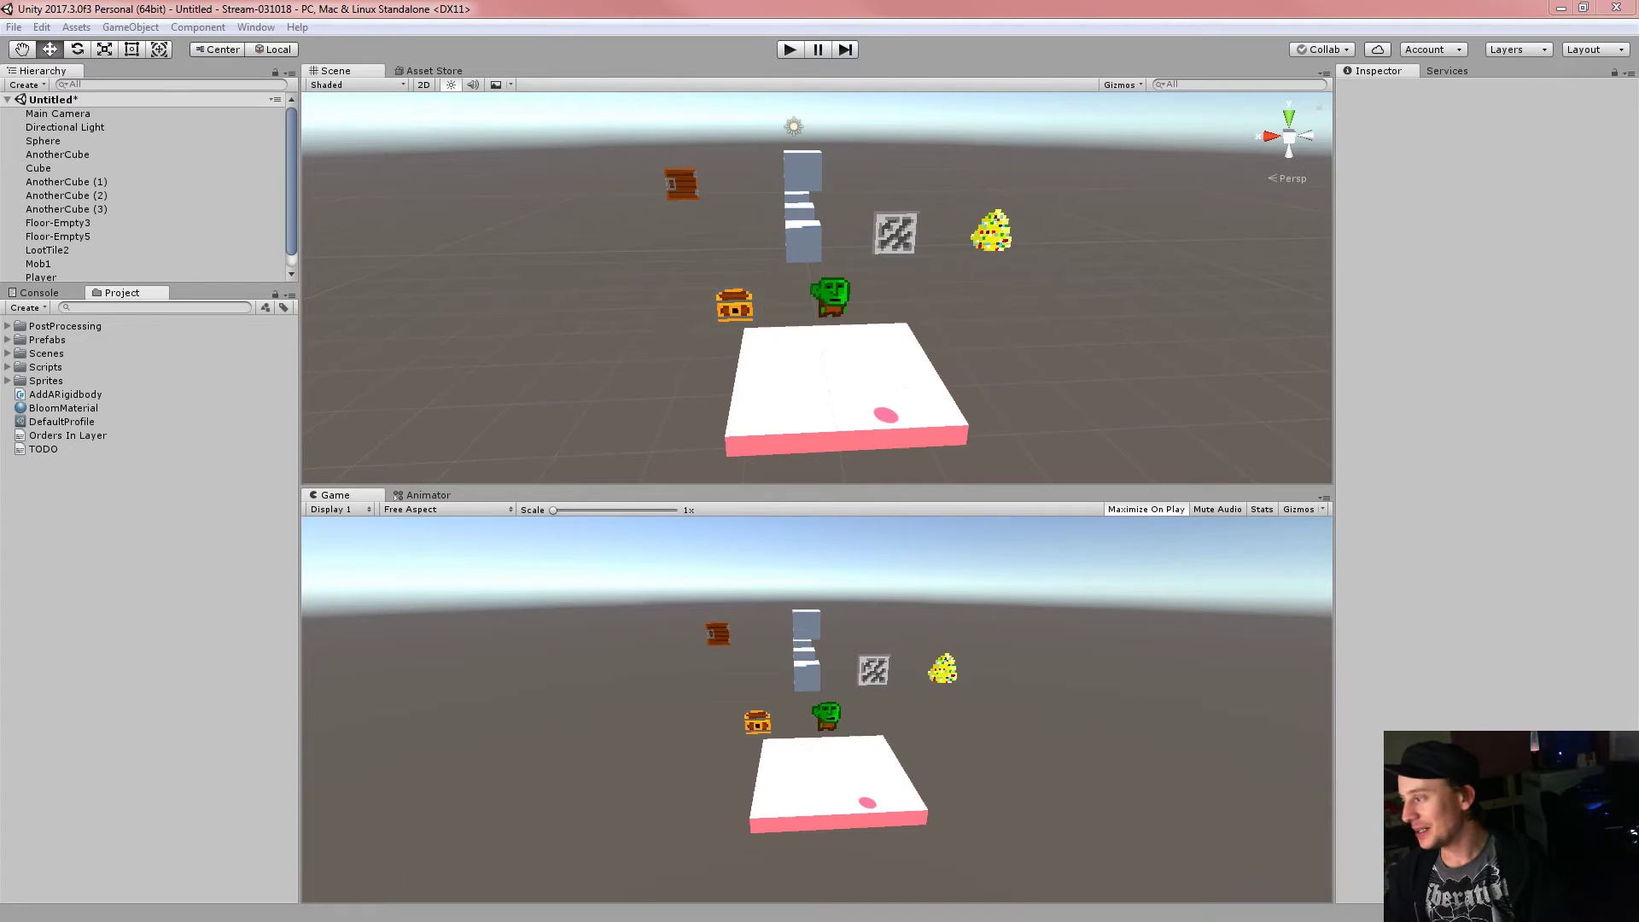
click(1367, 10)
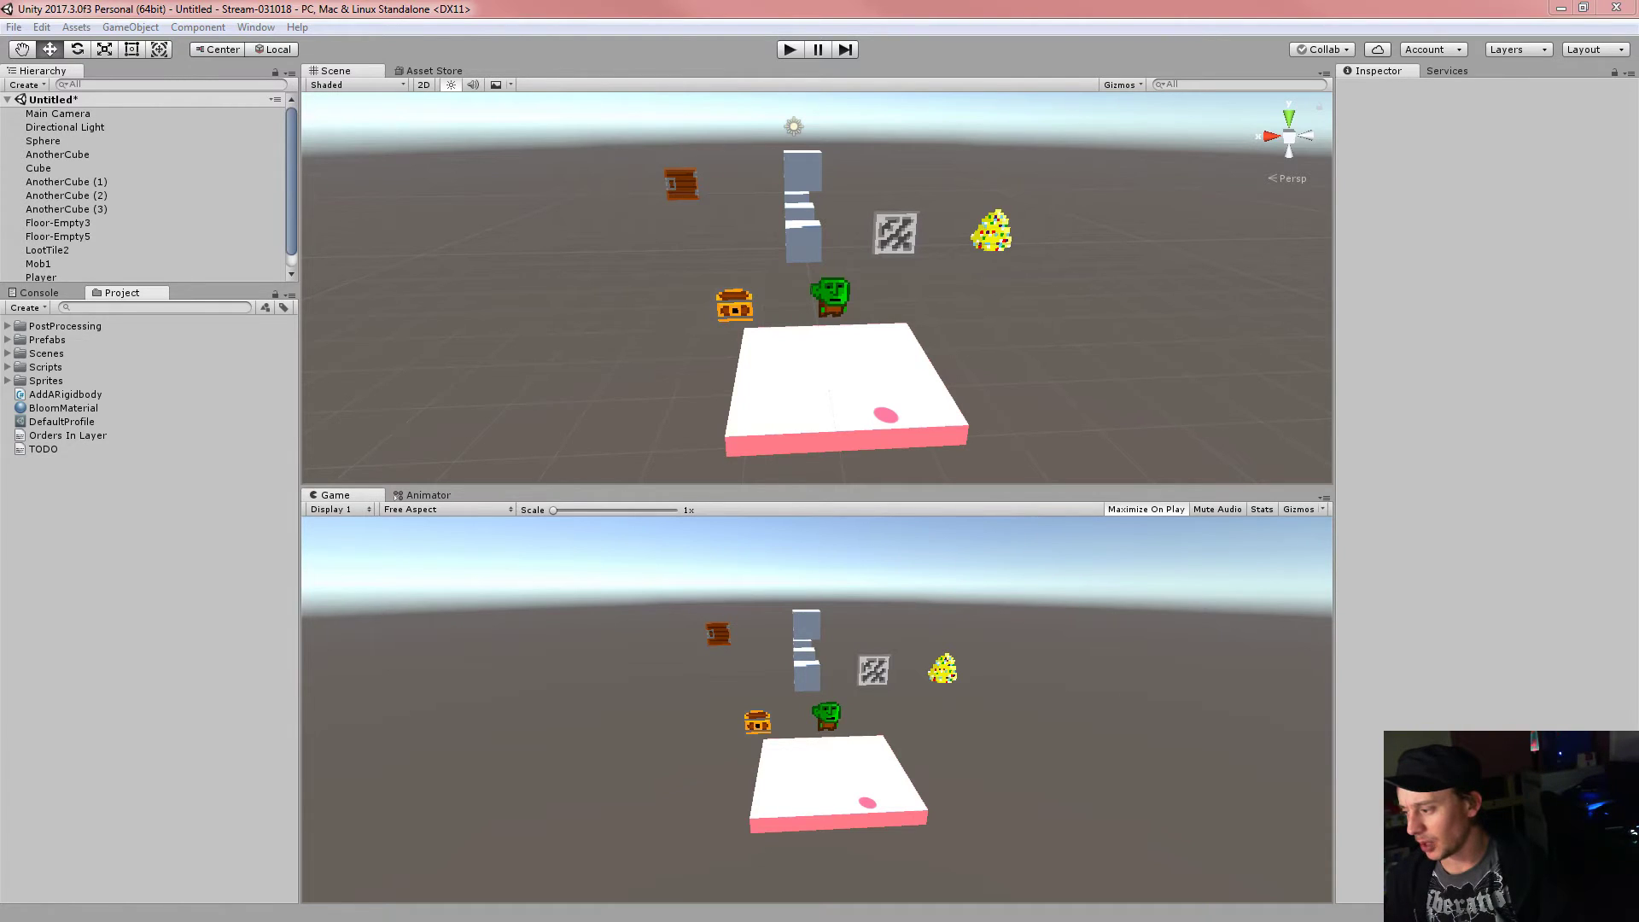
key(alt+Tab)
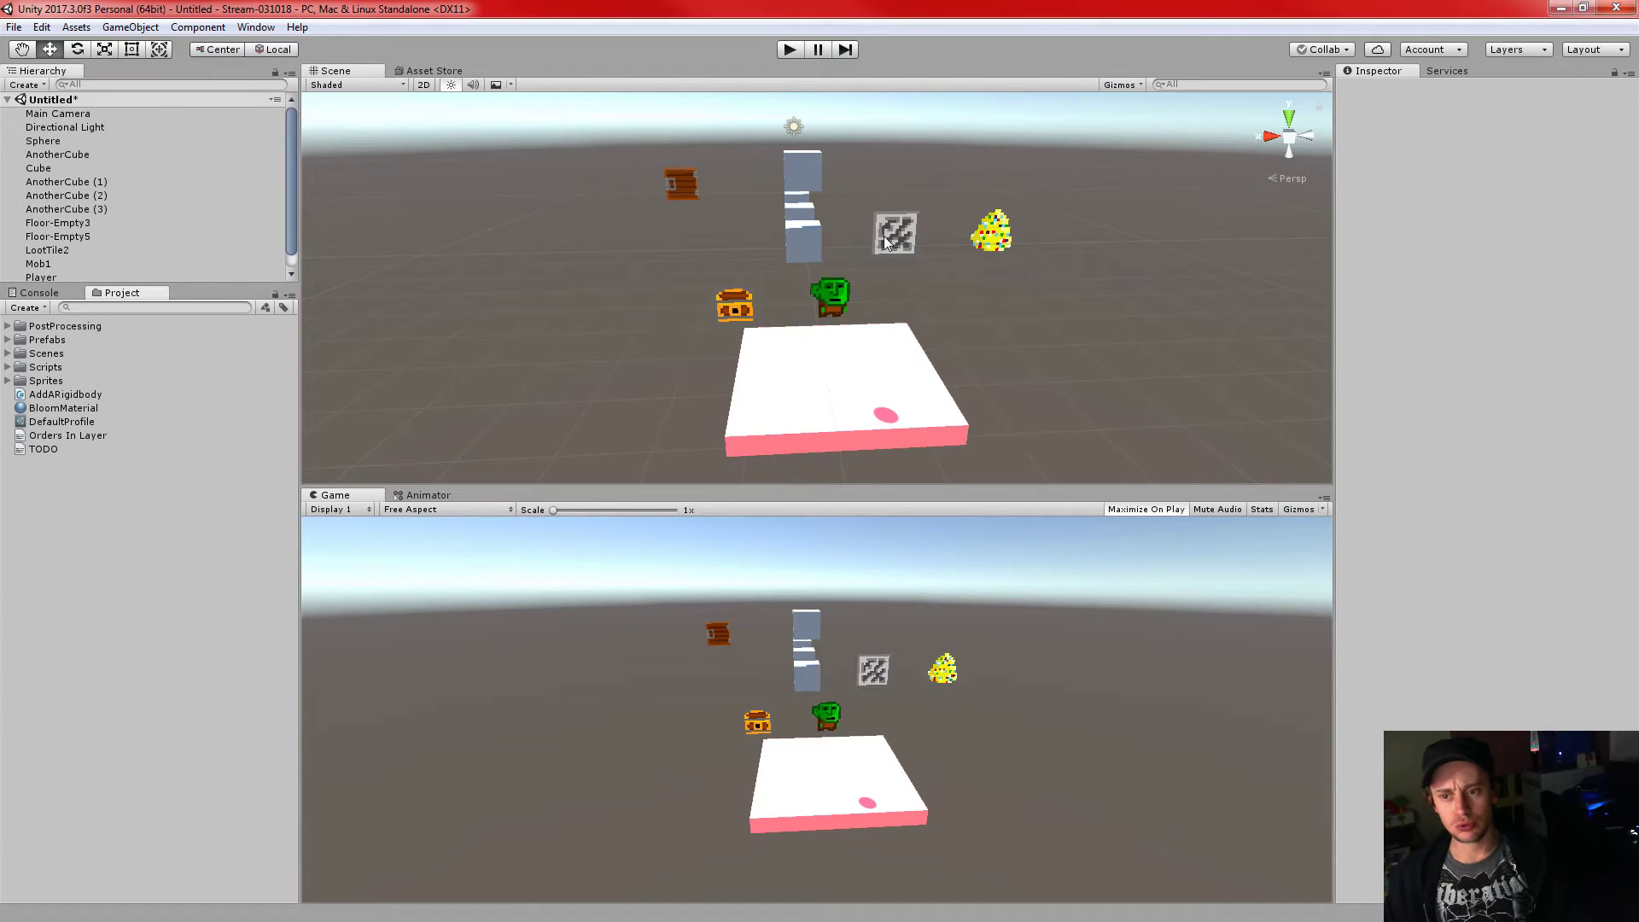
- Add a Particle System component to the yellow LootTile1 sprite
click(989, 241)
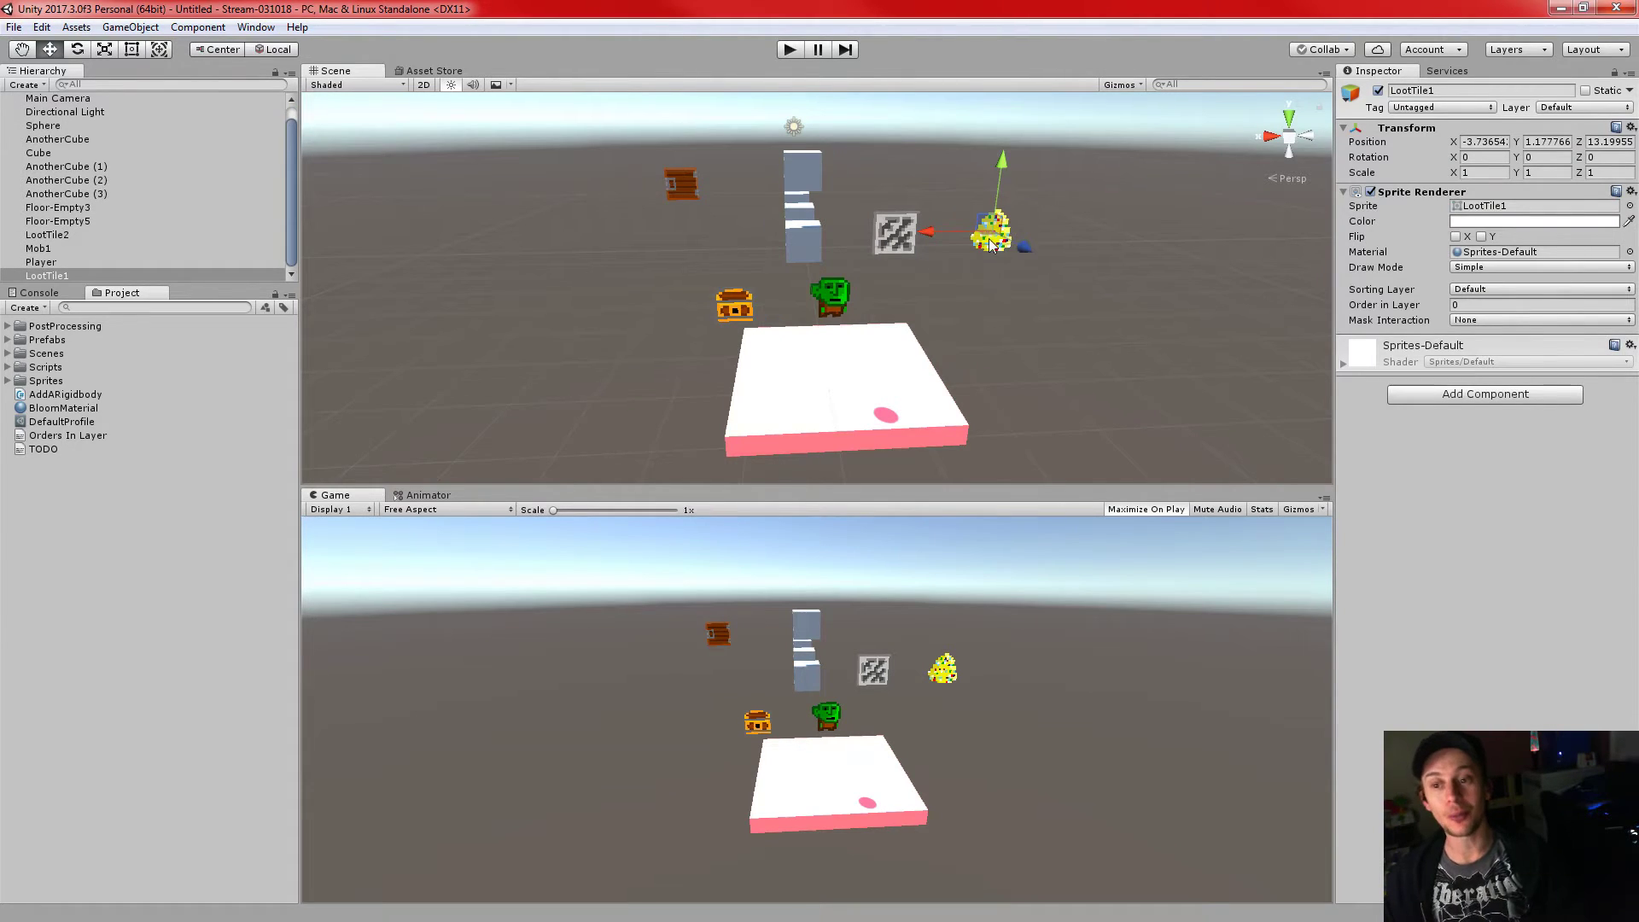
right_drag(1184, 375, 1152, 347)
key(w)
key(d)
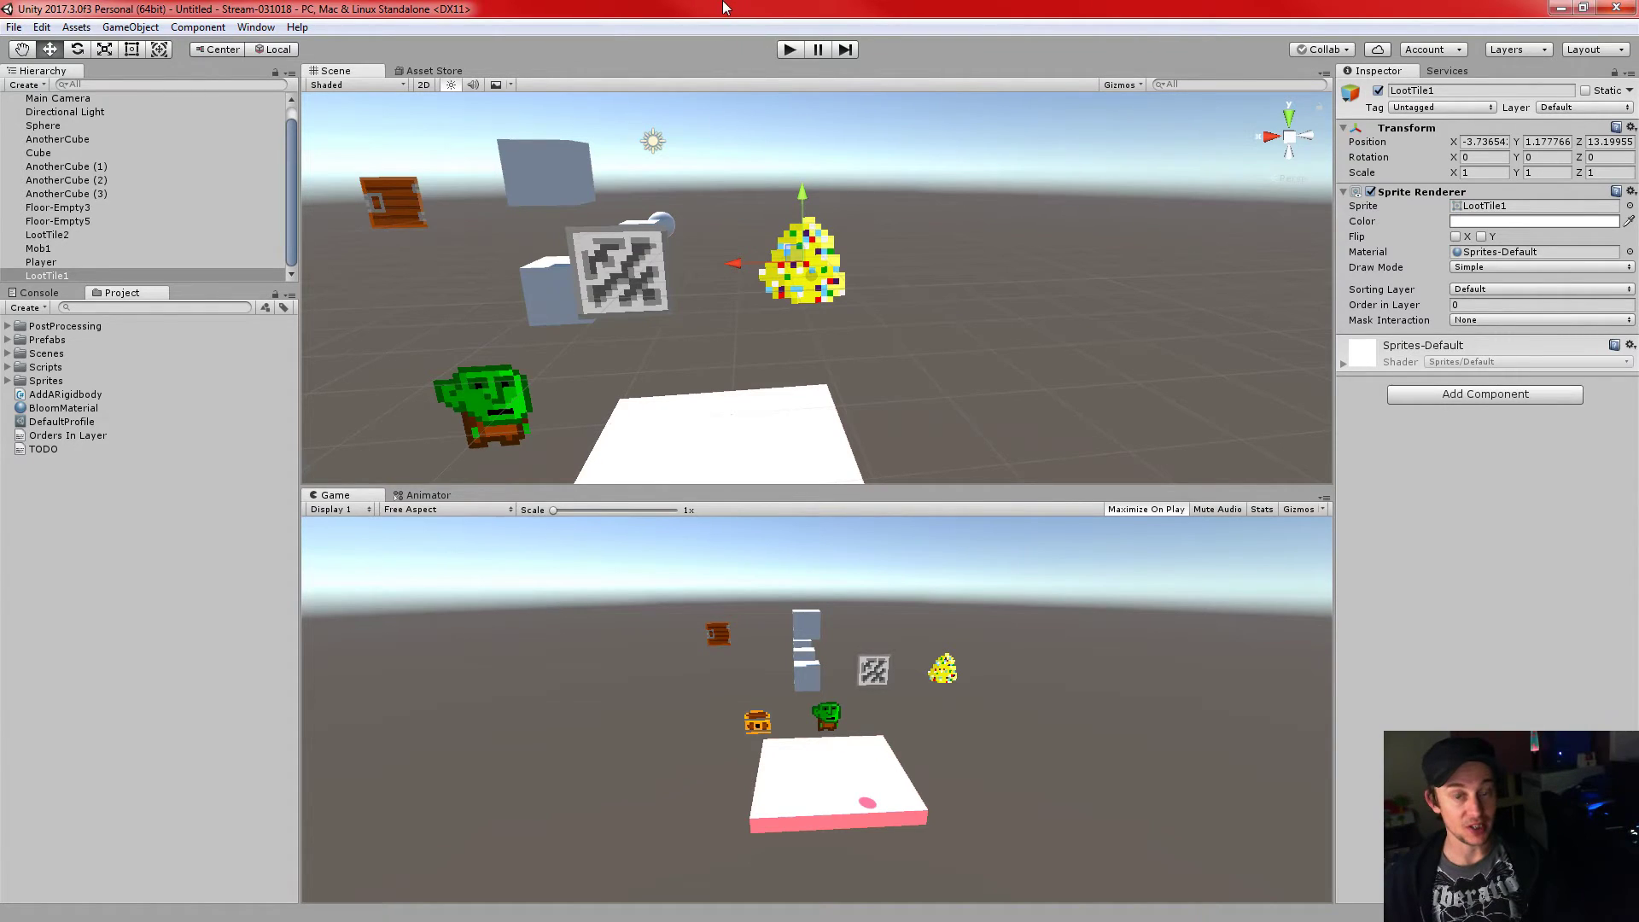
click(913, 213)
click(804, 284)
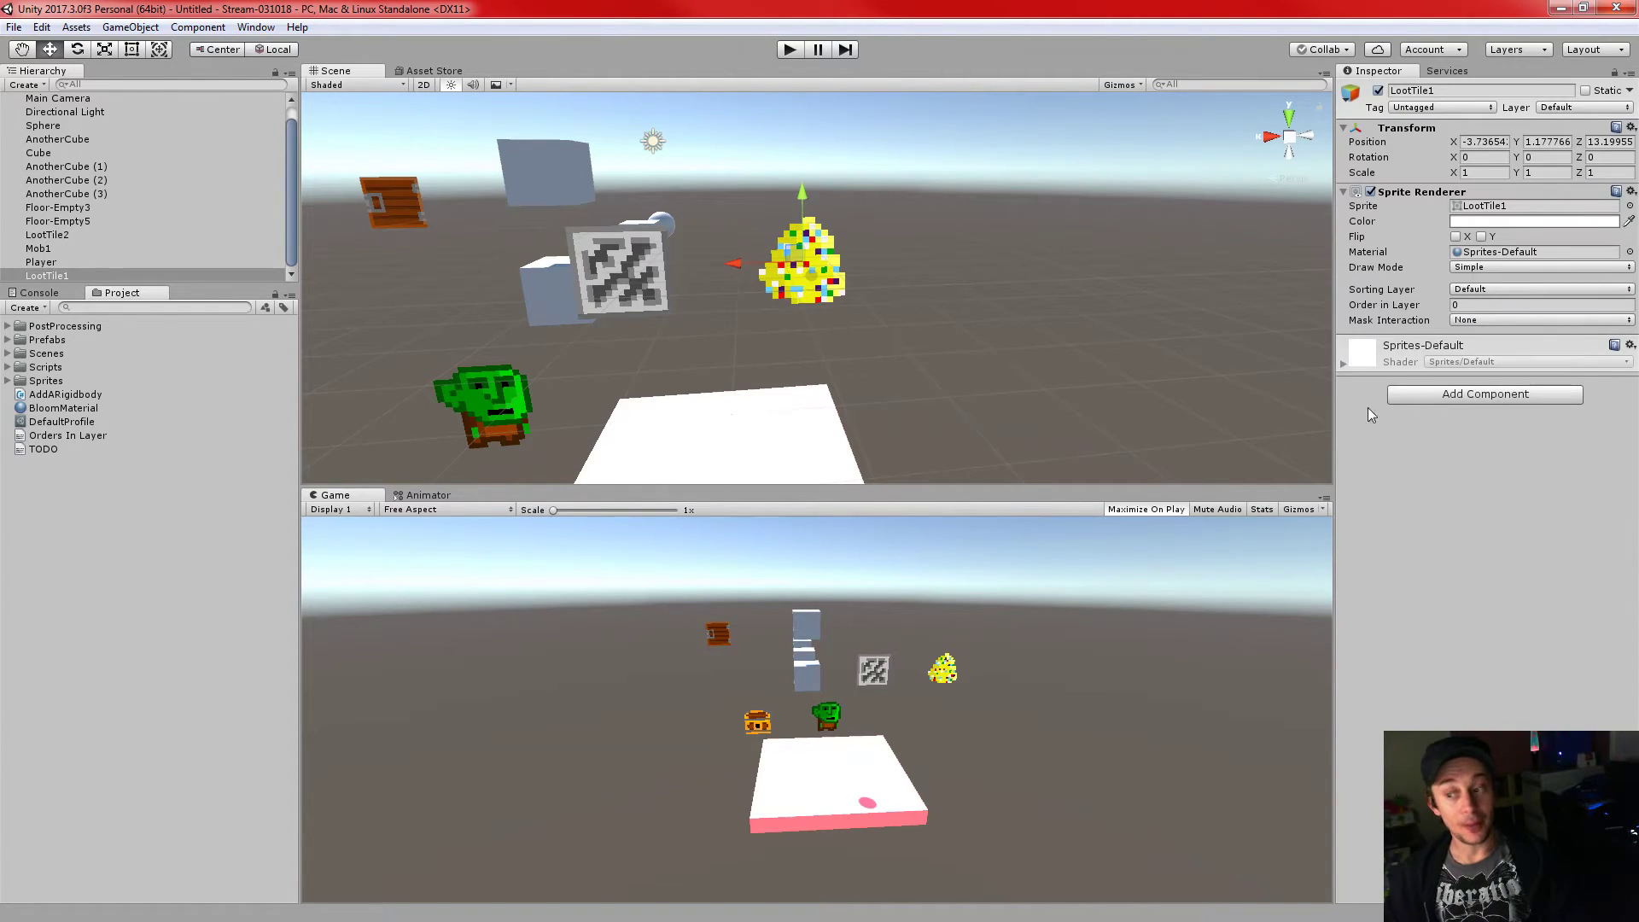
click(1412, 394)
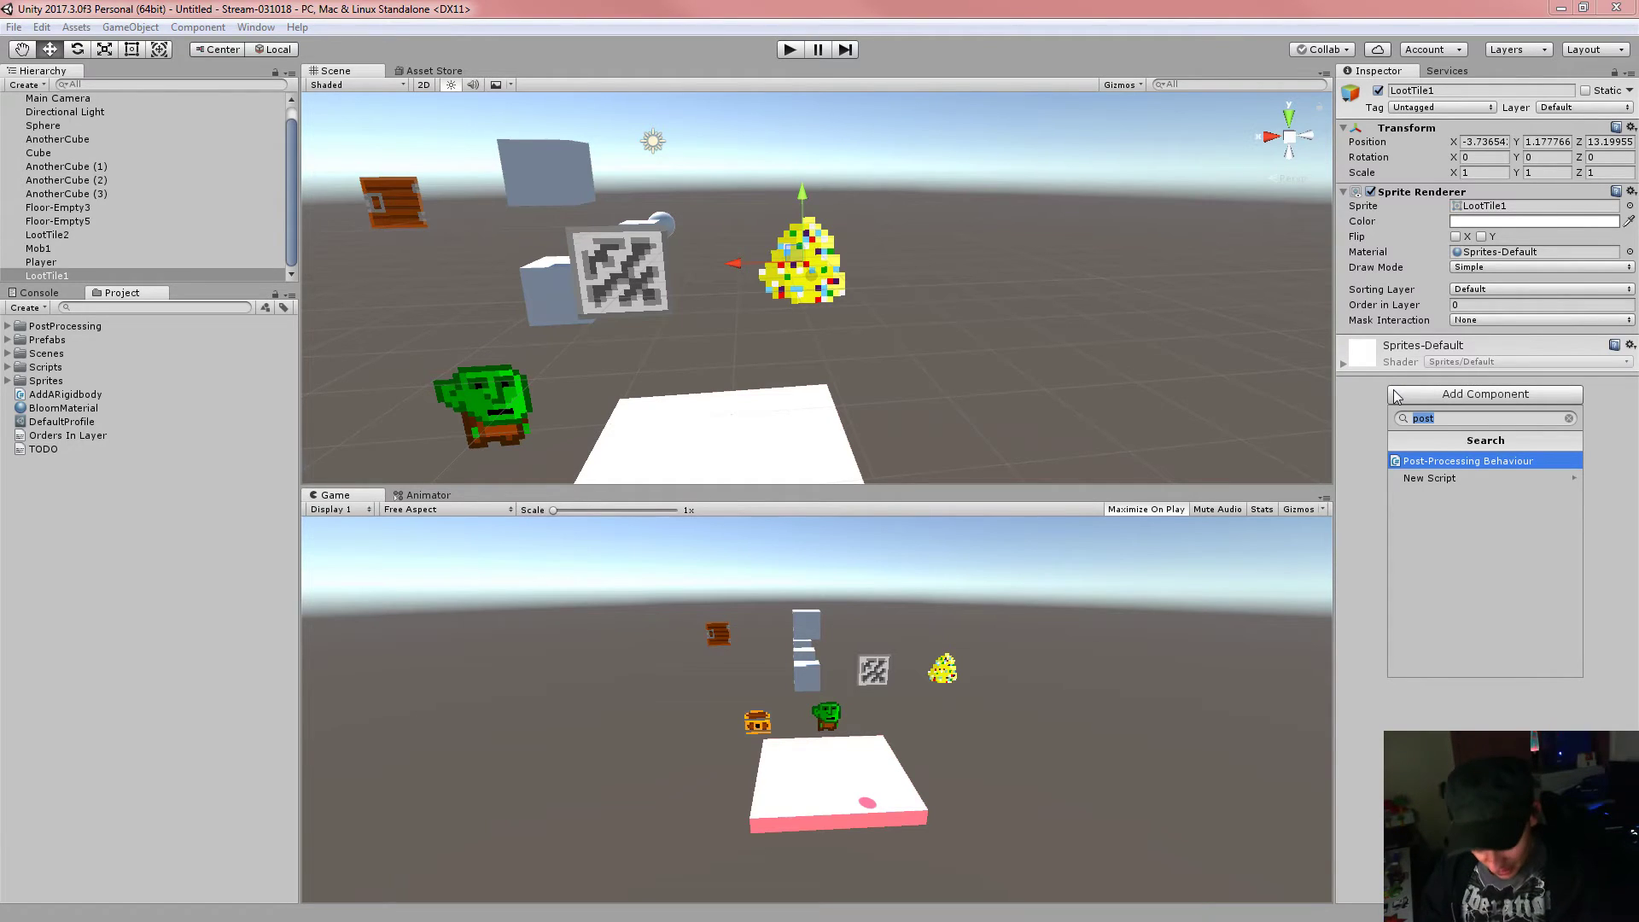
text(emi)
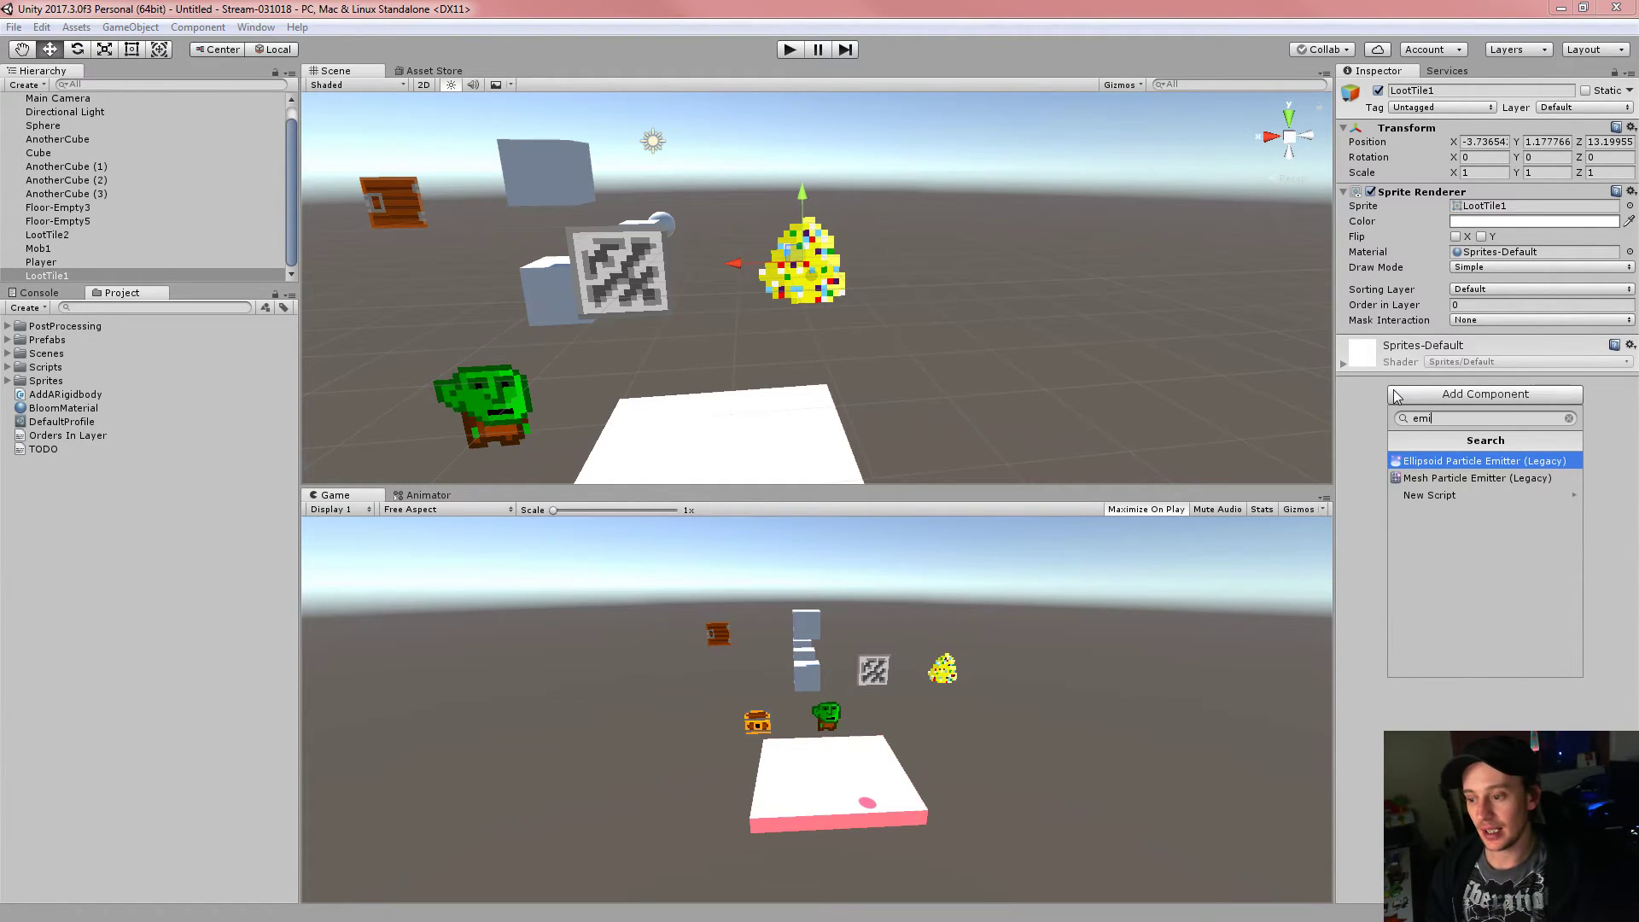
key(BackSpace)
key(BackSpace)
key(BackSpace)
text(part)
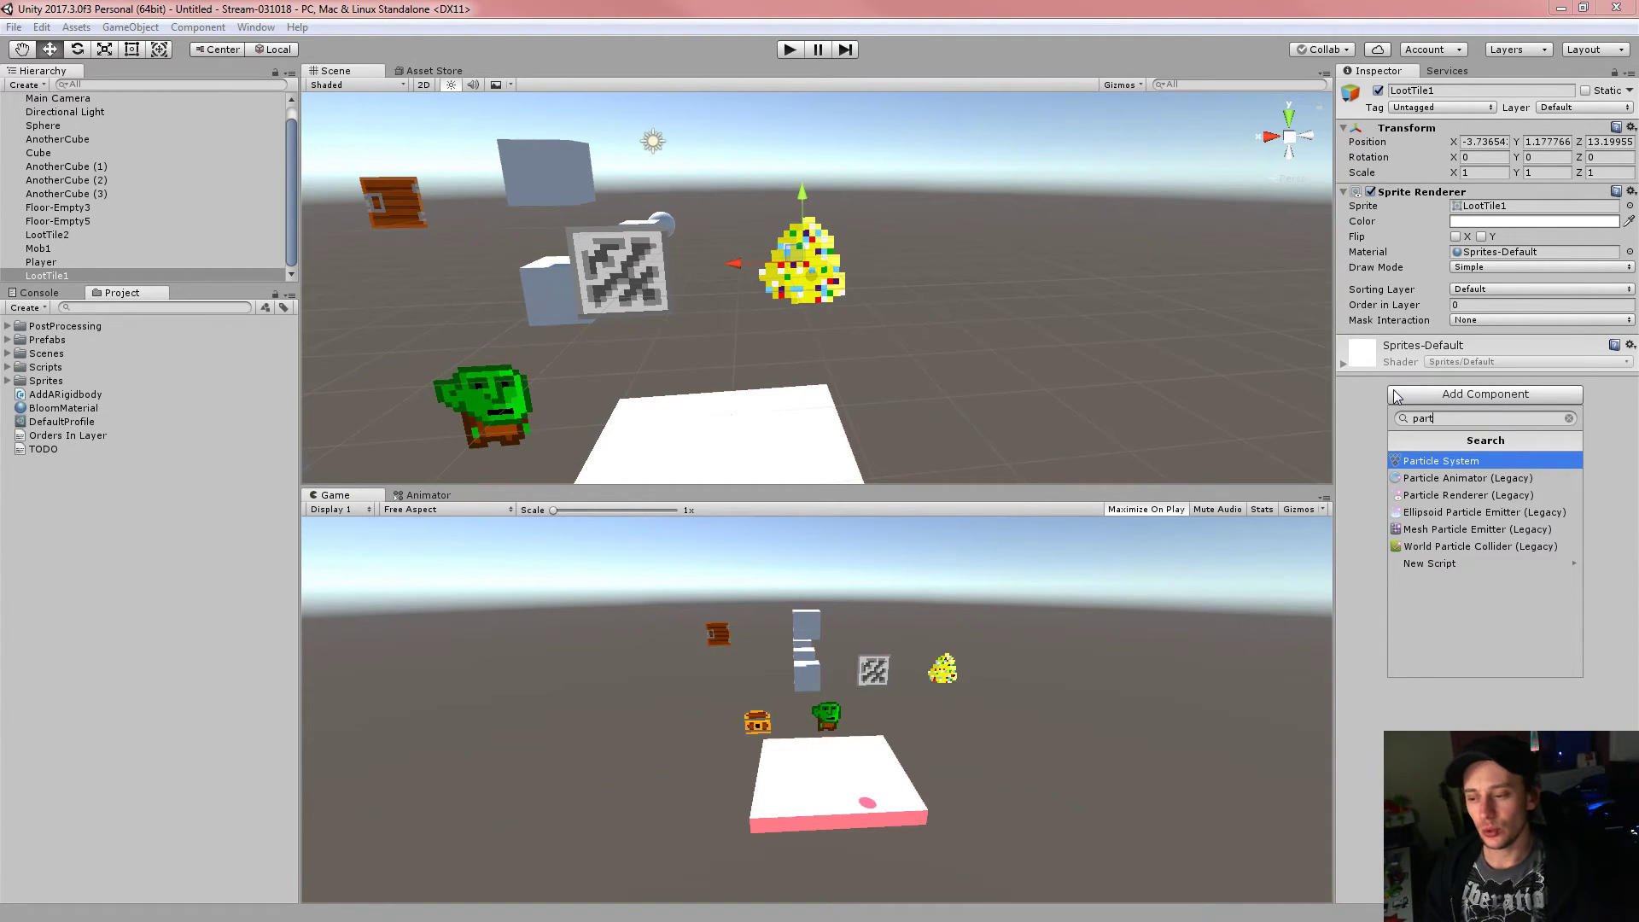
click(1413, 464)
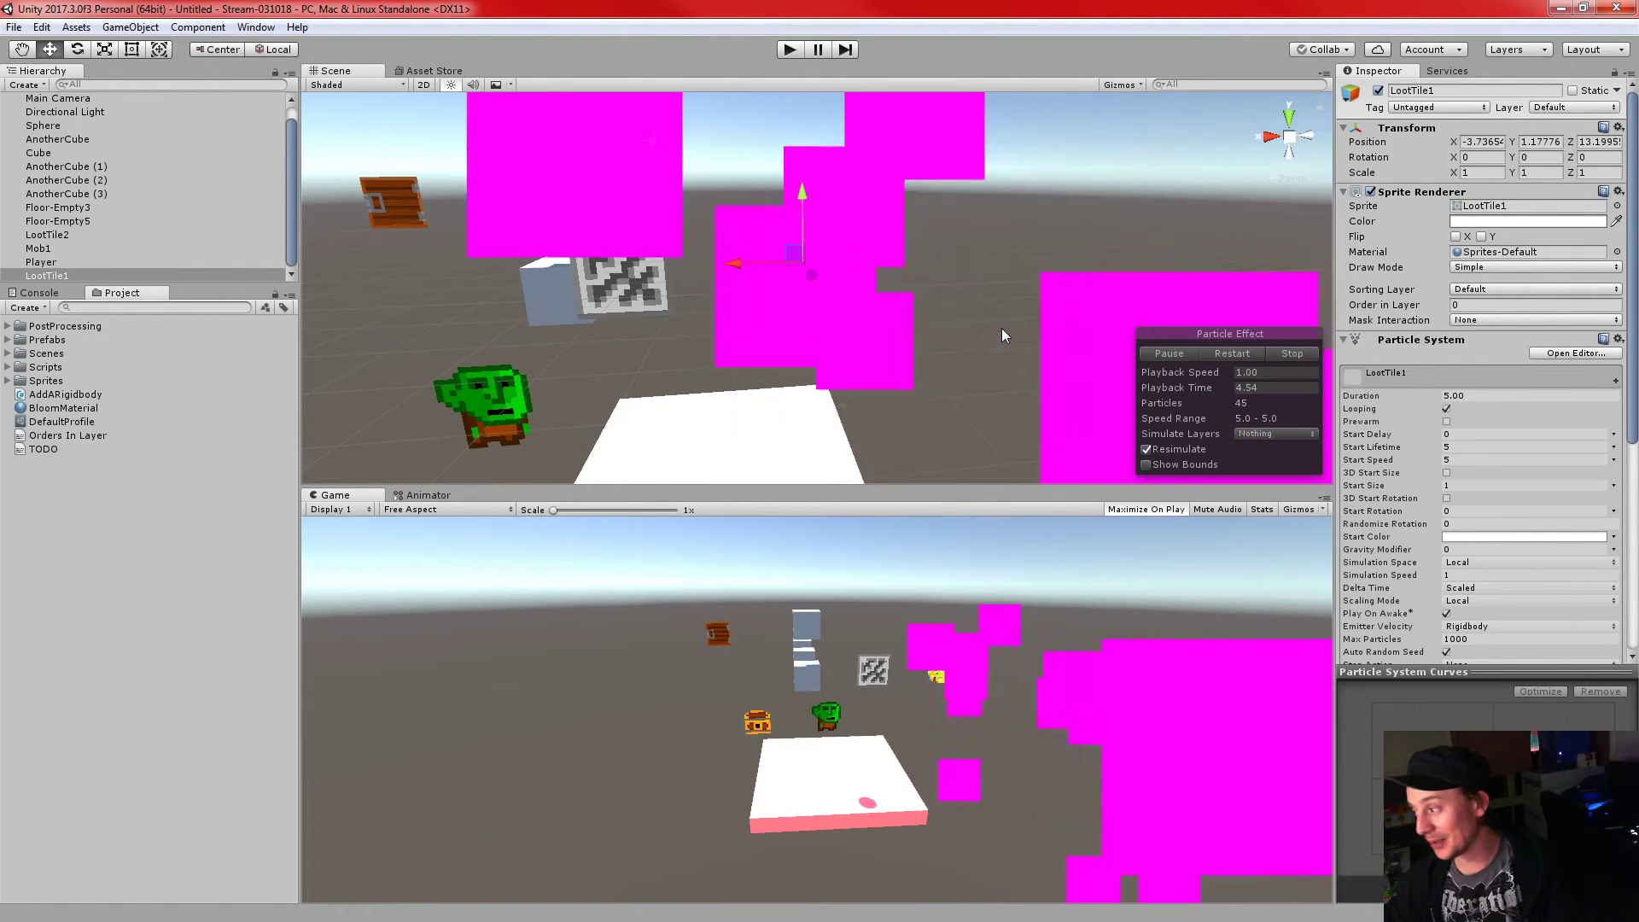
- Enlarge the Scene view relative to the Game view and collapse LootTile1's Sprite Renderer component
scroll(1001, 327, down, 4)
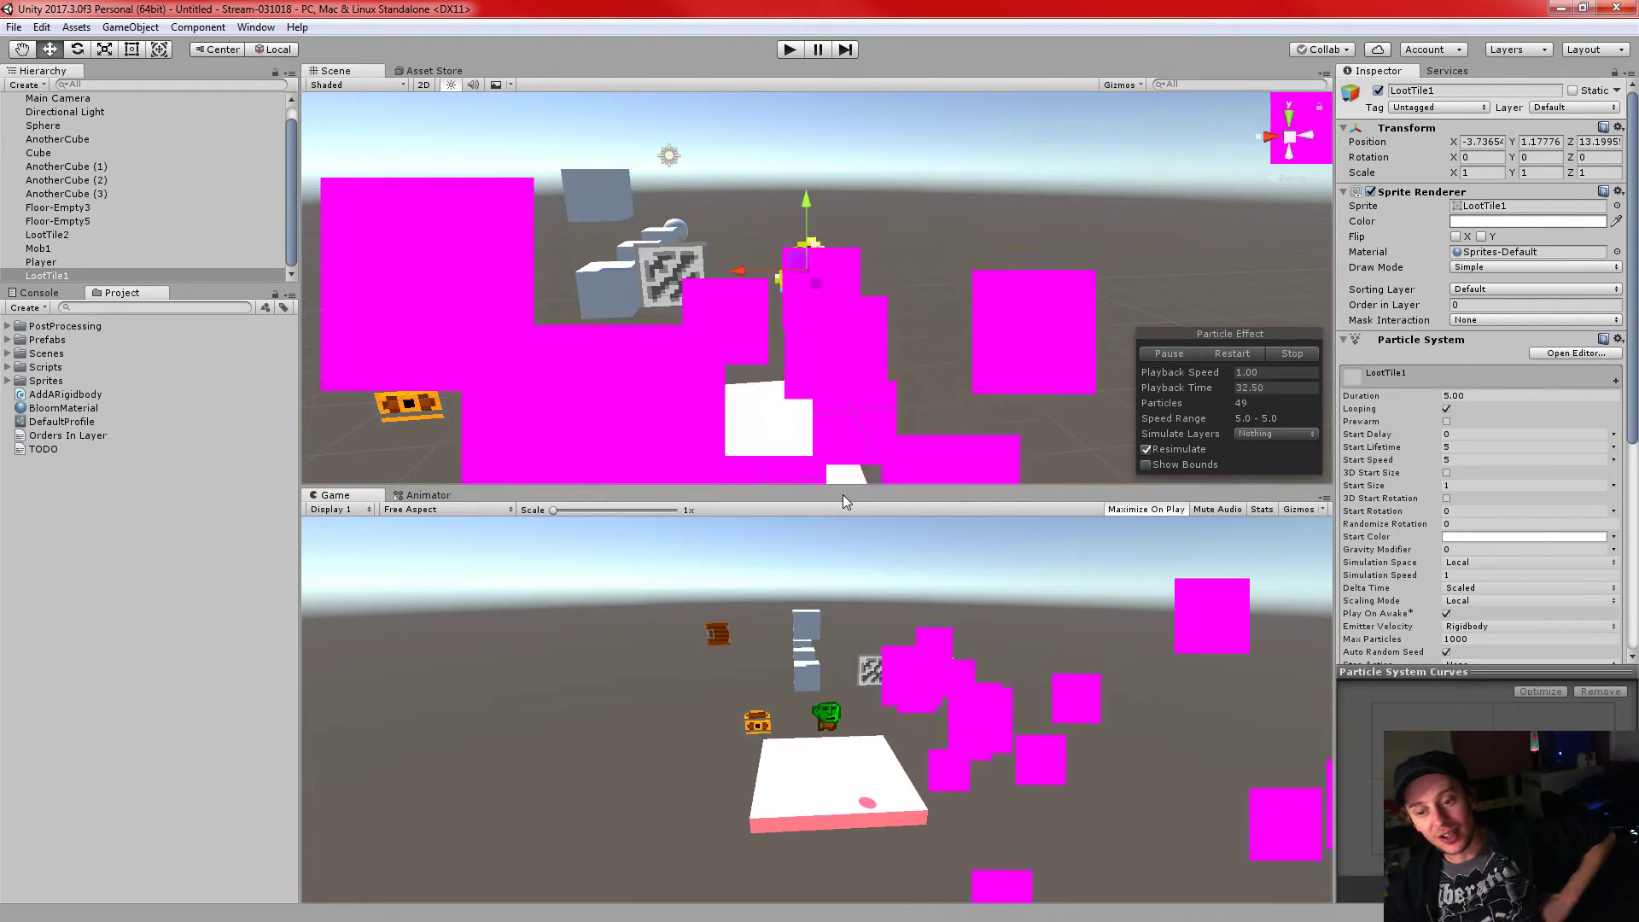
drag(843, 494, 893, 668)
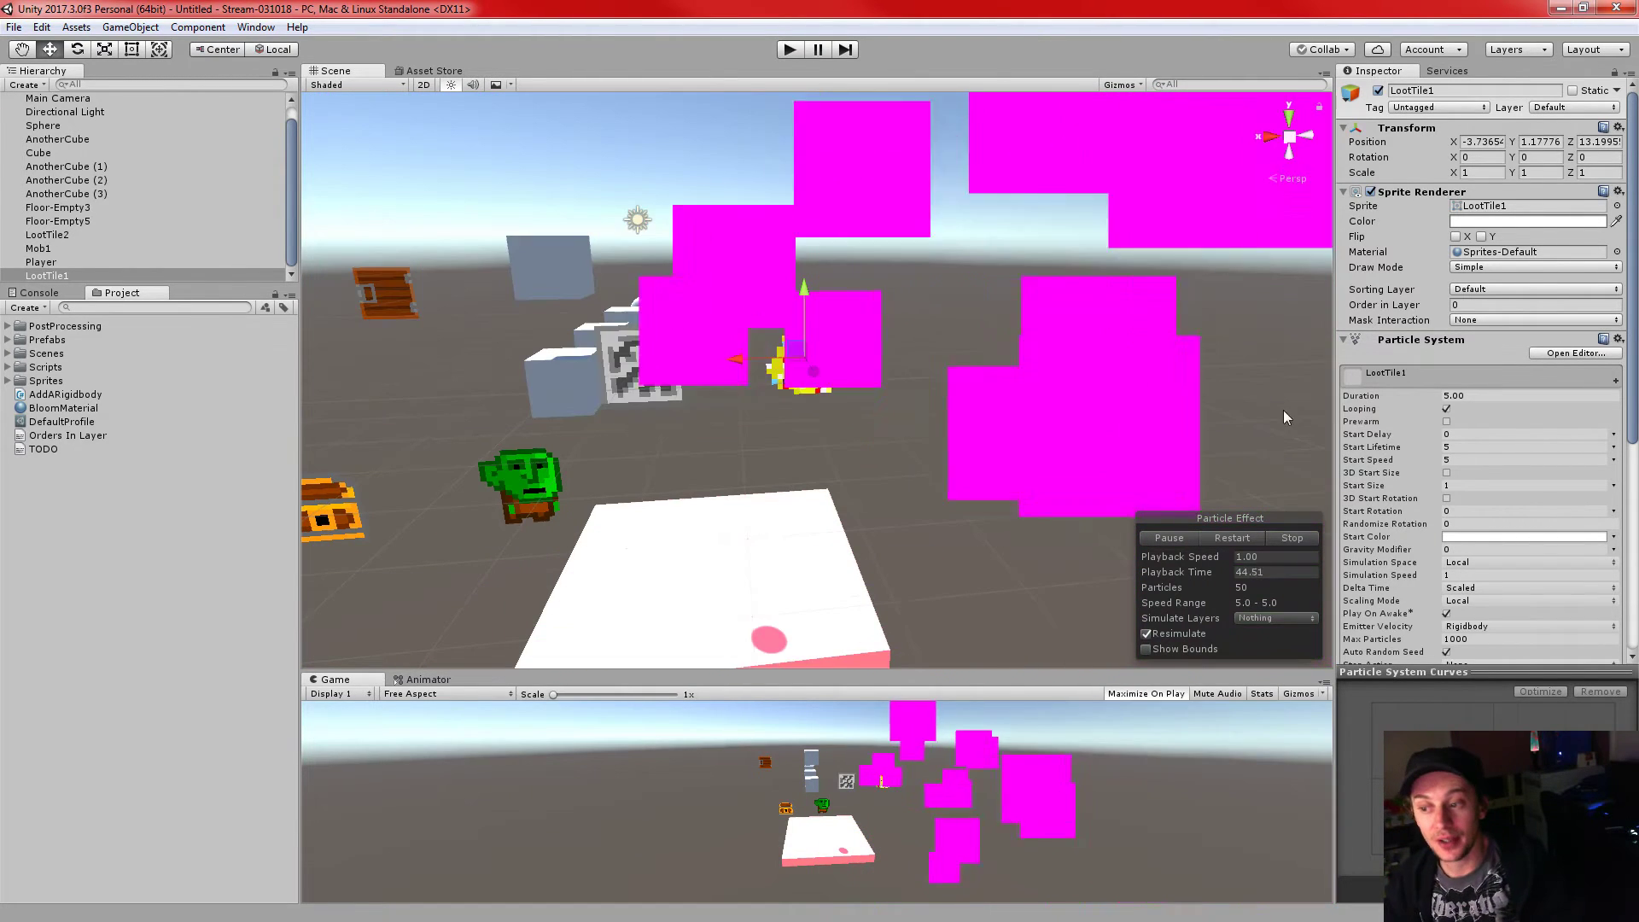
click(1417, 193)
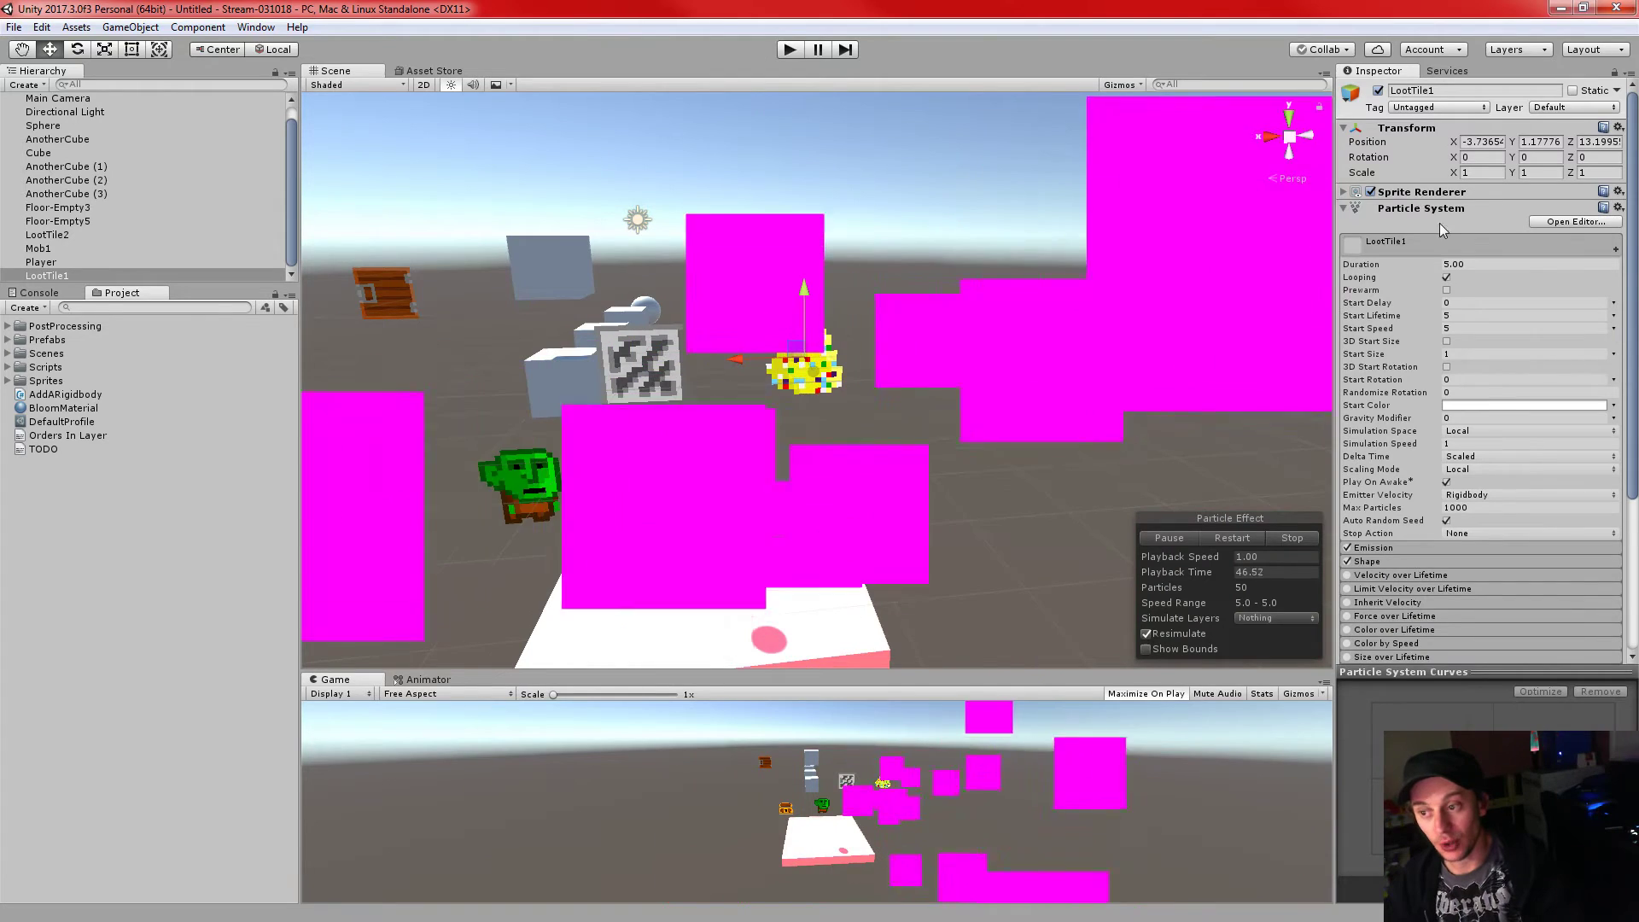
- Stop the particle preview and look through the Particle System's main settings and modules, including the Emission rates and bursts
scroll(1394, 408, down, 3)
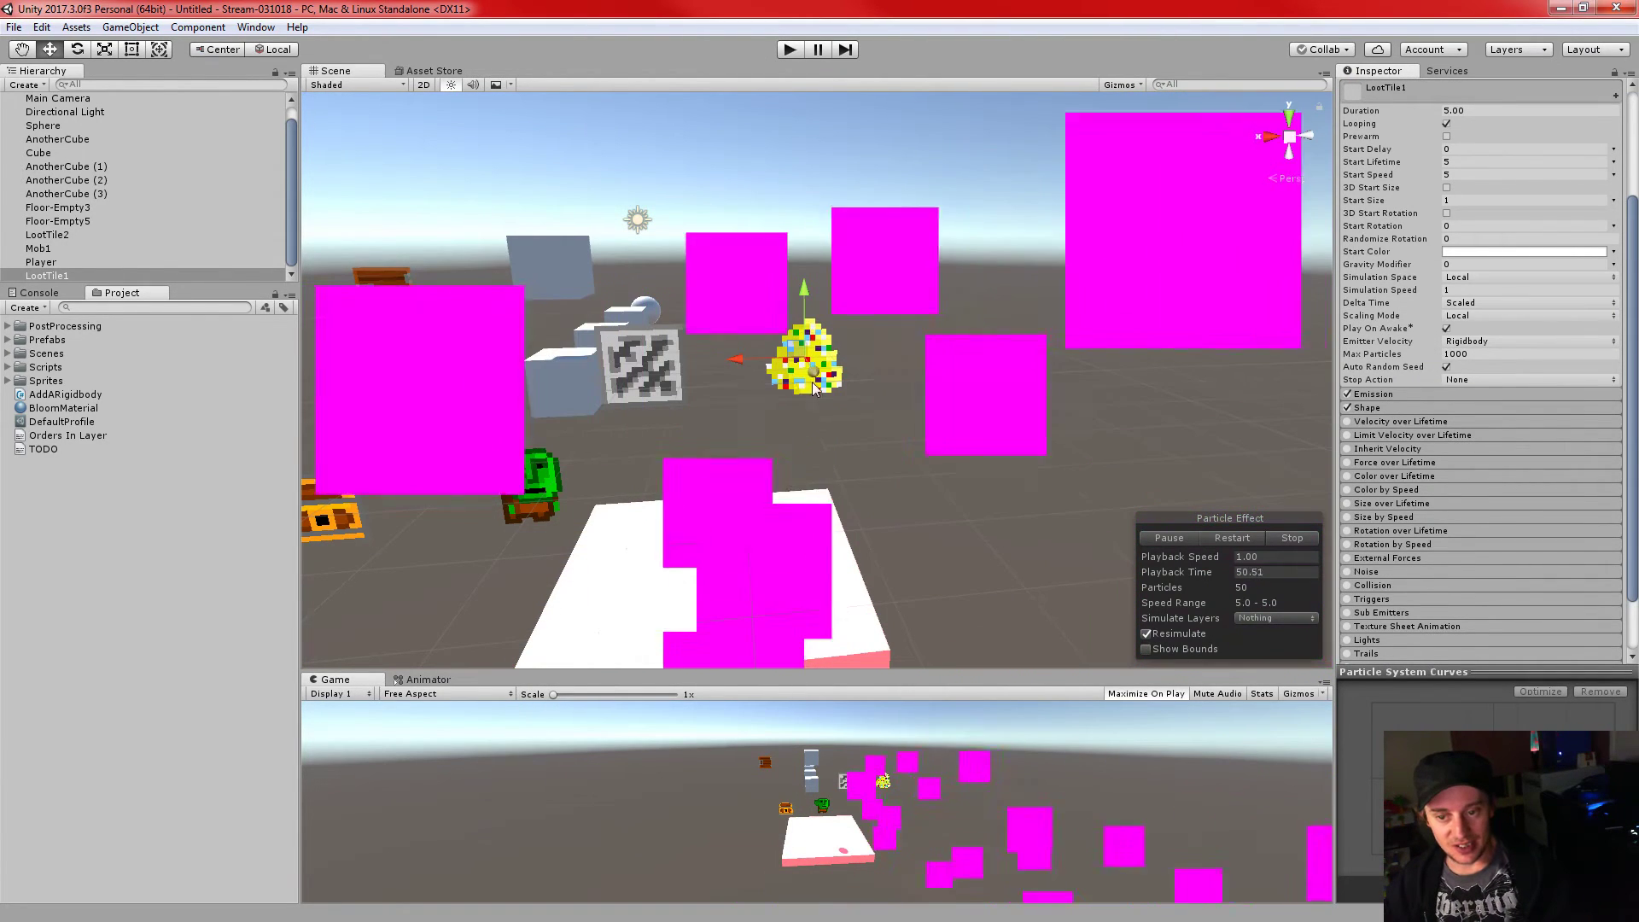
click(1290, 540)
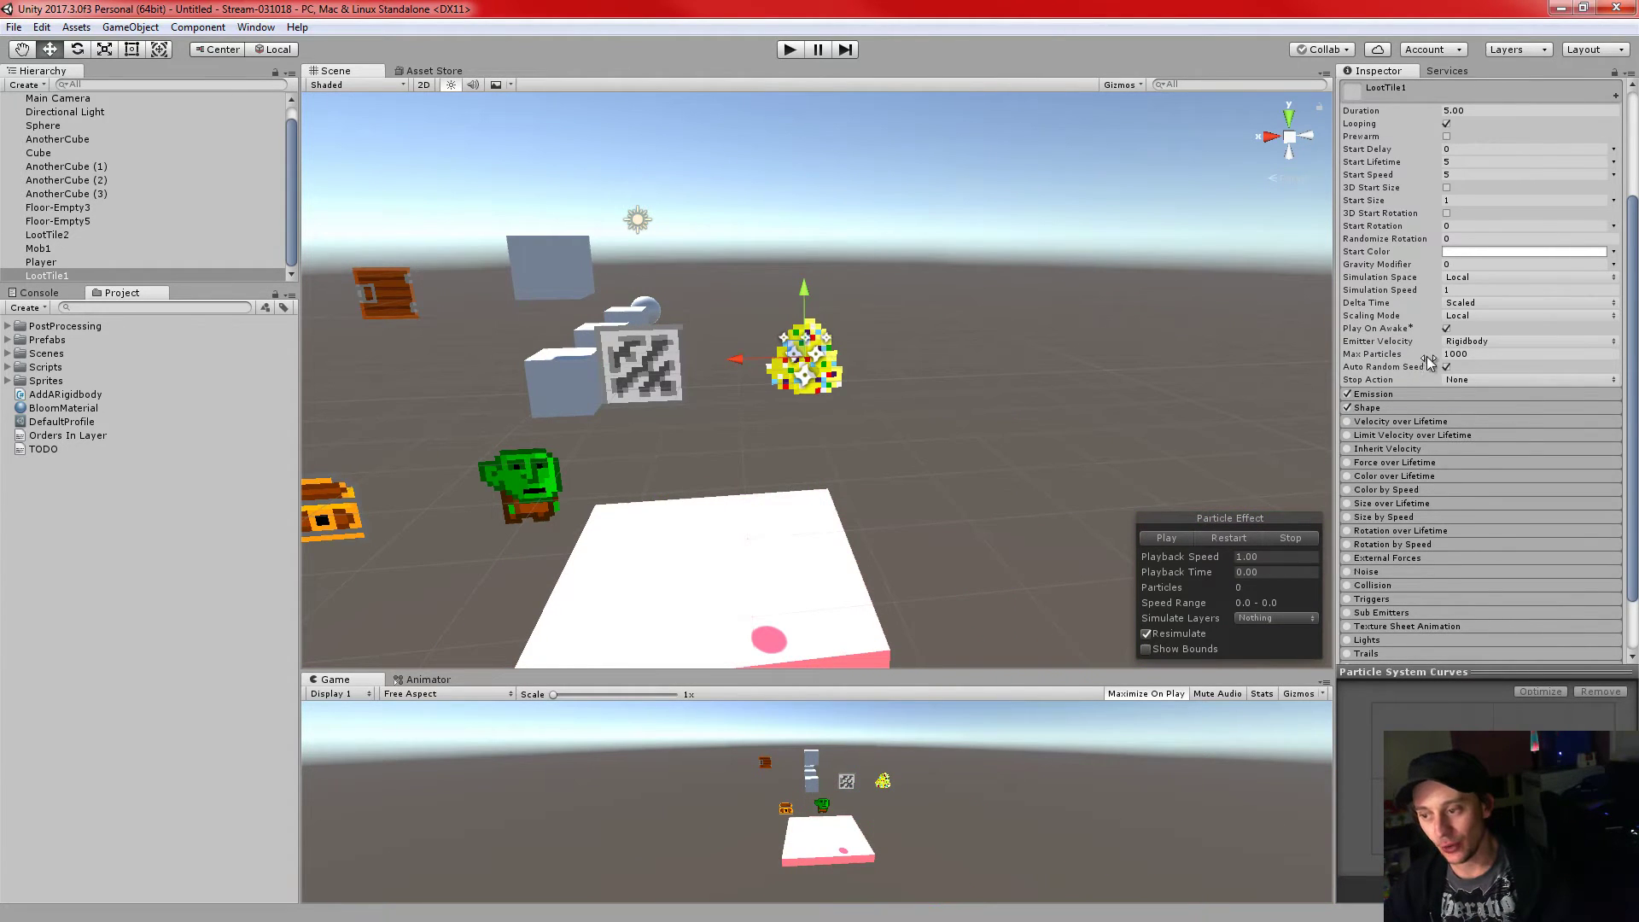
scroll(1436, 341, up, 3)
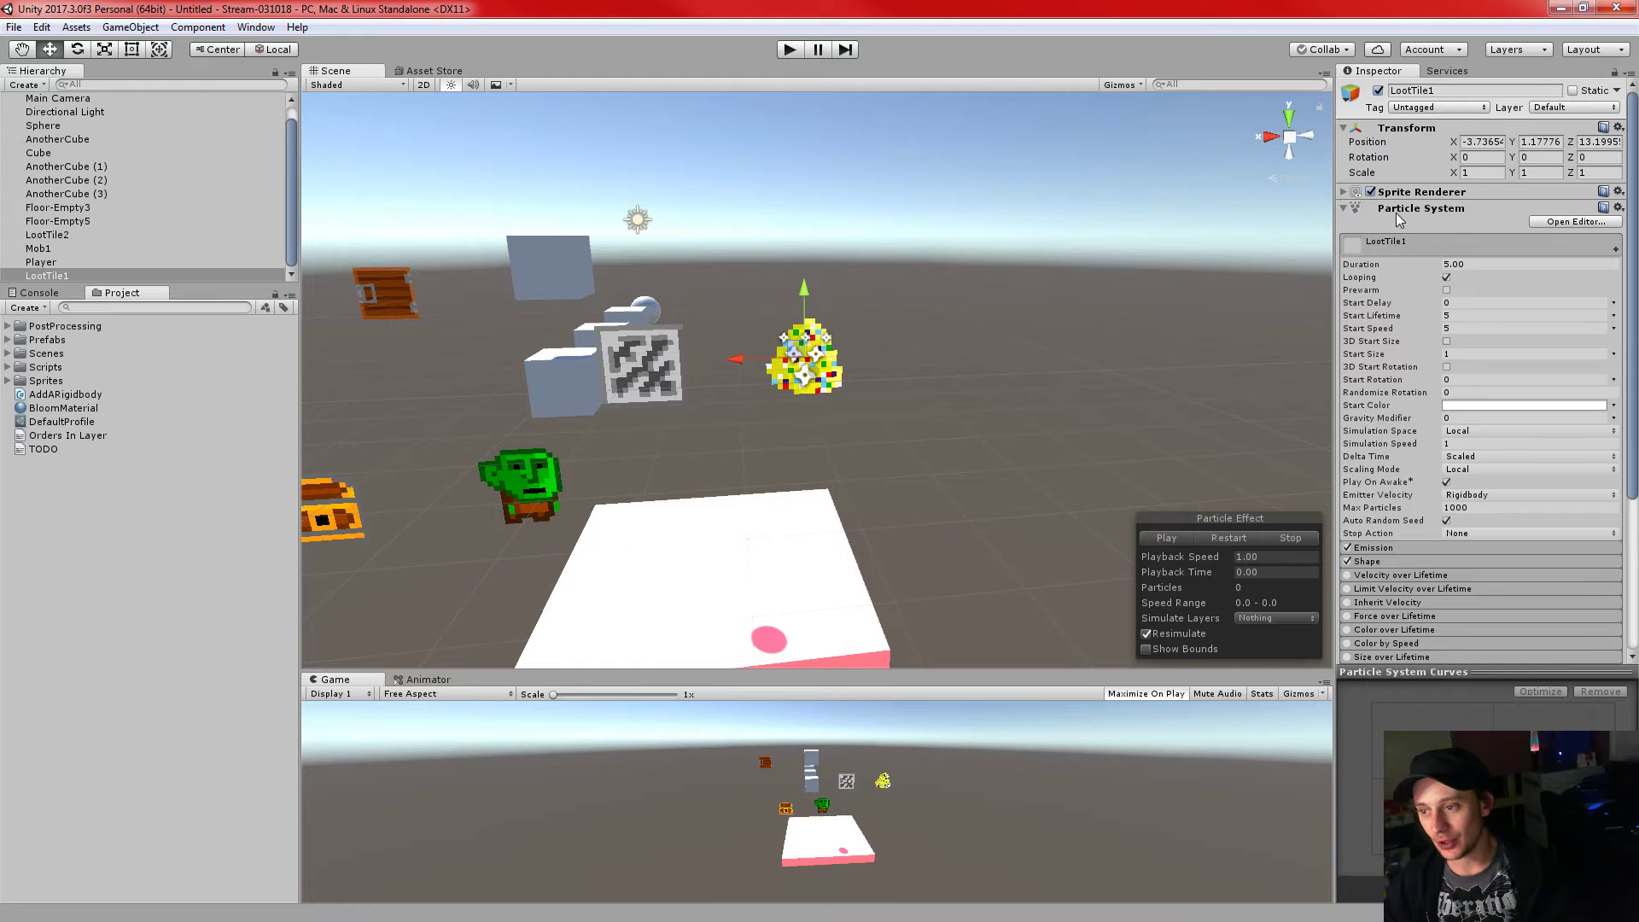
scroll(1434, 372, down, 3)
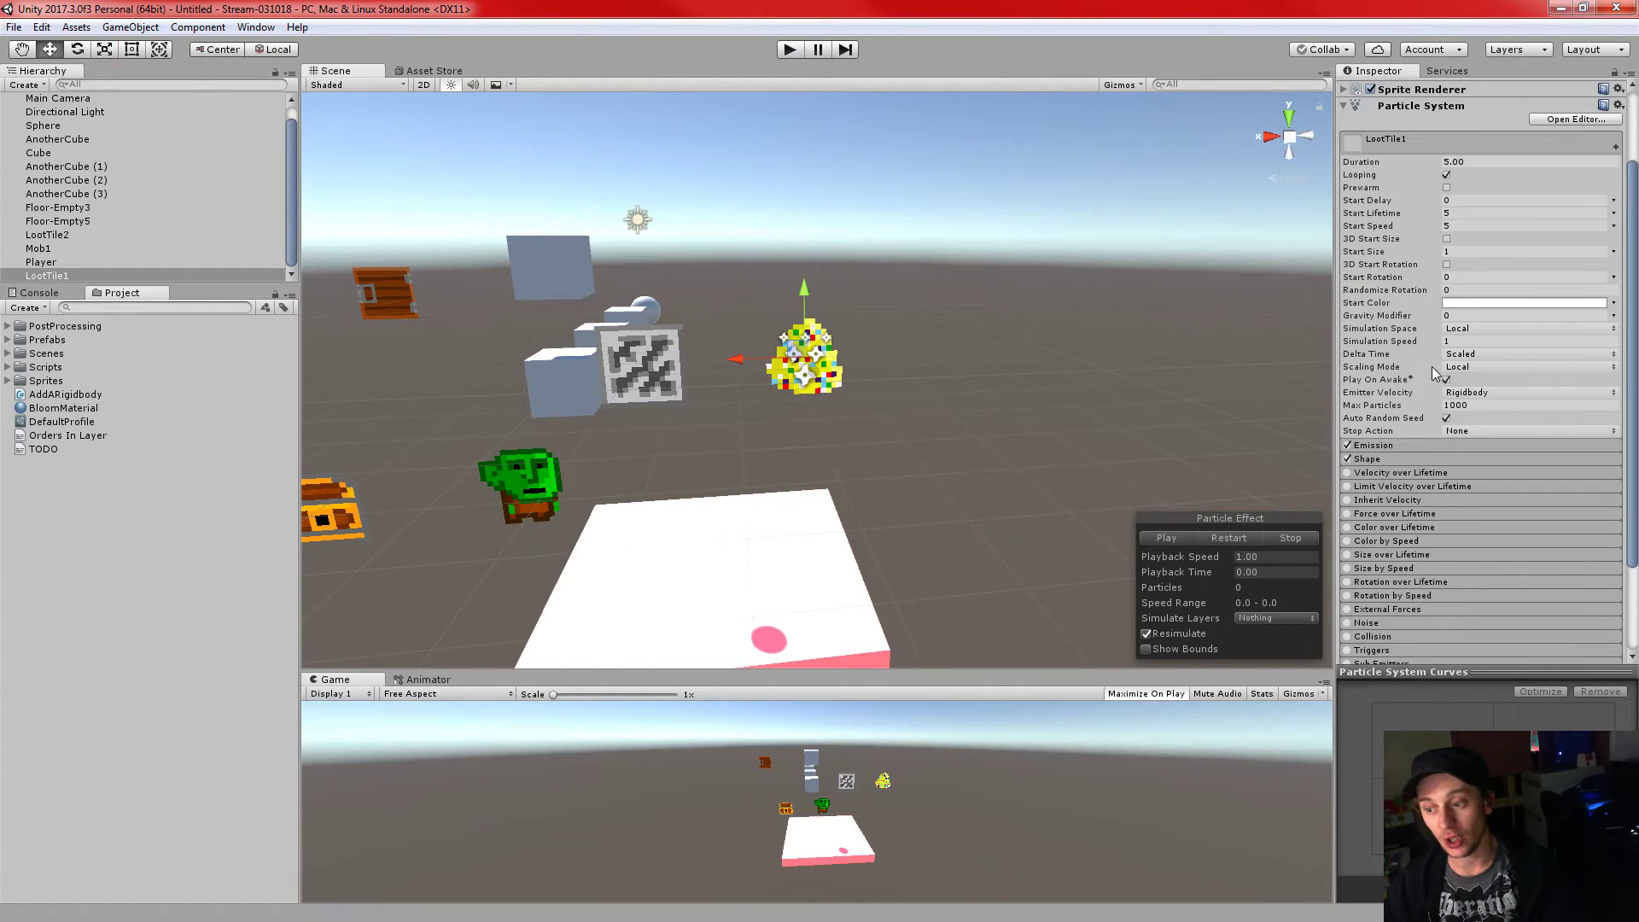
scroll(1398, 145, up, 3)
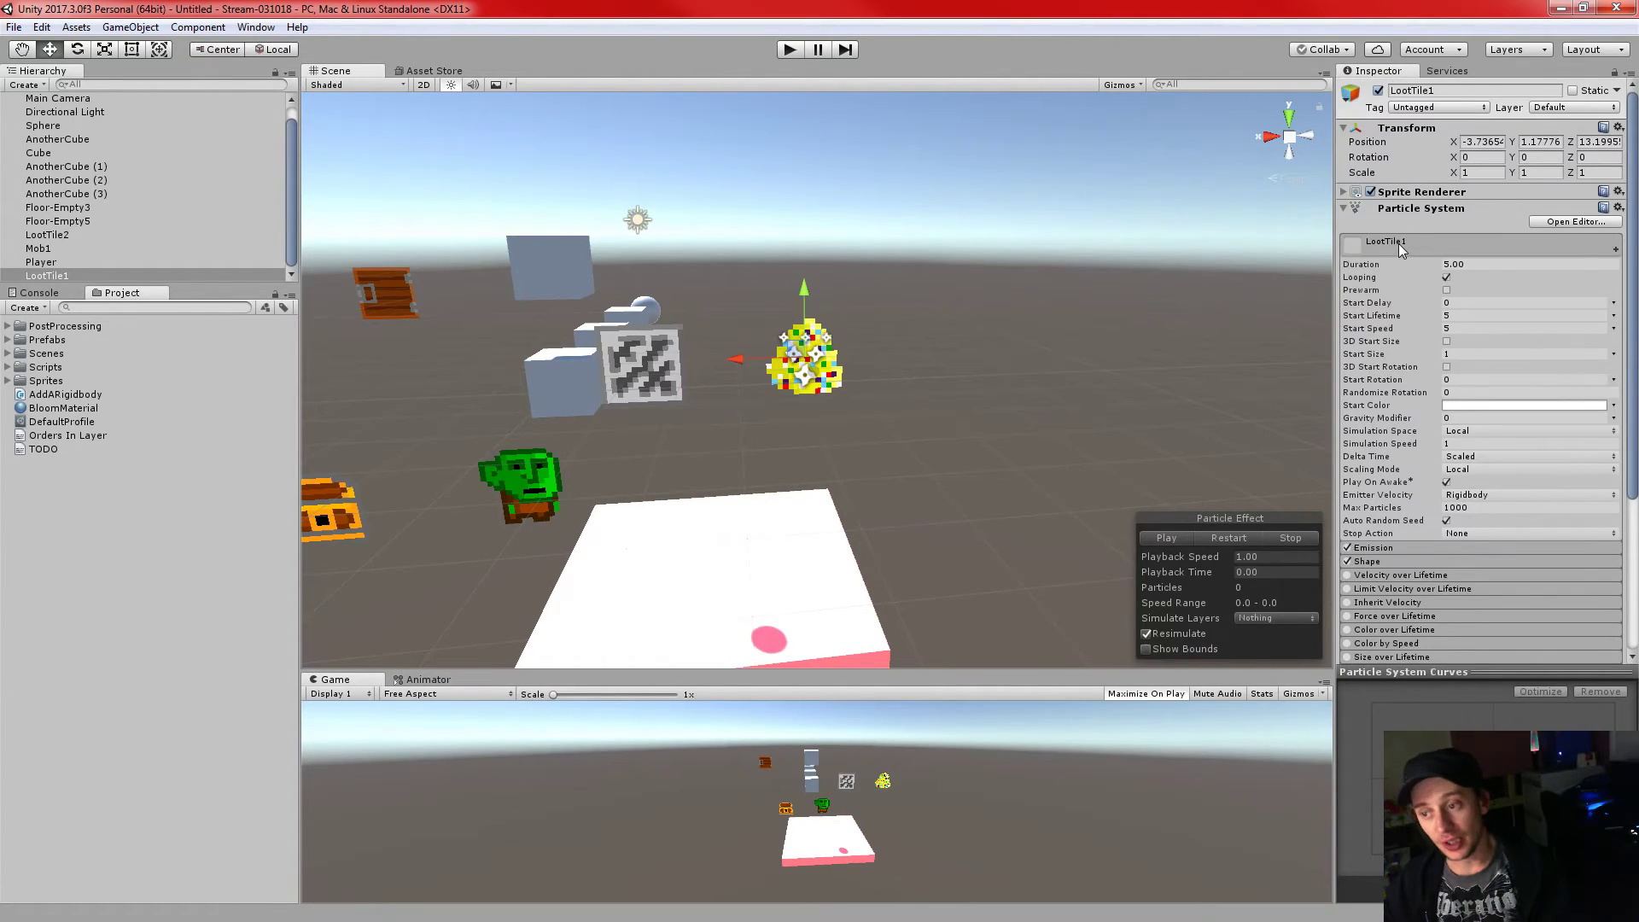
scroll(1469, 268, down, 5)
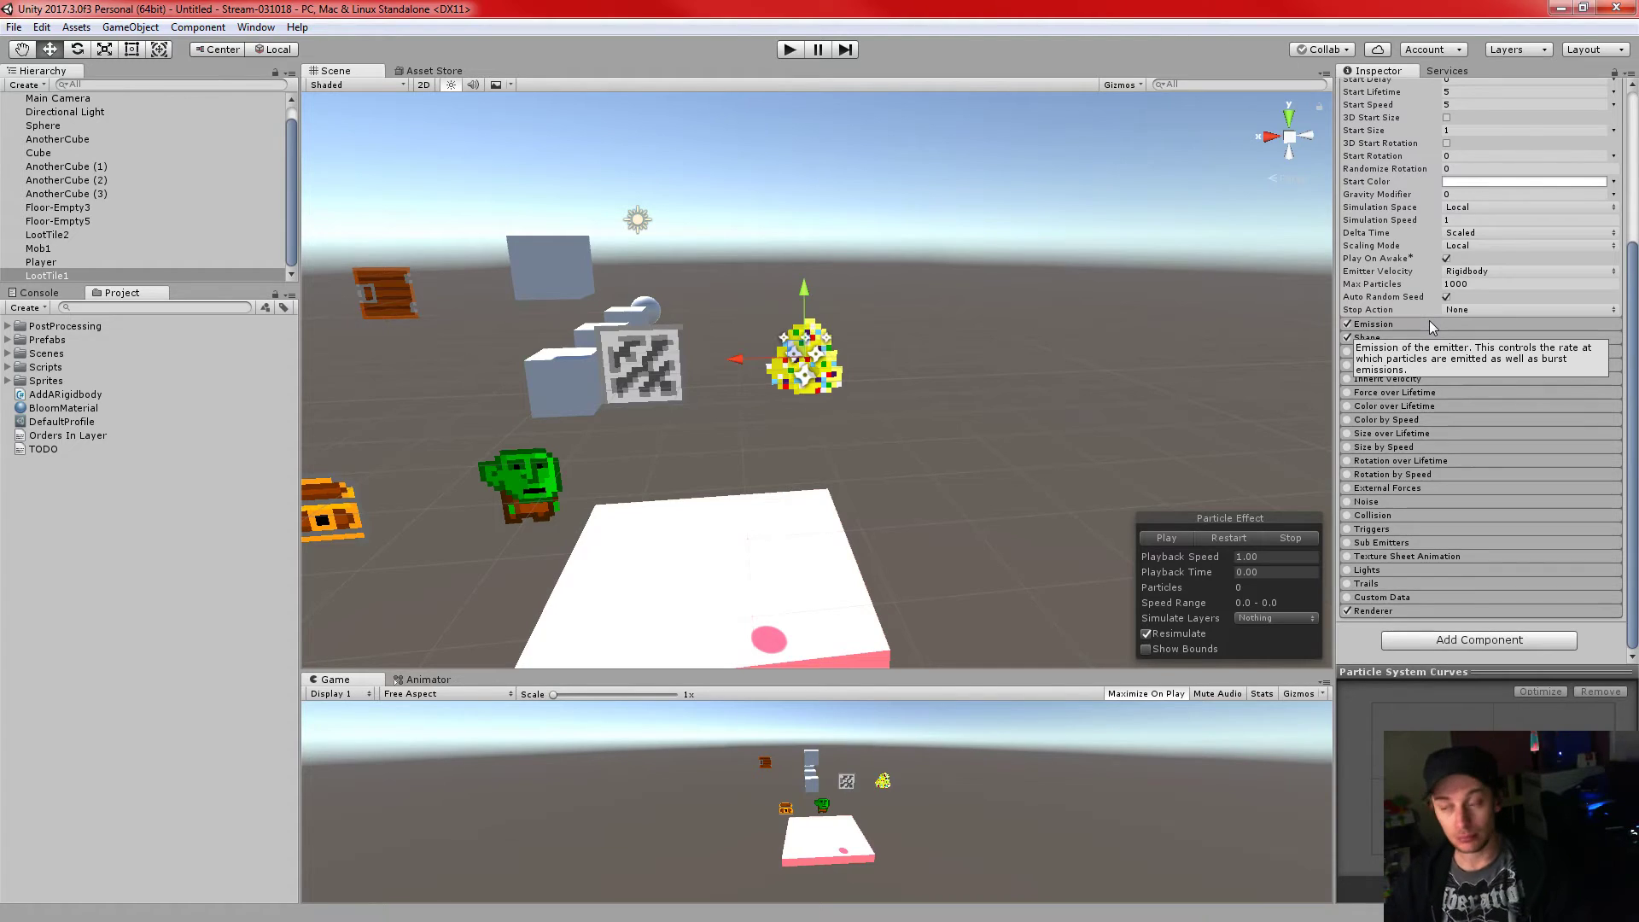
scroll(1428, 320, up, 5)
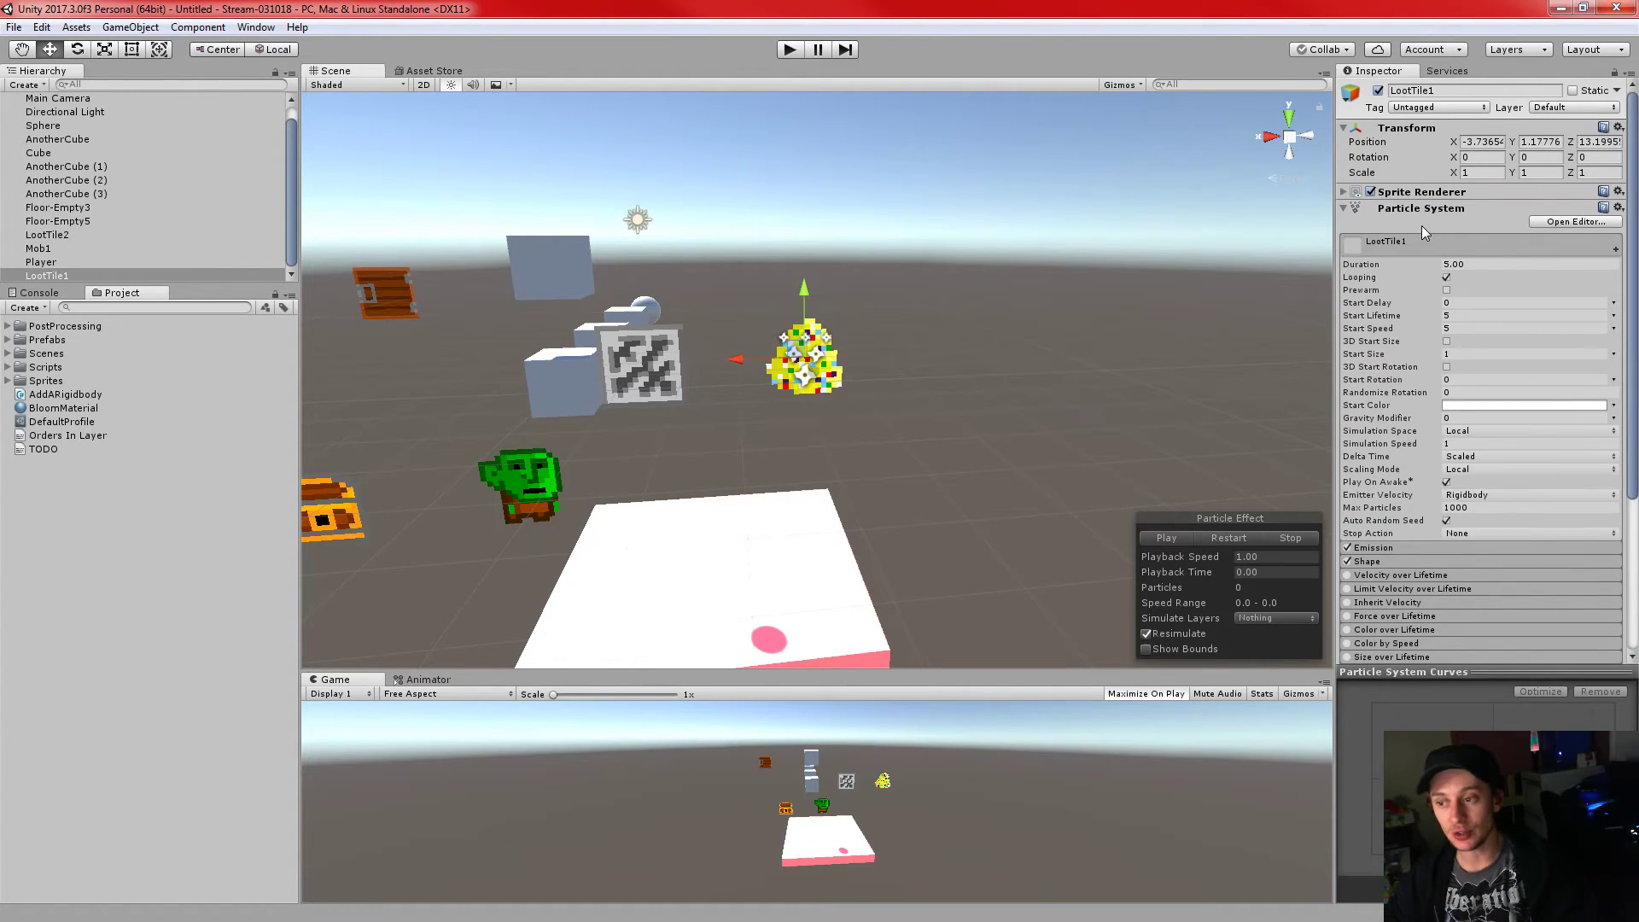
scroll(1383, 335, down, 4)
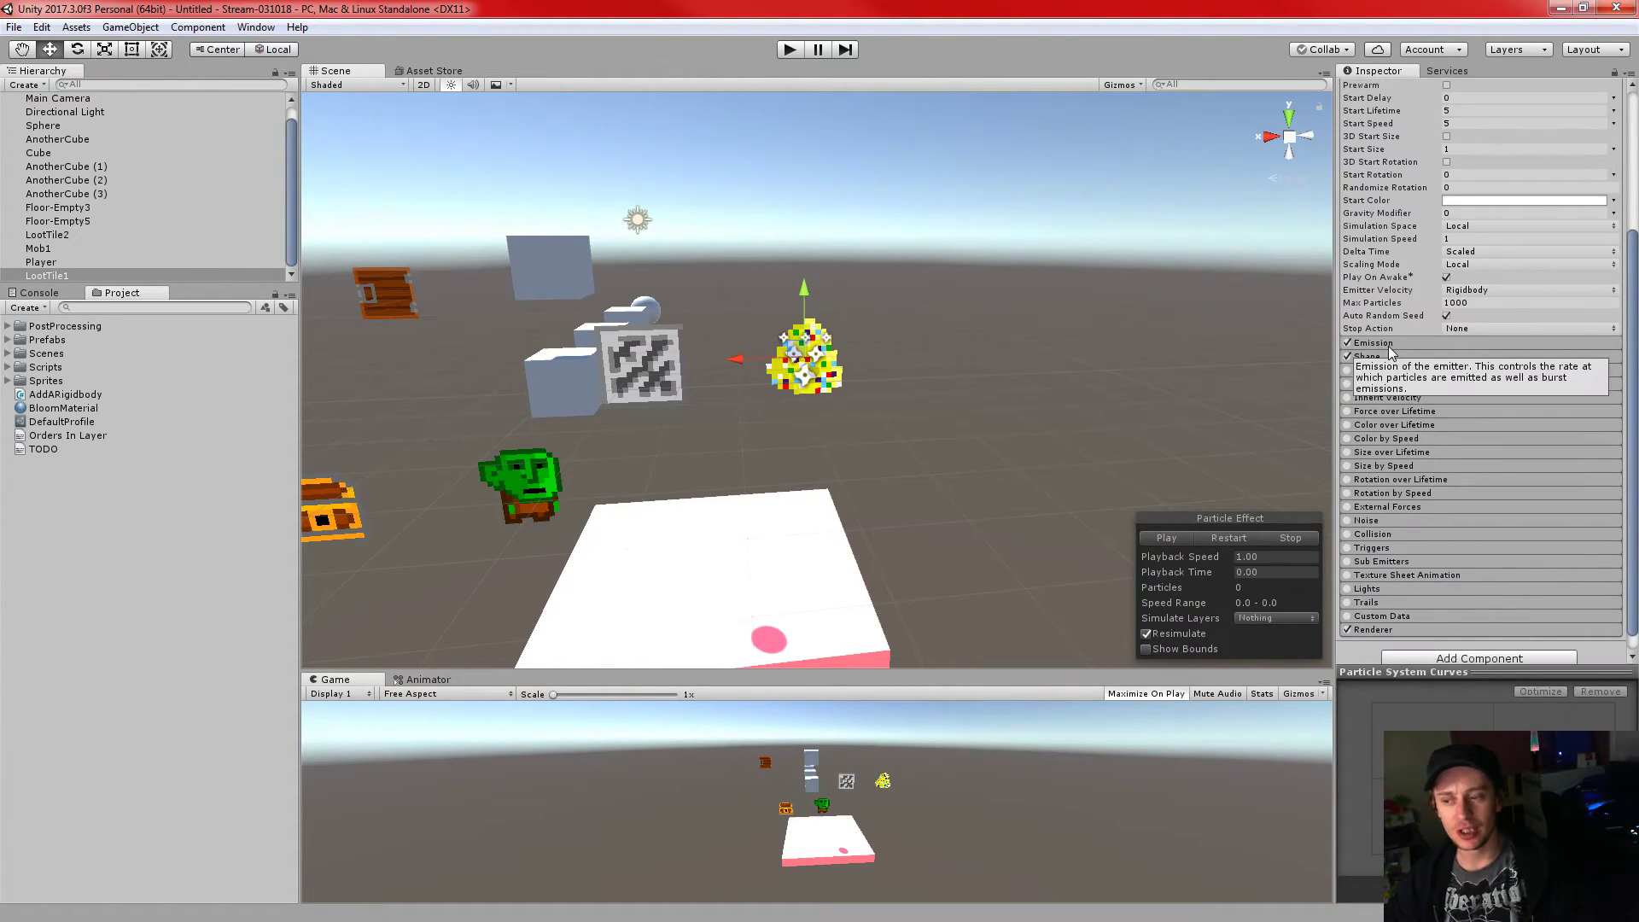
click(1393, 344)
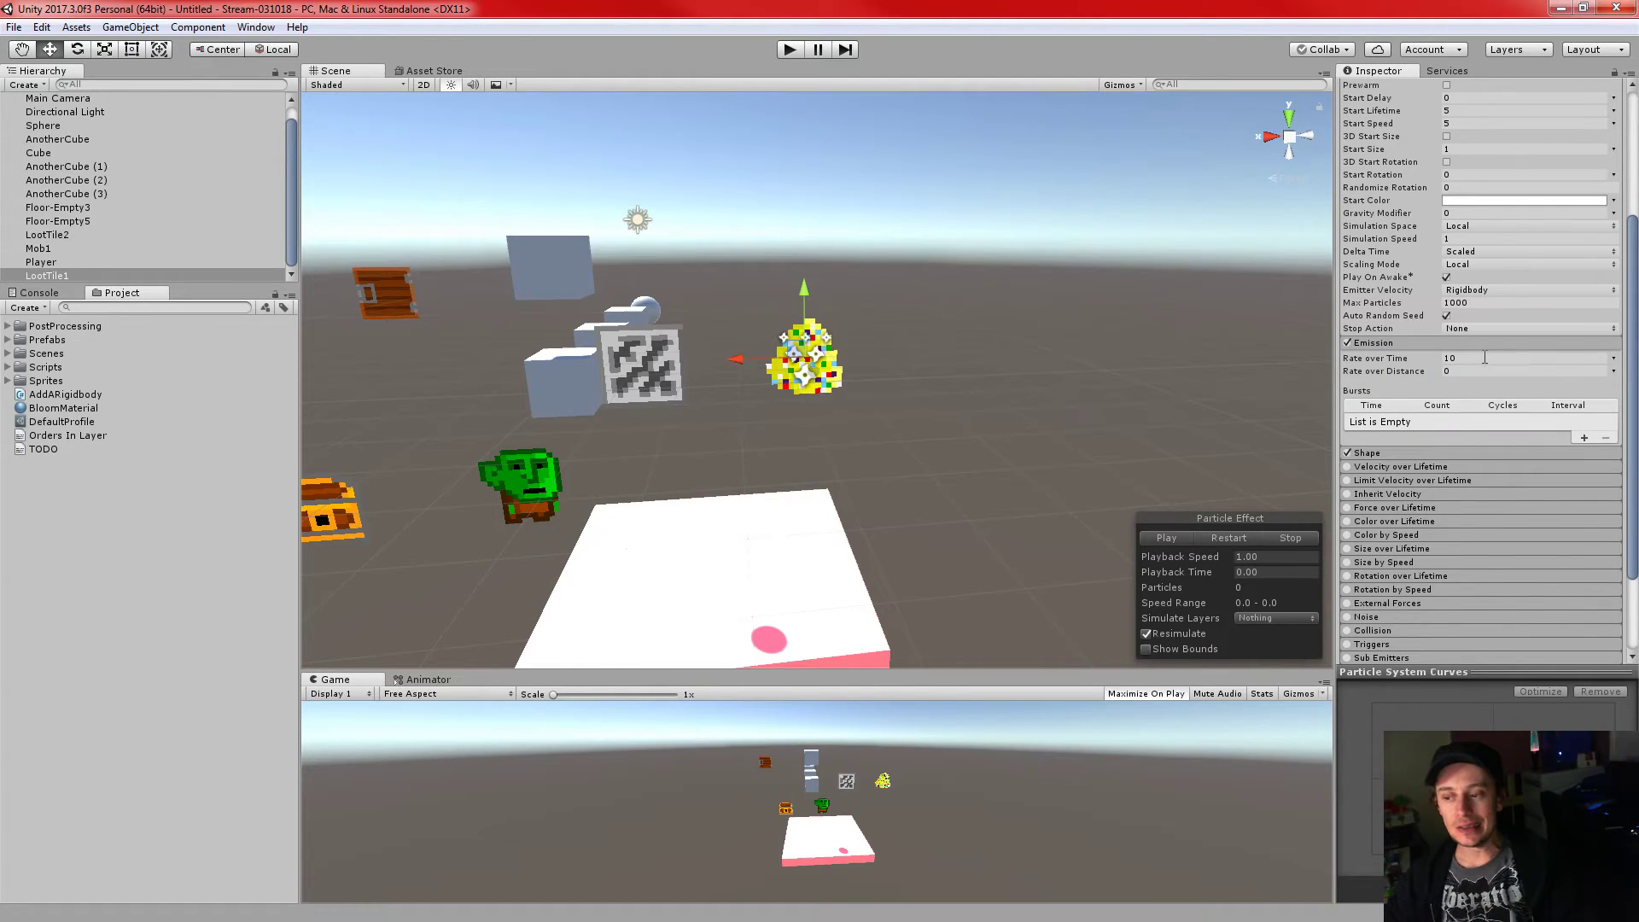
click(1423, 342)
scroll(1425, 344, up, 4)
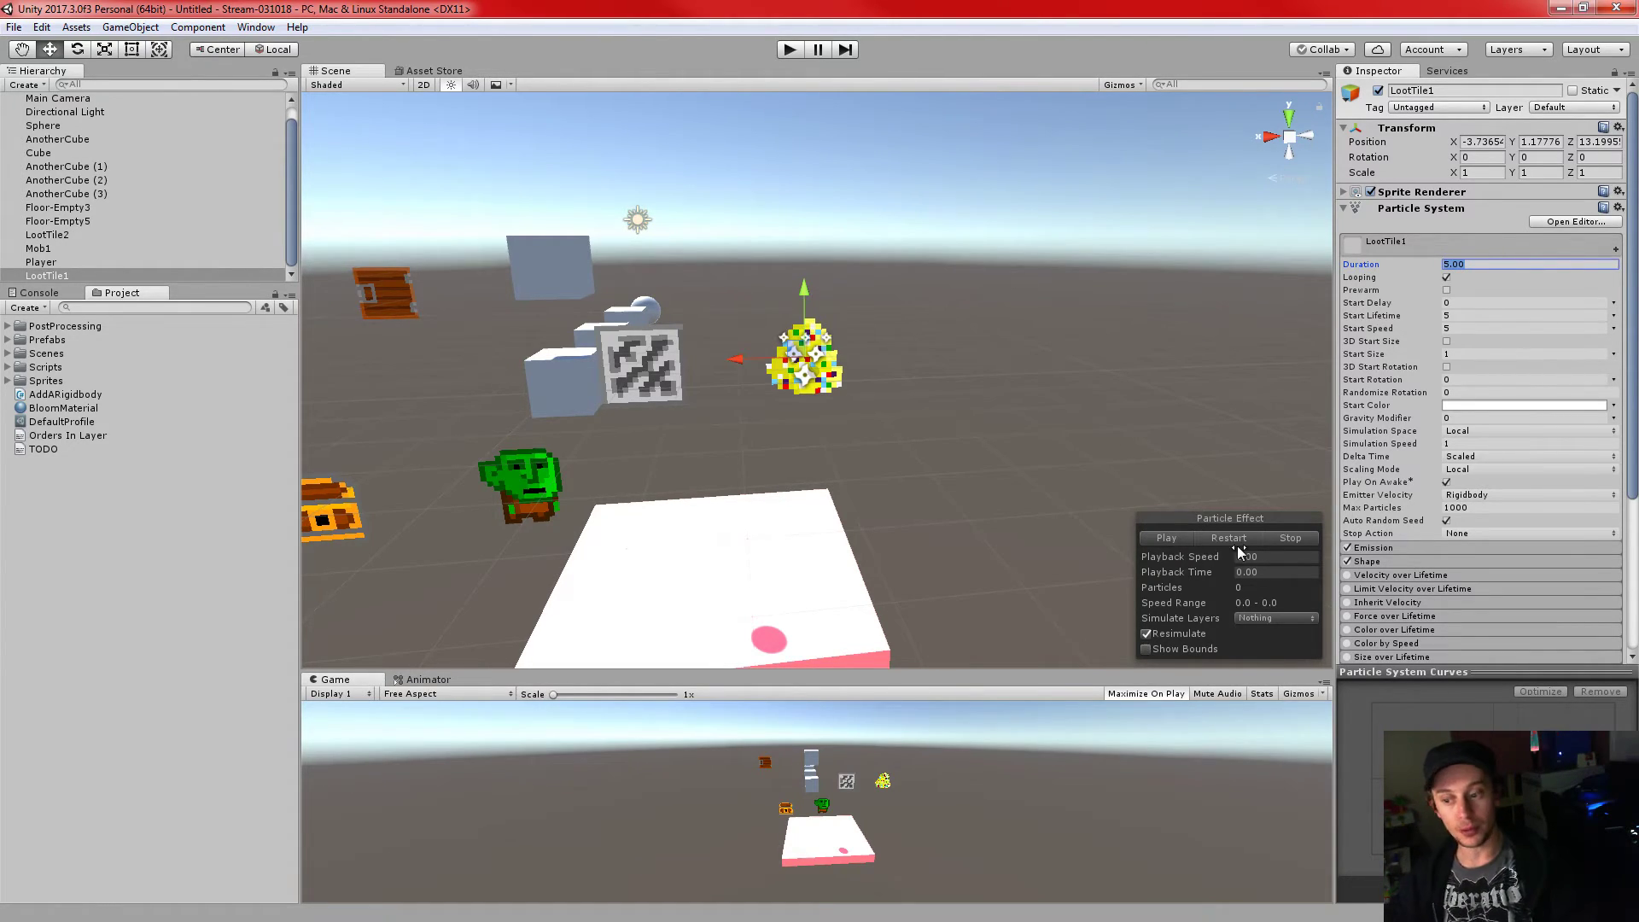
- Play the particle preview, try it with Looping turned off, and turn Looping back on
click(1168, 536)
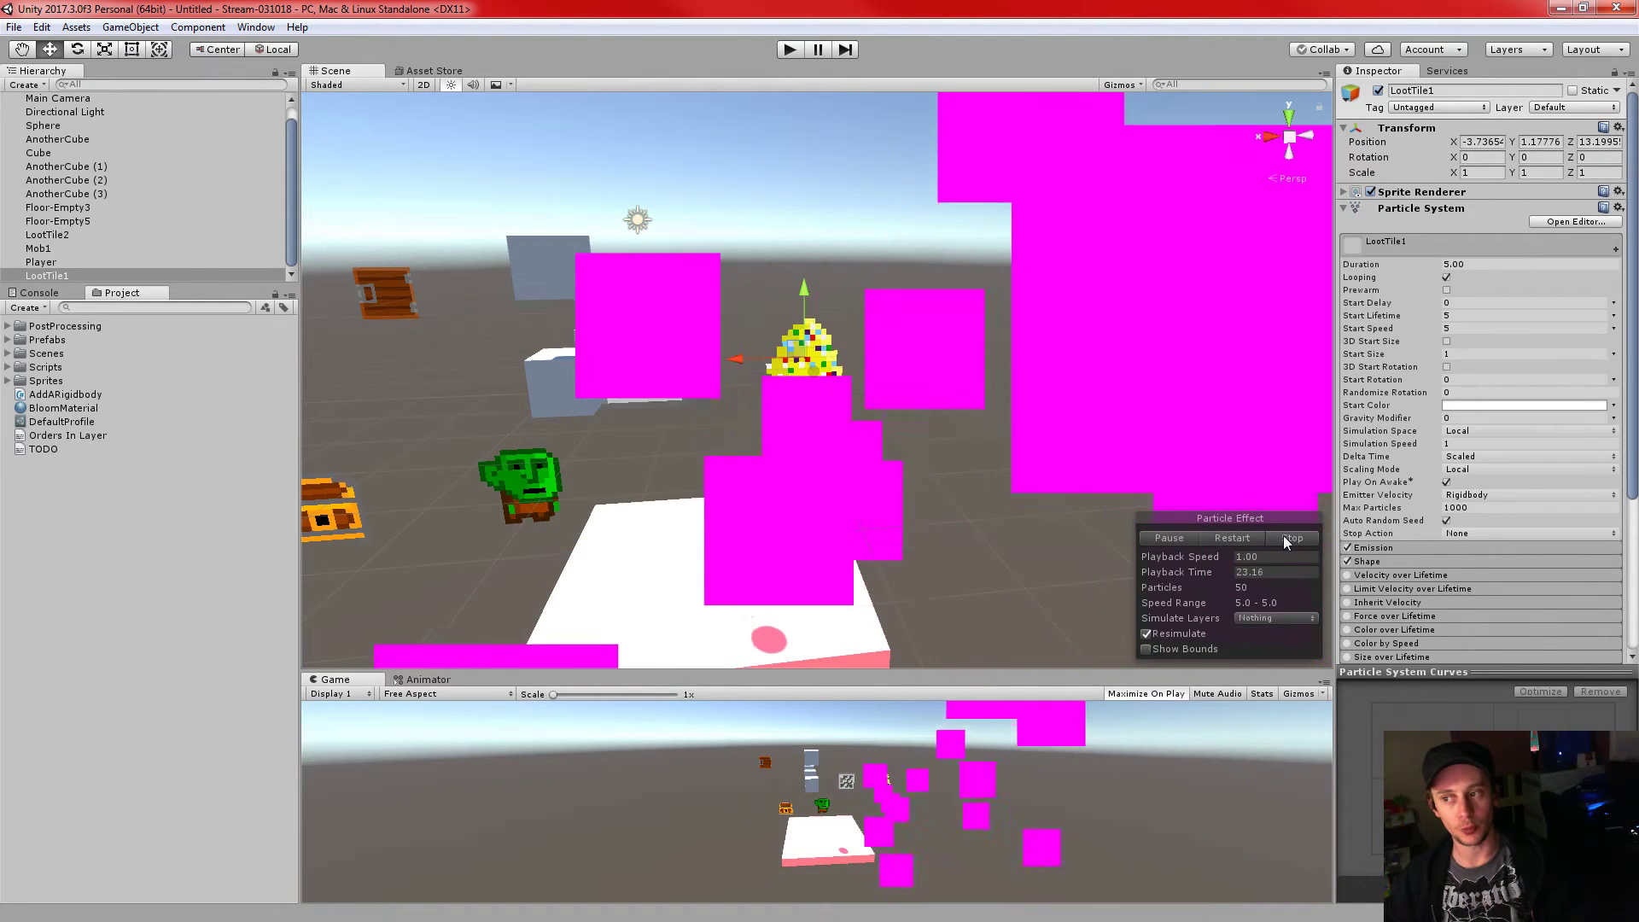
click(1479, 265)
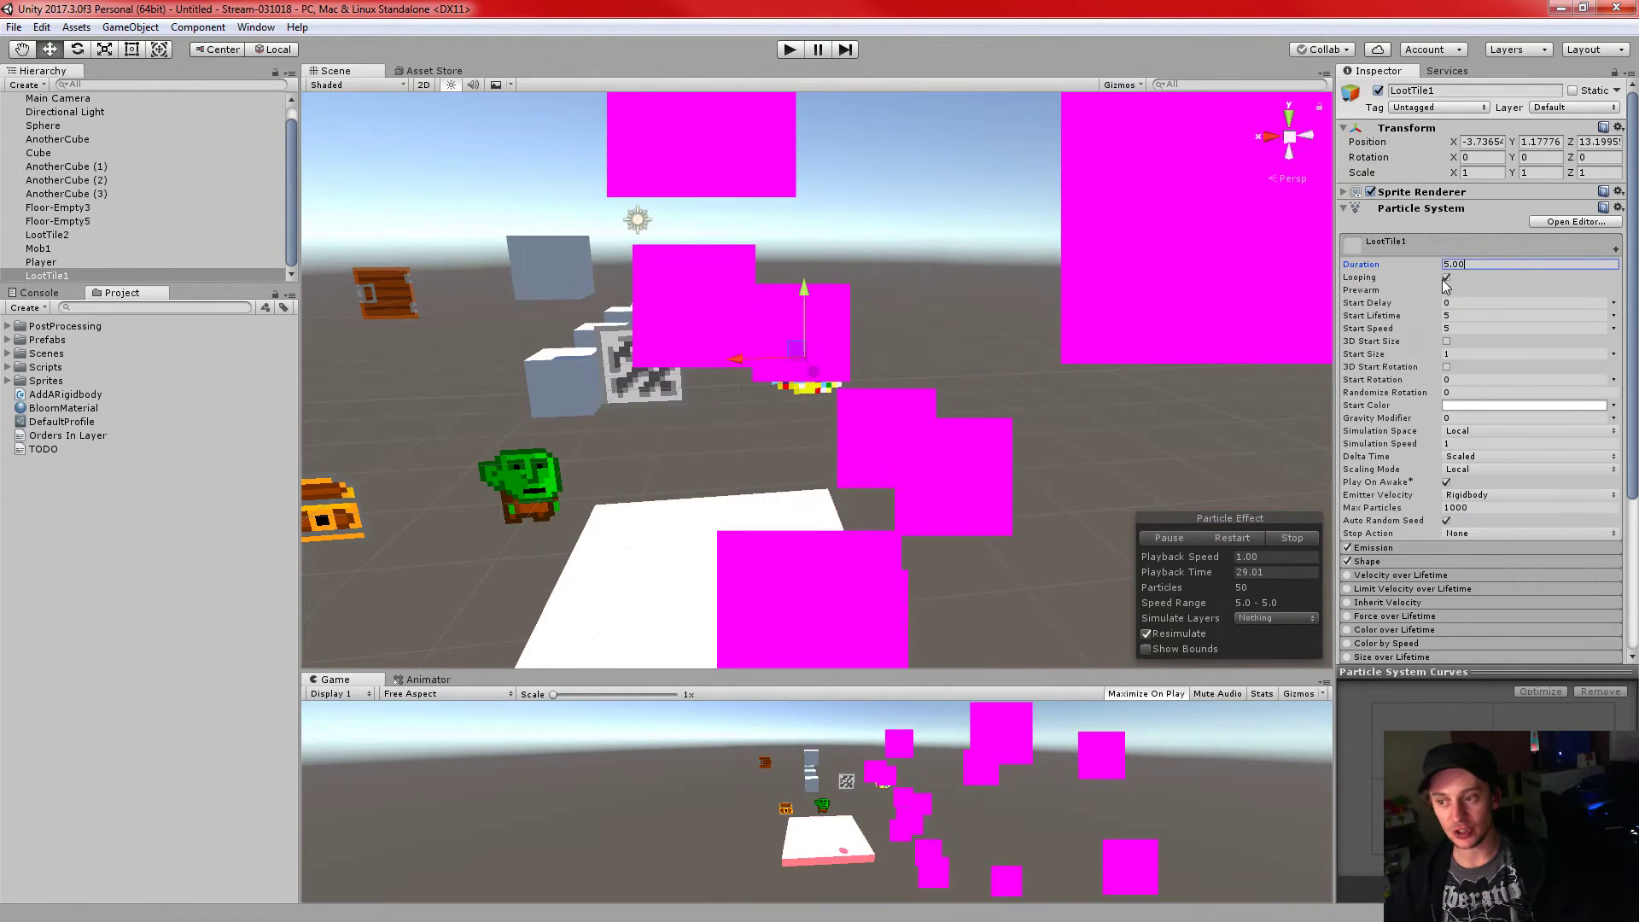
click(1446, 278)
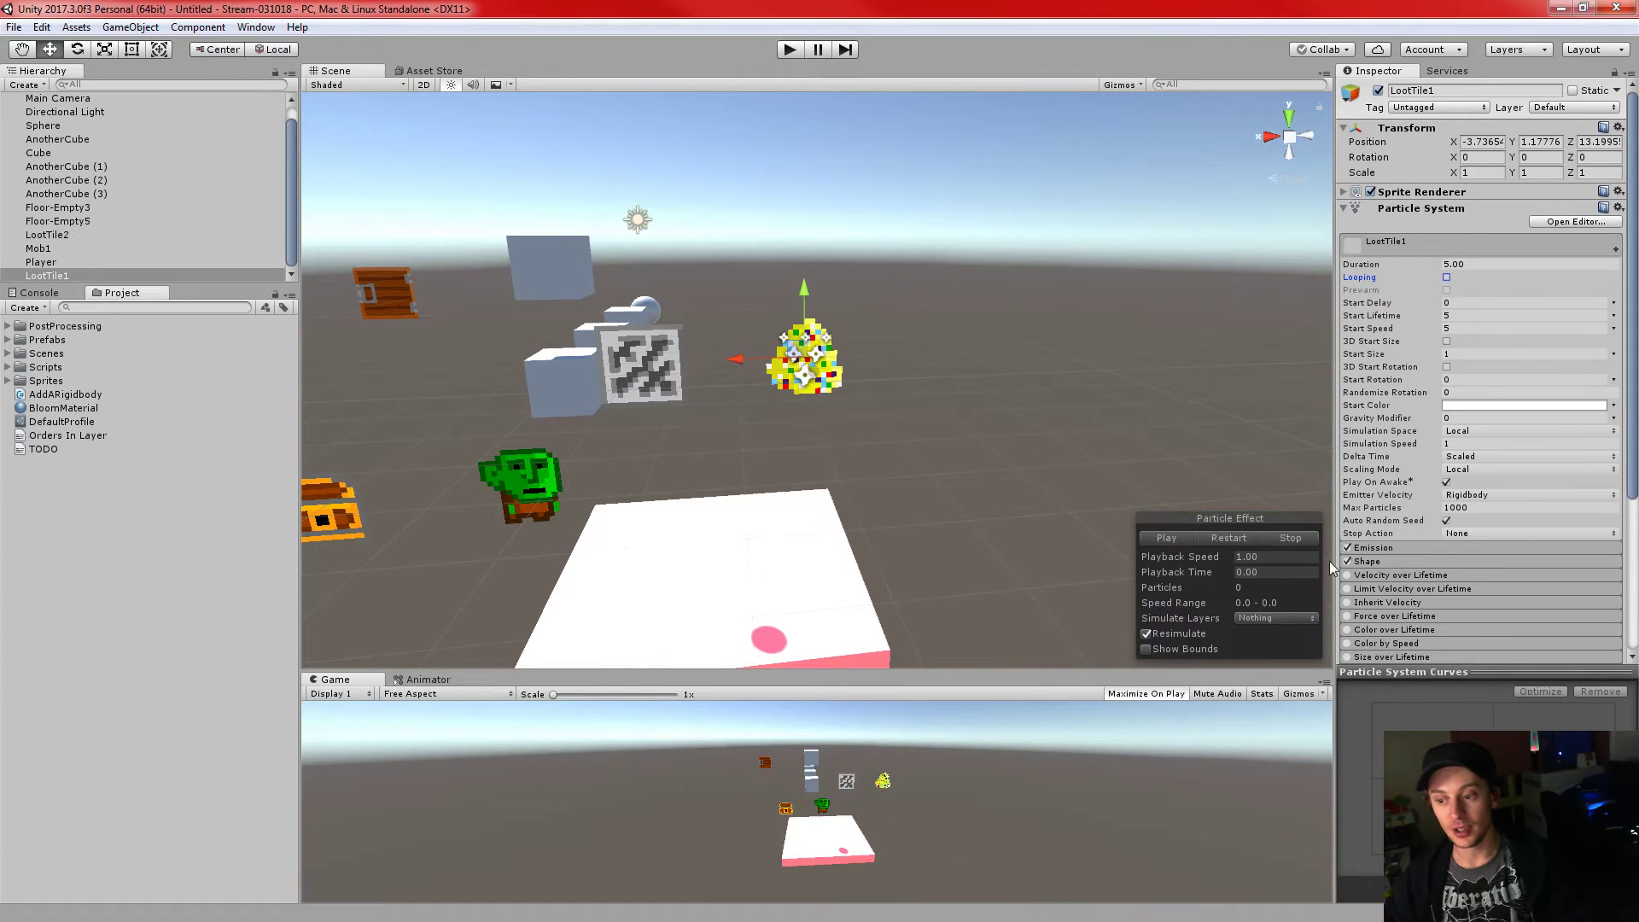
click(1212, 540)
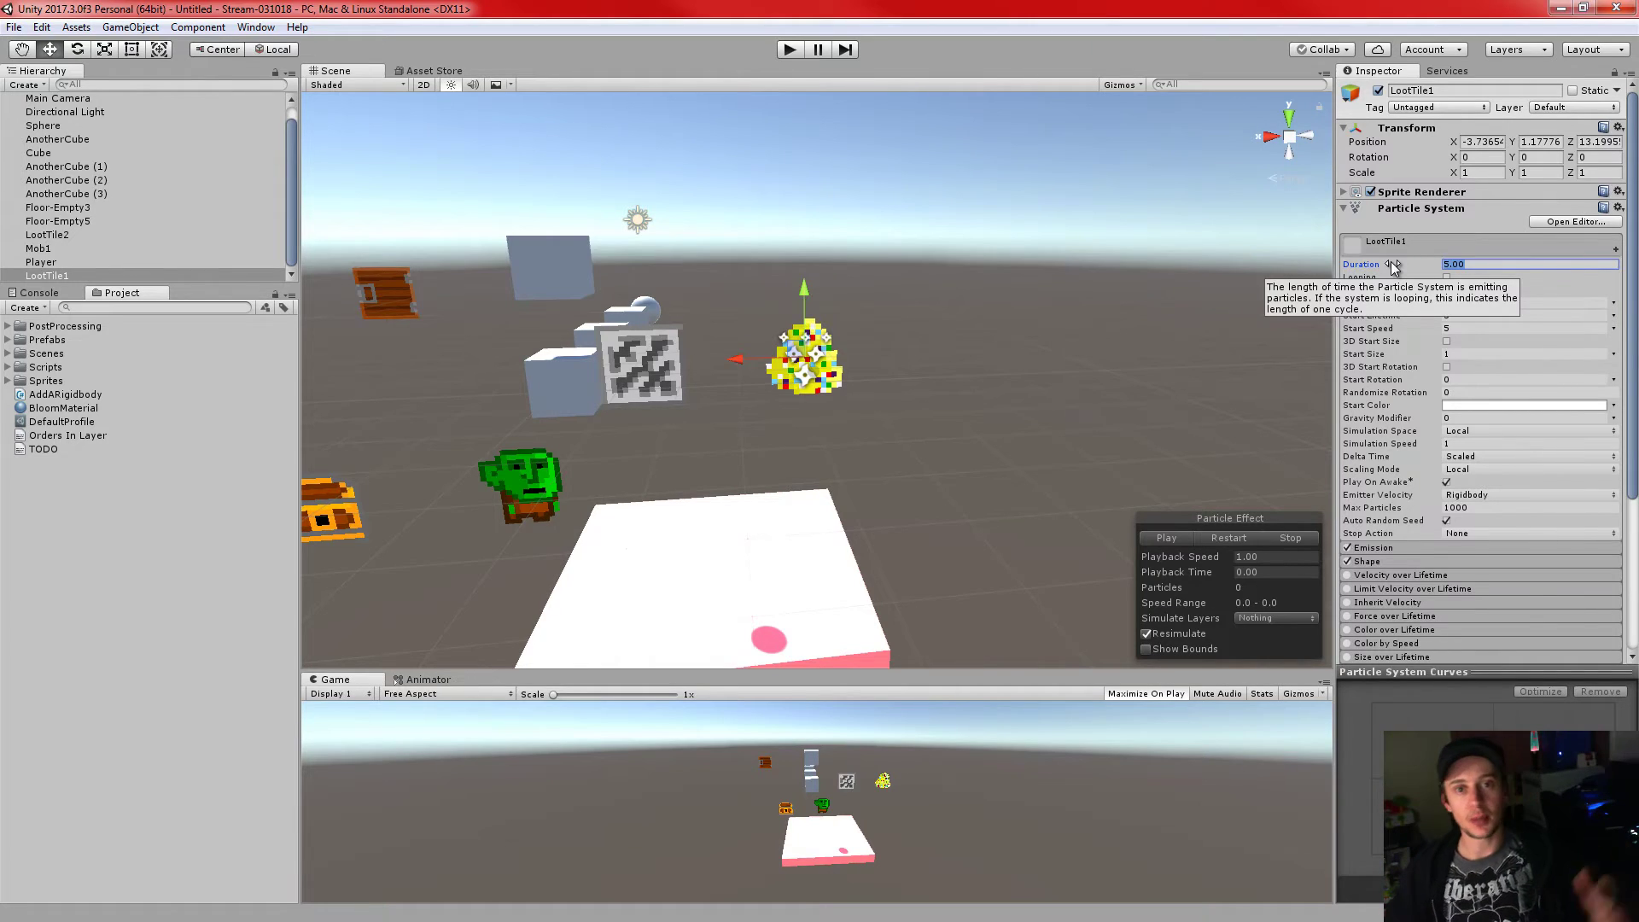
click(1447, 276)
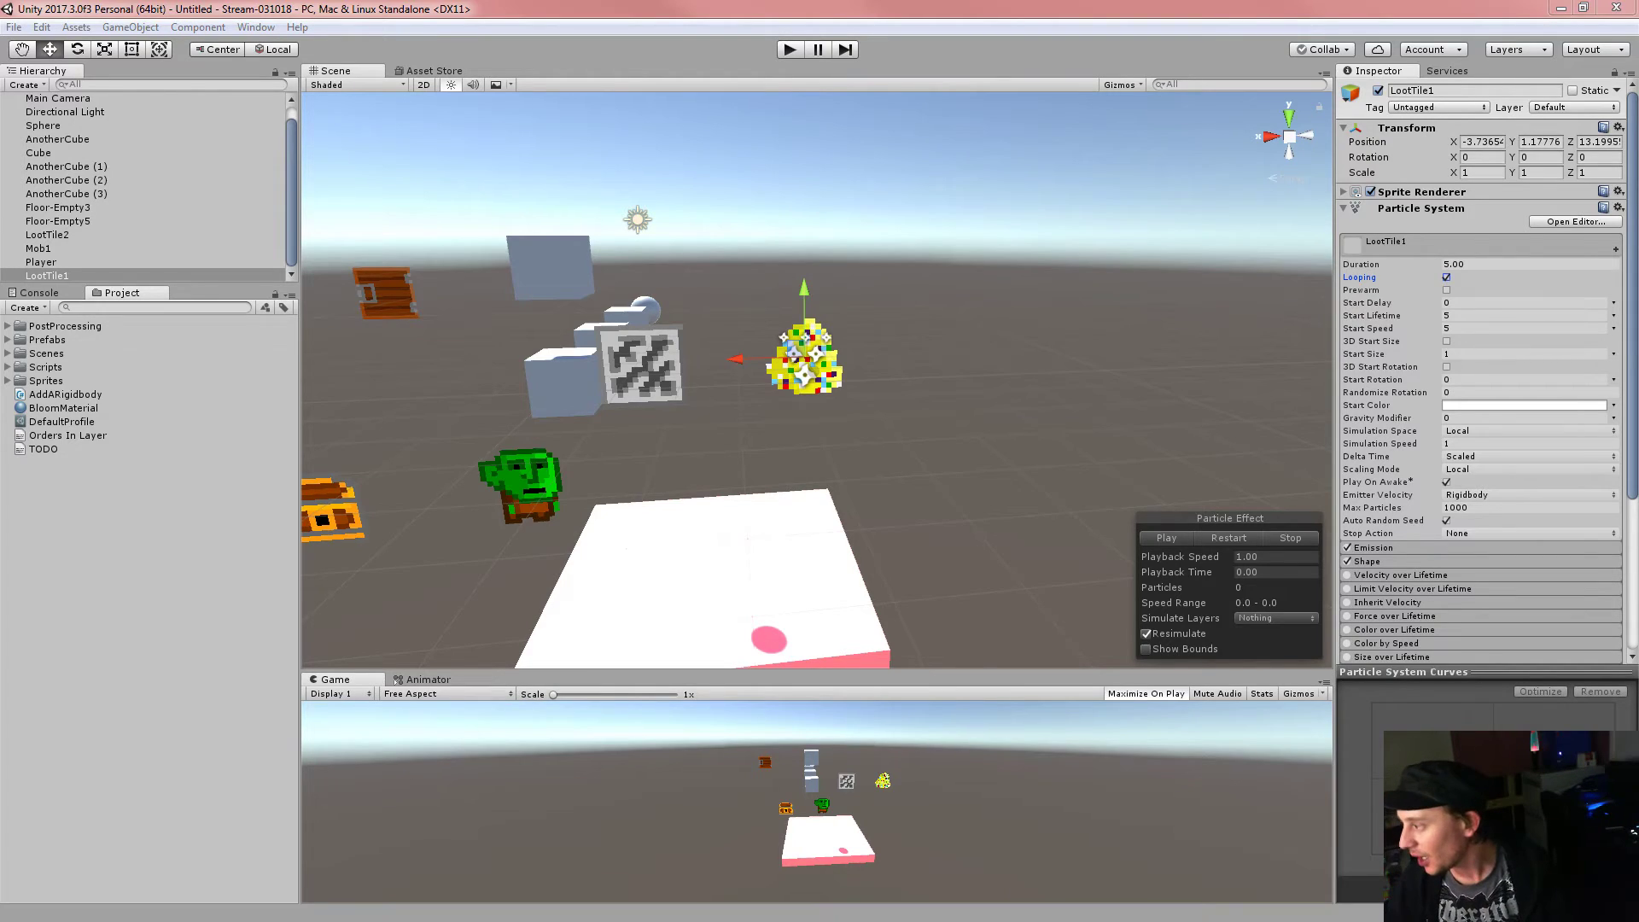
click(1293, 8)
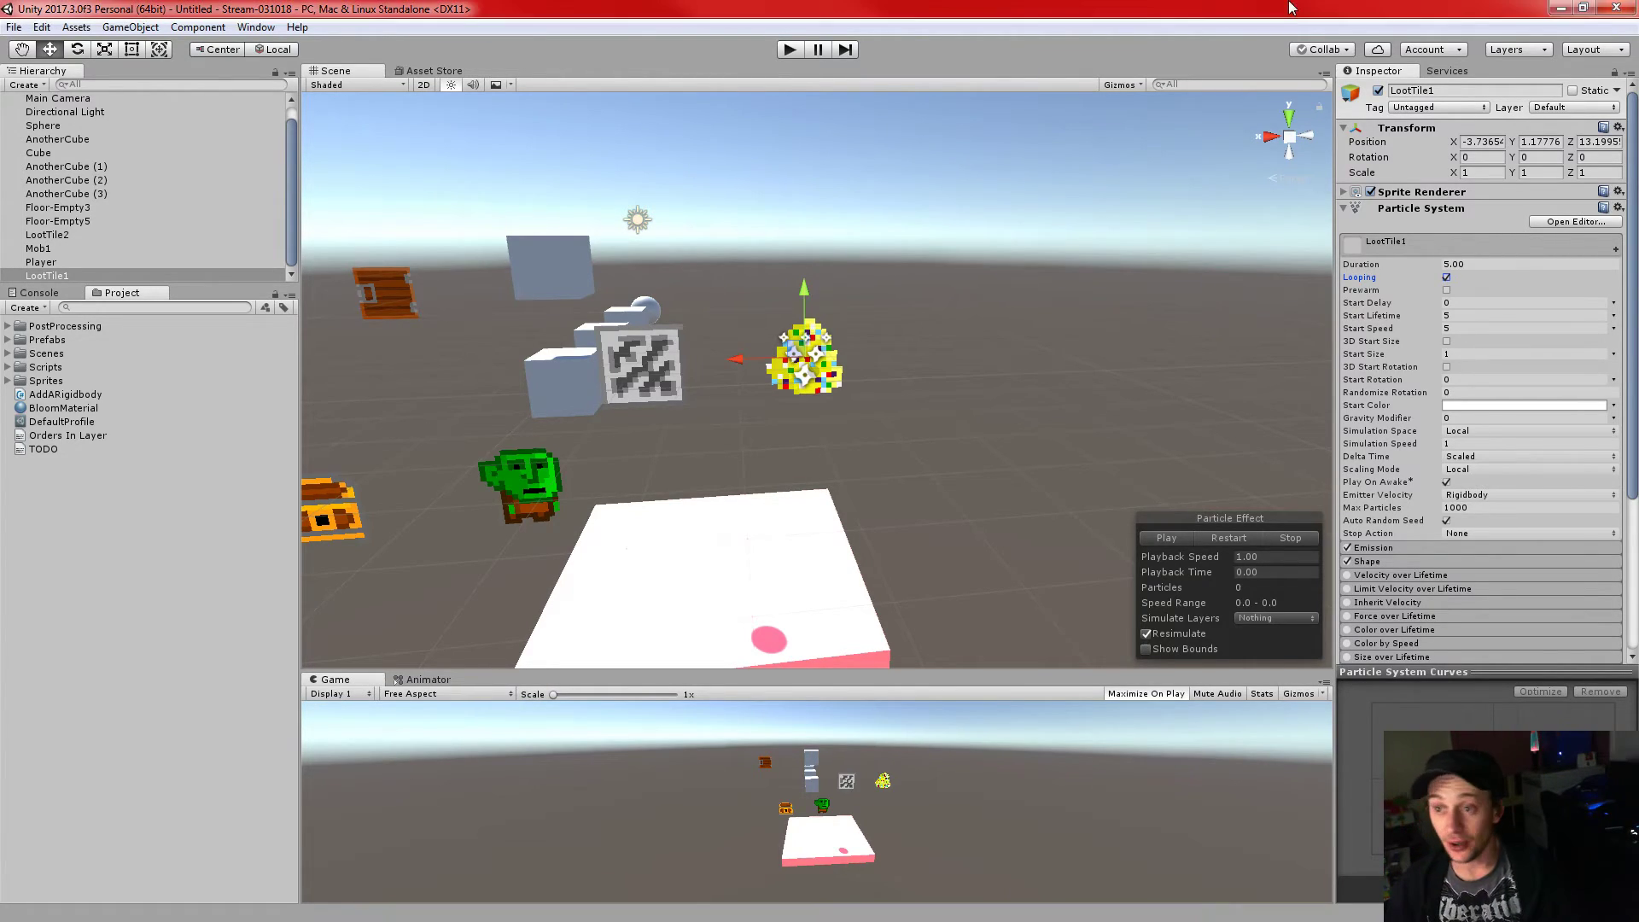
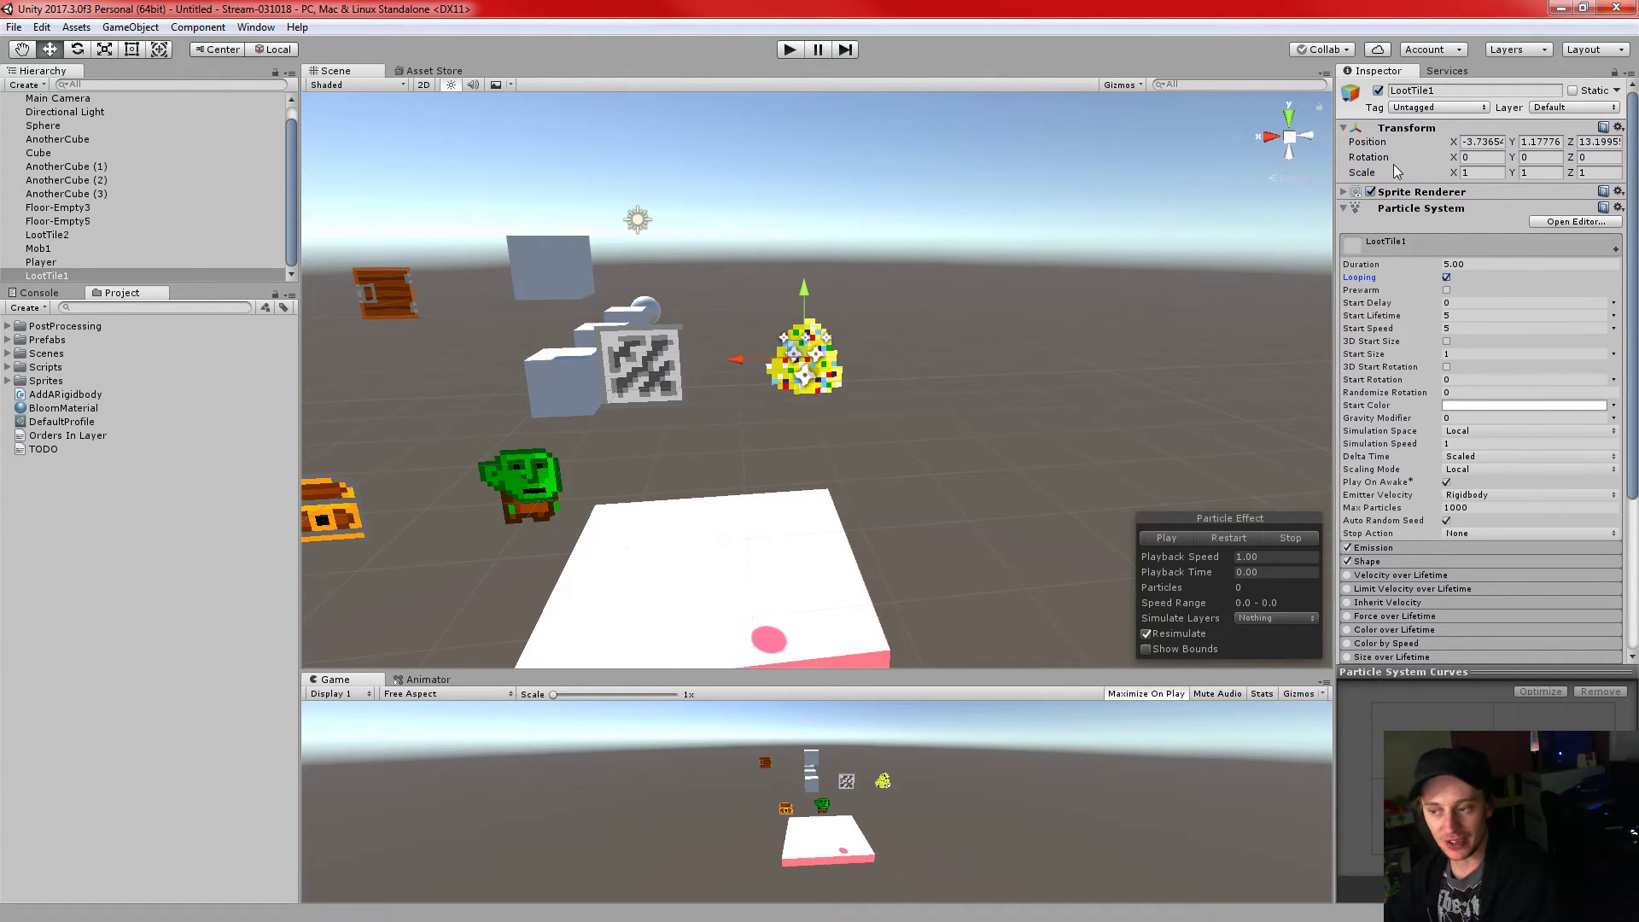
- Review the Start Lifetime and Start Speed settings and run the particle preview with more of the scene in view
click(1480, 316)
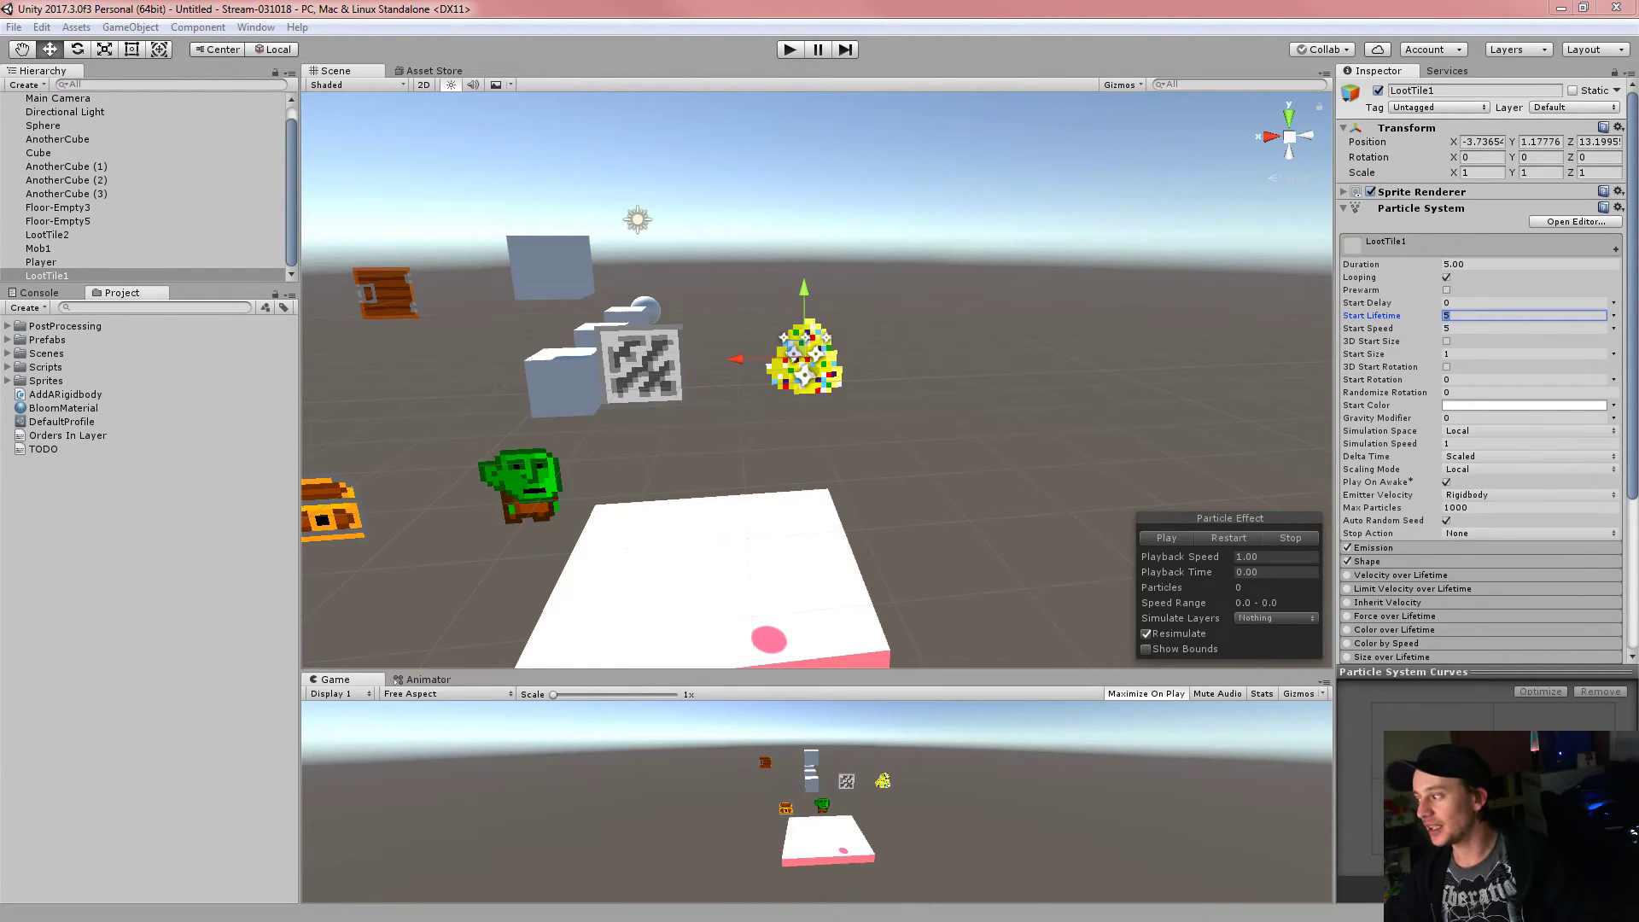
click(1458, 8)
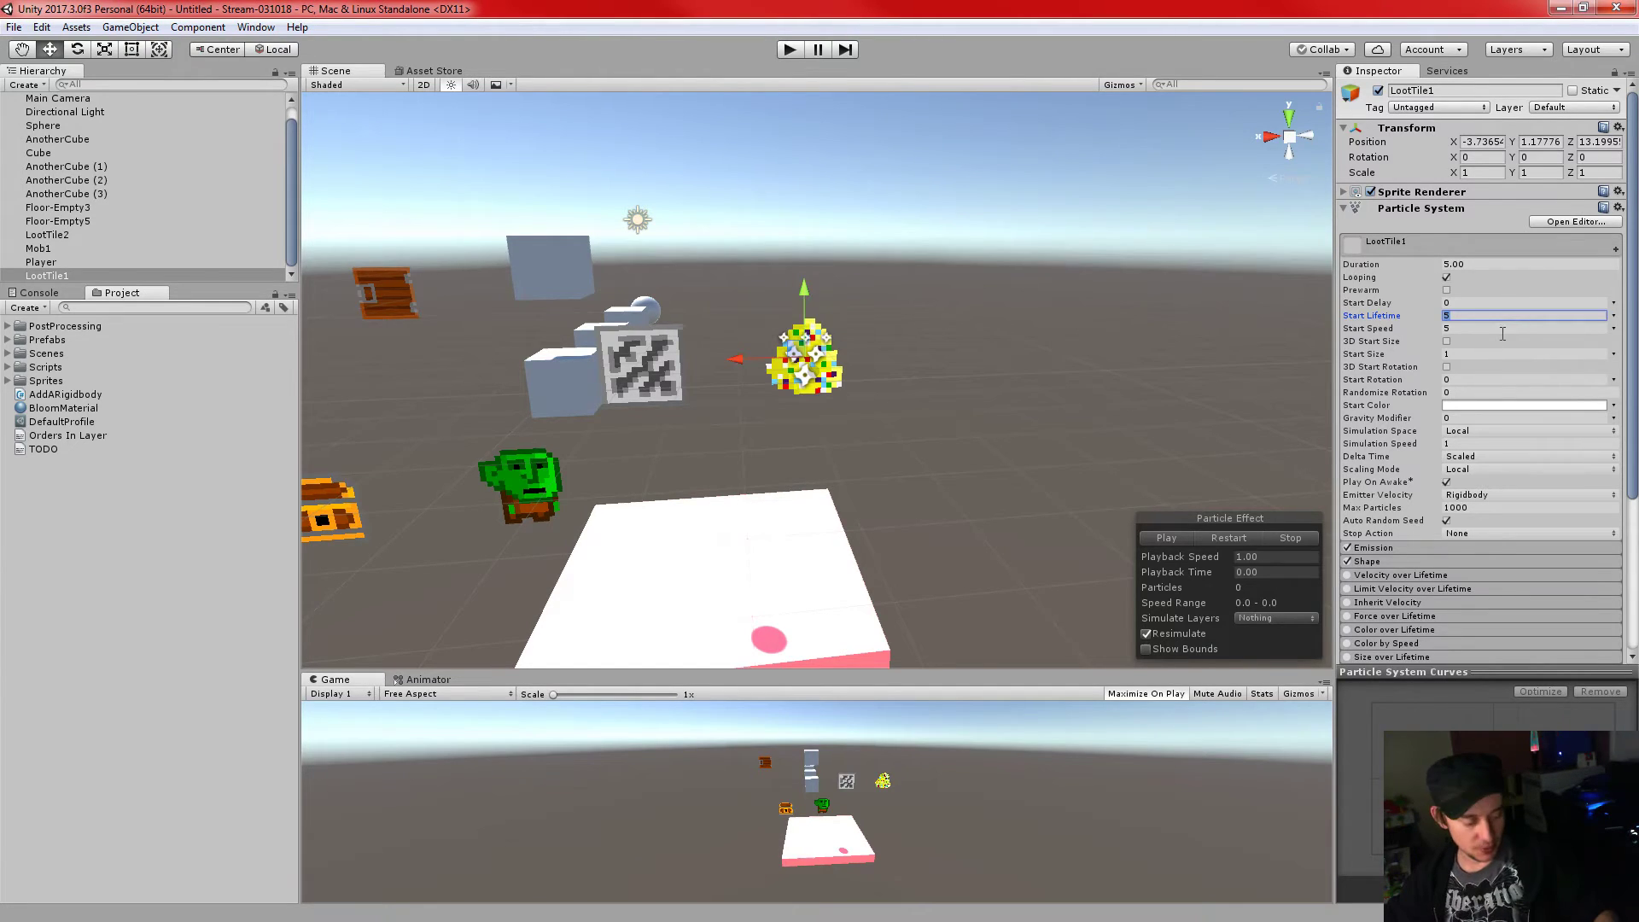
scroll(1494, 337, down, 2)
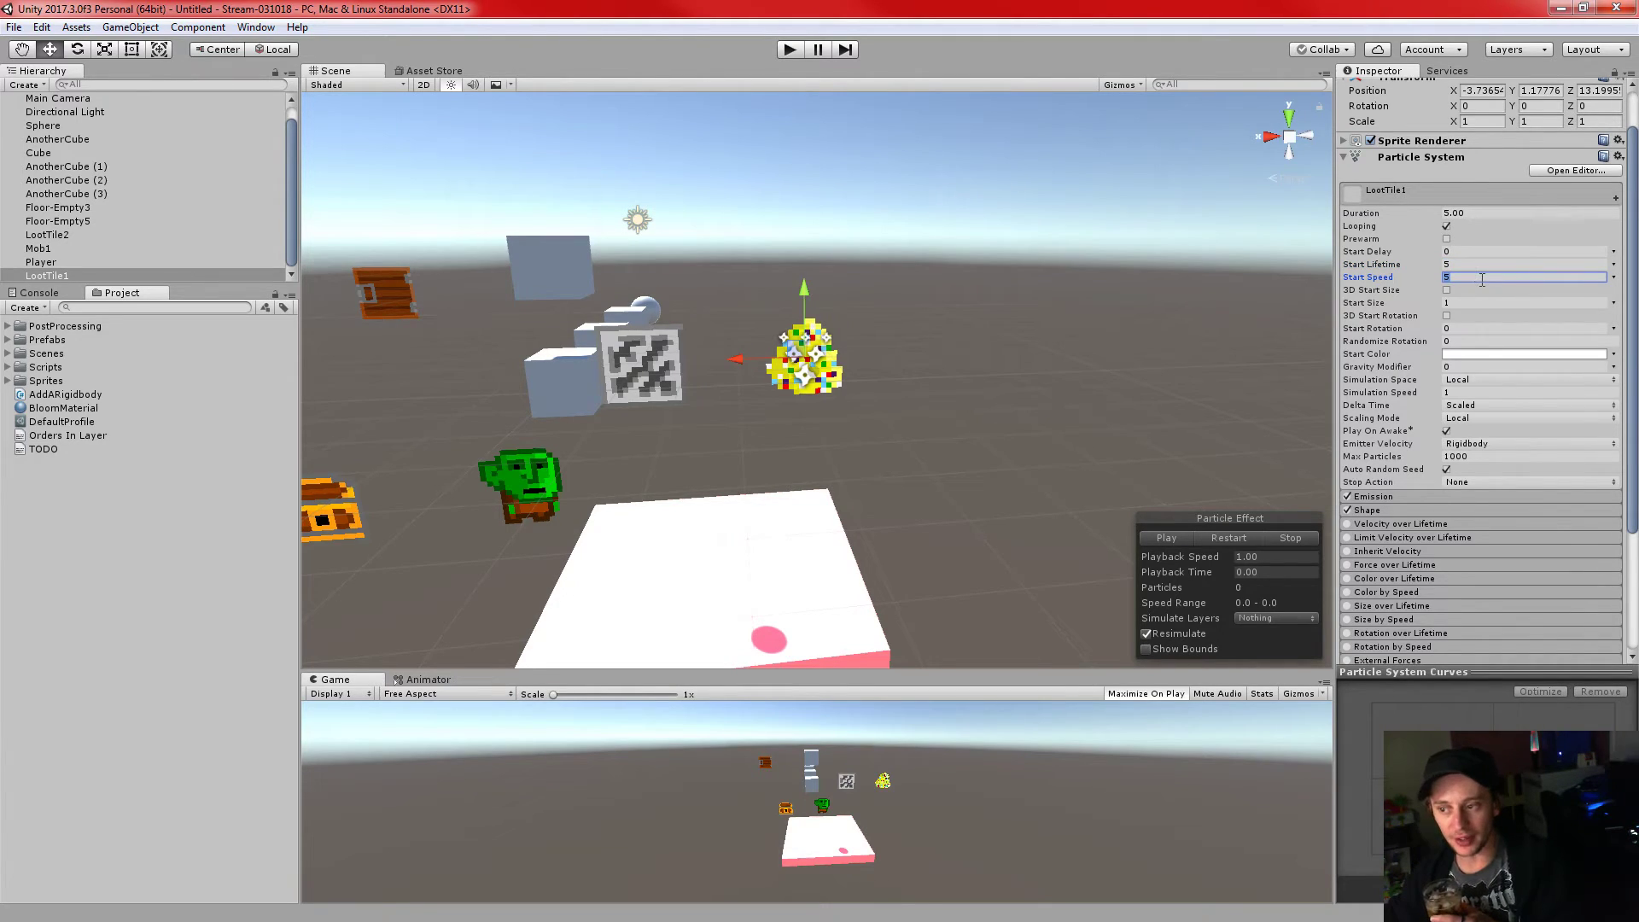
scroll(956, 303, down, 5)
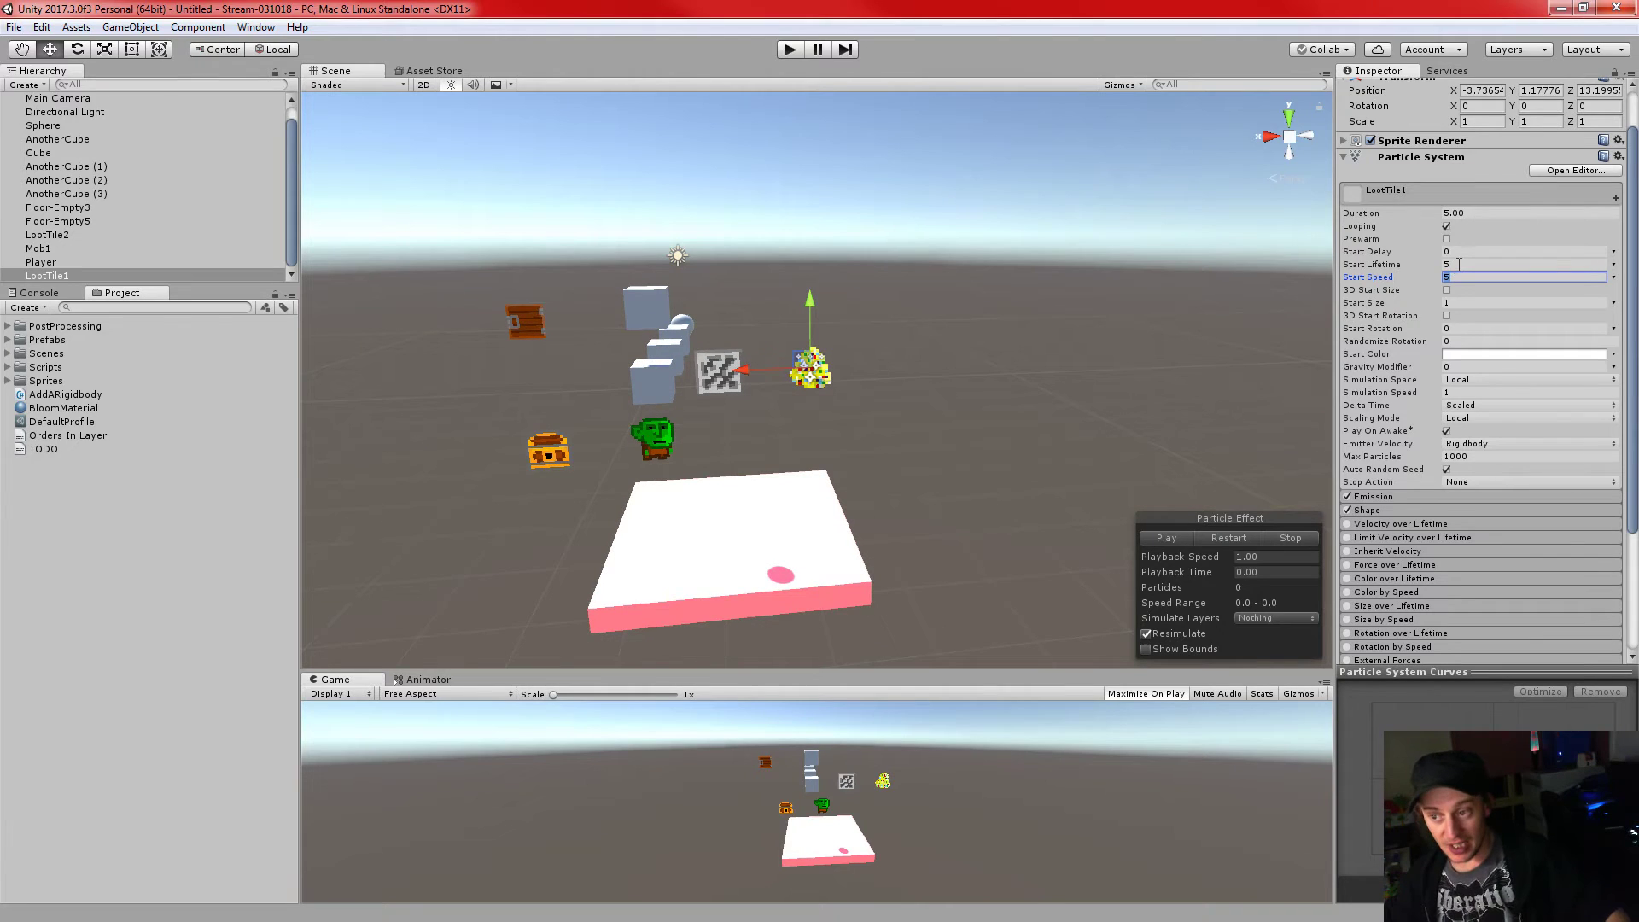
scroll(1087, 359, down, 4)
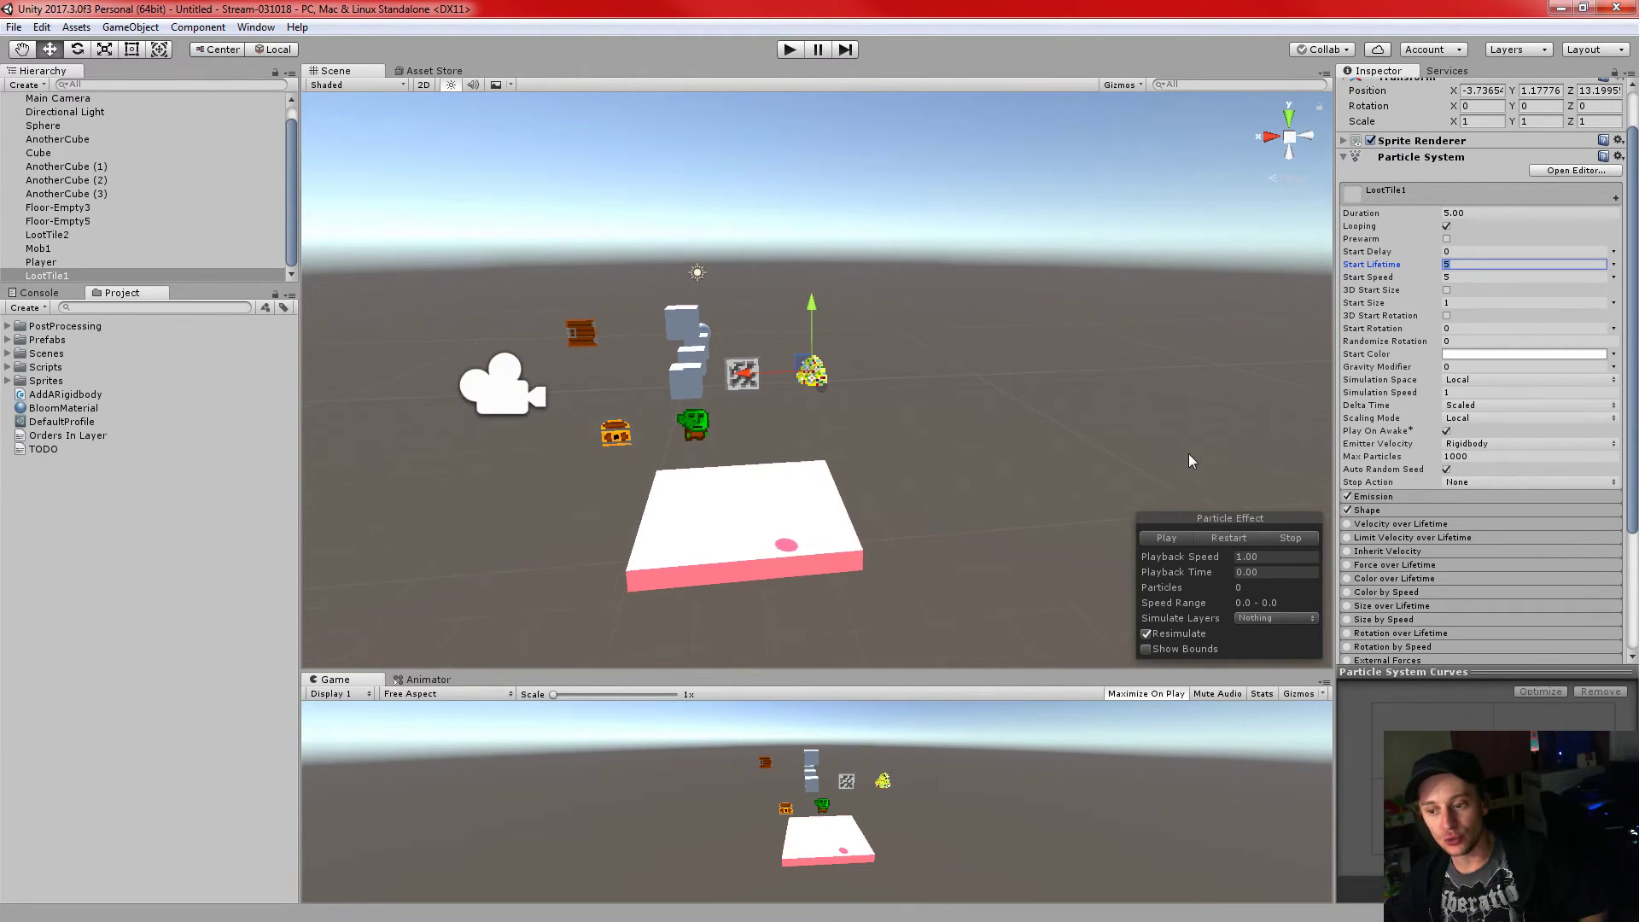
click(1249, 537)
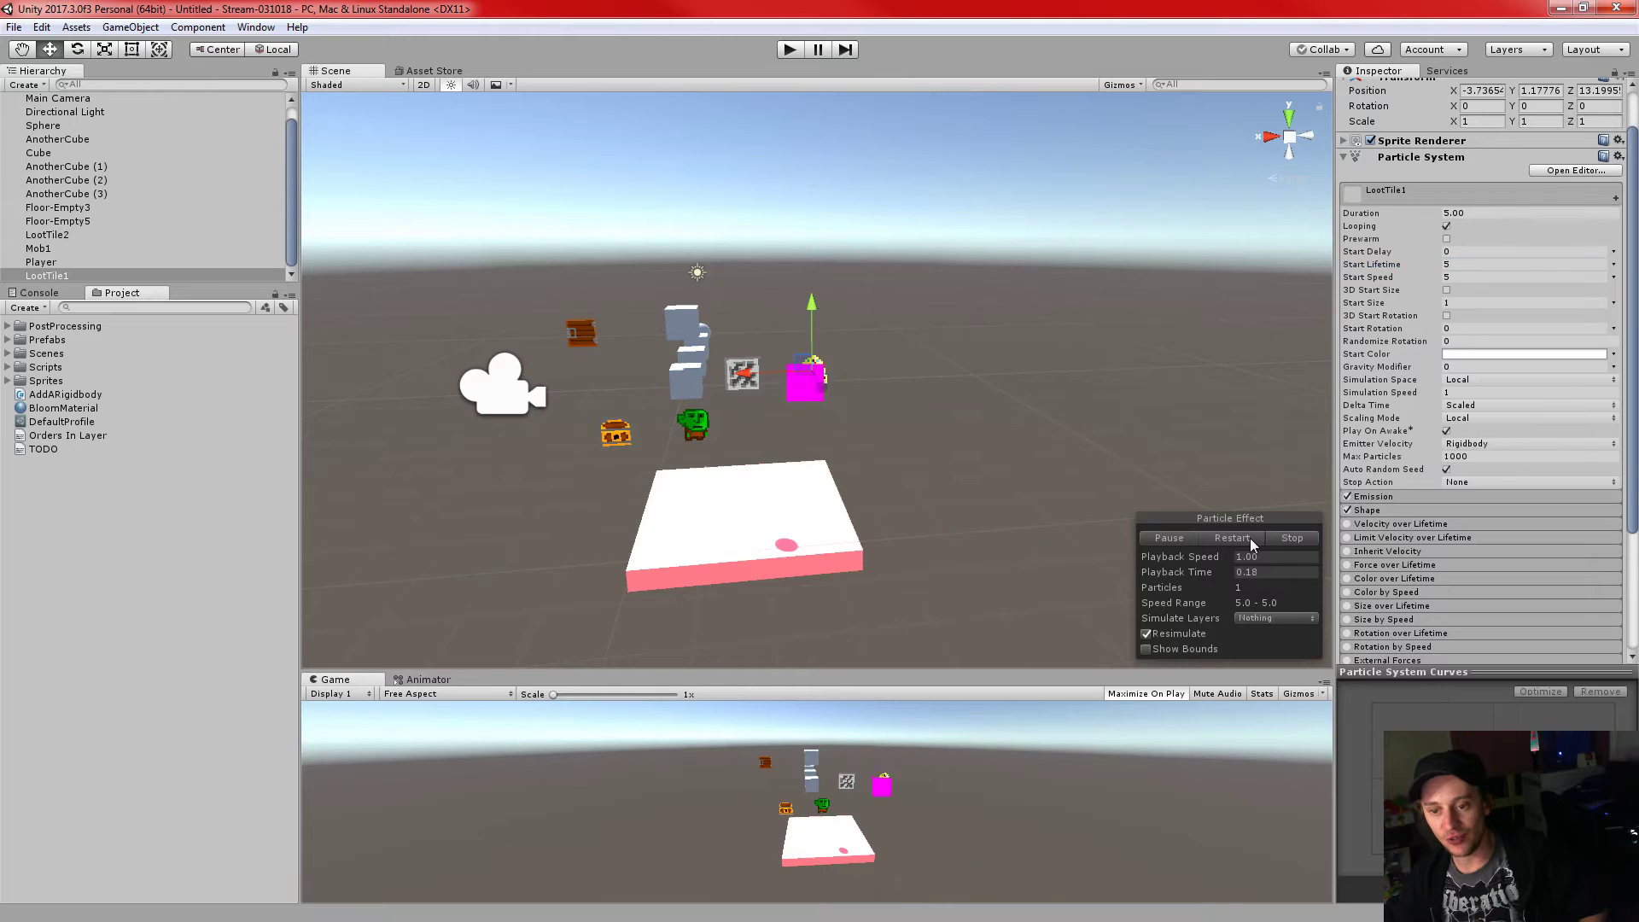
- Reselect LootTile1 and examine its emitted particles from the side in the Scene view
drag(1194, 374, 1170, 373)
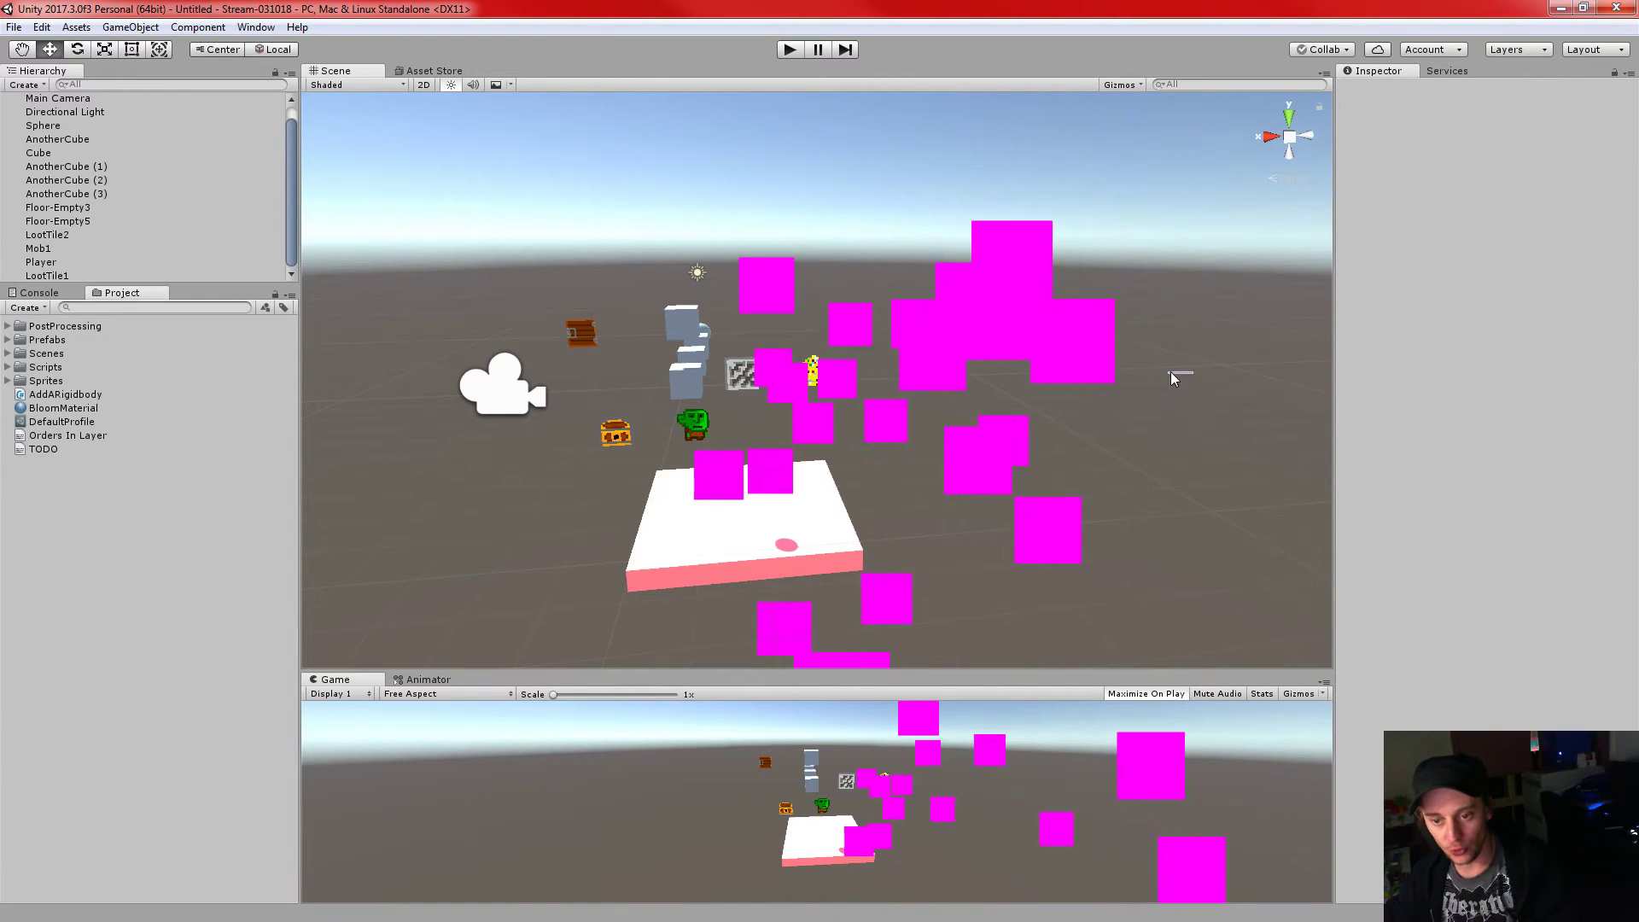
click(827, 373)
middle_drag(1055, 364, 559, 338)
right_drag(885, 300, 243, 269)
key(w)
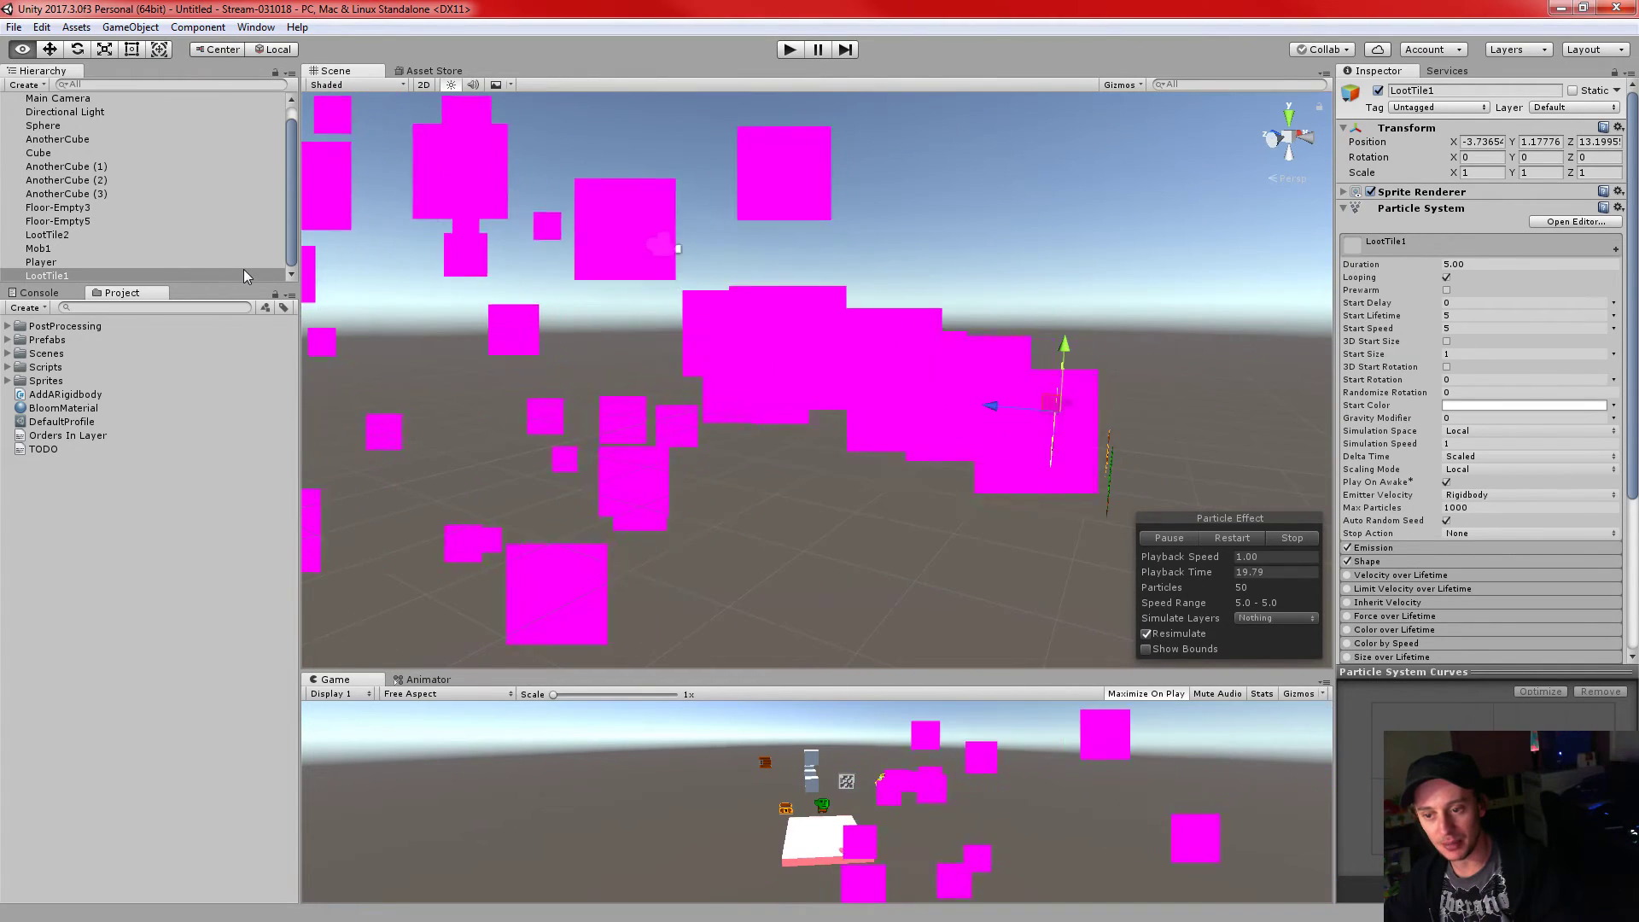
double_click(243, 269)
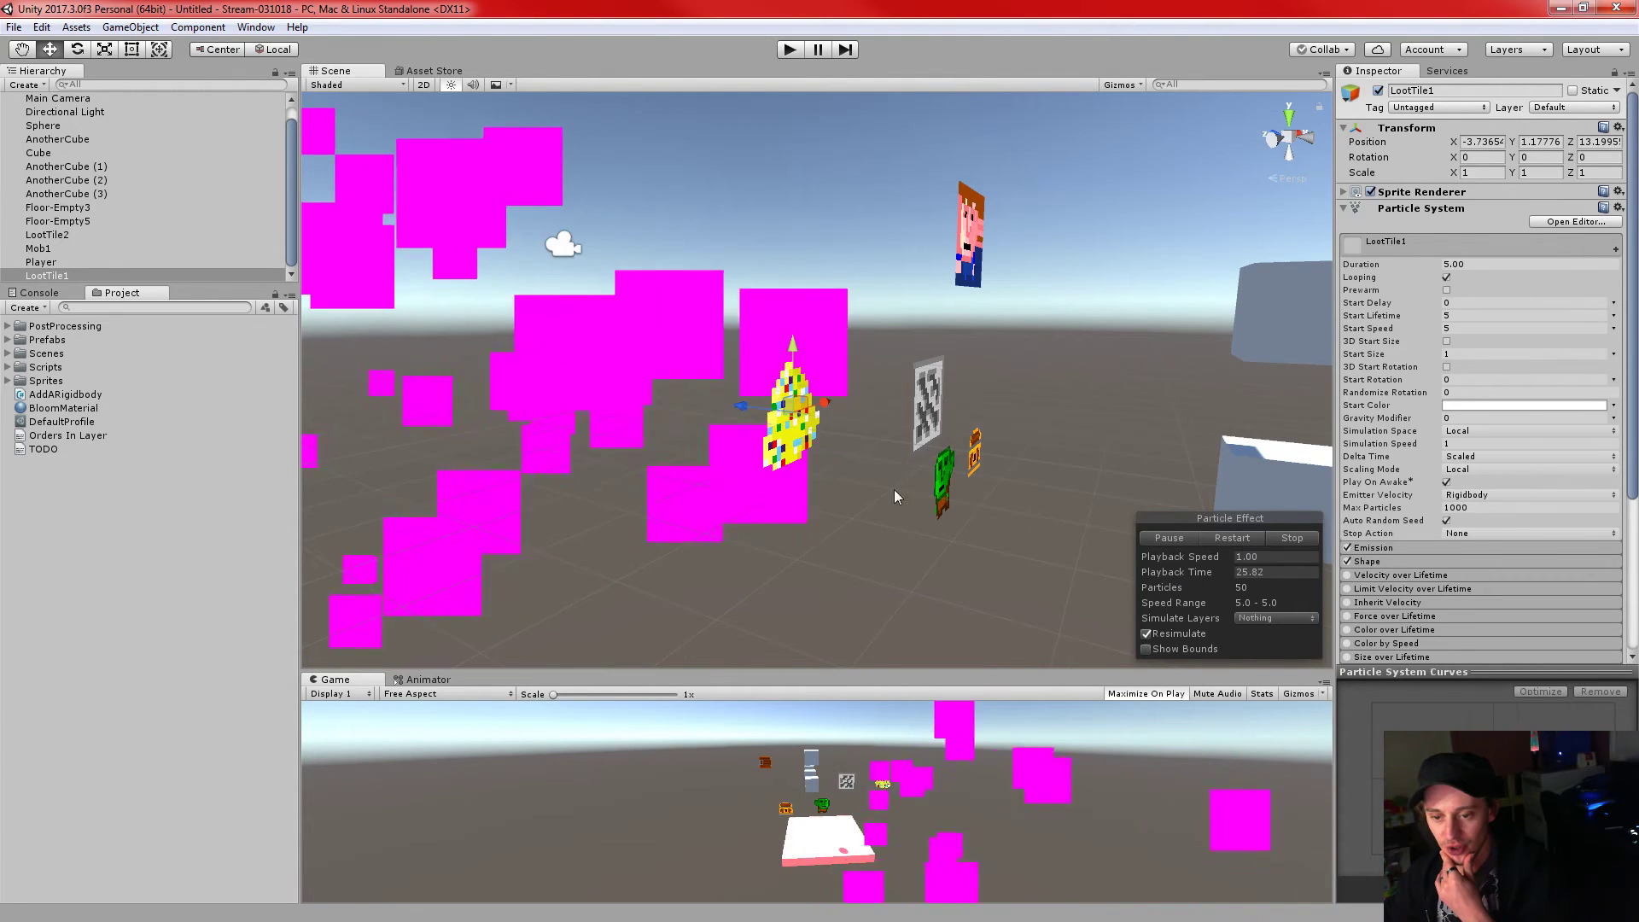
key(s)
key(a)
right_drag(1073, 520, 1162, 510)
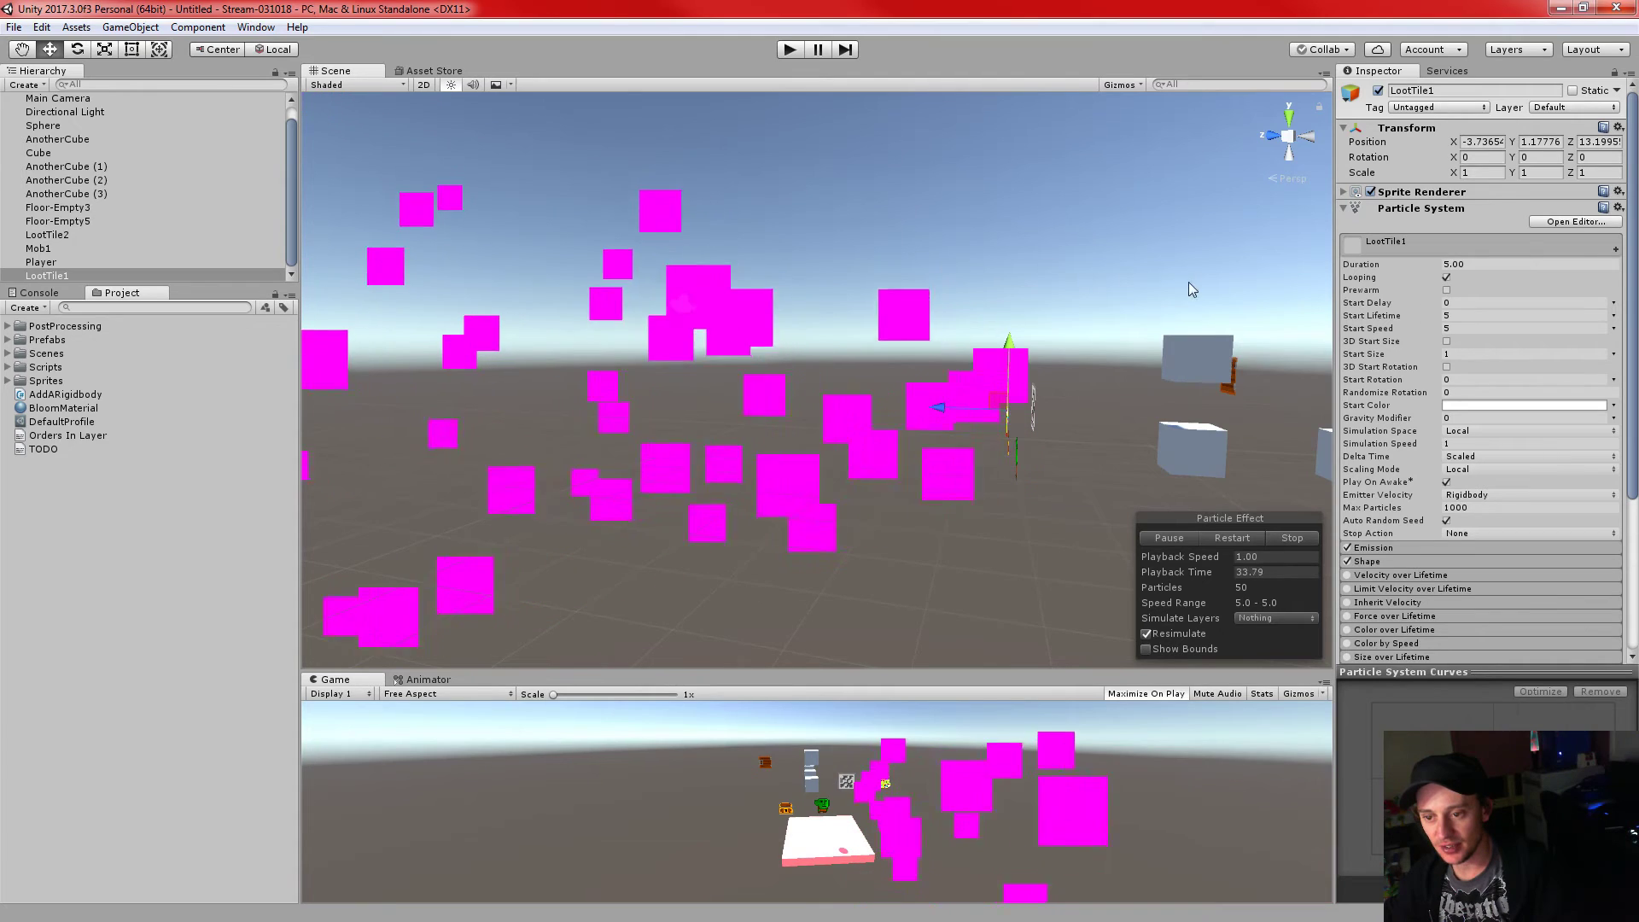
- Set the Particle System's Start Lifetime to 1, try a Start Speed of 2, and set Start Speed to 10
click(1494, 315)
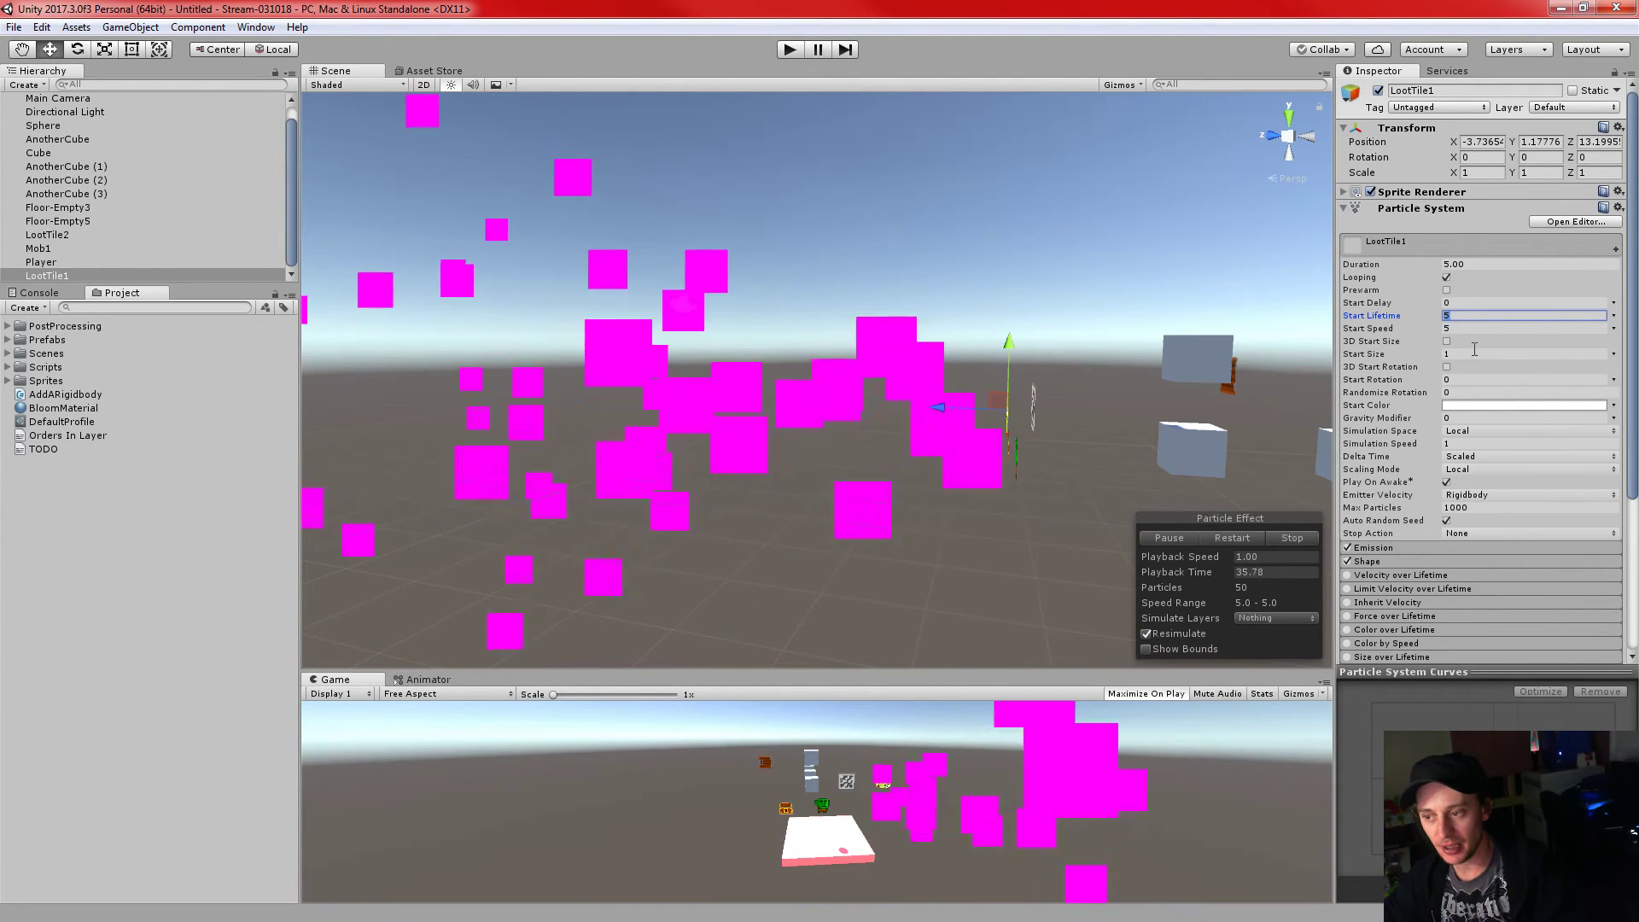
text(1)
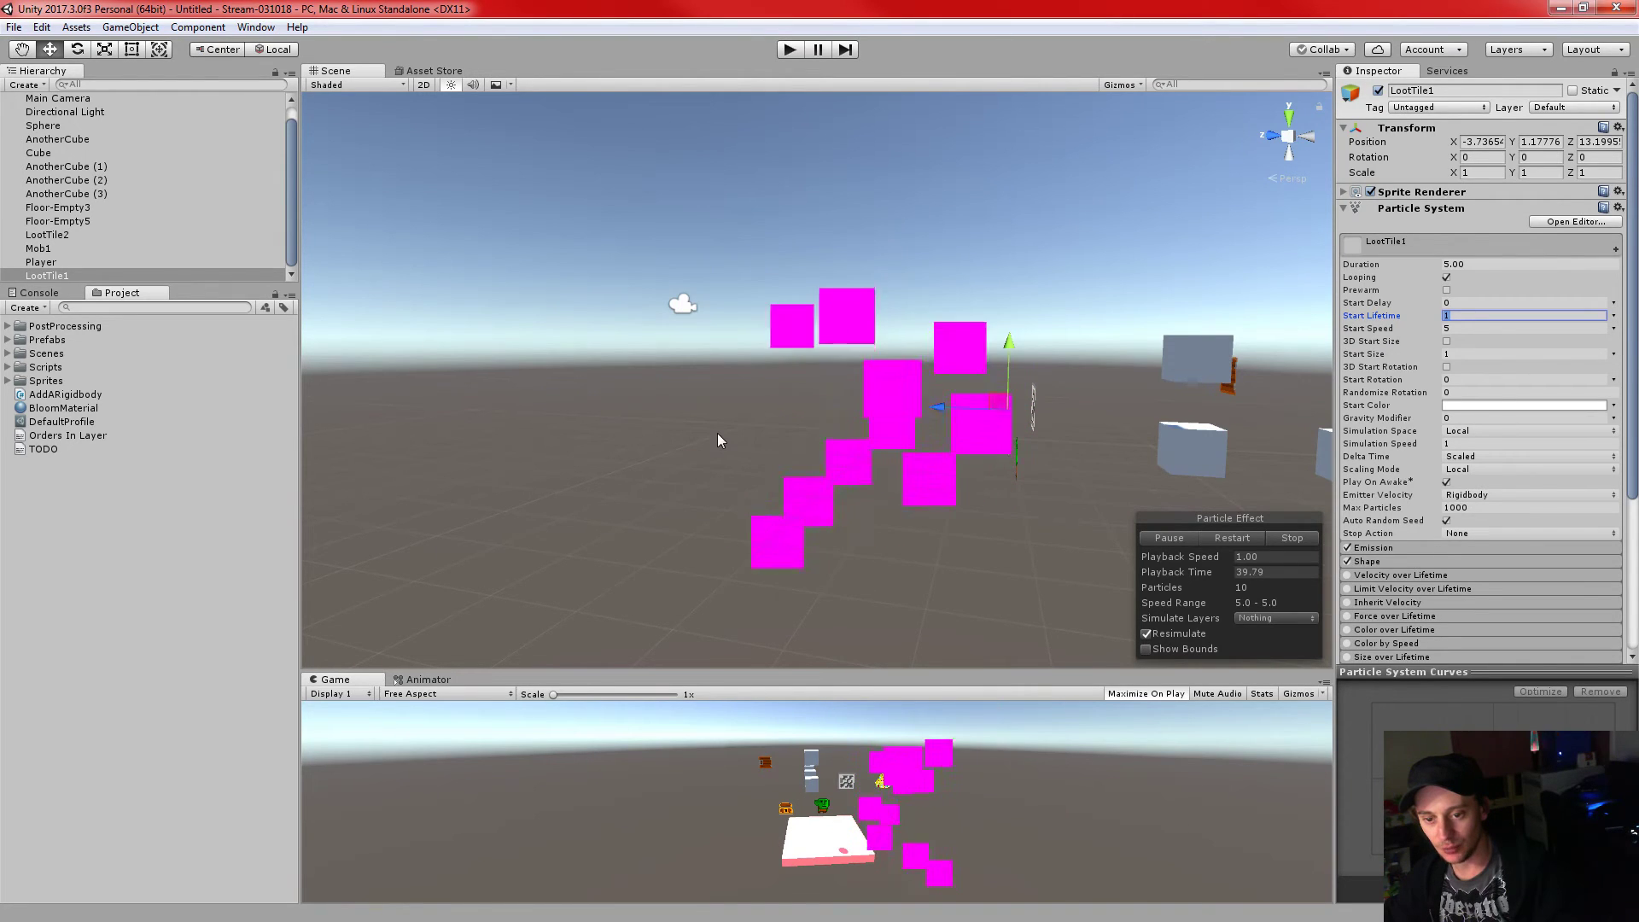
click(1497, 327)
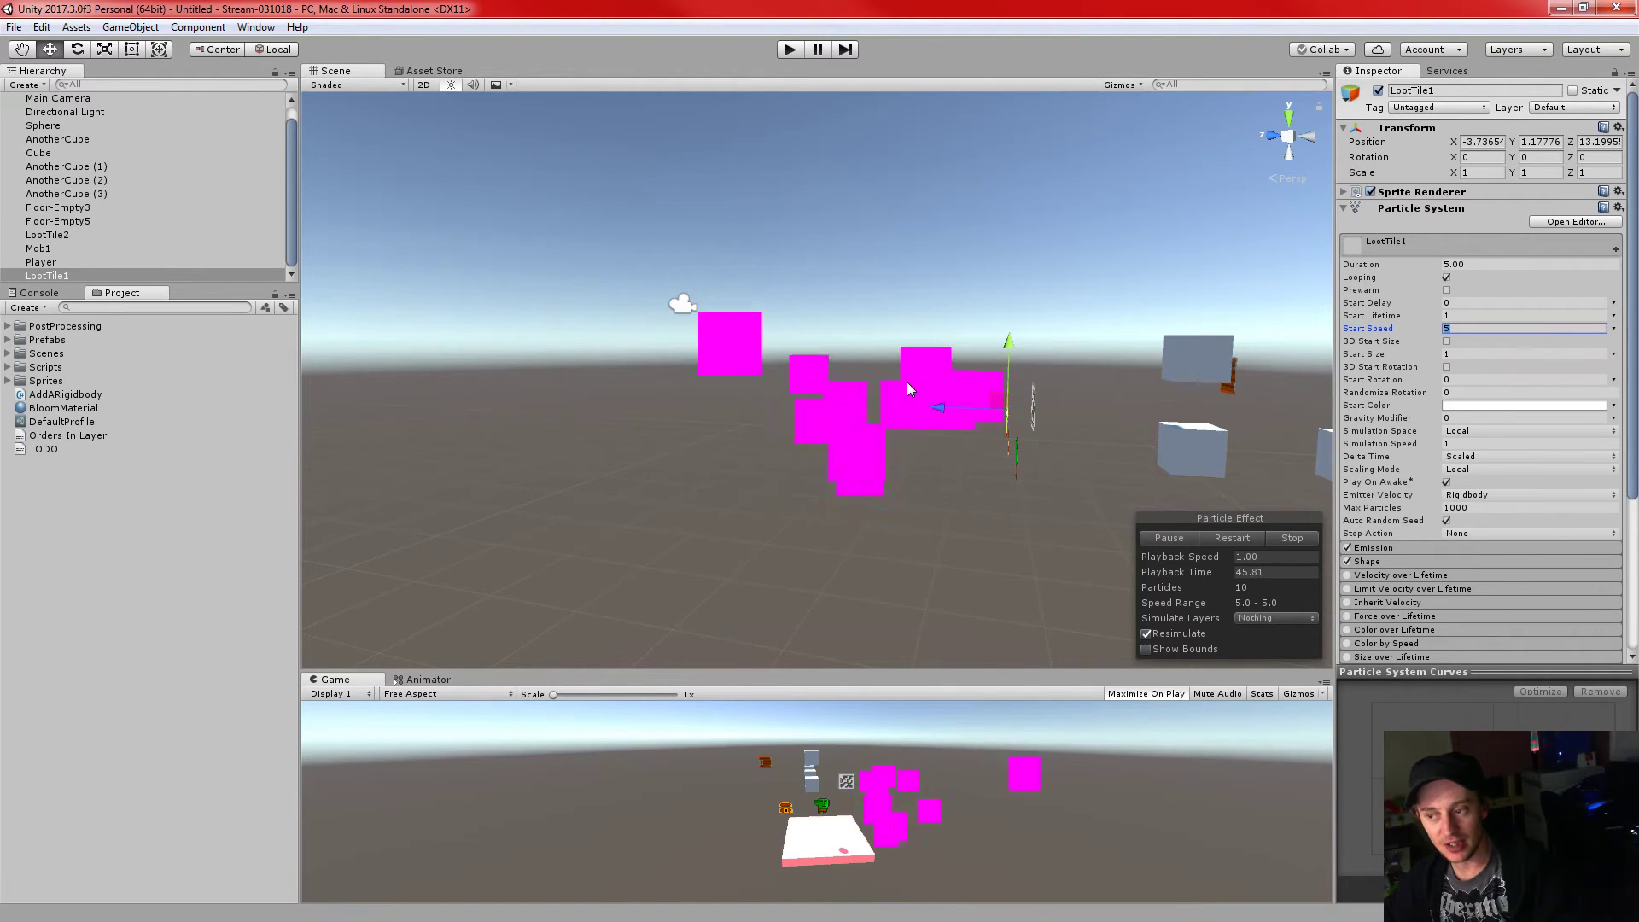
text(2)
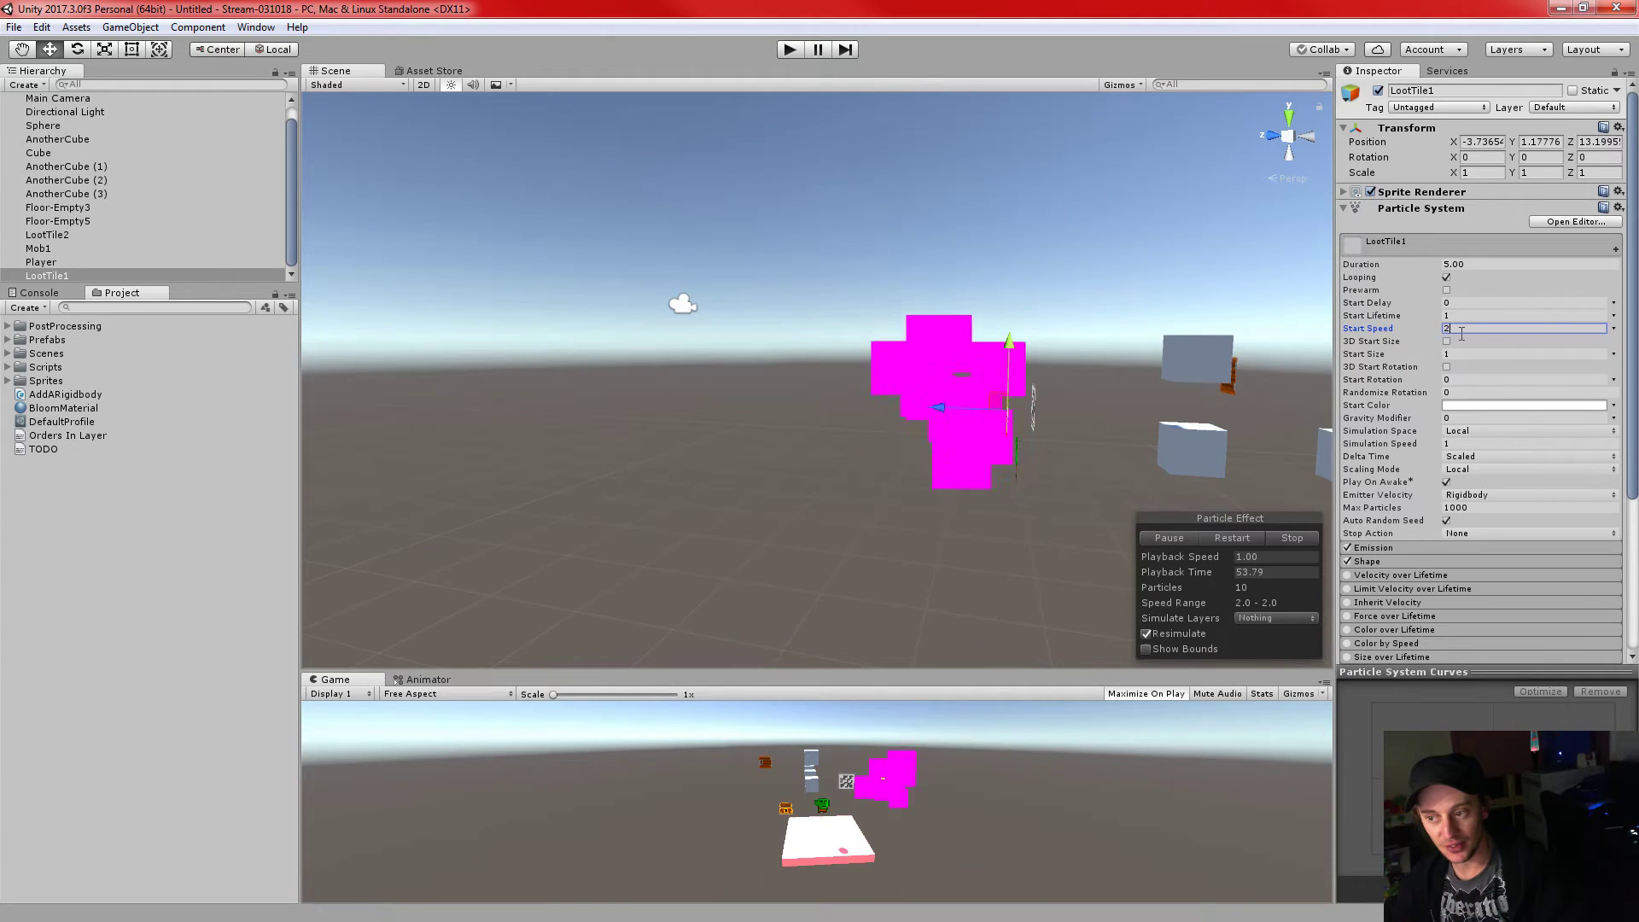
alt+drag(870, 535, 943, 517)
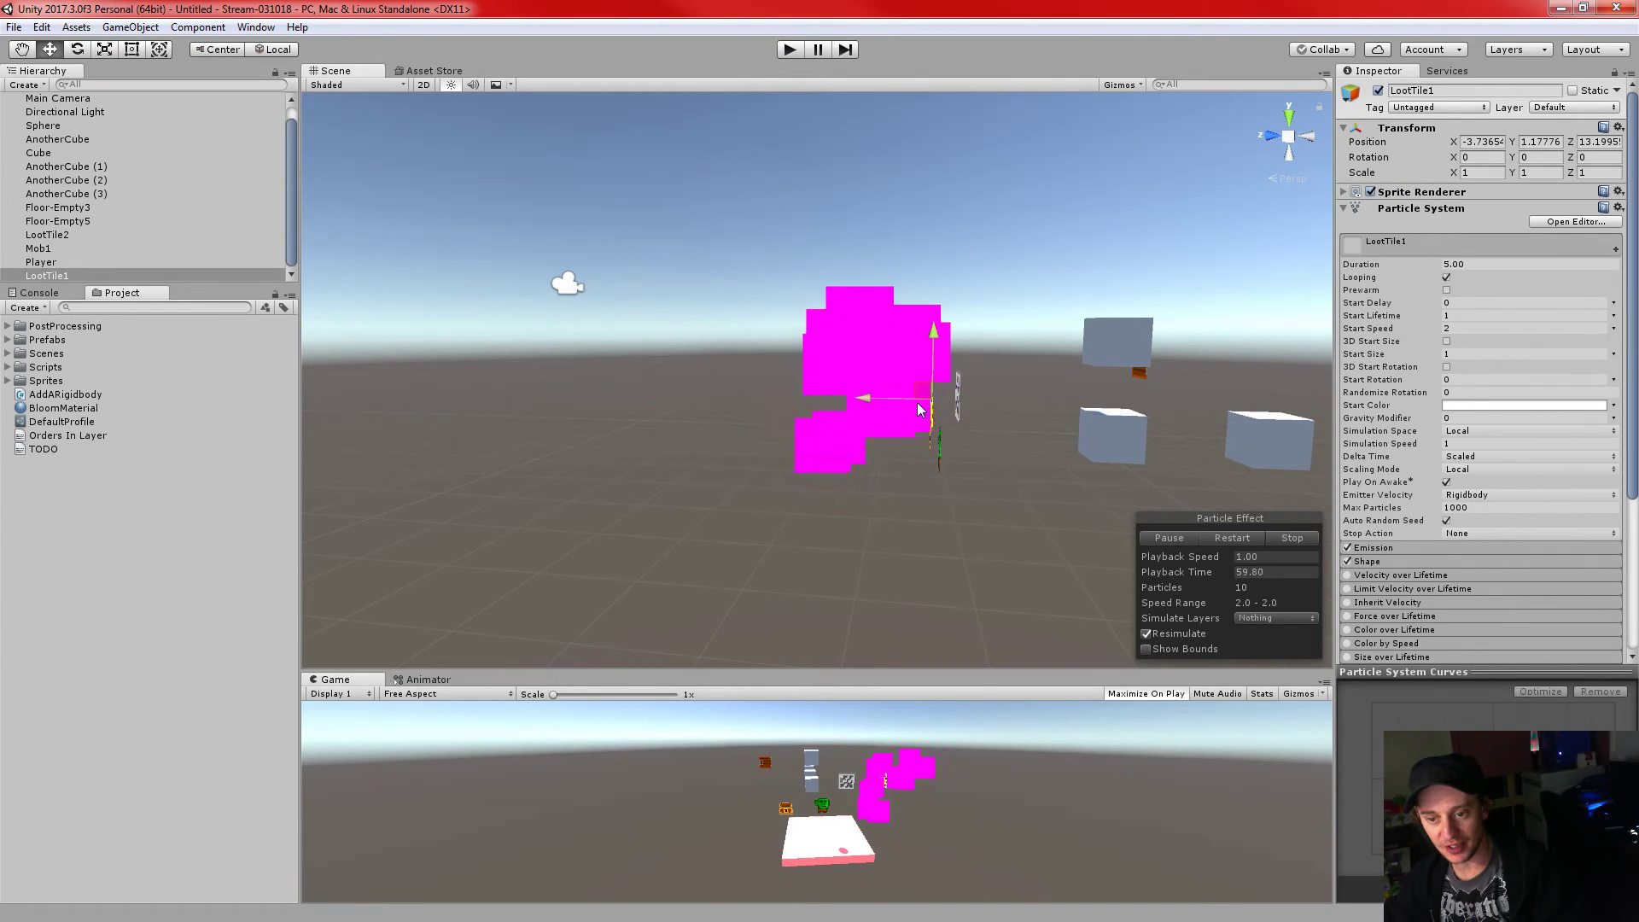
click(1462, 328)
text(10)
alt+drag(688, 379, 891, 346)
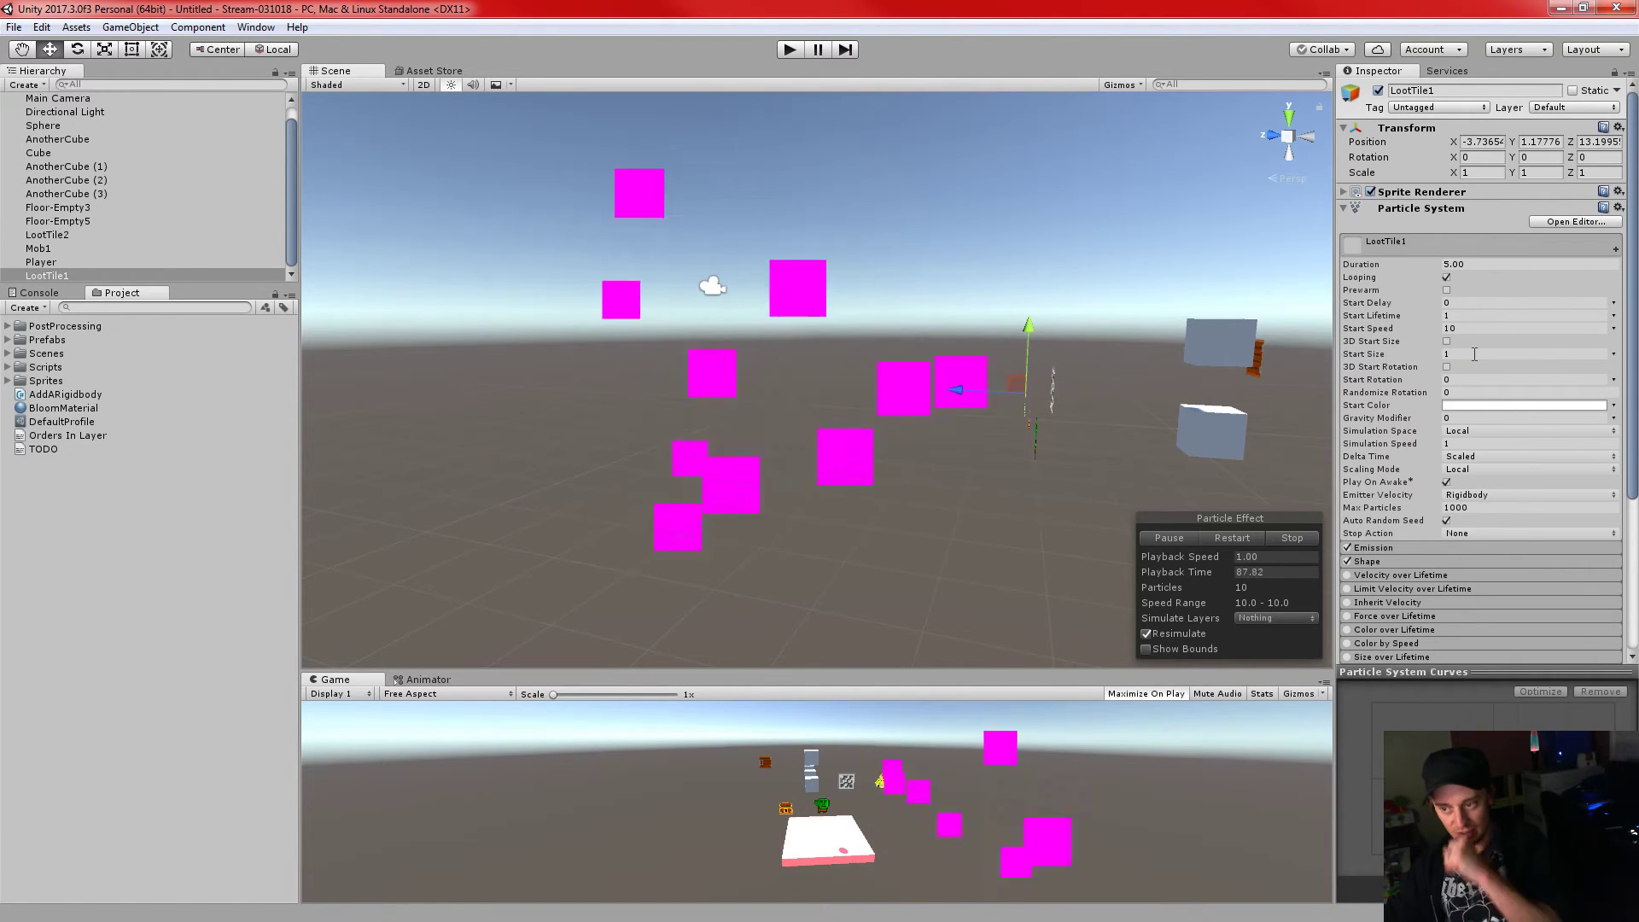
- Try the 3D Start Size option, check the value modes for its separate axes, and turn it off again
click(1446, 341)
click(1446, 342)
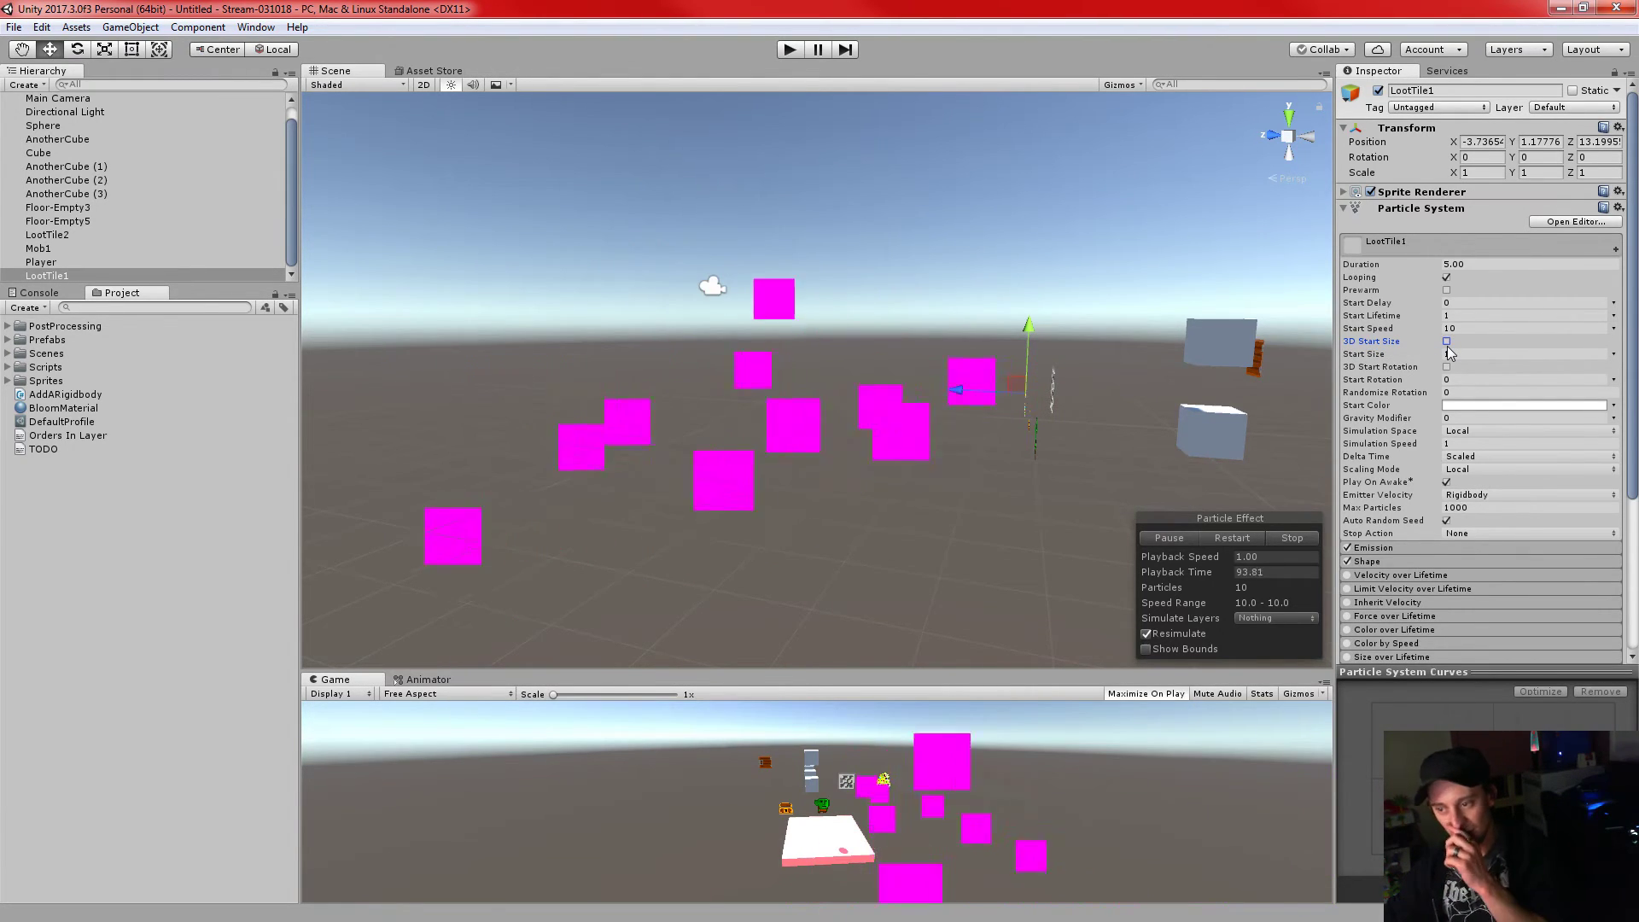
click(1446, 342)
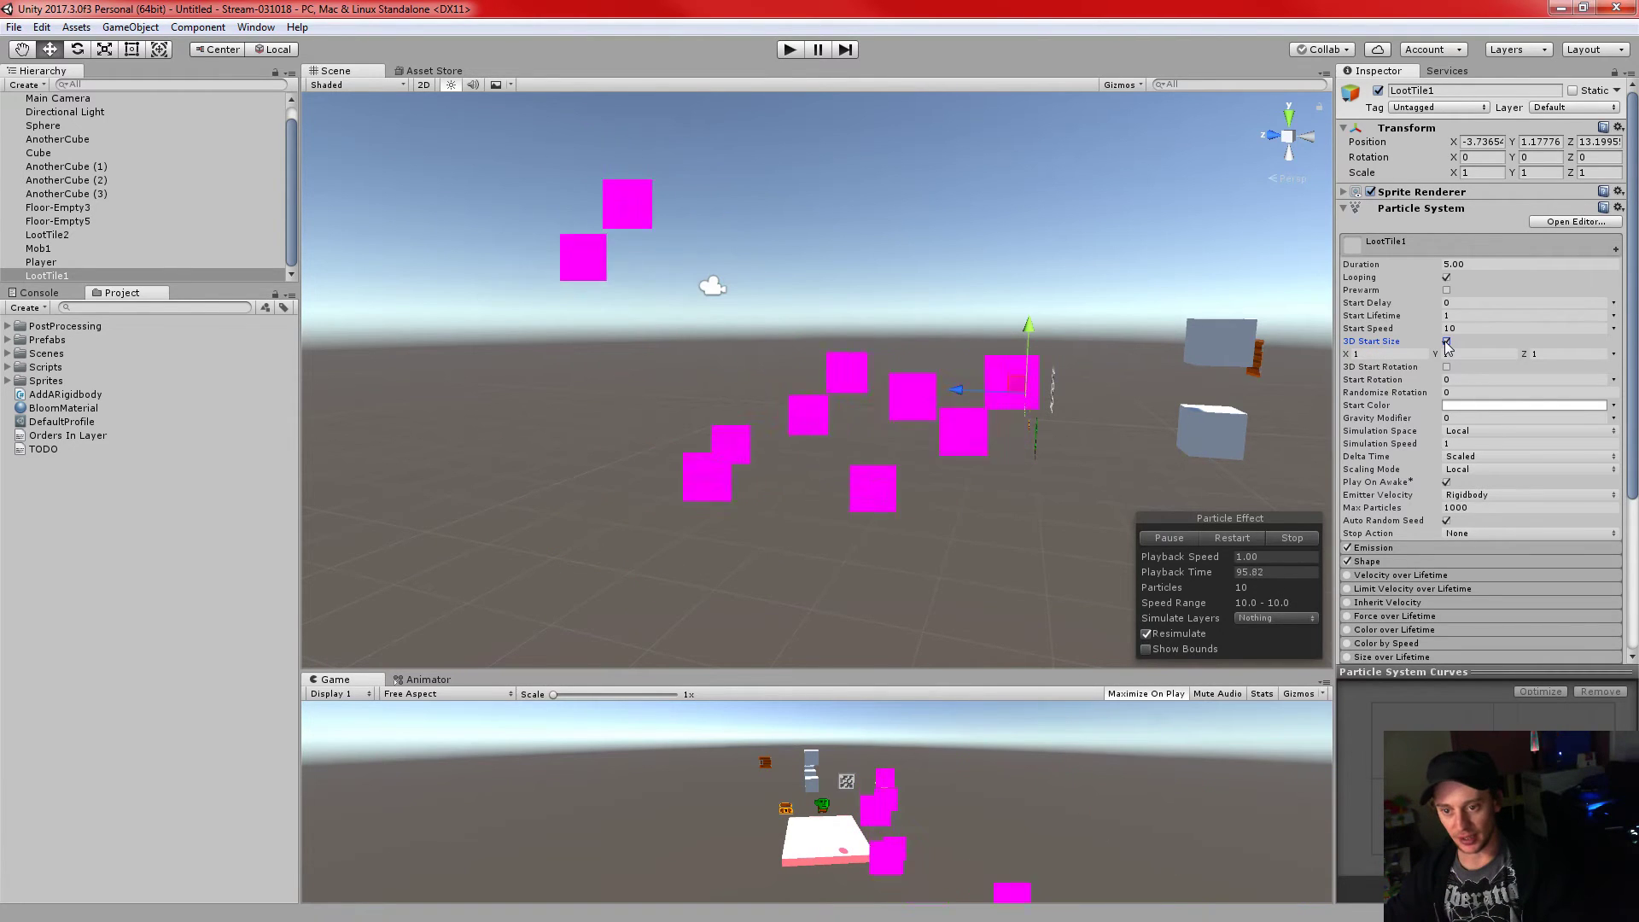
click(1446, 342)
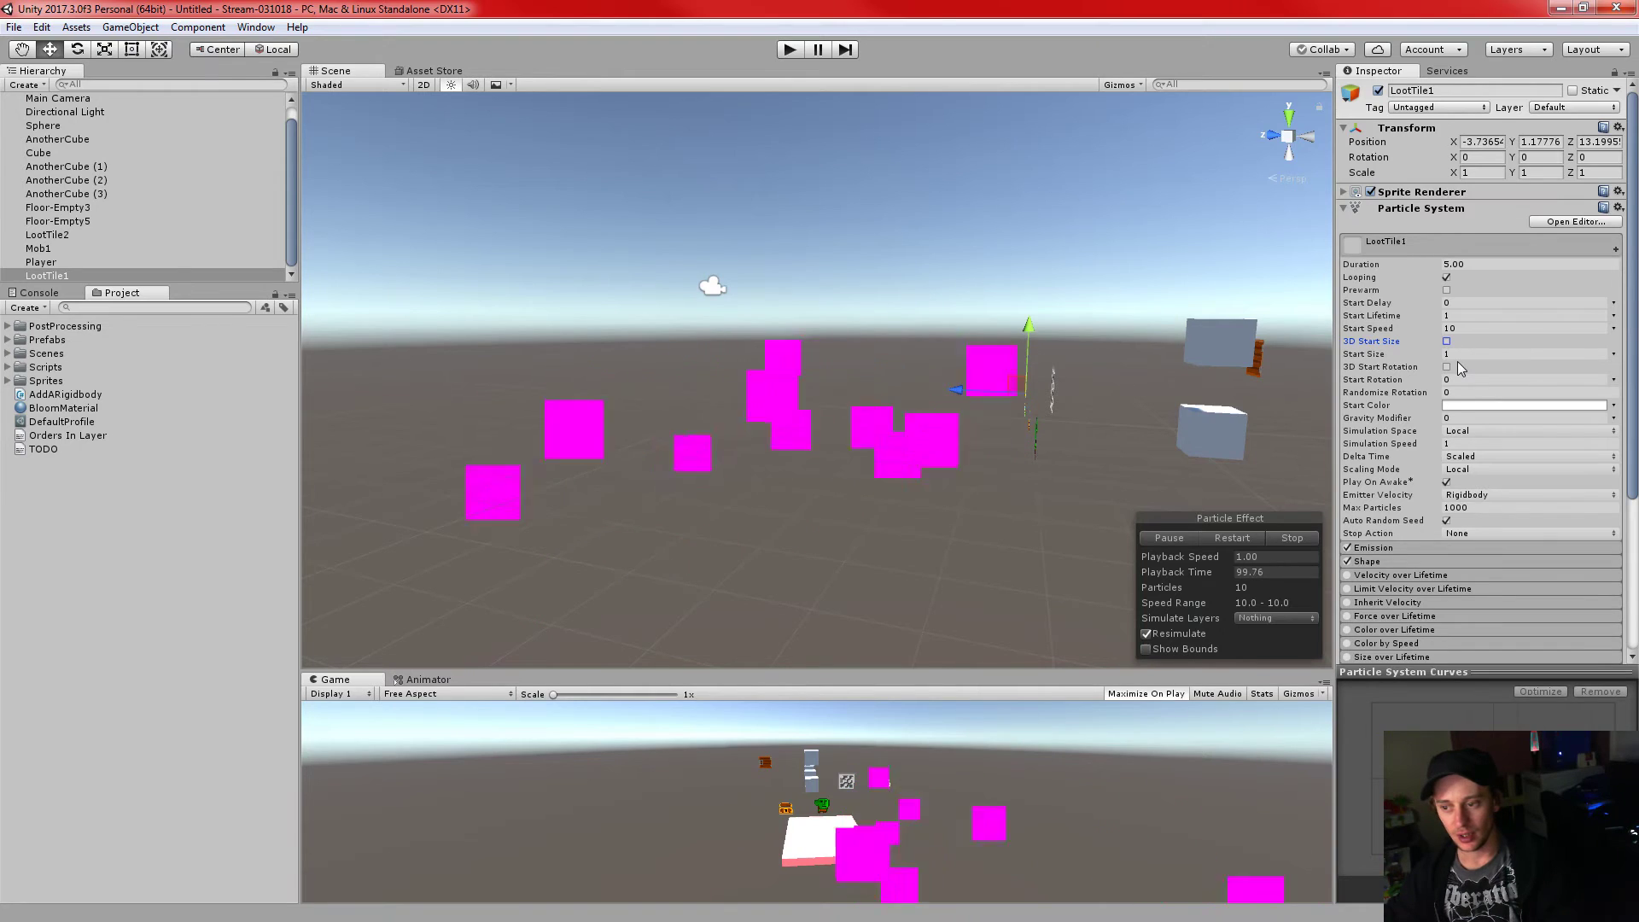
click(1446, 341)
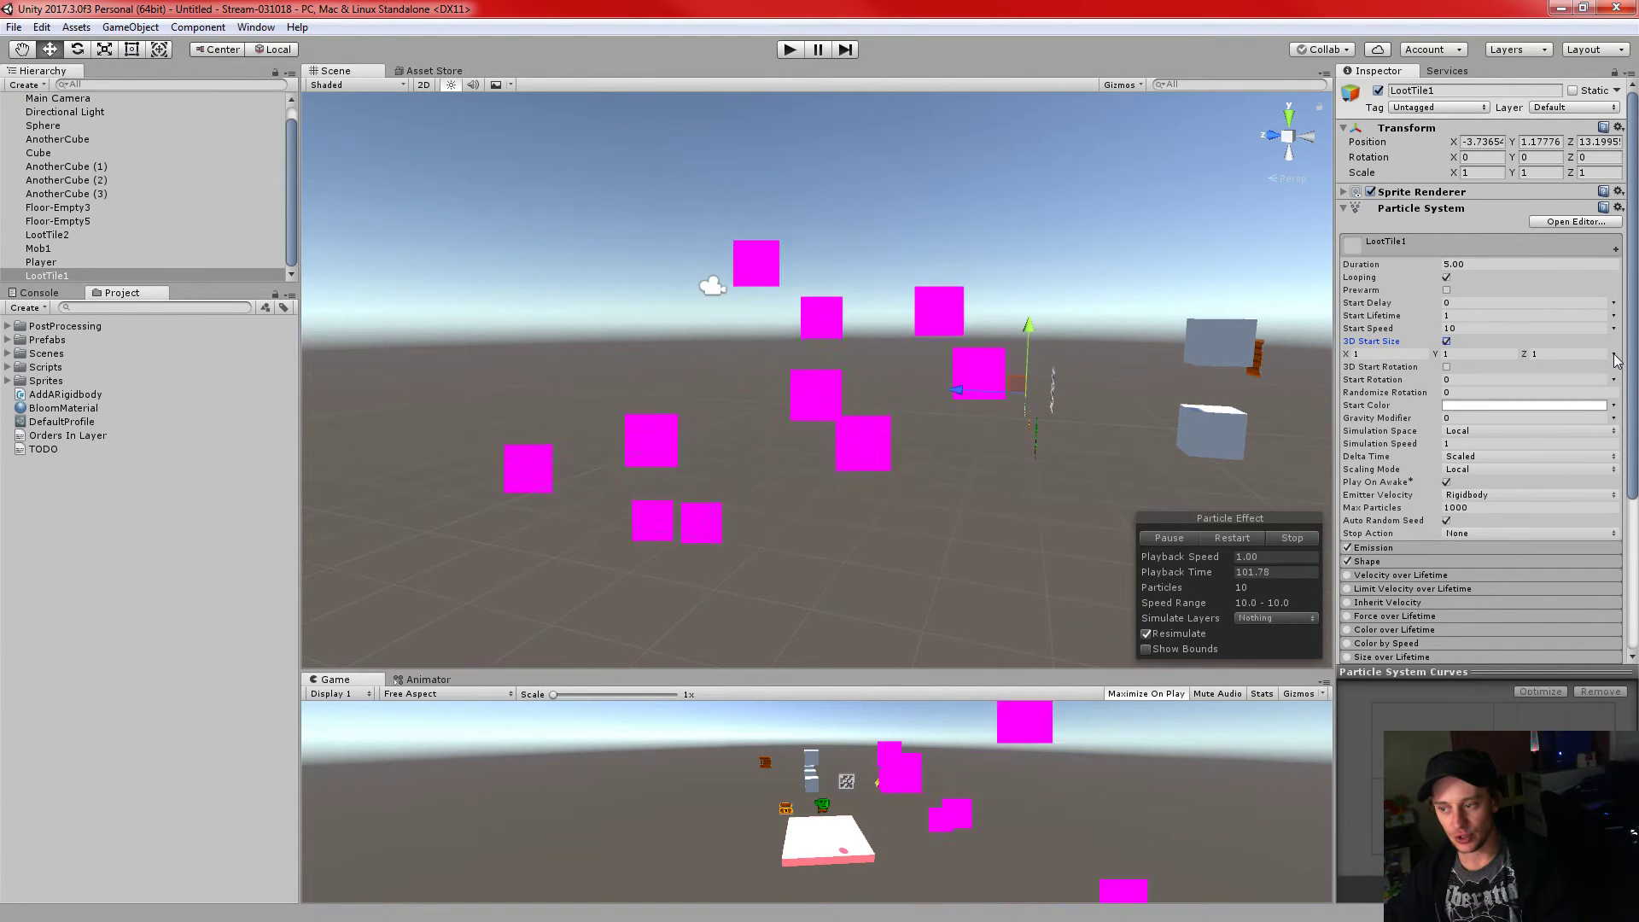
click(1613, 354)
click(1613, 354)
click(1269, 4)
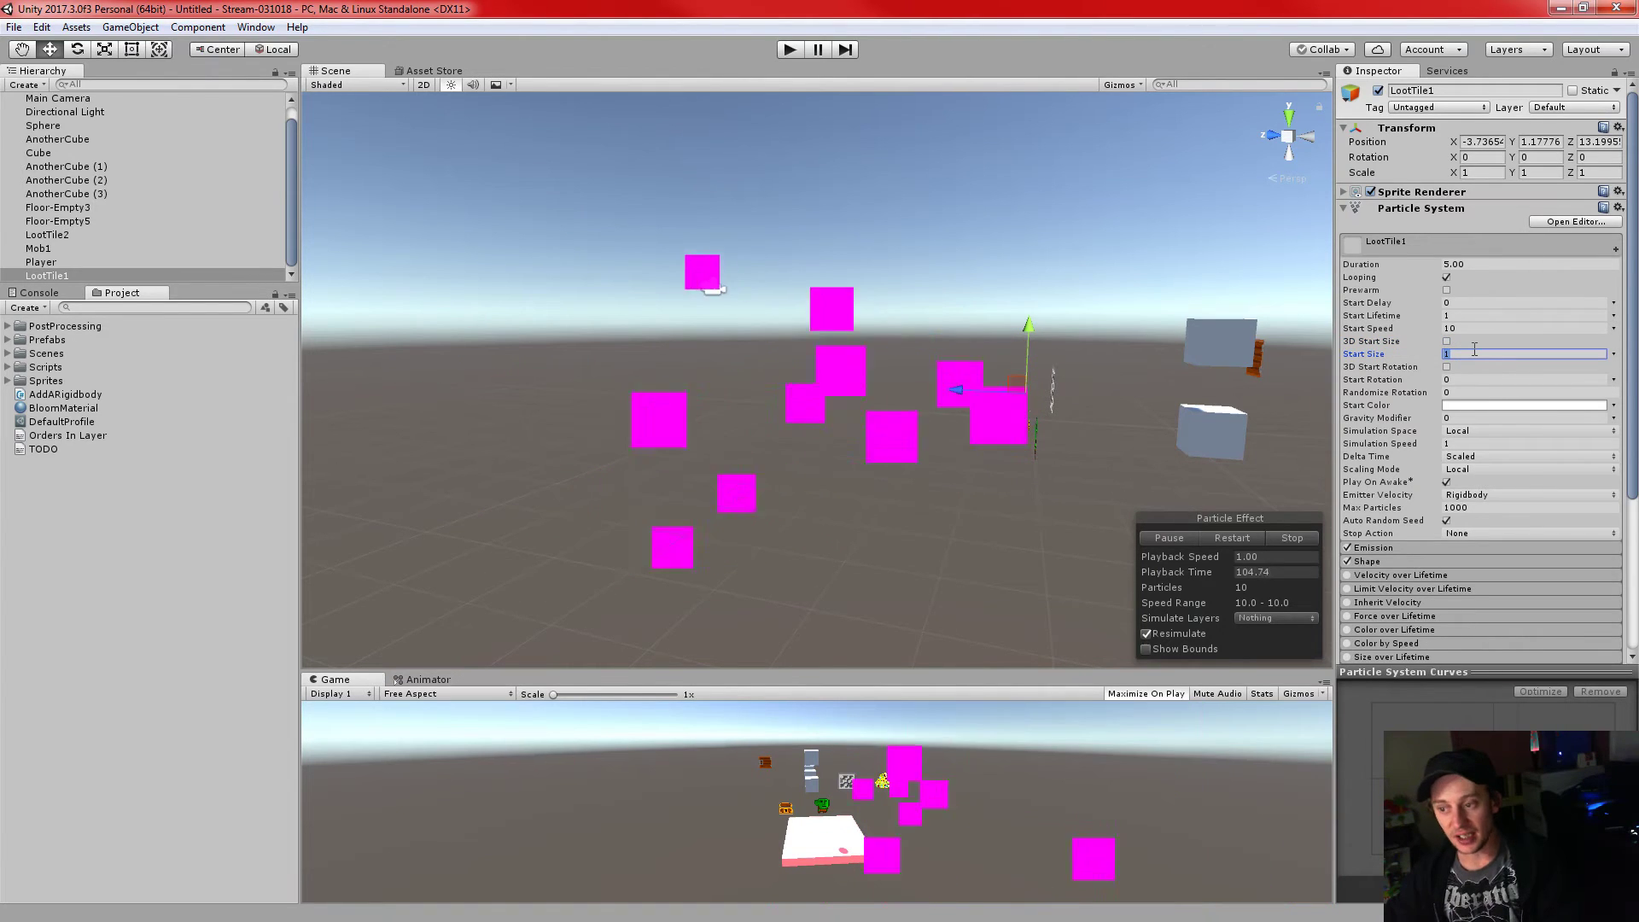
- Try a particle Start Size of 5 and return it to 1
click(1500, 357)
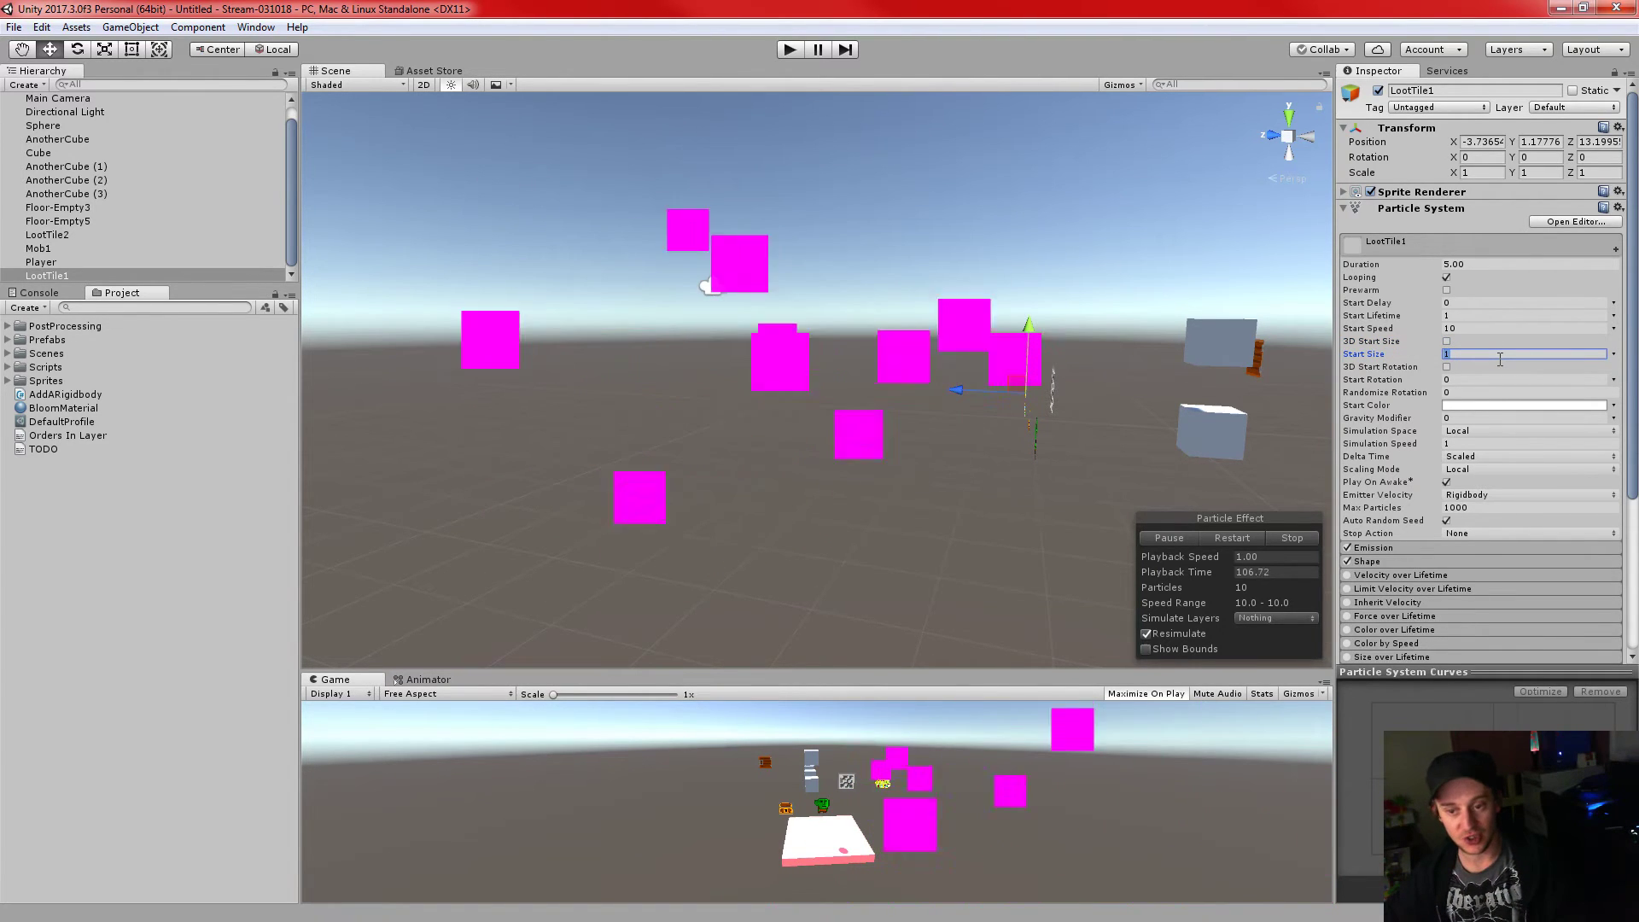
text(5)
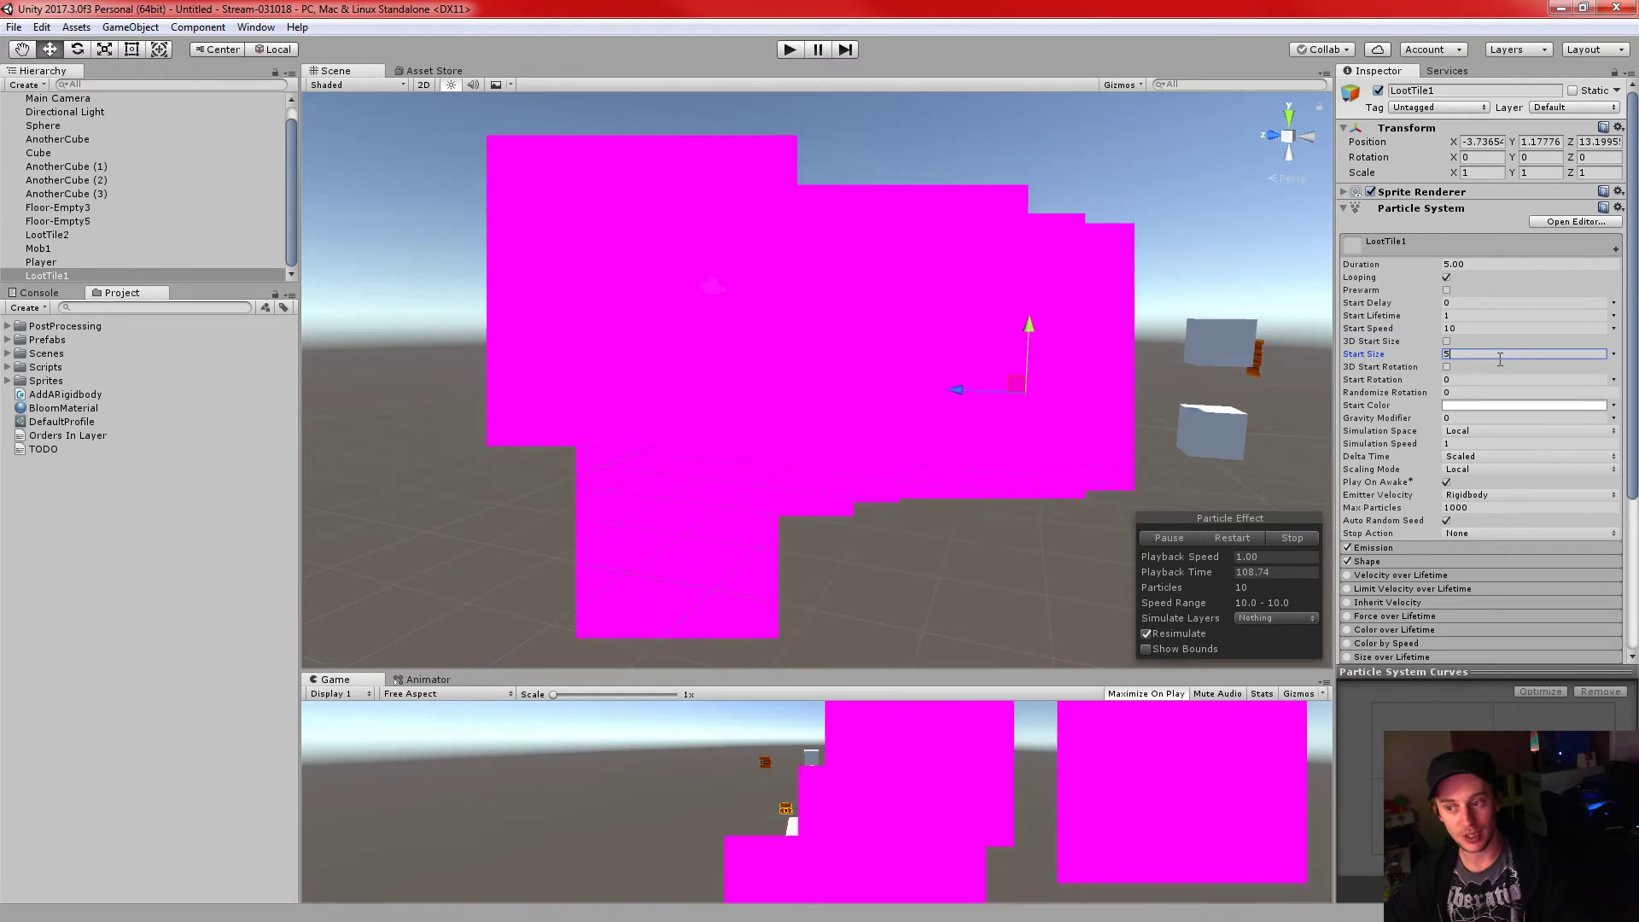
key(BackSpace)
text(1)
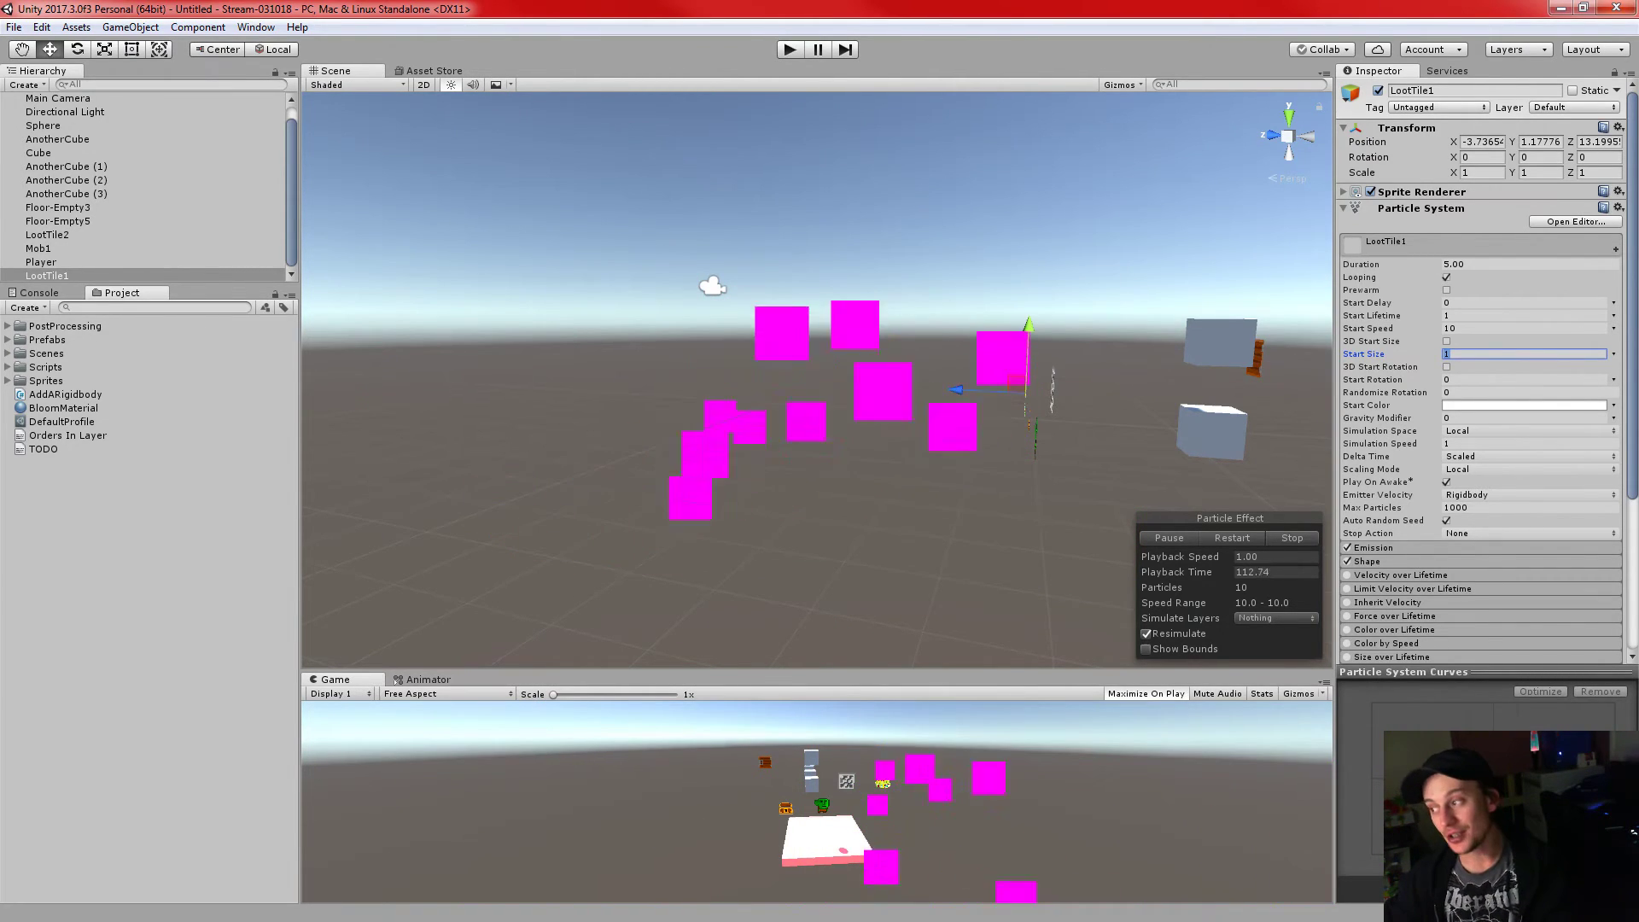
- Switch Start Size to Random Between Two Constants with values 0.1 and 2
click(1613, 355)
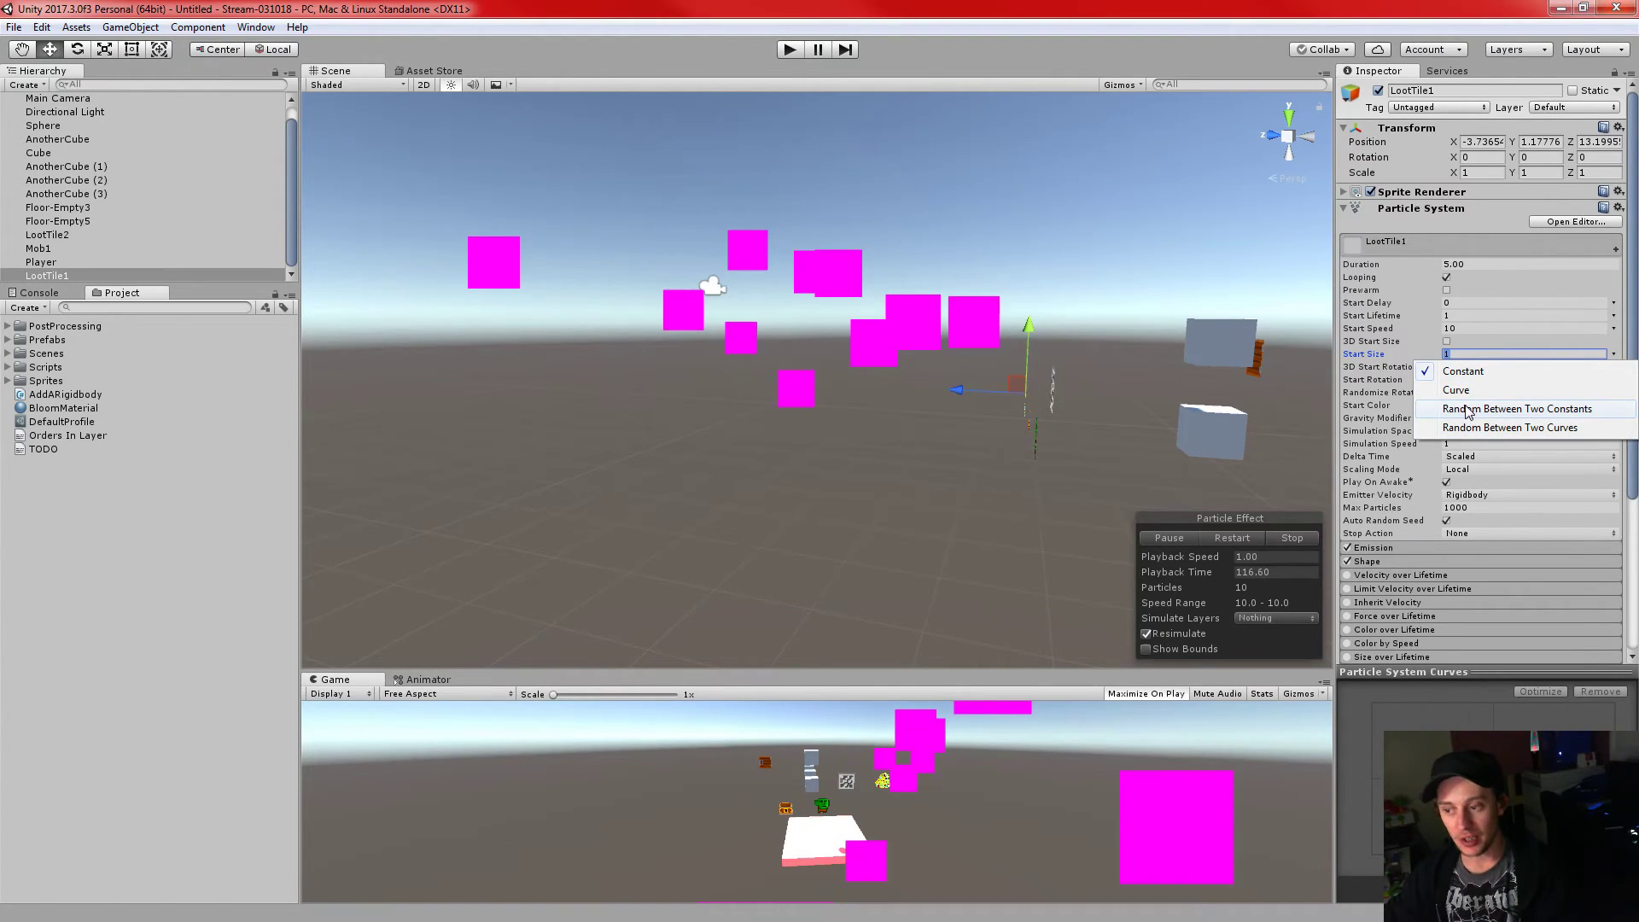
click(1468, 411)
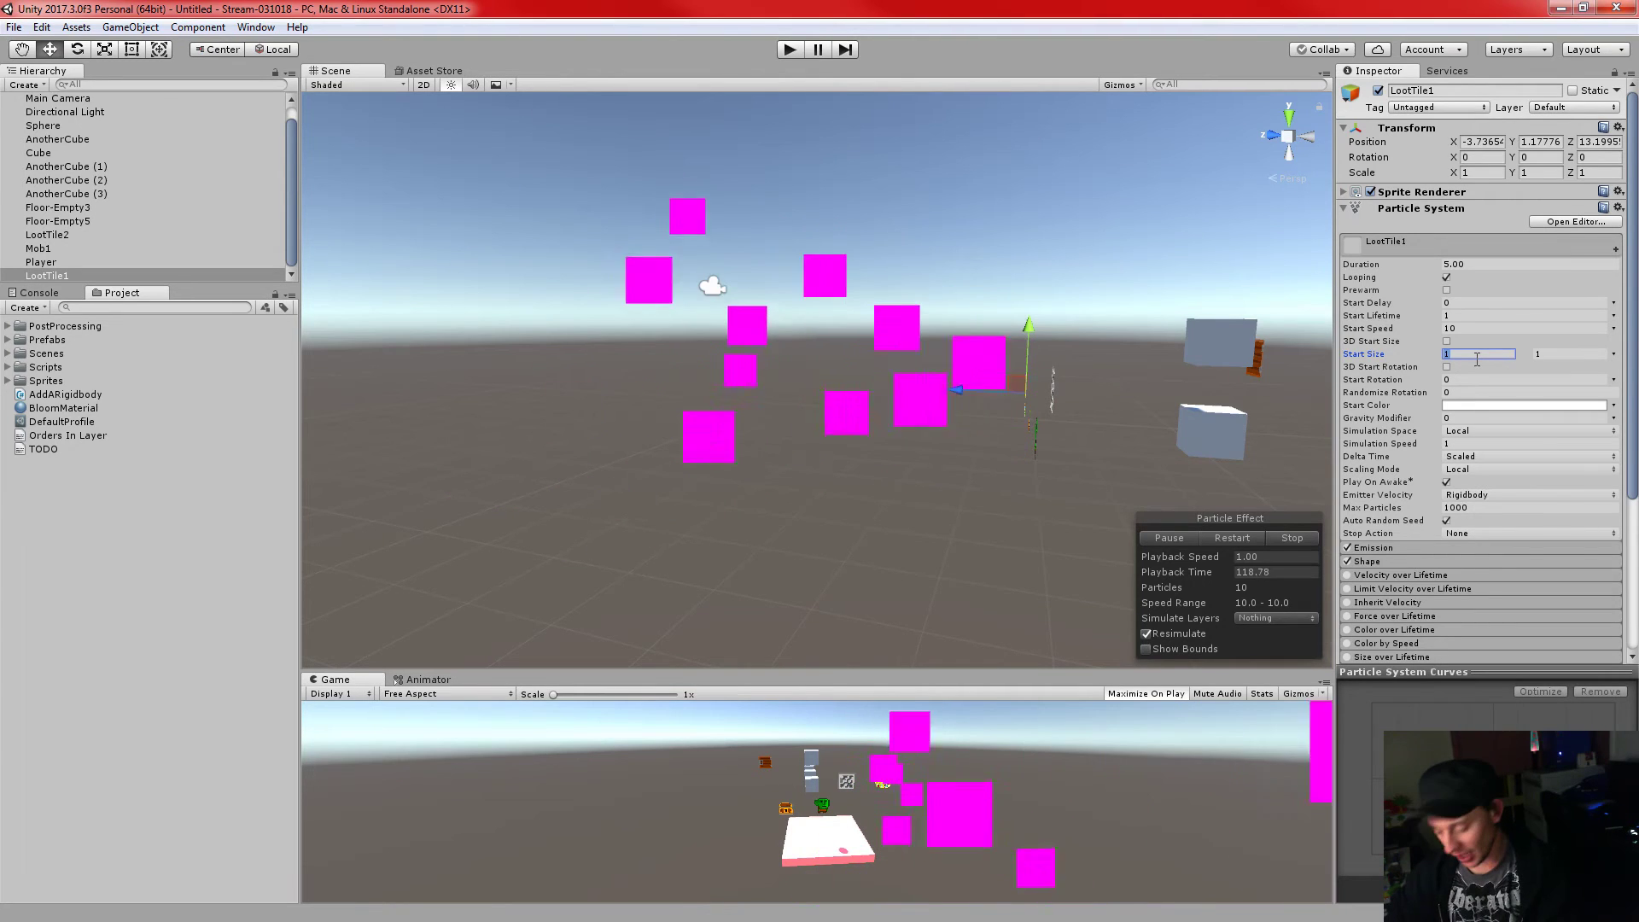
key(Tab)
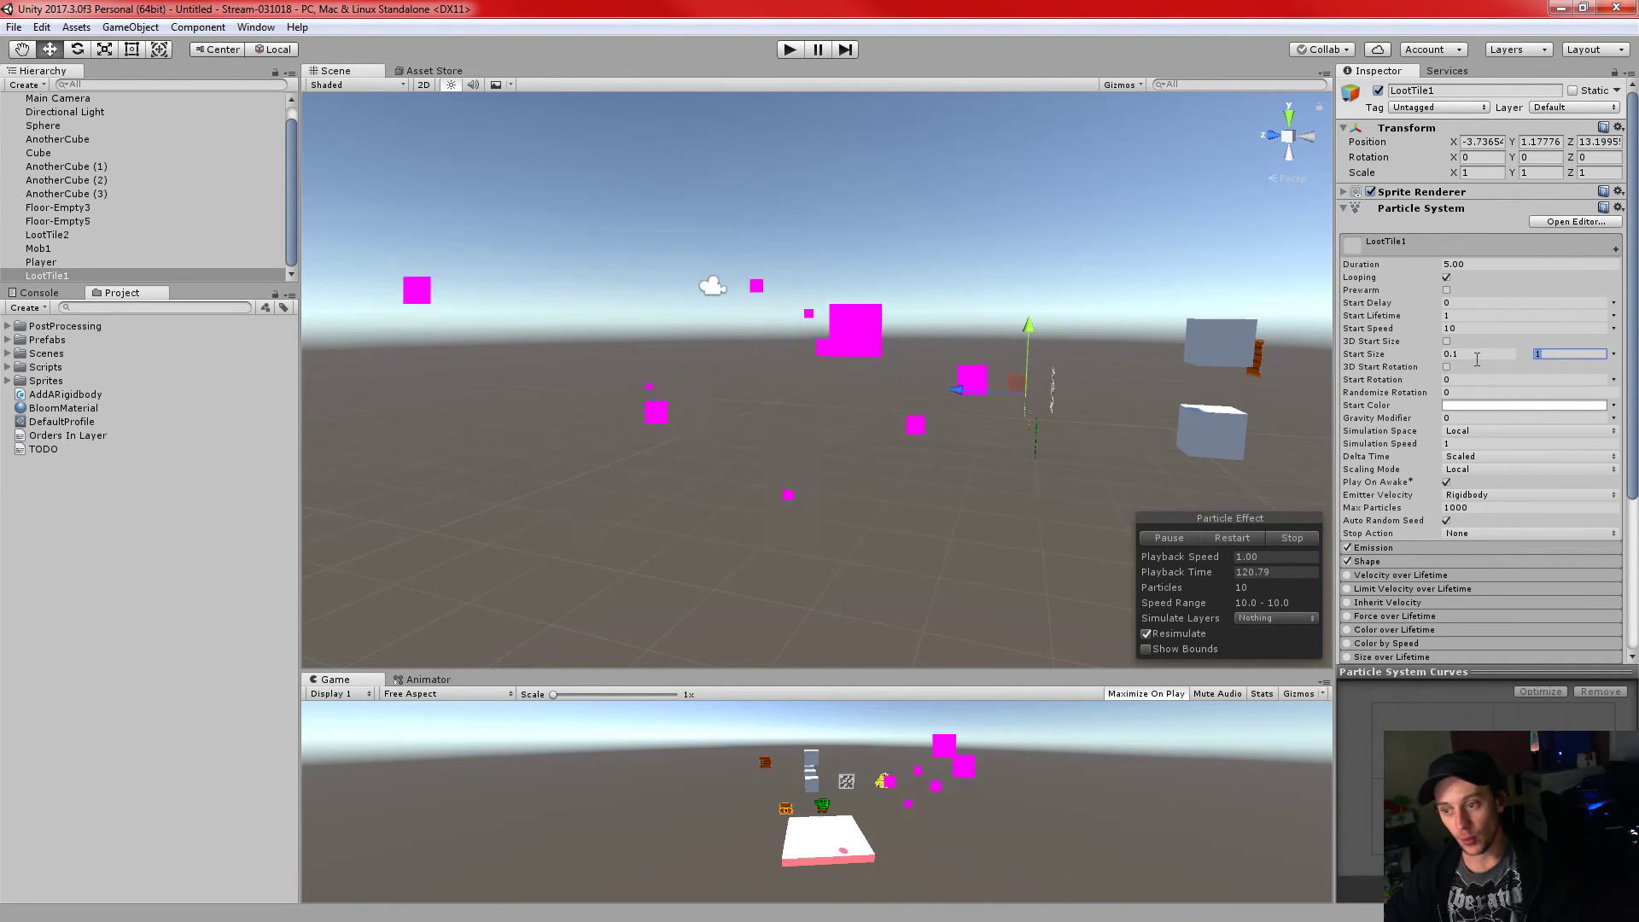
text(2)
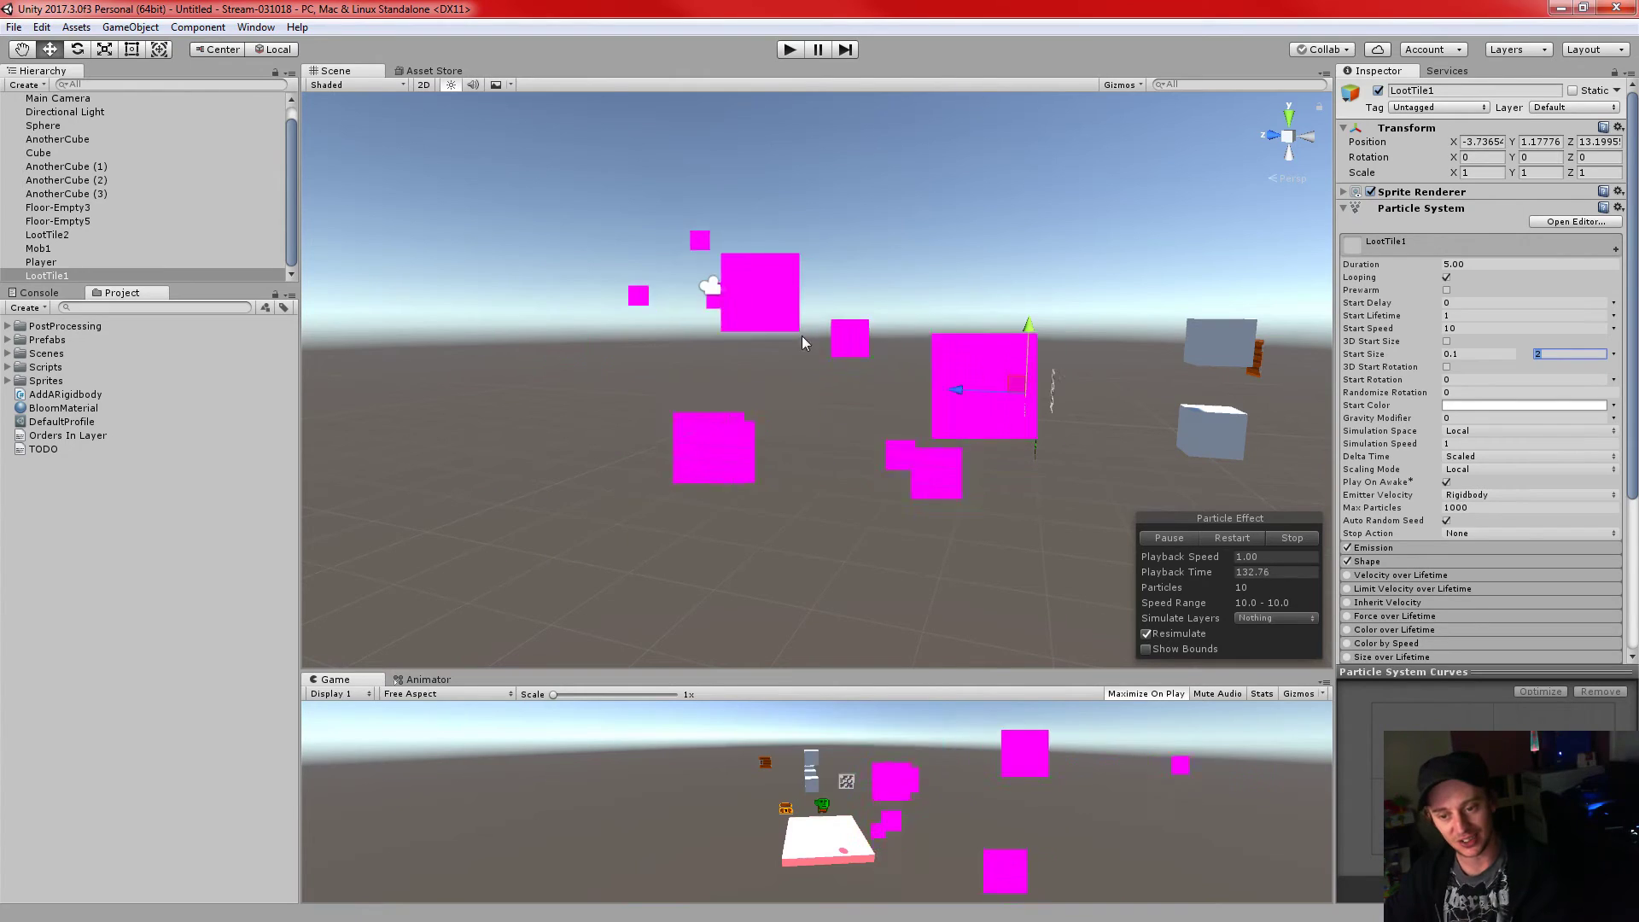
- Look at the value modes available for Start Rotation and Start Delay, leaving both at their current mode
click(1612, 379)
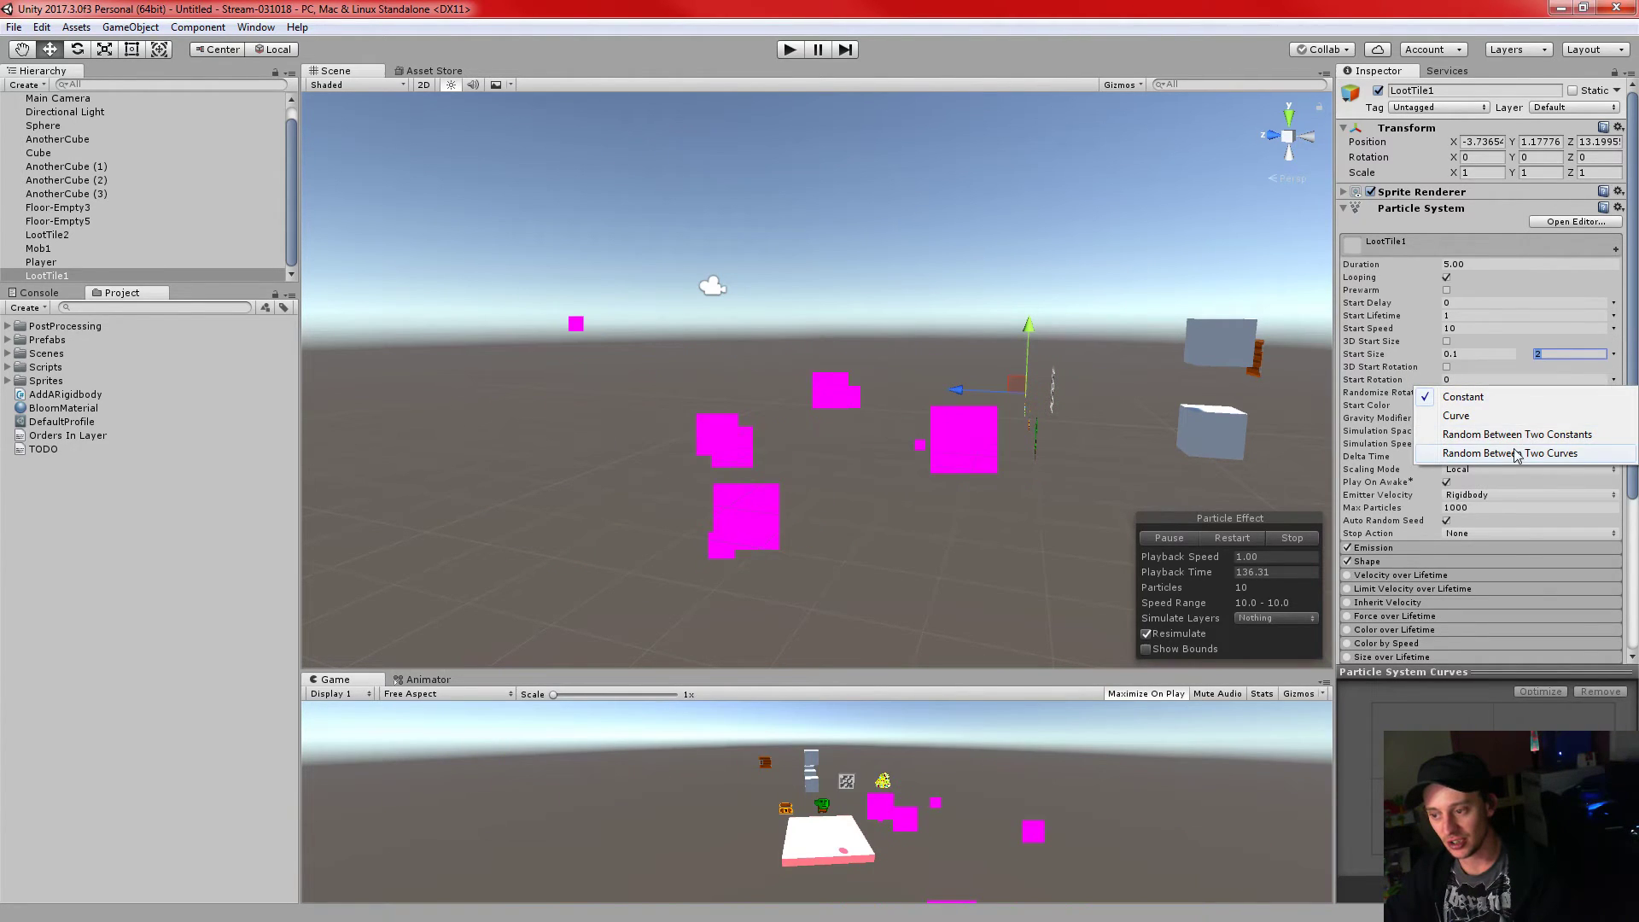
click(1628, 318)
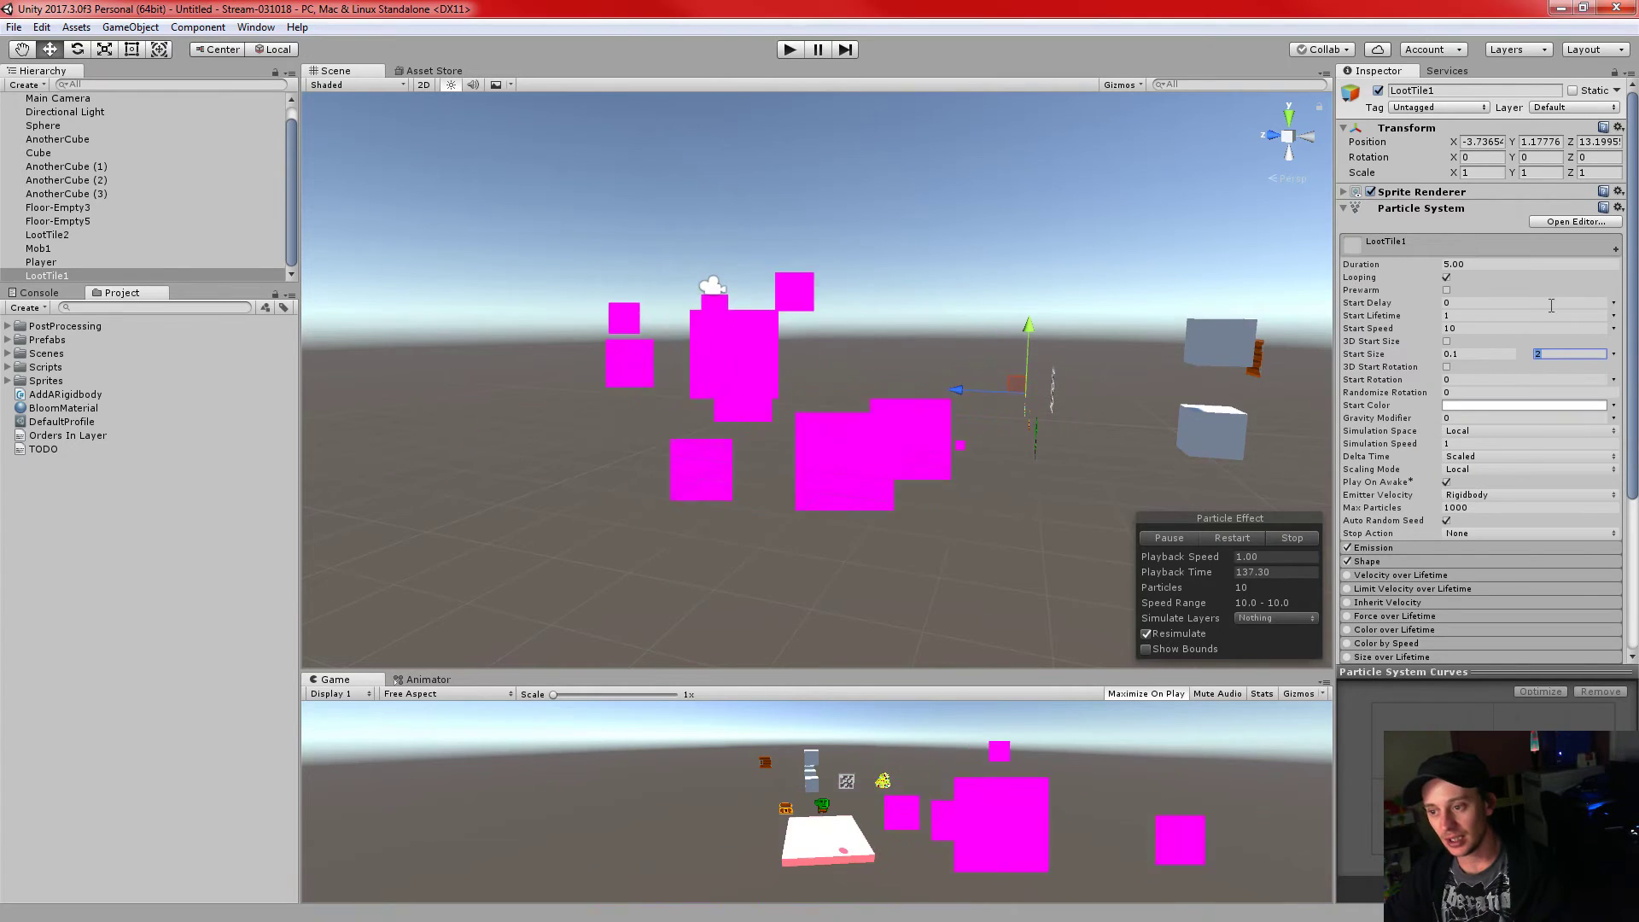
click(1613, 304)
click(1523, 132)
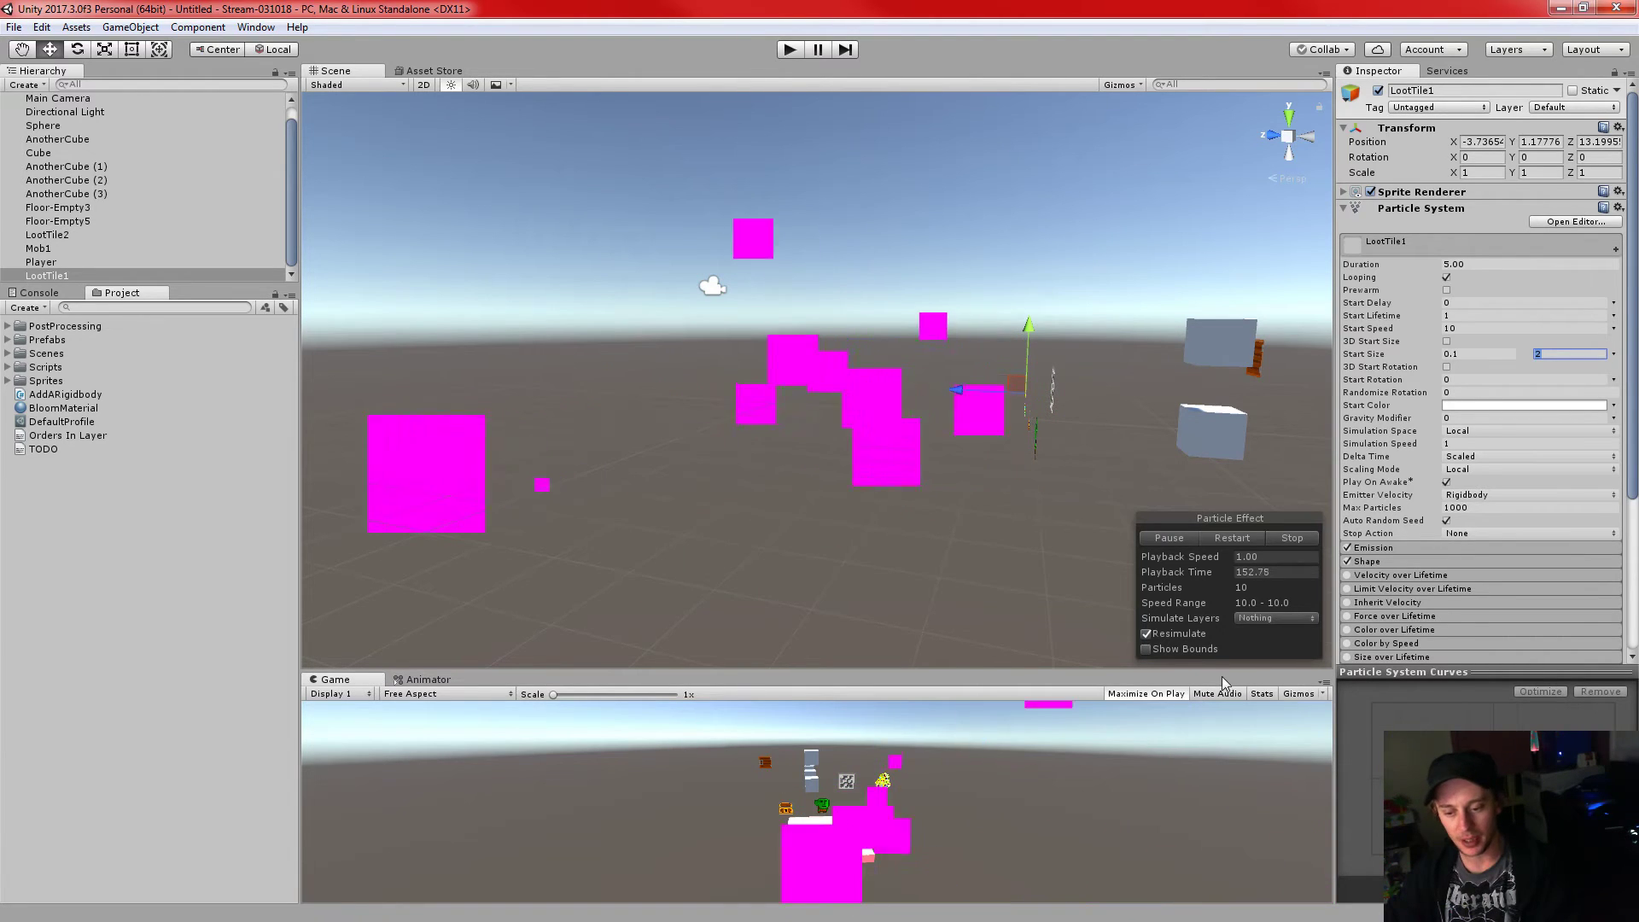
- Turn Play On Awake off and back on, and check the Simulation Space options without changing them
scroll(1485, 513, down, 3)
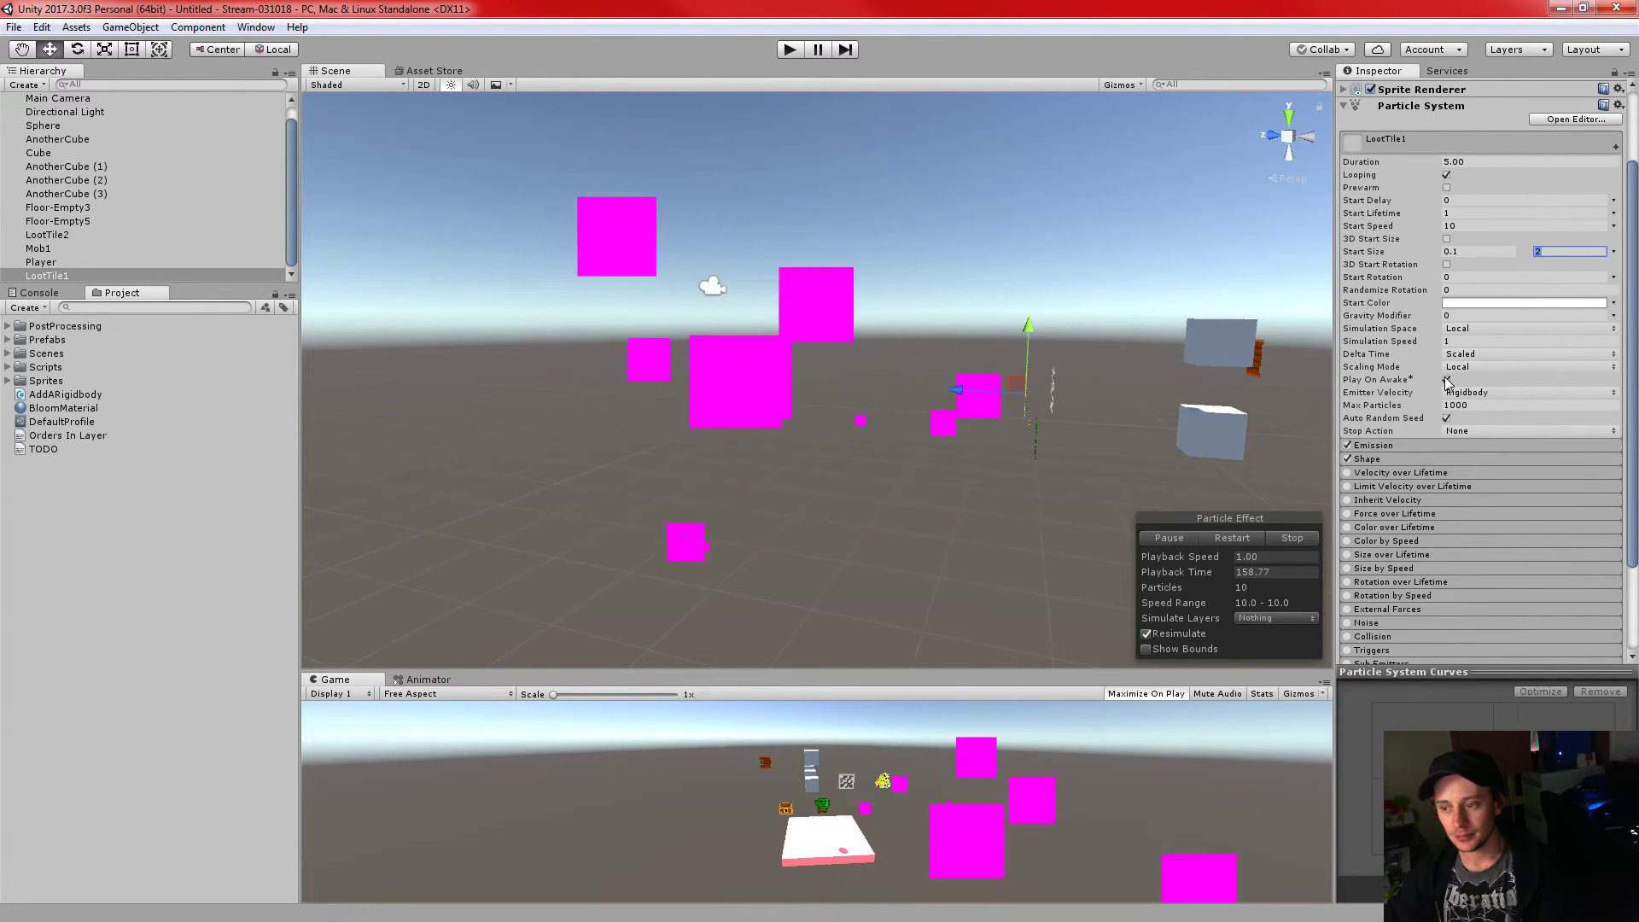
click(1447, 381)
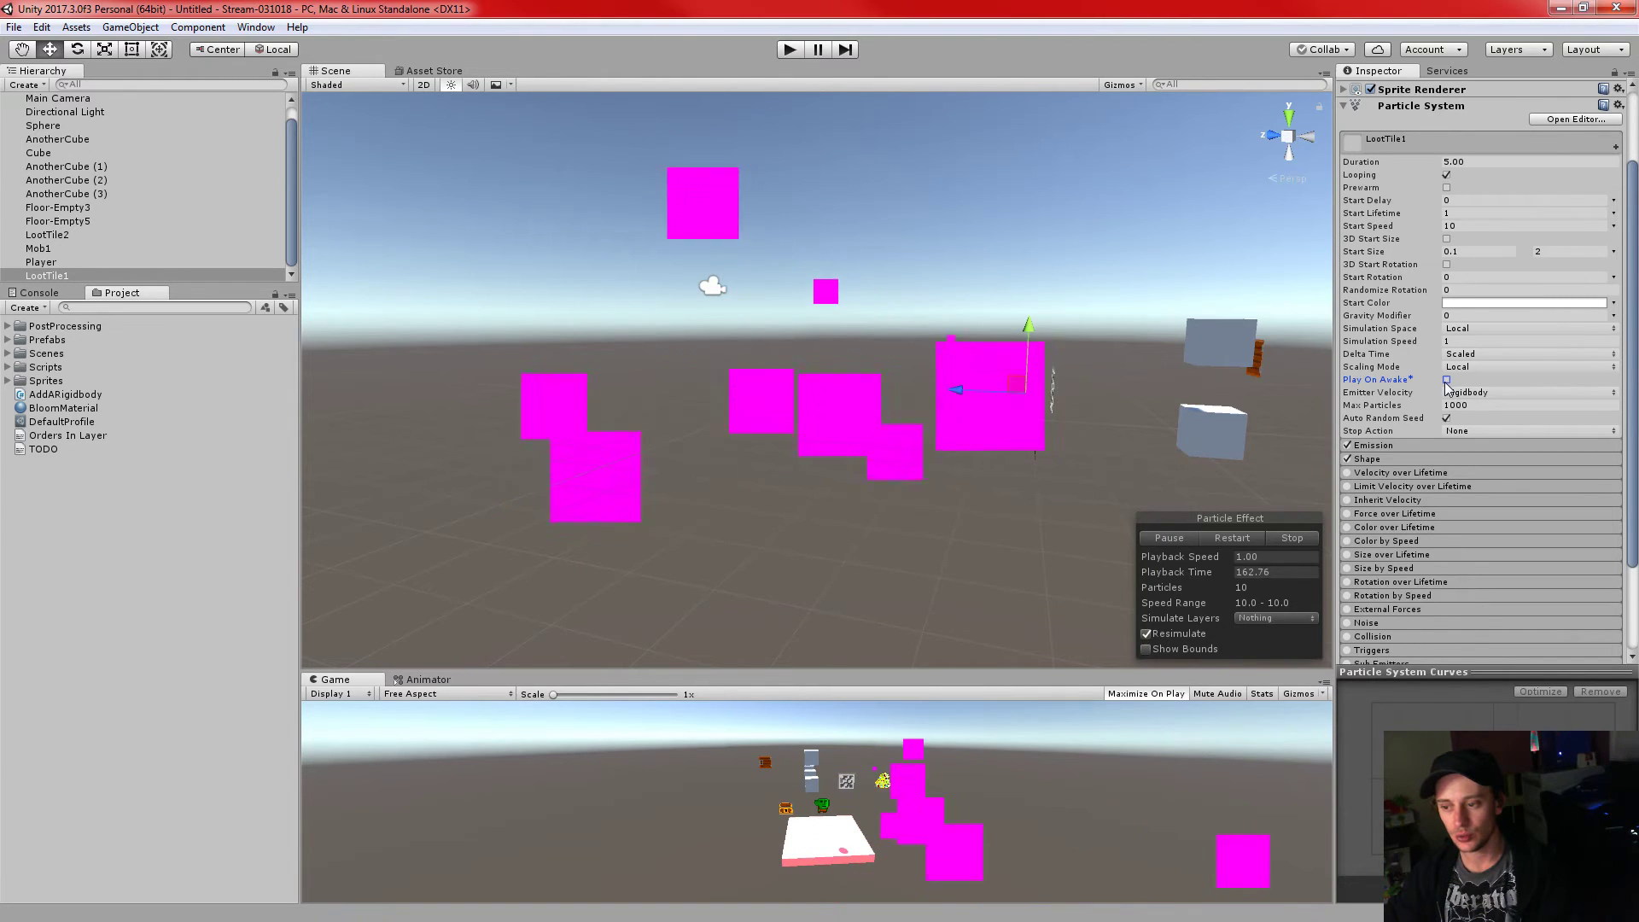
scroll(1447, 385, up, 3)
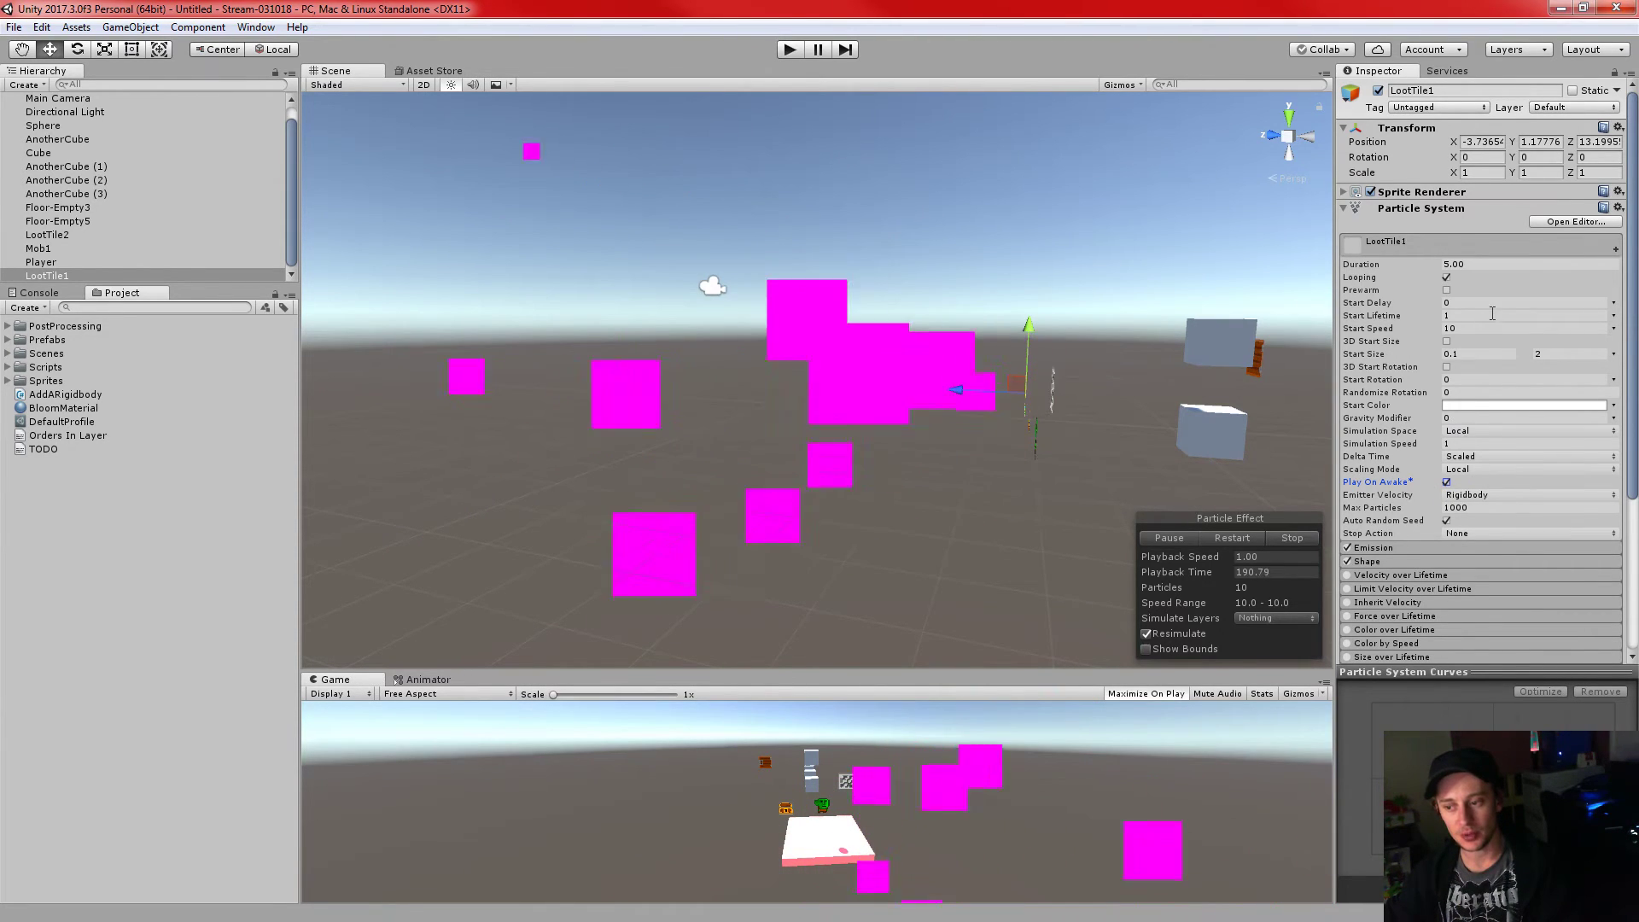
click(1467, 431)
click(1467, 433)
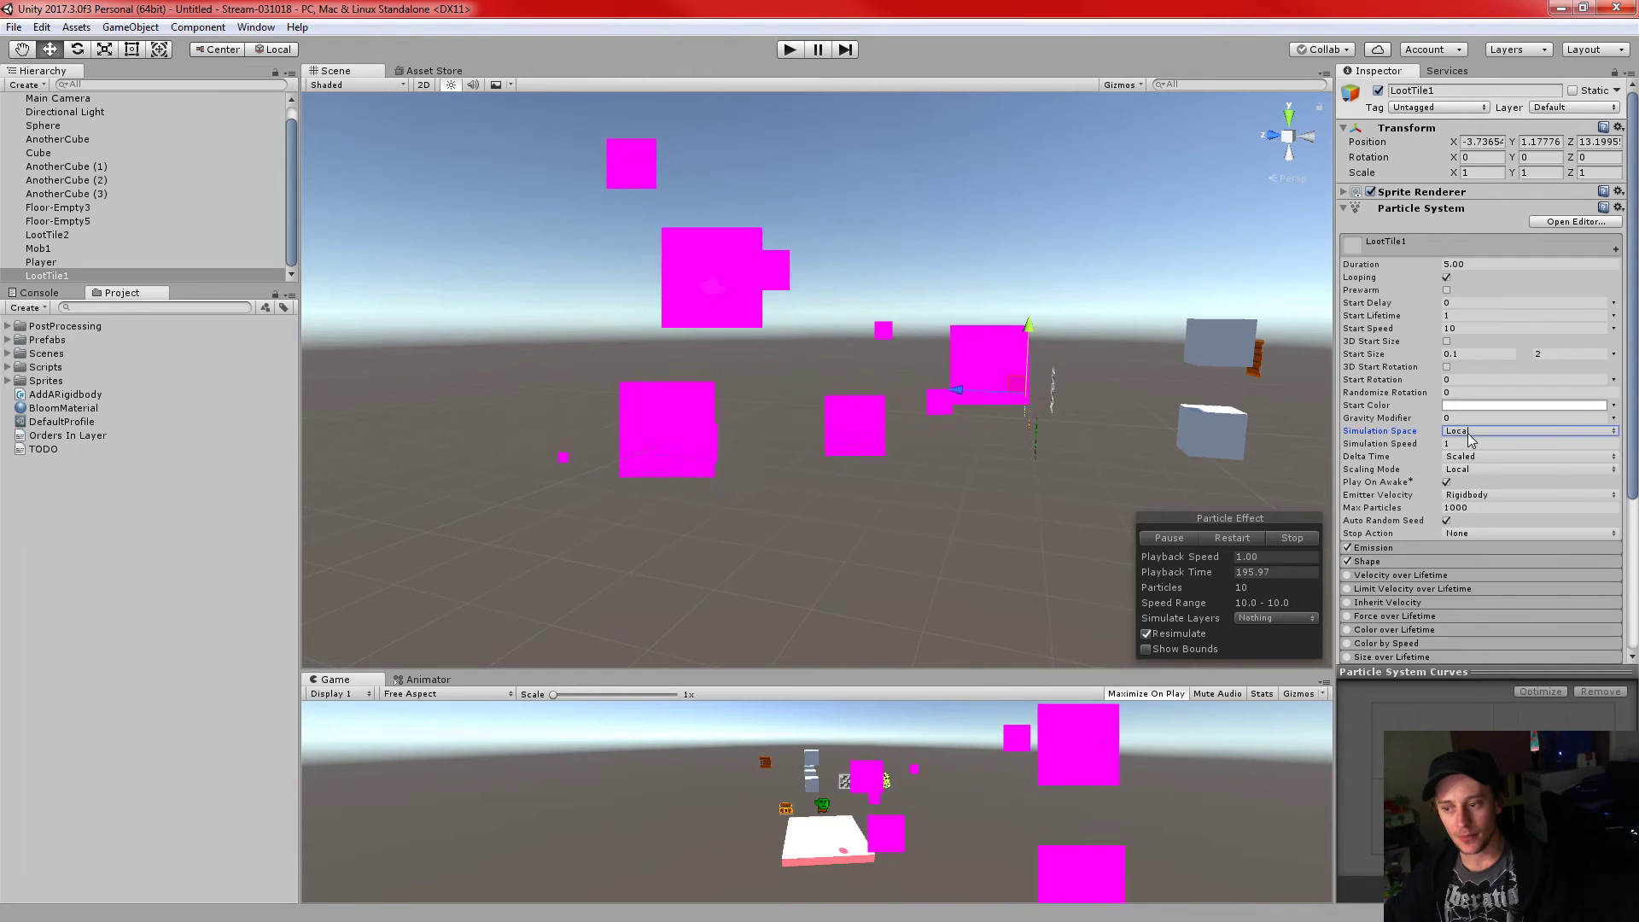
- Set Simulation Space to World and shift LootTile1 to about X -7 to preview how emitted particles react
click(1468, 433)
click(1484, 467)
alt+drag(873, 395, 1488, 406)
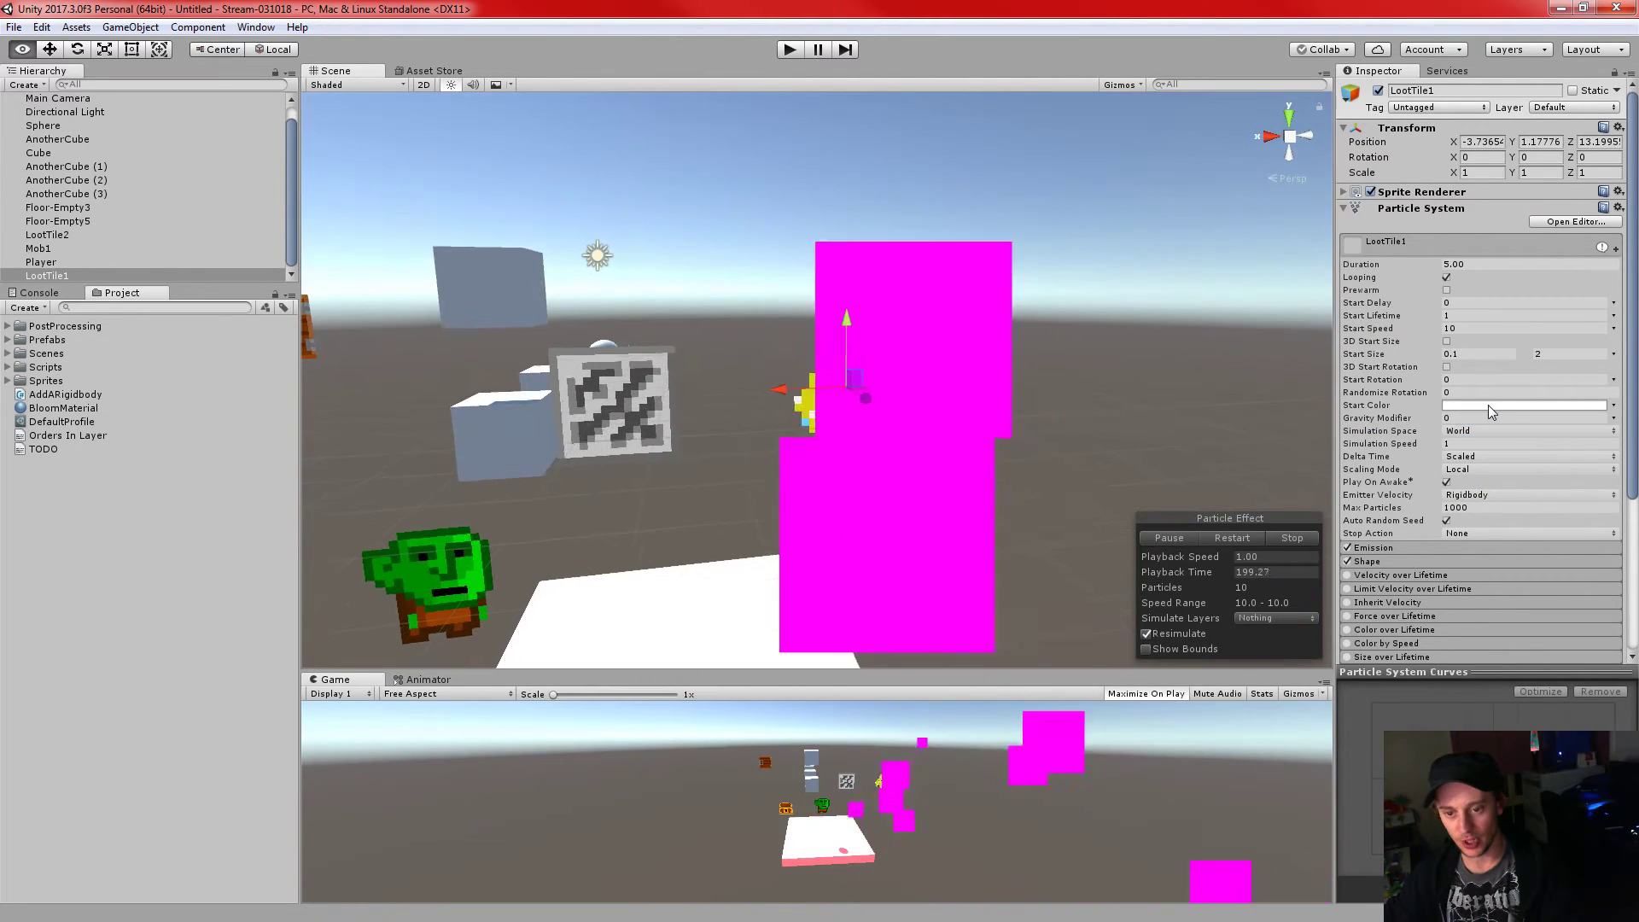
alt+scroll(1488, 407, down, 5)
drag(771, 386, 883, 349)
scroll(945, 359, down, 5)
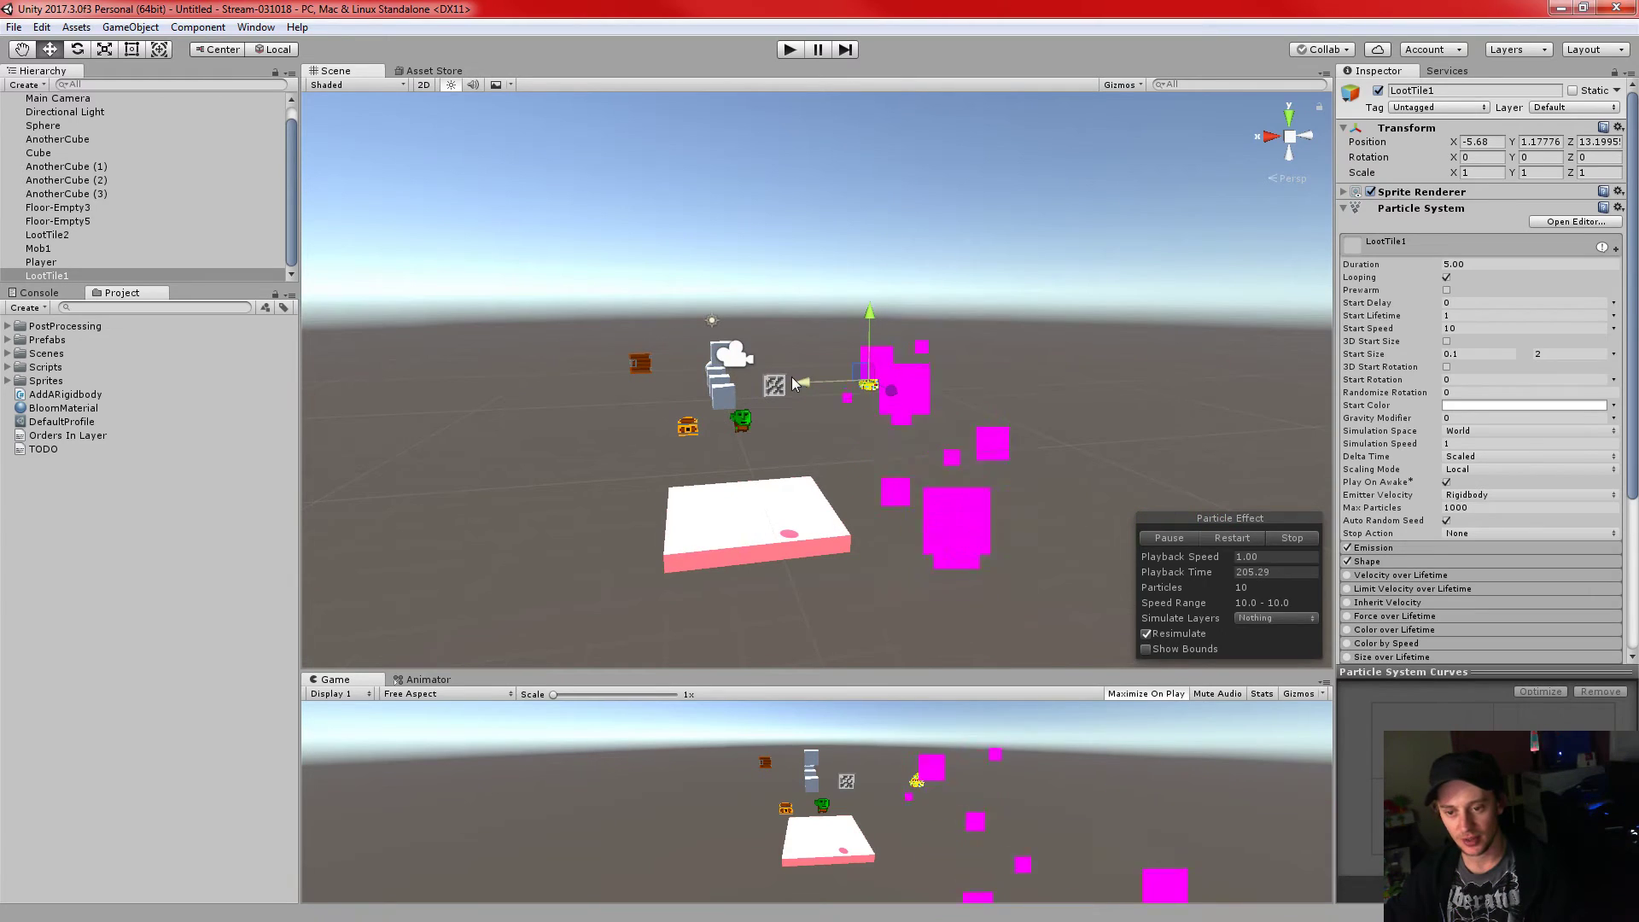
mouse_move(807, 388)
mouse_down()
mouse_move(340, 430)
mouse_move(850, 374)
mouse_move(546, 384)
mouse_move(743, 351)
mouse_move(826, 389)
mouse_up()
- Switch Simulation Space to Local and slide LootTile1 back and forth along the X axis to compare particle behaviour
click(1474, 445)
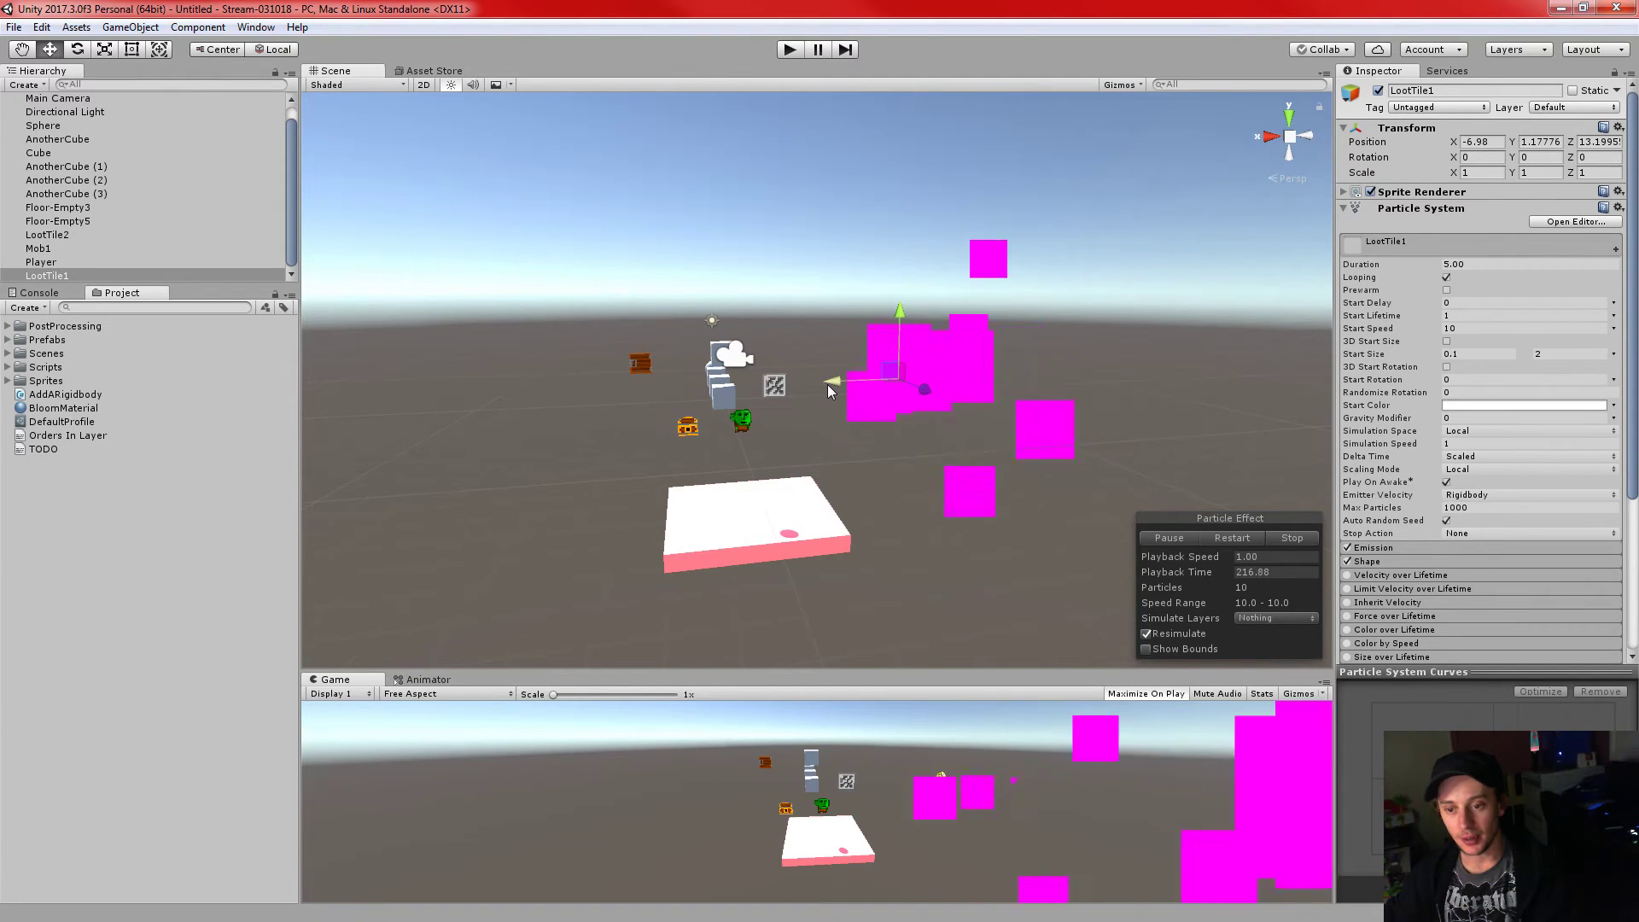
drag(838, 374, 1075, 371)
drag(902, 380, 497, 406)
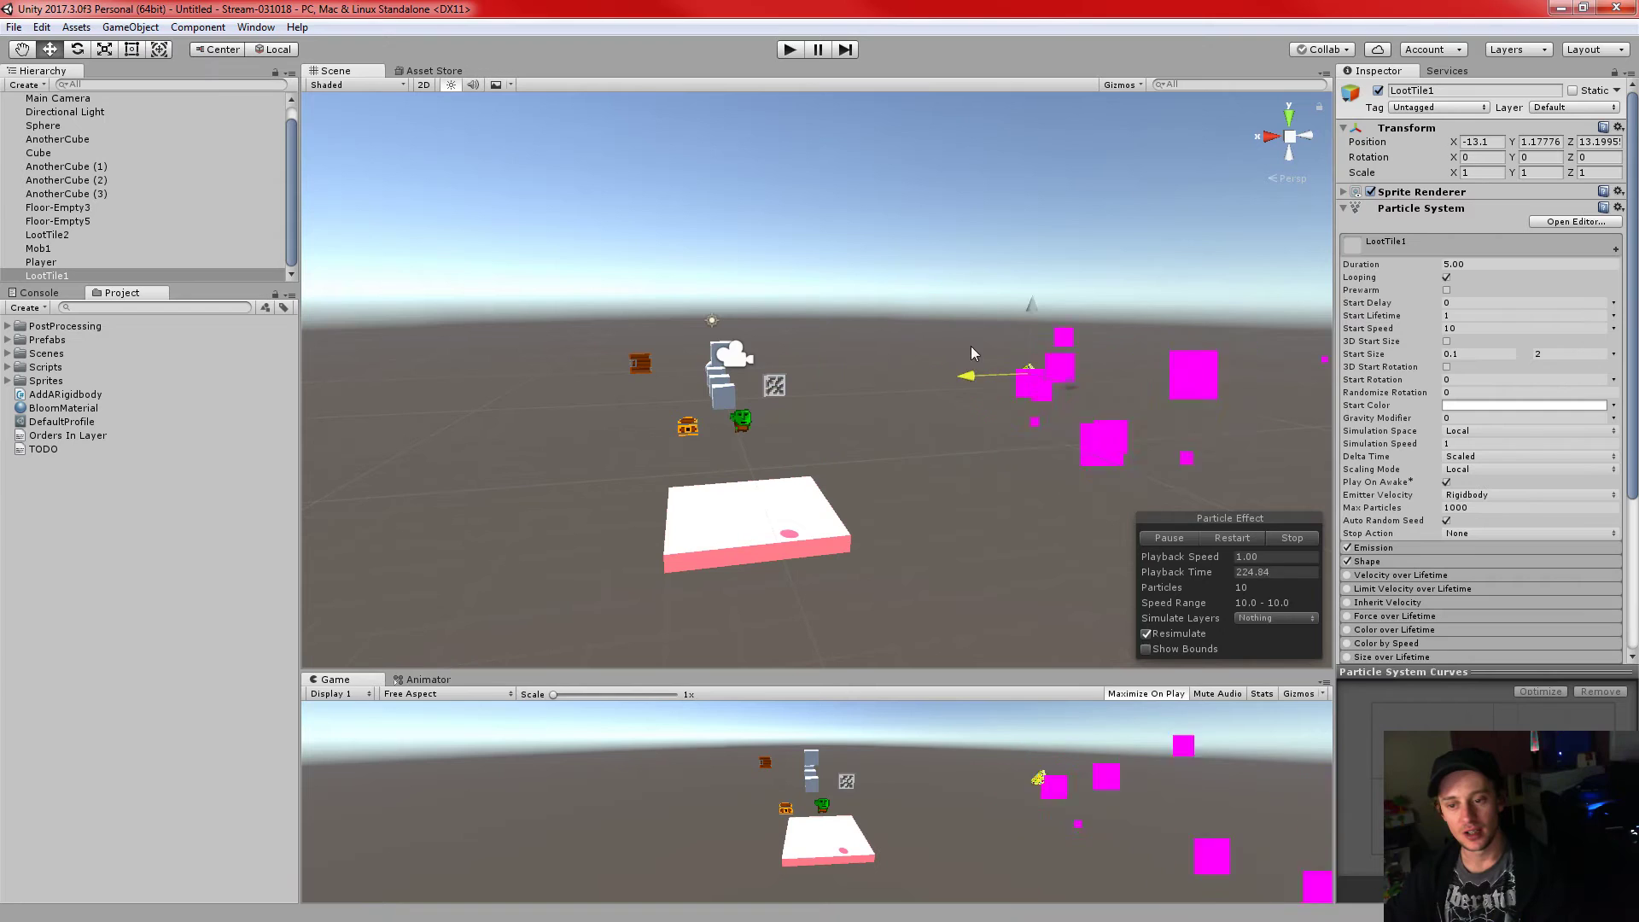
drag(884, 351, 963, 356)
drag(793, 383, 450, 400)
drag(937, 412, 839, 443)
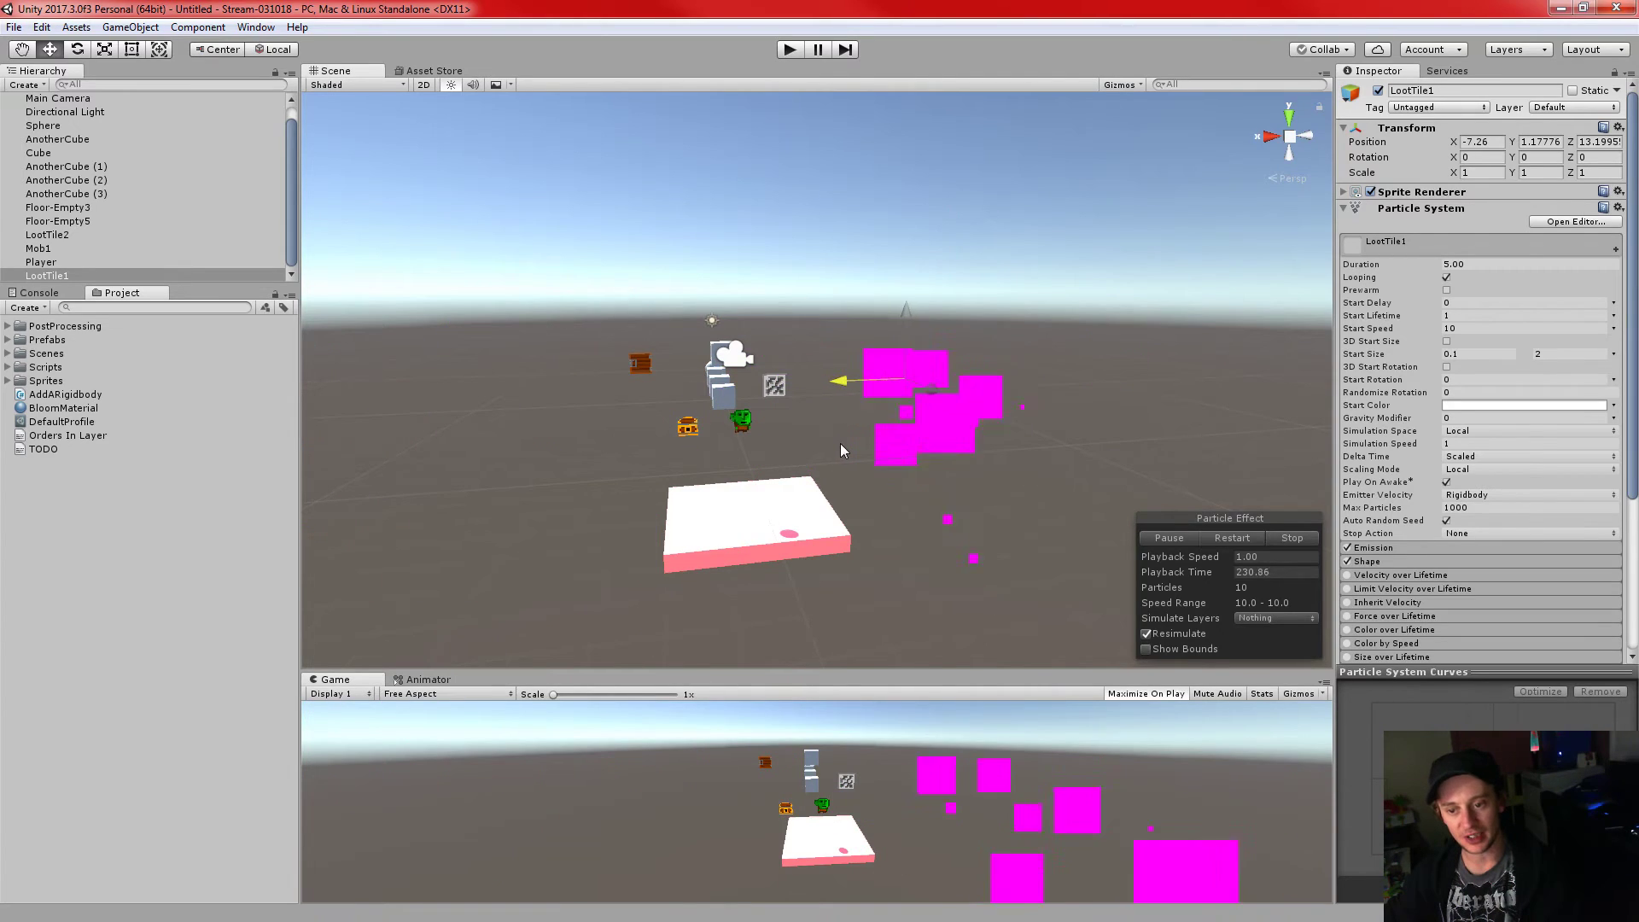
- Try Simulation Space Custom, set it to World, and move LootTile1 back and forth along X, ending at about -6.5
click(1468, 431)
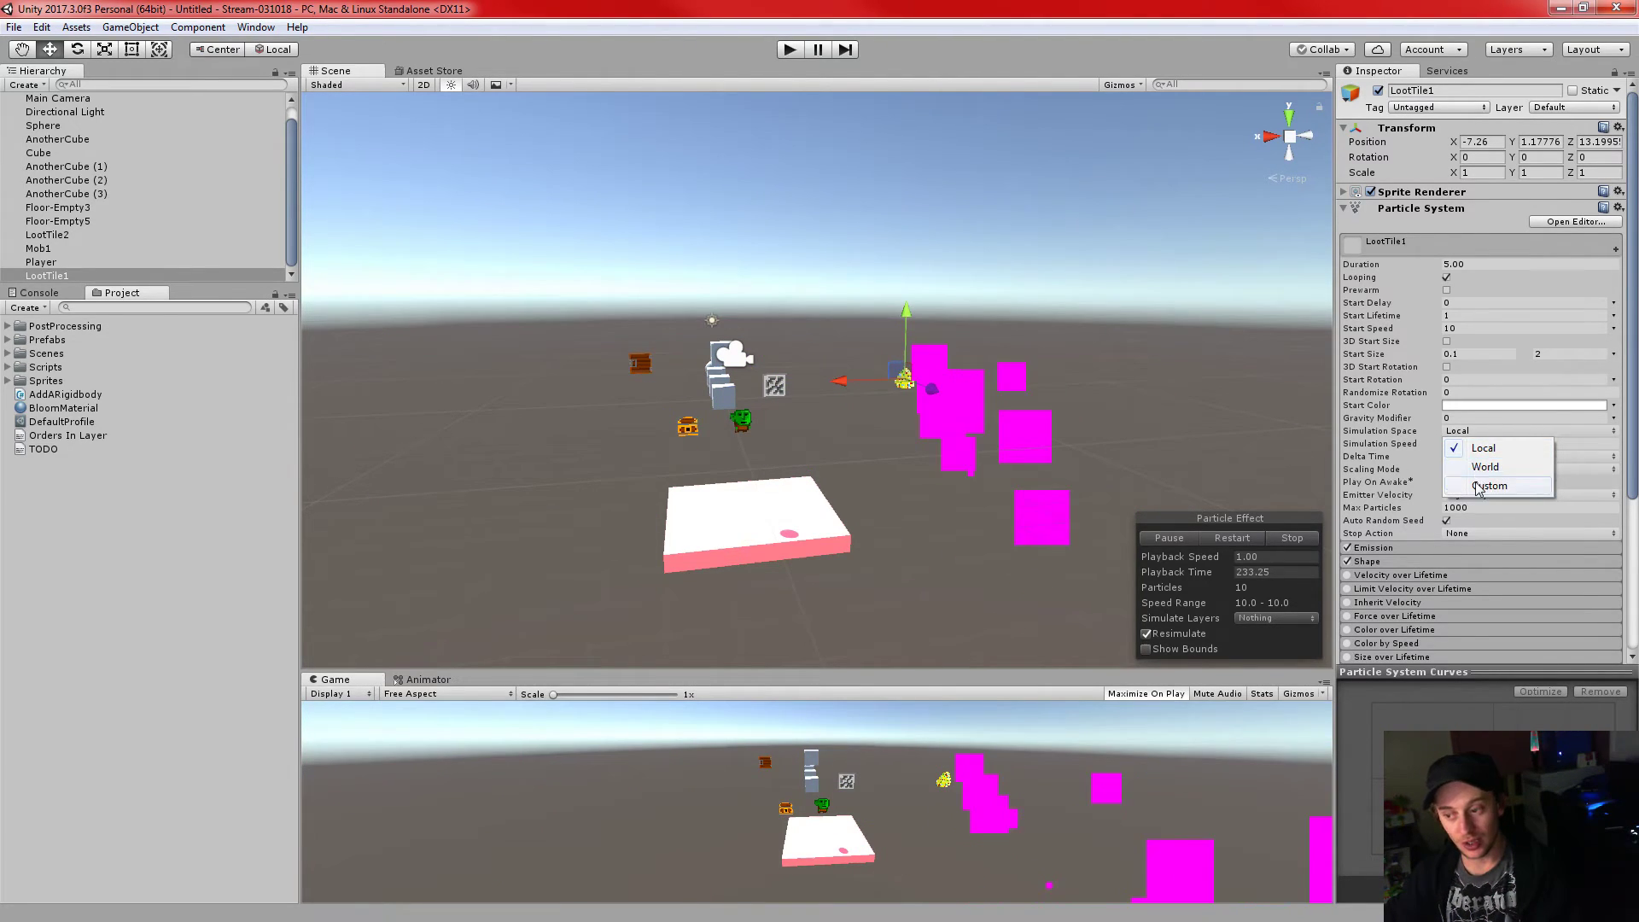
click(1479, 487)
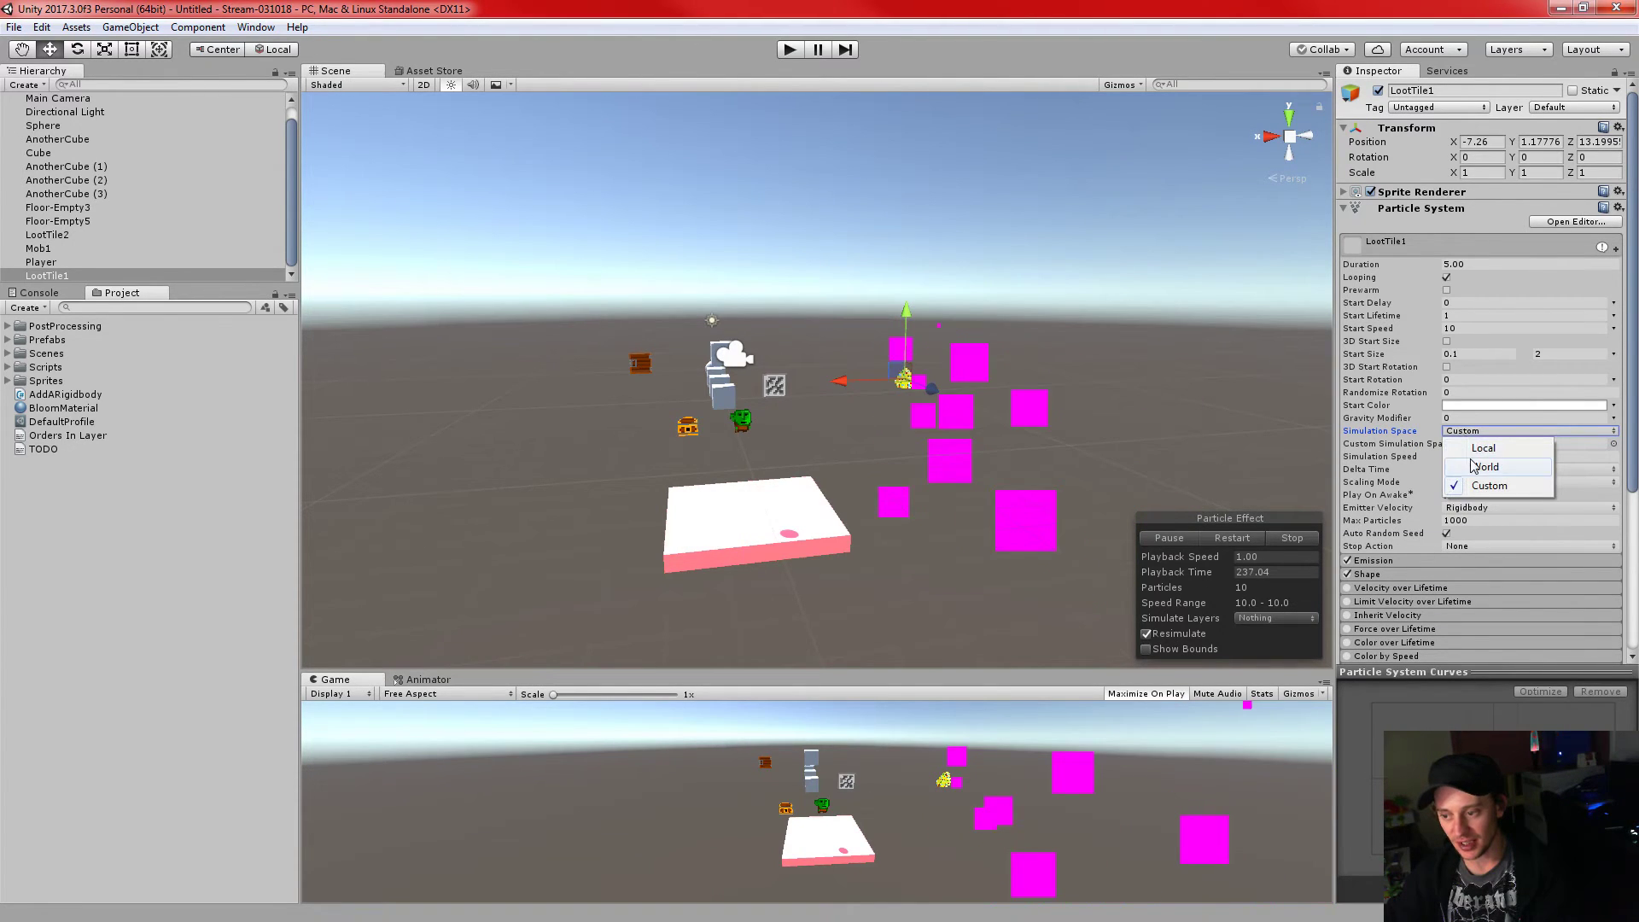
click(1472, 467)
drag(843, 374, 1099, 365)
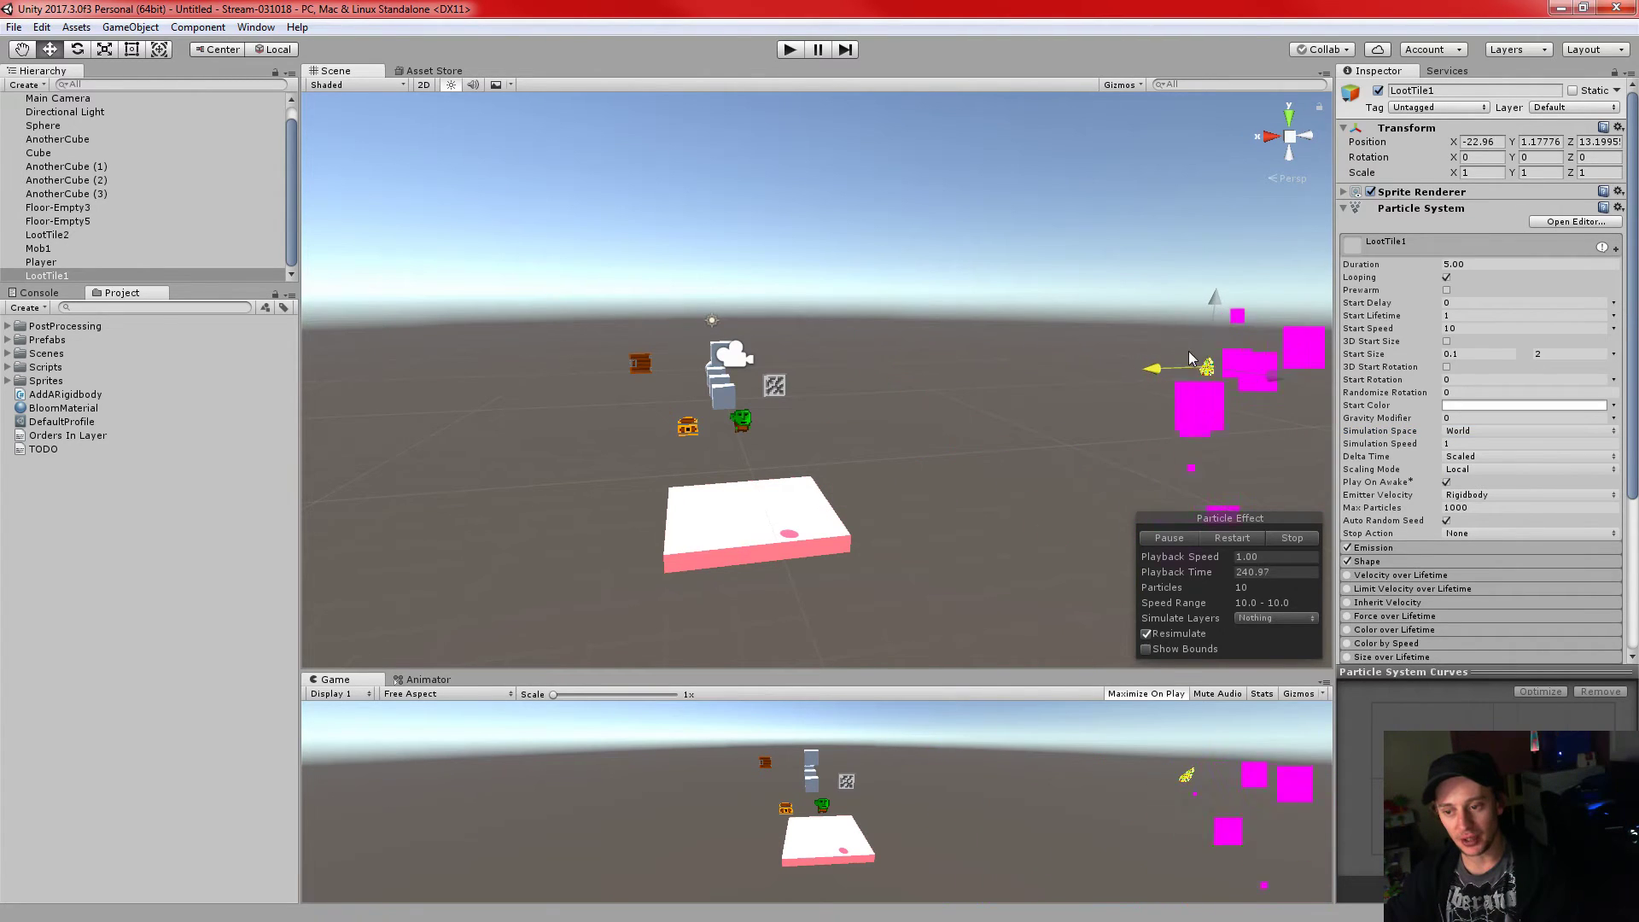
drag(735, 407, 1179, 419)
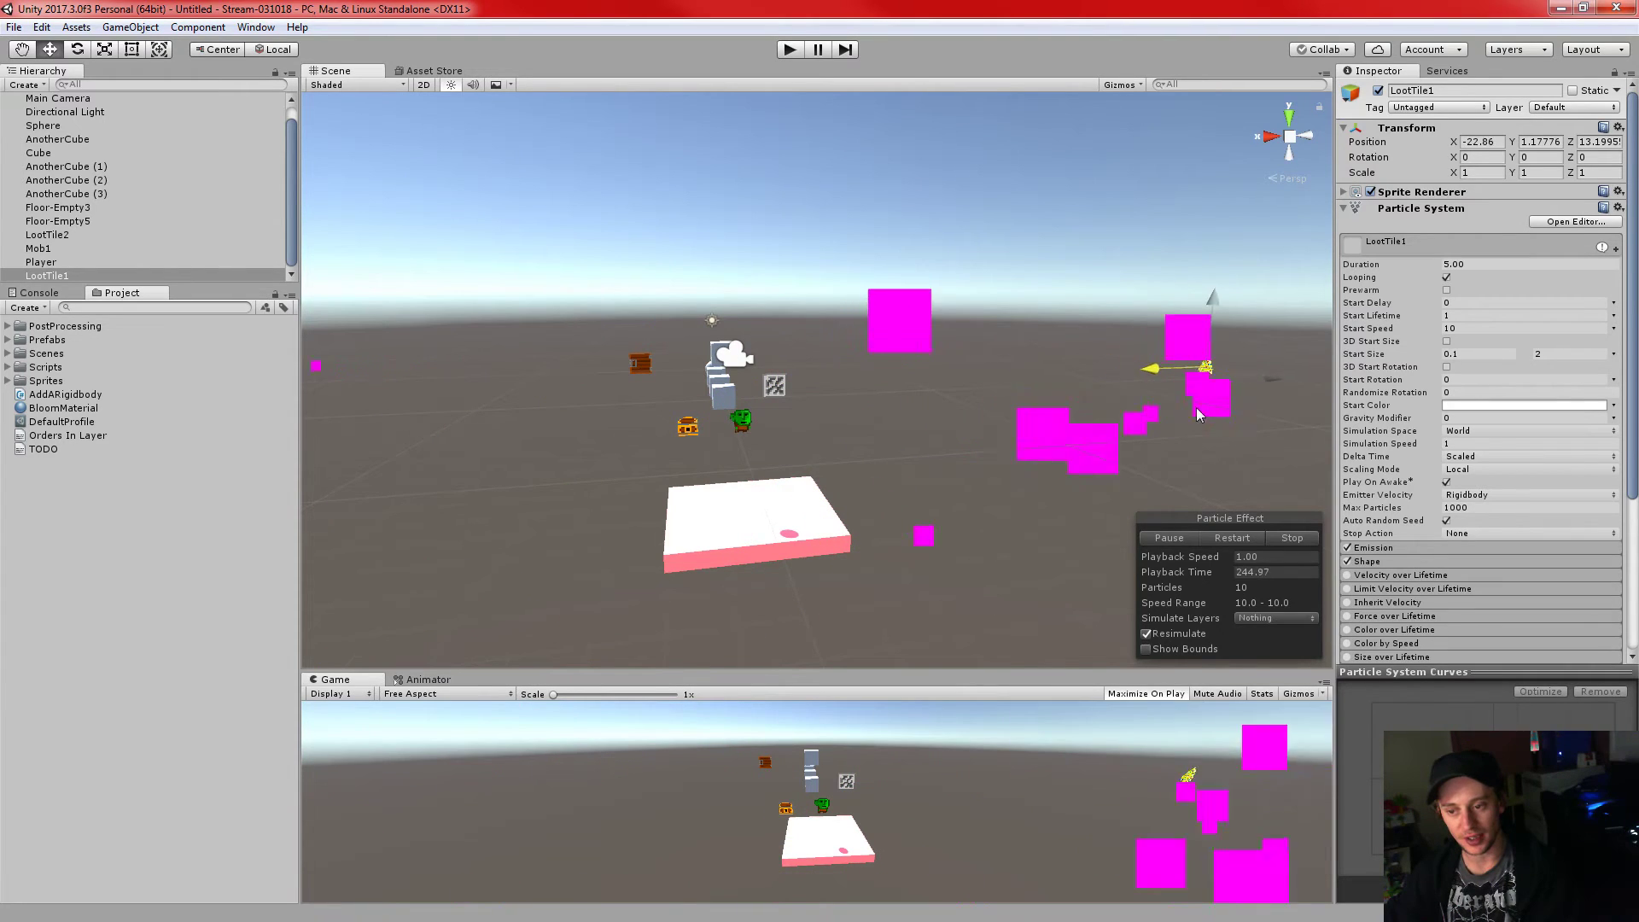
drag(686, 451, 1161, 437)
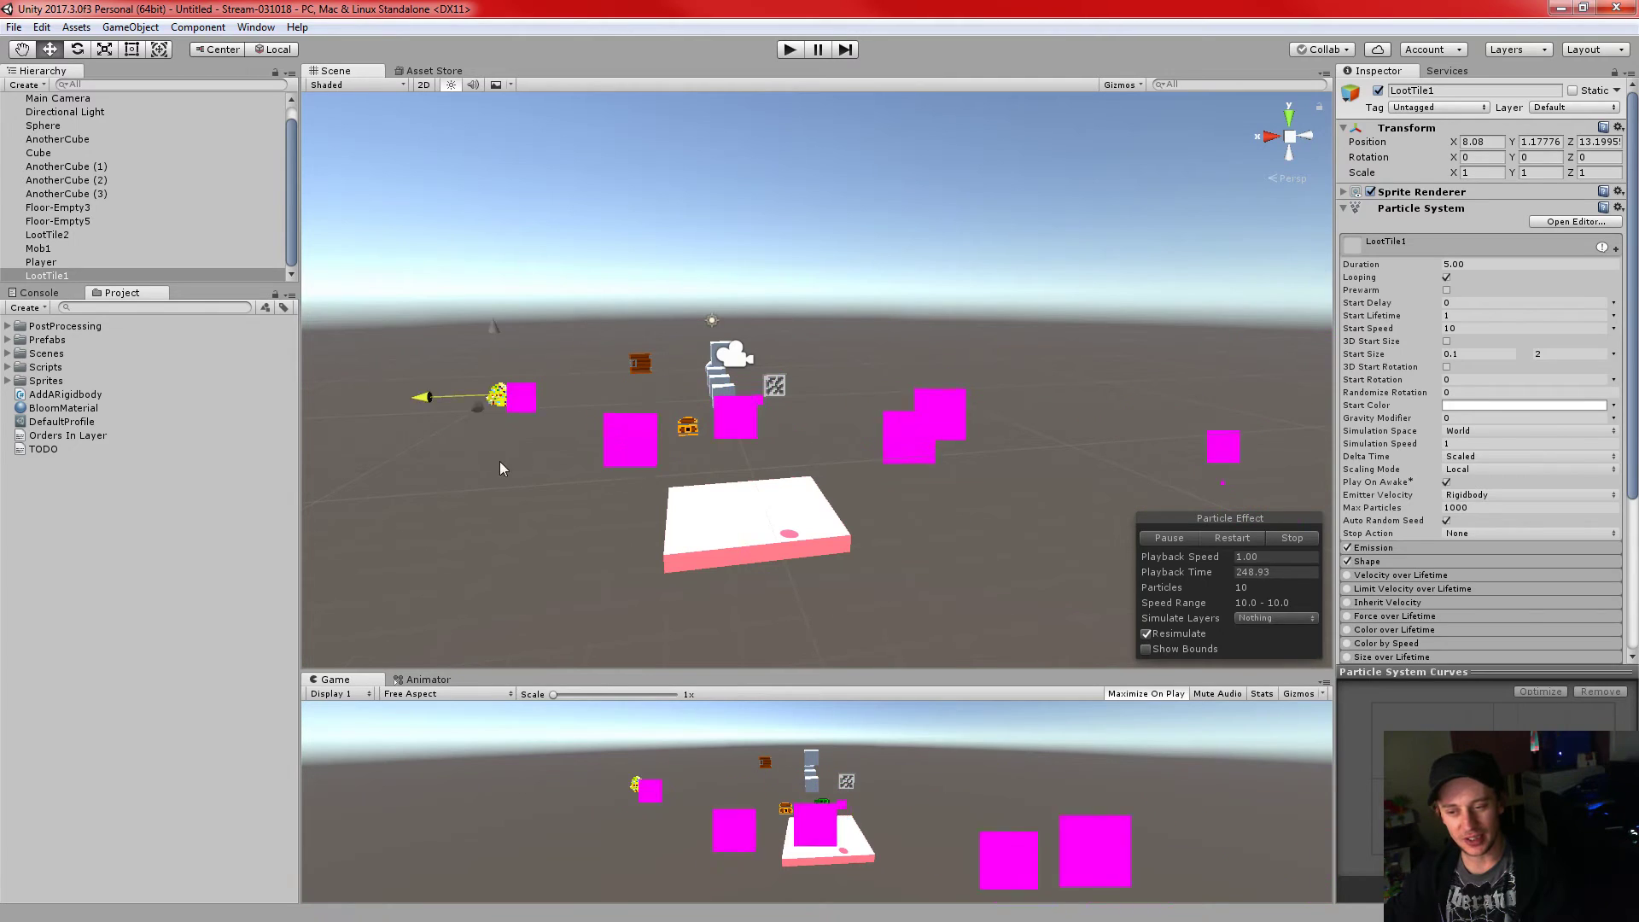
drag(500, 461, 642, 443)
drag(965, 436, 1049, 422)
drag(881, 435, 1079, 404)
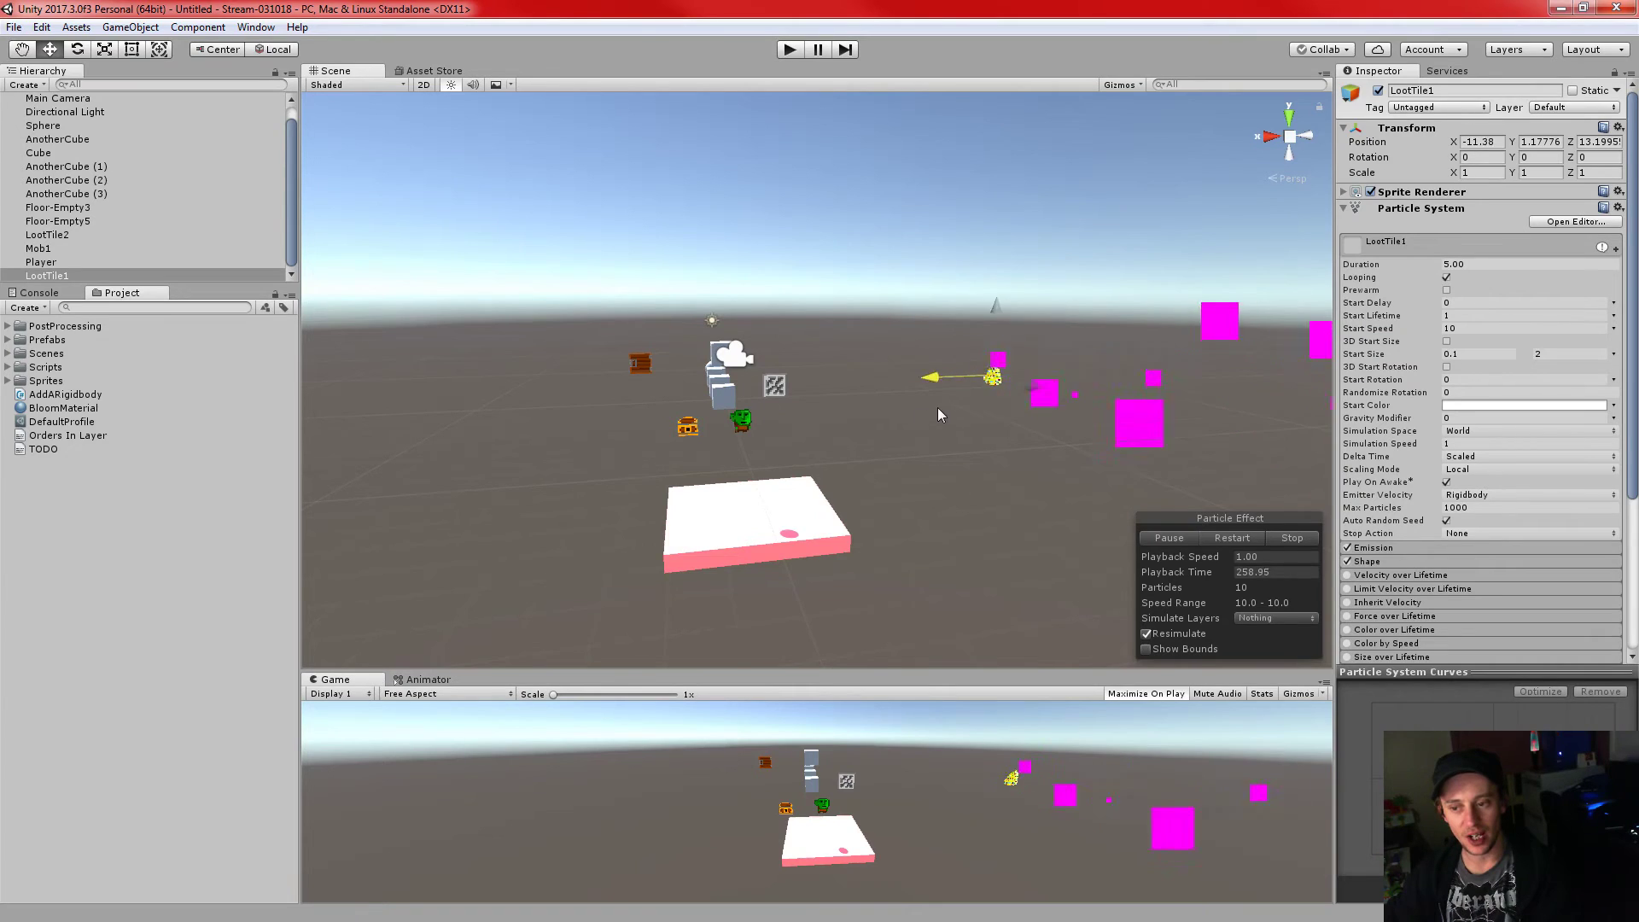
drag(834, 427, 348, 465)
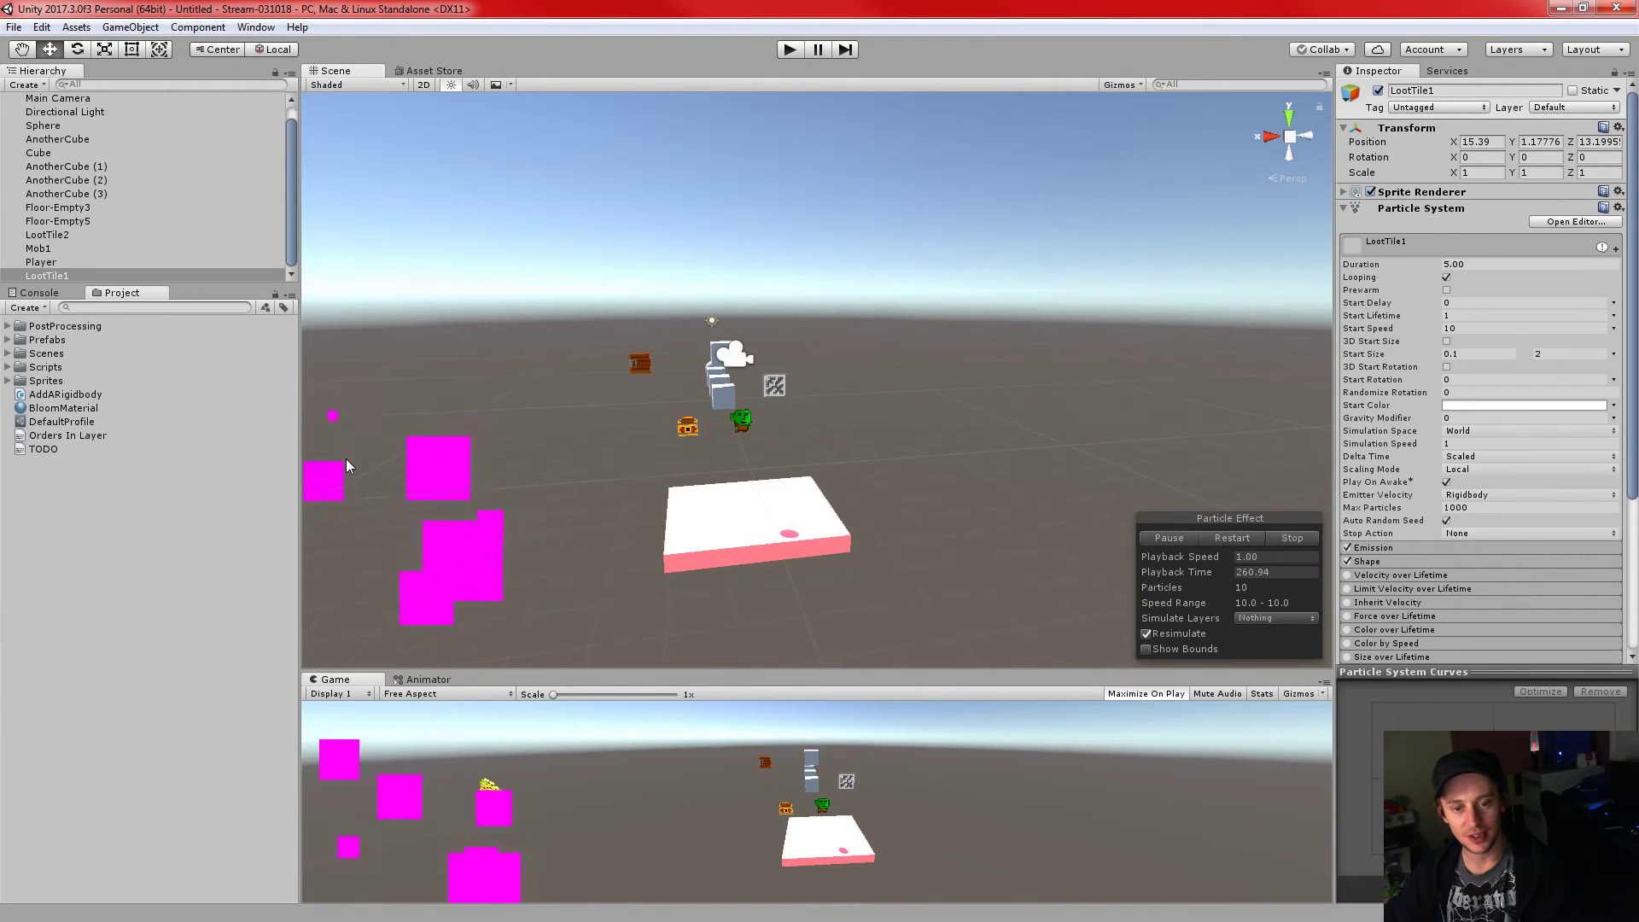
drag(1147, 417, 935, 415)
drag(755, 427, 837, 426)
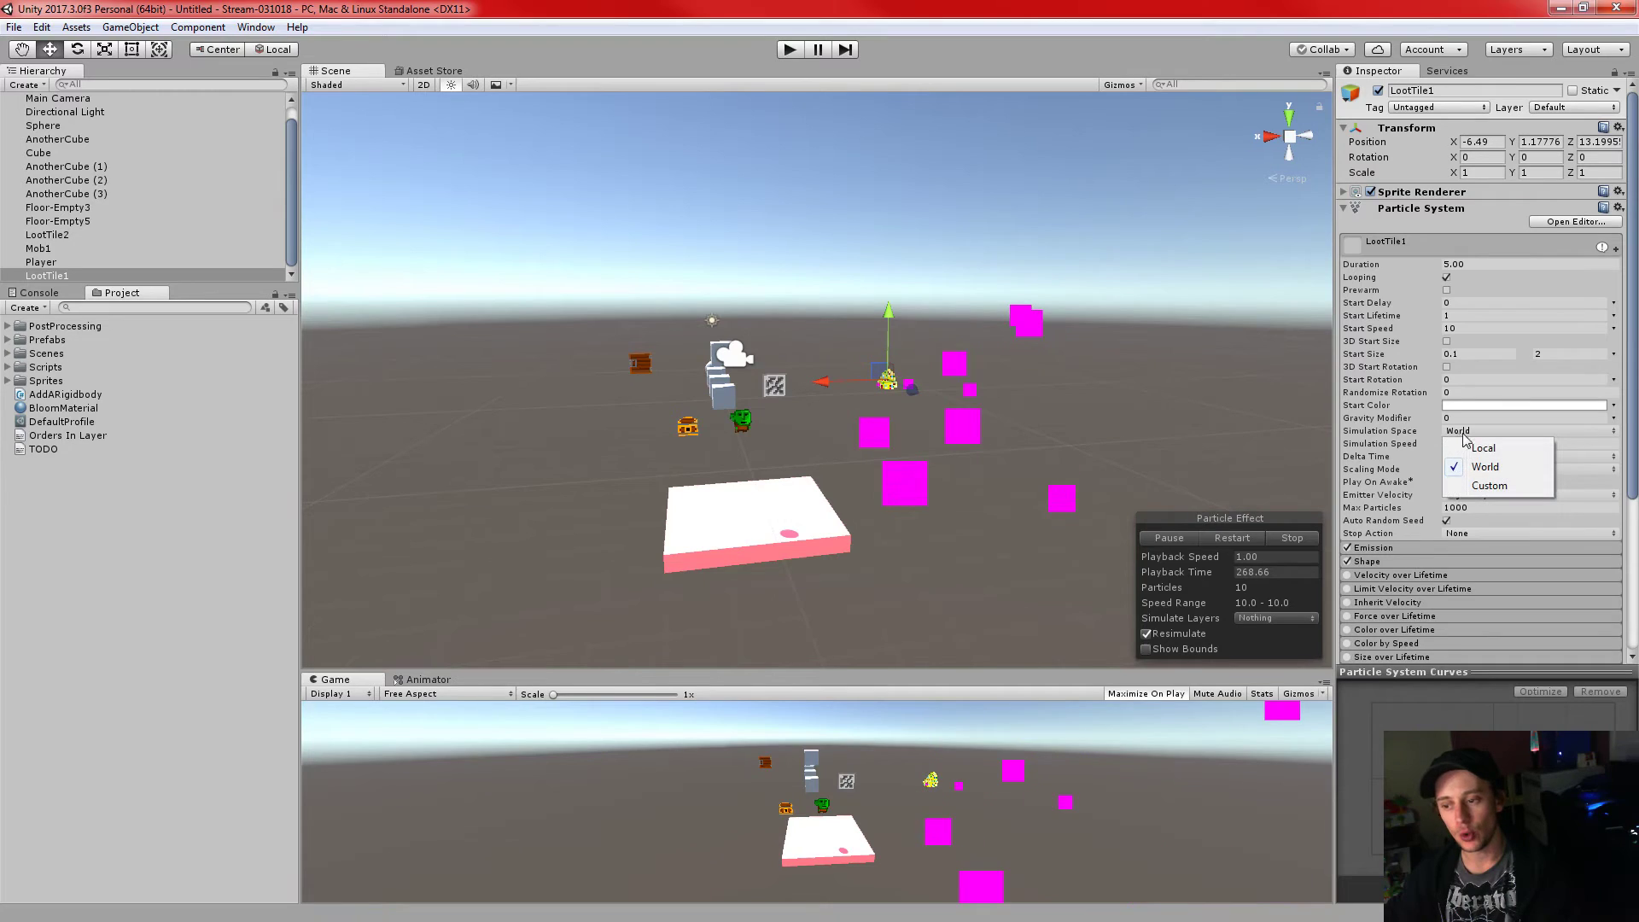
- Try a Gravity Modifier of 1 and return it to 0
click(1327, 4)
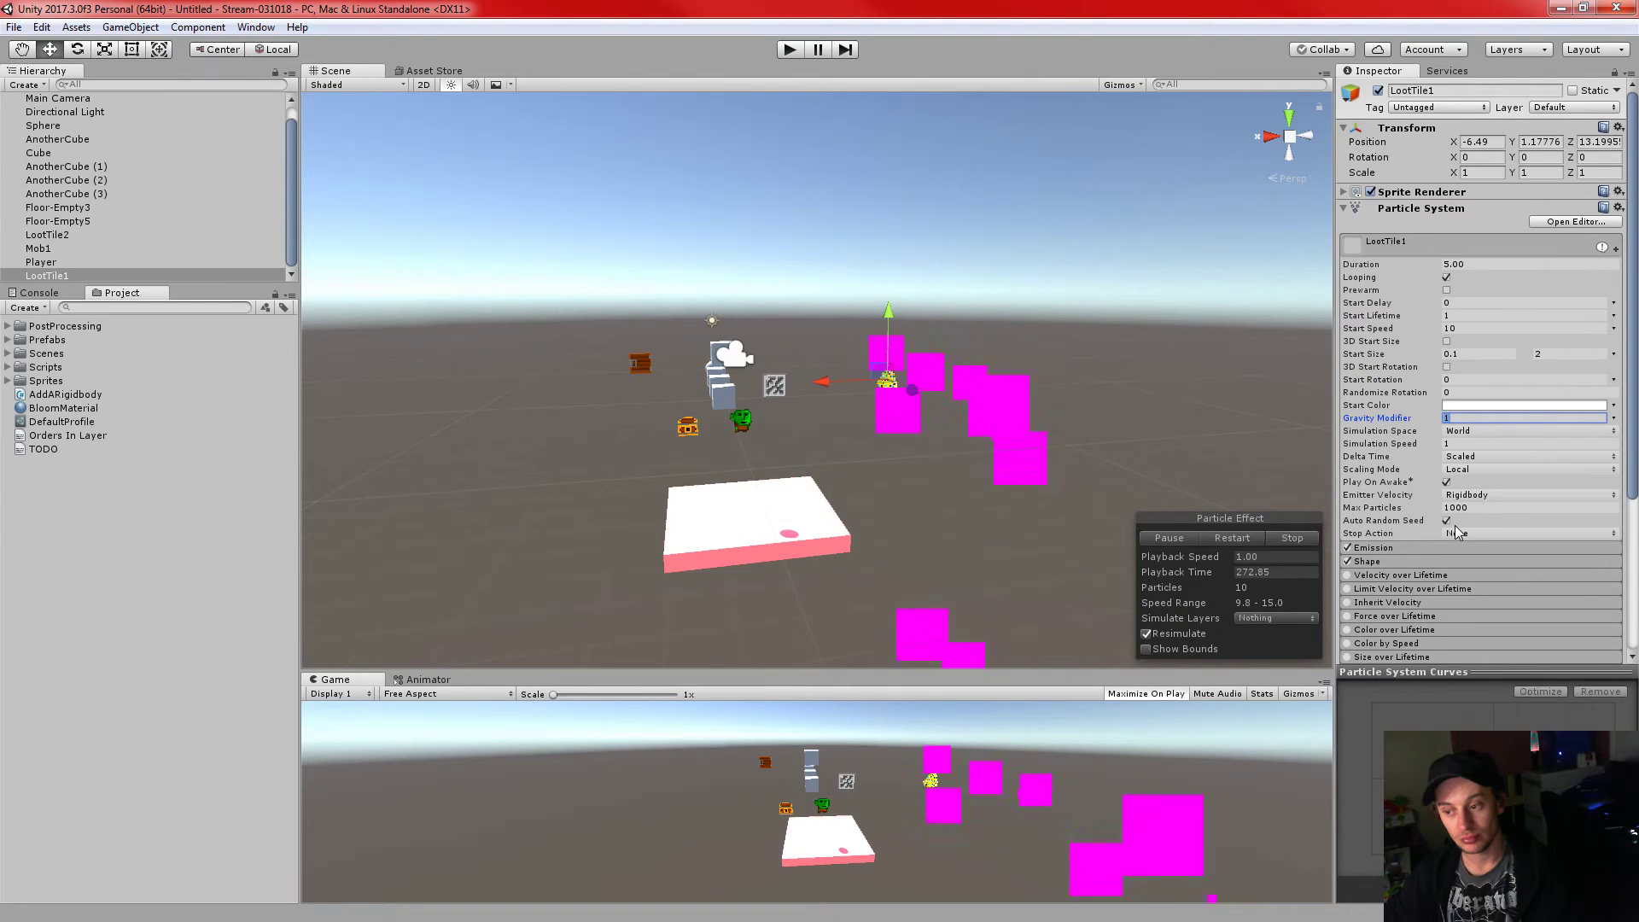
text(0)
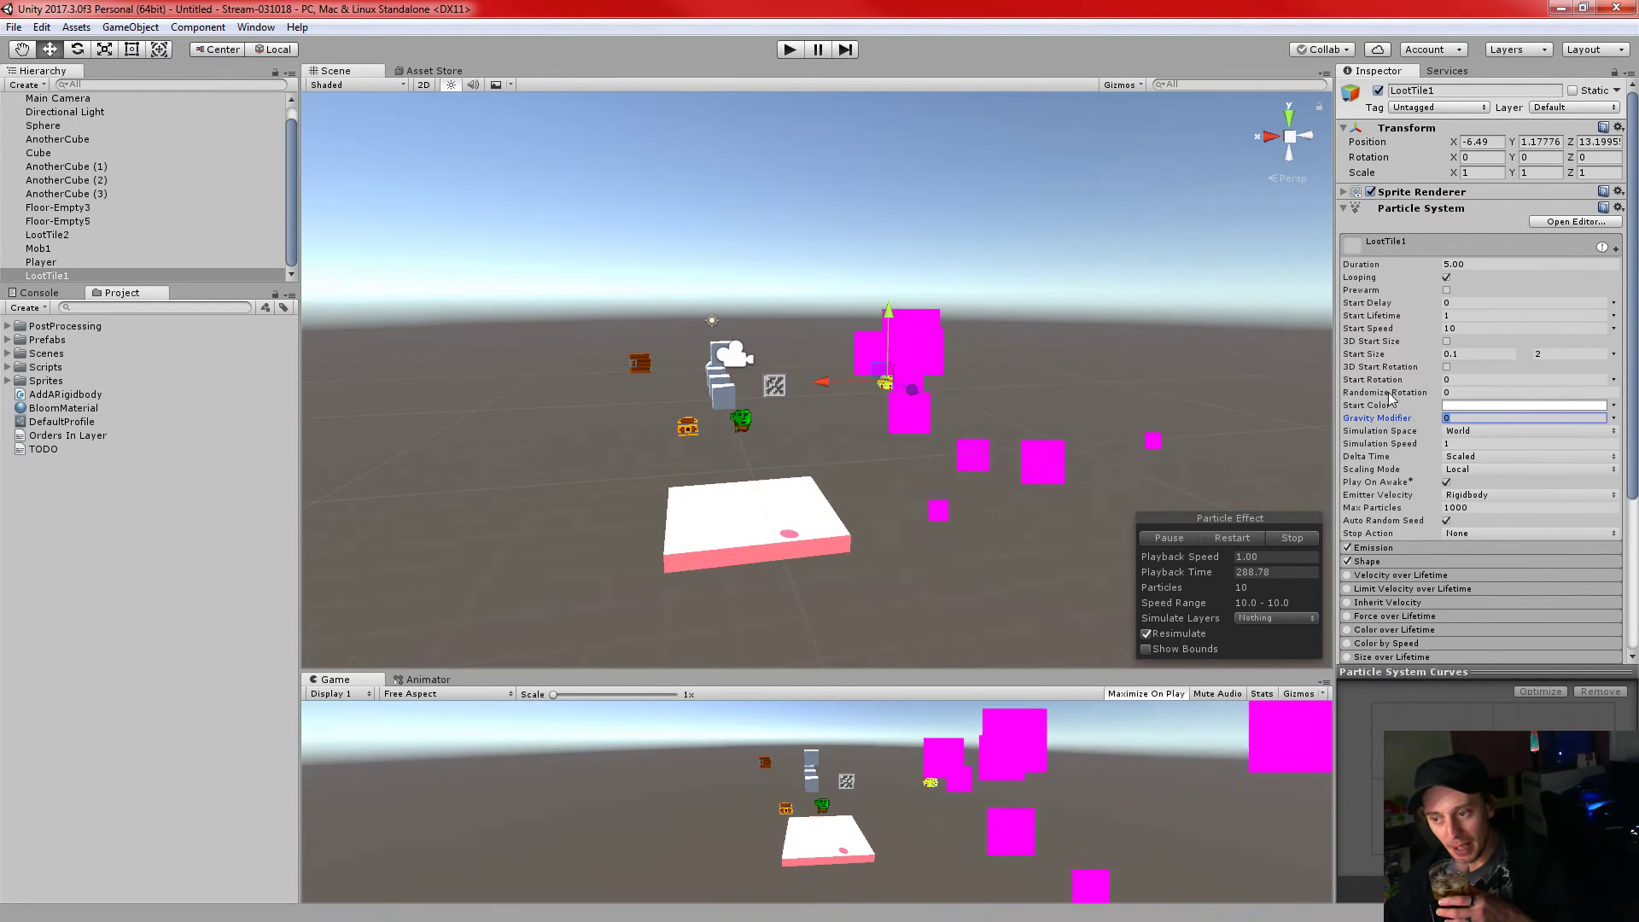
- In the Emission module, set Rate over Time to 0 and Rate over Distance to 10, testing by nudging LootTile1 along X
scroll(1442, 296, down, 3)
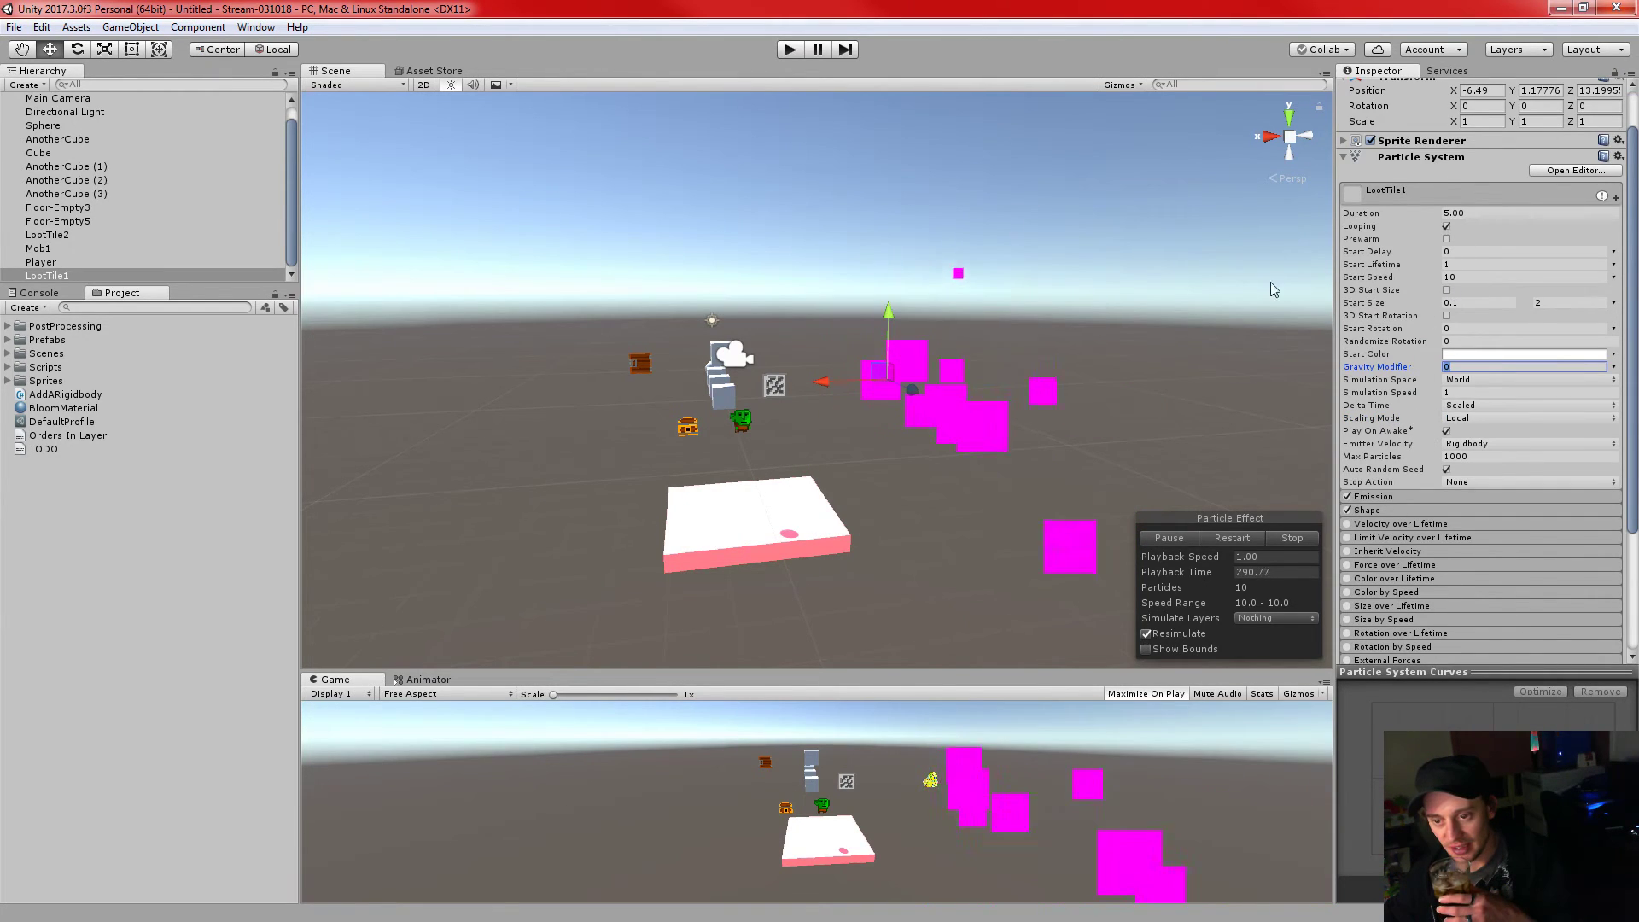
click(1403, 494)
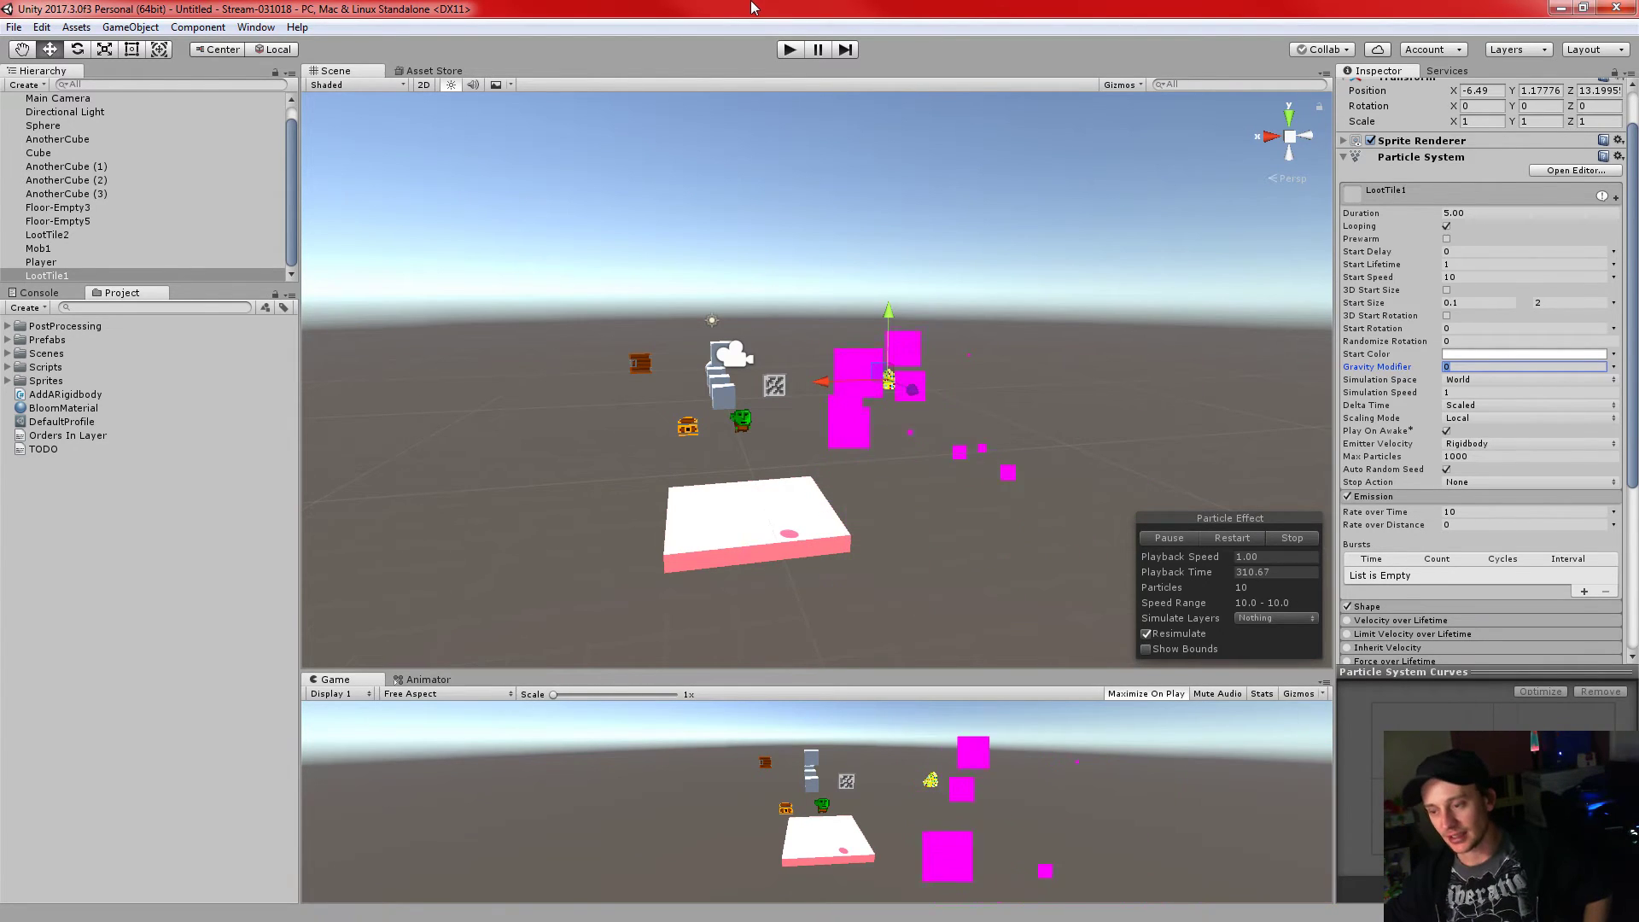
click(1484, 511)
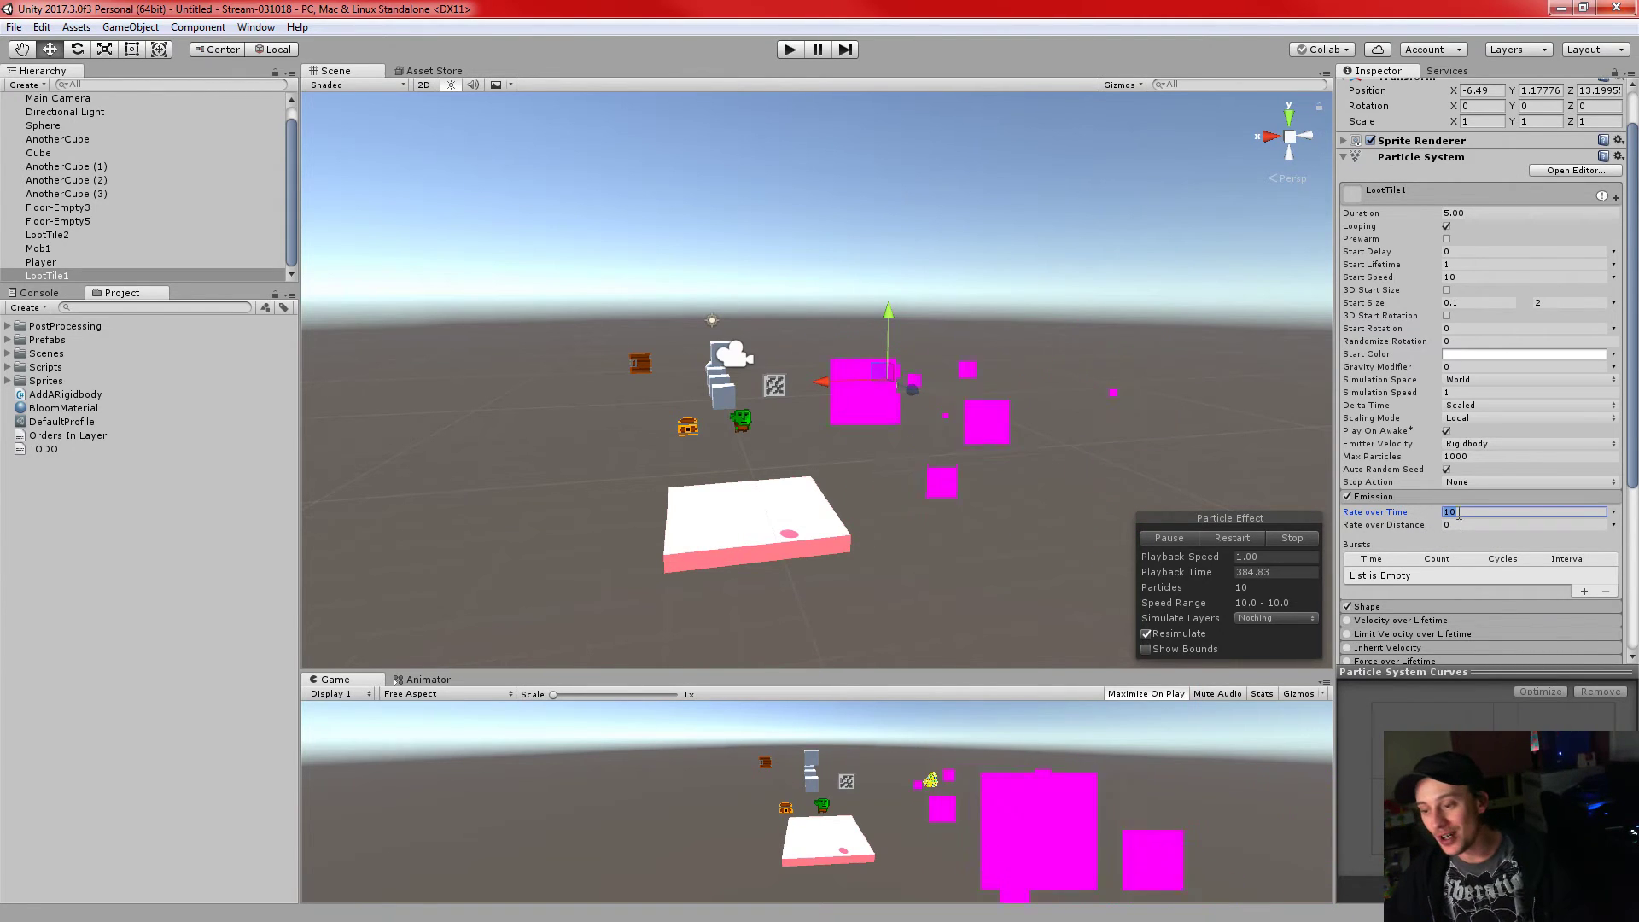
text(0)
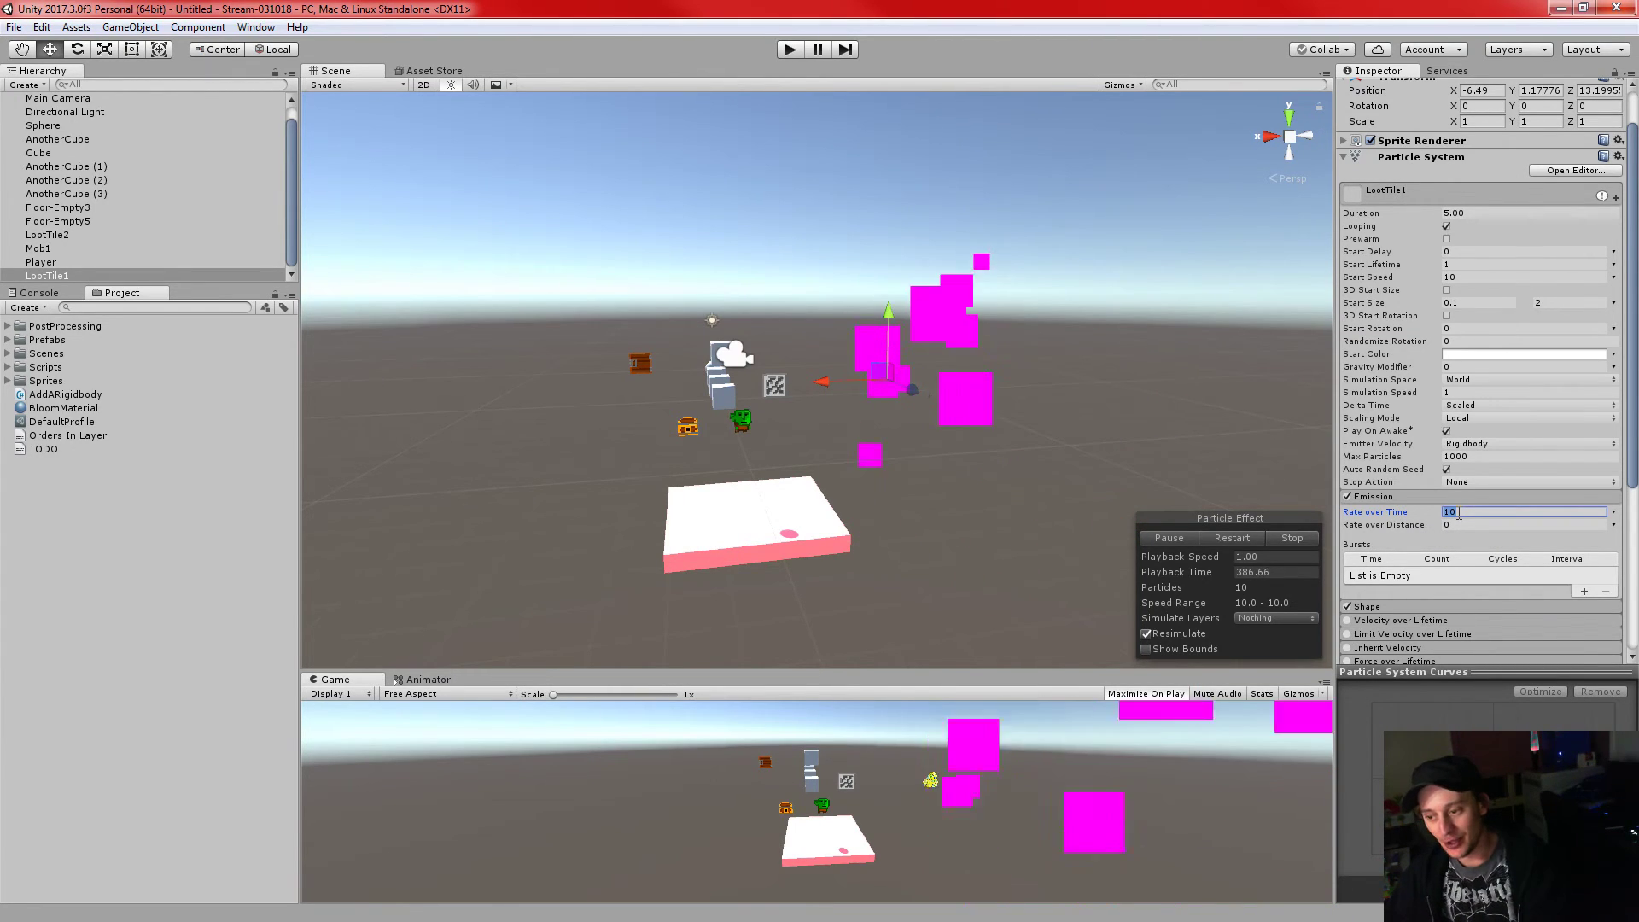
click(1469, 525)
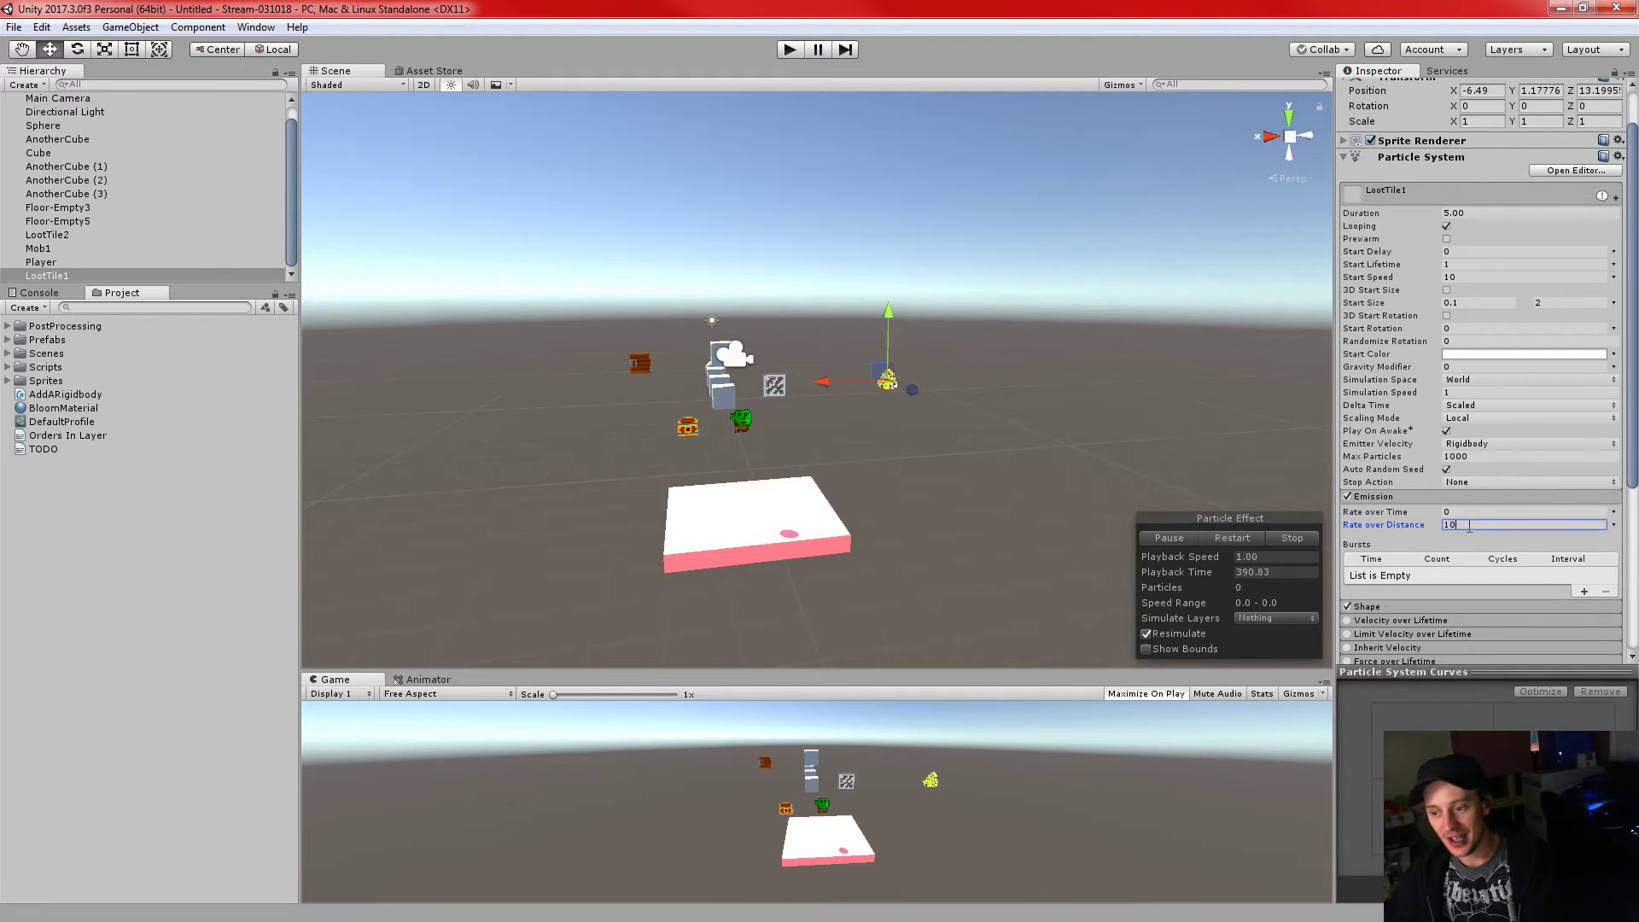
mouse_move(817, 387)
mouse_down()
mouse_move(564, 395)
mouse_move(818, 394)
mouse_up()
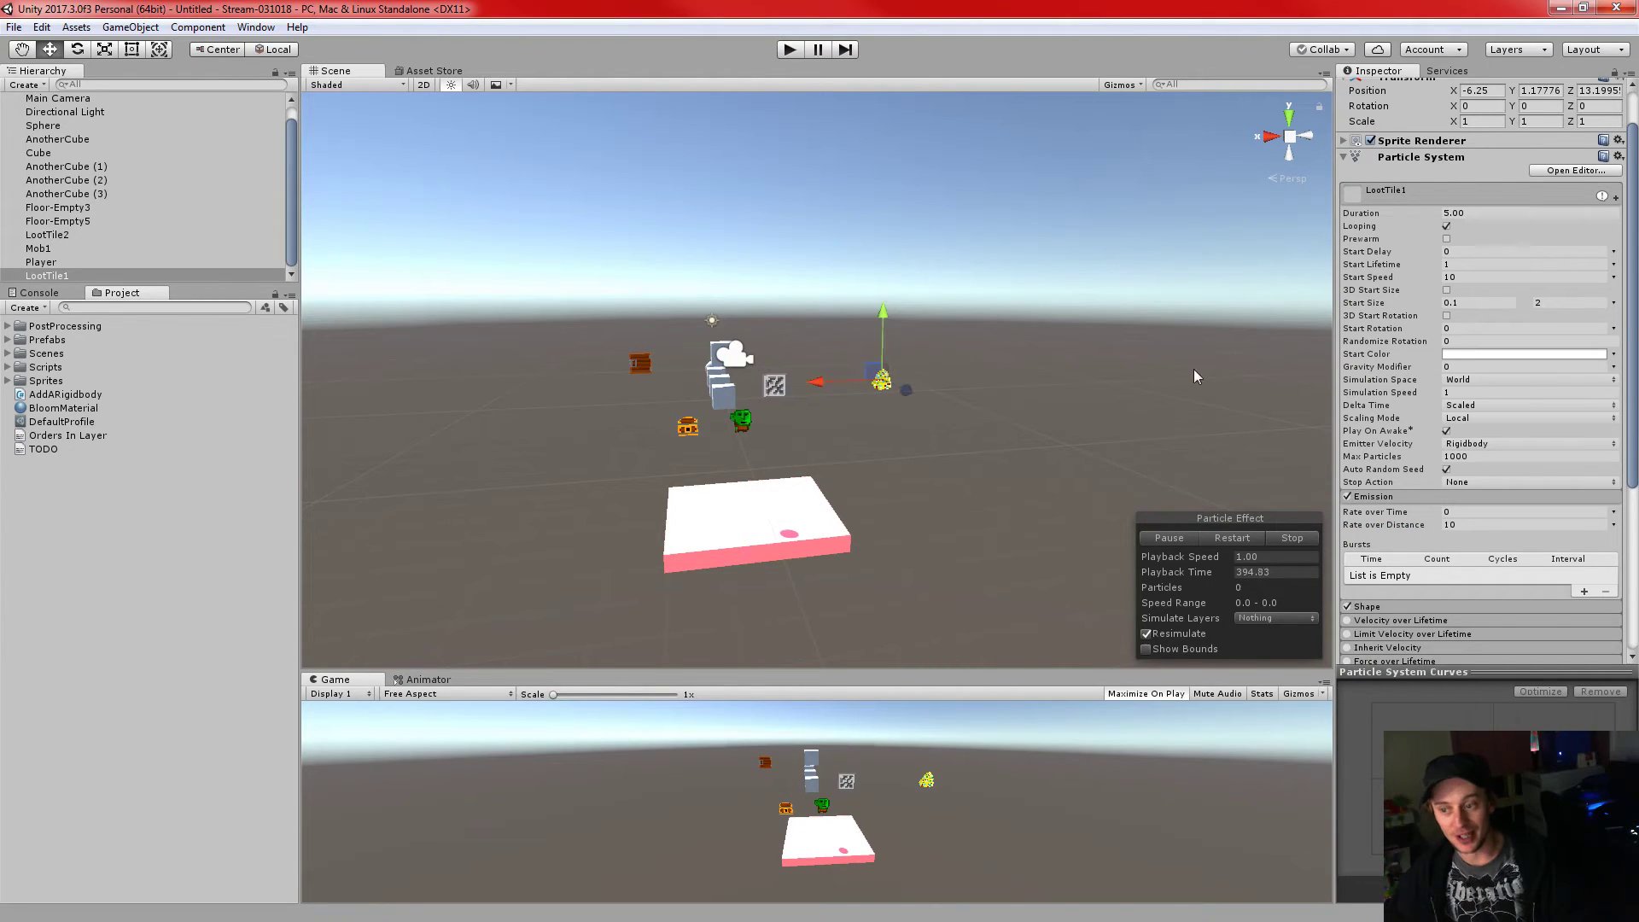
- Try an emission Rate over Time of 10 and return it to 0
click(1459, 511)
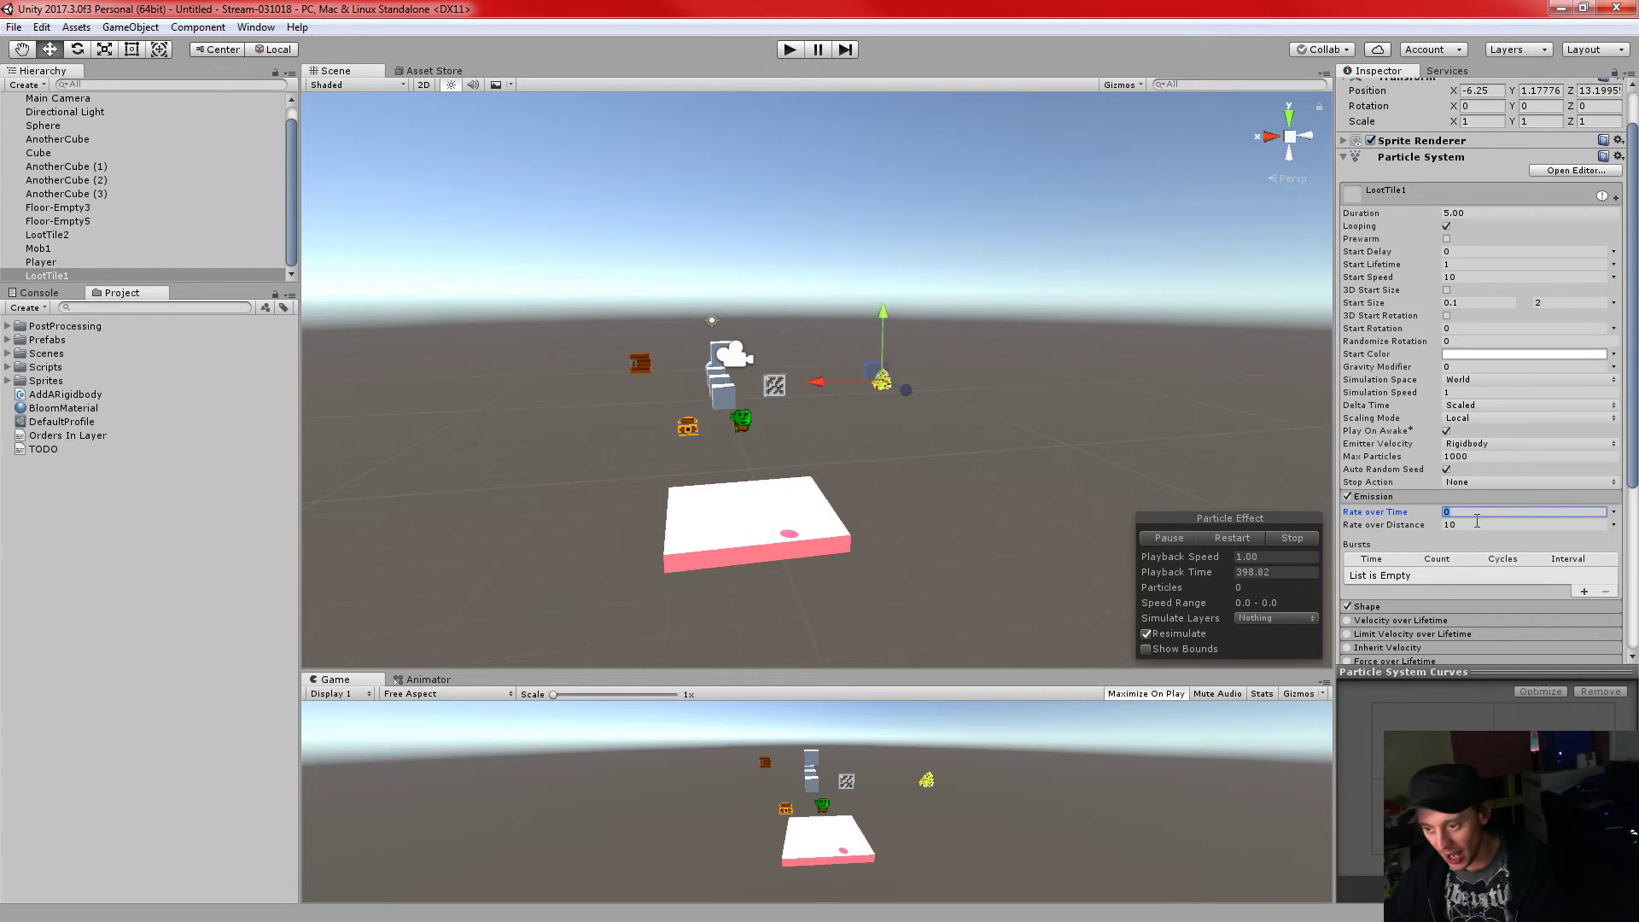
text(10)
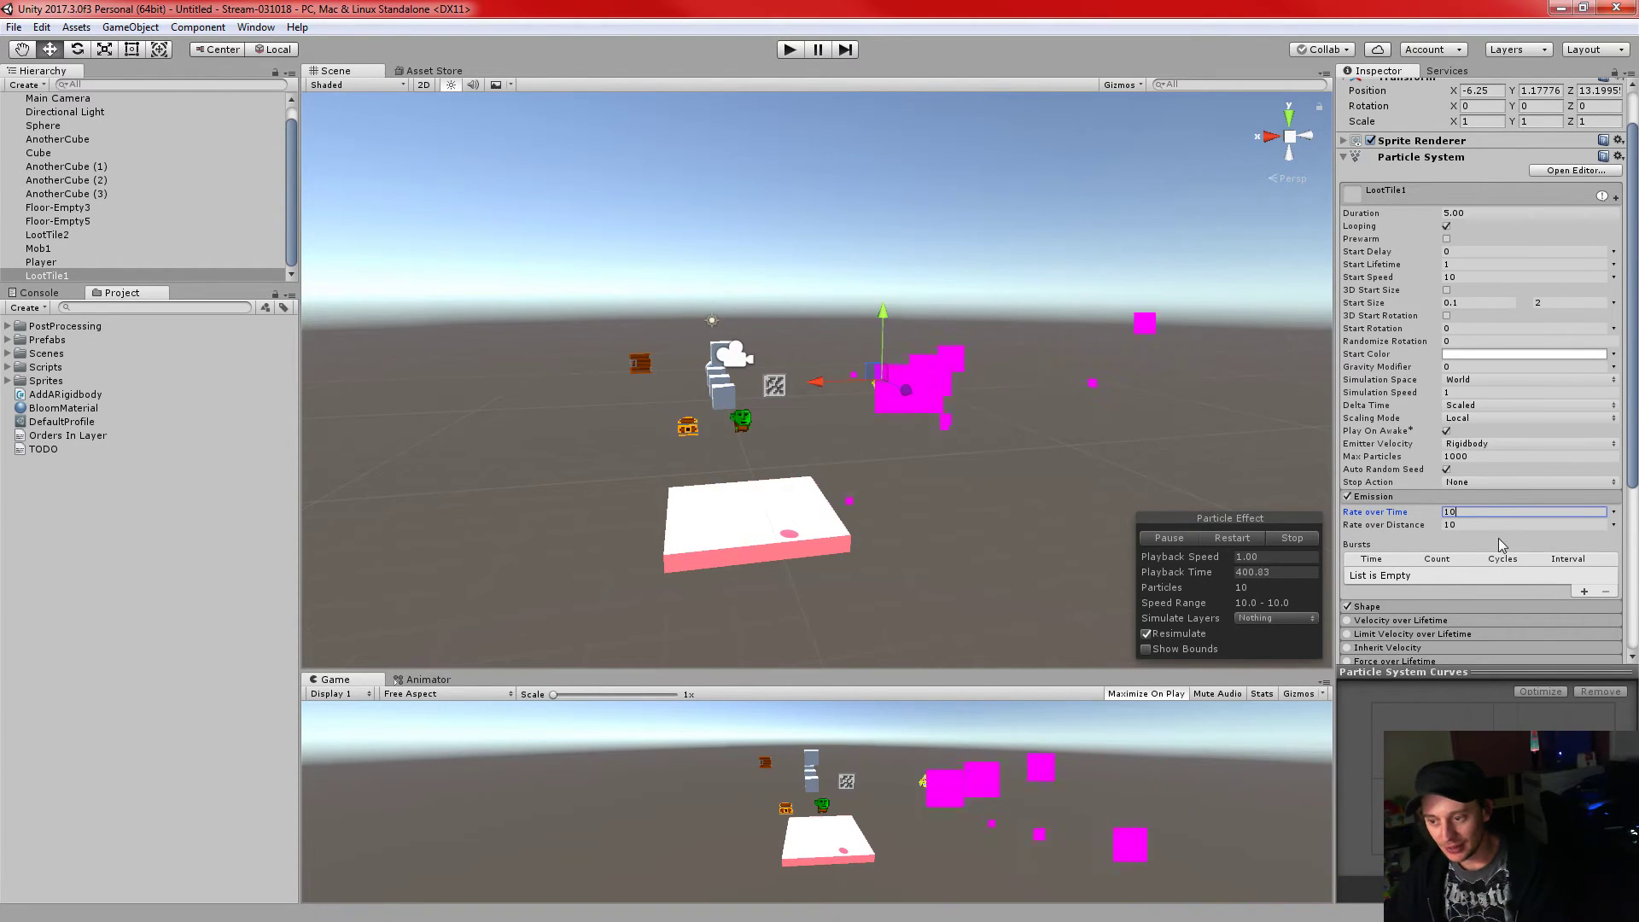
key(BackSpace)
key(BackSpace)
text(0)
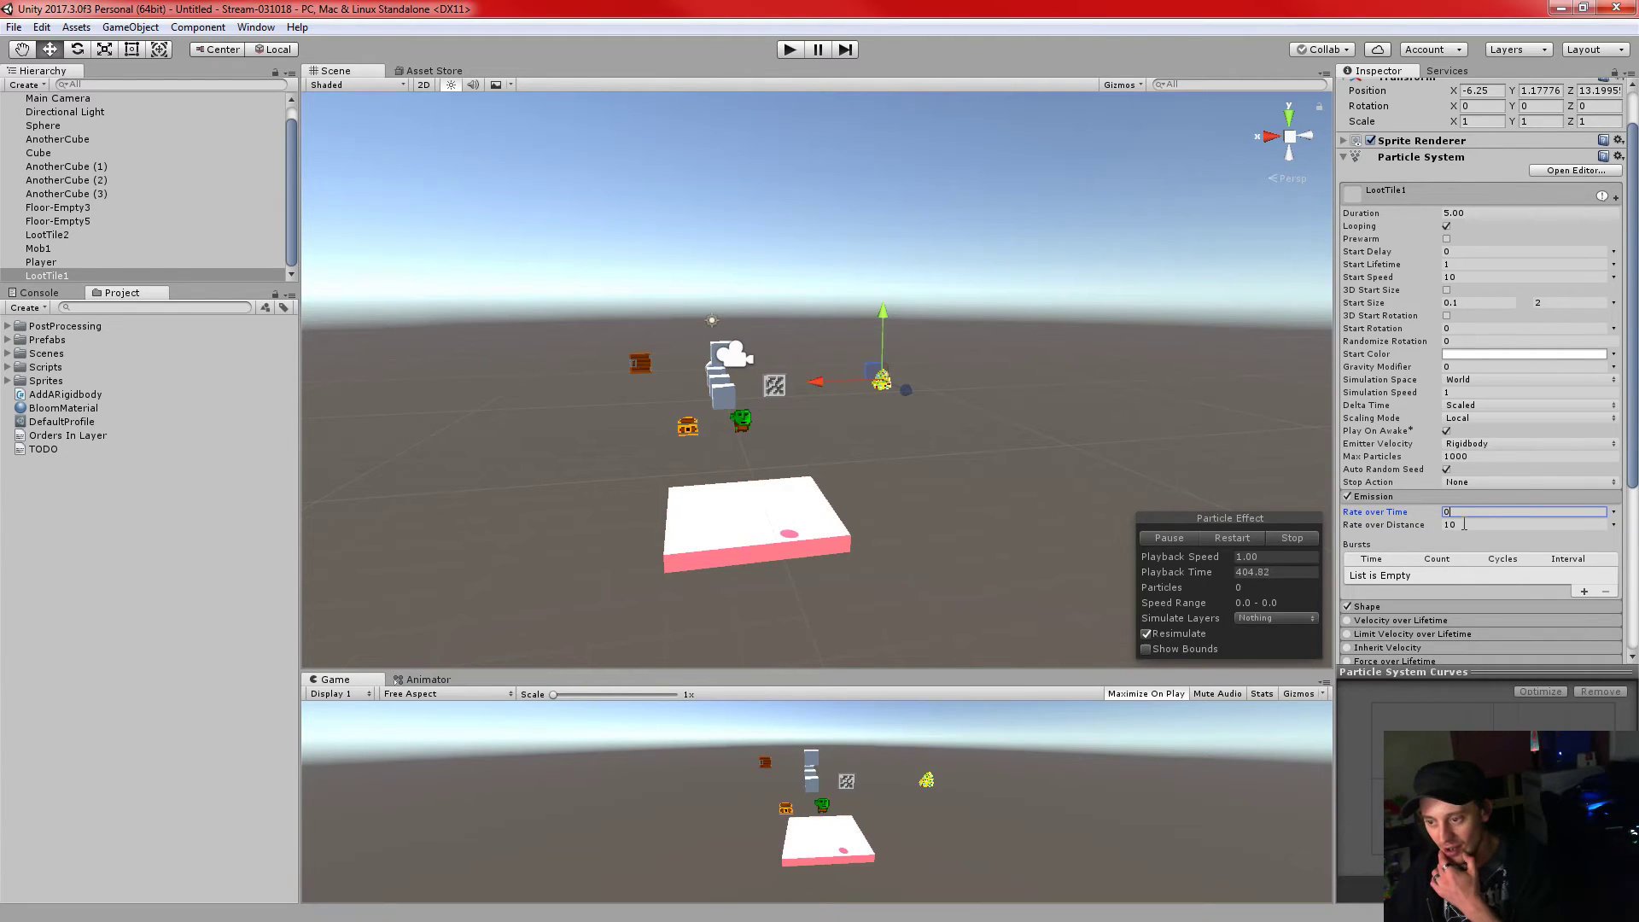
- Set Rate over Distance to 100 and move LootTile1 to about X -7.3 to test the emission
click(1464, 524)
text(100)
drag(822, 374, 840, 340)
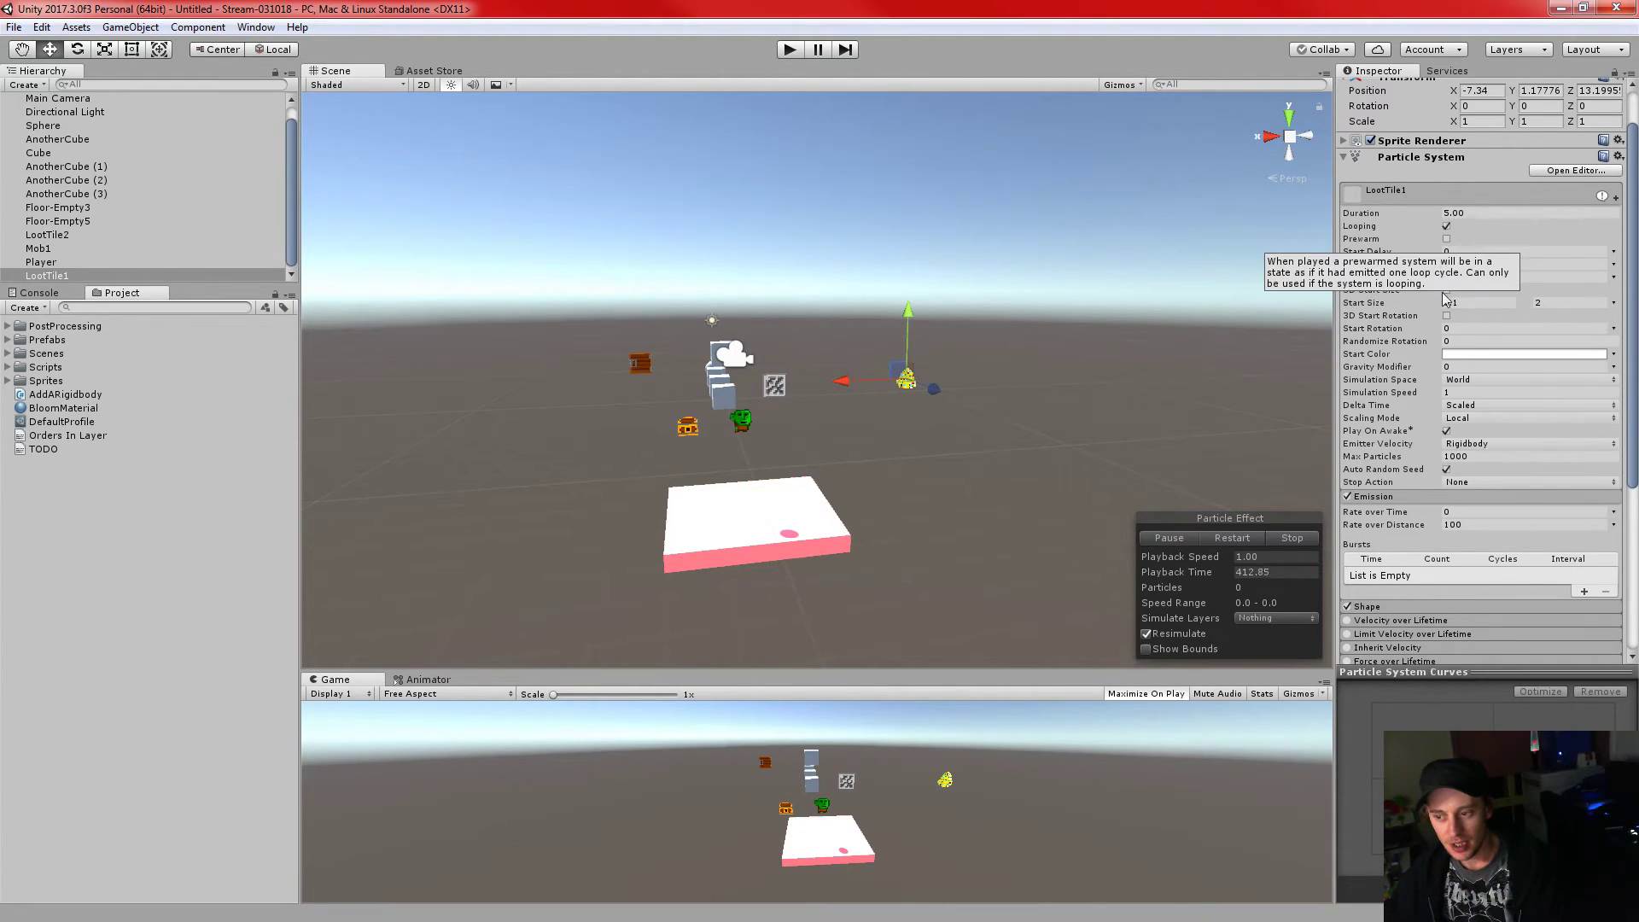
- Try Emitter Velocity set to Transform while moving LootTile1 to about X -8.3, and restore it to Rigidbody
click(1481, 445)
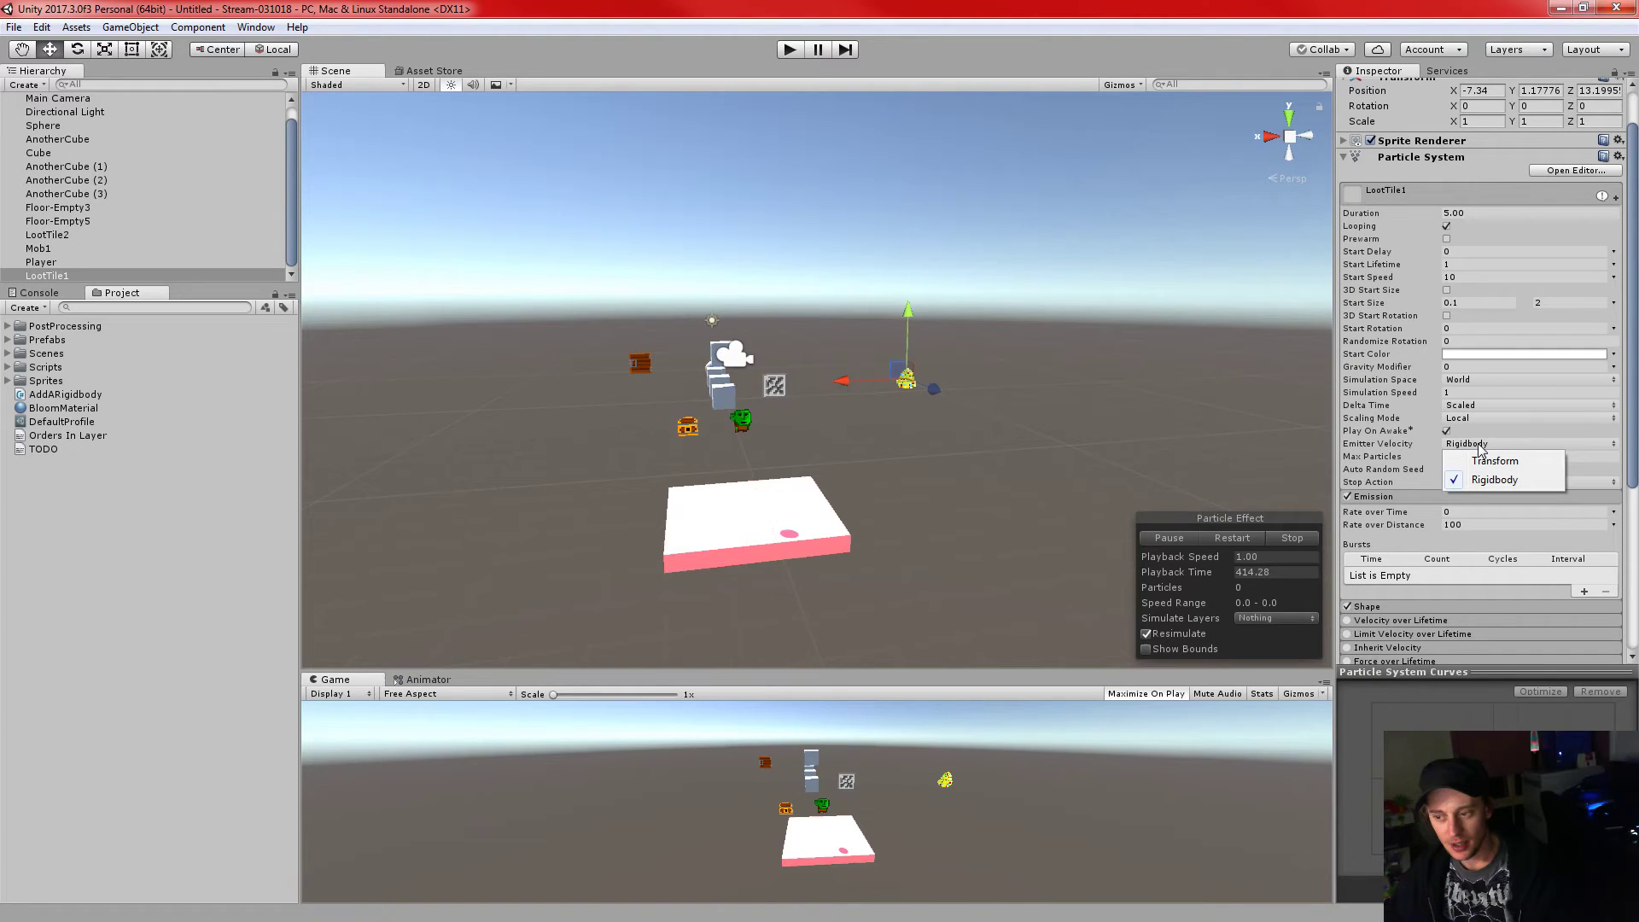
click(1494, 461)
drag(840, 384, 929, 384)
click(1481, 445)
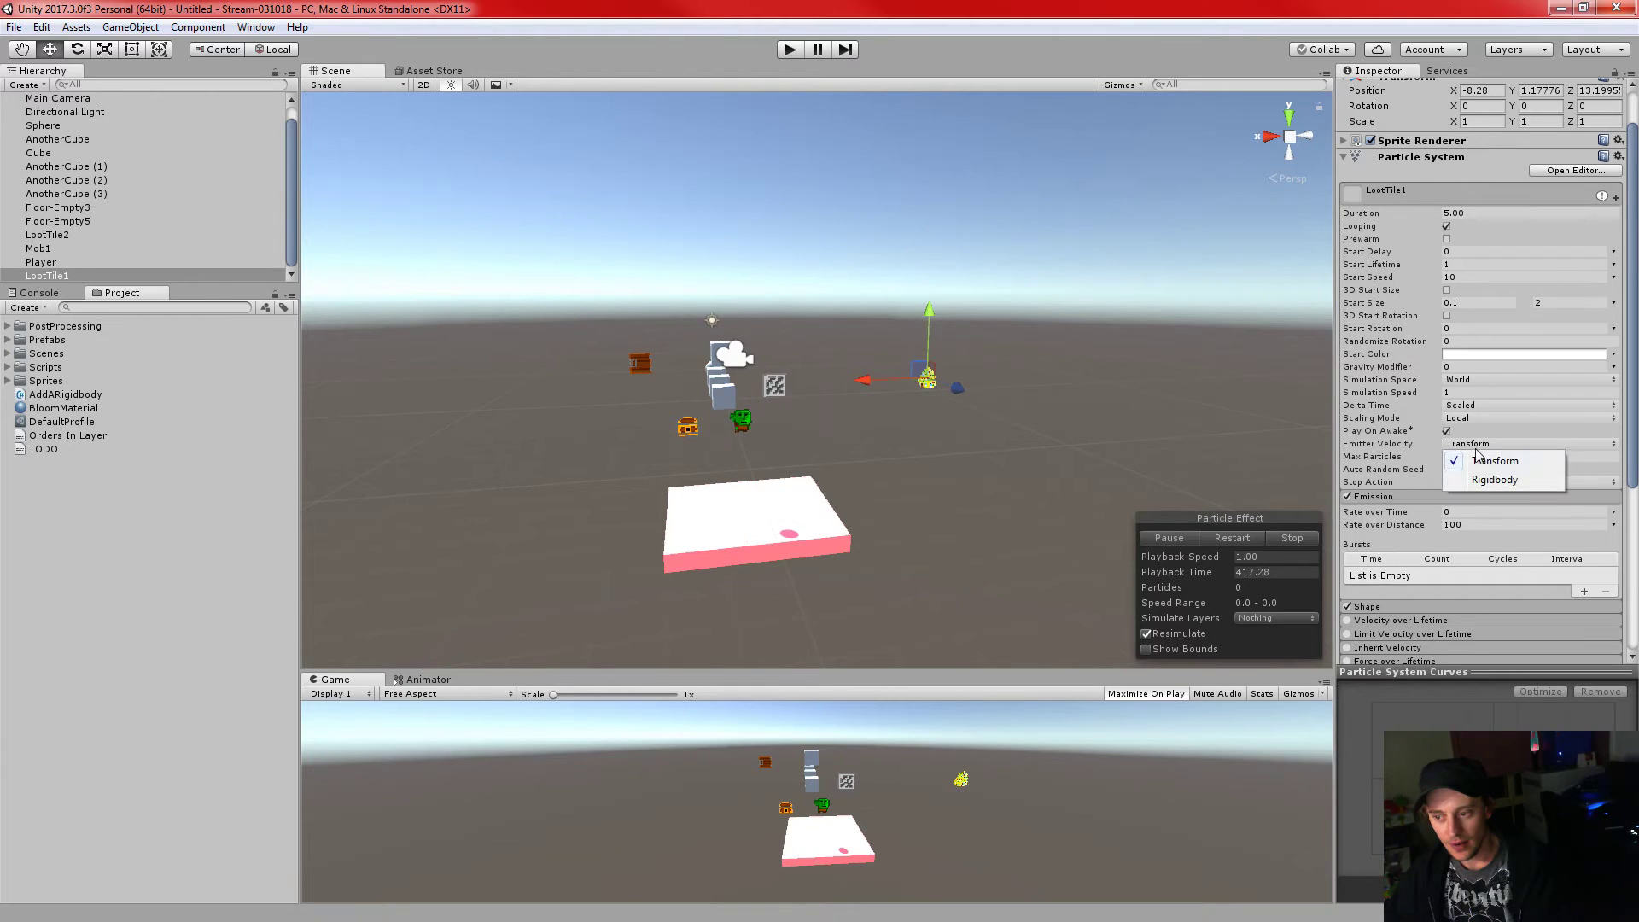
click(1495, 482)
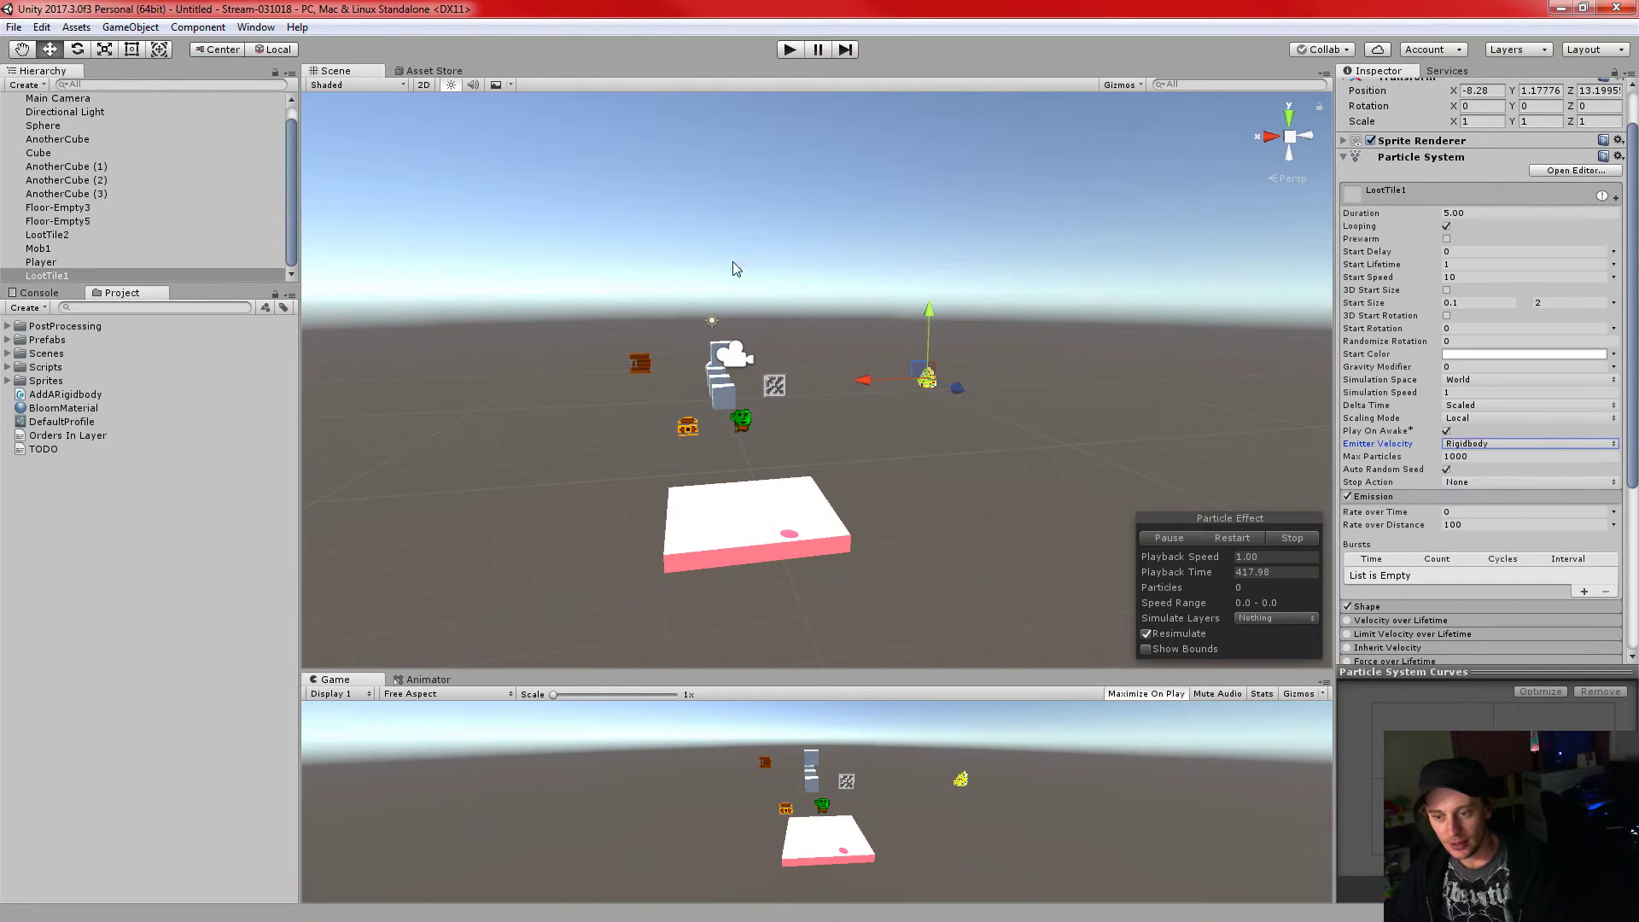
- Add a Rigidbody component to LootTile1 and briefly run the scene to test its distance-based emission
click(64, 276)
scroll(1477, 533, down, 6)
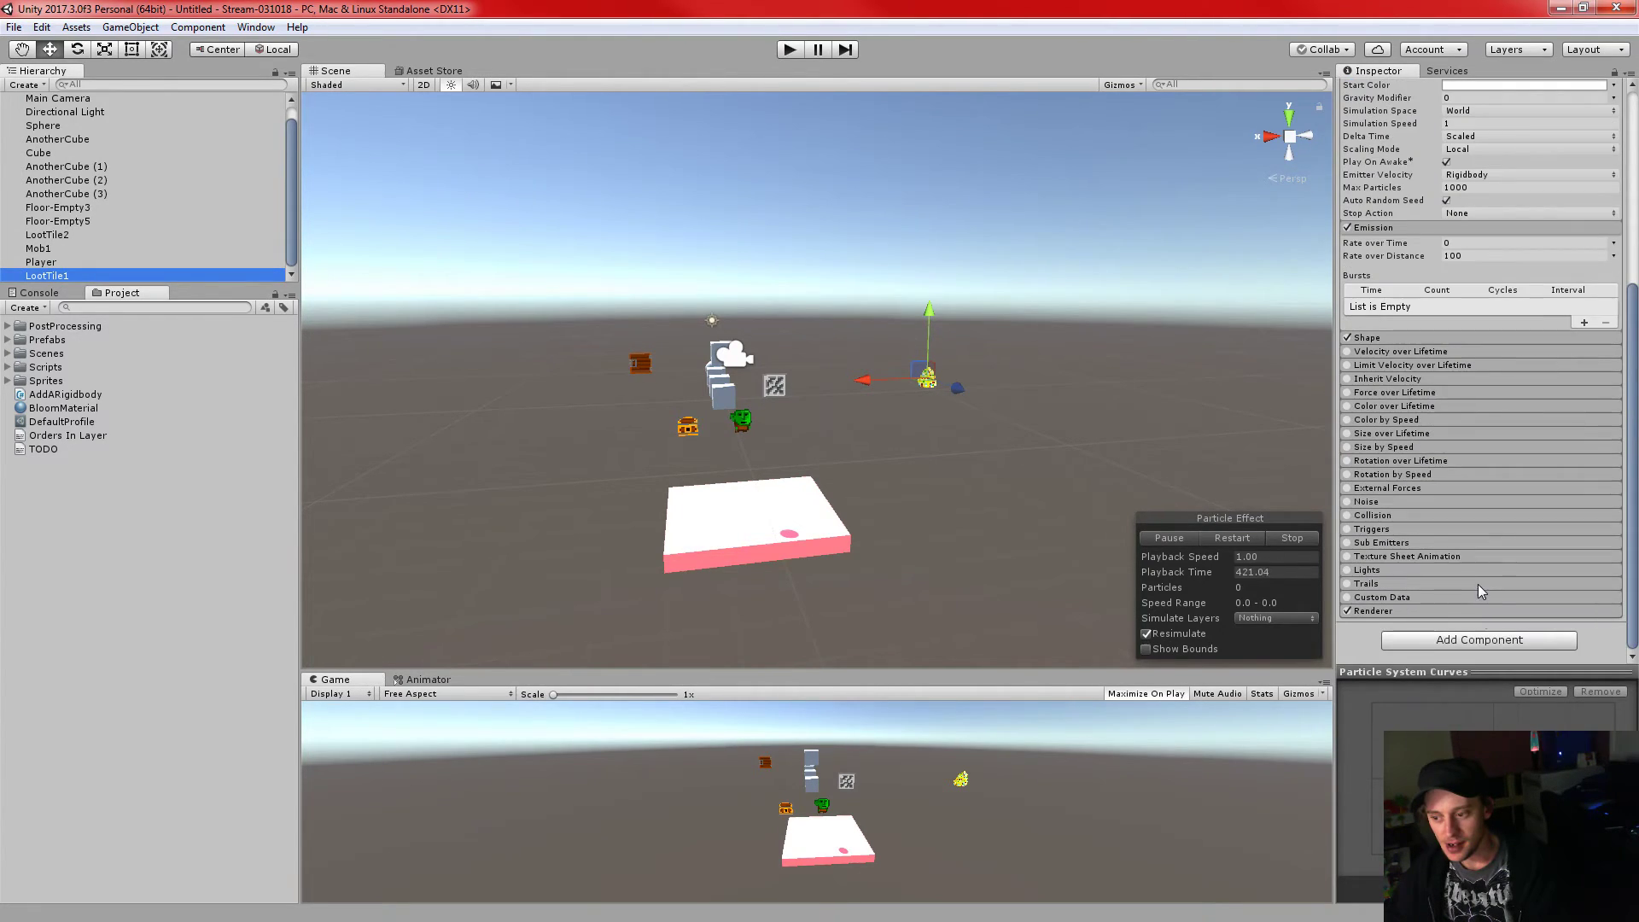
click(1480, 640)
text(rig)
click(1421, 414)
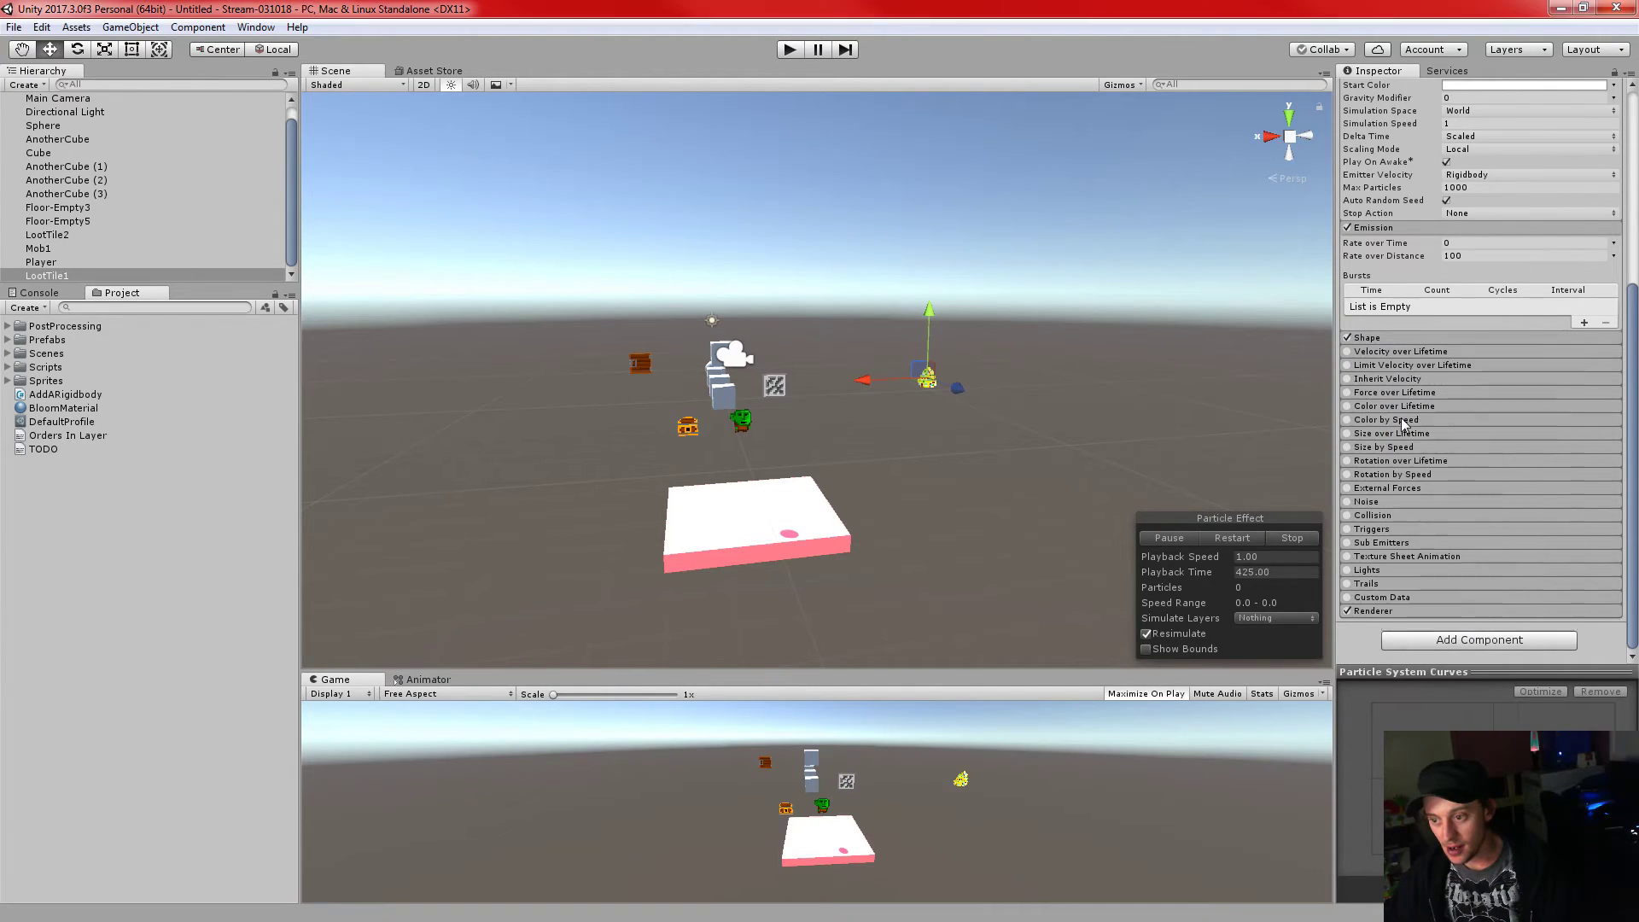
scroll(1479, 478, down, 3)
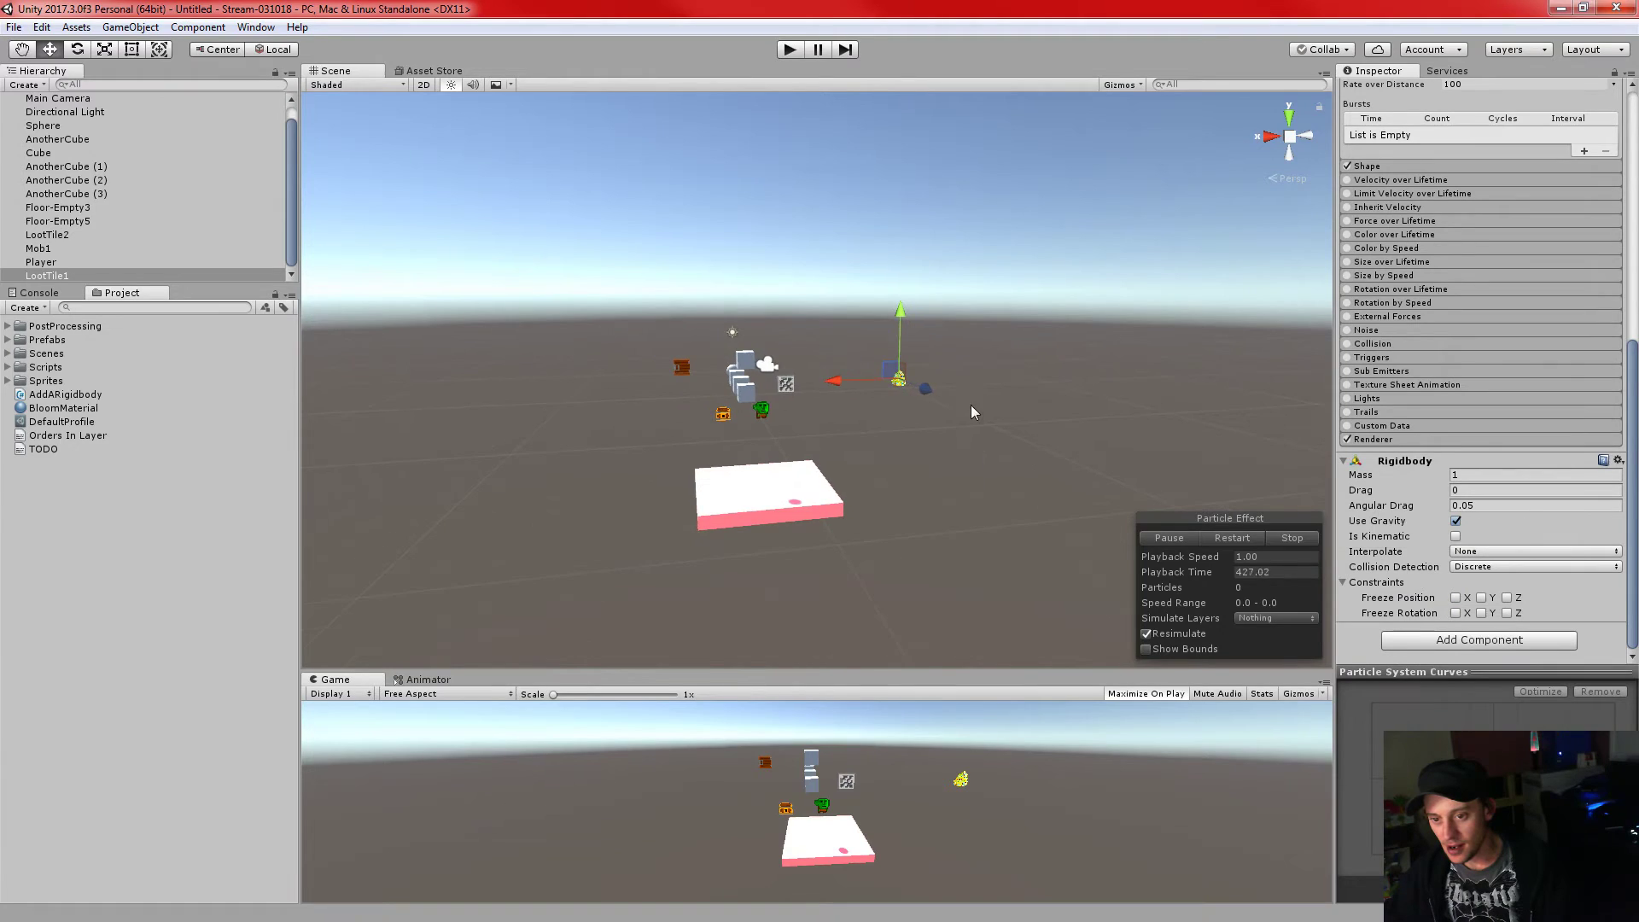
click(790, 49)
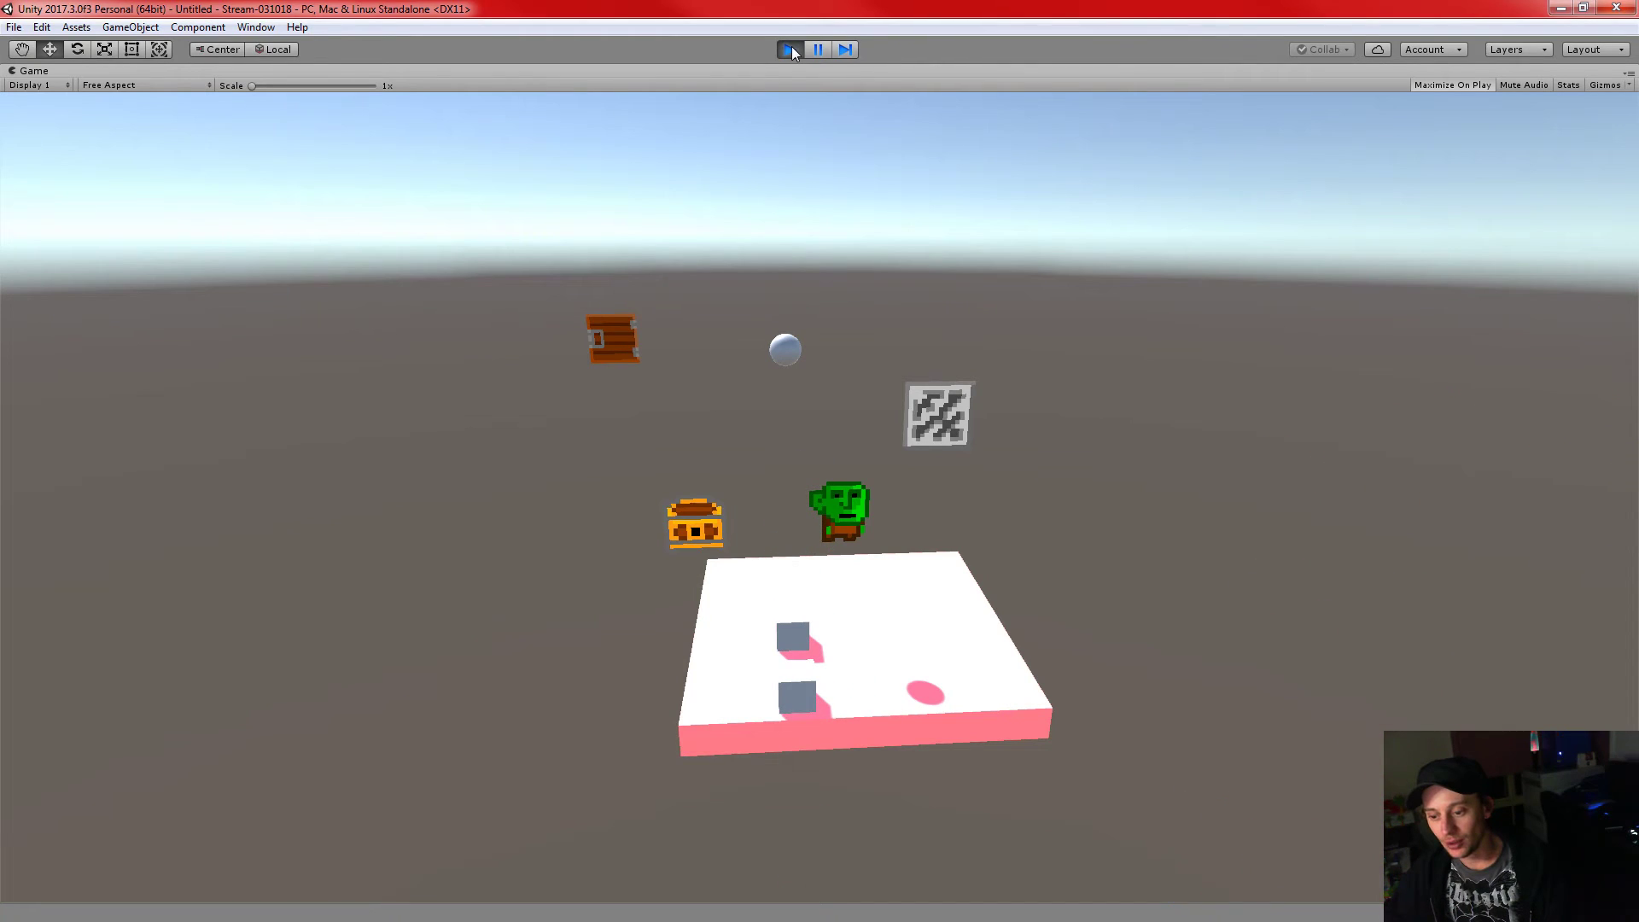
click(789, 48)
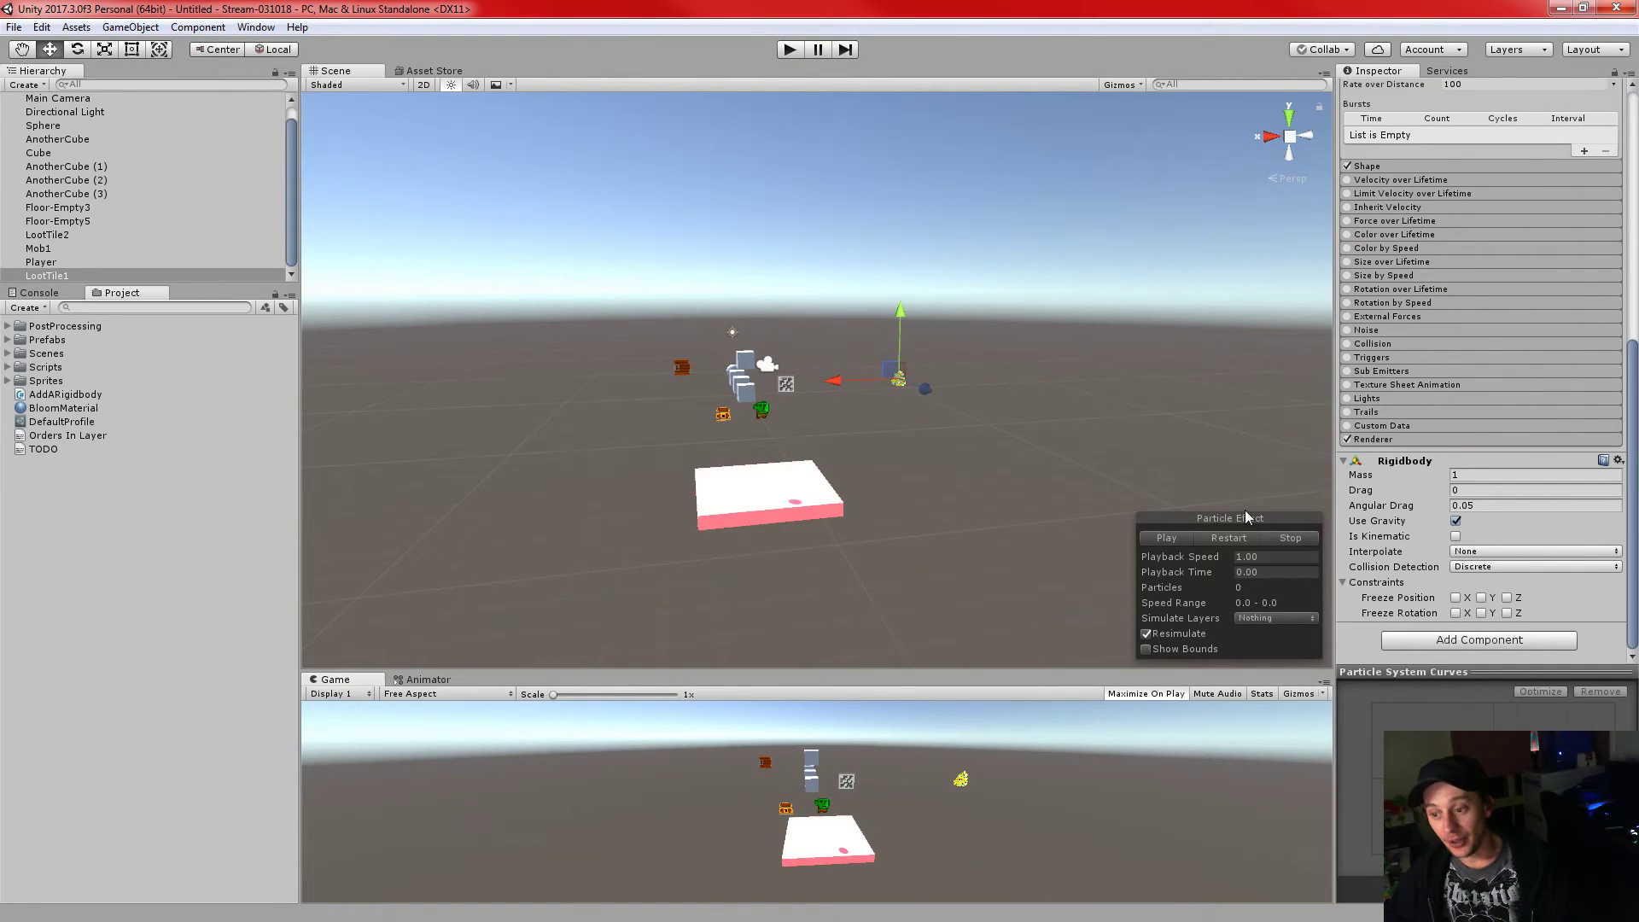
- Set the Emission module's Rate over Distance to 10
scroll(1409, 426, up, 6)
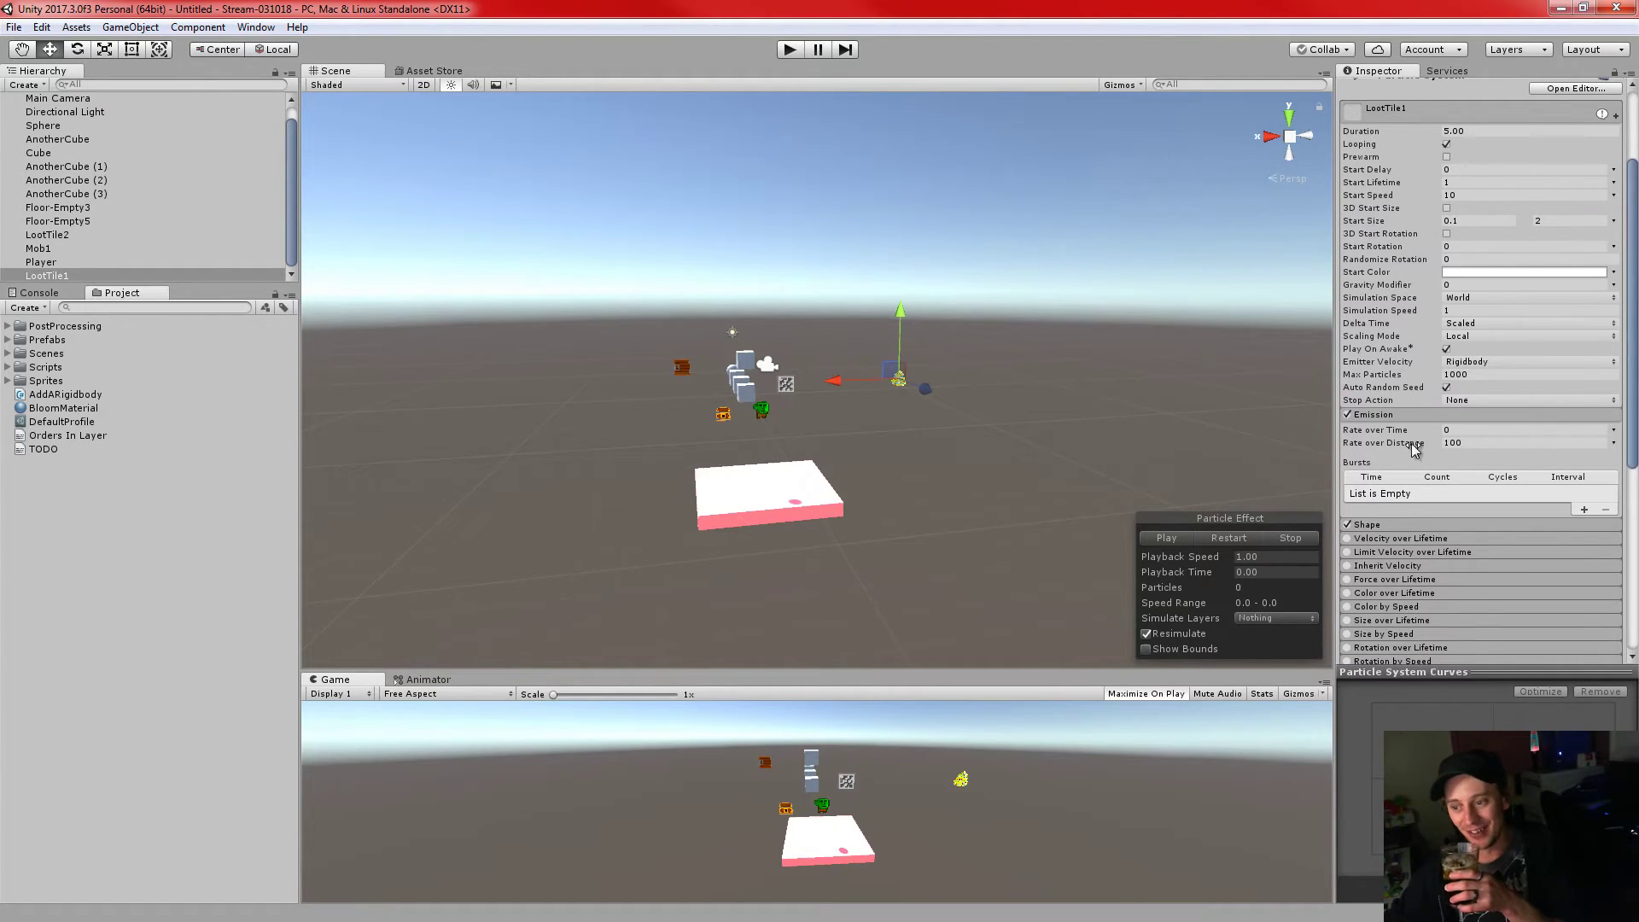
click(1484, 442)
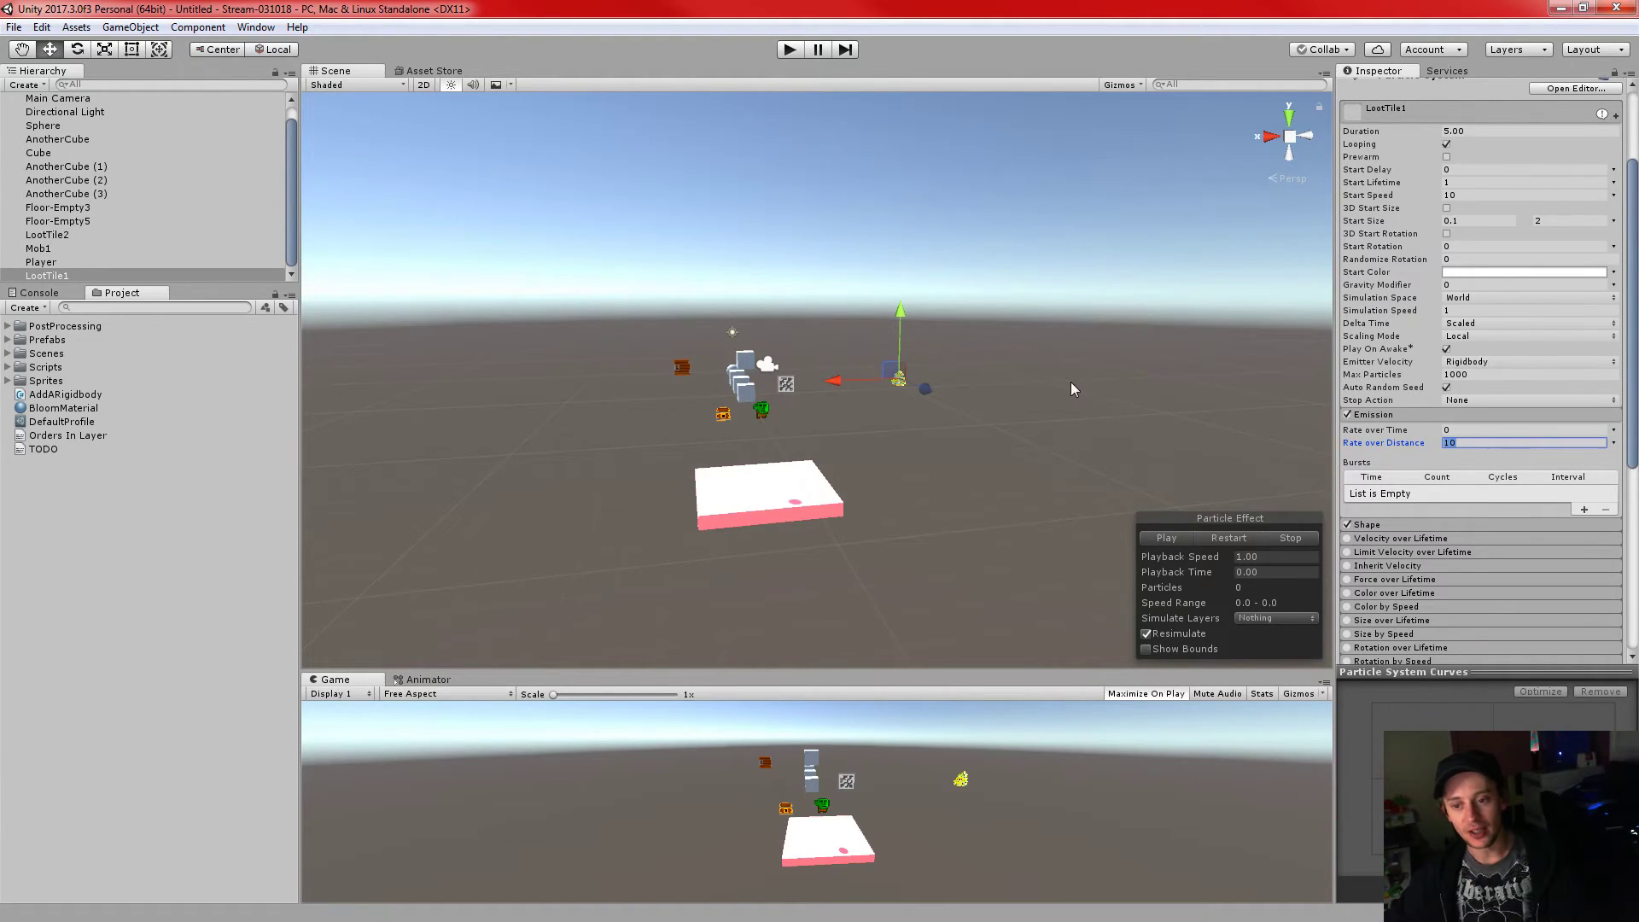
- Align the Main Camera with the Scene view and briefly run the scene to preview the distance-based particles
drag(1020, 664, 1020, 459)
alt+drag(952, 307, 1018, 306)
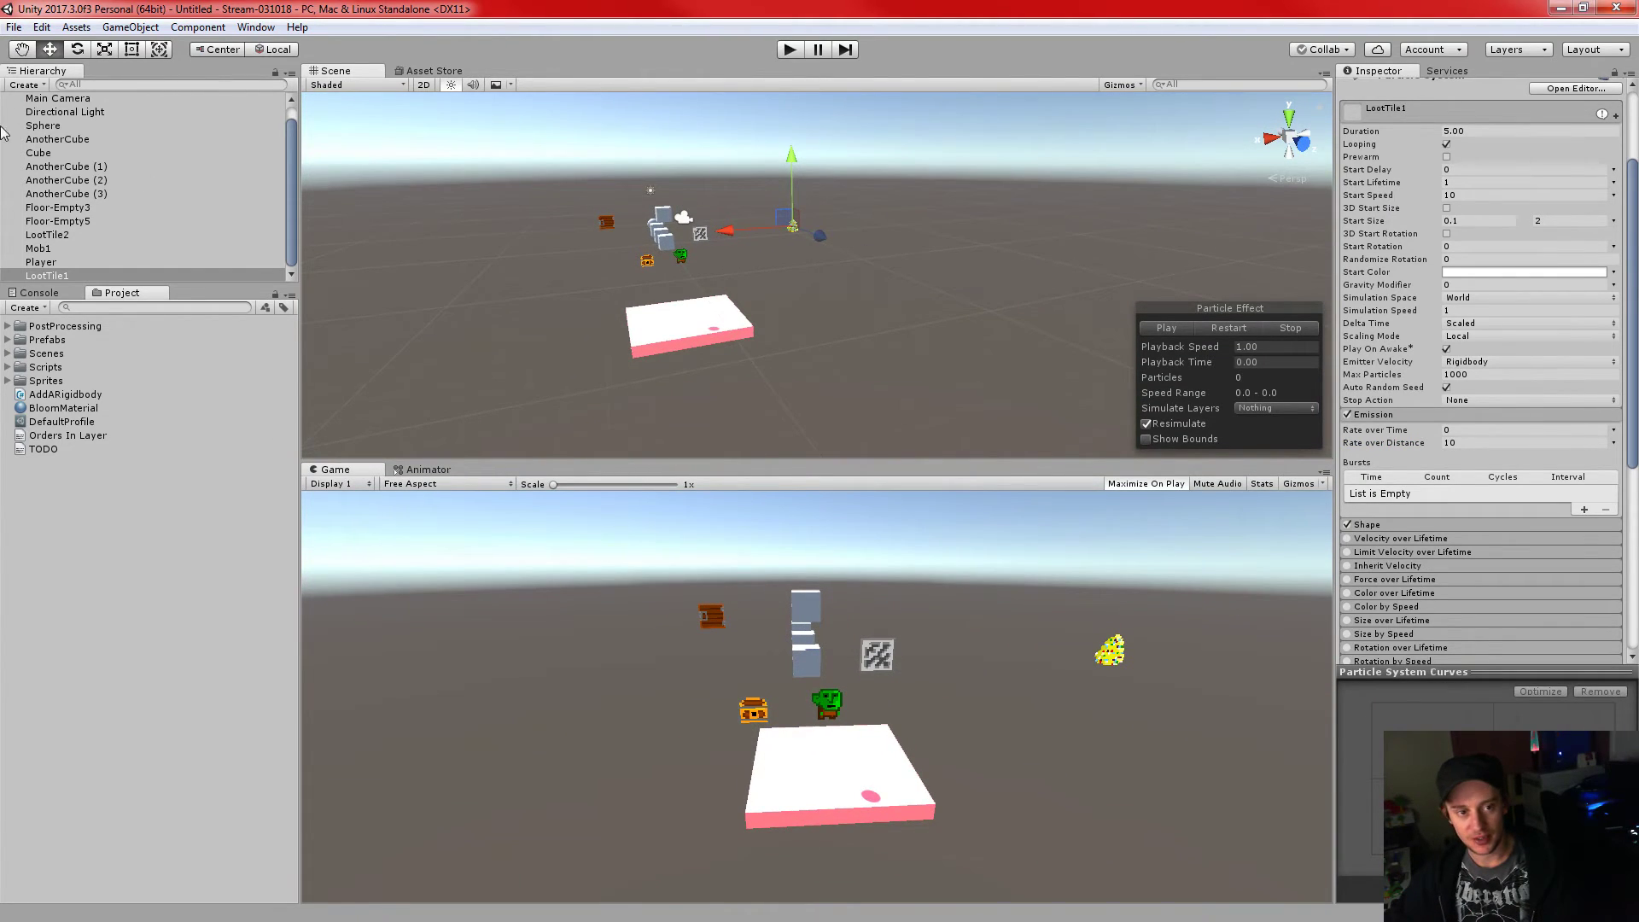
click(70, 100)
key(ctrl+shift+f)
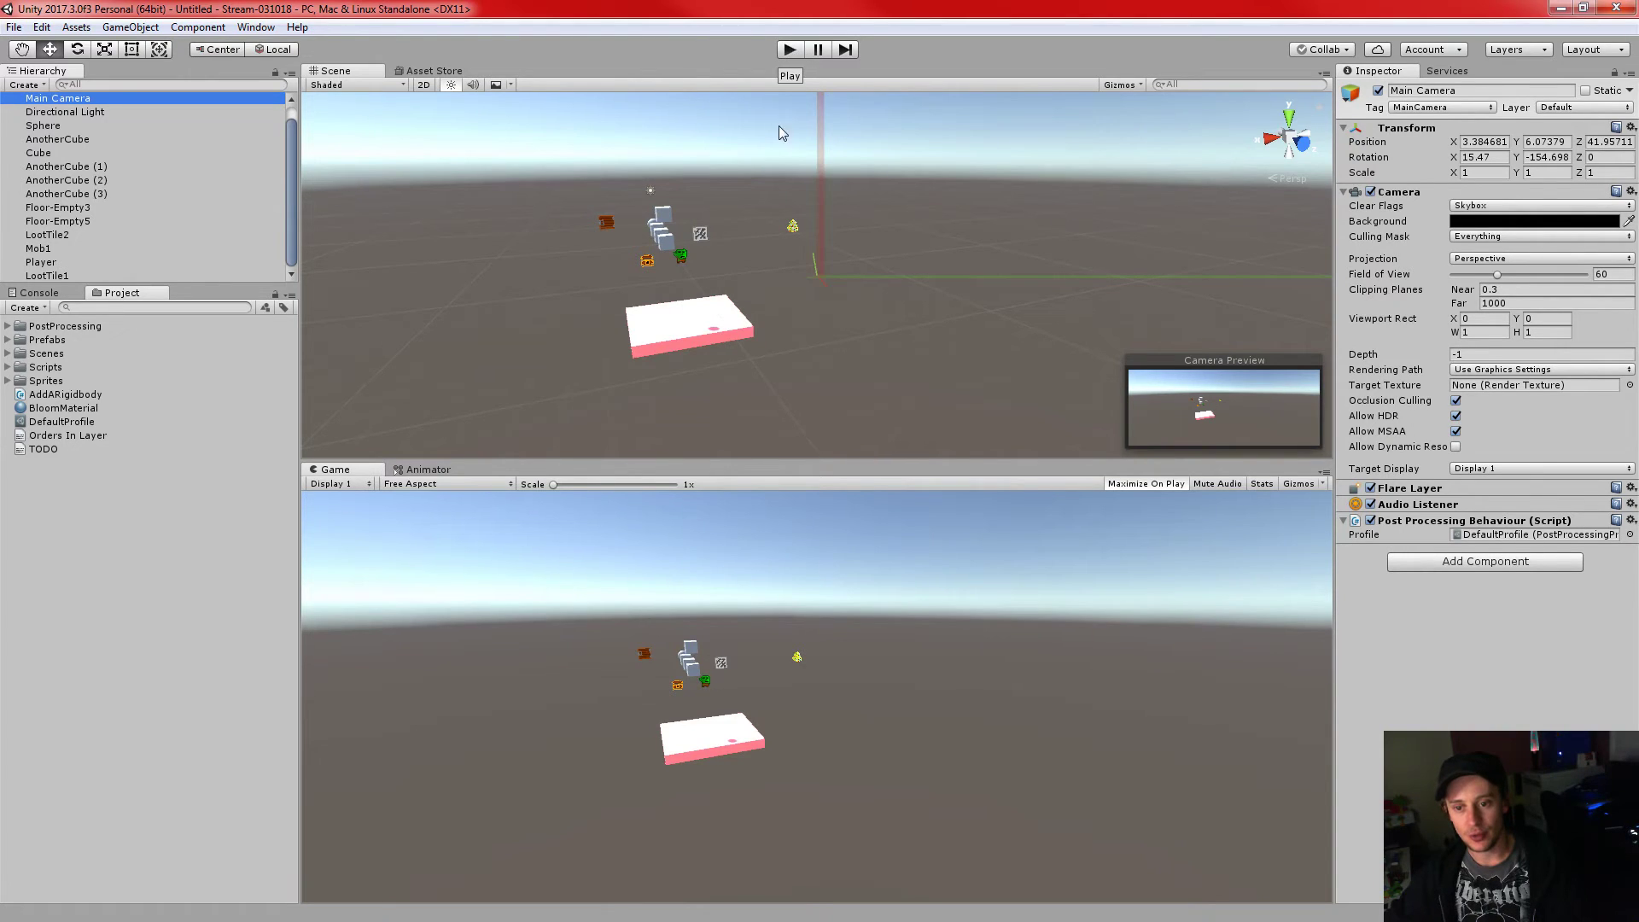
drag(809, 455, 807, 403)
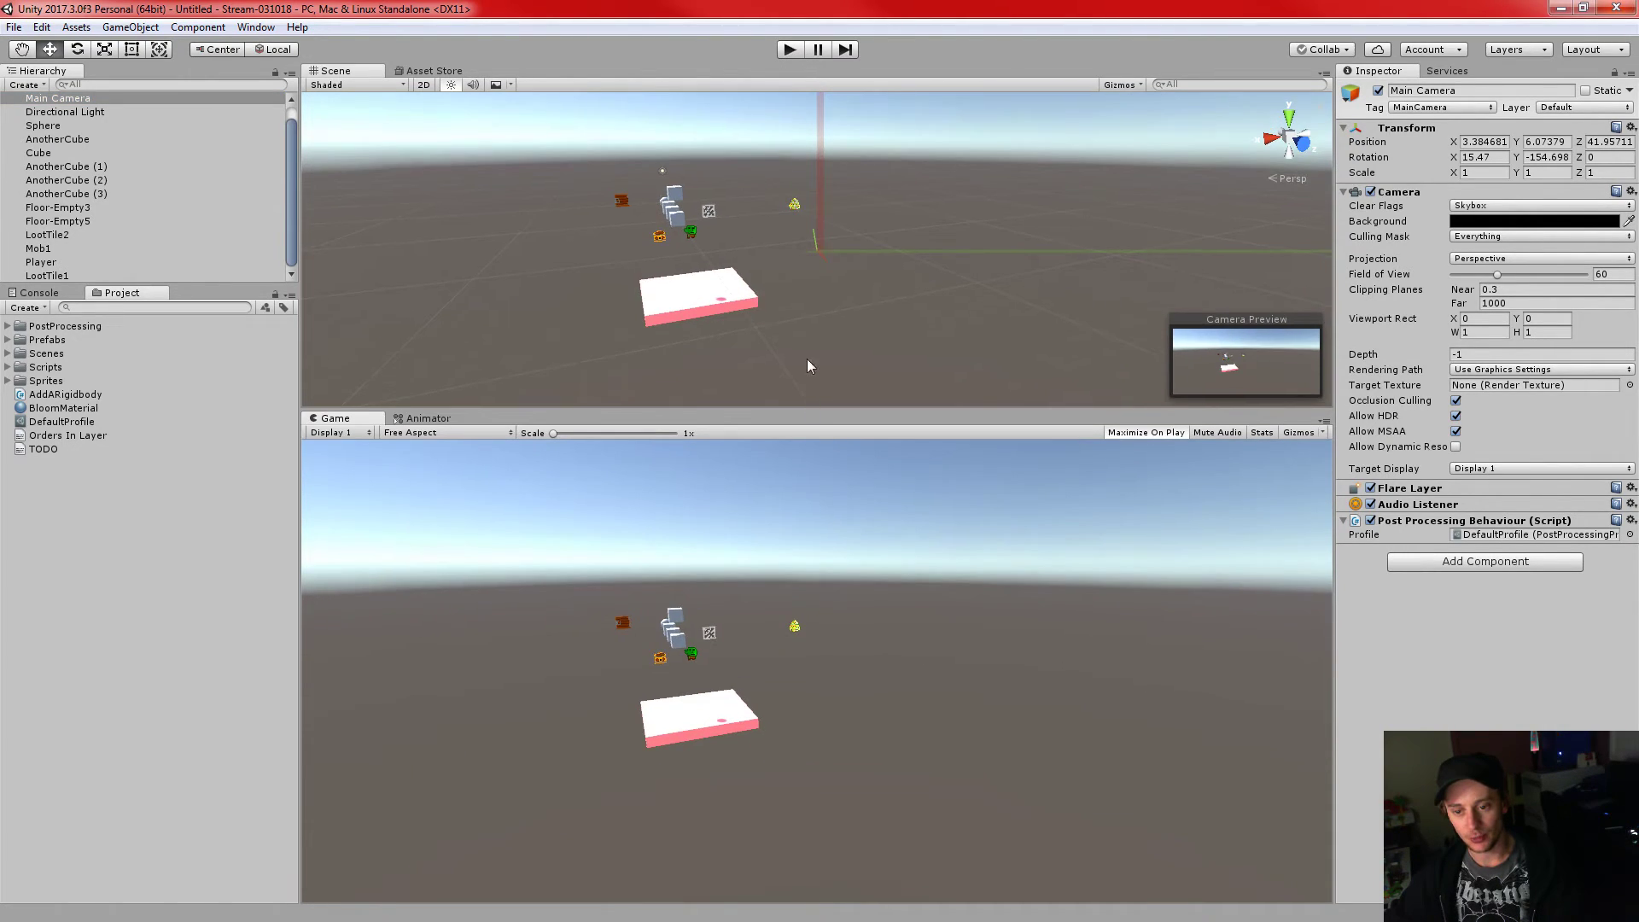
click(791, 50)
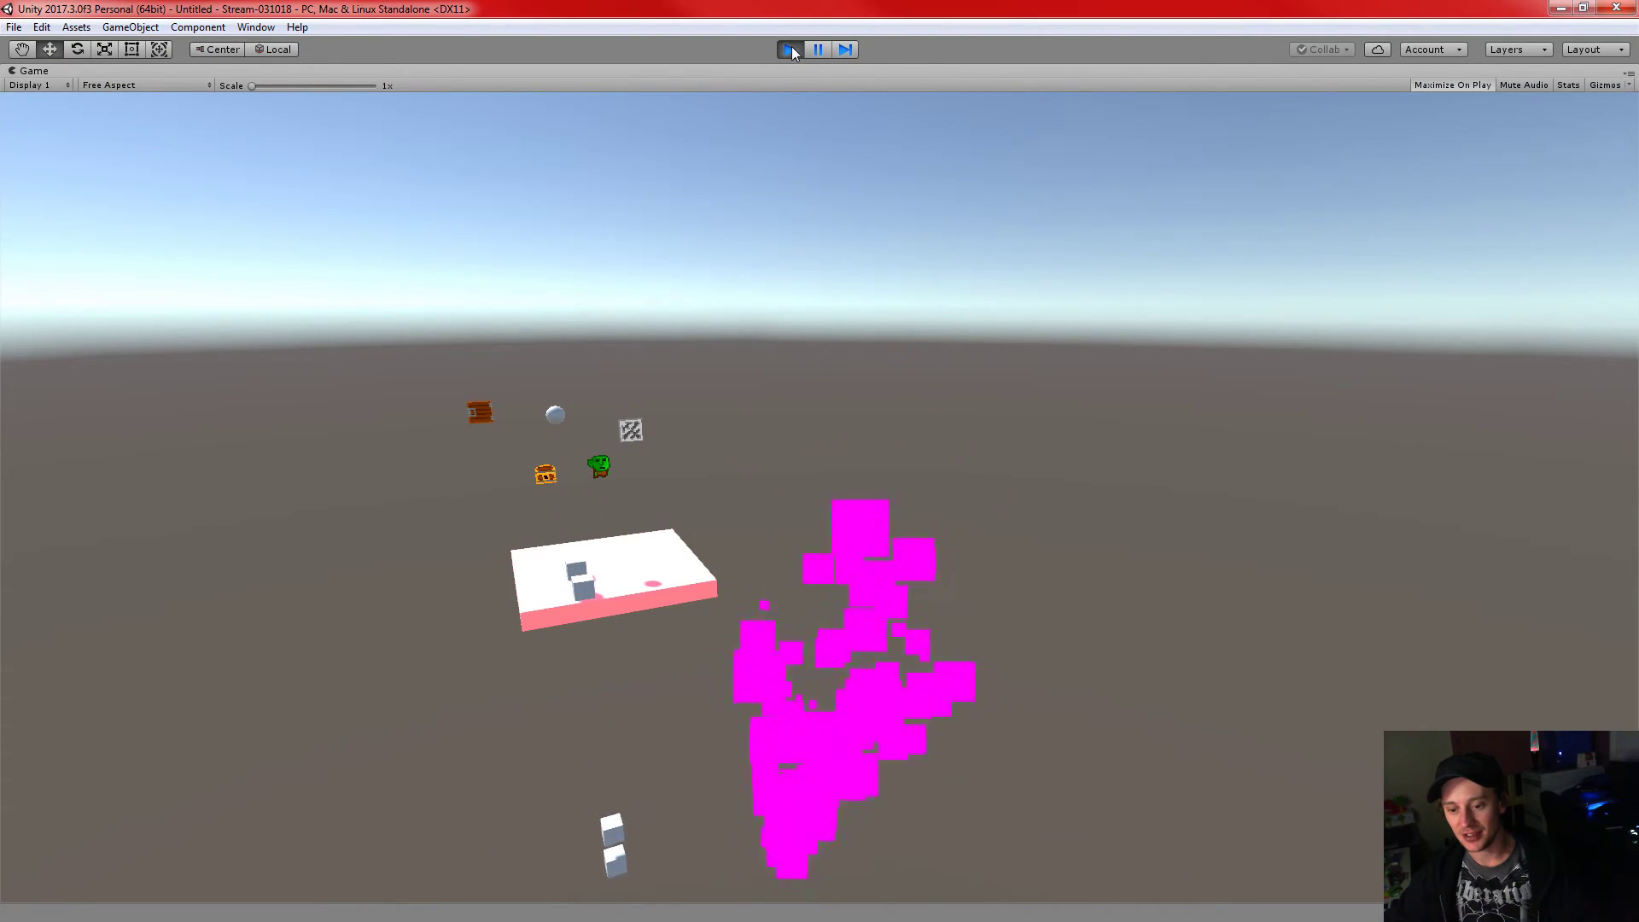
click(790, 50)
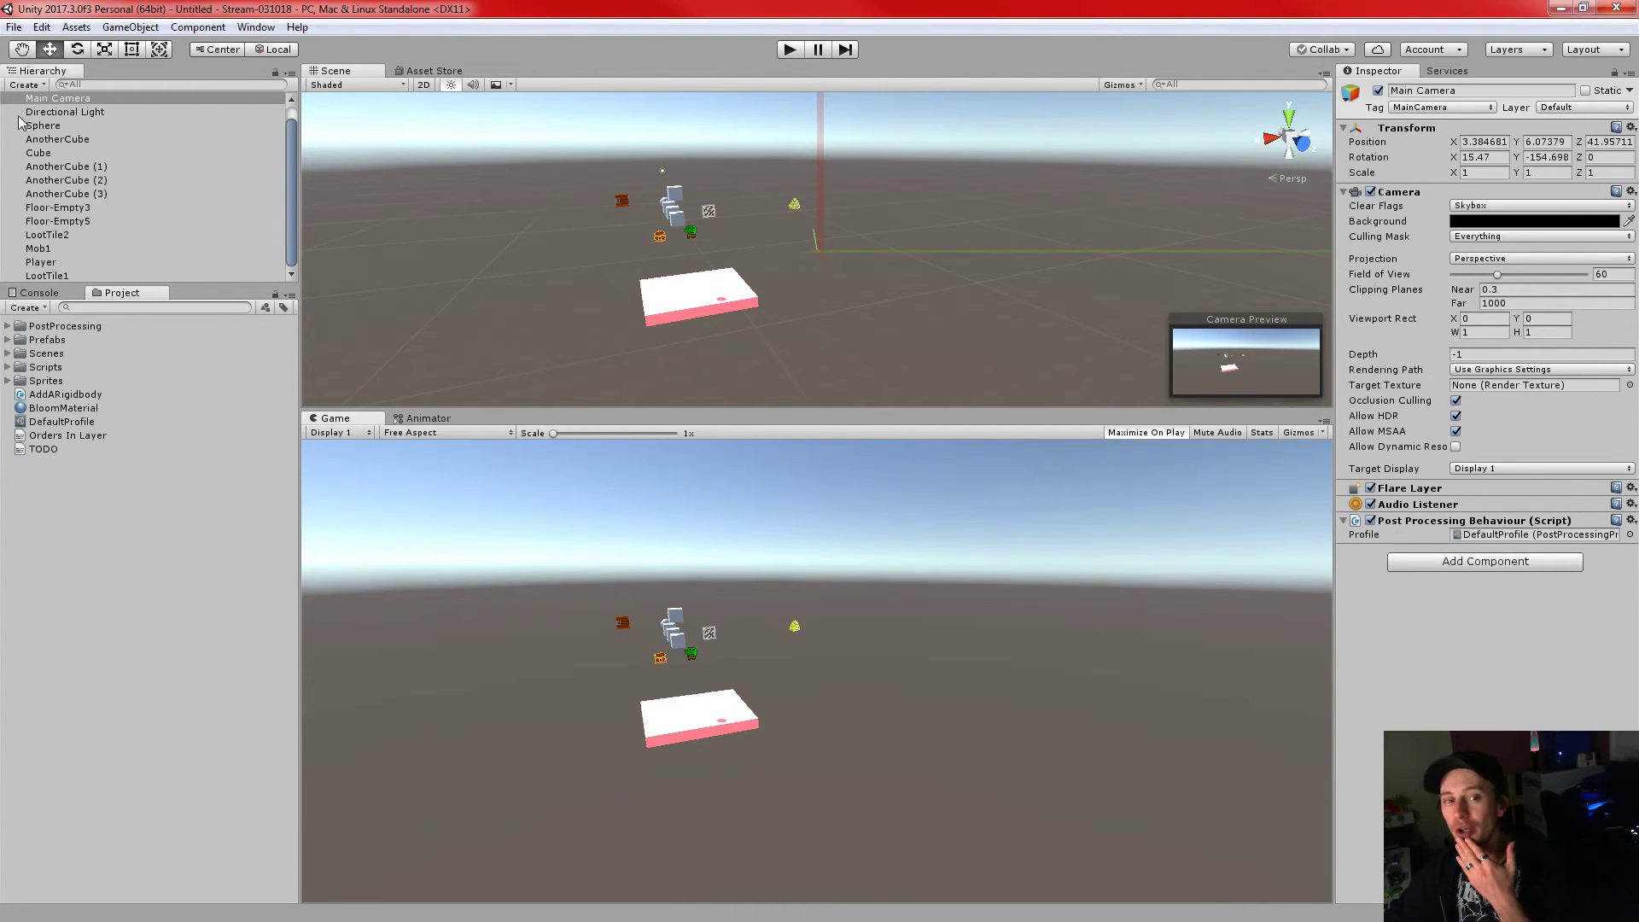
- Switch LootTile1's emission back to a rate over time with Rate over Distance at 0, and expand the Shape module
click(67, 275)
scroll(1449, 469, down, 3)
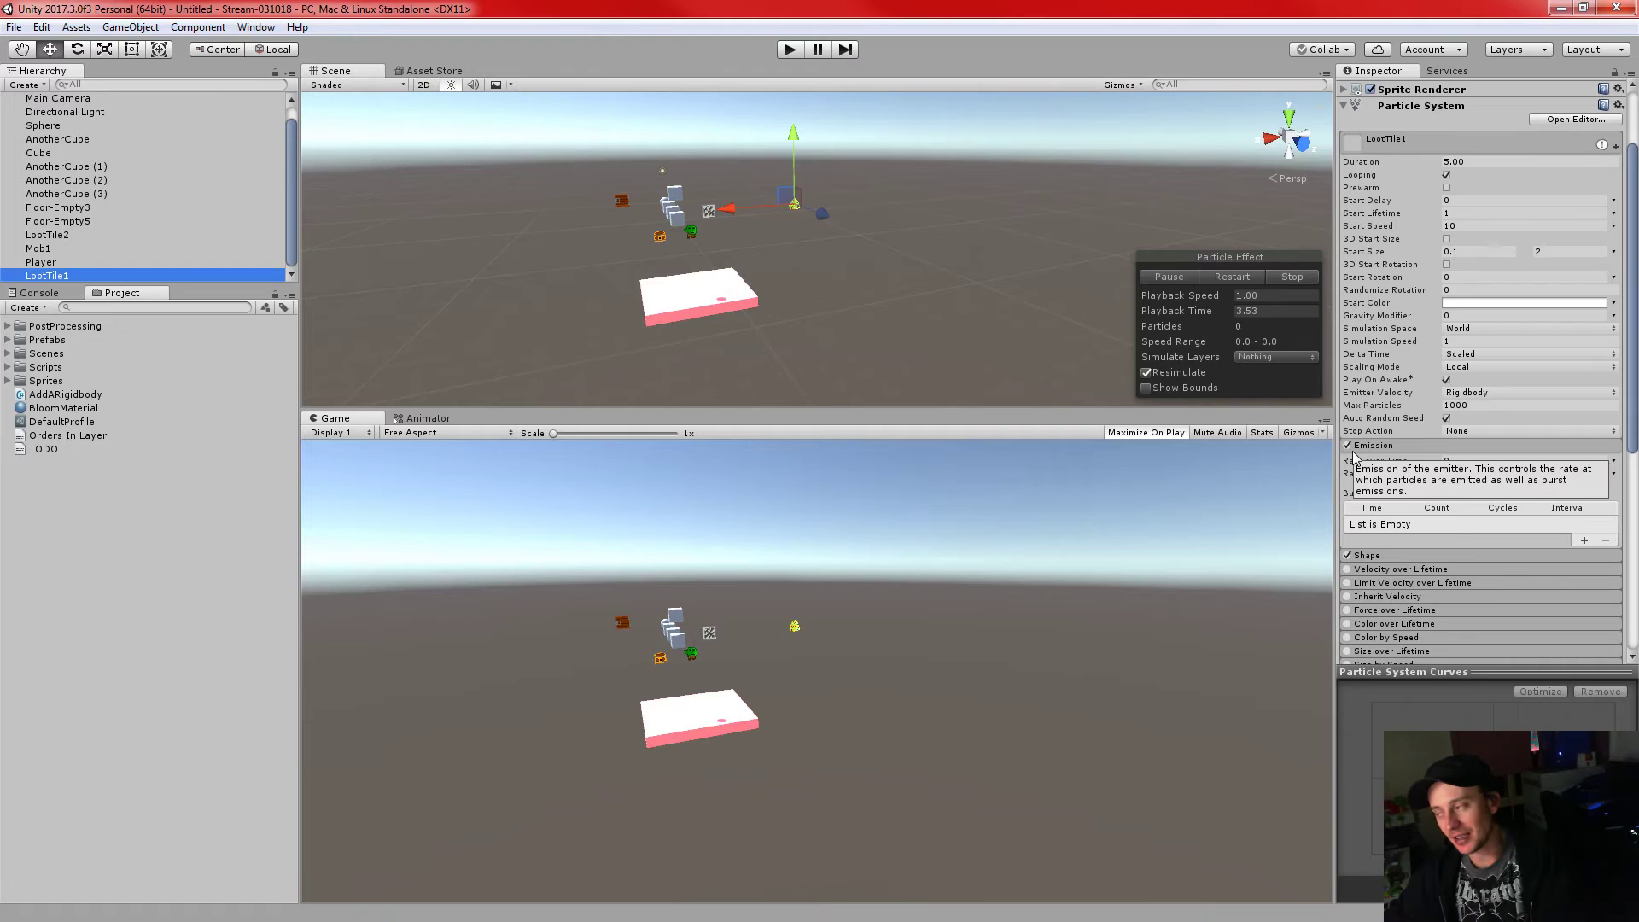
click(1461, 475)
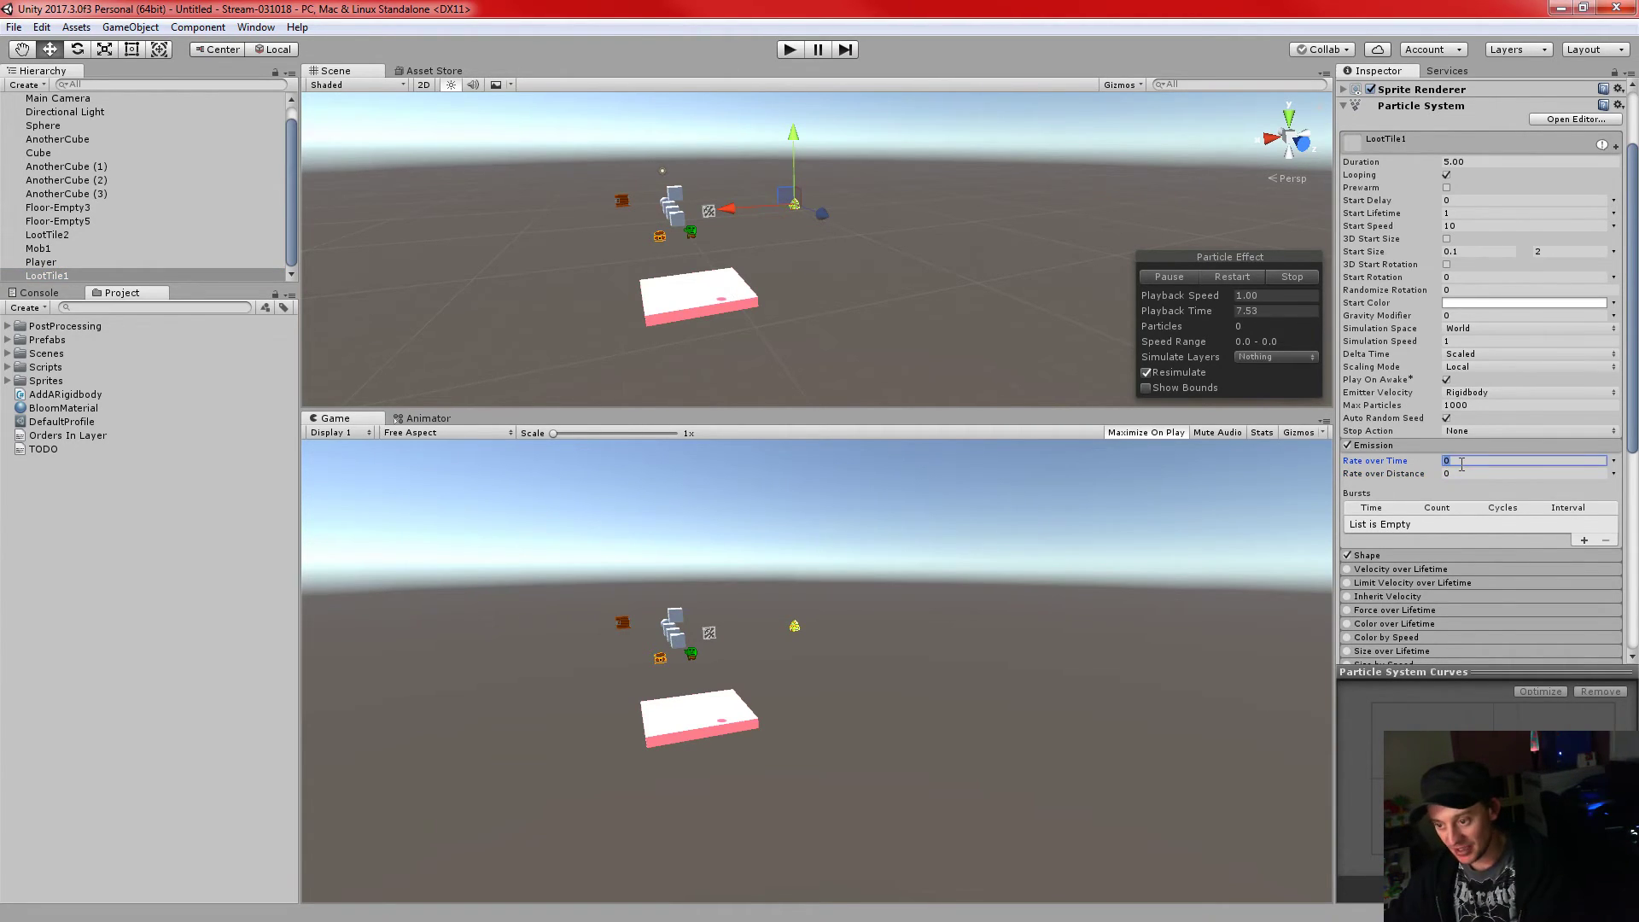
click(1368, 446)
click(1391, 461)
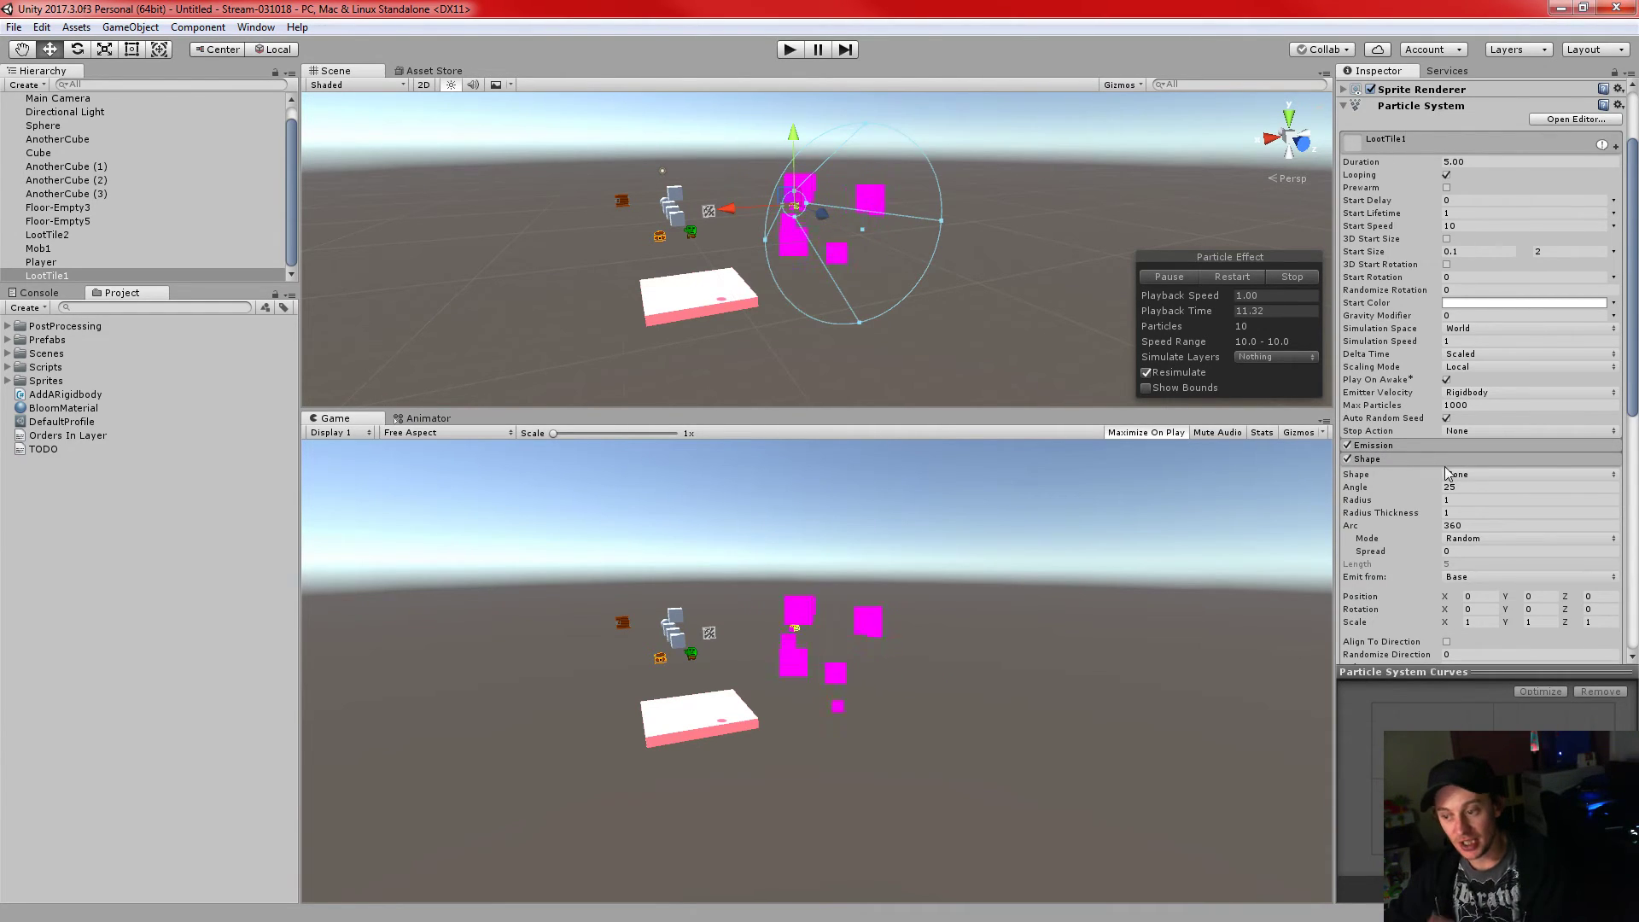
- Try a Shape module X rotation of 90, and set it to -90 so the cone points upward
alt+drag(1029, 258, 485, 222)
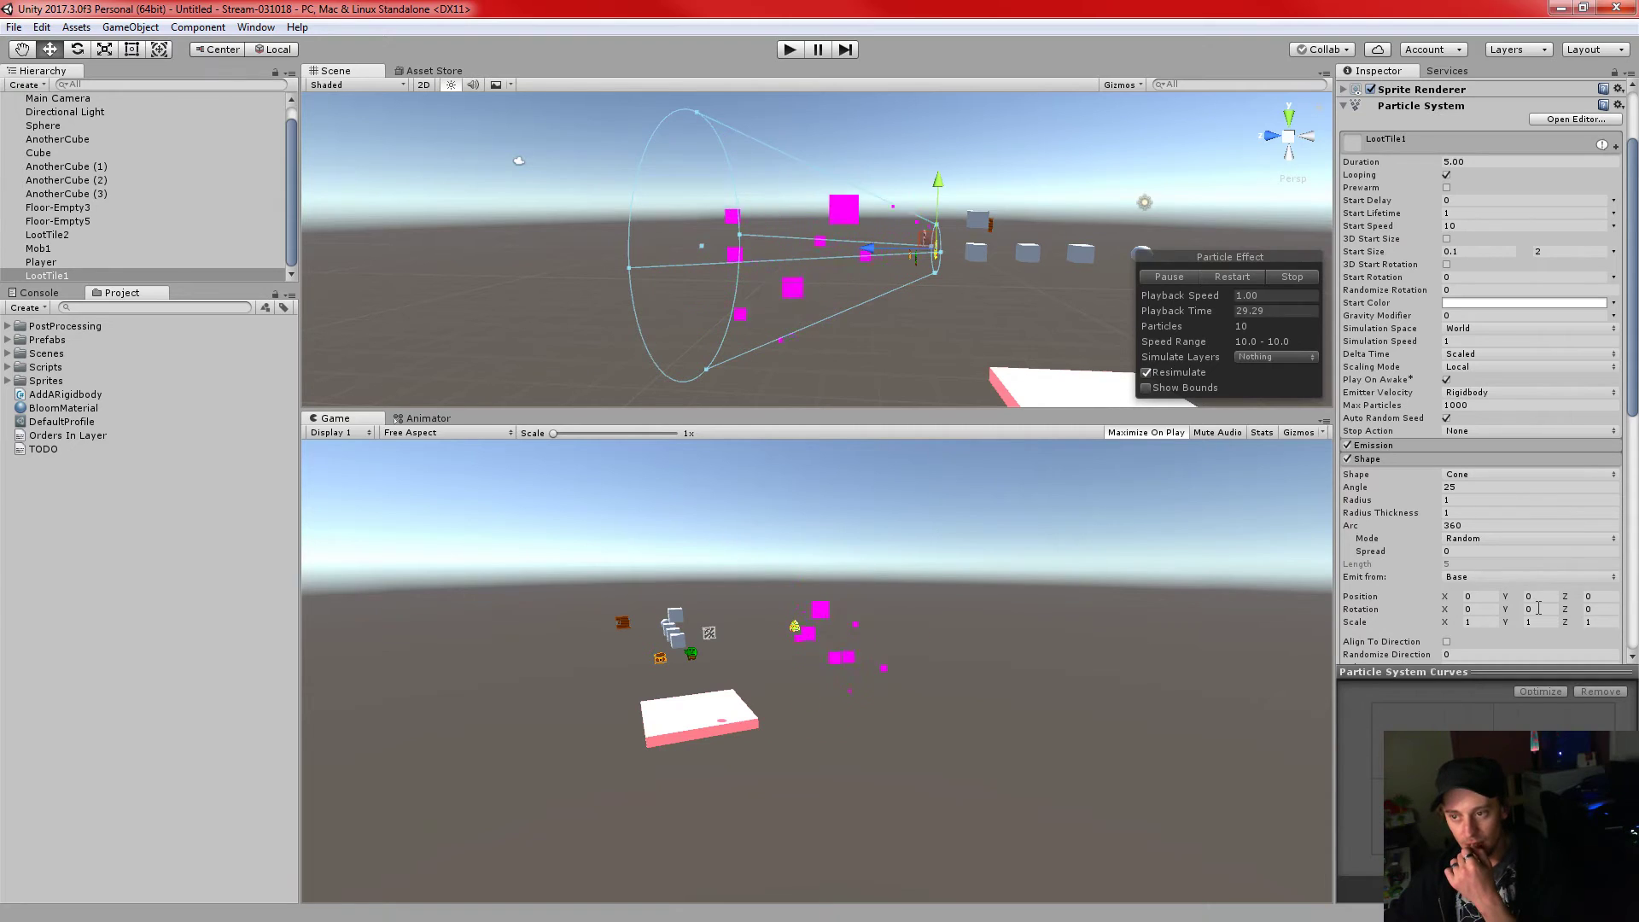
click(1481, 608)
text(90)
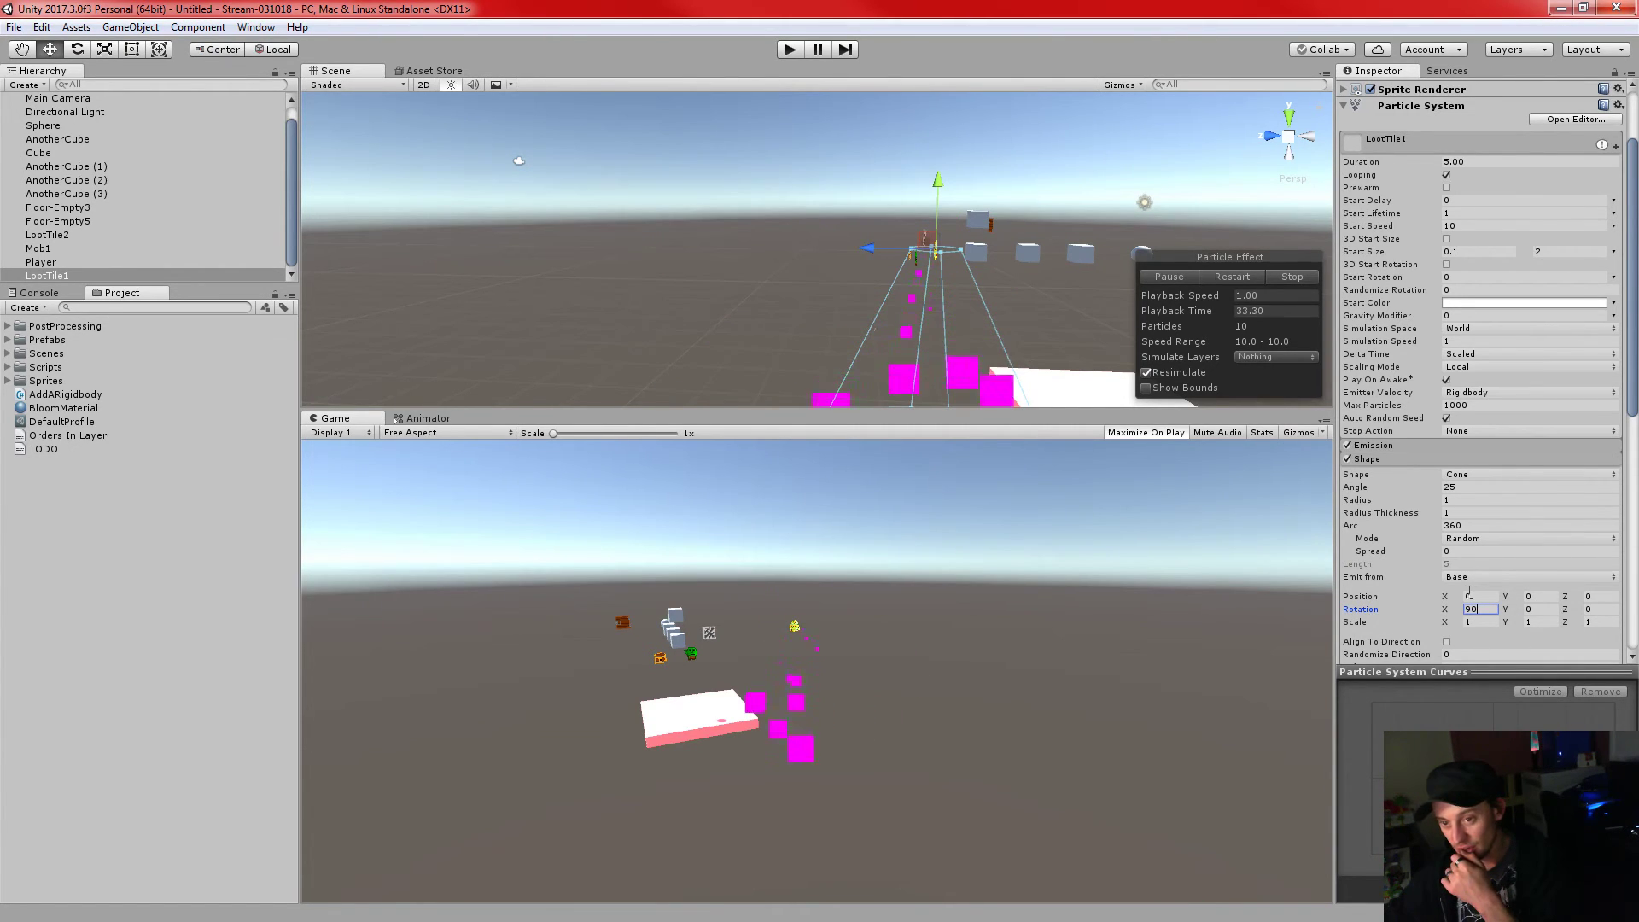
key(BackSpace)
key(BackSpace)
text(-90)
key(Return)
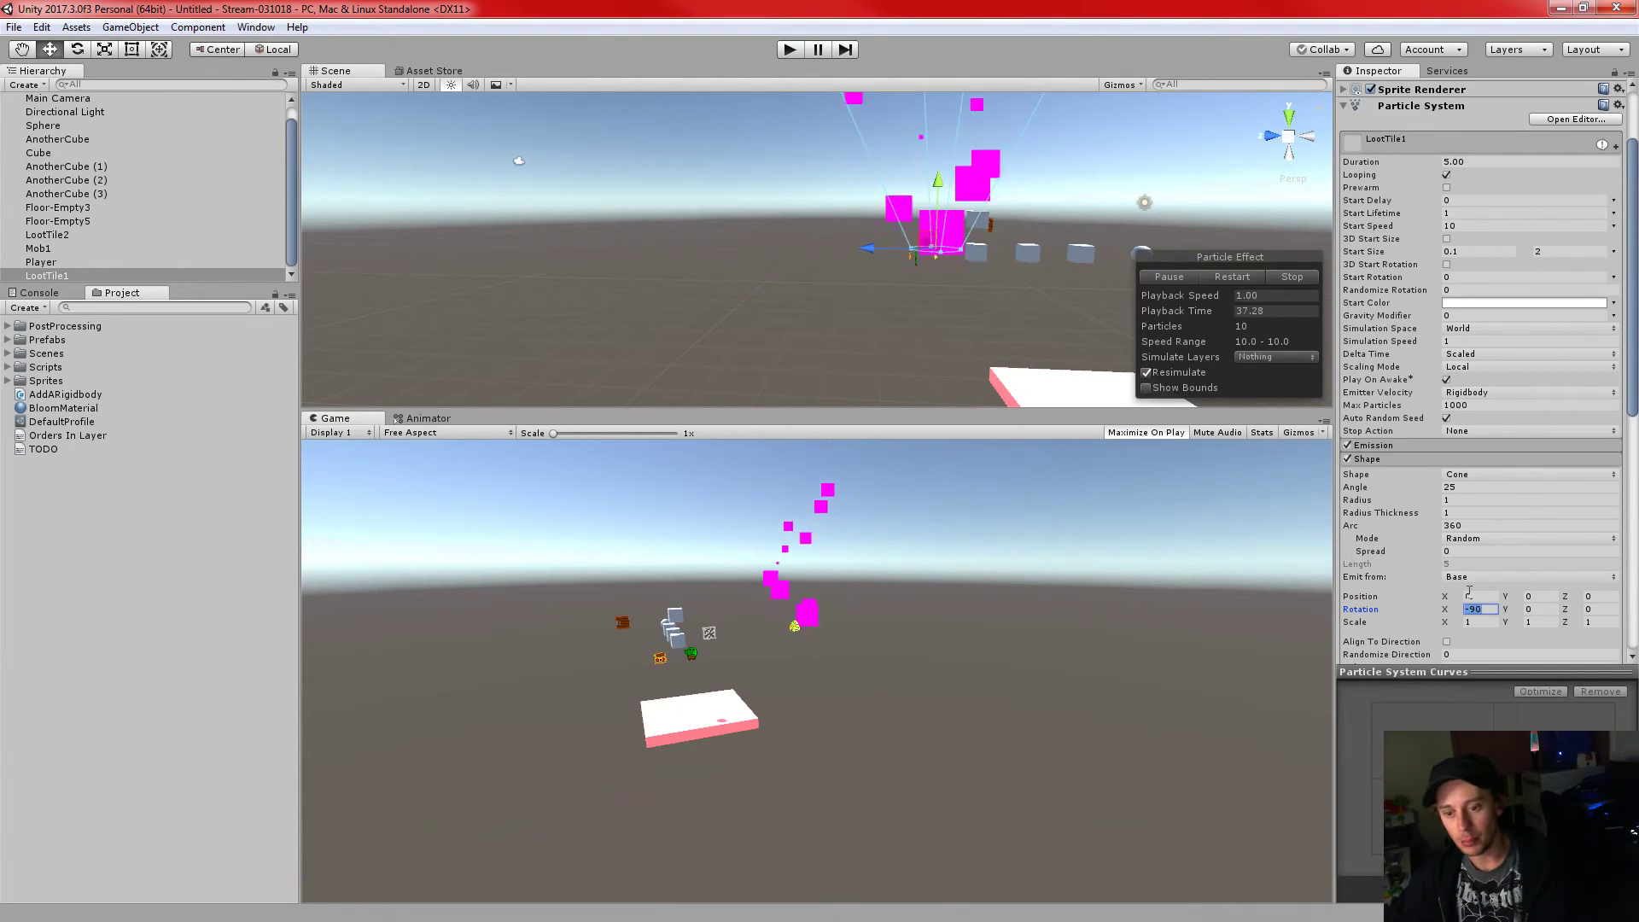
- Enlarge the Scene view around LootTile1 and change the particle emitter's Shape to Box
right_drag(891, 311, 991, 311)
key(w)
key(s)
key(w)
key(s)
drag(930, 411, 924, 653)
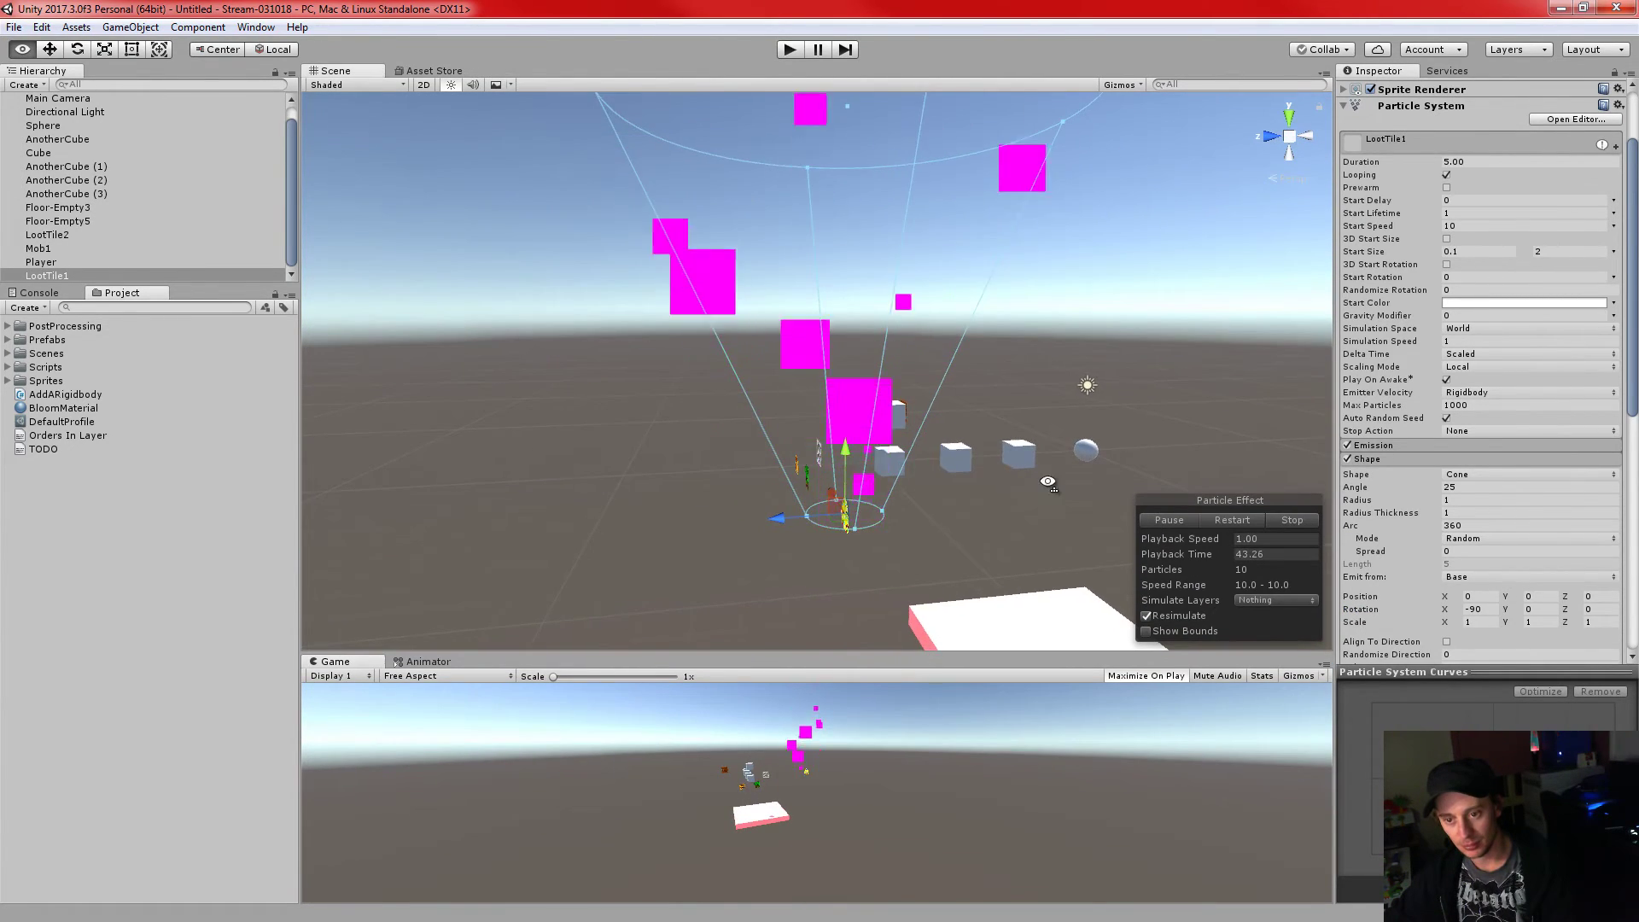
right_drag(853, 478, 709, 471)
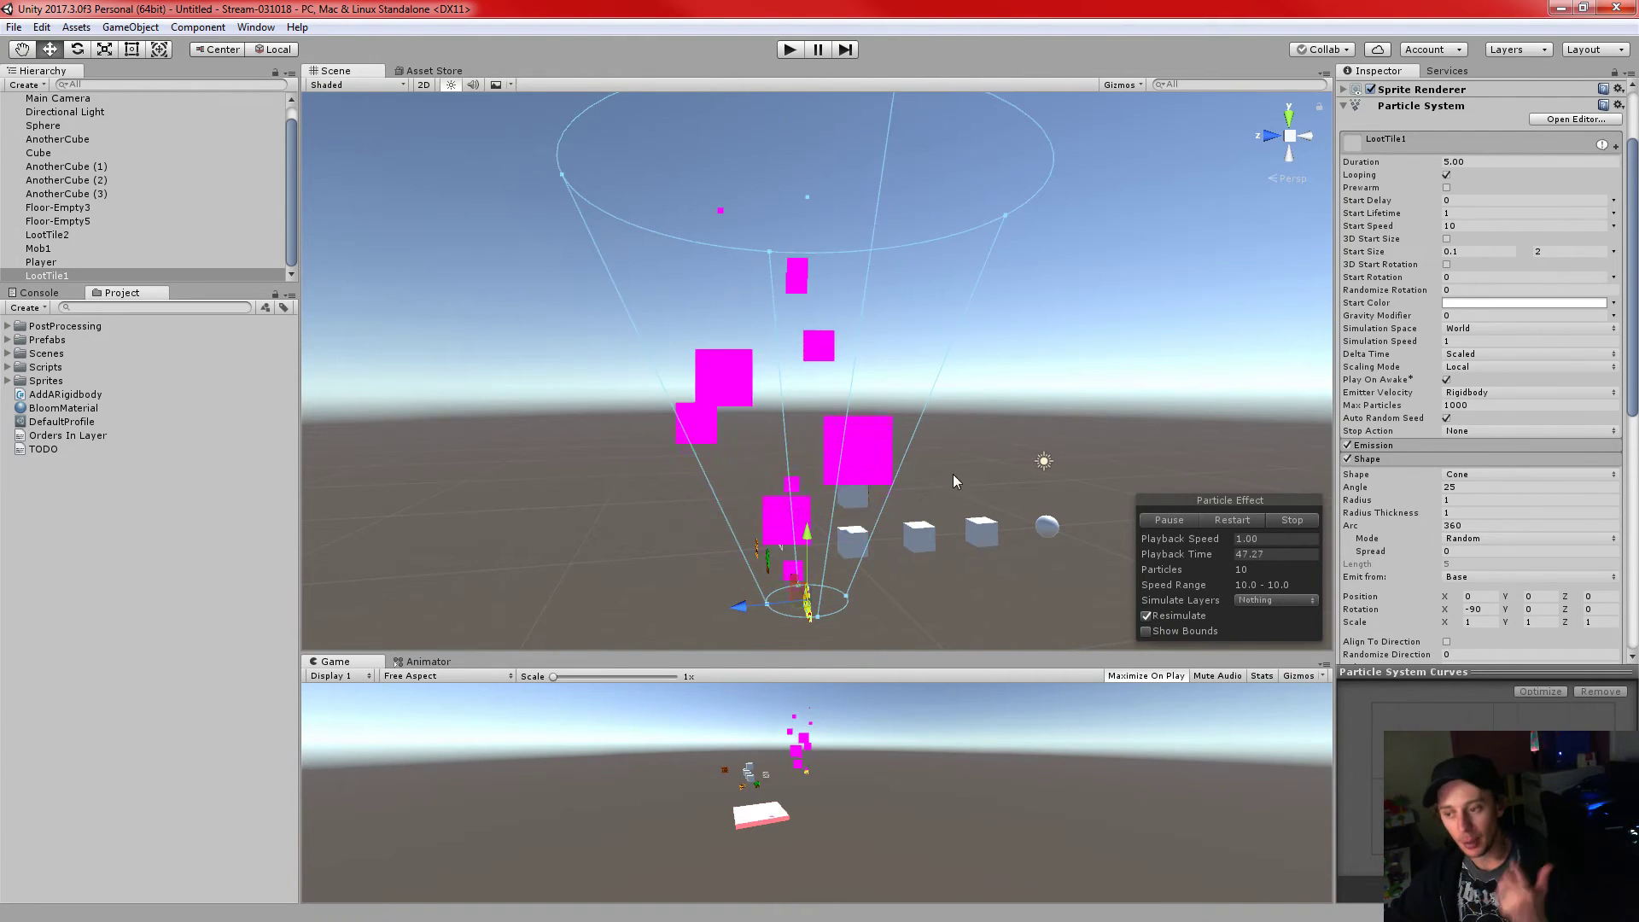
click(1500, 472)
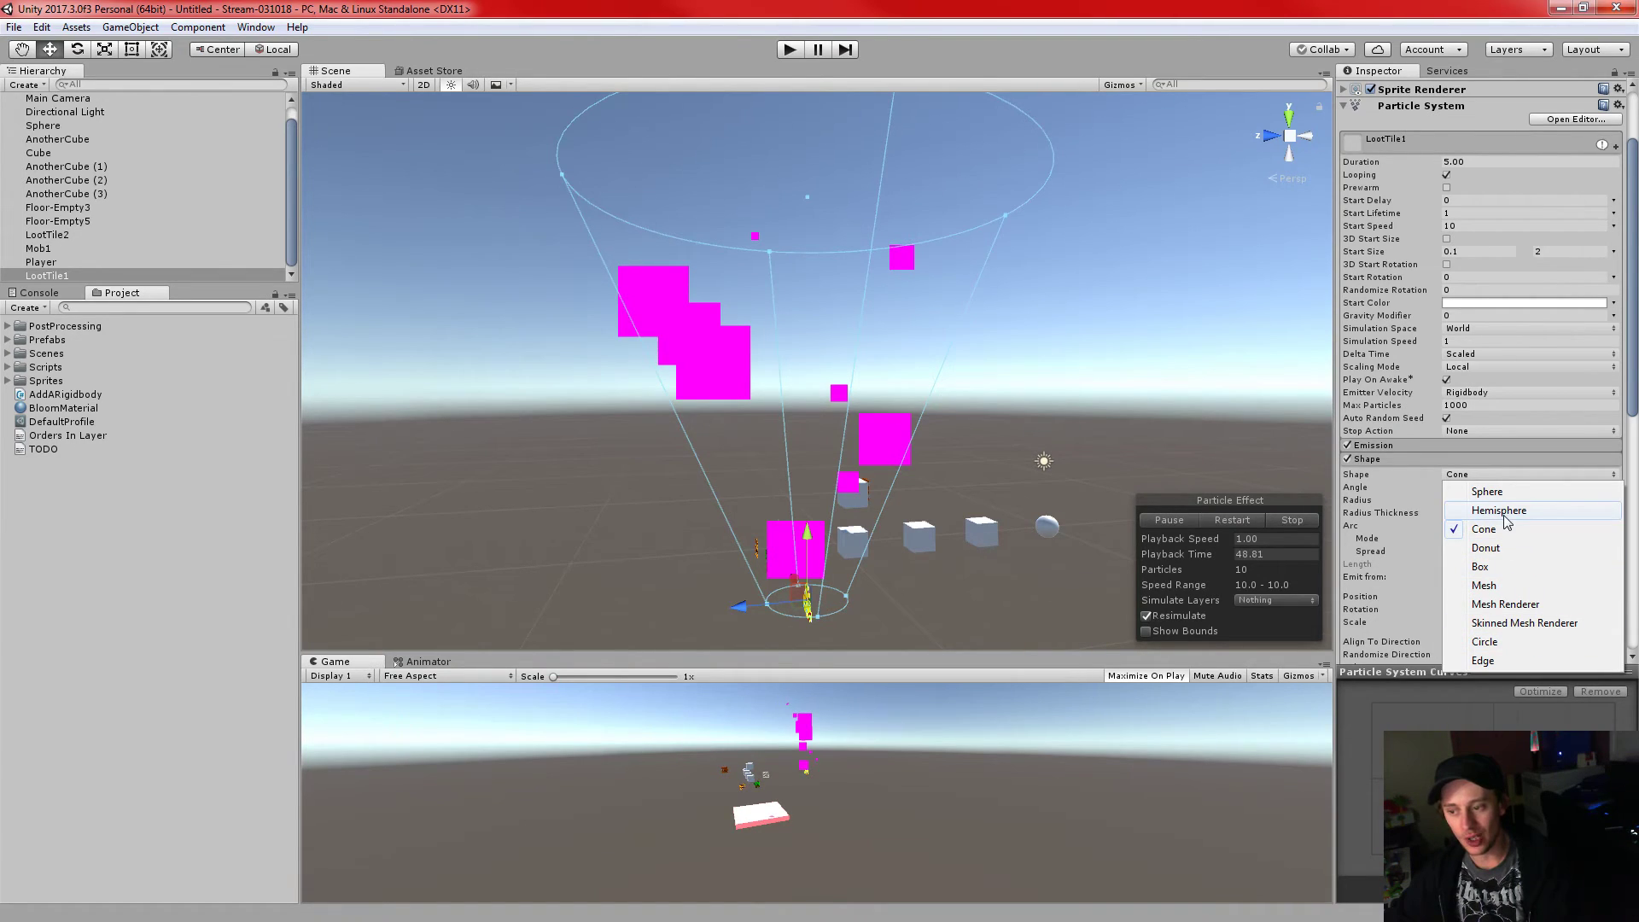
click(1508, 568)
mouse_move(1035, 493)
alt+mouse_down()
mouse_move(1019, 492)
mouse_move(1242, 570)
mouse_move(1050, 474)
alt+mouse_up()
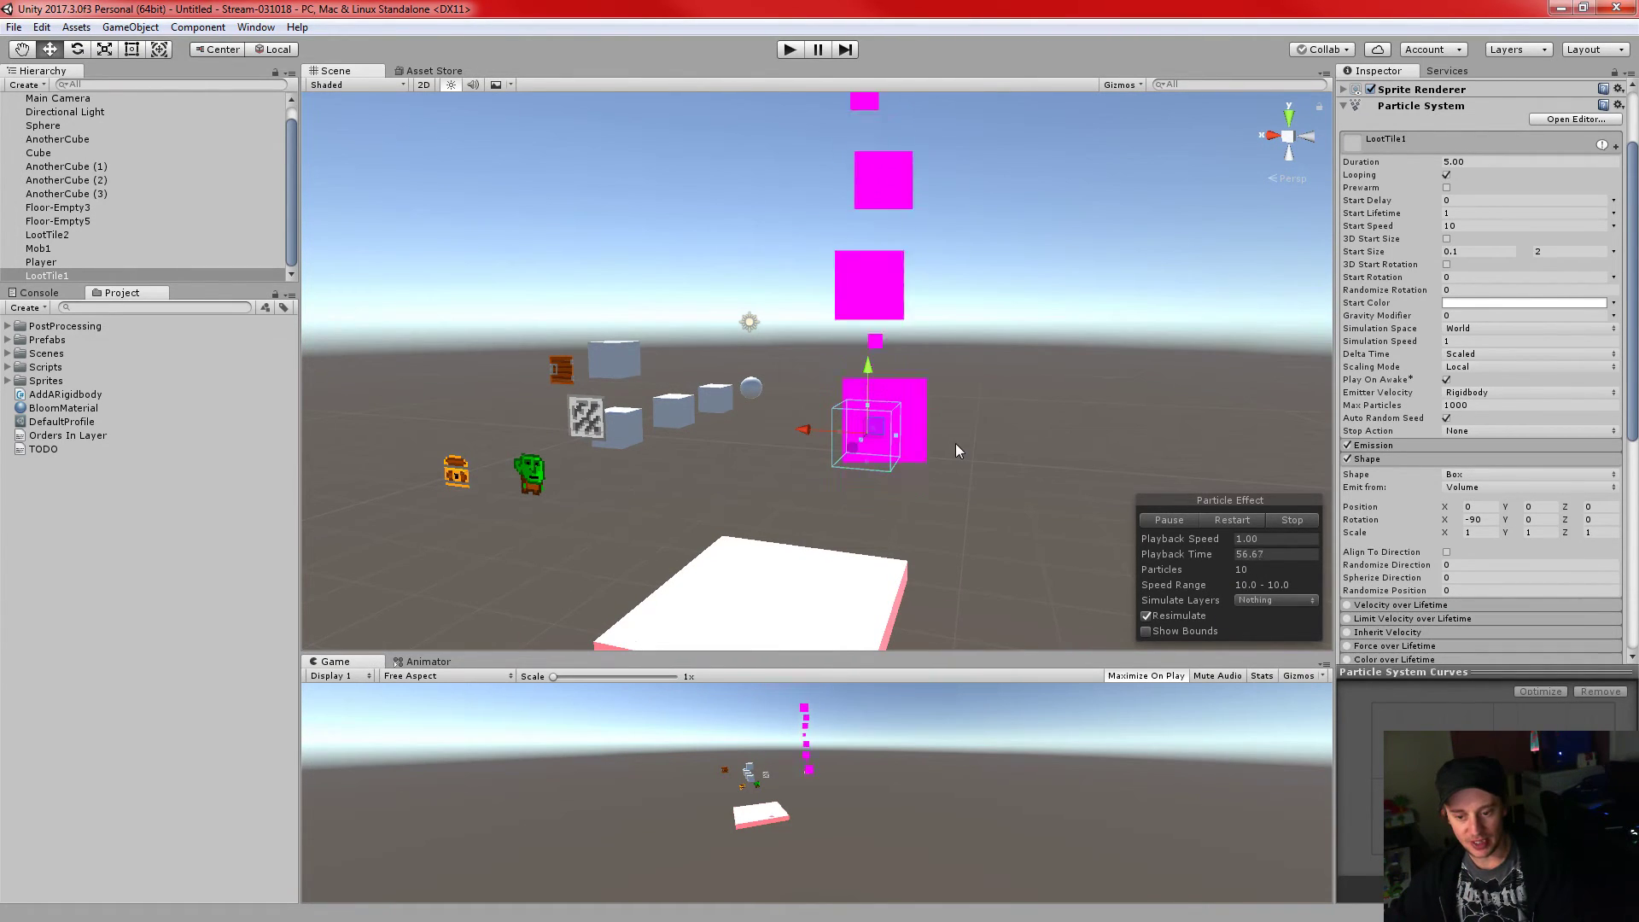
alt+drag(960, 445, 996, 457)
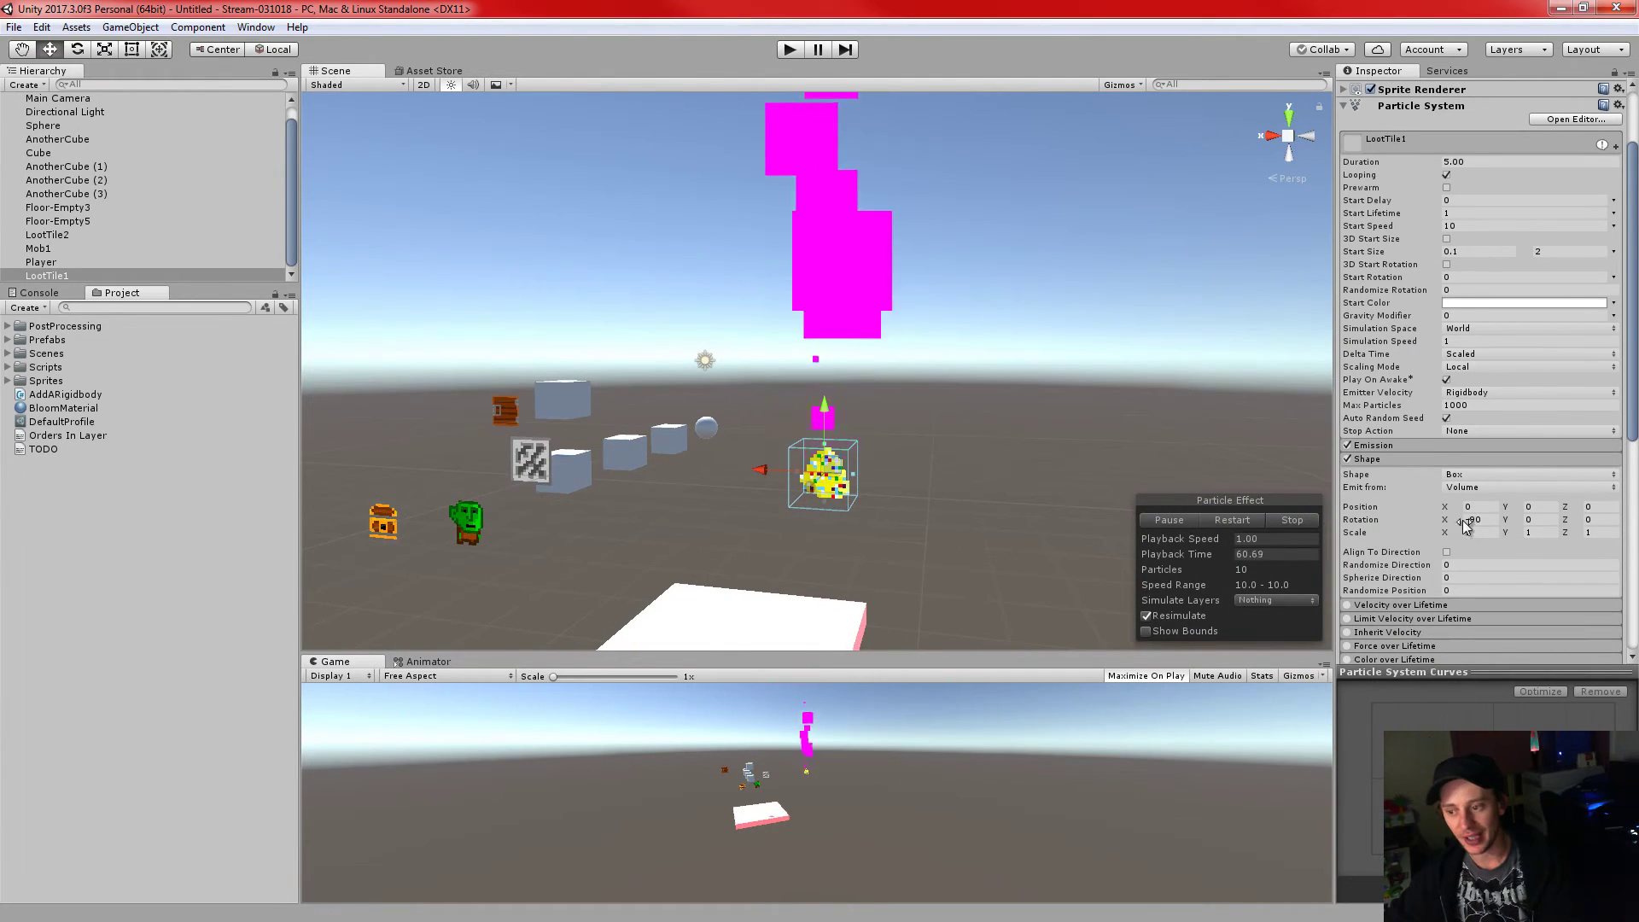
- Check the box emitter's Emit from options, and compare it with Cone before restoring Shape to Box
click(1465, 488)
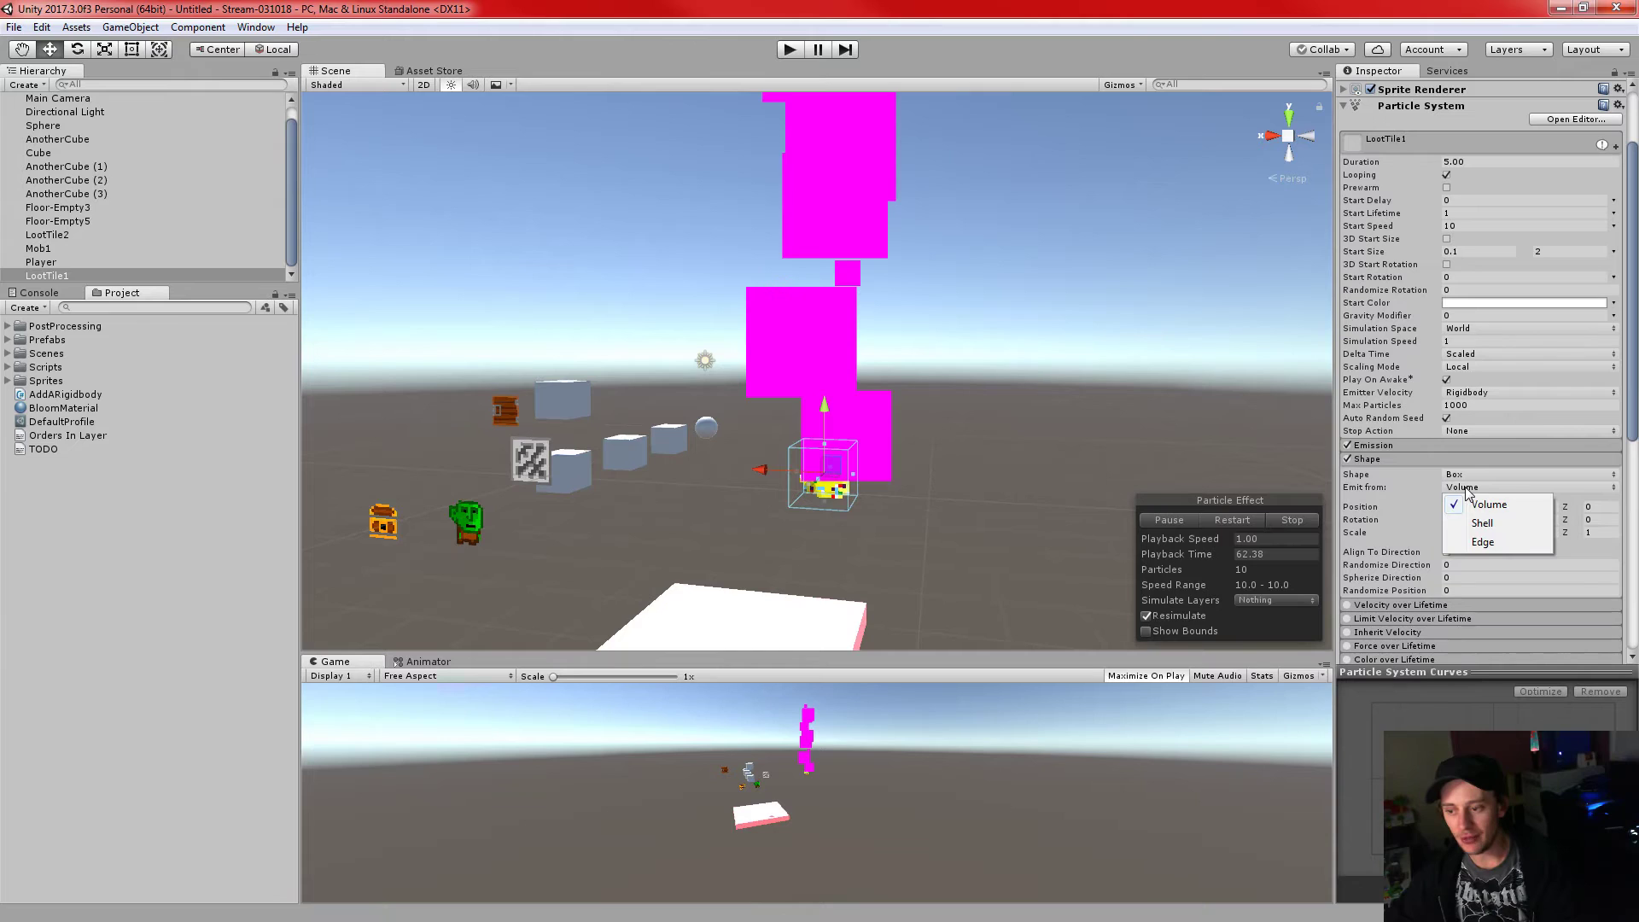
click(1485, 504)
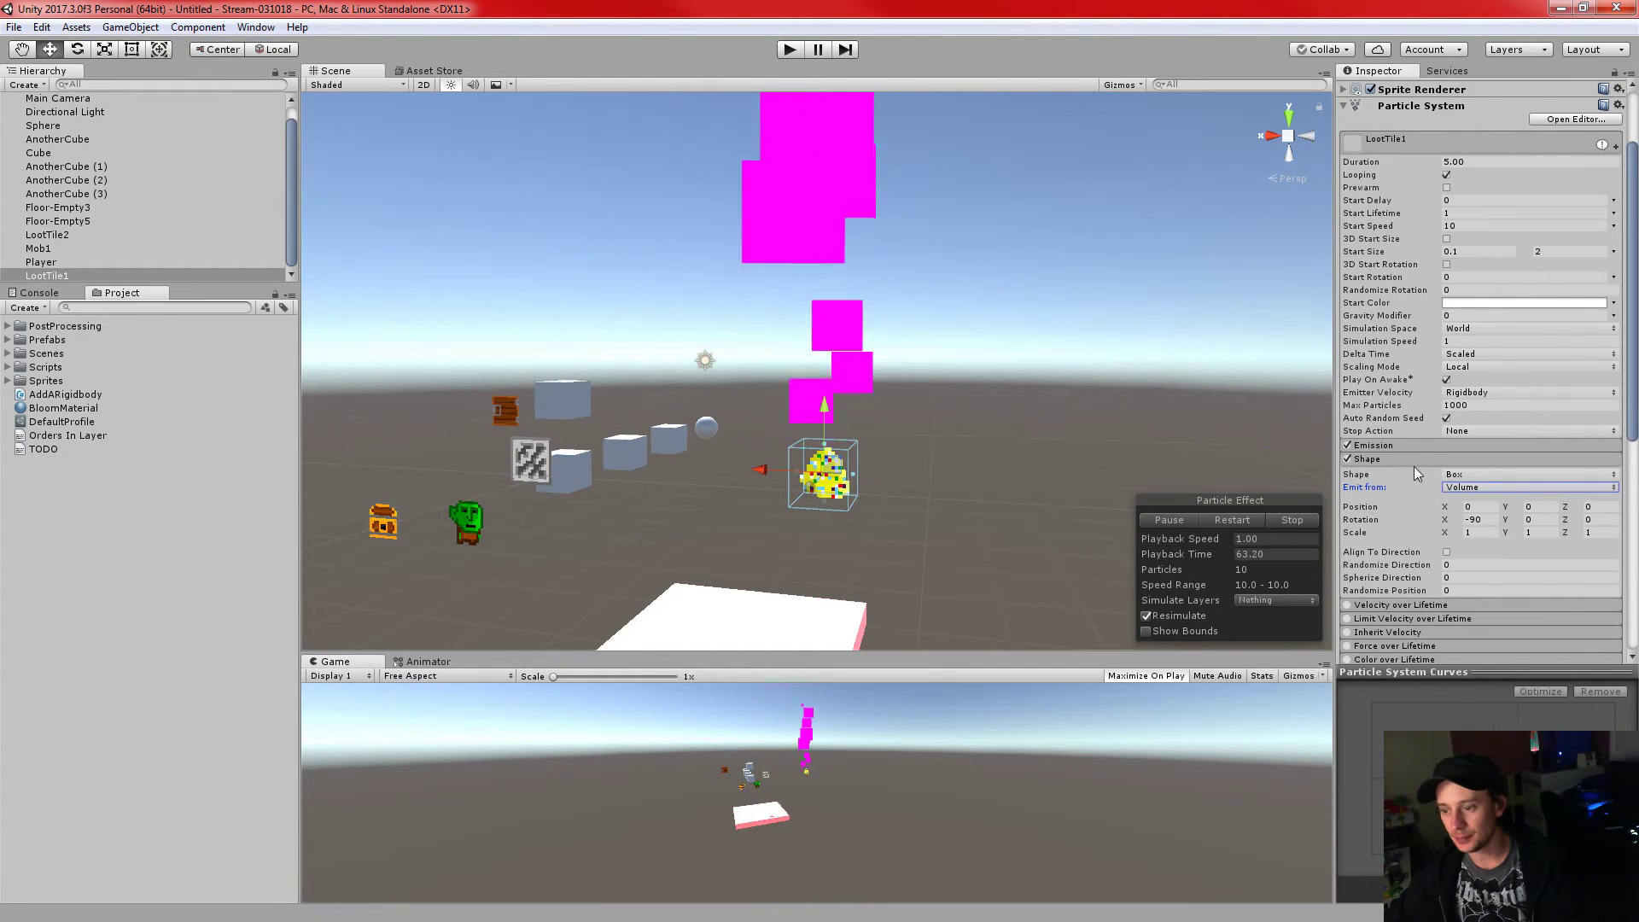
click(1467, 475)
click(1496, 526)
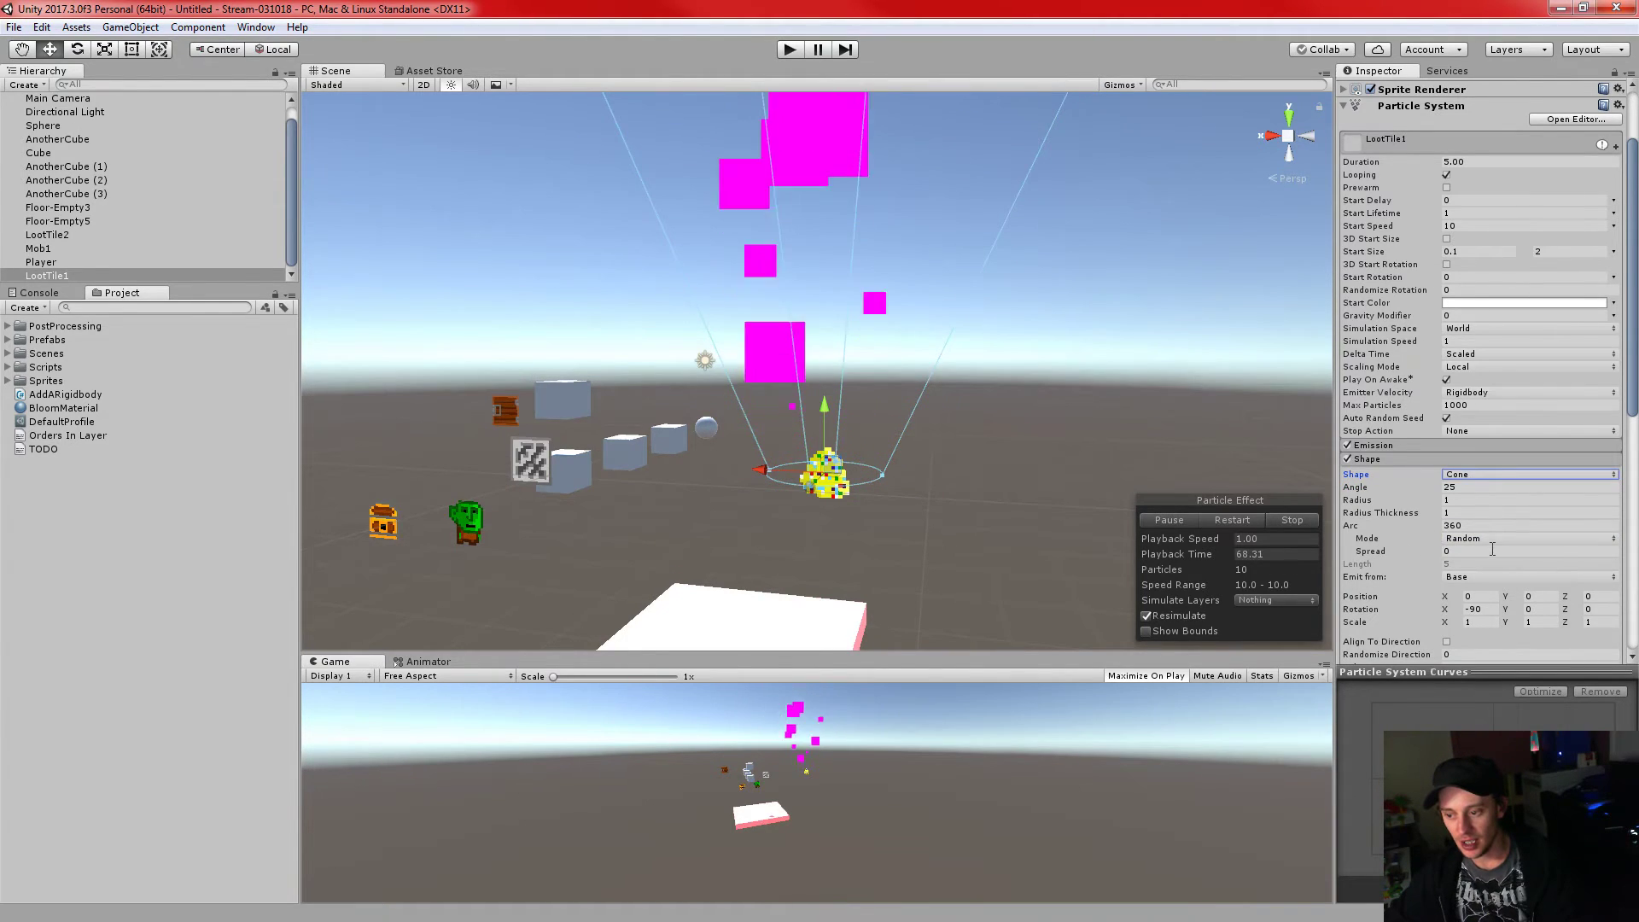
click(1473, 475)
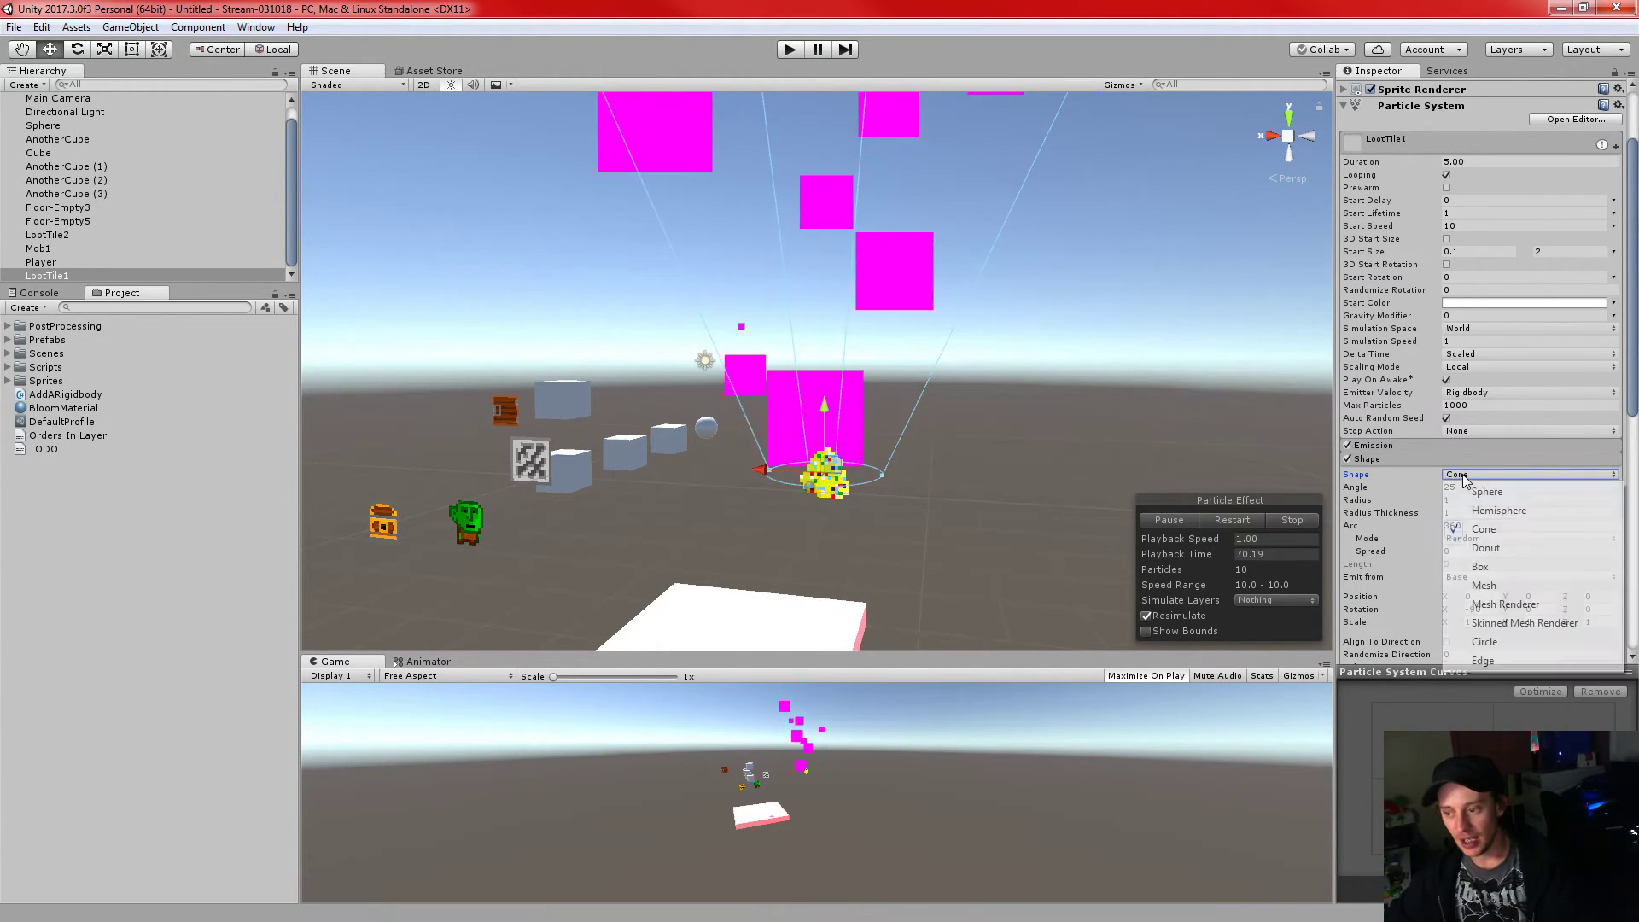
click(1481, 566)
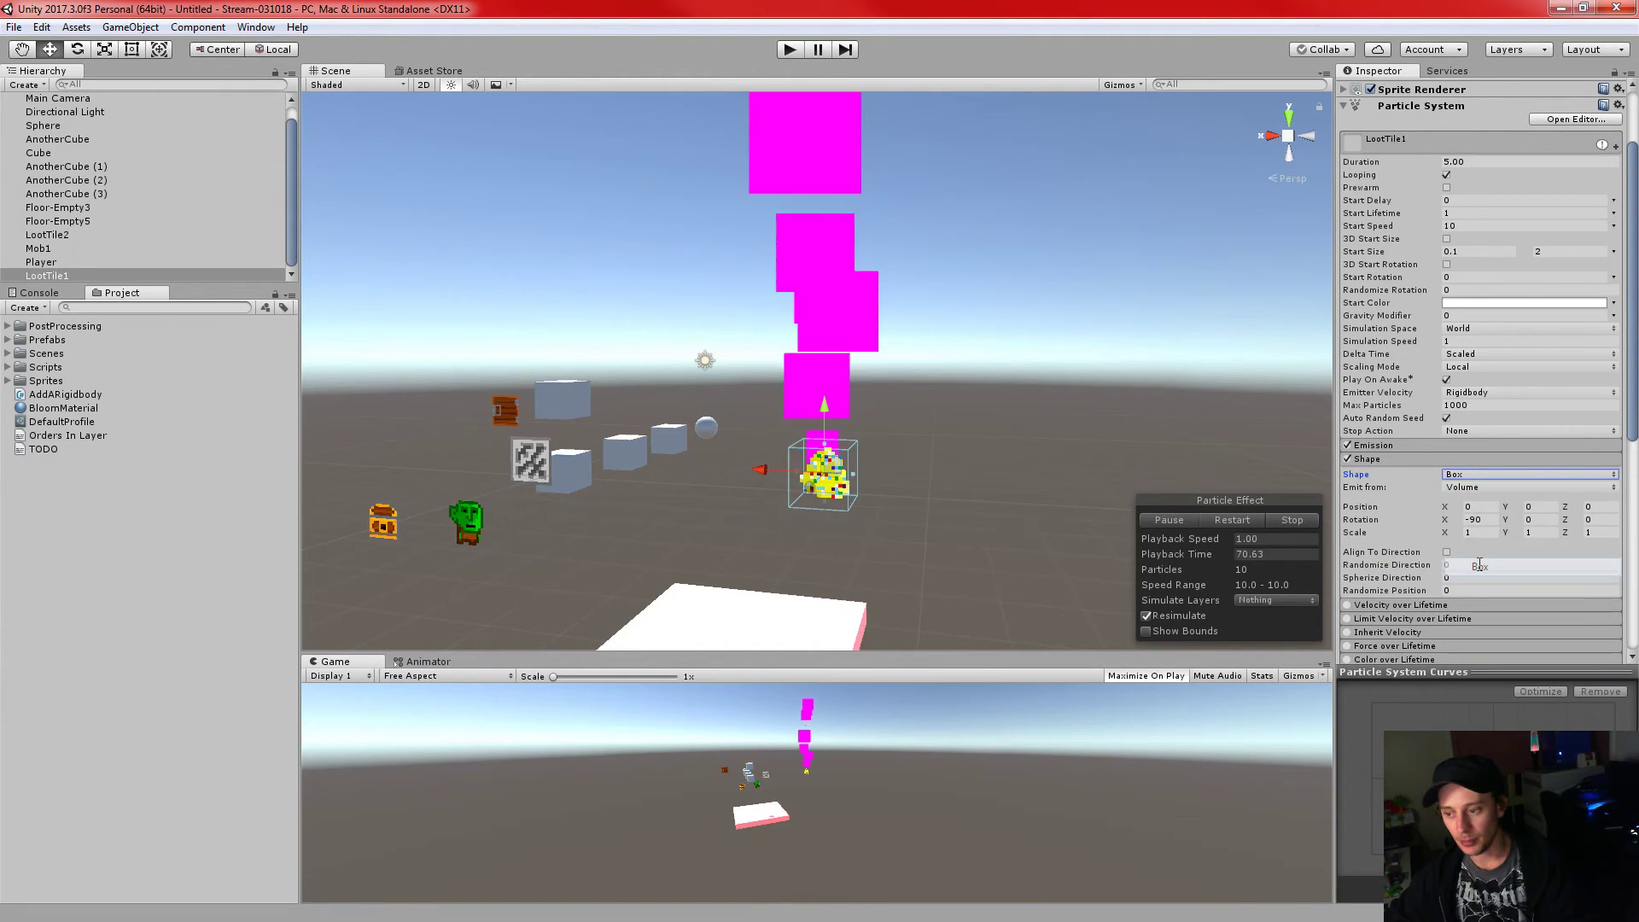
click(1461, 488)
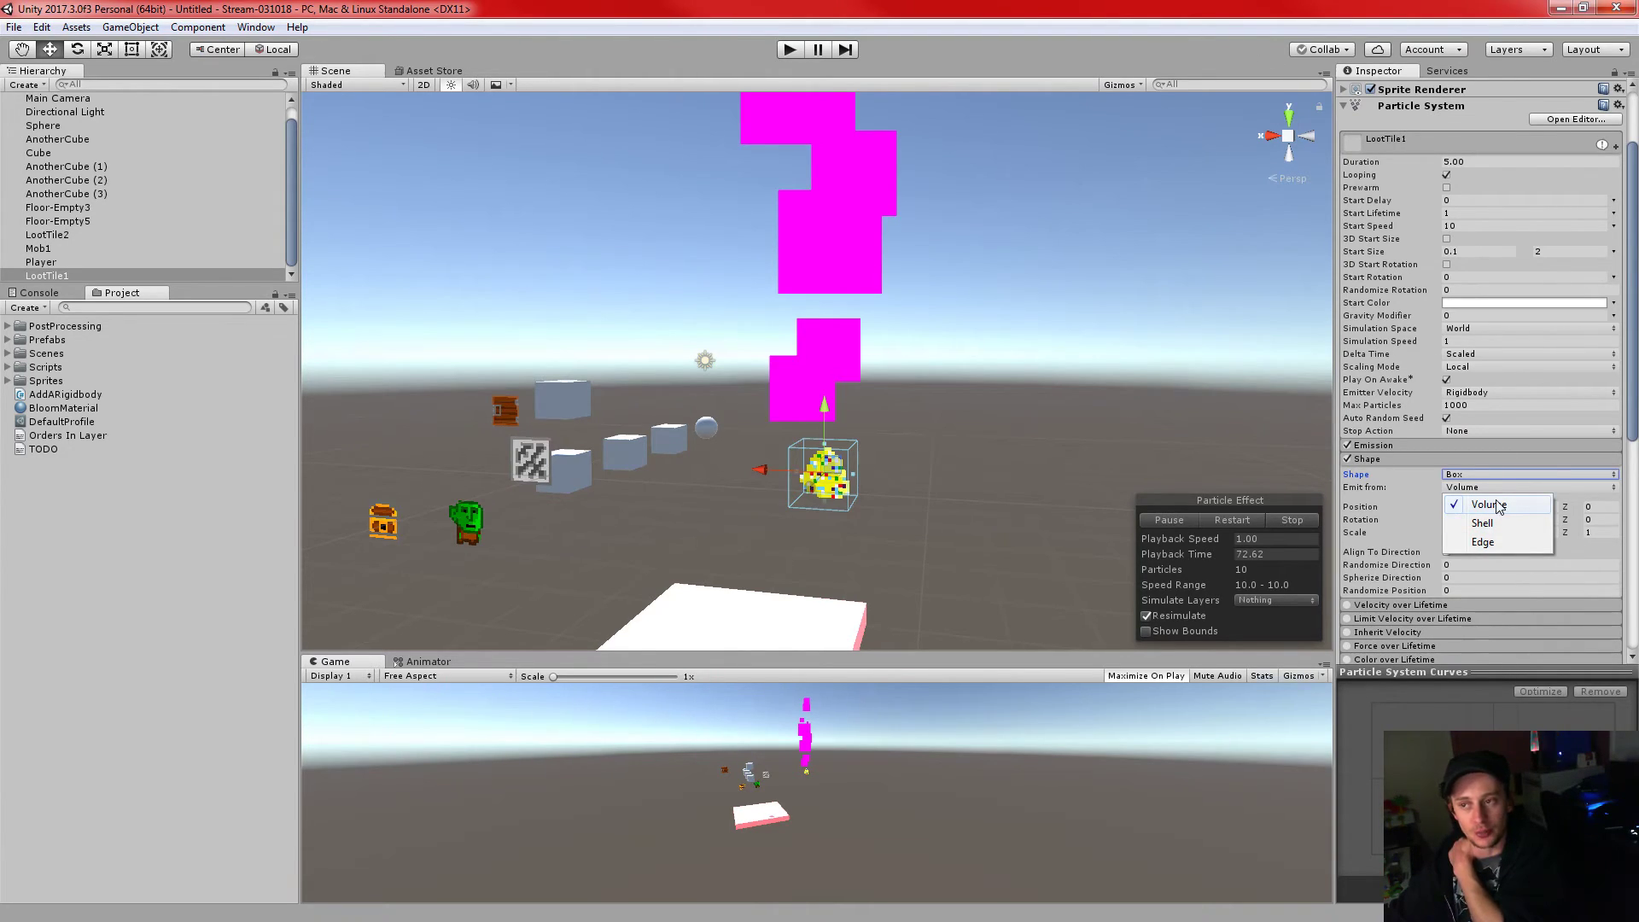
click(1266, 7)
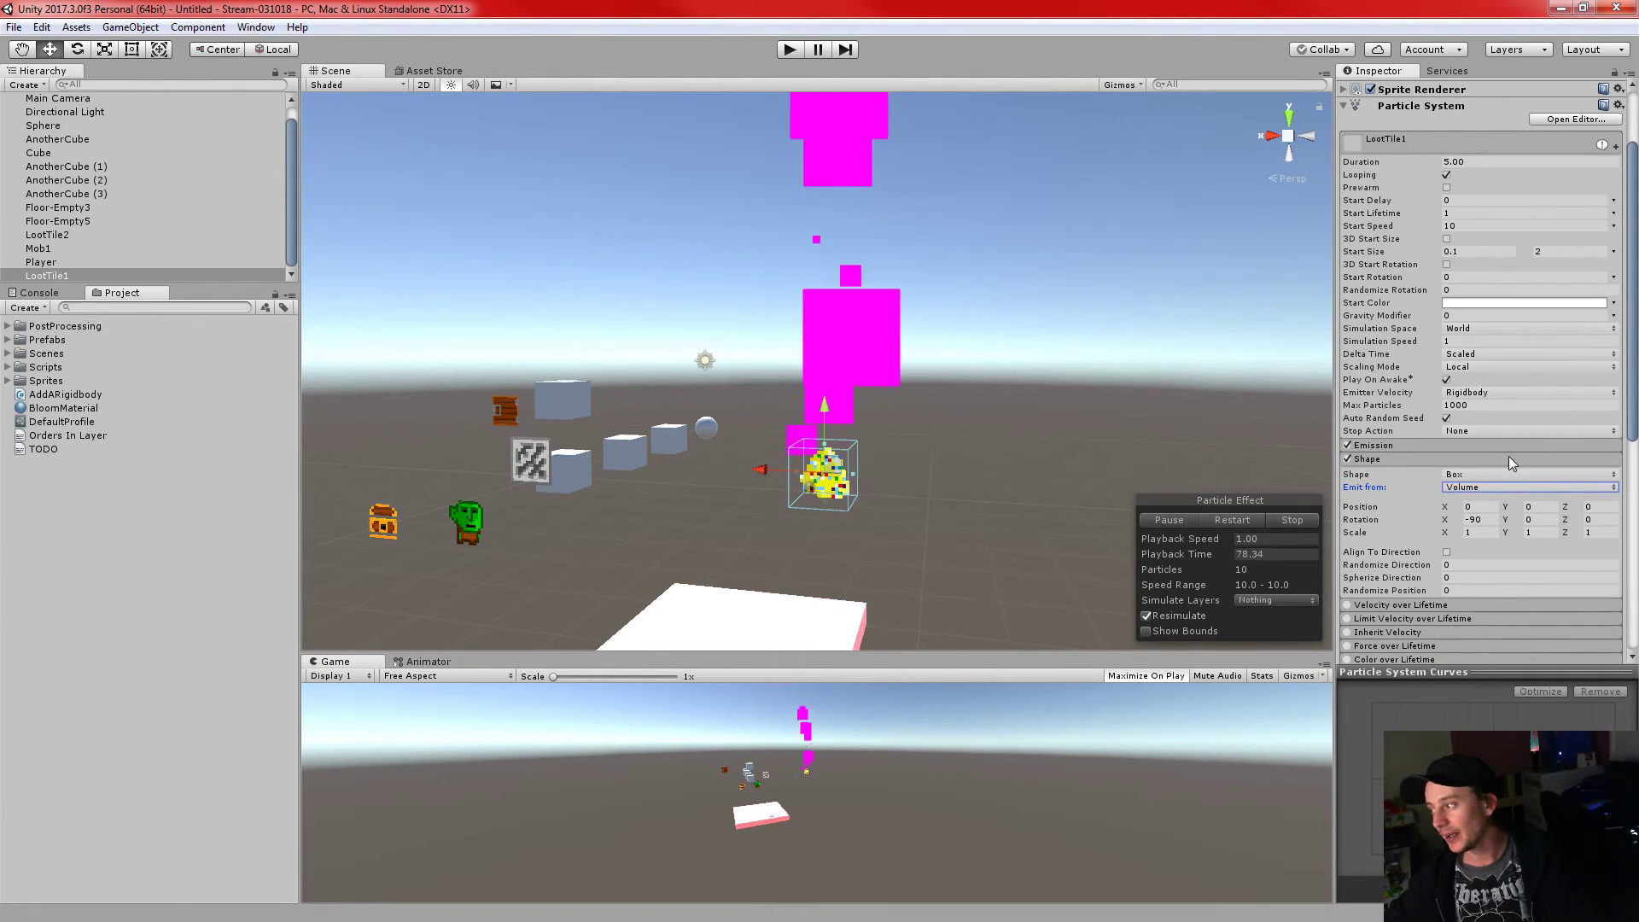
- Set the box emitter's Emit from to Shell and its Scale to 5 on X, Y and Z
click(1460, 487)
click(1479, 523)
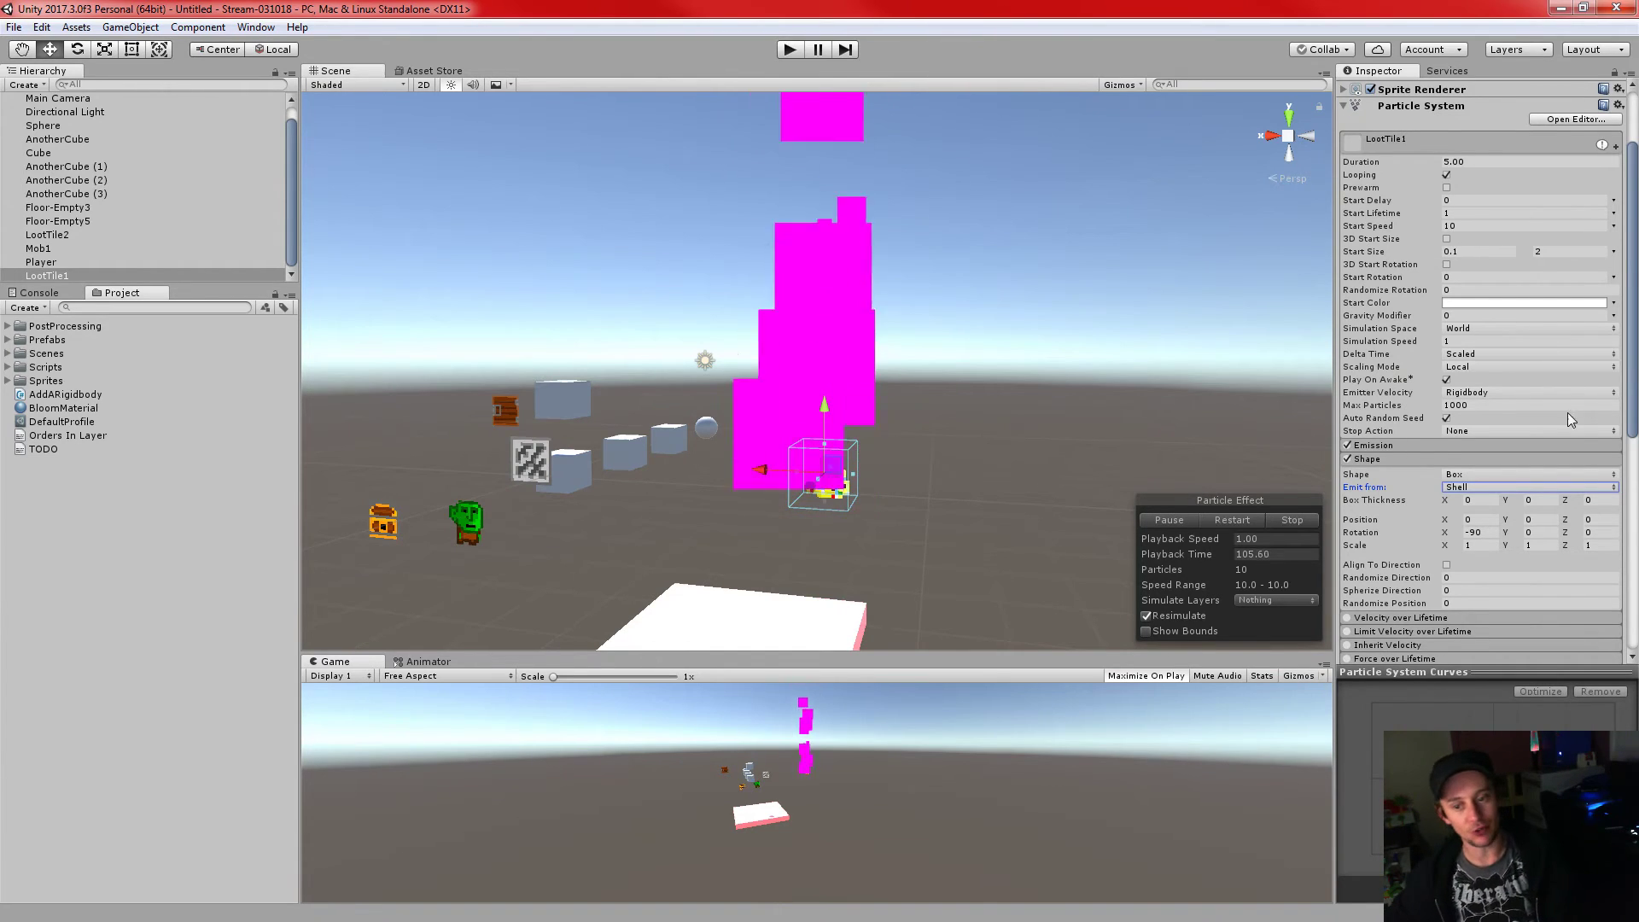
click(1482, 547)
text(5)
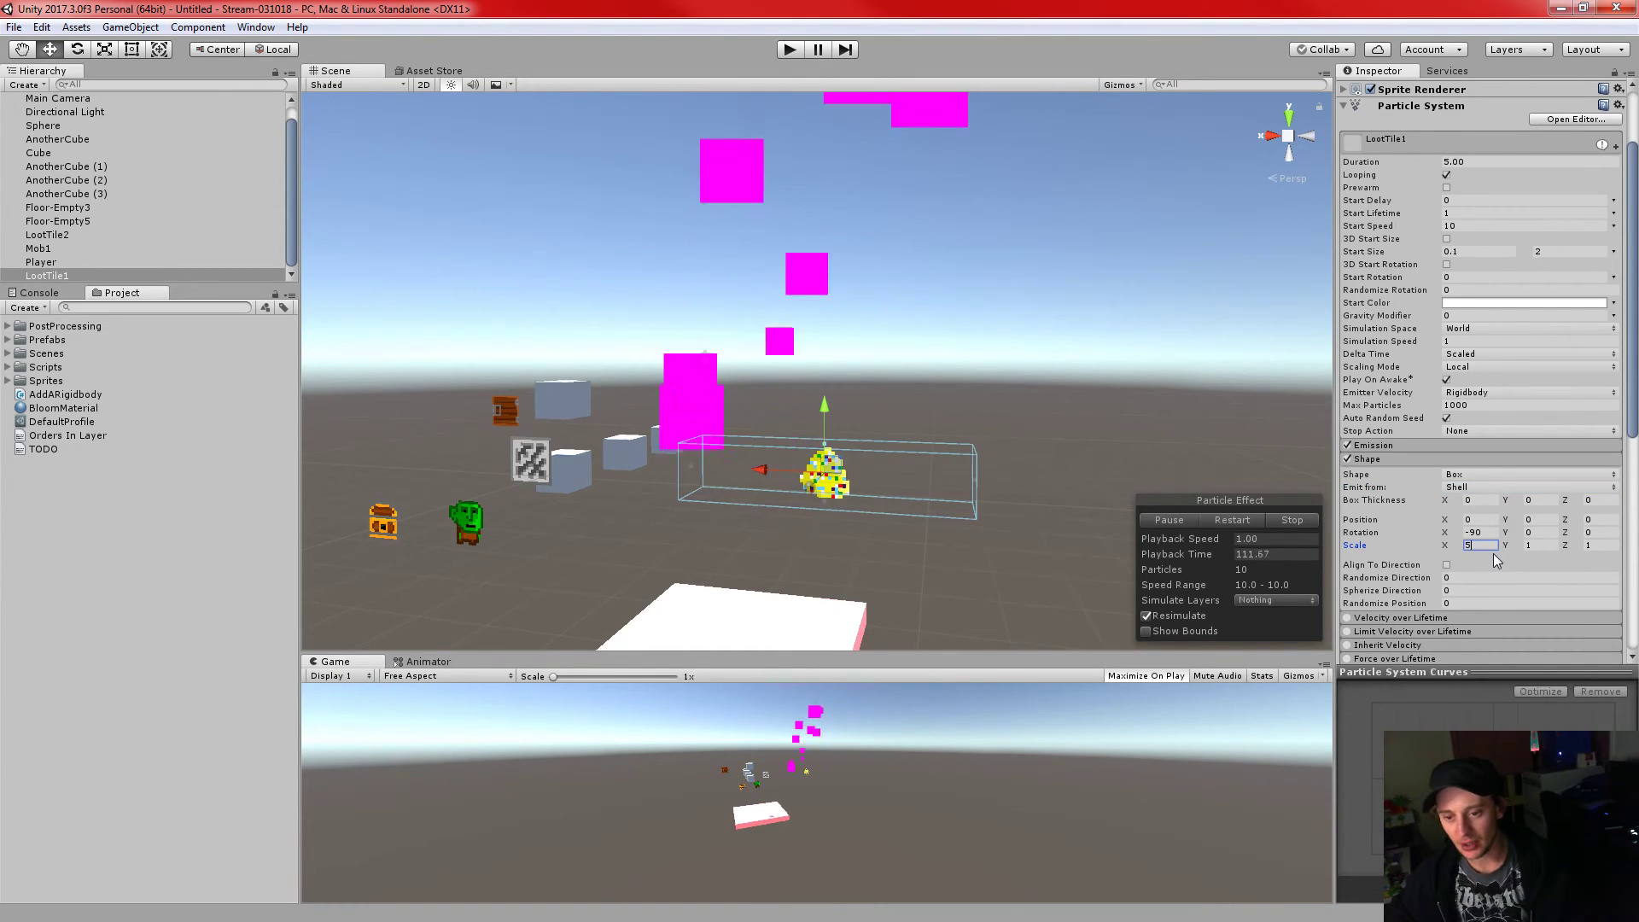
key(Tab)
text(5)
key(Tab)
text(5)
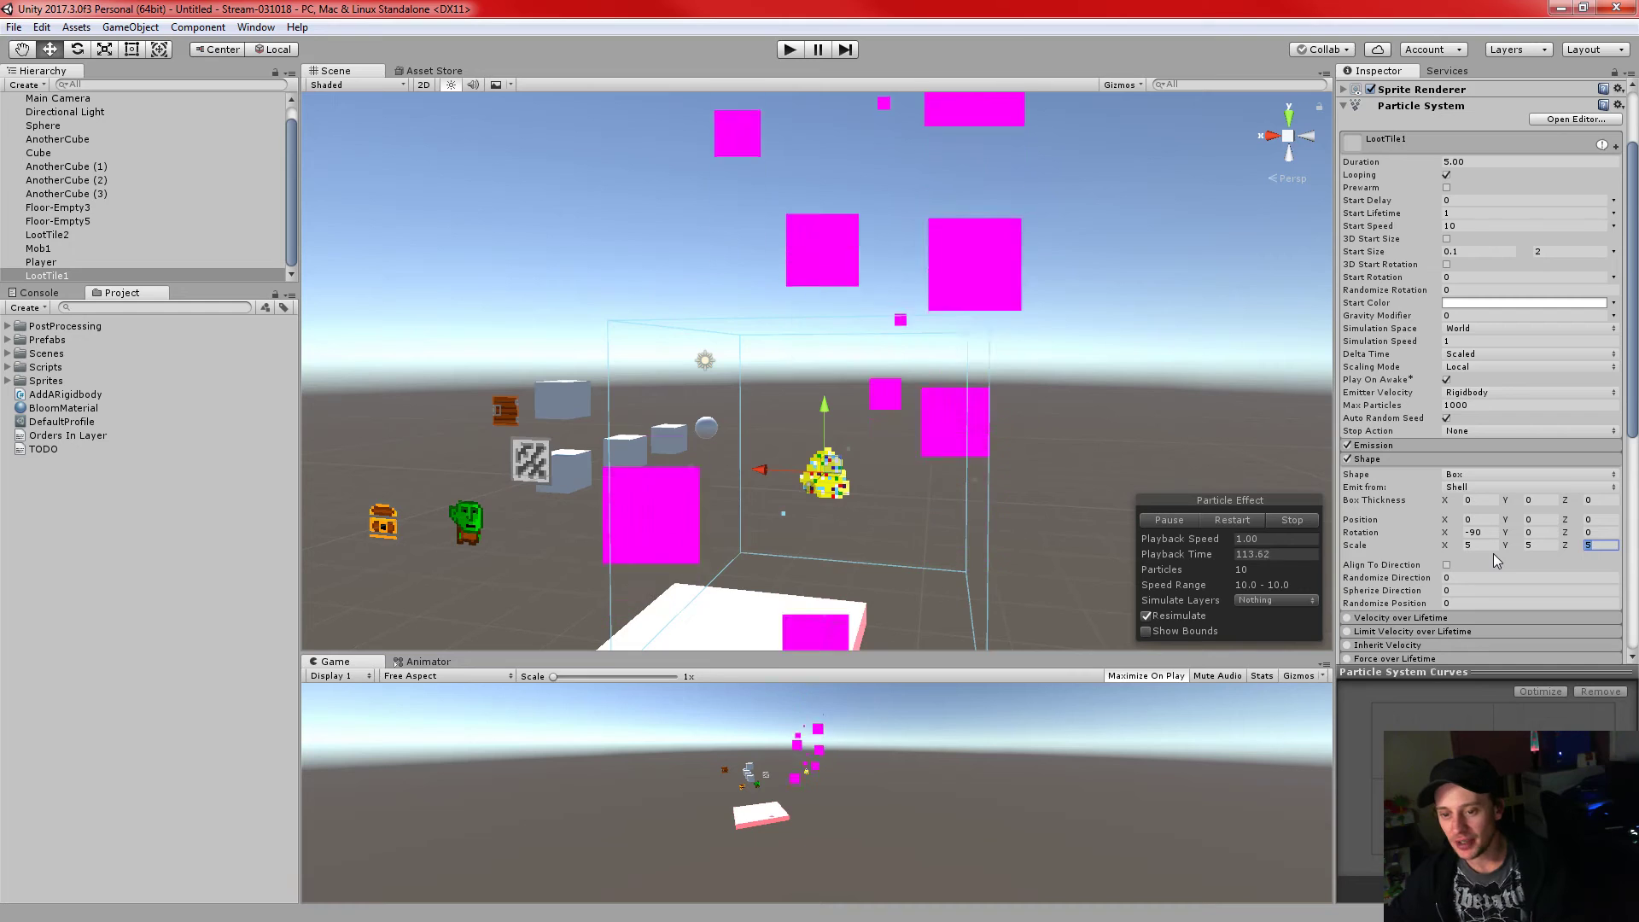
- Set the Shape module's Scale to 10 on the X, Y and Z axes
drag(1476, 546, 1457, 556)
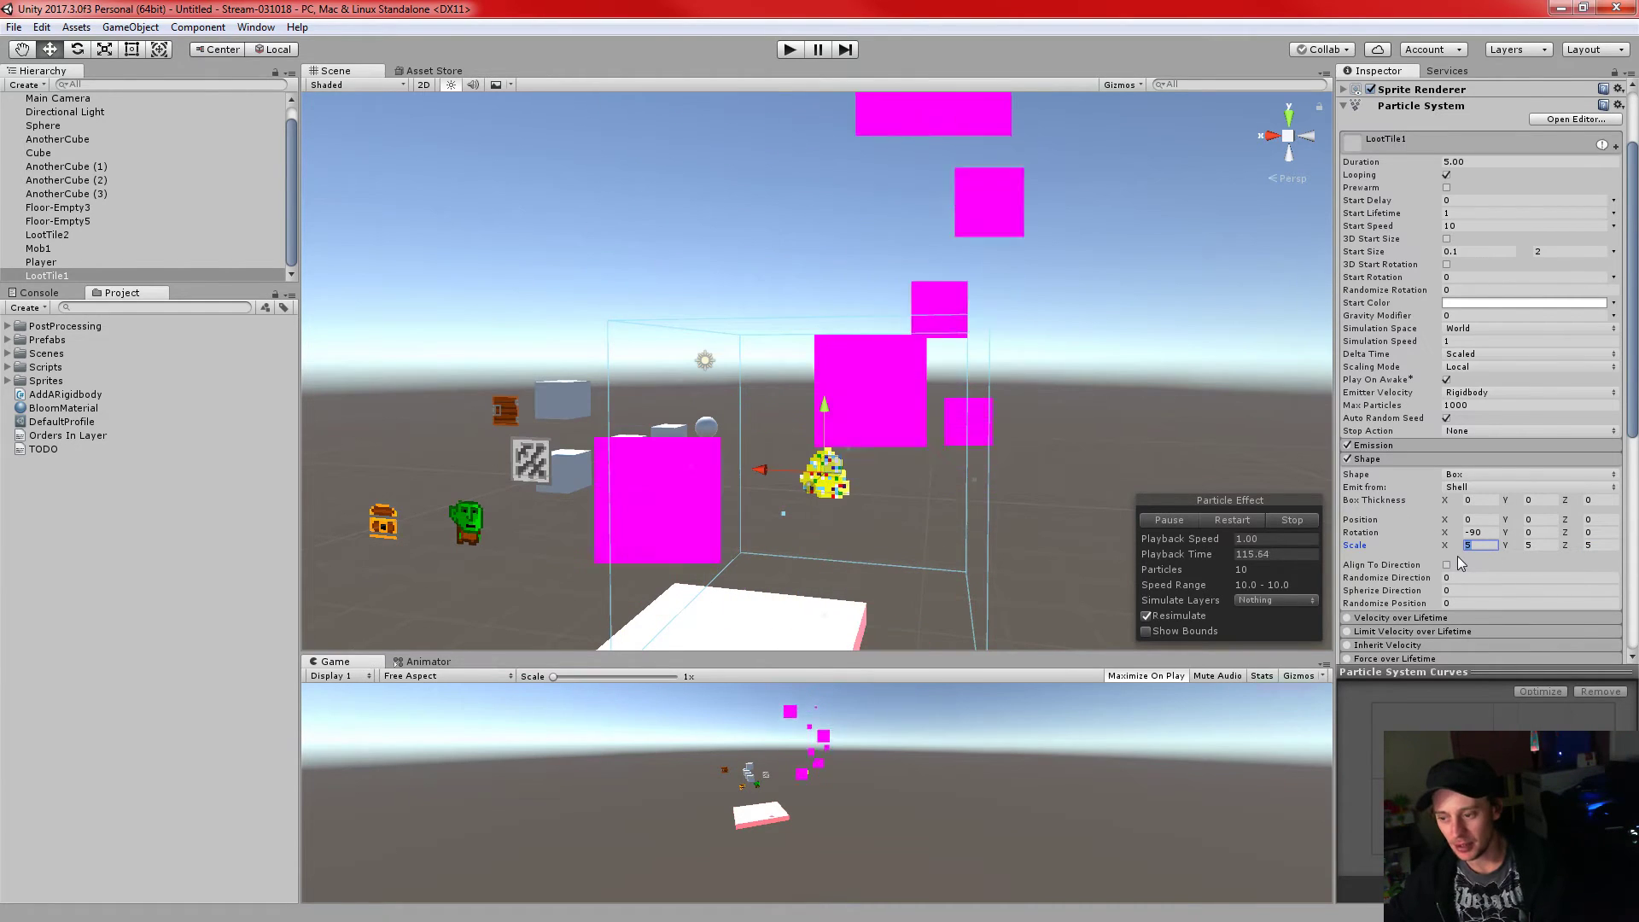
text(10)
key(Tab)
text(10)
key(Tab)
text(10)
- Compare the enlarged box's emission with Emit from set to Volume and to Edge, viewing it from several angles
alt+drag(907, 430, 768, 440)
right_drag(771, 441, 324, 401)
right_drag(51, 404, 888, 463)
key(s)
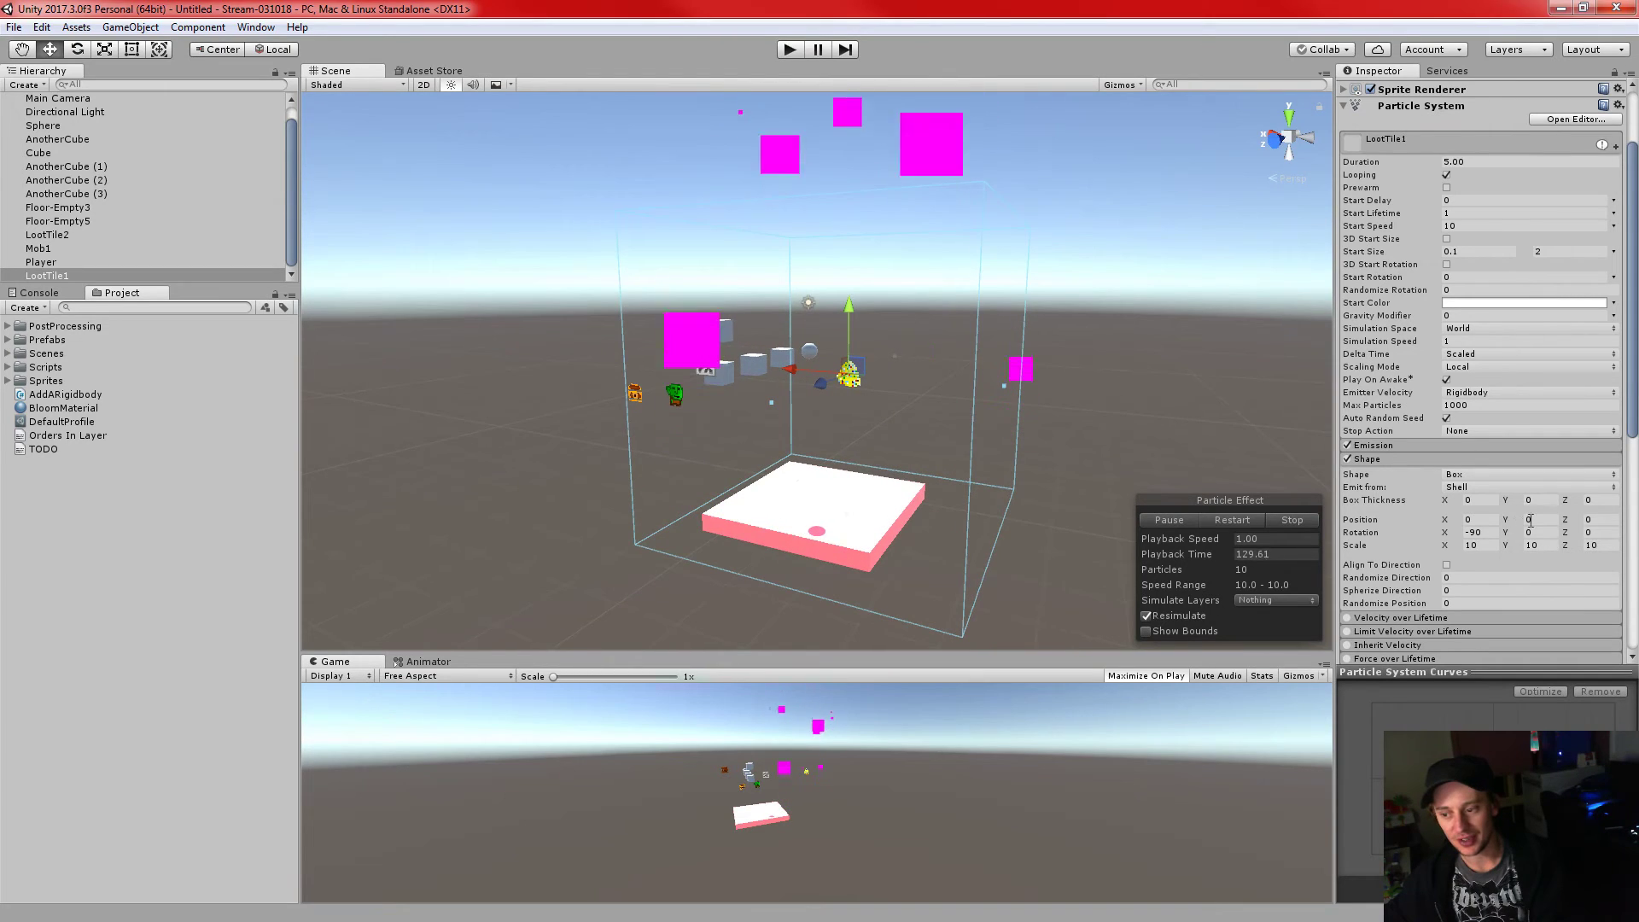
click(1472, 488)
click(1489, 505)
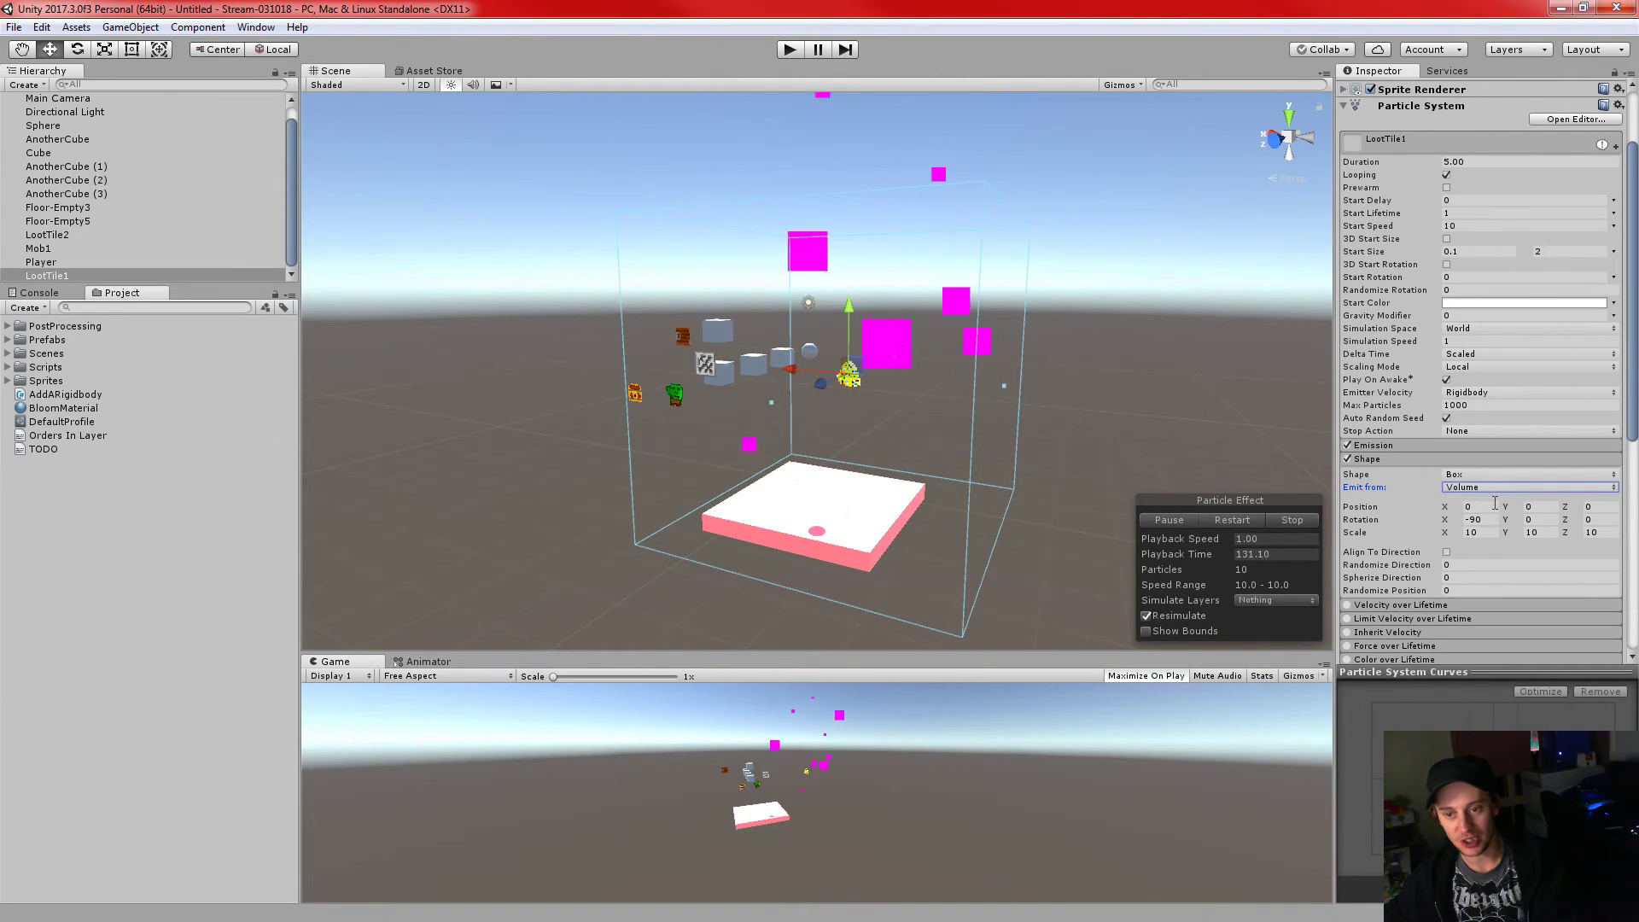
right_drag(1065, 215, 1058, 476)
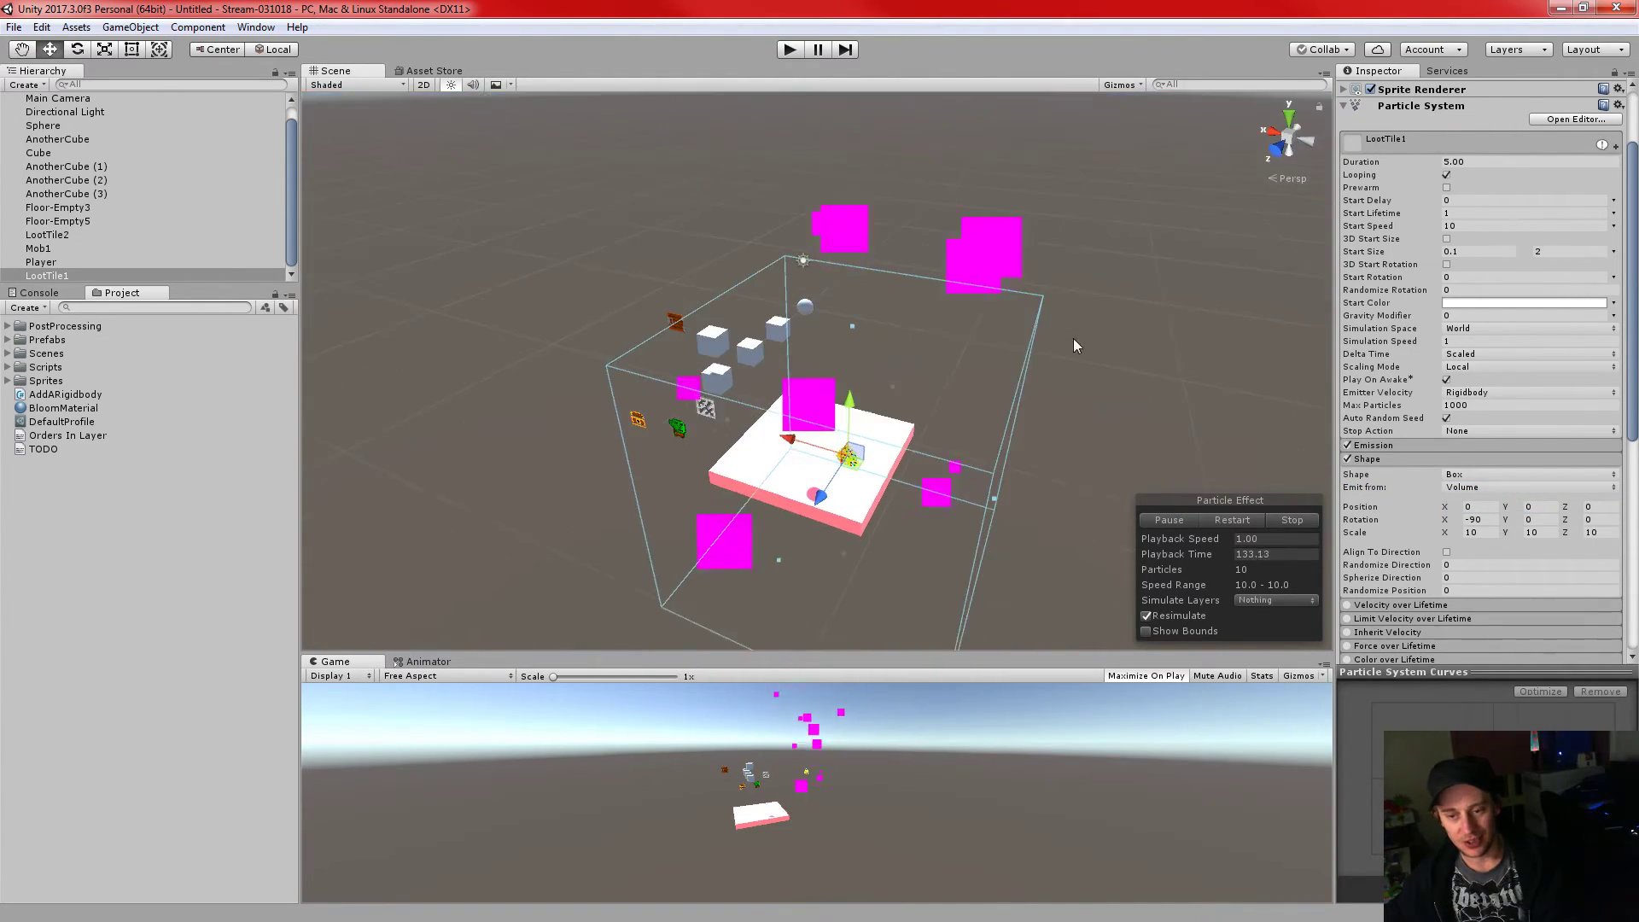
click(1481, 486)
click(1488, 548)
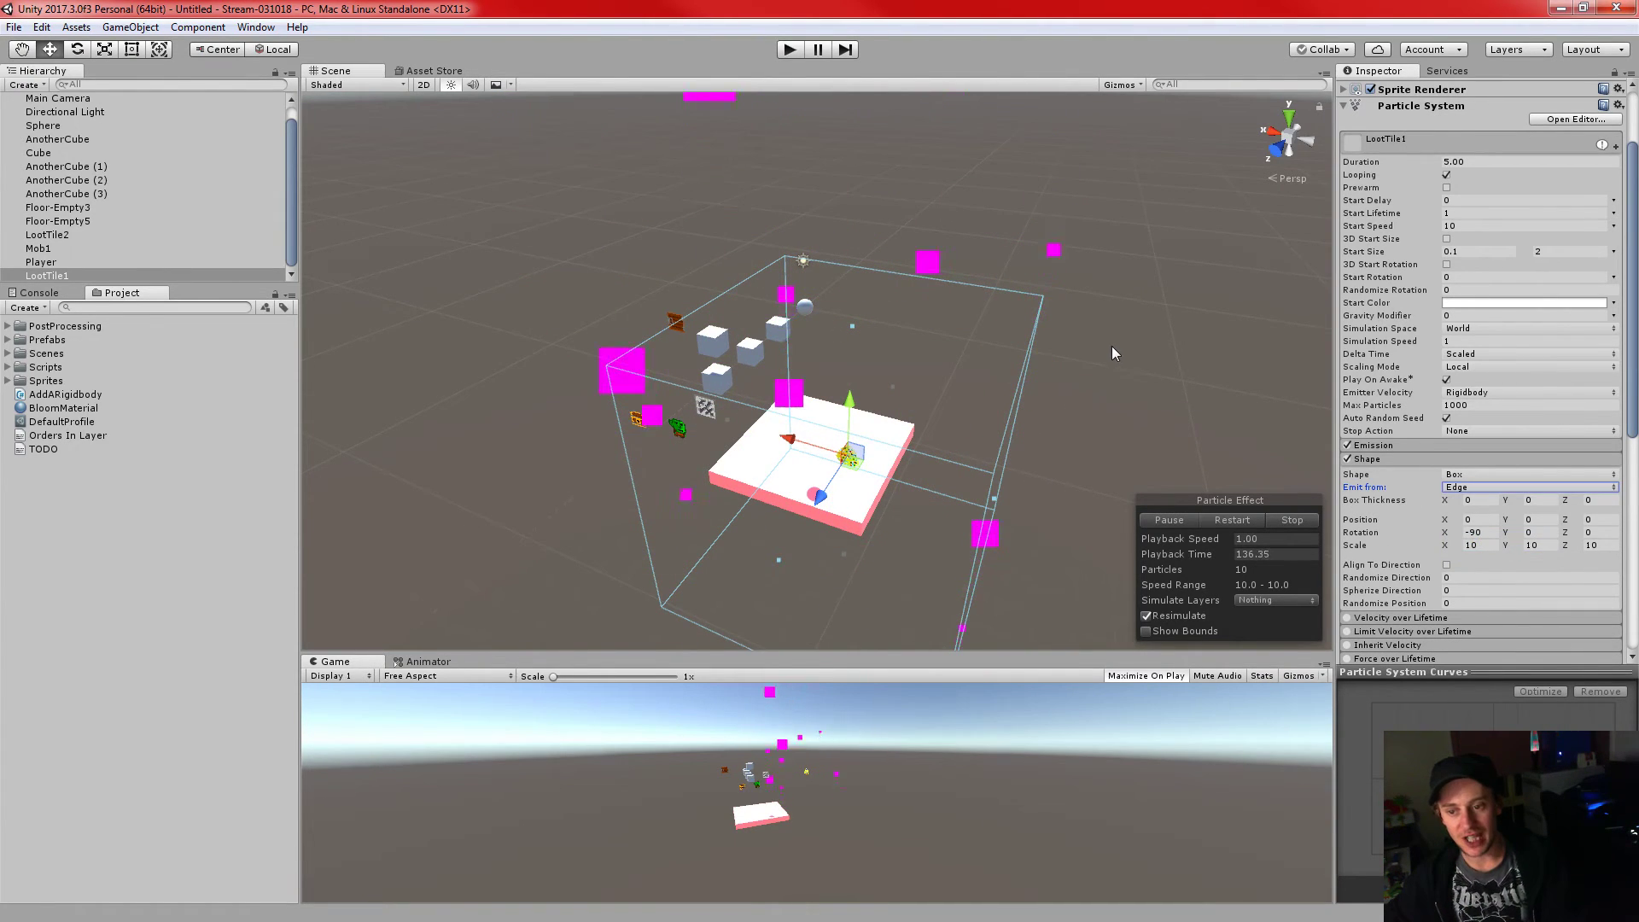
right_drag(1101, 422, 815, 186)
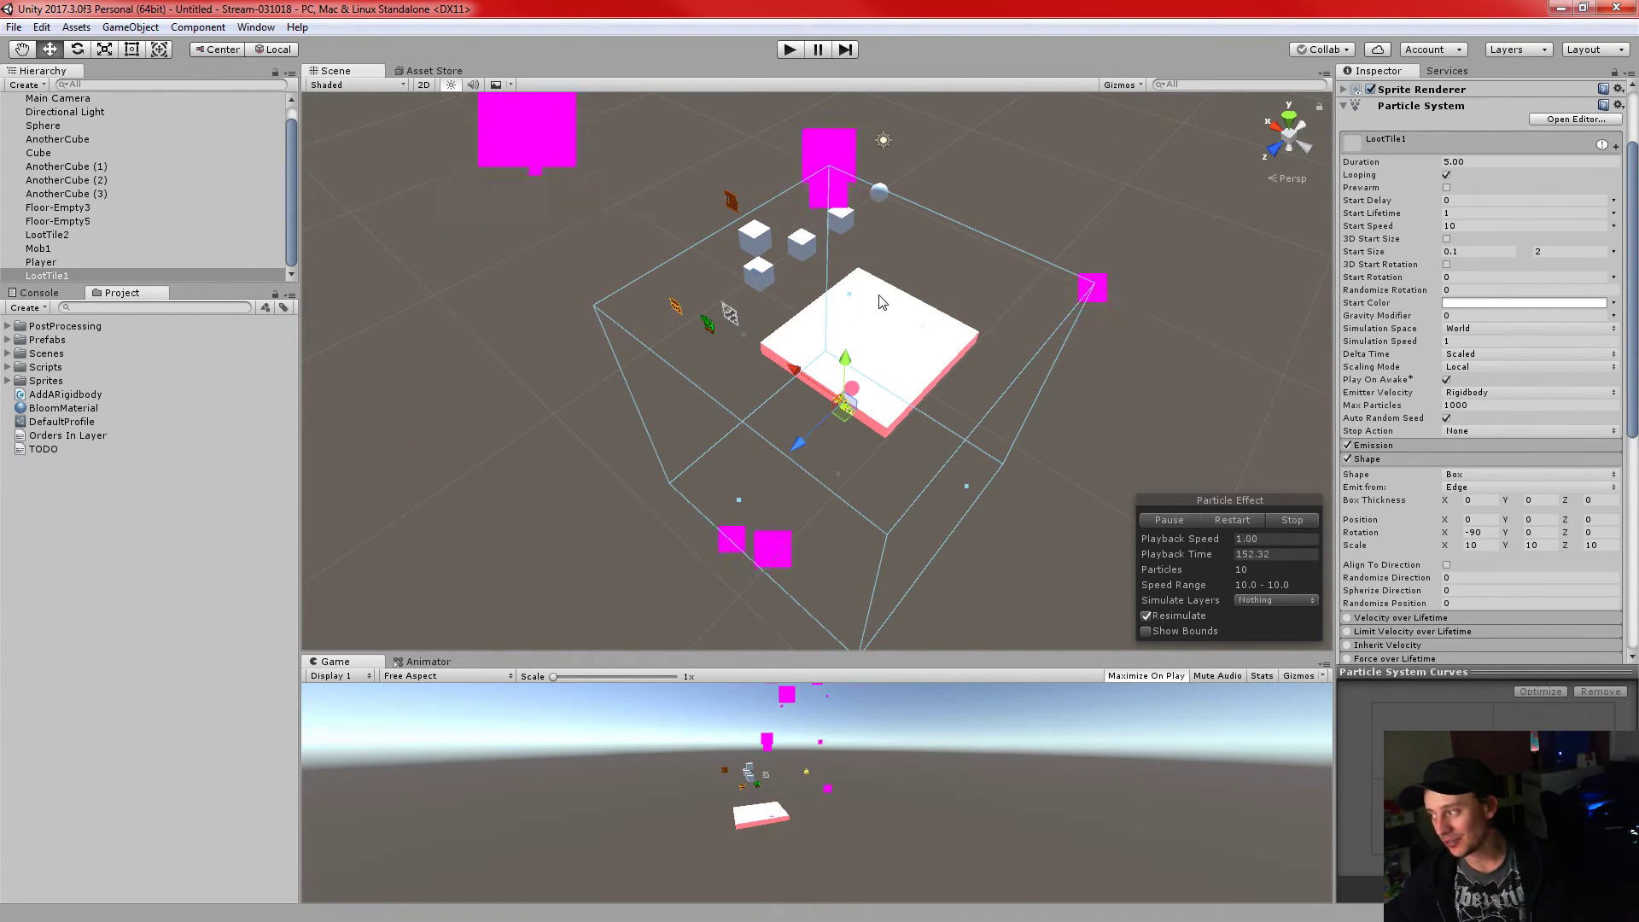
- Change the emitter's Shape to Cone and set its Emit from to Volume
click(1485, 474)
click(1494, 530)
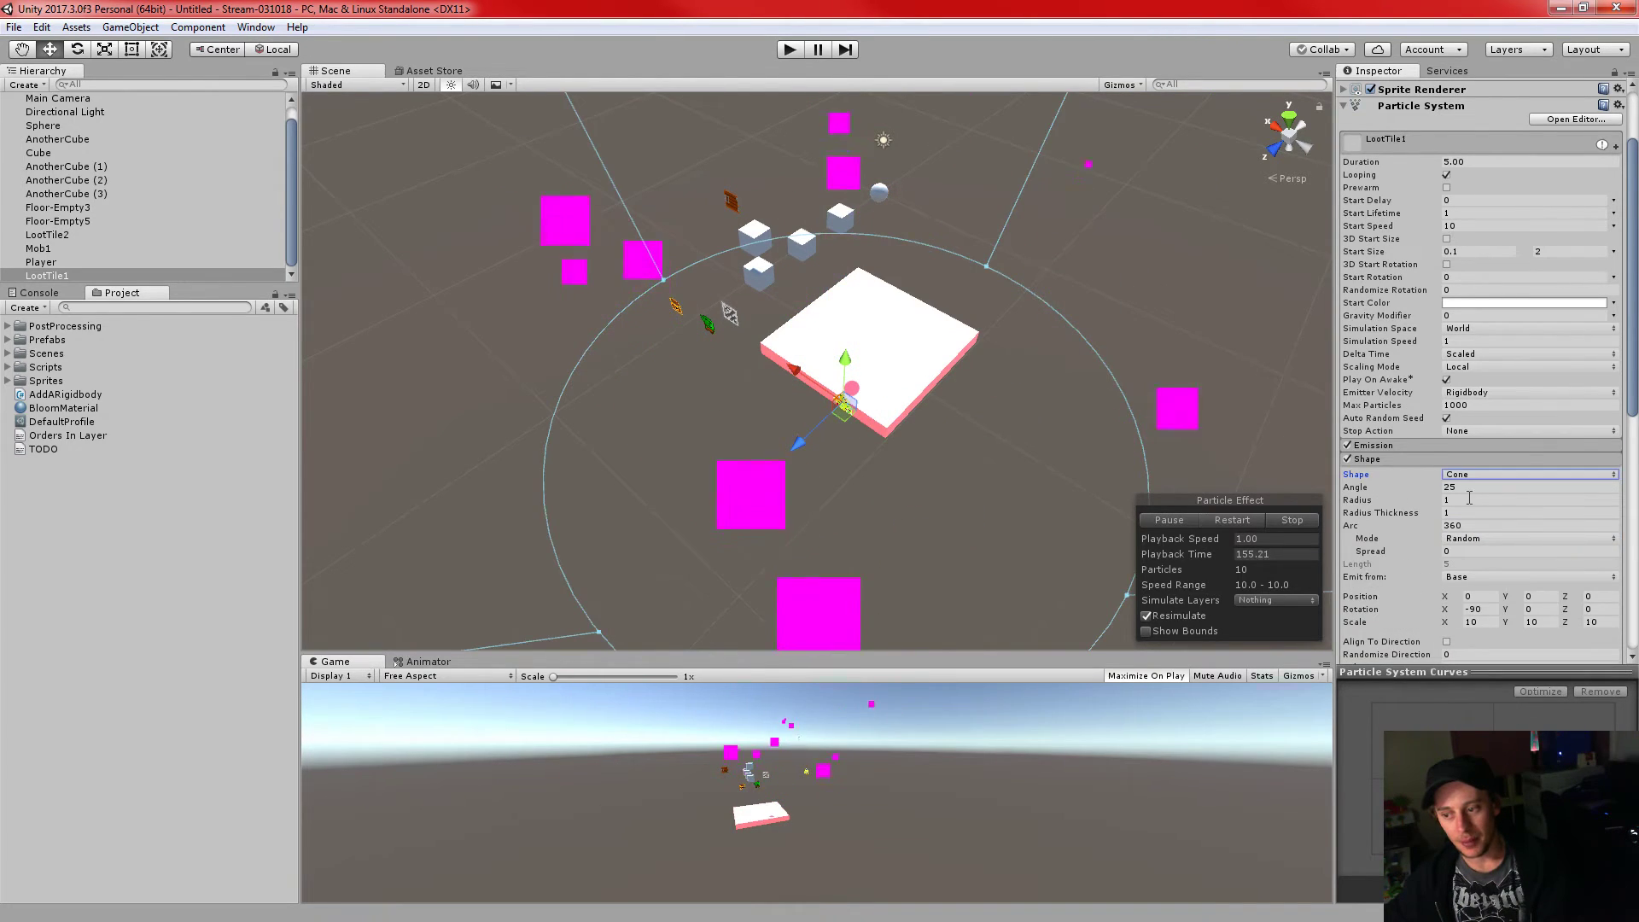
click(1483, 576)
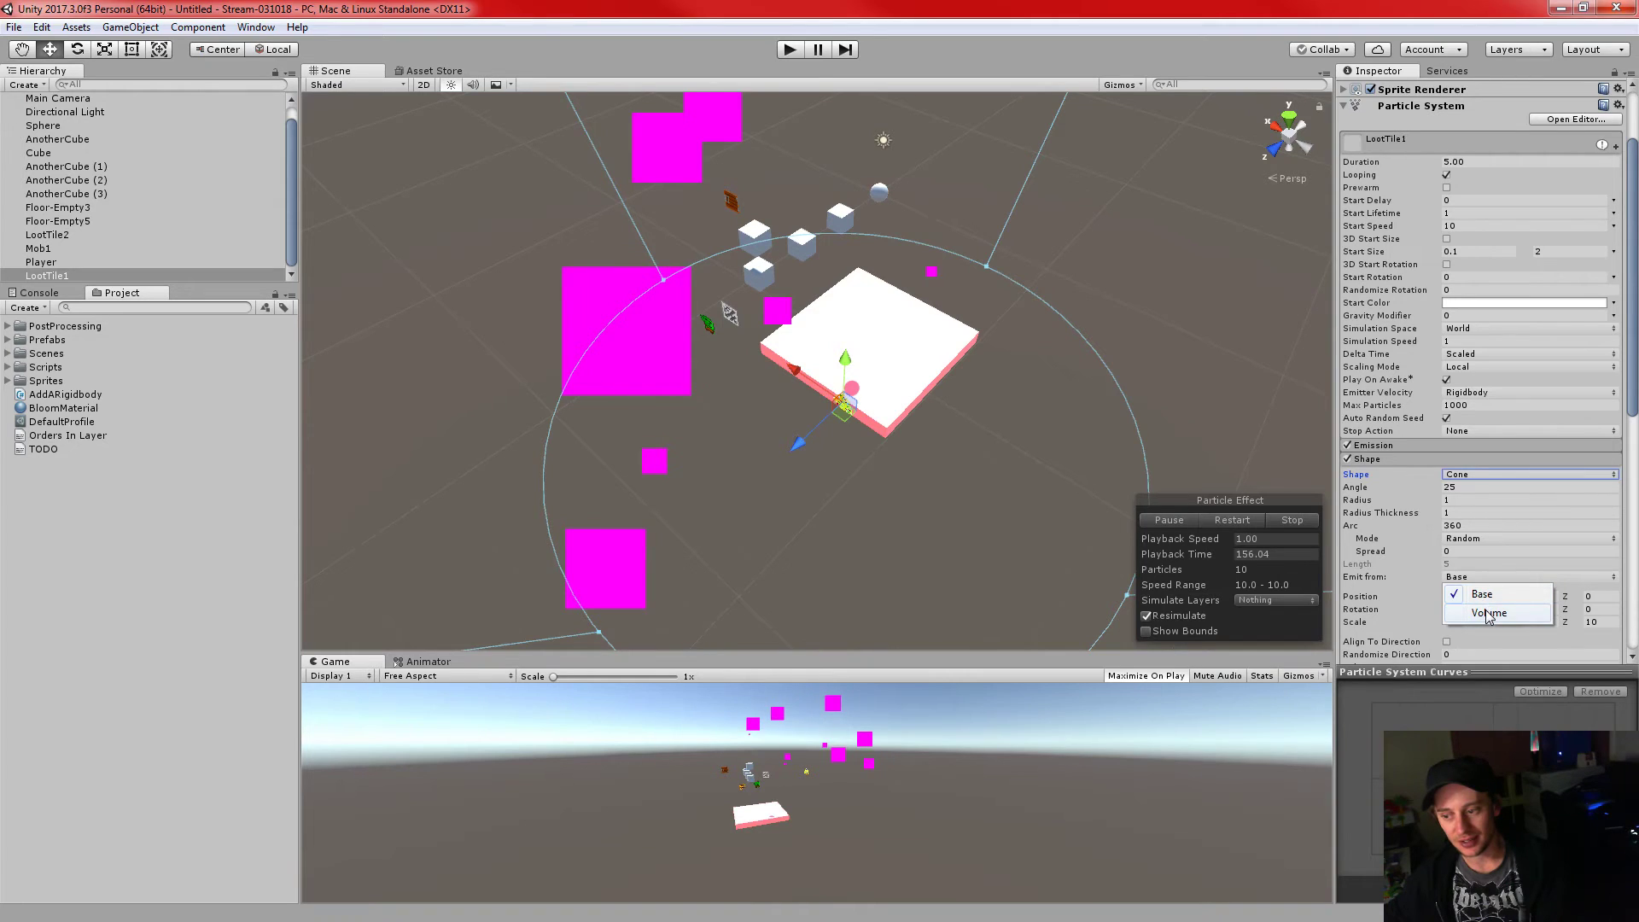
click(1487, 612)
right_drag(1047, 512, 1046, 282)
key(s)
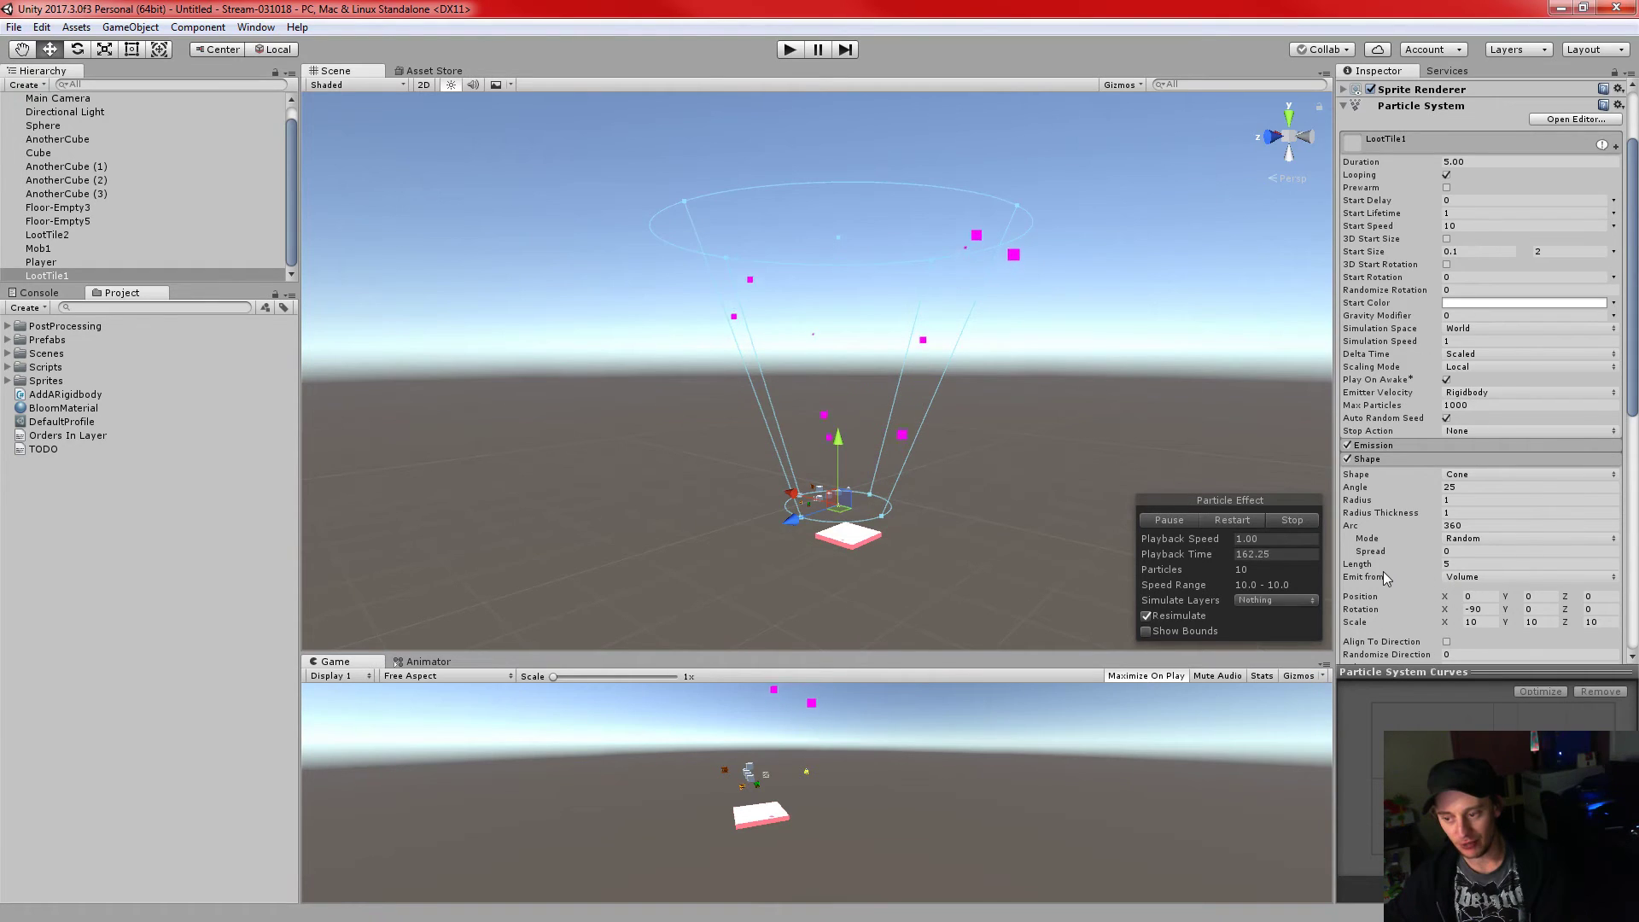
- Compare the cone's particle emission with Emit from set to Base and to Volume
click(1465, 580)
click(1473, 594)
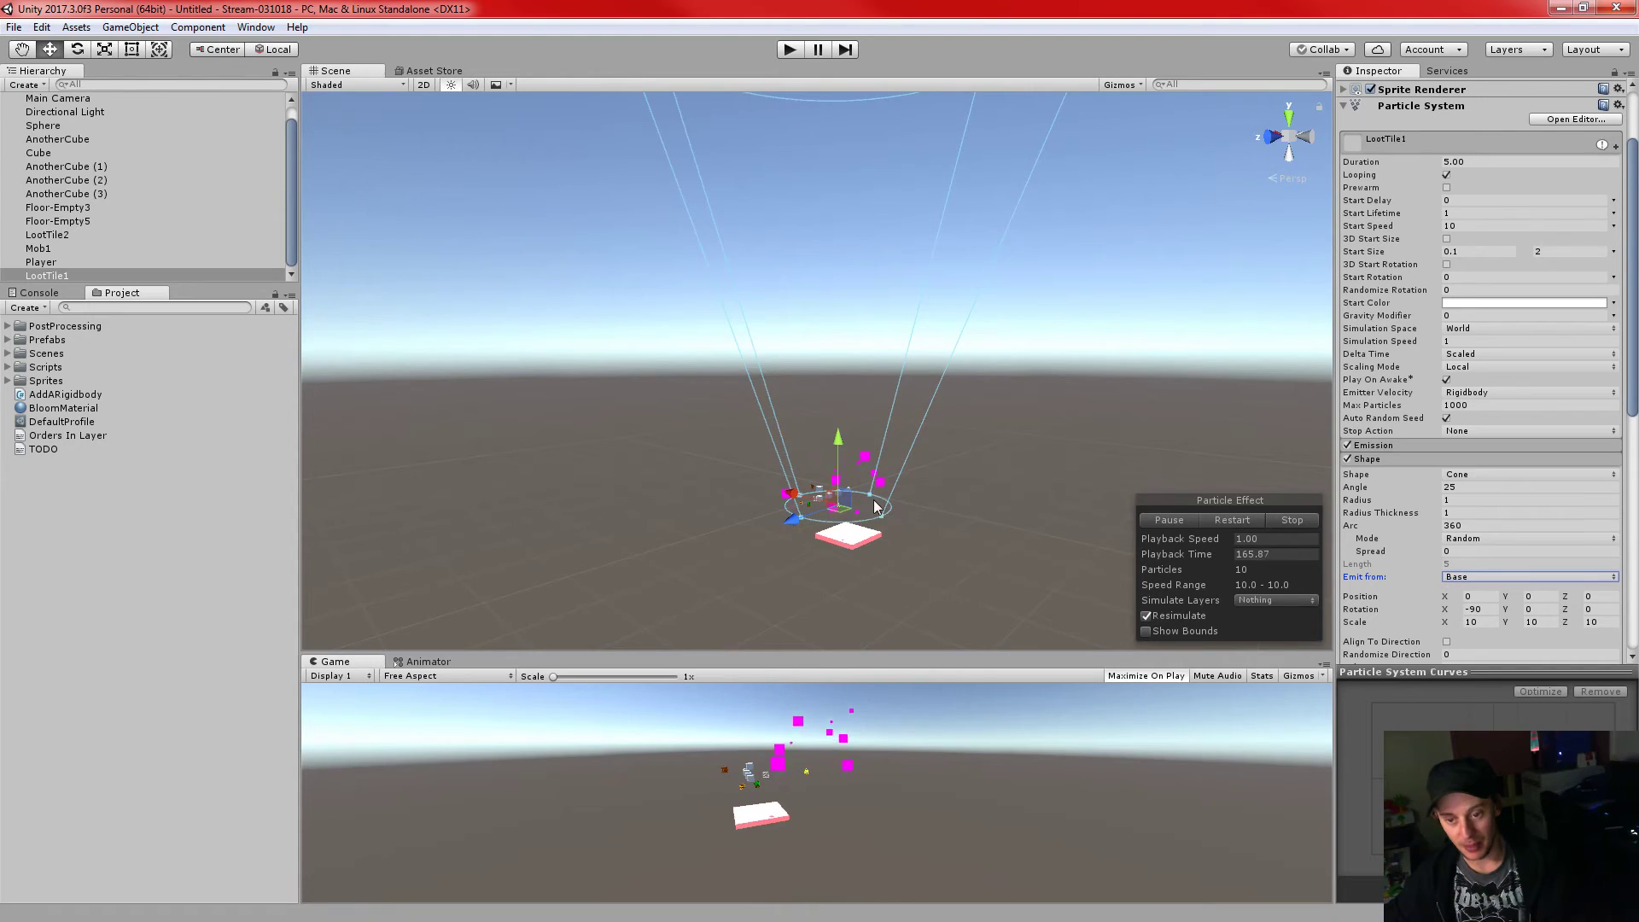
click(1458, 578)
click(1473, 614)
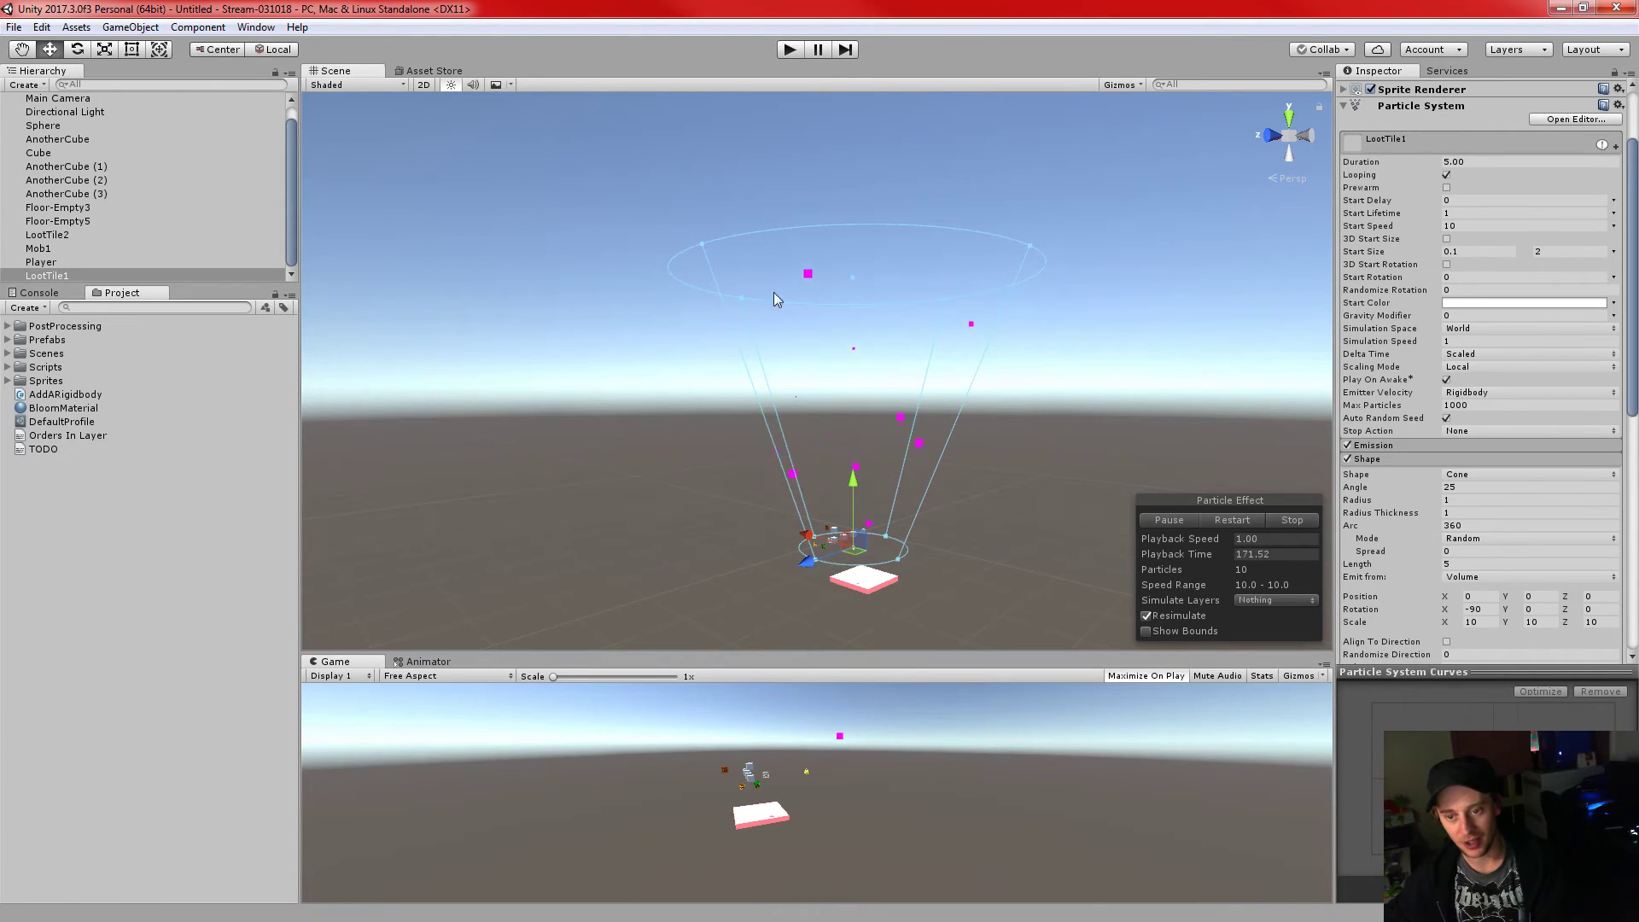
scroll(1477, 523, down, 3)
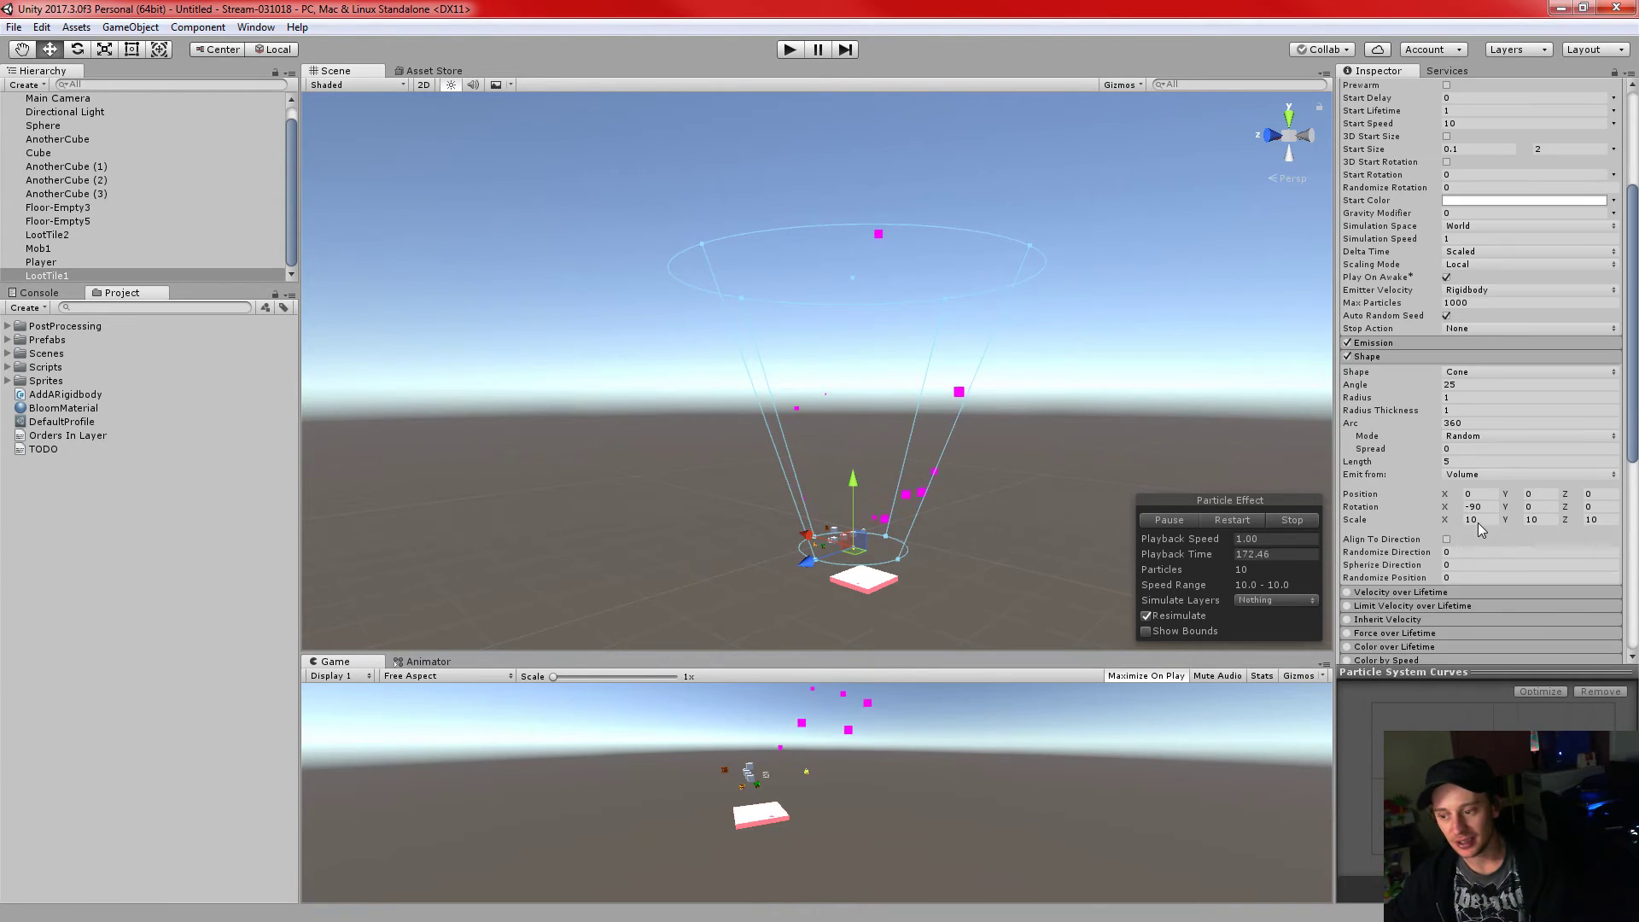
- Change the Shape module's emitter Shape from Cone to Box, viewing it close to the loot pile
click(1375, 356)
right_drag(999, 474, 1119, 497)
key(w)
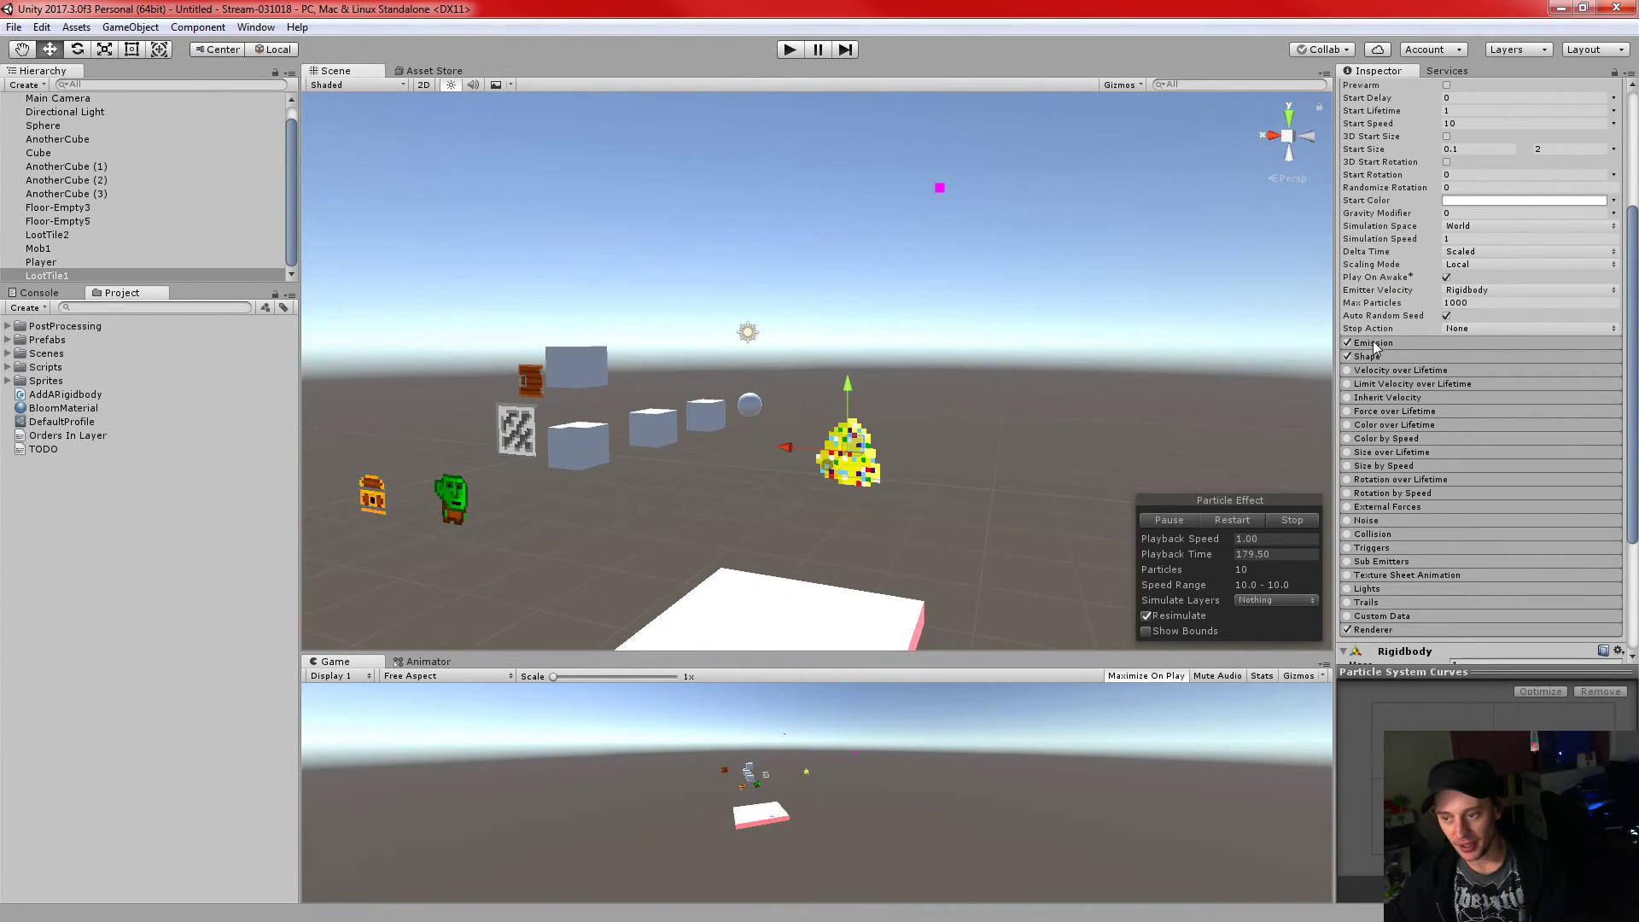
click(1375, 356)
click(1449, 373)
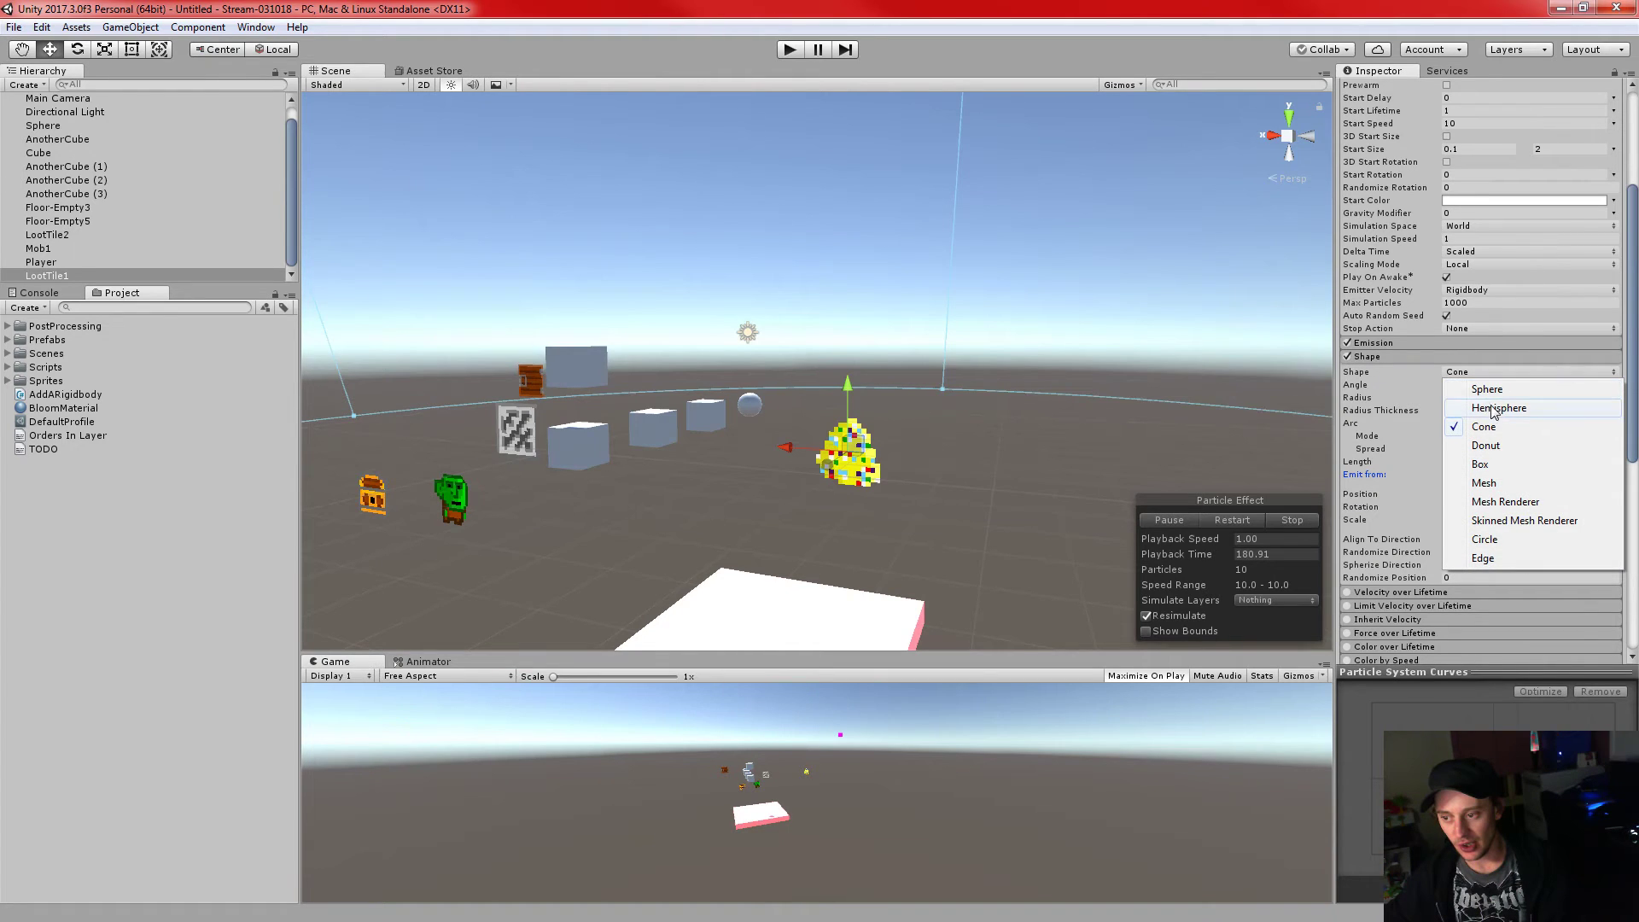
click(1507, 474)
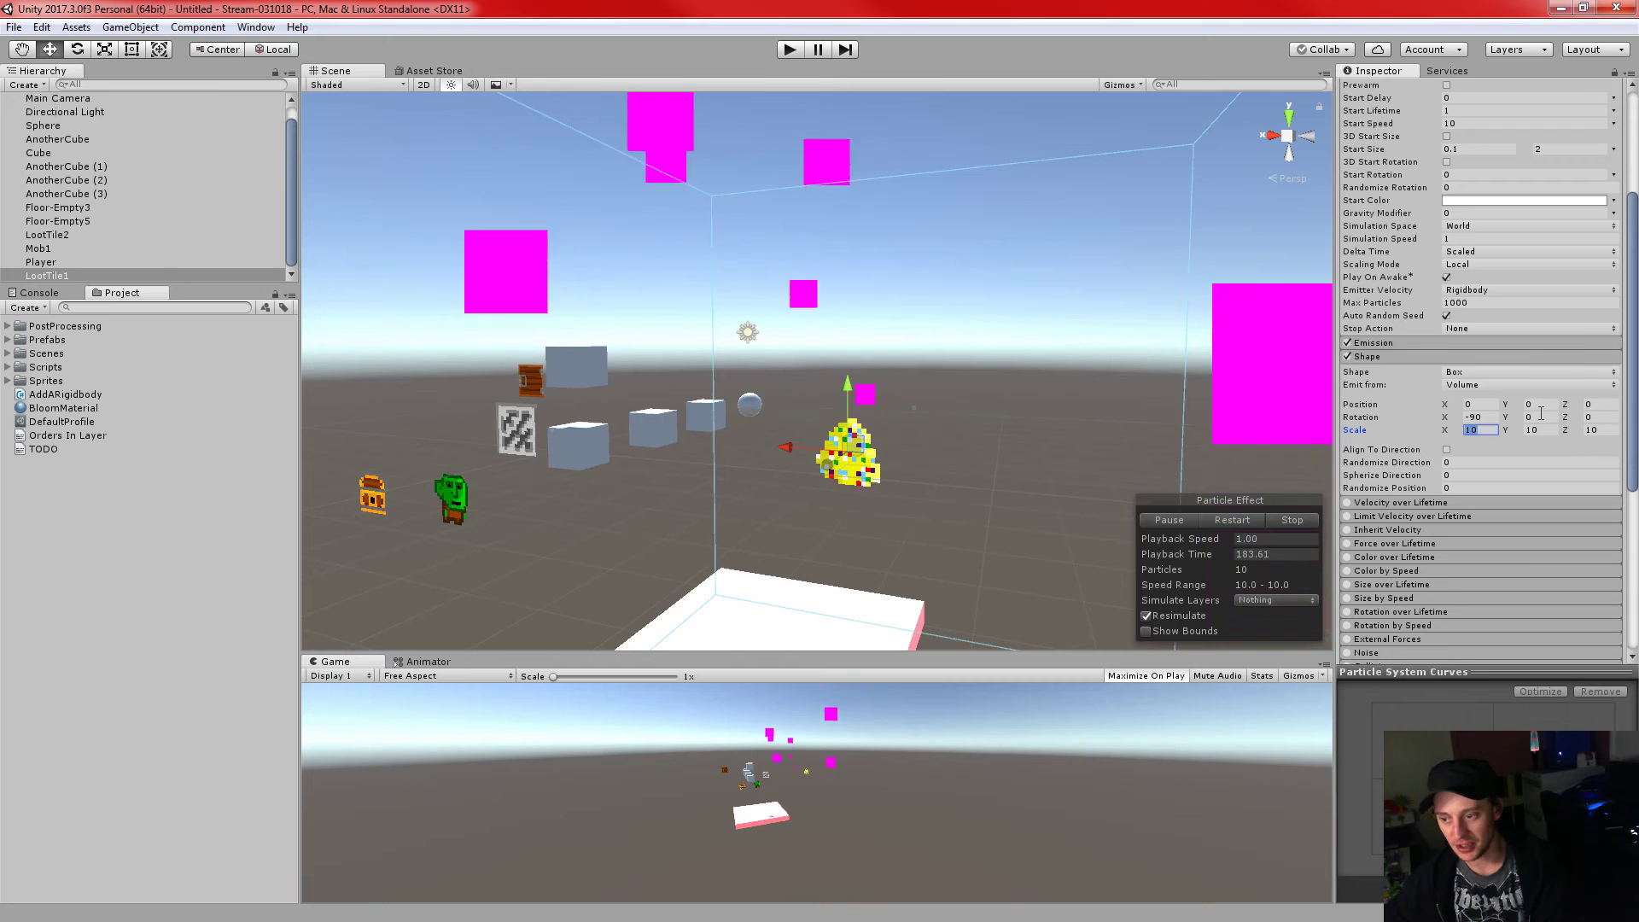
- Set the box emitter's Scale to 2 on X, 2 on Y and 1 on Z
click(1476, 429)
text(2)
key(Tab)
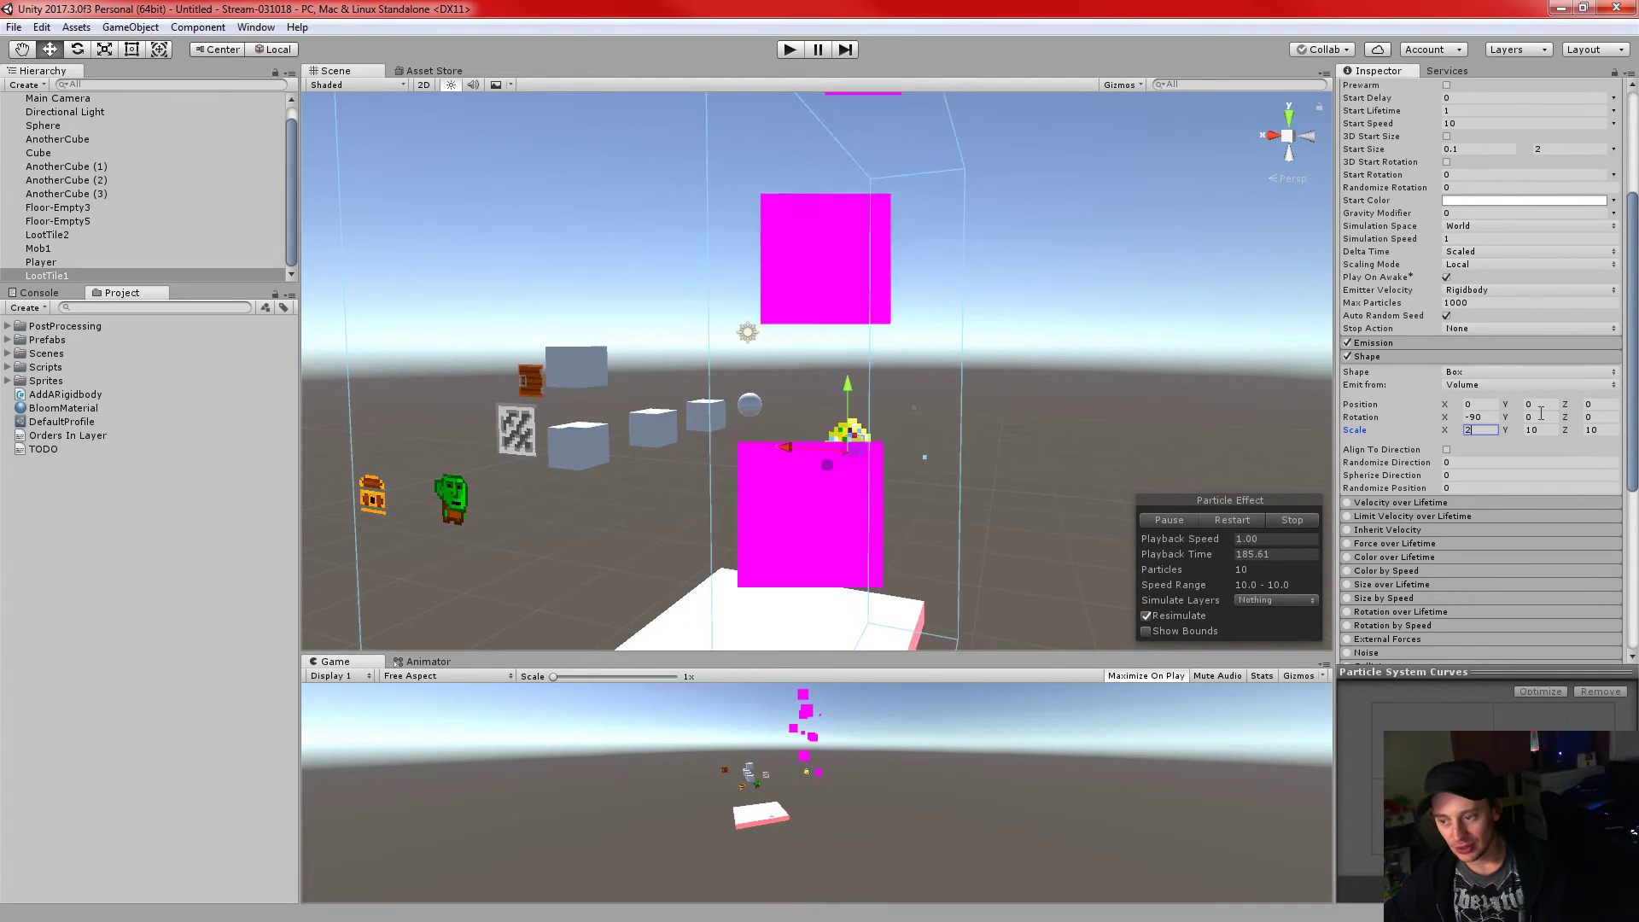
text(2)
key(Tab)
text(1)
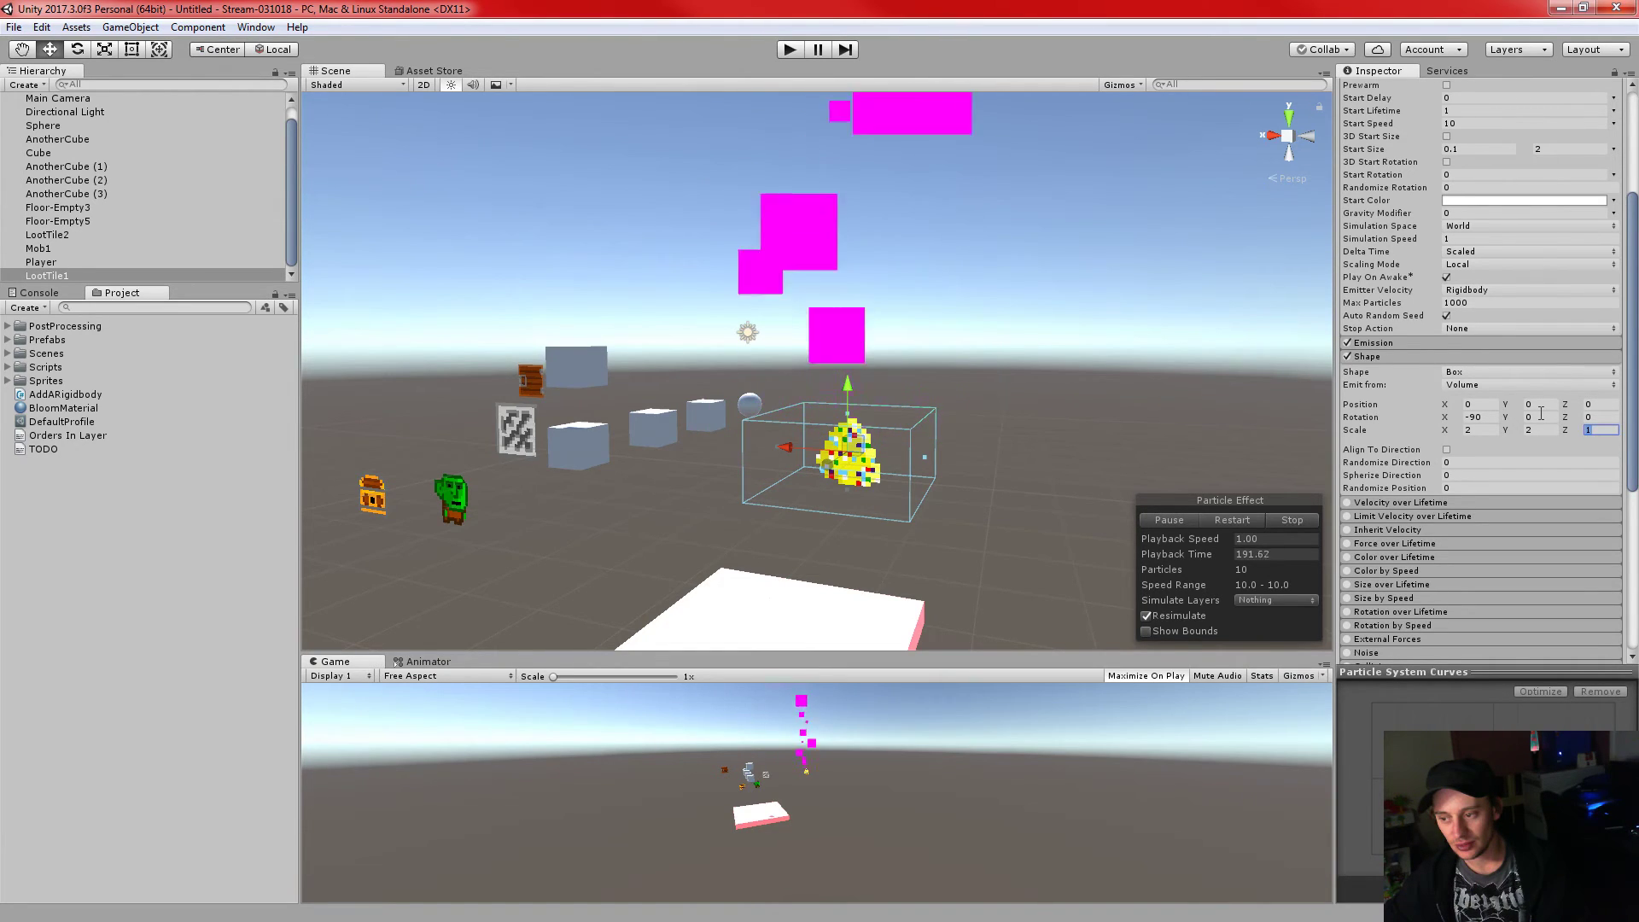
- Set the particles' maximum Start Size to 1 and the system's Duration to 1
scroll(1541, 323, up, 4)
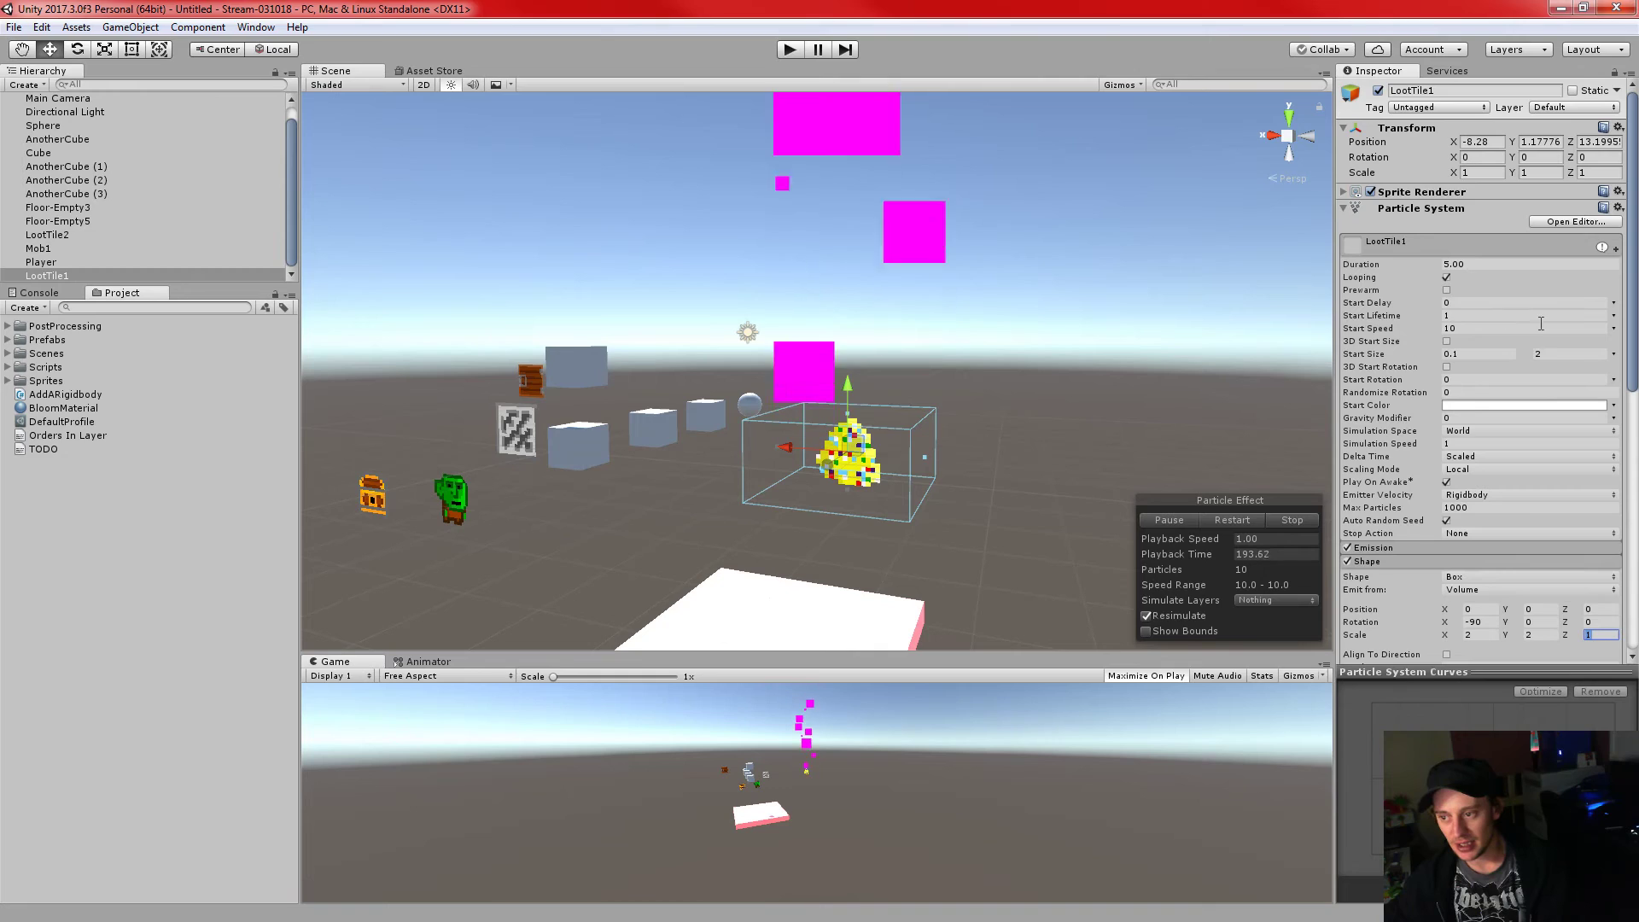
click(1560, 345)
text(1)
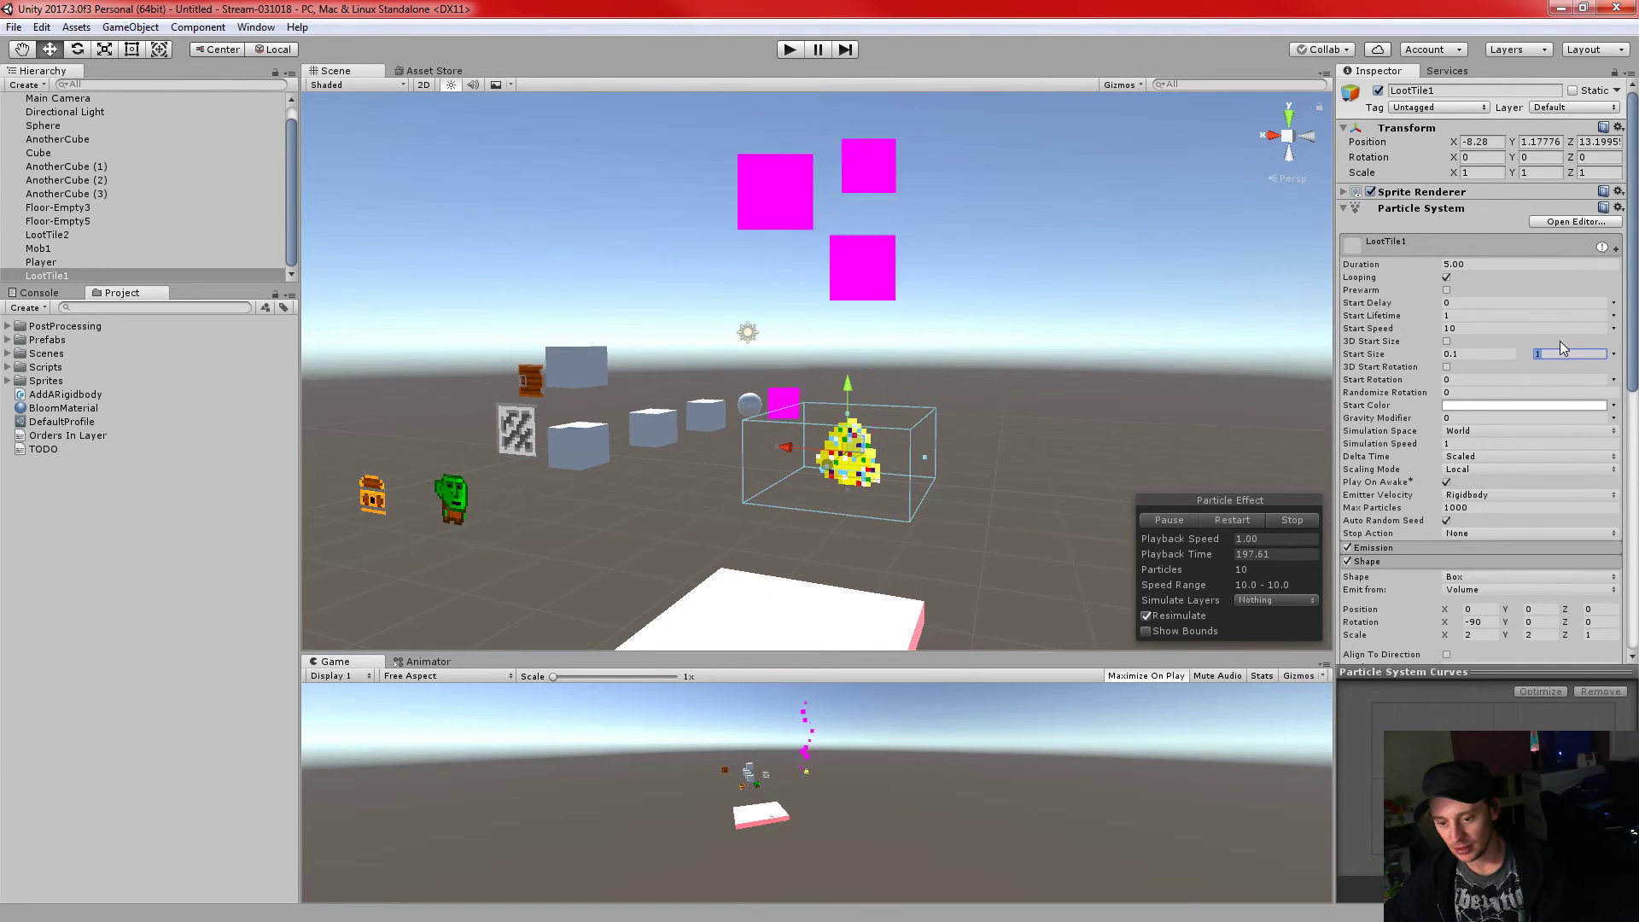
click(1470, 264)
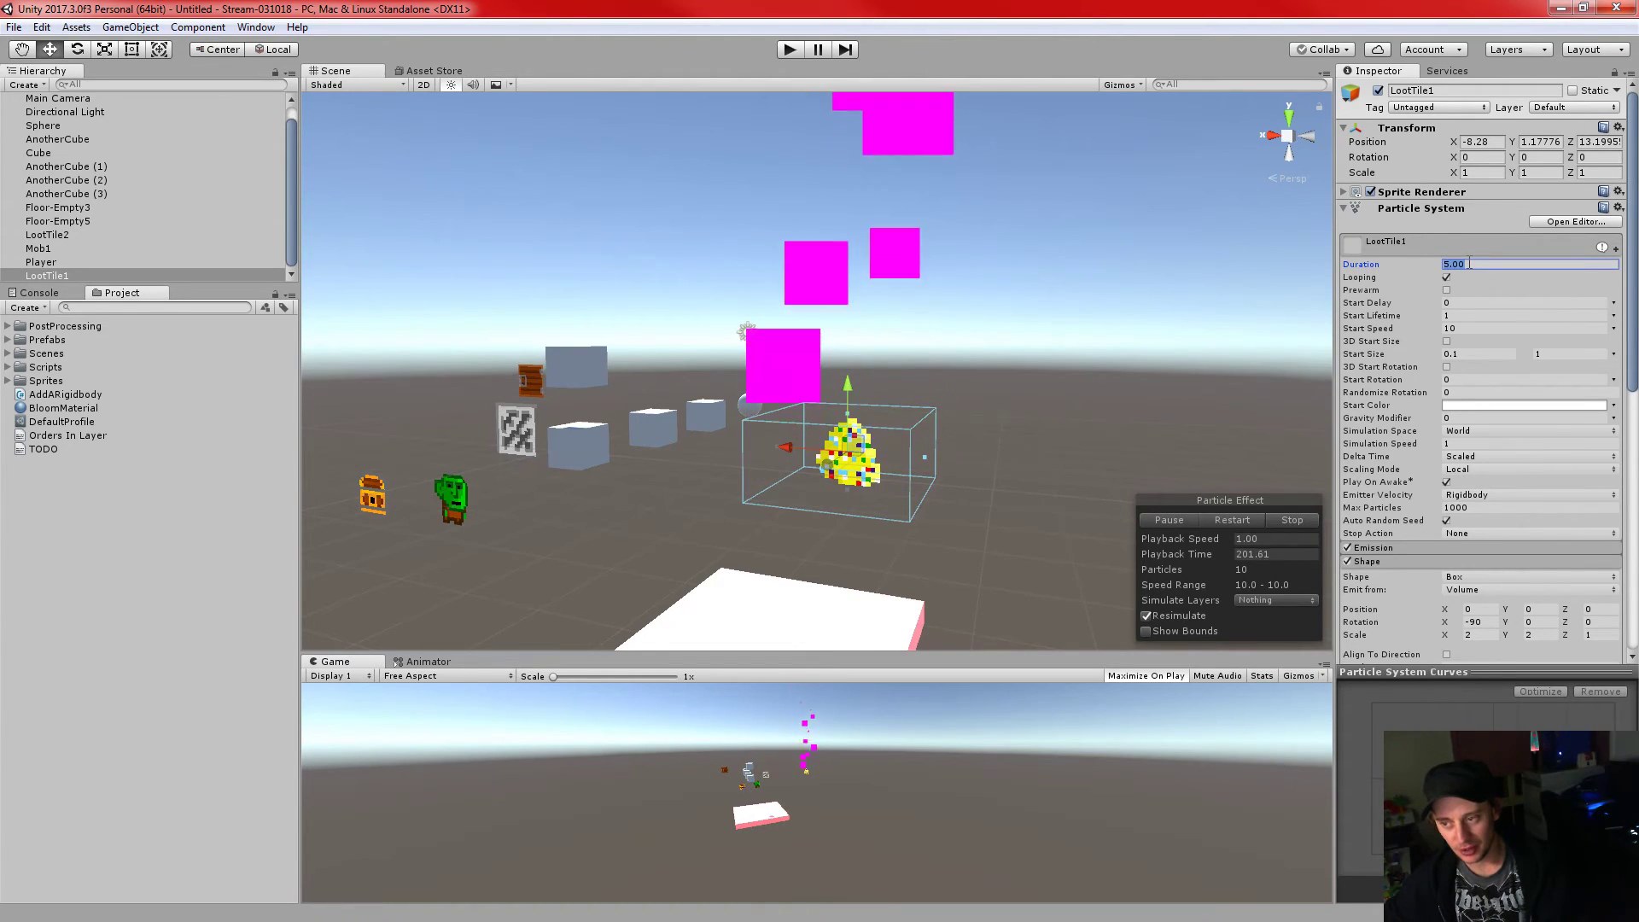
text(1)
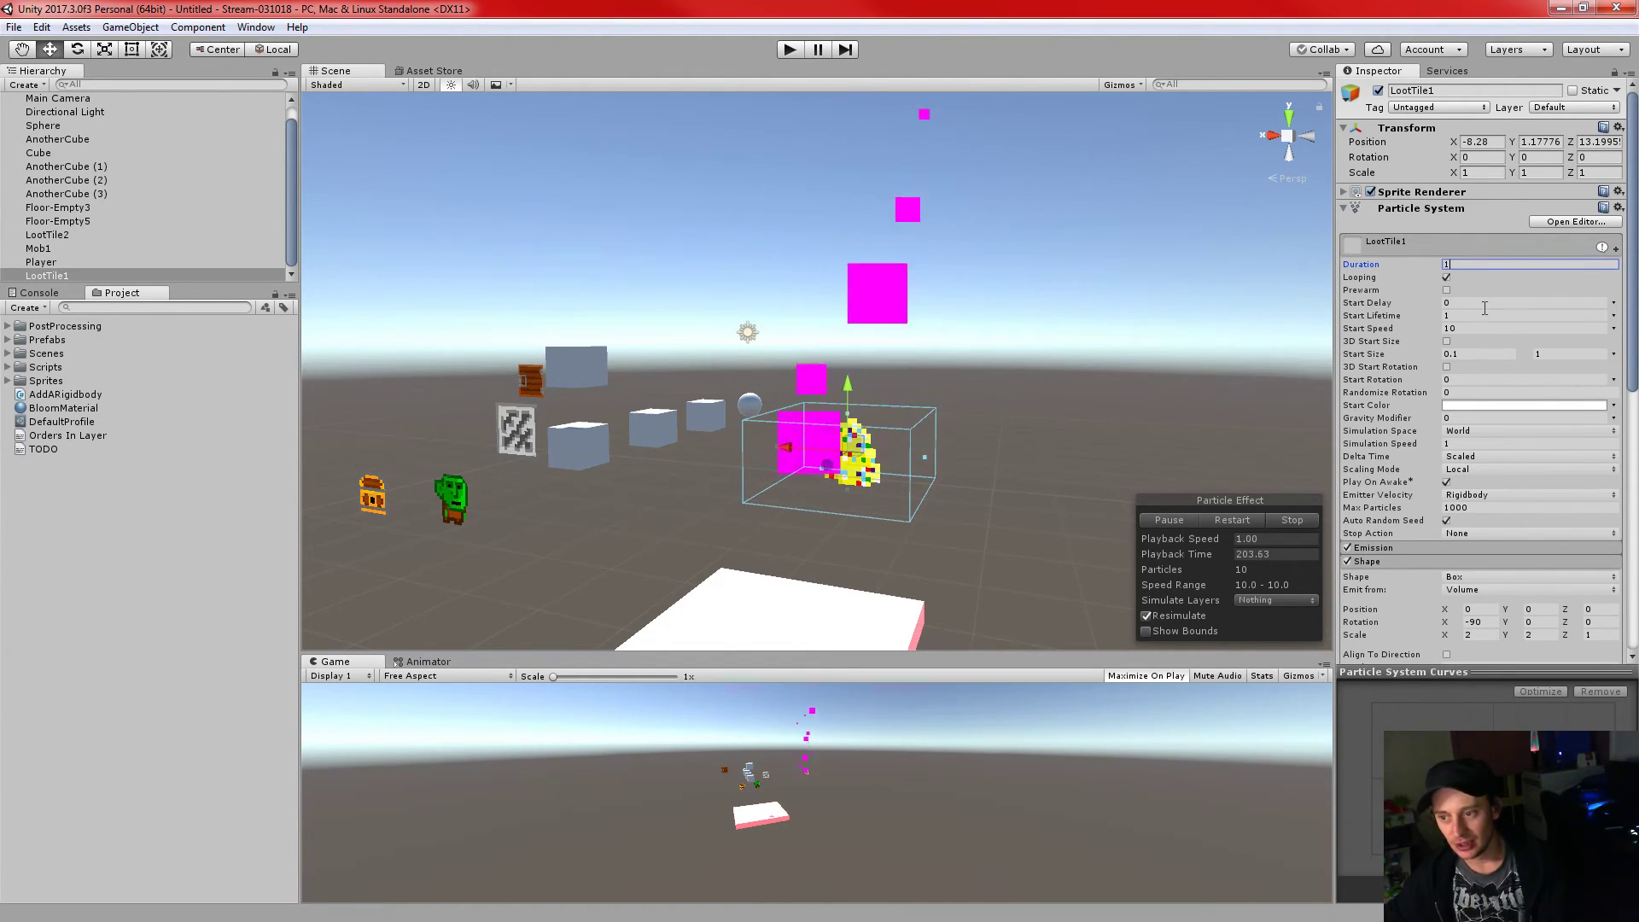
- Raise the Emission module's Rate over Time to 50, and further to 500
click(1451, 548)
click(1459, 564)
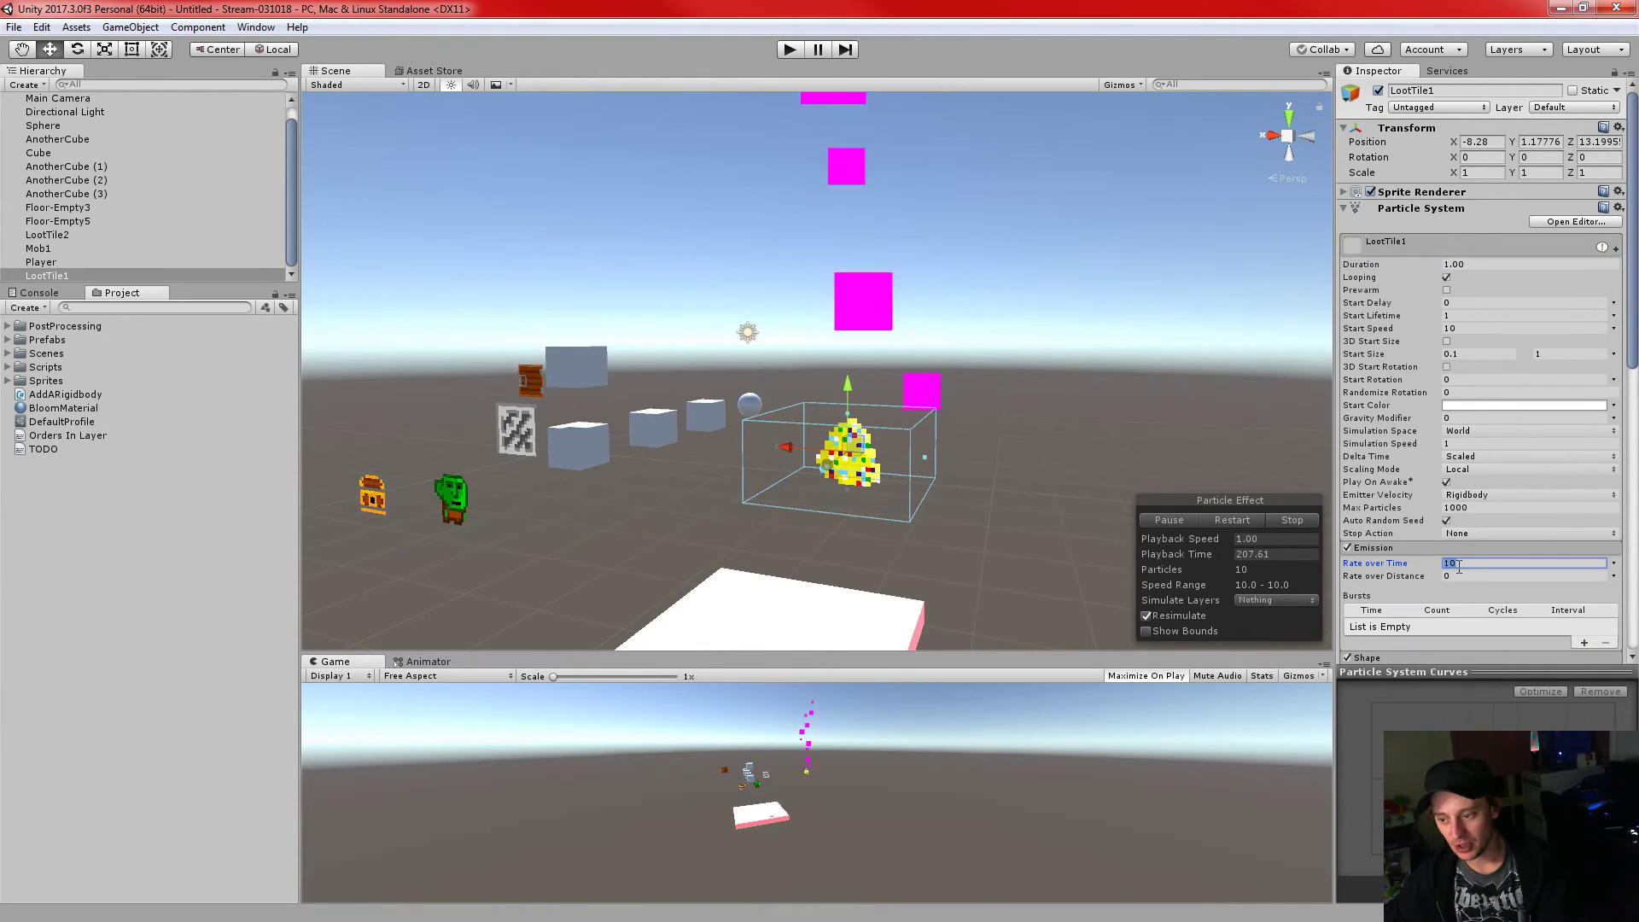
text(50)
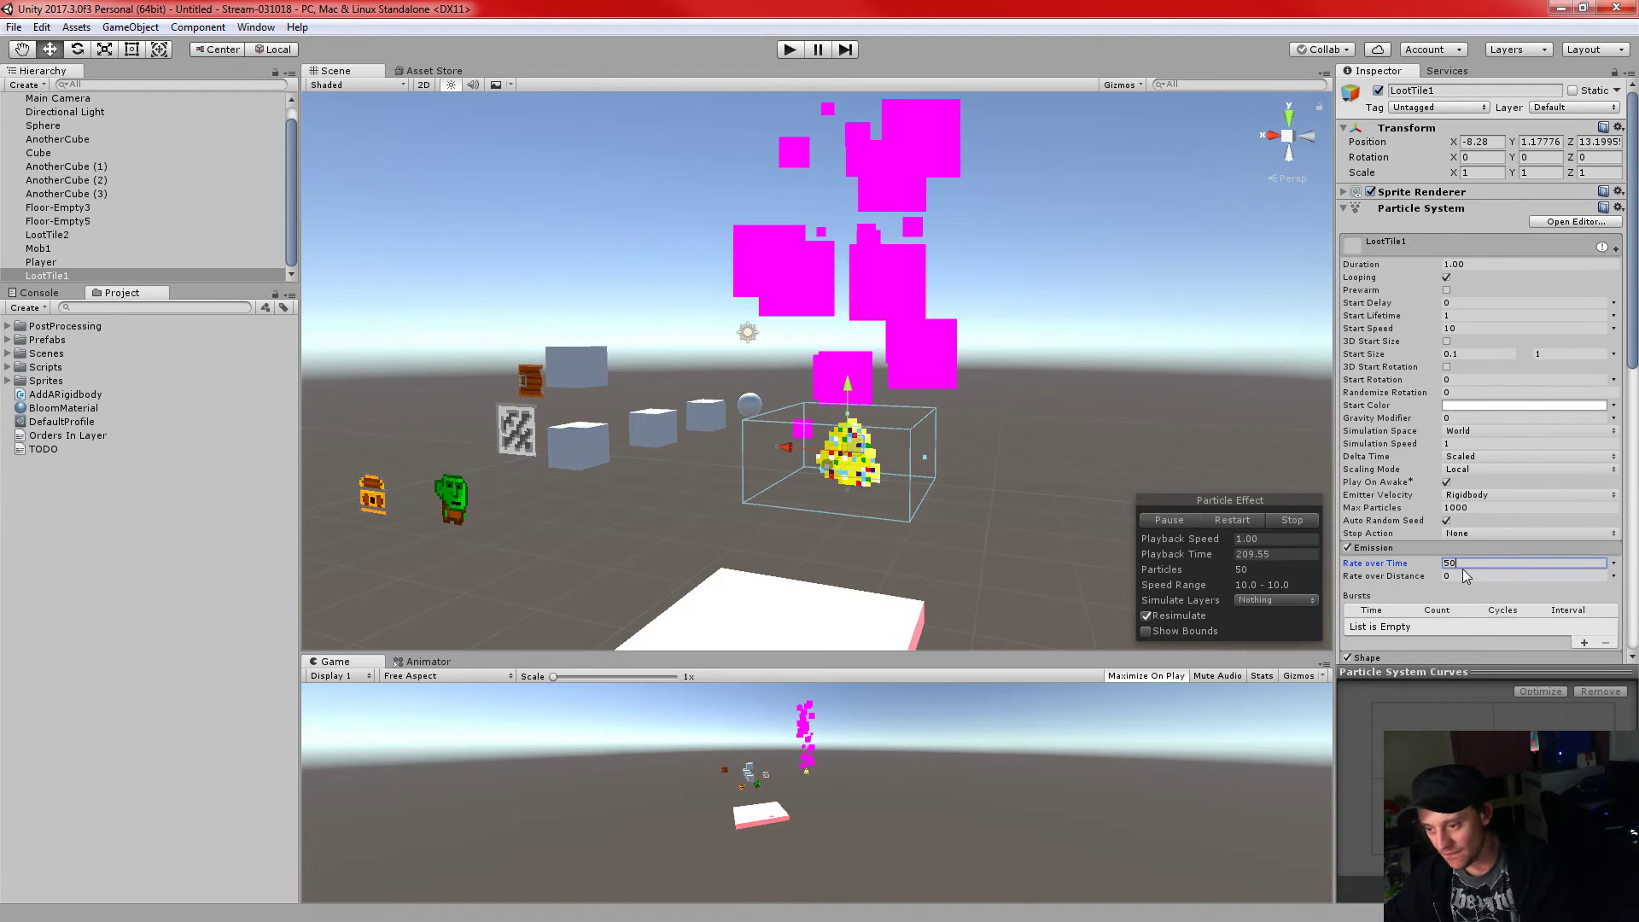
text(0)
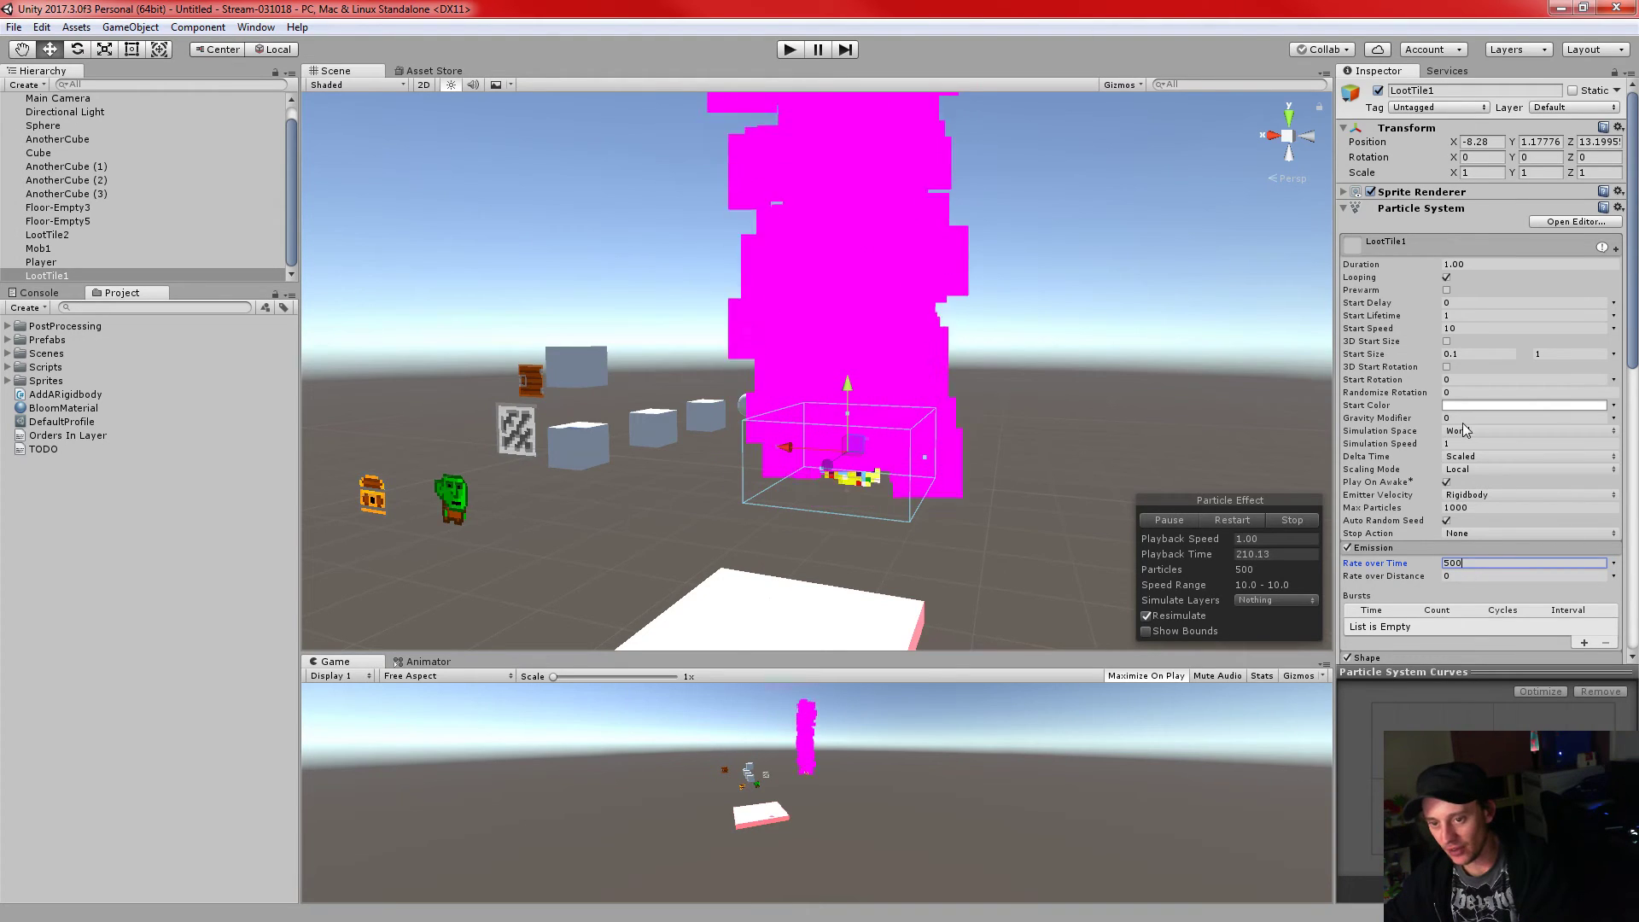
- Turn off Looping, set the Duration to 0.5 and replay the particle preview
click(1446, 279)
click(1232, 520)
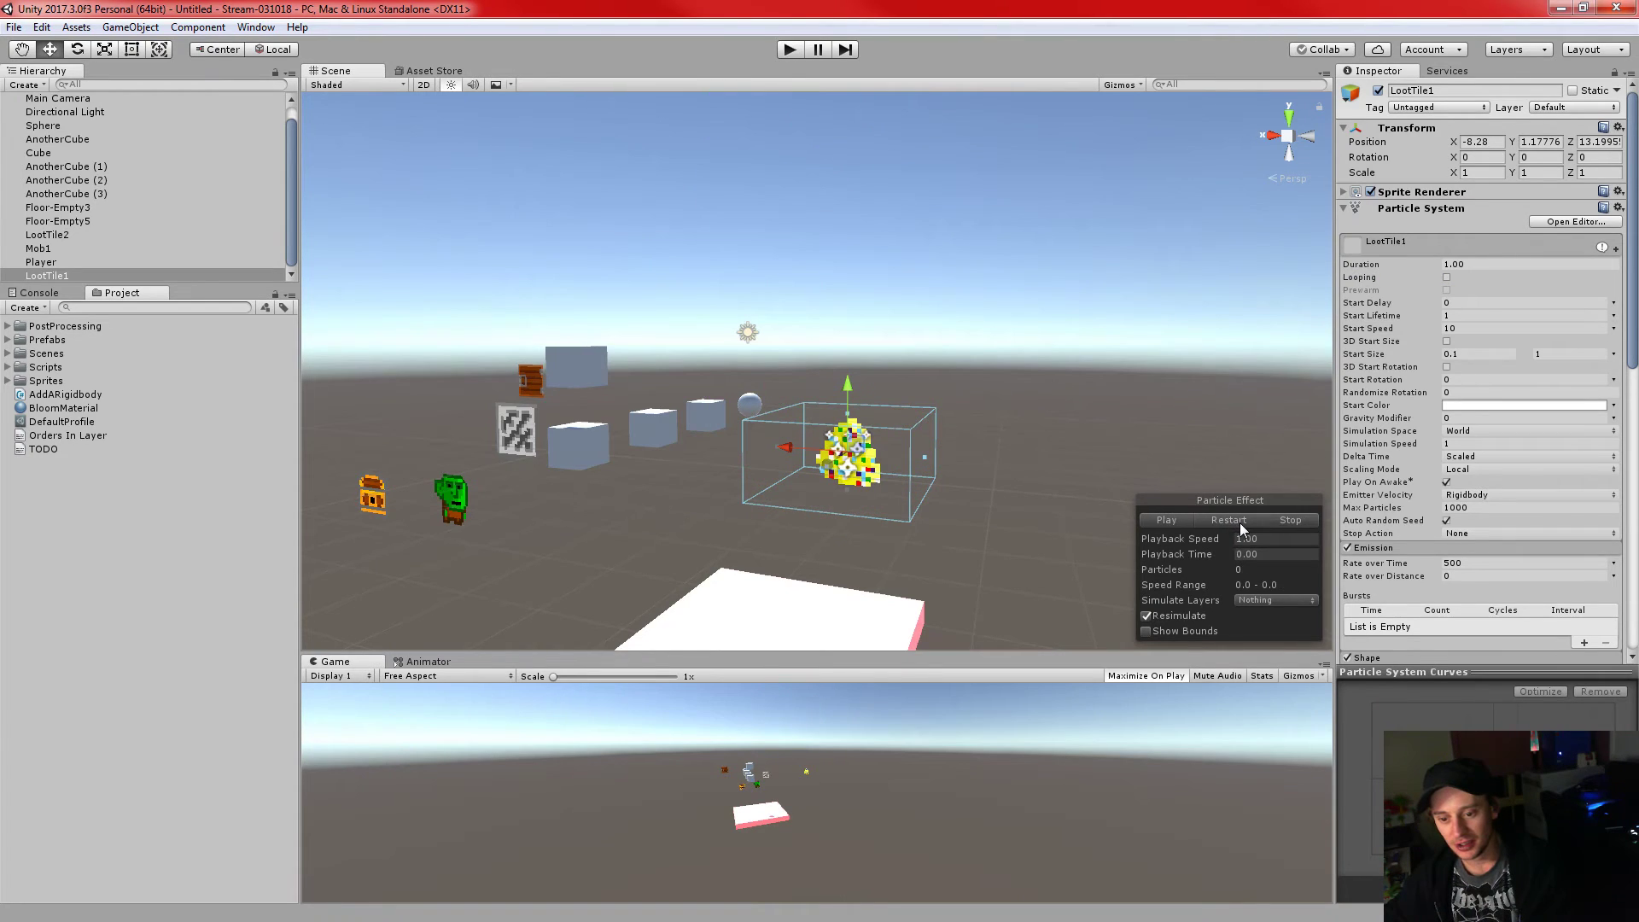
click(1477, 269)
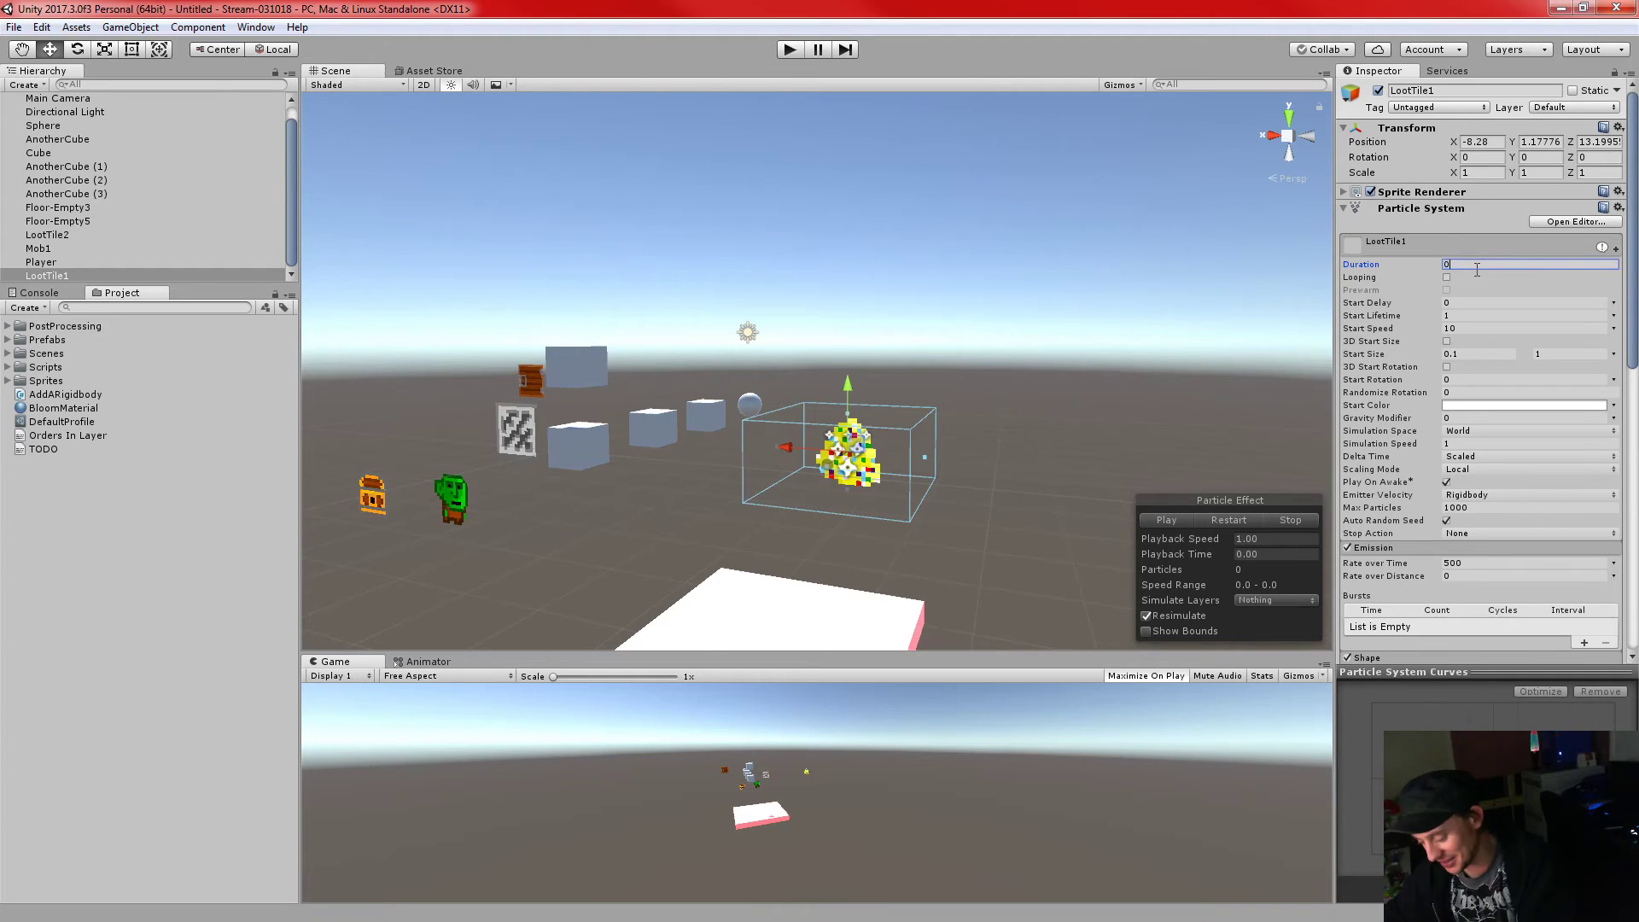
click(1247, 520)
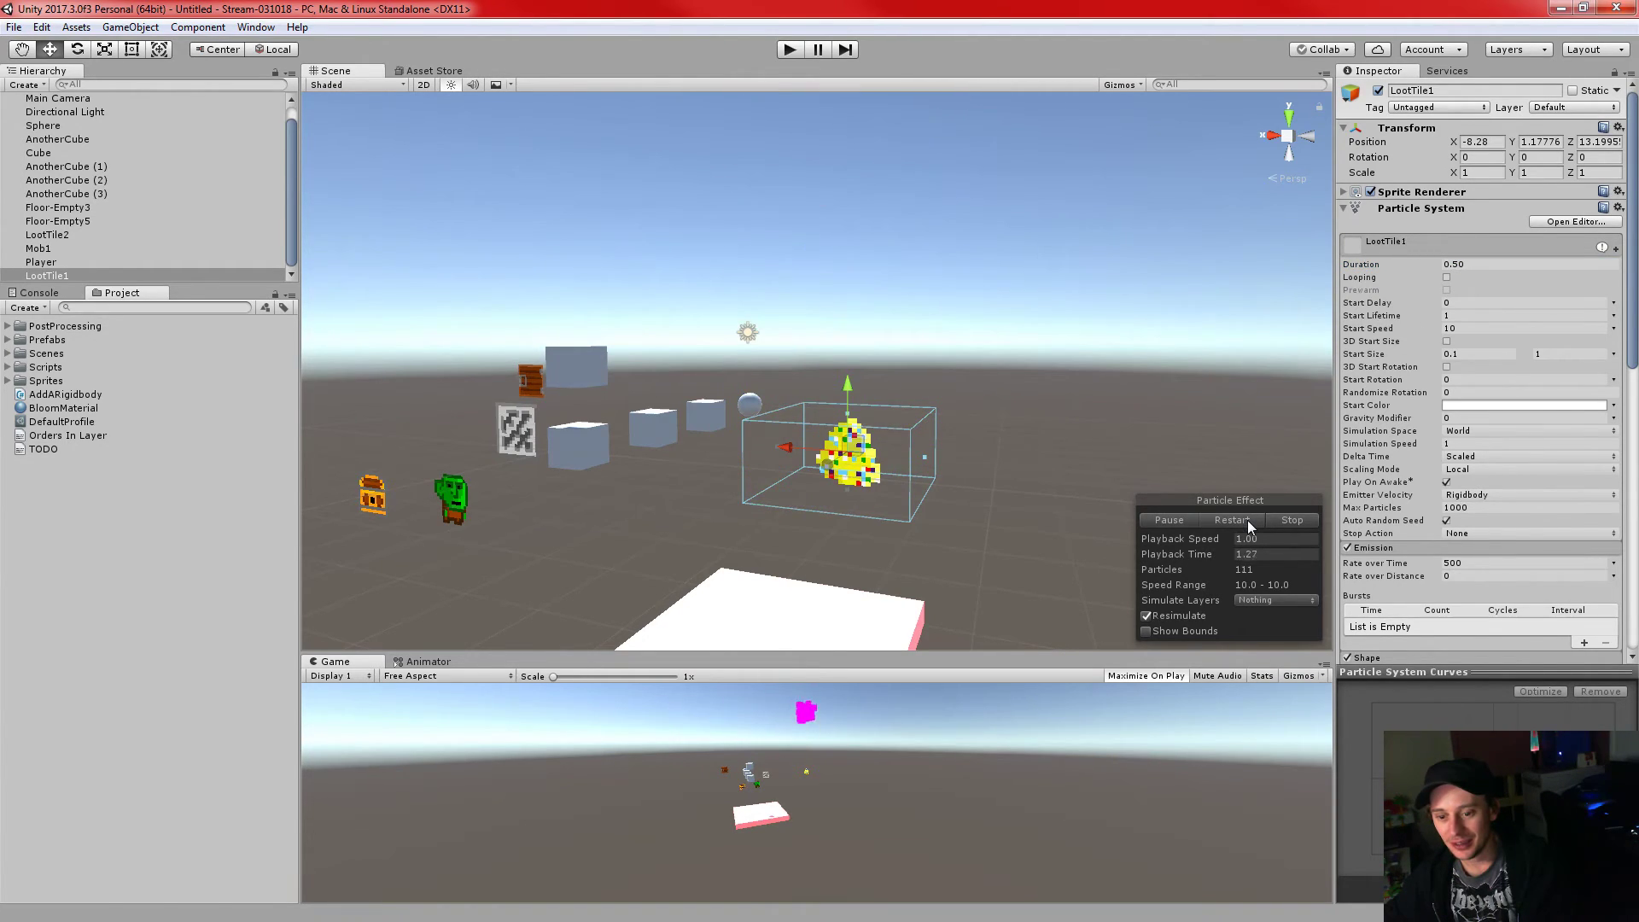
- Set the Emission module's Rate over Time to 200 and replay the particle preview
scroll(1411, 446, down, 4)
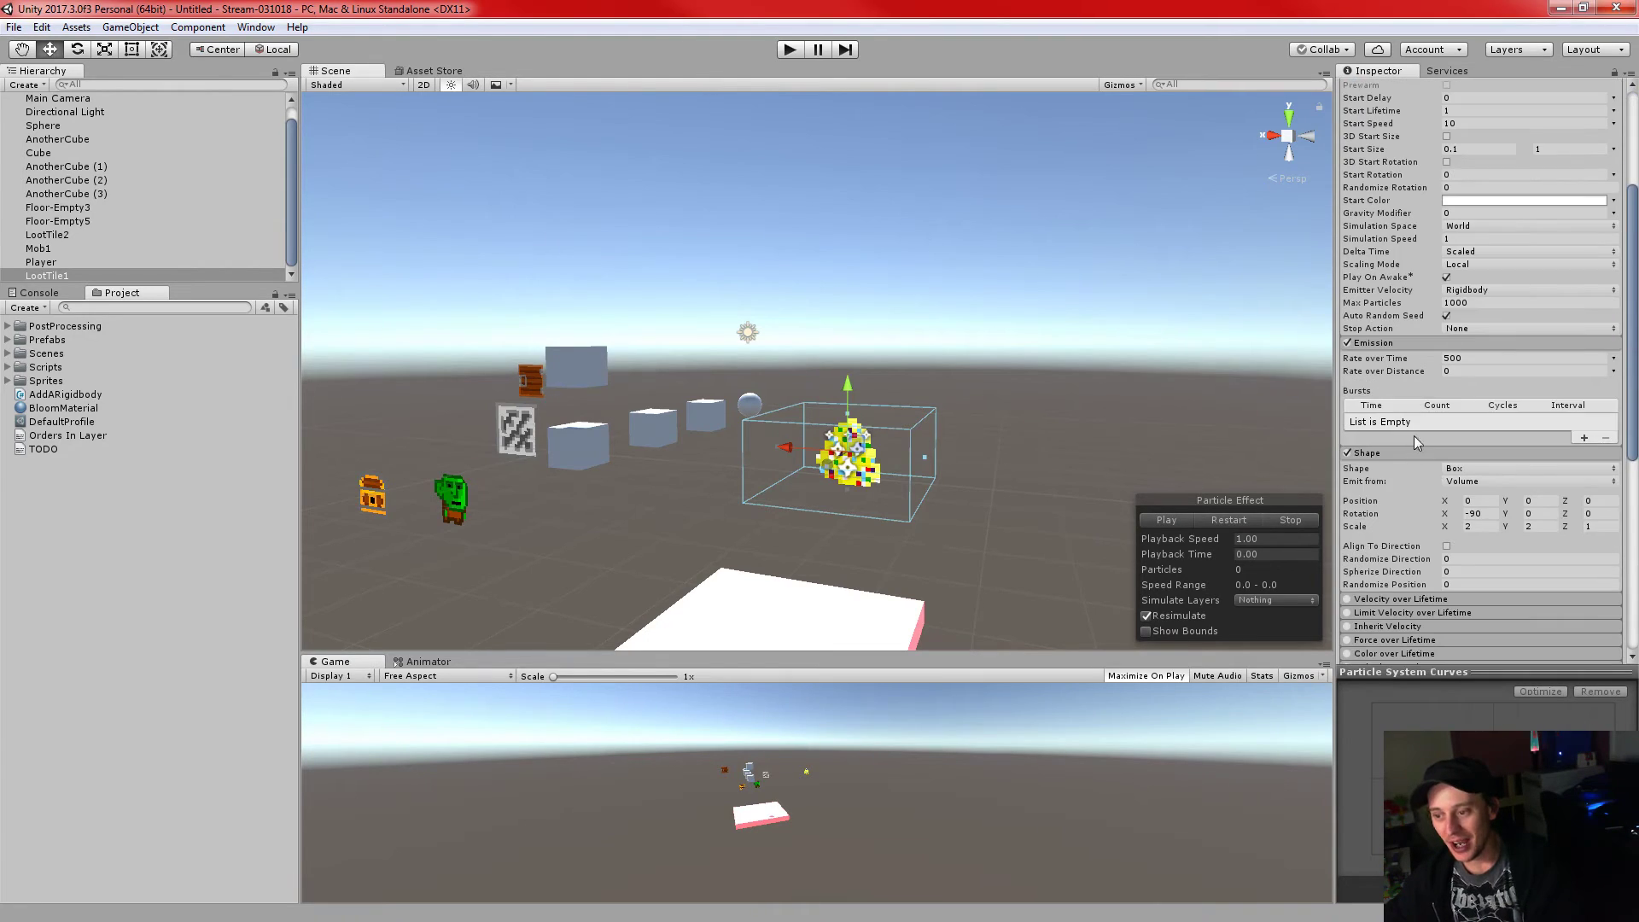
click(1456, 358)
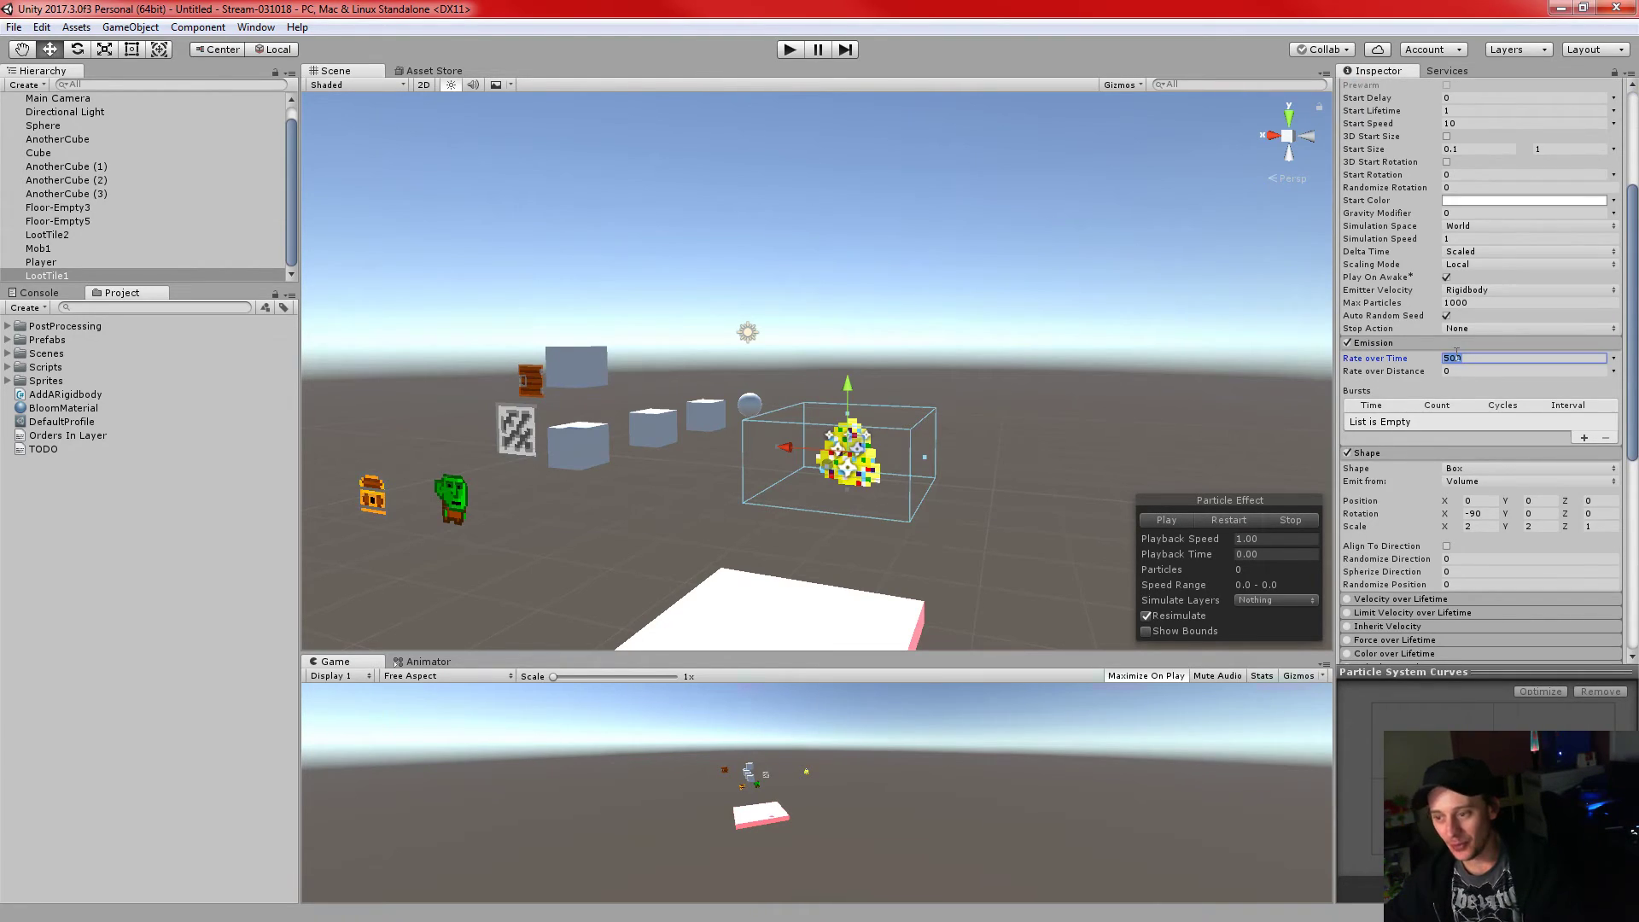
text(200)
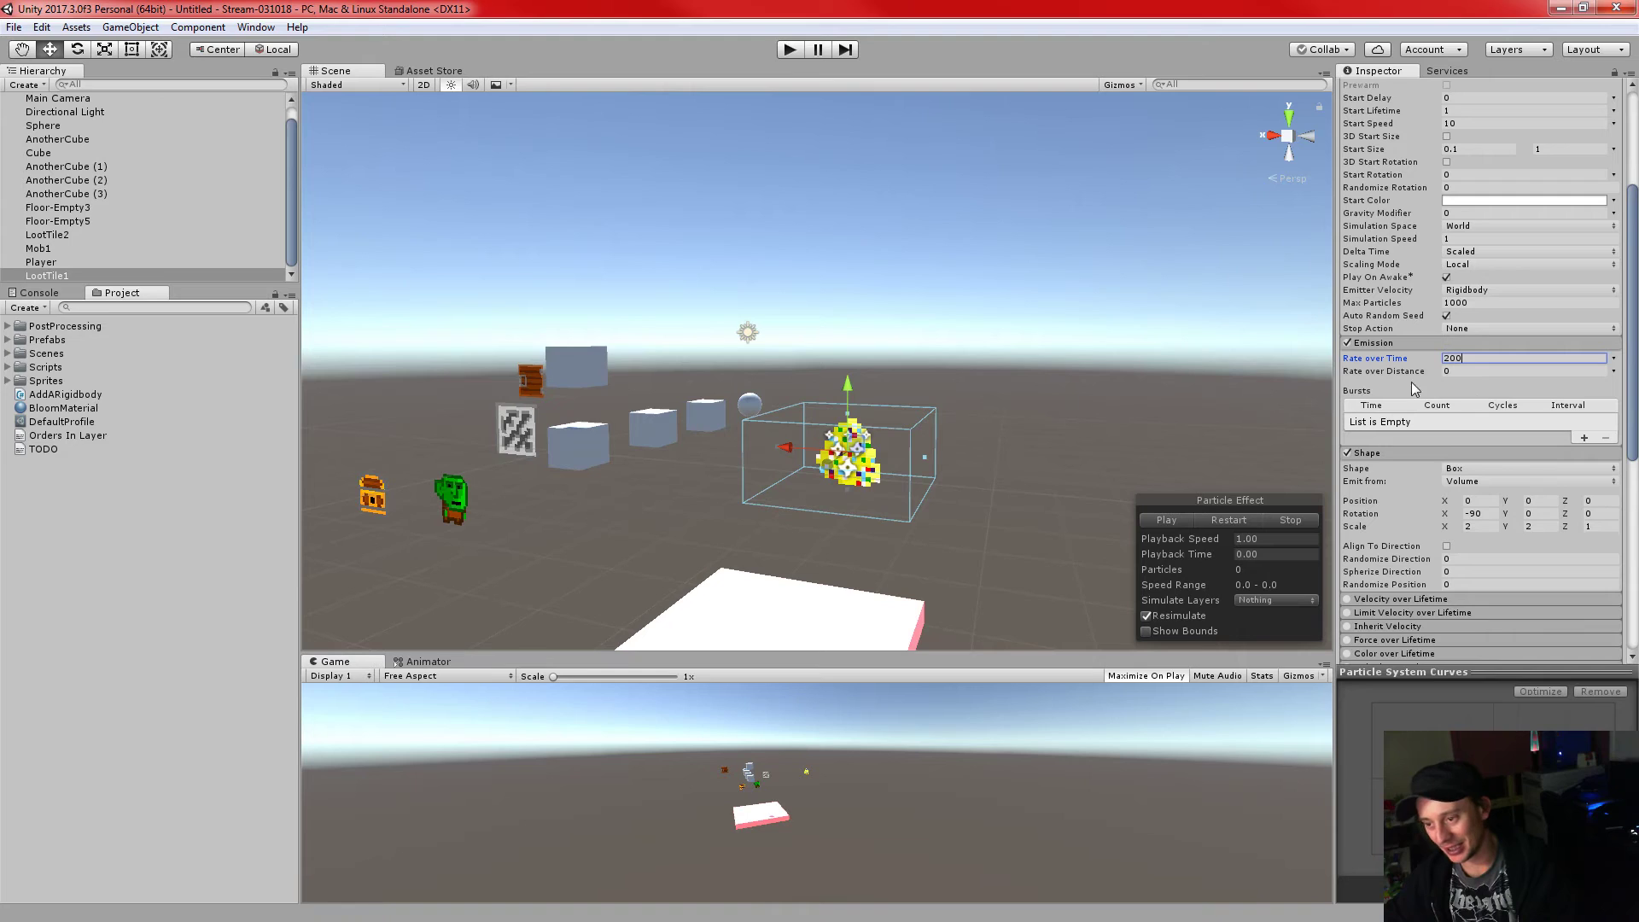
click(1229, 520)
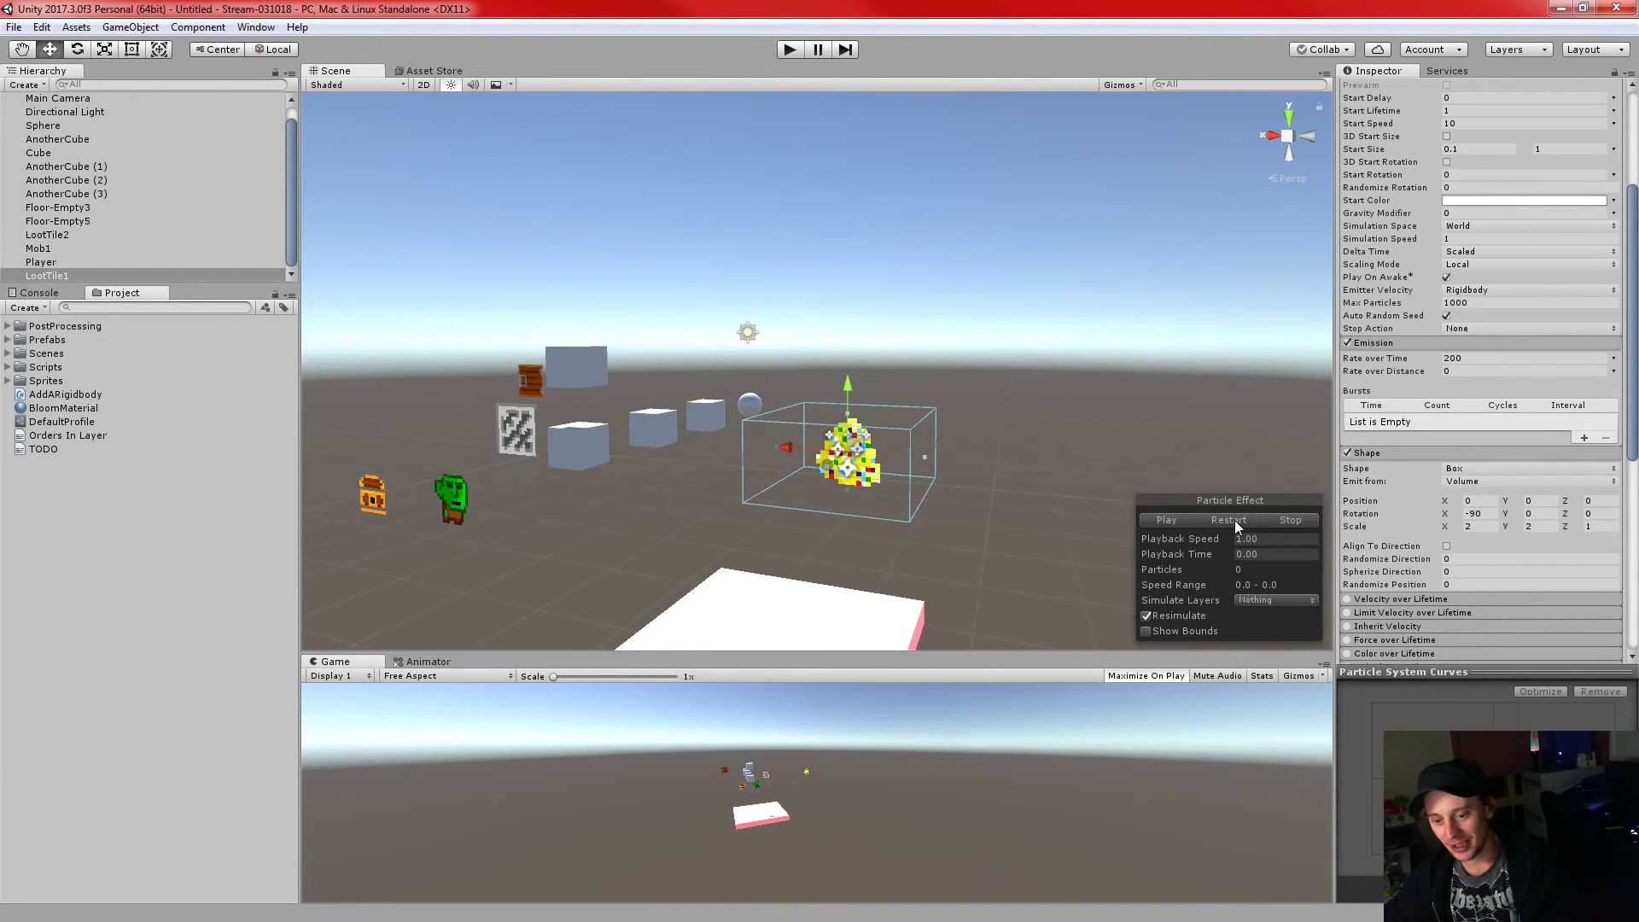
- Align the Main Camera with a Scene view facing the loot pile, and play-test the scene briefly
alt+drag(1018, 515, 1232, 515)
key(w)
right_drag(1232, 515, 1242, 513)
click(80, 99)
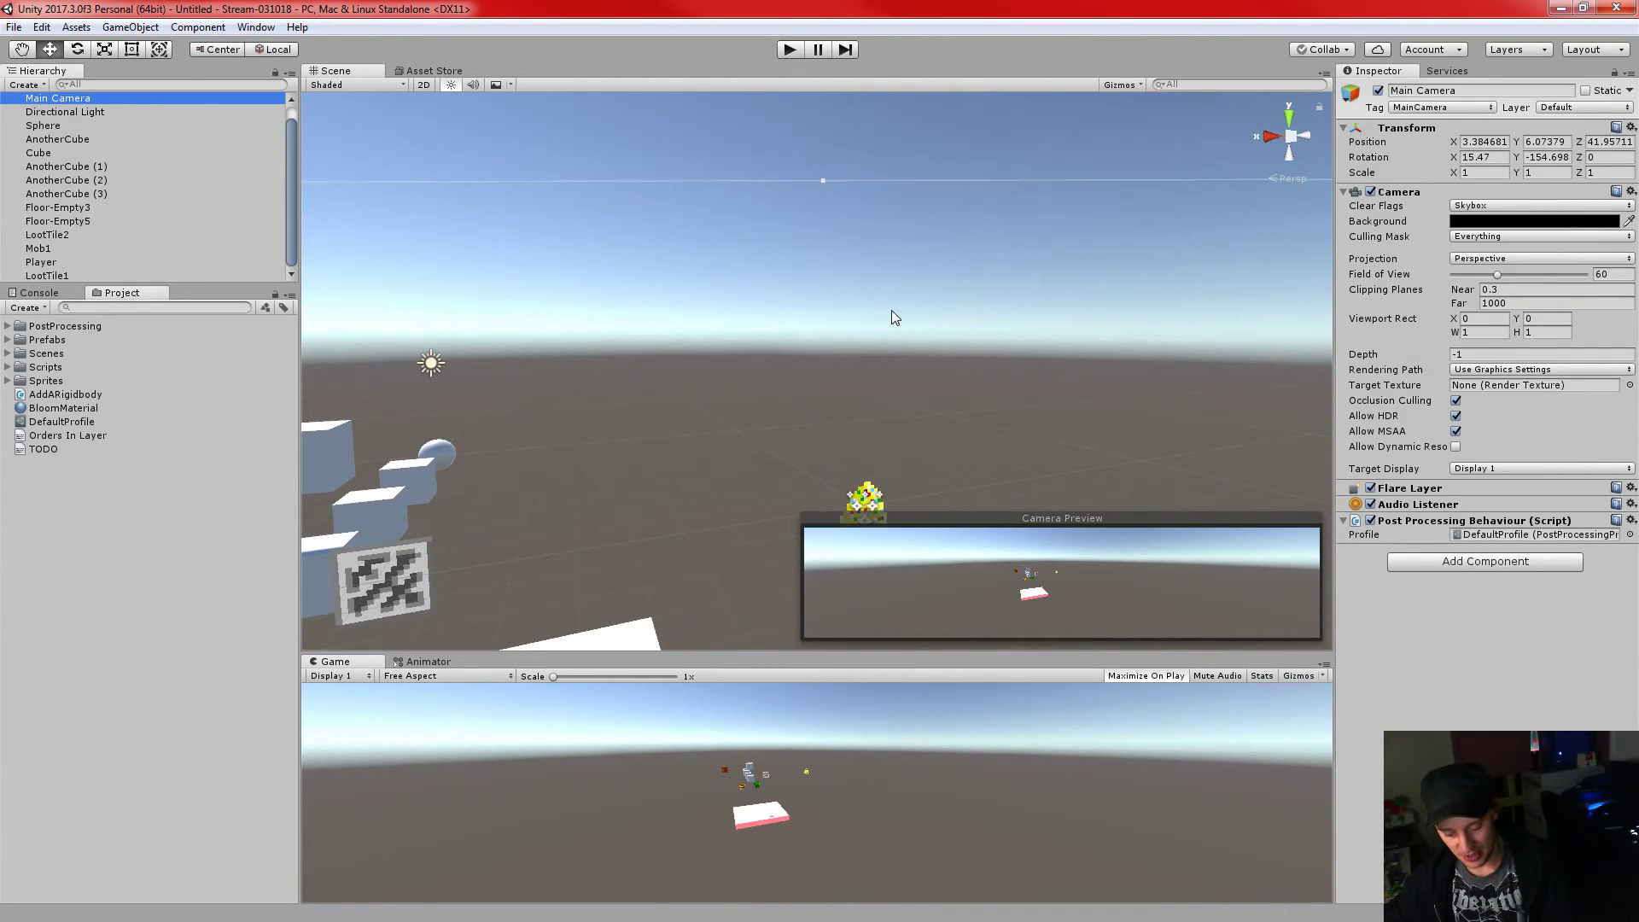
click(787, 51)
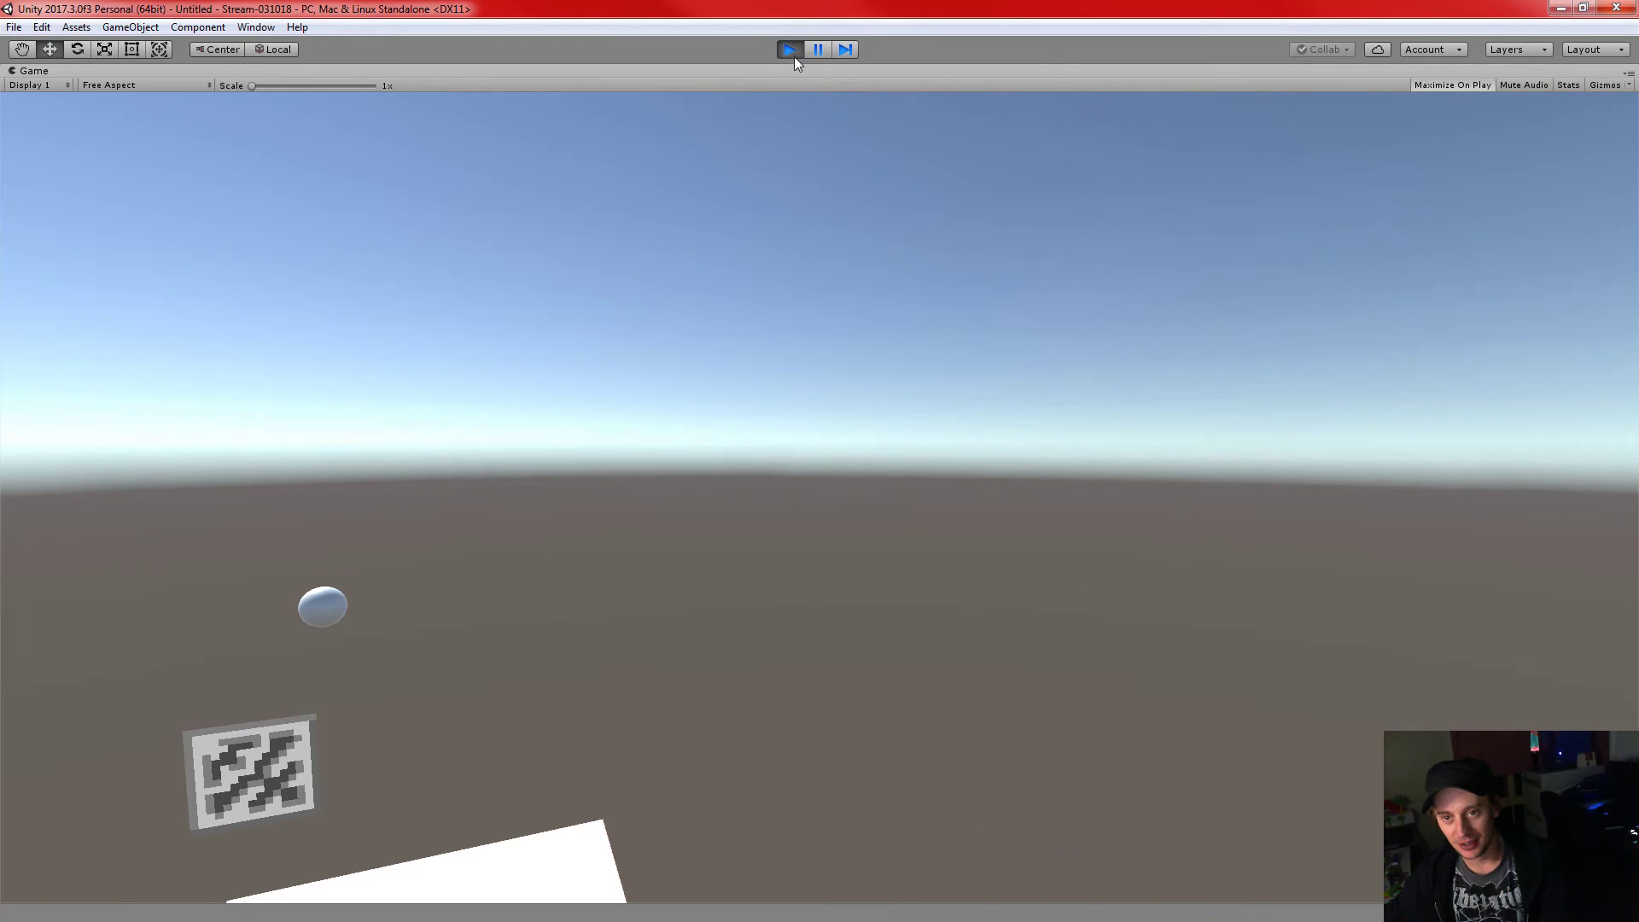
click(792, 52)
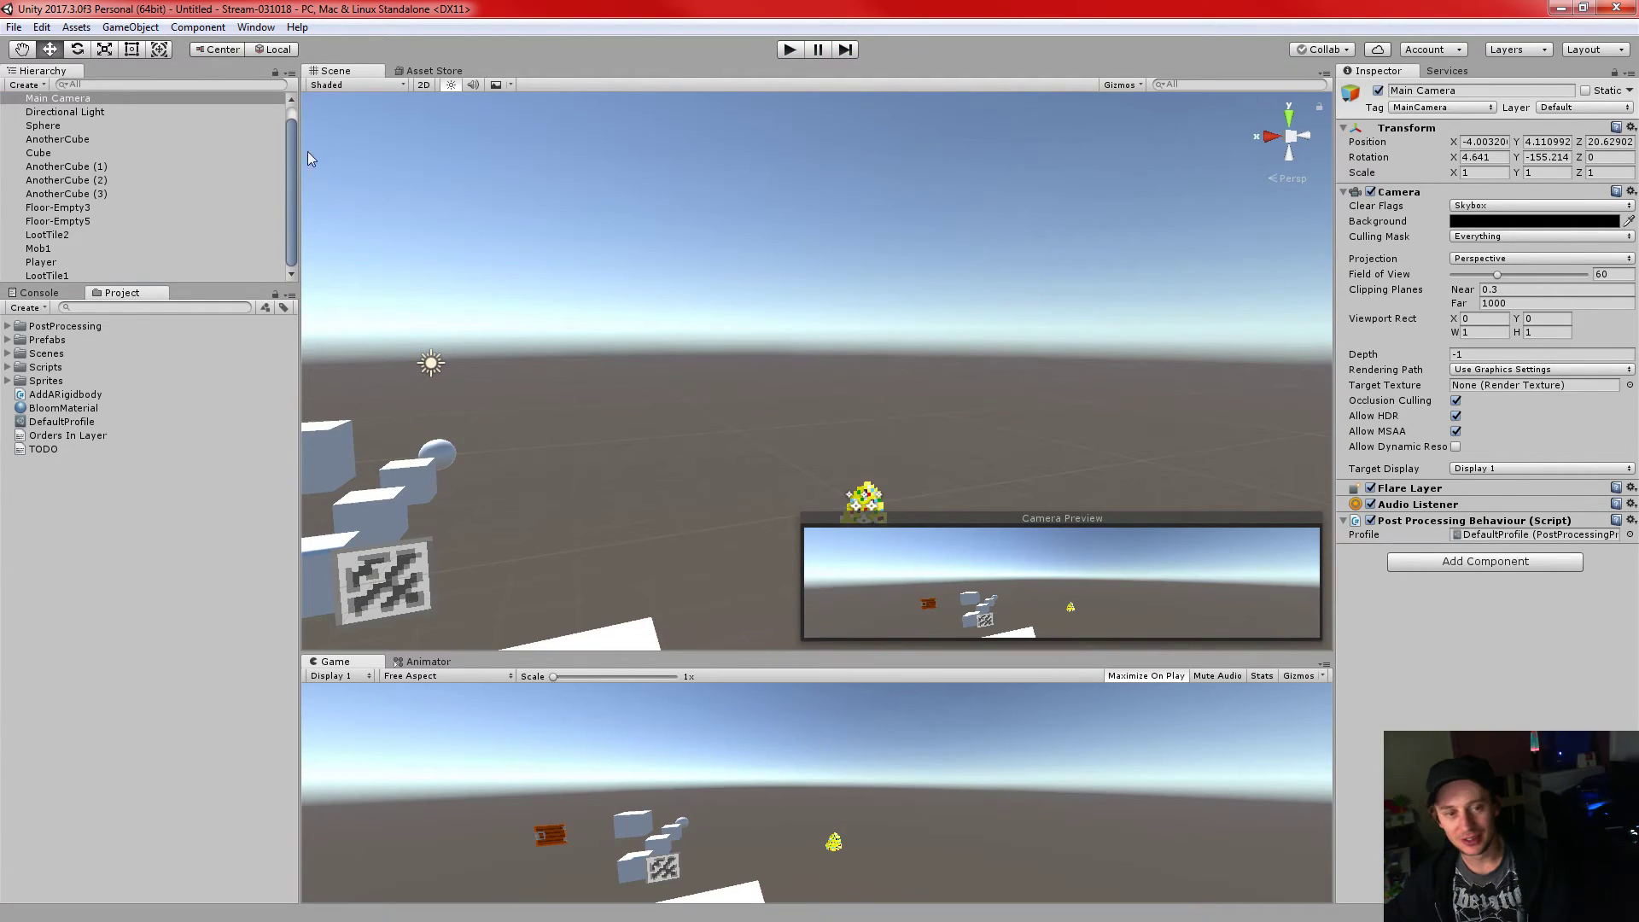
- Remove the Rigidbody component from LootTile1
click(56, 275)
scroll(1441, 595, down, 15)
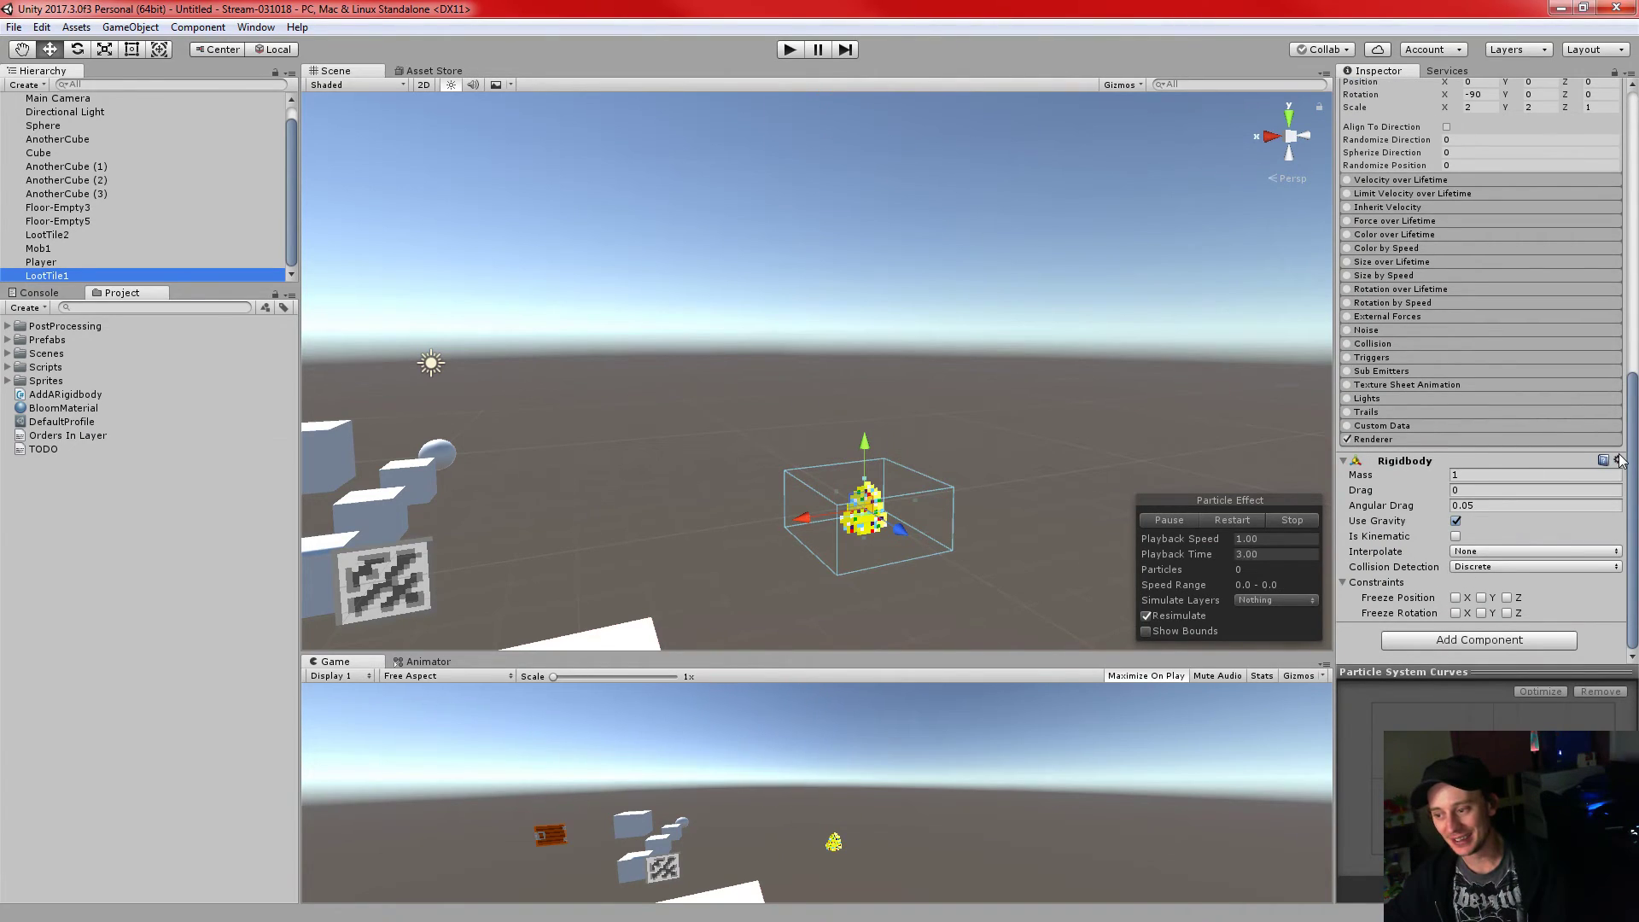
click(1618, 460)
click(1441, 493)
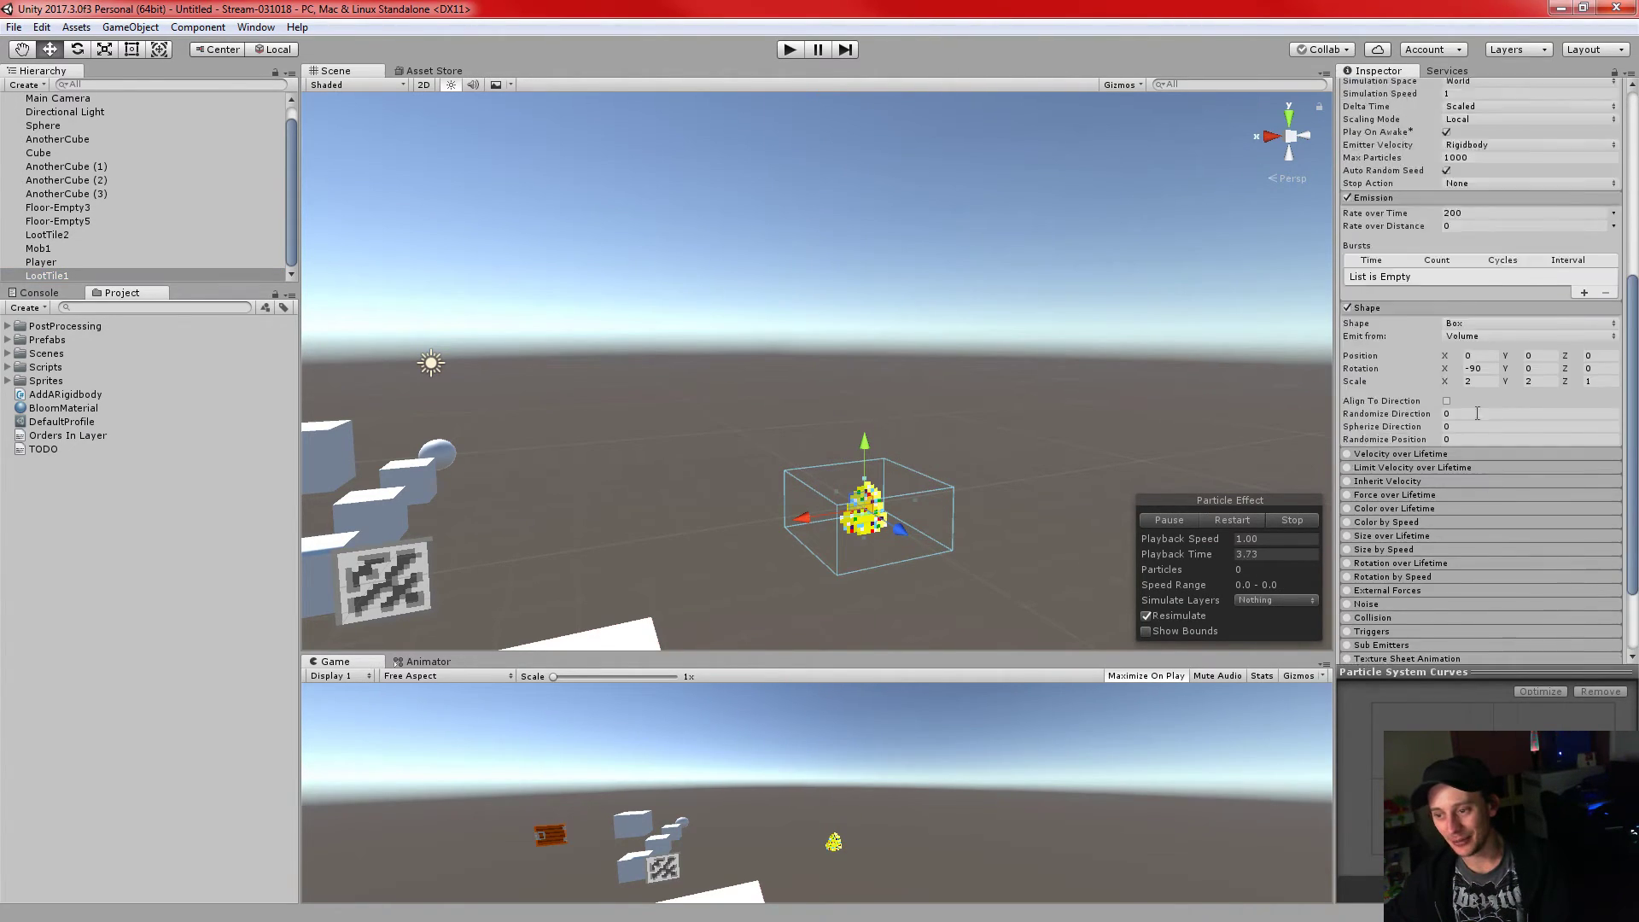
- Collapse the settings of LootTile1's Emission and Shape modules
scroll(1476, 413, up, 5)
click(1391, 402)
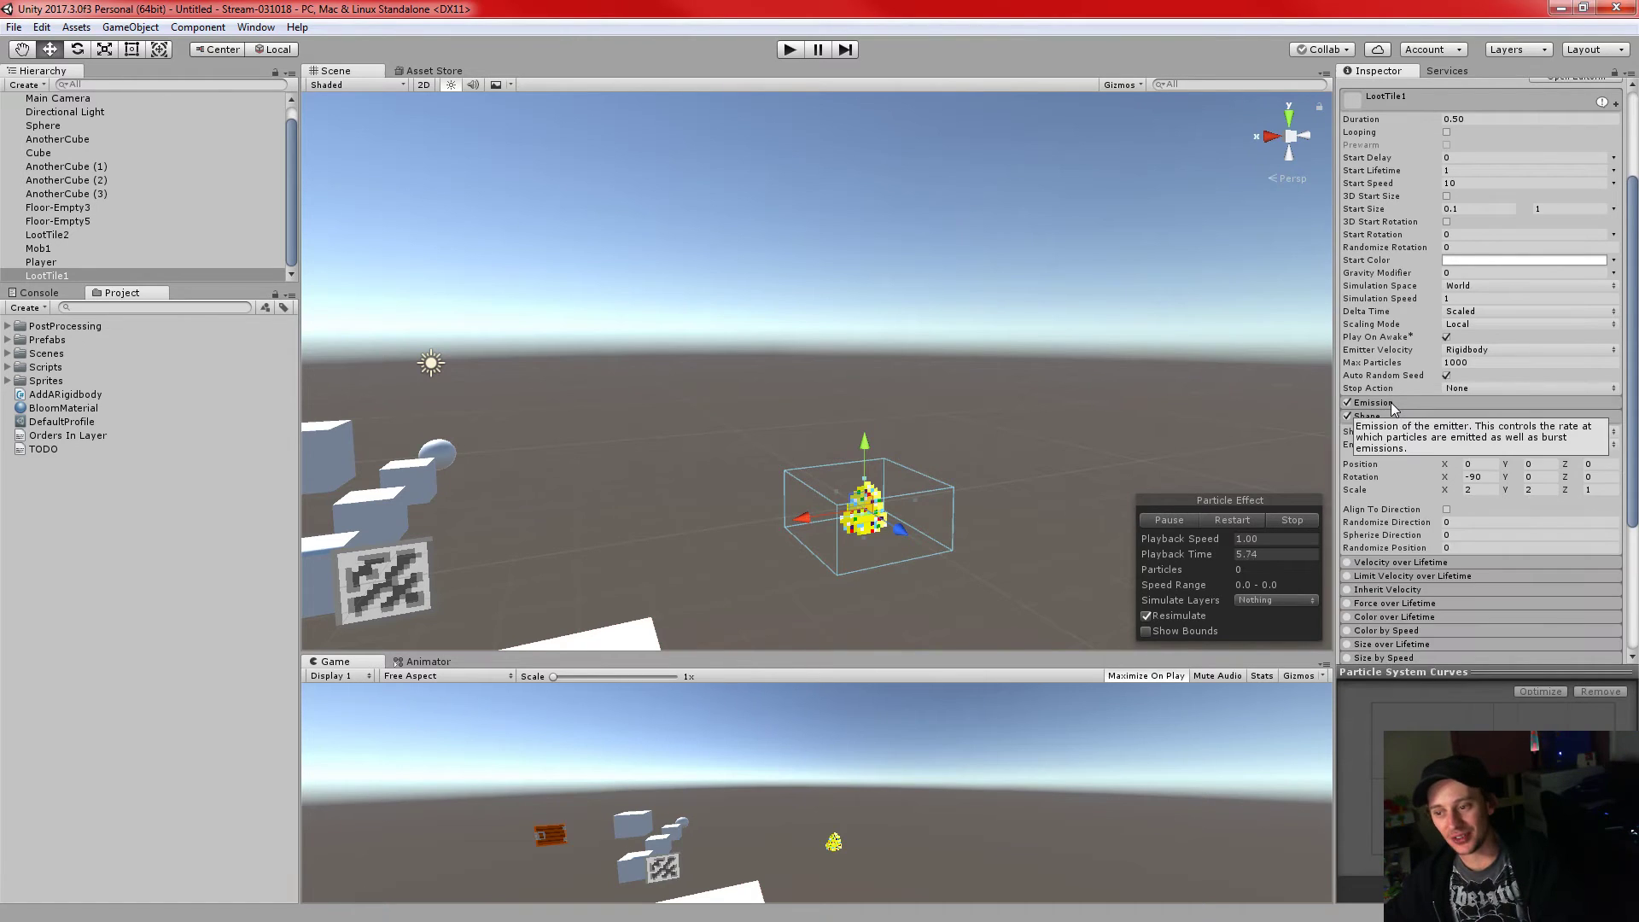
scroll(1391, 402, up, 3)
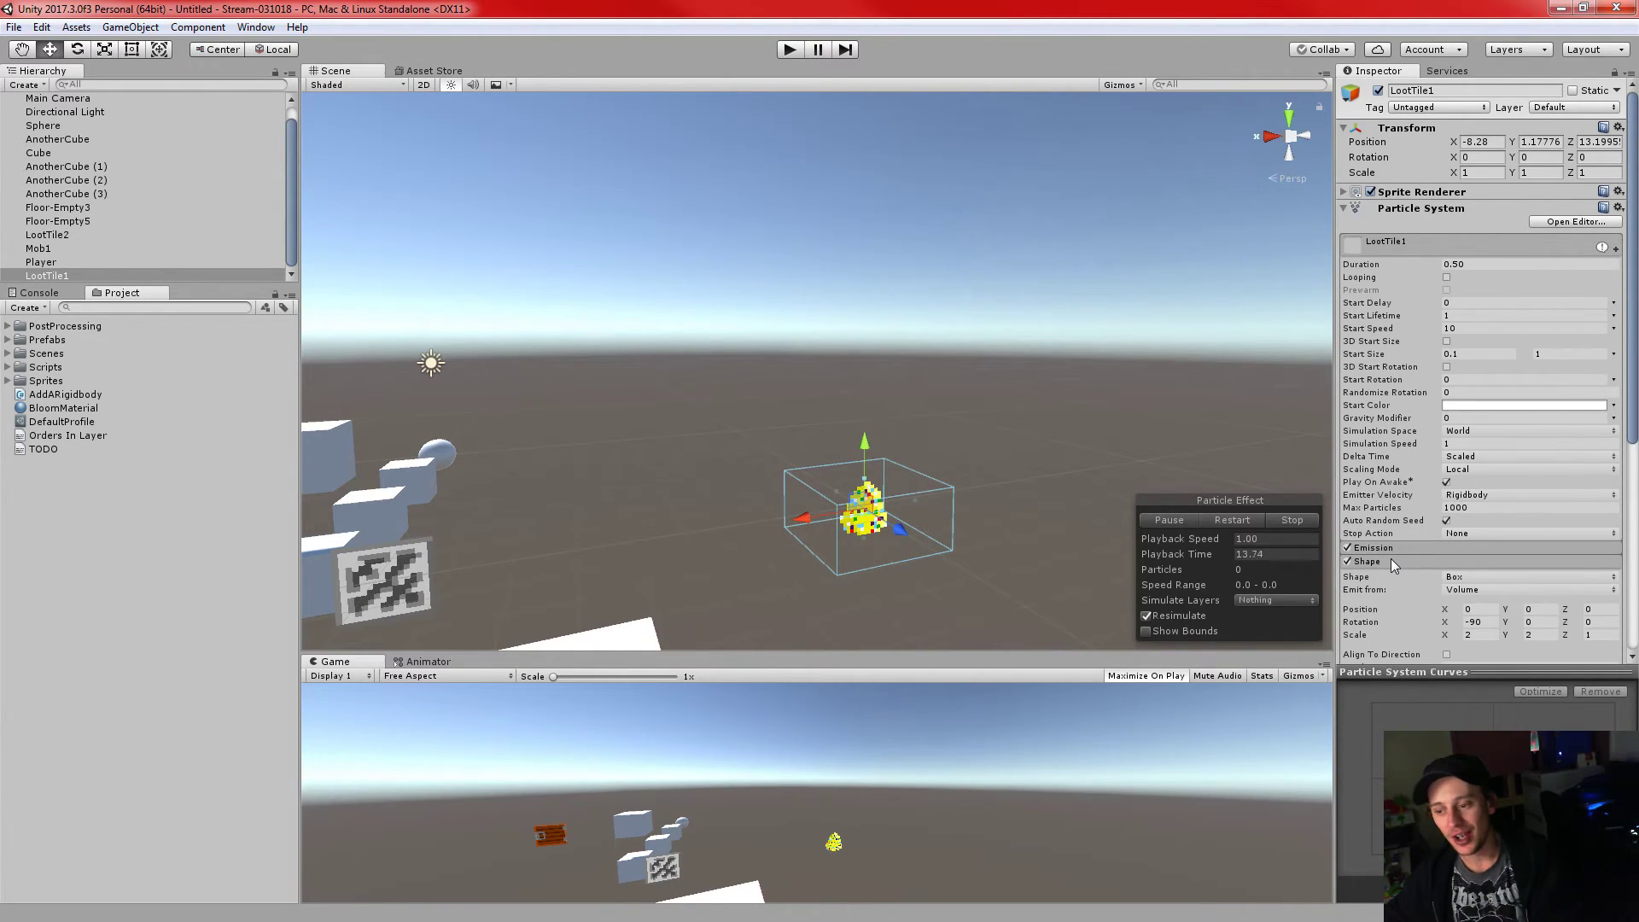
click(1421, 561)
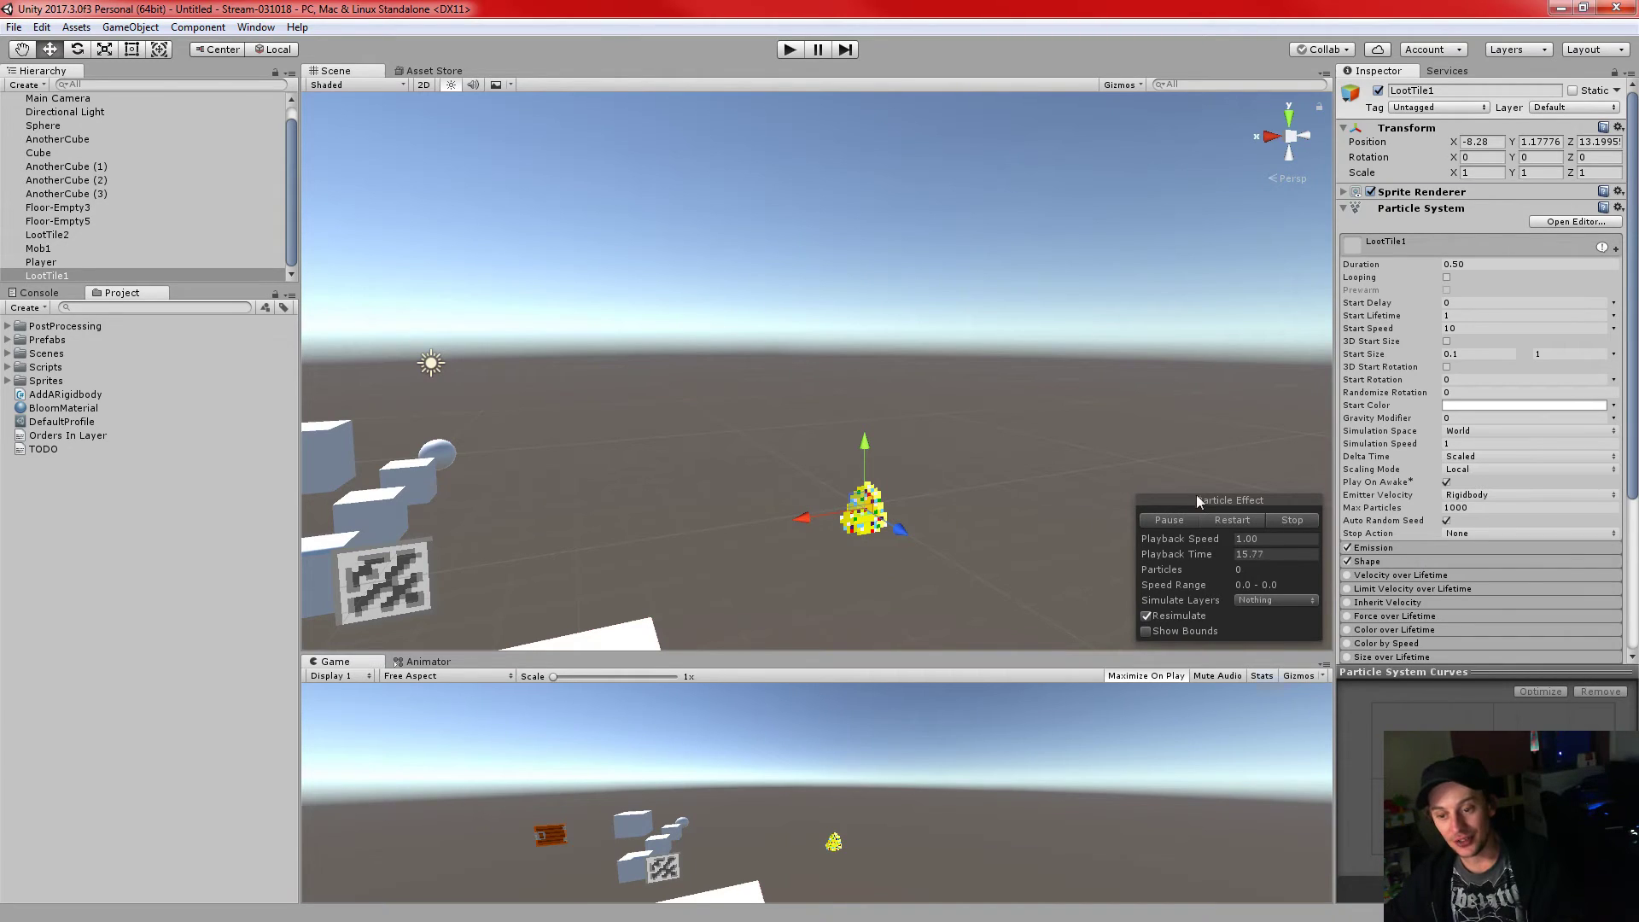
- Enable the Color over Lifetime module and check its available color modes, keeping Gradient
scroll(1442, 553, down, 3)
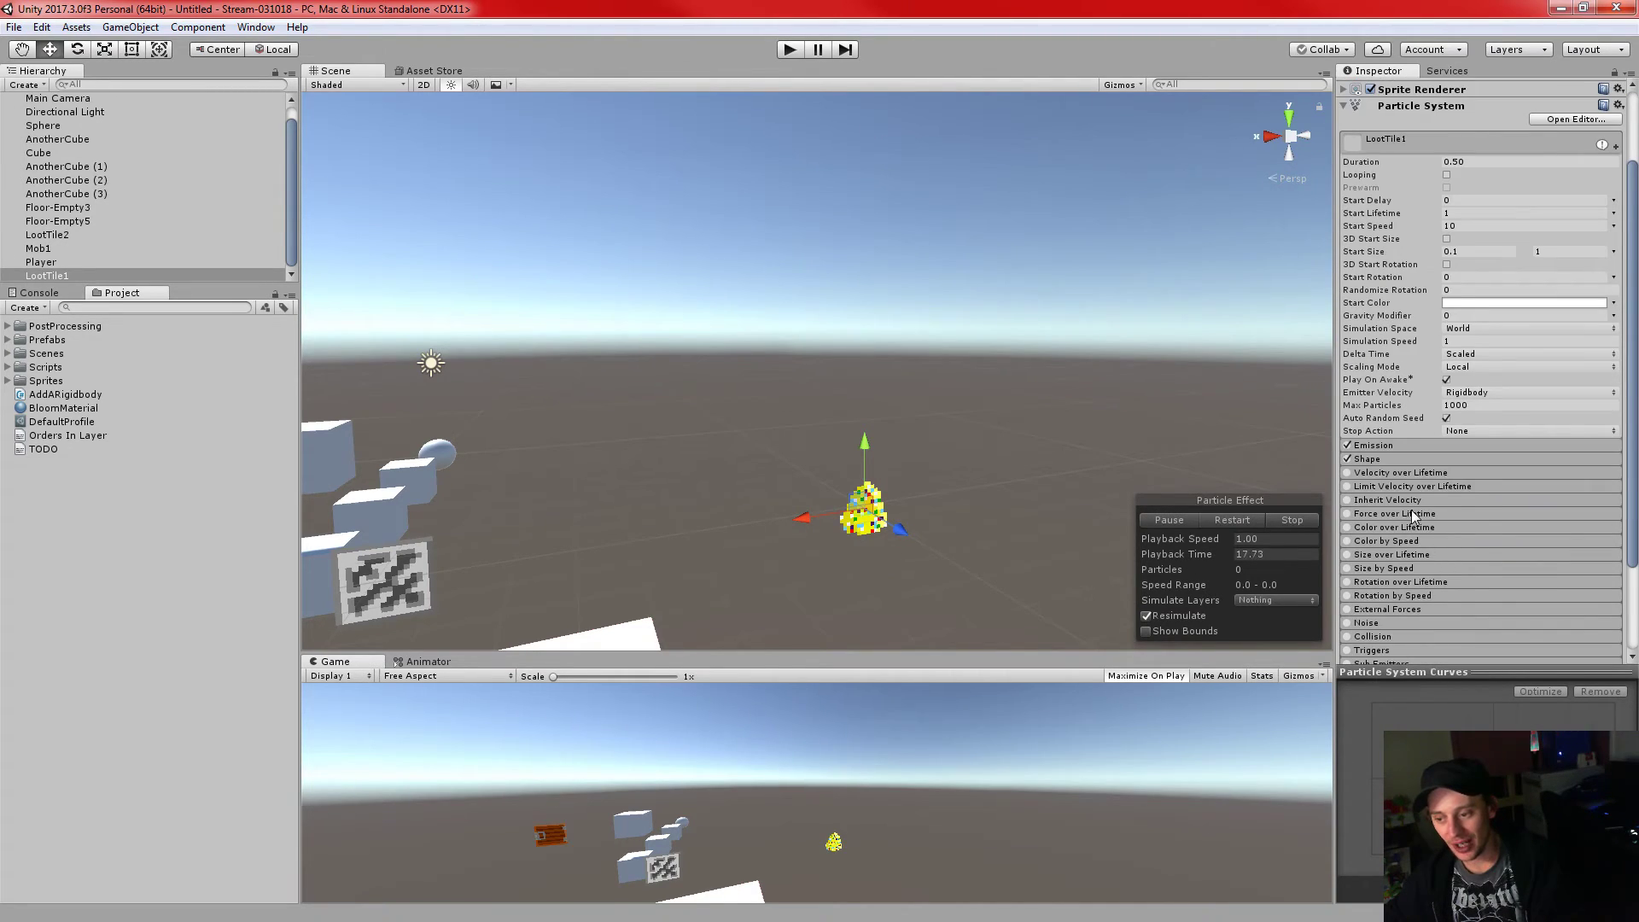
click(1354, 529)
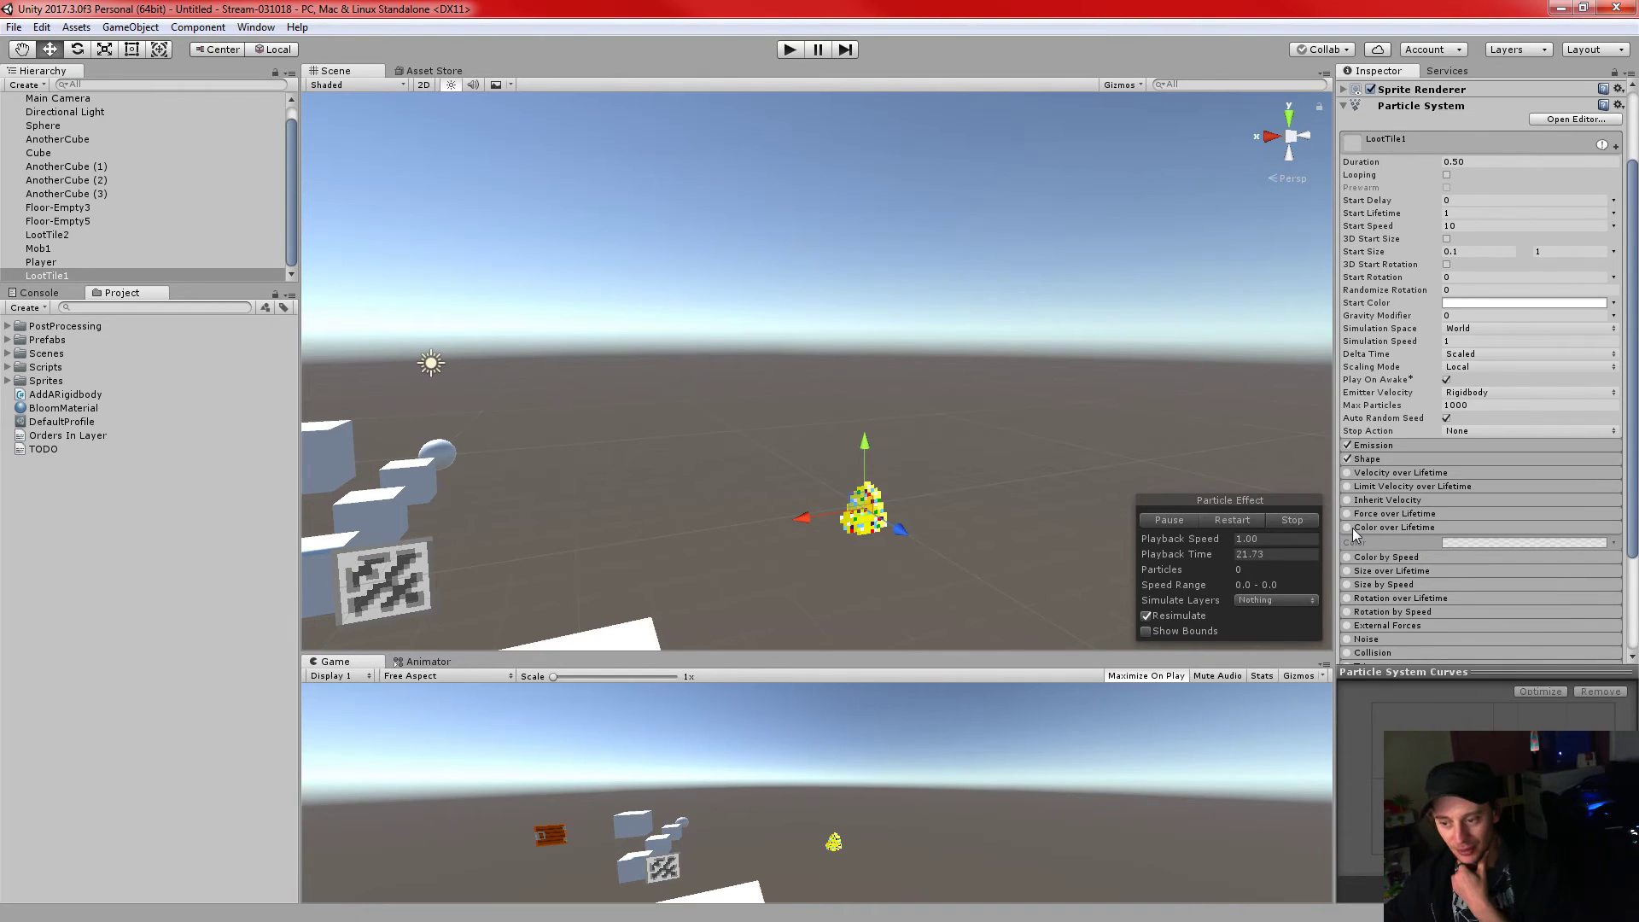
click(1347, 529)
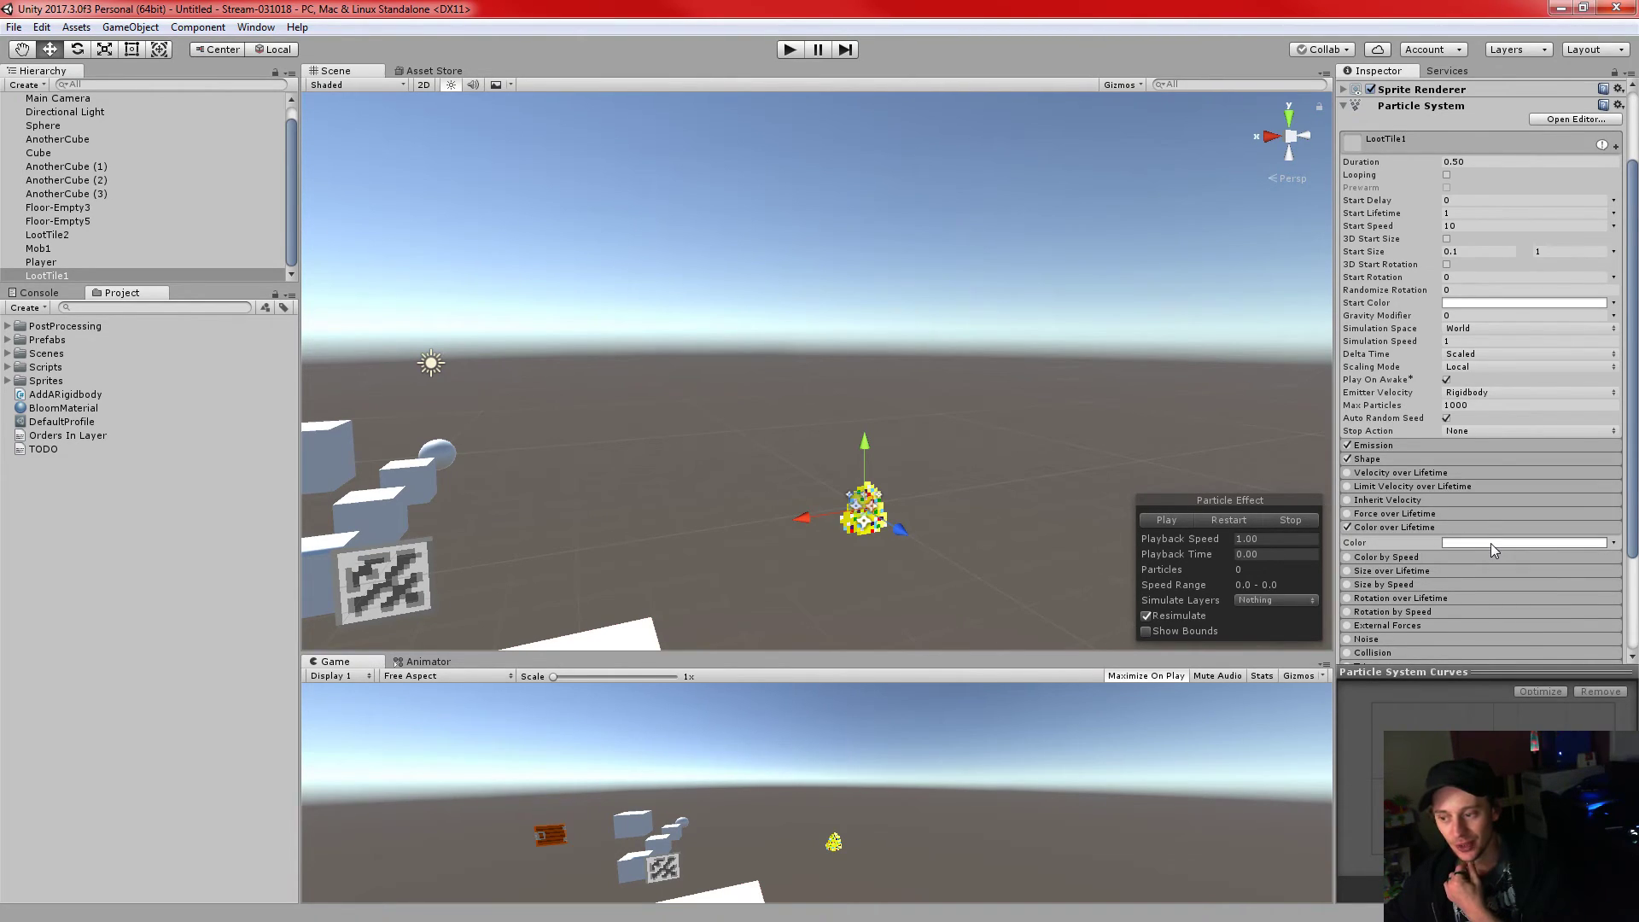
click(1613, 543)
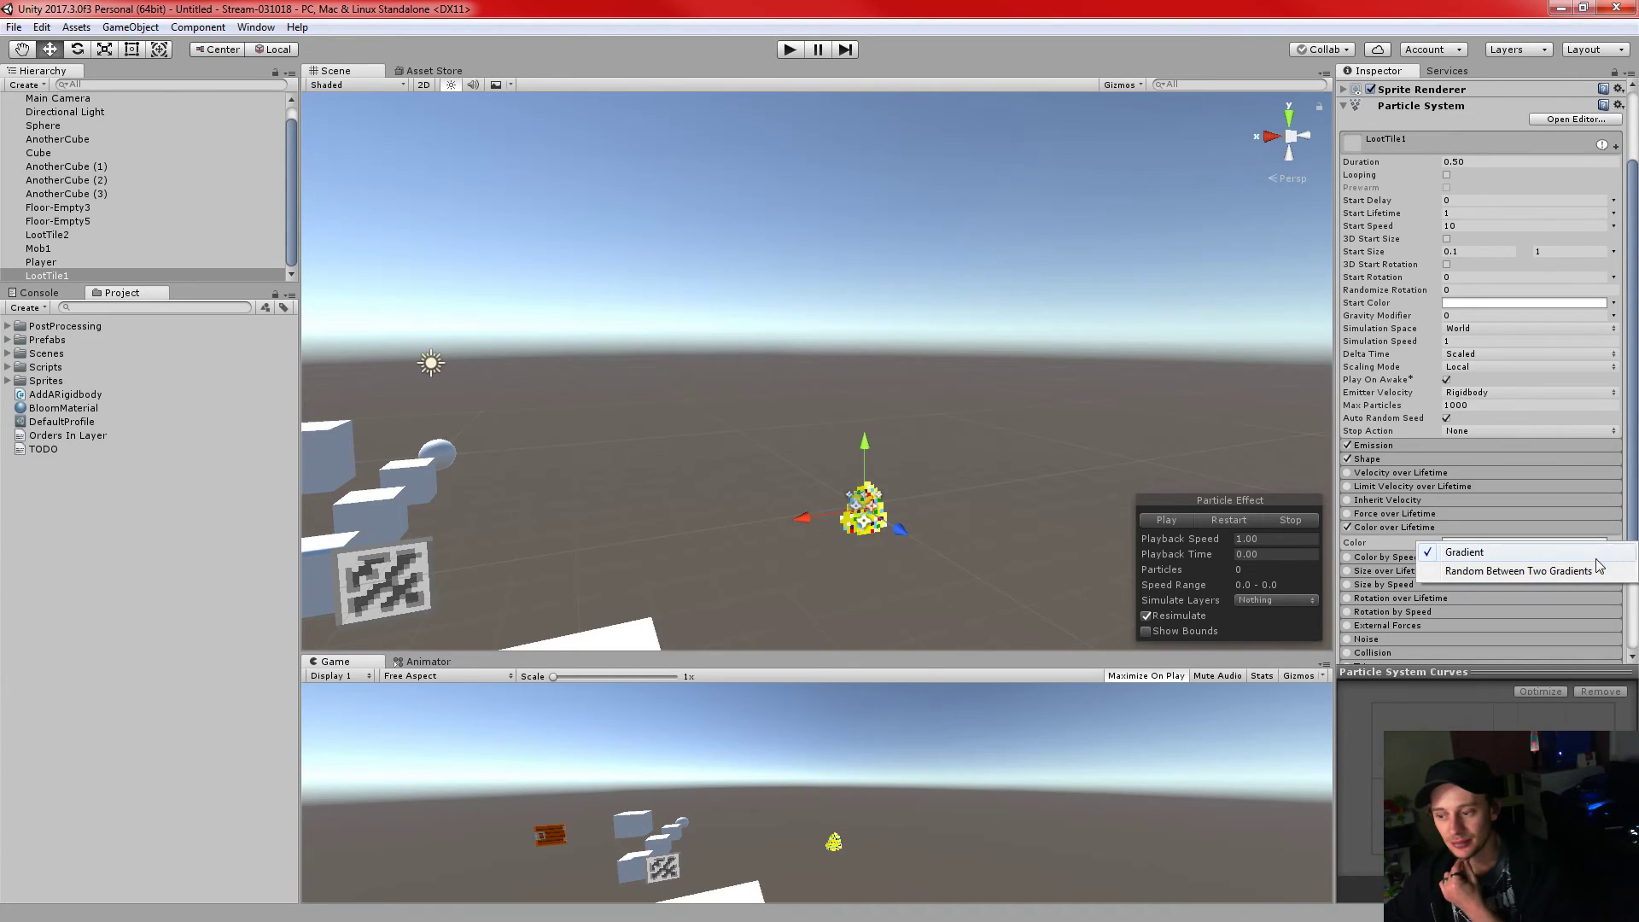
click(1504, 444)
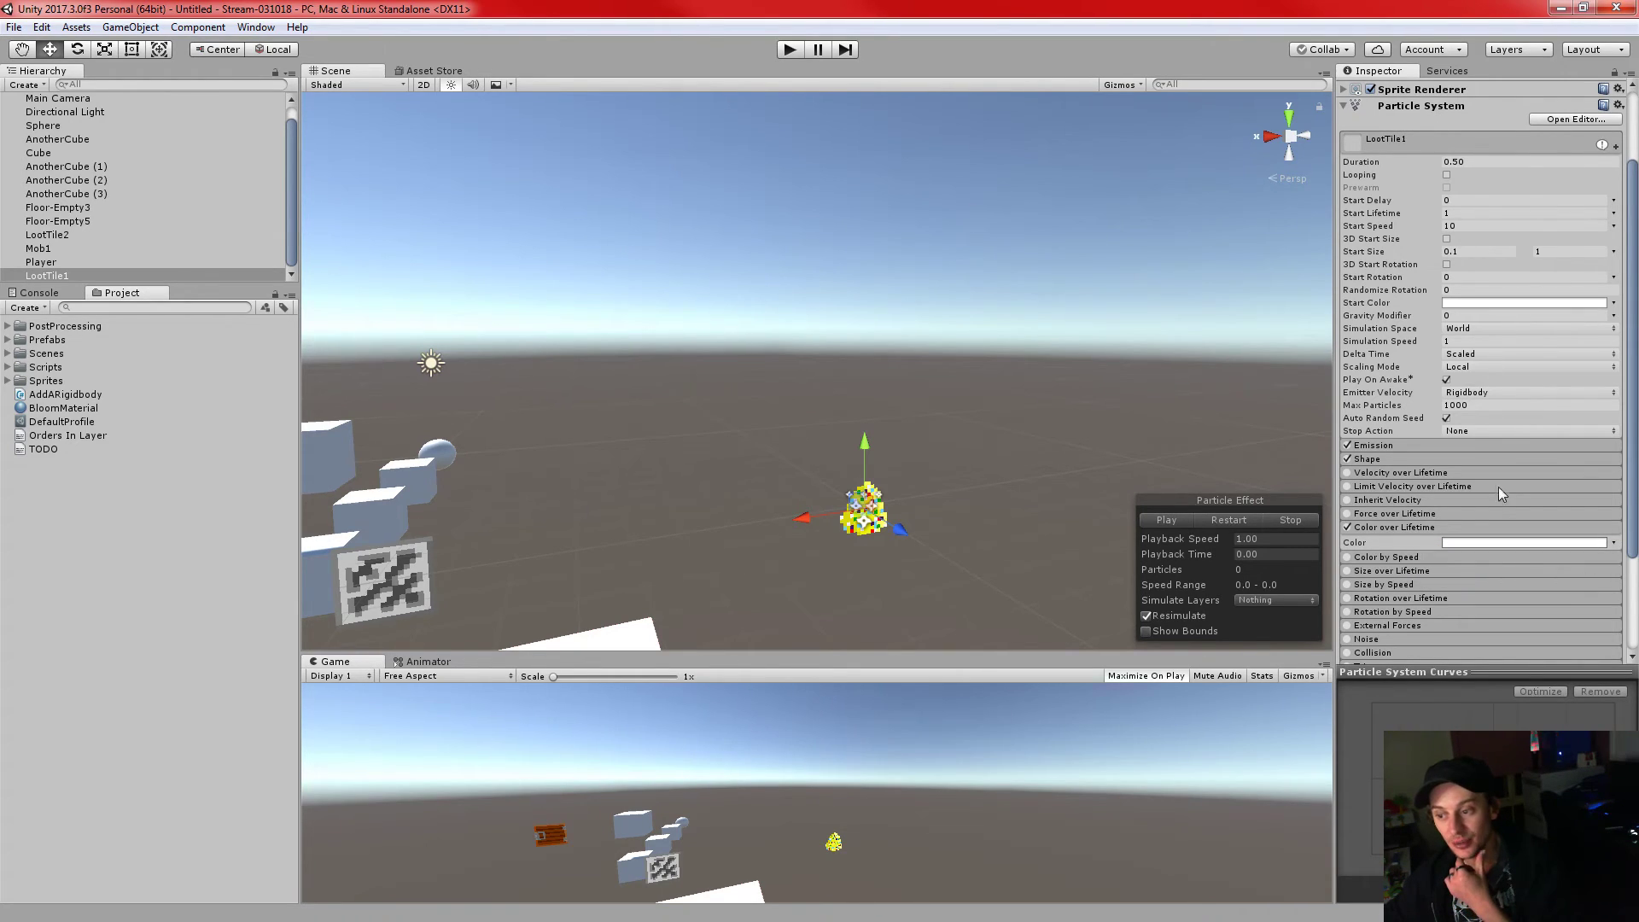
- Set the start color of LootTile1's Color over Lifetime gradient to bright yellow
click(1488, 543)
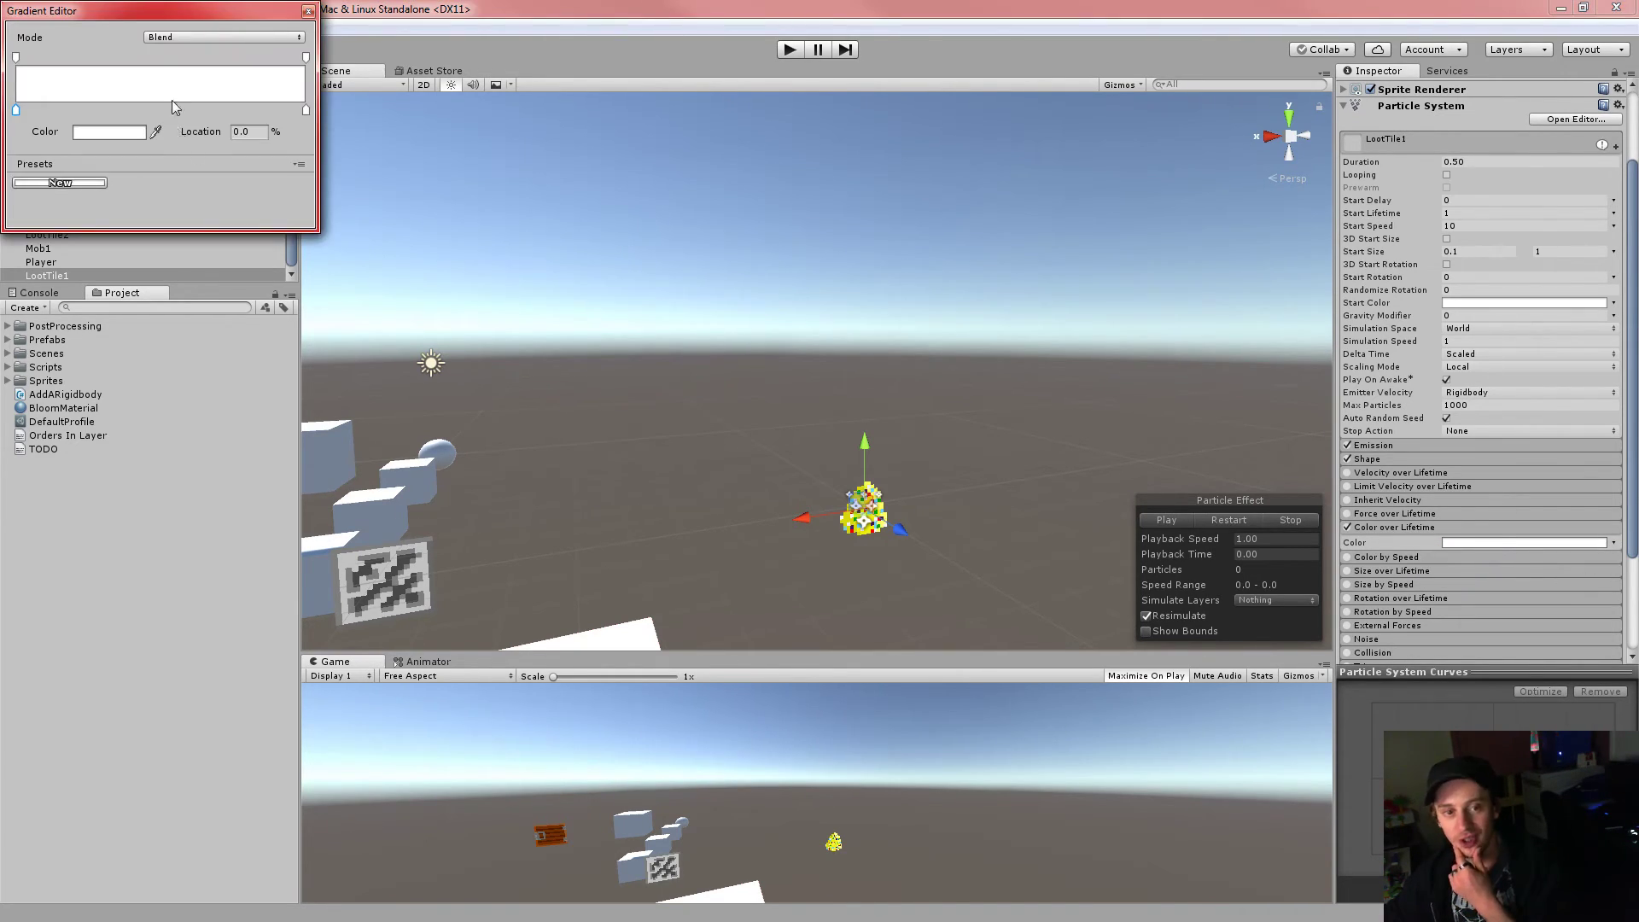
drag(176, 19, 1173, 226)
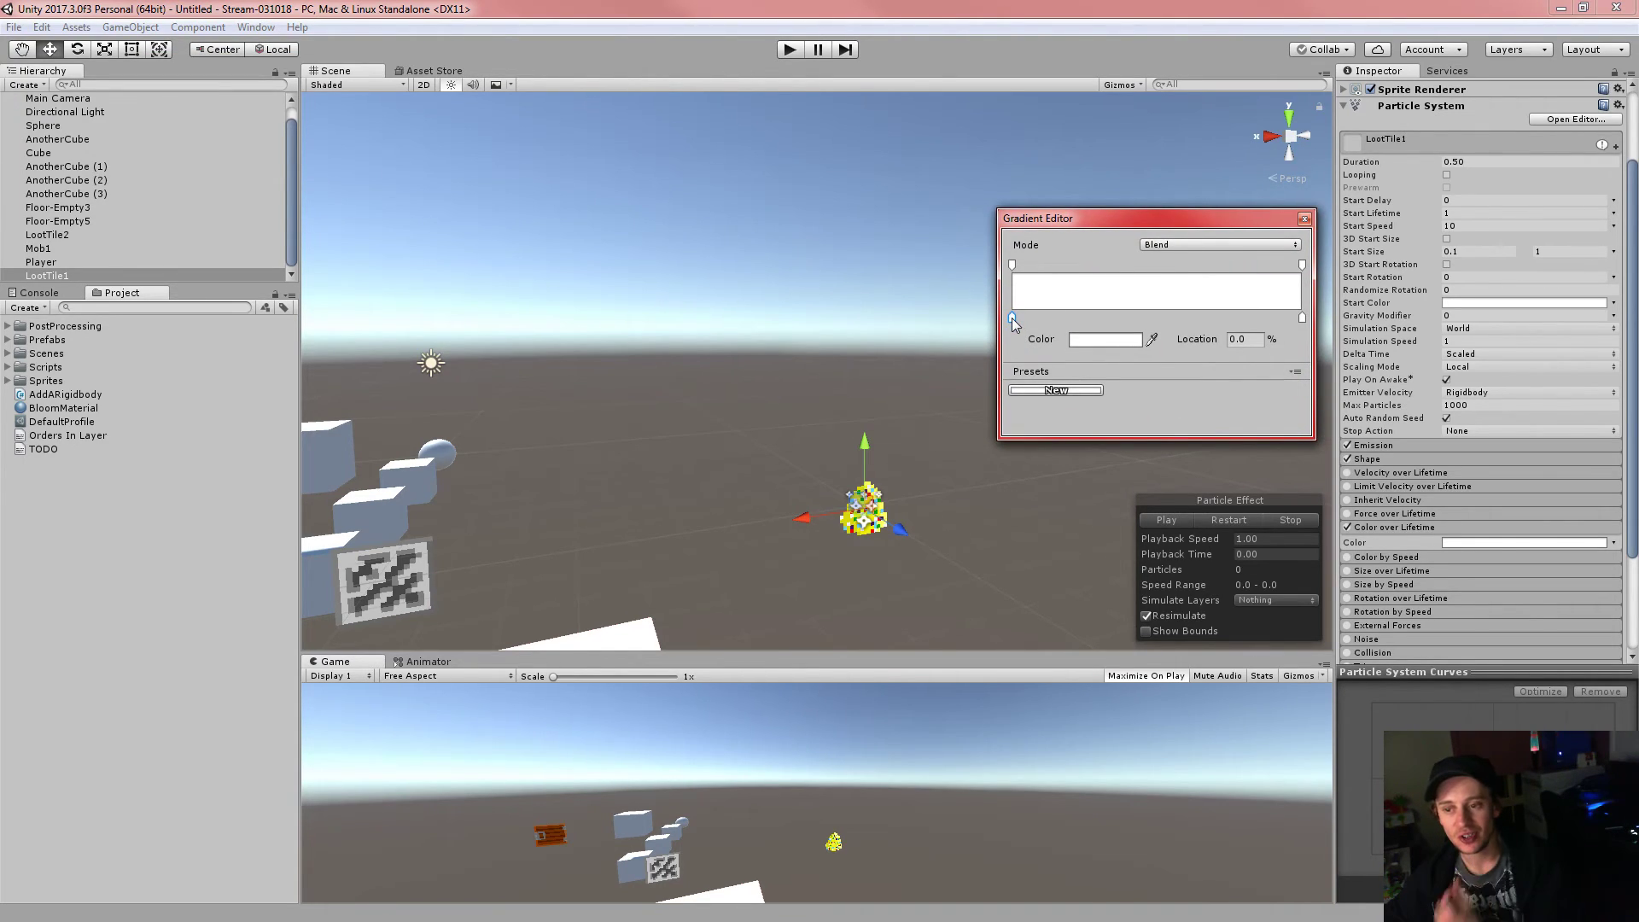
click(1106, 340)
drag(1225, 490, 1150, 490)
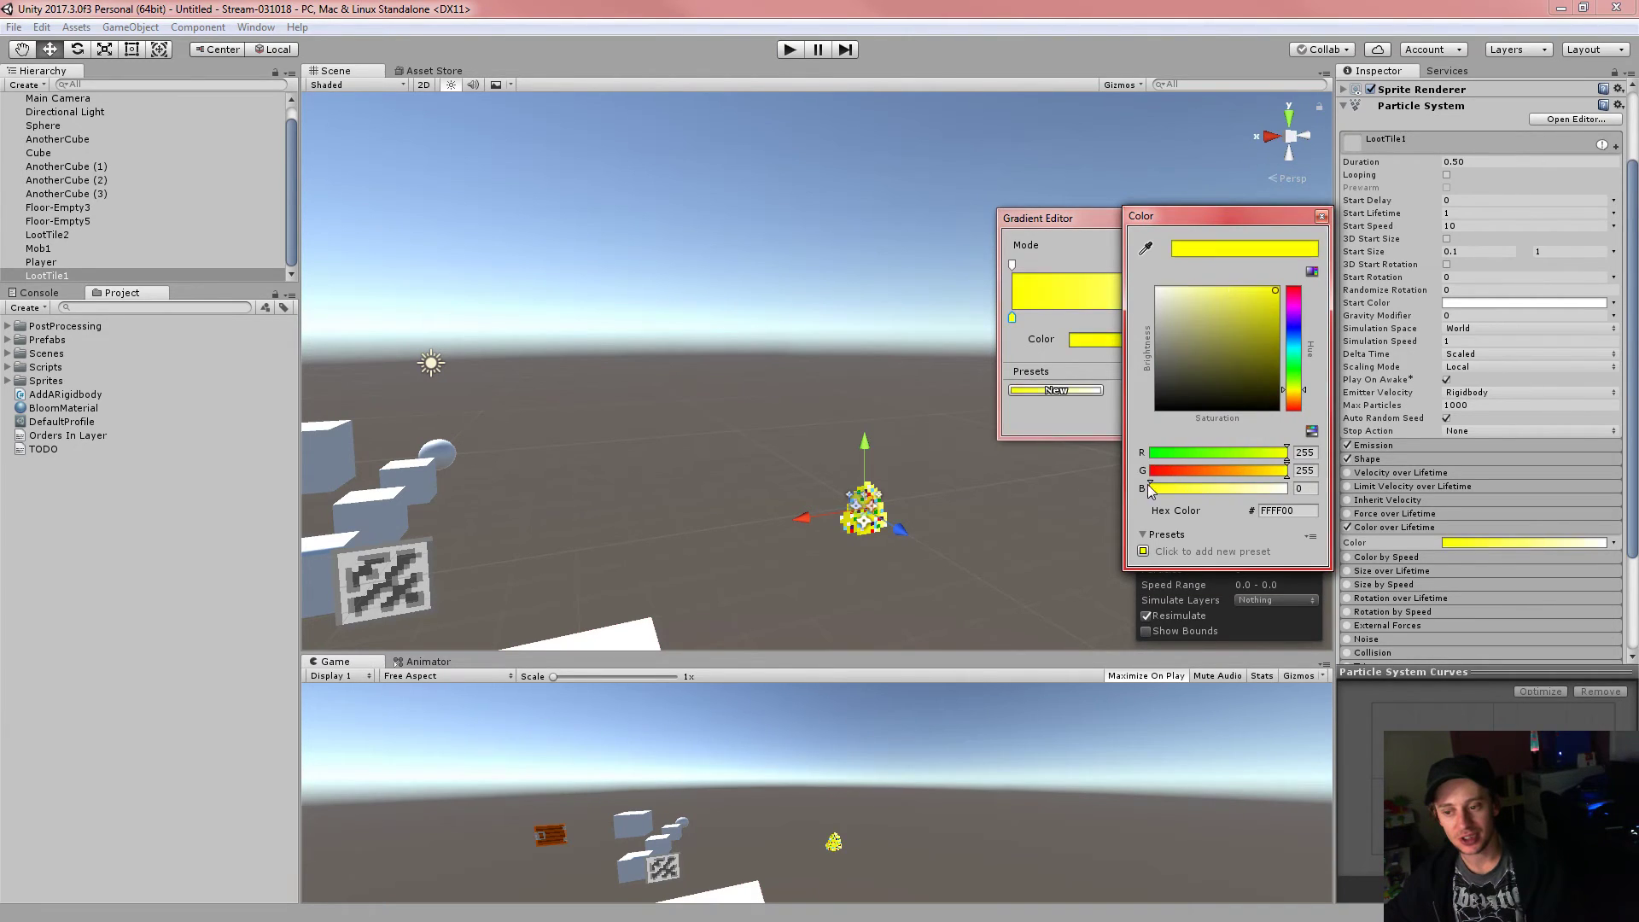
mouse_move(1247, 302)
mouse_down()
mouse_move(1247, 274)
mouse_move(1271, 288)
mouse_move(1255, 290)
mouse_up()
click(1321, 218)
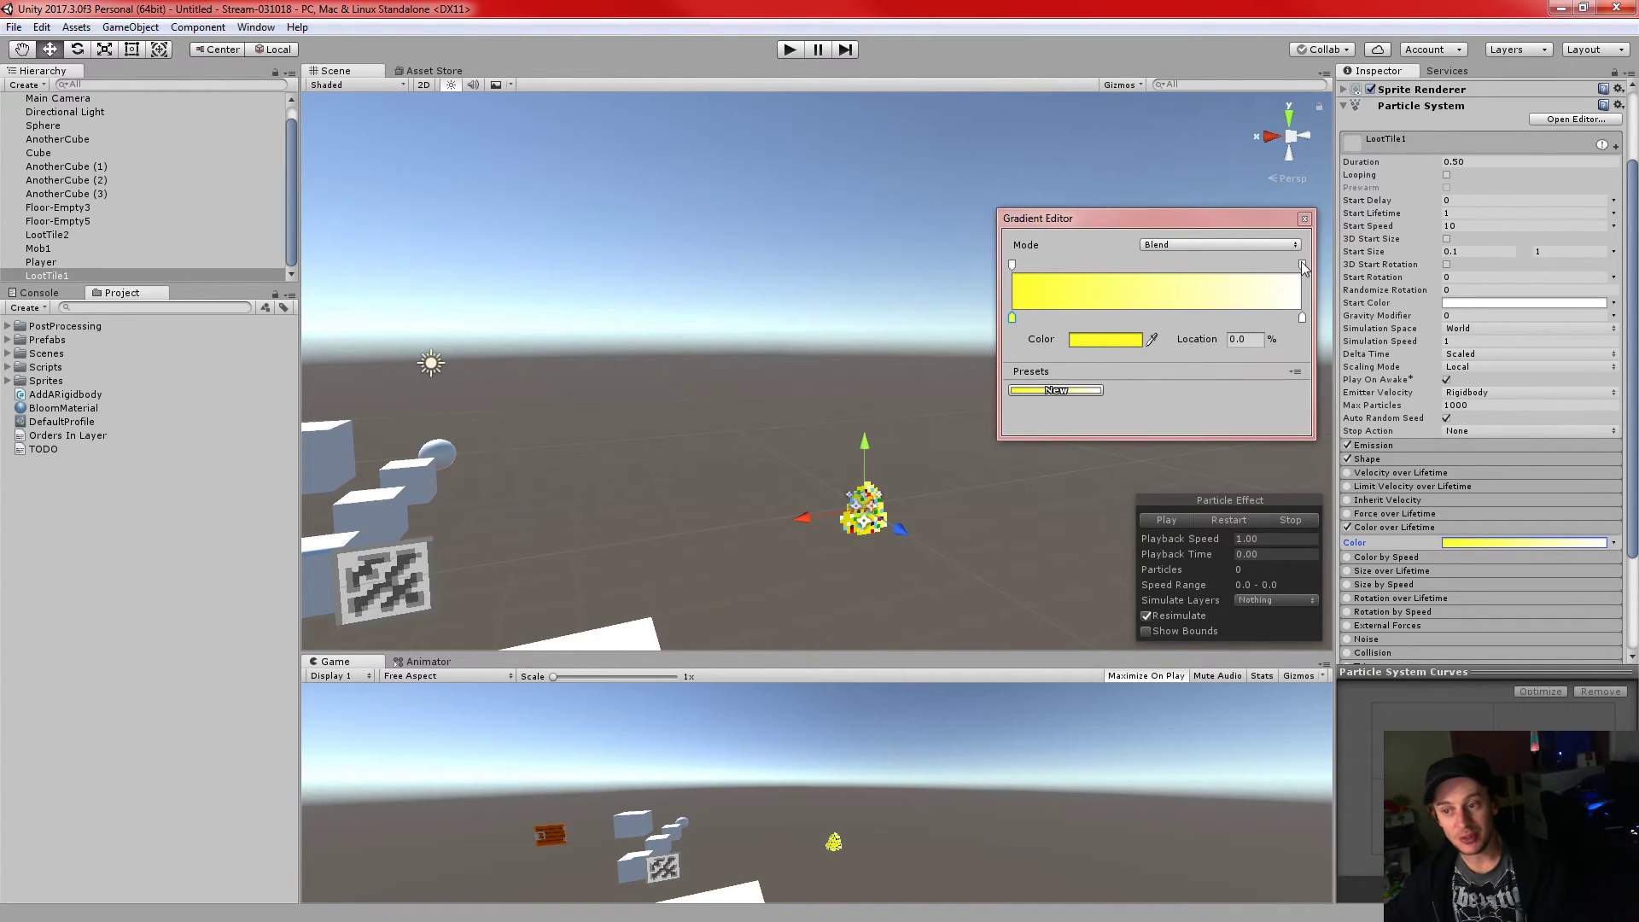
- Set the end color of the Color over Lifetime gradient to orange FFA41C
click(1301, 319)
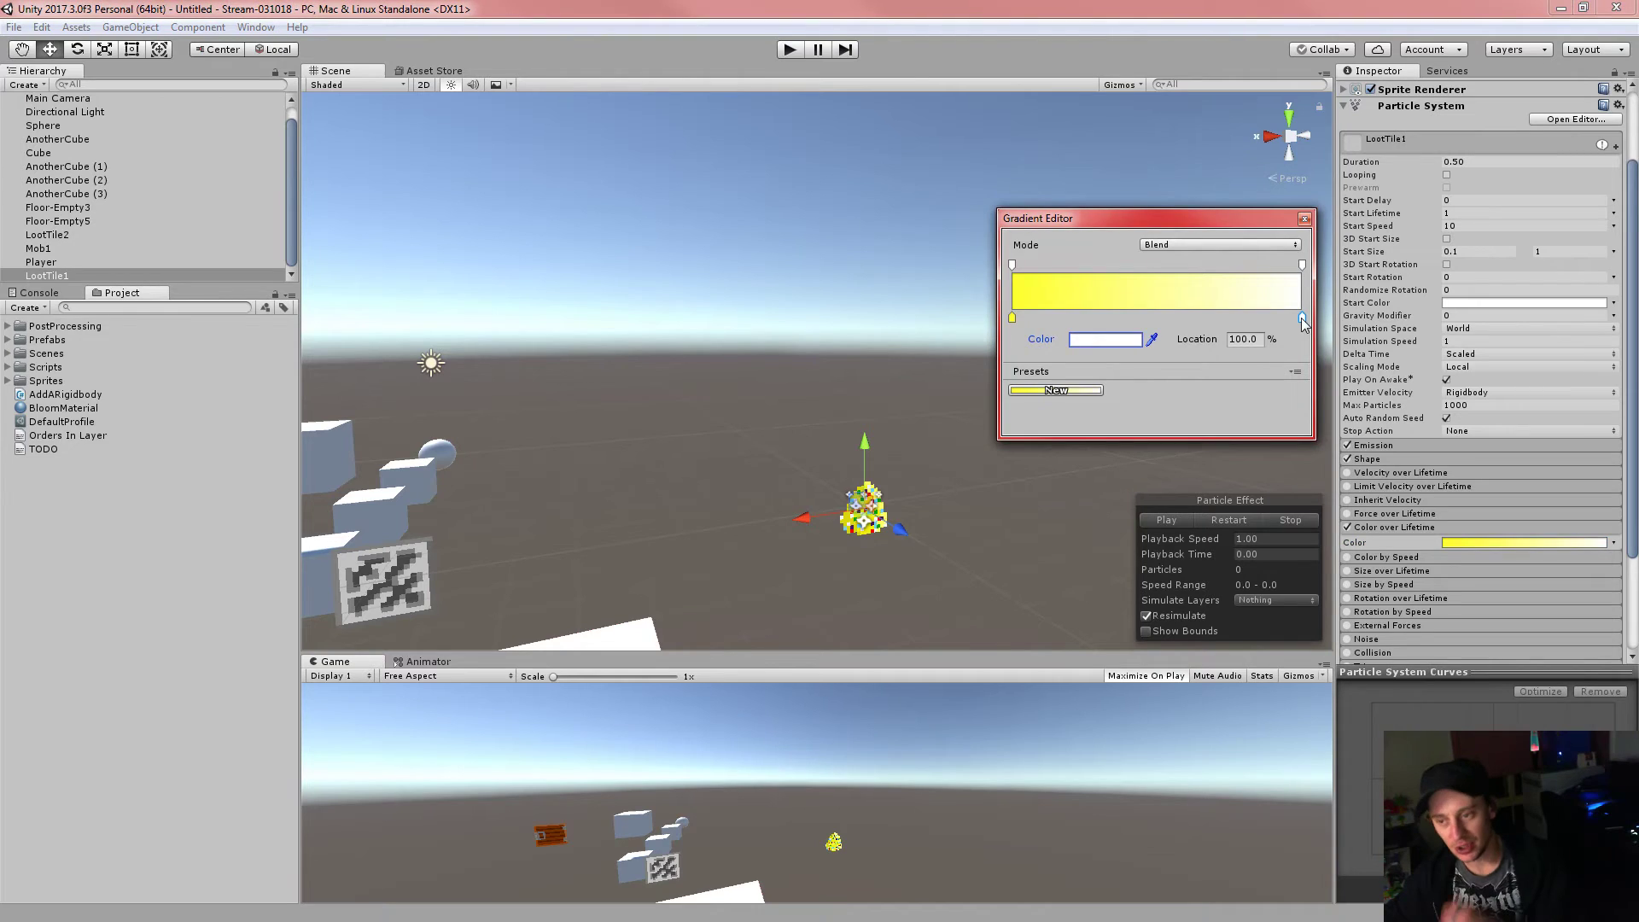
click(1104, 338)
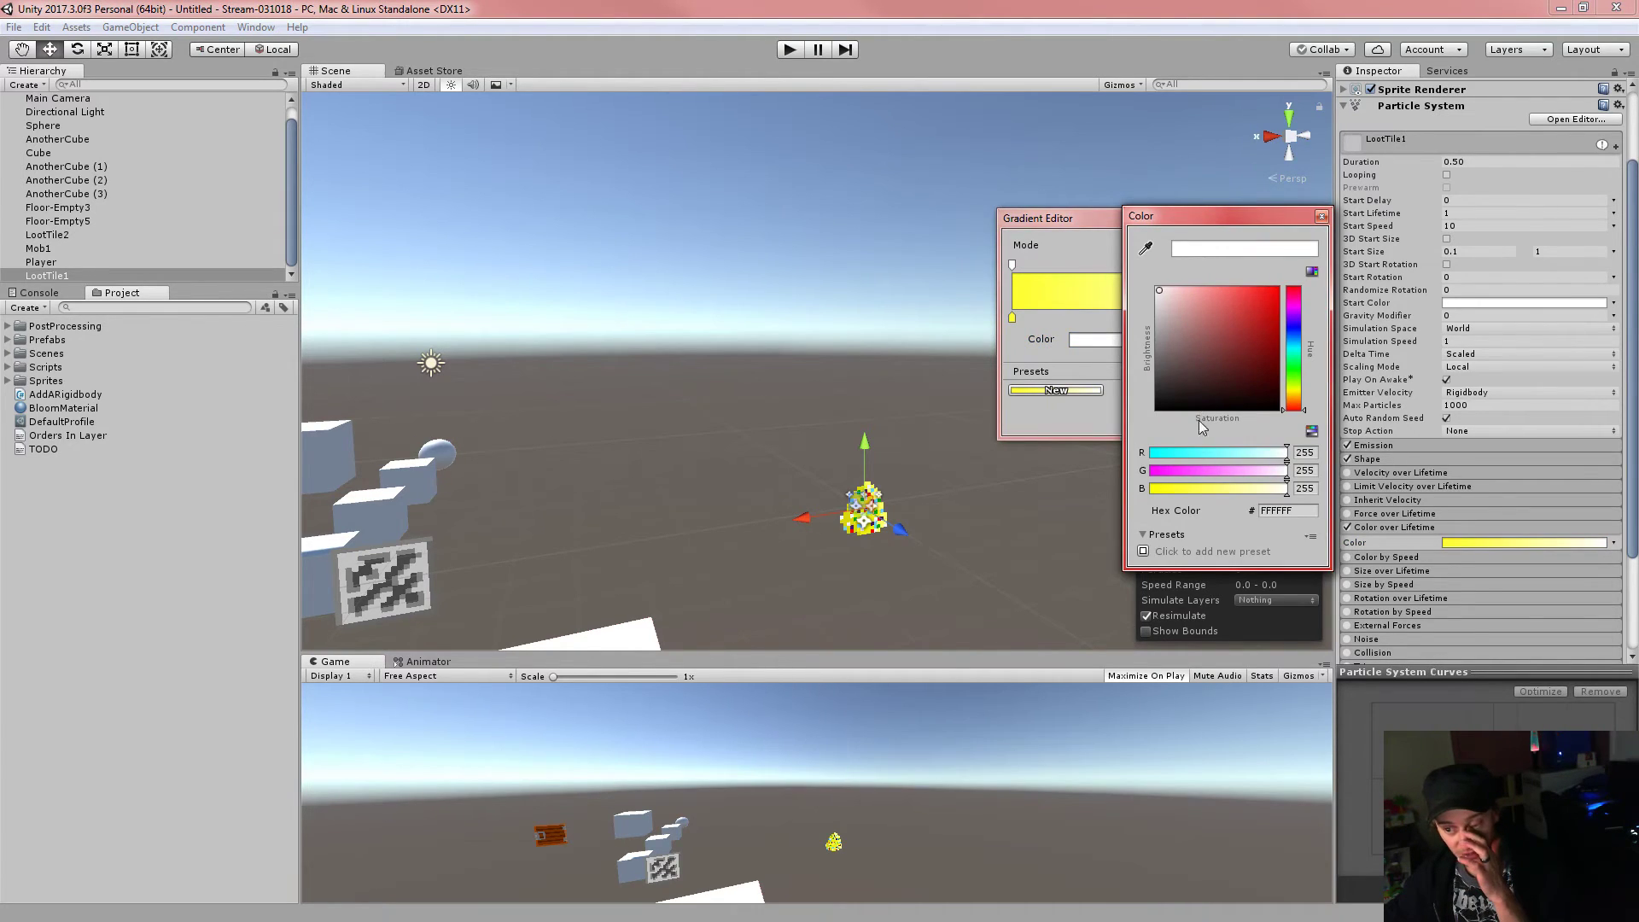
drag(1294, 406, 1296, 399)
drag(1267, 329, 1262, 274)
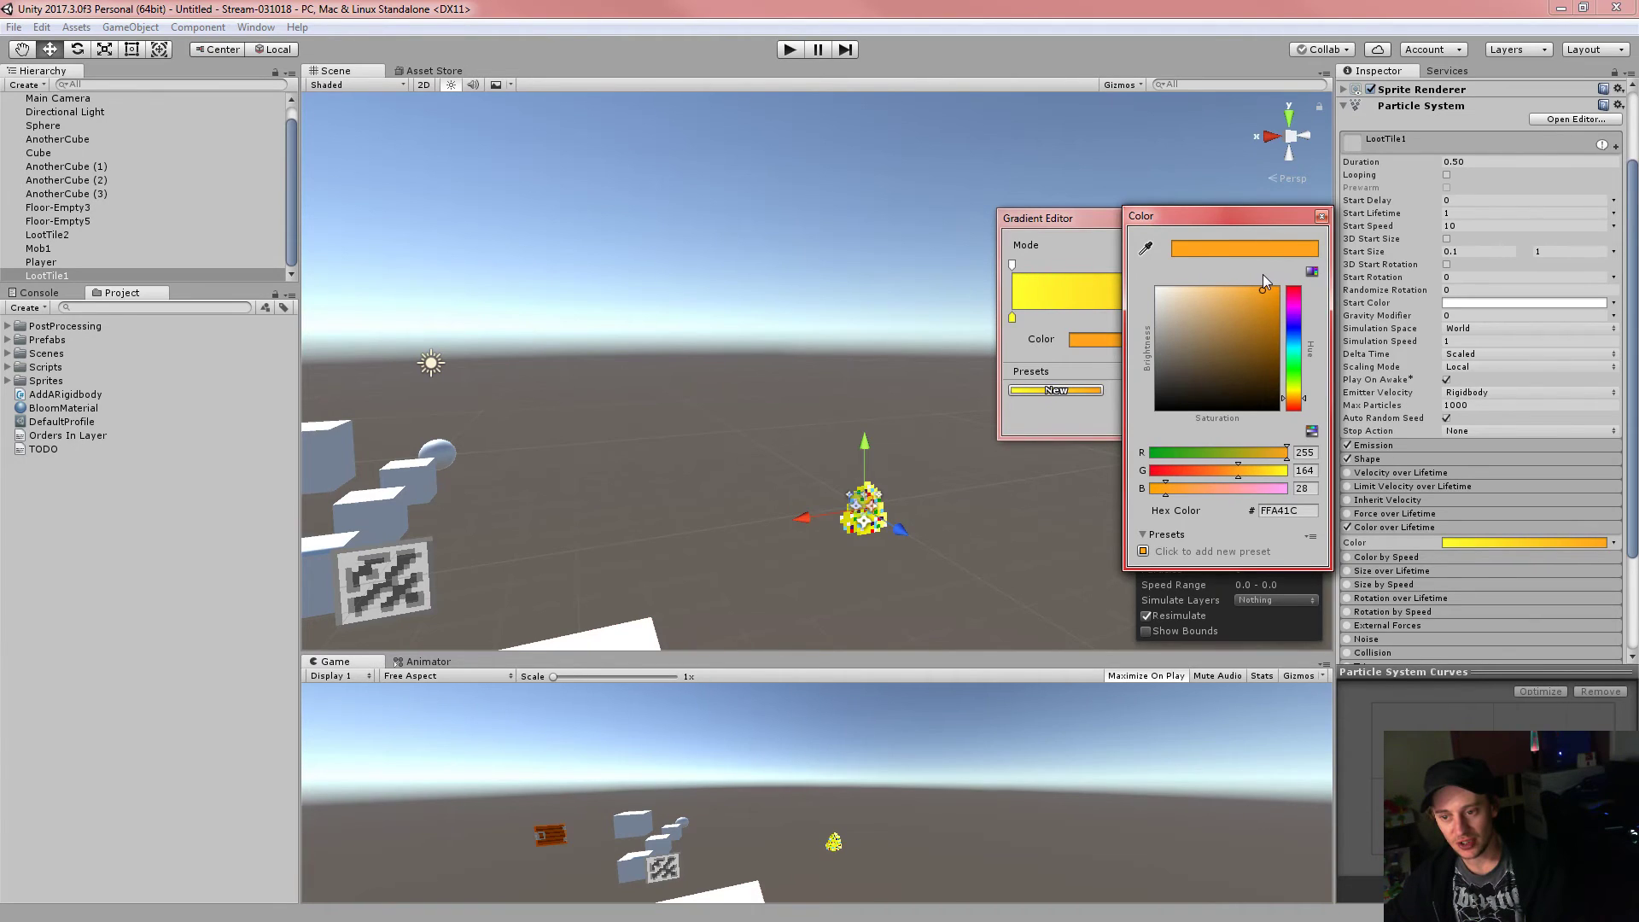
click(1322, 216)
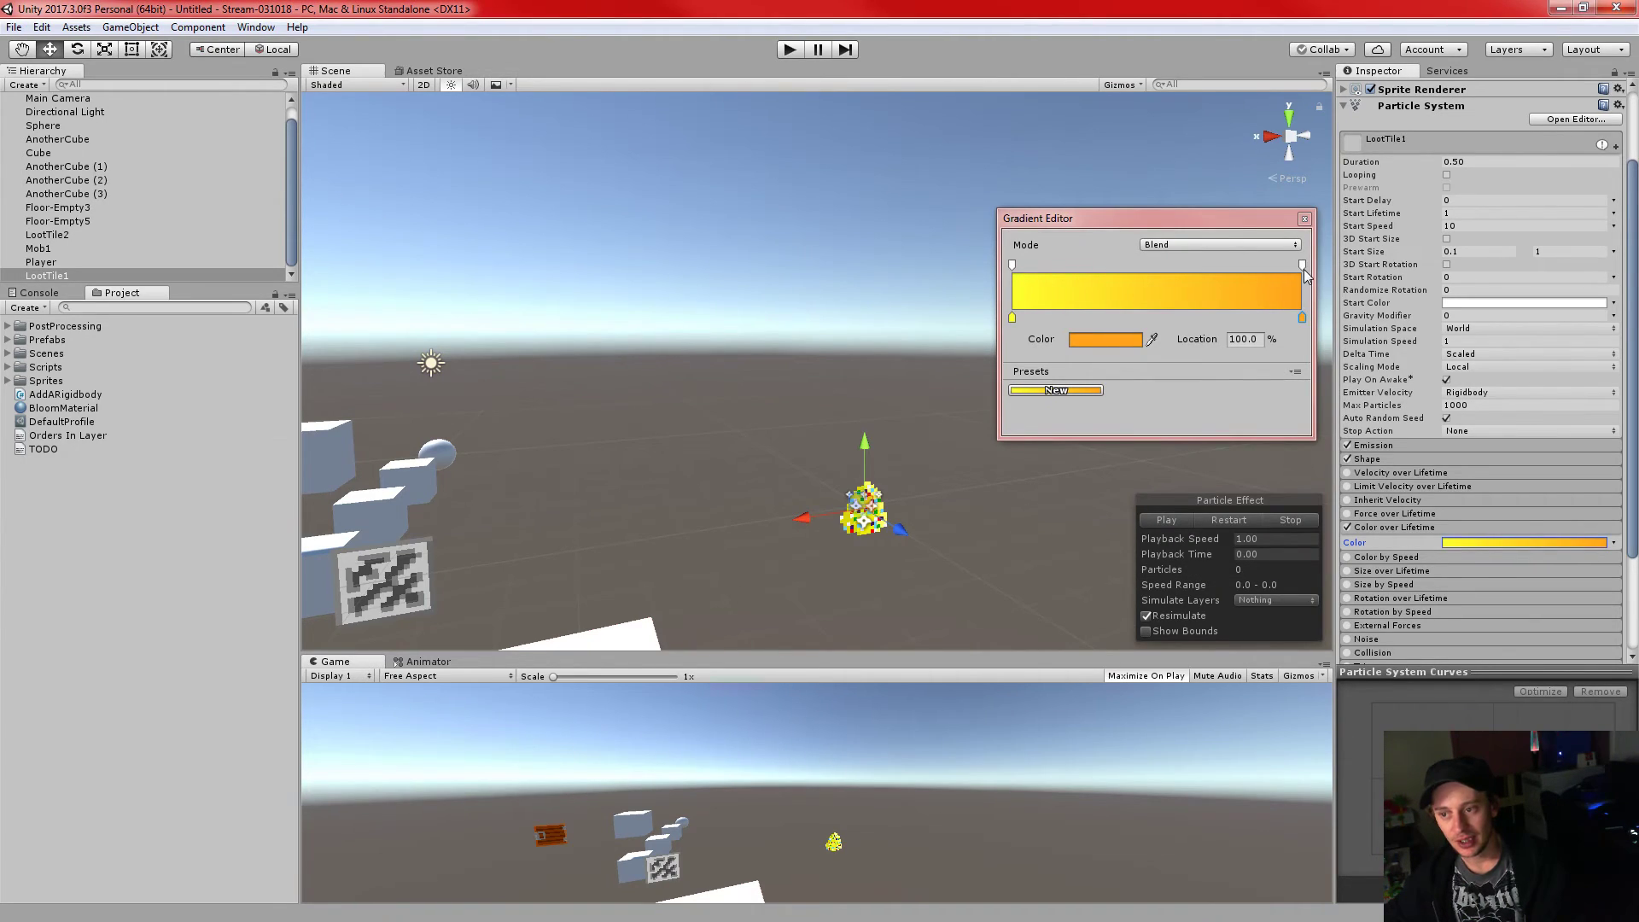
- Lower the alpha at the end of the Color over Lifetime gradient to about 100, then close the gradient
click(1303, 265)
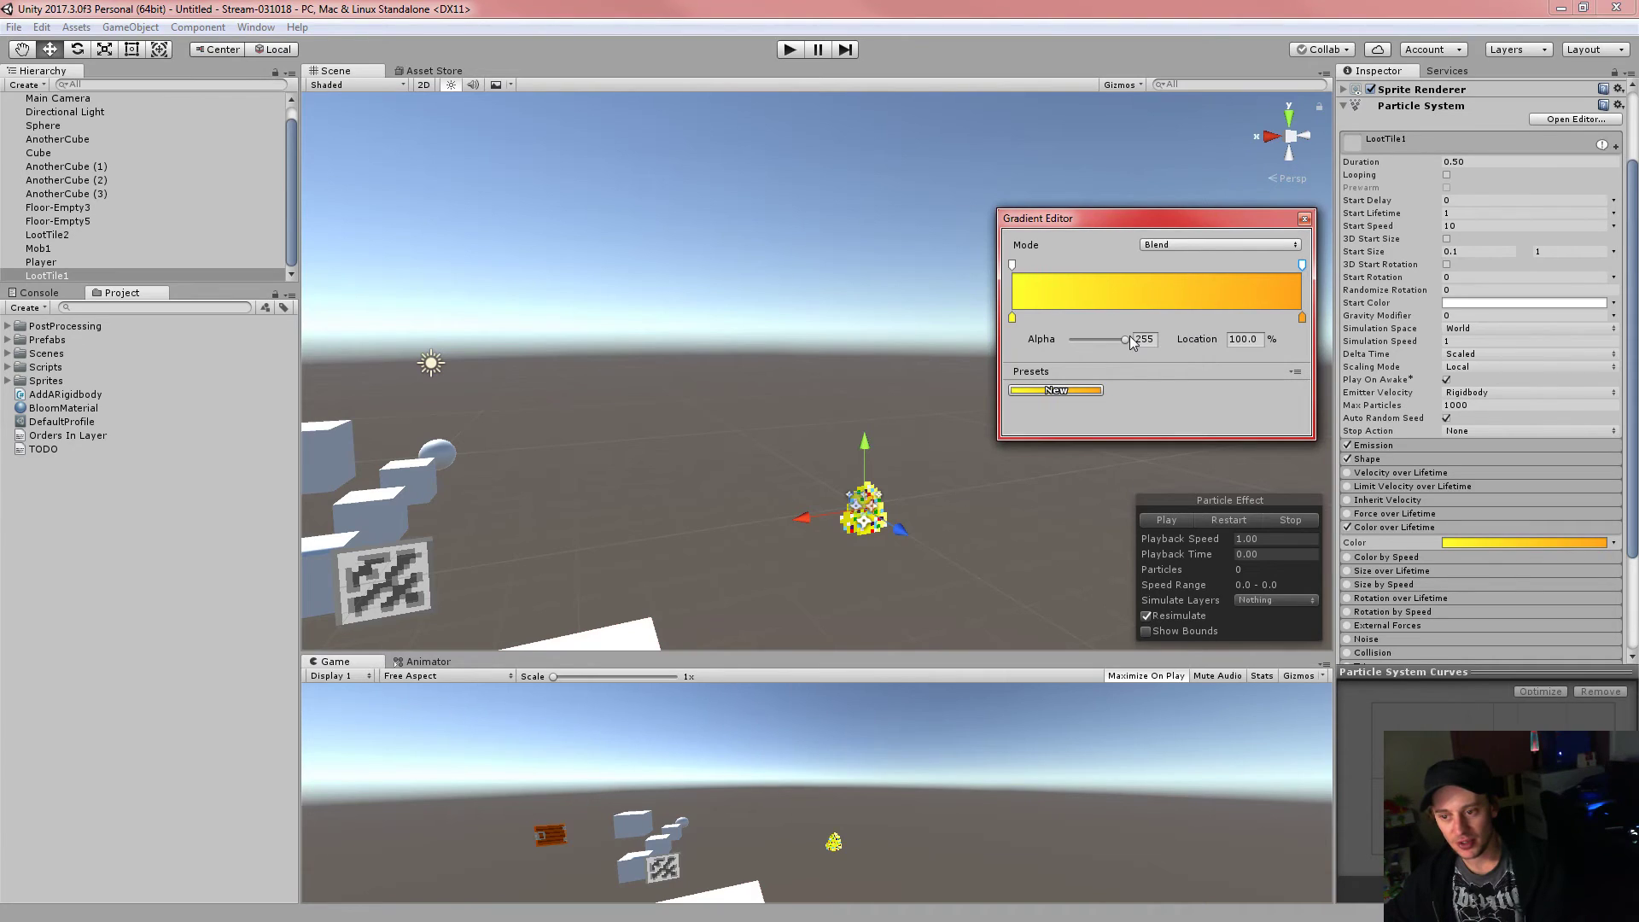
drag(1124, 340, 1097, 352)
text(100)
key(Return)
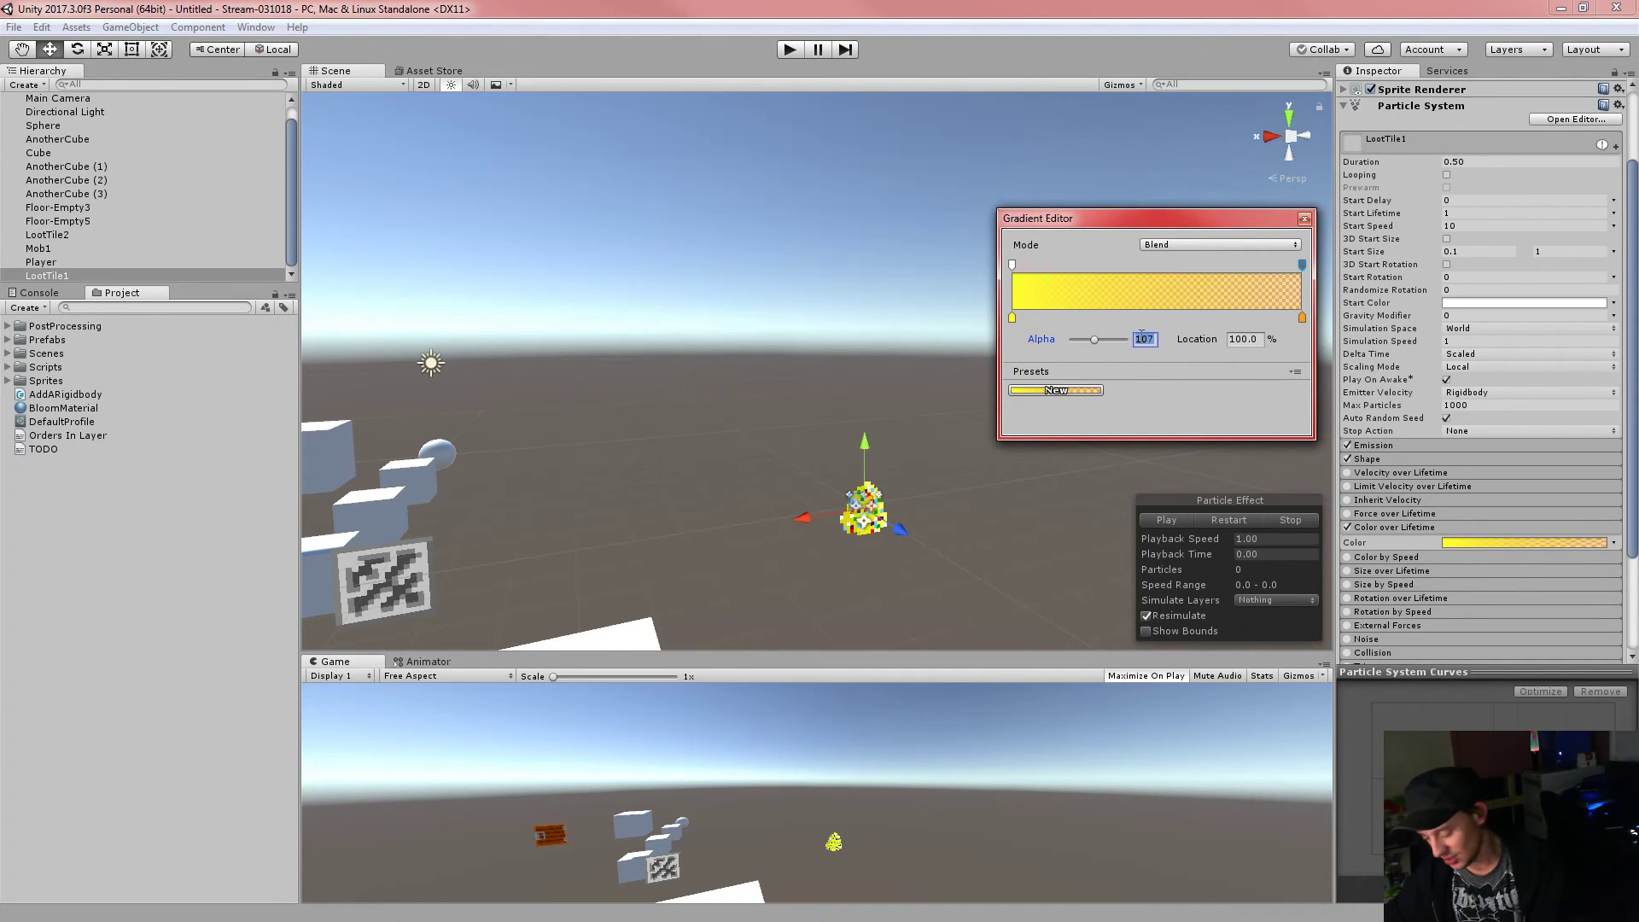
click(1304, 220)
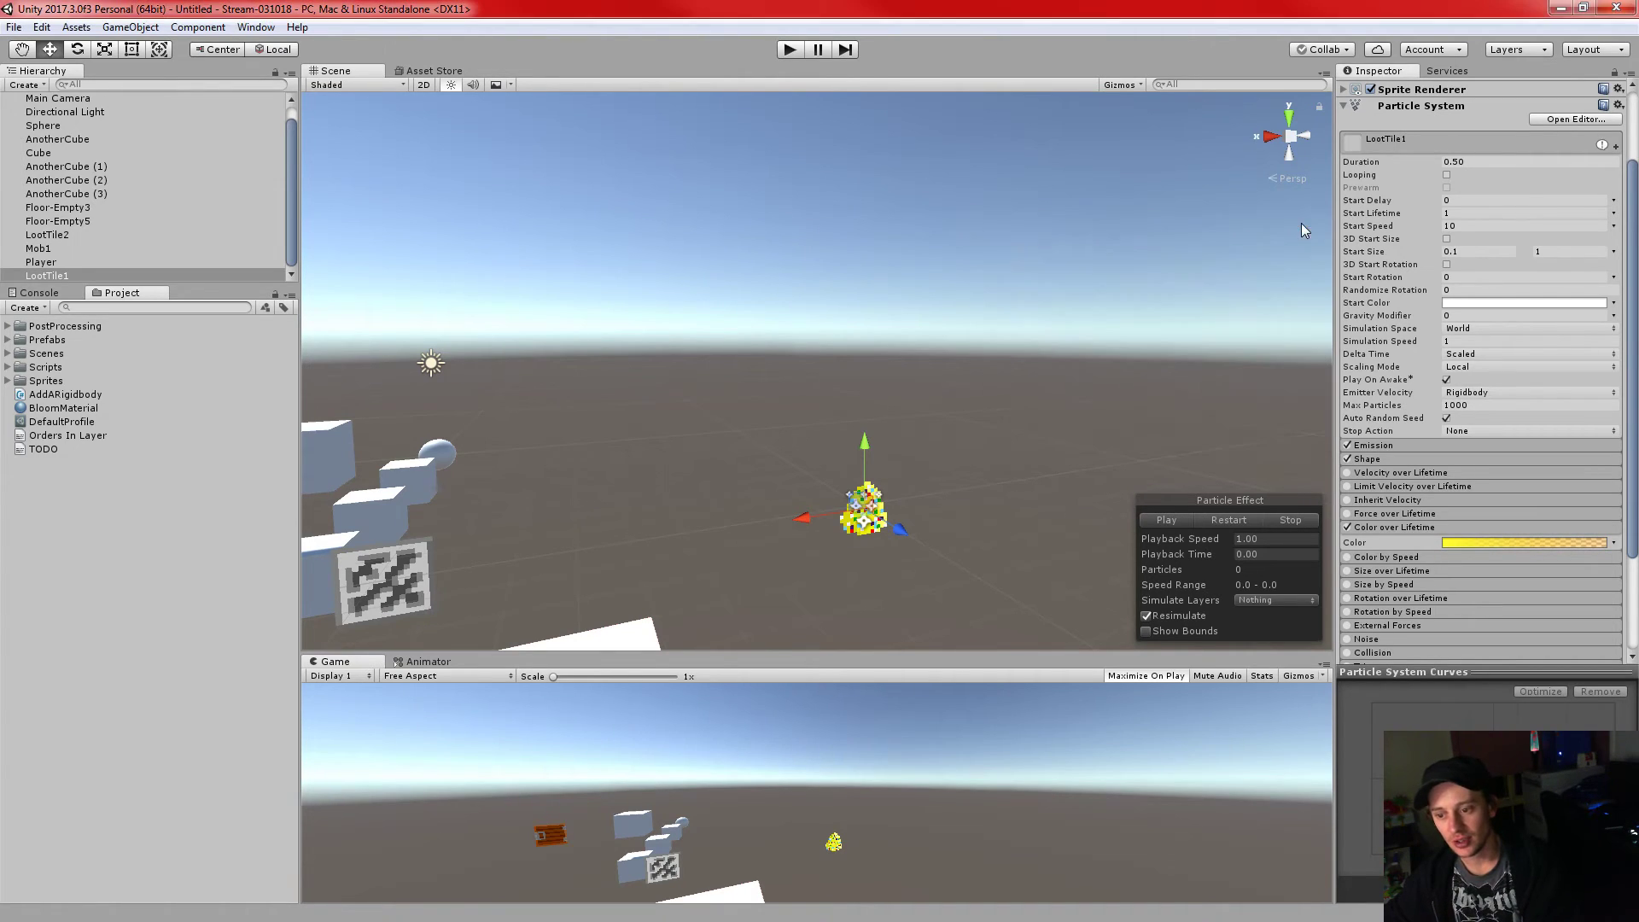
- Replay LootTile1's particle effect in the Scene view to check the new color gradient
click(1231, 522)
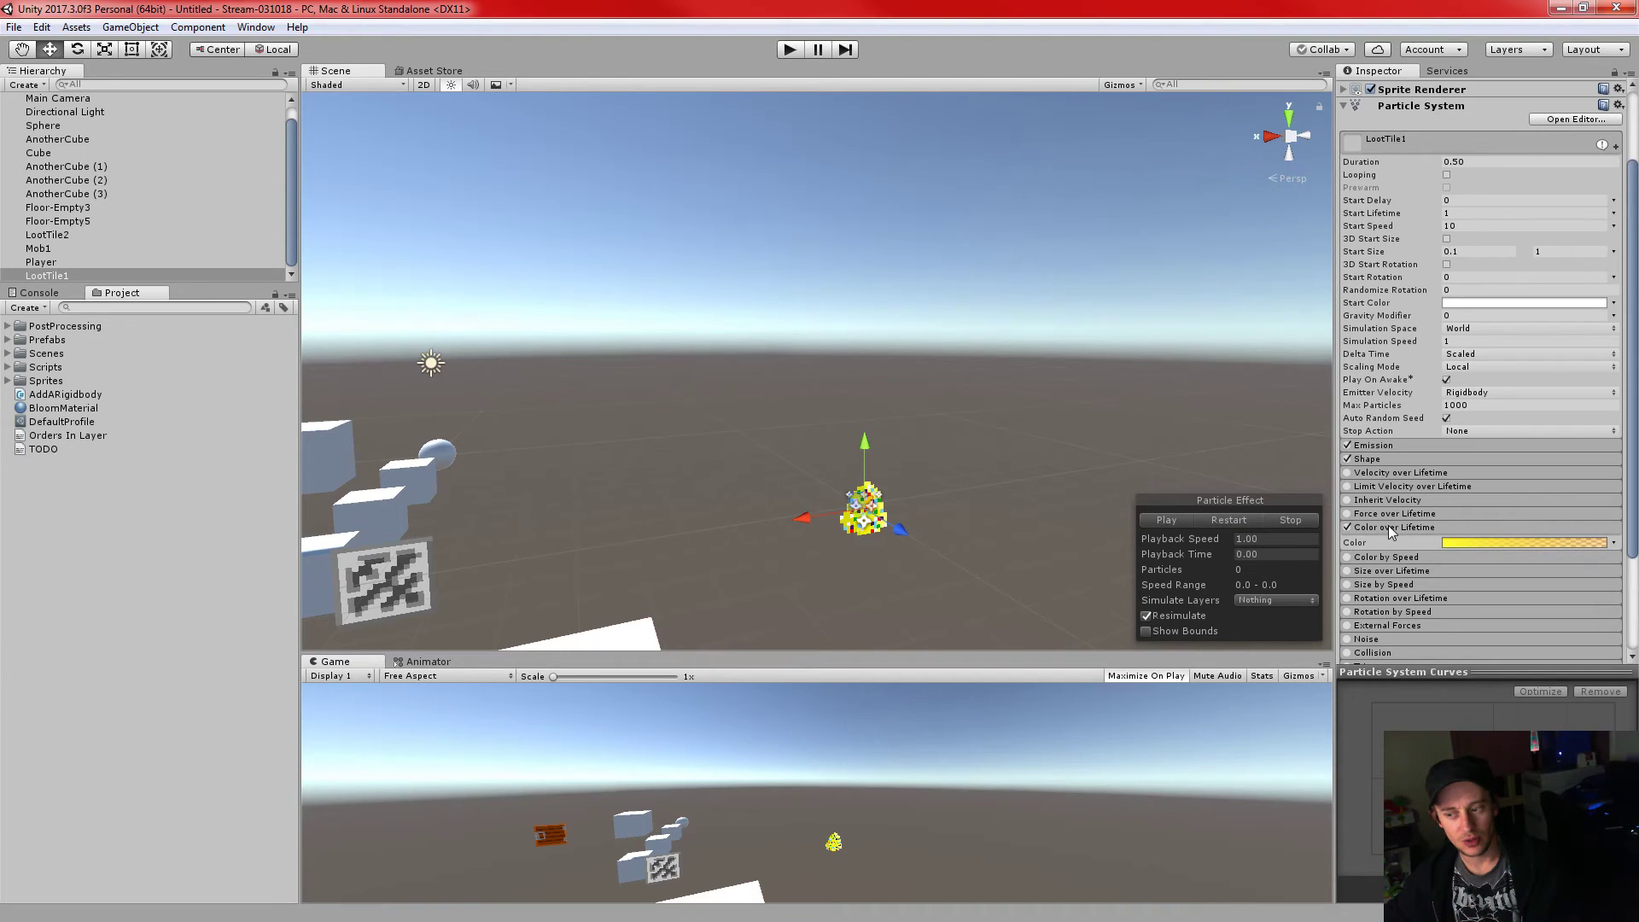
scroll(1468, 520, down, 3)
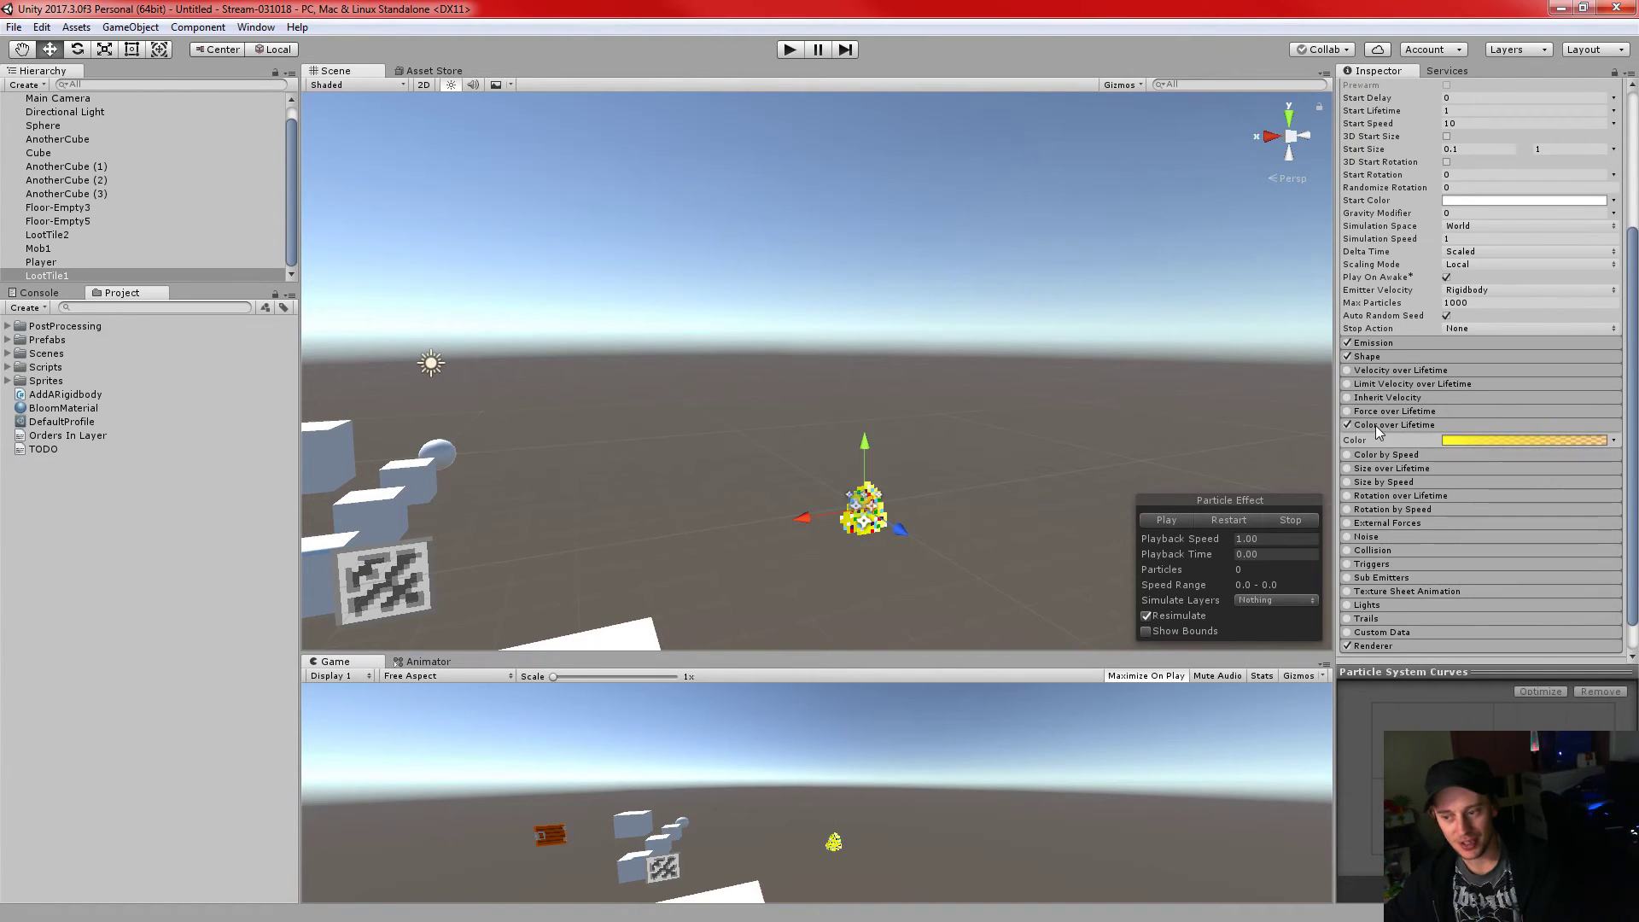
click(1208, 520)
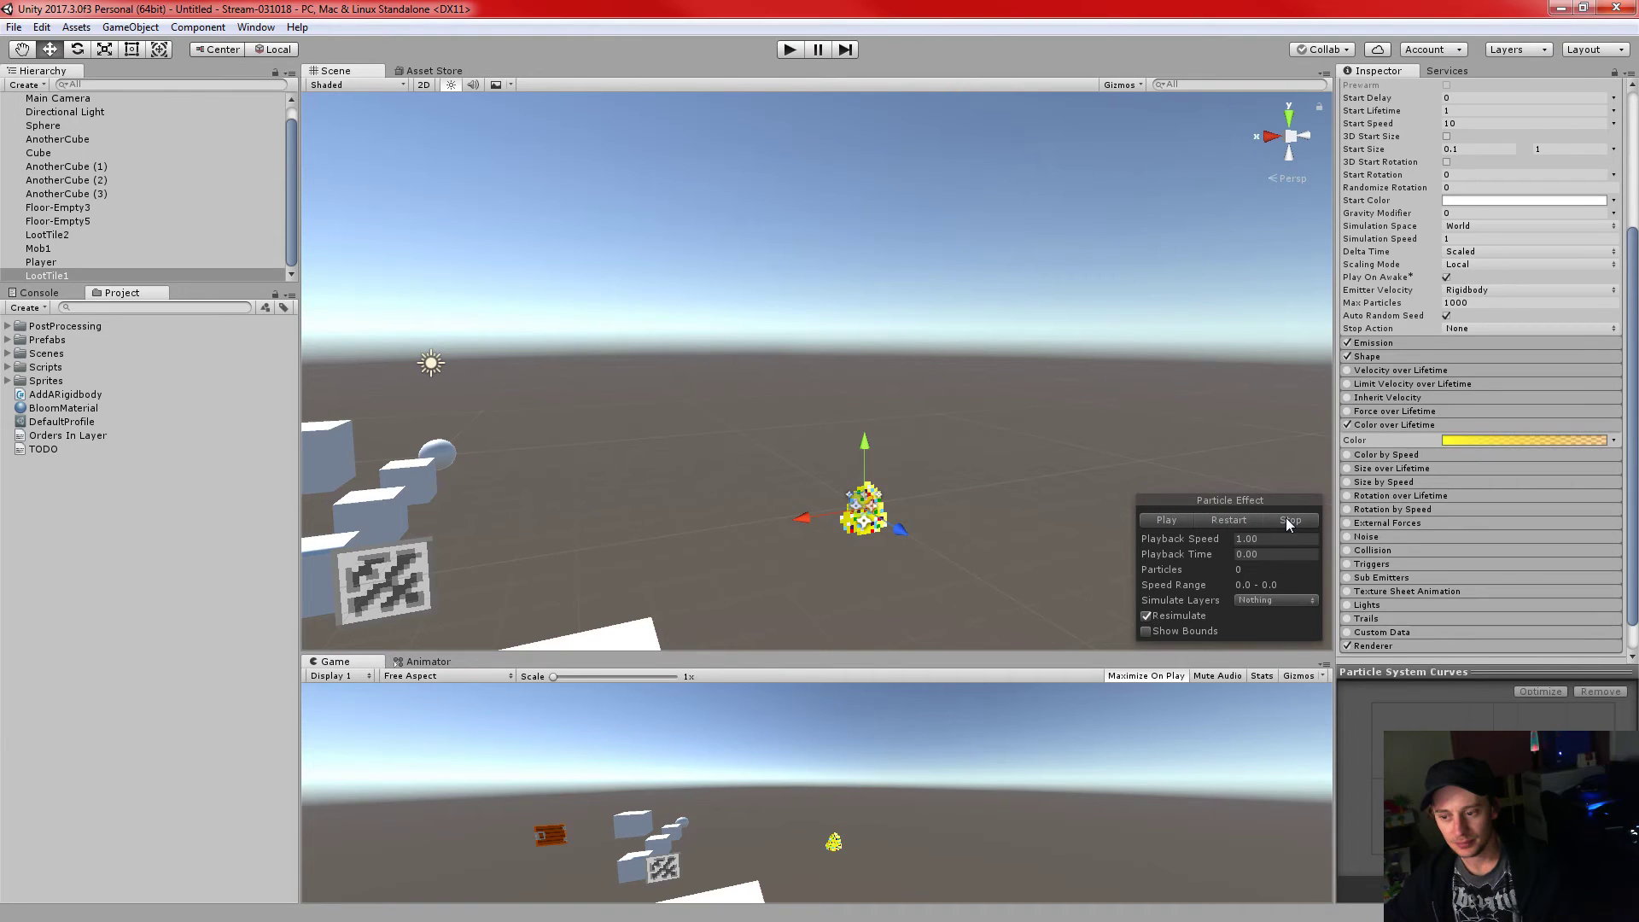
- Assign the Default-Particle material in the Renderer module of LootTile1's Particle System, and preview the particles briefly
scroll(1441, 202, up, 6)
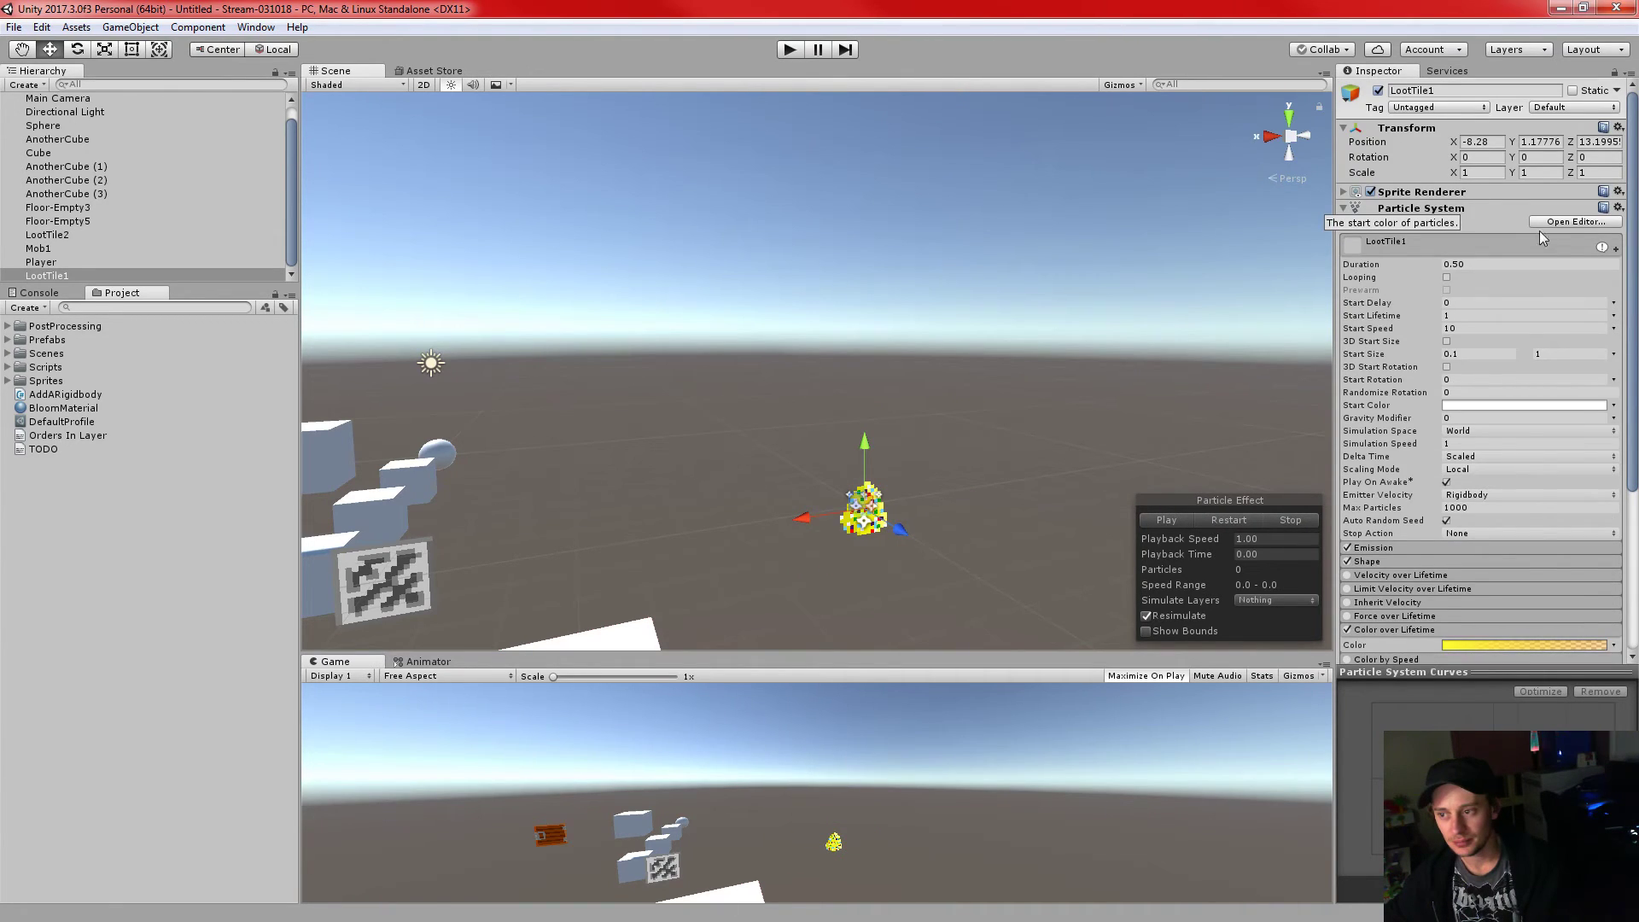
scroll(1452, 438, down, 6)
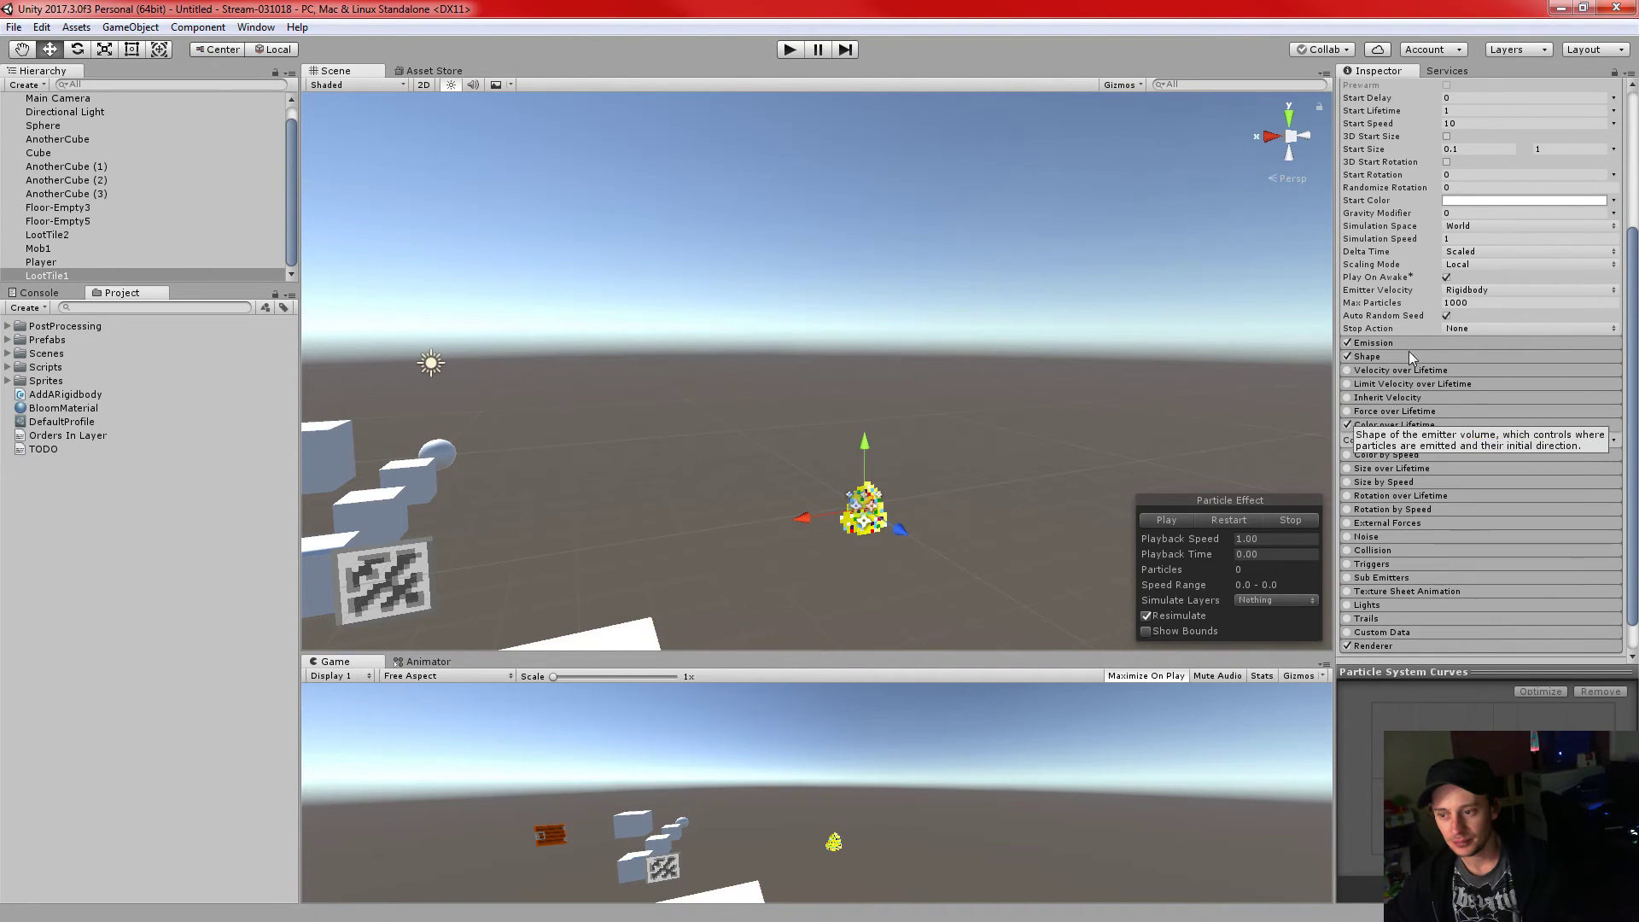
scroll(1409, 615, down, 2)
scroll(1469, 538, down, 3)
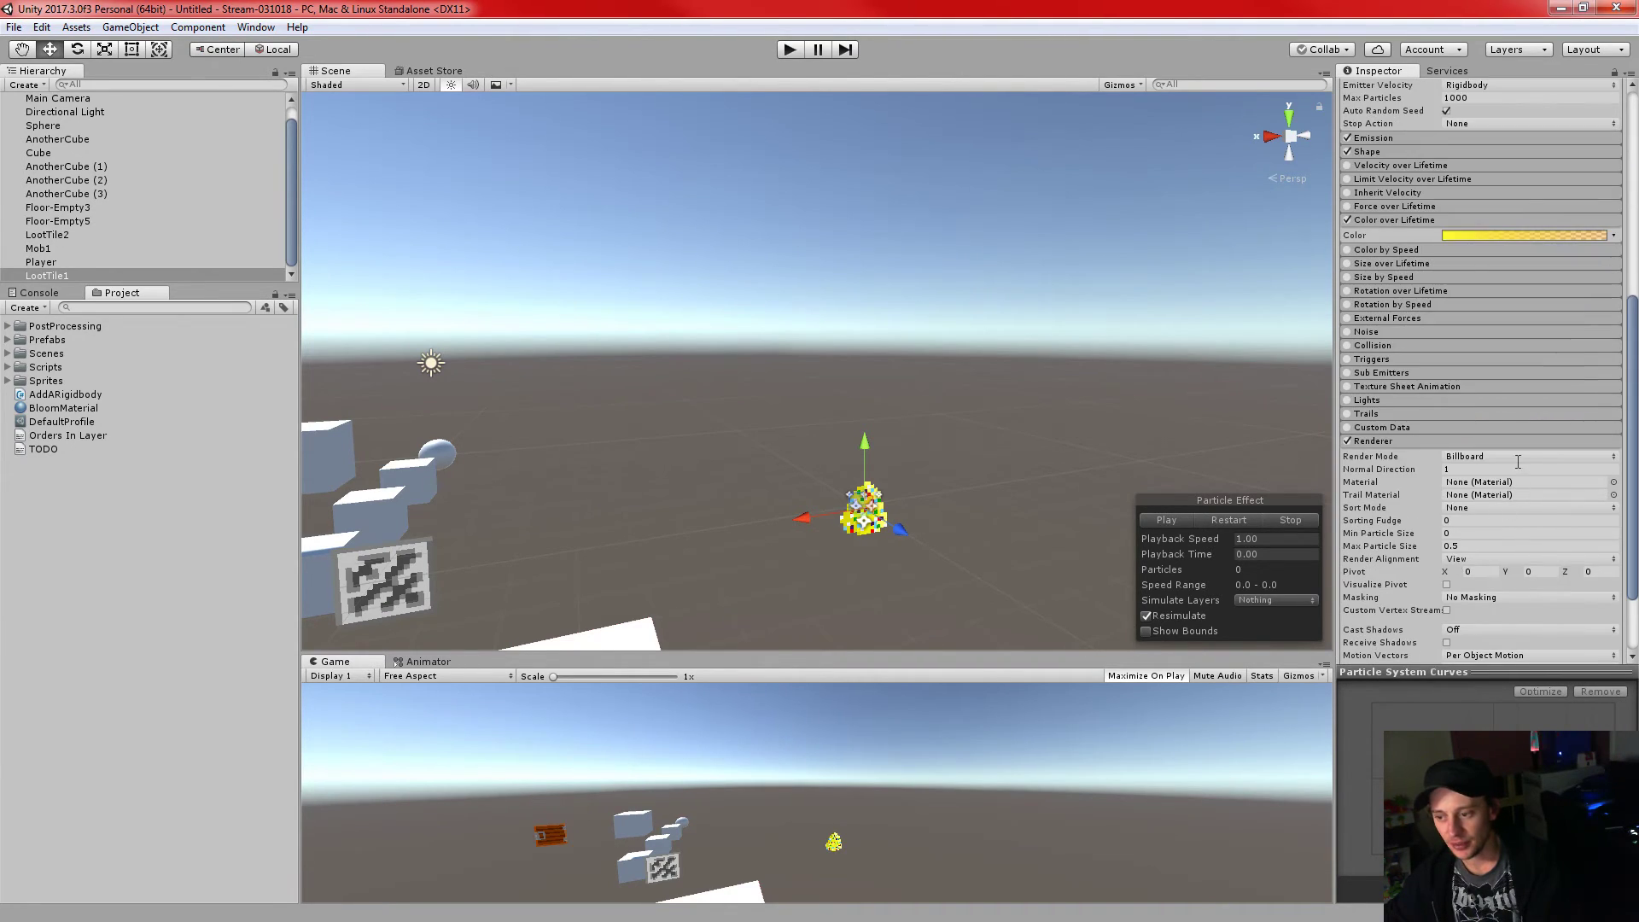
click(1614, 483)
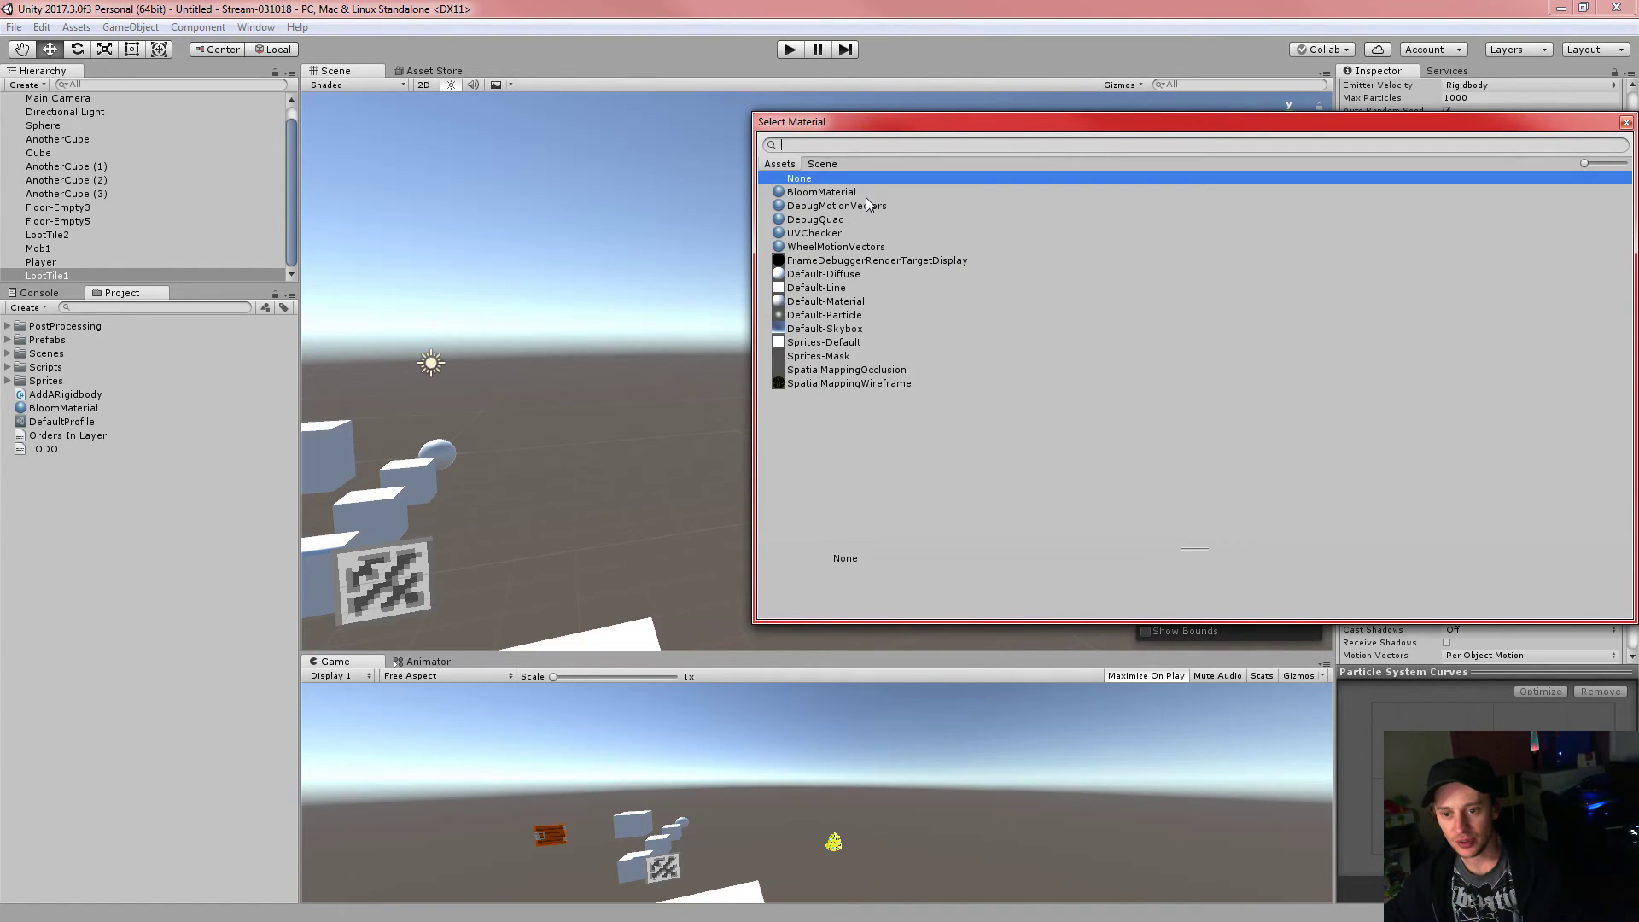
double_click(838, 315)
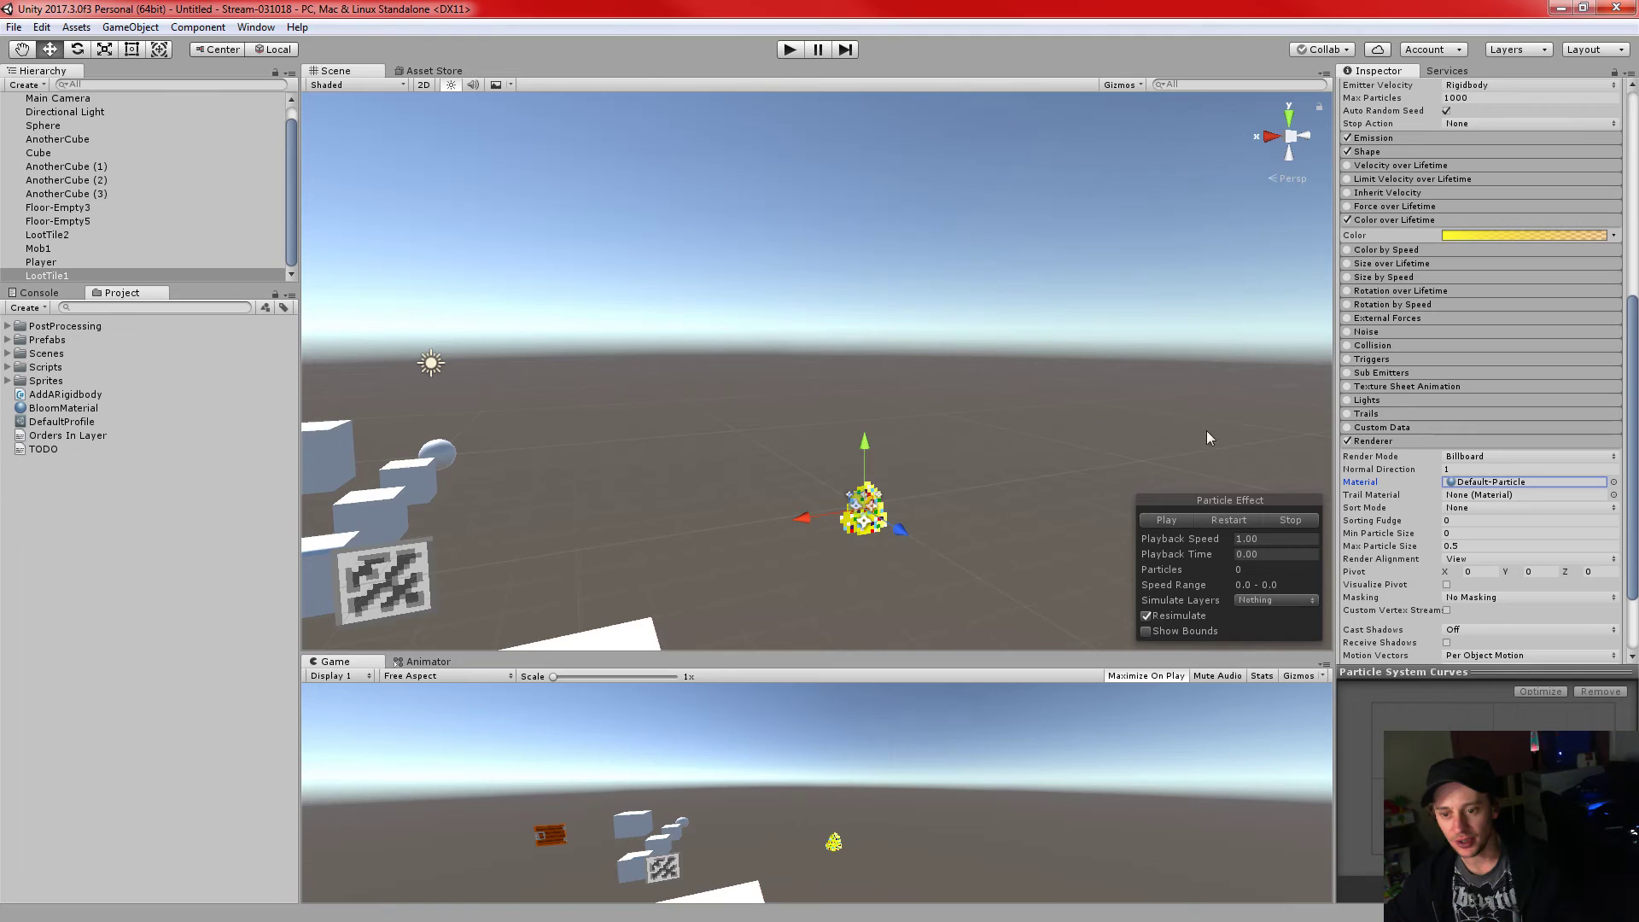
click(1212, 520)
click(1285, 520)
- Collapse the settings of the Color over Lifetime module
scroll(1506, 469, up, 10)
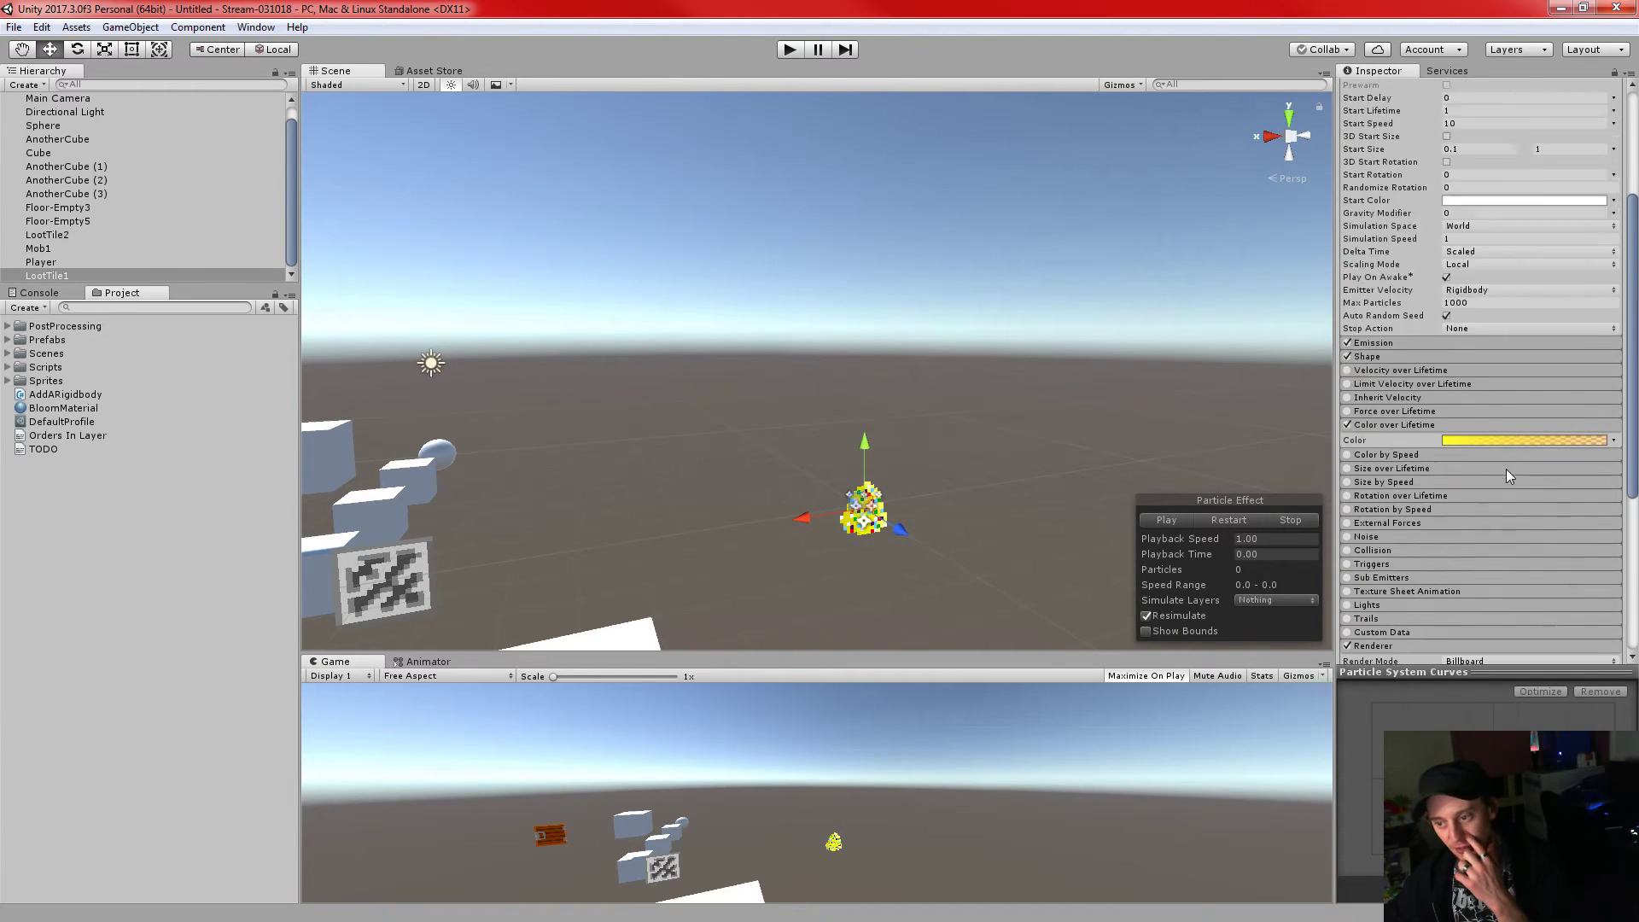
scroll(1413, 445, down, 4)
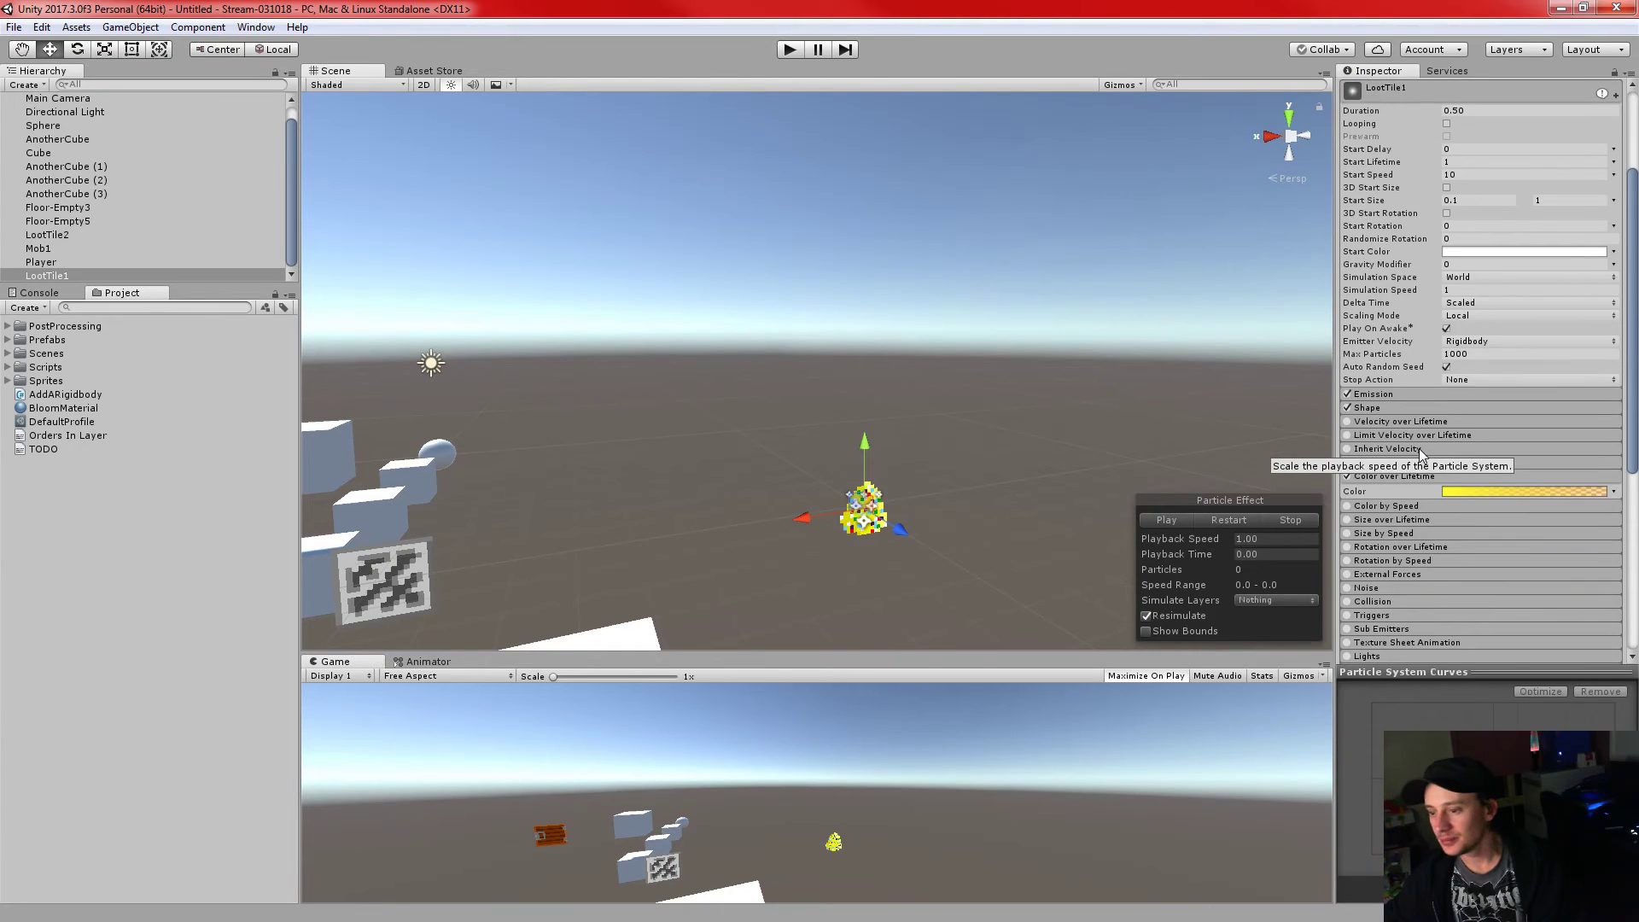
click(1380, 477)
scroll(1393, 515, down, 4)
scroll(1393, 515, down, 2)
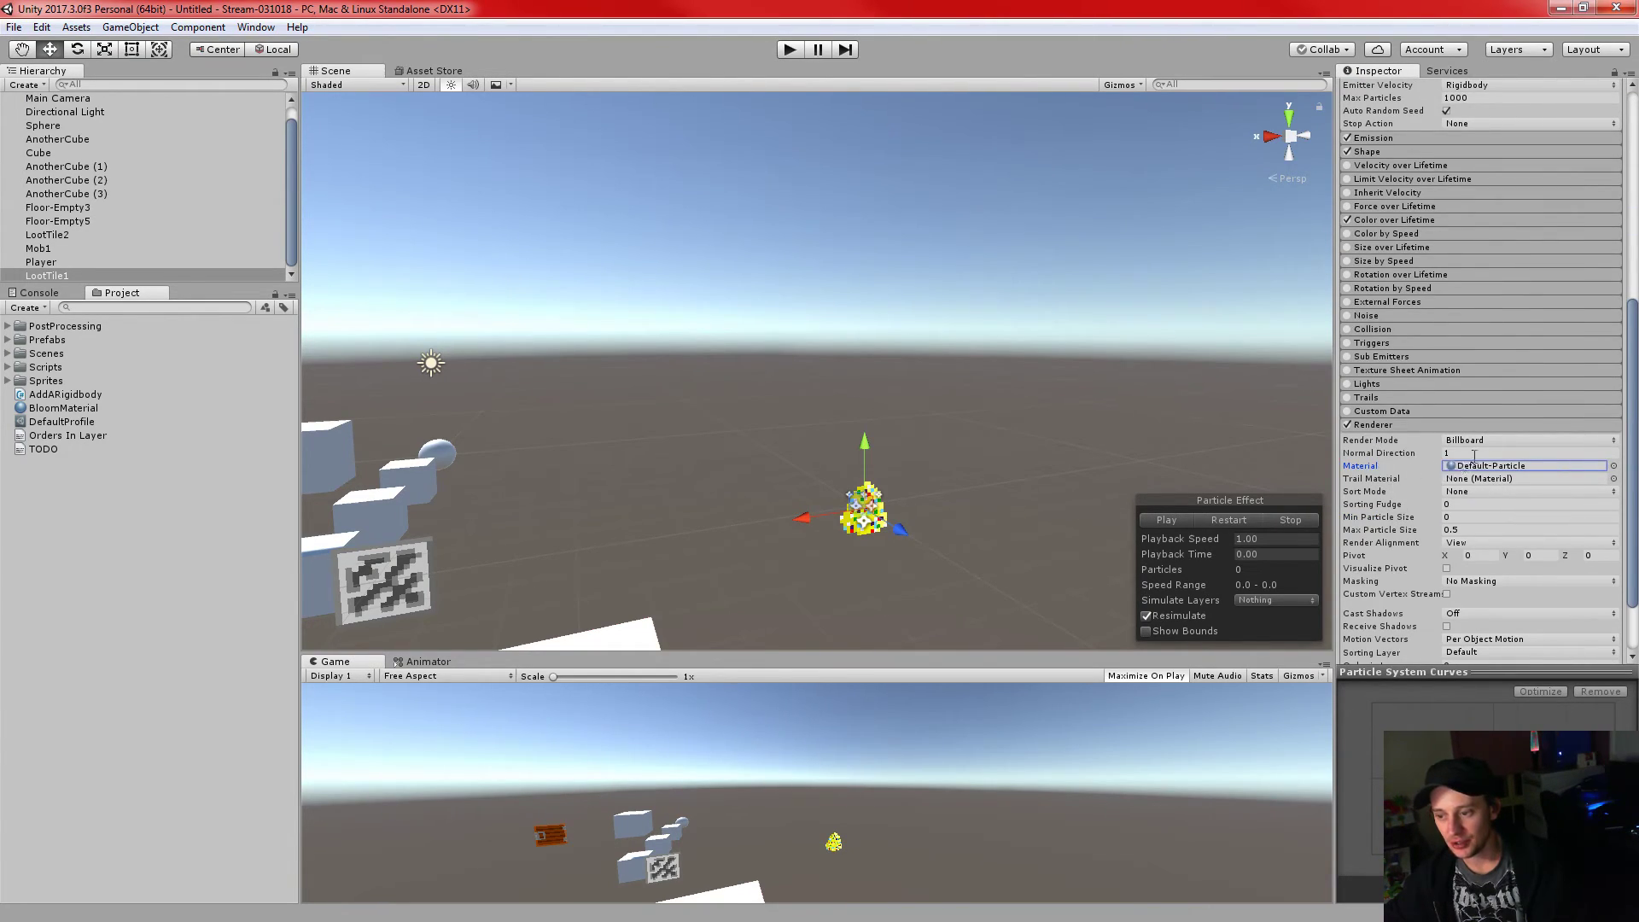
- Review the materials available for the Renderer module without changing the current one
click(1613, 466)
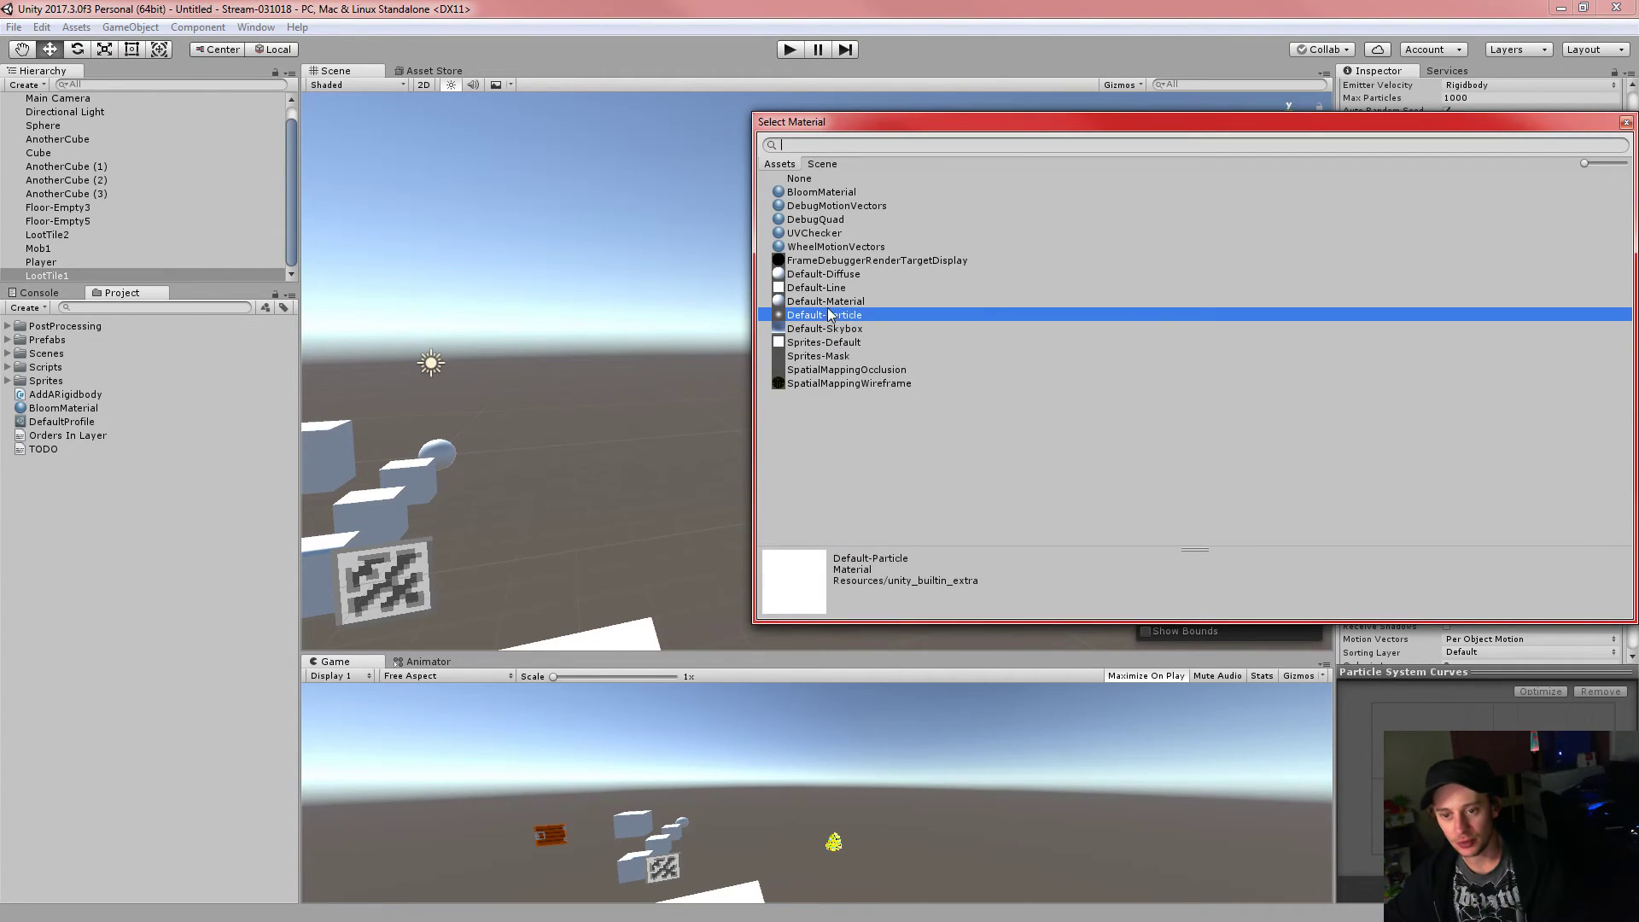
drag(1495, 123, 1375, 141)
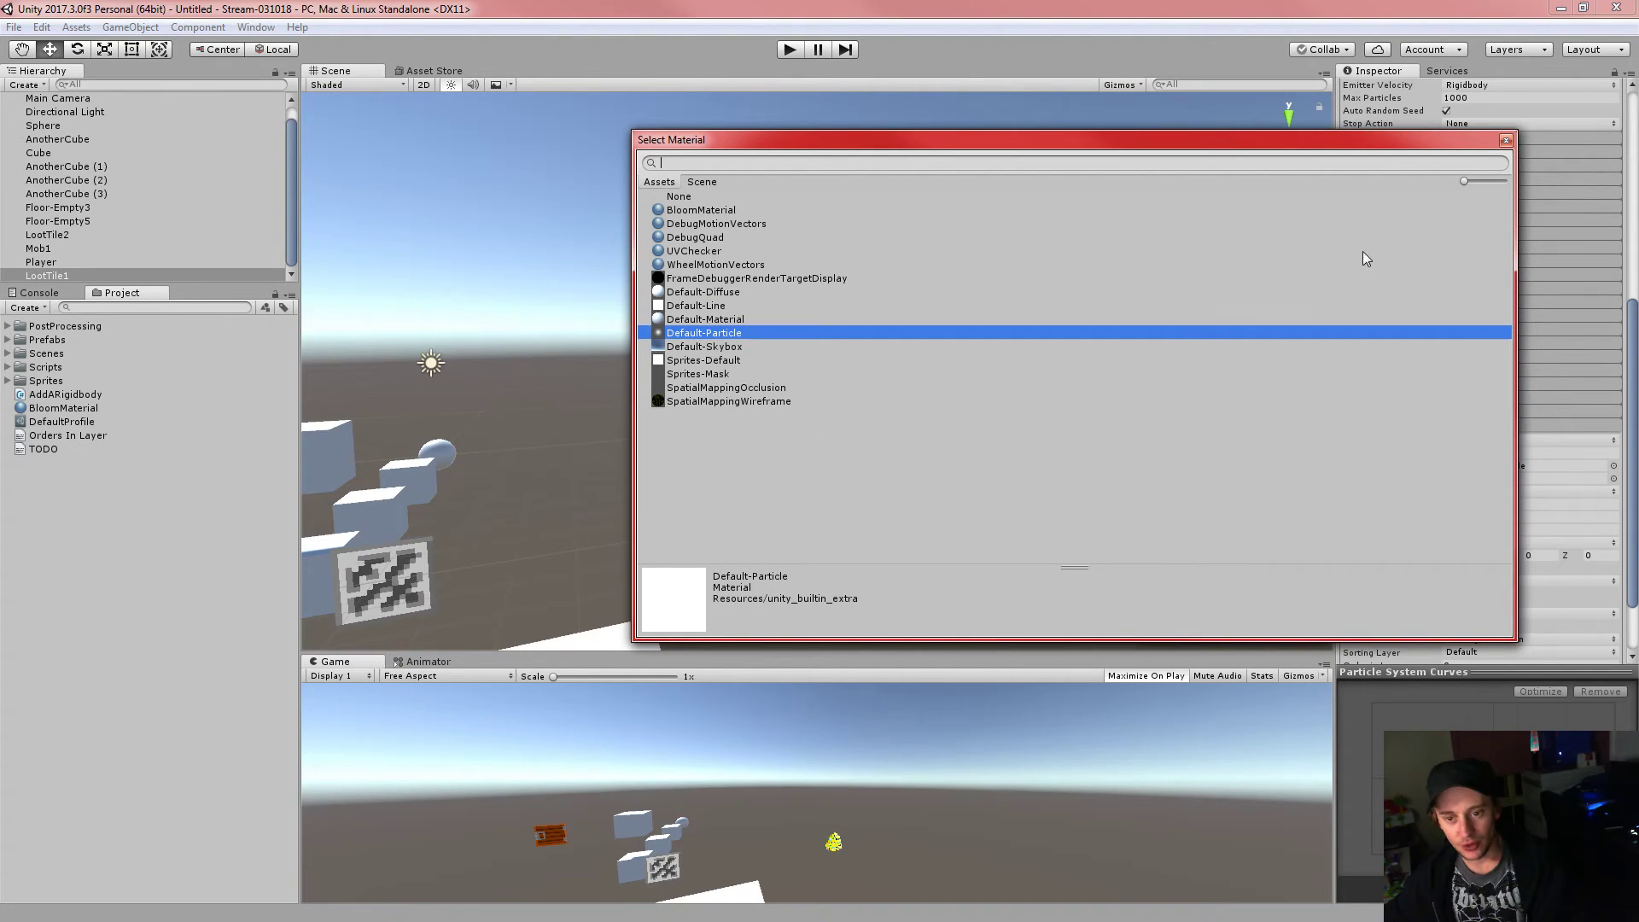
click(1505, 141)
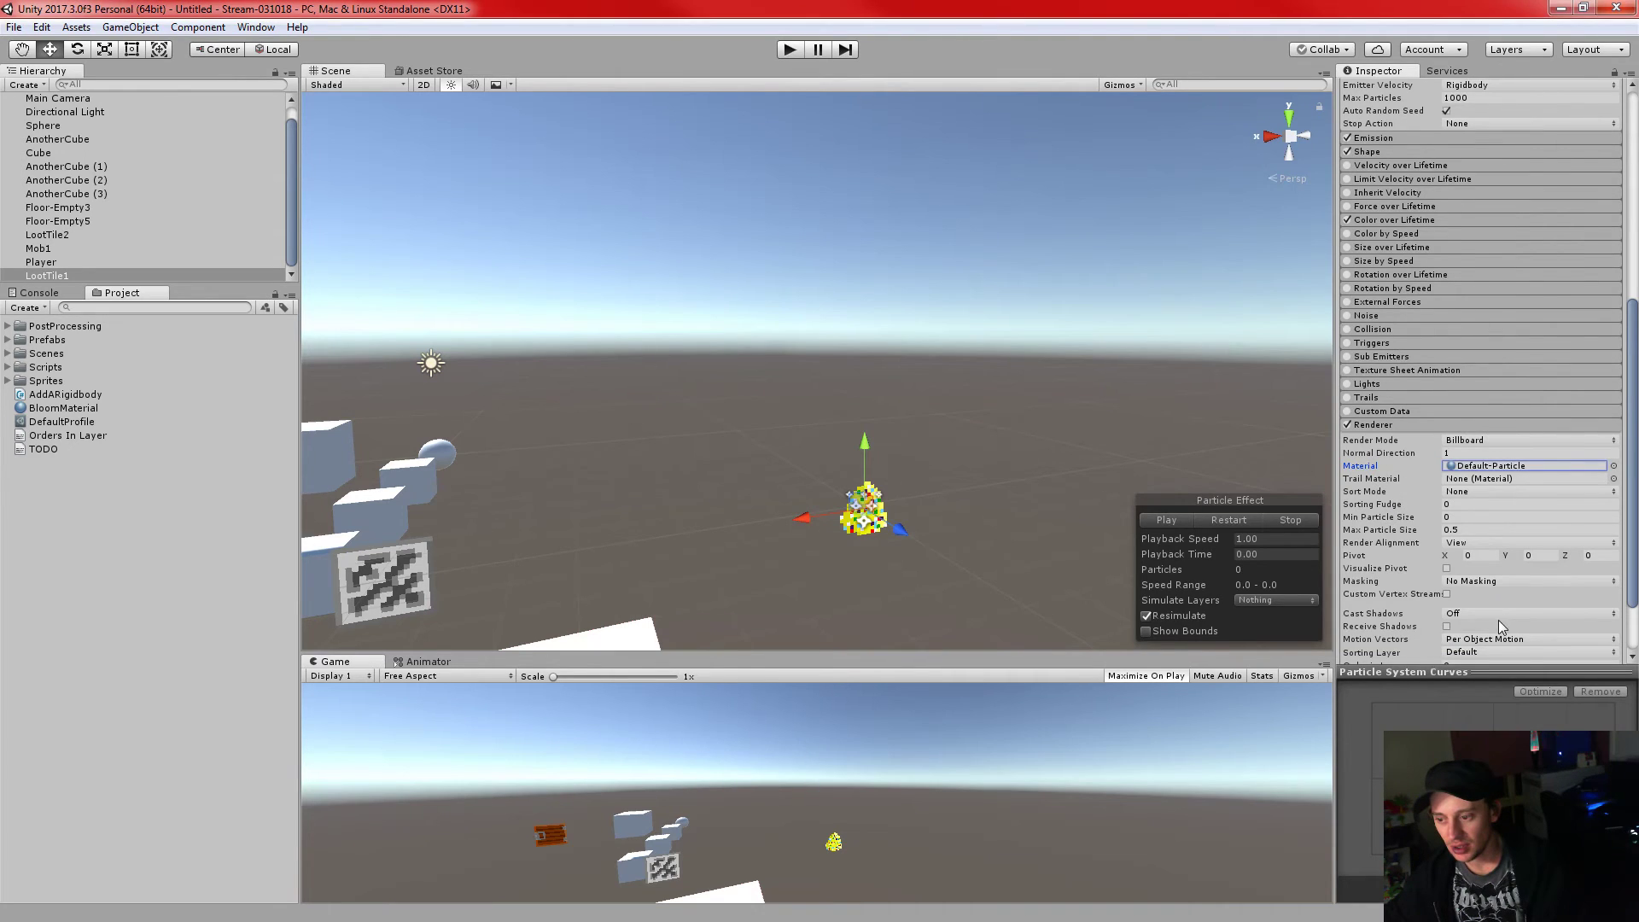
scroll(1500, 618, down, 3)
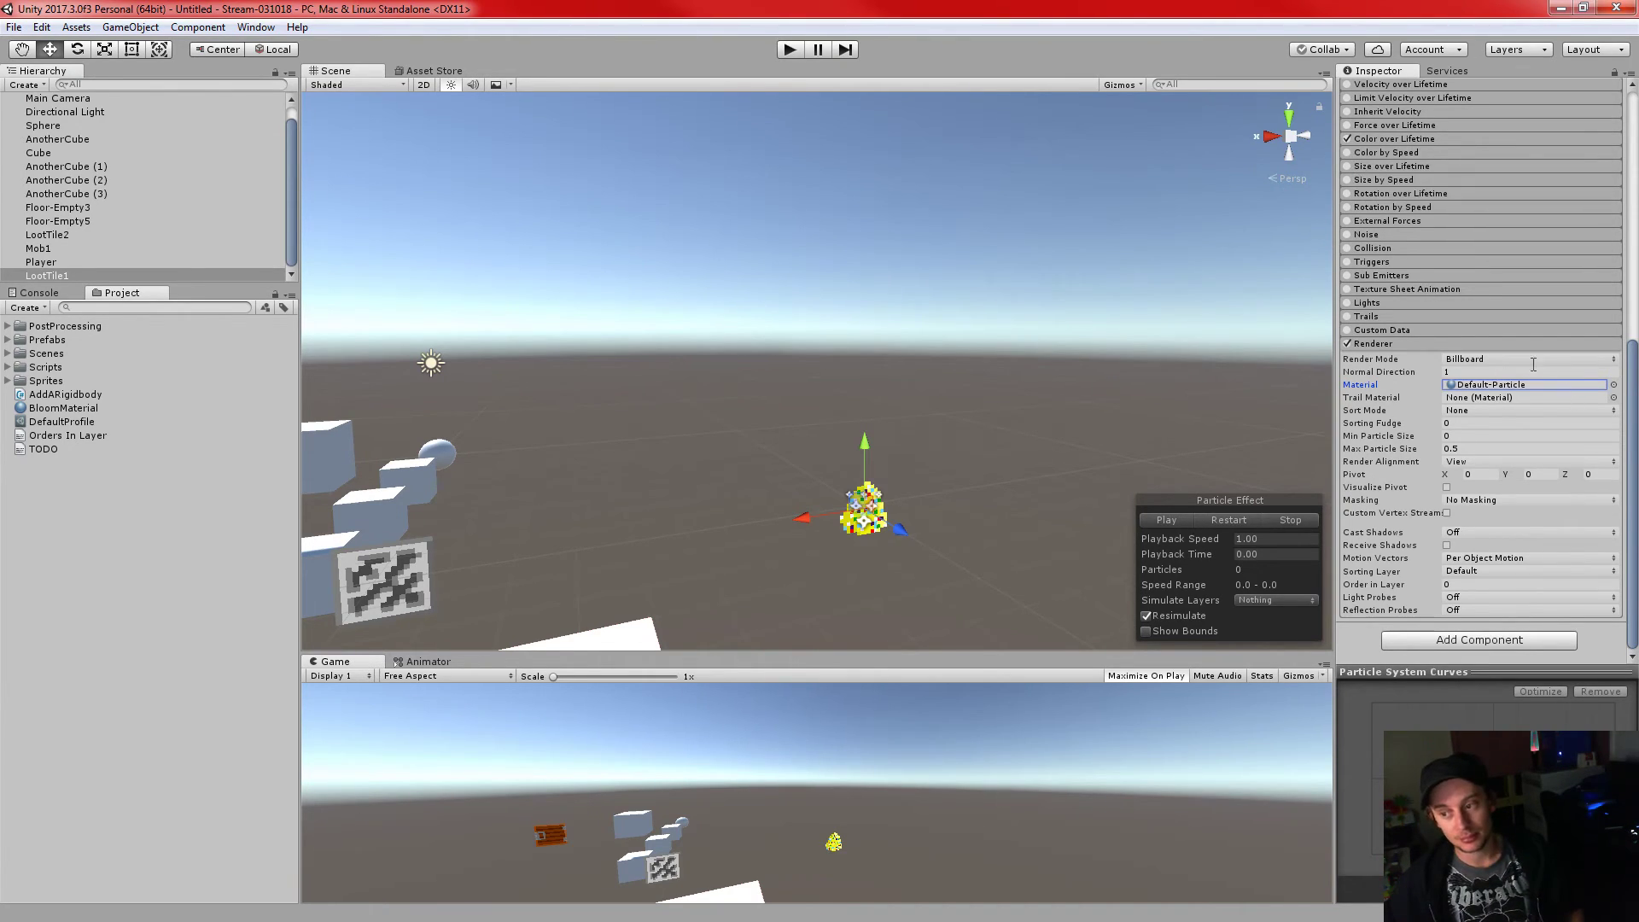
click(1613, 385)
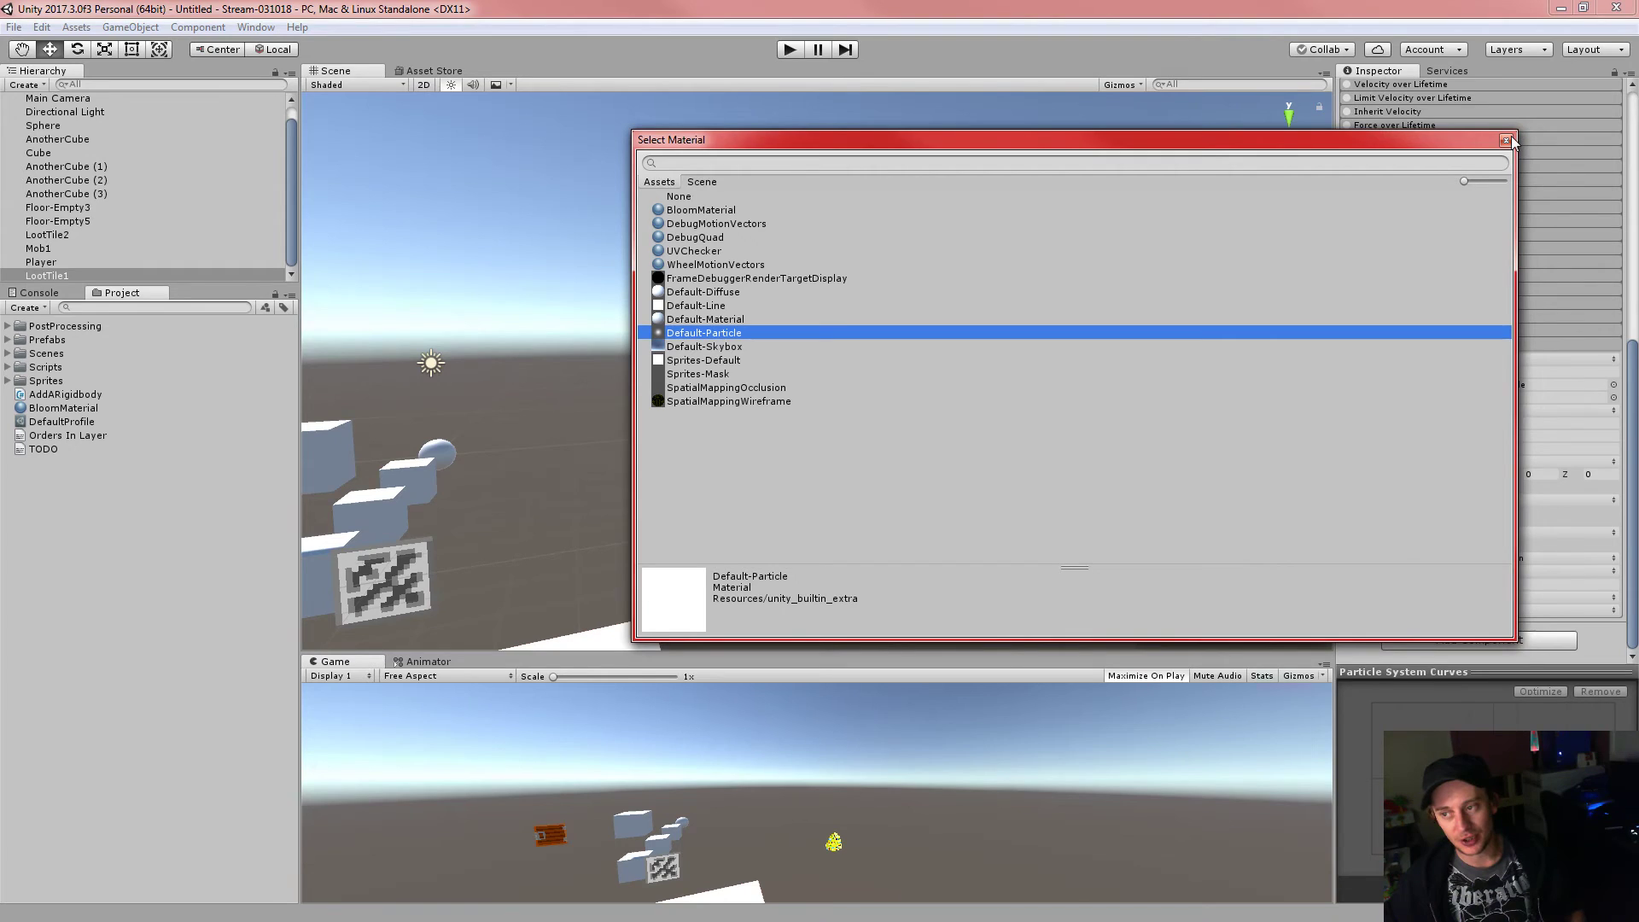
click(1505, 140)
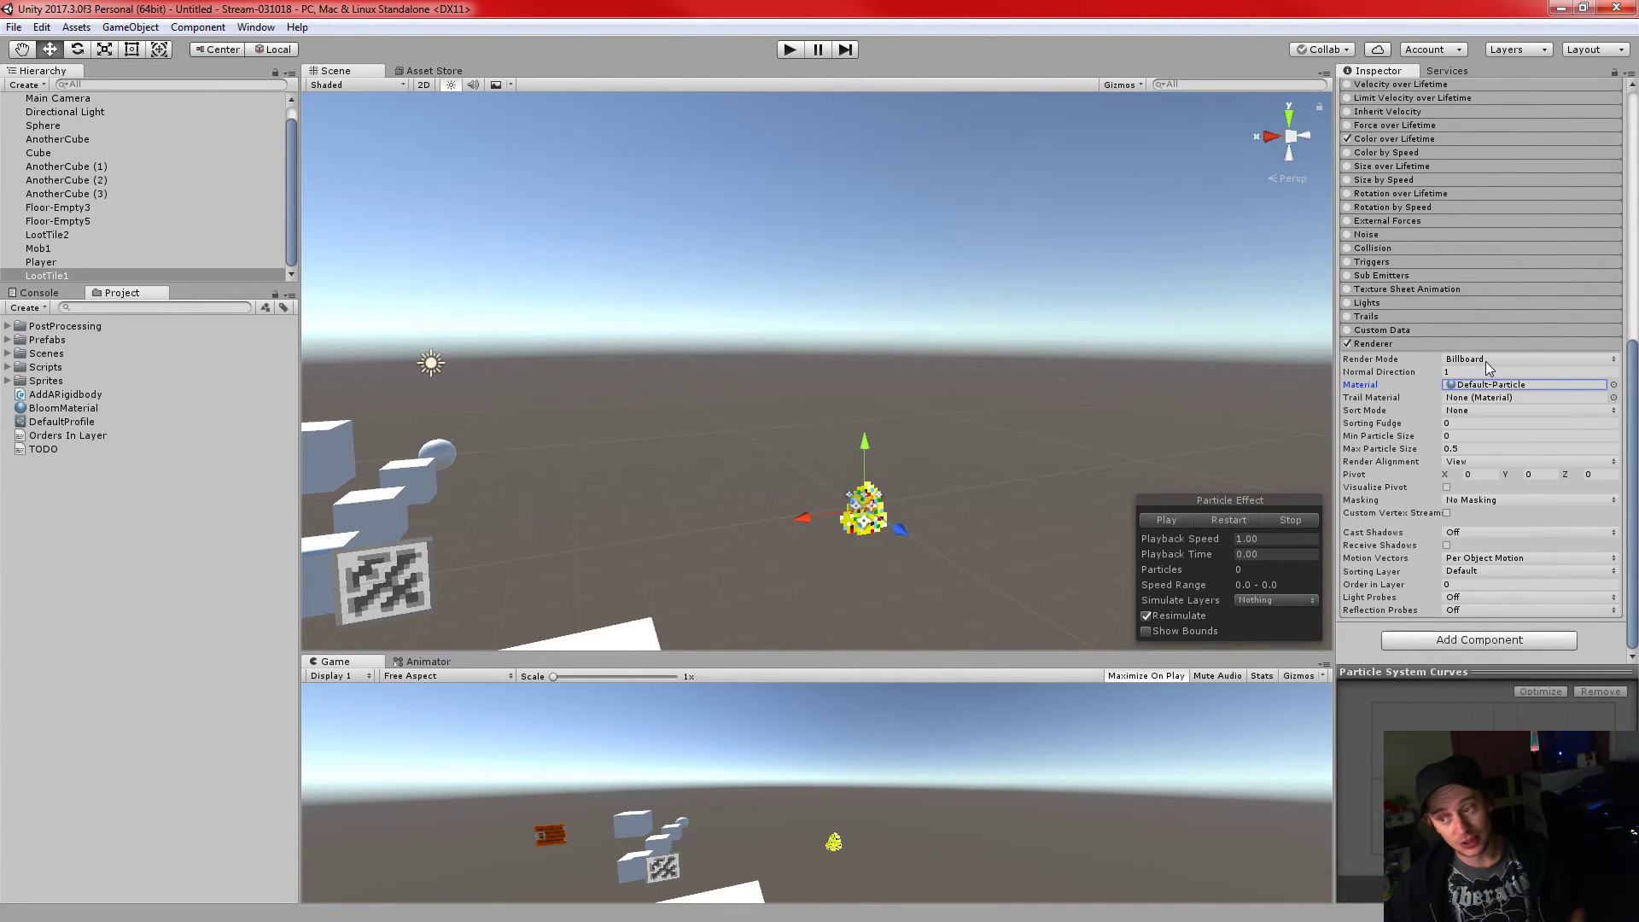
- Switch the Renderer module's render mode to Mesh and preview the particles
click(1486, 361)
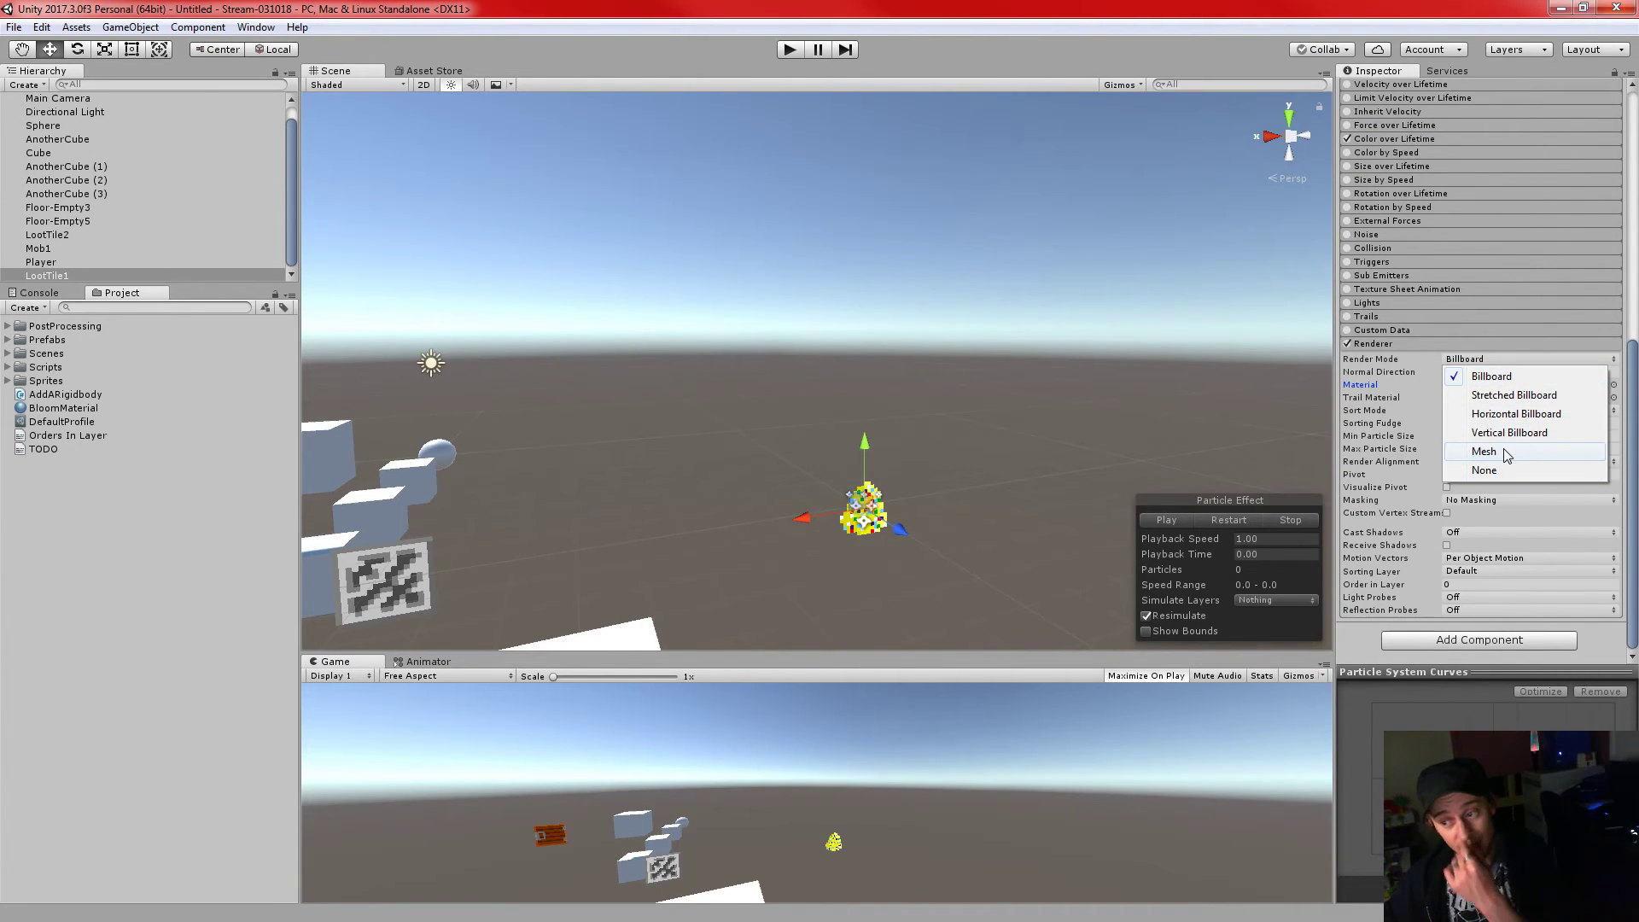
click(1485, 452)
click(1237, 519)
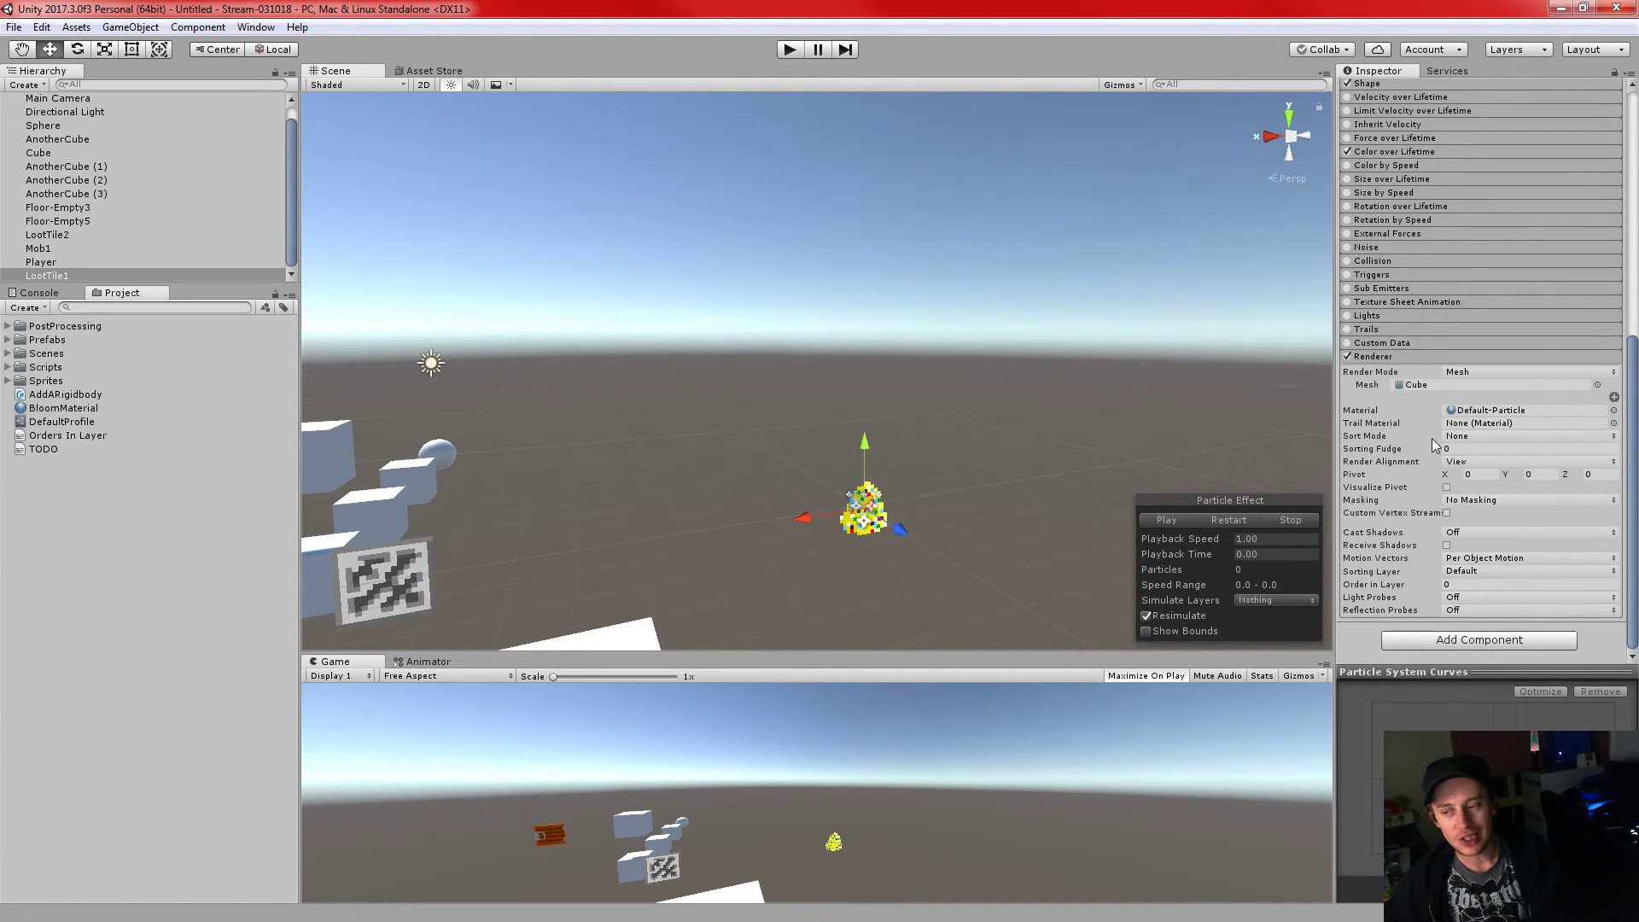
- Assign BloomMaterial as the Renderer module's material and preview the particles
click(1613, 409)
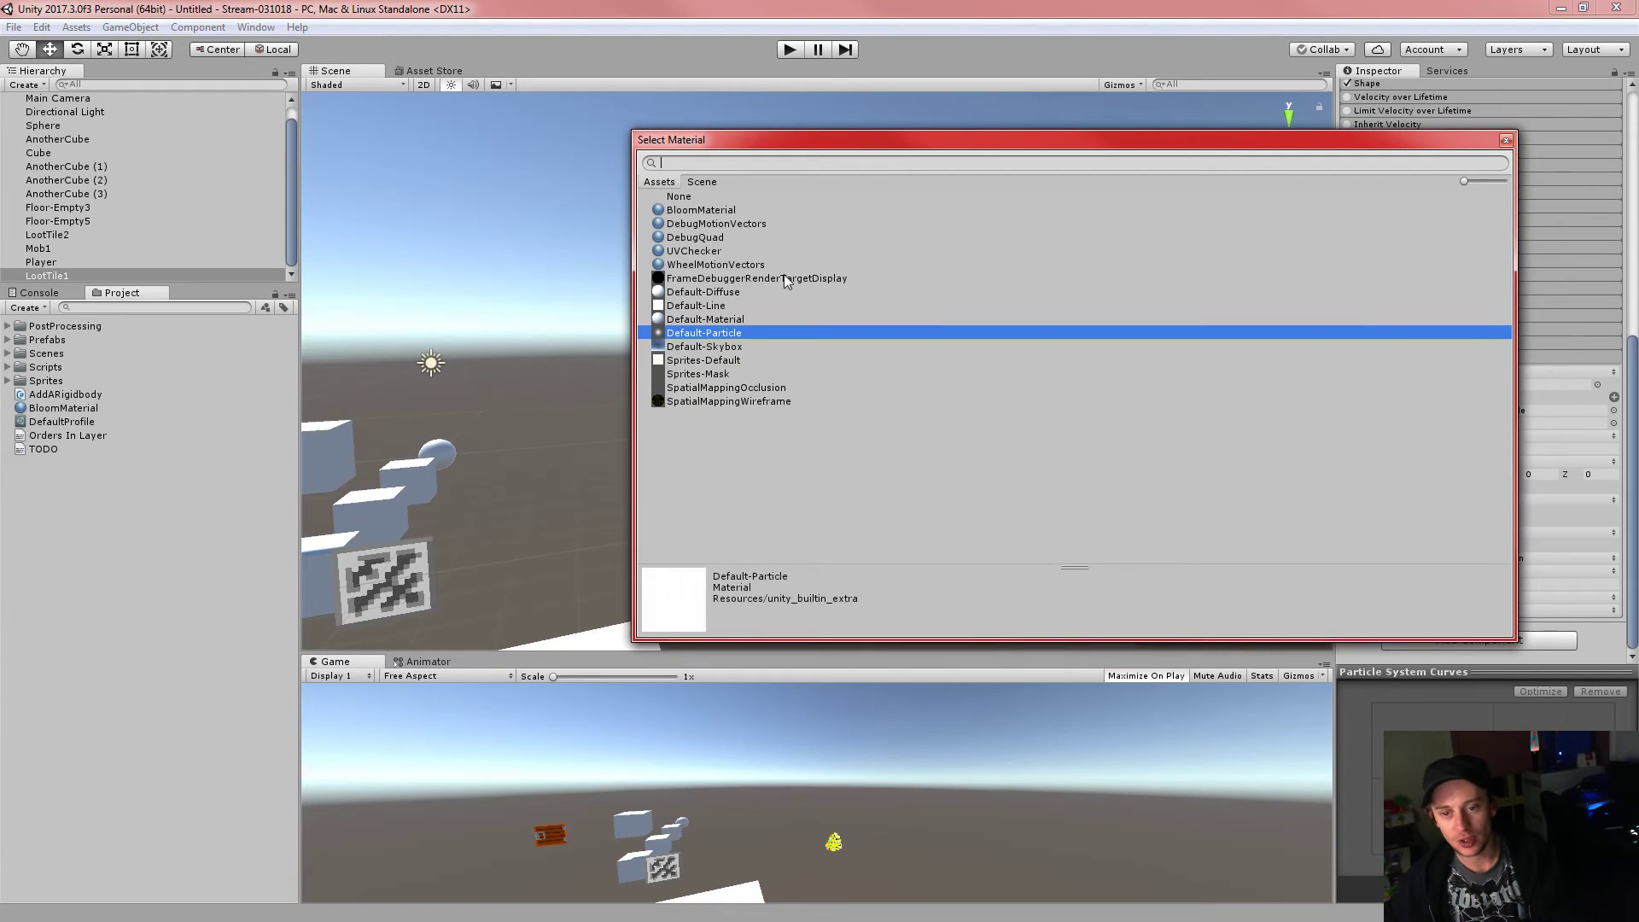
double_click(702, 210)
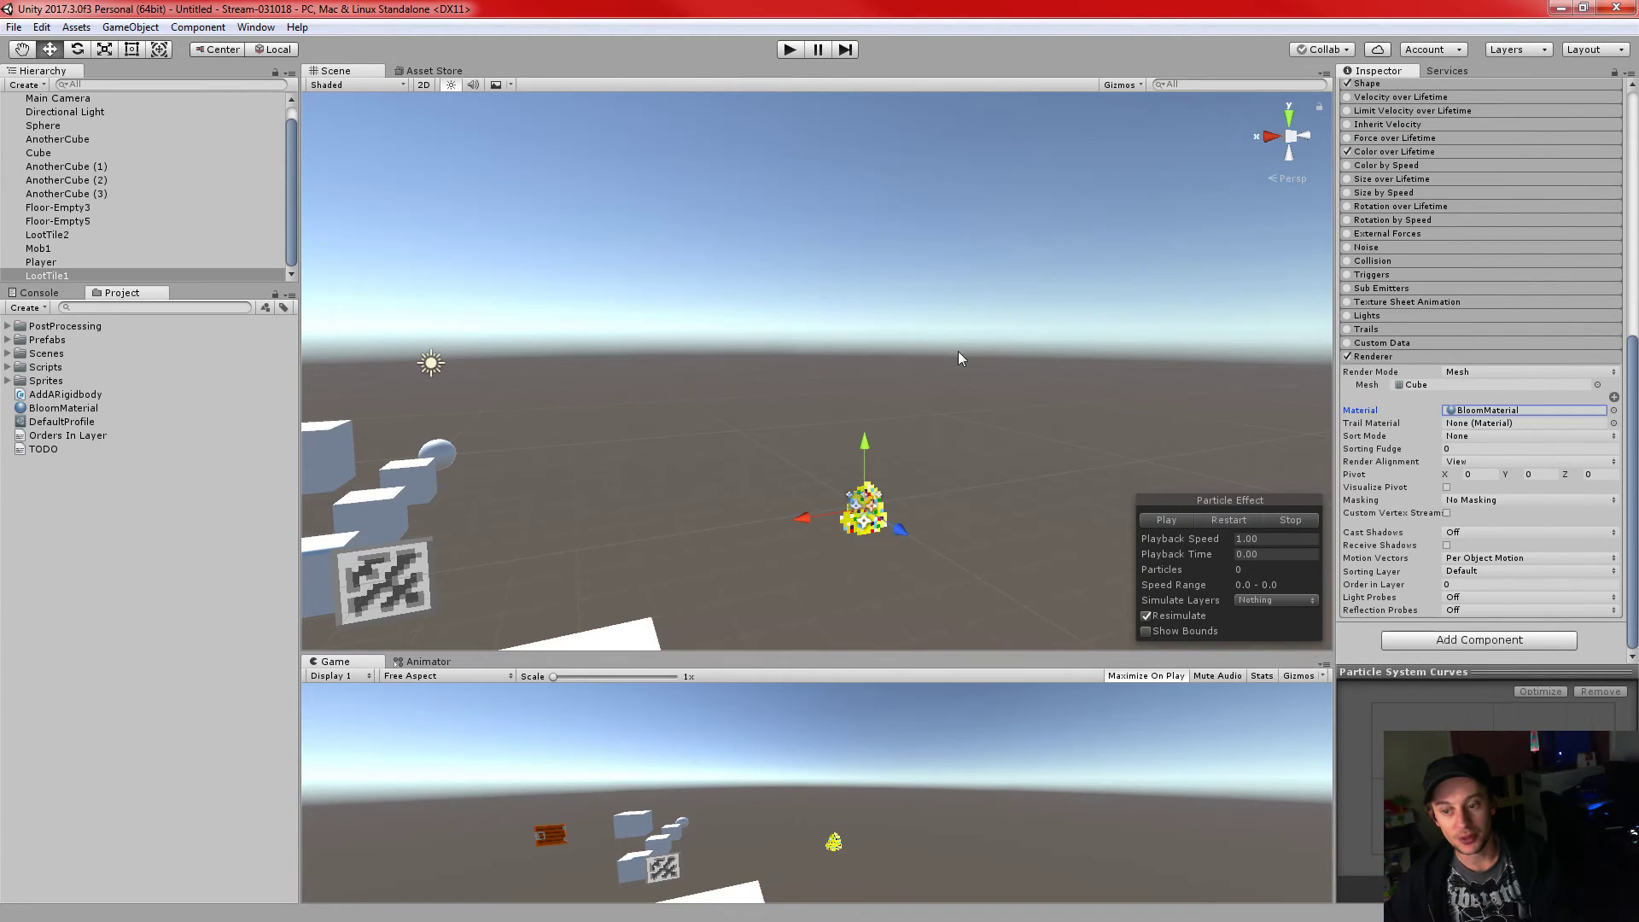
click(1229, 519)
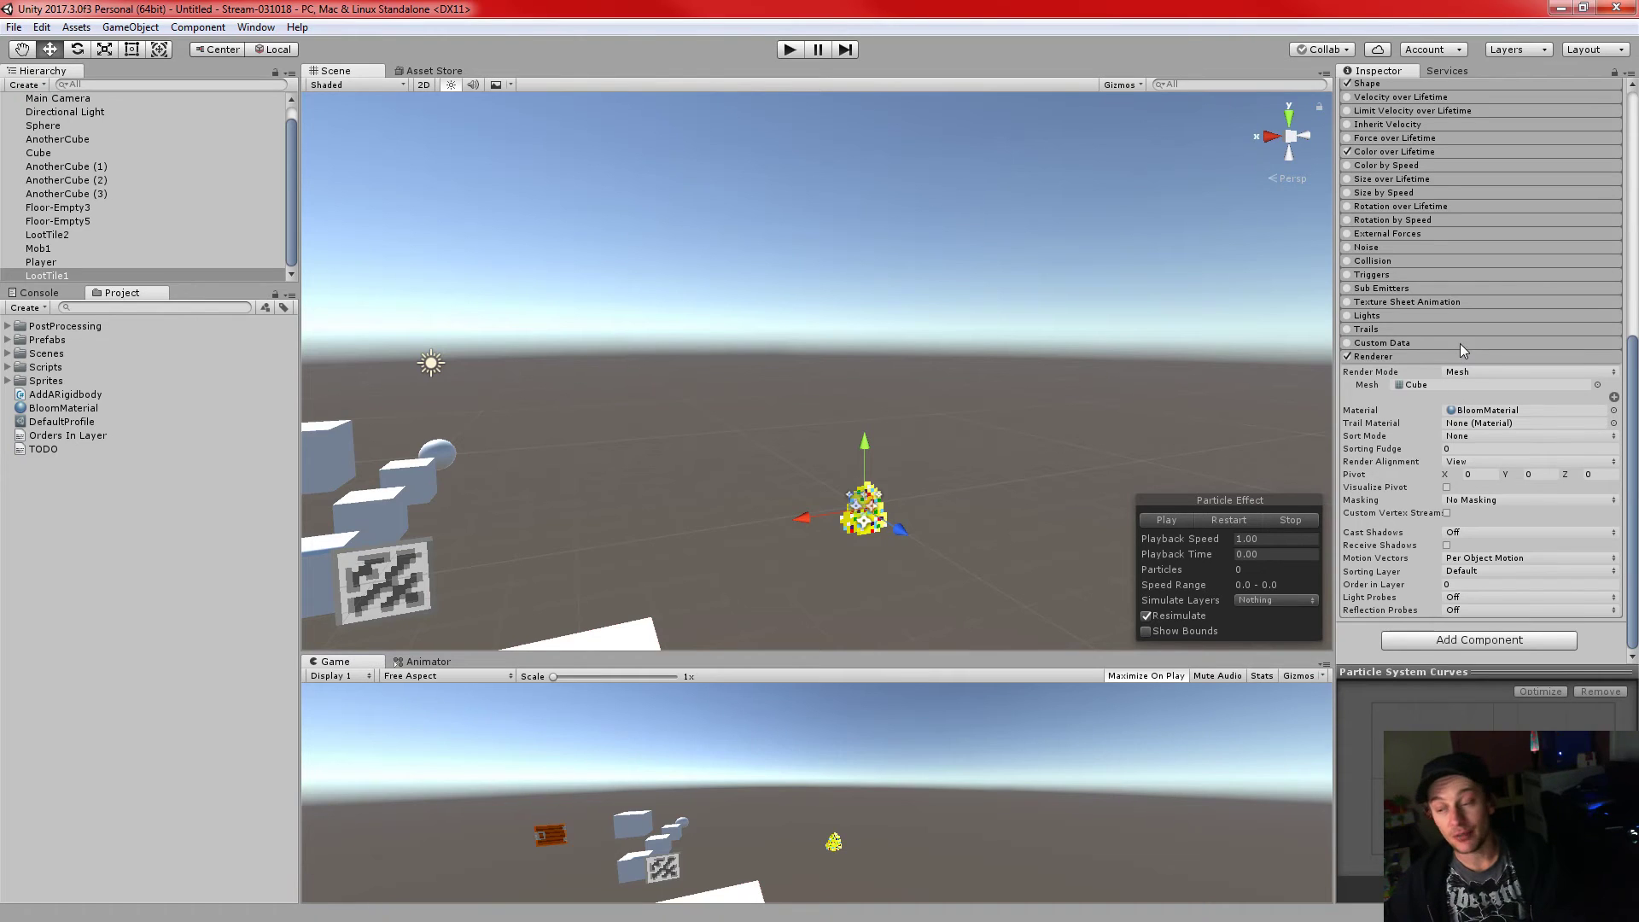
- Set the Renderer module's render mode back to Billboard and replay the particle effect
click(1481, 371)
click(1487, 383)
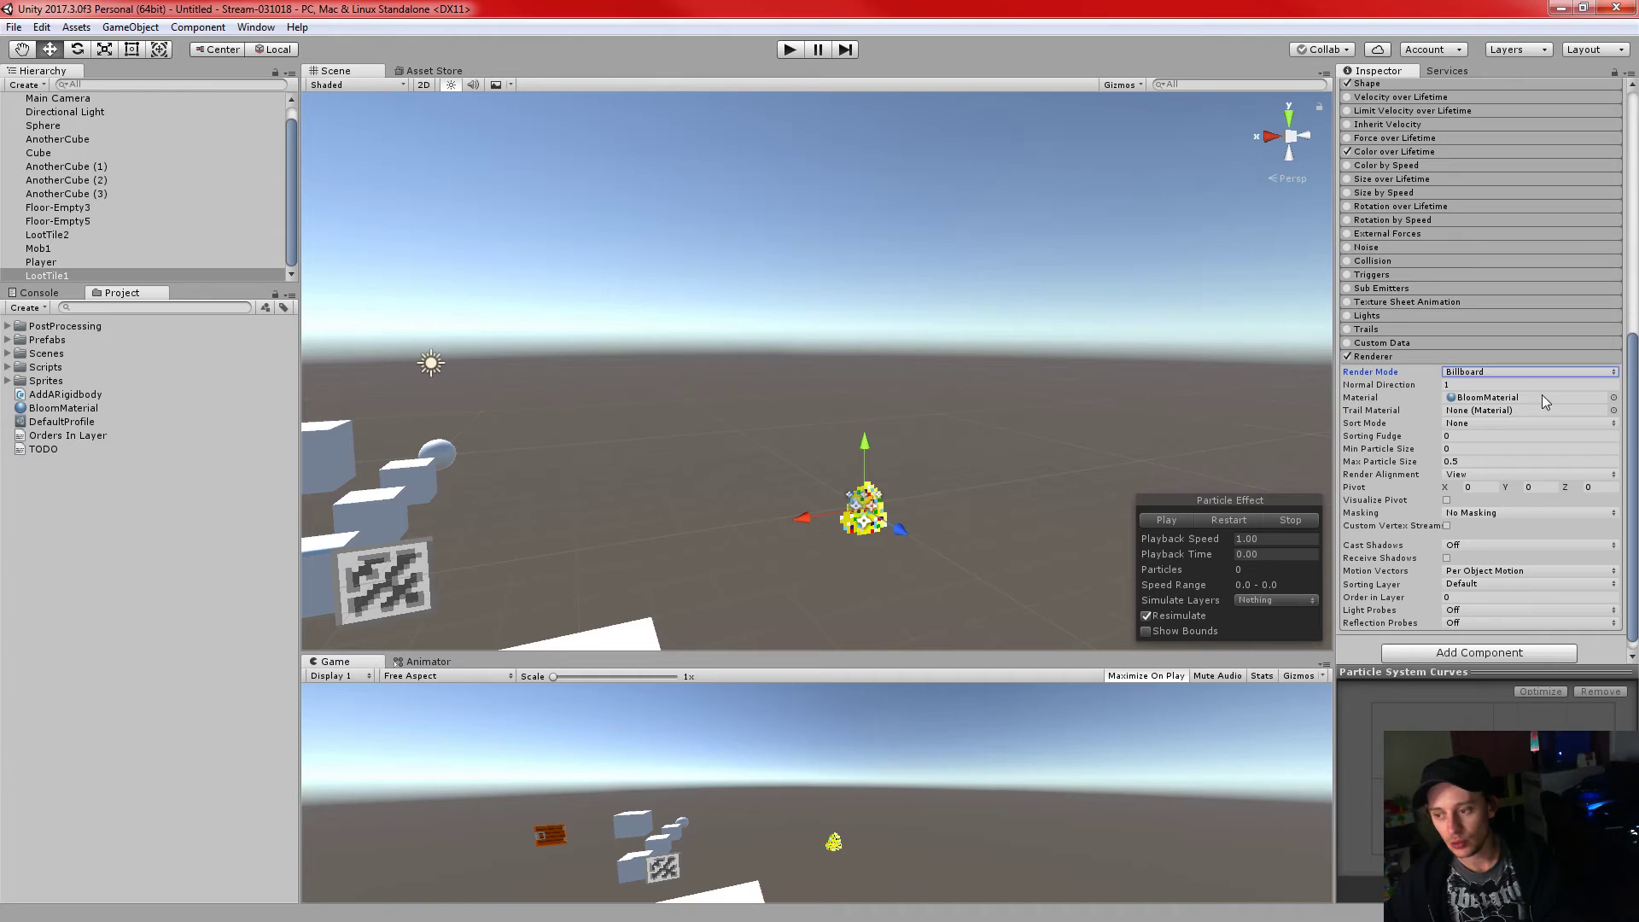
click(1229, 520)
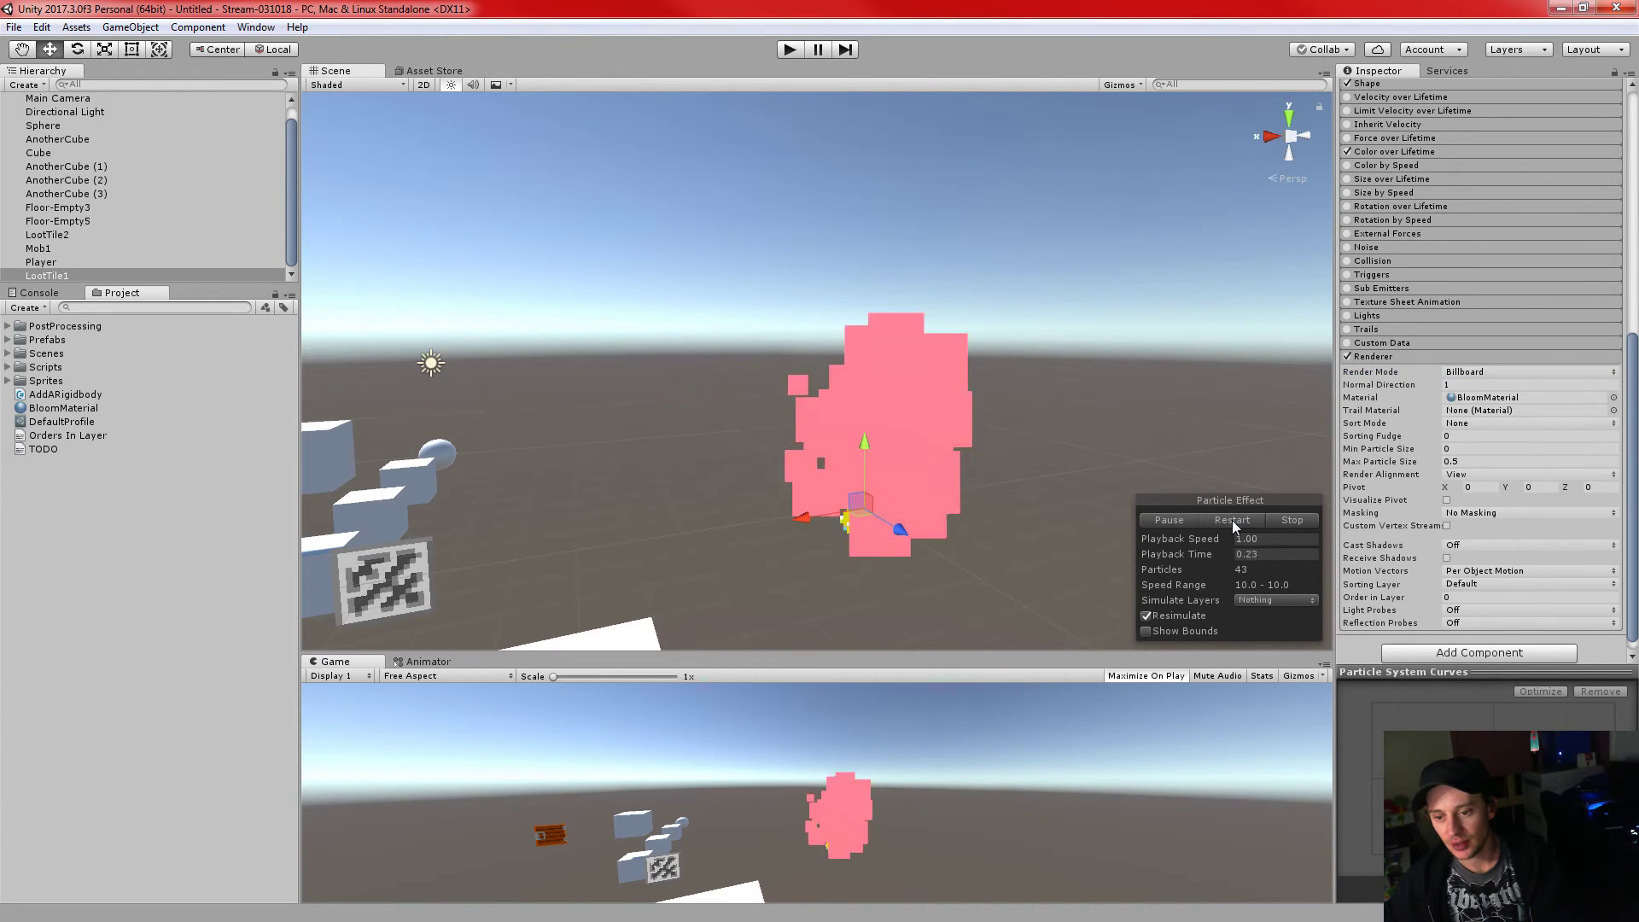
- Assign Default-Particle as the Renderer module's material
click(1613, 397)
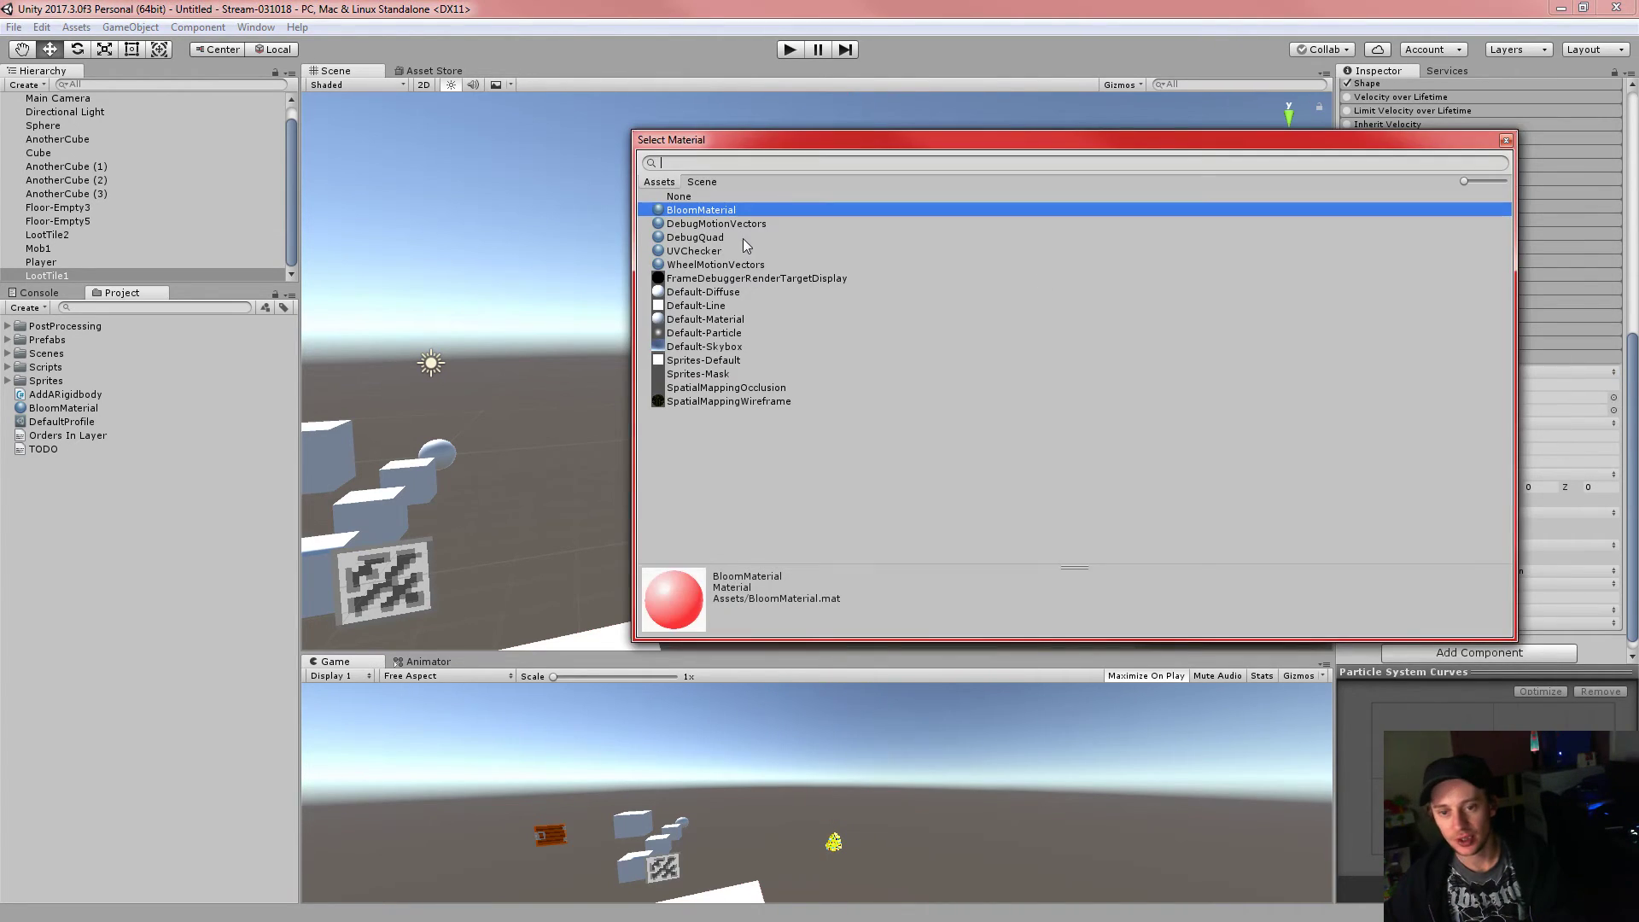
double_click(706, 337)
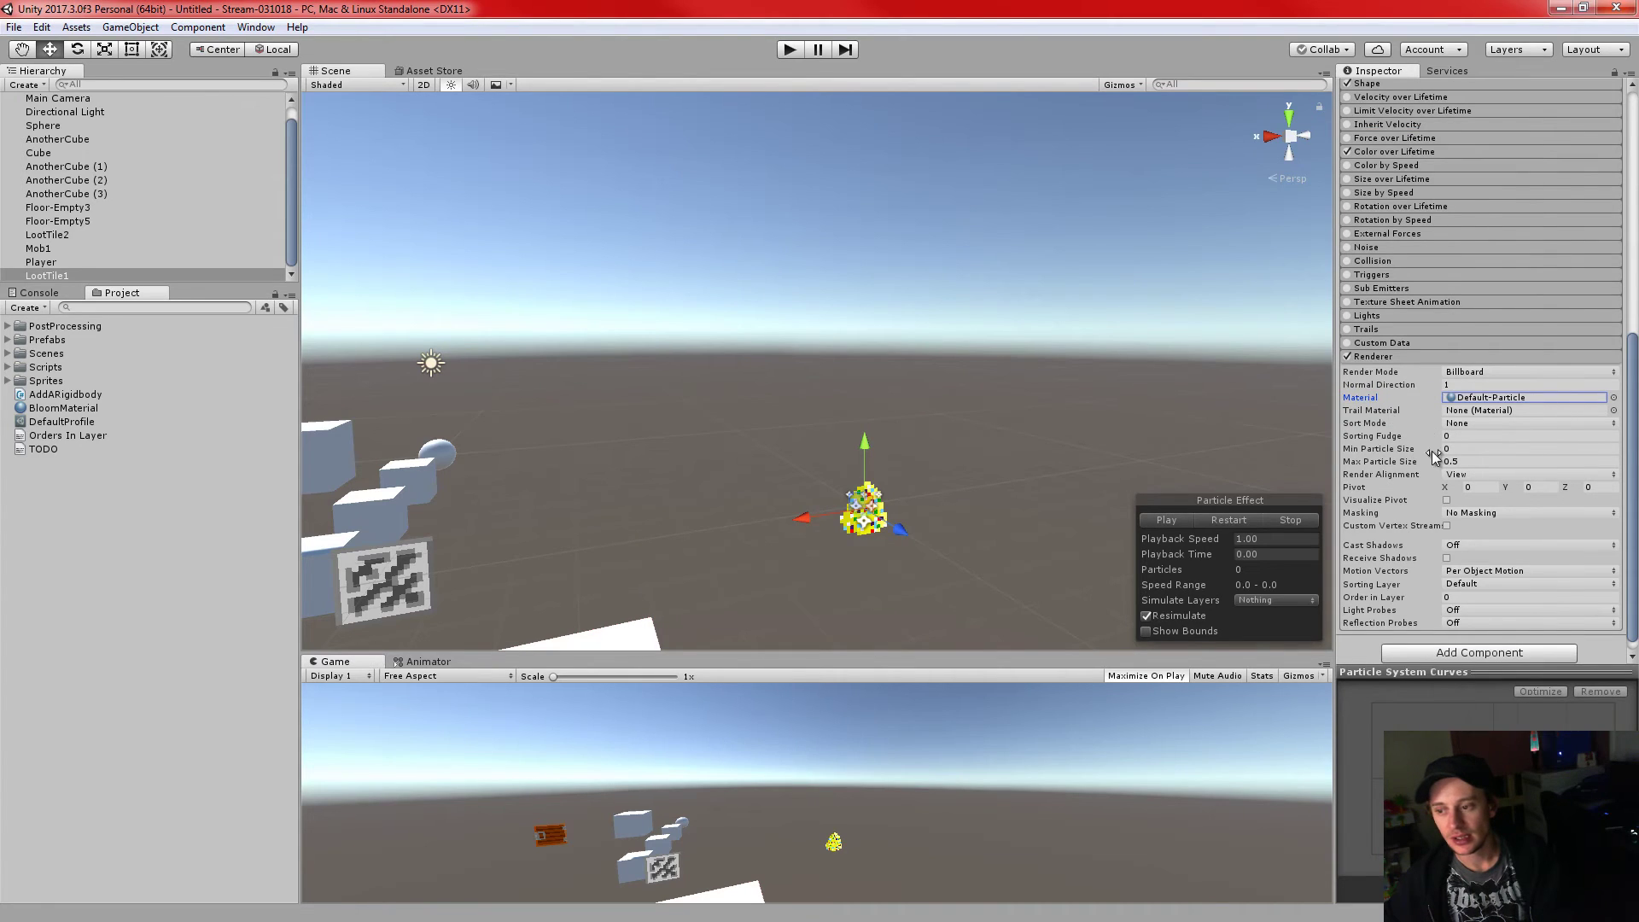
scroll(1451, 427, up, 5)
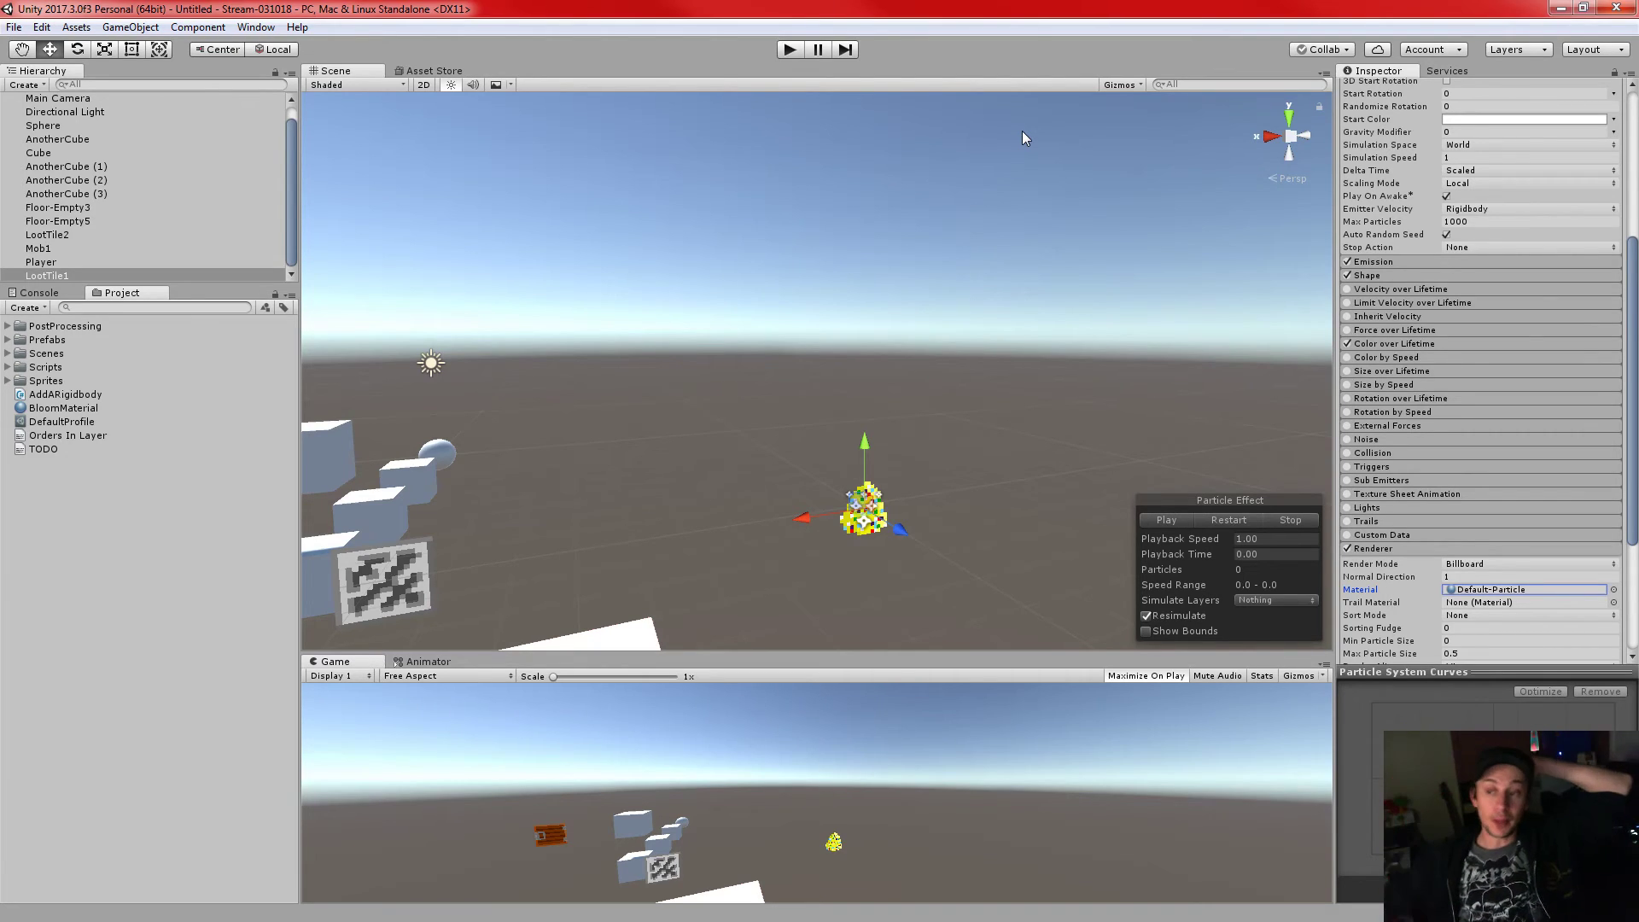
scroll(1455, 333, up, 5)
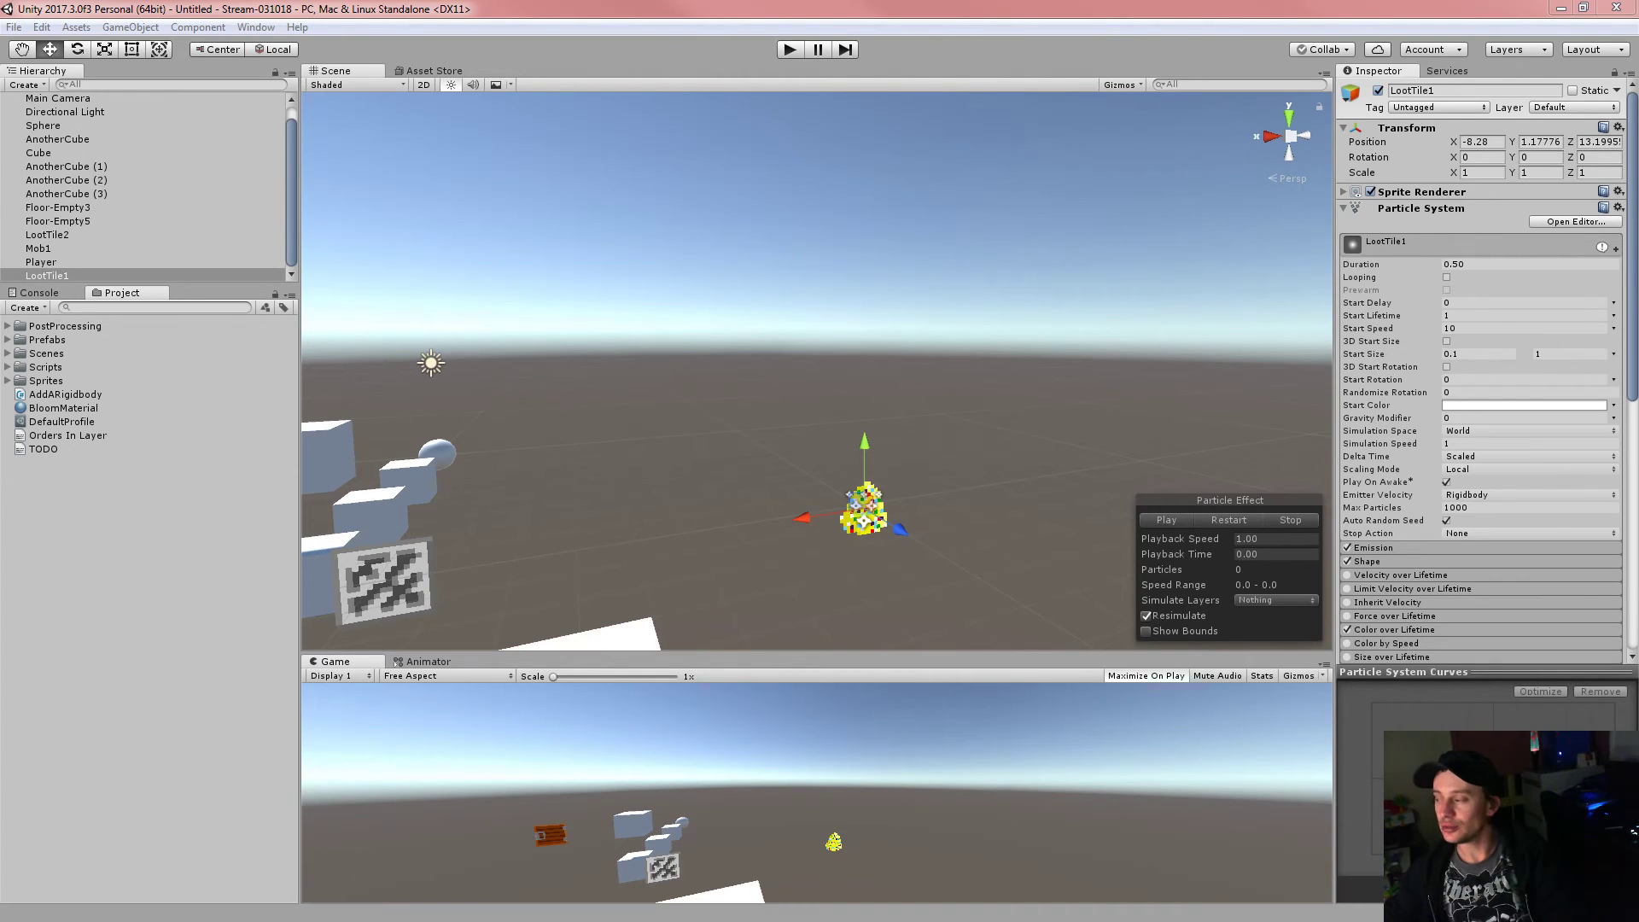
click(1326, 7)
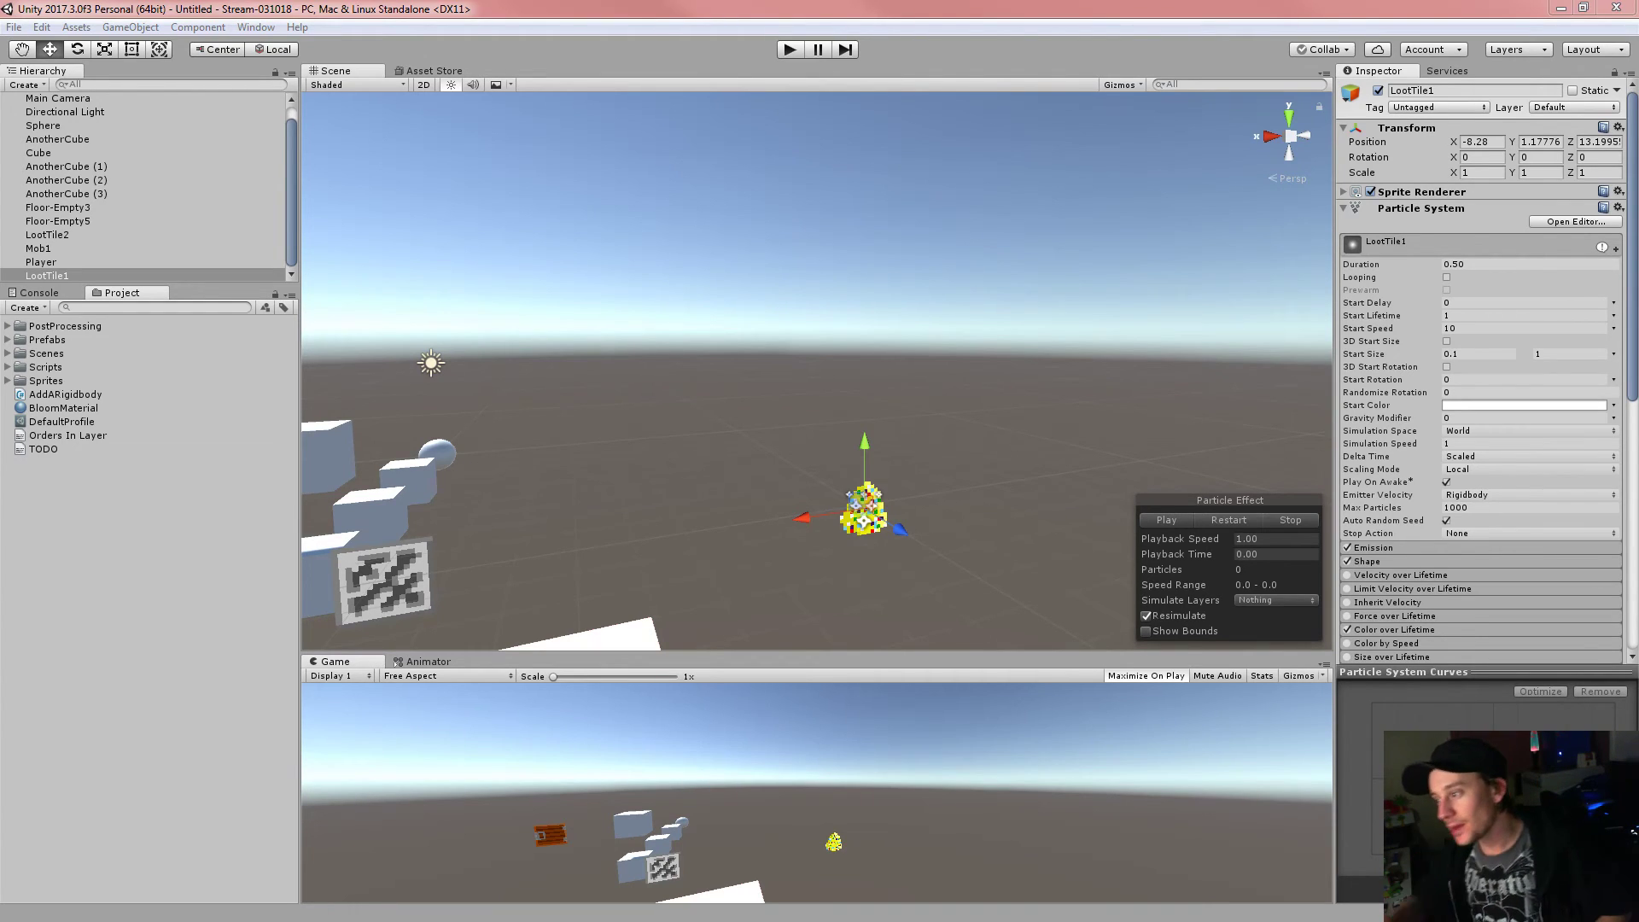
click(1036, 3)
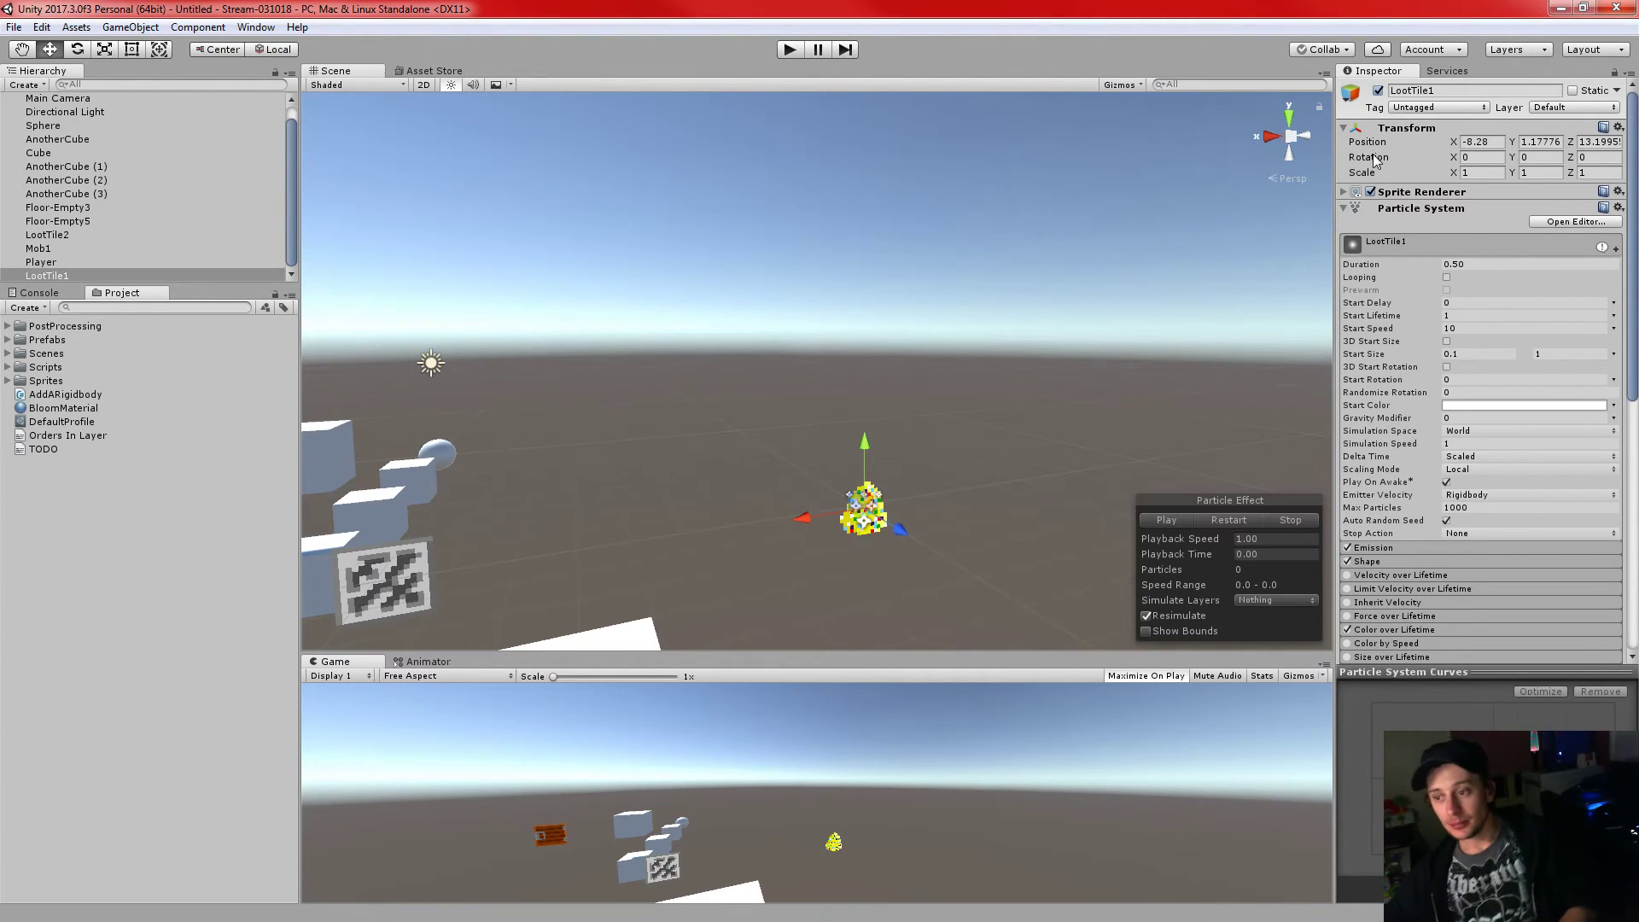
- Remove the Particle System component from LootTile1 and move the object along X to about -3.78
click(1442, 209)
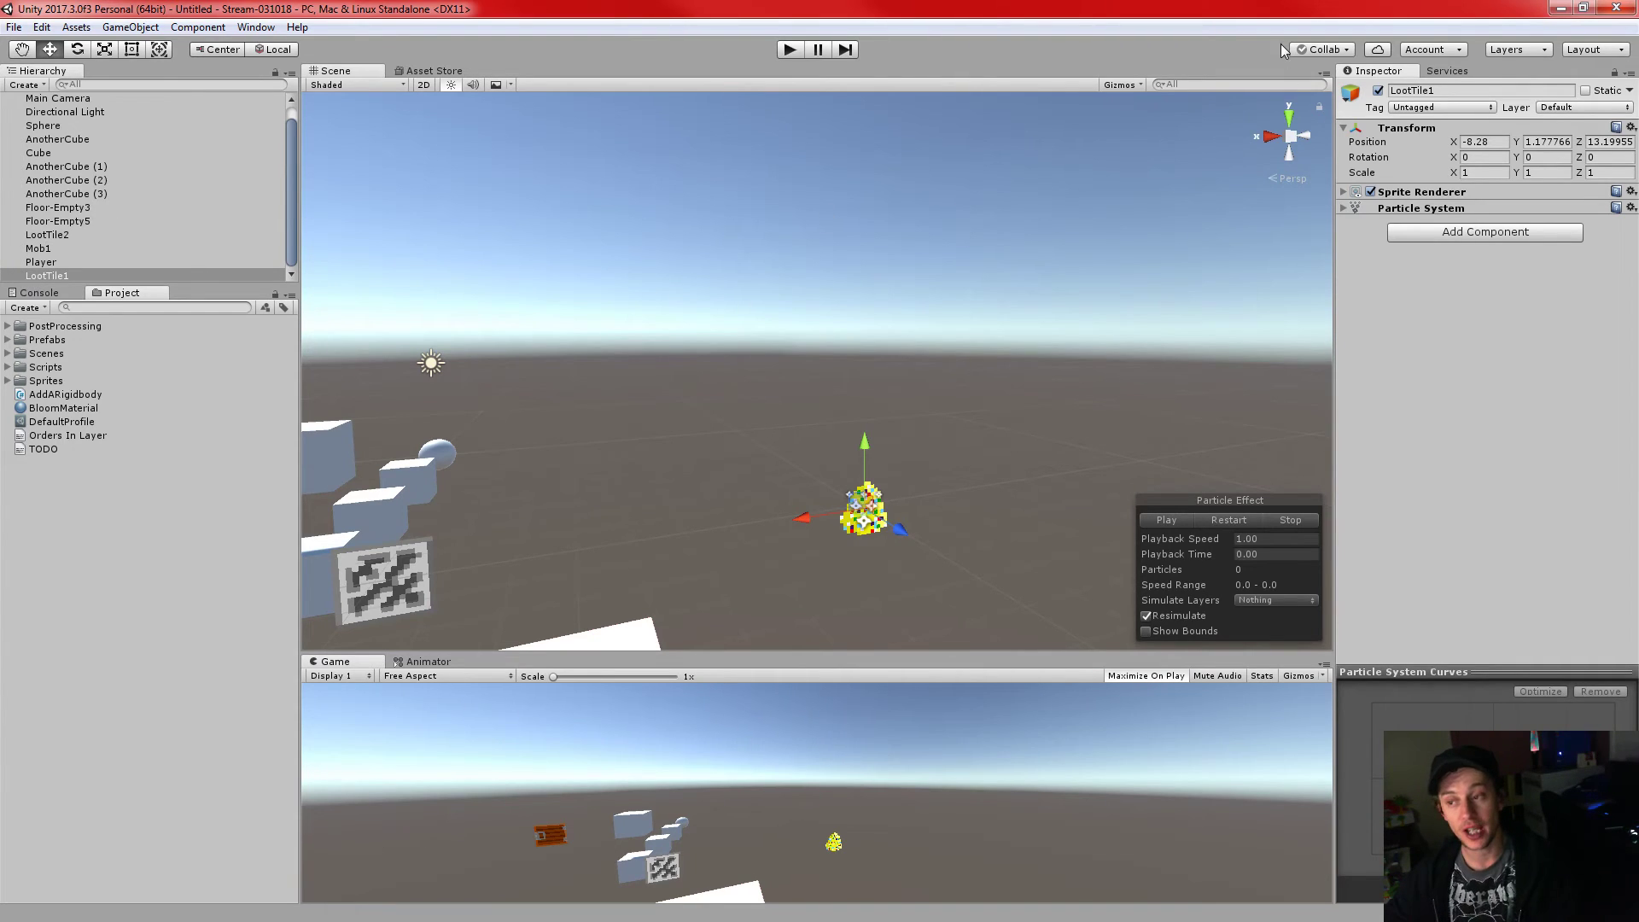
click(1631, 207)
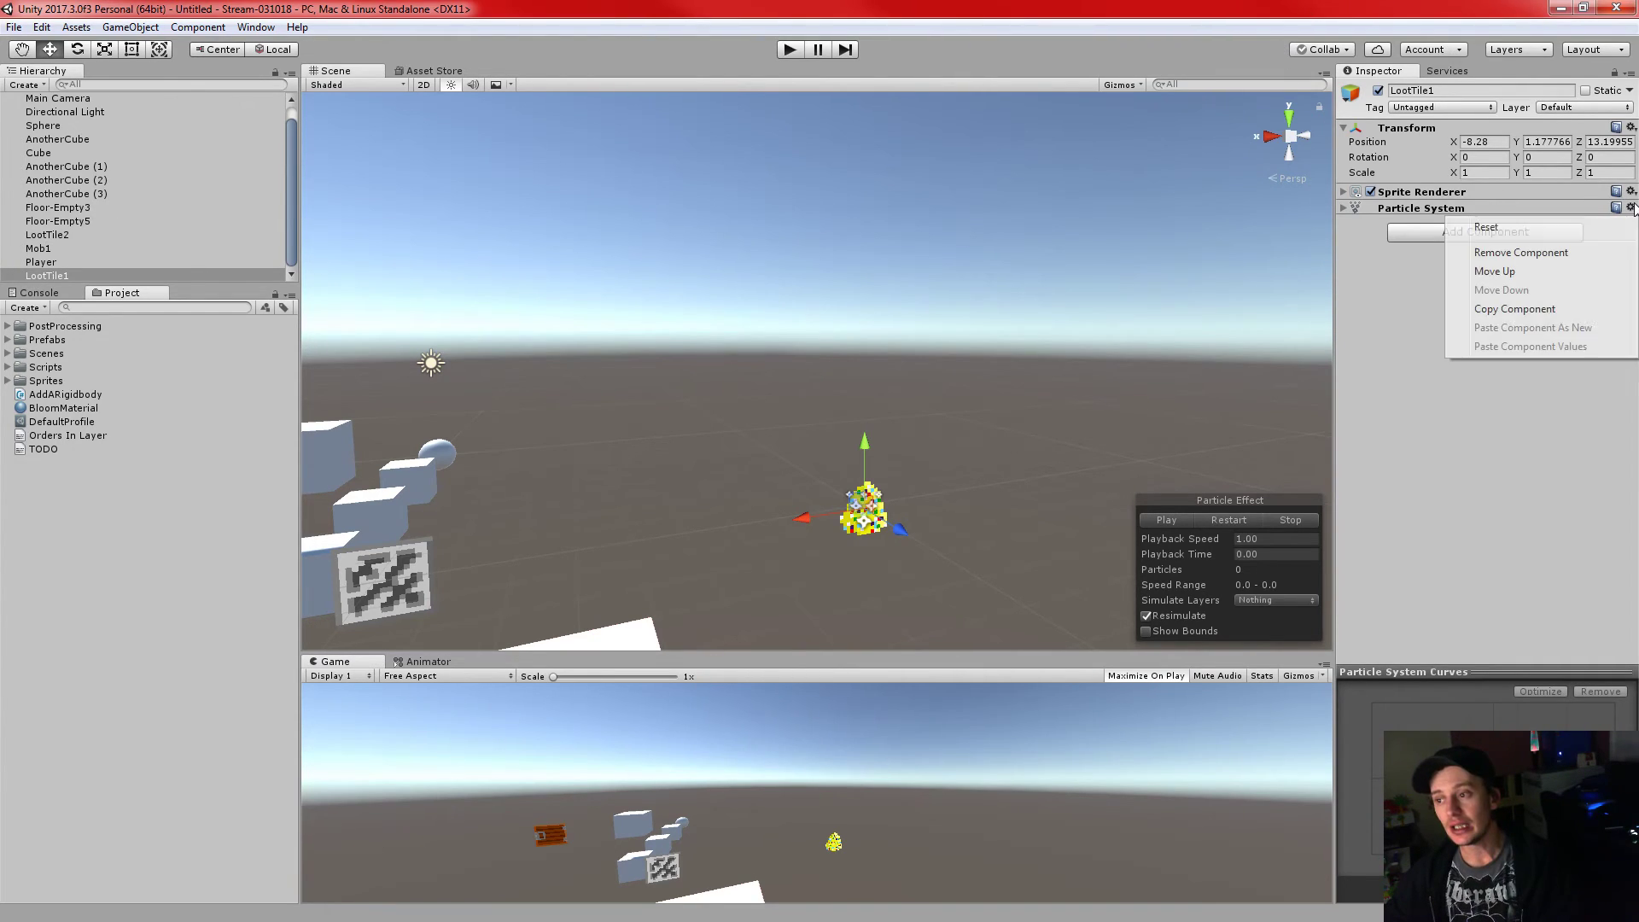
click(1521, 252)
alt+drag(883, 456, 699, 453)
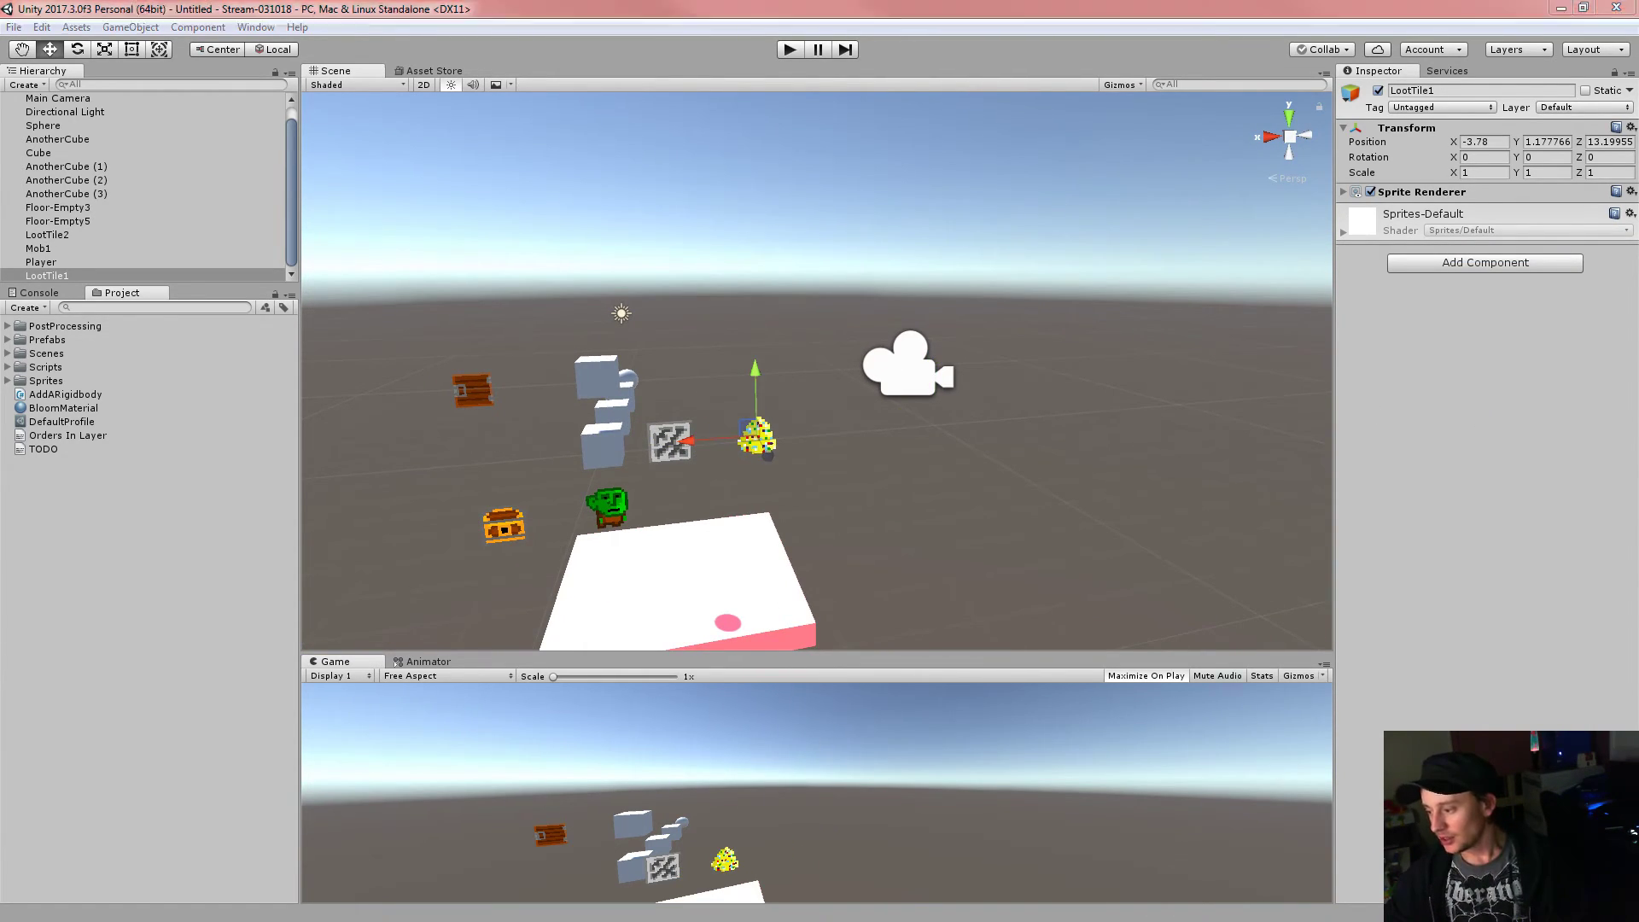
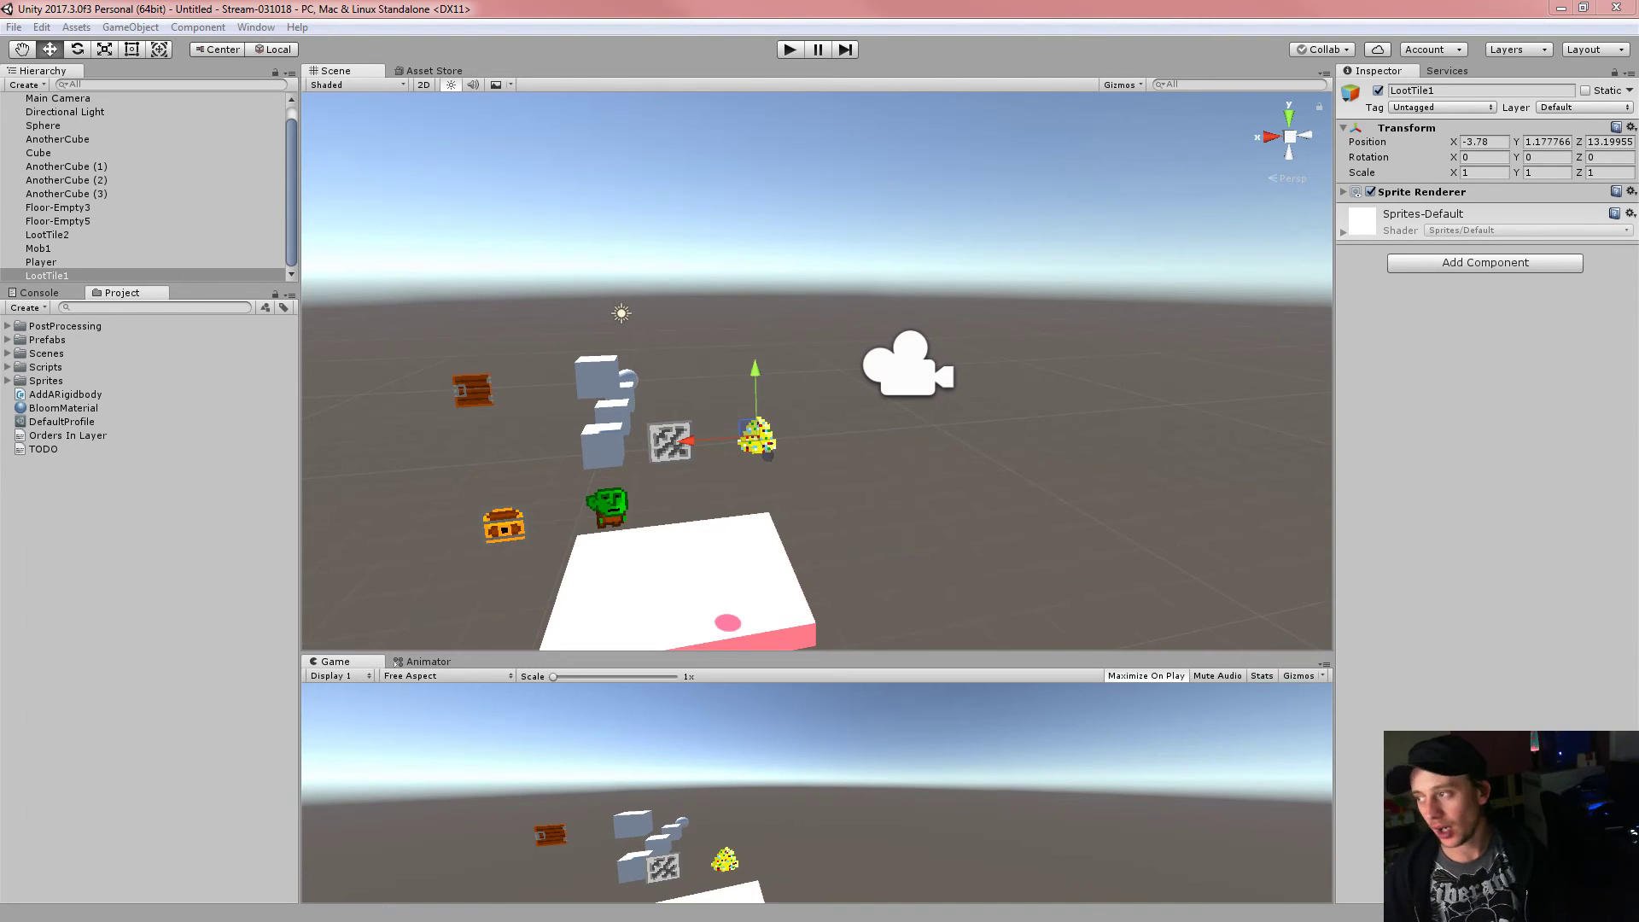
click(1421, 5)
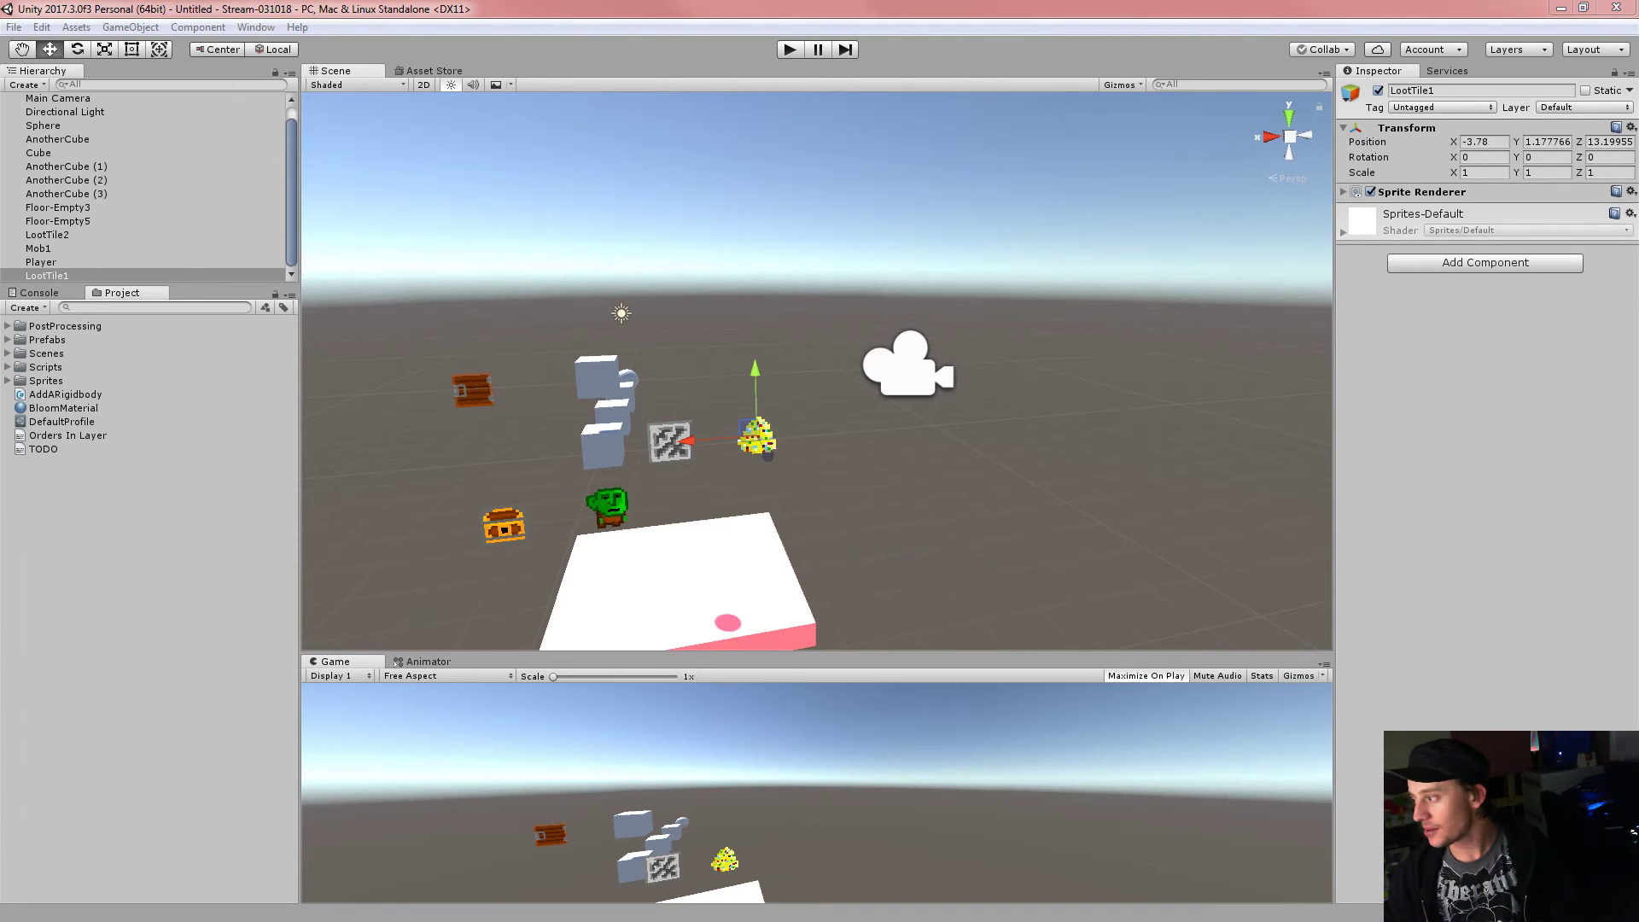
click(755, 8)
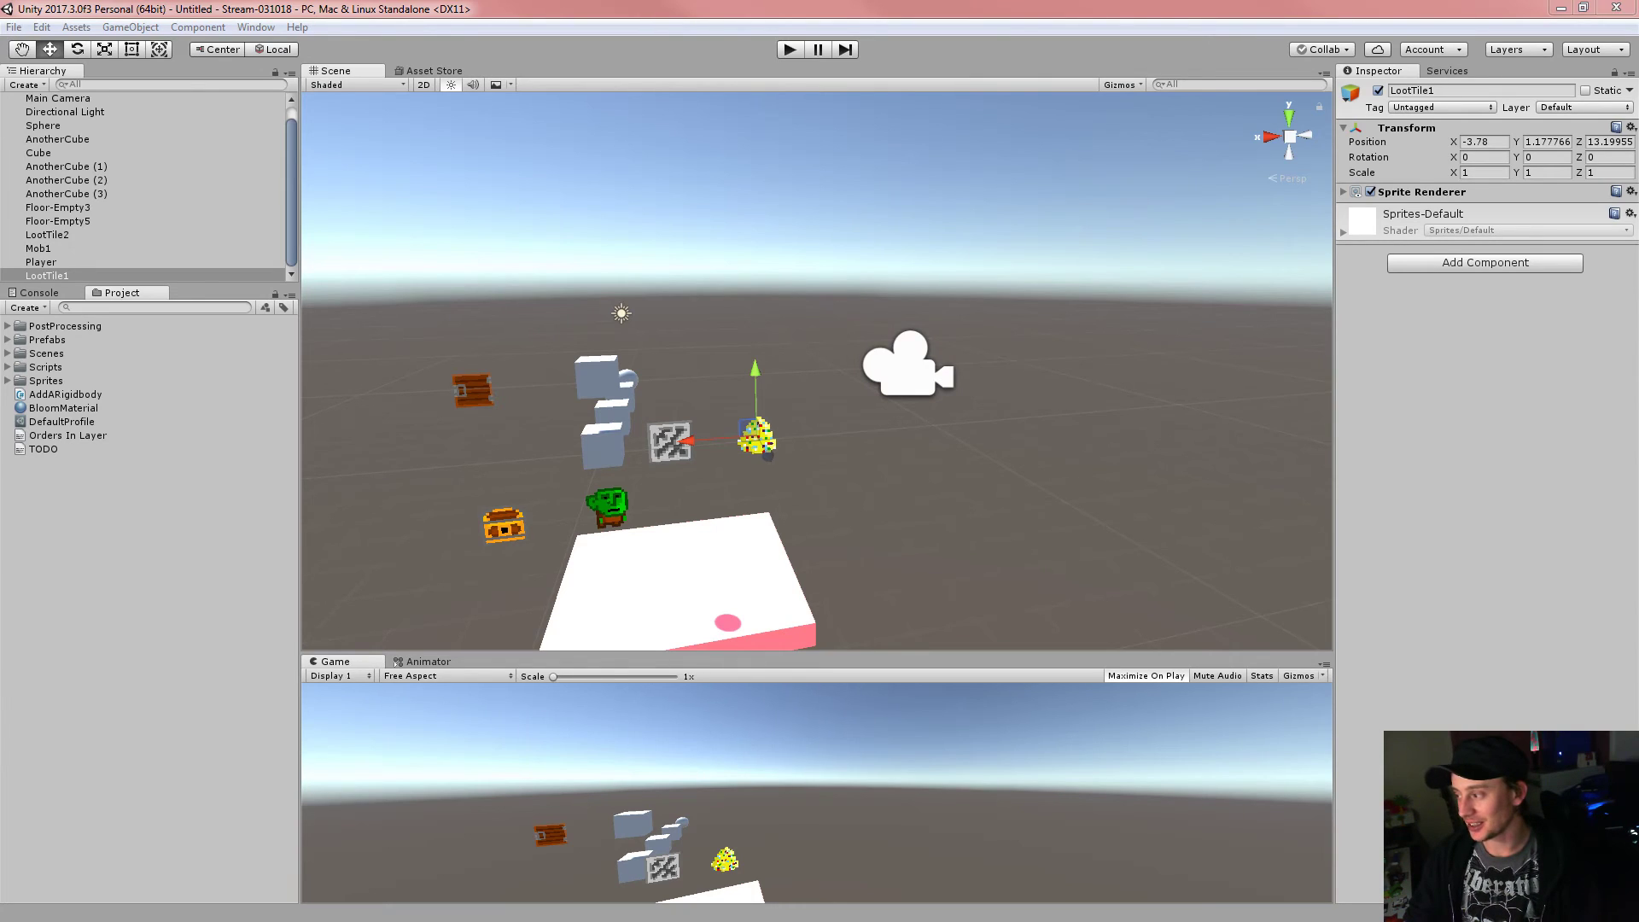
click(1056, 7)
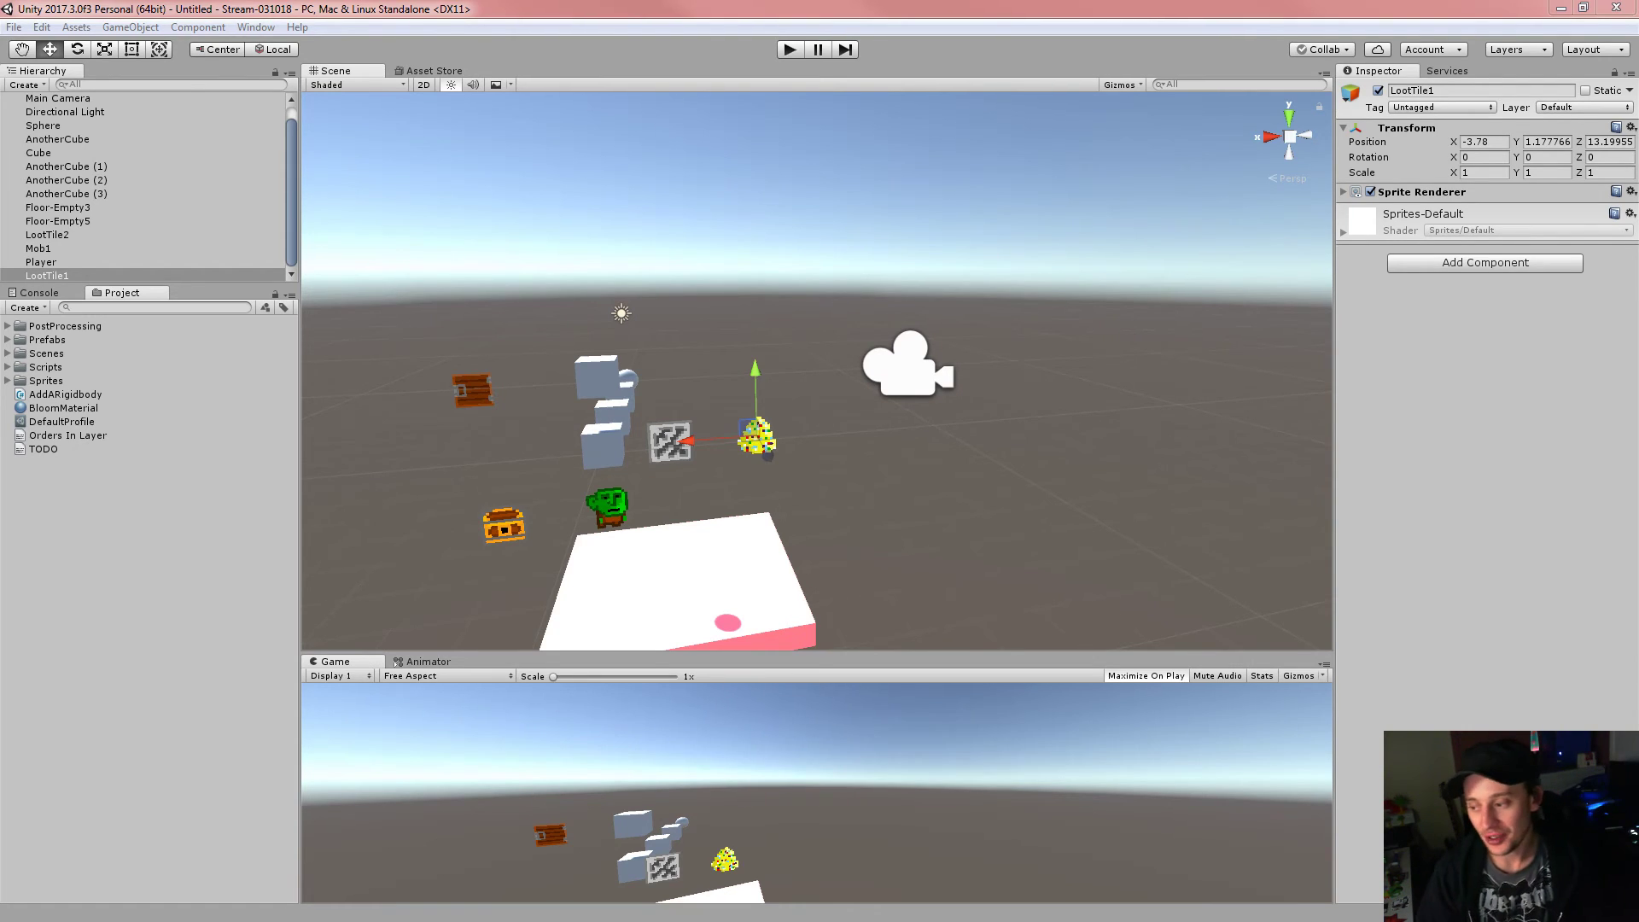
click(530, 10)
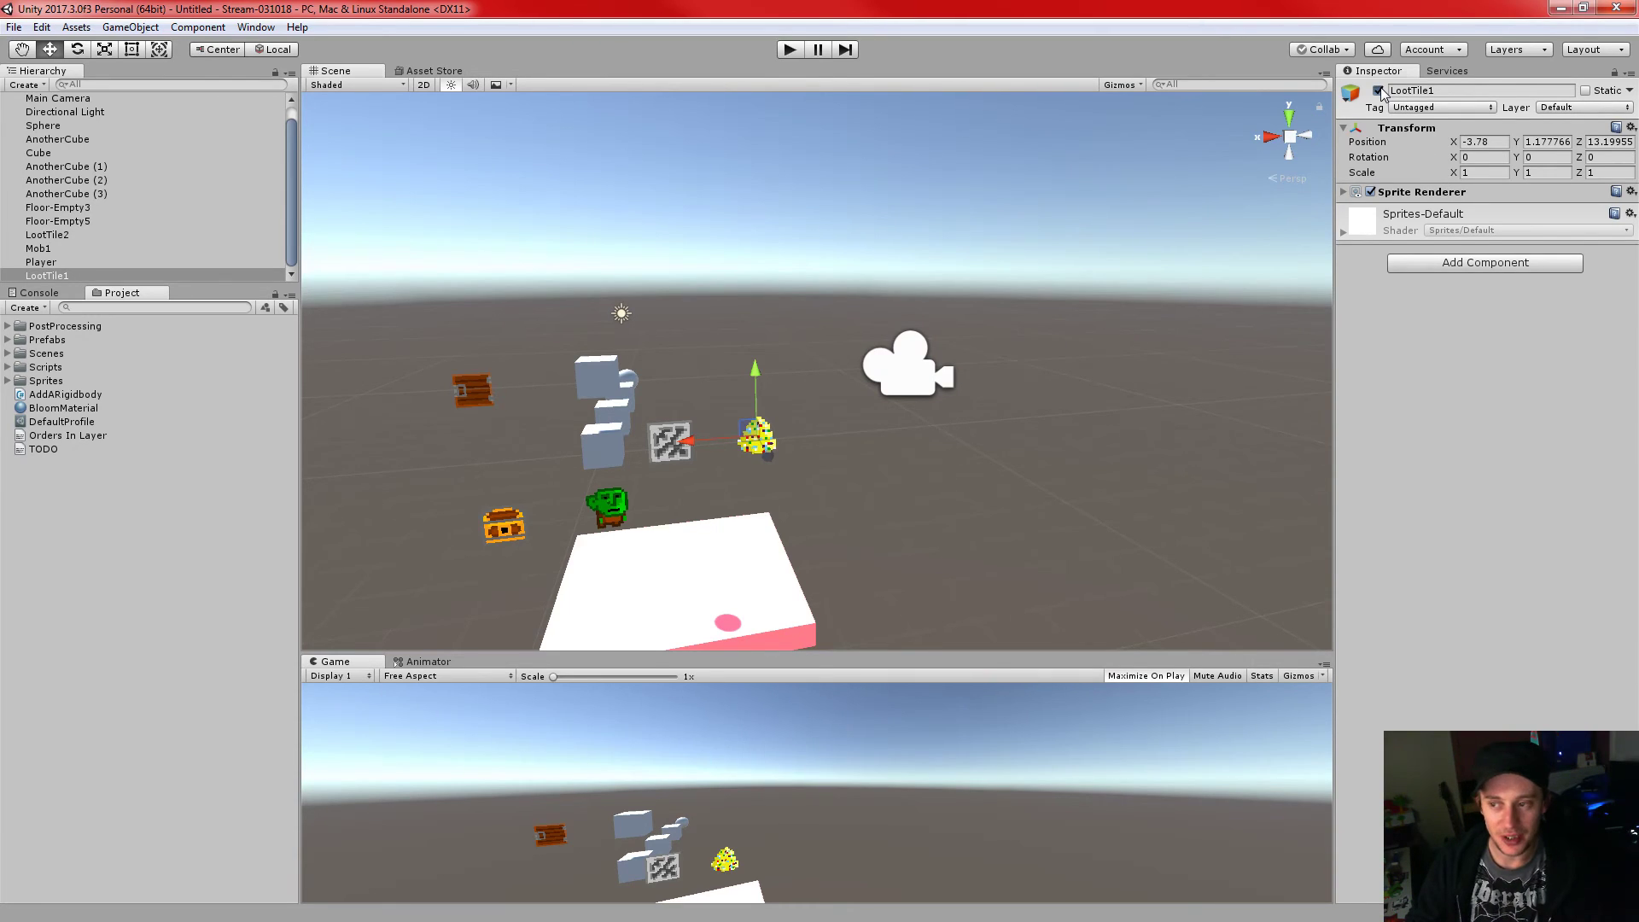
- Deactivate the LootTile1 object and activate it again to demonstrate hiding and showing it
click(1378, 91)
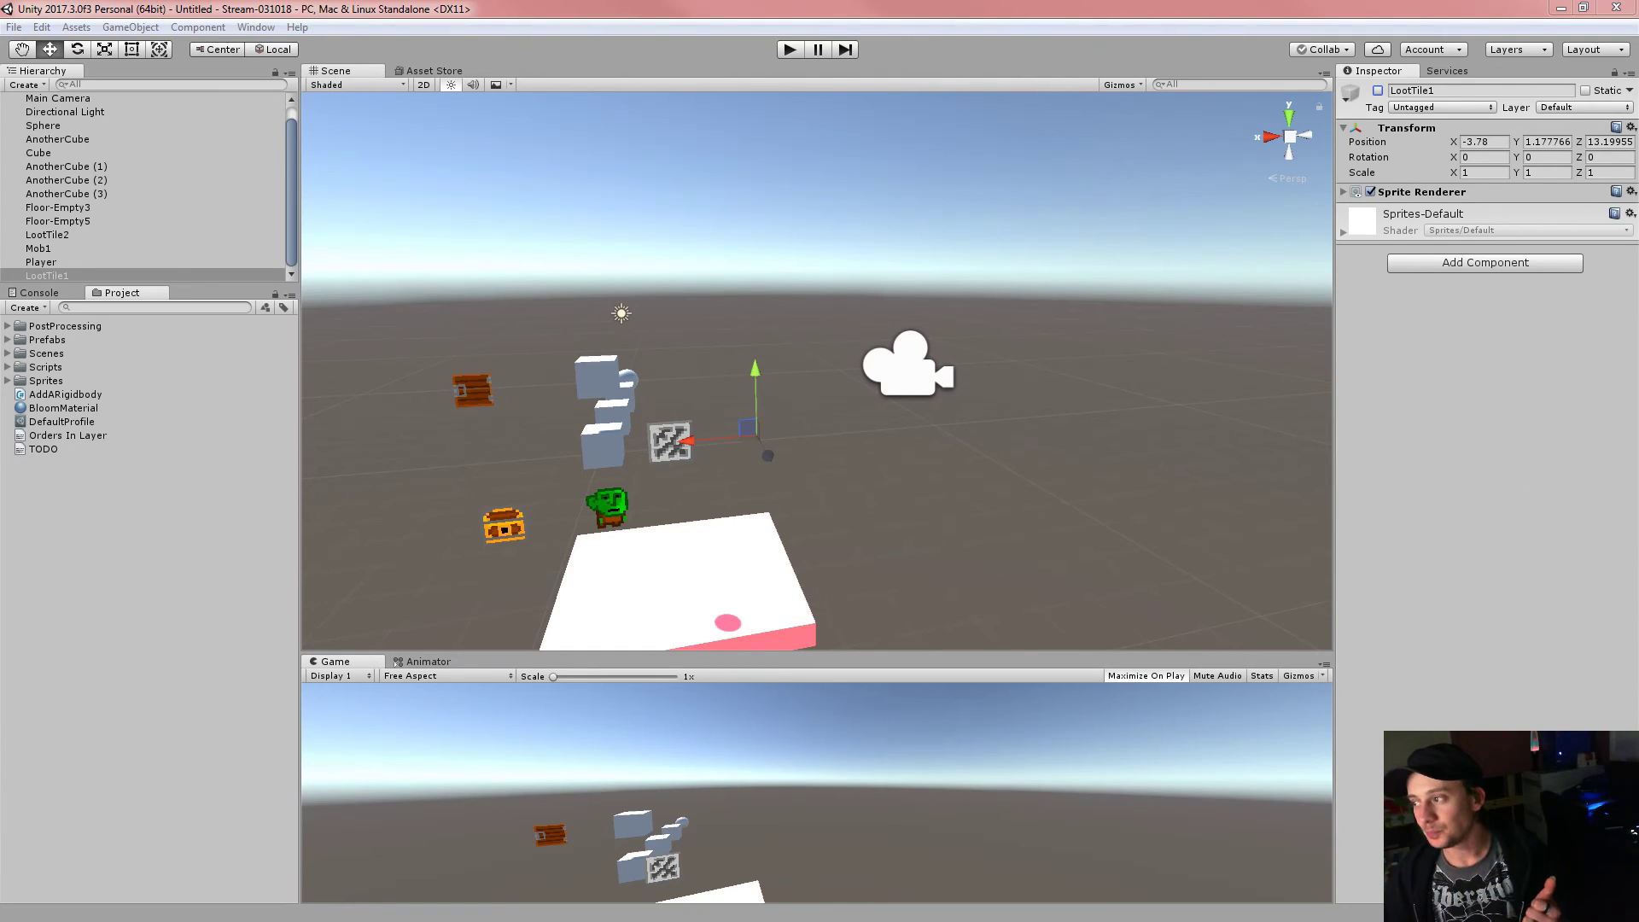
click(1377, 90)
click(1428, 89)
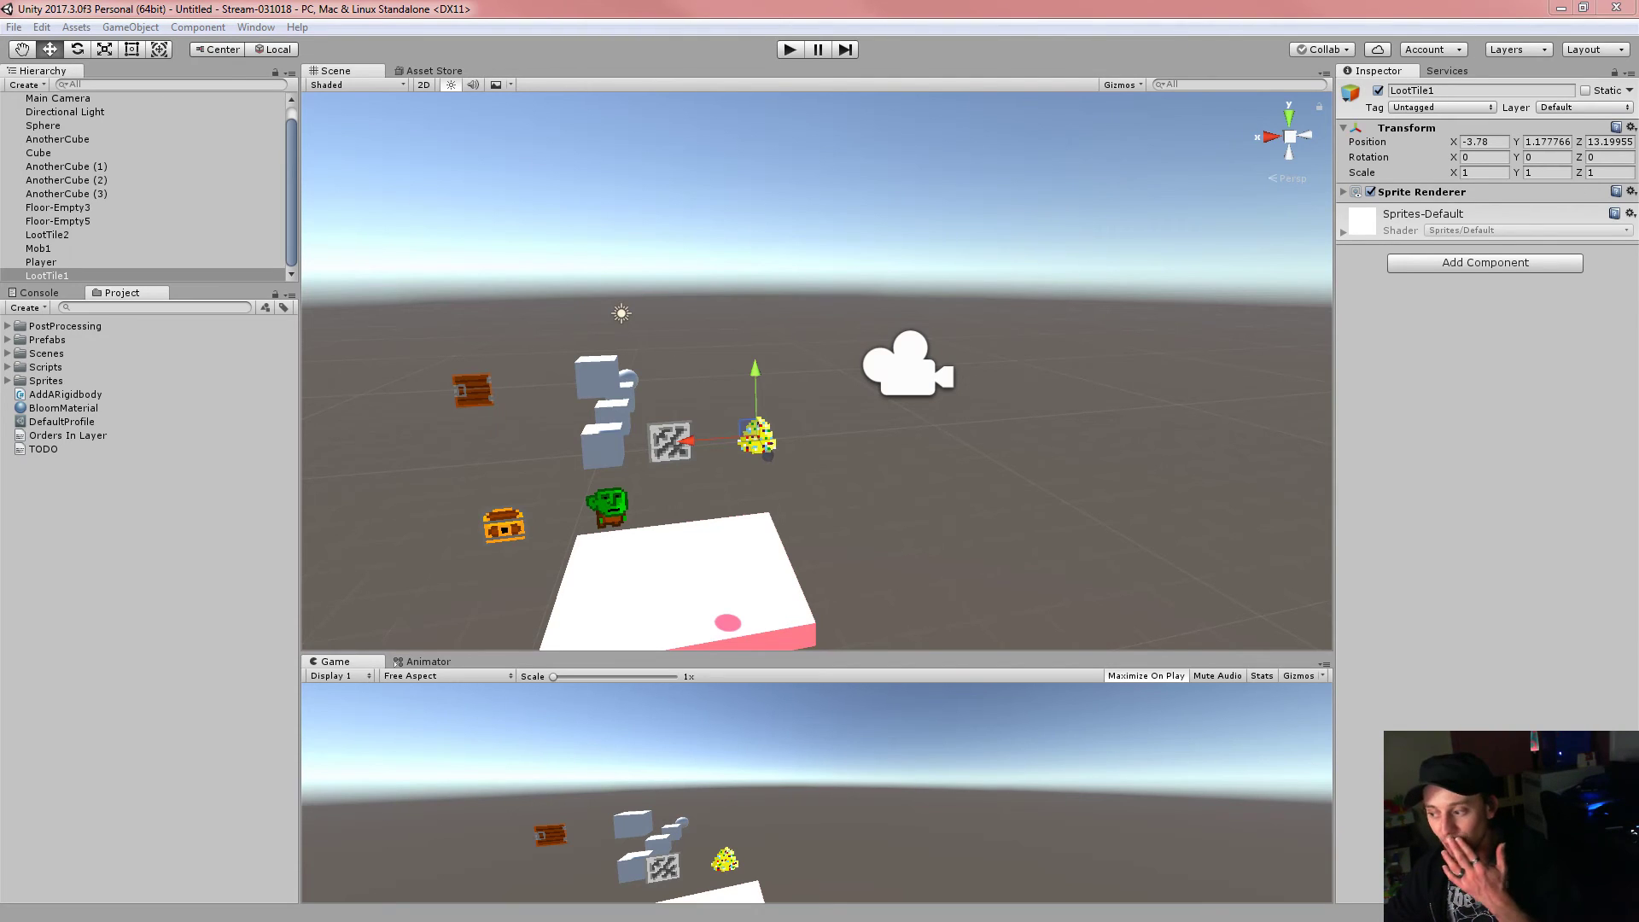
- Enlarge the Scene view by lowering its border with the Game view
click(1262, 9)
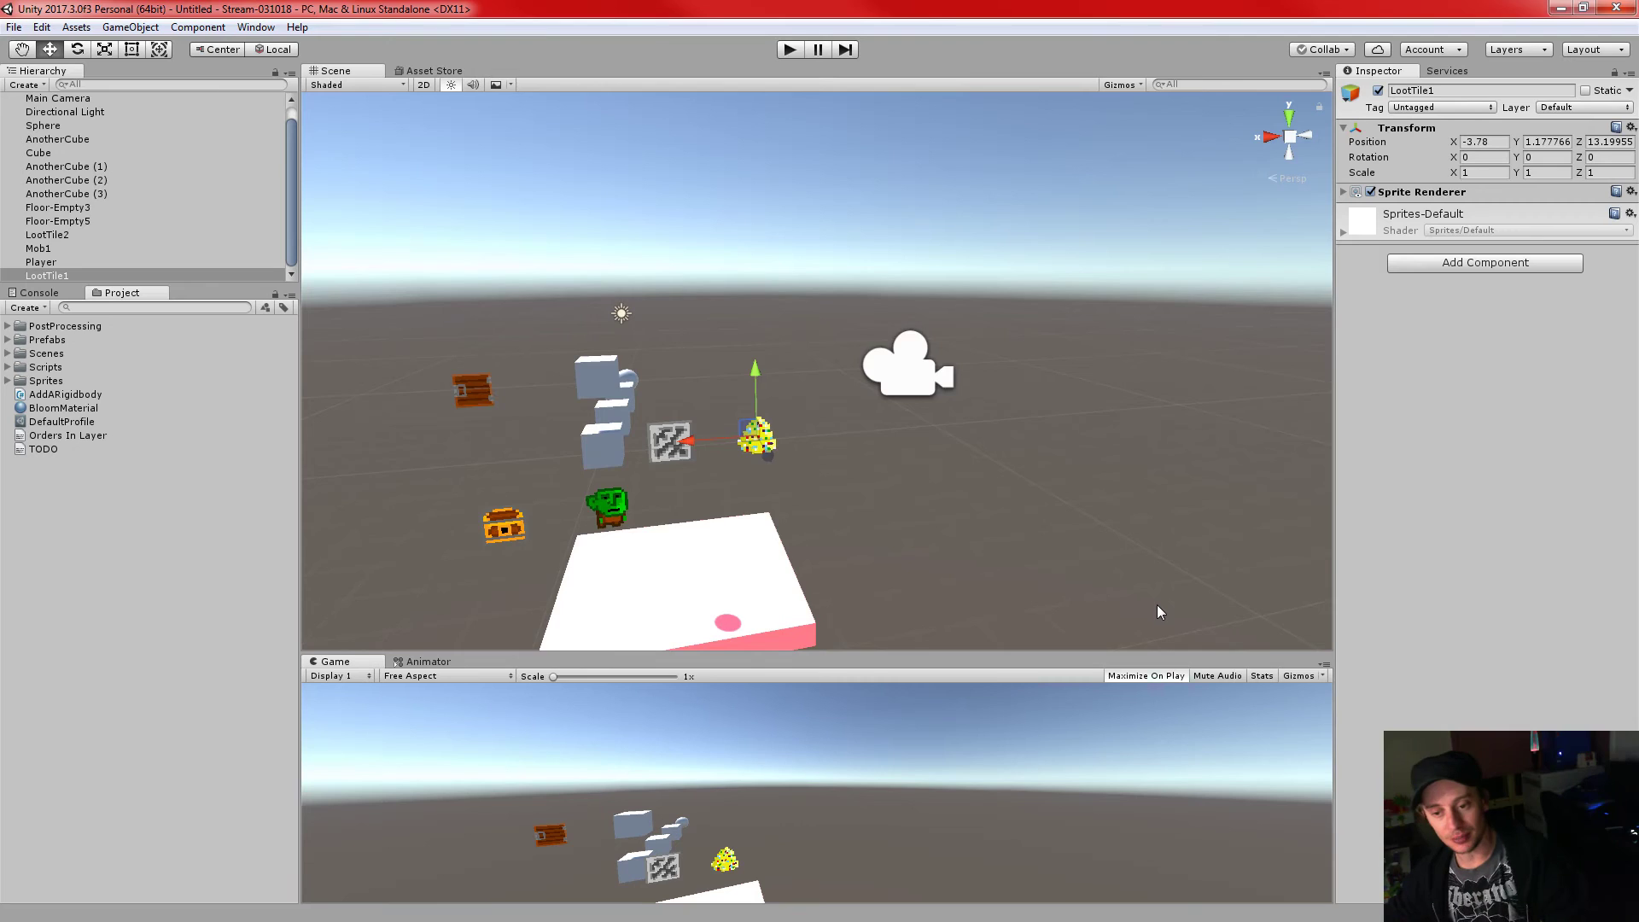
scroll(1110, 627, down, 2)
drag(1087, 656, 1088, 703)
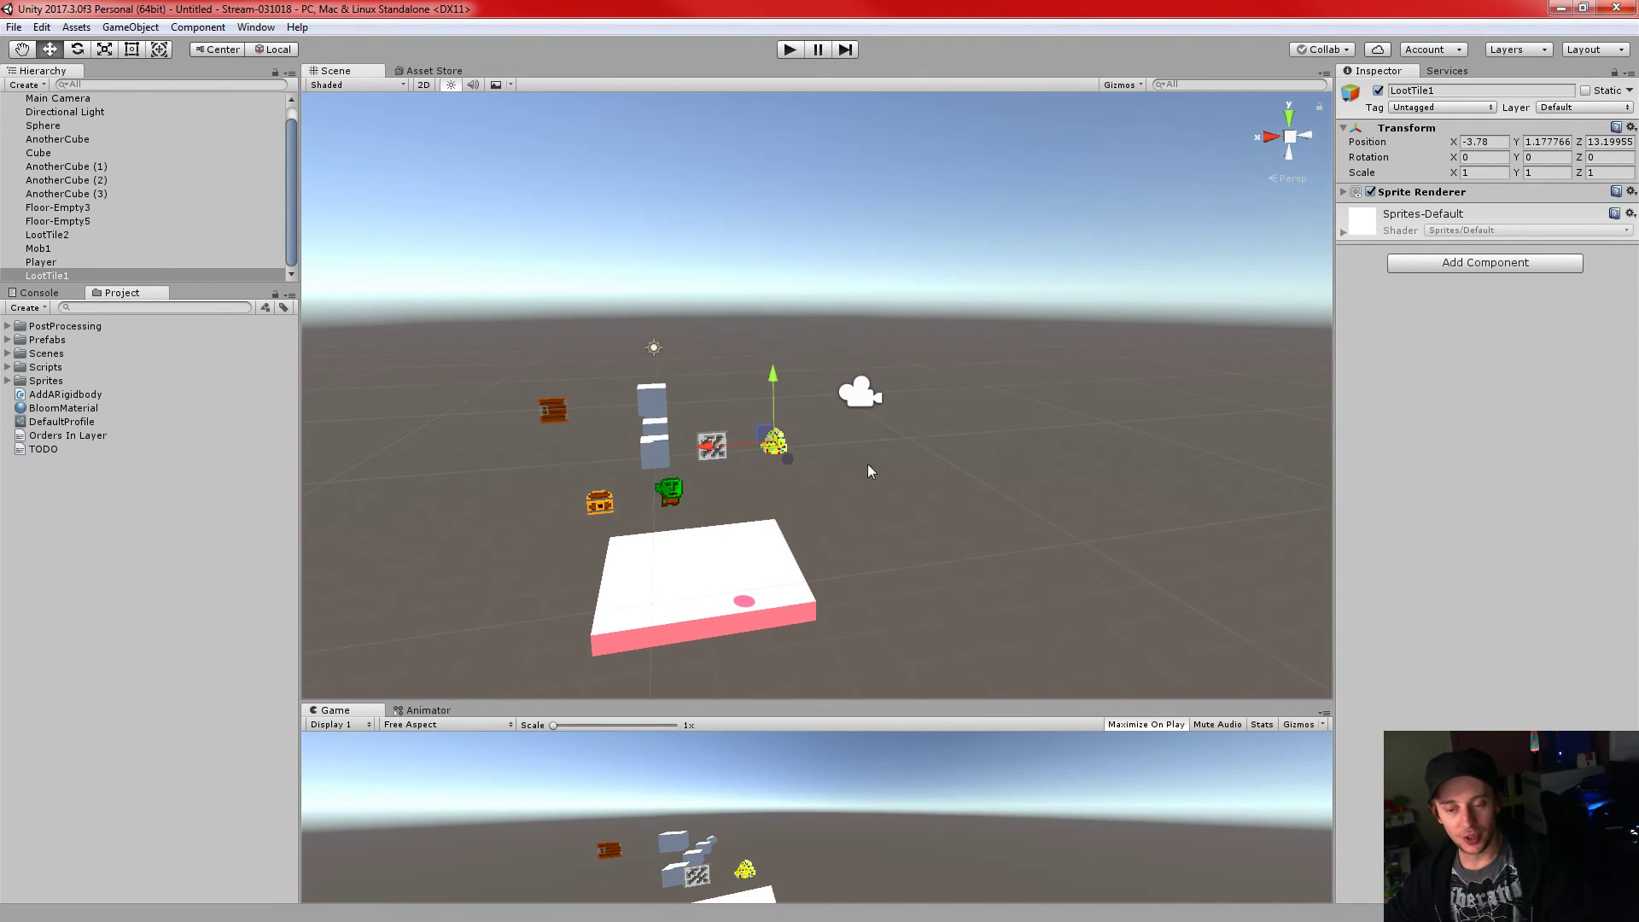
- Set LootTile1's scale to 0 on the X, Y and Z axes
click(1474, 171)
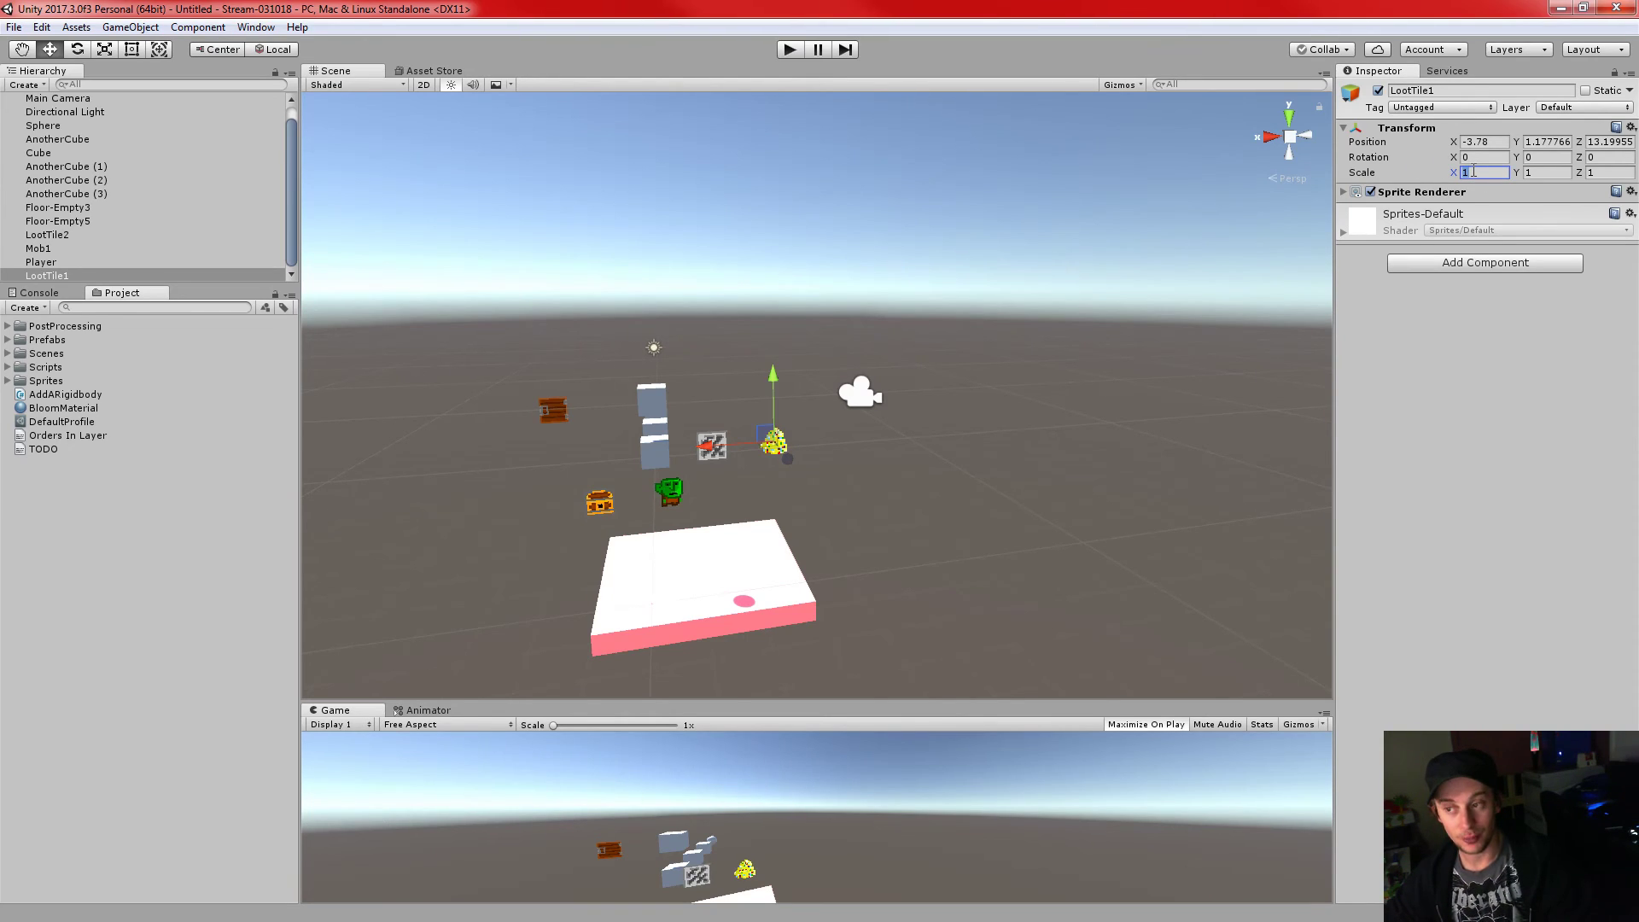
text(0)
key(Tab)
text(0)
key(Tab)
text(0)
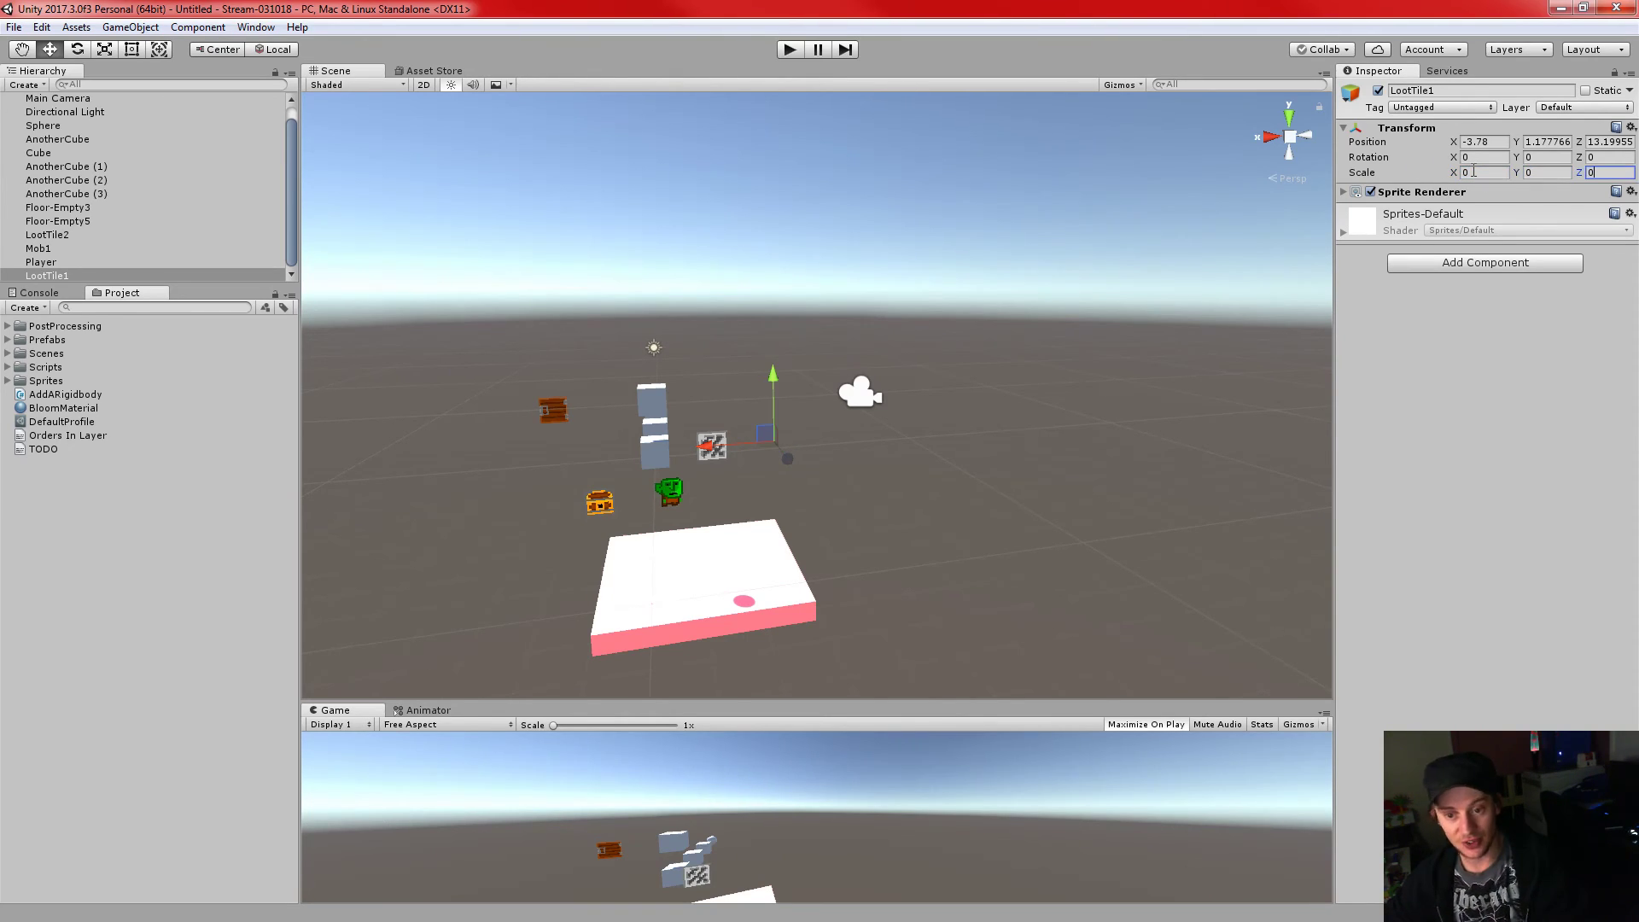
- Set LootTile1's scale back to 1 on the X, Y and Z axes
scroll(736, 423, up, 5)
click(1476, 173)
text(1)
key(Tab)
text(1)
key(Tab)
text(1)
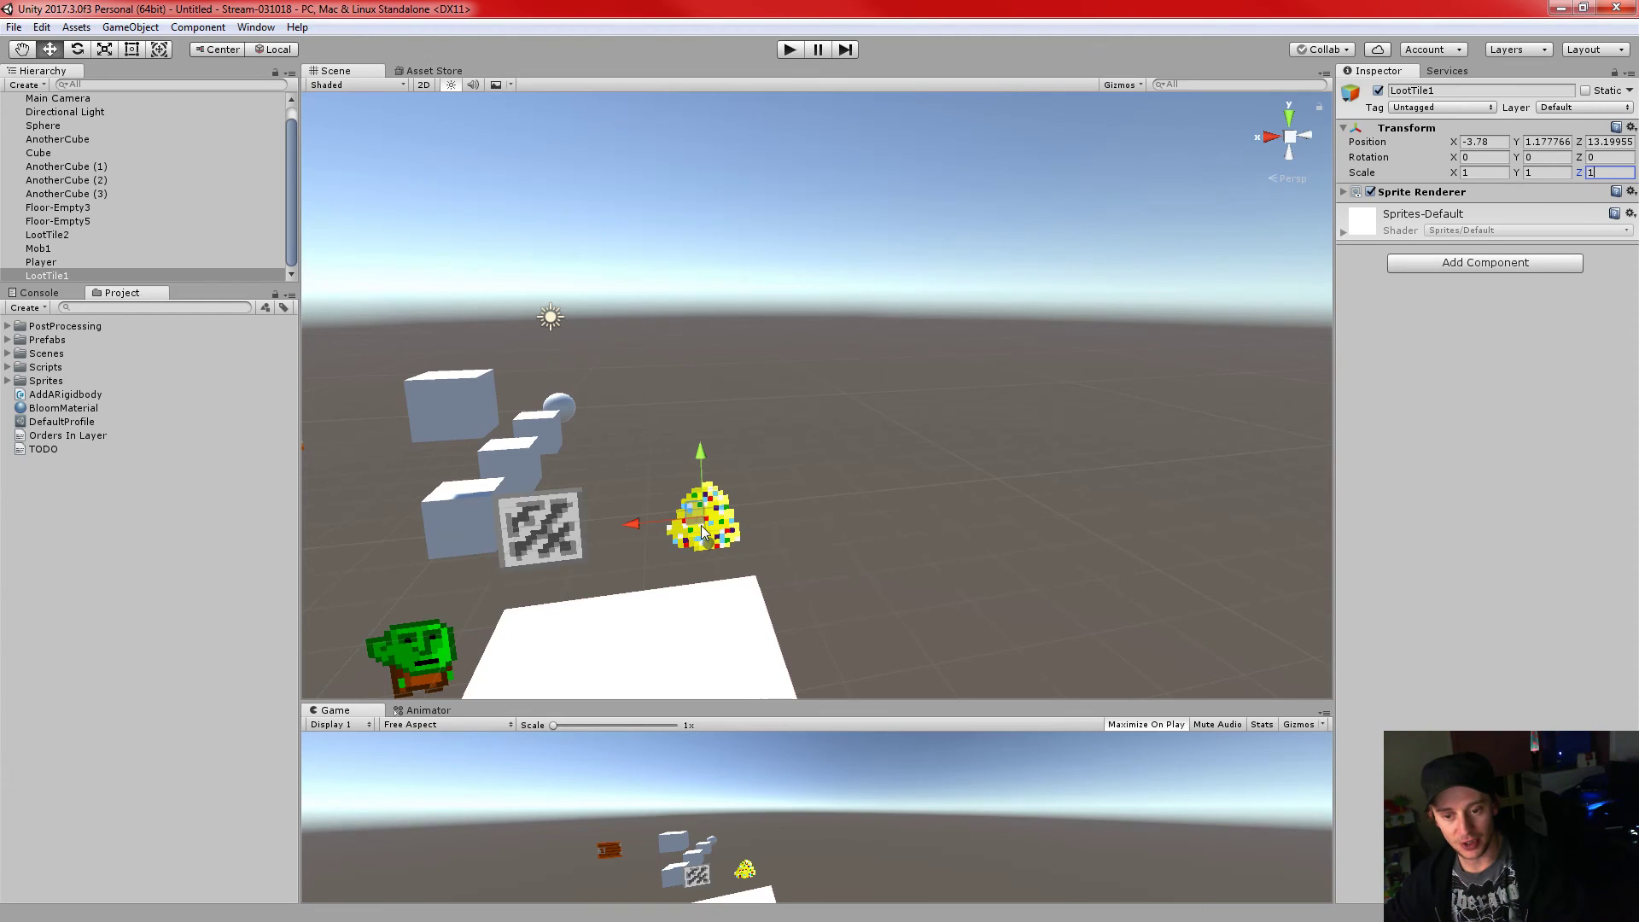
- Enlarge LootTile1 uniformly to a scale of about 1.375 with the Scale tool
click(103, 49)
mouse_move(705, 526)
mouse_down()
mouse_move(613, 524)
mouse_move(1011, 476)
mouse_move(721, 524)
mouse_up()
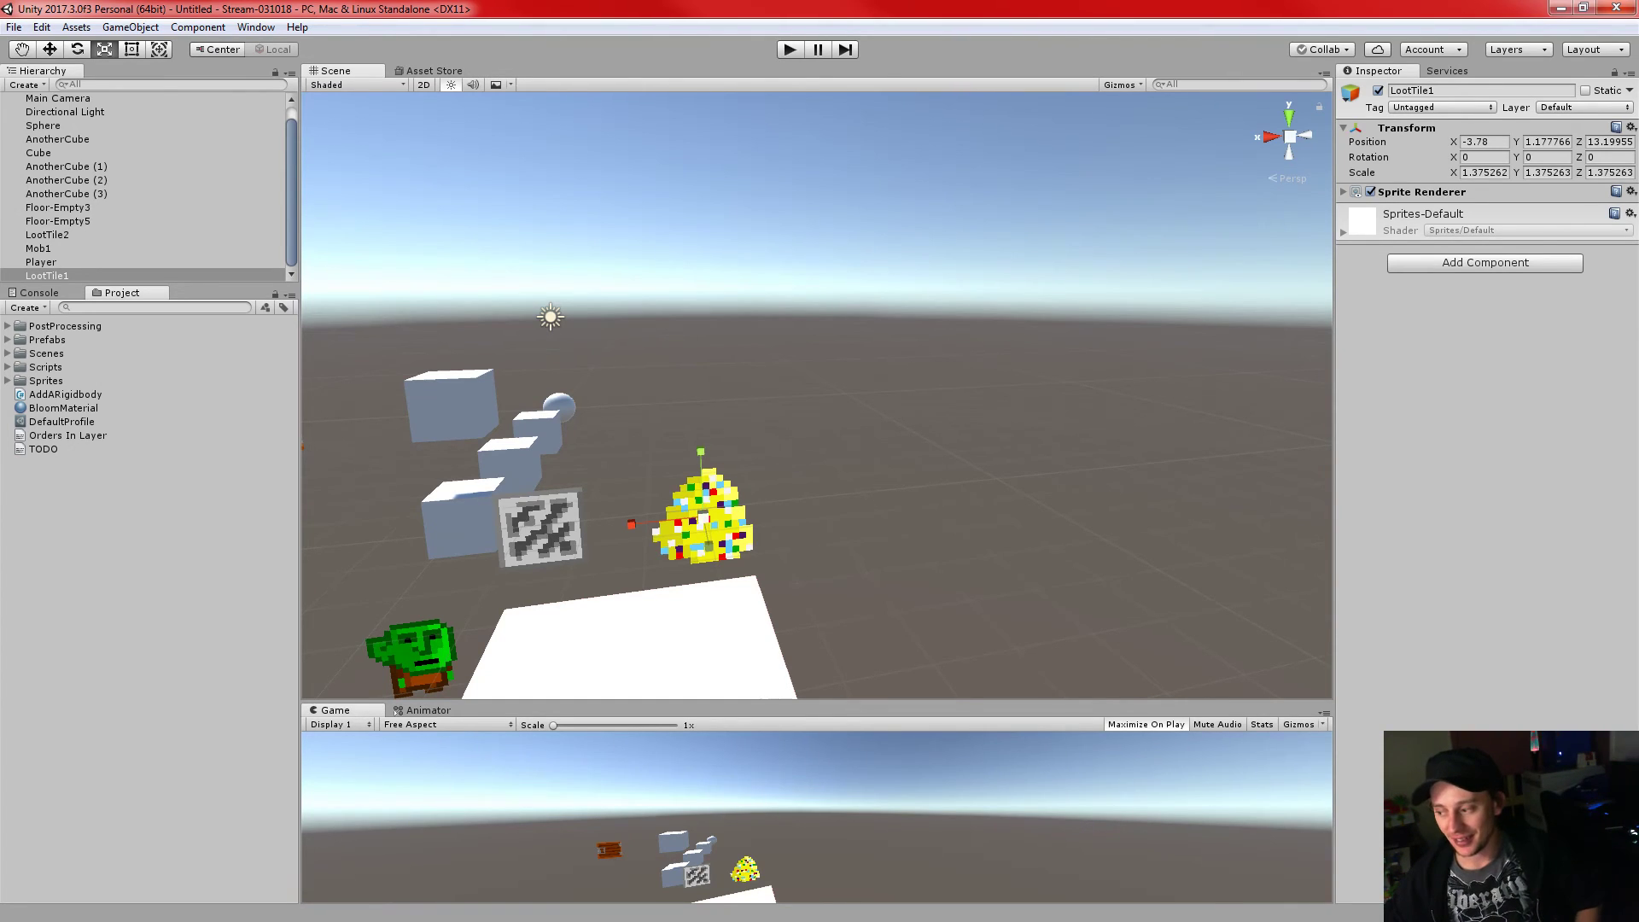
key(alt+Tab)
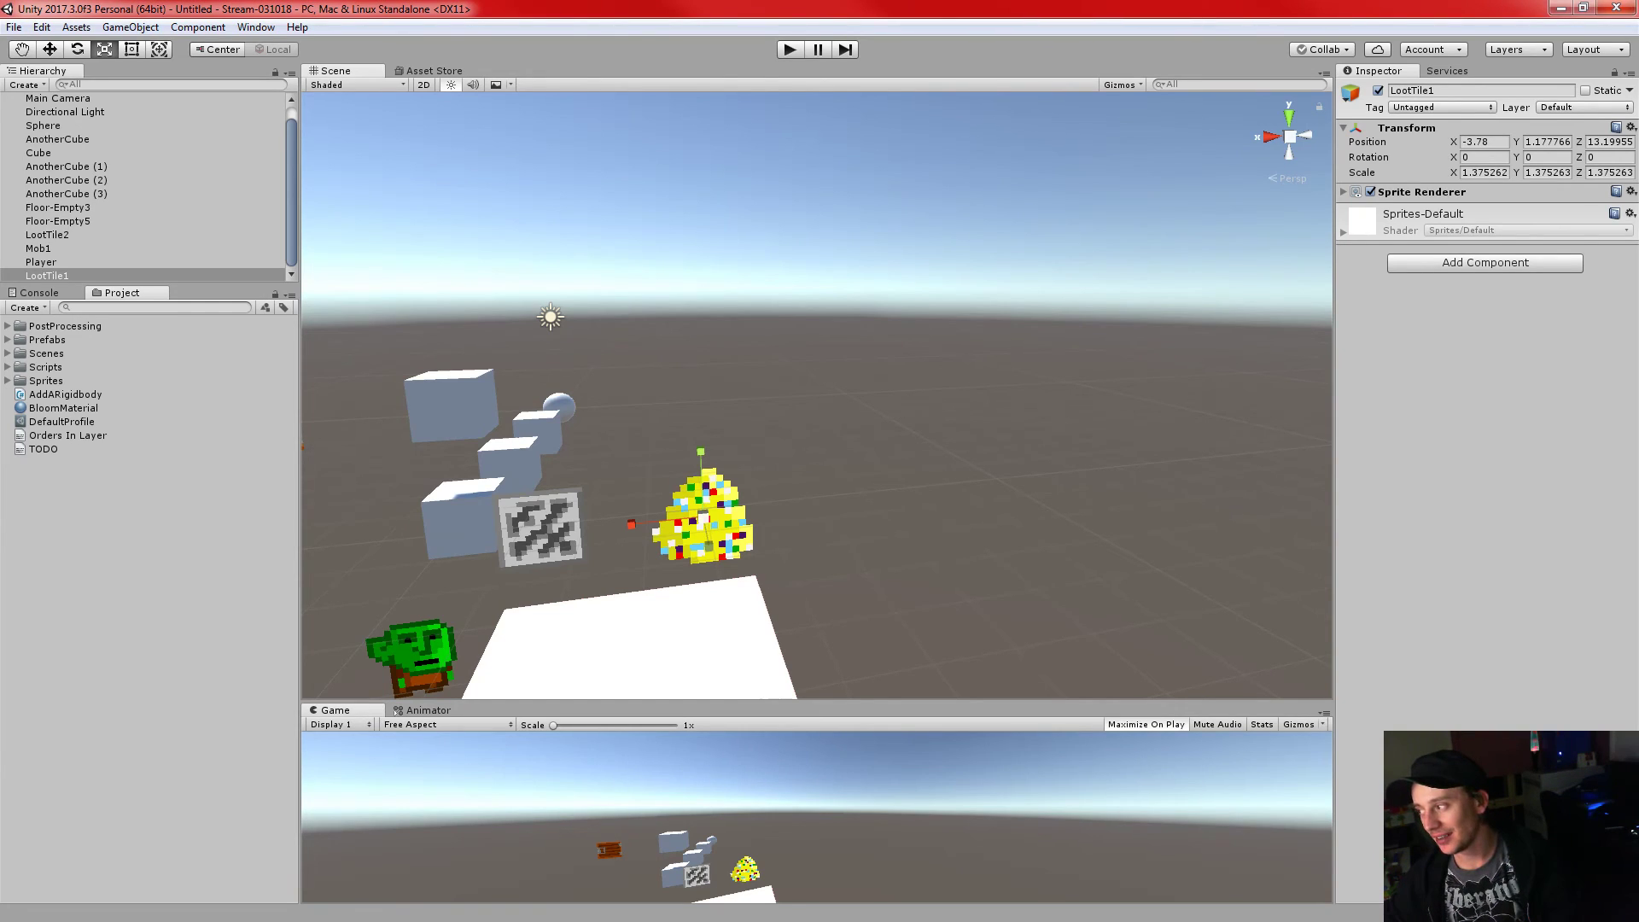
scroll(816, 393, down, 3)
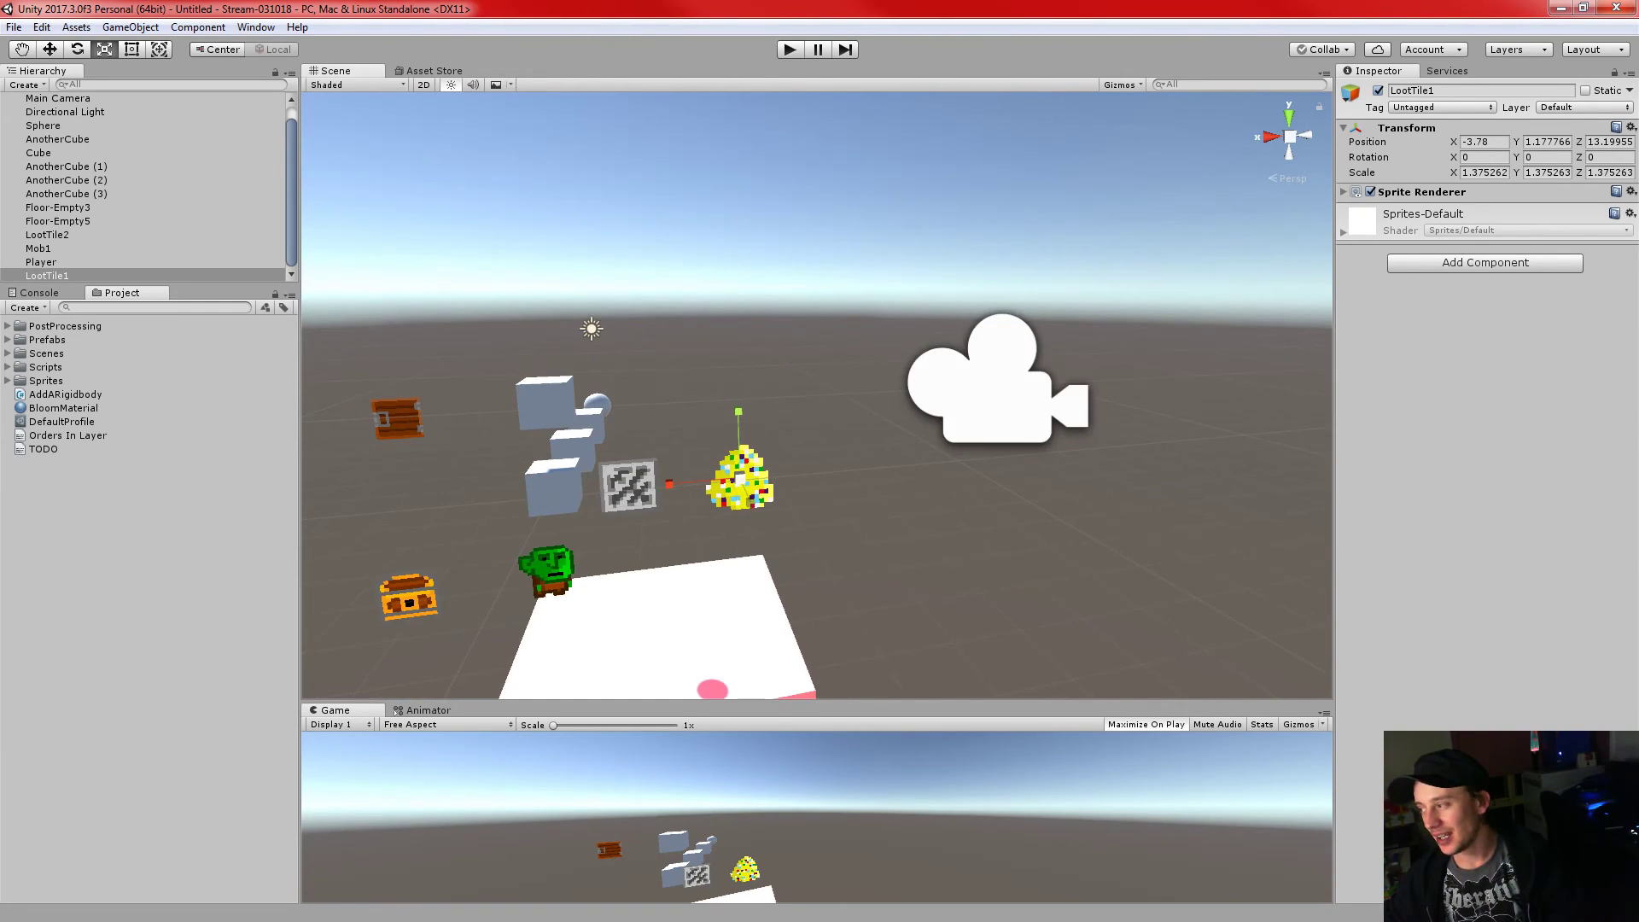
scroll(1013, 510, down, 3)
middle_drag(1079, 428, 1171, 370)
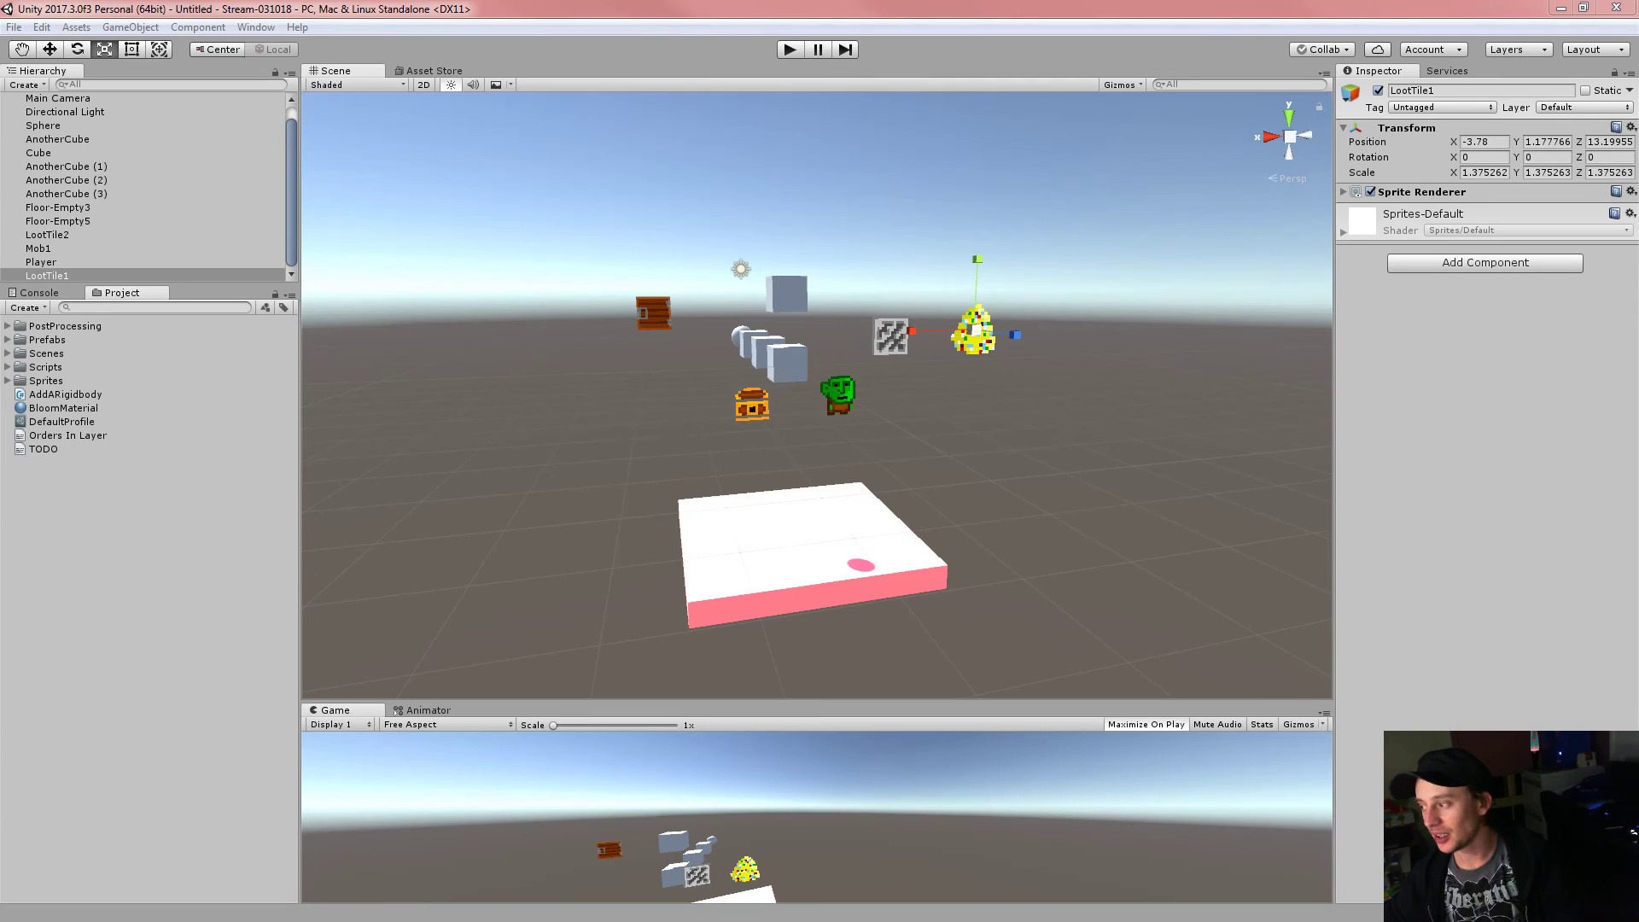
click(1301, 7)
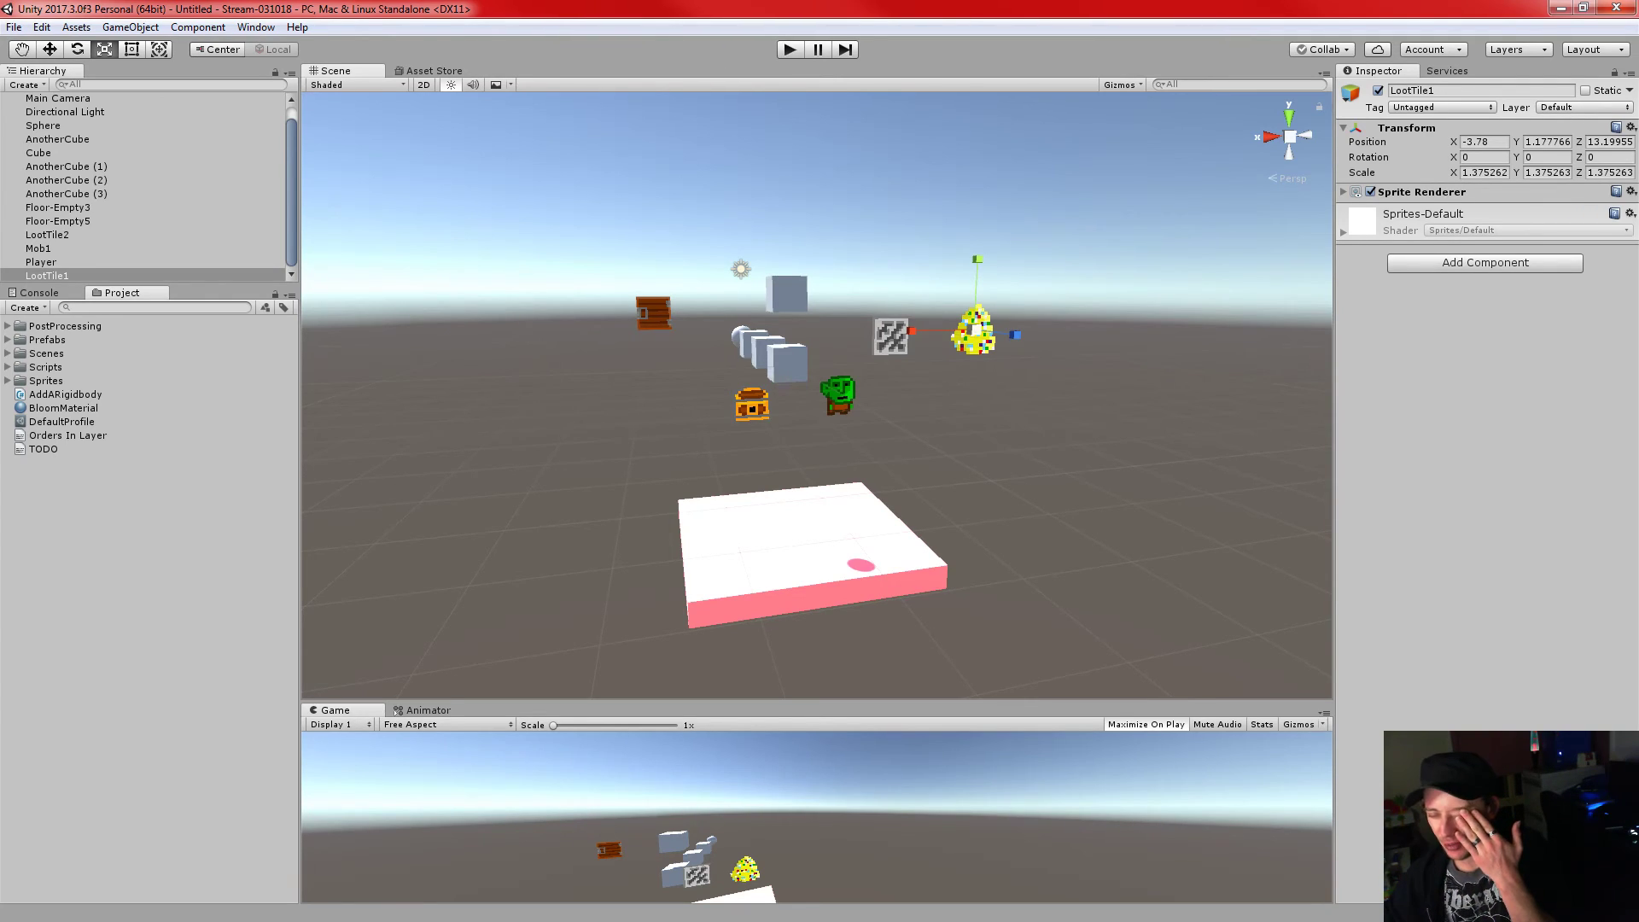
scroll(817, 395, down, 3)
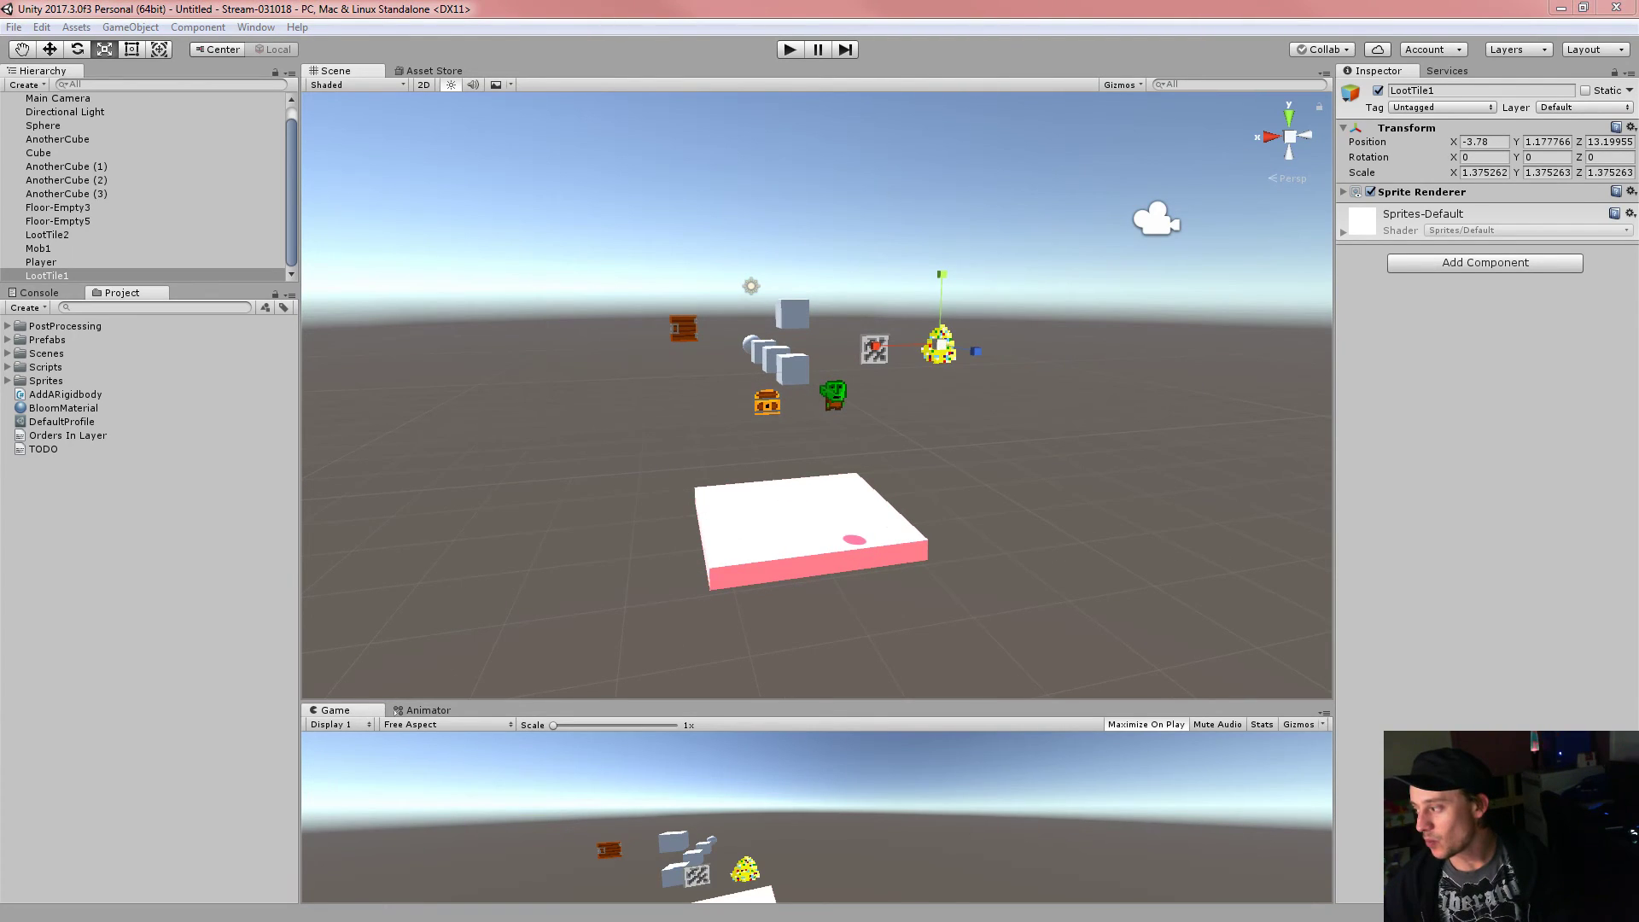
click(1280, 7)
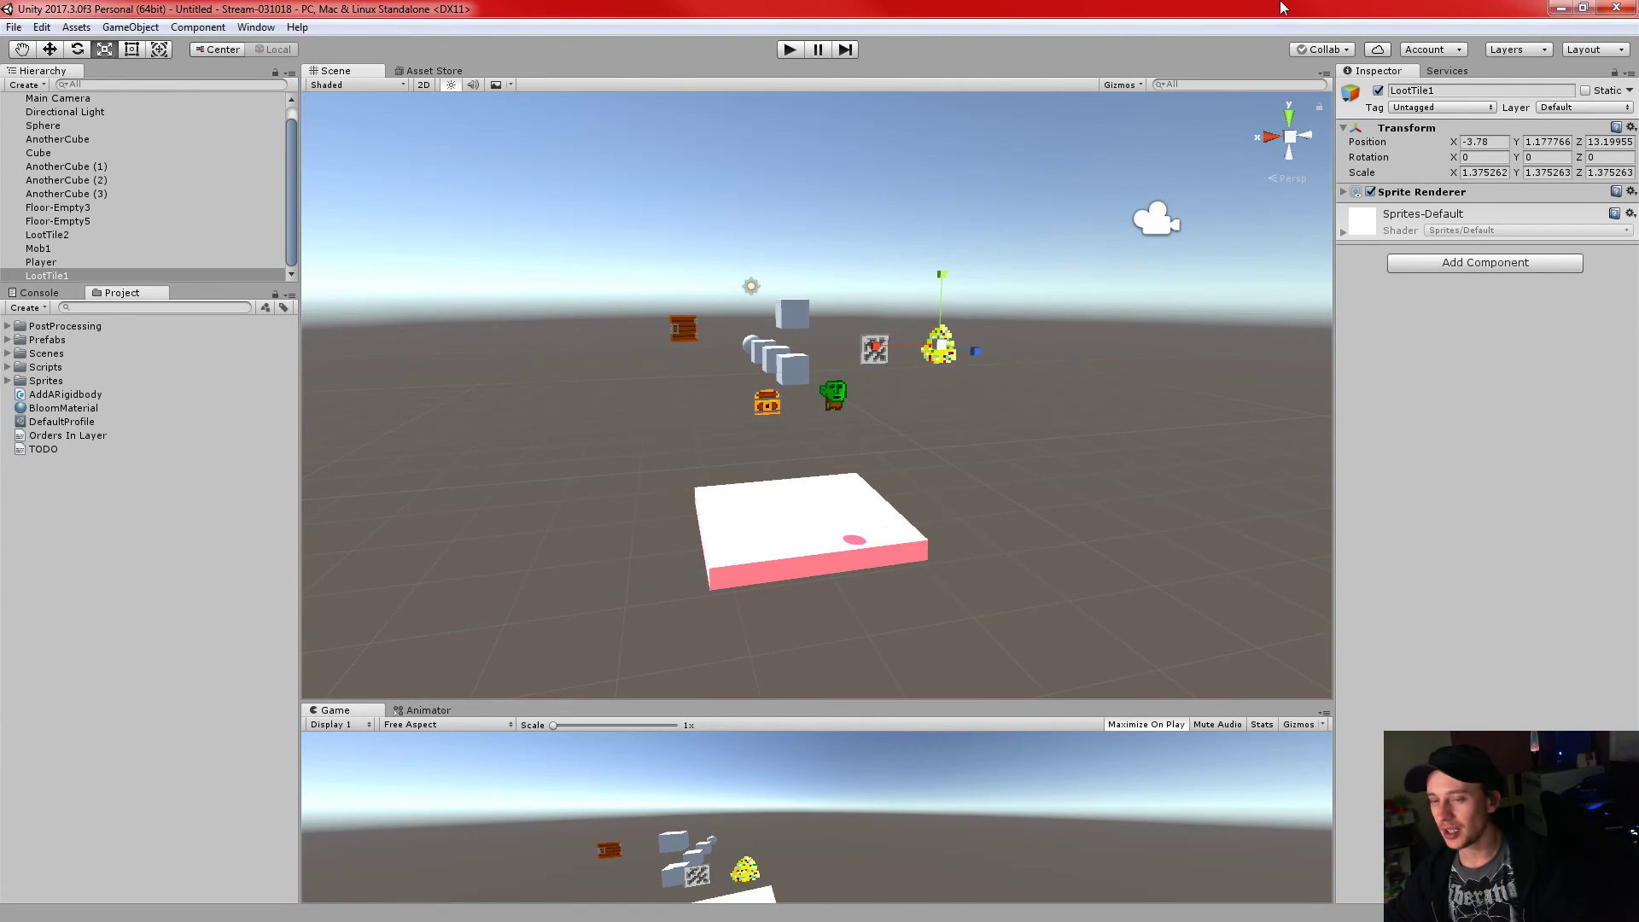
click(290, 119)
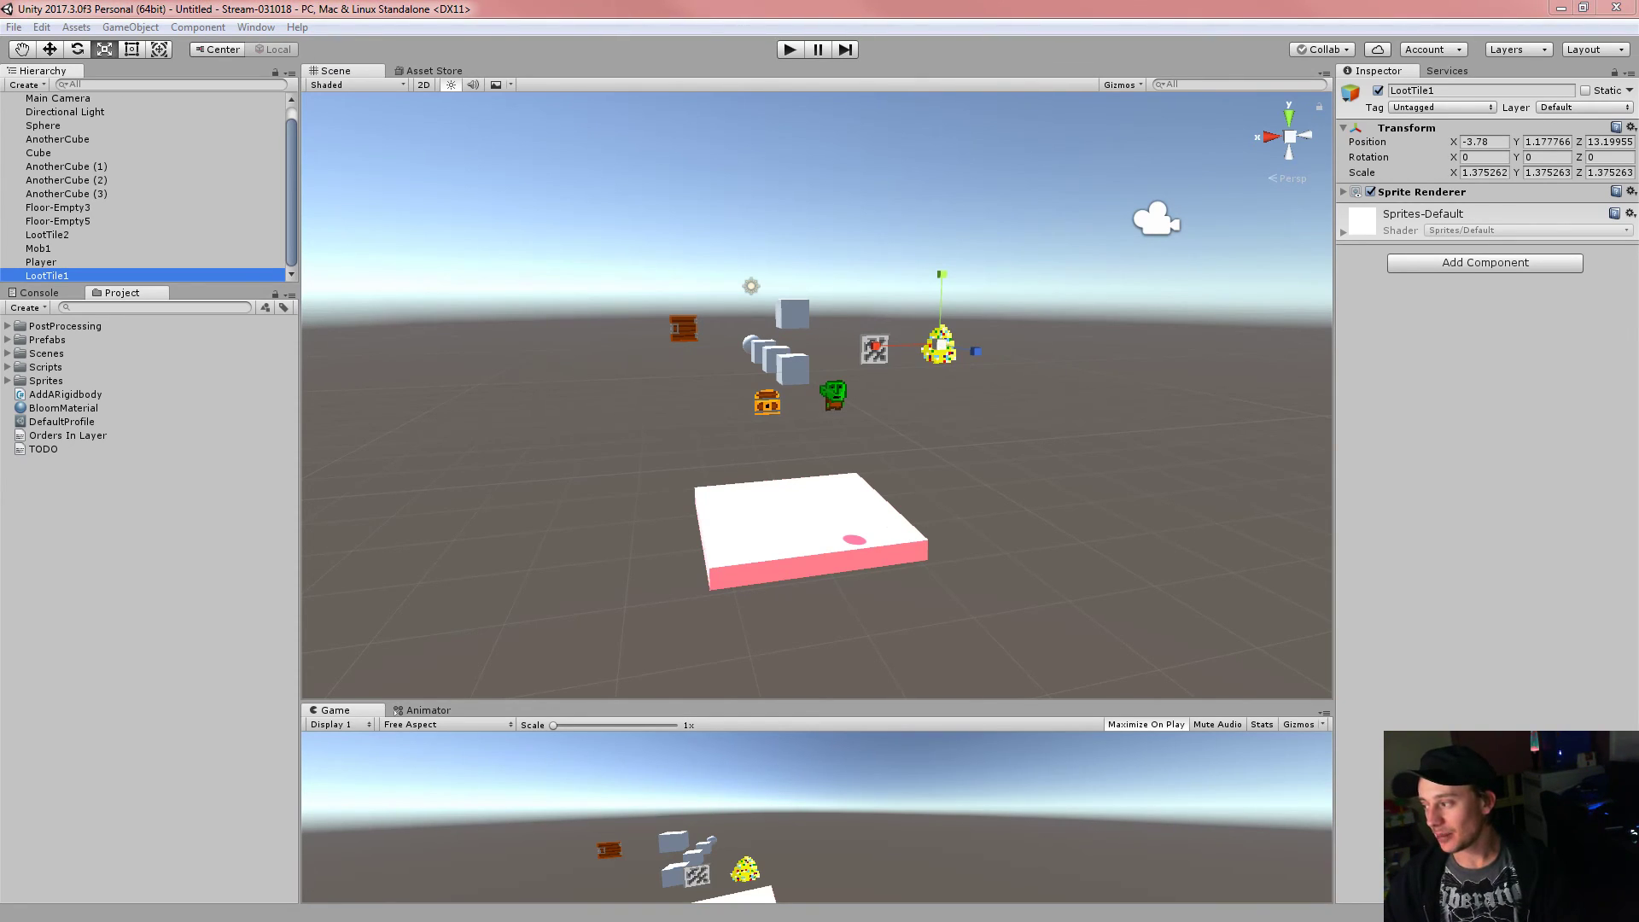
click(1207, 4)
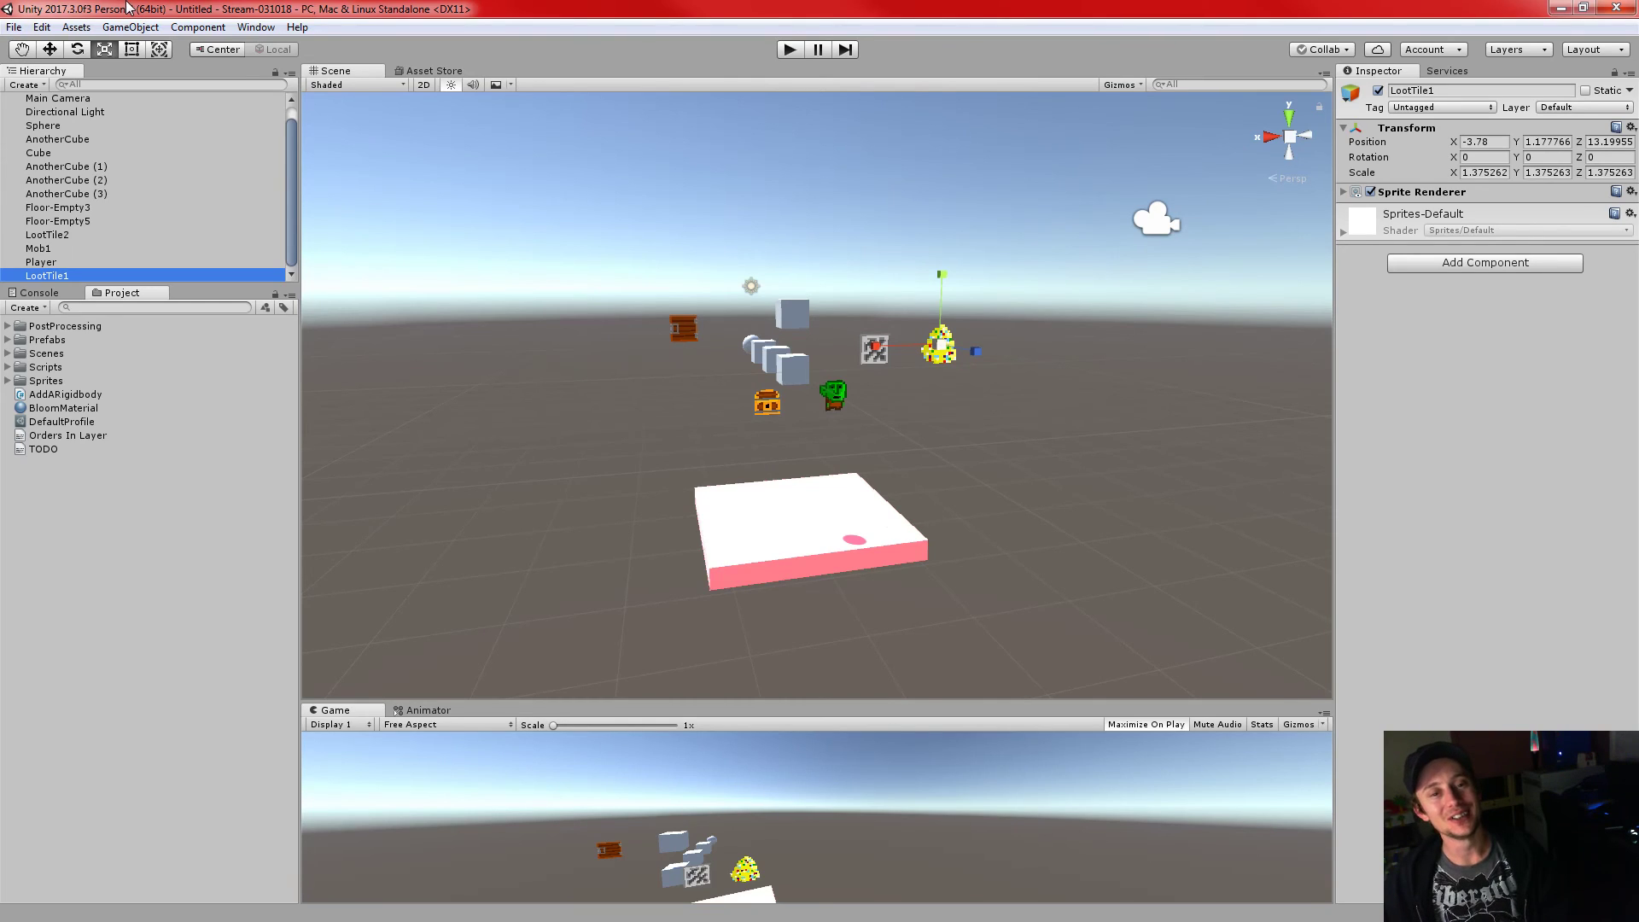
scroll(289, 113, up, 1)
scroll(289, 112, down, 1)
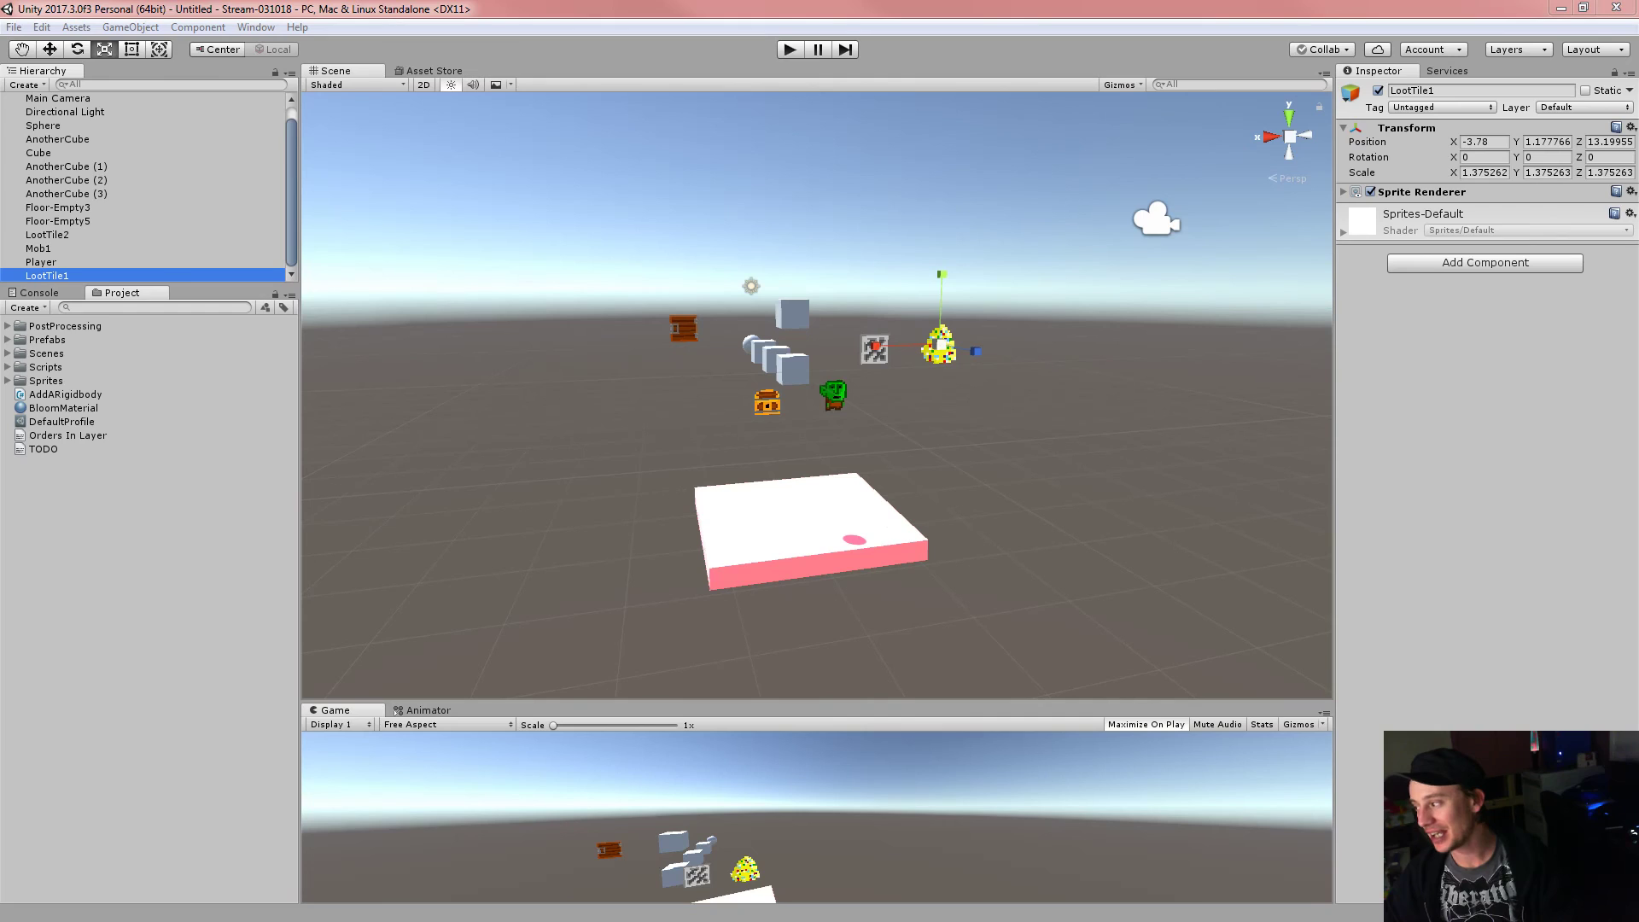
click(1099, 3)
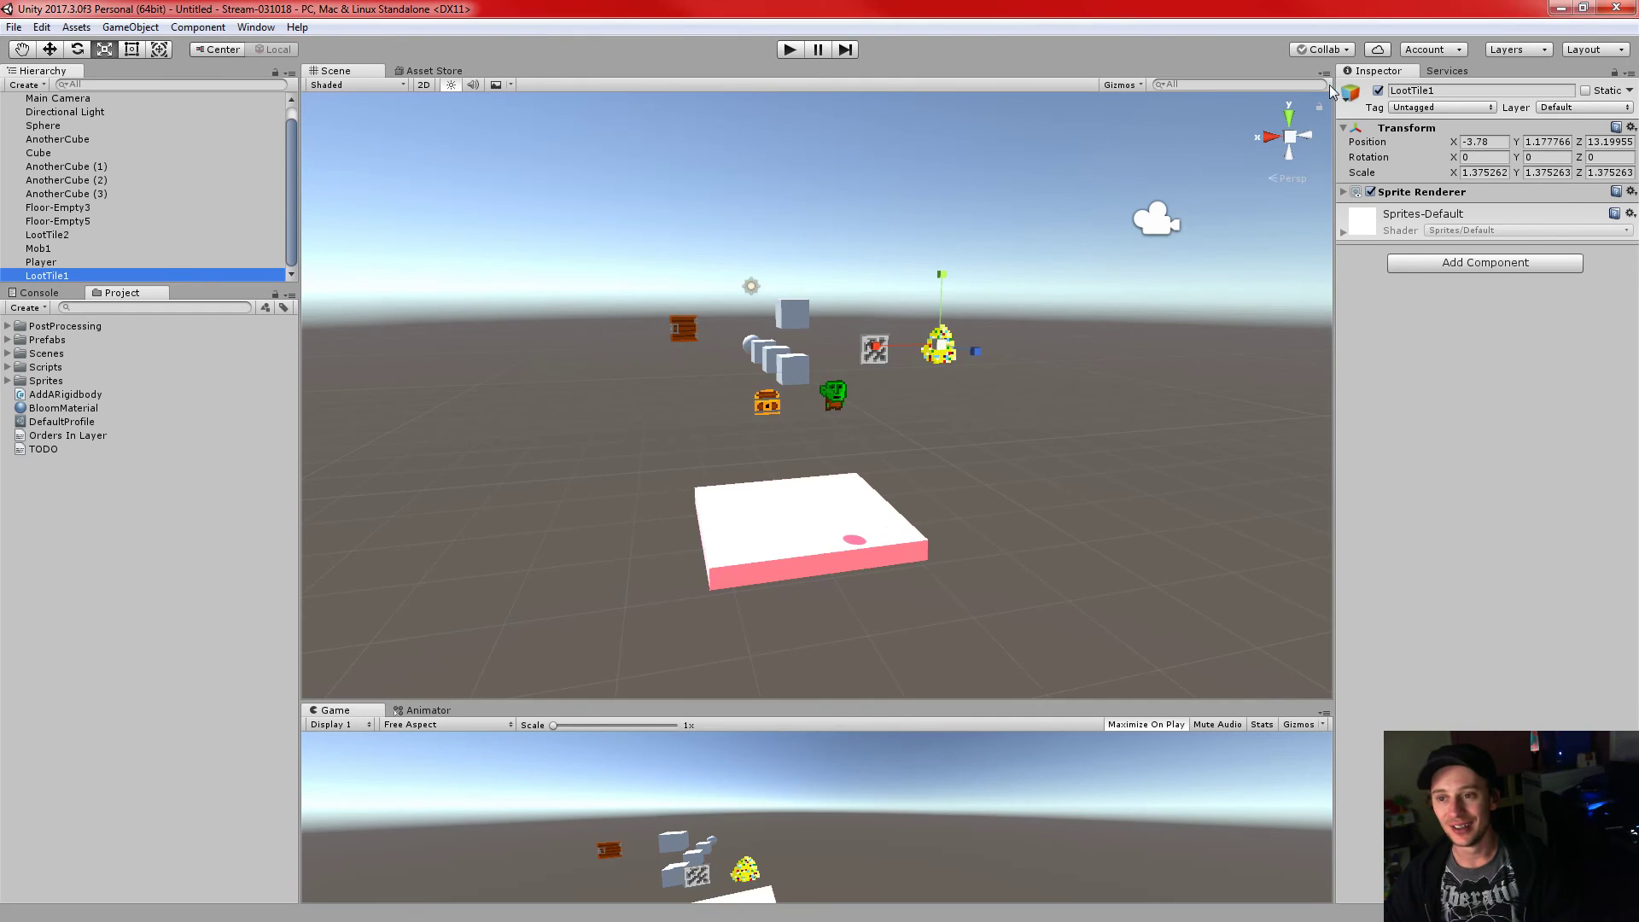
click(1520, 447)
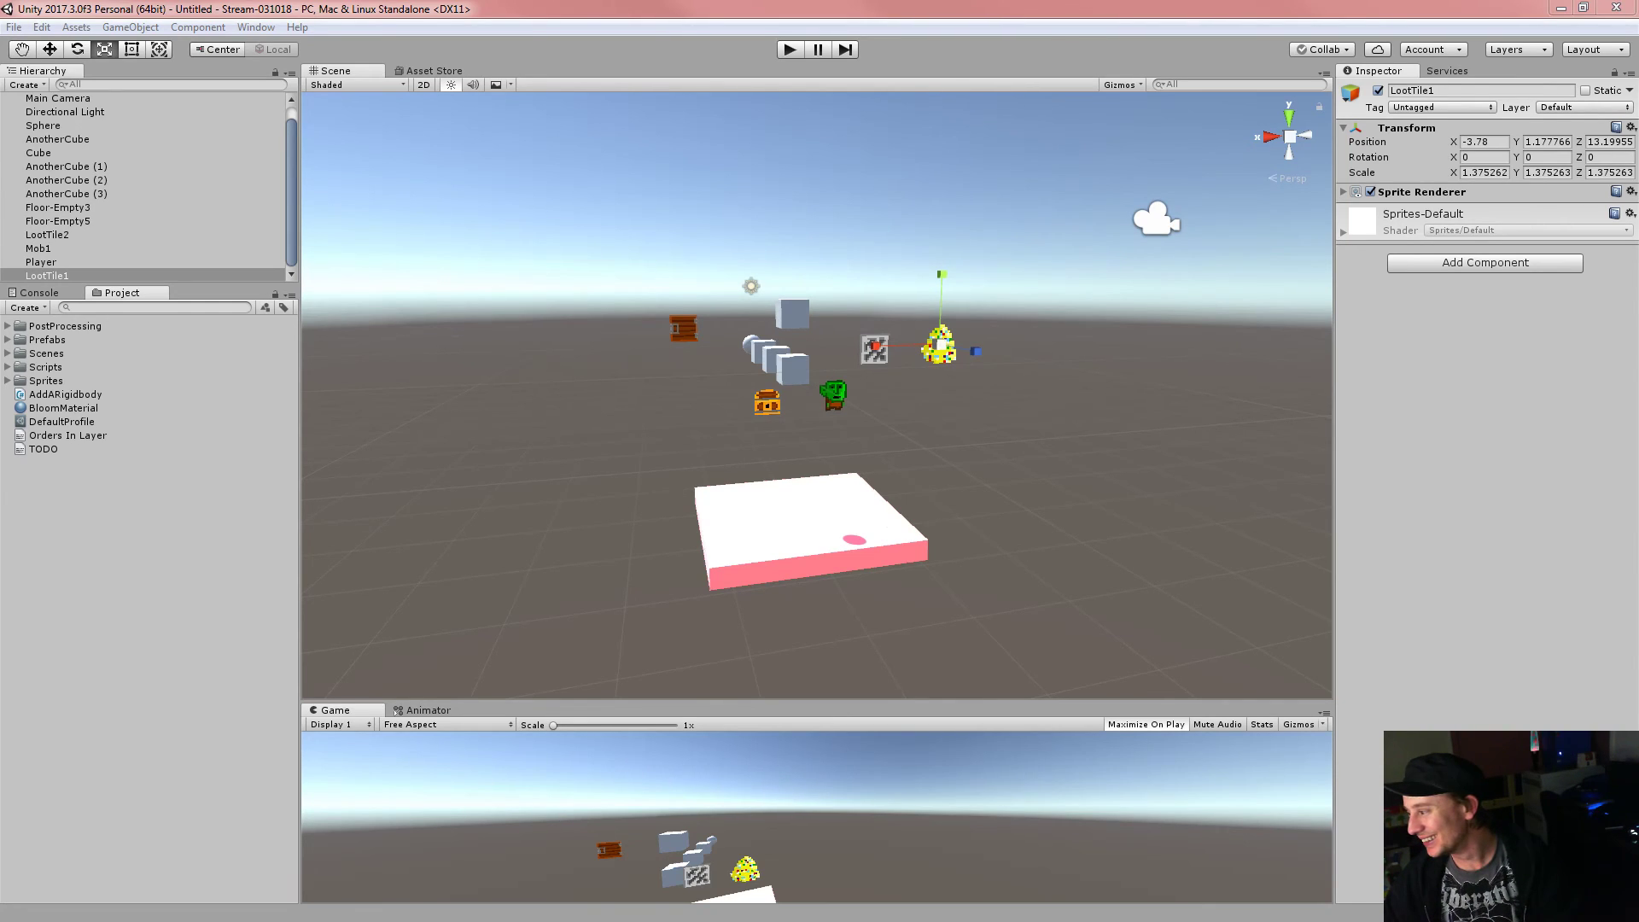
click(1278, 9)
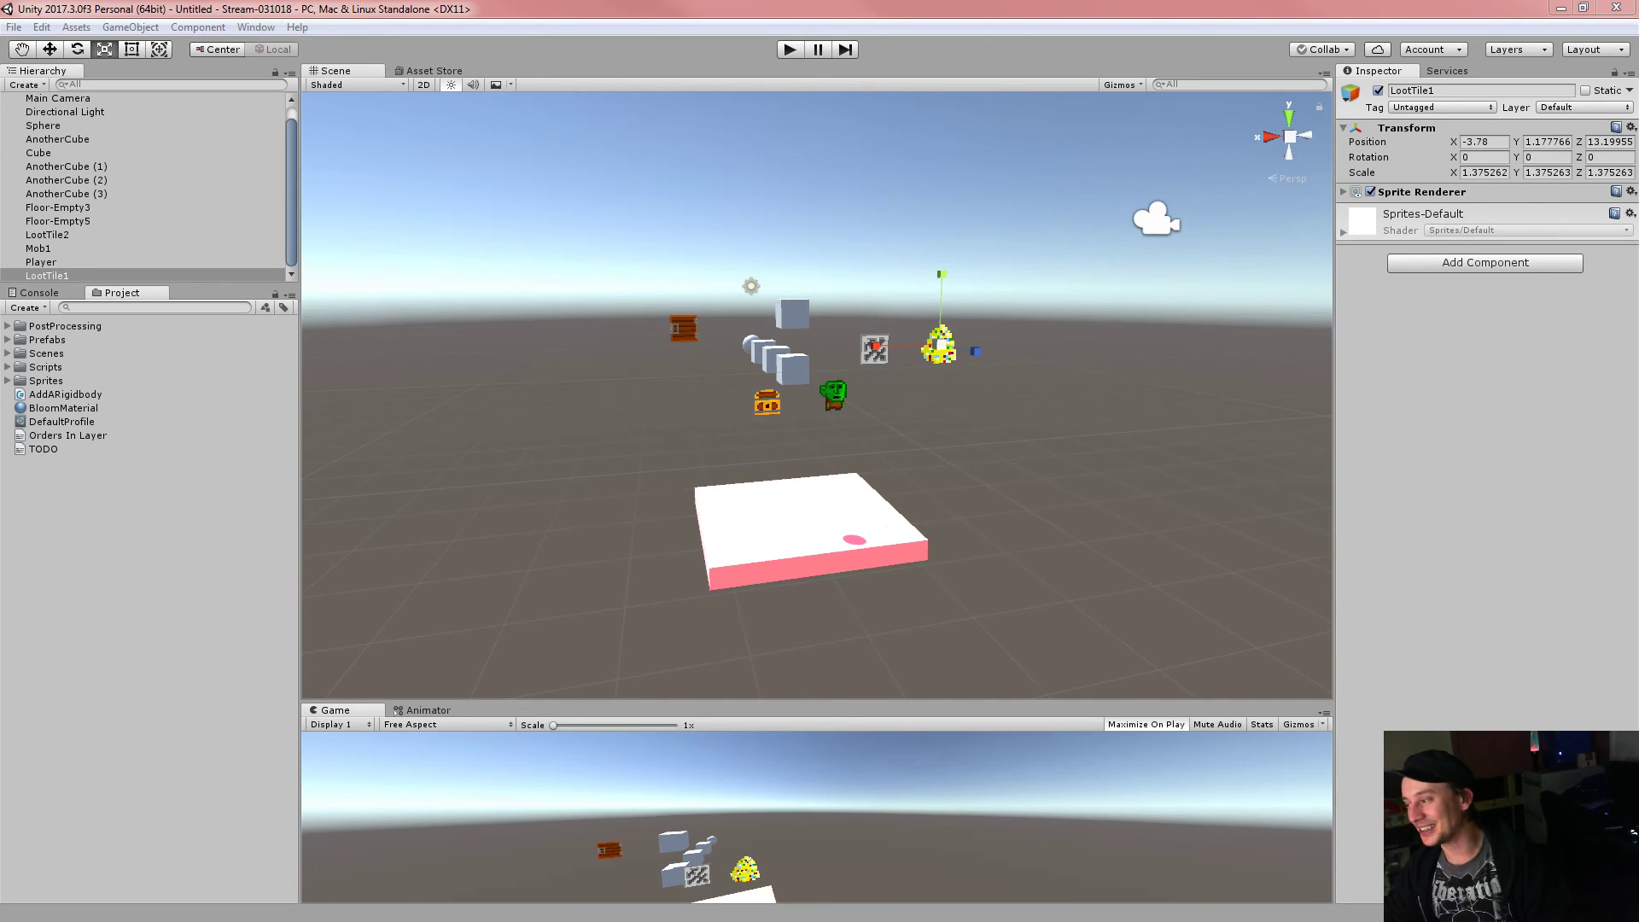
key(alt+Tab)
scroll(239, 159, down, 1)
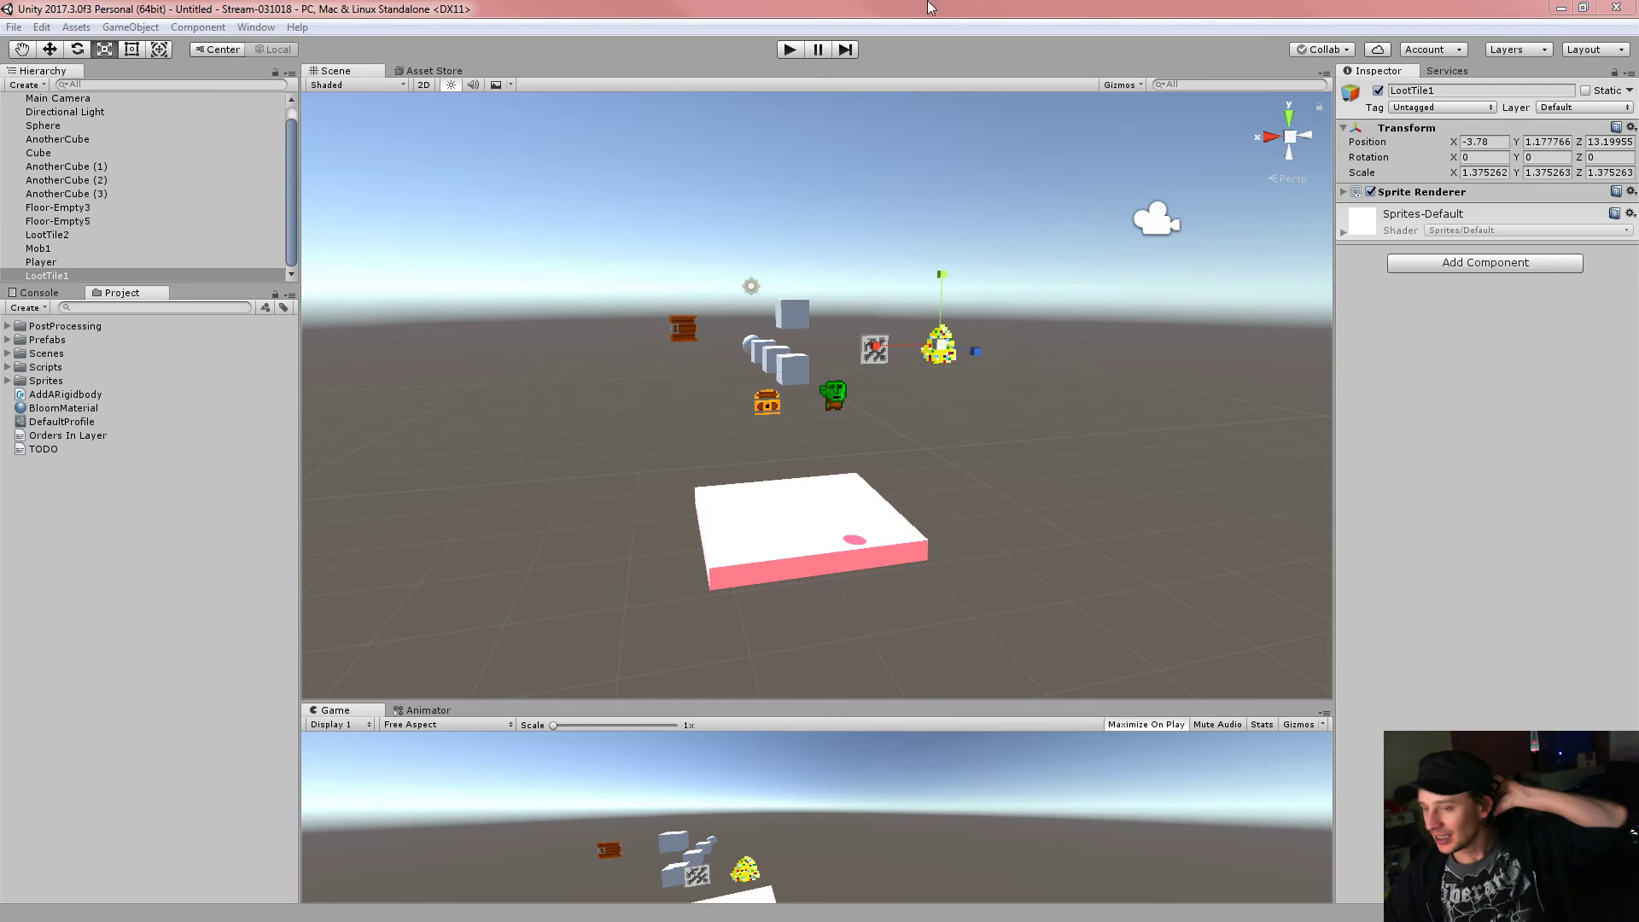
- Set the Mesh Filter's mesh on AnotherCube (3), the raised cube above the row, to None
click(957, 5)
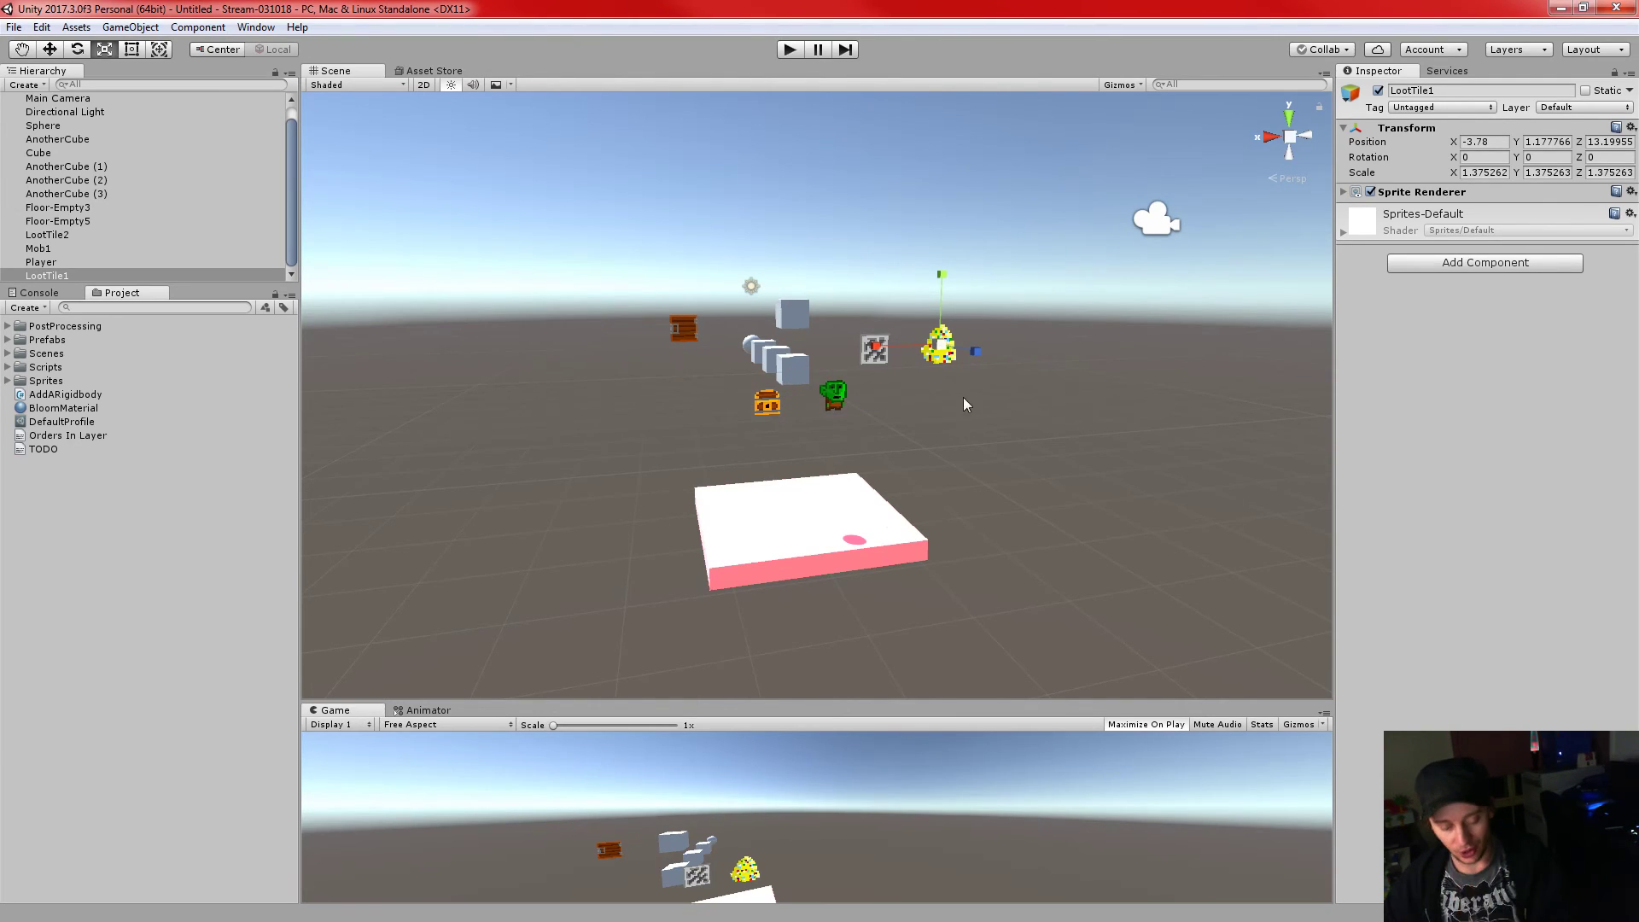
middle_drag(898, 289, 882, 347)
scroll(877, 375, up, 5)
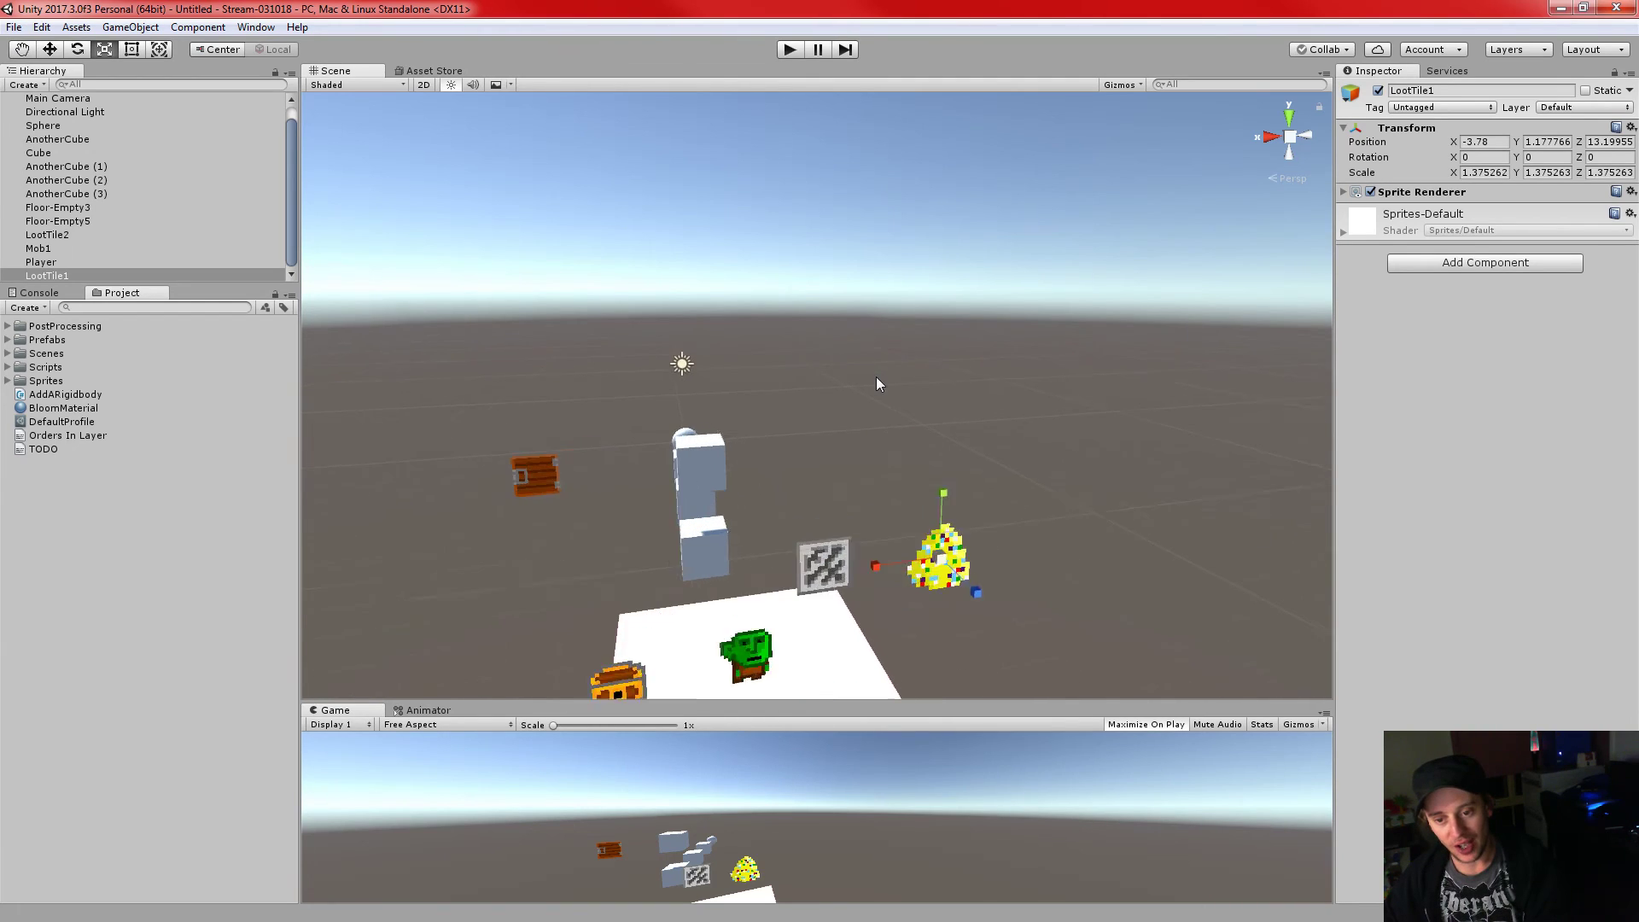
scroll(808, 499, down, 4)
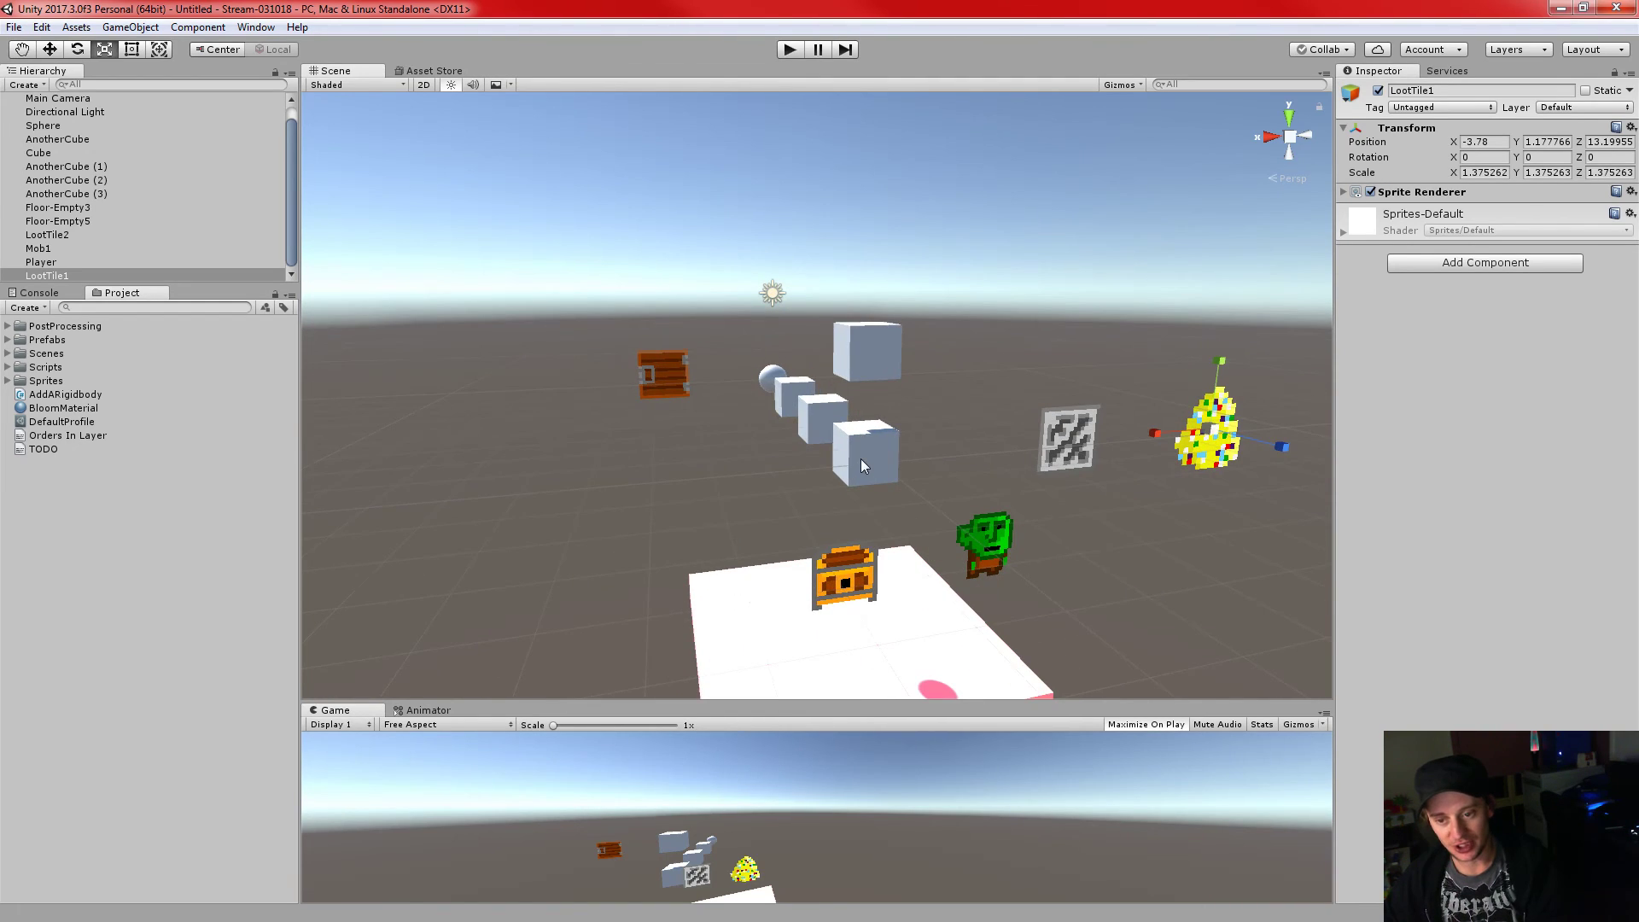
click(881, 344)
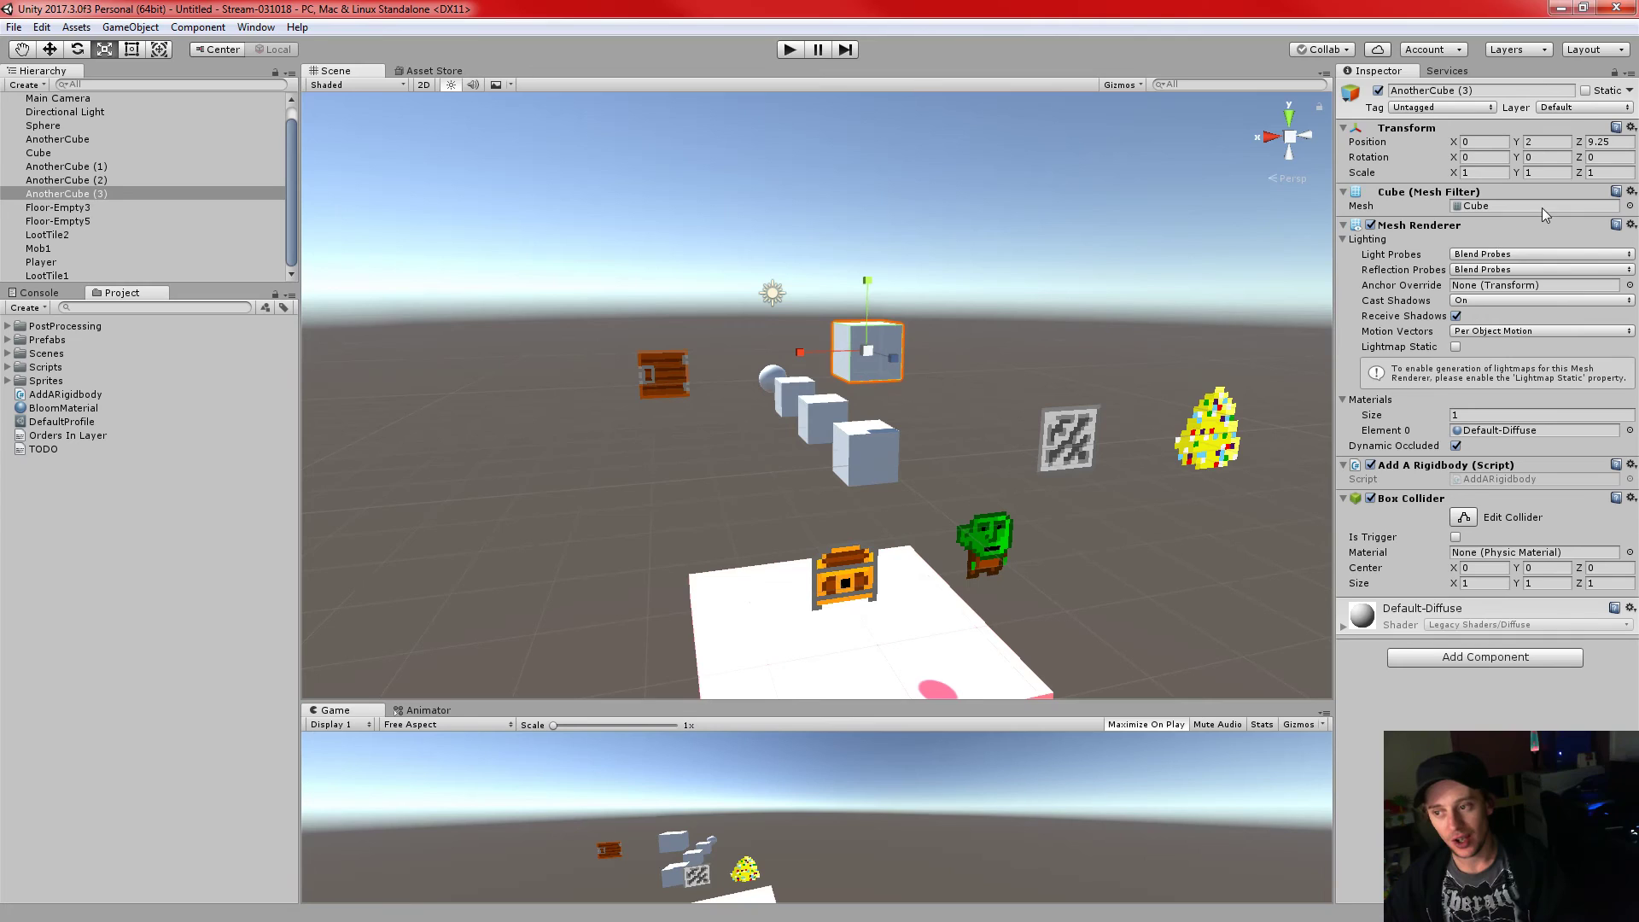
click(1629, 206)
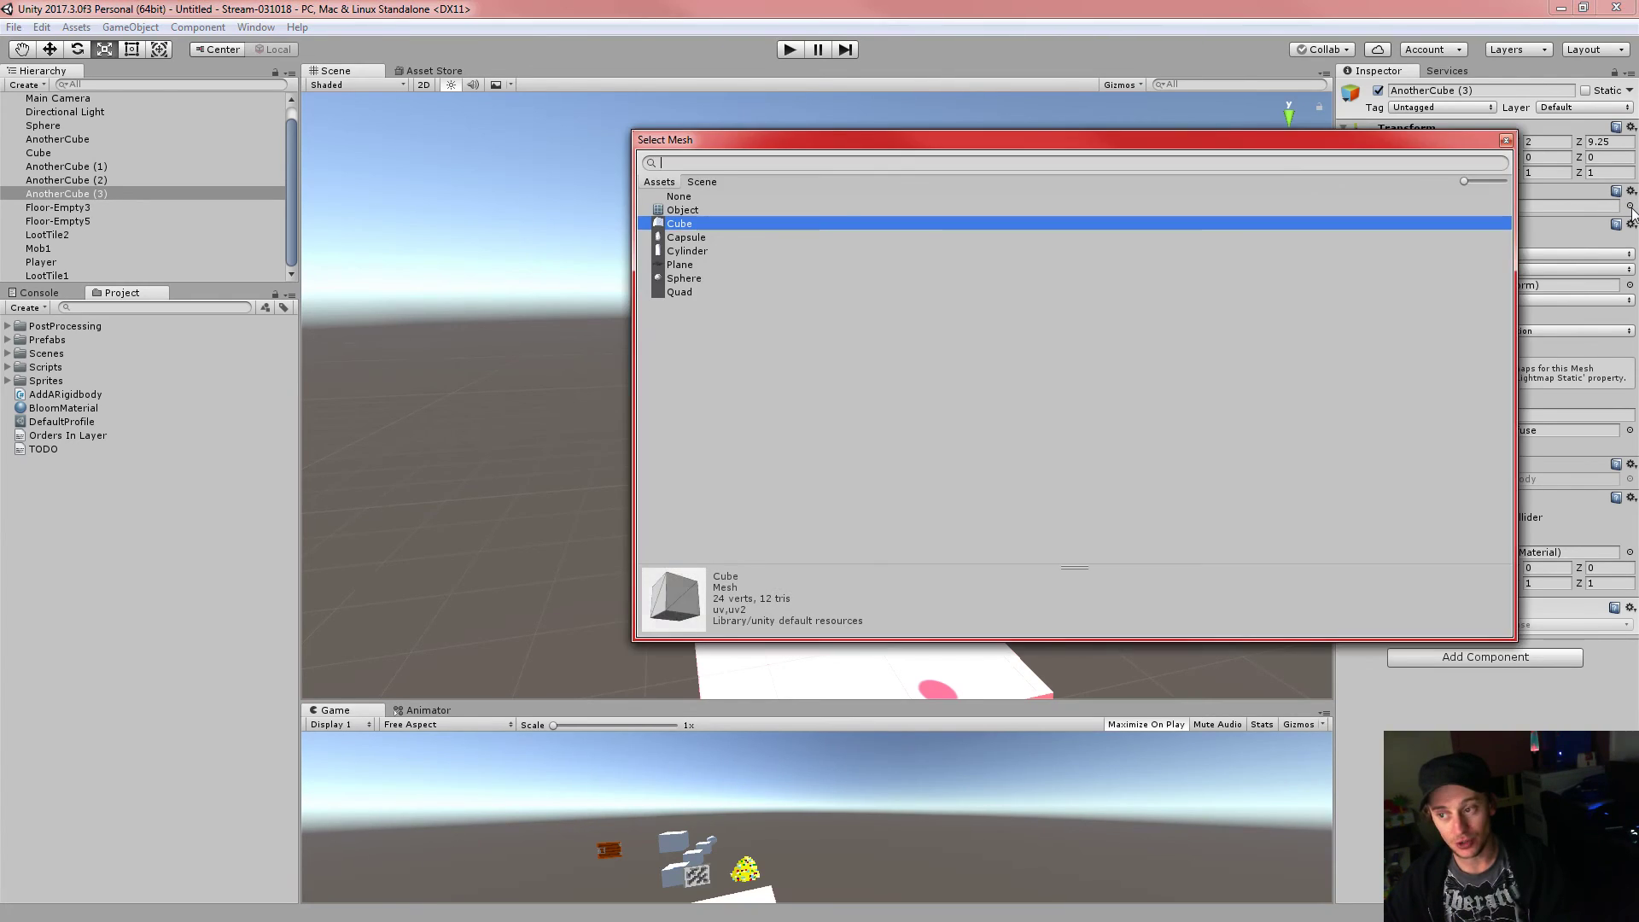
double_click(739, 198)
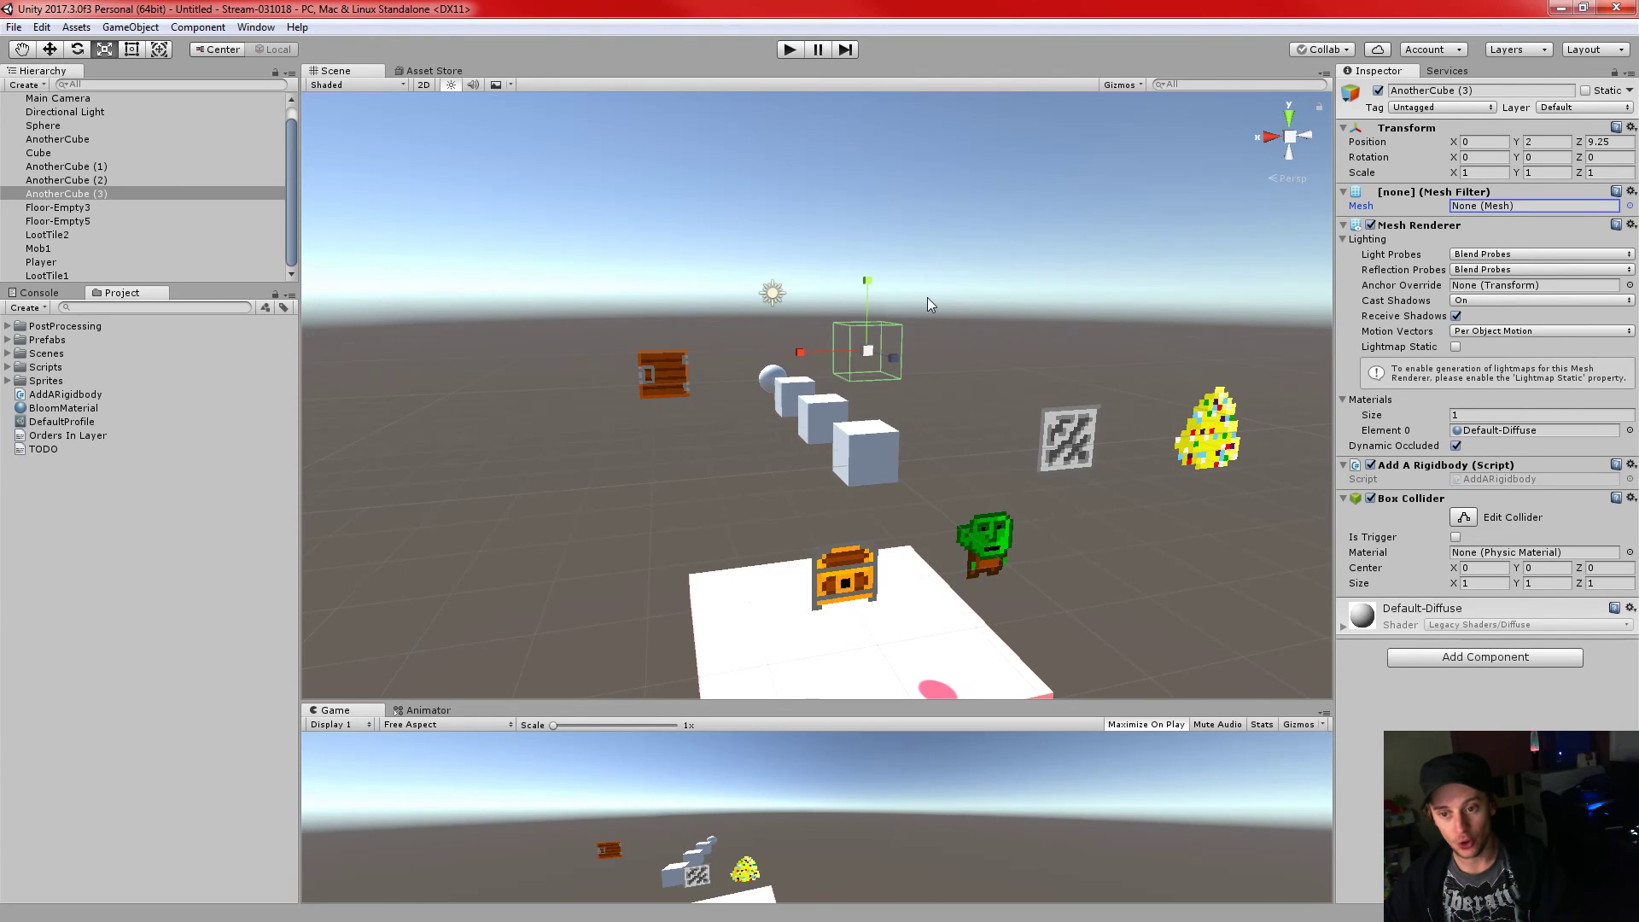
- Examine the collider outline of AnotherCube (3) up close and briefly run the game
scroll(928, 298, up, 5)
middle_drag(1180, 341, 1180, 378)
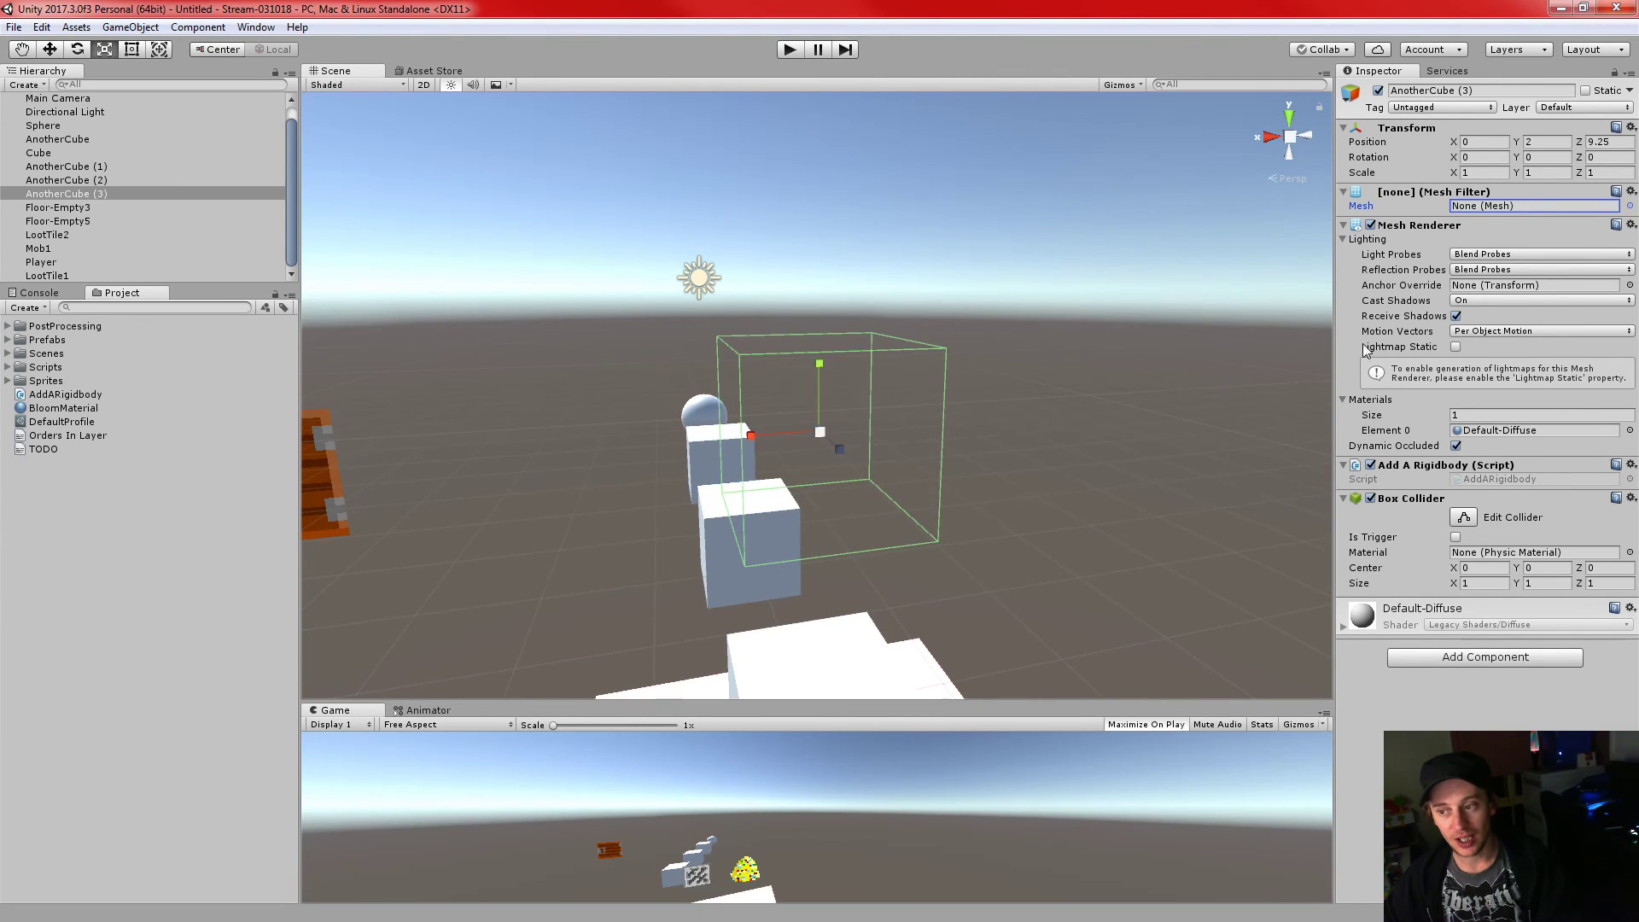
scroll(919, 437, down, 5)
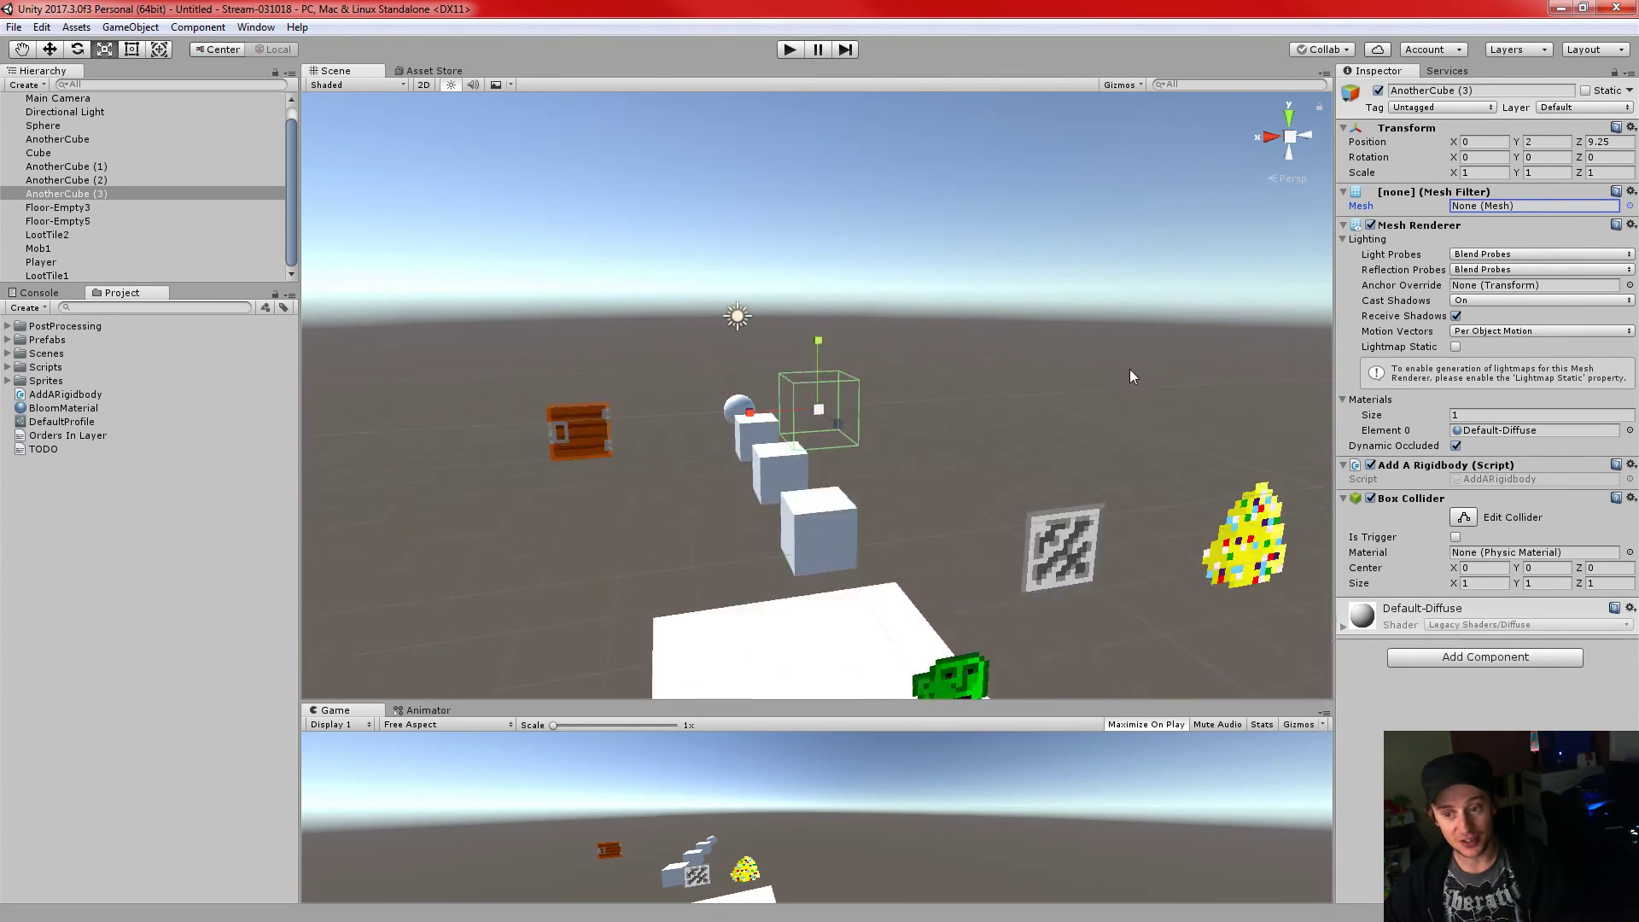
click(798, 48)
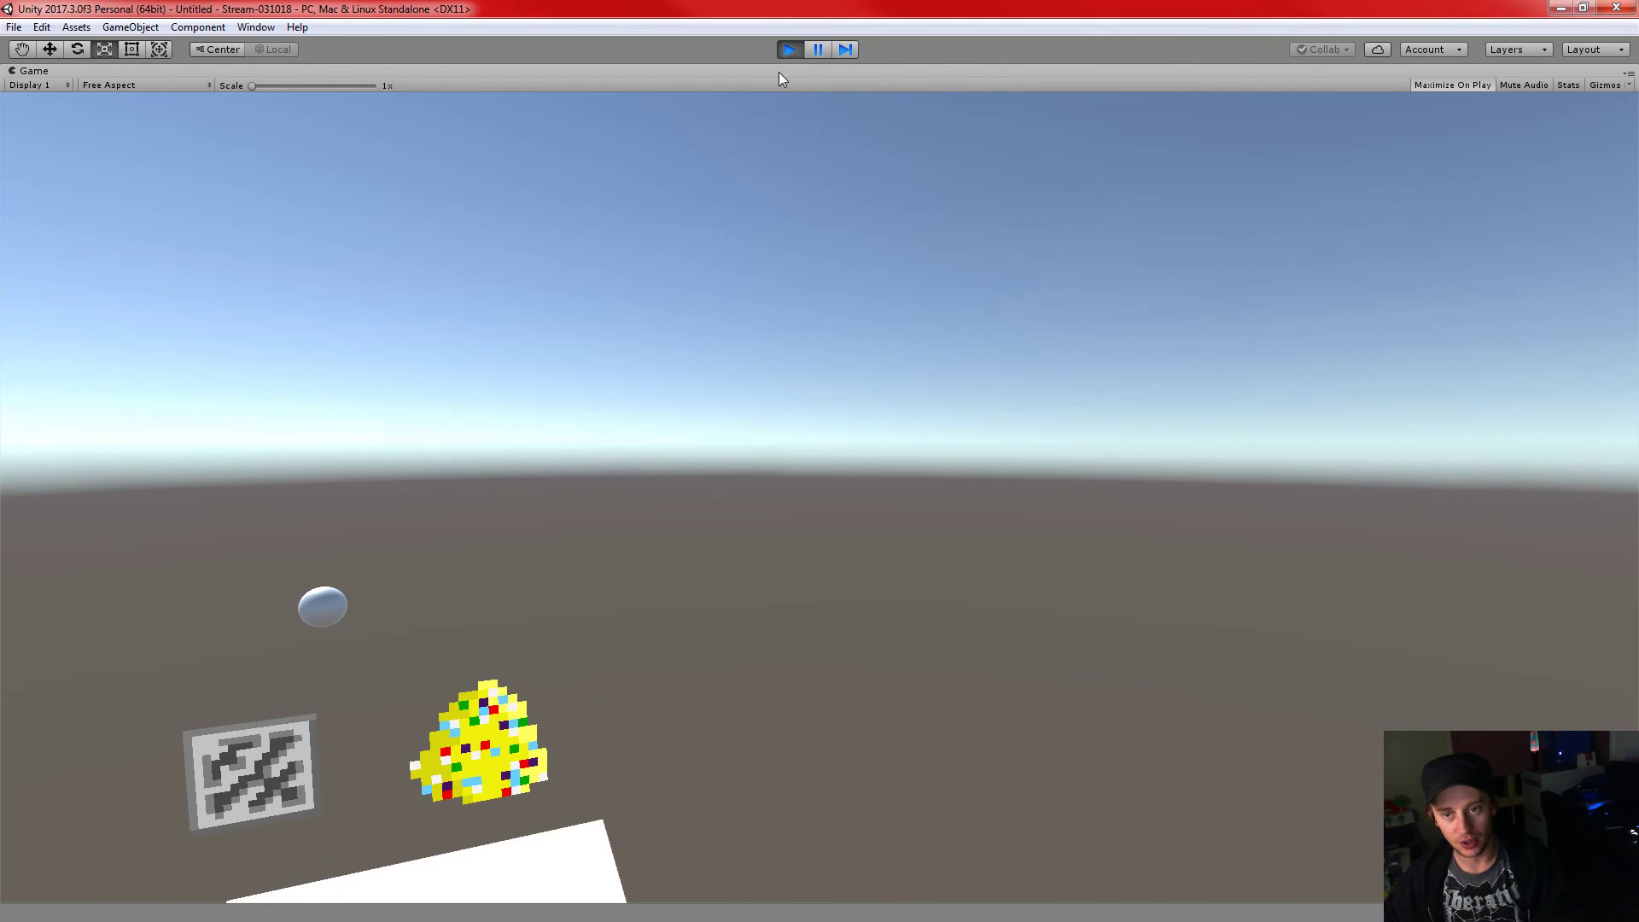
key(ctrl+p)
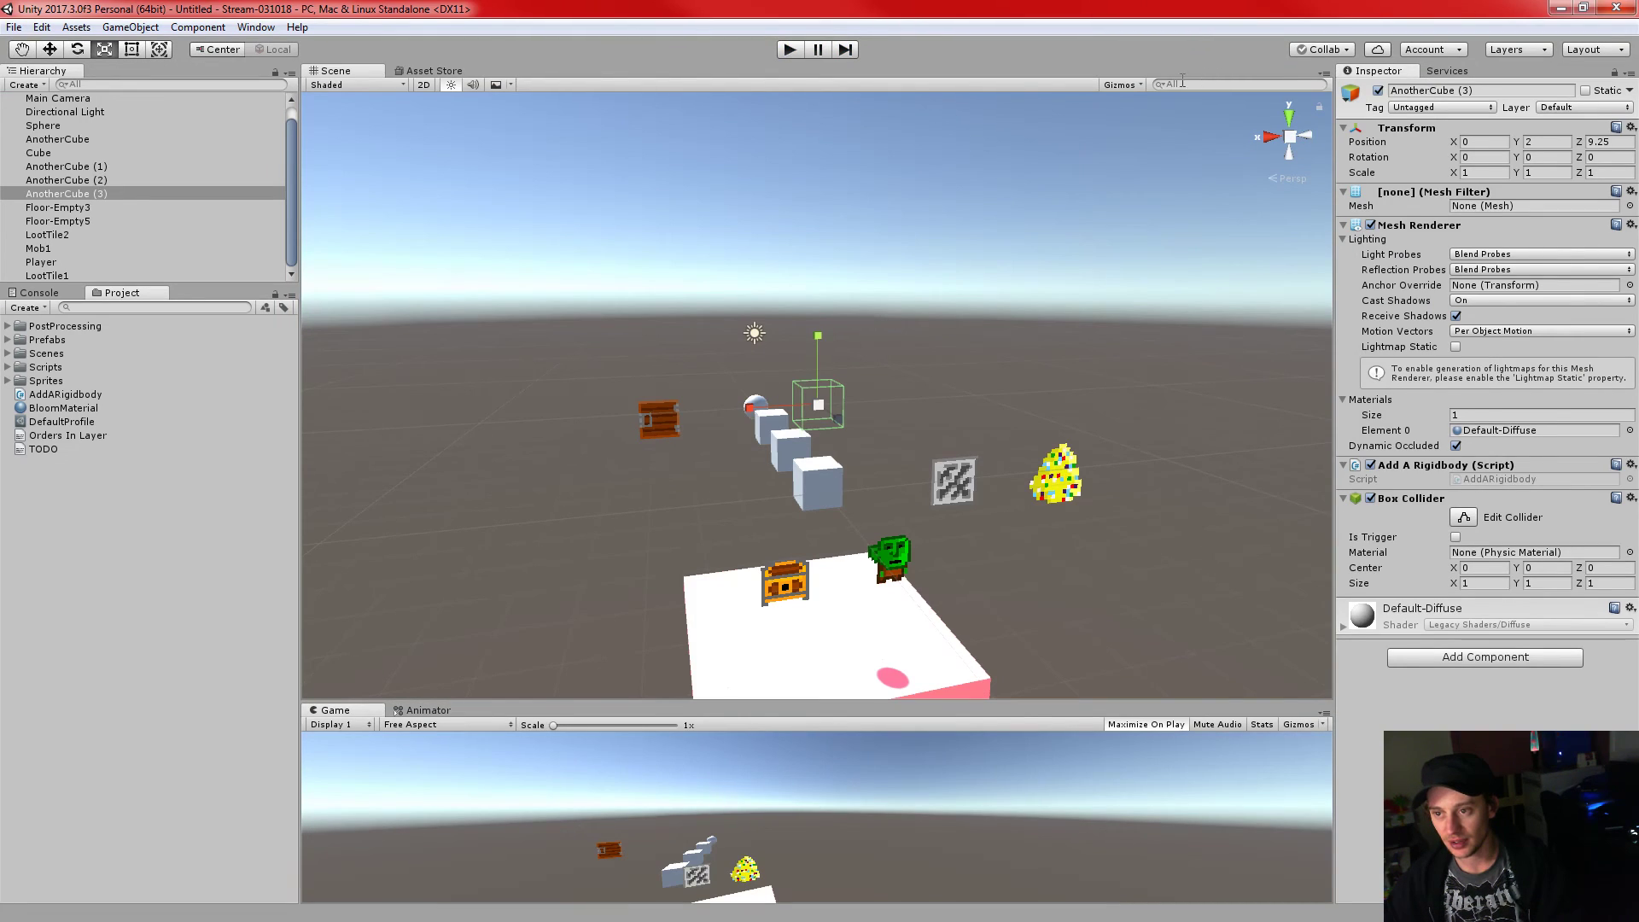
- Disable Maximize On Play and test-run the game, watching the meshless AnotherCube (3) fall in the Scene view
click(1117, 730)
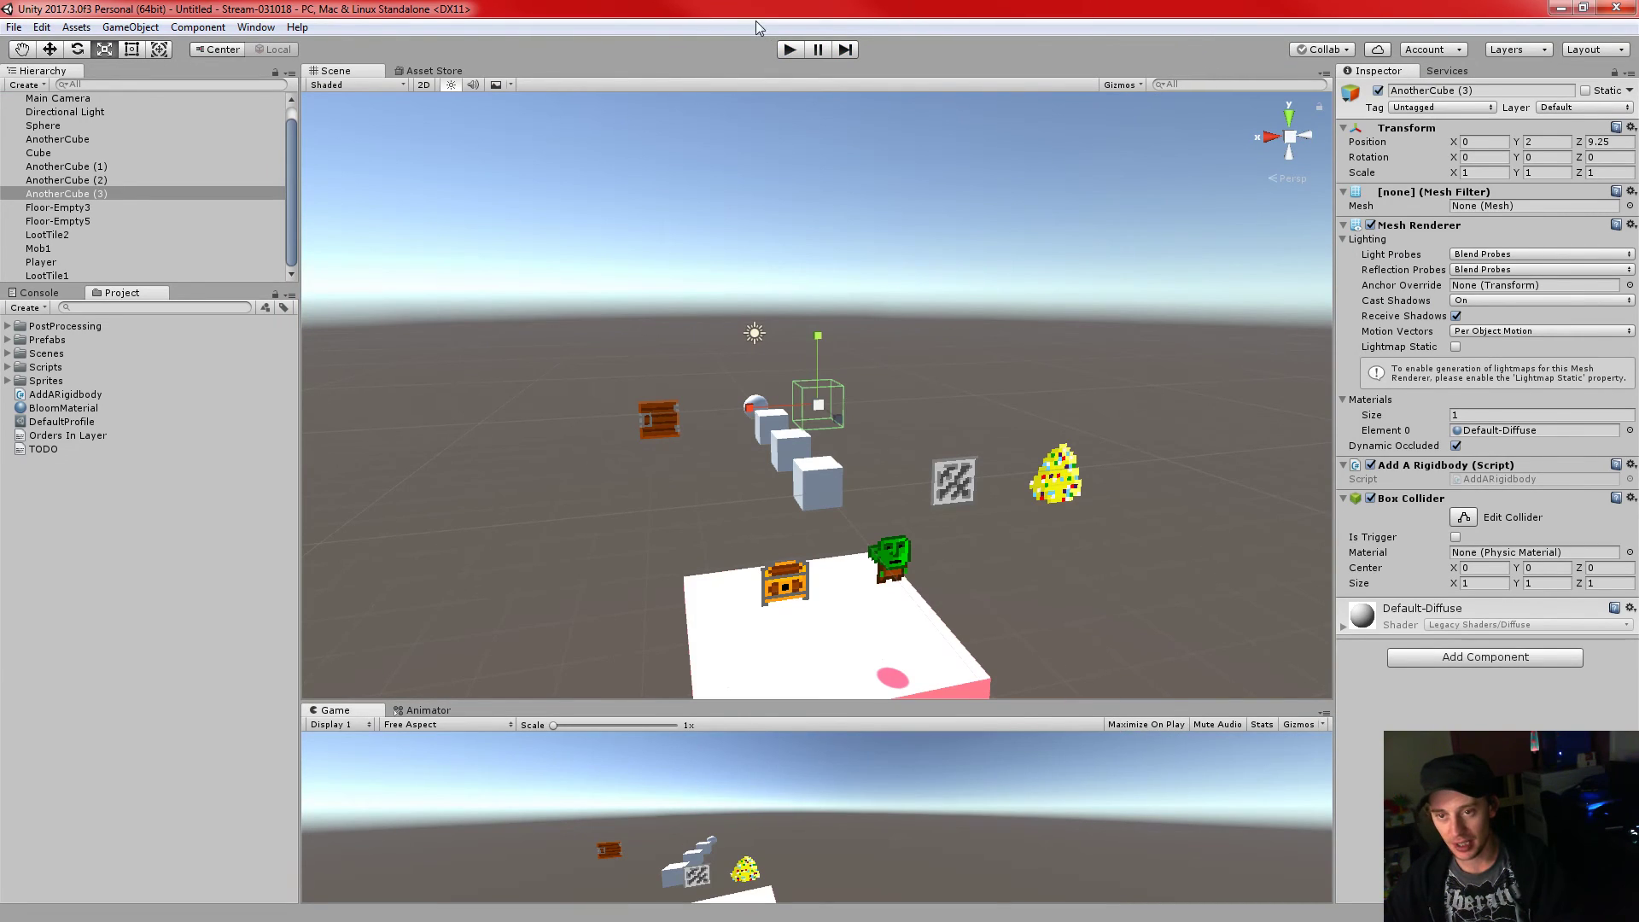
click(794, 48)
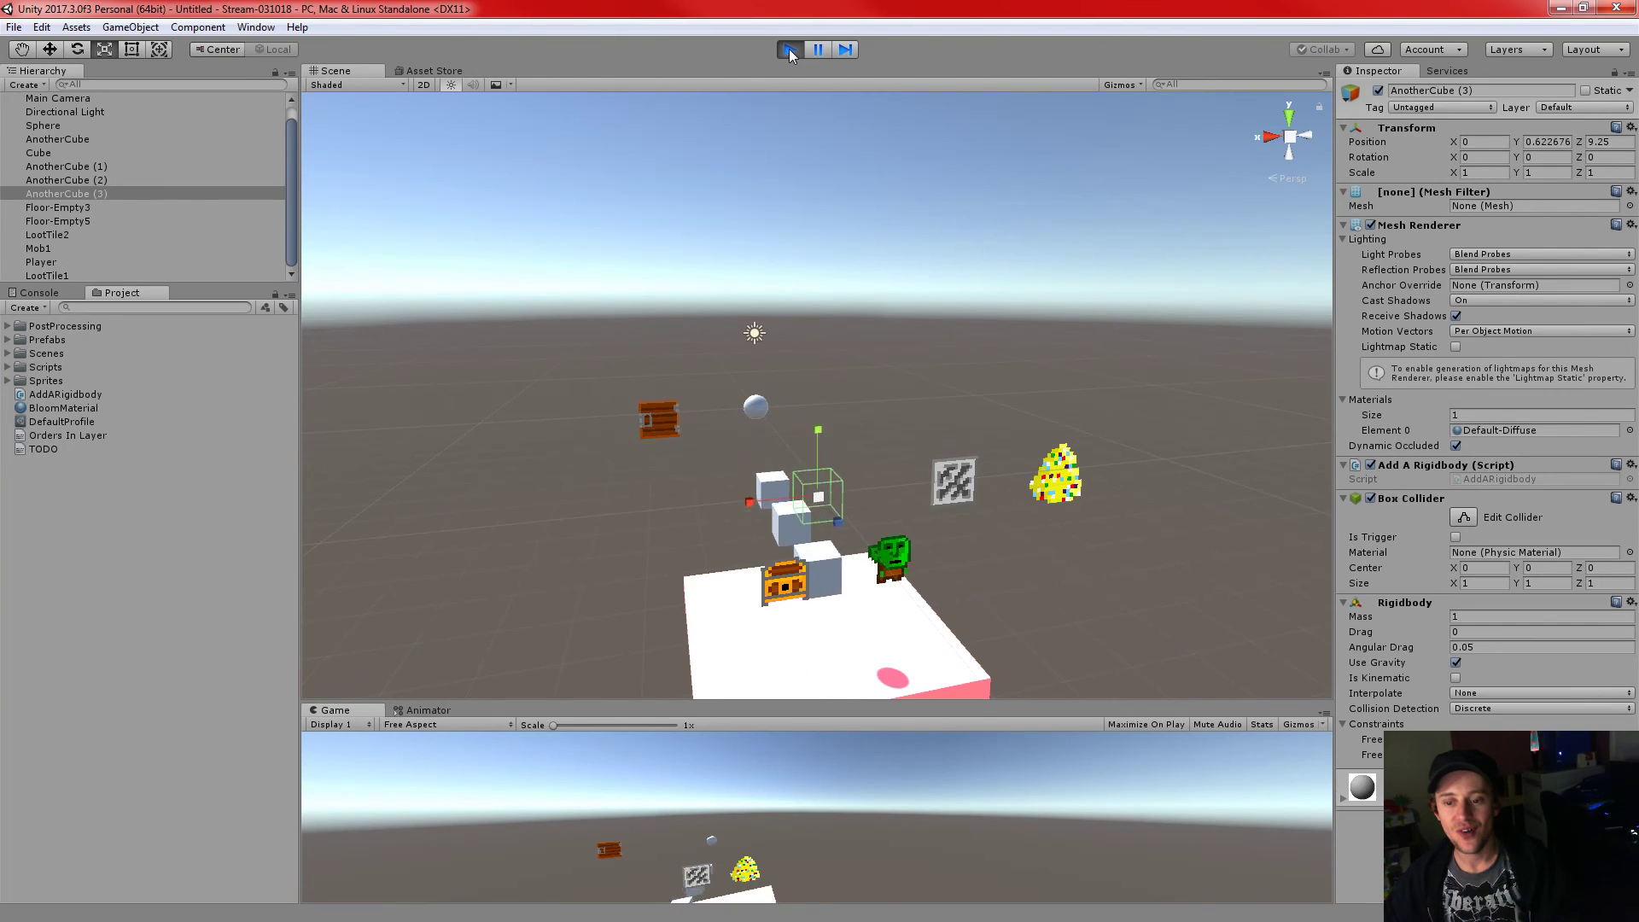
right_drag(1144, 395, 1119, 677)
right_drag(962, 586, 973, 427)
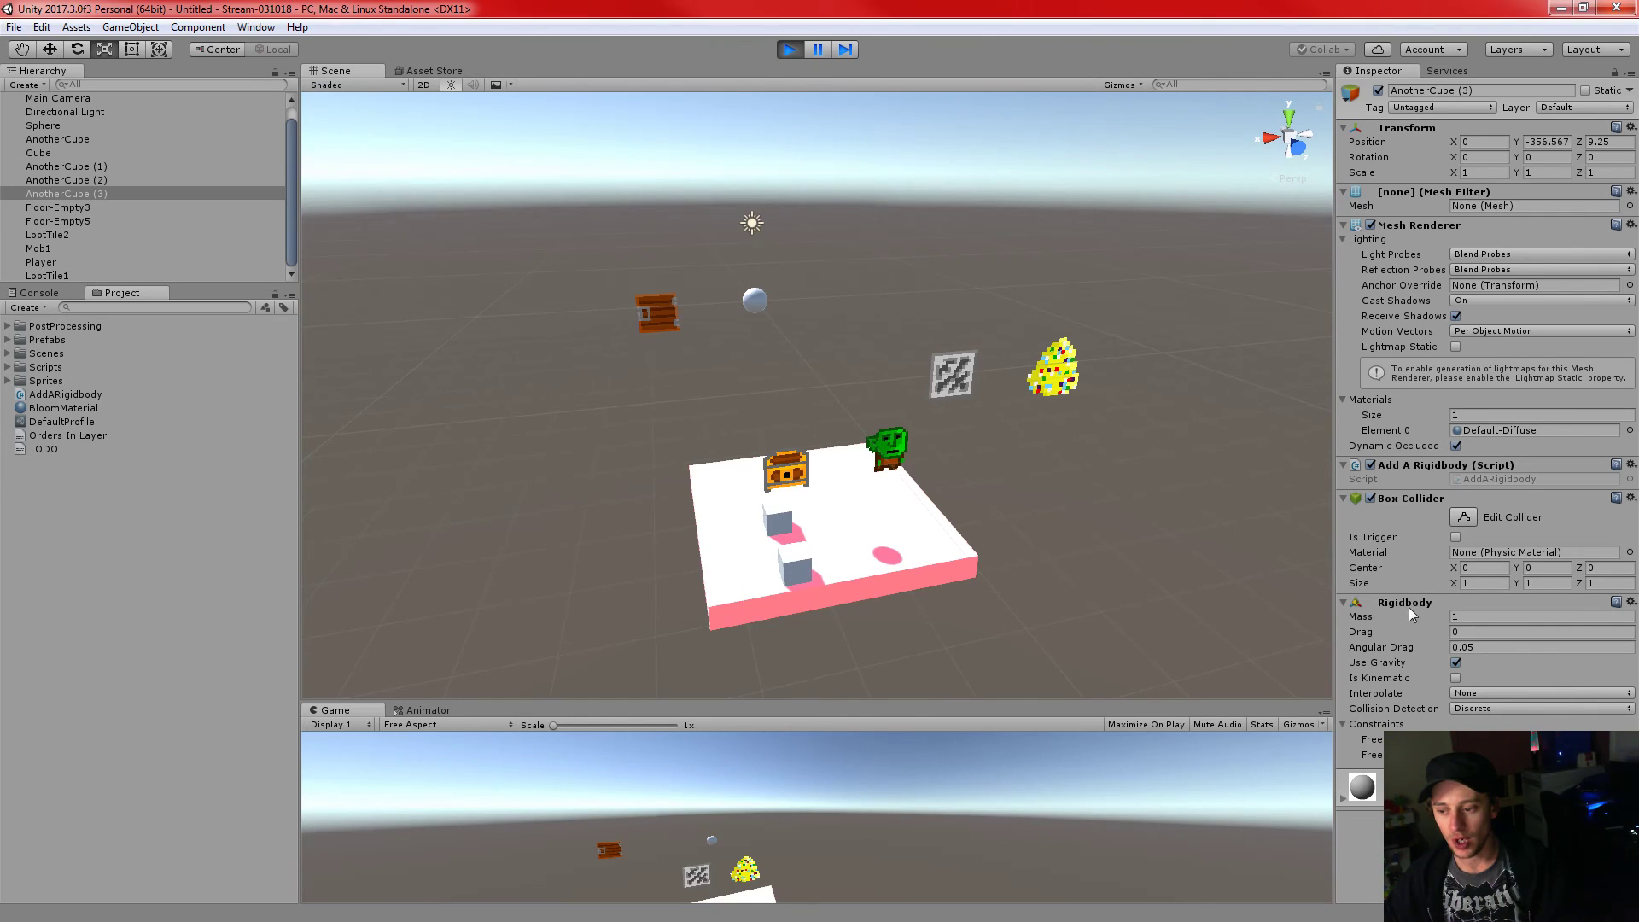
click(789, 54)
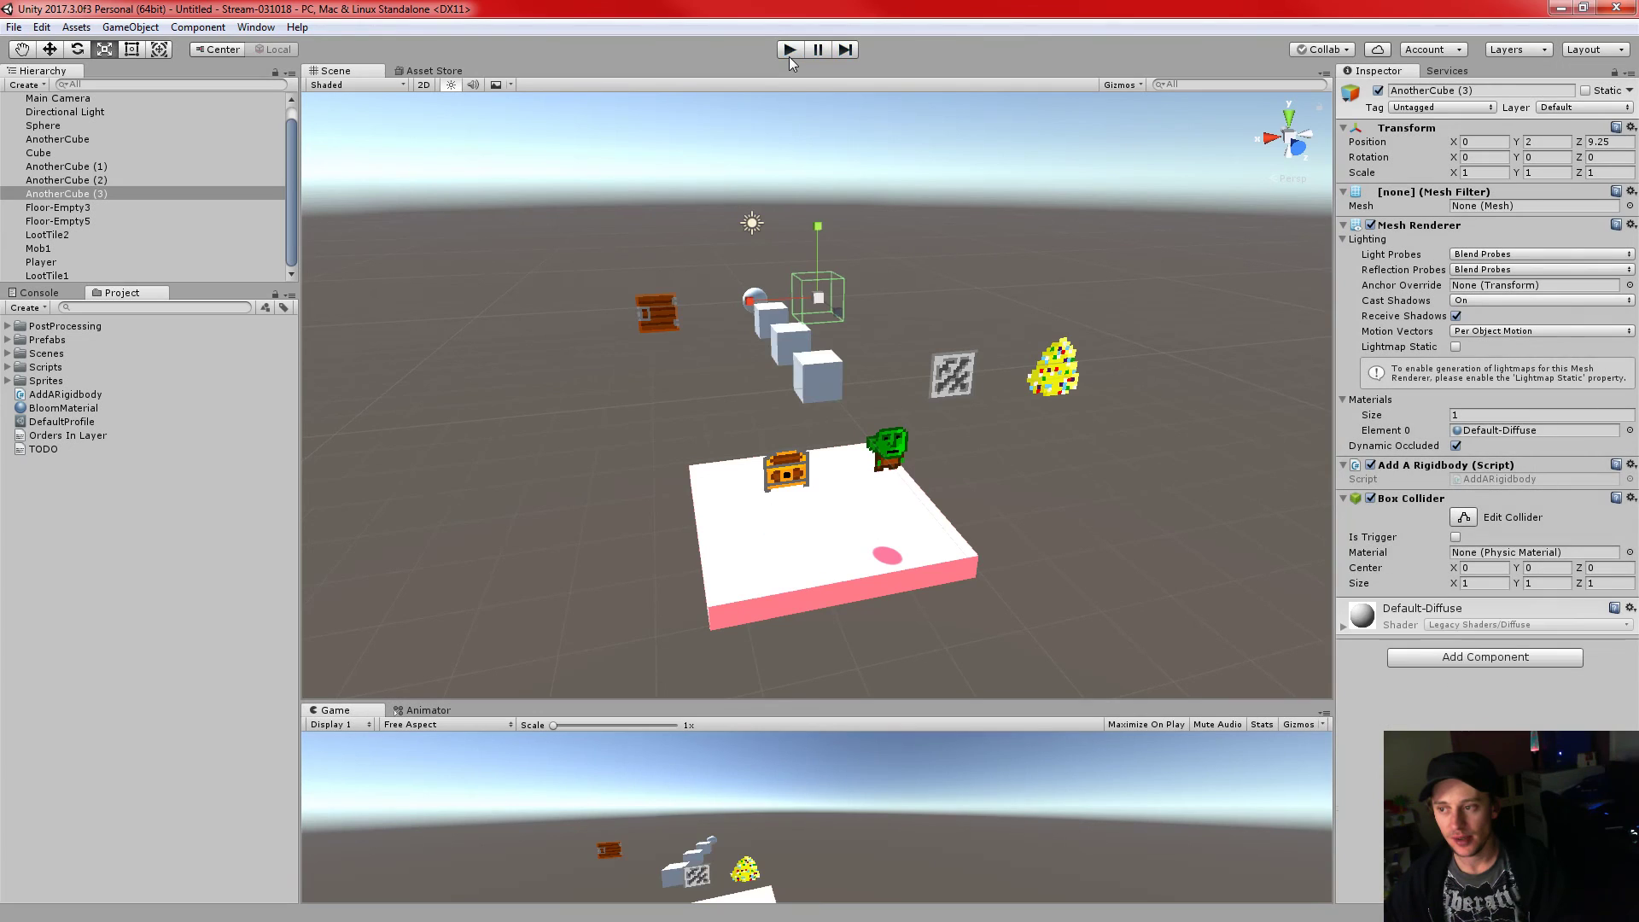
- Move AnotherCube (3) along the Z axis to 1.92, placing it near the sphere above the floor
right_drag(1298, 364, 794, 427)
key(w)
drag(522, 264, 856, 260)
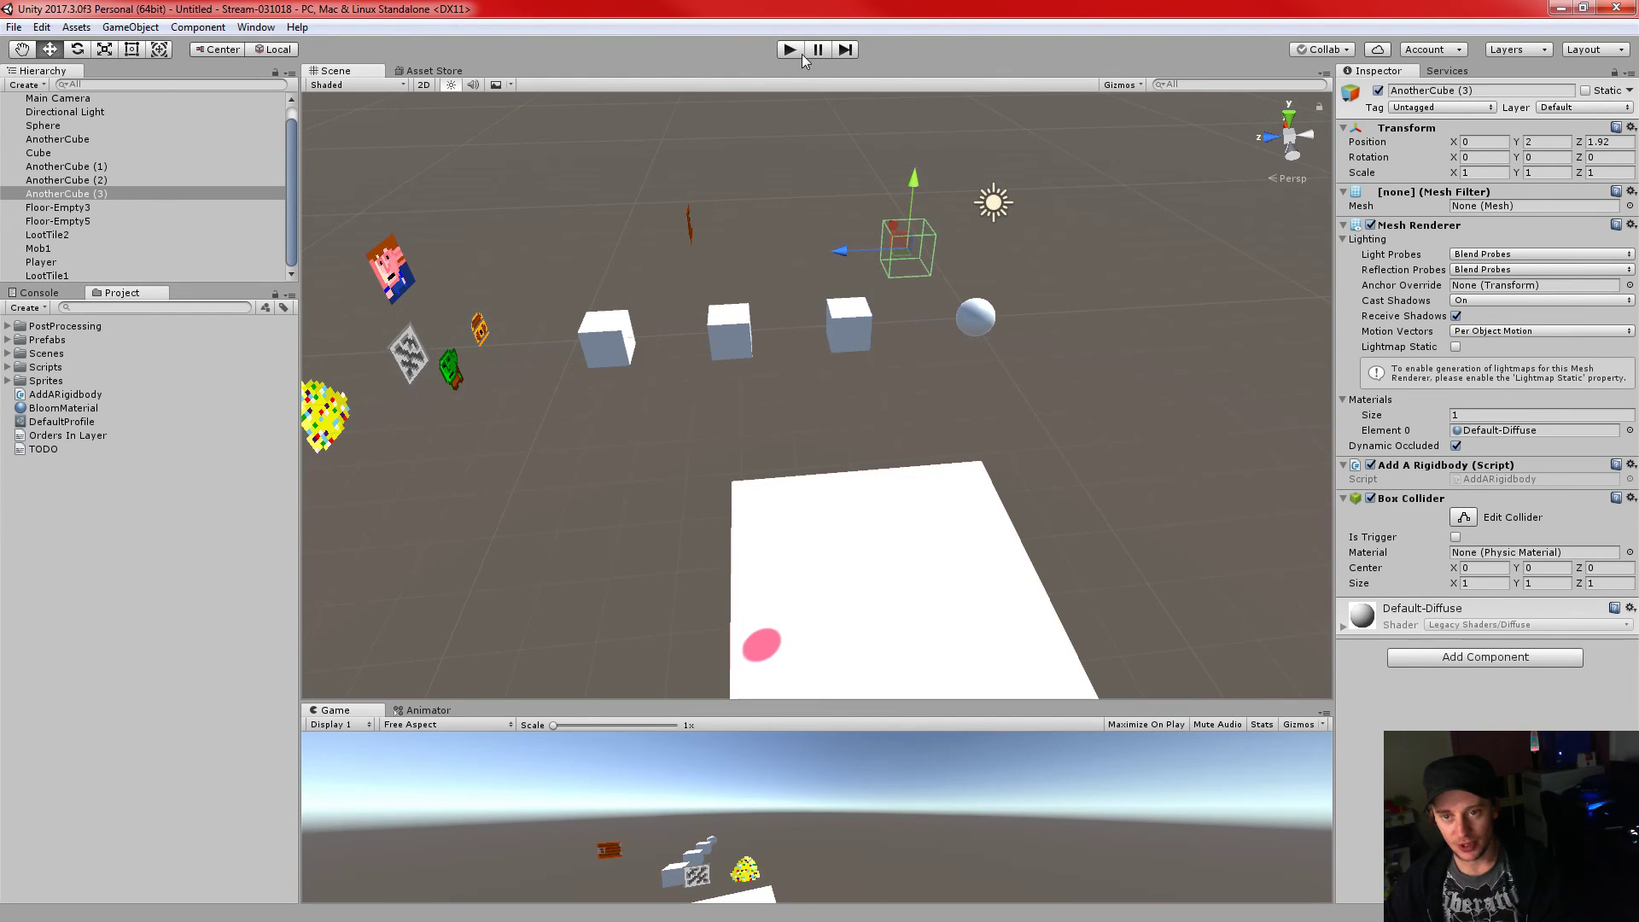
- Test-run the game to watch AnotherCube (3) land on the floor, and try lifting it with the Move tool during play
click(790, 50)
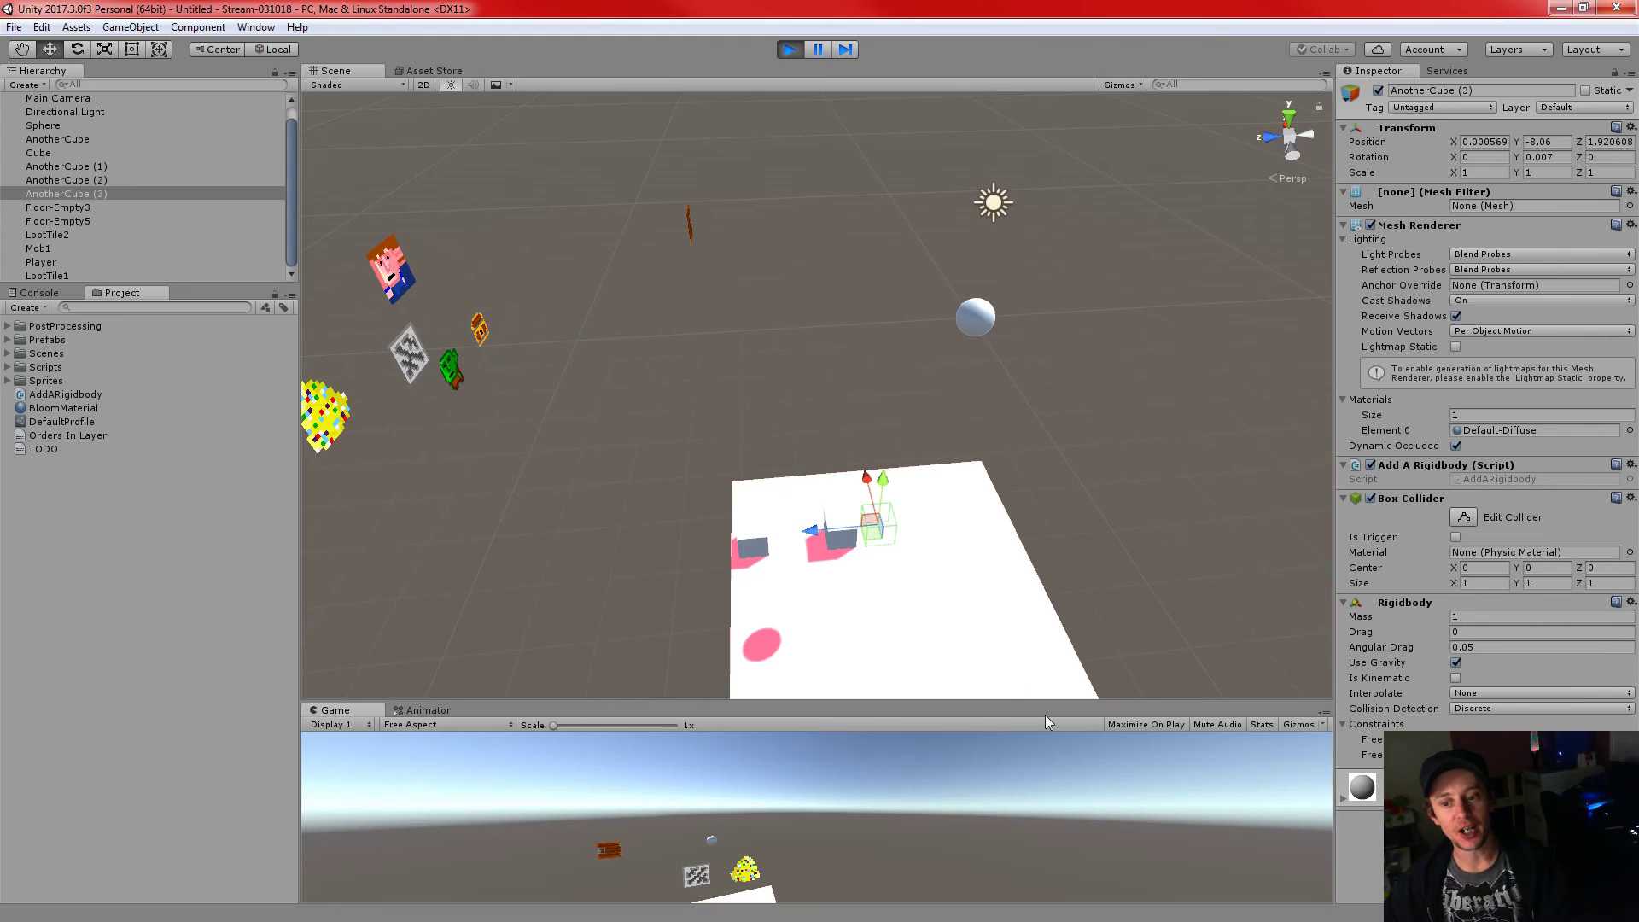
drag(889, 487, 909, 200)
click(790, 53)
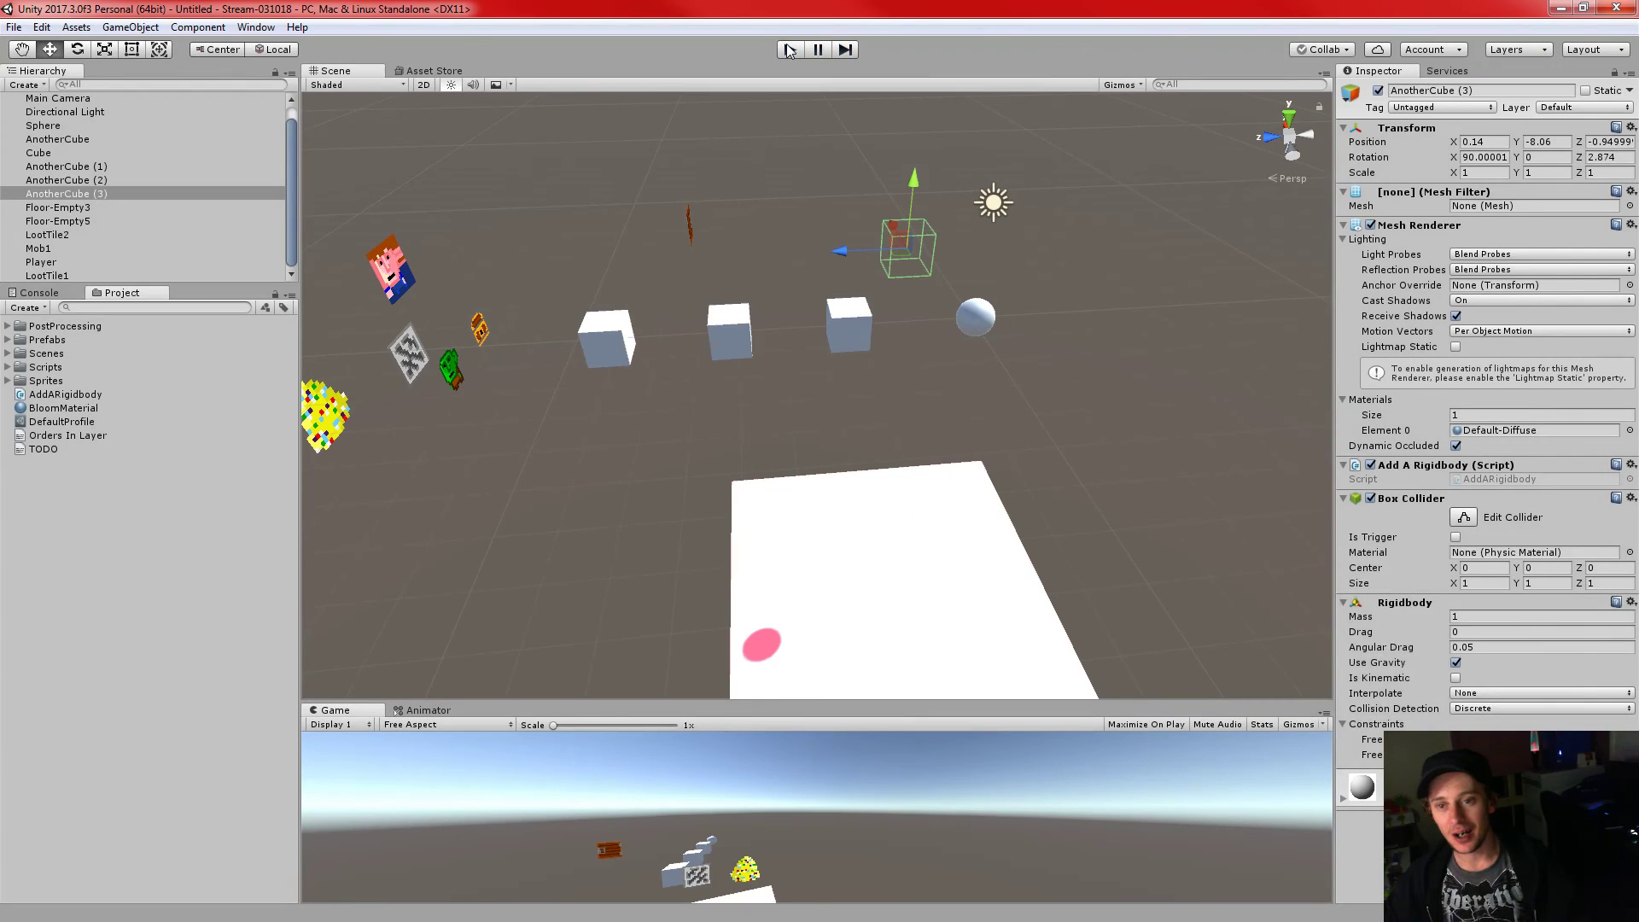
alt+drag(850, 386, 1074, 390)
key(s)
right_drag(1074, 390, 1012, 322)
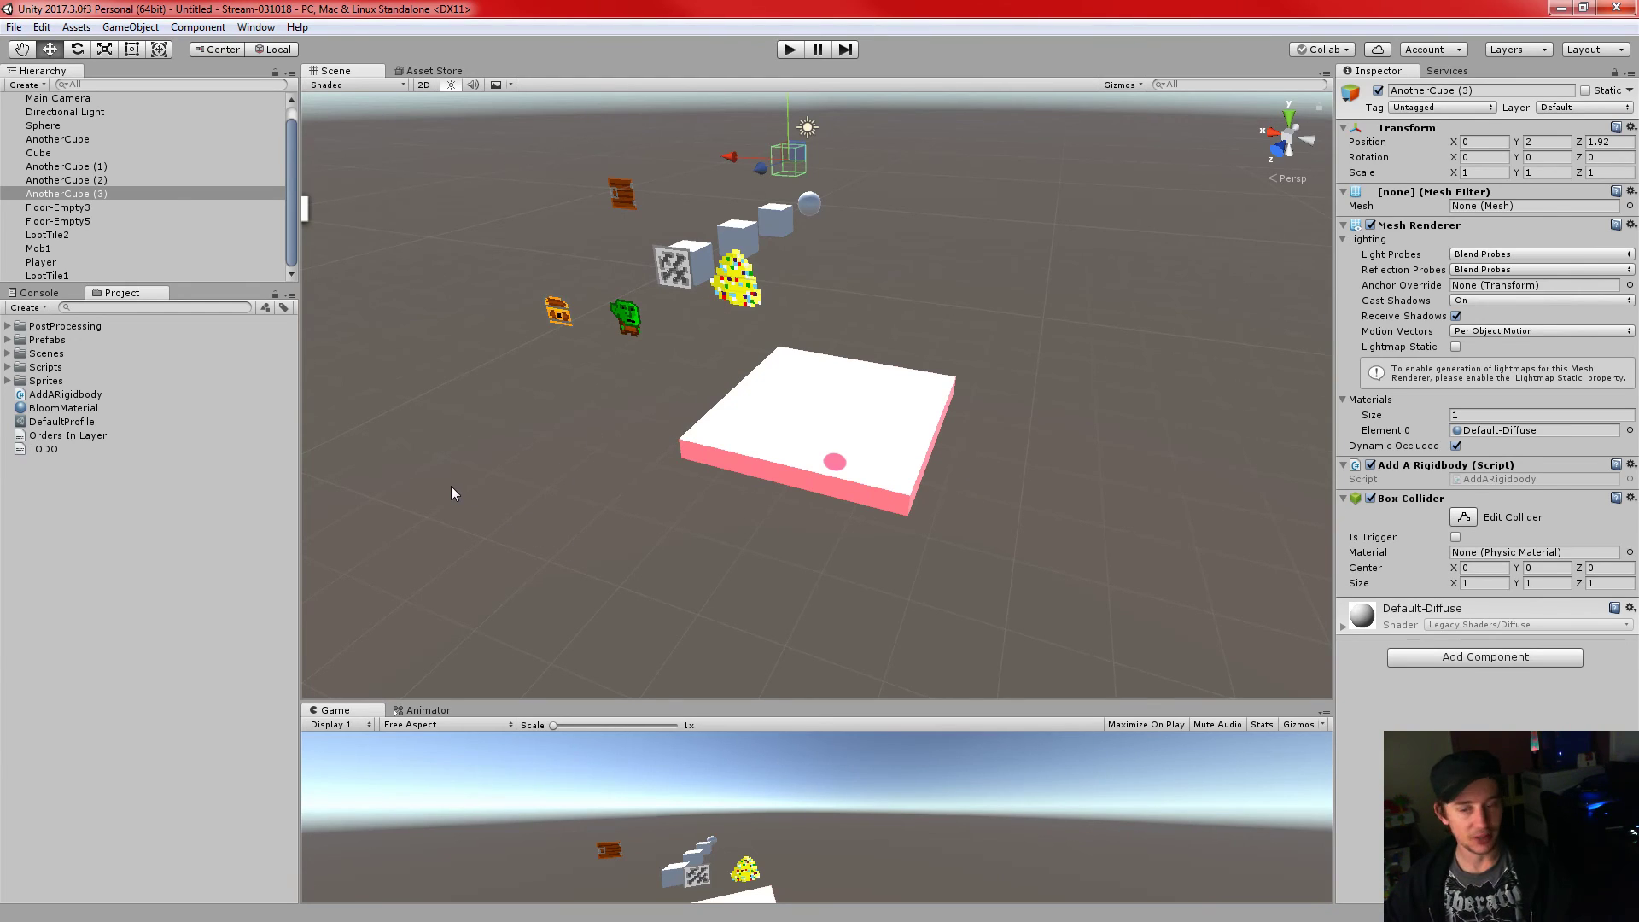
click(1197, 4)
scroll(1001, 387, down, 2)
scroll(999, 387, up, 2)
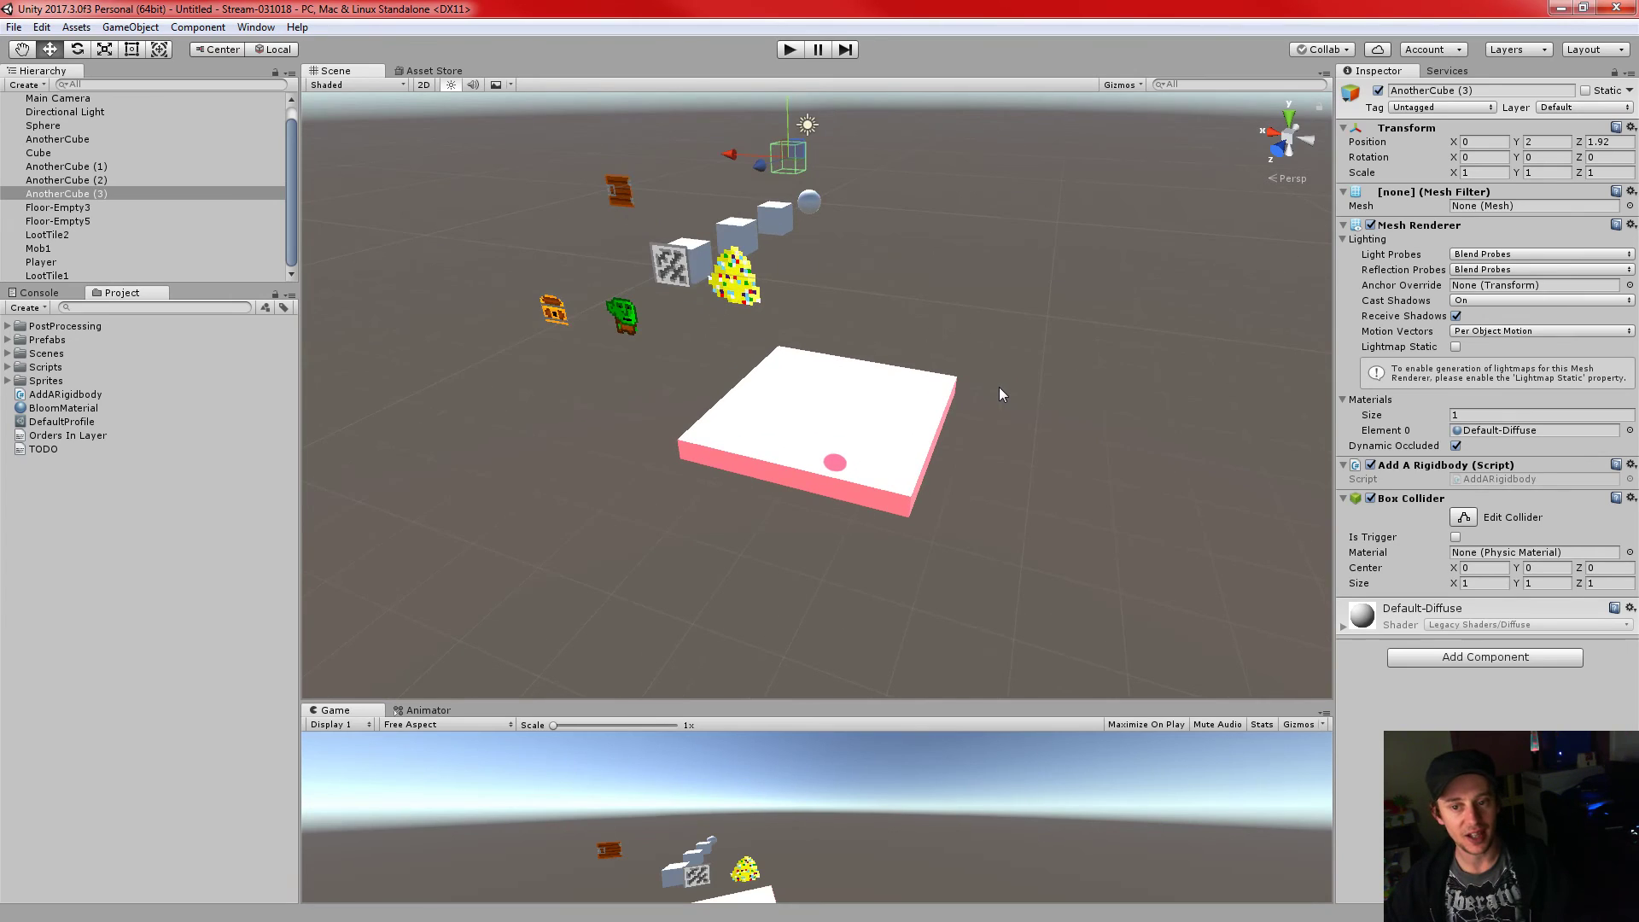
right_drag(1012, 456, 1039, 401)
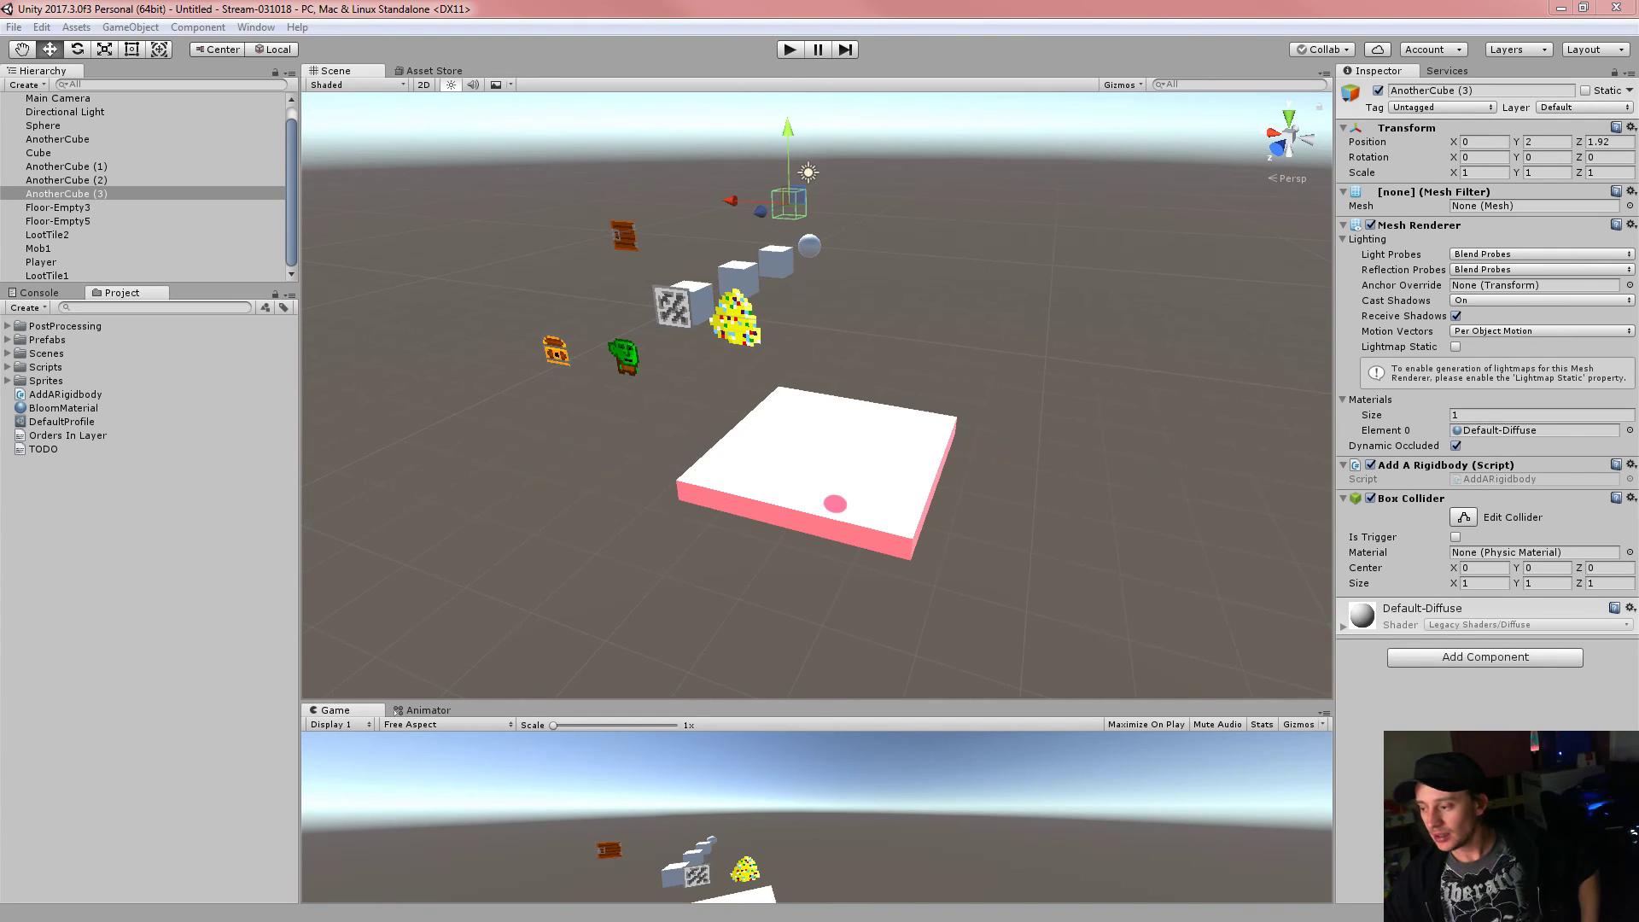
click(1411, 172)
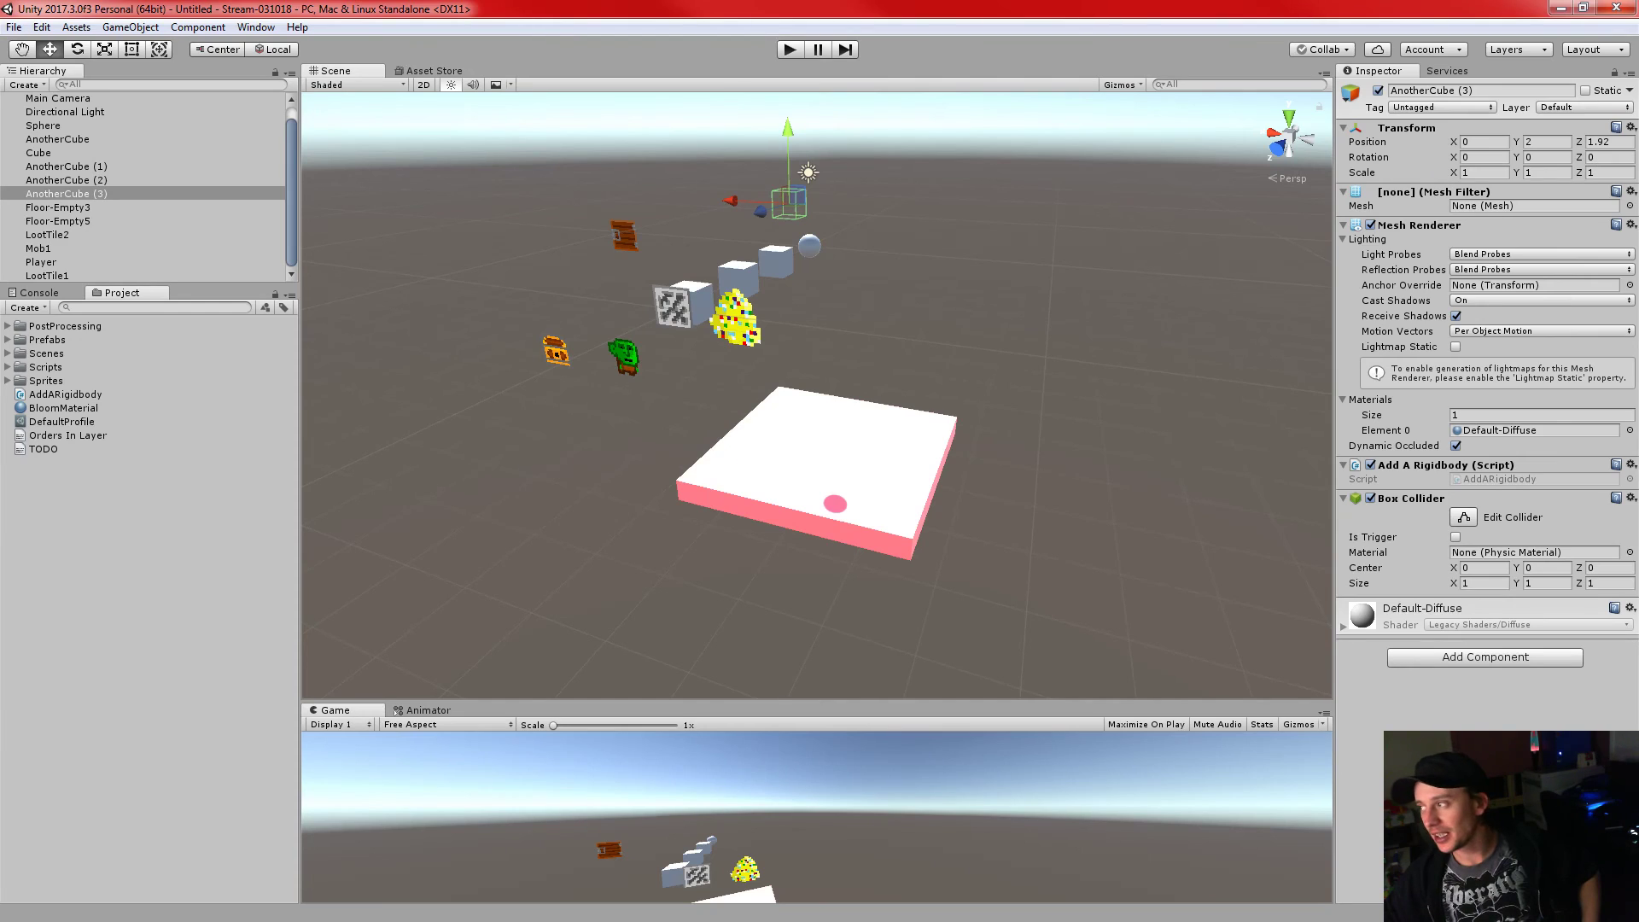
click(1408, 3)
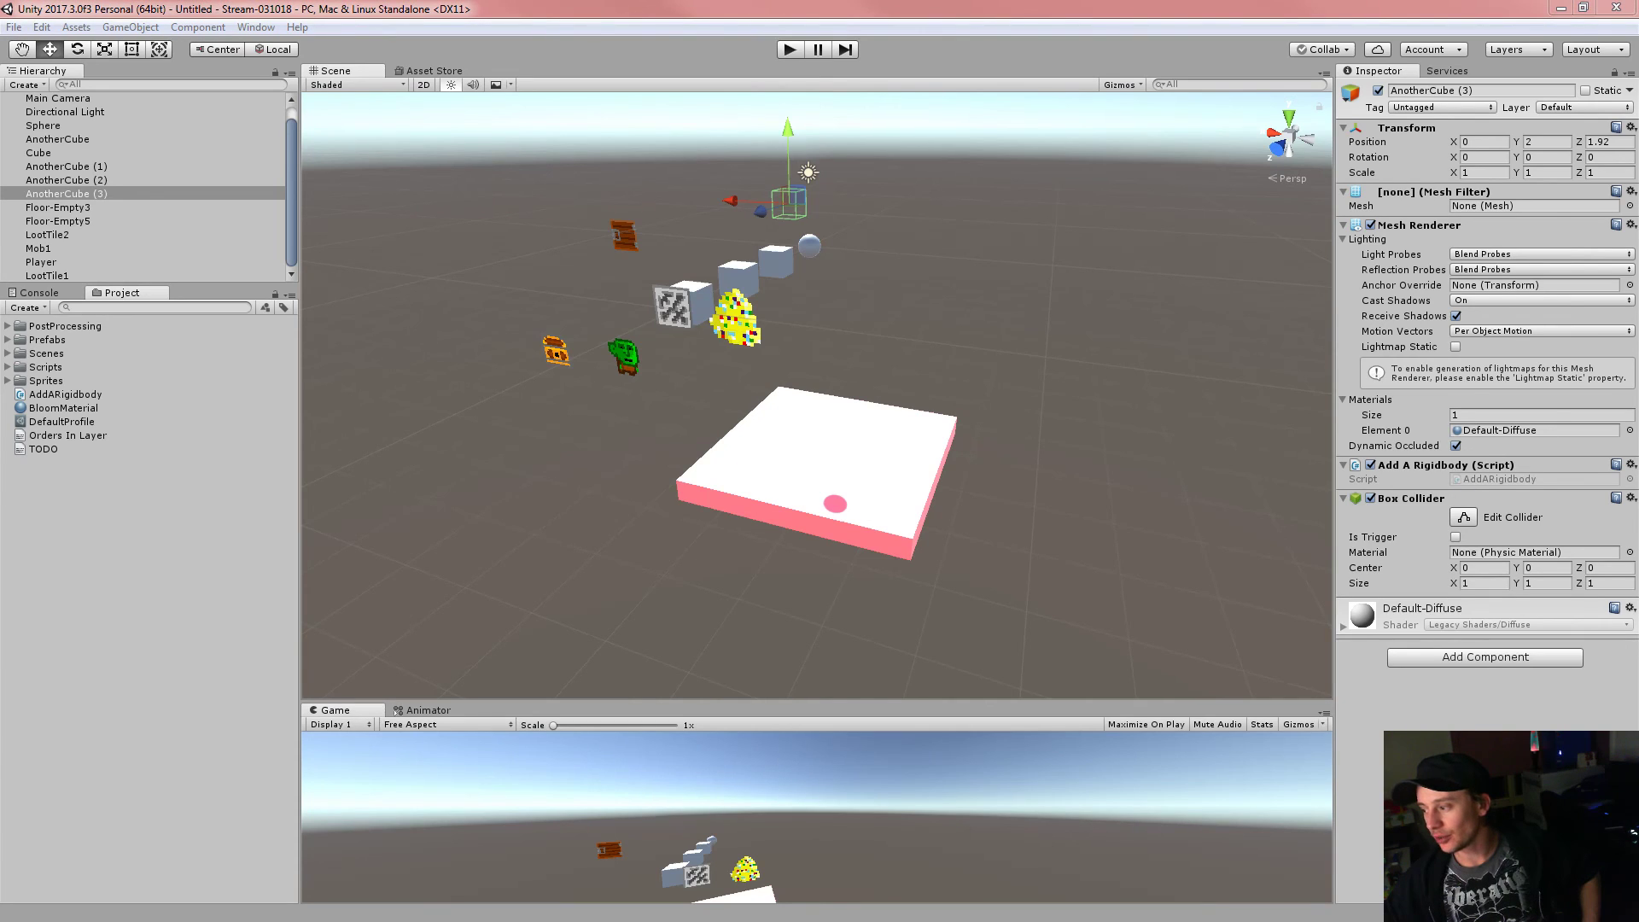
click(1040, 8)
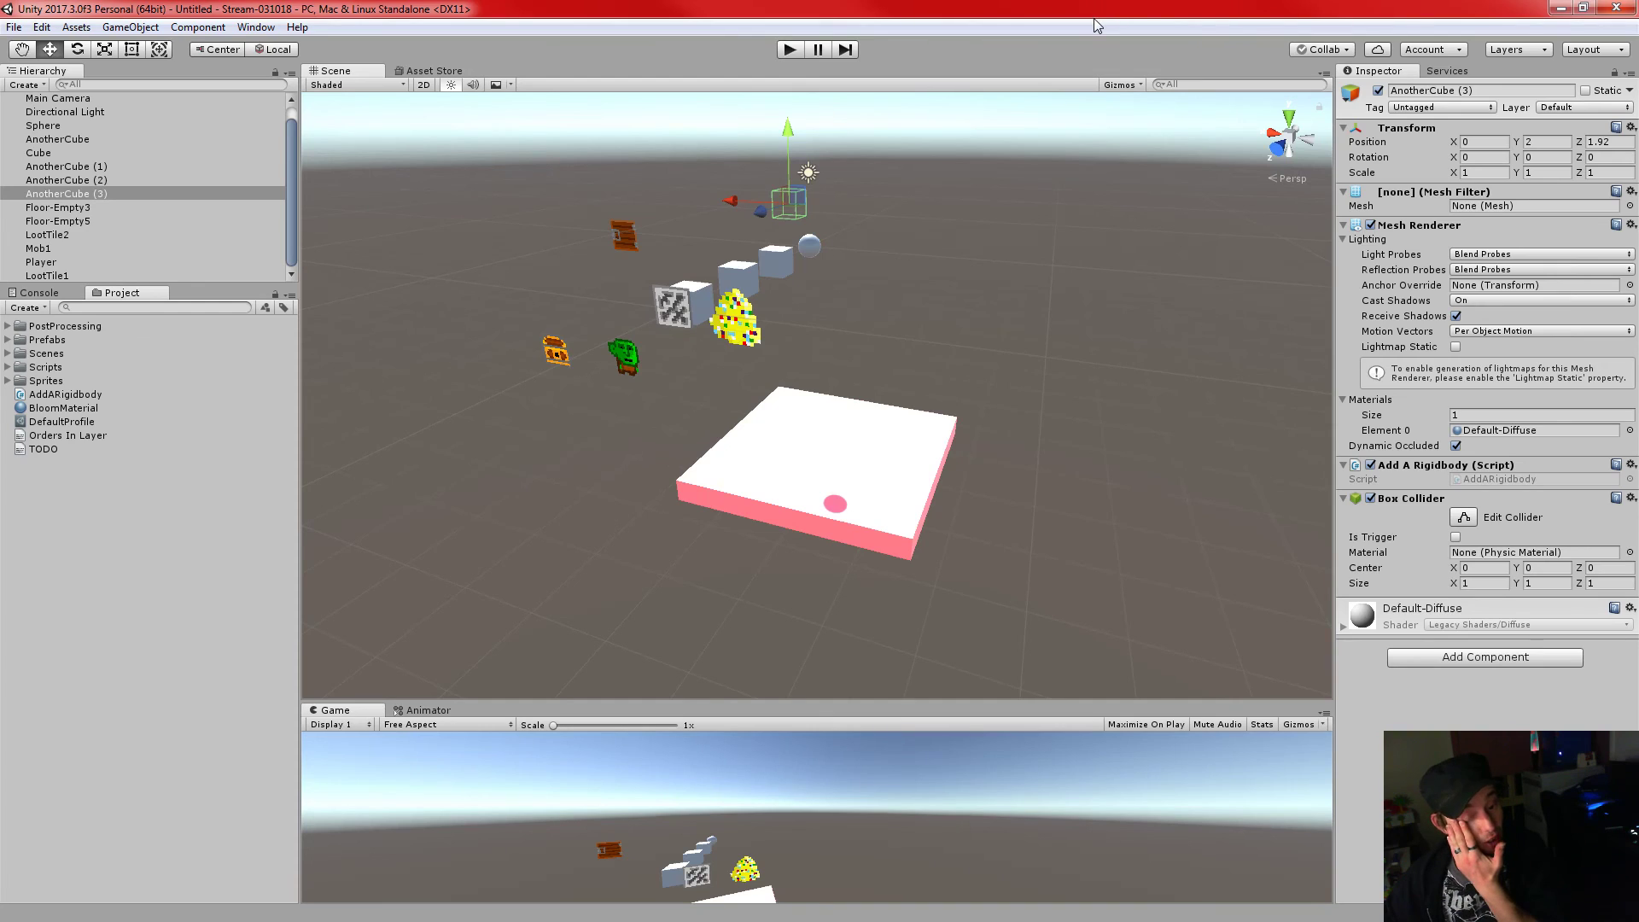
scroll(1199, 451, down, 3)
scroll(1188, 440, up, 4)
scroll(1188, 441, down, 1)
scroll(1188, 441, down, 2)
scroll(1172, 441, up, 3)
alt+drag(1096, 349, 1235, 289)
middle_drag(1193, 452, 1181, 394)
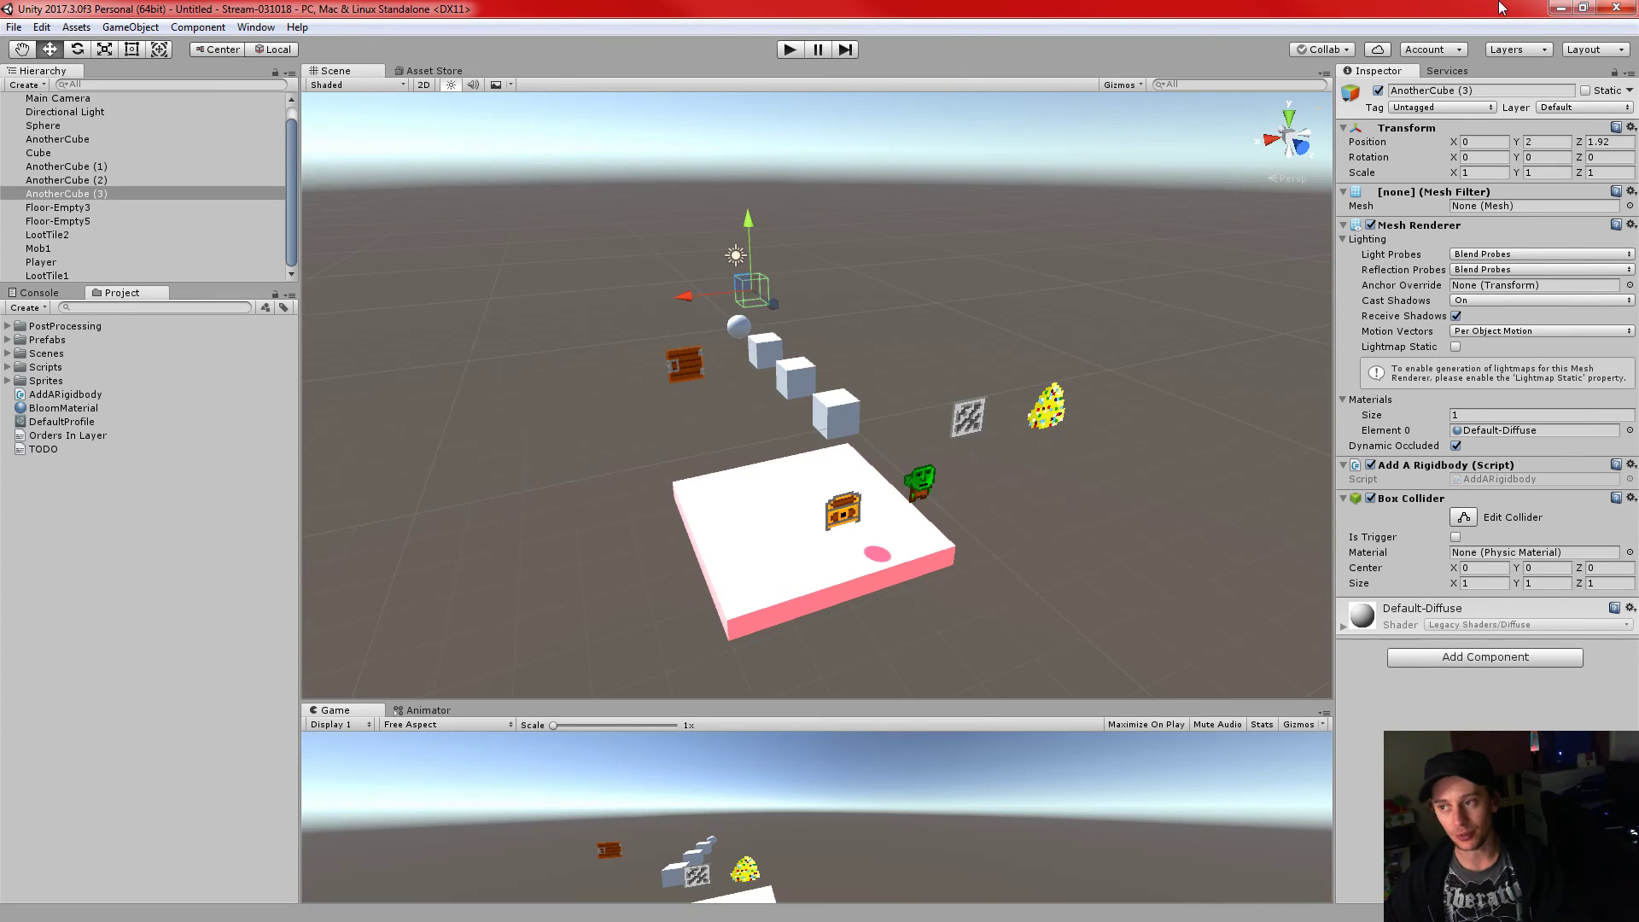
click(1351, 9)
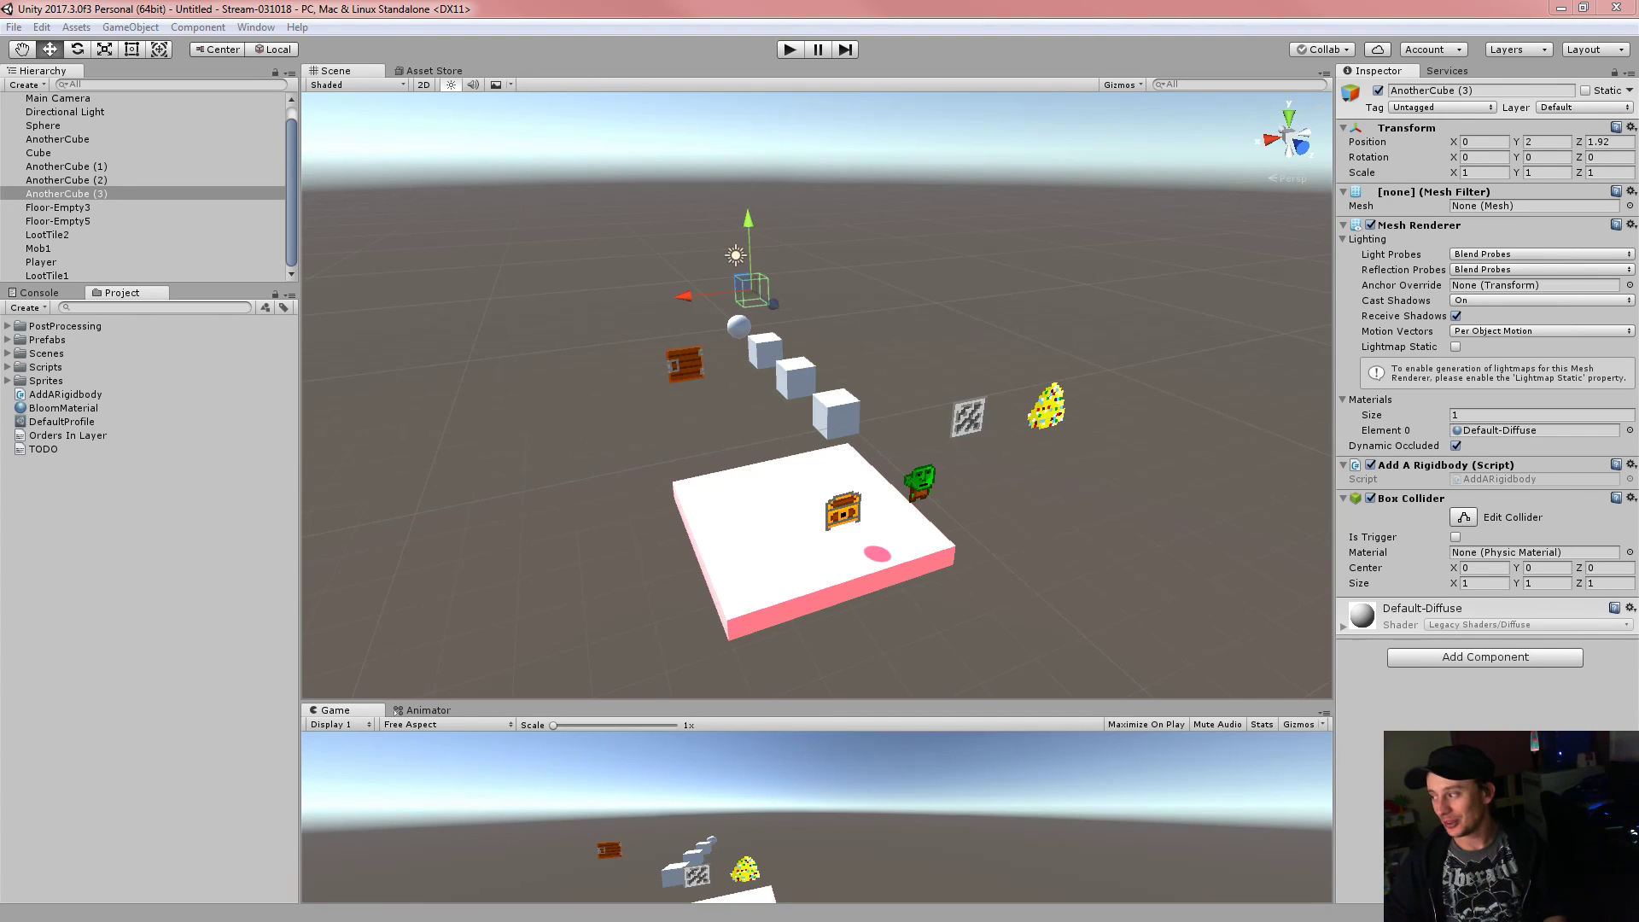
click(1442, 7)
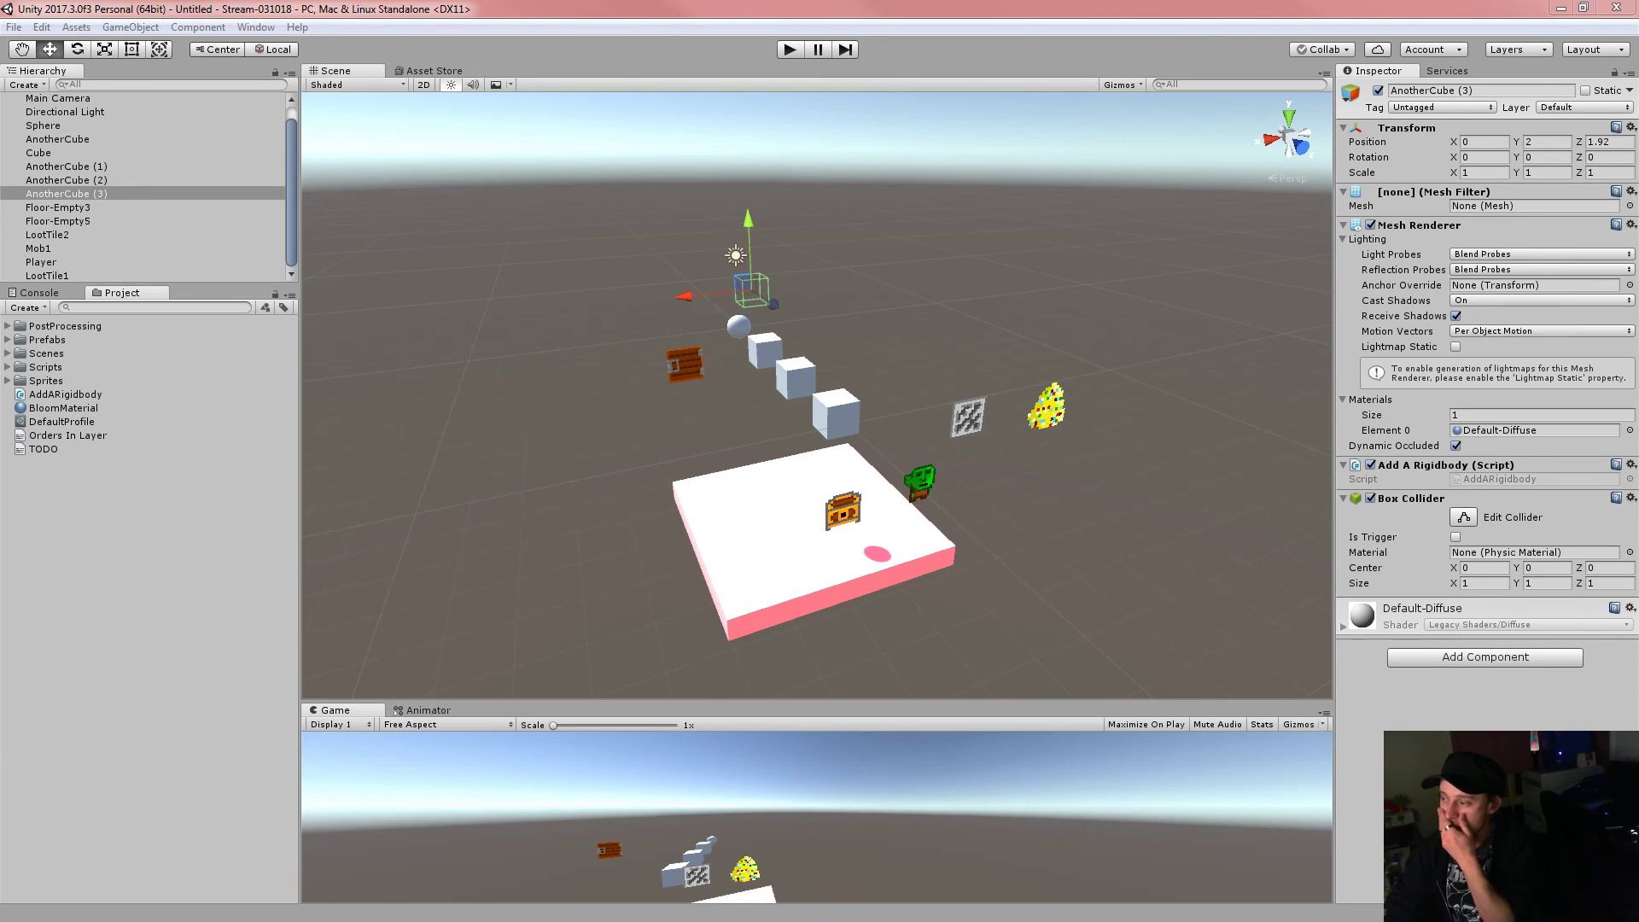
click(1380, 9)
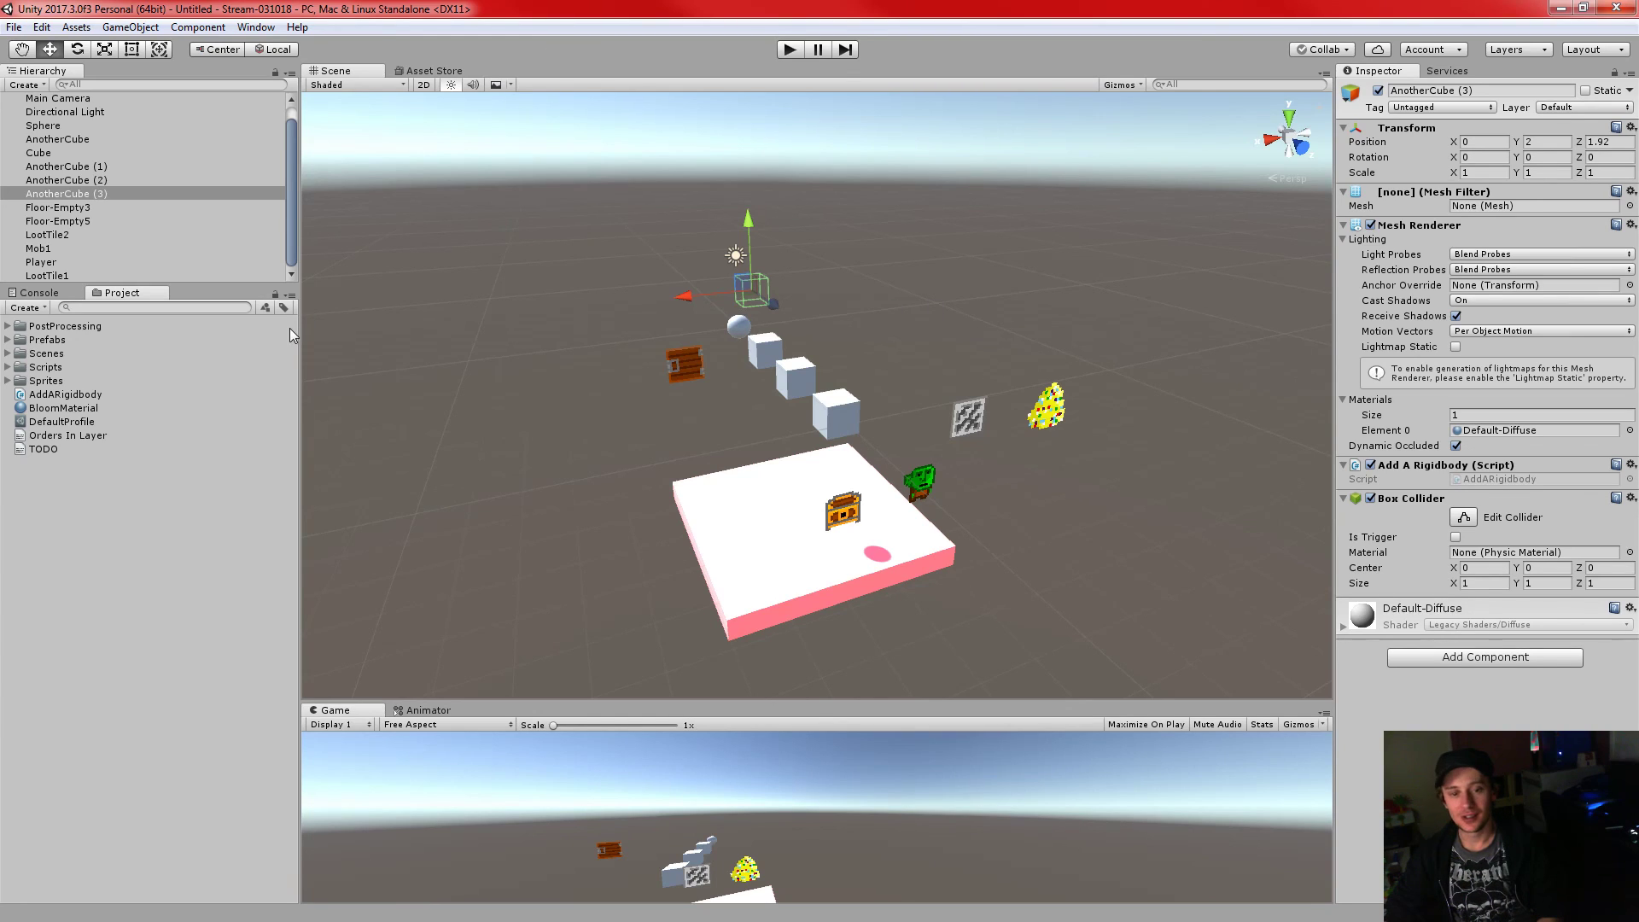
- Widen the Scene and Game views by narrowing the Hierarchy and Project panels
drag(298, 333, 223, 329)
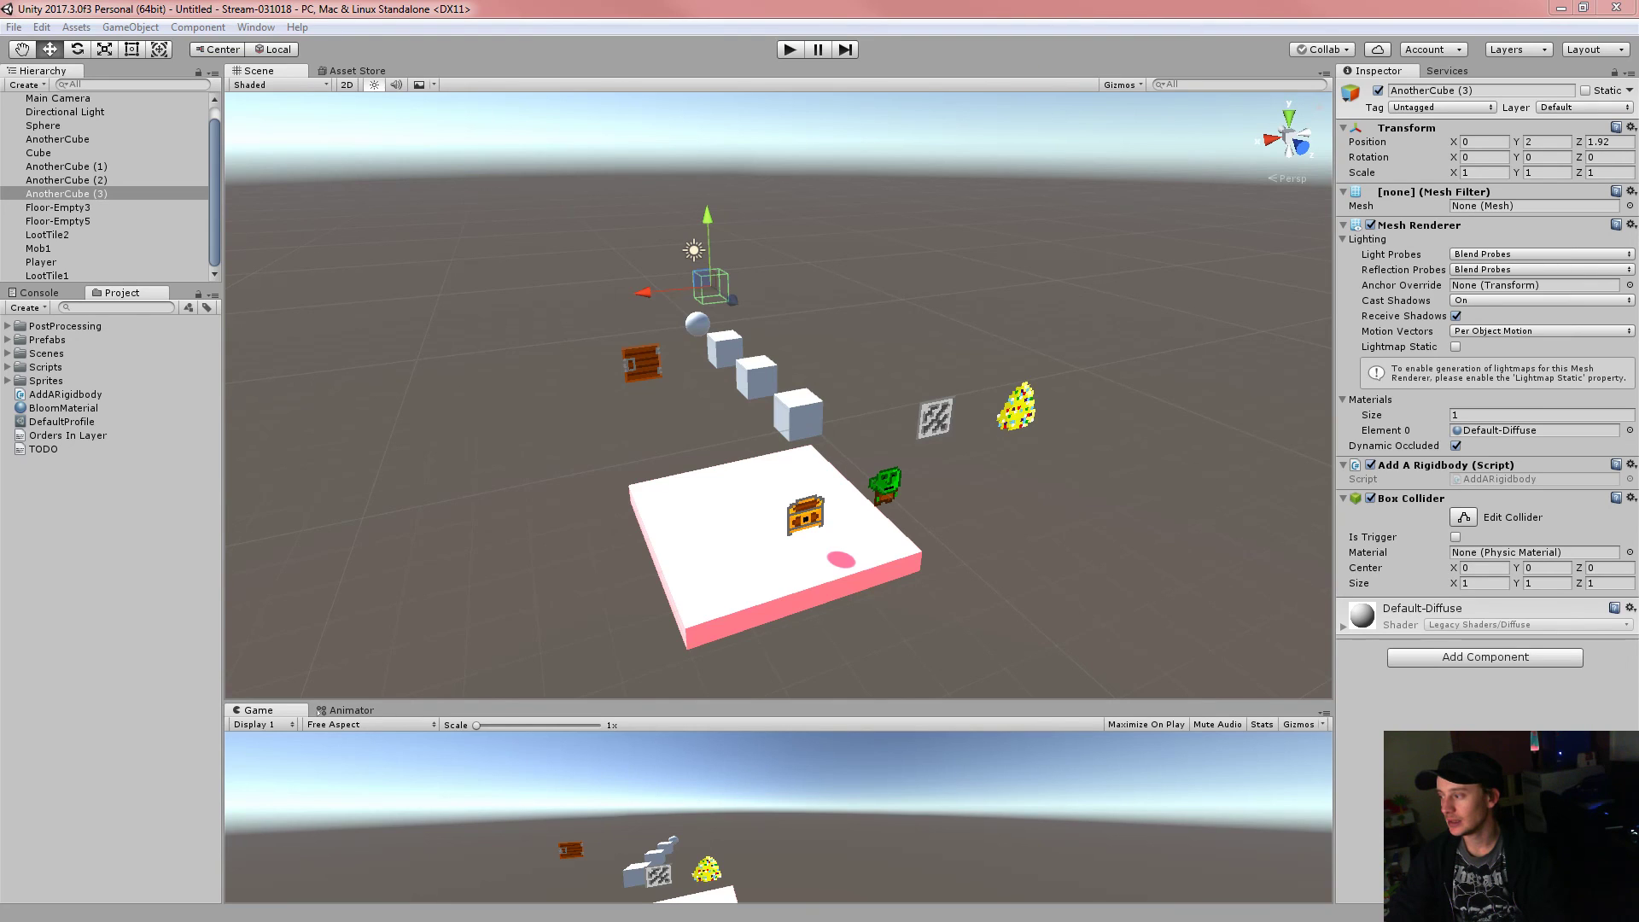
click(607, 7)
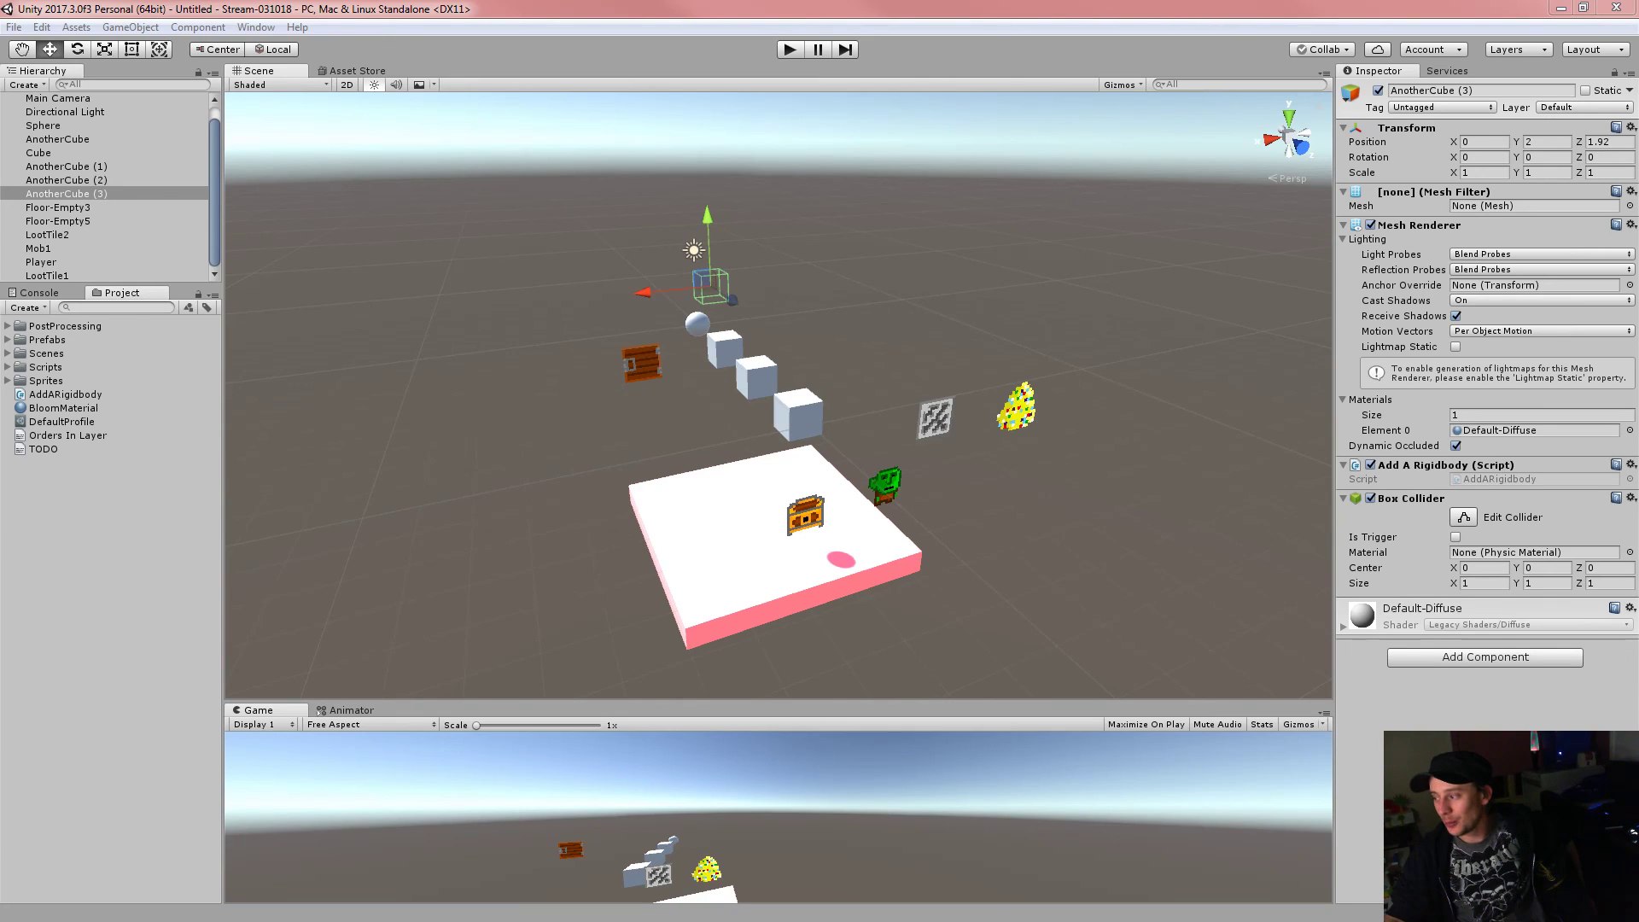
click(869, 8)
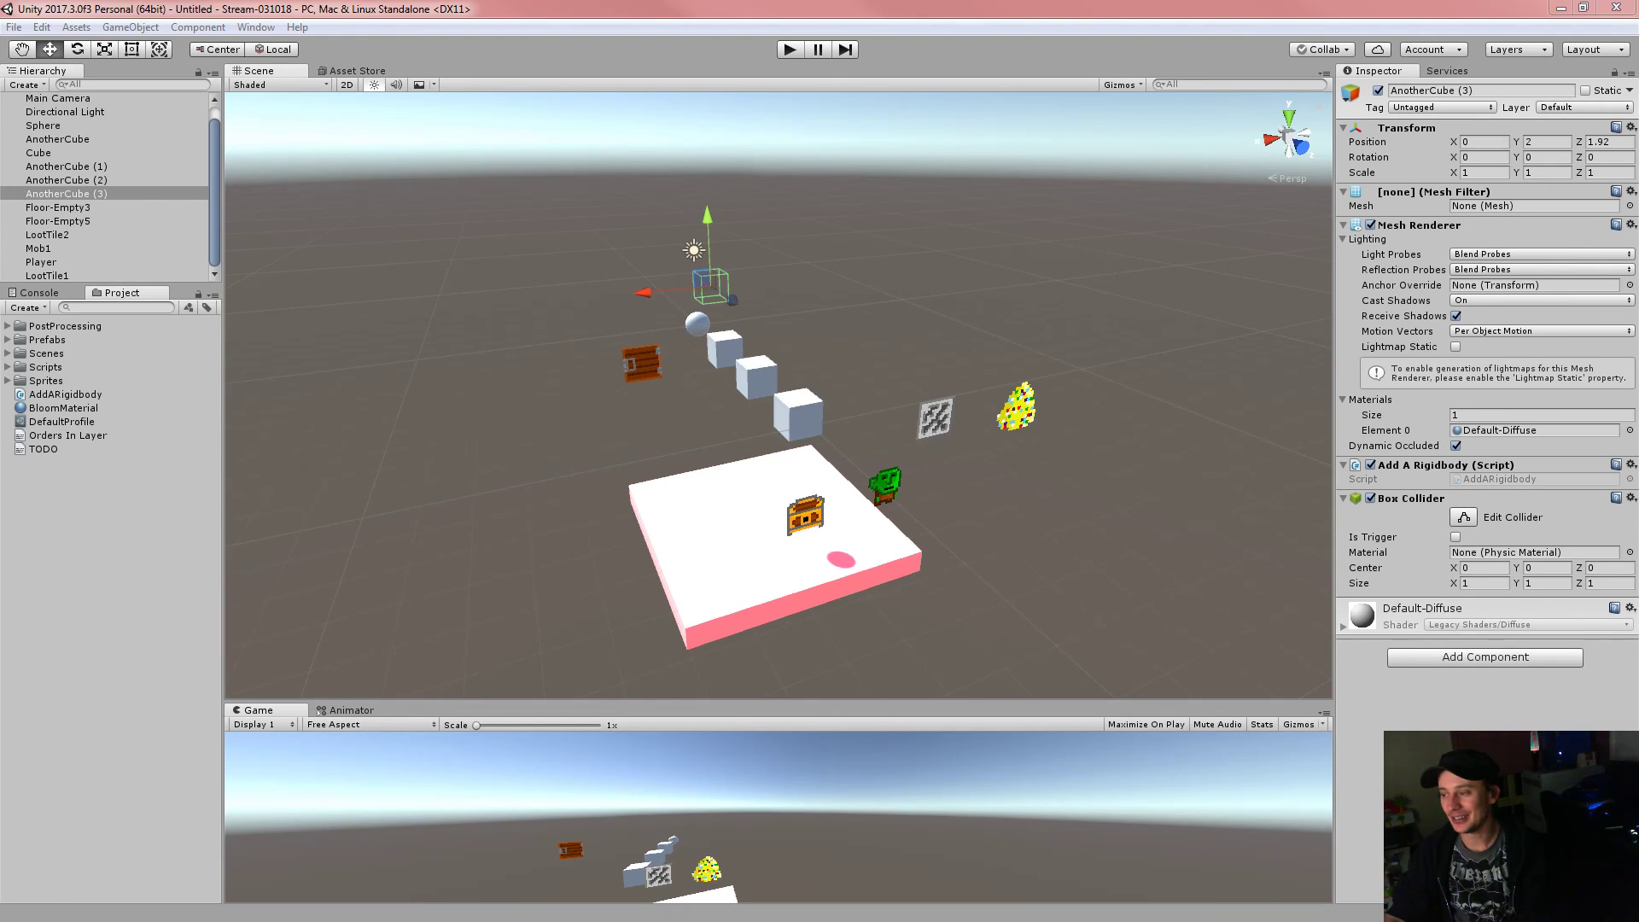
- Switch to Steam and move its library and chat windows off this screen
key(alt+Tab)
drag(751, 17, 852, 96)
drag(663, 129, 822, 208)
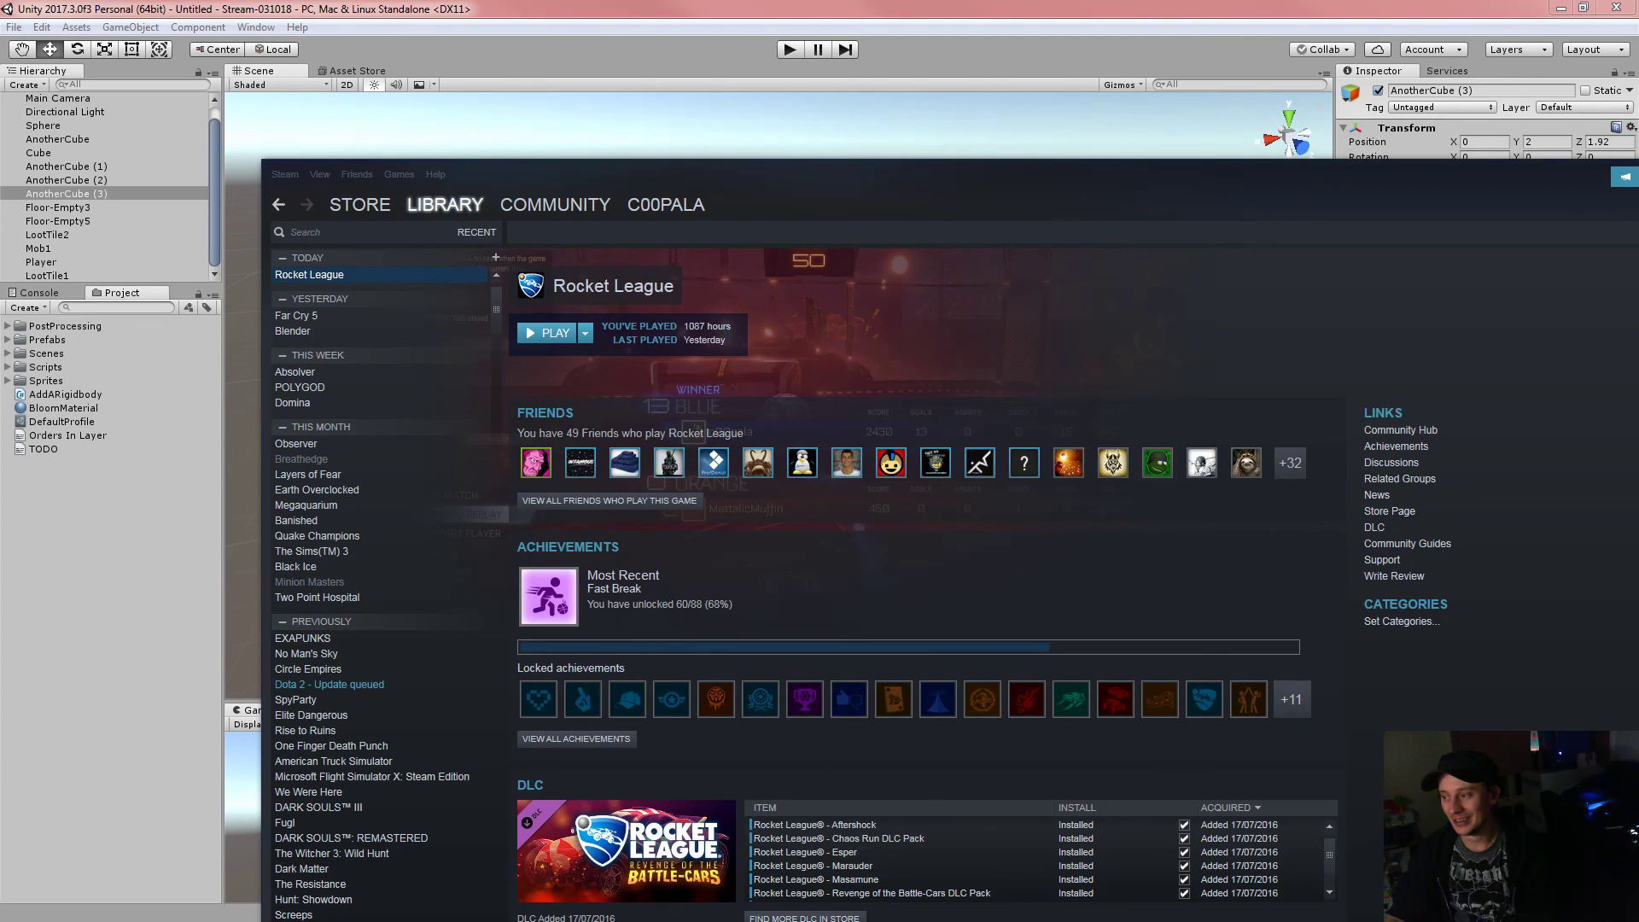
drag(1282, 188, 1638, 275)
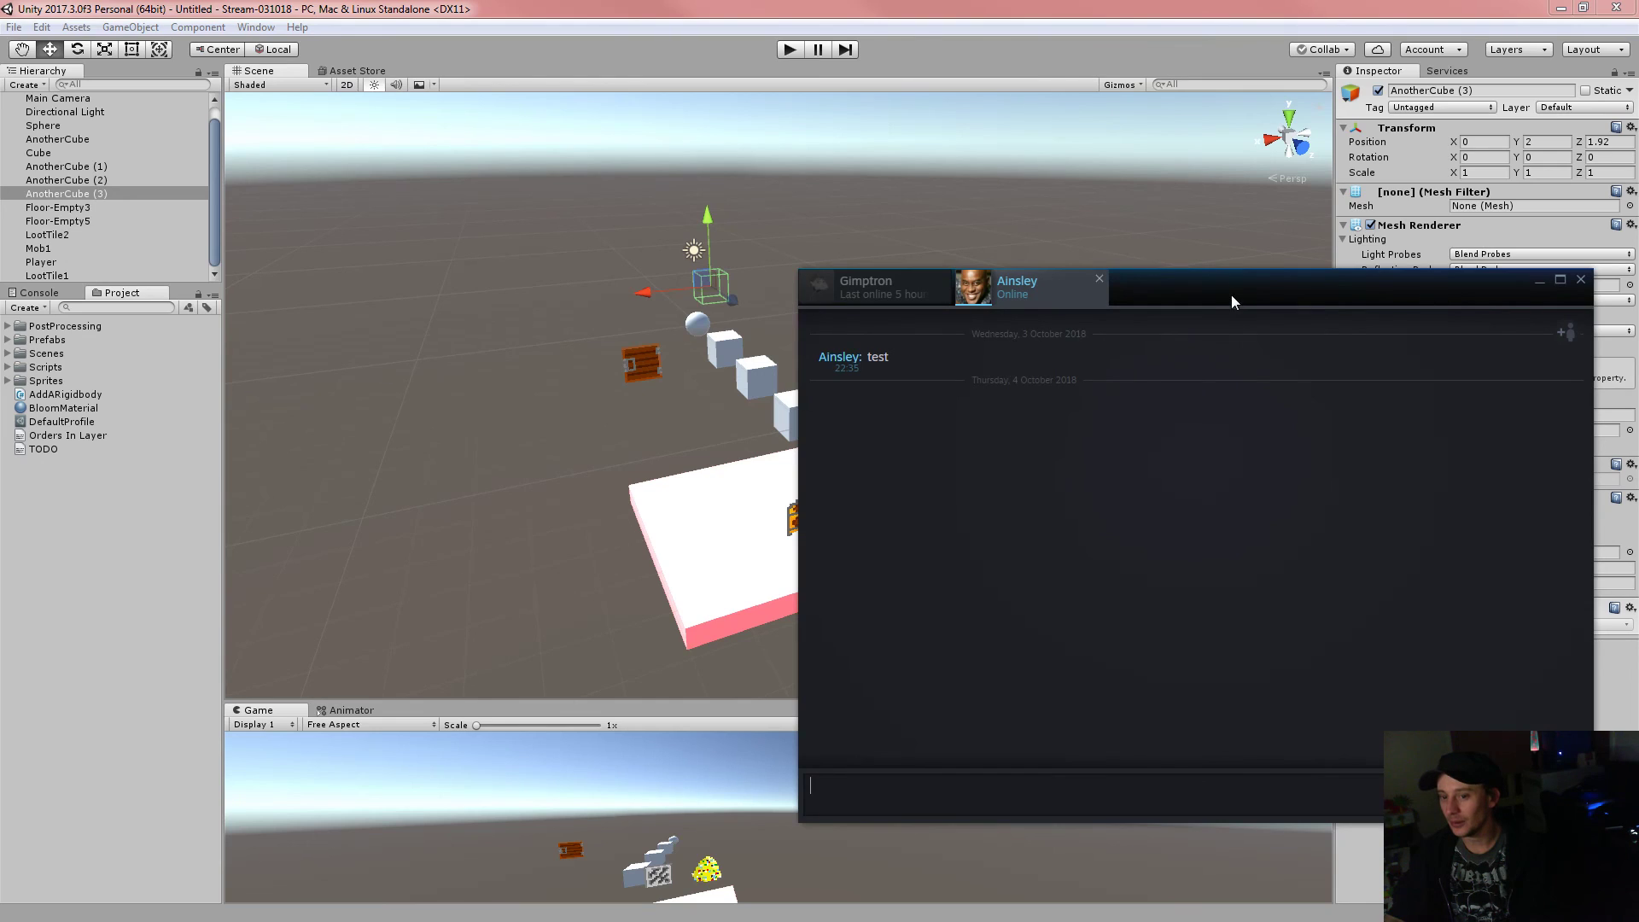
drag(1232, 297, 1638, 301)
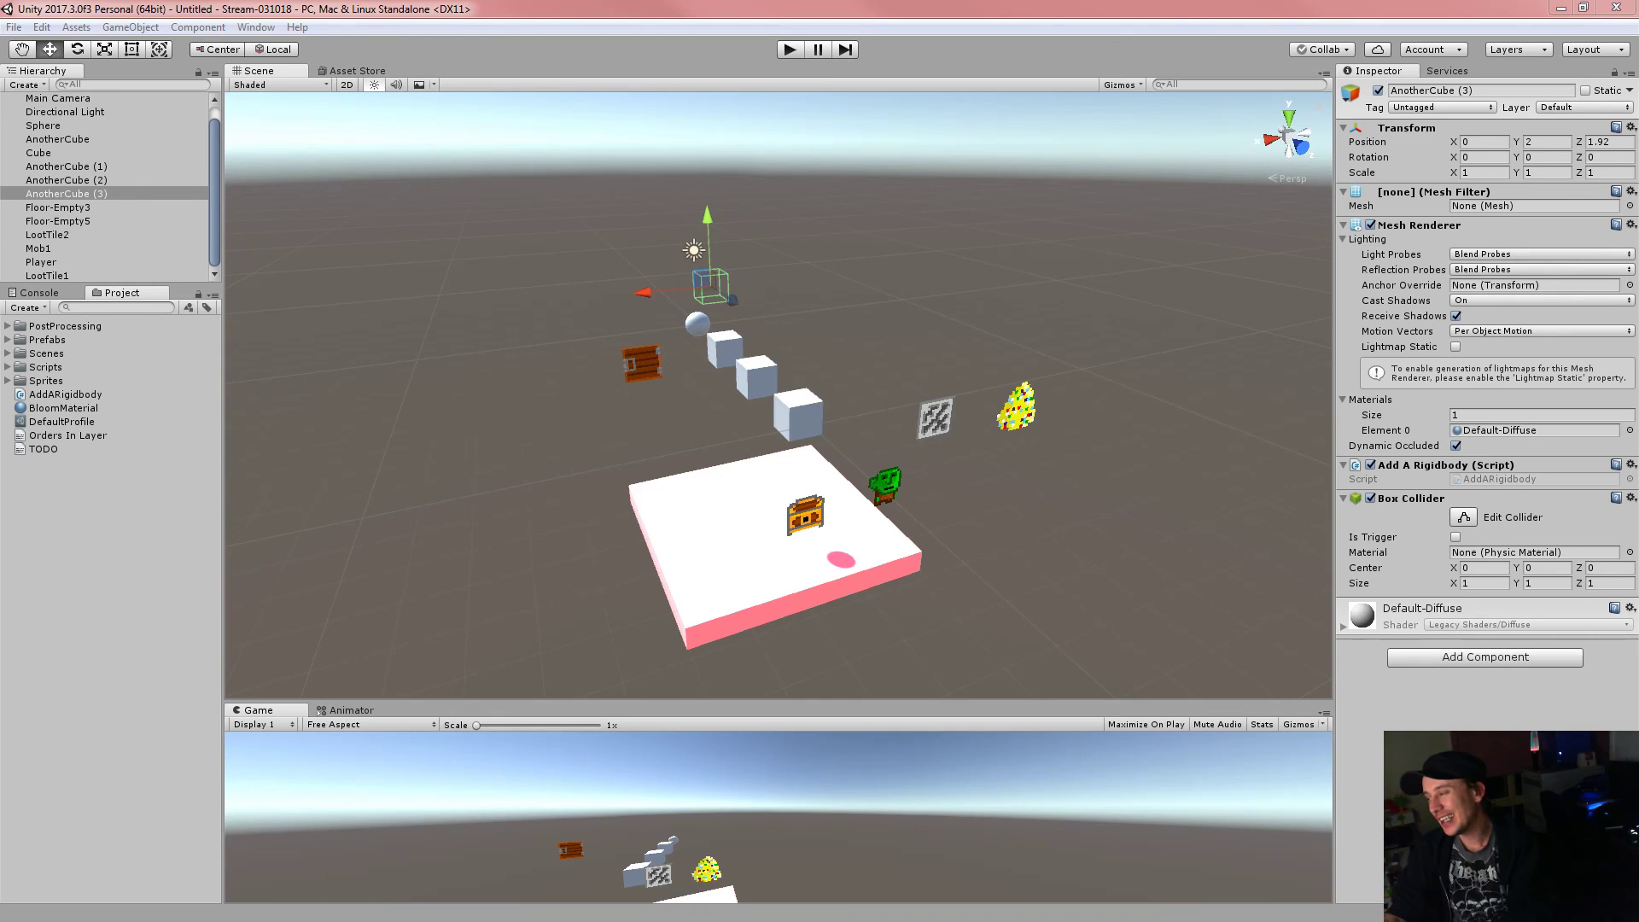
click(837, 4)
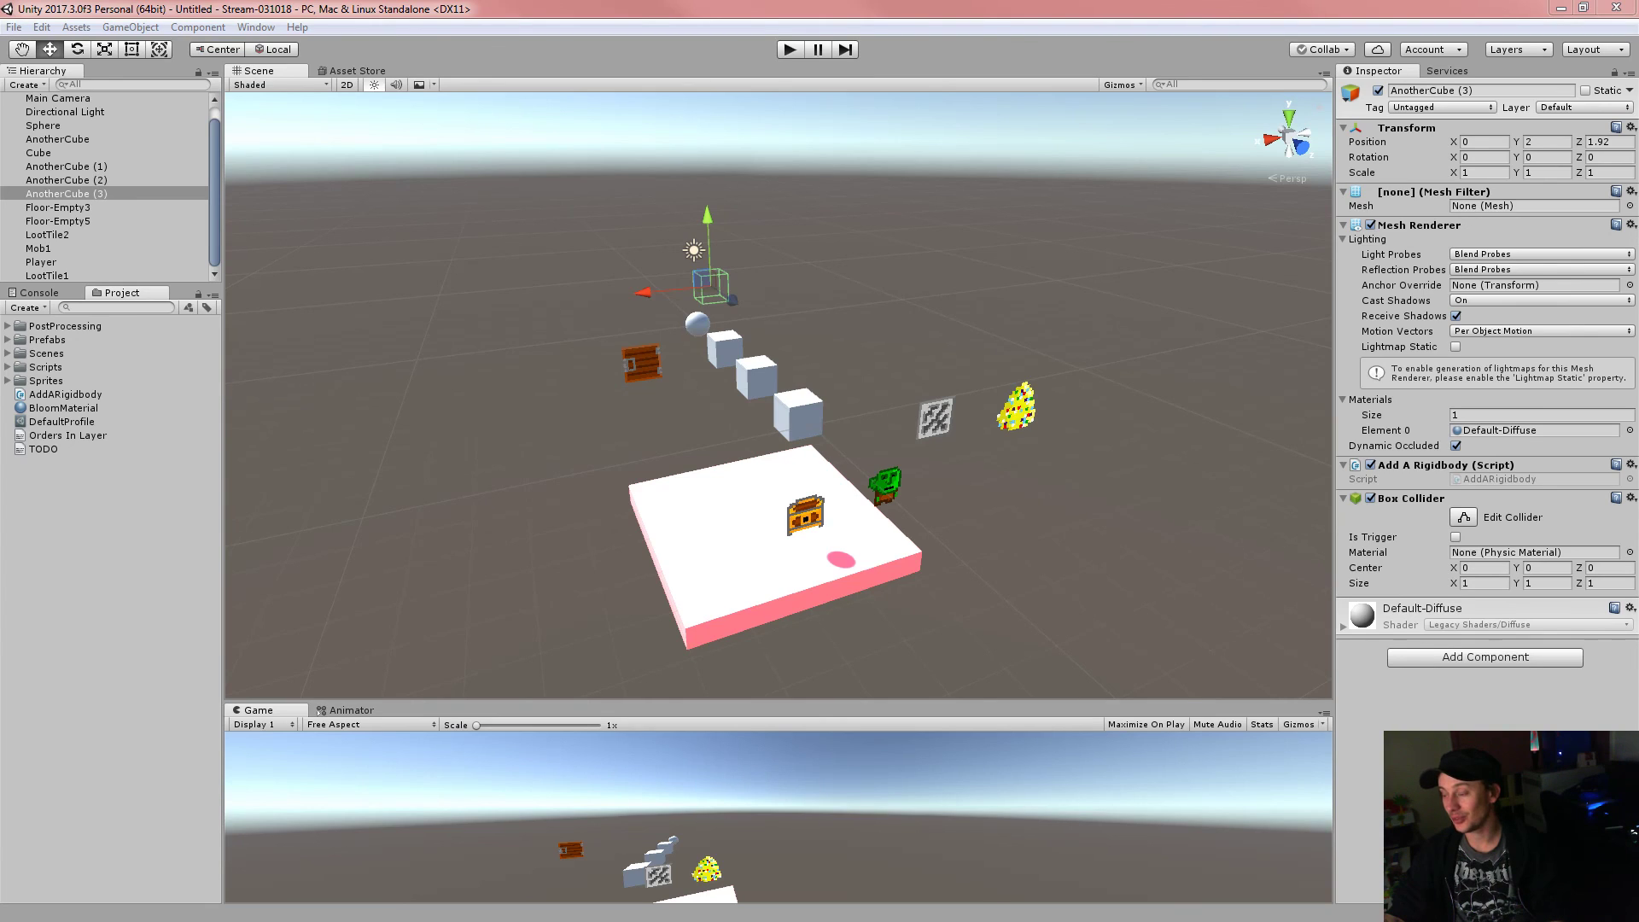
click(1475, 8)
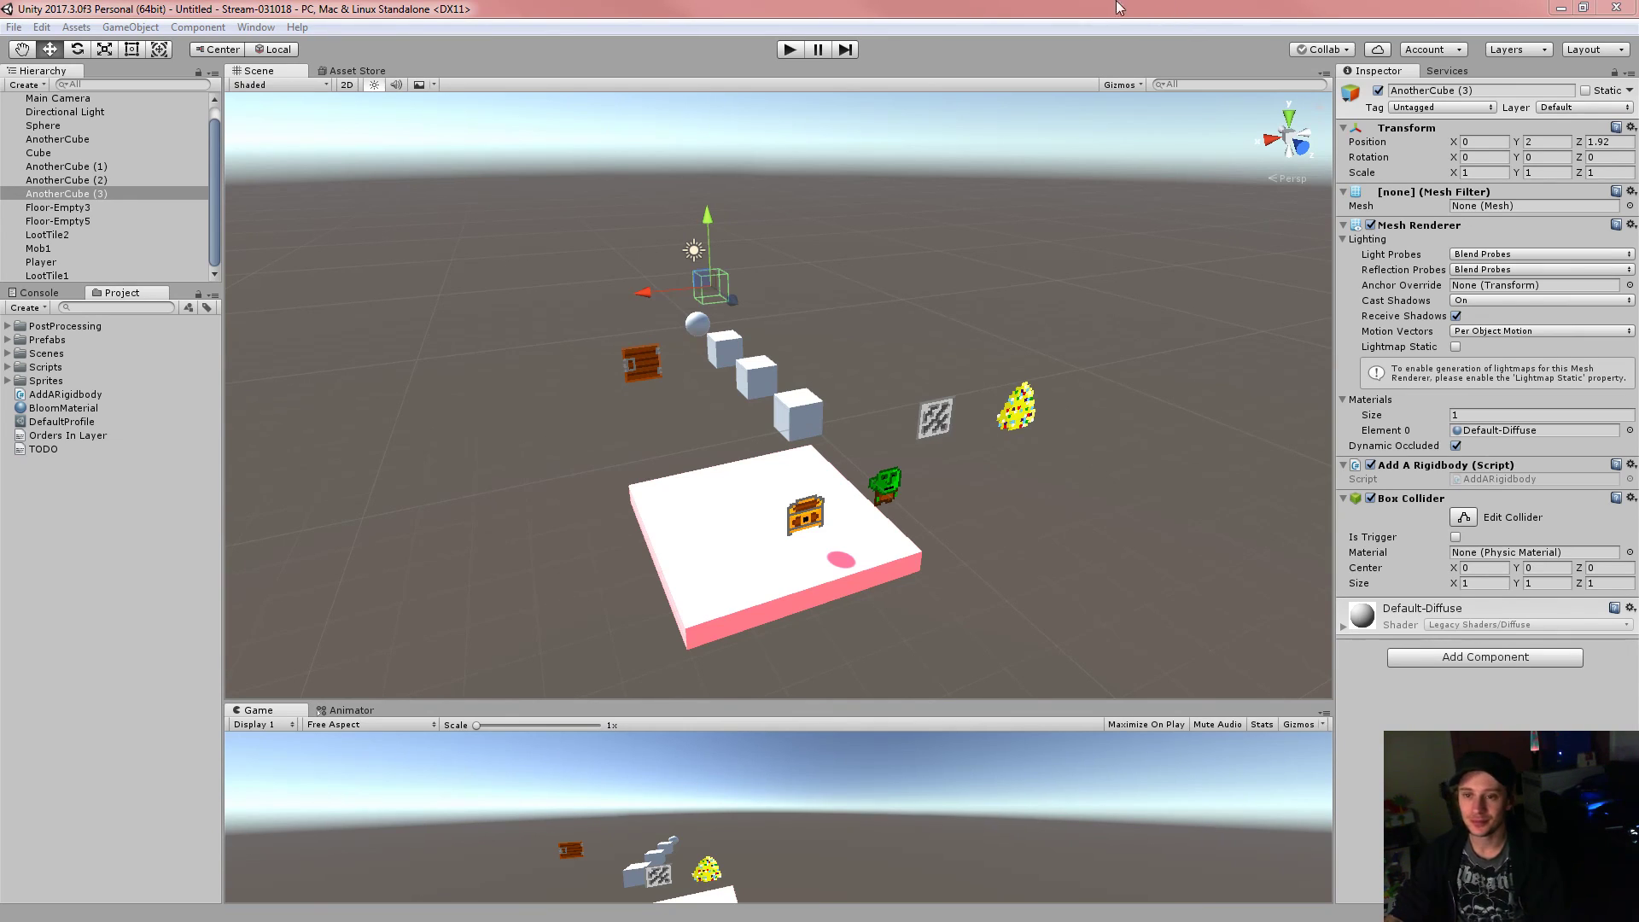
click(1170, 5)
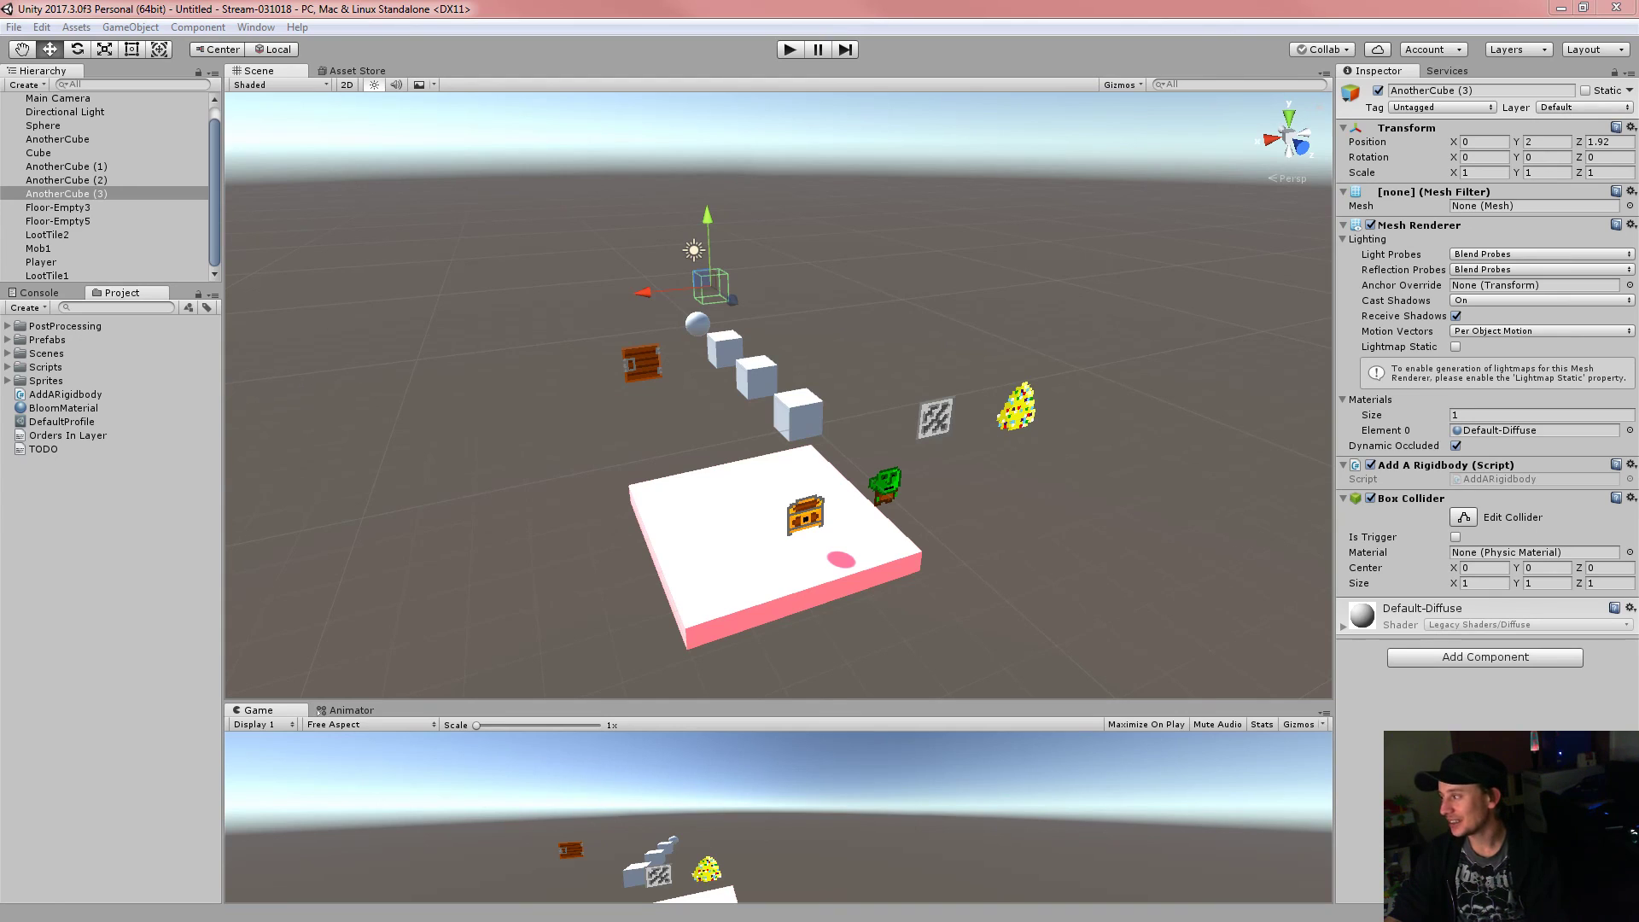
click(1333, 9)
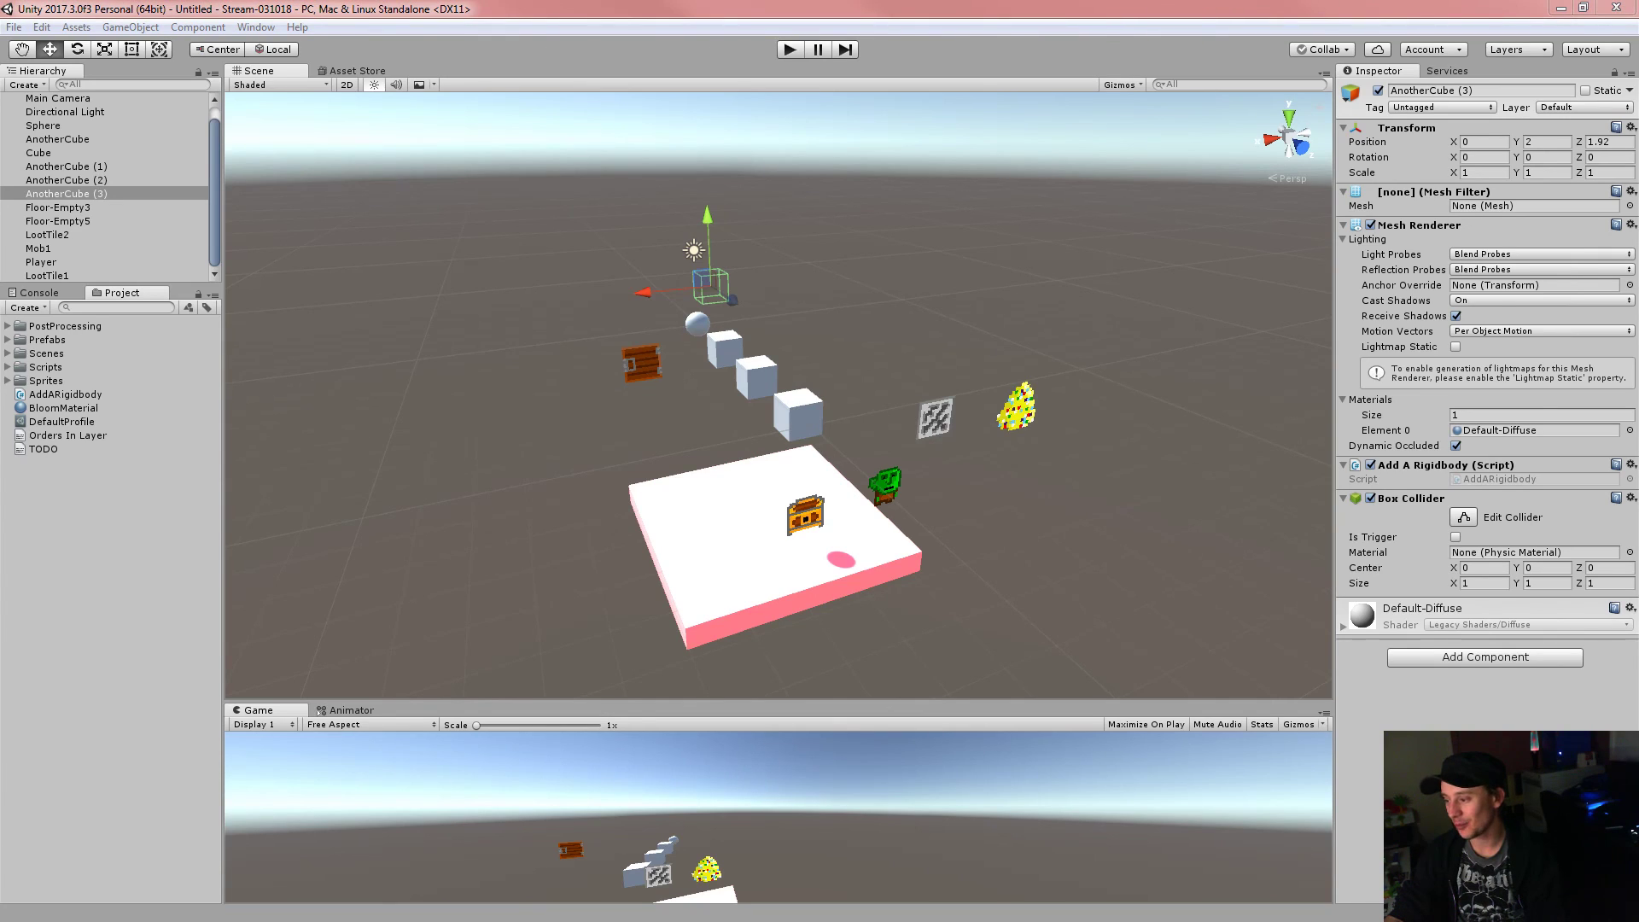
- Minimize the Unity editor window to show the desktop
click(1269, 9)
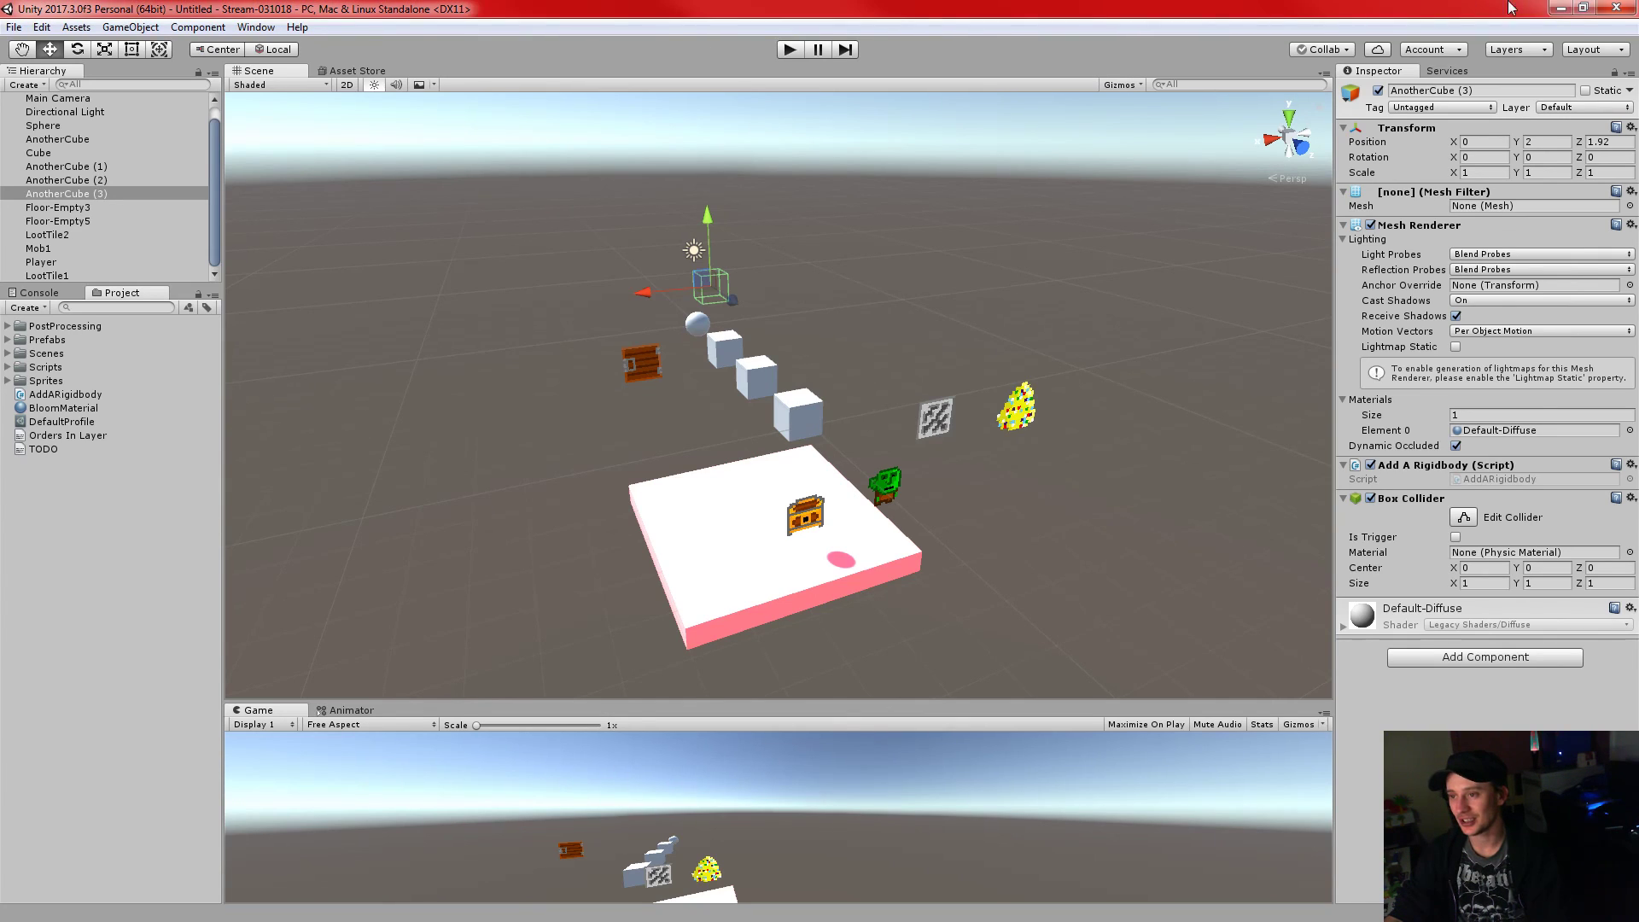
click(1557, 8)
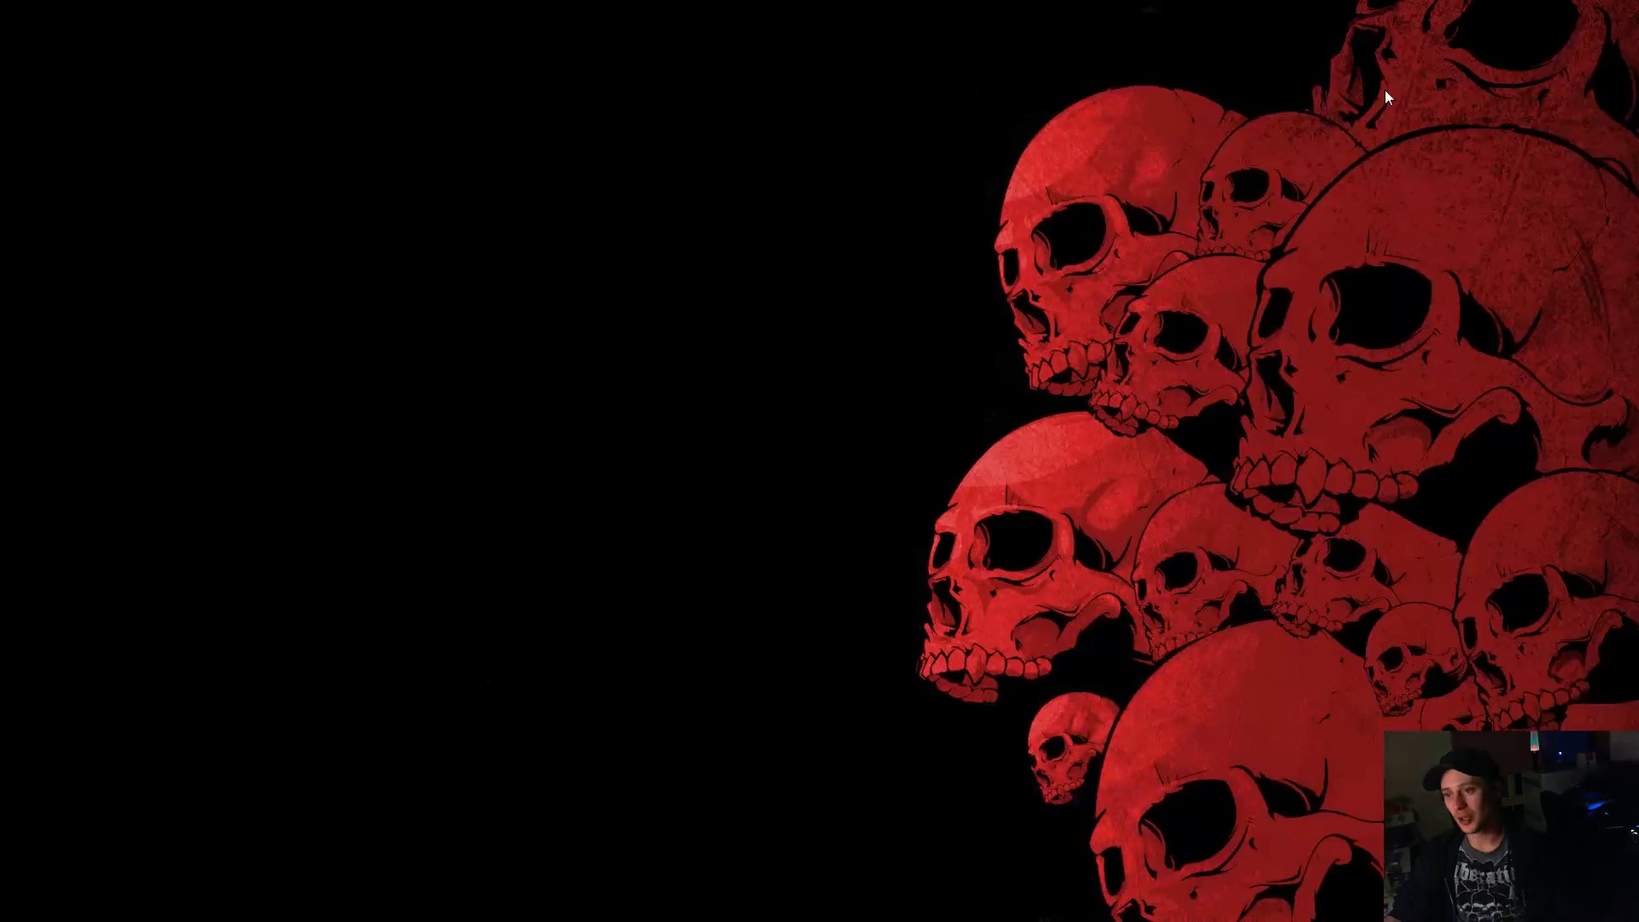